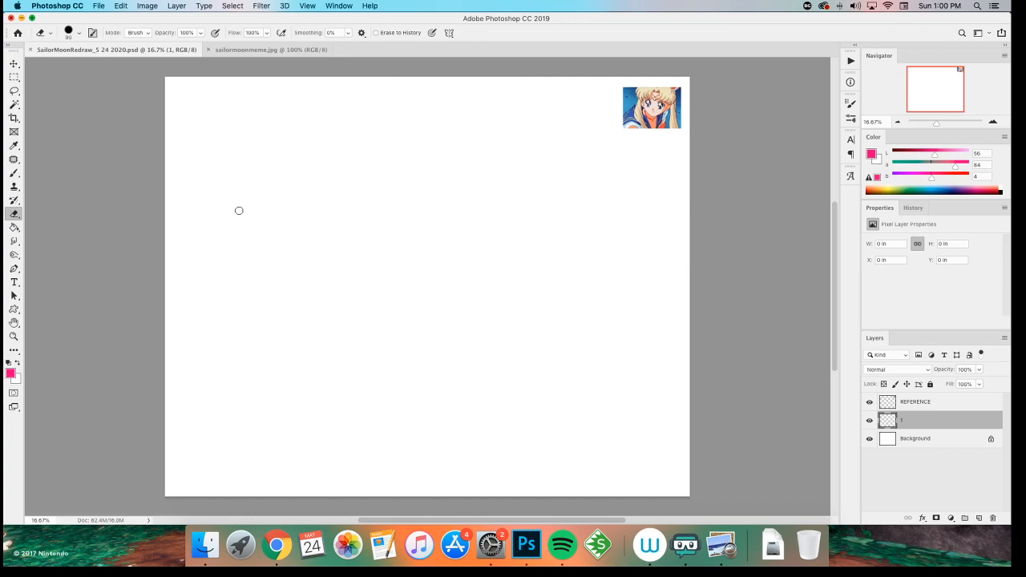
# - Switch to the Brush tool and reduce the brush size to 50 px
pyautogui.press('b')
pyautogui.press('e')
pyautogui.click(314, 218)
pyautogui.press('b')
pyautogui.press('[')
pyautogui.press('[')
pyautogui.press('[')
pyautogui.press('[')
pyautogui.press('[')
pyautogui.press('[')
pyautogui.press('[')
pyautogui.press('[')
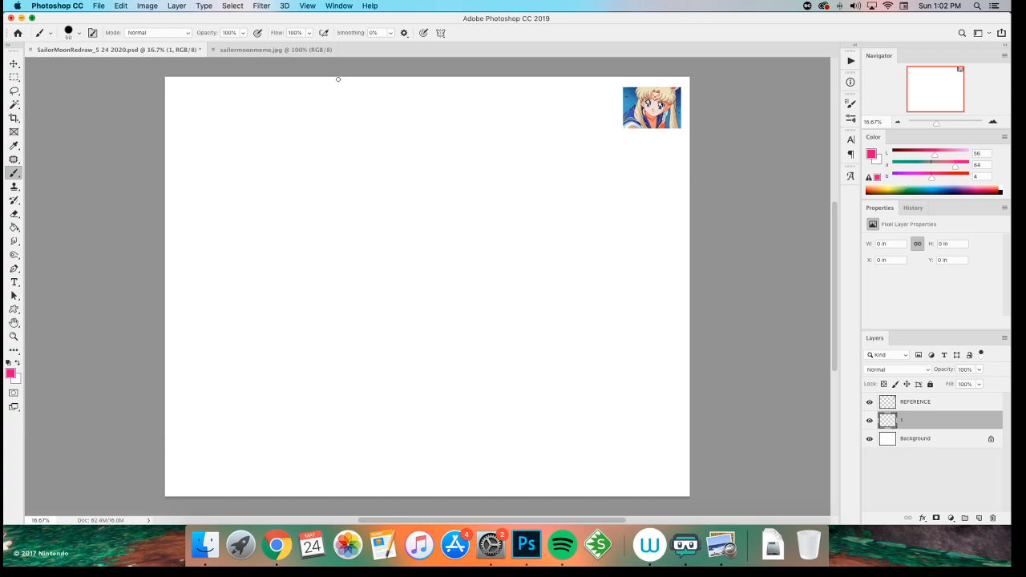
# - Examine the enlarged reference picture in sailormoonmeme.jpg and return to the SailorMoonRedraw document
pyautogui.click(255, 50)
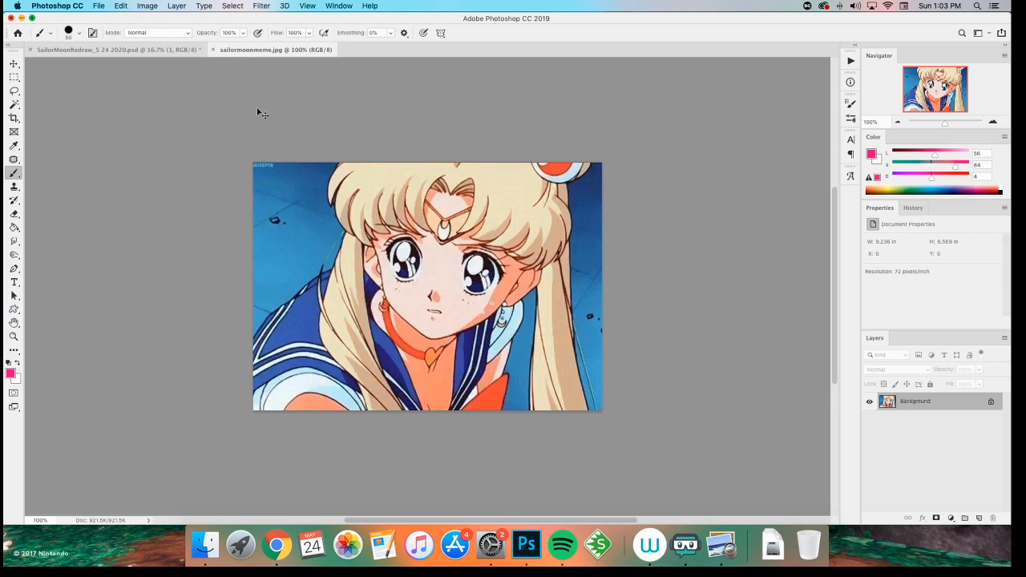
pyautogui.press('super+plus')
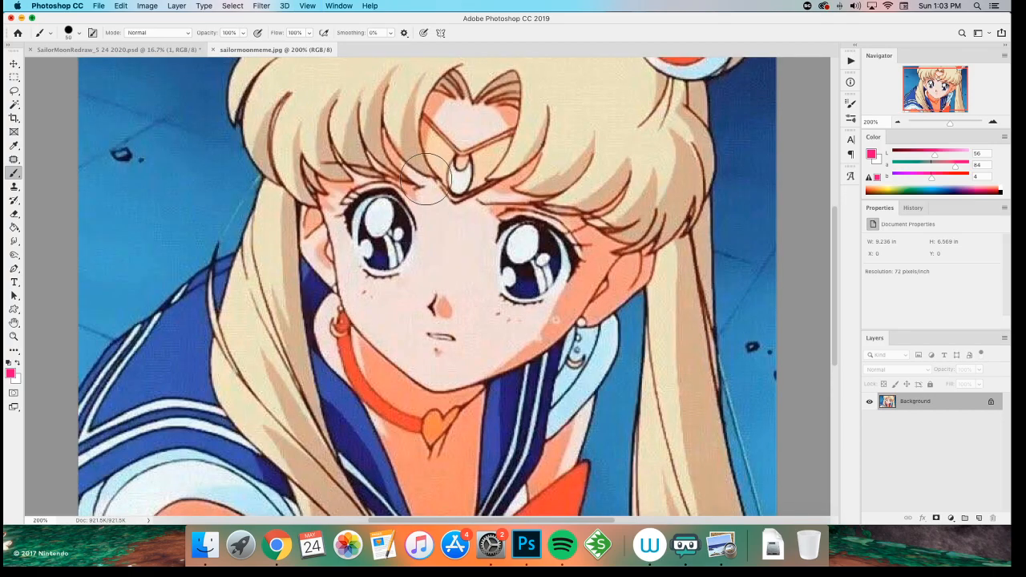
pyautogui.scroll(-2, 425, 178)
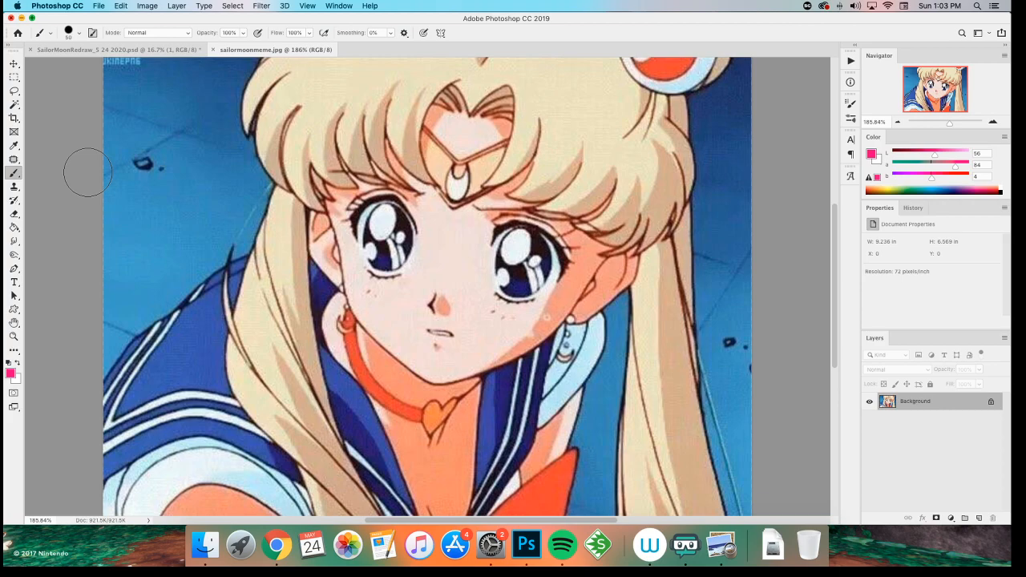
pyautogui.click(142, 51)
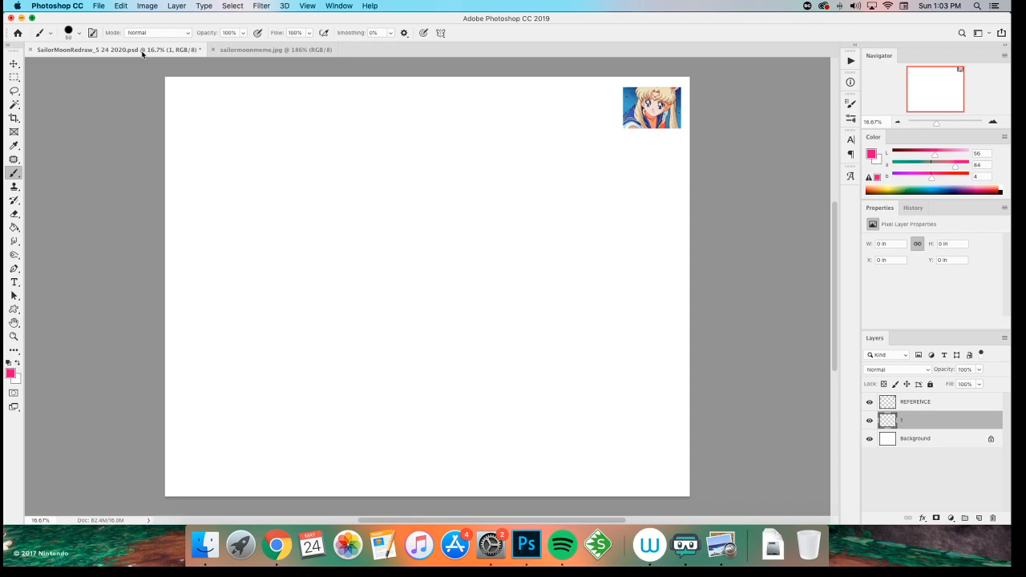
# - Set up the Brush tool with the default black foreground colour and a size of 25 px
pyautogui.press('e')
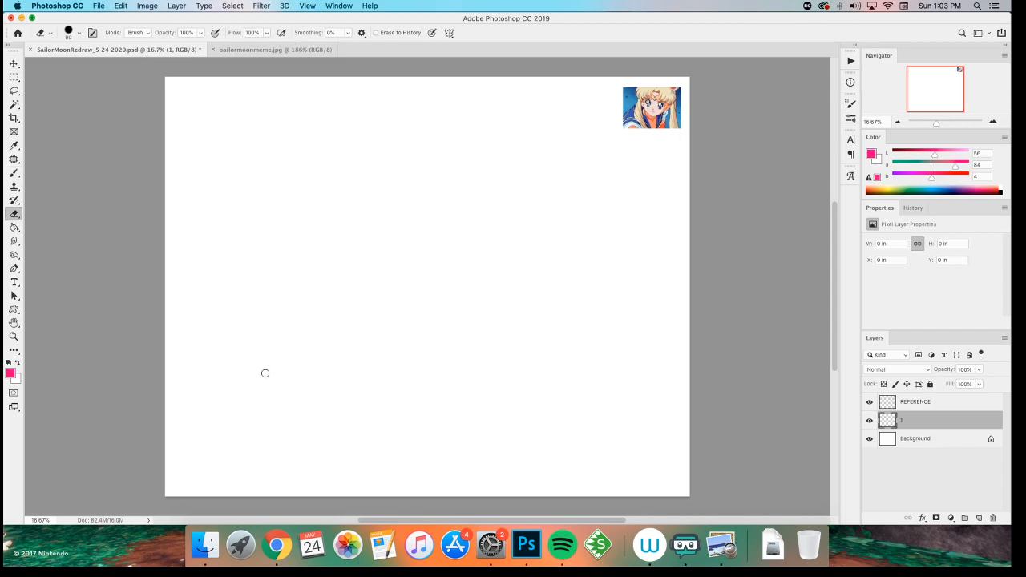
pyautogui.press('b')
pyautogui.press('d')
pyautogui.press('[')
pyautogui.press('[')
pyautogui.press('[')
pyautogui.press('super+minus')
pyautogui.press('super+equal')
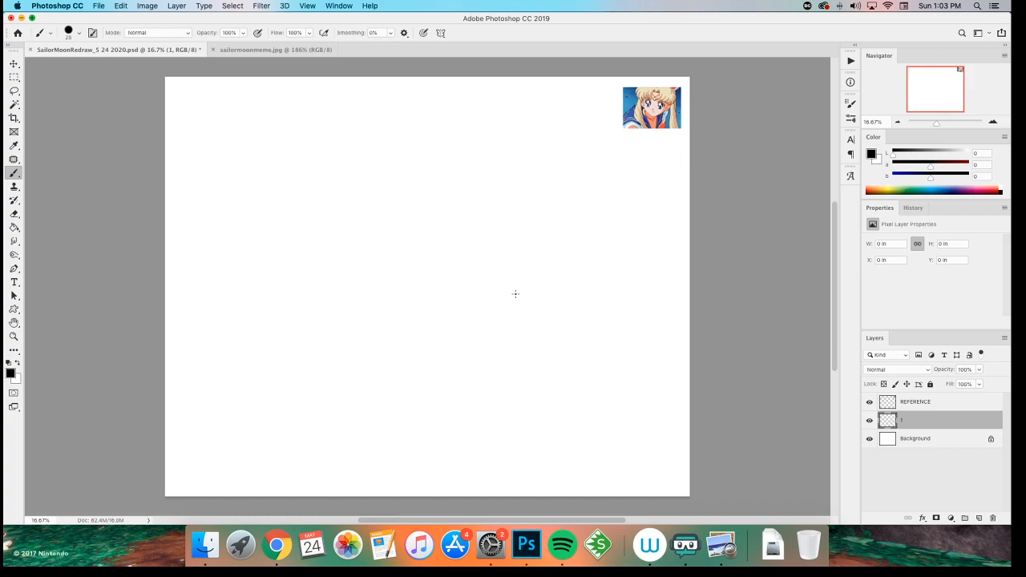
# - Draw six straight black lines across layer 1, three rising and three descending, to rough out the tilted background tile grid
pyautogui.keyDown('shift'); pyautogui.click(218, 510); pyautogui.keyUp('shift')
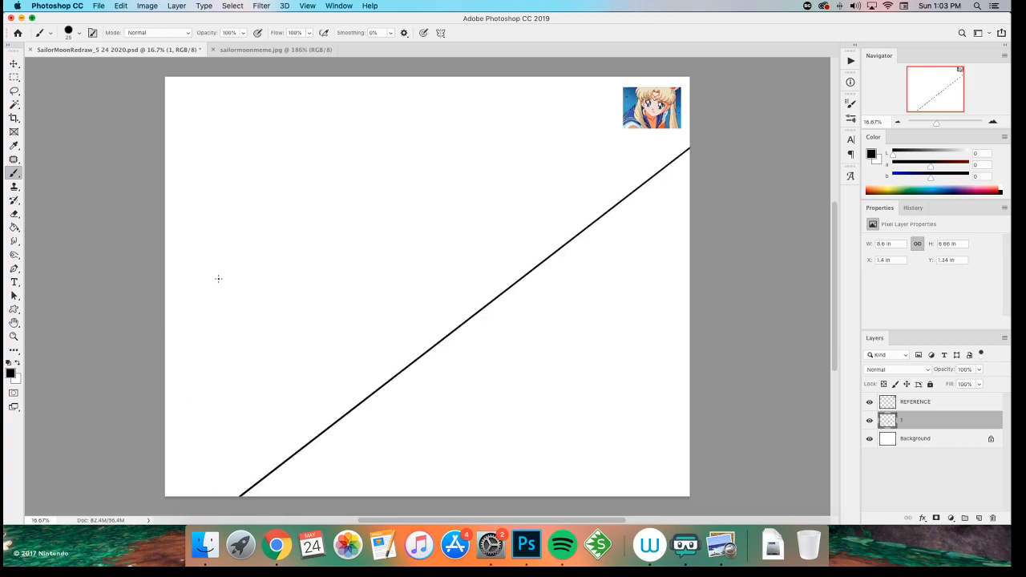
pyautogui.keyDown('shift'); pyautogui.click(149, 218); pyautogui.keyUp('shift')
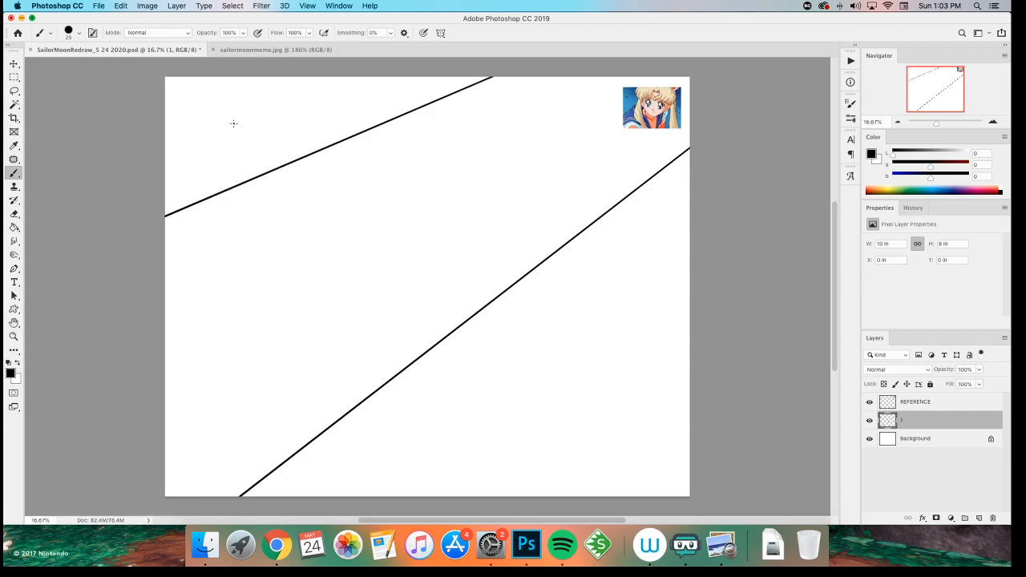
pyautogui.moveTo(735, 407); pyautogui.dragTo(621, 510)
pyautogui.moveTo(703, 362); pyautogui.dragTo(156, 191)
pyautogui.keyDown('shift'); pyautogui.click(728, 270); pyautogui.keyUp('shift')
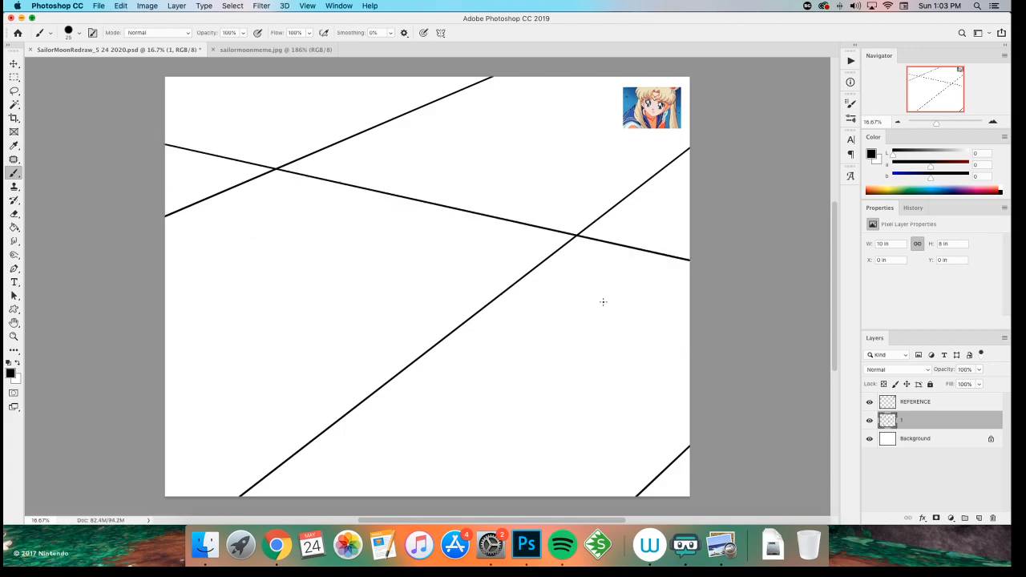
pyautogui.keyDown('shift'); pyautogui.click(574, 500); pyautogui.keyUp('shift')
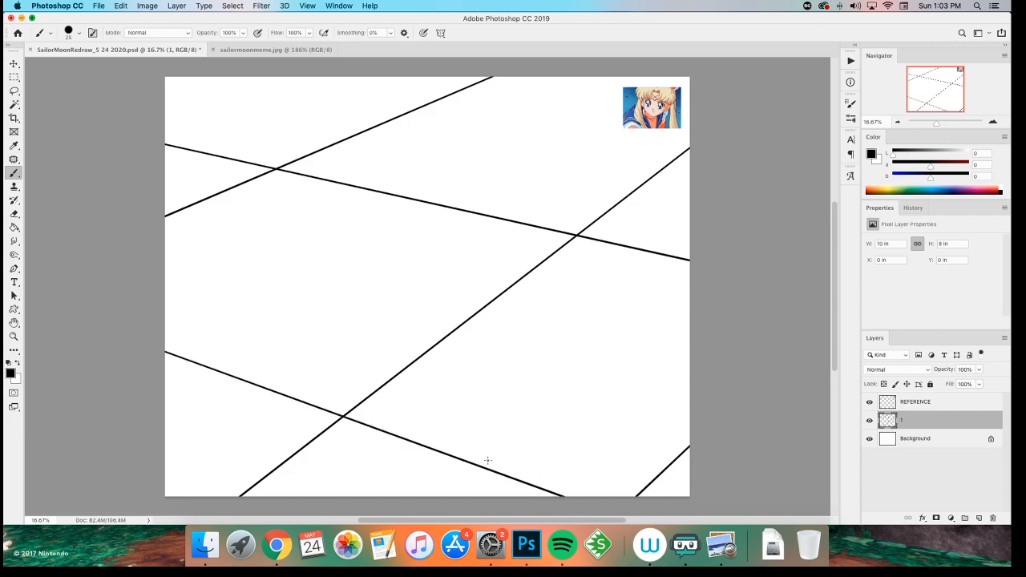
pyautogui.keyDown('shift'); pyautogui.click(698, 110); pyautogui.keyUp('shift')
# - Lasso the sections of the long upper descending line, skew them vertically about 2.9° so the right end drops, and deselect
pyautogui.press('l')
pyautogui.moveTo(155, 144)
pyautogui.mouseDown()
pyautogui.moveTo(268, 167)
pyautogui.moveTo(107, 146)
pyautogui.mouseUp()
pyautogui.moveTo(268, 153)
pyautogui.mouseDown()
pyautogui.moveTo(280, 181)
pyautogui.moveTo(291, 167)
pyautogui.moveTo(425, 181)
pyautogui.moveTo(557, 216)
pyautogui.moveTo(578, 237)
pyautogui.moveTo(415, 244)
pyautogui.moveTo(272, 216)
pyautogui.mouseUp()
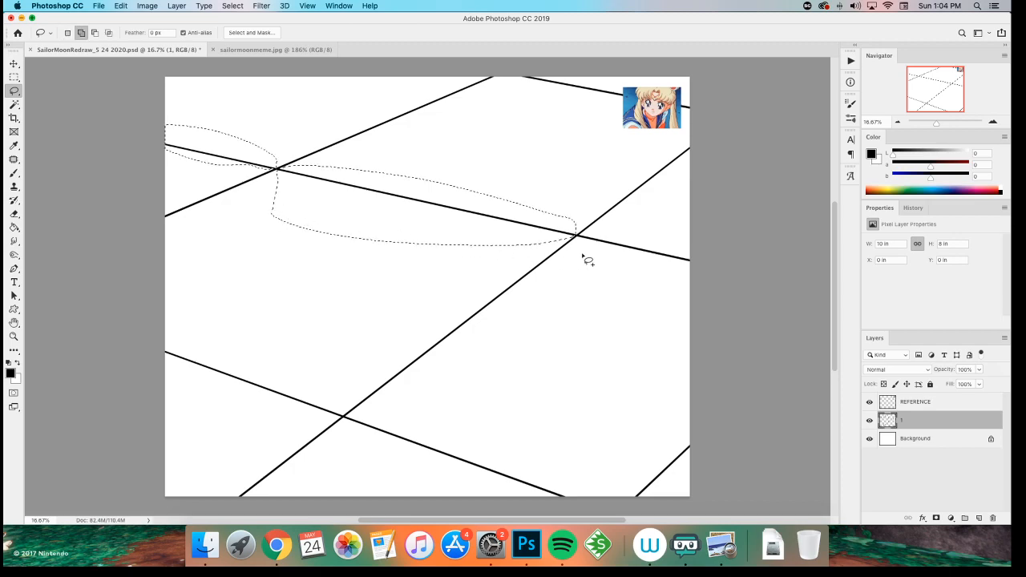
pyautogui.moveTo(578, 237)
pyautogui.mouseDown()
pyautogui.moveTo(644, 303)
pyautogui.moveTo(597, 294)
pyautogui.mouseUp()
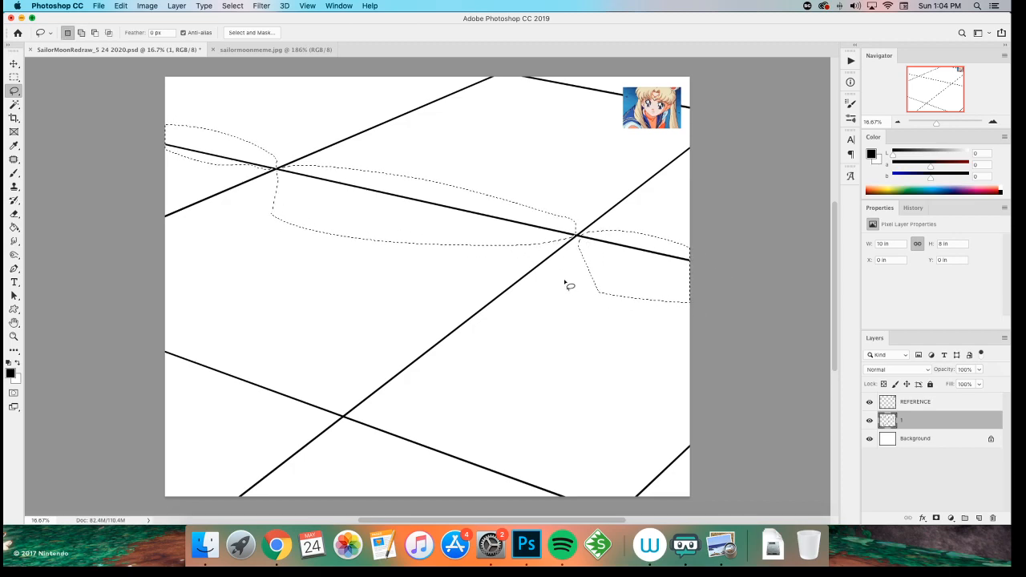
pyautogui.press('shift')
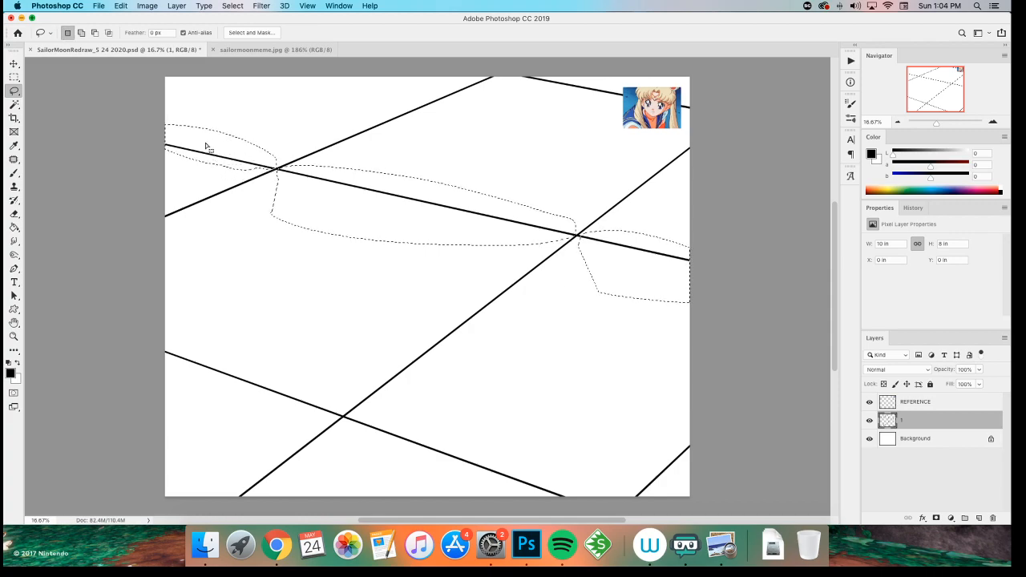
pyautogui.press('super+t')
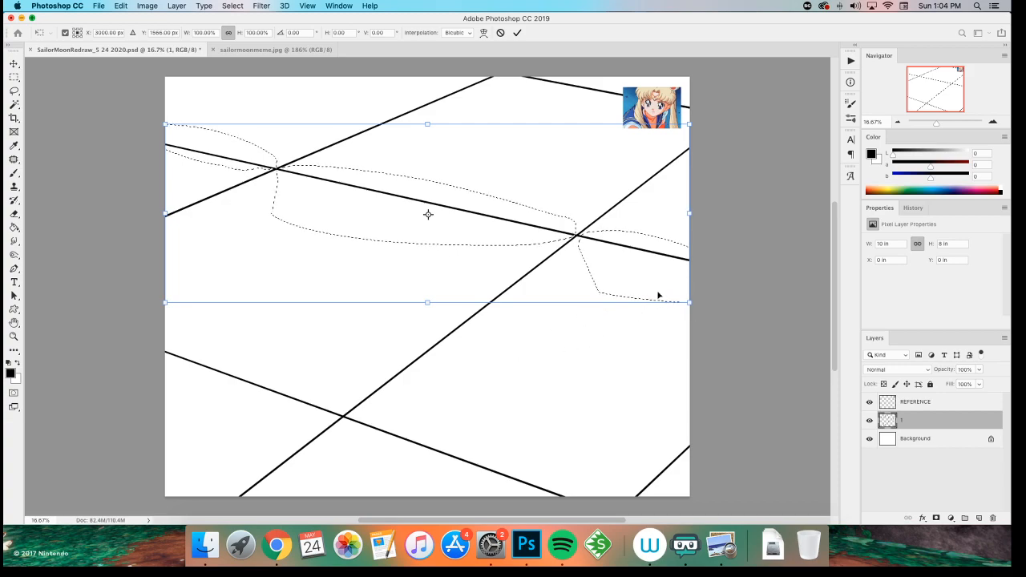
pyautogui.moveTo(692, 222); pyautogui.dragTo(688, 243)
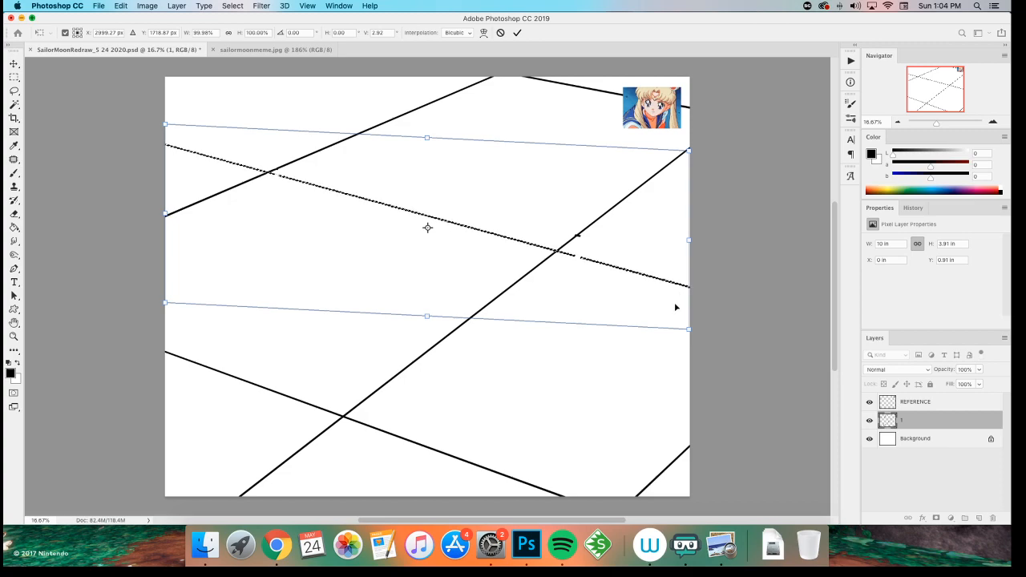
pyautogui.press('Return')
pyautogui.press('l')
pyautogui.press('m')
pyautogui.click(132, 310)
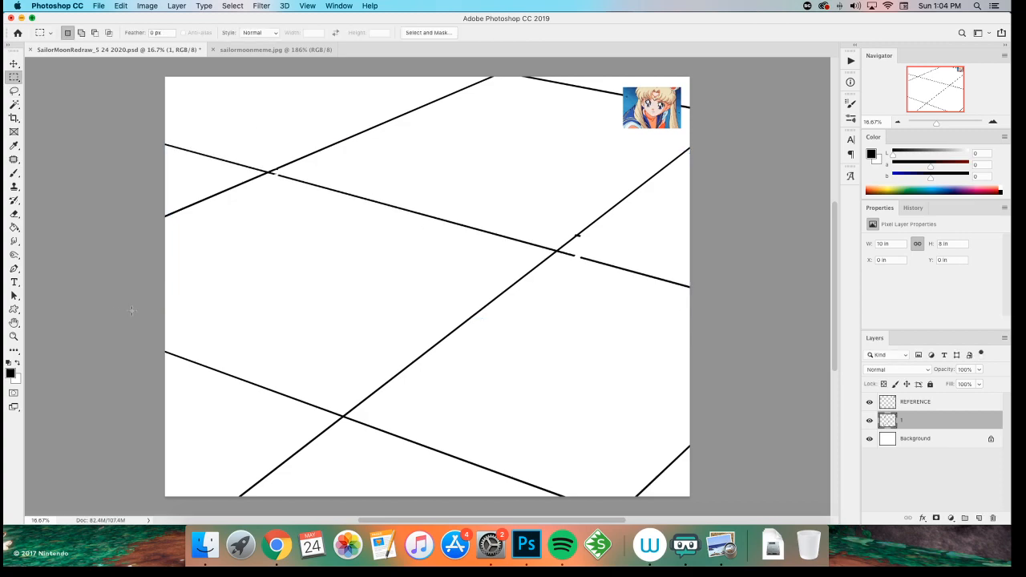
# - Hide layer 1 and add a new layer with default settings above it
pyautogui.press('super+minus')
pyautogui.press('super+equal')
pyautogui.press('super+minus')
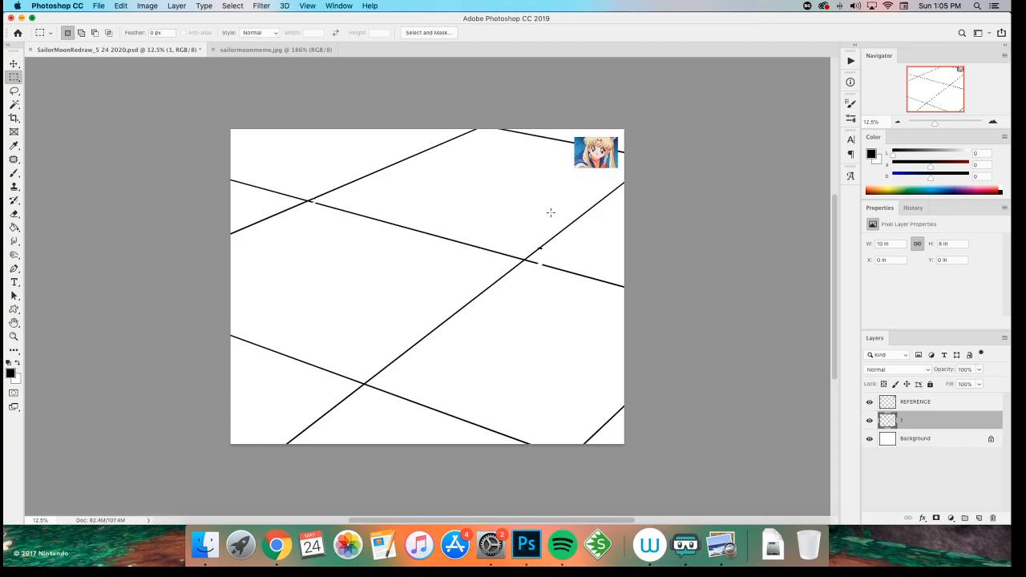
pyautogui.click(869, 420)
pyautogui.press('super+shift+n')
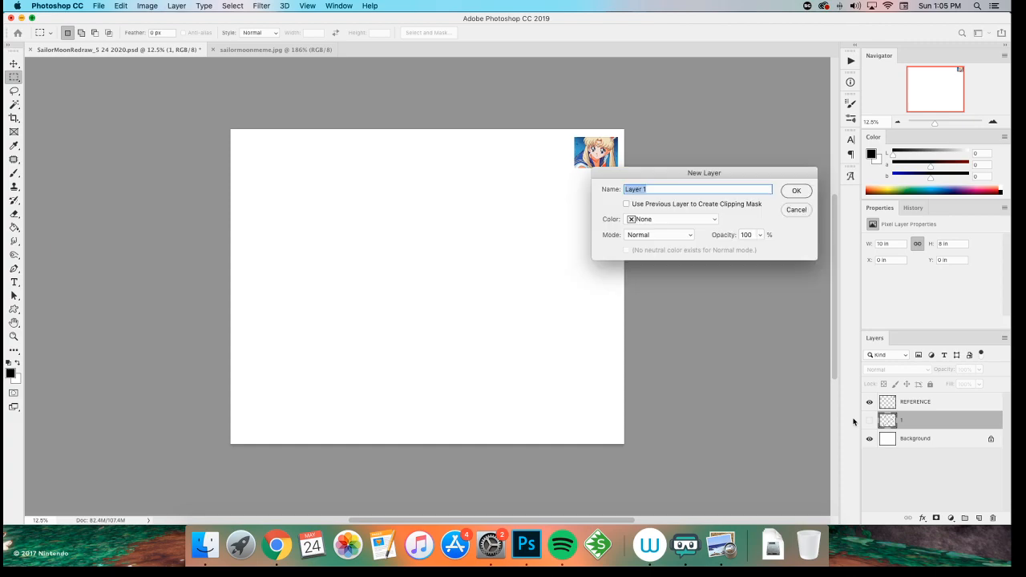
pyautogui.press('Return')
# - Draw two straight vertical black lines through the middle of the new layer, redoing the strokes that are off
pyautogui.press('b')
pyautogui.moveTo(488, 177); pyautogui.dragTo(489, 357)
pyautogui.keyDown('shift'); pyautogui.click(385, 170); pyautogui.keyUp('shift')
pyautogui.press('super+z')
pyautogui.moveTo(369, 166); pyautogui.dragTo(369, 302)
pyautogui.keyDown('shift'); pyautogui.click(369, 369); pyautogui.keyUp('shift')
pyautogui.moveTo(486, 165); pyautogui.dragTo(482, 349)
pyautogui.press('super+z')
pyautogui.moveTo(486, 169); pyautogui.dragTo(487, 365)
# - Draw two straight horizontal black lines across the vertical pair to form an open grid, redoing the unsatisfactory strokes
pyautogui.moveTo(556, 200); pyautogui.dragTo(290, 200)
pyautogui.press('super+z')
pyautogui.moveTo(538, 221); pyautogui.dragTo(295, 221)
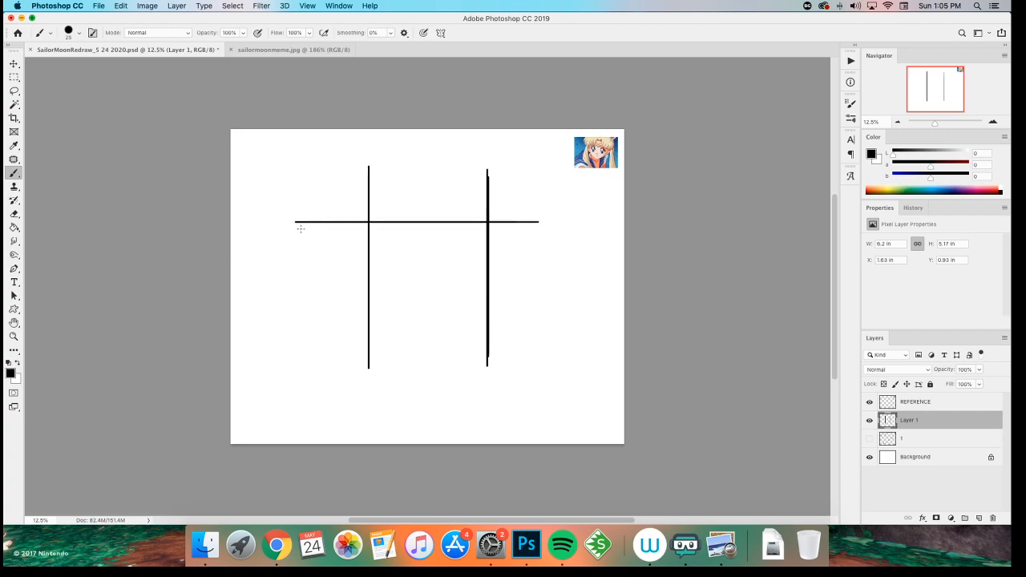
pyautogui.moveTo(538, 334); pyautogui.dragTo(304, 309)
pyautogui.press('super+z')
pyautogui.moveTo(555, 333); pyautogui.dragTo(286, 309)
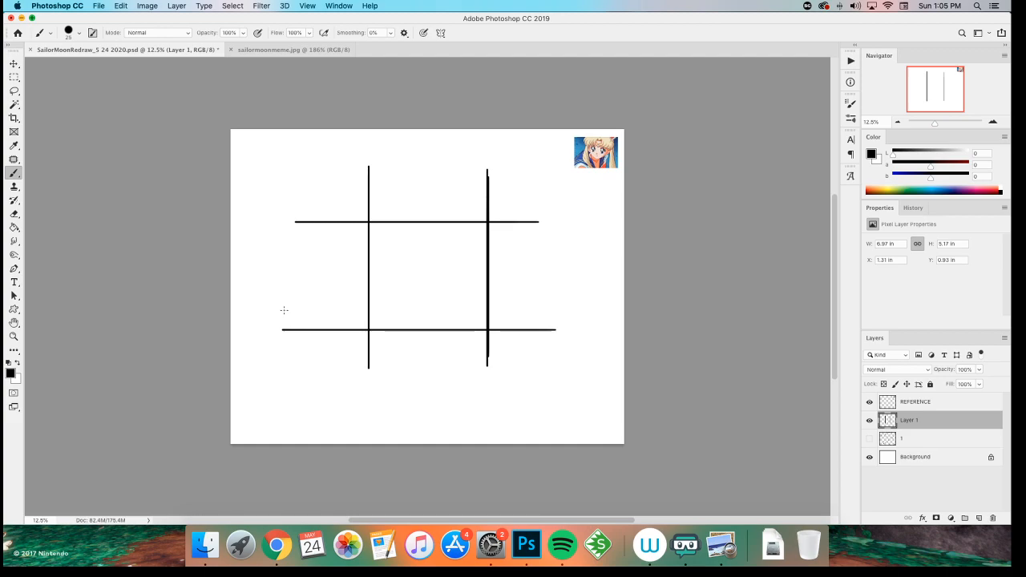
# - Duplicate the grid layer, offset the copy vertically to extend the grid over the canvas height, and merge the two layers
pyautogui.press('super+j')
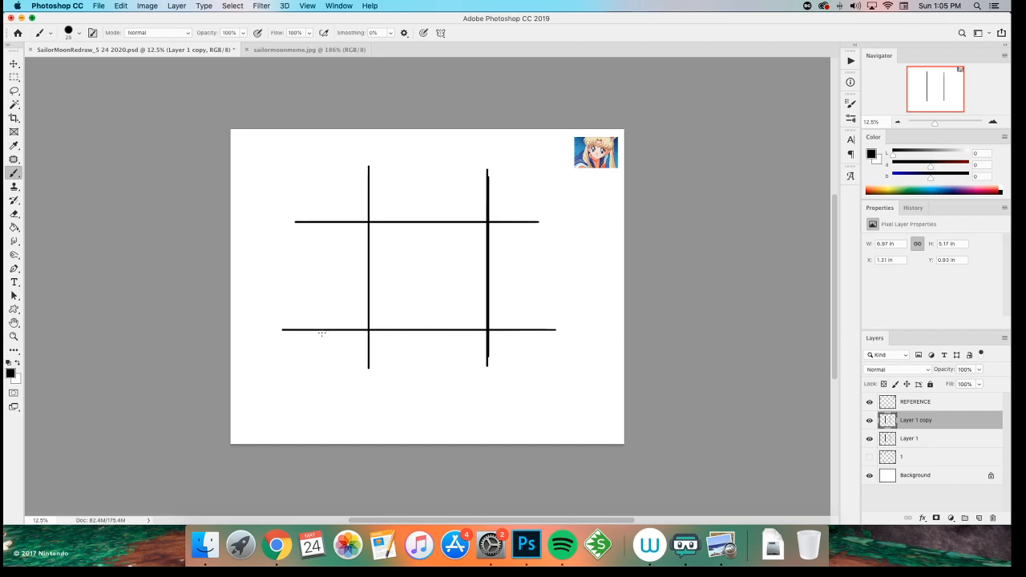
pyautogui.press('v')
pyautogui.moveTo(416, 251)
pyautogui.mouseDown()
pyautogui.moveTo(407, 433)
pyautogui.moveTo(423, 379)
pyautogui.mouseUp()
pyautogui.press('super+e')
pyautogui.press('j')
pyautogui.moveTo(474, 290); pyautogui.dragTo(286, 279)
pyautogui.press('m')
pyautogui.click(337, 259)
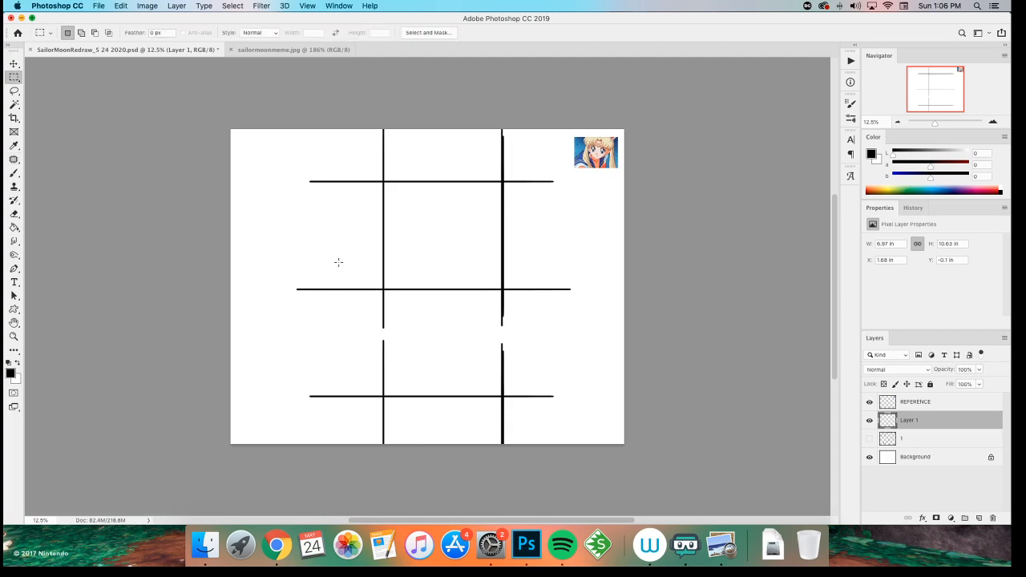
pyautogui.press('v')
pyautogui.moveTo(377, 229); pyautogui.dragTo(213, 227)
pyautogui.press('super+z')
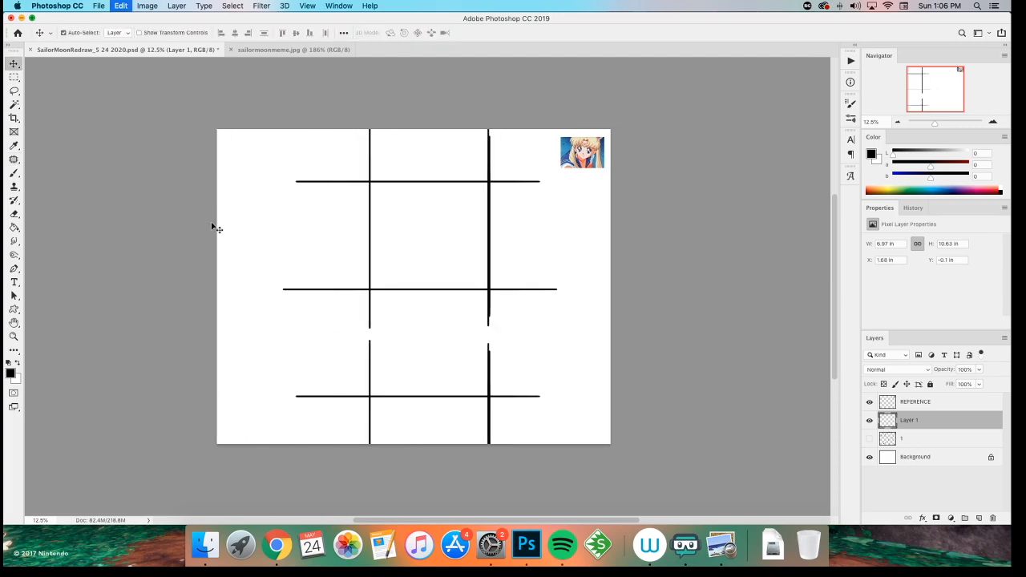
pyautogui.press('j')
pyautogui.moveTo(472, 255); pyautogui.dragTo(230, 256)
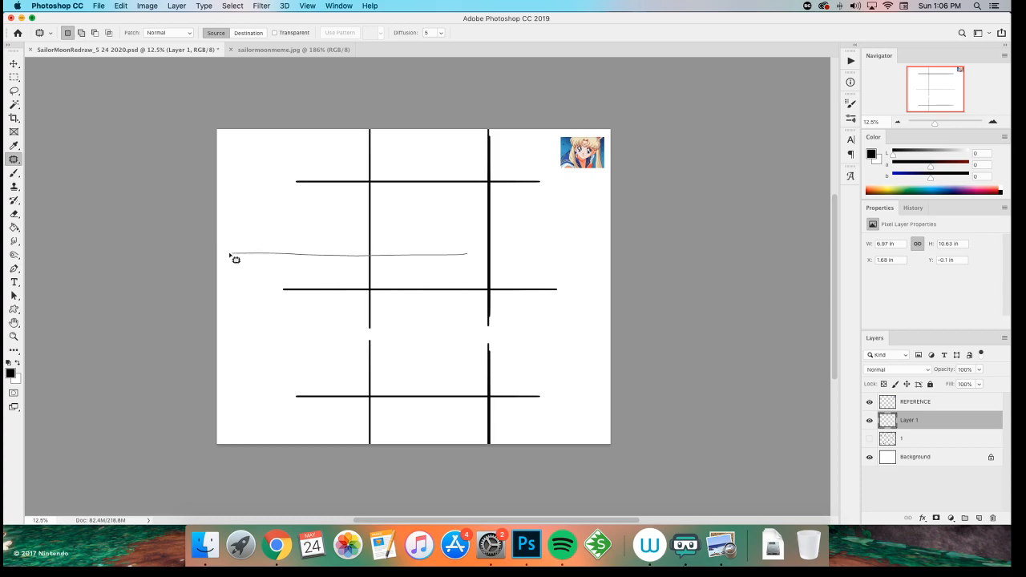
pyautogui.click(435, 240)
# - Place a duplicate of the grid to the left so its horizontal lines continue, and merge the copy into the original layer
pyautogui.press('v')
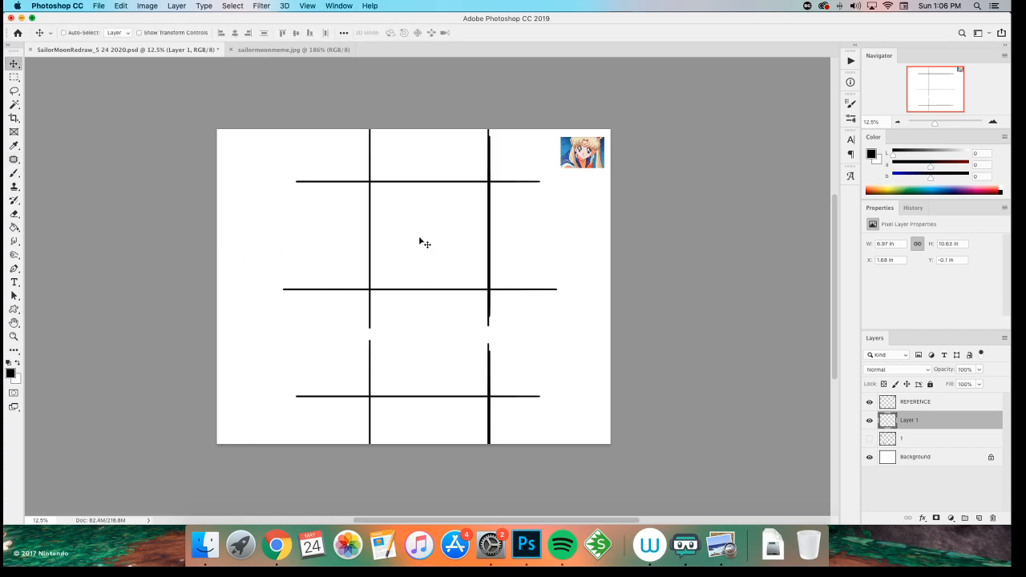
pyautogui.moveTo(449, 263)
pyautogui.mouseDown()
pyautogui.moveTo(311, 259)
pyautogui.moveTo(473, 268)
pyautogui.moveTo(270, 267)
pyautogui.moveTo(304, 264)
pyautogui.mouseUp()
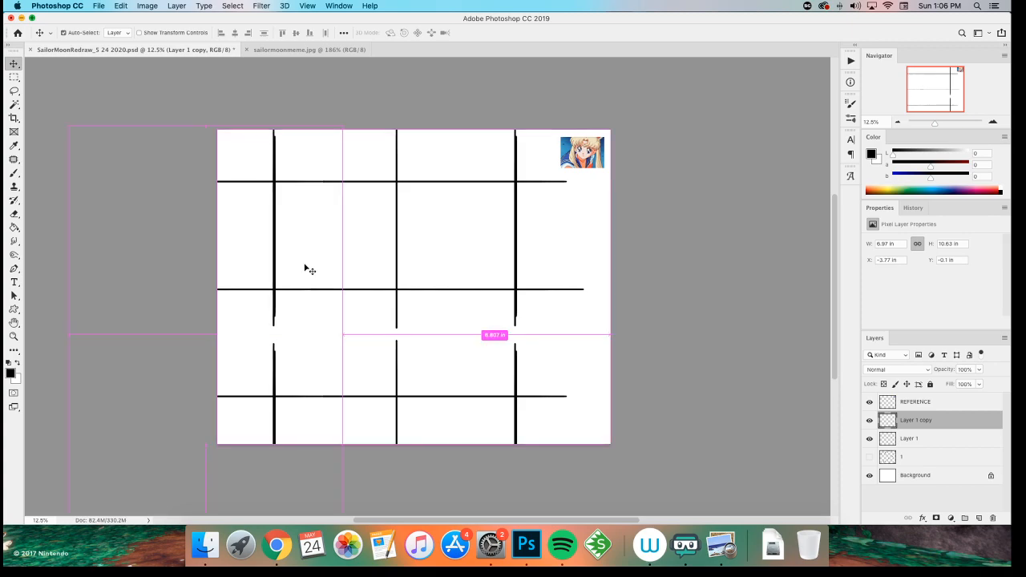
pyautogui.press('super+e')
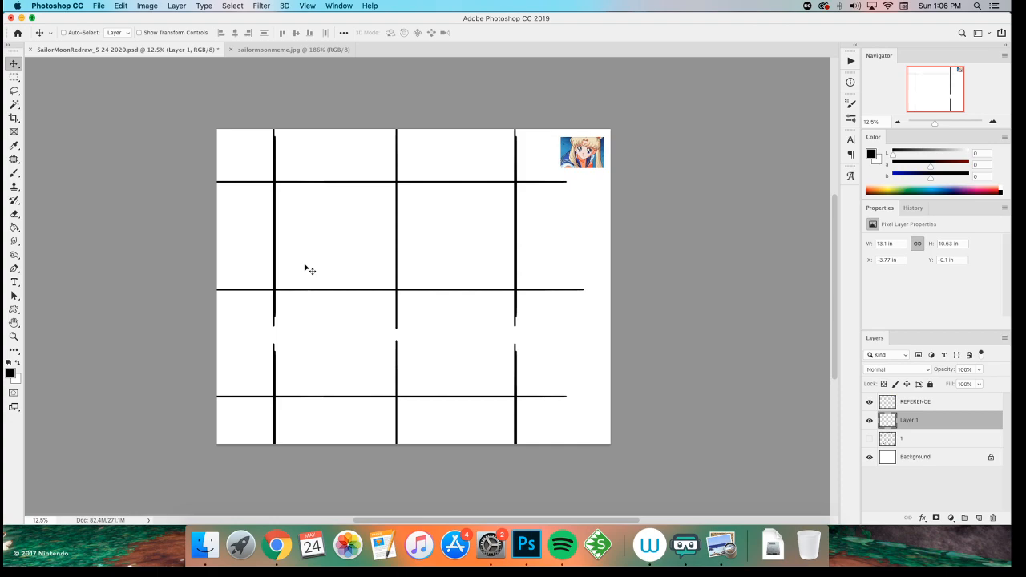
# - Free-transform the merged grid and apply Perspective so its upper edge narrows symmetrically
pyautogui.press('super+t')
pyautogui.rightClick(369, 177)
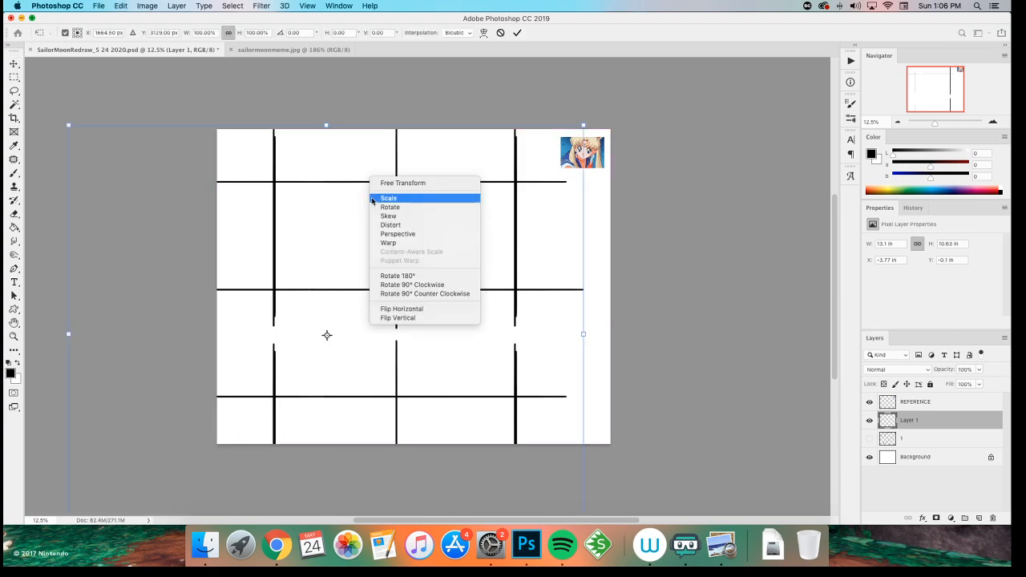
pyautogui.click(66, 129)
pyautogui.moveTo(68, 129); pyautogui.dragTo(110, 126)
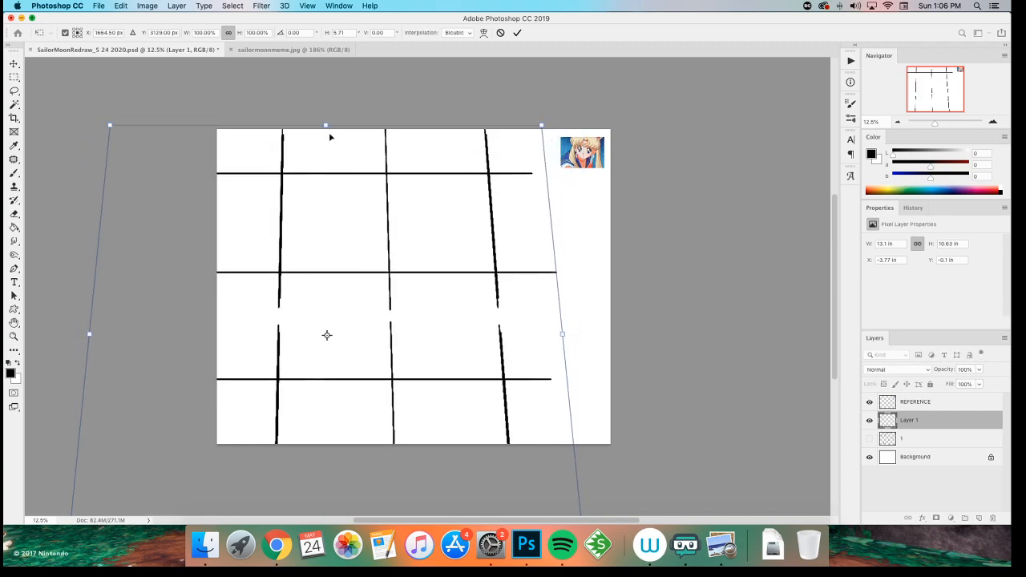
# - Skew the grid strongly within the active transform so its upright lines lean diagonally up to the right across the canvas
pyautogui.moveTo(327, 131); pyautogui.dragTo(501, 154)
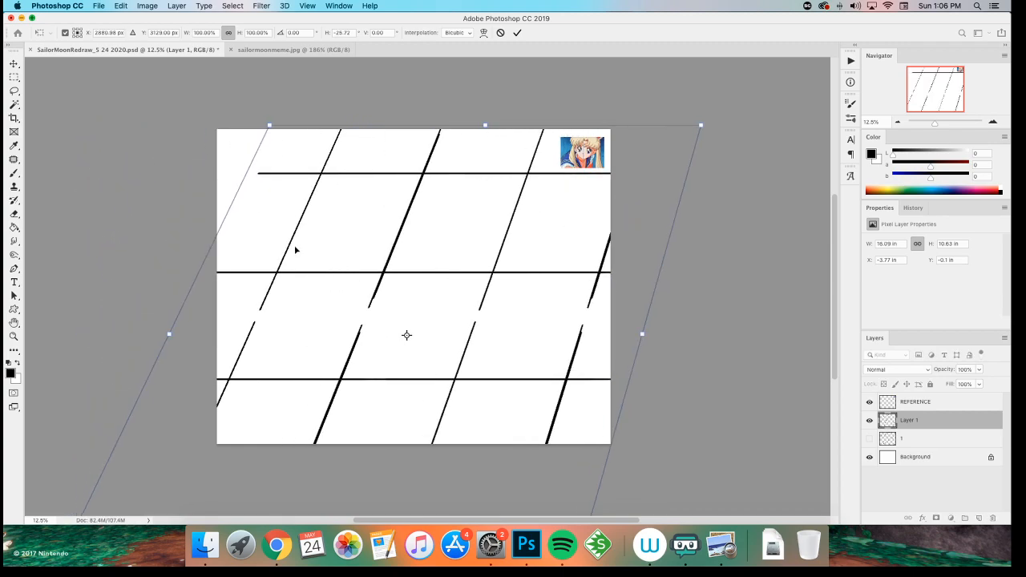
pyautogui.scroll(-2, 425, 405)
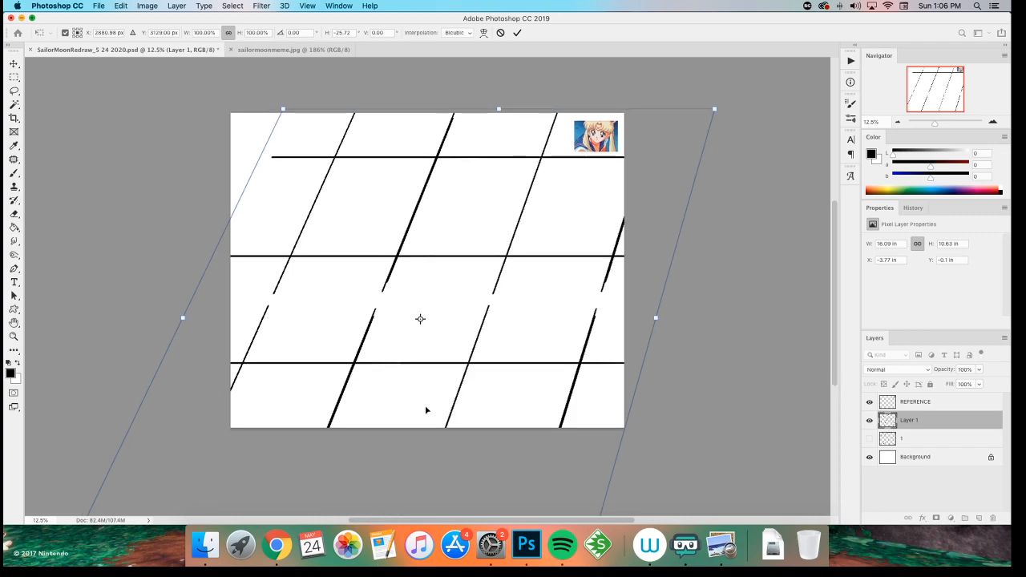
pyautogui.press('super+minus')
pyautogui.moveTo(384, 408); pyautogui.dragTo(315, 407)
pyautogui.moveTo(406, 348); pyautogui.dragTo(415, 328)
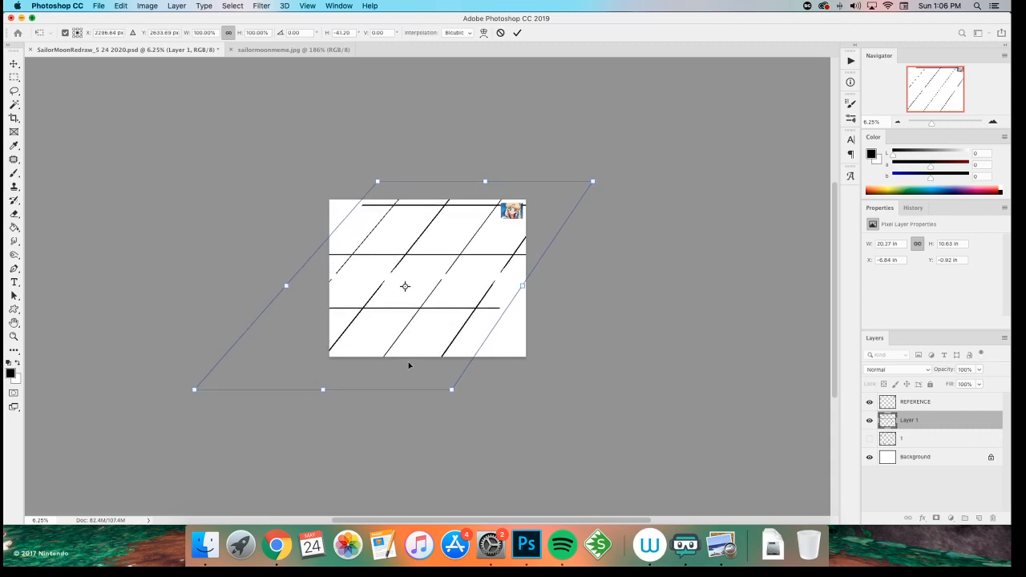
pyautogui.moveTo(323, 390); pyautogui.dragTo(284, 390)
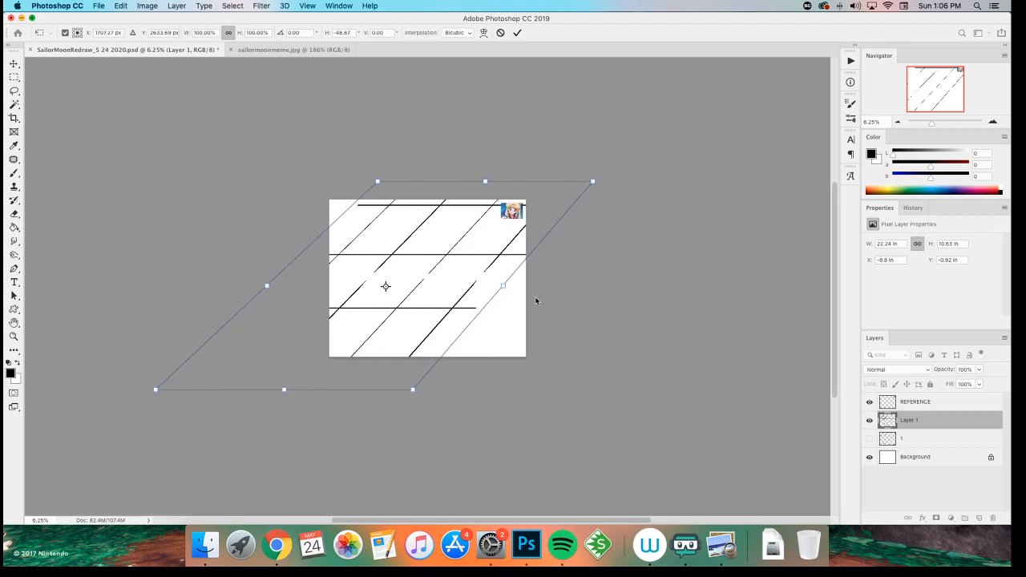
# - Rotate the skewed grid clockwise by about 13.4° and reposition it over the canvas
pyautogui.rightClick(453, 226)
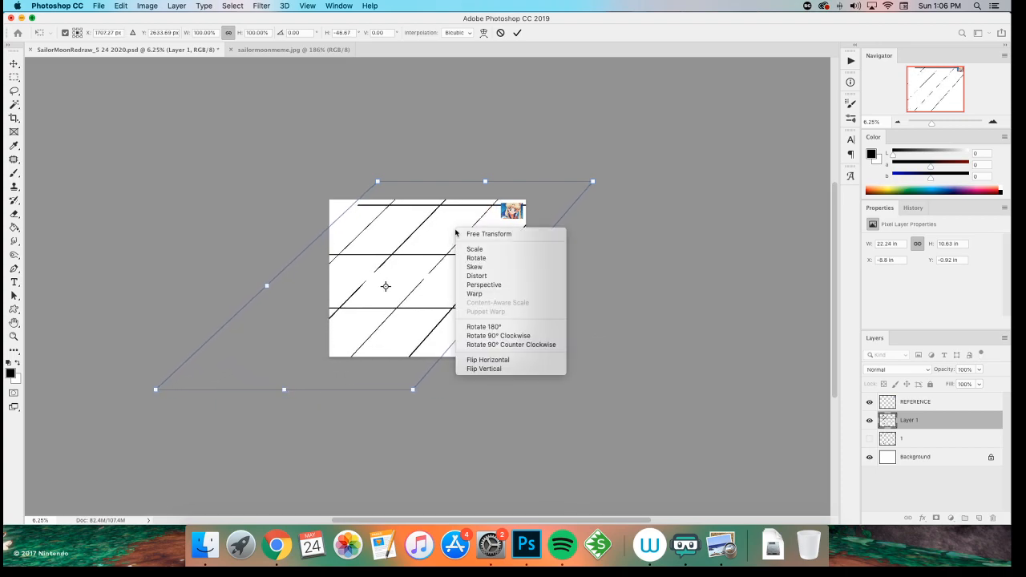
pyautogui.click(546, 381)
pyautogui.moveTo(545, 375); pyautogui.dragTo(521, 408)
pyautogui.moveTo(425, 283); pyautogui.dragTo(446, 288)
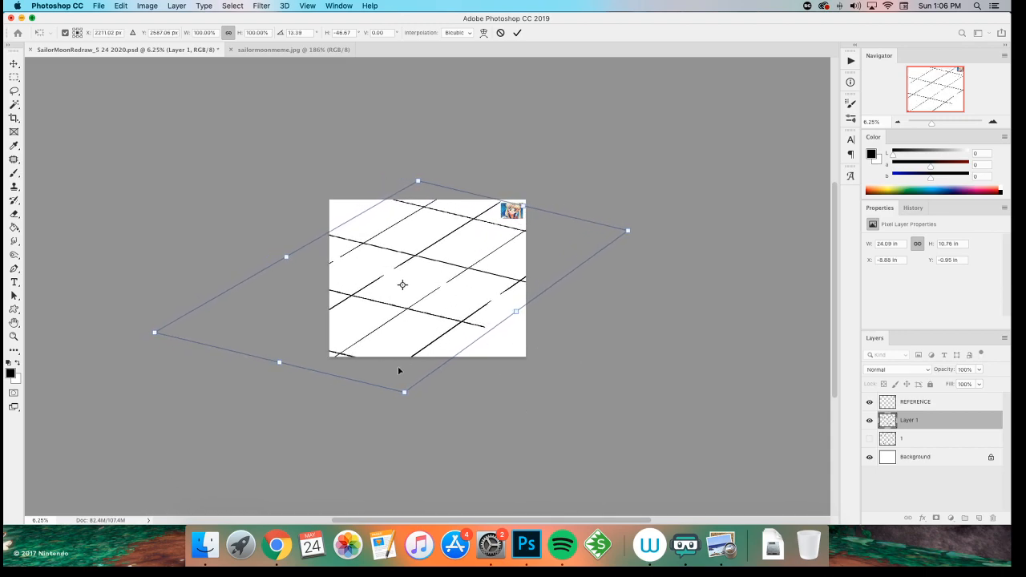
# - Apply Perspective to shift the grid's lower edge to the right, and move the grid slightly higher on the canvas
pyautogui.rightClick(338, 355)
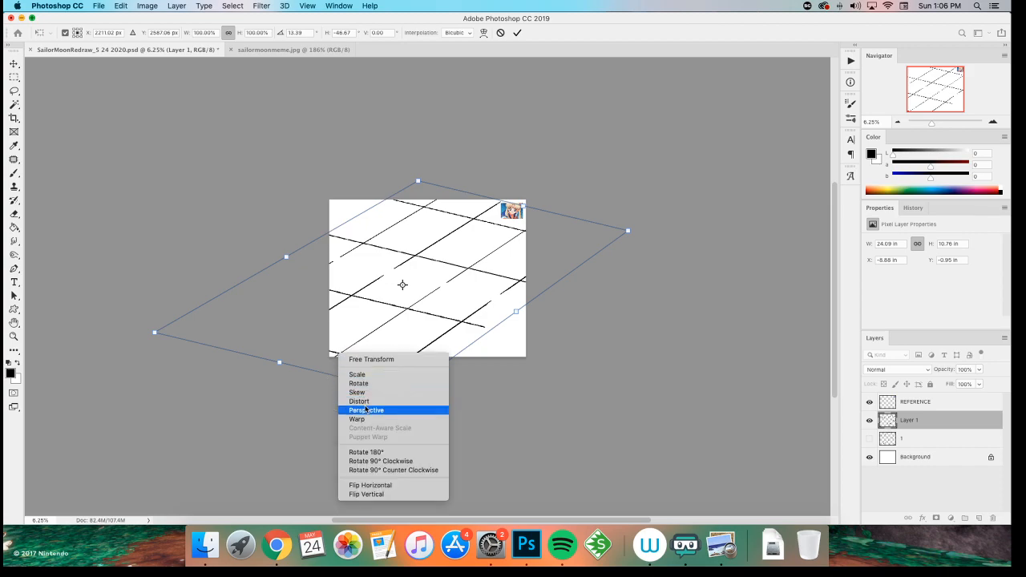
pyautogui.click(366, 410)
pyautogui.moveTo(284, 367); pyautogui.dragTo(322, 376)
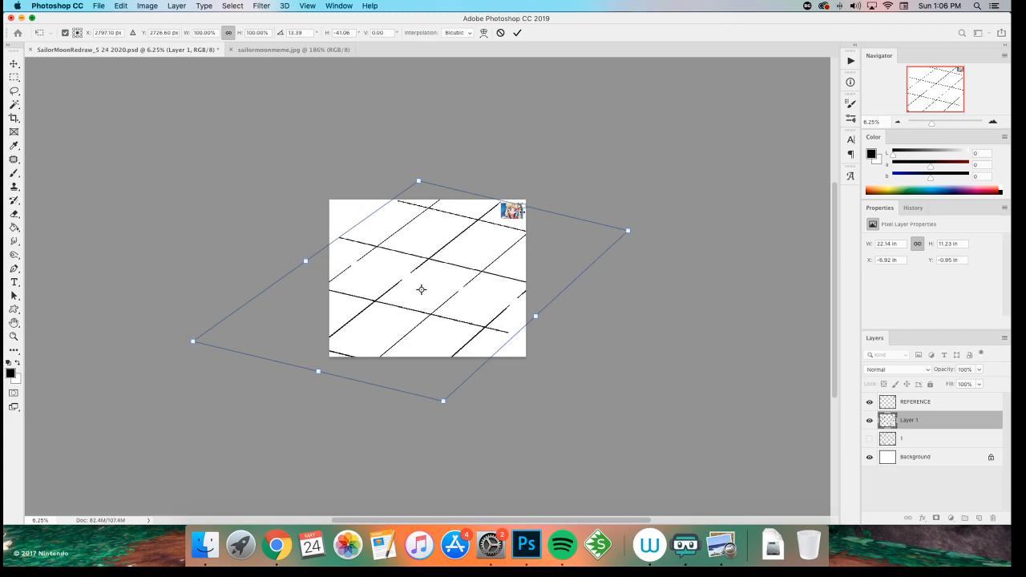
pyautogui.moveTo(475, 259); pyautogui.dragTo(475, 247)
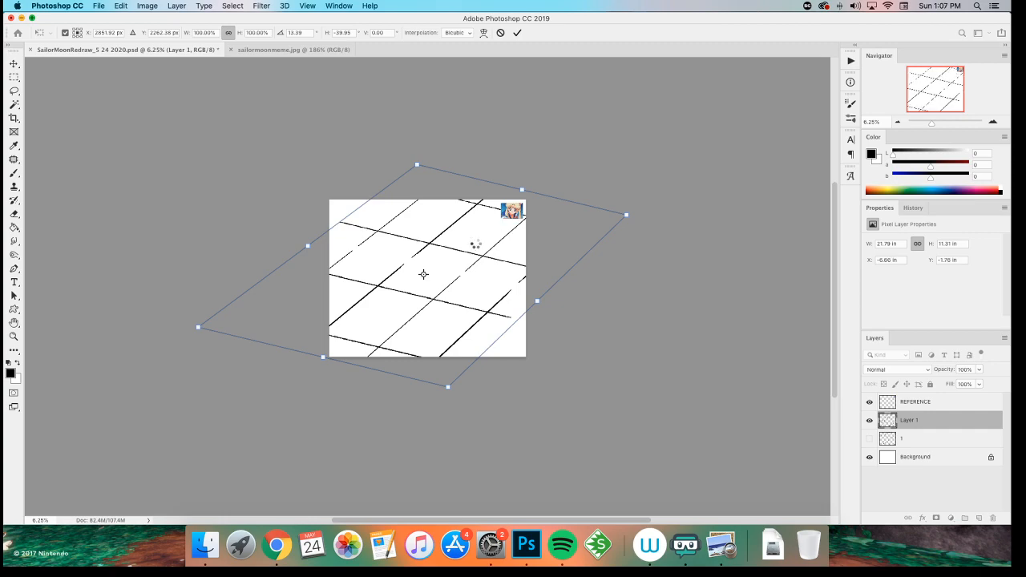
# - Delete the hidden layer 1 and lower the opacity of the grid on Layer 1 to 10%
pyautogui.click(936, 438)
pyautogui.press('BackSpace')
pyautogui.click(921, 409)
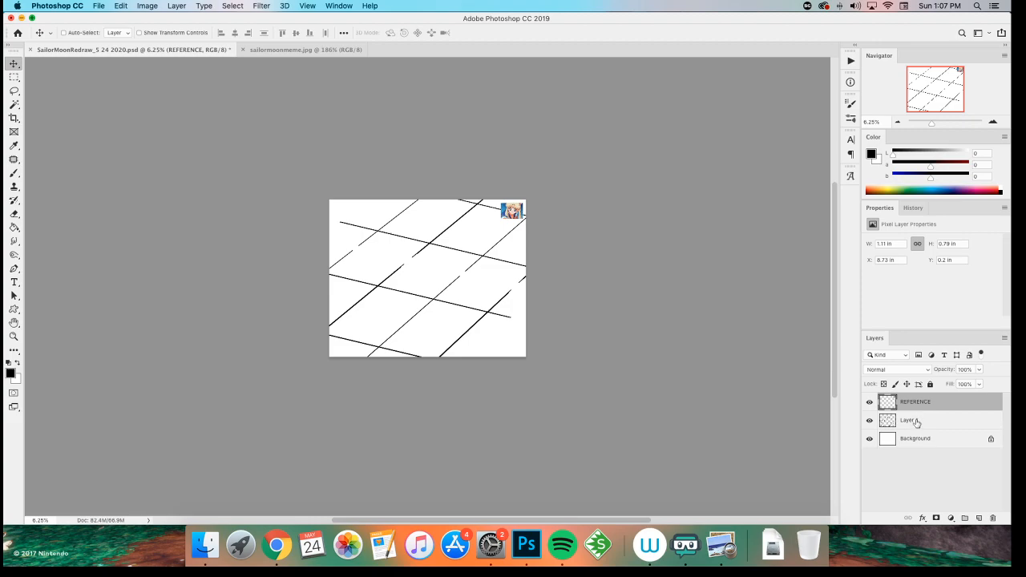
pyautogui.click(916, 421)
pyautogui.press('m')
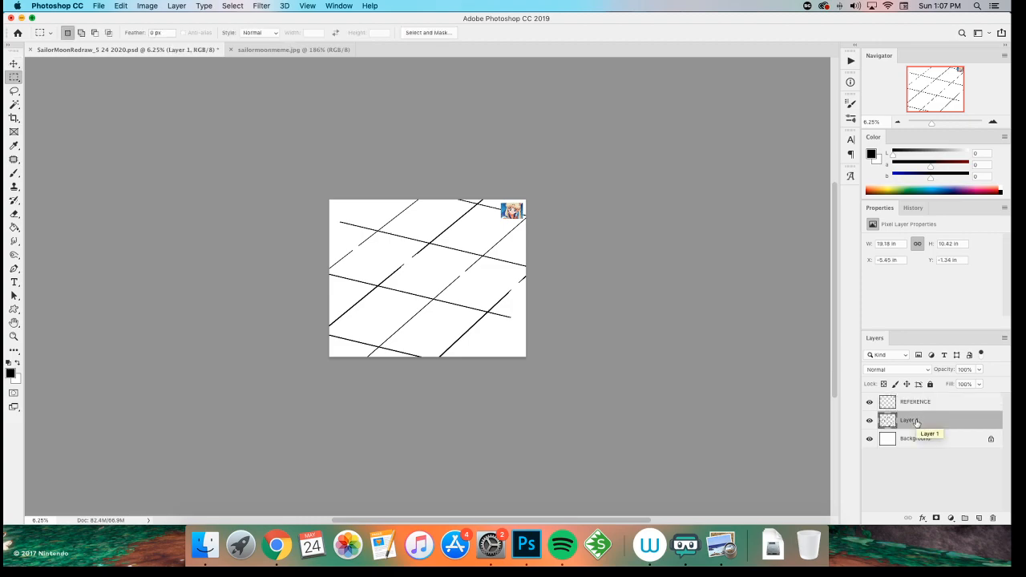
pyautogui.press('1')
# - Create a new layer named 1 above the faded grid and get the Brush ready for sketching on it
pyautogui.press('super+shift+n')
pyautogui.write('1')
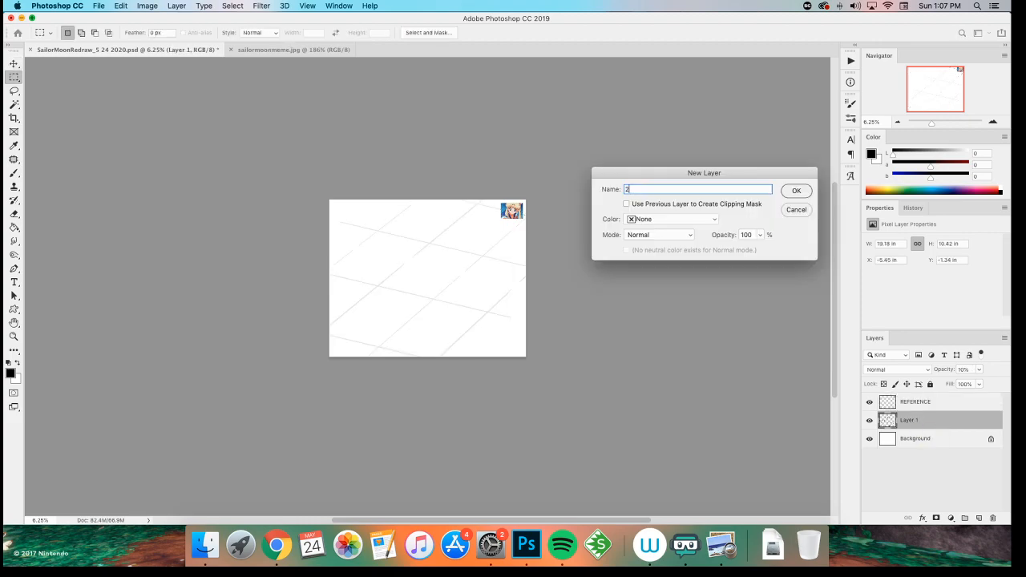
pyautogui.press('Return')
pyautogui.press('e')
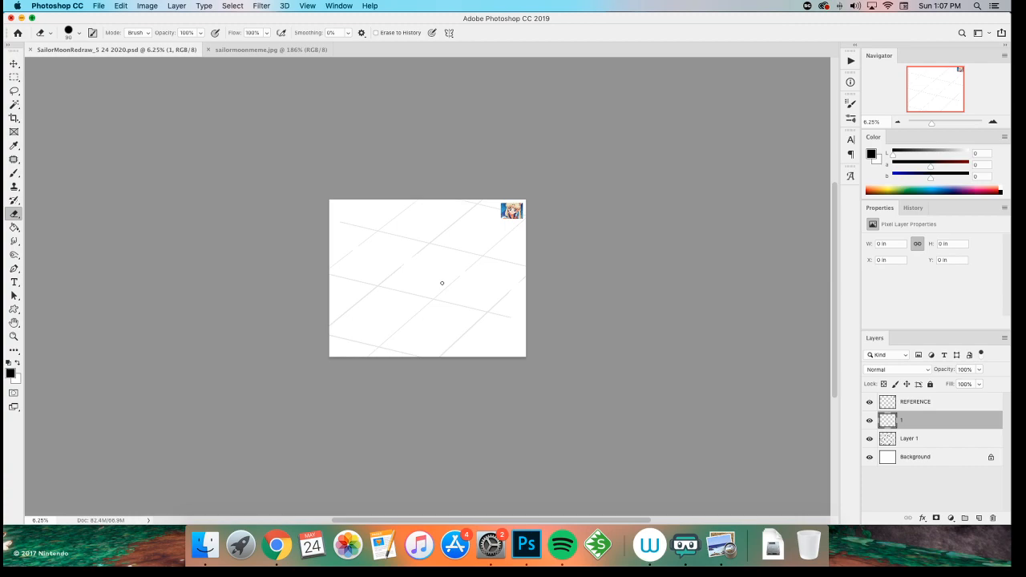
pyautogui.press('super+equal')
pyautogui.press('super+equal')
pyautogui.press('b')
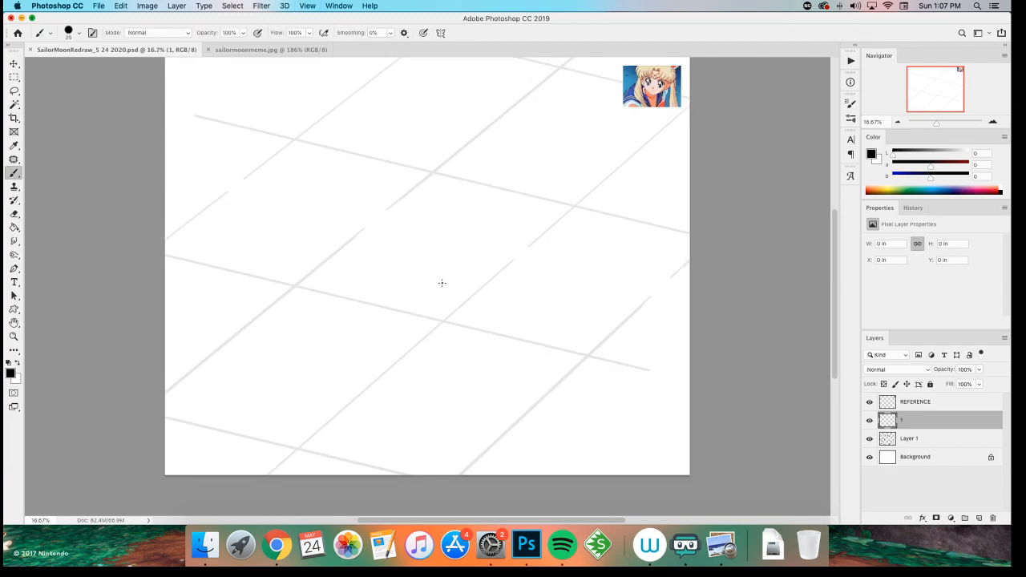
pyautogui.scroll(3, 441, 282)
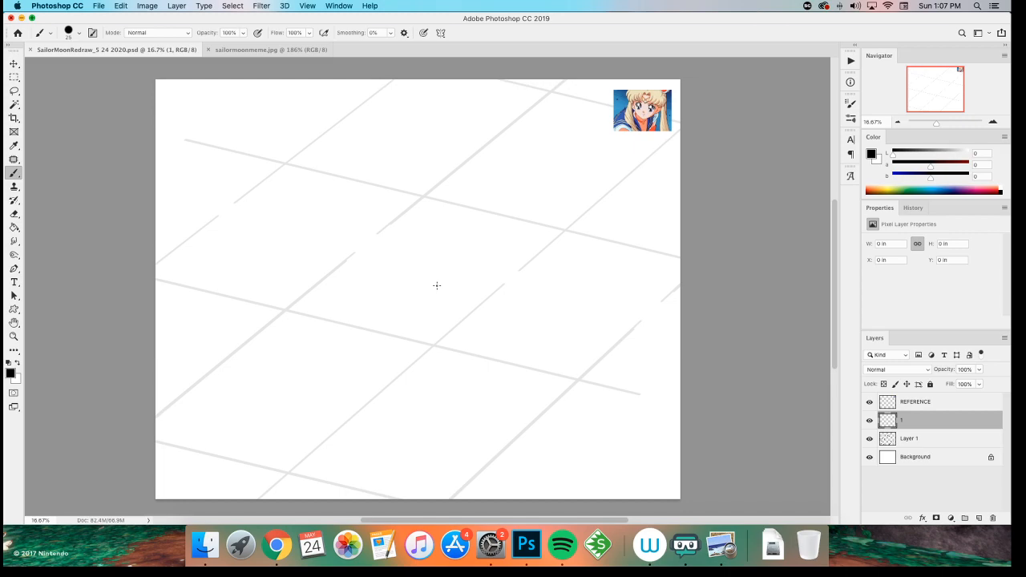
pyautogui.moveTo(407, 213); pyautogui.dragTo(317, 281)
pyautogui.press('super+z')
pyautogui.press('e')
pyautogui.moveTo(364, 234); pyautogui.dragTo(377, 273)
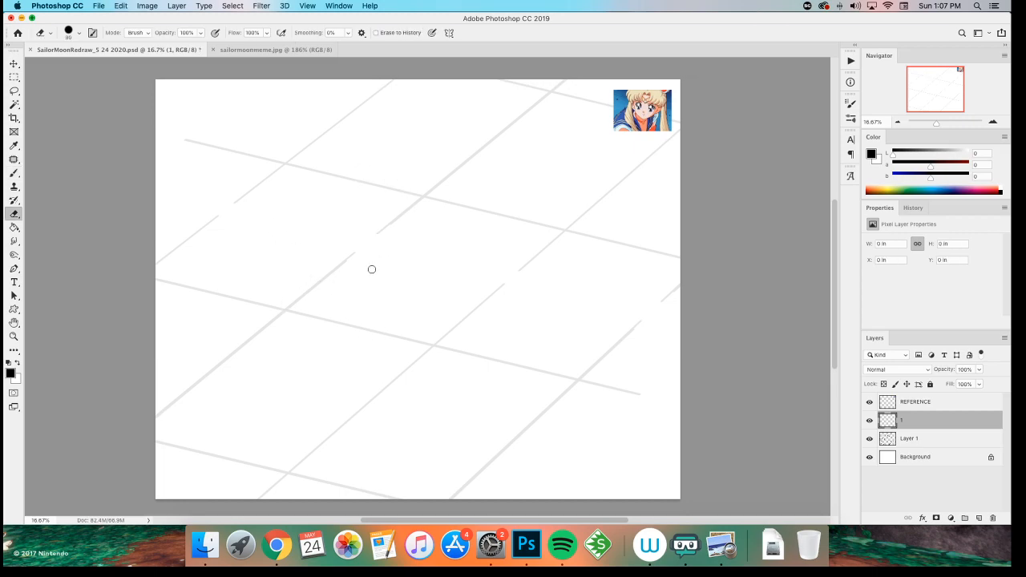
pyautogui.press('b')
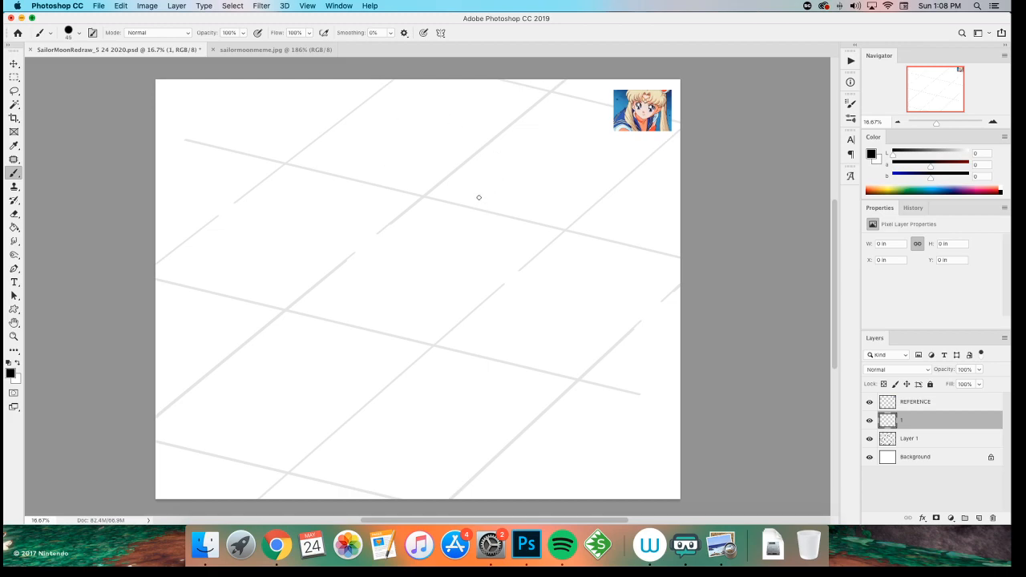
pyautogui.moveTo(504, 246)
pyautogui.mouseDown()
pyautogui.moveTo(504, 183)
pyautogui.moveTo(481, 149)
pyautogui.mouseUp()
pyautogui.press('super+z')
pyautogui.moveTo(524, 237)
pyautogui.mouseDown()
pyautogui.moveTo(521, 184)
pyautogui.moveTo(520, 197)
pyautogui.mouseUp()
pyautogui.moveTo(446, 132); pyautogui.dragTo(521, 200)
pyautogui.moveTo(498, 159); pyautogui.dragTo(380, 151)
pyautogui.moveTo(405, 129); pyautogui.dragTo(327, 223)
pyautogui.moveTo(335, 171); pyautogui.dragTo(323, 237)
pyautogui.press('super+z')
pyautogui.press('super+z')
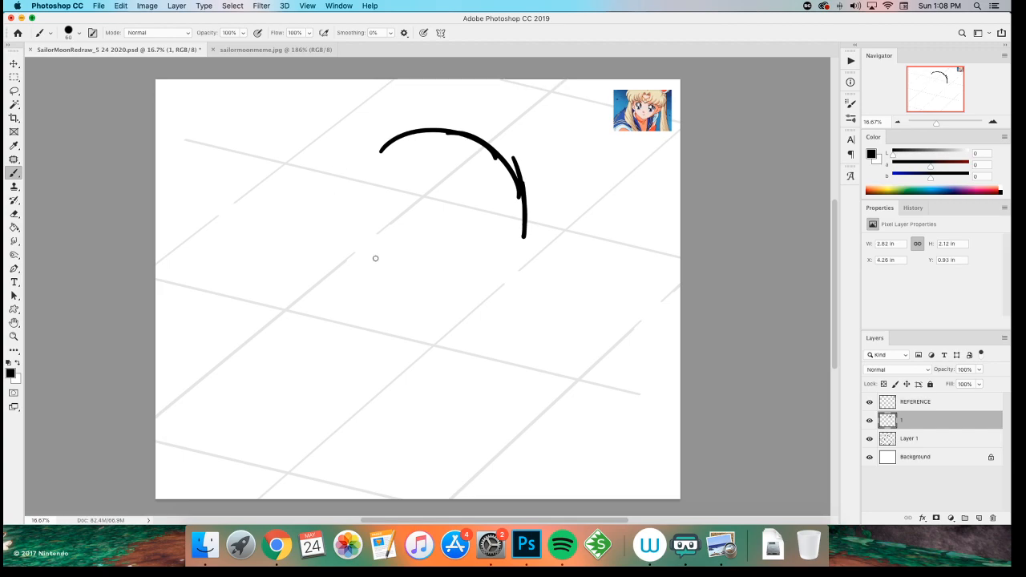
pyautogui.press('super+z')
pyautogui.press('super+z')
pyautogui.press('super+z')
pyautogui.press('super+z')
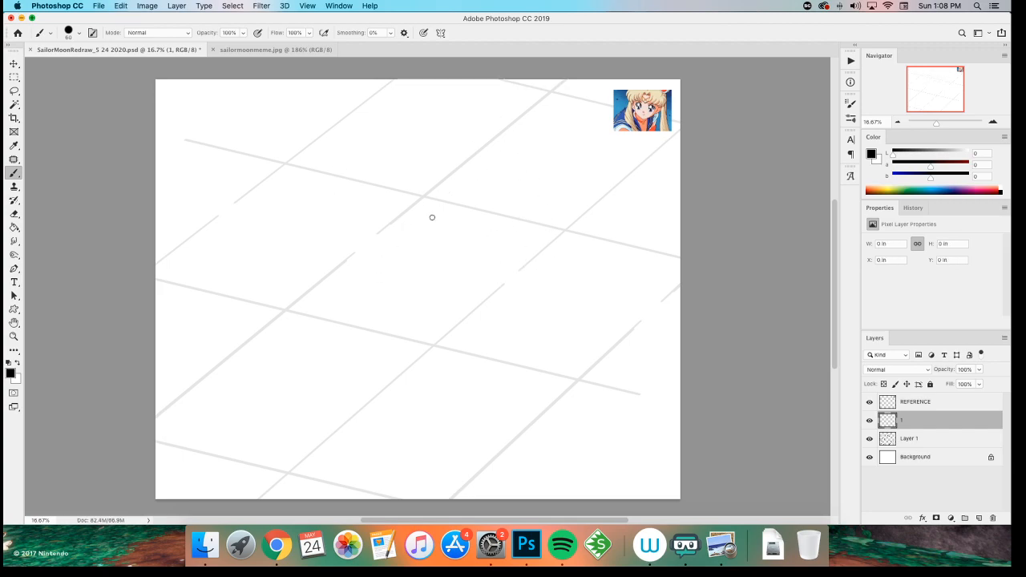
# - Sketch the rounded crown of the head with overlapping black brush curves in the upper middle of the canvas
pyautogui.moveTo(553, 266); pyautogui.dragTo(535, 168)
pyautogui.moveTo(540, 218)
pyautogui.mouseDown()
pyautogui.moveTo(463, 131)
pyautogui.moveTo(443, 134)
pyautogui.mouseUp()
pyautogui.moveTo(492, 154); pyautogui.dragTo(358, 157)
pyautogui.moveTo(388, 154)
pyautogui.mouseDown()
pyautogui.moveTo(334, 181)
pyautogui.moveTo(326, 241)
pyautogui.mouseUp()
# - Sketch the wide, rounded cheeks and chin below the crown, redoing the unsatisfactory strokes
pyautogui.moveTo(322, 212)
pyautogui.mouseDown()
pyautogui.moveTo(321, 265)
pyautogui.moveTo(297, 341)
pyautogui.moveTo(303, 364)
pyautogui.mouseUp()
pyautogui.moveTo(310, 335); pyautogui.dragTo(349, 431)
pyautogui.moveTo(319, 387); pyautogui.dragTo(438, 440)
pyautogui.press('super+z')
pyautogui.press('super+z')
pyautogui.press('super+z')
pyautogui.moveTo(328, 273)
pyautogui.mouseDown()
pyautogui.moveTo(309, 283)
pyautogui.moveTo(339, 424)
pyautogui.moveTo(439, 447)
pyautogui.mouseUp()
pyautogui.moveTo(557, 278)
pyautogui.mouseDown()
pyautogui.moveTo(562, 375)
pyautogui.moveTo(512, 434)
pyautogui.mouseUp()
pyautogui.moveTo(562, 386); pyautogui.dragTo(454, 453)
pyautogui.moveTo(519, 432); pyautogui.dragTo(407, 450)
pyautogui.press('super+z')
pyautogui.press('super+z')
pyautogui.moveTo(563, 359)
pyautogui.mouseDown()
pyautogui.moveTo(533, 397)
pyautogui.moveTo(413, 448)
pyautogui.mouseUp()
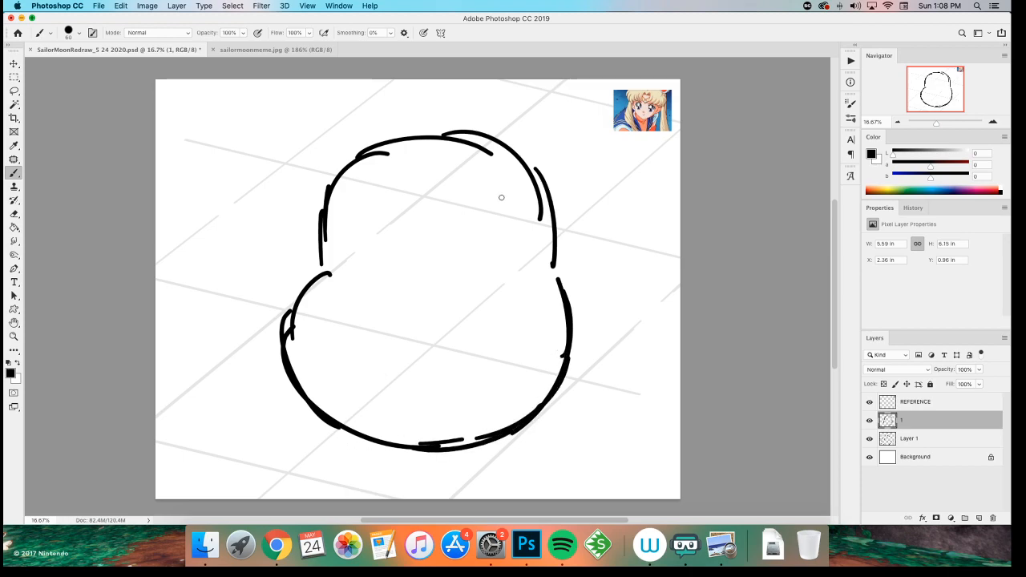
# - Sketch a rounded ear on each side of the head, redrawing the left one smaller and closer in
pyautogui.moveTo(559, 245)
pyautogui.mouseDown()
pyautogui.moveTo(588, 269)
pyautogui.moveTo(615, 272)
pyautogui.moveTo(590, 332)
pyautogui.mouseUp()
pyautogui.moveTo(314, 227)
pyautogui.mouseDown()
pyautogui.moveTo(269, 261)
pyautogui.moveTo(286, 317)
pyautogui.mouseUp()
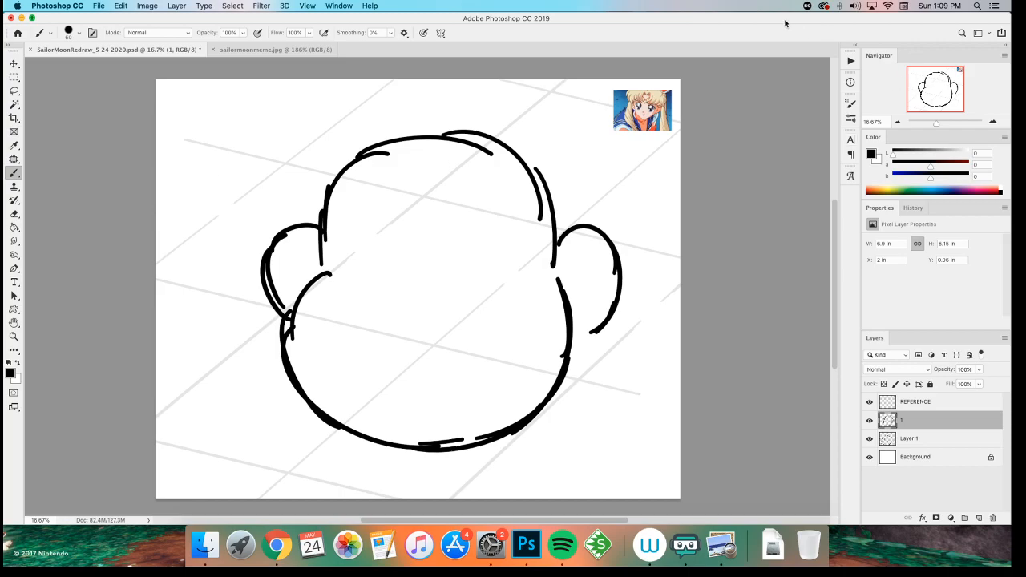
pyautogui.moveTo(313, 221)
pyautogui.mouseDown()
pyautogui.moveTo(279, 224)
pyautogui.moveTo(286, 301)
pyautogui.mouseUp()
pyautogui.moveTo(274, 238)
pyautogui.mouseDown()
pyautogui.moveTo(288, 301)
pyautogui.moveTo(264, 297)
pyautogui.moveTo(257, 244)
pyautogui.moveTo(270, 239)
pyautogui.moveTo(265, 273)
pyautogui.moveTo(256, 270)
pyautogui.moveTo(293, 222)
pyautogui.moveTo(278, 254)
pyautogui.mouseUp()
pyautogui.press('e')
pyautogui.press('b')
pyautogui.moveTo(326, 231)
pyautogui.mouseDown()
pyautogui.moveTo(285, 259)
pyautogui.moveTo(288, 299)
pyautogui.mouseUp()
# - Draw a vertical centre guideline down the face and a curved horizontal guideline across it at the eye level
pyautogui.moveTo(398, 190); pyautogui.dragTo(405, 283)
pyautogui.press('super+z')
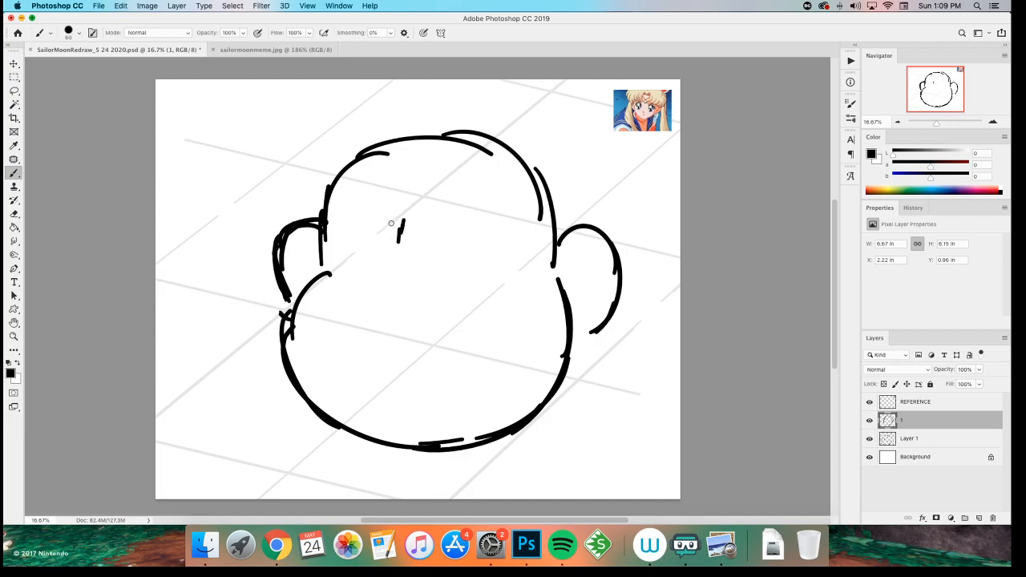
pyautogui.moveTo(412, 169)
pyautogui.mouseDown()
pyautogui.moveTo(414, 280)
pyautogui.moveTo(390, 426)
pyautogui.moveTo(409, 445)
pyautogui.mouseUp()
pyautogui.moveTo(394, 303); pyautogui.dragTo(391, 392)
pyautogui.moveTo(335, 272)
pyautogui.mouseDown()
pyautogui.moveTo(472, 295)
pyautogui.moveTo(518, 276)
pyautogui.mouseUp()
pyautogui.press('super+z')
pyautogui.moveTo(330, 275); pyautogui.dragTo(463, 292)
pyautogui.moveTo(428, 282)
pyautogui.mouseDown()
pyautogui.moveTo(515, 278)
pyautogui.moveTo(455, 292)
pyautogui.moveTo(508, 282)
pyautogui.mouseUp()
pyautogui.press('super+z')
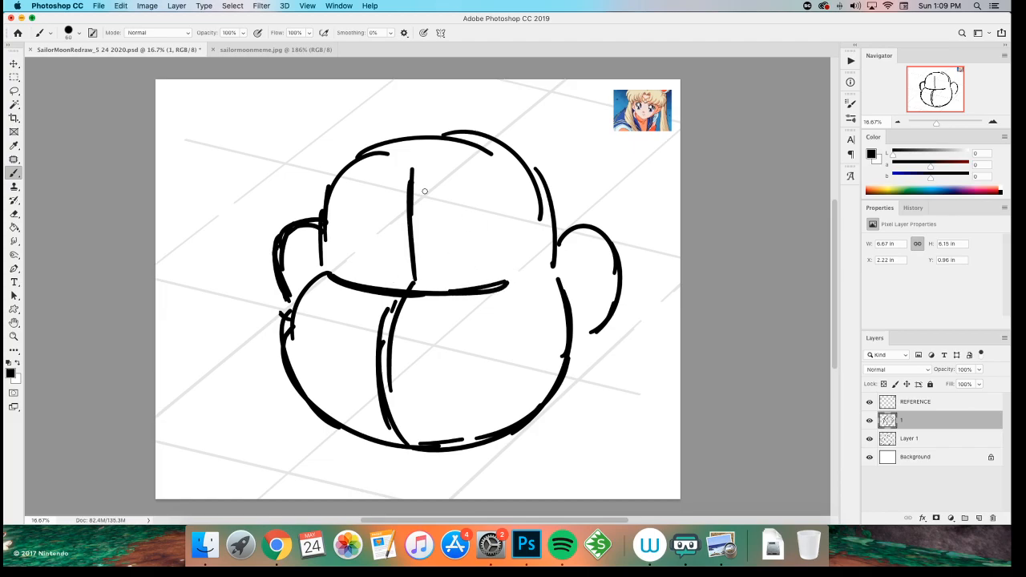
# - Thicken the upper half of the centre guideline and curve it up to the crown of the head
pyautogui.moveTo(413, 234); pyautogui.dragTo(414, 291)
pyautogui.moveTo(407, 284); pyautogui.dragTo(410, 165)
pyautogui.press('super+z')
pyautogui.moveTo(455, 141); pyautogui.dragTo(414, 239)
pyautogui.moveTo(409, 196); pyautogui.dragTo(407, 261)
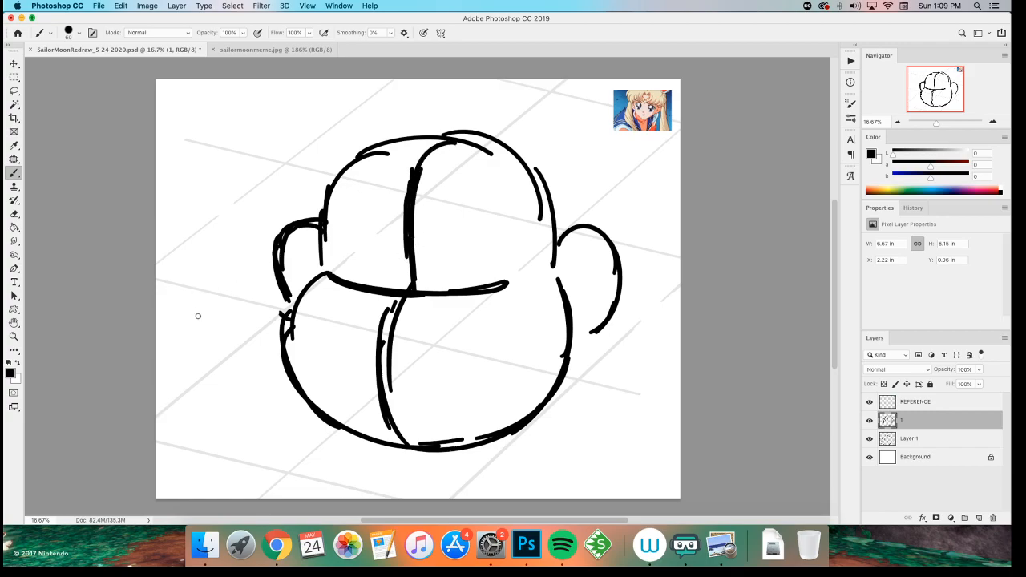
# - Scale the head sketch down slightly with Free Transform and move it higher on the canvas
pyautogui.press('super+t')
pyautogui.moveTo(272, 129); pyautogui.dragTo(297, 152)
pyautogui.moveTo(367, 201)
pyautogui.mouseDown()
pyautogui.moveTo(367, 179)
pyautogui.moveTo(344, 166)
pyautogui.mouseUp()
pyautogui.press('Return')
pyautogui.press('b')
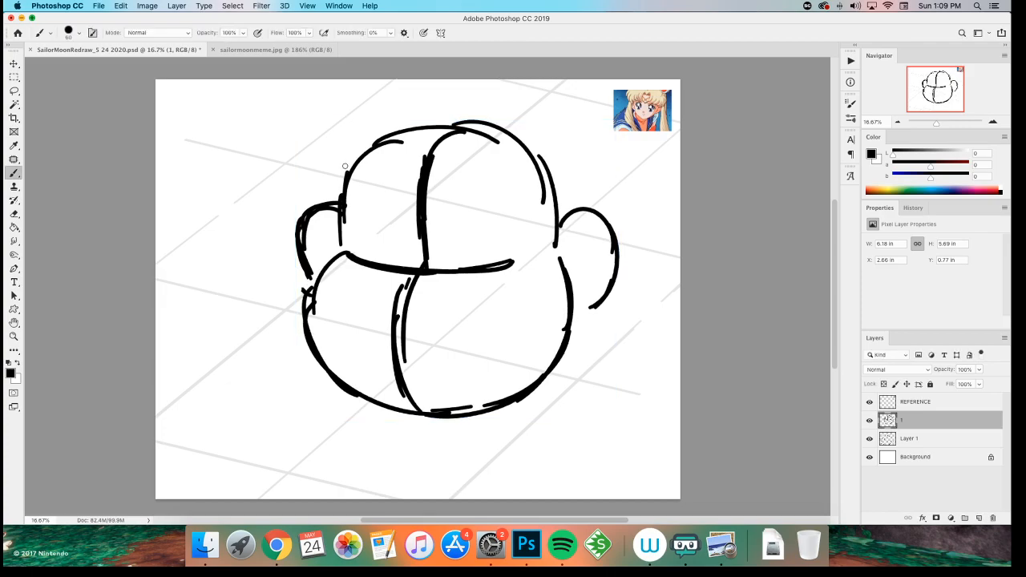
pyautogui.press('v')
pyautogui.moveTo(331, 293); pyautogui.dragTo(339, 272)
# - Sketch the curved neck shape below the chin, redoing the first stroke
pyautogui.press('b')
pyautogui.scroll(-2, 339, 272)
pyautogui.moveTo(511, 346)
pyautogui.mouseDown()
pyautogui.moveTo(490, 389)
pyautogui.moveTo(423, 393)
pyautogui.mouseUp()
pyautogui.press('super+z')
pyautogui.moveTo(358, 340); pyautogui.dragTo(460, 414)
pyautogui.moveTo(391, 354)
pyautogui.mouseDown()
pyautogui.moveTo(460, 398)
pyautogui.moveTo(362, 348)
pyautogui.mouseUp()
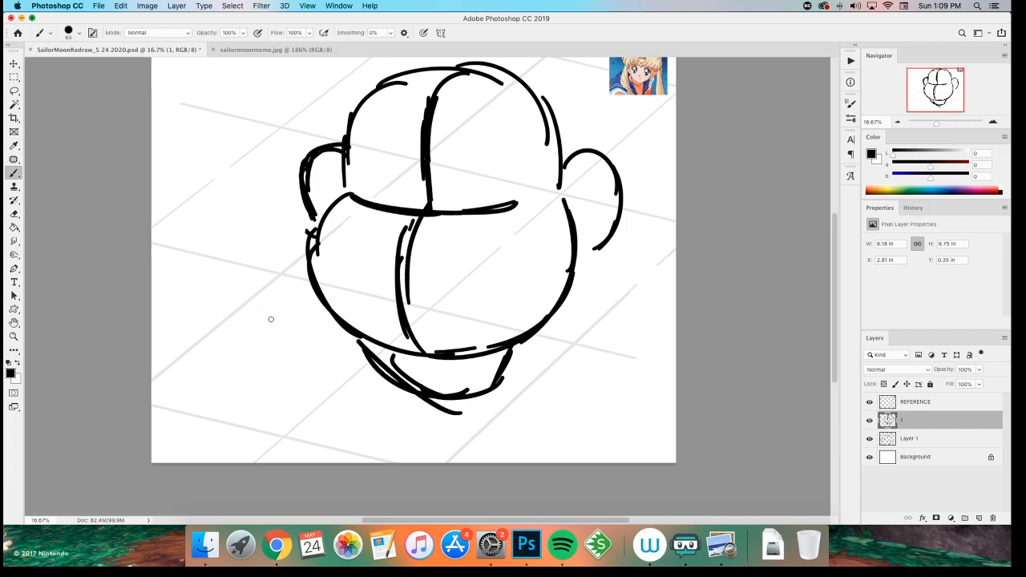
# - Rough in a large rounded left shoulder and two sloping strokes for the right shoulder
pyautogui.moveTo(352, 396); pyautogui.dragTo(353, 414)
pyautogui.moveTo(272, 322); pyautogui.dragTo(347, 405)
pyautogui.moveTo(240, 311)
pyautogui.mouseDown()
pyautogui.moveTo(178, 344)
pyautogui.moveTo(166, 390)
pyautogui.moveTo(190, 462)
pyautogui.mouseUp()
pyautogui.moveTo(207, 343); pyautogui.dragTo(178, 391)
pyautogui.moveTo(579, 312); pyautogui.dragTo(663, 401)
pyautogui.moveTo(608, 317); pyautogui.dragTo(676, 397)
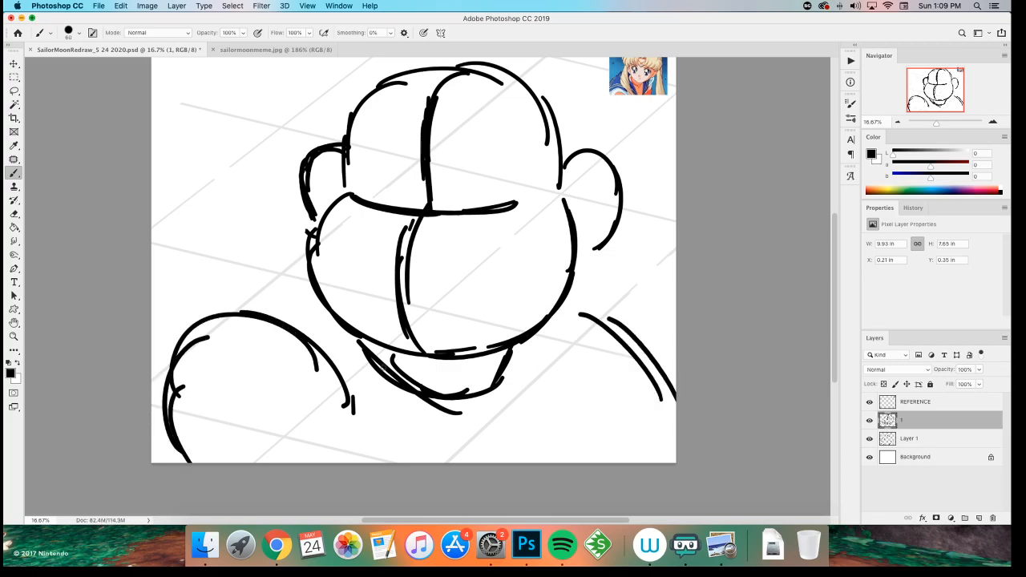
# - Strengthen the left shoulder's outline with additional curves and extend its inner side down toward the canvas edge
pyautogui.moveTo(250, 331); pyautogui.dragTo(269, 333)
pyautogui.moveTo(281, 347); pyautogui.dragTo(306, 341)
pyautogui.moveTo(255, 319); pyautogui.dragTo(170, 374)
pyautogui.moveTo(171, 371); pyautogui.dragTo(181, 462)
pyautogui.moveTo(293, 327); pyautogui.dragTo(371, 399)
pyautogui.moveTo(345, 362); pyautogui.dragTo(392, 453)
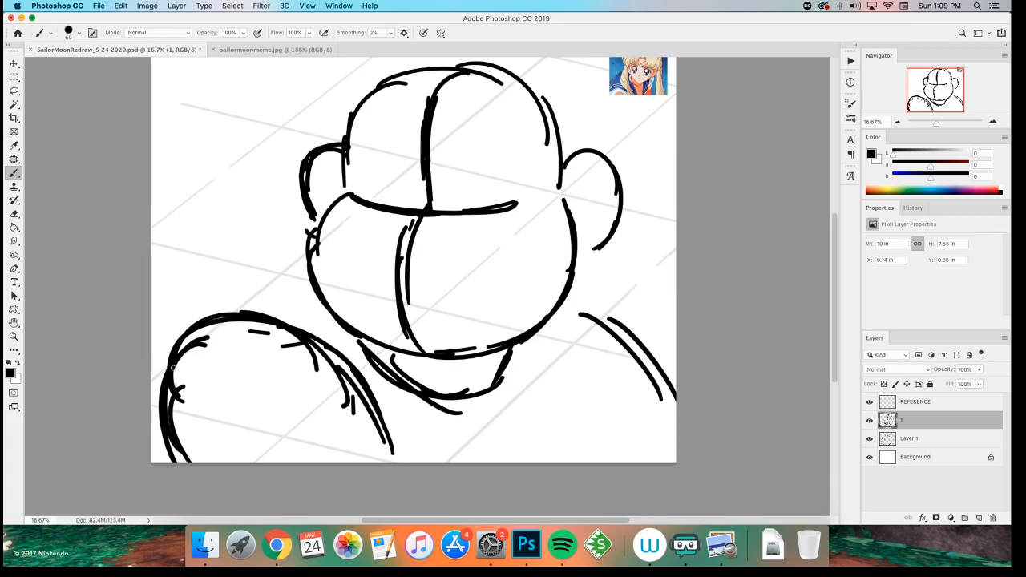
pyautogui.moveTo(255, 314); pyautogui.dragTo(350, 359)
# - Erase the messy inner strokes and part of the upper contour of the left shoulder
pyautogui.press('e')
pyautogui.moveTo(192, 333); pyautogui.dragTo(207, 363)
pyautogui.moveTo(248, 331)
pyautogui.mouseDown()
pyautogui.moveTo(331, 377)
pyautogui.moveTo(353, 409)
pyautogui.mouseUp()
pyautogui.moveTo(280, 321); pyautogui.dragTo(184, 326)
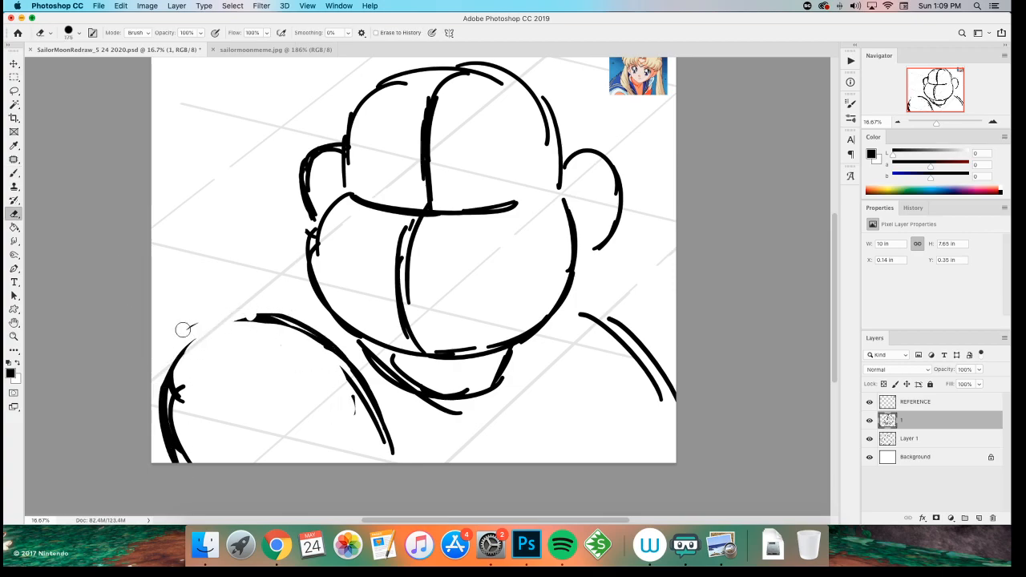
# - Redraw the upper contour of the left shoulder and erase leftover marks inside it
pyautogui.press('b')
pyautogui.moveTo(165, 377); pyautogui.dragTo(257, 315)
pyautogui.moveTo(194, 347)
pyautogui.mouseDown()
pyautogui.moveTo(218, 326)
pyautogui.moveTo(349, 358)
pyautogui.mouseUp()
pyautogui.moveTo(204, 321); pyautogui.dragTo(270, 322)
pyautogui.press('e')
pyautogui.moveTo(183, 382)
pyautogui.mouseDown()
pyautogui.moveTo(183, 454)
pyautogui.moveTo(214, 426)
pyautogui.mouseUp()
pyautogui.click(353, 405)
# - Sketch the sloping back lines above both shoulders, running from beside the head toward the canvas edges
pyautogui.press('b')
pyautogui.moveTo(586, 295); pyautogui.dragTo(678, 362)
pyautogui.moveTo(301, 259); pyautogui.dragTo(201, 298)
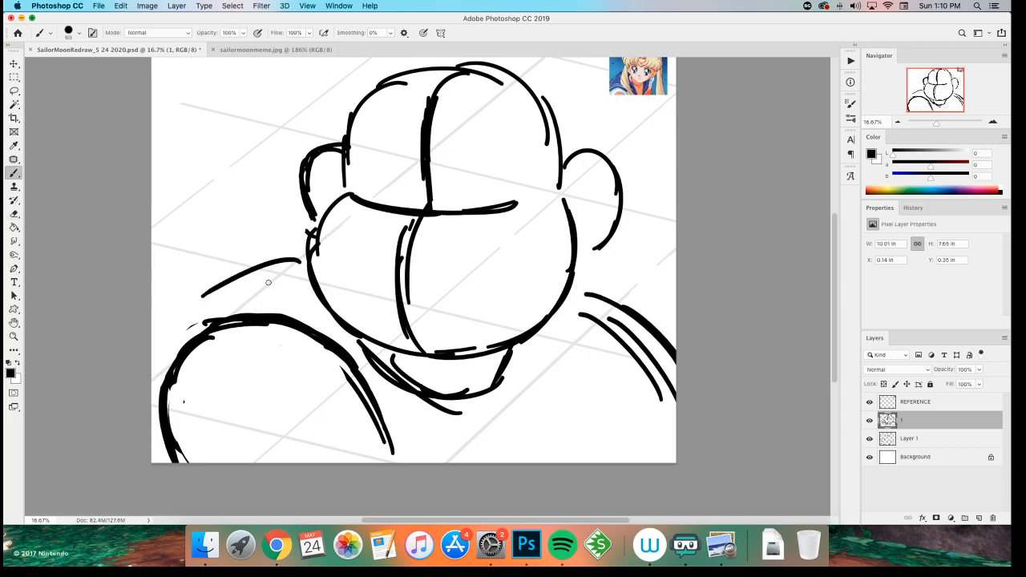
pyautogui.moveTo(277, 276); pyautogui.dragTo(161, 332)
# - Reinforce the right side of the neck and sketch two vertical curves for the inner edge of the right arm
pyautogui.moveTo(507, 385)
pyautogui.mouseDown()
pyautogui.moveTo(529, 336)
pyautogui.moveTo(493, 390)
pyautogui.mouseUp()
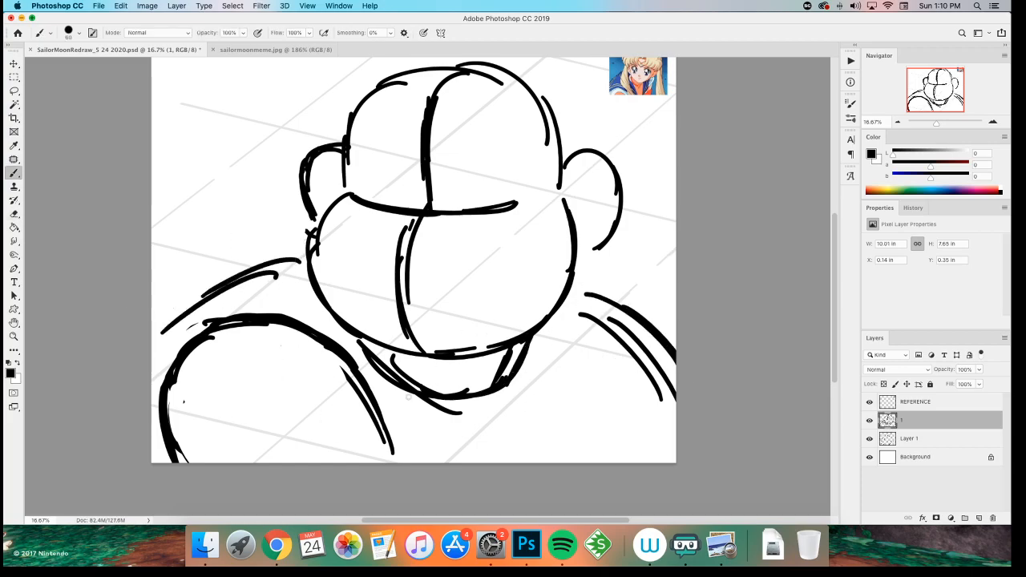
pyautogui.moveTo(542, 362); pyautogui.dragTo(572, 463)
pyautogui.moveTo(563, 367); pyautogui.dragTo(578, 464)
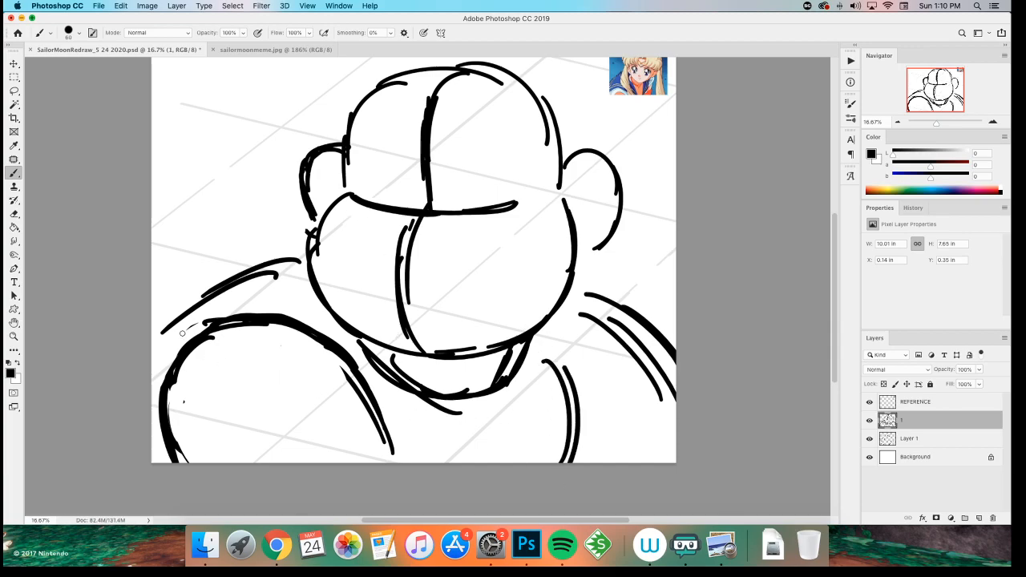
# - Erase the stray strokes around the neck and the leftover dots inside the left shoulder
pyautogui.press('e')
pyautogui.moveTo(496, 362)
pyautogui.mouseDown()
pyautogui.moveTo(510, 358)
pyautogui.moveTo(497, 374)
pyautogui.mouseUp()
pyautogui.moveTo(426, 410); pyautogui.dragTo(461, 413)
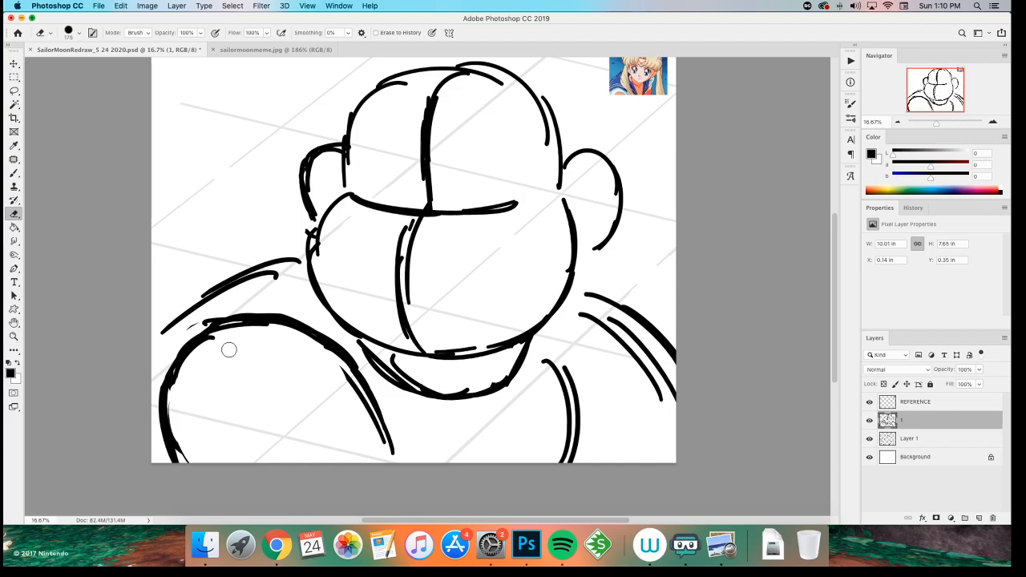
# - Sketch two small ovals side by side on the horizontal face guideline, one on each side of the centre line
pyautogui.press('b')
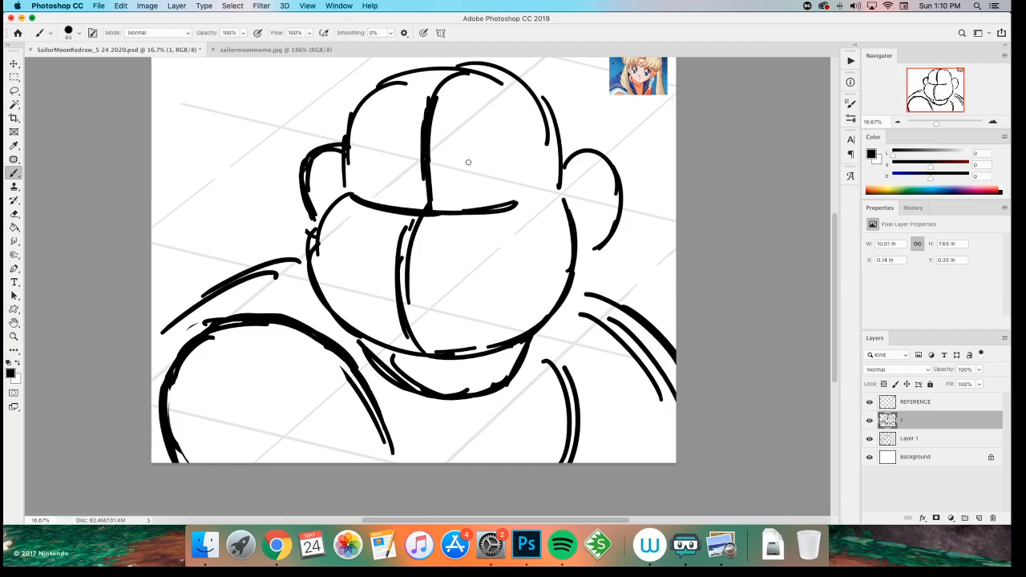
pyautogui.moveTo(462, 208)
pyautogui.mouseDown()
pyautogui.moveTo(479, 176)
pyautogui.moveTo(433, 144)
pyautogui.moveTo(423, 193)
pyautogui.moveTo(377, 169)
pyautogui.mouseUp()
pyautogui.press('super+z')
pyautogui.moveTo(424, 196)
pyautogui.mouseDown()
pyautogui.moveTo(374, 194)
pyautogui.moveTo(421, 205)
pyautogui.mouseUp()
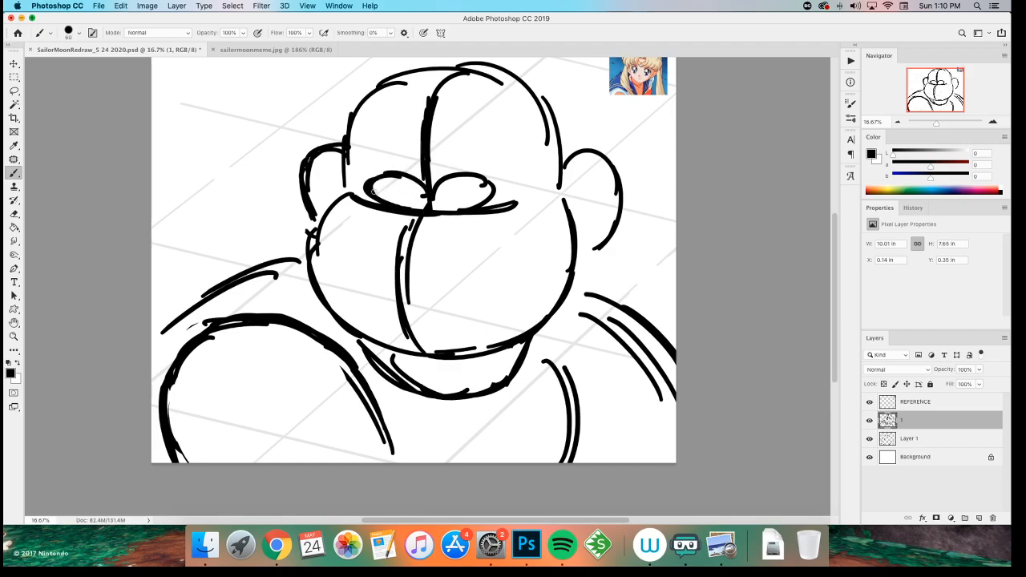
# - Undo the two oval eyes and sketch two stacked V-shaped lines across the forehead, meeting at the centre line
pyautogui.press('super+z')
pyautogui.press('super+z')
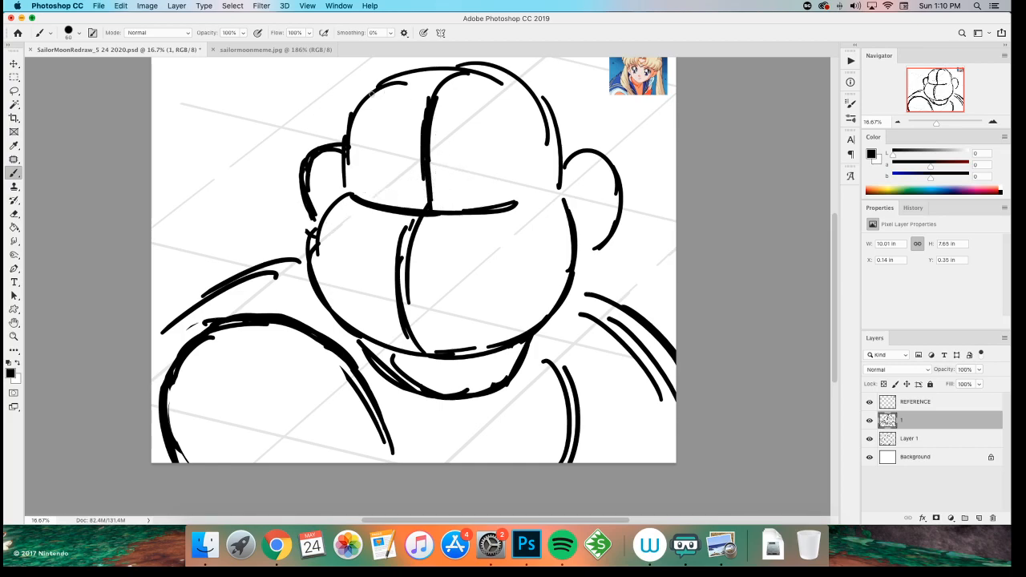
pyautogui.moveTo(373, 103); pyautogui.dragTo(421, 138)
pyautogui.moveTo(510, 95); pyautogui.dragTo(438, 136)
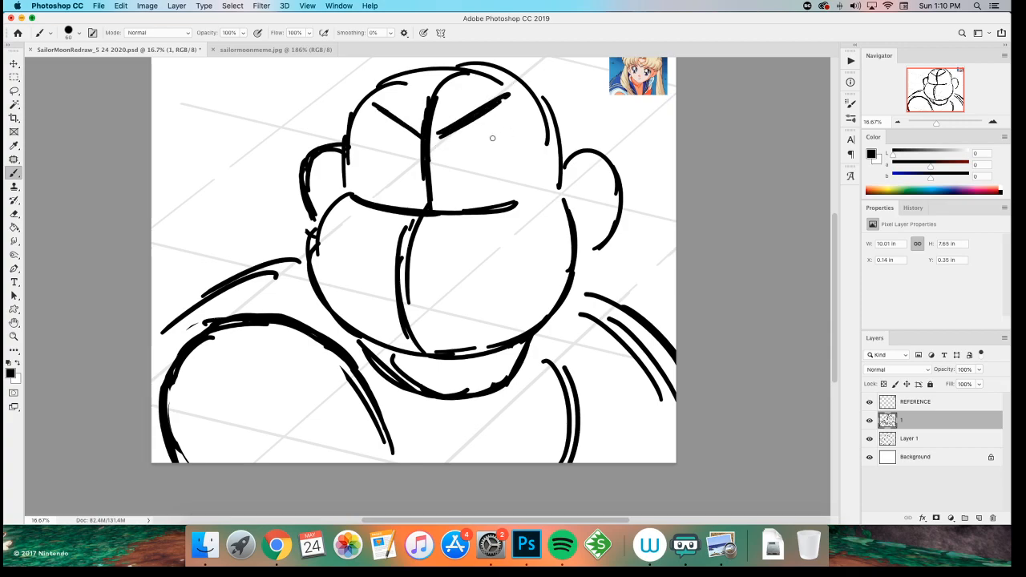
pyautogui.moveTo(520, 124)
pyautogui.mouseDown()
pyautogui.moveTo(448, 162)
pyautogui.moveTo(367, 130)
pyautogui.mouseUp()
pyautogui.moveTo(422, 170); pyautogui.dragTo(358, 116)
# - Adjust lassoed forehead strokes with Free Transform, and erase the centre line between the two V shapes
pyautogui.press('l')
pyautogui.moveTo(423, 184)
pyautogui.mouseDown()
pyautogui.moveTo(418, 120)
pyautogui.moveTo(360, 136)
pyautogui.moveTo(421, 184)
pyautogui.moveTo(437, 132)
pyautogui.moveTo(527, 110)
pyautogui.moveTo(475, 190)
pyautogui.moveTo(436, 146)
pyautogui.moveTo(421, 165)
pyautogui.moveTo(424, 130)
pyautogui.moveTo(424, 141)
pyautogui.moveTo(392, 136)
pyautogui.moveTo(431, 205)
pyautogui.mouseUp()
pyautogui.hotkey('ctrl', 't')
pyautogui.press('Return')
pyautogui.hotkey('ctrl', 'd')
pyautogui.press('e')
pyautogui.press('b')
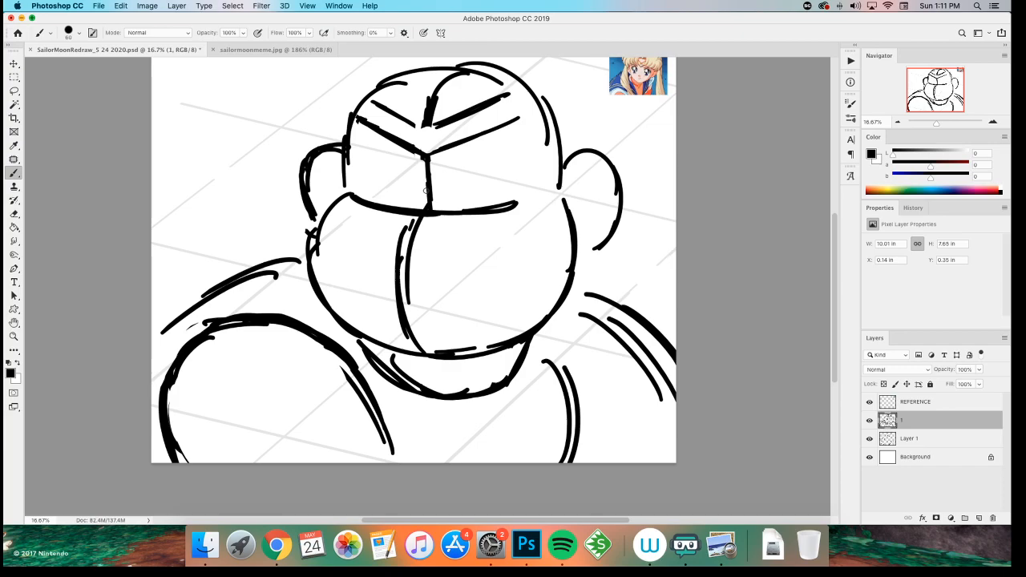
# - Thicken the upper V on the forehead and join both of its arms at the centre line
pyautogui.moveTo(423, 126); pyautogui.dragTo(374, 98)
pyautogui.moveTo(425, 129); pyautogui.dragTo(366, 101)
pyautogui.moveTo(426, 128); pyautogui.dragTo(449, 115)
# - Sketch two rounded eyes across the horizontal face guideline and a round nose on the centre line between them
pyautogui.moveTo(411, 215)
pyautogui.mouseDown()
pyautogui.moveTo(402, 235)
pyautogui.moveTo(449, 228)
pyautogui.moveTo(417, 208)
pyautogui.moveTo(401, 223)
pyautogui.moveTo(469, 181)
pyautogui.moveTo(484, 190)
pyautogui.moveTo(451, 225)
pyautogui.moveTo(403, 164)
pyautogui.moveTo(404, 181)
pyautogui.moveTo(379, 215)
pyautogui.mouseUp()
pyautogui.press('super+z')
pyautogui.press('super+z')
pyautogui.moveTo(377, 213)
pyautogui.mouseDown()
pyautogui.moveTo(397, 223)
pyautogui.moveTo(409, 215)
pyautogui.mouseUp()
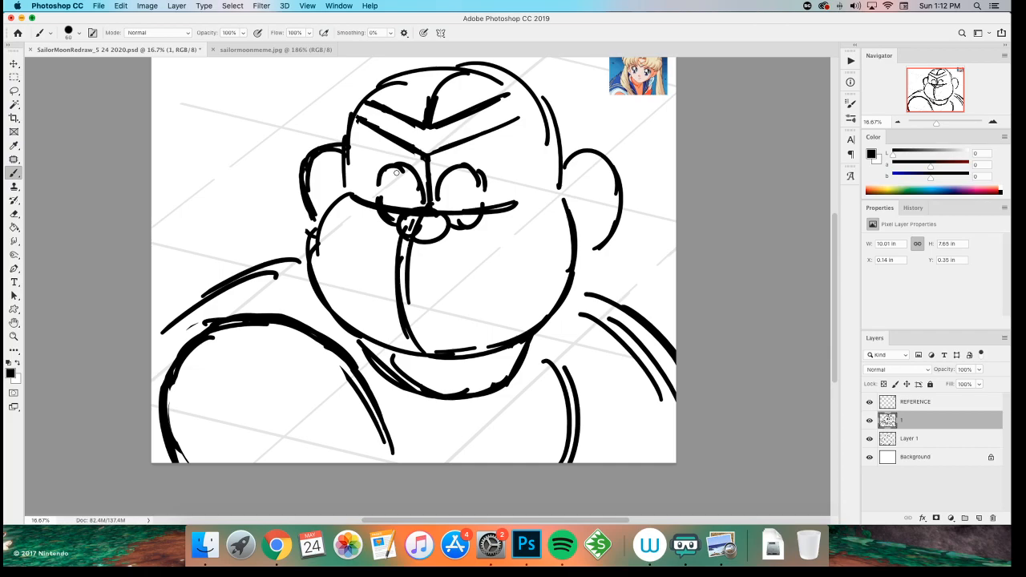
# - Lasso the eyes, nose and horizontal guideline, move them slightly lower on the face, and deselect
pyautogui.press('v')
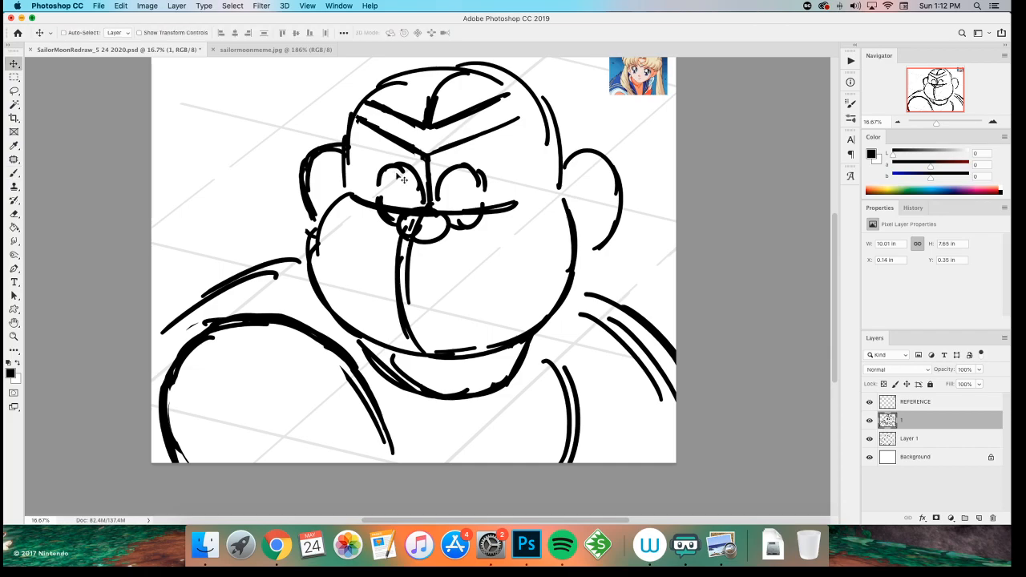
pyautogui.press('b')
pyautogui.press('l')
pyautogui.moveTo(347, 214)
pyautogui.mouseDown()
pyautogui.moveTo(392, 156)
pyautogui.moveTo(426, 177)
pyautogui.moveTo(429, 205)
pyautogui.moveTo(438, 169)
pyautogui.moveTo(505, 159)
pyautogui.moveTo(483, 269)
pyautogui.moveTo(435, 327)
pyautogui.moveTo(435, 348)
pyautogui.moveTo(354, 262)
pyautogui.mouseUp()
pyautogui.press('v')
pyautogui.moveTo(399, 200); pyautogui.dragTo(401, 215)
pyautogui.press('m')
pyautogui.hotkey('ctrl', 'd')
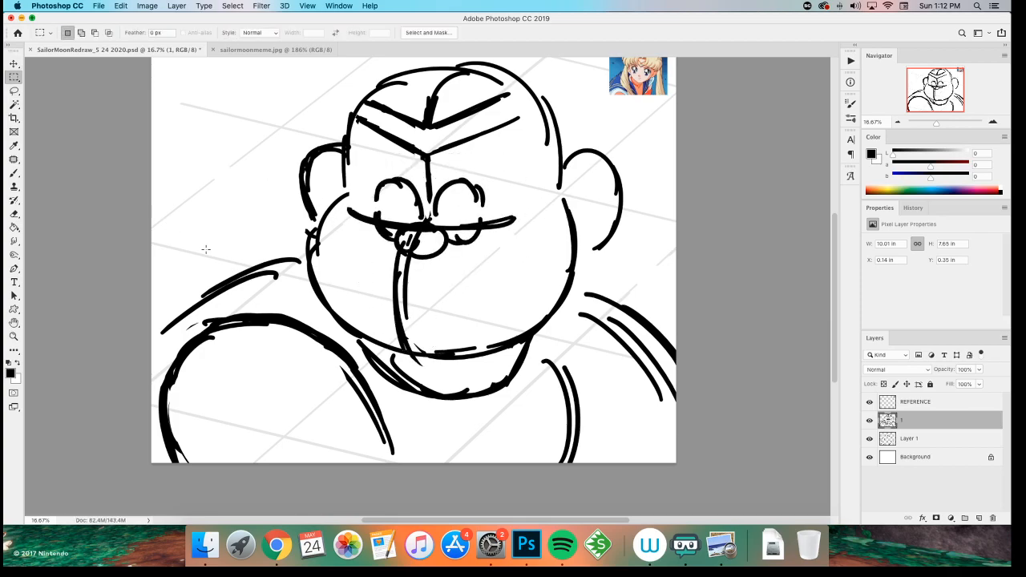
# - Redraw the upper arches of both eyes with heavier lines close to the centre line
pyautogui.press('b')
pyautogui.moveTo(427, 210)
pyautogui.mouseDown()
pyautogui.moveTo(392, 176)
pyautogui.moveTo(474, 182)
pyautogui.moveTo(464, 180)
pyautogui.moveTo(482, 208)
pyautogui.mouseUp()
pyautogui.hotkey('ctrl', 'z')
pyautogui.moveTo(380, 200)
pyautogui.mouseDown()
pyautogui.moveTo(383, 173)
pyautogui.moveTo(405, 172)
pyautogui.moveTo(404, 198)
pyautogui.moveTo(394, 190)
pyautogui.moveTo(391, 207)
pyautogui.moveTo(483, 195)
pyautogui.mouseUp()
pyautogui.press('e')
pyautogui.press('b')
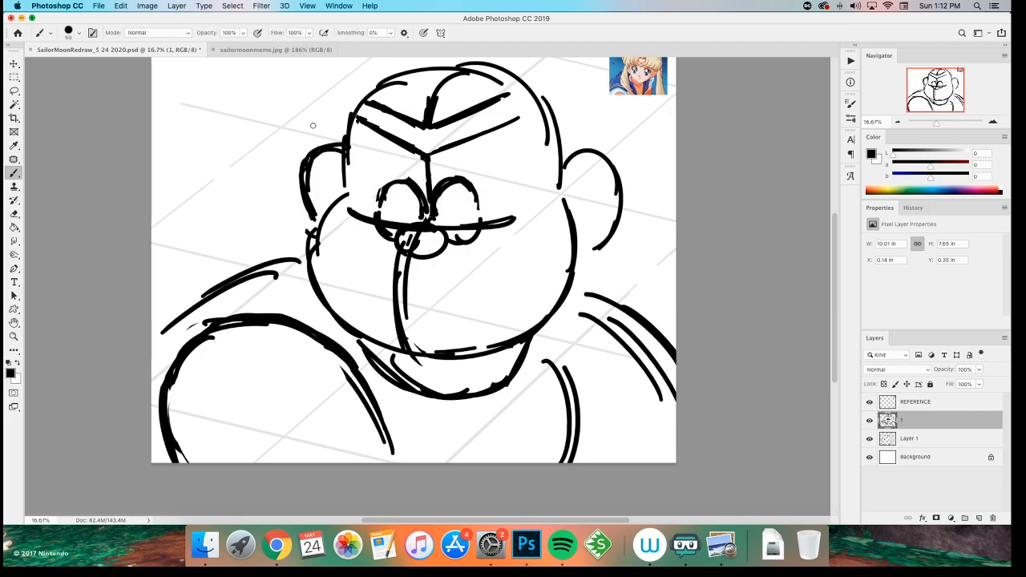
# - Sketch an eyebrow above each eye and a large teardrop shape on the right cheek
pyautogui.moveTo(418, 173)
pyautogui.mouseDown()
pyautogui.moveTo(371, 174)
pyautogui.moveTo(491, 179)
pyautogui.moveTo(548, 234)
pyautogui.mouseUp()
pyautogui.moveTo(523, 186)
pyautogui.mouseDown()
pyautogui.moveTo(552, 231)
pyautogui.moveTo(519, 186)
pyautogui.mouseUp()
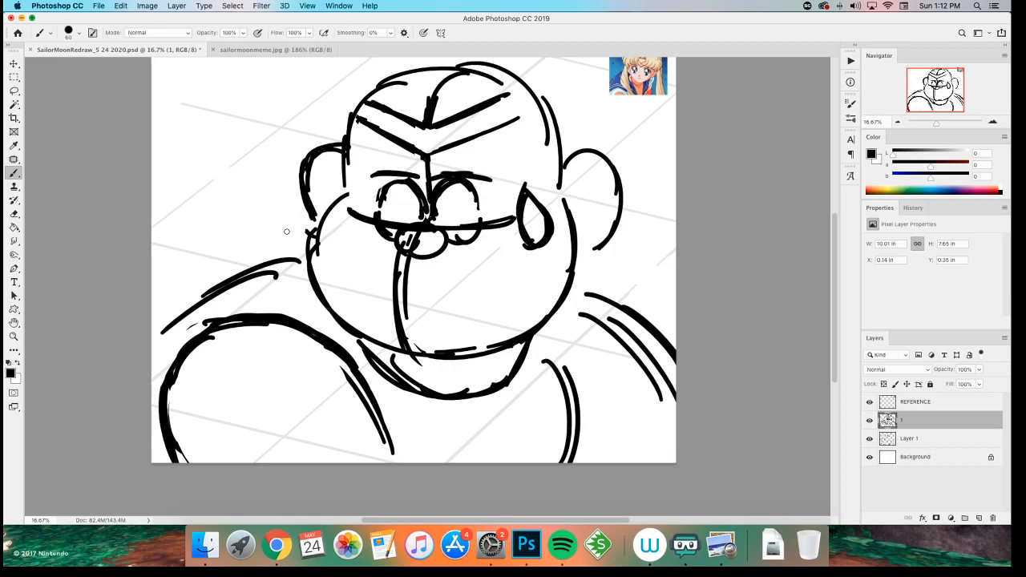
# - Sketch a small mouth across the centre line above the chin and fill dark oval pupils in both eyes
pyautogui.moveTo(406, 299)
pyautogui.mouseDown()
pyautogui.moveTo(442, 313)
pyautogui.moveTo(399, 316)
pyautogui.mouseUp()
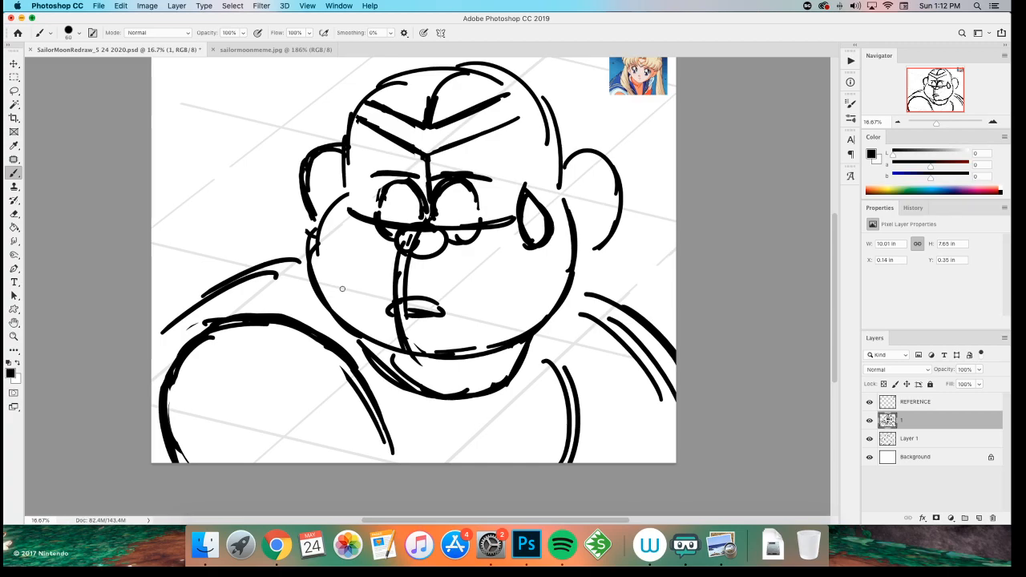
pyautogui.moveTo(446, 212)
pyautogui.mouseDown()
pyautogui.moveTo(451, 223)
pyautogui.moveTo(451, 209)
pyautogui.moveTo(396, 210)
pyautogui.moveTo(401, 218)
pyautogui.moveTo(404, 198)
pyautogui.mouseUp()
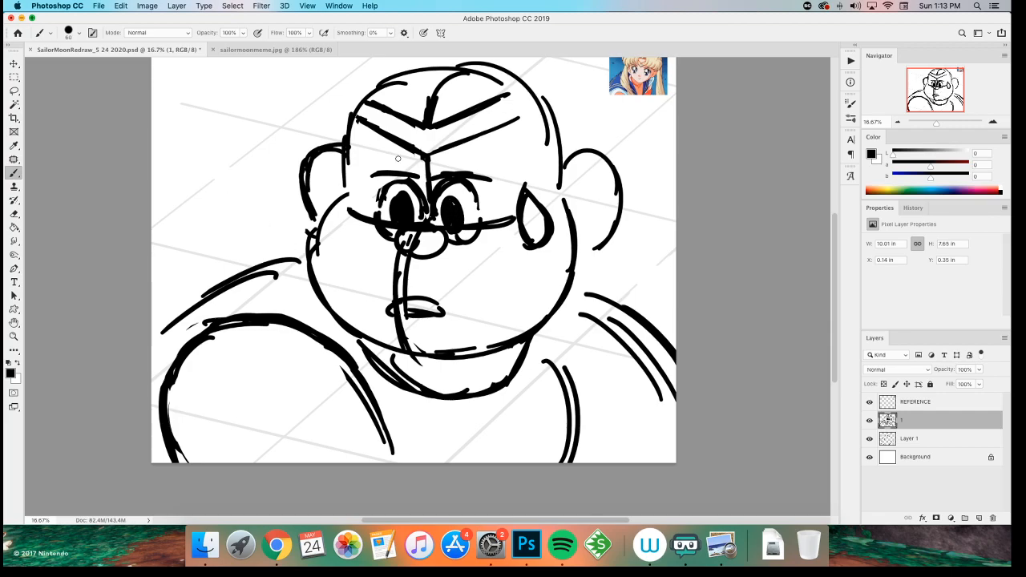
# - Add short slanted cheek lines beneath the outer corner of each eye
pyautogui.moveTo(369, 227)
pyautogui.mouseDown()
pyautogui.moveTo(340, 224)
pyautogui.moveTo(365, 237)
pyautogui.mouseUp()
pyautogui.moveTo(480, 241); pyautogui.dragTo(510, 234)
pyautogui.moveTo(489, 245); pyautogui.dragTo(515, 239)
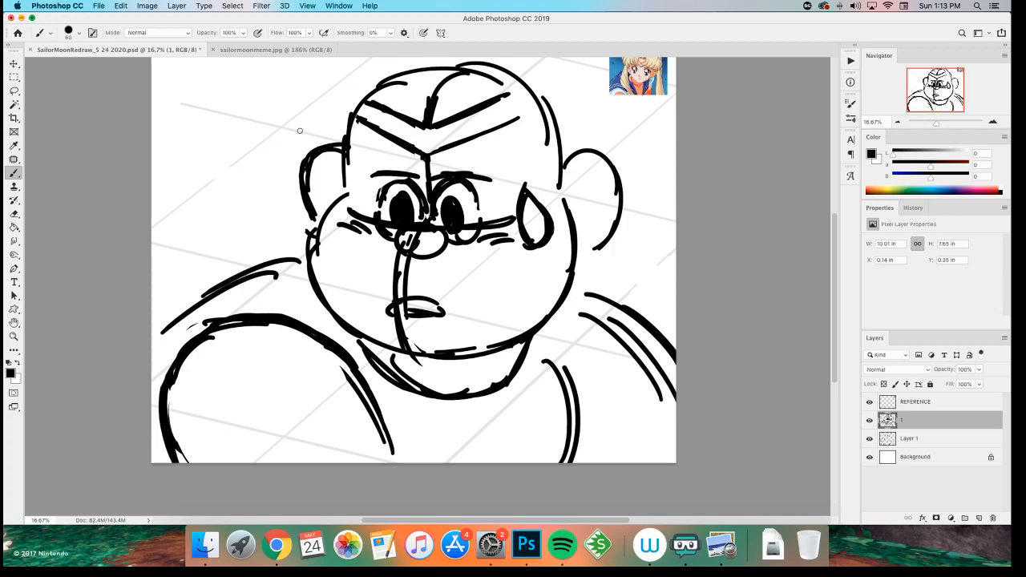
# - Sketch the heart-shaped parted fringe over the forehead and add lashes to the outer corners of both eyes
pyautogui.moveTo(439, 102)
pyautogui.mouseDown()
pyautogui.moveTo(485, 153)
pyautogui.moveTo(484, 170)
pyautogui.moveTo(543, 101)
pyautogui.moveTo(398, 91)
pyautogui.moveTo(374, 148)
pyautogui.mouseUp()
pyautogui.moveTo(343, 103); pyautogui.dragTo(351, 140)
pyautogui.moveTo(467, 180); pyautogui.dragTo(481, 213)
pyautogui.moveTo(382, 188)
pyautogui.mouseDown()
pyautogui.moveTo(371, 207)
pyautogui.moveTo(401, 181)
pyautogui.mouseUp()
# - Sketch a rounded volume of hair bulging from the upper left of the head above the left ear
pyautogui.moveTo(354, 128)
pyautogui.mouseDown()
pyautogui.moveTo(343, 139)
pyautogui.moveTo(331, 72)
pyautogui.mouseUp()
pyautogui.scroll(3, 232, 188)
pyautogui.hscroll(3, 232, 188)
pyautogui.moveTo(290, 152)
pyautogui.mouseDown()
pyautogui.moveTo(335, 116)
pyautogui.moveTo(367, 114)
pyautogui.mouseUp()
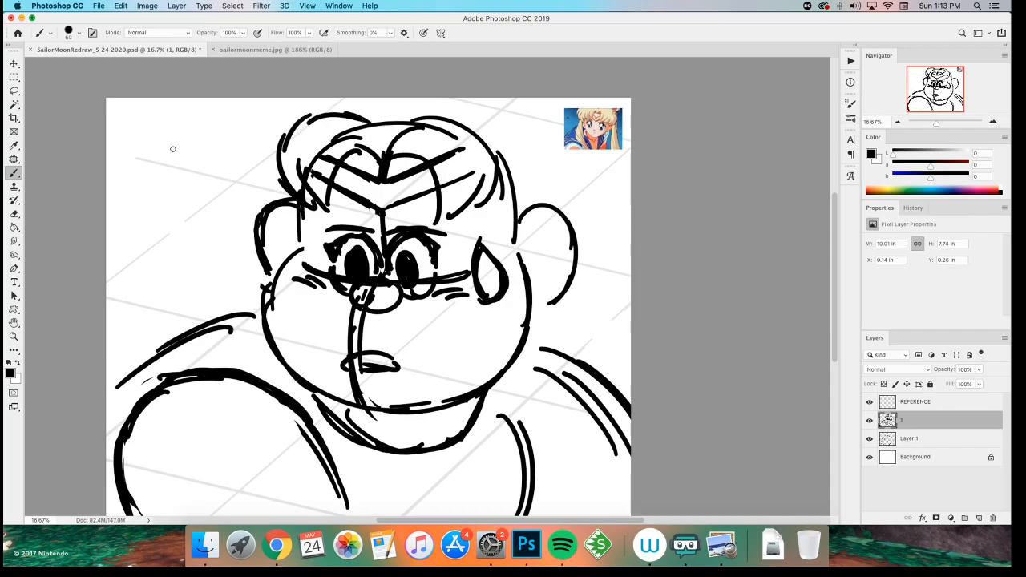
# - Scale the sketch layer to 94.78% and shift it slightly right and down on the canvas
pyautogui.press('super+minus')
pyautogui.moveTo(246, 256); pyautogui.dragTo(232, 239)
pyautogui.press('super+t')
pyautogui.moveTo(566, 131); pyautogui.dragTo(551, 151)
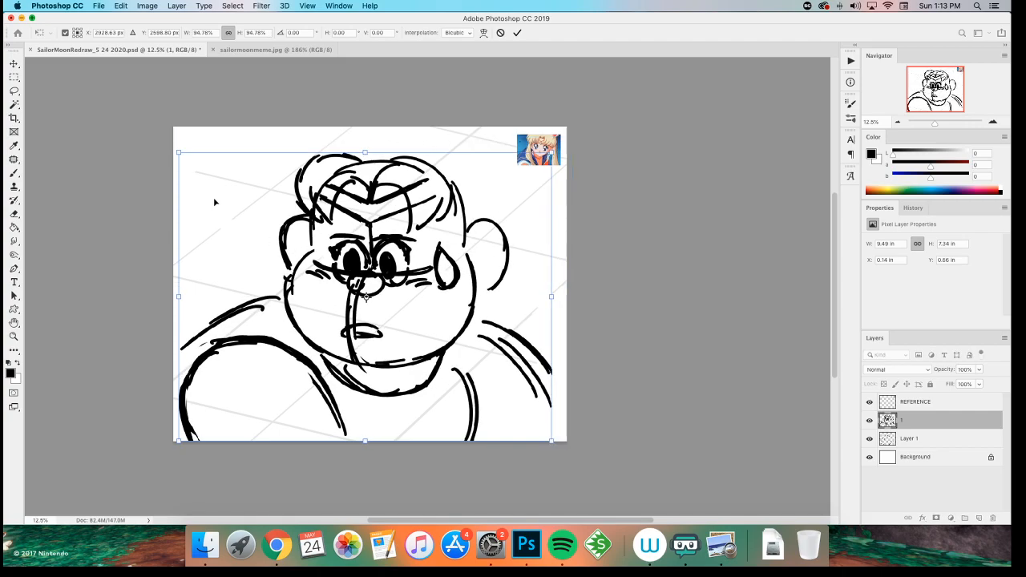
pyautogui.moveTo(229, 208); pyautogui.dragTo(245, 220)
pyautogui.press('Return')
# - Sketch the outer hair outline over the top and right of the head, and a curled bun at the upper left
pyautogui.press('b')
pyautogui.keyDown('super'); pyautogui.moveTo(329, 268); pyautogui.dragTo(322, 262); pyautogui.keyUp('super')
pyautogui.moveTo(369, 153)
pyautogui.mouseDown()
pyautogui.moveTo(342, 137)
pyautogui.moveTo(313, 147)
pyautogui.moveTo(314, 159)
pyautogui.mouseUp()
pyautogui.moveTo(379, 158)
pyautogui.mouseDown()
pyautogui.moveTo(437, 163)
pyautogui.moveTo(485, 225)
pyautogui.mouseUp()
pyautogui.moveTo(418, 158); pyautogui.dragTo(451, 160)
pyautogui.moveTo(487, 198); pyautogui.dragTo(489, 216)
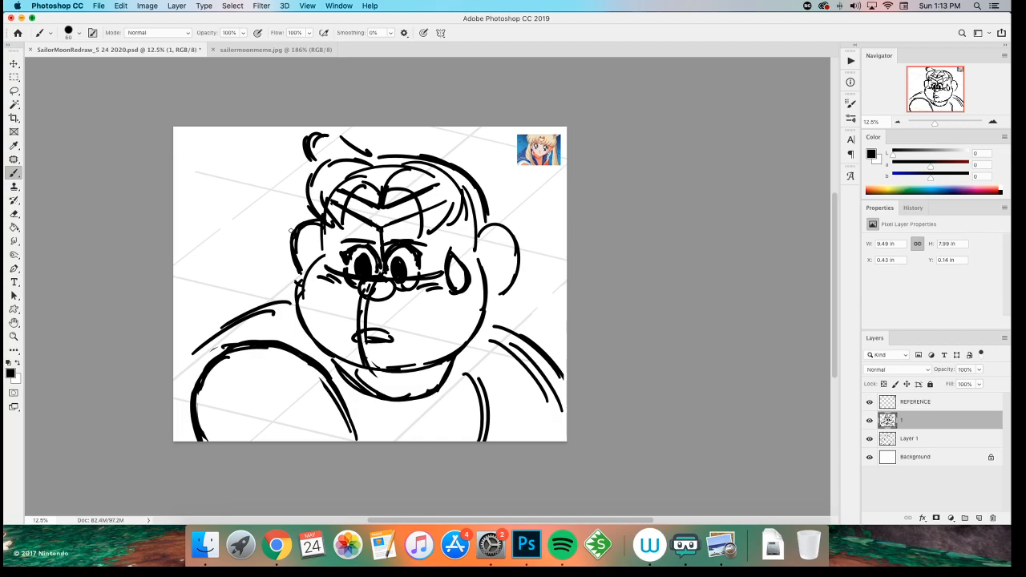
pyautogui.moveTo(338, 135)
pyautogui.mouseDown()
pyautogui.moveTo(359, 150)
pyautogui.moveTo(290, 185)
pyautogui.mouseUp()
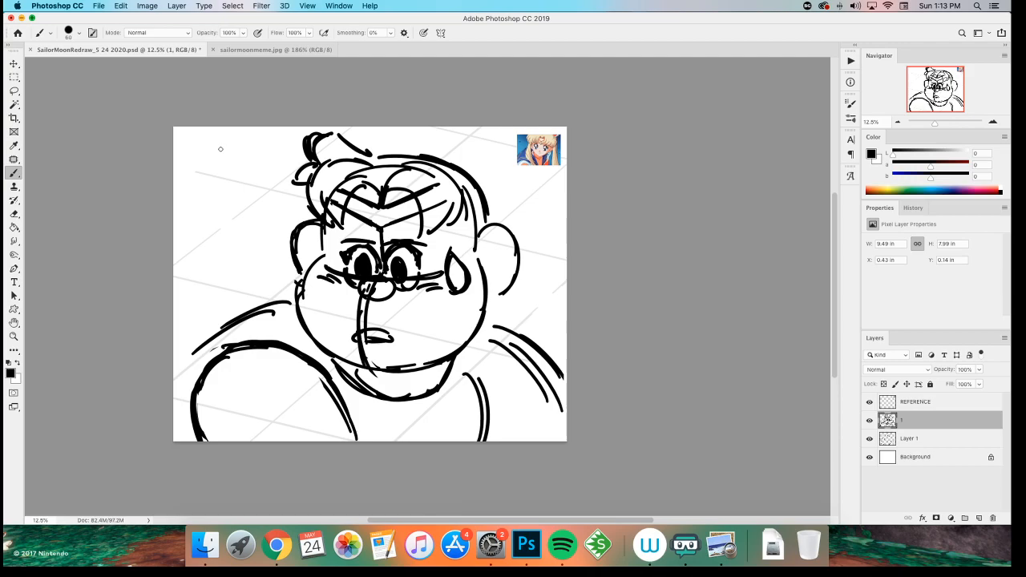
# - Sketch the inner folds of both ears and reinforce the jaw outline on both sides of the face
pyautogui.moveTo(306, 233); pyautogui.dragTo(320, 239)
pyautogui.moveTo(497, 241)
pyautogui.mouseDown()
pyautogui.moveTo(514, 266)
pyautogui.moveTo(484, 276)
pyautogui.mouseUp()
pyautogui.moveTo(462, 353); pyautogui.dragTo(420, 375)
pyautogui.moveTo(304, 275); pyautogui.dragTo(290, 311)
pyautogui.moveTo(289, 306); pyautogui.dragTo(317, 351)
pyautogui.press('super+z')
pyautogui.press('super+z')
pyautogui.press('super+z')
pyautogui.moveTo(300, 283)
pyautogui.mouseDown()
pyautogui.moveTo(306, 343)
pyautogui.moveTo(355, 366)
pyautogui.mouseUp()
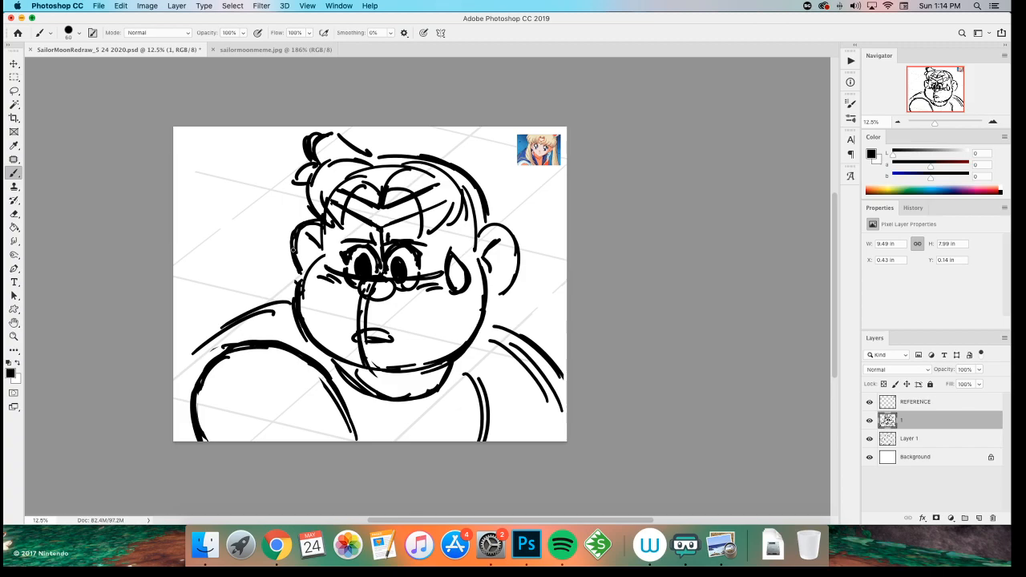
# - Sketch a curved tuft for the right bun above the hair and darken the nose outline
pyautogui.moveTo(455, 165)
pyautogui.mouseDown()
pyautogui.moveTo(484, 141)
pyautogui.moveTo(493, 145)
pyautogui.moveTo(463, 140)
pyautogui.mouseUp()
pyautogui.press('super+z')
pyautogui.press('super+z')
pyautogui.moveTo(360, 293); pyautogui.dragTo(389, 290)
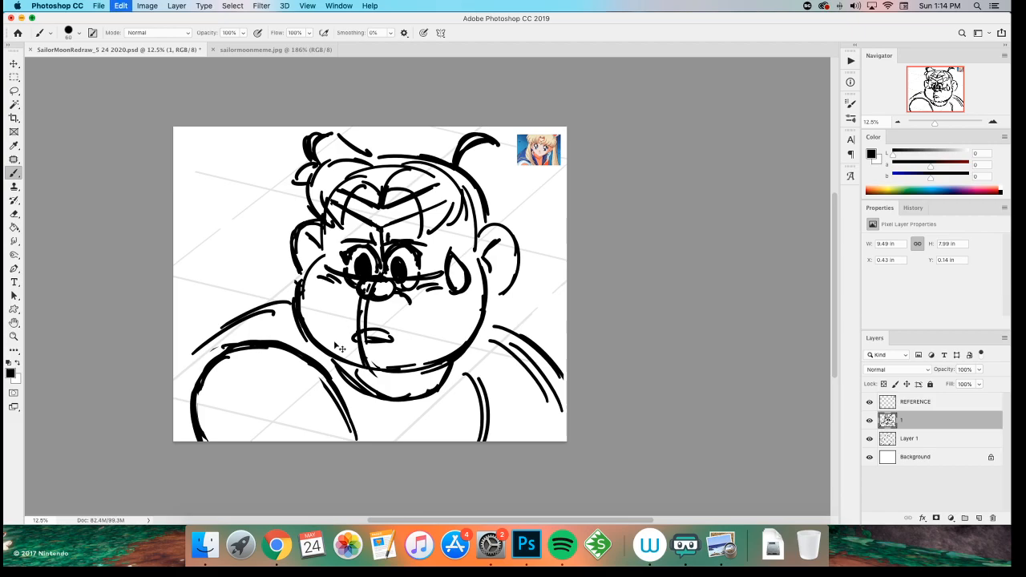
# - Sketch a rounded chin below the mouth and curved jowl lines along both sides of the lower face
pyautogui.moveTo(399, 344)
pyautogui.mouseDown()
pyautogui.moveTo(445, 344)
pyautogui.moveTo(401, 365)
pyautogui.mouseUp()
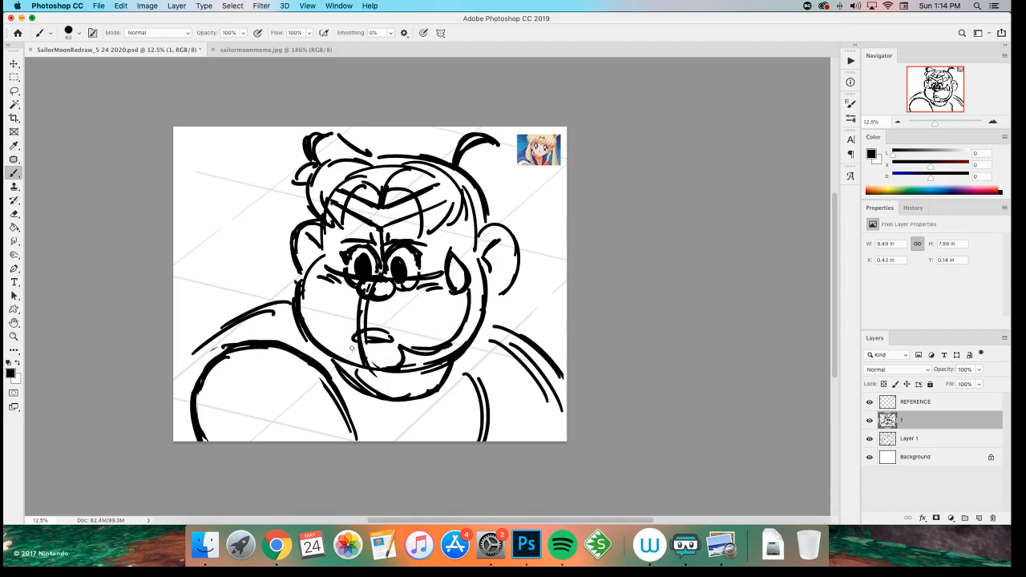
pyautogui.moveTo(347, 348); pyautogui.dragTo(324, 345)
pyautogui.moveTo(305, 340); pyautogui.dragTo(348, 365)
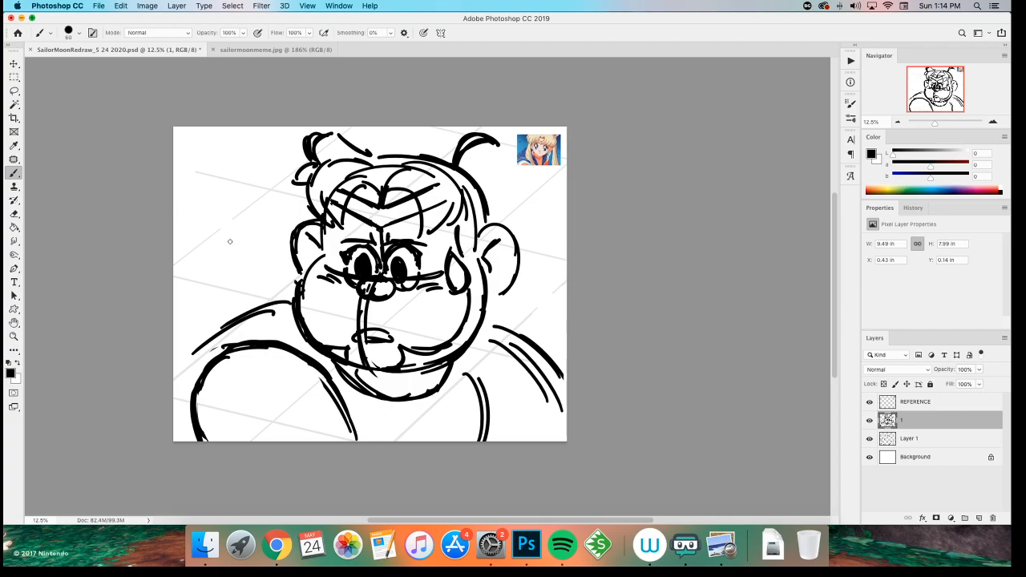
# - Sketch the sailor collar over the left shoulder and around the neck, with a knotted neckerchief below the chin
pyautogui.moveTo(281, 305); pyautogui.dragTo(176, 368)
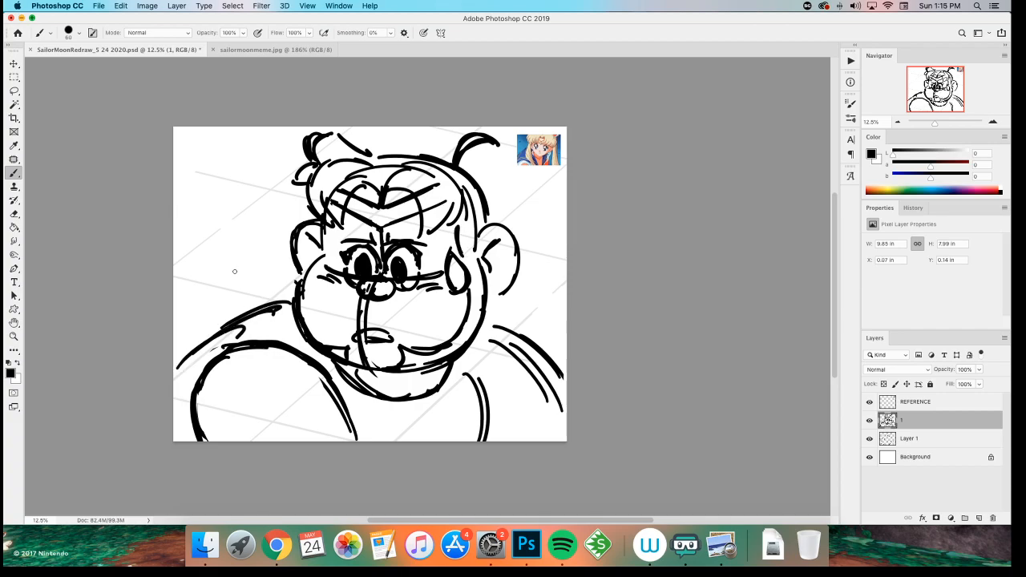
pyautogui.moveTo(425, 396)
pyautogui.mouseDown()
pyautogui.moveTo(420, 420)
pyautogui.moveTo(406, 398)
pyautogui.moveTo(415, 415)
pyautogui.moveTo(383, 441)
pyautogui.moveTo(417, 441)
pyautogui.moveTo(446, 403)
pyautogui.moveTo(473, 425)
pyautogui.moveTo(423, 418)
pyautogui.mouseUp()
pyautogui.moveTo(373, 371); pyautogui.dragTo(401, 396)
pyautogui.moveTo(339, 388)
pyautogui.mouseDown()
pyautogui.moveTo(398, 408)
pyautogui.moveTo(361, 393)
pyautogui.mouseUp()
pyautogui.moveTo(282, 294)
pyautogui.mouseDown()
pyautogui.moveTo(236, 304)
pyautogui.moveTo(191, 339)
pyautogui.moveTo(189, 352)
pyautogui.moveTo(226, 345)
pyautogui.mouseUp()
pyautogui.moveTo(470, 353)
pyautogui.mouseDown()
pyautogui.moveTo(438, 397)
pyautogui.moveTo(436, 384)
pyautogui.moveTo(423, 396)
pyautogui.mouseUp()
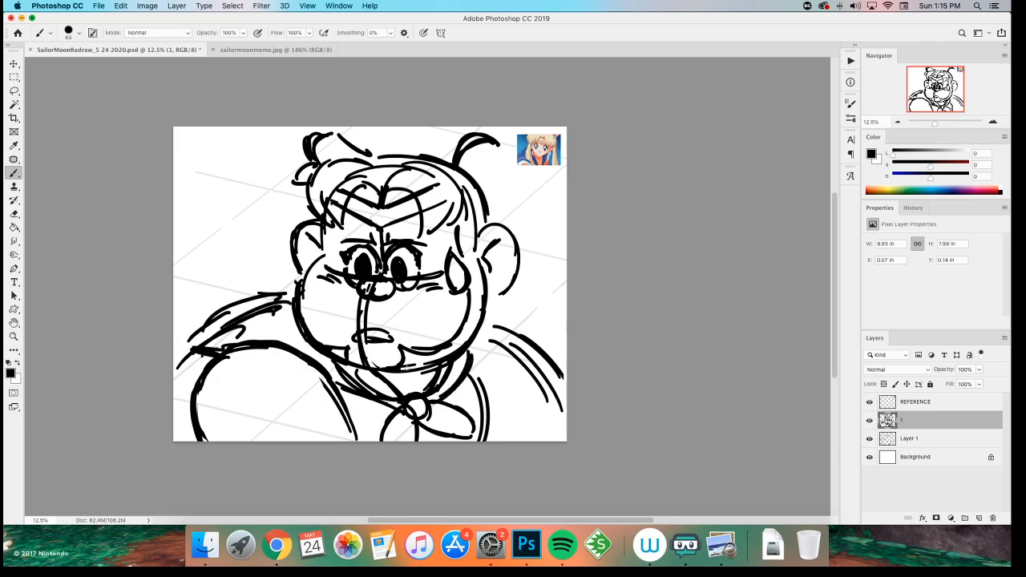
# - Erase the overlapping inner strokes of the collar over the left shoulder and below the neck
pyautogui.press('e')
pyautogui.moveTo(276, 298)
pyautogui.mouseDown()
pyautogui.moveTo(263, 319)
pyautogui.moveTo(234, 329)
pyautogui.mouseUp()
pyautogui.moveTo(346, 370); pyautogui.dragTo(381, 392)
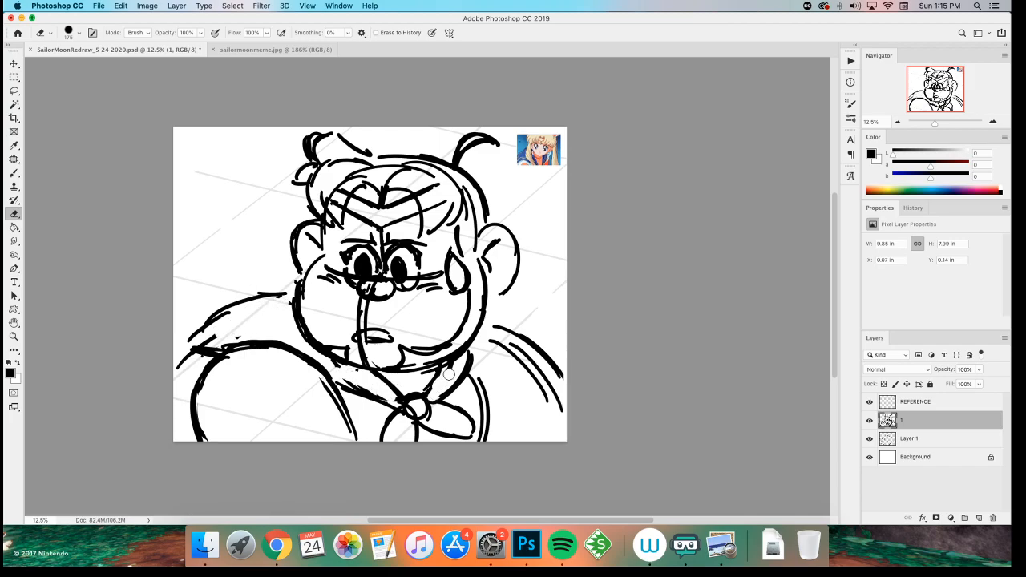
# - Redraw the collar edges above the left shoulder and down both sides of the neck to the knot
pyautogui.press('b')
pyautogui.moveTo(240, 335); pyautogui.dragTo(205, 342)
pyautogui.moveTo(319, 365); pyautogui.dragTo(376, 391)
pyautogui.moveTo(478, 347); pyautogui.dragTo(471, 378)
pyautogui.moveTo(473, 365); pyautogui.dragTo(450, 403)
pyautogui.moveTo(480, 340)
pyautogui.mouseDown()
pyautogui.moveTo(447, 402)
pyautogui.moveTo(450, 390)
pyautogui.mouseUp()
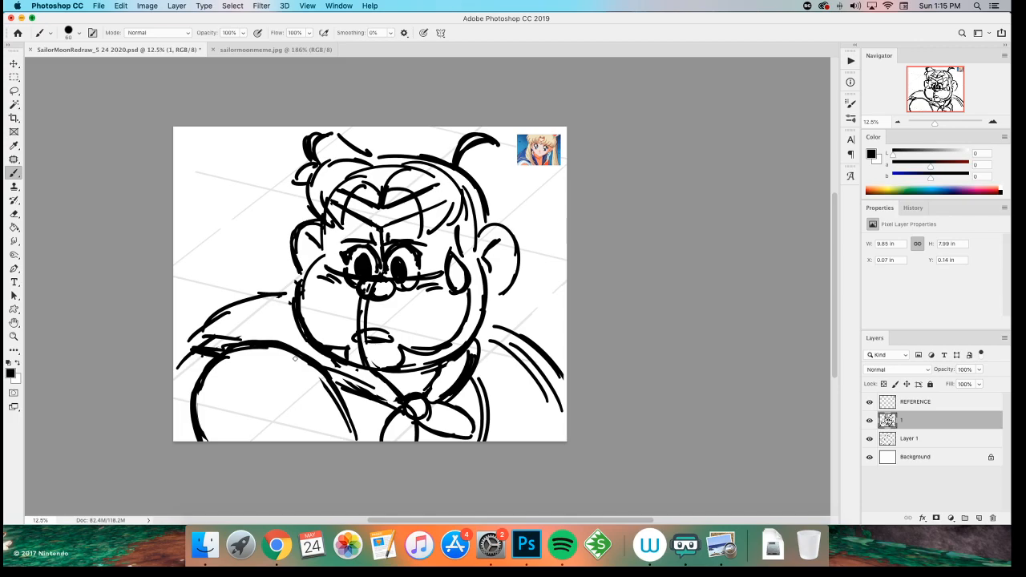
# - Erase the old head construction lines around the fringe, inside the outer hair outline
pyautogui.press('super+equal')
pyautogui.moveTo(270, 383); pyautogui.dragTo(276, 384)
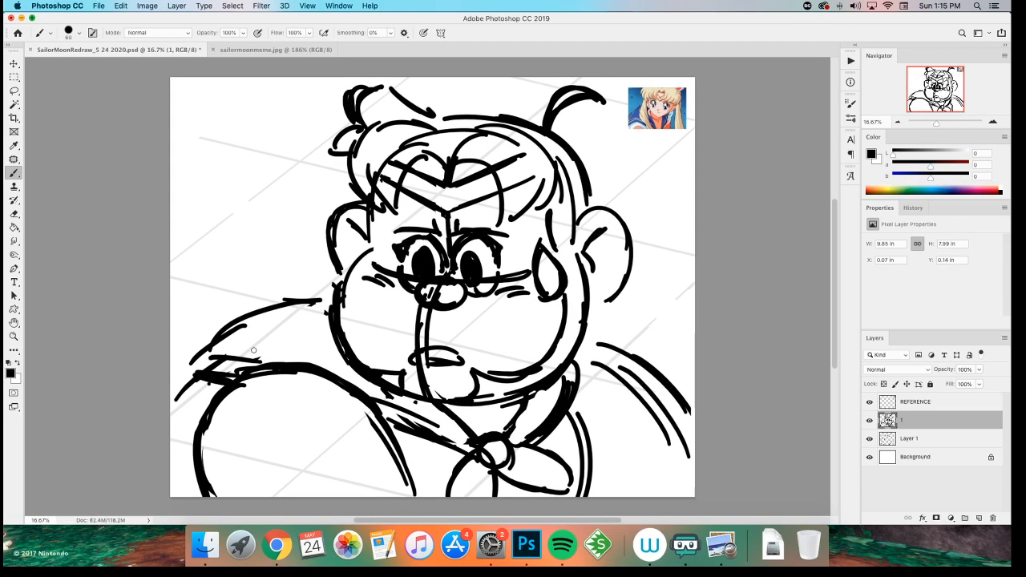
pyautogui.press('e')
pyautogui.moveTo(383, 158)
pyautogui.mouseDown()
pyautogui.moveTo(462, 122)
pyautogui.moveTo(478, 145)
pyautogui.moveTo(516, 142)
pyautogui.moveTo(508, 154)
pyautogui.moveTo(528, 177)
pyautogui.moveTo(549, 155)
pyautogui.moveTo(466, 133)
pyautogui.moveTo(554, 152)
pyautogui.mouseUp()
pyautogui.press('b')
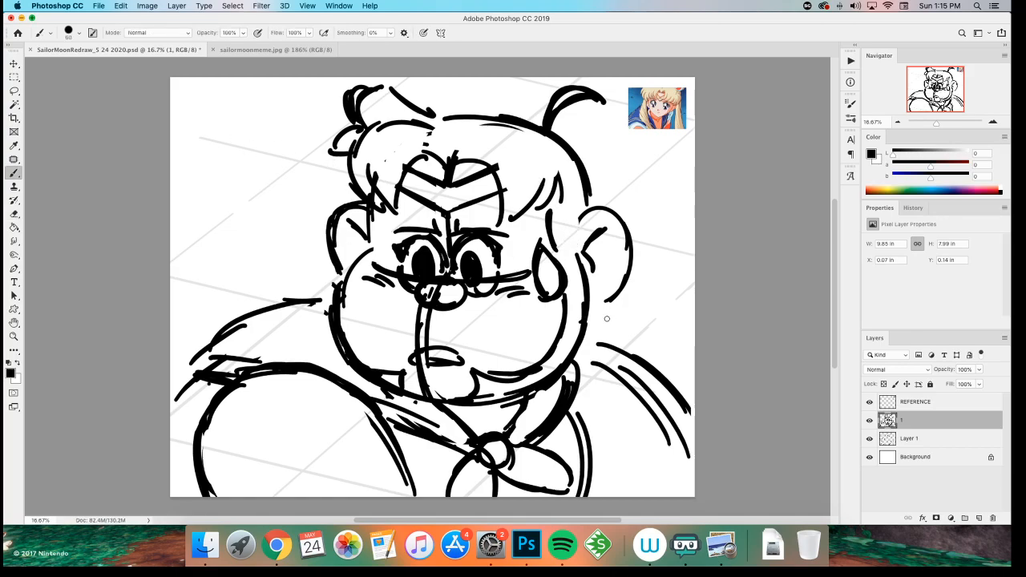
# - Sketch a fuller left cheek and a lower jaw curve just outside the existing face outline
pyautogui.moveTo(351, 250)
pyautogui.mouseDown()
pyautogui.moveTo(327, 316)
pyautogui.moveTo(353, 376)
pyautogui.mouseUp()
pyautogui.moveTo(325, 335); pyautogui.dragTo(465, 410)
pyautogui.moveTo(557, 382); pyautogui.dragTo(457, 413)
pyautogui.moveTo(523, 400); pyautogui.dragTo(434, 413)
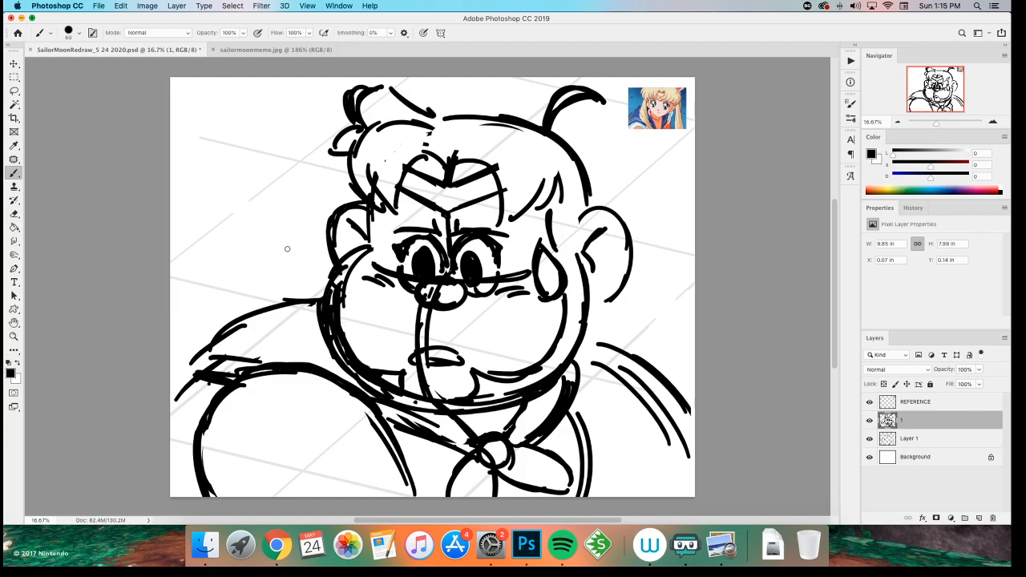
# - Erase the old cheek and jaw lines inside the new face outline, including the lower end of the centre line
pyautogui.press('e')
pyautogui.moveTo(361, 269)
pyautogui.mouseDown()
pyautogui.moveTo(339, 305)
pyautogui.moveTo(345, 339)
pyautogui.moveTo(390, 391)
pyautogui.moveTo(492, 393)
pyautogui.moveTo(537, 363)
pyautogui.moveTo(550, 376)
pyautogui.moveTo(576, 323)
pyautogui.moveTo(509, 394)
pyautogui.moveTo(542, 372)
pyautogui.moveTo(551, 343)
pyautogui.mouseUp()
pyautogui.press('b')
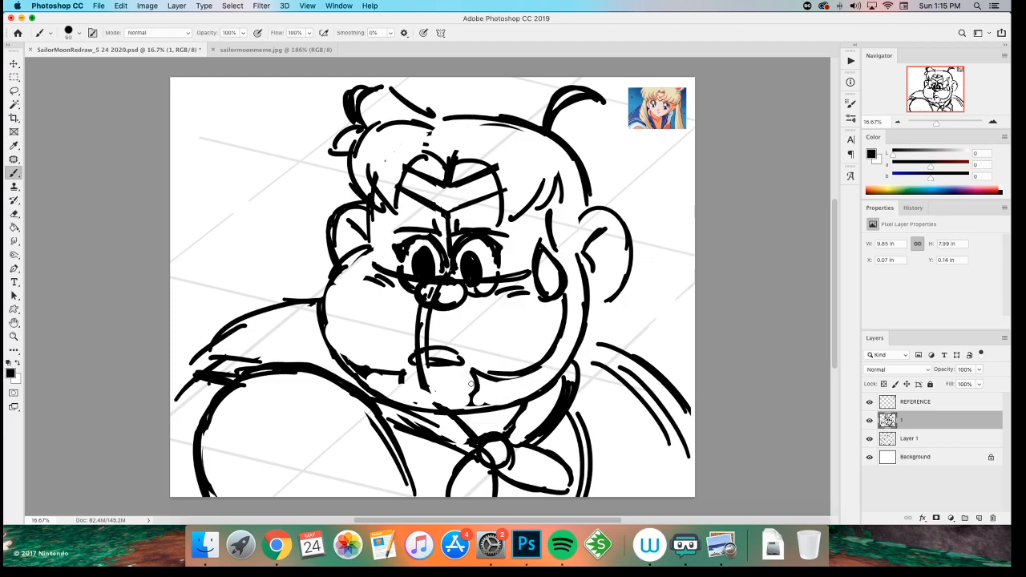
# - Redraw the rounded chin and add short slanted dashes above both corners of the mouth
pyautogui.moveTo(408, 395); pyautogui.dragTo(430, 404)
pyautogui.moveTo(449, 335); pyautogui.dragTo(469, 346)
pyautogui.press('super+z')
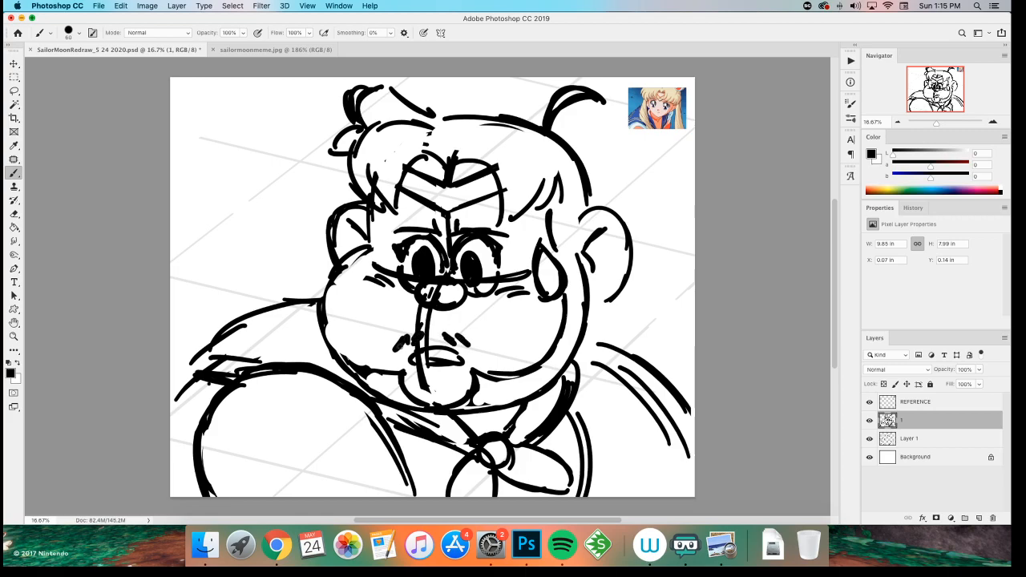
pyautogui.moveTo(408, 334); pyautogui.dragTo(400, 355)
# - Erase the vertical centre line between nose and mouth and the extra strokes inside the nose
pyautogui.press('e')
pyautogui.moveTo(427, 293)
pyautogui.mouseDown()
pyautogui.moveTo(458, 298)
pyautogui.moveTo(444, 286)
pyautogui.moveTo(416, 309)
pyautogui.moveTo(430, 333)
pyautogui.moveTo(422, 370)
pyautogui.mouseUp()
pyautogui.press('b')
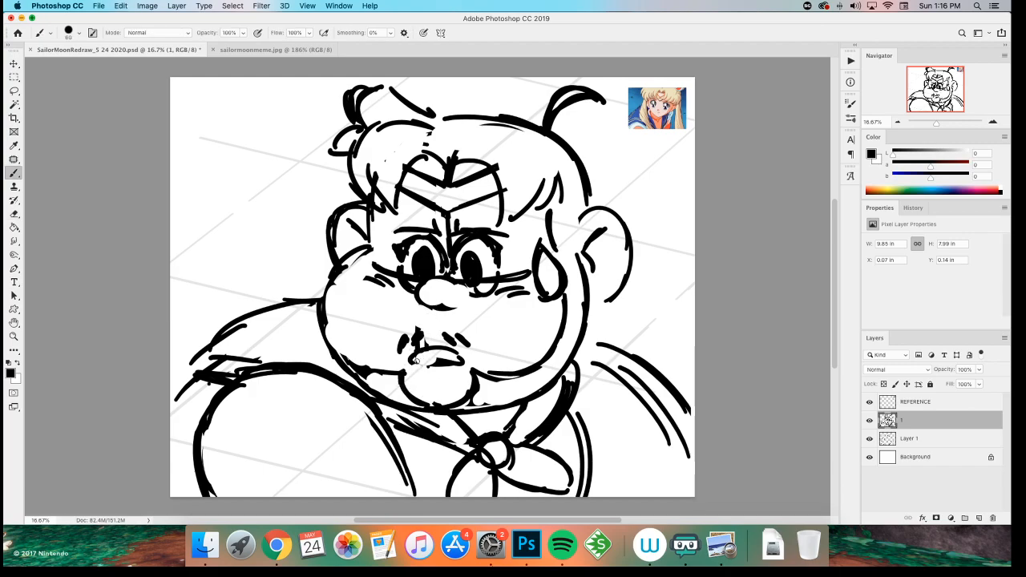
# - Redraw the mouth outline, cleaning off the stray marks above it, and thicken both eyebrows
pyautogui.moveTo(410, 361); pyautogui.dragTo(431, 365)
pyautogui.press('e')
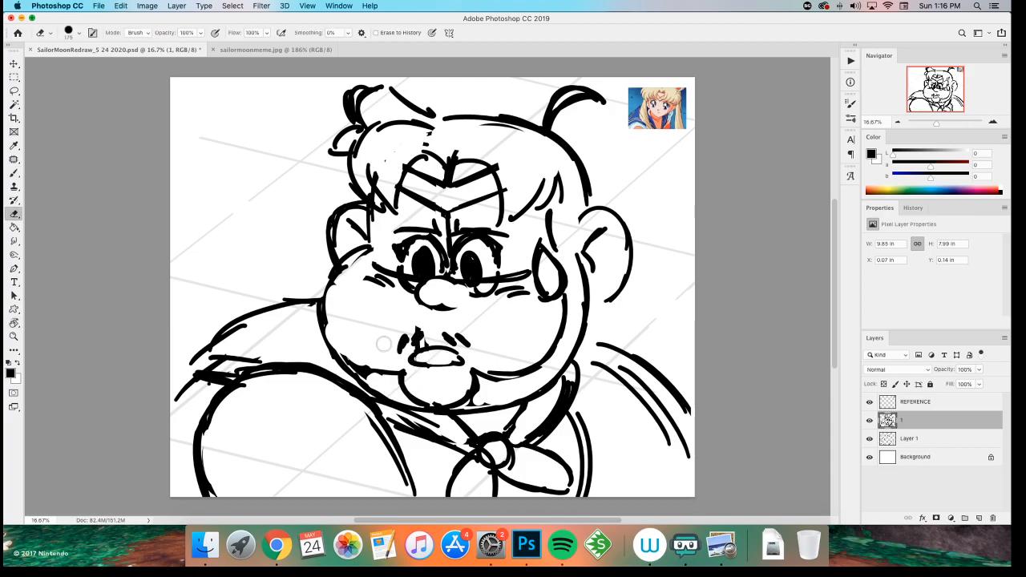
pyautogui.press('b')
pyautogui.moveTo(417, 358)
pyautogui.mouseDown()
pyautogui.moveTo(444, 361)
pyautogui.moveTo(420, 364)
pyautogui.mouseUp()
pyautogui.press('e')
pyautogui.moveTo(415, 329)
pyautogui.mouseDown()
pyautogui.moveTo(427, 337)
pyautogui.moveTo(417, 343)
pyautogui.mouseUp()
pyautogui.press('b')
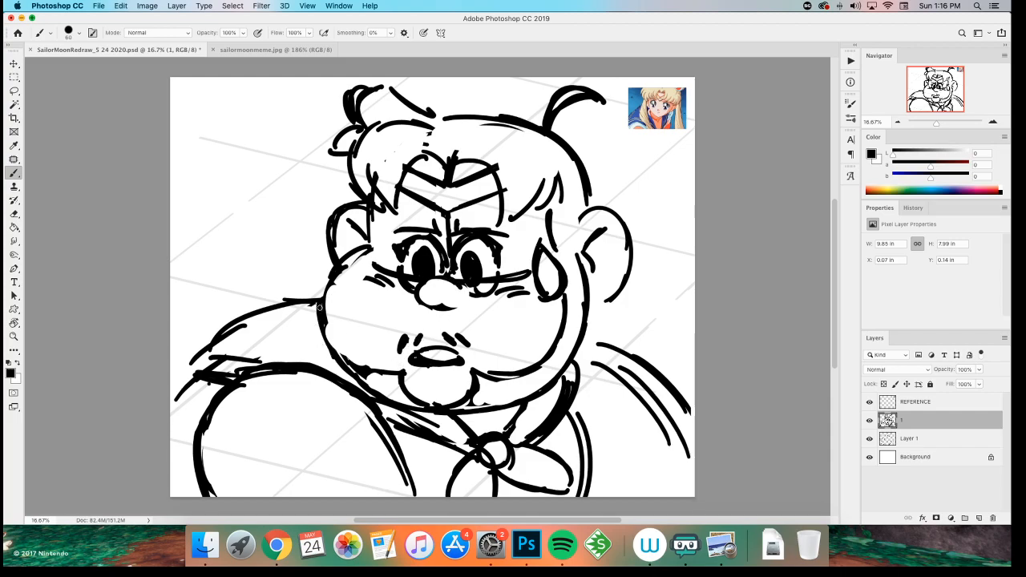
pyautogui.moveTo(428, 227)
pyautogui.mouseDown()
pyautogui.moveTo(390, 227)
pyautogui.moveTo(500, 231)
pyautogui.mouseUp()
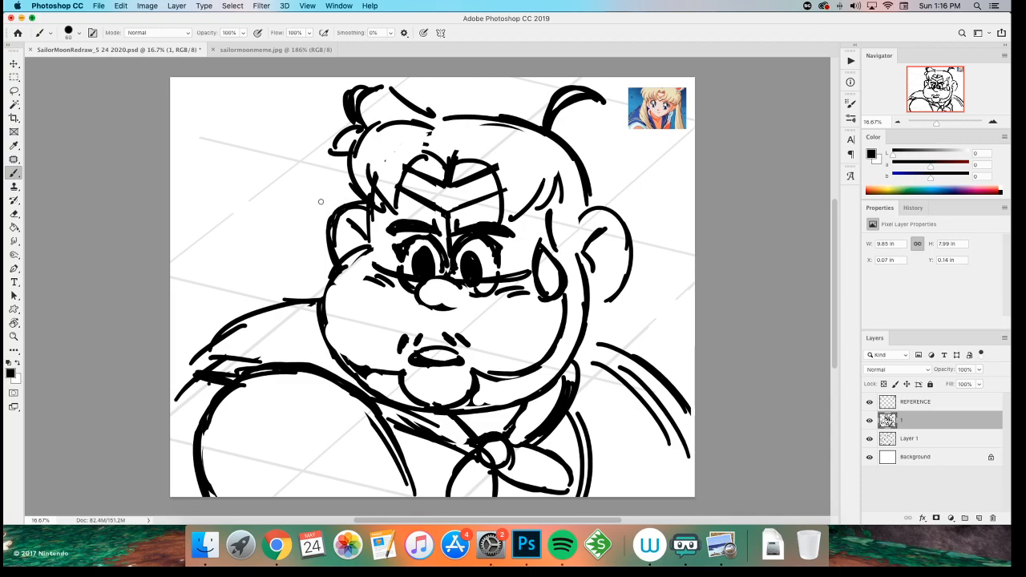
# - Replace the teardrop on the right cheek with a new one placed slightly lower and closer to the eye
pyautogui.press('e')
pyautogui.moveTo(542, 282)
pyautogui.mouseDown()
pyautogui.moveTo(535, 264)
pyautogui.moveTo(553, 241)
pyautogui.moveTo(523, 260)
pyautogui.moveTo(526, 303)
pyautogui.mouseUp()
pyautogui.press('b')
pyautogui.press('super+z')
pyautogui.moveTo(532, 249)
pyautogui.mouseDown()
pyautogui.moveTo(527, 305)
pyautogui.moveTo(553, 273)
pyautogui.moveTo(534, 245)
pyautogui.moveTo(557, 284)
pyautogui.moveTo(529, 303)
pyautogui.moveTo(532, 238)
pyautogui.mouseUp()
pyautogui.press('super+z')
pyautogui.press('super+z')
pyautogui.press('super+z')
# - Sketch two small flying sweat droplets on each side of the head, beside the hair
pyautogui.moveTo(306, 172)
pyautogui.mouseDown()
pyautogui.moveTo(318, 184)
pyautogui.moveTo(304, 180)
pyautogui.mouseUp()
pyautogui.moveTo(311, 196); pyautogui.dragTo(300, 202)
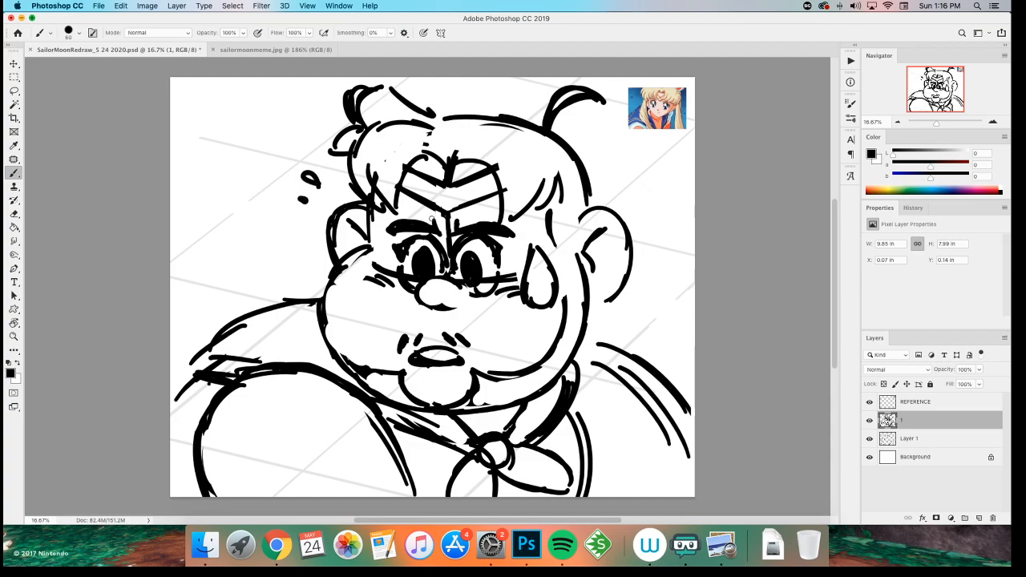
pyautogui.moveTo(622, 173)
pyautogui.mouseDown()
pyautogui.moveTo(633, 156)
pyautogui.moveTo(633, 197)
pyautogui.moveTo(644, 194)
pyautogui.mouseUp()
pyautogui.moveTo(301, 194); pyautogui.dragTo(309, 205)
# - Erase the large teardrop from the right cheek
pyautogui.press('e')
pyautogui.moveTo(536, 263)
pyautogui.mouseDown()
pyautogui.moveTo(522, 282)
pyautogui.moveTo(529, 295)
pyautogui.mouseUp()
pyautogui.press('b')
# - Erase the black fill inside both pupils, leaving their oval outlines
pyautogui.press('super+minus')
pyautogui.press('super+equal')
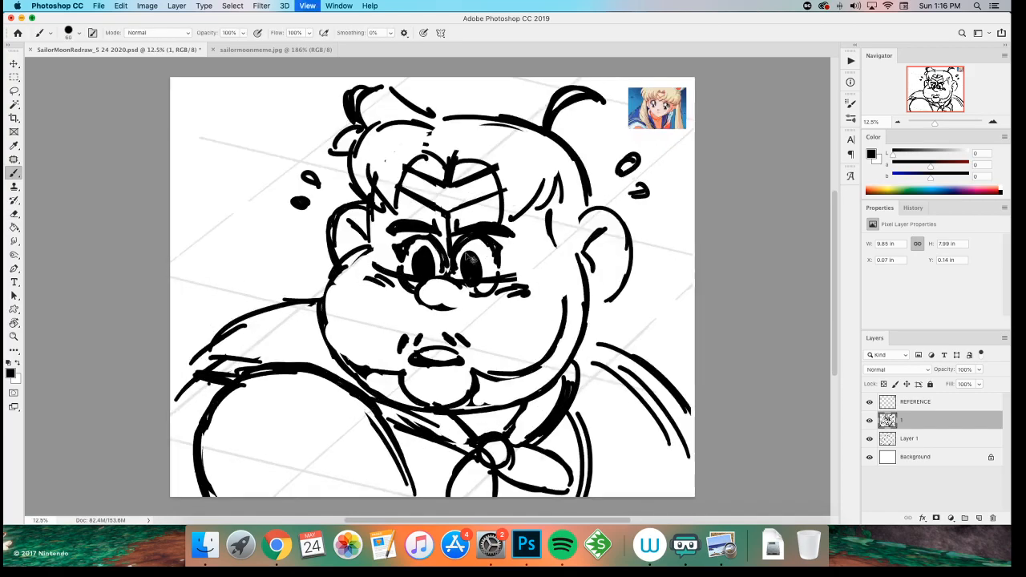
pyautogui.press('e')
pyautogui.moveTo(424, 247)
pyautogui.mouseDown()
pyautogui.moveTo(424, 272)
pyautogui.moveTo(425, 261)
pyautogui.mouseUp()
pyautogui.moveTo(464, 276)
pyautogui.mouseDown()
pyautogui.moveTo(473, 254)
pyautogui.moveTo(476, 272)
pyautogui.mouseUp()
pyautogui.press('b')
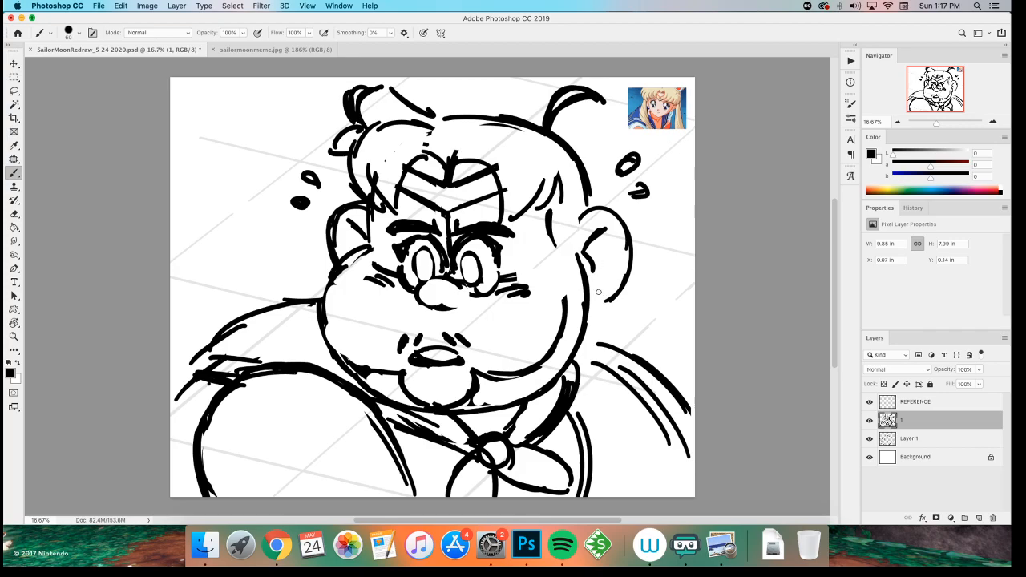
# - Sketch an earlobe with a small round earring at the base of the right ear and save the file
pyautogui.moveTo(616, 300)
pyautogui.mouseDown()
pyautogui.moveTo(608, 331)
pyautogui.moveTo(582, 333)
pyautogui.moveTo(610, 296)
pyautogui.moveTo(603, 317)
pyautogui.moveTo(616, 321)
pyautogui.moveTo(615, 303)
pyautogui.moveTo(598, 302)
pyautogui.moveTo(594, 317)
pyautogui.mouseUp()
pyautogui.press('e')
pyautogui.press('b')
pyautogui.press('super+z')
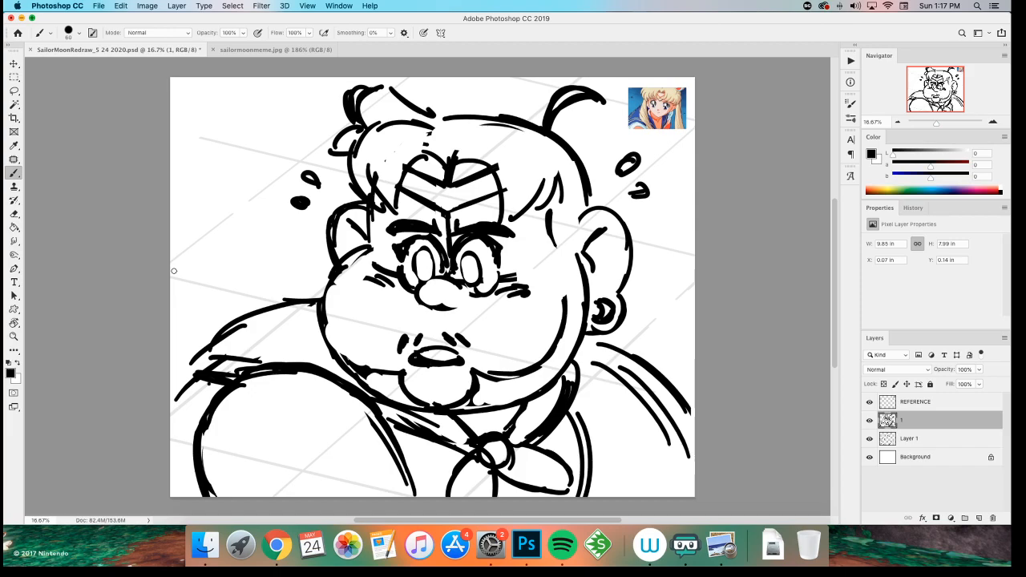
pyautogui.press('cmd+s')
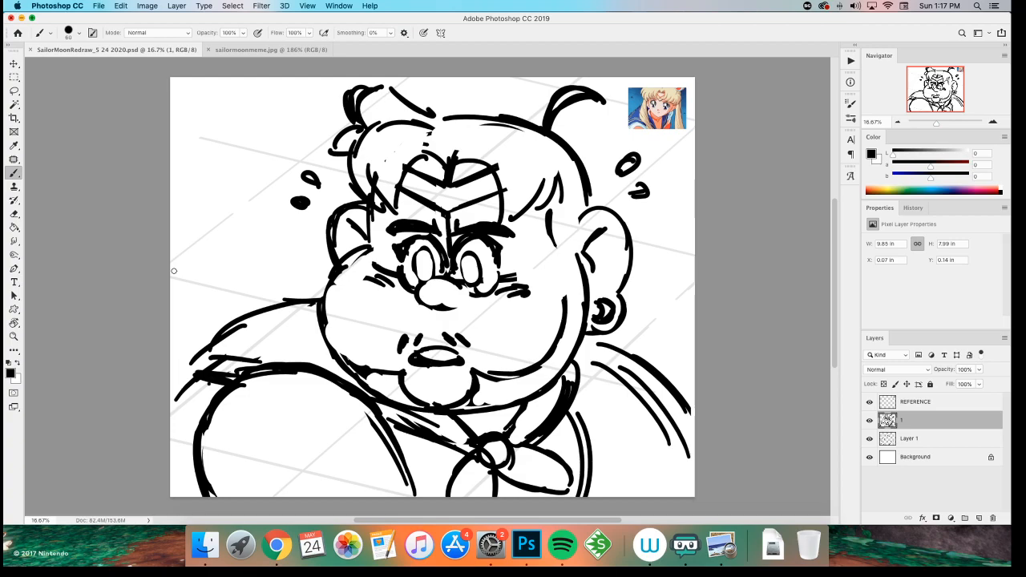
# - Replace the peaked hairline strokes above the tiara with a low, layered V-shaped fringe
pyautogui.press('e')
pyautogui.moveTo(423, 164)
pyautogui.mouseDown()
pyautogui.moveTo(456, 175)
pyautogui.moveTo(440, 157)
pyautogui.moveTo(457, 148)
pyautogui.moveTo(448, 170)
pyautogui.moveTo(468, 159)
pyautogui.moveTo(466, 170)
pyautogui.moveTo(481, 166)
pyautogui.moveTo(428, 170)
pyautogui.moveTo(406, 155)
pyautogui.moveTo(476, 176)
pyautogui.mouseUp()
pyautogui.press('b')
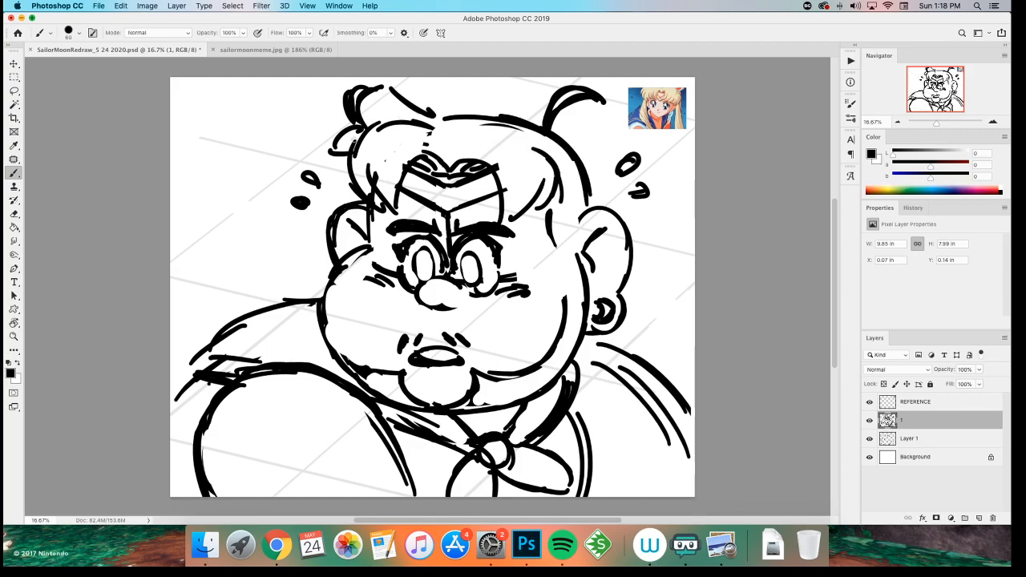
# - Erase the stray hair strokes at the upper left of the head and redraw the outer hair contour there
pyautogui.press('e')
pyautogui.moveTo(360, 148)
pyautogui.mouseDown()
pyautogui.moveTo(377, 128)
pyautogui.moveTo(424, 131)
pyautogui.moveTo(419, 141)
pyautogui.mouseUp()
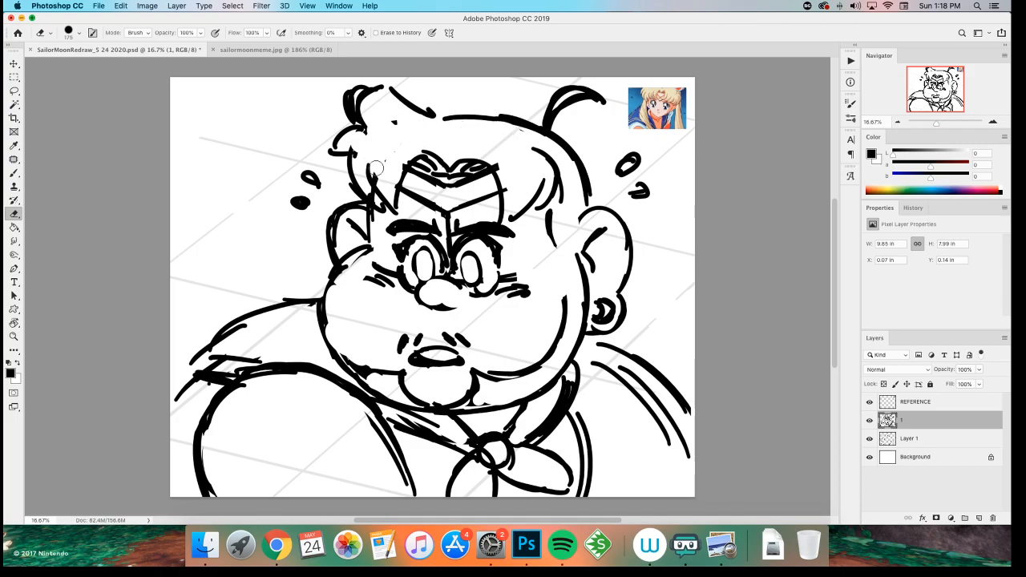
pyautogui.press('b')
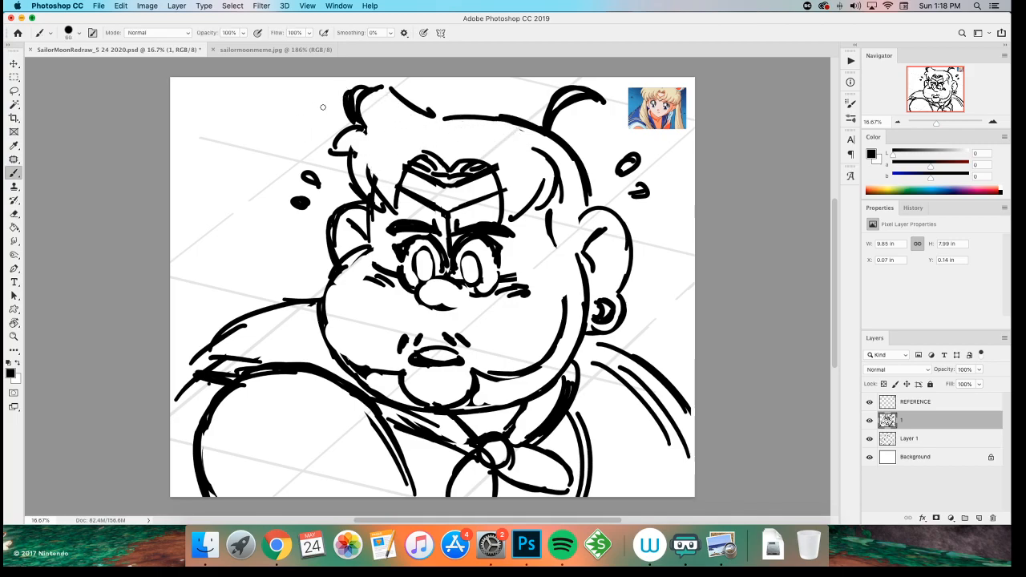
pyautogui.moveTo(358, 164); pyautogui.dragTo(372, 133)
# - Darken the left hairline beside the tiara and draw a round gem with a crescent at the tiara's centre
pyautogui.moveTo(400, 186); pyautogui.dragTo(415, 155)
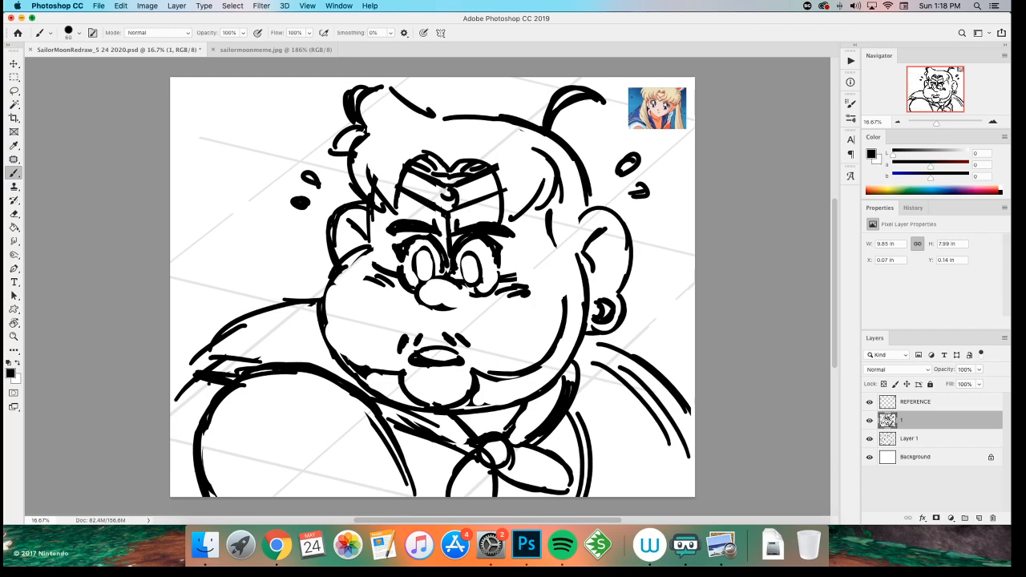
pyautogui.moveTo(447, 192)
pyautogui.mouseDown()
pyautogui.moveTo(455, 207)
pyautogui.moveTo(448, 181)
pyautogui.mouseUp()
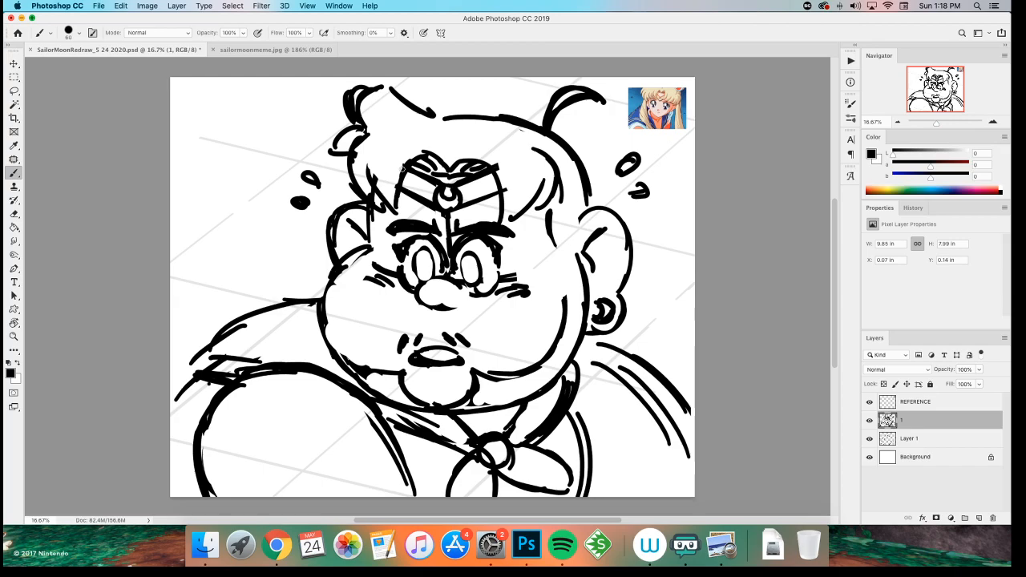
# - Draw a curved inner face line along each cheek and erase the old chin, mouth creases and inner jaw lines
pyautogui.moveTo(545, 212)
pyautogui.mouseDown()
pyautogui.moveTo(561, 266)
pyautogui.moveTo(561, 327)
pyautogui.mouseUp()
pyautogui.press('e')
pyautogui.moveTo(553, 215)
pyautogui.mouseDown()
pyautogui.moveTo(557, 279)
pyautogui.moveTo(536, 338)
pyautogui.moveTo(495, 350)
pyautogui.mouseUp()
pyautogui.press('b')
pyautogui.moveTo(329, 292)
pyautogui.mouseDown()
pyautogui.moveTo(361, 336)
pyautogui.moveTo(462, 342)
pyautogui.mouseUp()
pyautogui.press('e')
pyautogui.moveTo(348, 350)
pyautogui.mouseDown()
pyautogui.moveTo(395, 381)
pyautogui.moveTo(343, 352)
pyautogui.moveTo(378, 380)
pyautogui.moveTo(449, 388)
pyautogui.moveTo(491, 353)
pyautogui.moveTo(469, 387)
pyautogui.moveTo(478, 369)
pyautogui.moveTo(465, 398)
pyautogui.mouseUp()
pyautogui.moveTo(569, 301)
pyautogui.mouseDown()
pyautogui.moveTo(560, 245)
pyautogui.moveTo(565, 315)
pyautogui.moveTo(538, 356)
pyautogui.mouseUp()
pyautogui.press('b')
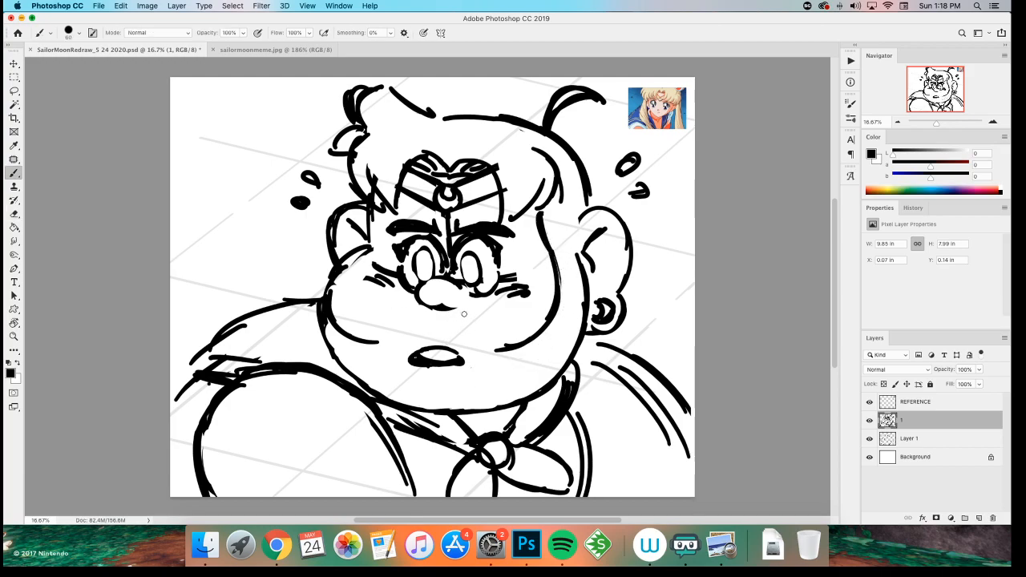
# - Sketch the moustache's upper edge from the nose to both sides and connect it to the cheek curves
pyautogui.moveTo(464, 310); pyautogui.dragTo(499, 338)
pyautogui.moveTo(416, 308); pyautogui.dragTo(380, 333)
pyautogui.moveTo(333, 297); pyautogui.dragTo(378, 331)
pyautogui.moveTo(550, 277); pyautogui.dragTo(492, 329)
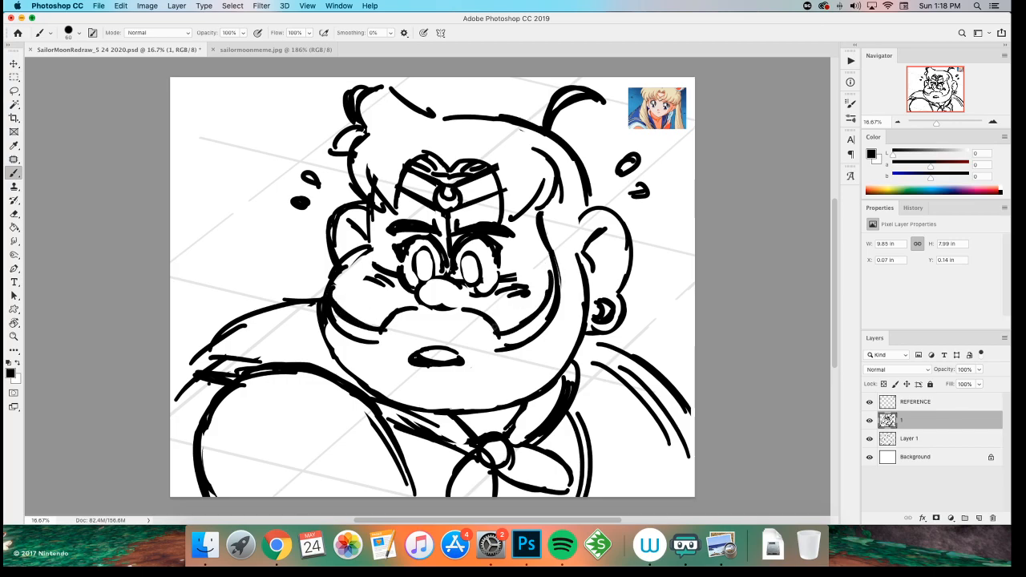
# - Erase the duplicate lines below both cheek curves and rework the left edge of the jaw
pyautogui.press('e')
pyautogui.moveTo(560, 257)
pyautogui.mouseDown()
pyautogui.moveTo(555, 303)
pyautogui.moveTo(532, 335)
pyautogui.moveTo(498, 348)
pyautogui.mouseUp()
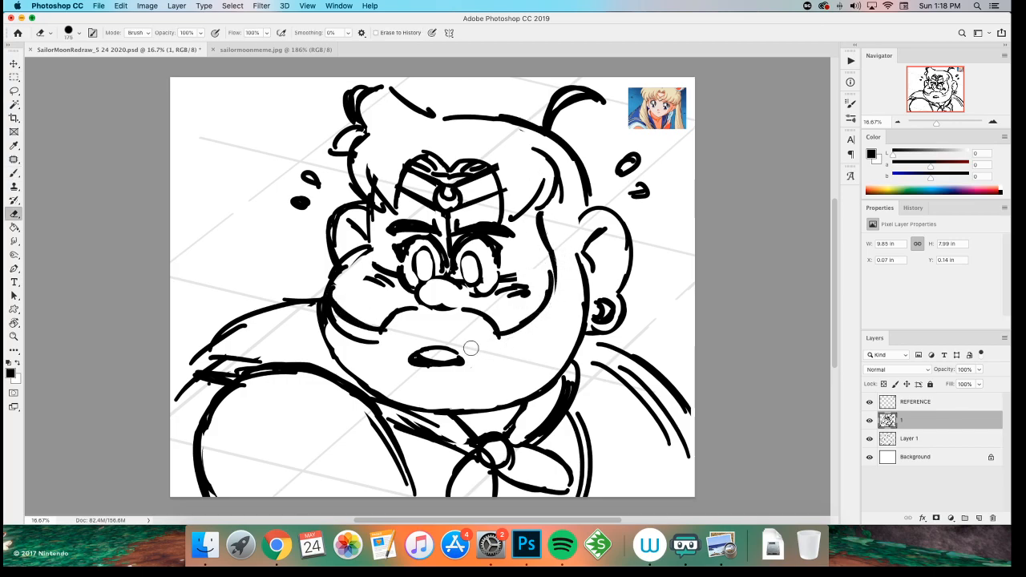
pyautogui.click(469, 369)
pyautogui.moveTo(327, 305)
pyautogui.mouseDown()
pyautogui.moveTo(345, 331)
pyautogui.moveTo(378, 339)
pyautogui.moveTo(324, 314)
pyautogui.moveTo(330, 356)
pyautogui.mouseUp()
pyautogui.press('b')
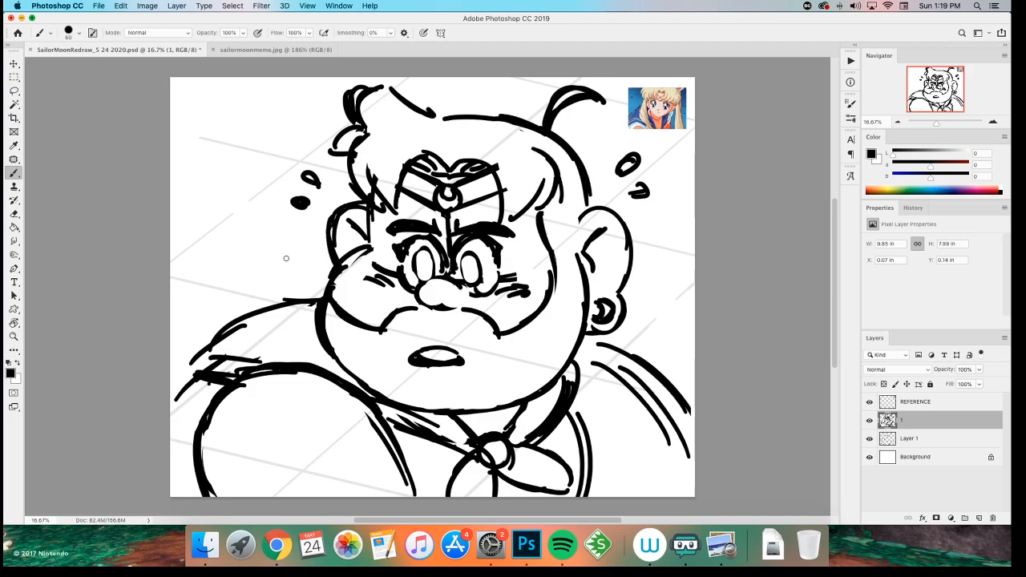
pyautogui.moveTo(324, 329); pyautogui.dragTo(359, 387)
pyautogui.hotkey('ctrl', 'z')
# - Erase the right fringe and hair strokes, extend the tiara band to the head's right edge, and connect the face line to it
pyautogui.press('e')
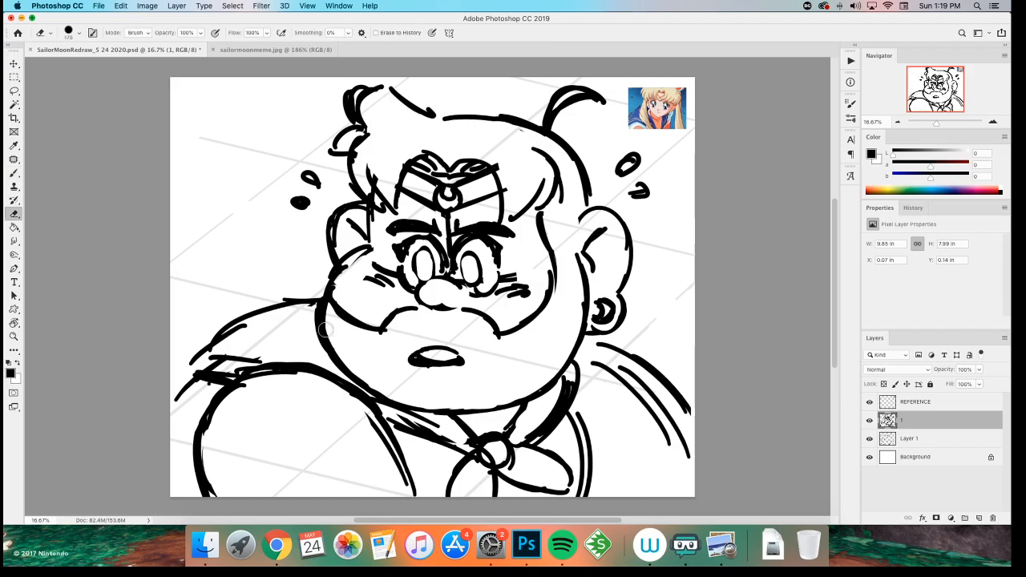
pyautogui.moveTo(226, 244); pyautogui.dragTo(171, 240)
pyautogui.moveTo(454, 161); pyautogui.dragTo(439, 191)
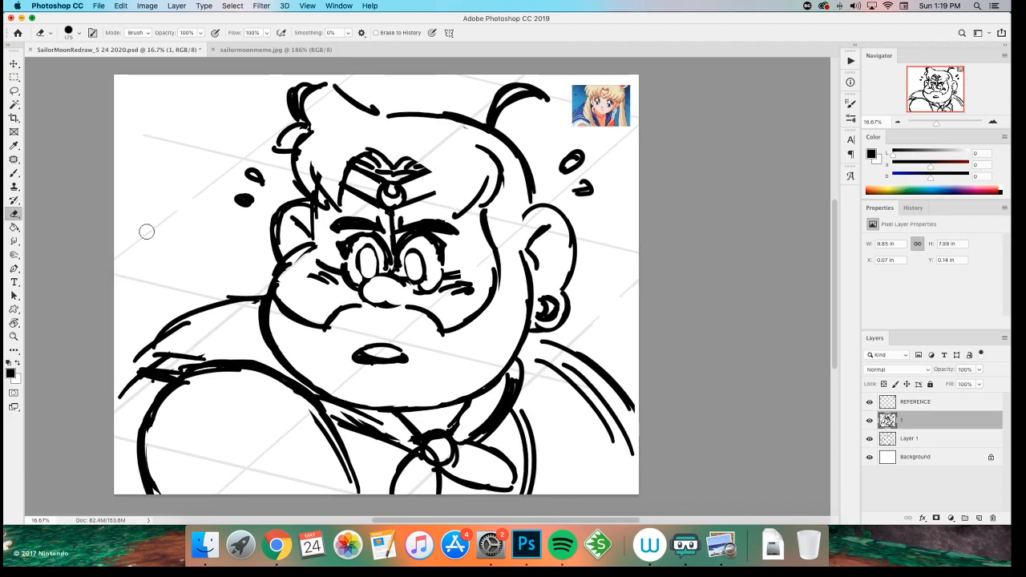
pyautogui.moveTo(397, 160)
pyautogui.mouseDown()
pyautogui.moveTo(433, 154)
pyautogui.moveTo(454, 215)
pyautogui.moveTo(485, 192)
pyautogui.moveTo(489, 153)
pyautogui.mouseUp()
pyautogui.press('b')
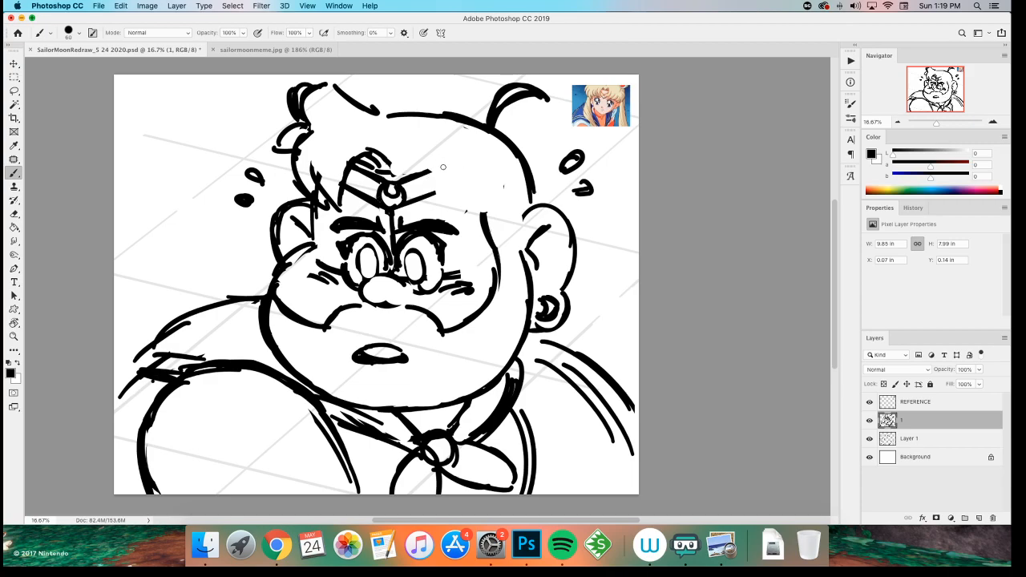
pyautogui.moveTo(417, 171)
pyautogui.mouseDown()
pyautogui.moveTo(381, 214)
pyautogui.moveTo(431, 187)
pyautogui.moveTo(435, 195)
pyautogui.moveTo(448, 186)
pyautogui.moveTo(441, 175)
pyautogui.moveTo(476, 189)
pyautogui.moveTo(483, 229)
pyautogui.mouseUp()
pyautogui.moveTo(504, 148)
pyautogui.mouseDown()
pyautogui.moveTo(437, 191)
pyautogui.moveTo(493, 138)
pyautogui.mouseUp()
pyautogui.moveTo(410, 179)
pyautogui.mouseDown()
pyautogui.moveTo(444, 181)
pyautogui.moveTo(477, 155)
pyautogui.moveTo(408, 190)
pyautogui.moveTo(495, 154)
pyautogui.moveTo(444, 184)
pyautogui.moveTo(469, 162)
pyautogui.moveTo(455, 173)
pyautogui.moveTo(437, 149)
pyautogui.moveTo(398, 196)
pyautogui.mouseUp()
# - Erase the crescent gem from the tiara and join the fringe to the band's upper edge
pyautogui.press('e')
pyautogui.press('b')
pyautogui.press('e')
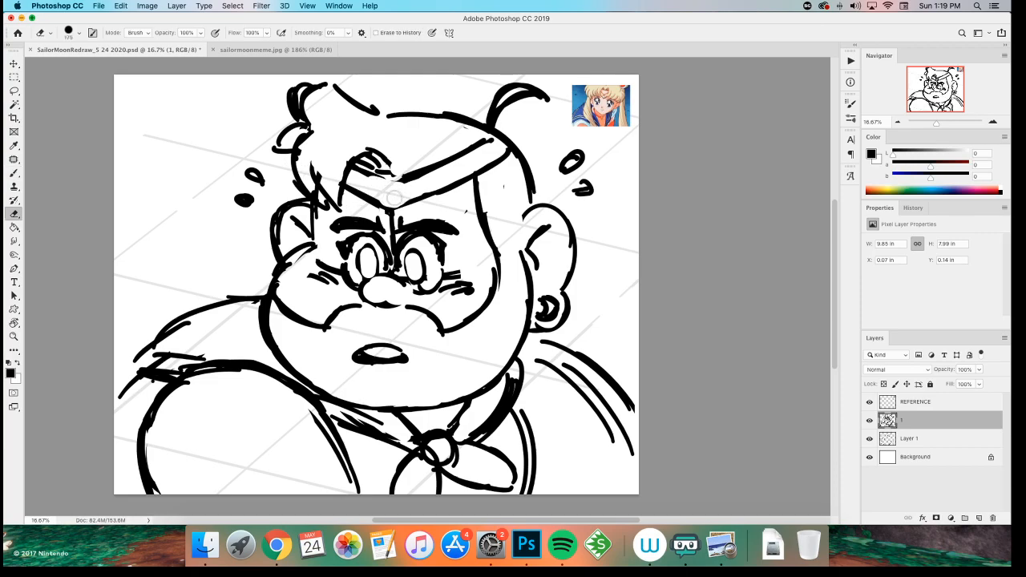
pyautogui.press('b')
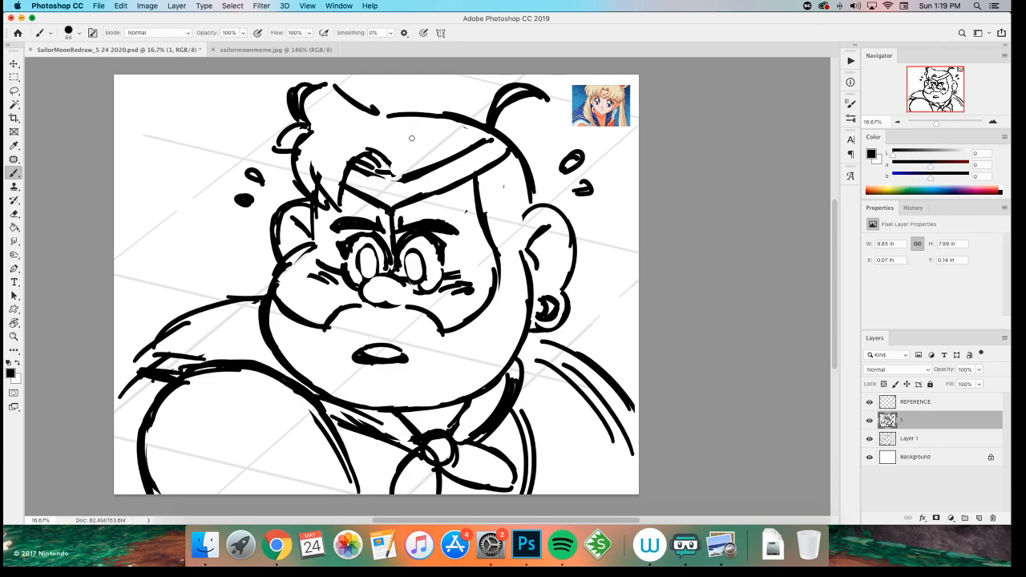
pyautogui.moveTo(384, 178)
pyautogui.mouseDown()
pyautogui.moveTo(403, 175)
pyautogui.moveTo(393, 183)
pyautogui.moveTo(358, 171)
pyautogui.mouseUp()
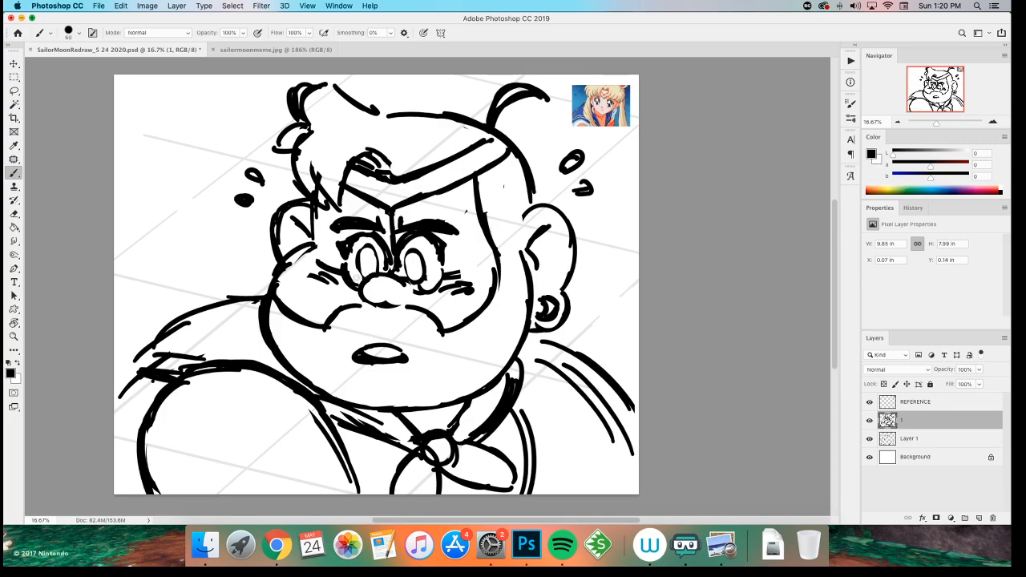
# - Add a nostril curve to the right of the nose and connect the right ear's upper contour to the head
pyautogui.moveTo(406, 296); pyautogui.dragTo(389, 309)
pyautogui.moveTo(523, 210); pyautogui.dragTo(515, 266)
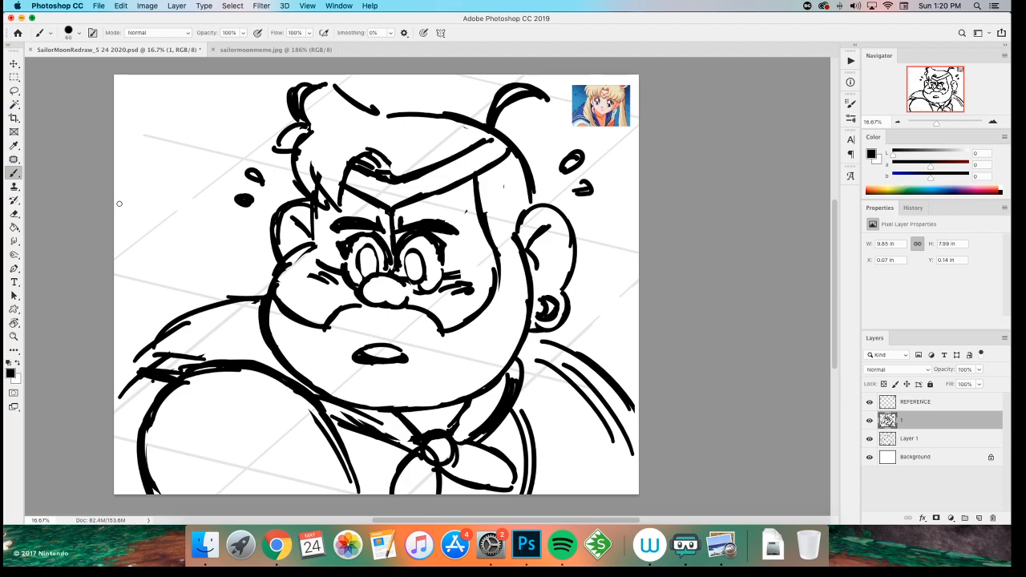
# - Thin the left jaw outline, extend the shoulder line to the jaw, and close the left collar into a point
pyautogui.press('e')
pyautogui.moveTo(260, 299); pyautogui.dragTo(261, 346)
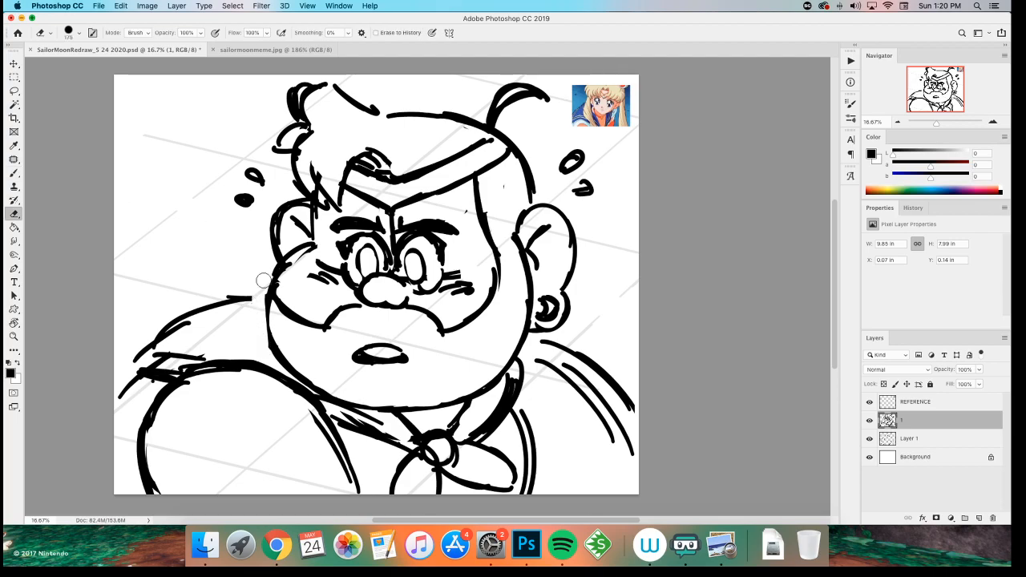
pyautogui.press('b')
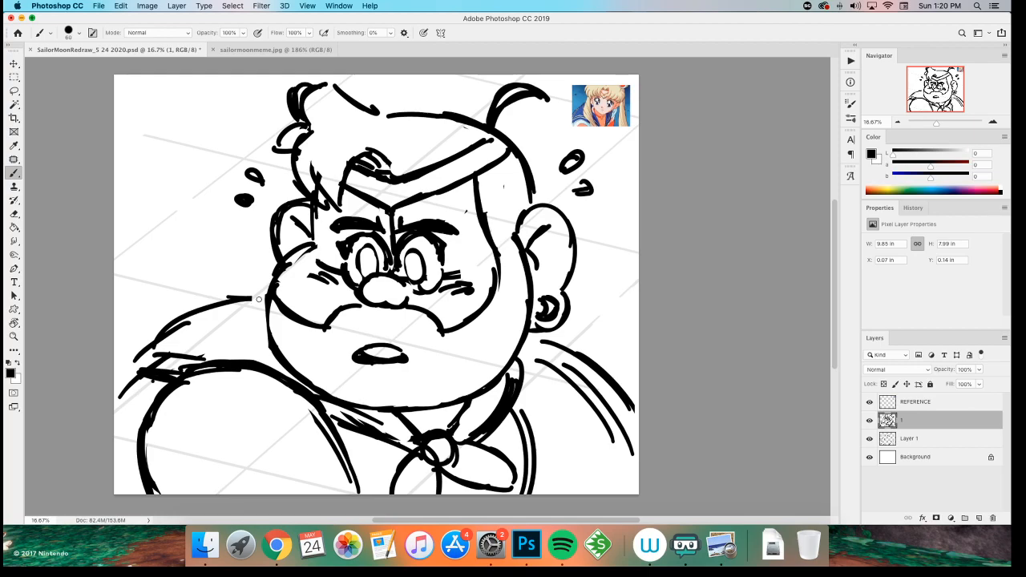
pyautogui.moveTo(261, 303)
pyautogui.mouseDown()
pyautogui.moveTo(266, 337)
pyautogui.moveTo(269, 309)
pyautogui.moveTo(254, 297)
pyautogui.moveTo(212, 304)
pyautogui.mouseUp()
pyautogui.moveTo(135, 360); pyautogui.dragTo(136, 374)
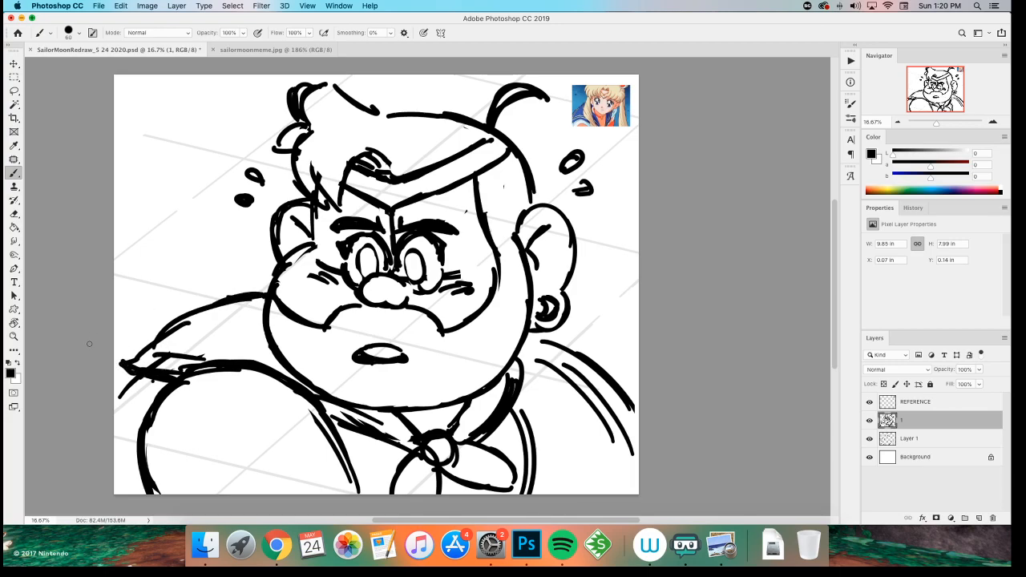
# - Erase the doubled collar lines on the right side and draw a single curved line down the right of the chest
pyautogui.press('e')
pyautogui.moveTo(597, 415)
pyautogui.mouseDown()
pyautogui.moveTo(563, 367)
pyautogui.moveTo(632, 463)
pyautogui.mouseUp()
pyautogui.press('b')
pyautogui.moveTo(392, 379); pyautogui.dragTo(378, 359)
pyautogui.moveTo(530, 382); pyautogui.dragTo(544, 467)
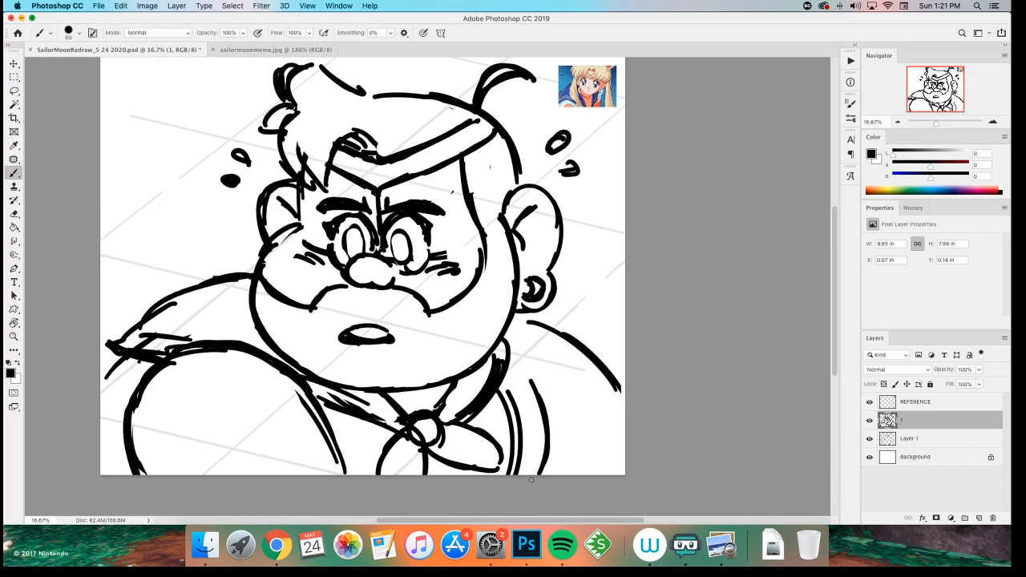
pyautogui.press('e')
pyautogui.moveTo(503, 388); pyautogui.dragTo(516, 474)
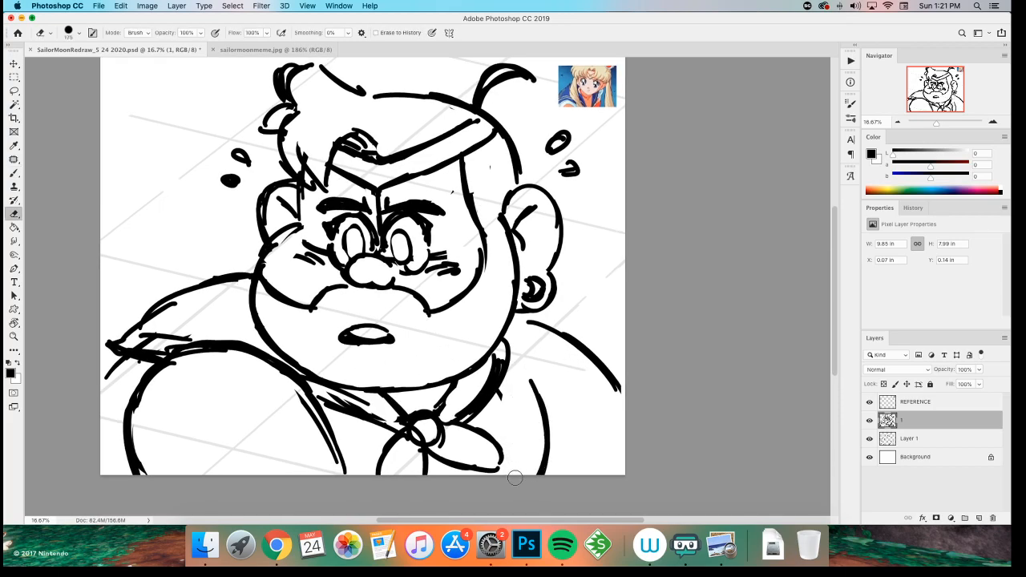
# - Add short fold lines to both neckerchief tails beside the knot and clean up the strokes around the knot
pyautogui.press('b')
pyautogui.moveTo(443, 428)
pyautogui.mouseDown()
pyautogui.moveTo(471, 442)
pyautogui.moveTo(440, 436)
pyautogui.moveTo(399, 463)
pyautogui.moveTo(411, 465)
pyautogui.mouseUp()
pyautogui.press('e')
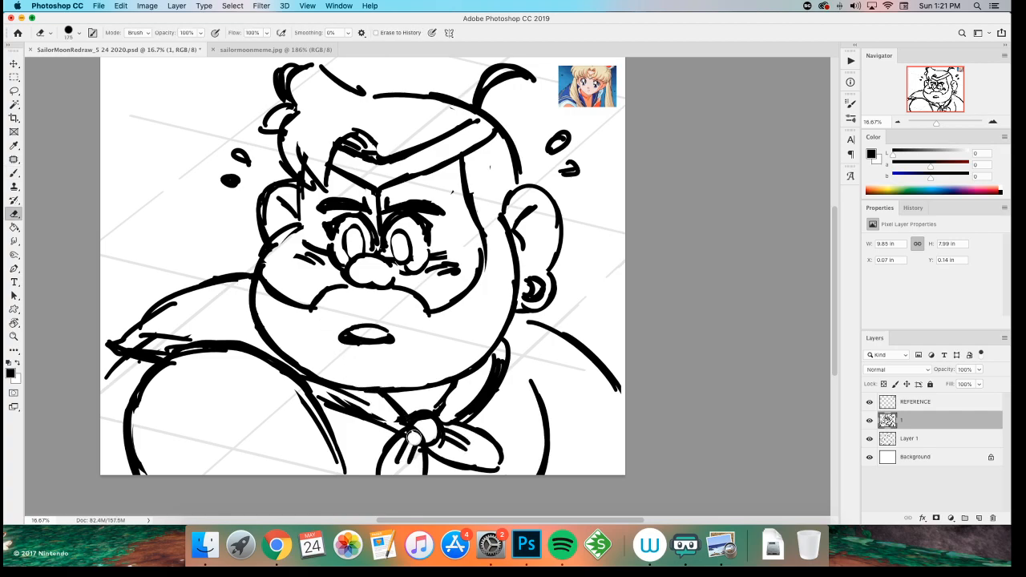
pyautogui.press('b')
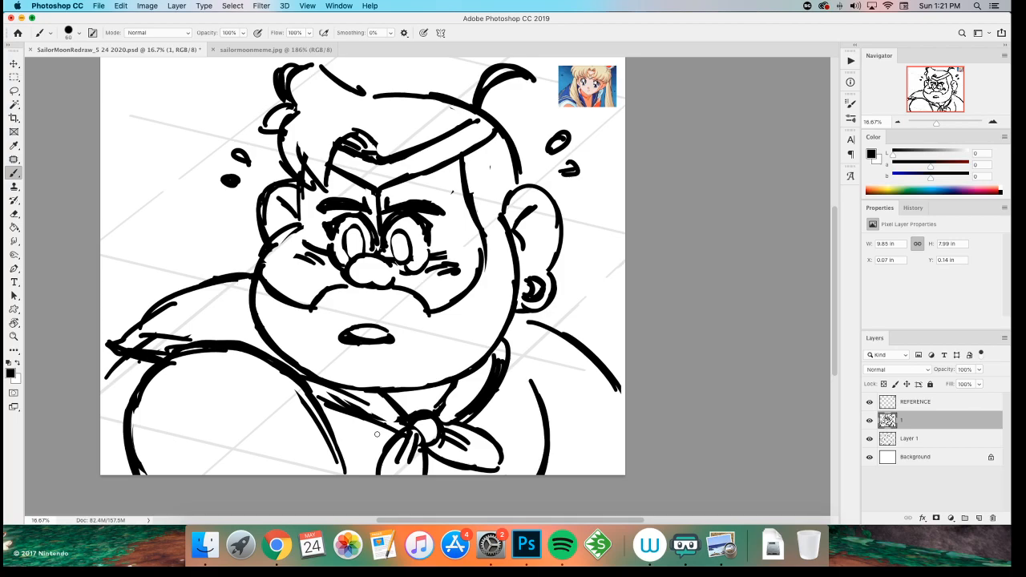
# - Clear the centre of the tiara and draw a larger round gem with a crescent inside it
pyautogui.press('e')
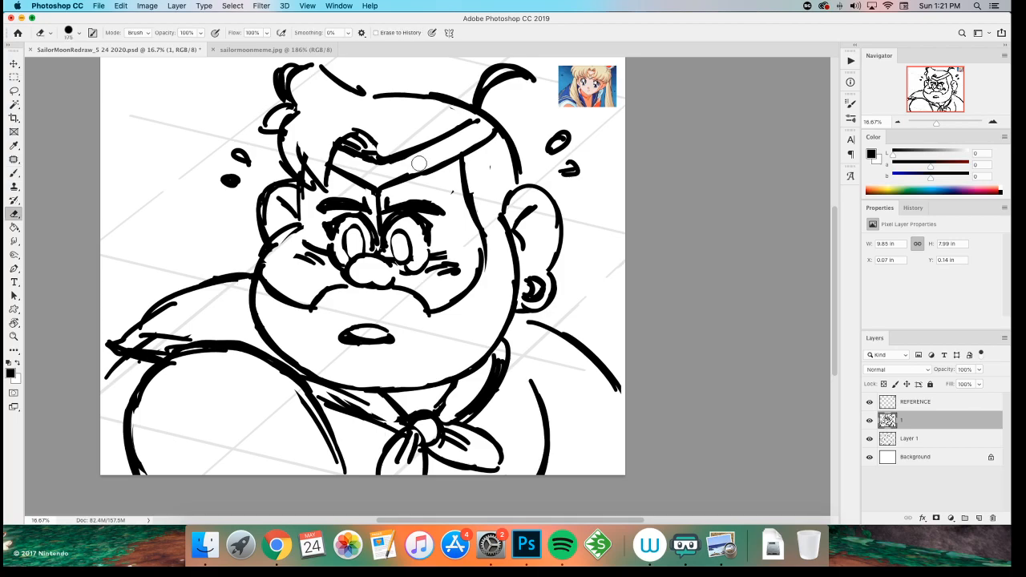
pyautogui.press('b')
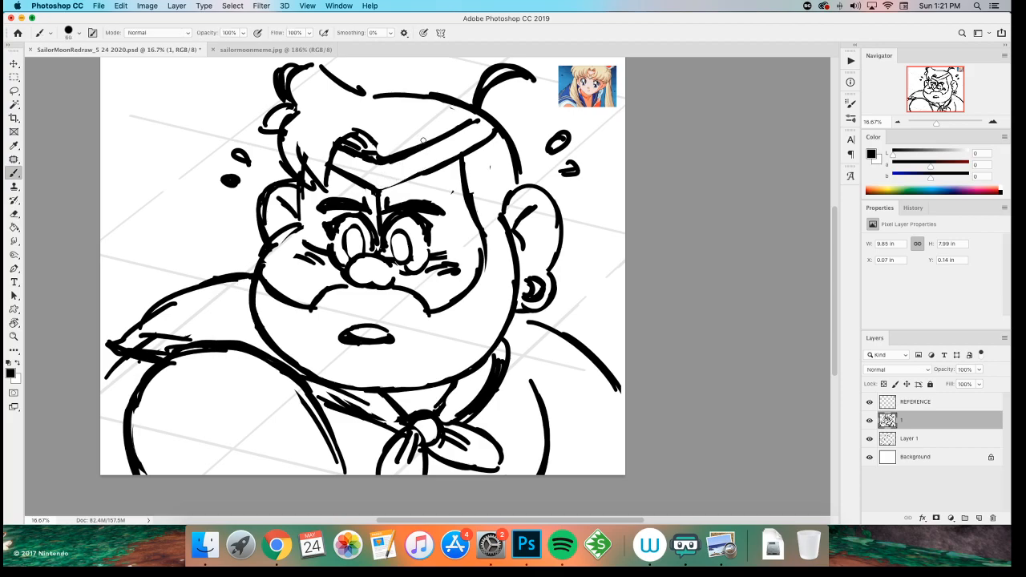
pyautogui.moveTo(425, 175)
pyautogui.mouseDown()
pyautogui.moveTo(382, 192)
pyautogui.moveTo(374, 170)
pyautogui.moveTo(369, 179)
pyautogui.moveTo(385, 187)
pyautogui.moveTo(394, 171)
pyautogui.mouseUp()
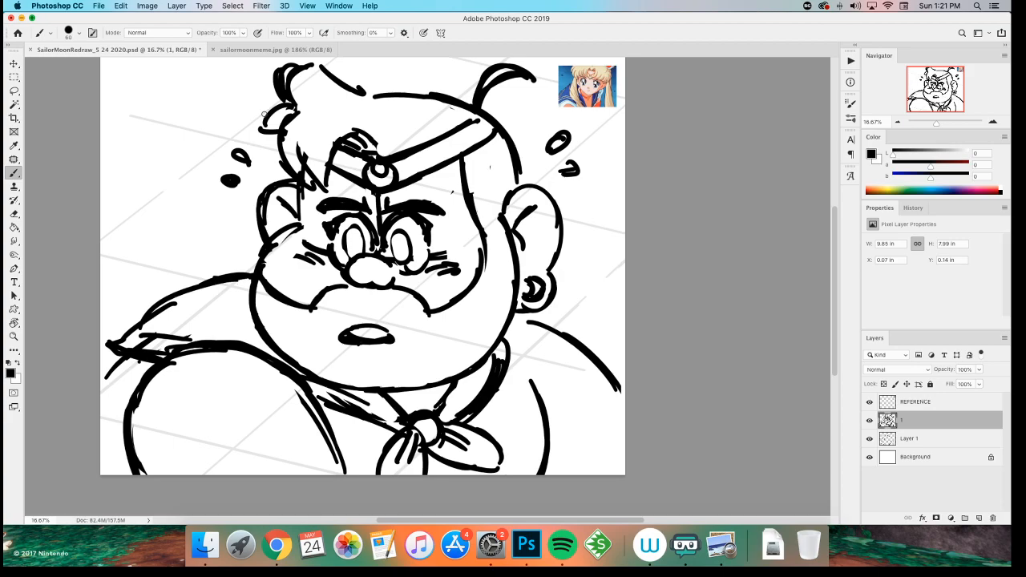
# - Redraw the right ear's upper edge slightly lower, extend the head outline down to it, and save the file
pyautogui.moveTo(507, 211)
pyautogui.mouseDown()
pyautogui.moveTo(548, 196)
pyautogui.moveTo(551, 208)
pyautogui.mouseUp()
pyautogui.press('super+z')
pyautogui.press('e')
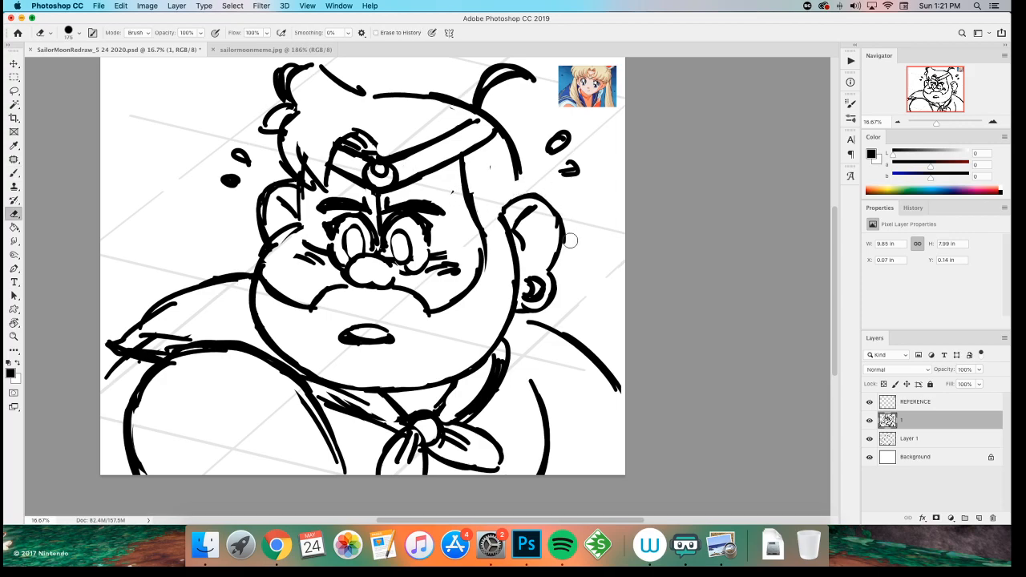
pyautogui.press('b')
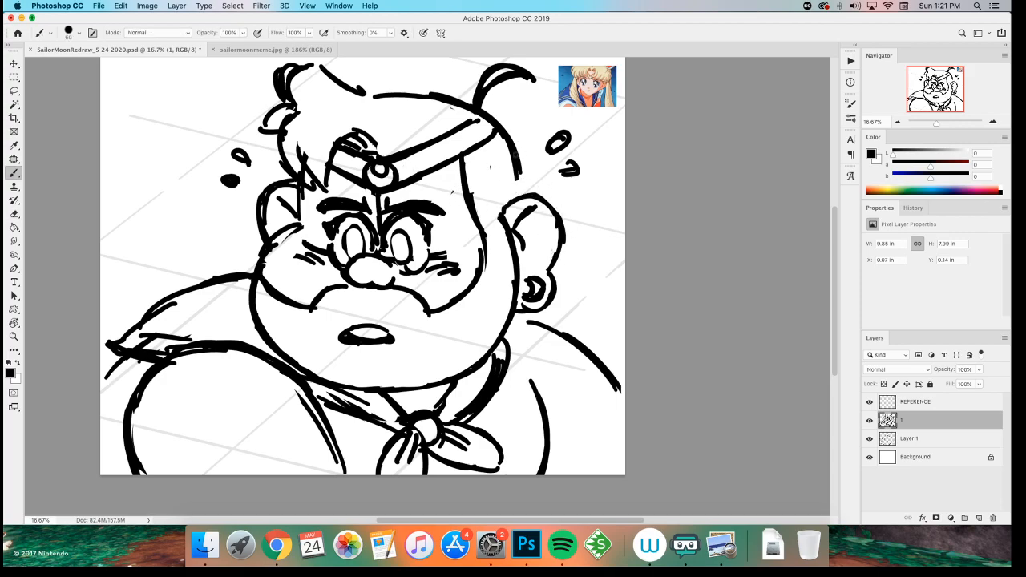
pyautogui.press('super+s')
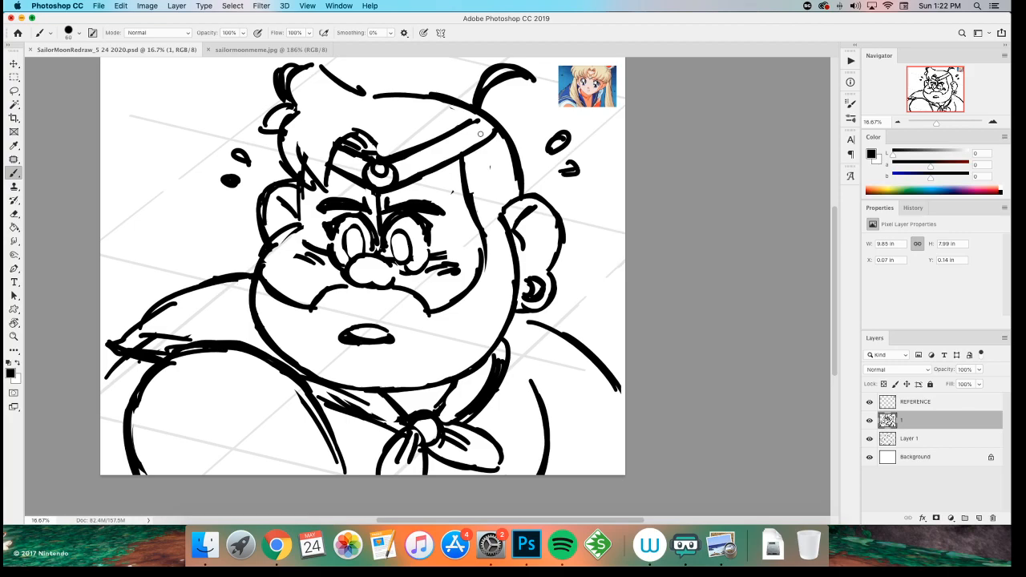
# - Touch up the fringe beside the tiara gem and replace the blush marks on both cheeks with a few short strokes
pyautogui.moveTo(372, 138); pyautogui.dragTo(381, 154)
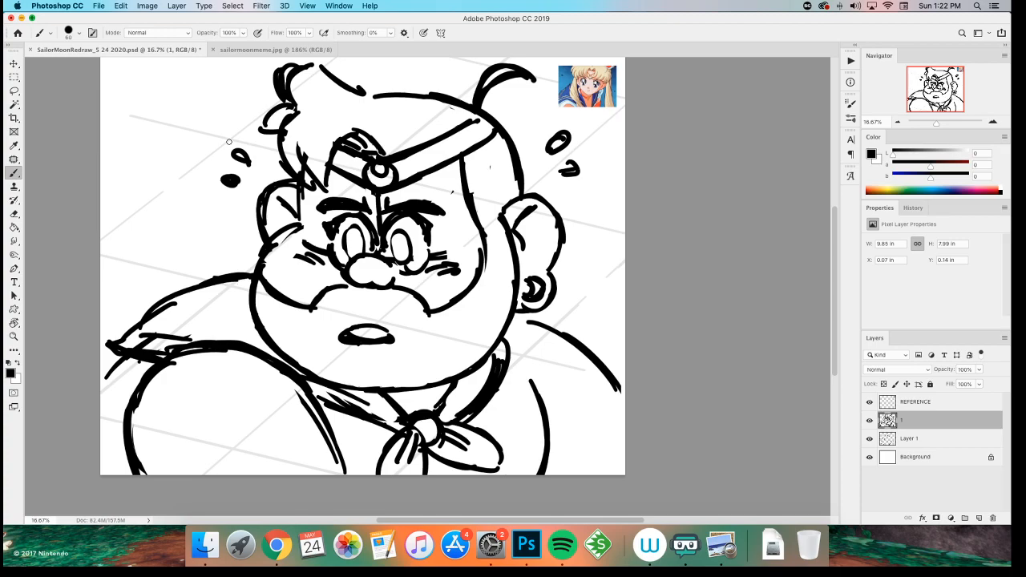
pyautogui.press('e')
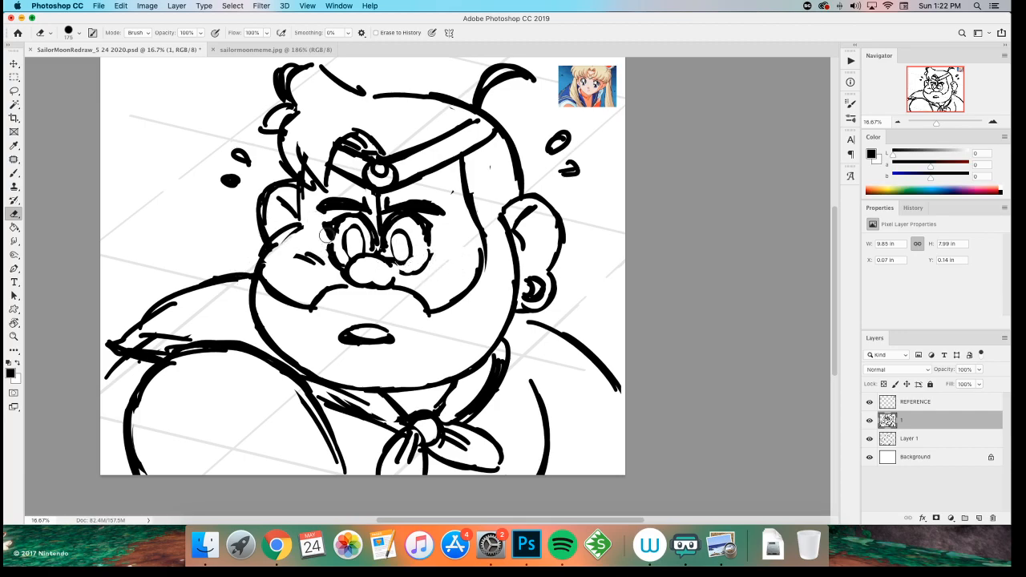
pyautogui.press('b')
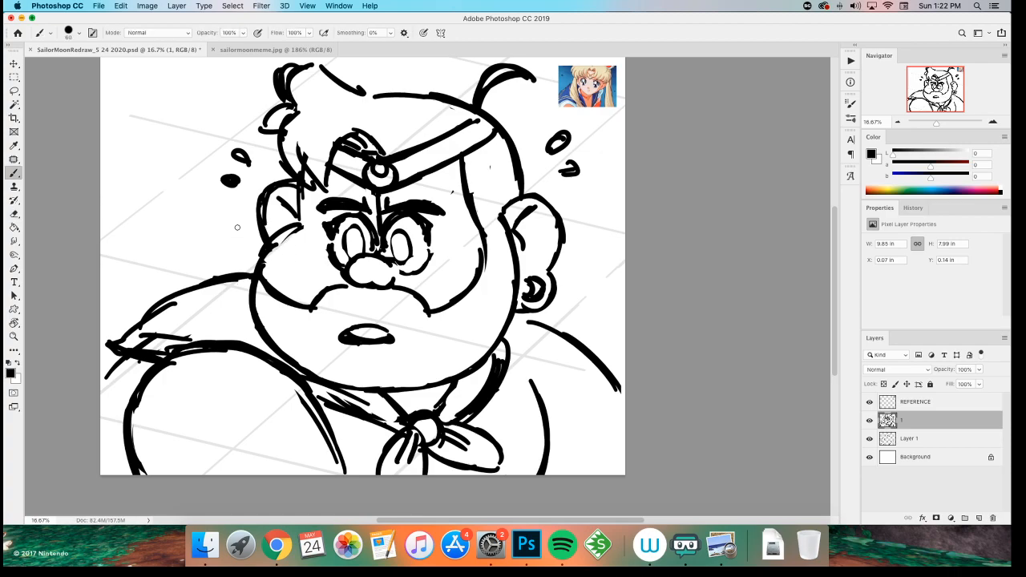
pyautogui.moveTo(310, 239); pyautogui.dragTo(322, 255)
pyautogui.moveTo(303, 245); pyautogui.dragTo(313, 255)
pyautogui.moveTo(431, 250); pyautogui.dragTo(459, 258)
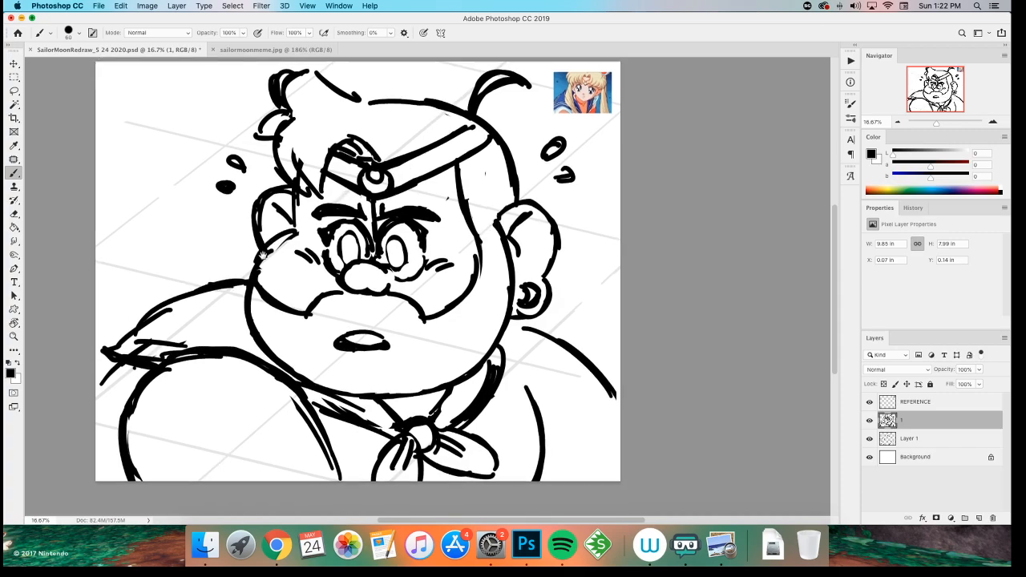
# - Draw a line from the fringe curl along the tiara's upper edge above the gem
pyautogui.moveTo(345, 190); pyautogui.dragTo(323, 220)
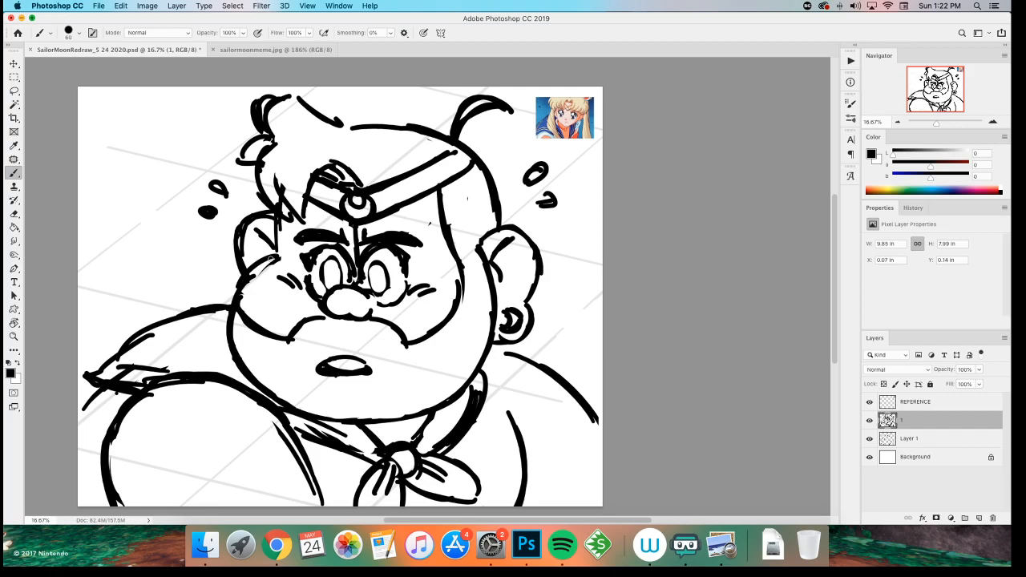
pyautogui.moveTo(163, 220); pyautogui.dragTo(183, 225)
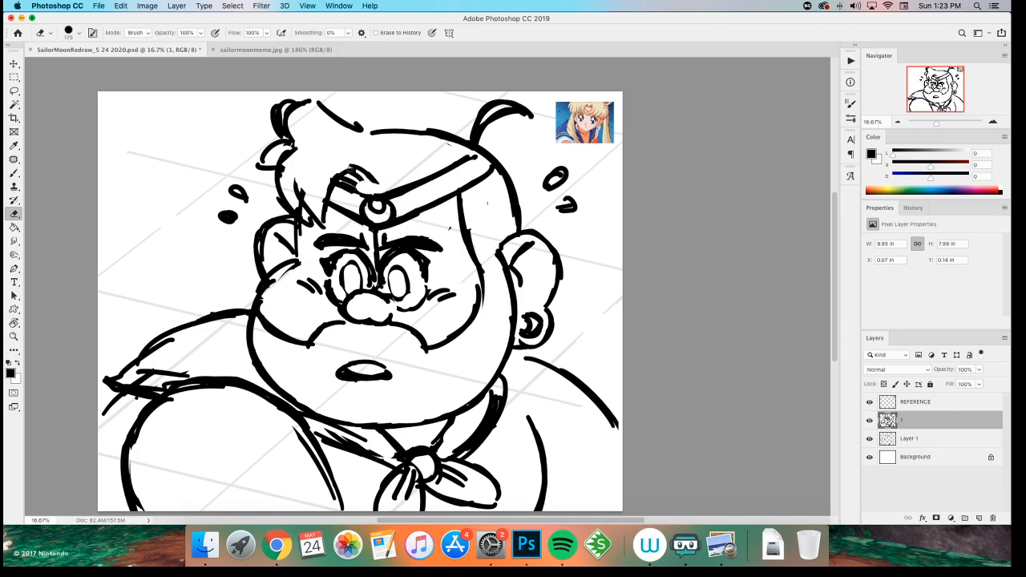
pyautogui.moveTo(401, 187); pyautogui.dragTo(328, 178)
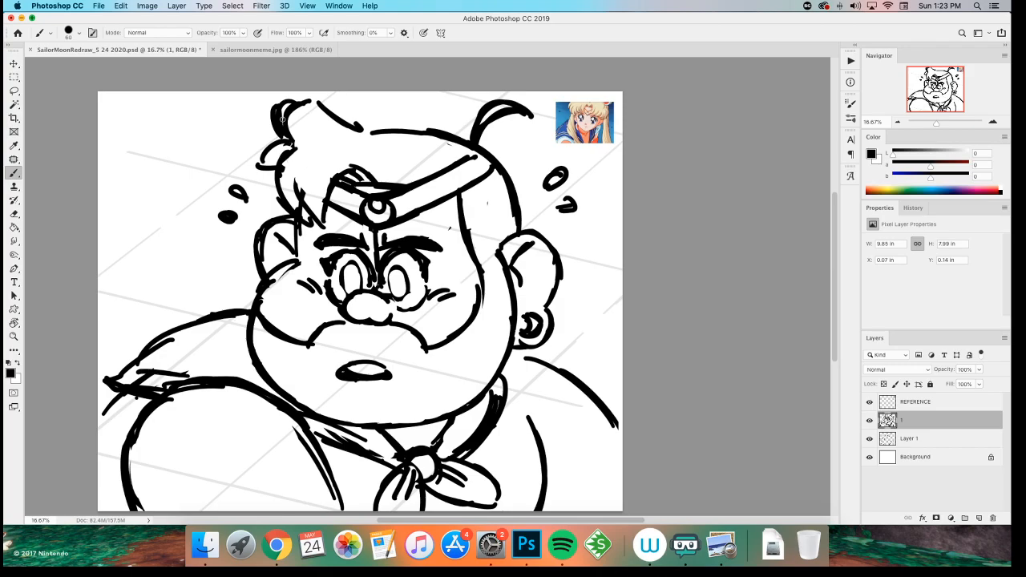
# - Erase the strokes beside the tiara gem and redraw the fringe curl so that it wraps around the gem
pyautogui.press('e')
pyautogui.moveTo(378, 170)
pyautogui.mouseDown()
pyautogui.moveTo(358, 165)
pyautogui.moveTo(352, 211)
pyautogui.mouseUp()
pyautogui.press('b')
pyautogui.press('super+z')
pyautogui.moveTo(357, 171)
pyautogui.mouseDown()
pyautogui.moveTo(391, 183)
pyautogui.moveTo(356, 226)
pyautogui.mouseUp()
pyautogui.press('super+z')
pyautogui.press('super+z')
pyautogui.moveTo(347, 191); pyautogui.dragTo(350, 213)
pyautogui.moveTo(357, 168)
pyautogui.mouseDown()
pyautogui.moveTo(388, 181)
pyautogui.moveTo(367, 176)
pyautogui.mouseUp()
pyautogui.press('super+z')
pyautogui.moveTo(346, 190)
pyautogui.mouseDown()
pyautogui.moveTo(339, 202)
pyautogui.moveTo(364, 177)
pyautogui.moveTo(350, 200)
pyautogui.moveTo(373, 210)
pyautogui.mouseUp()
pyautogui.press('e')
pyautogui.press('b')
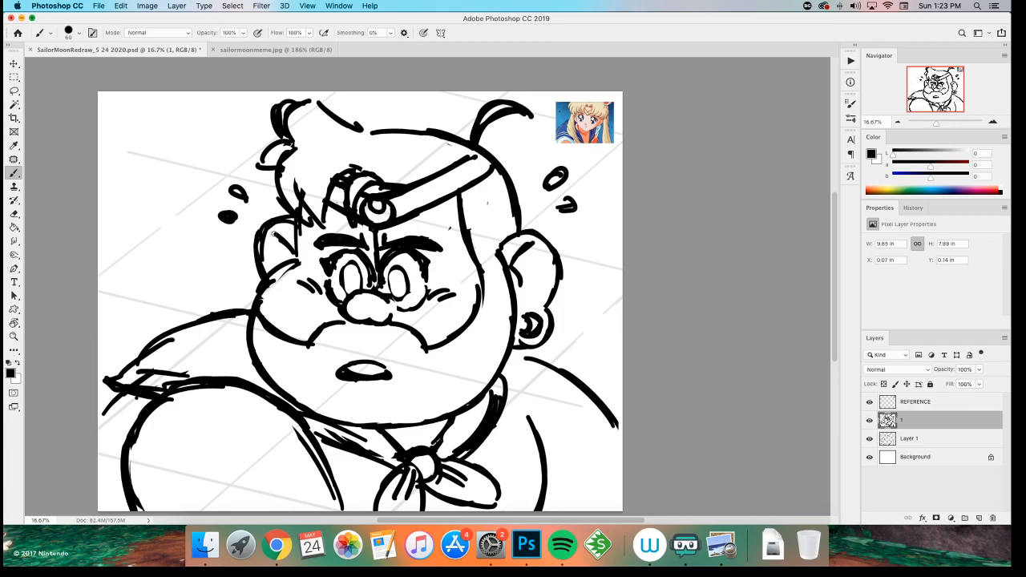
# - Erase the stray stroke ends among the fringe locks above the left ear
pyautogui.press('e')
pyautogui.moveTo(300, 168); pyautogui.dragTo(291, 152)
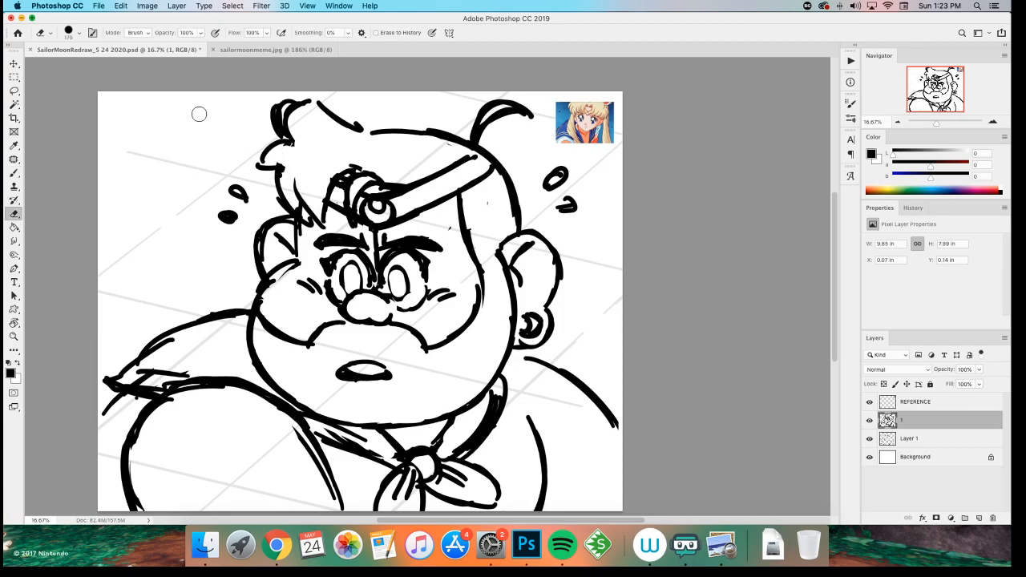
pyautogui.press('b')
# - Thicken both sides of the near sleeve's outline and extend the far shoulder line to the canvas edge
pyautogui.moveTo(159, 317)
pyautogui.mouseDown()
pyautogui.moveTo(165, 272)
pyautogui.moveTo(152, 262)
pyautogui.mouseUp()
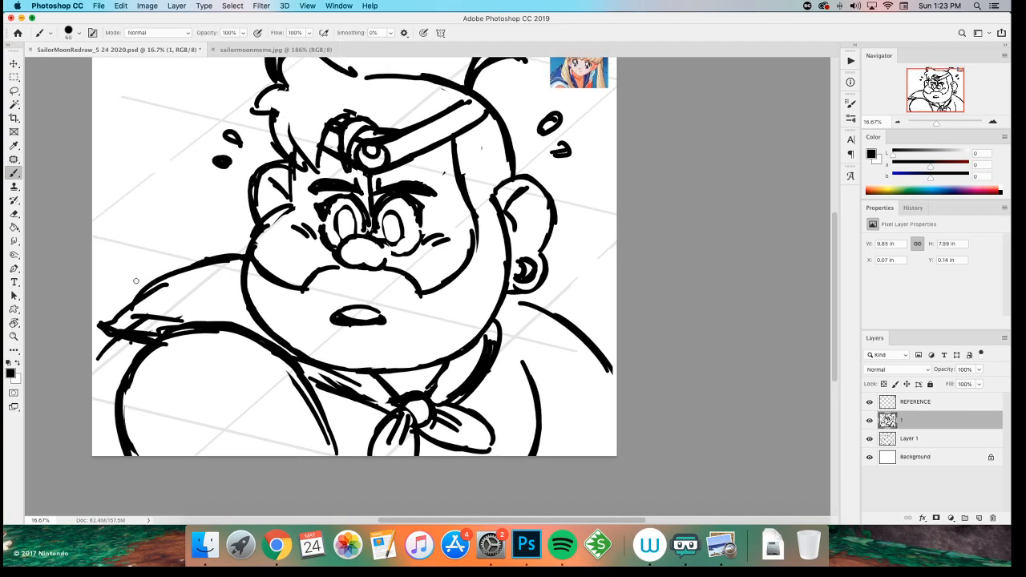
pyautogui.moveTo(159, 422); pyautogui.dragTo(157, 399)
pyautogui.moveTo(268, 319); pyautogui.dragTo(329, 404)
pyautogui.moveTo(317, 369); pyautogui.dragTo(346, 433)
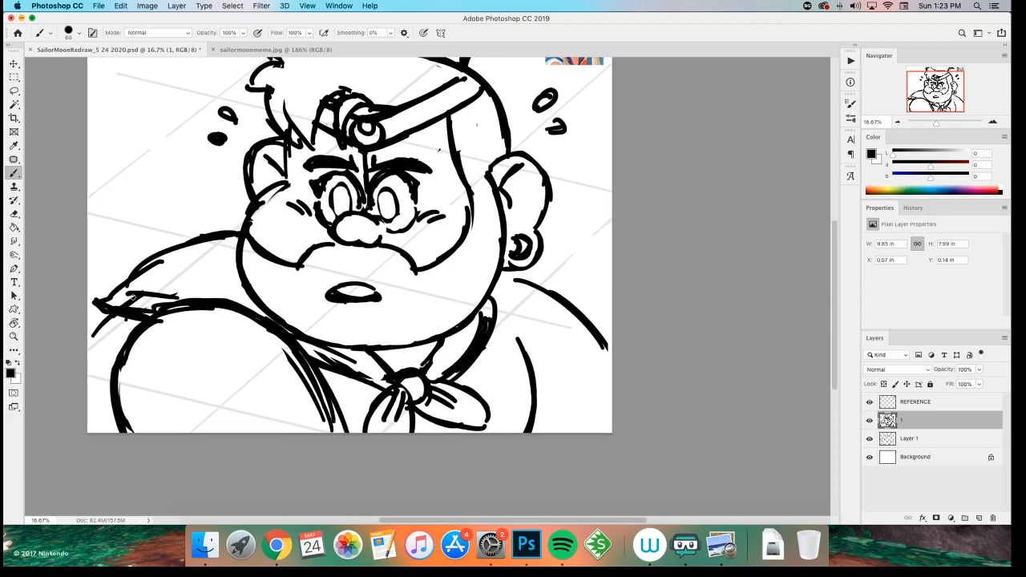
pyautogui.moveTo(542, 297); pyautogui.dragTo(611, 367)
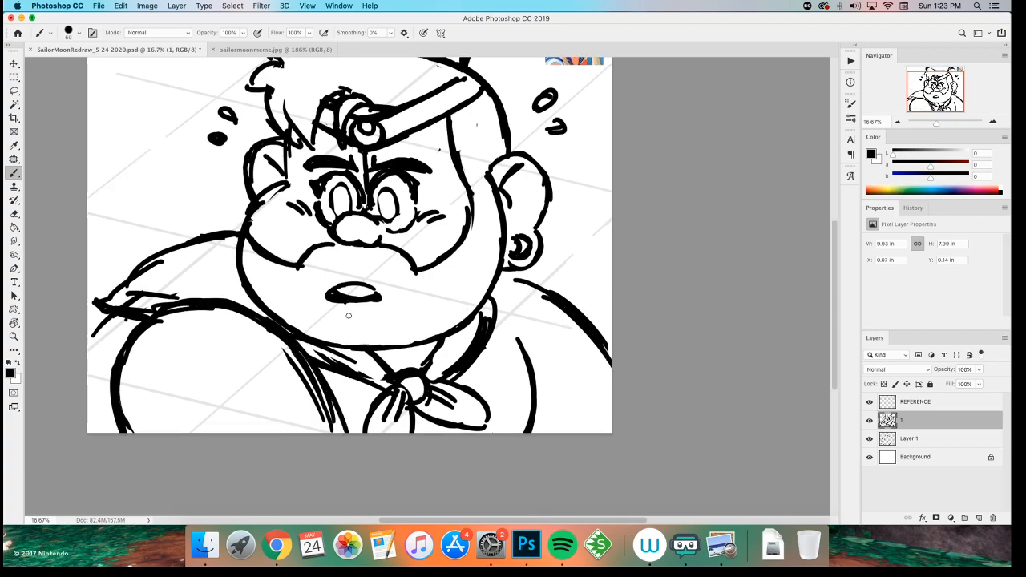
# - Erase the doubled inner strokes along both sides of the near sleeve so that its outline is thinner
pyautogui.press('e')
pyautogui.moveTo(284, 362); pyautogui.dragTo(327, 435)
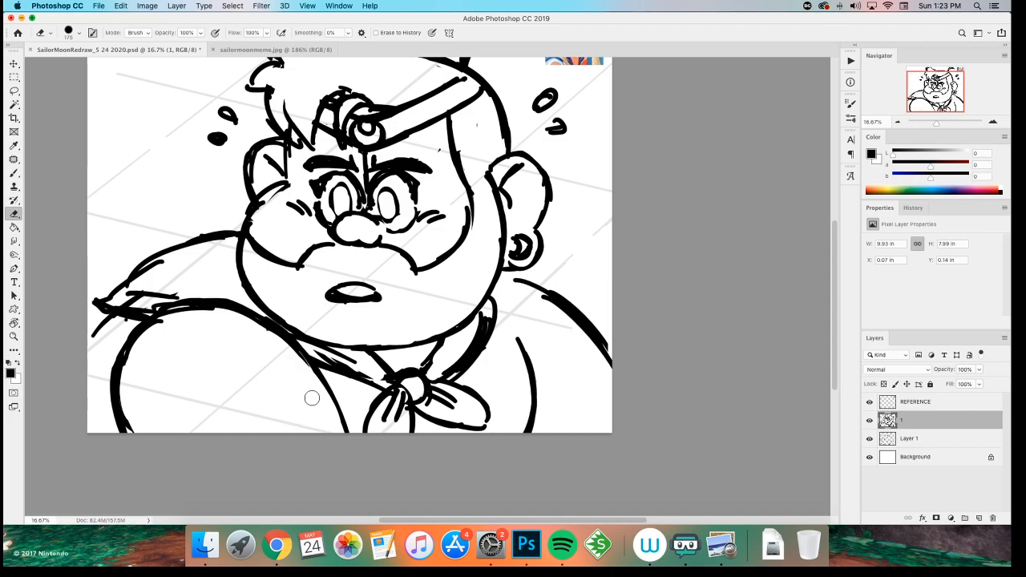
pyautogui.press('b')
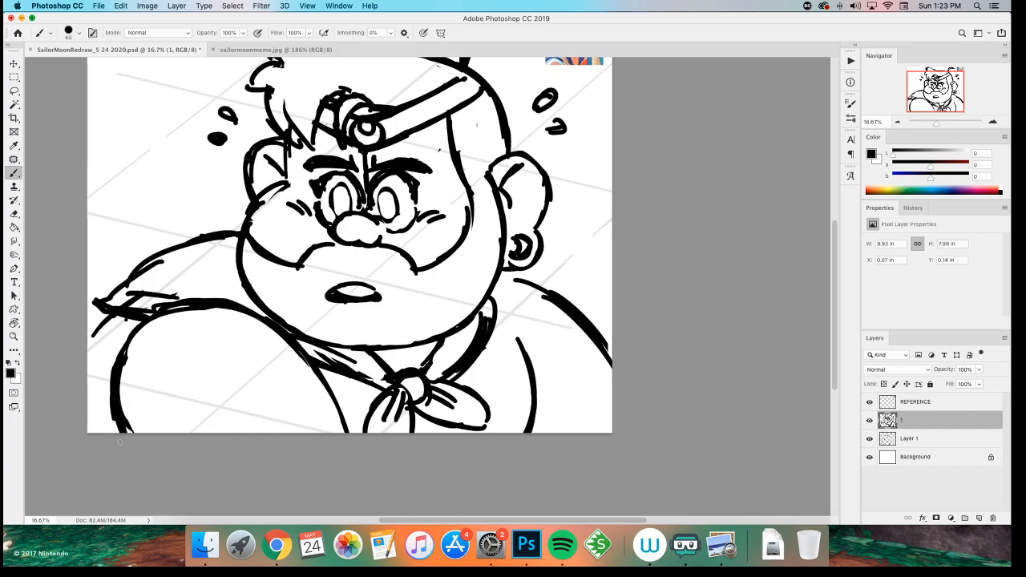
pyautogui.press('e')
pyautogui.moveTo(130, 357)
pyautogui.mouseDown()
pyautogui.moveTo(137, 431)
pyautogui.moveTo(120, 417)
pyautogui.mouseUp()
pyautogui.press('b')
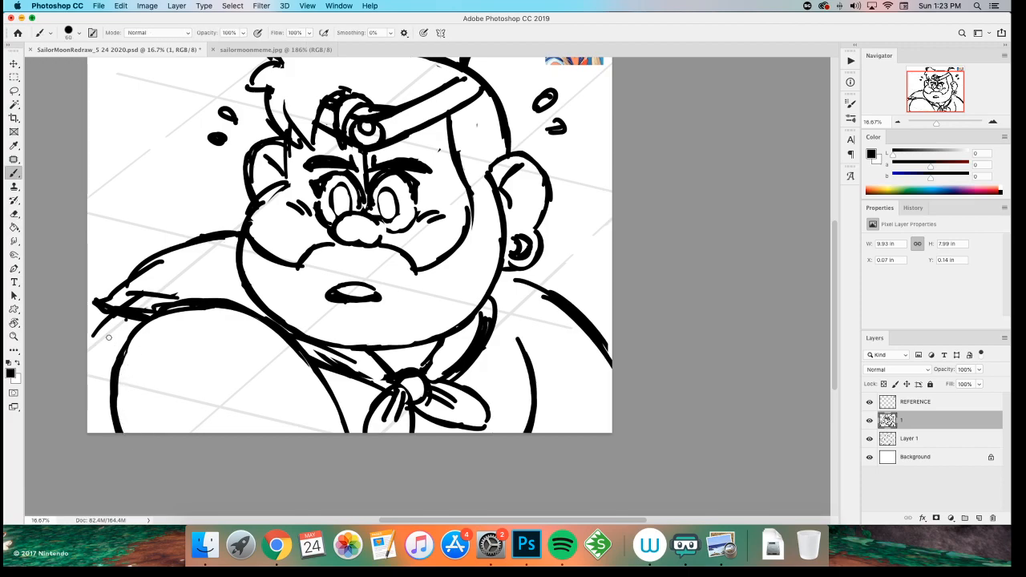
# - Erase the stray strokes inside the collar's pointed corner and save the file
pyautogui.press('e')
pyautogui.moveTo(137, 298); pyautogui.dragTo(186, 302)
pyautogui.press('b')
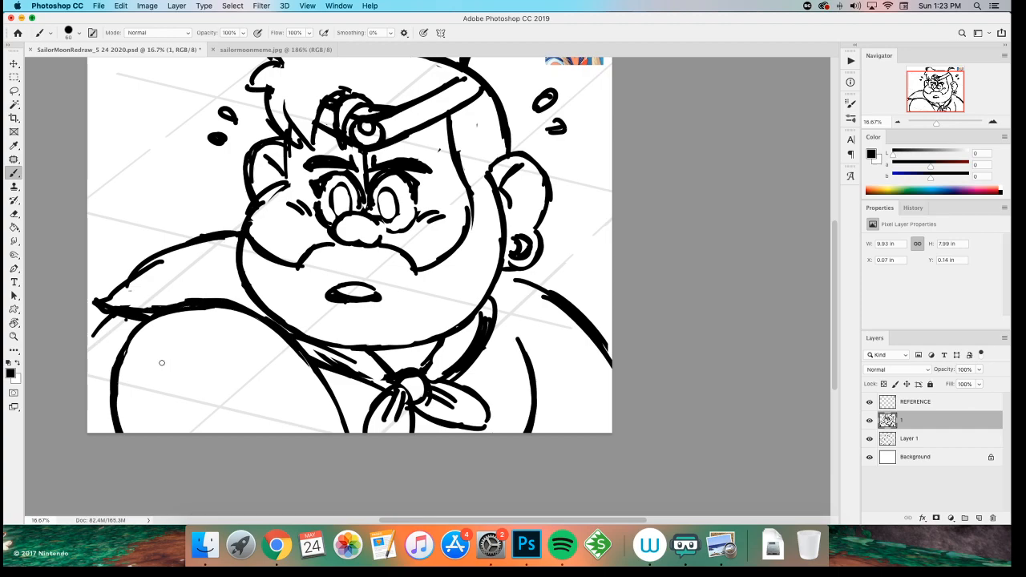
pyautogui.press('super+s')
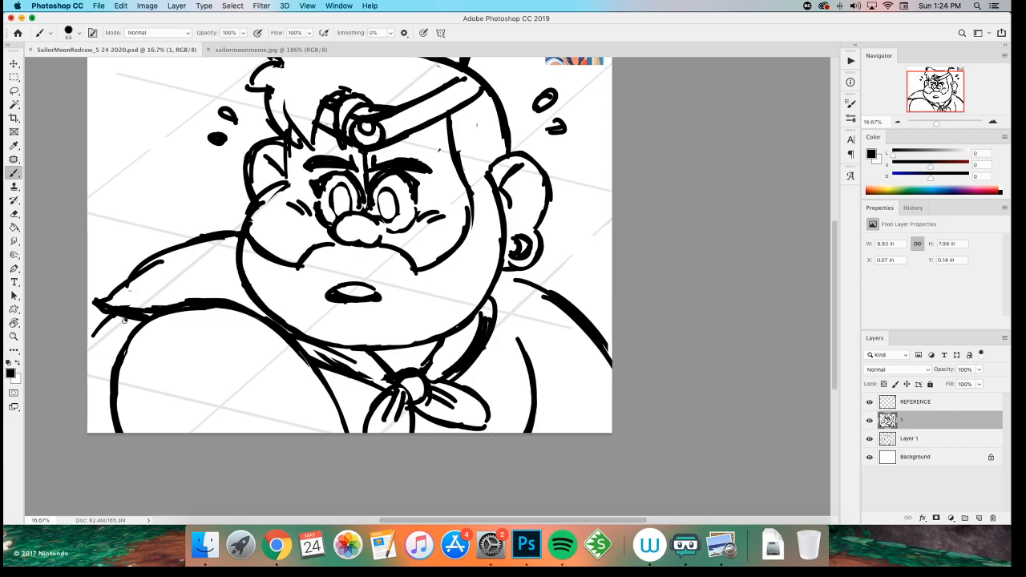
# - Redraw the sweat drops on both sides of the head as larger, open teardrop outlines
pyautogui.moveTo(551, 121); pyautogui.dragTo(549, 131)
pyautogui.moveTo(229, 144); pyautogui.dragTo(210, 143)
pyautogui.scroll(3, 184, 158)
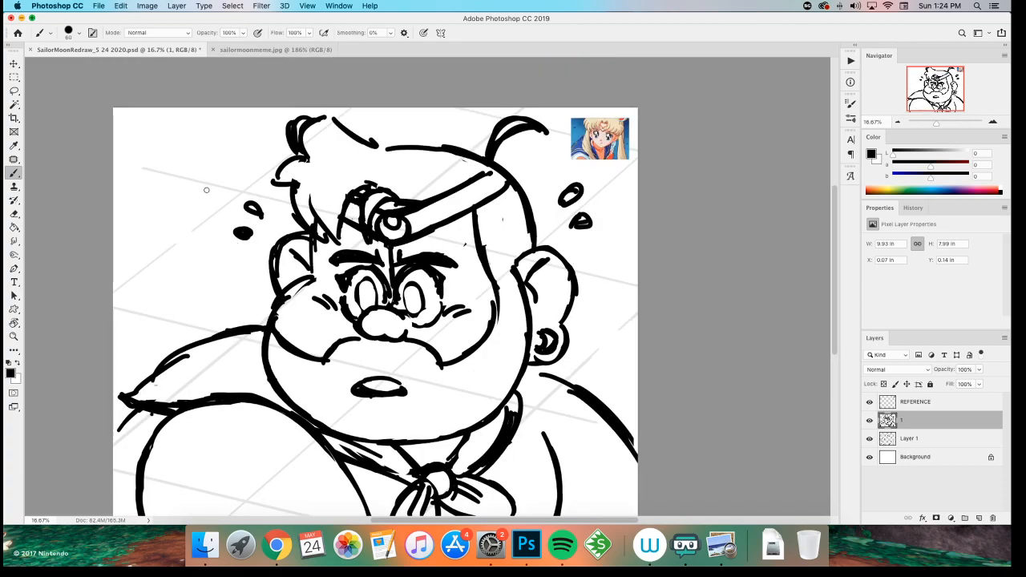
pyautogui.moveTo(244, 190)
pyautogui.mouseDown()
pyautogui.moveTo(265, 217)
pyautogui.moveTo(234, 207)
pyautogui.moveTo(268, 215)
pyautogui.moveTo(240, 243)
pyautogui.moveTo(256, 233)
pyautogui.moveTo(246, 235)
pyautogui.moveTo(252, 205)
pyautogui.moveTo(242, 200)
pyautogui.moveTo(253, 204)
pyautogui.mouseUp()
pyautogui.press('e')
pyautogui.press('b')
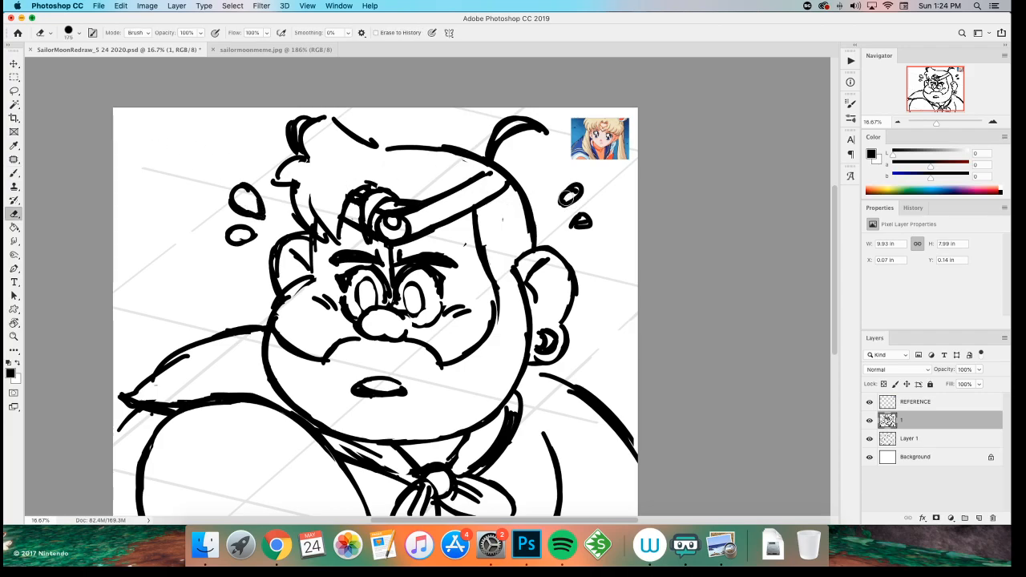
pyautogui.moveTo(561, 204)
pyautogui.mouseDown()
pyautogui.moveTo(566, 179)
pyautogui.moveTo(559, 201)
pyautogui.moveTo(580, 214)
pyautogui.moveTo(564, 218)
pyautogui.moveTo(561, 219)
pyautogui.mouseUp()
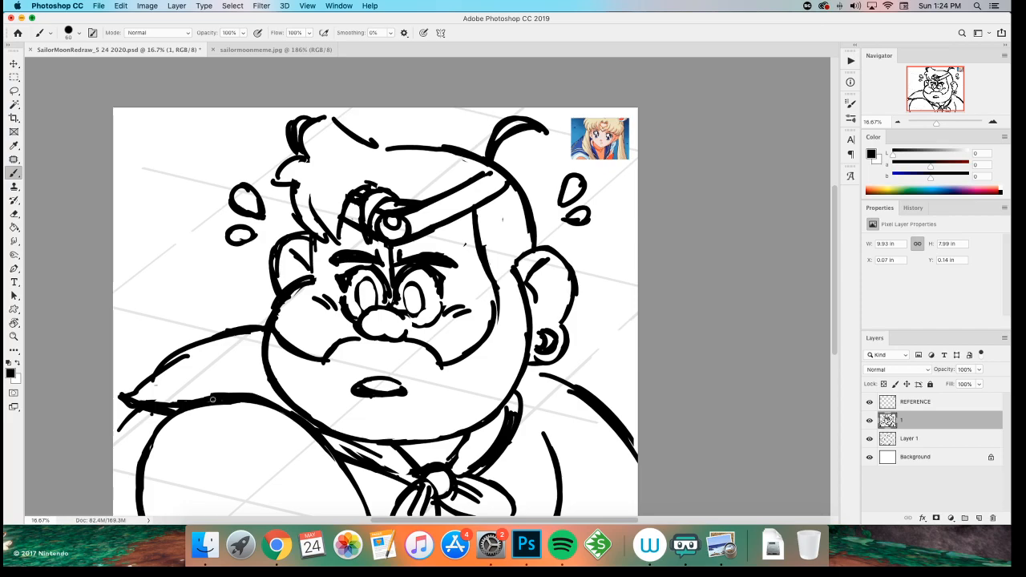
# - Darken the fringe curl beside the tiara gem and close the gap in the upper hair outline
pyautogui.moveTo(365, 194); pyautogui.dragTo(372, 238)
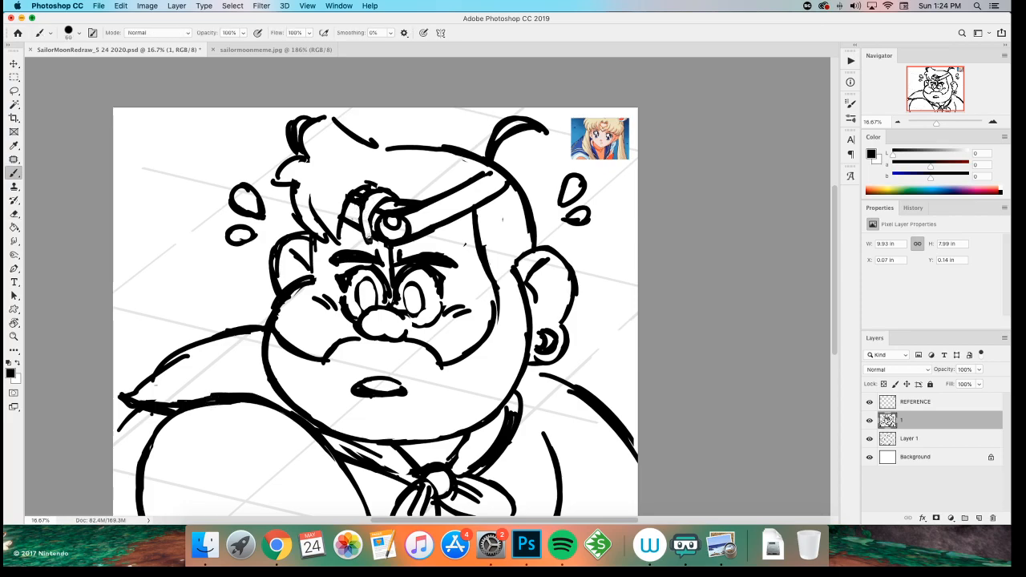
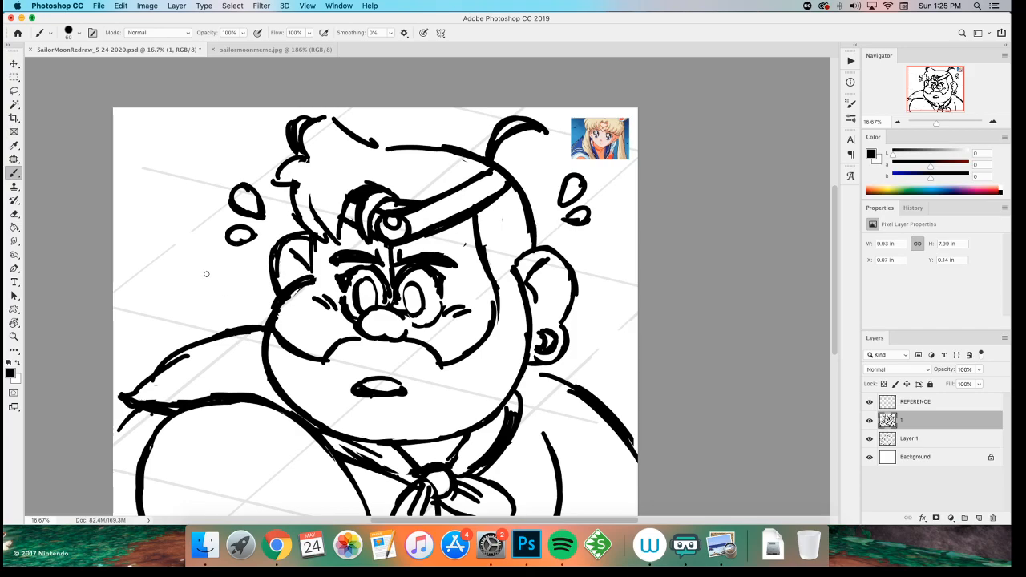
pyautogui.moveTo(173, 250); pyautogui.dragTo(133, 232)
pyautogui.press('e')
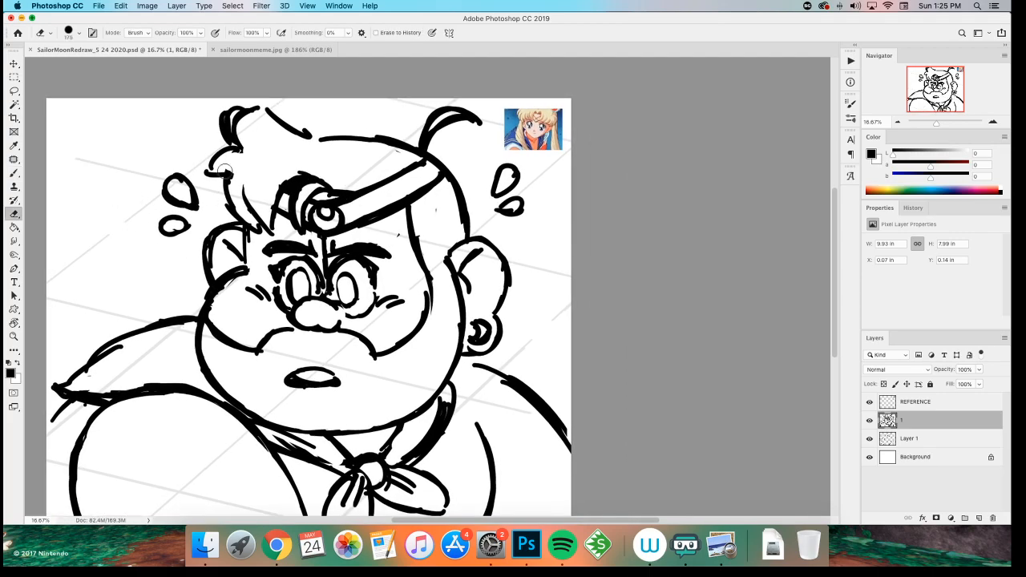
pyautogui.press('b')
pyautogui.moveTo(308, 133)
pyautogui.mouseDown()
pyautogui.moveTo(243, 138)
pyautogui.moveTo(274, 133)
pyautogui.moveTo(275, 155)
pyautogui.moveTo(307, 148)
pyautogui.mouseUp()
pyautogui.press('e')
pyautogui.press('b')
pyautogui.moveTo(117, 280)
pyautogui.mouseDown()
pyautogui.moveTo(154, 252)
pyautogui.moveTo(174, 284)
pyautogui.mouseUp()
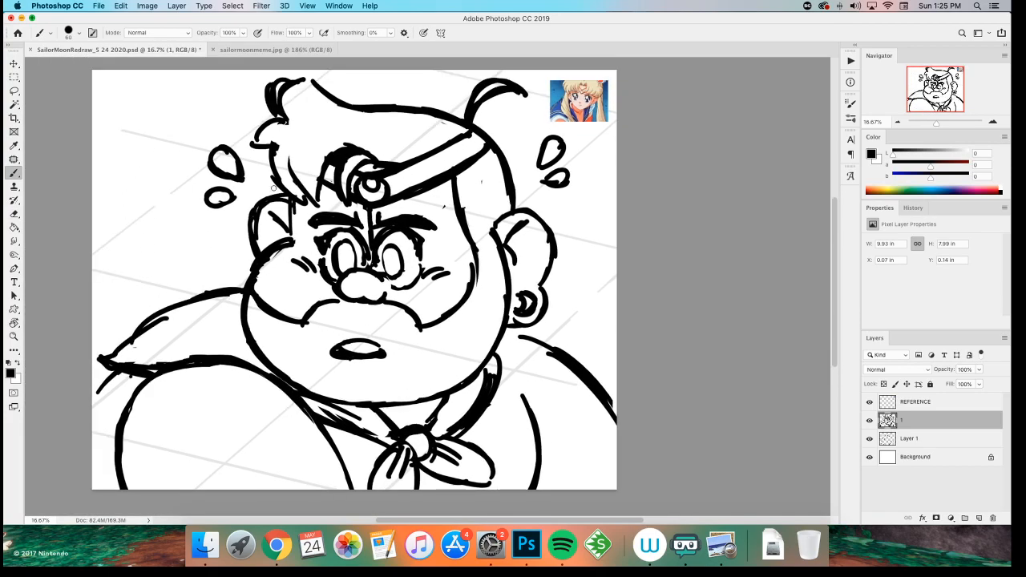
# - Erase part of the black fill in the fringe curl and fill two black bands across the tiara
pyautogui.press('e')
pyautogui.moveTo(332, 162)
pyautogui.mouseDown()
pyautogui.moveTo(382, 152)
pyautogui.moveTo(349, 148)
pyautogui.moveTo(342, 177)
pyautogui.mouseUp()
pyautogui.press('b')
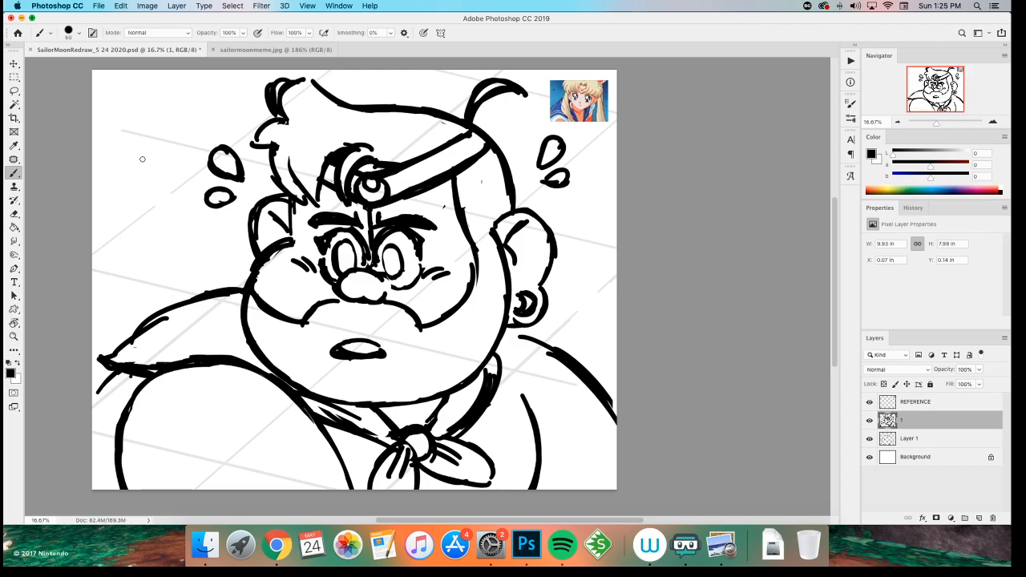
pyautogui.moveTo(474, 141)
pyautogui.mouseDown()
pyautogui.moveTo(468, 151)
pyautogui.moveTo(439, 145)
pyautogui.mouseUp()
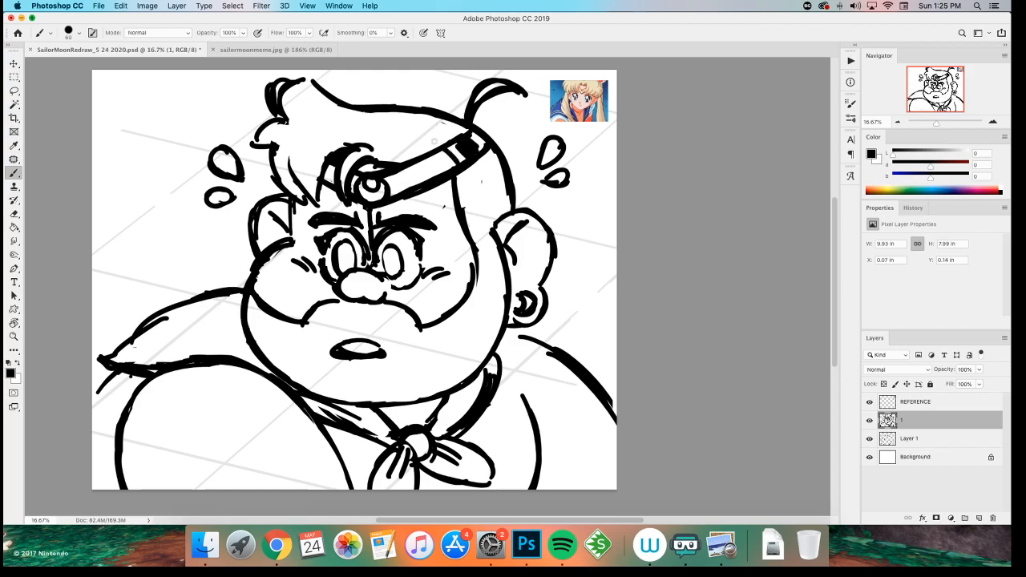
pyautogui.moveTo(405, 175)
pyautogui.mouseDown()
pyautogui.moveTo(425, 171)
pyautogui.moveTo(407, 167)
pyautogui.mouseUp()
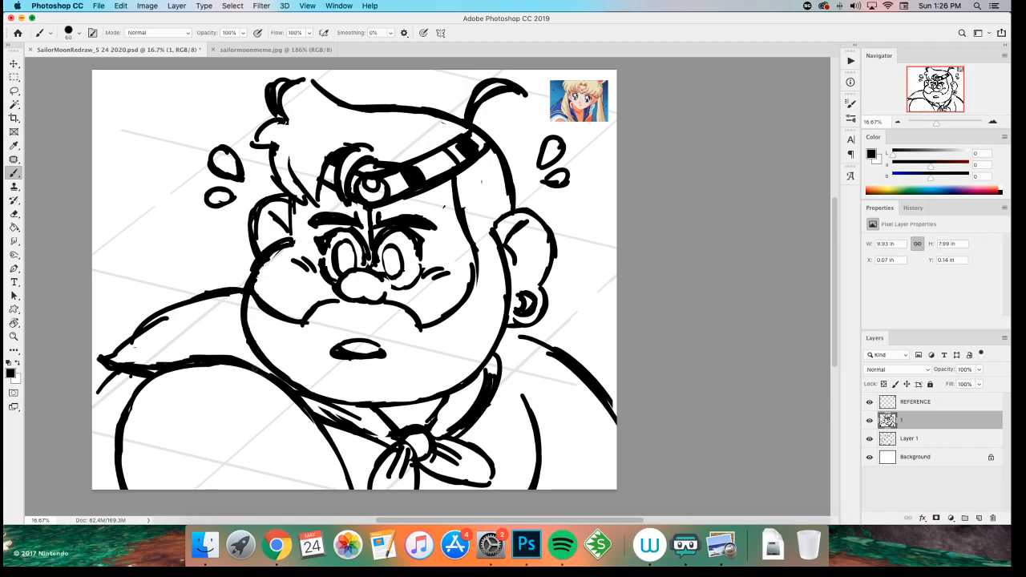
# - Erase the doubled inner strokes of the front hair tuft, leaving a single clean outline
pyautogui.scroll(2, 168, 367)
pyautogui.press('e')
pyautogui.moveTo(288, 120)
pyautogui.mouseDown()
pyautogui.moveTo(286, 112)
pyautogui.moveTo(274, 132)
pyautogui.moveTo(282, 106)
pyautogui.moveTo(266, 151)
pyautogui.moveTo(286, 101)
pyautogui.mouseUp()
pyautogui.press('b')
pyautogui.press('w')
pyautogui.press('e')
pyautogui.press('b')
pyautogui.scroll(3, 249, 97)
pyautogui.hscroll(-2, 249, 97)
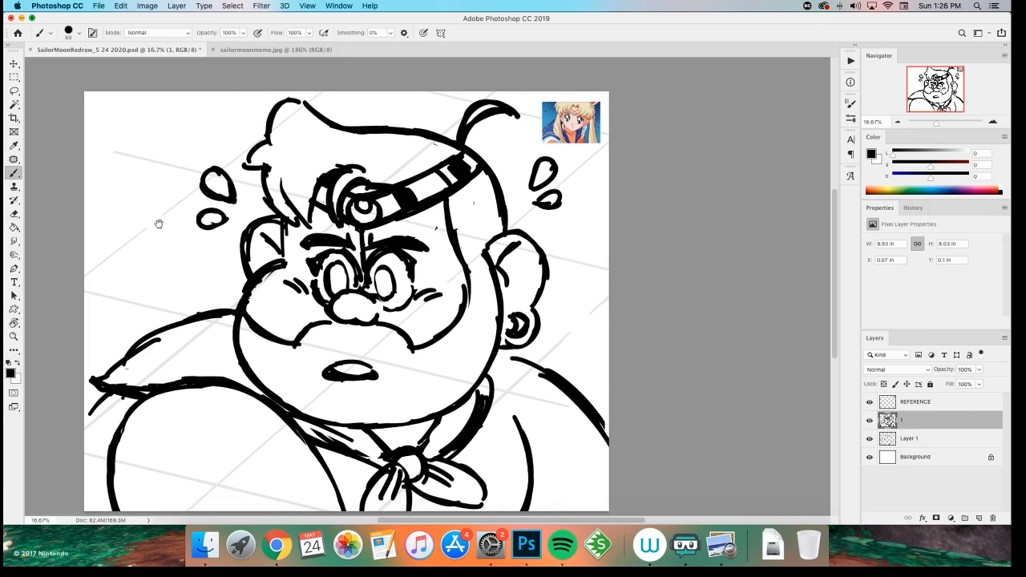
# - Reshape the tip of the front hair tuft into a sharper point
pyautogui.moveTo(288, 164)
pyautogui.mouseDown()
pyautogui.moveTo(300, 169)
pyautogui.moveTo(271, 188)
pyautogui.moveTo(272, 170)
pyautogui.moveTo(263, 192)
pyautogui.moveTo(282, 145)
pyautogui.moveTo(304, 127)
pyautogui.moveTo(354, 142)
pyautogui.mouseUp()
pyautogui.press('super+z')
pyautogui.press('e')
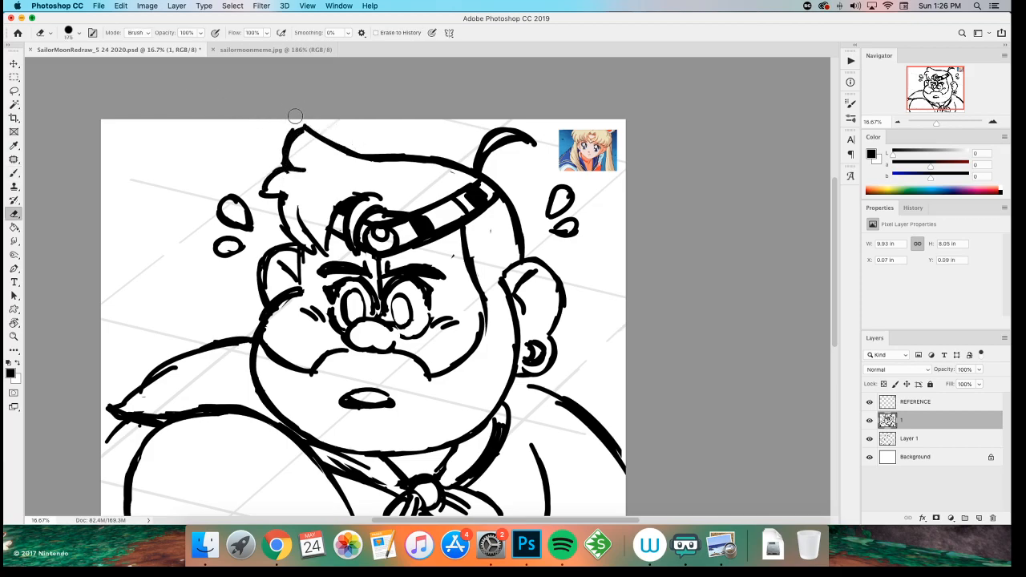
pyautogui.press('b')
# - Add a small curved strand beside the hair tuft at the crown
pyautogui.scroll(-3, 226, 210)
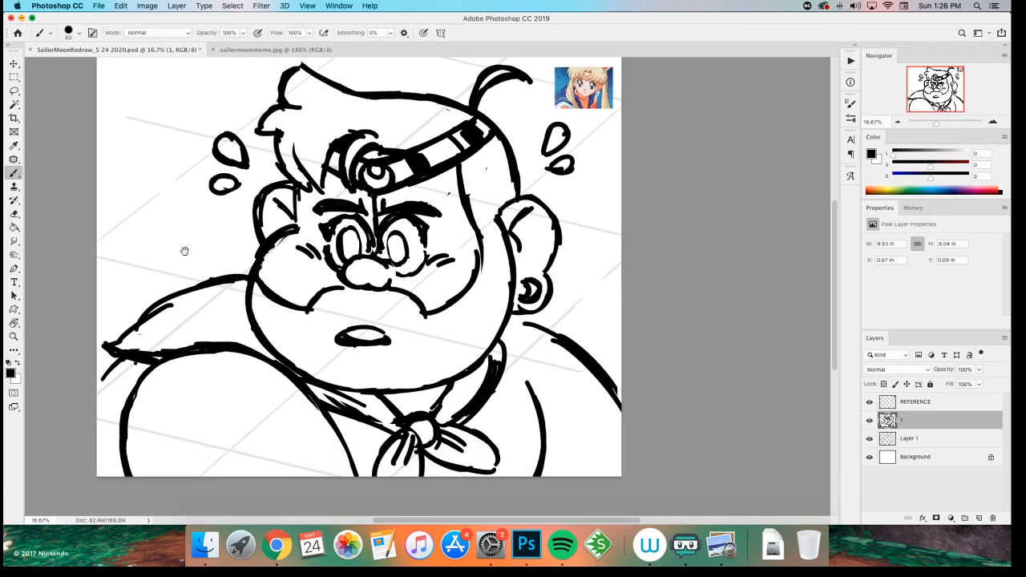
pyautogui.hscroll(2, 188, 240)
pyautogui.moveTo(452, 123)
pyautogui.mouseDown()
pyautogui.moveTo(424, 98)
pyautogui.moveTo(415, 102)
pyautogui.mouseUp()
pyautogui.scroll(-2, 166, 291)
pyautogui.hscroll(2, 166, 291)
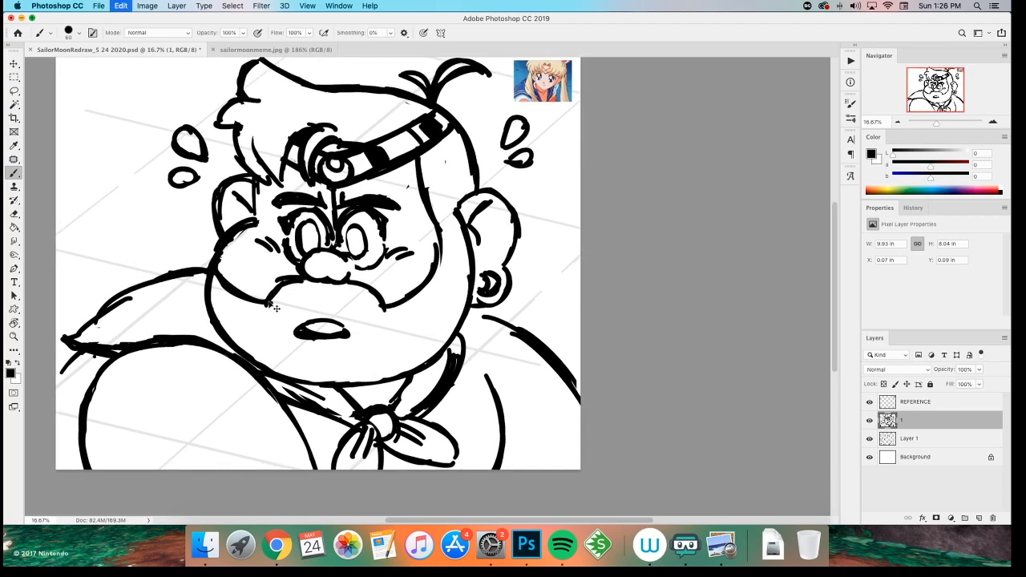
# - Redraw the moustache with a wider, scalloped upper edge and short curved ends on both sides
pyautogui.moveTo(274, 281)
pyautogui.mouseDown()
pyautogui.moveTo(254, 282)
pyautogui.moveTo(249, 298)
pyautogui.mouseUp()
pyautogui.moveTo(374, 289)
pyautogui.mouseDown()
pyautogui.moveTo(401, 292)
pyautogui.moveTo(399, 310)
pyautogui.mouseUp()
pyautogui.press('super+z')
pyautogui.press('e')
pyautogui.moveTo(250, 290)
pyautogui.mouseDown()
pyautogui.moveTo(256, 308)
pyautogui.moveTo(258, 293)
pyautogui.moveTo(295, 296)
pyautogui.moveTo(265, 295)
pyautogui.mouseUp()
pyautogui.moveTo(360, 291)
pyautogui.mouseDown()
pyautogui.moveTo(373, 311)
pyautogui.moveTo(378, 300)
pyautogui.mouseUp()
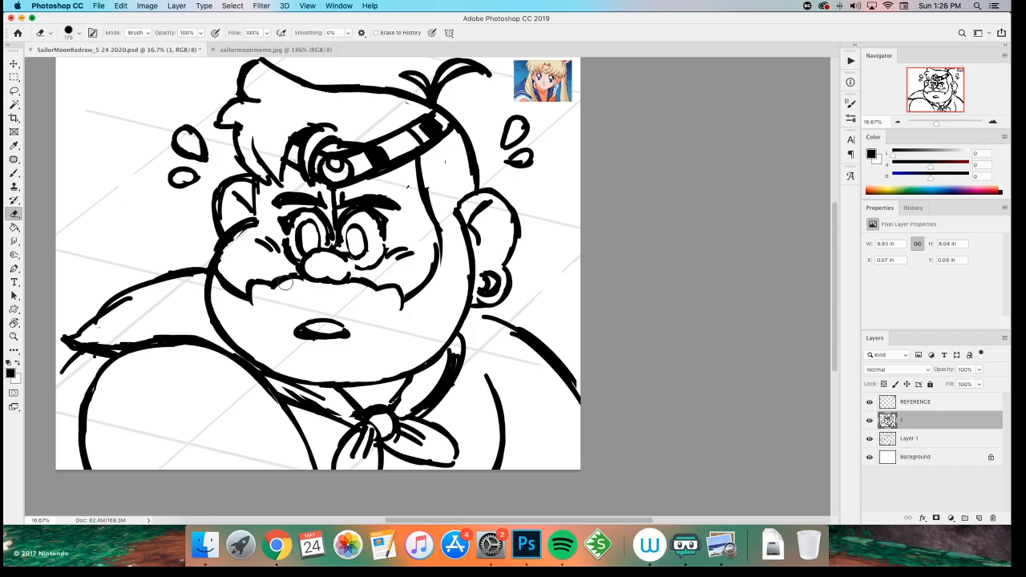
pyautogui.press('b')
pyautogui.moveTo(249, 287); pyautogui.dragTo(260, 318)
pyautogui.moveTo(398, 289)
pyautogui.mouseDown()
pyautogui.moveTo(388, 322)
pyautogui.moveTo(394, 305)
pyautogui.mouseUp()
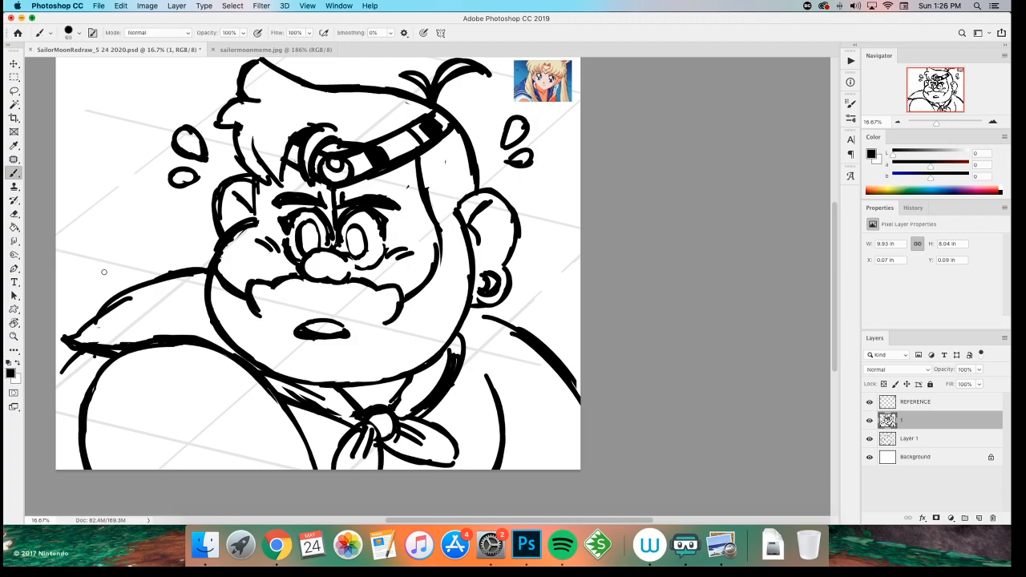
# - Draw a scalloped beard patch around and below the mouth
pyautogui.moveTo(296, 330)
pyautogui.mouseDown()
pyautogui.moveTo(294, 359)
pyautogui.moveTo(357, 340)
pyautogui.mouseUp()
pyautogui.press('super+z')
pyautogui.press('super+z')
pyautogui.press('super+z')
pyautogui.moveTo(304, 353)
pyautogui.mouseDown()
pyautogui.moveTo(337, 356)
pyautogui.moveTo(295, 359)
pyautogui.moveTo(365, 359)
pyautogui.moveTo(340, 359)
pyautogui.mouseUp()
pyautogui.press('super+z')
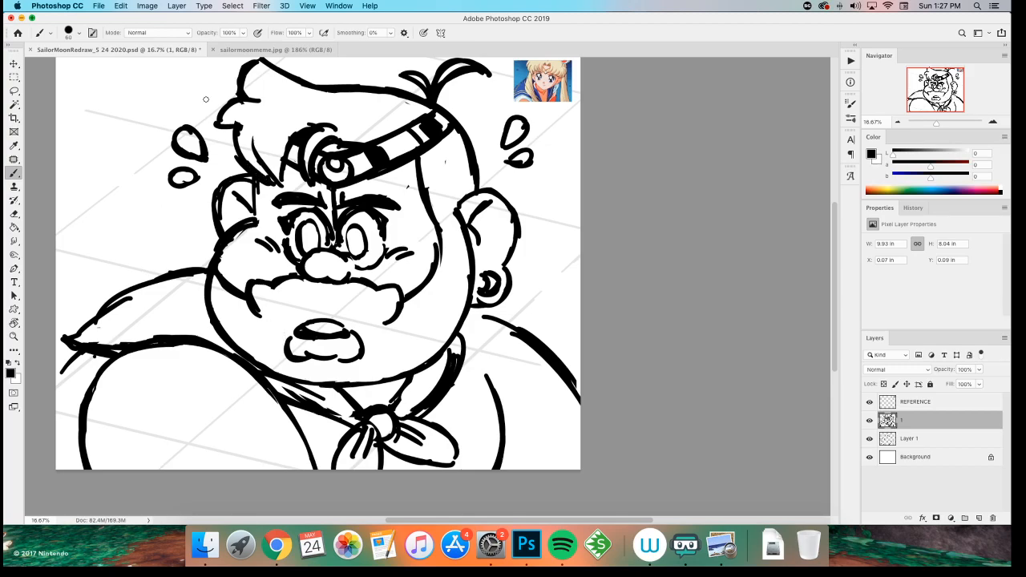
# - Redraw the fringe locks above the left ear with smoother curves and save the file
pyautogui.moveTo(233, 128)
pyautogui.mouseDown()
pyautogui.moveTo(234, 157)
pyautogui.moveTo(266, 183)
pyautogui.mouseUp()
pyautogui.press('super+z')
pyautogui.press('super+z')
pyautogui.moveTo(228, 131)
pyautogui.mouseDown()
pyautogui.moveTo(276, 163)
pyautogui.moveTo(229, 141)
pyautogui.mouseUp()
pyautogui.press('e')
pyautogui.moveTo(268, 180)
pyautogui.mouseDown()
pyautogui.moveTo(235, 126)
pyautogui.moveTo(234, 152)
pyautogui.moveTo(271, 182)
pyautogui.moveTo(244, 128)
pyautogui.moveTo(281, 186)
pyautogui.mouseUp()
pyautogui.press('b')
pyautogui.press('e')
pyautogui.press('b')
pyautogui.press('super+z')
pyautogui.press('super+z')
pyautogui.moveTo(255, 150)
pyautogui.mouseDown()
pyautogui.moveTo(271, 174)
pyautogui.moveTo(261, 169)
pyautogui.mouseUp()
pyautogui.press('super+z')
pyautogui.press('super+s')
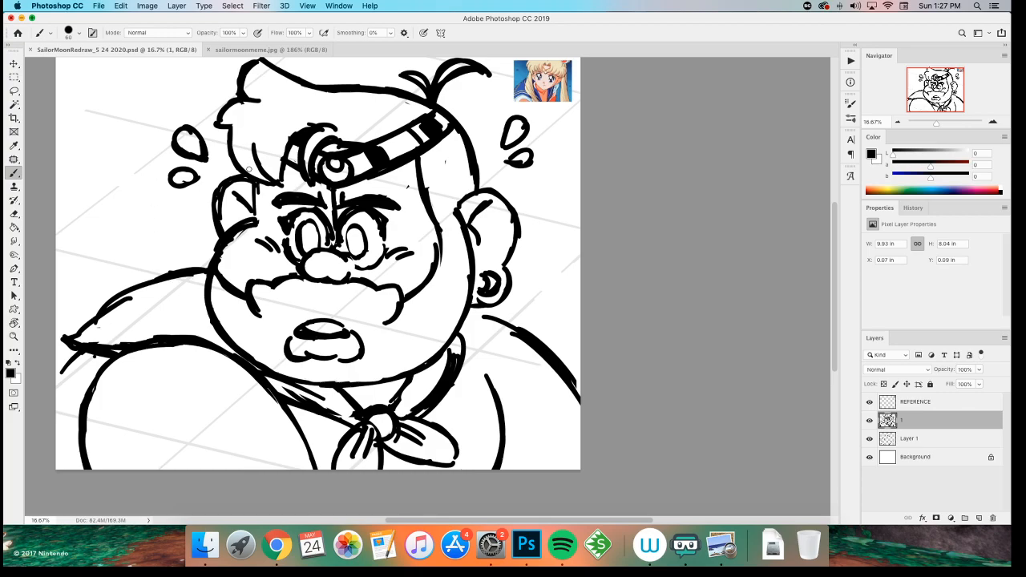
# - Clean up the fringe curl above the tiara and extend the near shoulder line to the canvas edge
pyautogui.press('e')
pyautogui.moveTo(310, 120)
pyautogui.mouseDown()
pyautogui.moveTo(353, 127)
pyautogui.moveTo(328, 132)
pyautogui.moveTo(313, 152)
pyautogui.mouseUp()
pyautogui.press('b')
pyautogui.moveTo(77, 358); pyautogui.dragTo(51, 379)
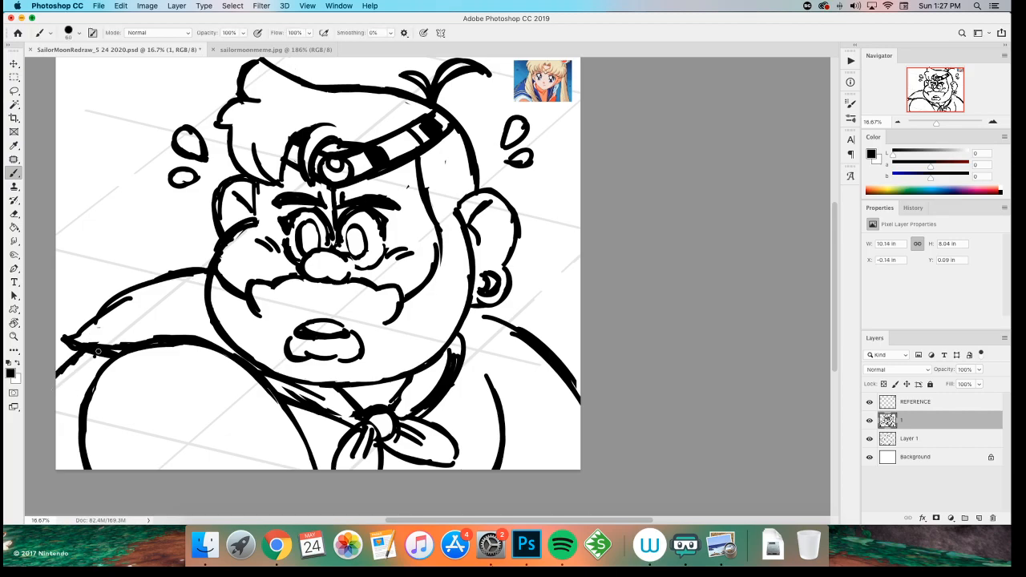
# - Draw curved fold bands across the near puffed sleeve and thicken its outer and upper outline
pyautogui.moveTo(94, 465); pyautogui.dragTo(260, 413)
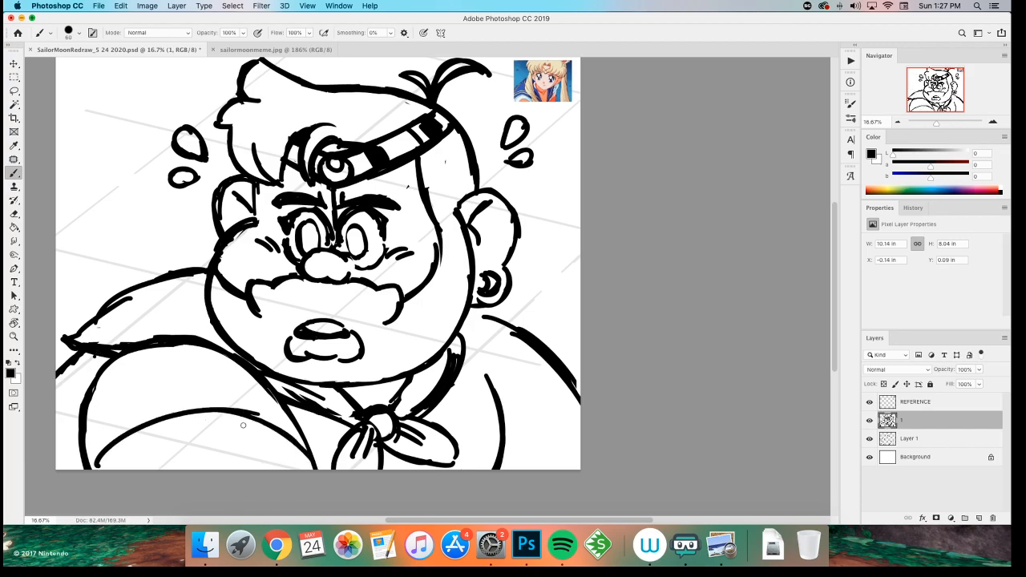
pyautogui.moveTo(123, 470); pyautogui.dragTo(257, 449)
pyautogui.moveTo(250, 447); pyautogui.dragTo(313, 468)
pyautogui.moveTo(279, 402); pyautogui.dragTo(190, 358)
pyautogui.moveTo(228, 387); pyautogui.dragTo(96, 389)
pyautogui.moveTo(153, 369)
pyautogui.mouseDown()
pyautogui.moveTo(103, 380)
pyautogui.moveTo(74, 439)
pyautogui.moveTo(77, 466)
pyautogui.mouseUp()
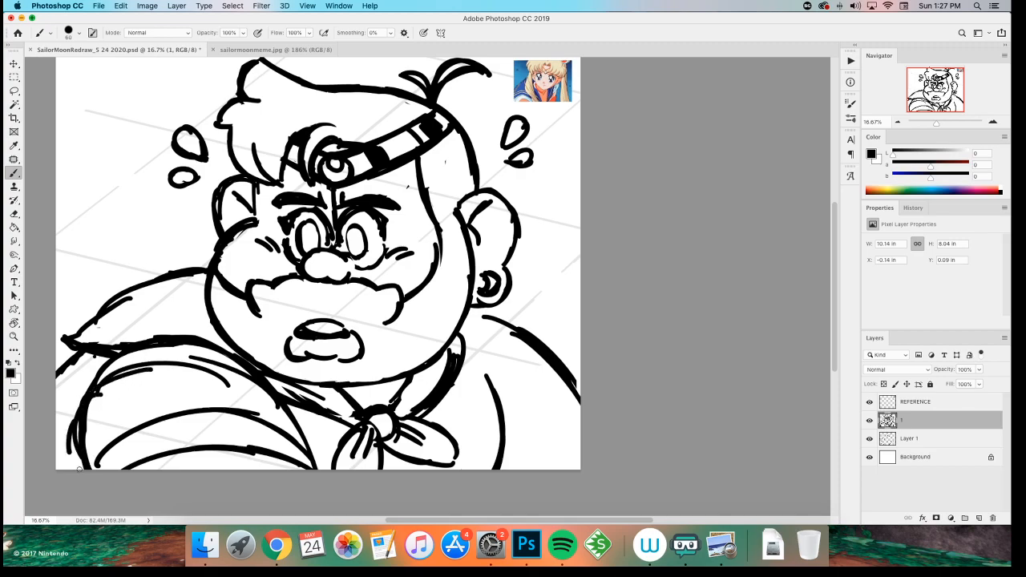
pyautogui.moveTo(81, 401)
pyautogui.mouseDown()
pyautogui.moveTo(117, 343)
pyautogui.moveTo(233, 333)
pyautogui.mouseUp()
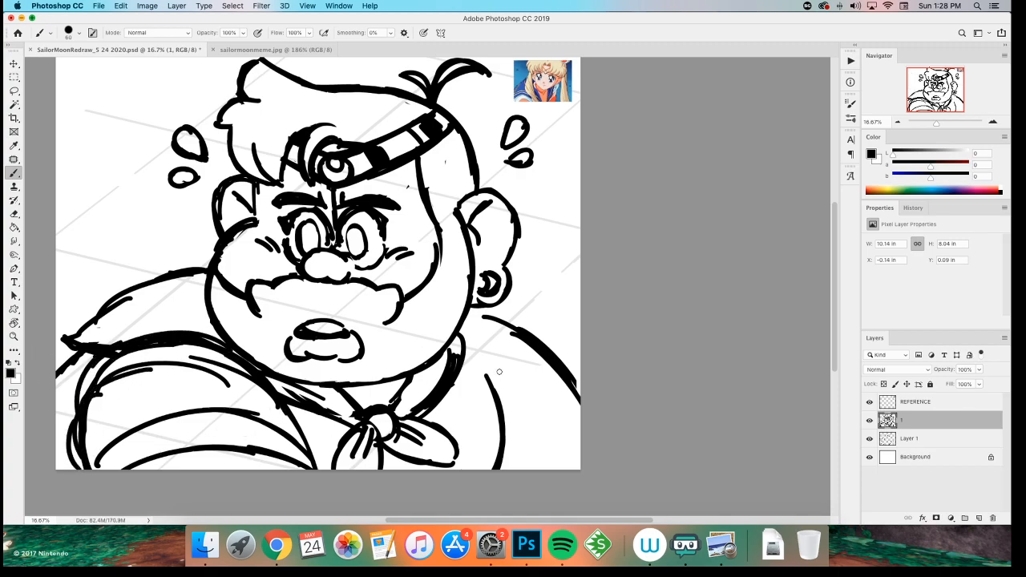
# - Draw curved fold bands across the far puffed sleeve and round off its upper shoulder edge
pyautogui.moveTo(499, 324); pyautogui.dragTo(510, 397)
pyautogui.moveTo(531, 343); pyautogui.dragTo(523, 415)
pyautogui.moveTo(544, 359); pyautogui.dragTo(510, 435)
pyautogui.moveTo(578, 404)
pyautogui.mouseDown()
pyautogui.moveTo(527, 465)
pyautogui.moveTo(515, 465)
pyautogui.mouseUp()
pyautogui.moveTo(543, 343)
pyautogui.mouseDown()
pyautogui.moveTo(580, 386)
pyautogui.moveTo(551, 352)
pyautogui.mouseUp()
pyautogui.moveTo(491, 311); pyautogui.dragTo(553, 348)
pyautogui.press('super+z')
pyautogui.moveTo(499, 308); pyautogui.dragTo(552, 348)
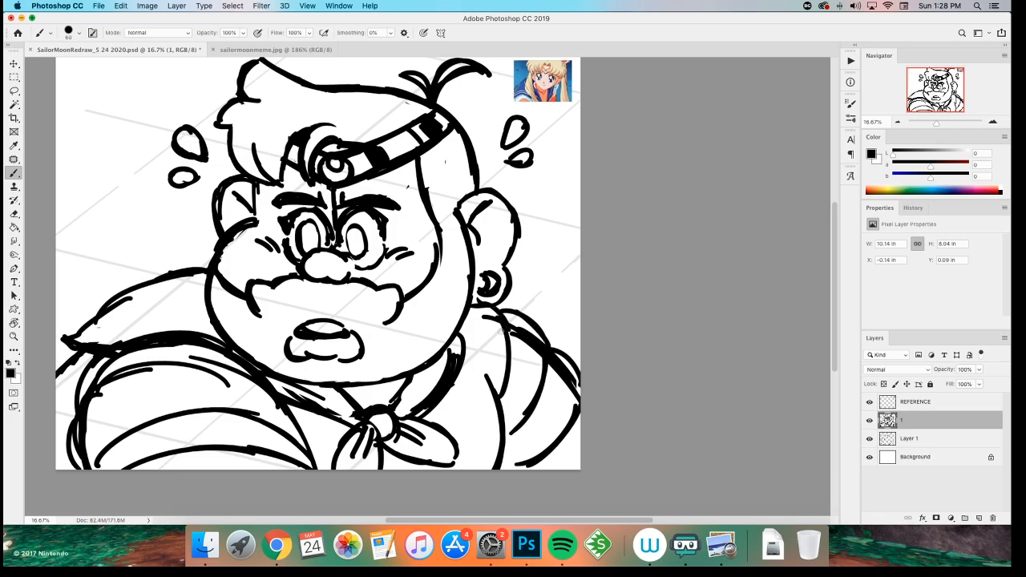
# - Extend the far sleeve's inner line up to the collar and clean its outer outline into scalloped puffs
pyautogui.moveTo(466, 343); pyautogui.dragTo(501, 404)
pyautogui.moveTo(566, 363)
pyautogui.mouseDown()
pyautogui.moveTo(557, 429)
pyautogui.moveTo(498, 477)
pyautogui.moveTo(555, 377)
pyautogui.moveTo(582, 375)
pyautogui.moveTo(573, 423)
pyautogui.moveTo(566, 380)
pyautogui.moveTo(524, 316)
pyautogui.moveTo(529, 348)
pyautogui.moveTo(513, 325)
pyautogui.moveTo(568, 368)
pyautogui.mouseUp()
pyautogui.press('e')
pyautogui.press('b')
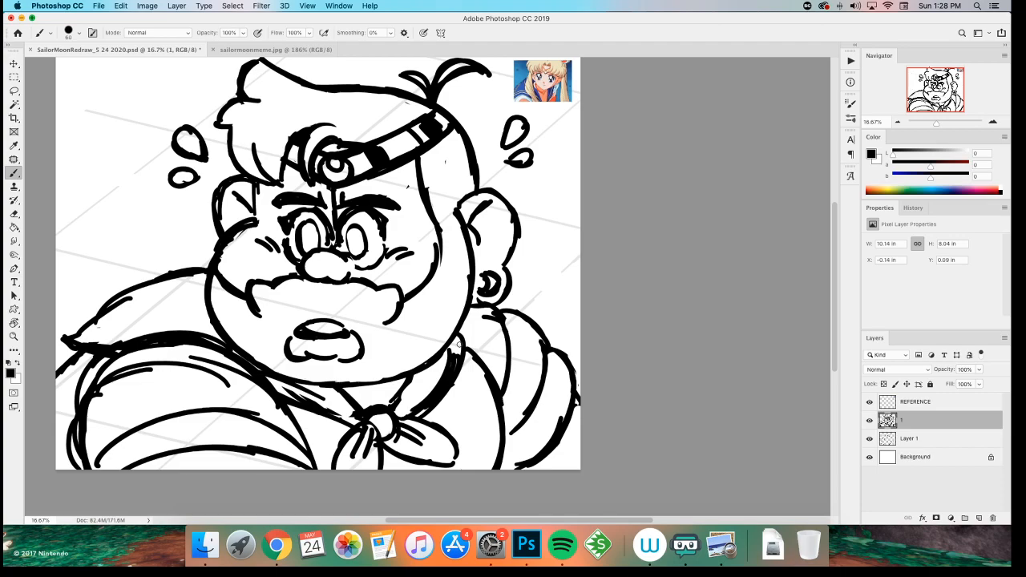
# - Erase the doubled strokes along the top of the near puffed sleeve and redraw its outline with cleaner curves
pyautogui.press('e')
pyautogui.moveTo(108, 369)
pyautogui.mouseDown()
pyautogui.moveTo(205, 346)
pyautogui.moveTo(227, 355)
pyautogui.moveTo(100, 379)
pyautogui.moveTo(96, 408)
pyautogui.moveTo(203, 377)
pyautogui.moveTo(242, 393)
pyautogui.mouseUp()
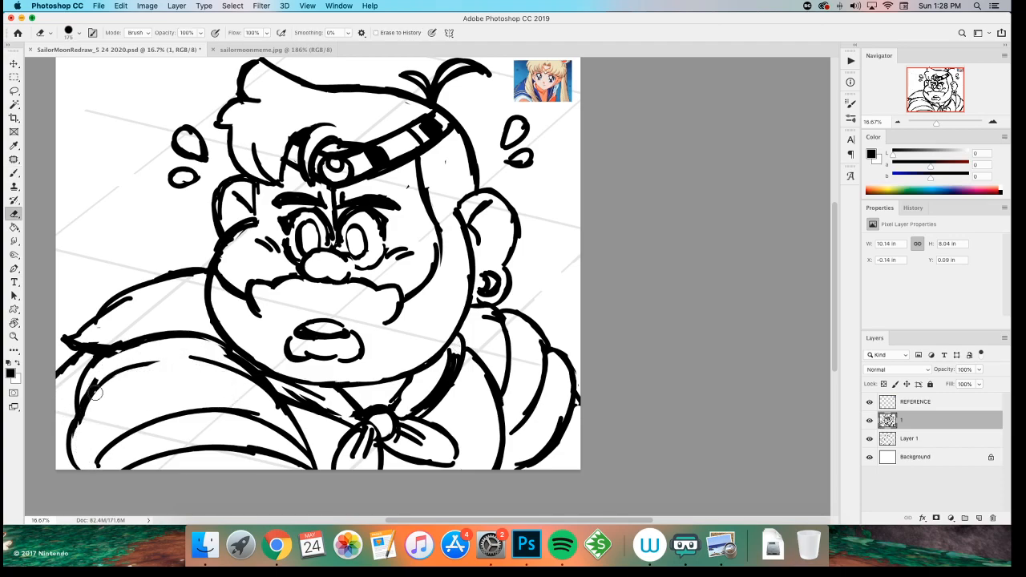
pyautogui.press('b')
pyautogui.moveTo(70, 445); pyautogui.dragTo(77, 405)
pyautogui.moveTo(96, 383)
pyautogui.mouseDown()
pyautogui.moveTo(224, 355)
pyautogui.moveTo(98, 369)
pyautogui.mouseUp()
pyautogui.moveTo(138, 347)
pyautogui.mouseDown()
pyautogui.moveTo(179, 332)
pyautogui.moveTo(220, 340)
pyautogui.mouseUp()
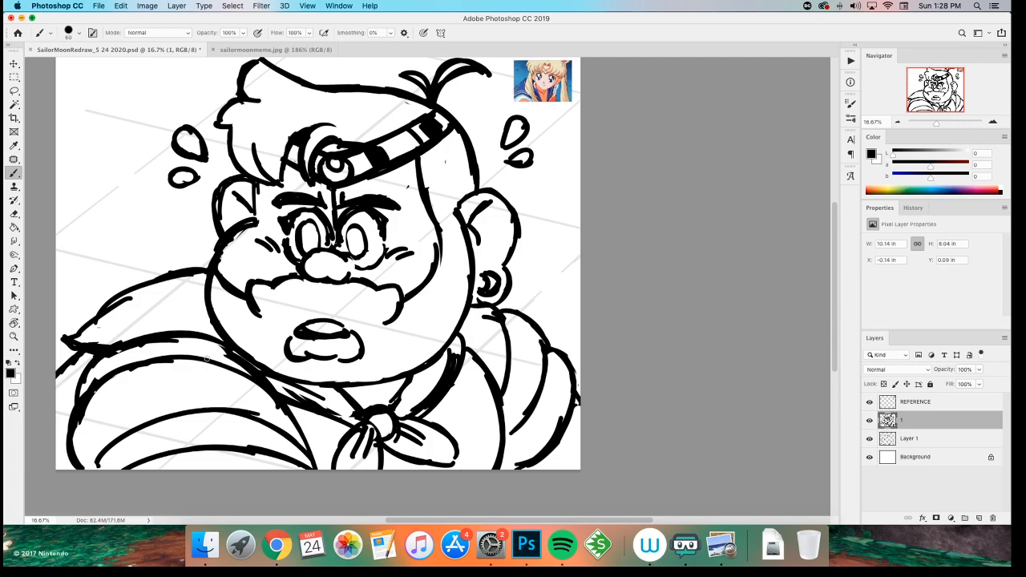
# - Erase the vertical line running from the tiara down between the eyebrows
pyautogui.press('e')
pyautogui.moveTo(332, 192); pyautogui.dragTo(334, 216)
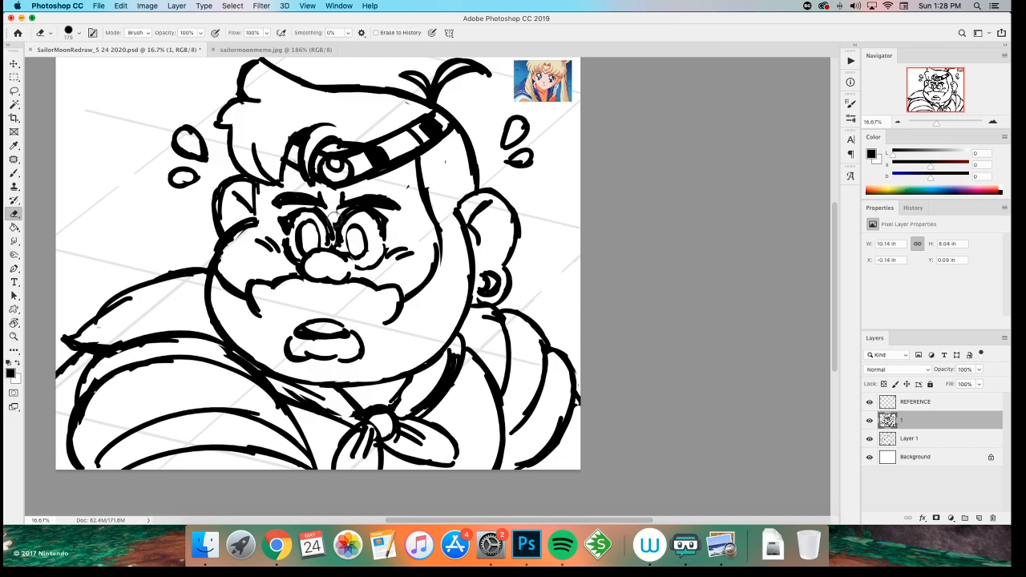
pyautogui.press('b')
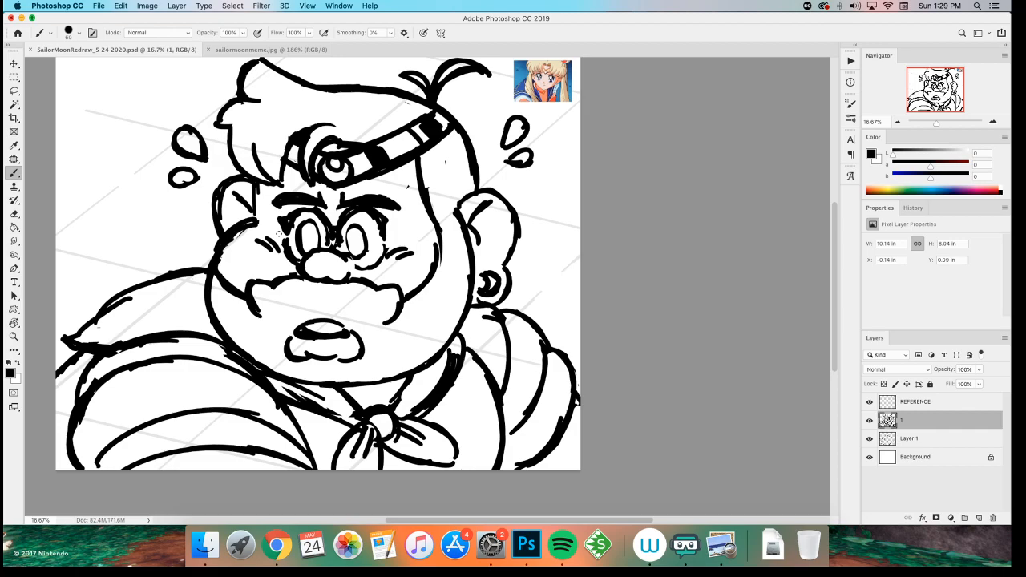
# - Tidy the far sleeve's lines where they meet the jaw below the earring and save the file
pyautogui.moveTo(470, 299); pyautogui.dragTo(512, 350)
pyautogui.press('super+z')
pyautogui.moveTo(498, 309); pyautogui.dragTo(507, 373)
pyautogui.press('e')
pyautogui.moveTo(481, 311)
pyautogui.mouseDown()
pyautogui.moveTo(494, 348)
pyautogui.moveTo(476, 293)
pyautogui.mouseUp()
pyautogui.press('b')
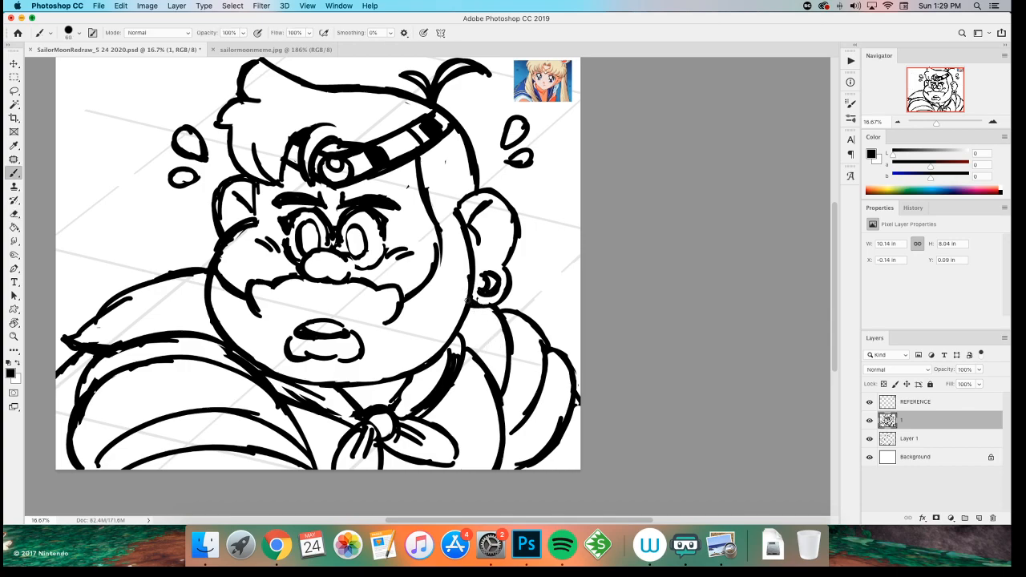
pyautogui.press('super+s')
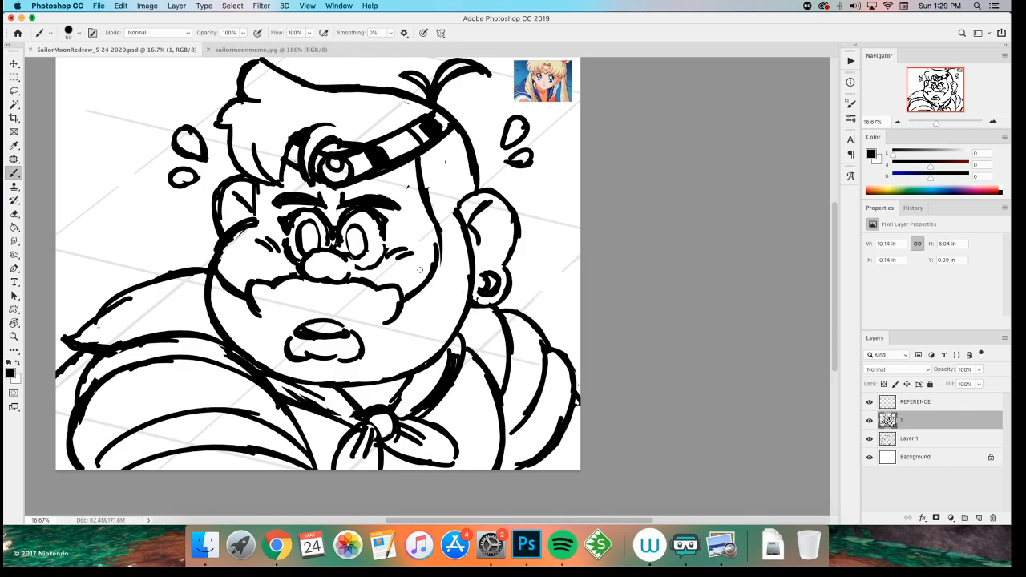
# - Erase the two sweat drops above the earringed ear and redraw them as a tilted drop with a tiny one below
pyautogui.hscroll(-5, 419, 269)
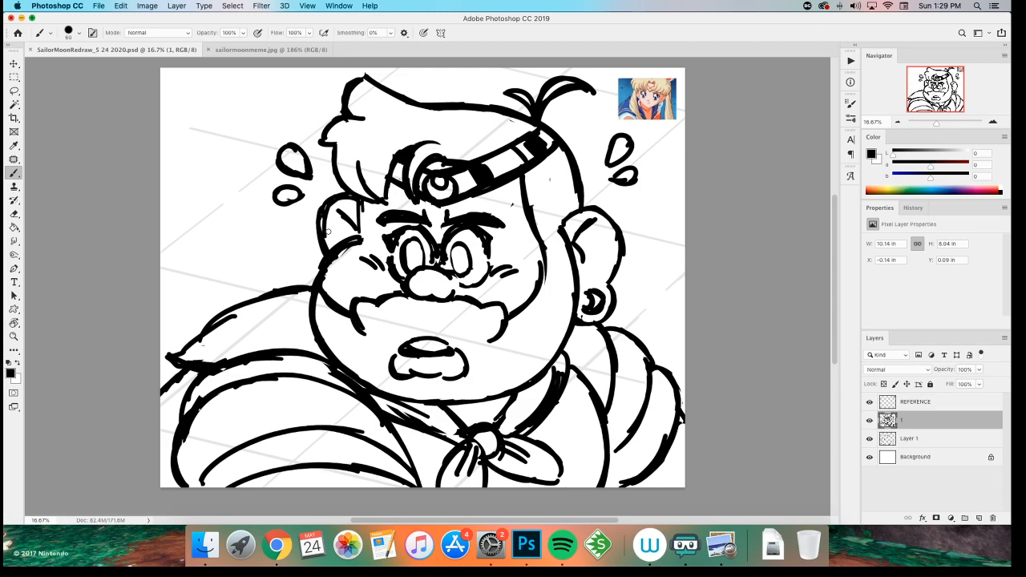
pyautogui.press('e')
pyautogui.moveTo(619, 146)
pyautogui.mouseDown()
pyautogui.moveTo(605, 174)
pyautogui.moveTo(638, 180)
pyautogui.moveTo(638, 132)
pyautogui.moveTo(641, 176)
pyautogui.moveTo(652, 163)
pyautogui.moveTo(616, 164)
pyautogui.moveTo(646, 164)
pyautogui.moveTo(638, 183)
pyautogui.moveTo(610, 171)
pyautogui.mouseUp()
pyautogui.press('b')
pyautogui.press('super+z')
pyautogui.press('super+z')
pyautogui.moveTo(633, 193); pyautogui.dragTo(633, 194)
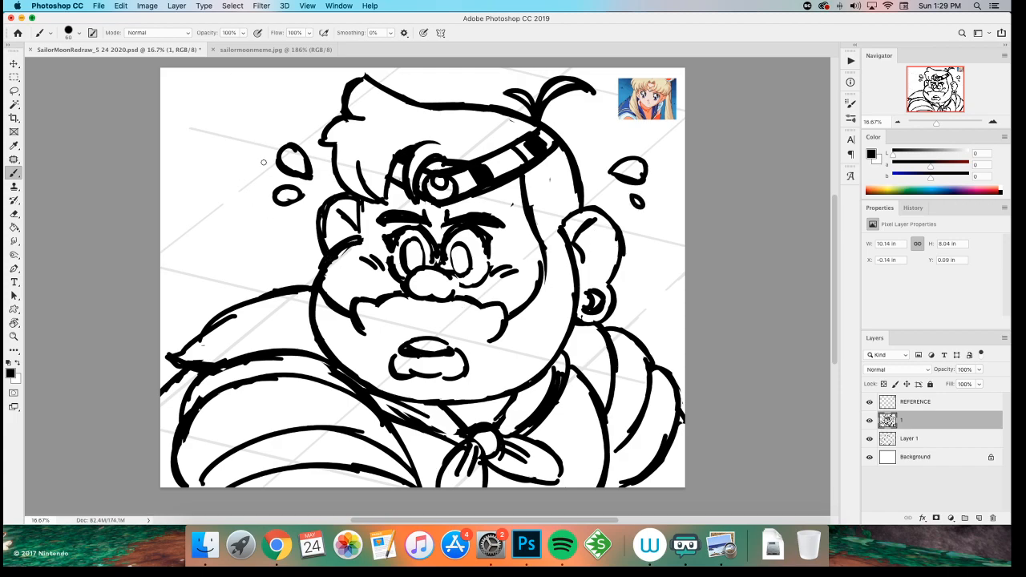
# - Replace the sweat drops beside the fringe with two slanted ones, adjust their position and save the file
pyautogui.press('l')
pyautogui.moveTo(302, 210); pyautogui.dragTo(271, 222)
pyautogui.press('Delete')
pyautogui.press('super+d')
pyautogui.press('b')
pyautogui.moveTo(294, 129)
pyautogui.mouseDown()
pyautogui.moveTo(252, 118)
pyautogui.moveTo(252, 143)
pyautogui.moveTo(287, 128)
pyautogui.moveTo(247, 108)
pyautogui.moveTo(232, 130)
pyautogui.moveTo(273, 134)
pyautogui.moveTo(234, 136)
pyautogui.mouseUp()
pyautogui.press('super+z')
pyautogui.press('super+z')
pyautogui.moveTo(297, 148)
pyautogui.mouseDown()
pyautogui.moveTo(270, 161)
pyautogui.moveTo(281, 152)
pyautogui.moveTo(234, 210)
pyautogui.mouseUp()
pyautogui.press('l')
pyautogui.press('v')
pyautogui.moveTo(230, 147); pyautogui.dragTo(232, 165)
pyautogui.press('super+d')
pyautogui.press('b')
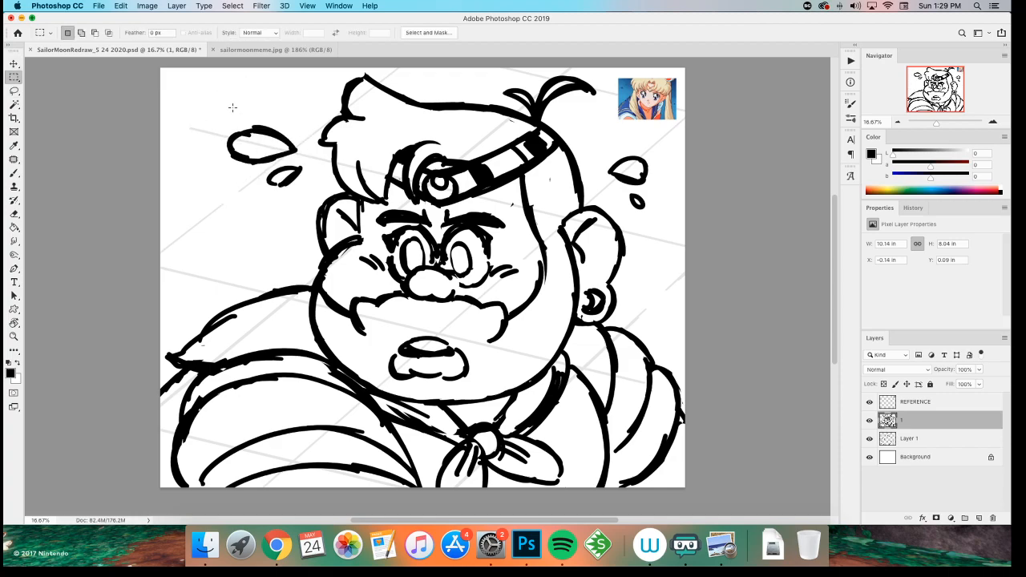
pyautogui.press('super+s')
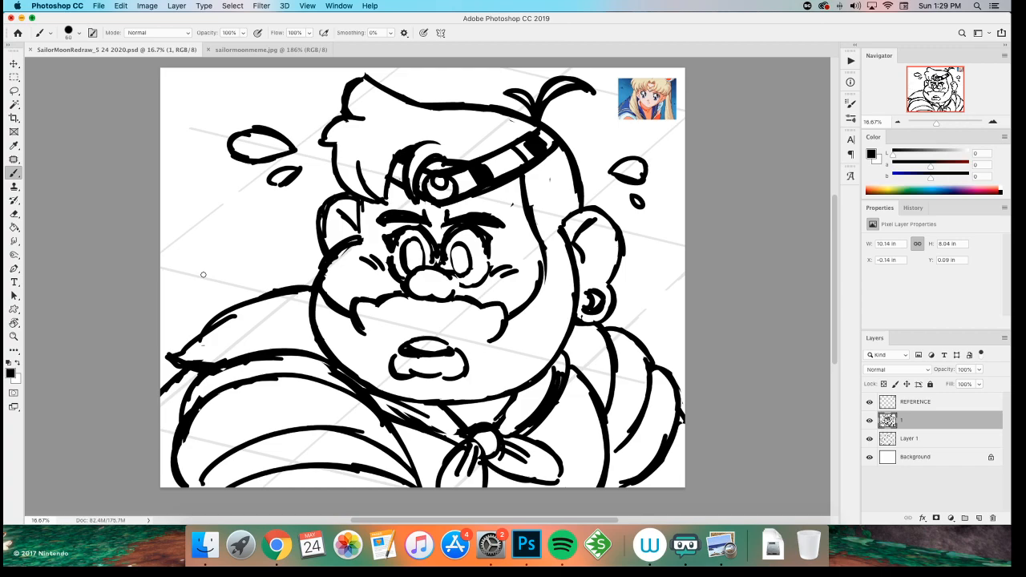
# - Lasso the eyebrow nearest the earringed ear and shift it slightly clear of the eye
pyautogui.hscroll(3, 224, 272)
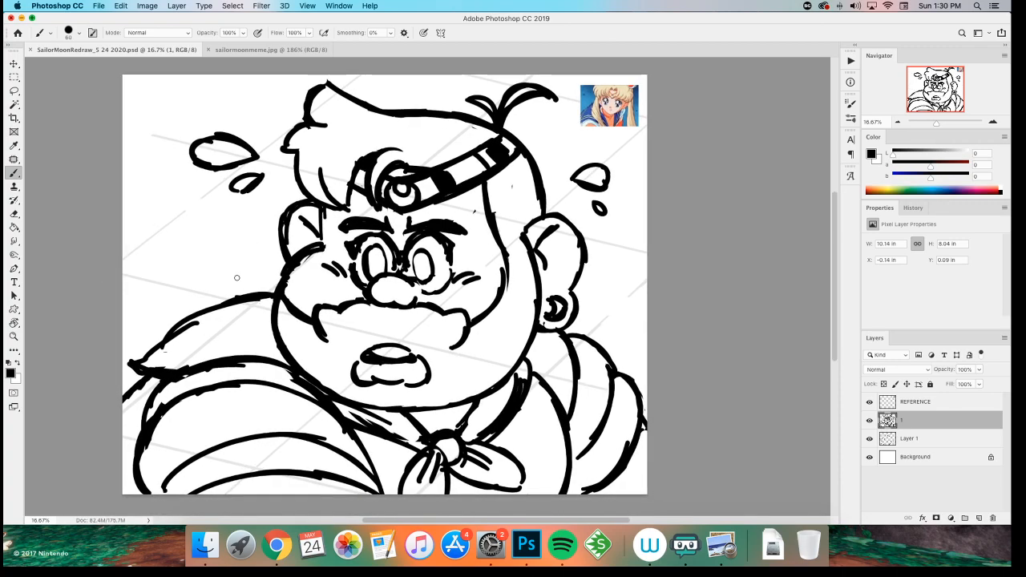
pyautogui.press('l')
pyautogui.moveTo(412, 250)
pyautogui.mouseDown()
pyautogui.moveTo(450, 275)
pyautogui.moveTo(463, 244)
pyautogui.moveTo(431, 233)
pyautogui.moveTo(402, 242)
pyautogui.moveTo(401, 227)
pyautogui.moveTo(439, 254)
pyautogui.moveTo(476, 232)
pyautogui.moveTo(424, 212)
pyautogui.mouseUp()
pyautogui.press('v')
pyautogui.hotkey('ctrl', 'd')
pyautogui.press('e')
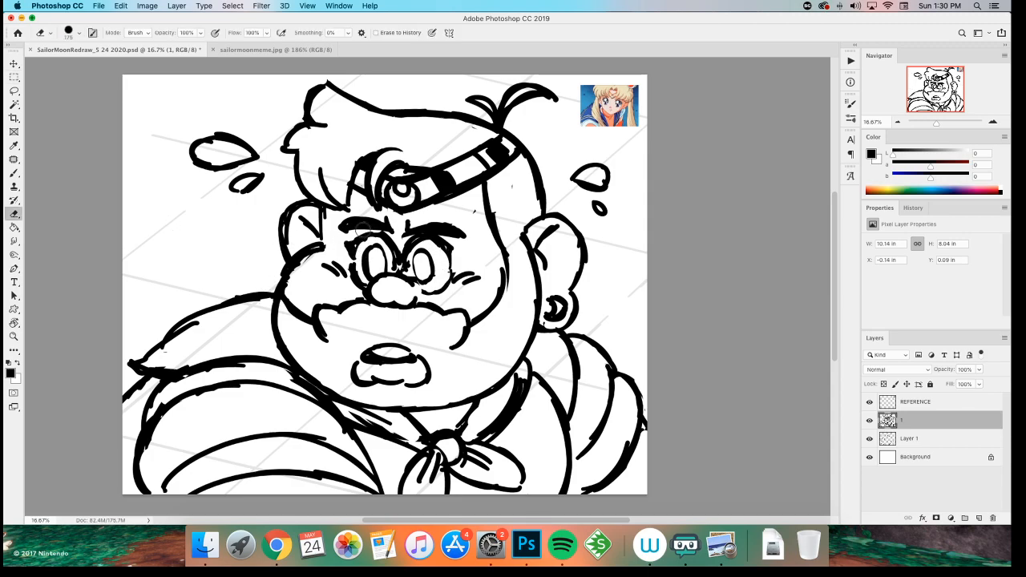
# - Add short eyelashes at the outer corners of both eyes, touch up the ear beside the fringe and save
pyautogui.press('b')
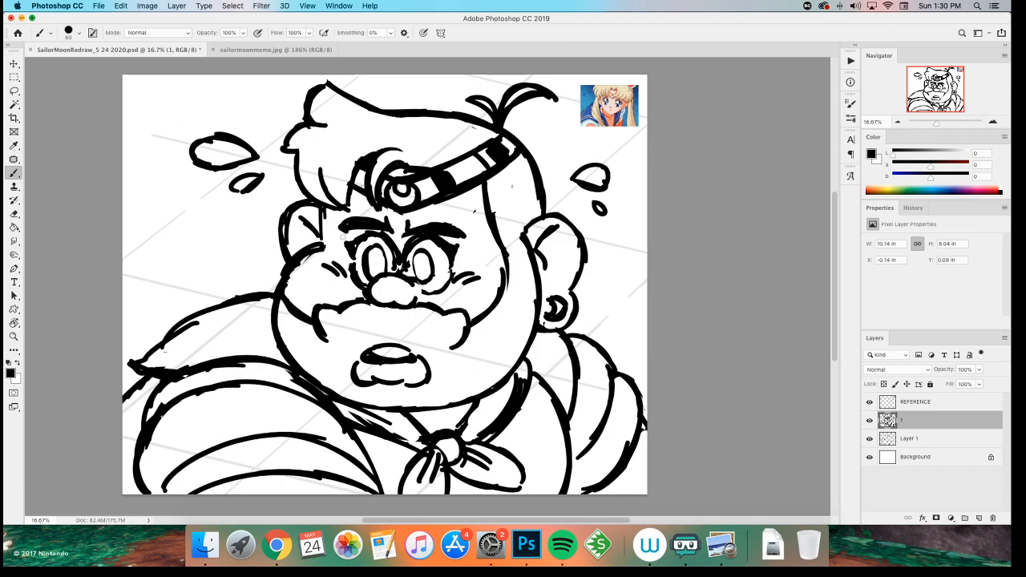
pyautogui.press('e')
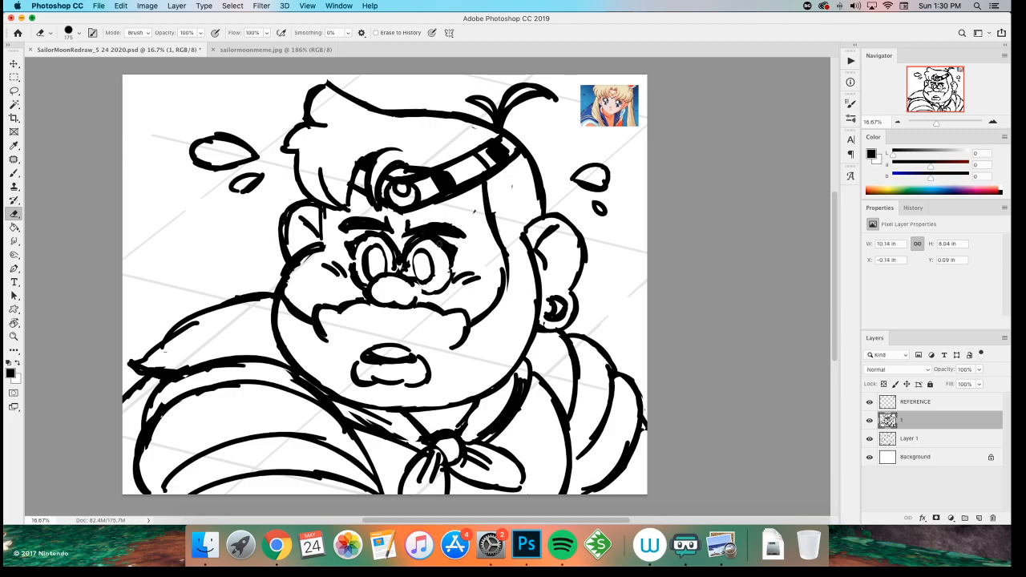
pyautogui.press('b')
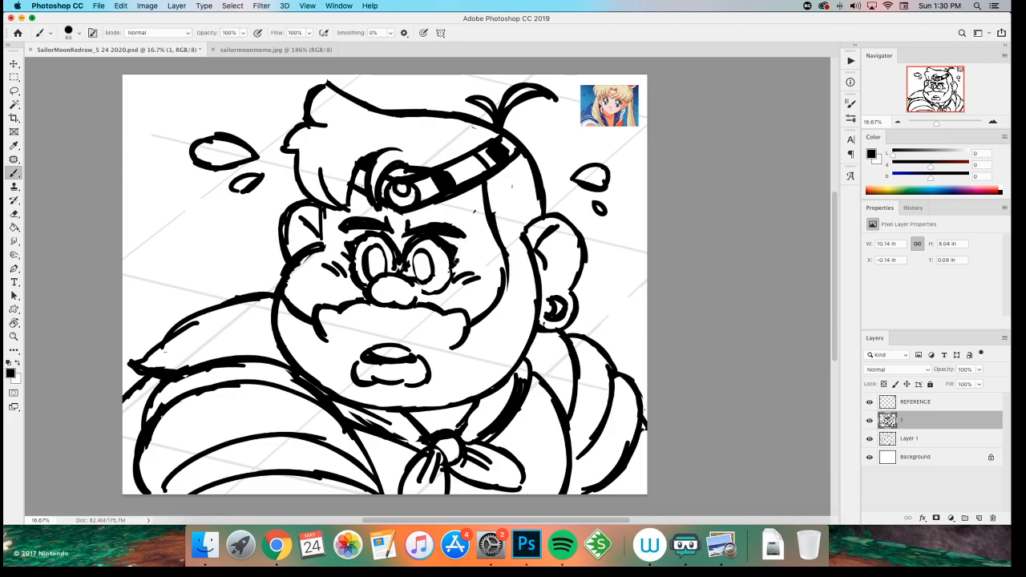
pyautogui.moveTo(303, 218); pyautogui.dragTo(318, 234)
pyautogui.press('super+s')
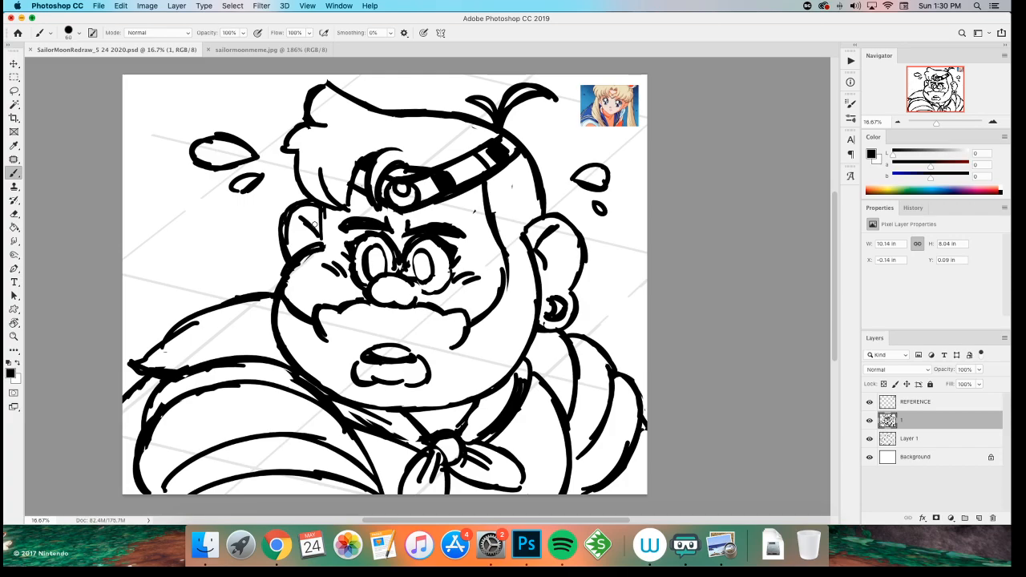
# - Thin and redraw the cheek curve running from the ear beside the fringe down to the moustache
pyautogui.hscroll(-2, 236, 265)
pyautogui.scroll(-2, 208, 276)
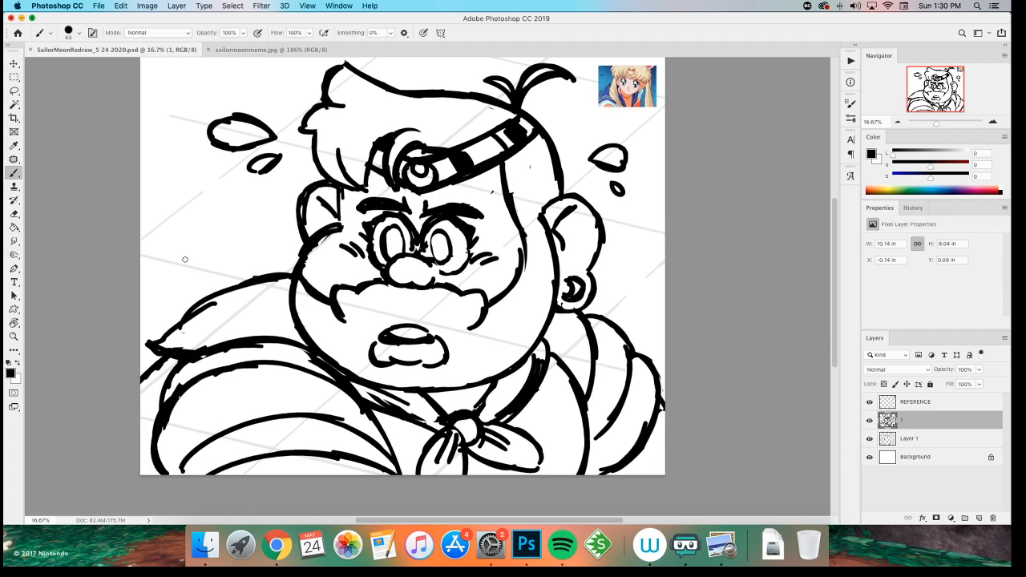
pyautogui.moveTo(319, 241); pyautogui.dragTo(305, 286)
pyautogui.press('super+z')
pyautogui.press('e')
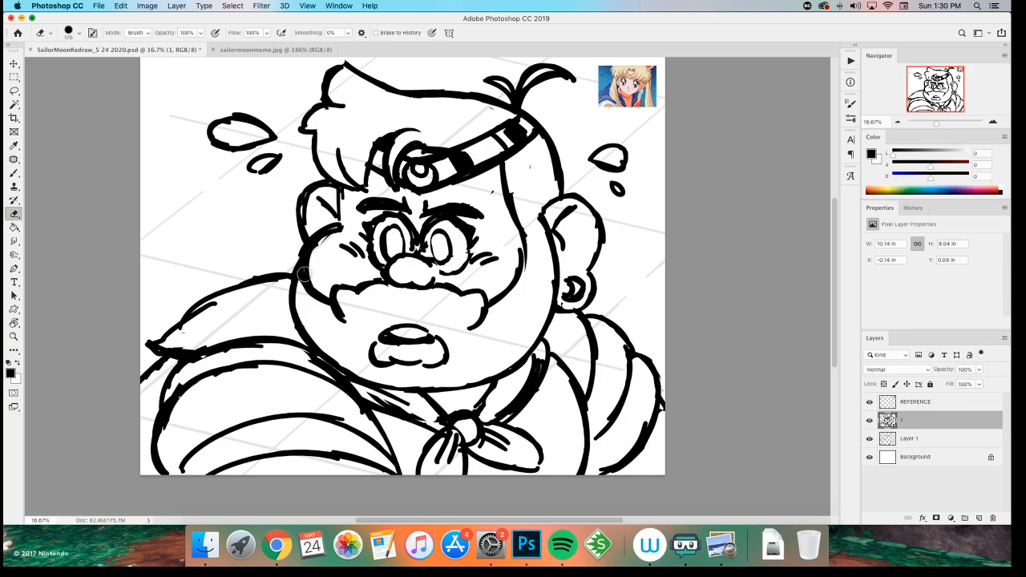
pyautogui.press('b')
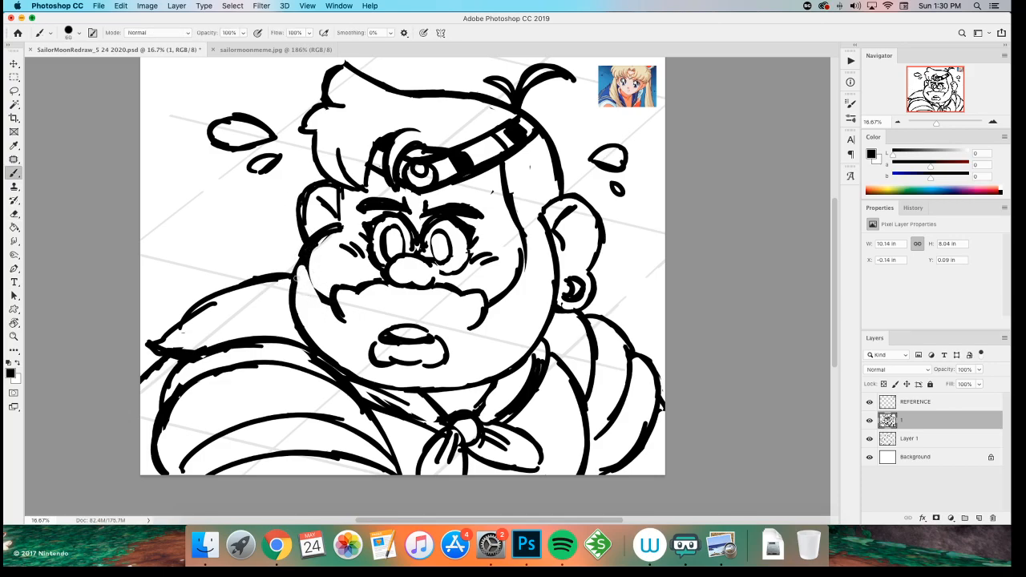
pyautogui.moveTo(310, 282)
pyautogui.mouseDown()
pyautogui.moveTo(308, 256)
pyautogui.moveTo(317, 296)
pyautogui.mouseUp()
pyautogui.moveTo(312, 276); pyautogui.dragTo(325, 294)
pyautogui.press('super+z')
pyautogui.press('space')
pyautogui.moveTo(230, 266); pyautogui.dragTo(222, 281)
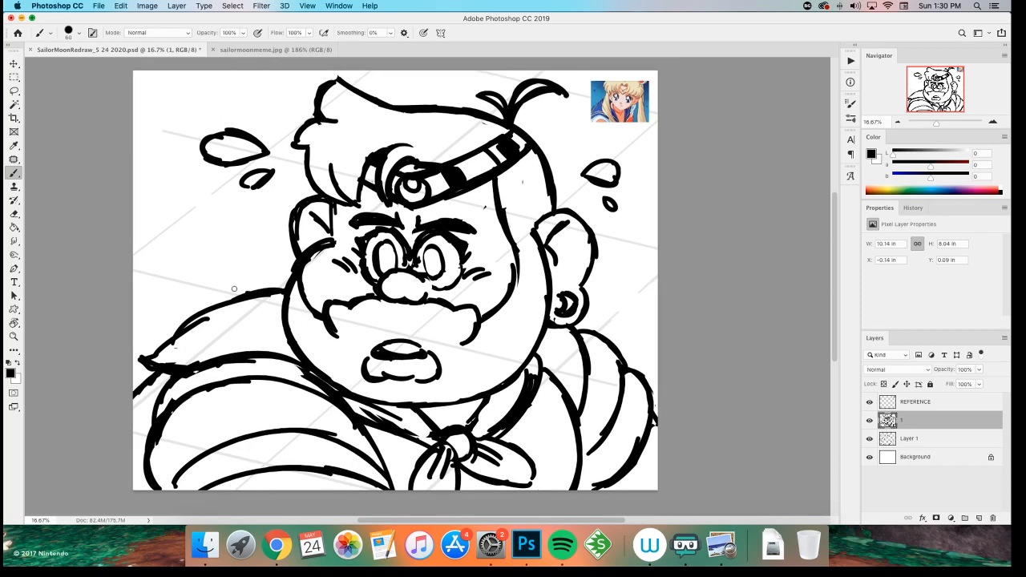
# - Fill the irises of both eyes solid black and save the file
pyautogui.scroll(-5, 229, 286)
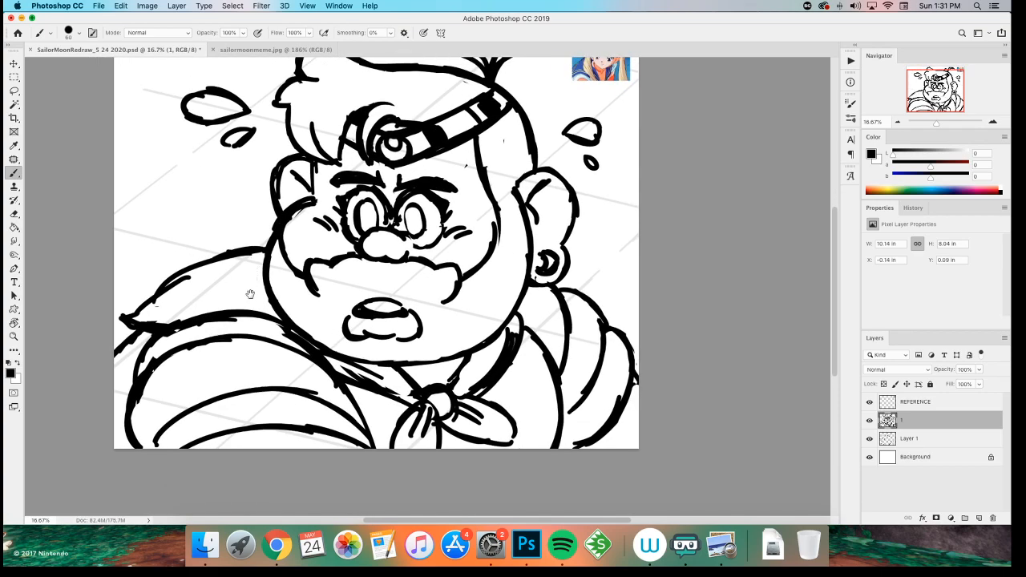
pyautogui.scroll(4, 246, 286)
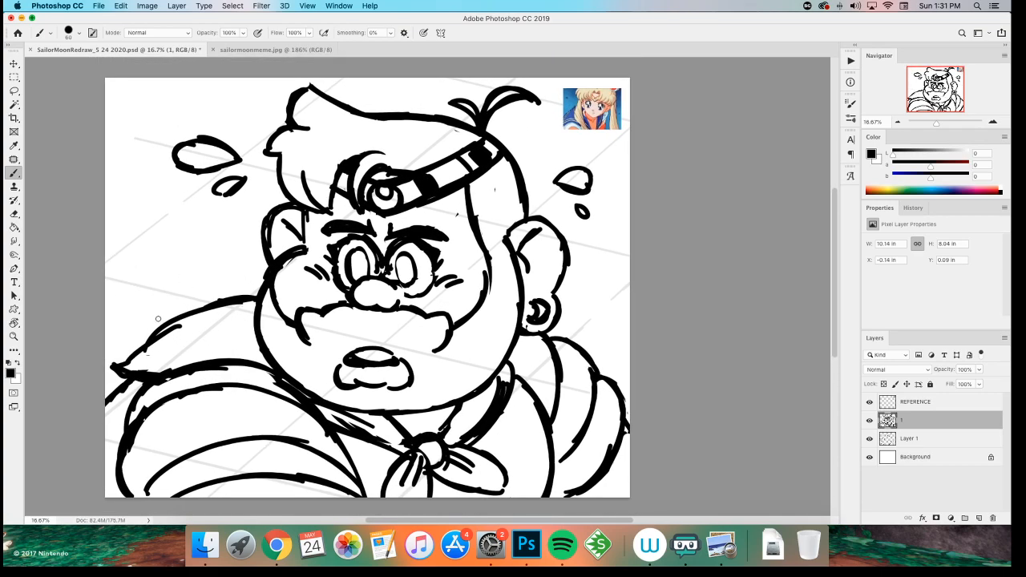
pyautogui.moveTo(365, 266)
pyautogui.mouseDown()
pyautogui.moveTo(354, 265)
pyautogui.moveTo(407, 270)
pyautogui.moveTo(405, 261)
pyautogui.mouseUp()
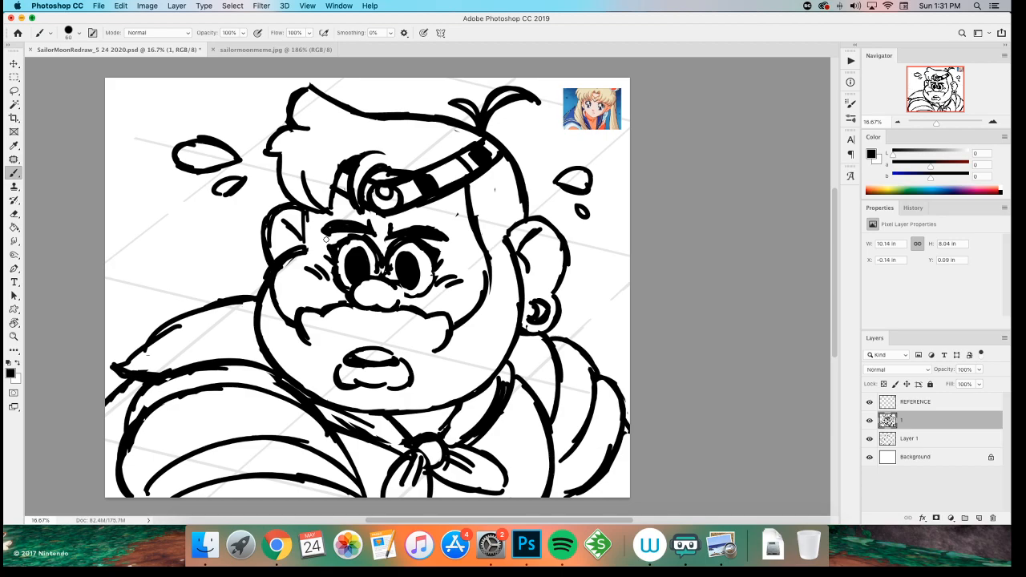
pyautogui.press('e')
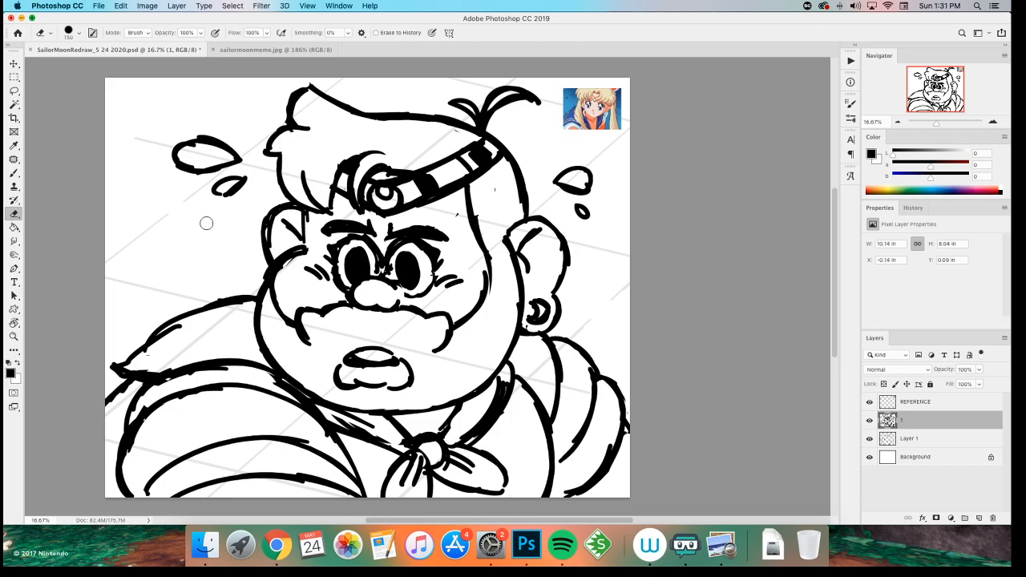
pyautogui.press('super+s')
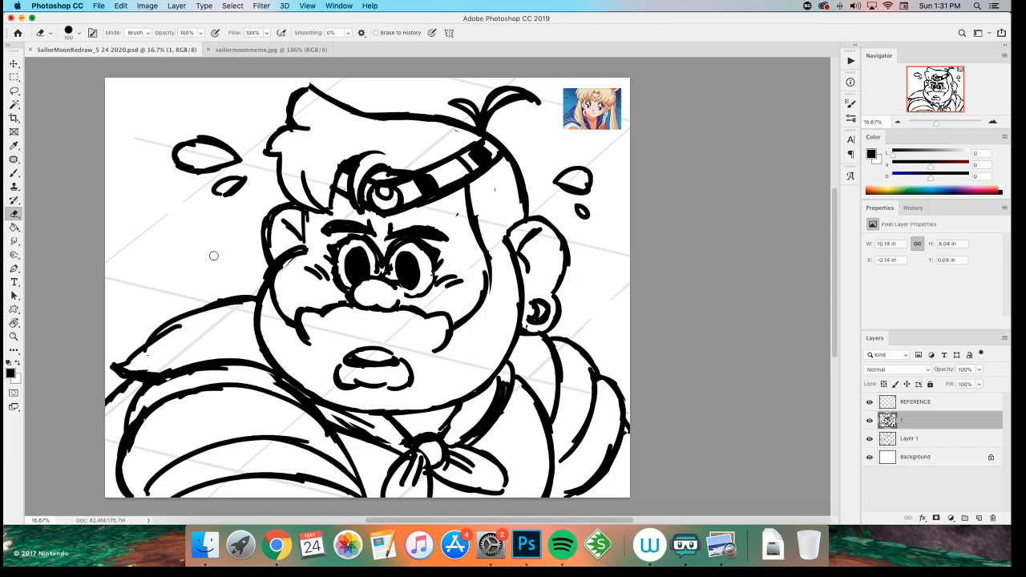
# - Erase rounded highlights into both black irises and clean up the lines between the eyes
pyautogui.moveTo(363, 245); pyautogui.dragTo(338, 244)
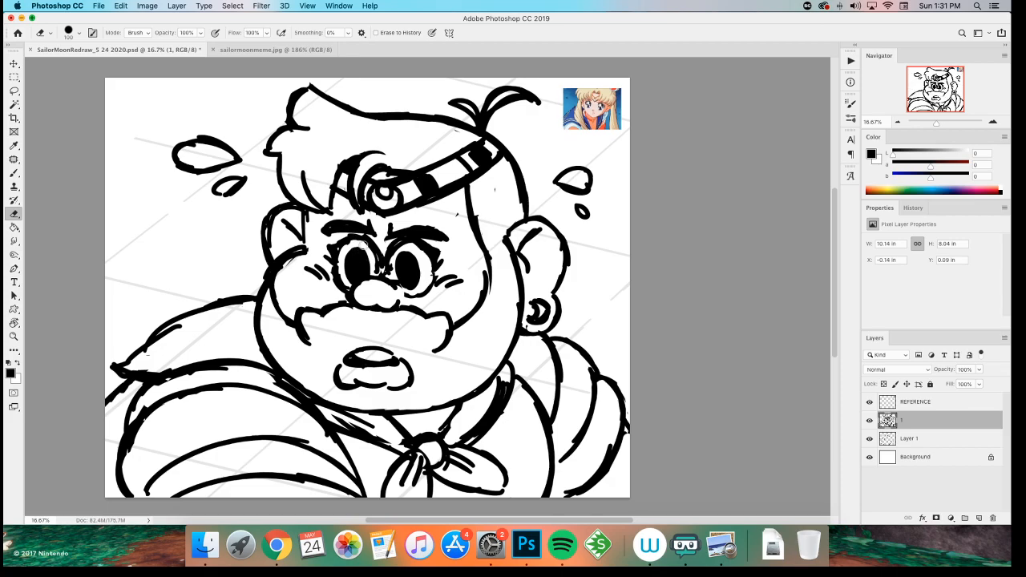
pyautogui.moveTo(355, 256)
pyautogui.mouseDown()
pyautogui.moveTo(362, 273)
pyautogui.moveTo(353, 272)
pyautogui.moveTo(405, 258)
pyautogui.moveTo(393, 265)
pyautogui.moveTo(418, 281)
pyautogui.mouseUp()
pyautogui.press('b')
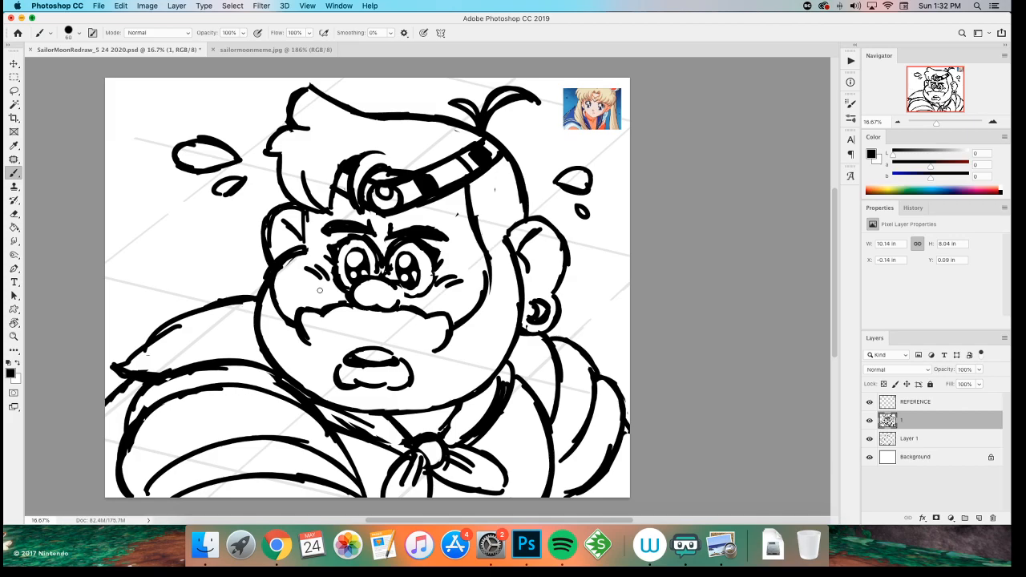
pyautogui.press('e')
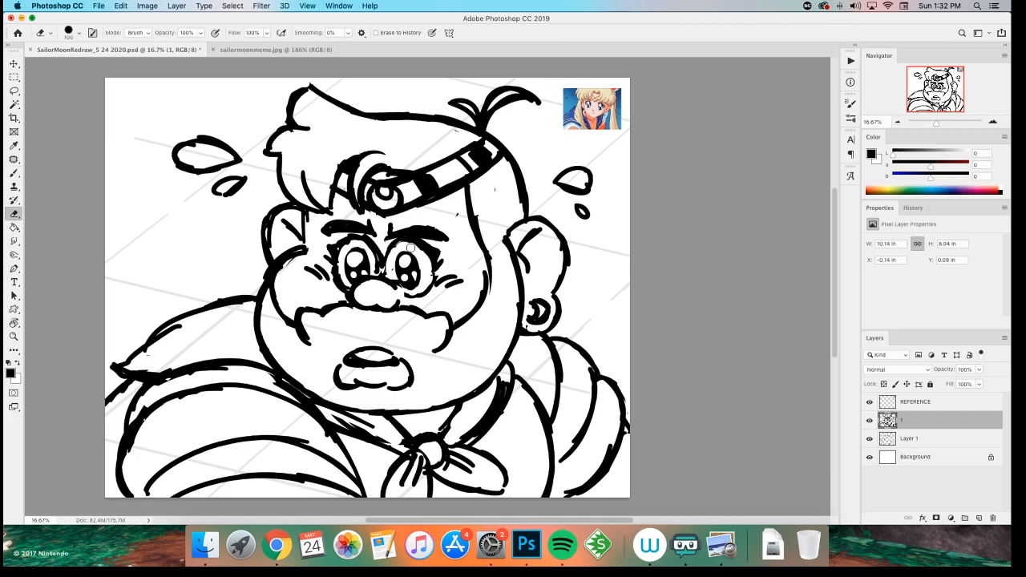
pyautogui.press('b')
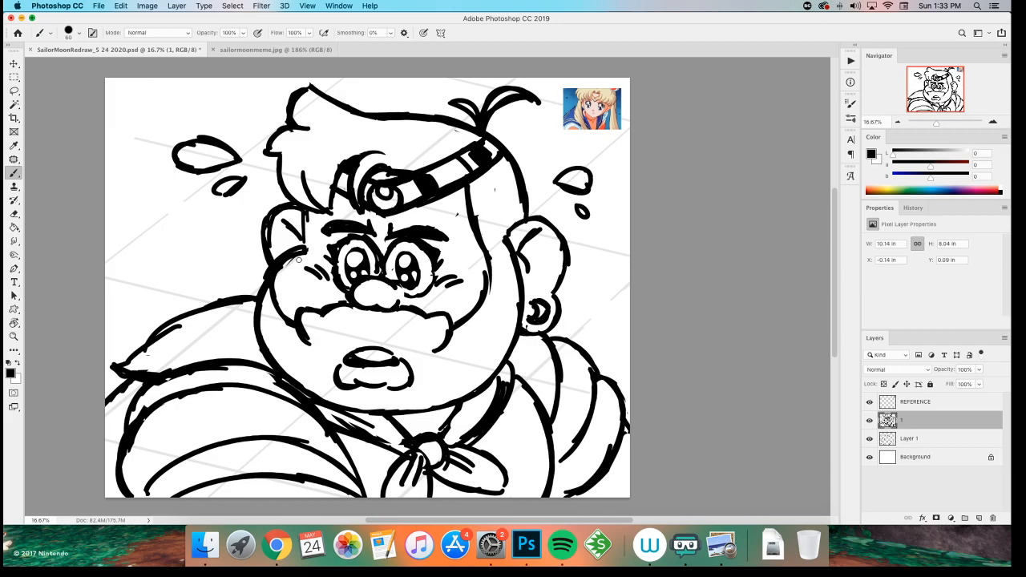
# - Save the drawing with the finished eye details
pyautogui.press('j')
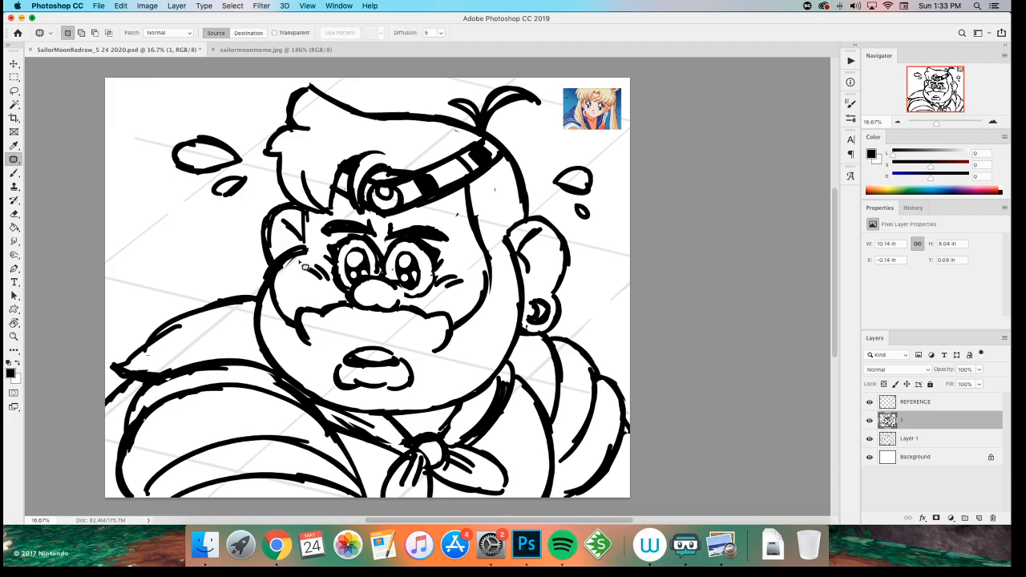
pyautogui.press('l')
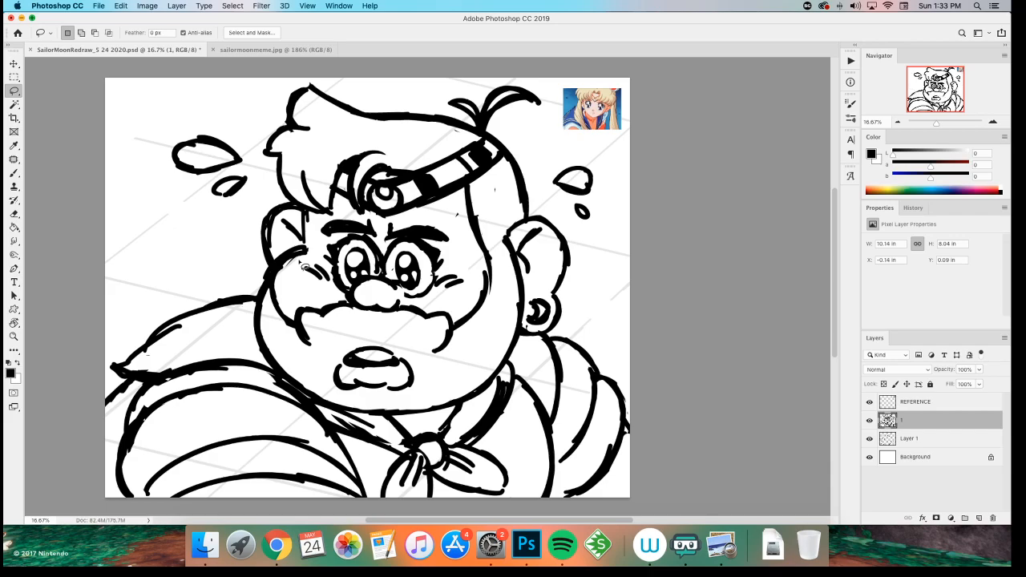
pyautogui.press('b')
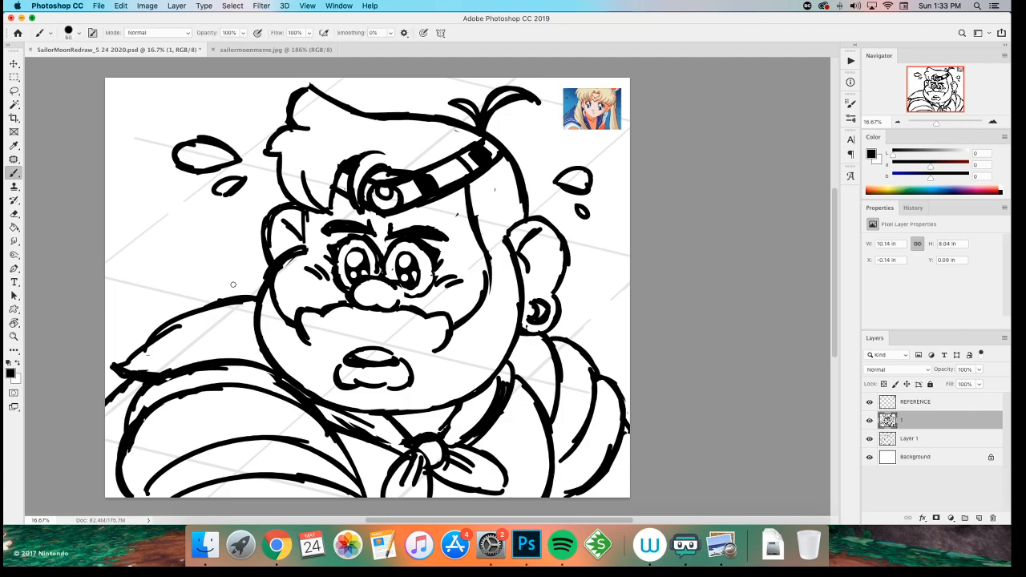
pyautogui.scroll(-2, 229, 283)
pyautogui.hscroll(2, 228, 283)
pyautogui.press('super+s')
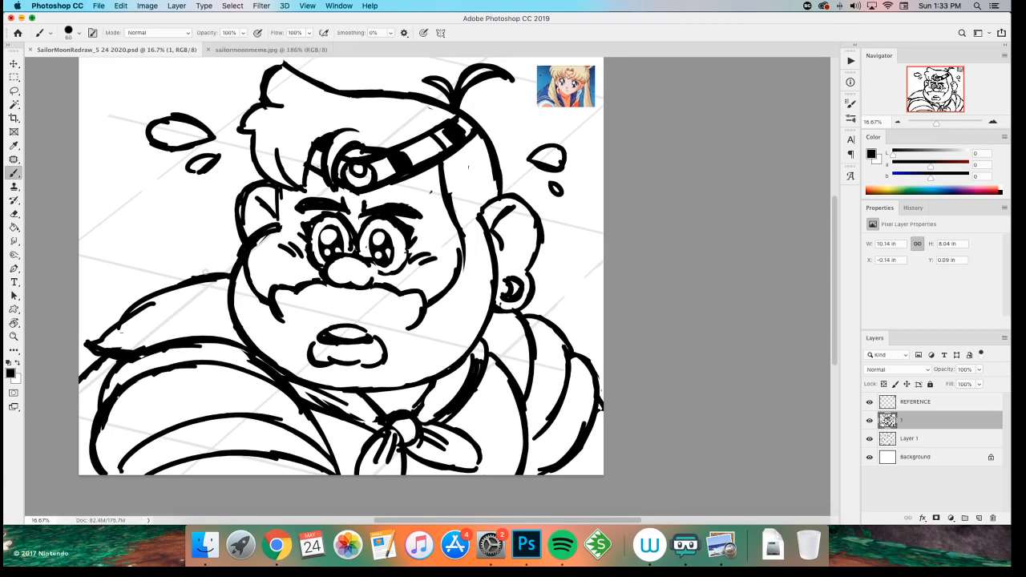
# - Lasso the eyebrow and lash lines of the eye nearest the fringe and adjust their placement slightly
pyautogui.scroll(2, 213, 279)
pyautogui.hscroll(-2, 213, 280)
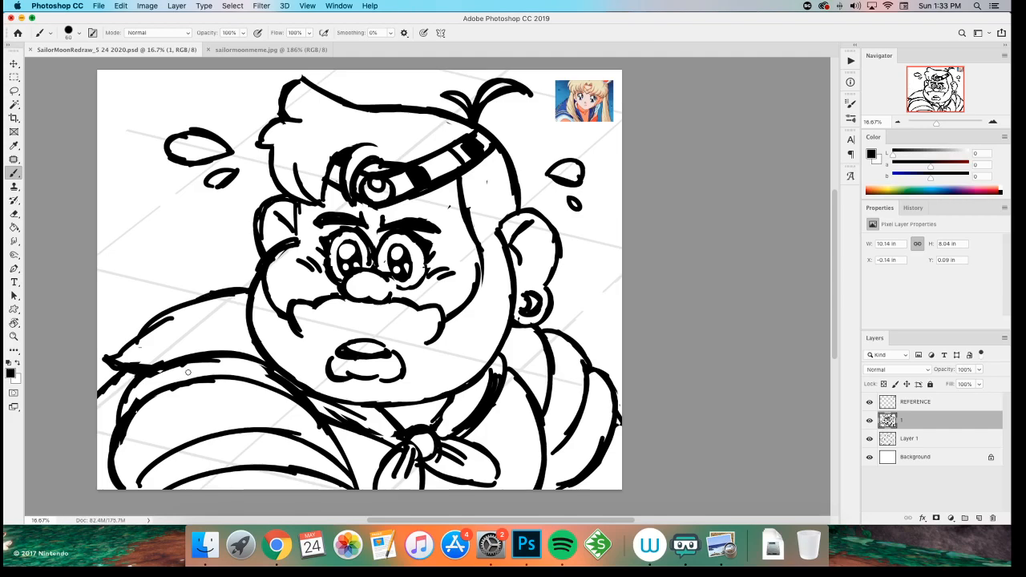
pyautogui.press('l')
pyautogui.moveTo(318, 233)
pyautogui.mouseDown()
pyautogui.moveTo(373, 232)
pyautogui.moveTo(371, 215)
pyautogui.moveTo(327, 215)
pyautogui.moveTo(361, 210)
pyautogui.moveTo(372, 234)
pyautogui.moveTo(320, 237)
pyautogui.moveTo(310, 226)
pyautogui.moveTo(351, 212)
pyautogui.moveTo(321, 220)
pyautogui.mouseUp()
pyautogui.press('v')
pyautogui.press('b')
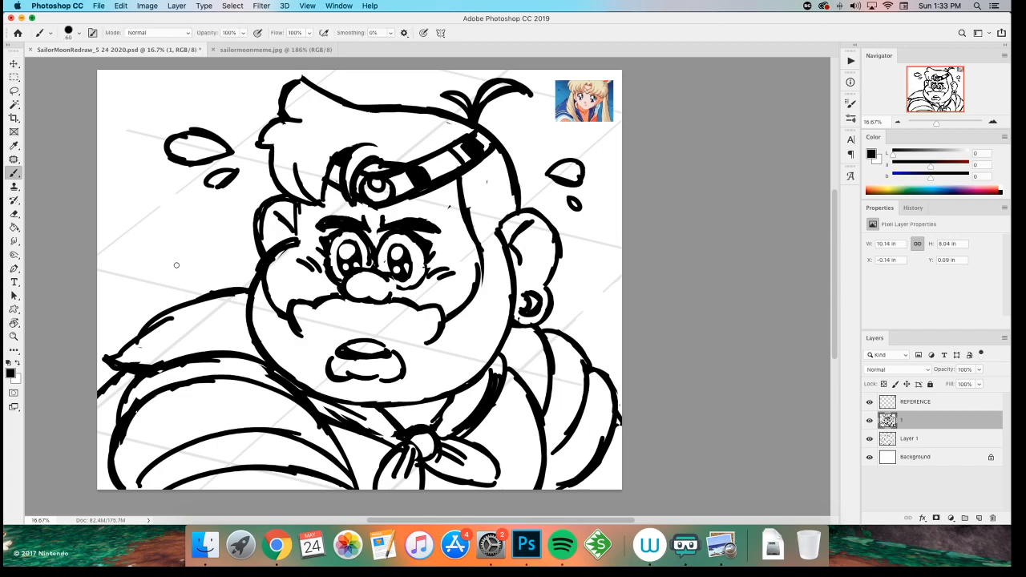
# - Fill the open mouth solid black and erase a rounded light area into its lower half
pyautogui.press('e')
pyautogui.moveTo(340, 358)
pyautogui.mouseDown()
pyautogui.moveTo(399, 353)
pyautogui.moveTo(336, 353)
pyautogui.moveTo(379, 350)
pyautogui.mouseUp()
pyautogui.press('super+z')
pyautogui.press('b')
pyautogui.press('super+z')
pyautogui.press('super+z')
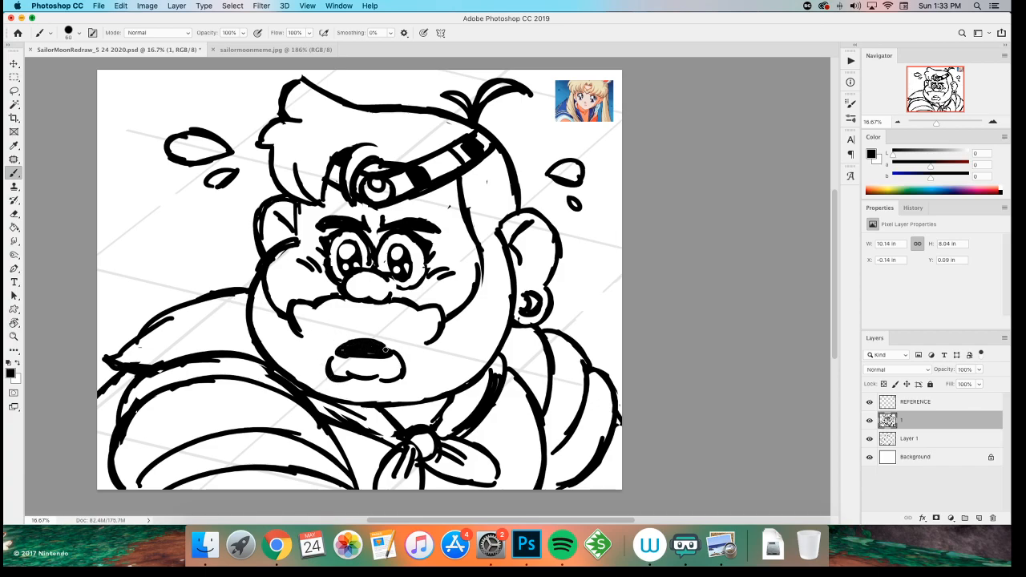
pyautogui.moveTo(357, 351); pyautogui.dragTo(343, 350)
pyautogui.press('e')
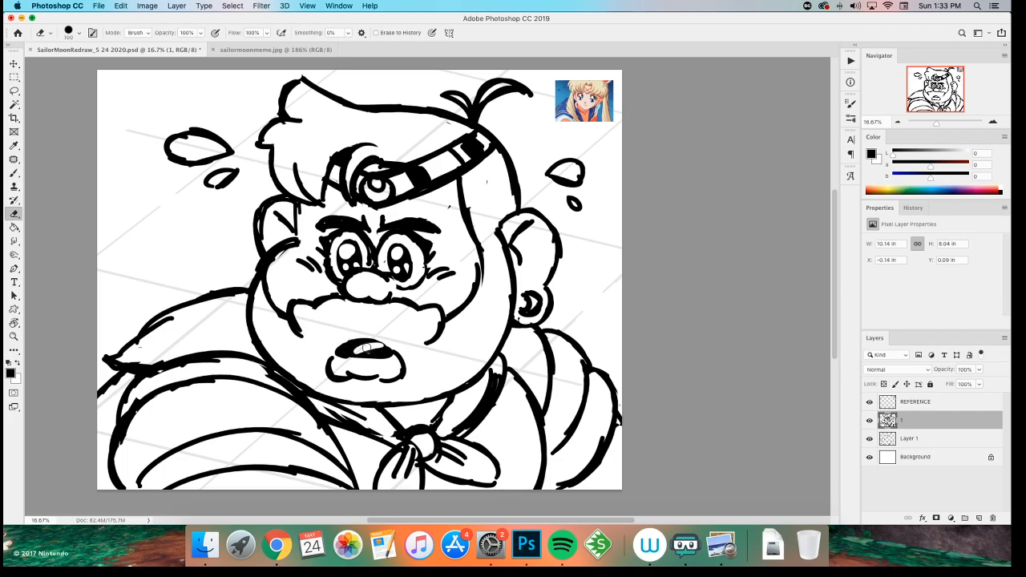
pyautogui.moveTo(354, 353)
pyautogui.mouseDown()
pyautogui.moveTo(382, 347)
pyautogui.moveTo(357, 346)
pyautogui.moveTo(390, 362)
pyautogui.moveTo(381, 350)
pyautogui.mouseUp()
pyautogui.press('b')
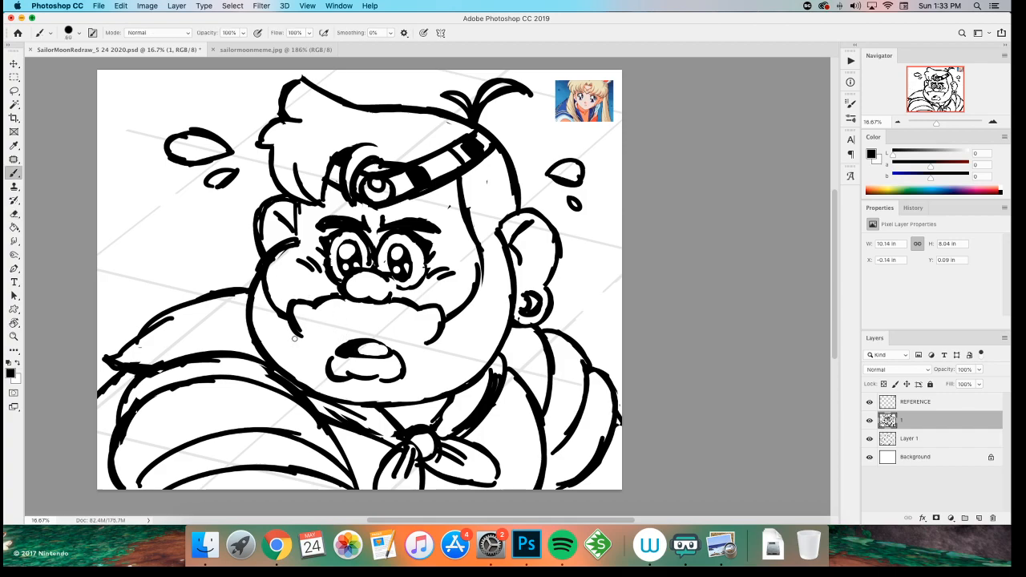
# - Rework the mouth into a hollow outline with a thick upper edge and save the file
pyautogui.press('e')
pyautogui.moveTo(344, 344)
pyautogui.mouseDown()
pyautogui.moveTo(377, 345)
pyautogui.moveTo(339, 352)
pyautogui.moveTo(327, 383)
pyautogui.moveTo(344, 350)
pyautogui.moveTo(390, 351)
pyautogui.mouseUp()
pyautogui.press('b')
pyautogui.press('super+z')
pyautogui.press('super+z')
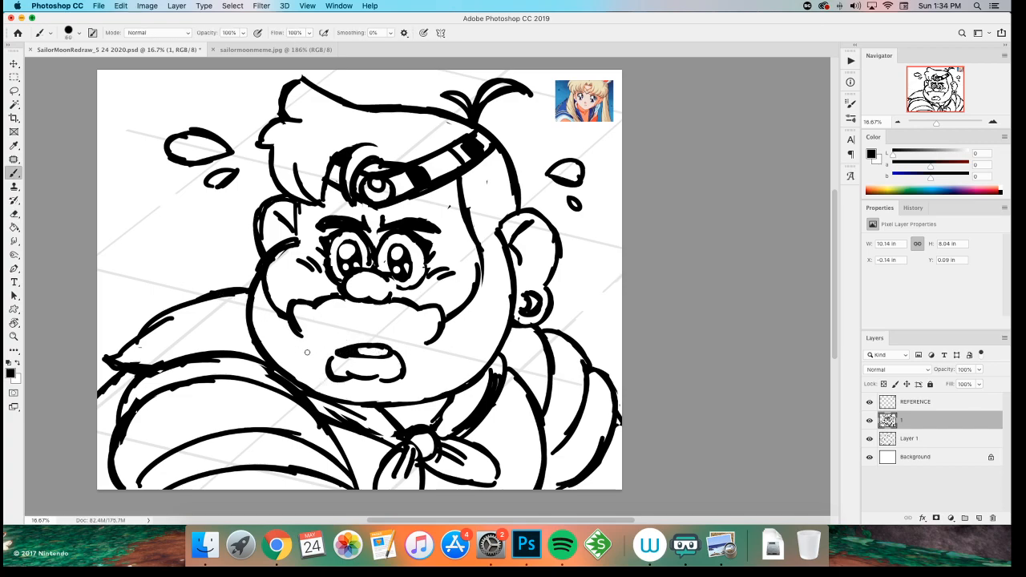
pyautogui.press('super+s')
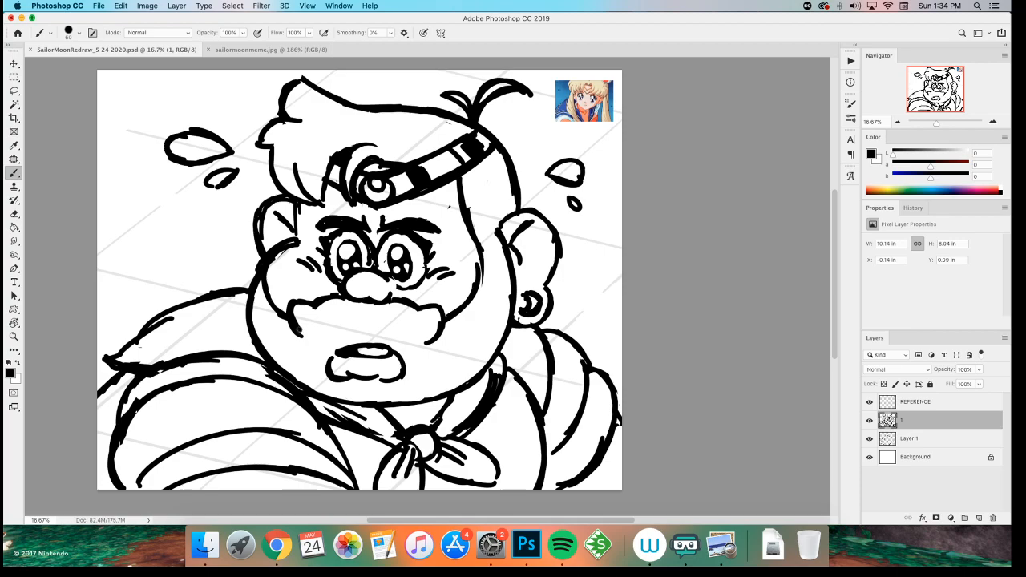
# - Erase the mouth and the surrounding lip lines completely from the beard
pyautogui.press('e')
pyautogui.moveTo(340, 359)
pyautogui.mouseDown()
pyautogui.moveTo(376, 353)
pyautogui.moveTo(349, 352)
pyautogui.moveTo(358, 394)
pyautogui.moveTo(349, 346)
pyautogui.mouseUp()
pyautogui.press('l')
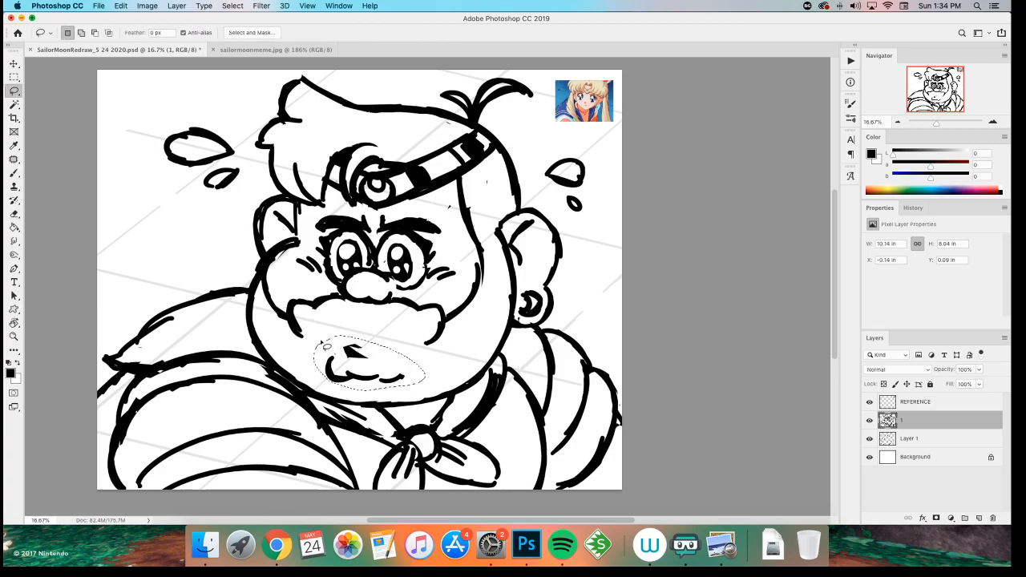
pyautogui.press('Delete')
pyautogui.press('m')
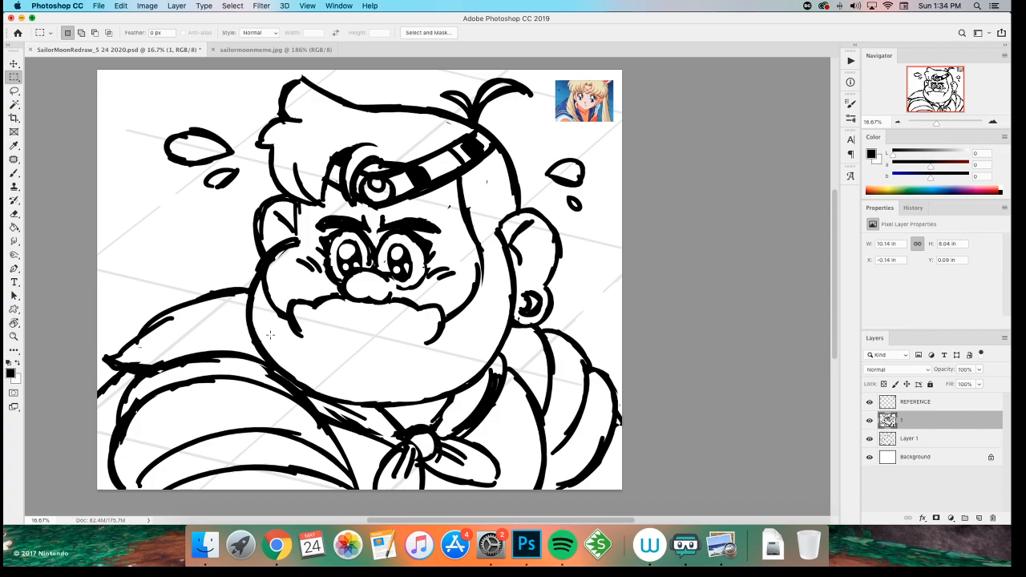
pyautogui.press('e')
pyautogui.press('b')
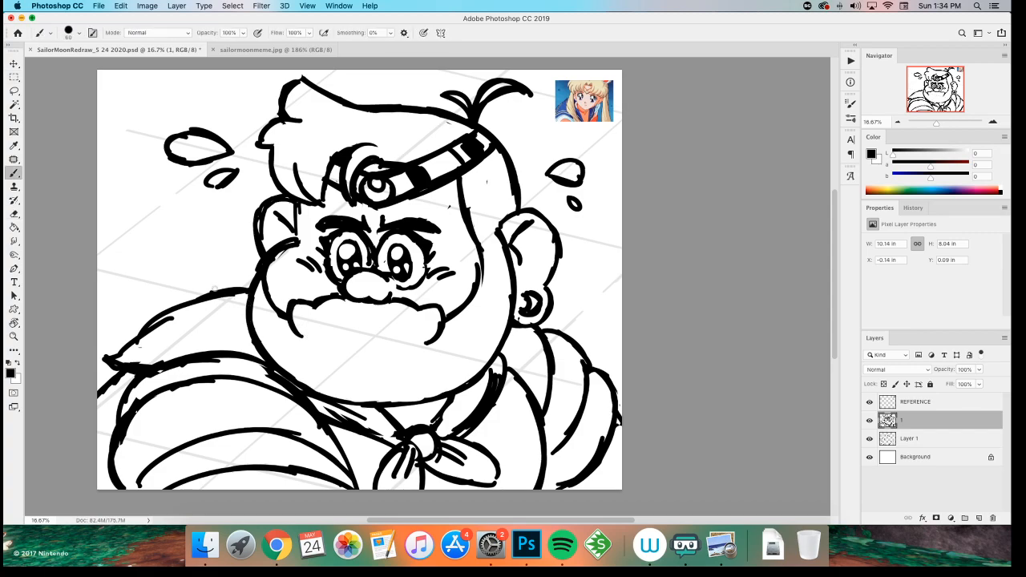
# - Draw a small, flattened triangular mouth below the moustache, undoing the unsuccessful strokes
pyautogui.moveTo(333, 344)
pyautogui.mouseDown()
pyautogui.moveTo(382, 346)
pyautogui.moveTo(361, 340)
pyautogui.moveTo(337, 355)
pyautogui.moveTo(371, 354)
pyautogui.moveTo(337, 355)
pyautogui.moveTo(389, 347)
pyautogui.moveTo(352, 354)
pyautogui.mouseUp()
pyautogui.press('cmd+z')
pyautogui.press('cmd+z')
pyautogui.press('cmd+z')
pyautogui.press('cmd+z')
pyautogui.press('cmd+z')
pyautogui.press('super+z')
pyautogui.press('super+z')
pyautogui.press('super+z')
pyautogui.press('super+z')
pyautogui.press('super+z')
pyautogui.press('super+z')
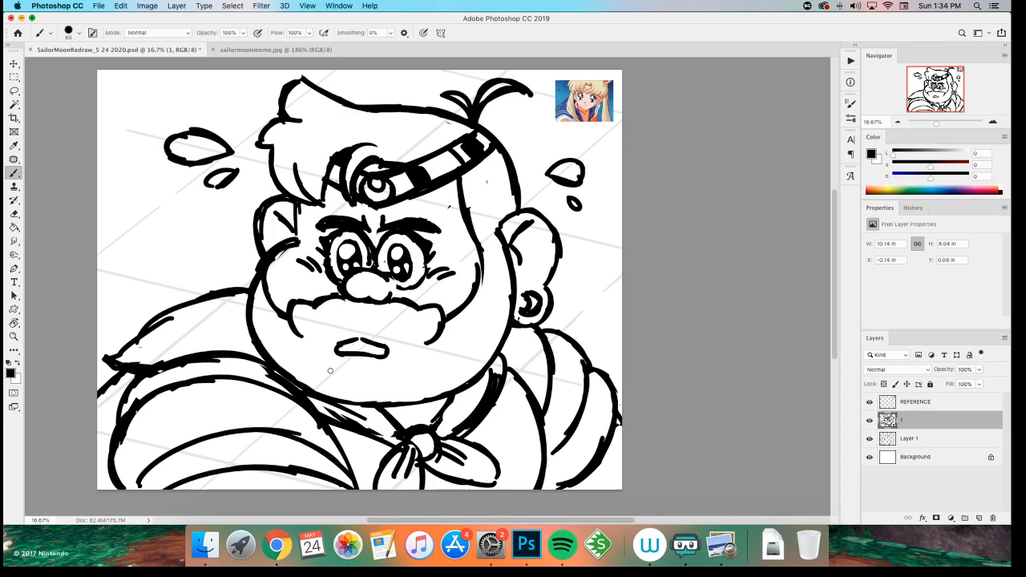
pyautogui.moveTo(350, 340)
pyautogui.mouseDown()
pyautogui.moveTo(334, 351)
pyautogui.moveTo(389, 349)
pyautogui.mouseUp()
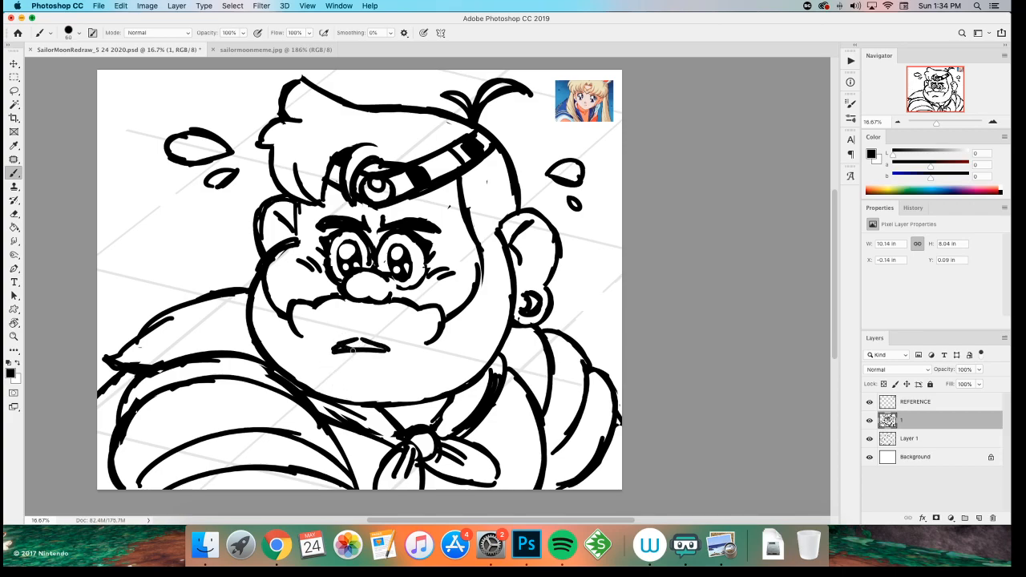
# - Trim the corners of the triangular mouth with the Eraser to sharpen its shape
pyautogui.moveTo(296, 370); pyautogui.dragTo(303, 376)
pyautogui.press('super+z')
pyautogui.press('e')
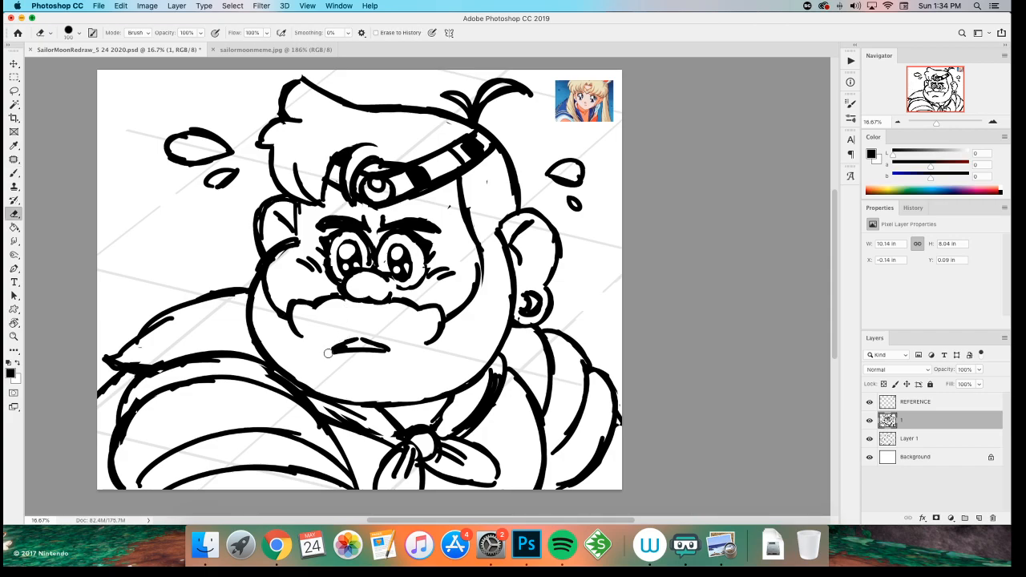
pyautogui.press('b')
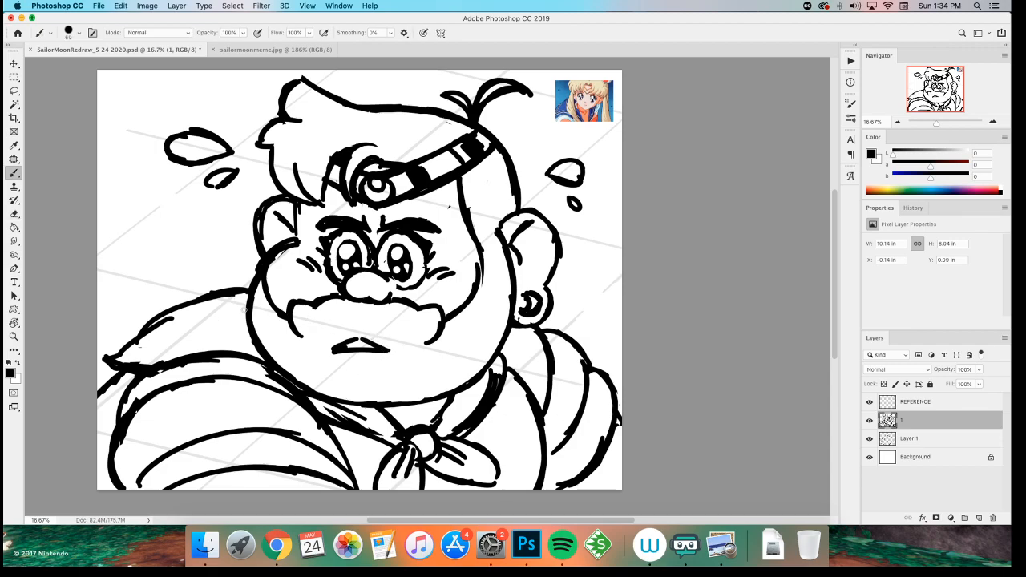
pyautogui.press('e')
pyautogui.press('b')
pyautogui.press('e')
pyautogui.moveTo(375, 345); pyautogui.dragTo(391, 347)
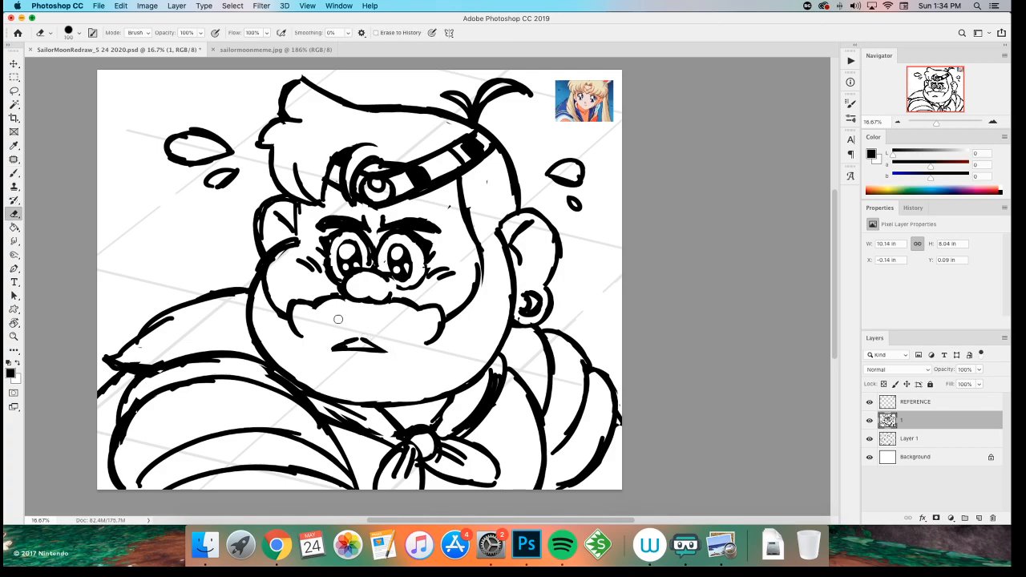
# - Draw curved, broken lip lines around the sides and underside of the mouth and save the file
pyautogui.press('b')
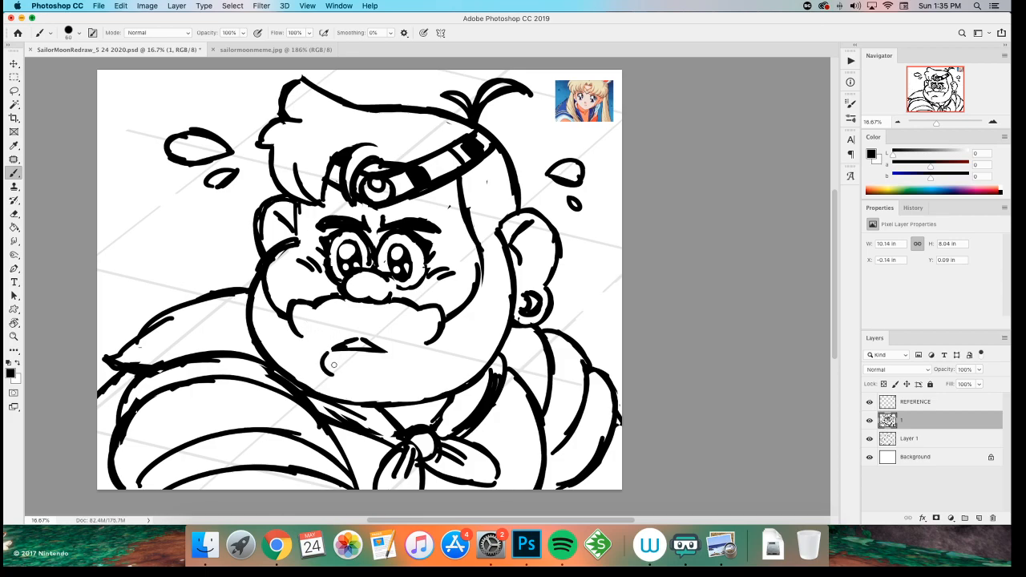
pyautogui.moveTo(343, 367)
pyautogui.mouseDown()
pyautogui.moveTo(368, 368)
pyautogui.moveTo(320, 358)
pyautogui.moveTo(328, 370)
pyautogui.mouseUp()
pyautogui.moveTo(389, 351); pyautogui.dragTo(370, 375)
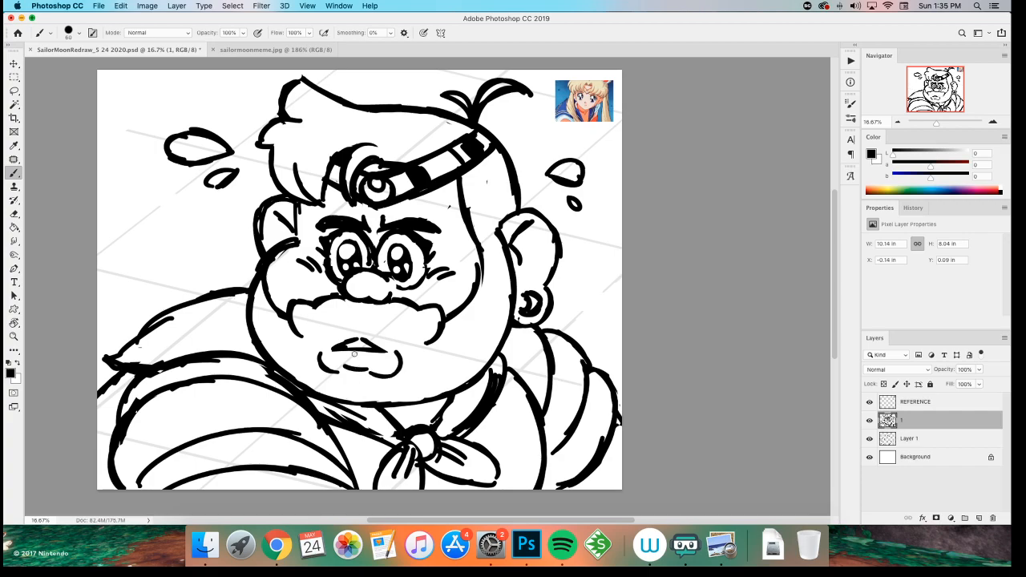
pyautogui.press('super+s')
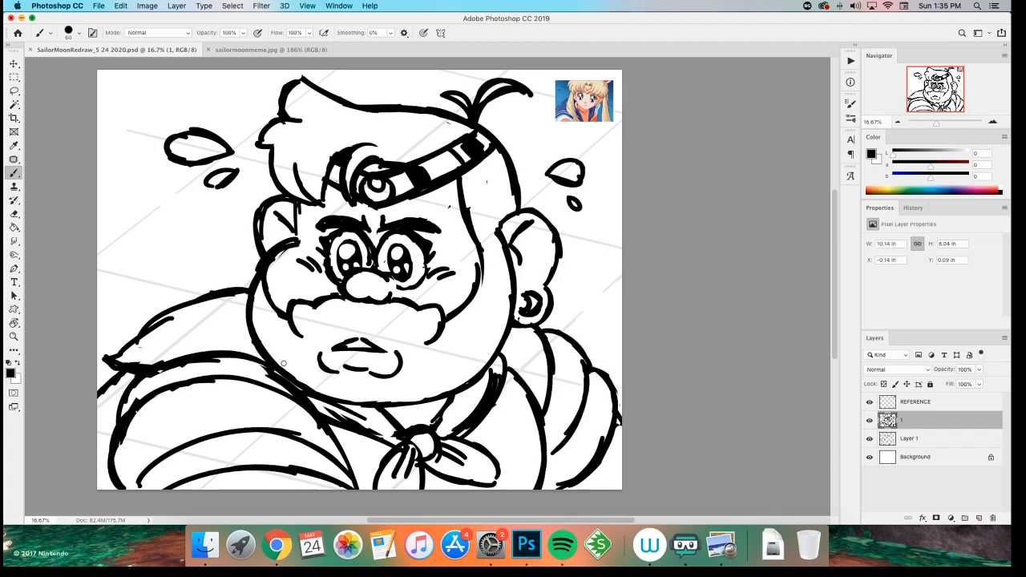
# - Erase the cheek line crossing the ear beside the fringe, tidy the join, and clean up the hair curl at the tiara
pyautogui.press('e')
pyautogui.moveTo(290, 245)
pyautogui.mouseDown()
pyautogui.moveTo(257, 272)
pyautogui.moveTo(284, 242)
pyautogui.mouseUp()
pyautogui.press('b')
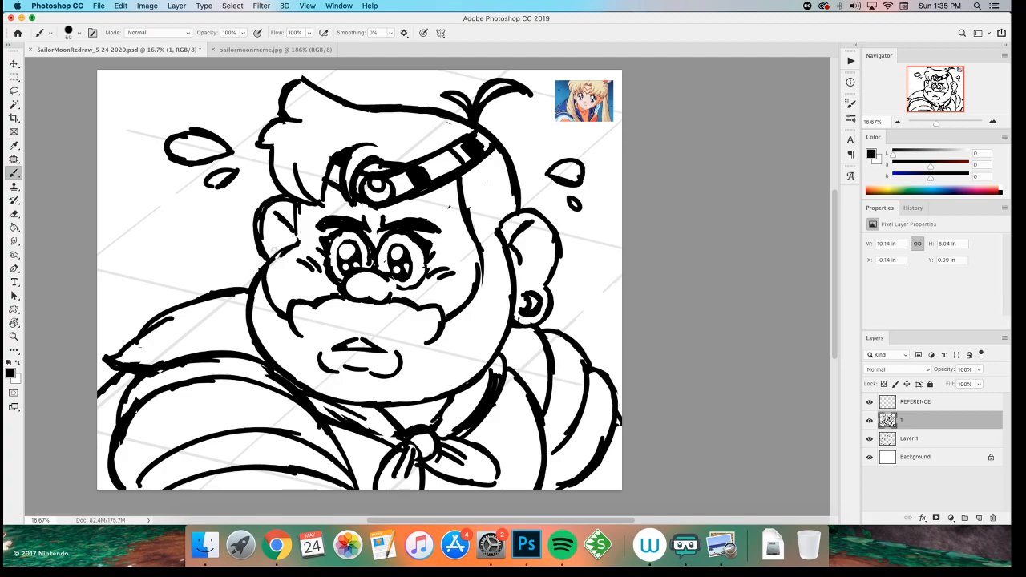
pyautogui.moveTo(295, 241)
pyautogui.mouseDown()
pyautogui.moveTo(298, 210)
pyautogui.moveTo(297, 241)
pyautogui.mouseUp()
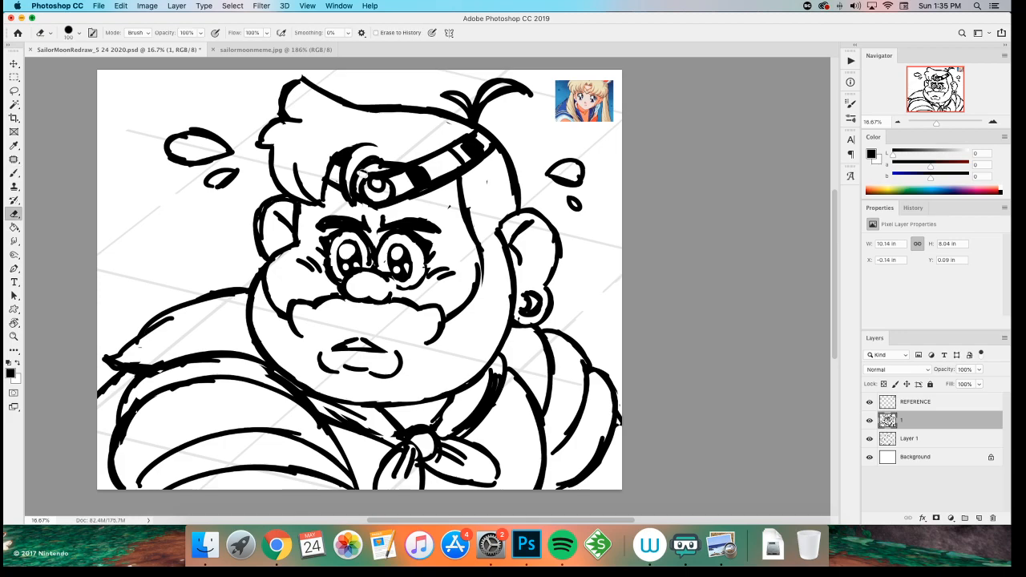
pyautogui.moveTo(355, 175); pyautogui.dragTo(363, 164)
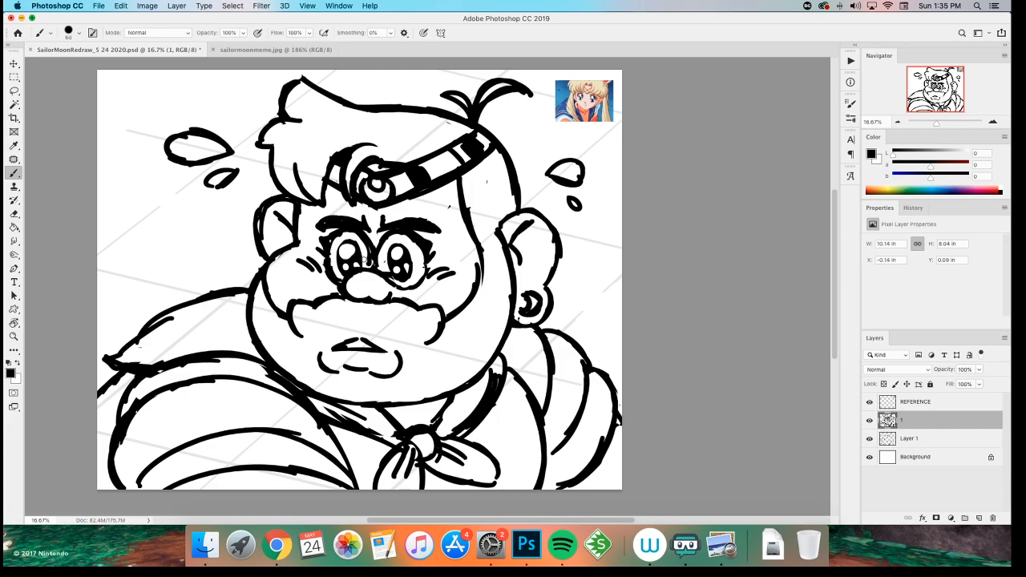
pyautogui.moveTo(458, 232)
pyautogui.mouseDown()
pyautogui.moveTo(465, 249)
pyautogui.moveTo(456, 250)
pyautogui.mouseUp()
pyautogui.press('super+z')
pyautogui.moveTo(452, 287)
pyautogui.mouseDown()
pyautogui.moveTo(452, 302)
pyautogui.moveTo(450, 287)
pyautogui.mouseUp()
pyautogui.press('super+z')
# - Save the drawing and check the face in the sailormoonmeme.jpg reference image
pyautogui.press('super+s')
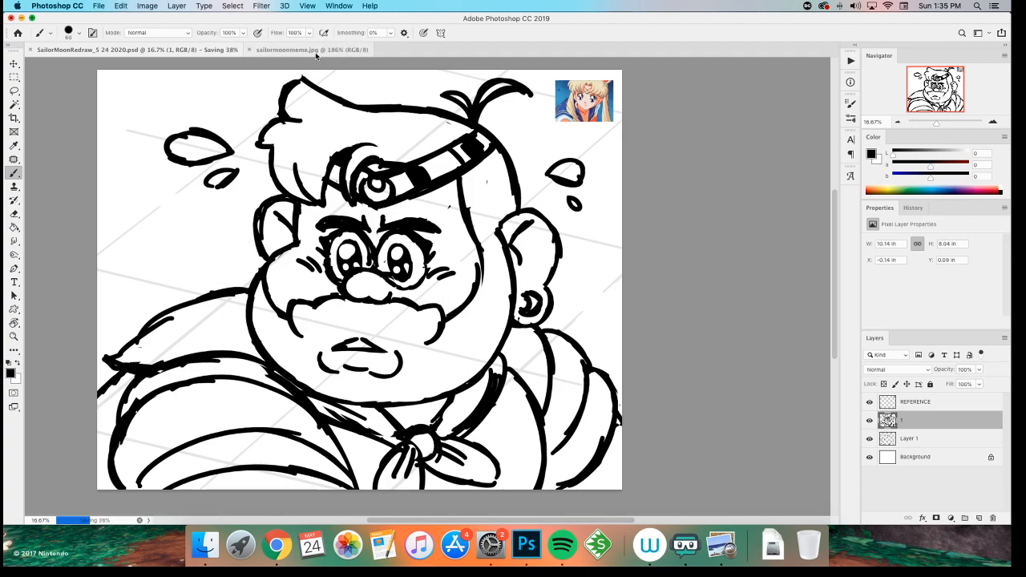
pyautogui.click(313, 51)
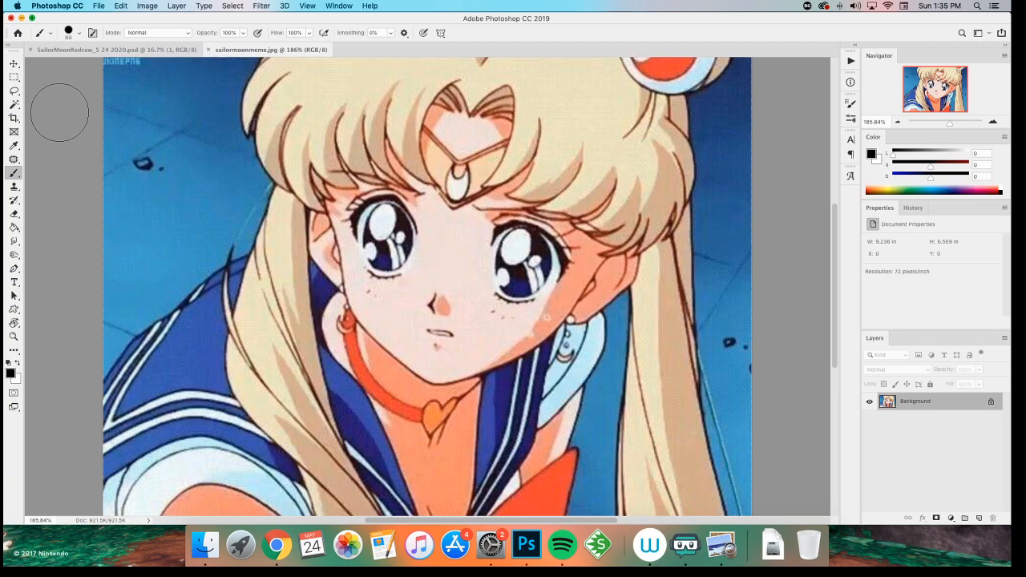
pyautogui.click(120, 50)
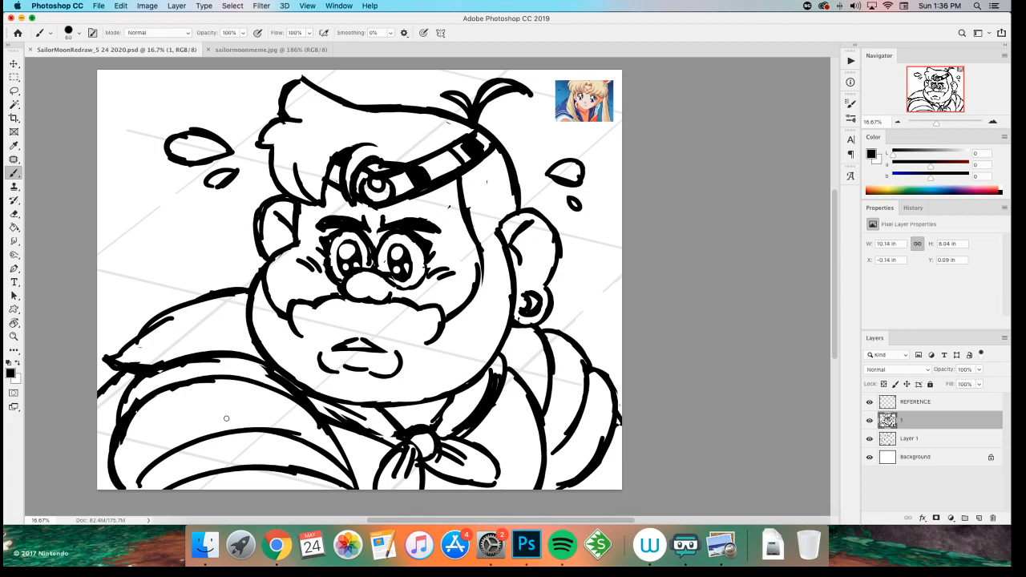
# - Select and delete the sweat drops on both sides of the head
pyautogui.scroll(2, 226, 417)
pyautogui.press('l')
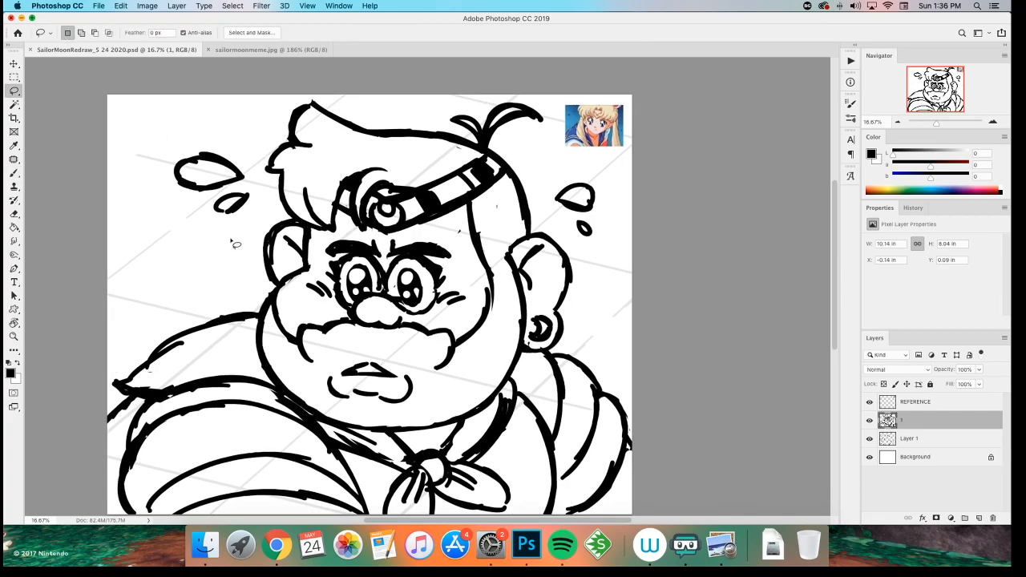
pyautogui.moveTo(229, 238); pyautogui.dragTo(227, 234)
pyautogui.press('Delete')
pyautogui.hotkey('ctrl', 'd')
pyautogui.moveTo(553, 176)
pyautogui.mouseDown()
pyautogui.moveTo(613, 236)
pyautogui.moveTo(554, 174)
pyautogui.mouseUp()
pyautogui.press('Delete')
pyautogui.press('m')
pyautogui.hotkey('ctrl', 'd')
pyautogui.press('b')
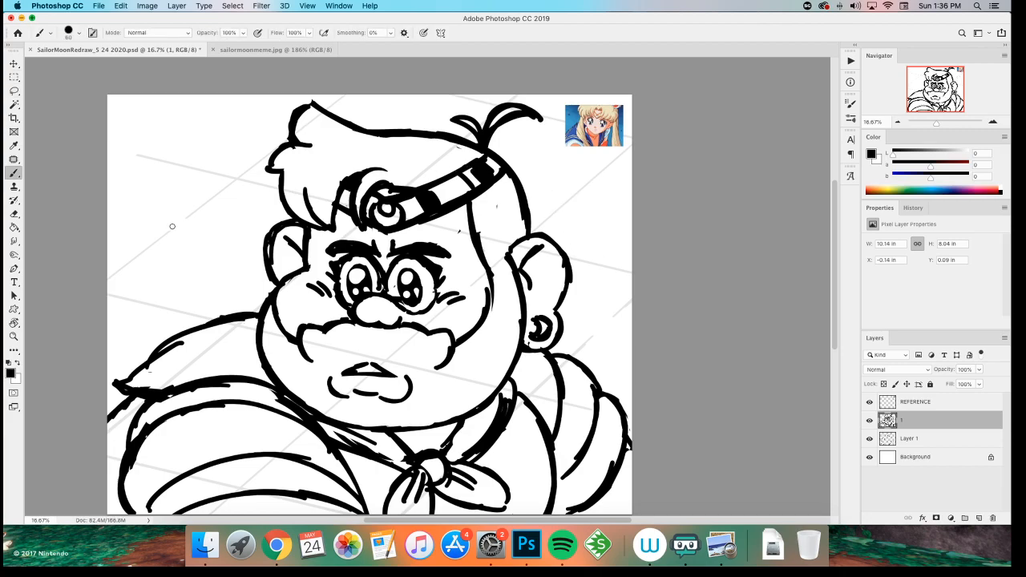
pyautogui.scroll(-2, 206, 344)
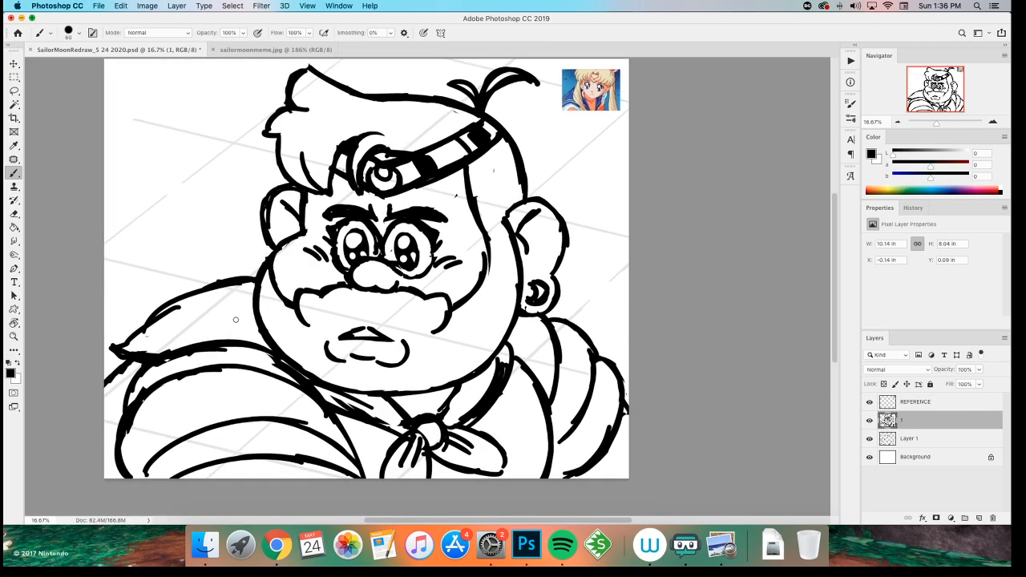
pyautogui.moveTo(263, 266); pyautogui.dragTo(268, 349)
pyautogui.hotkey('ctrl', 'z')
pyautogui.moveTo(265, 263)
pyautogui.mouseDown()
pyautogui.moveTo(248, 299)
pyautogui.moveTo(256, 343)
pyautogui.mouseUp()
pyautogui.press('e')
pyautogui.moveTo(255, 266)
pyautogui.mouseDown()
pyautogui.moveTo(266, 320)
pyautogui.moveTo(290, 356)
pyautogui.mouseUp()
pyautogui.hotkey('ctrl', 'z')
pyautogui.hotkey('ctrl', 'z')
pyautogui.hotkey('ctrl', 'z')
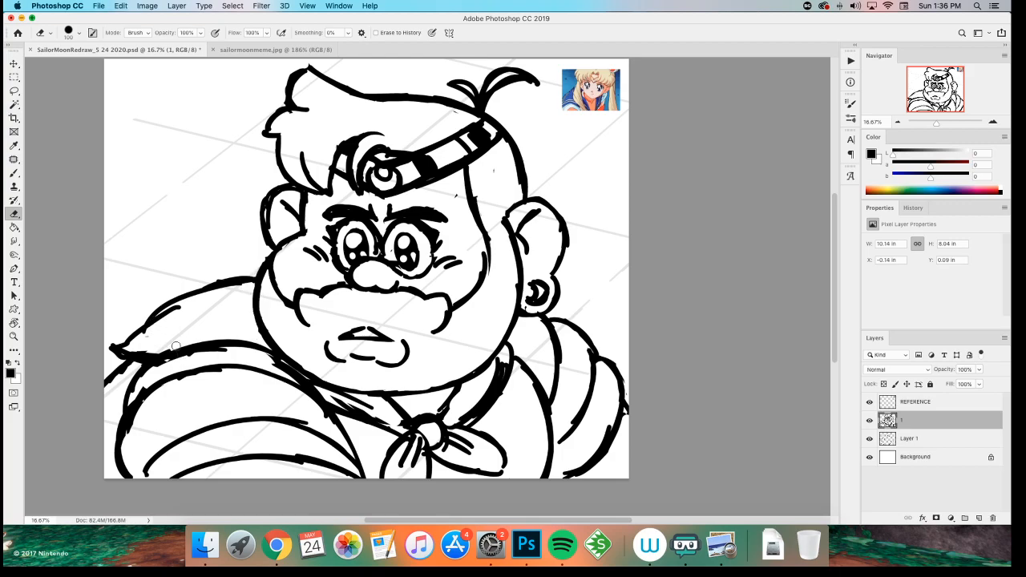
pyautogui.press('b')
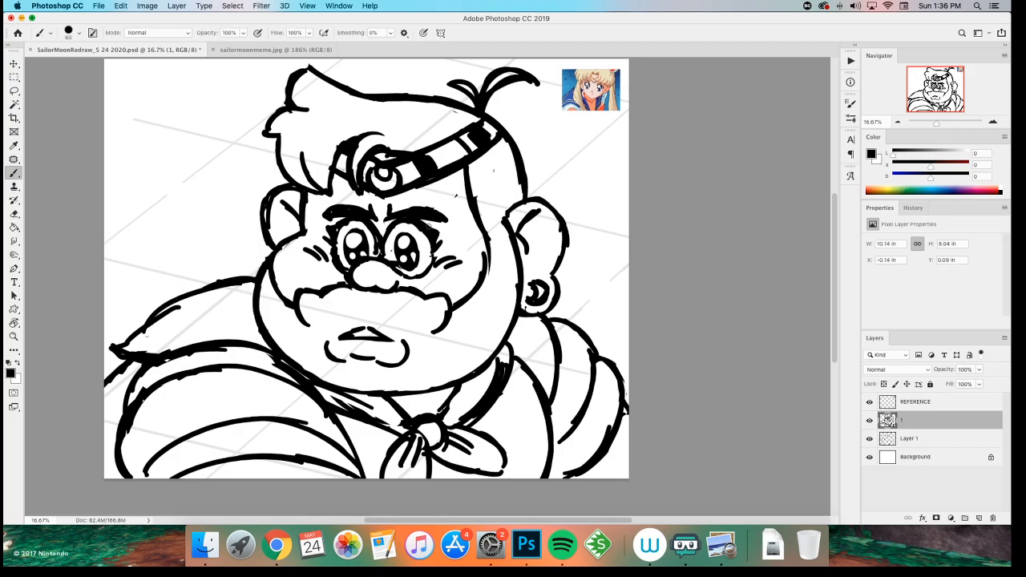
# - Redraw the beard outline along the lower jaw and chin, and erase the overlapping inner edge
pyautogui.moveTo(512, 240)
pyautogui.mouseDown()
pyautogui.moveTo(521, 298)
pyautogui.moveTo(497, 364)
pyautogui.mouseUp()
pyautogui.moveTo(455, 388); pyautogui.dragTo(346, 391)
pyautogui.press('e')
pyautogui.hotkey('ctrl', 'z')
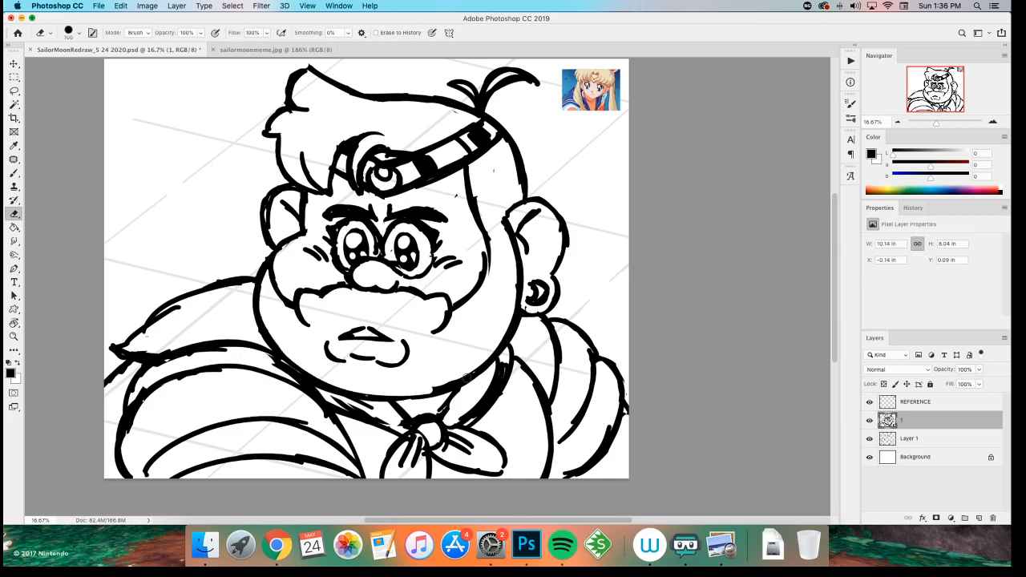
pyautogui.hotkey('ctrl', 'z')
pyautogui.moveTo(283, 348); pyautogui.dragTo(407, 387)
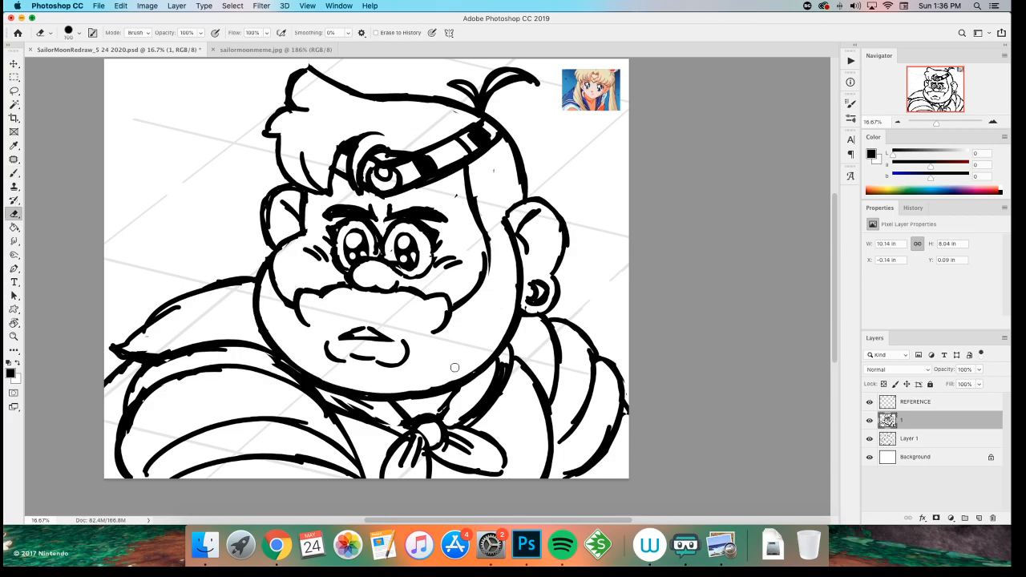
# - Erase the stray marks between the nose and the eye and save the file
pyautogui.press('b')
pyautogui.moveTo(196, 277); pyautogui.dragTo(202, 302)
pyautogui.press('e')
pyautogui.moveTo(394, 287); pyautogui.dragTo(402, 290)
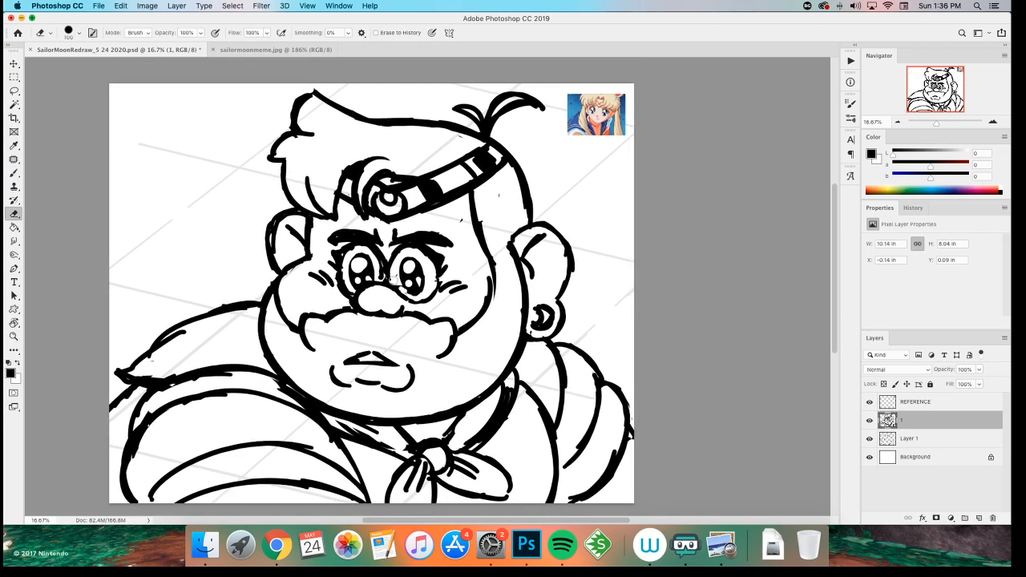
pyautogui.press('b')
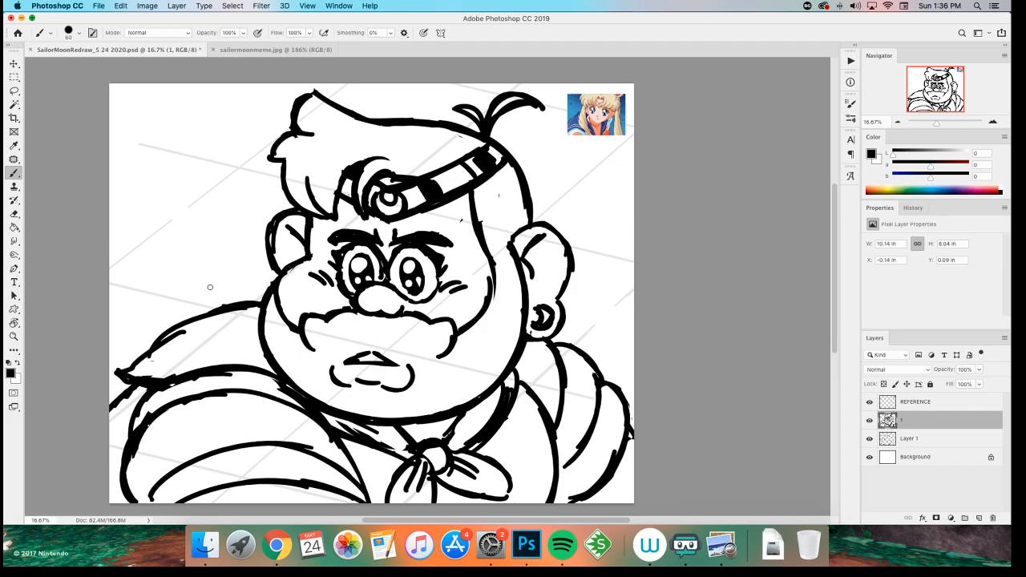
pyautogui.press('super+s')
# - Reposition the ear with the earring slightly against the head and delete its overlapping lines
pyautogui.press('l')
pyautogui.moveTo(505, 242)
pyautogui.mouseDown()
pyautogui.moveTo(523, 255)
pyautogui.moveTo(533, 306)
pyautogui.moveTo(565, 347)
pyautogui.moveTo(570, 222)
pyautogui.moveTo(551, 215)
pyautogui.mouseUp()
pyautogui.moveTo(540, 355)
pyautogui.mouseDown()
pyautogui.moveTo(566, 336)
pyautogui.moveTo(573, 226)
pyautogui.moveTo(543, 219)
pyautogui.moveTo(512, 239)
pyautogui.moveTo(538, 354)
pyautogui.mouseUp()
pyautogui.moveTo(541, 273)
pyautogui.mouseDown()
pyautogui.moveTo(549, 248)
pyautogui.moveTo(554, 276)
pyautogui.moveTo(528, 246)
pyautogui.moveTo(524, 270)
pyautogui.moveTo(544, 298)
pyautogui.mouseUp()
pyautogui.hotkey('ctrl', 'd')
pyautogui.press('b')
pyautogui.press('l')
pyautogui.press('BackSpace')
pyautogui.press('m')
pyautogui.click(515, 225)
pyautogui.press('b')
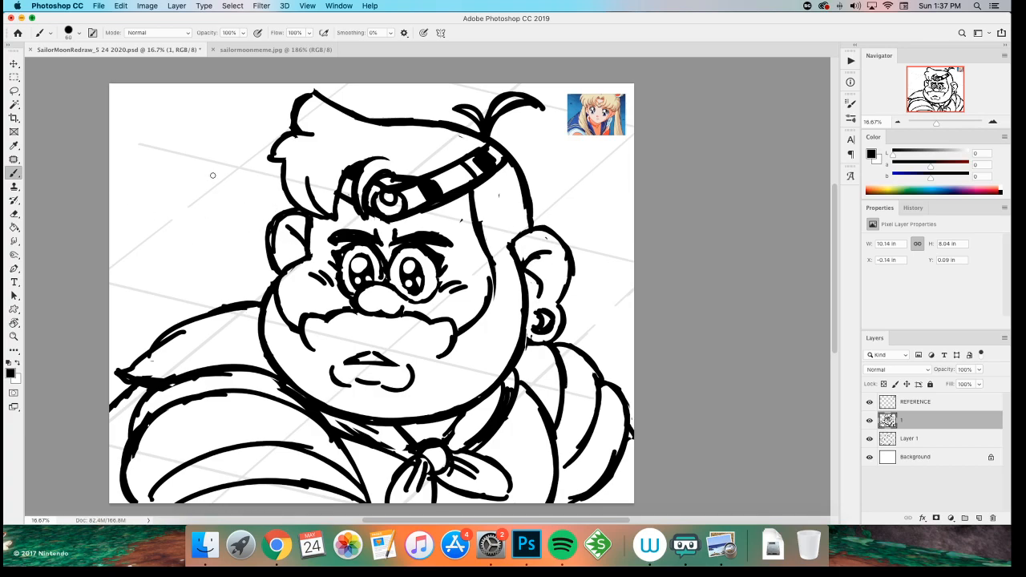
# - Erase the small ear beside the fringe
pyautogui.press('e')
pyautogui.moveTo(294, 222)
pyautogui.mouseDown()
pyautogui.moveTo(274, 238)
pyautogui.moveTo(271, 215)
pyautogui.moveTo(263, 261)
pyautogui.moveTo(276, 267)
pyautogui.moveTo(254, 222)
pyautogui.mouseUp()
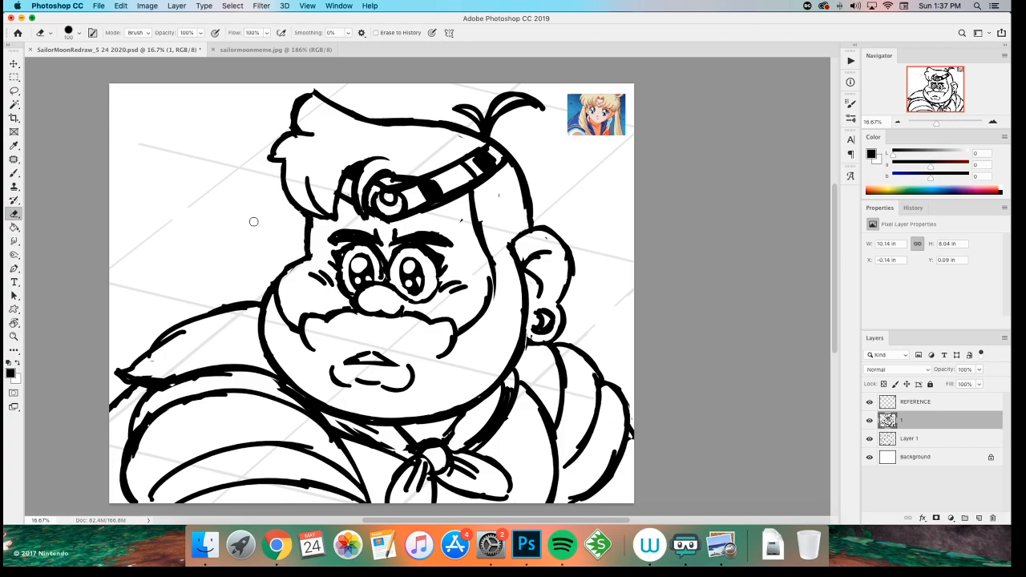
# - Redraw the small ear with its inner fold beside the fringe and save the file
pyautogui.press('b')
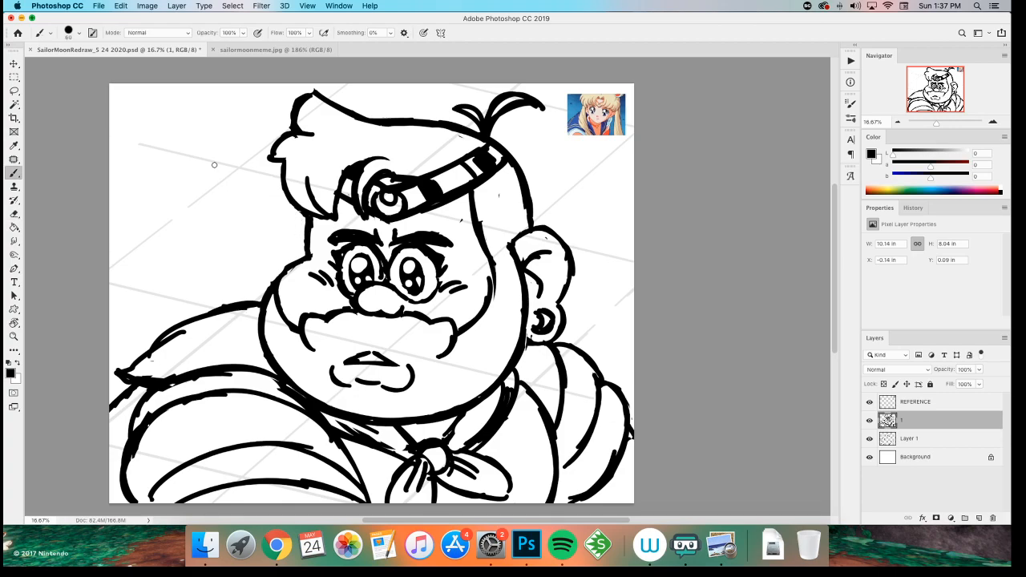
pyautogui.moveTo(302, 218)
pyautogui.mouseDown()
pyautogui.moveTo(279, 222)
pyautogui.moveTo(271, 240)
pyautogui.moveTo(280, 207)
pyautogui.moveTo(270, 234)
pyautogui.moveTo(276, 261)
pyautogui.moveTo(303, 239)
pyautogui.moveTo(274, 230)
pyautogui.moveTo(282, 266)
pyautogui.moveTo(277, 213)
pyautogui.moveTo(273, 237)
pyautogui.moveTo(288, 206)
pyautogui.moveTo(282, 238)
pyautogui.moveTo(293, 225)
pyautogui.moveTo(303, 237)
pyautogui.mouseUp()
pyautogui.press('super+z')
pyautogui.press('e')
pyautogui.press('b')
pyautogui.press('e')
pyautogui.press('b')
pyautogui.press('super+s')
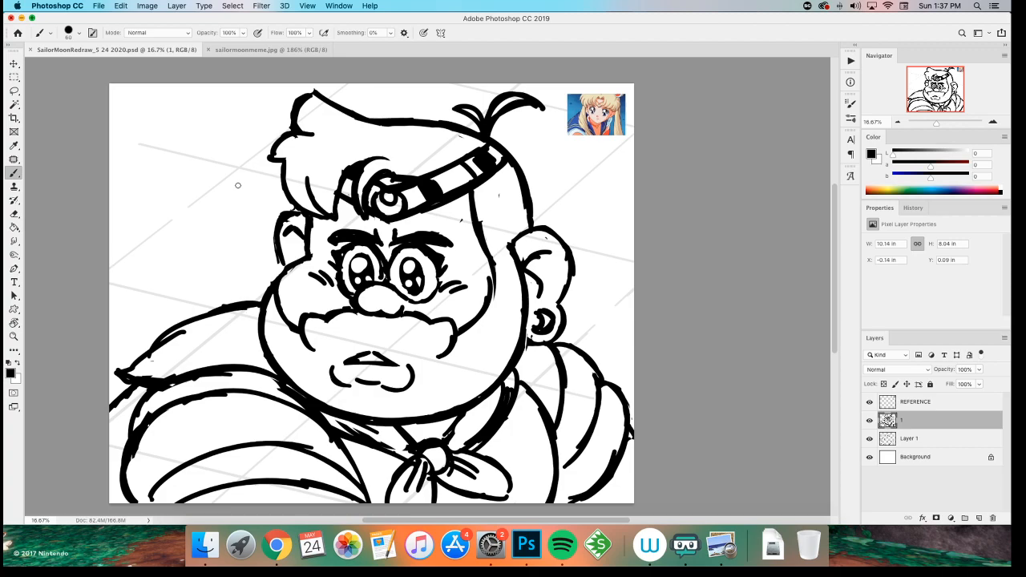
# - Erase the heavy overlapping collar strokes between the beard and the neckerchief knot and clean up that edge
pyautogui.moveTo(166, 308)
pyautogui.mouseDown()
pyautogui.moveTo(163, 225)
pyautogui.moveTo(185, 313)
pyautogui.mouseUp()
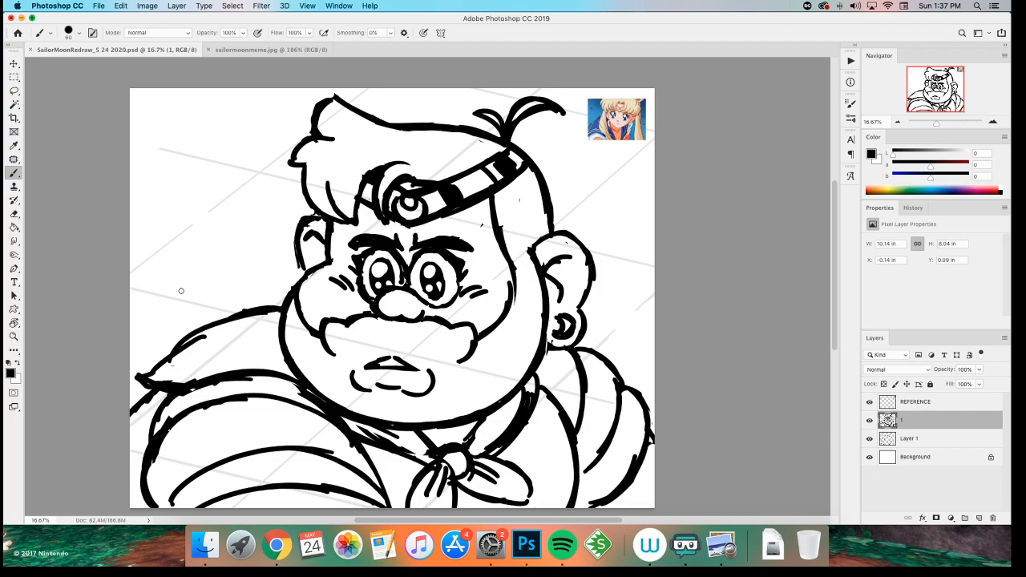
pyautogui.moveTo(181, 291); pyautogui.dragTo(169, 233)
pyautogui.press('e')
pyautogui.moveTo(517, 334)
pyautogui.mouseDown()
pyautogui.moveTo(491, 379)
pyautogui.moveTo(514, 333)
pyautogui.moveTo(458, 386)
pyautogui.moveTo(466, 372)
pyautogui.mouseUp()
pyautogui.press('b')
pyautogui.press('e')
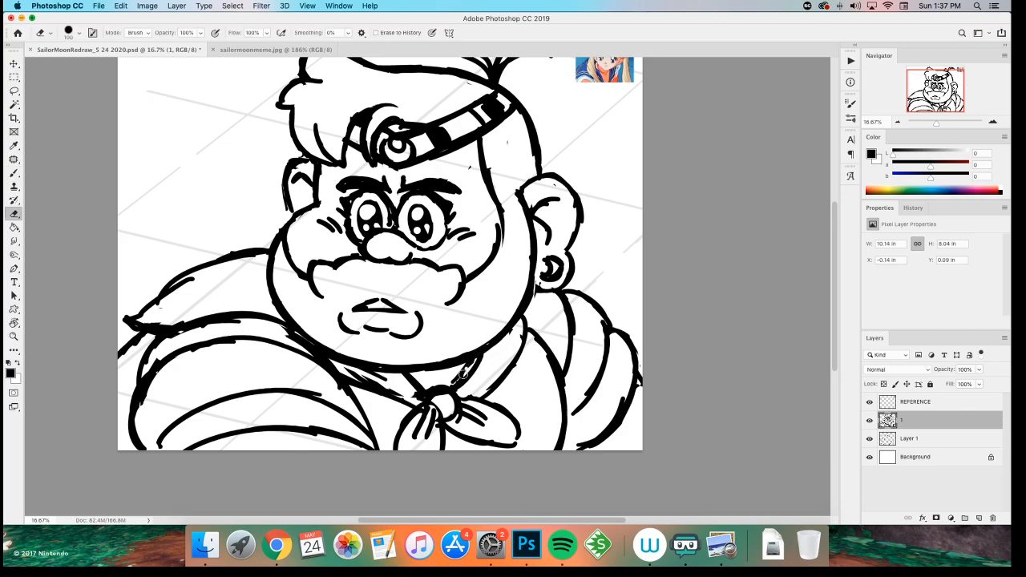
pyautogui.moveTo(192, 307); pyautogui.dragTo(177, 297)
pyautogui.press('b')
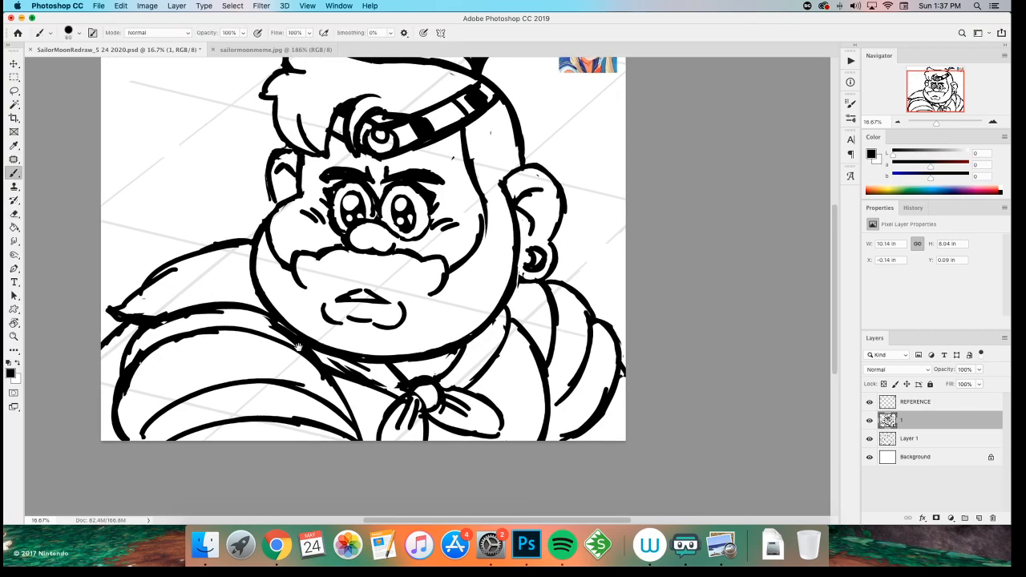
pyautogui.moveTo(301, 346); pyautogui.dragTo(273, 341)
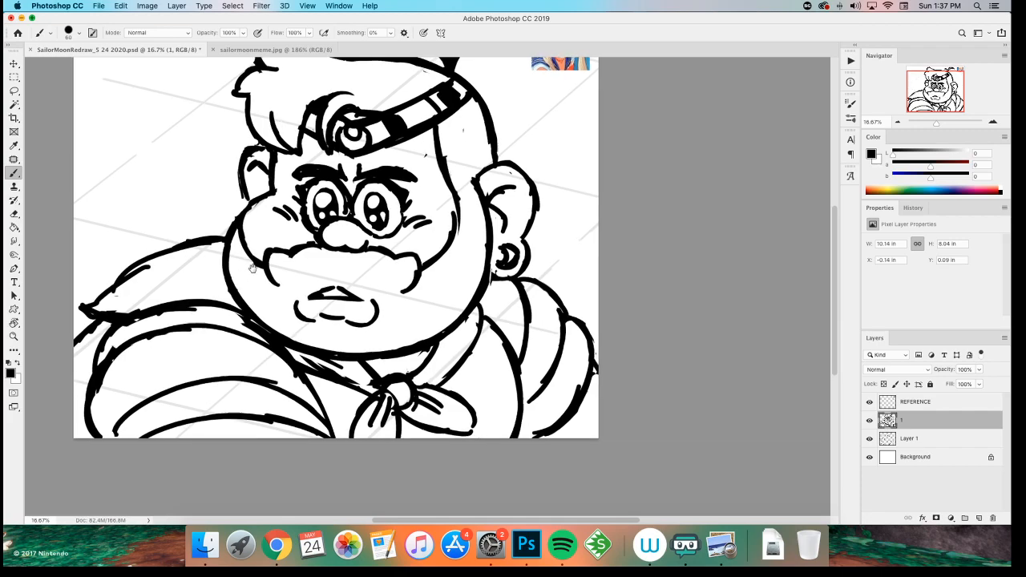
pyautogui.moveTo(250, 265); pyautogui.dragTo(290, 297)
pyautogui.moveTo(343, 380); pyautogui.dragTo(314, 343)
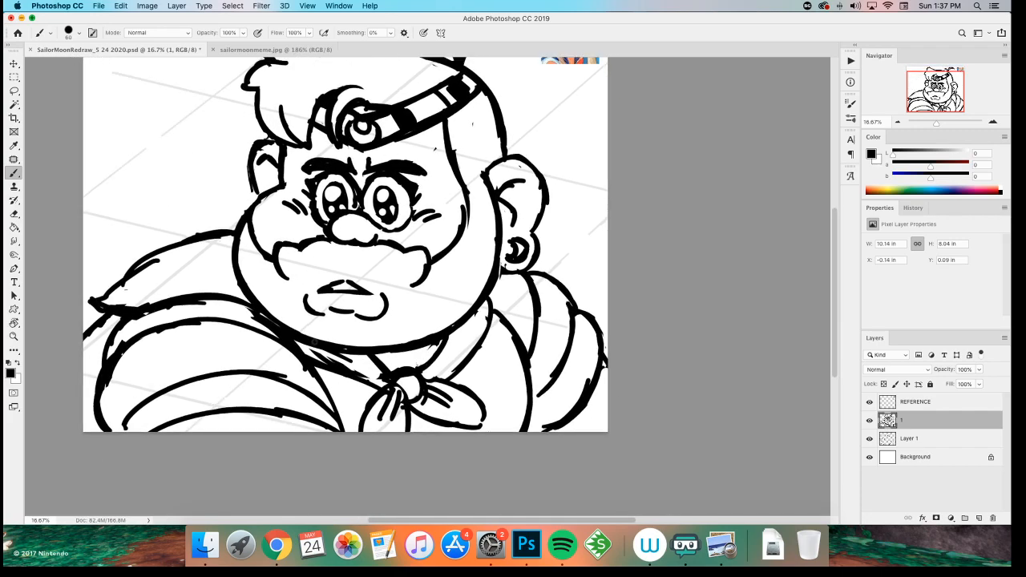
# - Duplicate layer 1 and delete the collar and neckerchief below the beard from the copy
pyautogui.press('l')
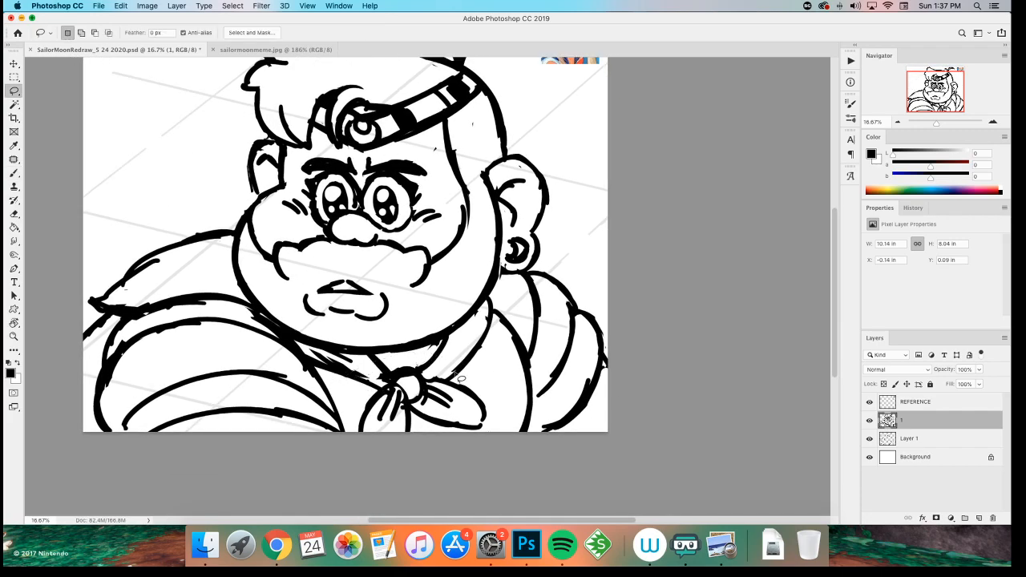
pyautogui.press('m')
pyautogui.press('super+j')
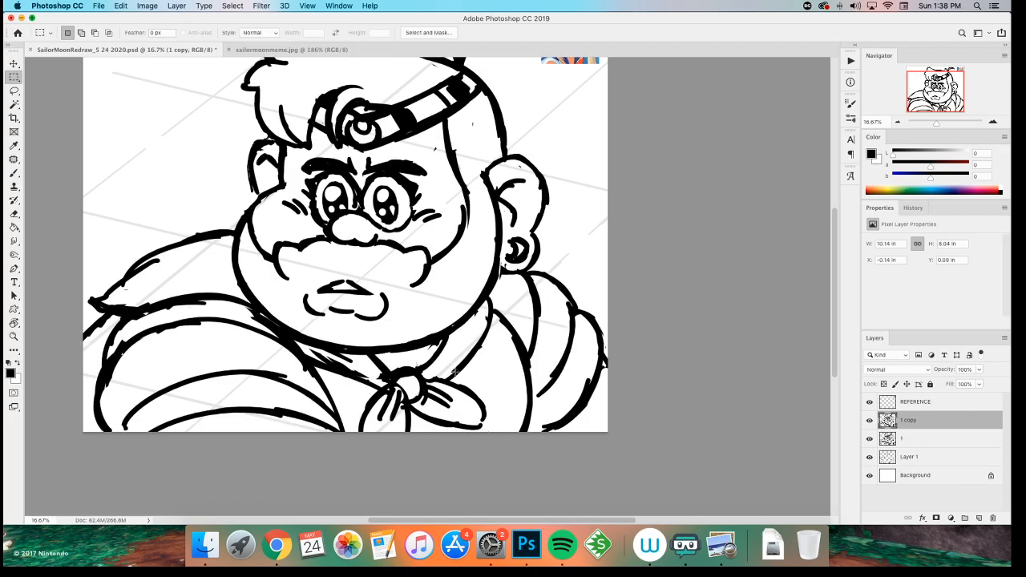
pyautogui.press('l')
pyautogui.moveTo(338, 390)
pyautogui.mouseDown()
pyautogui.moveTo(323, 351)
pyautogui.moveTo(399, 357)
pyautogui.moveTo(448, 342)
pyautogui.moveTo(491, 304)
pyautogui.moveTo(500, 392)
pyautogui.moveTo(424, 473)
pyautogui.moveTo(347, 420)
pyautogui.moveTo(340, 389)
pyautogui.mouseUp()
pyautogui.press('Delete')
pyautogui.press('m')
pyautogui.press('super+d')
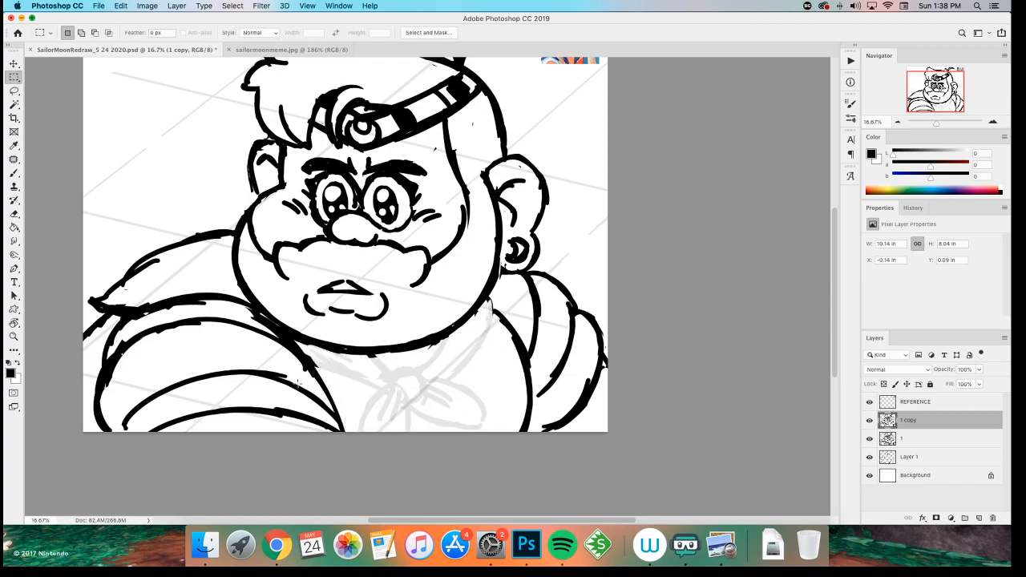
pyautogui.press('b')
pyautogui.moveTo(365, 355); pyautogui.dragTo(402, 415)
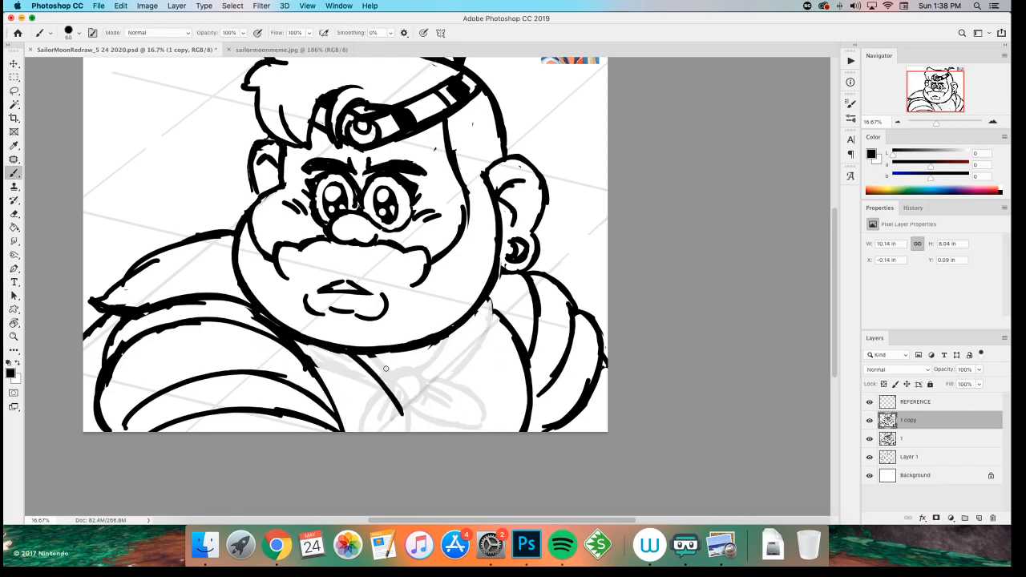
pyautogui.moveTo(461, 325); pyautogui.dragTo(417, 410)
pyautogui.press('super+z')
pyautogui.press('super+z')
# - Draw a V-shaped neckline below the beard with parallel outer collar edges on both sides
pyautogui.moveTo(366, 355); pyautogui.dragTo(425, 420)
pyautogui.moveTo(462, 326); pyautogui.dragTo(445, 414)
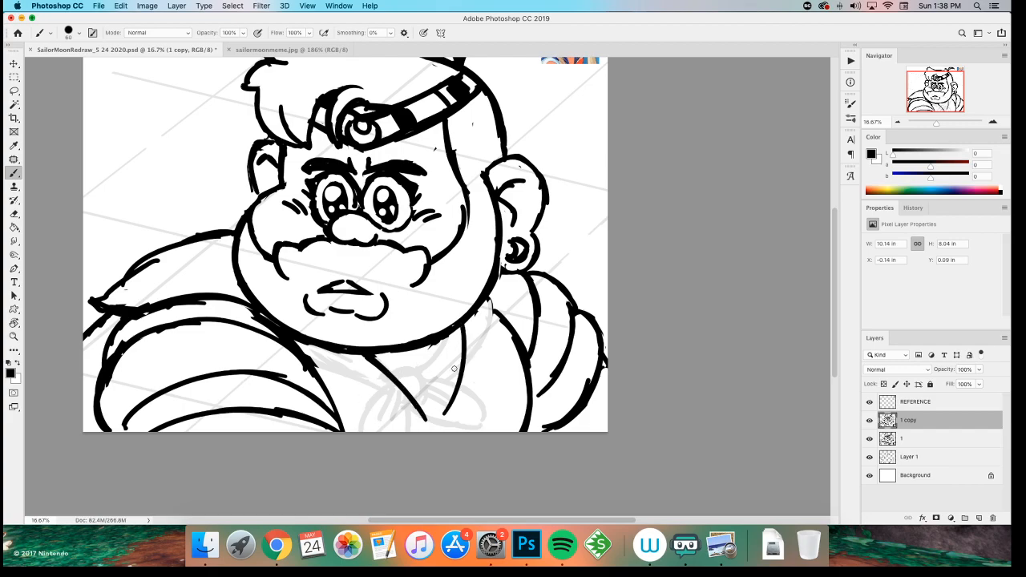
pyautogui.moveTo(492, 295)
pyautogui.mouseDown()
pyautogui.moveTo(500, 337)
pyautogui.moveTo(481, 388)
pyautogui.moveTo(429, 351)
pyautogui.moveTo(326, 335)
pyautogui.moveTo(358, 385)
pyautogui.moveTo(344, 378)
pyautogui.moveTo(399, 411)
pyautogui.moveTo(322, 367)
pyautogui.mouseUp()
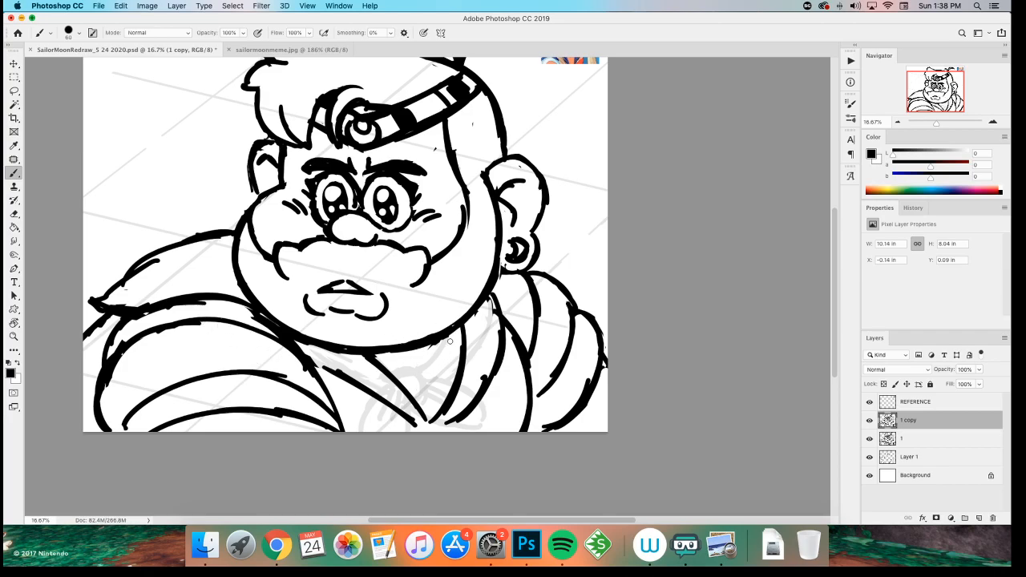
# - Draw a choker with a heart pendant inside the neckline and erase the lines crossing the heart
pyautogui.moveTo(453, 329)
pyautogui.mouseDown()
pyautogui.moveTo(395, 367)
pyautogui.moveTo(436, 356)
pyautogui.moveTo(386, 371)
pyautogui.moveTo(448, 356)
pyautogui.moveTo(426, 369)
pyautogui.mouseUp()
pyautogui.press('super+z')
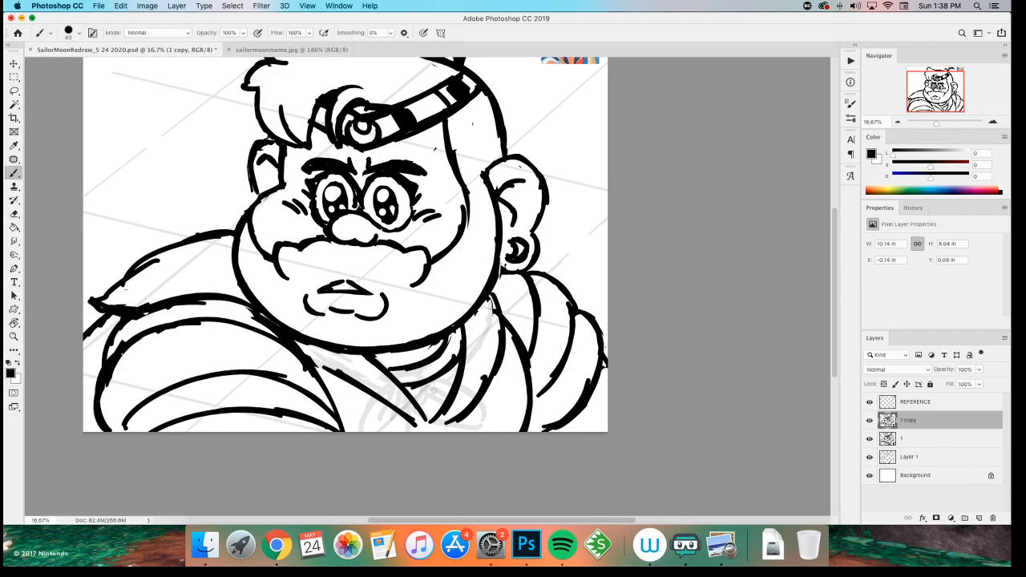
pyautogui.moveTo(428, 351)
pyautogui.mouseDown()
pyautogui.moveTo(446, 358)
pyautogui.moveTo(437, 389)
pyautogui.moveTo(414, 357)
pyautogui.moveTo(401, 374)
pyautogui.moveTo(429, 391)
pyautogui.moveTo(439, 362)
pyautogui.mouseUp()
pyautogui.press('super+z')
pyautogui.press('super+z')
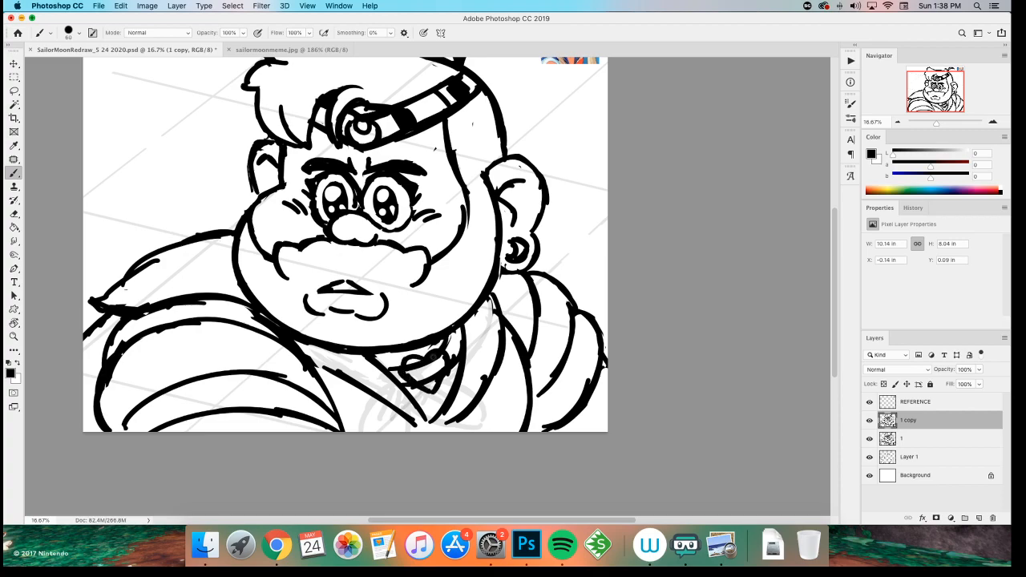
pyautogui.press('e')
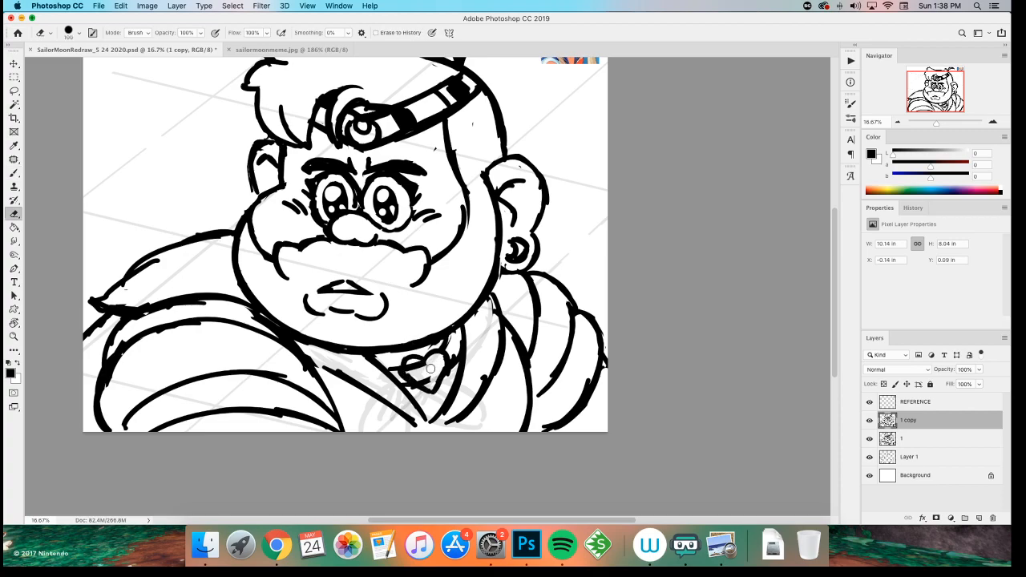
pyautogui.moveTo(405, 366); pyautogui.dragTo(430, 368)
pyautogui.press('b')
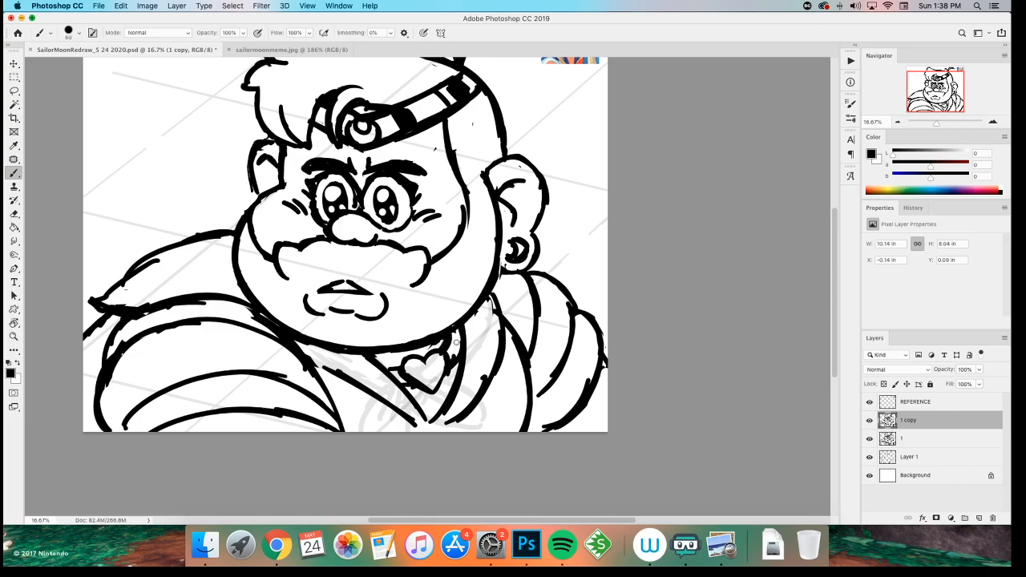
# - Erase the surplus inner collar line and draw a round knot at the point of the V neckline
pyautogui.hscroll(-2, 302, 319)
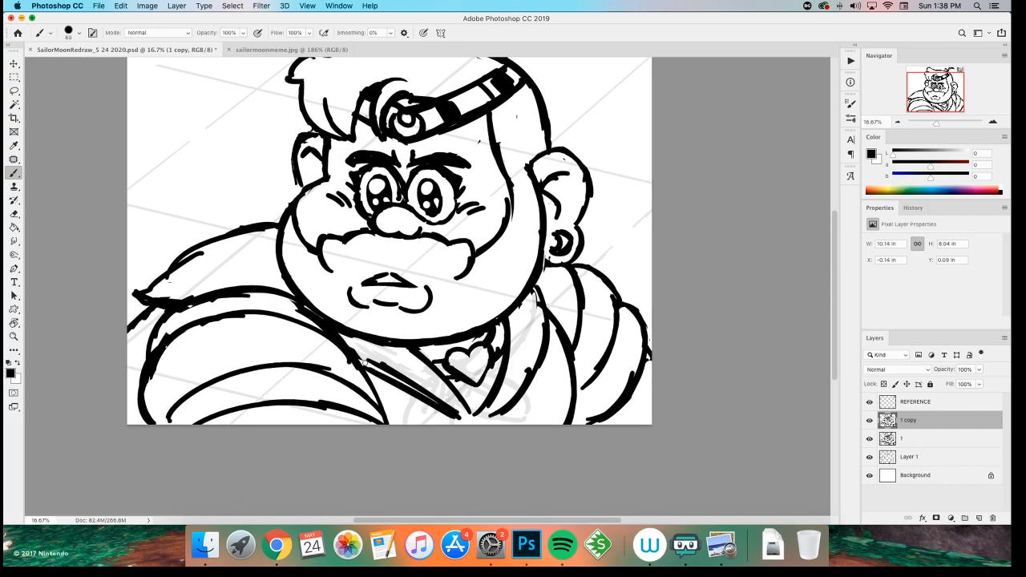
pyautogui.press('e')
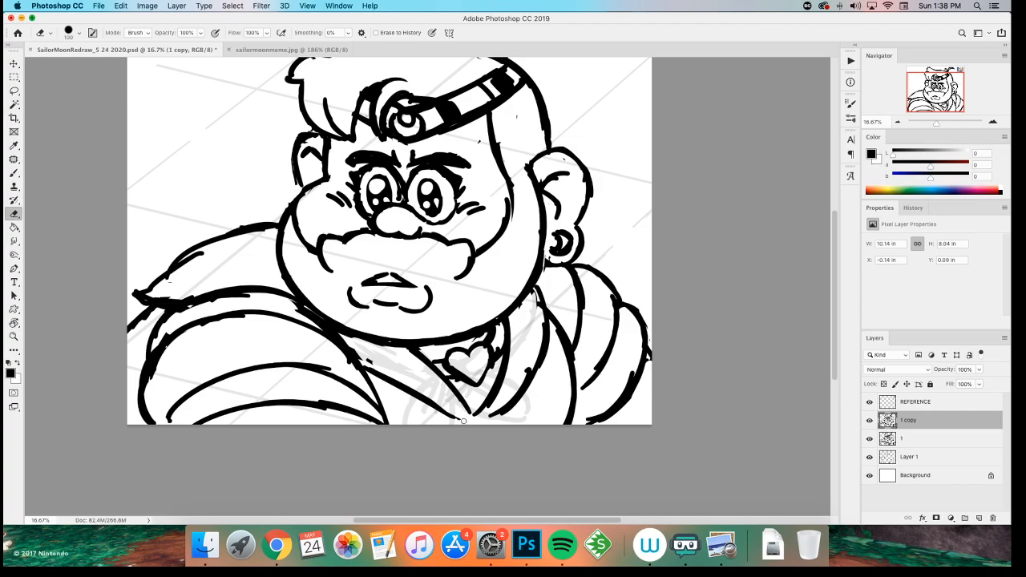
pyautogui.press('b')
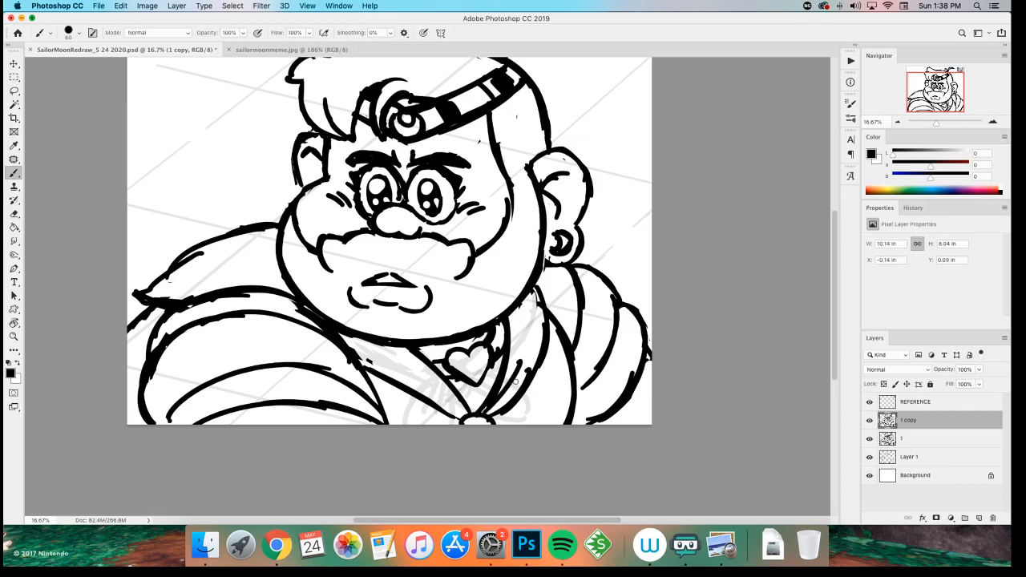
pyautogui.press('super+z')
pyautogui.scroll(5, 632, 298)
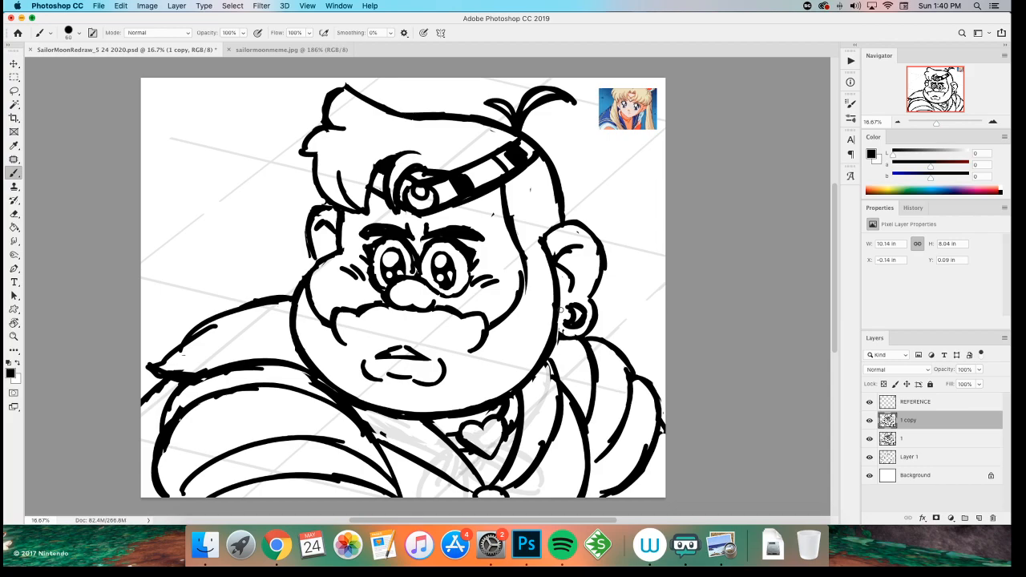
# - Draw a neckerchief bow loop on each side of the knot and erase the lines overlapping them
pyautogui.scroll(-5, 361, 281)
pyautogui.hscroll(4, 361, 280)
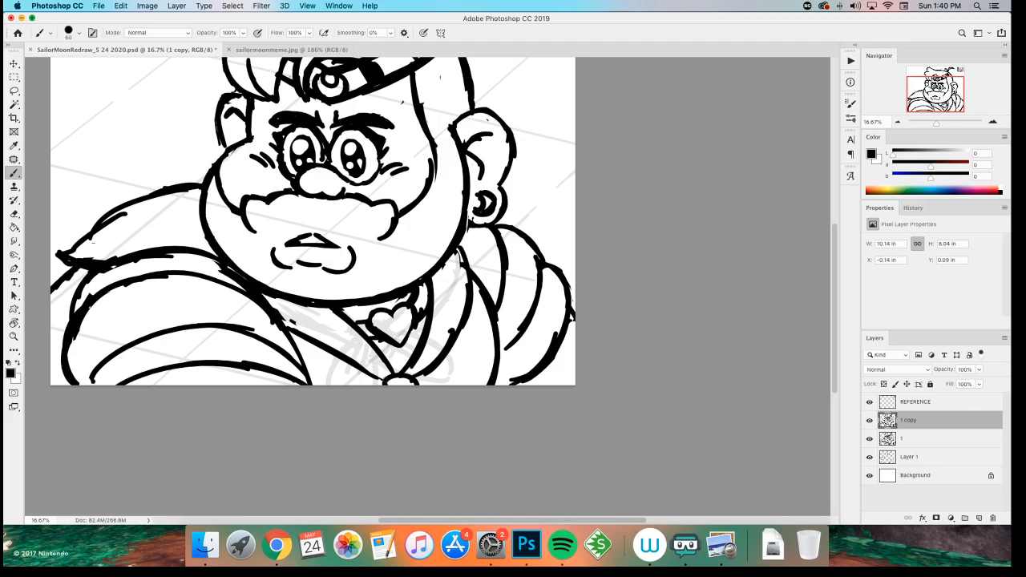
pyautogui.moveTo(373, 369); pyautogui.dragTo(323, 385)
pyautogui.moveTo(411, 375)
pyautogui.mouseDown()
pyautogui.moveTo(442, 346)
pyautogui.moveTo(460, 385)
pyautogui.mouseUp()
pyautogui.press('e')
pyautogui.moveTo(340, 361)
pyautogui.mouseDown()
pyautogui.moveTo(372, 376)
pyautogui.moveTo(339, 359)
pyautogui.moveTo(377, 376)
pyautogui.moveTo(374, 367)
pyautogui.moveTo(441, 358)
pyautogui.mouseUp()
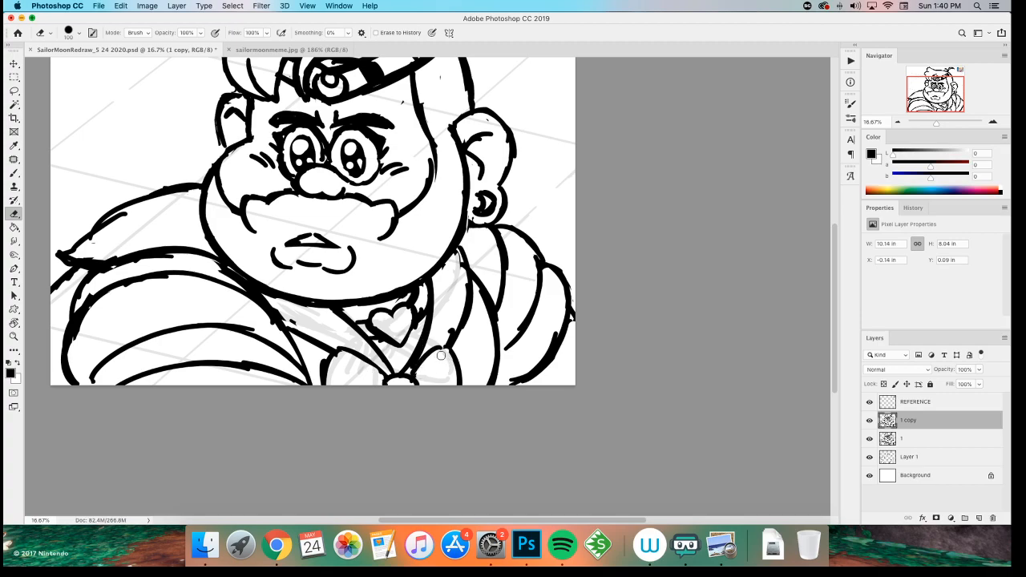
pyautogui.press('b')
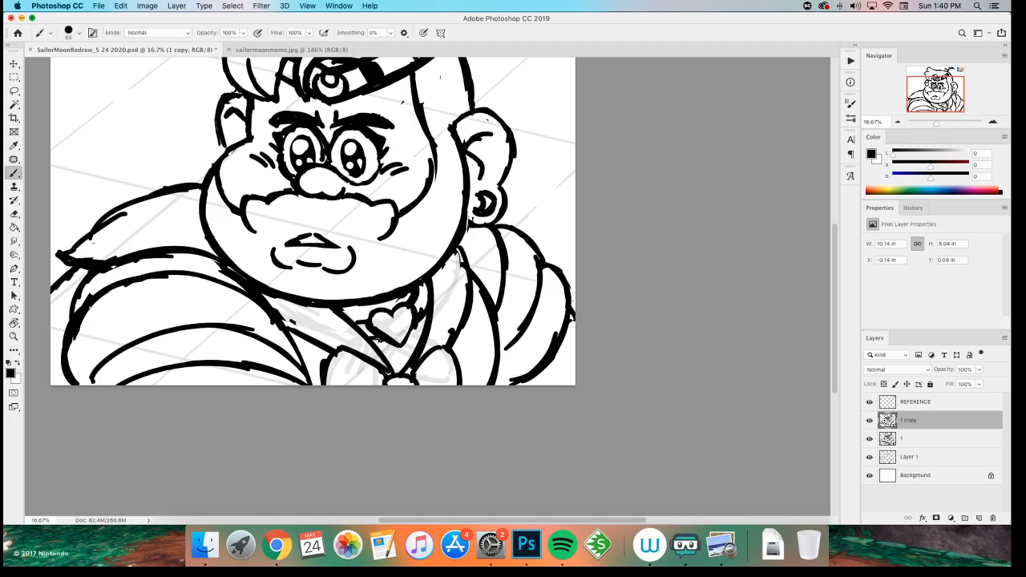
# - Add fold lines inside the bow loops and refine the outer edge of the loop on the ear-with-earring side
pyautogui.press('super+z')
pyautogui.moveTo(348, 374); pyautogui.dragTo(374, 386)
pyautogui.moveTo(190, 311); pyautogui.dragTo(255, 329)
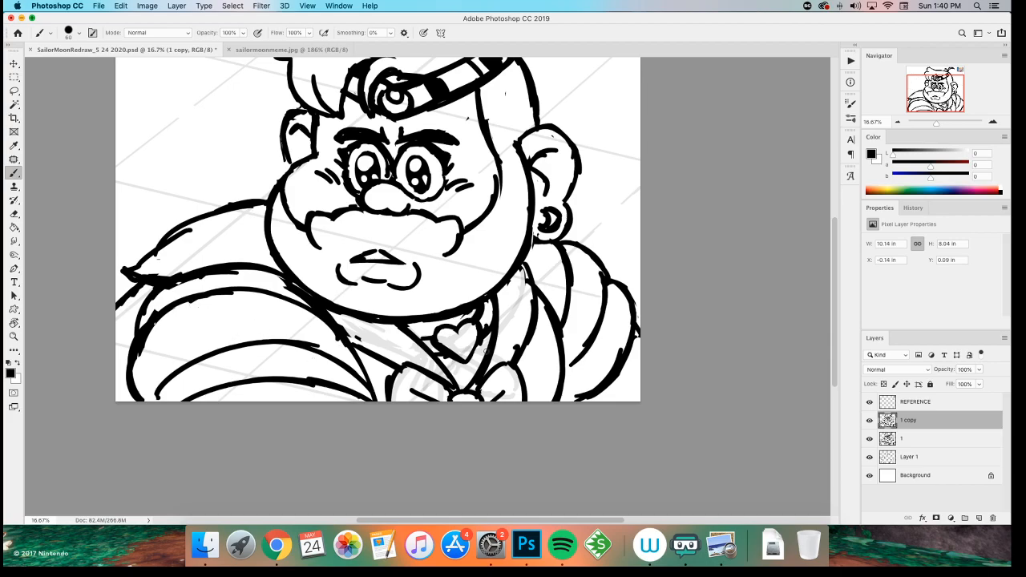
pyautogui.moveTo(511, 357); pyautogui.dragTo(529, 400)
pyautogui.press('e')
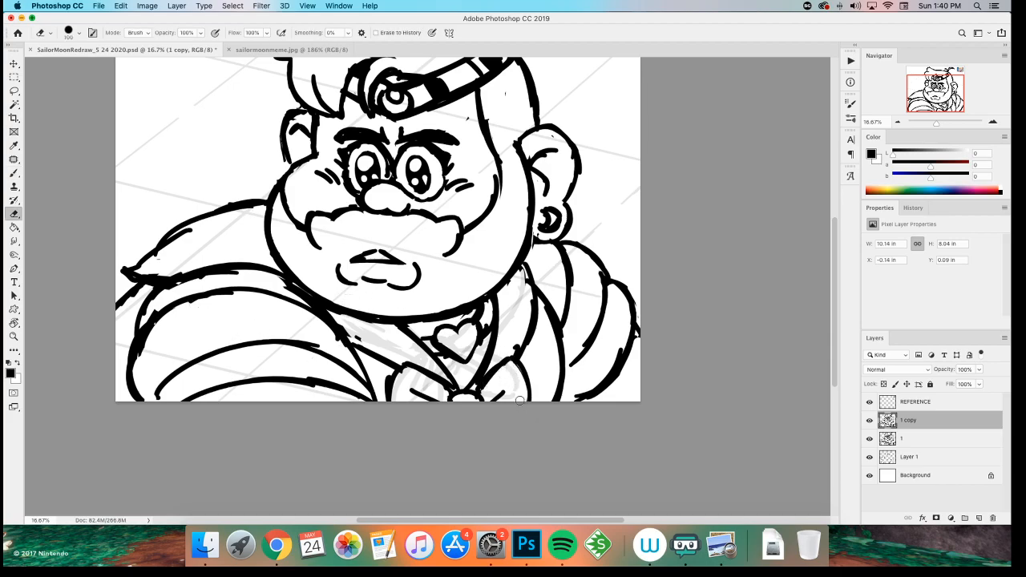
pyautogui.press('b')
# - Erase the short inner crease lines along the pointed collar flap on the shoulder
pyautogui.scroll(3, 436, 347)
pyautogui.press('e')
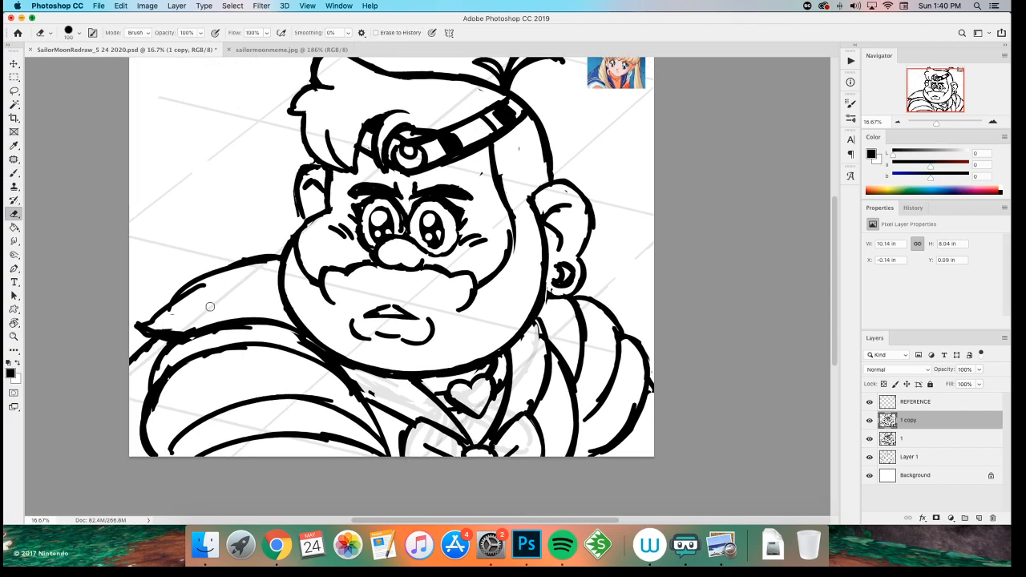
pyautogui.moveTo(170, 315)
pyautogui.mouseDown()
pyautogui.moveTo(195, 285)
pyautogui.moveTo(177, 300)
pyautogui.moveTo(218, 270)
pyautogui.moveTo(266, 265)
pyautogui.mouseUp()
pyautogui.press('b')
pyautogui.hscroll(2, 169, 312)
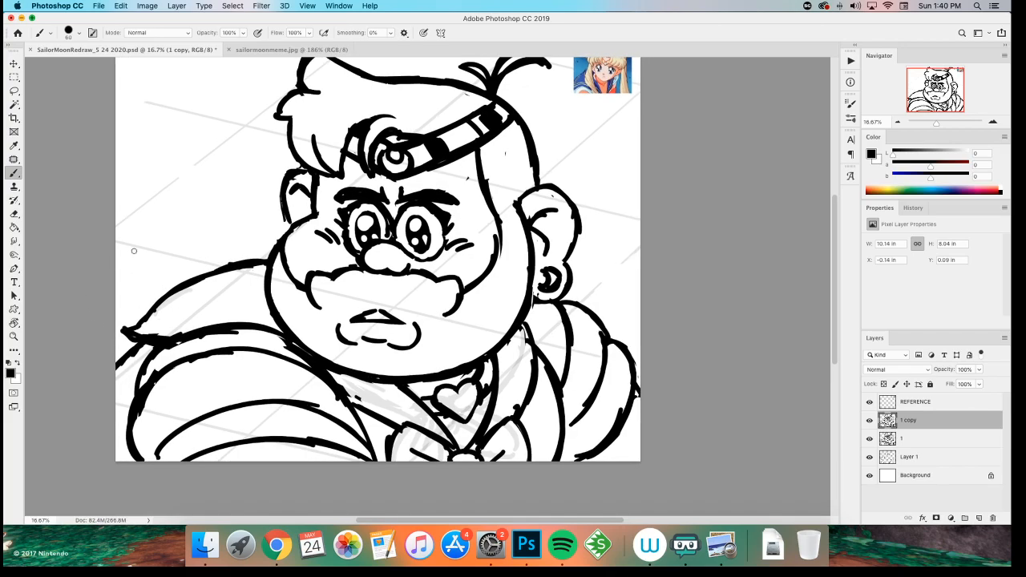
# - Redraw the upper edge of the pointed collar flap higher, erase its old outline and save the file
pyautogui.moveTo(277, 245)
pyautogui.mouseDown()
pyautogui.moveTo(198, 274)
pyautogui.moveTo(168, 299)
pyautogui.mouseUp()
pyautogui.press('super+z')
pyautogui.press('e')
pyautogui.moveTo(248, 252)
pyautogui.mouseDown()
pyautogui.moveTo(166, 310)
pyautogui.moveTo(258, 259)
pyautogui.moveTo(250, 271)
pyautogui.moveTo(265, 253)
pyautogui.moveTo(191, 279)
pyautogui.mouseUp()
pyautogui.press('b')
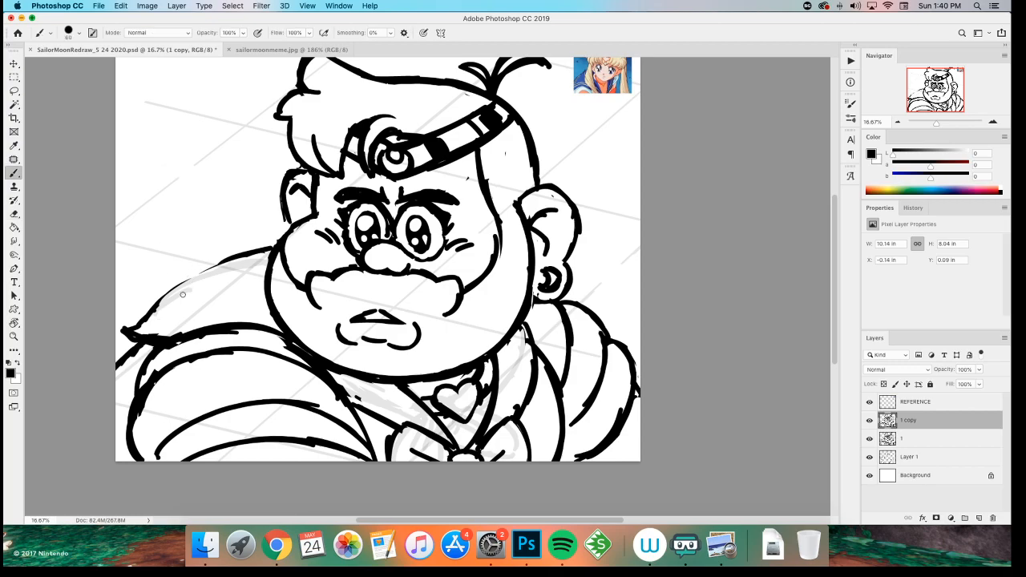
pyautogui.moveTo(256, 249)
pyautogui.mouseDown()
pyautogui.moveTo(210, 265)
pyautogui.moveTo(142, 316)
pyautogui.mouseUp()
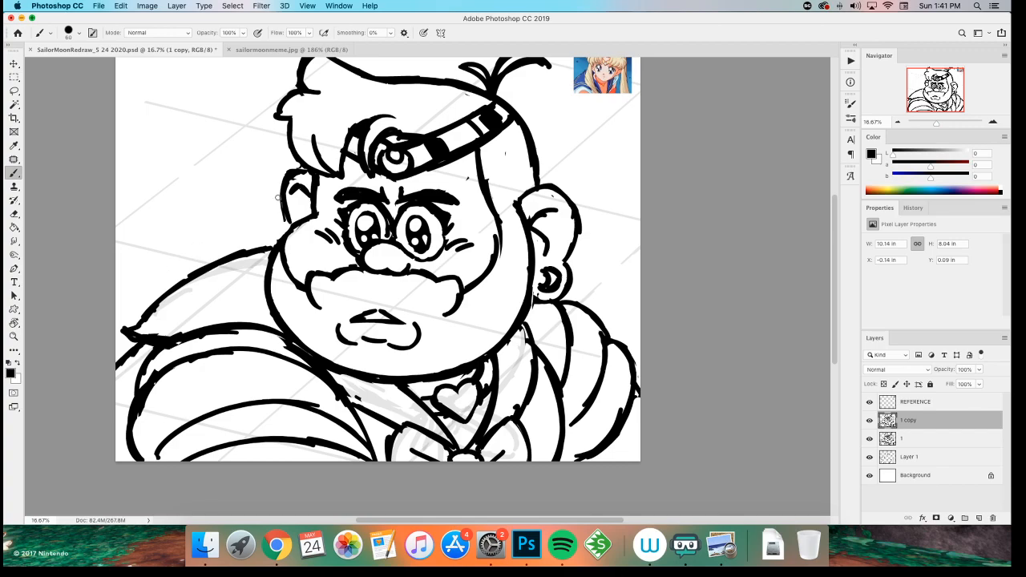
pyautogui.moveTo(316, 200); pyautogui.dragTo(342, 216)
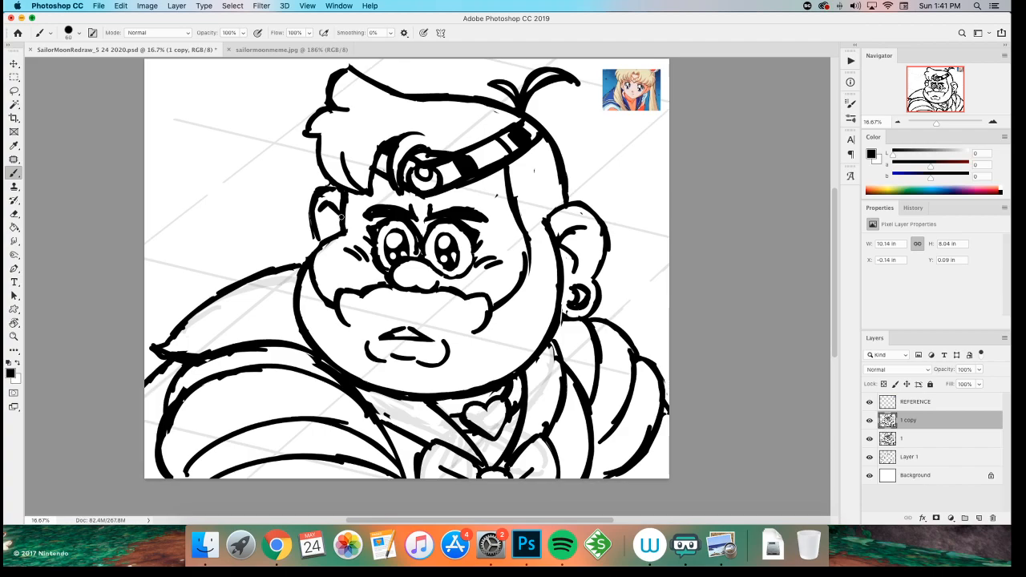
pyautogui.press('super+s')
# - Erase the stray mark on the collar, add stripe lines along both collar sides and save the file
pyautogui.press('e')
pyautogui.moveTo(390, 416); pyautogui.dragTo(382, 412)
pyautogui.press('b')
pyautogui.moveTo(464, 449)
pyautogui.mouseDown()
pyautogui.moveTo(410, 410)
pyautogui.moveTo(400, 429)
pyautogui.mouseUp()
pyautogui.moveTo(545, 401); pyautogui.dragTo(525, 438)
pyautogui.moveTo(551, 394); pyautogui.dragTo(530, 422)
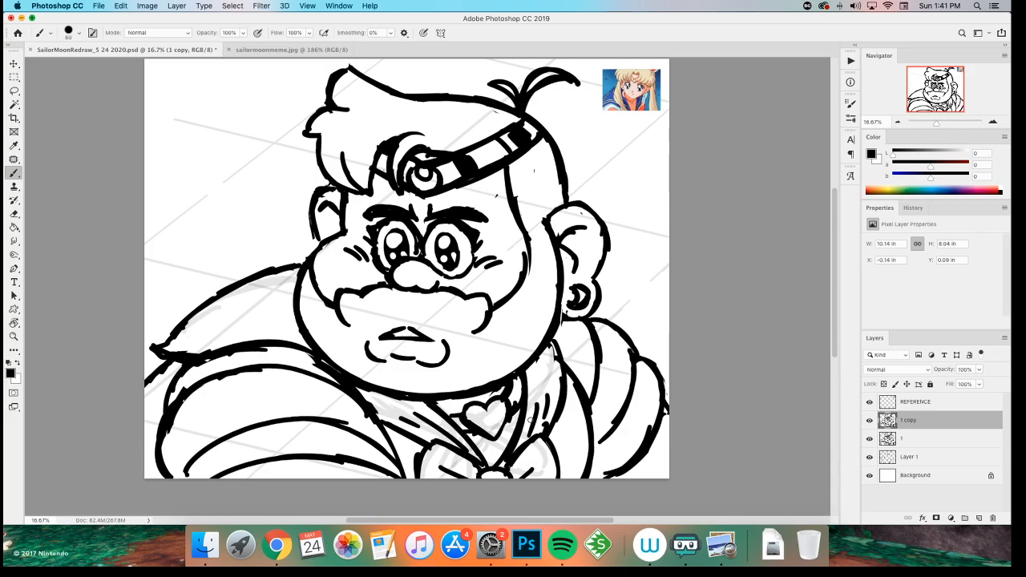
pyautogui.press('e')
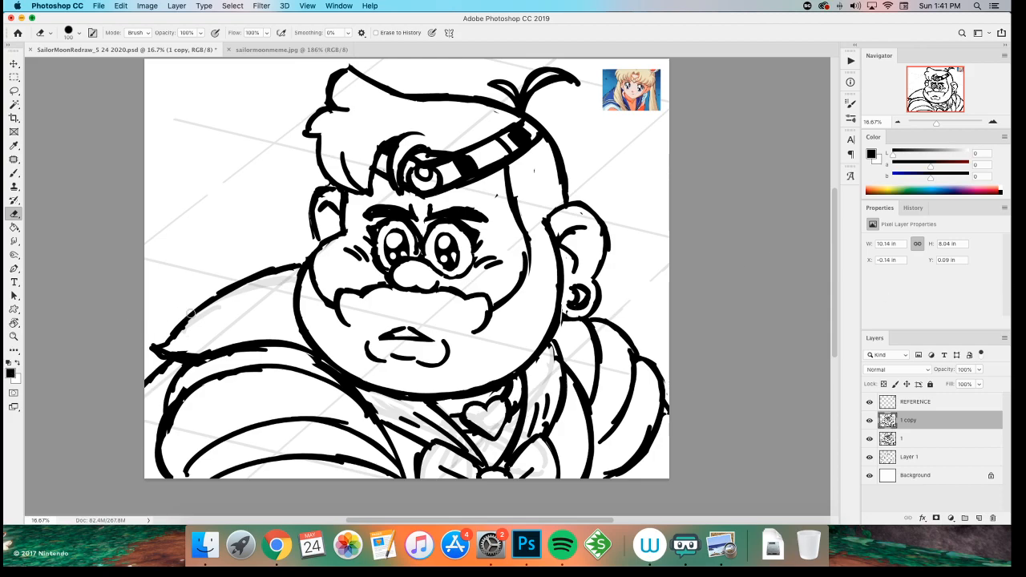
pyautogui.press('super+s')
# - Try to erase the overlapping line where the collar meets the large puffed sleeve
pyautogui.moveTo(343, 385); pyautogui.dragTo(319, 371)
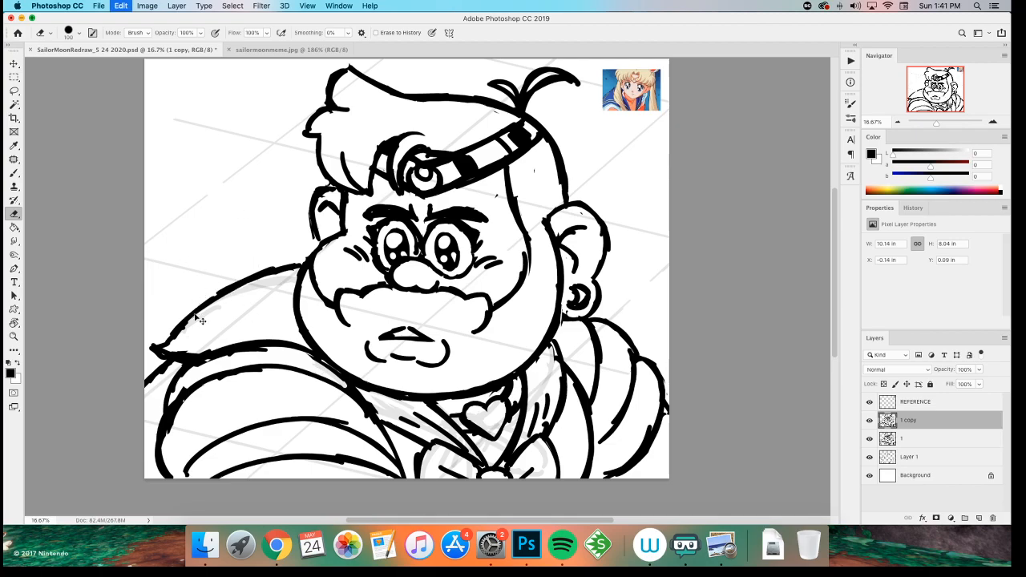
pyautogui.press('b')
pyautogui.scroll(-3, 278, 388)
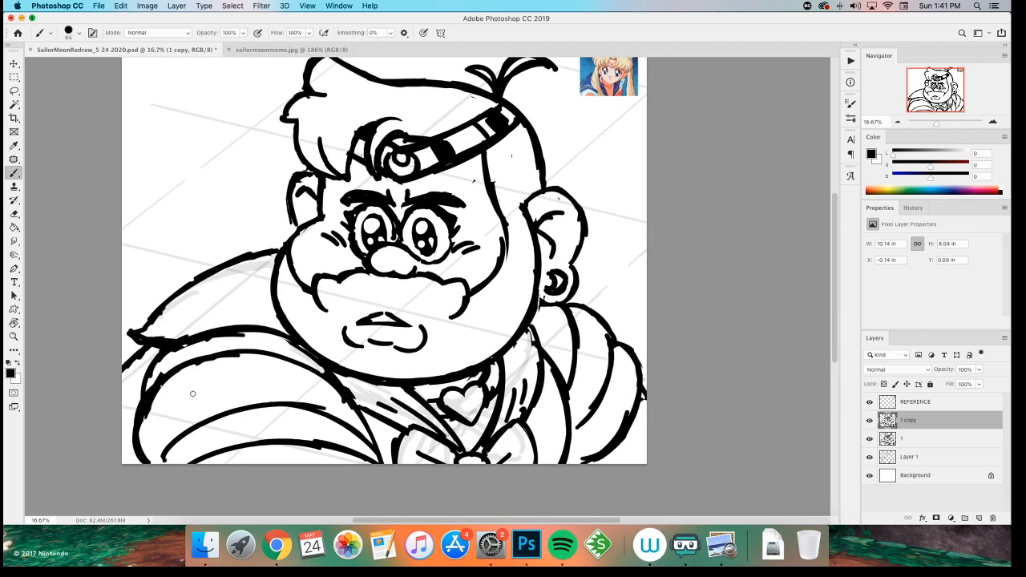
# - Erase the extra fold line along the lower edge of the large puffed sleeve and save the file
pyautogui.scroll(-3, 190, 388)
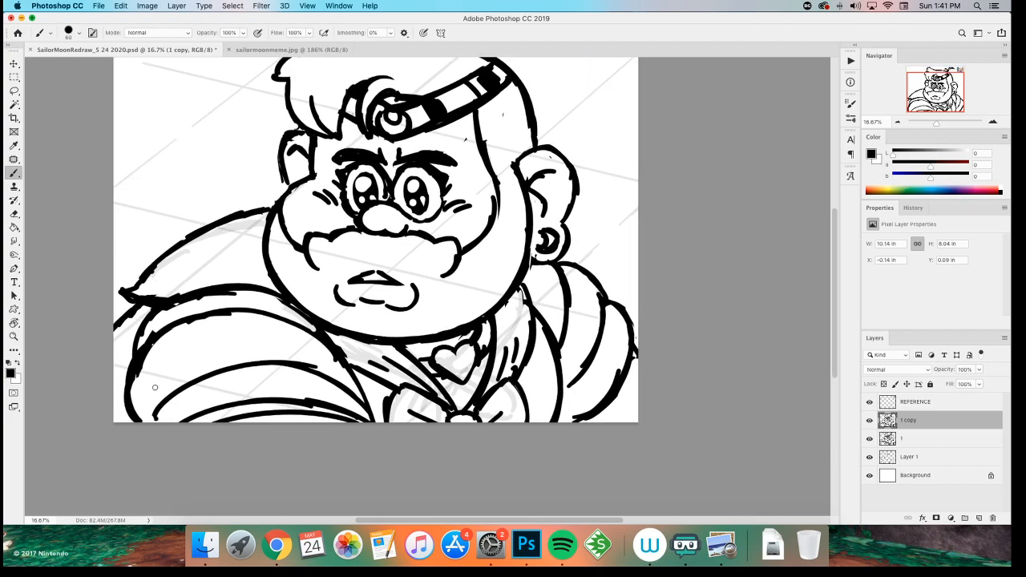
pyautogui.press('e')
pyautogui.moveTo(197, 415)
pyautogui.mouseDown()
pyautogui.moveTo(220, 404)
pyautogui.moveTo(365, 421)
pyautogui.moveTo(280, 402)
pyautogui.moveTo(353, 409)
pyautogui.mouseUp()
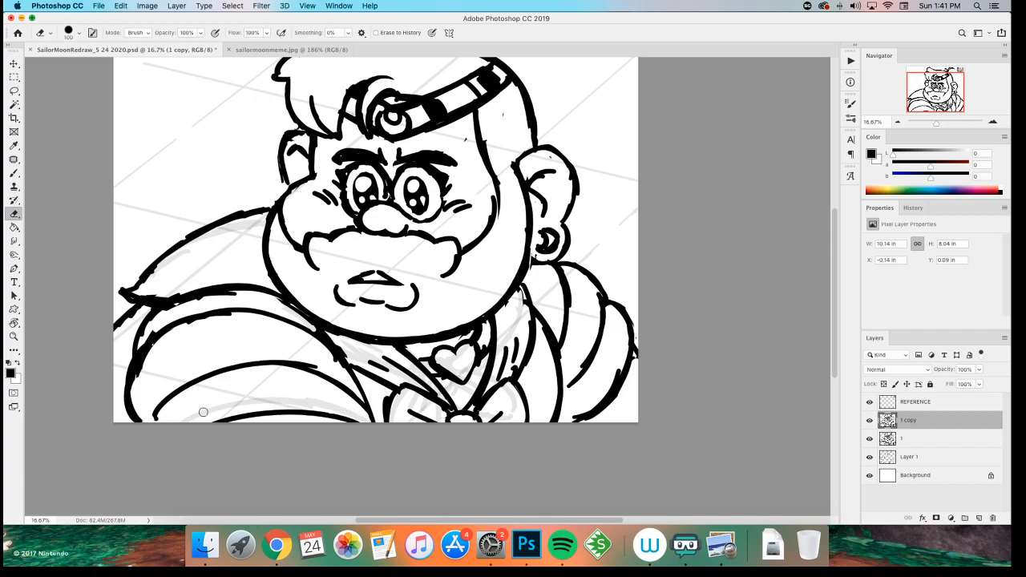
pyautogui.press('b')
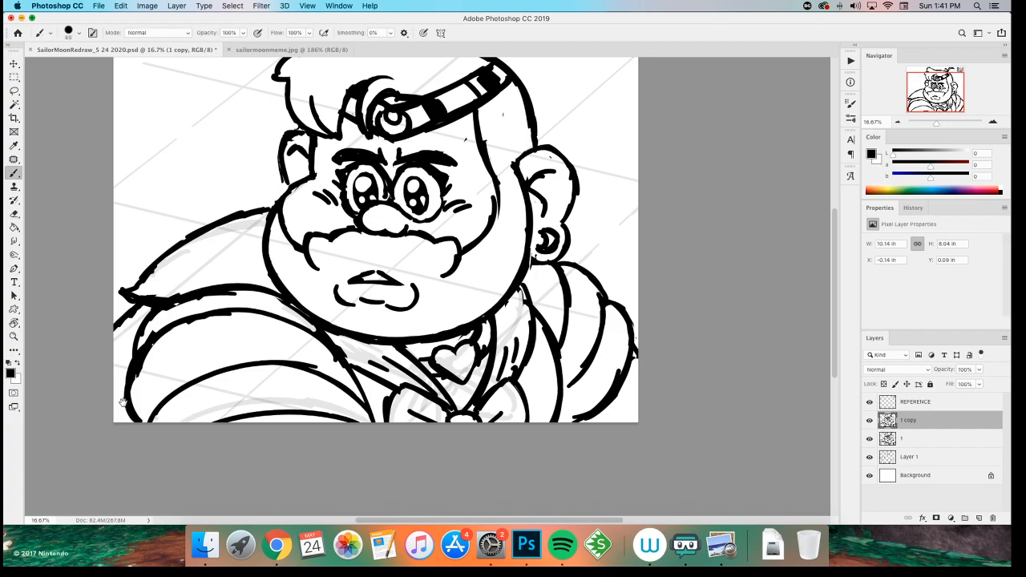
pyautogui.hscroll(-2, 107, 337)
pyautogui.press('e')
pyautogui.scroll(2, 161, 373)
pyautogui.hscroll(-1, 160, 373)
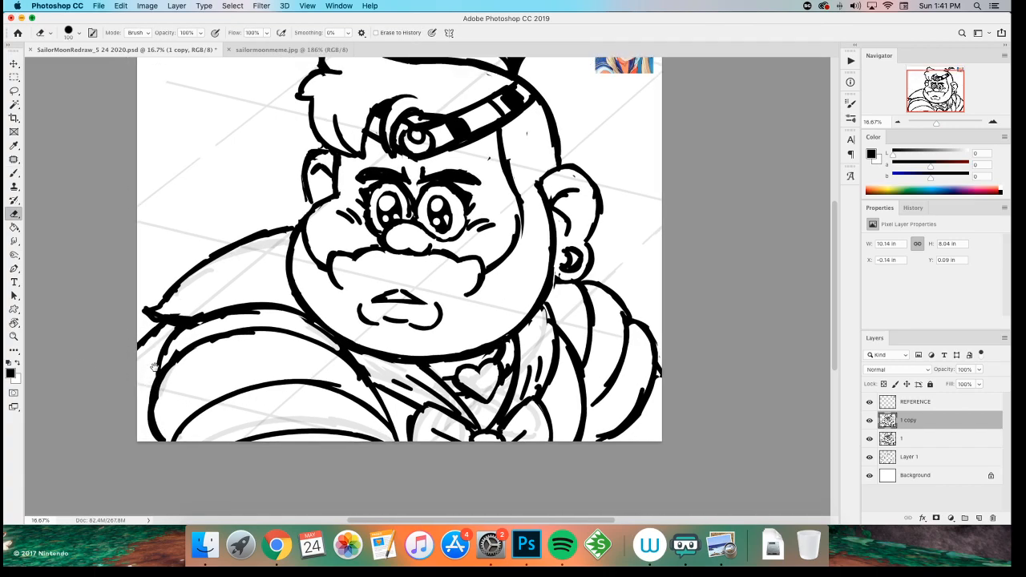
pyautogui.press('b')
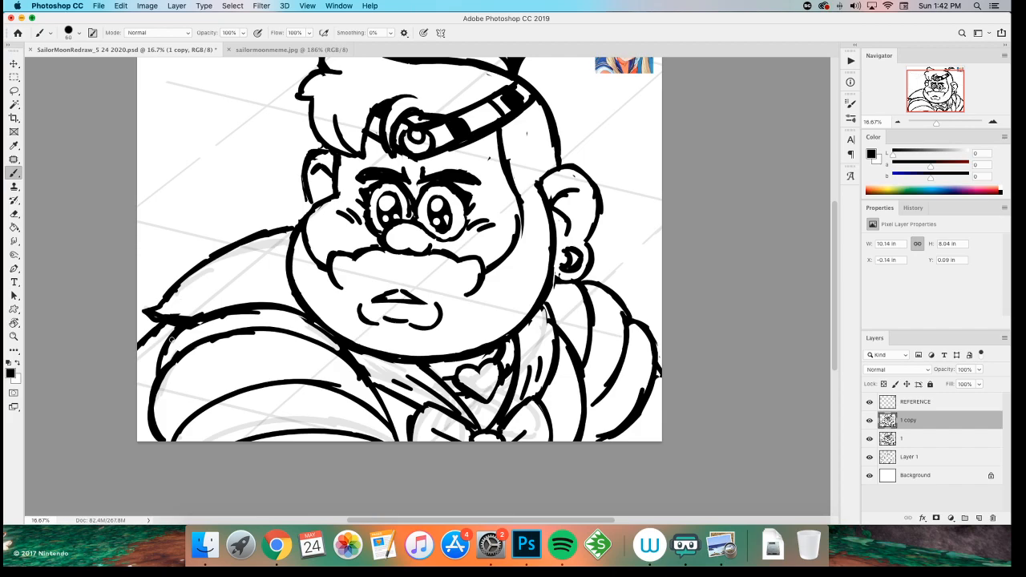
pyautogui.press('super+s')
# - Erase the short curl line beneath the outer end of the moustache on the large sleeve's side
pyautogui.moveTo(195, 169); pyautogui.dragTo(217, 218)
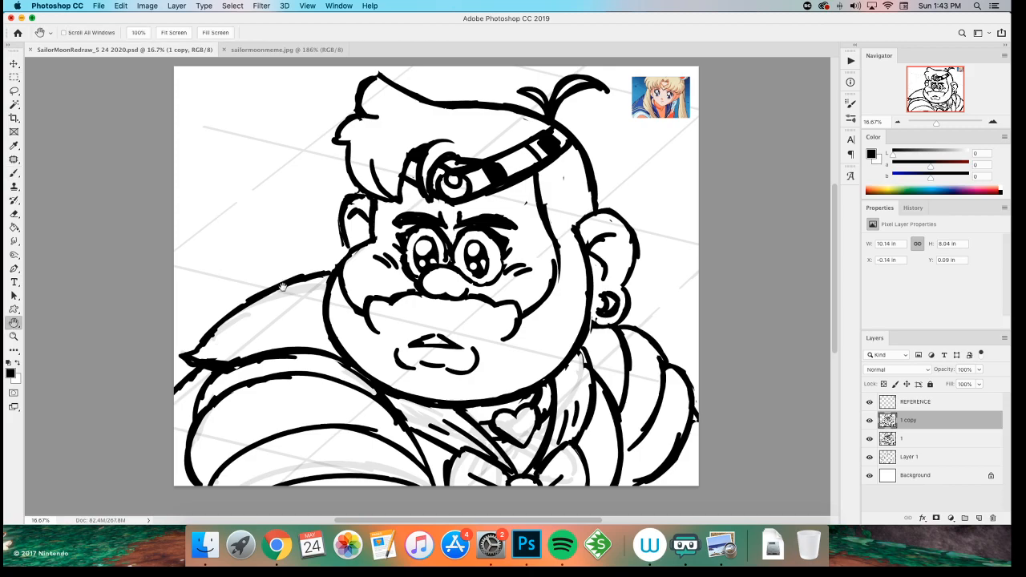
pyautogui.moveTo(284, 194); pyautogui.dragTo(249, 216)
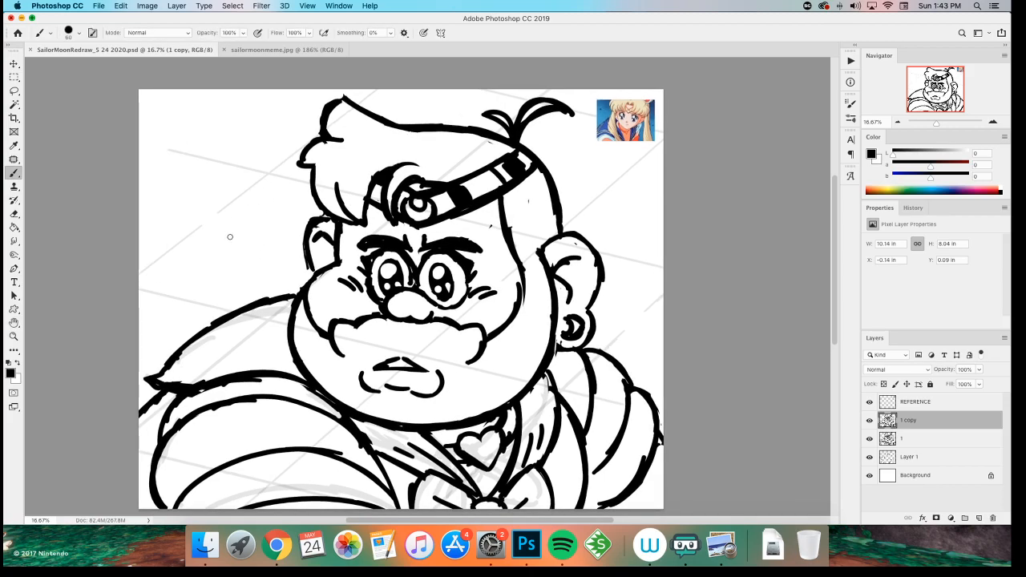
pyautogui.moveTo(213, 273); pyautogui.dragTo(235, 247)
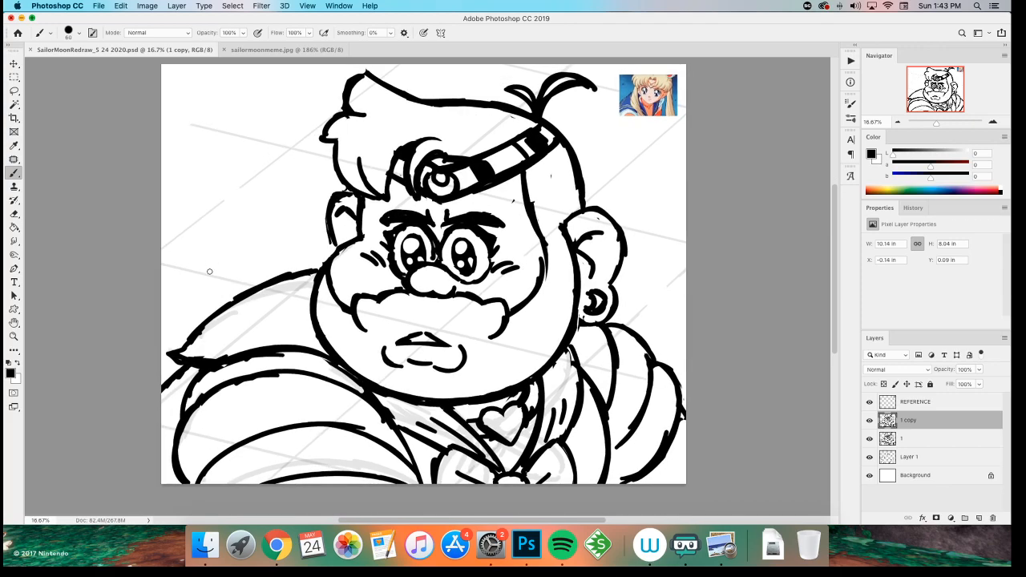
pyautogui.press('e')
pyautogui.moveTo(363, 309); pyautogui.dragTo(368, 332)
pyautogui.press('b')
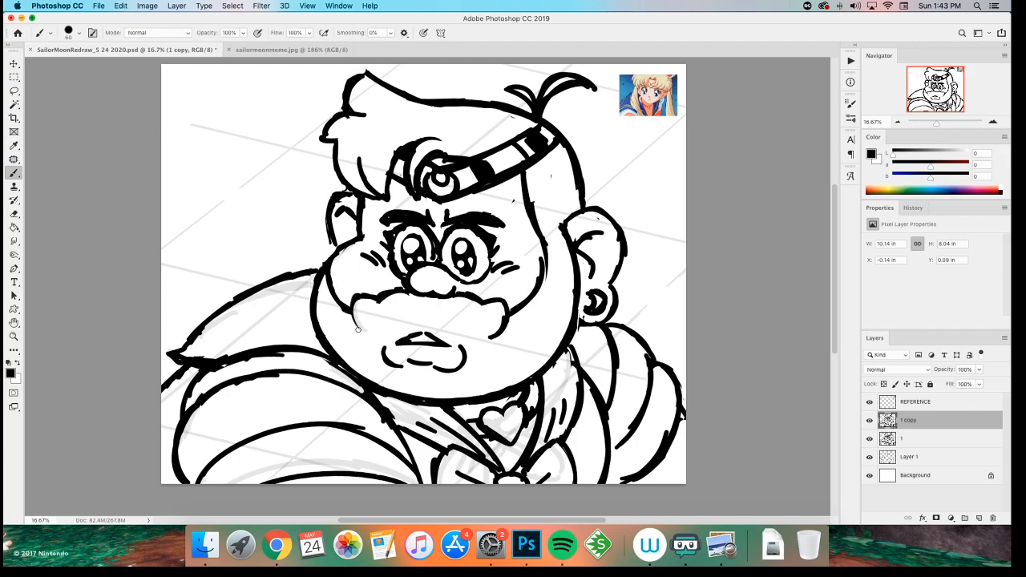
pyautogui.scroll(1, 297, 290)
pyautogui.press('super+minus')
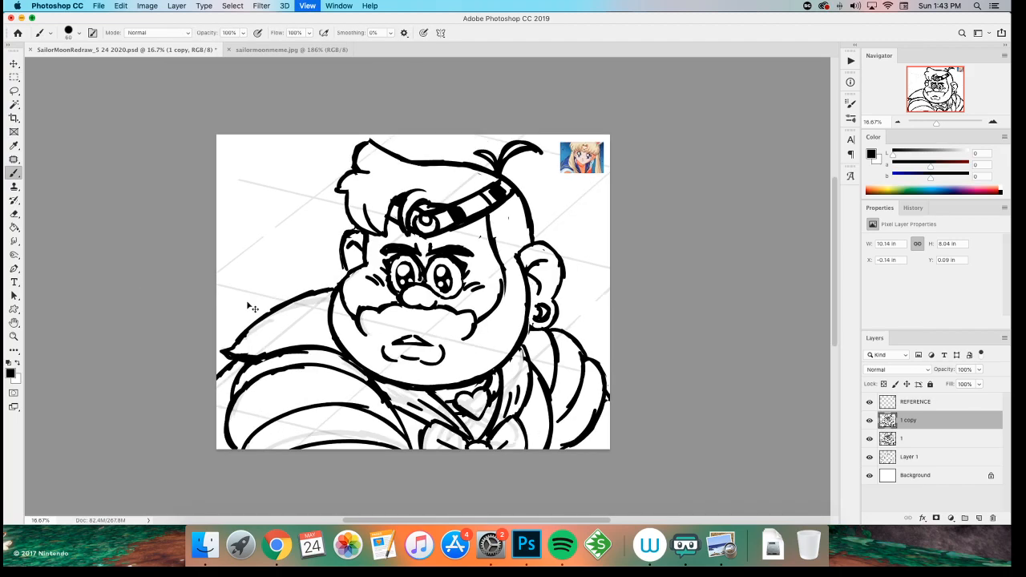
# - Toggle layer 1 copy off and on to check the rough sketch beneath, and hide layer 1
pyautogui.click(869, 420)
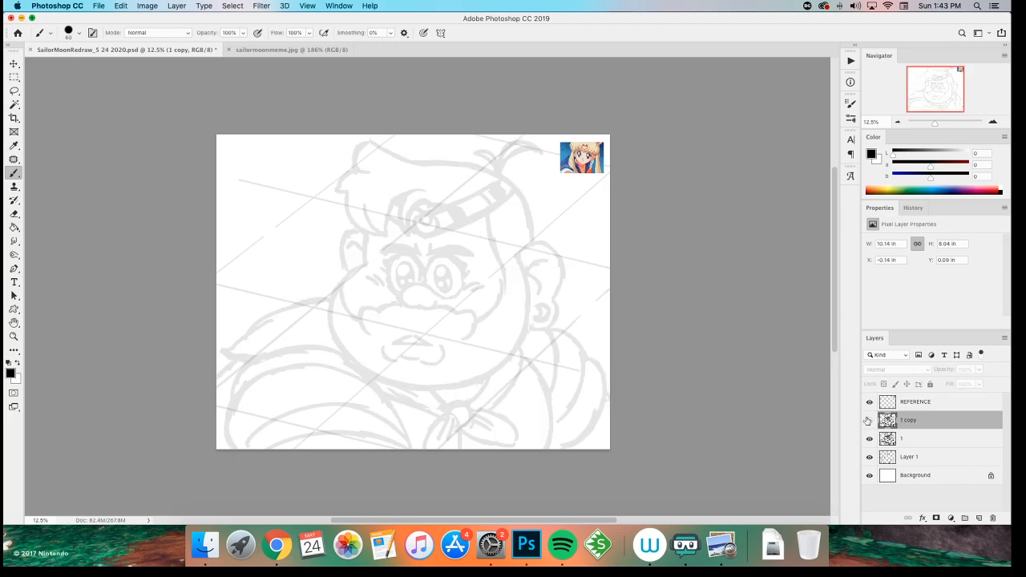
pyautogui.click(869, 420)
pyautogui.click(869, 439)
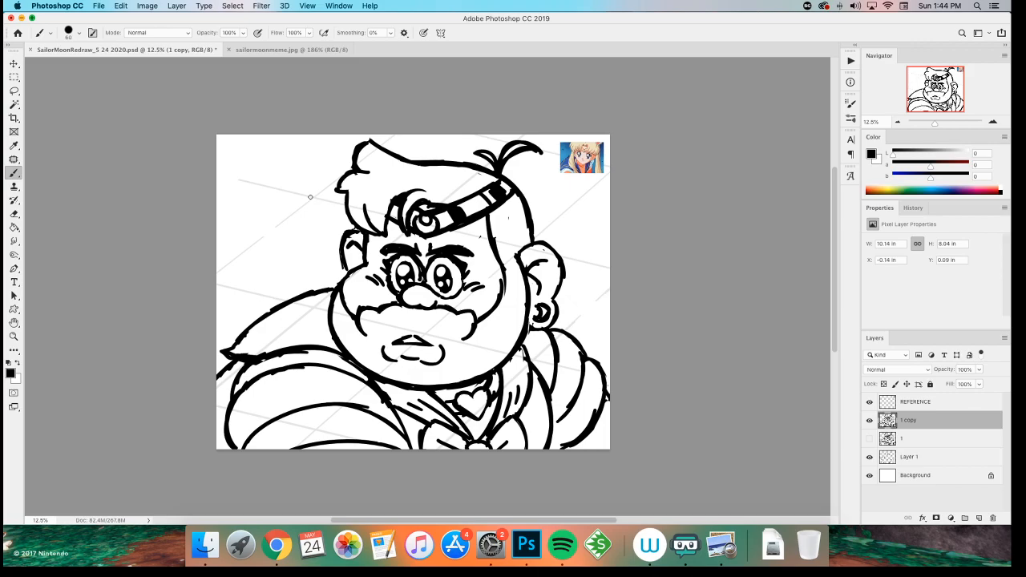
# - Flip the whole canvas horizontally to check the drawing mirrored
pyautogui.press('super+i')
pyautogui.press('super+i')
pyautogui.click(147, 5)
pyautogui.click(166, 113)
pyautogui.press('super+shift+slash')
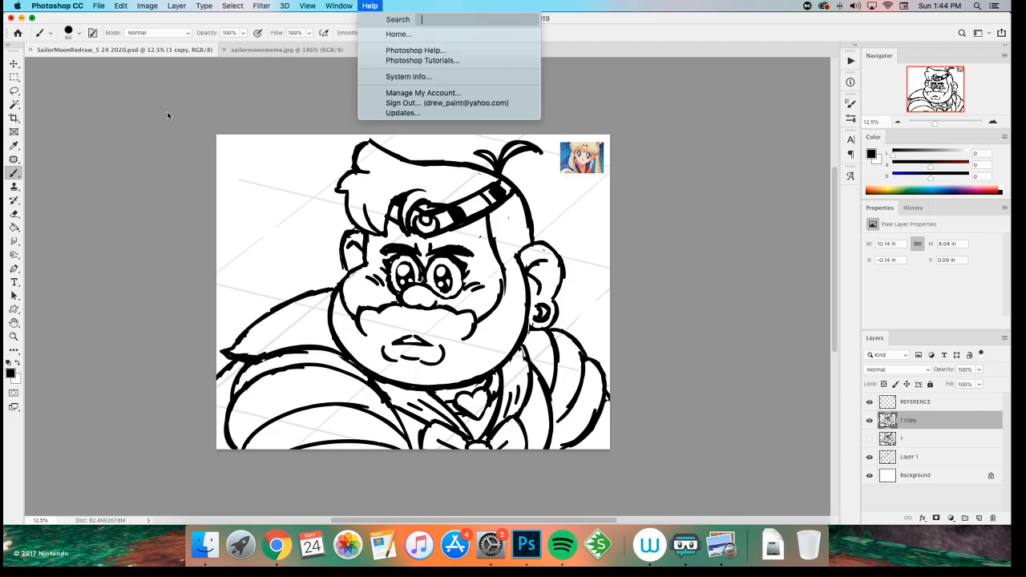
pyautogui.press('Escape')
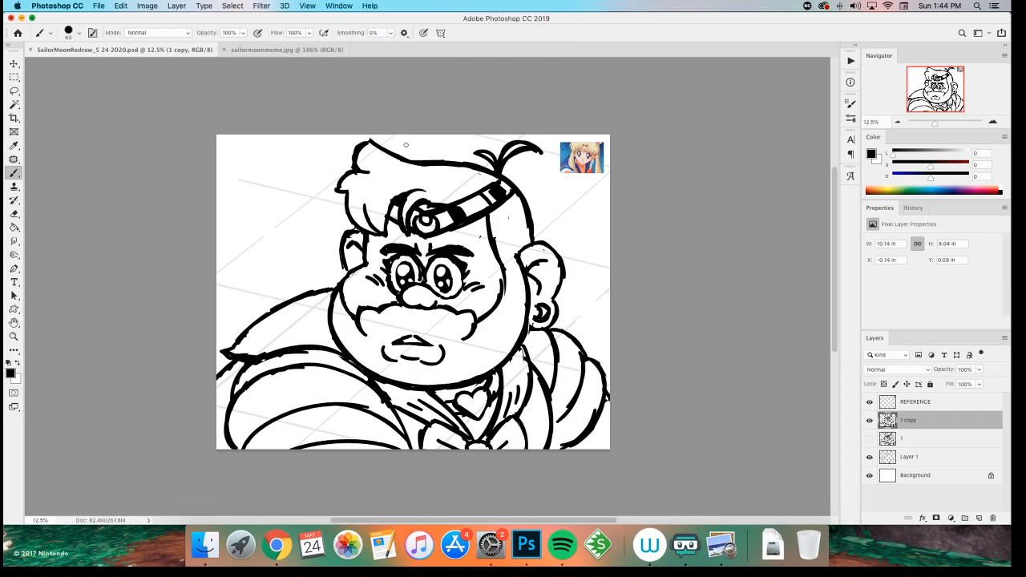
pyautogui.press('super+shift+h')
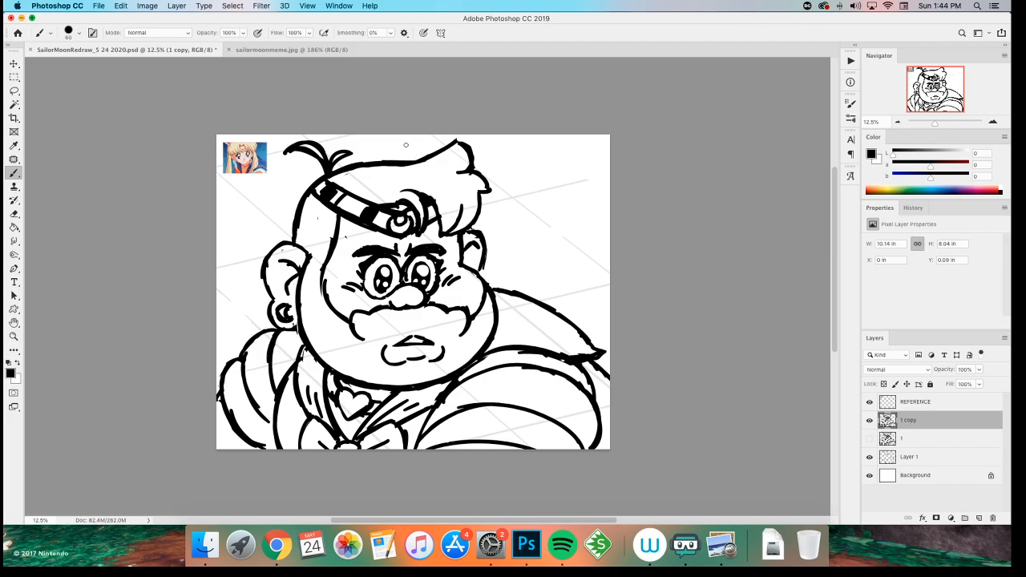
pyautogui.moveTo(478, 274); pyautogui.dragTo(479, 347)
pyautogui.press('super+z')
pyautogui.moveTo(281, 238)
pyautogui.mouseDown()
pyautogui.moveTo(327, 183)
pyautogui.moveTo(308, 205)
pyautogui.mouseUp()
pyautogui.press('super+z')
pyautogui.moveTo(266, 321)
pyautogui.mouseDown()
pyautogui.moveTo(235, 332)
pyautogui.moveTo(218, 355)
pyautogui.mouseUp()
pyautogui.press('super+z')
pyautogui.press('super+shift+n')
pyautogui.press('Return')
pyautogui.press('super+z')
# - Lasso and delete the antenna-like hair tufts above the headband, and clear the selection
pyautogui.press('super+equal')
pyautogui.scroll(2, 216, 252)
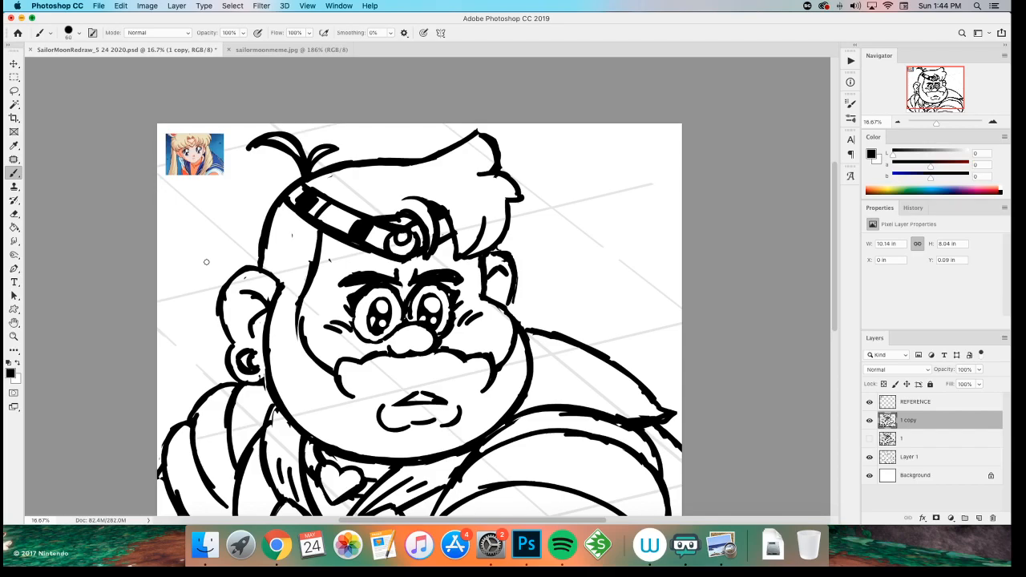
pyautogui.hscroll(-3, 206, 261)
pyautogui.scroll(1, 206, 261)
pyautogui.press('l')
pyautogui.moveTo(338, 191)
pyautogui.mouseDown()
pyautogui.moveTo(391, 151)
pyautogui.moveTo(284, 147)
pyautogui.mouseUp()
pyautogui.press('Delete')
pyautogui.press('super+d')
pyautogui.press('e')
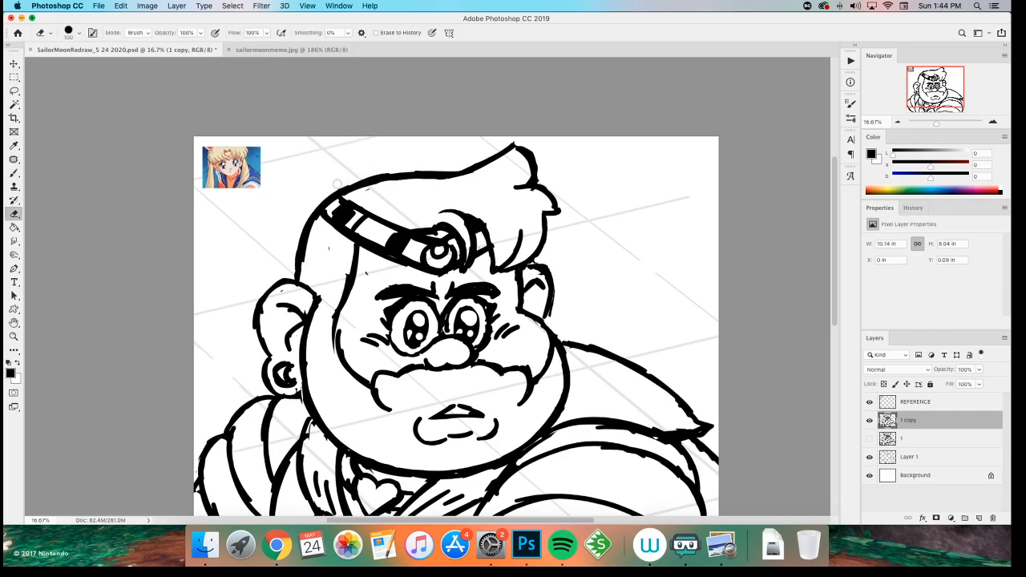
# - Redraw the back-of-head outline farther out, curving from the top of the hair towards the large ear
pyautogui.press('b')
pyautogui.scroll(-1, 309, 169)
pyautogui.moveTo(428, 168); pyautogui.dragTo(320, 192)
pyautogui.moveTo(346, 175); pyautogui.dragTo(294, 236)
pyautogui.press('super+z')
pyautogui.moveTo(328, 185); pyautogui.dragTo(280, 271)
pyautogui.press('super+z')
pyautogui.moveTo(302, 207); pyautogui.dragTo(286, 260)
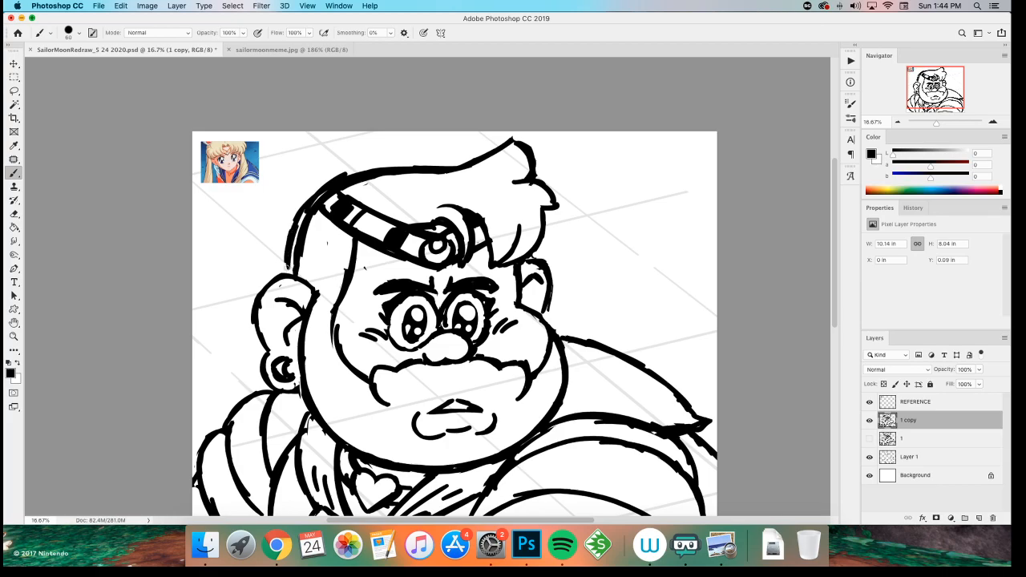
# - Erase the old back-of-head line and tidy the outline where it meets the headband
pyautogui.press('e')
pyautogui.moveTo(313, 213)
pyautogui.mouseDown()
pyautogui.moveTo(298, 240)
pyautogui.moveTo(303, 254)
pyautogui.mouseUp()
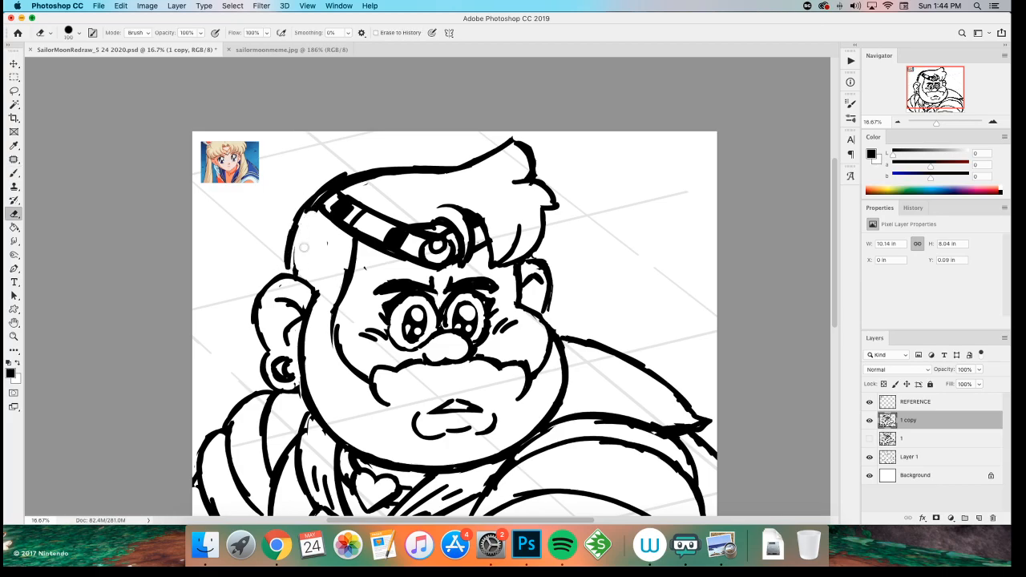
pyautogui.moveTo(329, 201)
pyautogui.mouseDown()
pyautogui.moveTo(352, 182)
pyautogui.moveTo(394, 179)
pyautogui.moveTo(329, 194)
pyautogui.moveTo(311, 213)
pyautogui.moveTo(350, 182)
pyautogui.mouseUp()
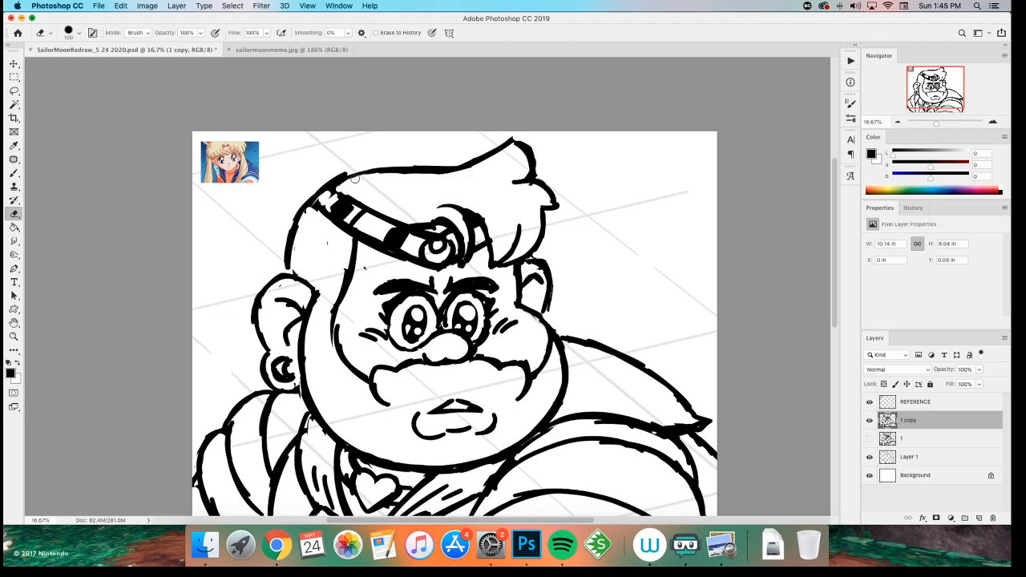
pyautogui.press('b')
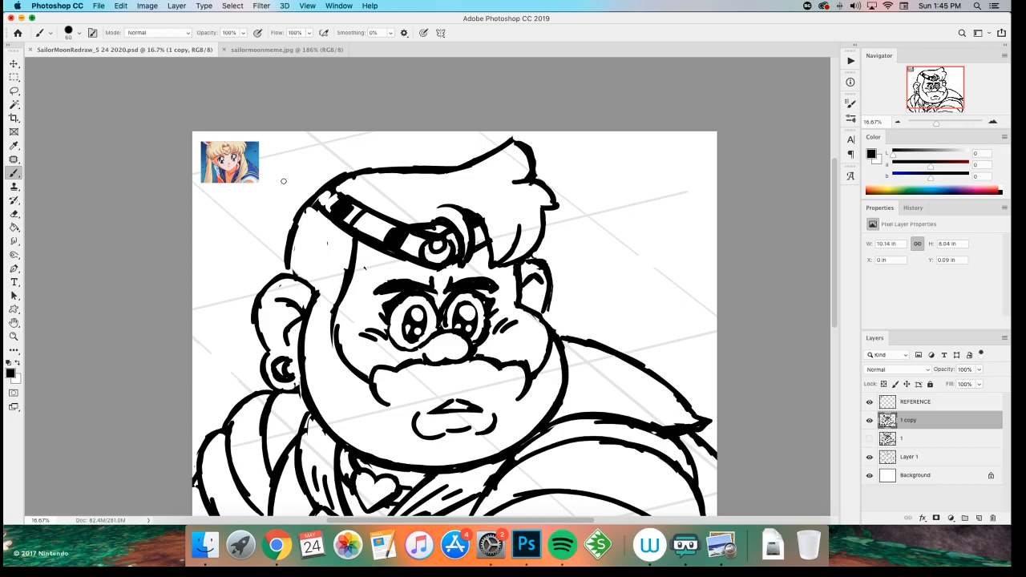
pyautogui.moveTo(338, 173); pyautogui.dragTo(339, 187)
# - Erase the headband and its round gem from layer 1 copy, showing rough sketch layer 1 as a guide
pyautogui.press('e')
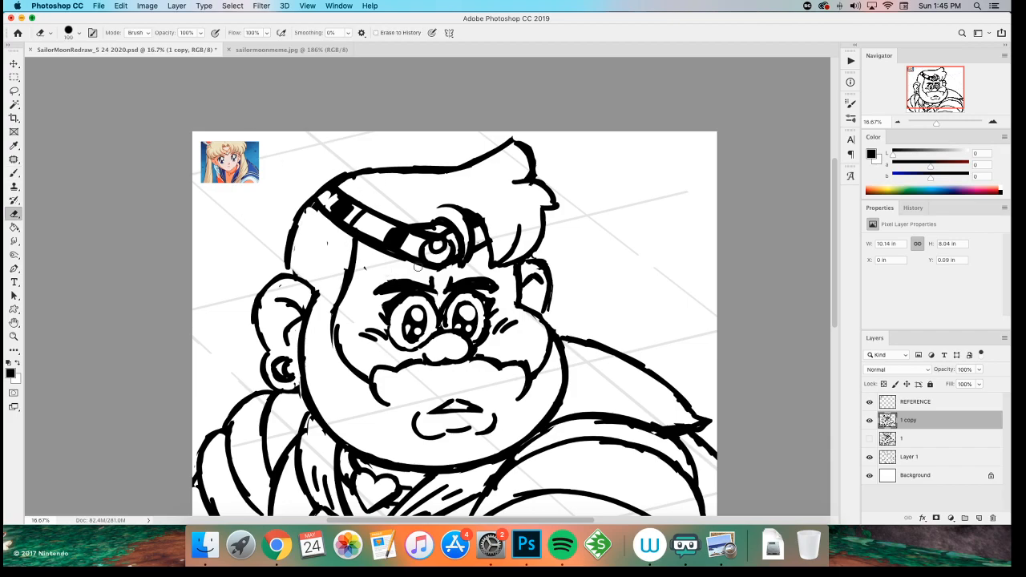
pyautogui.moveTo(370, 240)
pyautogui.mouseDown()
pyautogui.moveTo(360, 212)
pyautogui.moveTo(397, 233)
pyautogui.moveTo(356, 202)
pyautogui.moveTo(317, 202)
pyautogui.moveTo(326, 227)
pyautogui.mouseUp()
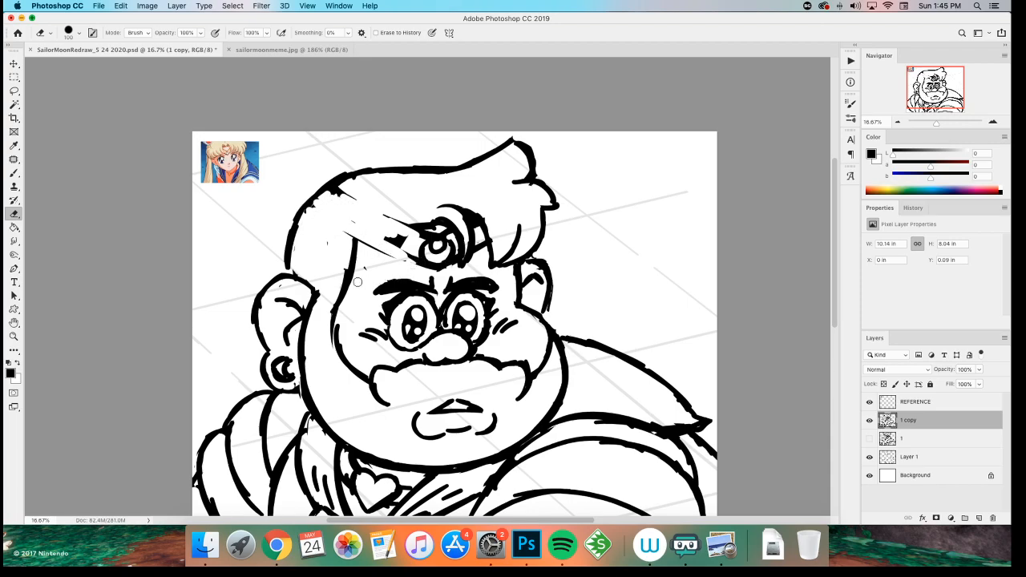
pyautogui.click(870, 439)
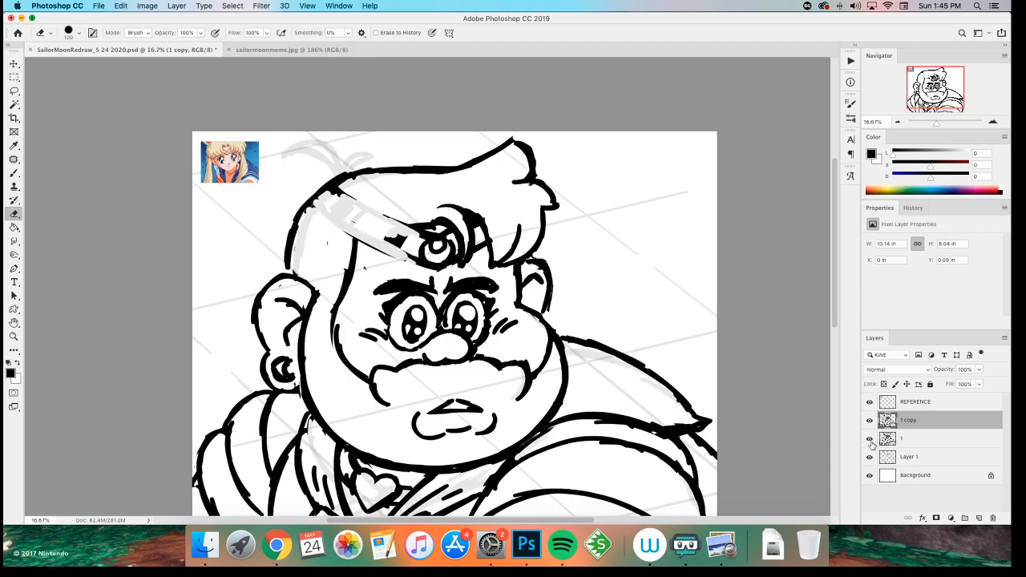
pyautogui.click(916, 438)
pyautogui.moveTo(340, 189)
pyautogui.mouseDown()
pyautogui.moveTo(316, 210)
pyautogui.moveTo(326, 254)
pyautogui.moveTo(356, 208)
pyautogui.moveTo(347, 216)
pyautogui.moveTo(443, 238)
pyautogui.moveTo(449, 258)
pyautogui.moveTo(444, 243)
pyautogui.moveTo(447, 255)
pyautogui.moveTo(402, 254)
pyautogui.moveTo(427, 238)
pyautogui.moveTo(396, 258)
pyautogui.moveTo(388, 234)
pyautogui.moveTo(436, 241)
pyautogui.moveTo(407, 223)
pyautogui.moveTo(434, 230)
pyautogui.mouseUp()
pyautogui.click(896, 424)
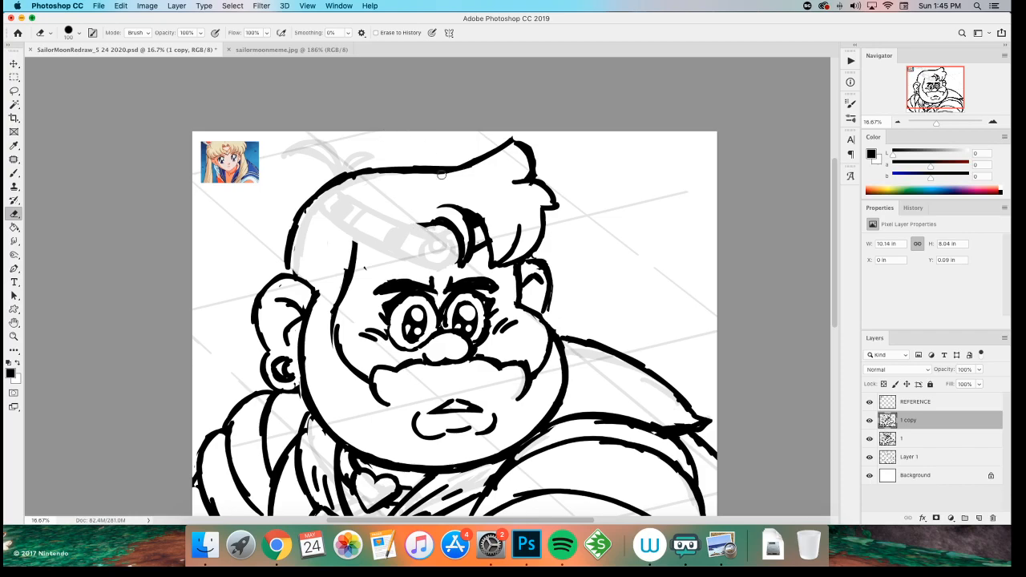
# - Draw a clean upper edge for the headband and strengthen the outline of the back of the head
pyautogui.press('b')
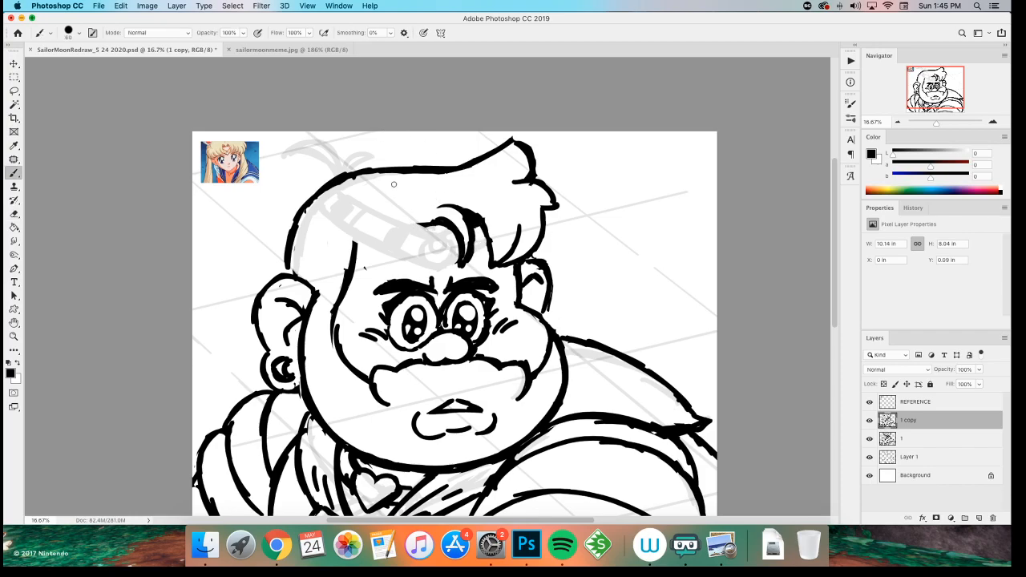
pyautogui.moveTo(437, 239)
pyautogui.mouseDown()
pyautogui.moveTo(335, 195)
pyautogui.moveTo(441, 245)
pyautogui.mouseUp()
pyautogui.press('super+z')
pyautogui.press('super+z')
pyautogui.moveTo(346, 191); pyautogui.dragTo(401, 227)
pyautogui.moveTo(377, 171)
pyautogui.mouseDown()
pyautogui.moveTo(306, 197)
pyautogui.moveTo(284, 264)
pyautogui.mouseUp()
pyautogui.moveTo(290, 218)
pyautogui.mouseDown()
pyautogui.moveTo(280, 275)
pyautogui.moveTo(262, 266)
pyautogui.moveTo(280, 256)
pyautogui.moveTo(260, 276)
pyautogui.mouseUp()
pyautogui.press('super+z')
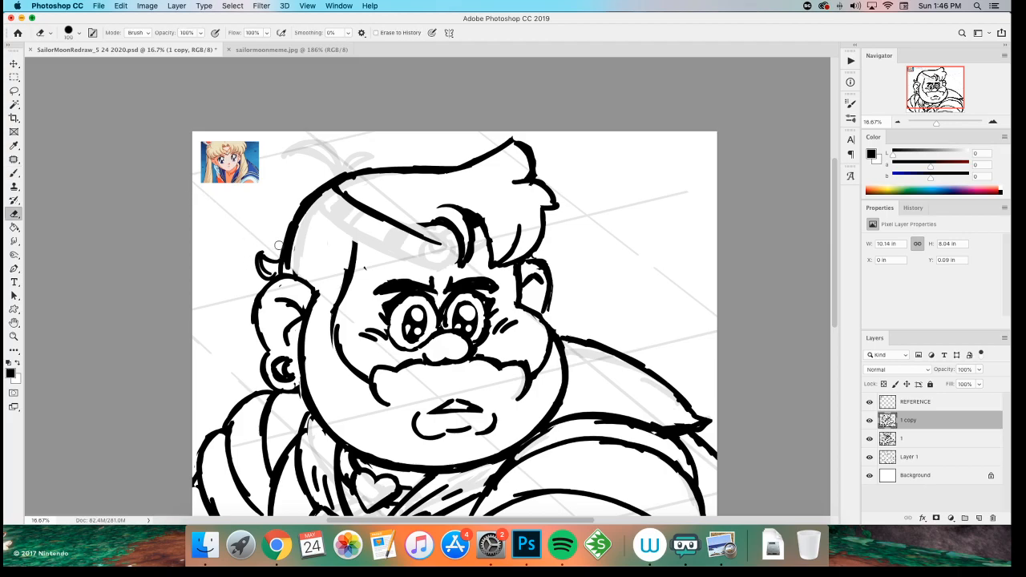
pyautogui.moveTo(346, 172)
pyautogui.mouseDown()
pyautogui.moveTo(320, 152)
pyautogui.moveTo(293, 170)
pyautogui.moveTo(343, 169)
pyautogui.mouseUp()
pyautogui.press('super+z')
pyautogui.press('super+z')
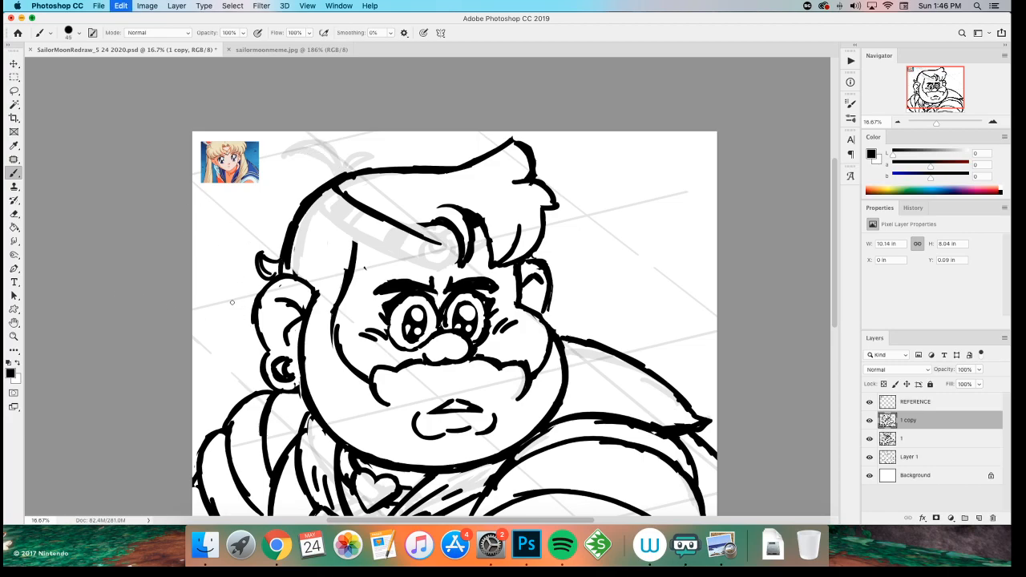
pyautogui.press('super+z')
# - Draw the headband's round gem with an inner circle and add the band's lower edge
pyautogui.moveTo(454, 230); pyautogui.dragTo(439, 242)
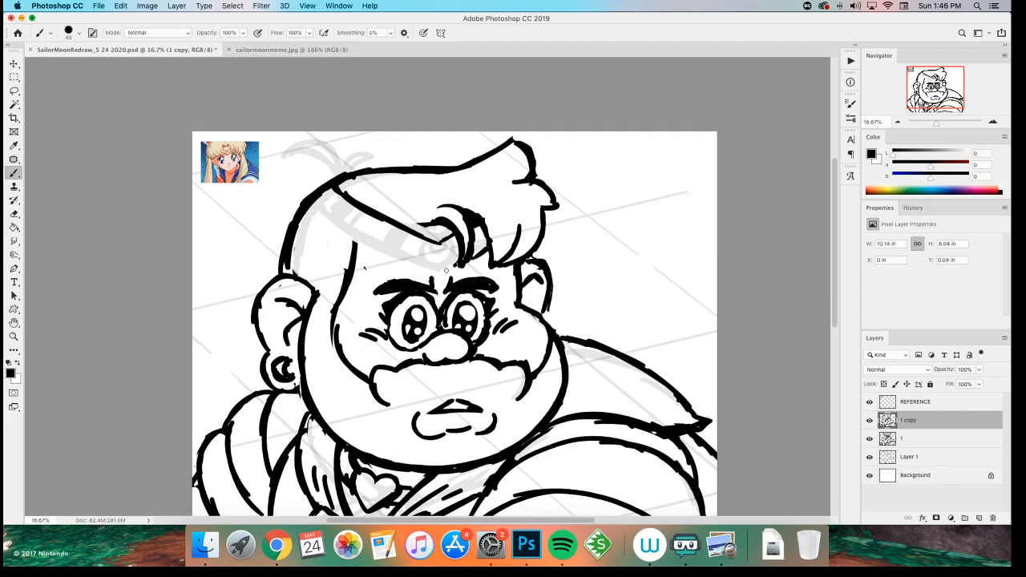
pyautogui.moveTo(448, 270); pyautogui.dragTo(442, 275)
pyautogui.moveTo(324, 206)
pyautogui.mouseDown()
pyautogui.moveTo(433, 271)
pyautogui.moveTo(393, 258)
pyautogui.moveTo(433, 247)
pyautogui.moveTo(440, 276)
pyautogui.moveTo(427, 258)
pyautogui.moveTo(443, 256)
pyautogui.mouseUp()
pyautogui.press('super+z')
pyautogui.press('super+z')
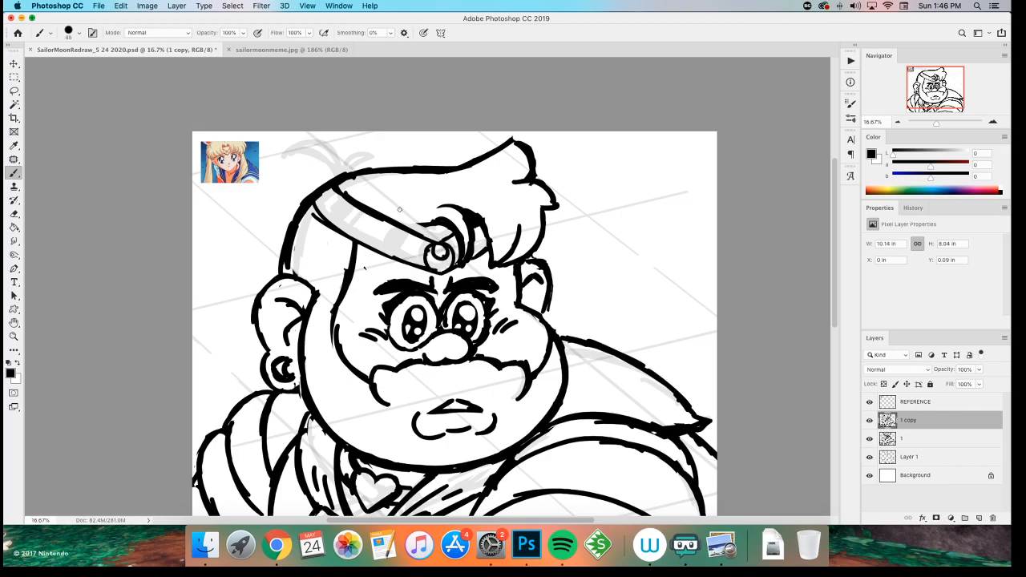
# - Lasso the iris and pupil of the eye nearer the large ear, shift them slightly and deselect
pyautogui.press('l')
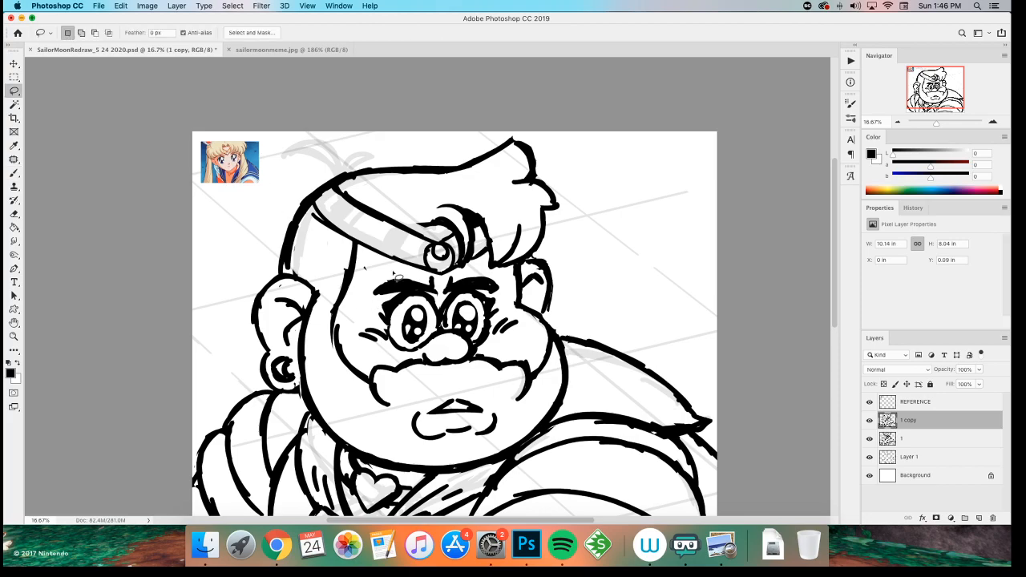
pyautogui.moveTo(432, 343)
pyautogui.mouseDown()
pyautogui.moveTo(433, 312)
pyautogui.moveTo(408, 304)
pyautogui.moveTo(399, 339)
pyautogui.moveTo(385, 322)
pyautogui.moveTo(432, 312)
pyautogui.moveTo(426, 351)
pyautogui.moveTo(401, 316)
pyautogui.moveTo(404, 342)
pyautogui.moveTo(422, 348)
pyautogui.moveTo(429, 309)
pyautogui.moveTo(404, 322)
pyautogui.mouseUp()
pyautogui.hotkey('ctrl', 't')
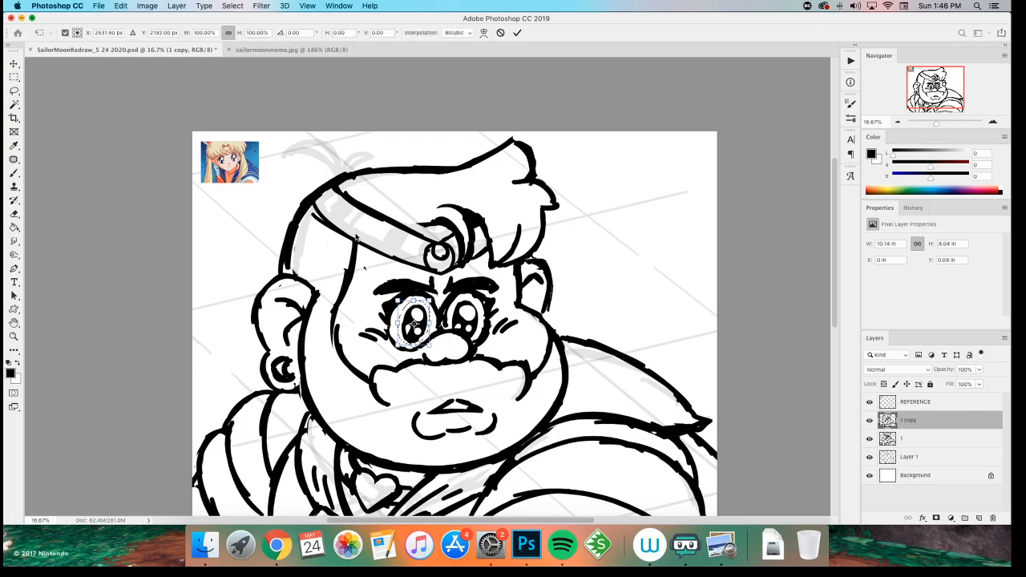
pyautogui.moveTo(418, 310); pyautogui.dragTo(414, 311)
pyautogui.press('Return')
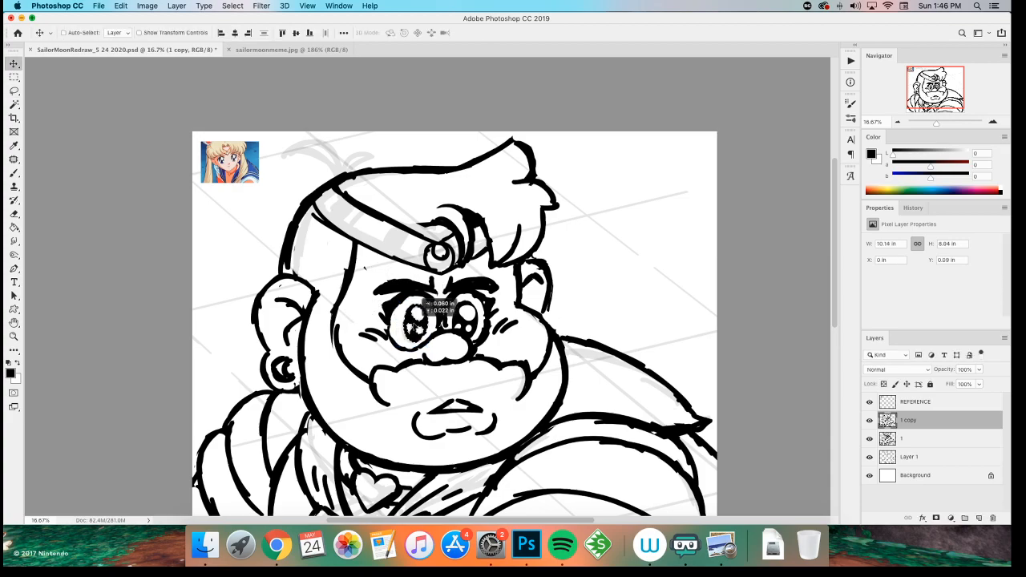
pyautogui.hotkey('ctrl', 'd')
# - Lasso the iris and pupil of the eye nearer the small ear, nudge them slightly and deselect
pyautogui.press('m')
pyautogui.press('l')
pyautogui.moveTo(452, 330)
pyautogui.mouseDown()
pyautogui.moveTo(478, 345)
pyautogui.moveTo(485, 332)
pyautogui.moveTo(472, 304)
pyautogui.moveTo(453, 310)
pyautogui.moveTo(456, 325)
pyautogui.moveTo(424, 310)
pyautogui.moveTo(459, 318)
pyautogui.mouseUp()
pyautogui.press('v')
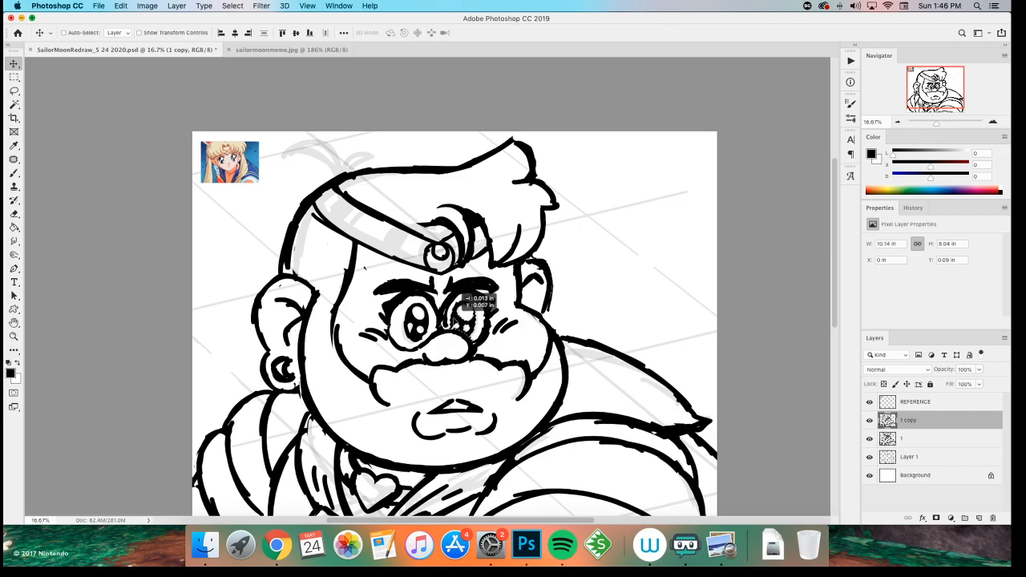
pyautogui.press('b')
pyautogui.hotkey('ctrl', 'd')
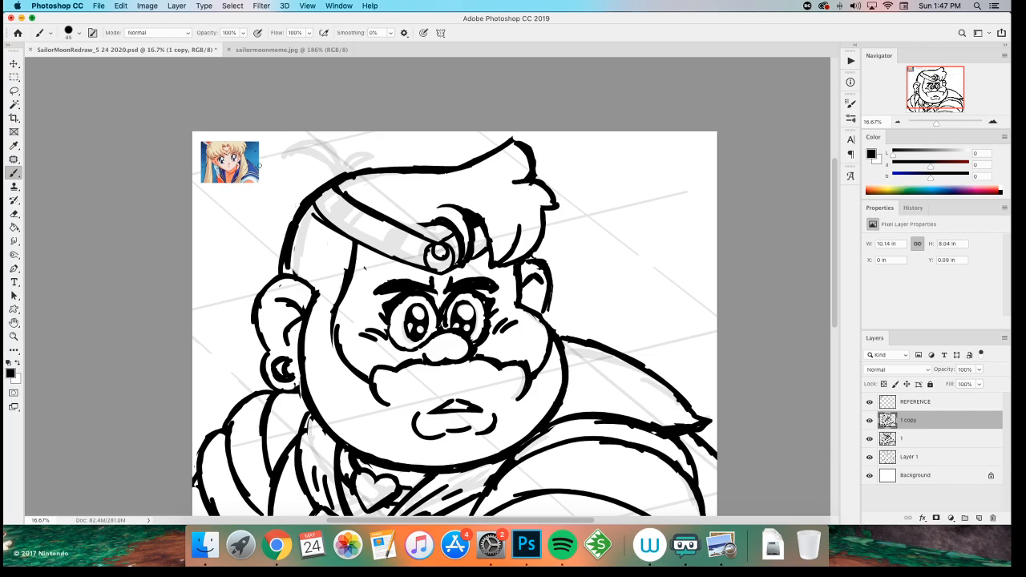
# - Draw a small curled strand rising from the crown above the headband's end, undoing unsatisfactory strokes
pyautogui.moveTo(302, 169)
pyautogui.mouseDown()
pyautogui.moveTo(336, 177)
pyautogui.moveTo(318, 148)
pyautogui.mouseUp()
pyautogui.moveTo(326, 152)
pyautogui.mouseDown()
pyautogui.moveTo(297, 169)
pyautogui.moveTo(327, 149)
pyautogui.mouseUp()
pyautogui.press('super+z')
pyautogui.press('super+z')
pyautogui.press('super+z')
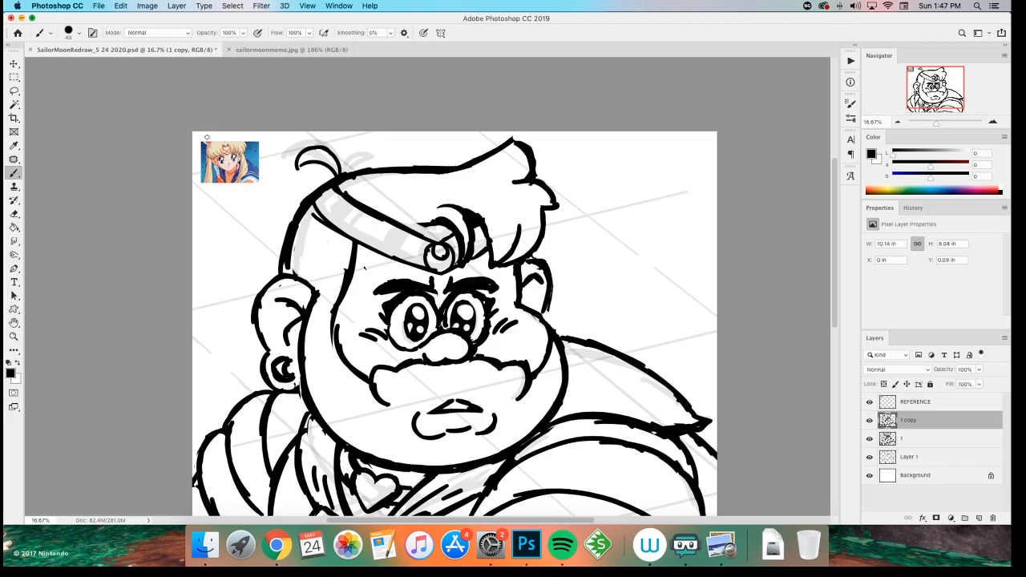
# - Hide layer 1, fade layer "1 copy" to 10% opacity and duplicate it at 100% opacity for redrawing
pyautogui.press('l')
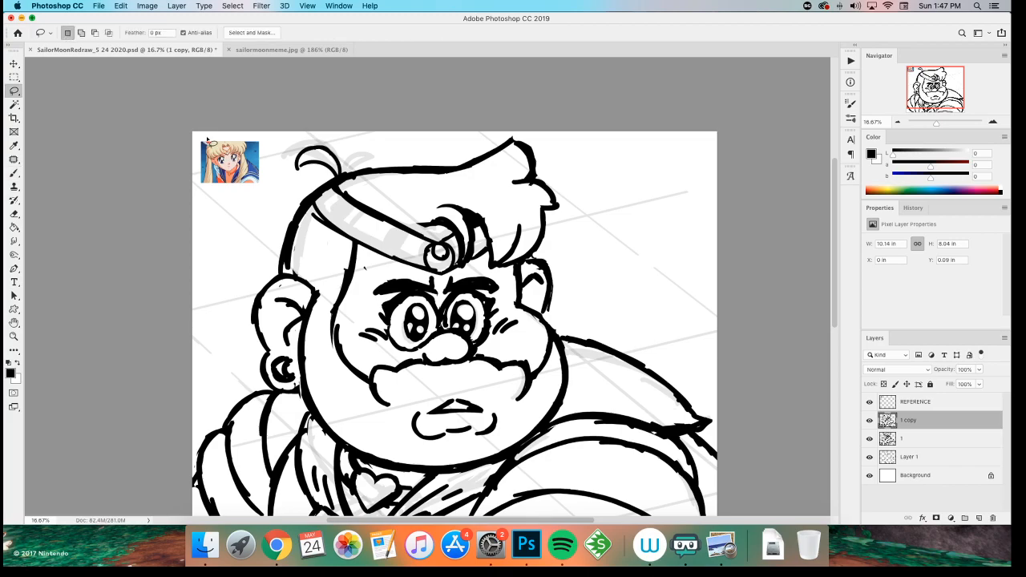
pyautogui.click(869, 438)
pyautogui.press('m')
pyautogui.press('1')
pyautogui.press('super+j')
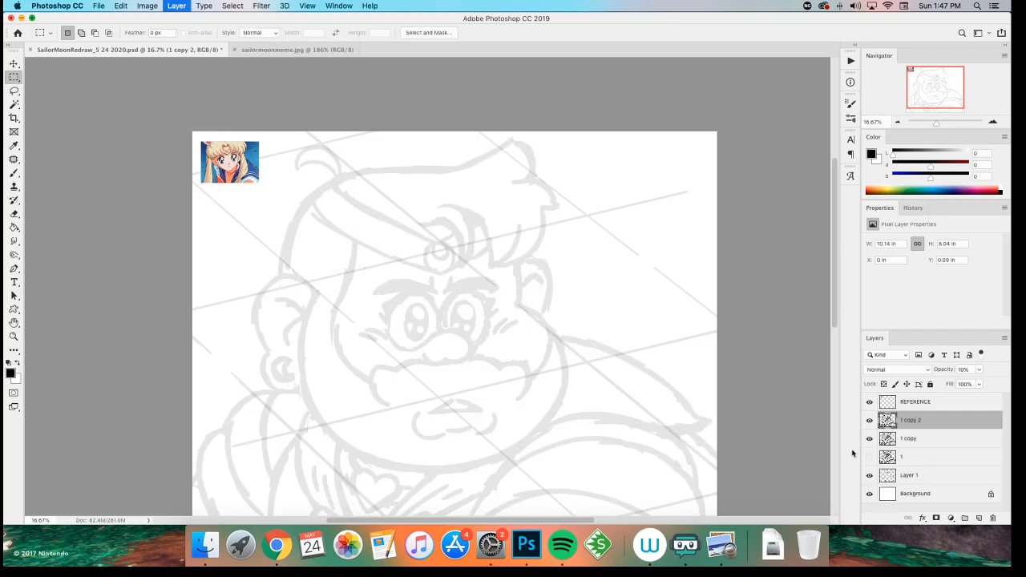
pyautogui.press('0')
pyautogui.press('l')
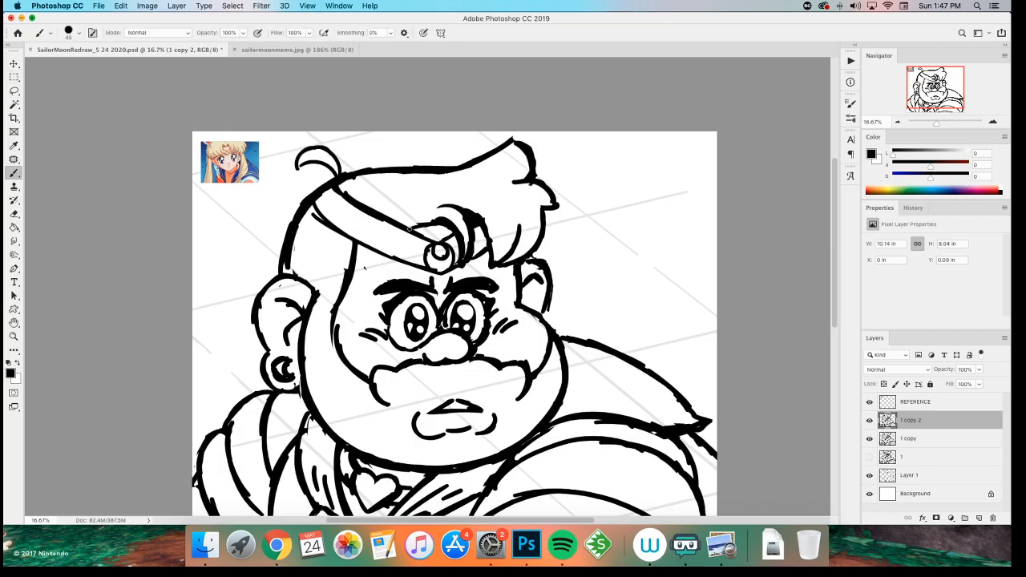
# - Lasso the quiff at the front of the head, delete it from the top sketch layer and deselect
pyautogui.hotkey('shift', 'l')
pyautogui.moveTo(425, 144)
pyautogui.mouseDown()
pyautogui.moveTo(509, 252)
pyautogui.moveTo(536, 255)
pyautogui.moveTo(415, 137)
pyautogui.mouseUp()
pyautogui.press('Delete')
pyautogui.hotkey('ctrl', 'd')
pyautogui.press('b')
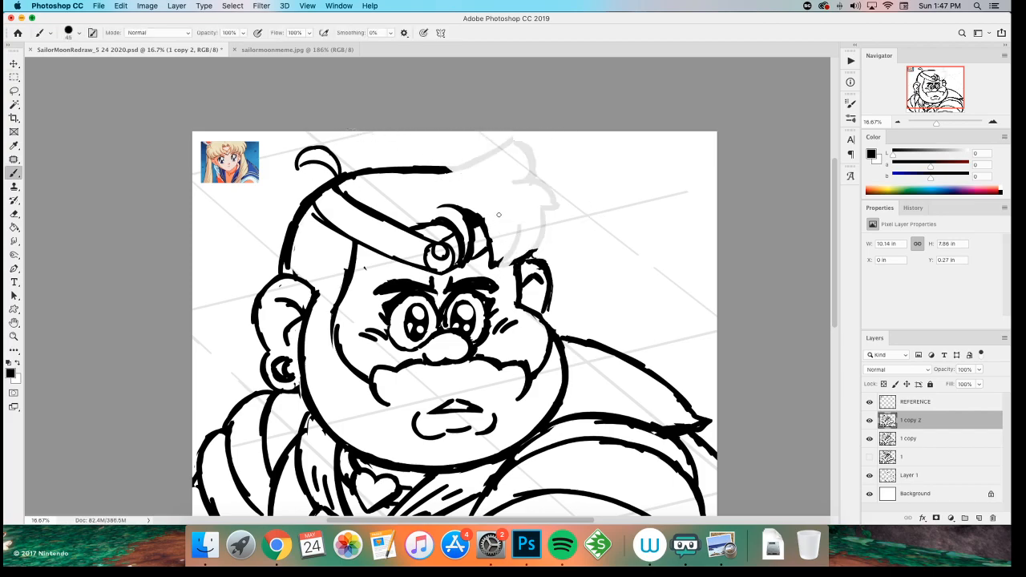
# - Redraw the quiff's upper outline as a rounder sweep from the crown toward the front, undoing unsuccessful strokes
pyautogui.moveTo(490, 223)
pyautogui.mouseDown()
pyautogui.moveTo(455, 164)
pyautogui.moveTo(419, 198)
pyautogui.mouseUp()
pyautogui.press('super+z')
pyautogui.press('super+s')
pyautogui.moveTo(417, 166)
pyautogui.mouseDown()
pyautogui.moveTo(502, 148)
pyautogui.moveTo(570, 191)
pyautogui.mouseUp()
pyautogui.press('super+z')
pyautogui.press('super+z')
pyautogui.press('super+z')
pyautogui.moveTo(474, 155)
pyautogui.mouseDown()
pyautogui.moveTo(524, 149)
pyautogui.moveTo(543, 158)
pyautogui.moveTo(567, 193)
pyautogui.mouseUp()
pyautogui.moveTo(524, 181)
pyautogui.mouseDown()
pyautogui.moveTo(566, 206)
pyautogui.moveTo(546, 209)
pyautogui.mouseUp()
pyautogui.press('super+z')
pyautogui.press('super+z')
pyautogui.press('super+z')
# - Draw the quiff's pointed front tip and its curved lower edge down to the small ear
pyautogui.moveTo(543, 155); pyautogui.dragTo(546, 169)
pyautogui.moveTo(535, 159); pyautogui.dragTo(567, 207)
pyautogui.moveTo(532, 177)
pyautogui.mouseDown()
pyautogui.moveTo(566, 212)
pyautogui.moveTo(534, 247)
pyautogui.mouseUp()
pyautogui.press('super+z')
pyautogui.moveTo(548, 211)
pyautogui.mouseDown()
pyautogui.moveTo(534, 246)
pyautogui.moveTo(496, 267)
pyautogui.mouseUp()
pyautogui.moveTo(486, 223); pyautogui.dragTo(499, 263)
pyautogui.press('super+z')
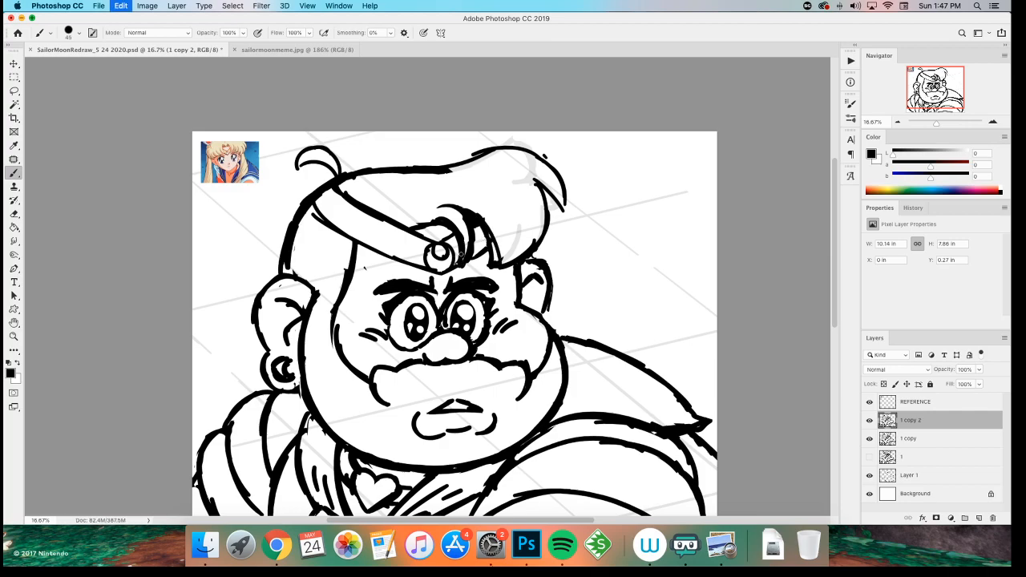
# - Redraw the pointed lock beside the forehead curl and add an inner strand line to the quiff
pyautogui.moveTo(473, 211); pyautogui.dragTo(497, 266)
pyautogui.press('e')
pyautogui.moveTo(481, 231)
pyautogui.mouseDown()
pyautogui.moveTo(492, 265)
pyautogui.moveTo(477, 223)
pyautogui.mouseUp()
pyautogui.press('b')
pyautogui.moveTo(514, 258); pyautogui.dragTo(514, 200)
pyautogui.press('super+z')
pyautogui.moveTo(507, 261); pyautogui.dragTo(505, 193)
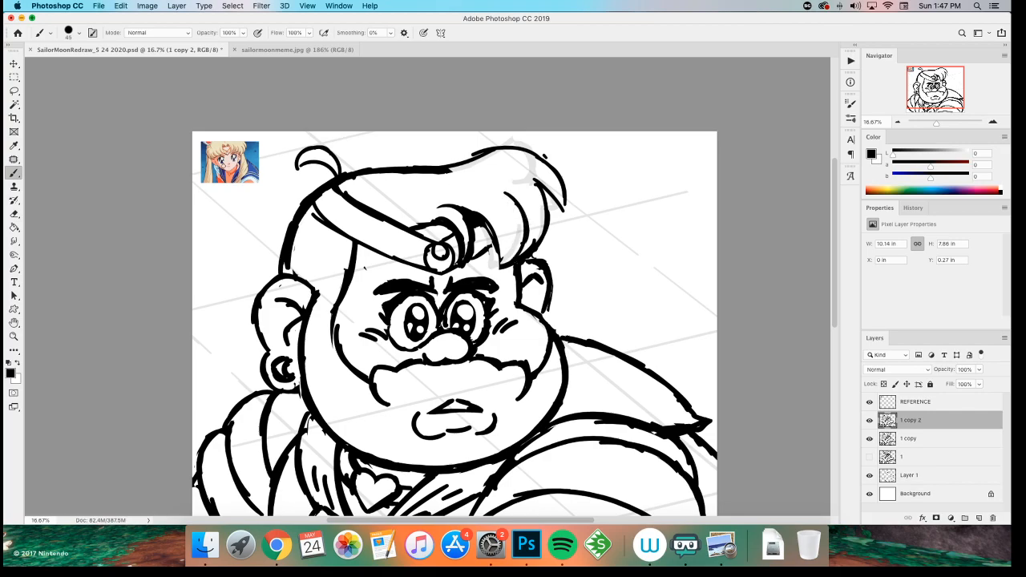
# - Rework the forehead curl into a thinner looping lock over the headband, erasing the heavy old lines
pyautogui.moveTo(482, 226)
pyautogui.mouseDown()
pyautogui.moveTo(501, 264)
pyautogui.moveTo(486, 246)
pyautogui.moveTo(475, 253)
pyautogui.mouseUp()
pyautogui.press('super+z')
pyautogui.press('e')
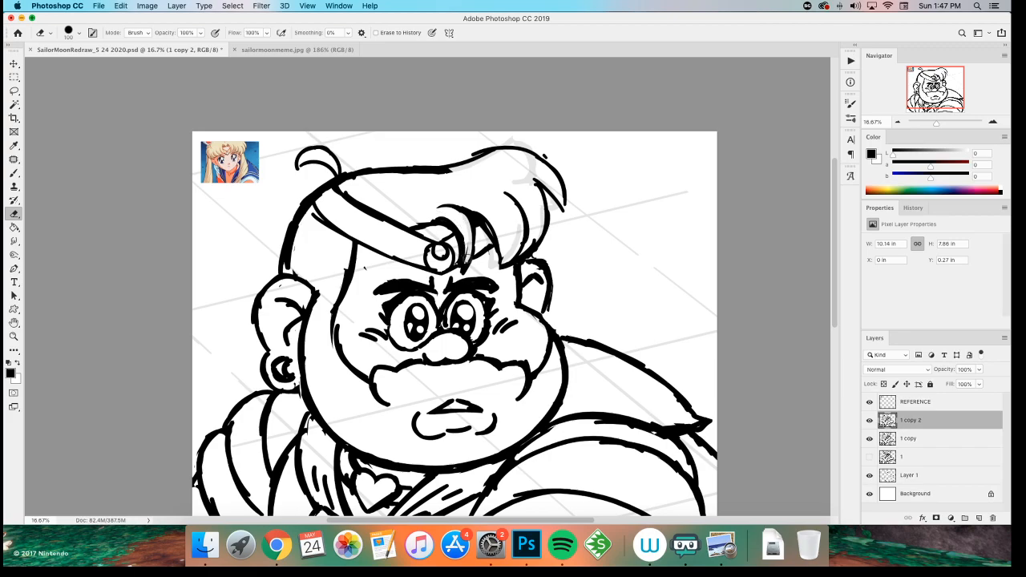
pyautogui.press('b')
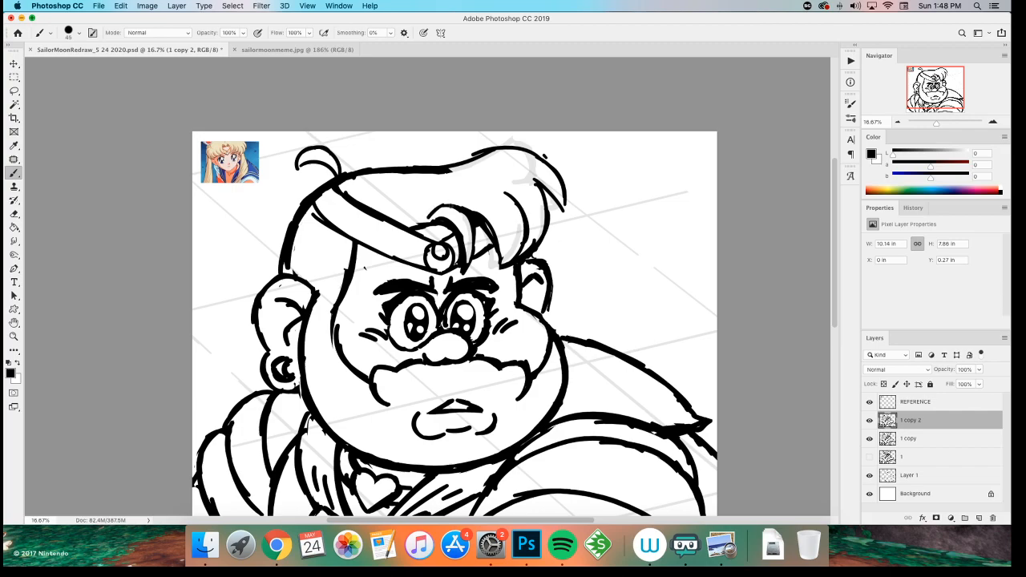
pyautogui.press('super+z')
pyautogui.moveTo(427, 220)
pyautogui.mouseDown()
pyautogui.moveTo(477, 201)
pyautogui.moveTo(461, 200)
pyautogui.moveTo(479, 210)
pyautogui.moveTo(480, 253)
pyautogui.mouseUp()
pyautogui.press('e')
pyautogui.moveTo(433, 218)
pyautogui.mouseDown()
pyautogui.moveTo(463, 240)
pyautogui.moveTo(467, 275)
pyautogui.mouseUp()
pyautogui.press('b')
pyautogui.press('e')
pyautogui.moveTo(442, 221)
pyautogui.mouseDown()
pyautogui.moveTo(447, 210)
pyautogui.moveTo(468, 219)
pyautogui.moveTo(470, 255)
pyautogui.moveTo(459, 212)
pyautogui.moveTo(476, 268)
pyautogui.moveTo(478, 248)
pyautogui.moveTo(461, 266)
pyautogui.moveTo(465, 227)
pyautogui.mouseUp()
pyautogui.press('b')
pyautogui.press('super+z')
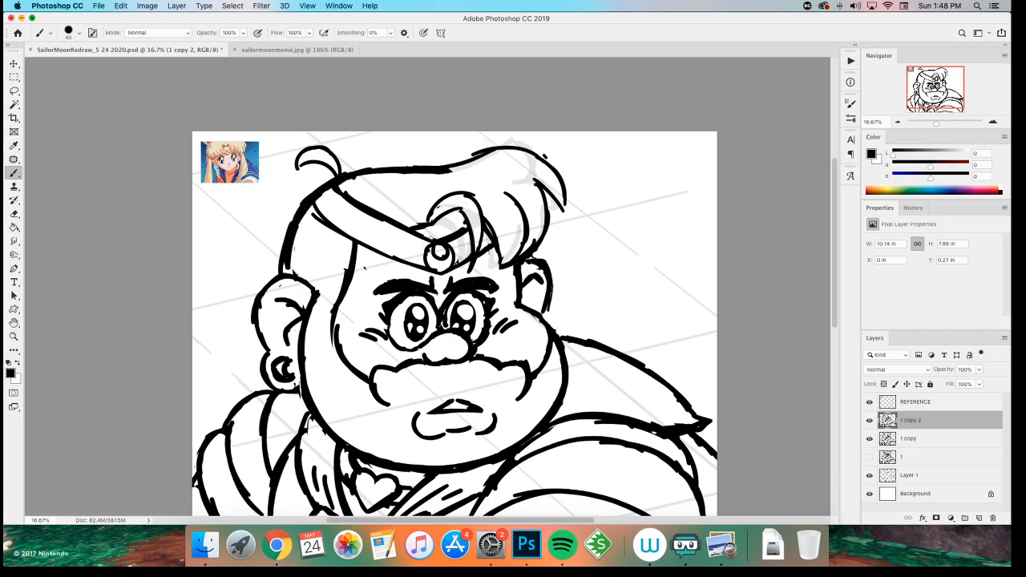
# - Add stripes and an inner edge to the headband, save the file and clean up the lines around the curl
pyautogui.moveTo(347, 191)
pyautogui.mouseDown()
pyautogui.moveTo(324, 218)
pyautogui.moveTo(323, 209)
pyautogui.moveTo(338, 228)
pyautogui.moveTo(432, 246)
pyautogui.mouseUp()
pyautogui.press('super+z')
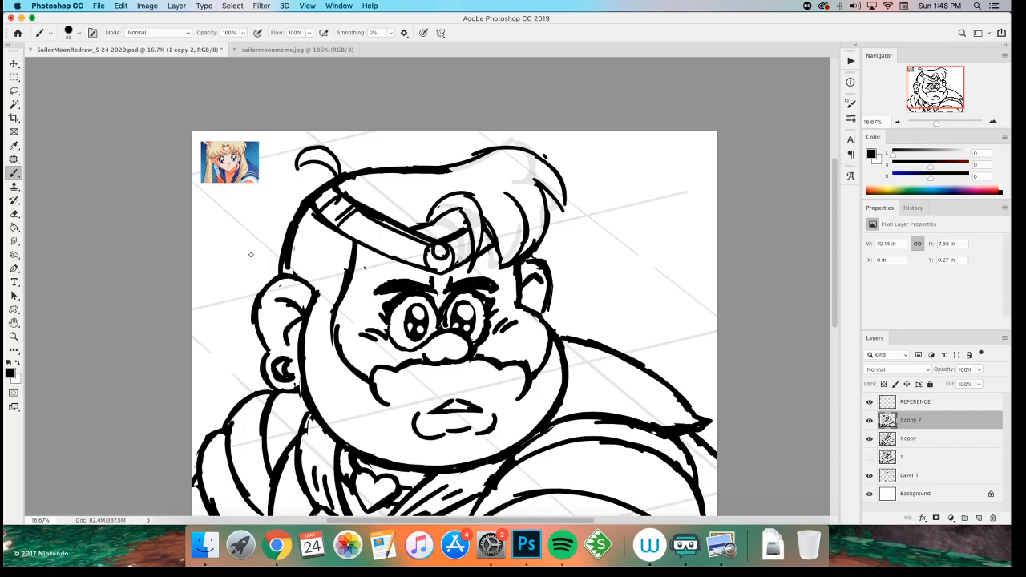
pyautogui.press('super+z')
pyautogui.press('super+s')
pyautogui.press('e')
pyautogui.moveTo(433, 233)
pyautogui.mouseDown()
pyautogui.moveTo(405, 225)
pyautogui.moveTo(447, 221)
pyautogui.mouseUp()
pyautogui.press('b')
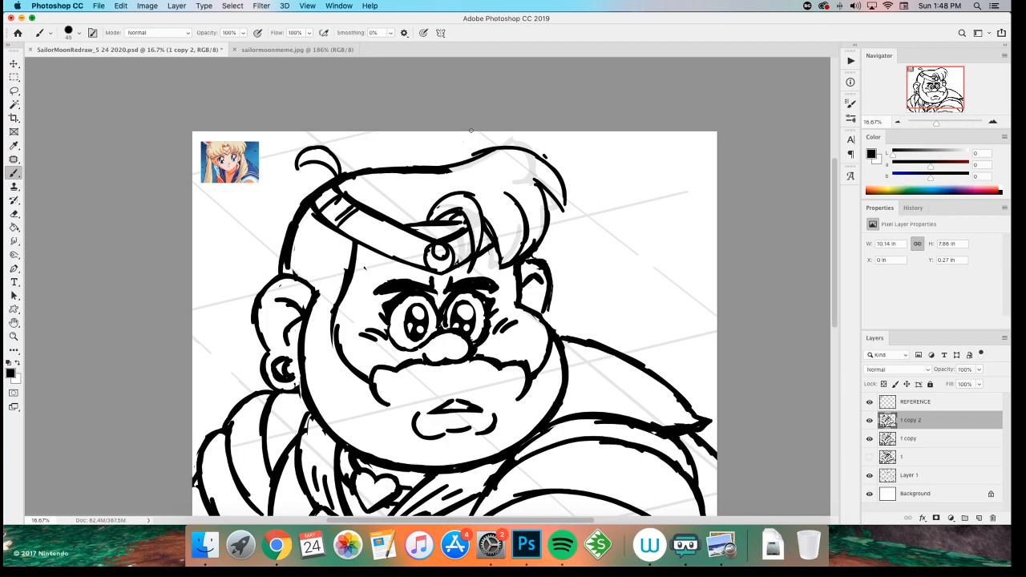
# - Add a small upright tuft to the top of the hair and strengthen the quiff's outer outline
pyautogui.moveTo(457, 160)
pyautogui.mouseDown()
pyautogui.moveTo(453, 137)
pyautogui.moveTo(467, 157)
pyautogui.moveTo(458, 144)
pyautogui.moveTo(438, 176)
pyautogui.moveTo(385, 183)
pyautogui.moveTo(433, 173)
pyautogui.mouseUp()
pyautogui.press('super+z')
pyautogui.press('e')
pyautogui.press('b')
pyautogui.moveTo(529, 148); pyautogui.dragTo(565, 212)
pyautogui.moveTo(193, 275); pyautogui.dragTo(191, 266)
pyautogui.hscroll(2, 192, 265)
pyautogui.scroll(-1, 192, 266)
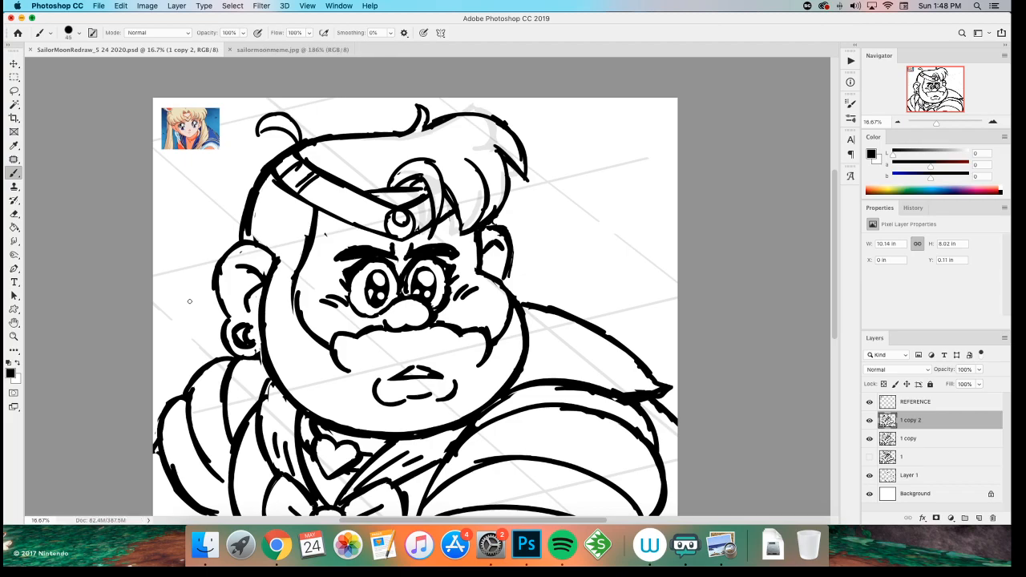
# - Lasso the puffy sleeve below the large ear, move it slightly outward and down, and deselect
pyautogui.scroll(-2, 160, 292)
pyautogui.hscroll(-1, 161, 292)
pyautogui.press('l')
pyautogui.moveTo(268, 450)
pyautogui.mouseDown()
pyautogui.moveTo(282, 376)
pyautogui.moveTo(266, 290)
pyautogui.moveTo(179, 441)
pyautogui.mouseUp()
pyautogui.press('v')
pyautogui.moveTo(231, 337)
pyautogui.mouseDown()
pyautogui.moveTo(222, 309)
pyautogui.moveTo(283, 381)
pyautogui.moveTo(270, 407)
pyautogui.moveTo(276, 441)
pyautogui.mouseUp()
pyautogui.press('m')
pyautogui.press('b')
pyautogui.hscroll(3, 336, 322)
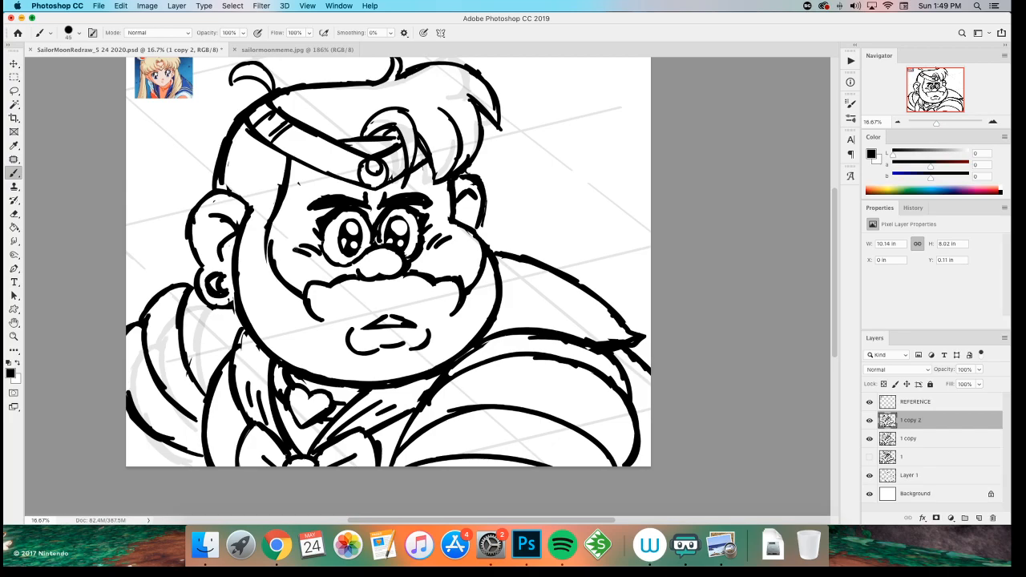
# - Redraw the far cheek and beard outline slightly further in and erase the old outer line
pyautogui.moveTo(474, 239)
pyautogui.mouseDown()
pyautogui.moveTo(485, 319)
pyautogui.moveTo(456, 353)
pyautogui.mouseUp()
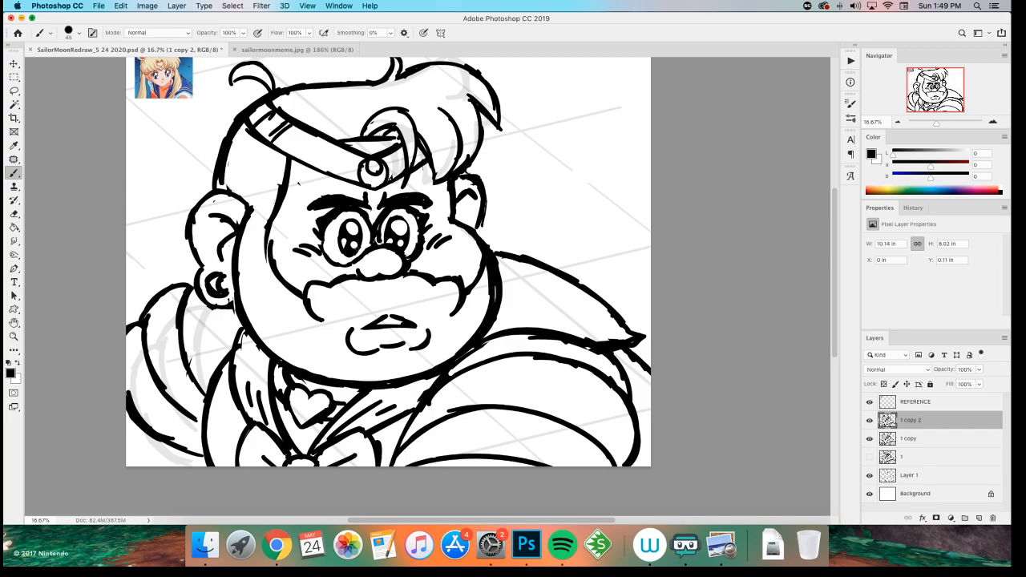
pyautogui.press('e')
pyautogui.moveTo(479, 244)
pyautogui.mouseDown()
pyautogui.moveTo(498, 293)
pyautogui.moveTo(494, 284)
pyautogui.mouseUp()
pyautogui.press('b')
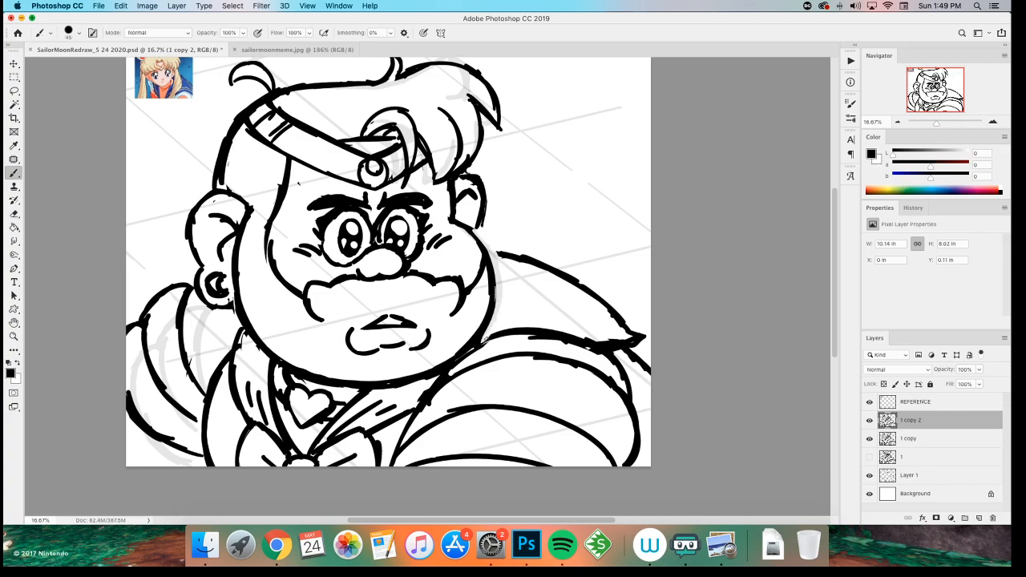
pyautogui.moveTo(472, 229); pyautogui.dragTo(484, 242)
# - Redraw the upper edge of the large shoulder sleeve and collar, erasing the old overlapping lines
pyautogui.moveTo(412, 407); pyautogui.dragTo(436, 376)
pyautogui.moveTo(490, 324)
pyautogui.mouseDown()
pyautogui.moveTo(561, 324)
pyautogui.moveTo(625, 369)
pyautogui.moveTo(634, 407)
pyautogui.mouseUp()
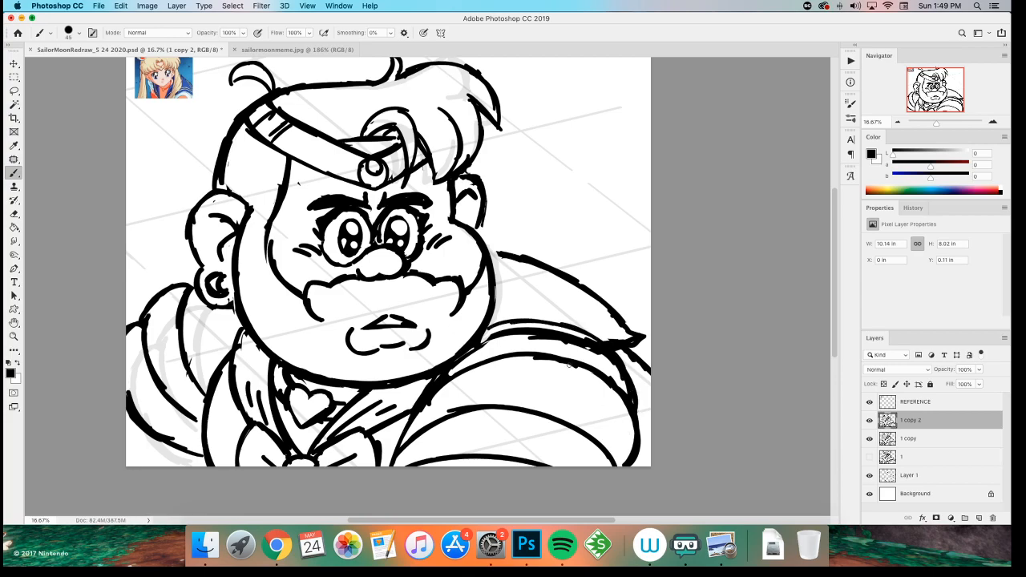
pyautogui.press('e')
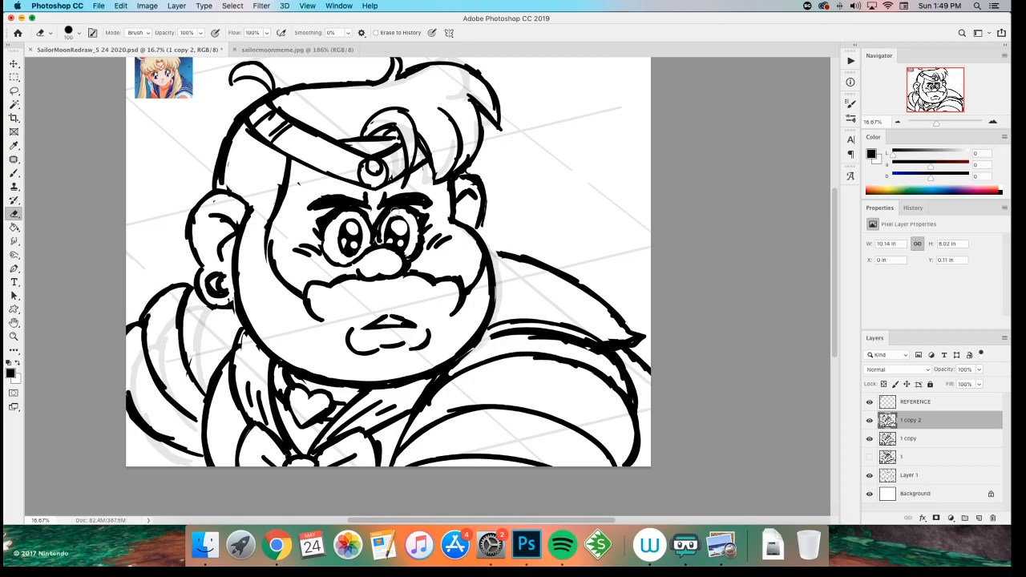
pyautogui.moveTo(491, 337)
pyautogui.mouseDown()
pyautogui.moveTo(528, 331)
pyautogui.moveTo(576, 347)
pyautogui.moveTo(540, 329)
pyautogui.moveTo(577, 338)
pyautogui.moveTo(622, 384)
pyautogui.moveTo(549, 331)
pyautogui.moveTo(597, 349)
pyautogui.moveTo(531, 330)
pyautogui.moveTo(583, 344)
pyautogui.moveTo(604, 373)
pyautogui.moveTo(578, 373)
pyautogui.mouseUp()
pyautogui.press('b')
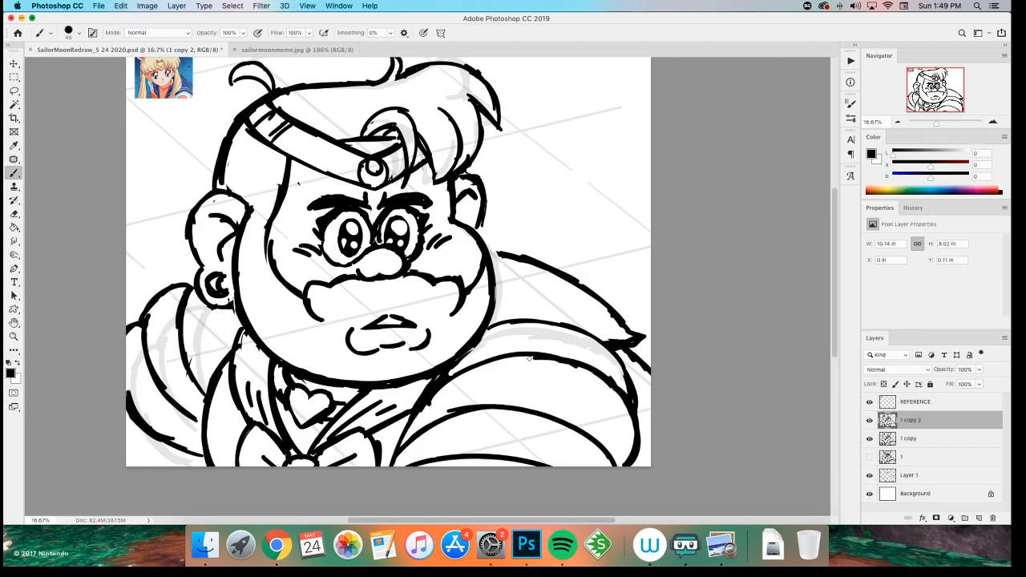
pyautogui.moveTo(613, 356); pyautogui.dragTo(618, 366)
pyautogui.moveTo(484, 328); pyautogui.dragTo(441, 371)
pyautogui.press('super+z')
pyautogui.press('e')
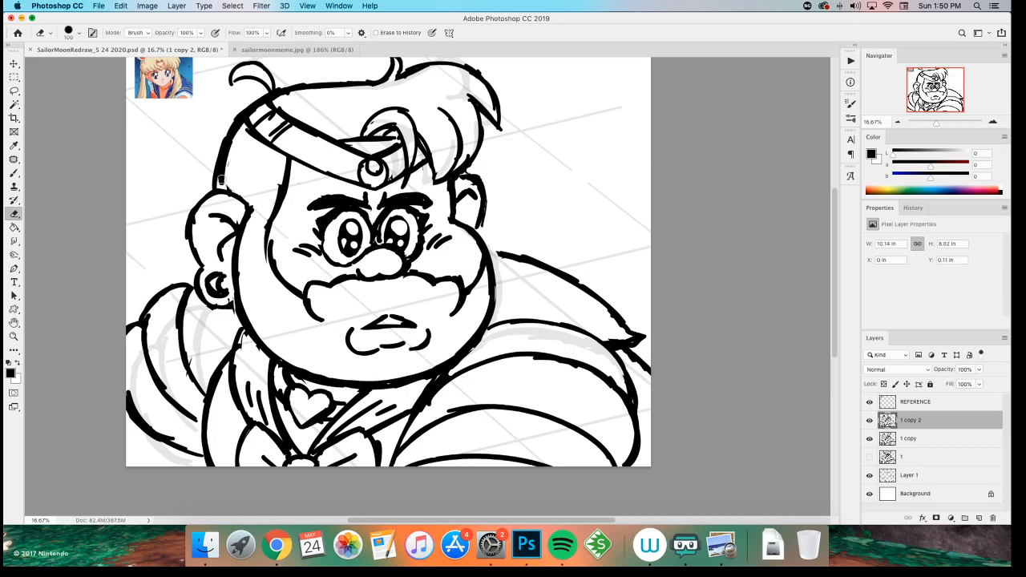
# - Clean up the back-of-head outline above the large ear and trim the small ear's outer edge
pyautogui.press('b')
pyautogui.press('e')
pyautogui.press('b')
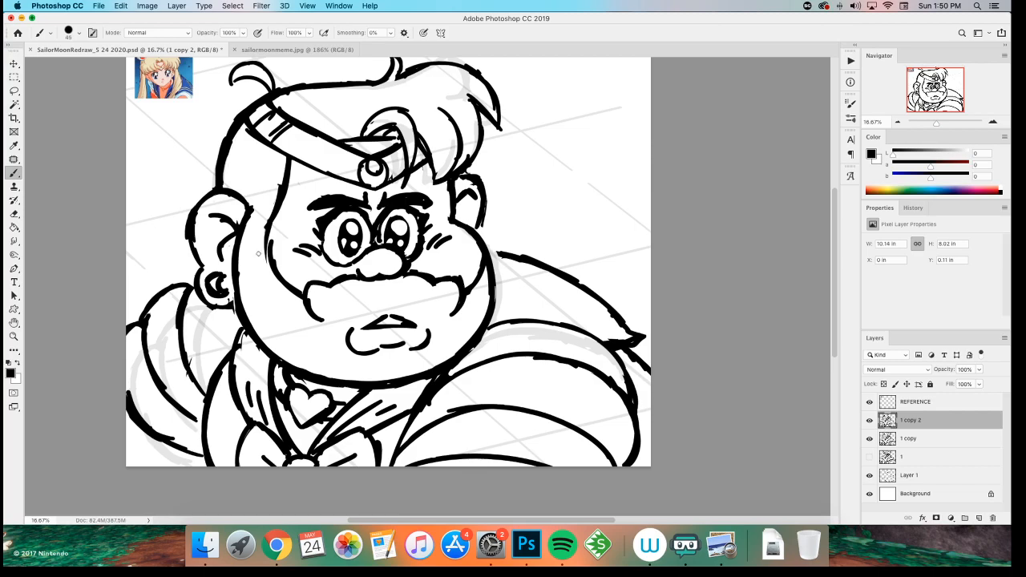
pyautogui.press('e')
pyautogui.moveTo(479, 174); pyautogui.dragTo(488, 200)
pyautogui.press('b')
pyautogui.scroll(2, 191, 288)
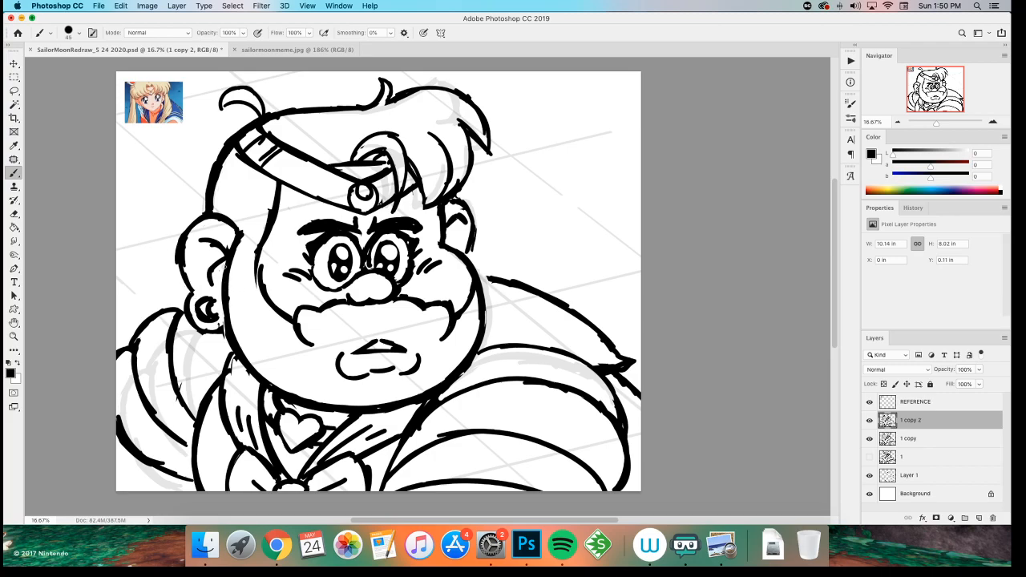
# - Replace the blush marks on both cheeks with thinner strokes and draw a sweat drop on the temple
pyautogui.press('e')
pyautogui.moveTo(303, 255)
pyautogui.mouseDown()
pyautogui.moveTo(304, 279)
pyautogui.moveTo(294, 270)
pyautogui.mouseUp()
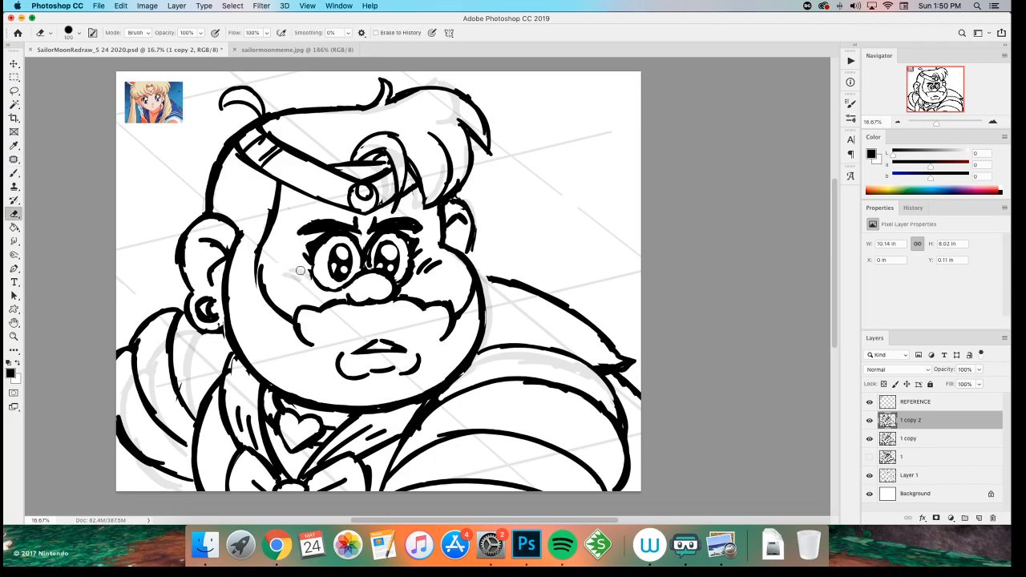
pyautogui.moveTo(424, 257)
pyautogui.mouseDown()
pyautogui.moveTo(425, 274)
pyautogui.moveTo(441, 264)
pyautogui.mouseUp()
pyautogui.press('b')
pyautogui.moveTo(317, 280); pyautogui.dragTo(279, 289)
pyautogui.moveTo(417, 277); pyautogui.dragTo(441, 273)
pyautogui.press('super+z')
pyautogui.moveTo(285, 229)
pyautogui.mouseDown()
pyautogui.moveTo(294, 258)
pyautogui.moveTo(276, 258)
pyautogui.moveTo(281, 229)
pyautogui.mouseUp()
pyautogui.scroll(-4, 158, 253)
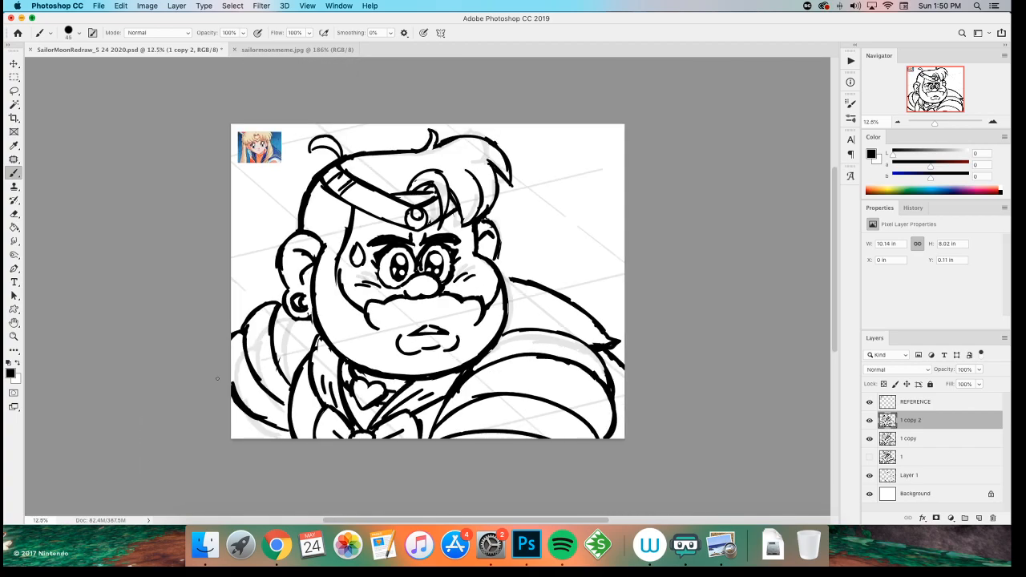
# - Hide the faded "1 copy" layer and flip the canvas horizontally
pyautogui.click(869, 438)
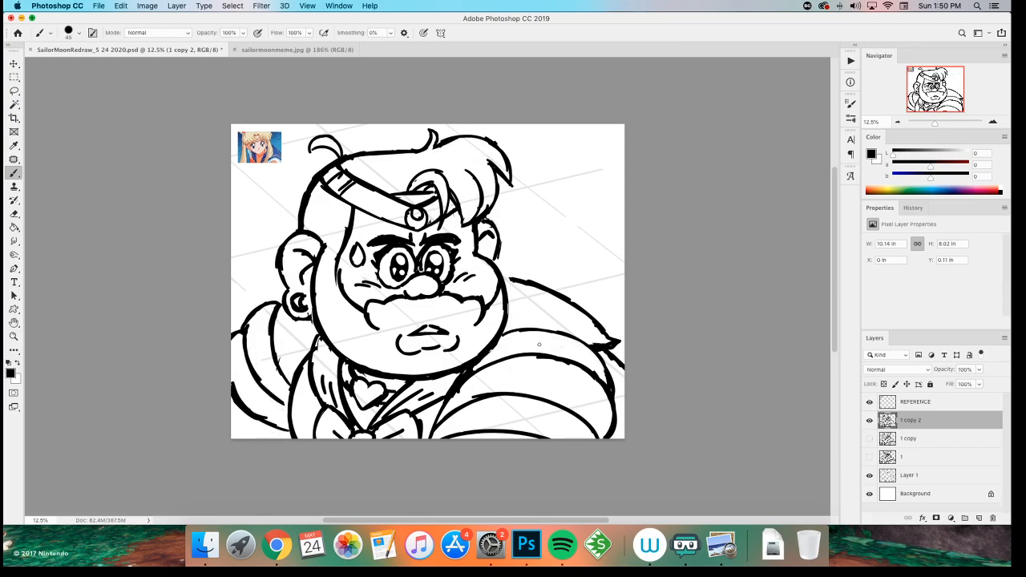
pyautogui.press('super+shift+h')
pyautogui.press('z')
pyautogui.click(453, 289)
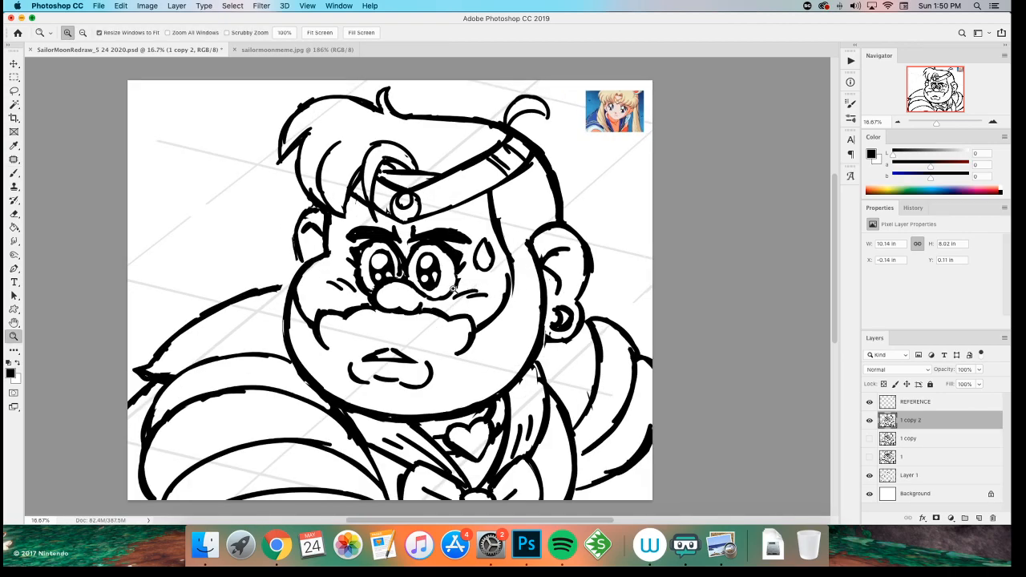
# - Lasso the iris of the eye nearer the large ear, nudge it three steps left, deselect and save the file
pyautogui.press('l')
pyautogui.moveTo(448, 281)
pyautogui.mouseDown()
pyautogui.moveTo(433, 255)
pyautogui.moveTo(418, 258)
pyautogui.moveTo(419, 289)
pyautogui.moveTo(439, 299)
pyautogui.moveTo(450, 277)
pyautogui.mouseUp()
pyautogui.press('v')
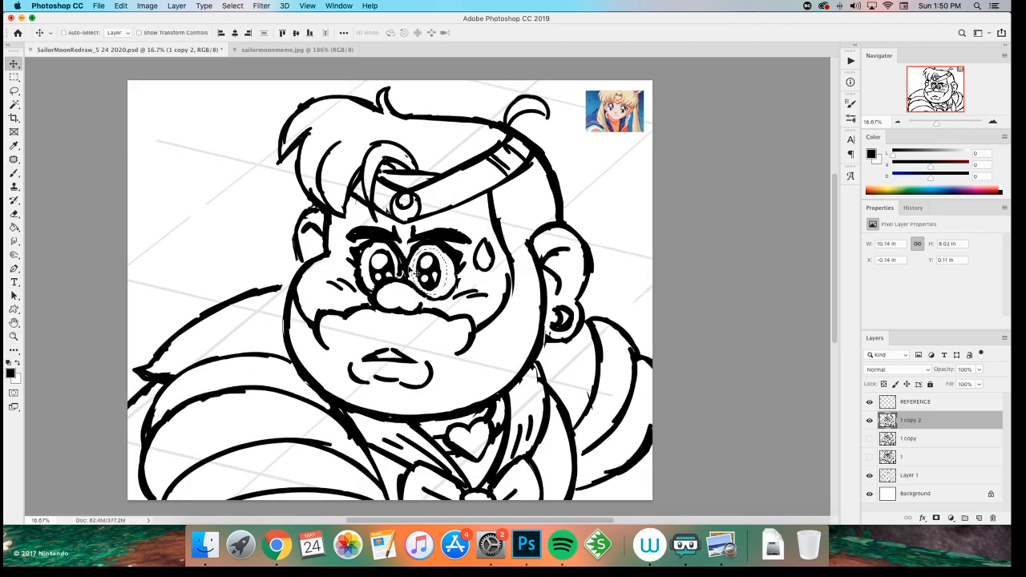
pyautogui.press('Left')
pyautogui.press('Left')
pyautogui.press('Left')
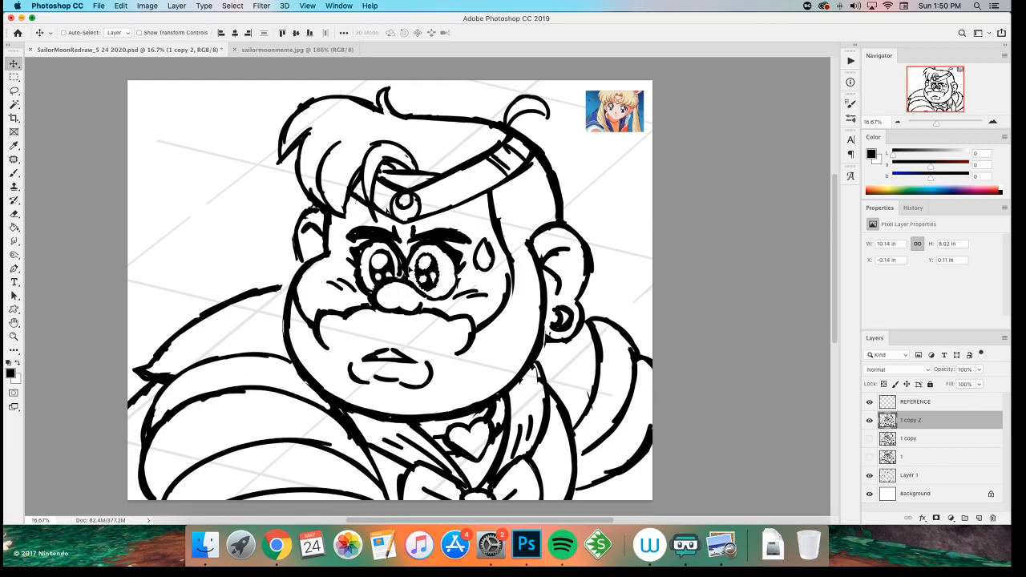
pyautogui.press('b')
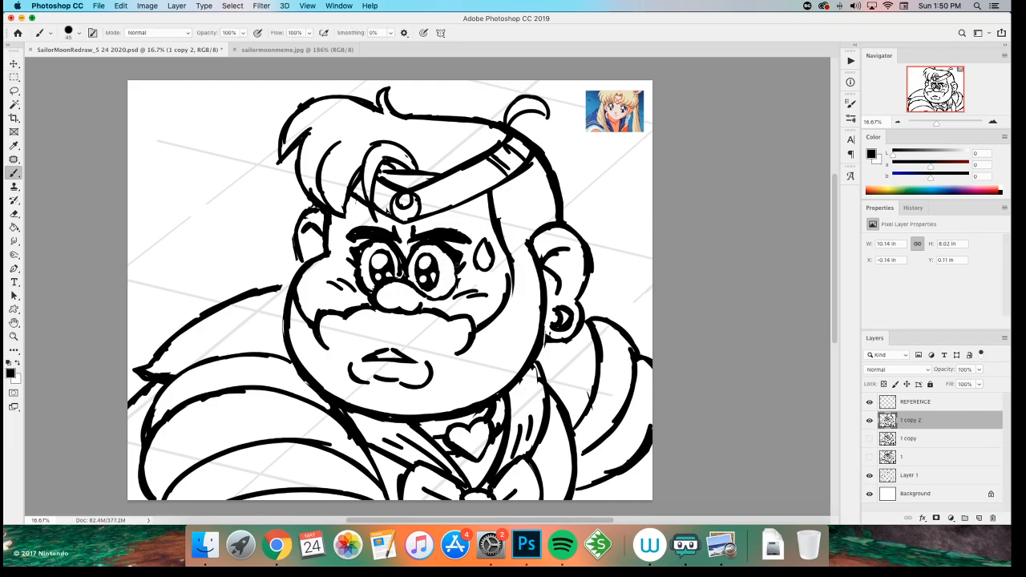
pyautogui.press('super+s')
# - Fade layer "1 copy 2" to 10% opacity and duplicate it at 100% opacity as the new drawing layer
pyautogui.press('super+minus')
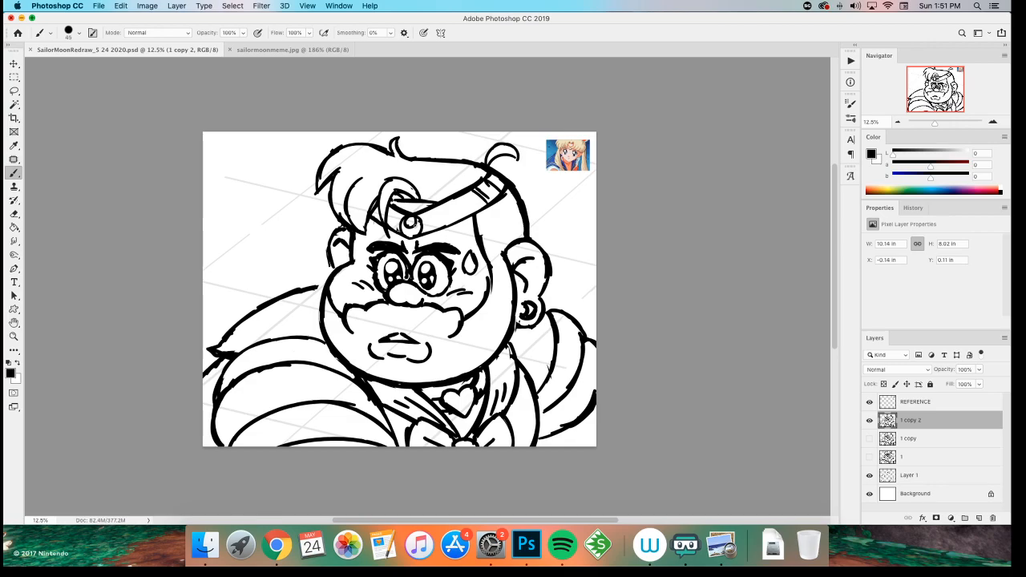
pyautogui.press('e')
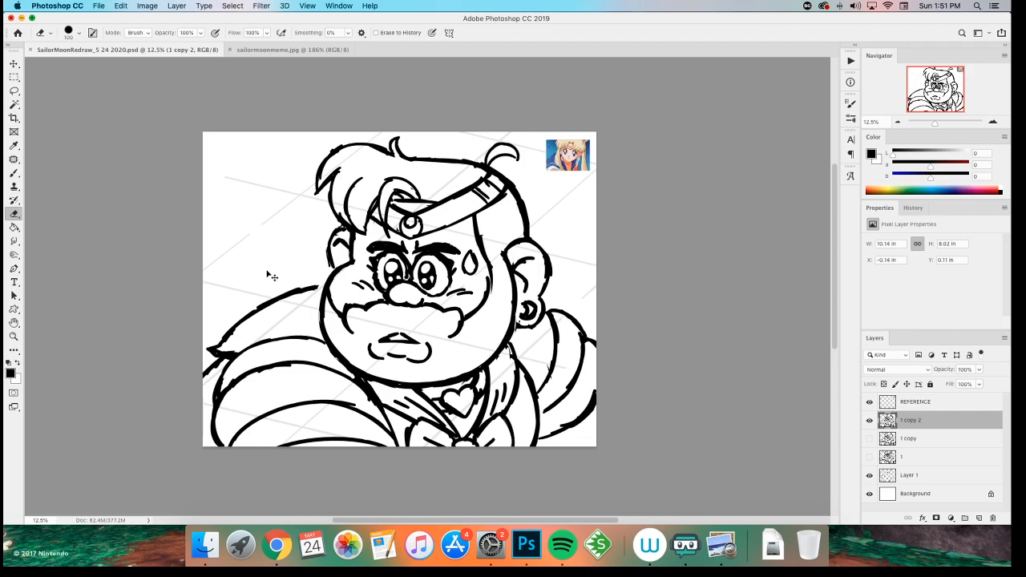
pyautogui.press('super+equal')
pyautogui.scroll(2, 267, 270)
pyautogui.hscroll(2, 267, 270)
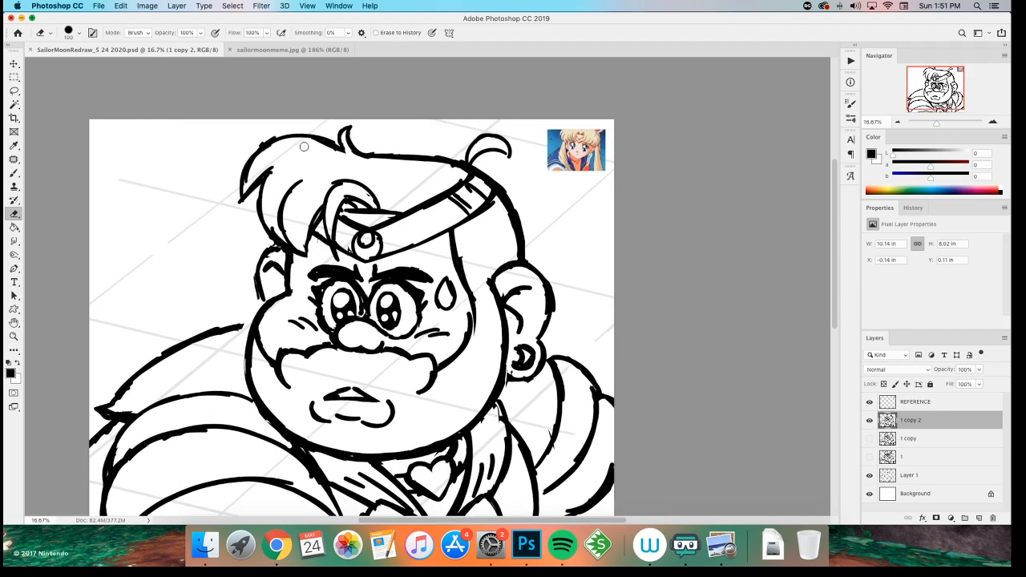
pyautogui.press('m')
pyautogui.press('1')
pyautogui.press('super+j')
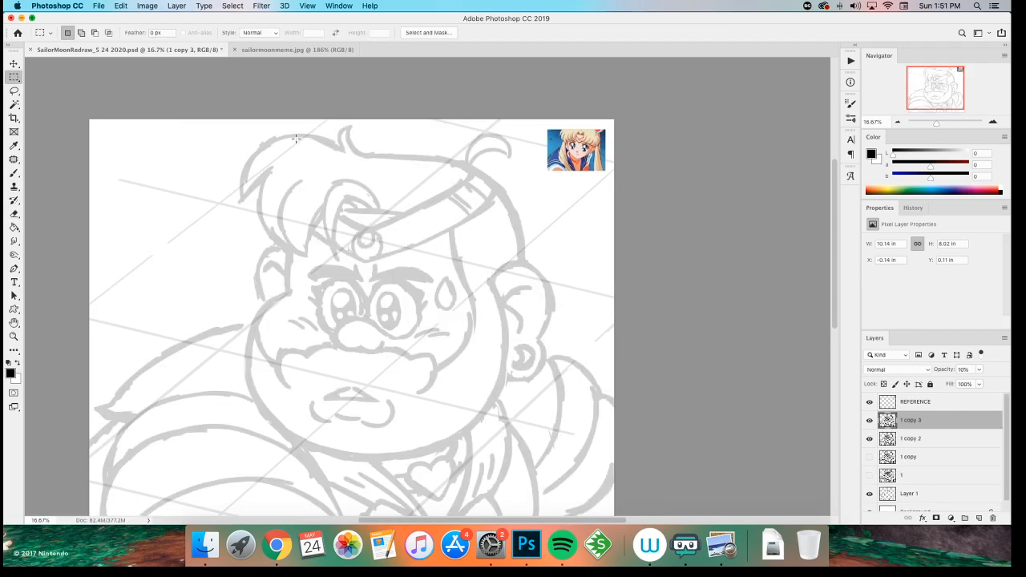
pyautogui.press('0')
# - Lasso the looping forehead curl over the headband, delete it from the top sketch layer and deselect
pyautogui.press('l')
pyautogui.moveTo(331, 266)
pyautogui.mouseDown()
pyautogui.moveTo(327, 224)
pyautogui.moveTo(348, 171)
pyautogui.moveTo(386, 211)
pyautogui.moveTo(344, 227)
pyautogui.moveTo(325, 265)
pyautogui.mouseUp()
pyautogui.press('Delete')
pyautogui.press('j')
pyautogui.press('b')
pyautogui.press('super+d')
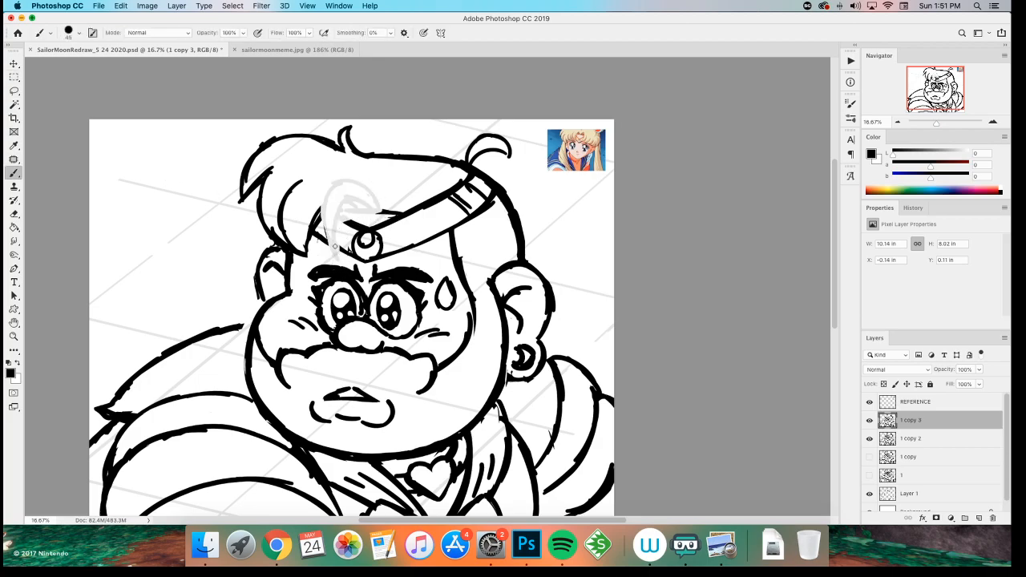
# - Redraw the headband's front point and the hair strokes above the gem where the forehead curl was removed
pyautogui.moveTo(314, 232); pyautogui.dragTo(352, 254)
pyautogui.moveTo(340, 215)
pyautogui.mouseDown()
pyautogui.moveTo(384, 207)
pyautogui.moveTo(326, 221)
pyautogui.moveTo(330, 206)
pyautogui.mouseUp()
pyautogui.press('super+z')
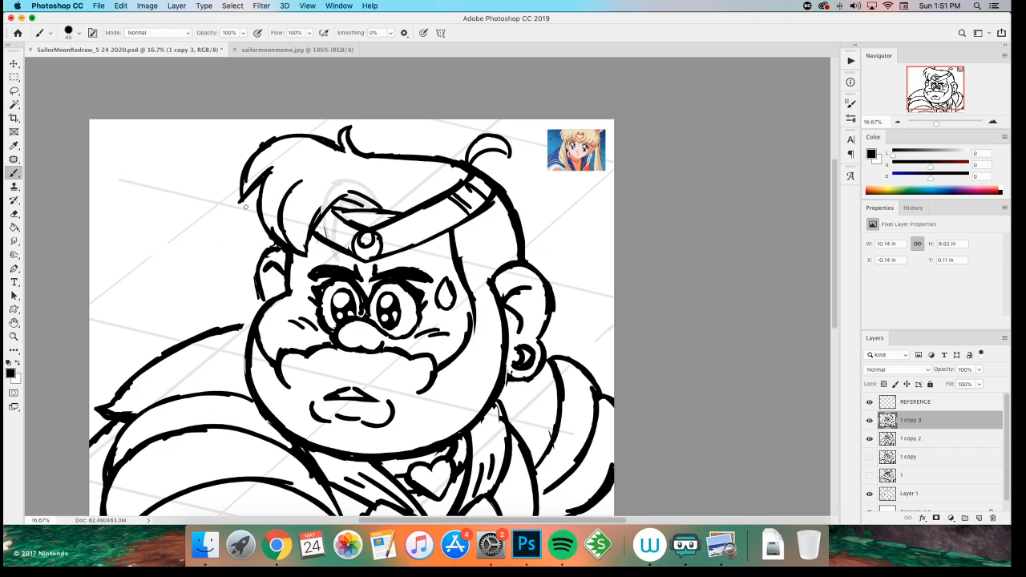
pyautogui.press('super+minus')
pyautogui.press('super+plus')
# - Draw the quiff's inner edge down to the headband and a small pointed curl hanging over the band beside the gem
pyautogui.moveTo(326, 205); pyautogui.dragTo(306, 236)
pyautogui.moveTo(385, 209)
pyautogui.mouseDown()
pyautogui.moveTo(412, 268)
pyautogui.moveTo(375, 197)
pyautogui.moveTo(404, 206)
pyautogui.moveTo(416, 232)
pyautogui.moveTo(383, 211)
pyautogui.moveTo(387, 202)
pyautogui.moveTo(416, 226)
pyautogui.mouseUp()
pyautogui.press('super+z')
pyautogui.press('super+z')
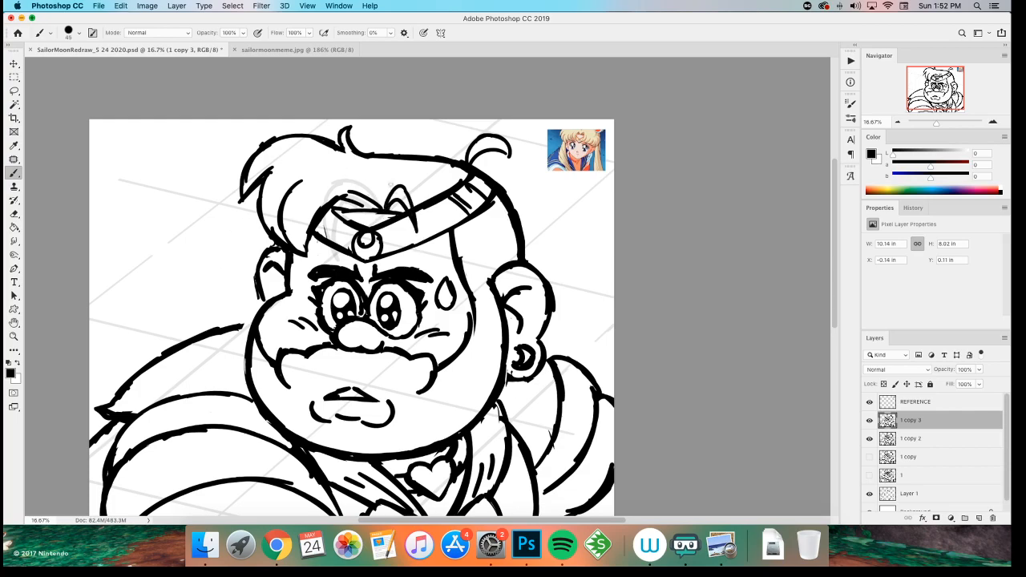
pyautogui.press('super+minus')
pyautogui.press('super+minus')
pyautogui.press('super+minus')
pyautogui.press('super+plus')
pyautogui.press('super+plus')
pyautogui.press('super+plus')
pyautogui.press('super+plus')
pyautogui.scroll(2, 317, 191)
pyautogui.press('super+z')
pyautogui.press('super+z')
pyautogui.press('super+z')
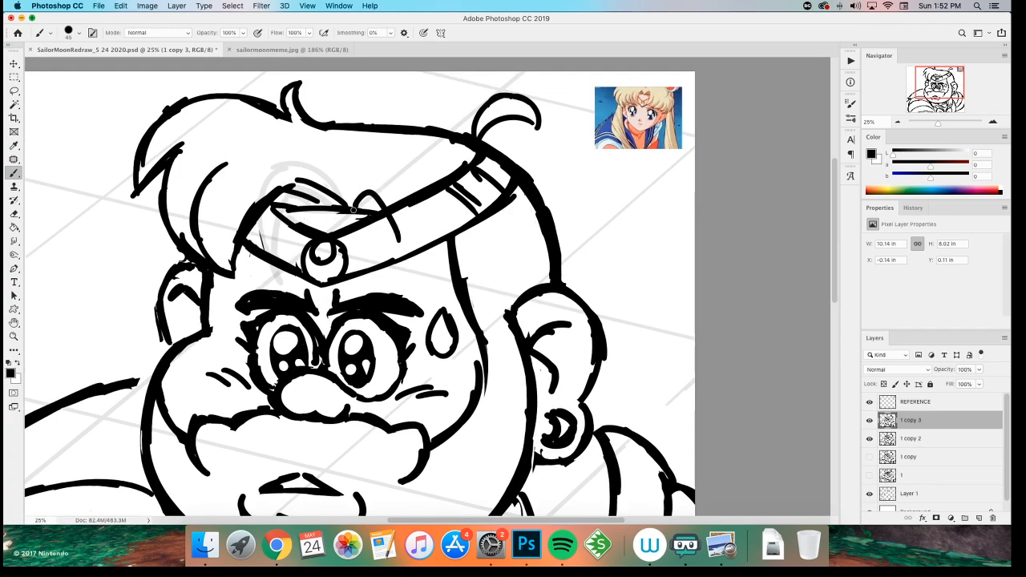
# - Redraw the small curl as a larger pointed lock arching over the headband, clean it up and save the file
pyautogui.moveTo(353, 204)
pyautogui.mouseDown()
pyautogui.moveTo(405, 228)
pyautogui.moveTo(409, 242)
pyautogui.moveTo(377, 172)
pyautogui.moveTo(410, 234)
pyautogui.mouseUp()
pyautogui.press('super+z')
pyautogui.press('super+z')
pyautogui.moveTo(350, 202)
pyautogui.mouseDown()
pyautogui.moveTo(385, 168)
pyautogui.moveTo(412, 242)
pyautogui.moveTo(404, 205)
pyautogui.moveTo(377, 182)
pyautogui.mouseUp()
pyautogui.press('e')
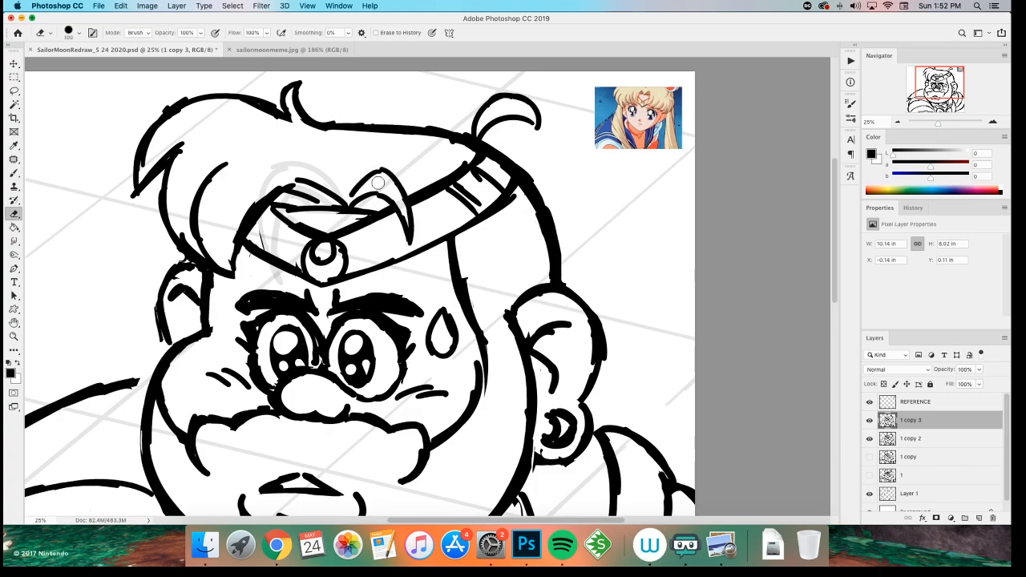
pyautogui.press('b')
pyautogui.press('super+minus')
pyautogui.press('super+minus')
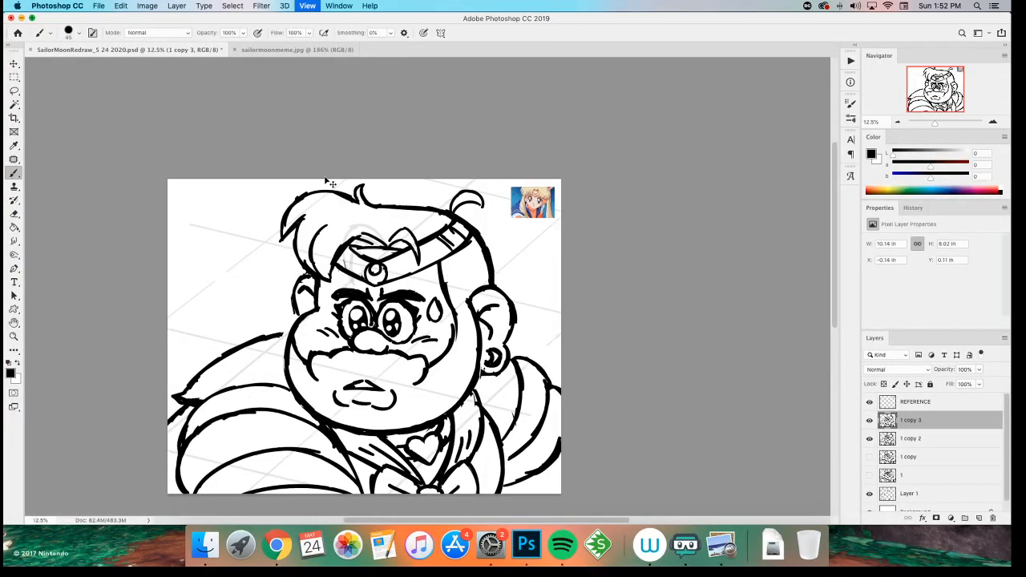
pyautogui.press('super+equal')
pyautogui.hscroll(-2, 254, 228)
pyautogui.scroll(-1, 254, 228)
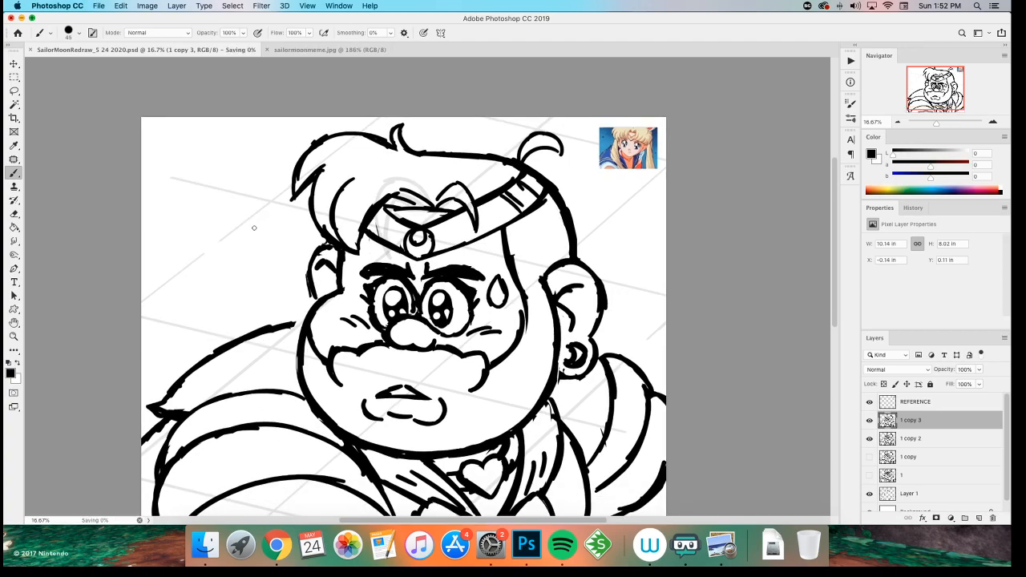
# - Lasso the brows, eyes, nose, mustache, mouth and sweat drop, shift them slightly left and deselect
pyautogui.press('l')
pyautogui.moveTo(329, 374)
pyautogui.mouseDown()
pyautogui.moveTo(357, 275)
pyautogui.moveTo(392, 257)
pyautogui.moveTo(418, 269)
pyautogui.moveTo(460, 259)
pyautogui.moveTo(502, 268)
pyautogui.moveTo(520, 322)
pyautogui.moveTo(483, 400)
pyautogui.moveTo(434, 436)
pyautogui.moveTo(377, 433)
pyautogui.mouseUp()
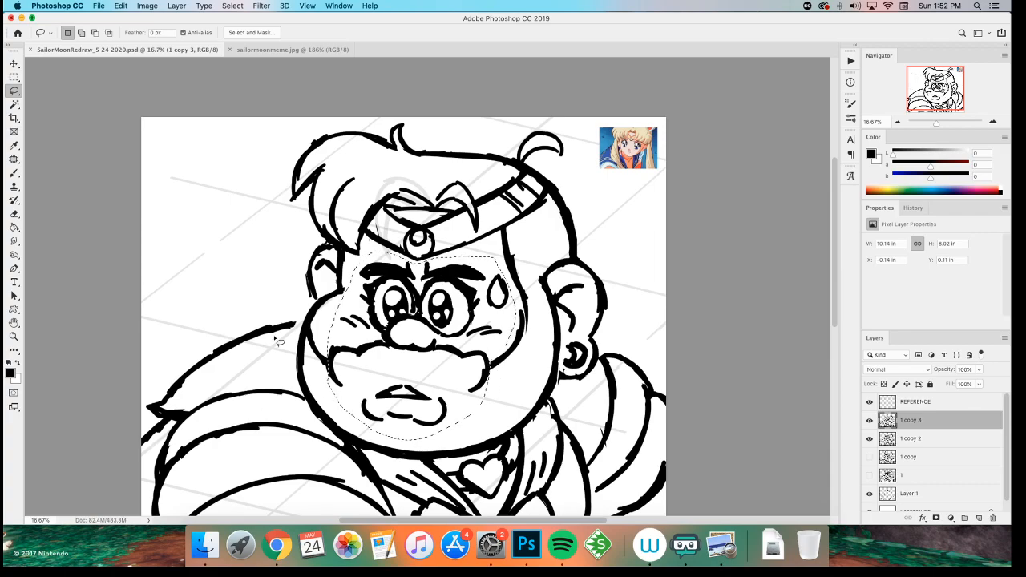
pyautogui.hotkey('ctrl', 't')
pyautogui.moveTo(279, 339); pyautogui.dragTo(344, 320)
pyautogui.press('Return')
pyautogui.press('m')
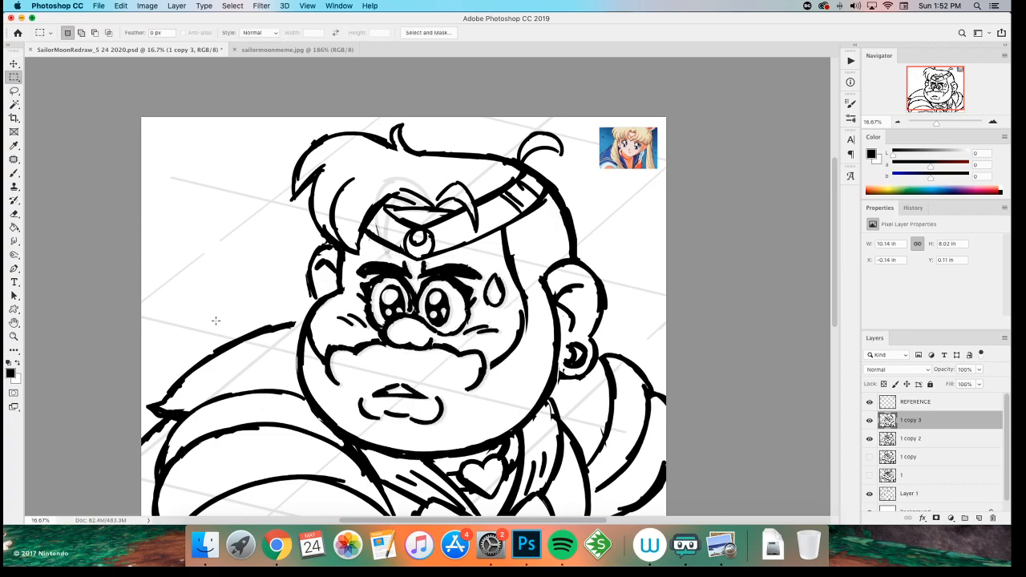
# - Hide the faded "1 copy 2" layer beneath the current sketch
pyautogui.press('super+minus')
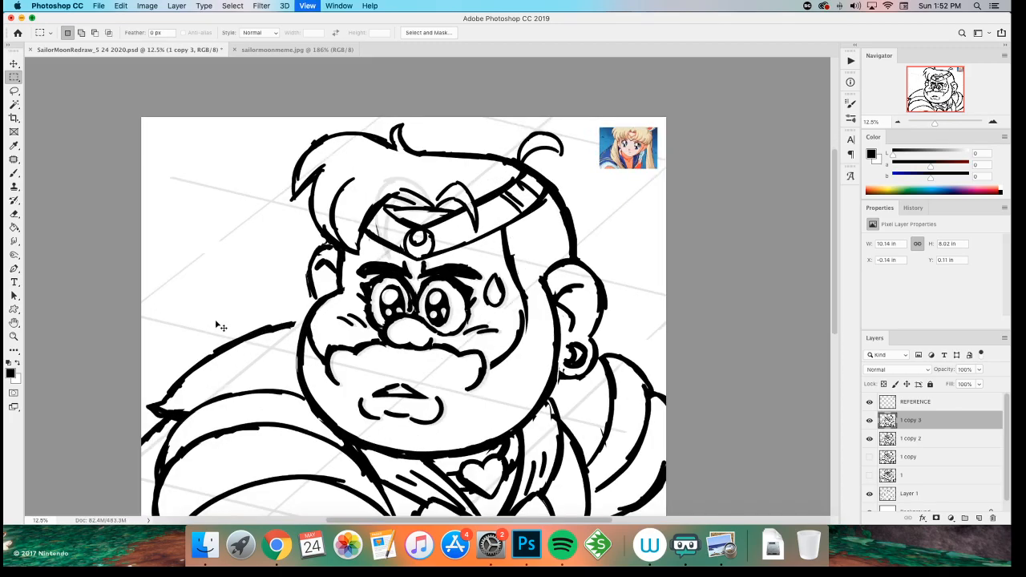
pyautogui.press('super+plus')
pyautogui.click(869, 438)
# - Lasso the headband's round gem and front point, move them slightly left, deselect and save the file
pyautogui.press('l')
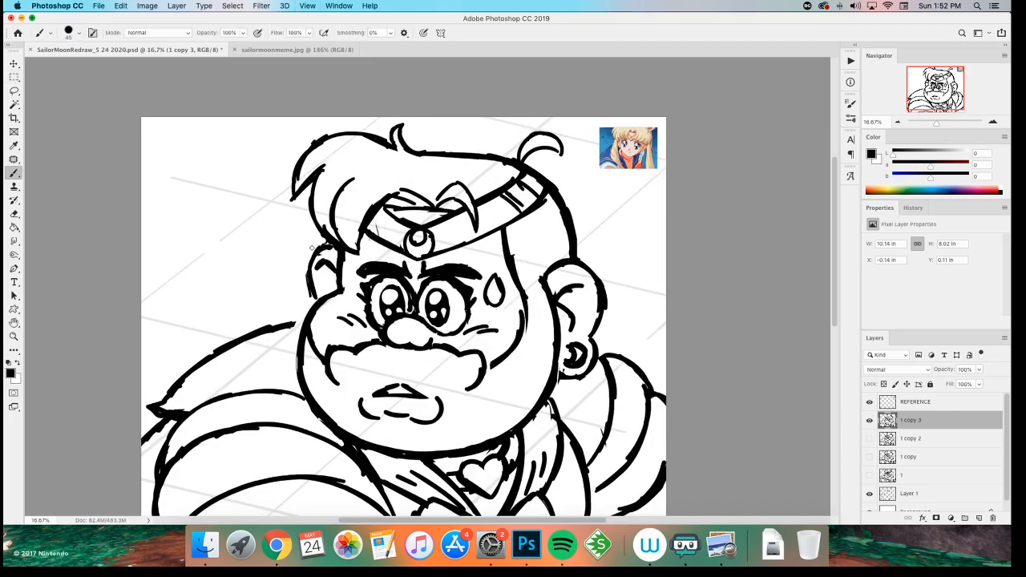
pyautogui.moveTo(414, 218)
pyautogui.mouseDown()
pyautogui.moveTo(446, 226)
pyautogui.moveTo(454, 253)
pyautogui.moveTo(420, 264)
pyautogui.mouseUp()
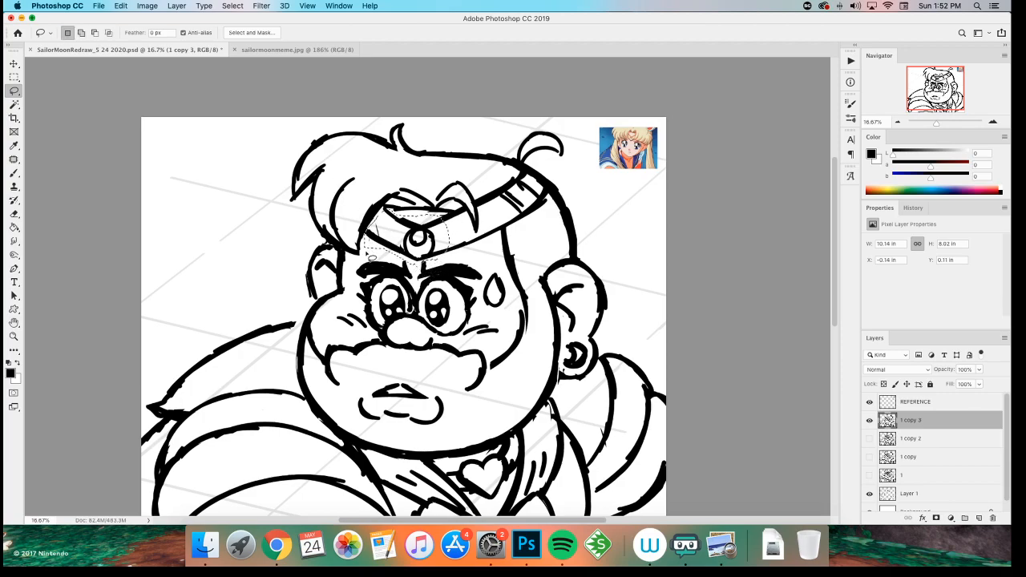
pyautogui.press('v')
pyautogui.moveTo(400, 253); pyautogui.dragTo(395, 253)
pyautogui.press('m')
pyautogui.click(272, 218)
pyautogui.press('b')
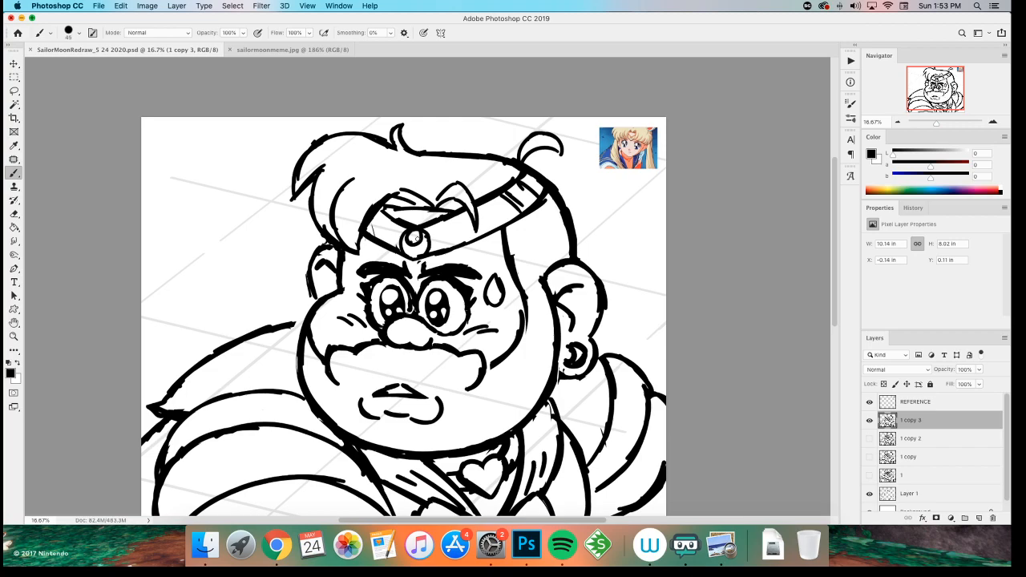
pyautogui.press('super+s')
# - Erase the old earring from the lobe of the larger ear, leaving the lobe outline clean
pyautogui.press('e')
pyautogui.moveTo(575, 352)
pyautogui.mouseDown()
pyautogui.moveTo(579, 346)
pyautogui.moveTo(571, 349)
pyautogui.mouseUp()
pyautogui.press('b')
pyautogui.press('super+z')
pyautogui.press('super+z')
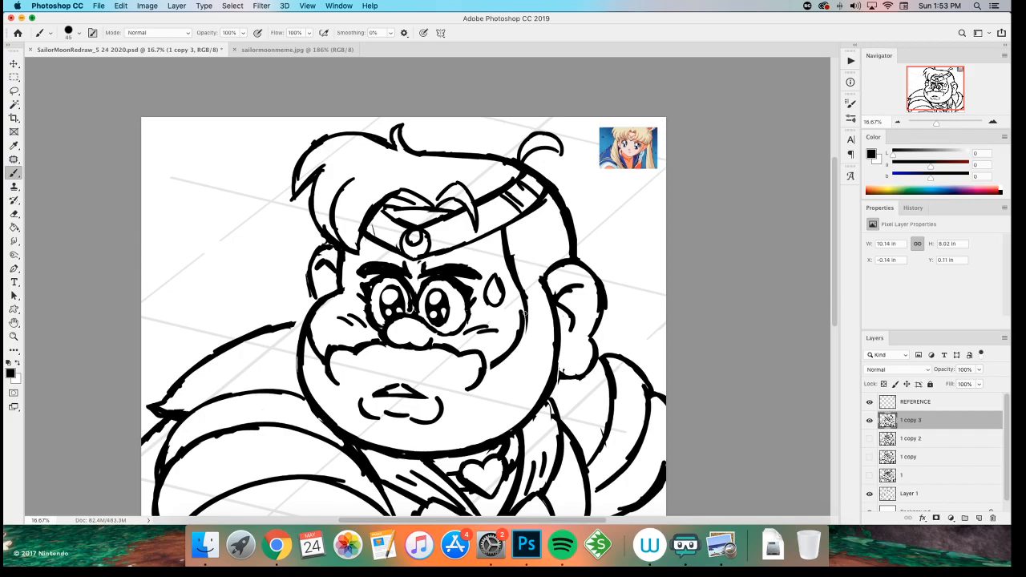
# - Redraw the earring on the larger ear's lobe as a round stud with a smaller circle inside, and save the file
pyautogui.moveTo(570, 366)
pyautogui.mouseDown()
pyautogui.moveTo(587, 347)
pyautogui.moveTo(572, 347)
pyautogui.mouseUp()
pyautogui.press('super+z')
pyautogui.moveTo(585, 357); pyautogui.dragTo(575, 343)
pyautogui.press('super+z')
pyautogui.moveTo(586, 354)
pyautogui.mouseDown()
pyautogui.moveTo(563, 347)
pyautogui.moveTo(576, 344)
pyautogui.moveTo(566, 366)
pyautogui.moveTo(582, 346)
pyautogui.moveTo(569, 363)
pyautogui.mouseUp()
pyautogui.press('super+z')
pyautogui.press('e')
pyautogui.press('b')
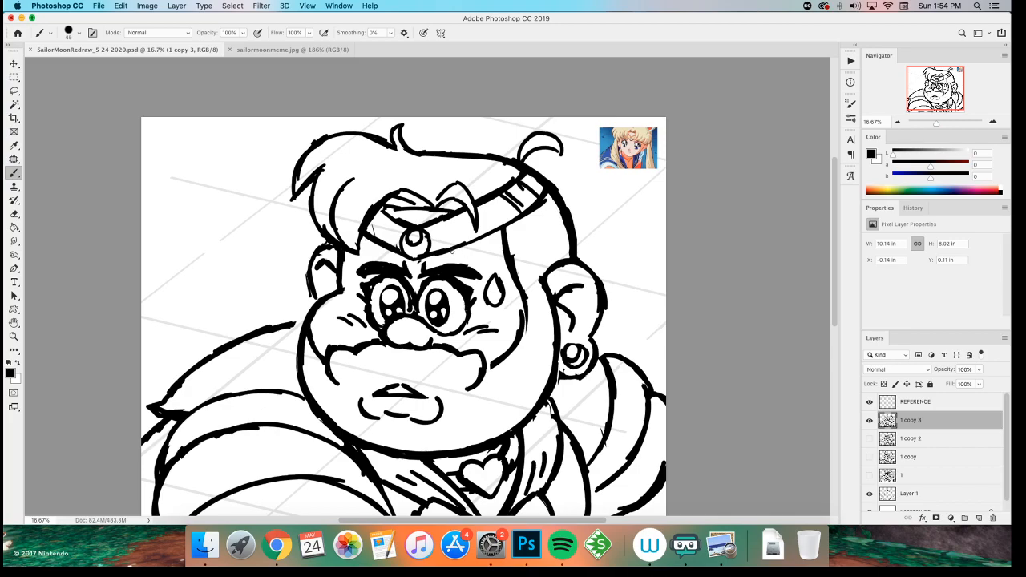
pyautogui.click(420, 12)
pyautogui.click(233, 270)
pyautogui.moveTo(229, 278); pyautogui.dragTo(210, 248)
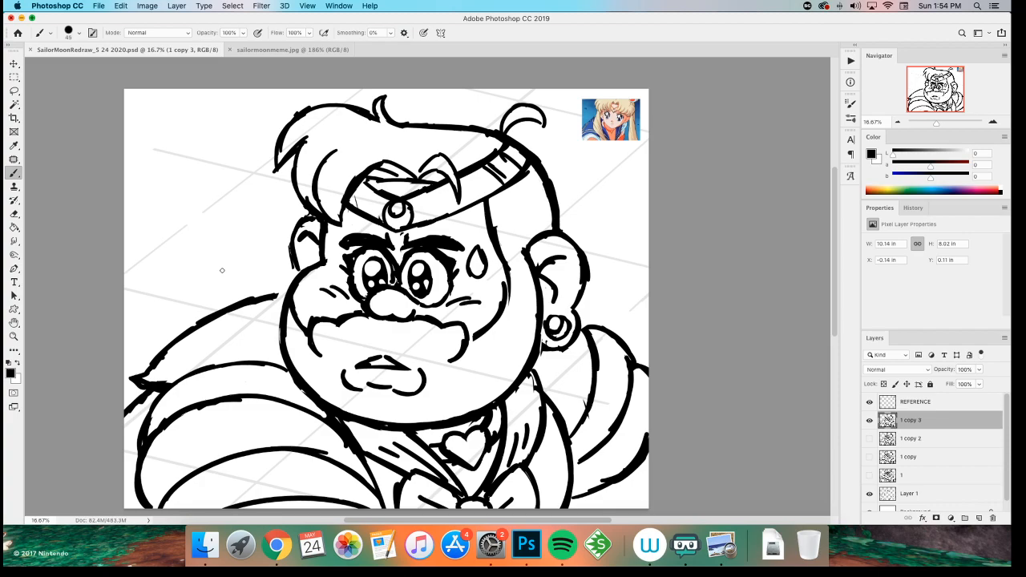
# - Touch up the lash lines around the eyes on layer 1 copy 3 with the Eraser and Brush, and save the file
pyautogui.press('e')
pyautogui.moveTo(351, 276); pyautogui.dragTo(354, 297)
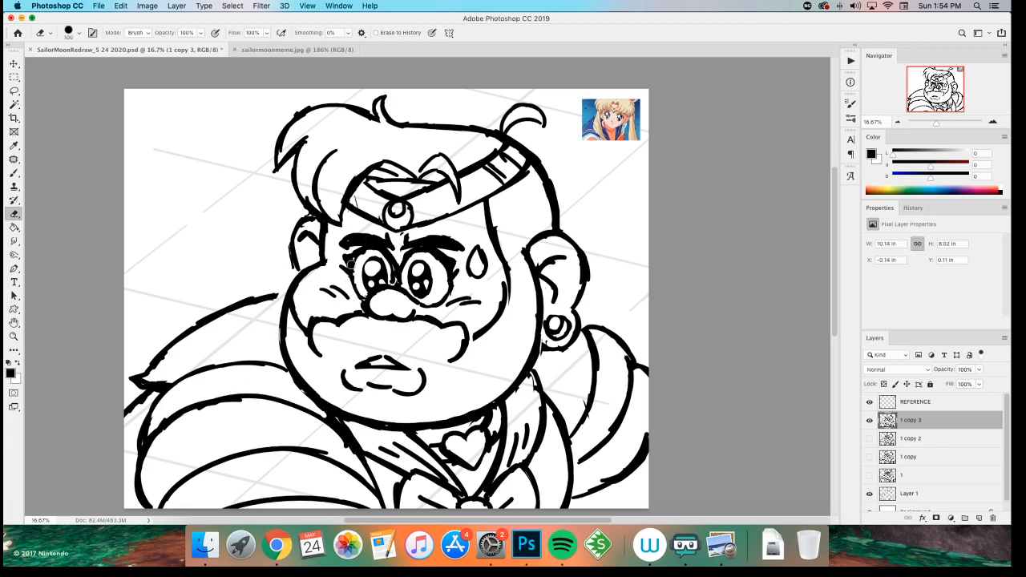
pyautogui.press('b')
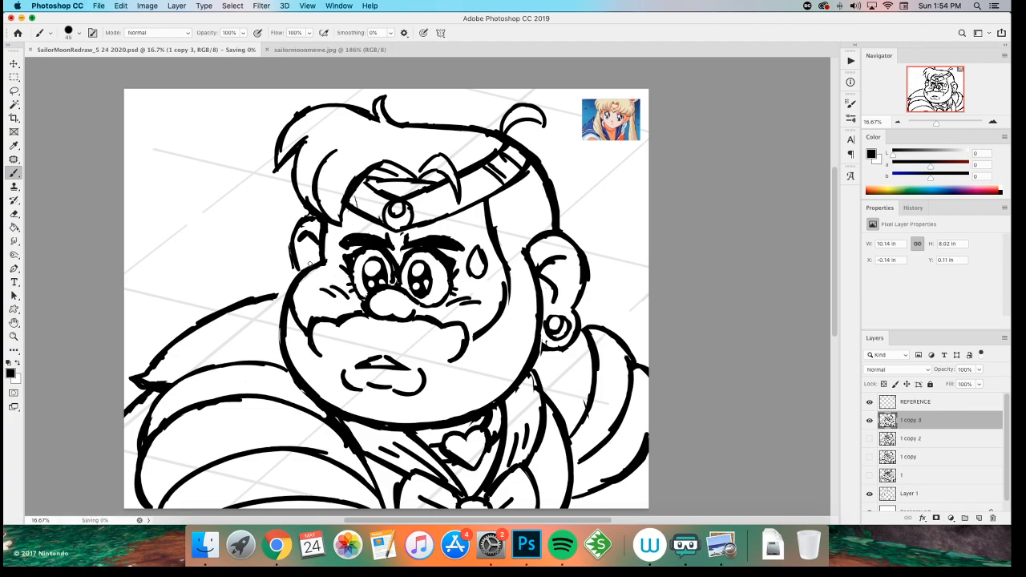
pyautogui.click(451, 281)
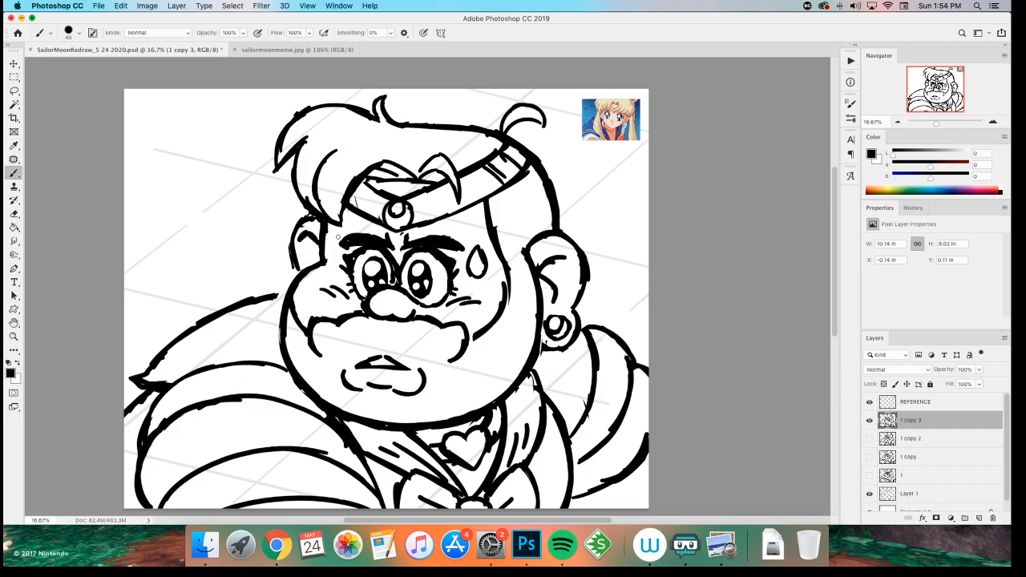
pyautogui.press('e')
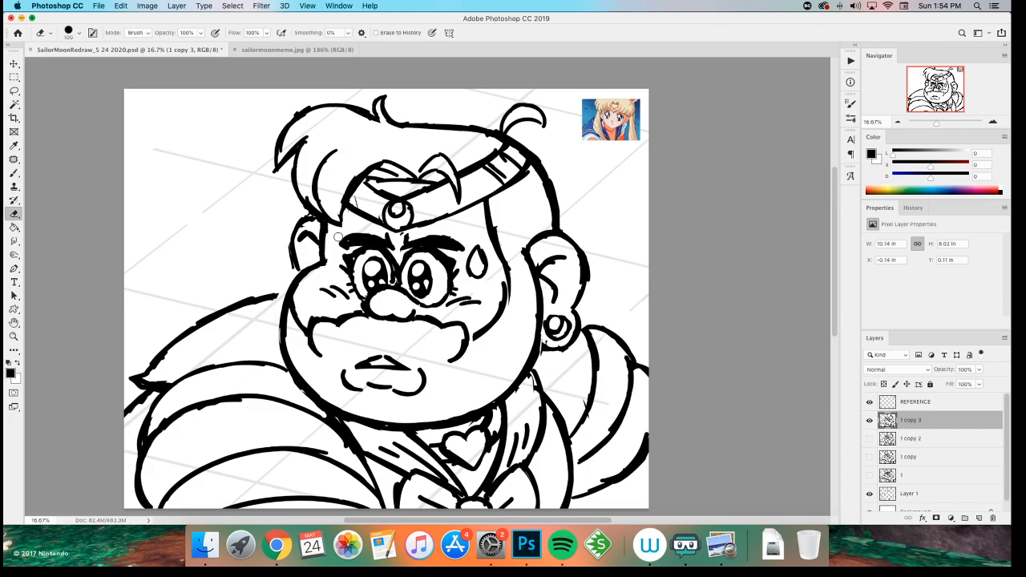
pyautogui.press('b')
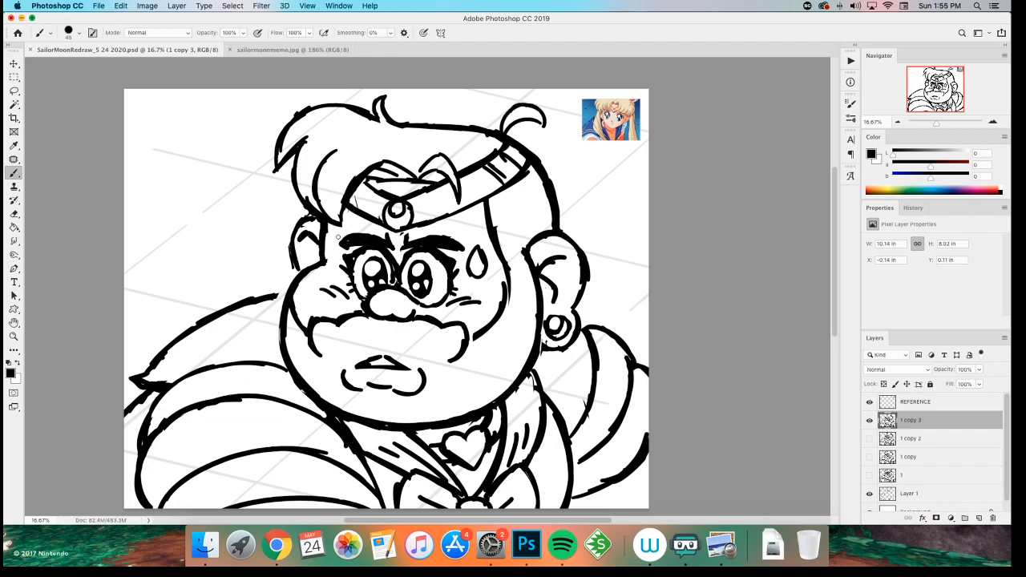
pyautogui.click(342, 247)
pyautogui.press('e')
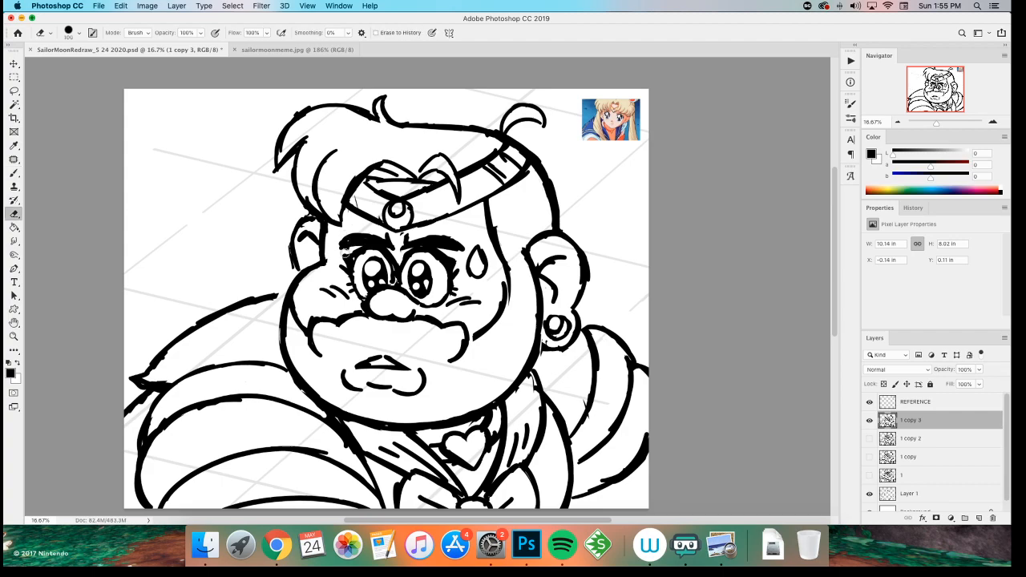
pyautogui.moveTo(342, 254); pyautogui.dragTo(342, 251)
pyautogui.press('b')
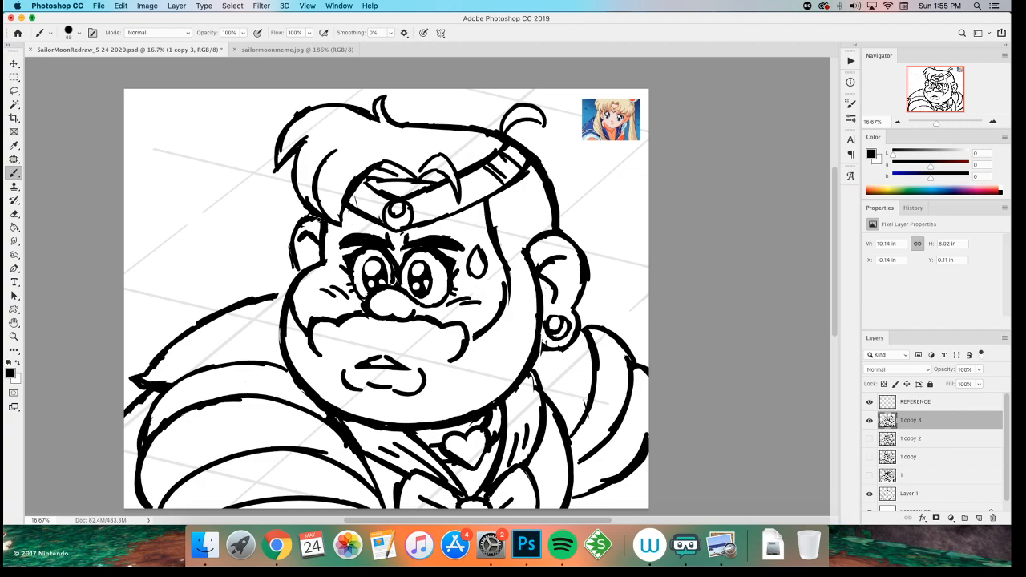
pyautogui.hotkey('ctrl', 's')
# - Flip the canvas horizontally to check the drawing's balance, flip it back, and save the file
pyautogui.scroll(-2, 553, 240)
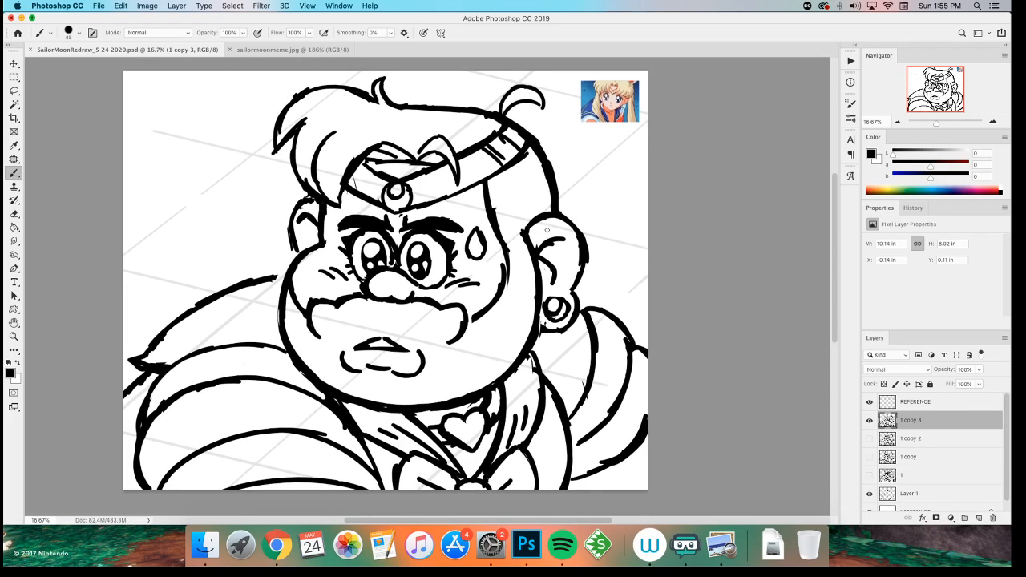
pyautogui.hotkey('ctrl', 'shift', 'h')
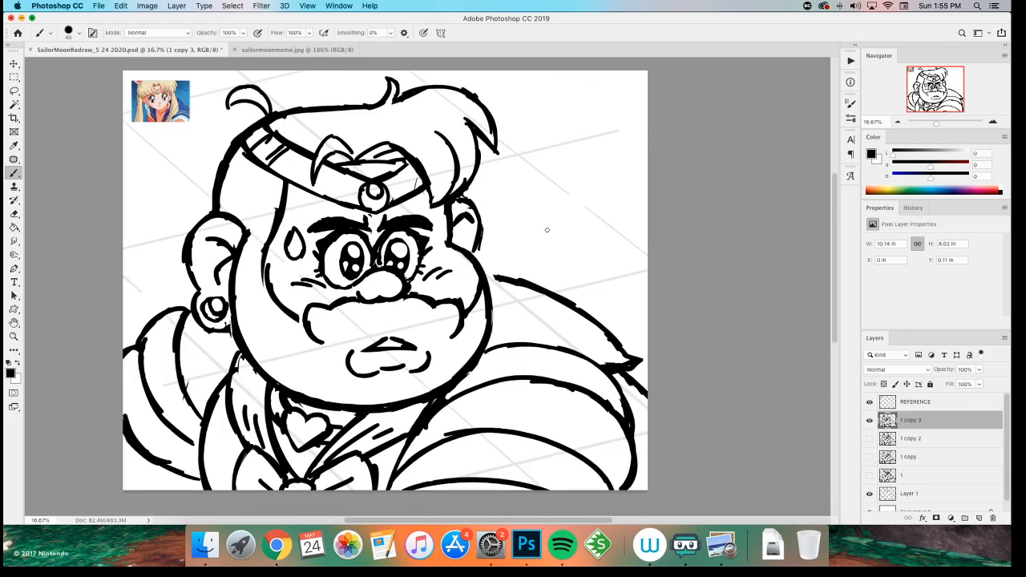
pyautogui.hotkey('ctrl', 'shift', 'h')
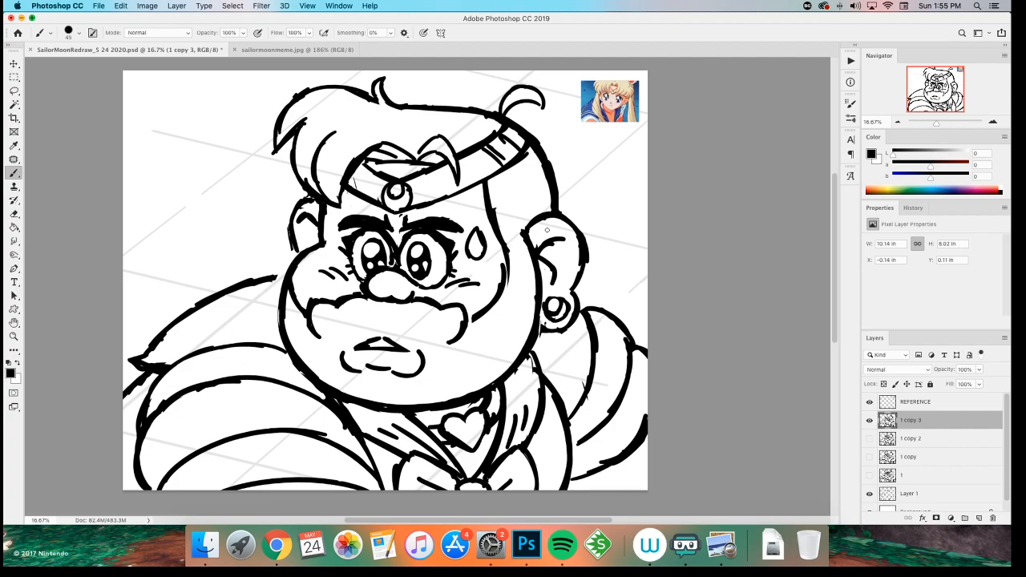
pyautogui.press('super+s')
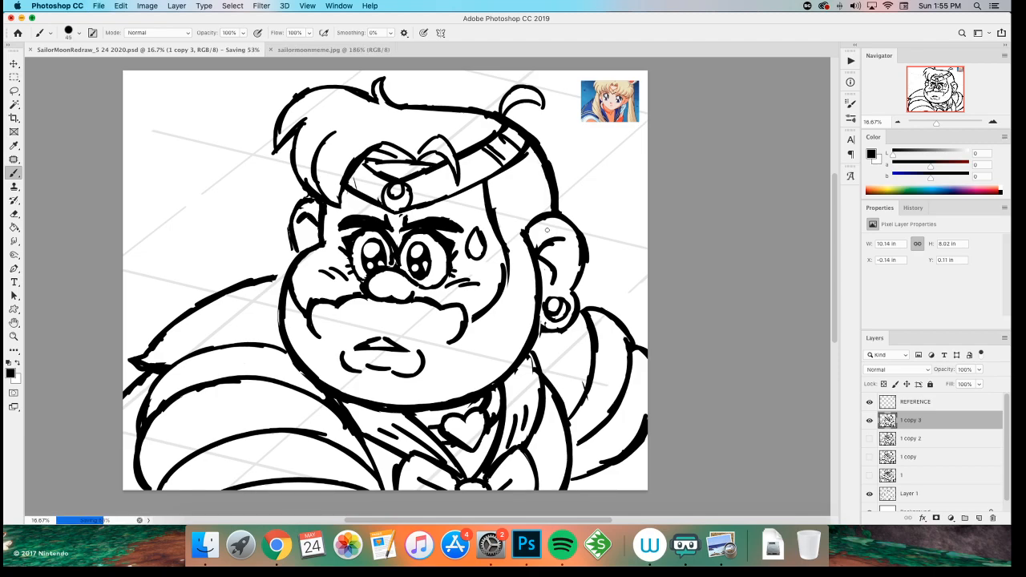
# - Group the layers from 1 copy 3 down to Layer 1, name the group SKETCH, and save the file
pyautogui.keyDown('shift'); pyautogui.click(917, 492); pyautogui.keyUp('shift')
pyautogui.click(964, 517)
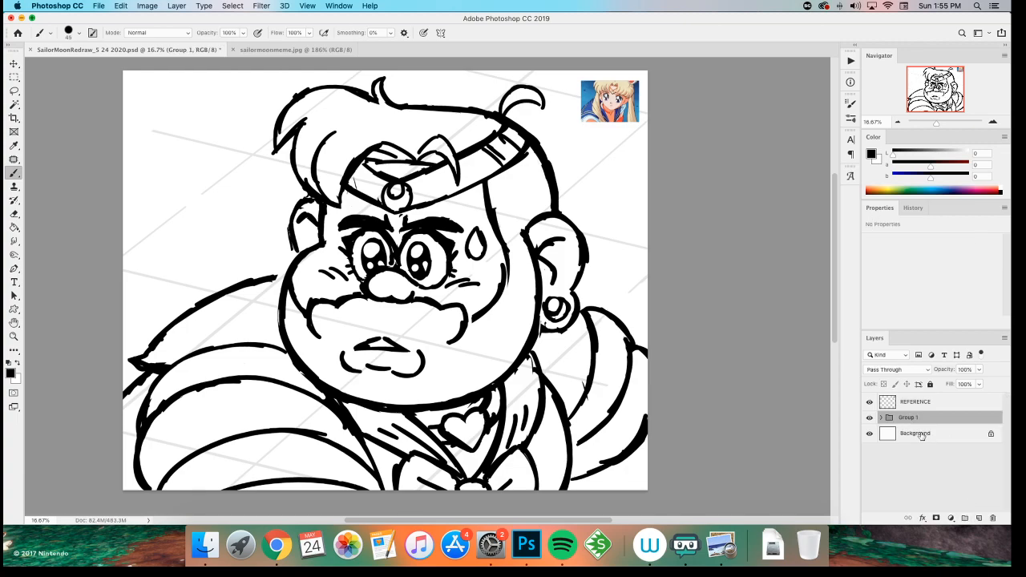
pyautogui.doubleClick(907, 416)
pyautogui.write('SKETCH')
pyautogui.press('Return')
pyautogui.press('m')
pyautogui.press('1')
pyautogui.press('2')
pyautogui.press('0')
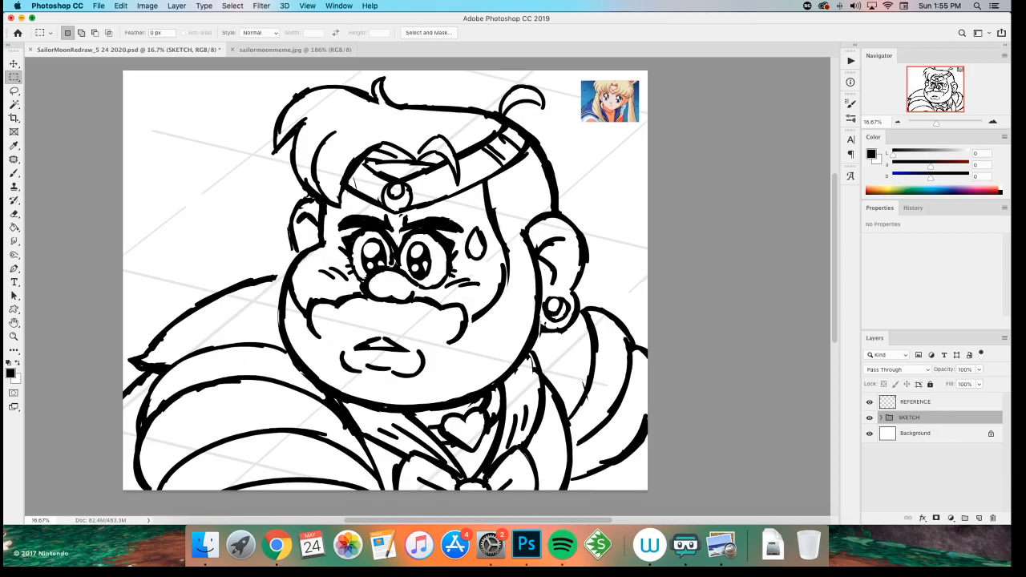
pyautogui.press('super+s')
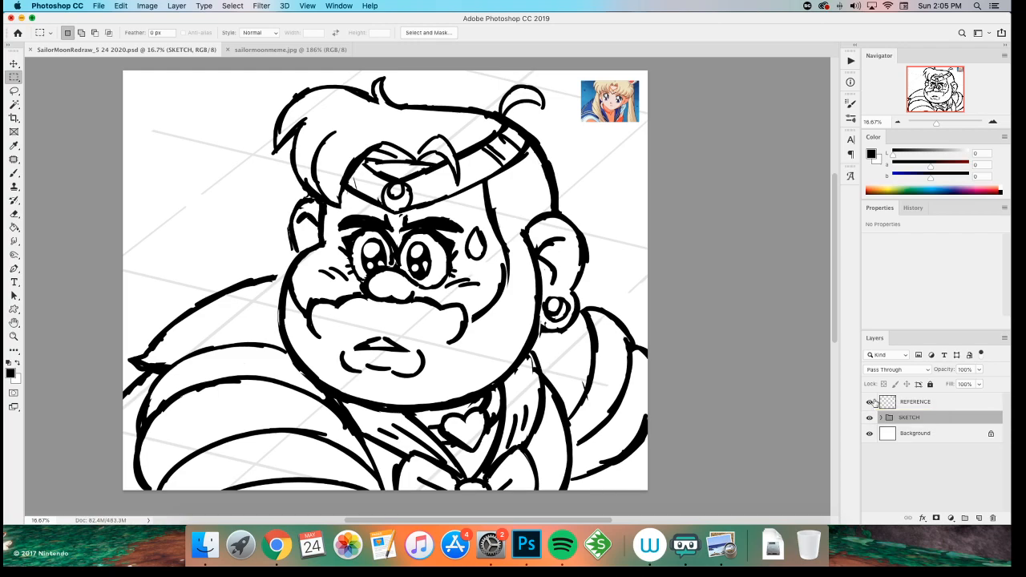
# - Set the SKETCH group's opacity to 10%
pyautogui.click(909, 437)
pyautogui.click(933, 419)
pyautogui.press('1')
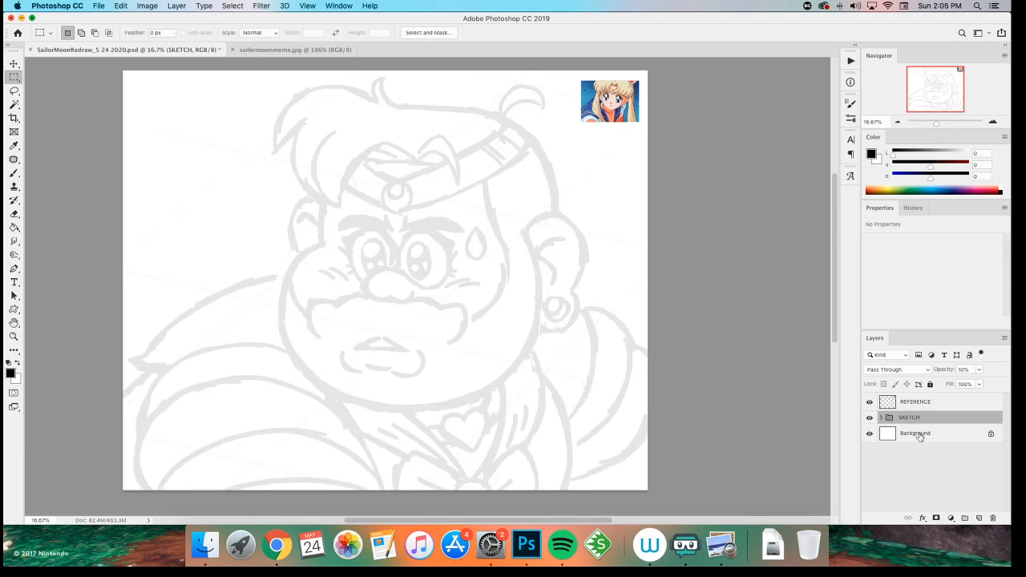
# - Create a new group directly above the Background layer and name it CHARACTER
pyautogui.click(919, 436)
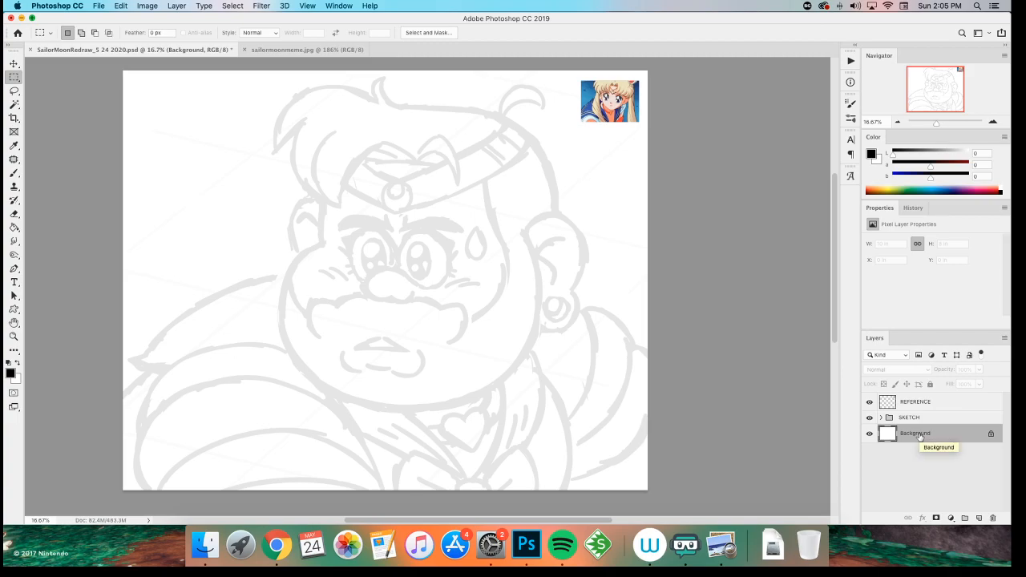
pyautogui.click(908, 420)
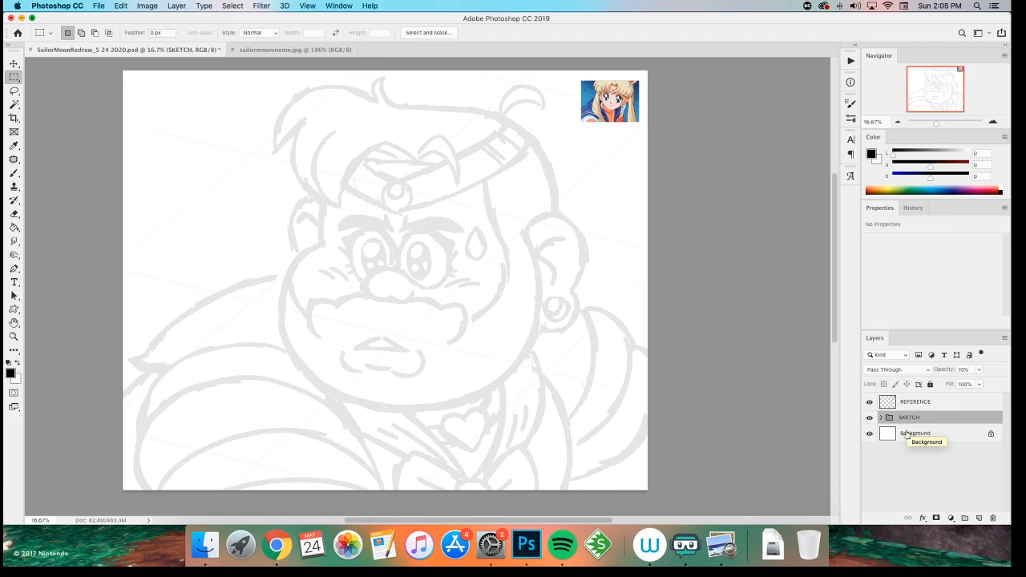
pyautogui.click(907, 433)
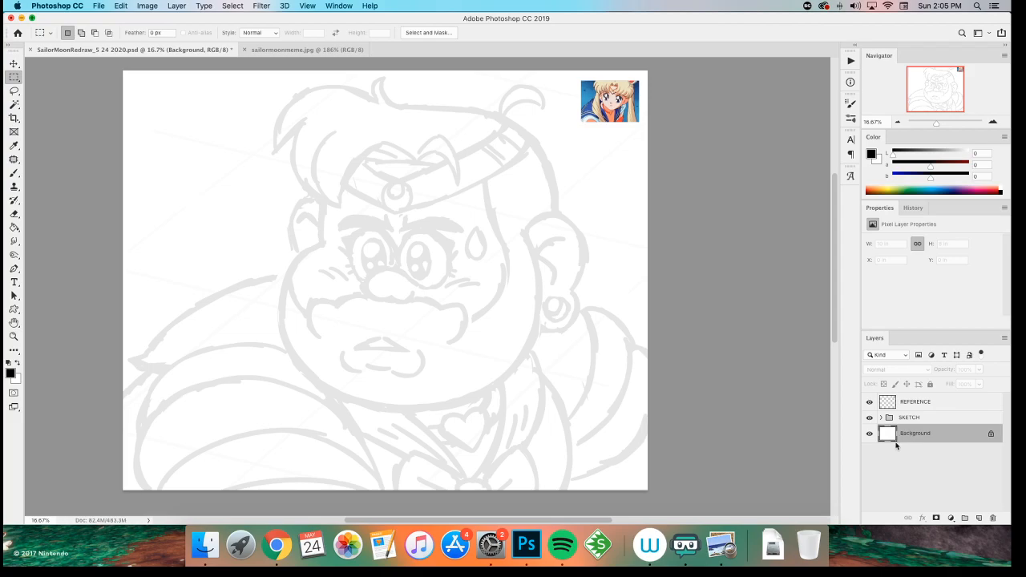
pyautogui.click(965, 517)
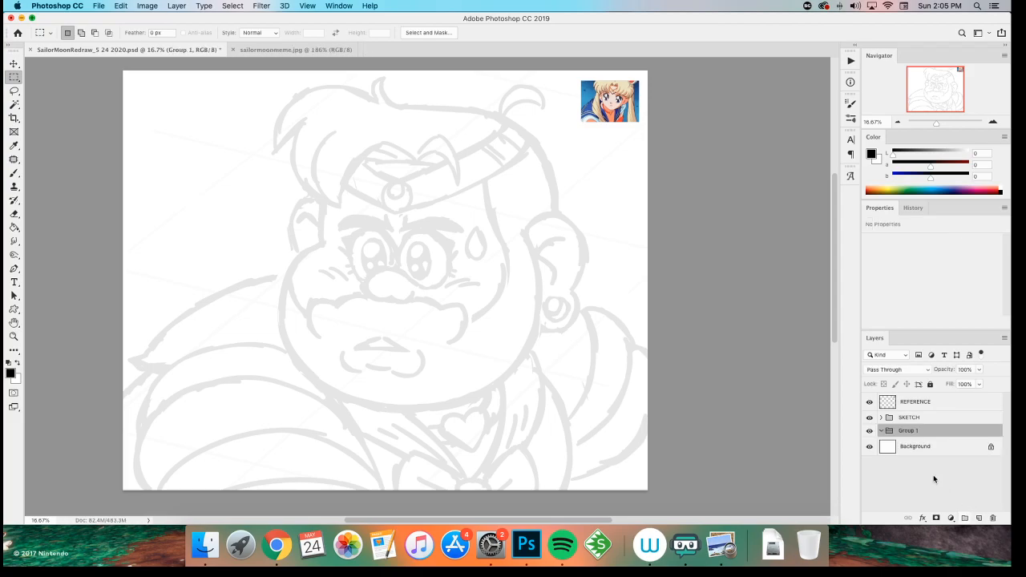
pyautogui.doubleClick(909, 430)
pyautogui.write('CHARACTER')
pyautogui.press('Return')
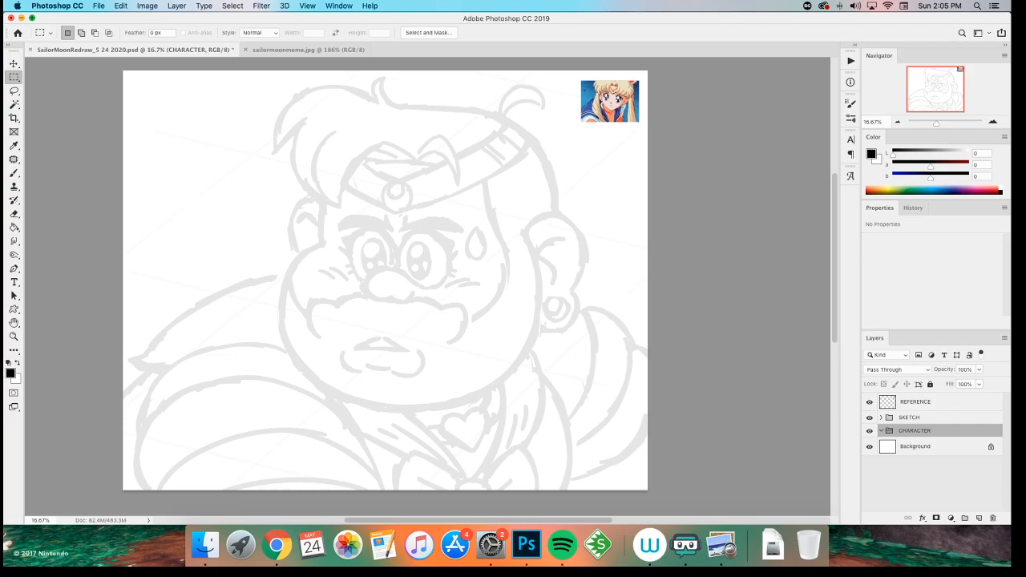
# - Add two layers named body and shawl inside the CHARACTER group, with shawl above body
pyautogui.press('super+shift+n')
pyautogui.write('body')
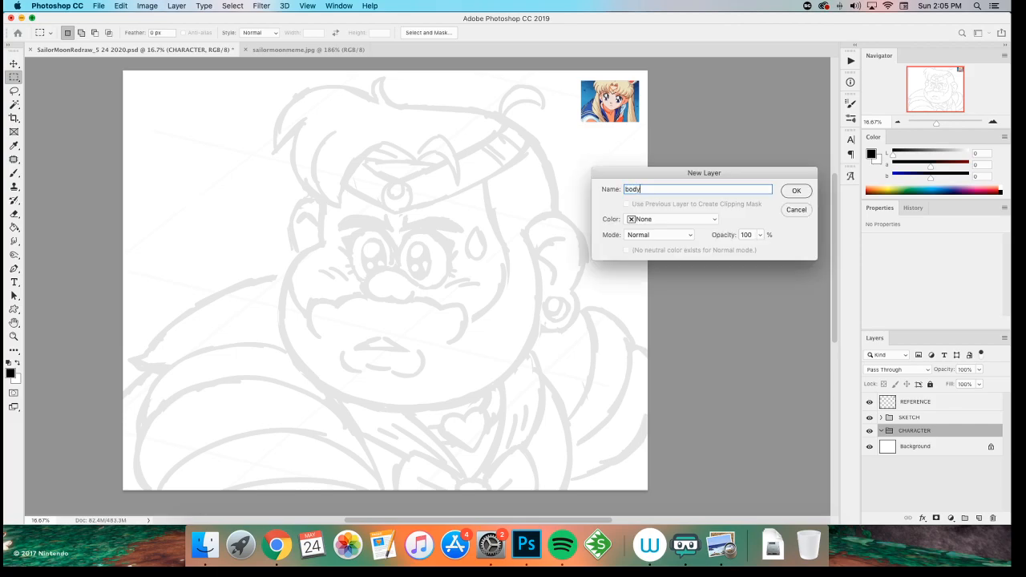
pyautogui.press('Return')
pyautogui.press('super+shift+n')
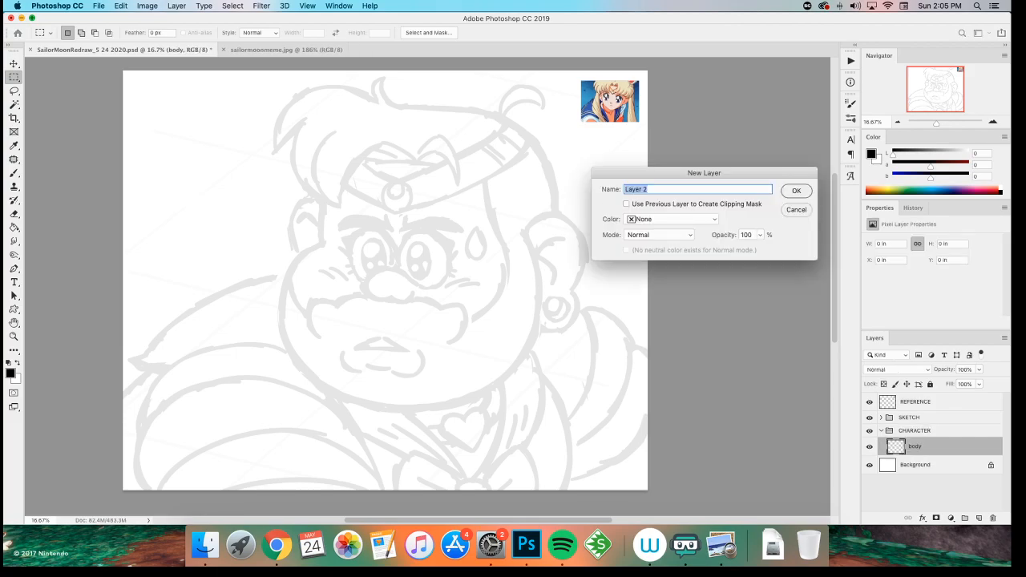
pyautogui.write('lin')
pyautogui.press('BackSpace')
pyautogui.press('BackSpace')
pyautogui.press('BackSpace')
pyautogui.write('shawl')
pyautogui.press('Return')
# - Add two layers named choker and heart above the shawl layer
pyautogui.press('super+shift+n')
pyautogui.write('choker')
pyautogui.press('Return')
pyautogui.press('super+shift+n')
pyautogui.write('heart')
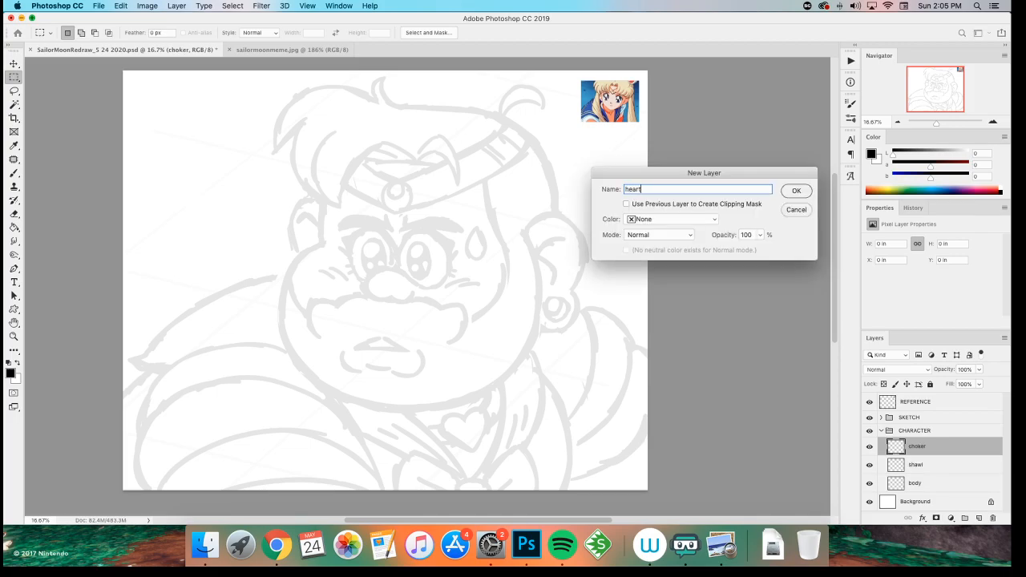
pyautogui.press('Return')
pyautogui.press('super+shift+n')
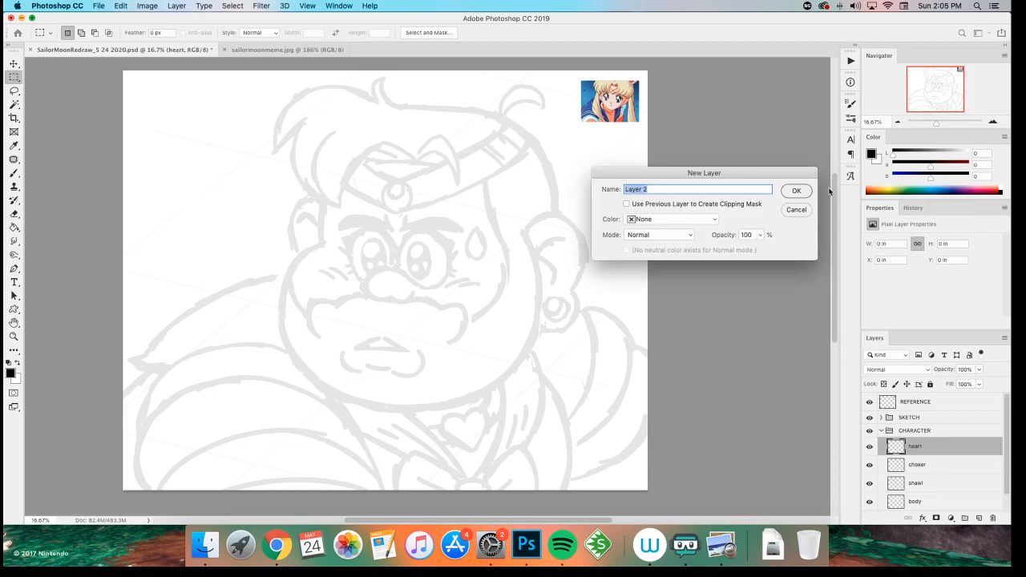
pyautogui.click(798, 210)
# - Add a layer named skin and place it beneath the body layer in the CHARACTER group
pyautogui.scroll(-1, 915, 497)
pyautogui.click(916, 486)
pyautogui.press('super+shift+n')
pyautogui.press('Return')
pyautogui.press('super+z')
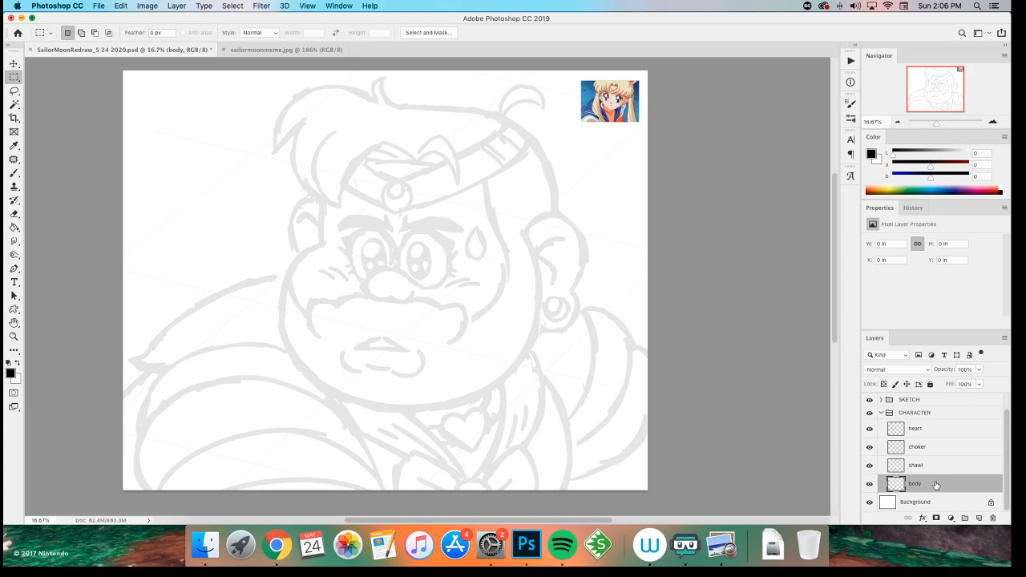
pyautogui.press('super+shift+n')
pyautogui.write('skin')
pyautogui.press('Return')
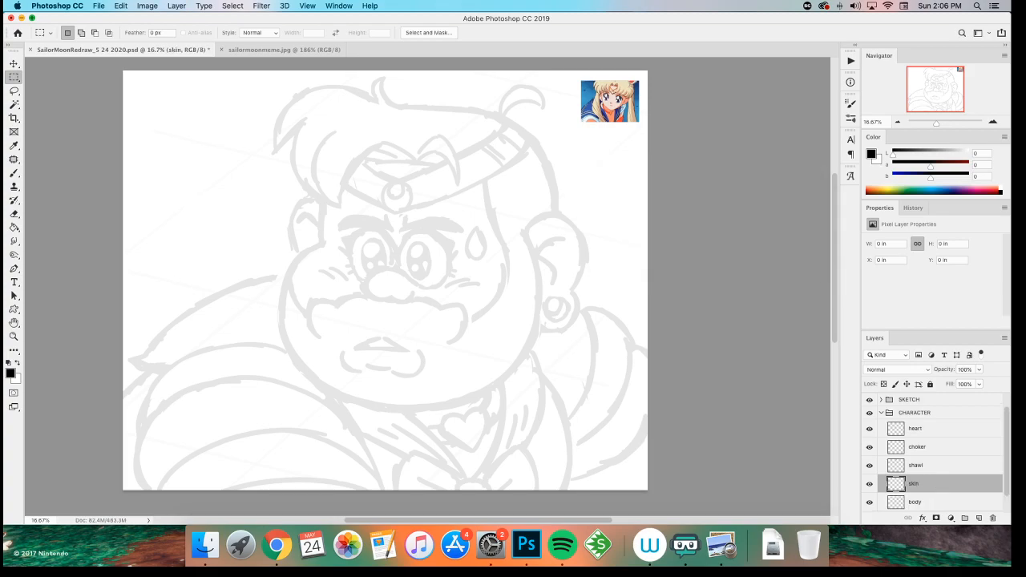
pyautogui.moveTo(937, 466); pyautogui.dragTo(922, 486)
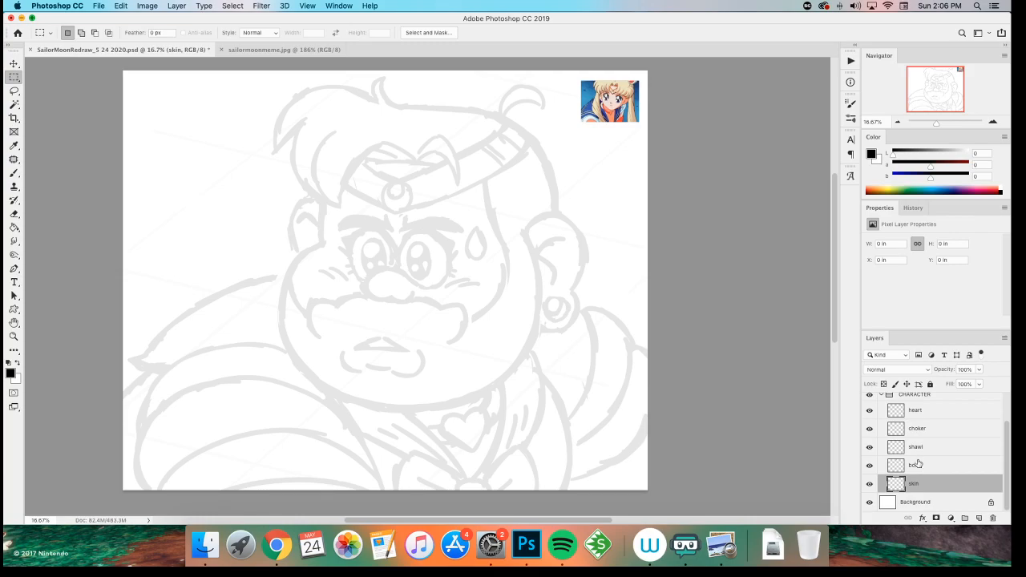
# - Add a layer named shoulders above the heart layer
pyautogui.scroll(2, 921, 465)
pyautogui.click(921, 447)
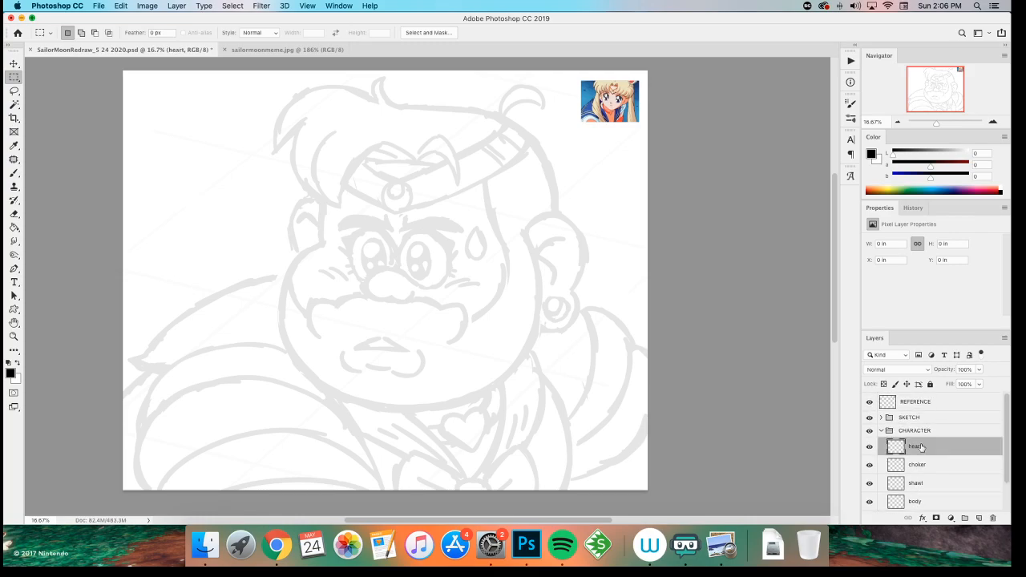
pyautogui.press('super+shift+n')
pyautogui.write('shoulders')
pyautogui.press('Return')
pyautogui.press('super+shift+n')
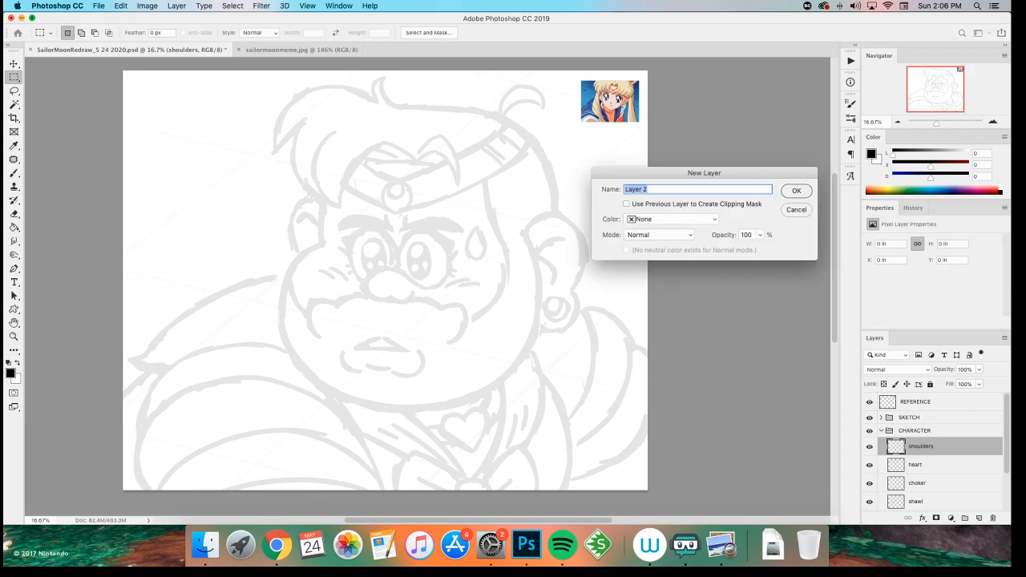
pyautogui.click(796, 209)
# - Add a layer named rightshoulder directly above the skin layer
pyautogui.scroll(-2, 942, 468)
pyautogui.click(913, 484)
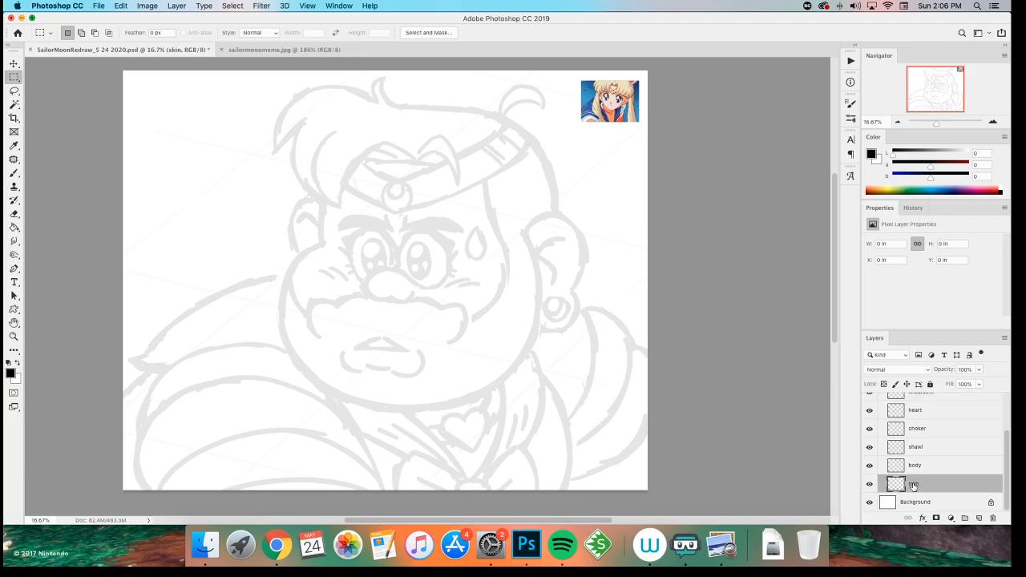
pyautogui.press('super+shift+n')
pyautogui.write('oulder')
pyautogui.press('Return')
# - Rename the shoulders layer to leftshoulder
pyautogui.scroll(5, 946, 472)
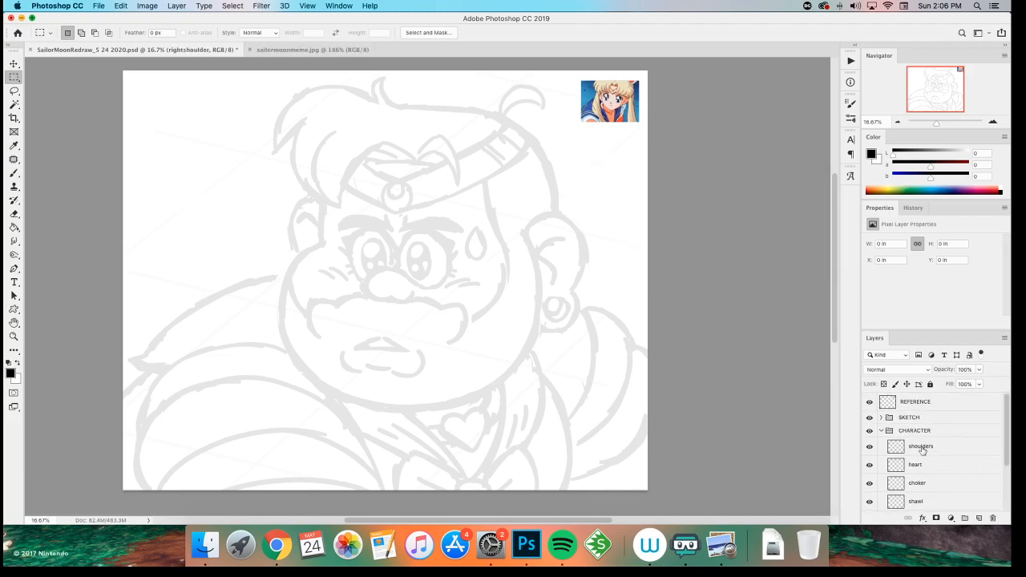
pyautogui.doubleClick(922, 447)
pyautogui.write('leftshoulder')
pyautogui.press('Return')
# - Add two layers named hair and eyes above the leftshoulder layer
pyautogui.press('super+shift+n')
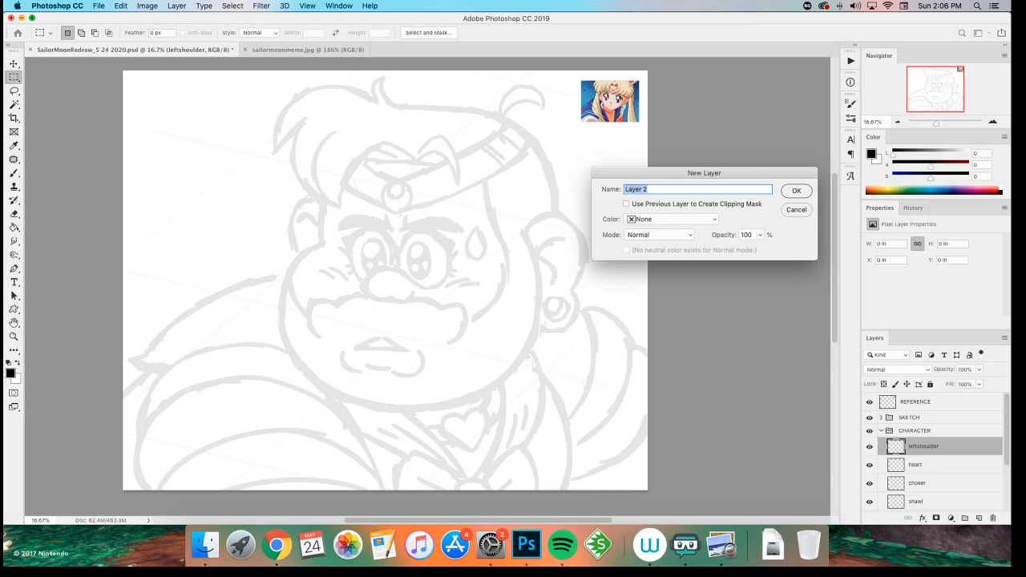
pyautogui.write('hair')
pyautogui.press('Return')
pyautogui.press('super+shift+n')
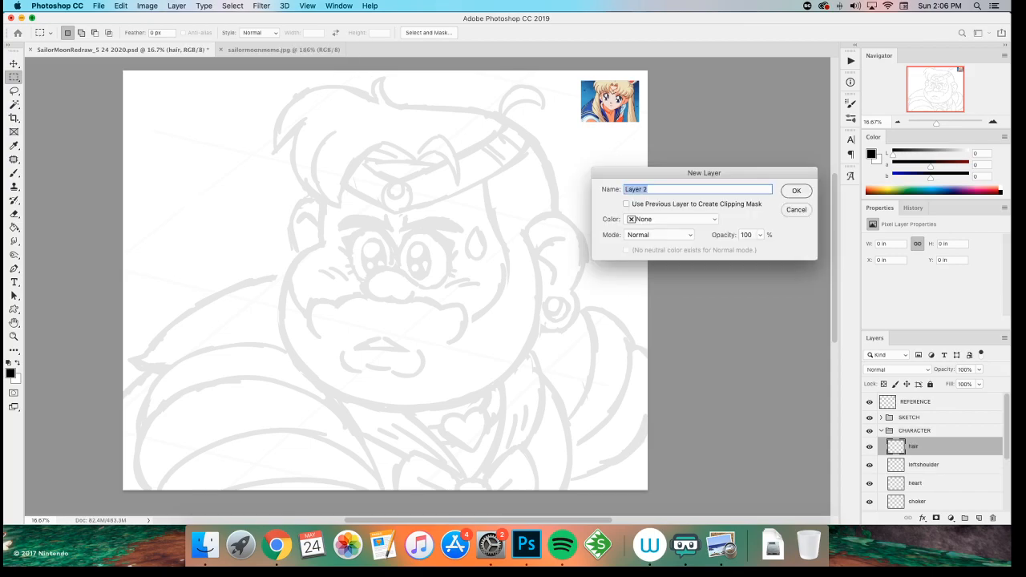
pyautogui.write('eyes')
pyautogui.press('Return')
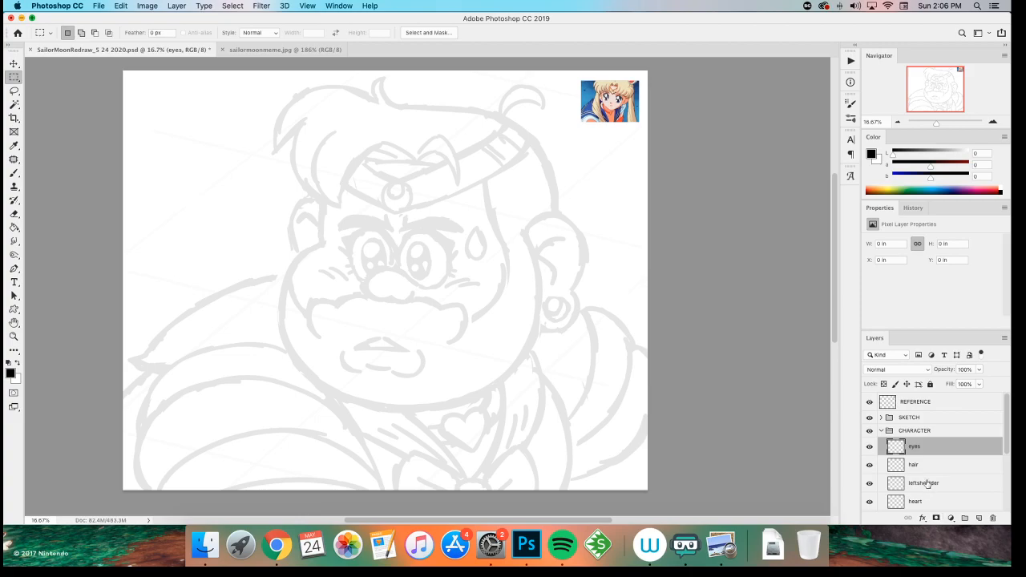
# - Move the eyes layer below the hair layer and rename the hair layer to hair/brows
pyautogui.moveTo(923, 449); pyautogui.dragTo(922, 473)
pyautogui.doubleClick(912, 447)
pyautogui.write('hair/brows')
pyautogui.press('Return')
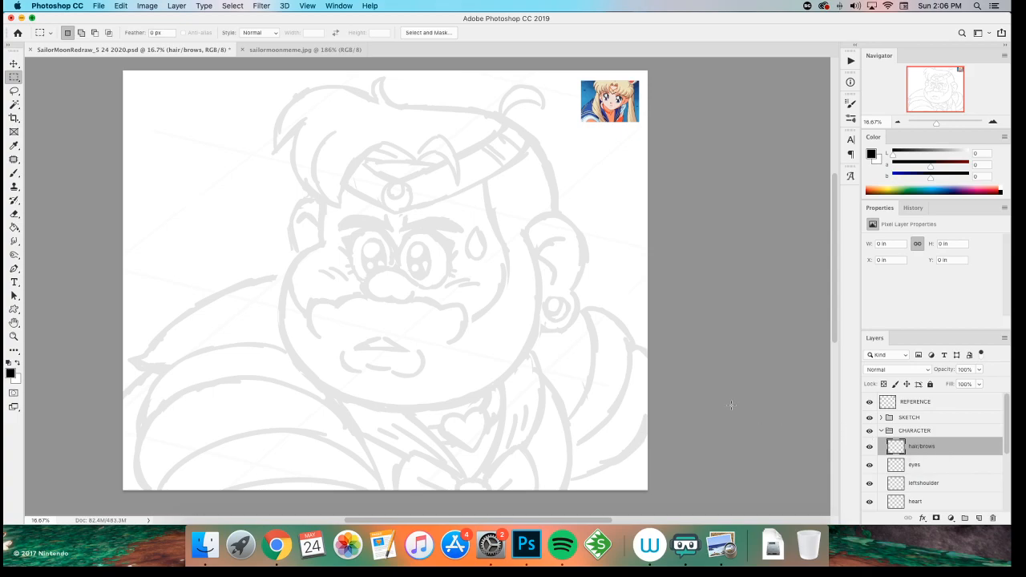
# - Add two layers above the hair/brows layer, jewelry on top and sweatdrop directly beneath it
pyautogui.press('super+shift+n')
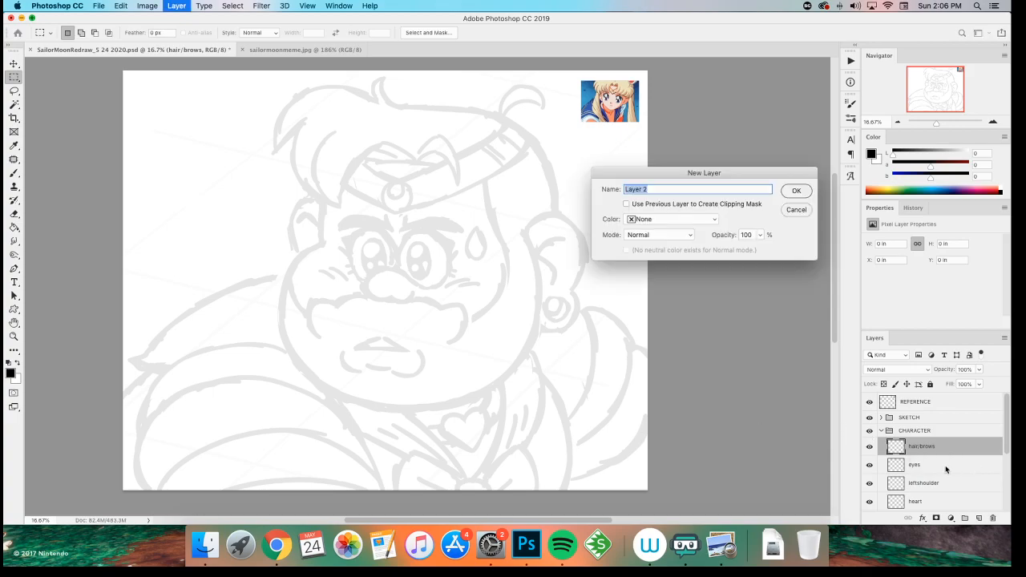
pyautogui.write('ewelry')
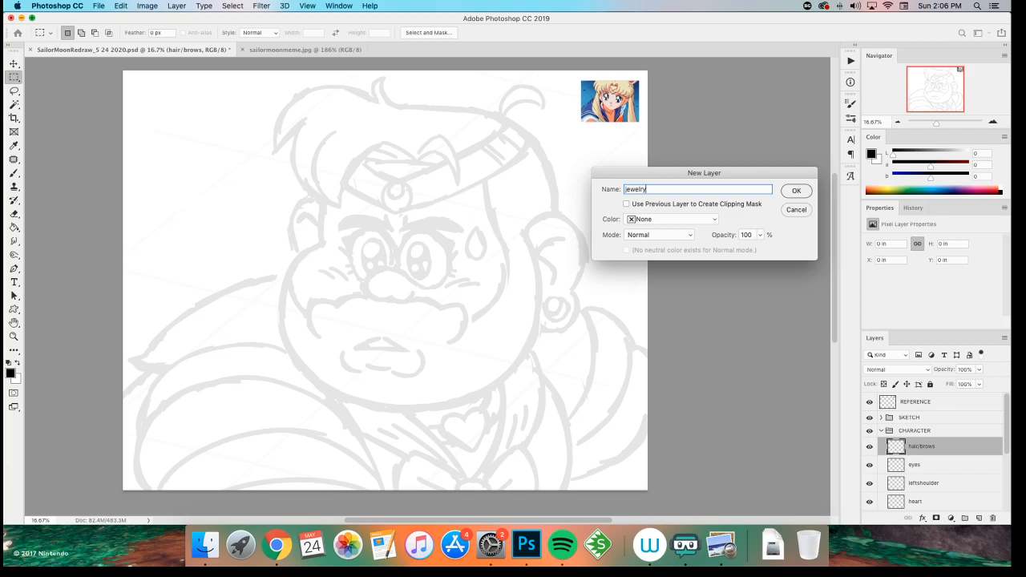
pyautogui.press('Return')
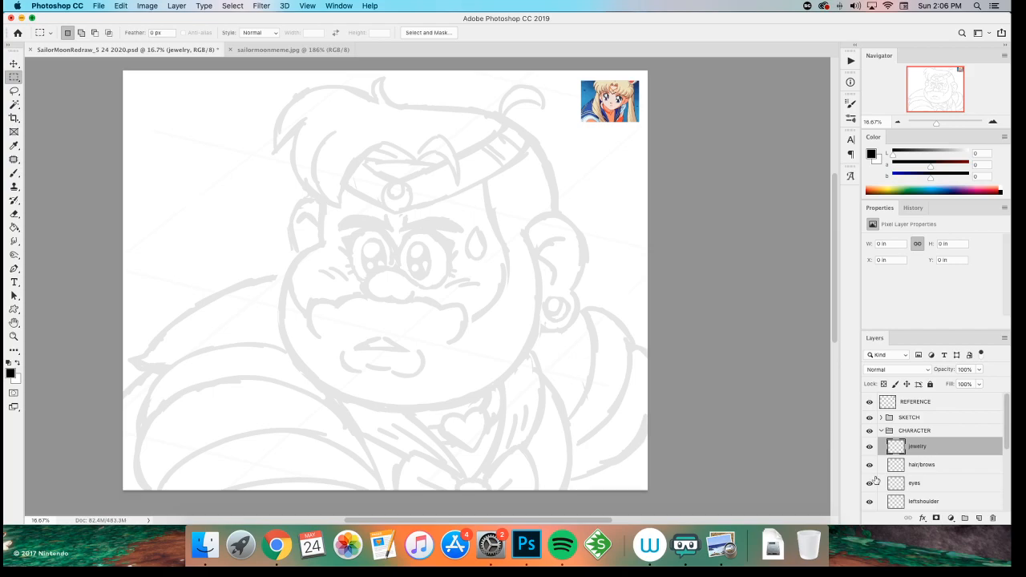
pyautogui.click(923, 476)
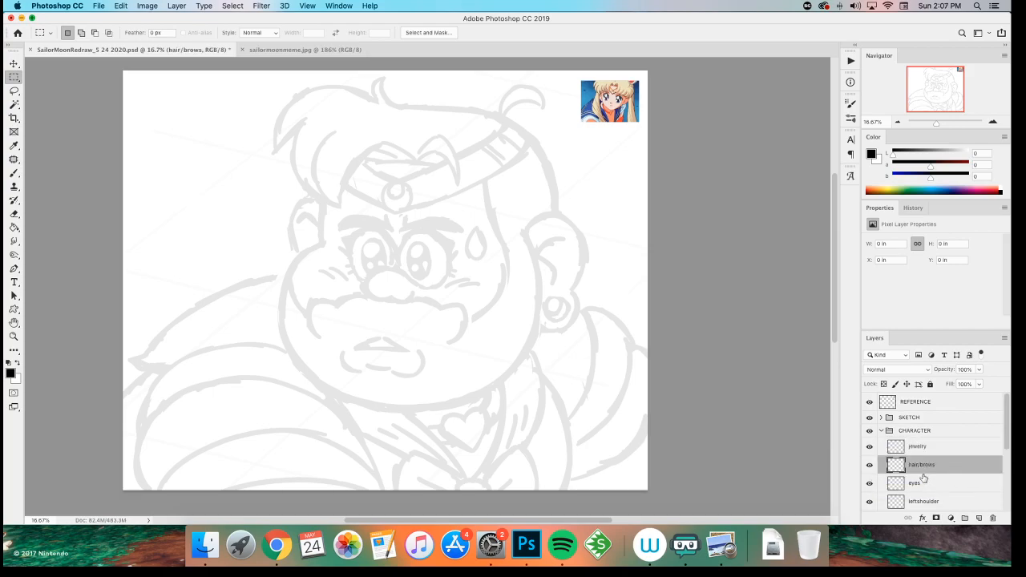
pyautogui.press('super+shift+n')
pyautogui.write('sweatdrop')
pyautogui.press('Return')
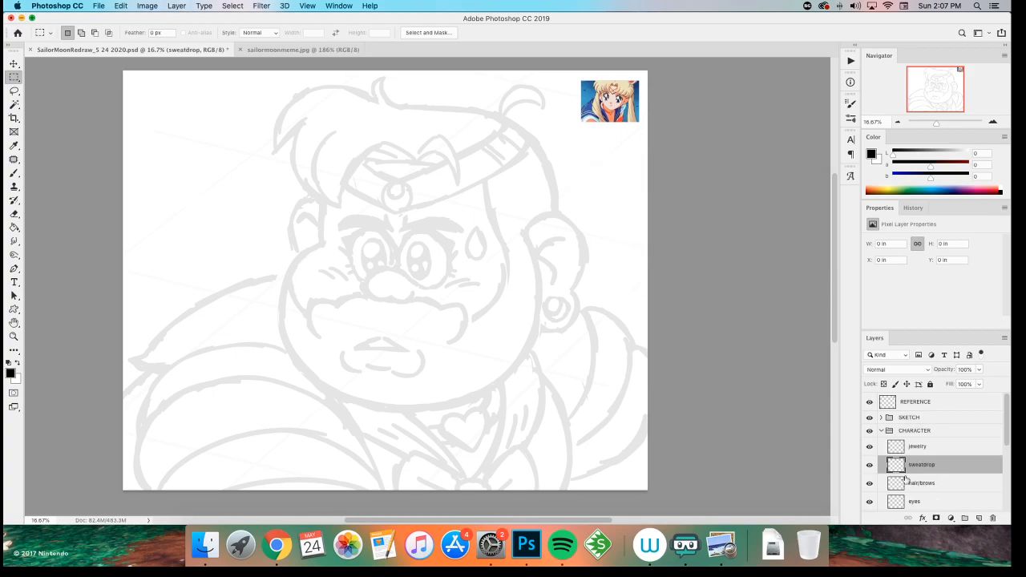
# - Add a layer named lashes directly above the eyes layer
pyautogui.click(913, 501)
pyautogui.press('super+shift+n')
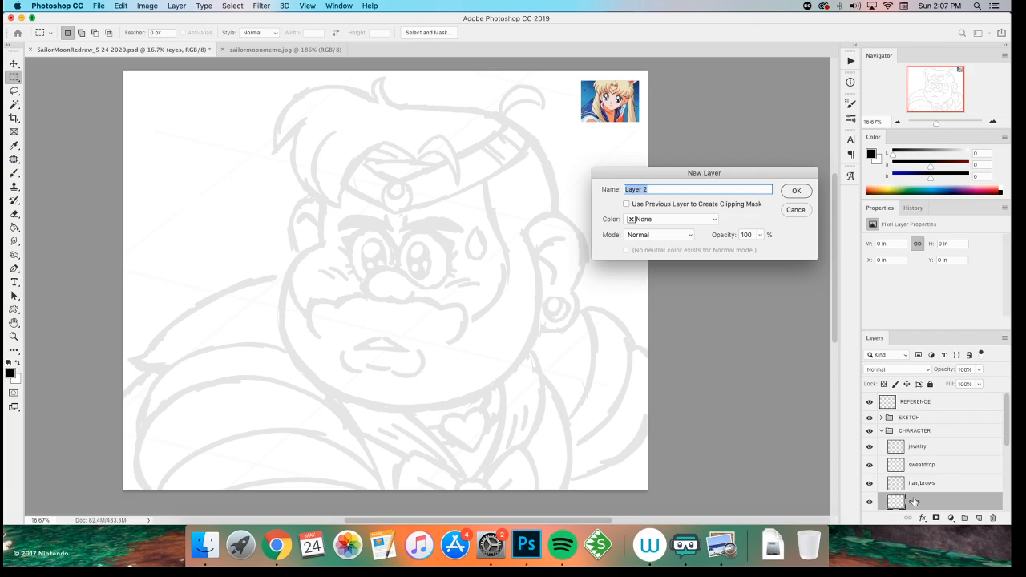
pyautogui.write('lashes')
pyautogui.press('Return')
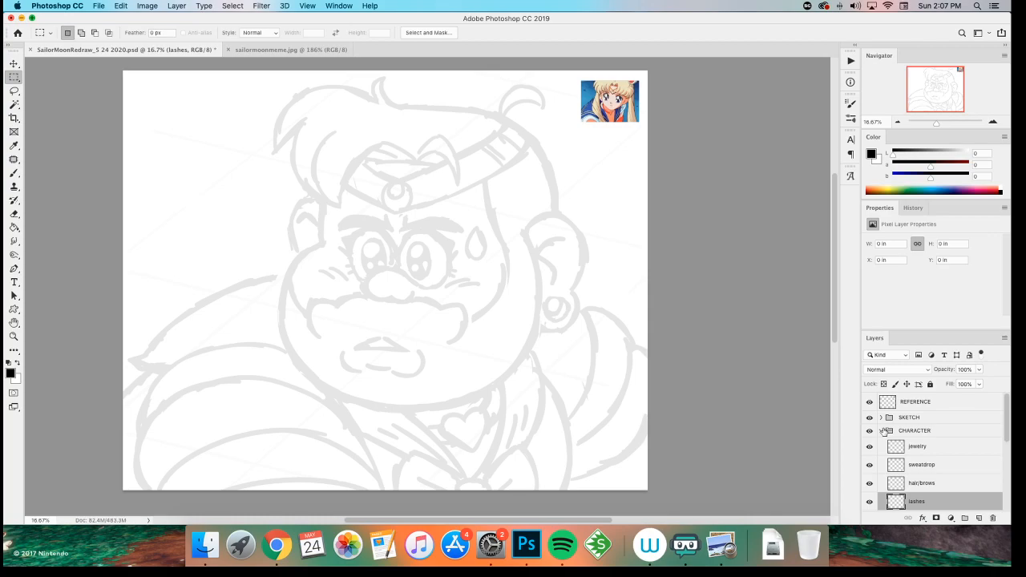
# - Set the SKETCH group's opacity to 5%
pyautogui.click(916, 423)
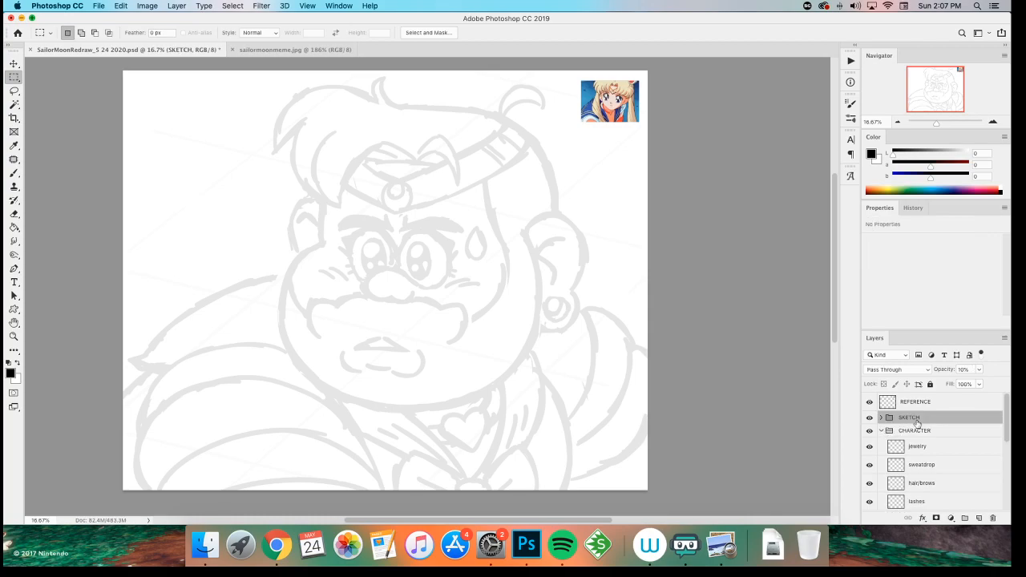
pyautogui.press('0')
pyautogui.press('5')
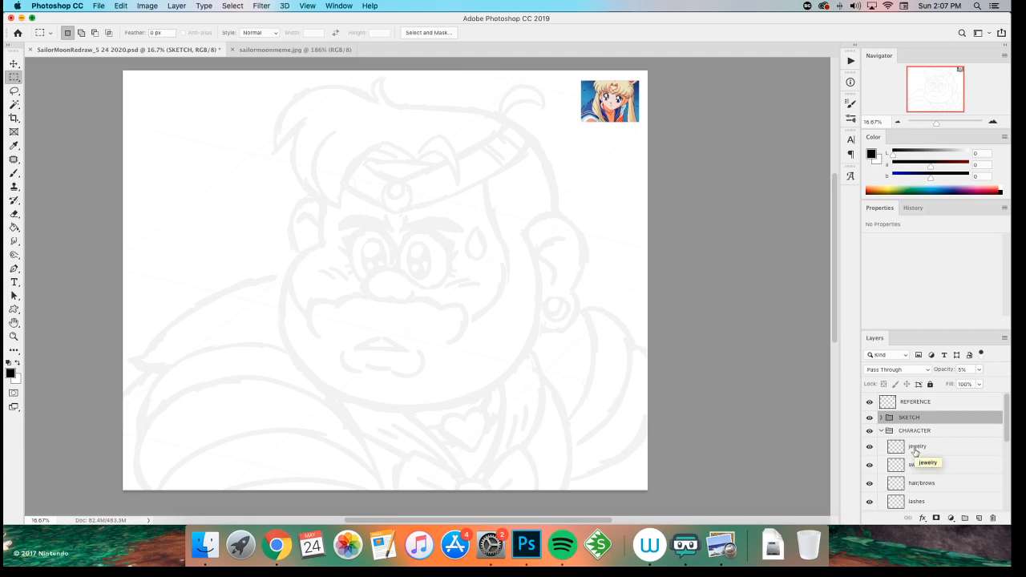
# - Make the hair/brows layer active and switch to the Brush tool for painting the hair
pyautogui.click(915, 449)
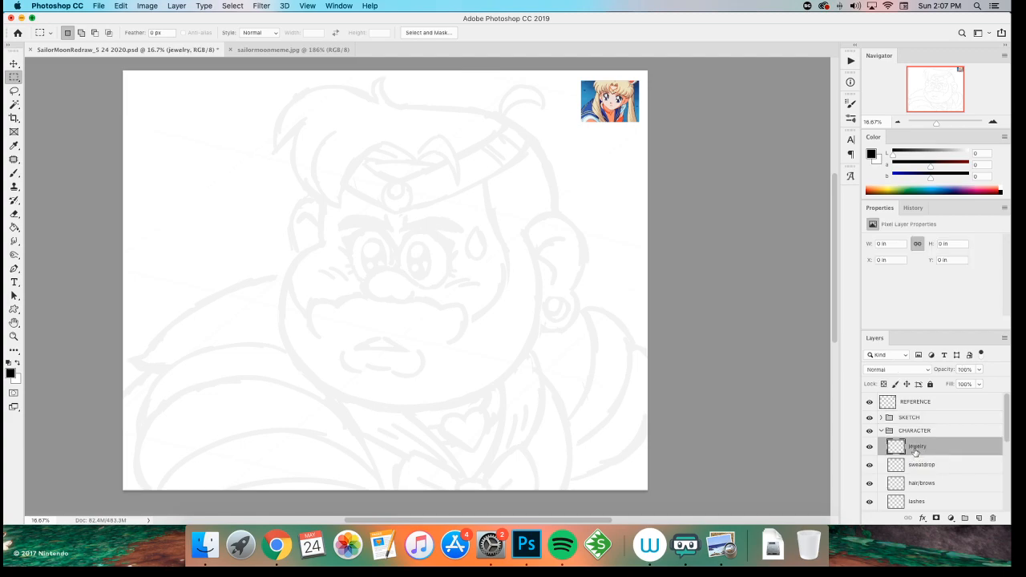
pyautogui.click(920, 483)
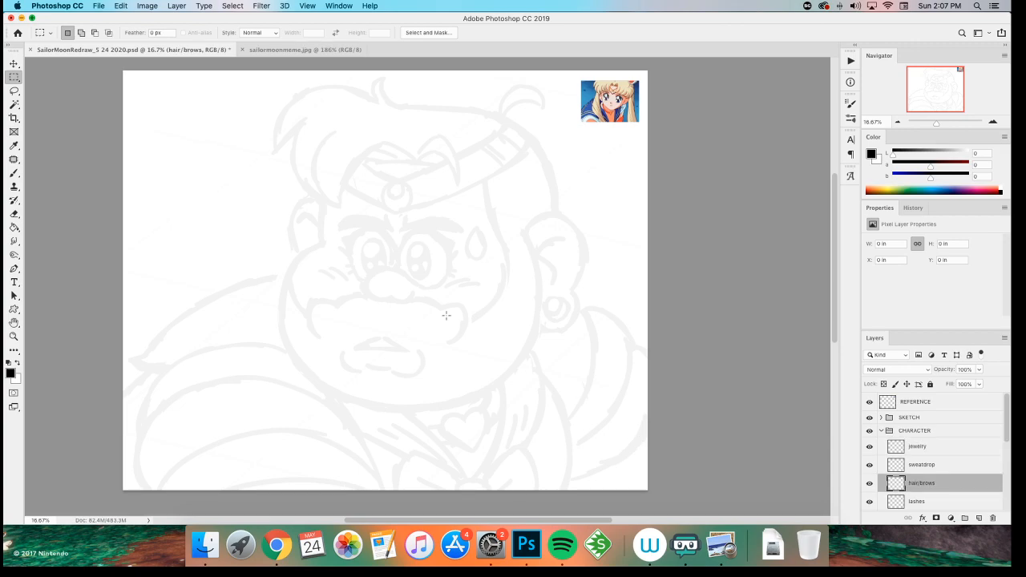
pyautogui.press('z')
pyautogui.click(328, 178)
pyautogui.click(366, 269)
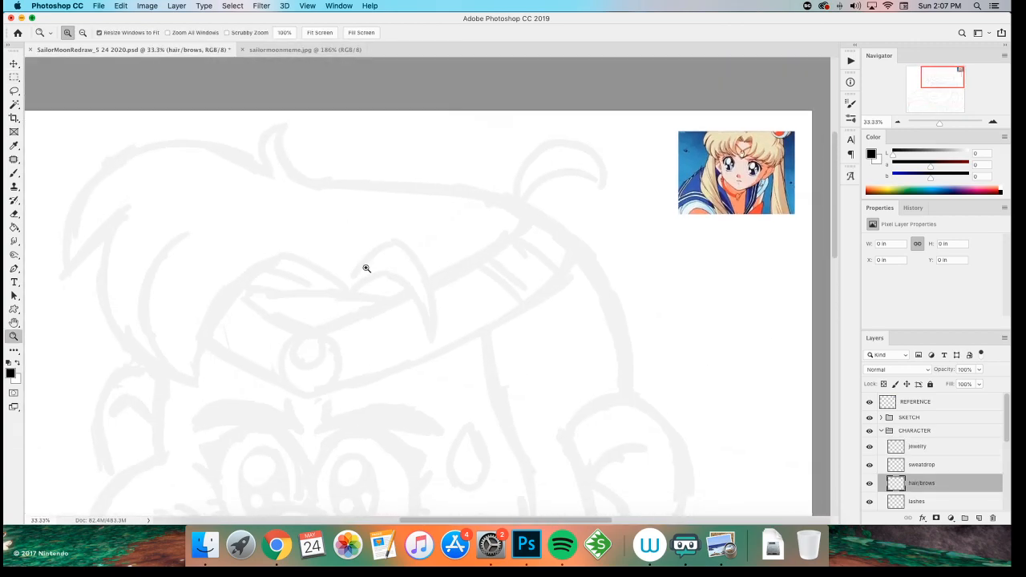
pyautogui.press('b')
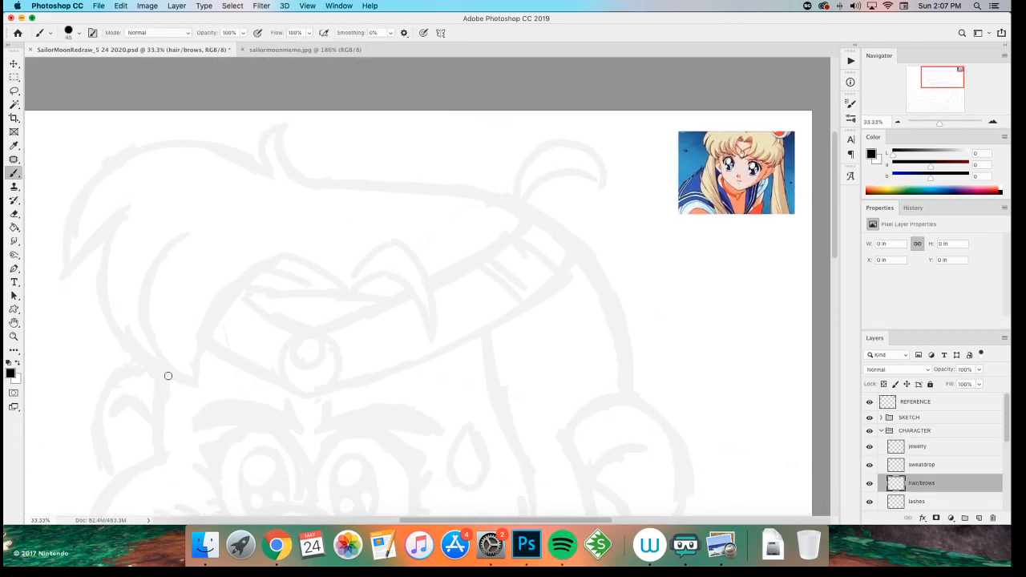
# - Darken the Background layer to a medium grey with a Hue/Saturation adjustment
pyautogui.scroll(-5, 911, 465)
pyautogui.click(916, 505)
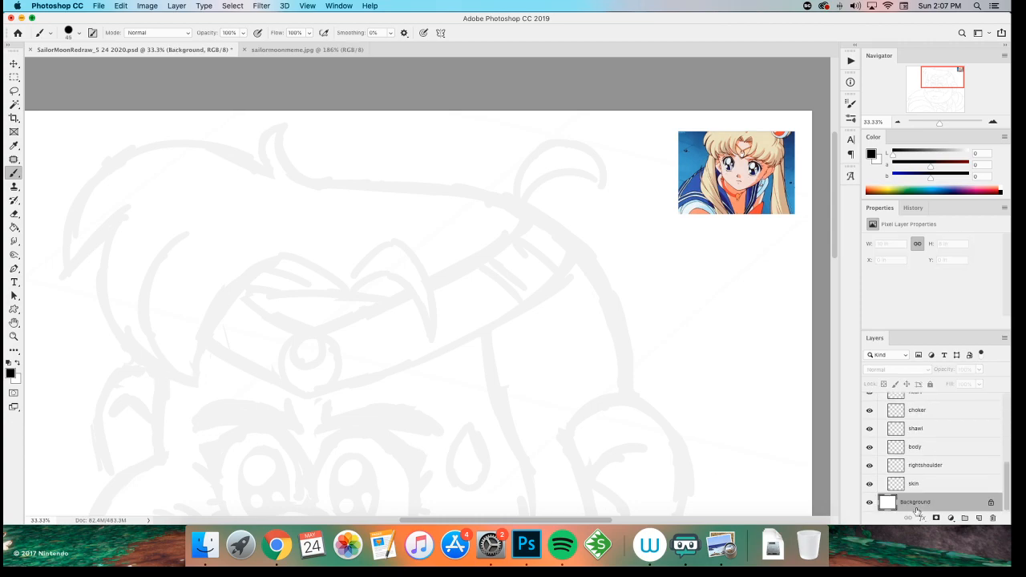
pyautogui.hotkey('ctrl', 'u')
pyautogui.click(771, 232)
pyautogui.moveTo(783, 236); pyautogui.dragTo(778, 236)
pyautogui.click(907, 132)
pyautogui.press('b')
pyautogui.scroll(5, 913, 446)
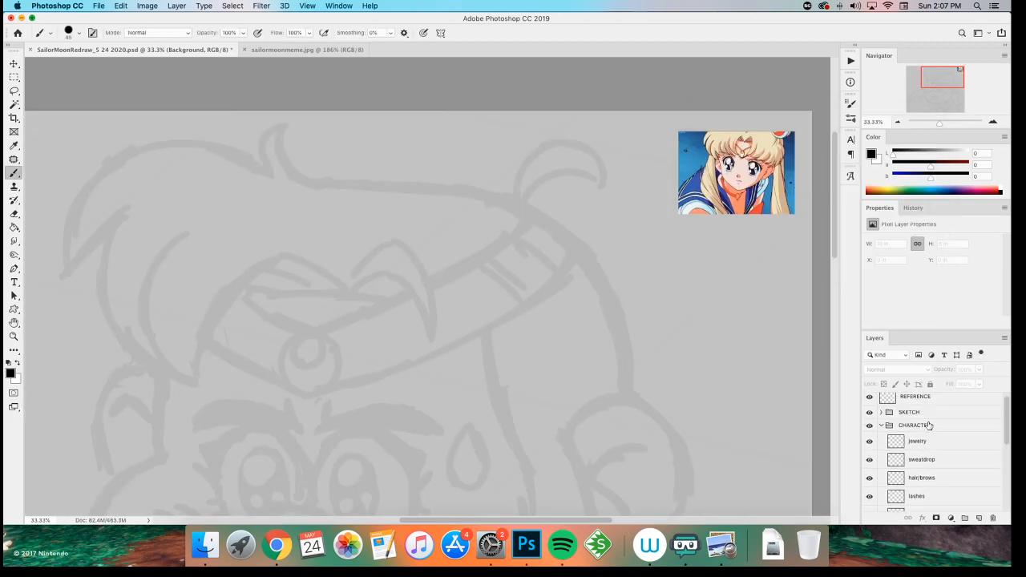
# - Select the hair/brows layer and set the foreground color to pale cream yellow, Lab 97, -1, 20
pyautogui.click(912, 481)
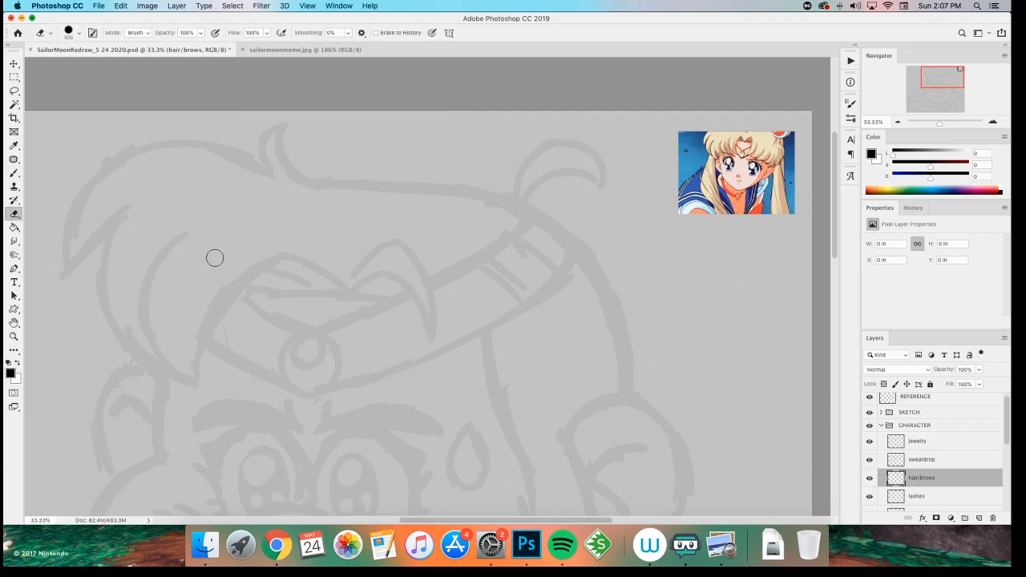
pyautogui.hscroll(-3, 173, 273)
pyautogui.scroll(1, 172, 273)
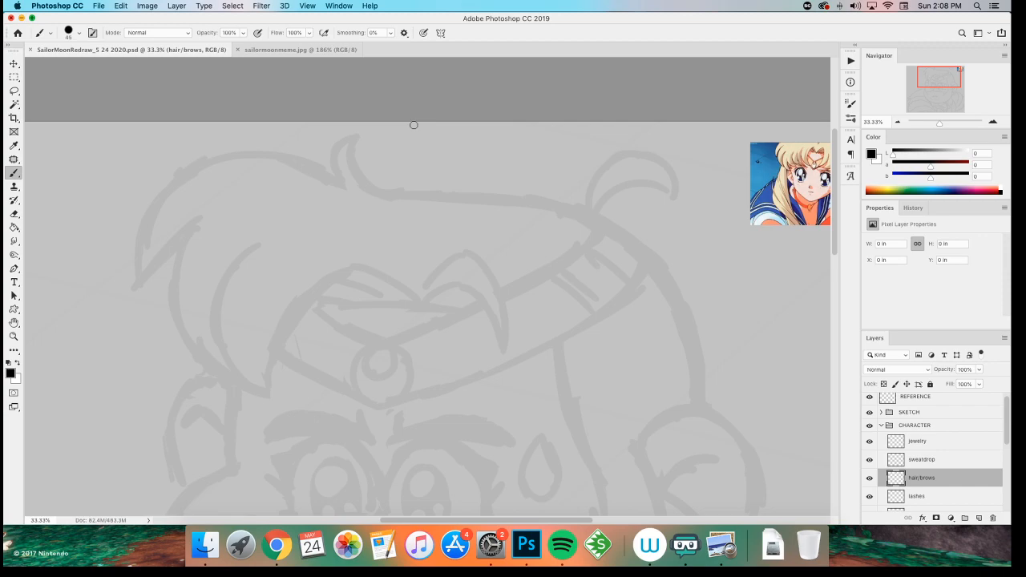
pyautogui.click(10, 373)
pyautogui.click(360, 307)
pyautogui.moveTo(268, 203); pyautogui.dragTo(241, 186)
pyautogui.click(440, 184)
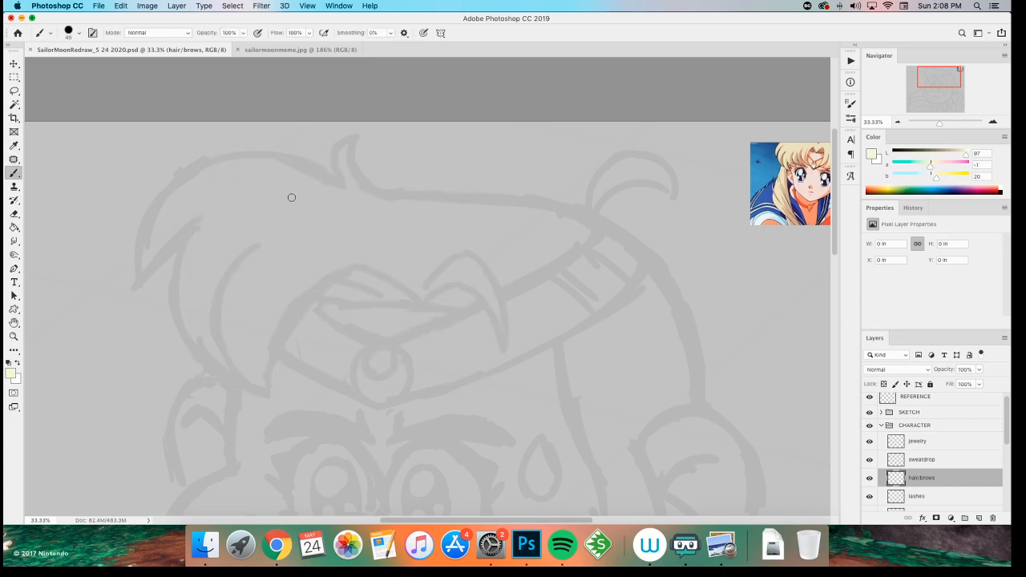
# - Paint the hair's outer contour from the forelock's tip, over its crest and down past the small tuft's base
pyautogui.moveTo(137, 270); pyautogui.dragTo(377, 200)
pyautogui.hotkey('ctrl', 'z')
pyautogui.moveTo(138, 274); pyautogui.dragTo(361, 217)
pyautogui.hotkey('ctrl', 'z')
pyautogui.moveTo(138, 273); pyautogui.dragTo(361, 218)
pyautogui.hotkey('ctrl', 'z')
pyautogui.moveTo(138, 271)
pyautogui.mouseDown()
pyautogui.moveTo(144, 233)
pyautogui.moveTo(400, 214)
pyautogui.mouseUp()
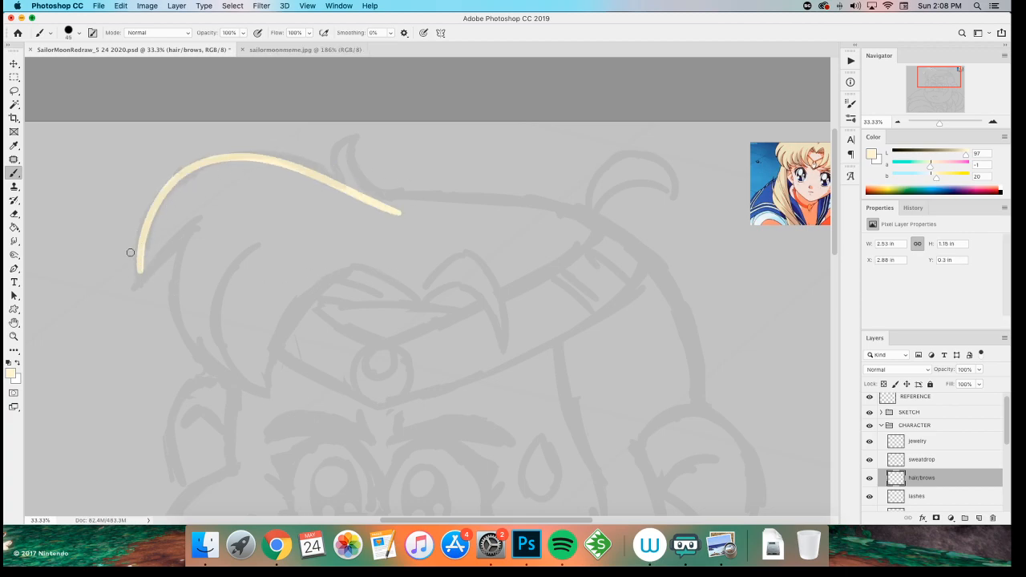
# - Paint the left edge of the small curled tuft on top of the head, joining it to the hair contour
pyautogui.hscroll(2, 120, 231)
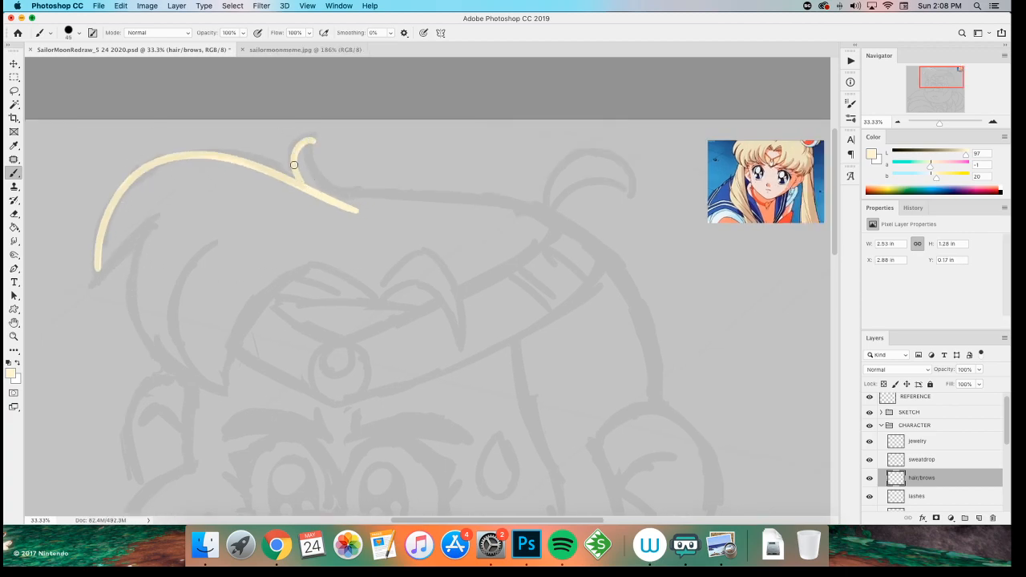
pyautogui.moveTo(311, 138); pyautogui.dragTo(296, 186)
pyautogui.hotkey('ctrl', 'z')
pyautogui.moveTo(311, 138); pyautogui.dragTo(297, 187)
pyautogui.hotkey('ctrl', 'z')
pyautogui.moveTo(310, 137); pyautogui.dragTo(288, 171)
pyautogui.press('super+plus')
pyautogui.press('super+plus')
pyautogui.moveTo(158, 172)
pyautogui.mouseDown()
pyautogui.moveTo(254, 318)
pyautogui.moveTo(206, 335)
pyautogui.moveTo(216, 368)
pyautogui.mouseUp()
pyautogui.press('super+z')
pyautogui.moveTo(298, 174); pyautogui.dragTo(307, 270)
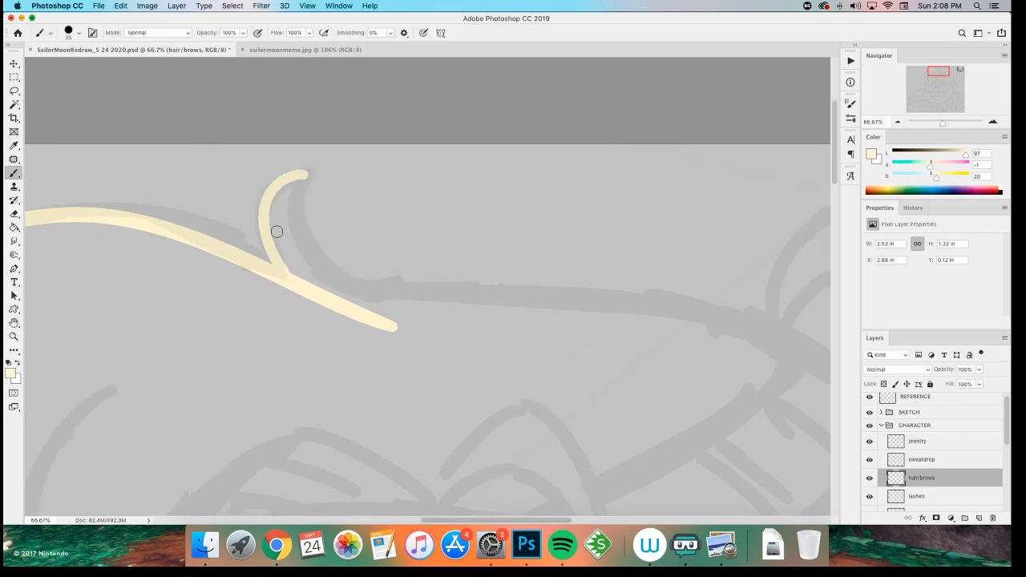
# - Paint the long hair contour from the tuft across the top of the head and down toward the right ear
pyautogui.moveTo(275, 224); pyautogui.dragTo(202, 202)
pyautogui.moveTo(227, 152); pyautogui.dragTo(694, 293)
pyautogui.moveTo(231, 328); pyautogui.dragTo(122, 298)
pyautogui.press('super+z')
pyautogui.moveTo(184, 238); pyautogui.dragTo(778, 400)
pyautogui.moveTo(350, 306); pyautogui.dragTo(337, 293)
pyautogui.moveTo(210, 222)
pyautogui.mouseDown()
pyautogui.moveTo(169, 143)
pyautogui.moveTo(726, 412)
pyautogui.moveTo(728, 437)
pyautogui.mouseUp()
pyautogui.press('super+z')
pyautogui.moveTo(359, 361)
pyautogui.mouseDown()
pyautogui.moveTo(246, 291)
pyautogui.moveTo(235, 315)
pyautogui.mouseUp()
pyautogui.press('super+z')
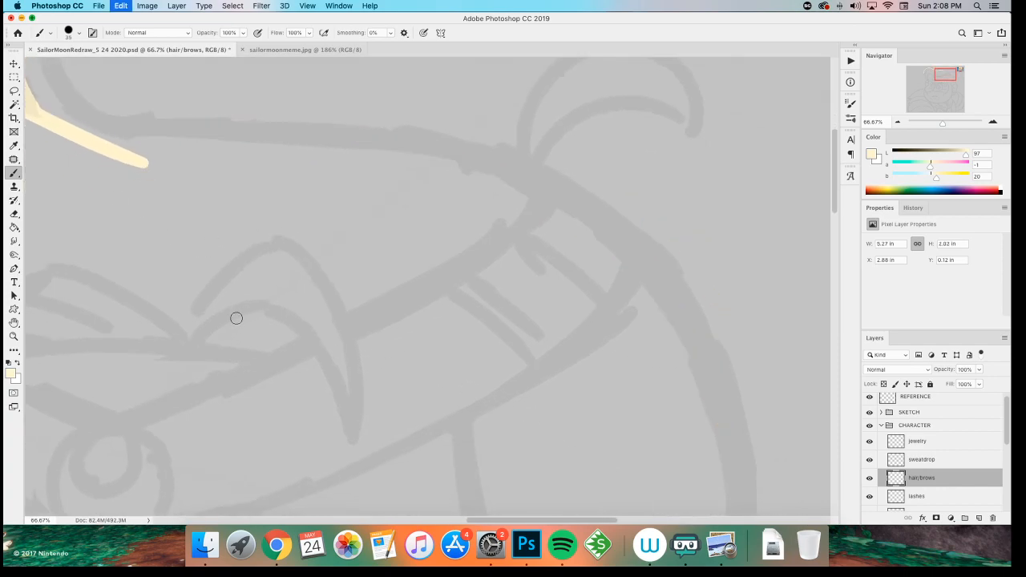
pyautogui.moveTo(133, 128)
pyautogui.mouseDown()
pyautogui.moveTo(733, 428)
pyautogui.moveTo(740, 461)
pyautogui.mouseUp()
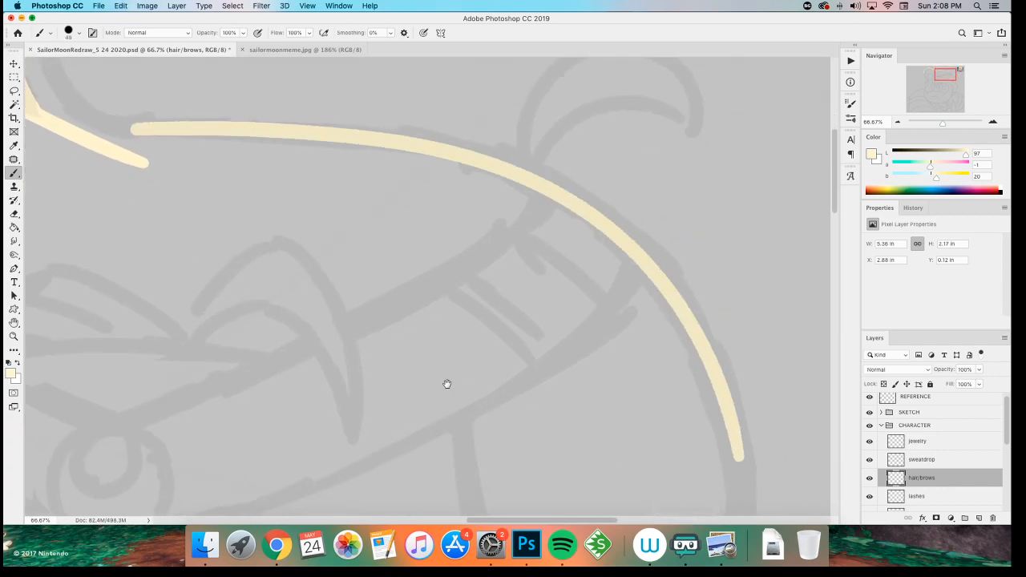
# - Paint the right edge of the curled tuft and blend it into the long top contour
pyautogui.moveTo(465, 390)
pyautogui.mouseDown()
pyautogui.moveTo(316, 194)
pyautogui.moveTo(385, 161)
pyautogui.mouseUp()
pyautogui.moveTo(625, 350); pyautogui.dragTo(564, 91)
pyautogui.moveTo(418, 201)
pyautogui.mouseDown()
pyautogui.moveTo(422, 217)
pyautogui.moveTo(349, 315)
pyautogui.moveTo(420, 331)
pyautogui.mouseUp()
pyautogui.moveTo(245, 172); pyautogui.dragTo(321, 286)
pyautogui.hotkey('ctrl', 'z')
pyautogui.moveTo(240, 171); pyautogui.dragTo(343, 290)
pyautogui.moveTo(281, 282); pyautogui.dragTo(355, 297)
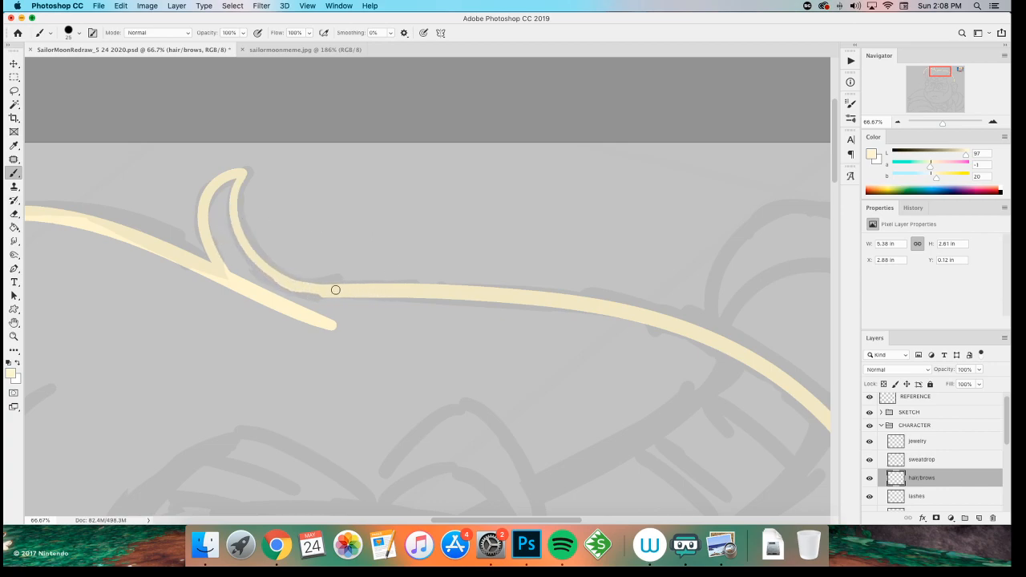
# - Fill in the tip of the curled tuft where its two edges meet
pyautogui.hscroll(-3, 256, 240)
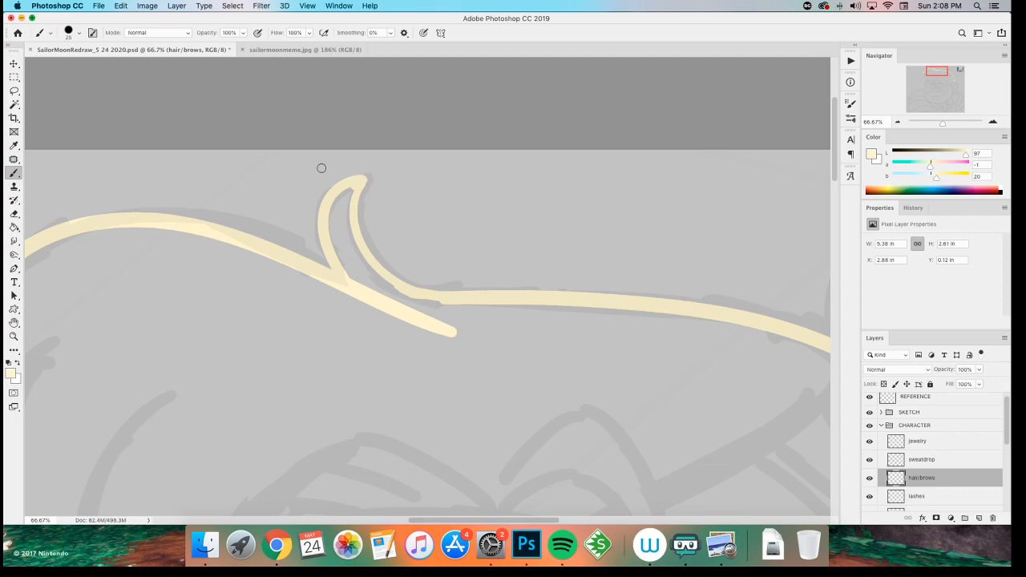
pyautogui.press('super+equal')
pyautogui.press('super+equal')
pyautogui.press('super+equal')
pyautogui.scroll(5, 322, 191)
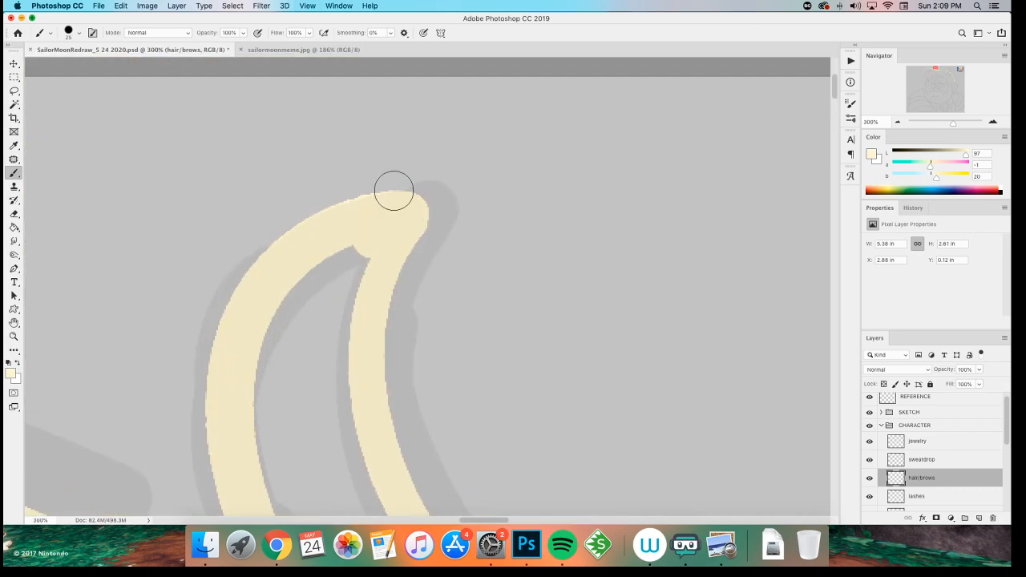
pyautogui.moveTo(392, 211); pyautogui.dragTo(408, 220)
# - Paint the lower edge of the pointed forelock, running up and inward from its tip
pyautogui.press('super+minus')
pyautogui.press('super+minus')
pyautogui.press('super+minus')
pyautogui.press('super+minus')
pyautogui.scroll(-5, 370, 150)
pyautogui.hscroll(-5, 370, 150)
pyautogui.scroll(-2, 236, 238)
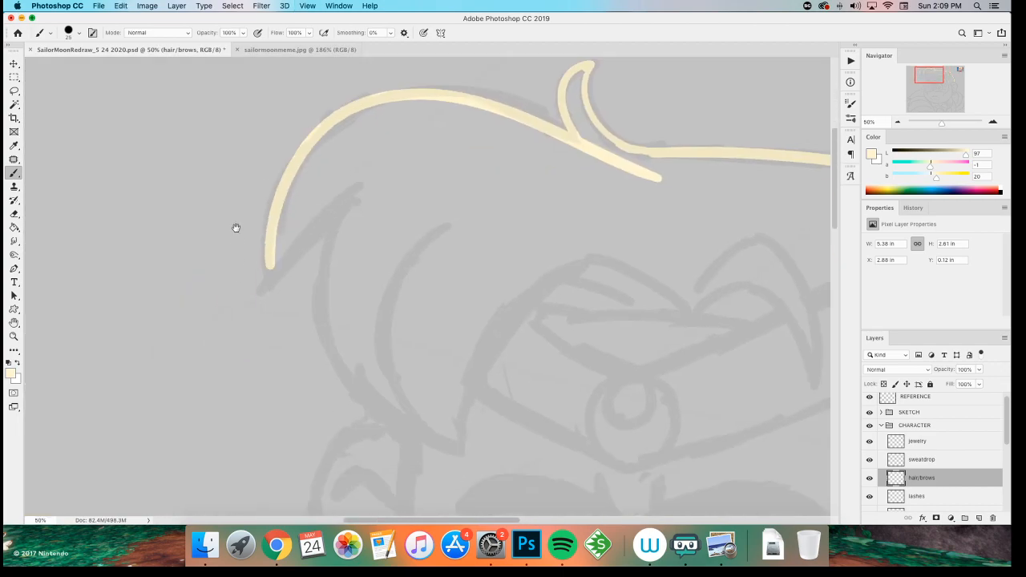
pyautogui.moveTo(272, 269); pyautogui.dragTo(377, 190)
pyautogui.moveTo(237, 279); pyautogui.dragTo(237, 252)
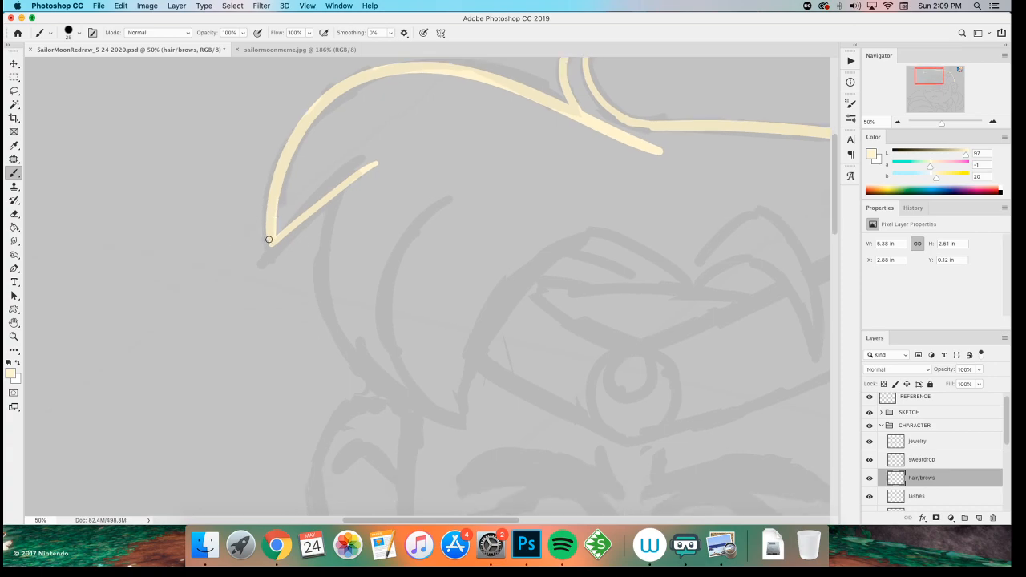
pyautogui.scroll(-2, 266, 227)
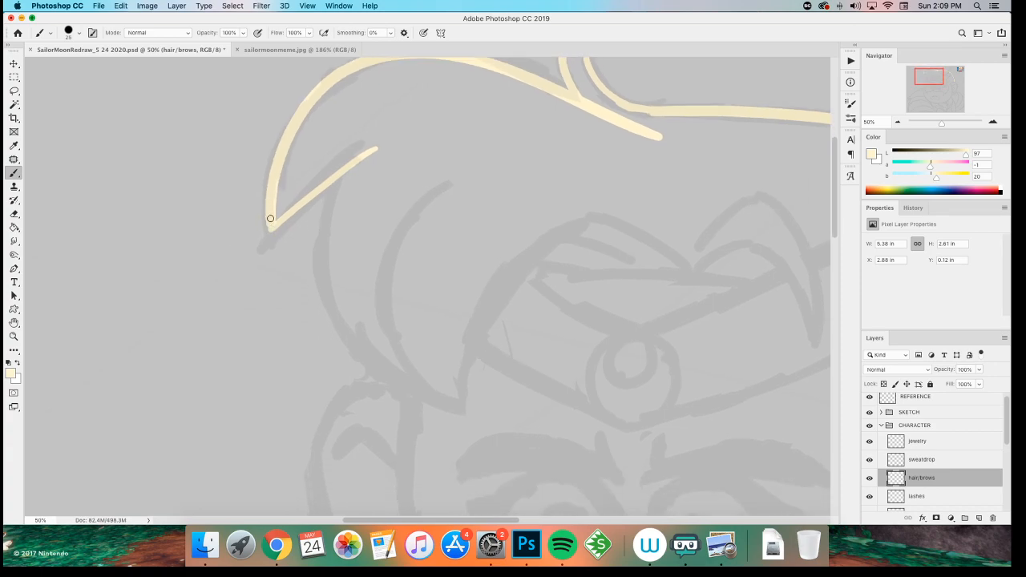
pyautogui.scroll(-3, 259, 219)
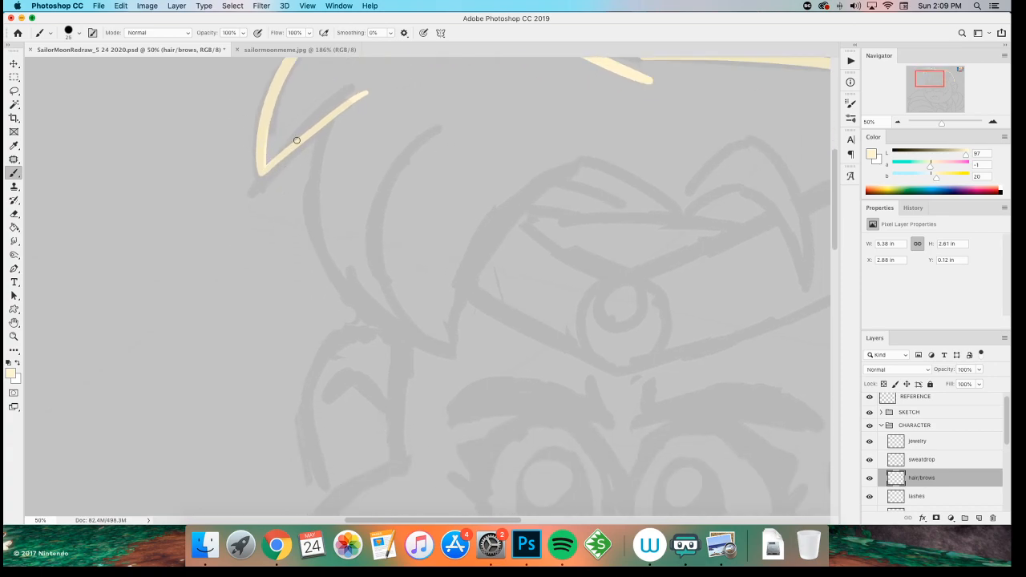
# - Outline the hanging side lock in front of the left ear and the hairline curving up from its point
pyautogui.moveTo(334, 108)
pyautogui.mouseDown()
pyautogui.moveTo(447, 339)
pyautogui.moveTo(341, 276)
pyautogui.moveTo(353, 83)
pyautogui.mouseUp()
pyautogui.press('super+z')
pyautogui.moveTo(455, 350); pyautogui.dragTo(559, 168)
pyautogui.moveTo(622, 143); pyautogui.dragTo(629, 140)
pyautogui.moveTo(423, 297); pyautogui.dragTo(56, 272)
# - Paint a nearly straight hairline across the forehead behind the tiara
pyautogui.moveTo(175, 201); pyautogui.dragTo(298, 199)
pyautogui.moveTo(437, 213); pyautogui.dragTo(452, 217)
pyautogui.press('super+z')
pyautogui.moveTo(190, 195); pyautogui.dragTo(616, 217)
pyautogui.press('super+z')
pyautogui.moveTo(112, 292); pyautogui.dragTo(101, 312)
pyautogui.press('super+z')
pyautogui.moveTo(154, 221); pyautogui.dragTo(589, 240)
pyautogui.press('super+z')
pyautogui.moveTo(144, 236); pyautogui.dragTo(609, 250)
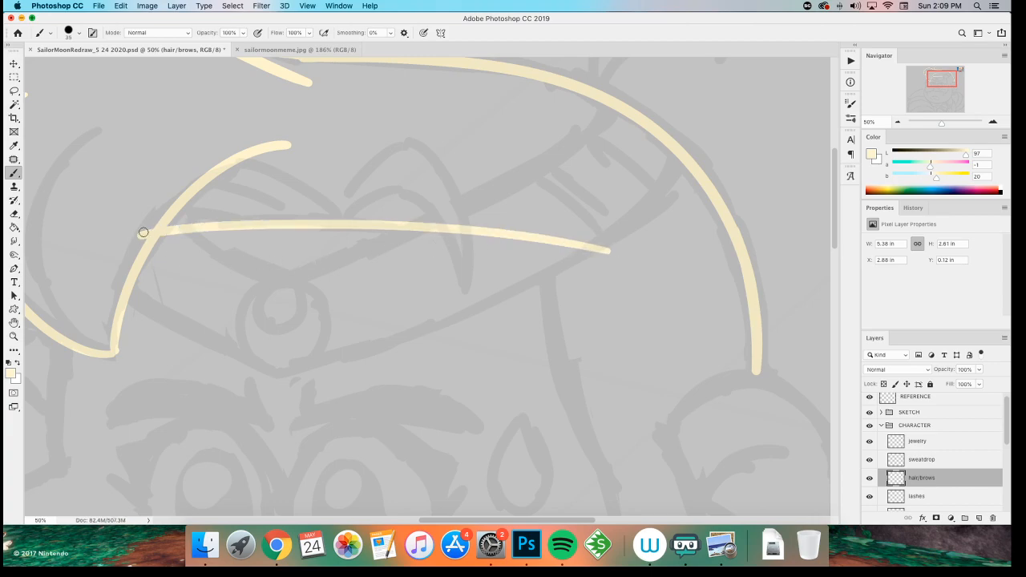
# - Paint the sideburn's inner edge from the forehead hairline down past the sweat drop
pyautogui.scroll(-5, 339, 263)
pyautogui.moveTo(504, 101); pyautogui.dragTo(588, 357)
pyautogui.press('super+z')
pyautogui.scroll(2, 395, 278)
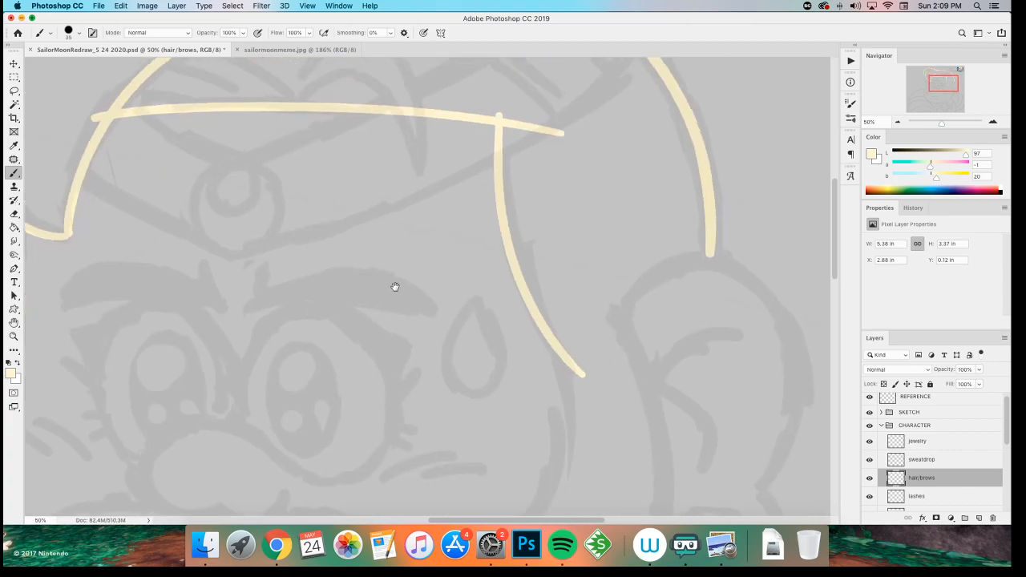
pyautogui.moveTo(504, 114); pyautogui.dragTo(586, 357)
# - Continue the sideburn's inner edge as a curve around the right cheek to the moustache's end
pyautogui.scroll(-10, 476, 271)
pyautogui.moveTo(638, 98); pyautogui.dragTo(469, 352)
pyautogui.scroll(2, 499, 252)
pyautogui.press('super+z')
pyautogui.moveTo(604, 126); pyautogui.dragTo(438, 388)
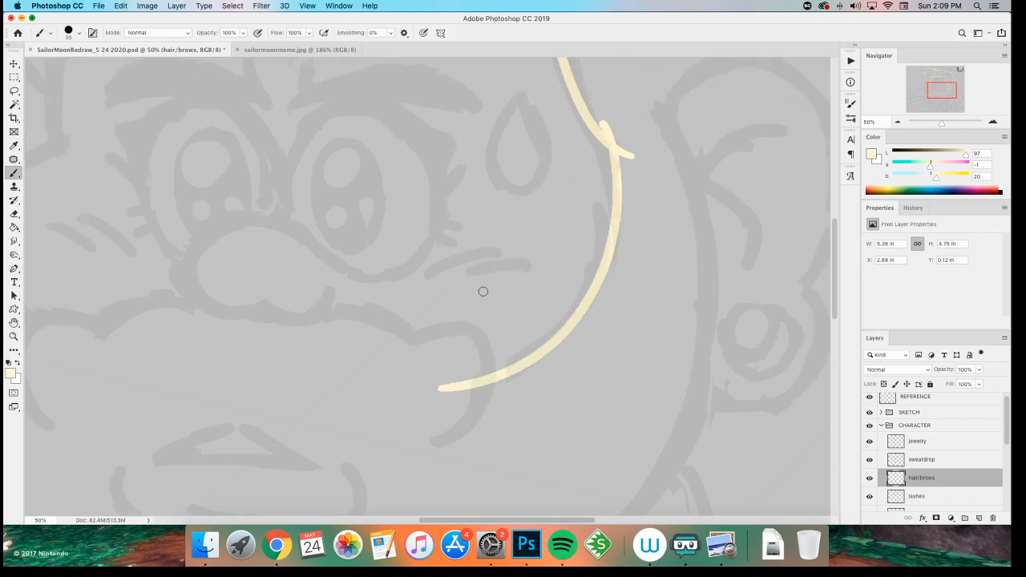
# - Paint the beard's inner edge as a curve from beside the left cheek down to the moustache's left end
pyautogui.hscroll(3, 350, 263)
pyautogui.scroll(-3, 487, 115)
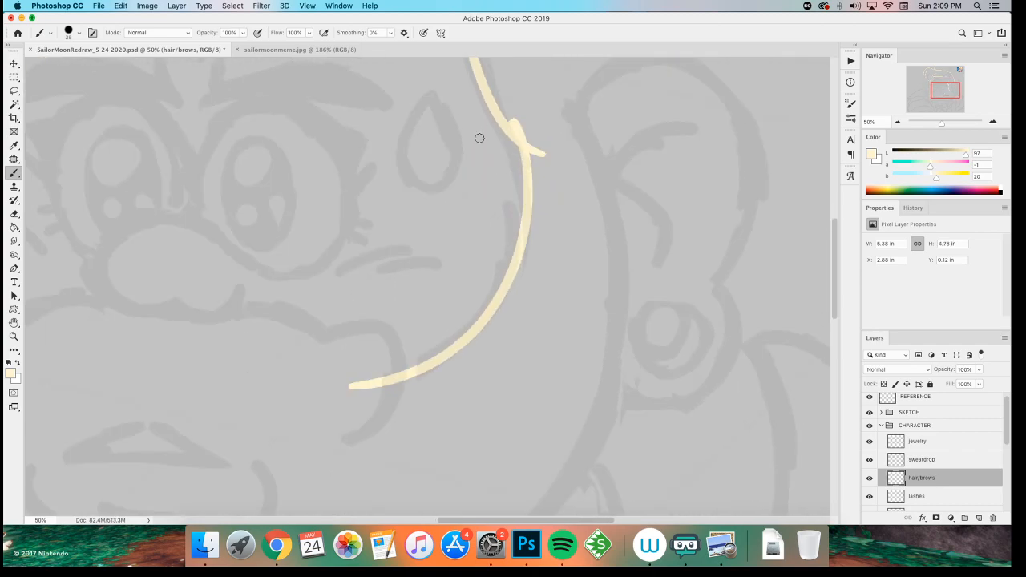
pyautogui.hscroll(-15, 479, 138)
pyautogui.hscroll(1, 244, 302)
pyautogui.moveTo(326, 218)
pyautogui.mouseDown()
pyautogui.moveTo(418, 352)
pyautogui.moveTo(344, 393)
pyautogui.moveTo(356, 366)
pyautogui.moveTo(414, 433)
pyautogui.mouseUp()
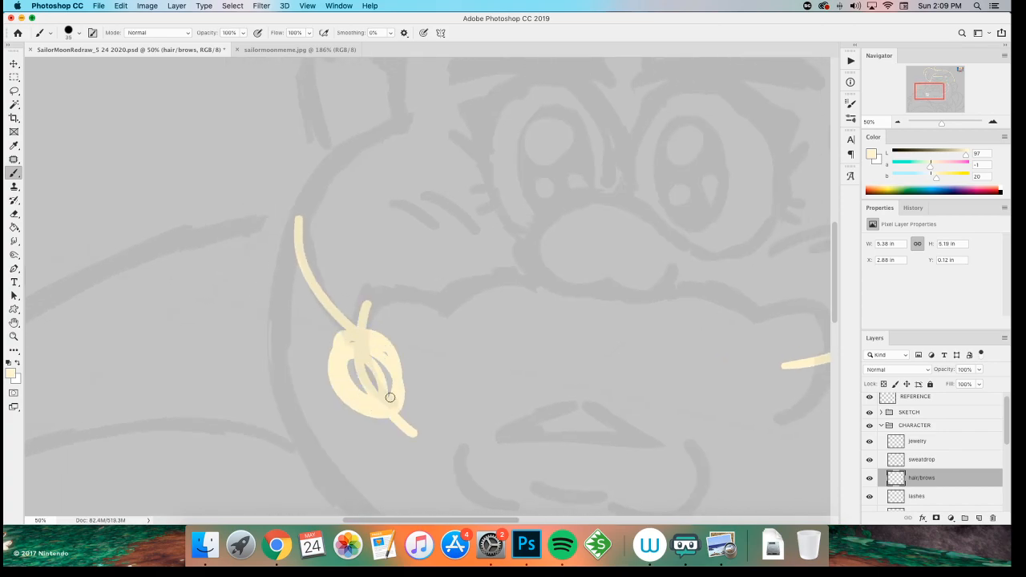
pyautogui.press('super+z')
pyautogui.press('super+z')
pyautogui.moveTo(300, 217); pyautogui.dragTo(407, 361)
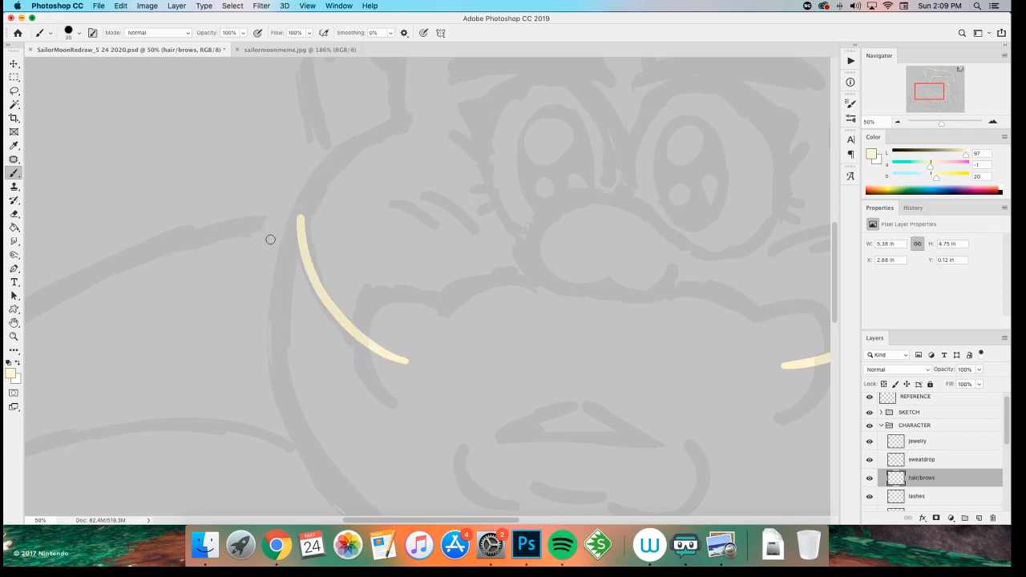
pyautogui.scroll(-2, 270, 244)
pyautogui.hscroll(-2, 251, 238)
pyautogui.press('super+z')
pyautogui.moveTo(315, 173); pyautogui.dragTo(410, 341)
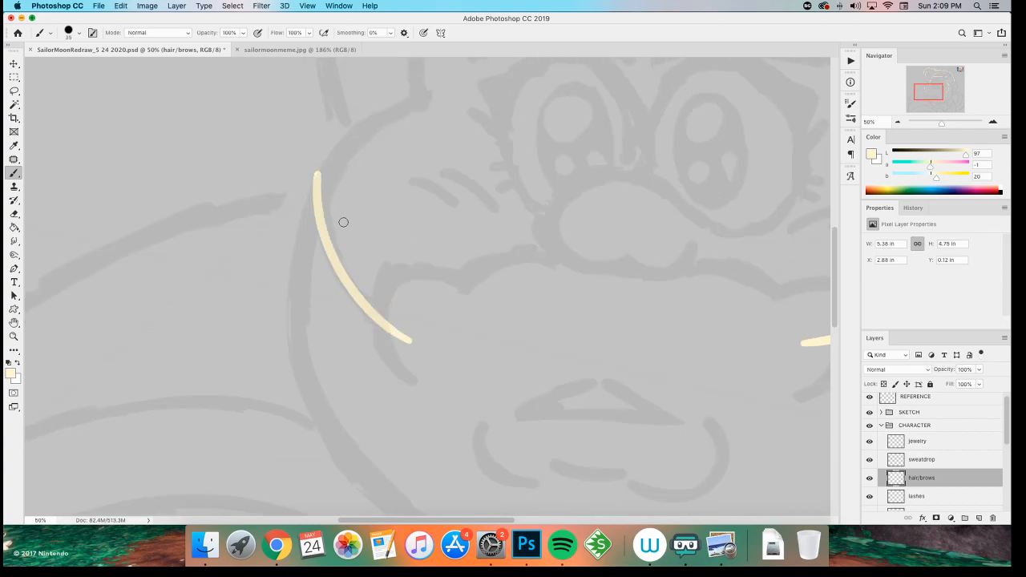
pyautogui.moveTo(325, 248); pyautogui.dragTo(259, 235)
pyautogui.moveTo(307, 273); pyautogui.dragTo(324, 280)
pyautogui.press('super+z')
pyautogui.moveTo(266, 168)
pyautogui.mouseDown()
pyautogui.moveTo(359, 298)
pyautogui.moveTo(288, 257)
pyautogui.moveTo(375, 321)
pyautogui.mouseUp()
pyautogui.press('super+z')
pyautogui.scroll(1, 233, 264)
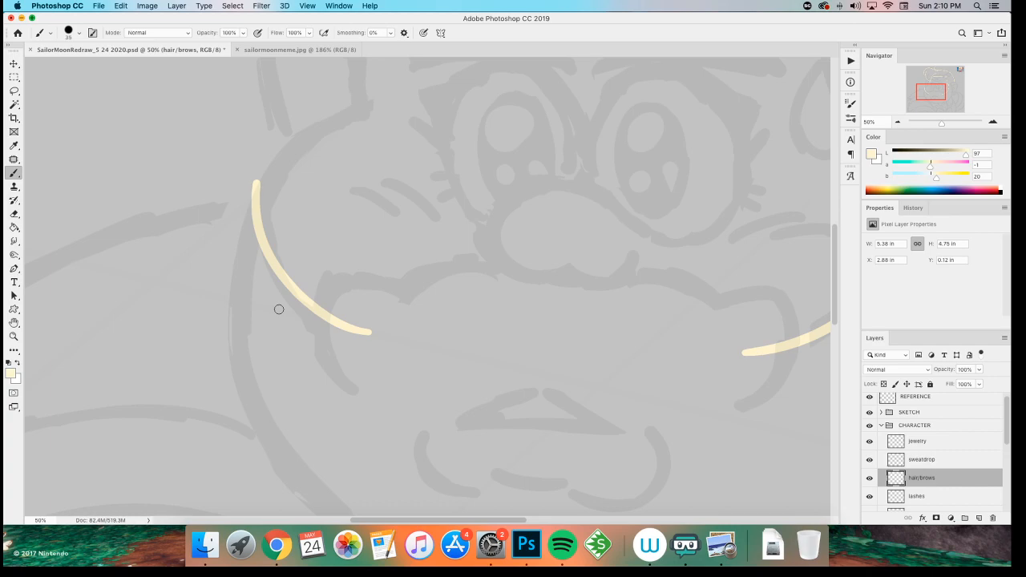
# - Outline the moustache's left end with a short outer curve and an arched upper edge
pyautogui.moveTo(335, 276); pyautogui.dragTo(332, 355)
pyautogui.press('cmd+z')
pyautogui.moveTo(336, 278); pyautogui.dragTo(331, 371)
pyautogui.moveTo(339, 280); pyautogui.dragTo(431, 309)
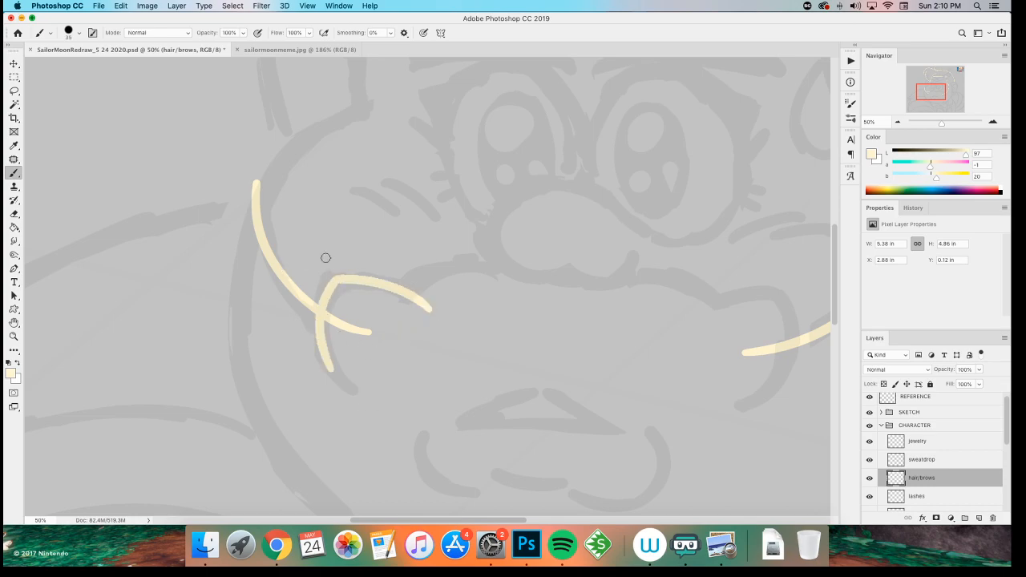
# - Paint the moustache's upper edge beneath the nose as two arcs sloping outward, leaving a gap at the centre
pyautogui.hscroll(5, 367, 310)
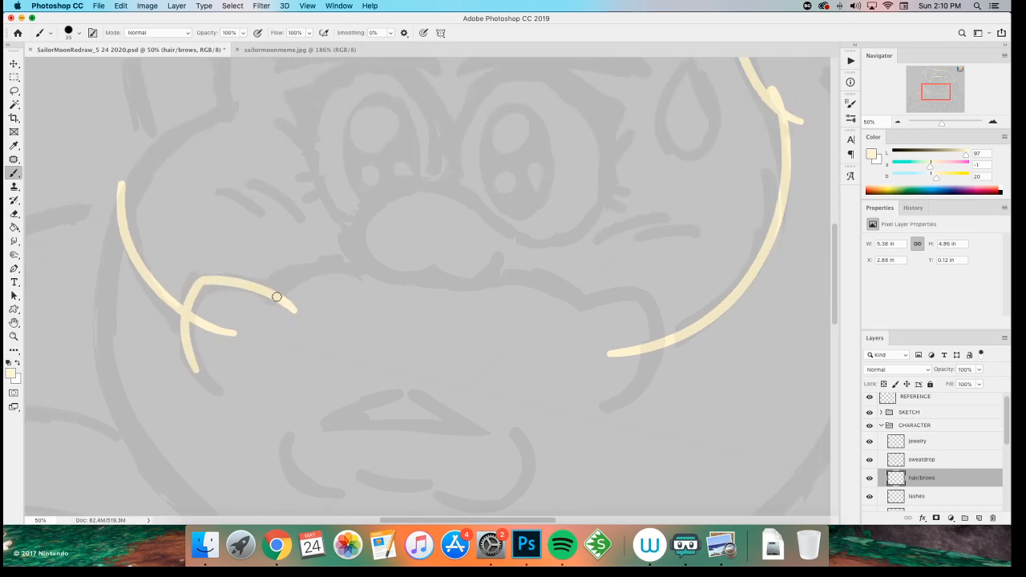
pyautogui.moveTo(271, 309); pyautogui.dragTo(401, 262)
pyautogui.press('cmd+z')
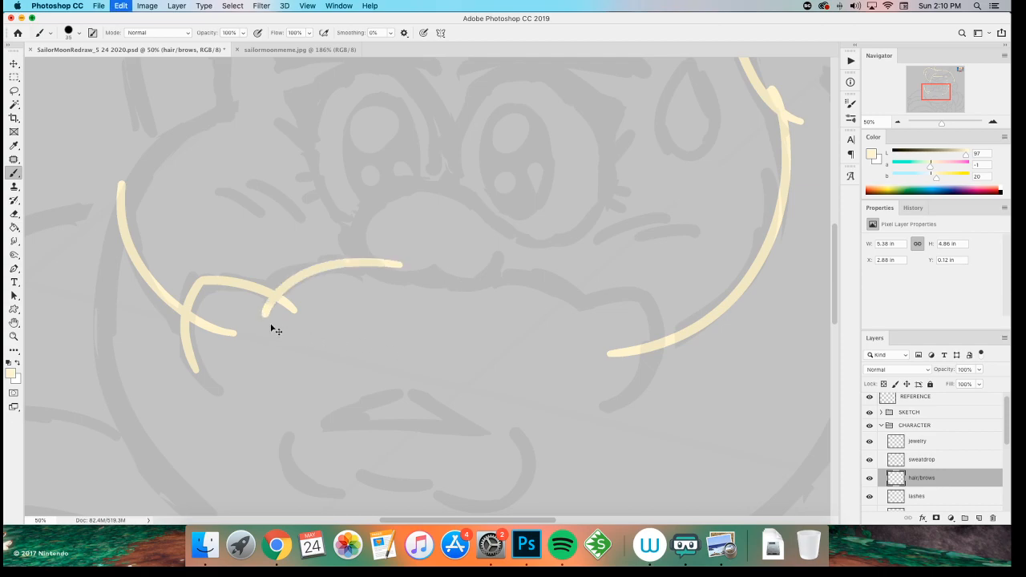
pyautogui.moveTo(285, 287); pyautogui.dragTo(412, 259)
pyautogui.press('cmd+z')
pyautogui.moveTo(265, 308); pyautogui.dragTo(412, 267)
pyautogui.moveTo(478, 268); pyautogui.dragTo(595, 317)
pyautogui.press('cmd+z')
pyautogui.moveTo(460, 268); pyautogui.dragTo(600, 326)
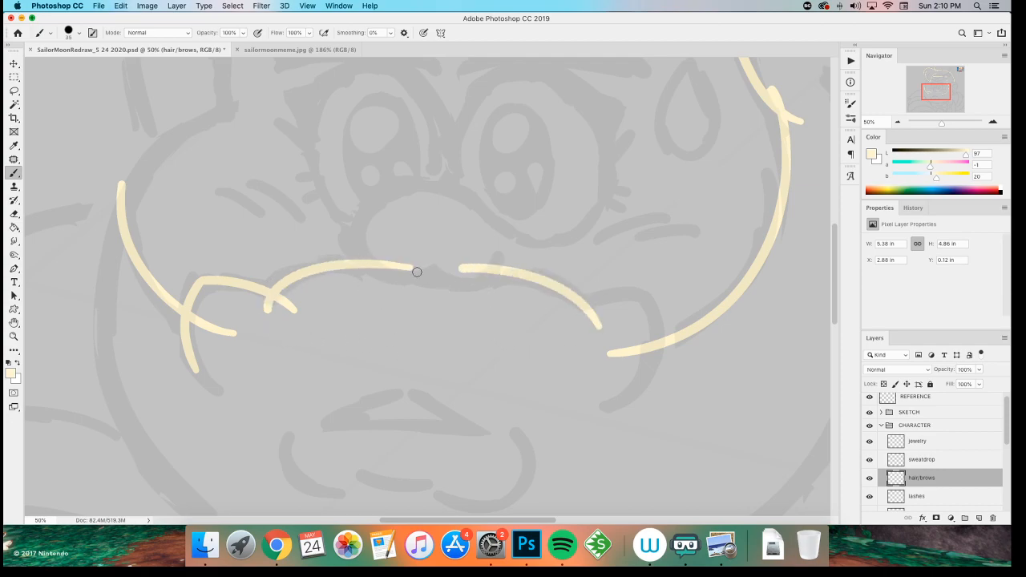
pyautogui.press('cmd+z')
pyautogui.moveTo(465, 274)
pyautogui.mouseDown()
pyautogui.moveTo(582, 302)
pyautogui.moveTo(589, 315)
pyautogui.mouseUp()
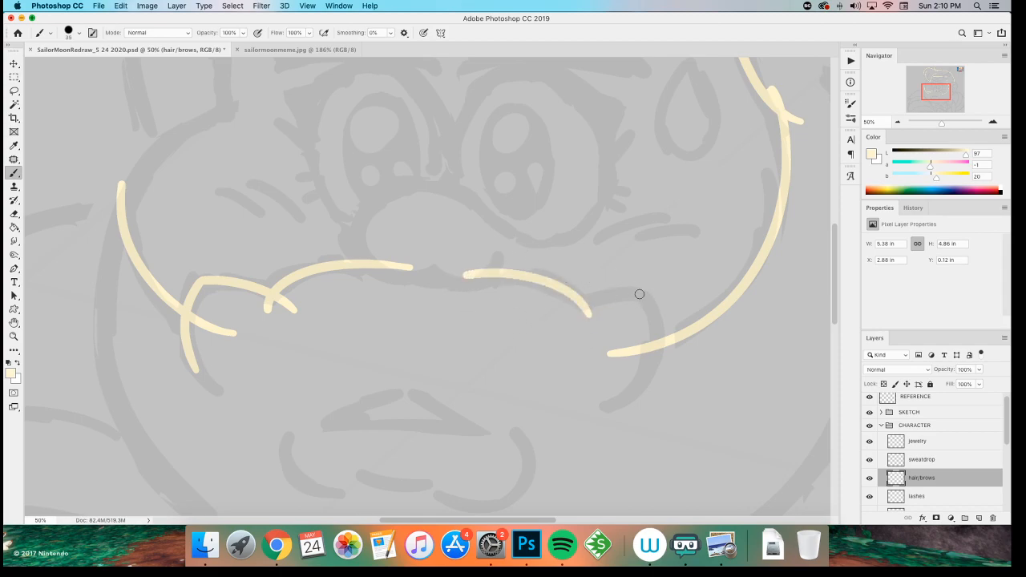
# - Outline the moustache's right end with an arched upper edge and a short outer curve crossing the beard line
pyautogui.moveTo(644, 295); pyautogui.dragTo(569, 310)
pyautogui.press('cmd+z')
pyautogui.press('cmd+shift+z')
pyautogui.press('cmd+z')
pyautogui.press('cmd+shift+z')
pyautogui.press('cmd+z')
pyautogui.moveTo(641, 294); pyautogui.dragTo(553, 319)
pyautogui.moveTo(642, 294); pyautogui.dragTo(656, 367)
pyautogui.press('cmd+z')
pyautogui.moveTo(644, 296); pyautogui.dragTo(655, 368)
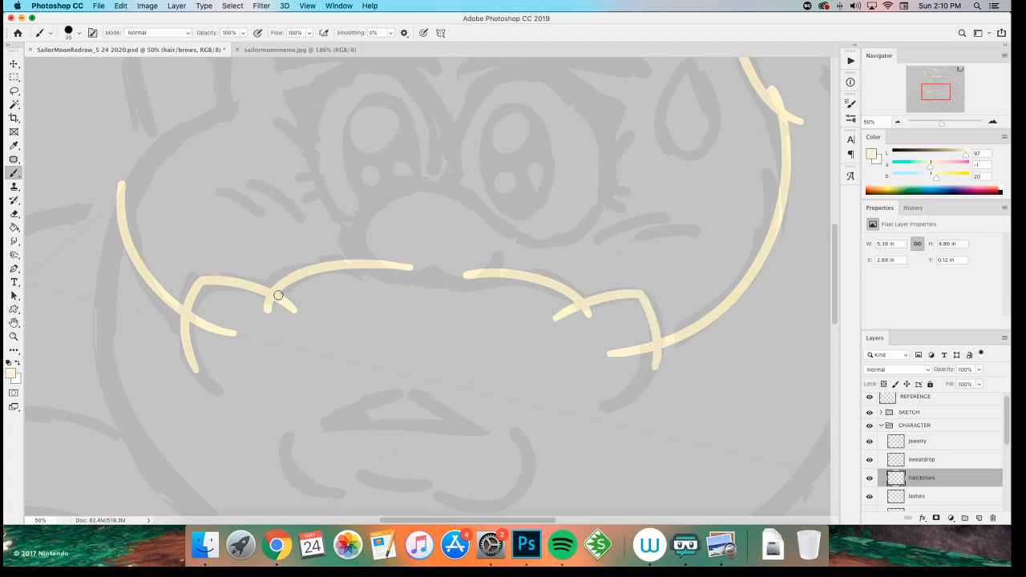
# - Thicken and smooth the upper and outer edges of the moustache's right end
pyautogui.press('cmd+equal')
pyautogui.moveTo(520, 335); pyautogui.dragTo(80, 330)
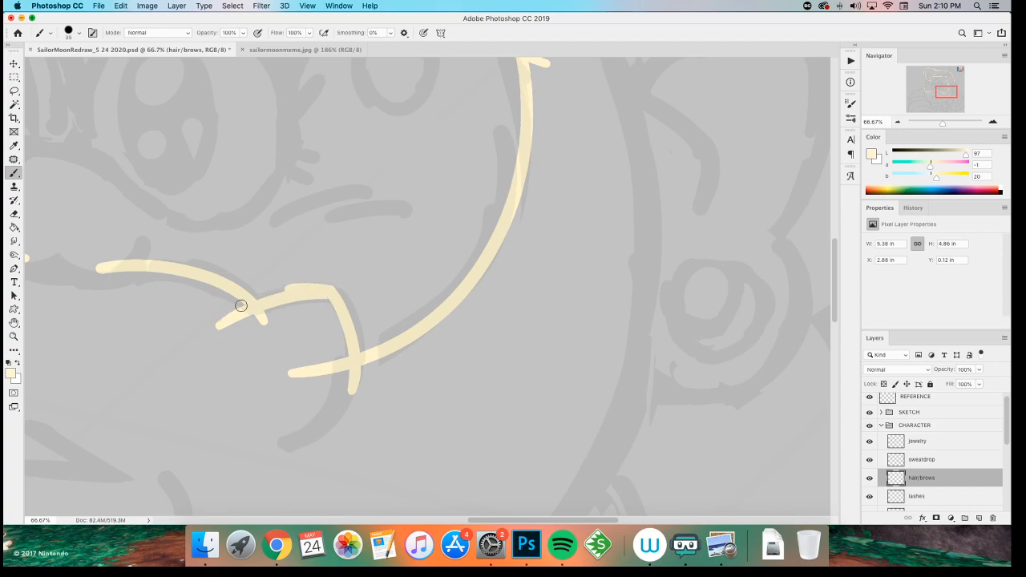
pyautogui.moveTo(261, 293); pyautogui.dragTo(209, 329)
pyautogui.moveTo(333, 293); pyautogui.dragTo(360, 391)
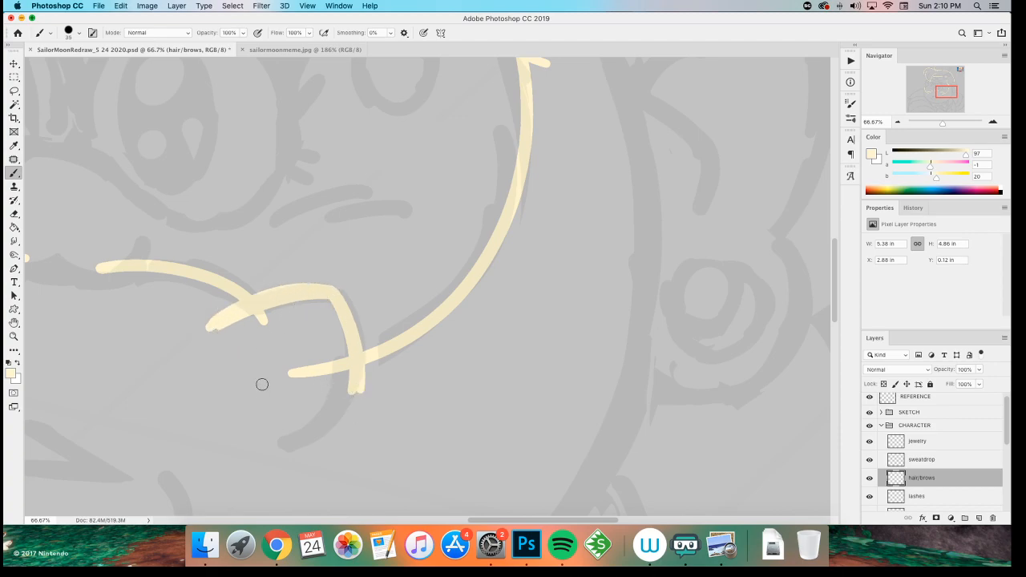
# - Join the moustache's two upper arcs with a stroke beneath the nose
pyautogui.hscroll(-10, 206, 344)
pyautogui.moveTo(276, 282); pyautogui.dragTo(407, 280)
pyautogui.hotkey('ctrl', 'z')
pyautogui.moveTo(282, 281); pyautogui.dragTo(424, 293)
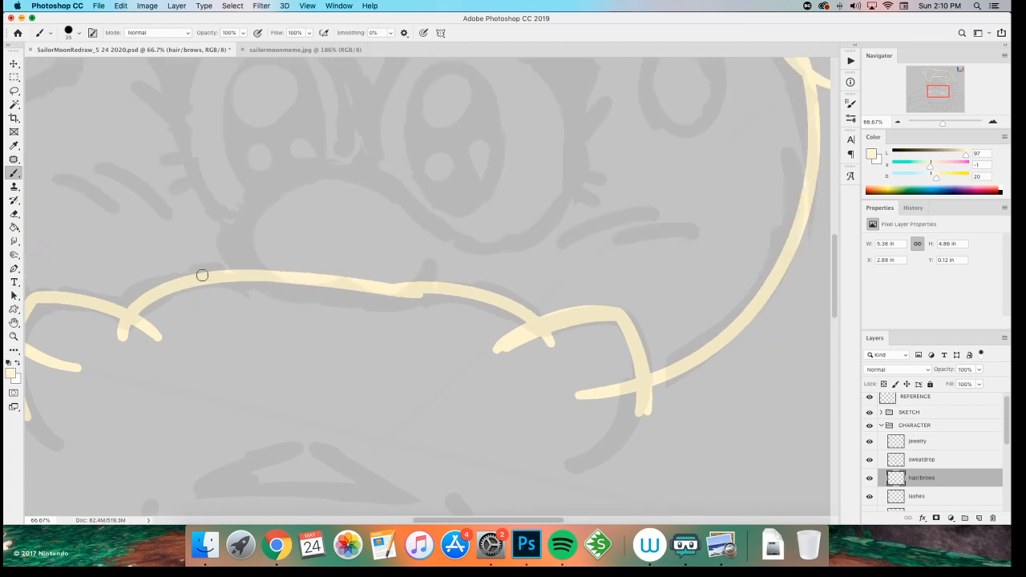
# - Paint two sloping edges that meet in a peak above the mouth, one toward each mouth corner
pyautogui.hscroll(-5, 206, 313)
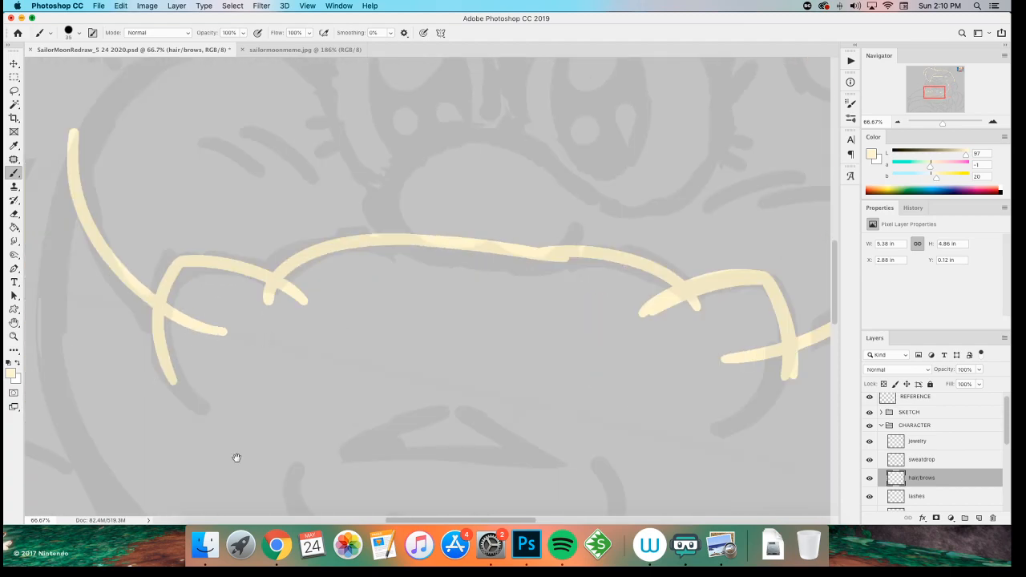
pyautogui.scroll(-5, 153, 380)
pyautogui.moveTo(453, 257); pyautogui.dragTo(263, 330)
pyautogui.hotkey('ctrl', 'z')
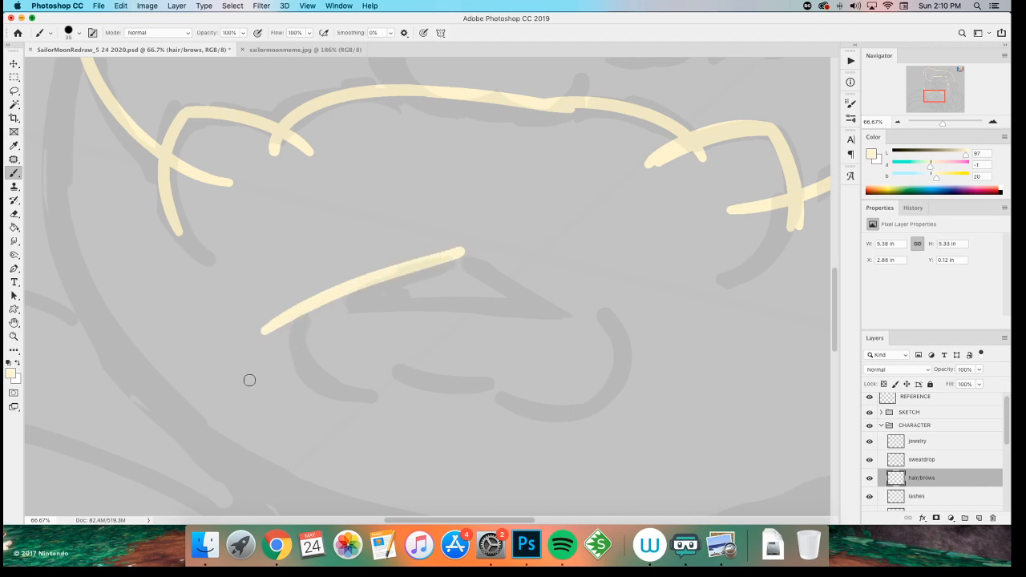
pyautogui.hotkey('ctrl', 'z')
pyautogui.moveTo(473, 253); pyautogui.dragTo(268, 338)
pyautogui.moveTo(439, 247)
pyautogui.mouseDown()
pyautogui.moveTo(582, 297)
pyautogui.moveTo(651, 339)
pyautogui.mouseUp()
pyautogui.hotkey('ctrl', 'z')
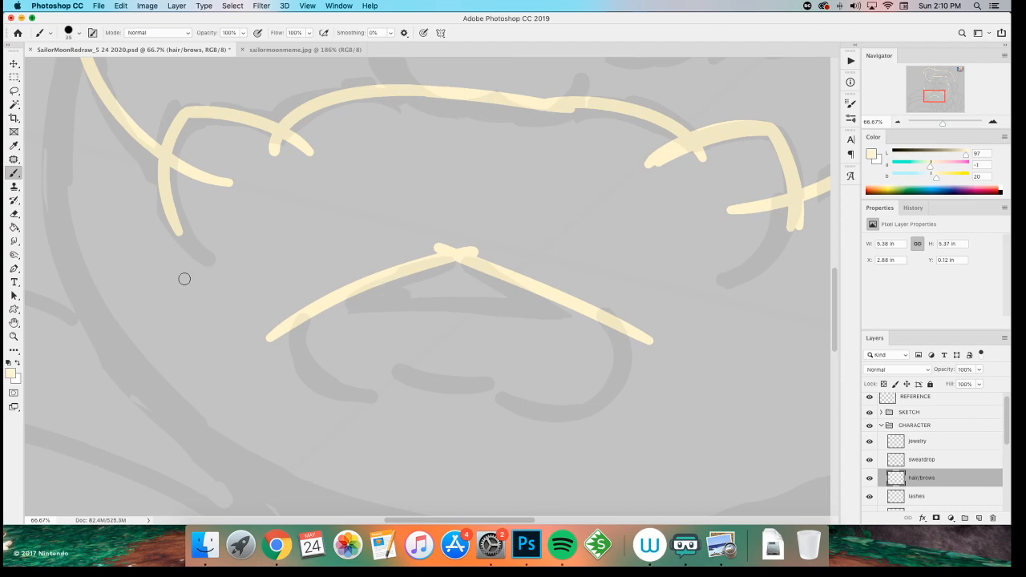
# - Outline the area below the mouth with two rounded lobes joined by a short, nearly straight line
pyautogui.moveTo(303, 312)
pyautogui.mouseDown()
pyautogui.moveTo(332, 391)
pyautogui.moveTo(411, 368)
pyautogui.moveTo(369, 392)
pyautogui.moveTo(408, 367)
pyautogui.mouseUp()
pyautogui.hotkey('ctrl', 'z')
pyautogui.moveTo(473, 370)
pyautogui.mouseDown()
pyautogui.moveTo(605, 308)
pyautogui.moveTo(579, 401)
pyautogui.moveTo(605, 309)
pyautogui.mouseUp()
pyautogui.hotkey('ctrl', 'z')
pyautogui.hotkey('ctrl', 'z')
pyautogui.moveTo(474, 372); pyautogui.dragTo(611, 309)
pyautogui.hotkey('ctrl', 'z')
pyautogui.moveTo(473, 370); pyautogui.dragTo(614, 313)
pyautogui.hotkey('ctrl', 'z')
pyautogui.moveTo(472, 369)
pyautogui.mouseDown()
pyautogui.moveTo(612, 348)
pyautogui.moveTo(607, 319)
pyautogui.mouseUp()
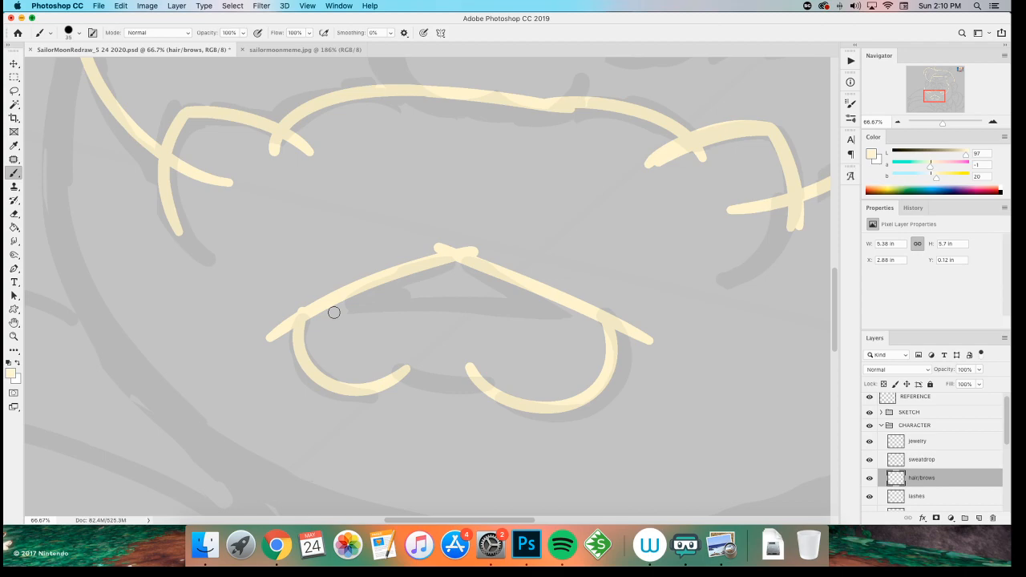
pyautogui.moveTo(394, 364); pyautogui.dragTo(513, 372)
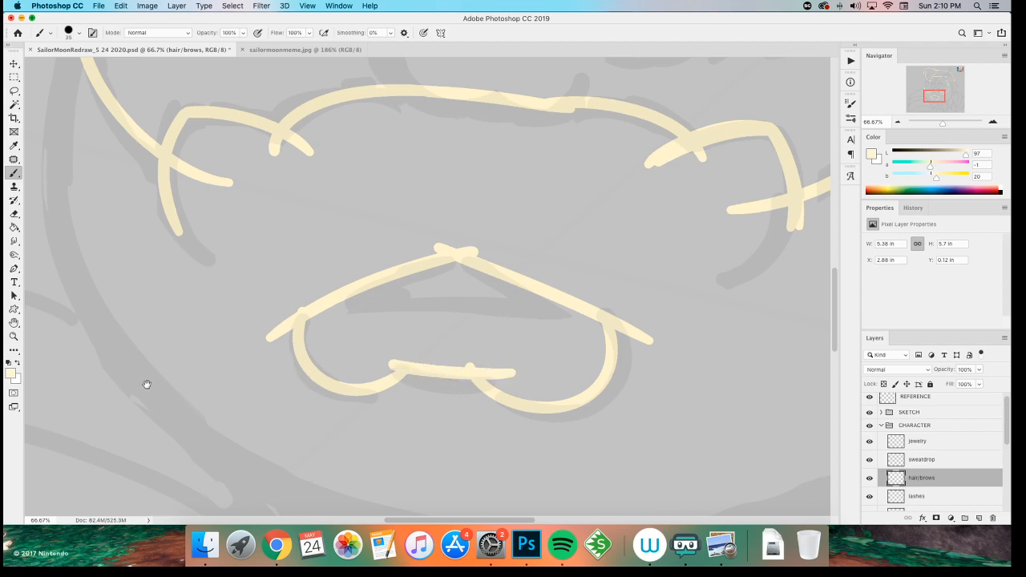
# - Erase the overshooting end of the joining line below the mouth and trim its upper edge
pyautogui.scroll(-3, 146, 385)
pyautogui.hscroll(3, 147, 385)
pyautogui.press('e')
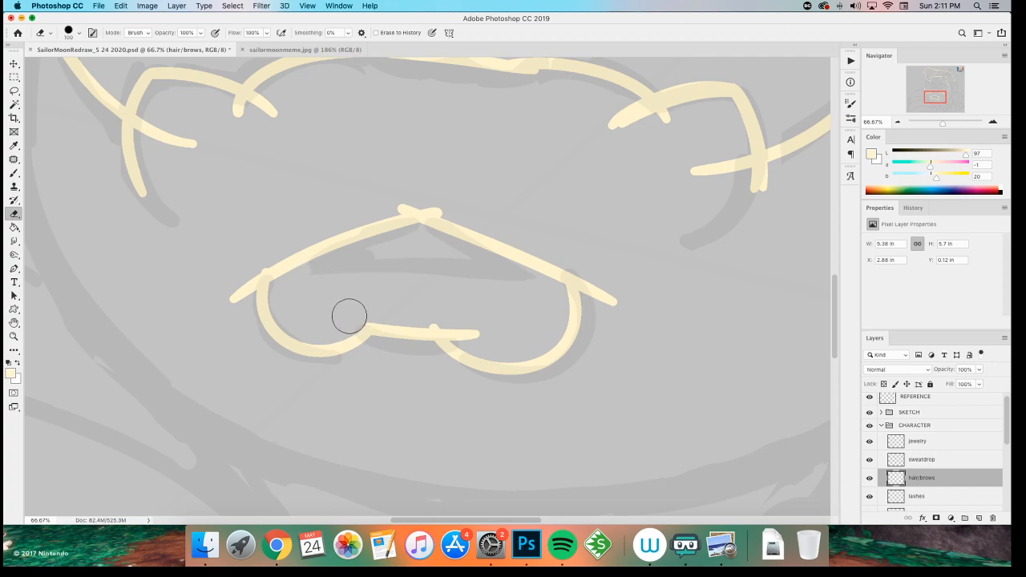
pyautogui.moveTo(465, 328)
pyautogui.mouseDown()
pyautogui.moveTo(449, 312)
pyautogui.moveTo(468, 329)
pyautogui.mouseUp()
pyautogui.press('super+z')
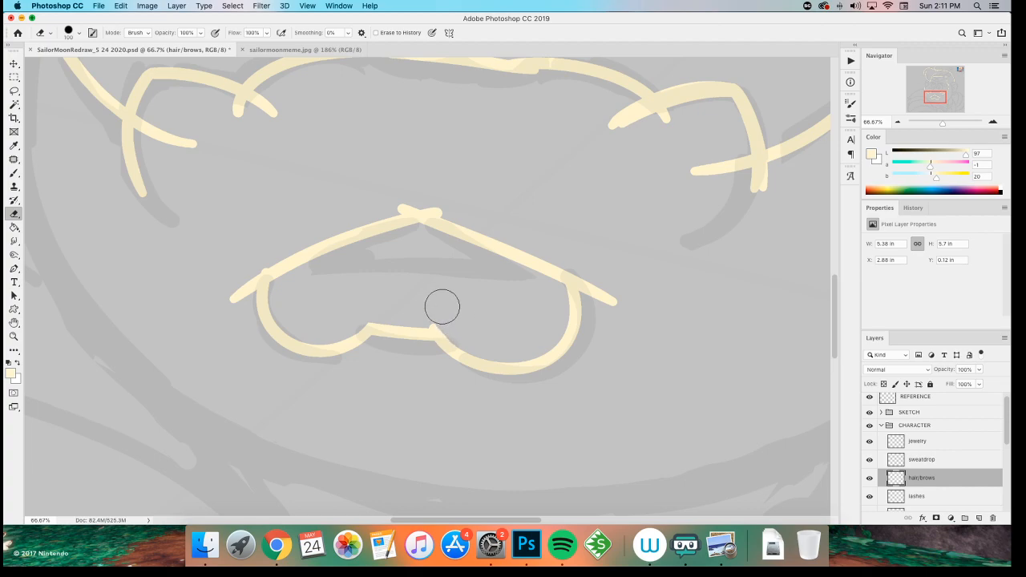
pyautogui.moveTo(355, 310); pyautogui.dragTo(501, 319)
pyautogui.press('super+z')
pyautogui.moveTo(356, 311); pyautogui.dragTo(442, 319)
pyautogui.press('super+z')
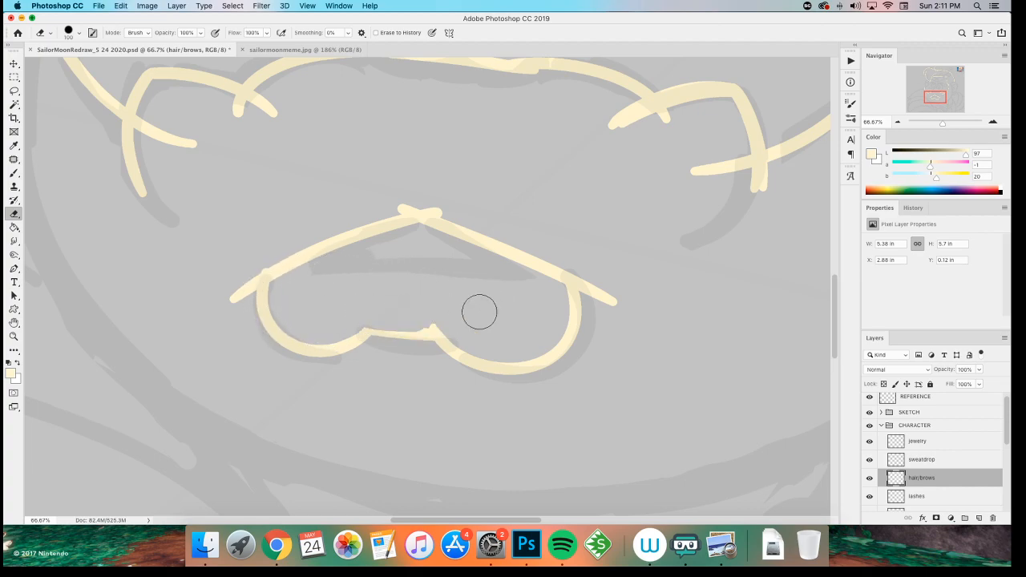
# - Paint the beard's outer edge with a size 45 brush, curving from the left cheek's point down beneath the chin
pyautogui.hscroll(-3, 174, 376)
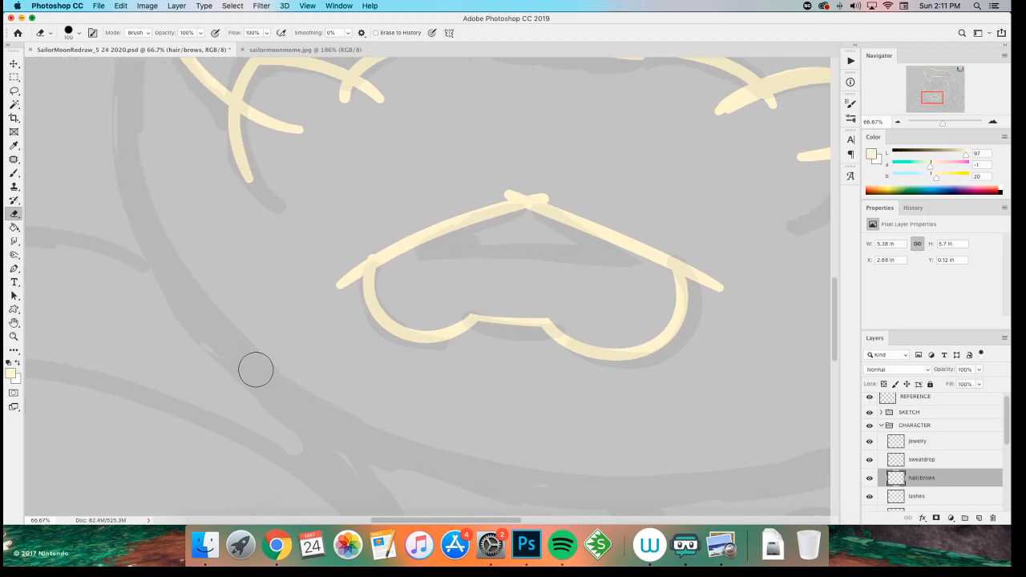
pyautogui.moveTo(264, 377); pyautogui.dragTo(296, 483)
pyautogui.press('super+minus')
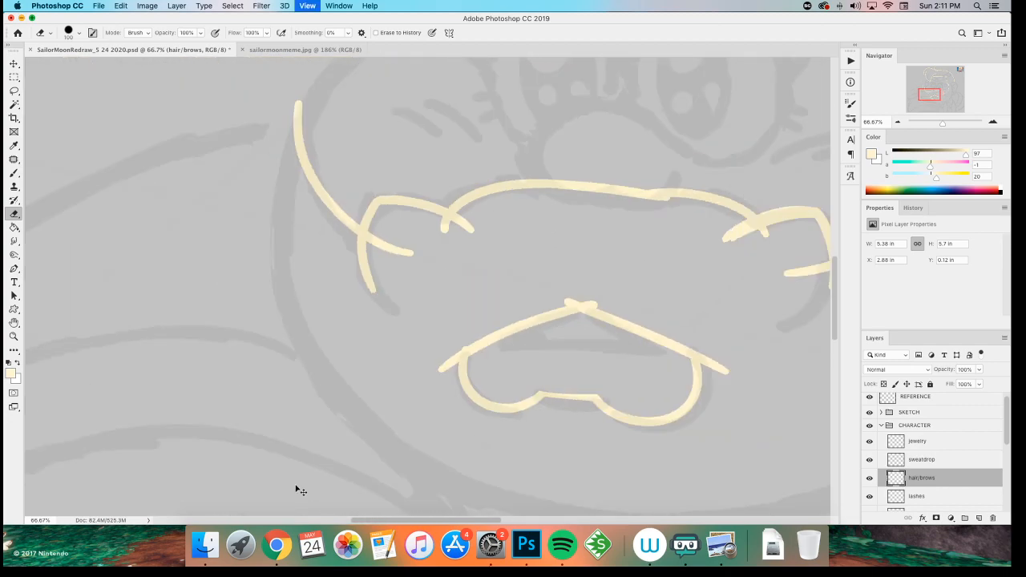
pyautogui.press('b')
pyautogui.press('super+minus')
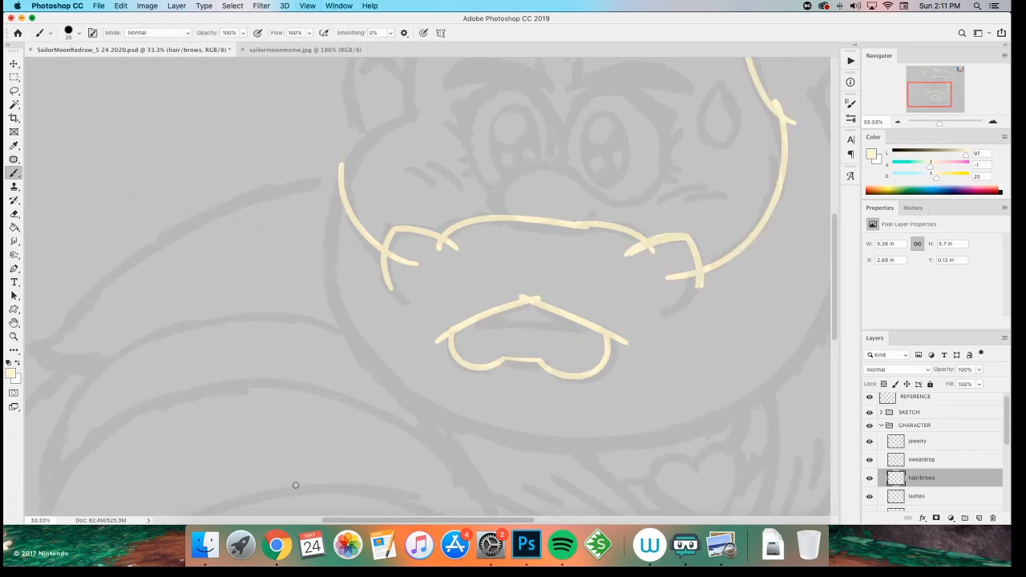
pyautogui.moveTo(296, 294); pyautogui.dragTo(252, 268)
pyautogui.moveTo(295, 142); pyautogui.dragTo(495, 420)
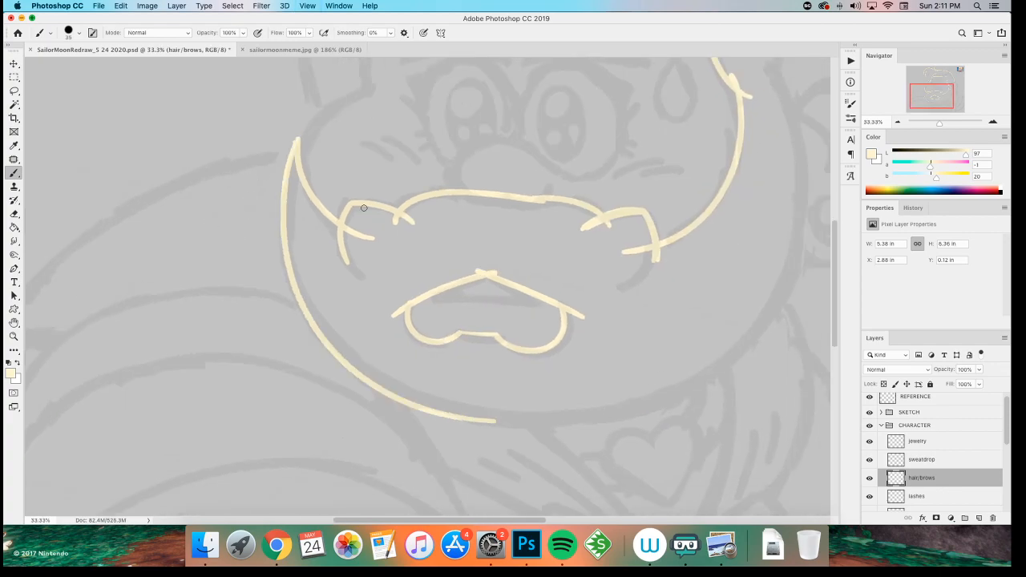
pyautogui.press('super+z')
pyautogui.moveTo(307, 129)
pyautogui.mouseDown()
pyautogui.moveTo(289, 172)
pyautogui.moveTo(501, 411)
pyautogui.mouseUp()
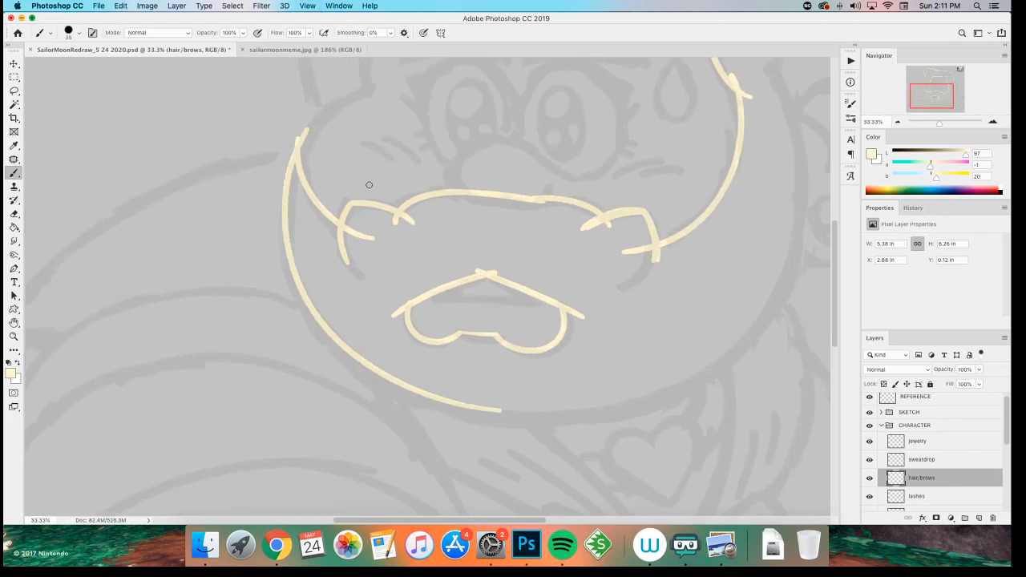
pyautogui.press('super+z')
pyautogui.moveTo(302, 138); pyautogui.dragTo(502, 410)
pyautogui.press('super+z')
pyautogui.moveTo(301, 139)
pyautogui.mouseDown()
pyautogui.moveTo(430, 397)
pyautogui.moveTo(553, 410)
pyautogui.moveTo(300, 288)
pyautogui.moveTo(557, 410)
pyautogui.mouseUp()
pyautogui.press('super+z')
pyautogui.press('super+z')
pyautogui.moveTo(302, 142); pyautogui.dragTo(481, 411)
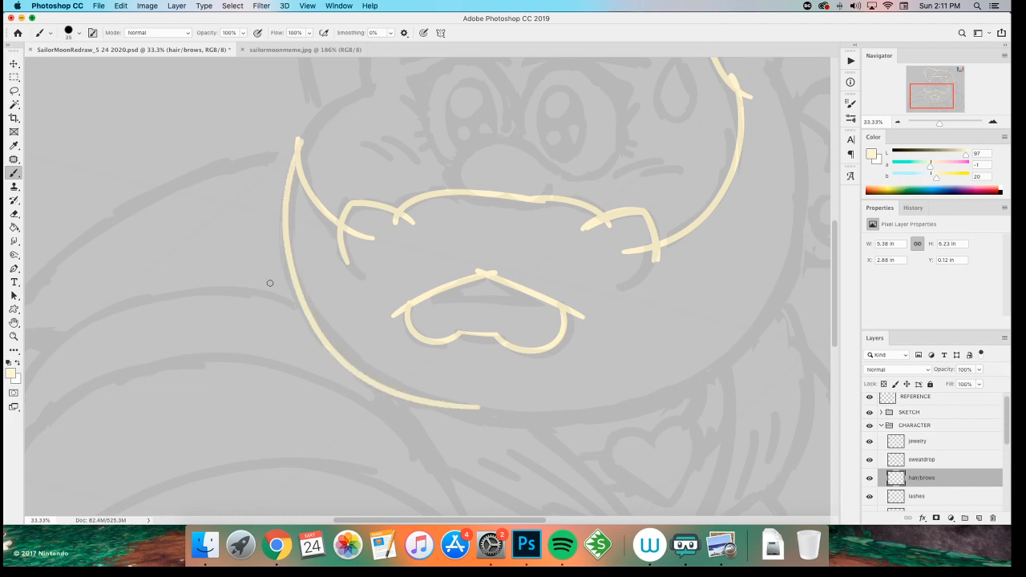
pyautogui.press('super+z')
pyautogui.moveTo(304, 153); pyautogui.dragTo(542, 425)
pyautogui.press('super+z')
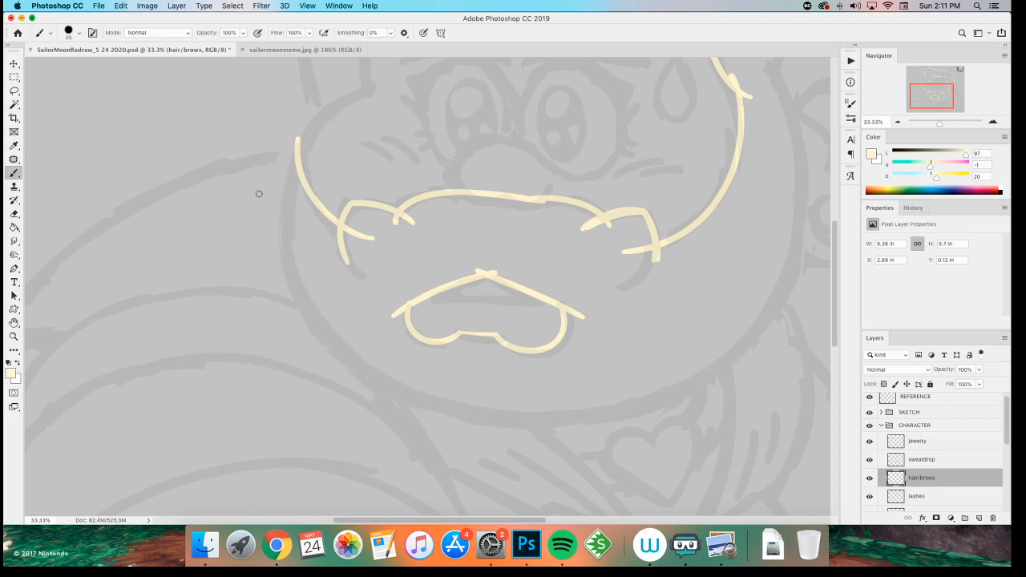
pyautogui.moveTo(309, 141); pyautogui.dragTo(529, 422)
pyautogui.press('super+z')
pyautogui.moveTo(301, 138); pyautogui.dragTo(577, 416)
pyautogui.press('super+z')
pyautogui.moveTo(305, 136); pyautogui.dragTo(578, 414)
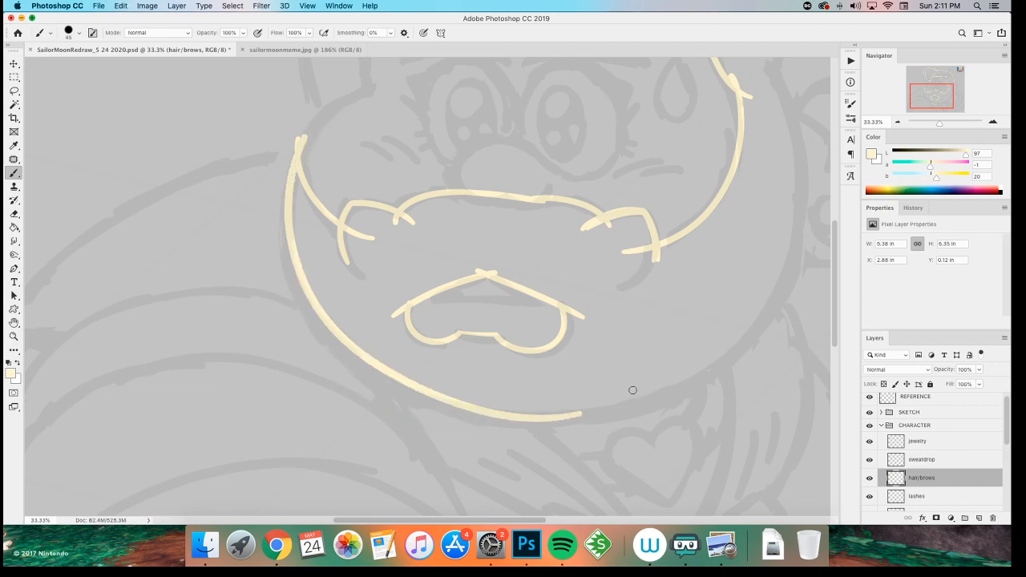
pyautogui.press('super+z')
pyautogui.moveTo(299, 137)
pyautogui.mouseDown()
pyautogui.moveTo(302, 292)
pyautogui.moveTo(572, 407)
pyautogui.mouseUp()
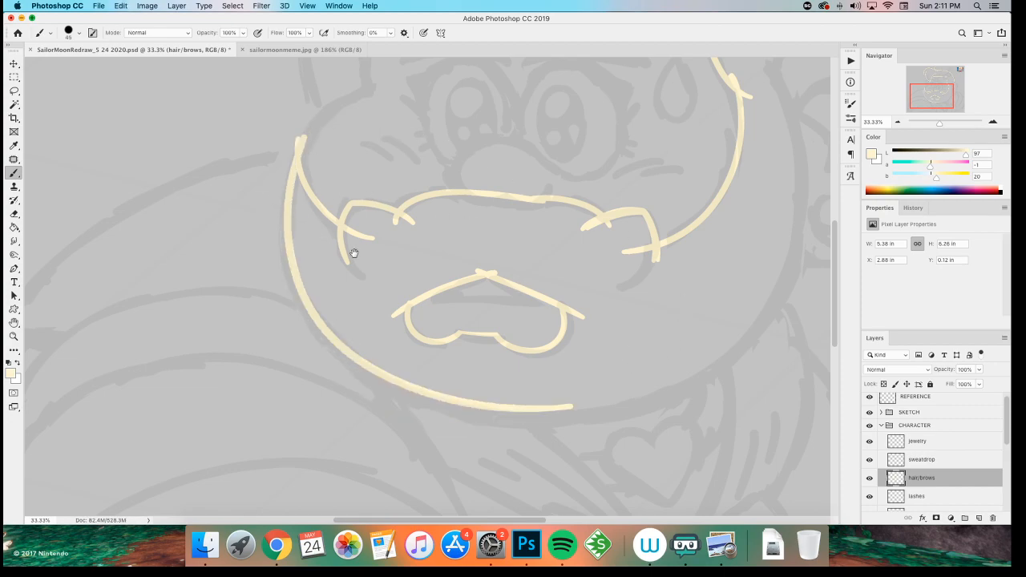
# - Paint the beard's outer right edge as a long curve from beside the sweat drop down toward the chin
pyautogui.moveTo(354, 253); pyautogui.dragTo(226, 282)
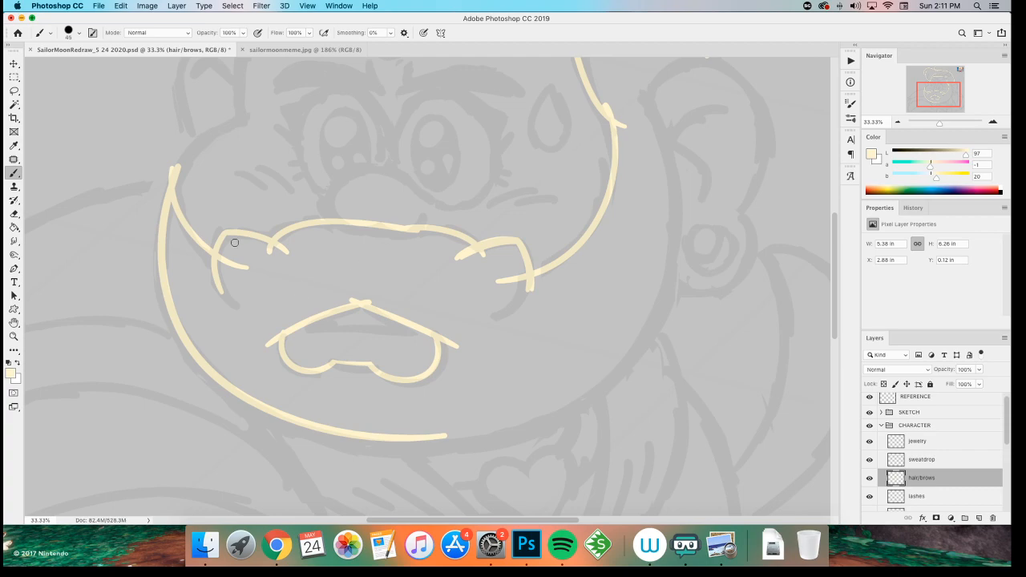
pyautogui.press('super+z')
pyautogui.moveTo(640, 90)
pyautogui.mouseDown()
pyautogui.moveTo(597, 341)
pyautogui.moveTo(460, 442)
pyautogui.mouseUp()
pyautogui.press('super+z')
pyautogui.moveTo(634, 74); pyautogui.dragTo(536, 420)
pyautogui.press('super+z')
pyautogui.moveTo(632, 71); pyautogui.dragTo(548, 418)
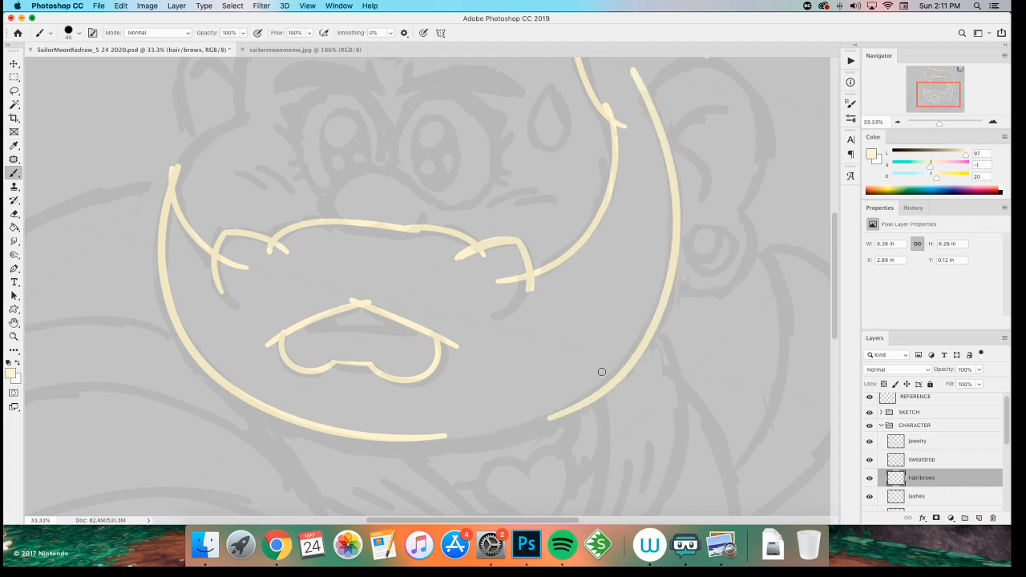
pyautogui.press('super+z')
pyautogui.moveTo(630, 72)
pyautogui.mouseDown()
pyautogui.moveTo(544, 415)
pyautogui.moveTo(572, 405)
pyautogui.moveTo(553, 414)
pyautogui.moveTo(293, 424)
pyautogui.mouseUp()
pyautogui.press('super+z')
pyautogui.press('super+z')
# - Paint the beard's bottom edge beneath the chin to join its outer right and left edges
pyautogui.moveTo(618, 371); pyautogui.dragTo(302, 437)
pyautogui.press('super+z')
pyautogui.moveTo(618, 370); pyautogui.dragTo(323, 424)
pyautogui.press('super+z')
pyautogui.moveTo(614, 378); pyautogui.dragTo(285, 427)
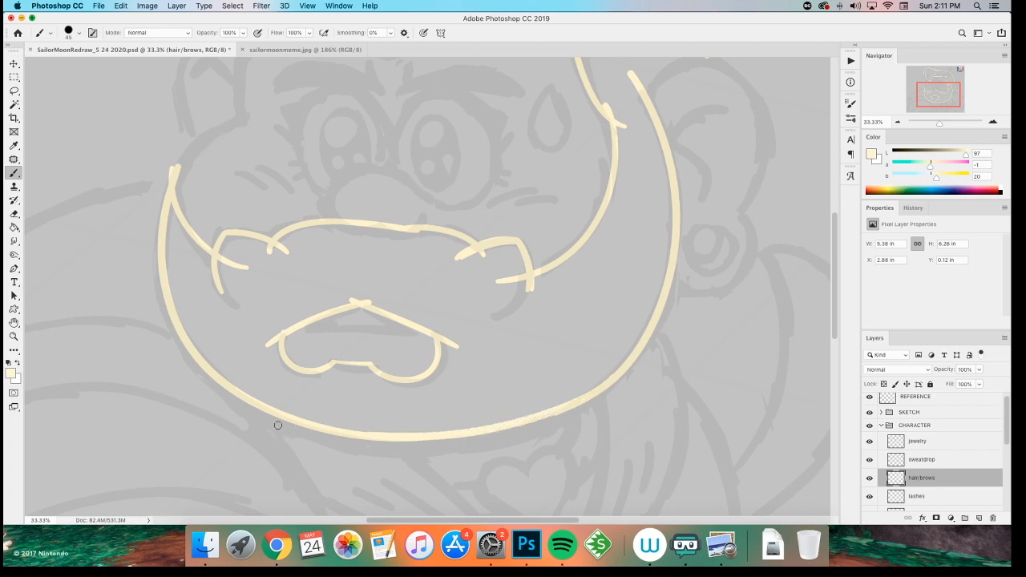
pyautogui.hscroll(-5, 374, 316)
pyautogui.scroll(-2, 374, 316)
pyautogui.press('super+z')
pyautogui.moveTo(694, 345); pyautogui.dragTo(418, 412)
pyautogui.press('super+z')
pyautogui.moveTo(694, 346); pyautogui.dragTo(318, 386)
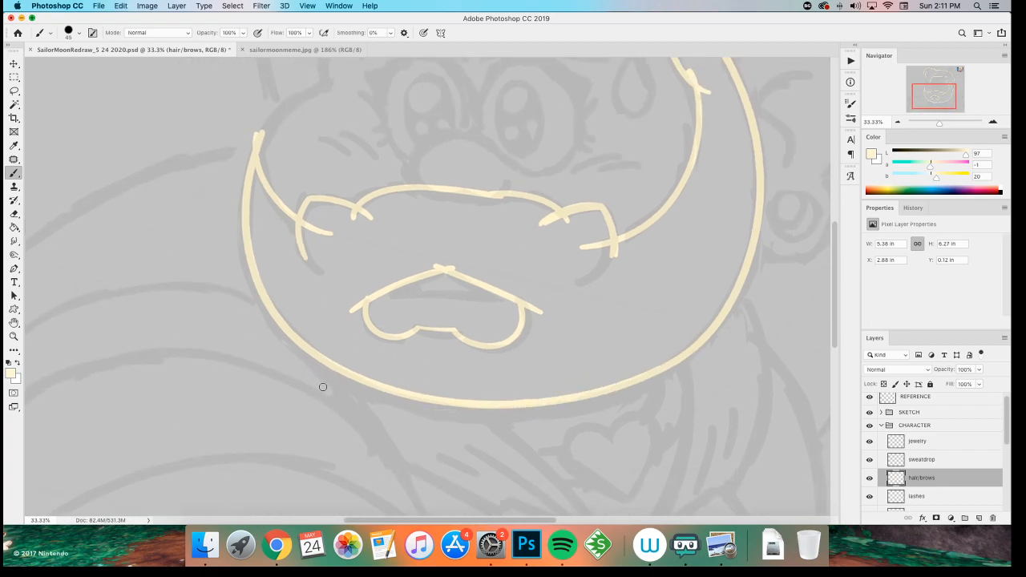
# - Erase the overshooting strokes at the beard's upper left tip to sharpen it into a single point
pyautogui.scroll(3, 271, 287)
pyautogui.hscroll(-2, 271, 287)
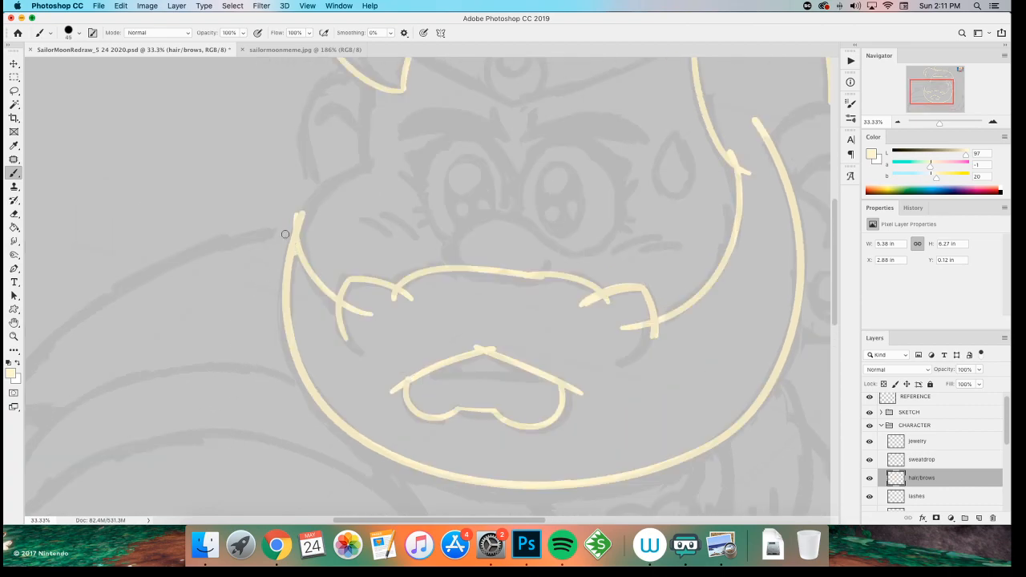
pyautogui.scroll(2, 277, 228)
pyautogui.hscroll(-1, 275, 337)
pyautogui.scroll(3, 232, 273)
pyautogui.hscroll(-3, 232, 273)
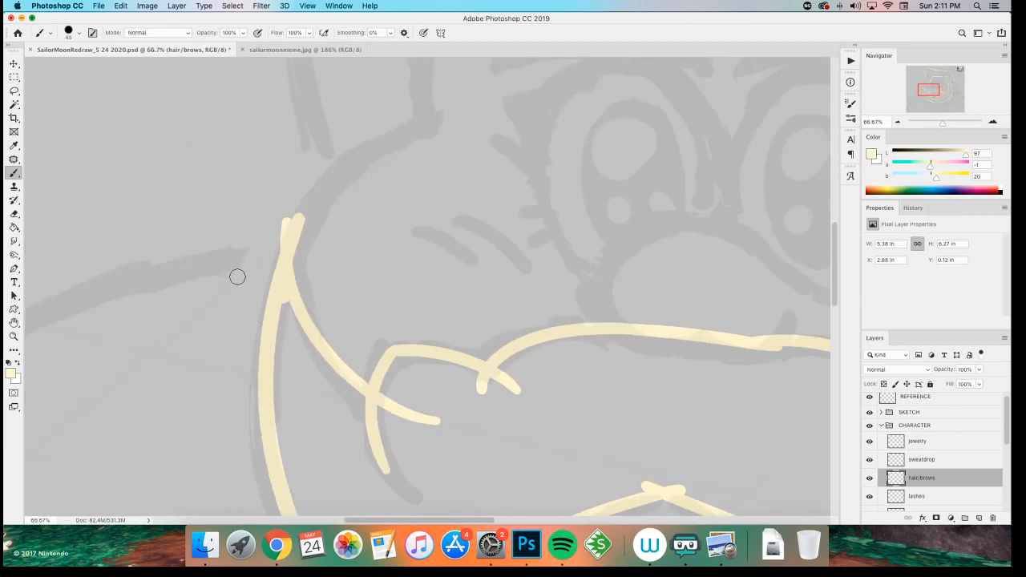
pyautogui.press('e')
pyautogui.press('super+z')
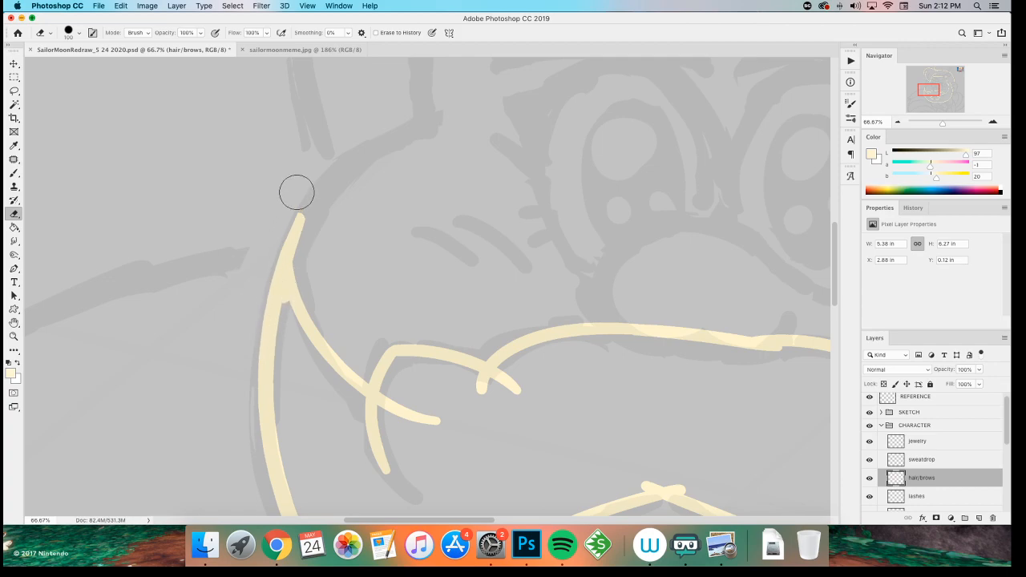
pyautogui.moveTo(321, 262)
pyautogui.mouseDown()
pyautogui.moveTo(312, 234)
pyautogui.moveTo(309, 255)
pyautogui.mouseUp()
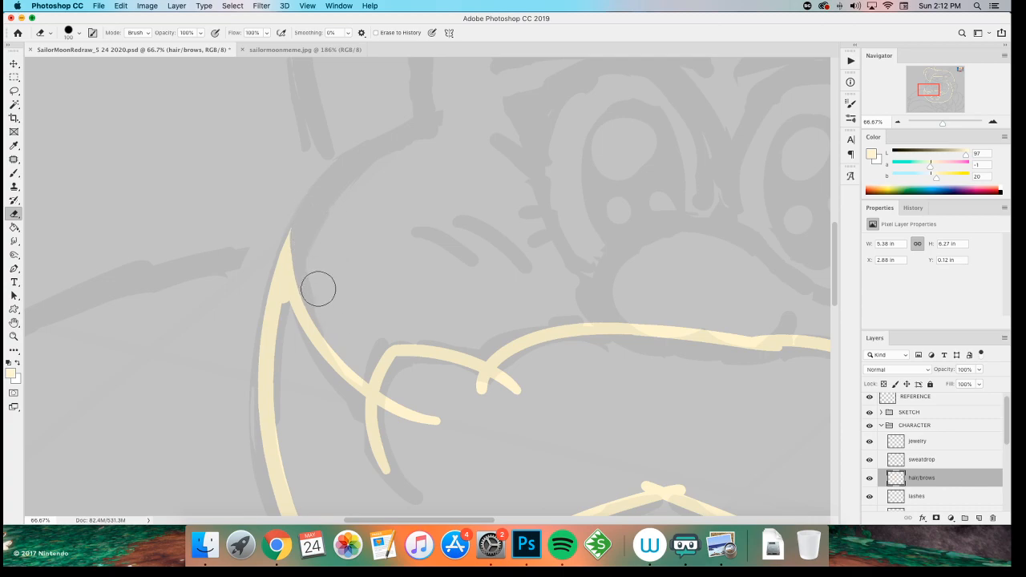
pyautogui.moveTo(306, 229); pyautogui.dragTo(320, 270)
# - Switch both the eraser and the brush to the hard round preset labelled 15 at 40 px
pyautogui.rightClick(254, 260)
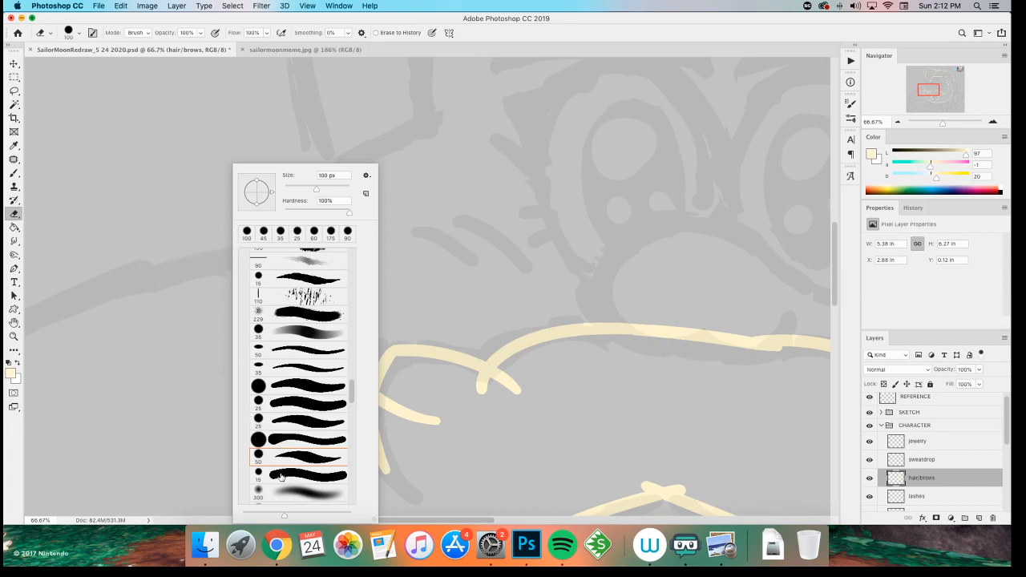
pyautogui.doubleClick(281, 475)
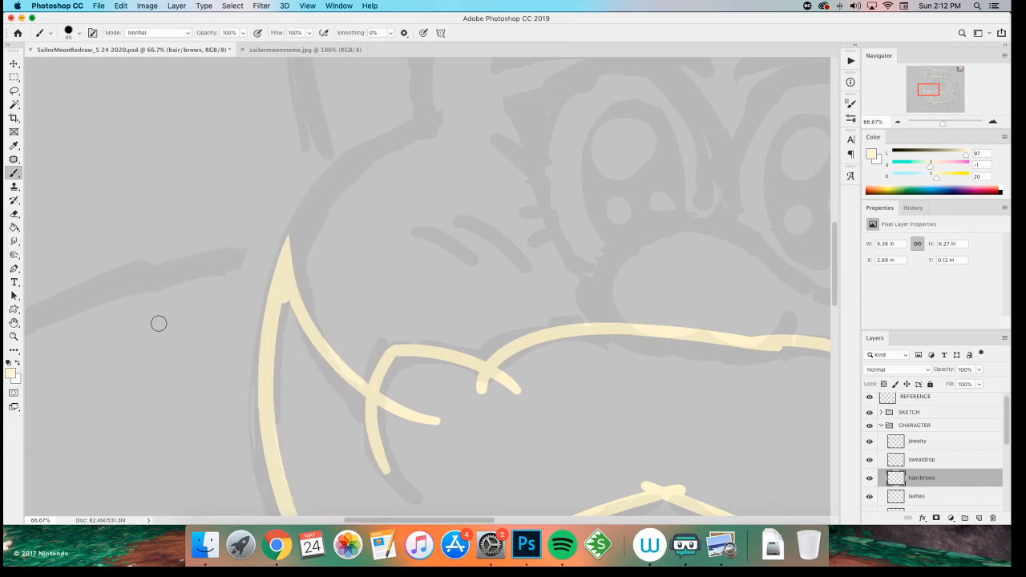
pyautogui.rightClick(184, 265)
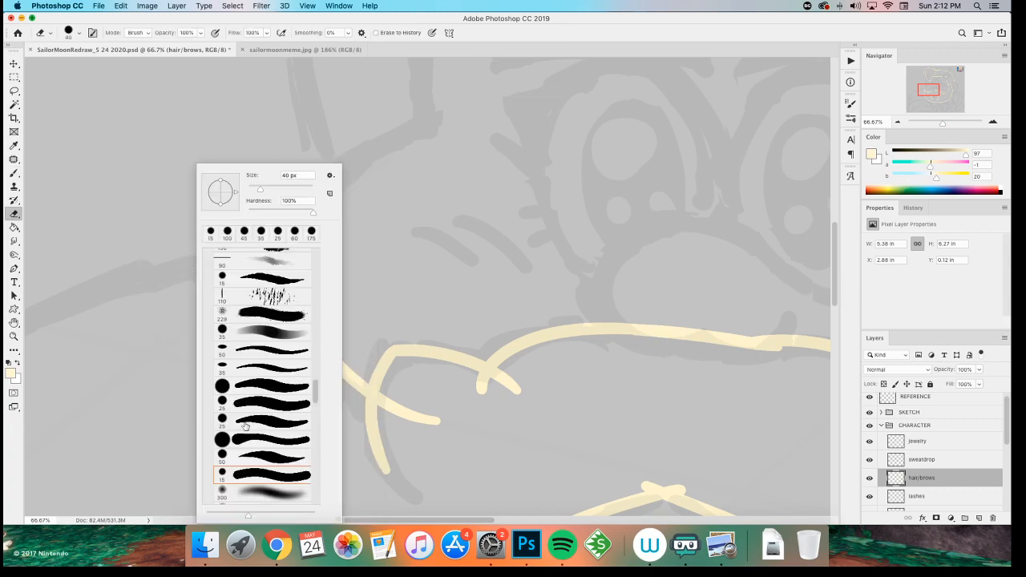
pyautogui.press('Escape')
pyautogui.press('b')
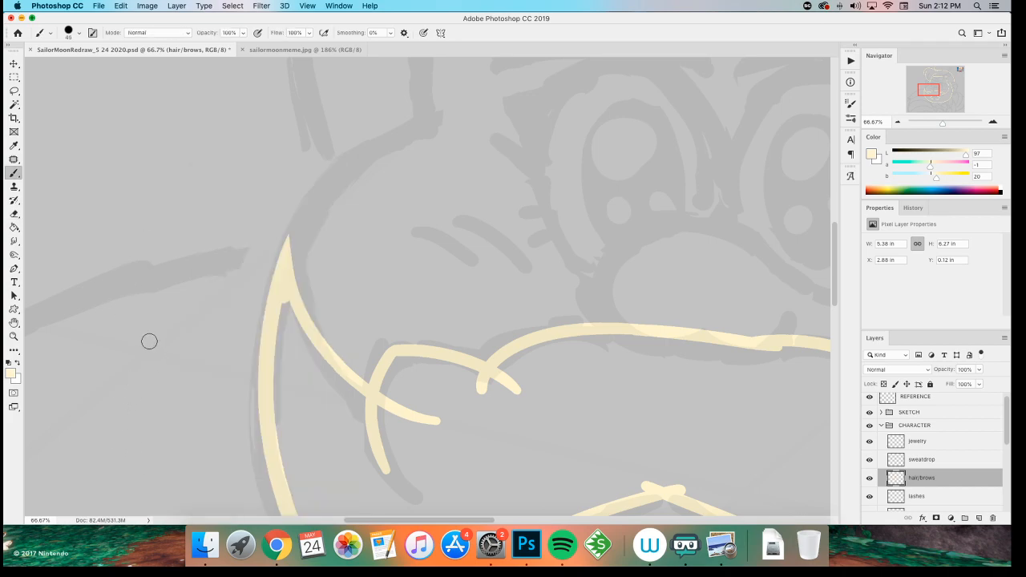
pyautogui.rightClick(140, 331)
pyautogui.doubleClick(196, 473)
pyautogui.moveTo(85, 231); pyautogui.dragTo(127, 425)
pyautogui.hotkey('ctrl', 'z')
pyautogui.press('e')
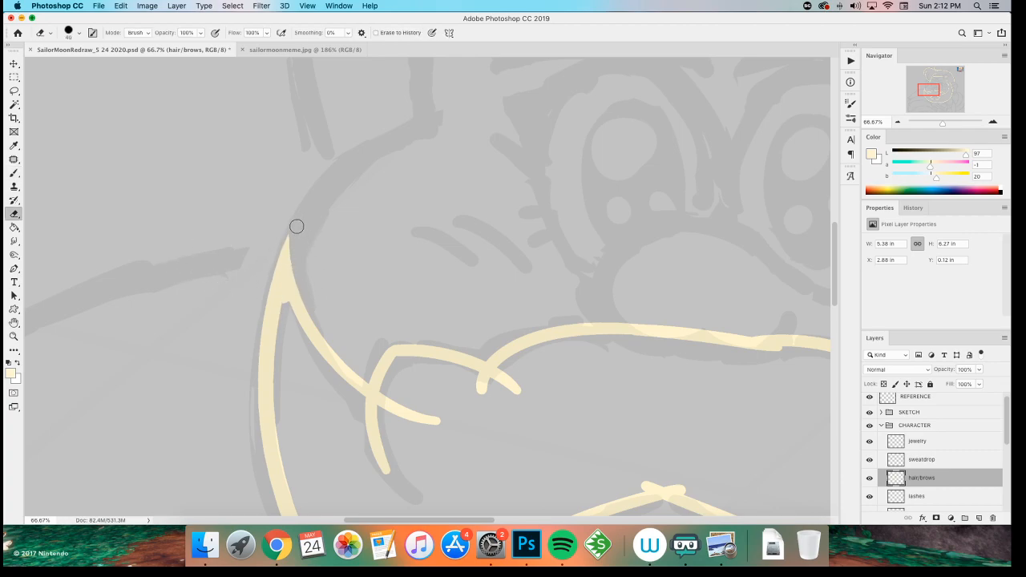
# - Try to select the beard's interior with the Magic Wand
pyautogui.press('b')
pyautogui.scroll(-2, 277, 238)
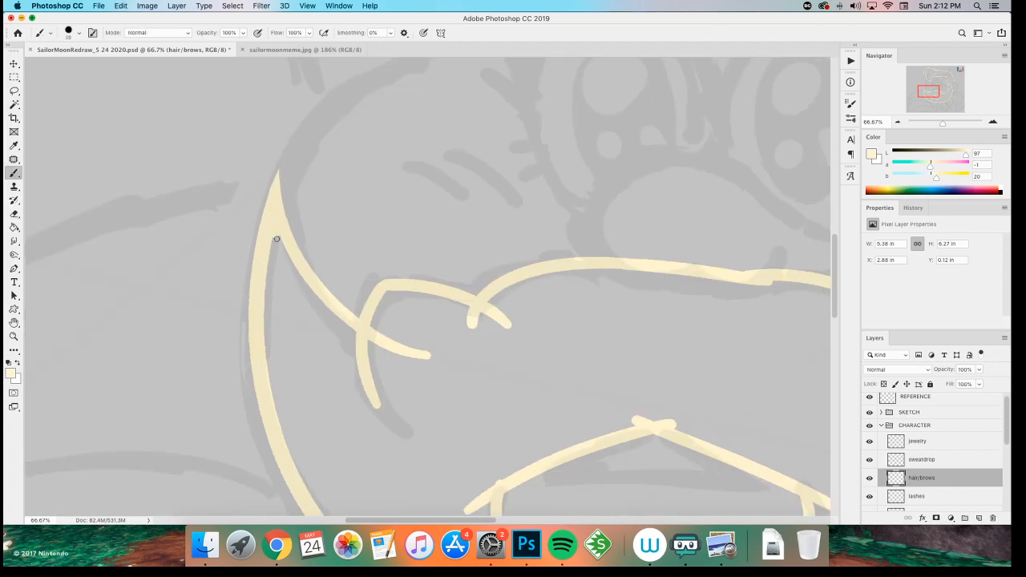
pyautogui.scroll(-5, 245, 251)
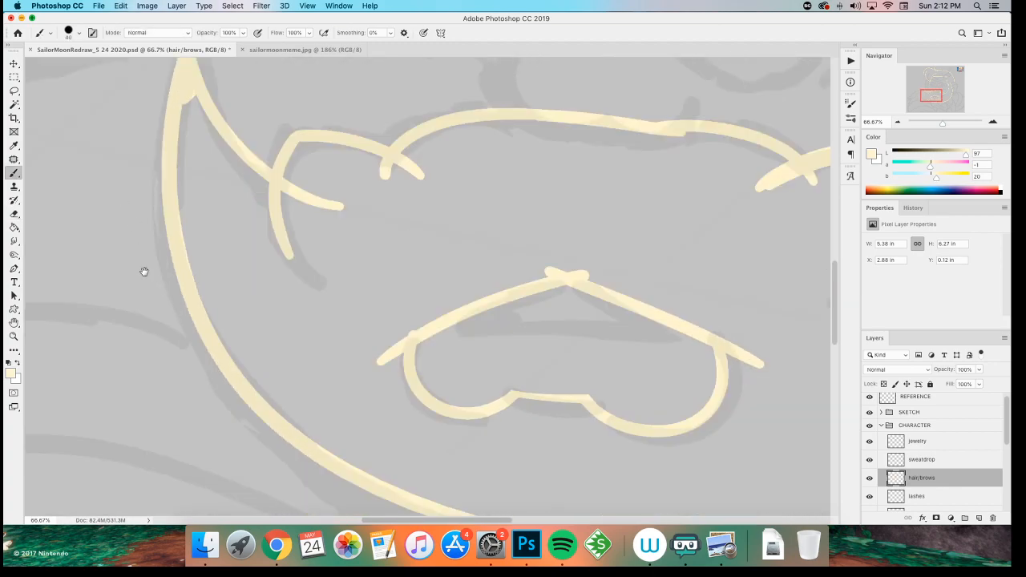
pyautogui.press('super+minus')
pyautogui.press('super+minus')
pyautogui.press('super+plus')
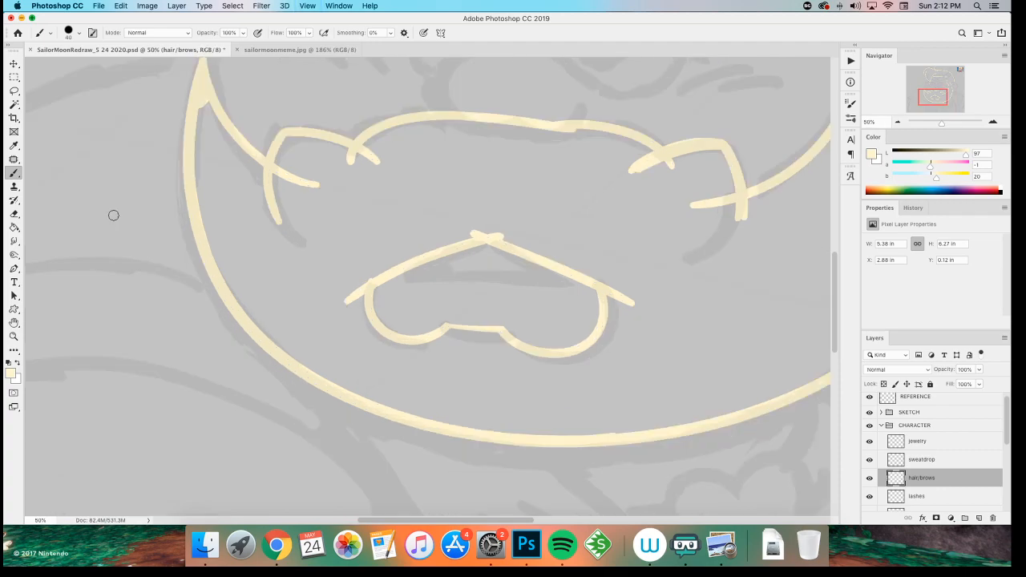
pyautogui.press('w')
pyautogui.click(234, 316)
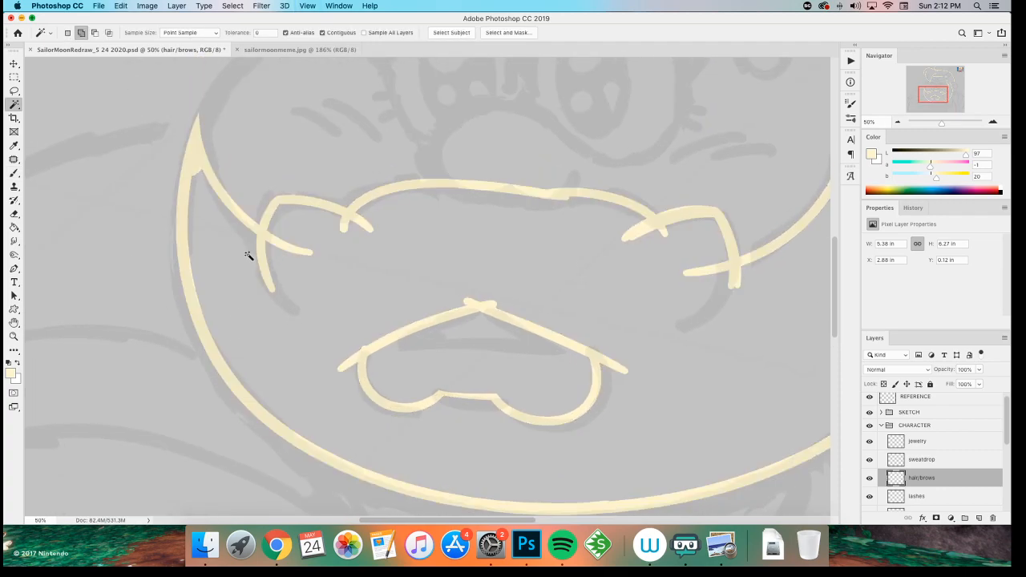
# - Paint a curve along the top of the sketched right ear, joining the beard's outer edge to the hair's right edge
pyautogui.press('b')
pyautogui.scroll(10, 275, 373)
pyautogui.hscroll(10, 275, 373)
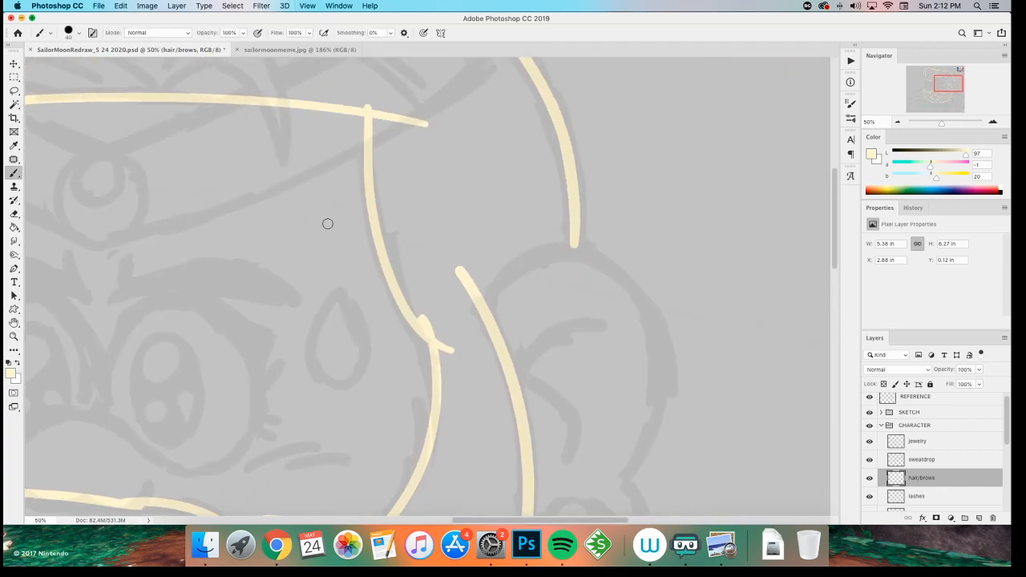
pyautogui.moveTo(448, 304)
pyautogui.mouseDown()
pyautogui.moveTo(330, 294)
pyautogui.moveTo(263, 303)
pyautogui.moveTo(424, 225)
pyautogui.mouseUp()
pyautogui.press('super+plus')
pyautogui.press('super+z')
pyautogui.moveTo(257, 303)
pyautogui.mouseDown()
pyautogui.moveTo(288, 252)
pyautogui.moveTo(423, 224)
pyautogui.mouseUp()
pyautogui.press('super+z')
pyautogui.moveTo(265, 301); pyautogui.dragTo(497, 287)
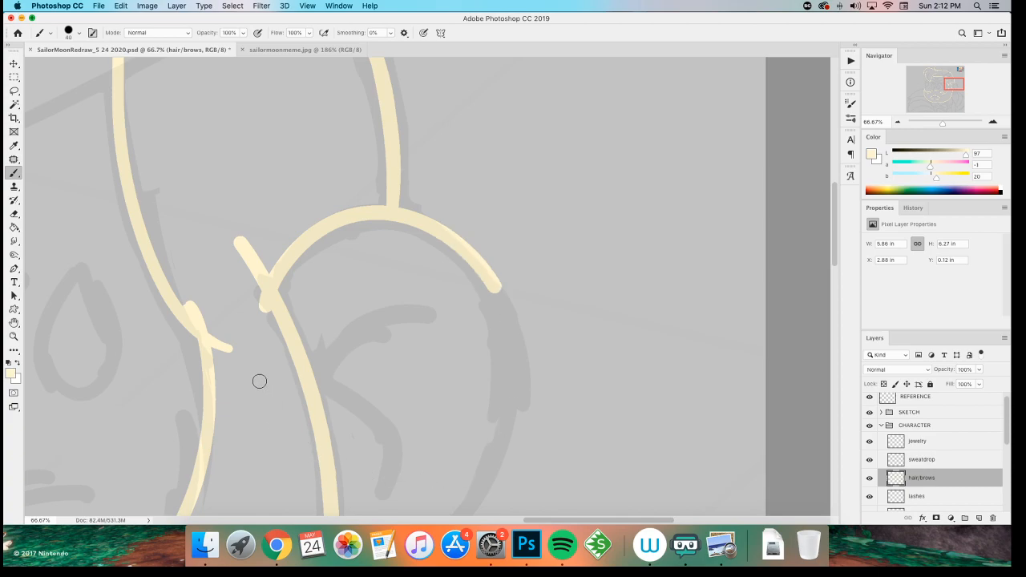
# - Erase the part of the ear curve that extends beyond the hair's outer right edge
pyautogui.press('e')
pyautogui.moveTo(406, 216)
pyautogui.mouseDown()
pyautogui.moveTo(415, 245)
pyautogui.moveTo(426, 219)
pyautogui.moveTo(445, 227)
pyautogui.moveTo(512, 310)
pyautogui.mouseUp()
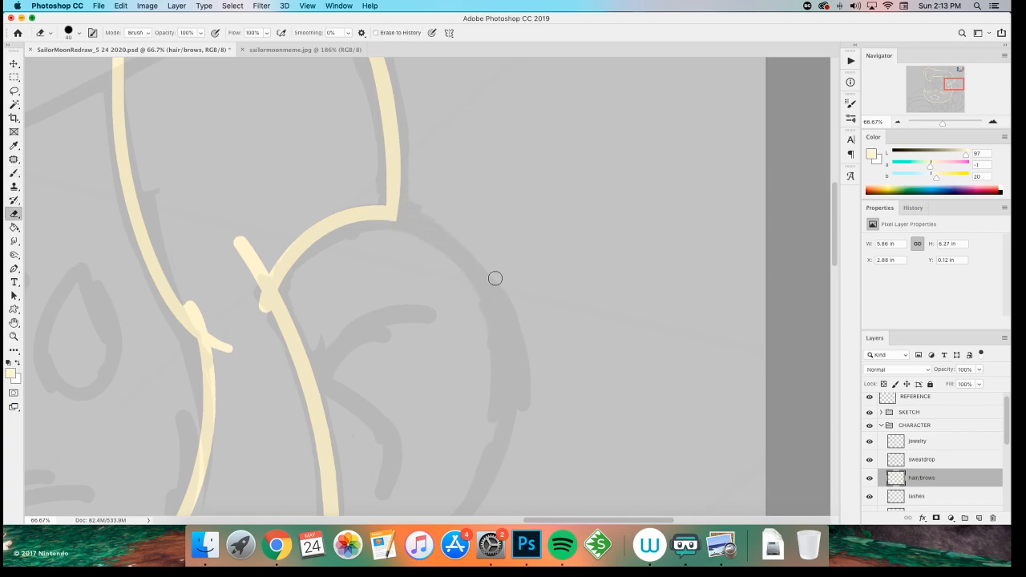
pyautogui.press('b')
# - Select the area enclosed by the hair, moustache and beard outlines, fill it with the cream foreground color, and deselect
pyautogui.hscroll(-10, 393, 241)
pyautogui.scroll(5, 394, 241)
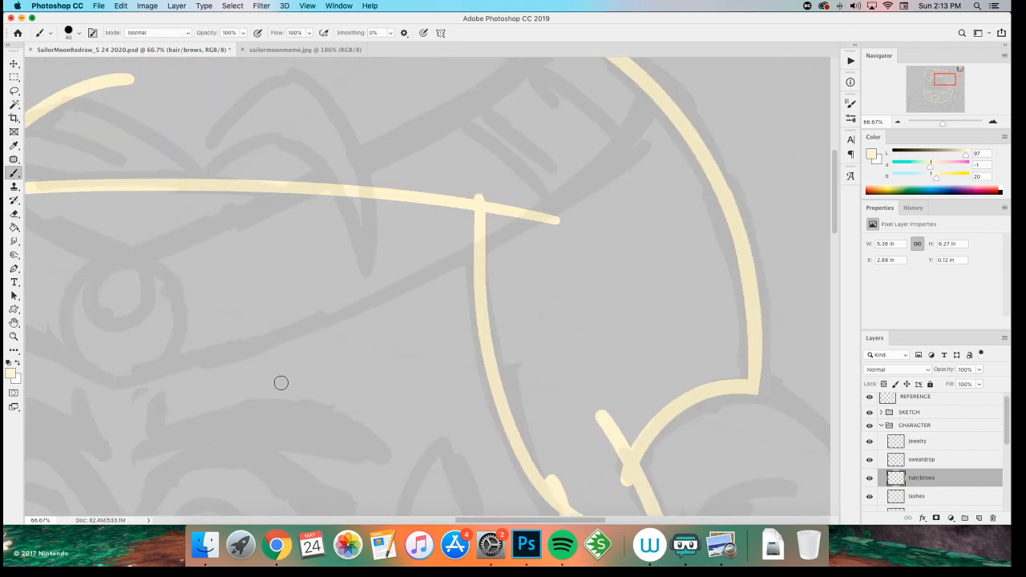
pyautogui.press('super+minus')
pyautogui.moveTo(112, 313); pyautogui.dragTo(204, 308)
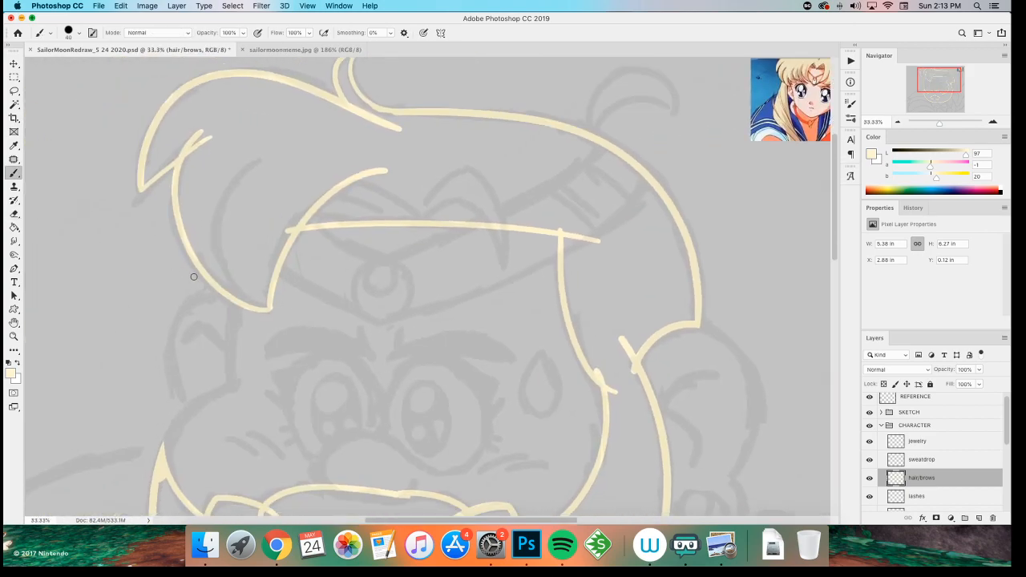
pyautogui.press('w')
pyautogui.click(393, 327)
pyautogui.moveTo(440, 360); pyautogui.dragTo(361, 148)
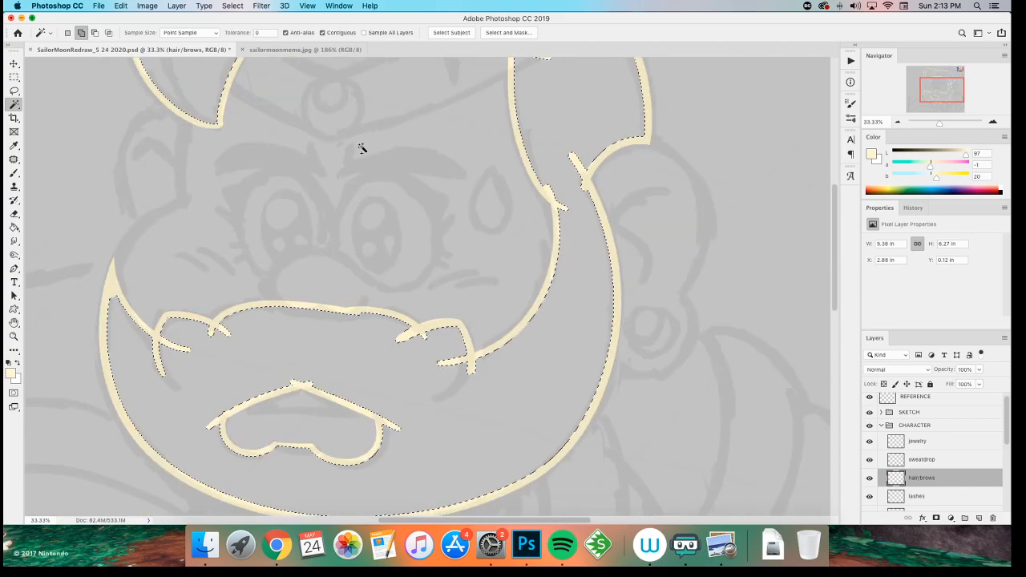
pyautogui.hotkey('alt', 'BackSpace')
pyautogui.press('m')
pyautogui.press('super+d')
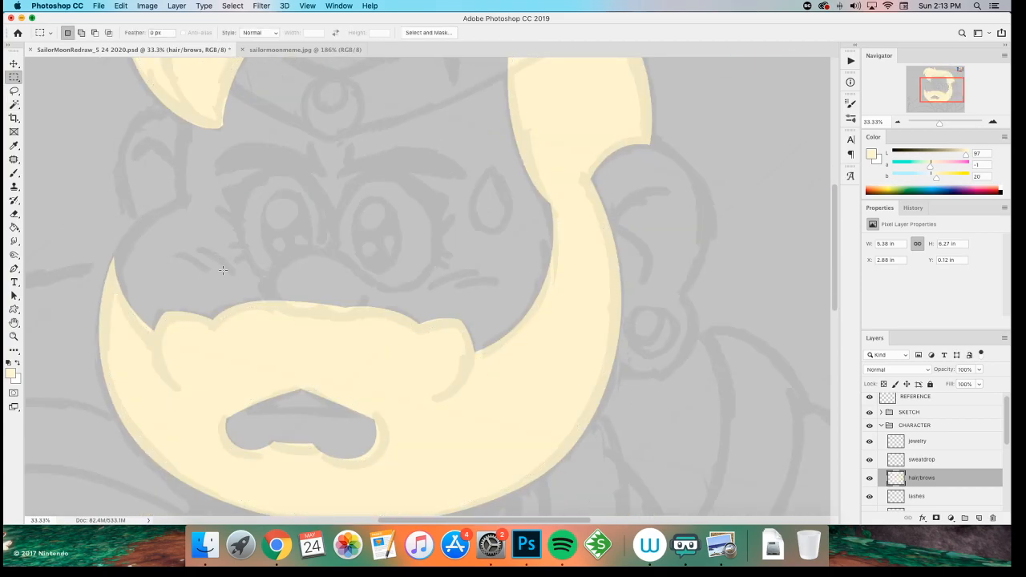
# - Erase the middle of the moustache's upper edge with a size 60 eraser to follow the underside of the sketched nose
pyautogui.press('super+plus')
pyautogui.press('super+plus')
pyautogui.press('e')
pyautogui.moveTo(165, 371); pyautogui.dragTo(253, 364)
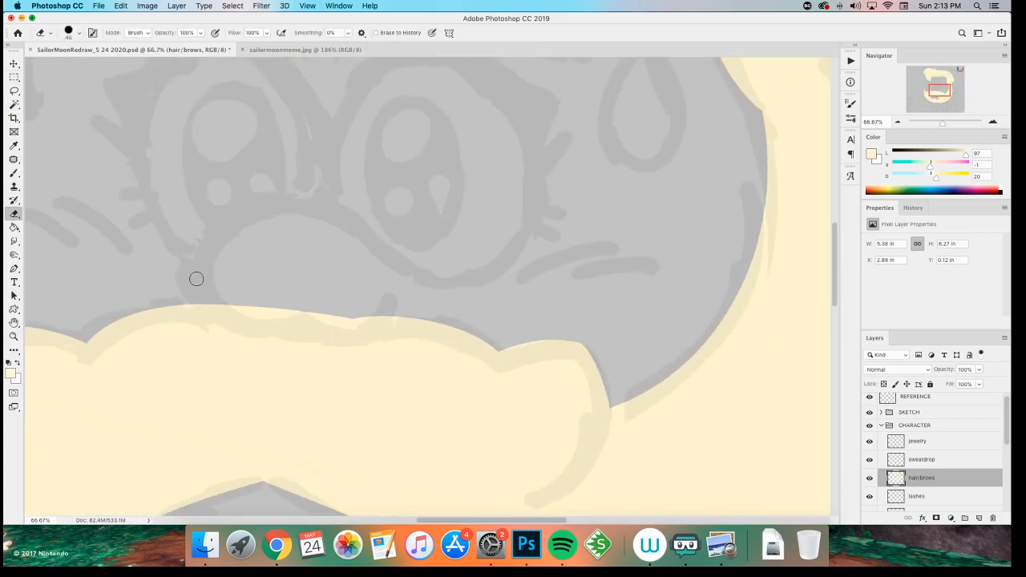
pyautogui.press(']')
pyautogui.moveTo(228, 301)
pyautogui.mouseDown()
pyautogui.moveTo(262, 316)
pyautogui.moveTo(271, 254)
pyautogui.moveTo(204, 288)
pyautogui.moveTo(222, 284)
pyautogui.moveTo(296, 312)
pyautogui.mouseUp()
pyautogui.press('super+z')
pyautogui.press('super+z')
pyautogui.press('shift+super+z')
pyautogui.press('super+z')
pyautogui.press('shift+super+z')
pyautogui.press('super+z')
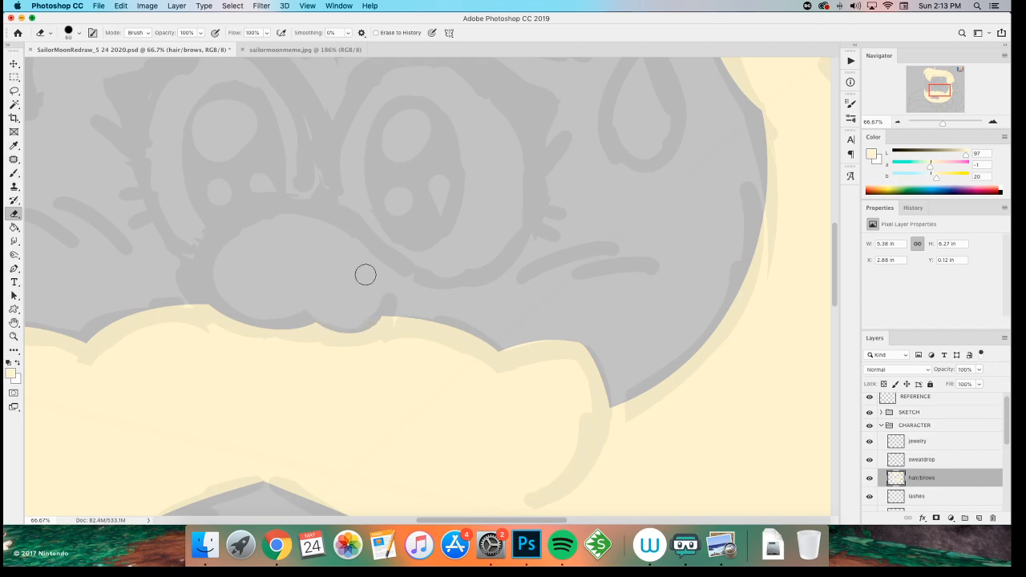
pyautogui.press('shift+super+z')
pyautogui.press('super+z')
pyautogui.press('shift+super+z')
pyautogui.press('super+z')
# - Paint the pointed hair strand hanging below the fringe with a size 20 brush, following the sketch
pyautogui.moveTo(156, 275)
pyautogui.mouseDown()
pyautogui.moveTo(238, 248)
pyautogui.moveTo(206, 409)
pyautogui.moveTo(235, 344)
pyautogui.moveTo(150, 328)
pyautogui.mouseUp()
pyautogui.moveTo(238, 376); pyautogui.dragTo(226, 276)
pyautogui.press('b')
pyautogui.moveTo(409, 407); pyautogui.dragTo(386, 329)
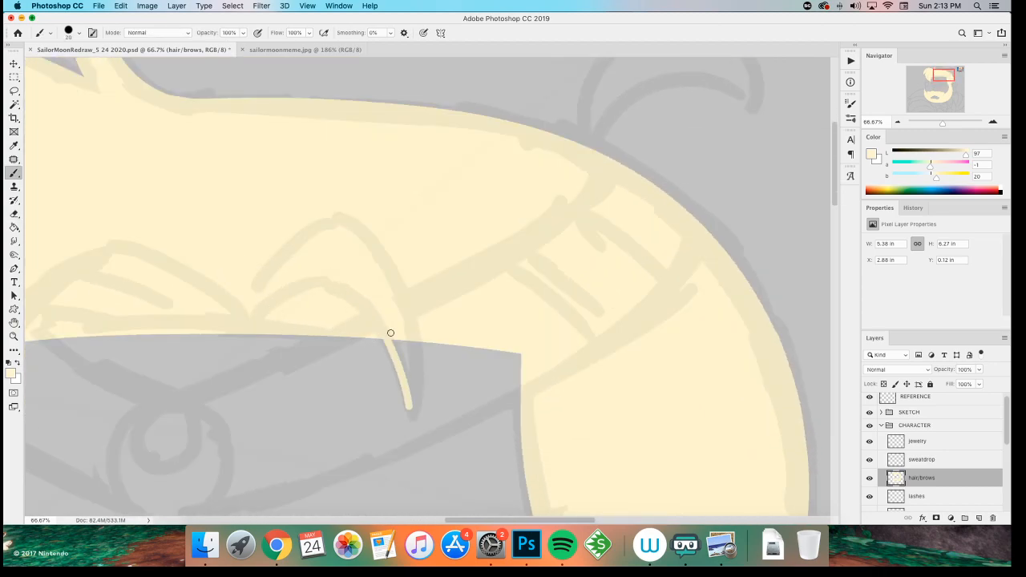
pyautogui.press('cmd+z')
pyautogui.moveTo(412, 416); pyautogui.dragTo(380, 336)
pyautogui.press('cmd+z')
pyautogui.moveTo(412, 415); pyautogui.dragTo(410, 395)
pyautogui.moveTo(386, 338)
pyautogui.mouseDown()
pyautogui.moveTo(415, 400)
pyautogui.moveTo(422, 343)
pyautogui.mouseUp()
pyautogui.press('super+z')
pyautogui.moveTo(413, 414)
pyautogui.mouseDown()
pyautogui.moveTo(421, 343)
pyautogui.moveTo(416, 463)
pyautogui.mouseUp()
pyautogui.press('e')
pyautogui.press('b')
pyautogui.moveTo(414, 392); pyautogui.dragTo(410, 371)
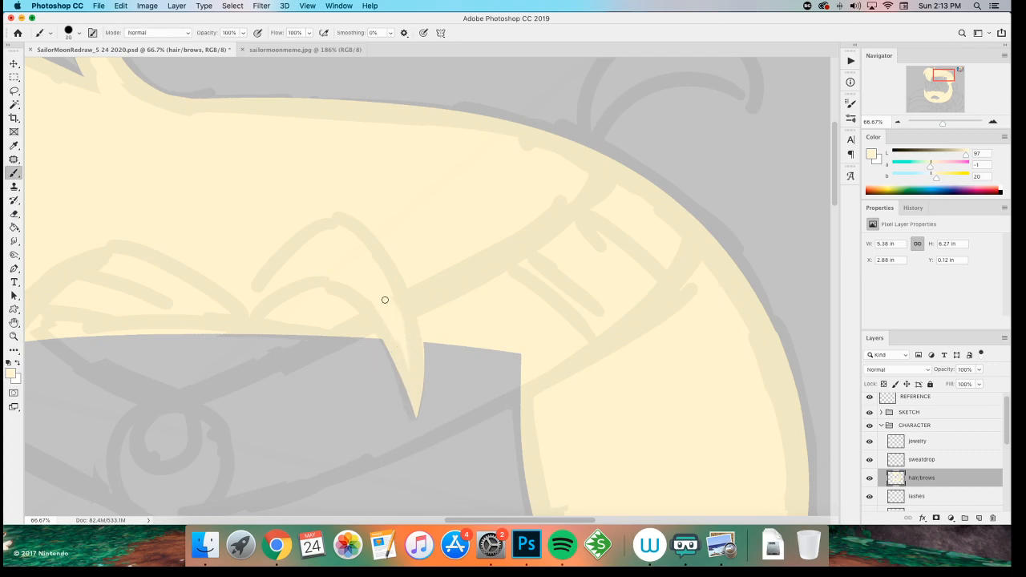
# - Paint the lower edge of the loose hair curl rising from the top right of the hair
pyautogui.scroll(5, 388, 304)
pyautogui.hscroll(5, 389, 304)
pyautogui.moveTo(374, 314); pyautogui.dragTo(533, 258)
pyautogui.press('super+z')
pyautogui.moveTo(380, 309)
pyautogui.mouseDown()
pyautogui.moveTo(549, 272)
pyautogui.moveTo(341, 241)
pyautogui.moveTo(369, 308)
pyautogui.moveTo(451, 175)
pyautogui.moveTo(553, 255)
pyautogui.mouseUp()
pyautogui.press('super+z')
pyautogui.press('super+z')
pyautogui.moveTo(369, 311)
pyautogui.mouseDown()
pyautogui.moveTo(540, 227)
pyautogui.moveTo(553, 257)
pyautogui.moveTo(394, 221)
pyautogui.moveTo(549, 273)
pyautogui.mouseUp()
pyautogui.press('super+z')
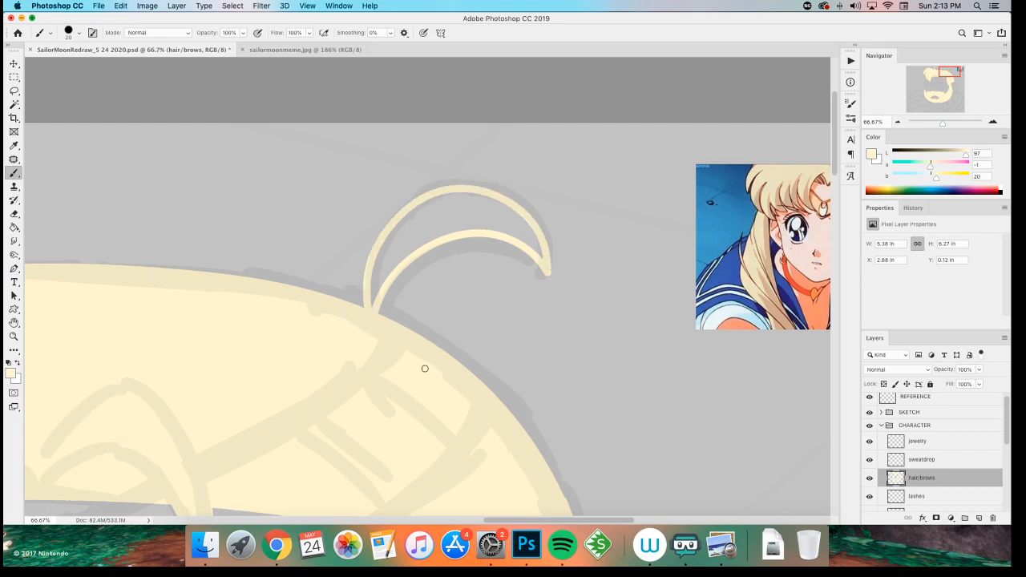
pyautogui.press('super+z')
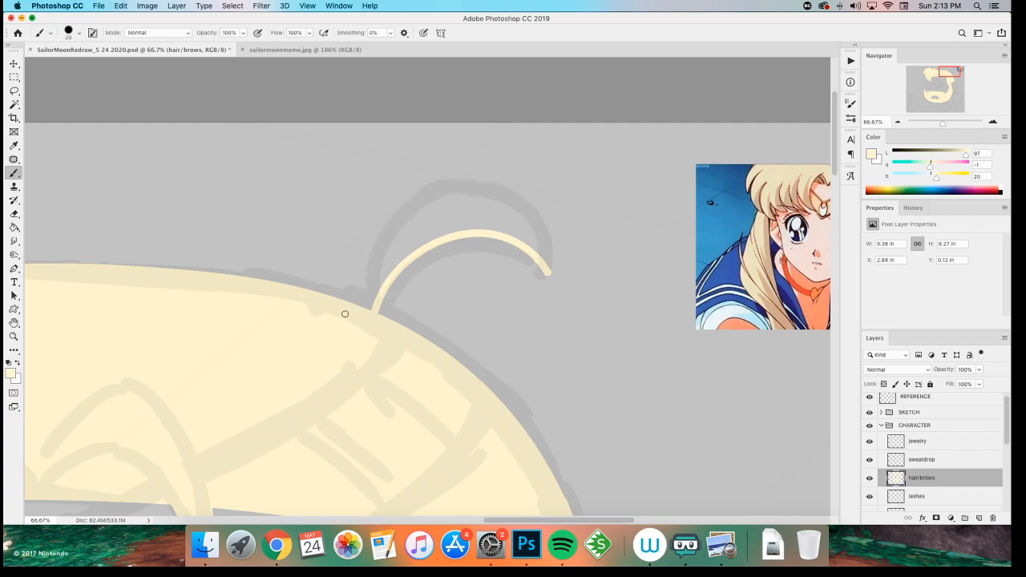
# - Paint the curl's upper edge as an arch from its base on the hair to its tip, closing the outline
pyautogui.press('super+equal')
pyautogui.press('super+equal')
pyautogui.hscroll(4, 344, 312)
pyautogui.scroll(2, 344, 312)
pyautogui.moveTo(111, 434)
pyautogui.mouseDown()
pyautogui.moveTo(204, 131)
pyautogui.moveTo(623, 325)
pyautogui.mouseUp()
pyautogui.scroll(1, 457, 341)
pyautogui.press('super+z')
pyautogui.moveTo(115, 474)
pyautogui.mouseDown()
pyautogui.moveTo(577, 170)
pyautogui.moveTo(631, 347)
pyautogui.mouseUp()
pyautogui.press('super+z')
pyautogui.moveTo(107, 463)
pyautogui.mouseDown()
pyautogui.moveTo(101, 418)
pyautogui.moveTo(219, 119)
pyautogui.moveTo(630, 346)
pyautogui.mouseUp()
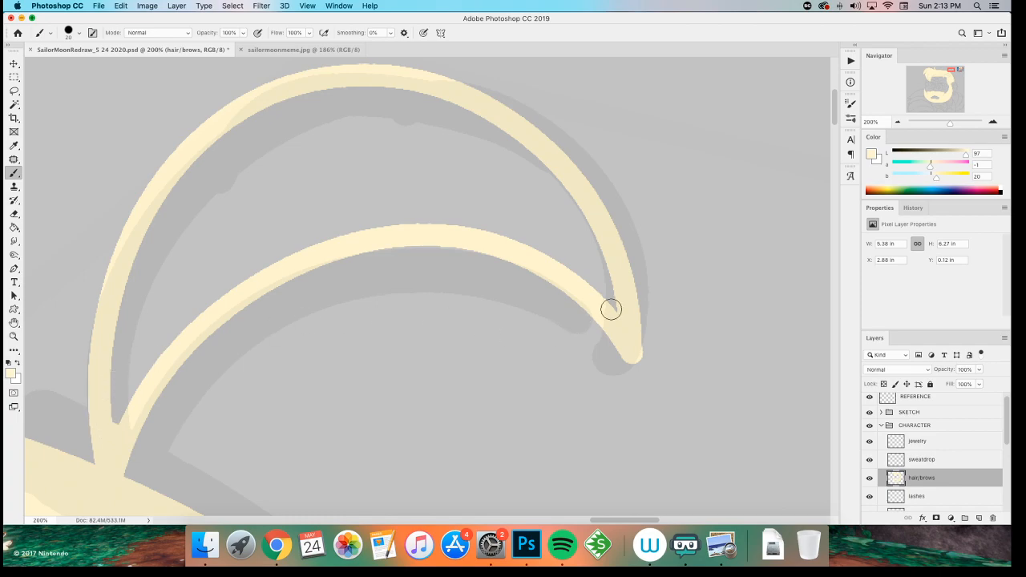
# - Select the curl's interior with the Magic Wand, fill it with the cream foreground color, and deselect
pyautogui.press('super+minus')
pyautogui.press('super+minus')
pyautogui.press('super+minus')
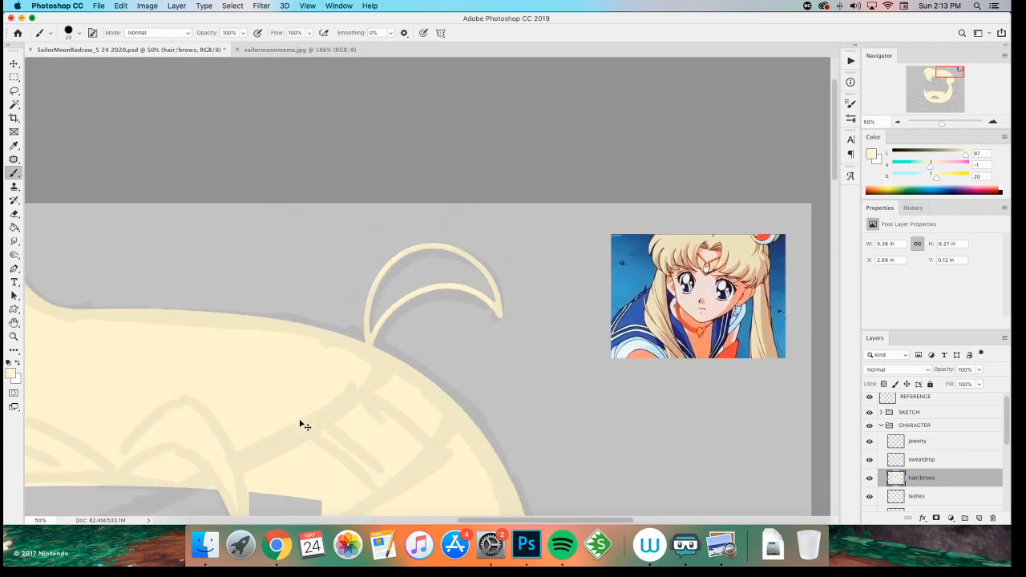
pyautogui.press('super+equal')
pyautogui.press('w')
pyautogui.click(449, 245)
pyautogui.hotkey('alt', 'BackSpace')
pyautogui.press('m')
pyautogui.press('super+d')
# - Erase along the outside of the curl's rounded end to sharpen its tip
pyautogui.press('e')
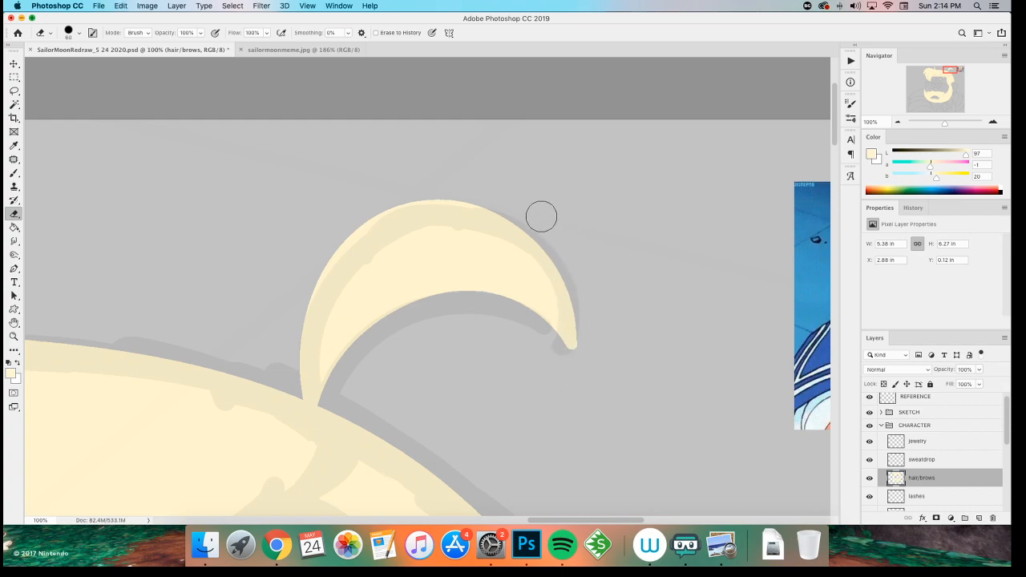
pyautogui.moveTo(565, 247); pyautogui.dragTo(553, 393)
pyautogui.press('super+z')
pyautogui.moveTo(563, 239); pyautogui.dragTo(563, 404)
pyautogui.press('b')
# - Paint the lower edge of the left eyebrow as a shallow cream arc on the hair/brows layer
pyautogui.press('super+minus')
pyautogui.press('super+minus')
pyautogui.press('super+minus')
pyautogui.press('super+minus')
pyautogui.press('super+minus')
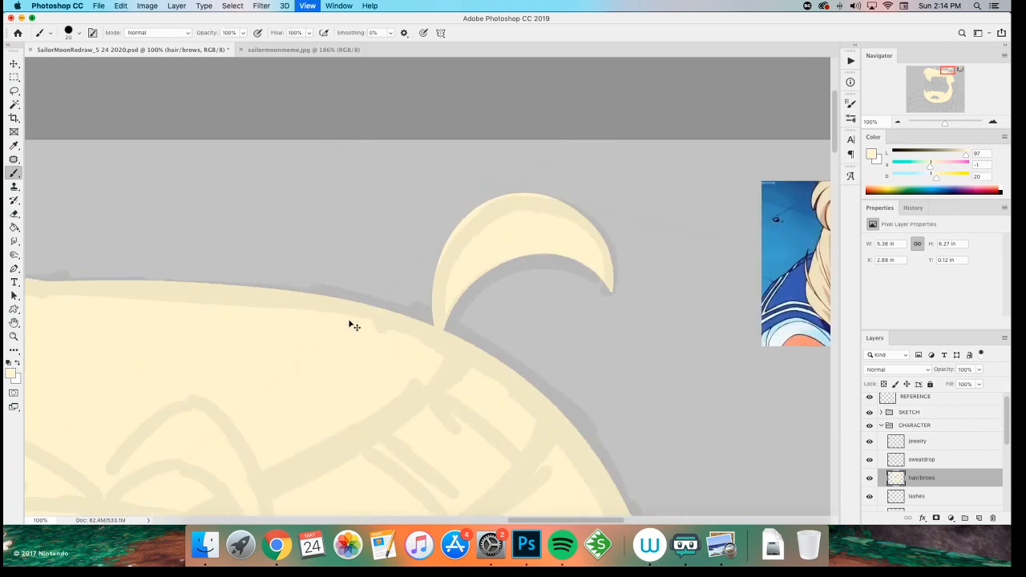
pyautogui.press('super+plus')
pyautogui.scroll(-5, 129, 400)
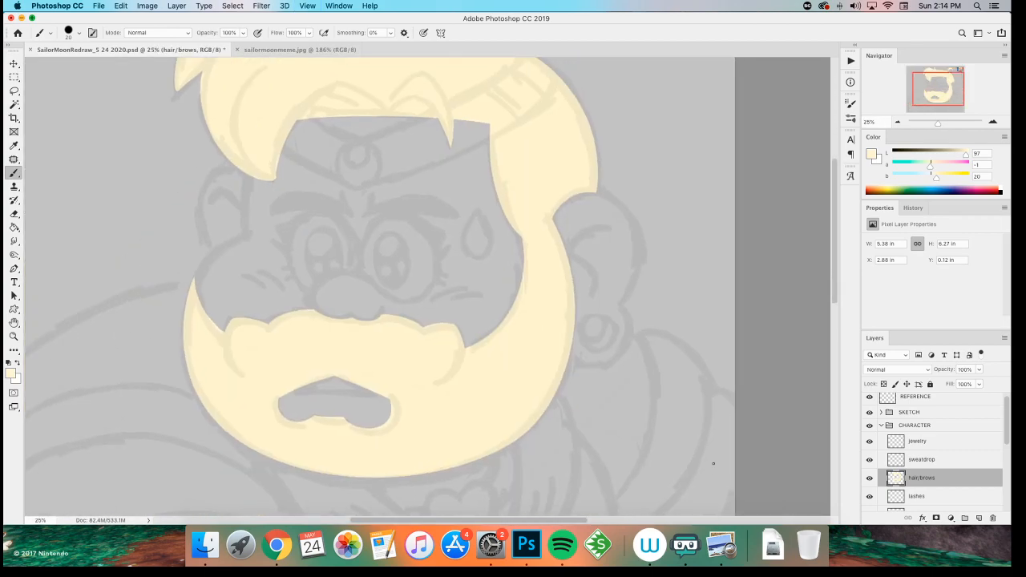
pyautogui.click(920, 497)
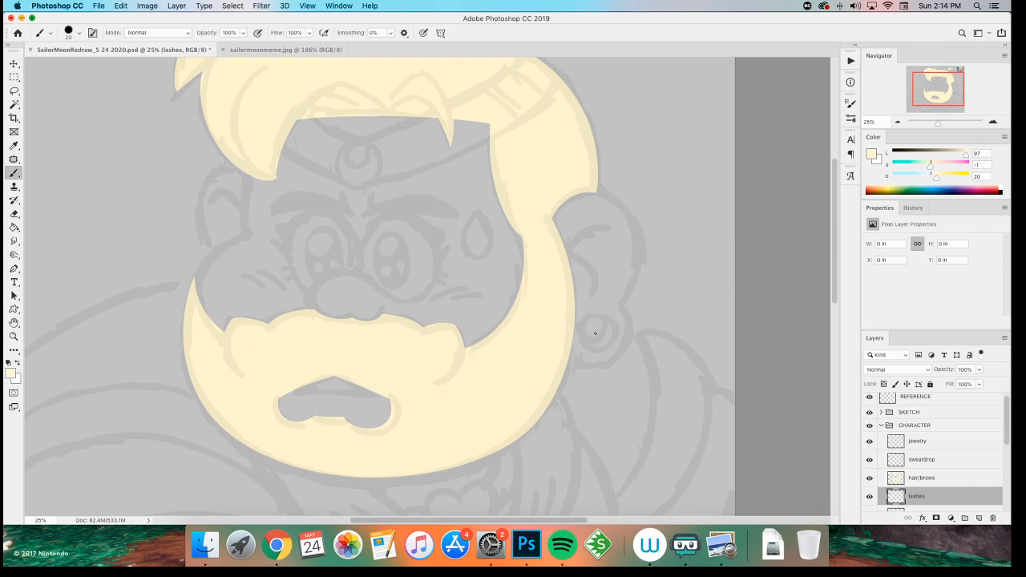
pyautogui.click(984, 476)
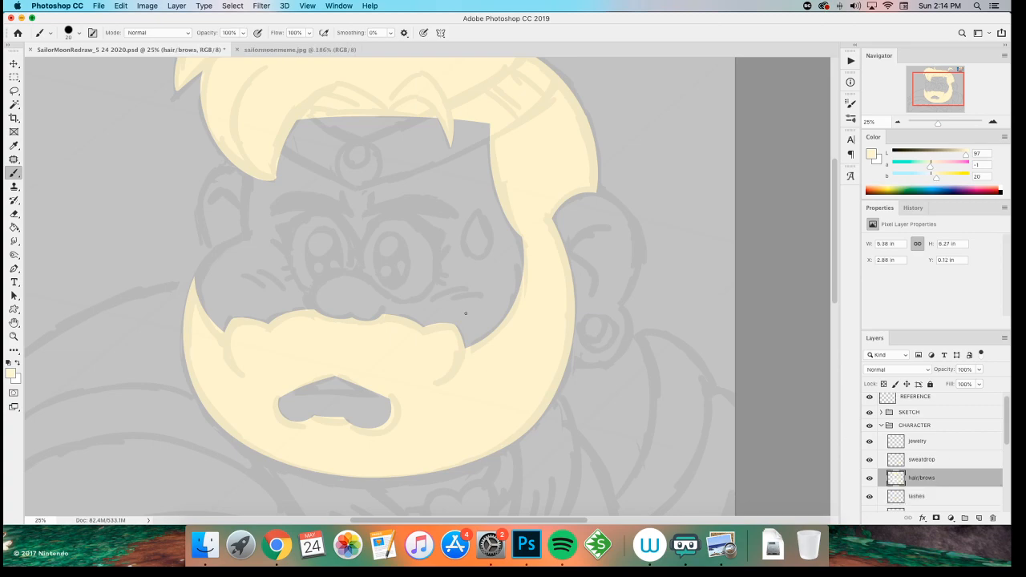
pyautogui.press('e')
pyautogui.scroll(1, 293, 201)
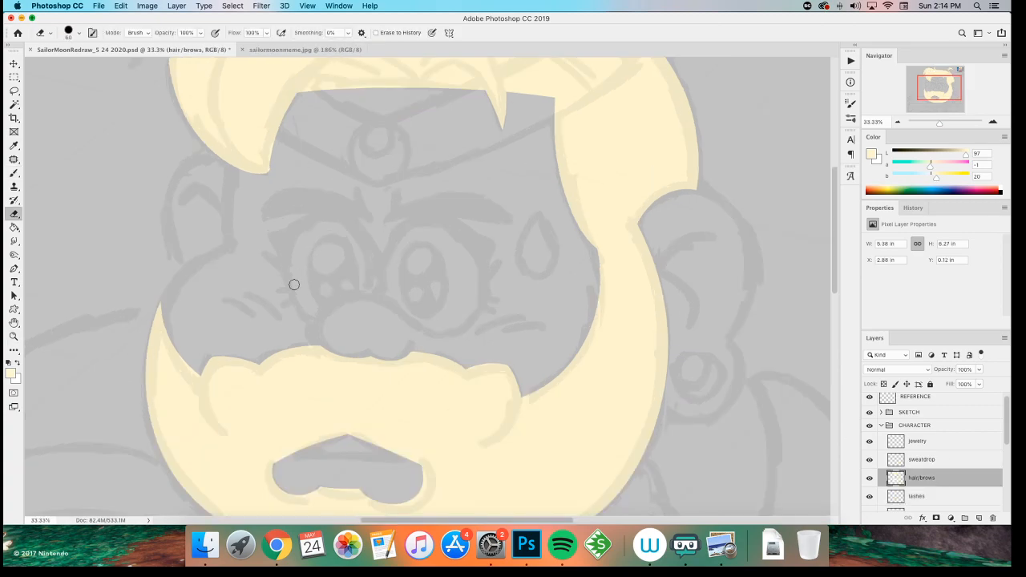
pyautogui.scroll(2, 293, 283)
pyautogui.press('b')
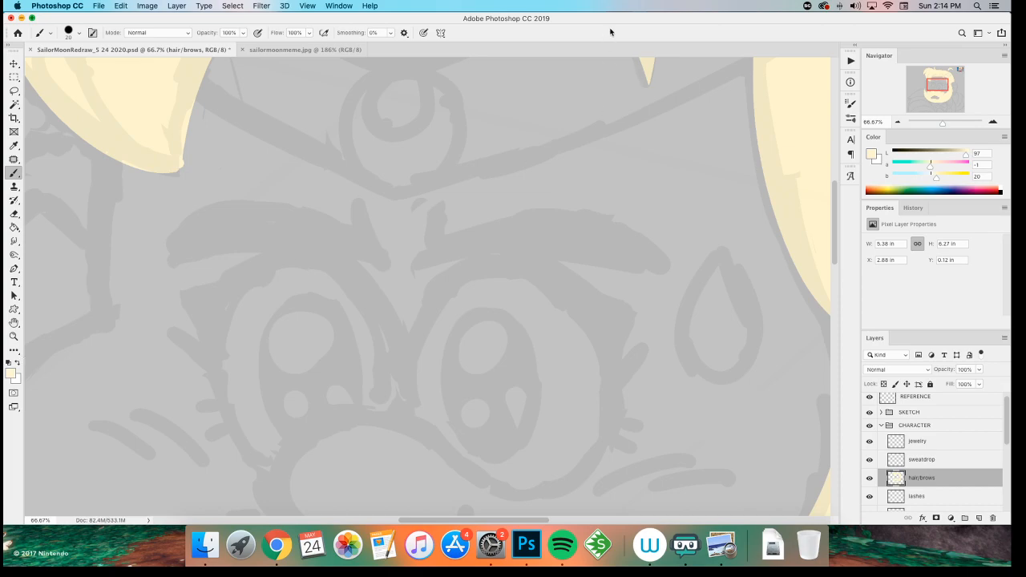
pyautogui.scroll(2, 125, 309)
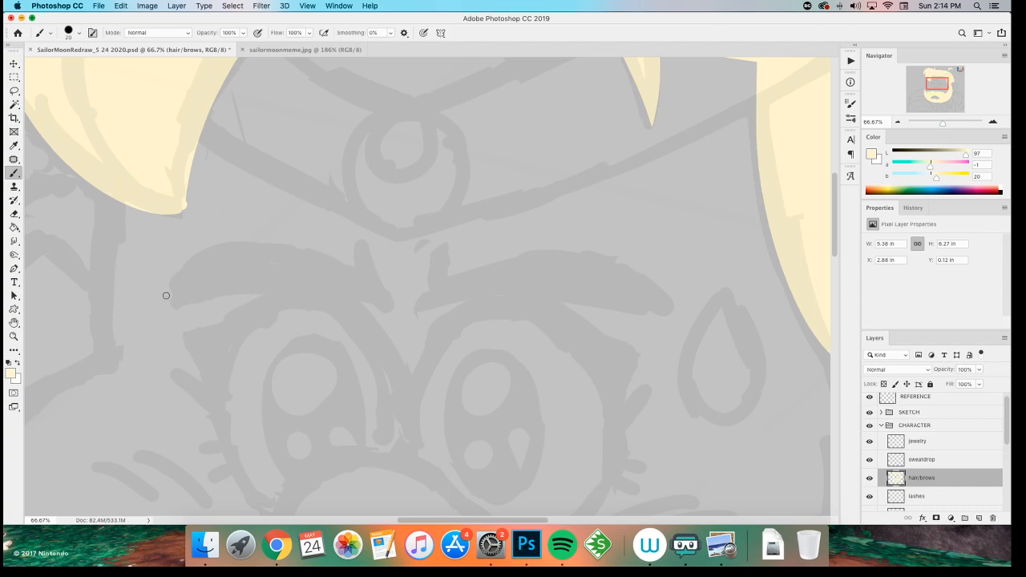
pyautogui.moveTo(184, 299); pyautogui.dragTo(388, 311)
pyautogui.hotkey('ctrl', 'z')
pyautogui.hotkey('ctrl', 'shift', 'z')
pyautogui.hotkey('ctrl', 'z')
pyautogui.hotkey('ctrl', 'shift', 'z')
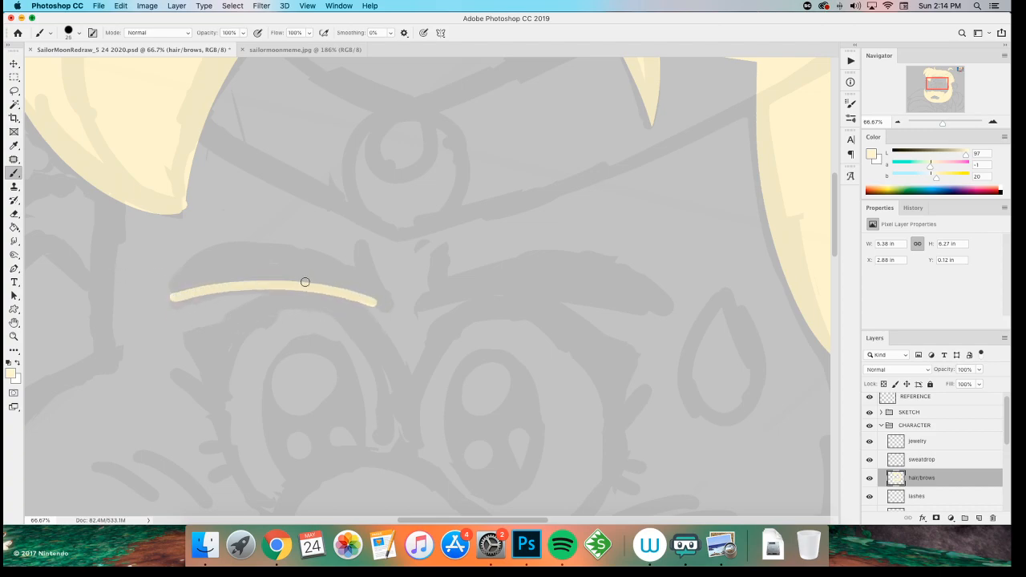
# - Paint the right eyebrow's lower edge and its arched upper edge, meeting at the outer tip
pyautogui.moveTo(430, 305); pyautogui.dragTo(666, 317)
pyautogui.moveTo(447, 280); pyautogui.dragTo(661, 307)
pyautogui.hotkey('ctrl', 'z')
pyautogui.moveTo(449, 283); pyautogui.dragTo(662, 310)
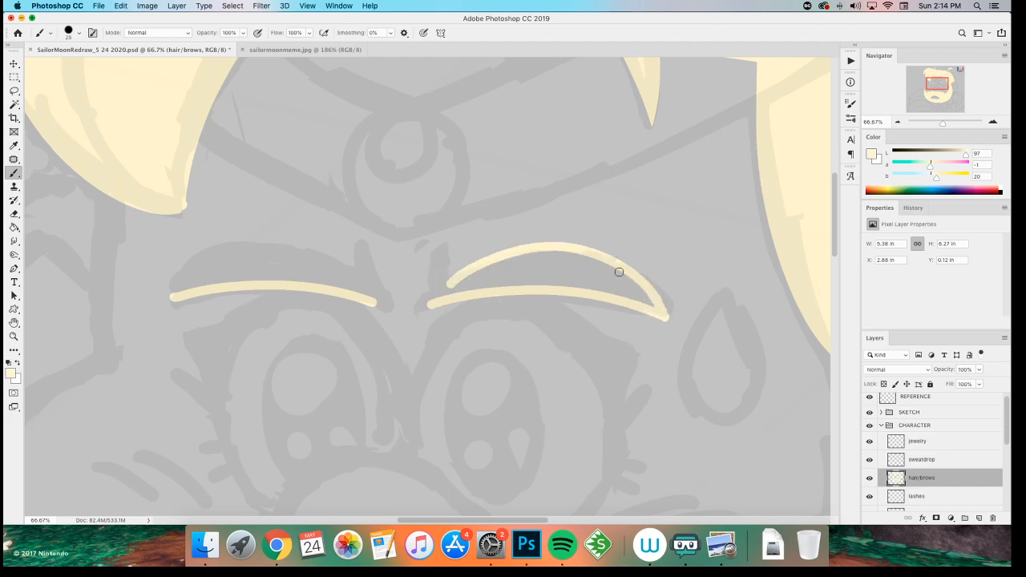
pyautogui.hotkey('ctrl', 'z')
# - Paint the left eyebrow's arched upper edge over the sketch, closing the outline at both ends
pyautogui.moveTo(170, 297)
pyautogui.mouseDown()
pyautogui.moveTo(350, 269)
pyautogui.moveTo(270, 326)
pyautogui.moveTo(221, 261)
pyautogui.moveTo(502, 287)
pyautogui.mouseUp()
pyautogui.hotkey('ctrl', 'z')
pyautogui.hotkey('ctrl', '+')
pyautogui.hscroll(-5, 185, 331)
pyautogui.hotkey('ctrl', 'z')
pyautogui.hotkey('ctrl', 'z')
pyautogui.hotkey('ctrl', 'shift', 'z')
pyautogui.hotkey('ctrl', 'z')
pyautogui.moveTo(210, 295); pyautogui.dragTo(480, 280)
pyautogui.hotkey('ctrl', 'z')
pyautogui.moveTo(200, 296)
pyautogui.mouseDown()
pyautogui.moveTo(277, 227)
pyautogui.moveTo(516, 317)
pyautogui.mouseUp()
pyautogui.hotkey('ctrl', 'z')
pyautogui.hotkey('ctrl', 'z')
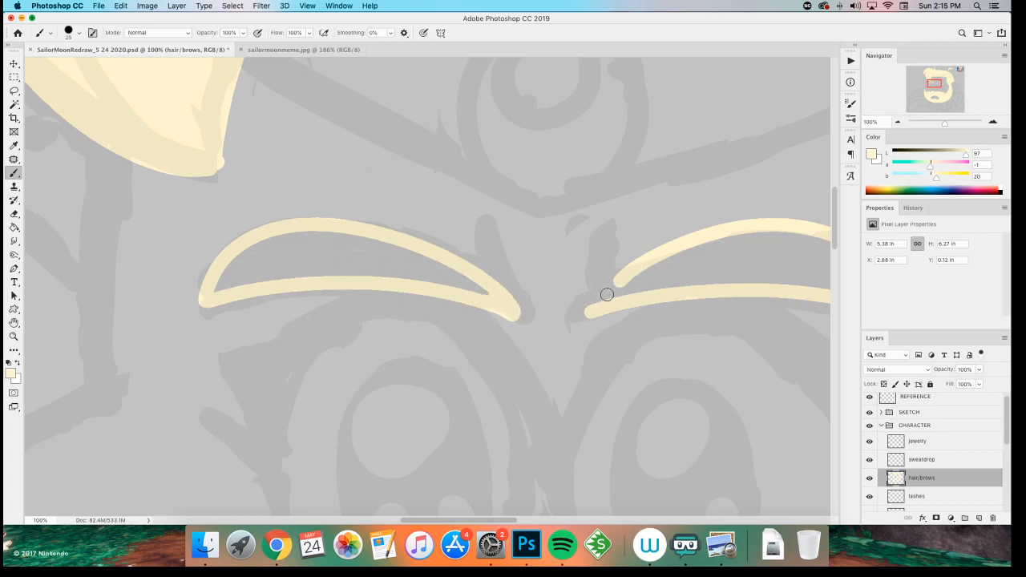
# - Close the right eyebrow's inner end with a short slanted stroke and erase the excess to make it straight
pyautogui.moveTo(588, 309); pyautogui.dragTo(664, 253)
pyautogui.hotkey('ctrl', 'z')
pyautogui.moveTo(587, 298)
pyautogui.mouseDown()
pyautogui.moveTo(657, 247)
pyautogui.moveTo(505, 258)
pyautogui.mouseUp()
pyautogui.press('super+z')
pyautogui.moveTo(591, 253)
pyautogui.mouseDown()
pyautogui.moveTo(463, 296)
pyautogui.moveTo(481, 304)
pyautogui.moveTo(487, 290)
pyautogui.moveTo(441, 323)
pyautogui.moveTo(440, 293)
pyautogui.mouseUp()
pyautogui.press('super+z')
pyautogui.press('e')
pyautogui.moveTo(367, 287); pyautogui.dragTo(380, 291)
# - Rework the left eyebrow's upper edge toward the nose and erase its inner end to a straight slant
pyautogui.press('b')
pyautogui.moveTo(384, 333)
pyautogui.mouseDown()
pyautogui.moveTo(348, 294)
pyautogui.moveTo(238, 245)
pyautogui.mouseUp()
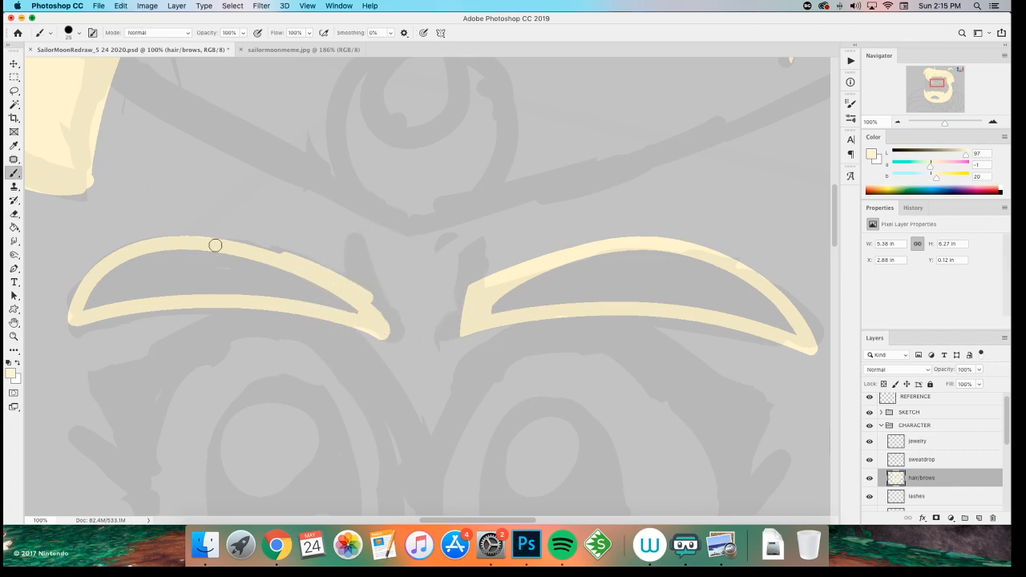
pyautogui.moveTo(175, 247); pyautogui.dragTo(244, 245)
pyautogui.moveTo(373, 313); pyautogui.dragTo(383, 323)
pyautogui.press('e')
pyautogui.moveTo(380, 265)
pyautogui.mouseDown()
pyautogui.moveTo(387, 335)
pyautogui.moveTo(291, 337)
pyautogui.mouseUp()
# - Select the interiors of both eyebrows with the Magic Wand, fill them with the cream foreground color, and deselect
pyautogui.press('w')
pyautogui.click(502, 275)
pyautogui.click(142, 283)
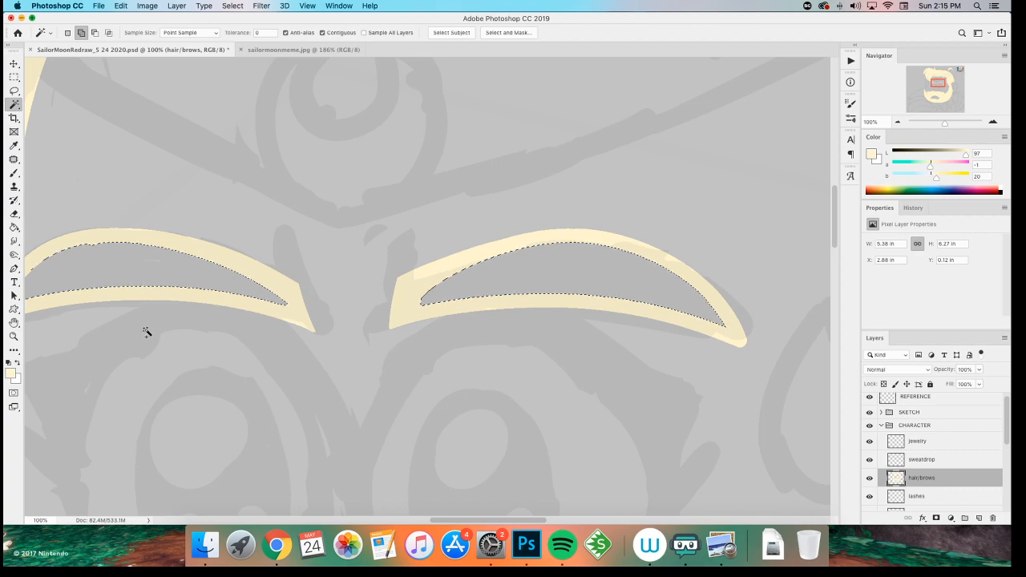
pyautogui.hotkey('alt', 'BackSpace')
pyautogui.press('m')
pyautogui.press('super+d')
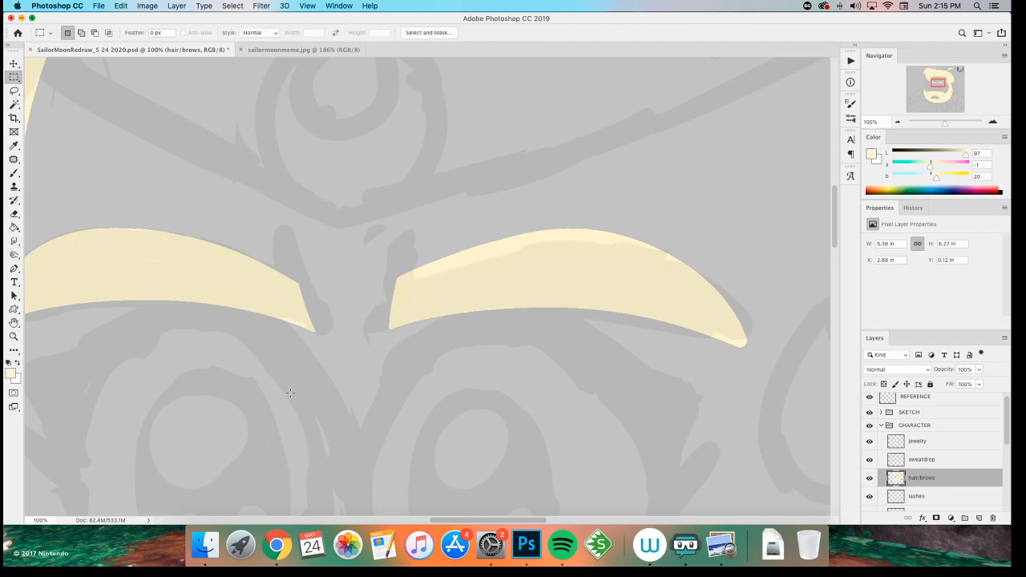
# - Make the sweatdrop layer active and set the foreground color to bright blue (Lab 56, 9, -69)
pyautogui.press('super+0')
pyautogui.press('super+equal')
pyautogui.press('super+equal')
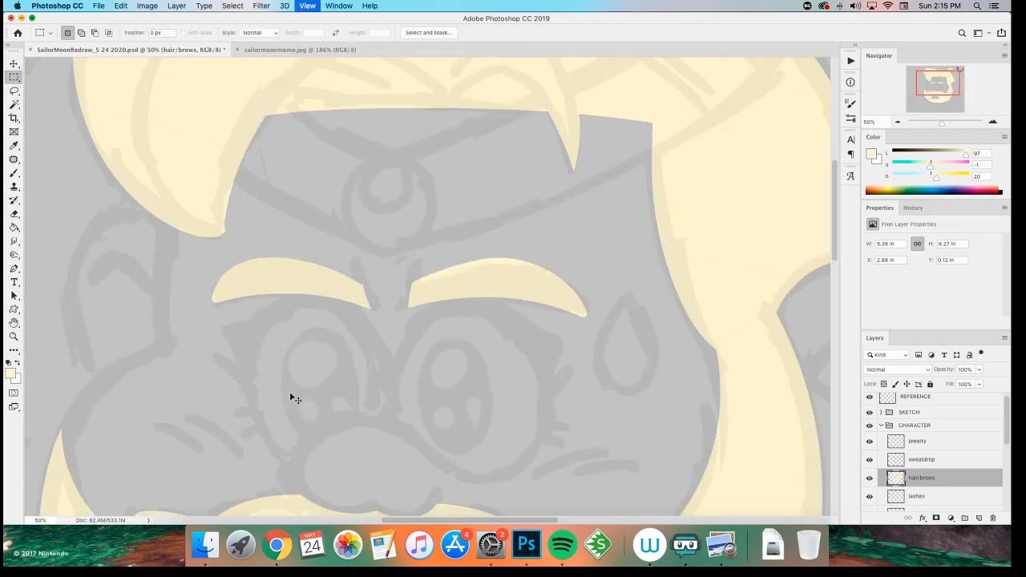
pyautogui.press('super+equal')
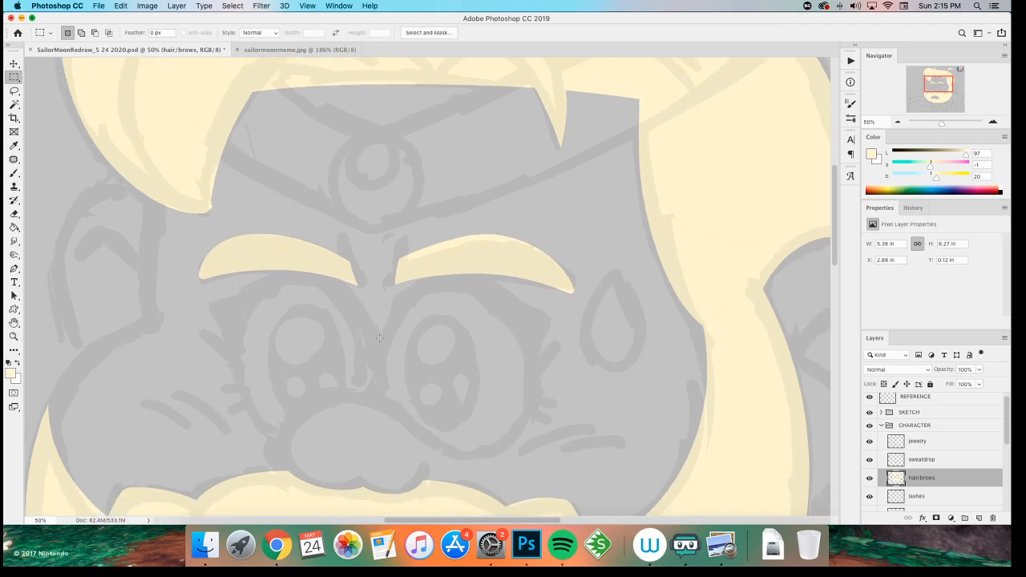
pyautogui.click(922, 460)
pyautogui.press('super+equal')
pyautogui.press('e')
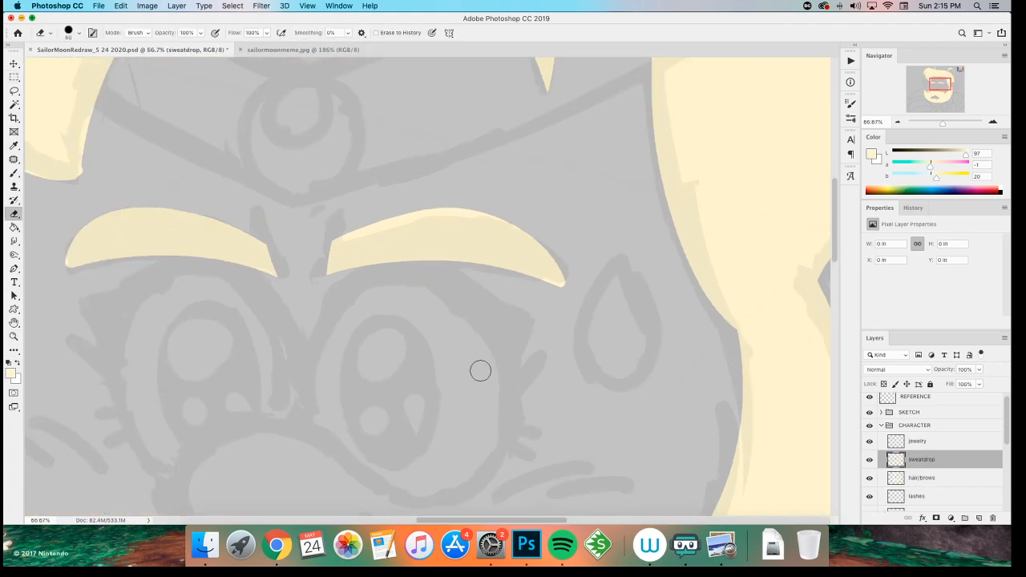
pyautogui.press('i')
pyautogui.hscroll(3, 361, 357)
pyautogui.click(12, 373)
pyautogui.click(361, 239)
pyautogui.click(317, 192)
pyautogui.click(441, 185)
# - Paint a solid blue teardrop about 0.46 by 0.71 in over the sweat drop sketch beside the right eyebrow
pyautogui.press('b')
pyautogui.hscroll(3, 332, 229)
pyautogui.press('super+equal')
pyautogui.moveTo(490, 213)
pyautogui.mouseDown()
pyautogui.moveTo(435, 315)
pyautogui.moveTo(491, 216)
pyautogui.moveTo(556, 360)
pyautogui.moveTo(423, 353)
pyautogui.mouseUp()
pyautogui.press('super+z')
pyautogui.press('super+z')
pyautogui.press('super+z')
pyautogui.moveTo(494, 219); pyautogui.dragTo(423, 358)
pyautogui.press('super+z')
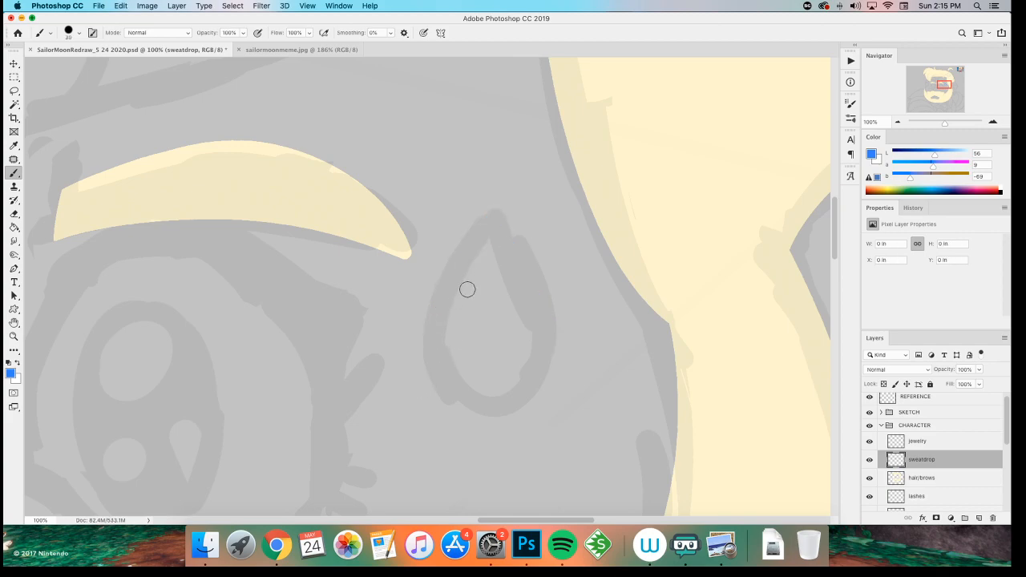
pyautogui.moveTo(487, 228)
pyautogui.mouseDown()
pyautogui.moveTo(427, 368)
pyautogui.moveTo(535, 293)
pyautogui.moveTo(437, 369)
pyautogui.moveTo(448, 358)
pyautogui.moveTo(460, 402)
pyautogui.moveTo(499, 409)
pyautogui.moveTo(531, 371)
pyautogui.moveTo(521, 288)
pyautogui.moveTo(498, 278)
pyautogui.moveTo(467, 325)
pyautogui.moveTo(498, 379)
pyautogui.moveTo(514, 323)
pyautogui.mouseUp()
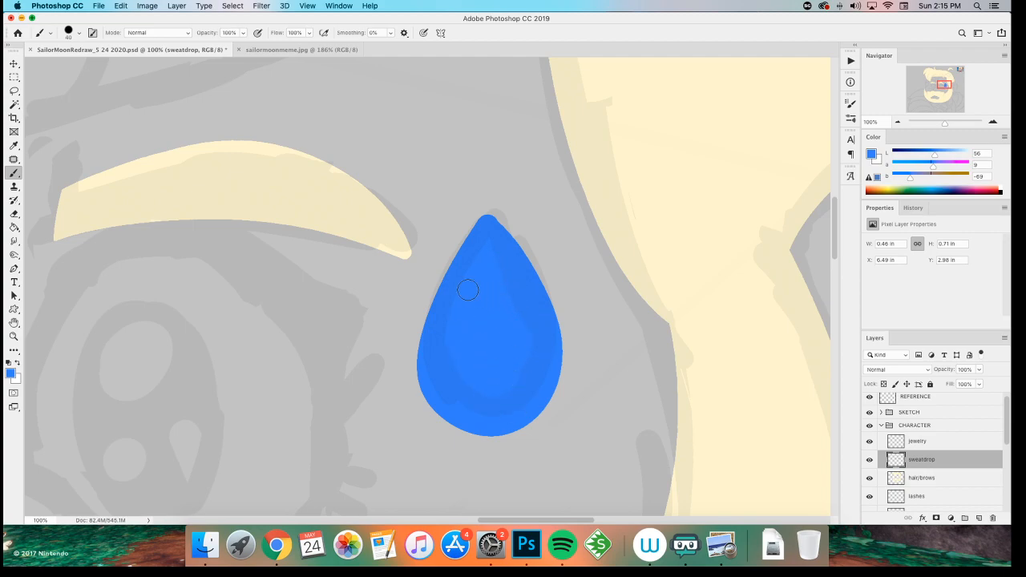
# - Paint along the sweat drop's sides and tip to smooth its outline, enlarging it to about 0.51 by 0.77 in
pyautogui.press('super+equal')
pyautogui.scroll(-5, 355, 259)
pyautogui.hscroll(5, 355, 259)
pyautogui.moveTo(307, 324)
pyautogui.mouseDown()
pyautogui.moveTo(408, 471)
pyautogui.moveTo(541, 358)
pyautogui.moveTo(459, 93)
pyautogui.mouseUp()
pyautogui.moveTo(386, 134); pyautogui.dragTo(380, 195)
pyautogui.moveTo(420, 112)
pyautogui.mouseDown()
pyautogui.moveTo(445, 154)
pyautogui.moveTo(396, 85)
pyautogui.moveTo(411, 138)
pyautogui.moveTo(417, 115)
pyautogui.mouseUp()
pyautogui.scroll(-3, 366, 245)
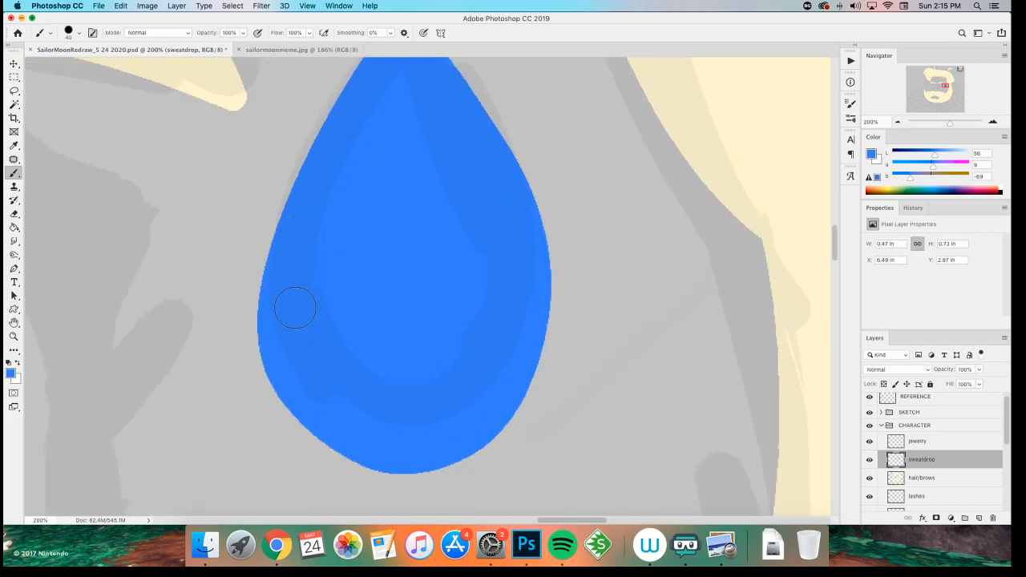
pyautogui.moveTo(281, 319)
pyautogui.mouseDown()
pyautogui.moveTo(421, 470)
pyautogui.moveTo(486, 174)
pyautogui.mouseUp()
pyautogui.press('super+z')
pyautogui.moveTo(325, 177)
pyautogui.mouseDown()
pyautogui.moveTo(549, 328)
pyautogui.moveTo(352, 84)
pyautogui.mouseUp()
pyautogui.moveTo(280, 263); pyautogui.dragTo(282, 330)
# - Touch up the small notch on the upper-left edge of the blue sweat drop
pyautogui.press('super+minus')
pyautogui.press('super+minus')
pyautogui.press('super+minus')
pyautogui.press('super+minus')
pyautogui.press('super+minus')
pyautogui.press('super+equal')
pyautogui.press('super+equal')
pyautogui.press('super+equal')
pyautogui.press('super+equal')
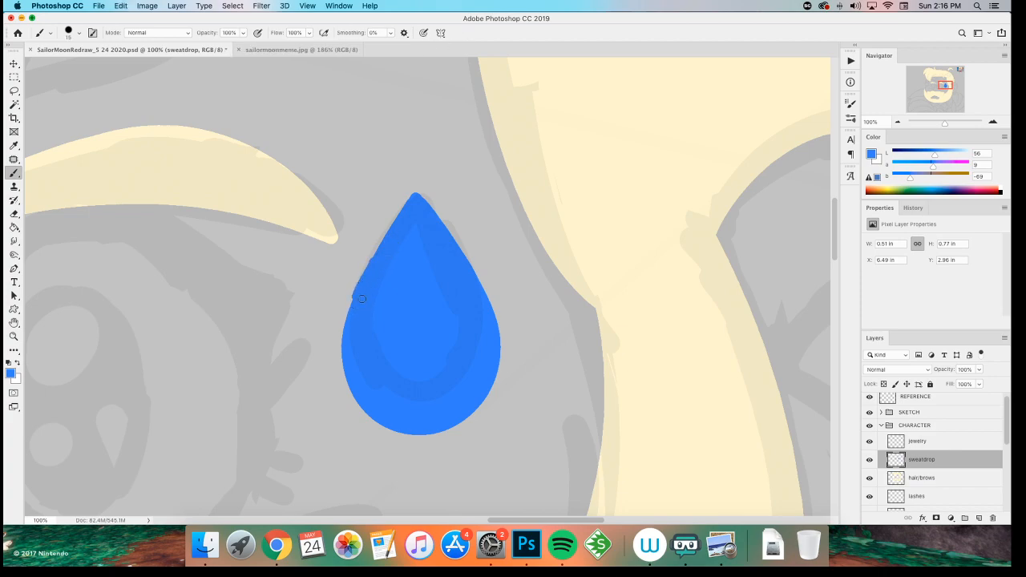
pyautogui.moveTo(368, 272); pyautogui.dragTo(357, 309)
pyautogui.press('super+z')
pyautogui.moveTo(372, 273); pyautogui.dragTo(363, 288)
pyautogui.press('super+z')
pyautogui.press('super+minus')
pyautogui.press('super+minus')
pyautogui.press('super+plus')
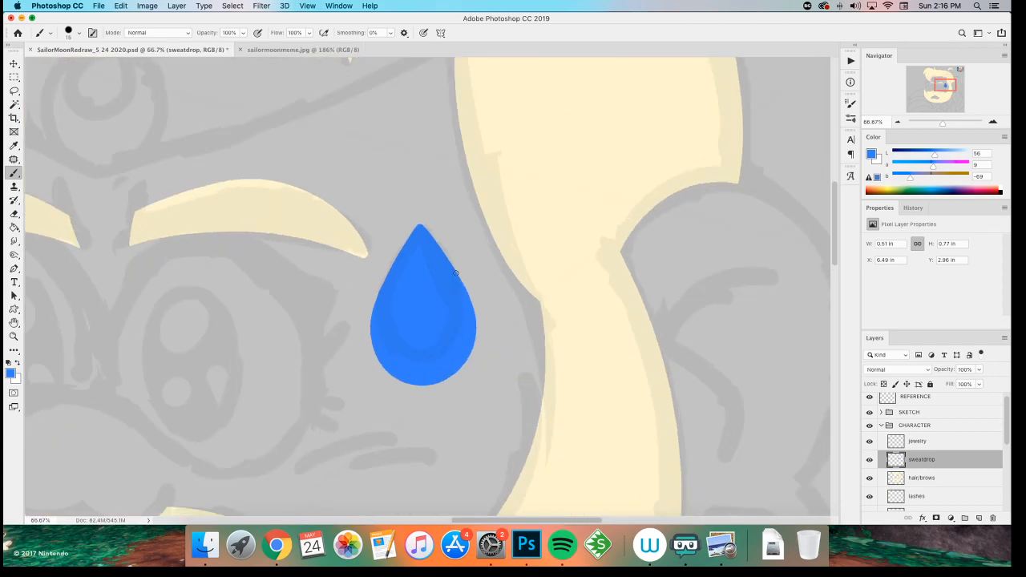
# - Make the jewelry layer active and set the foreground color to black for painting the tiara
pyautogui.hscroll(-5, 293, 323)
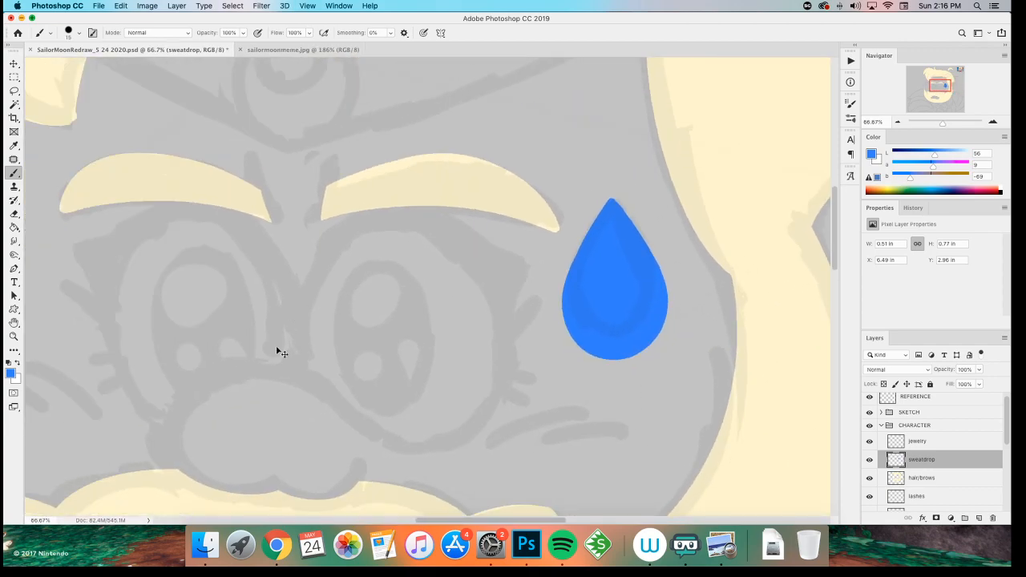
pyautogui.press('super+minus')
pyautogui.press('super+minus')
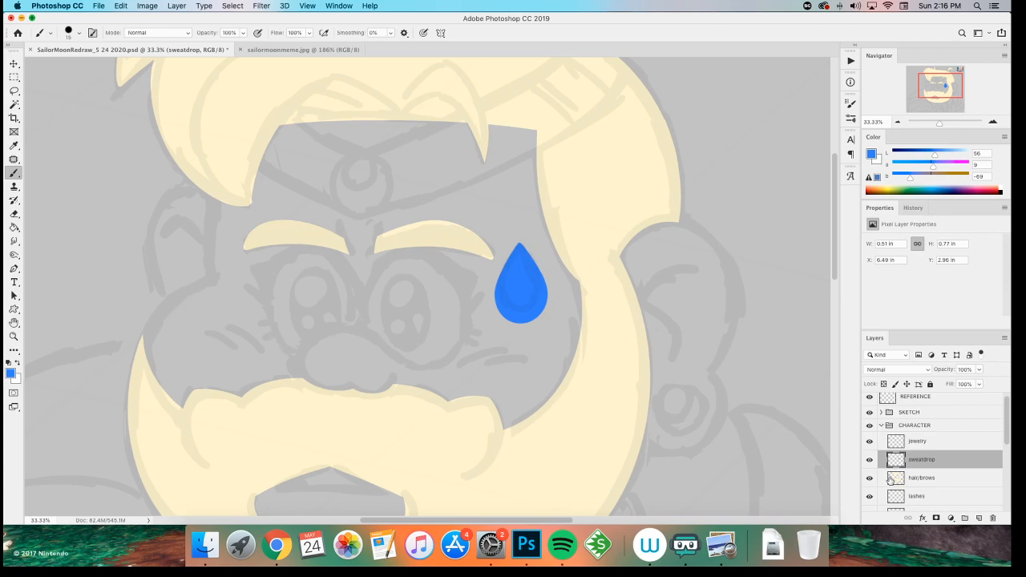
pyautogui.scroll(-1, 904, 479)
pyautogui.scroll(1, 910, 475)
pyautogui.click(912, 443)
pyautogui.press('z')
pyautogui.click(390, 190)
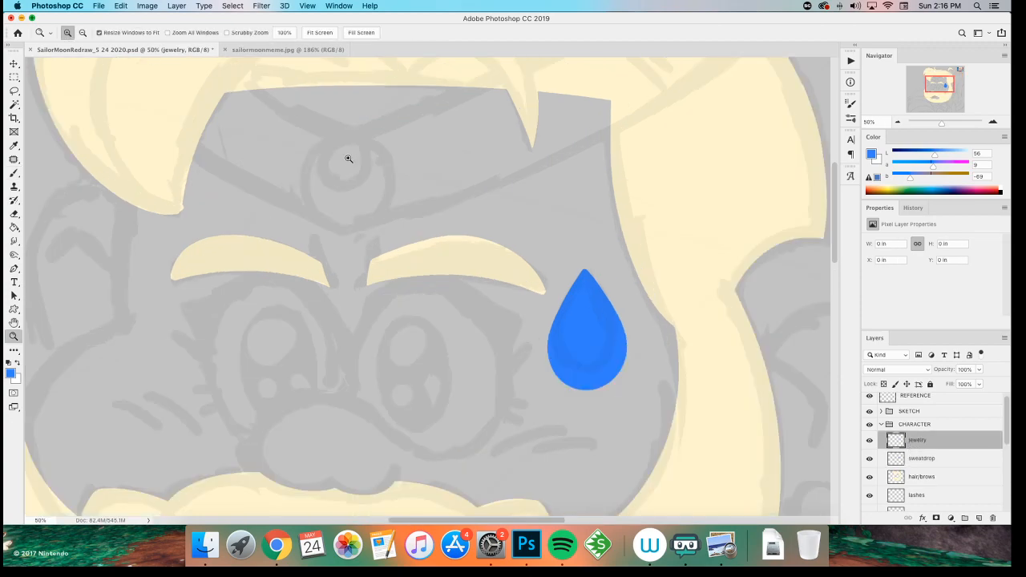
pyautogui.scroll(2, 193, 298)
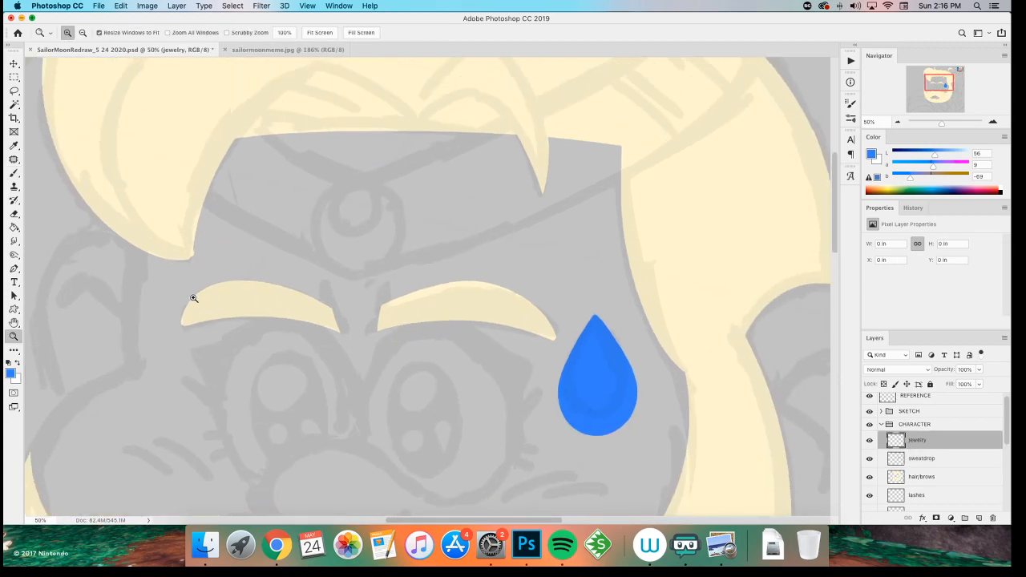
pyautogui.press('b')
pyautogui.scroll(2, 218, 259)
pyautogui.hscroll(-2, 218, 260)
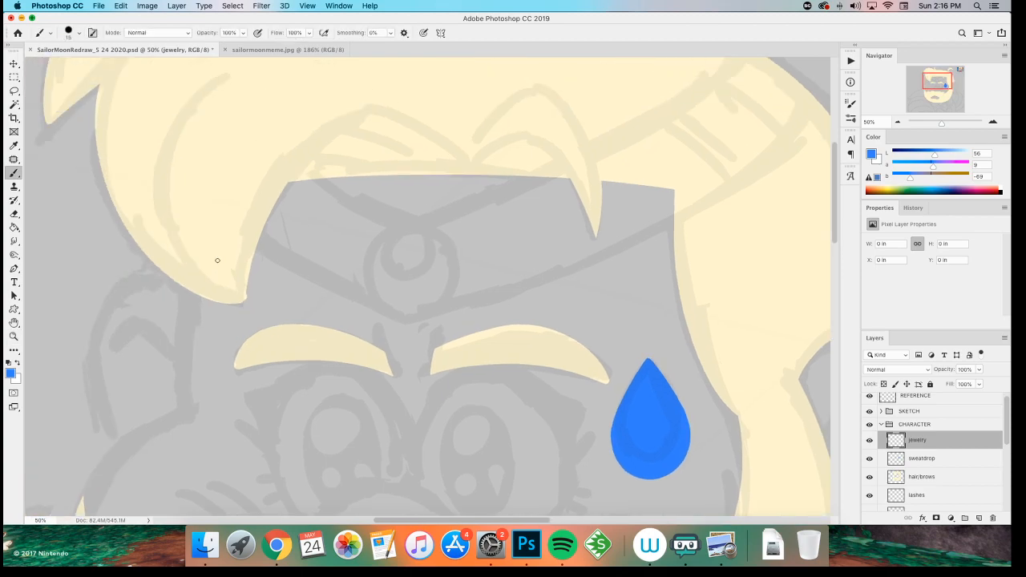
pyautogui.scroll(2, 221, 269)
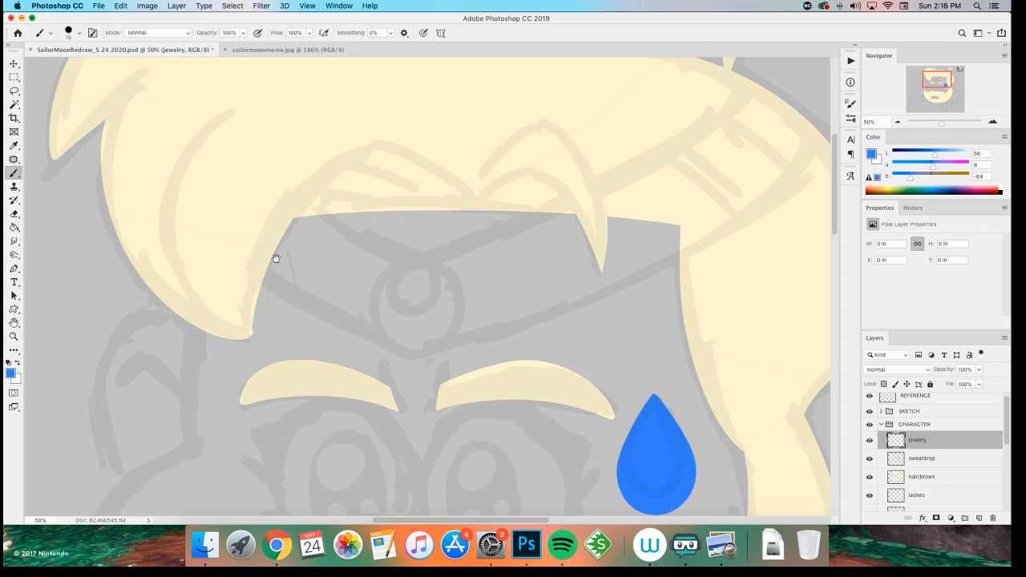
pyautogui.moveTo(281, 252); pyautogui.dragTo(258, 294)
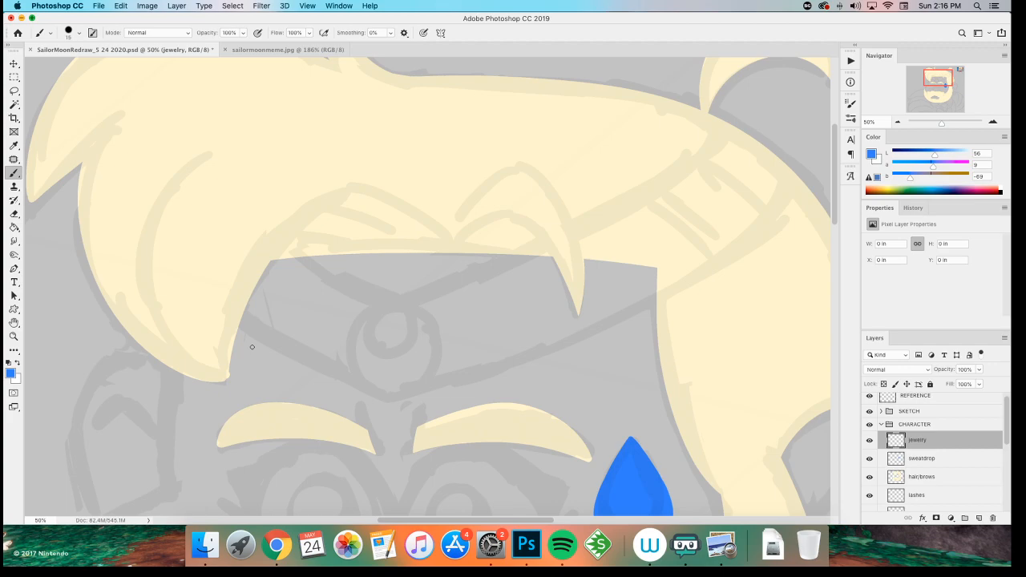
pyautogui.click(11, 373)
pyautogui.click(347, 328)
pyautogui.press('Return')
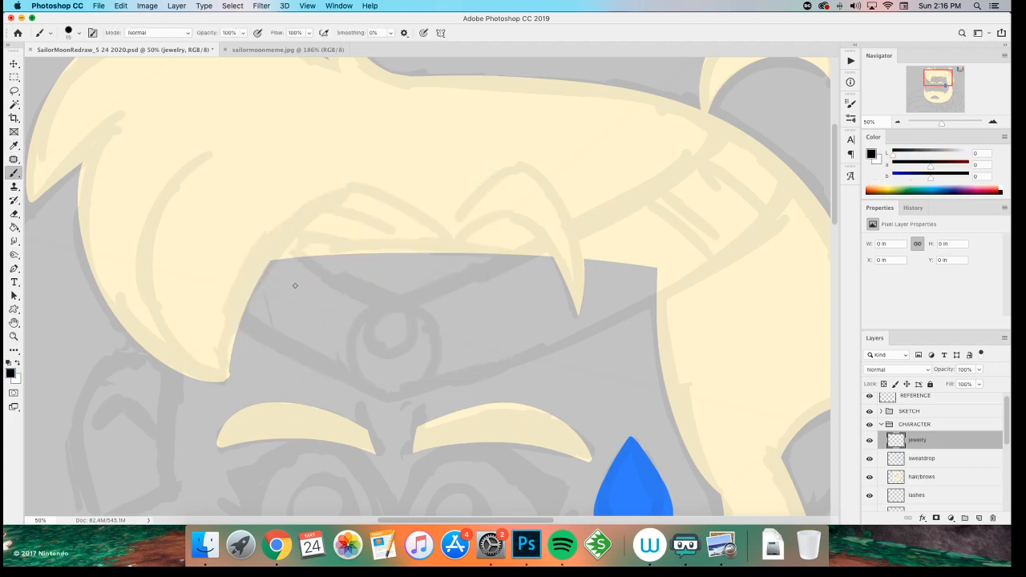
# - Paint the upper and lower edges of the tiara's left band as black strokes extending over the hair
pyautogui.moveTo(386, 304); pyautogui.dragTo(260, 231)
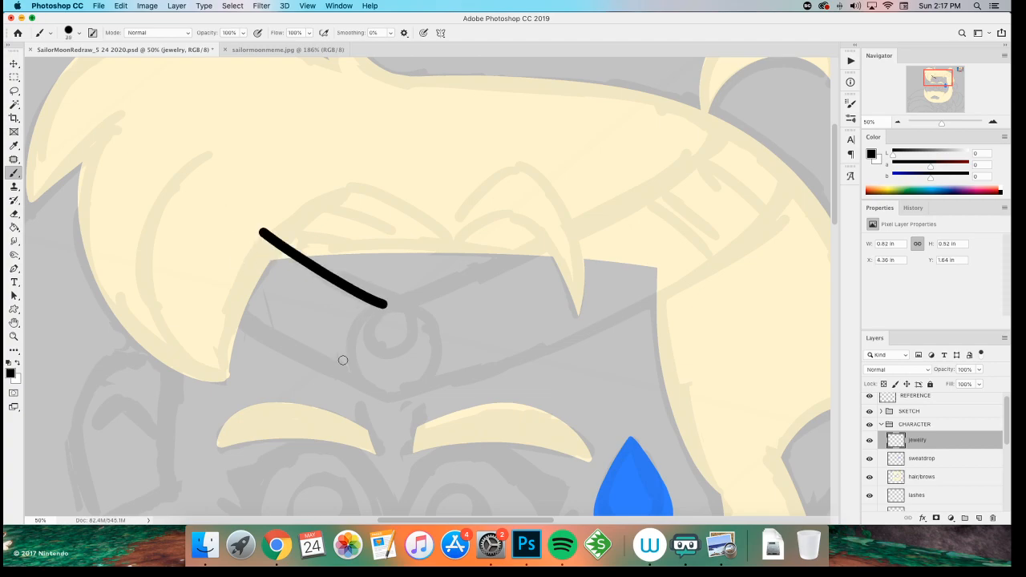
pyautogui.moveTo(384, 398); pyautogui.dragTo(195, 282)
pyautogui.press('super+z')
pyautogui.moveTo(386, 399); pyautogui.dragTo(194, 283)
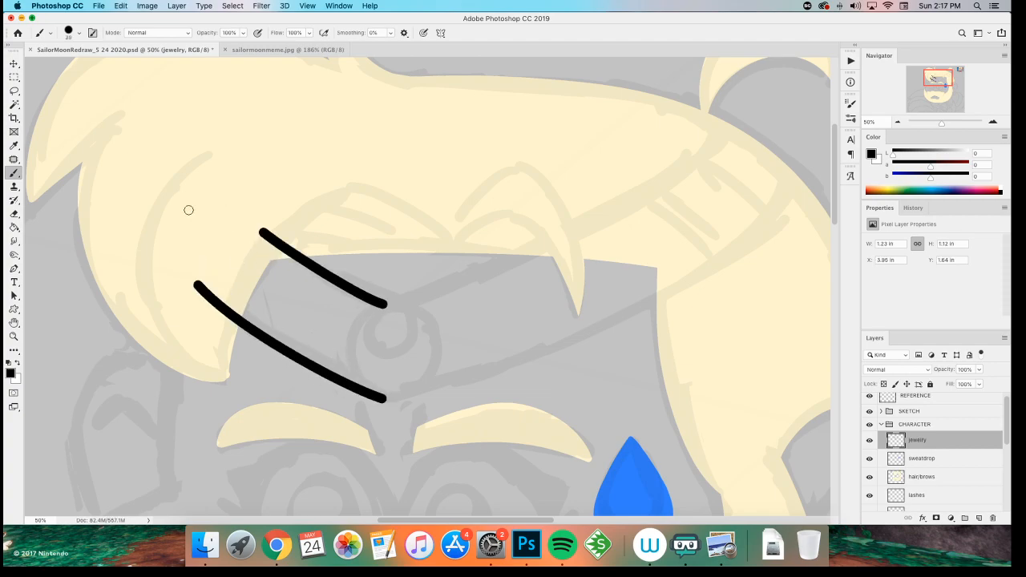
# - Paint the upper edge of the tiara's right band as a curve from the hair to the left band's upper edge
pyautogui.moveTo(729, 121)
pyautogui.mouseDown()
pyautogui.moveTo(475, 262)
pyautogui.moveTo(328, 288)
pyautogui.moveTo(368, 329)
pyautogui.mouseUp()
pyautogui.press('super+z')
pyautogui.press('super+z')
pyautogui.moveTo(726, 122); pyautogui.dragTo(398, 305)
pyautogui.press('super+z')
pyautogui.moveTo(726, 122); pyautogui.dragTo(375, 322)
pyautogui.press('super+z')
pyautogui.moveTo(727, 122)
pyautogui.mouseDown()
pyautogui.moveTo(364, 317)
pyautogui.moveTo(343, 287)
pyautogui.mouseUp()
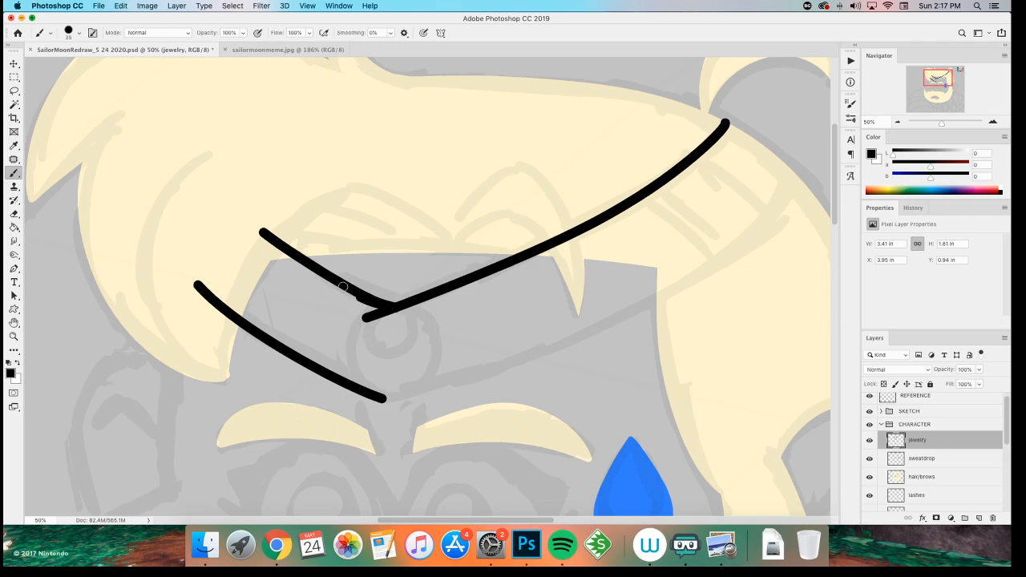
# - Paint the lower edge of the tiara's right band and join it to the left band's lower edge in a point
pyautogui.moveTo(793, 171); pyautogui.dragTo(390, 403)
pyautogui.press('super+z')
pyautogui.moveTo(794, 173); pyautogui.dragTo(673, 282)
pyautogui.moveTo(531, 345); pyautogui.dragTo(389, 397)
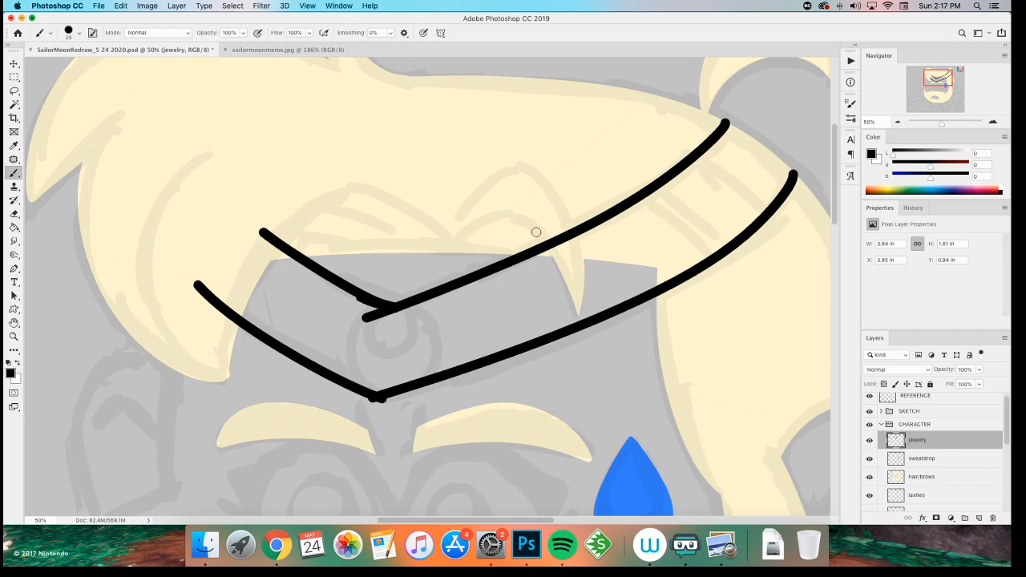
pyautogui.press('super+z')
pyautogui.moveTo(795, 174); pyautogui.dragTo(392, 396)
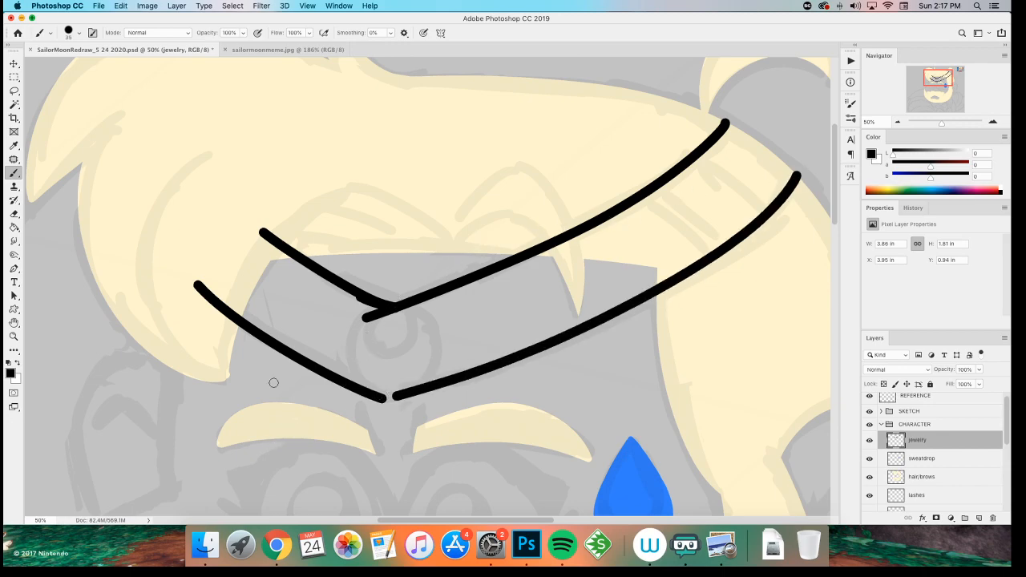
pyautogui.scroll(-3, 384, 181)
pyautogui.hscroll(-3, 384, 181)
pyautogui.moveTo(440, 356); pyautogui.dragTo(465, 347)
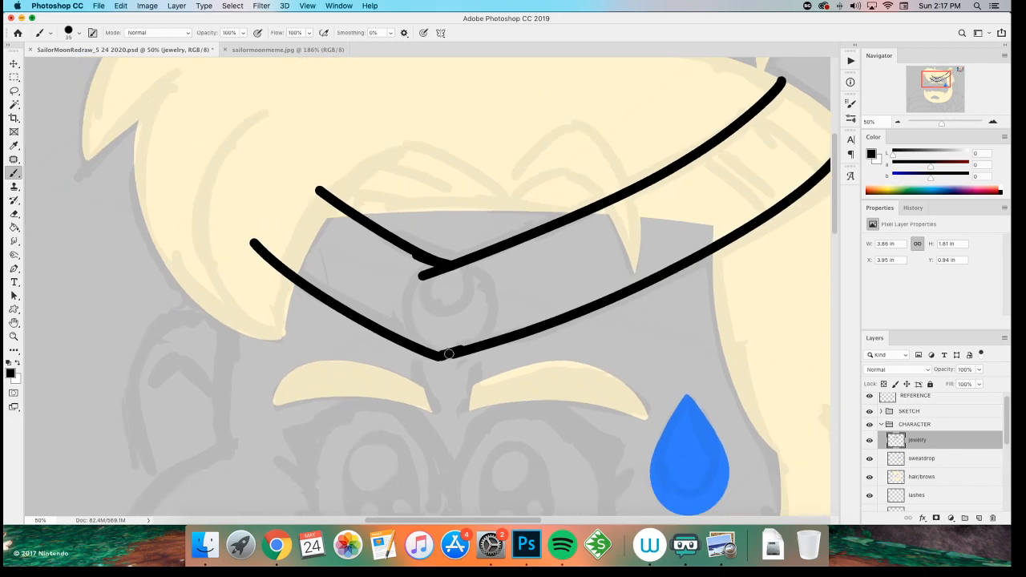
# - Thicken the lower edge of the tiara's left band along its inner side, up to the center point
pyautogui.hscroll(5, 299, 311)
pyautogui.scroll(-1, 298, 311)
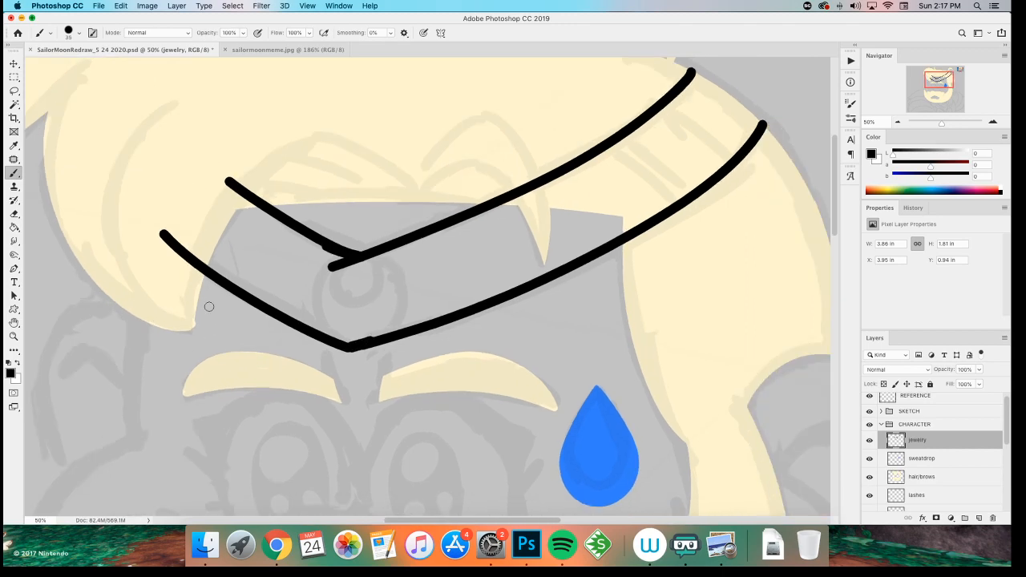
pyautogui.scroll(-1, 308, 248)
pyautogui.hscroll(-2, 308, 248)
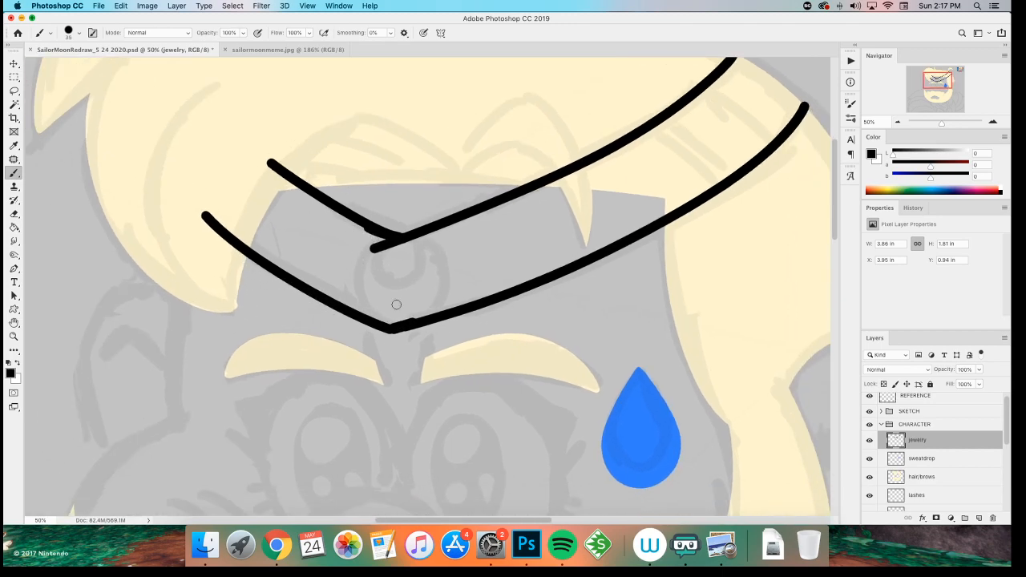
pyautogui.moveTo(402, 327); pyautogui.dragTo(232, 232)
pyautogui.press('super+z')
pyautogui.moveTo(385, 321)
pyautogui.mouseDown()
pyautogui.moveTo(246, 238)
pyautogui.moveTo(290, 275)
pyautogui.mouseUp()
pyautogui.scroll(2, 204, 264)
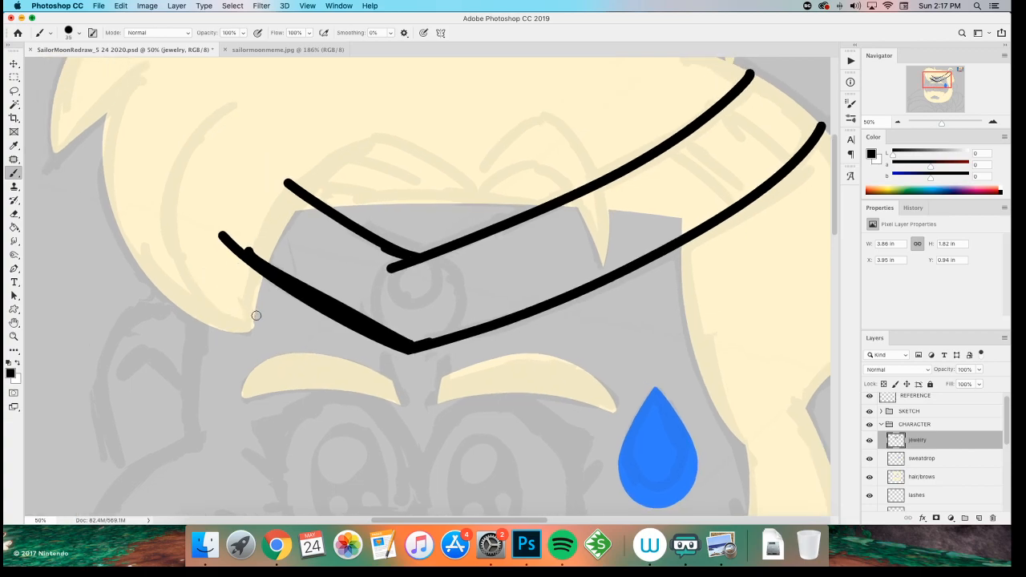
# - Close the tiara's left end with a curved black stroke along the hair's edge, joining the upper and lower edges
pyautogui.scroll(2, 222, 153)
pyautogui.press('super+z')
pyautogui.moveTo(269, 217)
pyautogui.mouseDown()
pyautogui.moveTo(241, 241)
pyautogui.moveTo(232, 269)
pyautogui.mouseUp()
pyautogui.press('super+z')
pyautogui.moveTo(295, 224); pyautogui.dragTo(258, 290)
pyautogui.press('super+z')
pyautogui.moveTo(295, 225)
pyautogui.mouseDown()
pyautogui.moveTo(258, 289)
pyautogui.moveTo(295, 216)
pyautogui.mouseUp()
pyautogui.press('super+z')
pyautogui.moveTo(181, 284); pyautogui.dragTo(121, 308)
pyautogui.moveTo(209, 346); pyautogui.dragTo(158, 339)
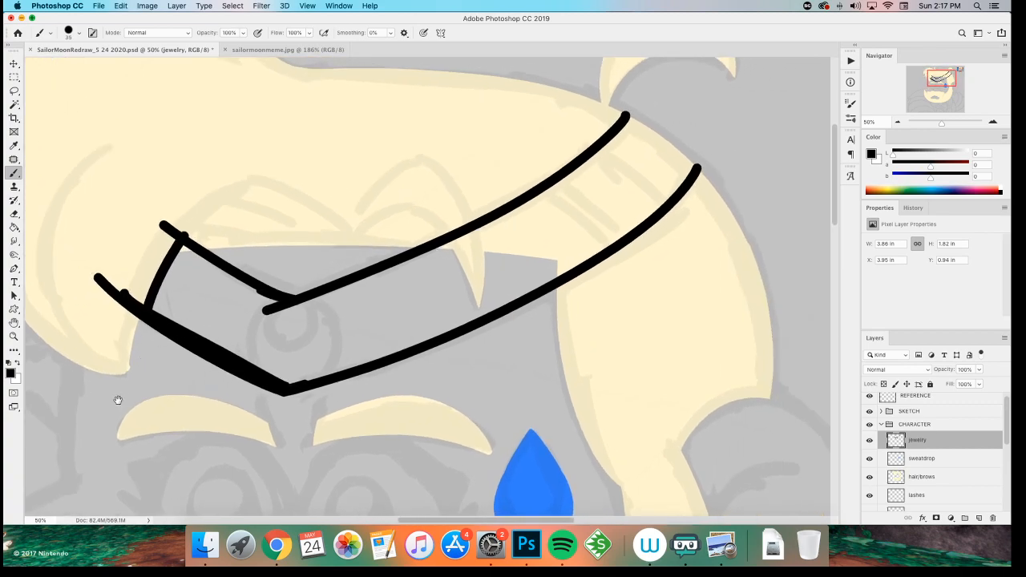
# - Erase the stroke ends on the jewelry layer that extend past the tiara's left end over the hair
pyautogui.moveTo(121, 399); pyautogui.dragTo(199, 399)
pyautogui.press('e')
pyautogui.click(912, 478)
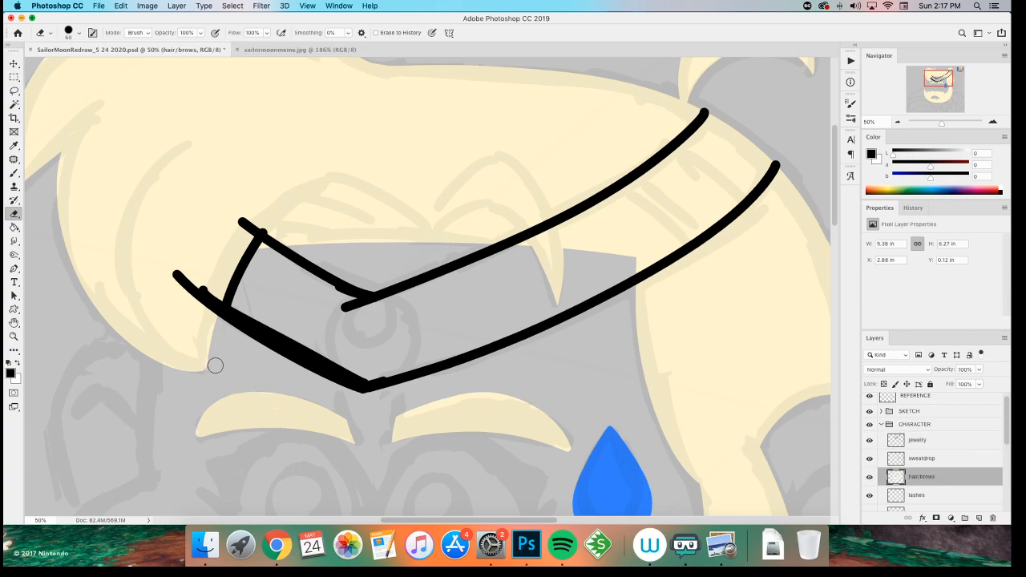
pyautogui.click(918, 440)
pyautogui.press('b')
pyautogui.moveTo(240, 369); pyautogui.dragTo(260, 391)
pyautogui.press('e')
pyautogui.moveTo(274, 242); pyautogui.dragTo(265, 258)
pyautogui.moveTo(231, 315)
pyautogui.mouseDown()
pyautogui.moveTo(237, 329)
pyautogui.moveTo(216, 332)
pyautogui.moveTo(194, 285)
pyautogui.mouseUp()
pyautogui.moveTo(267, 240)
pyautogui.mouseDown()
pyautogui.moveTo(238, 246)
pyautogui.moveTo(290, 242)
pyautogui.moveTo(279, 236)
pyautogui.moveTo(298, 253)
pyautogui.moveTo(269, 230)
pyautogui.mouseUp()
pyautogui.press('super+z')
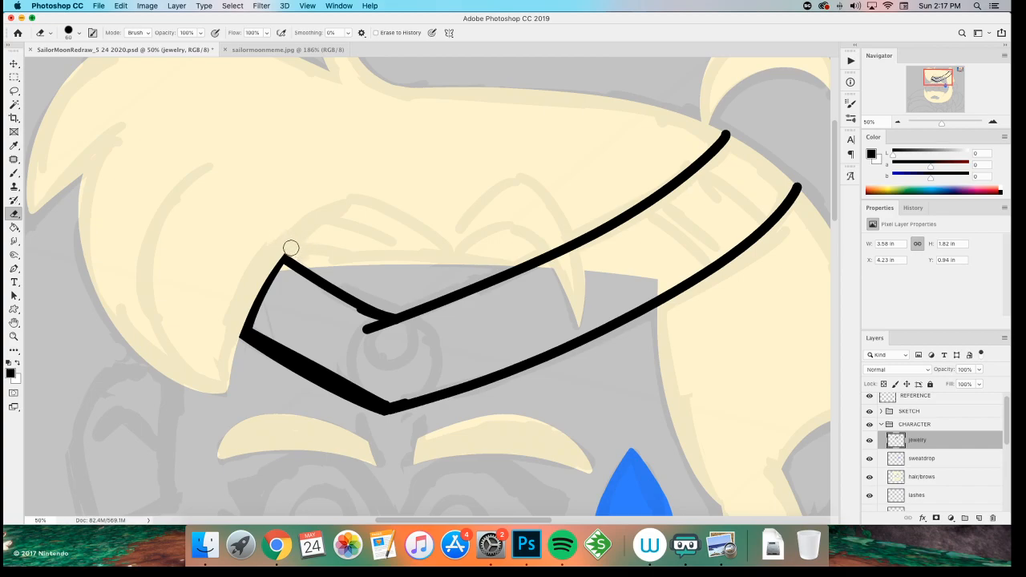
# - Close the tiara's right end with a black stroke along the hair's outer contour, joining the upper and lower edges
pyautogui.press('b')
pyautogui.hscroll(5, 279, 245)
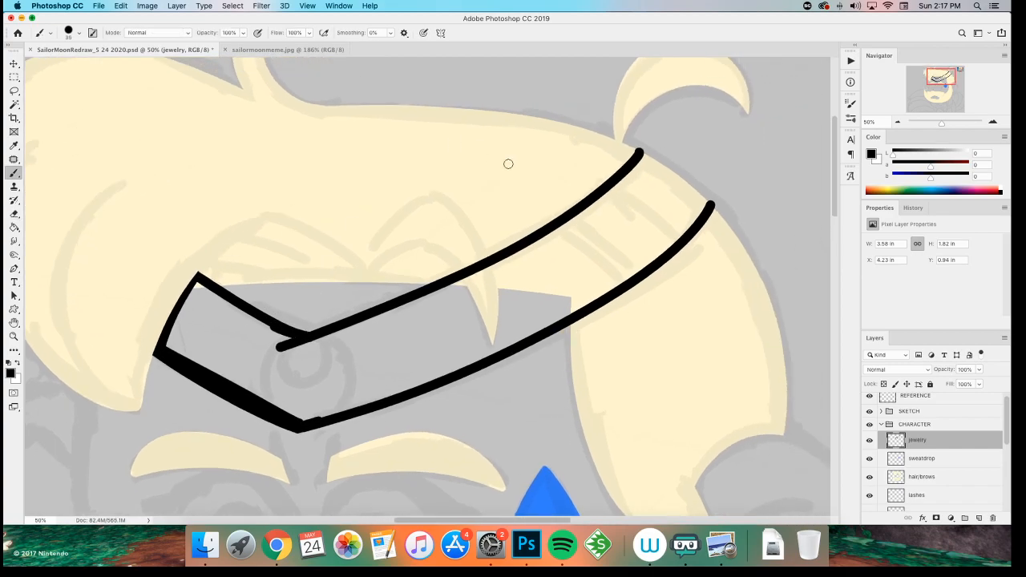
pyautogui.hscroll(10, 493, 157)
pyautogui.press('super+equal')
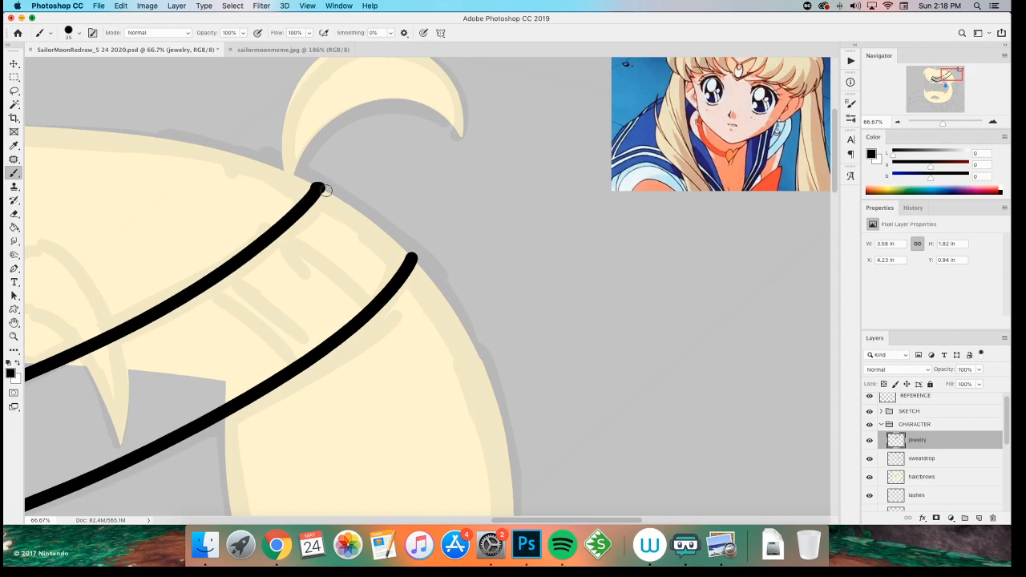
pyautogui.press('super+z')
pyautogui.hscroll(-5, 185, 236)
pyautogui.press('super+shift+z')
pyautogui.moveTo(406, 207); pyautogui.dragTo(497, 277)
pyautogui.press('super+z')
pyautogui.press('super+z')
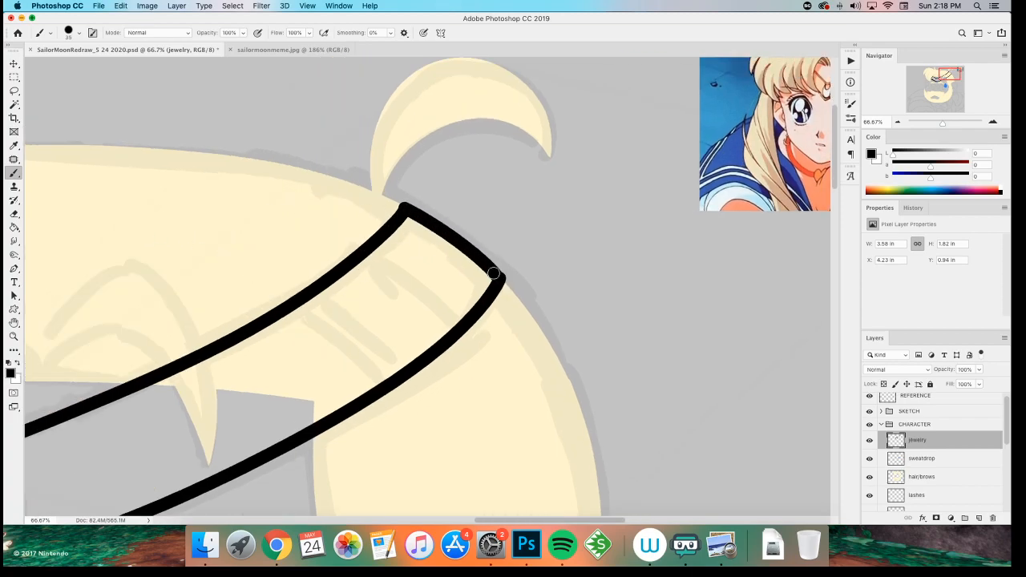
# - Erase the excess paint outside the tiara's right end so its corners are sharp and follow the hair contour
pyautogui.press('e')
pyautogui.press('super+z')
pyautogui.press('super+shift+z')
pyautogui.press('super+z')
pyautogui.press('super+shift+z')
pyautogui.moveTo(501, 257); pyautogui.dragTo(424, 215)
pyautogui.press('super+z')
pyautogui.press('super+shift+z')
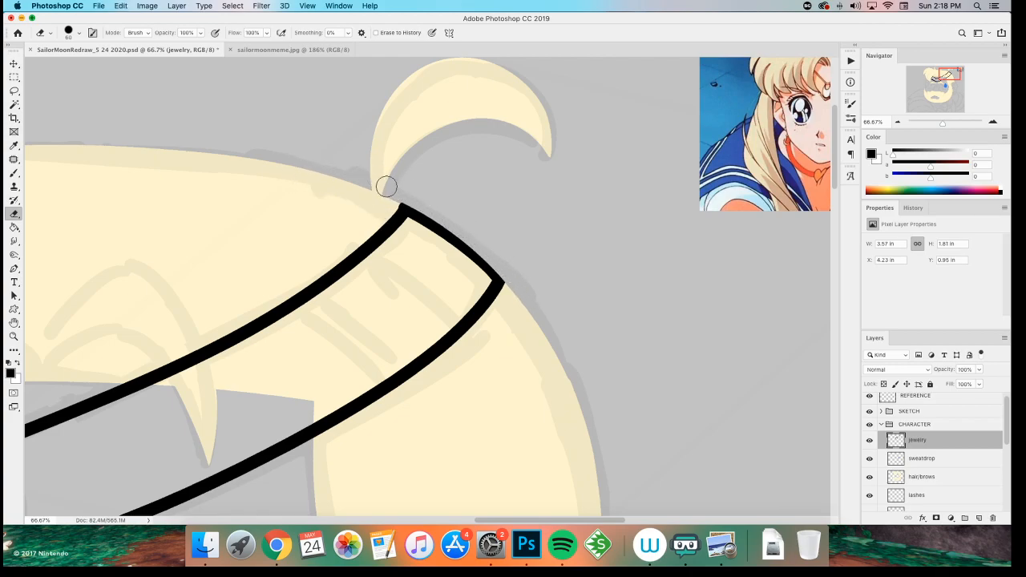
# - Outline the pointed hair strand over the tiara with thin black lines and erase the tiara's upper edge across the strand
pyautogui.hscroll(-10, 297, 235)
pyautogui.scroll(-5, 298, 235)
pyautogui.press('b')
pyautogui.hscroll(2, 245, 255)
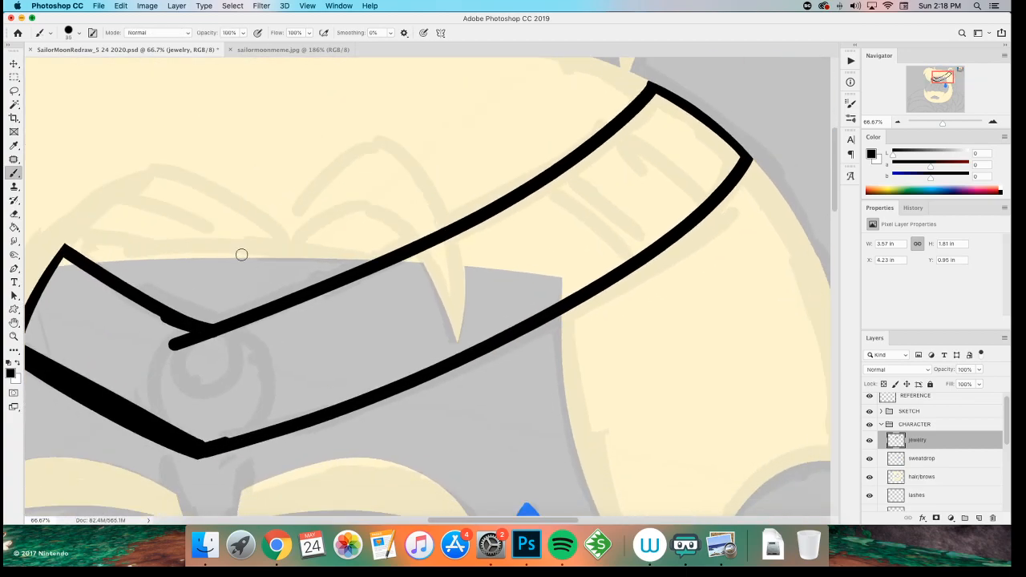
pyautogui.moveTo(417, 254); pyautogui.dragTo(459, 348)
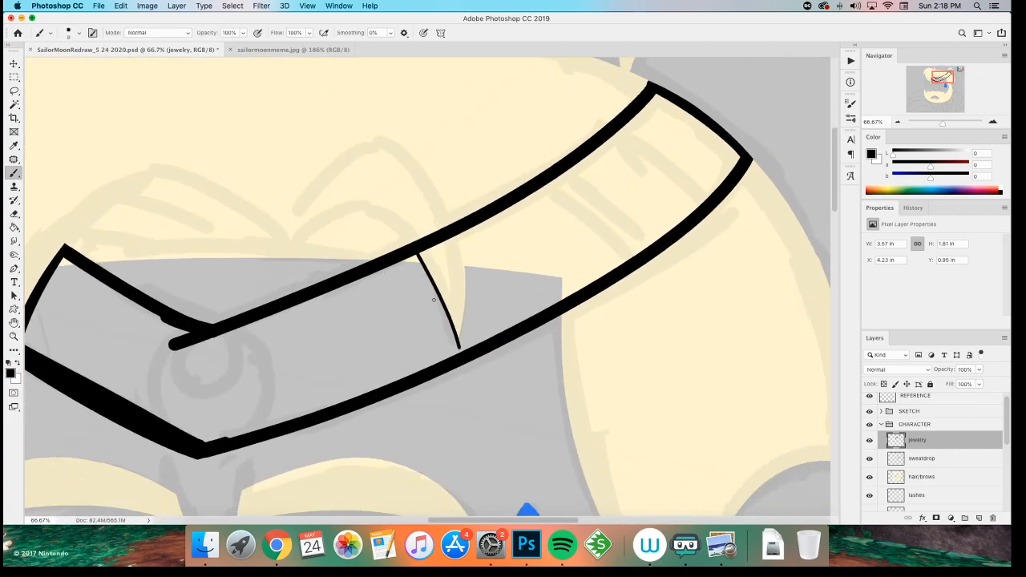
pyautogui.moveTo(459, 233); pyautogui.dragTo(459, 345)
pyautogui.press('super+z')
pyautogui.moveTo(460, 234); pyautogui.dragTo(453, 350)
pyautogui.press('e')
pyautogui.moveTo(418, 228)
pyautogui.mouseDown()
pyautogui.moveTo(433, 250)
pyautogui.moveTo(422, 232)
pyautogui.moveTo(444, 227)
pyautogui.mouseUp()
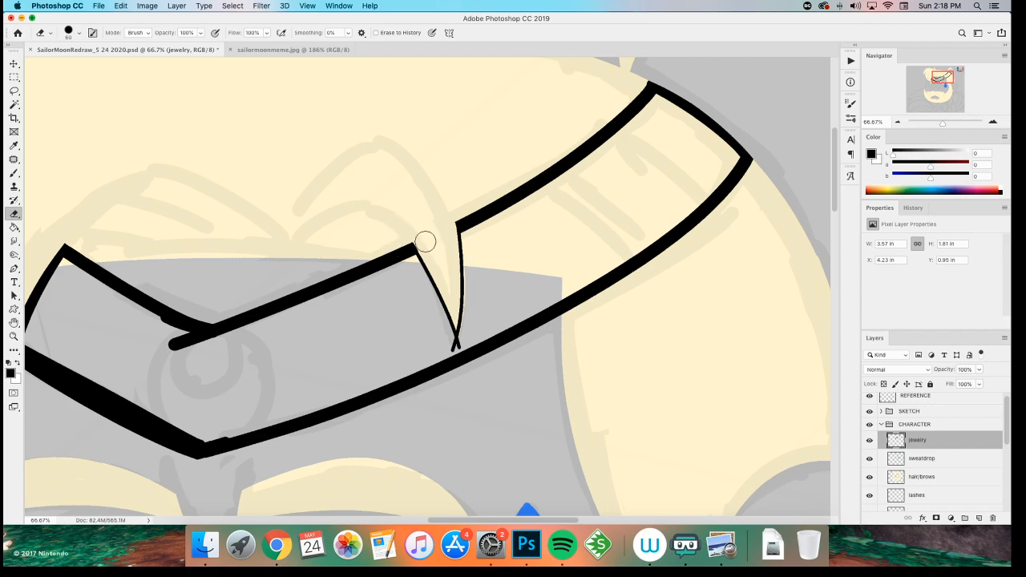
pyautogui.press('b')
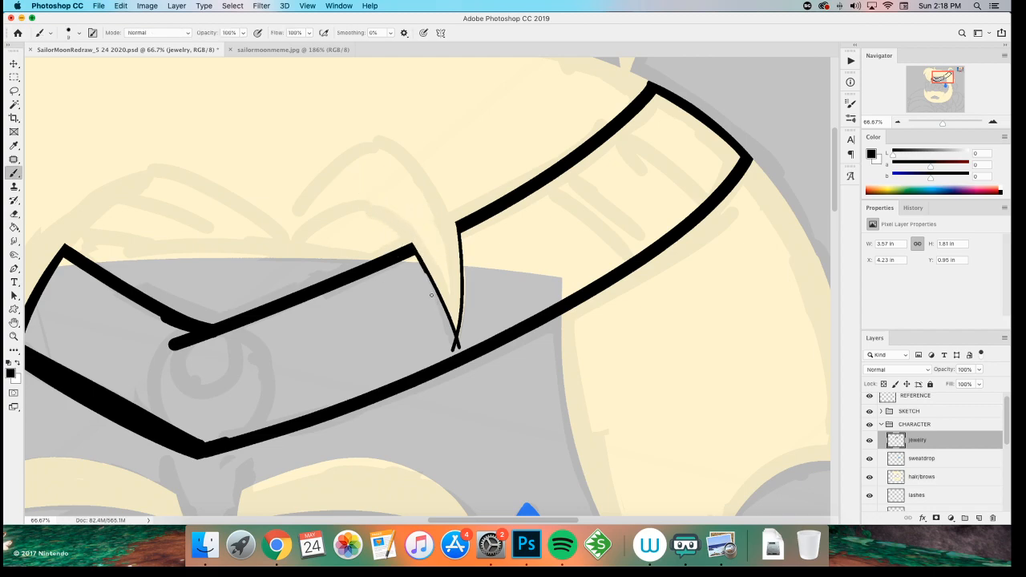
# - Select the tiara's interior, fill it with black around the hair strand, and clear the selection
pyautogui.press('w')
pyautogui.click(181, 361)
pyautogui.hotkey('alt', 'BackSpace')
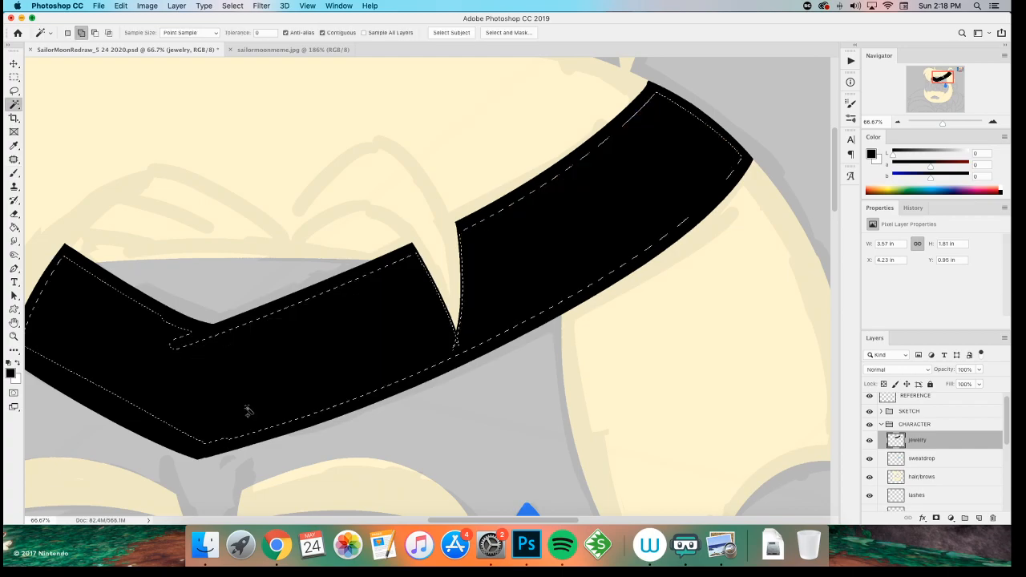
pyautogui.press('m')
pyautogui.press('super+d')
pyautogui.press('super+minus')
pyautogui.press('super+minus')
pyautogui.press('super+minus')
pyautogui.press('super+minus')
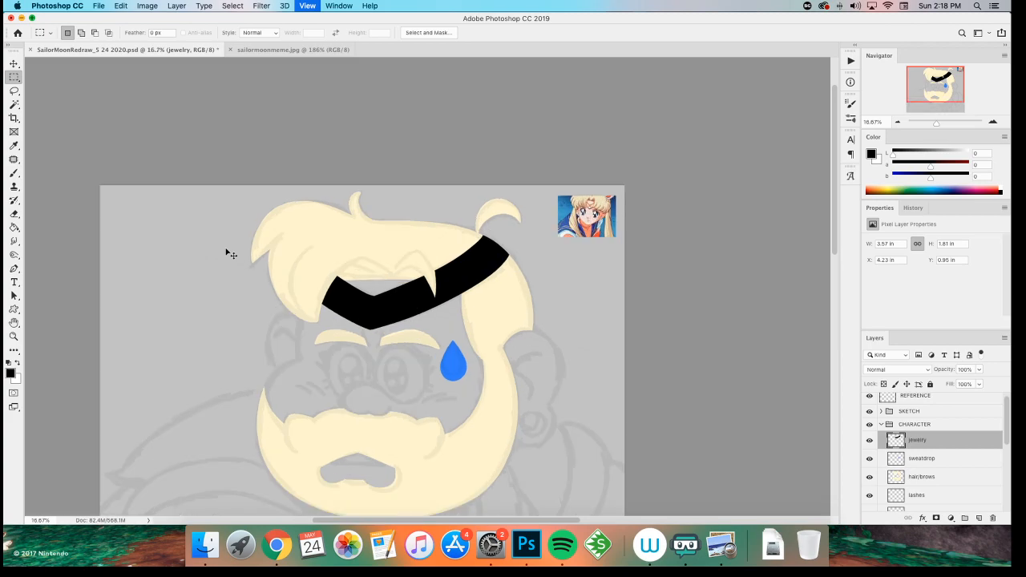
# - Enlarge the brush, stamp a solid black circle over the sketched earring on the right ear, and save the document
pyautogui.press('super+equal')
pyautogui.press('super+equal')
pyautogui.press('super+equal')
pyautogui.press('b')
pyautogui.scroll(2, 321, 275)
pyautogui.scroll(-5, 373, 335)
pyautogui.scroll(-3, 373, 335)
pyautogui.hscroll(5, 373, 335)
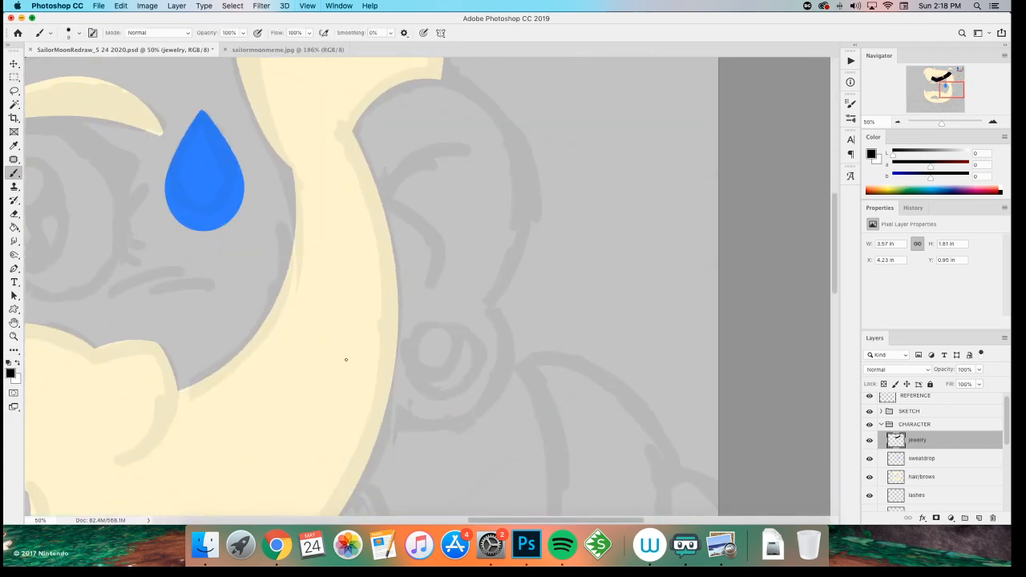
pyautogui.press(']')
pyautogui.press(']')
pyautogui.press(']')
pyautogui.press(']')
pyautogui.press(']')
pyautogui.press(']')
pyautogui.press(']')
pyautogui.press(']')
pyautogui.press(']')
pyautogui.press(']')
pyautogui.press(']')
pyautogui.press(']')
pyautogui.press(']')
pyautogui.click(440, 357)
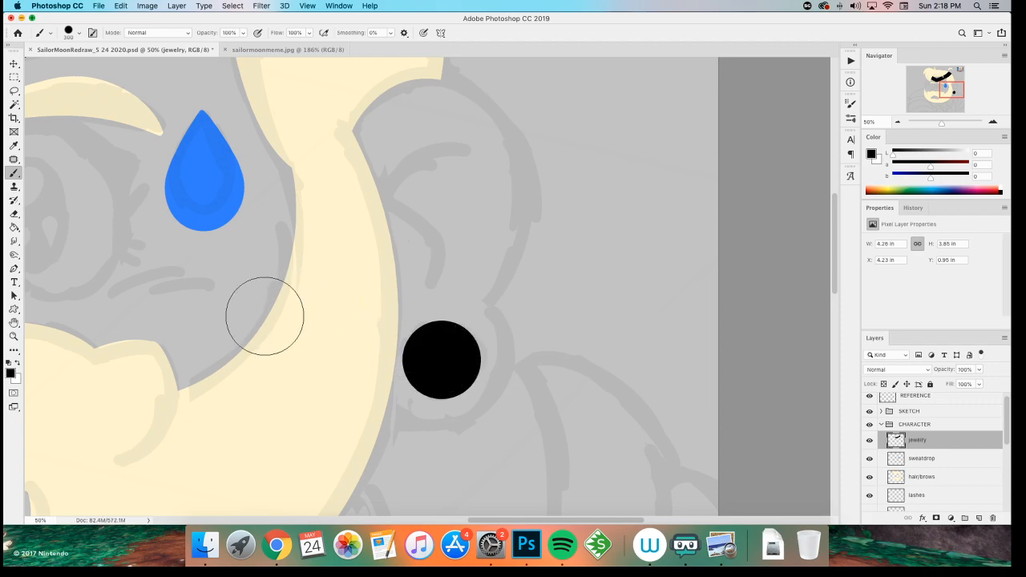
pyautogui.press('super+minus')
pyautogui.press('super+minus')
pyautogui.press('super+minus')
pyautogui.moveTo(237, 332); pyautogui.dragTo(289, 345)
pyautogui.press('e')
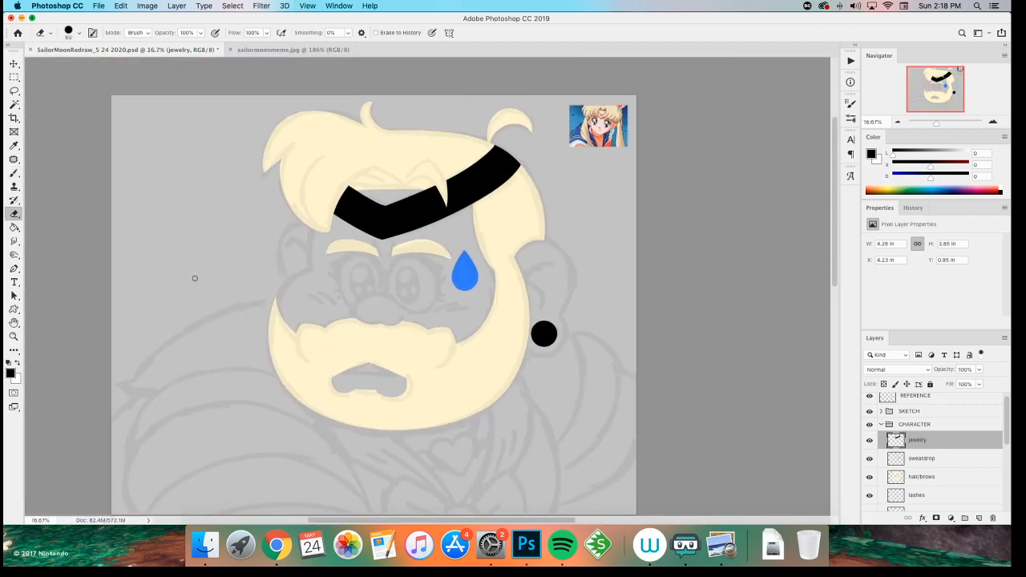
pyautogui.press('super+s')
# - Colorize the tiara and earring golden yellow with Hue/Saturation, using hue 43, saturation 100 and lightness 74
pyautogui.press('super+u')
pyautogui.click(898, 241)
pyautogui.press('Tab')
pyautogui.write('100')
pyautogui.press('Tab')
pyautogui.write('38')
pyautogui.moveTo(809, 184); pyautogui.dragTo(850, 183)
pyautogui.moveTo(767, 187); pyautogui.dragTo(748, 183)
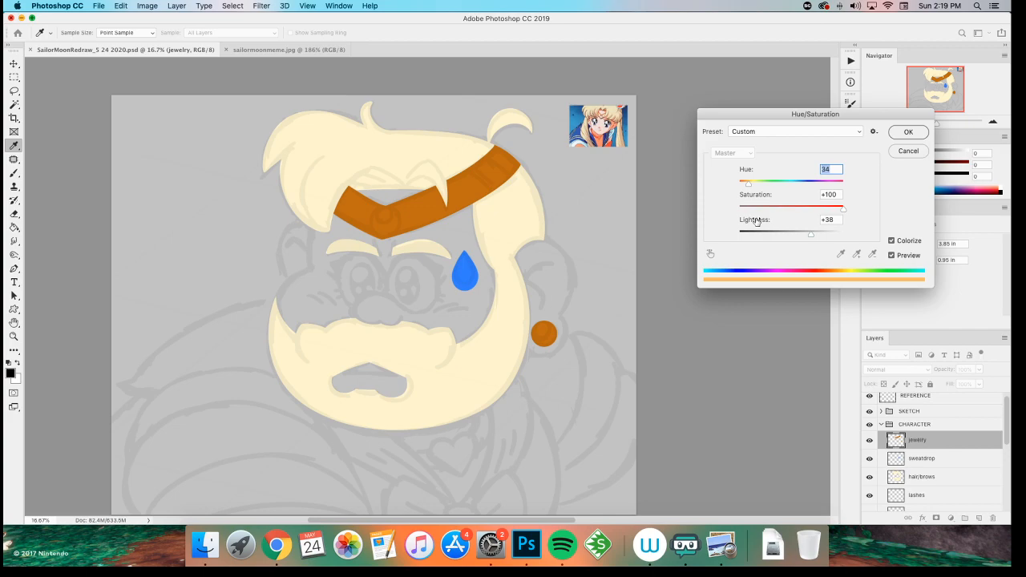
pyautogui.moveTo(820, 236); pyautogui.dragTo(828, 235)
pyautogui.moveTo(750, 185); pyautogui.dragTo(746, 185)
pyautogui.moveTo(828, 233); pyautogui.dragTo(831, 233)
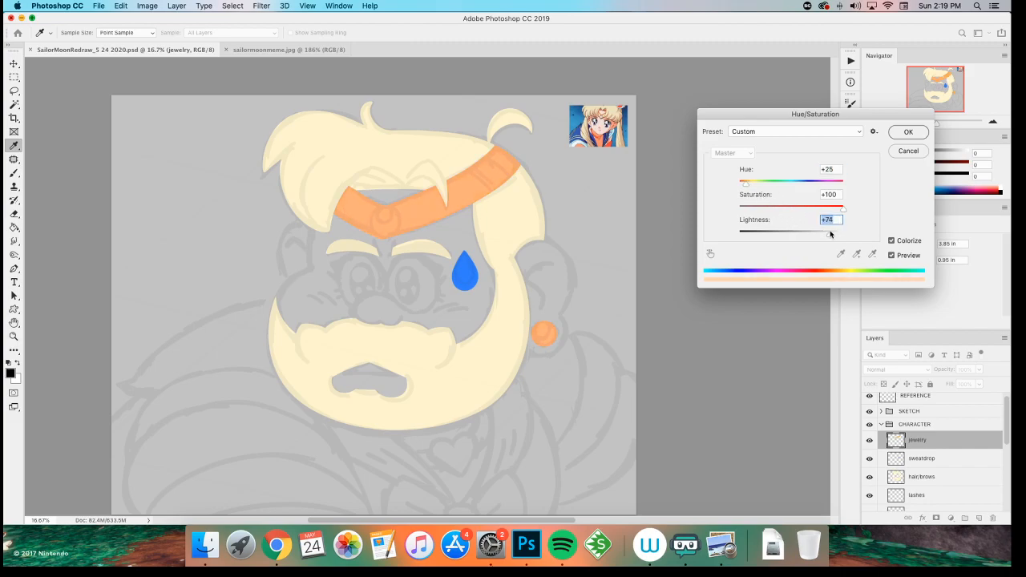
pyautogui.click(750, 185)
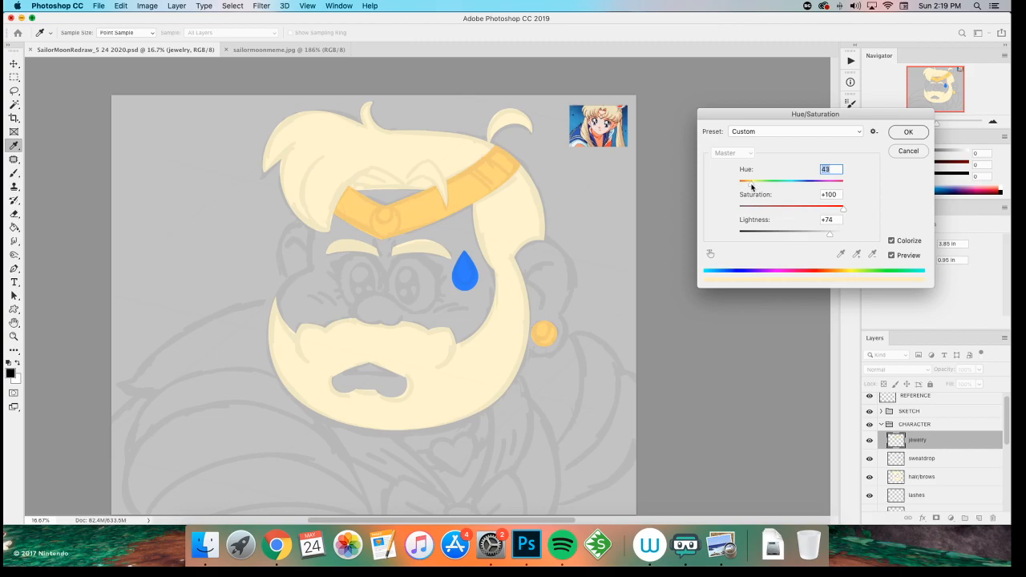
pyautogui.click(899, 135)
pyautogui.press('e')
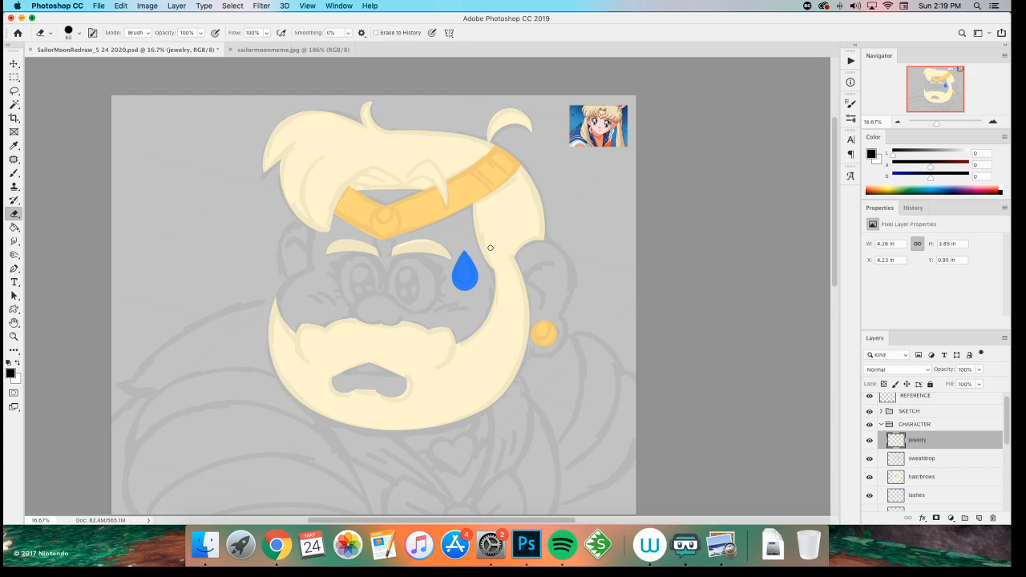
# - Make the lashes layer active with a smaller brush for the eyelashes, and save the document
pyautogui.press('z')
pyautogui.click(320, 237)
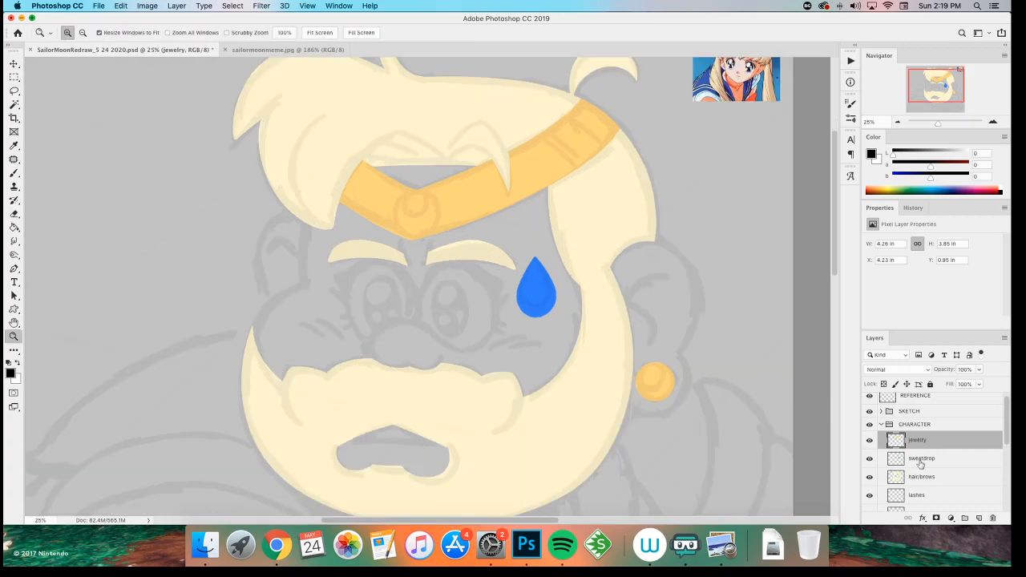
pyautogui.scroll(-3, 919, 471)
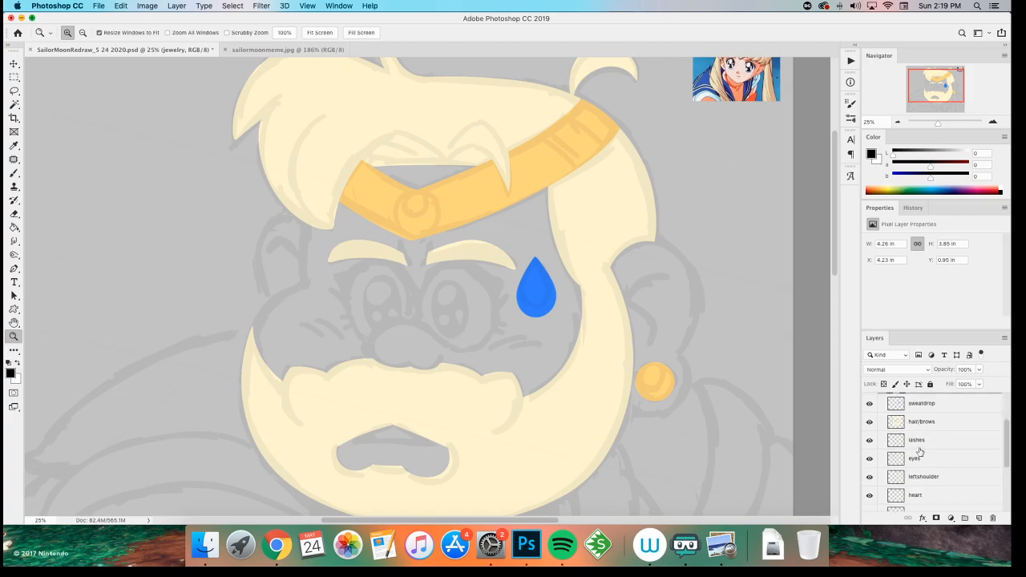
pyautogui.click(919, 441)
pyautogui.click(424, 258)
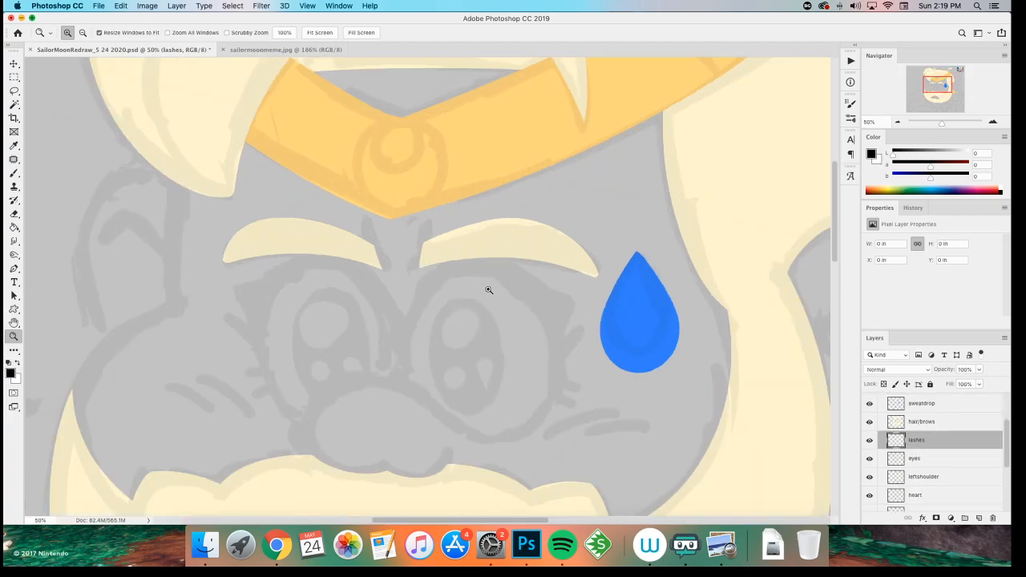
pyautogui.click(489, 290)
pyautogui.press('b')
pyautogui.scroll(-2, 232, 320)
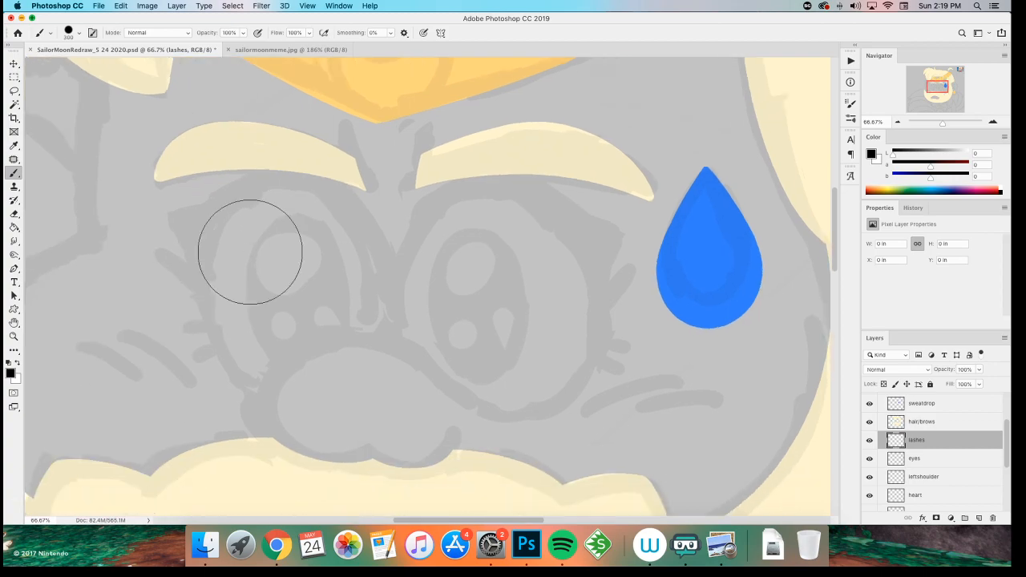
pyautogui.press('[')
pyautogui.press('[')
pyautogui.press('[')
pyautogui.press('[')
pyautogui.press('[')
pyautogui.press('[')
pyautogui.press('[')
pyautogui.press('super+s')
pyautogui.press('super+equal')
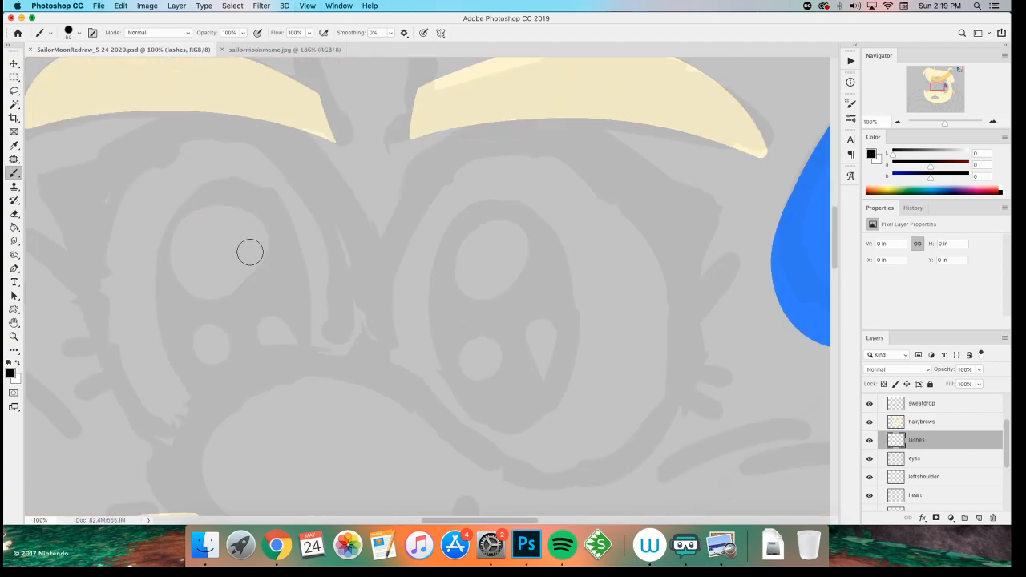
# - Paint the right eye's upper lash line as a thick black arc from the inner to the outer side
pyautogui.scroll(2, 255, 270)
pyautogui.hscroll(1, 254, 270)
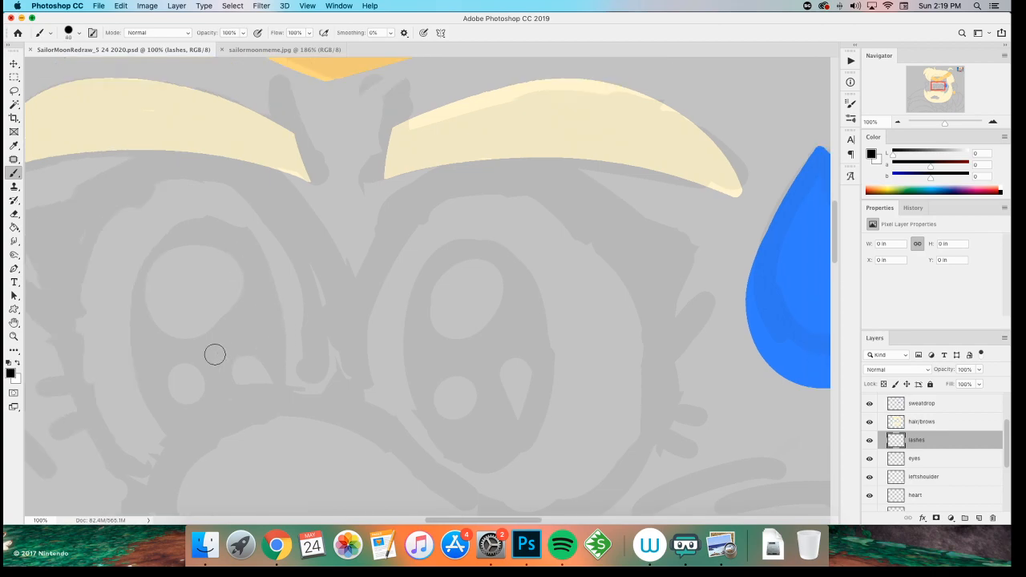
pyautogui.hscroll(-3, 284, 385)
pyautogui.scroll(1, 283, 384)
pyautogui.hscroll(3, 373, 332)
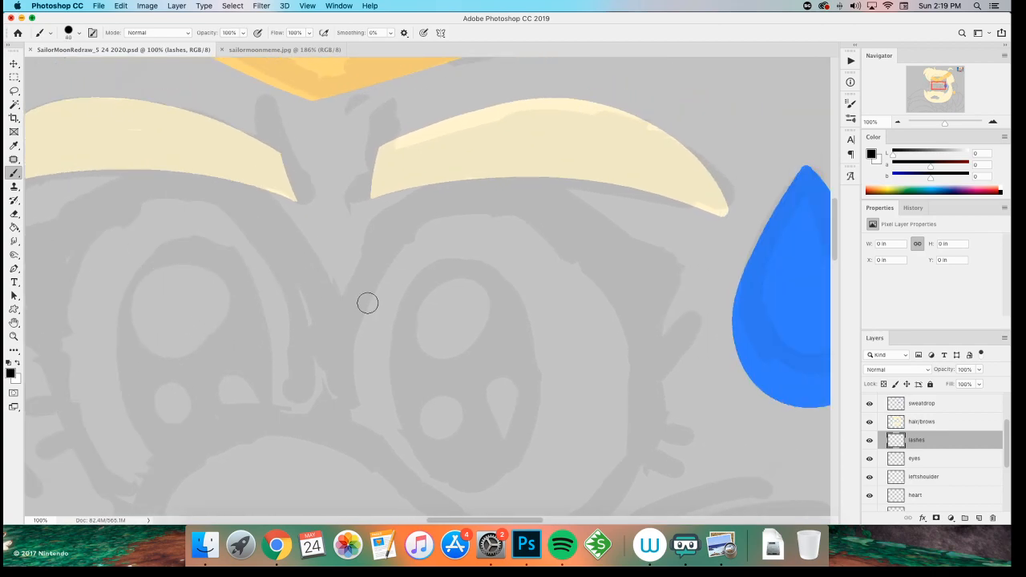
pyautogui.moveTo(341, 346)
pyautogui.mouseDown()
pyautogui.moveTo(643, 286)
pyautogui.moveTo(649, 304)
pyautogui.moveTo(358, 279)
pyautogui.moveTo(645, 395)
pyautogui.mouseUp()
pyautogui.press('super+z')
pyautogui.press('super+z')
pyautogui.moveTo(344, 344)
pyautogui.mouseDown()
pyautogui.moveTo(451, 192)
pyautogui.moveTo(630, 361)
pyautogui.moveTo(342, 351)
pyautogui.moveTo(648, 388)
pyautogui.mouseUp()
pyautogui.press('super+z')
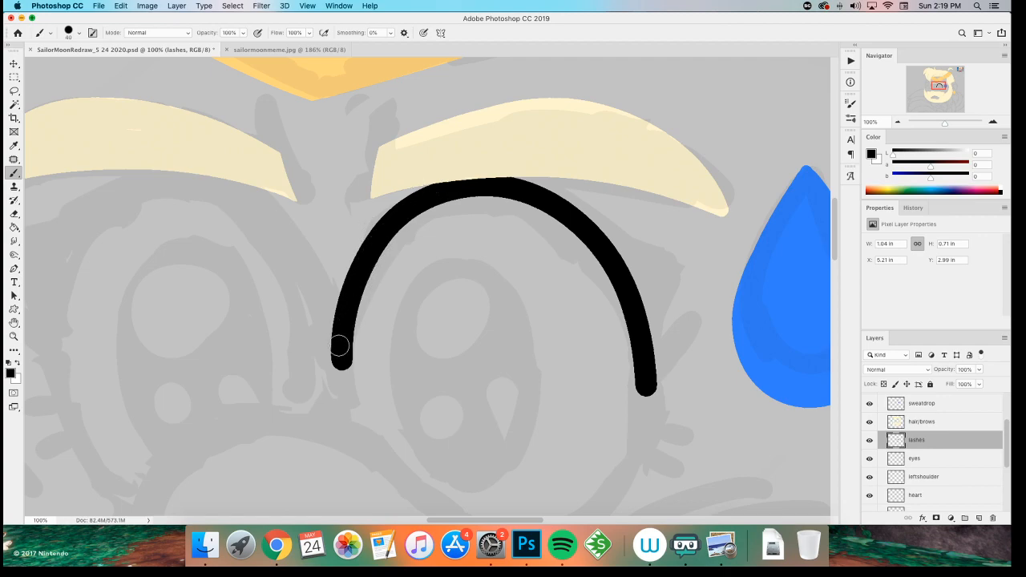
# - Refine the outer contour of the right eye's lash arc from its inner end up to the top
pyautogui.moveTo(337, 343)
pyautogui.mouseDown()
pyautogui.moveTo(396, 190)
pyautogui.moveTo(415, 178)
pyautogui.mouseUp()
pyautogui.press('super+z')
pyautogui.press('super+z')
pyautogui.moveTo(348, 302)
pyautogui.mouseDown()
pyautogui.moveTo(438, 177)
pyautogui.moveTo(411, 173)
pyautogui.moveTo(372, 142)
pyautogui.moveTo(435, 185)
pyautogui.moveTo(366, 286)
pyautogui.mouseUp()
pyautogui.press('super+z')
pyautogui.press('super+z')
pyautogui.moveTo(447, 178)
pyautogui.mouseDown()
pyautogui.moveTo(333, 314)
pyautogui.moveTo(410, 214)
pyautogui.moveTo(372, 251)
pyautogui.moveTo(462, 171)
pyautogui.moveTo(427, 170)
pyautogui.mouseUp()
pyautogui.press('super+z')
pyautogui.press('super+z')
pyautogui.moveTo(339, 328)
pyautogui.mouseDown()
pyautogui.moveTo(350, 294)
pyautogui.moveTo(432, 178)
pyautogui.mouseUp()
pyautogui.press('super+z')
# - Paint the right eye's outer lash wing as a solid black pointed shape joined to the arc
pyautogui.moveTo(678, 262); pyautogui.dragTo(553, 183)
pyautogui.moveTo(677, 263); pyautogui.dragTo(648, 344)
pyautogui.press('super+z')
pyautogui.press('super+z')
pyautogui.moveTo(660, 276)
pyautogui.mouseDown()
pyautogui.moveTo(570, 209)
pyautogui.moveTo(639, 295)
pyautogui.moveTo(650, 329)
pyautogui.moveTo(645, 265)
pyautogui.mouseUp()
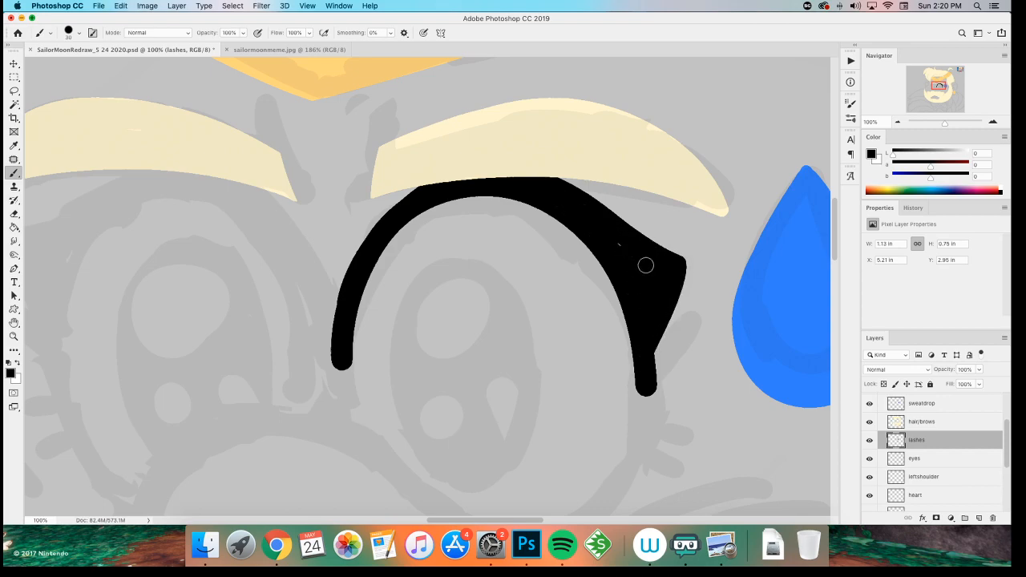
pyautogui.moveTo(496, 300); pyautogui.dragTo(449, 249)
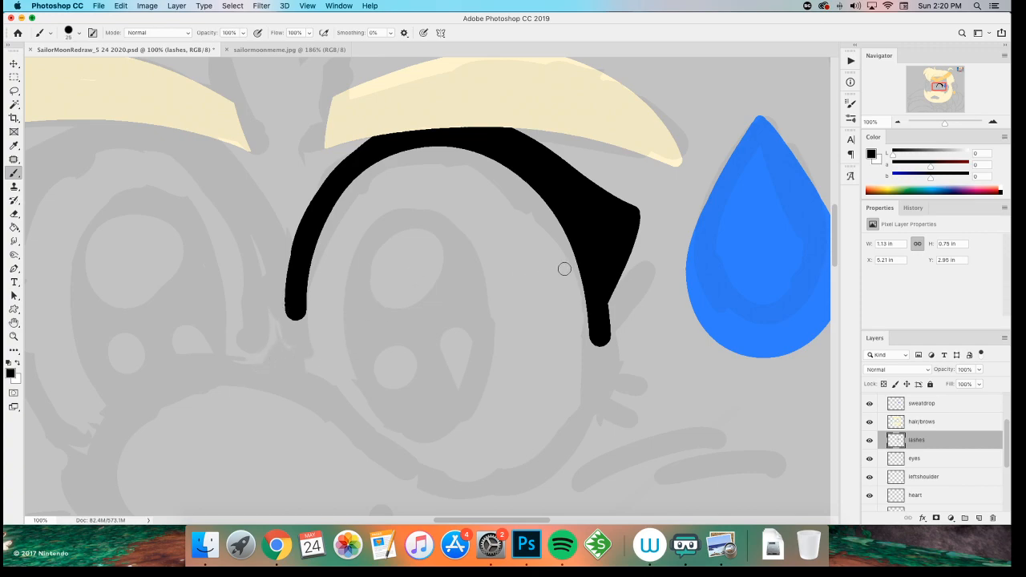
pyautogui.press('BackSpace')
pyautogui.press('super+z')
pyautogui.moveTo(644, 265)
pyautogui.mouseDown()
pyautogui.moveTo(613, 295)
pyautogui.moveTo(596, 346)
pyautogui.mouseUp()
pyautogui.press('super+z')
pyautogui.click(645, 268)
pyautogui.press('super+z')
pyautogui.moveTo(651, 265); pyautogui.dragTo(595, 349)
pyautogui.press('super+z')
pyautogui.press('super+z')
# - Paint a black lower lash spike at the right eye's outer corner and two short lashes beneath it
pyautogui.moveTo(648, 266)
pyautogui.mouseDown()
pyautogui.moveTo(616, 299)
pyautogui.moveTo(607, 327)
pyautogui.mouseUp()
pyautogui.moveTo(638, 285); pyautogui.dragTo(622, 301)
pyautogui.moveTo(648, 267); pyautogui.dragTo(624, 303)
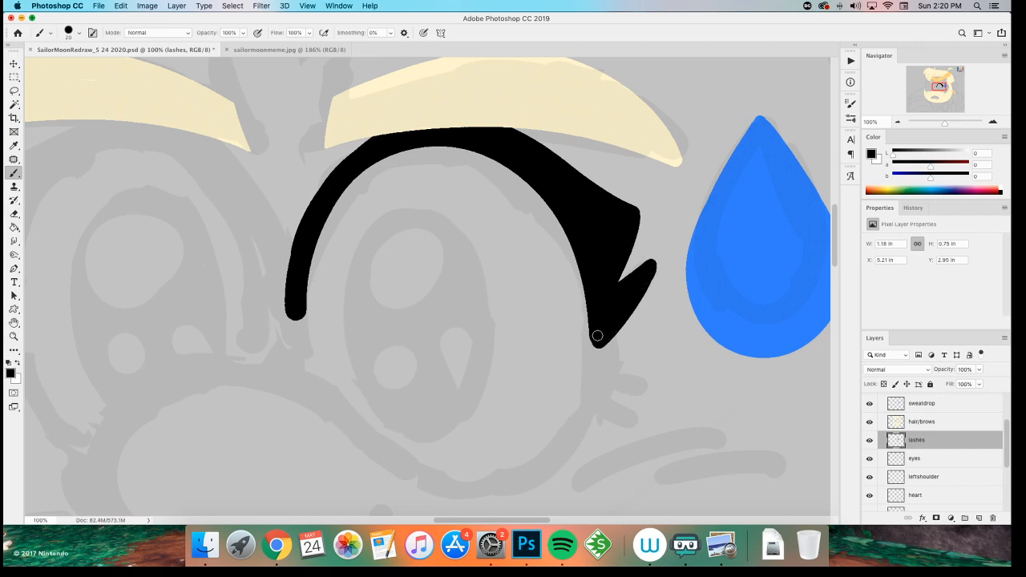
pyautogui.scroll(-3, 320, 300)
pyautogui.hscroll(5, 321, 300)
pyautogui.moveTo(418, 294)
pyautogui.mouseDown()
pyautogui.moveTo(445, 301)
pyautogui.moveTo(437, 324)
pyautogui.mouseUp()
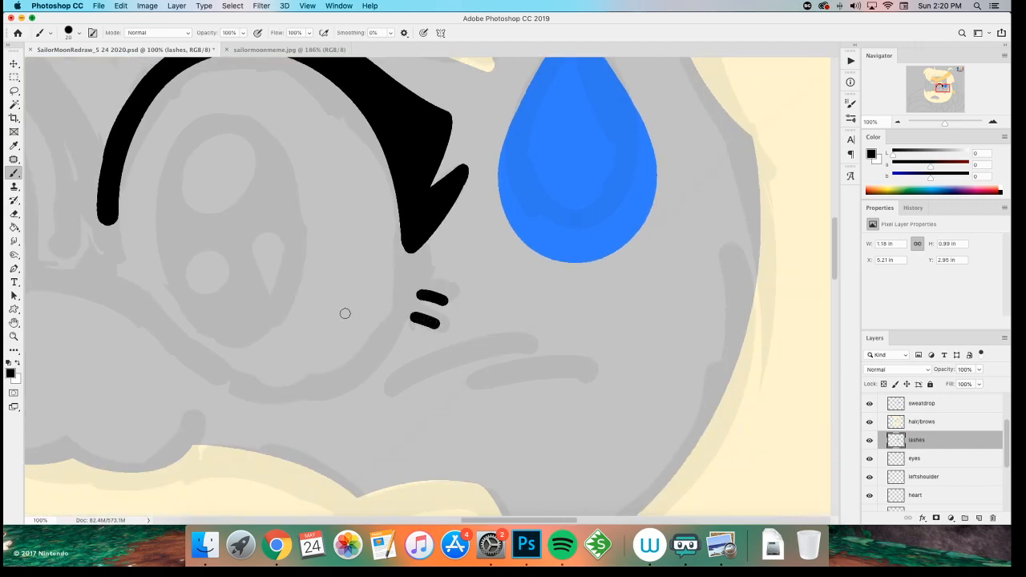
pyautogui.scroll(3, 356, 314)
pyautogui.hscroll(-9, 356, 314)
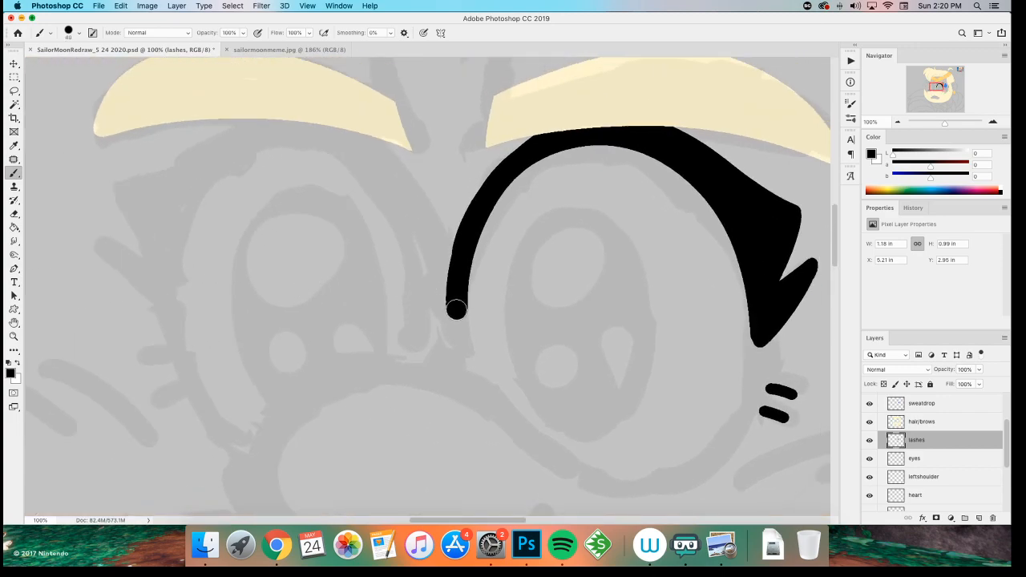
pyautogui.moveTo(452, 309)
pyautogui.mouseDown()
pyautogui.moveTo(339, 121)
pyautogui.moveTo(322, 117)
pyautogui.mouseUp()
pyautogui.press('super+z')
pyautogui.moveTo(451, 309)
pyautogui.mouseDown()
pyautogui.moveTo(446, 280)
pyautogui.moveTo(358, 132)
pyautogui.mouseUp()
pyautogui.press('super+z')
pyautogui.moveTo(451, 298)
pyautogui.mouseDown()
pyautogui.moveTo(228, 128)
pyautogui.moveTo(139, 317)
pyautogui.moveTo(436, 305)
pyautogui.mouseUp()
pyautogui.press('super+z')
pyautogui.press('super+z')
pyautogui.click(169, 315)
pyautogui.moveTo(166, 290); pyautogui.dragTo(453, 309)
pyautogui.press('super+z')
pyautogui.moveTo(169, 312)
pyautogui.mouseDown()
pyautogui.moveTo(171, 291)
pyautogui.moveTo(453, 308)
pyautogui.moveTo(238, 136)
pyautogui.moveTo(213, 130)
pyautogui.mouseUp()
pyautogui.press('super+z')
pyautogui.press('super+z')
pyautogui.click(167, 312)
# - Paint the left eye's upper lash line as a thick black arc and thicken its inner side up to the top
pyautogui.moveTo(168, 312); pyautogui.dragTo(429, 306)
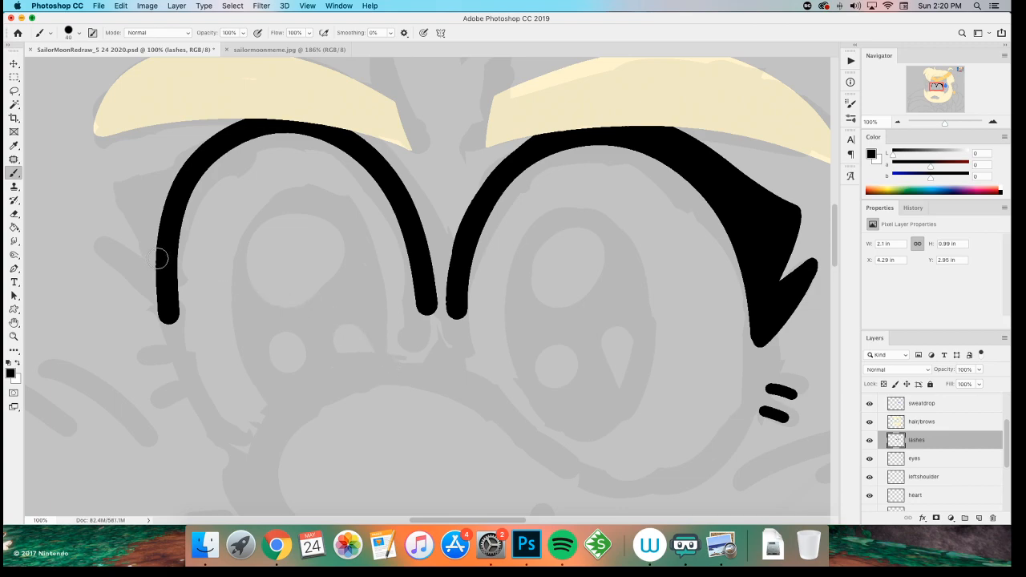
pyautogui.press('super+z')
pyautogui.moveTo(168, 312)
pyautogui.mouseDown()
pyautogui.moveTo(236, 142)
pyautogui.moveTo(429, 306)
pyautogui.mouseUp()
pyautogui.press('super+z')
pyautogui.moveTo(169, 309)
pyautogui.mouseDown()
pyautogui.moveTo(380, 169)
pyautogui.moveTo(418, 306)
pyautogui.mouseUp()
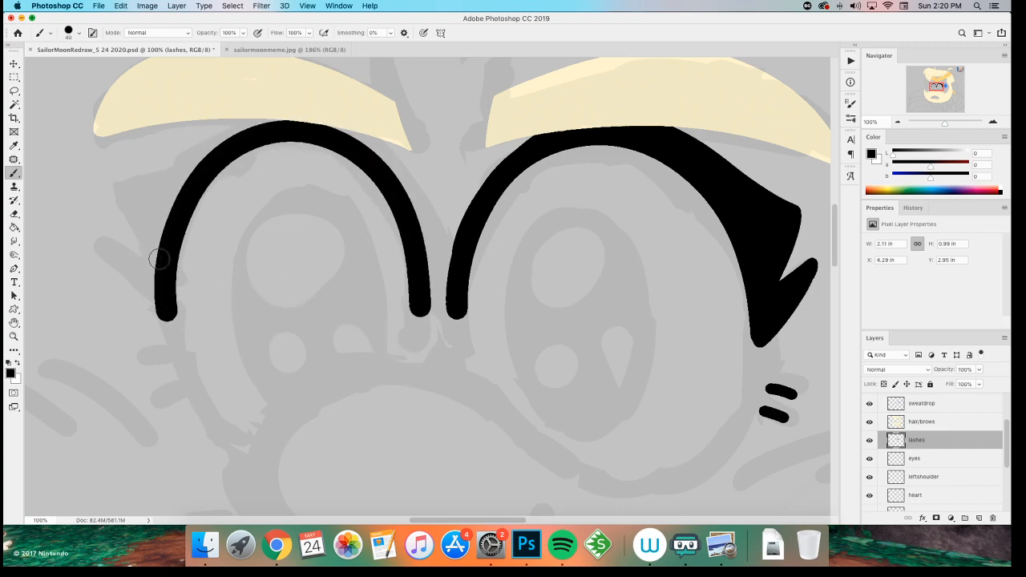
pyautogui.moveTo(425, 295); pyautogui.dragTo(238, 114)
pyautogui.press('super+z')
pyautogui.moveTo(420, 264)
pyautogui.mouseDown()
pyautogui.moveTo(350, 137)
pyautogui.moveTo(276, 128)
pyautogui.mouseUp()
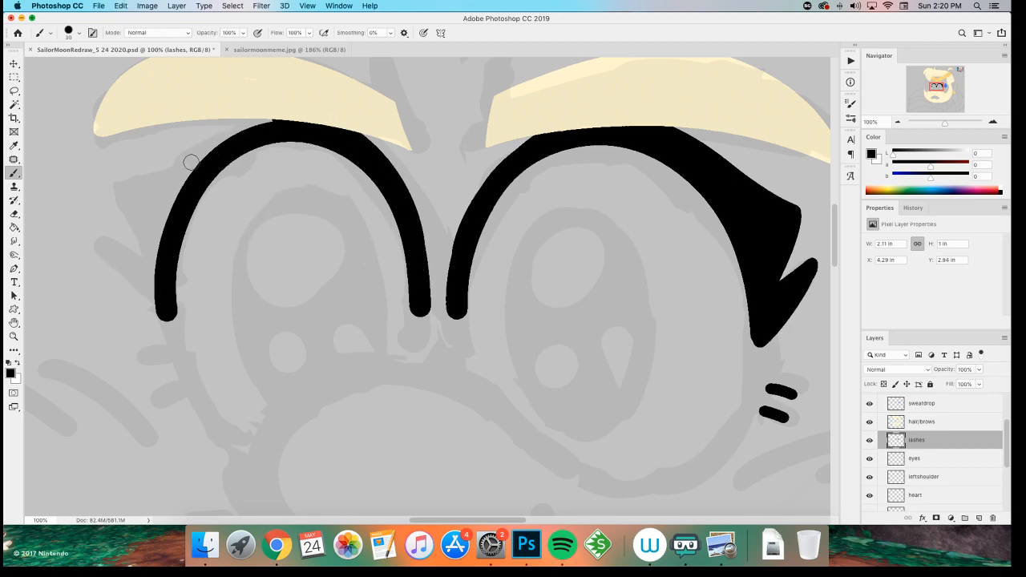
pyautogui.moveTo(112, 183); pyautogui.dragTo(271, 121)
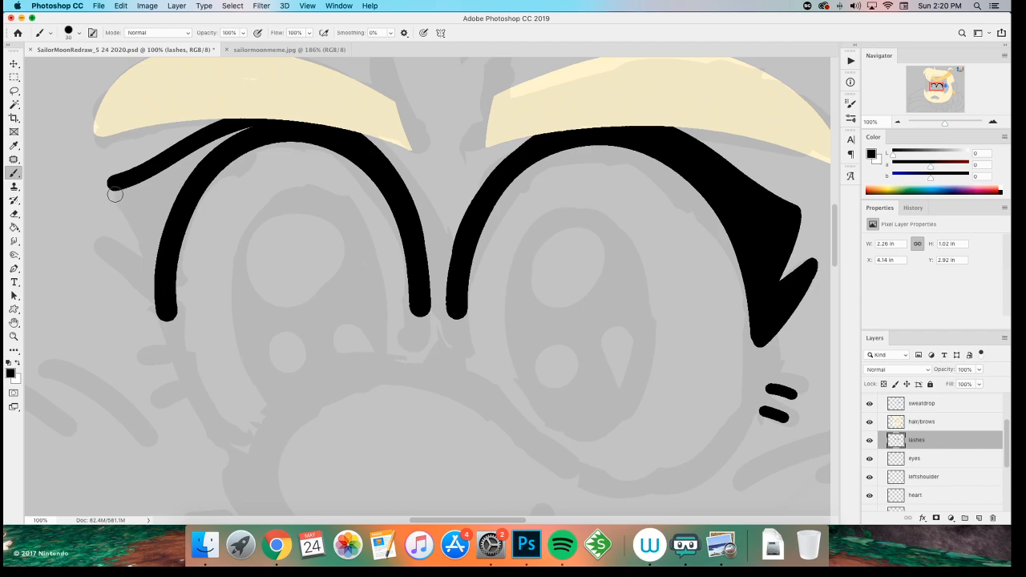
pyautogui.press('super+z')
pyautogui.moveTo(120, 180); pyautogui.dragTo(268, 122)
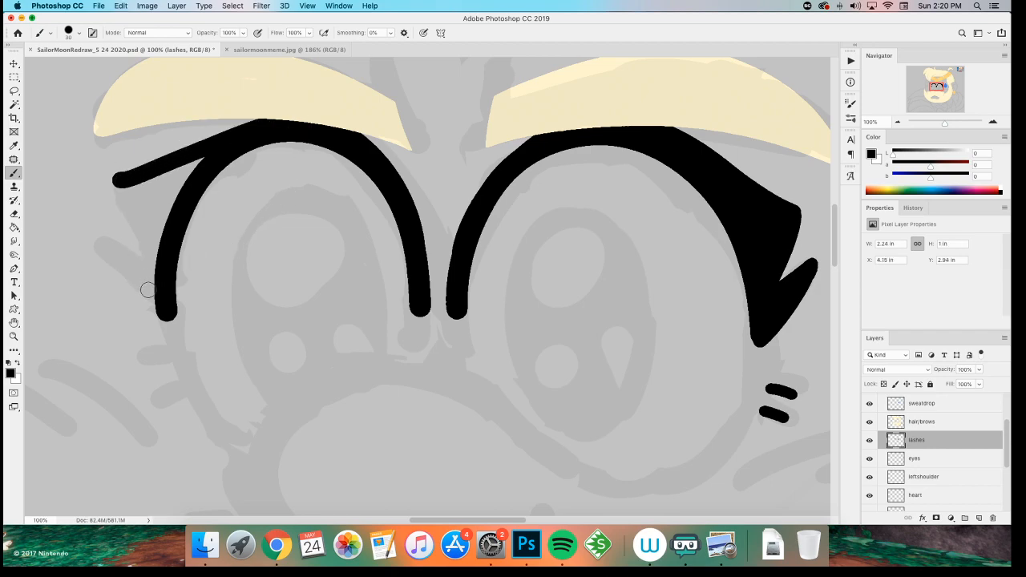
pyautogui.press('super+z')
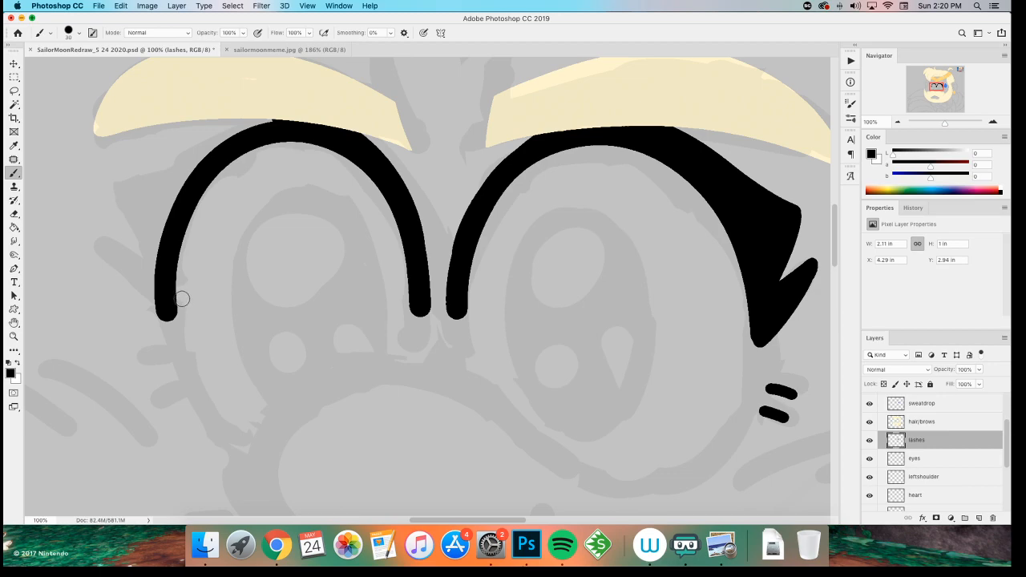
# - Paint the left eye's outer lash wing as a solid black pointed shape joined to the arc
pyautogui.moveTo(117, 186); pyautogui.dragTo(269, 122)
pyautogui.press('super+z')
pyautogui.moveTo(129, 201); pyautogui.dragTo(156, 271)
pyautogui.press('super+z')
pyautogui.moveTo(117, 186); pyautogui.dragTo(166, 282)
pyautogui.press('super+z')
pyautogui.moveTo(149, 237)
pyautogui.mouseDown()
pyautogui.moveTo(130, 191)
pyautogui.moveTo(152, 210)
pyautogui.moveTo(159, 276)
pyautogui.mouseUp()
pyautogui.press('super+z')
pyautogui.press('super+z')
pyautogui.press('super+z')
pyautogui.press('super+z')
pyautogui.moveTo(119, 187)
pyautogui.mouseDown()
pyautogui.moveTo(157, 271)
pyautogui.moveTo(151, 243)
pyautogui.mouseUp()
pyautogui.moveTo(195, 166)
pyautogui.mouseDown()
pyautogui.moveTo(150, 188)
pyautogui.moveTo(164, 212)
pyautogui.moveTo(183, 190)
pyautogui.mouseUp()
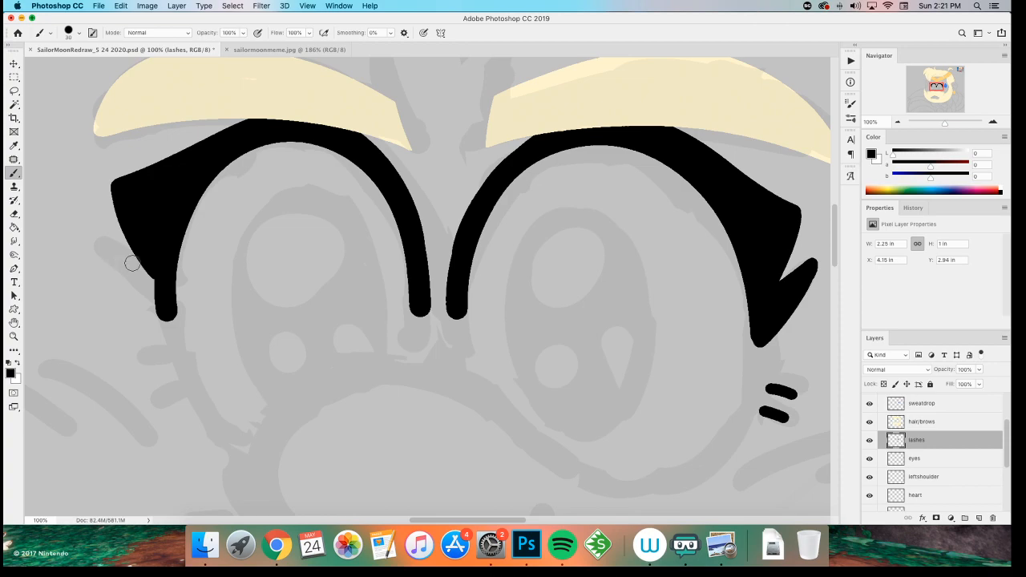
# - Paint a black lower lash spike at the left eye's outer corner and two short lashes beneath it
pyautogui.moveTo(107, 242); pyautogui.dragTo(160, 309)
pyautogui.press('super+z')
pyautogui.moveTo(107, 242); pyautogui.dragTo(167, 314)
pyautogui.moveTo(138, 277); pyautogui.dragTo(140, 269)
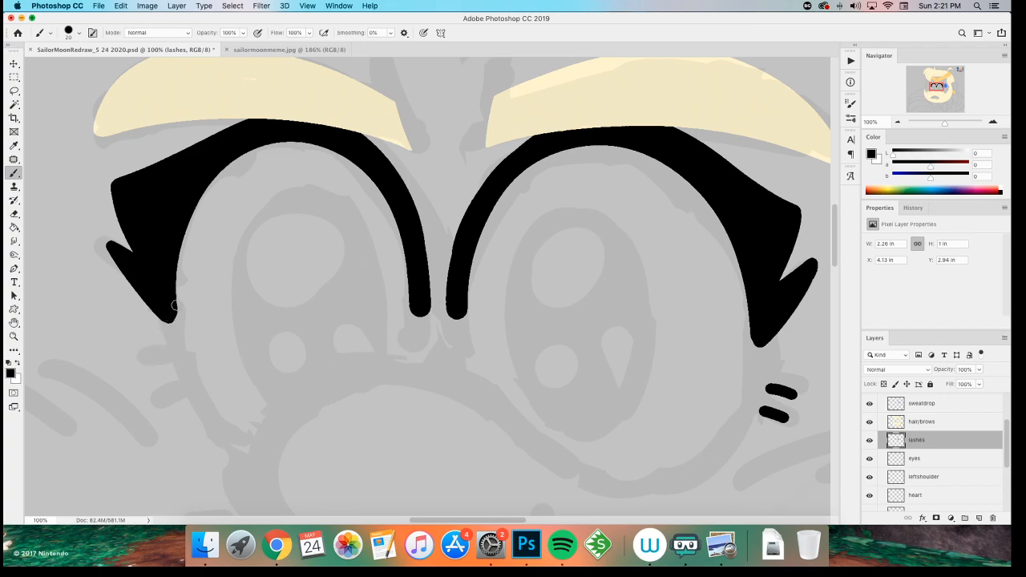
pyautogui.moveTo(118, 331); pyautogui.dragTo(109, 303)
pyautogui.moveTo(145, 340)
pyautogui.mouseDown()
pyautogui.moveTo(167, 333)
pyautogui.moveTo(181, 358)
pyautogui.mouseUp()
pyautogui.press('super+z')
pyautogui.scroll(-5, 135, 375)
pyautogui.hscroll(-4, 135, 375)
pyautogui.scroll(2, 212, 377)
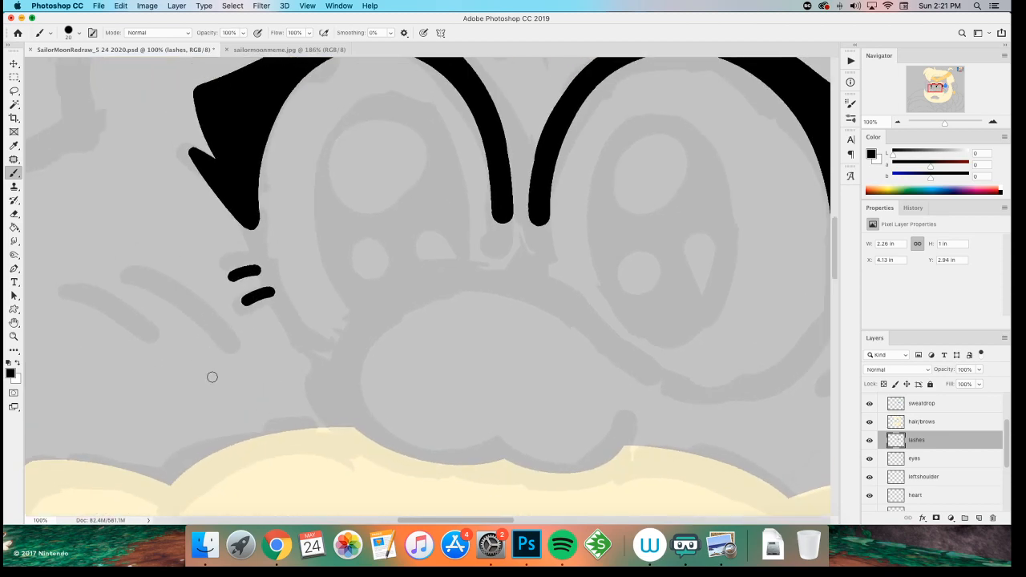
# - Create a new layer named pupils directly above the eyes layer
pyautogui.click(915, 458)
pyautogui.hscroll(3, 527, 377)
pyautogui.scroll(1, 526, 378)
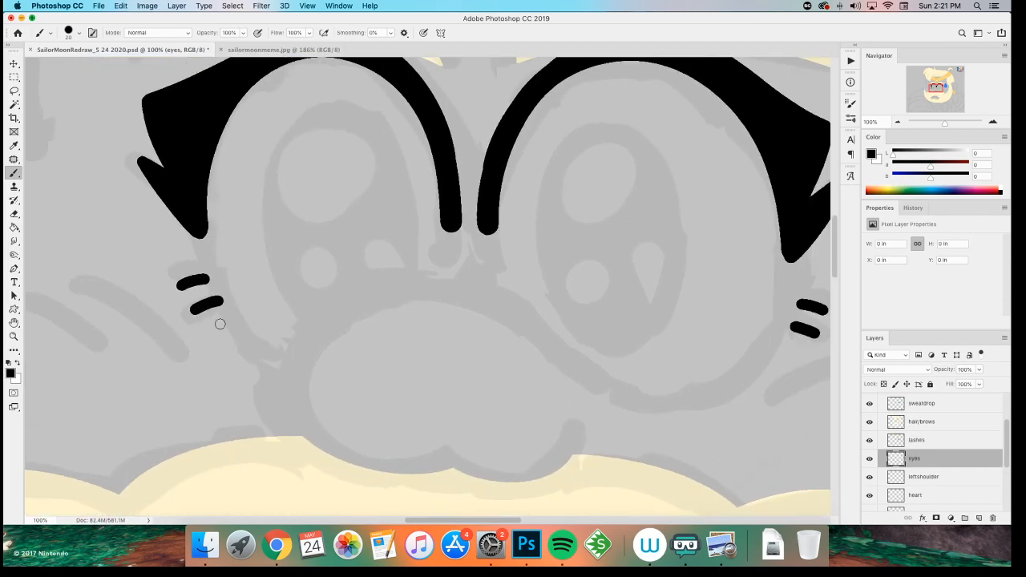
pyautogui.press('e')
pyautogui.click(894, 476)
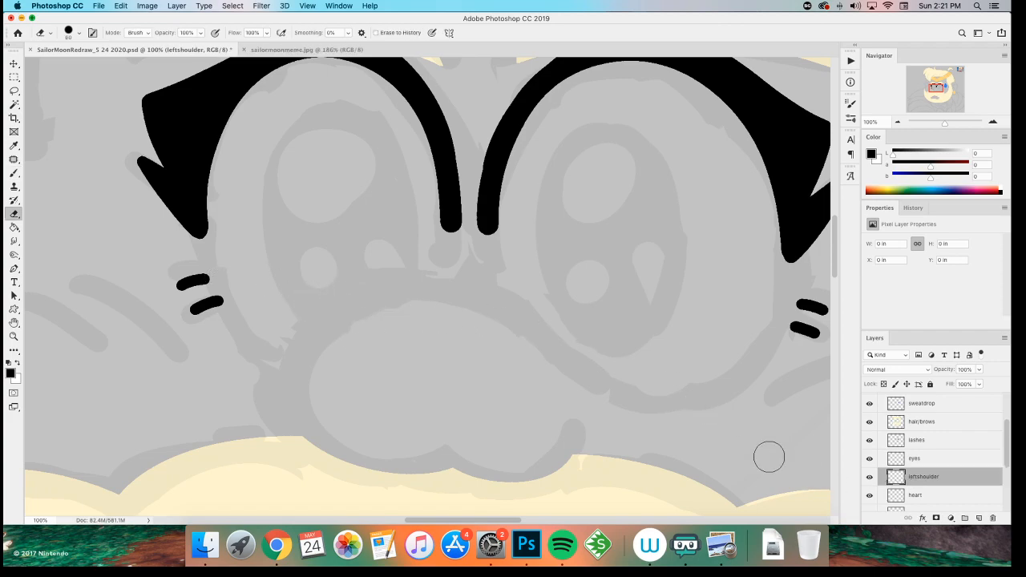
pyautogui.click(888, 458)
pyautogui.press('super+shift+n')
pyautogui.write('pupils')
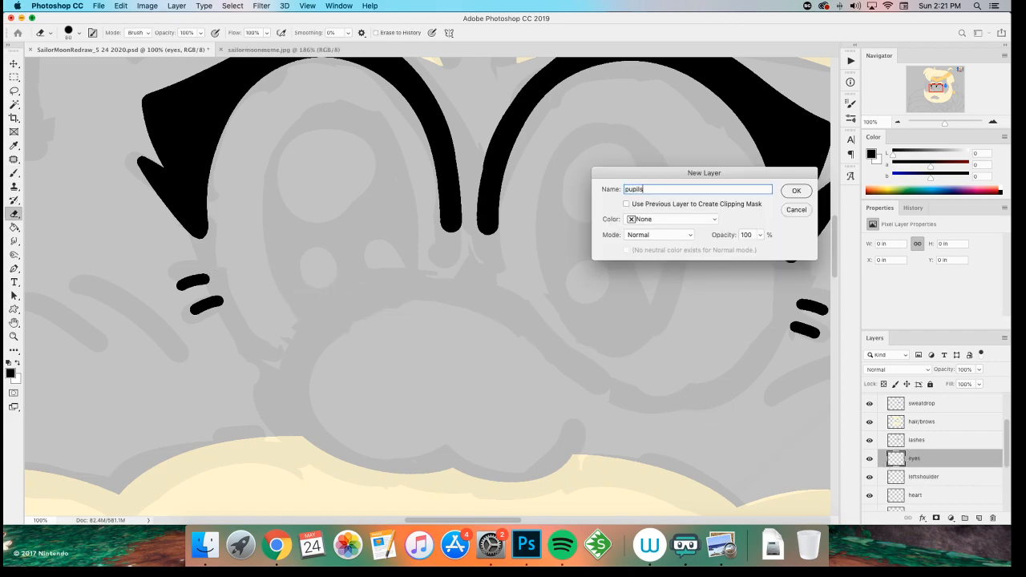
pyautogui.press('Return')
# - Draw an ellipse path over the right eye's sketched pupil and duplicate it onto the left eye's pupil
pyautogui.press('b')
pyautogui.hscroll(3, 424, 267)
pyautogui.scroll(1, 424, 266)
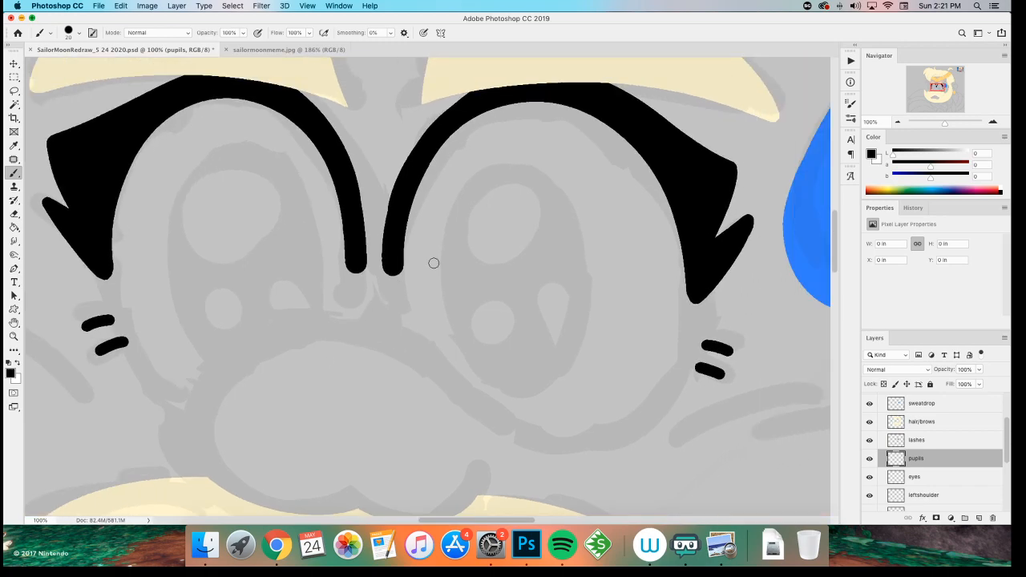
pyautogui.press('u')
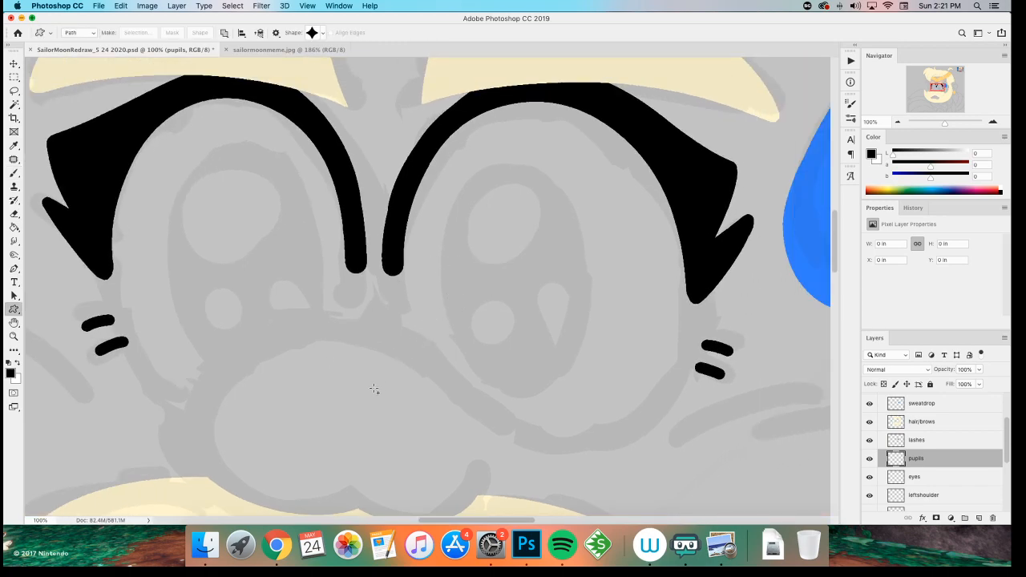
pyautogui.click(17, 309)
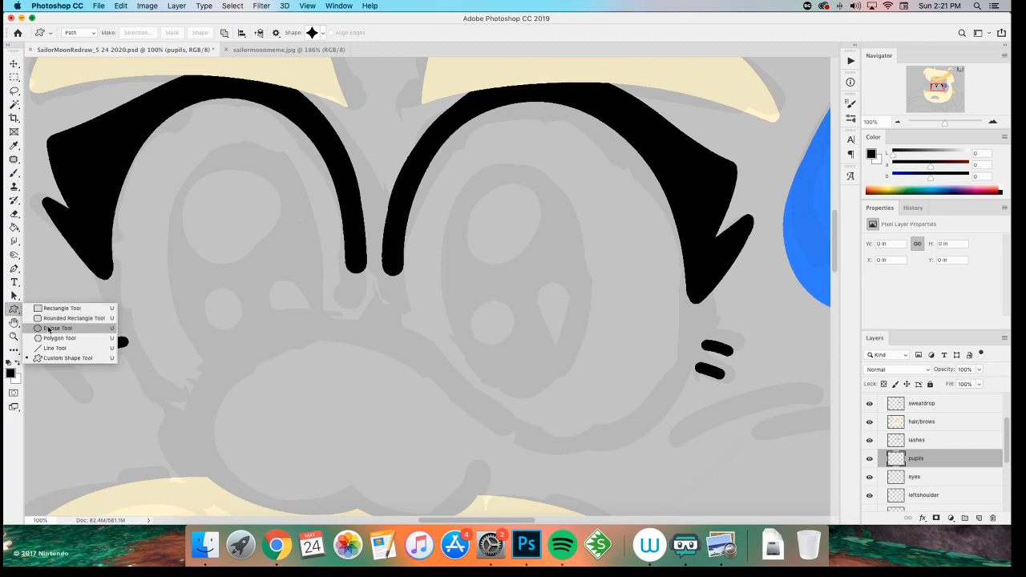
pyautogui.click(116, 327)
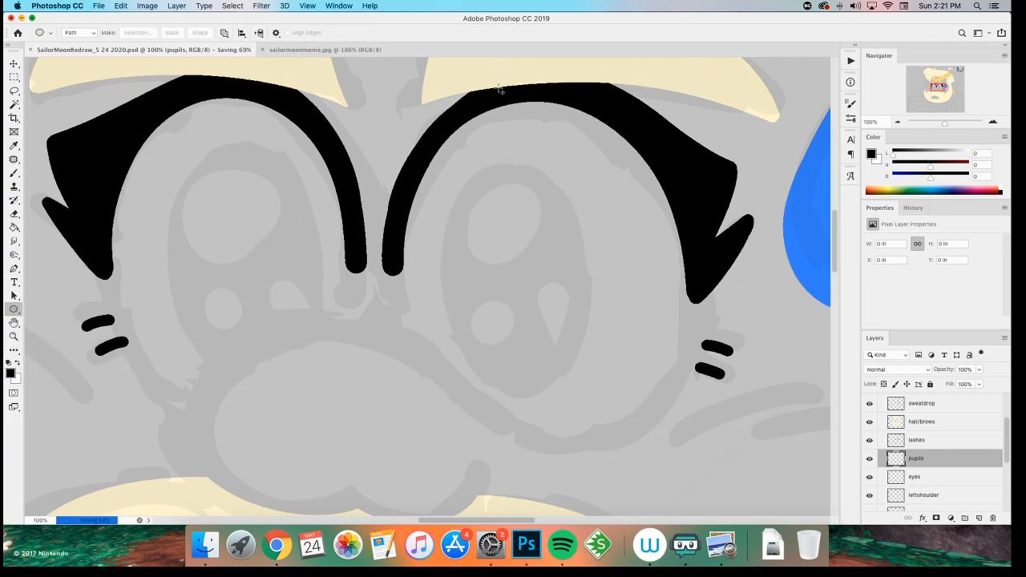
pyautogui.moveTo(457, 166); pyautogui.dragTo(600, 391)
pyautogui.press('a')
pyautogui.moveTo(541, 309); pyautogui.dragTo(254, 276)
# - Fill both pupil ellipse paths with the black foreground color at 100% opacity in Normal mode
pyautogui.rightClick(400, 316)
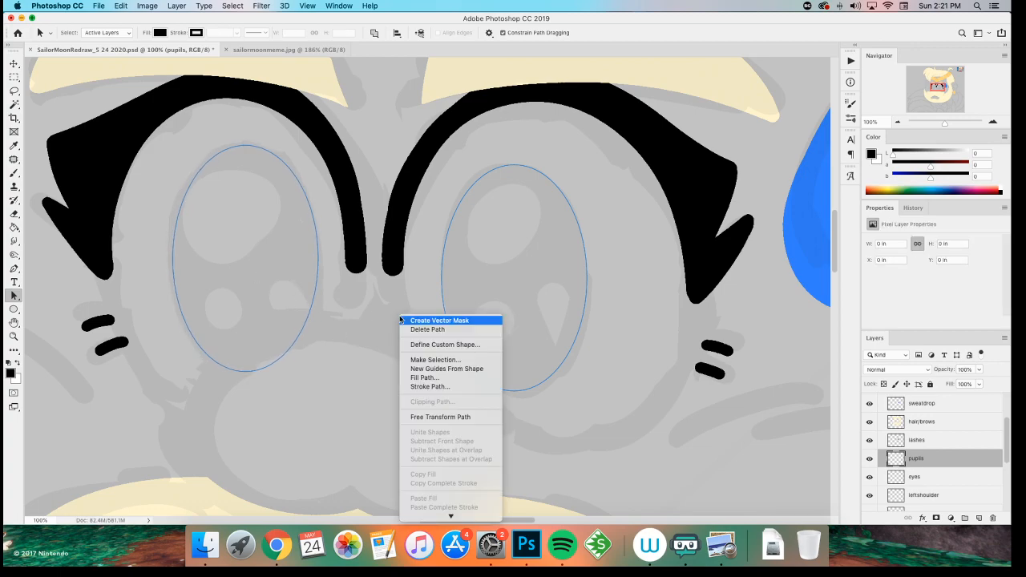
pyautogui.click(435, 377)
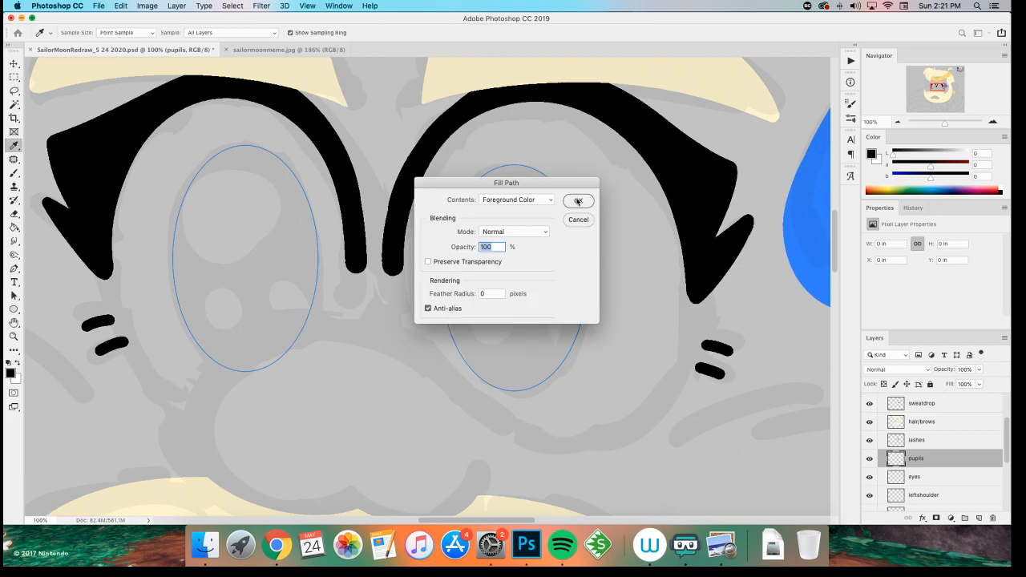
pyautogui.click(579, 202)
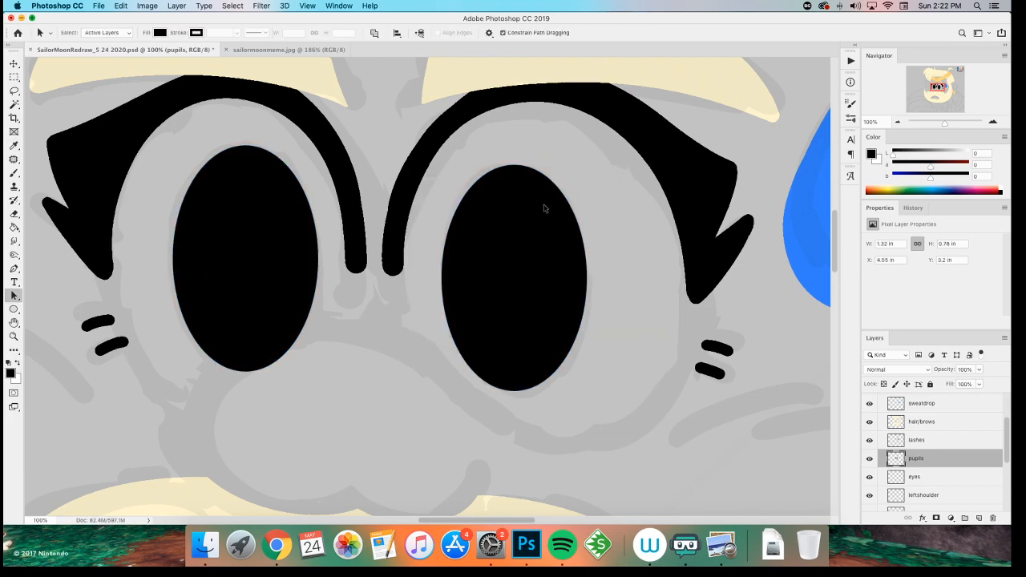
# - Erase the lower part of the left pupil along the curve of the sketched nose
pyautogui.press('e')
pyautogui.hscroll(2, 160, 364)
pyautogui.moveTo(195, 373); pyautogui.dragTo(265, 343)
pyautogui.press('super+z')
pyautogui.press('super+z')
pyautogui.press('super+shift+z')
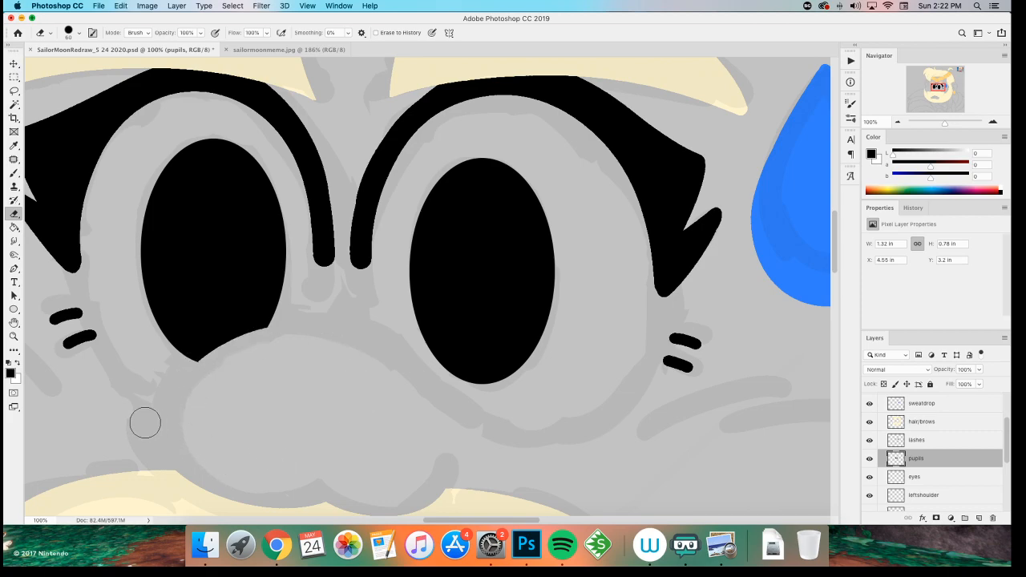
# - Make the eyes layer active and set up the Brush with white as the foreground color
pyautogui.moveTo(96, 394); pyautogui.dragTo(213, 415)
pyautogui.click(213, 421)
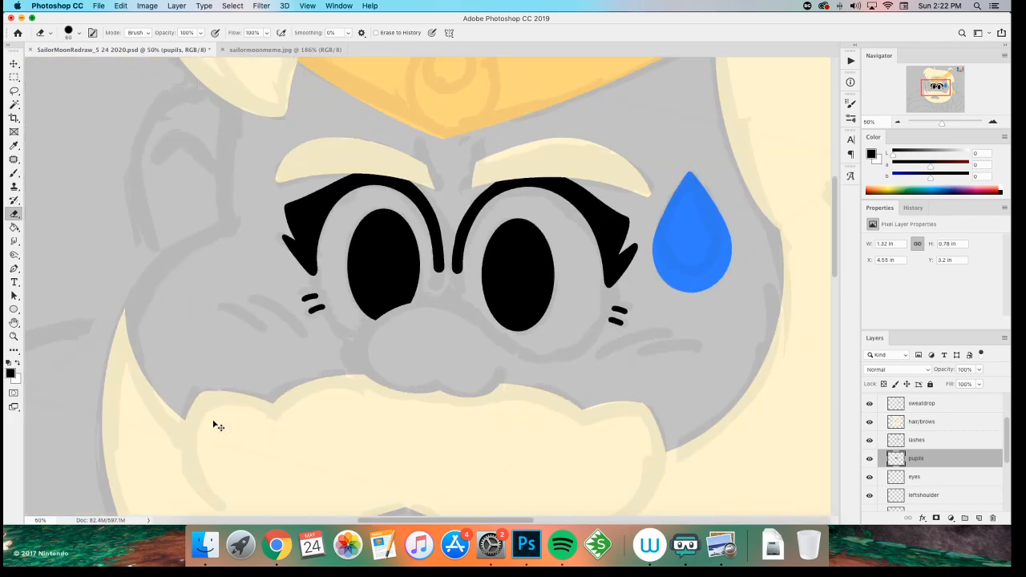
pyautogui.hotkey('alt', '[')
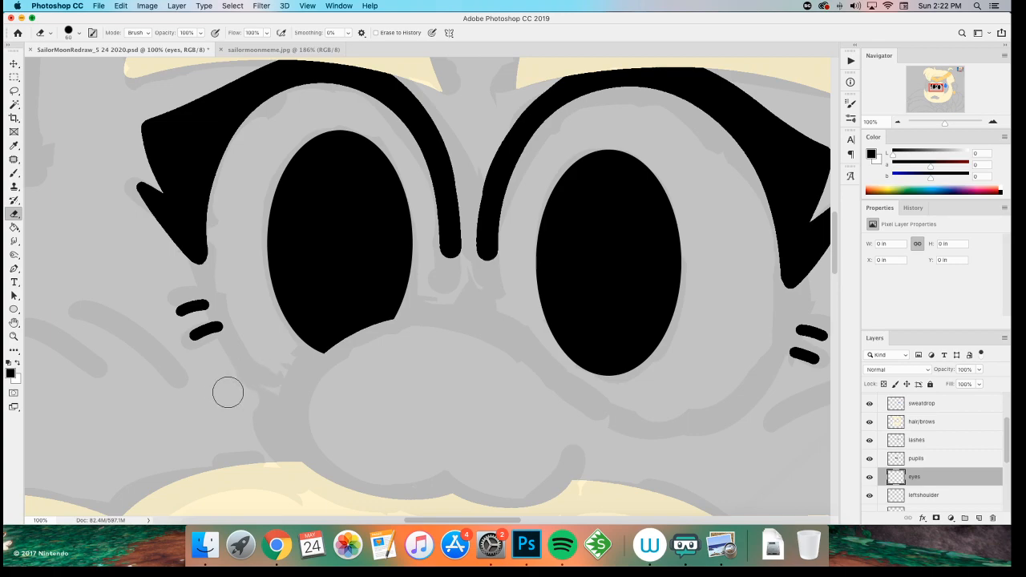
pyautogui.press('b')
pyautogui.press('x')
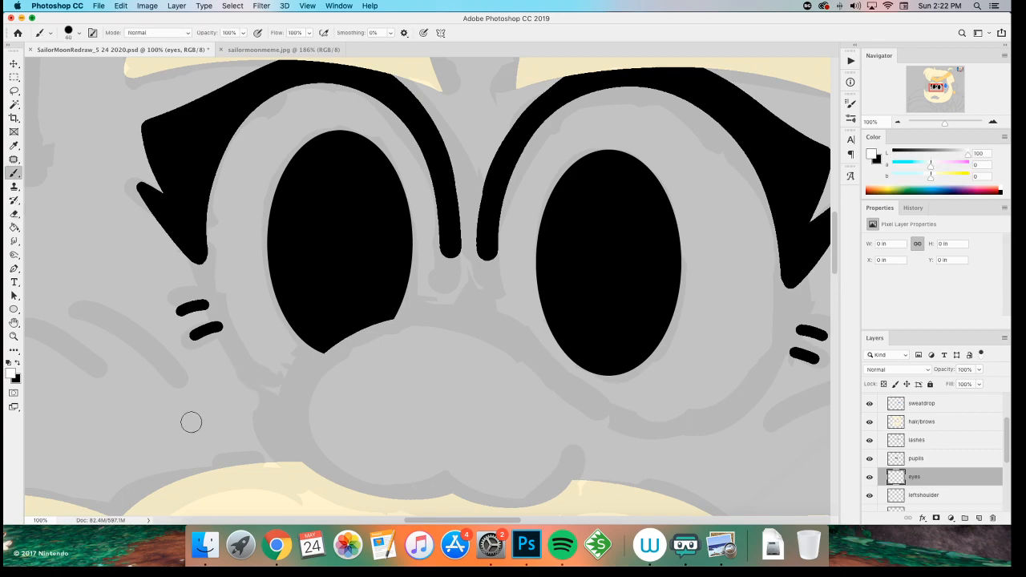
pyautogui.moveTo(191, 421); pyautogui.dragTo(38, 400)
pyautogui.moveTo(341, 210); pyautogui.dragTo(513, 150)
pyautogui.press('super+z')
pyautogui.moveTo(338, 217)
pyautogui.mouseDown()
pyautogui.moveTo(430, 366)
pyautogui.moveTo(626, 208)
pyautogui.mouseUp()
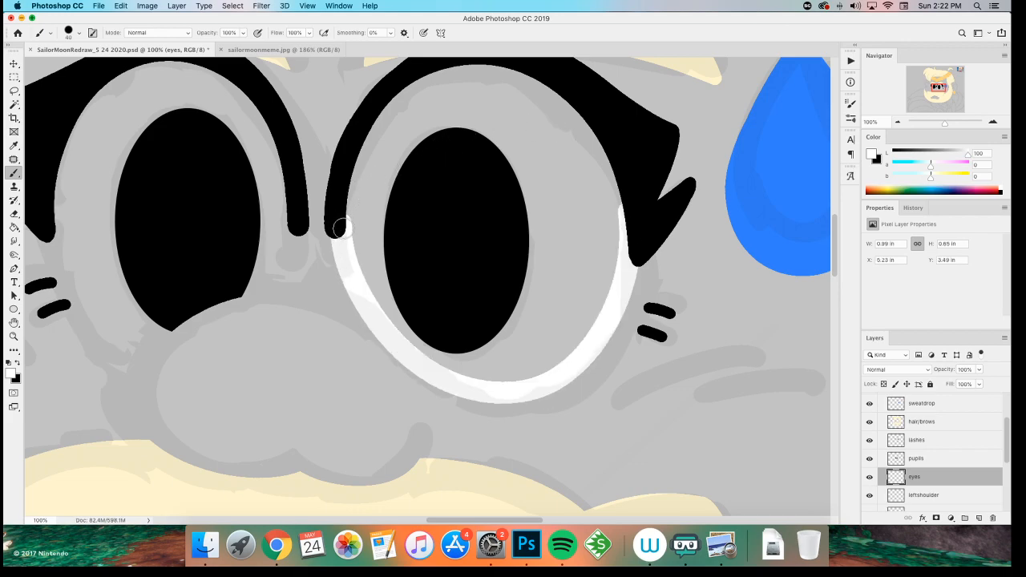
pyautogui.press('super+z')
pyautogui.moveTo(349, 215); pyautogui.dragTo(384, 332)
pyautogui.moveTo(439, 381); pyautogui.dragTo(629, 205)
pyautogui.press('super+z')
pyautogui.moveTo(347, 215); pyautogui.dragTo(622, 191)
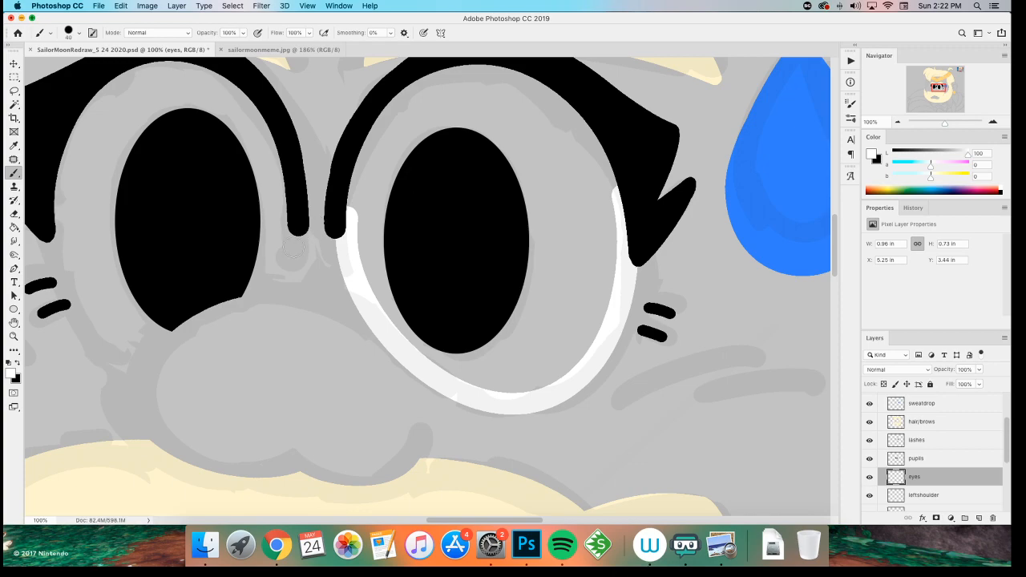
pyautogui.press('super+z')
# - Outline the whole right eye in white and paint the left eye's inner edge down to the nose
pyautogui.moveTo(348, 215); pyautogui.dragTo(619, 194)
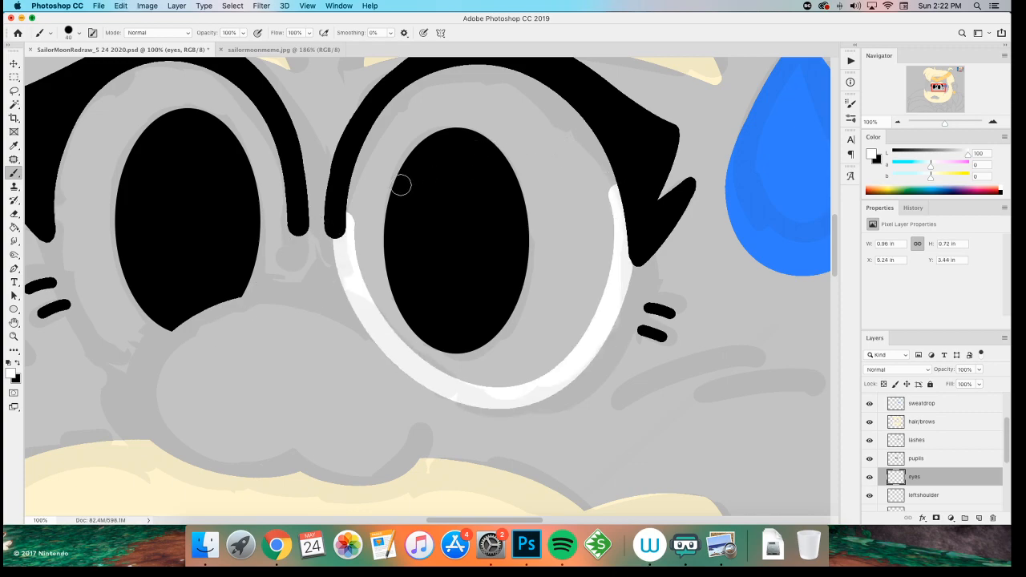
pyautogui.moveTo(171, 297); pyautogui.dragTo(246, 372)
pyautogui.moveTo(424, 292)
pyautogui.mouseDown()
pyautogui.moveTo(445, 198)
pyautogui.moveTo(670, 215)
pyautogui.moveTo(685, 268)
pyautogui.mouseUp()
pyautogui.hscroll(-5, 269, 260)
pyautogui.moveTo(442, 277); pyautogui.dragTo(412, 385)
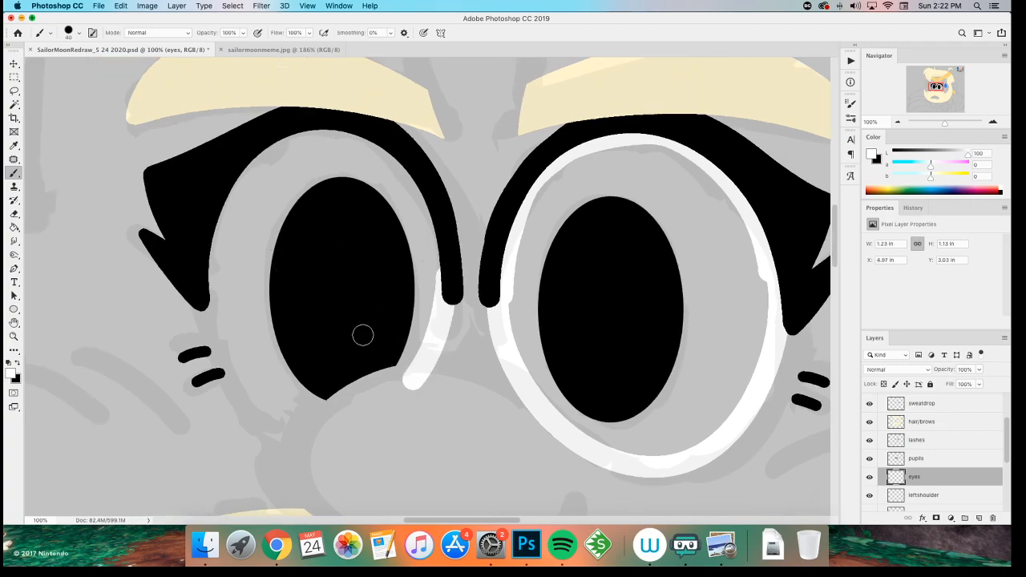
pyautogui.scroll(-5, 371, 331)
pyautogui.hscroll(2, 371, 332)
pyautogui.moveTo(184, 213); pyautogui.dragTo(324, 352)
pyautogui.press('super+z')
pyautogui.press('super+shift+z')
pyautogui.press('super+z')
pyautogui.moveTo(184, 210); pyautogui.dragTo(234, 325)
pyautogui.press('super+z')
pyautogui.press('super+shift+z')
pyautogui.press('super+z')
pyautogui.moveTo(180, 212)
pyautogui.mouseDown()
pyautogui.moveTo(337, 303)
pyautogui.moveTo(610, 201)
pyautogui.mouseUp()
pyautogui.hscroll(5, 270, 265)
pyautogui.scroll(-2, 270, 265)
pyautogui.press('super+z')
# - Complete the left eye's white outline along its outer side, the nose edge and the top beneath the lash
pyautogui.moveTo(73, 300); pyautogui.dragTo(263, 399)
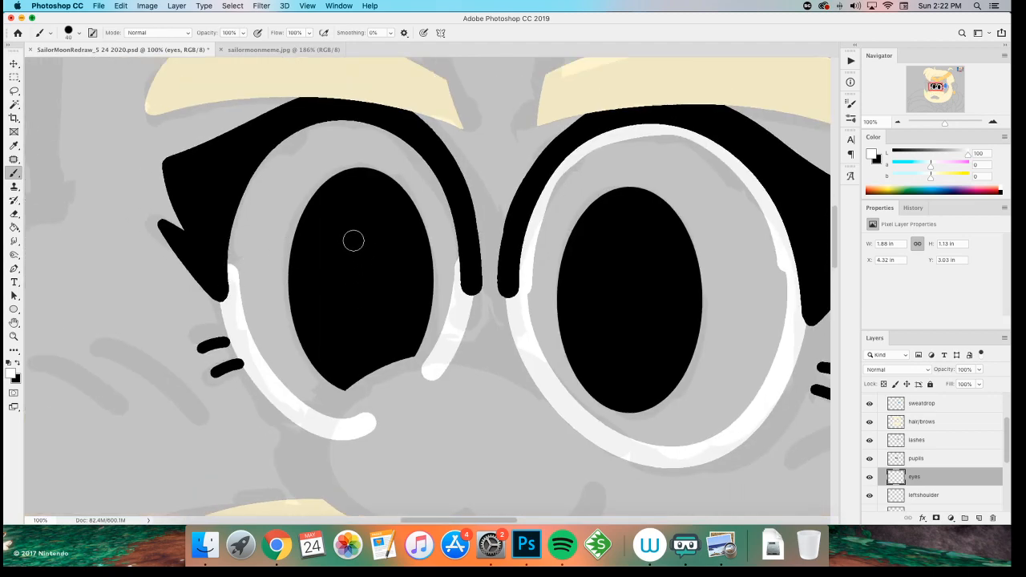
pyautogui.scroll(-2, 266, 347)
pyautogui.moveTo(410, 337); pyautogui.dragTo(344, 398)
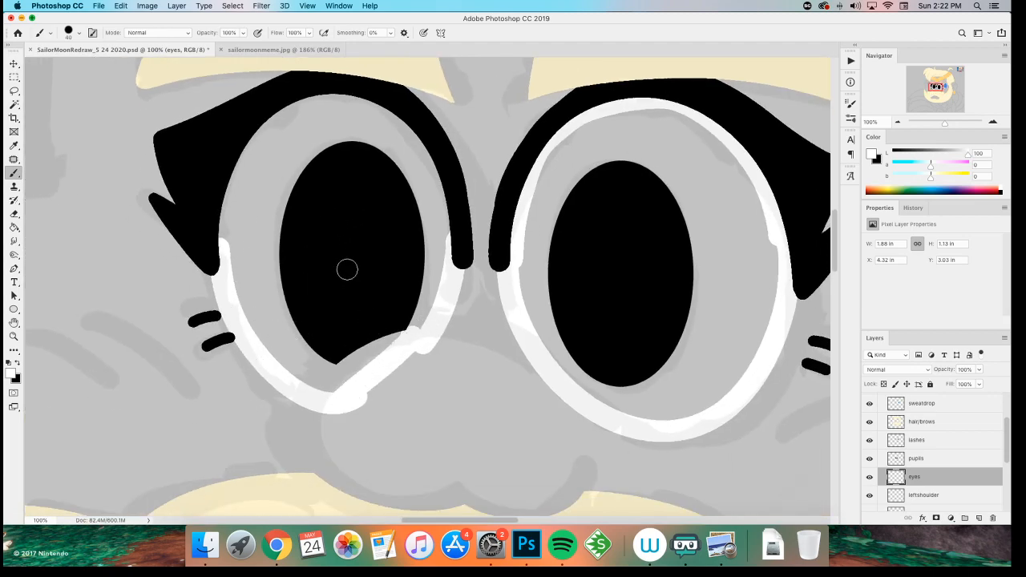
pyautogui.press('w')
pyautogui.click(247, 281)
pyautogui.press('super+d')
pyautogui.press('b')
pyautogui.moveTo(224, 249)
pyautogui.mouseDown()
pyautogui.moveTo(226, 175)
pyautogui.moveTo(421, 165)
pyautogui.moveTo(449, 255)
pyautogui.mouseUp()
# - Select the areas inside both eye outlines, fill them with white and clear the selection
pyautogui.press('w')
pyautogui.click(264, 259)
pyautogui.keyDown('shift'); pyautogui.click(550, 272); pyautogui.keyUp('shift')
pyautogui.hotkey('alt', 'BackSpace')
pyautogui.press('b')
pyautogui.press('super+d')
# - Trim the bottom edge of the left eye's white with the Eraser and save the document
pyautogui.press('e')
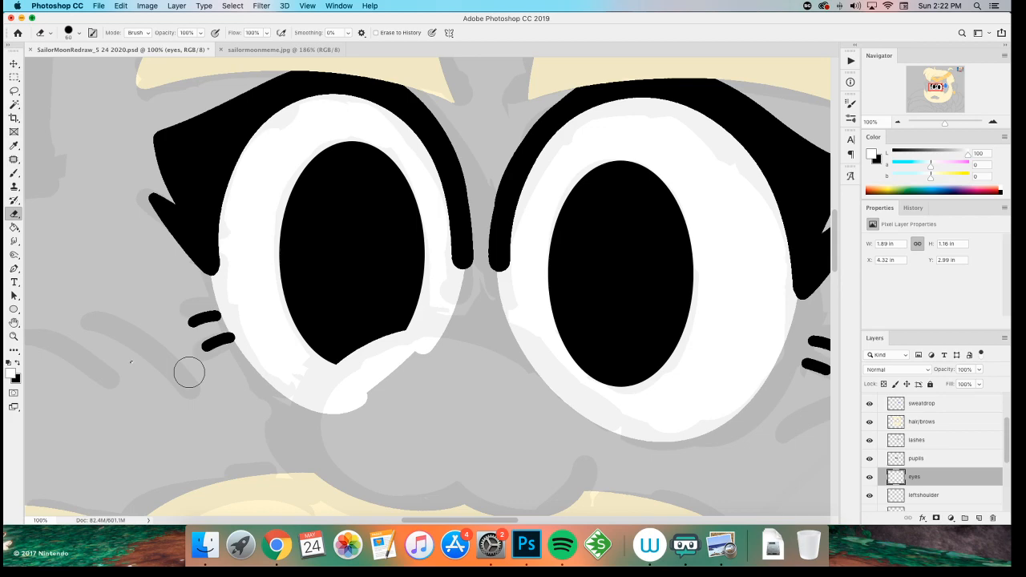
pyautogui.hscroll(5, 189, 372)
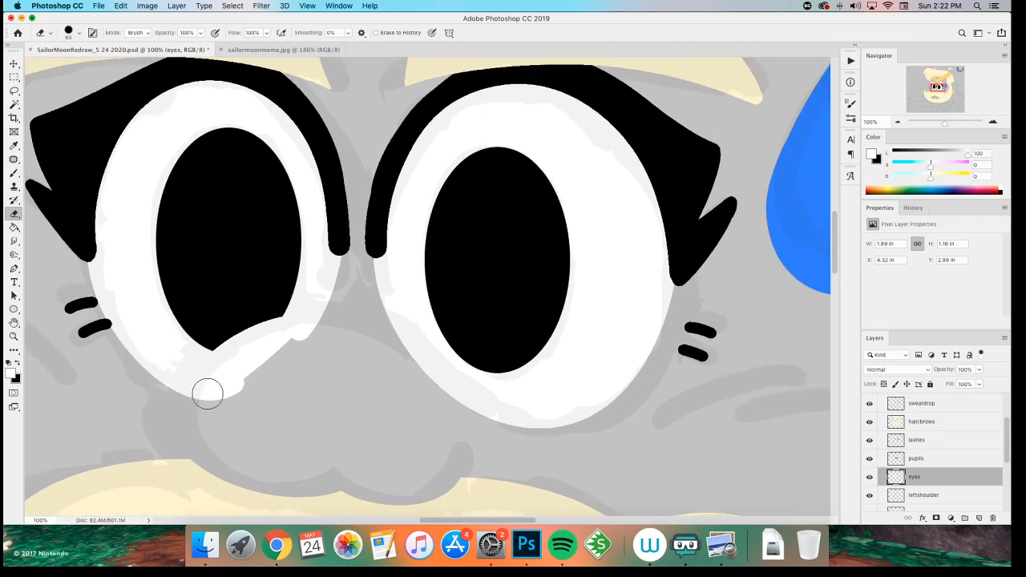
pyautogui.moveTo(183, 416)
pyautogui.mouseDown()
pyautogui.moveTo(231, 403)
pyautogui.moveTo(203, 396)
pyautogui.moveTo(178, 405)
pyautogui.moveTo(187, 398)
pyautogui.mouseUp()
pyautogui.press('super+s')
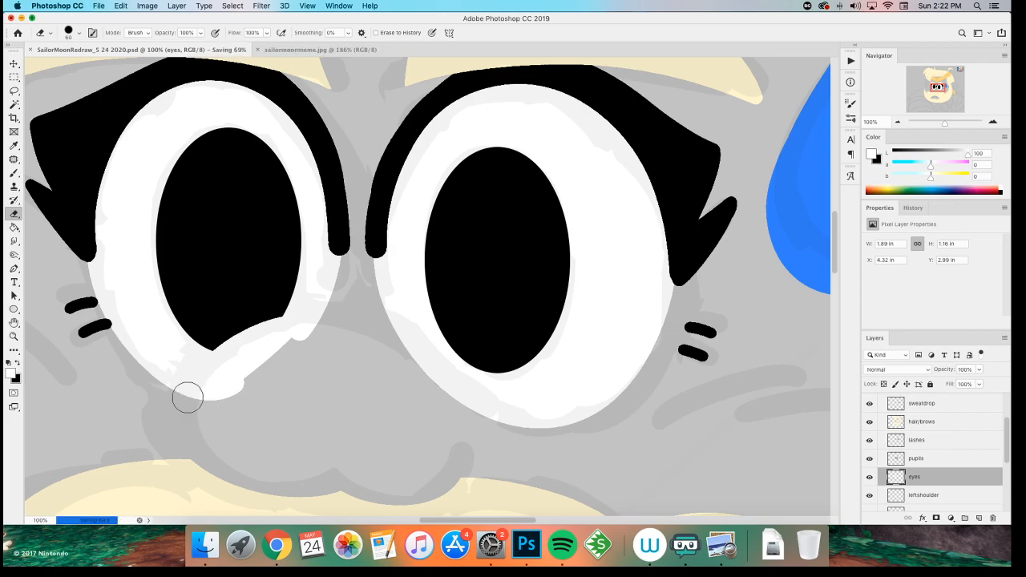
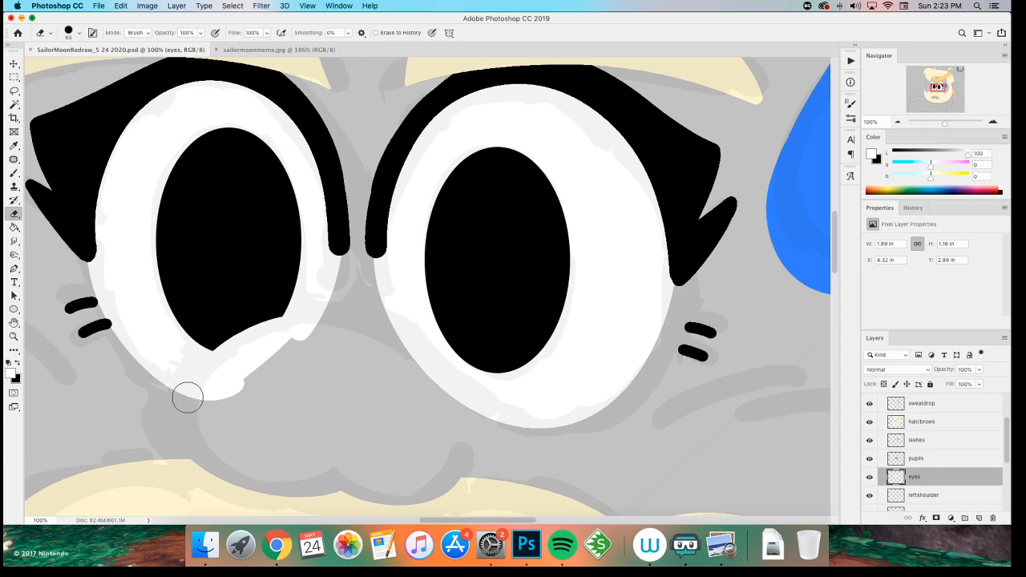
# - Check the eye whites against the nose sketch by hiding and showing the eyes and pupils layers
pyautogui.moveTo(214, 421); pyautogui.dragTo(190, 421)
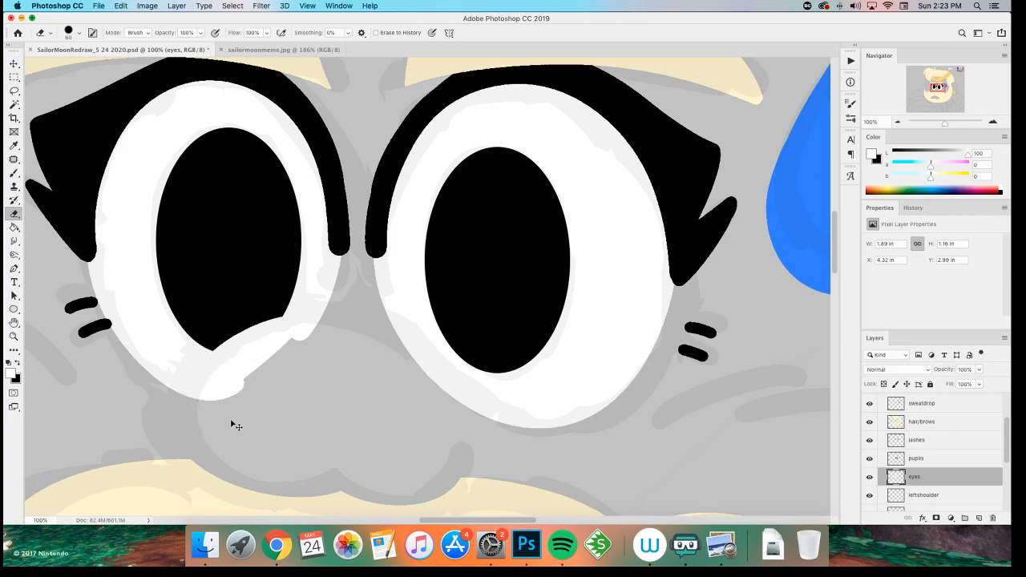
pyautogui.press('super+i')
pyautogui.press('Return')
pyautogui.click(869, 477)
pyautogui.click(869, 477)
pyautogui.click(869, 458)
pyautogui.click(868, 459)
pyautogui.press('m')
pyautogui.press('e')
# - Erase the left eye's white where it overlaps the nose, following the nose's upper curve
pyautogui.moveTo(298, 422); pyautogui.dragTo(270, 431)
pyautogui.click(913, 209)
pyautogui.moveTo(213, 402); pyautogui.dragTo(265, 365)
pyautogui.press('super+z')
pyautogui.moveTo(200, 417); pyautogui.dragTo(330, 344)
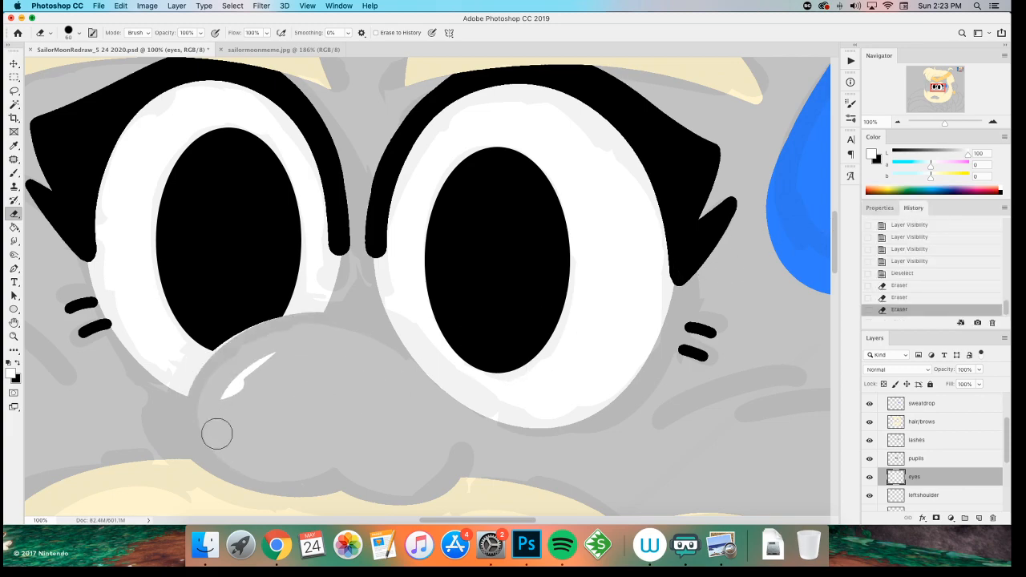
pyautogui.moveTo(199, 403)
pyautogui.mouseDown()
pyautogui.moveTo(270, 328)
pyautogui.moveTo(312, 322)
pyautogui.moveTo(240, 353)
pyautogui.moveTo(276, 332)
pyautogui.mouseUp()
pyautogui.press('super+z')
pyautogui.press('super+z')
pyautogui.moveTo(198, 399); pyautogui.dragTo(205, 415)
pyautogui.press('super+z')
pyautogui.moveTo(321, 327); pyautogui.dragTo(215, 406)
pyautogui.press('super+z')
pyautogui.moveTo(297, 330); pyautogui.dragTo(217, 378)
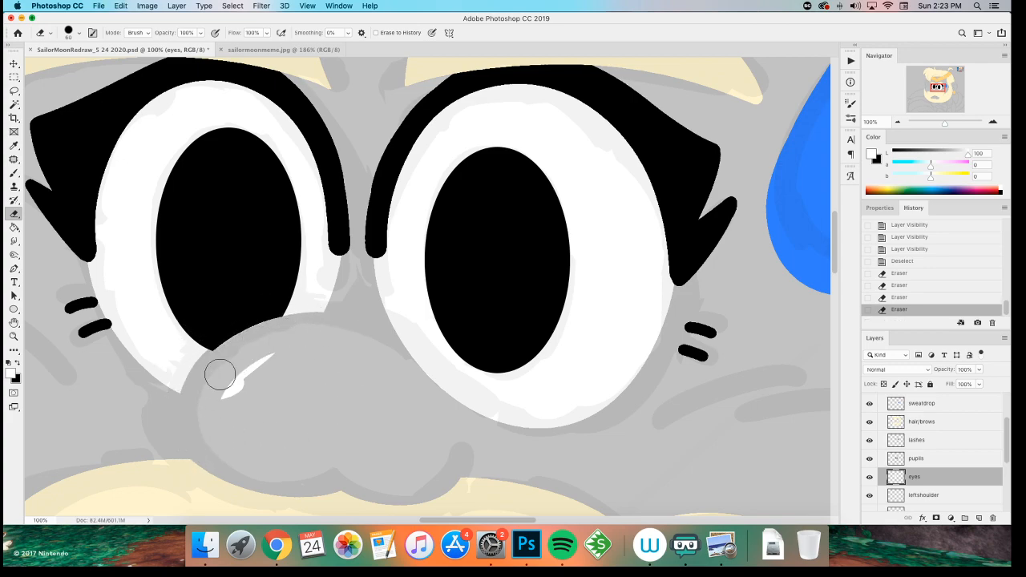
pyautogui.moveTo(266, 313); pyautogui.dragTo(228, 383)
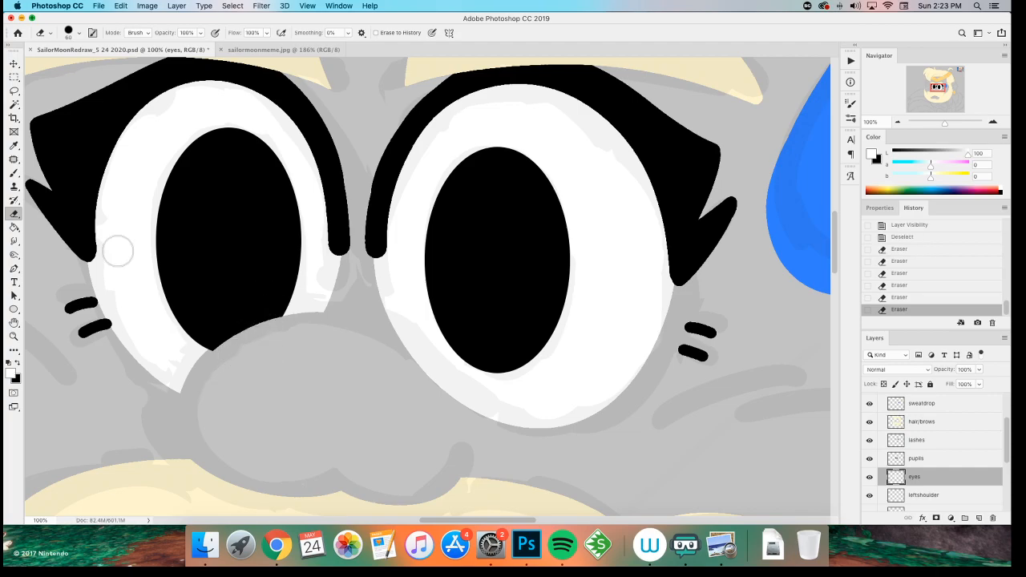
# - Undo the last three eraser strokes and cleanly erase the left eye's remaining white along the nose edge
pyautogui.hscroll(-3, 142, 393)
pyautogui.press('super+z')
pyautogui.press('super+z')
pyautogui.press('super+z')
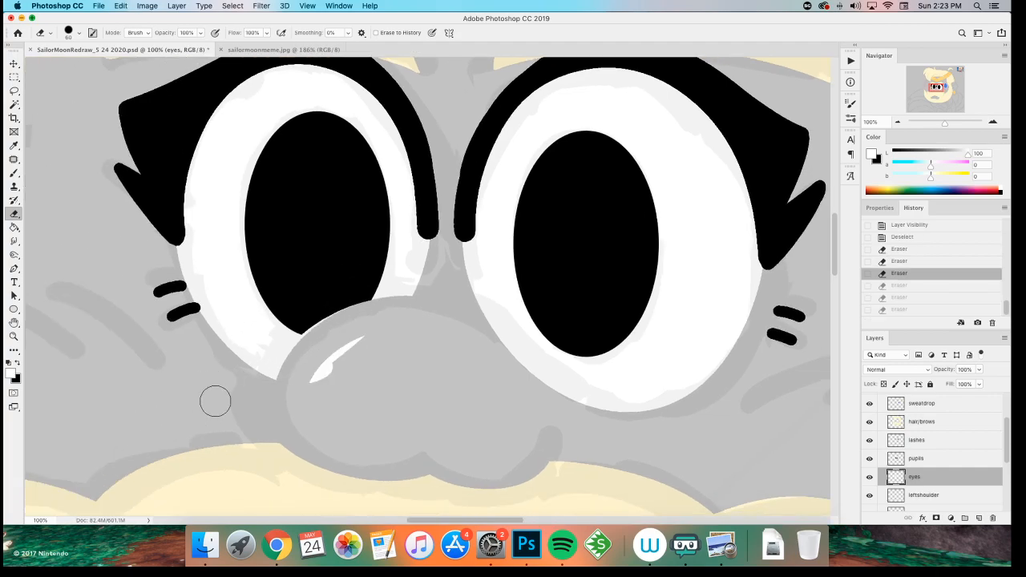
pyautogui.press('super+equal')
pyautogui.scroll(-3, 375, 263)
pyautogui.hscroll(-5, 376, 263)
pyautogui.moveTo(366, 268); pyautogui.dragTo(320, 400)
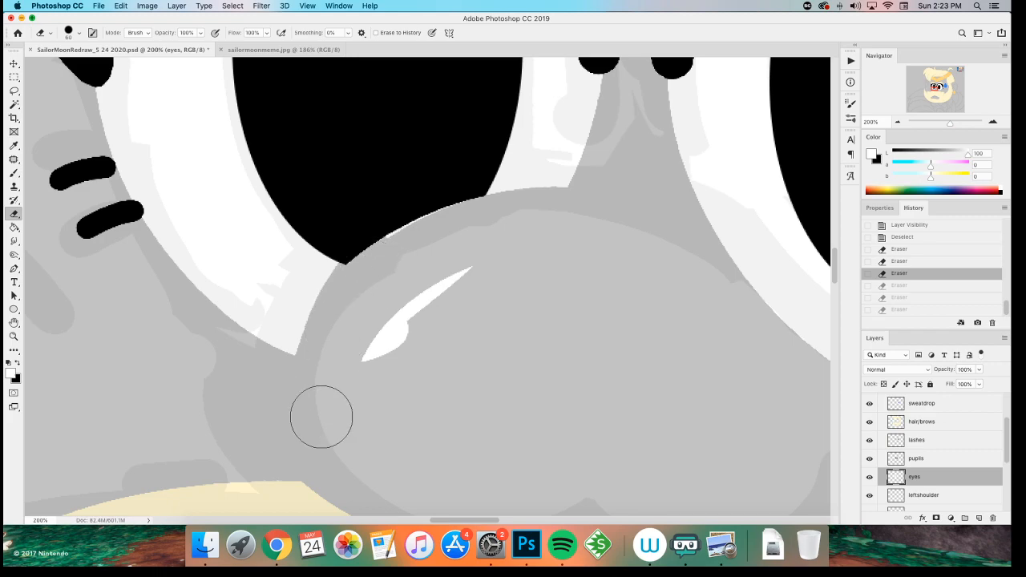
pyautogui.press('super+z')
pyautogui.moveTo(391, 265); pyautogui.dragTo(337, 375)
pyautogui.moveTo(351, 291)
pyautogui.mouseDown()
pyautogui.moveTo(388, 335)
pyautogui.moveTo(465, 270)
pyautogui.mouseUp()
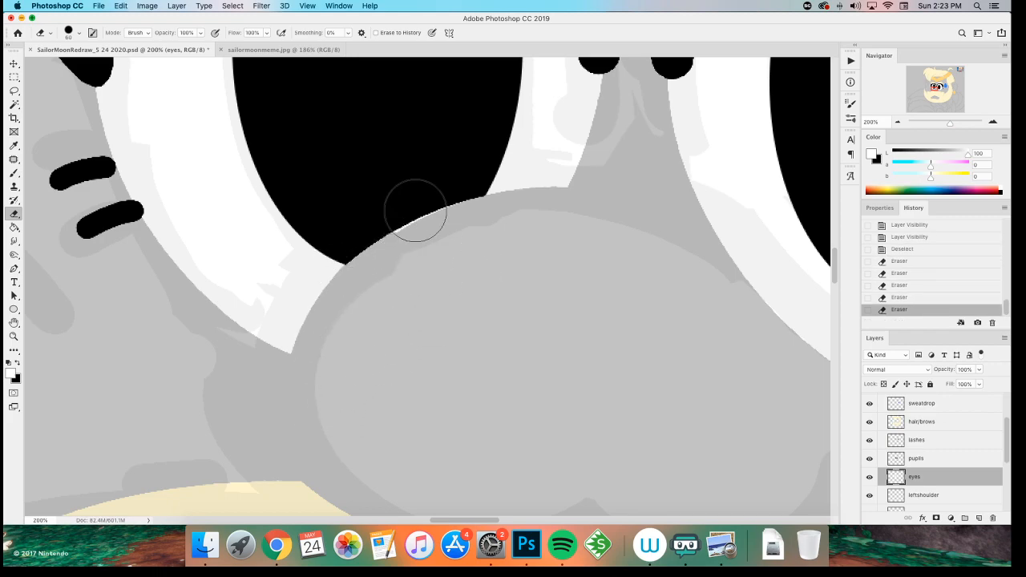
# - Create a new layer named mouth directly above the leftshoulder layer
pyautogui.press('super+minus')
pyautogui.press('super+minus')
pyautogui.press('super+minus')
pyautogui.press('super+minus')
pyautogui.press('super+minus')
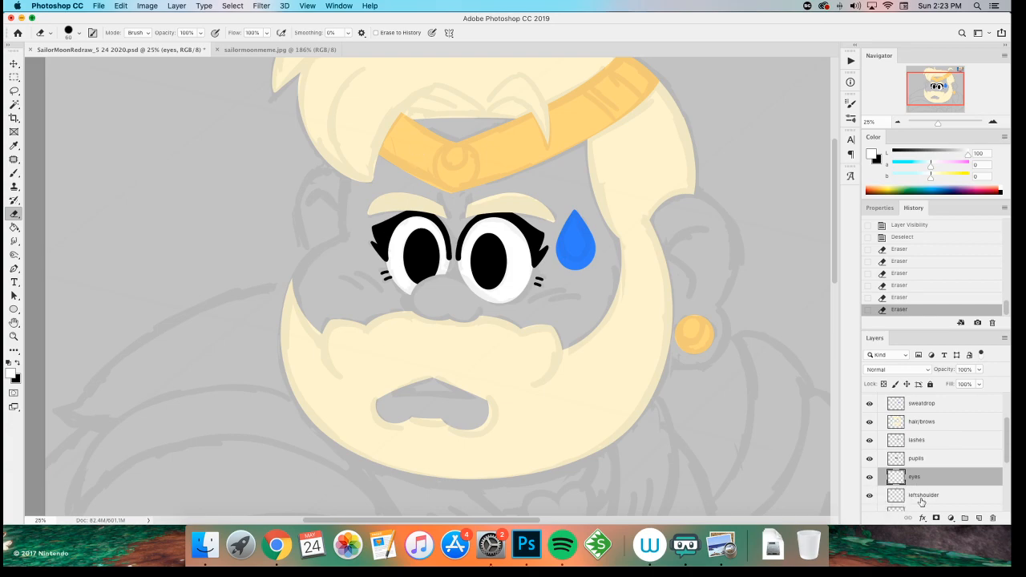
pyautogui.click(922, 498)
pyautogui.press('super+shift+n')
pyautogui.write('mouth')
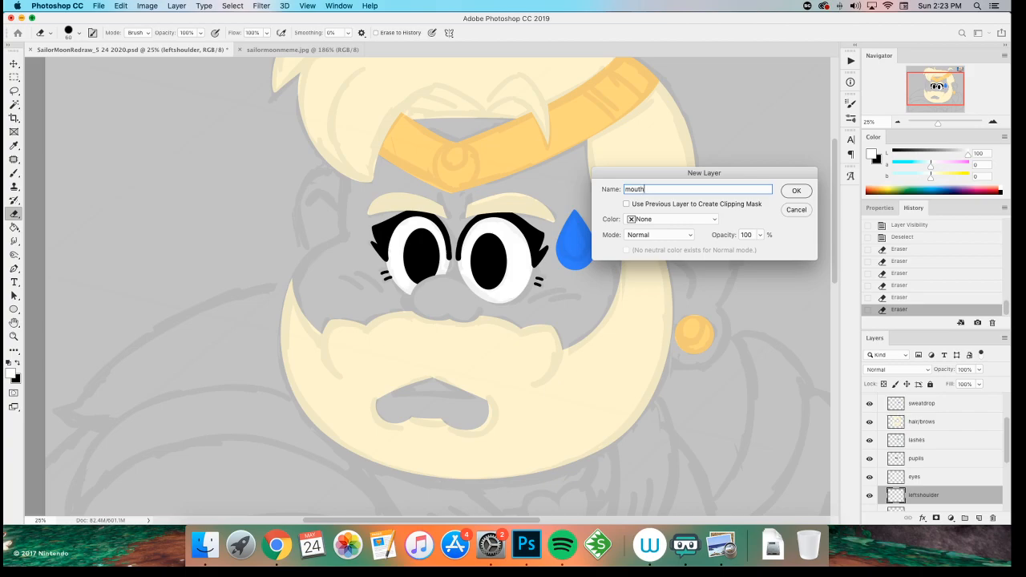
pyautogui.press('Return')
# - Paint the upper part of the mouth opening solid black on the mouth layer, with a slightly curved lower edge
pyautogui.press('super+plus')
pyautogui.press('super+plus')
pyautogui.scroll(-5, 234, 291)
pyautogui.press('b')
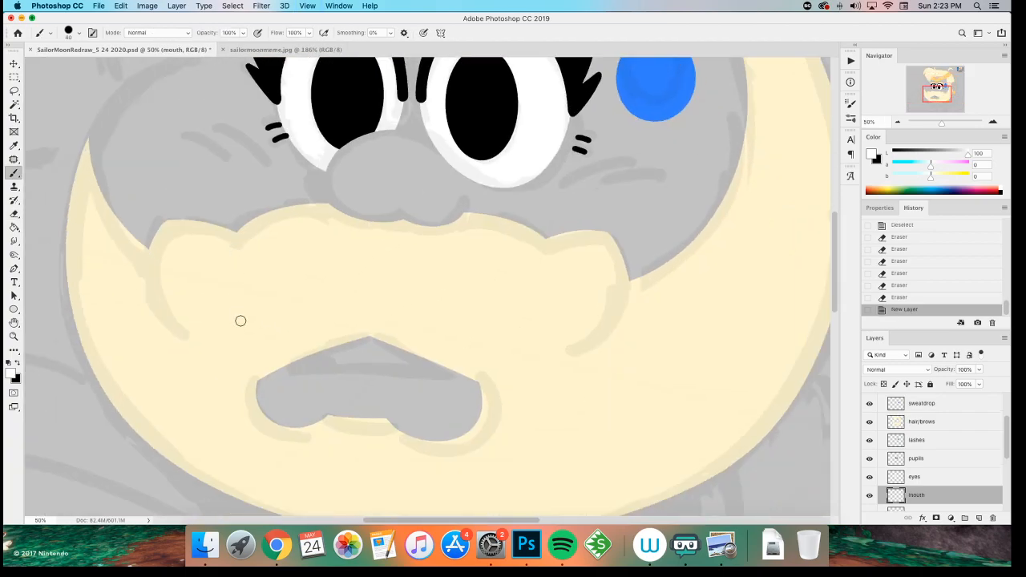
pyautogui.press('x')
pyautogui.hscroll(4, 200, 335)
pyautogui.scroll(-1, 201, 335)
pyautogui.moveTo(125, 328); pyautogui.dragTo(332, 337)
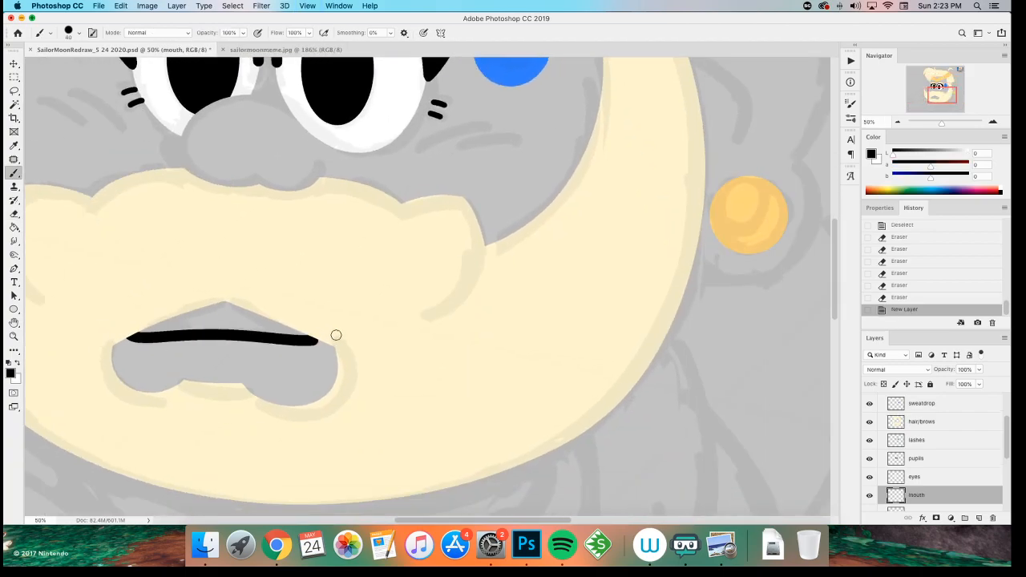
pyautogui.moveTo(130, 332)
pyautogui.mouseDown()
pyautogui.moveTo(282, 330)
pyautogui.moveTo(231, 321)
pyautogui.moveTo(253, 326)
pyautogui.moveTo(272, 312)
pyautogui.moveTo(217, 315)
pyautogui.mouseUp()
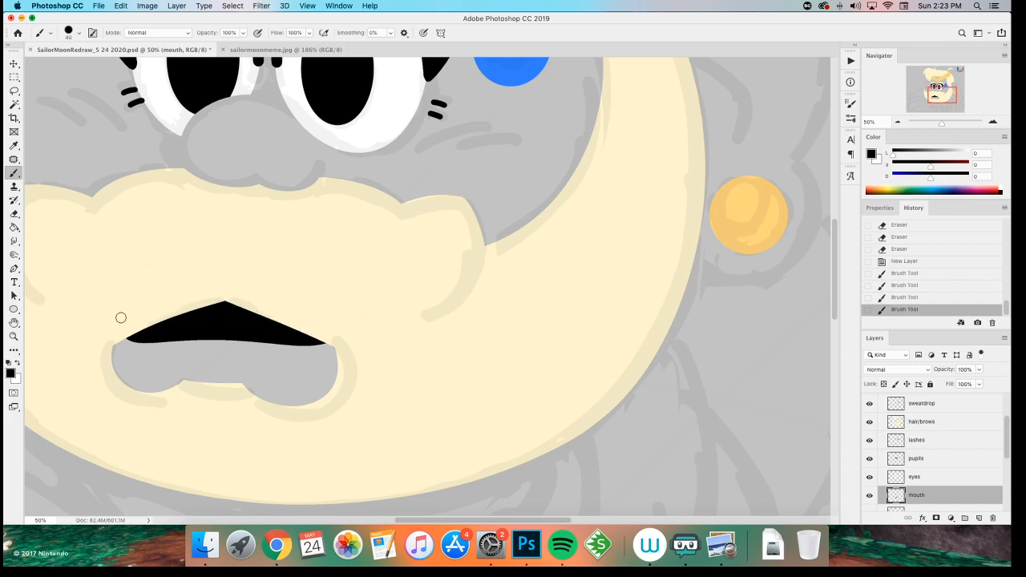
# - Make the leftshoulder layer active and save the document
pyautogui.hscroll(-5, 153, 305)
pyautogui.scroll(3, 153, 305)
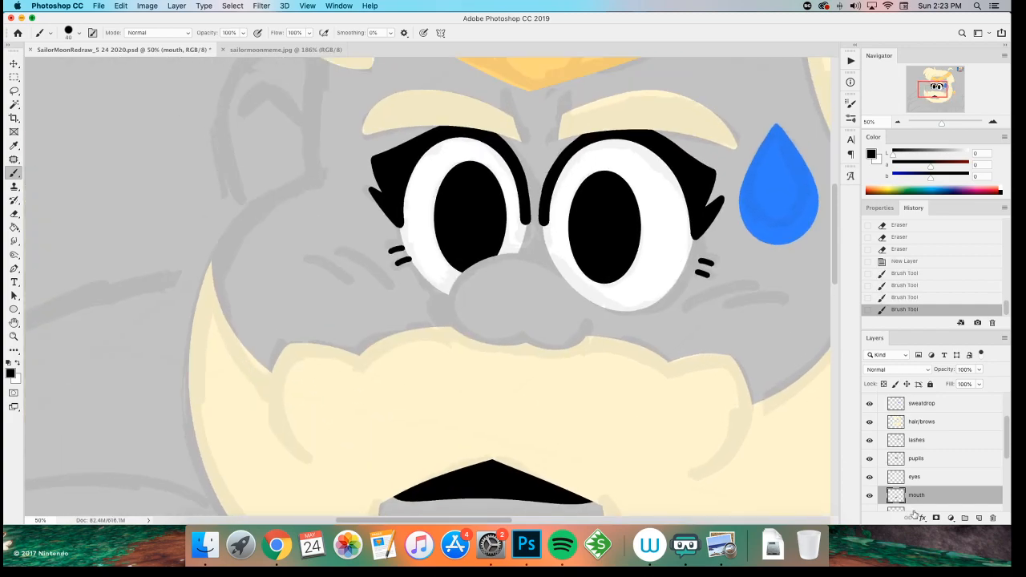
pyautogui.scroll(-1, 929, 482)
pyautogui.click(916, 498)
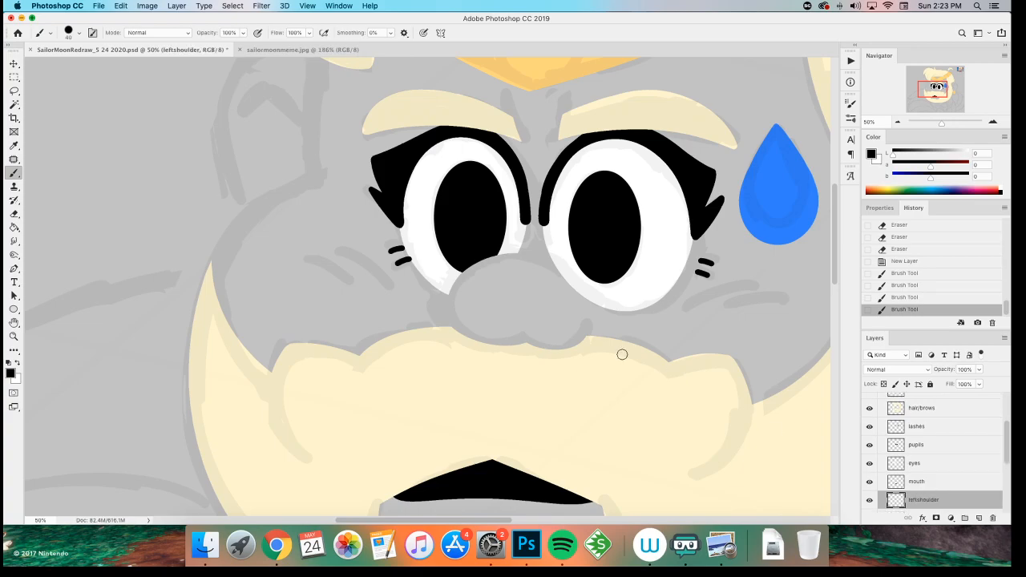
pyautogui.press('super+minus')
pyautogui.press('super+minus')
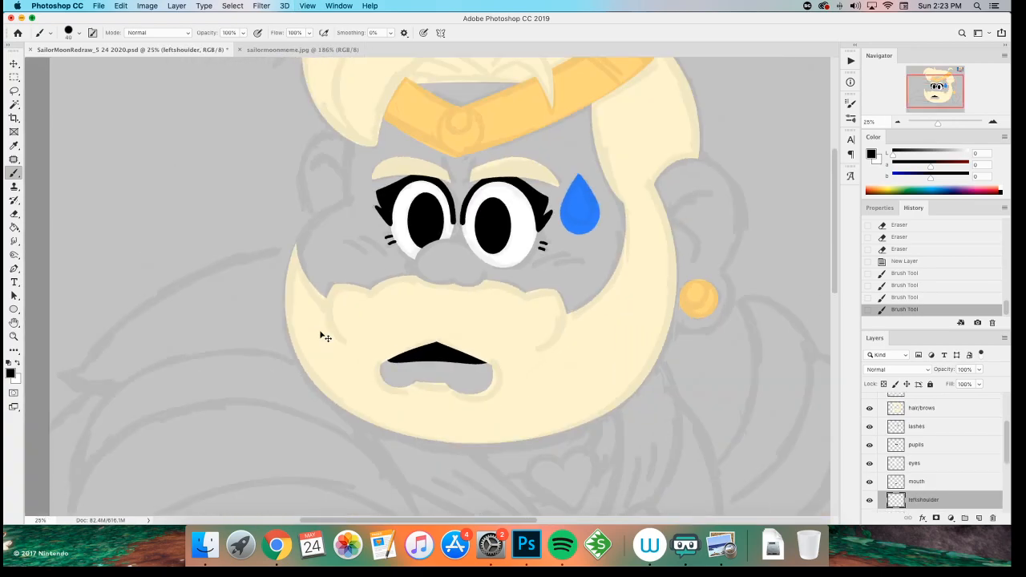
pyautogui.press('super+s')
pyautogui.scroll(3, 246, 300)
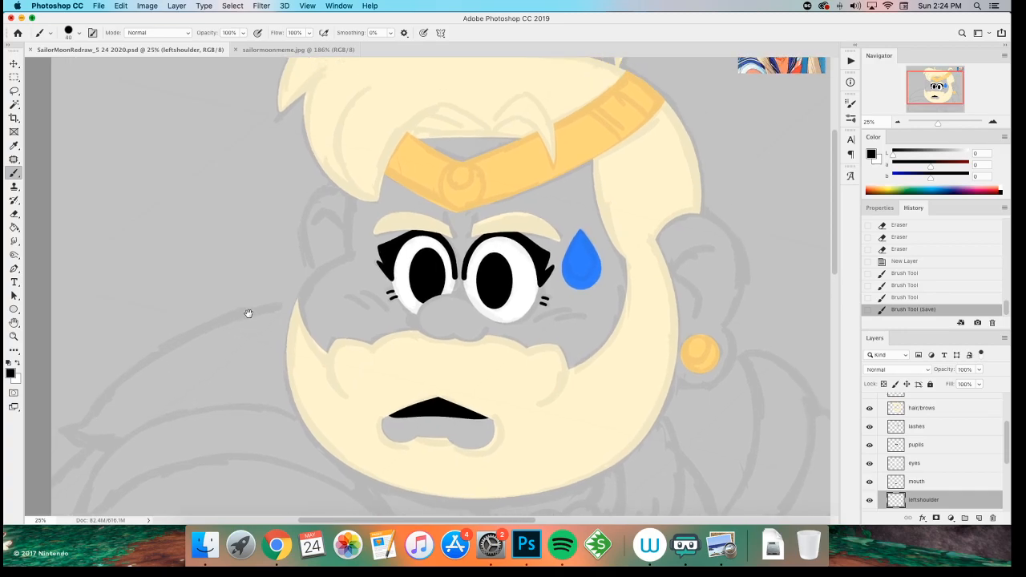
# - Switch the paint color to white and paint the left shoulder's upper arc from its outer side to the beard
pyautogui.scroll(-5, 186, 435)
pyautogui.hscroll(-2, 186, 435)
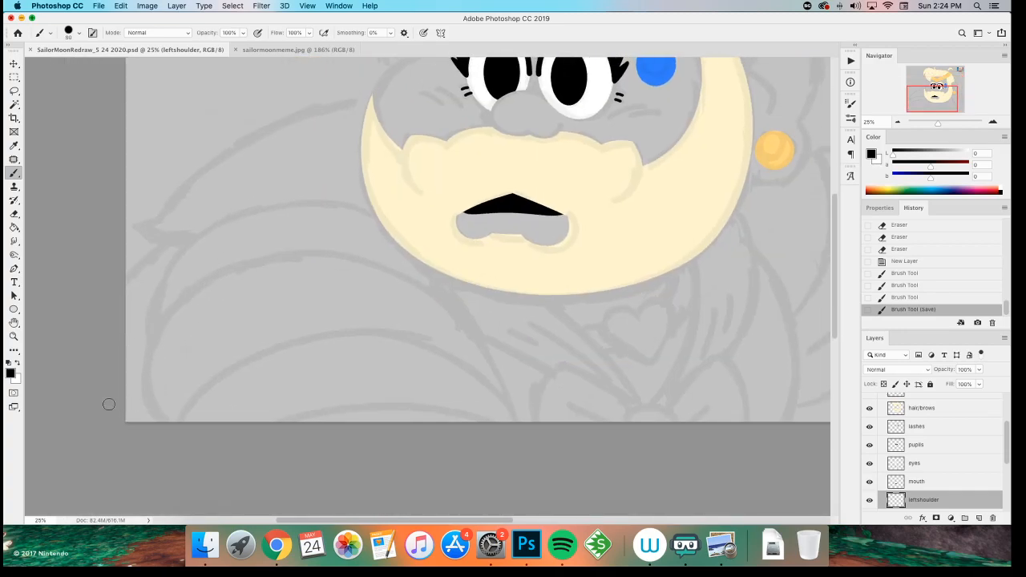
pyautogui.click(17, 365)
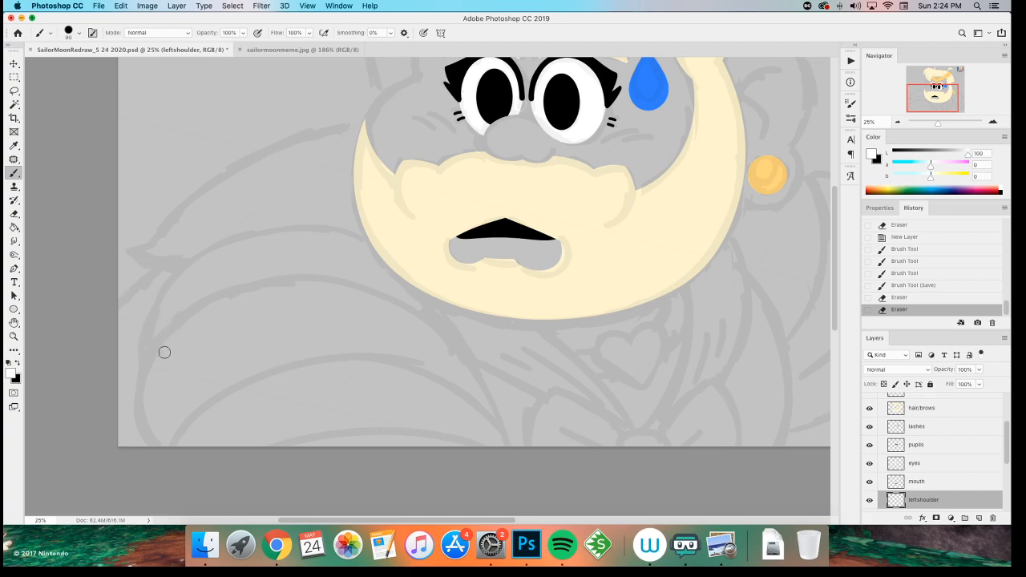
pyautogui.moveTo(145, 360); pyautogui.dragTo(447, 316)
pyautogui.press('cmd+z')
pyautogui.moveTo(160, 369)
pyautogui.mouseDown()
pyautogui.moveTo(437, 319)
pyautogui.moveTo(442, 357)
pyautogui.mouseUp()
pyautogui.press('cmd+z')
# - Close the left shoulder's white outline along its inner edge, the canvas bottom and the outer edge
pyautogui.moveTo(419, 281); pyautogui.dragTo(447, 353)
pyautogui.moveTo(423, 298); pyautogui.dragTo(483, 428)
pyautogui.moveTo(456, 386); pyautogui.dragTo(497, 445)
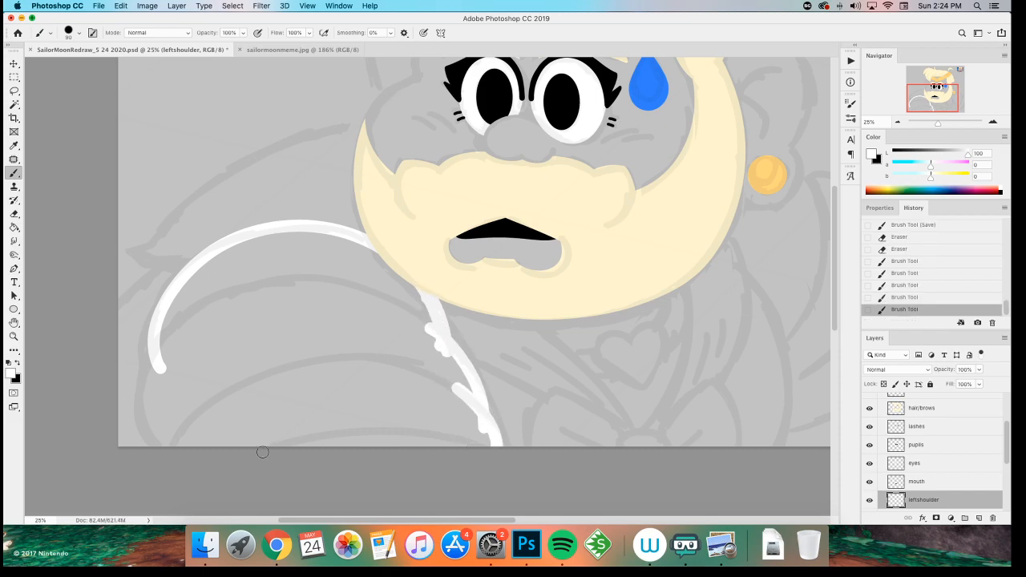
pyautogui.moveTo(266, 450); pyautogui.dragTo(391, 484)
pyautogui.moveTo(162, 357); pyautogui.dragTo(145, 446)
pyautogui.hotkey('ctrl', 'z')
pyautogui.moveTo(165, 354); pyautogui.dragTo(149, 446)
# - Select the area inside the shoulder outline, expand the selection, fill it with white and deselect
pyautogui.press('w')
pyautogui.click(270, 373)
pyautogui.click(245, 399)
pyautogui.press('F2')
pyautogui.hotkey('alt', 'BackSpace')
pyautogui.press('m')
pyautogui.hotkey('ctrl', 'd')
# - Sample the gold of the earring as the paint color and make the jewelry layer active
pyautogui.scroll(-2, 914, 473)
pyautogui.click(916, 489)
pyautogui.press('b')
pyautogui.keyDown('alt'); pyautogui.click(768, 168); pyautogui.keyUp('alt')
pyautogui.hscroll(5, 686, 204)
pyautogui.scroll(2, 687, 203)
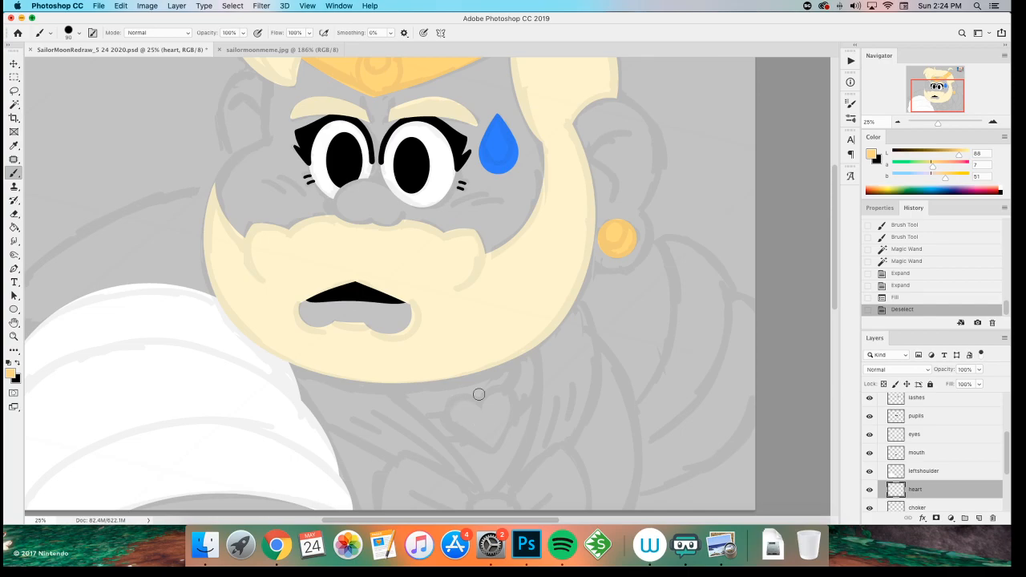
pyautogui.scroll(4, 922, 466)
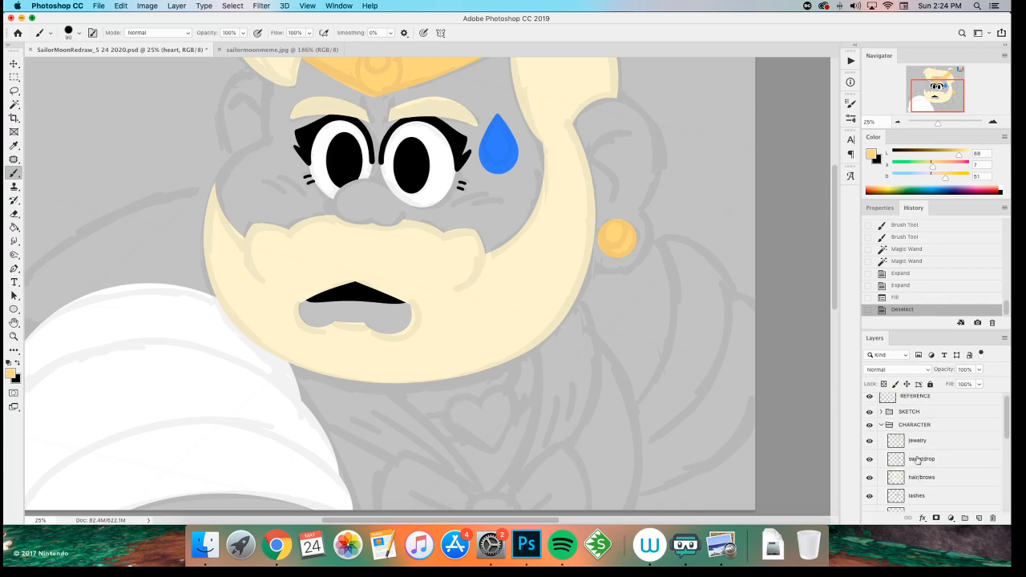
pyautogui.click(919, 442)
# - Outline the heart below the beard in gold with the Brush on the jewelry layer
pyautogui.press('z')
pyautogui.click(602, 375)
pyautogui.scroll(-3, 351, 254)
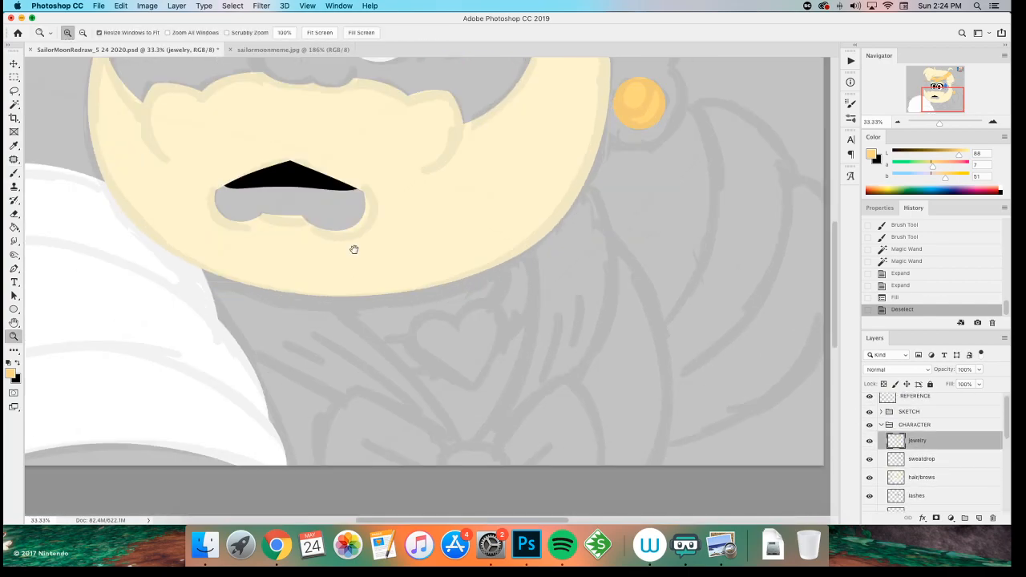
pyautogui.click(363, 252)
pyautogui.press('b')
pyautogui.hscroll(3, 358, 243)
pyautogui.scroll(-1, 358, 243)
pyautogui.moveTo(405, 321)
pyautogui.mouseDown()
pyautogui.moveTo(433, 294)
pyautogui.moveTo(439, 401)
pyautogui.mouseUp()
pyautogui.press('cmd+z')
pyautogui.moveTo(403, 331); pyautogui.dragTo(424, 401)
pyautogui.press('super+z')
pyautogui.moveTo(401, 333)
pyautogui.mouseDown()
pyautogui.moveTo(441, 377)
pyautogui.moveTo(424, 373)
pyautogui.moveTo(403, 323)
pyautogui.moveTo(343, 342)
pyautogui.moveTo(376, 376)
pyautogui.moveTo(432, 398)
pyautogui.mouseUp()
pyautogui.press('super+z')
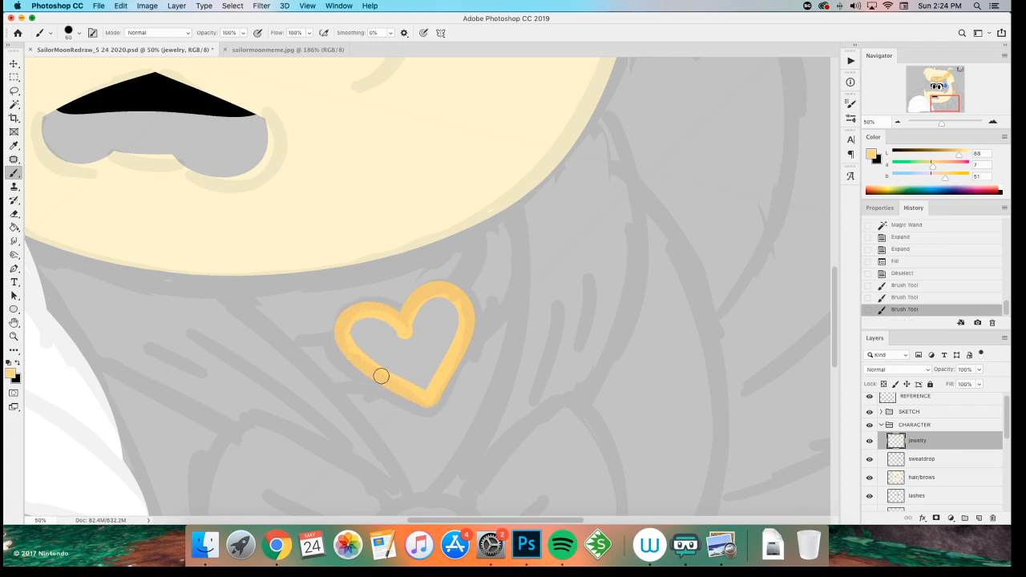
pyautogui.press('super+z')
pyautogui.moveTo(403, 331); pyautogui.dragTo(425, 398)
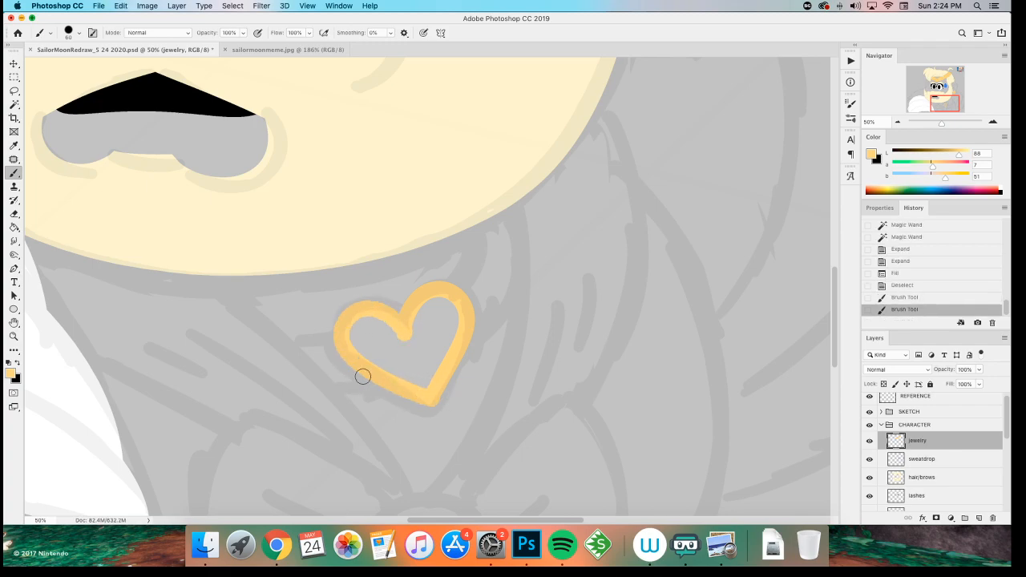
# - Thicken and smooth the gold heart outline along its left lobe, bottom point and right side
pyautogui.press('super+1')
pyautogui.scroll(-3, 257, 356)
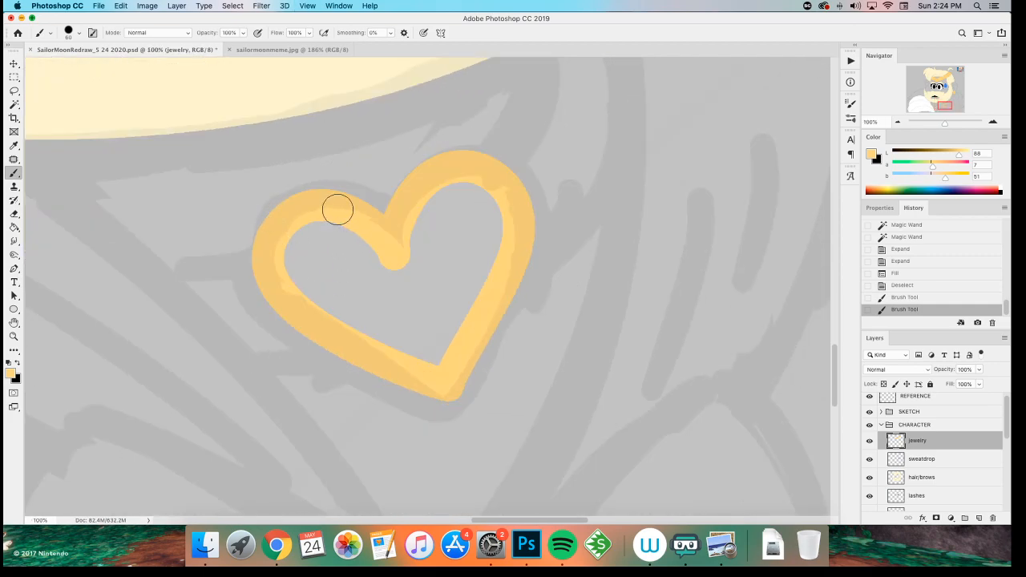
pyautogui.moveTo(290, 306); pyautogui.dragTo(437, 393)
pyautogui.press('super+z')
pyautogui.moveTo(392, 240)
pyautogui.mouseDown()
pyautogui.moveTo(275, 211)
pyautogui.moveTo(451, 383)
pyautogui.moveTo(499, 254)
pyautogui.moveTo(450, 385)
pyautogui.moveTo(516, 236)
pyautogui.mouseUp()
pyautogui.press('super+z')
pyautogui.press('super+z')
pyautogui.press('super+z')
pyautogui.moveTo(502, 279); pyautogui.dragTo(465, 361)
pyautogui.press('super+z')
pyautogui.moveTo(508, 268); pyautogui.dragTo(459, 370)
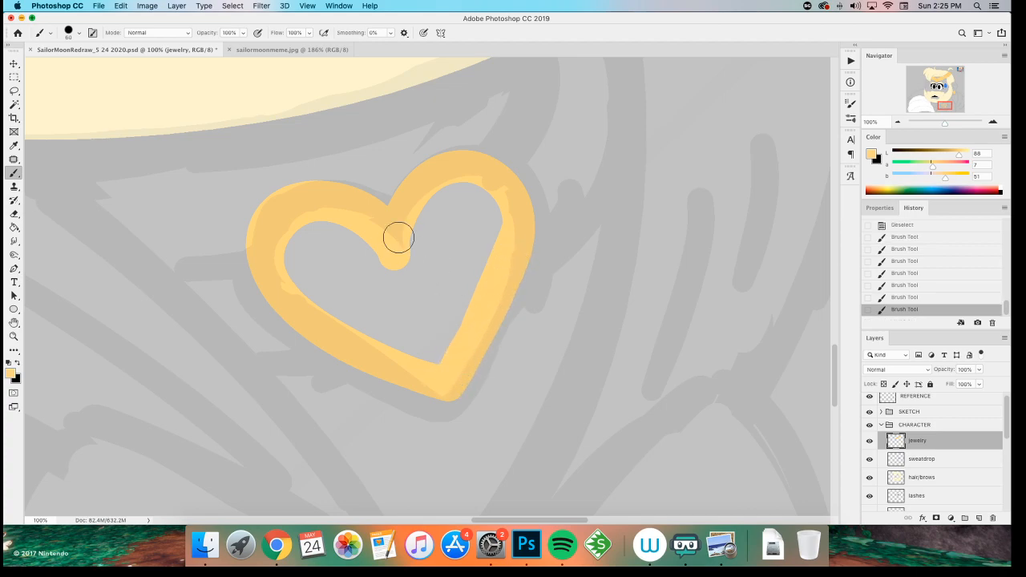
# - Select the inside of the gold heart, expand the selection, fill it with gold and deselect
pyautogui.press('w')
pyautogui.click(325, 287)
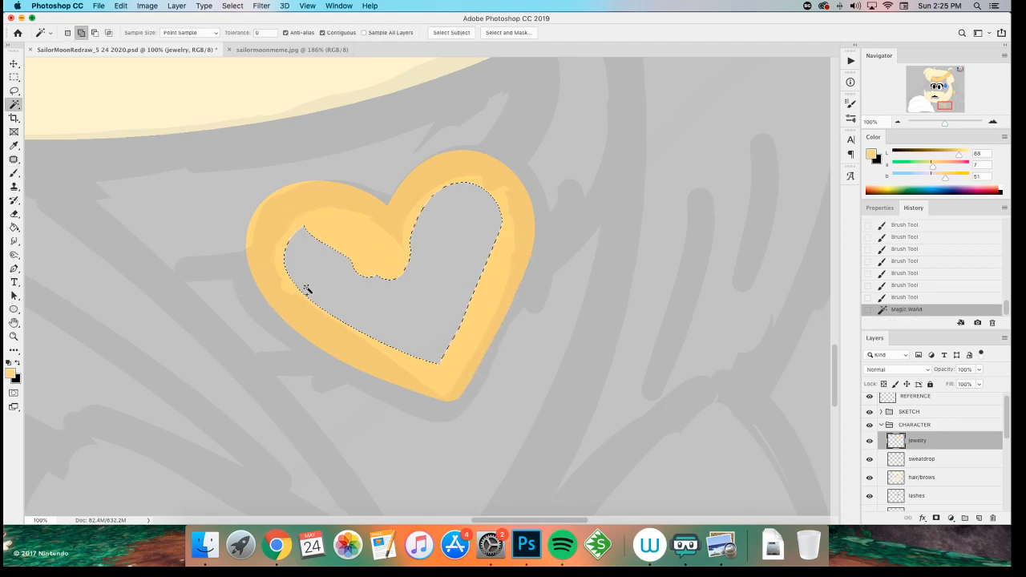
pyautogui.press('F2')
pyautogui.press('F2')
pyautogui.hotkey('alt', 'BackSpace')
pyautogui.press('m')
pyautogui.click(269, 373)
pyautogui.press('super+minus')
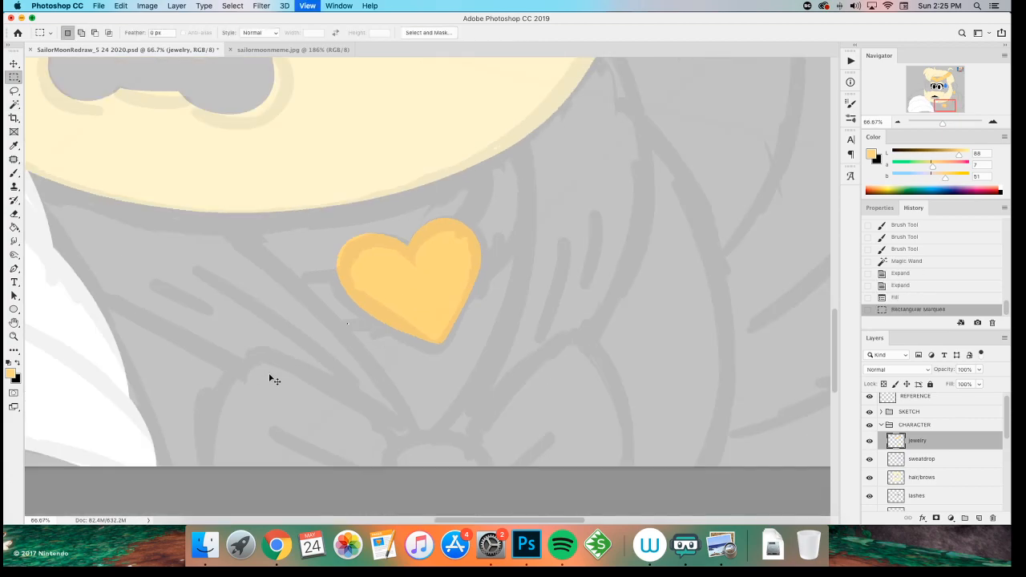
pyautogui.press('super+d')
pyautogui.press('super+equal')
pyautogui.press('super+equal')
pyautogui.press('super+i')
pyautogui.press('super+minus')
pyautogui.press('super+equal')
pyautogui.press('super+equal')
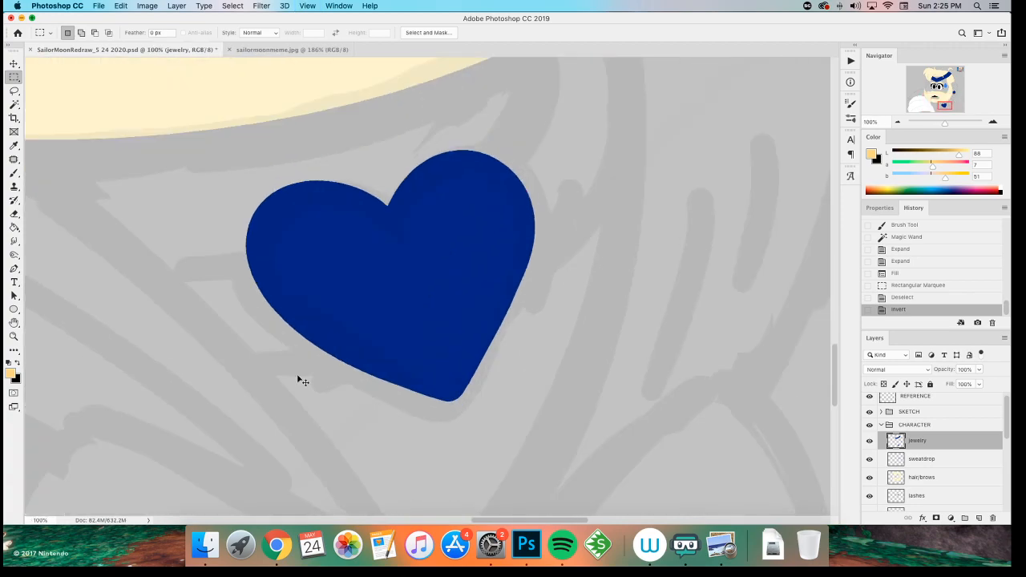
pyautogui.press('super+z')
# - Enclose the gold heart in a rectangular selection, delete it from the jewelry layer and deselect
pyautogui.moveTo(190, 153); pyautogui.dragTo(654, 457)
pyautogui.moveTo(243, 344); pyautogui.dragTo(243, 324)
pyautogui.press('Delete')
pyautogui.press('super+d')
# - Repaint the heart outline in gold following the sketch, and refine its lower right side and bottom point
pyautogui.press('b')
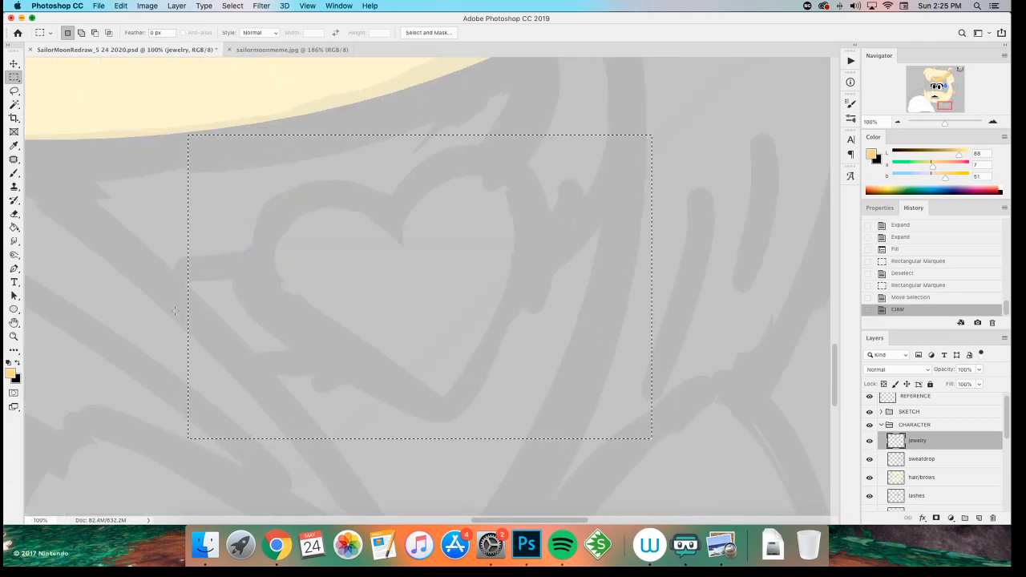
pyautogui.moveTo(395, 234)
pyautogui.mouseDown()
pyautogui.moveTo(475, 359)
pyautogui.moveTo(414, 383)
pyautogui.moveTo(419, 186)
pyautogui.moveTo(445, 384)
pyautogui.mouseUp()
pyautogui.press('super+z')
pyautogui.moveTo(381, 226)
pyautogui.mouseDown()
pyautogui.moveTo(268, 266)
pyautogui.moveTo(392, 359)
pyautogui.moveTo(375, 358)
pyautogui.moveTo(337, 189)
pyautogui.moveTo(291, 202)
pyautogui.moveTo(450, 398)
pyautogui.moveTo(382, 286)
pyautogui.moveTo(402, 242)
pyautogui.moveTo(251, 245)
pyautogui.moveTo(443, 396)
pyautogui.moveTo(453, 341)
pyautogui.moveTo(443, 385)
pyautogui.moveTo(488, 328)
pyautogui.mouseUp()
pyautogui.press('super+z')
pyautogui.press('super+z')
pyautogui.press('super+shift+z')
pyautogui.press('super+z')
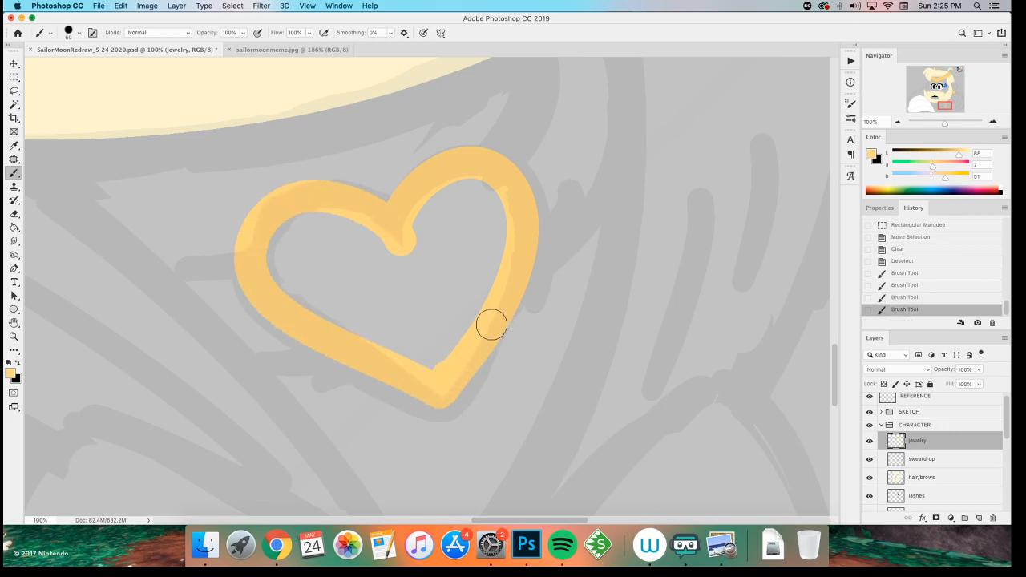
pyautogui.moveTo(446, 382); pyautogui.dragTo(493, 310)
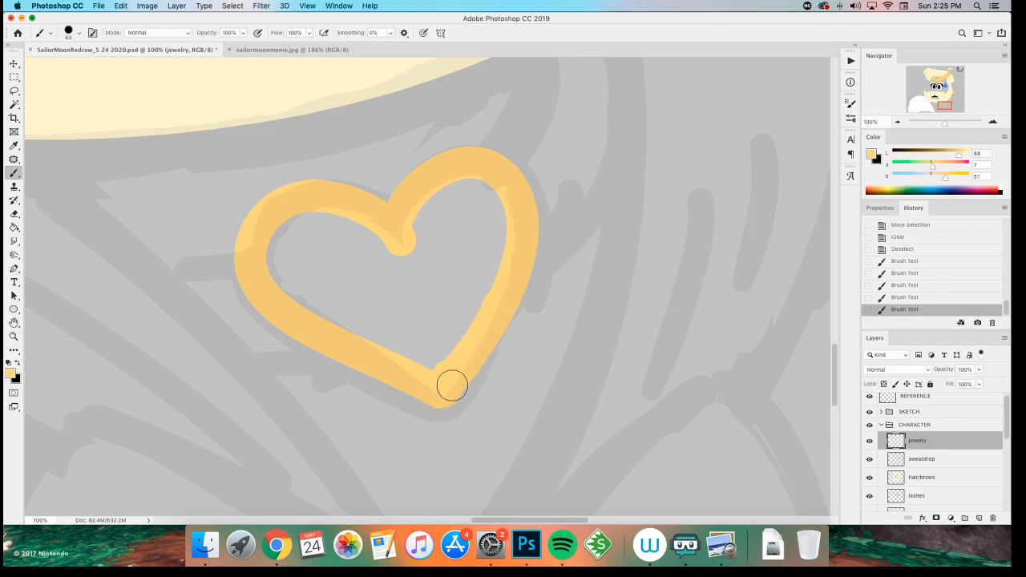
pyautogui.press('super+z')
pyautogui.moveTo(443, 394); pyautogui.dragTo(448, 357)
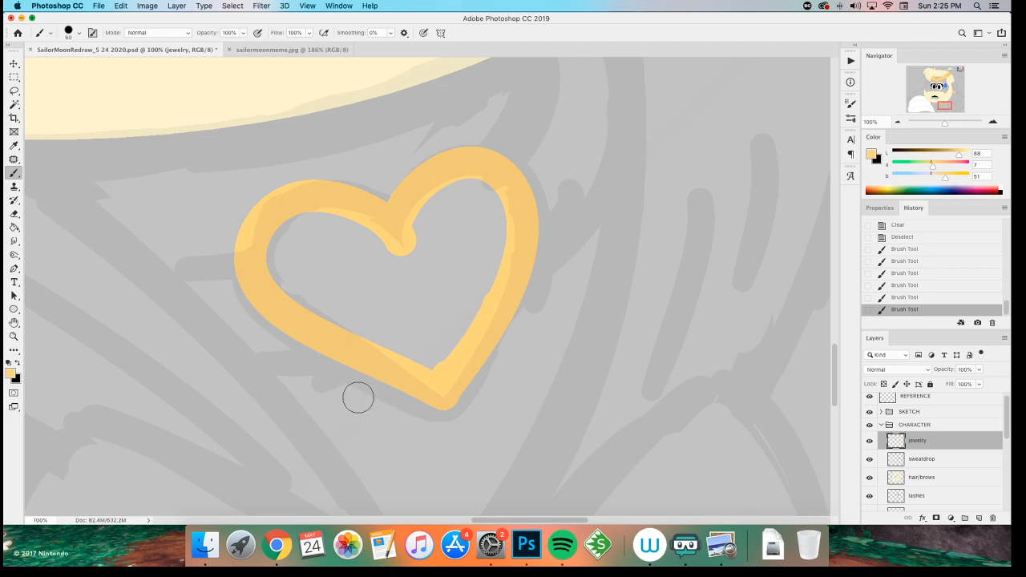
# - Select the inside of the repainted heart, expand the selection, fill it with gold and clear the selection
pyautogui.press('w')
pyautogui.click(323, 321)
pyautogui.press('m')
pyautogui.press('super+d')
pyautogui.press('super+minus')
pyautogui.press('super+minus')
pyautogui.press('super+minus')
pyautogui.press('super+minus')
pyautogui.press('super+minus')
pyautogui.press('super+plus')
pyautogui.press('super+plus')
pyautogui.press('super+plus')
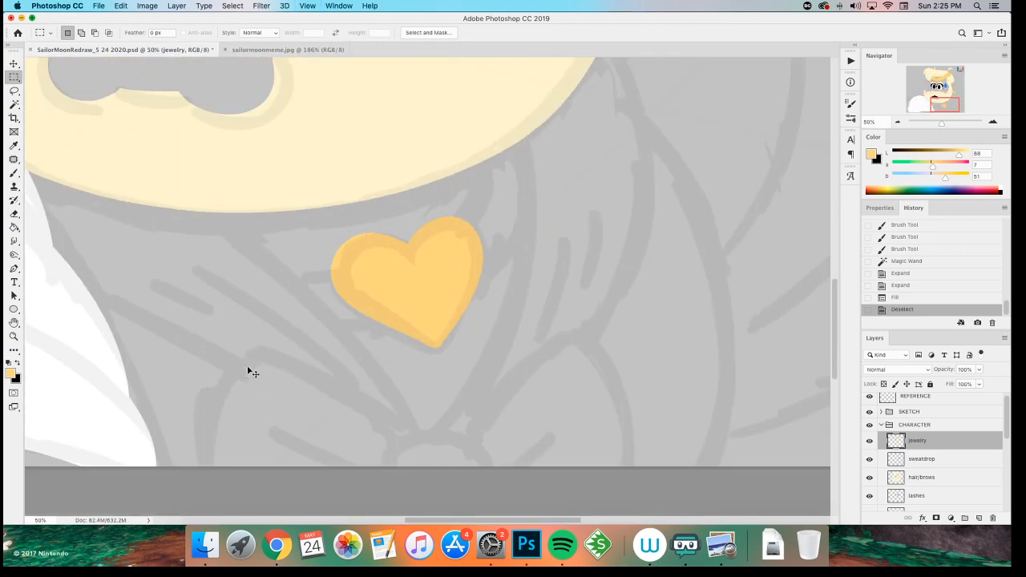
# - Repaint the upper right lobe of the gold heart on the jewelry layer with brush strokes, comparing attempts until the curve is smooth
pyautogui.press('super+plus')
pyautogui.press('super+plus')
pyautogui.press('super+plus')
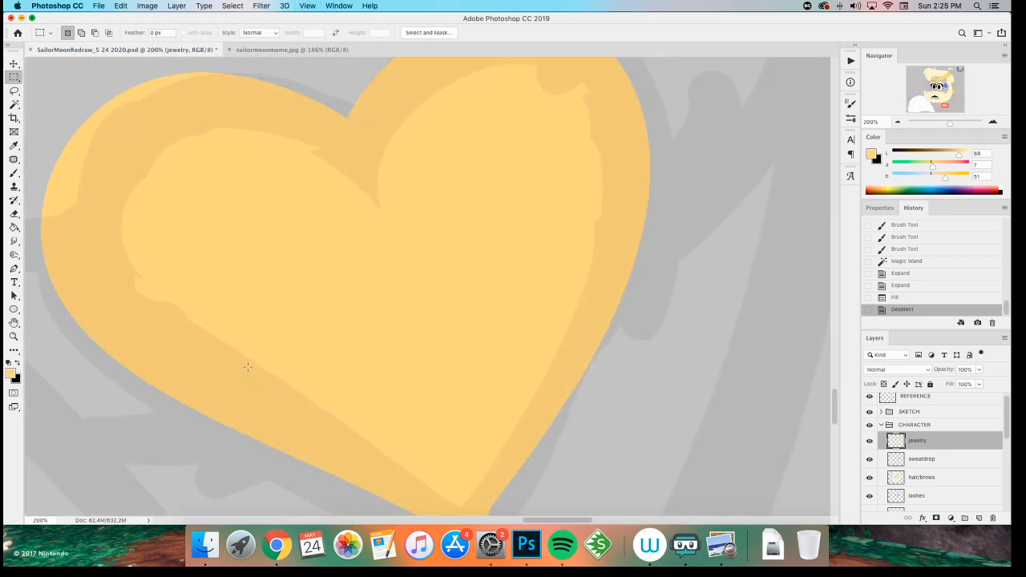
pyautogui.press('b')
pyautogui.press('super+plus')
pyautogui.moveTo(441, 142)
pyautogui.mouseDown()
pyautogui.moveTo(295, 324)
pyautogui.moveTo(264, 305)
pyautogui.mouseUp()
pyautogui.press('super+z')
pyautogui.scroll(-2, 569, 263)
pyautogui.press('super+shift+z')
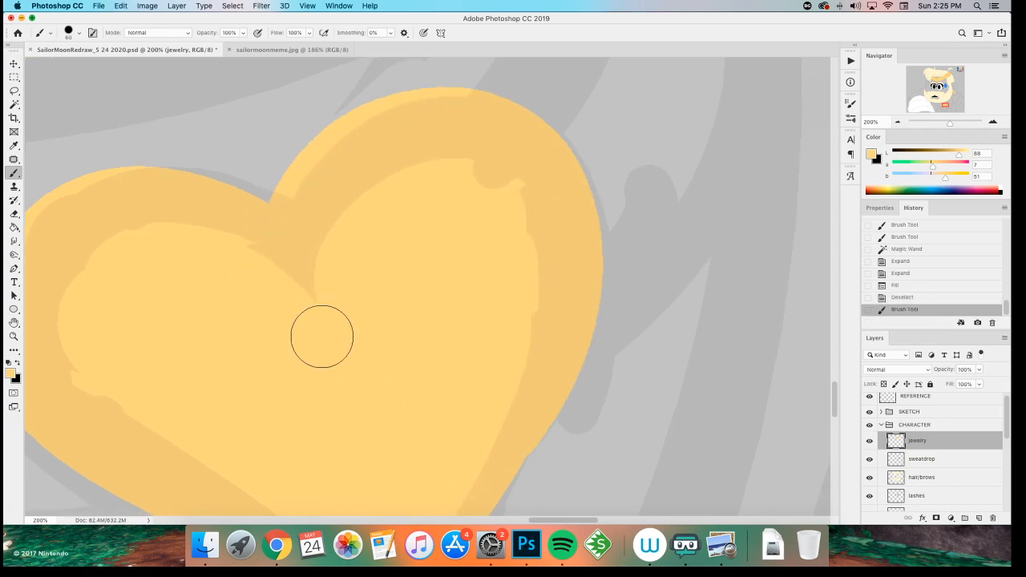
pyautogui.press('super+z')
pyautogui.press('super+shift+z')
pyautogui.press('super+z')
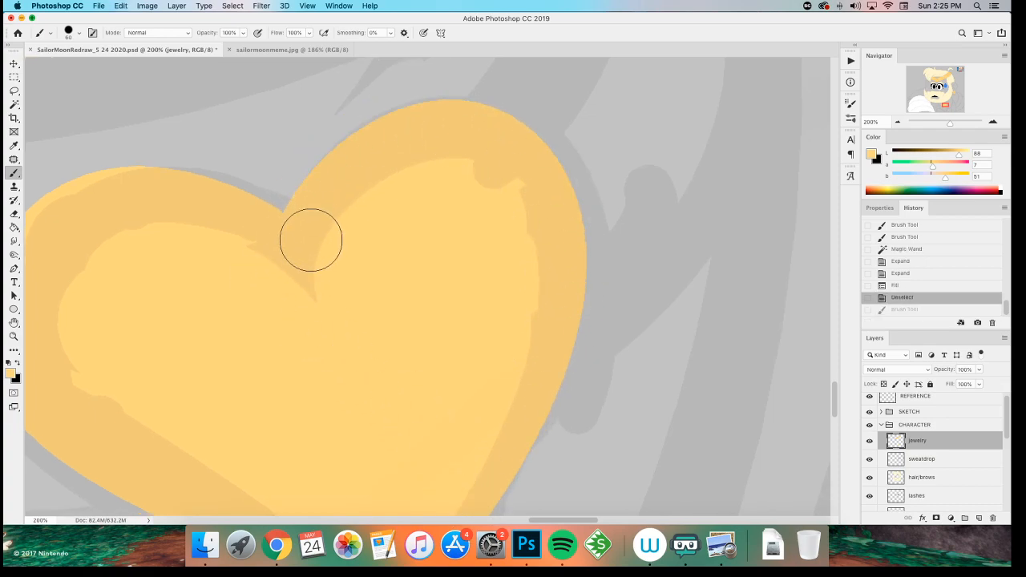
pyautogui.press('super+shift+z')
pyautogui.press('super+z')
pyautogui.press('super+shift+z')
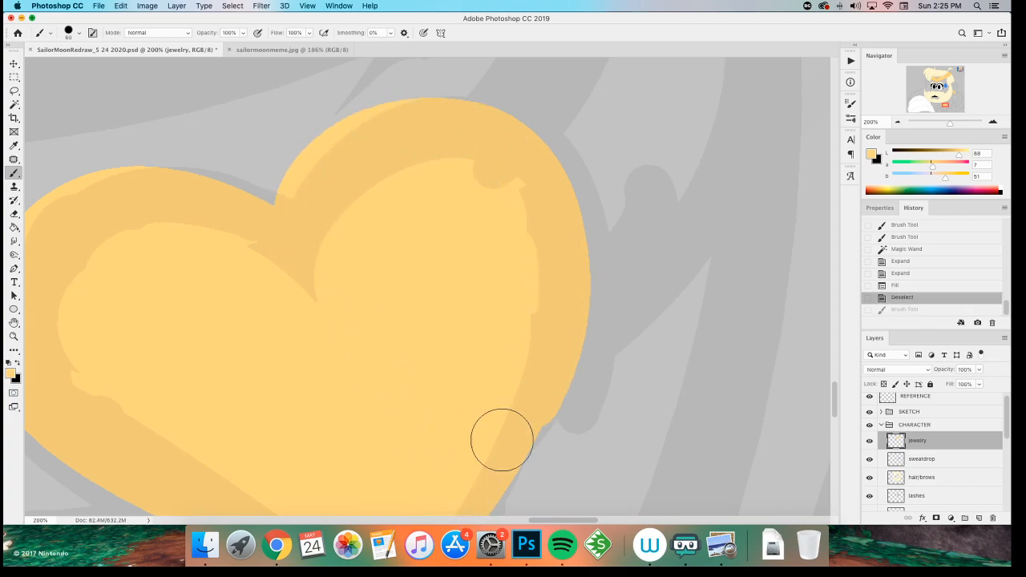
pyautogui.press('super+z')
pyautogui.press('super+shift+z')
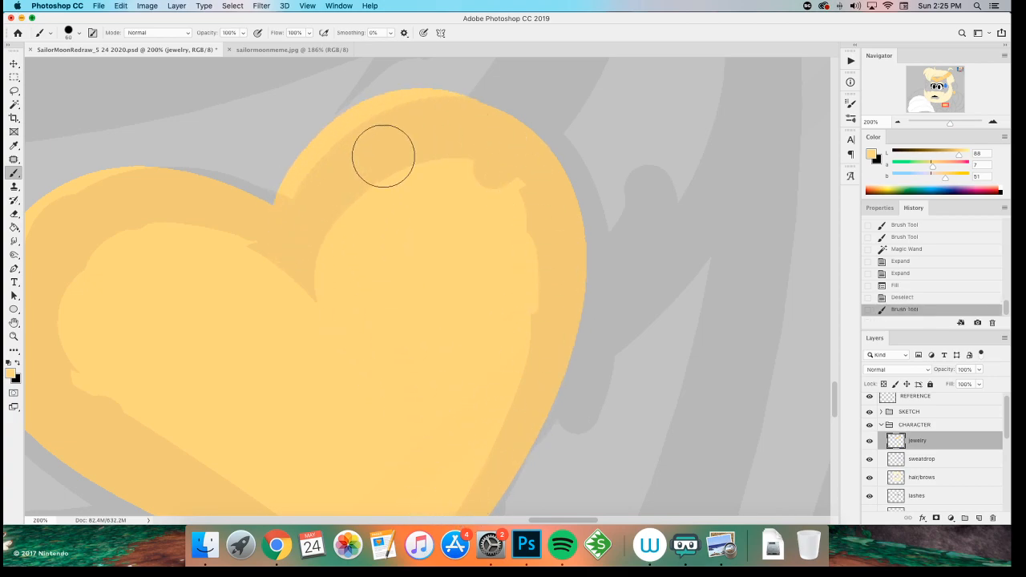
pyautogui.moveTo(554, 270); pyautogui.dragTo(565, 313)
pyautogui.press('super+z')
pyautogui.press('super+shift+z')
pyautogui.press('super+z')
pyautogui.press('super+shift+z')
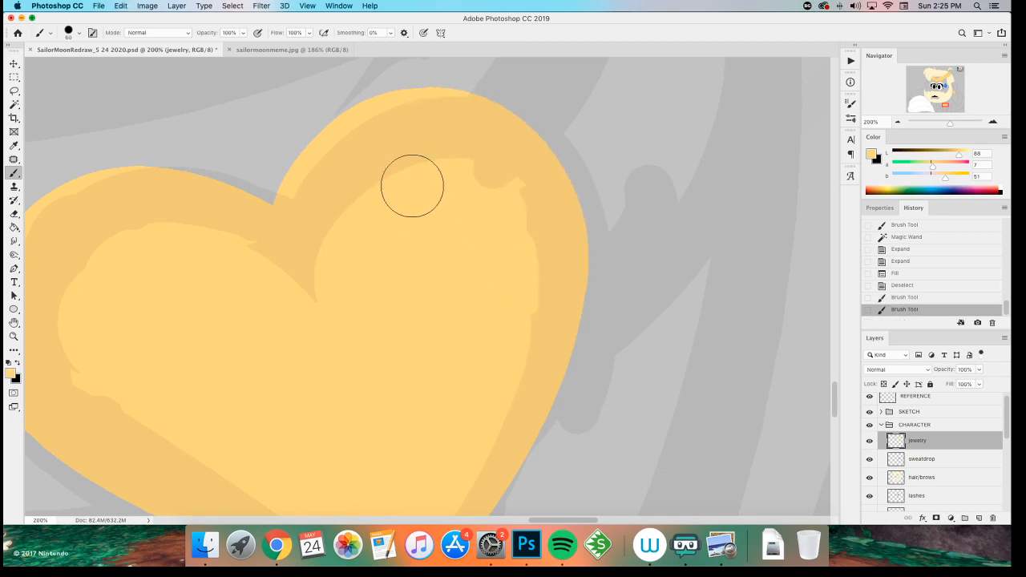
pyautogui.moveTo(424, 119); pyautogui.dragTo(379, 131)
pyautogui.press('super+minus')
pyautogui.press('super+minus')
pyautogui.press('super+minus')
pyautogui.press('super+minus')
pyautogui.press('super+minus')
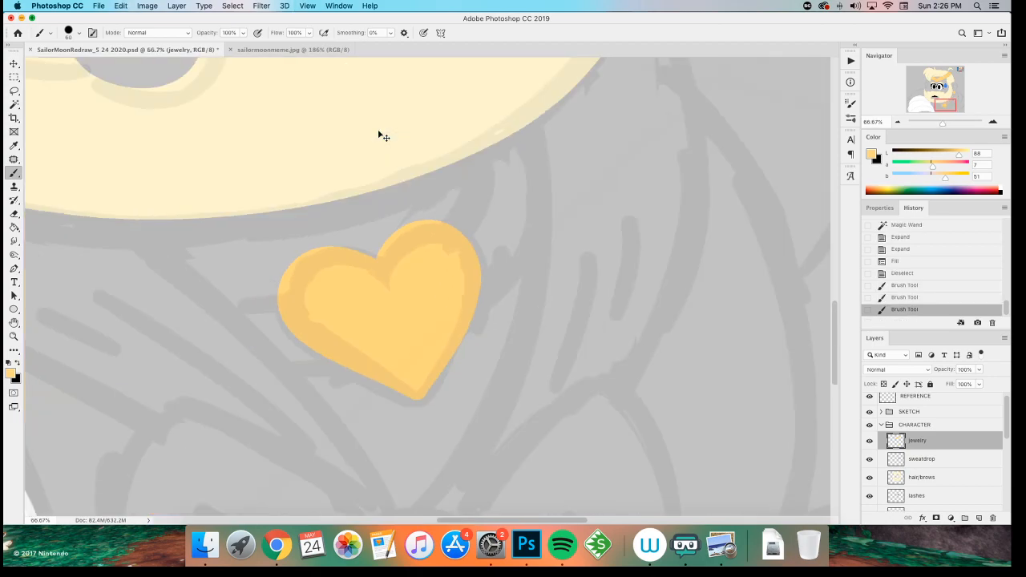
pyautogui.press('super+i')
pyautogui.press('super+minus')
pyautogui.press('super+plus')
pyautogui.press('super+plus')
pyautogui.press('super+plus')
pyautogui.press('super+plus')
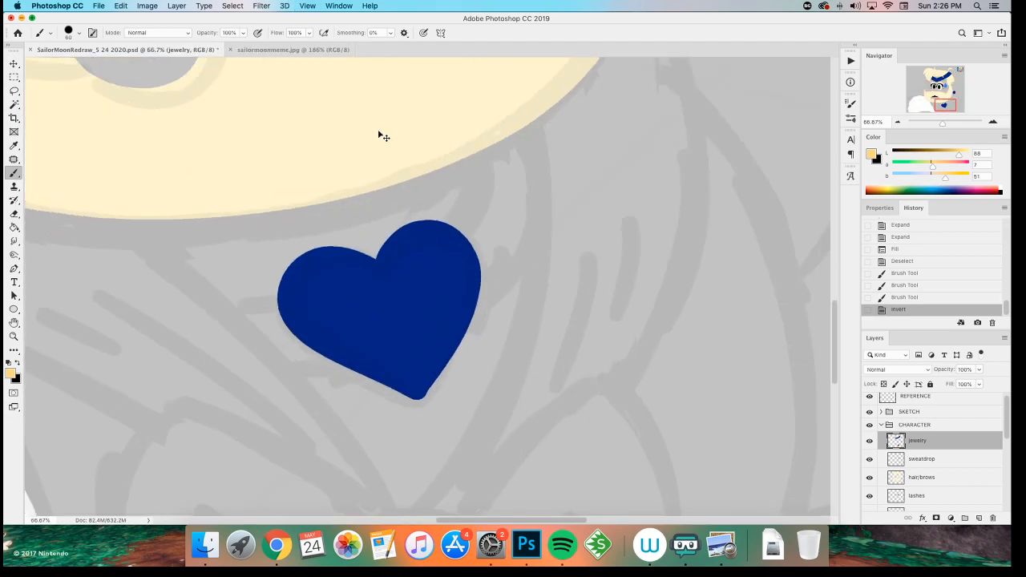
pyautogui.press('super+z')
# - Smooth the gold heart's lower right edge and bottom point with brush strokes
pyautogui.press('super+plus')
pyautogui.moveTo(404, 387)
pyautogui.mouseDown()
pyautogui.moveTo(409, 319)
pyautogui.moveTo(466, 297)
pyautogui.mouseUp()
pyautogui.moveTo(421, 368)
pyautogui.mouseDown()
pyautogui.moveTo(475, 270)
pyautogui.moveTo(445, 257)
pyautogui.moveTo(460, 311)
pyautogui.moveTo(467, 299)
pyautogui.moveTo(438, 347)
pyautogui.moveTo(459, 304)
pyautogui.moveTo(450, 303)
pyautogui.moveTo(474, 281)
pyautogui.moveTo(424, 361)
pyautogui.moveTo(483, 262)
pyautogui.moveTo(422, 373)
pyautogui.mouseUp()
pyautogui.press('super+z')
pyautogui.press('super+z')
pyautogui.press('super+z')
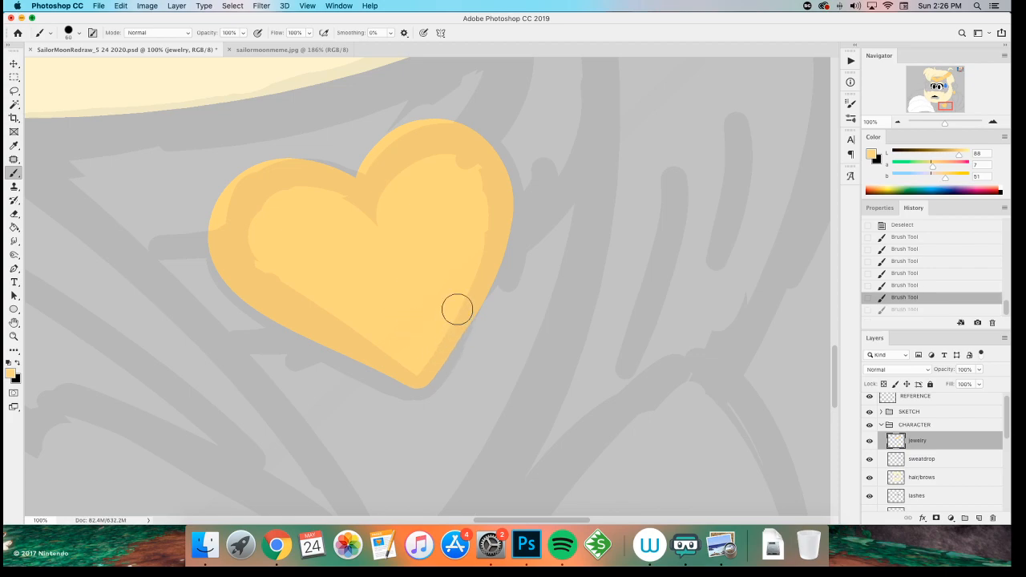
pyautogui.press('super+shift+z')
pyautogui.press('super+z')
pyautogui.press('super+shift+z')
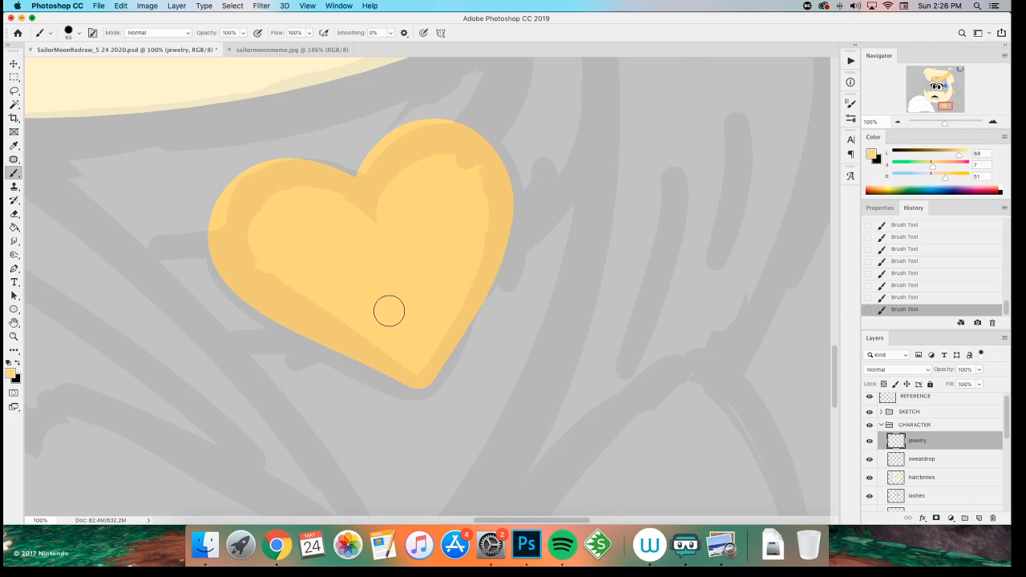
# - Delete the heart layer and move the shawl layer above the choker layer
pyautogui.scroll(-3, 389, 311)
pyautogui.moveTo(261, 258); pyautogui.dragTo(358, 275)
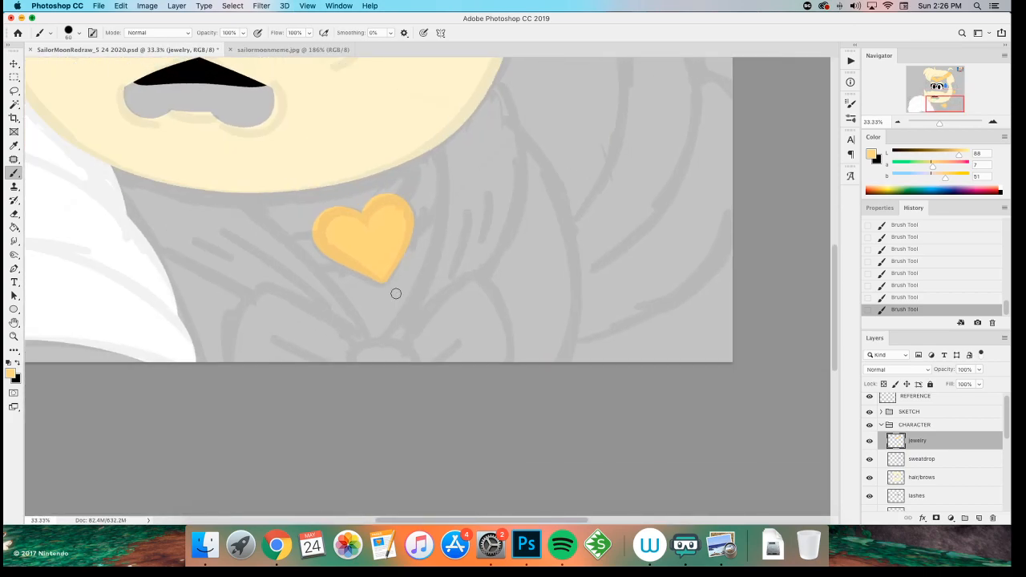
pyautogui.scroll(-5, 925, 454)
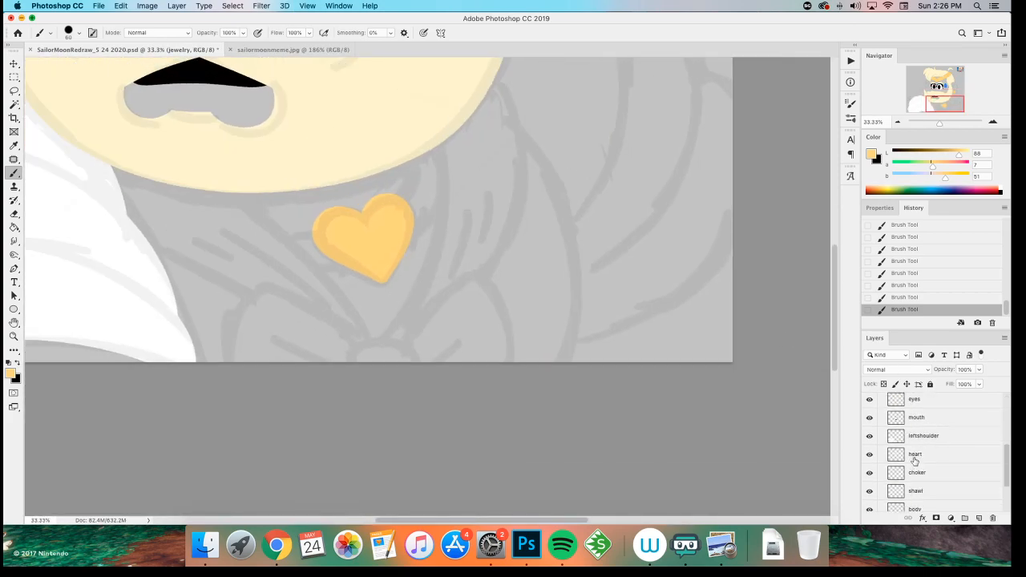
pyautogui.click(913, 455)
pyautogui.press('Delete')
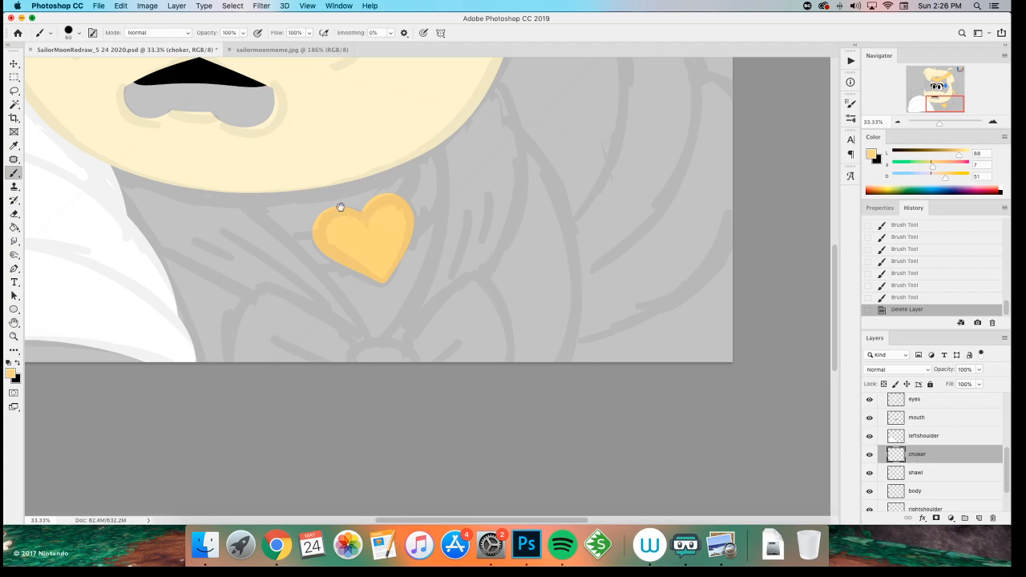
pyautogui.moveTo(347, 210); pyautogui.dragTo(438, 261)
pyautogui.moveTo(930, 472); pyautogui.dragTo(922, 449)
pyautogui.click(919, 455)
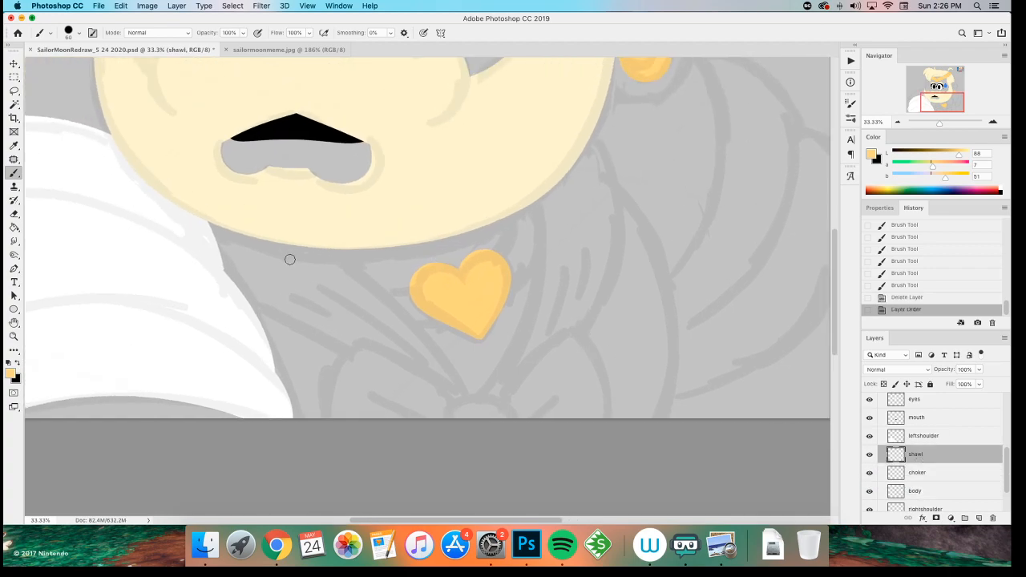
# - Set the foreground color to a dark blue for the shawl
pyautogui.scroll(3, 273, 281)
pyautogui.click(12, 375)
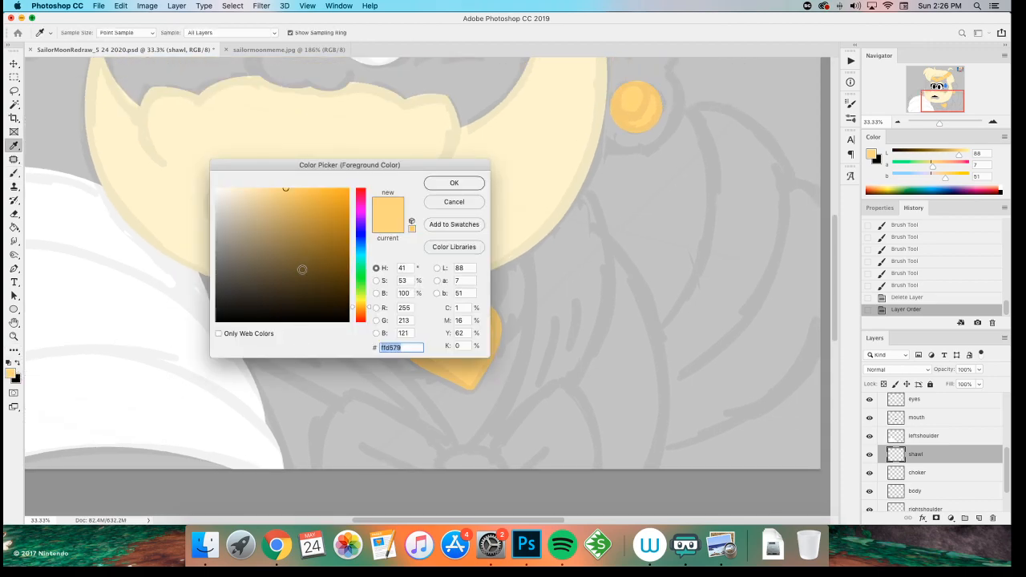
pyautogui.click(360, 239)
pyautogui.click(302, 247)
pyautogui.click(454, 181)
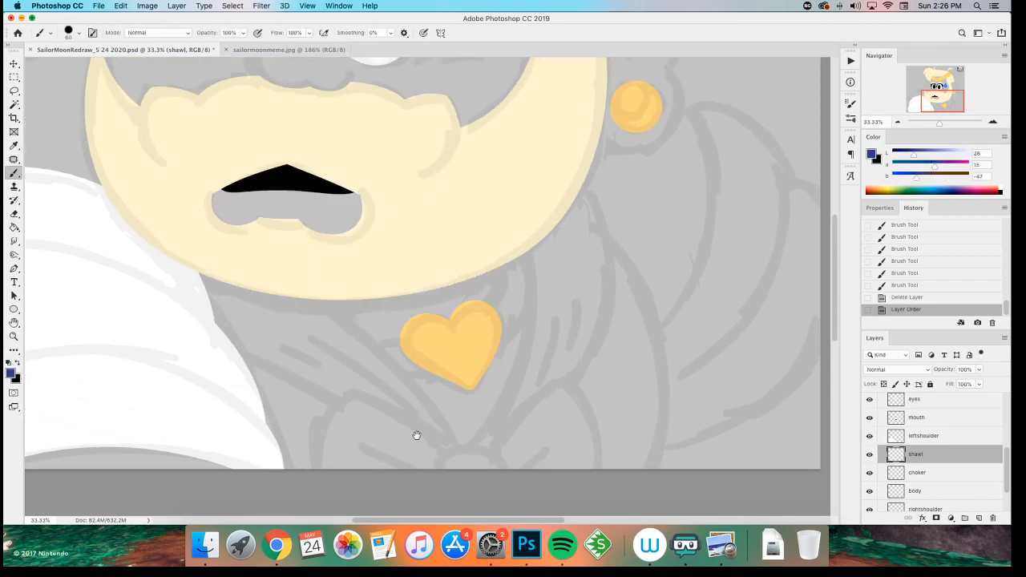
# - Add a layer named bow above the shawl layer and choose a bright red, keeping the dark blue as the background color
pyautogui.moveTo(422, 436); pyautogui.dragTo(399, 397)
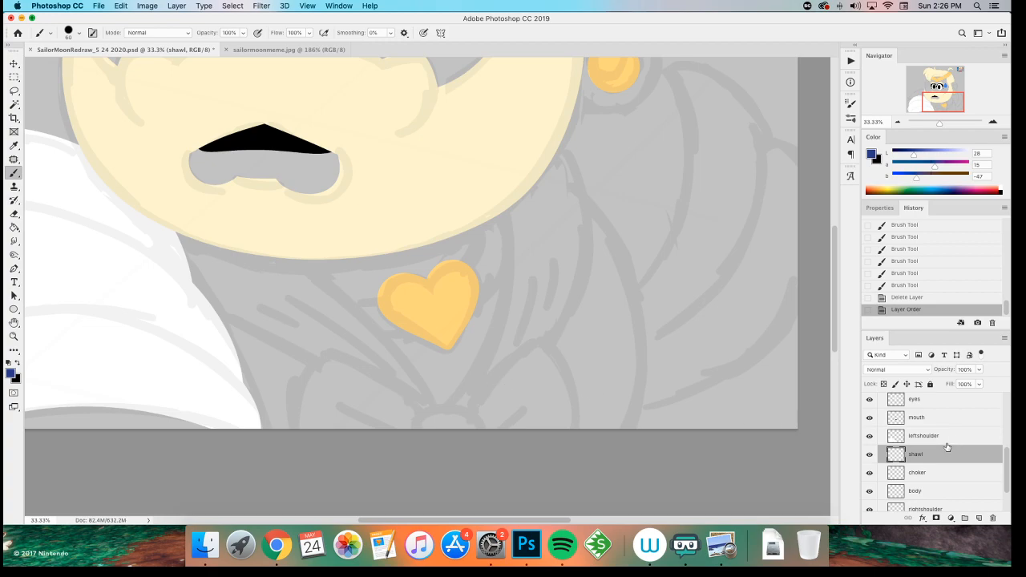
pyautogui.press('super+shift+n')
pyautogui.write('bow')
pyautogui.press('Return')
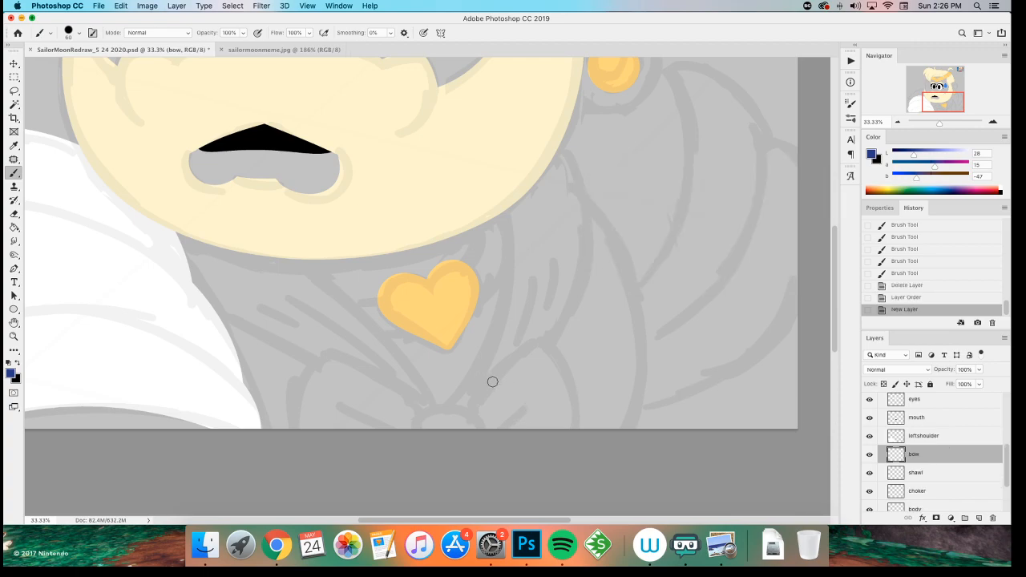
pyautogui.click(17, 363)
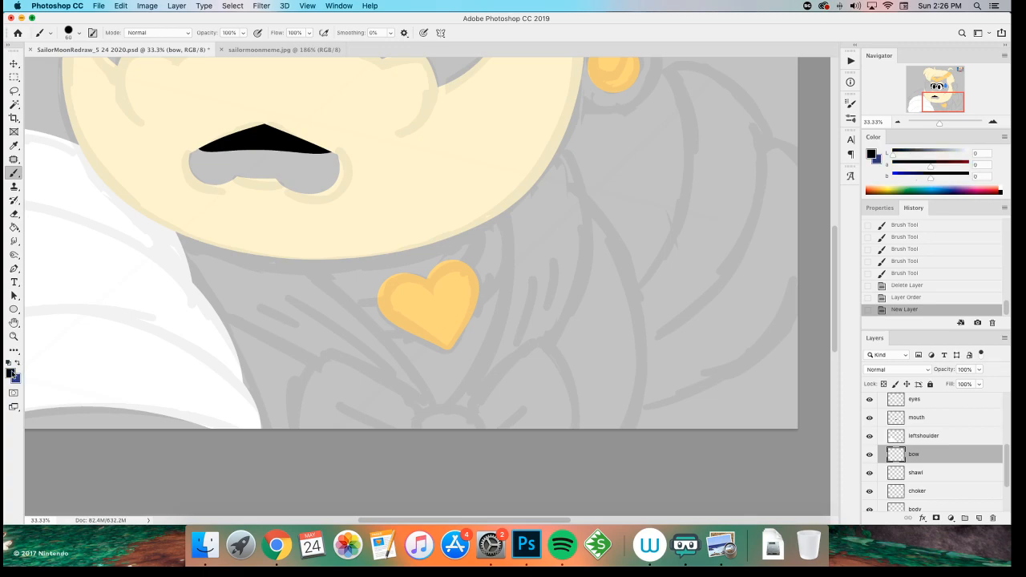
pyautogui.click(10, 373)
pyautogui.moveTo(318, 200); pyautogui.dragTo(355, 178)
pyautogui.click(447, 183)
# - Outline the two loops of the bow in red below the heart, following the sketch down to the canvas edge
pyautogui.moveTo(424, 411)
pyautogui.mouseDown()
pyautogui.moveTo(295, 425)
pyautogui.moveTo(412, 395)
pyautogui.moveTo(446, 434)
pyautogui.moveTo(535, 331)
pyautogui.moveTo(579, 433)
pyautogui.mouseUp()
pyautogui.press('super+z')
pyautogui.press('super+z')
pyautogui.moveTo(547, 343)
pyautogui.mouseDown()
pyautogui.moveTo(457, 491)
pyautogui.moveTo(585, 433)
pyautogui.mouseUp()
pyautogui.press('super+z')
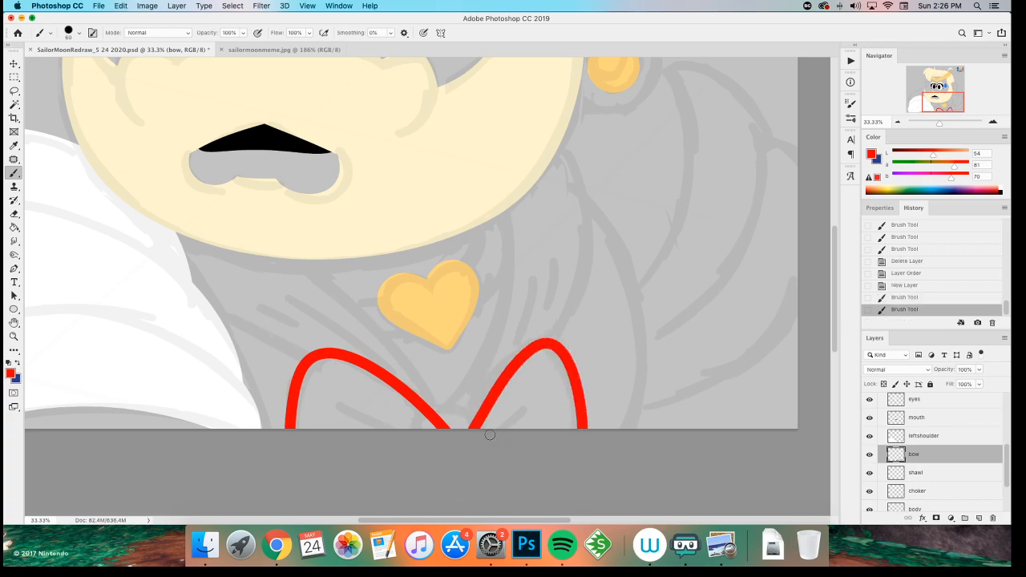
pyautogui.press('super+z')
pyautogui.moveTo(471, 432)
pyautogui.mouseDown()
pyautogui.moveTo(554, 348)
pyautogui.moveTo(577, 433)
pyautogui.mouseUp()
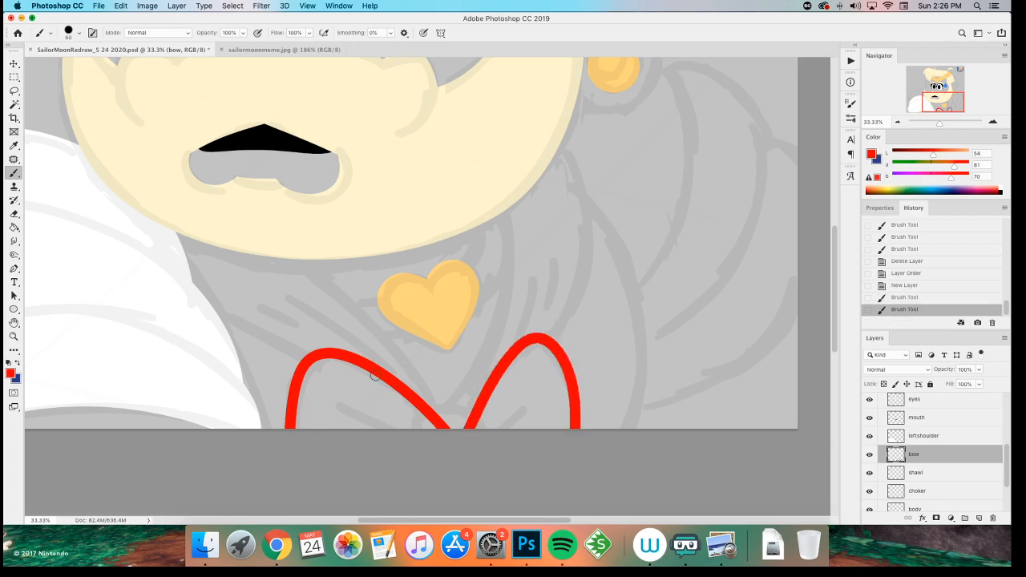
# - Select the insides of both bow loops, expand the selection, fill it with red and deselect
pyautogui.press('w')
pyautogui.click(353, 387)
pyautogui.click(487, 414)
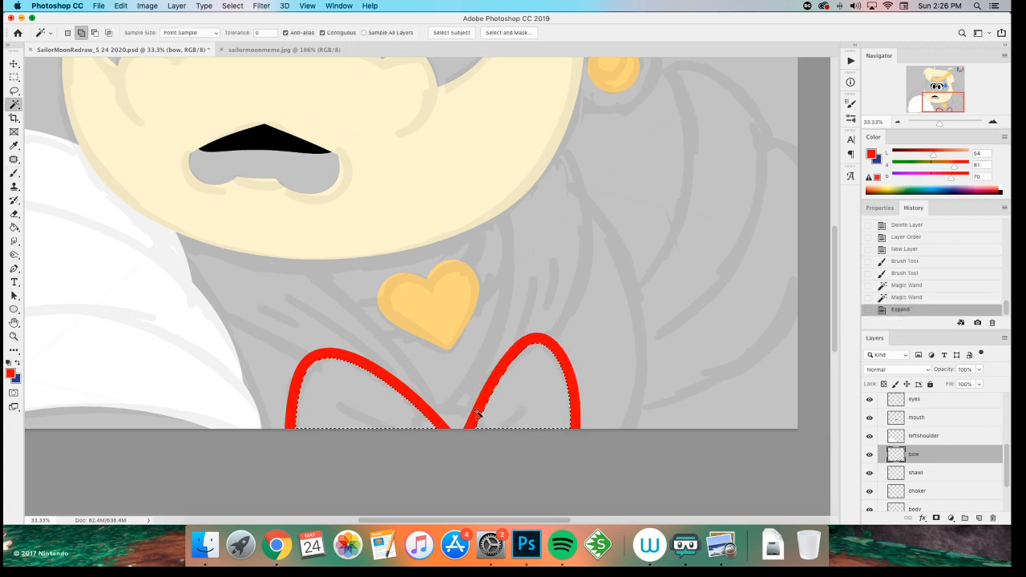
pyautogui.hotkey('alt', 'BackSpace')
pyautogui.press('b')
pyautogui.press('super+d')
# - On the shawl layer, paint dark blue collar lines from the chin to the bow on both sides of the heart, plus the outer right line
pyautogui.hotkey('alt', '[')
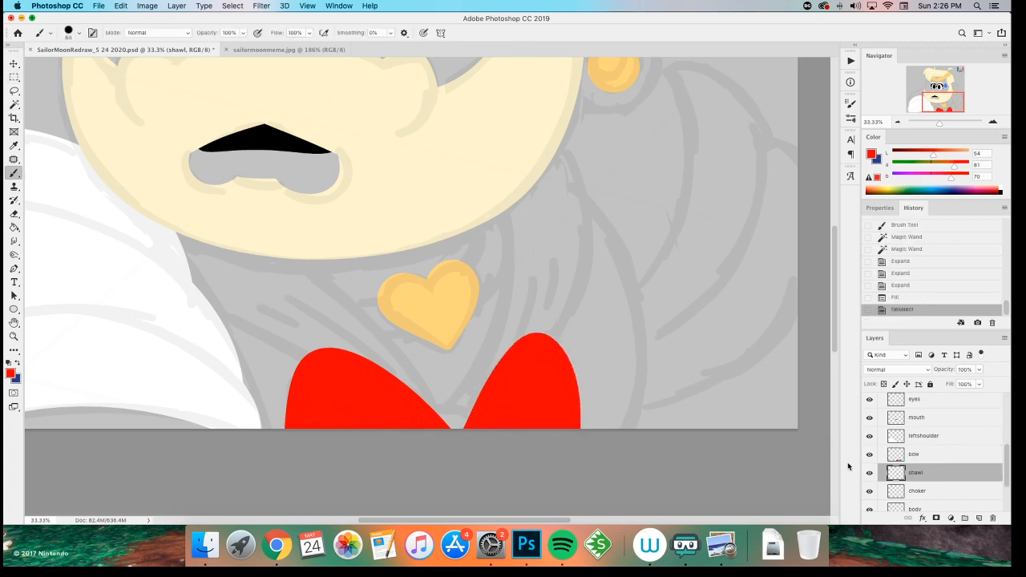
pyautogui.moveTo(244, 397); pyautogui.dragTo(304, 425)
pyautogui.press('x')
pyautogui.moveTo(343, 280)
pyautogui.mouseDown()
pyautogui.moveTo(519, 465)
pyautogui.moveTo(301, 250)
pyautogui.mouseUp()
pyautogui.press('super+z')
pyautogui.moveTo(571, 236)
pyautogui.mouseDown()
pyautogui.moveTo(569, 288)
pyautogui.moveTo(522, 437)
pyautogui.mouseUp()
pyautogui.press('super+z')
pyautogui.moveTo(571, 234); pyautogui.dragTo(552, 403)
pyautogui.moveTo(624, 164); pyautogui.dragTo(618, 367)
pyautogui.press('super+z')
pyautogui.moveTo(617, 169); pyautogui.dragTo(619, 371)
pyautogui.hscroll(-3, 241, 293)
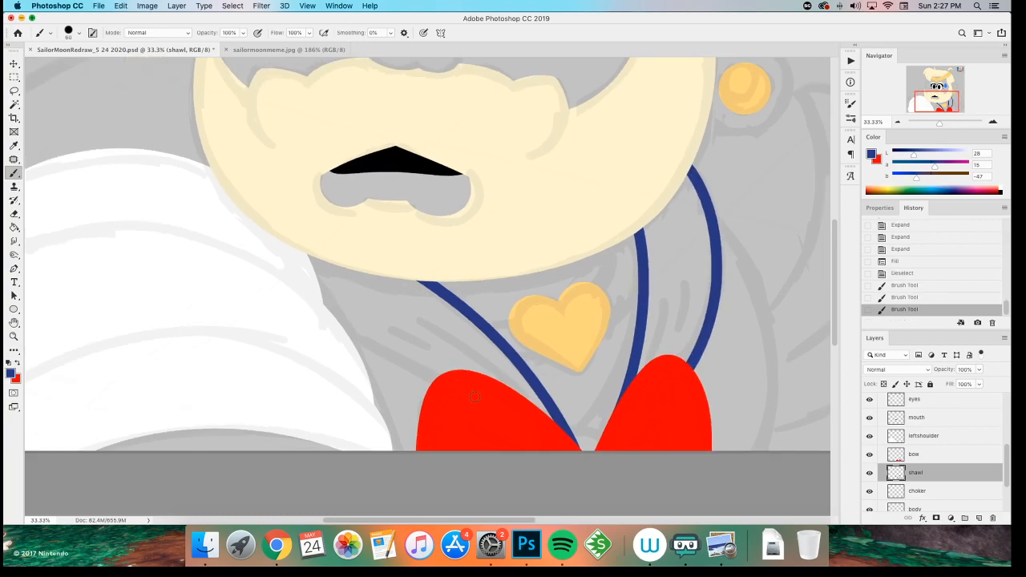
# - Paint the shawl's lower edge in dark blue from the bow to the white shoulder and beyond the shoulder's far side
pyautogui.moveTo(442, 383); pyautogui.dragTo(347, 331)
pyautogui.hscroll(-8, 355, 360)
pyautogui.scroll(4, 355, 360)
pyautogui.moveTo(174, 320); pyautogui.dragTo(245, 346)
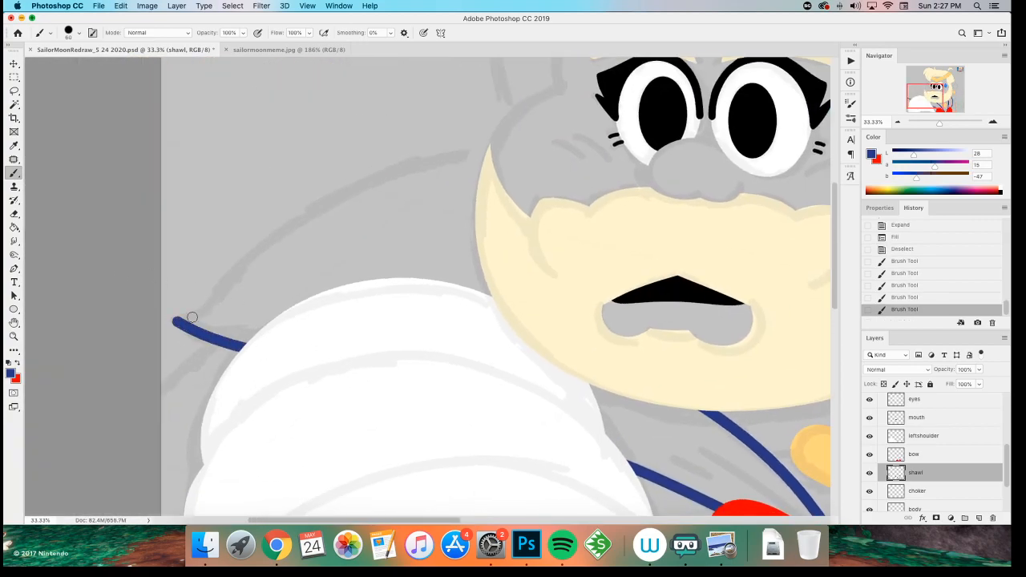
# - Paint the shawl's curved upper edge in dark blue from the pointed tip over the white shoulder to the face
pyautogui.moveTo(177, 321)
pyautogui.mouseDown()
pyautogui.moveTo(347, 179)
pyautogui.moveTo(510, 153)
pyautogui.mouseUp()
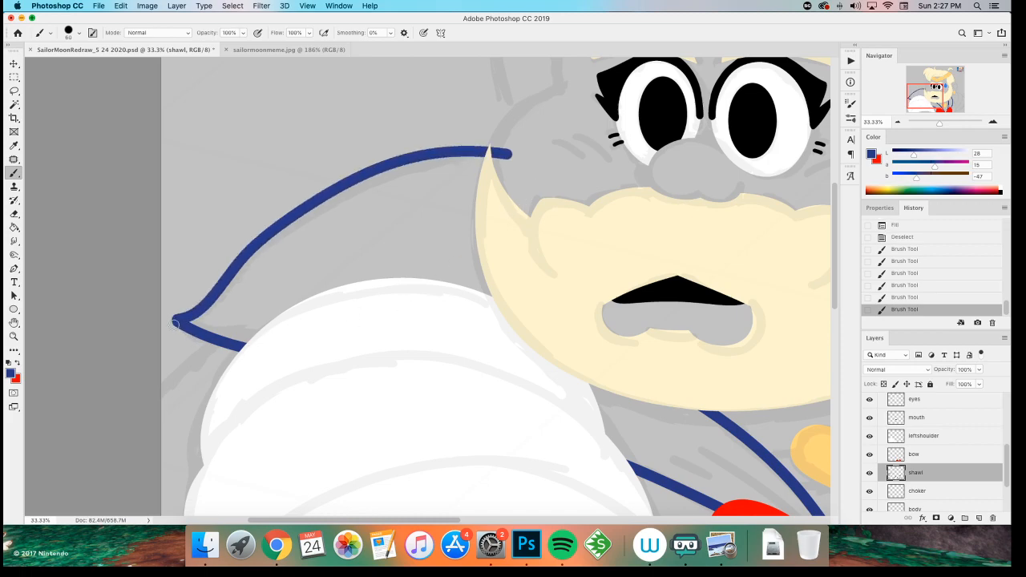
pyautogui.press('super+z')
pyautogui.moveTo(175, 320)
pyautogui.mouseDown()
pyautogui.moveTo(236, 280)
pyautogui.moveTo(498, 156)
pyautogui.mouseUp()
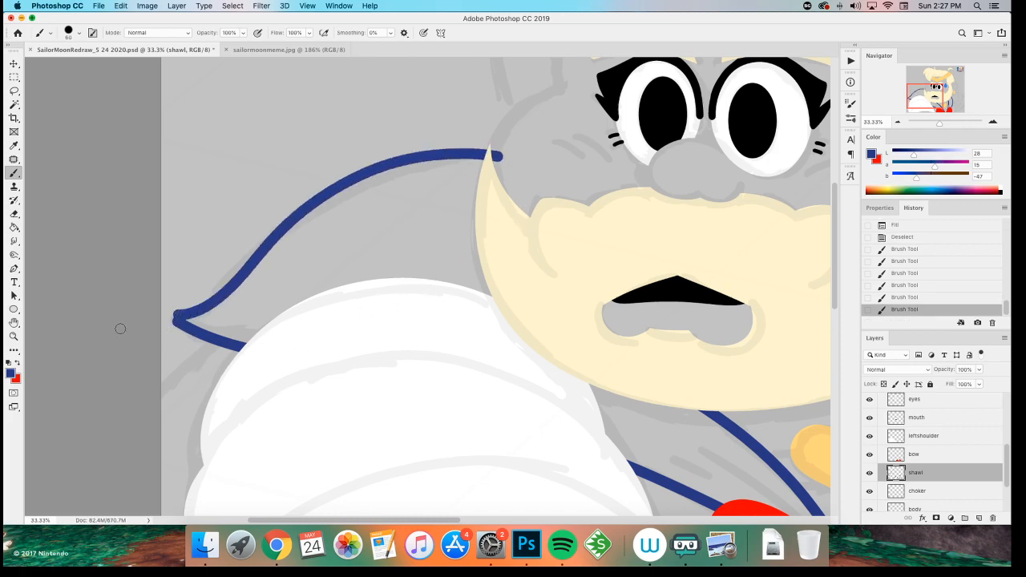
pyautogui.press('super+z')
pyautogui.moveTo(225, 289); pyautogui.dragTo(513, 154)
pyautogui.moveTo(204, 272)
pyautogui.mouseDown()
pyautogui.moveTo(270, 245)
pyautogui.moveTo(333, 238)
pyautogui.mouseUp()
pyautogui.moveTo(305, 286)
pyautogui.mouseDown()
pyautogui.moveTo(356, 251)
pyautogui.moveTo(305, 285)
pyautogui.mouseUp()
pyautogui.press('super+z')
pyautogui.press('super+z')
pyautogui.moveTo(355, 251); pyautogui.dragTo(302, 286)
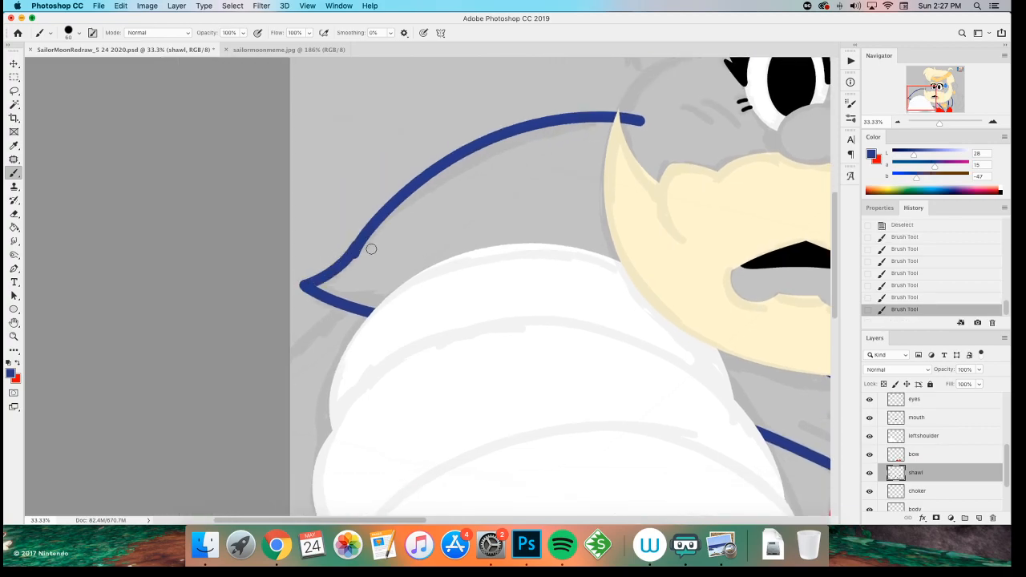
# - Trim the blue shawl outline near its pointed tip with the Eraser, retrying the stroke until the outer edge flows smoothly
pyautogui.press('super+equal')
pyautogui.press('super+equal')
pyautogui.moveTo(355, 325)
pyautogui.mouseDown()
pyautogui.moveTo(542, 356)
pyautogui.moveTo(355, 344)
pyautogui.mouseUp()
pyautogui.press('e')
pyautogui.moveTo(472, 228)
pyautogui.mouseDown()
pyautogui.moveTo(427, 281)
pyautogui.moveTo(369, 277)
pyautogui.mouseUp()
pyautogui.press('super+z')
pyautogui.moveTo(476, 226); pyautogui.dragTo(343, 287)
pyautogui.press('super+z')
pyautogui.moveTo(472, 229); pyautogui.dragTo(312, 288)
pyautogui.press('super+z')
pyautogui.moveTo(459, 247); pyautogui.dragTo(353, 263)
pyautogui.press('super+z')
pyautogui.moveTo(476, 220); pyautogui.dragTo(376, 277)
pyautogui.press('super+z')
pyautogui.moveTo(468, 234); pyautogui.dragTo(314, 317)
# - Thicken the inner side of the shawl outline near the tip with dark blue and clean up its edge with the Eraser
pyautogui.press('b')
pyautogui.moveTo(479, 238)
pyautogui.mouseDown()
pyautogui.moveTo(429, 309)
pyautogui.moveTo(489, 245)
pyautogui.moveTo(411, 323)
pyautogui.mouseUp()
pyautogui.press('super+z')
pyautogui.moveTo(482, 258); pyautogui.dragTo(411, 327)
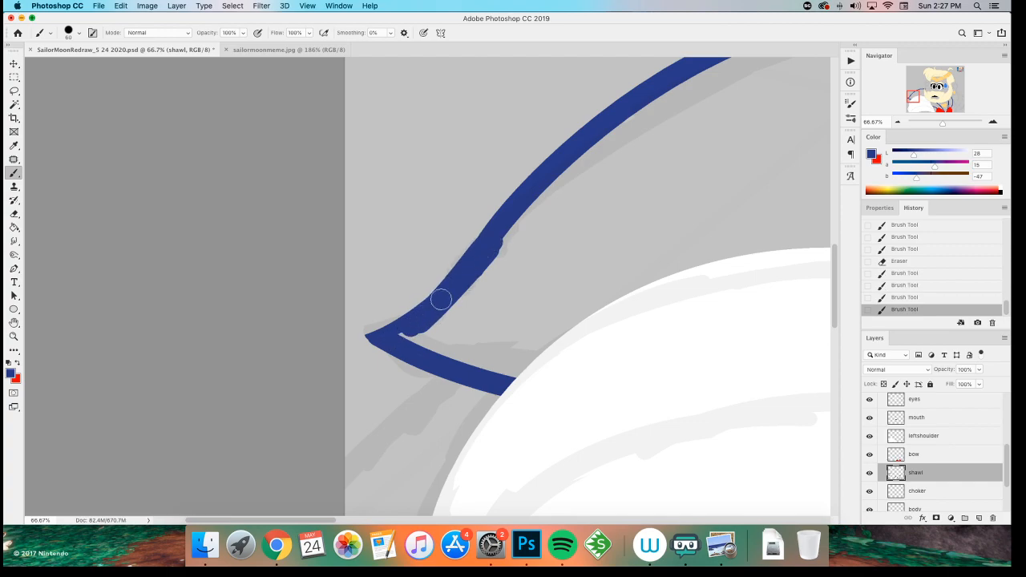
pyautogui.moveTo(493, 235)
pyautogui.mouseDown()
pyautogui.moveTo(457, 289)
pyautogui.moveTo(410, 328)
pyautogui.mouseUp()
pyautogui.moveTo(460, 280); pyautogui.dragTo(345, 315)
pyautogui.press('e')
pyautogui.moveTo(247, 371); pyautogui.dragTo(323, 424)
pyautogui.moveTo(250, 403); pyautogui.dragTo(203, 388)
pyautogui.moveTo(314, 351); pyautogui.dragTo(230, 371)
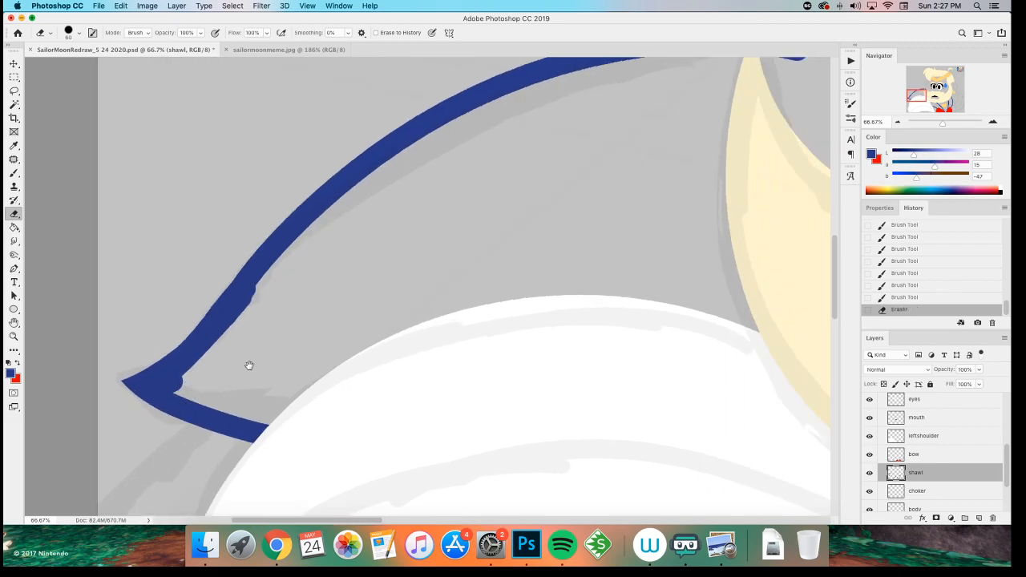
# - Close the shawl outline in dark blue along the side of the face and behind the white shoulder
pyautogui.press('b')
pyautogui.moveTo(455, 239); pyautogui.dragTo(309, 298)
pyautogui.moveTo(556, 151); pyautogui.dragTo(511, 153)
pyautogui.moveTo(547, 114)
pyautogui.mouseDown()
pyautogui.moveTo(550, 341)
pyautogui.moveTo(233, 383)
pyautogui.moveTo(173, 371)
pyautogui.mouseUp()
pyautogui.moveTo(163, 384); pyautogui.dragTo(316, 286)
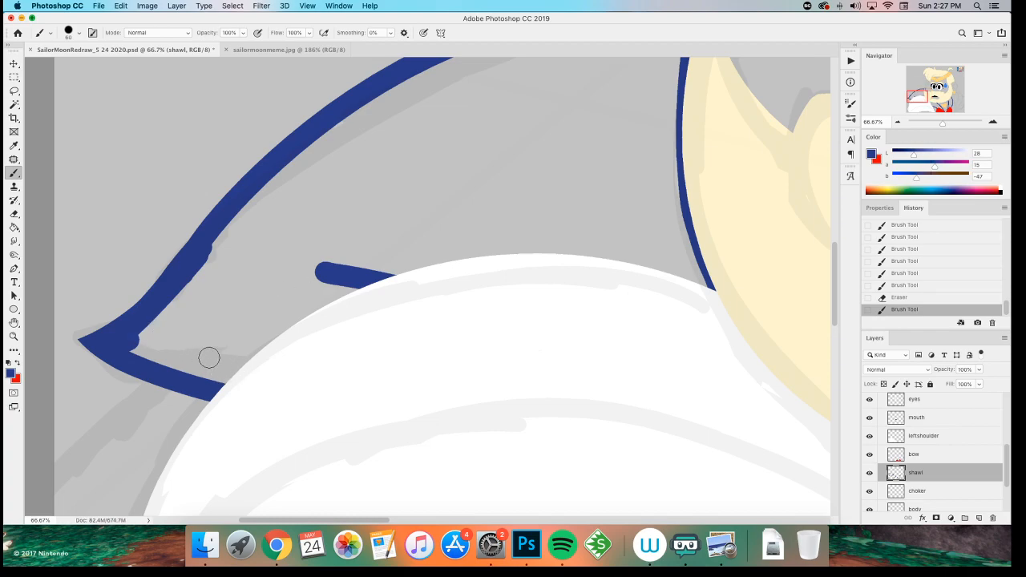
pyautogui.moveTo(228, 379)
pyautogui.mouseDown()
pyautogui.moveTo(213, 366)
pyautogui.moveTo(396, 238)
pyautogui.mouseUp()
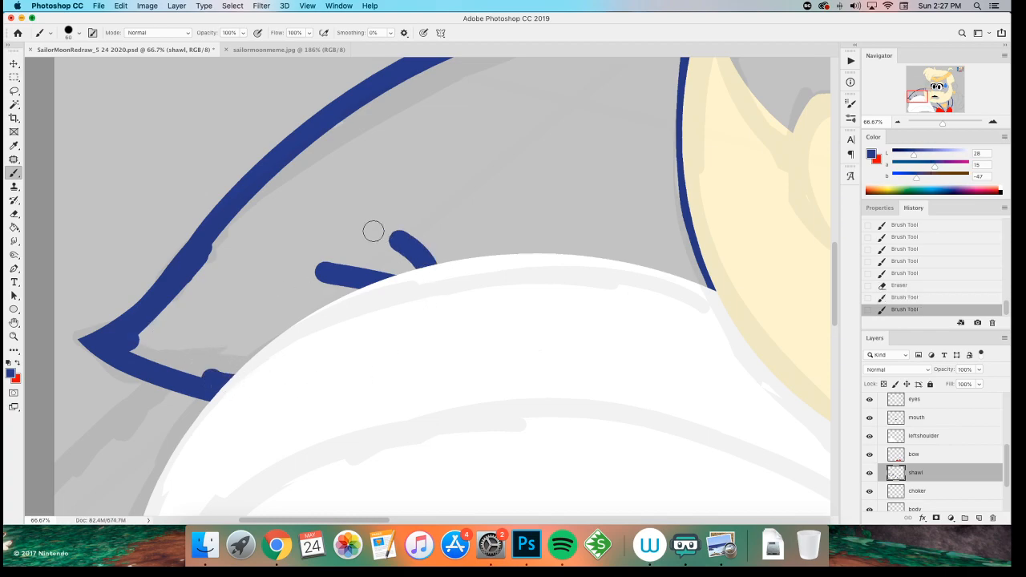
# - Select the enclosed shawl area above the white shoulder, expand the selection, fill it with dark blue and deselect
pyautogui.press('w')
pyautogui.scroll(3, 257, 294)
pyautogui.hscroll(3, 256, 293)
pyautogui.click(366, 250)
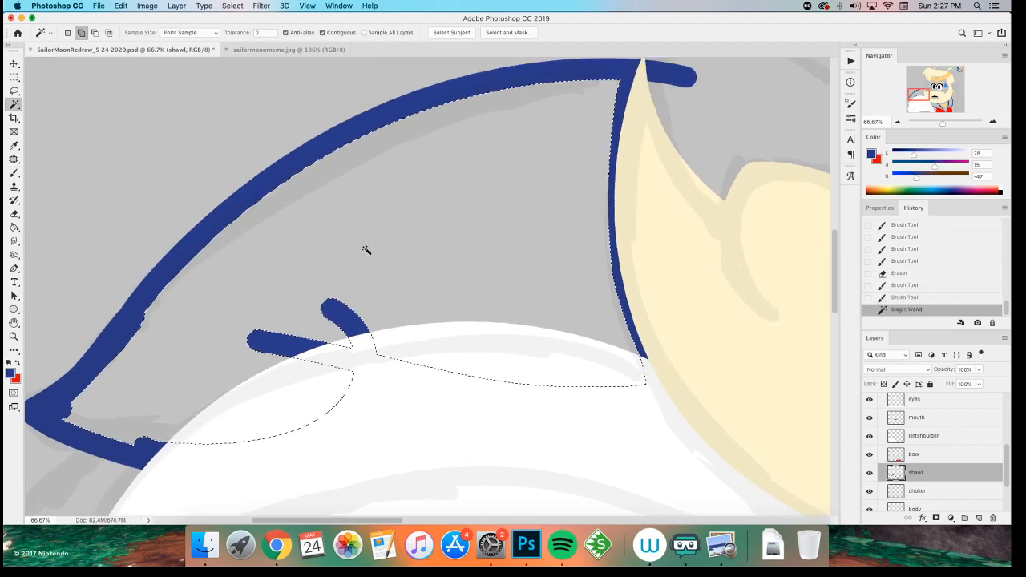
pyautogui.press('F2')
pyautogui.press('F2')
pyautogui.press('F2')
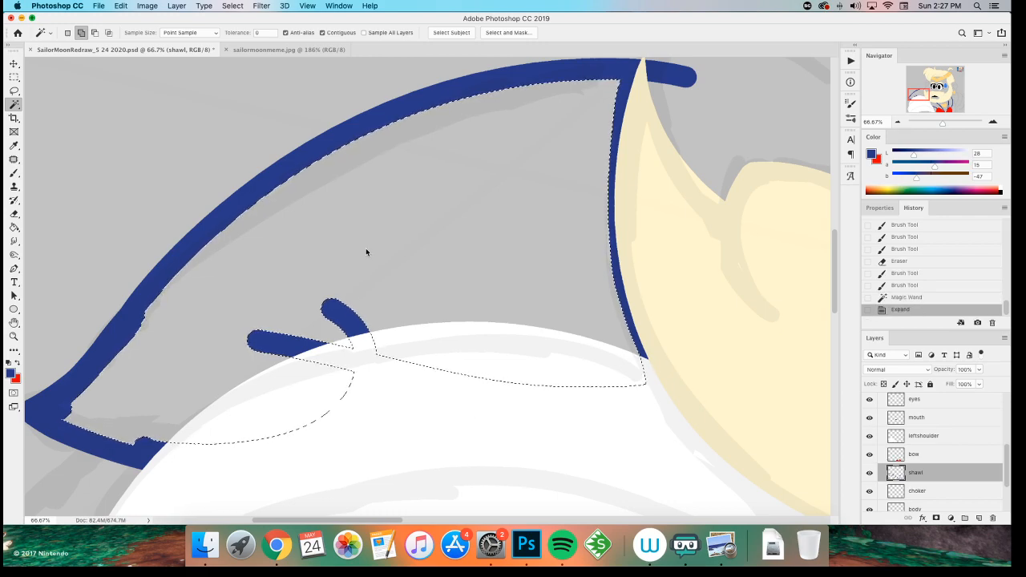
pyautogui.hotkey('alt', 'BackSpace')
pyautogui.press('m')
pyautogui.click(495, 415)
pyautogui.moveTo(416, 356); pyautogui.dragTo(242, 461)
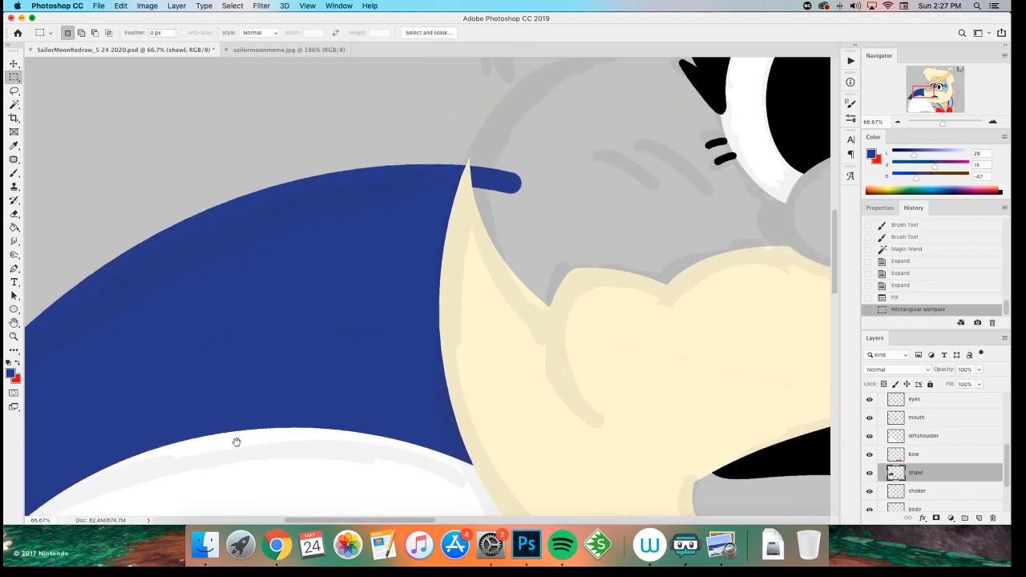
# - Deselect and erase the dark blue overshoot of the shawl beyond the pointed beard tip with the Eraser
pyautogui.press('e')
pyautogui.click(479, 173)
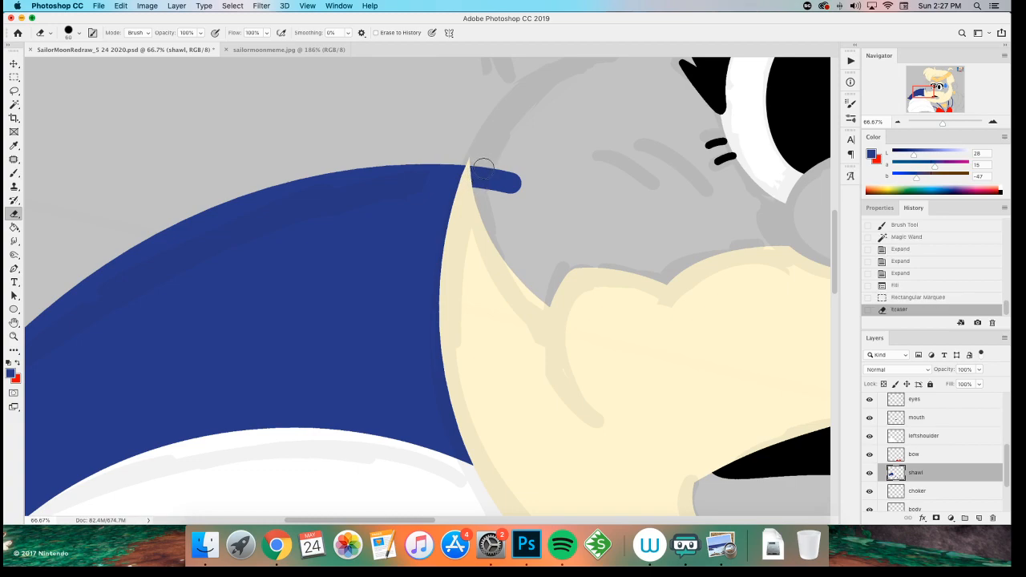
pyautogui.press('m')
pyautogui.press('super+d')
pyautogui.press('super+i')
pyautogui.press('super+z')
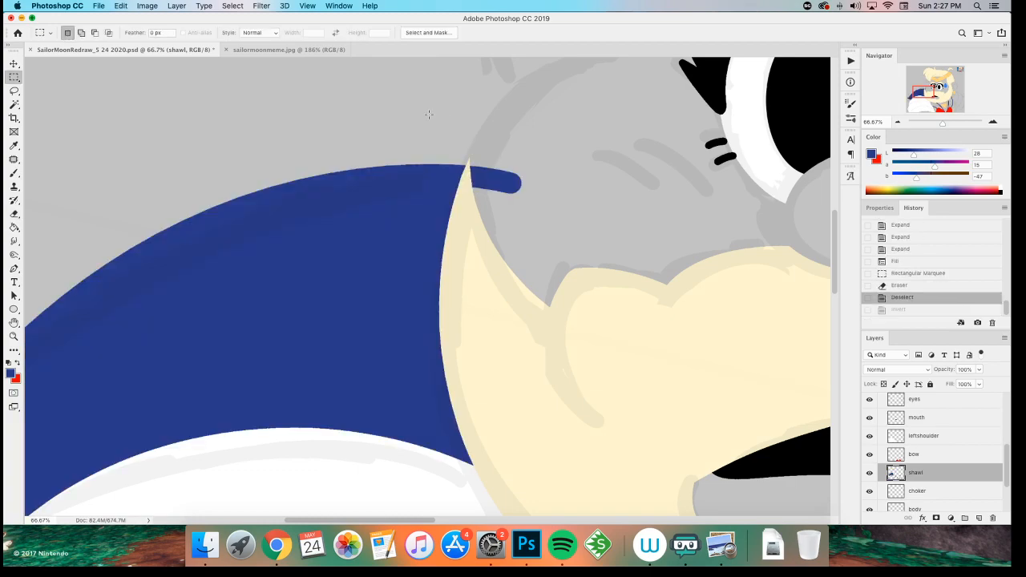
pyautogui.press('e')
pyautogui.moveTo(496, 158)
pyautogui.mouseDown()
pyautogui.moveTo(474, 168)
pyautogui.moveTo(479, 192)
pyautogui.moveTo(479, 171)
pyautogui.moveTo(485, 182)
pyautogui.moveTo(508, 174)
pyautogui.mouseUp()
pyautogui.press('super+z')
# - Close the gaps in the shawl outlines with dark blue brush strokes below the beard and along the bow's edges
pyautogui.press('b')
pyautogui.moveTo(438, 382); pyautogui.dragTo(238, 114)
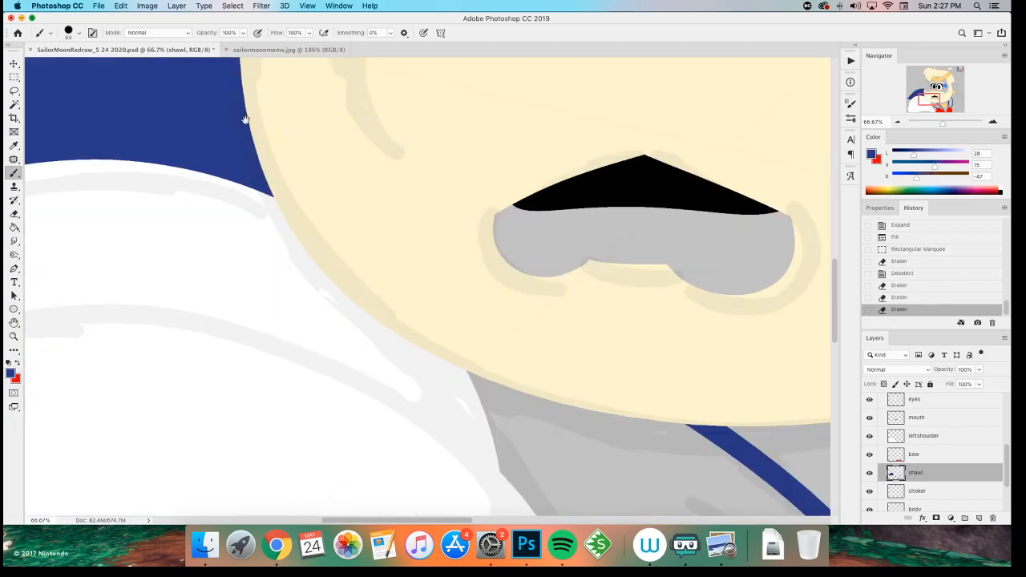
pyautogui.scroll(-10, 238, 114)
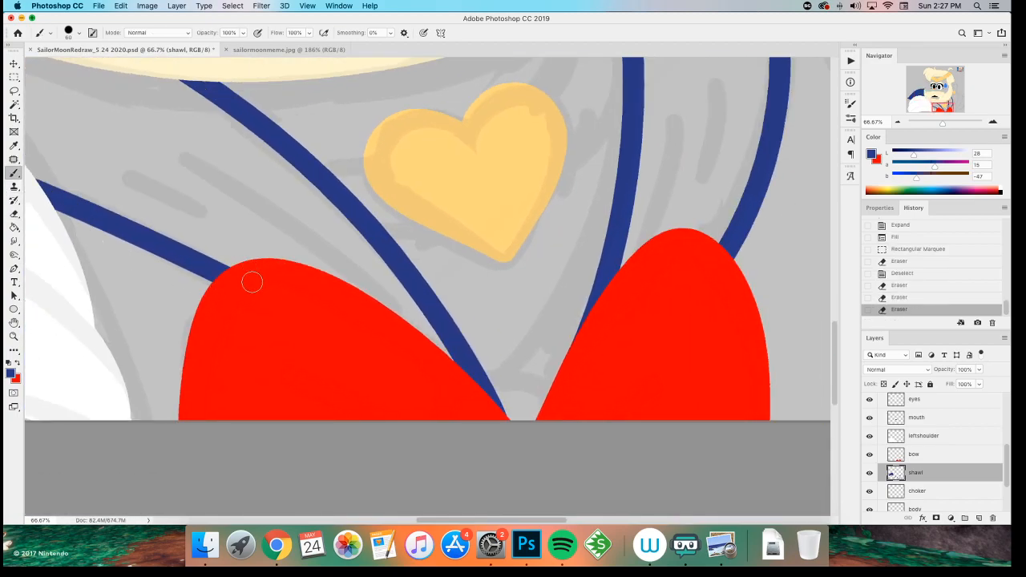
pyautogui.moveTo(252, 281); pyautogui.dragTo(229, 258)
pyautogui.moveTo(121, 162); pyautogui.dragTo(385, 370)
pyautogui.moveTo(318, 390); pyautogui.dragTo(301, 380)
pyautogui.moveTo(463, 301); pyautogui.dragTo(451, 288)
pyautogui.moveTo(551, 307); pyautogui.dragTo(110, 245)
pyautogui.moveTo(321, 116); pyautogui.dragTo(318, 197)
pyautogui.moveTo(463, 203); pyautogui.dragTo(466, 221)
pyautogui.moveTo(548, 91); pyautogui.dragTo(546, 101)
pyautogui.moveTo(414, 473); pyautogui.dragTo(458, 244)
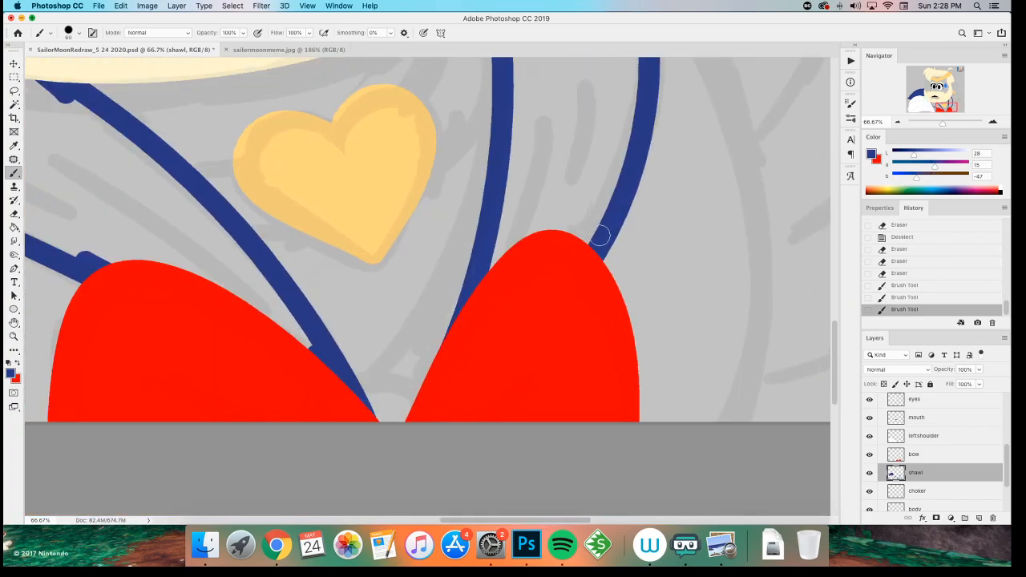
# - Select the enclosed shawl areas on both sides of the heart jewel, expand the selection, fill it with dark blue and deselect
pyautogui.scroll(5, 440, 337)
pyautogui.press('w')
pyautogui.click(190, 374)
pyautogui.click(495, 296)
pyautogui.press('F2')
pyautogui.press('F2')
pyautogui.hotkey('alt', 'BackSpace')
pyautogui.press('super+d')
pyautogui.press('m')
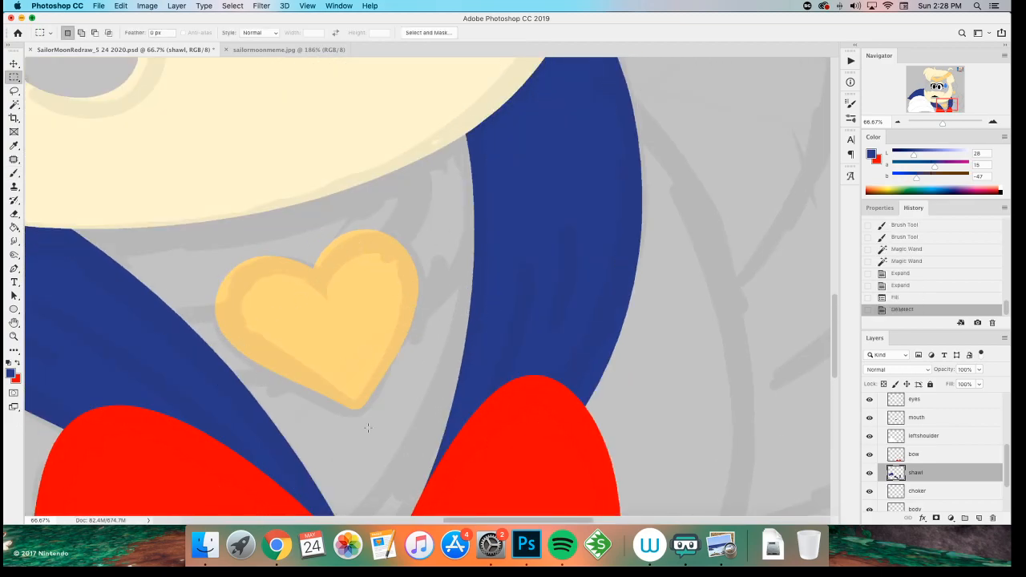
# - On the choker layer, sample the bow's red and paint the choker's upper edge on both sides of the heart jewel
pyautogui.press('super+minus')
pyautogui.press('super+minus')
pyautogui.press('super+minus')
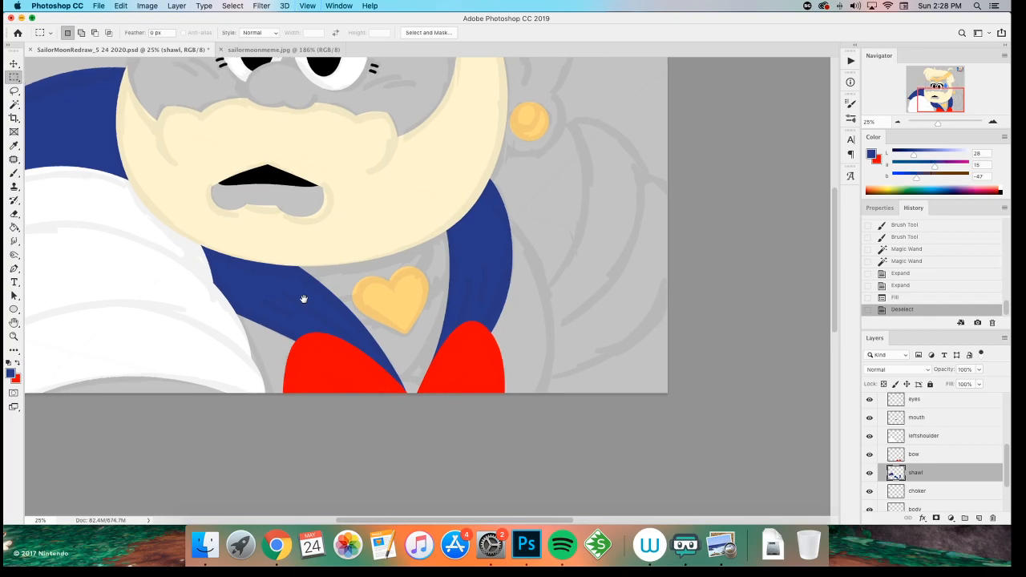
pyautogui.moveTo(280, 291); pyautogui.dragTo(332, 307)
pyautogui.click(913, 492)
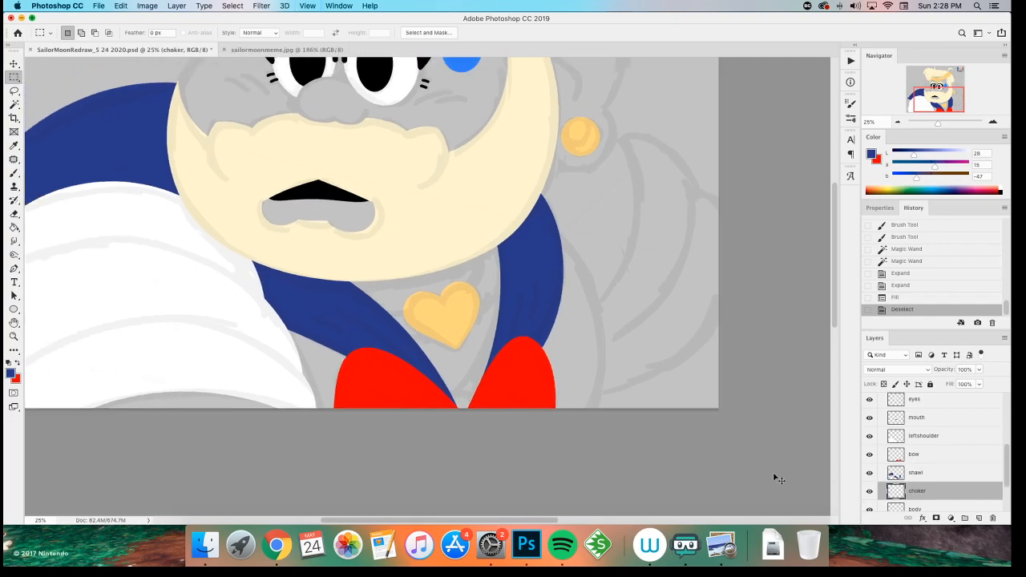
pyautogui.press('super+plus')
pyautogui.press('super+plus')
pyautogui.press('i')
pyautogui.click(321, 465)
pyautogui.press('e')
pyautogui.moveTo(376, 345); pyautogui.dragTo(356, 298)
pyautogui.moveTo(356, 298); pyautogui.dragTo(381, 289)
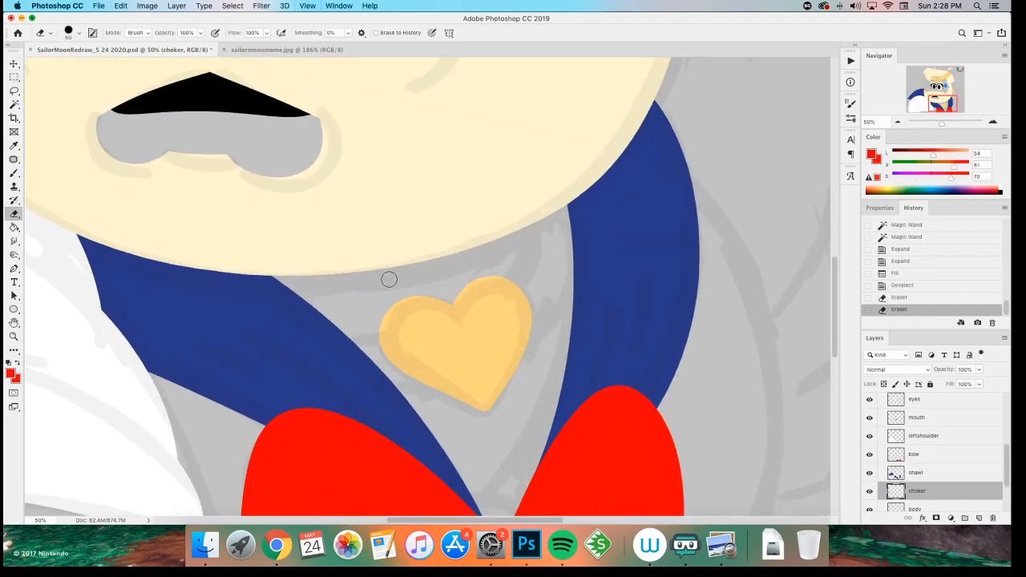
pyautogui.press('b')
pyautogui.moveTo(541, 218); pyautogui.dragTo(517, 291)
pyautogui.moveTo(390, 342); pyautogui.dragTo(358, 343)
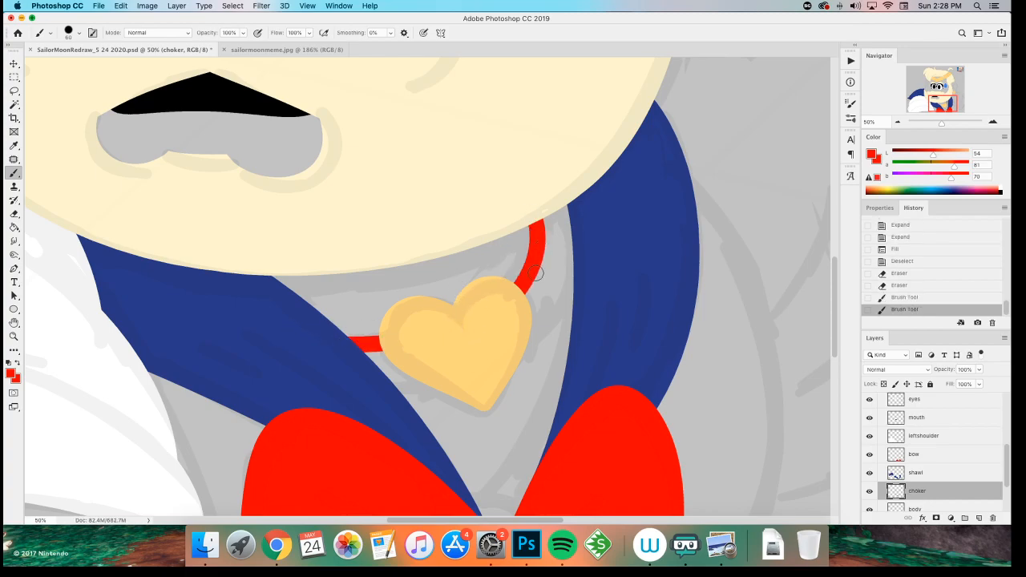
# - Paint the choker's lower edge in red, fill in the band on both sides of the heart jewel and save the file
pyautogui.moveTo(560, 214); pyautogui.dragTo(542, 319)
pyautogui.press('super+z')
pyautogui.moveTo(565, 217); pyautogui.dragTo(517, 297)
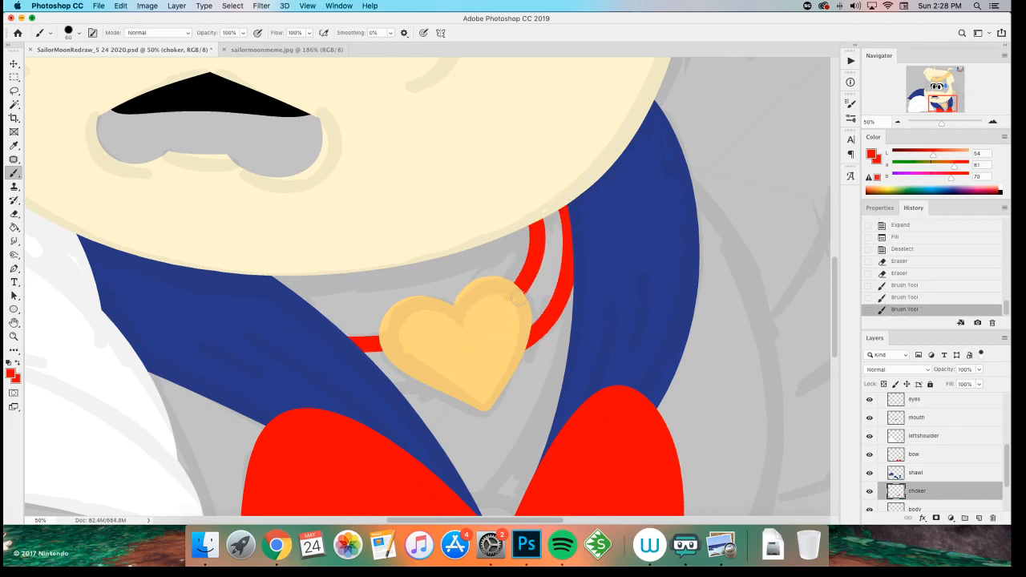
pyautogui.moveTo(425, 379)
pyautogui.mouseDown()
pyautogui.moveTo(395, 382)
pyautogui.moveTo(367, 356)
pyautogui.mouseUp()
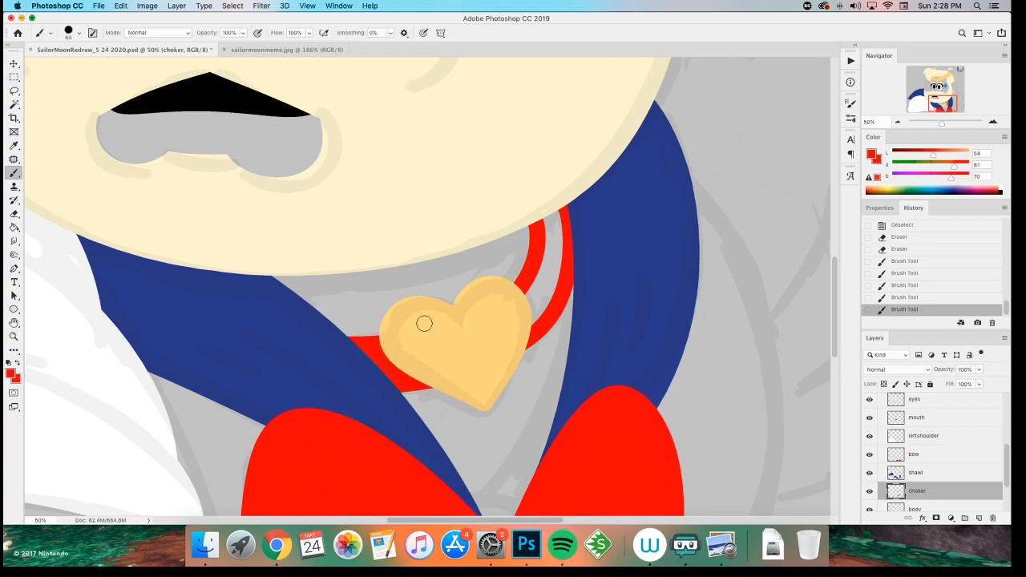
pyautogui.moveTo(543, 275)
pyautogui.mouseDown()
pyautogui.moveTo(557, 233)
pyautogui.moveTo(542, 294)
pyautogui.mouseUp()
pyautogui.press('super+s')
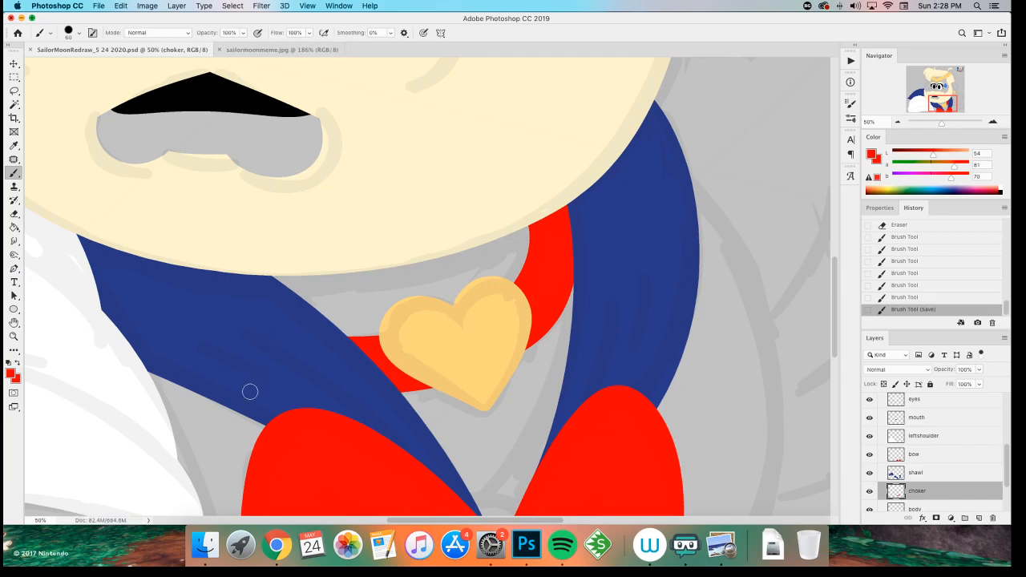
# - On the body layer, set a light grey with lightness 95, lasso the area between the white shoulder and shawl, and fill it
pyautogui.press('super+minus')
pyautogui.scroll(-3, 921, 449)
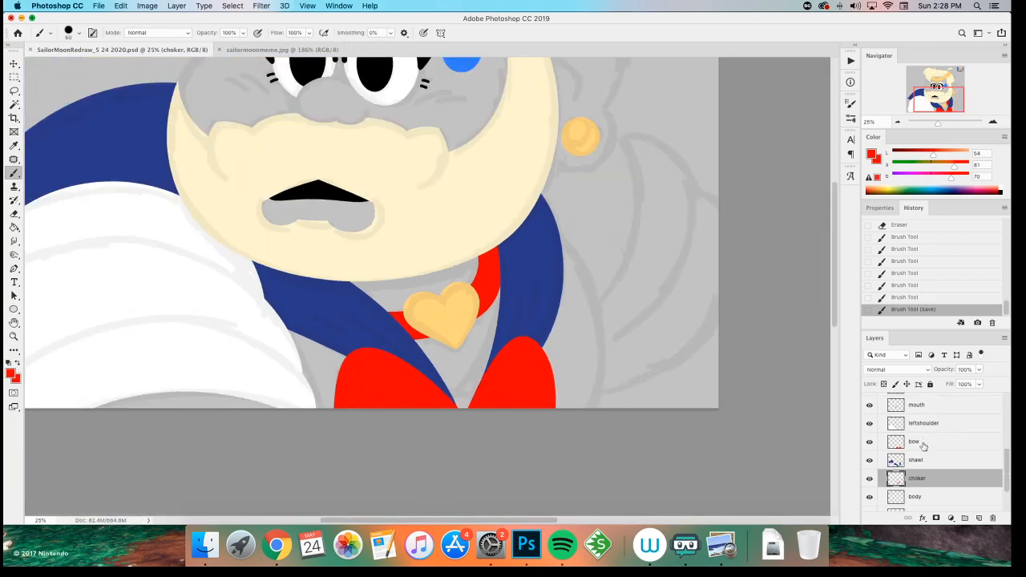
pyautogui.click(920, 450)
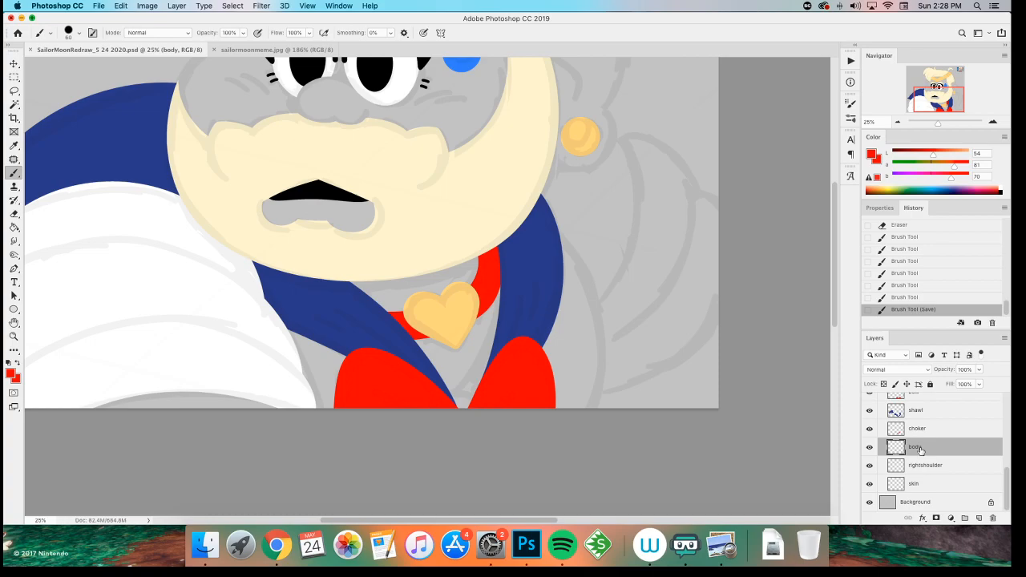
pyautogui.press('d')
pyautogui.press('x')
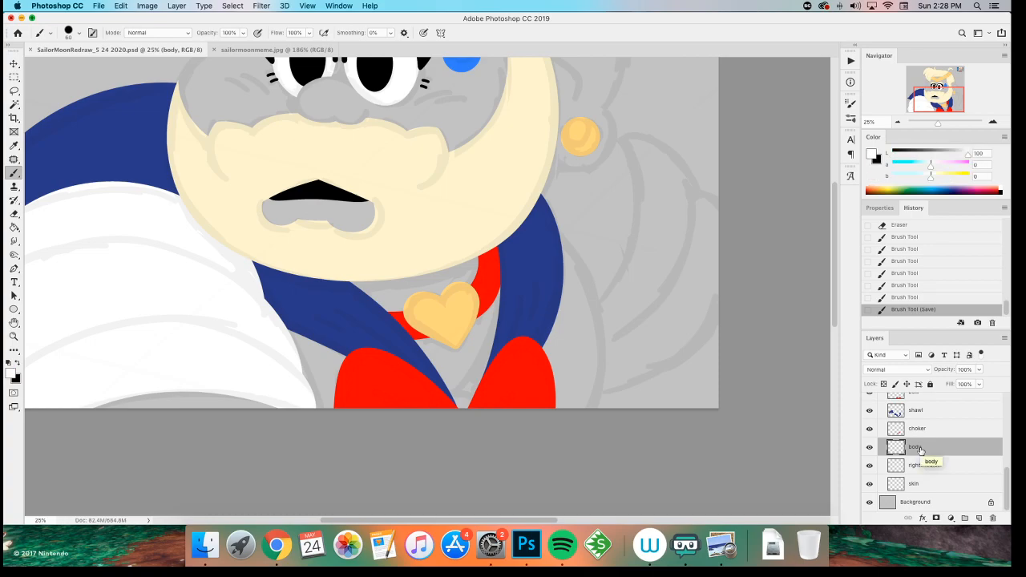
pyautogui.moveTo(968, 157); pyautogui.dragTo(964, 157)
pyautogui.moveTo(276, 280)
pyautogui.mouseDown()
pyautogui.moveTo(399, 311)
pyautogui.moveTo(420, 438)
pyautogui.mouseUp()
pyautogui.press('l')
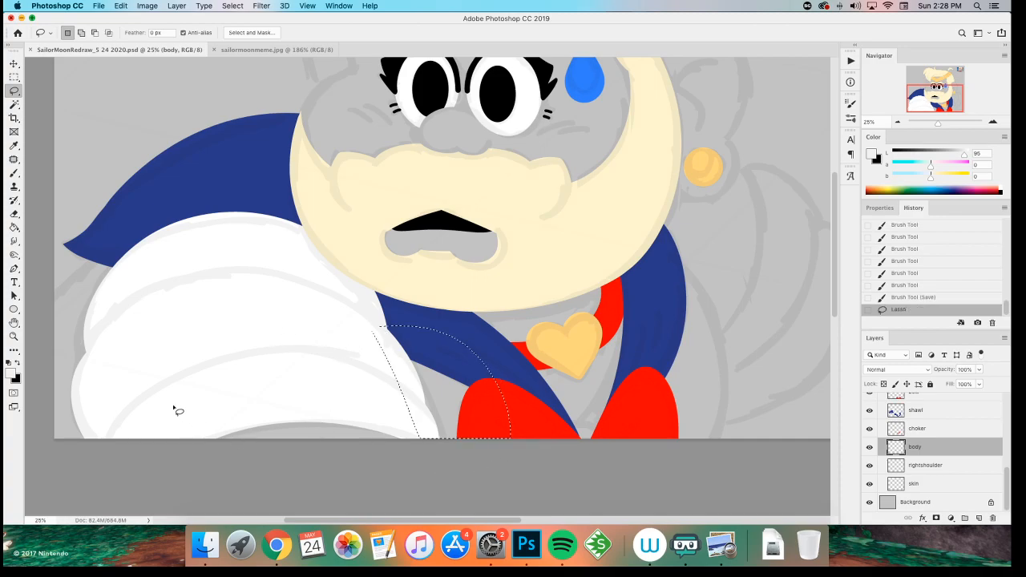
pyautogui.hscroll(-5, 174, 407)
pyautogui.hotkey('alt', 'BackSpace')
pyautogui.press('super+d')
# - Brush in the remaining body area beside the white shoulder, lasso it, expand the selection and fill it with light grey
pyautogui.press('b')
pyautogui.moveTo(220, 263); pyautogui.dragTo(138, 350)
pyautogui.press('super+z')
pyautogui.press('l')
pyautogui.moveTo(221, 263)
pyautogui.mouseDown()
pyautogui.moveTo(178, 291)
pyautogui.moveTo(137, 408)
pyautogui.moveTo(266, 231)
pyautogui.mouseUp()
pyautogui.press('super+shift+e')
pyautogui.hotkey('alt', 'BackSpace')
pyautogui.press('m')
pyautogui.press('super+d')
# - Outline the body's curved side next to the blue shawl in light grey, lasso the enclosed area, fill it and deselect
pyautogui.moveTo(407, 355)
pyautogui.mouseDown()
pyautogui.moveTo(229, 369)
pyautogui.moveTo(101, 399)
pyautogui.mouseUp()
pyautogui.press('b')
pyautogui.moveTo(416, 320)
pyautogui.mouseDown()
pyautogui.moveTo(388, 241)
pyautogui.moveTo(437, 296)
pyautogui.moveTo(432, 408)
pyautogui.mouseUp()
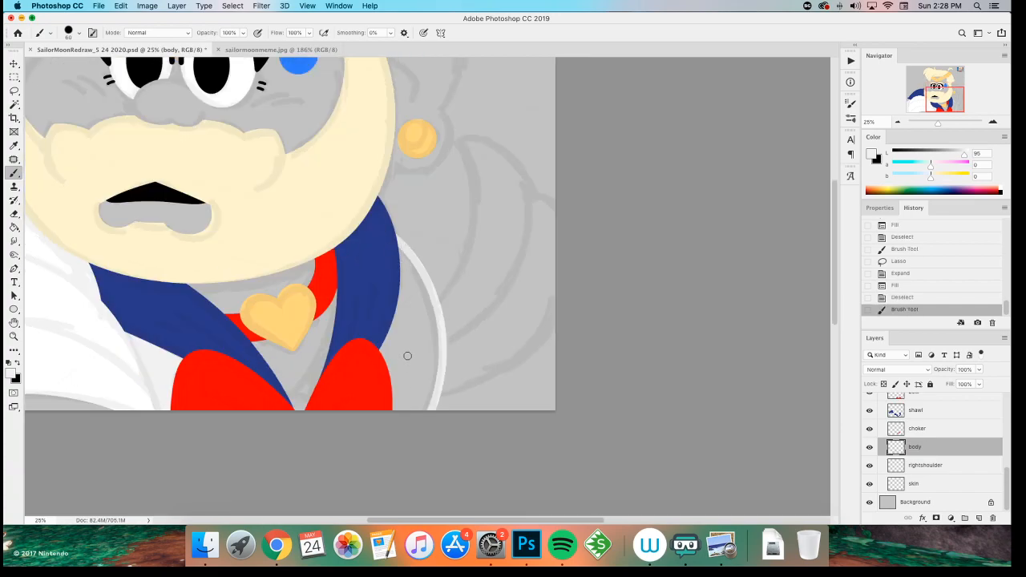
pyautogui.press('super+z')
pyautogui.press('super+shift+z')
pyautogui.press('l')
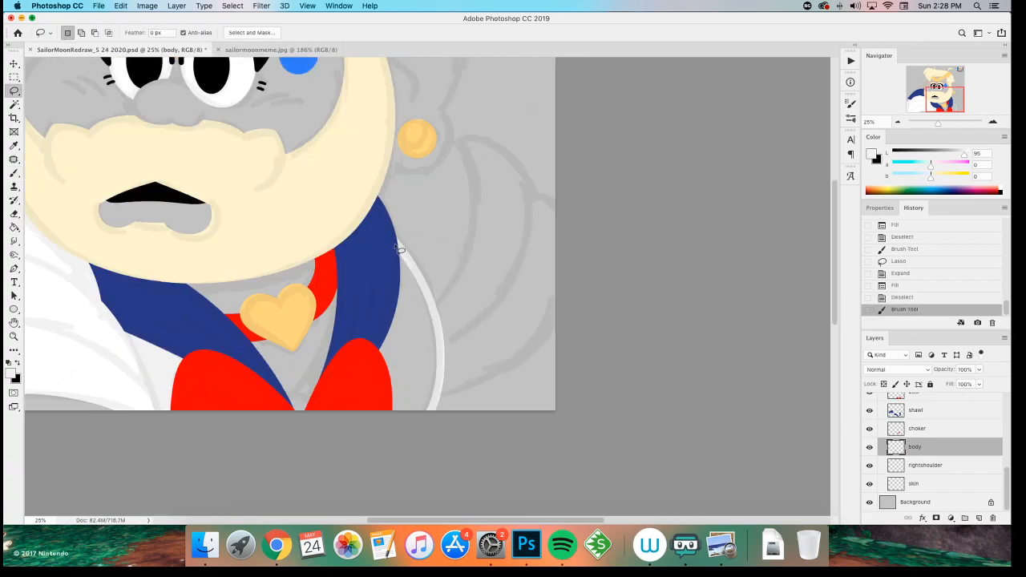
pyautogui.moveTo(386, 433)
pyautogui.mouseDown()
pyautogui.moveTo(367, 309)
pyautogui.moveTo(424, 280)
pyautogui.moveTo(433, 417)
pyautogui.mouseUp()
pyautogui.hotkey('alt', 'BackSpace')
pyautogui.press('m')
pyautogui.press('super+d')
pyautogui.moveTo(160, 252); pyautogui.dragTo(257, 385)
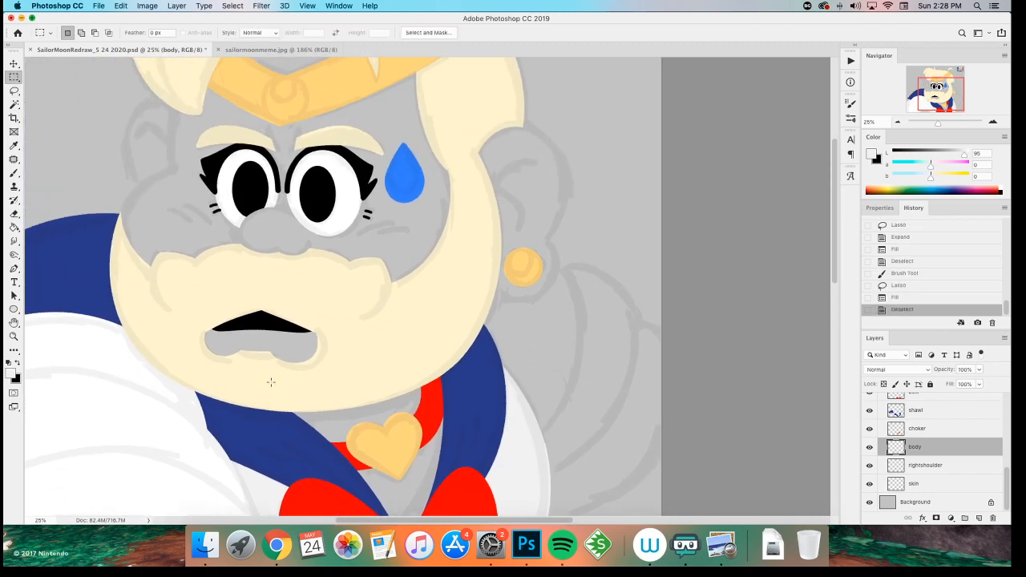
# - On the rightshoulder layer, set a grey with lightness 89 and outline the first sleeve puff by the earring, retrying the stroke
pyautogui.scroll(-3, 360, 339)
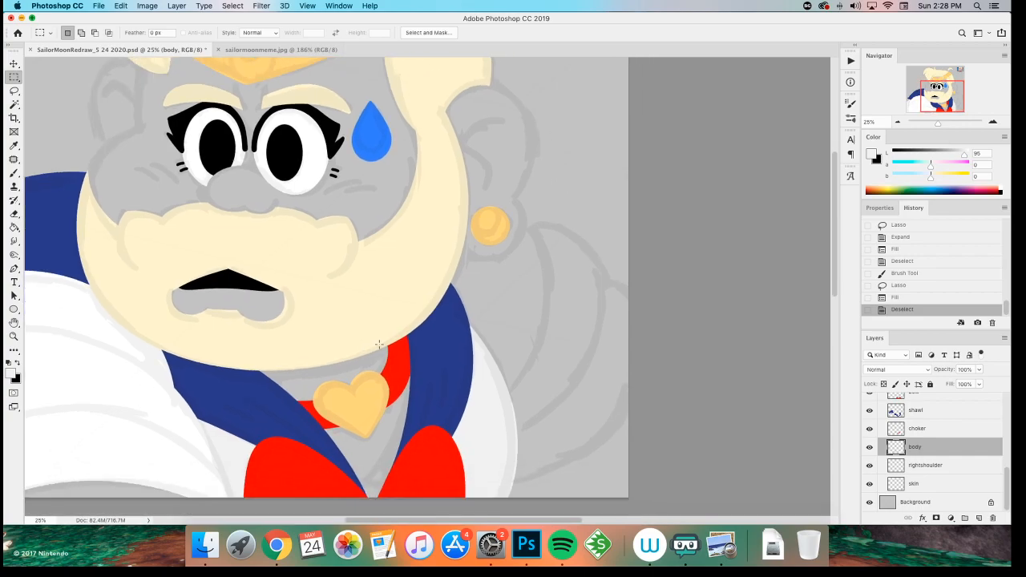
pyautogui.moveTo(910, 482)
pyautogui.mouseDown()
pyautogui.moveTo(917, 462)
pyautogui.moveTo(924, 478)
pyautogui.mouseUp()
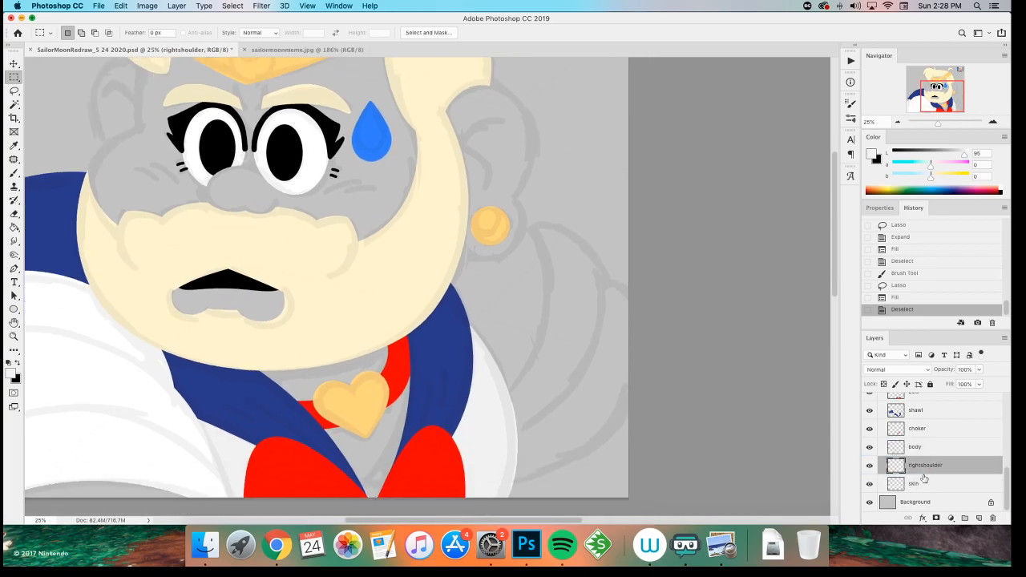
pyautogui.press('z')
pyautogui.click(510, 232)
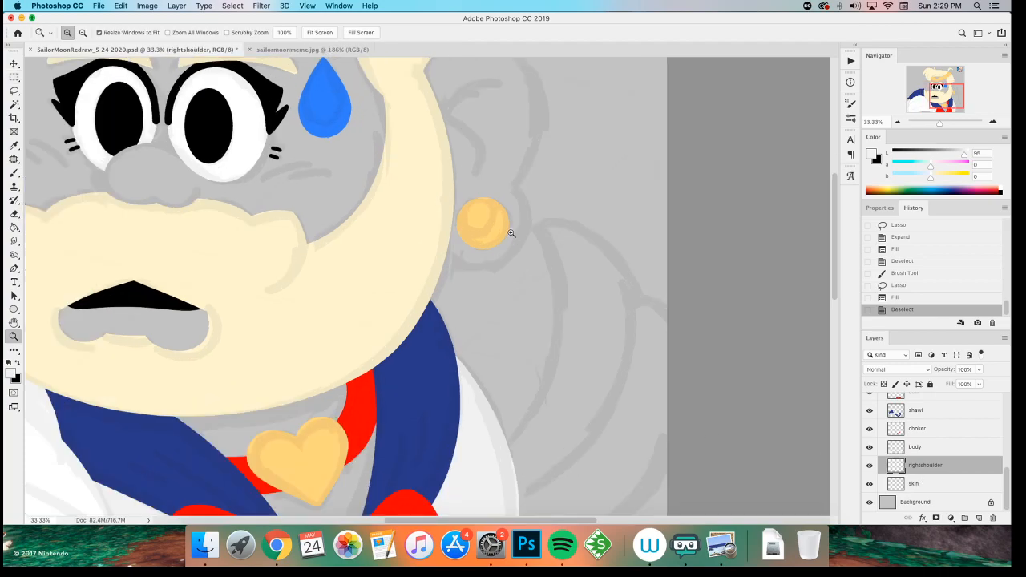
pyautogui.press('b')
pyautogui.hscroll(3, 341, 384)
pyautogui.scroll(-1, 341, 384)
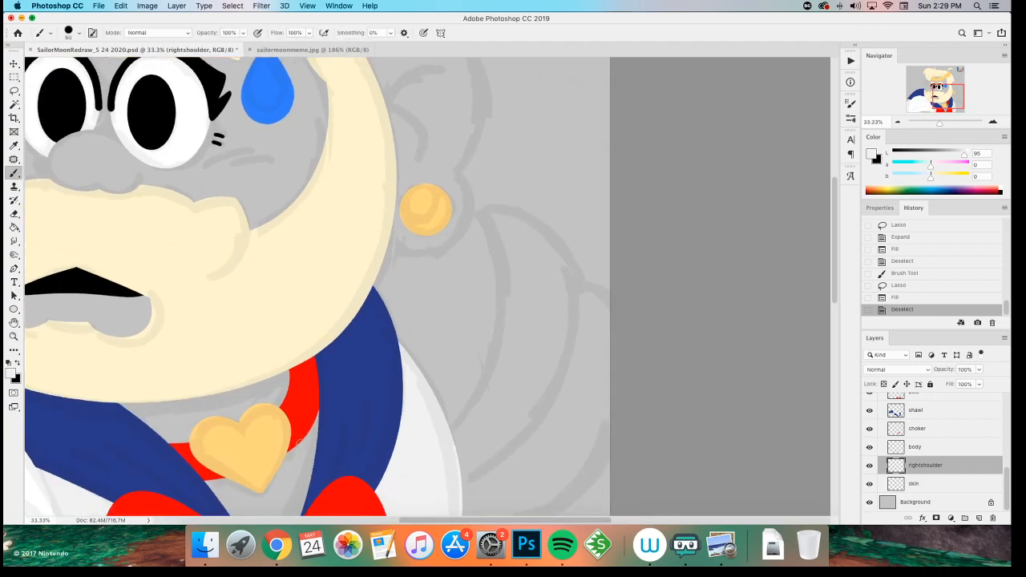
pyautogui.moveTo(964, 155); pyautogui.dragTo(961, 156)
pyautogui.moveTo(440, 278); pyautogui.dragTo(430, 252)
pyautogui.moveTo(465, 190); pyautogui.dragTo(419, 355)
pyautogui.press('cmd+z')
pyautogui.moveTo(449, 173); pyautogui.dragTo(437, 405)
pyautogui.press('cmd+z')
pyautogui.moveTo(445, 170); pyautogui.dragTo(497, 293)
# - Outline the outer sleeve puffs of the right shoulder in light grey out to the canvas edge, retrying until the curve fits
pyautogui.moveTo(466, 193); pyautogui.dragTo(561, 305)
pyautogui.press('super+z')
pyautogui.moveTo(468, 201); pyautogui.dragTo(561, 308)
pyautogui.press('super+z')
pyautogui.moveTo(469, 205)
pyautogui.mouseDown()
pyautogui.moveTo(563, 303)
pyautogui.moveTo(600, 269)
pyautogui.mouseUp()
# - Close the right shoulder outline behind the earring and where it meets the body's edge
pyautogui.scroll(-5, 584, 251)
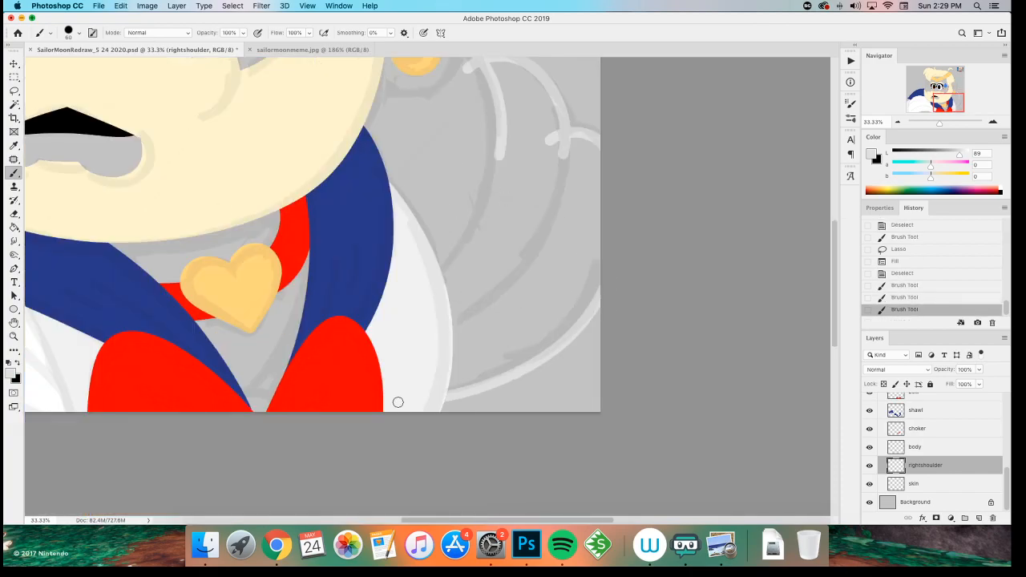
pyautogui.scroll(6, 328, 163)
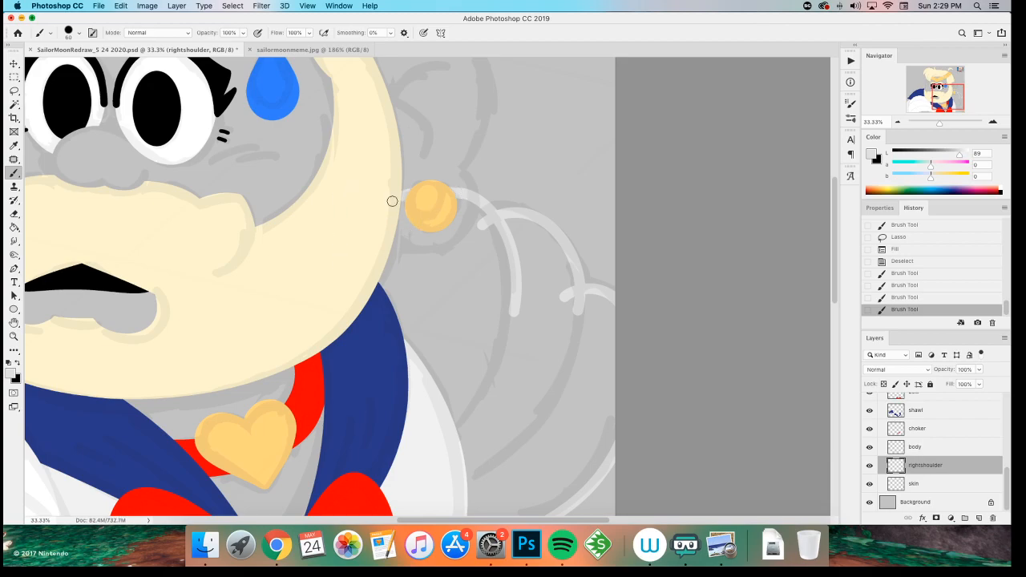
pyautogui.moveTo(465, 401); pyautogui.dragTo(481, 417)
pyautogui.scroll(-5, 414, 248)
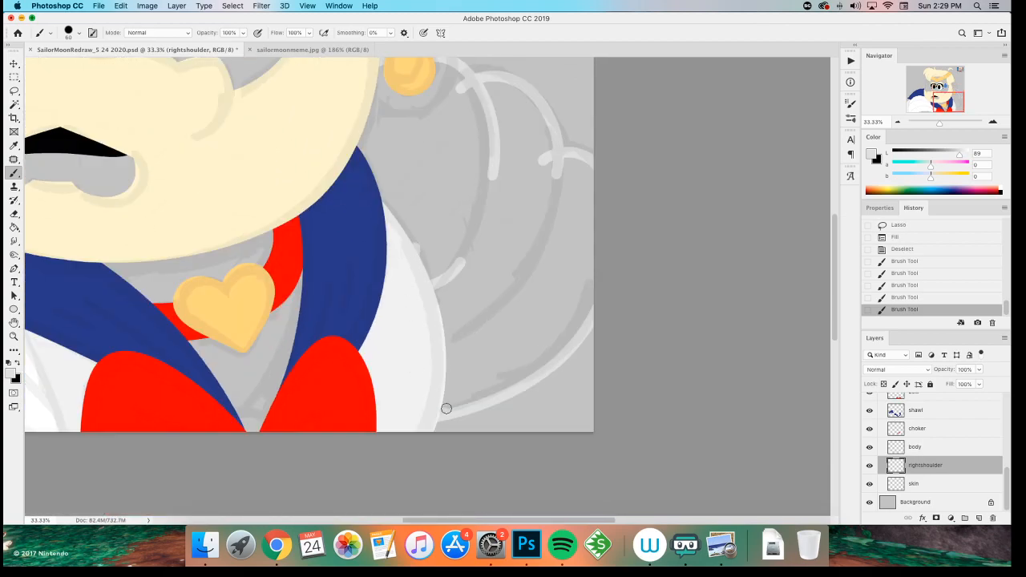
pyautogui.click(445, 411)
pyautogui.scroll(2, 423, 366)
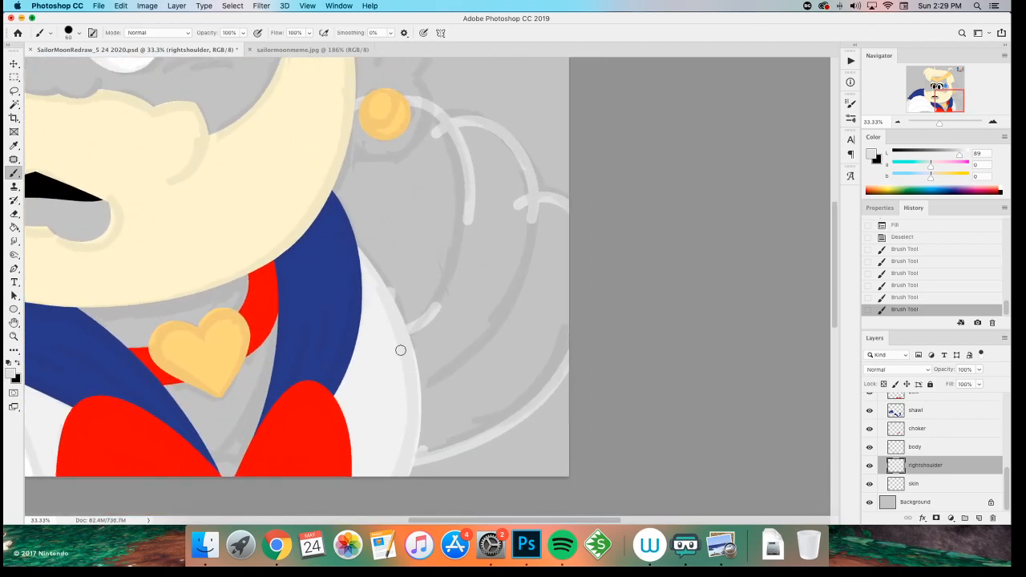
# - Select the enclosed right shoulder area with the Magic Wand, expand the selection, fill it with light grey and deselect
pyautogui.press('w')
pyautogui.click(362, 294)
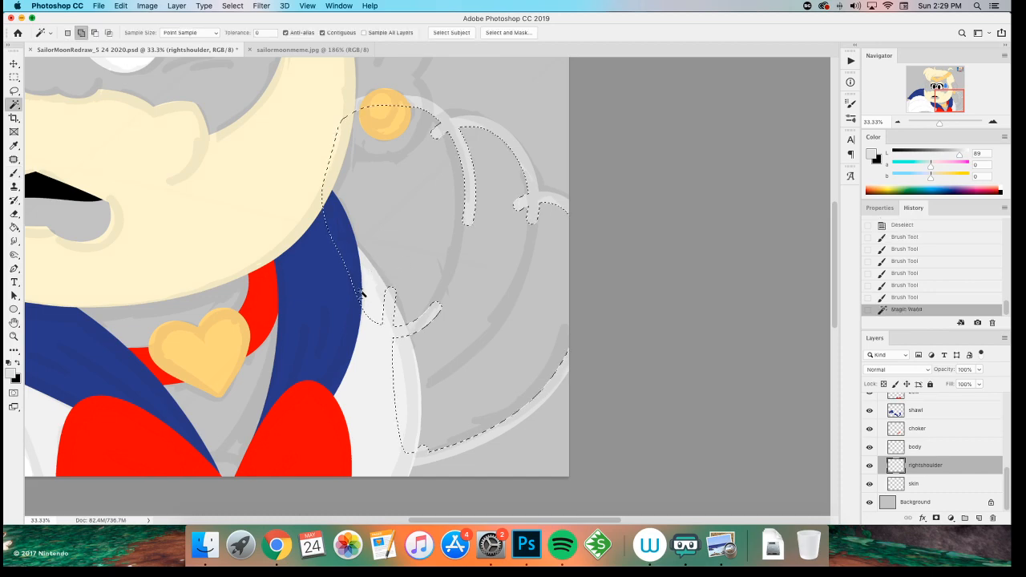
pyautogui.press('F2')
pyautogui.press('m')
pyautogui.press('super+d')
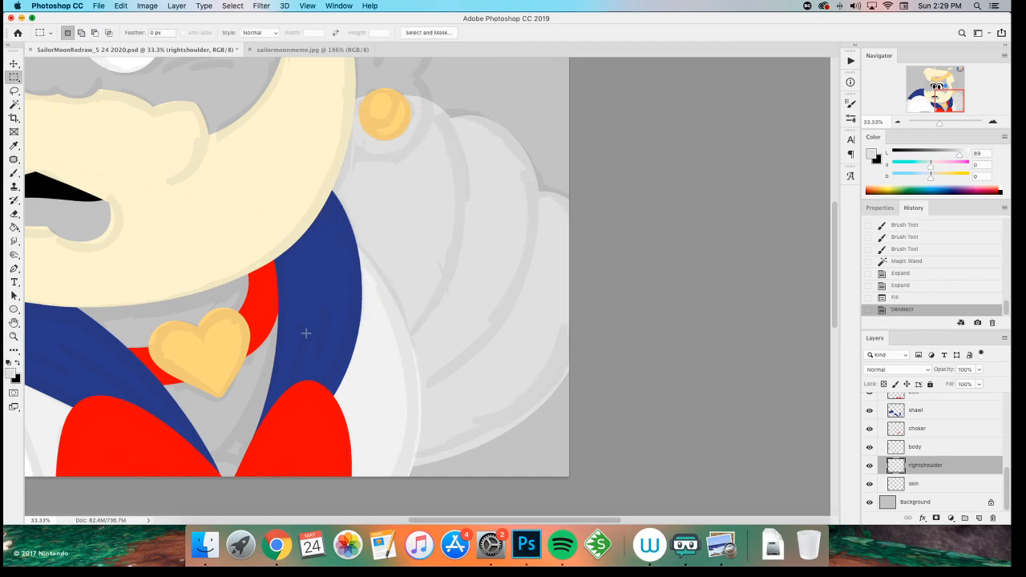
# - Erase the right shoulder's grey fill around the earring so that the earlobe sketch area is clear
pyautogui.scroll(3, 231, 220)
pyautogui.press('b')
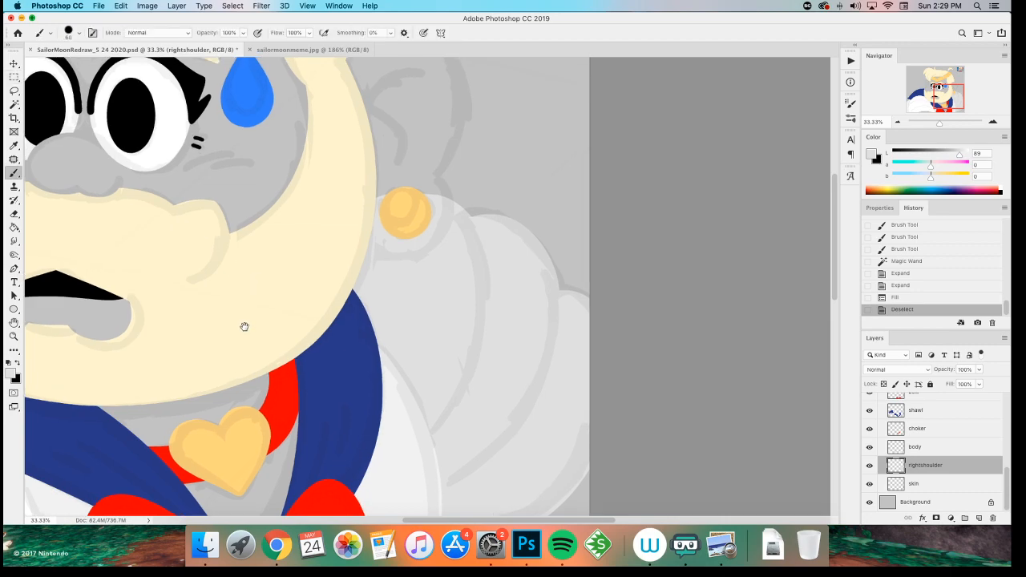
pyautogui.scroll(2, 207, 250)
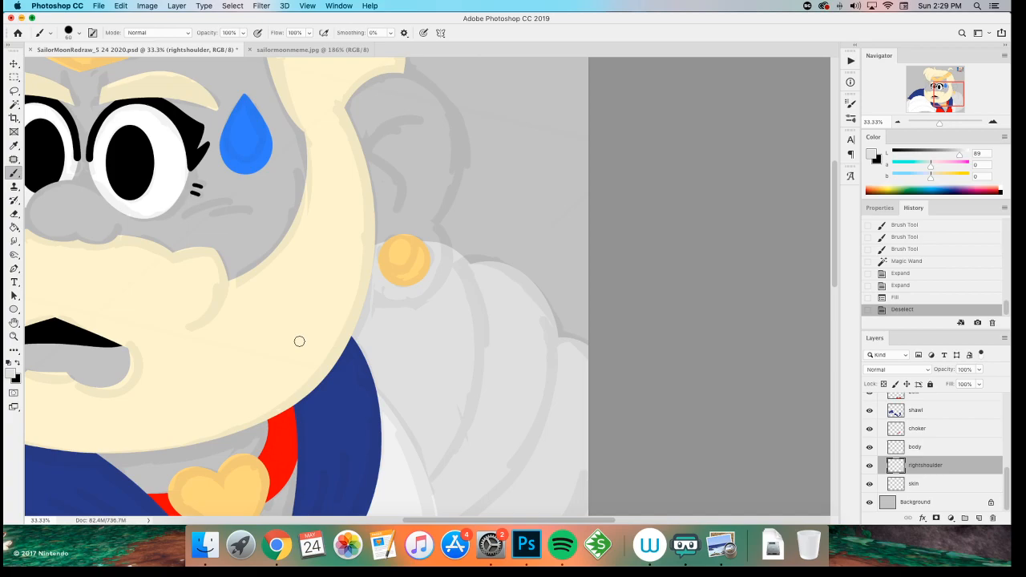
pyautogui.press('e')
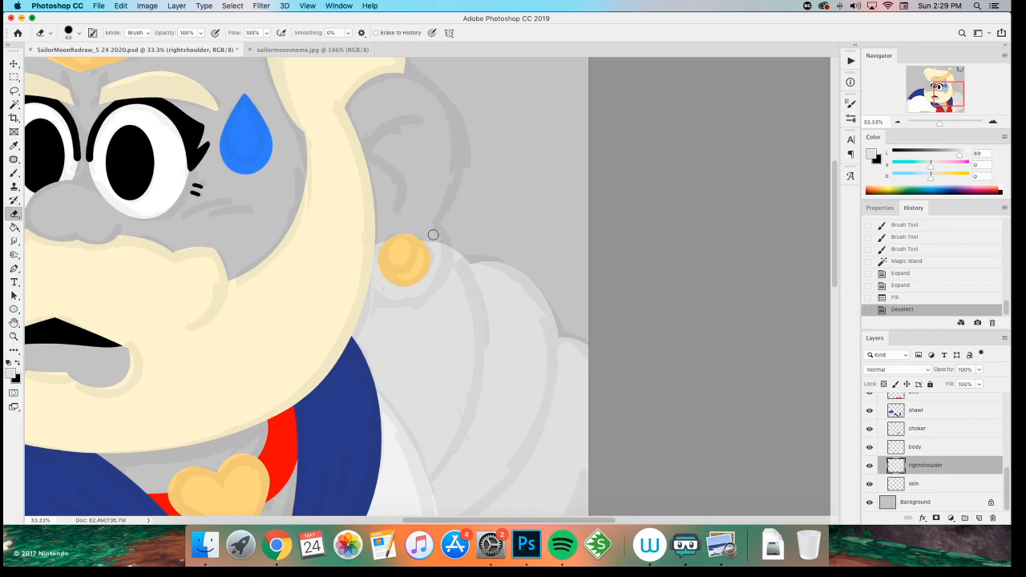
pyautogui.moveTo(425, 222)
pyautogui.mouseDown()
pyautogui.moveTo(380, 232)
pyautogui.moveTo(382, 291)
pyautogui.moveTo(396, 264)
pyautogui.moveTo(373, 248)
pyautogui.moveTo(409, 248)
pyautogui.mouseUp()
pyautogui.press('super+z')
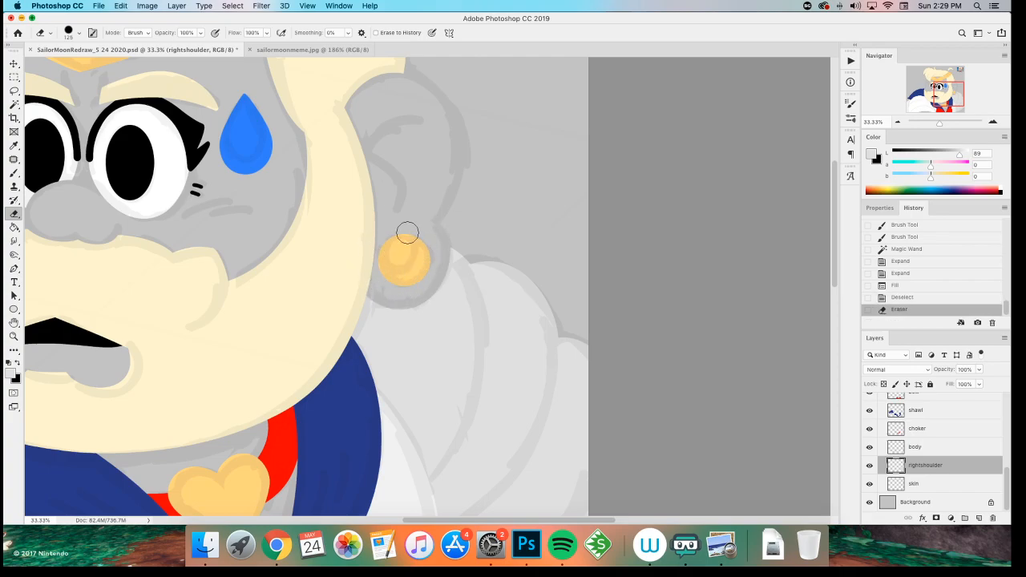
pyautogui.press('super+minus')
pyautogui.press('super+minus')
pyautogui.press('super+minus')
pyautogui.press('super+minus')
pyautogui.press('super+minus')
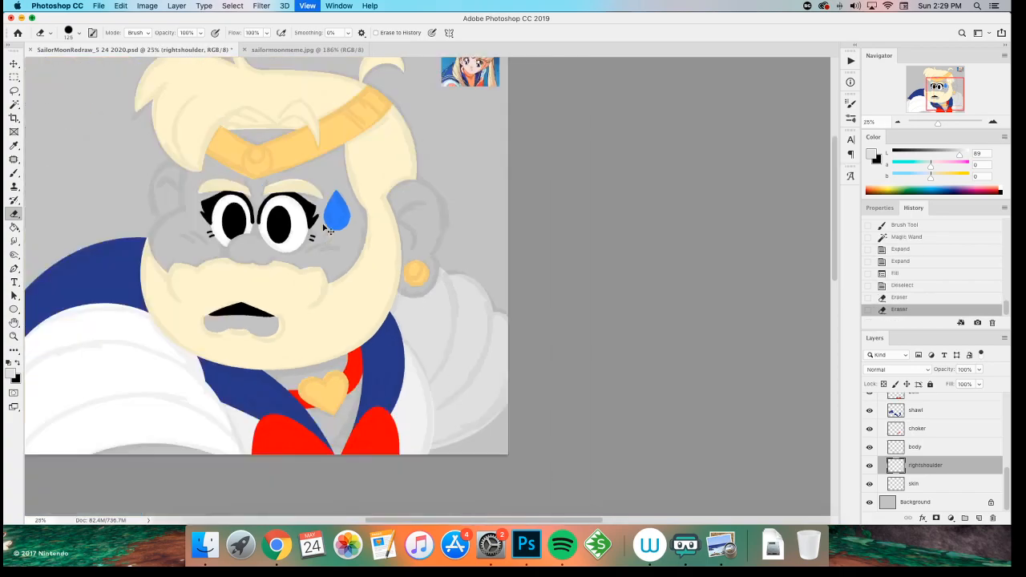
# - Make the skin layer active for painting the face
pyautogui.press('super+plus')
pyautogui.press('super+plus')
pyautogui.moveTo(220, 350); pyautogui.dragTo(315, 385)
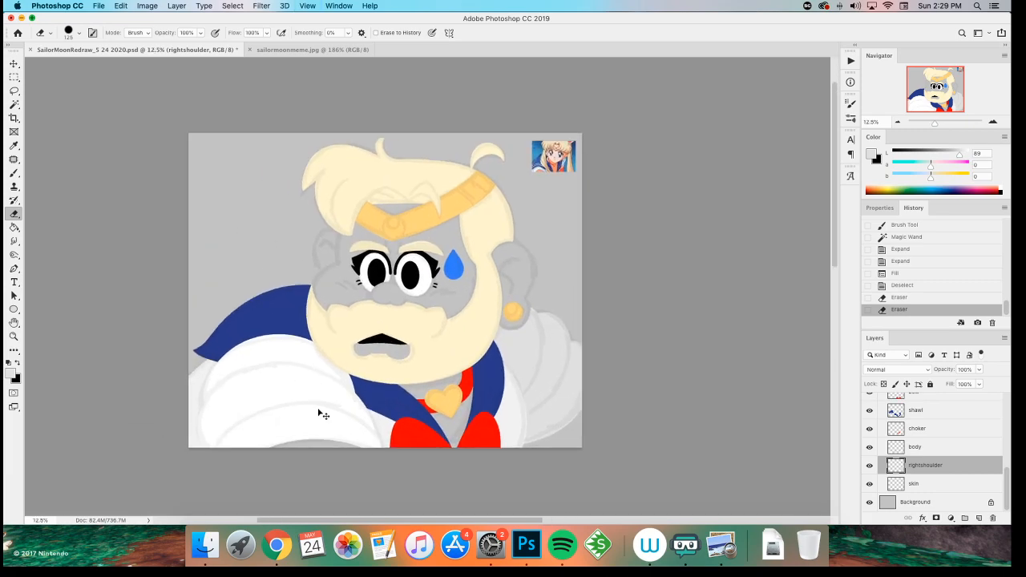
pyautogui.press('super+plus')
pyautogui.click(921, 483)
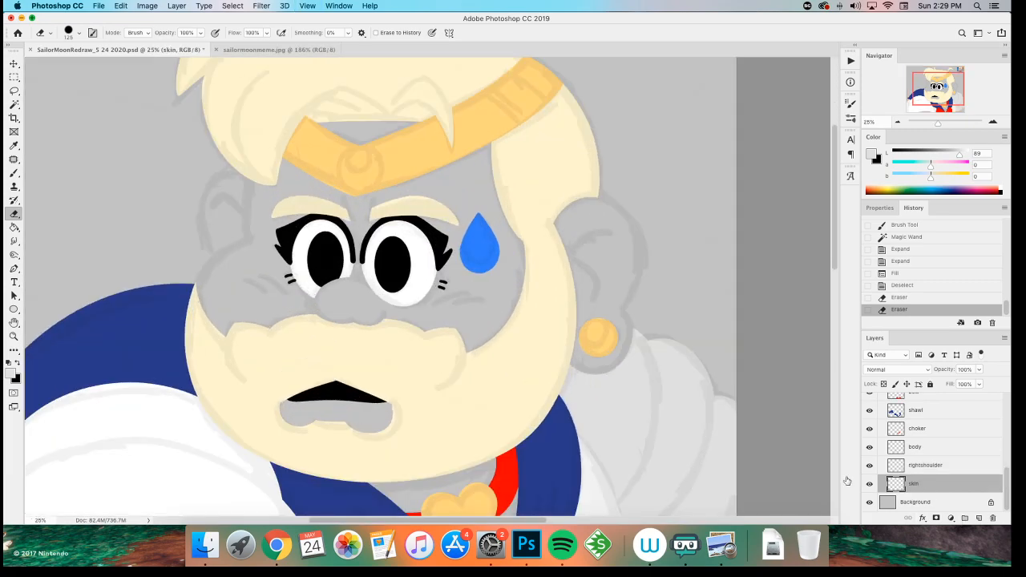
pyautogui.press('z')
pyautogui.click(278, 299)
pyautogui.press('e')
pyautogui.moveTo(227, 315)
pyautogui.mouseDown()
pyautogui.moveTo(204, 289)
pyautogui.moveTo(241, 302)
pyautogui.mouseUp()
# - Set the foreground color to the light peach skin tone ffe4d8 for the brush
pyautogui.press('b')
pyautogui.click(11, 373)
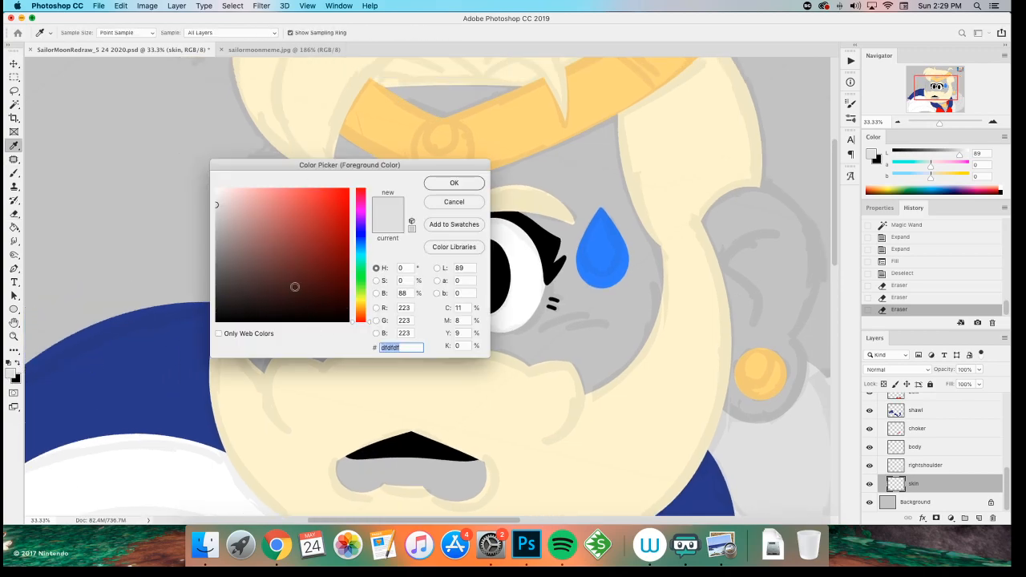
pyautogui.moveTo(359, 307); pyautogui.dragTo(361, 318)
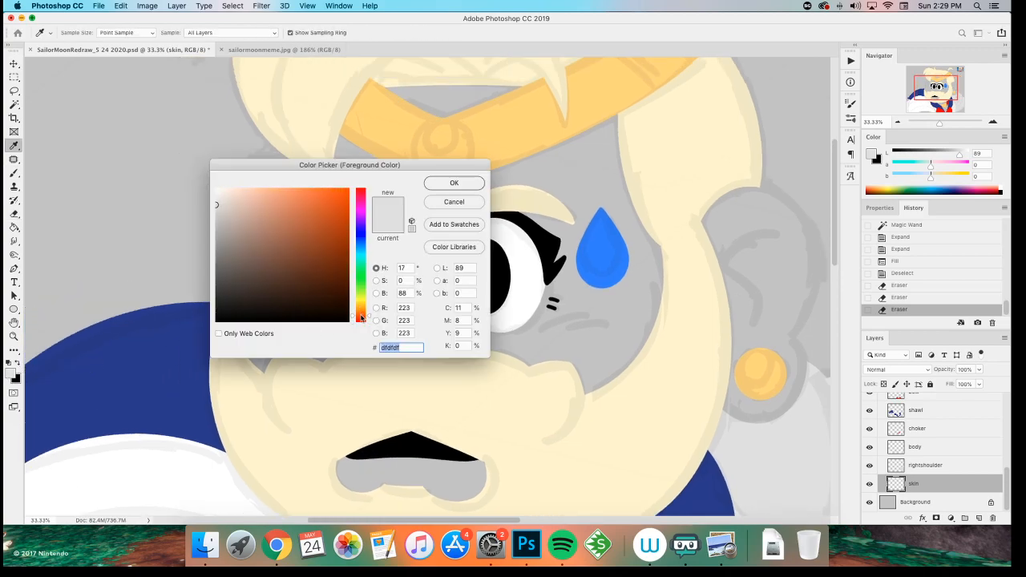
pyautogui.moveTo(243, 195)
pyautogui.mouseDown()
pyautogui.moveTo(251, 181)
pyautogui.moveTo(236, 170)
pyautogui.mouseUp()
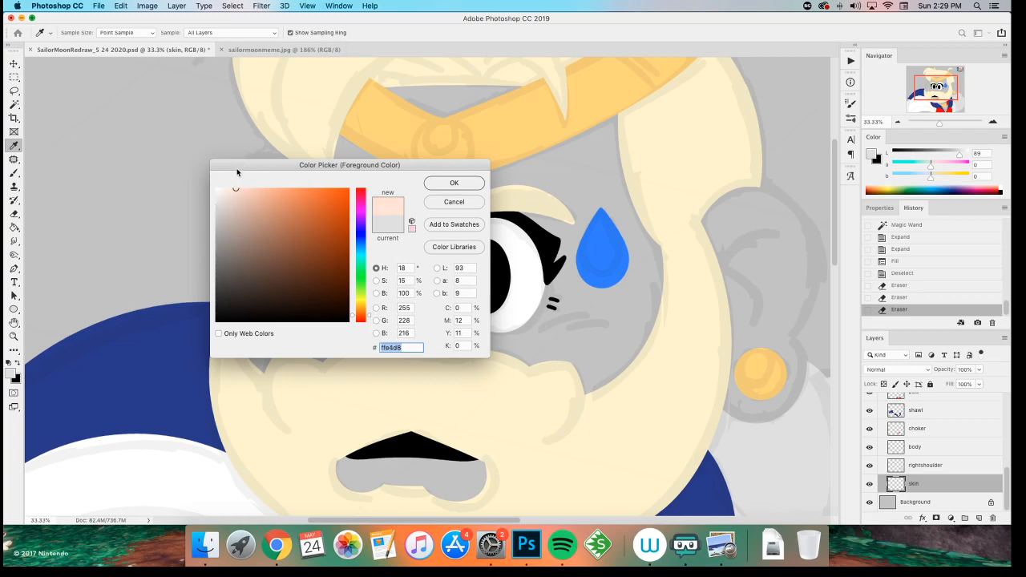
pyautogui.click(433, 186)
# - Outline the left cheek's upper curve in peach from the shawl and beard corner to the eye, retrying until the curve fits
pyautogui.press('b')
pyautogui.scroll(2, 241, 209)
pyautogui.hscroll(-2, 240, 208)
pyautogui.moveTo(343, 230)
pyautogui.mouseDown()
pyautogui.moveTo(297, 259)
pyautogui.moveTo(321, 347)
pyautogui.mouseUp()
pyautogui.press('super+z')
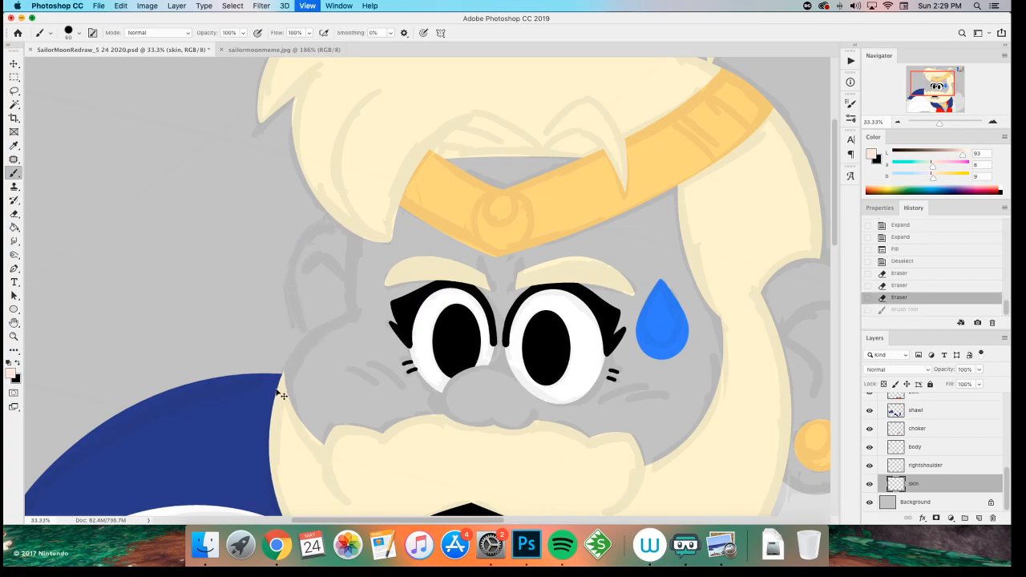
pyautogui.press('super+equal')
pyautogui.press('super+equal')
pyautogui.moveTo(240, 392); pyautogui.dragTo(316, 287)
pyautogui.press('super+z')
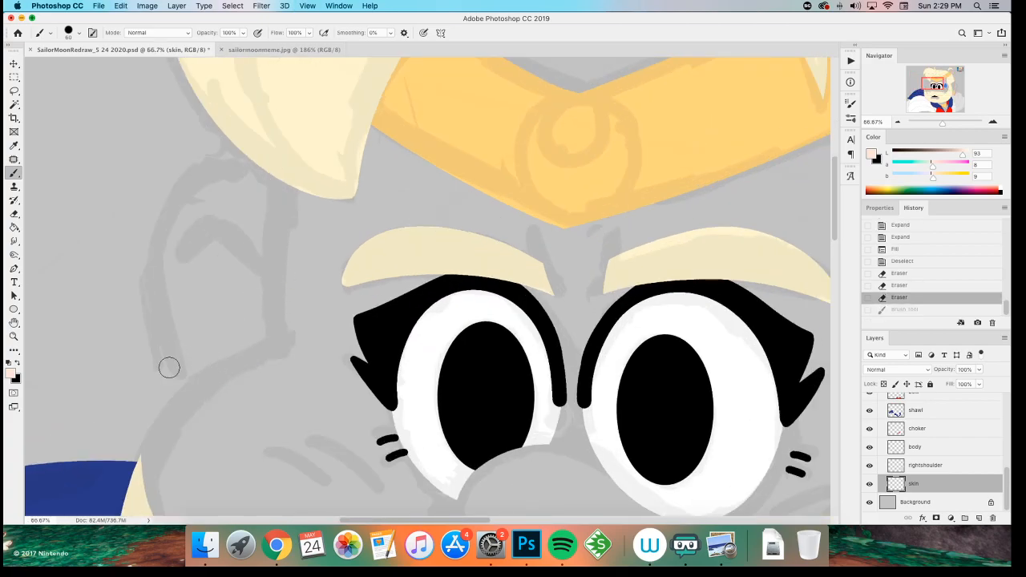
pyautogui.scroll(-3, 169, 353)
pyautogui.hscroll(-2, 170, 353)
pyautogui.moveTo(219, 371); pyautogui.dragTo(414, 250)
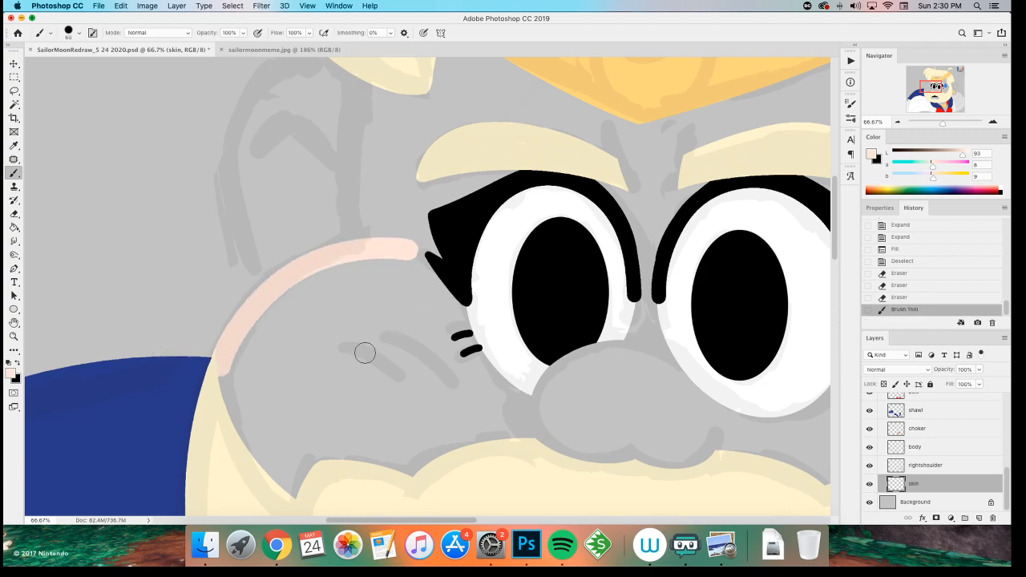
# - Nudge the peach cheek outline slightly with the Move tool
pyautogui.moveTo(176, 358); pyautogui.dragTo(186, 376)
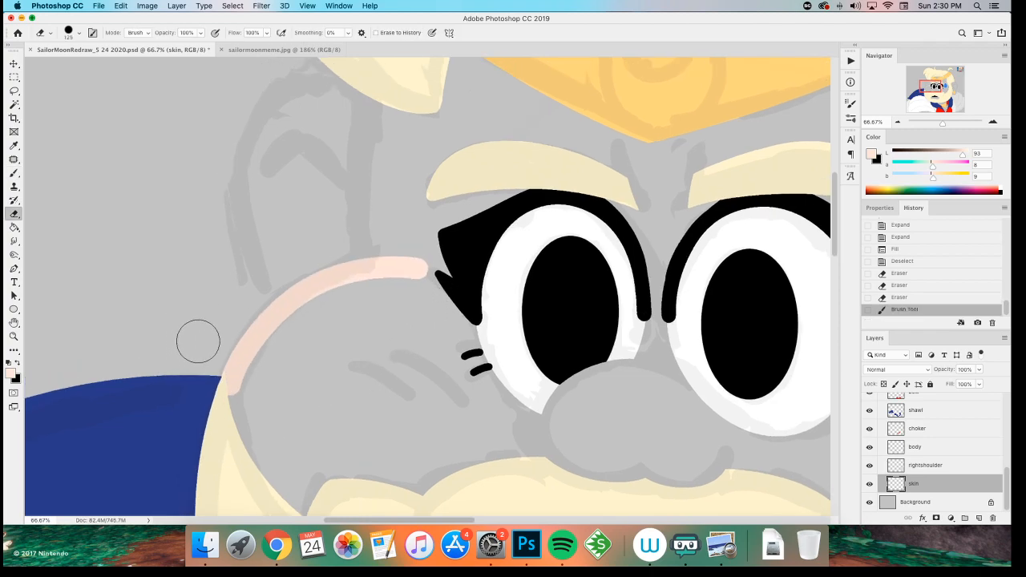
pyautogui.press('v')
pyautogui.press('Down')
pyautogui.press('Down')
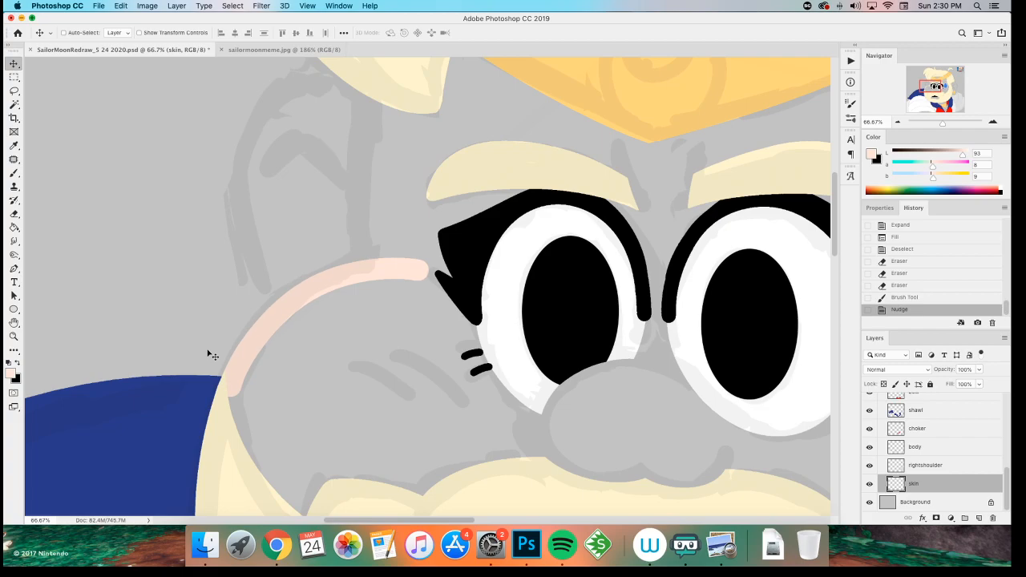
# - Outline the left ear in peach from beneath the hair down across the cheek line, redoing the stroke once
pyautogui.press('b')
pyautogui.scroll(3, 192, 349)
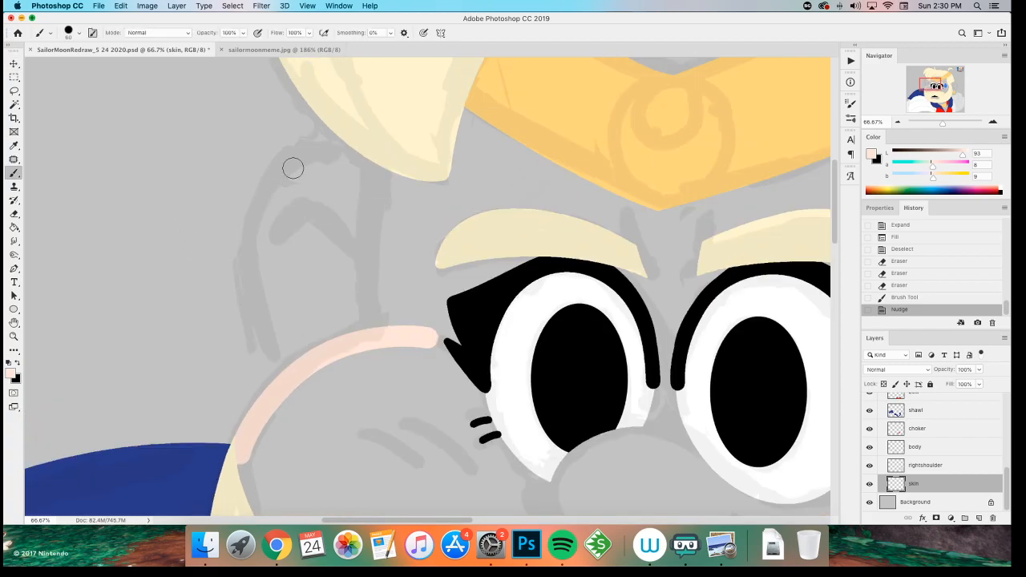
pyautogui.moveTo(355, 153); pyautogui.dragTo(310, 398)
pyautogui.press('super+z')
pyautogui.moveTo(361, 158); pyautogui.dragTo(298, 405)
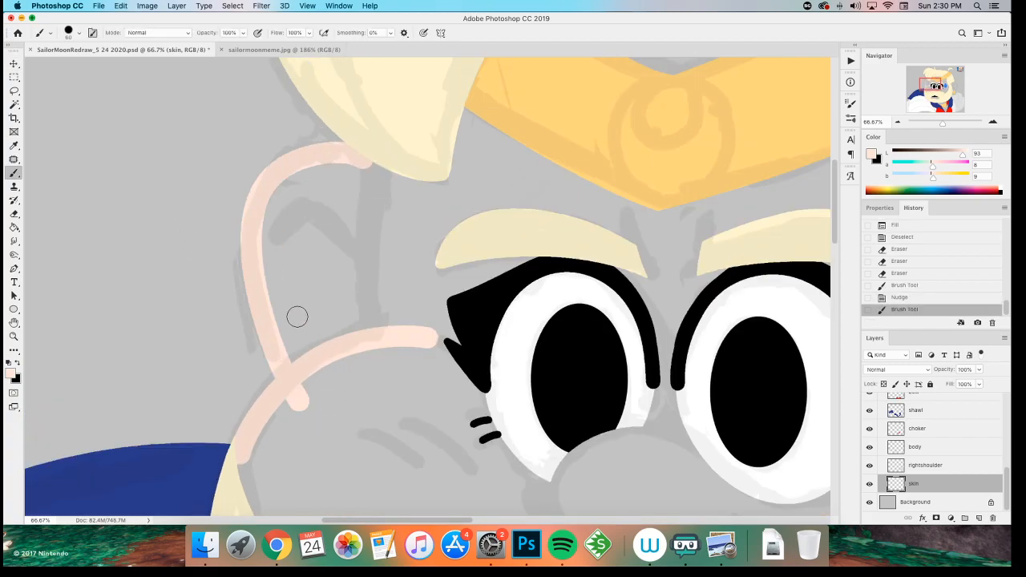
# - Paint a short peach stroke across the left cheek's lower area down to the beard's upper edge
pyautogui.moveTo(311, 221); pyautogui.dragTo(236, 265)
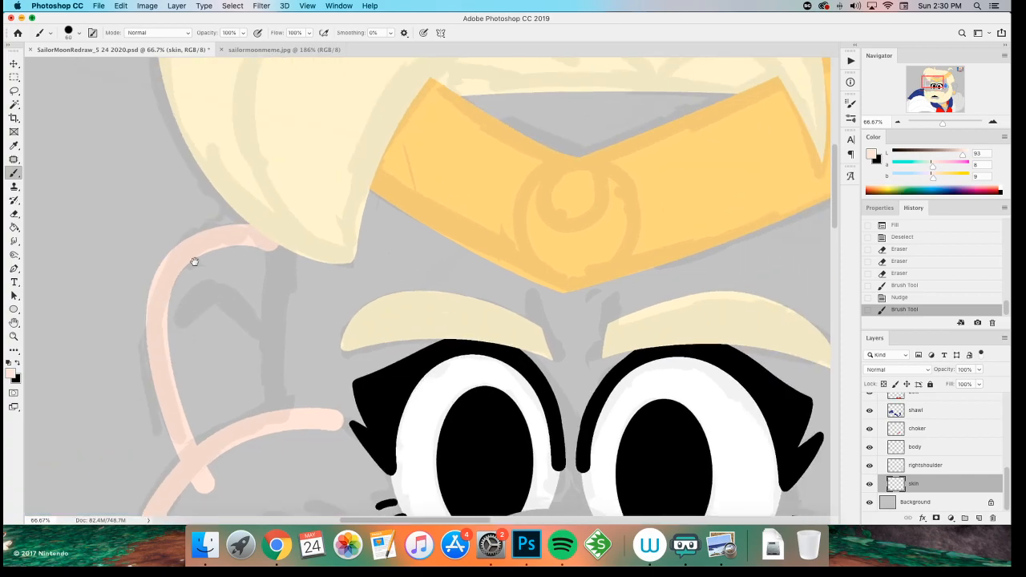
pyautogui.scroll(-5, 190, 355)
pyautogui.moveTo(395, 412); pyautogui.dragTo(385, 345)
pyautogui.scroll(-5, 206, 264)
pyautogui.hscroll(4, 206, 264)
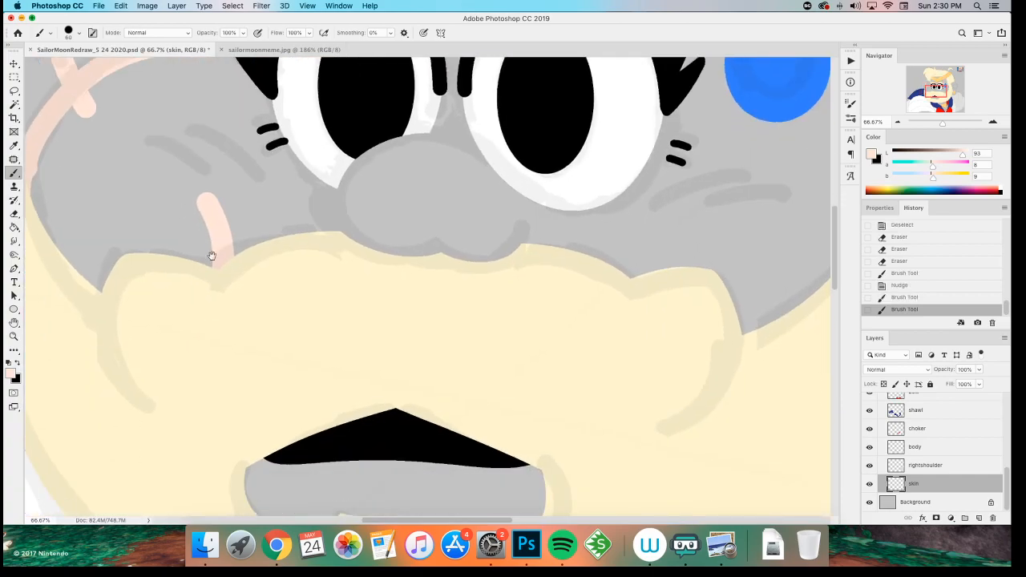
pyautogui.press('super+space')
pyautogui.press('Escape')
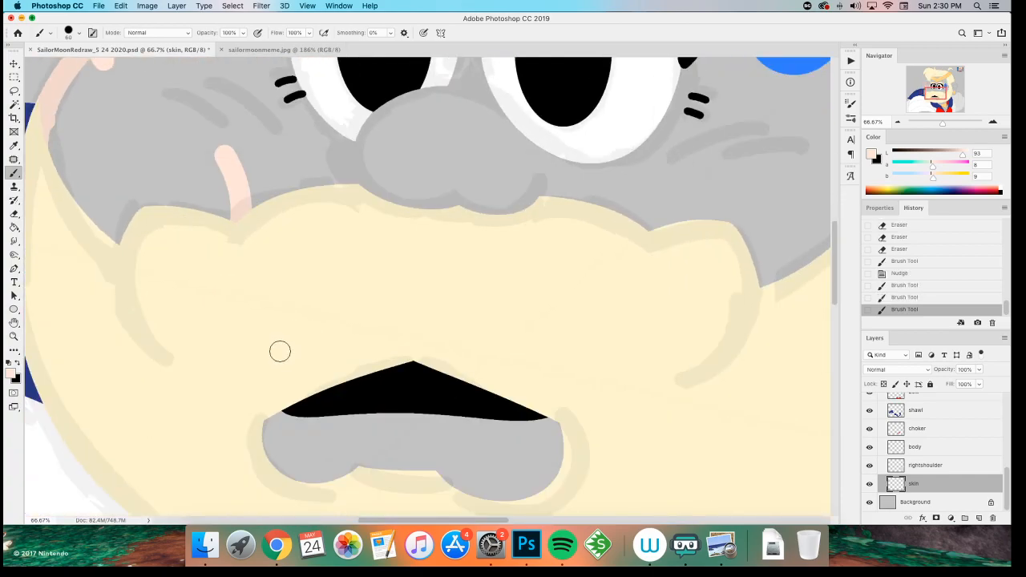
# - Undo the last brush stroke and add short peach strokes at the beard's upper edge on both cheeks
pyautogui.press('super+z')
pyautogui.press('super+minus')
pyautogui.press('super+minus')
pyautogui.press('super+minus')
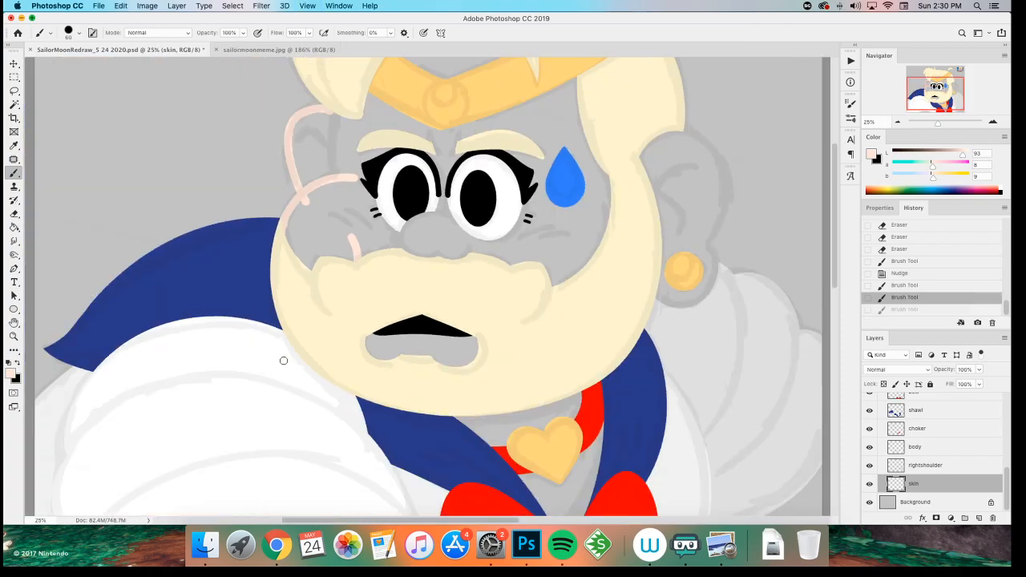
pyautogui.press('super+shift+z')
pyautogui.hscroll(5, 458, 291)
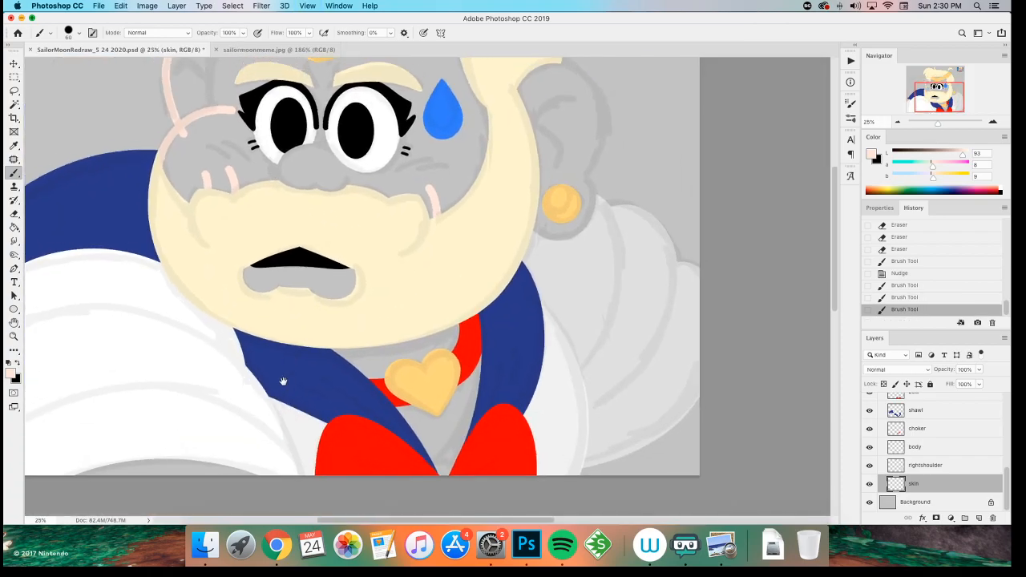
pyautogui.scroll(2, 286, 366)
pyautogui.press('super+plus')
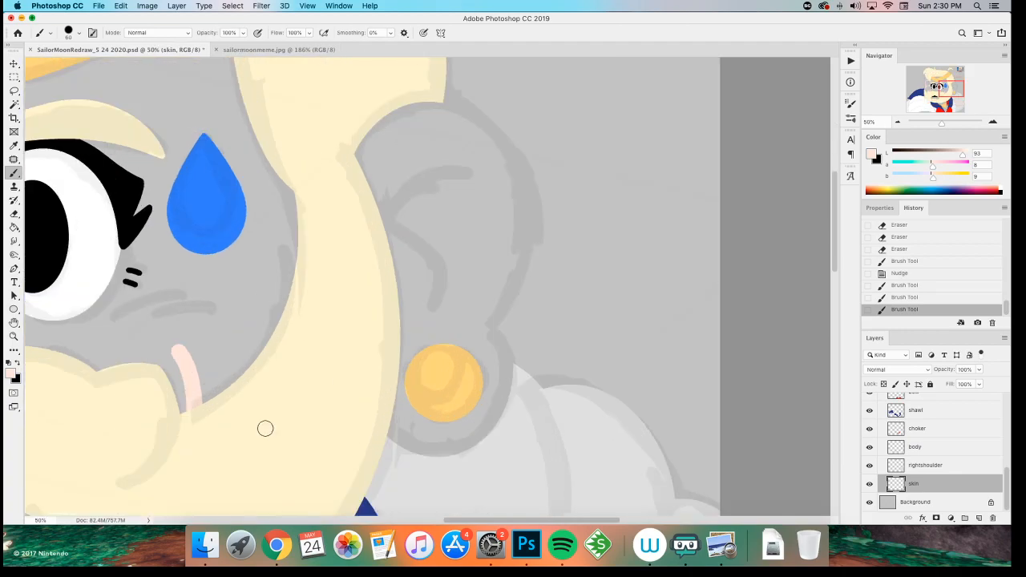
# - Paint the upper outline of the earlobe around the gold earring in pale pink on the skin layer
pyautogui.moveTo(504, 382)
pyautogui.mouseDown()
pyautogui.moveTo(458, 312)
pyautogui.moveTo(423, 312)
pyautogui.mouseUp()
pyautogui.press('super+z')
pyautogui.moveTo(474, 360); pyautogui.dragTo(428, 300)
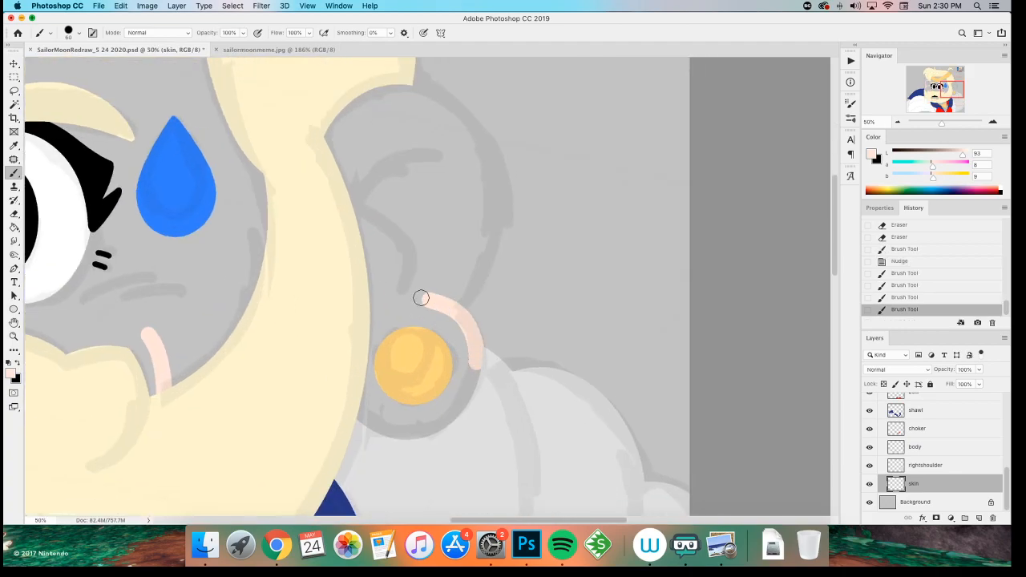
pyautogui.press('super+z')
pyautogui.press('super+shift+z')
pyautogui.scroll(3, 408, 264)
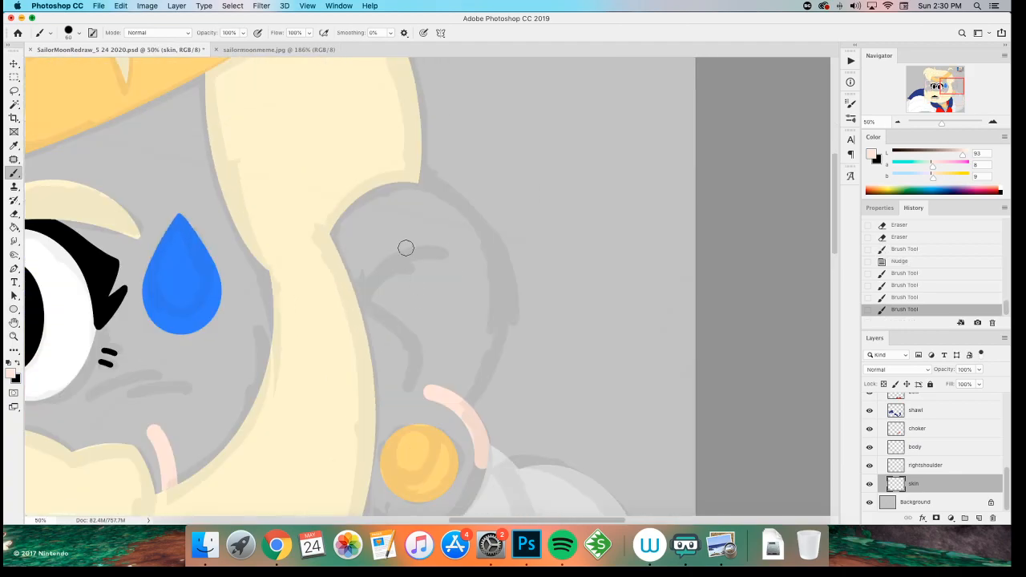
# - Brush the curved outer outline of the upper ear, from the hairline down to the earlobe stroke
pyautogui.moveTo(403, 187); pyautogui.dragTo(465, 411)
pyautogui.press('super+z')
pyautogui.moveTo(419, 192); pyautogui.dragTo(461, 413)
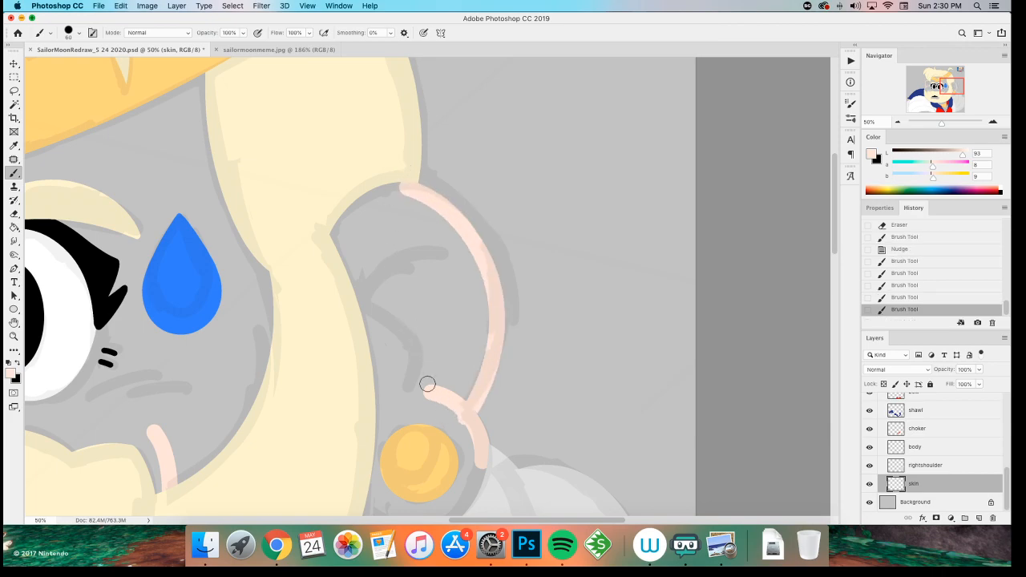
pyautogui.press('super+plus')
pyautogui.scroll(-1, 334, 233)
pyautogui.press('super+z')
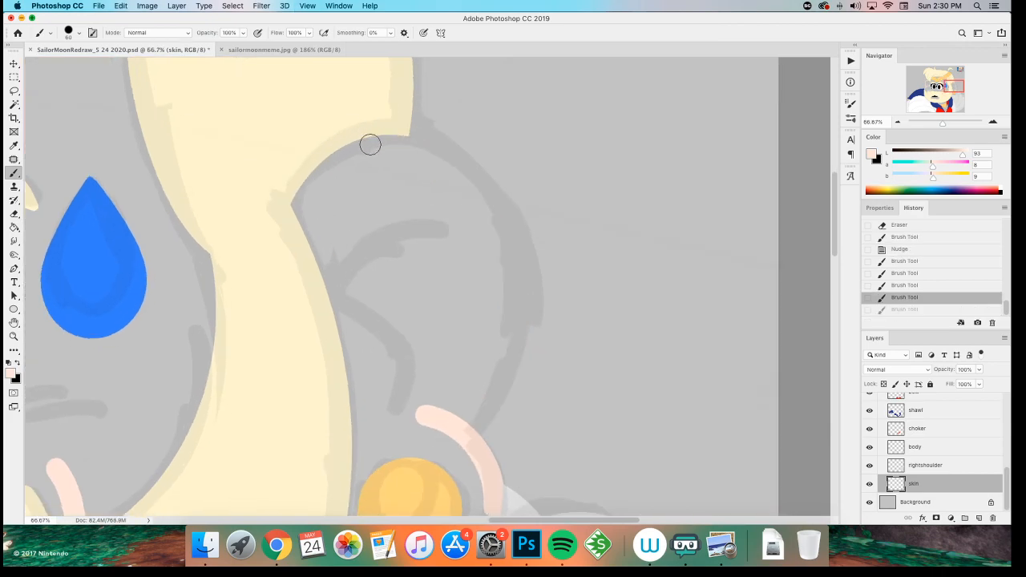
pyautogui.moveTo(367, 144); pyautogui.dragTo(465, 415)
pyautogui.moveTo(420, 149); pyautogui.dragTo(454, 447)
pyautogui.press('super+z')
pyautogui.press('super+z')
pyautogui.moveTo(376, 142); pyautogui.dragTo(460, 425)
pyautogui.press('super+z')
pyautogui.moveTo(381, 144); pyautogui.dragTo(458, 441)
pyautogui.hscroll(-3, 358, 137)
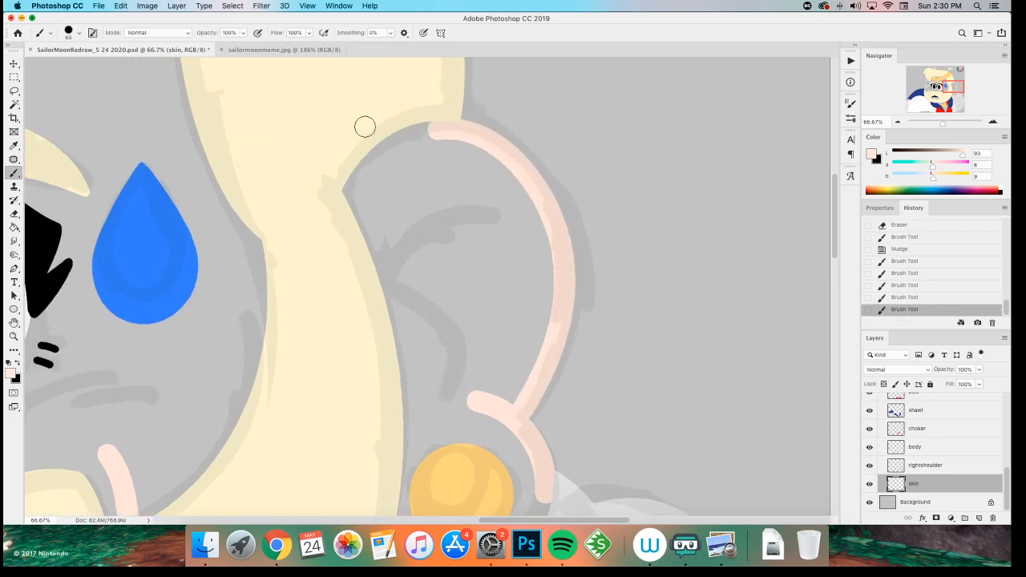
# - Add short skin-tone strokes at the inner ear, temple and cheek to extend the skin outline under the hair
pyautogui.moveTo(416, 218); pyautogui.dragTo(166, 152)
pyautogui.moveTo(237, 284); pyautogui.dragTo(229, 61)
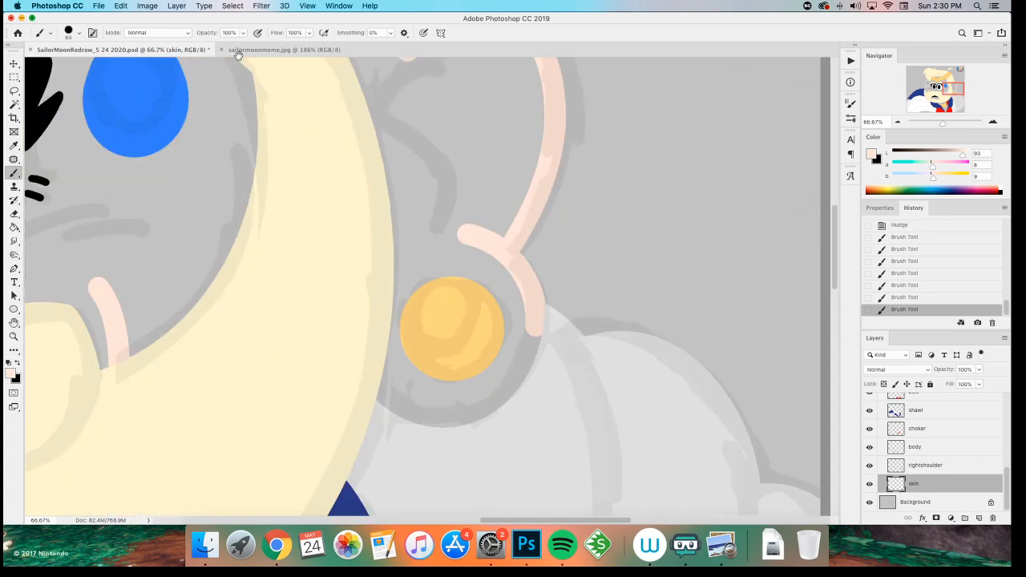
pyautogui.moveTo(535, 264); pyautogui.dragTo(401, 433)
pyautogui.scroll(-4, 355, 304)
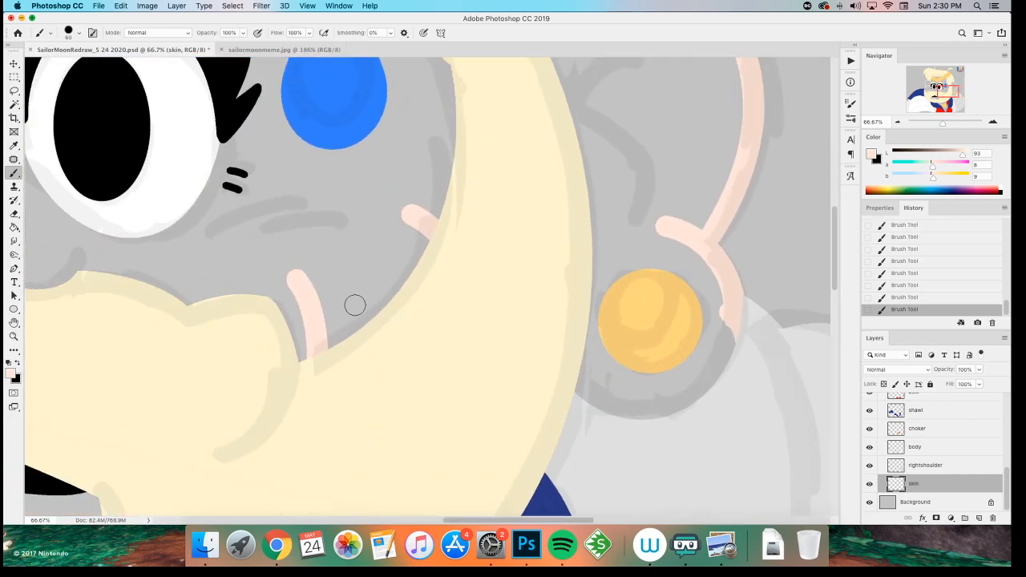
pyautogui.scroll(4, 328, 360)
pyautogui.hscroll(-3, 327, 360)
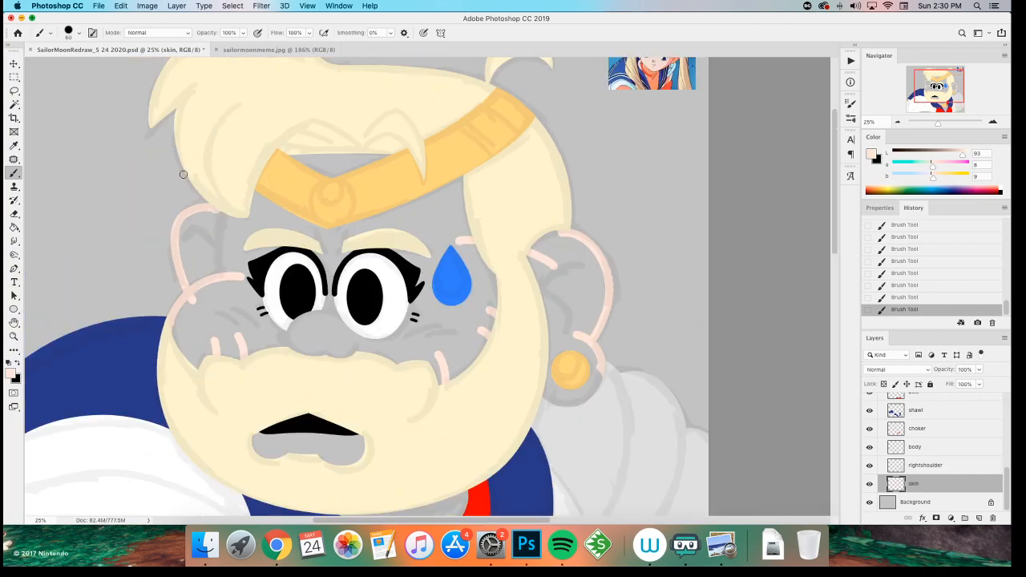
# - Select the enclosed face and ear areas with the Magic Wand, expand the selection twice, fill it with the skin tone and deselect
pyautogui.press('w')
pyautogui.click(214, 260)
pyautogui.scroll(-4, 291, 246)
pyautogui.hotkey('ctrl', 'z')
pyautogui.hotkey('ctrl', 'shift', 'z')
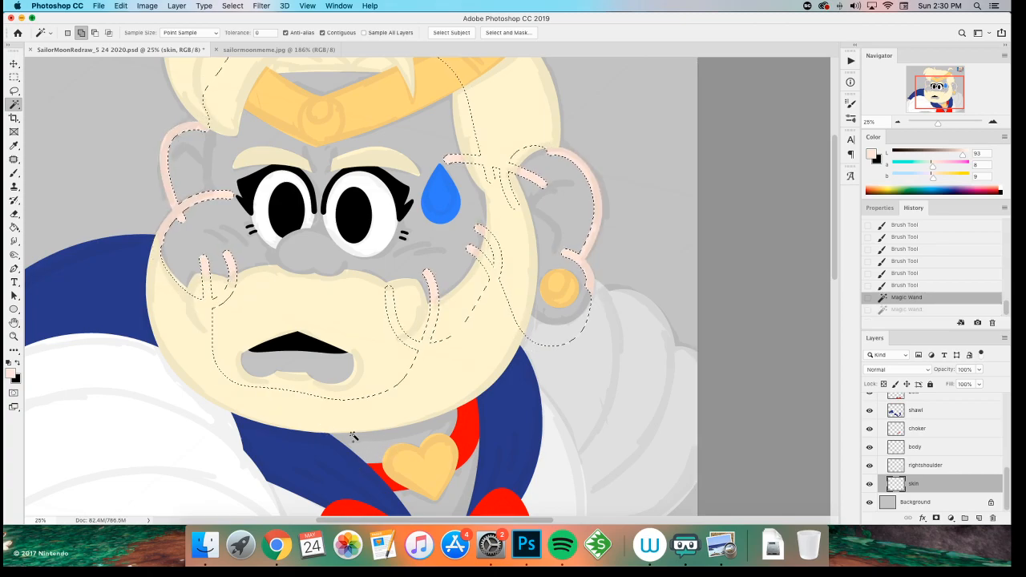
pyautogui.press('F2')
pyautogui.press('F2')
pyautogui.hotkey('alt', 'BackSpace')
pyautogui.press('l')
pyautogui.press('super+d')
# - Lasso the neck and both arm areas, fill them with the skin tone and deselect
pyautogui.moveTo(312, 444); pyautogui.dragTo(284, 294)
pyautogui.moveTo(252, 260)
pyautogui.mouseDown()
pyautogui.moveTo(487, 391)
pyautogui.moveTo(380, 193)
pyautogui.mouseUp()
pyautogui.scroll(1, 385, 200)
pyautogui.moveTo(659, 324); pyautogui.dragTo(513, 449)
pyautogui.hscroll(-5, 259, 360)
pyautogui.moveTo(441, 396)
pyautogui.mouseDown()
pyautogui.moveTo(160, 348)
pyautogui.moveTo(236, 457)
pyautogui.mouseUp()
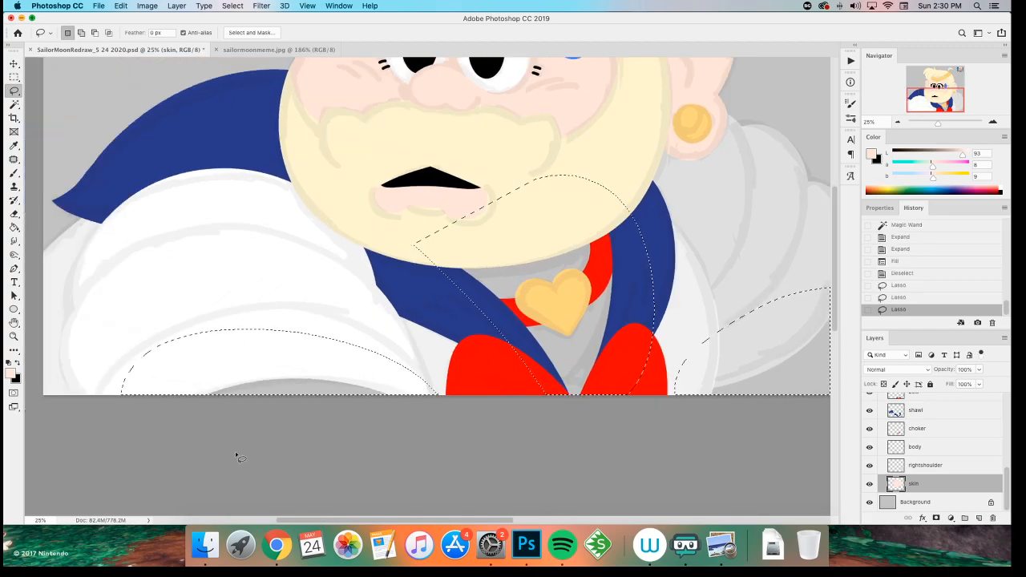
pyautogui.hotkey('alt', 'BackSpace')
pyautogui.press('m')
pyautogui.press('super+d')
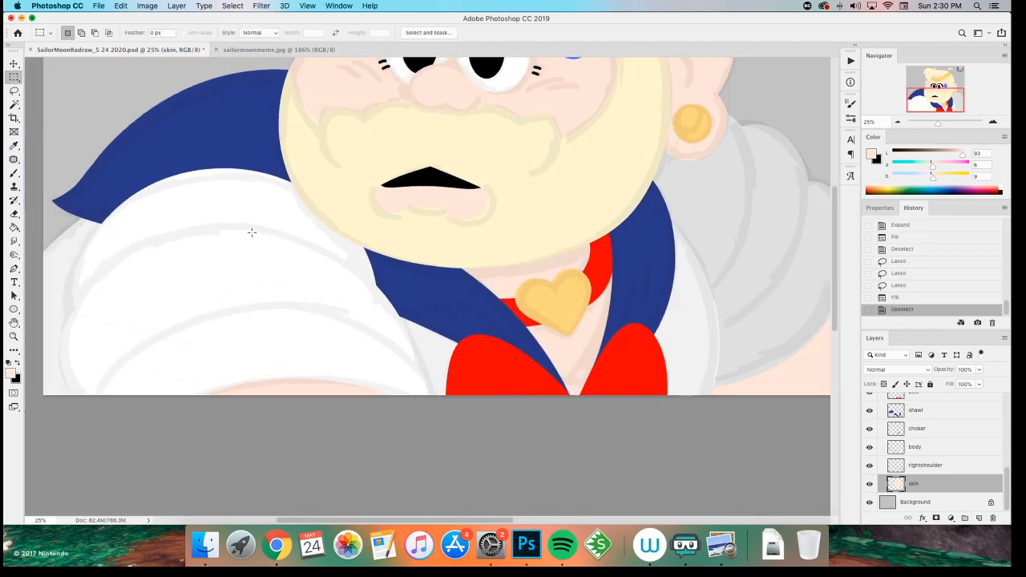
# - Collapse the SKETCH group and hide it
pyautogui.scroll(3, 258, 244)
pyautogui.press('super+minus')
pyautogui.press('super+minus')
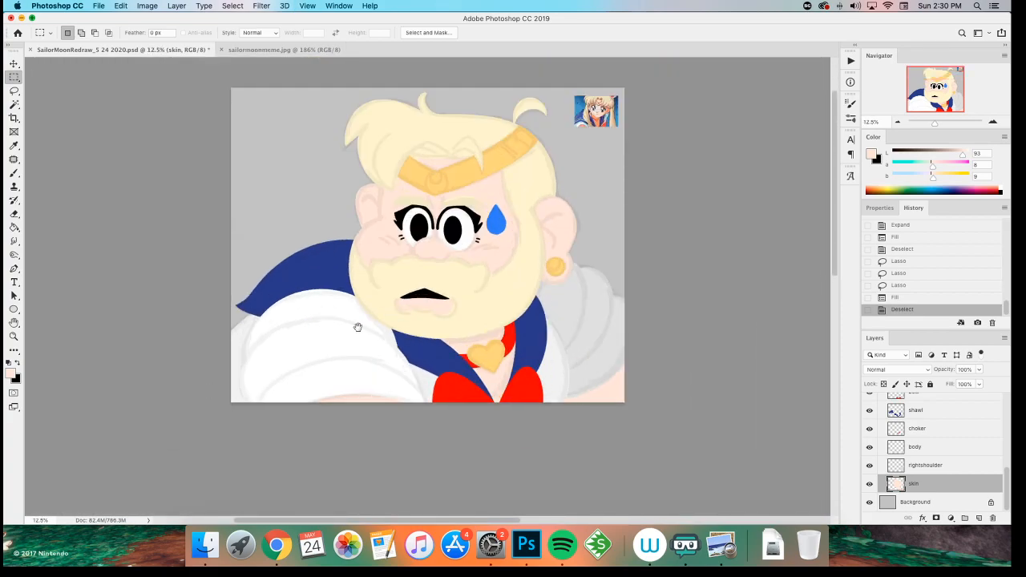
pyautogui.press('super+plus')
pyautogui.press('v')
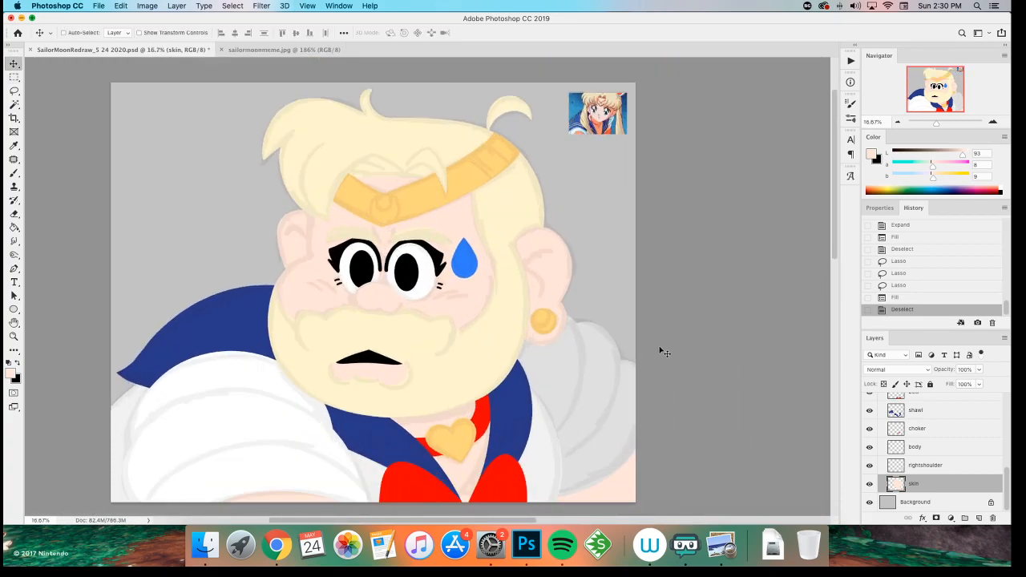
pyautogui.keyDown('super'); pyautogui.click(425, 237); pyautogui.keyUp('super')
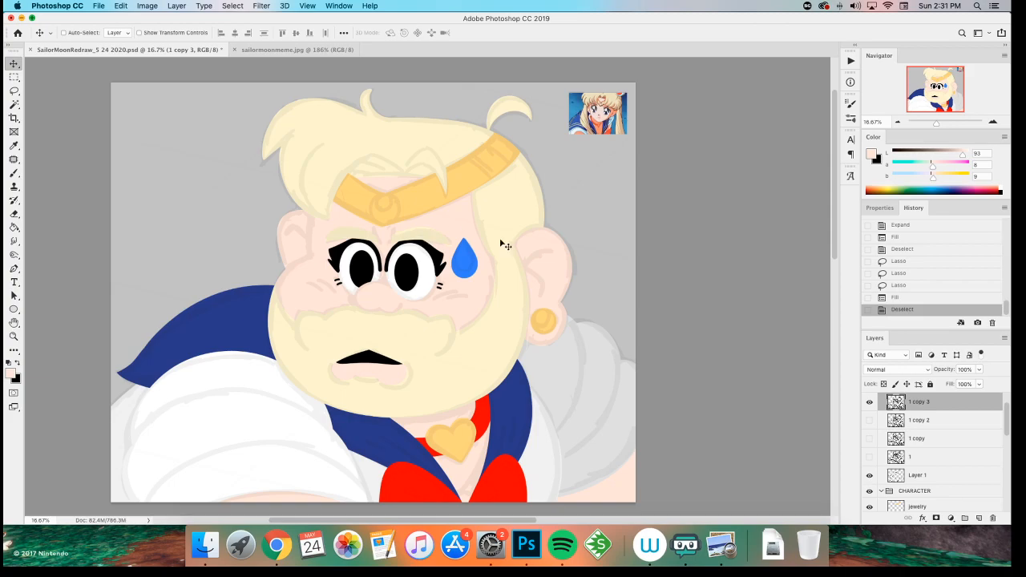
pyautogui.scroll(2, 935, 464)
pyautogui.click(880, 418)
pyautogui.click(869, 417)
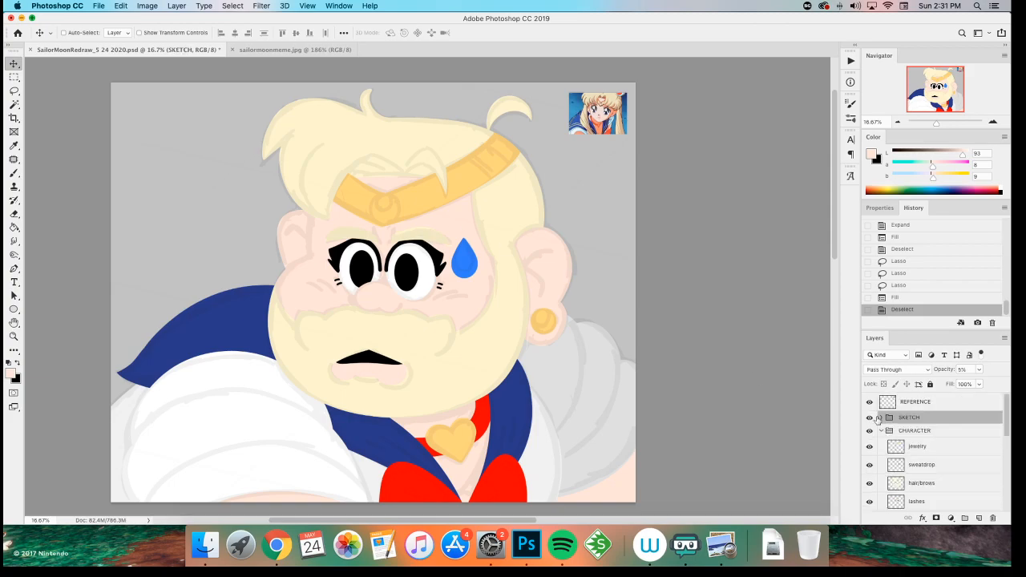
pyautogui.moveTo(404, 311); pyautogui.dragTo(454, 313)
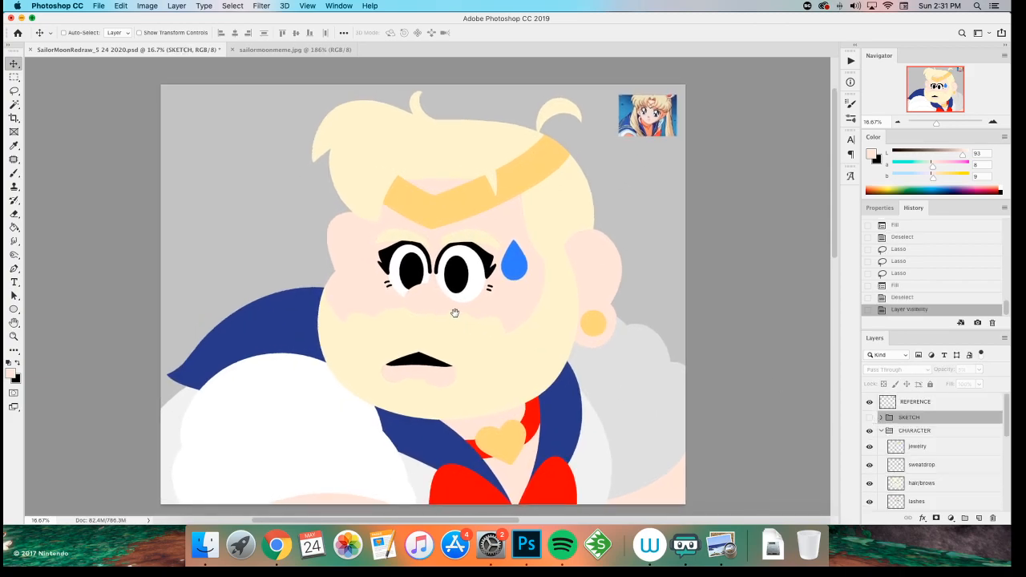
# - Sample the blue from the reference image and convert the Background into a layer named floor
pyautogui.press('i')
pyautogui.click(626, 110)
pyautogui.scroll(-10, 913, 455)
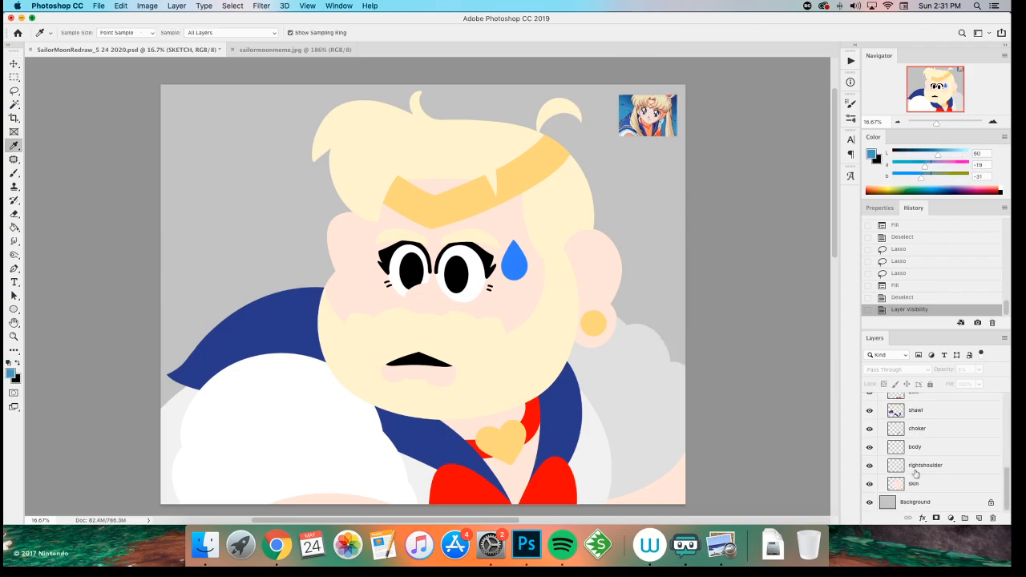
pyautogui.doubleClick(906, 503)
pyautogui.write('floor')
pyautogui.press('Return')
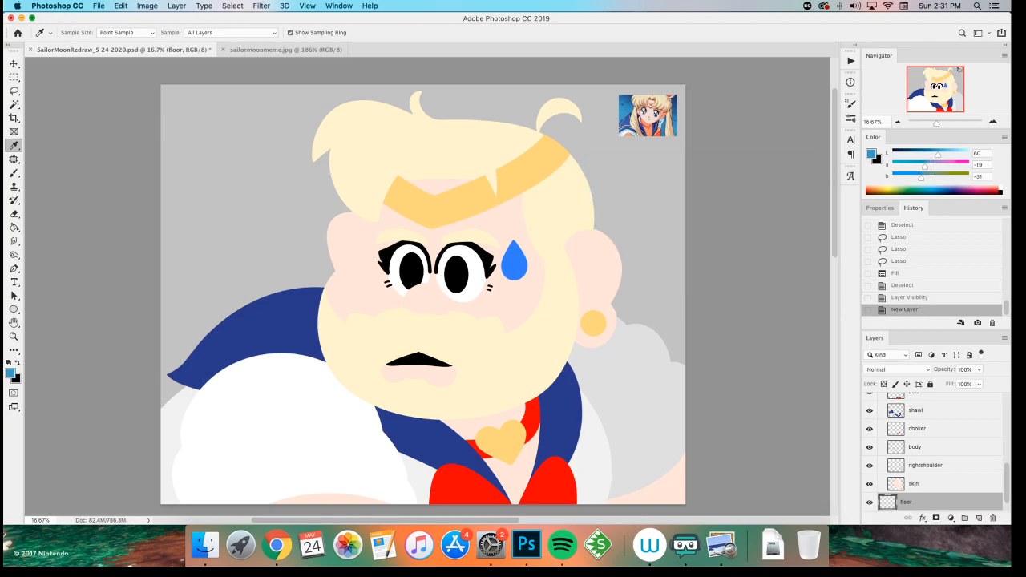
# - Fill the floor layer with the sampled blue and save the document
pyautogui.hotkey('alt', 'BackSpace')
pyautogui.press('m')
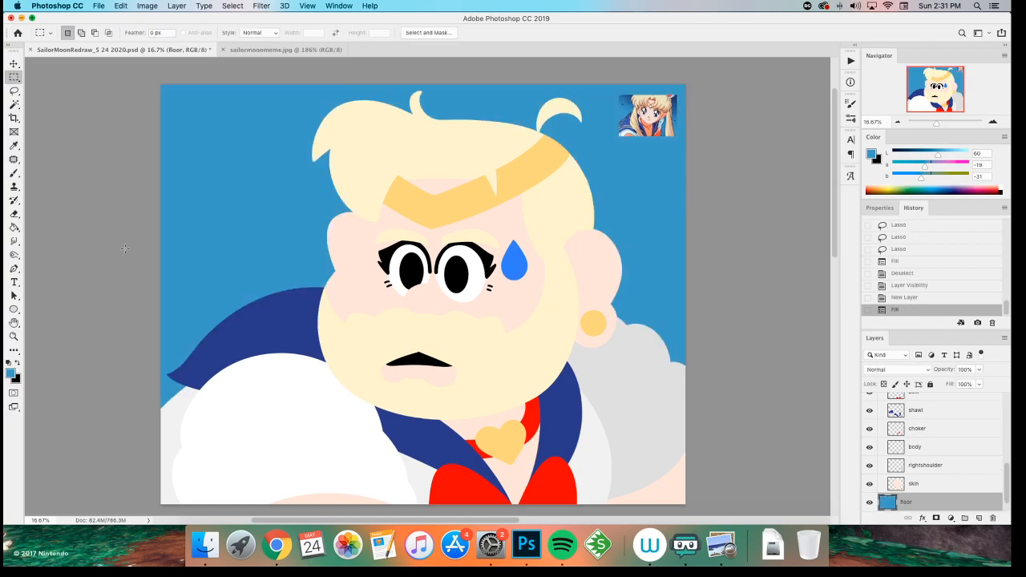
pyautogui.press('z')
pyautogui.press('super+s')
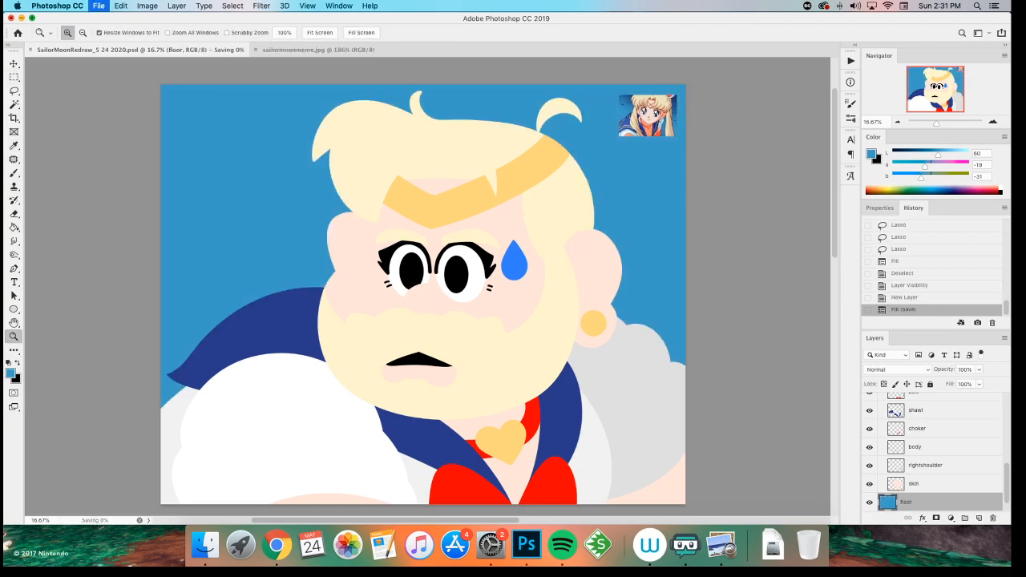
pyautogui.click(444, 317)
pyautogui.moveTo(441, 293); pyautogui.dragTo(429, 307)
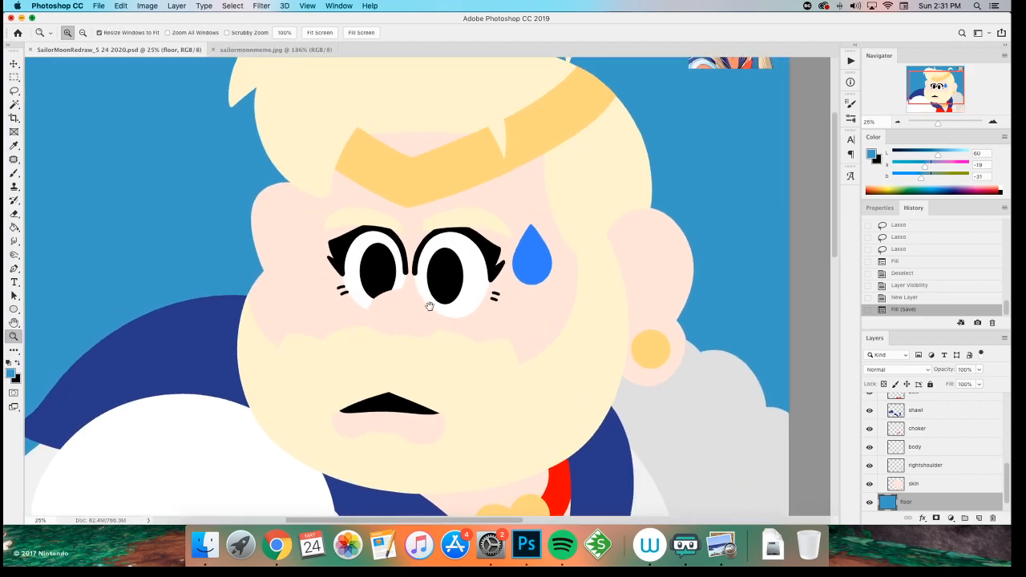
pyautogui.press('super+minus')
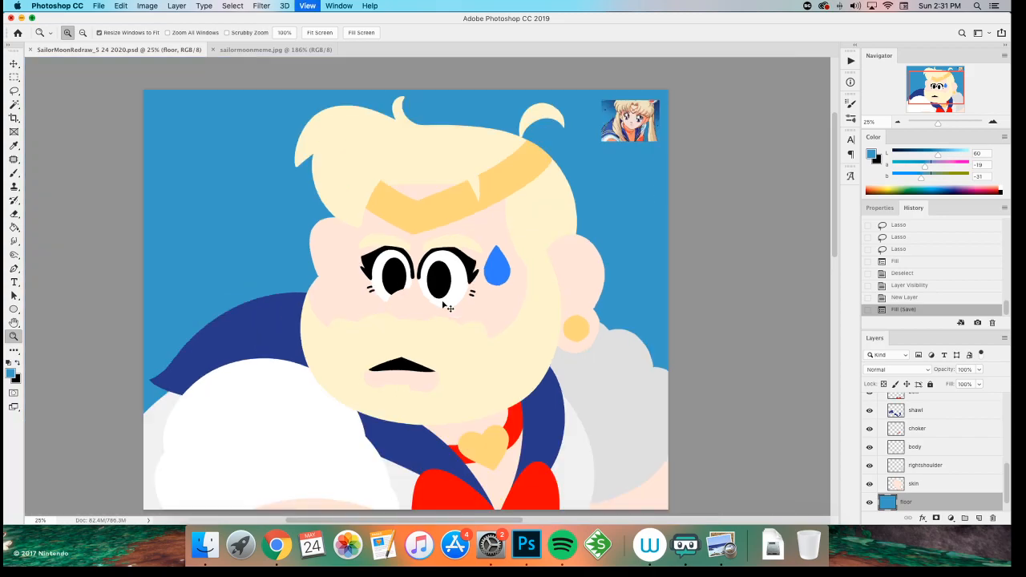
# - Adjust the skin layer's Hue/Saturation with Saturation at +100 and Lightness at -2
pyautogui.press('v')
pyautogui.click(353, 304)
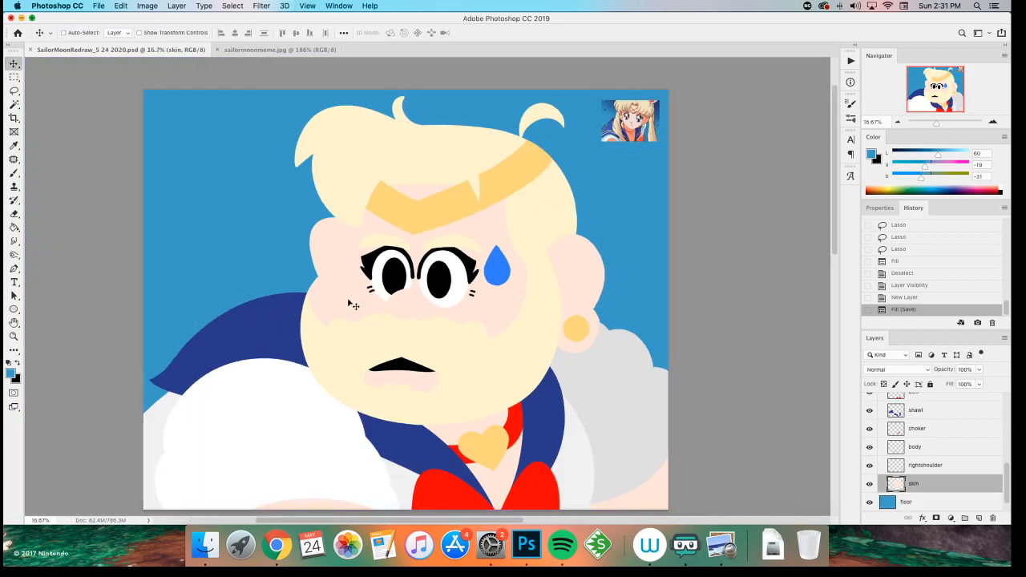
pyautogui.press('super+u')
pyautogui.moveTo(789, 209); pyautogui.dragTo(894, 215)
pyautogui.moveTo(789, 234); pyautogui.dragTo(788, 236)
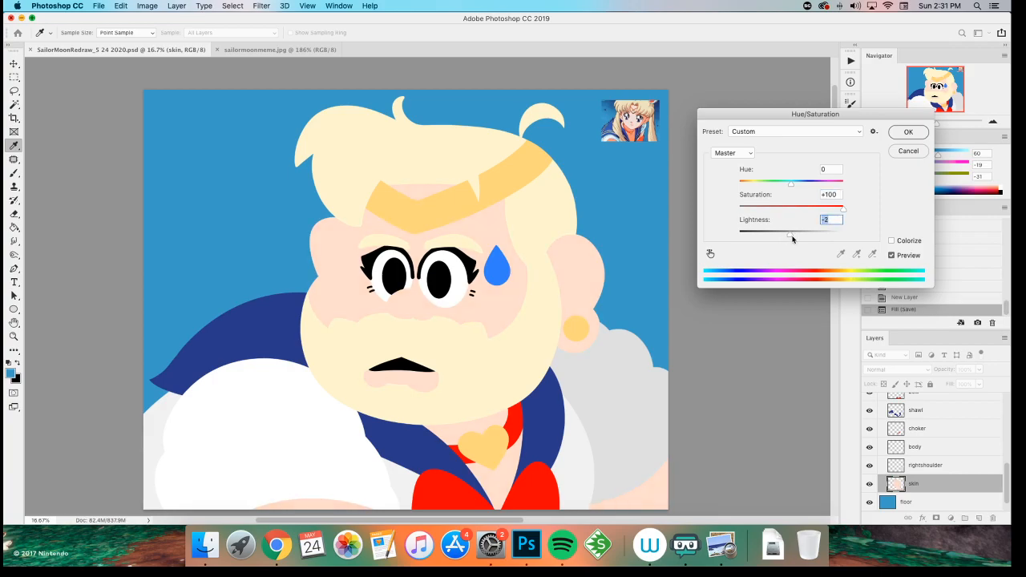
pyautogui.click(788, 184)
pyautogui.click(923, 133)
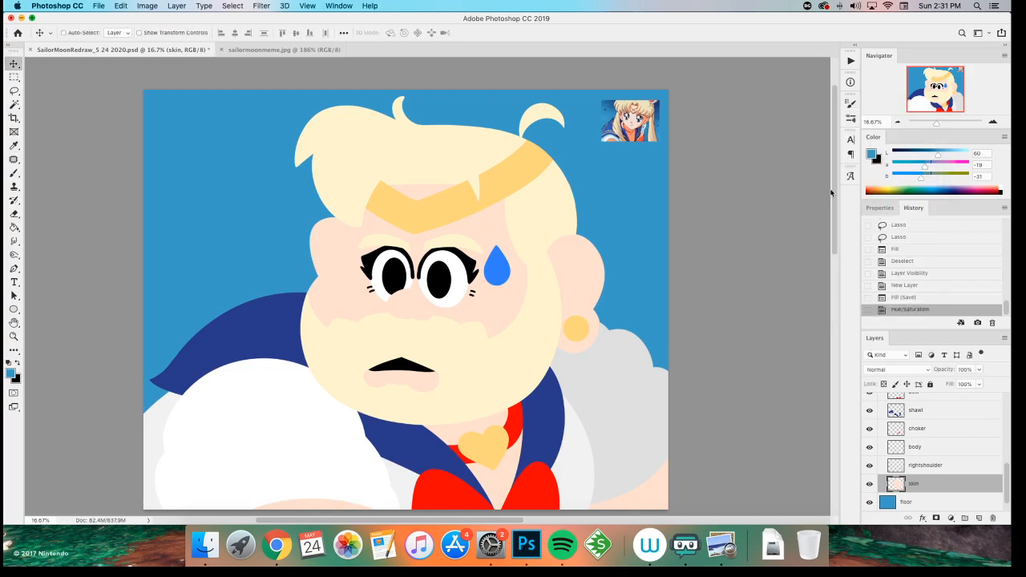
# - Try inverting the hair/brows layer, then test Hue/Saturation on it with Saturation +100 and Lightness -2
pyautogui.click(489, 157)
pyautogui.press('i')
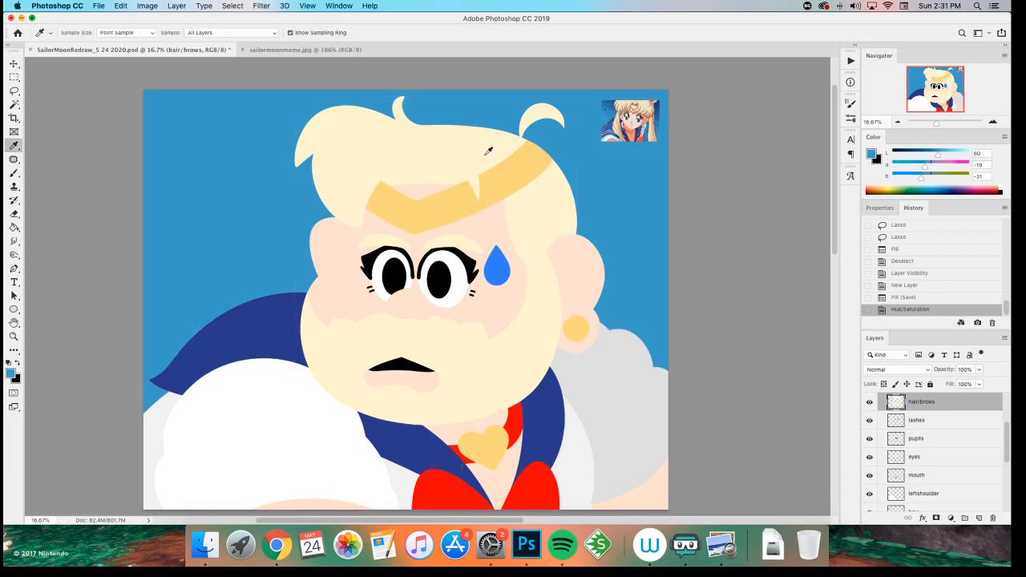
pyautogui.press('super+i')
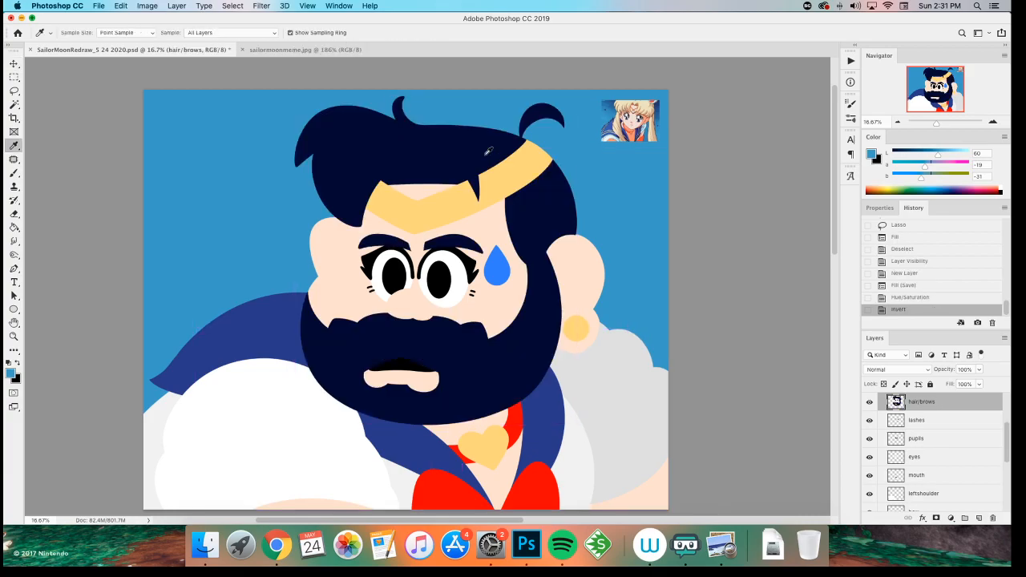
pyautogui.press('super+z')
pyautogui.press('super+u')
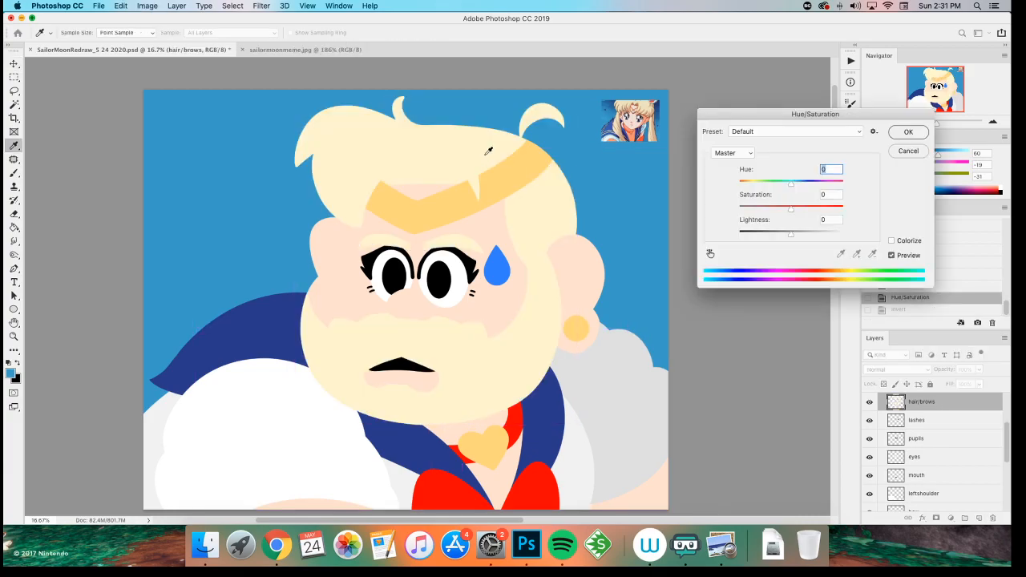
pyautogui.moveTo(791, 235); pyautogui.dragTo(913, 215)
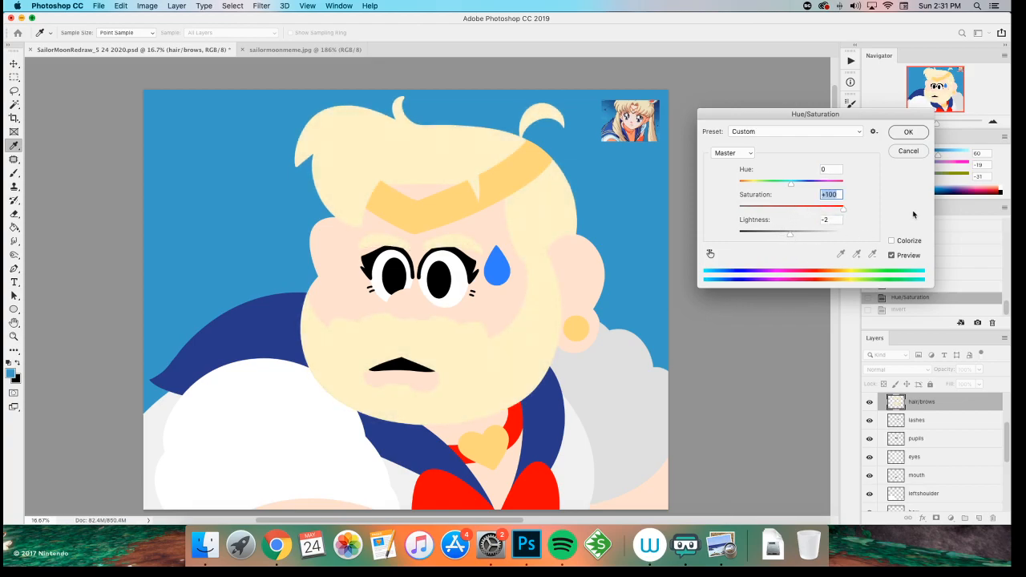
pyautogui.click(908, 150)
# - Save the document with the adjusted skin color
pyautogui.press('z')
pyautogui.click(433, 284)
pyautogui.click(440, 285)
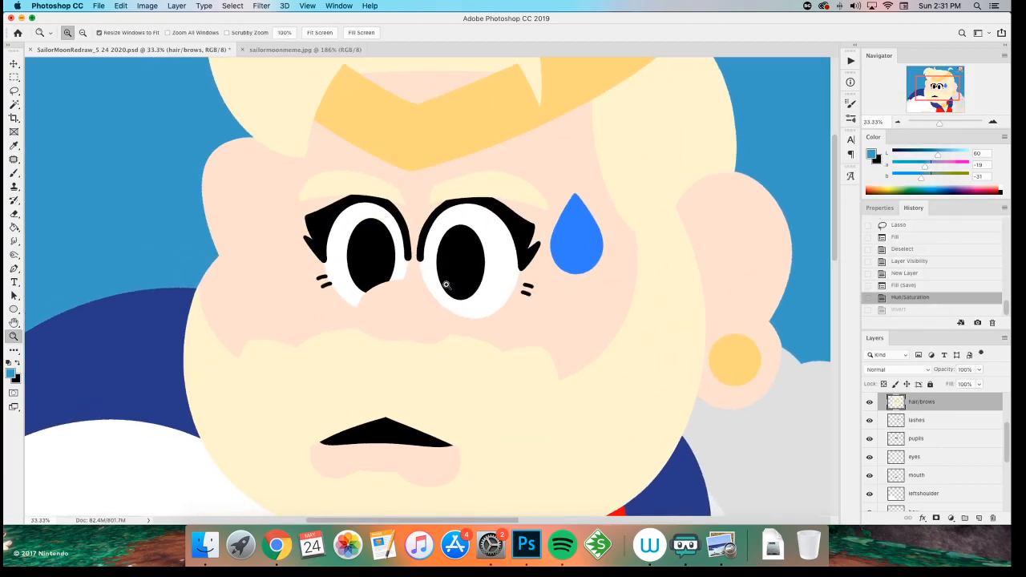
pyautogui.keyDown('alt'); pyautogui.click(446, 285); pyautogui.keyUp('alt')
pyautogui.click(446, 285)
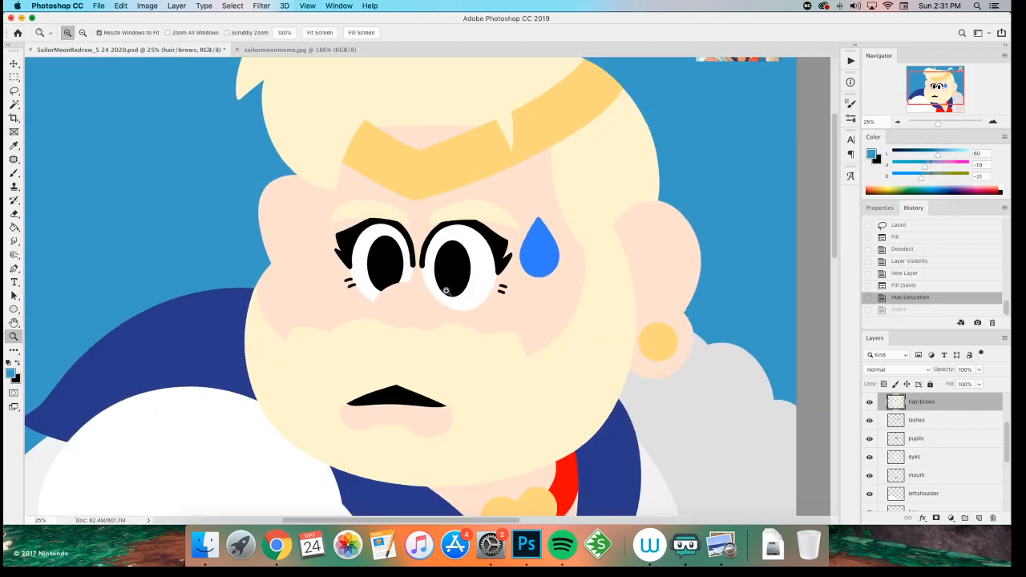
pyautogui.press('super+s')
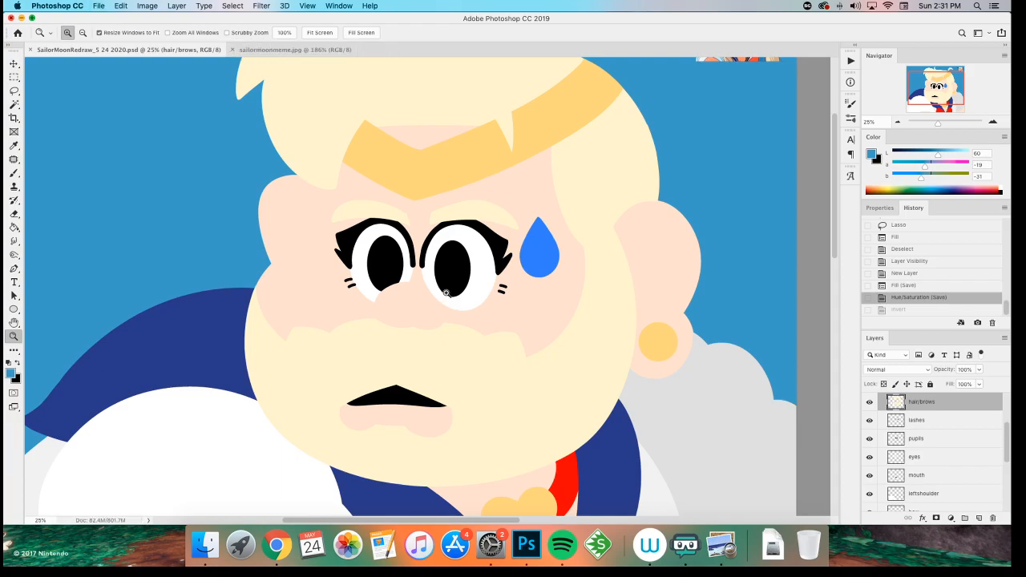
# - Create a new layer named "blush" directly above the skin layer and clip it to the skin
pyautogui.press('b')
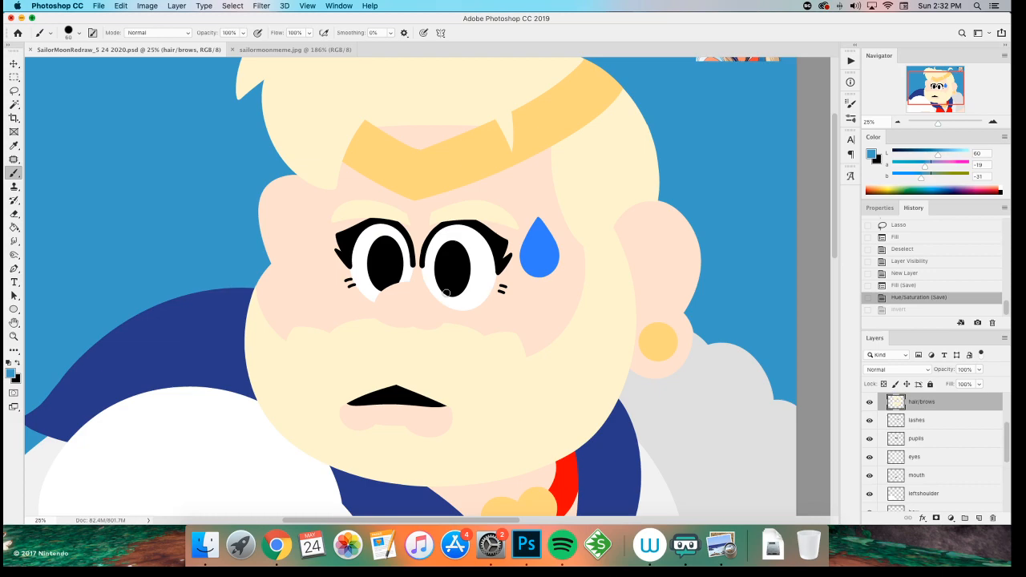
pyautogui.moveTo(309, 287); pyautogui.dragTo(297, 304)
pyautogui.press('v')
pyautogui.keyDown('super'); pyautogui.click(385, 328); pyautogui.keyUp('super')
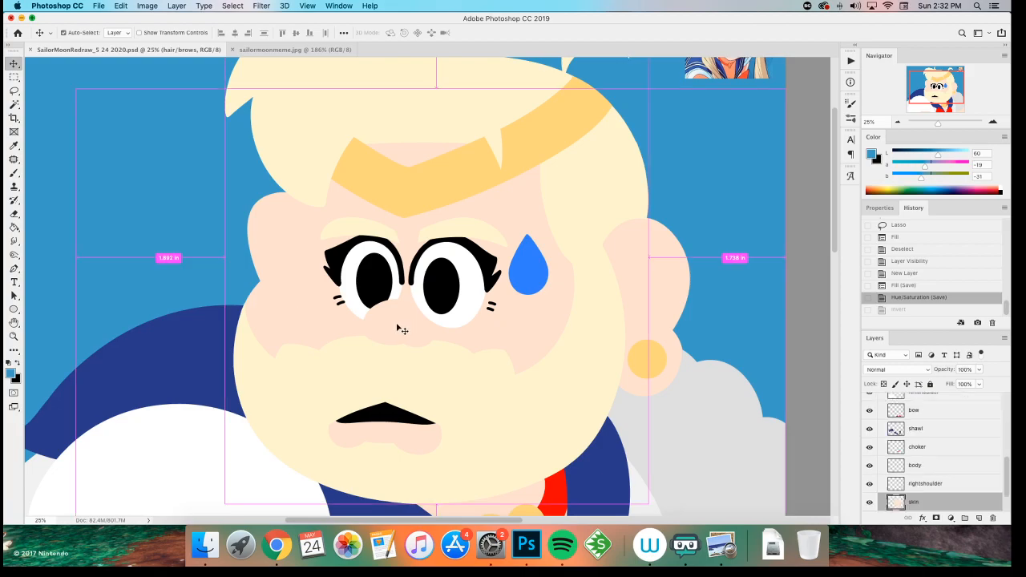
pyautogui.press('super+n')
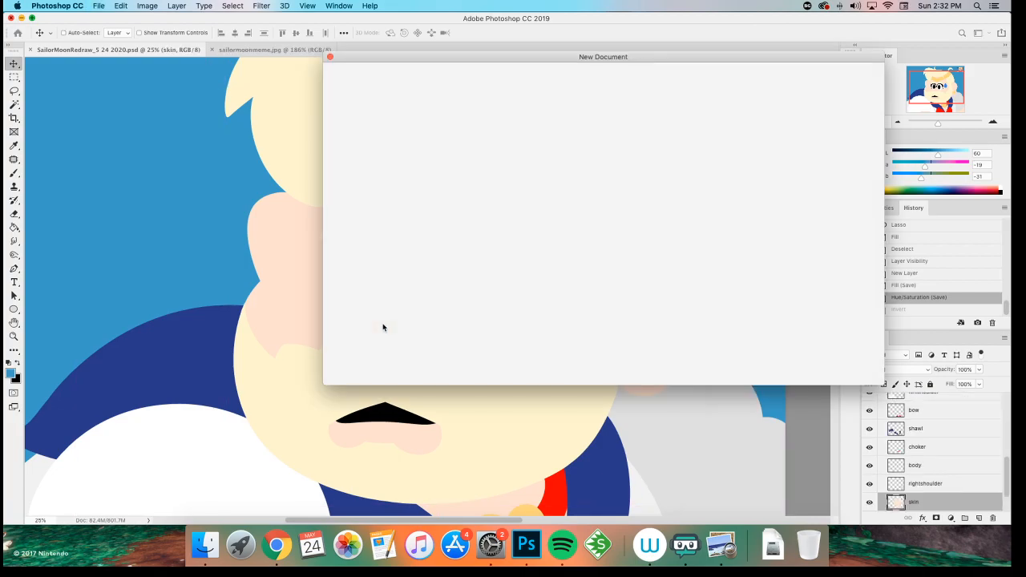
pyautogui.click(806, 366)
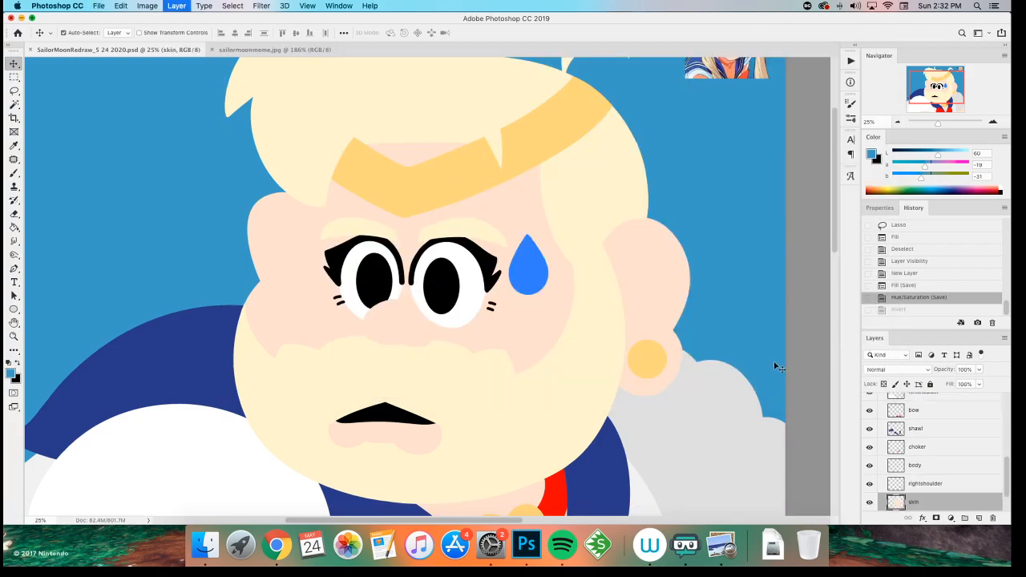
pyautogui.press('super+shift+n')
pyautogui.write('blush')
pyautogui.press('Return')
pyautogui.press('super+alt+g')
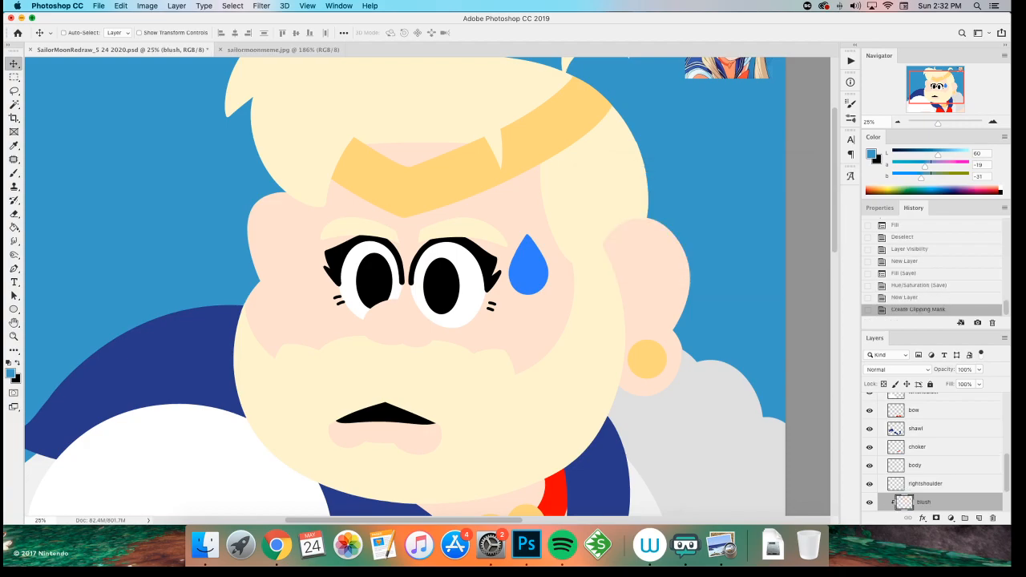
# - Sample the face's skin color and shift the foreground color to a deeper pink with Lab values 83, 23, 16
pyautogui.press('i')
pyautogui.click(304, 298)
pyautogui.press('b')
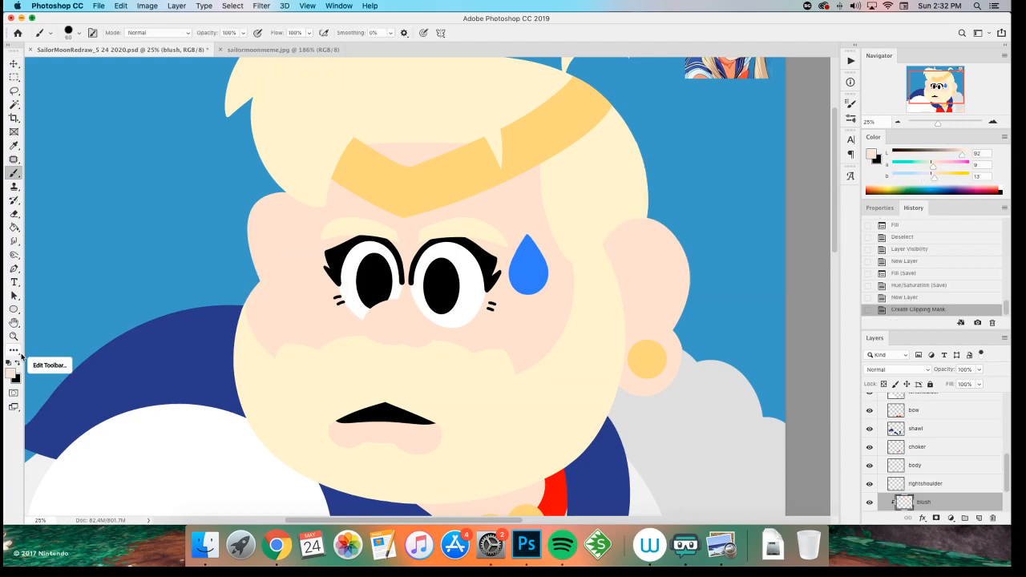
pyautogui.click(13, 374)
pyautogui.click(269, 189)
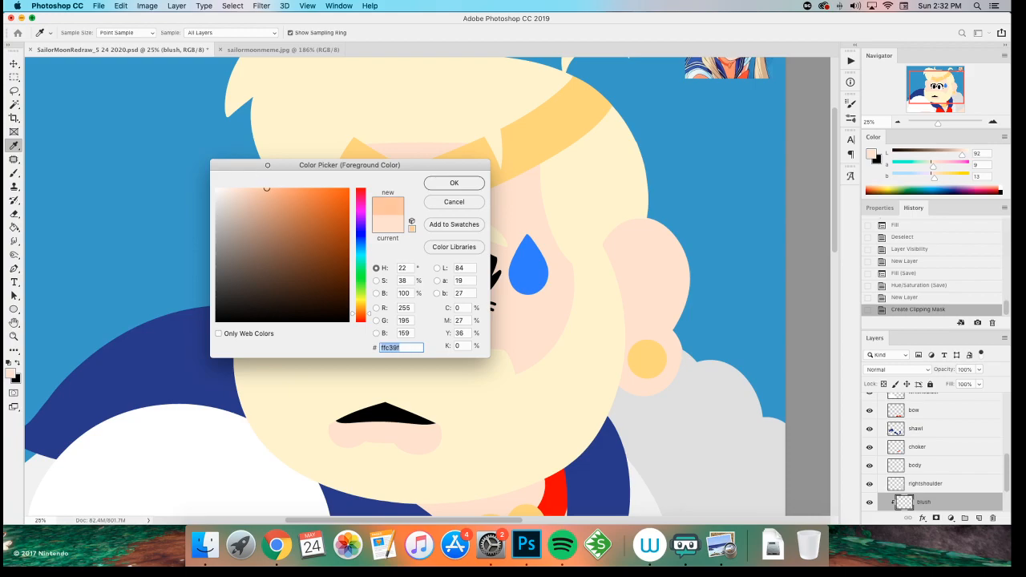
pyautogui.click(257, 182)
pyautogui.click(363, 323)
pyautogui.click(453, 183)
pyautogui.press('b')
# - Keep the blush layer's transparent pixels unlocked and set its blend mode to Multiply
pyautogui.click(884, 384)
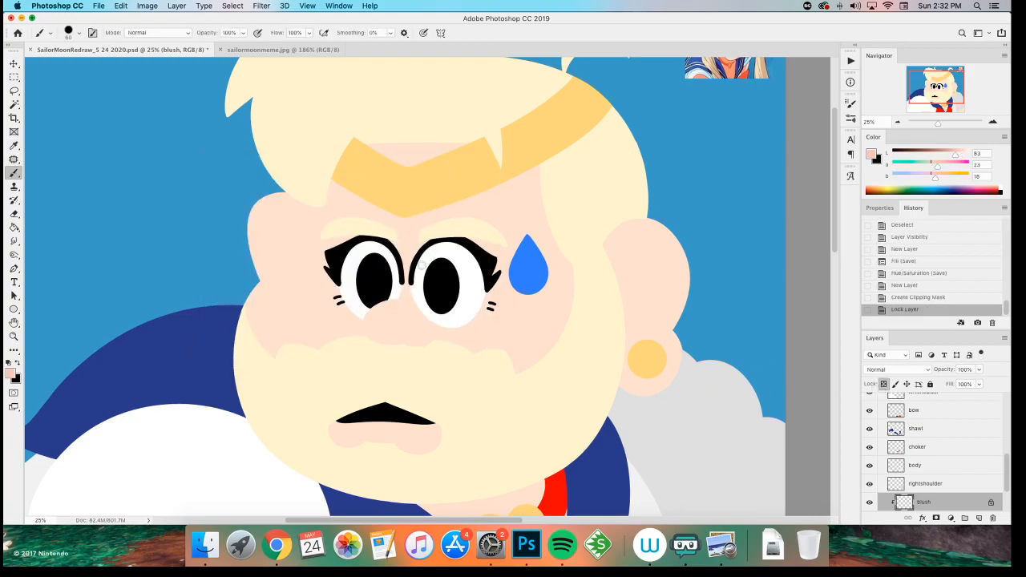
pyautogui.click(884, 384)
pyautogui.click(898, 369)
pyautogui.click(882, 394)
pyautogui.moveTo(332, 311)
pyautogui.mouseDown()
pyautogui.moveTo(338, 326)
pyautogui.moveTo(270, 342)
pyautogui.mouseUp()
pyautogui.press('super+z')
pyautogui.press('e')
pyautogui.doubleClick(277, 314)
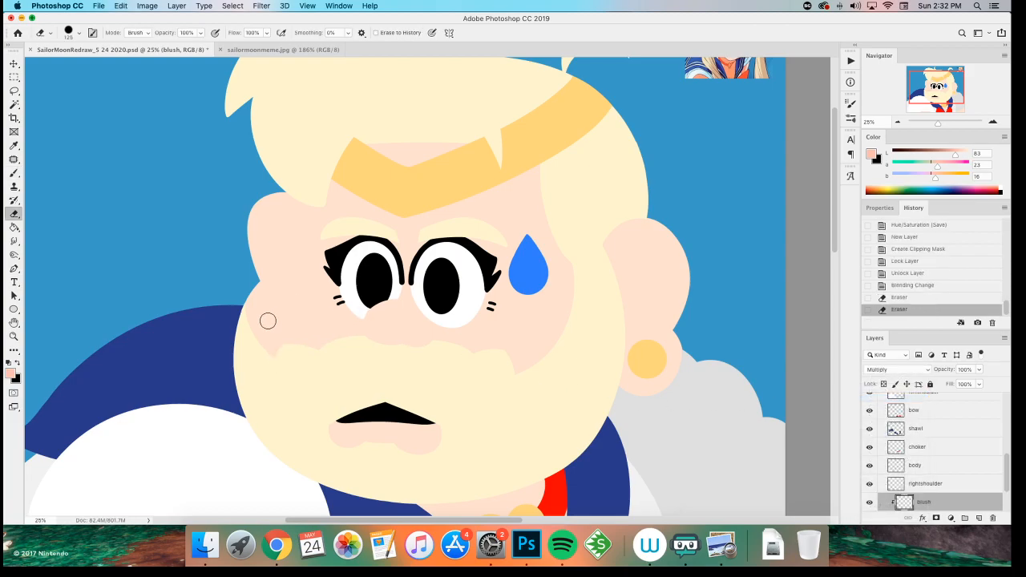
pyautogui.press('super+equal')
pyautogui.press('b')
pyautogui.press('super+equal')
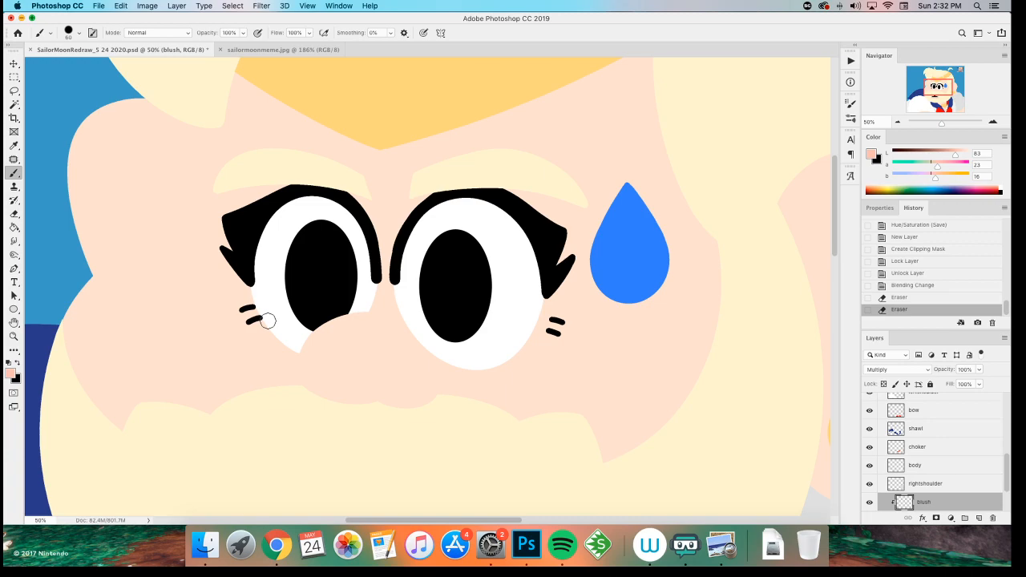
pyautogui.moveTo(292, 322); pyautogui.dragTo(248, 352)
pyautogui.press('super+z')
# - Choose an enlarged soft brush with faded edges and paint pink blush over the nose
pyautogui.rightClick(234, 348)
pyautogui.click(317, 490)
pyautogui.click(359, 70)
pyautogui.press(']')
pyautogui.press(']')
pyautogui.moveTo(403, 314)
pyautogui.mouseDown()
pyautogui.moveTo(318, 316)
pyautogui.moveTo(360, 325)
pyautogui.moveTo(315, 323)
pyautogui.moveTo(410, 315)
pyautogui.moveTo(306, 344)
pyautogui.moveTo(351, 324)
pyautogui.moveTo(275, 324)
pyautogui.moveTo(323, 350)
pyautogui.mouseUp()
# - Erase the blush that spills past the nose's outline onto the neighbouring cheek with a smaller eraser
pyautogui.press('e')
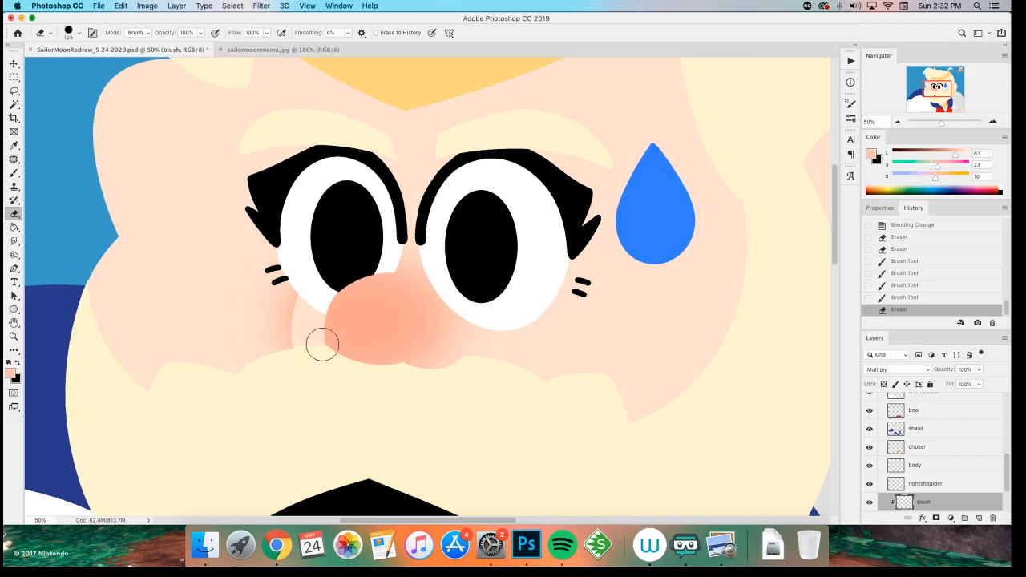
pyautogui.press('super+z')
pyautogui.press('[')
pyautogui.press('[')
pyautogui.press('[')
pyautogui.press('[')
pyautogui.press('[')
pyautogui.moveTo(317, 301); pyautogui.dragTo(327, 351)
pyautogui.moveTo(314, 302); pyautogui.dragTo(320, 353)
pyautogui.press('super+z')
pyautogui.click(316, 308)
pyautogui.moveTo(314, 305); pyautogui.dragTo(290, 362)
# - Lasso the blush remaining on the cheek beside the nose, clear it and deselect
pyautogui.press('l')
pyautogui.moveTo(307, 396); pyautogui.dragTo(217, 465)
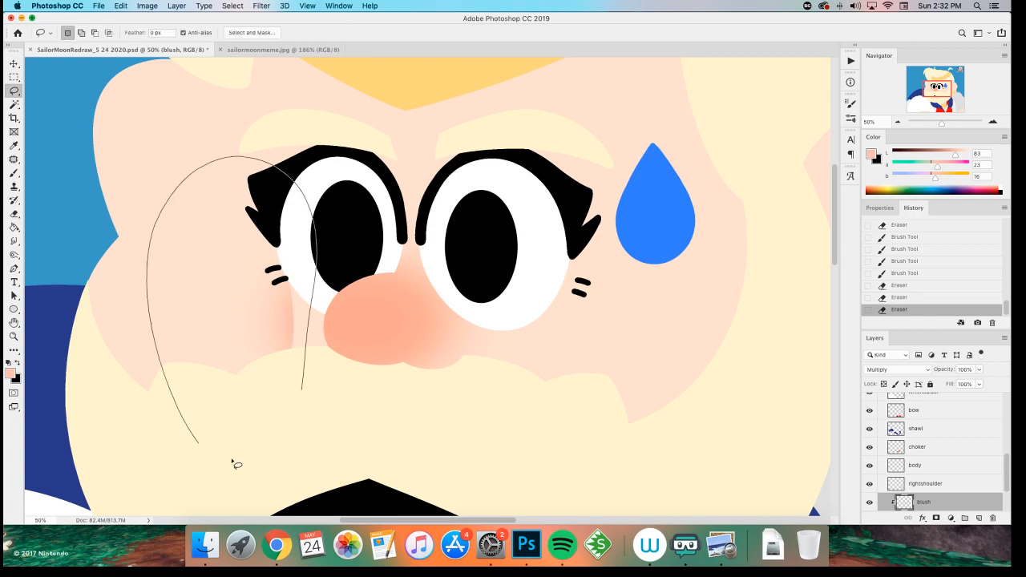
pyautogui.press('Delete')
pyautogui.press('super+d')
# - Paint large soft patches of blush on both cheeks below the eyes with the enlarged soft brush
pyautogui.press('b')
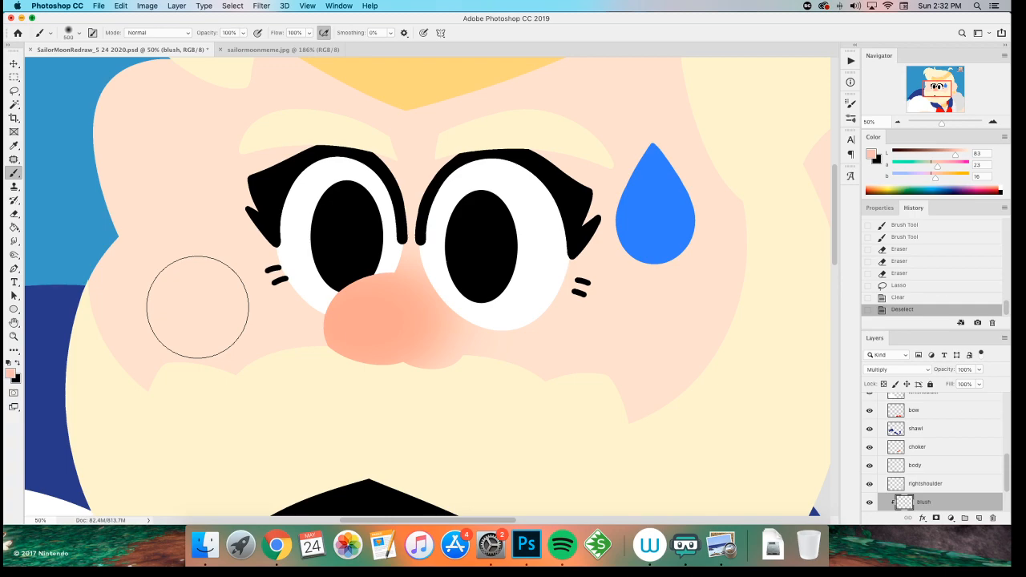
pyautogui.moveTo(338, 339); pyautogui.dragTo(282, 332)
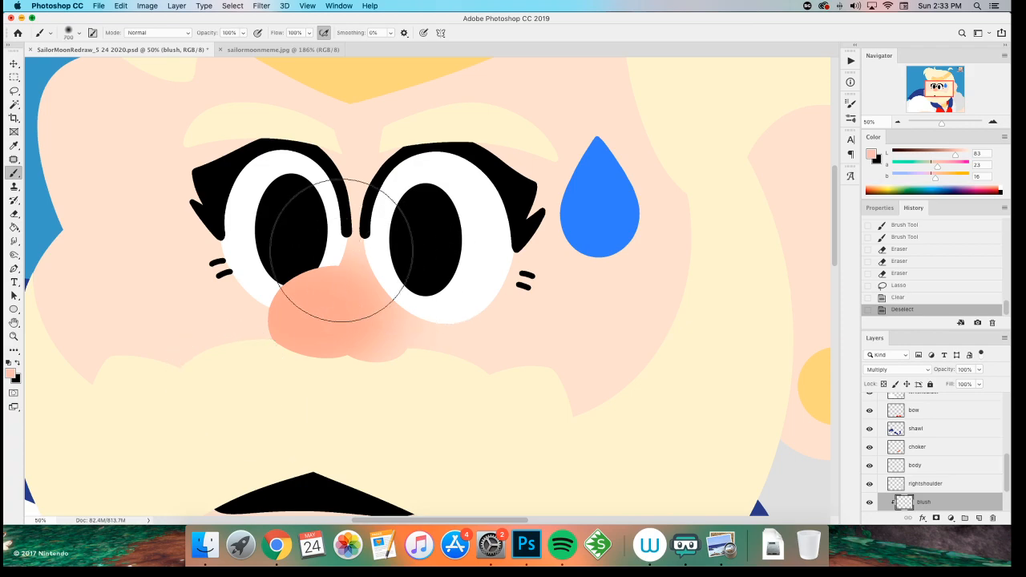
pyautogui.moveTo(174, 275)
pyautogui.mouseDown()
pyautogui.moveTo(182, 284)
pyautogui.moveTo(128, 282)
pyautogui.mouseUp()
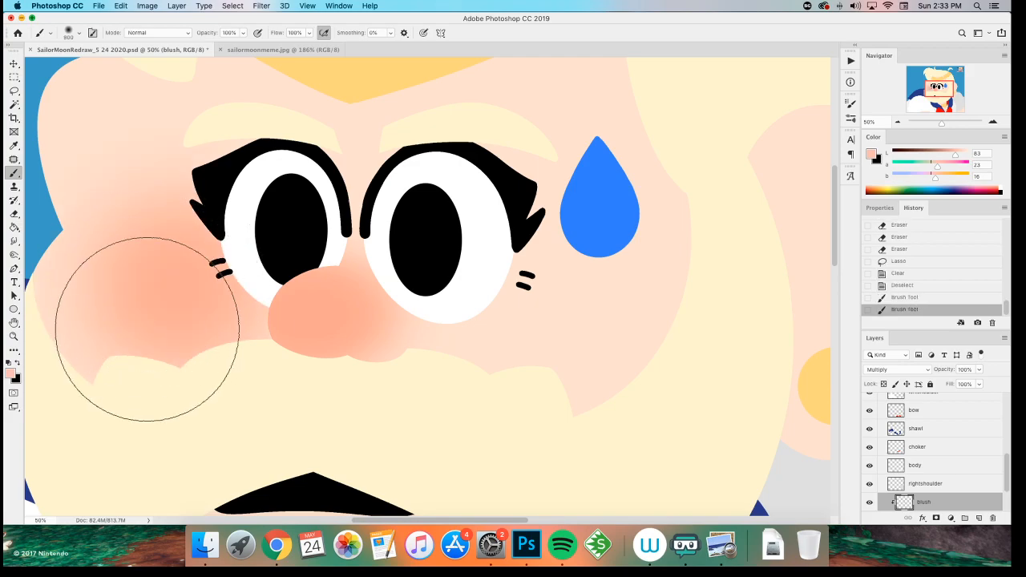
pyautogui.moveTo(553, 320); pyautogui.dragTo(519, 327)
pyautogui.moveTo(592, 299)
pyautogui.mouseDown()
pyautogui.moveTo(525, 334)
pyautogui.moveTo(477, 399)
pyautogui.mouseUp()
pyautogui.press('super+minus')
pyautogui.press('super+minus')
pyautogui.press('super+minus')
pyautogui.press('super+plus')
pyautogui.press('super+plus')
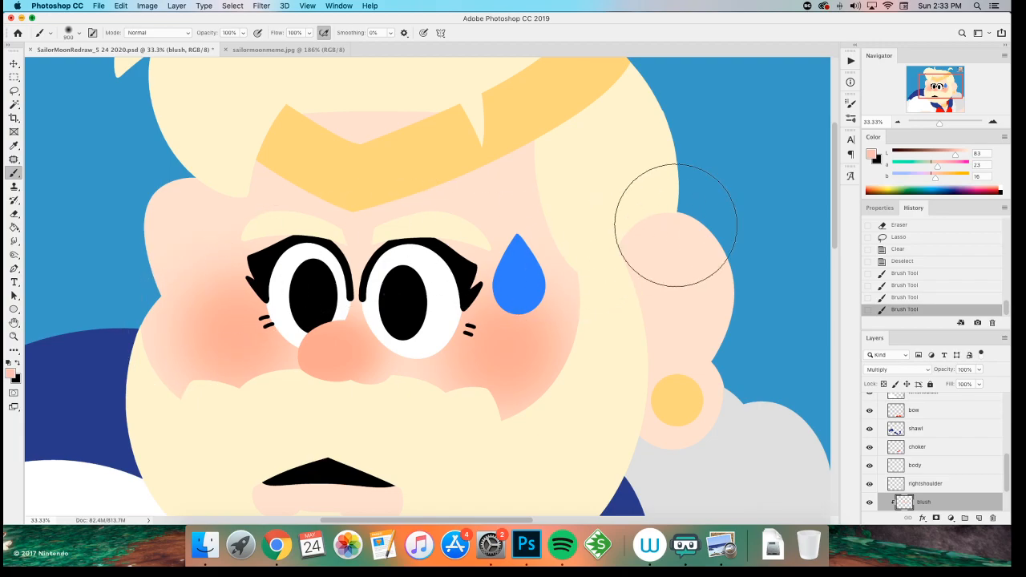
pyautogui.moveTo(199, 305); pyautogui.dragTo(286, 325)
pyautogui.press('super+plus')
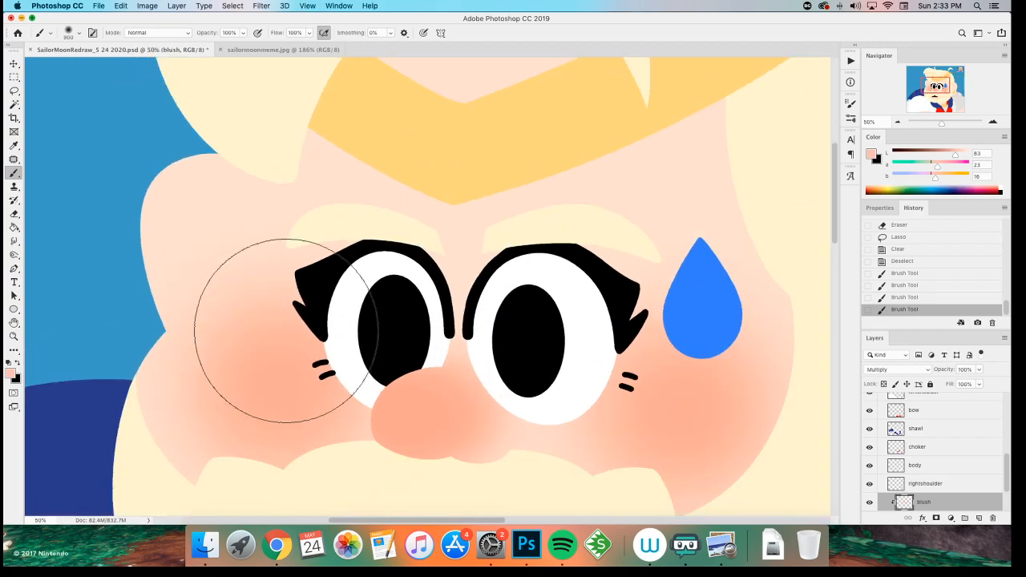
# - Show the SKETCH group over the artwork and set its opacity to 3%
pyautogui.scroll(10, 902, 439)
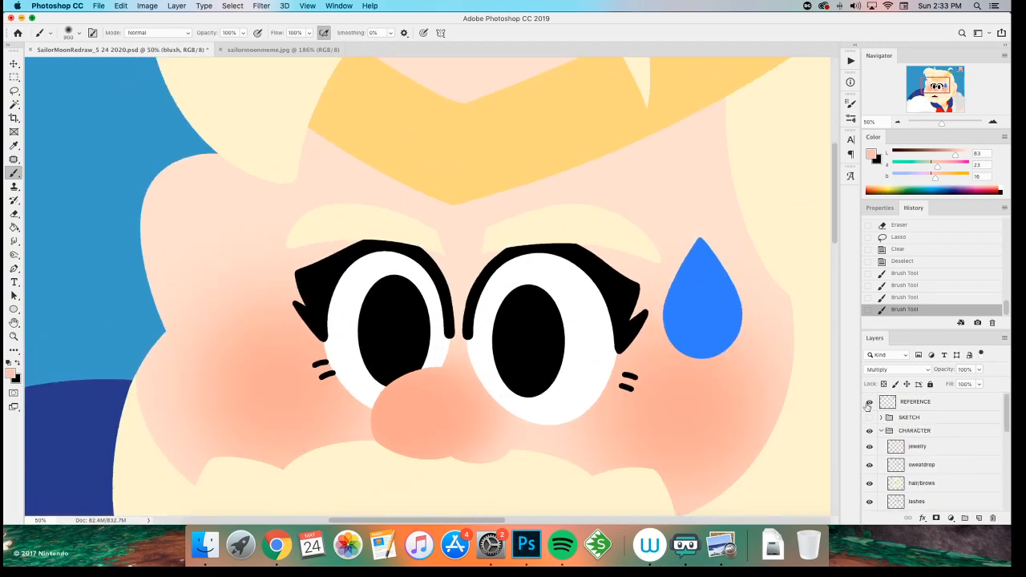
pyautogui.click(870, 418)
pyautogui.click(901, 422)
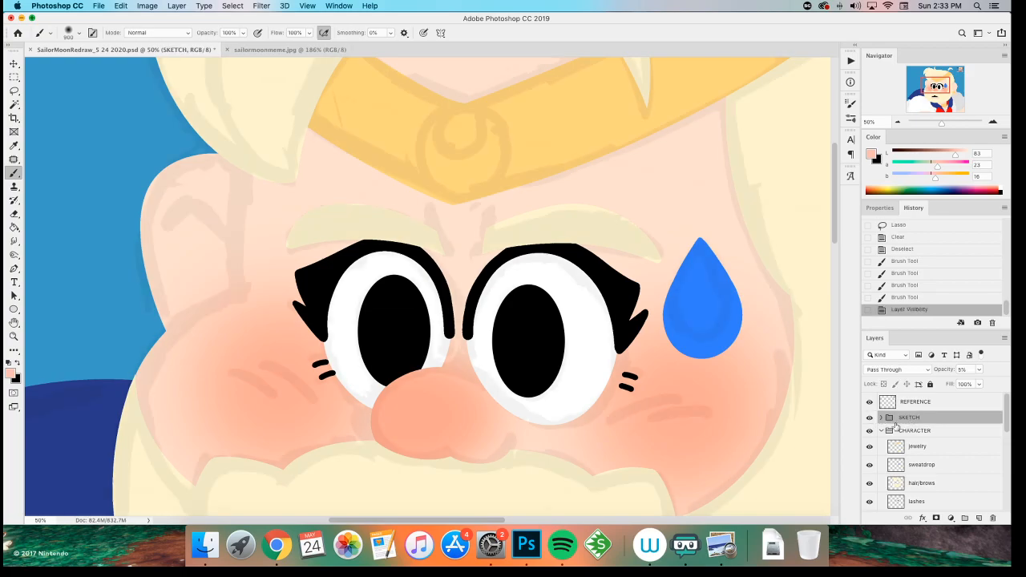
pyautogui.press('m')
pyautogui.press('0')
pyautogui.press('3')
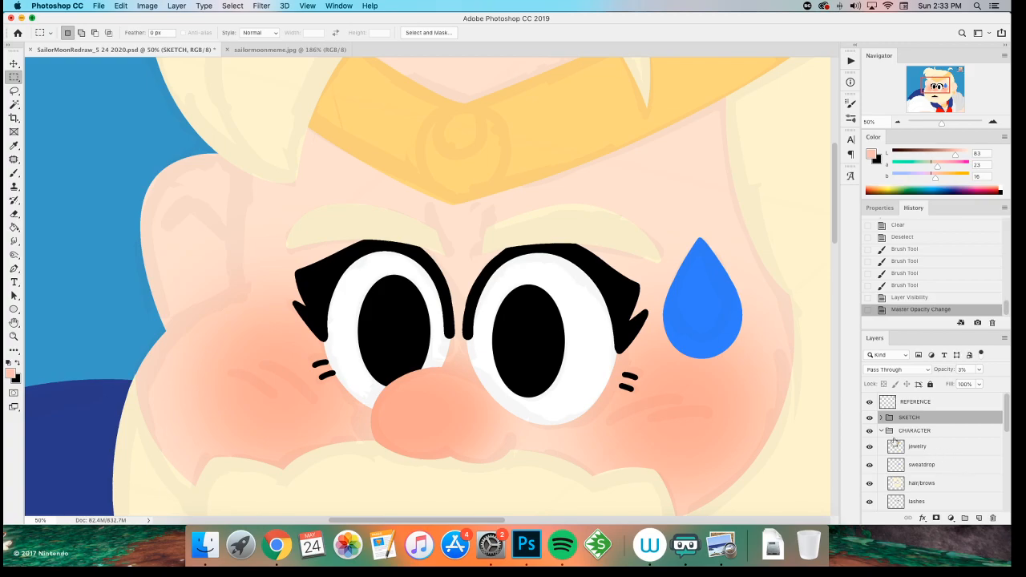
# - On the blush layer, erase the cheek blush overlapping the smaller ear, following the sketched ear line
pyautogui.scroll(-5, 909, 456)
pyautogui.click(914, 448)
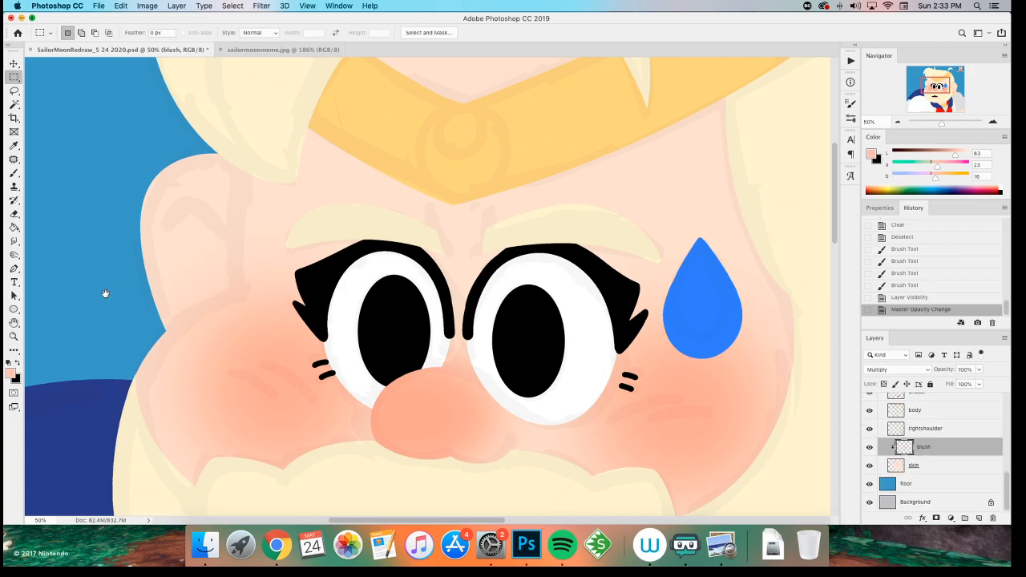
pyautogui.moveTo(106, 293); pyautogui.dragTo(244, 316)
pyautogui.press('e')
pyautogui.moveTo(372, 301); pyautogui.dragTo(295, 359)
pyautogui.press('super+z')
pyautogui.moveTo(357, 316); pyautogui.dragTo(270, 392)
pyautogui.press('super+z')
pyautogui.moveTo(300, 348)
pyautogui.mouseDown()
pyautogui.moveTo(359, 309)
pyautogui.moveTo(372, 284)
pyautogui.moveTo(363, 299)
pyautogui.moveTo(371, 144)
pyautogui.mouseUp()
pyautogui.moveTo(347, 295); pyautogui.dragTo(357, 236)
# - Lasso the blush left over on the smaller ear, clear it and deselect
pyautogui.press('l')
pyautogui.moveTo(286, 355); pyautogui.dragTo(304, 341)
pyautogui.moveTo(364, 304)
pyautogui.mouseDown()
pyautogui.moveTo(228, 205)
pyautogui.moveTo(264, 352)
pyautogui.mouseUp()
pyautogui.press('Delete')
pyautogui.hotkey('ctrl', 'd')
# - Lasso around the smaller ear, paint soft blush on its upper part inside the selection and deselect
pyautogui.moveTo(371, 302)
pyautogui.mouseDown()
pyautogui.moveTo(320, 115)
pyautogui.moveTo(286, 297)
pyautogui.moveTo(374, 307)
pyautogui.mouseUp()
pyautogui.hotkey('ctrl', 'z')
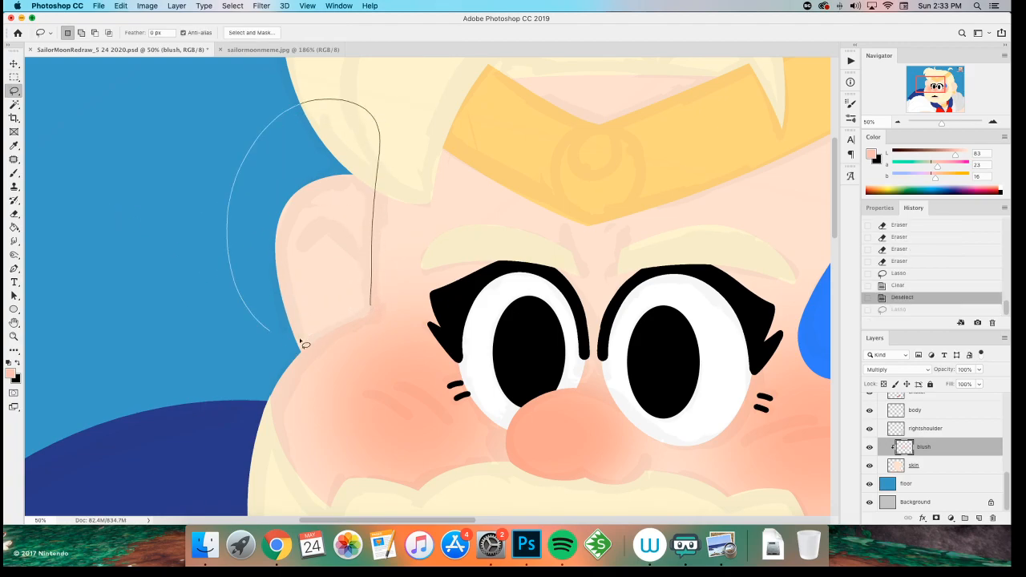
pyautogui.hotkey('ctrl', 'shift', 'z')
pyautogui.press('b')
pyautogui.moveTo(340, 166)
pyautogui.mouseDown()
pyautogui.moveTo(214, 230)
pyautogui.moveTo(290, 158)
pyautogui.moveTo(315, 162)
pyautogui.moveTo(217, 211)
pyautogui.mouseUp()
pyautogui.hotkey('ctrl', 'd')
# - Lasso around the larger ear, paint soft blush across its upper part inside the selection and deselect
pyautogui.press('m')
pyautogui.hscroll(10, 332, 374)
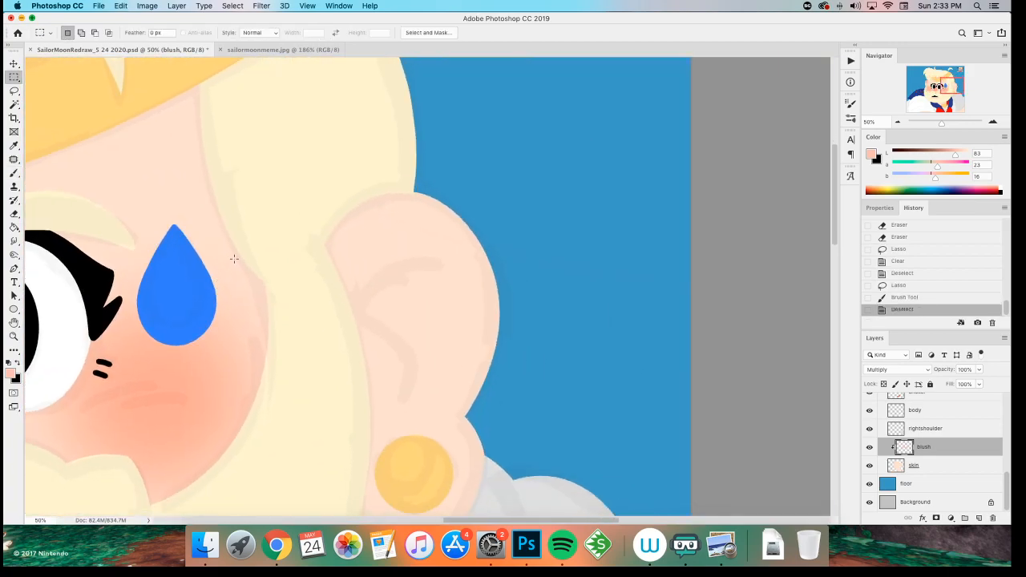
pyautogui.press('l')
pyautogui.moveTo(292, 172); pyautogui.dragTo(389, 142)
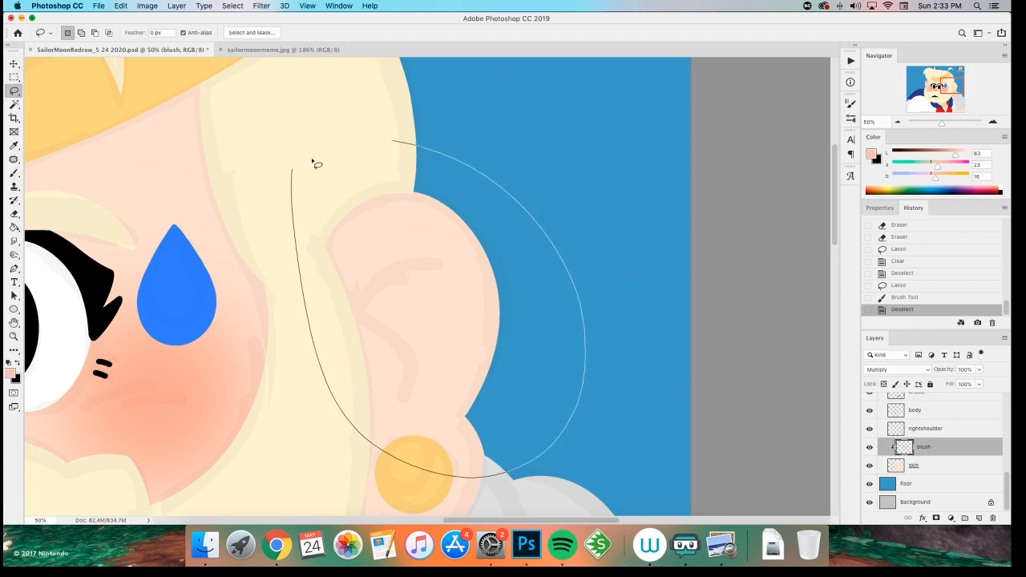
pyautogui.press('b')
pyautogui.moveTo(366, 195); pyautogui.dragTo(343, 172)
pyautogui.hotkey('ctrl', 'z')
pyautogui.moveTo(388, 212); pyautogui.dragTo(309, 138)
pyautogui.hotkey('ctrl', 'd')
pyautogui.hotkey('ctrl', '+')
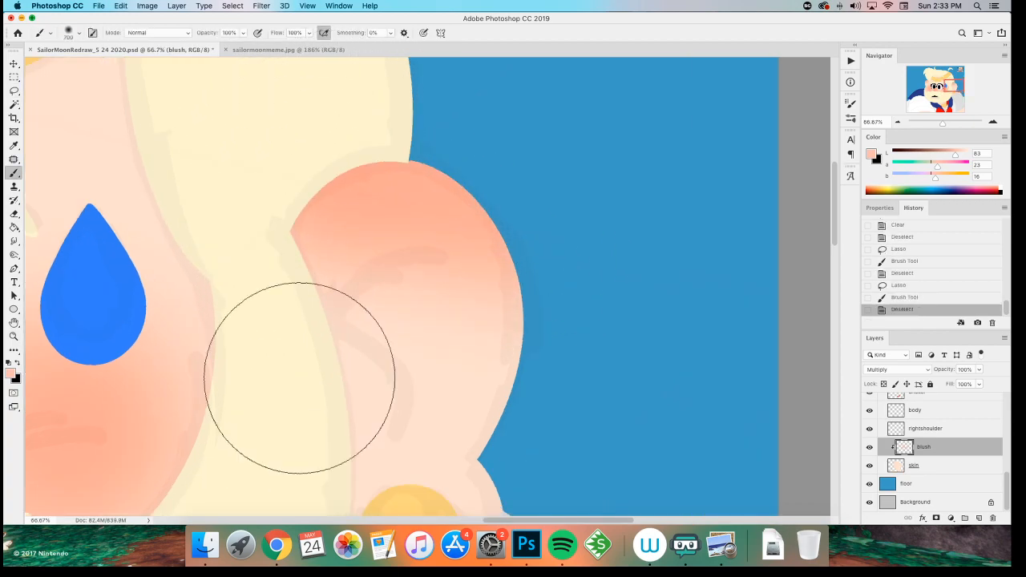
# - On the hair/brows layer, erase the hair overlapping the upper edge of the larger ear to round its contour
pyautogui.scroll(3, 337, 416)
pyautogui.press('v')
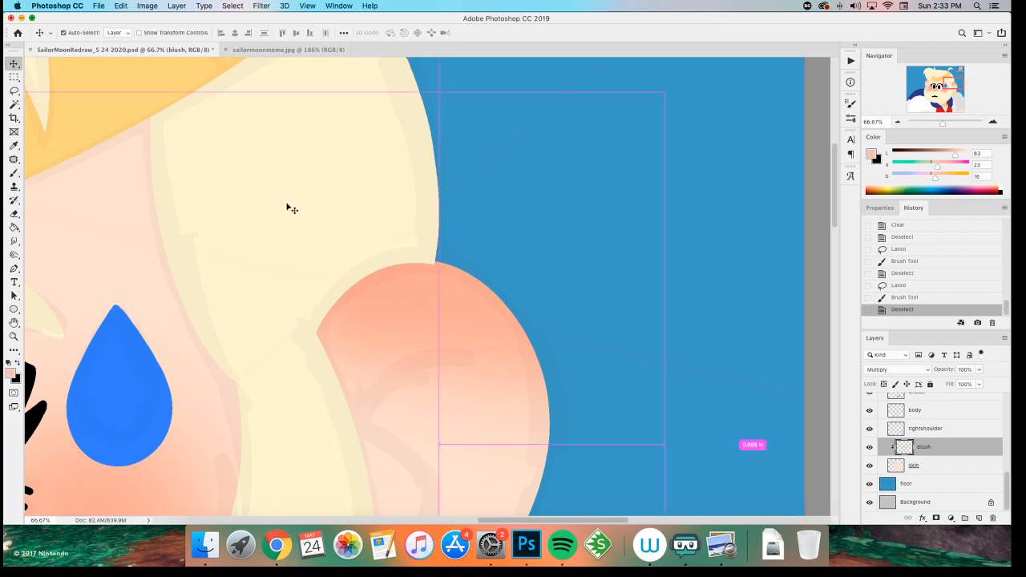
pyautogui.keyDown('ctrl'); pyautogui.click(271, 201); pyautogui.keyUp('ctrl')
pyautogui.press('e')
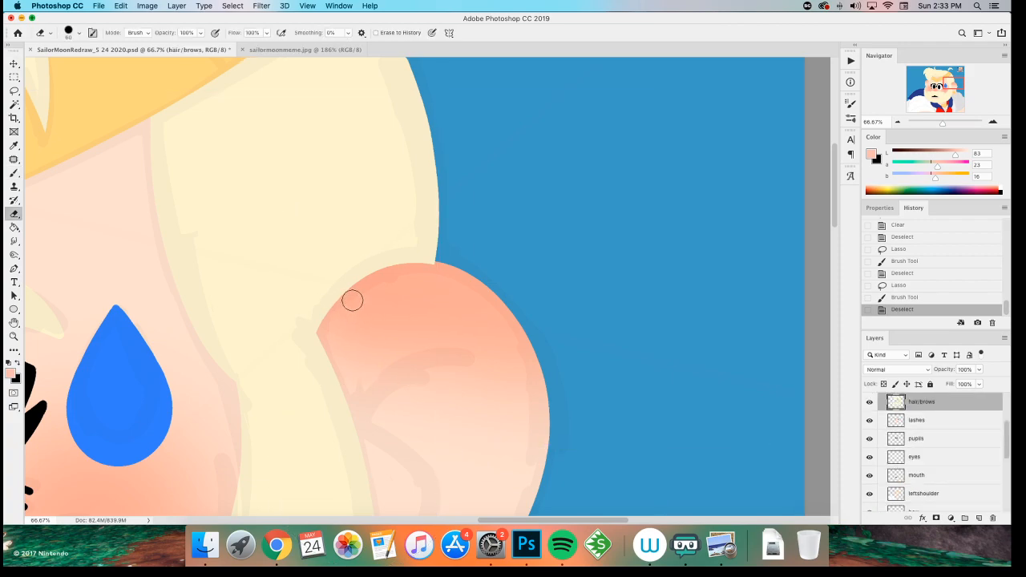
pyautogui.moveTo(332, 327); pyautogui.dragTo(433, 264)
pyautogui.hotkey('ctrl', 'z')
pyautogui.moveTo(333, 325); pyautogui.dragTo(446, 276)
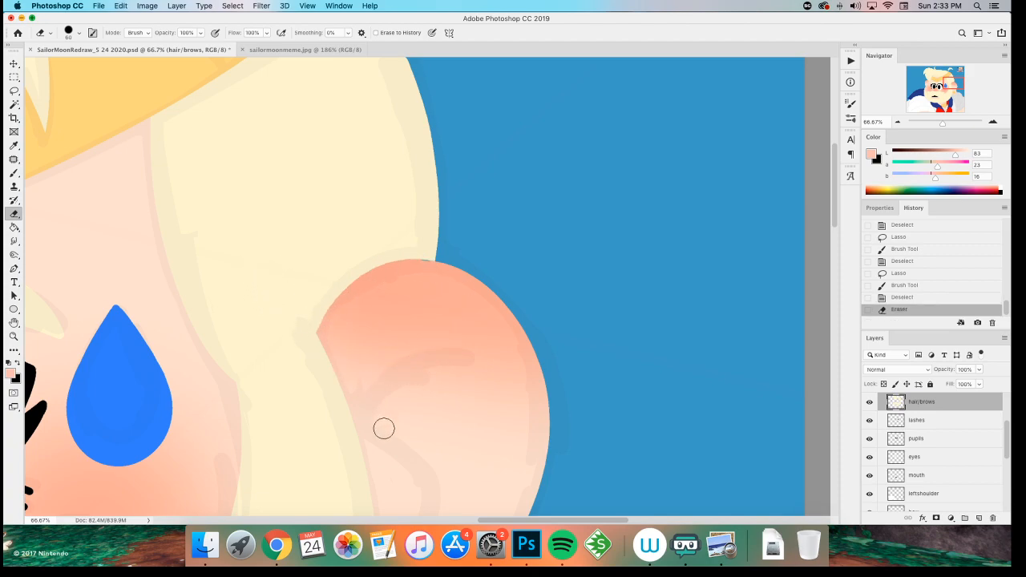
# - Select the skin layer and sample the plain skin color from the forehead above the tiara
pyautogui.scroll(-3, 382, 424)
pyautogui.hscroll(-3, 318, 401)
pyautogui.press('v')
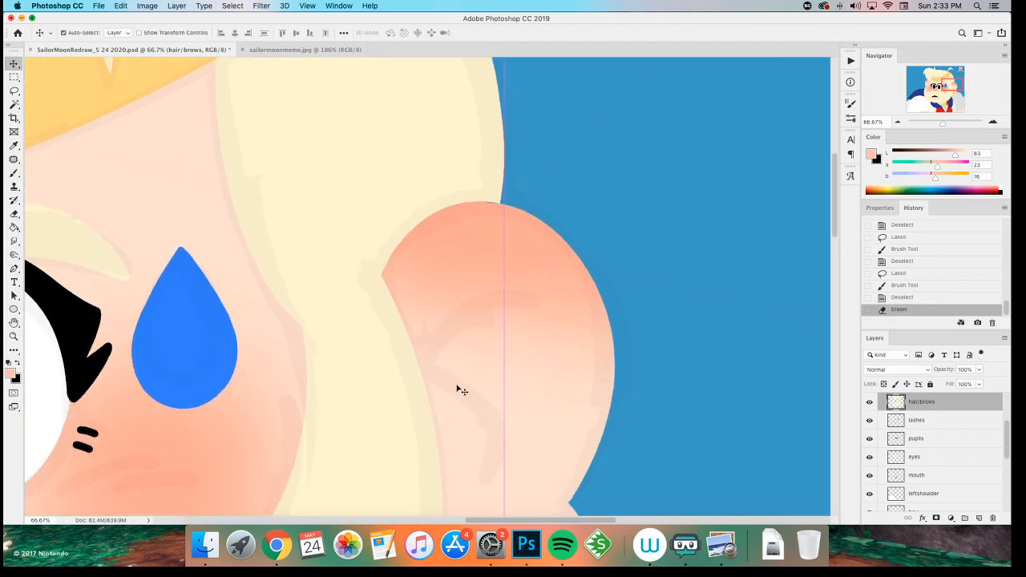
pyautogui.click(522, 427)
pyautogui.moveTo(199, 303); pyautogui.dragTo(487, 451)
pyautogui.press('i')
pyautogui.click(258, 451)
pyautogui.moveTo(191, 347); pyautogui.dragTo(266, 381)
pyautogui.click(253, 196)
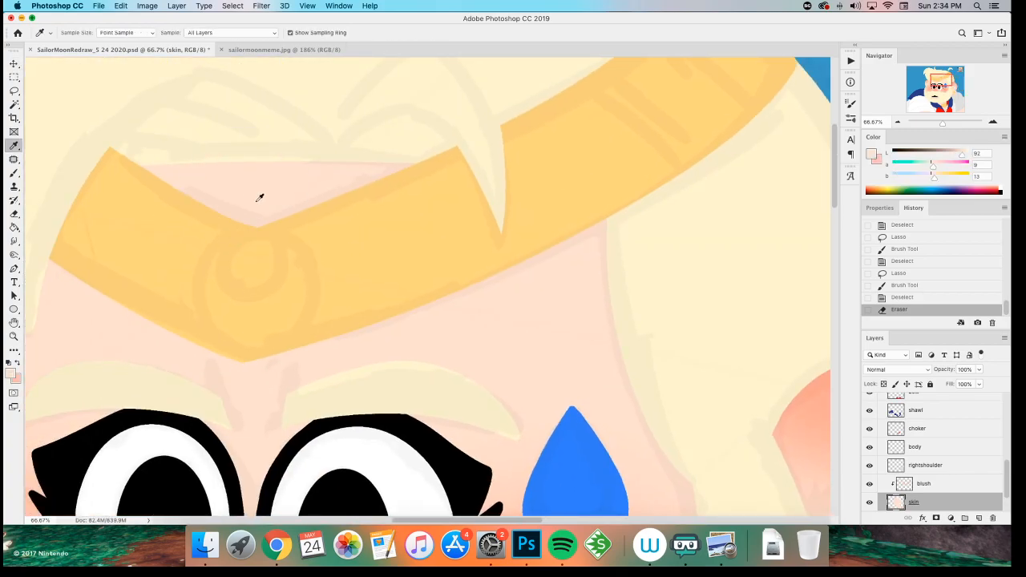
# - Choose the hard 15 px brush and fill the gap at the top of the larger ear with skin color
pyautogui.press('b')
pyautogui.moveTo(316, 295); pyautogui.dragTo(101, 195)
pyautogui.moveTo(596, 327); pyautogui.dragTo(439, 281)
pyautogui.rightClick(465, 305)
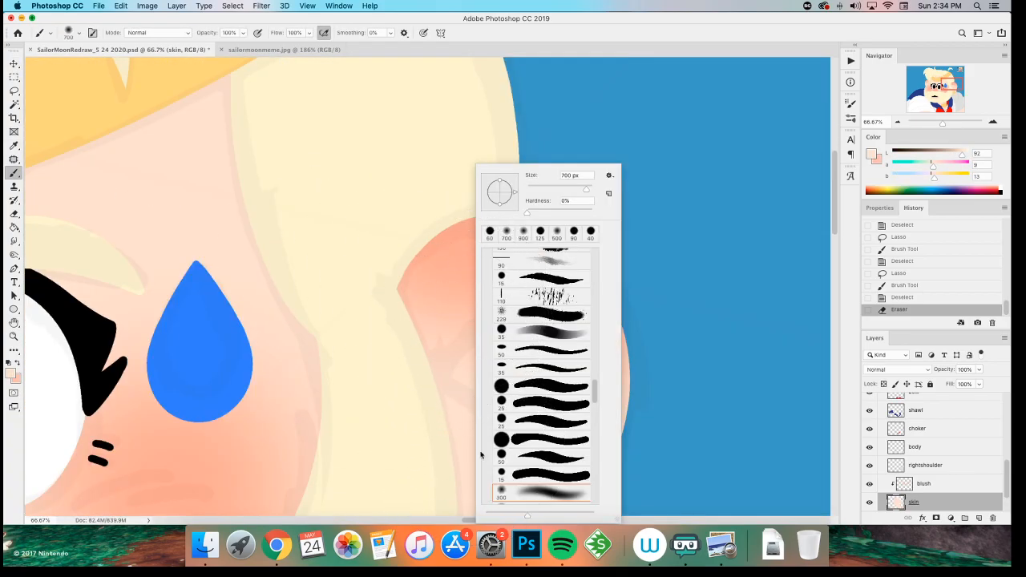
pyautogui.click(529, 472)
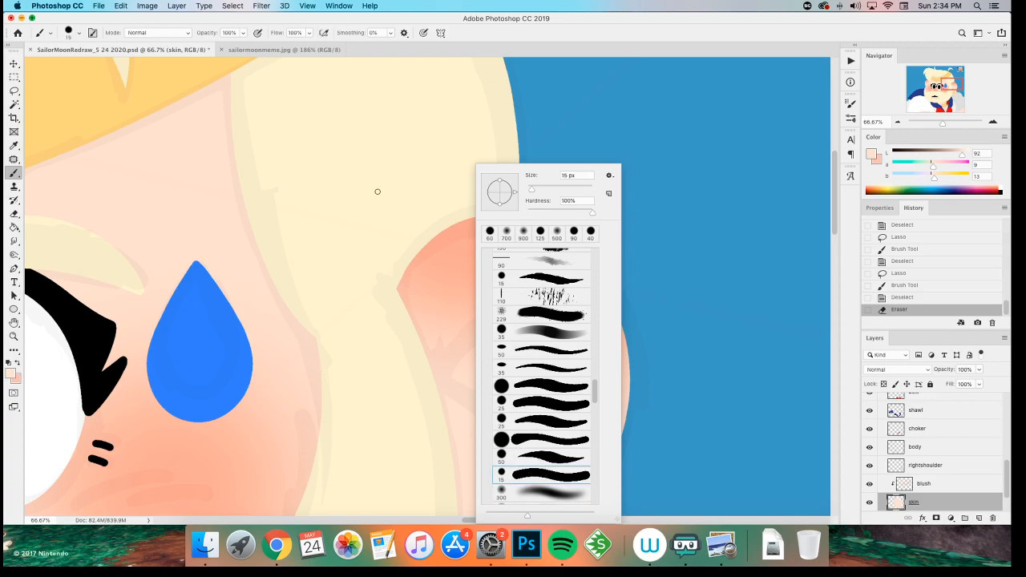
pyautogui.click(491, 38)
pyautogui.click(508, 217)
pyautogui.click(504, 217)
pyautogui.click(513, 218)
pyautogui.click(510, 215)
pyautogui.click(508, 210)
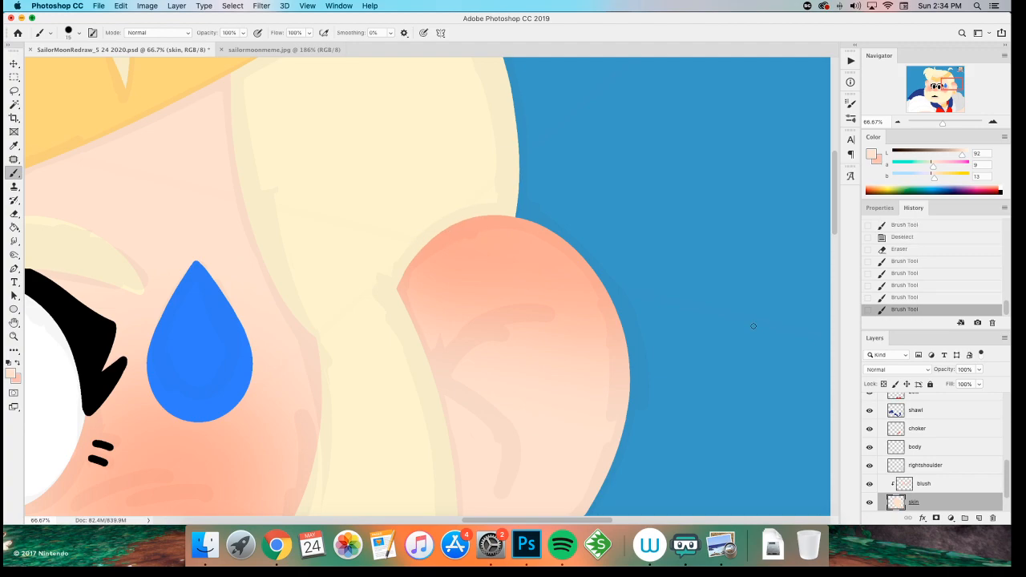
# - Make the pink blush color the foreground color again and select the blush layer
pyautogui.scroll(-5, 753, 331)
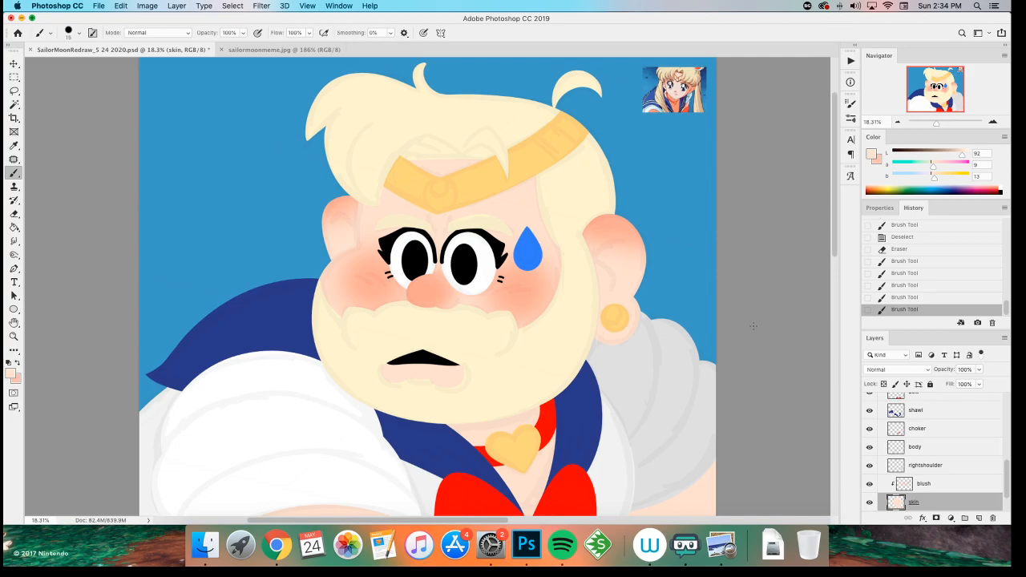
pyautogui.press('super+plus')
pyautogui.press('super+plus')
pyautogui.moveTo(306, 345); pyautogui.dragTo(273, 304)
pyautogui.press('x')
pyautogui.click(916, 484)
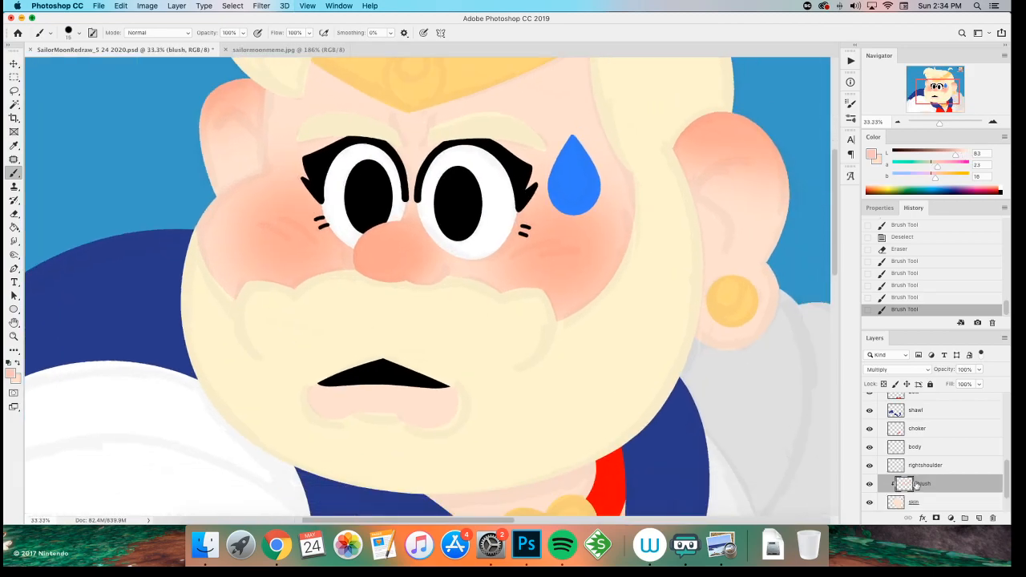
# - Choose a soft 300 px brush and shade the upper edge of the lower lip with pink blush just under the mouth
pyautogui.rightClick(354, 381)
pyautogui.doubleClick(393, 490)
pyautogui.moveTo(298, 371); pyautogui.dragTo(371, 367)
pyautogui.moveTo(438, 369)
pyautogui.mouseDown()
pyautogui.moveTo(229, 334)
pyautogui.moveTo(235, 343)
pyautogui.mouseUp()
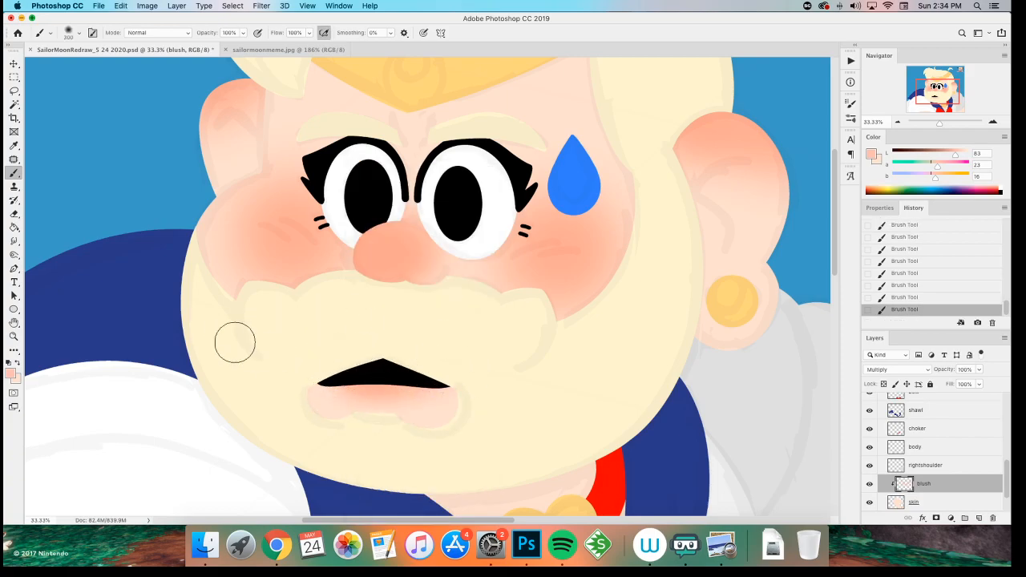
# - Hide the SKETCH group and save the document
pyautogui.press('super+minus')
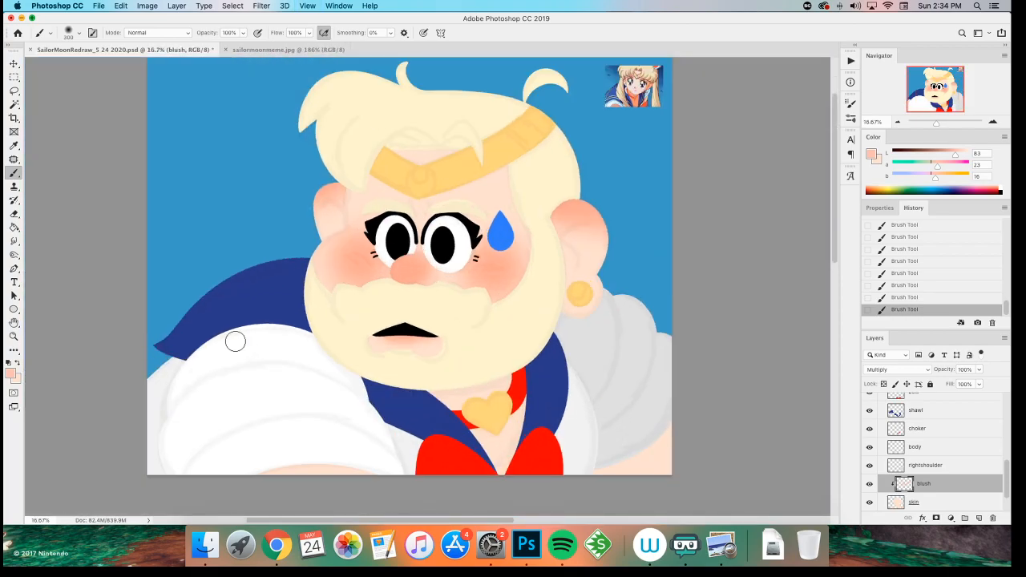
pyautogui.press('z')
pyautogui.click(429, 254)
pyautogui.moveTo(473, 232); pyautogui.dragTo(468, 258)
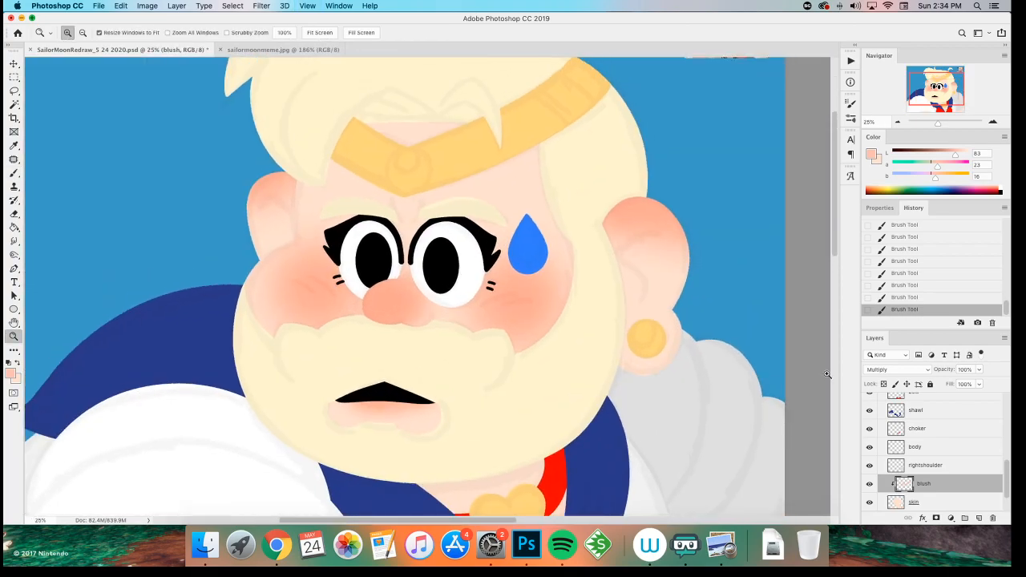
pyautogui.scroll(10, 901, 422)
pyautogui.moveTo(614, 342)
pyautogui.mouseDown()
pyautogui.moveTo(653, 314)
pyautogui.moveTo(641, 351)
pyautogui.mouseUp()
pyautogui.press('super+s')
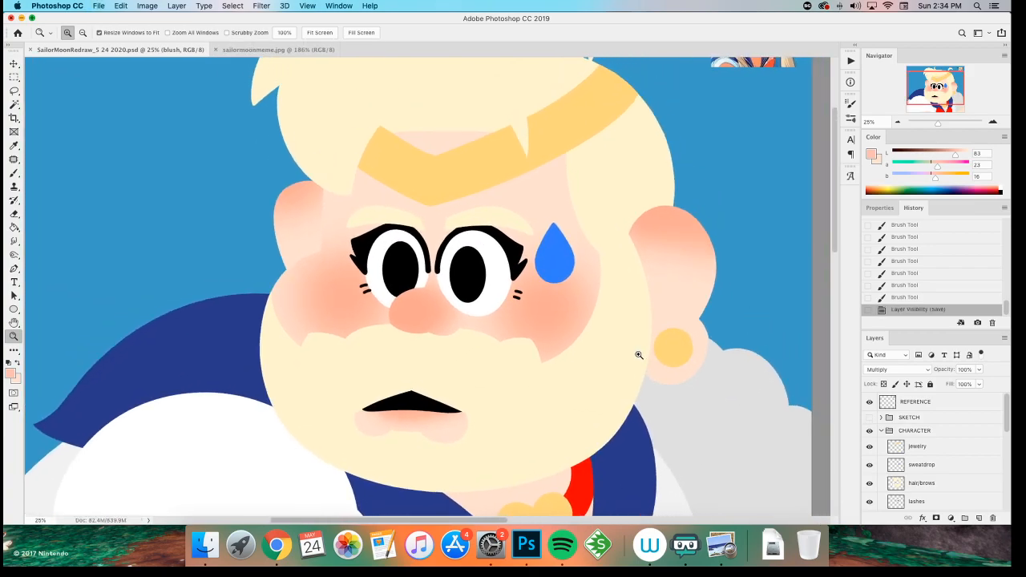
# - Lighten the blush layer with a Hue/Saturation adjustment, setting Lightness to +27
pyautogui.press('v')
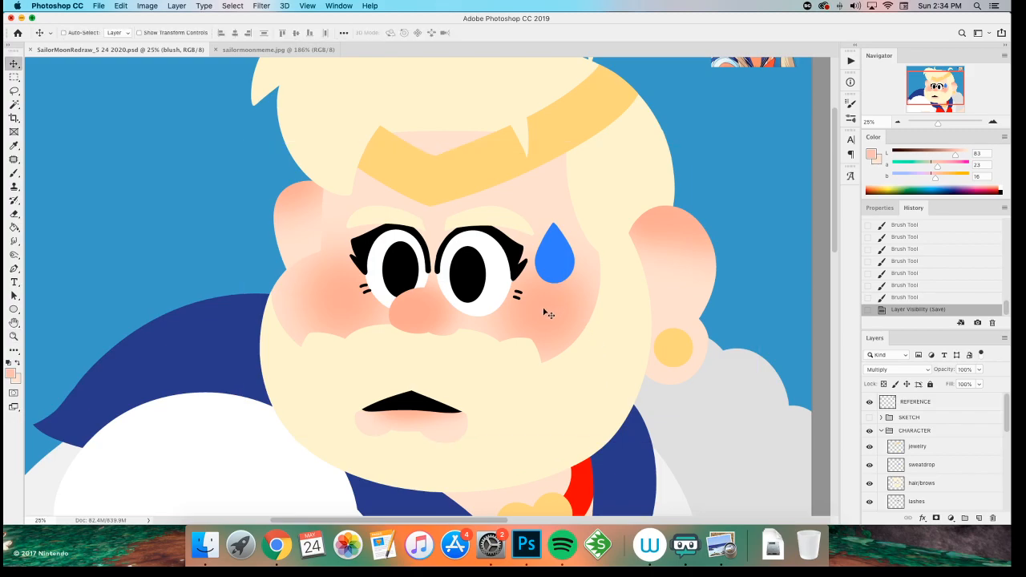
pyautogui.scroll(-5, 934, 431)
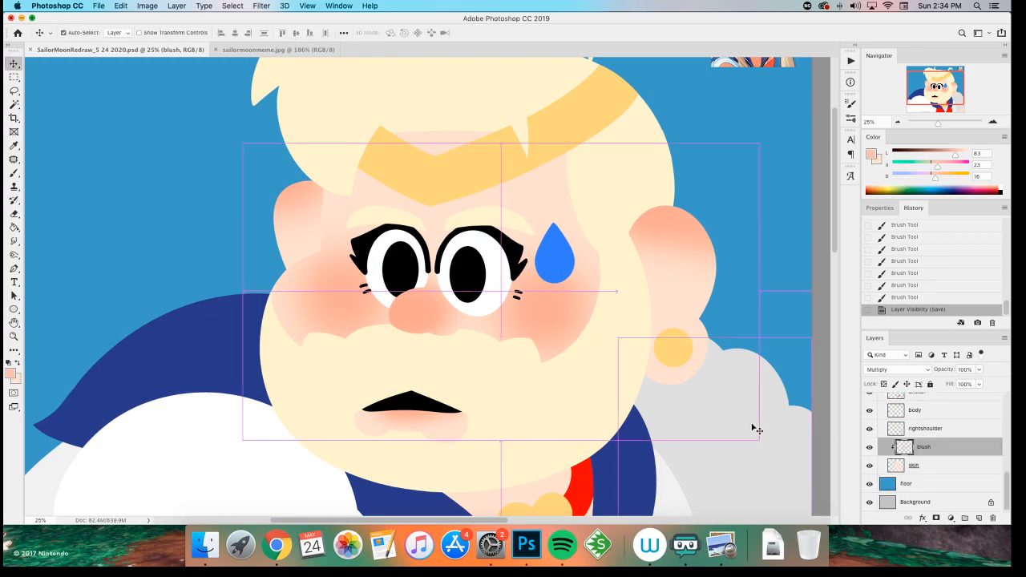
pyautogui.press('super+u')
pyautogui.moveTo(792, 235); pyautogui.dragTo(808, 235)
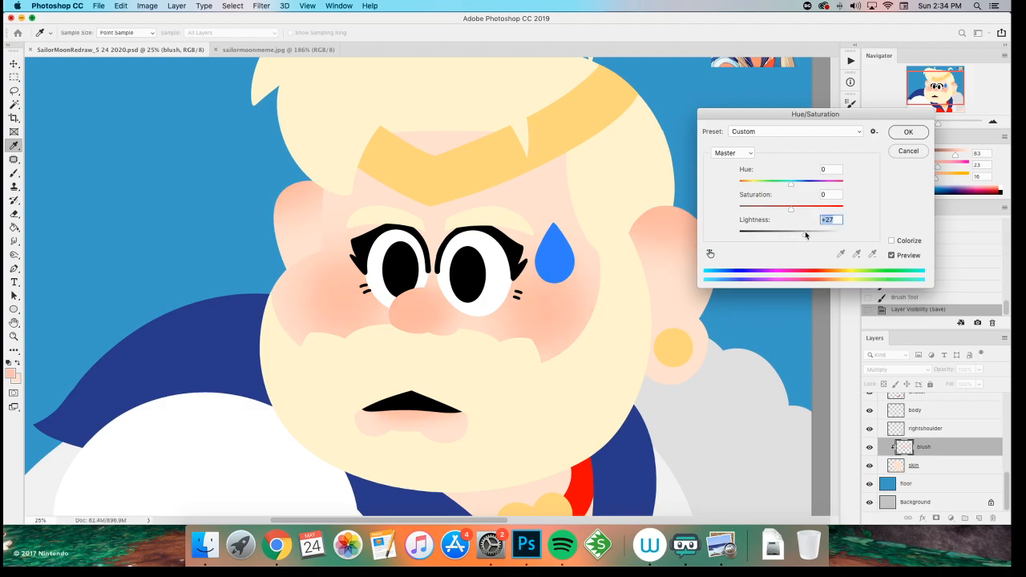
pyautogui.click(902, 130)
# - Lock the transparent pixels of the blush layer and enlarge the soft brush to 600 px
pyautogui.click(882, 384)
pyautogui.press('b')
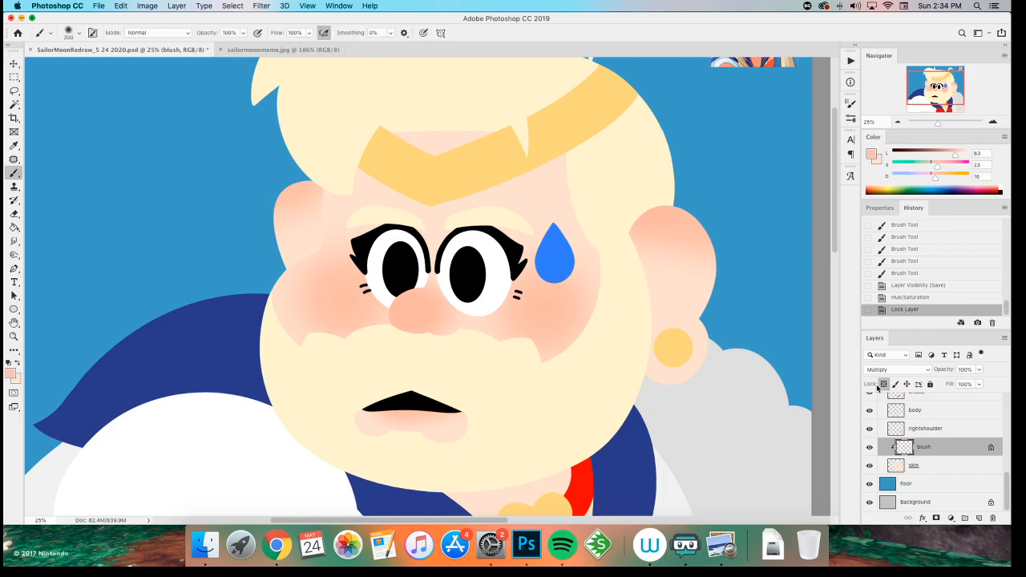
pyautogui.press(']')
pyautogui.press(']')
pyautogui.press(']')
pyautogui.click(884, 384)
pyautogui.click(884, 384)
pyautogui.click(884, 384)
pyautogui.click(884, 384)
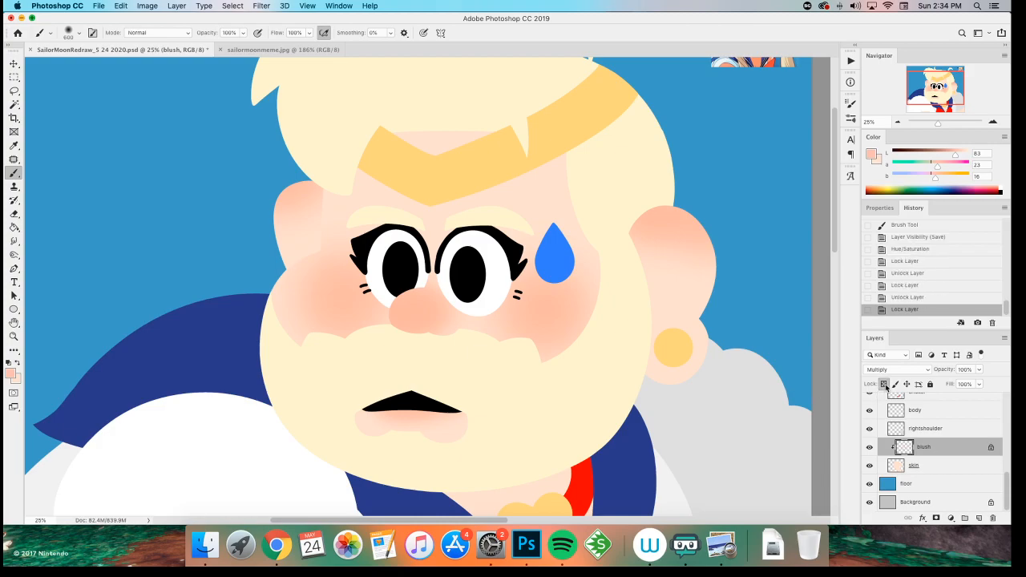
# - Paint pink back over the blush on both cheeks, and over the smaller ear with the brush at 700 px
pyautogui.moveTo(358, 317)
pyautogui.mouseDown()
pyautogui.moveTo(393, 331)
pyautogui.moveTo(428, 298)
pyautogui.moveTo(395, 310)
pyautogui.moveTo(402, 303)
pyautogui.mouseUp()
pyautogui.moveTo(535, 297); pyautogui.dragTo(497, 295)
pyautogui.press(']')
pyautogui.moveTo(299, 274)
pyautogui.mouseDown()
pyautogui.moveTo(350, 283)
pyautogui.moveTo(245, 325)
pyautogui.moveTo(327, 262)
pyautogui.moveTo(298, 222)
pyautogui.mouseUp()
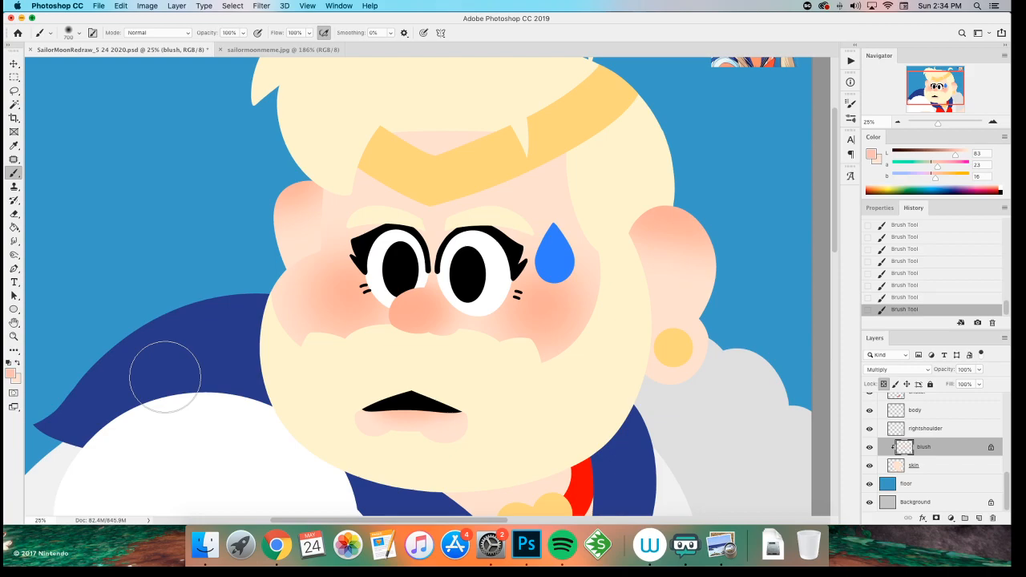
# - Examine the blush shading on the face up close and from a distance
pyautogui.press('super+0')
pyautogui.press('super+equal')
pyautogui.press('z')
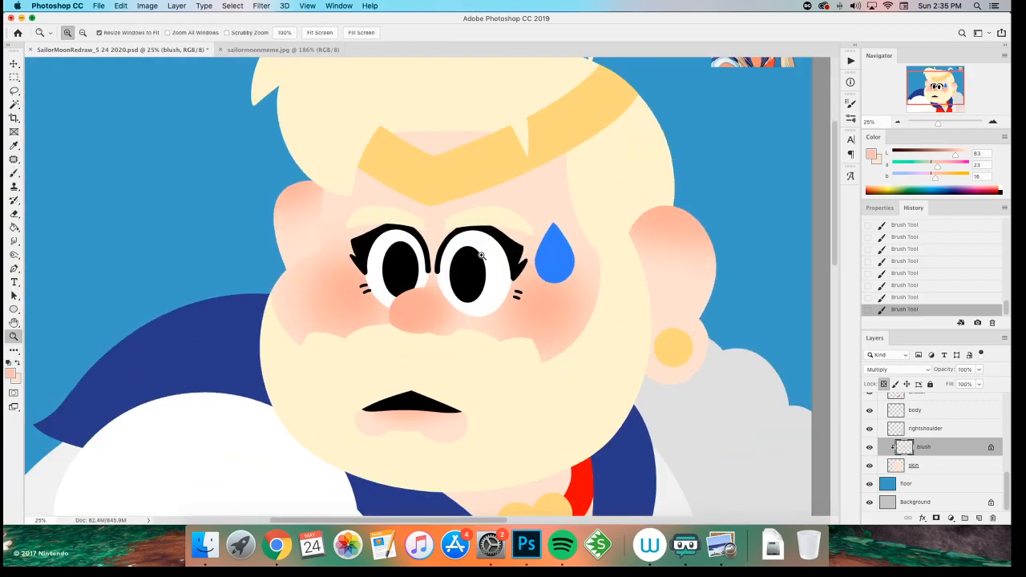
pyautogui.click(417, 287)
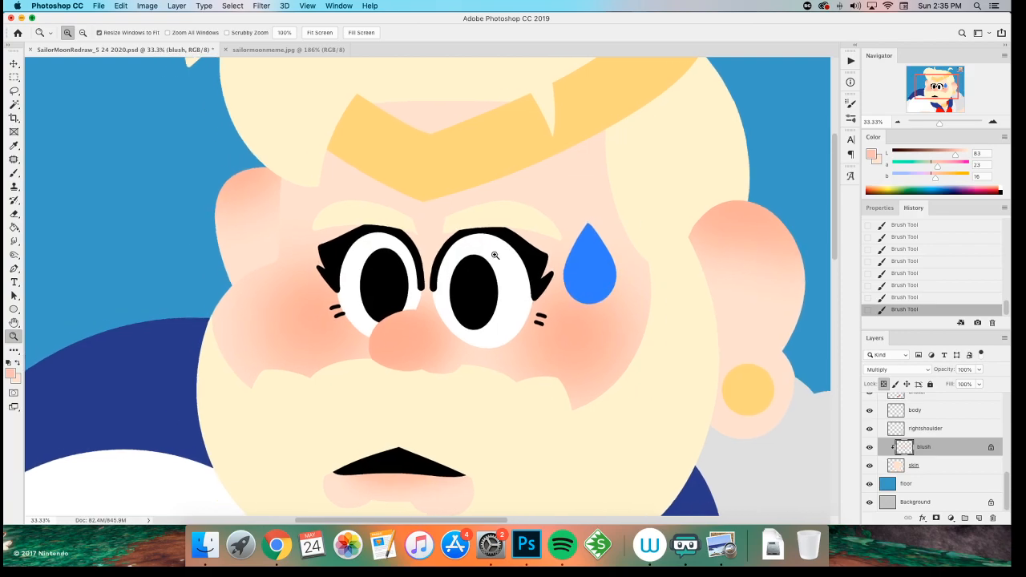
pyautogui.press('super+minus')
pyautogui.press('super+minus')
pyautogui.press('super+minus')
pyautogui.press('super+plus')
pyautogui.press('super+plus')
pyautogui.press('super+plus')
pyautogui.press('super+minus')
pyautogui.press('super+minus')
pyautogui.press('super+minus')
pyautogui.press('super+plus')
pyautogui.press('super+plus')
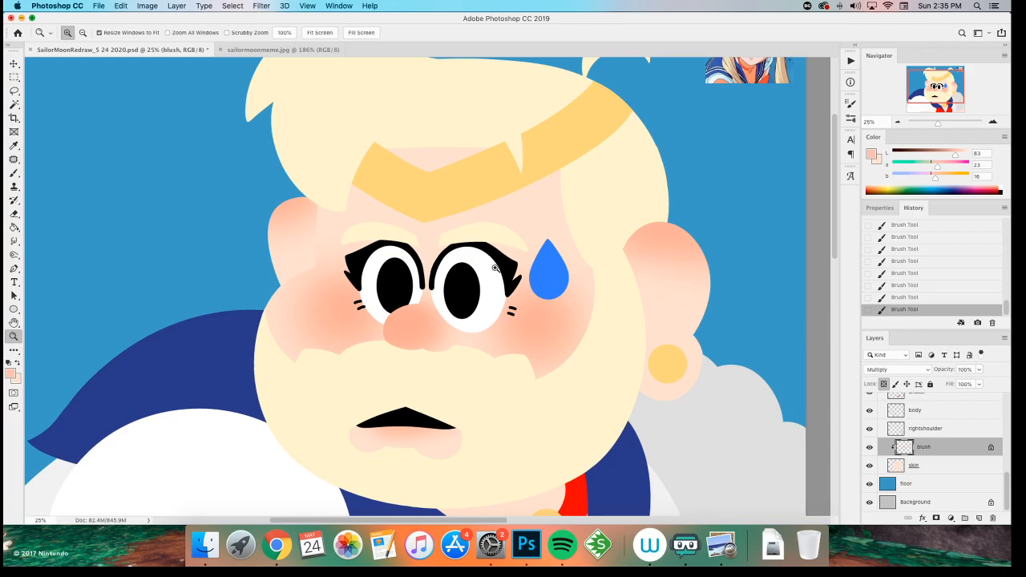
# - Add a new layer above hair/brows and clip it to that layer
pyautogui.press('v')
pyautogui.keyDown('super'); pyautogui.click(468, 379); pyautogui.keyUp('super')
pyautogui.press('super+minus')
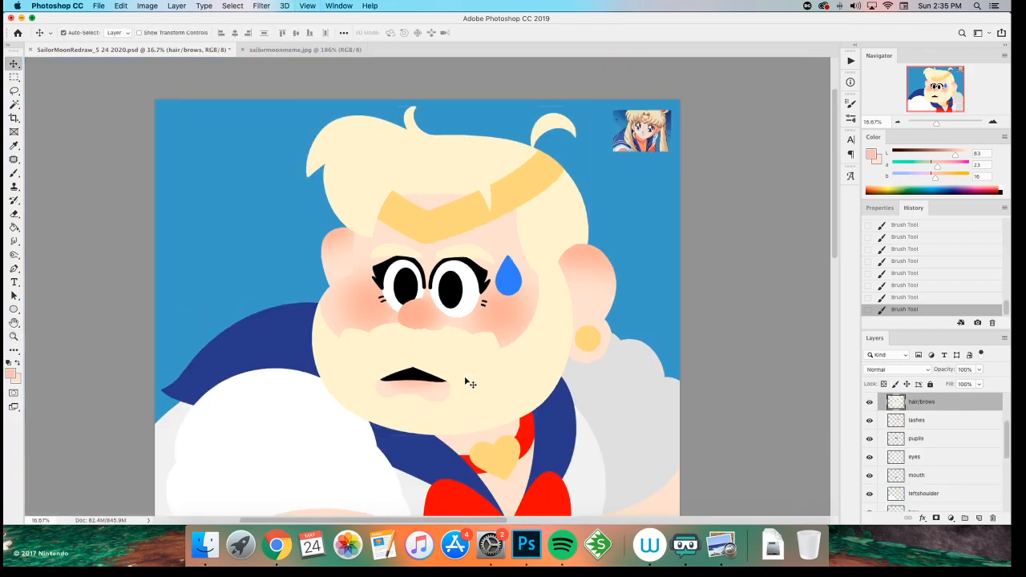
pyautogui.press('super+shift+n')
pyautogui.press('Return')
pyautogui.press('super+alt+g')
pyautogui.press('super+plus')
pyautogui.press('b')
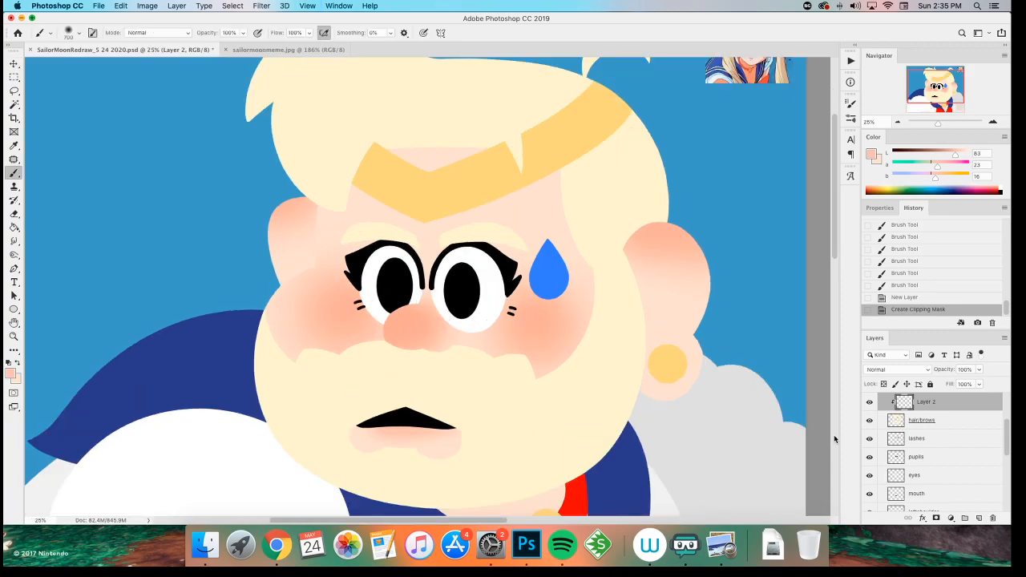
# - Set the foreground color to a light tan (Lab 88, 9, 29), lasso around both eyebrows, fill them with it and deselect
pyautogui.click(946, 160)
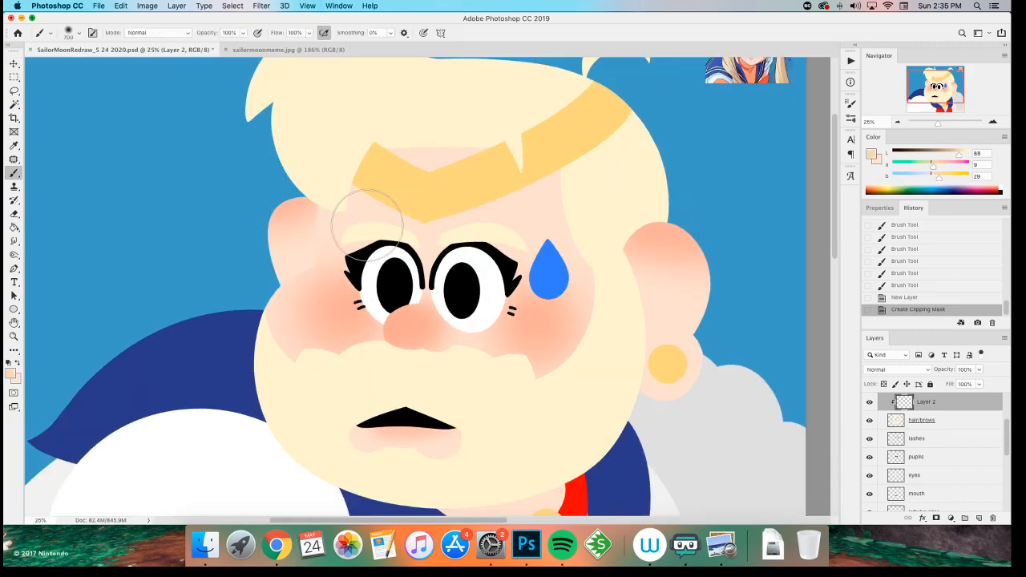
pyautogui.press('l')
pyautogui.moveTo(331, 244)
pyautogui.mouseDown()
pyautogui.moveTo(547, 239)
pyautogui.moveTo(350, 297)
pyautogui.moveTo(261, 316)
pyautogui.mouseUp()
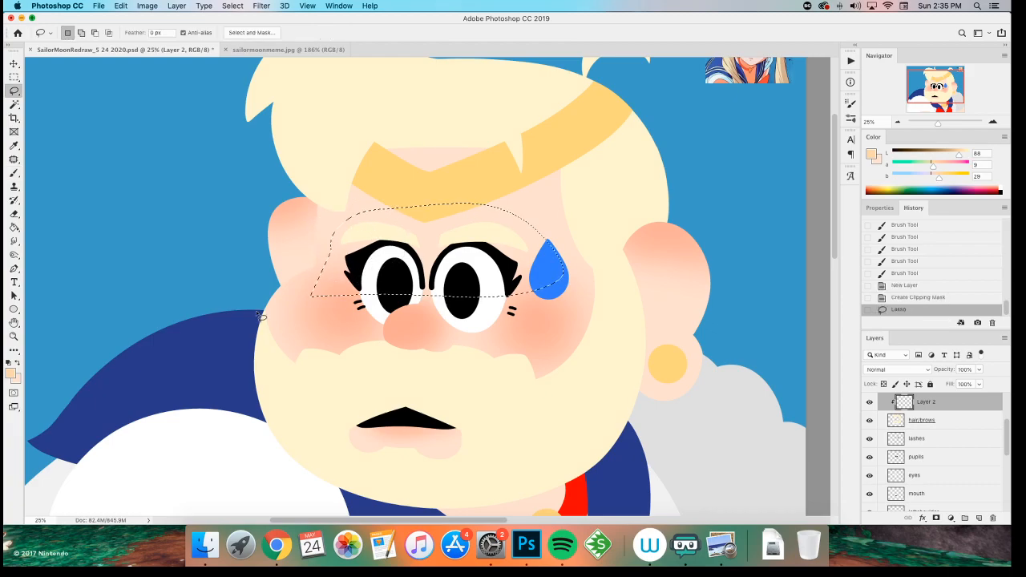
pyautogui.hotkey('alt', 'BackSpace')
pyautogui.press('m')
pyautogui.press('super+d')
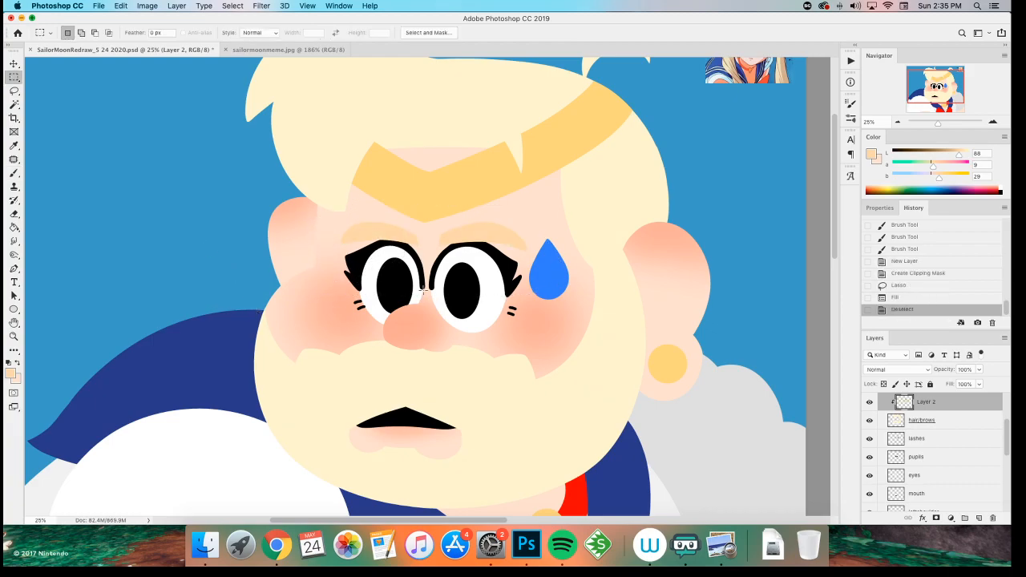
# - Lasso the beard and sideburn and softly paint tan beside the larger ear, enlarging the brush to 800 px
pyautogui.press('l')
pyautogui.moveTo(539, 184)
pyautogui.mouseDown()
pyautogui.moveTo(624, 108)
pyautogui.moveTo(687, 270)
pyautogui.moveTo(637, 492)
pyautogui.moveTo(234, 490)
pyautogui.moveTo(246, 262)
pyautogui.moveTo(381, 281)
pyautogui.moveTo(521, 229)
pyautogui.mouseUp()
pyautogui.press('super+z')
pyautogui.moveTo(277, 268)
pyautogui.mouseDown()
pyautogui.moveTo(543, 183)
pyautogui.moveTo(608, 113)
pyautogui.moveTo(748, 303)
pyautogui.moveTo(156, 298)
pyautogui.mouseUp()
pyautogui.press('b')
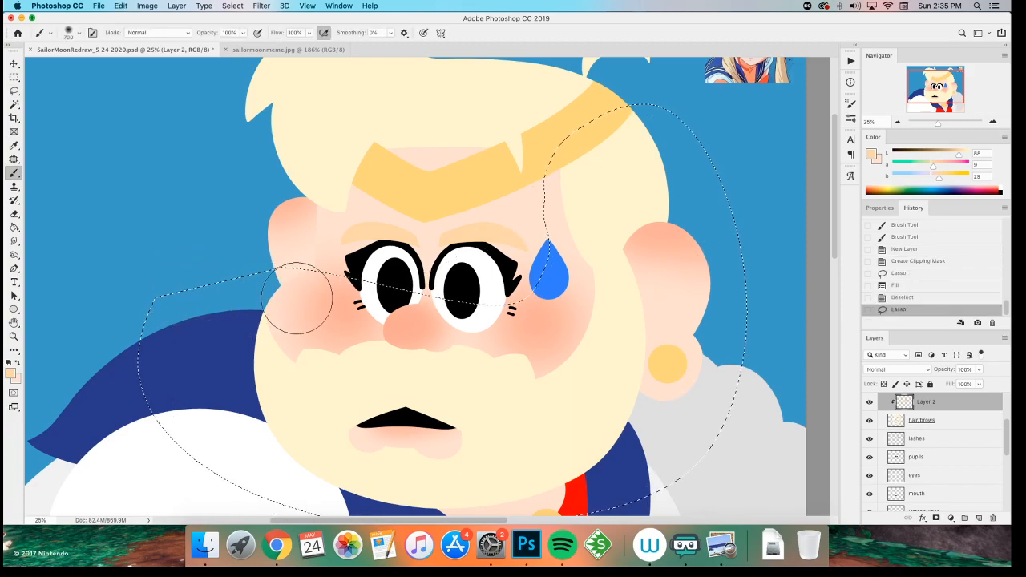
pyautogui.moveTo(609, 257)
pyautogui.mouseDown()
pyautogui.moveTo(641, 270)
pyautogui.moveTo(623, 275)
pyautogui.mouseUp()
pyautogui.press(']')
pyautogui.moveTo(653, 344); pyautogui.dragTo(532, 321)
pyautogui.scroll(-2, 401, 270)
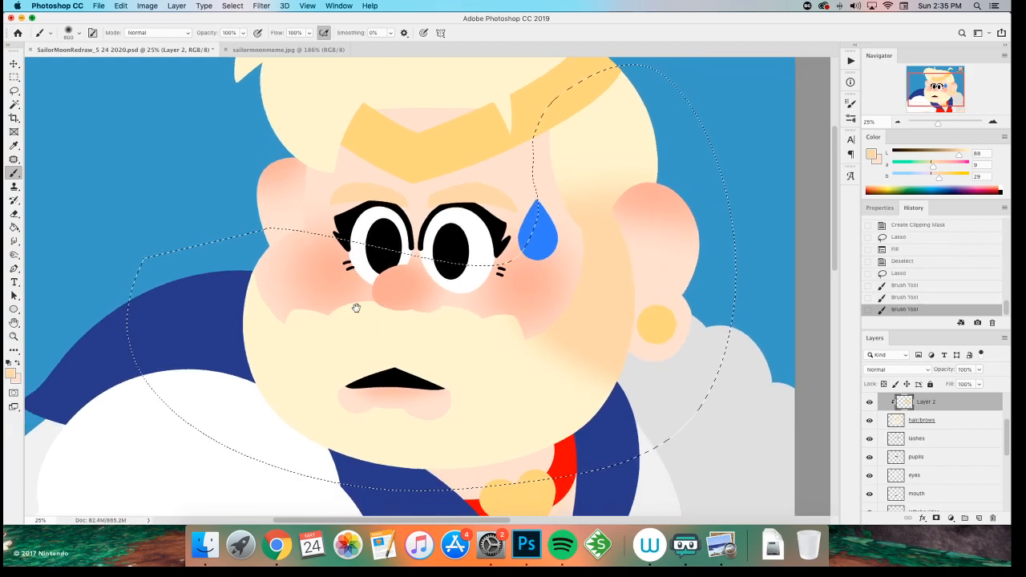
# - Replace the selection with a lasso around the rest of the beard, fill it with tan and deselect
pyautogui.press('l')
pyautogui.hotkey('ctrl', 'd')
pyautogui.moveTo(233, 239)
pyautogui.mouseDown()
pyautogui.moveTo(557, 272)
pyautogui.moveTo(504, 503)
pyautogui.moveTo(128, 330)
pyautogui.mouseUp()
pyautogui.hotkey('alt', 'BackSpace')
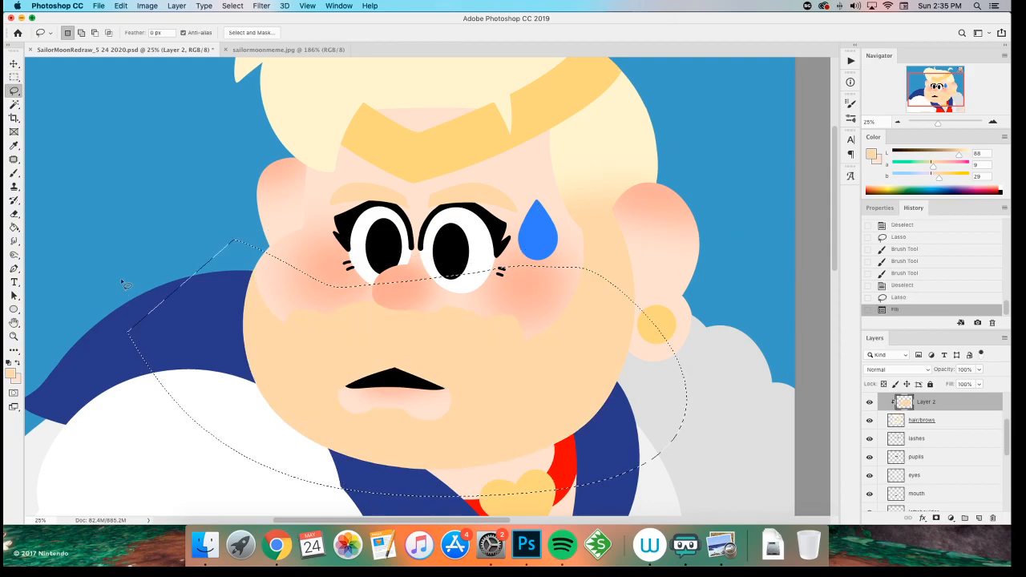
pyautogui.hotkey('ctrl', 'd')
# - Lasso the beard and sideburn shading, adjust it with Hue/Saturation to hue -12, saturation +35 and lightness -7, and deselect
pyautogui.scroll(2, 133, 238)
pyautogui.moveTo(517, 258)
pyautogui.mouseDown()
pyautogui.moveTo(488, 121)
pyautogui.moveTo(217, 212)
pyautogui.moveTo(232, 252)
pyautogui.mouseUp()
pyautogui.hotkey('ctrl', 'd')
pyautogui.moveTo(541, 213)
pyautogui.mouseDown()
pyautogui.moveTo(745, 217)
pyautogui.moveTo(136, 392)
pyautogui.moveTo(130, 325)
pyautogui.mouseUp()
pyautogui.hotkey('ctrl', '-')
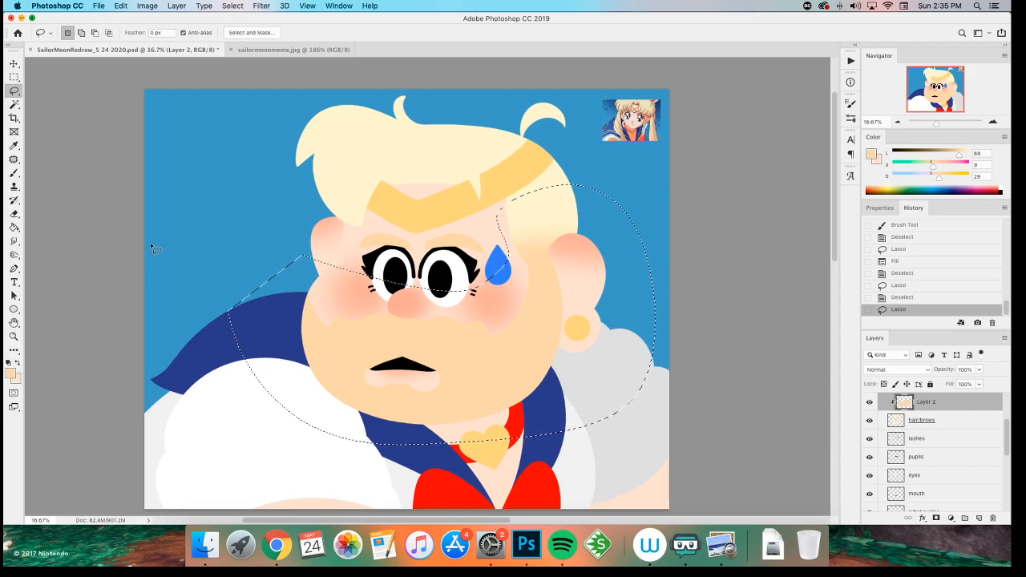
pyautogui.press('super+u')
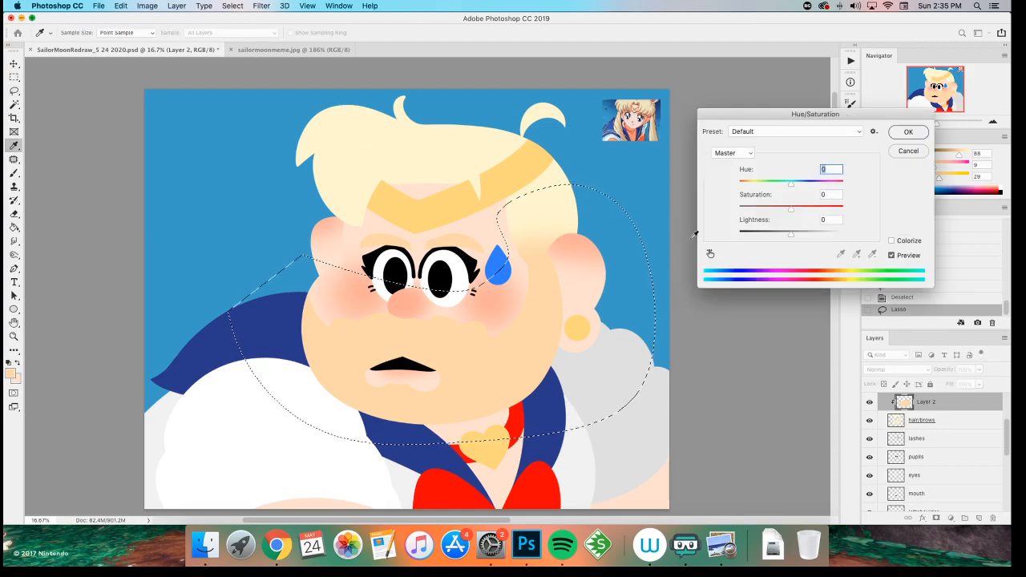
pyautogui.moveTo(784, 241); pyautogui.dragTo(784, 184)
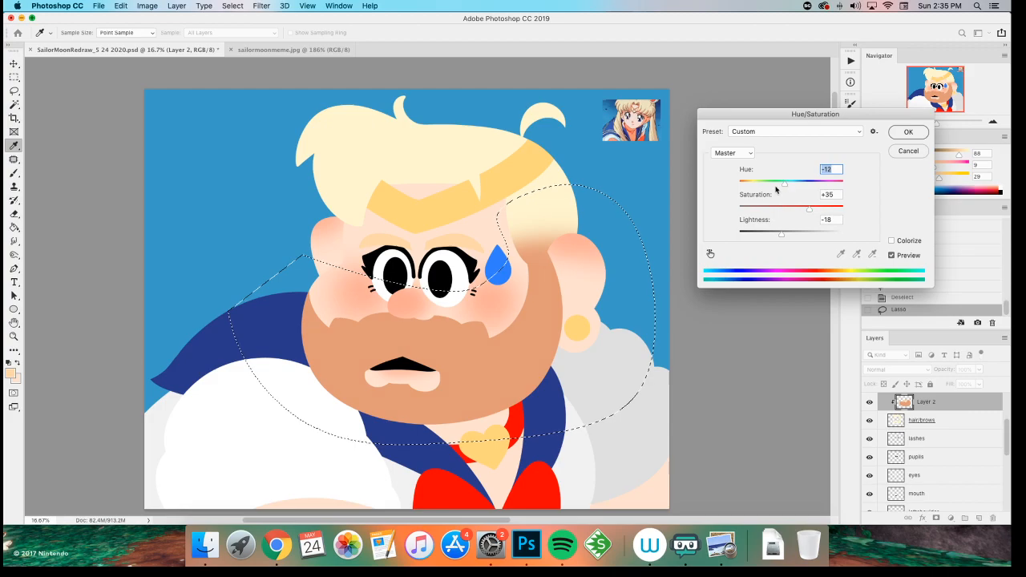
pyautogui.moveTo(784, 235); pyautogui.dragTo(788, 235)
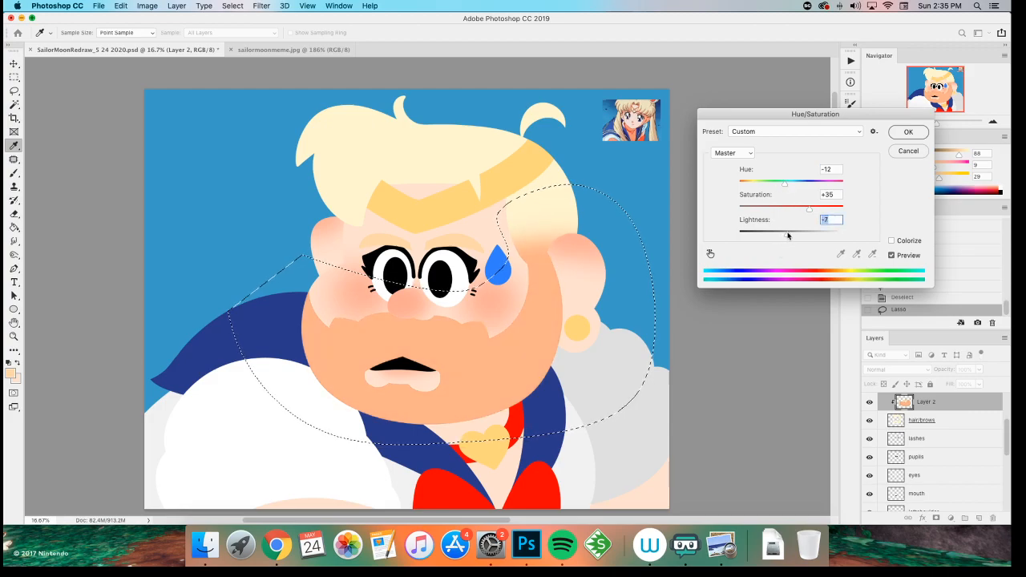
pyautogui.click(908, 132)
pyautogui.press('z')
pyautogui.click(463, 228)
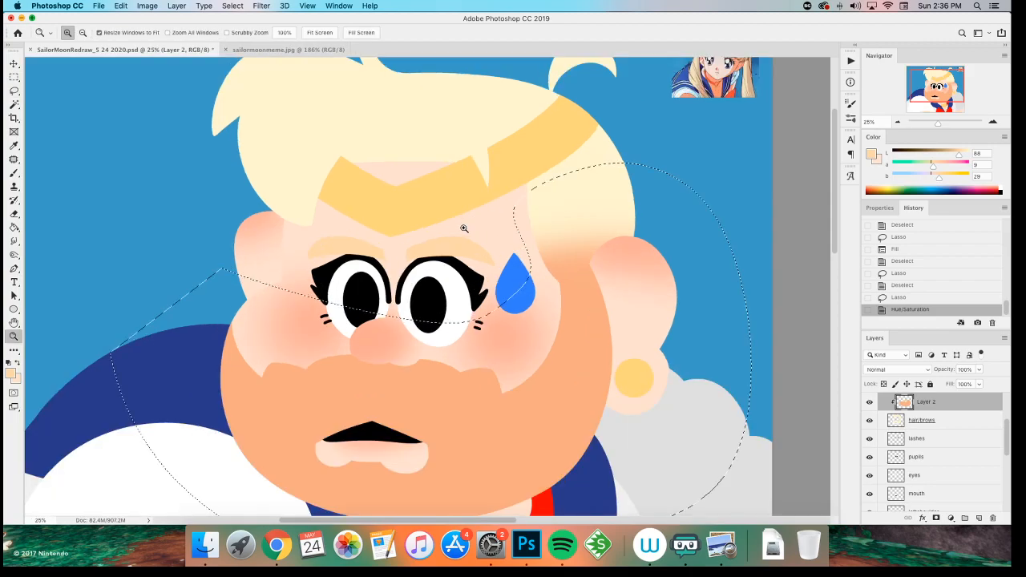
pyautogui.press('m')
pyautogui.press('super+d')
# - Select the blush layer and save the document
pyautogui.scroll(-2, 451, 225)
pyautogui.hscroll(-2, 450, 225)
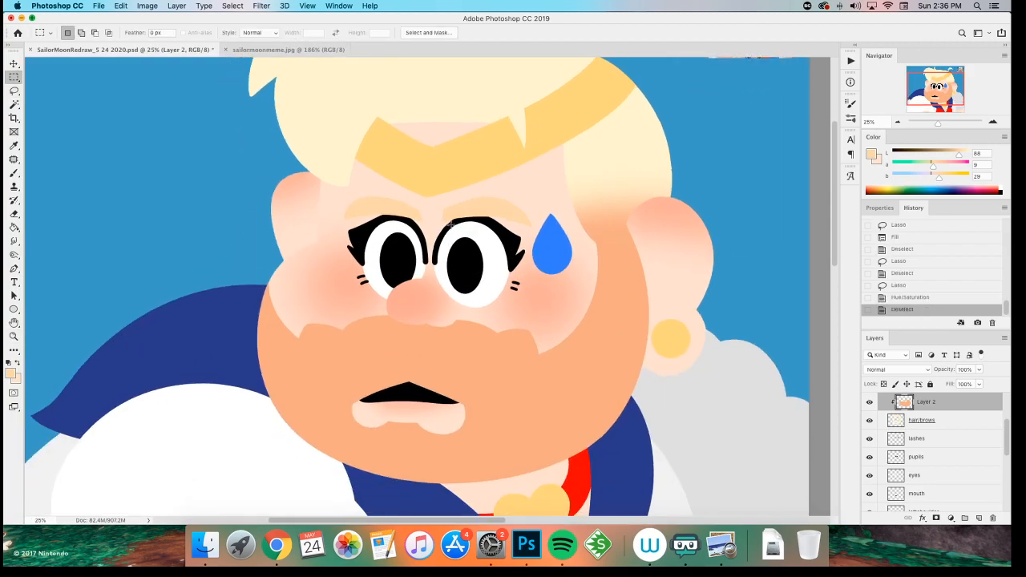
pyautogui.scroll(2, 225, 280)
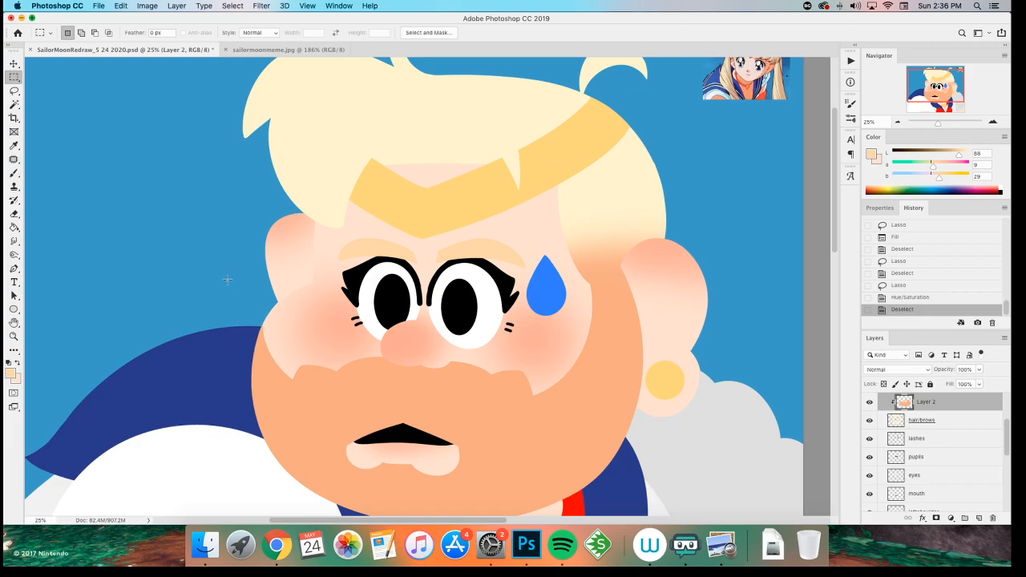
pyautogui.scroll(-4, 227, 279)
pyautogui.scroll(4, 227, 279)
pyautogui.press('v')
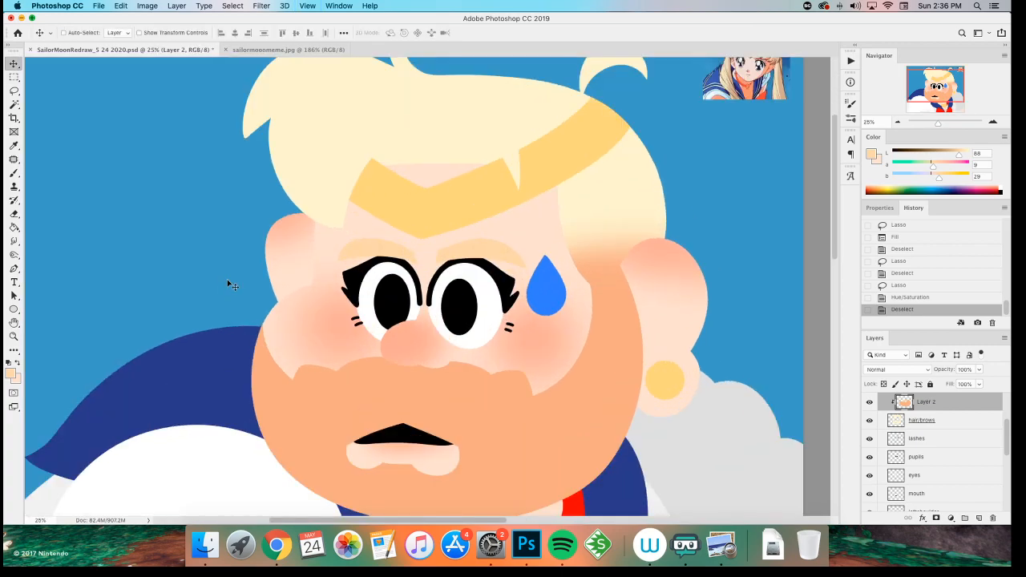
pyautogui.keyDown('super'); pyautogui.click(410, 341); pyautogui.keyUp('super')
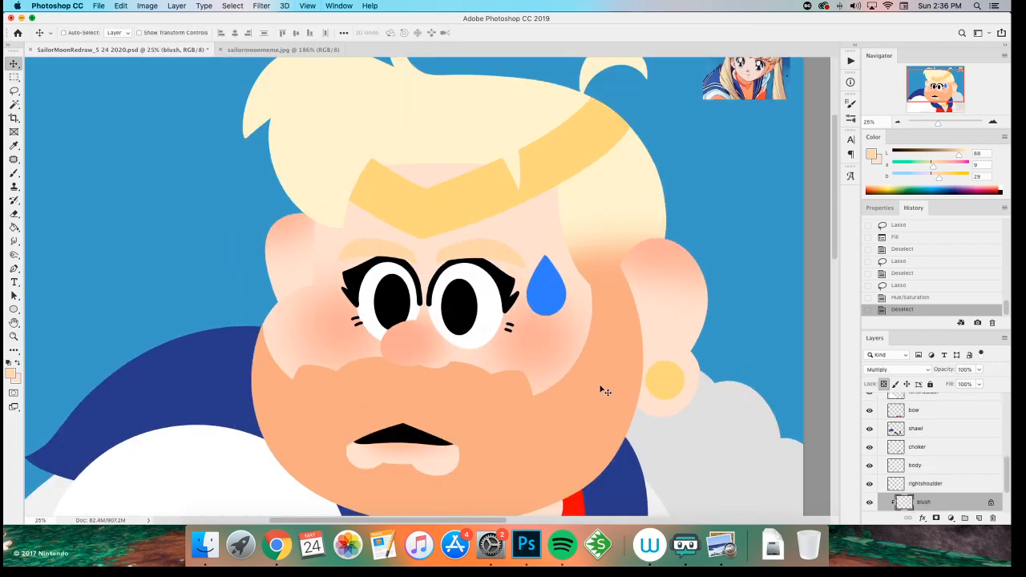
pyautogui.scroll(-2, 911, 453)
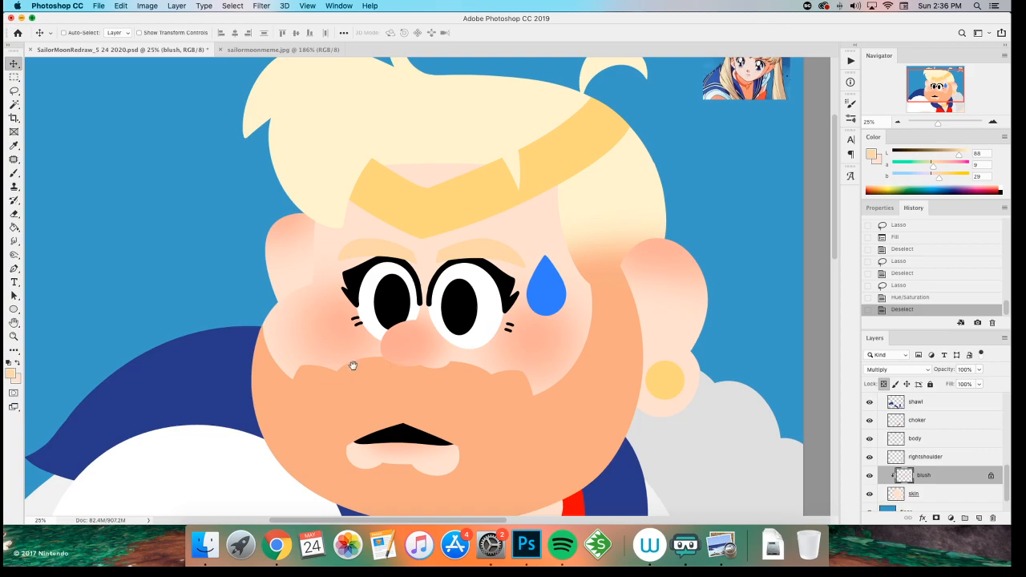
pyautogui.moveTo(352, 366); pyautogui.dragTo(336, 332)
pyautogui.press('super+s')
pyautogui.press('z')
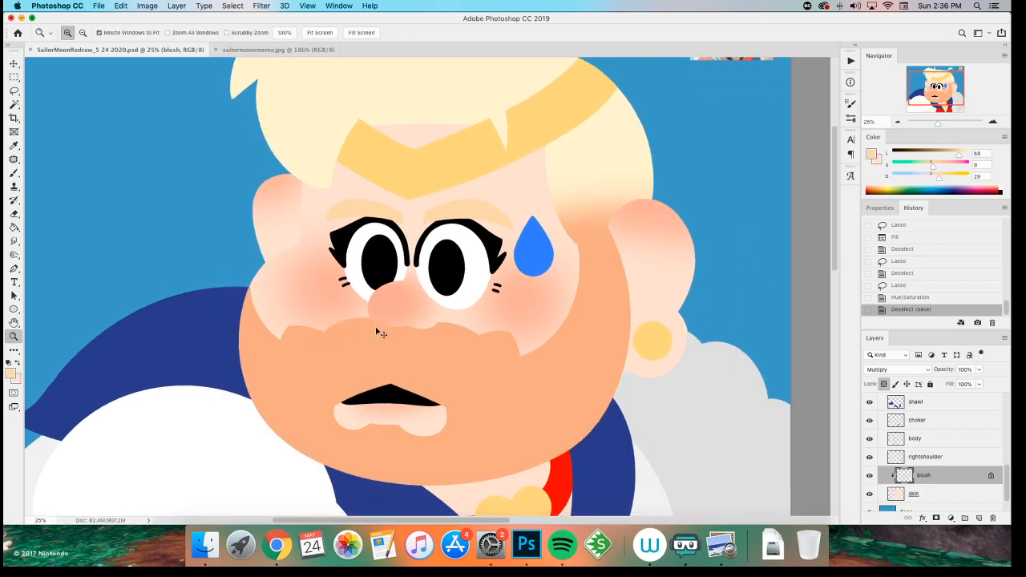
# - Add a new layer named dimension directly above the skin layer, using the skin layer as its clipping mask
pyautogui.click(935, 493)
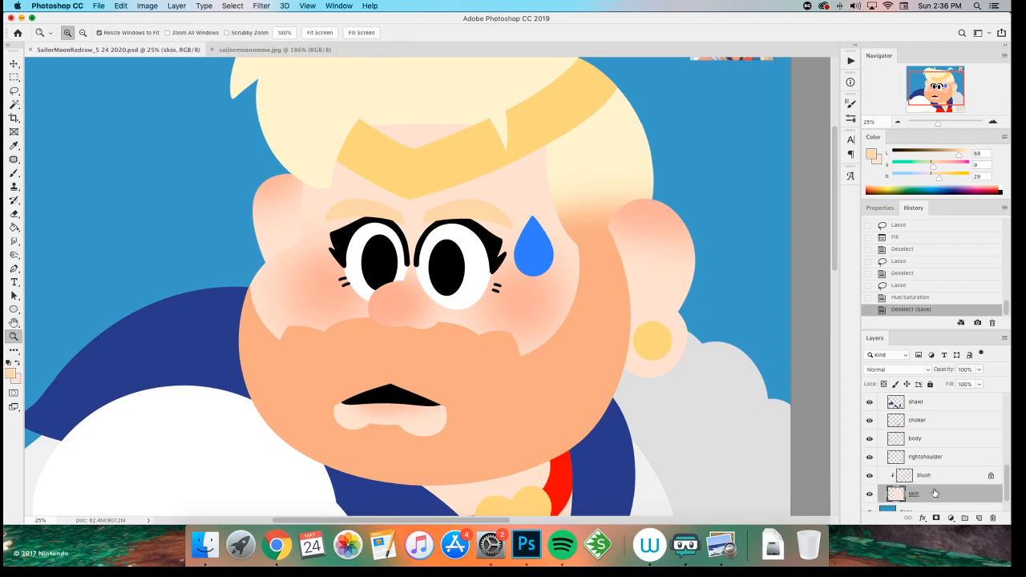
pyautogui.press('super+shift+n')
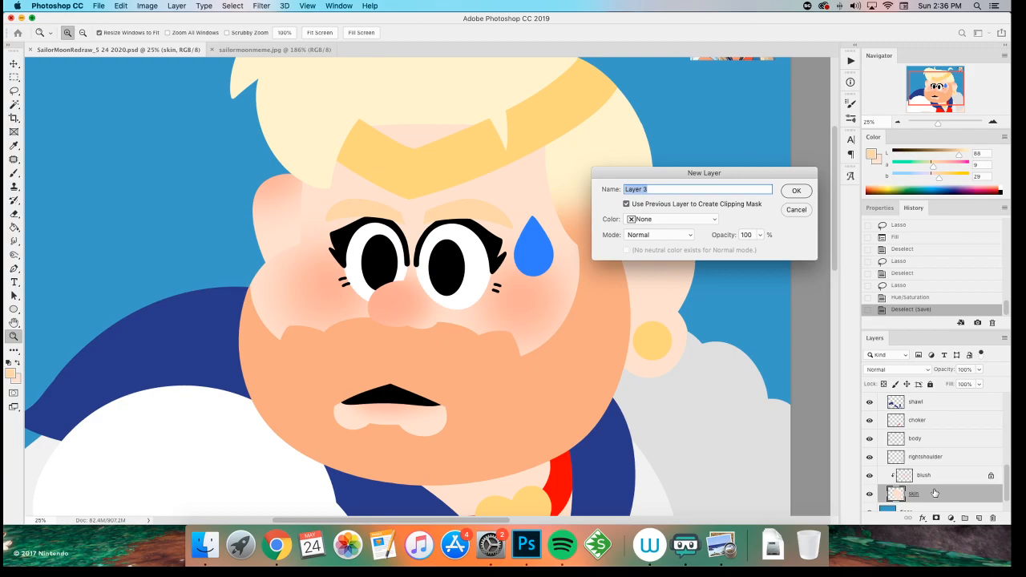
pyautogui.press('Return')
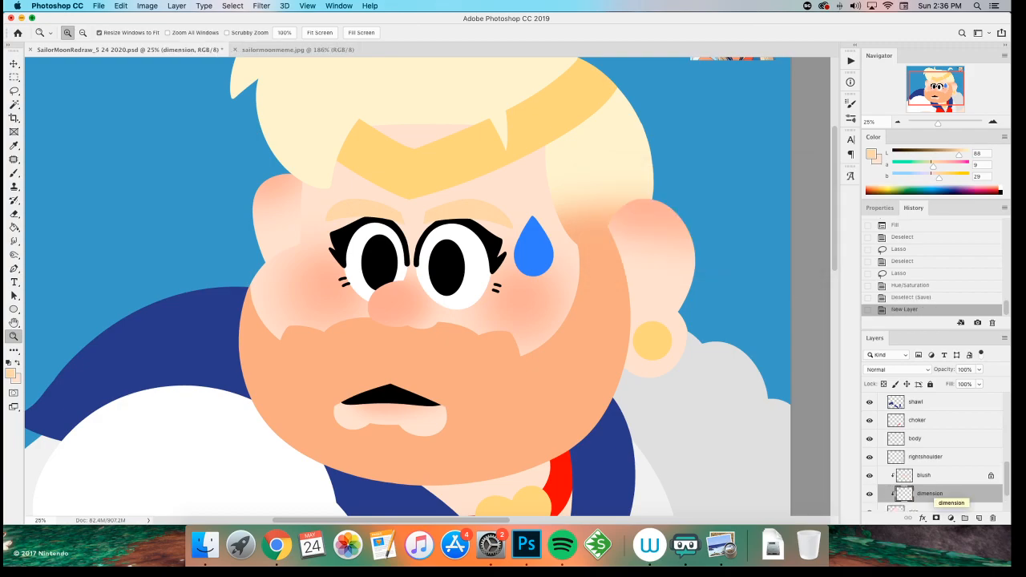
pyautogui.press('b')
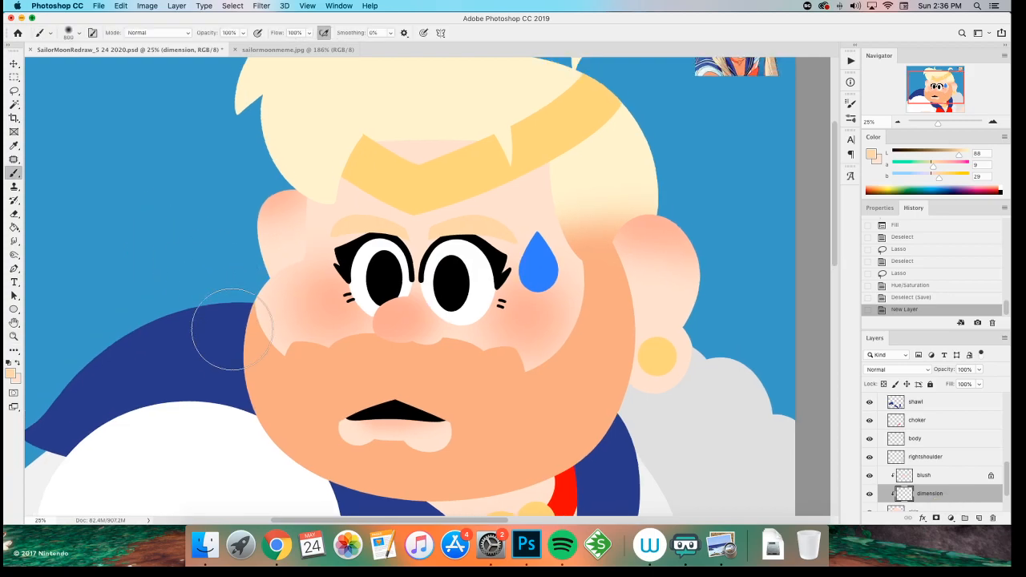
pyautogui.moveTo(193, 439); pyautogui.dragTo(153, 320)
pyautogui.moveTo(197, 270); pyautogui.dragTo(184, 358)
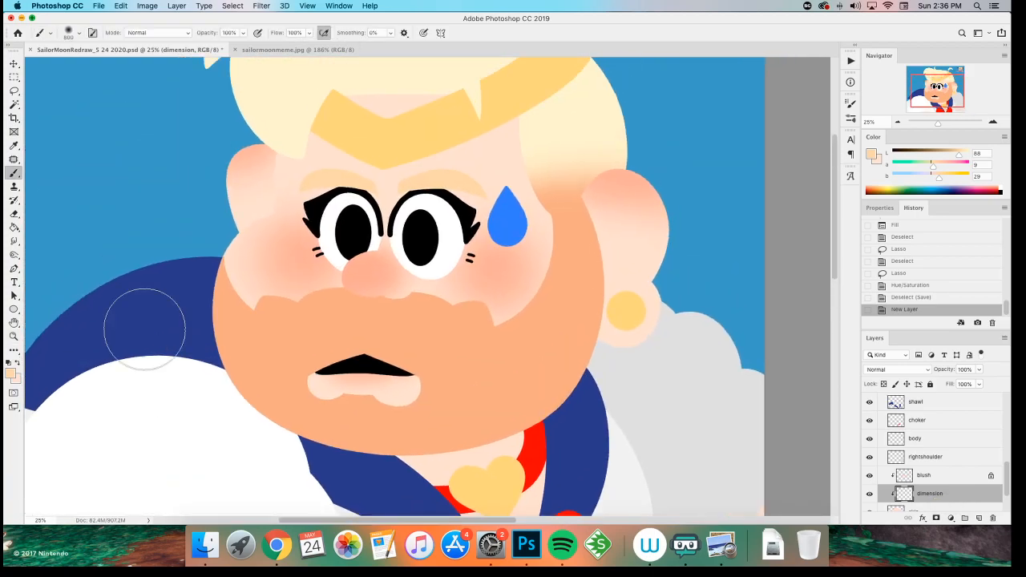
pyautogui.moveTo(193, 287); pyautogui.dragTo(188, 309)
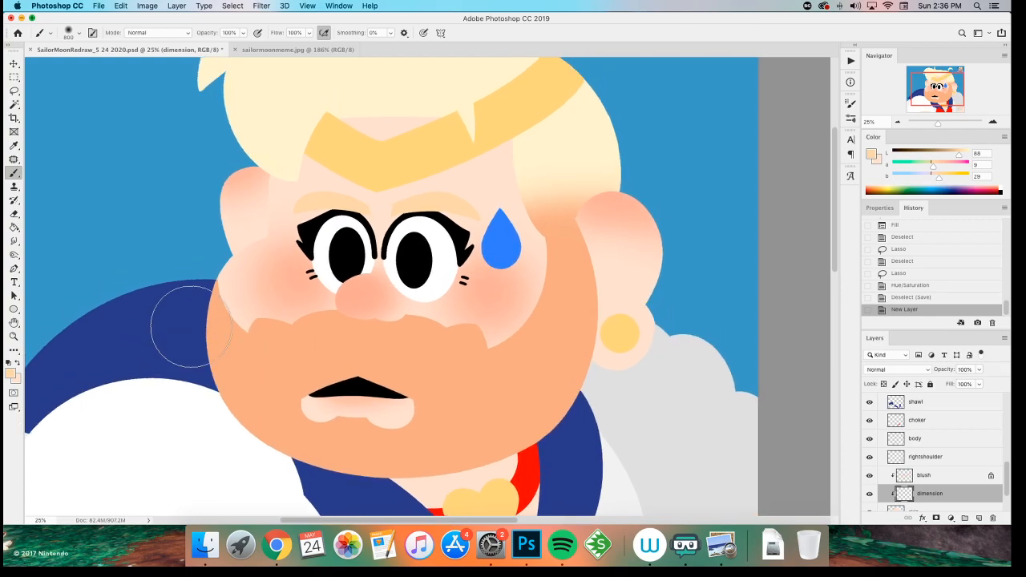
pyautogui.click(10, 372)
pyautogui.press('Escape')
pyautogui.click(1005, 138)
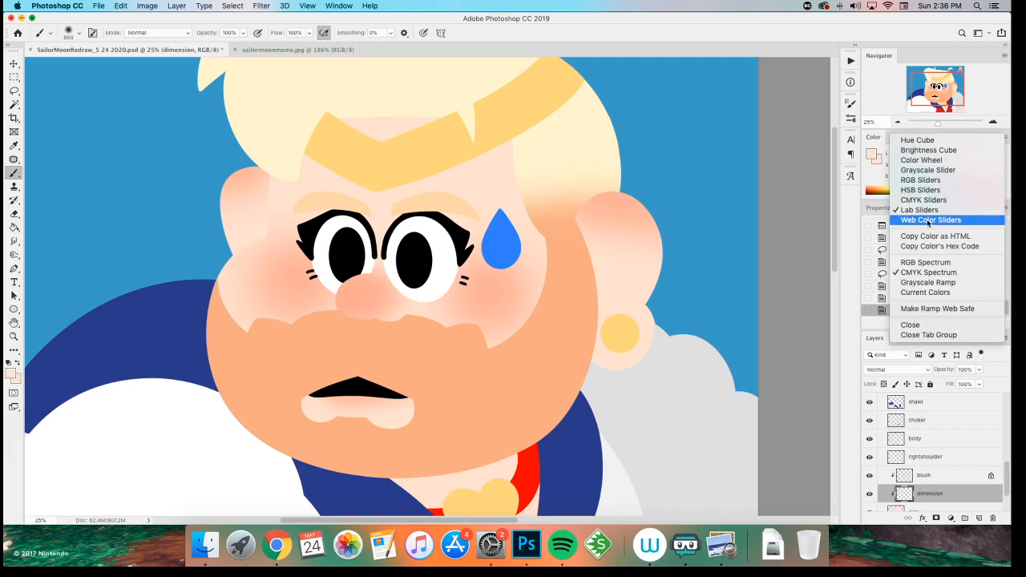
pyautogui.click(875, 19)
pyautogui.moveTo(960, 155); pyautogui.dragTo(965, 176)
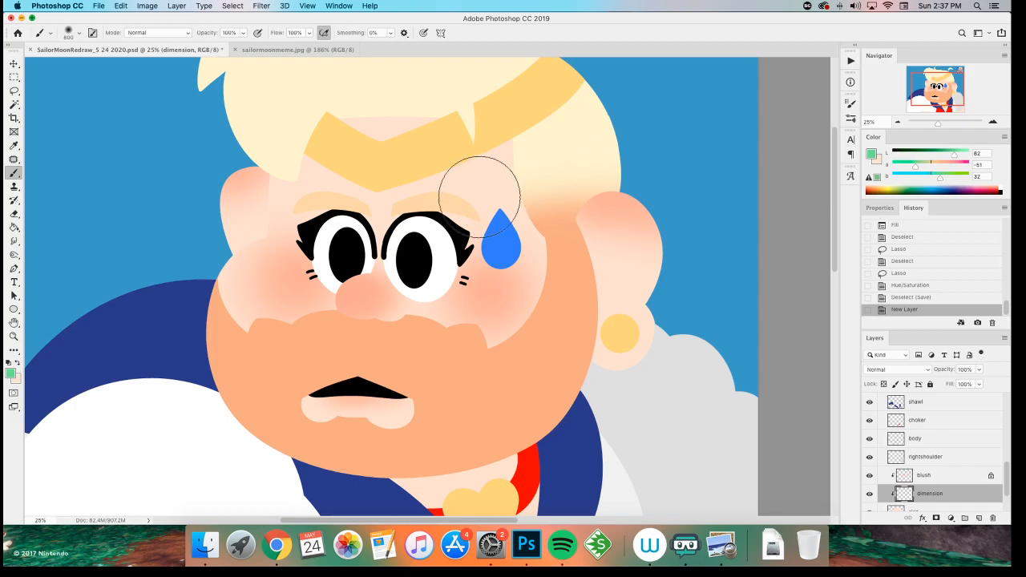
# - Sample the light skin tone from the forehead and shift it to pink with Lab values 85, 27, 20 for the brush
pyautogui.press('i')
pyautogui.click(392, 126)
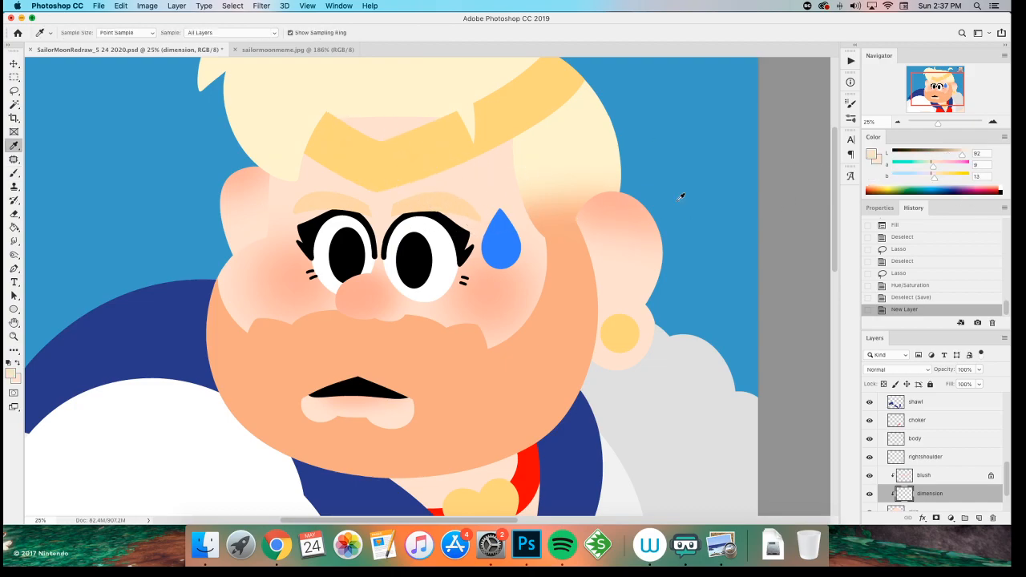
pyautogui.press('b')
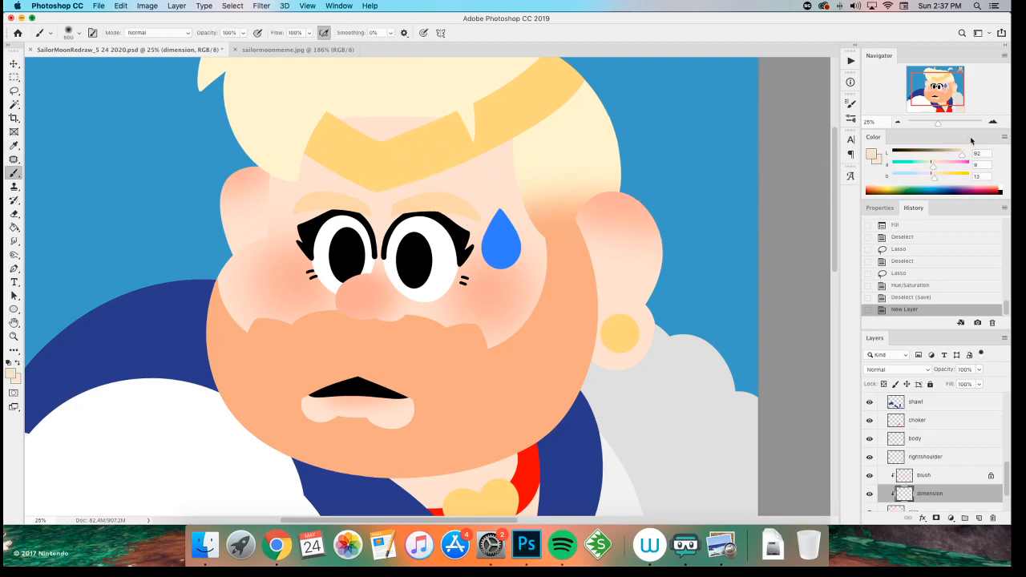
pyautogui.moveTo(962, 156); pyautogui.dragTo(957, 156)
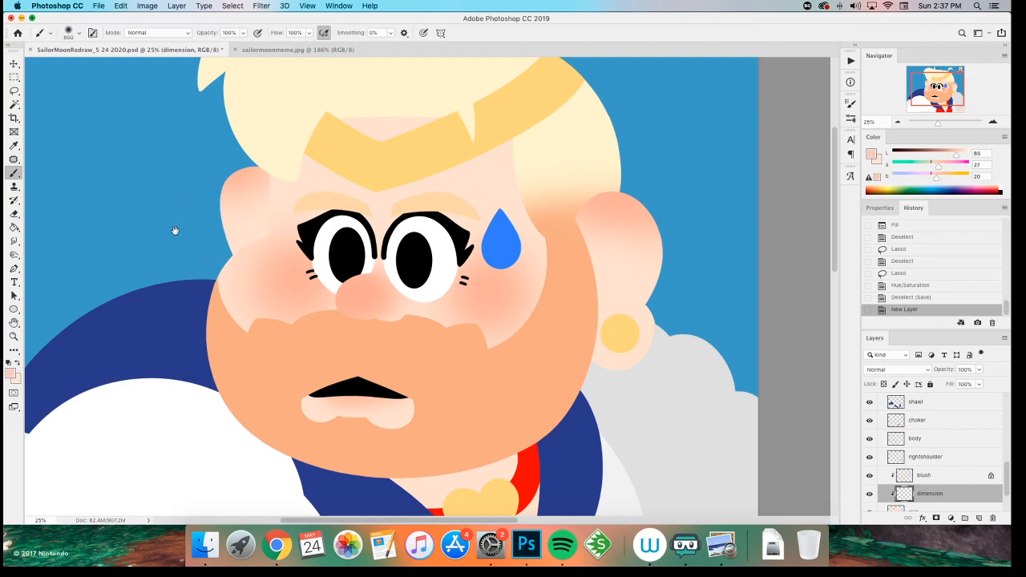
# - Brush soft pink shading on the dimension layer around the forehead, cheek and ear edges of the face
pyautogui.scroll(2, 166, 222)
pyautogui.moveTo(309, 183); pyautogui.dragTo(277, 308)
pyautogui.press('super+z')
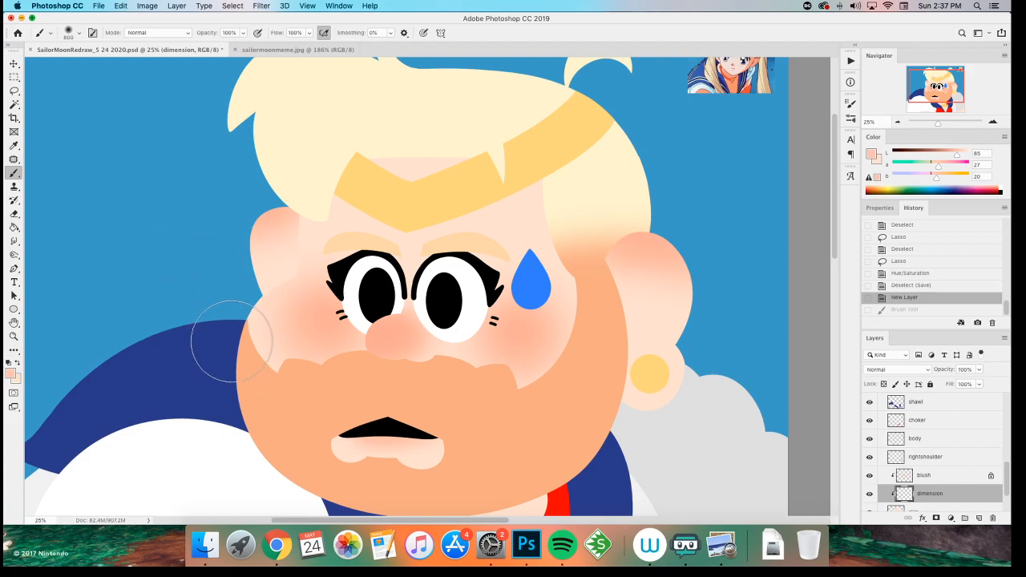
pyautogui.moveTo(216, 401); pyautogui.dragTo(292, 215)
pyautogui.moveTo(352, 149)
pyautogui.mouseDown()
pyautogui.moveTo(431, 147)
pyautogui.moveTo(343, 148)
pyautogui.mouseUp()
pyautogui.moveTo(343, 148)
pyautogui.mouseDown()
pyautogui.moveTo(443, 156)
pyautogui.moveTo(342, 148)
pyautogui.mouseUp()
pyautogui.moveTo(553, 172); pyautogui.dragTo(180, 169)
pyautogui.moveTo(627, 202); pyautogui.dragTo(715, 314)
pyautogui.moveTo(312, 346); pyautogui.dragTo(319, 315)
pyautogui.moveTo(191, 257)
pyautogui.mouseDown()
pyautogui.moveTo(236, 289)
pyautogui.moveTo(271, 405)
pyautogui.mouseUp()
pyautogui.press('super+z')
pyautogui.moveTo(264, 369); pyautogui.dragTo(283, 255)
pyautogui.hscroll(1, 167, 287)
pyautogui.scroll(-1, 167, 287)
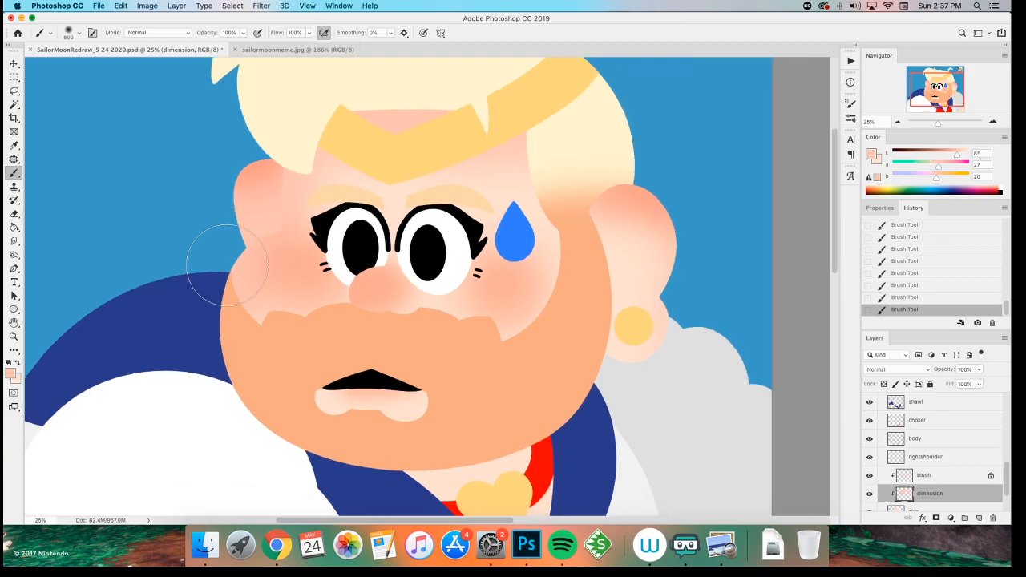
# - Lasso the face area, brush soft pink shading along the forehead beside the hair and sideburn, and deselect
pyautogui.press('l')
pyautogui.scroll(-3, 199, 268)
pyautogui.hscroll(2, 199, 267)
pyautogui.moveTo(194, 265)
pyautogui.mouseDown()
pyautogui.moveTo(245, 345)
pyautogui.moveTo(487, 352)
pyautogui.moveTo(555, 212)
pyautogui.moveTo(537, 98)
pyautogui.mouseUp()
pyautogui.moveTo(147, 84); pyautogui.dragTo(133, 159)
pyautogui.scroll(4, 119, 291)
pyautogui.press('b')
pyautogui.moveTo(506, 178); pyautogui.dragTo(521, 394)
pyautogui.press('super+z')
pyautogui.moveTo(539, 233)
pyautogui.mouseDown()
pyautogui.moveTo(508, 398)
pyautogui.moveTo(545, 281)
pyautogui.moveTo(494, 140)
pyautogui.mouseUp()
pyautogui.moveTo(413, 138); pyautogui.dragTo(528, 173)
pyautogui.scroll(-3, 115, 171)
pyautogui.press('super+d')
# - Lasso the neck and chest opening, brush soft pink shading under the chin, and deselect
pyautogui.press('l')
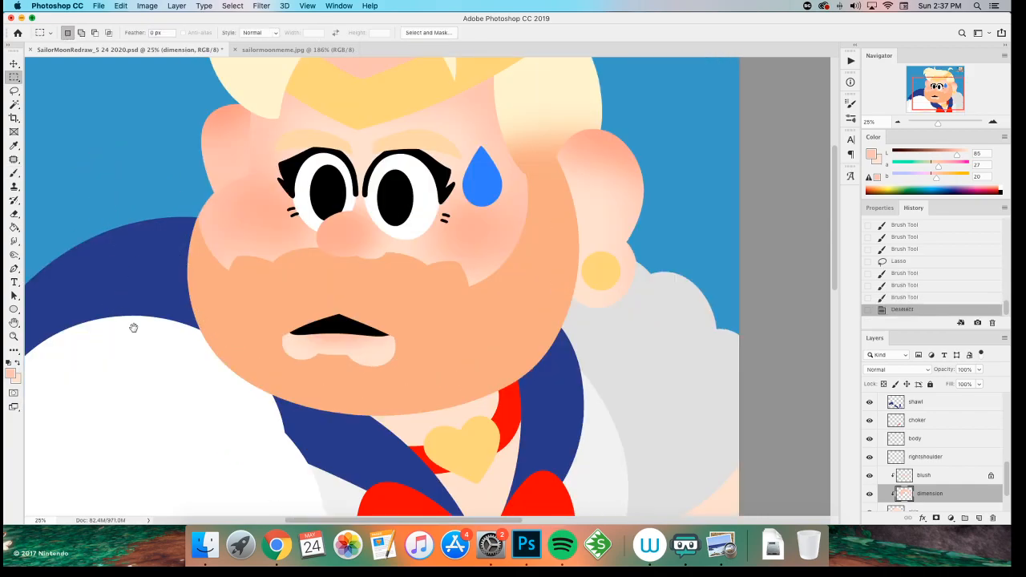
pyautogui.scroll(-3, 119, 315)
pyautogui.moveTo(275, 270)
pyautogui.mouseDown()
pyautogui.moveTo(497, 254)
pyautogui.moveTo(448, 444)
pyautogui.moveTo(276, 272)
pyautogui.mouseUp()
pyautogui.press('b')
pyautogui.moveTo(369, 324)
pyautogui.mouseDown()
pyautogui.moveTo(286, 240)
pyautogui.moveTo(383, 275)
pyautogui.moveTo(321, 285)
pyautogui.moveTo(462, 256)
pyautogui.mouseUp()
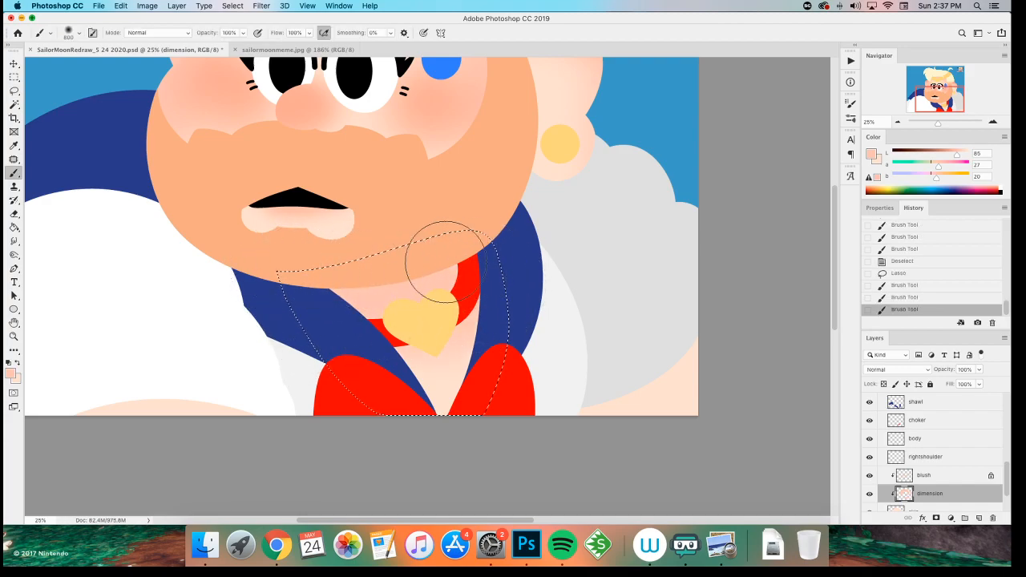
pyautogui.moveTo(91, 321); pyautogui.dragTo(204, 298)
pyautogui.press('m')
pyautogui.press('super+d')
# - Brush soft pink shading over the exposed arm skin along the lower edge of the canvas, on both sides of the collar
pyautogui.press('b')
pyautogui.moveTo(334, 369); pyautogui.dragTo(387, 422)
pyautogui.moveTo(170, 382); pyautogui.dragTo(66, 421)
pyautogui.moveTo(403, 417); pyautogui.dragTo(303, 407)
pyautogui.press('super+z')
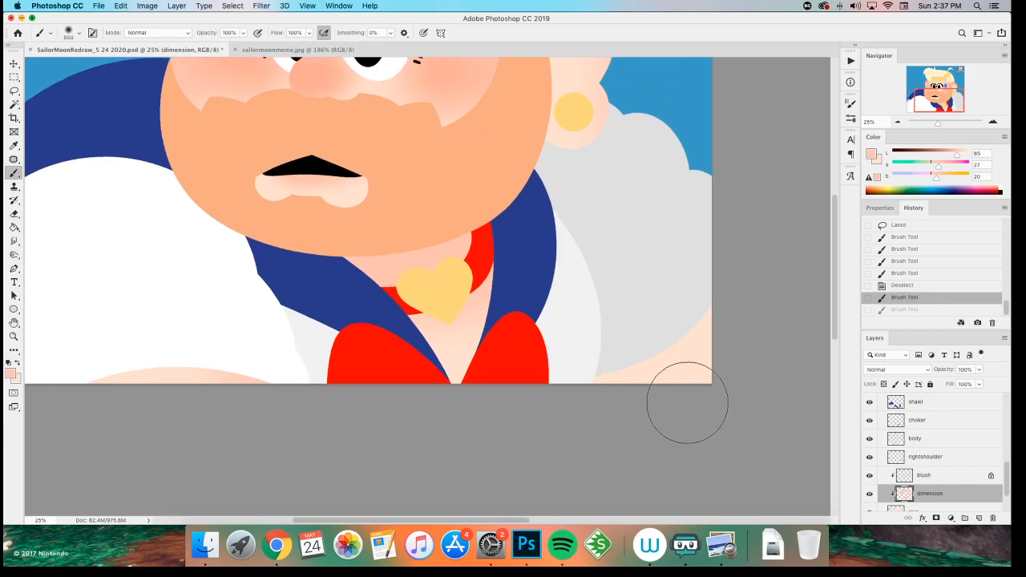
pyautogui.moveTo(688, 403); pyautogui.dragTo(547, 357)
pyautogui.moveTo(548, 357); pyautogui.dragTo(525, 389)
pyautogui.moveTo(613, 344); pyautogui.dragTo(709, 308)
pyautogui.moveTo(708, 308); pyautogui.dragTo(541, 439)
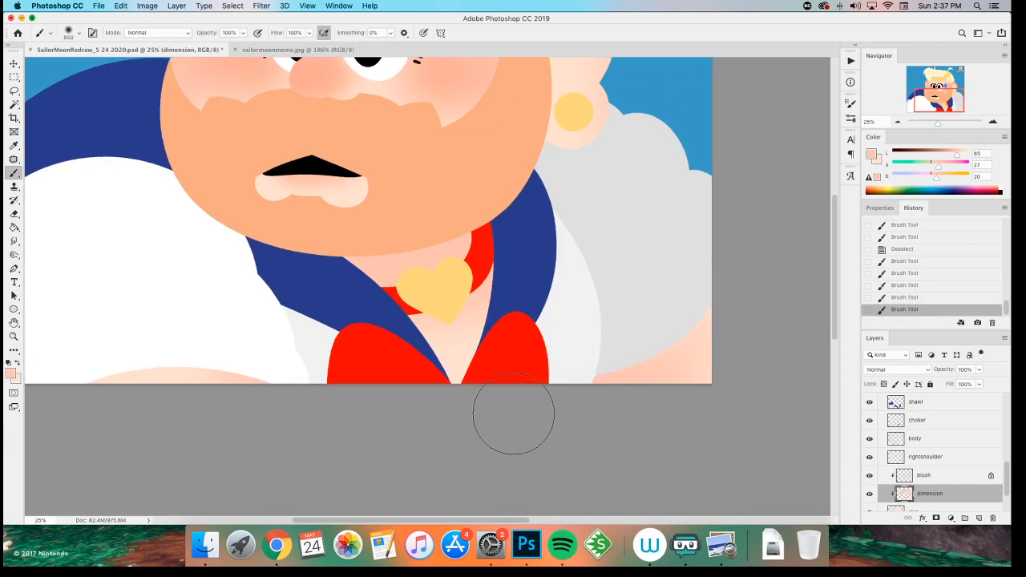
pyautogui.press('super+z')
pyautogui.moveTo(698, 377); pyautogui.dragTo(584, 374)
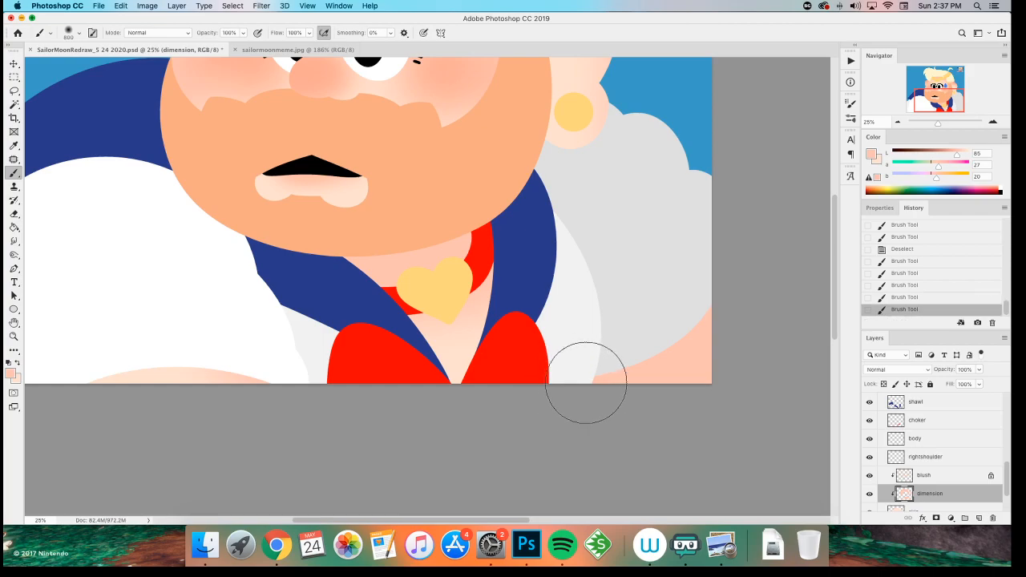
pyautogui.moveTo(426, 291)
pyautogui.mouseDown()
pyautogui.moveTo(432, 425)
pyautogui.moveTo(350, 375)
pyautogui.moveTo(259, 340)
pyautogui.mouseUp()
# - Lasso the ear with the earring, brush soft pink shading on its lobe with a smaller brush, and deselect
pyautogui.press('l')
pyautogui.moveTo(478, 296)
pyautogui.mouseDown()
pyautogui.moveTo(619, 207)
pyautogui.moveTo(505, 336)
pyautogui.mouseUp()
pyautogui.scroll(2, 358, 320)
pyautogui.hscroll(-1, 359, 321)
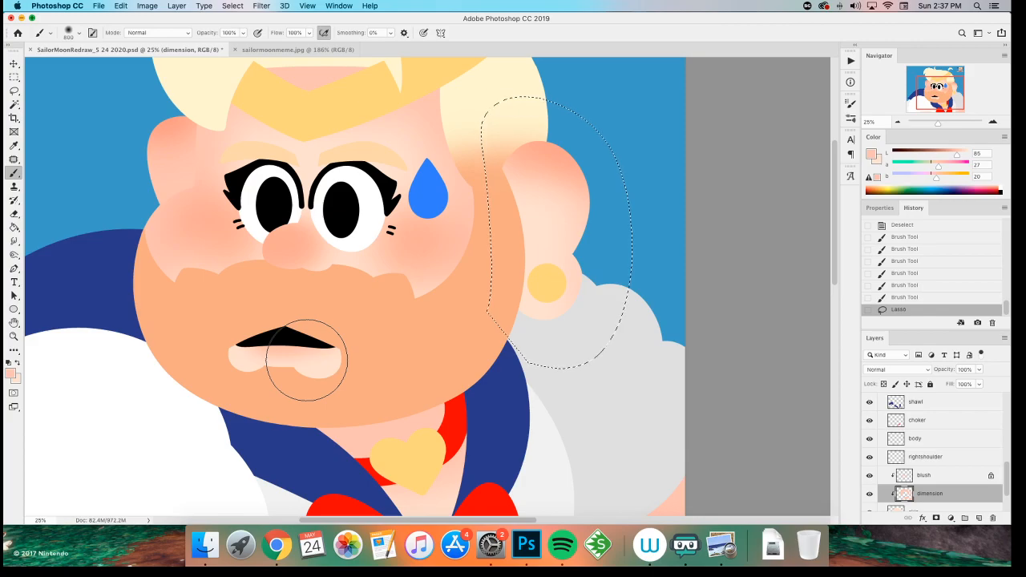
pyautogui.press('[')
pyautogui.press('[')
pyautogui.moveTo(584, 308)
pyautogui.mouseDown()
pyautogui.moveTo(585, 291)
pyautogui.moveTo(599, 300)
pyautogui.mouseUp()
pyautogui.press('m')
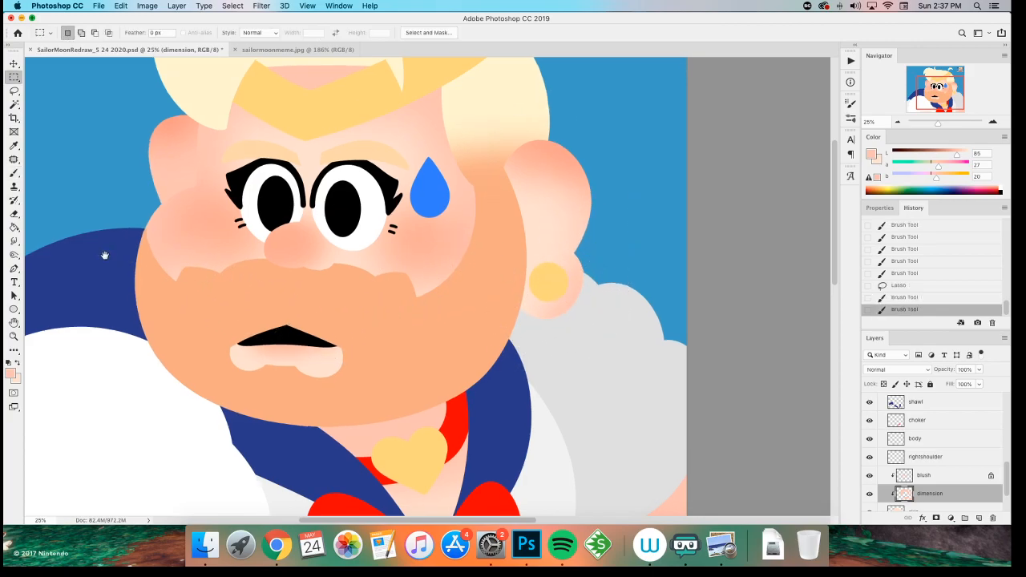
pyautogui.scroll(4, 160, 259)
pyautogui.hscroll(-5, 160, 259)
pyautogui.press('super+d')
# - Adjust the dimension layer with Hue/Saturation to hue -4, saturation +100 and lightness +17
pyautogui.press('super+minus')
pyautogui.press('super+minus')
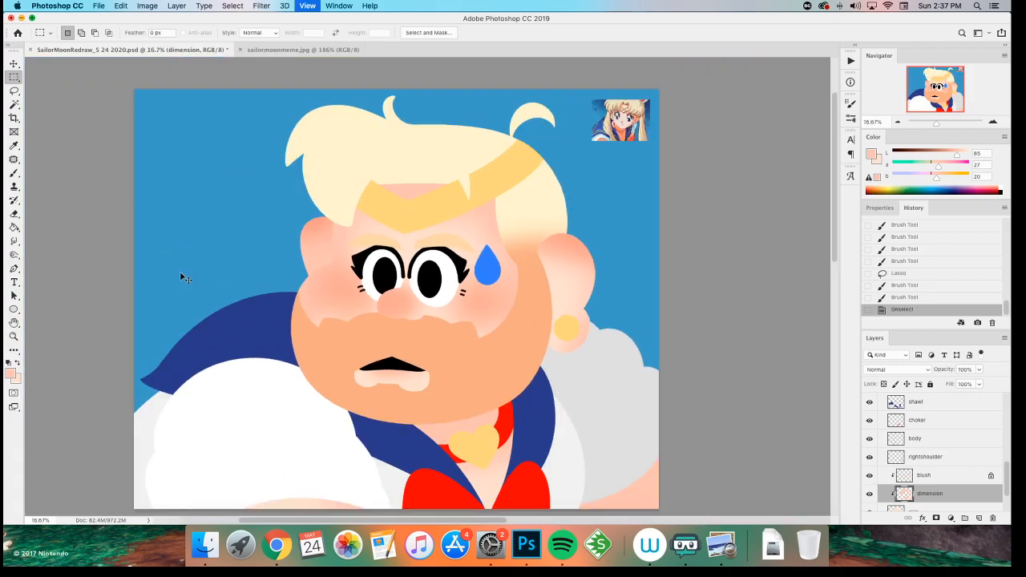
pyautogui.press('super+u')
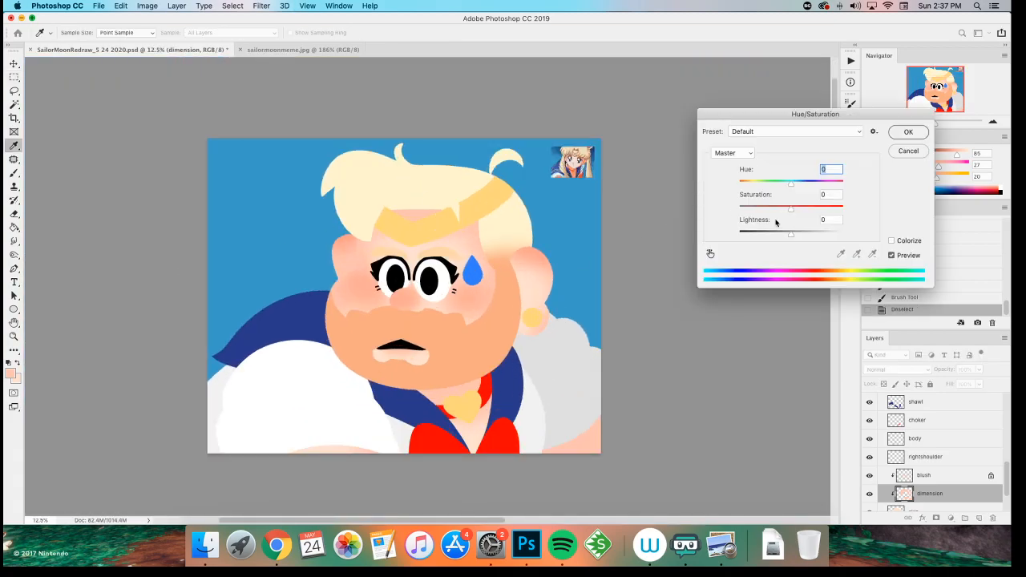
pyautogui.moveTo(793, 238); pyautogui.dragTo(788, 187)
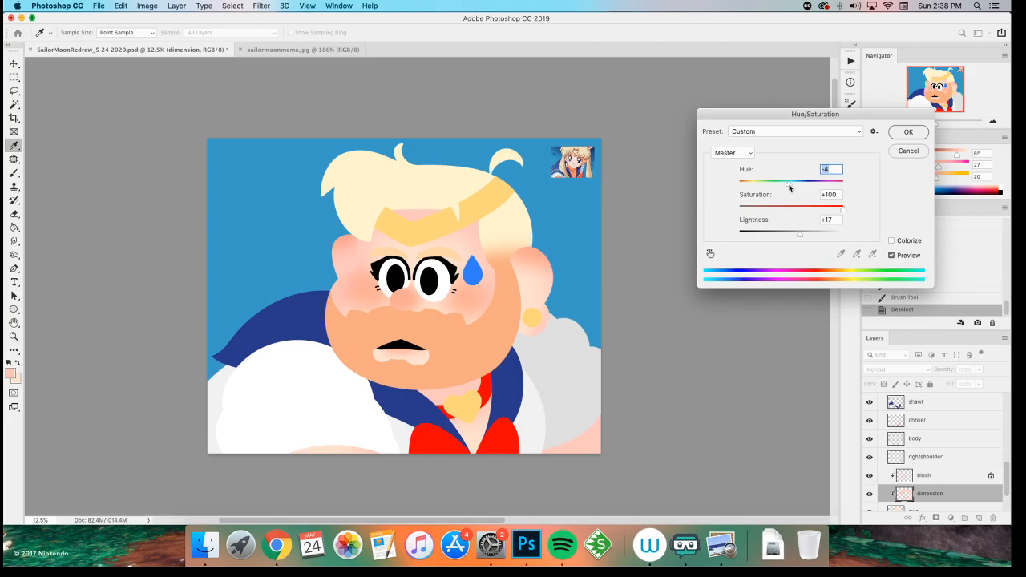
pyautogui.click(908, 132)
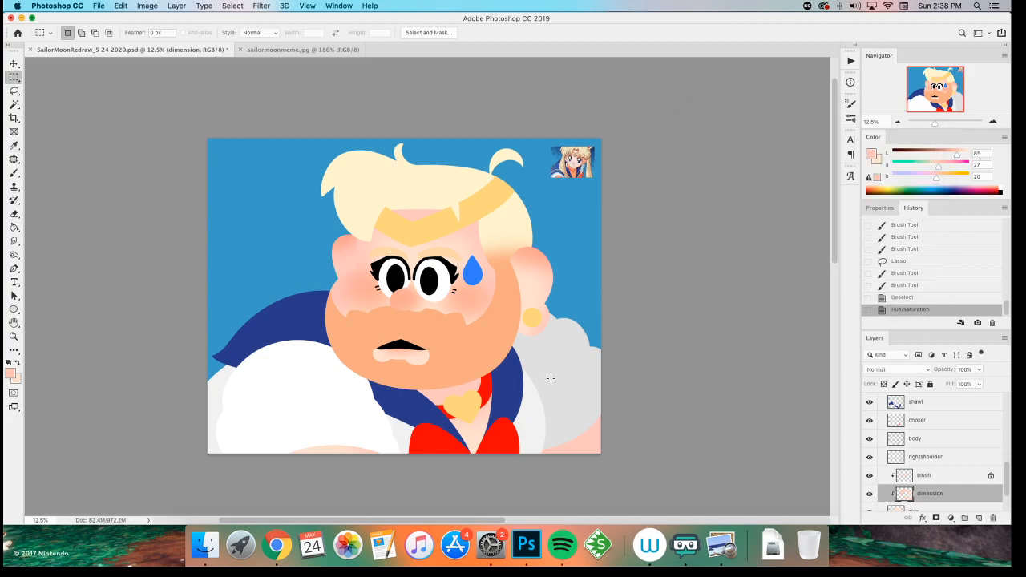
# - Toggle the dimension layer's visibility to compare the shading, leave it shown, and save the document
pyautogui.press('z')
pyautogui.click(454, 319)
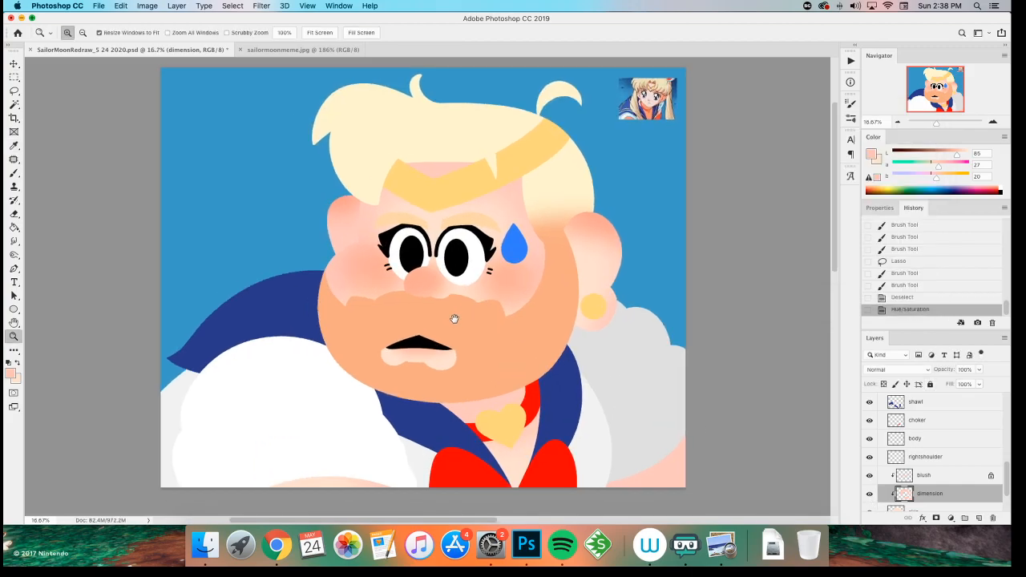
pyautogui.click(869, 492)
pyautogui.click(869, 493)
pyautogui.click(868, 493)
pyautogui.click(868, 493)
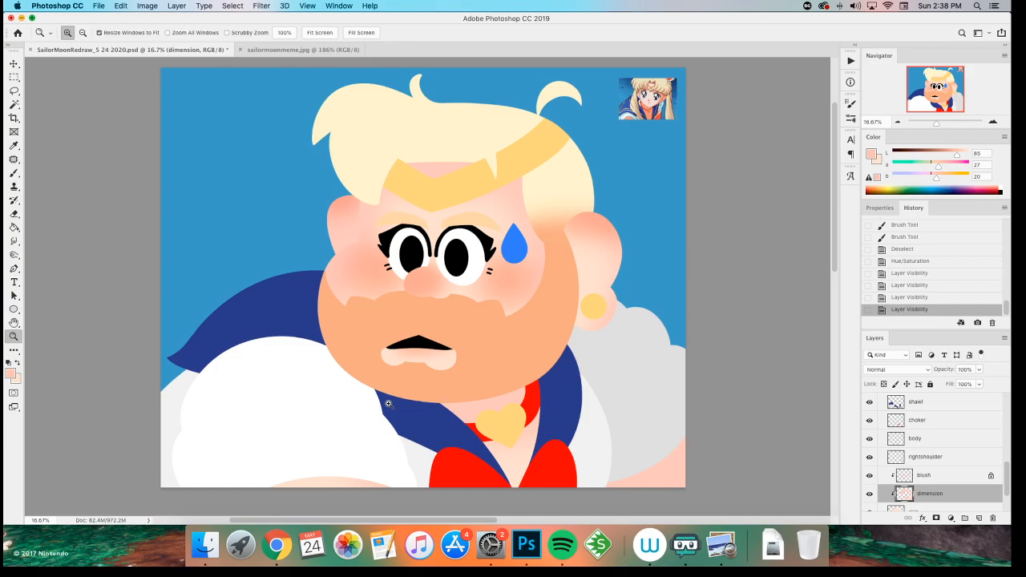
pyautogui.press('super+s')
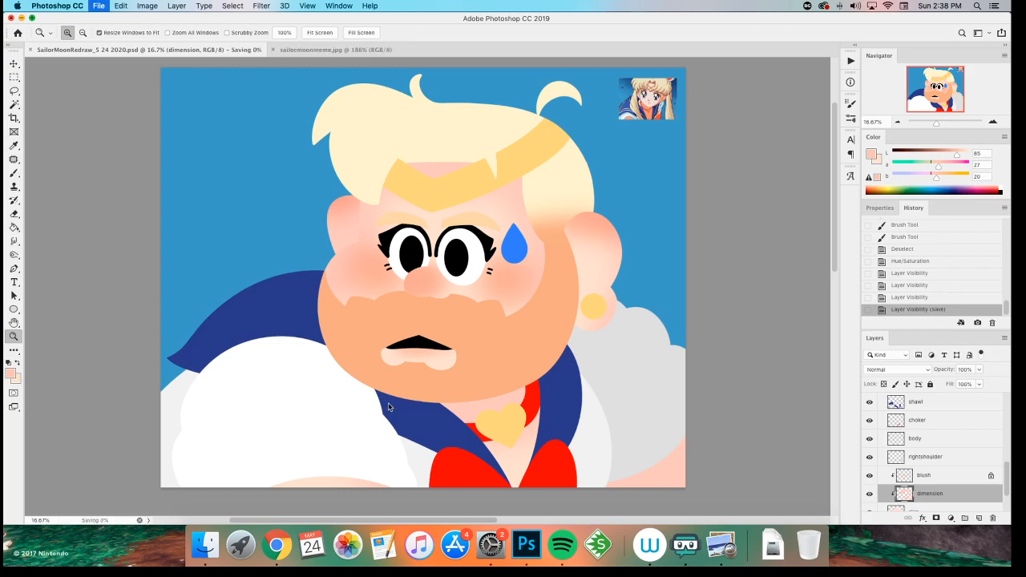
# - Examine the face up close and toggle the SKETCH and CHARACTER groups' visibility to compare the coloring with the sketch
pyautogui.press('super+plus')
pyautogui.press('super+plus')
pyautogui.press('super+minus')
pyautogui.press('super+minus')
pyautogui.press('super+plus')
pyautogui.press('super+plus')
pyautogui.press('super+minus')
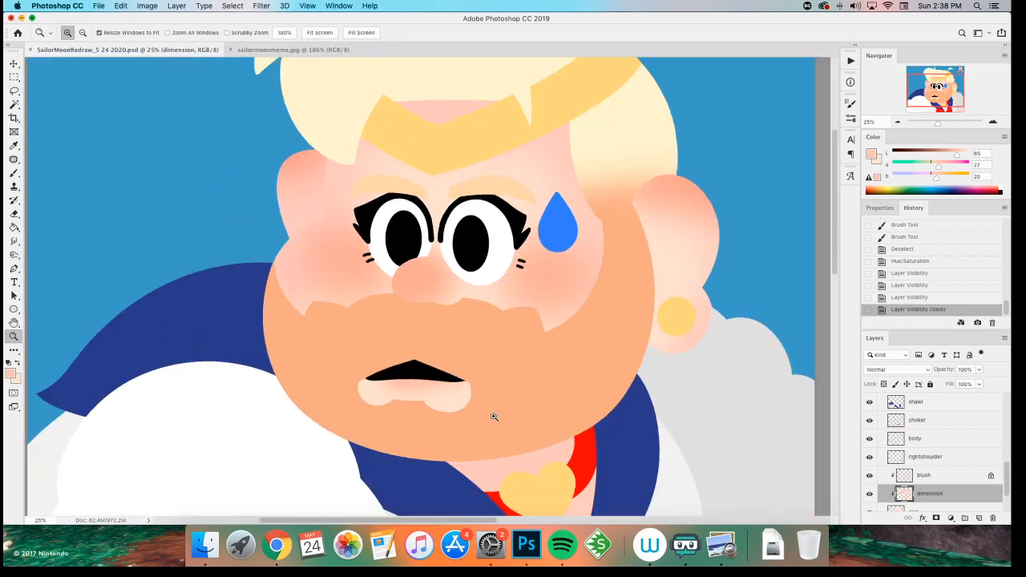
pyautogui.scroll(10, 896, 439)
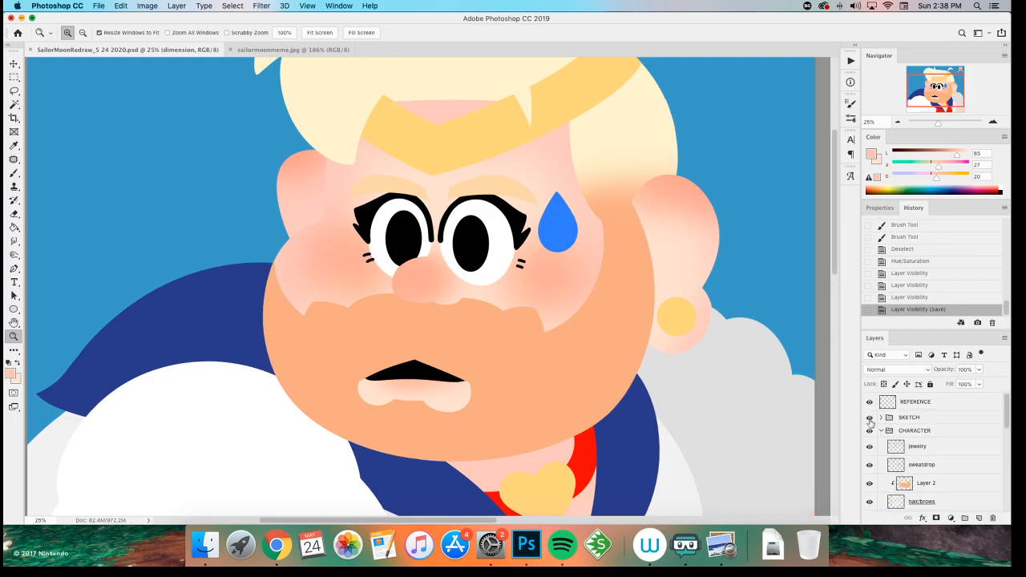
pyautogui.click(869, 418)
pyautogui.click(870, 431)
pyautogui.click(870, 418)
pyautogui.click(870, 431)
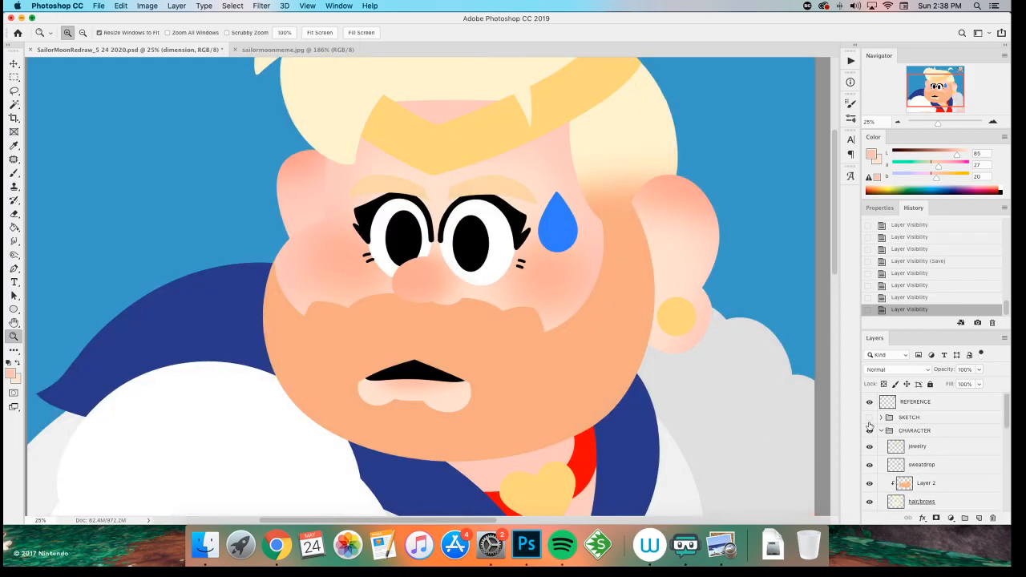
# - Add a new layer named teeth above the mouth layer and clip it to the mouth
pyautogui.press('v')
pyautogui.keyDown('super'); pyautogui.click(409, 371); pyautogui.keyUp('super')
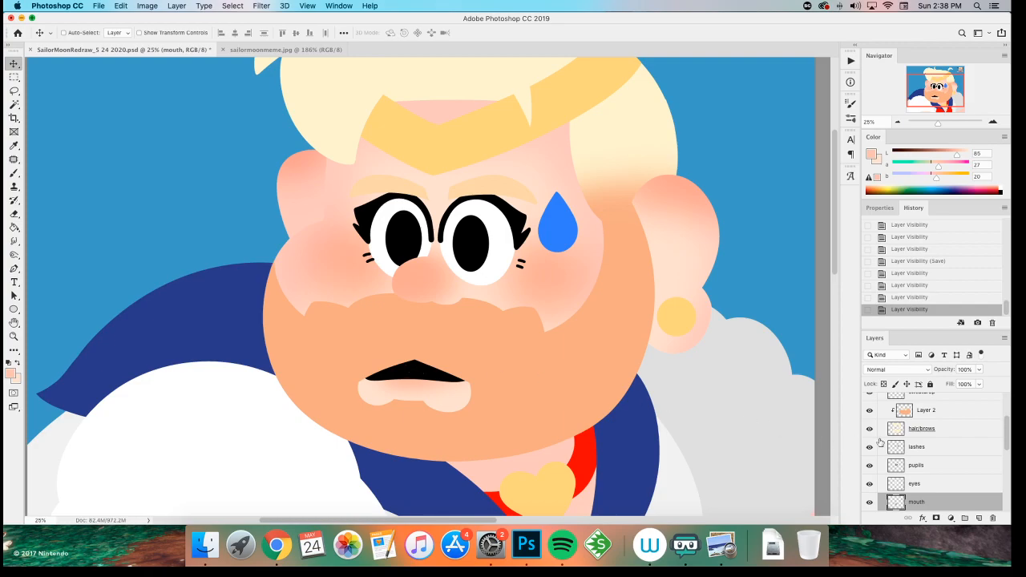
pyautogui.press('super+shift+n')
pyautogui.write('teet')
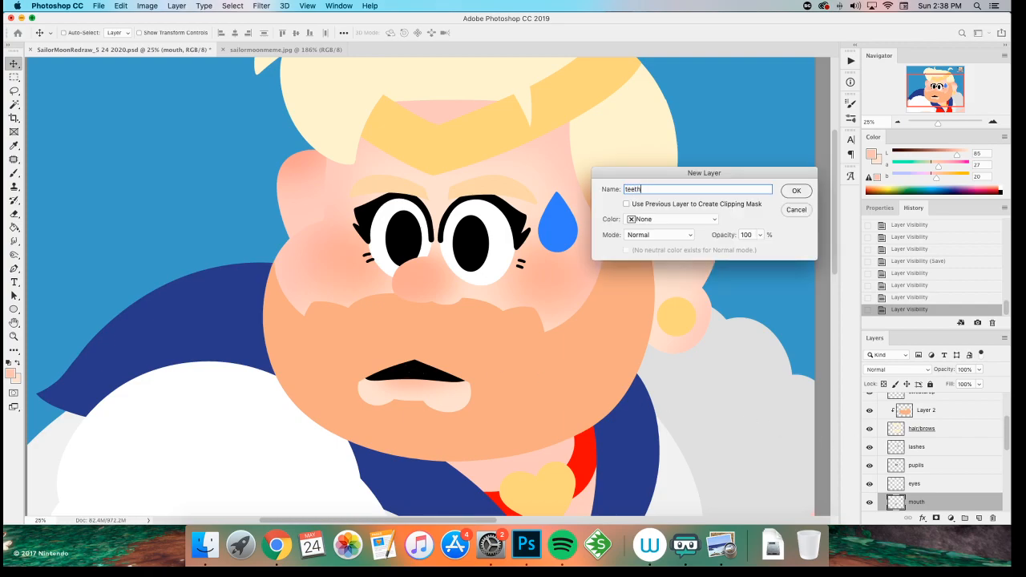
pyautogui.write('h')
pyautogui.press('Return')
pyautogui.press('alt+super+g')
# - Paint white teeth inside the mouth with a small hard brush, leaving a black gap at one corner
pyautogui.press('b')
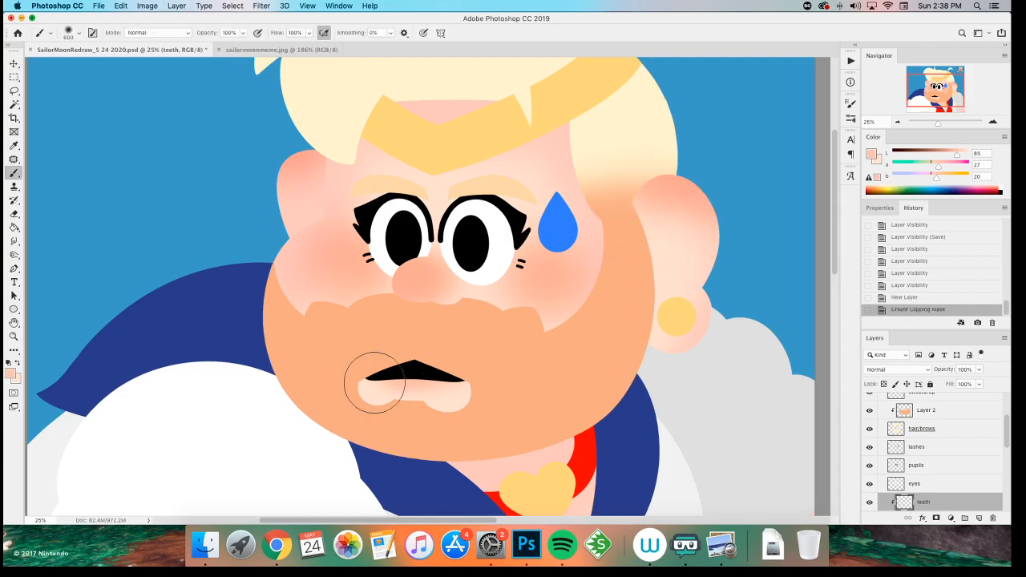
pyautogui.rightClick(363, 404)
pyautogui.click(407, 476)
pyautogui.press('Return')
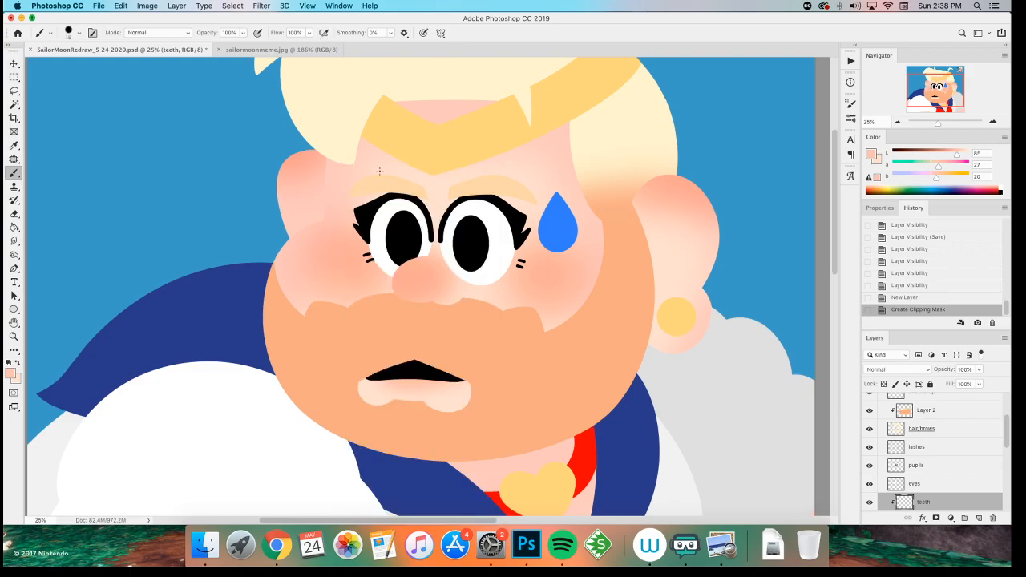
pyautogui.press('d')
pyautogui.press('x')
pyautogui.moveTo(383, 363)
pyautogui.mouseDown()
pyautogui.moveTo(463, 377)
pyautogui.moveTo(418, 363)
pyautogui.mouseUp()
pyautogui.press('super+z')
pyautogui.press('super+minus')
pyautogui.press('super+minus')
pyautogui.press('super+minus')
pyautogui.press('super+equal')
pyautogui.press('super+equal')
pyautogui.press('super+equal')
# - Add a new layer named s1 directly above the dimension layer, using the previous layer as its clipping mask
pyautogui.press('v')
pyautogui.keyDown('super'); pyautogui.click(353, 265); pyautogui.keyUp('super')
pyautogui.scroll(-3, 932, 463)
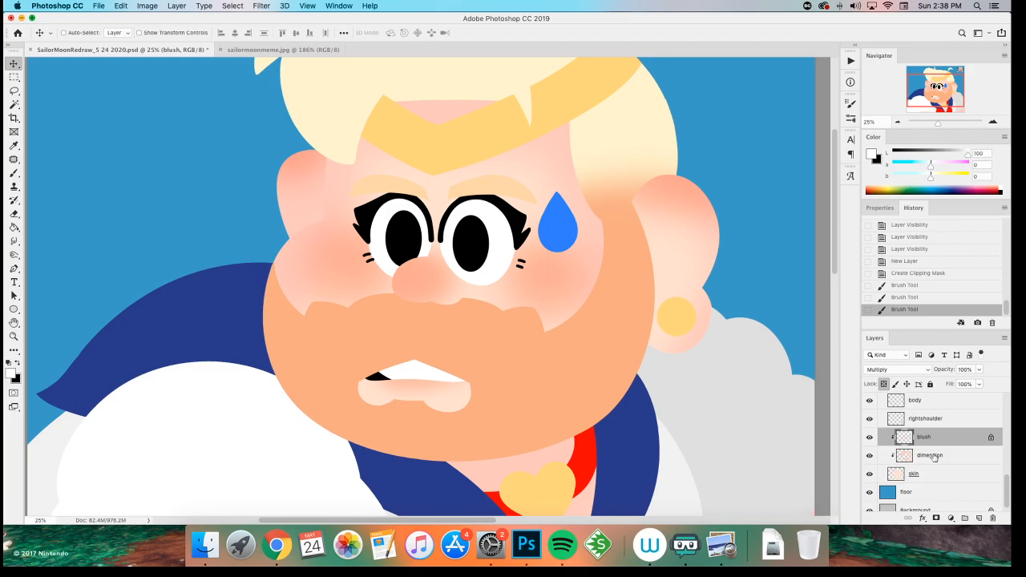
pyautogui.click(933, 456)
pyautogui.press('super+shift+n')
pyautogui.write('s')
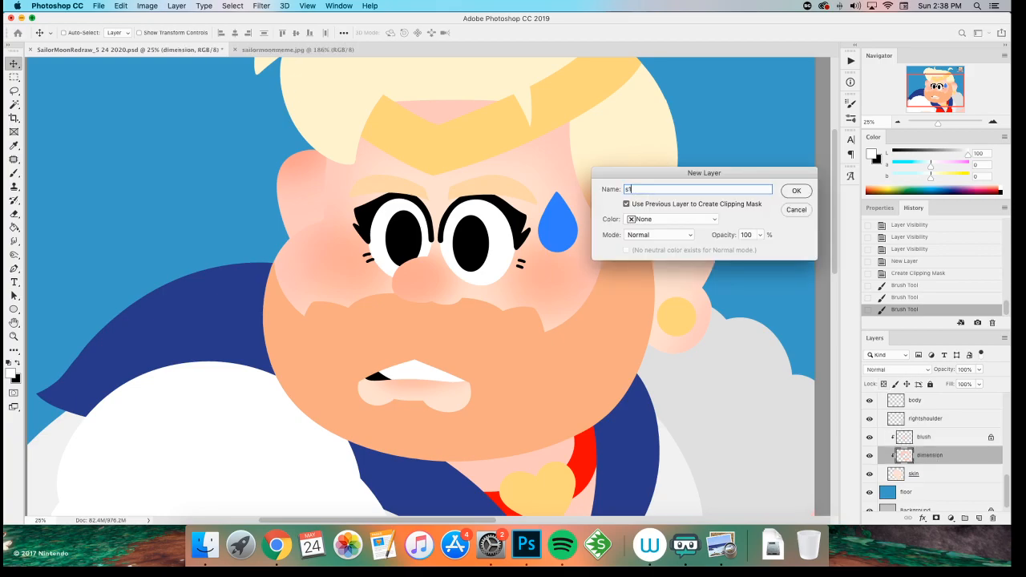
pyautogui.write('1')
pyautogui.press('Return')
pyautogui.press('super+equal')
pyautogui.scroll(3, 238, 385)
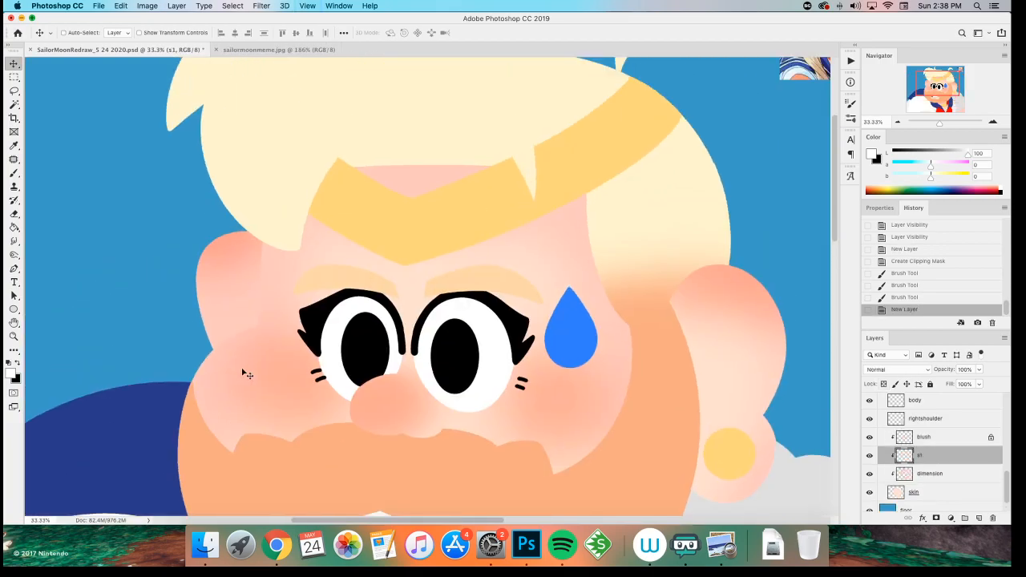
pyautogui.scroll(-3, 232, 305)
pyautogui.hscroll(3, 232, 305)
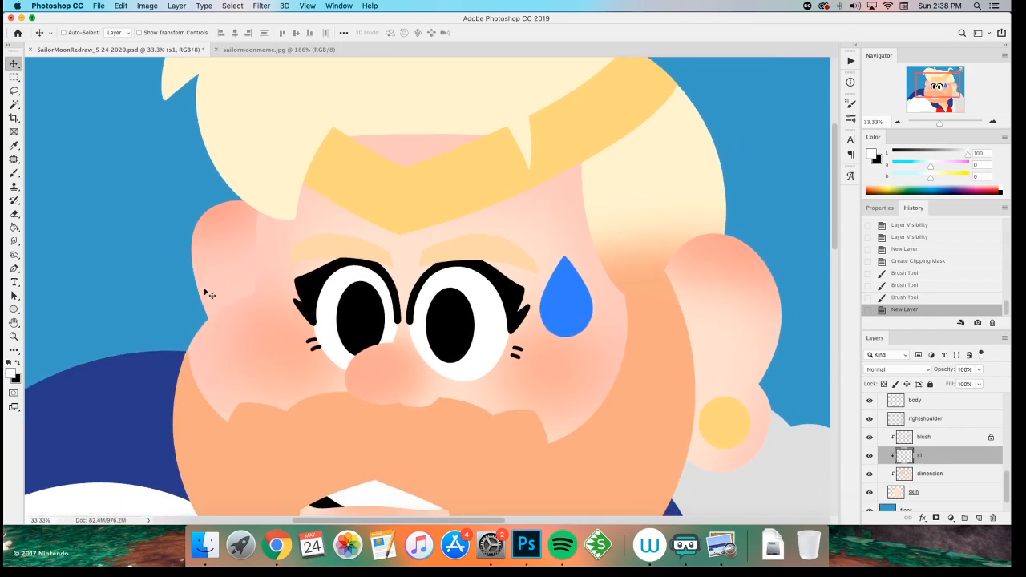
# - Select the patch of forehead skin between the hair and the gold tiara with the Lasso tool
pyautogui.press('b')
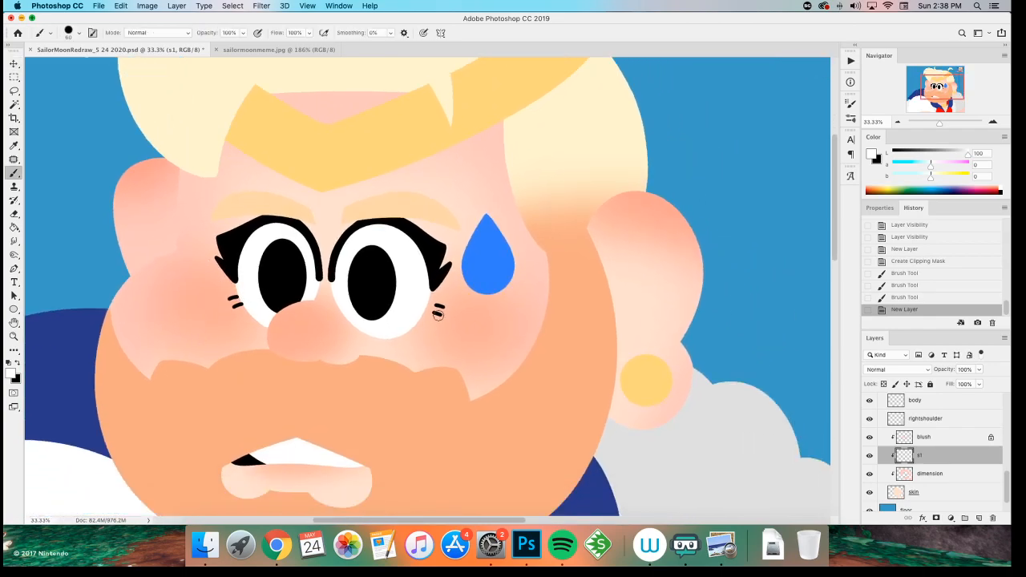
pyautogui.rightClick(392, 409)
pyautogui.press('Escape')
pyautogui.scroll(3, 248, 220)
pyautogui.press('l')
pyautogui.moveTo(270, 212)
pyautogui.mouseDown()
pyautogui.moveTo(419, 279)
pyautogui.moveTo(305, 175)
pyautogui.mouseUp()
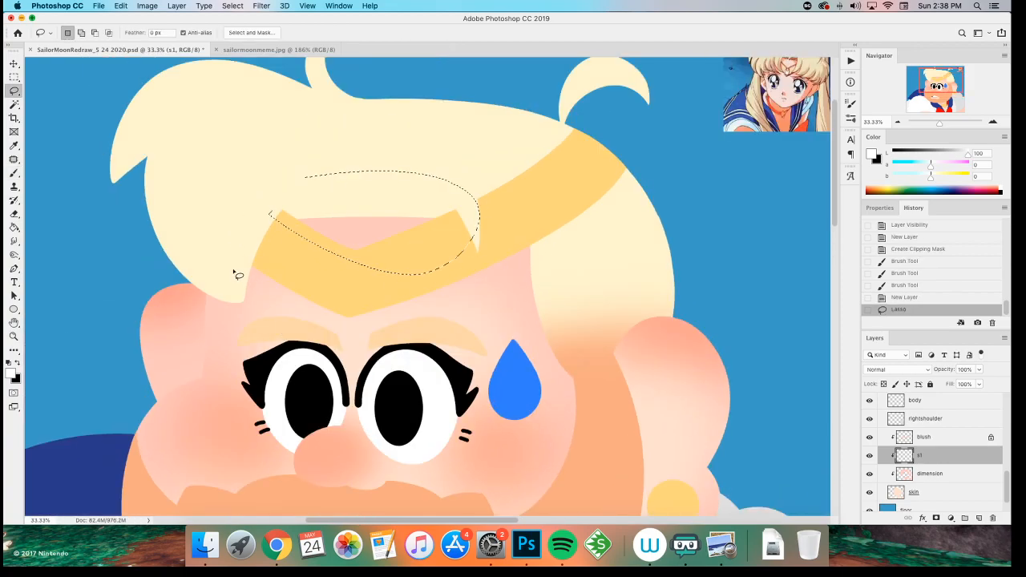
# - Mix a salmon pink shadow color (L 78, a 54, b 24) from the skin tone, fill the forehead selection with it and deselect
pyautogui.hotkey('alt', 'BackSpace')
pyautogui.press('m')
pyautogui.press('super+z')
pyautogui.press('i')
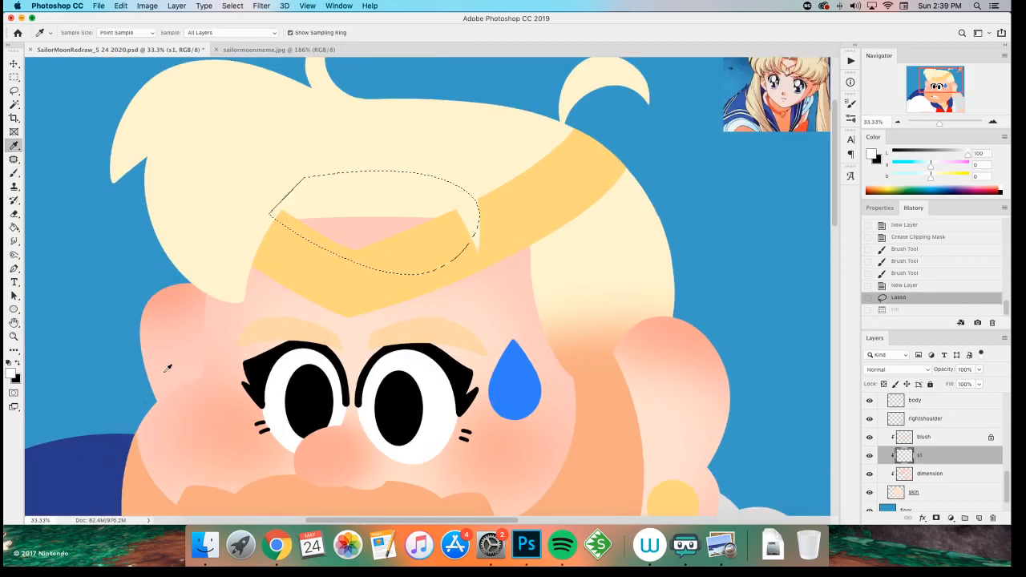
pyautogui.click(258, 278)
pyautogui.press('b')
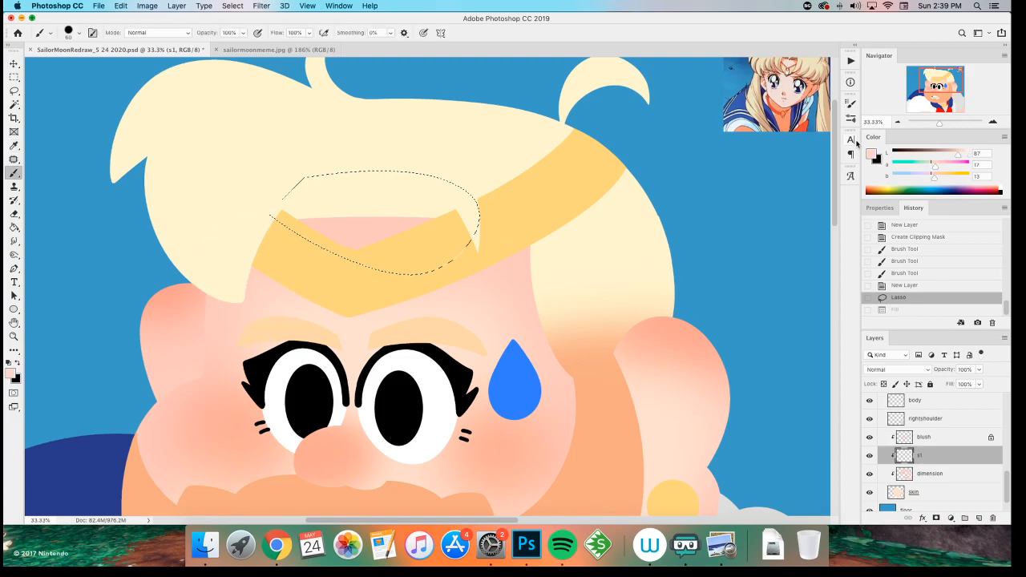
pyautogui.keyDown('alt'); pyautogui.click(269, 289); pyautogui.keyUp('alt')
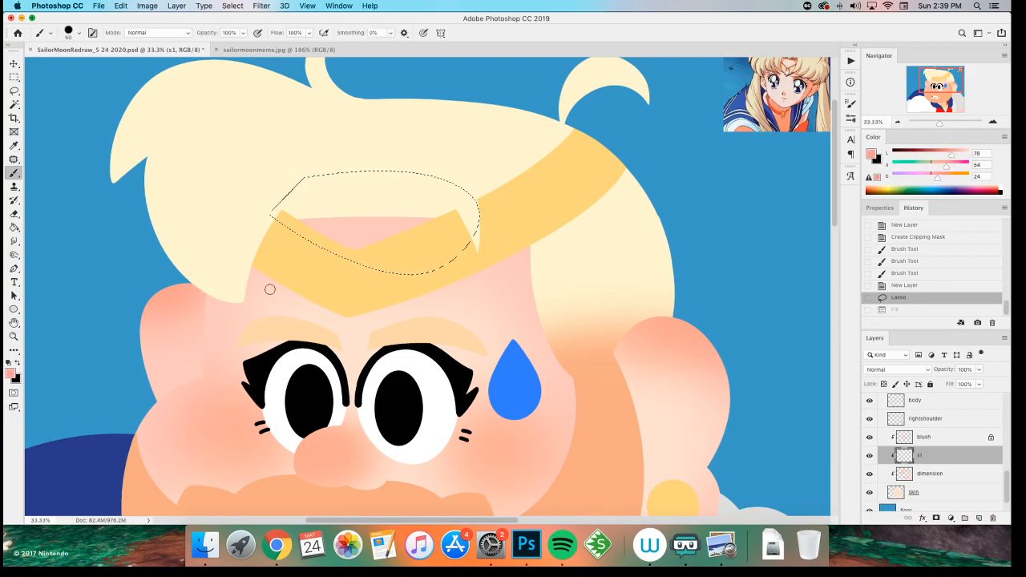
pyautogui.hotkey('alt', 'BackSpace')
pyautogui.press('m')
pyautogui.press('super+d')
pyautogui.press('b')
# - Paint a short salmon pink shadow on the left temple where the tiara meets the hair
pyautogui.hscroll(-3, 201, 320)
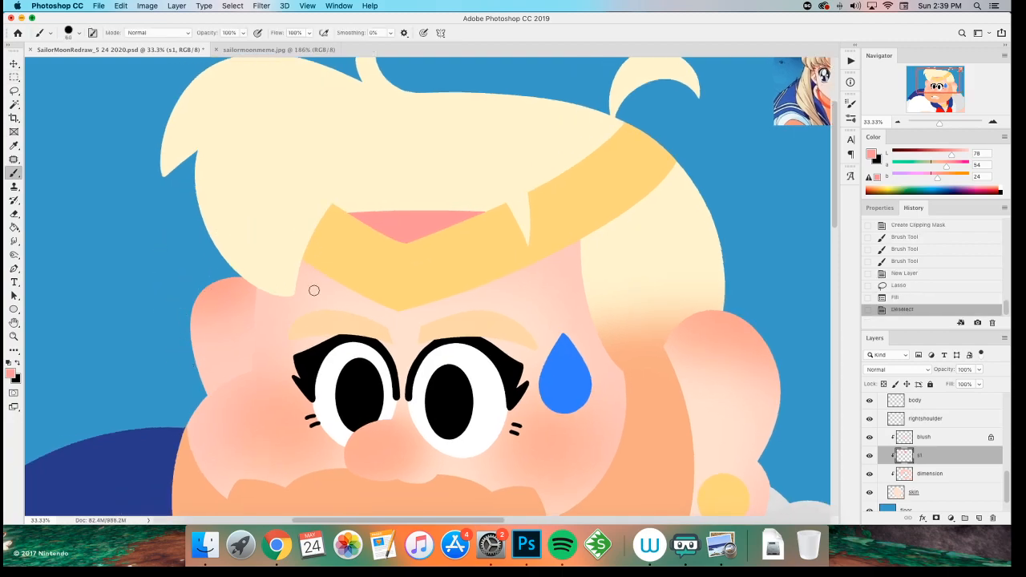
pyautogui.moveTo(301, 264)
pyautogui.mouseDown()
pyautogui.moveTo(321, 244)
pyautogui.moveTo(308, 272)
pyautogui.moveTo(281, 232)
pyautogui.moveTo(305, 297)
pyautogui.moveTo(287, 264)
pyautogui.moveTo(281, 298)
pyautogui.moveTo(311, 298)
pyautogui.moveTo(289, 260)
pyautogui.moveTo(311, 297)
pyautogui.moveTo(295, 268)
pyautogui.mouseUp()
pyautogui.press('super+z')
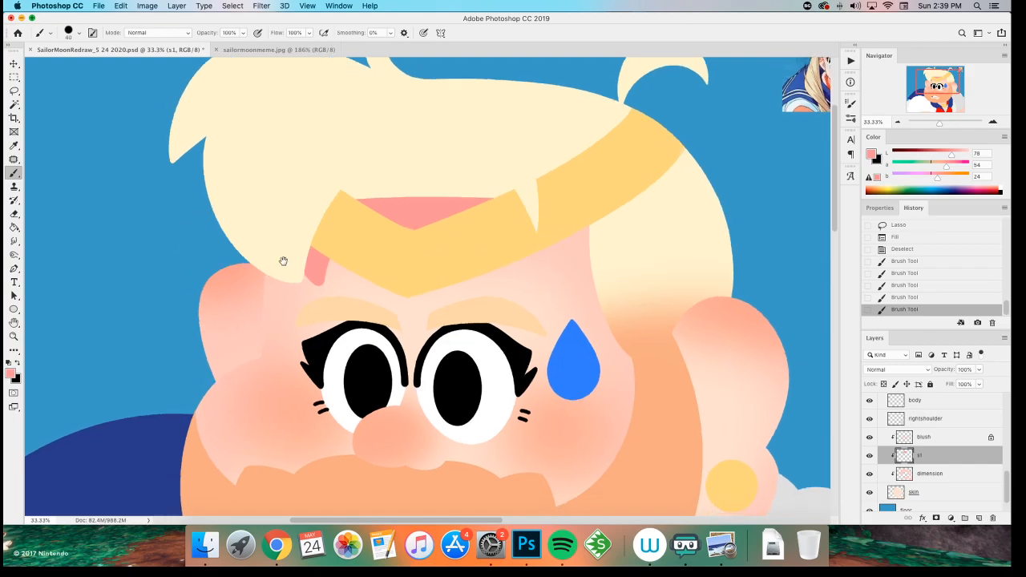
# - Paint a shadow below the hair lock beside the left ear and erase its side into a tapered point
pyautogui.hscroll(-3, 280, 241)
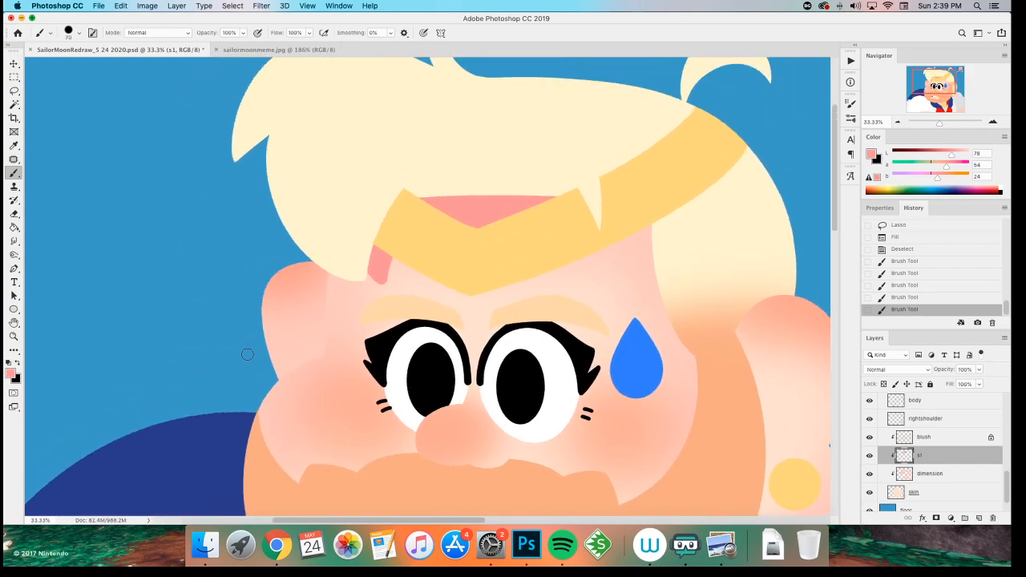
pyautogui.scroll(-2, 255, 272)
pyautogui.moveTo(314, 293); pyautogui.dragTo(322, 234)
pyautogui.moveTo(316, 272)
pyautogui.mouseDown()
pyautogui.moveTo(320, 233)
pyautogui.moveTo(317, 301)
pyautogui.mouseUp()
pyautogui.press('e')
pyautogui.press('super+z')
pyautogui.moveTo(316, 222); pyautogui.dragTo(319, 288)
pyautogui.press('super+z')
pyautogui.moveTo(313, 218); pyautogui.dragTo(314, 290)
pyautogui.press('super+z')
pyautogui.moveTo(311, 236); pyautogui.dragTo(314, 287)
pyautogui.press('super+z')
pyautogui.moveTo(312, 240)
pyautogui.mouseDown()
pyautogui.moveTo(323, 287)
pyautogui.moveTo(347, 228)
pyautogui.moveTo(324, 269)
pyautogui.mouseUp()
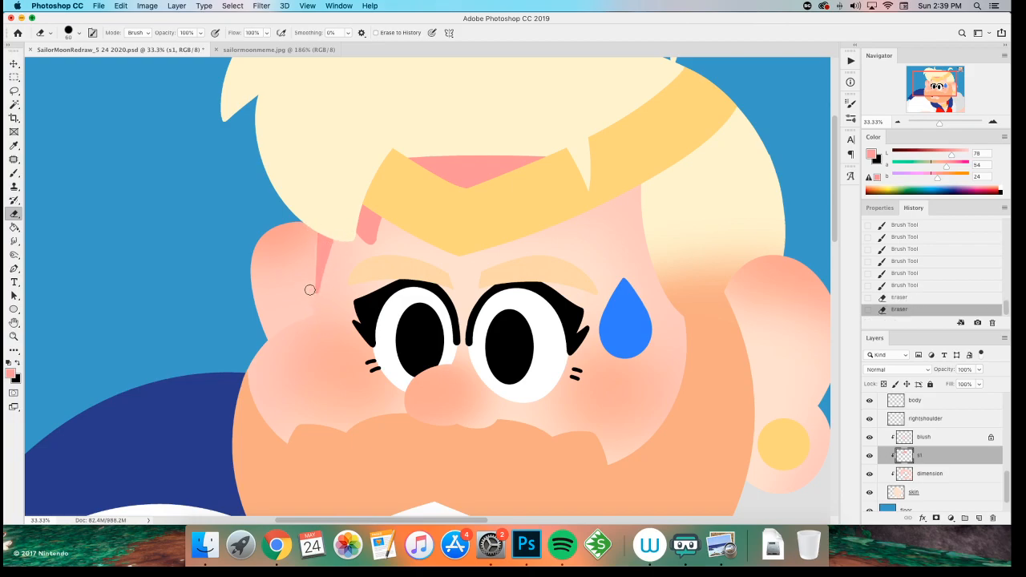
pyautogui.press('b')
pyautogui.moveTo(322, 323); pyautogui.dragTo(293, 324)
pyautogui.moveTo(298, 325); pyautogui.dragTo(268, 325)
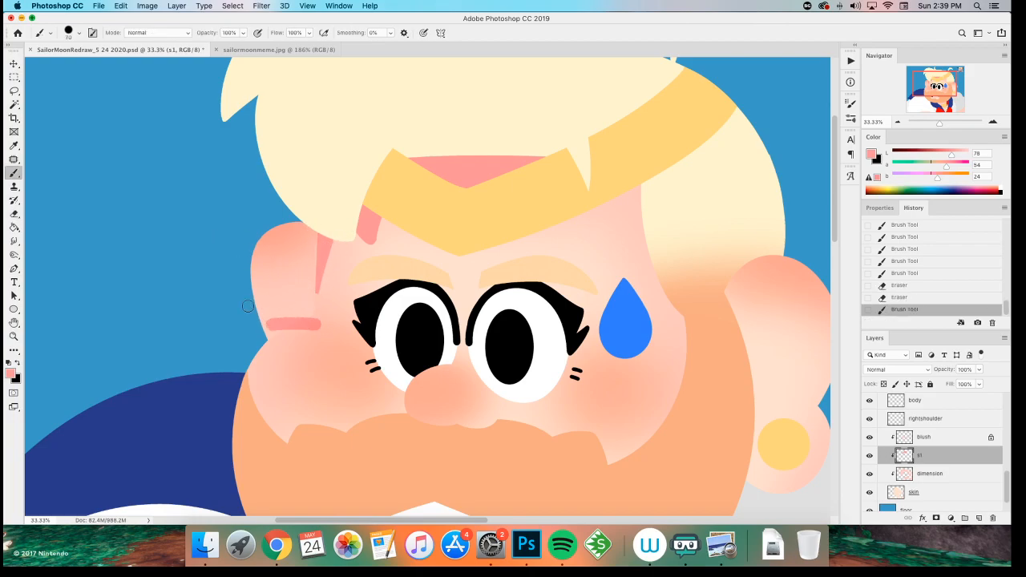
pyautogui.press('super+z')
pyautogui.press('super+z')
# - Trim the edge of the left temple shadow with the Eraser tool
pyautogui.press('e')
pyautogui.moveTo(382, 230)
pyautogui.mouseDown()
pyautogui.moveTo(374, 226)
pyautogui.moveTo(378, 238)
pyautogui.mouseUp()
pyautogui.press('super+z')
pyautogui.press('b')
# - Enlarge the brush and paint a salmon pink shadow across the neck under the beard, on both sides of the heart brooch
pyautogui.moveTo(450, 307); pyautogui.dragTo(265, 287)
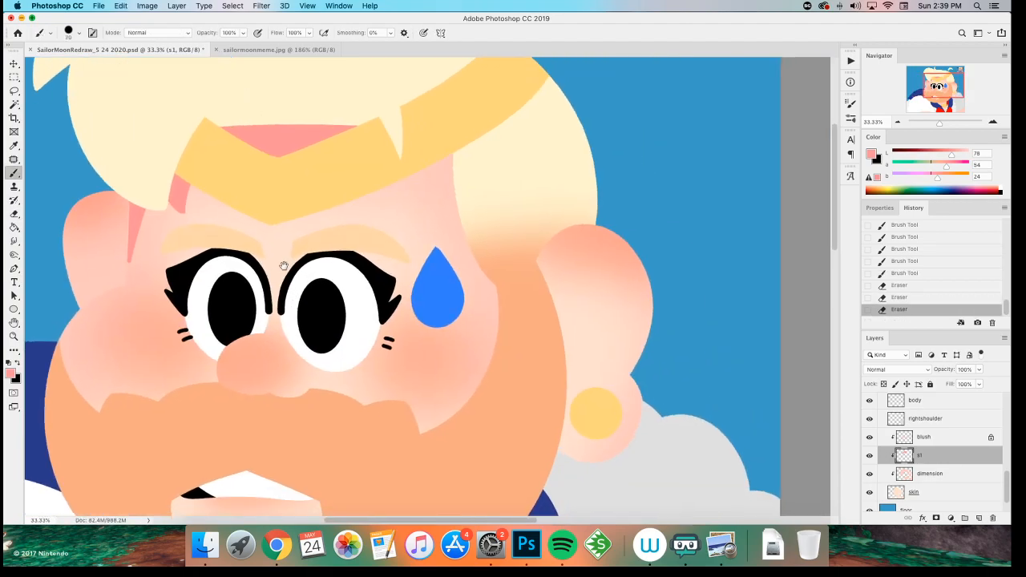
pyautogui.moveTo(87, 343); pyautogui.dragTo(288, 278)
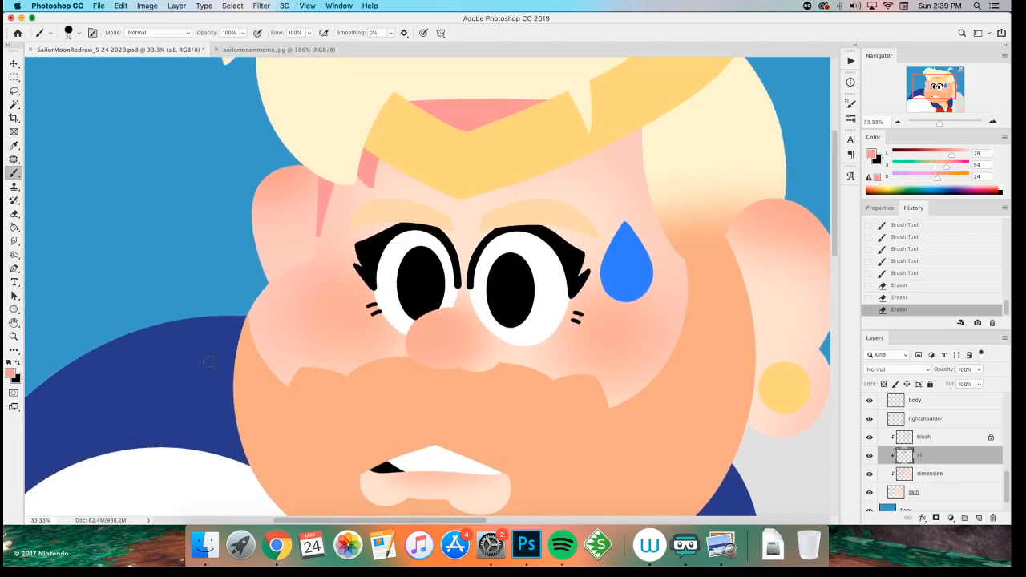
pyautogui.scroll(-10, 209, 351)
pyautogui.hscroll(5, 208, 351)
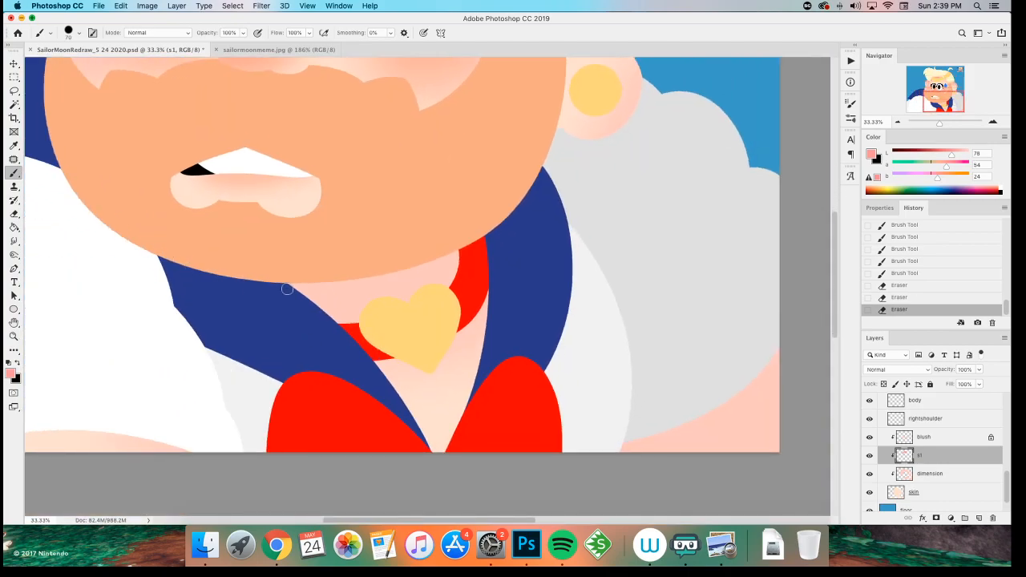
pyautogui.press(']')
pyautogui.press(']')
pyautogui.press(']')
pyautogui.moveTo(294, 278); pyautogui.dragTo(482, 347)
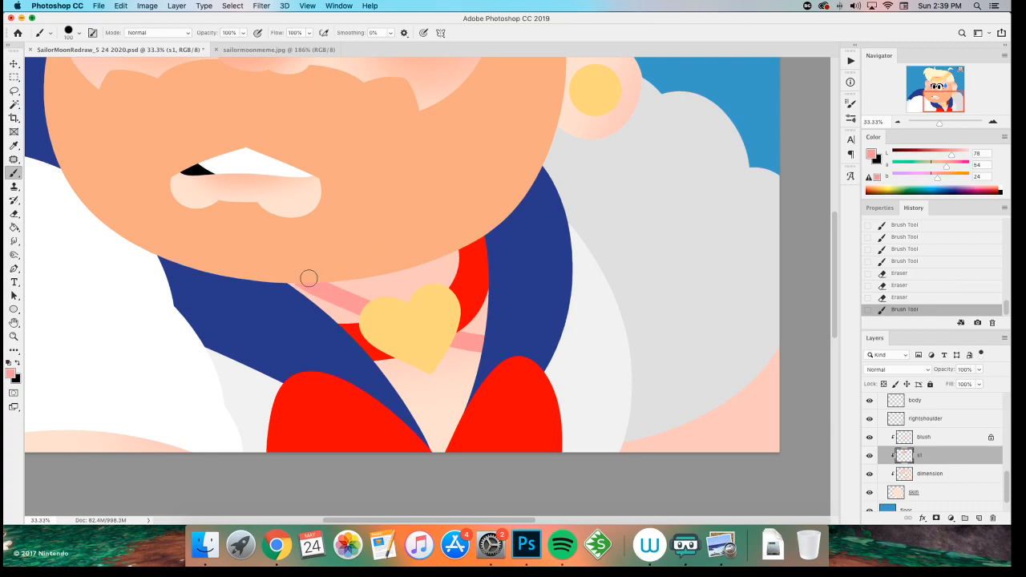
pyautogui.moveTo(445, 314)
pyautogui.mouseDown()
pyautogui.moveTo(392, 275)
pyautogui.moveTo(491, 292)
pyautogui.moveTo(448, 251)
pyautogui.moveTo(460, 254)
pyautogui.moveTo(477, 330)
pyautogui.moveTo(482, 294)
pyautogui.moveTo(424, 262)
pyautogui.moveTo(356, 274)
pyautogui.moveTo(387, 289)
pyautogui.moveTo(433, 256)
pyautogui.moveTo(295, 271)
pyautogui.mouseUp()
pyautogui.click(481, 295)
pyautogui.moveTo(428, 336); pyautogui.dragTo(482, 348)
pyautogui.press('super+z')
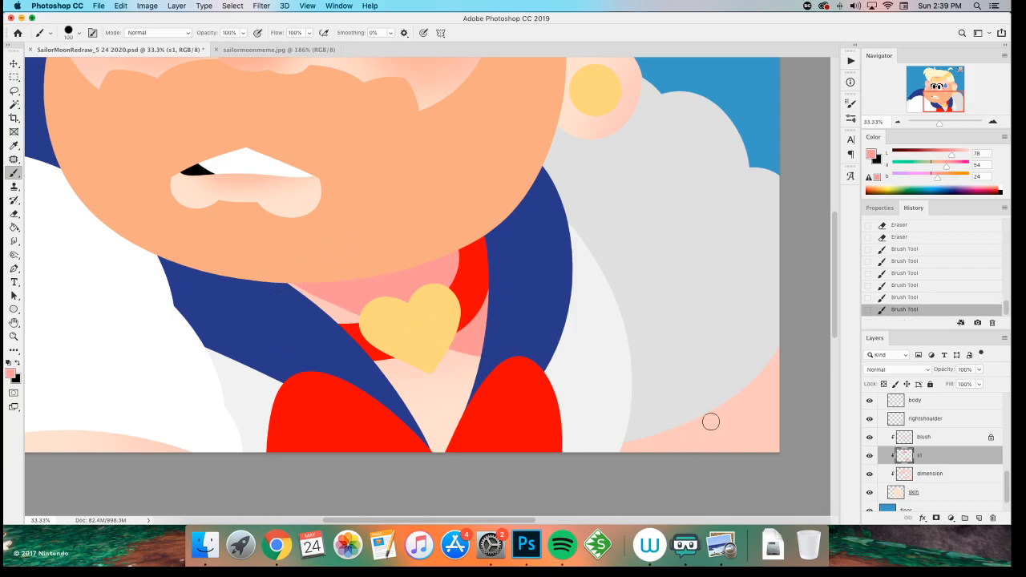
# - Paint a salmon pink shadow on the bare arm below the puffy gray sleeve in the artwork's lower right corner
pyautogui.moveTo(710, 427); pyautogui.dragTo(703, 485)
pyautogui.moveTo(702, 409)
pyautogui.mouseDown()
pyautogui.moveTo(689, 399)
pyautogui.moveTo(646, 462)
pyautogui.moveTo(588, 442)
pyautogui.mouseUp()
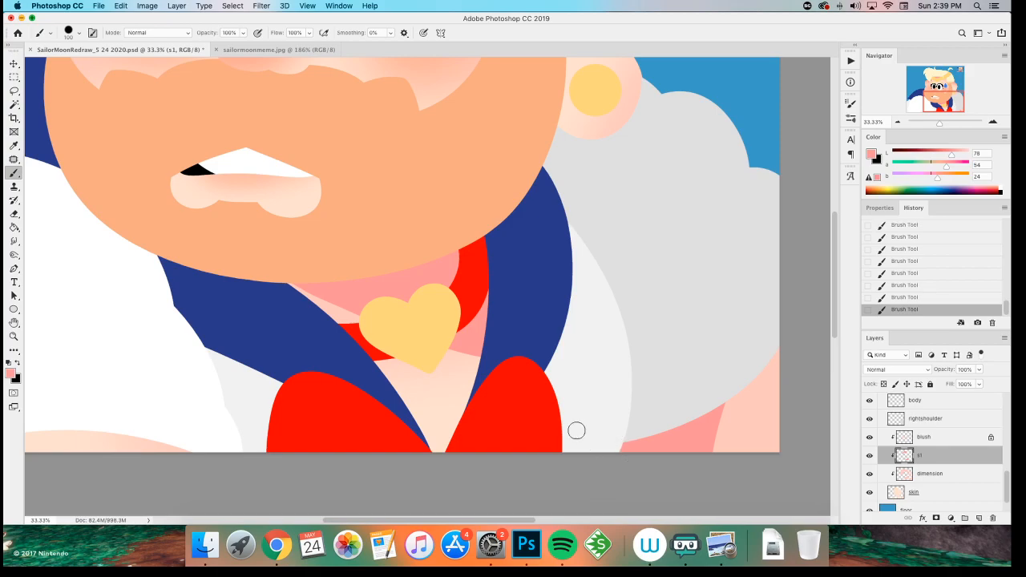
pyautogui.hscroll(-5, 374, 327)
pyautogui.scroll(2, 328, 400)
pyautogui.moveTo(320, 182)
pyautogui.mouseDown()
pyautogui.moveTo(305, 371)
pyautogui.moveTo(249, 430)
pyautogui.mouseUp()
pyautogui.moveTo(185, 284); pyautogui.dragTo(201, 348)
# - Paint salmon pink shadows along the right ear's upper rim and on the earlobe beneath the earring
pyautogui.moveTo(442, 349); pyautogui.dragTo(278, 141)
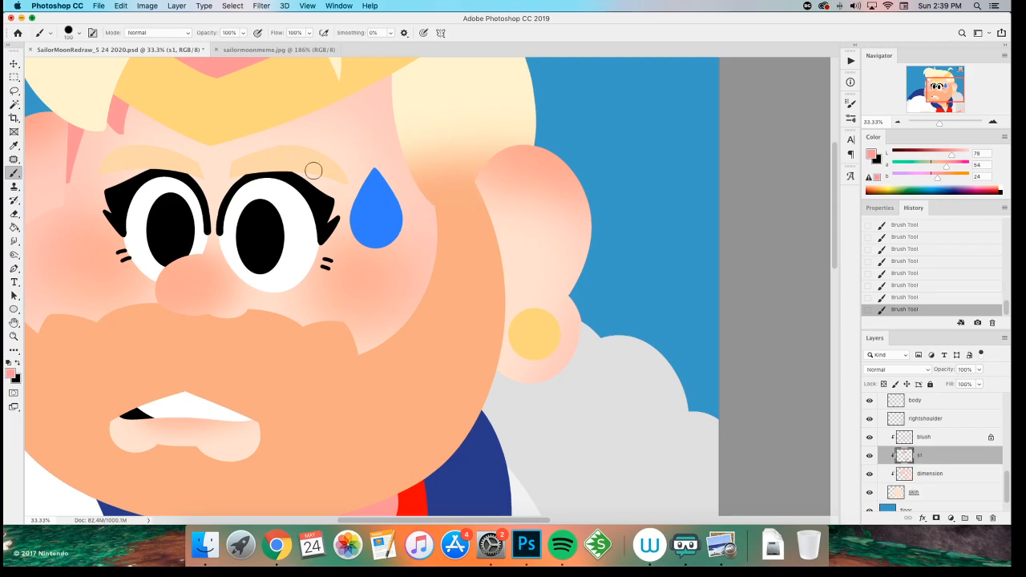
pyautogui.moveTo(489, 156)
pyautogui.mouseDown()
pyautogui.moveTo(590, 229)
pyautogui.moveTo(591, 241)
pyautogui.mouseUp()
pyautogui.hotkey('ctrl', 'z')
pyautogui.moveTo(504, 146); pyautogui.dragTo(591, 247)
pyautogui.hotkey('ctrl', 'z')
pyautogui.hotkey('ctrl', 'z')
pyautogui.hotkey('ctrl', 'shift', 'z')
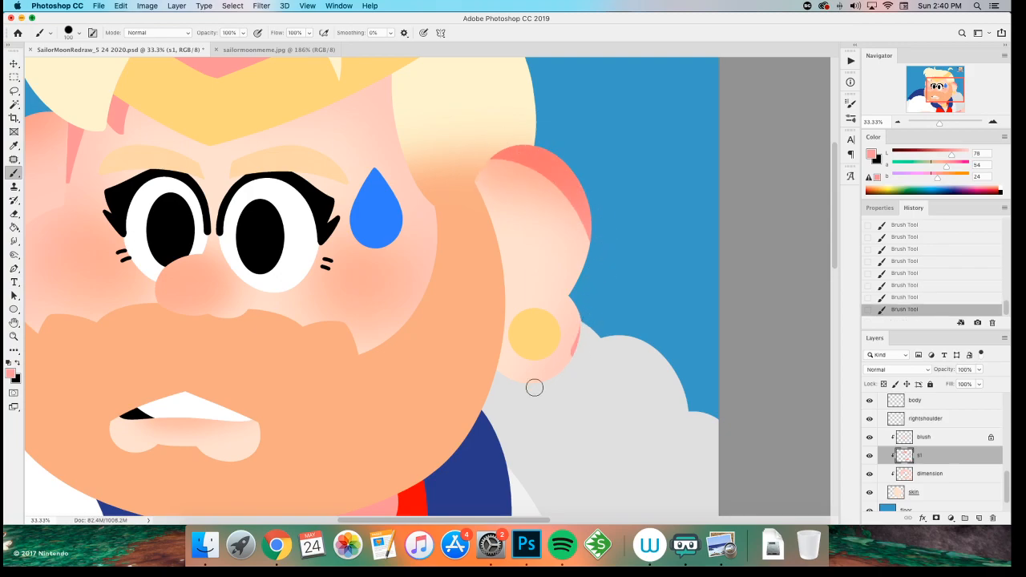
pyautogui.hotkey('ctrl', 'shift', 'z')
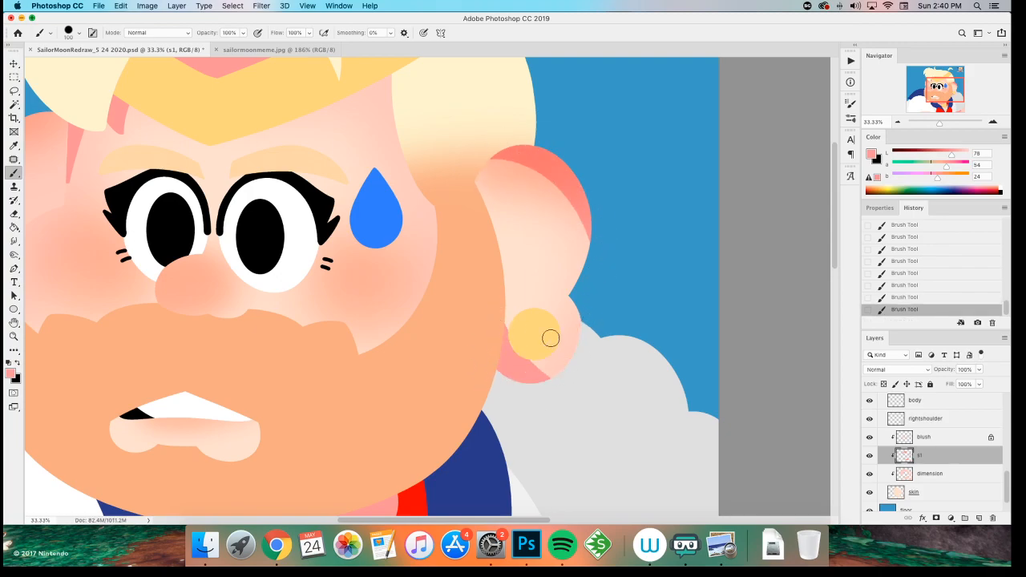
# - Lasso and clear the shadow on the right ear's upper rim, and dab a small shadow in the notch above the earlobe
pyautogui.hscroll(-5, 214, 412)
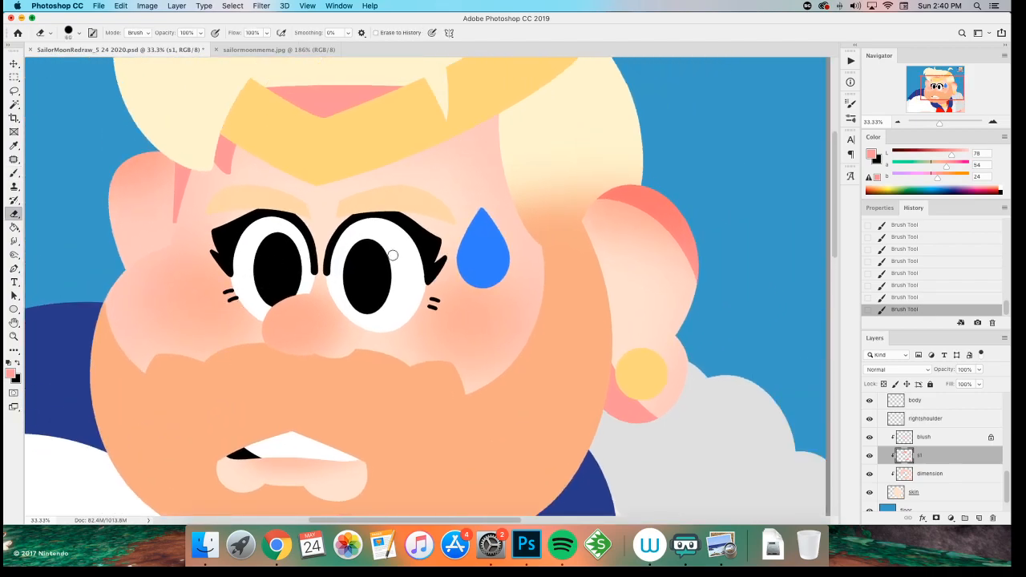
pyautogui.press('e')
pyautogui.press('l')
pyautogui.moveTo(526, 206); pyautogui.dragTo(492, 199)
pyautogui.press('Delete')
pyautogui.hotkey('ctrl', 'd')
pyautogui.press('b')
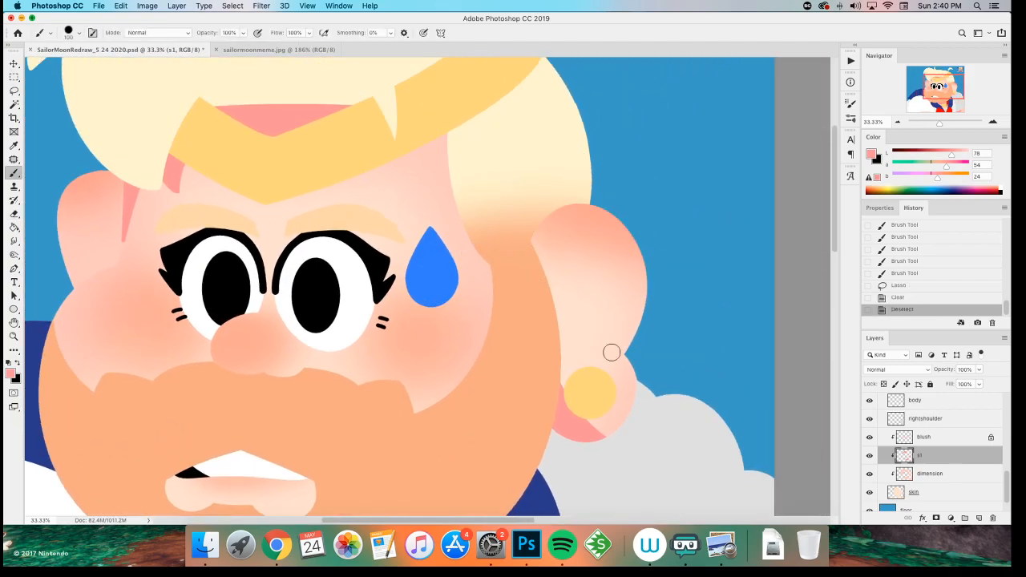
pyautogui.moveTo(633, 358)
pyautogui.mouseDown()
pyautogui.moveTo(647, 338)
pyautogui.moveTo(593, 251)
pyautogui.mouseUp()
# - Paint a shadow along the left ear's lower outer edge and erase its inner side to a thin sliver
pyautogui.hscroll(-5, 189, 360)
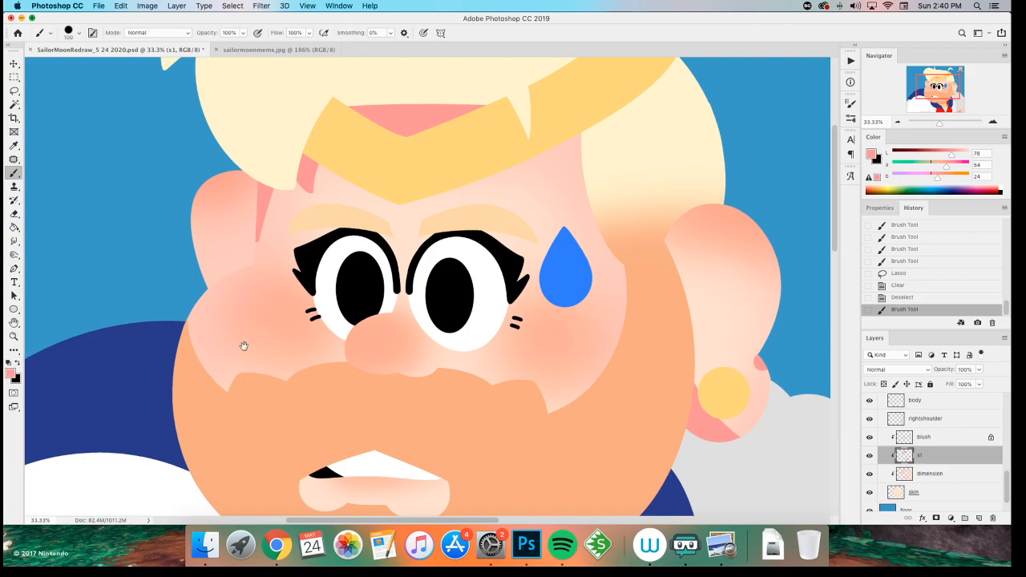
pyautogui.scroll(2, 259, 358)
pyautogui.moveTo(238, 317); pyautogui.dragTo(226, 192)
pyautogui.press('super+z')
pyautogui.moveTo(239, 314); pyautogui.dragTo(228, 194)
pyautogui.press('super+z')
pyautogui.moveTo(231, 282)
pyautogui.mouseDown()
pyautogui.moveTo(253, 345)
pyautogui.moveTo(271, 340)
pyautogui.moveTo(245, 343)
pyautogui.mouseUp()
pyautogui.press('e')
pyautogui.moveTo(257, 341)
pyautogui.mouseDown()
pyautogui.moveTo(238, 360)
pyautogui.moveTo(250, 346)
pyautogui.mouseUp()
pyautogui.press('super+z')
pyautogui.press('super+z')
pyautogui.moveTo(252, 331); pyautogui.dragTo(187, 268)
# - Paint a thin salmon pink shadow on the forehead along both halves of the tiara's lower edge
pyautogui.press('super+plus')
pyautogui.press('l')
pyautogui.press('b')
pyautogui.moveTo(309, 403); pyautogui.dragTo(324, 376)
pyautogui.press('l')
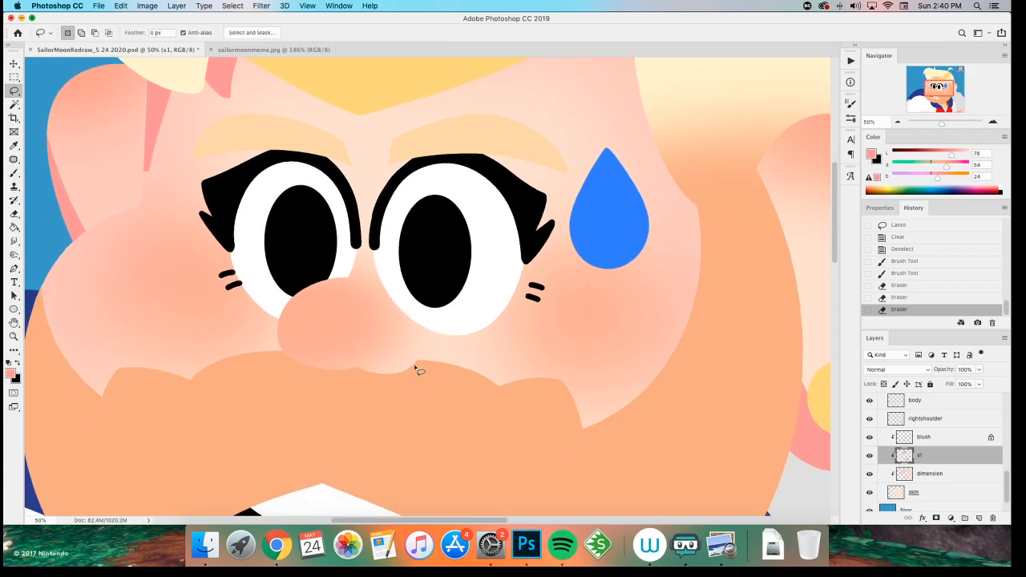
pyautogui.moveTo(196, 283)
pyautogui.mouseDown()
pyautogui.moveTo(234, 399)
pyautogui.moveTo(176, 364)
pyautogui.moveTo(181, 374)
pyautogui.moveTo(224, 377)
pyautogui.moveTo(196, 369)
pyautogui.moveTo(316, 325)
pyautogui.mouseUp()
pyautogui.press('b')
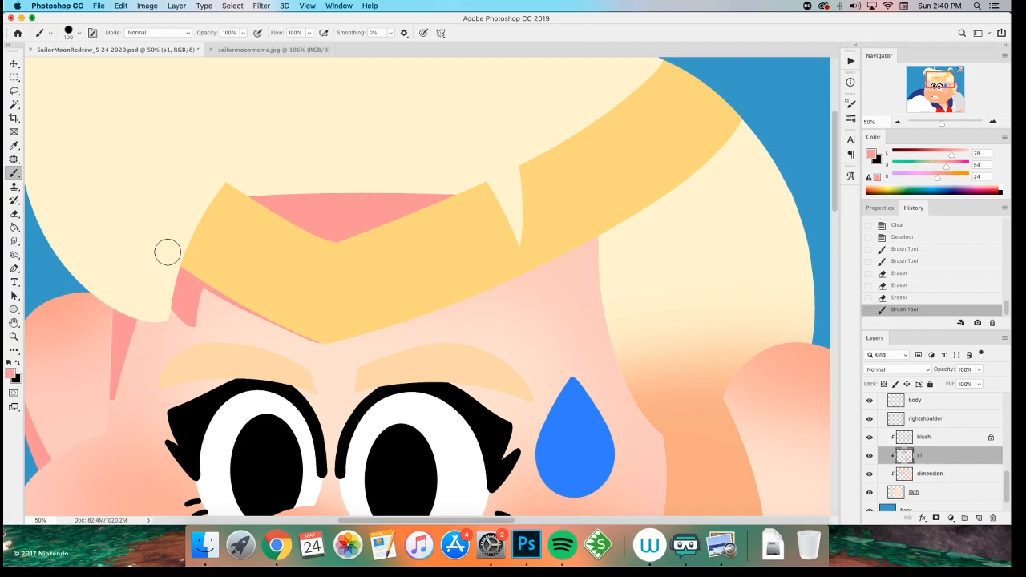
pyautogui.moveTo(583, 240); pyautogui.dragTo(342, 328)
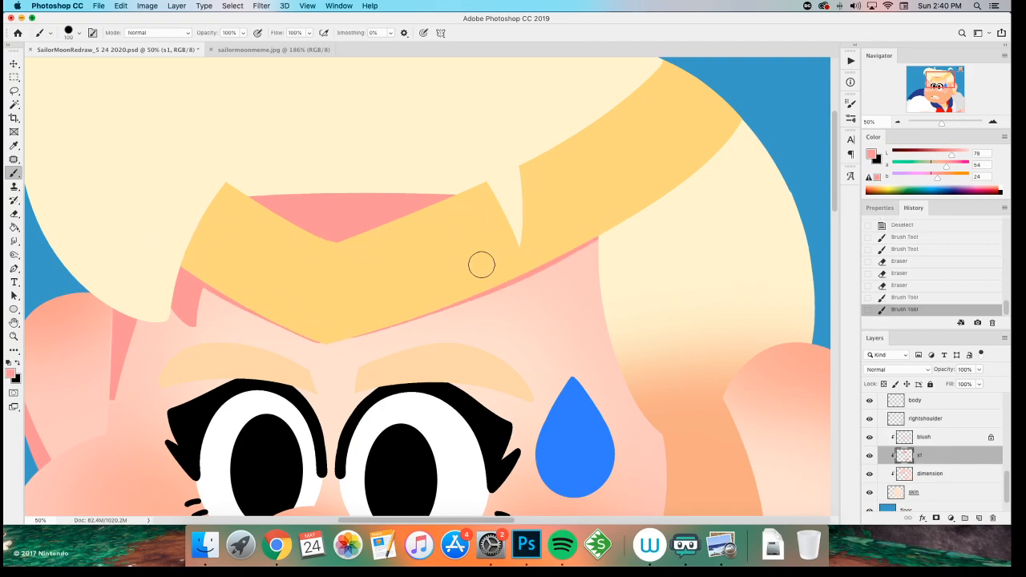
pyautogui.press('super+0')
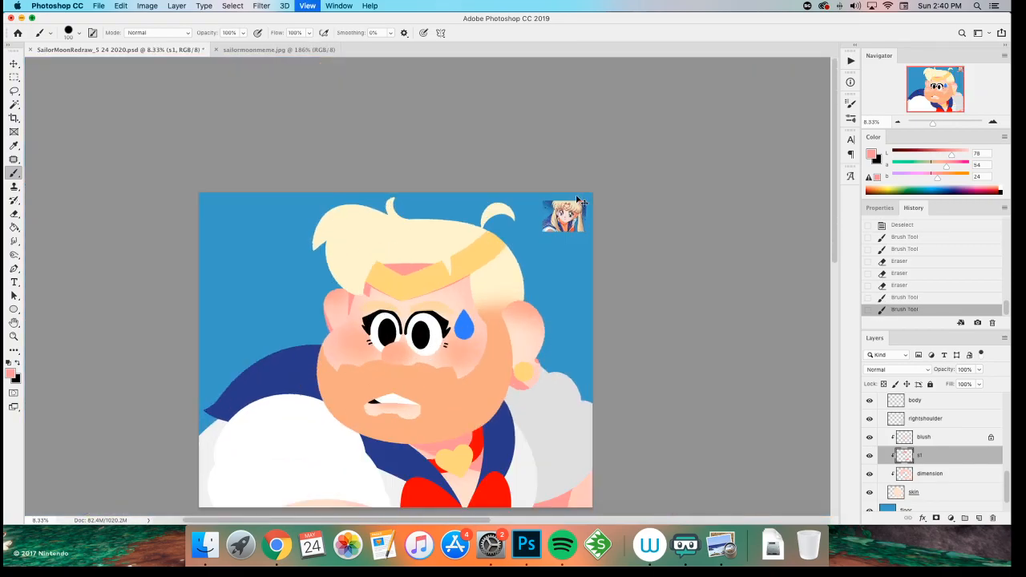
# - Redo the shadow under the tiara's right half as a thinner, shorter sliver near the hairline
pyautogui.press('super+equal')
pyautogui.press('super+equal')
pyautogui.press('super+equal')
pyautogui.moveTo(203, 350)
pyautogui.mouseDown()
pyautogui.moveTo(233, 367)
pyautogui.moveTo(184, 392)
pyautogui.mouseUp()
pyautogui.press('super+z')
pyautogui.moveTo(674, 240); pyautogui.dragTo(553, 308)
pyautogui.press('super+z')
pyautogui.moveTo(678, 244); pyautogui.dragTo(557, 304)
pyautogui.press('super+z')
pyautogui.press('super+shift+z')
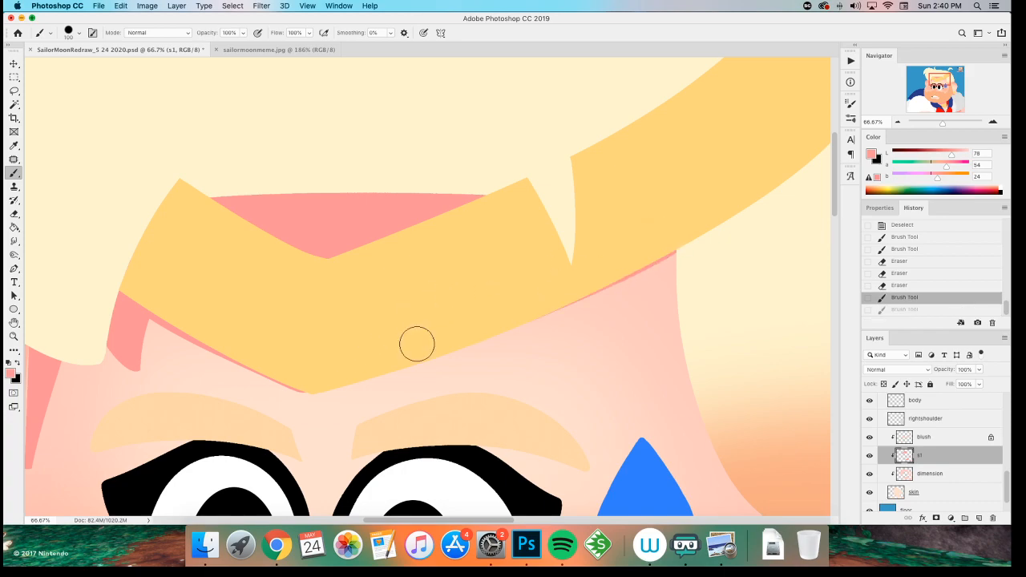
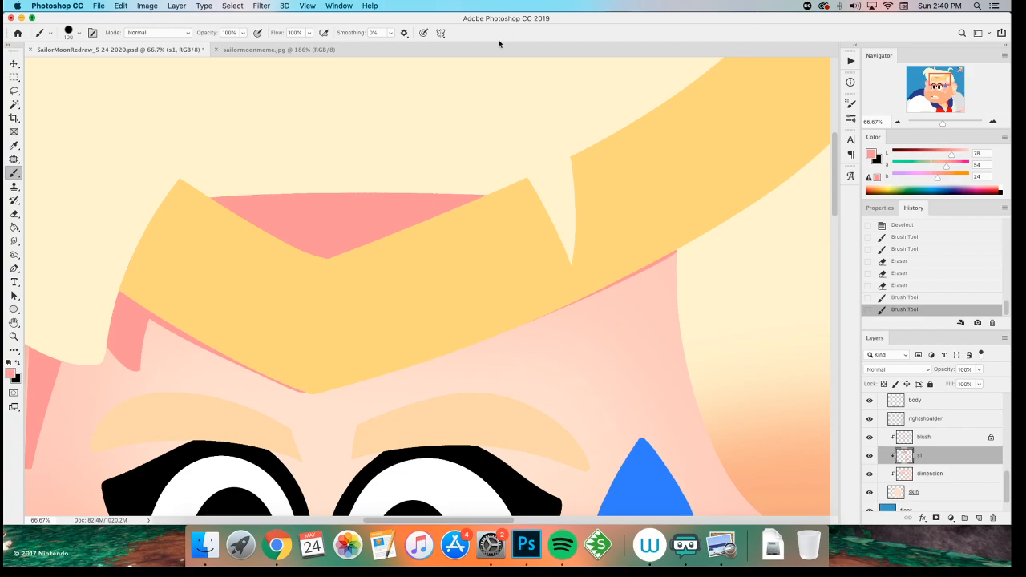
# - Examine the new skin shadows on the whole portrait
pyautogui.press('super+minus')
pyautogui.press('super+minus')
pyautogui.press('super+minus')
pyautogui.press('super+minus')
pyautogui.press('super+minus')
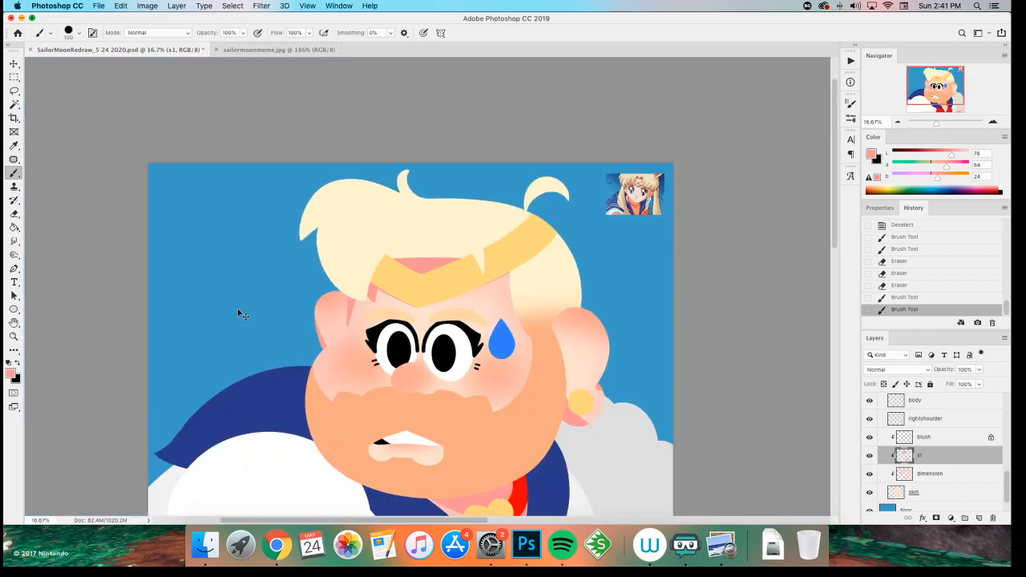
pyautogui.press('super+plus')
pyautogui.press('super+plus')
pyautogui.press('super+plus')
pyautogui.press('super+plus')
pyautogui.press('super+plus')
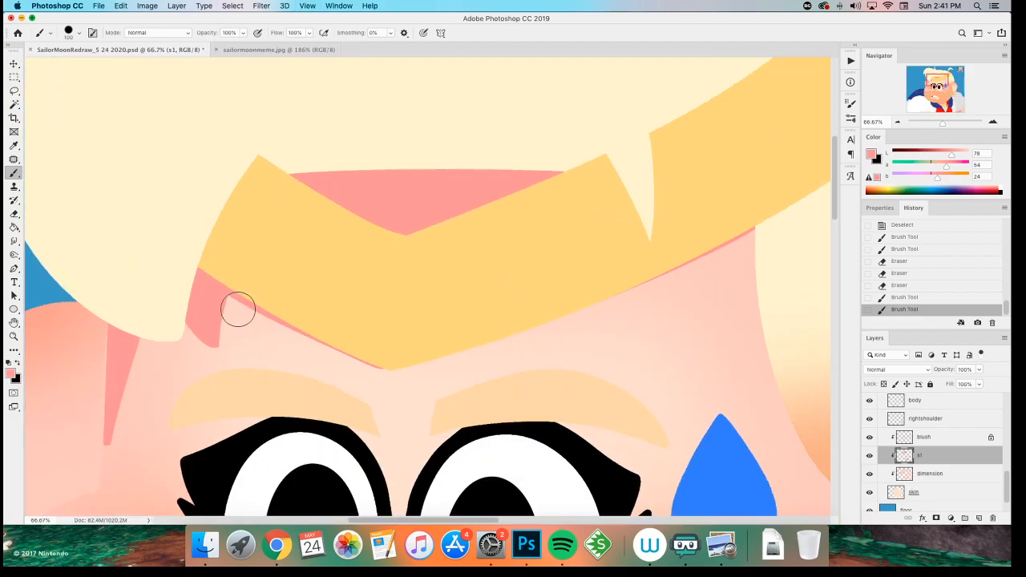
# - Repaint the shadow beside the left ear as a longer vertical strip, comparing strokes by undoing and redoing them
pyautogui.hscroll(-5, 240, 314)
pyautogui.moveTo(311, 371); pyautogui.dragTo(319, 162)
pyautogui.press('super+z')
pyautogui.moveTo(322, 256); pyautogui.dragTo(309, 389)
pyautogui.press('super+z')
pyautogui.press('super+shift+z')
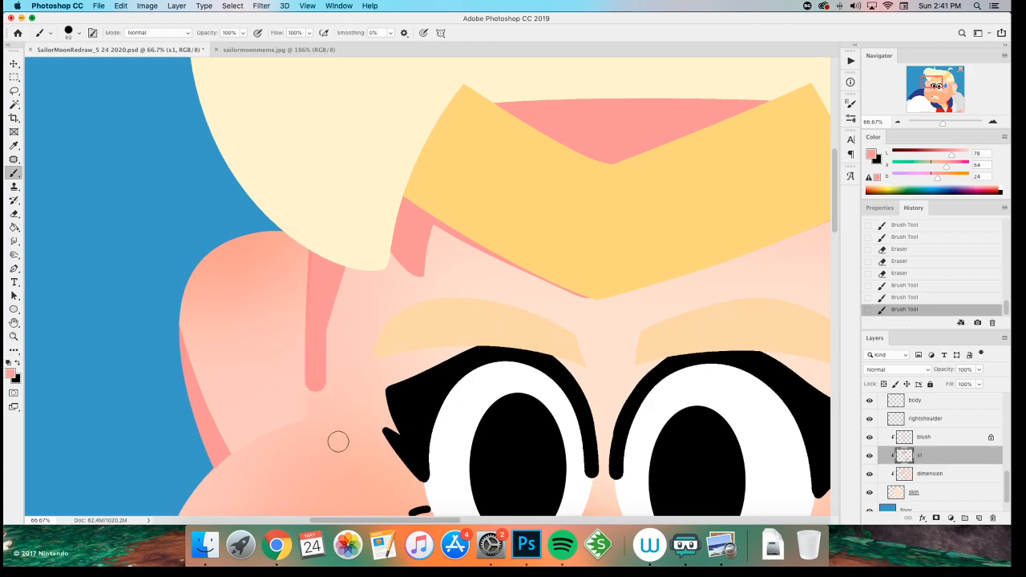
pyautogui.press('super+z')
pyautogui.moveTo(320, 252); pyautogui.dragTo(318, 433)
pyautogui.press('super+z')
pyautogui.press('super+shift+z')
pyautogui.press('super+z')
pyautogui.press('super+shift+z')
pyautogui.press('super+z')
pyautogui.press('super+shift+z')
# - Erase the outer side of the strip beside the left ear so the shadow tapers to a clean point
pyautogui.press('e')
pyautogui.moveTo(352, 268); pyautogui.dragTo(325, 383)
pyautogui.press('super+z')
pyautogui.moveTo(352, 254); pyautogui.dragTo(320, 396)
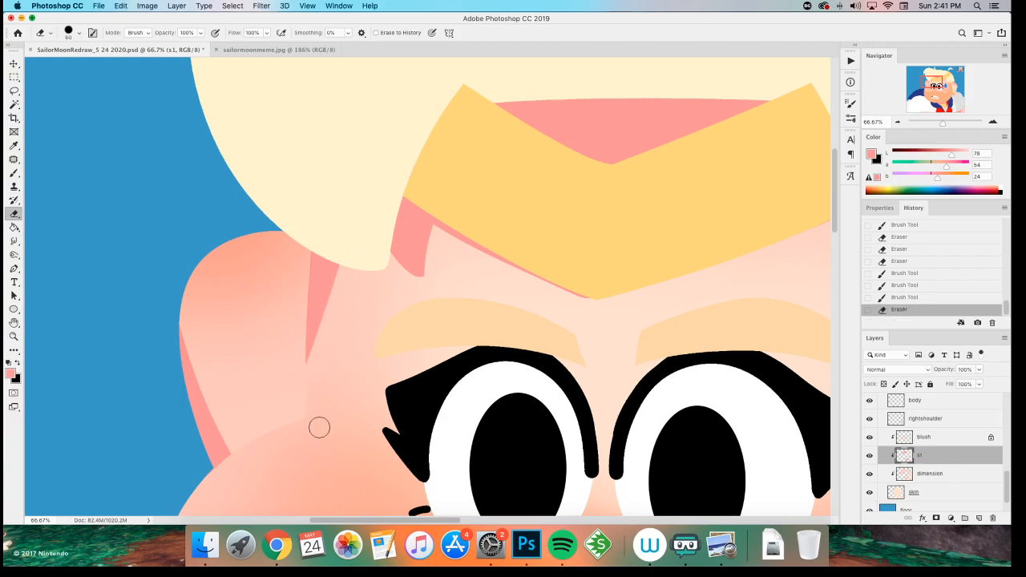
pyautogui.scroll(2, 268, 344)
pyautogui.hscroll(-2, 268, 344)
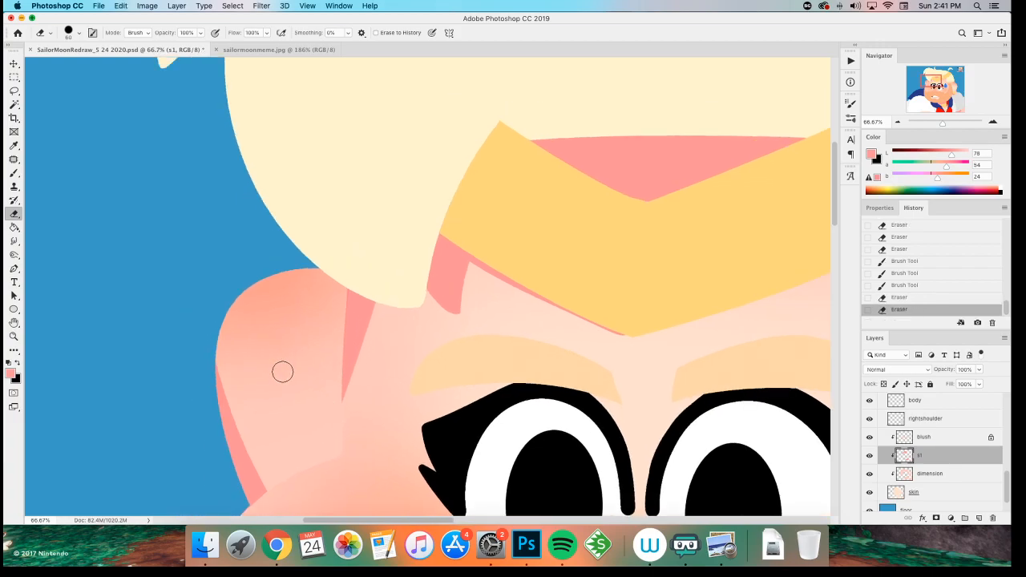
pyautogui.scroll(2, 272, 361)
pyautogui.hscroll(4, 272, 361)
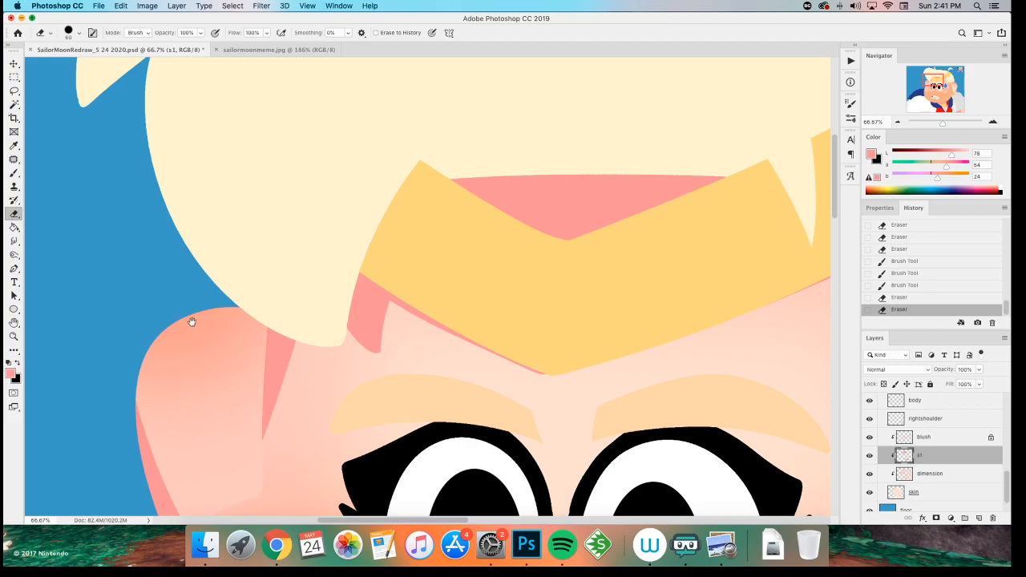
pyautogui.scroll(-10, 190, 326)
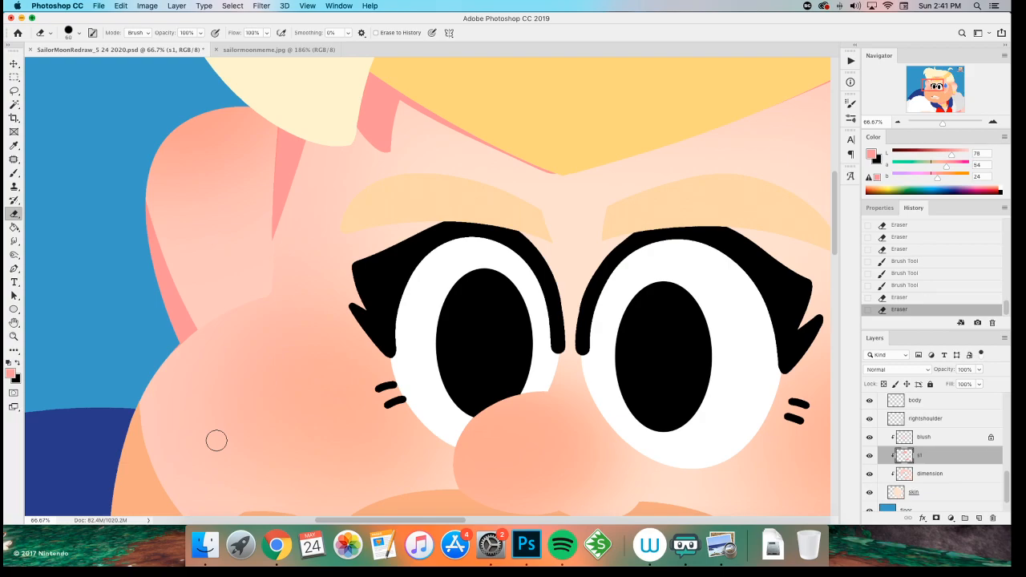
# - Outline the inner hollow of the right ear with a rounded freehand selection, redoing the first outline
pyautogui.hscroll(15, 277, 286)
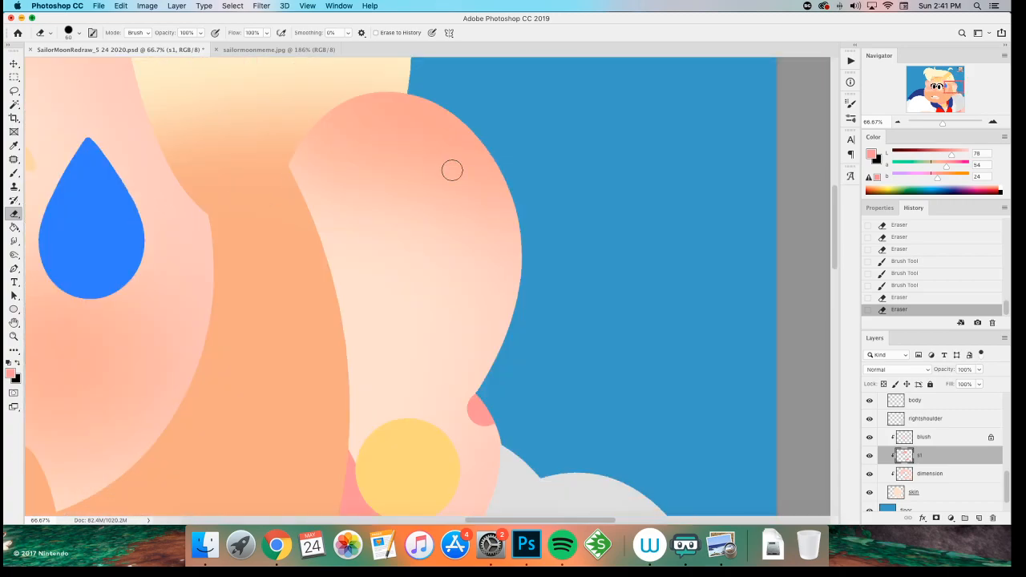
pyautogui.press('l')
pyautogui.moveTo(456, 316)
pyautogui.mouseDown()
pyautogui.moveTo(304, 170)
pyautogui.moveTo(312, 328)
pyautogui.mouseUp()
pyautogui.press('super+z')
pyautogui.moveTo(321, 252)
pyautogui.mouseDown()
pyautogui.moveTo(418, 148)
pyautogui.moveTo(314, 377)
pyautogui.mouseUp()
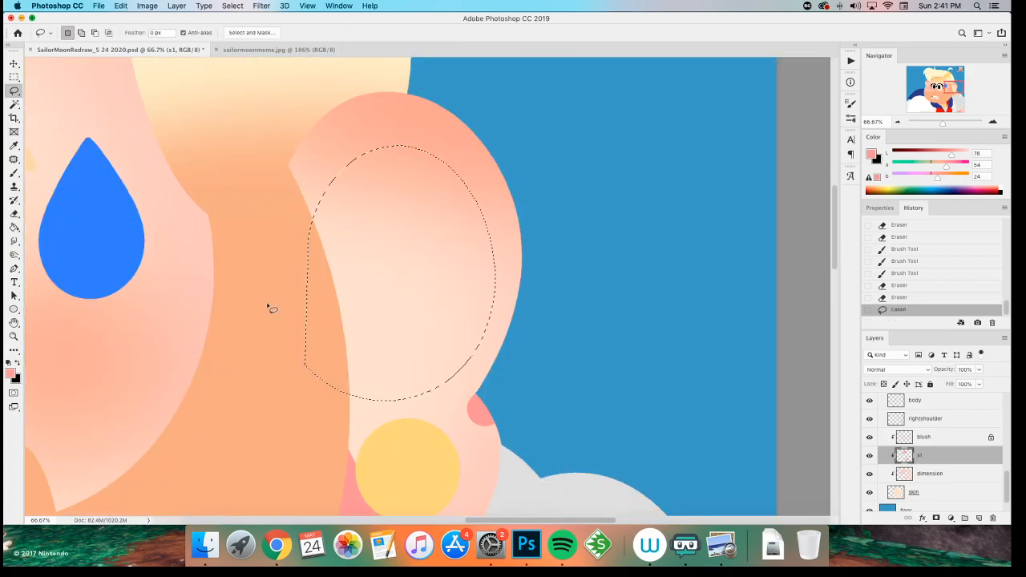
# - Paint a soft shadow along the upper and inner edge of the selected ear hollow with the 300 px soft round brush, and deselect
pyautogui.hscroll(-10, 265, 305)
pyautogui.press('b')
pyautogui.press('super+minus')
pyautogui.press('super+minus')
pyautogui.press('super+minus')
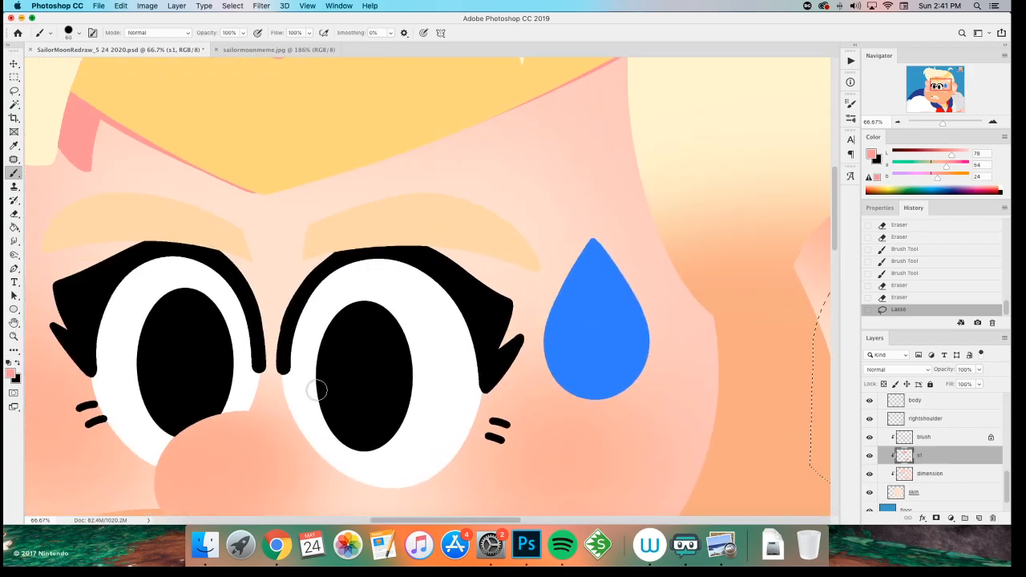
pyautogui.press('super+plus')
pyautogui.press('super+plus')
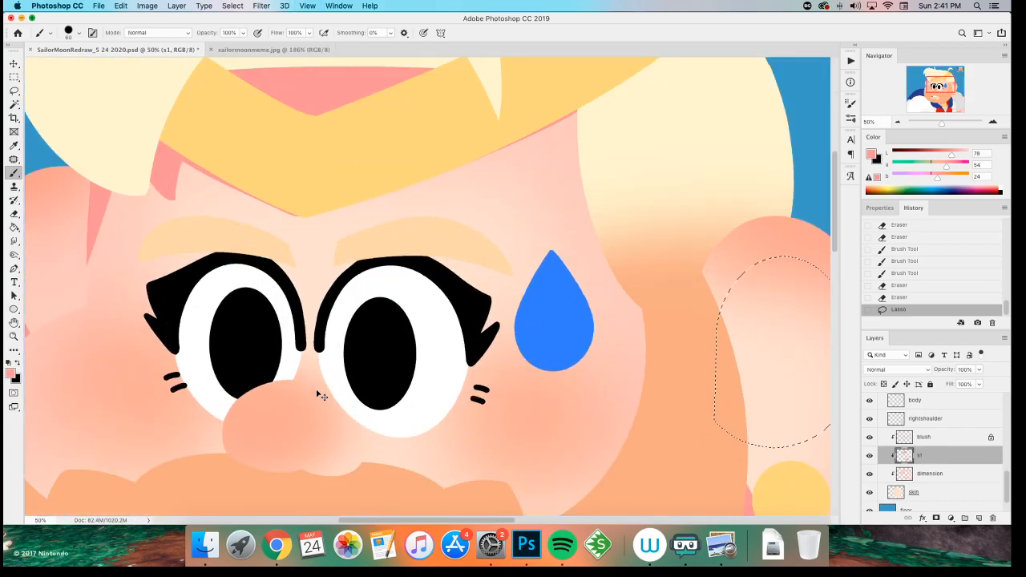
pyautogui.hscroll(8, 316, 390)
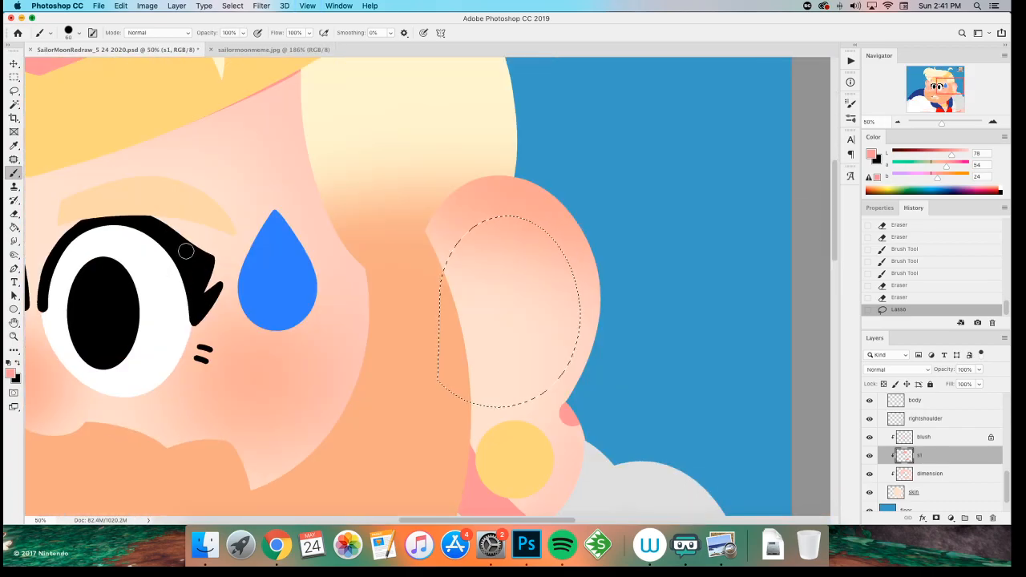
pyautogui.rightClick(352, 322)
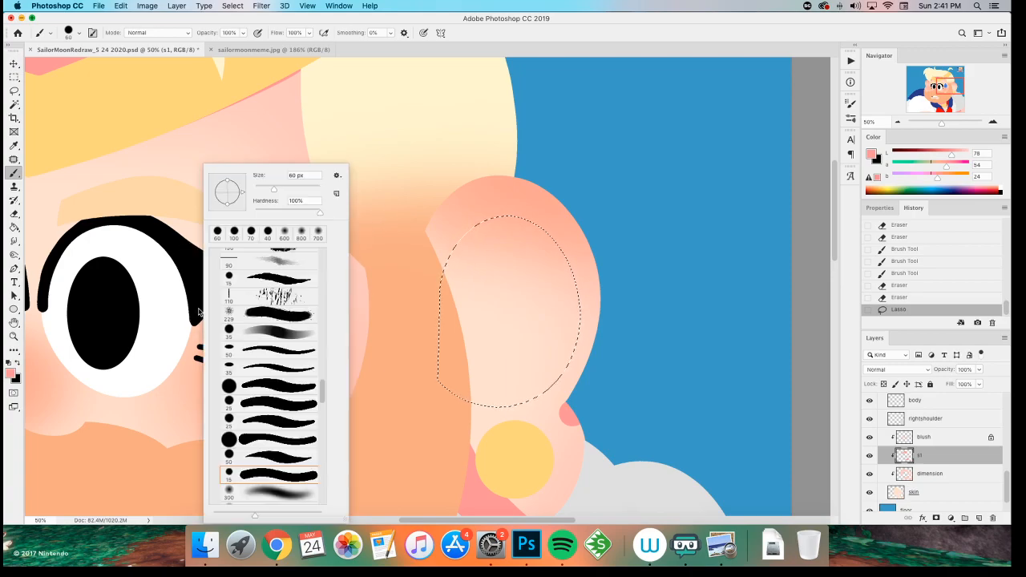
pyautogui.click(256, 496)
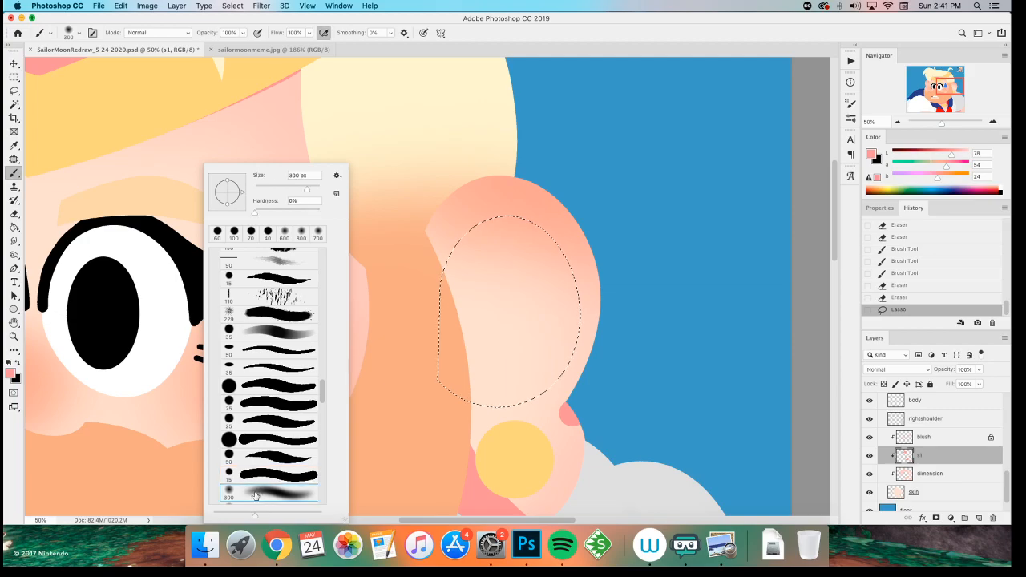
pyautogui.click(492, 45)
pyautogui.moveTo(526, 201)
pyautogui.mouseDown()
pyautogui.moveTo(394, 329)
pyautogui.moveTo(381, 298)
pyautogui.moveTo(413, 286)
pyautogui.moveTo(449, 330)
pyautogui.moveTo(414, 349)
pyautogui.moveTo(440, 323)
pyautogui.moveTo(423, 343)
pyautogui.mouseUp()
pyautogui.press('super+z')
pyautogui.moveTo(445, 261)
pyautogui.mouseDown()
pyautogui.moveTo(455, 286)
pyautogui.moveTo(439, 308)
pyautogui.moveTo(458, 332)
pyautogui.mouseUp()
pyautogui.press('super+d')
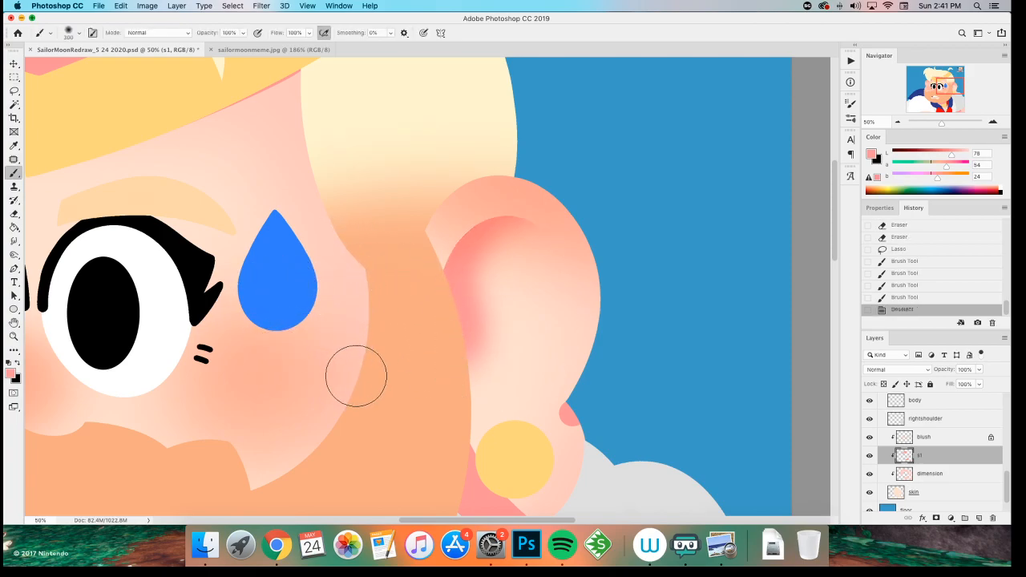
# - Lasso the right ear's inner shadow, move it slightly down and towards the ear's outer edge, and deselect
pyautogui.press('l')
pyautogui.moveTo(421, 220)
pyautogui.mouseDown()
pyautogui.moveTo(433, 408)
pyautogui.moveTo(373, 217)
pyautogui.mouseUp()
pyautogui.press('v')
pyautogui.moveTo(442, 302); pyautogui.dragTo(461, 314)
pyautogui.press('m')
pyautogui.press('super+d')
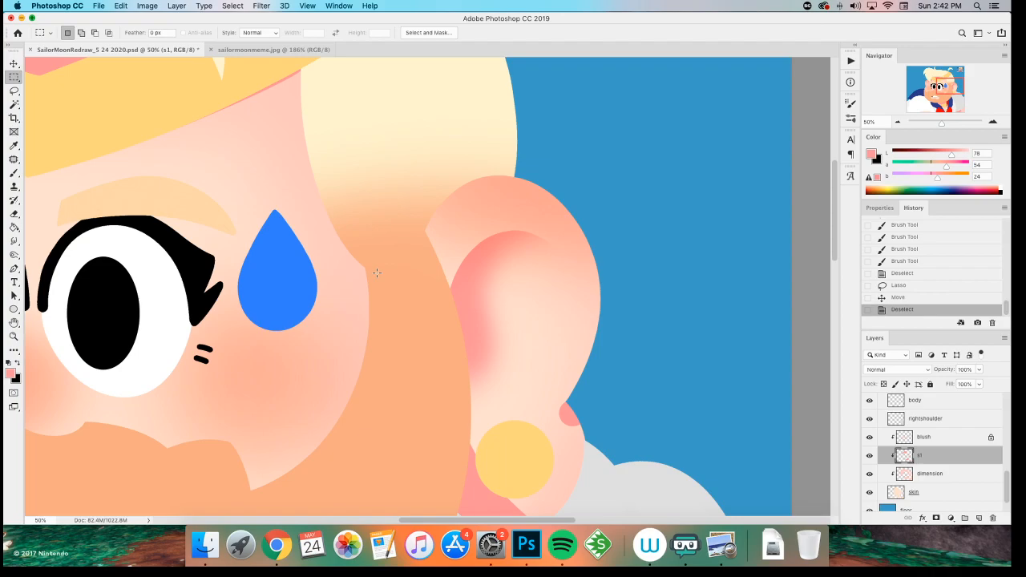
# - Erase a curved notch out of the lower part of the right ear's inner shadow with a hard eraser
pyautogui.press('e')
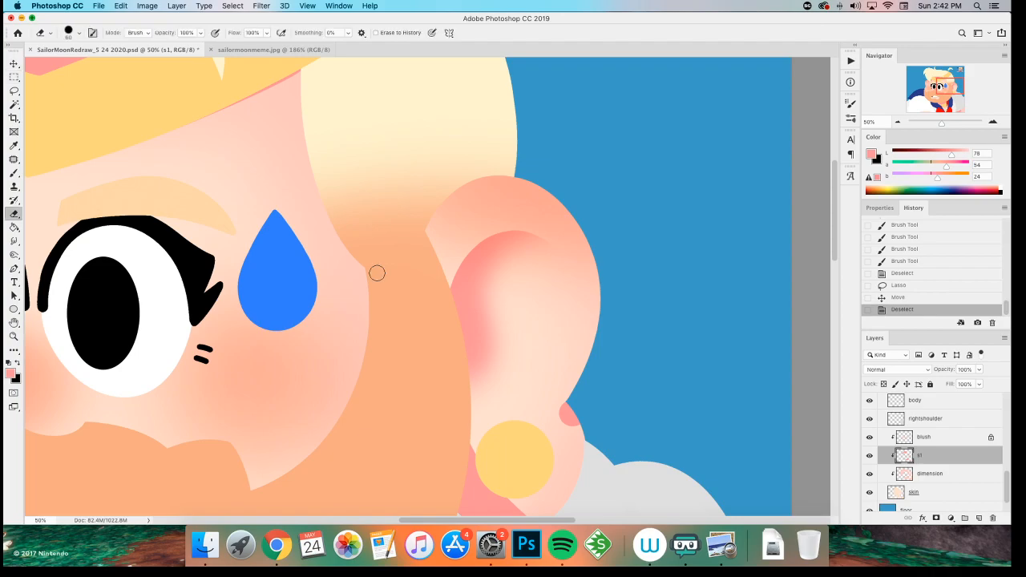
pyautogui.moveTo(440, 302)
pyautogui.mouseDown()
pyautogui.moveTo(441, 369)
pyautogui.moveTo(432, 352)
pyautogui.moveTo(457, 311)
pyautogui.moveTo(469, 385)
pyautogui.mouseUp()
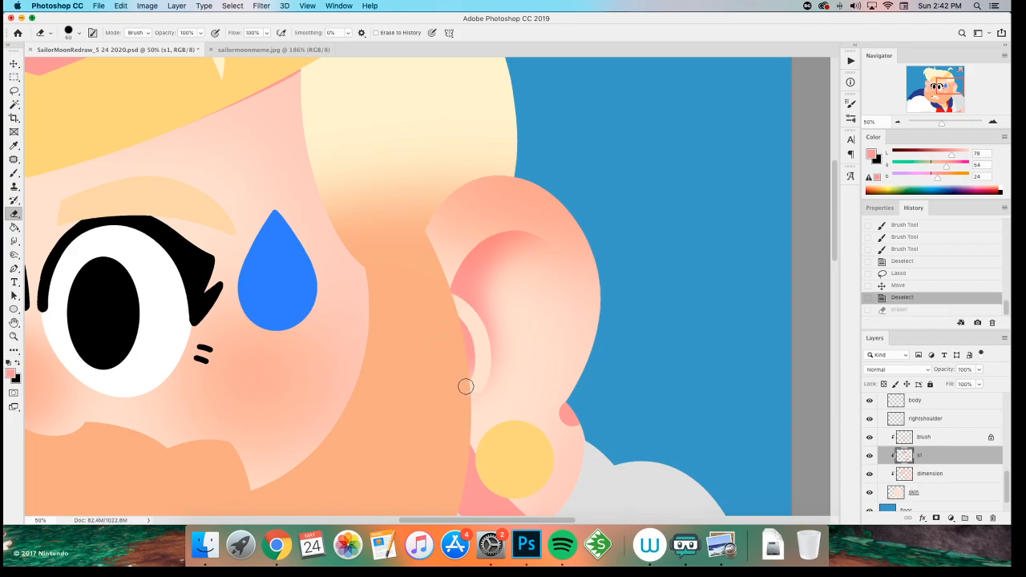
pyautogui.moveTo(456, 334); pyautogui.dragTo(458, 340)
pyautogui.click(458, 341)
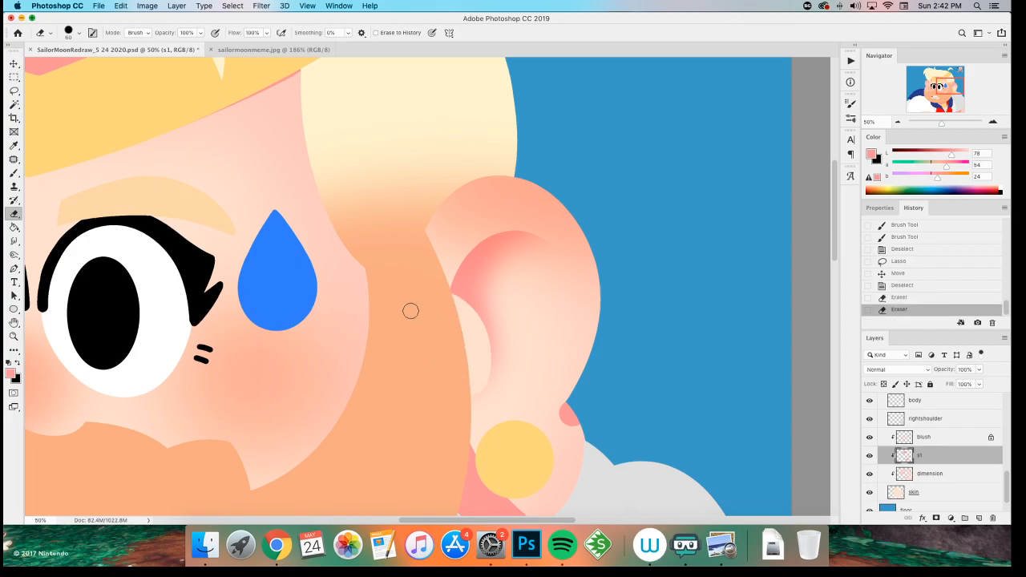
# - Lasso the right ear and fade the lower end of the erased notch with the 300 px soft eraser, then deselect
pyautogui.press('l')
pyautogui.moveTo(436, 403)
pyautogui.mouseDown()
pyautogui.moveTo(515, 428)
pyautogui.moveTo(531, 160)
pyautogui.moveTo(423, 421)
pyautogui.mouseUp()
pyautogui.press('e')
pyautogui.rightClick(366, 334)
pyautogui.click(398, 231)
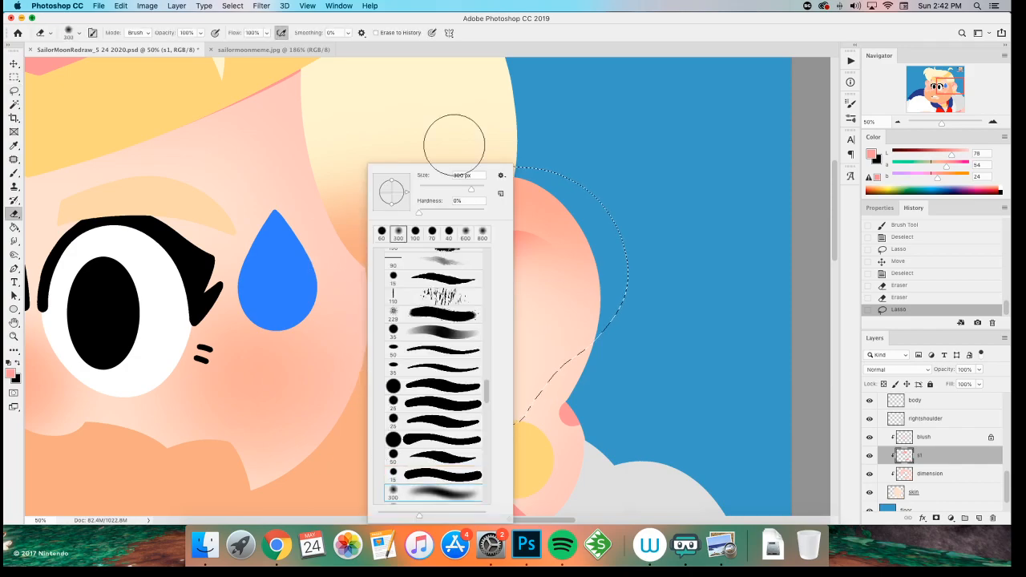
pyautogui.press('Return')
pyautogui.moveTo(441, 402); pyautogui.dragTo(459, 397)
pyautogui.moveTo(461, 397)
pyautogui.mouseDown()
pyautogui.moveTo(476, 394)
pyautogui.moveTo(448, 388)
pyautogui.mouseUp()
pyautogui.moveTo(445, 387); pyautogui.dragTo(428, 382)
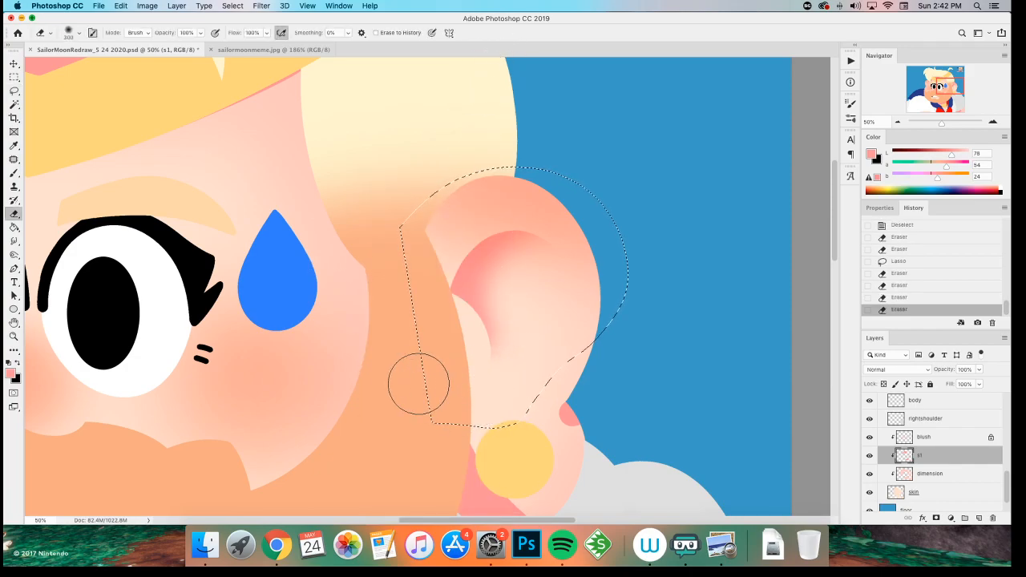
pyautogui.press('m')
pyautogui.hotkey('ctrl', 'd')
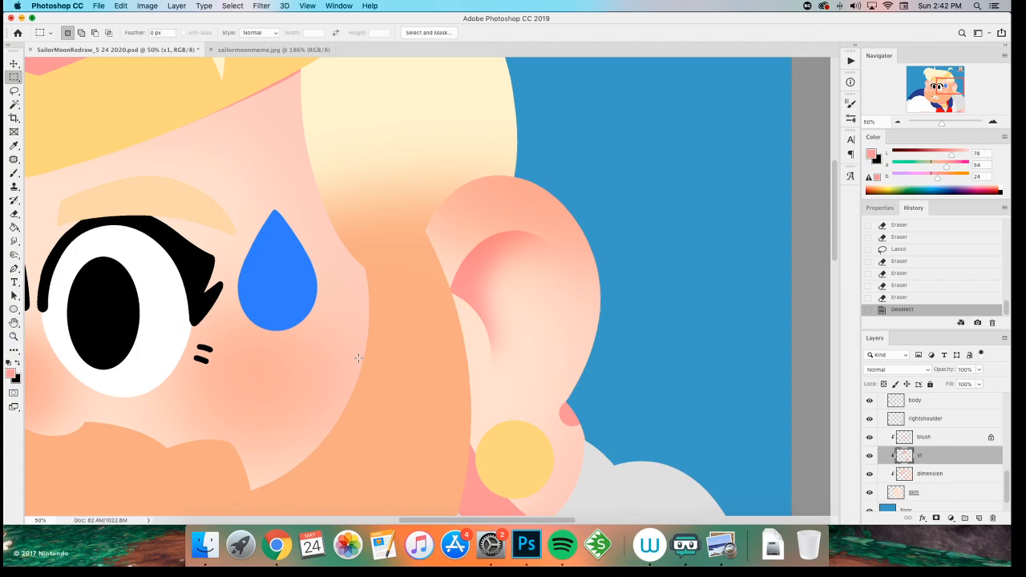
# - Add soft shading with a 70 px brush inside a small lasso selection at the crease above the right earlobe, and deselect
pyautogui.press('b')
pyautogui.scroll(-5, 339, 329)
pyautogui.hscroll(8, 222, 286)
pyautogui.press('[')
pyautogui.press('[')
pyautogui.press('[')
pyautogui.press('[')
pyautogui.press('[')
pyautogui.press('[')
pyautogui.press('[')
pyautogui.press('[')
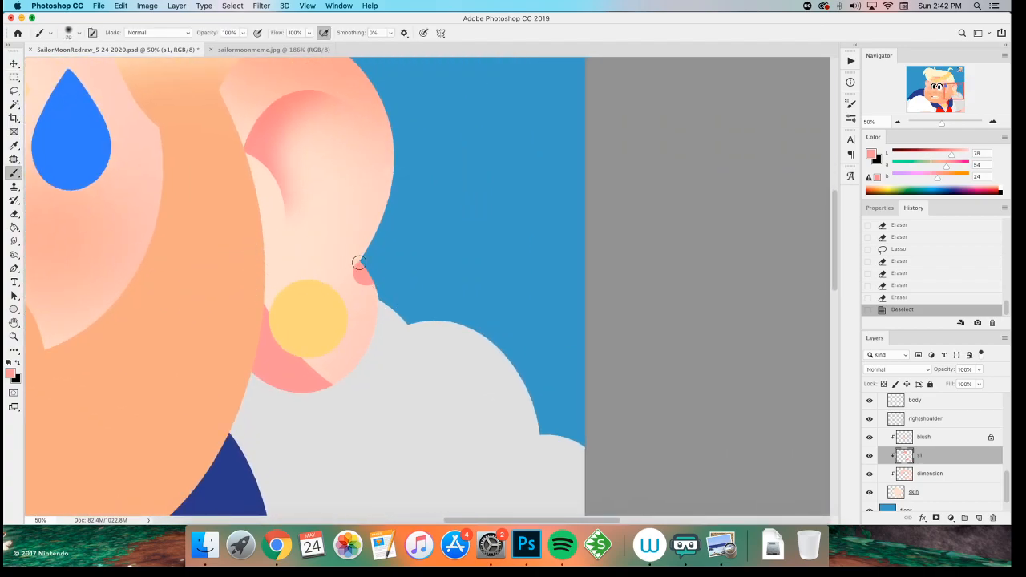
pyautogui.press('l')
pyautogui.moveTo(359, 260)
pyautogui.mouseDown()
pyautogui.moveTo(349, 289)
pyautogui.moveTo(406, 314)
pyautogui.mouseUp()
pyautogui.hotkey('ctrl', 'z')
pyautogui.moveTo(359, 267)
pyautogui.mouseDown()
pyautogui.moveTo(413, 298)
pyautogui.moveTo(376, 268)
pyautogui.mouseUp()
pyautogui.press('b')
pyautogui.click(368, 278)
pyautogui.click(363, 280)
pyautogui.hotkey('ctrl', 'd')
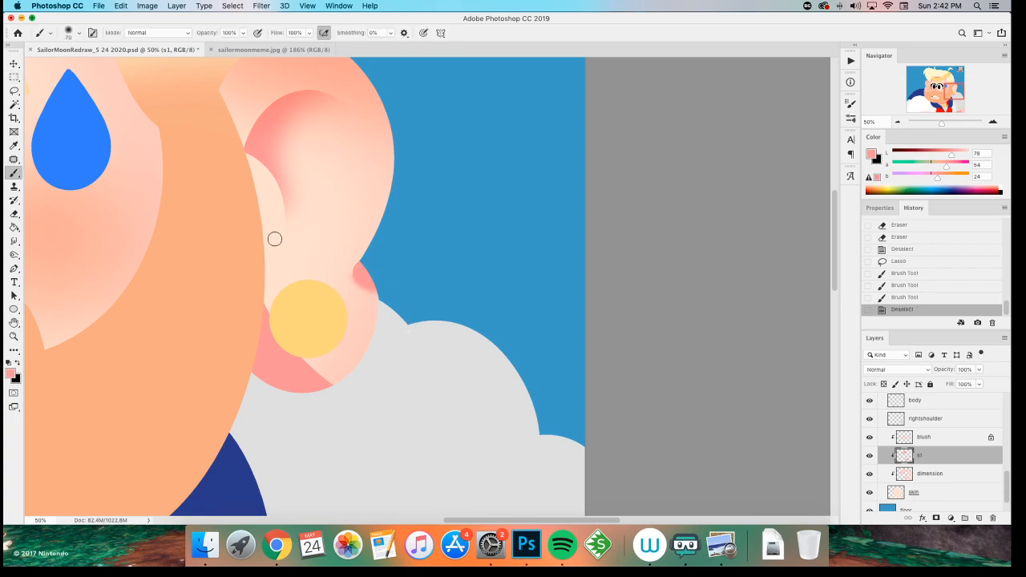
# - Trim the edge of the crease shadow above the right earlobe with a 15 px hard eraser
pyautogui.press('e')
pyautogui.rightClick(339, 280)
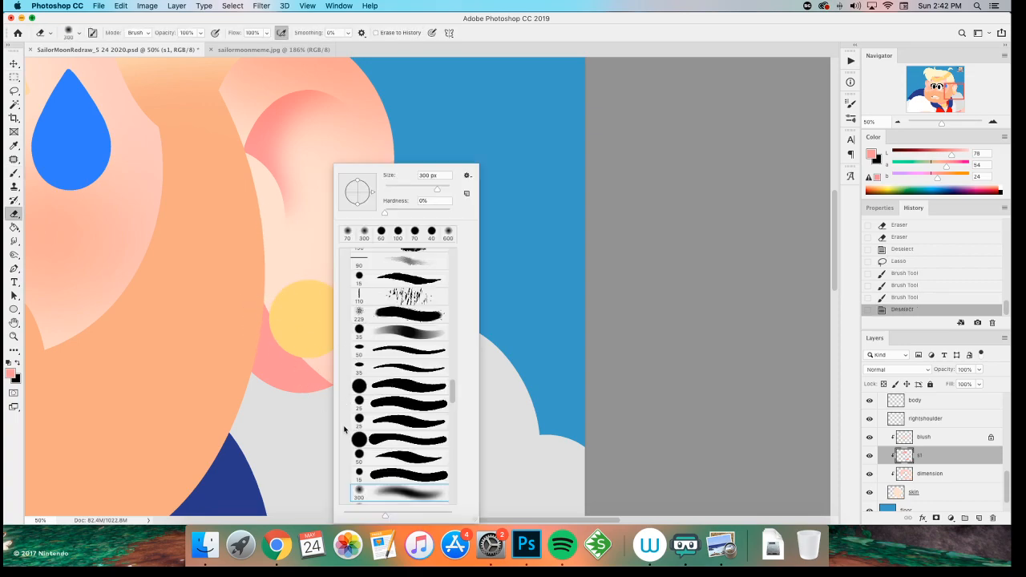
pyautogui.click(376, 469)
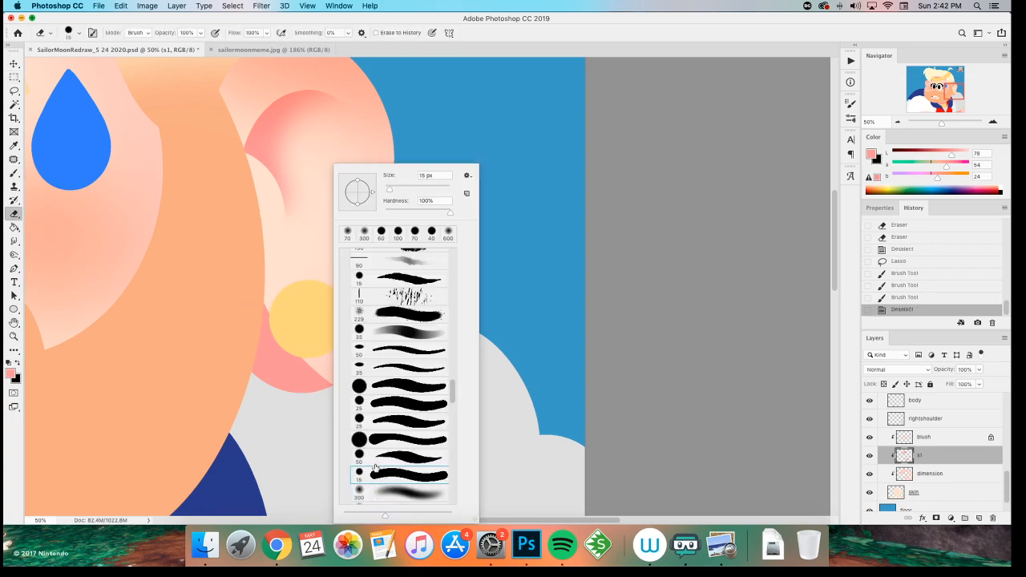
pyautogui.press('Return')
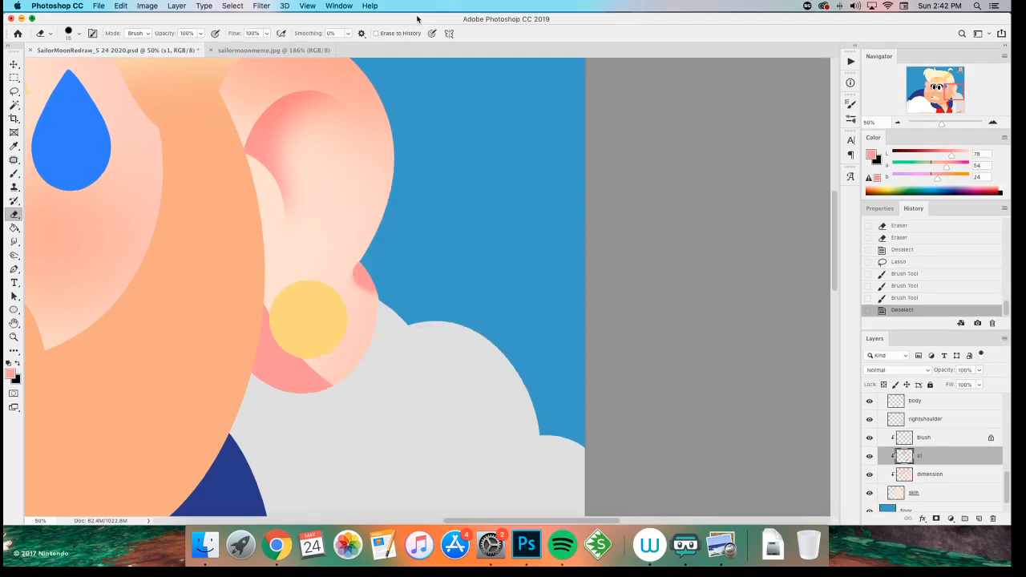
pyautogui.click(349, 266)
pyautogui.click(380, 315)
pyautogui.moveTo(347, 272); pyautogui.dragTo(347, 277)
pyautogui.click(360, 305)
pyautogui.press('super+z')
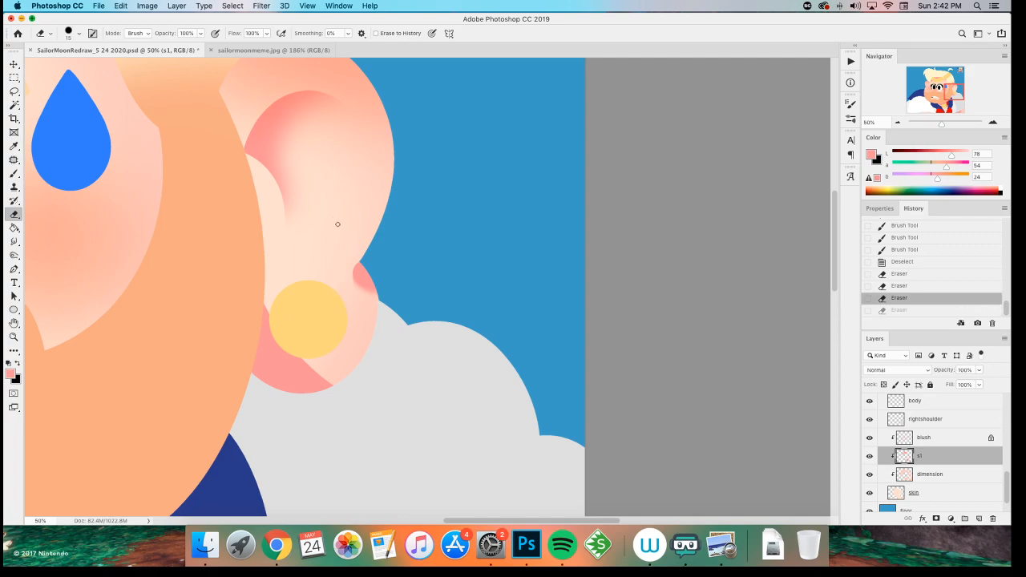
pyautogui.click(357, 265)
pyautogui.click(352, 262)
pyautogui.click(352, 266)
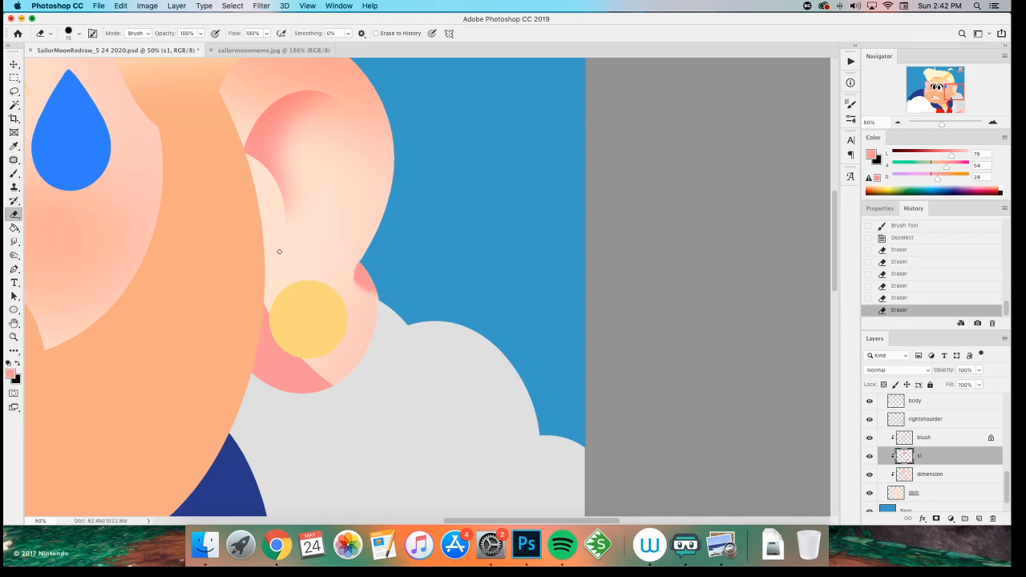
# - Soften the diagonal edge of the shadow under the earring on the right earlobe with a soft brush
pyautogui.hscroll(-3, 255, 279)
pyautogui.press('b')
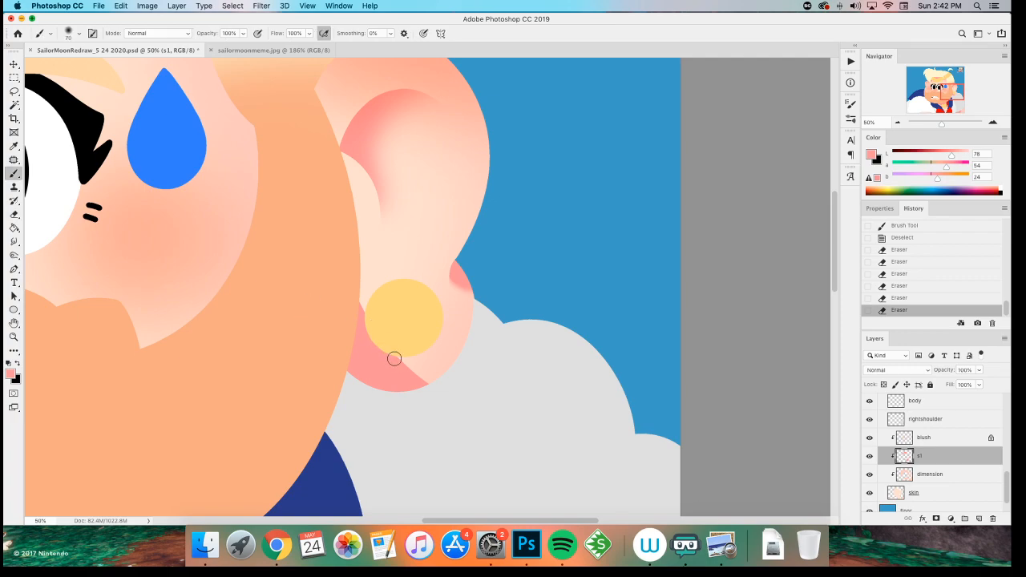
pyautogui.press(']')
pyautogui.press(']')
pyautogui.moveTo(467, 371)
pyautogui.mouseDown()
pyautogui.moveTo(389, 366)
pyautogui.moveTo(420, 389)
pyautogui.mouseUp()
pyautogui.moveTo(420, 390); pyautogui.dragTo(384, 361)
pyautogui.moveTo(383, 362)
pyautogui.mouseDown()
pyautogui.moveTo(411, 369)
pyautogui.moveTo(384, 352)
pyautogui.moveTo(406, 372)
pyautogui.mouseUp()
pyautogui.press('[')
pyautogui.press('[')
pyautogui.press('[')
pyautogui.press('[')
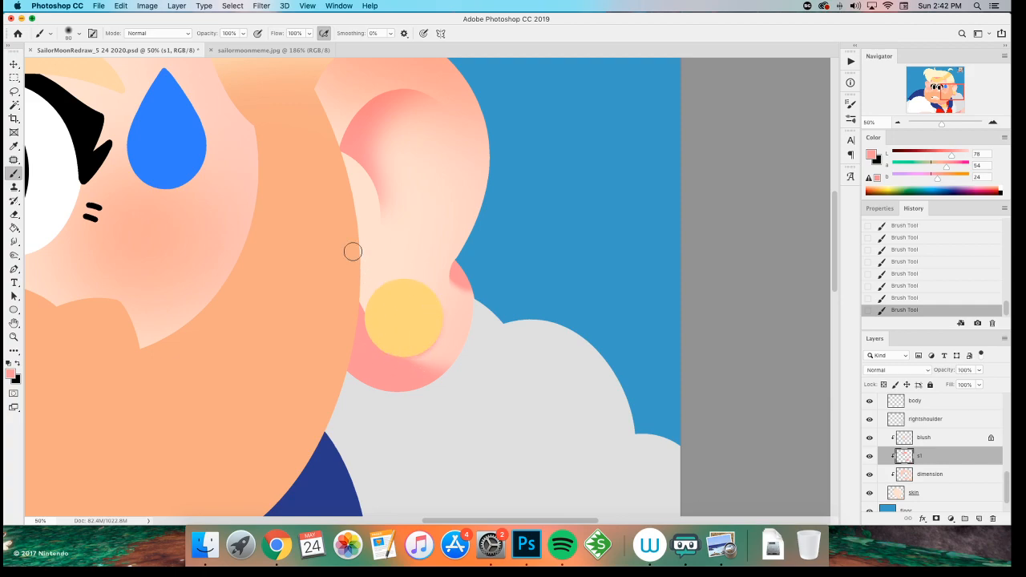
# - Compare the latest soft shadow strokes around the earring by undoing and redoing them
pyautogui.press('super+z')
pyautogui.press('super+z')
pyautogui.press('super+shift+z')
pyautogui.press('super+shift+z')
pyautogui.press('super+z')
pyautogui.press('super+z')
pyautogui.press('super+shift+z')
pyautogui.press('super+shift+z')
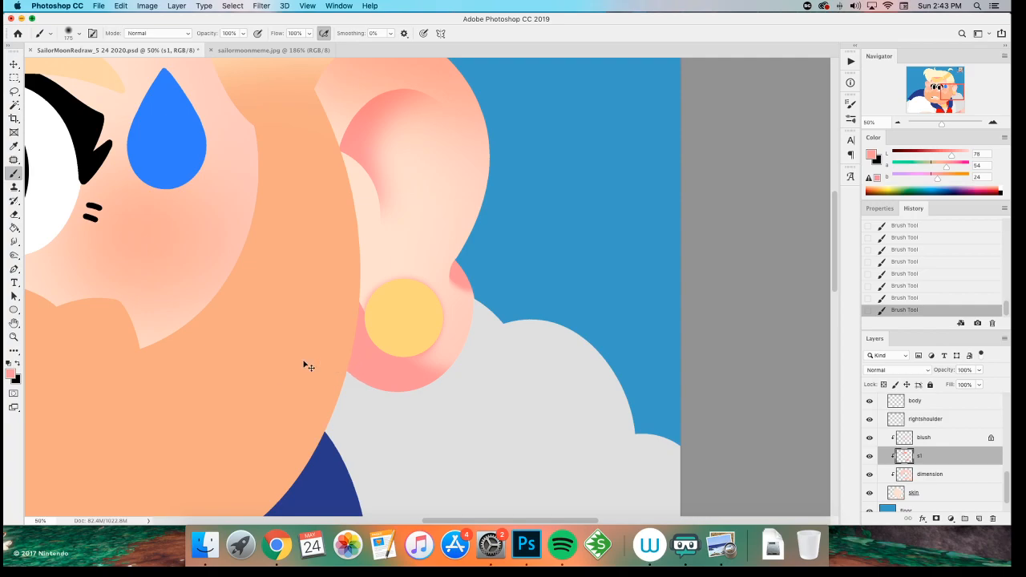
# - Soften the hard edge of the skin shadow in the artwork's bottom right corner with a soft brush
pyautogui.scroll(-3, 307, 365)
pyautogui.scroll(2, 305, 361)
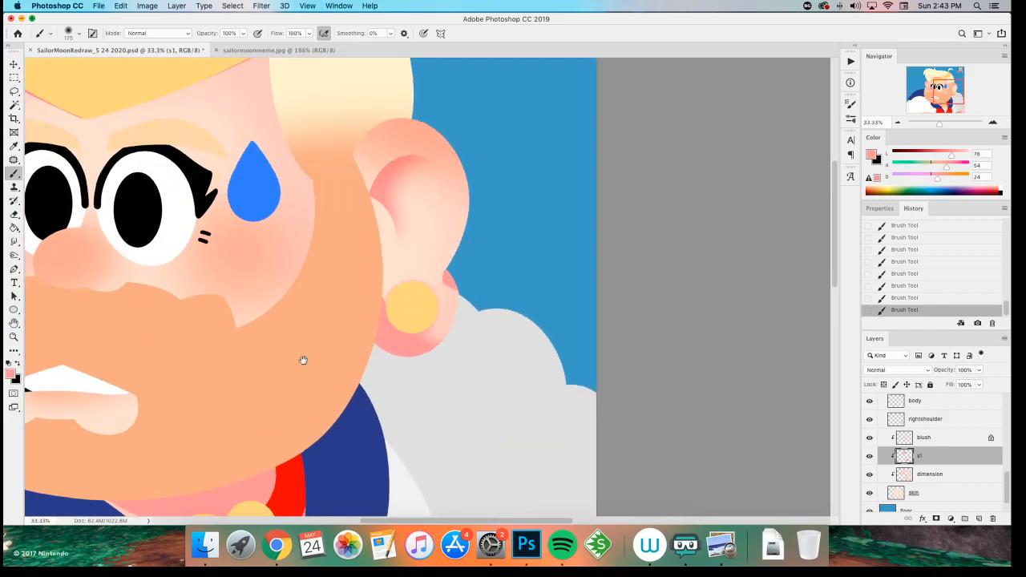
pyautogui.scroll(-5, 302, 360)
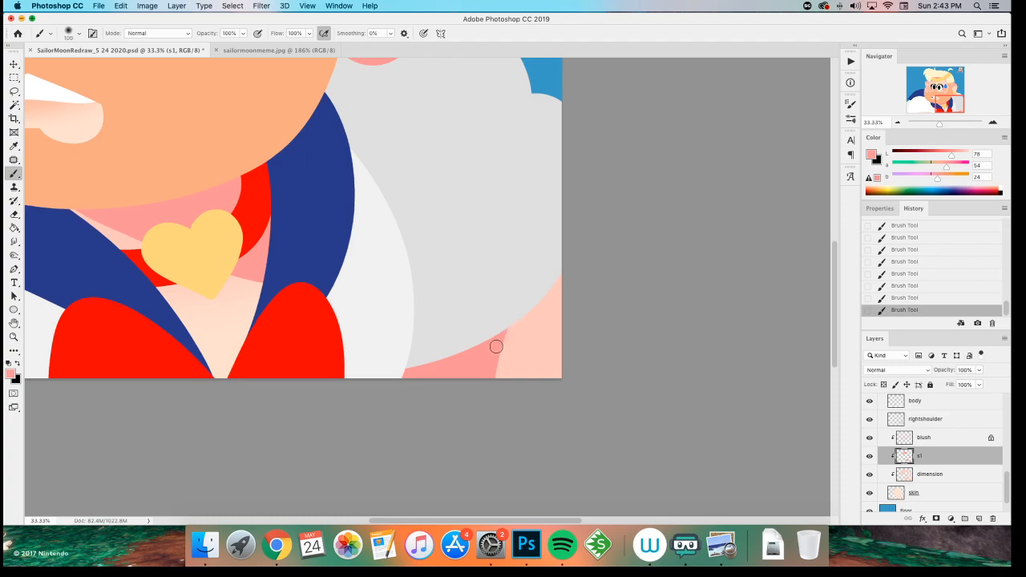
pyautogui.moveTo(491, 350)
pyautogui.mouseDown()
pyautogui.moveTo(488, 417)
pyautogui.moveTo(472, 357)
pyautogui.mouseUp()
# - Blend the edge of the chest shadow below the heart brooch with a larger soft brush
pyautogui.hscroll(-5, 302, 377)
pyautogui.scroll(2, 302, 377)
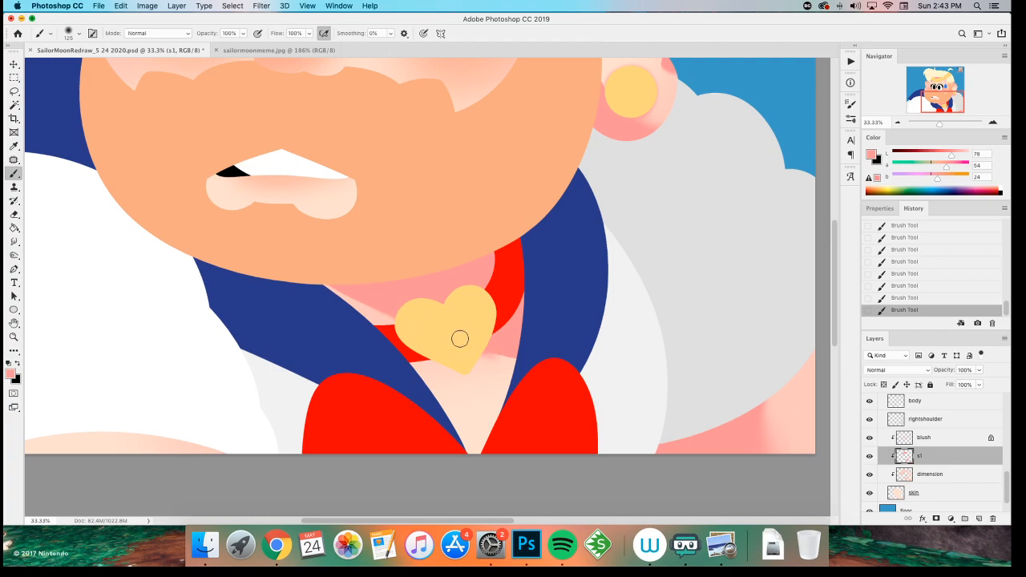
pyautogui.press(']')
pyautogui.moveTo(518, 363)
pyautogui.mouseDown()
pyautogui.moveTo(474, 342)
pyautogui.moveTo(514, 363)
pyautogui.moveTo(470, 367)
pyautogui.mouseUp()
pyautogui.press(']')
pyautogui.press(']')
pyautogui.press(']')
pyautogui.press('[')
pyautogui.press('[')
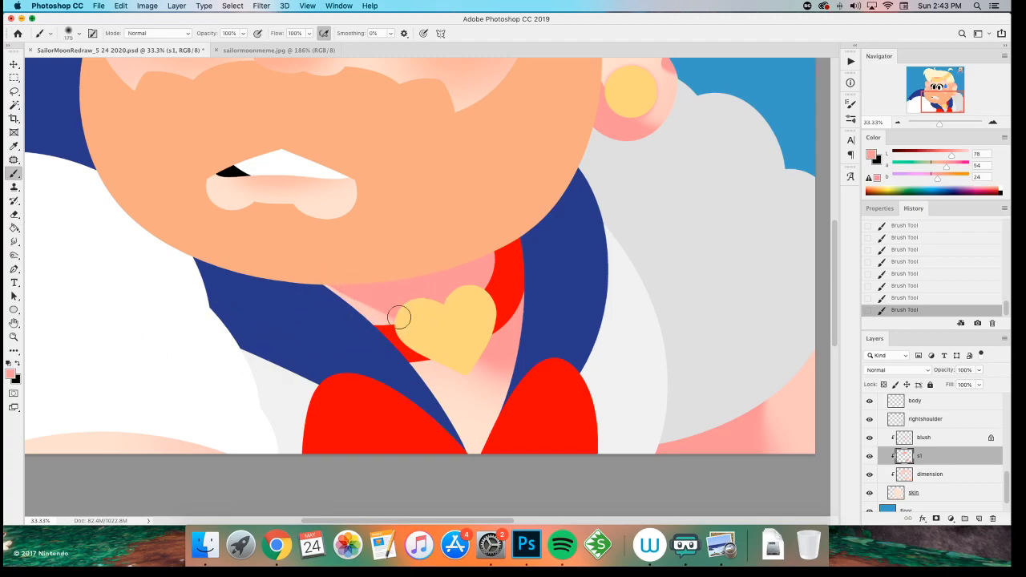
# - Examine the softened skin shadows on the neck, chest and face
pyautogui.moveTo(156, 371); pyautogui.dragTo(264, 365)
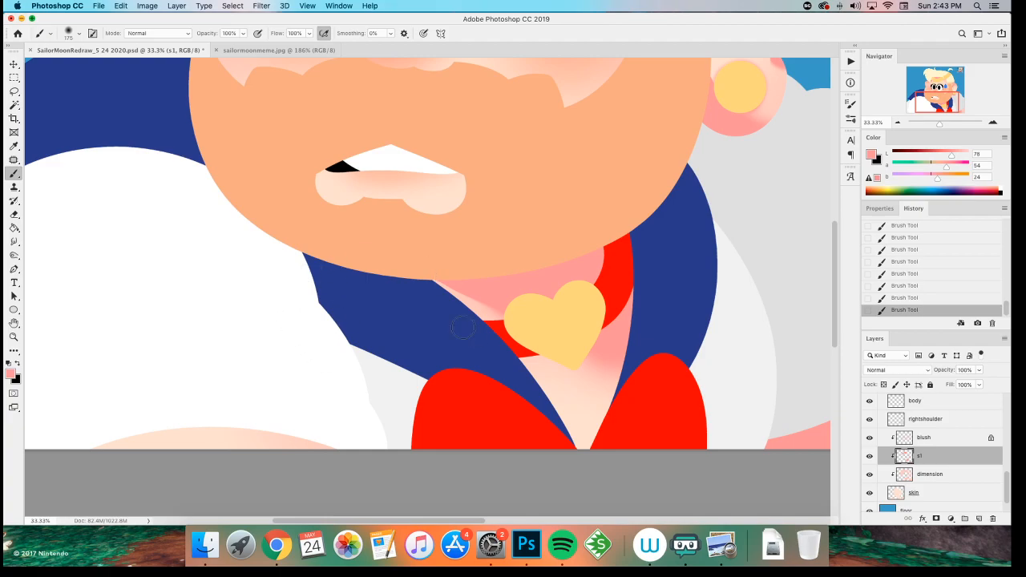
pyautogui.press('super+plus')
pyautogui.press('super+plus')
pyautogui.press('super+plus')
pyautogui.moveTo(548, 391); pyautogui.dragTo(296, 327)
pyautogui.press('super+minus')
pyautogui.press('super+minus')
pyautogui.press('super+minus')
pyautogui.press('super+minus')
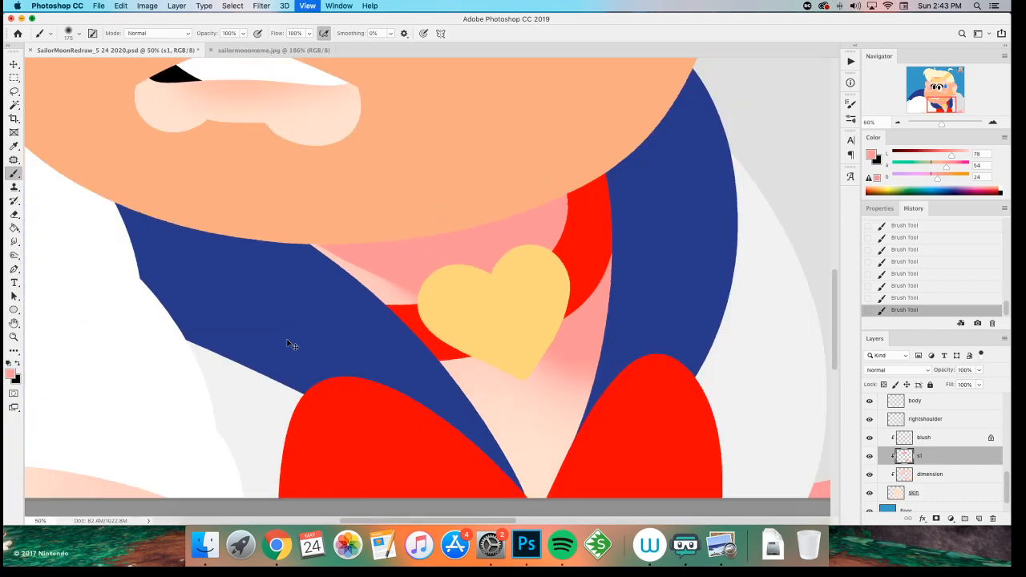
pyautogui.moveTo(163, 346); pyautogui.dragTo(187, 454)
pyautogui.press('super+plus')
pyautogui.press('super+plus')
pyautogui.press('super+plus')
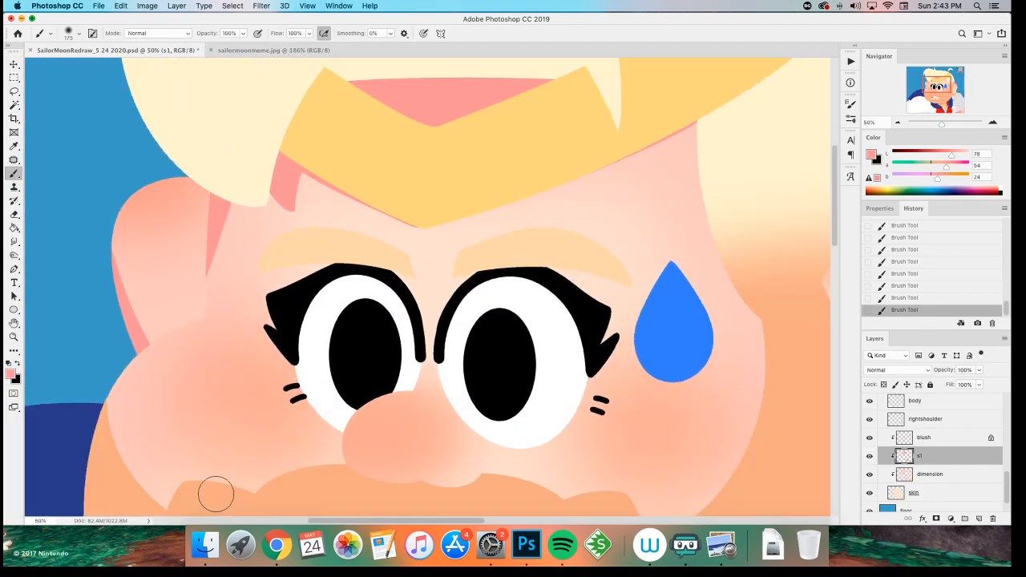
# - Paint a soft shadow at the base of the left ear with a 200 px soft brush, redoing the first stroke
pyautogui.scroll(-5, 392, 465)
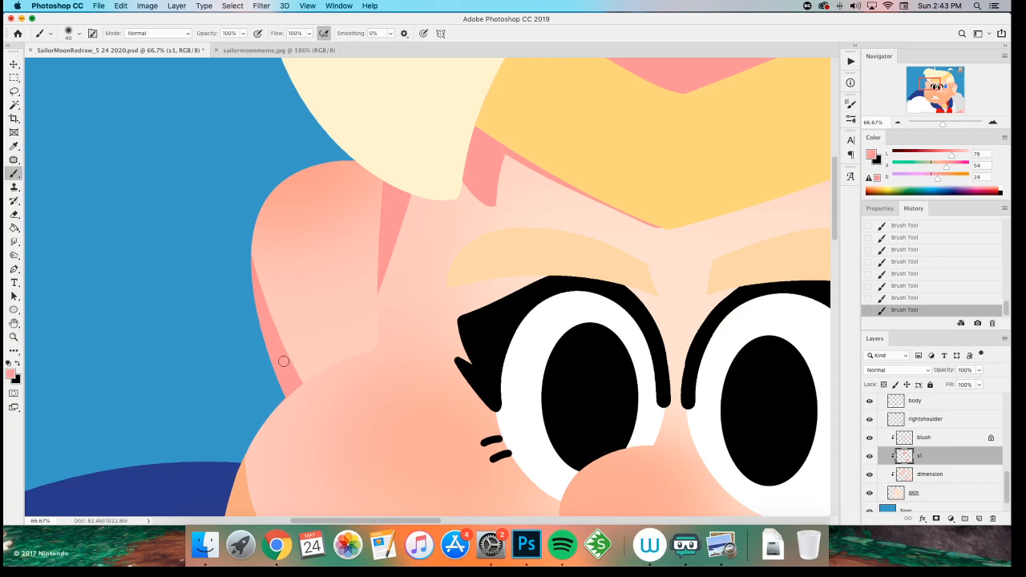
pyautogui.press(']')
pyautogui.press(']')
pyautogui.press(']')
pyautogui.press(']')
pyautogui.moveTo(302, 391); pyautogui.dragTo(302, 401)
pyautogui.press('super+z')
pyautogui.click(285, 392)
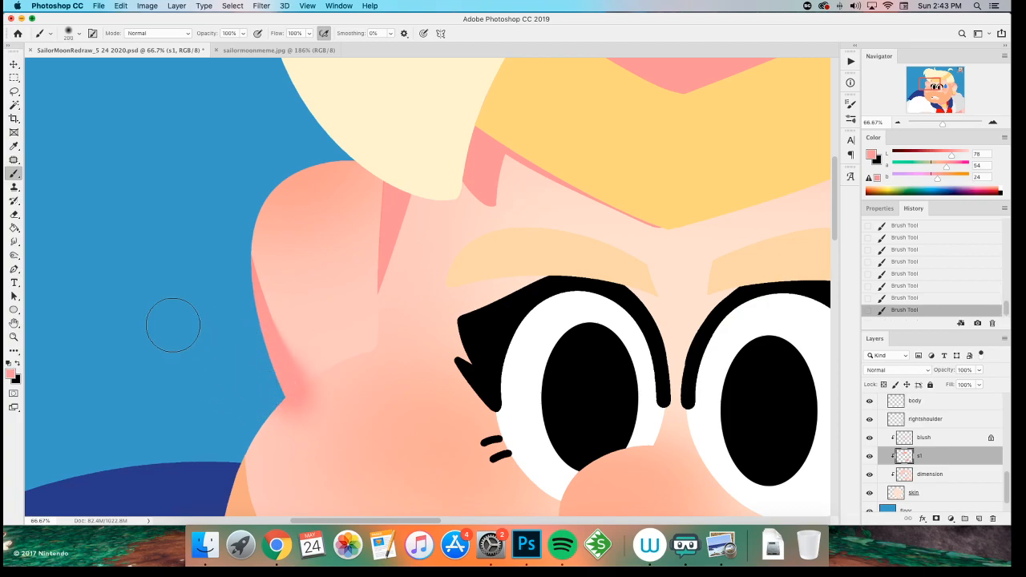
# - Erase the shadow spilling from the left ear's base onto the cheek with a hard eraser up to 45 px
pyautogui.scroll(-3, 179, 334)
pyautogui.press('e')
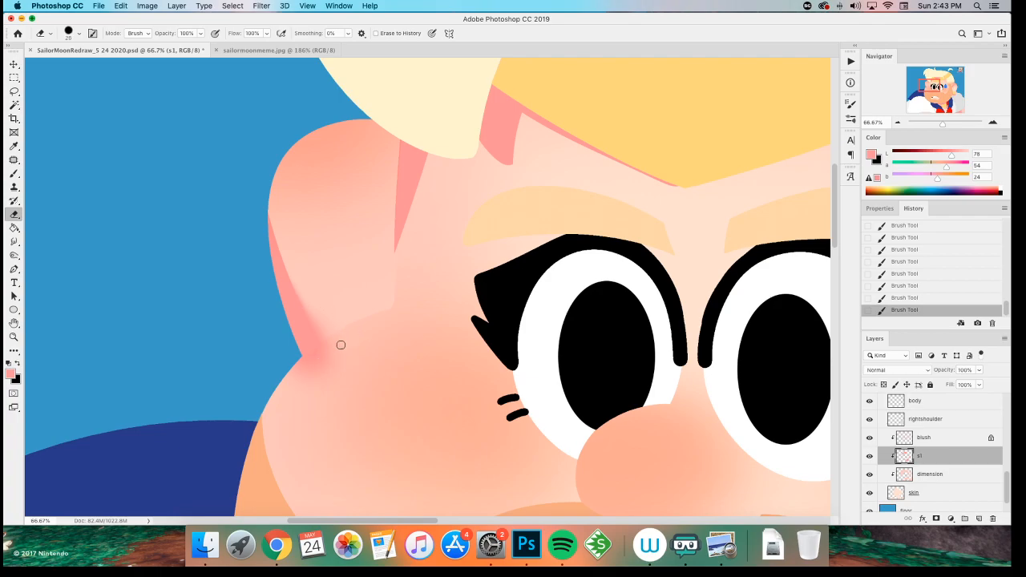
pyautogui.moveTo(338, 341)
pyautogui.mouseDown()
pyautogui.moveTo(276, 396)
pyautogui.moveTo(358, 332)
pyautogui.moveTo(321, 375)
pyautogui.mouseUp()
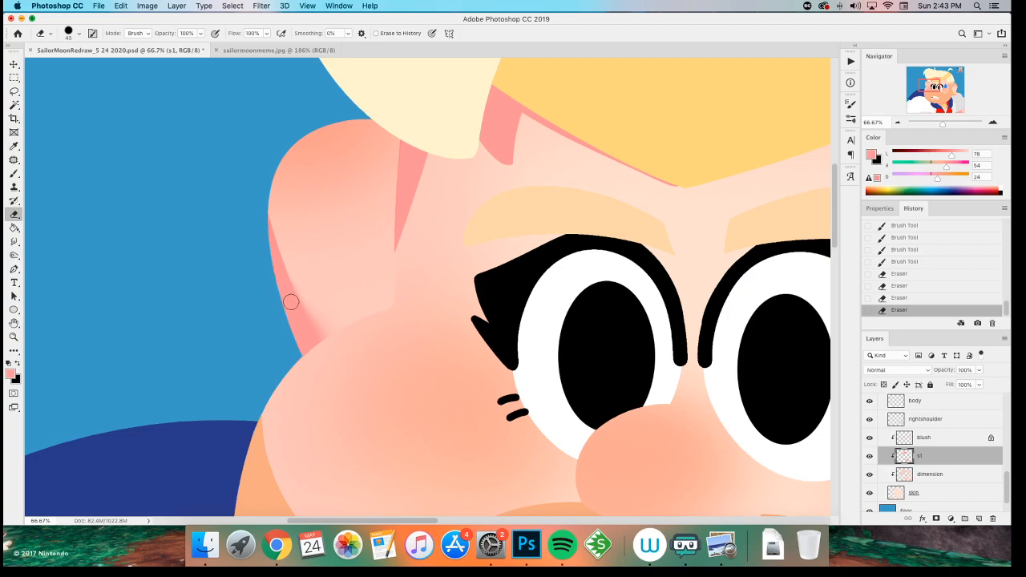
# - Fade the lower end of the hair shadow beside the left ear with a 175 px soft eraser, redoing the first stroke
pyautogui.press('b')
pyautogui.scroll(3, 265, 312)
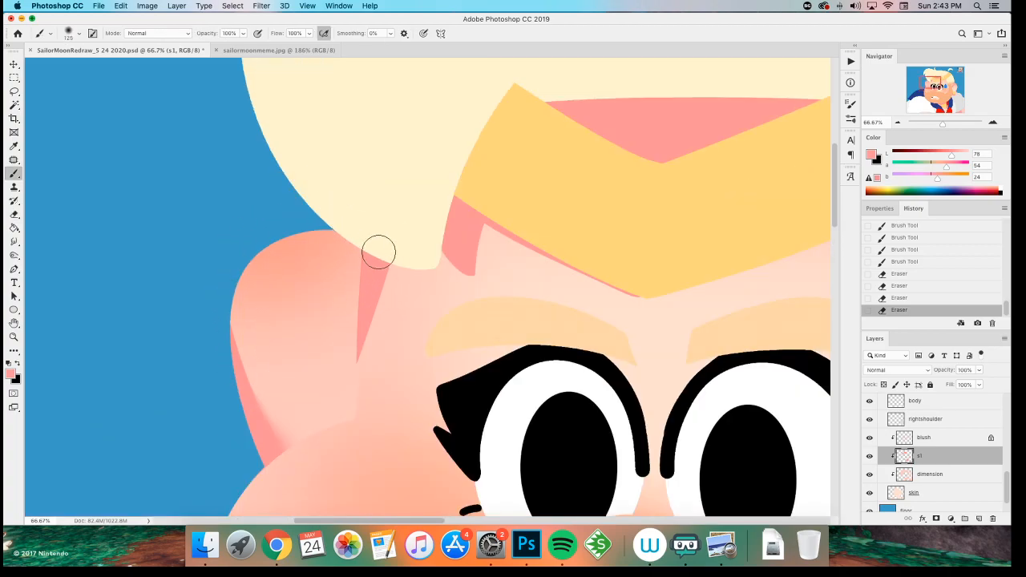
pyautogui.press('e')
pyautogui.rightClick(325, 316)
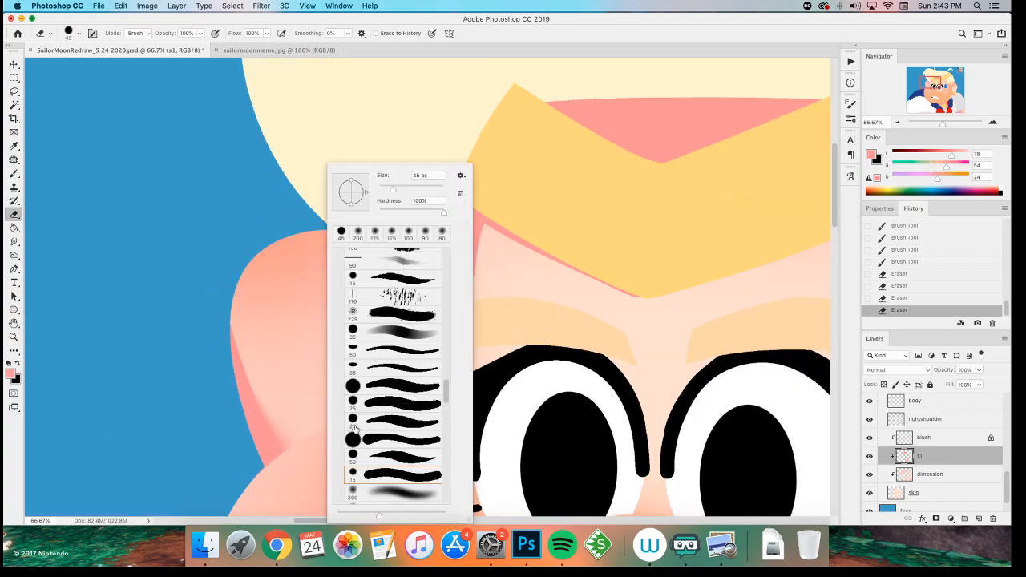
pyautogui.click(452, 30)
pyautogui.press('[')
pyautogui.press('[')
pyautogui.press('[')
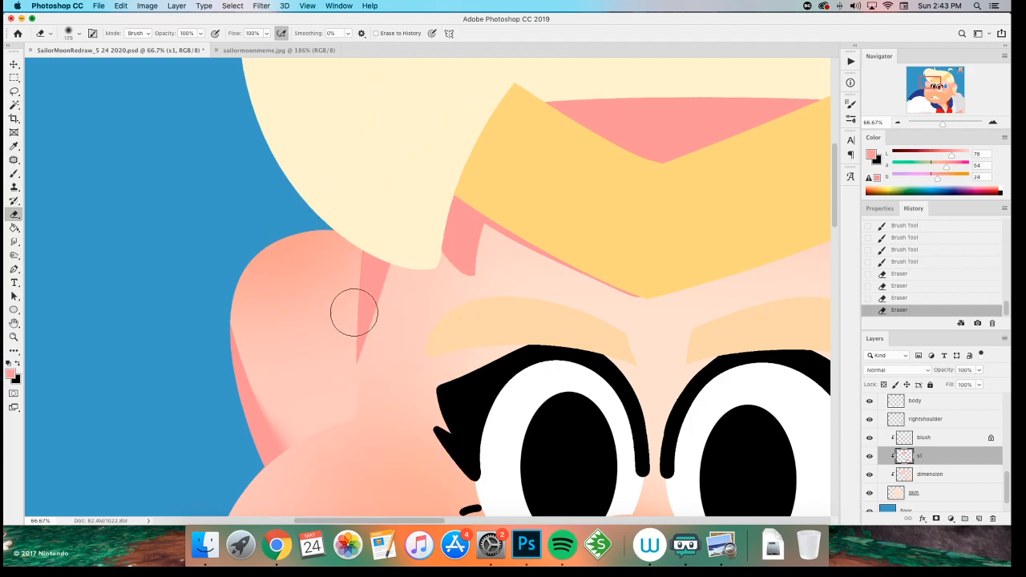
pyautogui.moveTo(378, 318); pyautogui.dragTo(352, 383)
pyautogui.press('super+z')
pyautogui.moveTo(338, 288); pyautogui.dragTo(359, 344)
pyautogui.moveTo(362, 357); pyautogui.dragTo(358, 373)
pyautogui.moveTo(331, 330); pyautogui.dragTo(353, 361)
pyautogui.moveTo(320, 305); pyautogui.dragTo(371, 346)
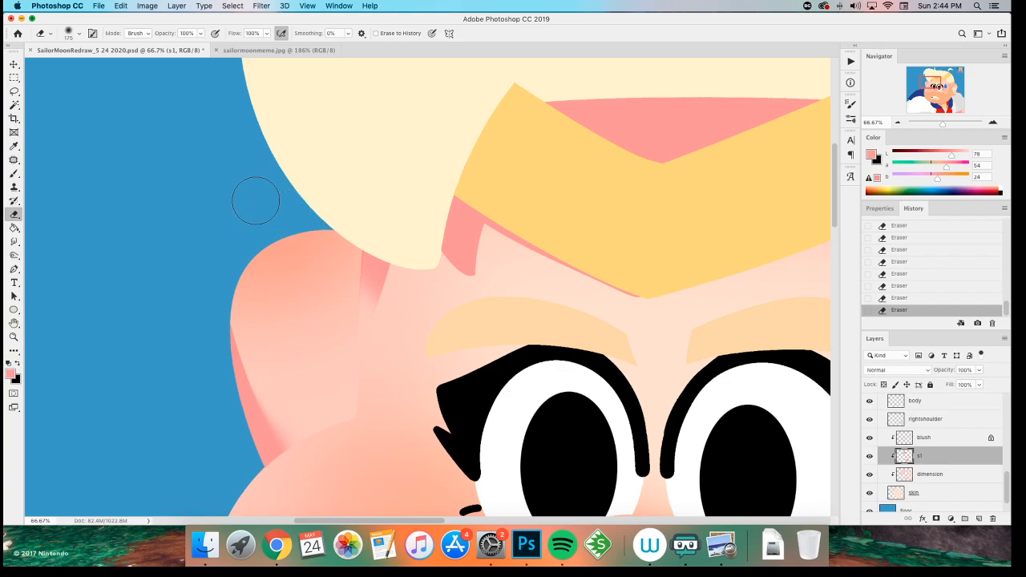
# - Examine the softened left ear shadows up close and against the whole artwork
pyautogui.press('super+minus')
pyautogui.press('super+minus')
pyautogui.press('super+minus')
pyautogui.press('super+minus')
pyautogui.press('super+minus')
pyautogui.press('super+minus')
pyautogui.press('super+plus')
pyautogui.press('super+plus')
pyautogui.press('super+plus')
pyautogui.press('super+plus')
pyautogui.press('super+plus')
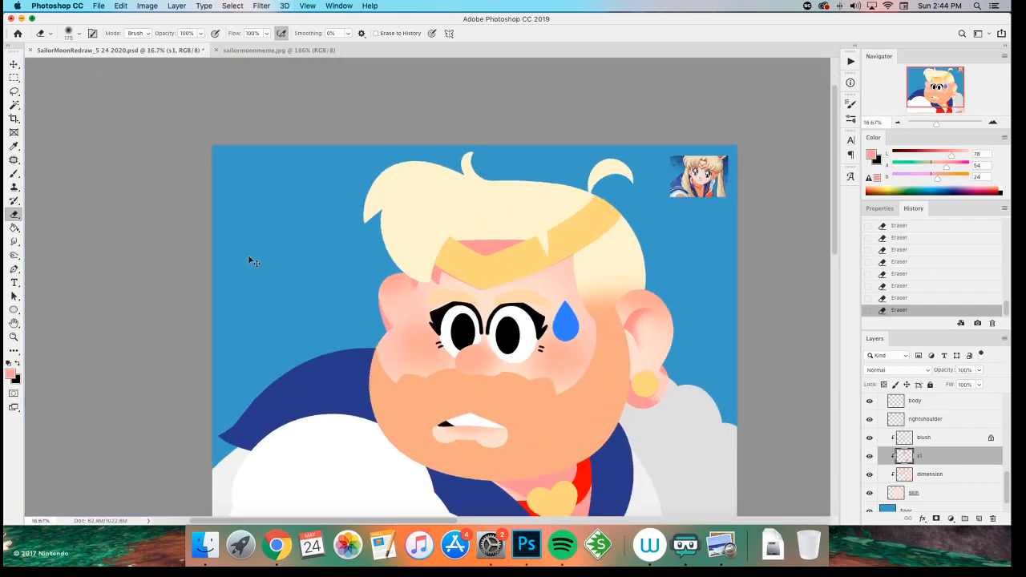
pyautogui.moveTo(388, 324); pyautogui.dragTo(323, 323)
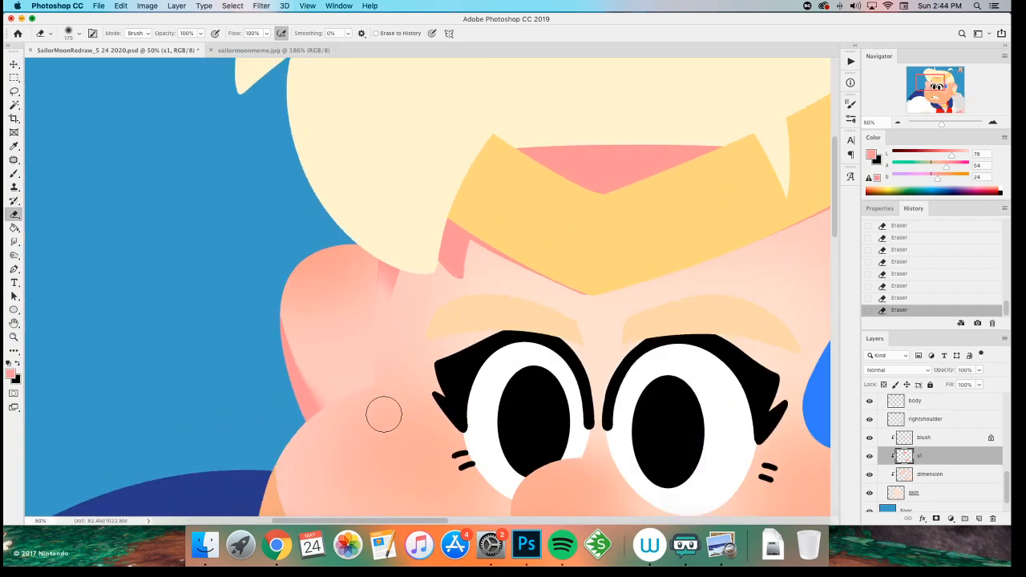
pyautogui.moveTo(416, 303)
pyautogui.mouseDown()
pyautogui.moveTo(318, 305)
pyautogui.moveTo(355, 286)
pyautogui.mouseUp()
pyautogui.press('super+z')
pyautogui.press('super+minus')
pyautogui.press('super+minus')
pyautogui.press('super+minus')
pyautogui.press('super+minus')
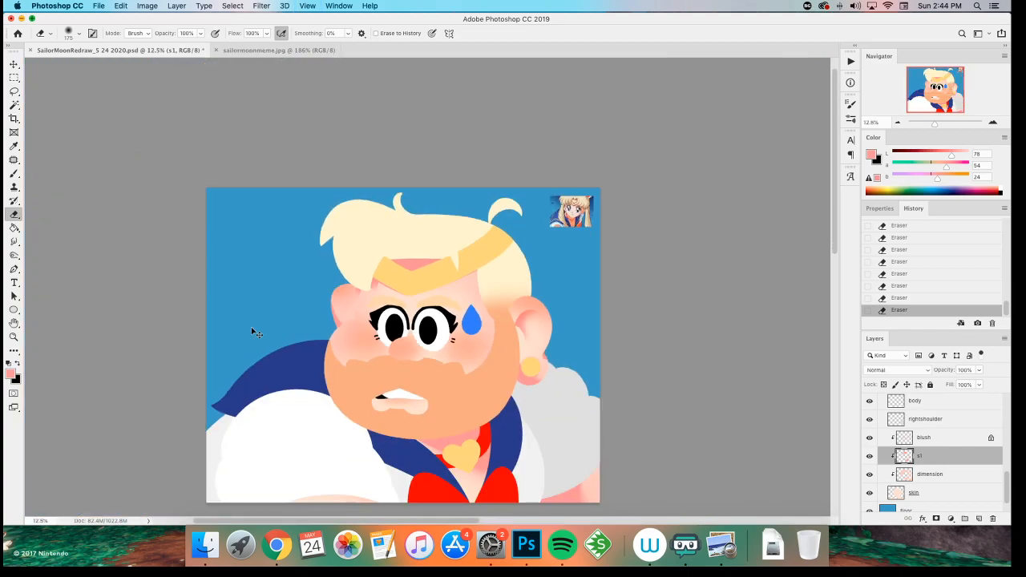
pyautogui.press('super+plus')
pyautogui.press('super+plus')
pyautogui.press('super+plus')
pyautogui.press('super+minus')
pyautogui.press('super+minus')
pyautogui.press('super+minus')
pyautogui.press('super+minus')
pyautogui.press('super+plus')
pyautogui.press('super+plus')
pyautogui.press('super+plus')
pyautogui.moveTo(283, 360); pyautogui.dragTo(267, 217)
pyautogui.press('super+minus')
pyautogui.moveTo(264, 379); pyautogui.dragTo(278, 416)
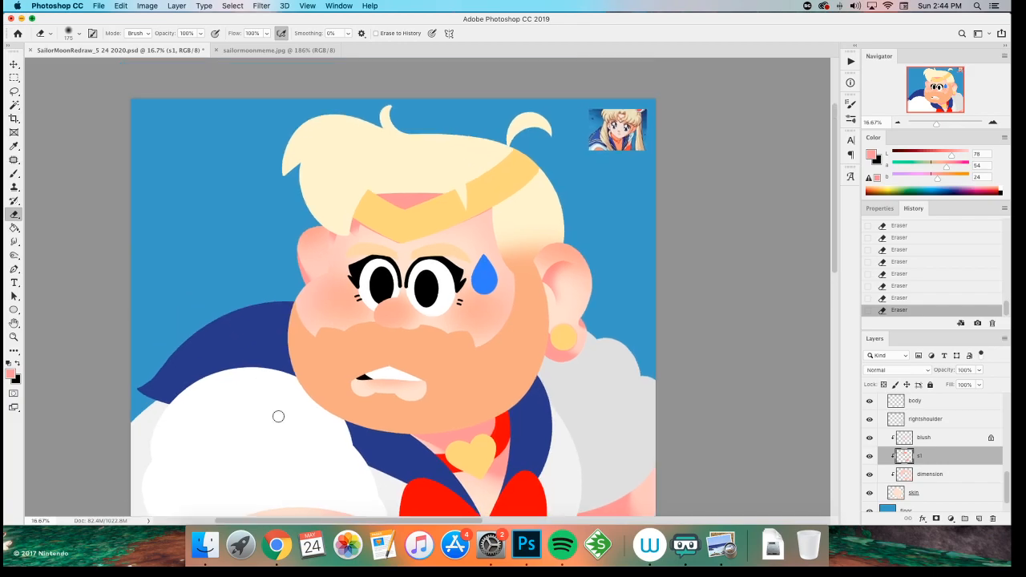
# - Hide the sweatdrop layer to expose the right side of the face
pyautogui.press('super+plus')
pyautogui.press('super+plus')
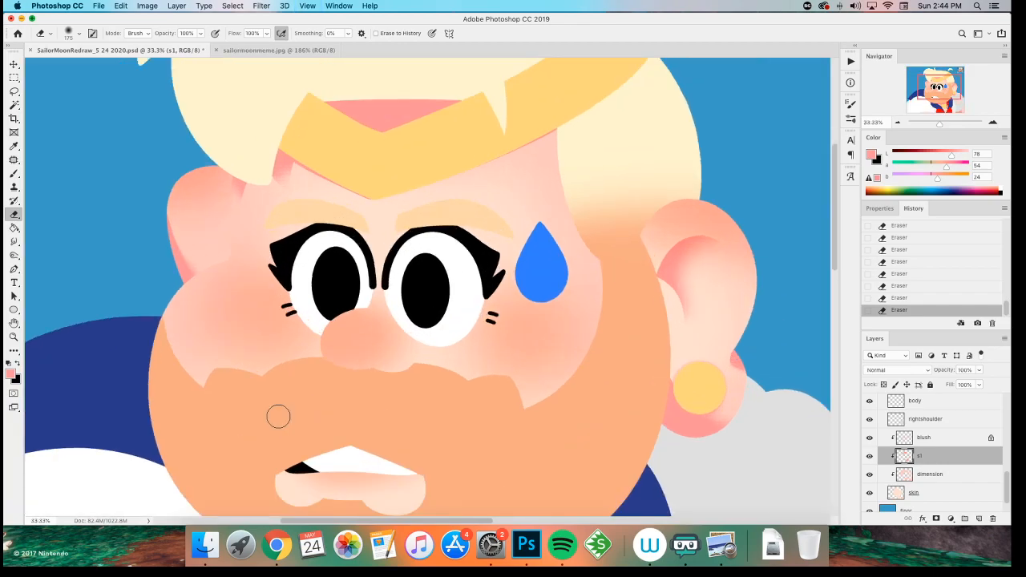
pyautogui.moveTo(379, 322); pyautogui.dragTo(198, 343)
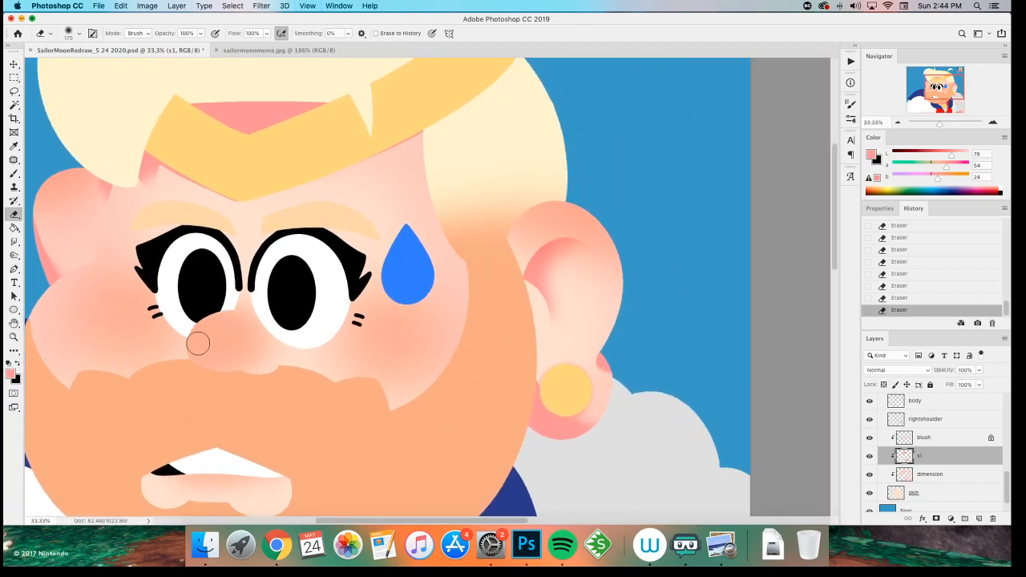
pyautogui.scroll(3, 887, 456)
pyautogui.scroll(3, 888, 455)
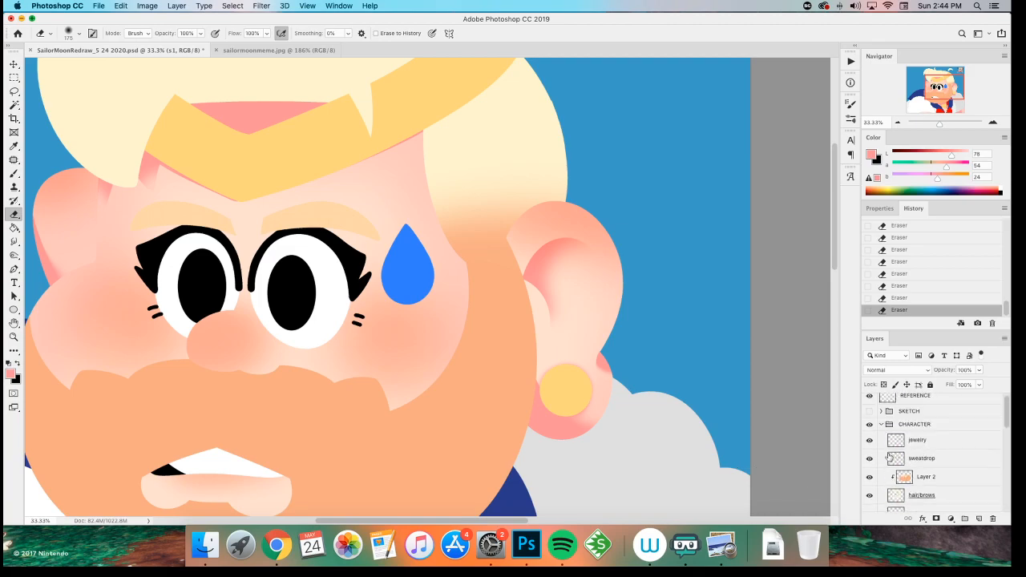
pyautogui.click(869, 459)
pyautogui.scroll(-5, 918, 465)
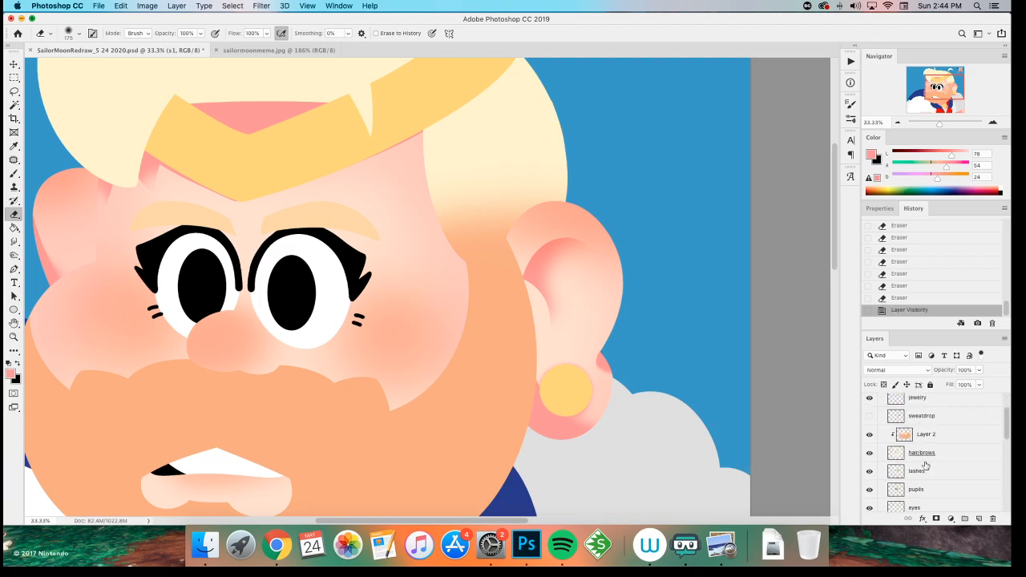
pyautogui.scroll(-1, 753, 424)
pyautogui.scroll(3, 239, 367)
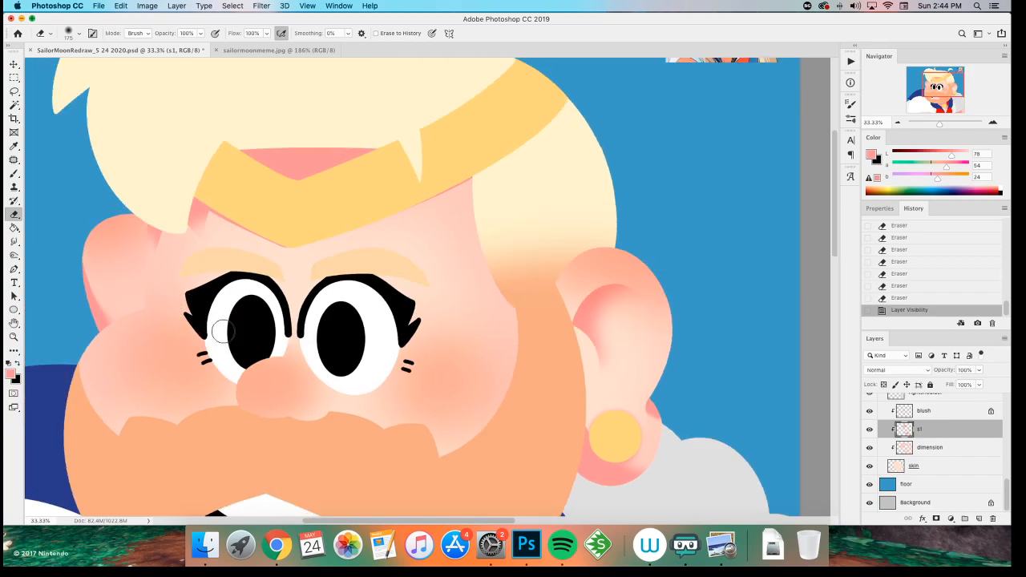
# - Paint a hard-edged cheek shadow from the right eye's outer corner down to the beard on the s1 layer
pyautogui.press('b')
pyautogui.rightClick(408, 240)
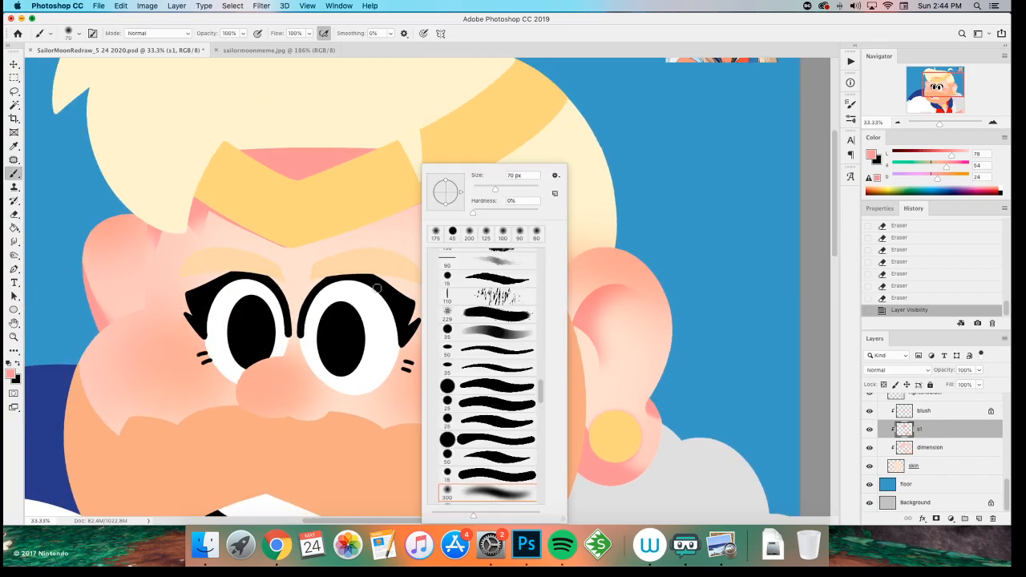
pyautogui.click(462, 466)
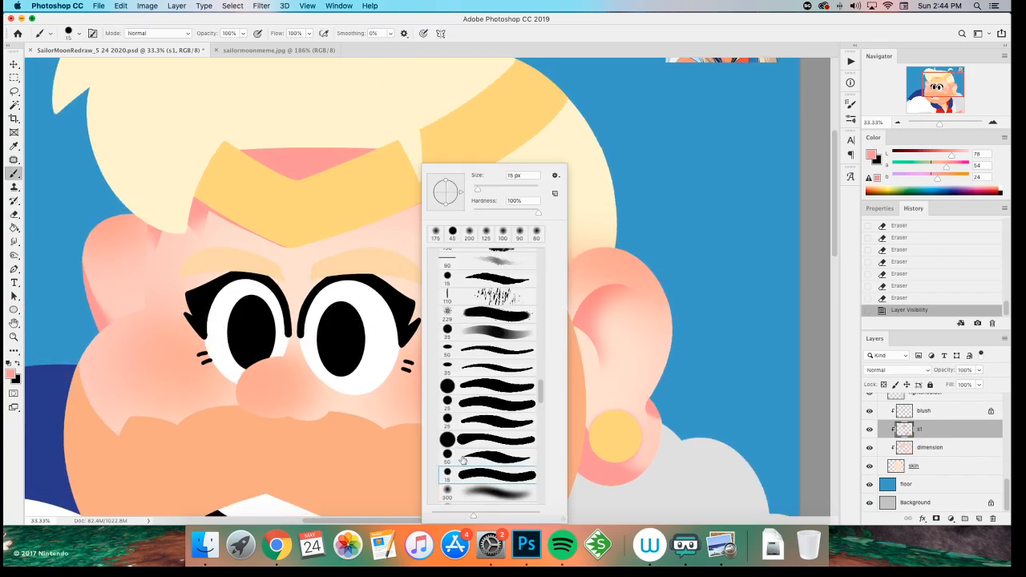
pyautogui.click(543, 35)
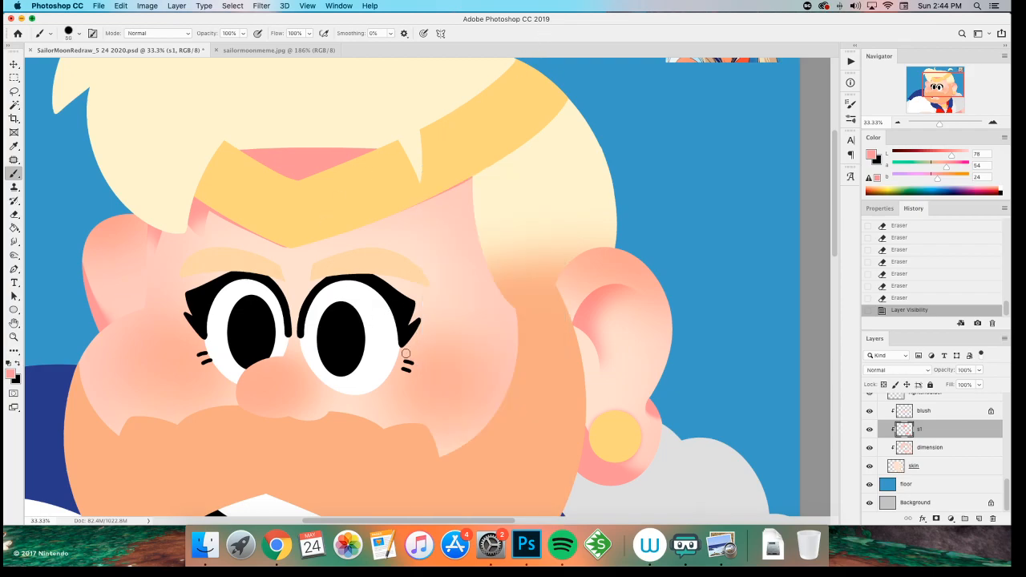
pyautogui.moveTo(403, 353); pyautogui.dragTo(445, 453)
pyautogui.hotkey('ctrl', 'z')
pyautogui.moveTo(409, 336); pyautogui.dragTo(445, 453)
pyautogui.moveTo(437, 401)
pyautogui.mouseDown()
pyautogui.moveTo(445, 413)
pyautogui.moveTo(451, 394)
pyautogui.moveTo(470, 393)
pyautogui.mouseUp()
pyautogui.moveTo(421, 321); pyautogui.dragTo(401, 280)
# - Paint the shadow's forehead edge below the tiara, redoing it, and fill the right side of the face with a 100 px hard brush
pyautogui.moveTo(392, 207); pyautogui.dragTo(404, 255)
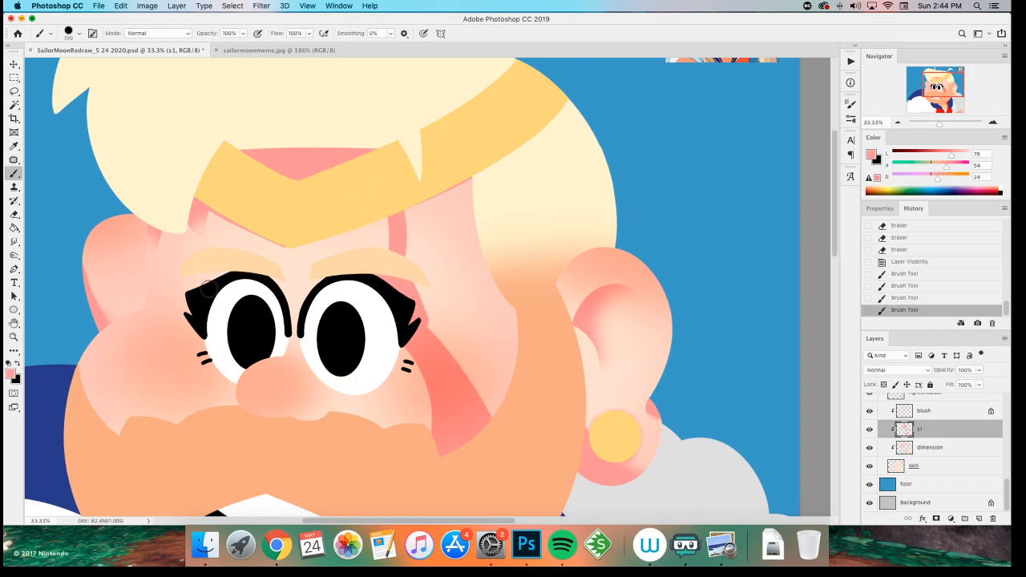
pyautogui.press('super+z')
pyautogui.moveTo(400, 208)
pyautogui.mouseDown()
pyautogui.moveTo(391, 299)
pyautogui.moveTo(415, 256)
pyautogui.moveTo(420, 295)
pyautogui.mouseUp()
pyautogui.press('super+z')
pyautogui.press('super+z')
pyautogui.moveTo(409, 196); pyautogui.dragTo(404, 274)
pyautogui.moveTo(417, 219)
pyautogui.mouseDown()
pyautogui.moveTo(423, 283)
pyautogui.moveTo(466, 389)
pyautogui.moveTo(484, 406)
pyautogui.moveTo(481, 309)
pyautogui.moveTo(510, 313)
pyautogui.moveTo(496, 384)
pyautogui.mouseUp()
pyautogui.moveTo(479, 245)
pyautogui.mouseDown()
pyautogui.moveTo(428, 270)
pyautogui.moveTo(430, 199)
pyautogui.moveTo(451, 172)
pyautogui.moveTo(481, 240)
pyautogui.mouseUp()
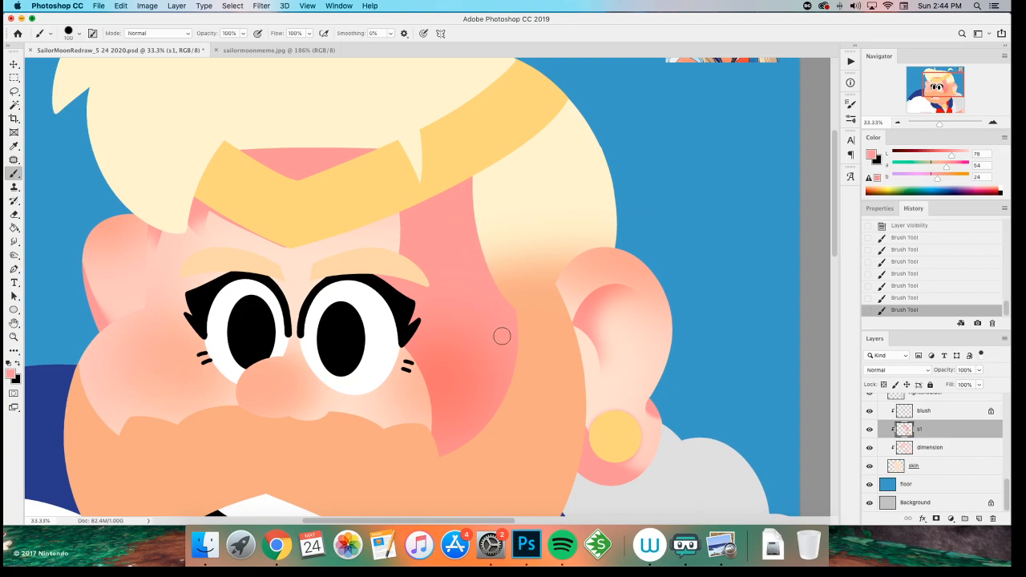
# - Soften the cheek edge of the right-side face shadow with a large soft eraser, enlarging it up to 700 px
pyautogui.moveTo(234, 337)
pyautogui.mouseDown()
pyautogui.moveTo(298, 267)
pyautogui.moveTo(235, 231)
pyautogui.moveTo(279, 348)
pyautogui.mouseUp()
pyautogui.press('e')
pyautogui.moveTo(427, 279); pyautogui.dragTo(466, 373)
pyautogui.press('super+z')
pyautogui.press(']')
pyautogui.press(']')
pyautogui.press(']')
pyautogui.moveTo(432, 288)
pyautogui.mouseDown()
pyautogui.moveTo(434, 378)
pyautogui.moveTo(418, 290)
pyautogui.moveTo(471, 381)
pyautogui.moveTo(442, 300)
pyautogui.moveTo(447, 353)
pyautogui.moveTo(451, 329)
pyautogui.moveTo(458, 355)
pyautogui.mouseUp()
pyautogui.press(']')
pyautogui.press(']')
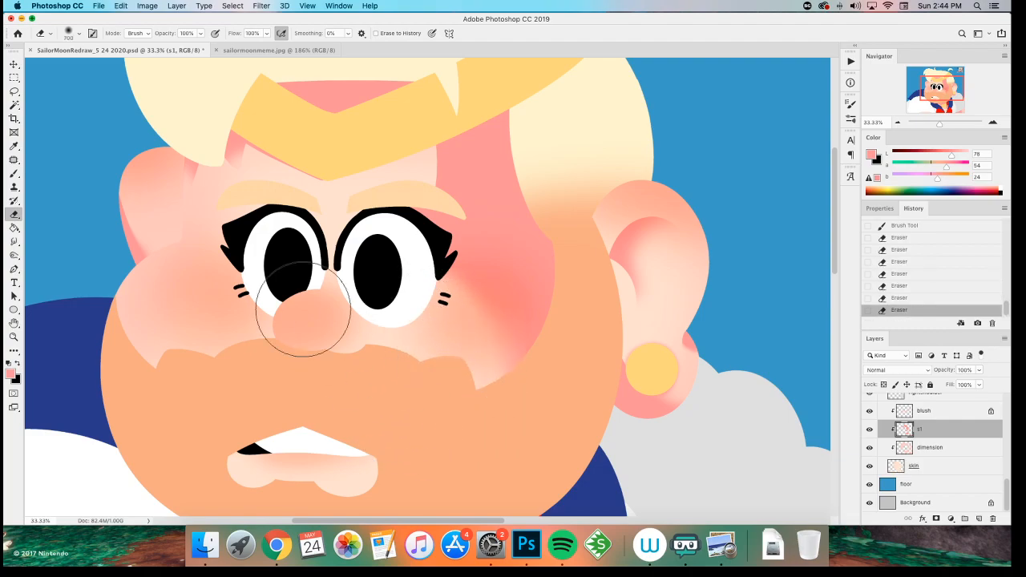
# - Soften the forehead edge of the right-side shadow below the tiara with a soft eraser between 100 and 200 px
pyautogui.press('[')
pyautogui.press('[')
pyautogui.press('[')
pyautogui.press('[')
pyautogui.press('[')
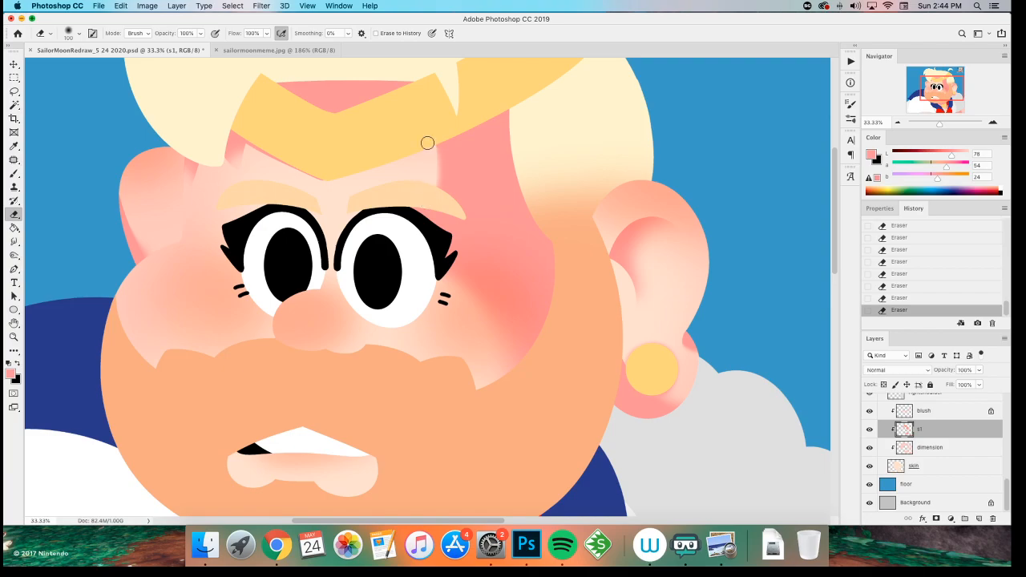
pyautogui.press(']')
pyautogui.press(']')
pyautogui.press(']')
pyautogui.press(']')
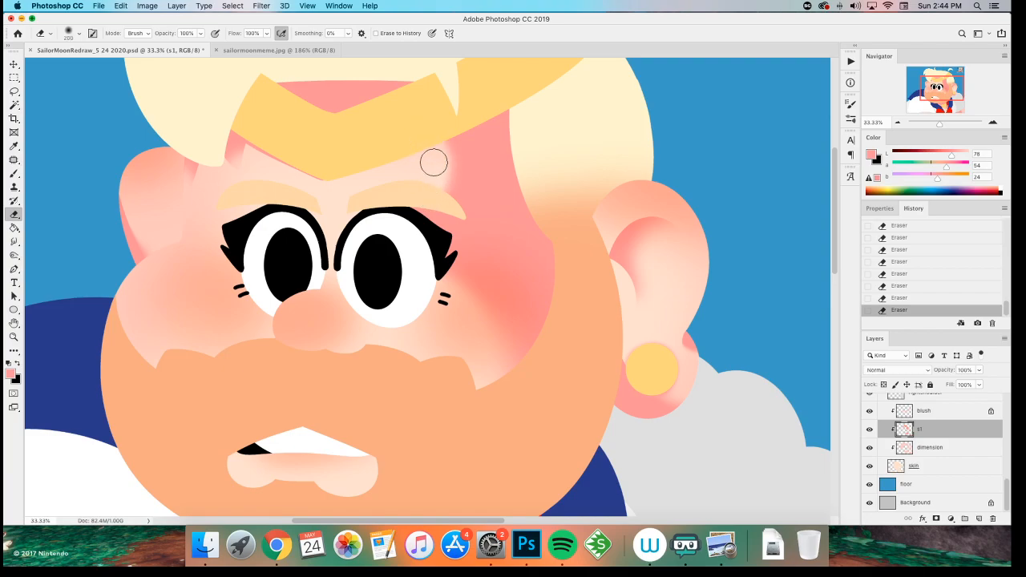
# - Select the area around the left eye and its upper lashes with the Lasso tool, redoing the first outline
pyautogui.press('b')
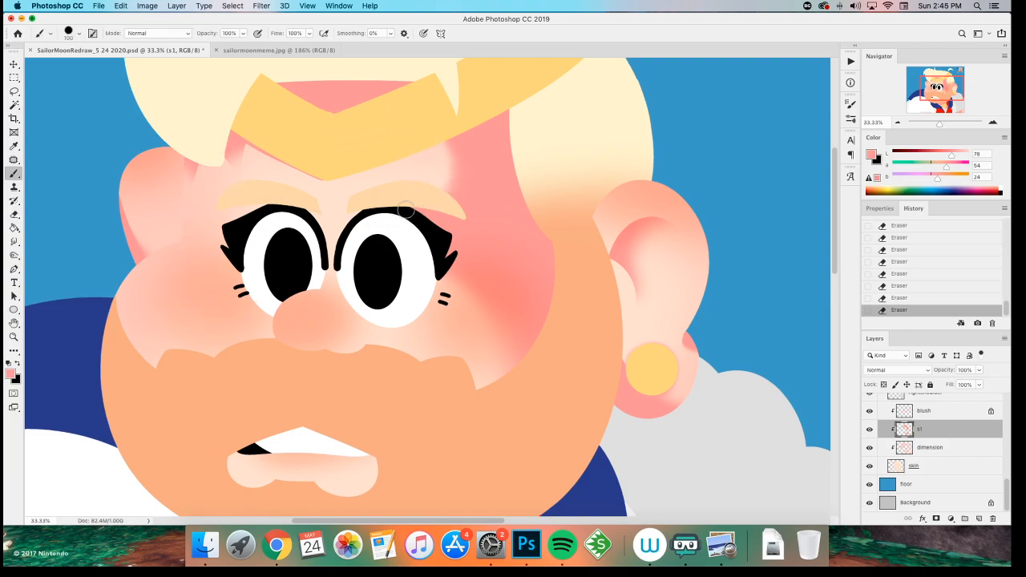
pyautogui.moveTo(242, 284); pyautogui.dragTo(296, 299)
pyautogui.press('l')
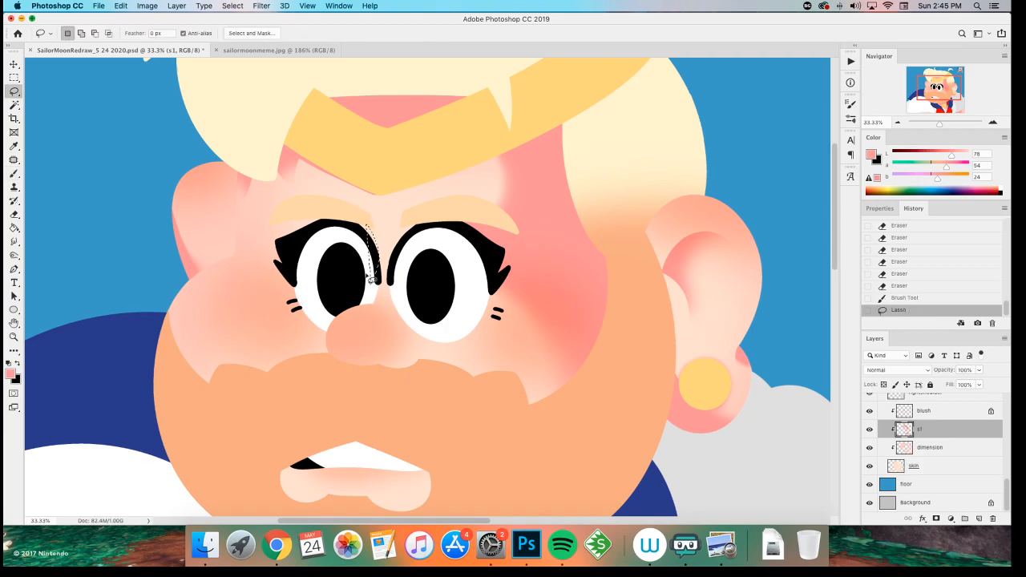
pyautogui.press('super+z')
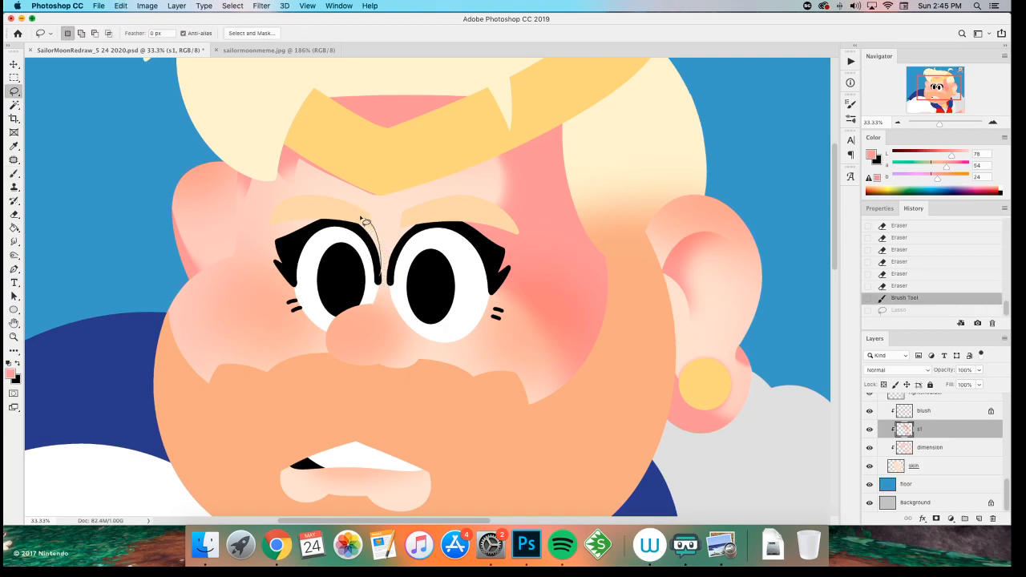
pyautogui.moveTo(278, 275); pyautogui.dragTo(291, 301)
# - Shade the skin around the left eye inside the selection, replacing the hard strokes with a 300 px soft brush, and deselect
pyautogui.press('b')
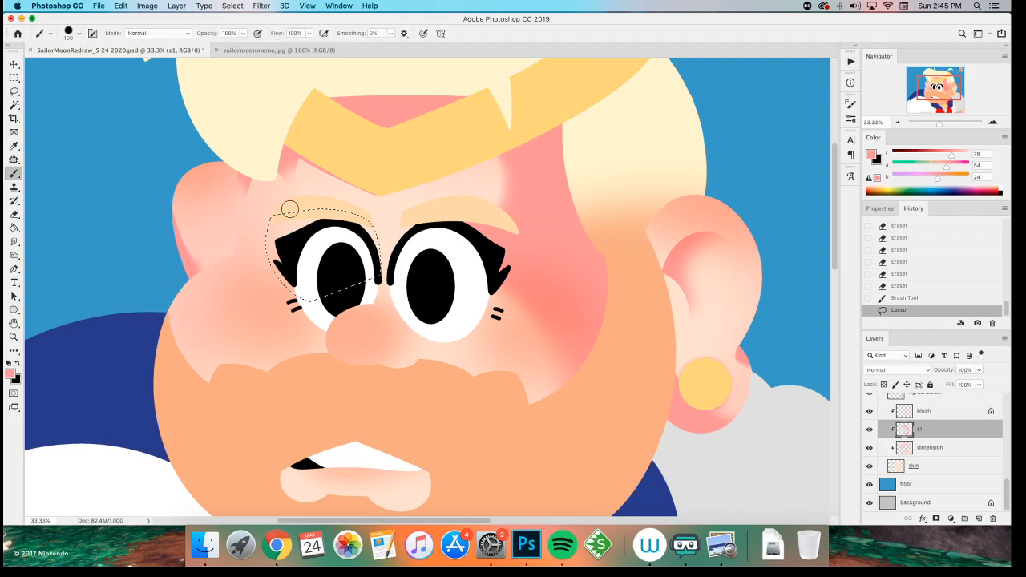
pyautogui.moveTo(354, 213); pyautogui.dragTo(363, 235)
pyautogui.moveTo(304, 211); pyautogui.dragTo(311, 218)
pyautogui.press(']')
pyautogui.press(']')
pyautogui.moveTo(311, 219)
pyautogui.mouseDown()
pyautogui.moveTo(326, 227)
pyautogui.moveTo(320, 255)
pyautogui.mouseUp()
pyautogui.press('super+z')
pyautogui.press('super+z')
pyautogui.rightClick(325, 269)
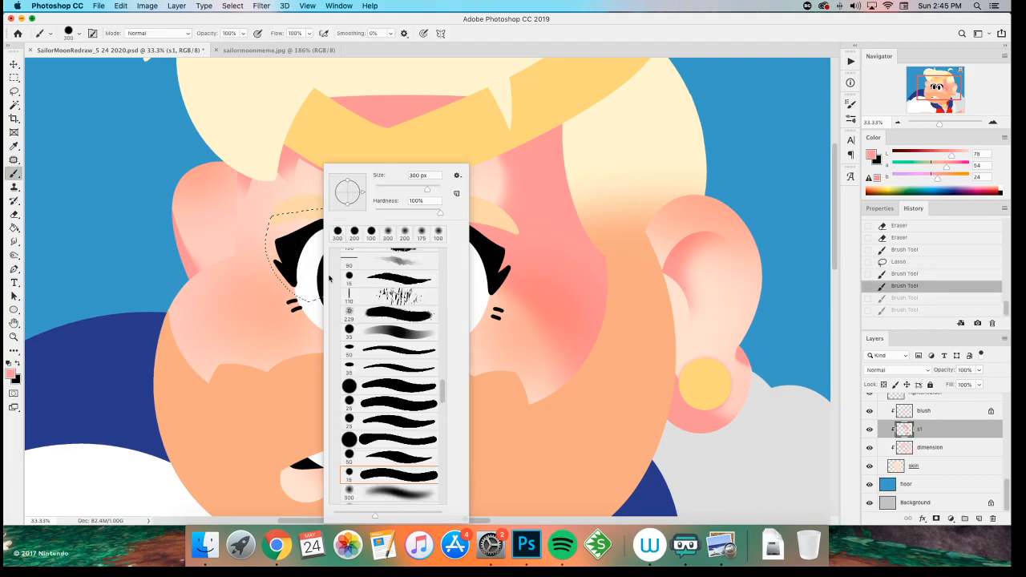
pyautogui.click(378, 496)
pyautogui.press('Return')
pyautogui.moveTo(321, 205)
pyautogui.mouseDown()
pyautogui.moveTo(299, 225)
pyautogui.moveTo(296, 277)
pyautogui.mouseUp()
pyautogui.moveTo(305, 234); pyautogui.dragTo(298, 248)
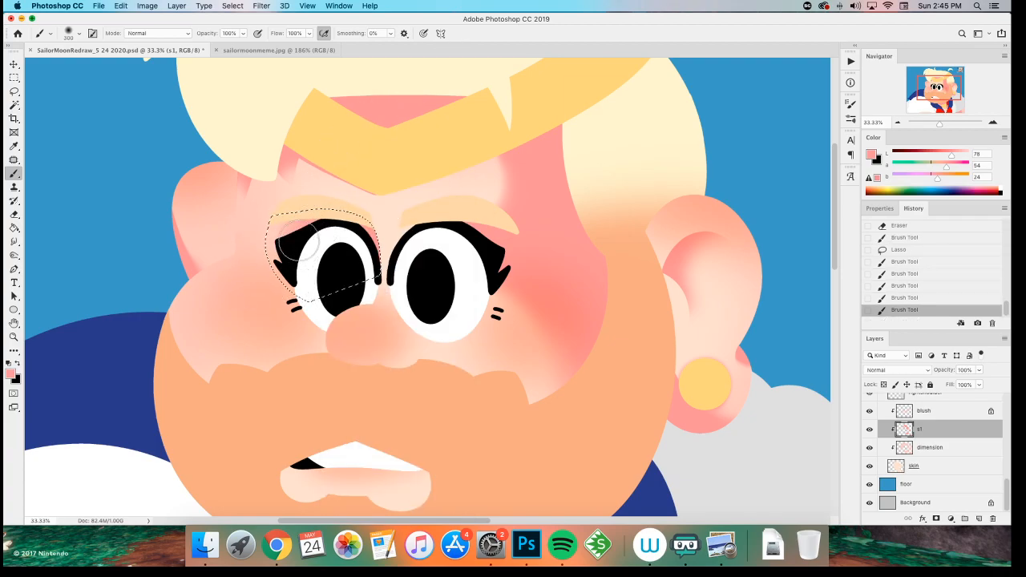
pyautogui.press('super+d')
# - Shade the skin between the right eye and its brow inside a lasso selection with the soft brush, and deselect
pyautogui.press('l')
pyautogui.moveTo(402, 223)
pyautogui.mouseDown()
pyautogui.moveTo(434, 229)
pyautogui.moveTo(405, 229)
pyautogui.mouseUp()
pyautogui.press('super+z')
pyautogui.press('b')
pyautogui.press('super+d')
pyautogui.press('m')
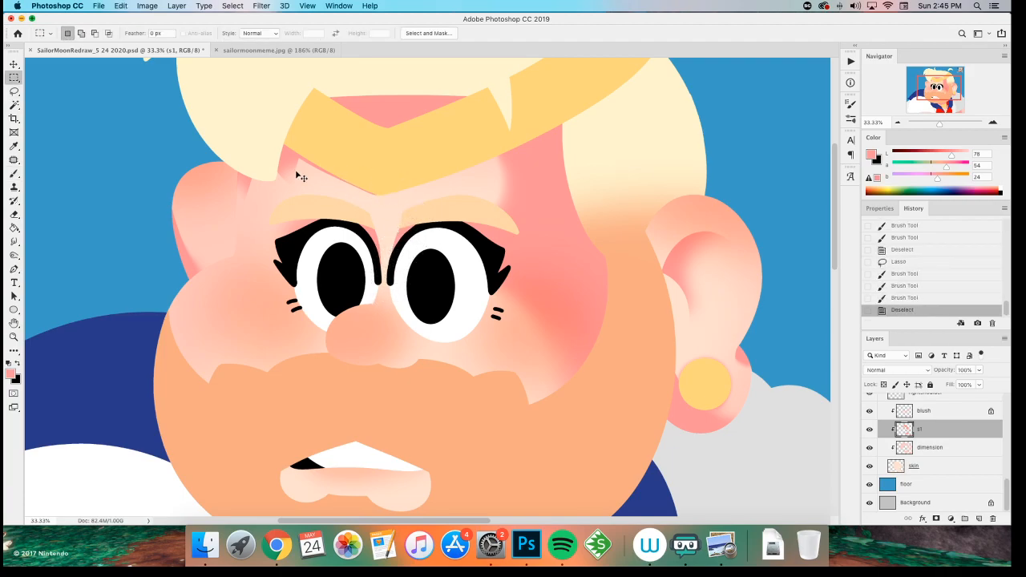
# - Examine the new shadows around both eyes at full view and up close
pyautogui.press('super+minus')
pyautogui.press('super+minus')
pyautogui.press('super+minus')
pyautogui.press('super+minus')
pyautogui.press('super+minus')
pyautogui.press('super+equal')
pyautogui.press('super+equal')
pyautogui.press('super+equal')
pyautogui.press('super+equal')
pyautogui.press('super+equal')
pyautogui.press('super+equal')
pyautogui.press('super+equal')
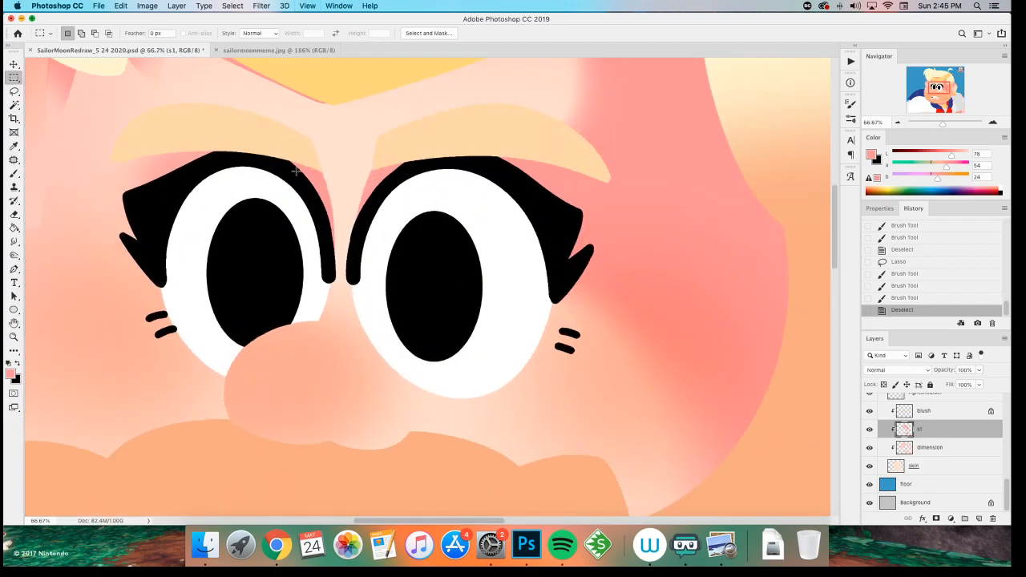
# - Try to paint a soft crease shadow beside the nose at the beard's edge inside a small lasso selection
pyautogui.scroll(-4, 296, 171)
pyautogui.press('l')
pyautogui.press('super+z')
pyautogui.moveTo(423, 374)
pyautogui.mouseDown()
pyautogui.moveTo(410, 334)
pyautogui.moveTo(398, 365)
pyautogui.mouseUp()
pyautogui.press('b')
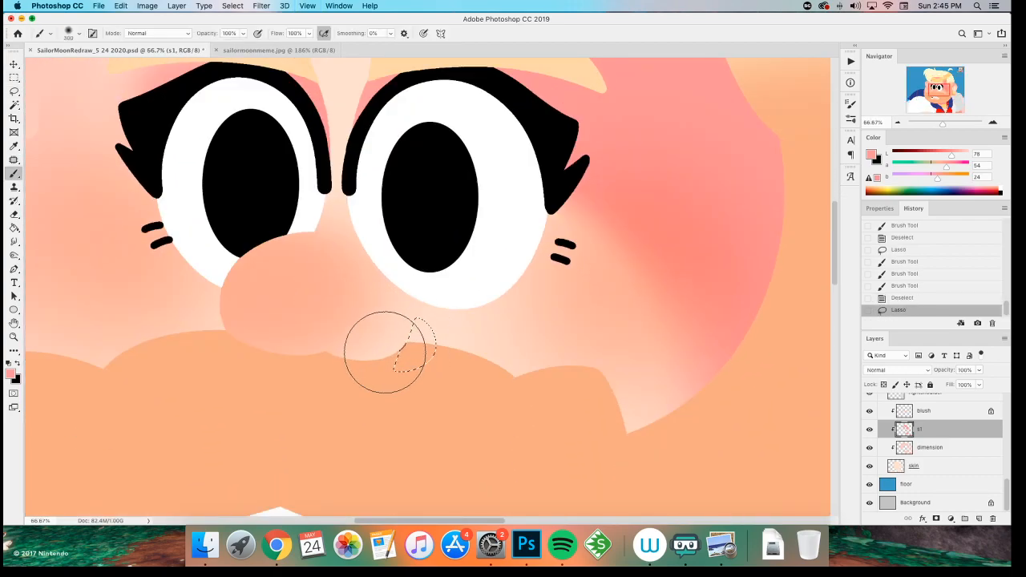
pyautogui.press('[')
pyautogui.moveTo(344, 318)
pyautogui.mouseDown()
pyautogui.moveTo(367, 361)
pyautogui.moveTo(377, 343)
pyautogui.moveTo(353, 353)
pyautogui.mouseUp()
pyautogui.press('m')
pyautogui.press('super+d')
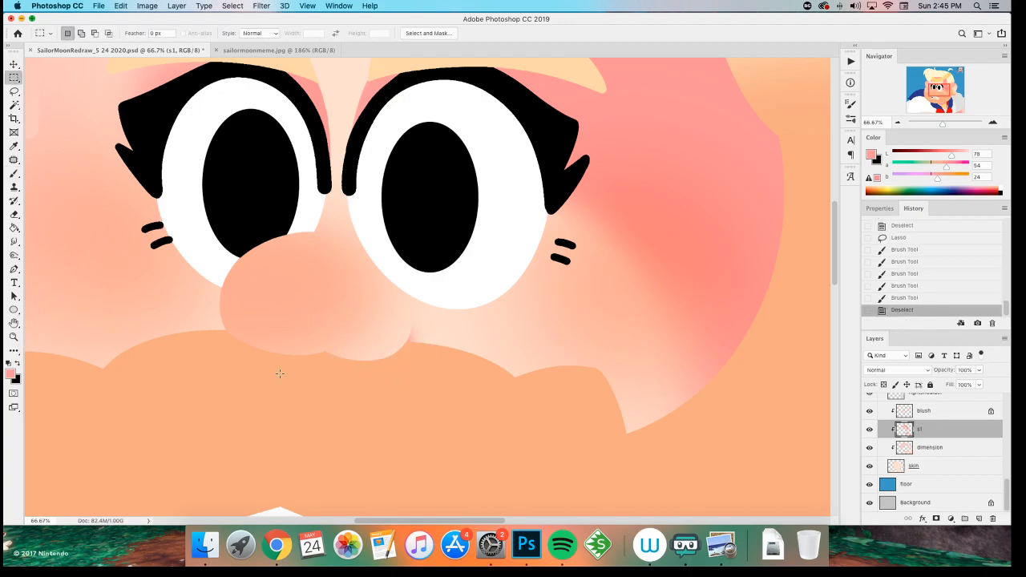
# - Undo the crease shadow beside the nose together with its lasso selection
pyautogui.moveTo(214, 332); pyautogui.dragTo(234, 326)
pyautogui.press('super+equal')
pyautogui.press('l')
pyautogui.press('super+equal')
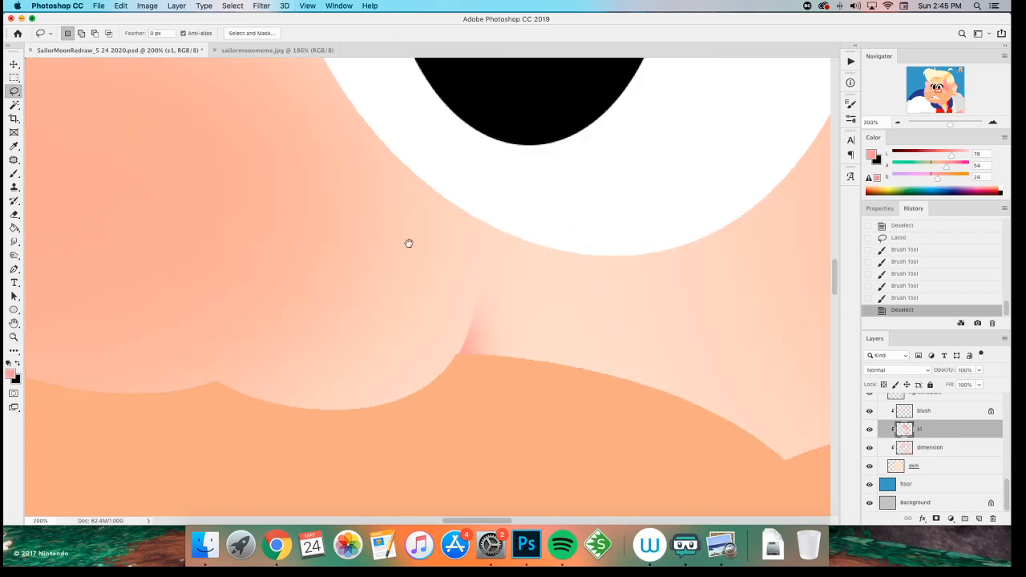
pyautogui.press('super+z')
pyautogui.press('super+z')
pyautogui.press('super+z')
pyautogui.press('super+z')
pyautogui.press('super+z')
pyautogui.press('super+z')
pyautogui.press('super+z')
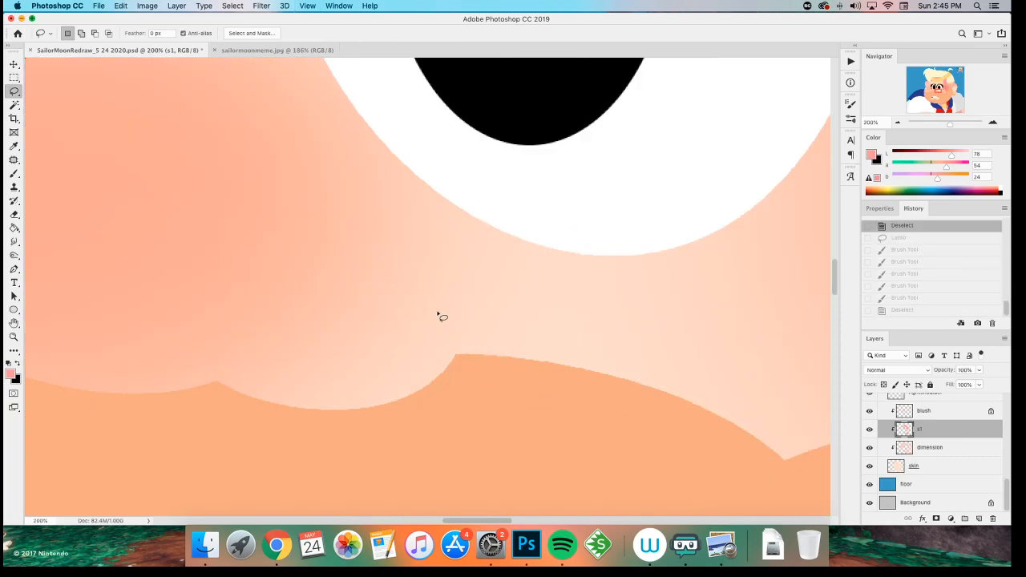
pyautogui.moveTo(464, 339); pyautogui.dragTo(431, 367)
pyautogui.press('super+z')
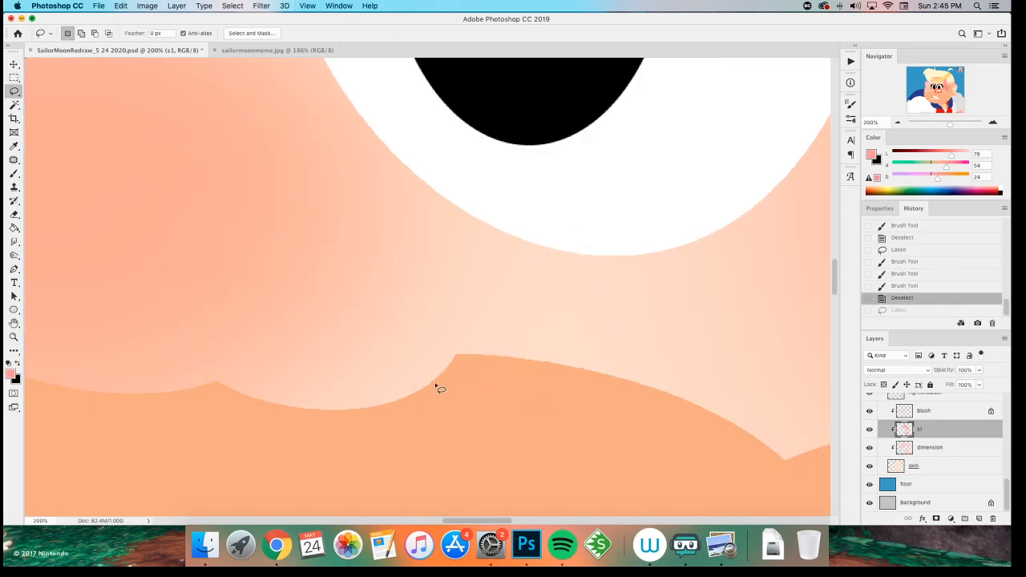
pyautogui.moveTo(561, 398); pyautogui.dragTo(469, 362)
pyautogui.press('super+z')
# - Lasso a rounded area beside the nose across the beard's edge and extend the selection upward along the nose's curve
pyautogui.moveTo(606, 320); pyautogui.dragTo(487, 462)
pyautogui.press('b')
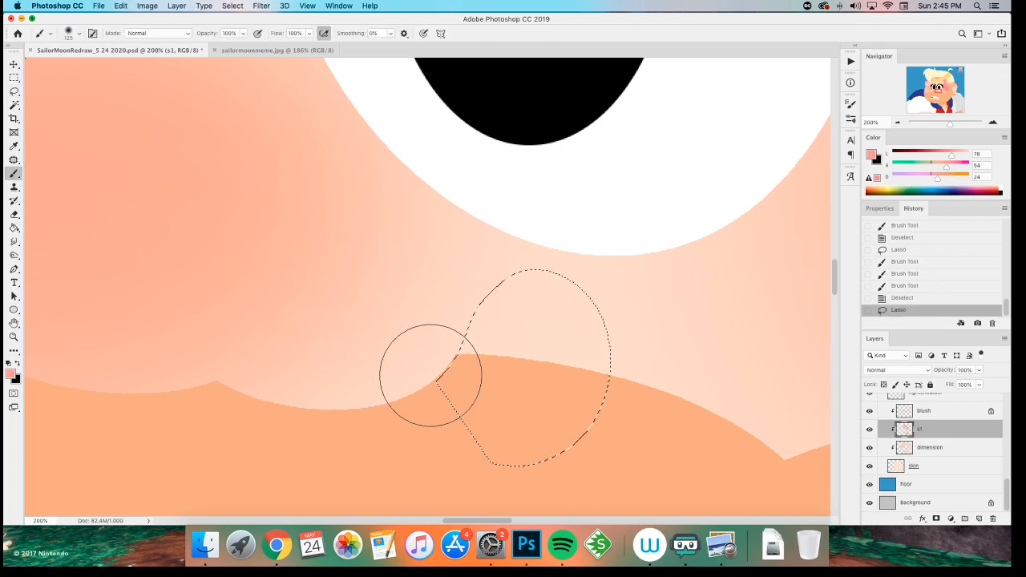
pyautogui.press('l')
pyautogui.press('shift')
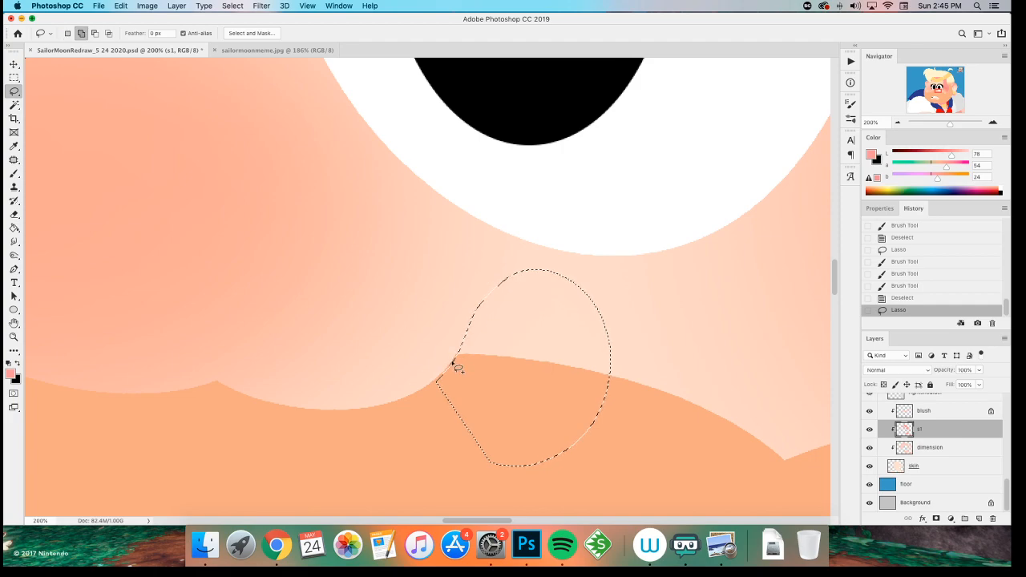
pyautogui.moveTo(515, 264)
pyautogui.mouseDown()
pyautogui.moveTo(491, 258)
pyautogui.moveTo(476, 337)
pyautogui.mouseUp()
pyautogui.press('super+z')
pyautogui.press('super+z')
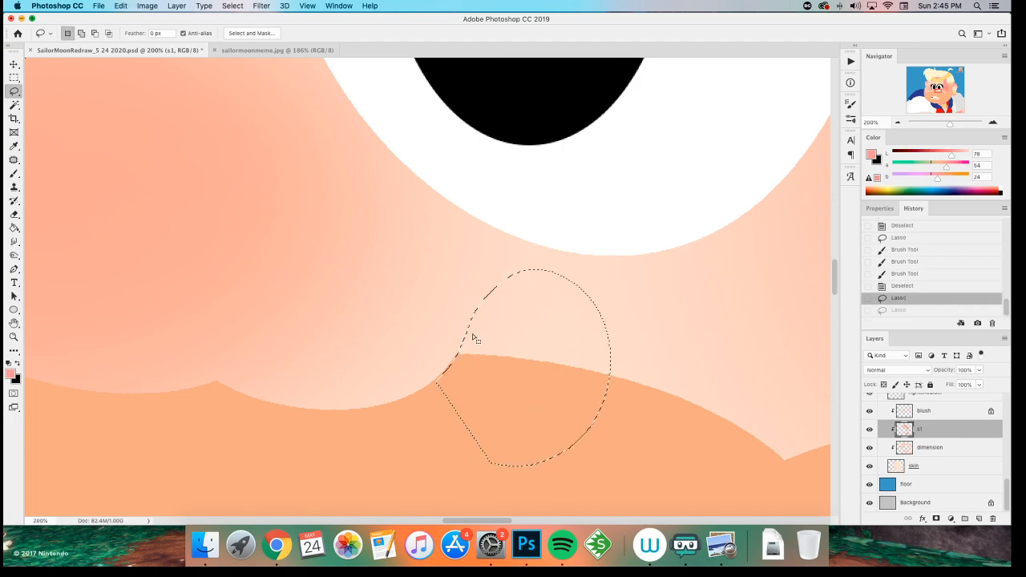
pyautogui.moveTo(519, 268); pyautogui.dragTo(521, 269)
# - Paint a soft salmon pink crease shadow beside the nose inside the selection and deselect
pyautogui.press('b')
pyautogui.moveTo(417, 314)
pyautogui.mouseDown()
pyautogui.moveTo(413, 390)
pyautogui.moveTo(403, 388)
pyautogui.moveTo(412, 362)
pyautogui.moveTo(398, 394)
pyautogui.mouseUp()
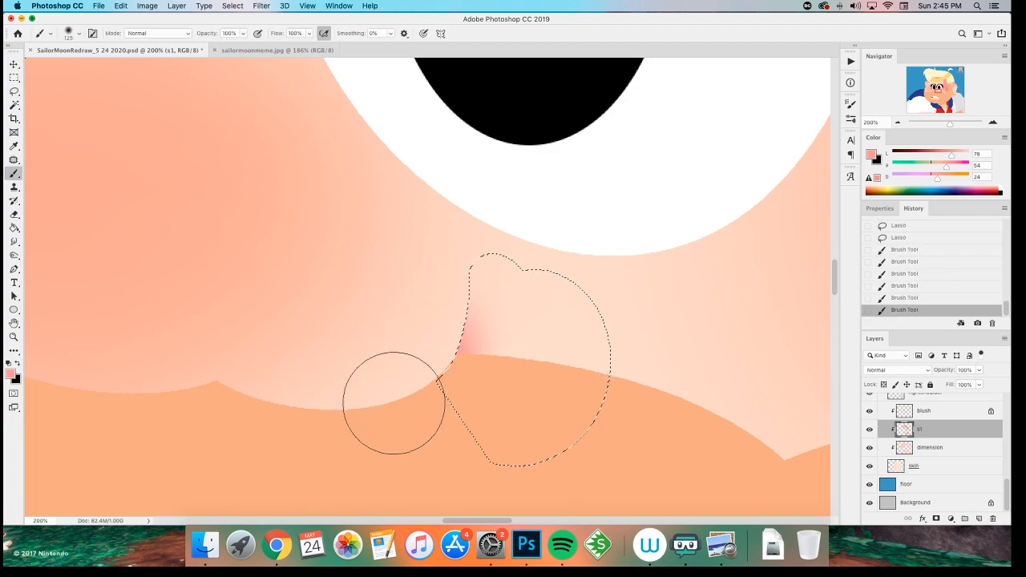
pyautogui.press('m')
pyautogui.press('super+d')
# - Trim the nose side of the crease shadow to a clean edge with a hard 15 px eraser
pyautogui.press('e')
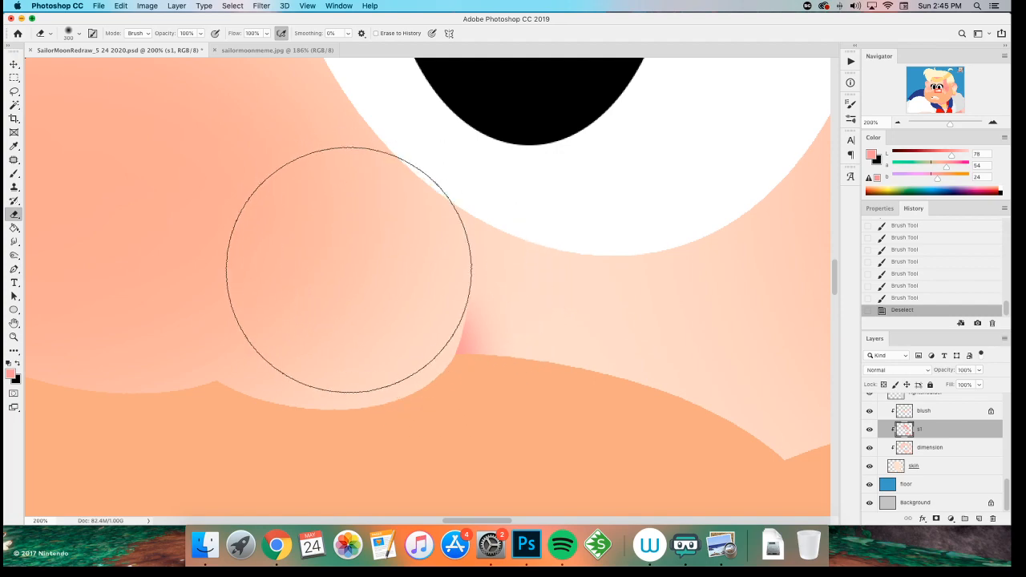
pyautogui.rightClick(314, 301)
pyautogui.click(371, 470)
pyautogui.rightClick(315, 378)
pyautogui.click(292, 278)
pyautogui.rightClick(583, 345)
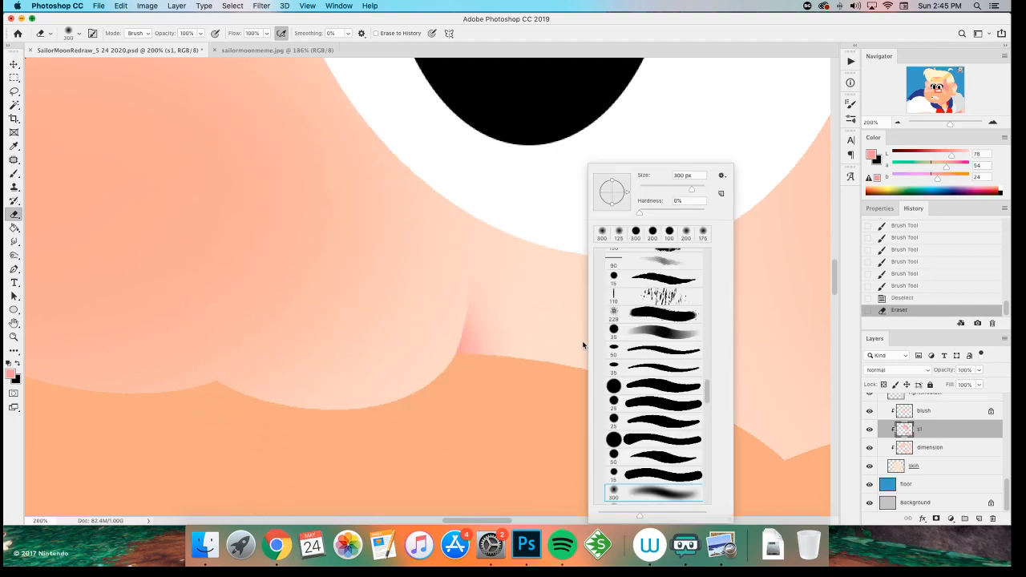
pyautogui.click(645, 472)
pyautogui.click(349, 224)
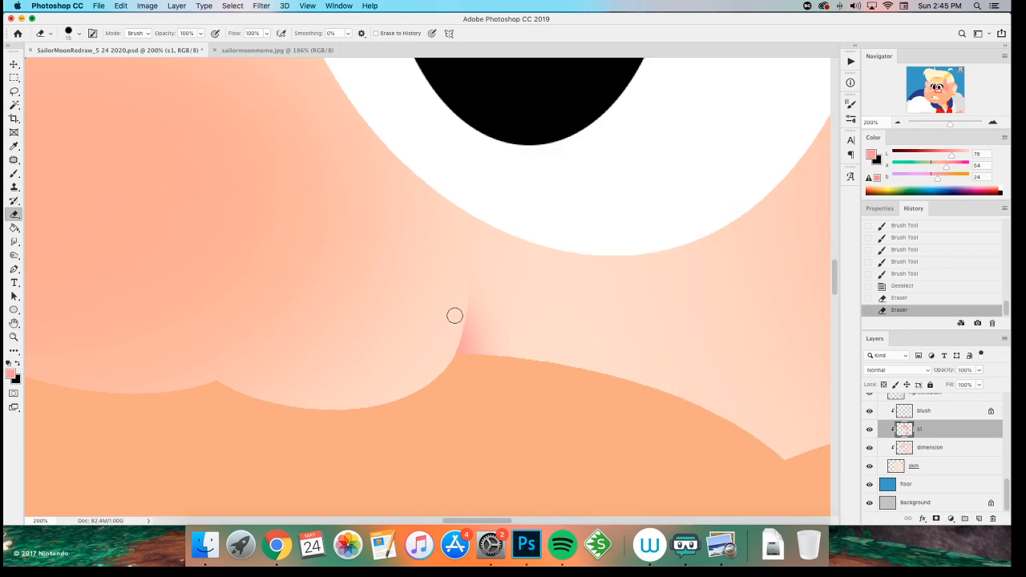
pyautogui.moveTo(437, 315); pyautogui.dragTo(460, 281)
pyautogui.moveTo(448, 350); pyautogui.dragTo(438, 323)
pyautogui.click(454, 308)
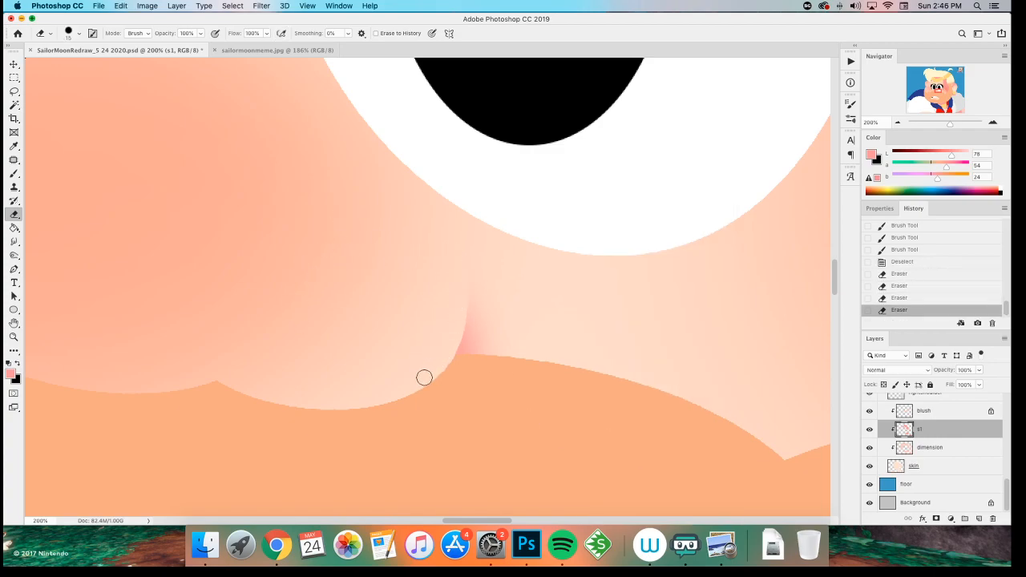
# - Shade the skin just above the nose between the eyes inside a lasso selection with the soft brush, and deselect
pyautogui.scroll(-6, 373, 279)
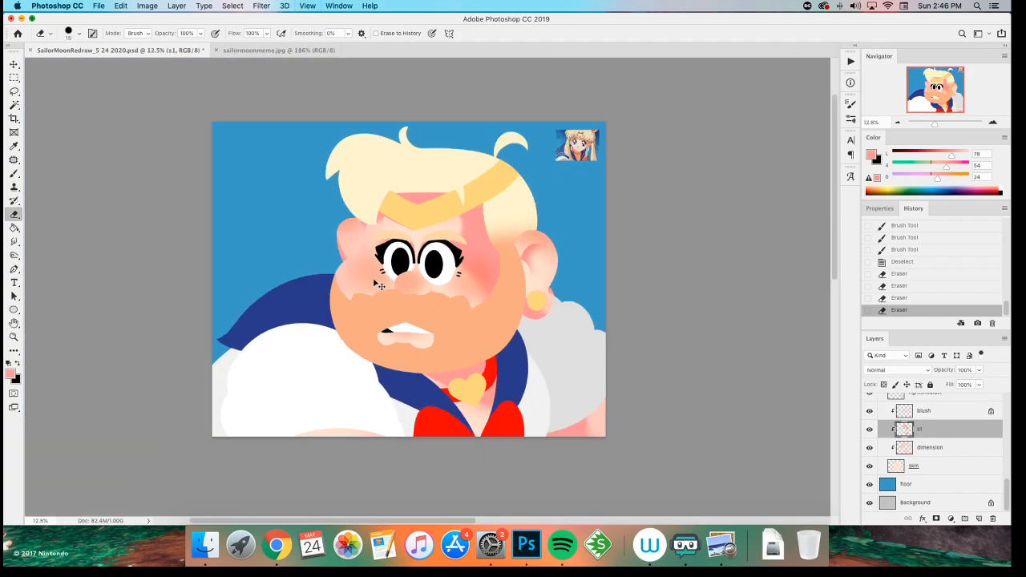
pyautogui.scroll(4, 373, 280)
pyautogui.press('l')
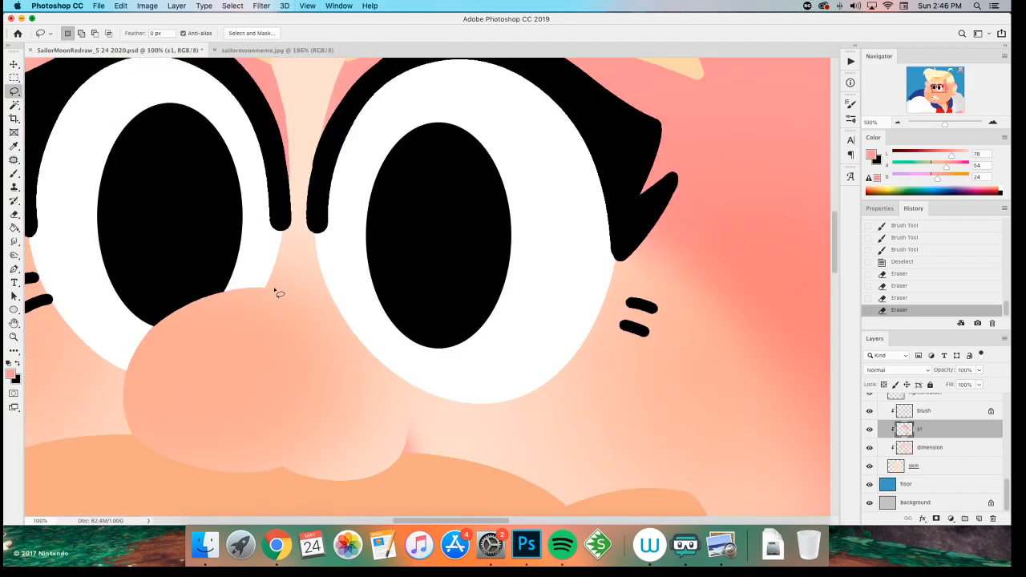
pyautogui.moveTo(360, 297); pyautogui.dragTo(229, 280)
pyautogui.press('b')
pyautogui.click(275, 353)
pyautogui.press('super+z')
pyautogui.moveTo(275, 353)
pyautogui.mouseDown()
pyautogui.moveTo(275, 320)
pyautogui.moveTo(202, 275)
pyautogui.mouseUp()
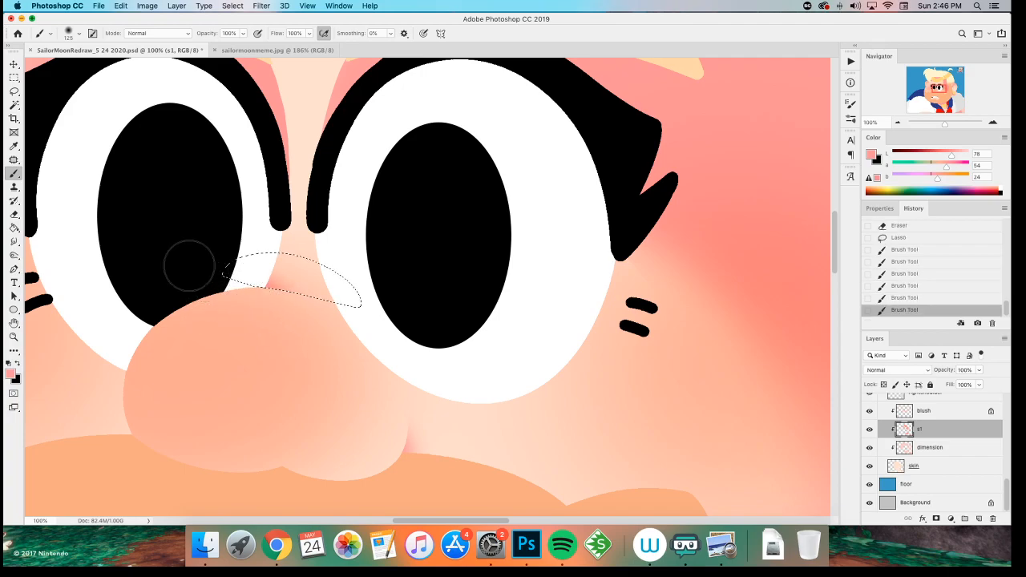
pyautogui.press('m')
pyautogui.hotkey('ctrl', 'd')
# - Check the new nose shadows on the whole face and save the document
pyautogui.press('super+0')
pyautogui.press('super+plus')
pyautogui.press('super+plus')
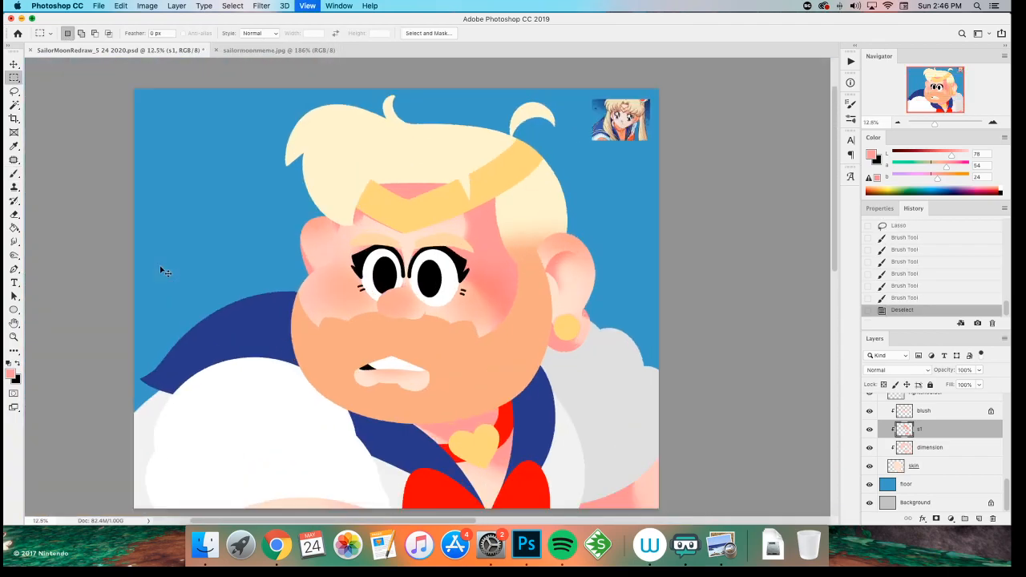
pyautogui.hscroll(-3, 159, 265)
pyautogui.press('super+s')
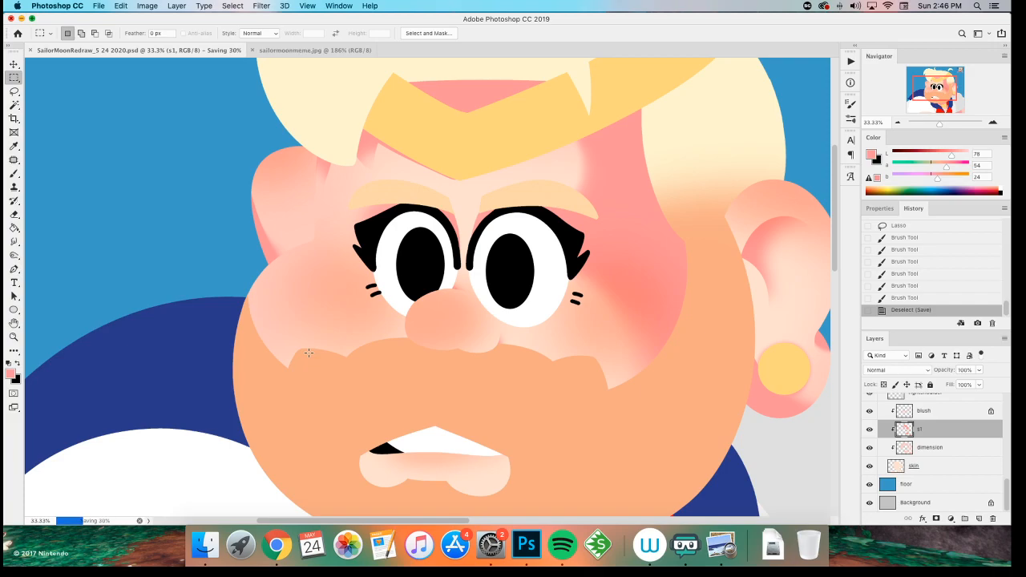
# - Try recoloring the s1 shadows with Hue/Saturation at Hue +180 and Lightness -25, and cancel the adjustment
pyautogui.press('super+minus')
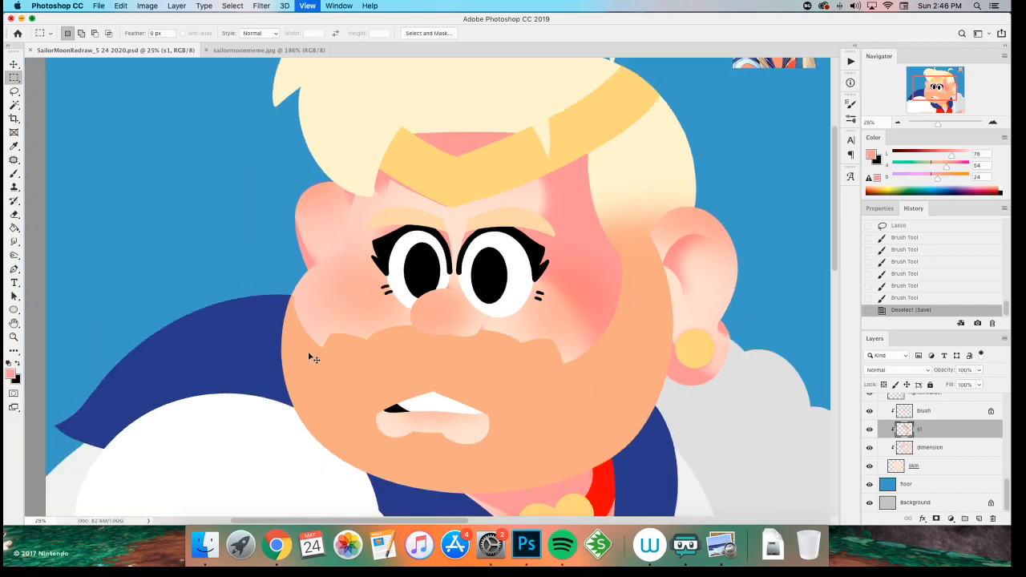
pyautogui.press('super+0')
pyautogui.press('super+plus')
pyautogui.press('super+u')
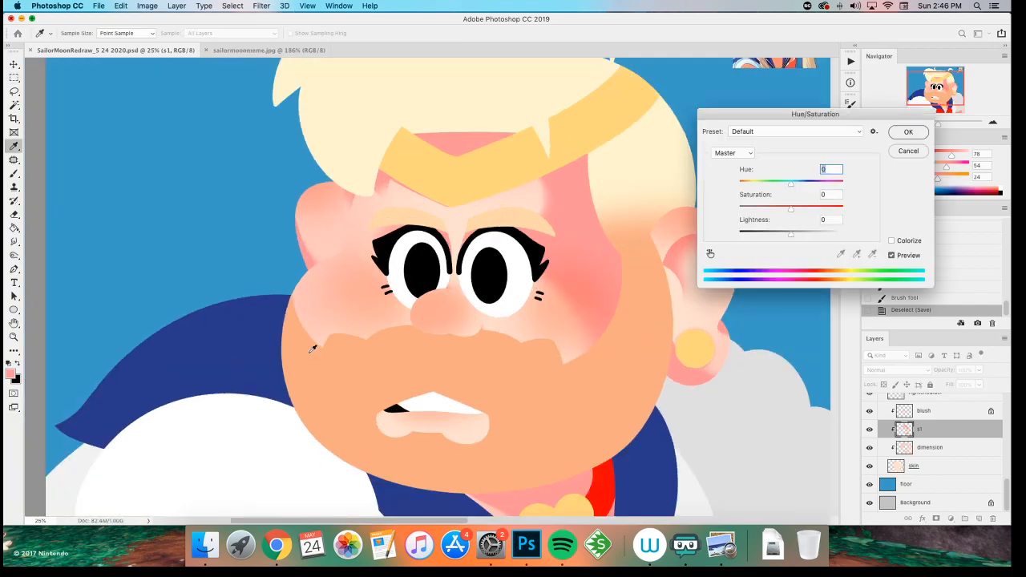
pyautogui.moveTo(791, 186); pyautogui.dragTo(799, 186)
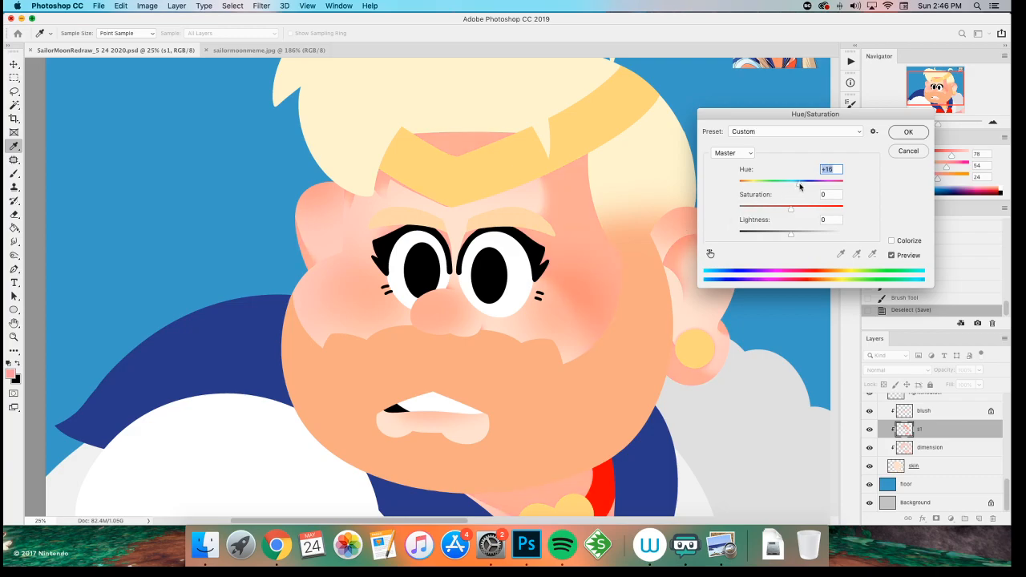
pyautogui.moveTo(789, 233); pyautogui.dragTo(787, 234)
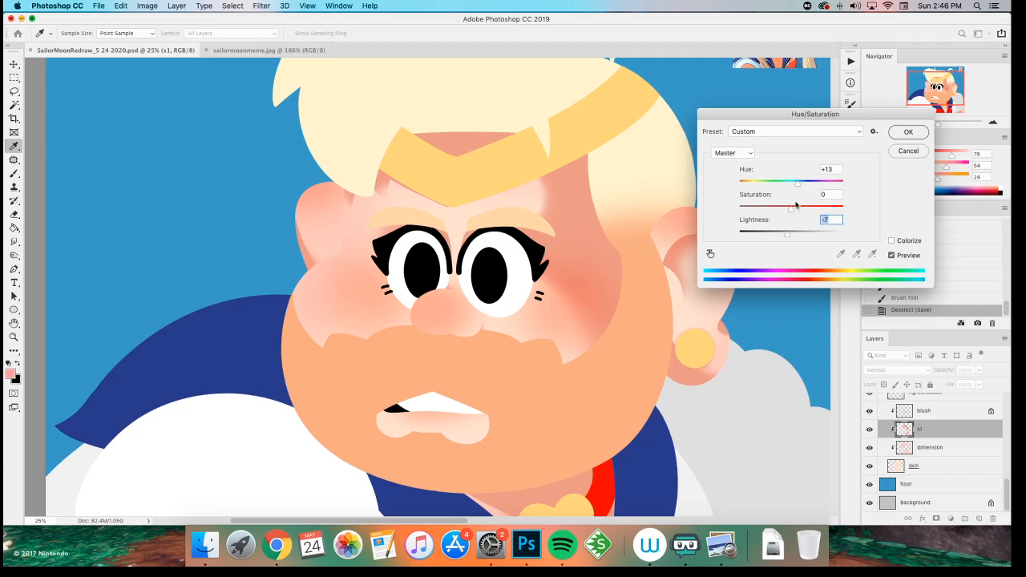
pyautogui.moveTo(796, 186); pyautogui.dragTo(844, 187)
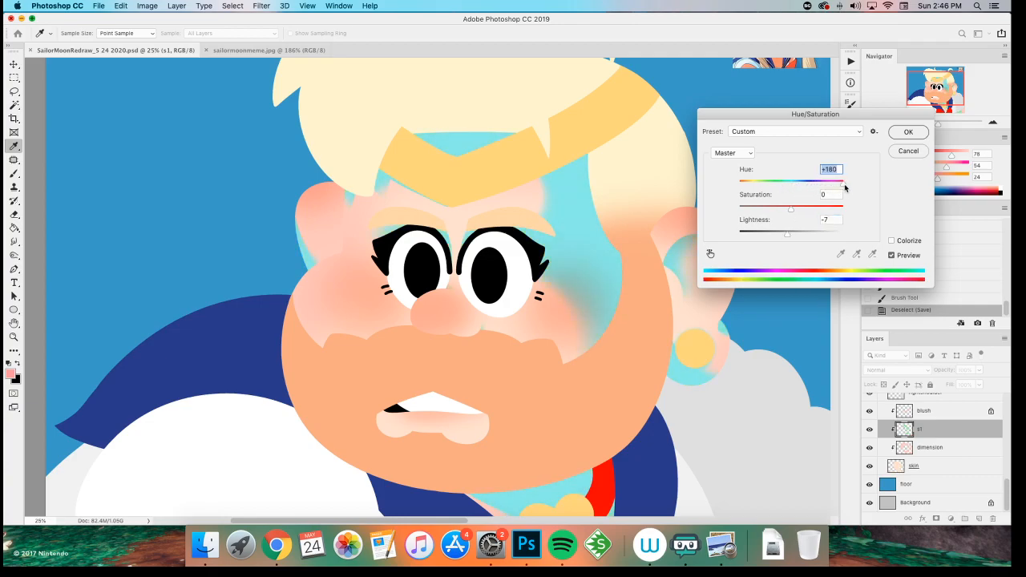
pyautogui.moveTo(787, 232); pyautogui.dragTo(780, 238)
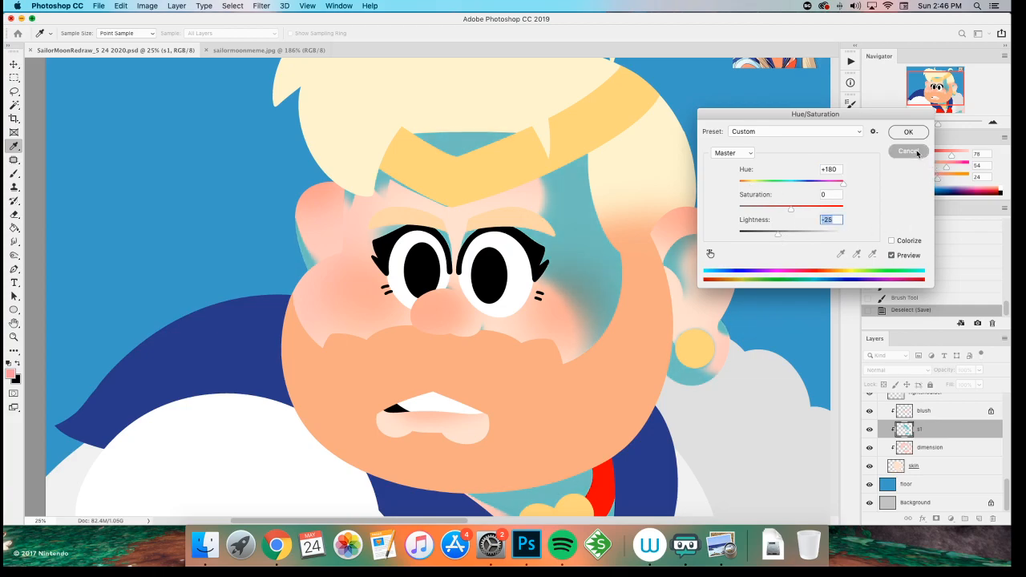
pyautogui.click(908, 151)
# - Sample the pale skin tone from the face and lock the transparent pixels of s1
pyautogui.hscroll(5, 396, 428)
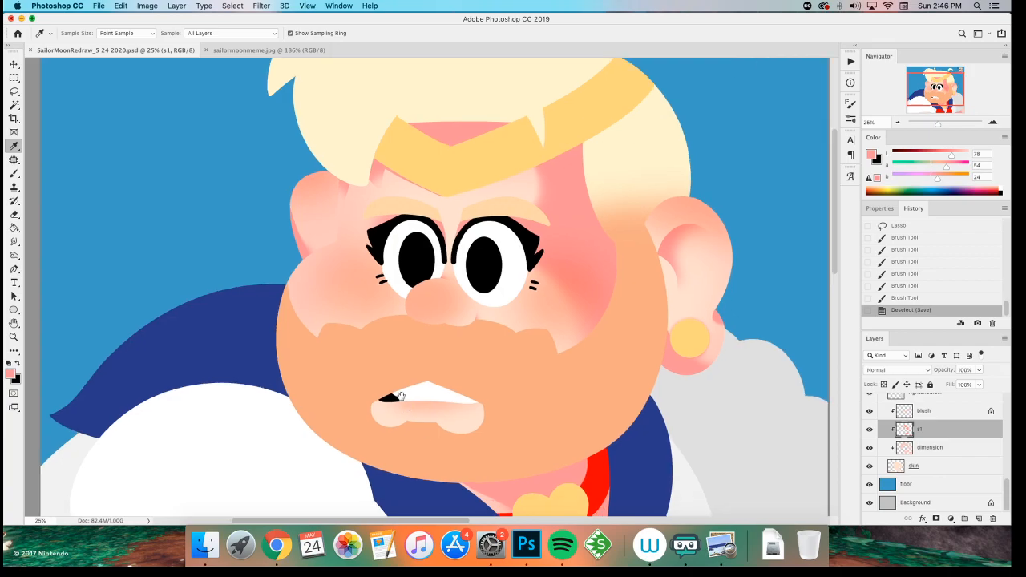
pyautogui.click(345, 194)
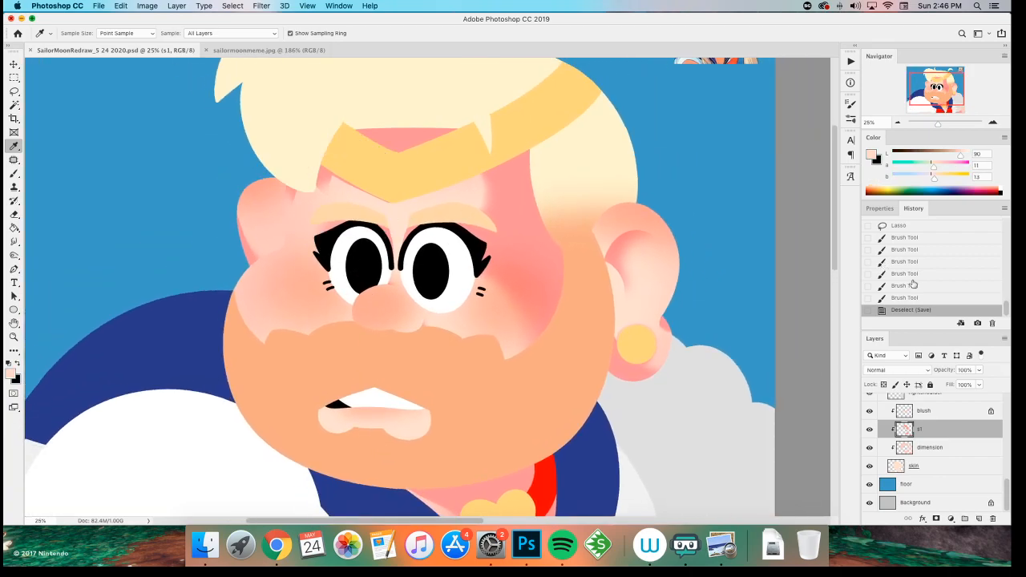
pyautogui.click(884, 386)
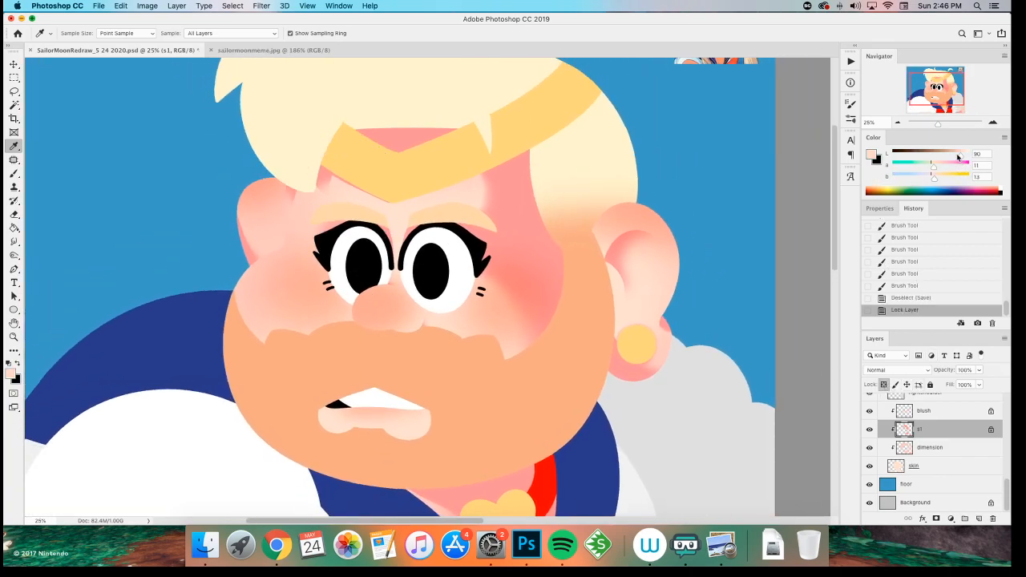
# - Try filling the locked s1 shadows with a darker, pale lavender version of the sampled tone
pyautogui.moveTo(955, 157); pyautogui.dragTo(951, 156)
pyautogui.hotkey('shift', 'BackSpace')
pyautogui.press('Return')
pyautogui.press('super+minus')
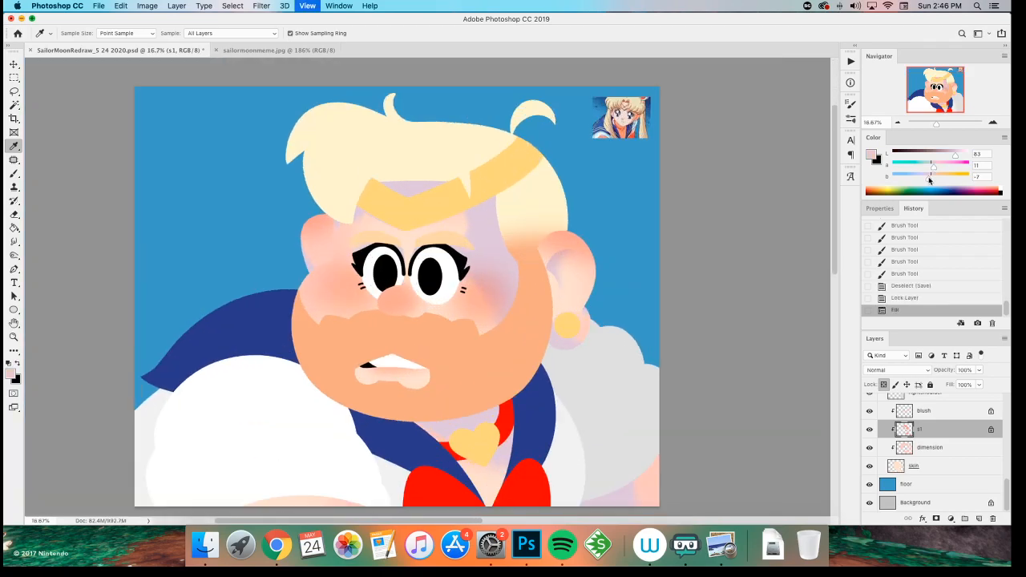
# - Try filling the s1 shadows with a muted pink at L 80, a 22, b 8 and compare it at several sizes
pyautogui.press('super+plus')
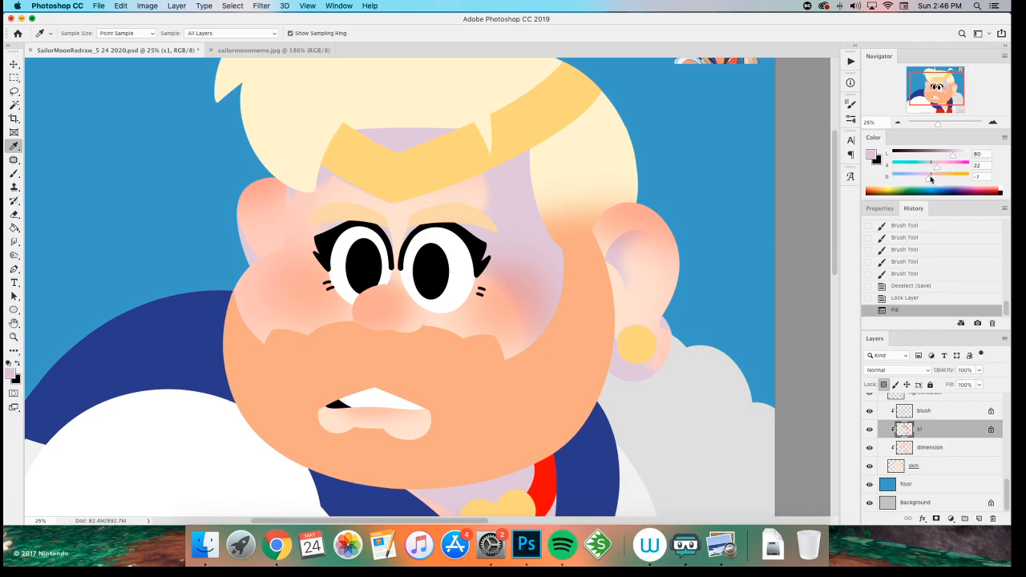
pyautogui.hotkey('shift', 'BackSpace')
pyautogui.press('Return')
pyautogui.press('super+minus')
pyautogui.press('super+minus')
pyautogui.press('super+minus')
pyautogui.press('super+minus')
pyautogui.press('super+plus')
pyautogui.press('super+plus')
pyautogui.press('super+plus')
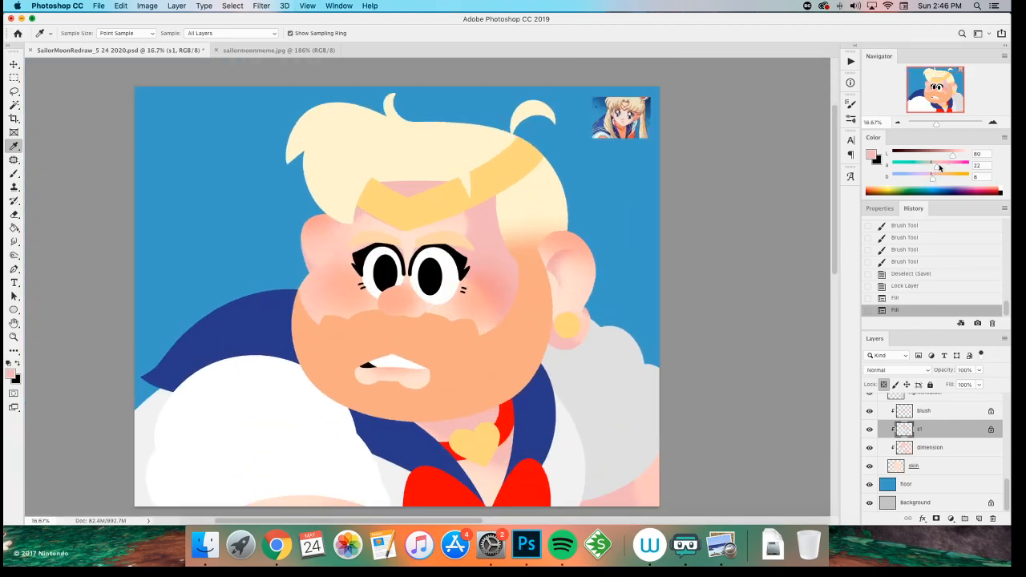
# - Try filling the s1 shadows with a darker dusty rose at L 64 and compare it at several sizes
pyautogui.moveTo(948, 148); pyautogui.dragTo(942, 155)
pyautogui.hotkey('shift', 'BackSpace')
pyautogui.press('Return')
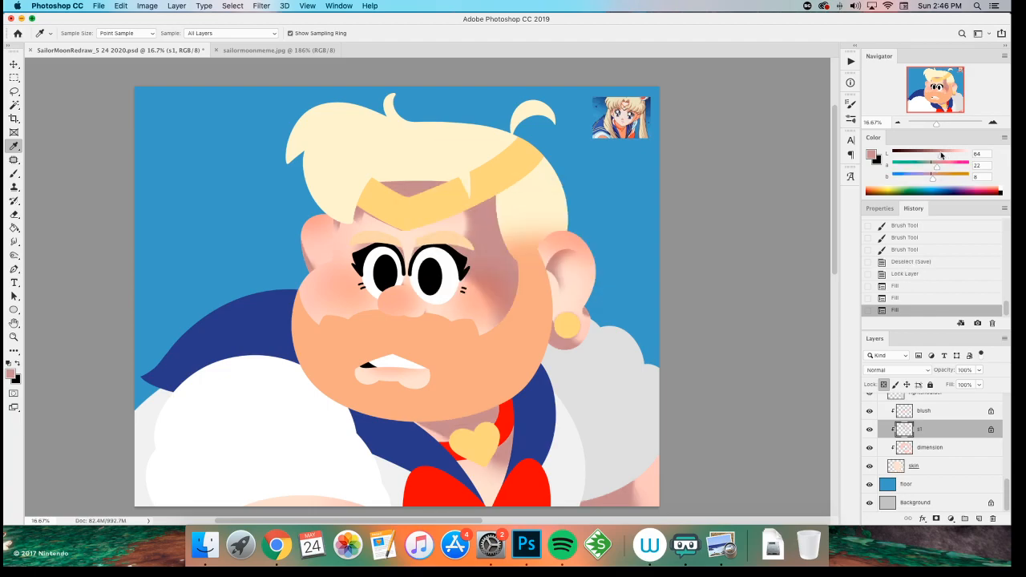
pyautogui.press('super+minus')
pyautogui.press('super+minus')
pyautogui.press('super+minus')
pyautogui.press('super+minus')
pyautogui.press('super+plus')
pyautogui.press('super+plus')
pyautogui.press('super+plus')
pyautogui.press('super+plus')
# - Undo the three trial color fills on s1
pyautogui.press('super+z')
pyautogui.press('z')
pyautogui.press('super+z')
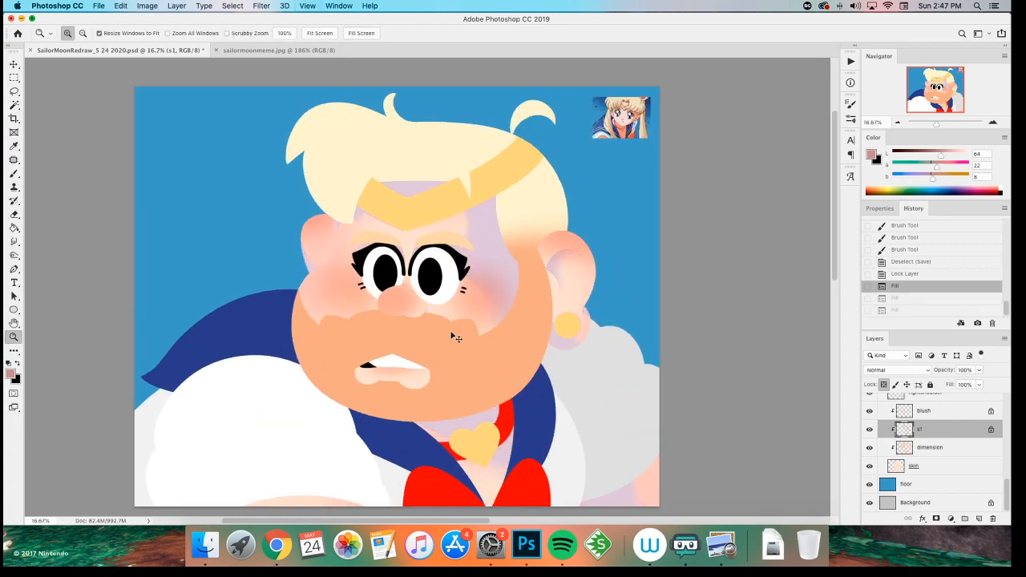
pyautogui.press('super+z')
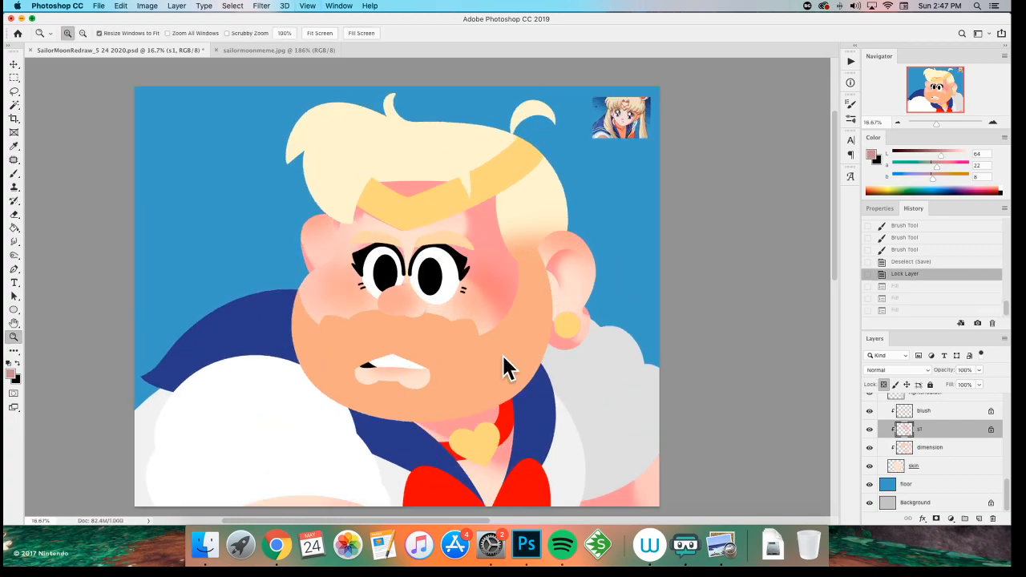
# - Select the hair/brows layer from the hair on the canvas and save the document
pyautogui.click(457, 314)
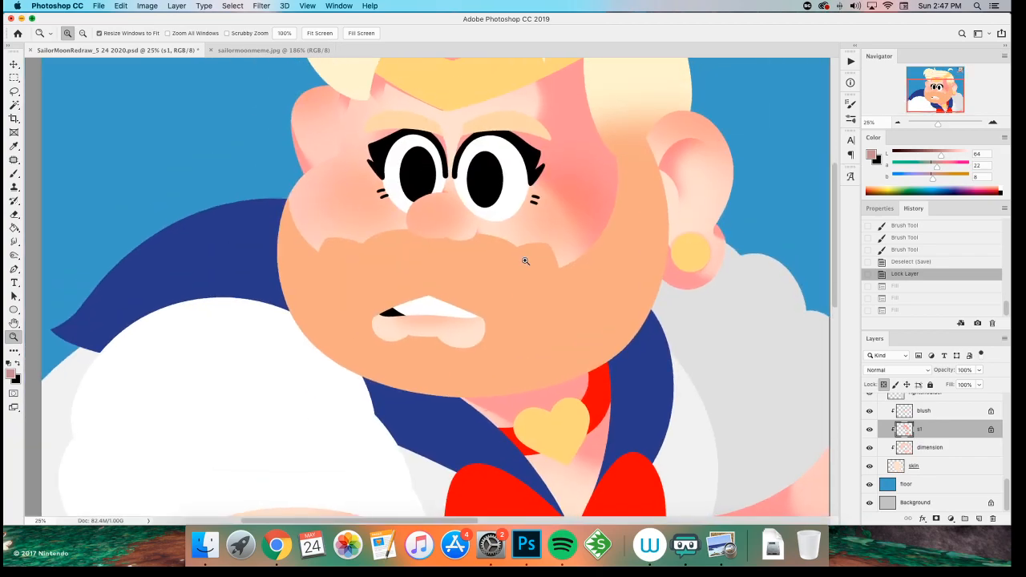
pyautogui.moveTo(519, 218); pyautogui.dragTo(542, 313)
pyautogui.press('v')
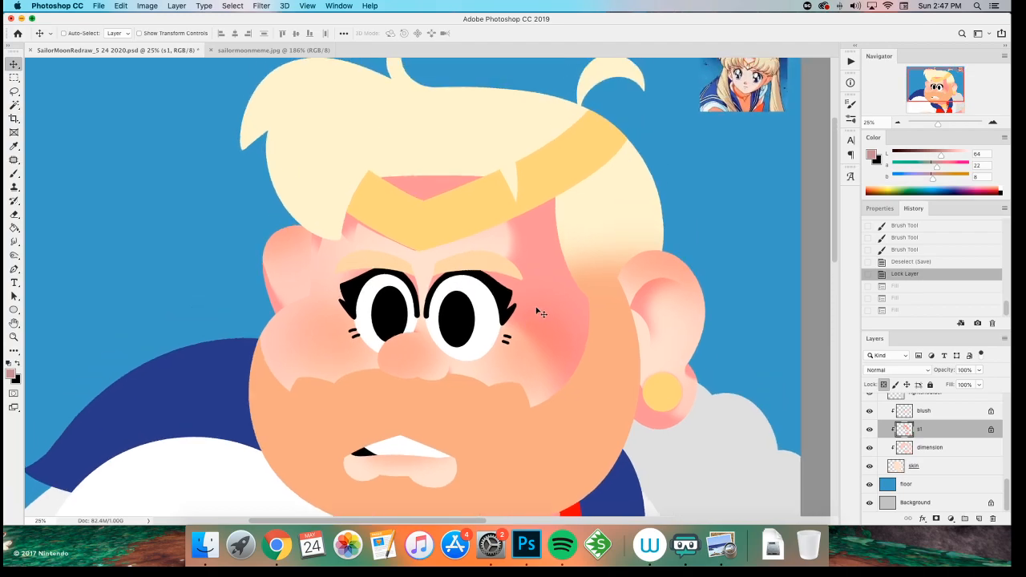
pyautogui.keyDown('super'); pyautogui.click(503, 127); pyautogui.keyUp('super')
pyautogui.press('super+s')
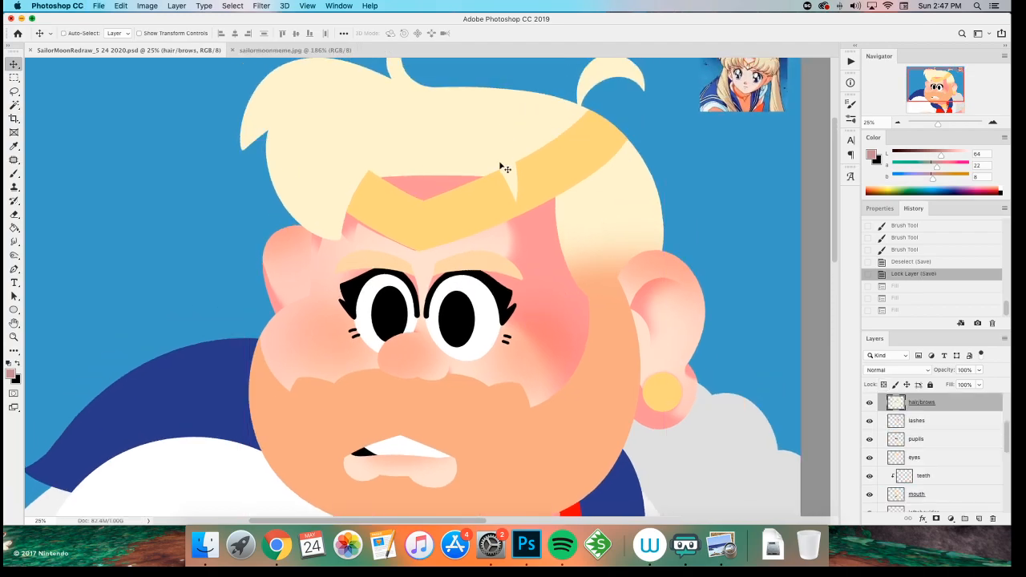
# - Bring the character's hair into view and show the SKETCH group over the artwork
pyautogui.moveTo(499, 160); pyautogui.dragTo(352, 229)
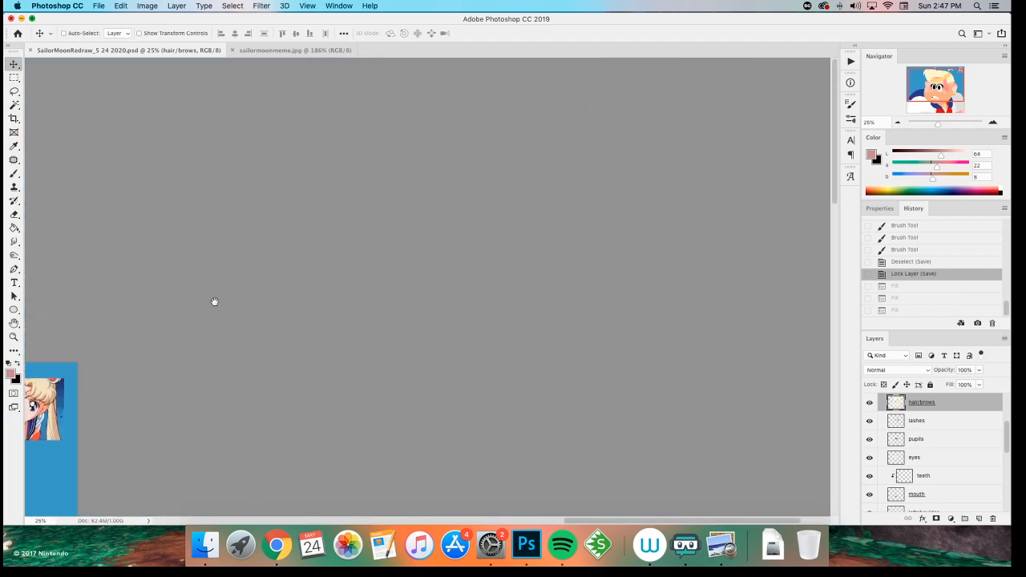
pyautogui.moveTo(233, 294); pyautogui.dragTo(356, 316)
pyautogui.moveTo(318, 214); pyautogui.dragTo(577, 328)
pyautogui.scroll(5, 883, 422)
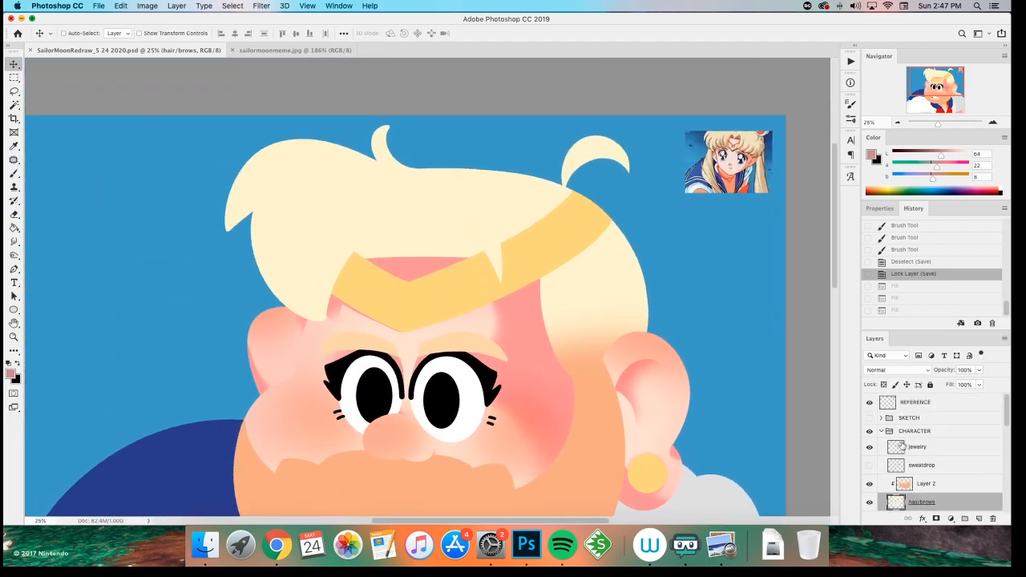
pyautogui.click(870, 418)
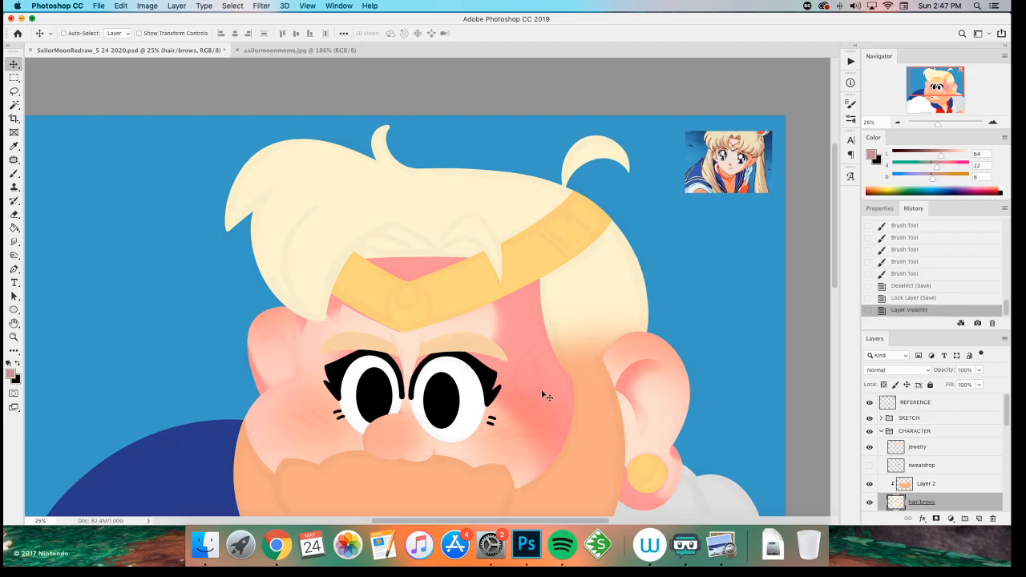
pyautogui.press('z')
pyautogui.click(362, 206)
pyautogui.click(362, 206)
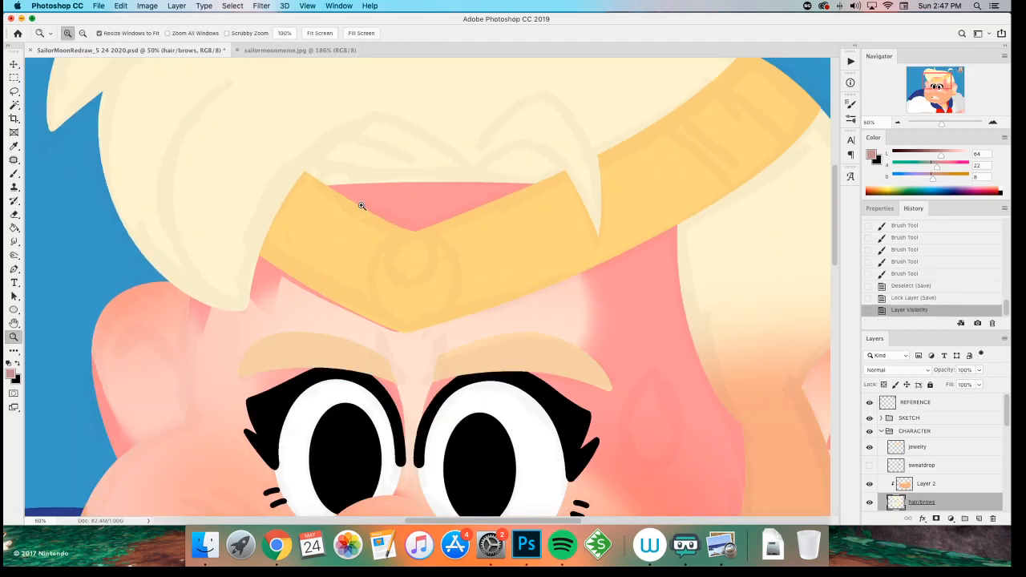
pyautogui.moveTo(250, 252); pyautogui.dragTo(272, 350)
pyautogui.press('l')
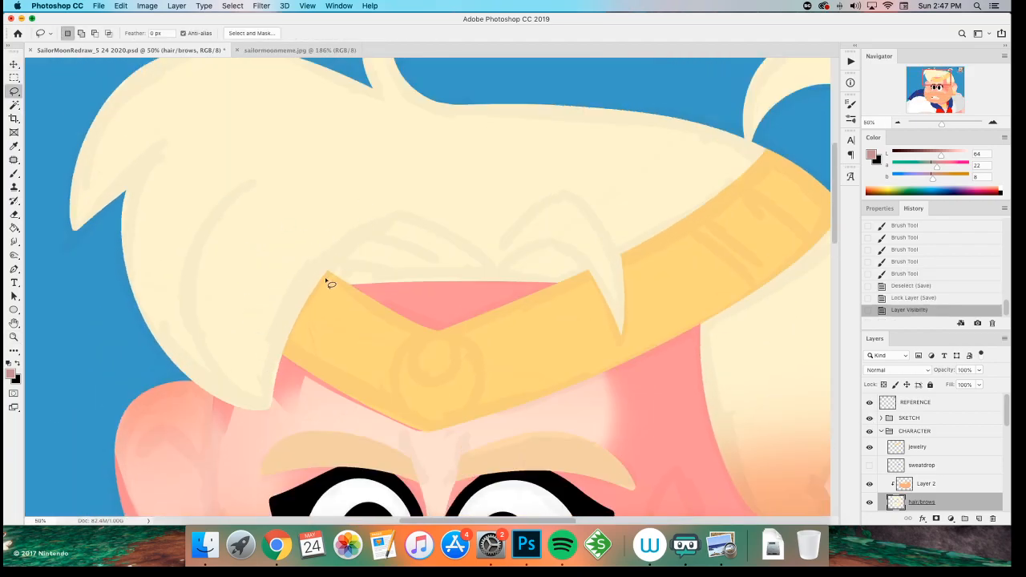
pyautogui.moveTo(331, 267)
pyautogui.mouseDown()
pyautogui.moveTo(356, 235)
pyautogui.moveTo(370, 255)
pyautogui.mouseUp()
pyautogui.press('cmd+z')
pyautogui.press('b')
pyautogui.hscroll(2, 350, 270)
pyautogui.press('cmd+z')
# - Sample the cream hair color and create a layer named dimension above Layer 2, clipped to the hair
pyautogui.keyDown('alt'); pyautogui.click(268, 205); pyautogui.keyUp('alt')
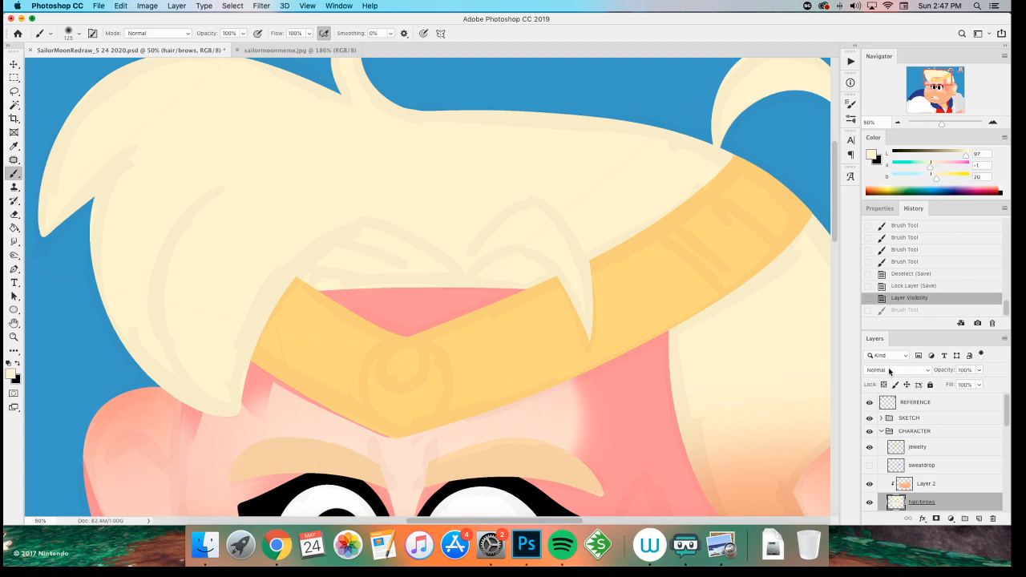
pyautogui.click(918, 488)
pyautogui.press('cmd+shift+n')
pyautogui.write('s')
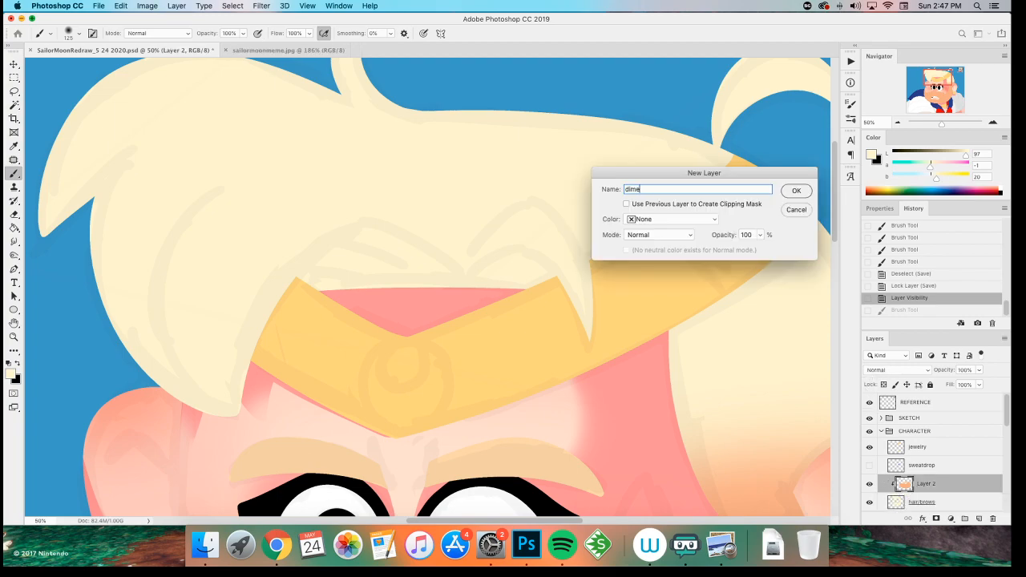
pyautogui.press('Return')
pyautogui.press('cmd+alt+g')
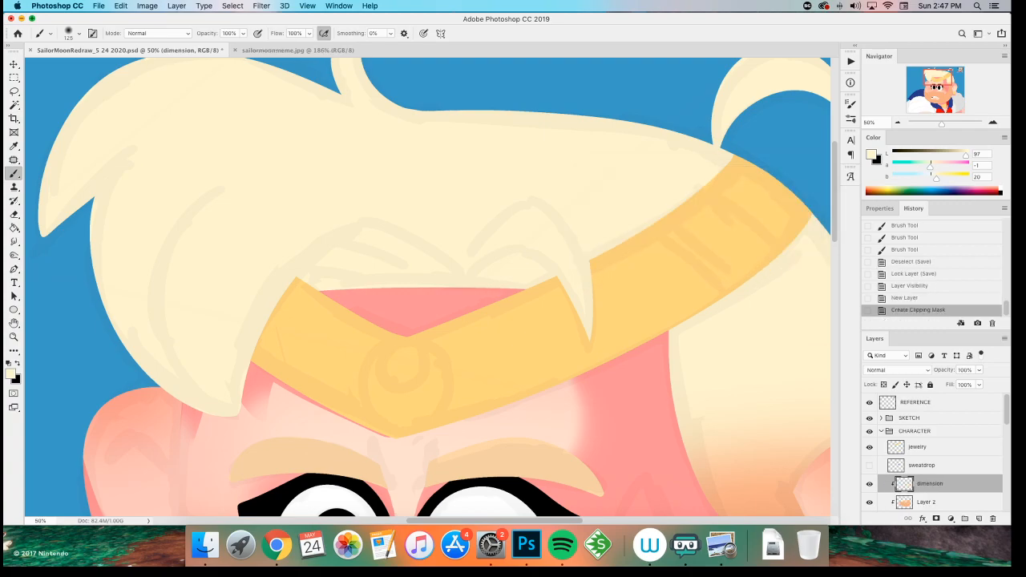
# - Set the dimension layer's blend mode to Multiply
pyautogui.press('cmd+equal')
pyautogui.press('cmd+minus')
pyautogui.press('cmd+minus')
pyautogui.press('cmd+minus')
pyautogui.click(896, 369)
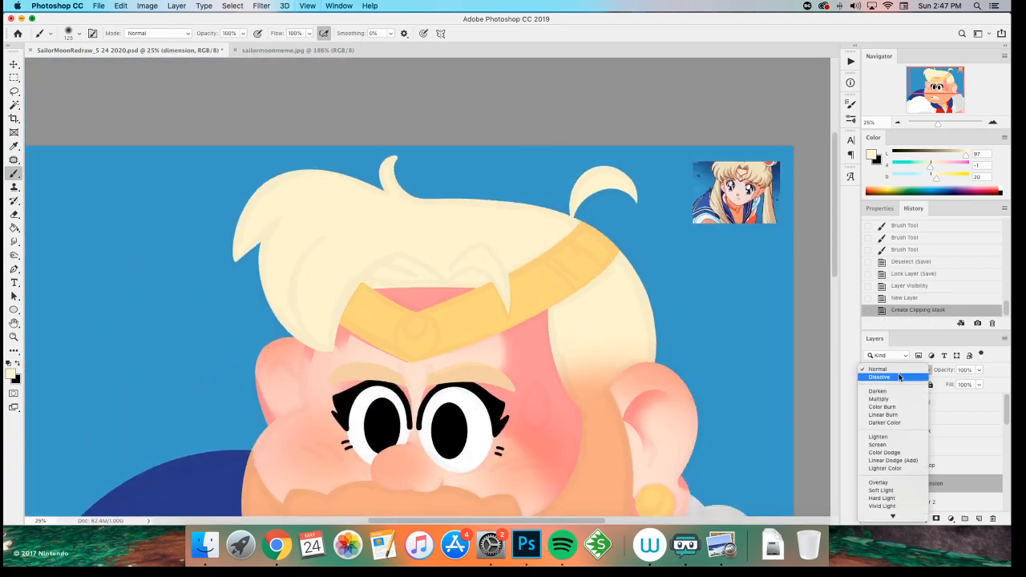
pyautogui.click(881, 398)
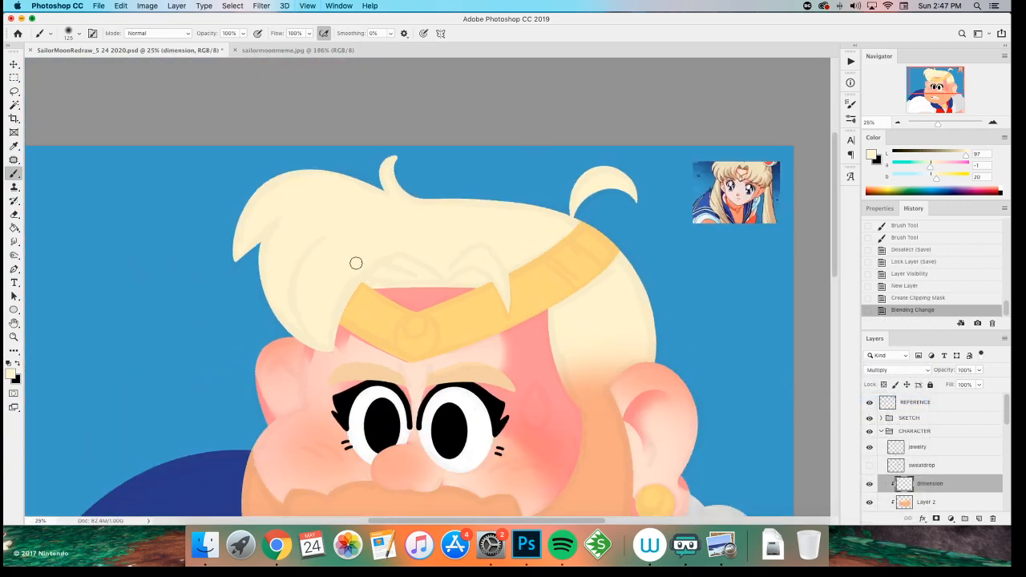
# - Set the foreground color to peach ffd3c0 and try a small brush stroke on the hair
pyautogui.click(10, 373)
pyautogui.moveTo(358, 307); pyautogui.dragTo(361, 317)
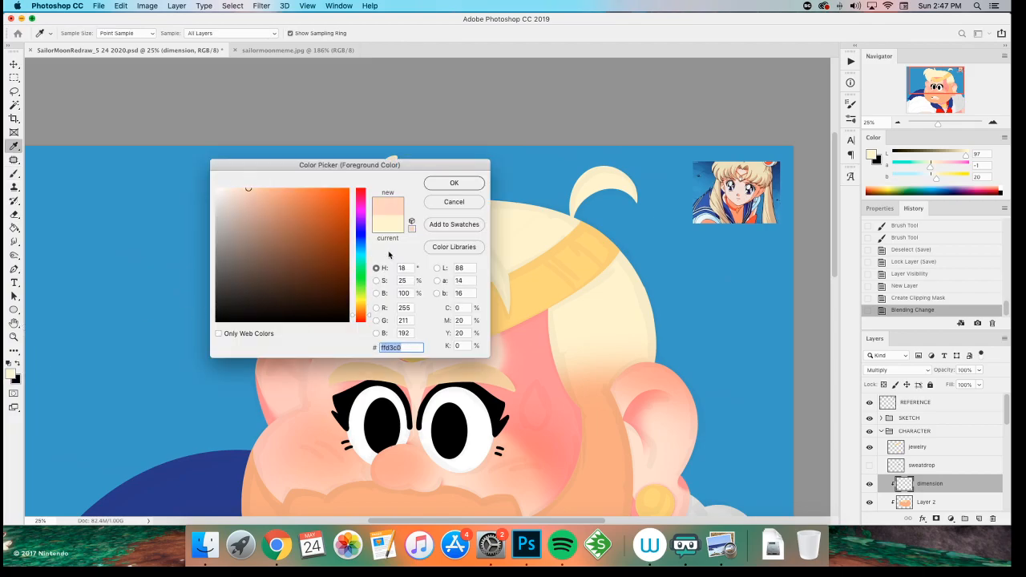
pyautogui.click(441, 187)
pyautogui.moveTo(320, 268); pyautogui.dragTo(272, 300)
pyautogui.hotkey('ctrl', 'z')
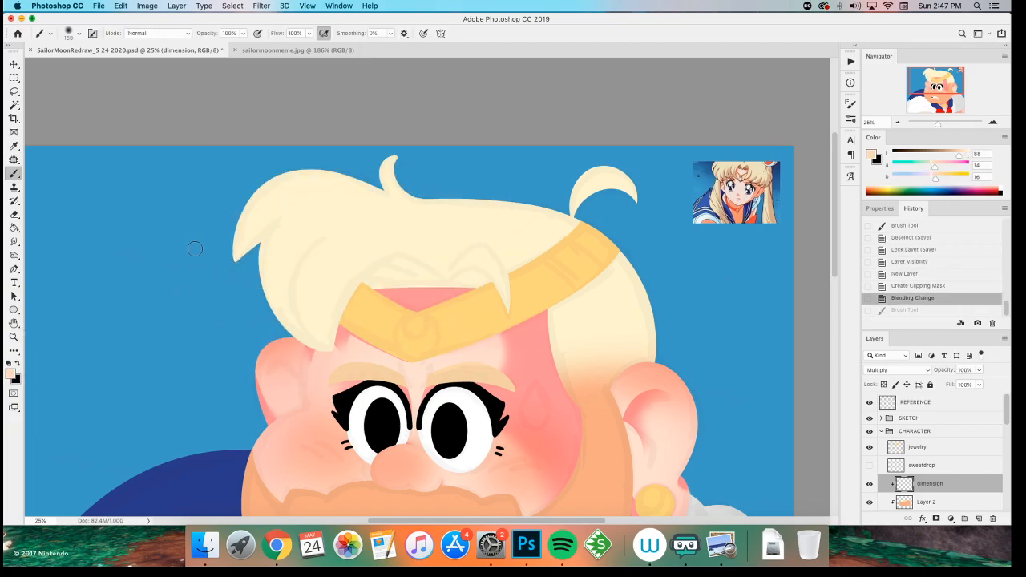
# - Shade the swooping left tip and side of the hair with a soft 600 px brush
pyautogui.press(']')
pyautogui.press(']')
pyautogui.press(']')
pyautogui.moveTo(230, 258); pyautogui.dragTo(293, 150)
pyautogui.moveTo(237, 303); pyautogui.dragTo(276, 200)
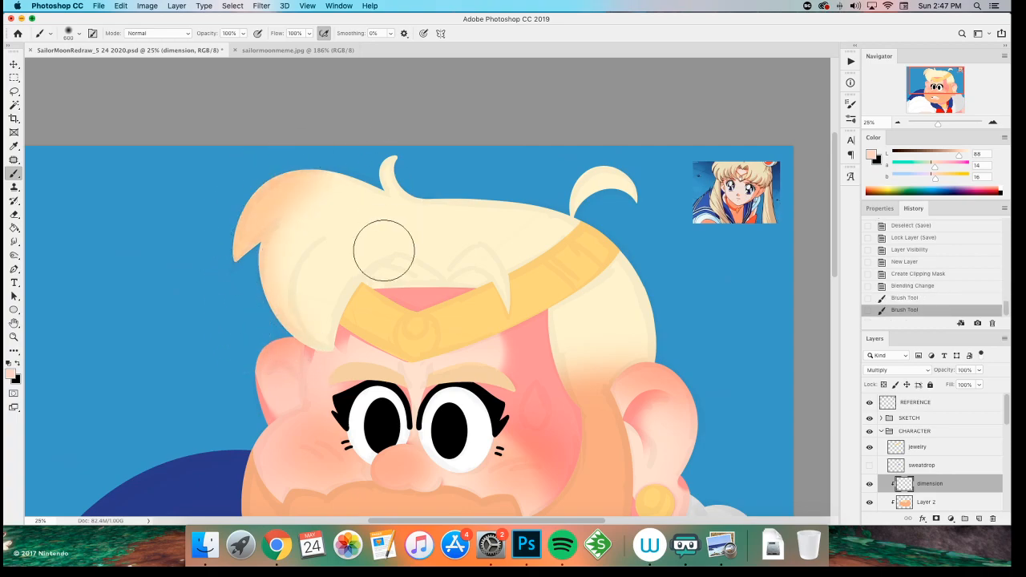
# - Brush soft peach shading onto the fringe above the tiara and along the back edge of the hair
pyautogui.moveTo(376, 303); pyautogui.dragTo(456, 298)
pyautogui.press('super+z')
pyautogui.press('super+z')
pyautogui.moveTo(377, 284); pyautogui.dragTo(439, 285)
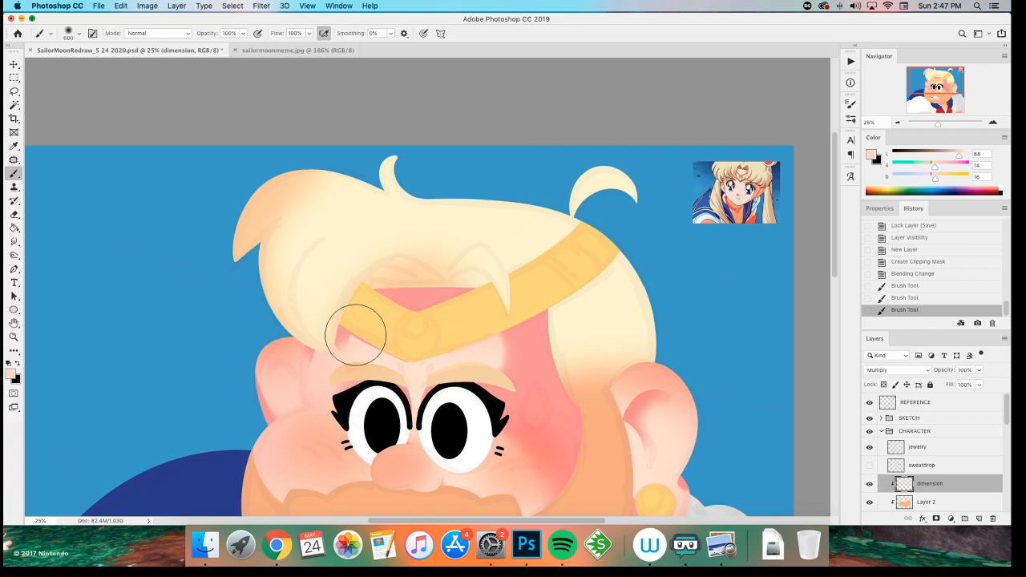
pyautogui.press('super+z')
pyautogui.press('super+z')
pyautogui.moveTo(342, 353); pyautogui.dragTo(408, 272)
pyautogui.moveTo(419, 322)
pyautogui.mouseDown()
pyautogui.moveTo(413, 349)
pyautogui.moveTo(419, 336)
pyautogui.mouseUp()
pyautogui.moveTo(681, 344)
pyautogui.mouseDown()
pyautogui.moveTo(612, 234)
pyautogui.moveTo(605, 244)
pyautogui.moveTo(535, 193)
pyautogui.moveTo(597, 198)
pyautogui.mouseUp()
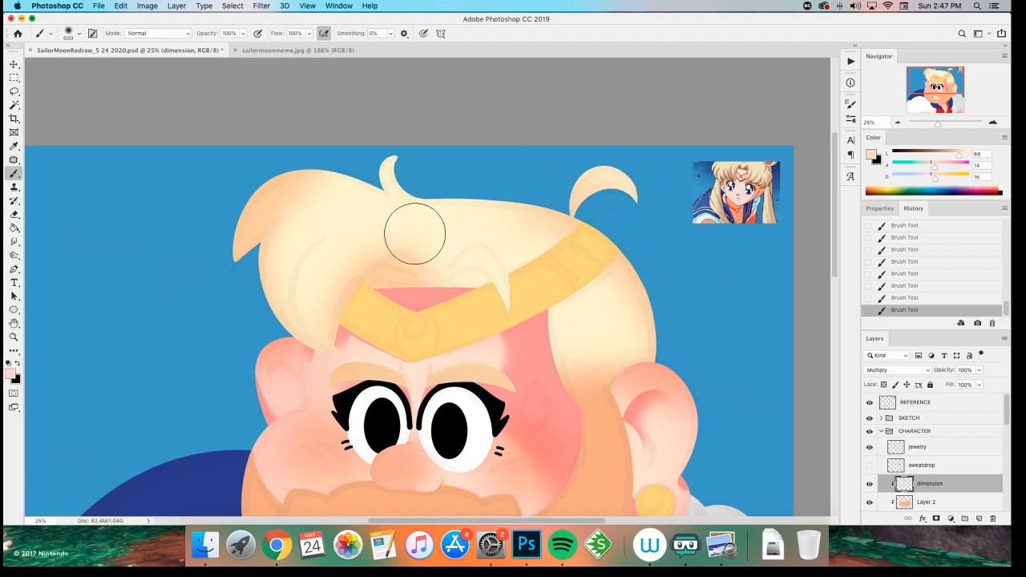
# - Shade the beard's outer and lower edges with the same soft peach, reduce the brush to 300 px, and save the document
pyautogui.scroll(-5, 195, 374)
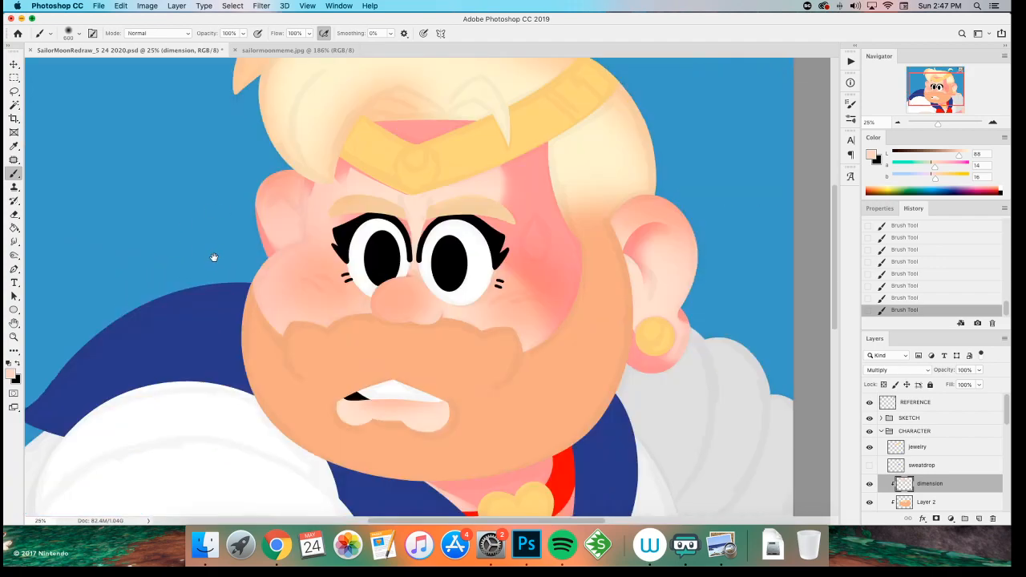
pyautogui.moveTo(252, 225); pyautogui.dragTo(280, 365)
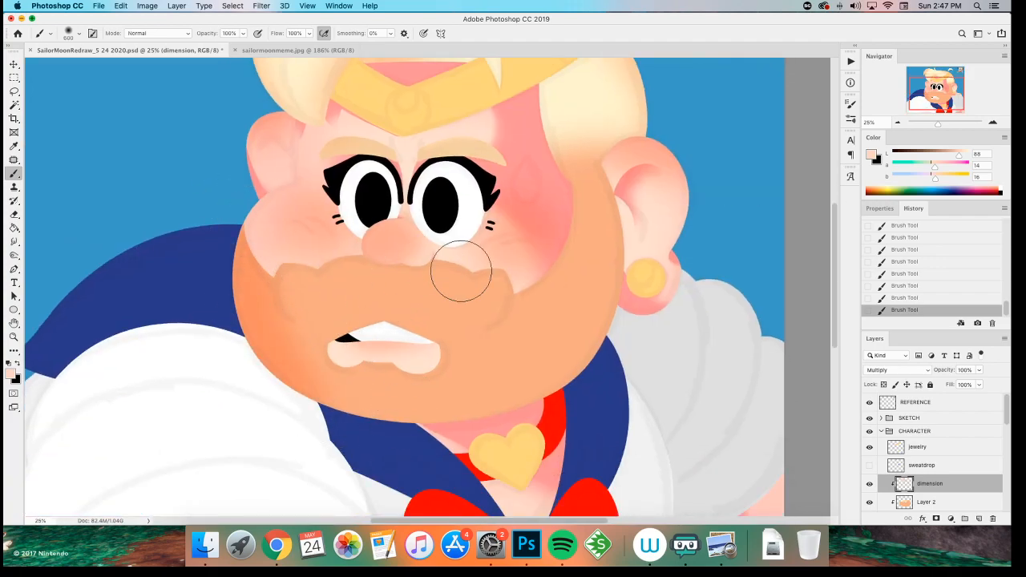
pyautogui.moveTo(638, 276)
pyautogui.mouseDown()
pyautogui.moveTo(606, 358)
pyautogui.moveTo(393, 432)
pyautogui.moveTo(328, 413)
pyautogui.mouseUp()
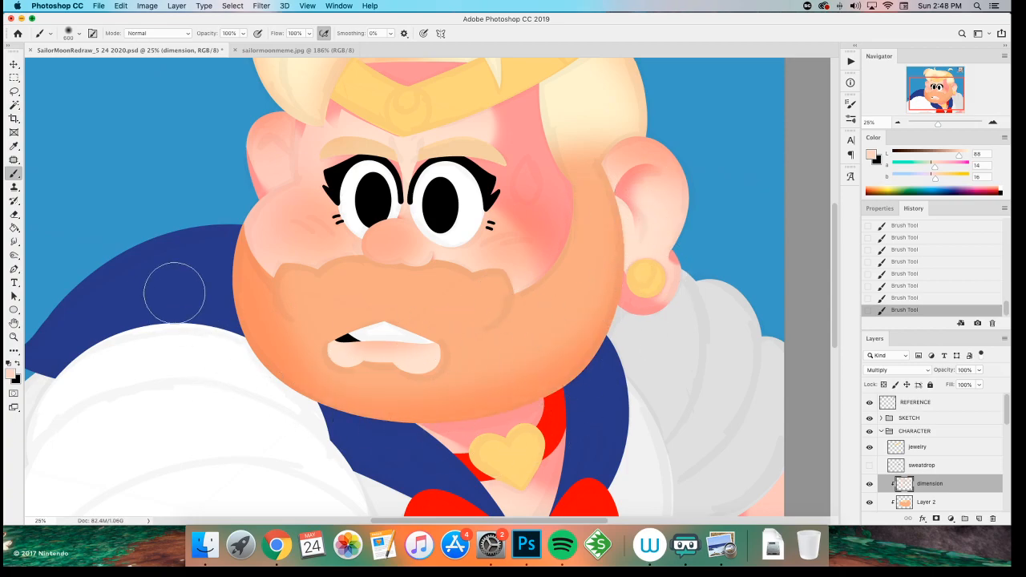
pyautogui.scroll(1, 200, 339)
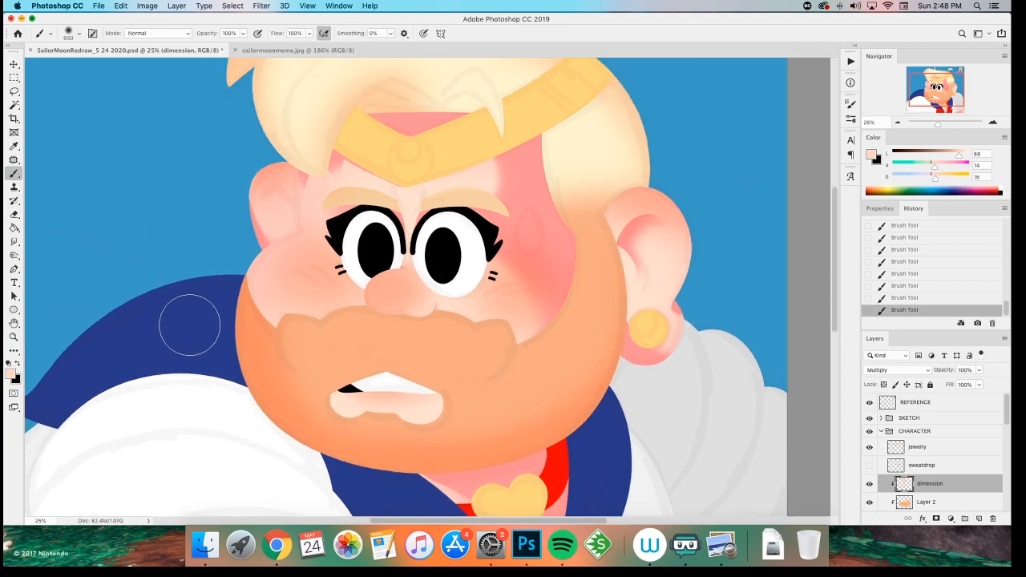
pyautogui.press('[')
pyautogui.press('[')
pyautogui.press('super+minus')
pyautogui.press('super+minus')
pyautogui.press('super+minus')
pyautogui.press('super+equal')
pyautogui.press('super+equal')
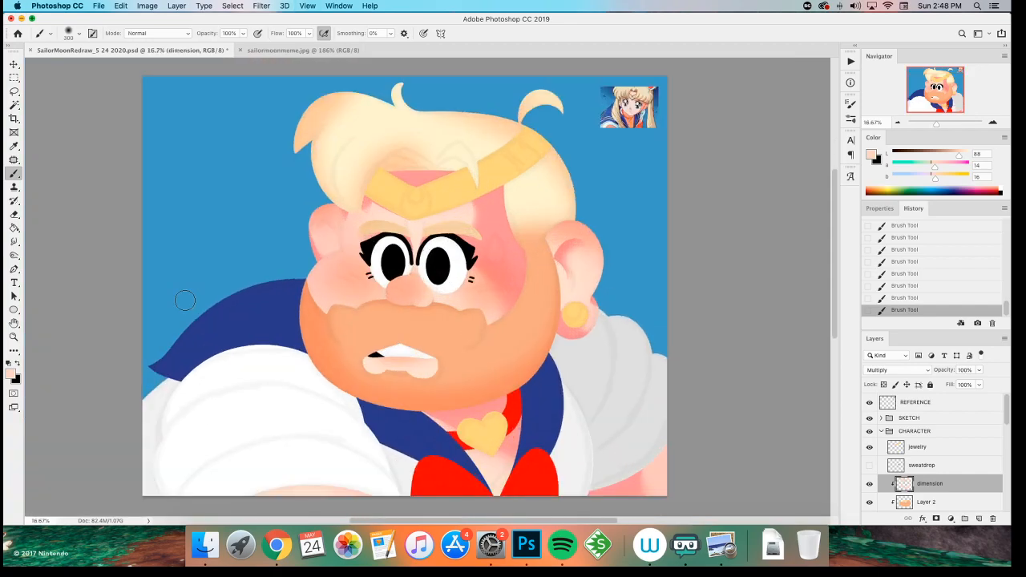
pyautogui.press('super+s')
# - Review the whole artwork and raise the dimension layer's lightness by 27 with Hue/Saturation
pyautogui.press('super+space')
pyautogui.press('Escape')
pyautogui.press('super+plus')
pyautogui.moveTo(214, 211); pyautogui.dragTo(279, 368)
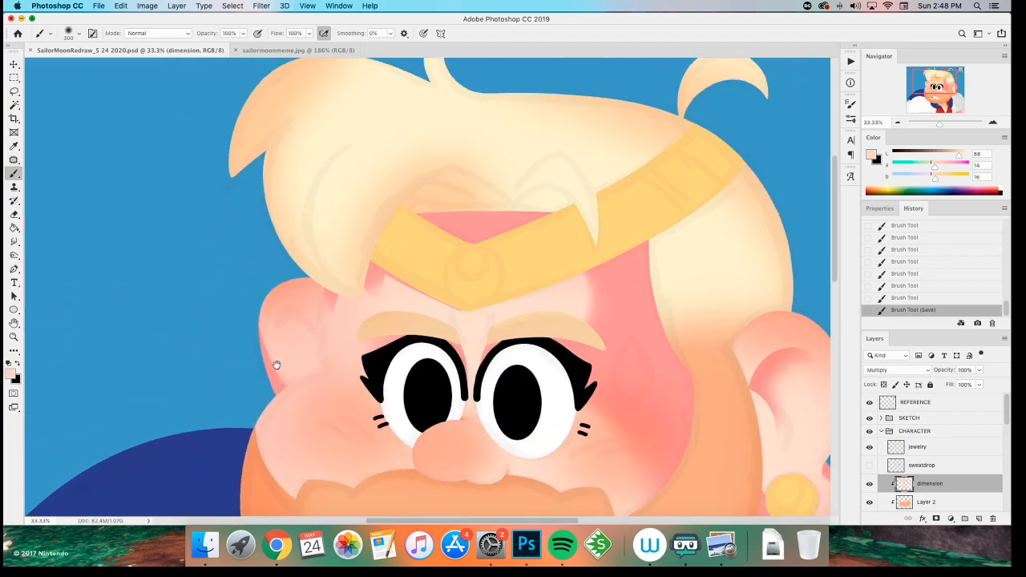
pyautogui.scroll(2, 201, 469)
pyautogui.press('super+minus')
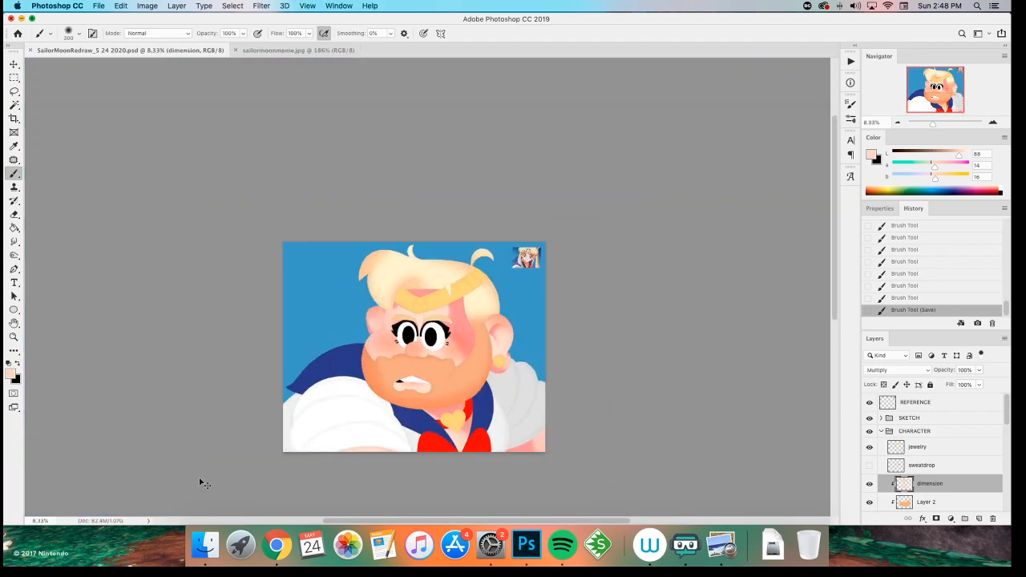
pyautogui.scroll(-3, 199, 478)
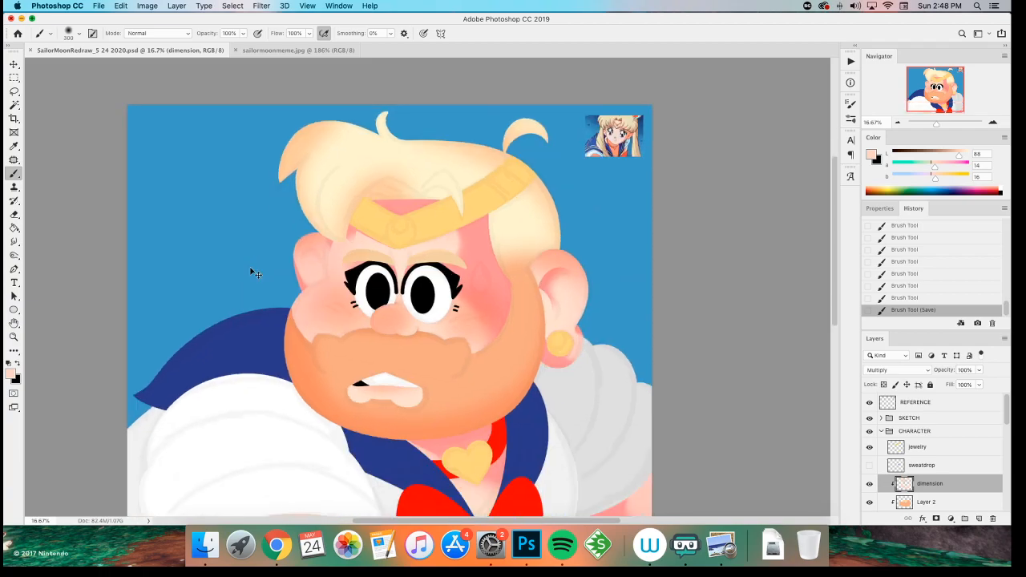
pyautogui.press('super+u')
pyautogui.moveTo(794, 237); pyautogui.dragTo(807, 237)
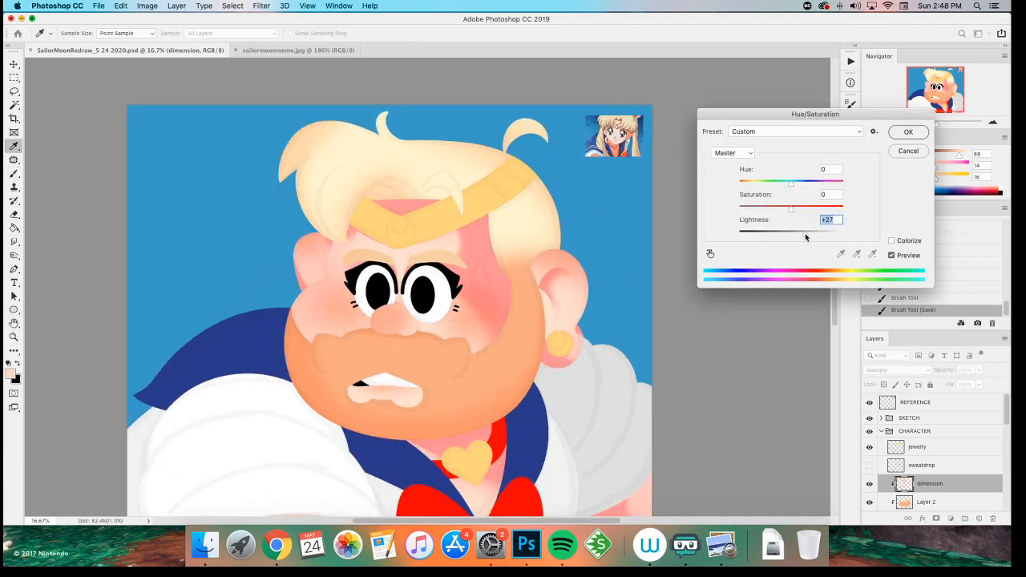
pyautogui.click(903, 136)
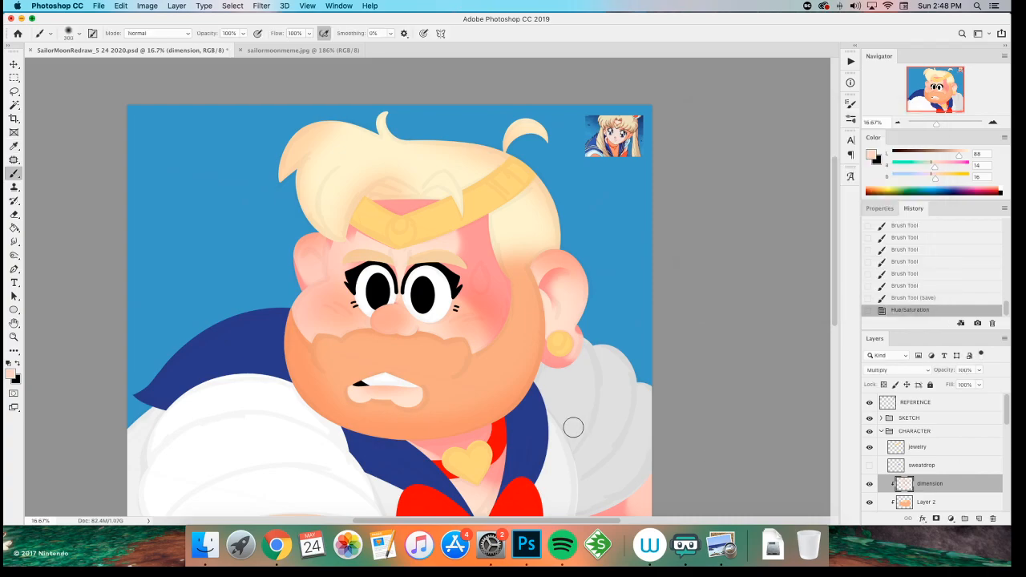
# - Create a layer named s1 above dimension and clip it to the hair
pyautogui.press('super+shift+n')
pyautogui.press('Return')
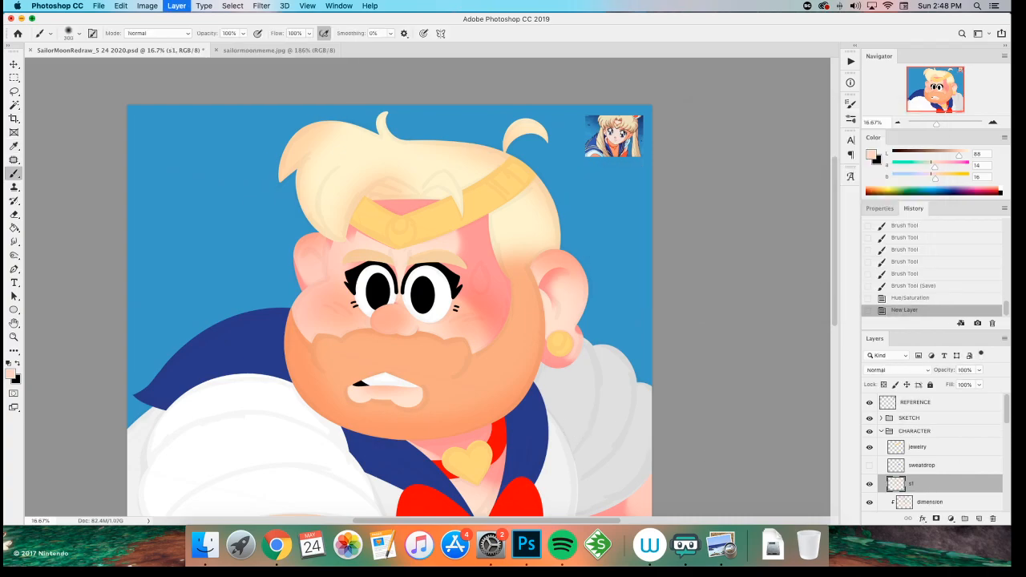
pyautogui.press('super+alt+g')
# - Lasso the large arched underside of the fringe above the tiara's left half, including the area down over the tiara
pyautogui.press('super+plus')
pyautogui.press('super+plus')
pyautogui.press('super+plus')
pyautogui.press('super+plus')
pyautogui.moveTo(229, 148); pyautogui.dragTo(297, 487)
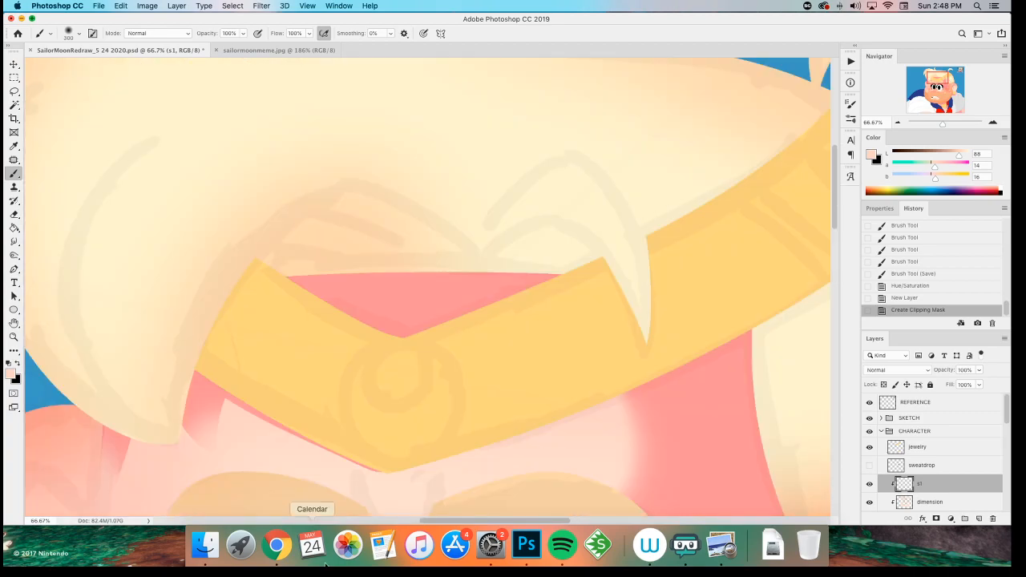
pyautogui.press('super+plus')
pyautogui.moveTo(144, 359); pyautogui.dragTo(117, 382)
pyautogui.press('l')
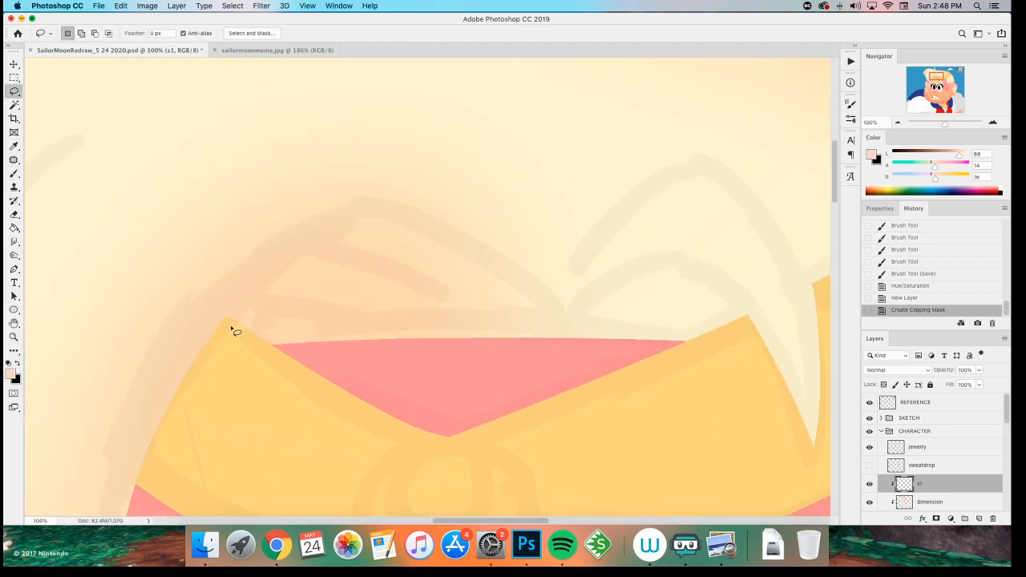
pyautogui.moveTo(248, 288)
pyautogui.mouseDown()
pyautogui.moveTo(383, 203)
pyautogui.moveTo(580, 366)
pyautogui.mouseUp()
pyautogui.moveTo(226, 322)
pyautogui.mouseDown()
pyautogui.moveTo(489, 427)
pyautogui.moveTo(555, 367)
pyautogui.mouseUp()
pyautogui.press('b')
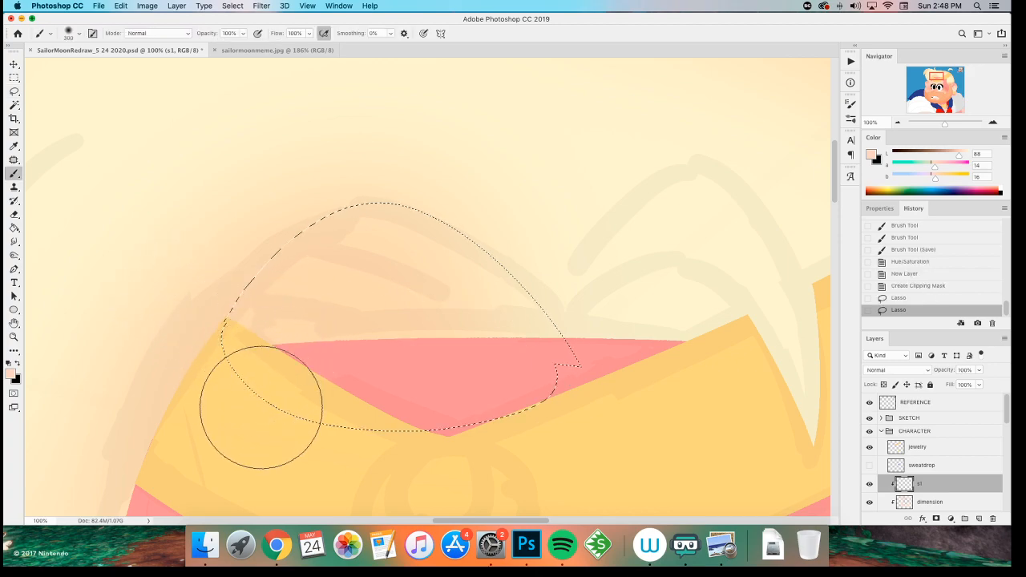
# - Set the painting color to L 81, a 40, b 16 and choose the hard round 15 px brush
pyautogui.moveTo(958, 155); pyautogui.dragTo(952, 155)
pyautogui.moveTo(934, 167); pyautogui.dragTo(941, 167)
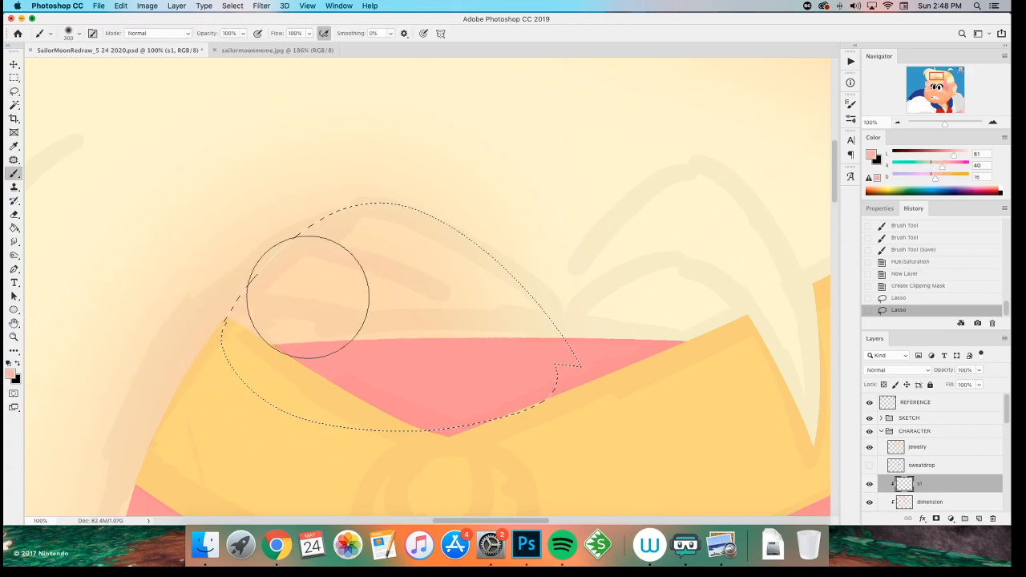
pyautogui.rightClick(401, 311)
pyautogui.click(440, 474)
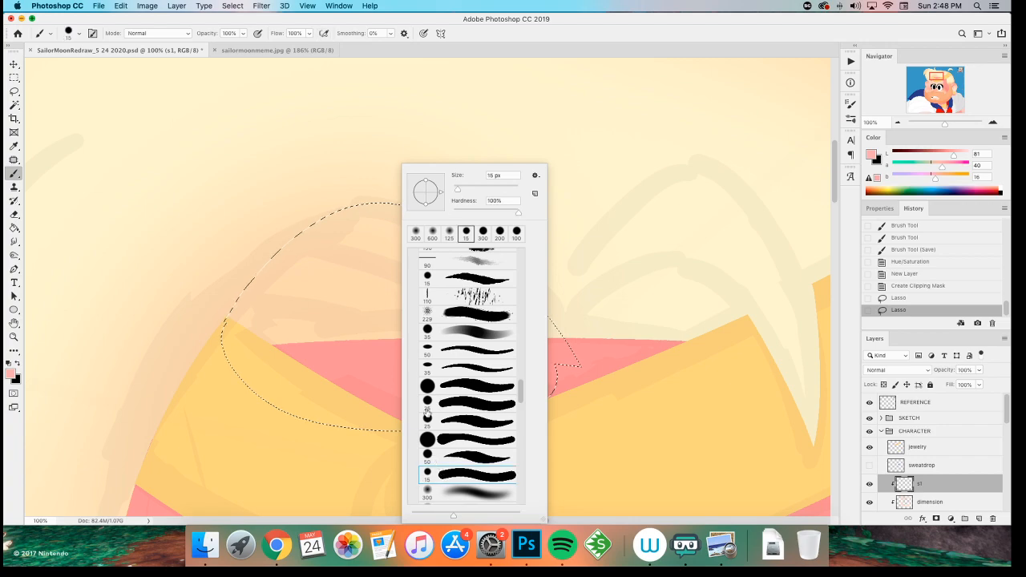
pyautogui.click(468, 33)
# - Enlarge the hard brush, fill the lassoed fringe shape with pink on s1, and deselect
pyautogui.press(']')
pyautogui.press(']')
pyautogui.press(']')
pyautogui.press(']')
pyautogui.press(']')
pyautogui.press(']')
pyautogui.press(']')
pyautogui.press(']')
pyautogui.press(']')
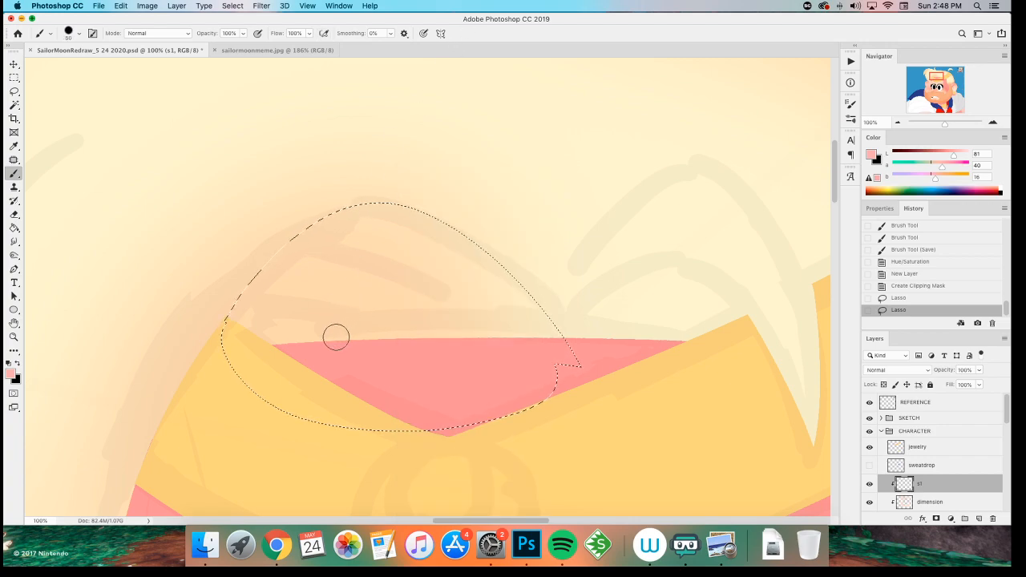
pyautogui.moveTo(284, 334)
pyautogui.mouseDown()
pyautogui.moveTo(394, 387)
pyautogui.moveTo(543, 359)
pyautogui.moveTo(457, 339)
pyautogui.mouseUp()
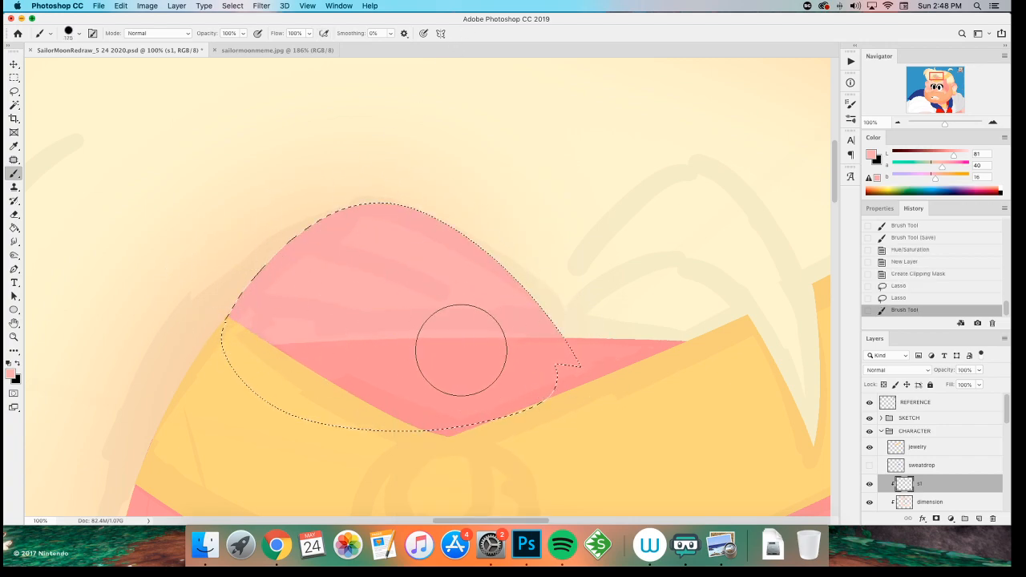
pyautogui.press('super+d')
pyautogui.hscroll(5, 337, 288)
pyautogui.press('l')
pyautogui.moveTo(368, 352); pyautogui.dragTo(603, 437)
pyautogui.hscroll(2, 325, 360)
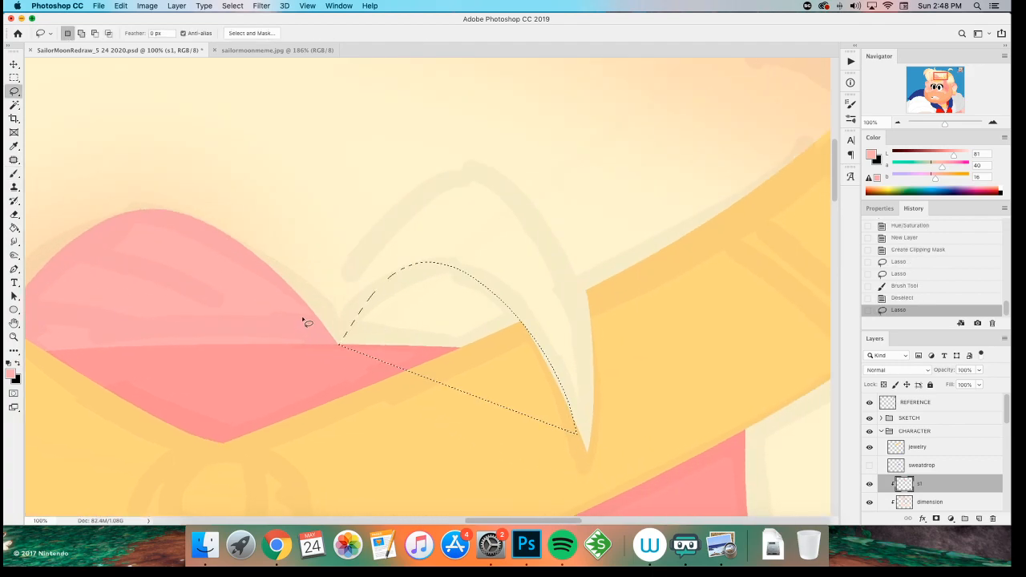
pyautogui.press('super+z')
pyautogui.moveTo(344, 350)
pyautogui.mouseDown()
pyautogui.moveTo(502, 291)
pyautogui.moveTo(526, 361)
pyautogui.moveTo(336, 385)
pyautogui.moveTo(320, 408)
pyautogui.mouseUp()
pyautogui.press('super+z')
# - Lasso the smaller arched underside of the fringe beside the pointed lock, including the area down over the tiara
pyautogui.press('super+equal')
pyautogui.press('super+equal')
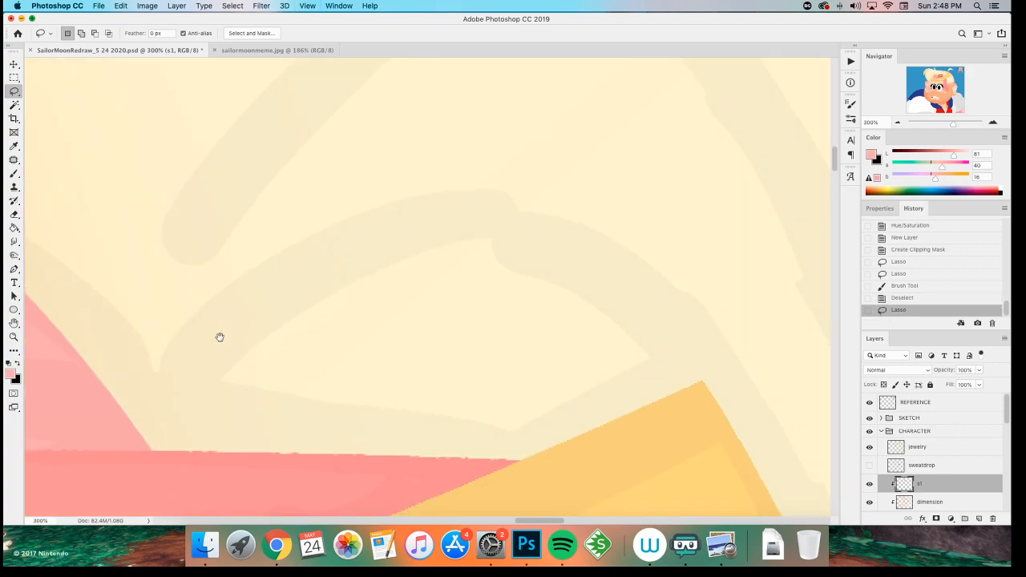
pyautogui.scroll(-2, 229, 345)
pyautogui.hscroll(2, 228, 344)
pyautogui.press('super+z')
pyautogui.moveTo(157, 363)
pyautogui.mouseDown()
pyautogui.moveTo(611, 277)
pyautogui.moveTo(681, 423)
pyautogui.mouseUp()
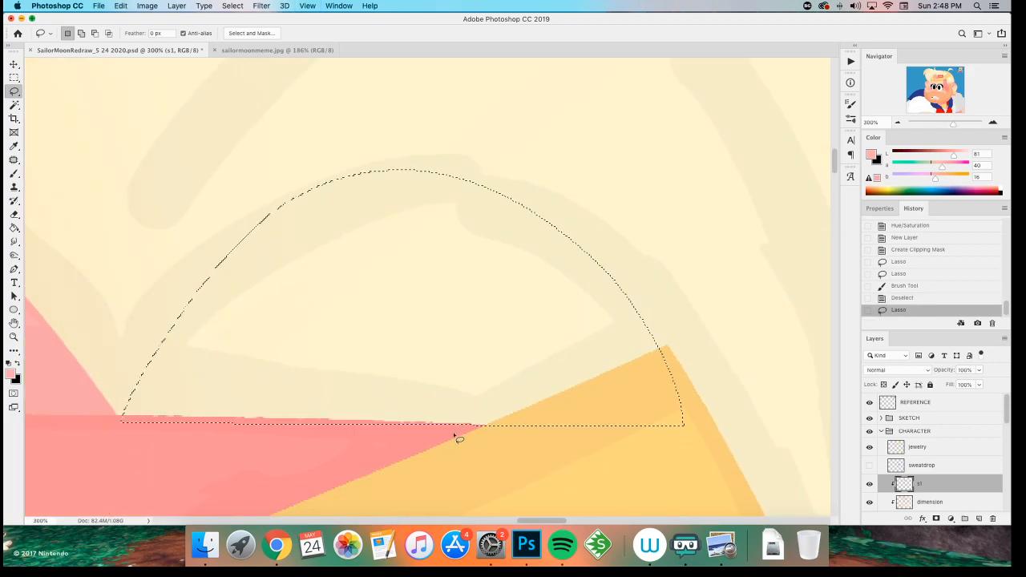
pyautogui.moveTo(157, 454); pyautogui.dragTo(273, 361)
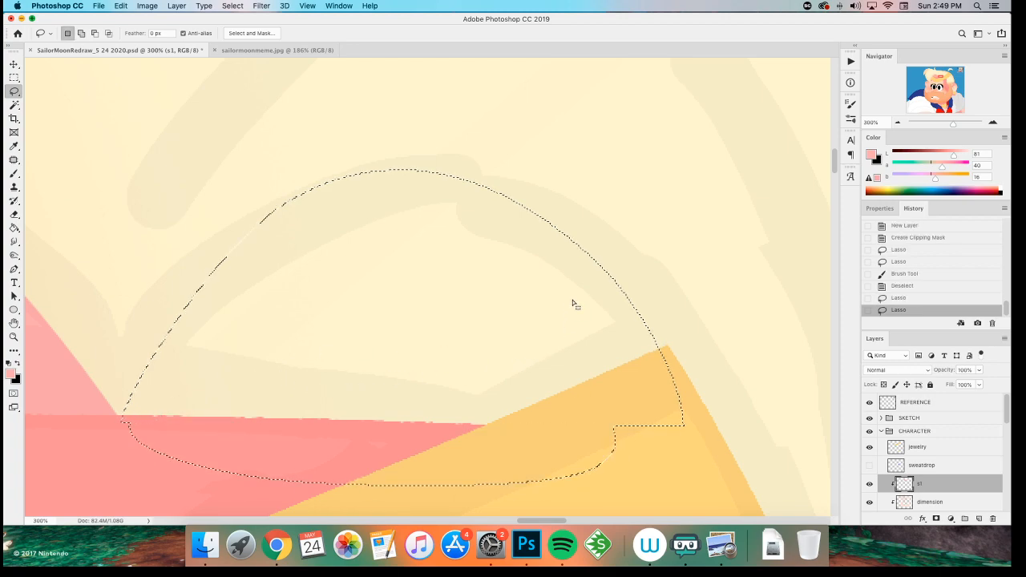
pyautogui.moveTo(258, 223)
pyautogui.mouseDown()
pyautogui.moveTo(284, 206)
pyautogui.moveTo(527, 195)
pyautogui.moveTo(681, 400)
pyautogui.mouseUp()
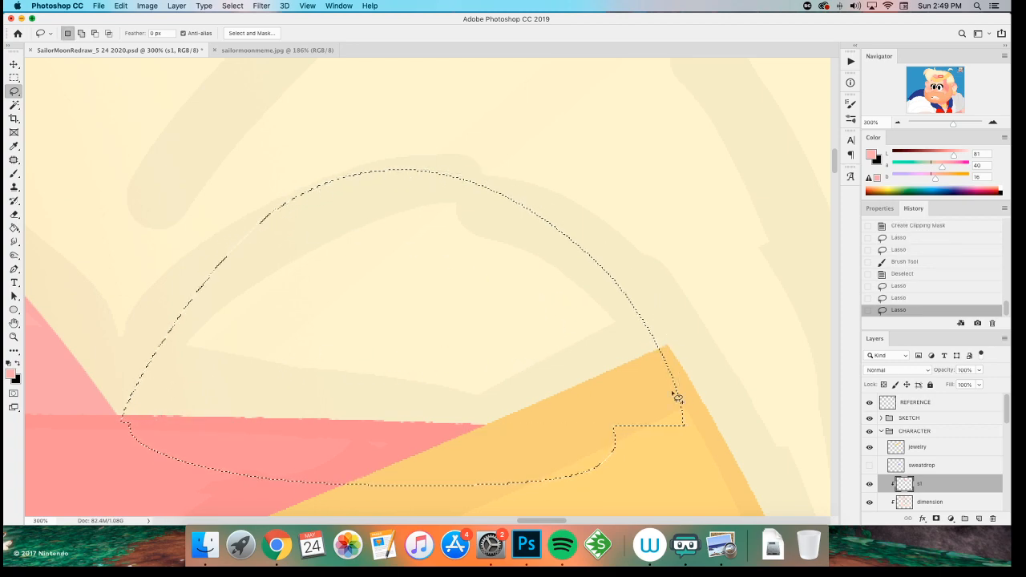
pyautogui.press('super+z')
pyautogui.moveTo(296, 198)
pyautogui.mouseDown()
pyautogui.moveTo(331, 185)
pyautogui.moveTo(604, 261)
pyautogui.moveTo(641, 513)
pyautogui.moveTo(449, 489)
pyautogui.mouseUp()
# - Fill the lassoed smaller arch with pink on s1 and deselect
pyautogui.press('super+minus')
pyautogui.press('super+minus')
pyautogui.press('b')
pyautogui.moveTo(446, 240)
pyautogui.mouseDown()
pyautogui.moveTo(424, 362)
pyautogui.moveTo(222, 349)
pyautogui.moveTo(214, 377)
pyautogui.mouseUp()
pyautogui.press('l')
pyautogui.press('super+d')
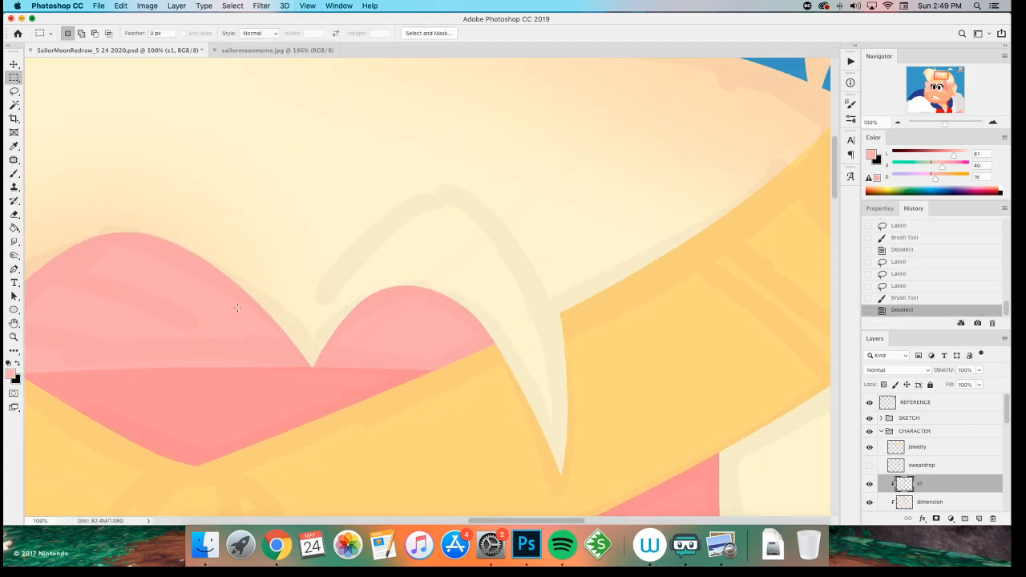
# - Lasso the hair outside the curled pointed lock, following its outer curve from the fringe's central point down onto the tiara
pyautogui.moveTo(471, 205)
pyautogui.mouseDown()
pyautogui.moveTo(580, 391)
pyautogui.moveTo(612, 142)
pyautogui.moveTo(264, 262)
pyautogui.mouseUp()
pyautogui.moveTo(566, 253)
pyautogui.mouseDown()
pyautogui.moveTo(620, 87)
pyautogui.moveTo(270, 267)
pyautogui.mouseUp()
pyautogui.moveTo(323, 319)
pyautogui.mouseDown()
pyautogui.moveTo(341, 183)
pyautogui.moveTo(222, 214)
pyautogui.mouseUp()
pyautogui.press('super+z')
pyautogui.moveTo(331, 280)
pyautogui.mouseDown()
pyautogui.moveTo(316, 321)
pyautogui.moveTo(262, 288)
pyautogui.moveTo(277, 192)
pyautogui.mouseUp()
pyautogui.press('b')
pyautogui.scroll(2, 240, 264)
pyautogui.hscroll(2, 241, 265)
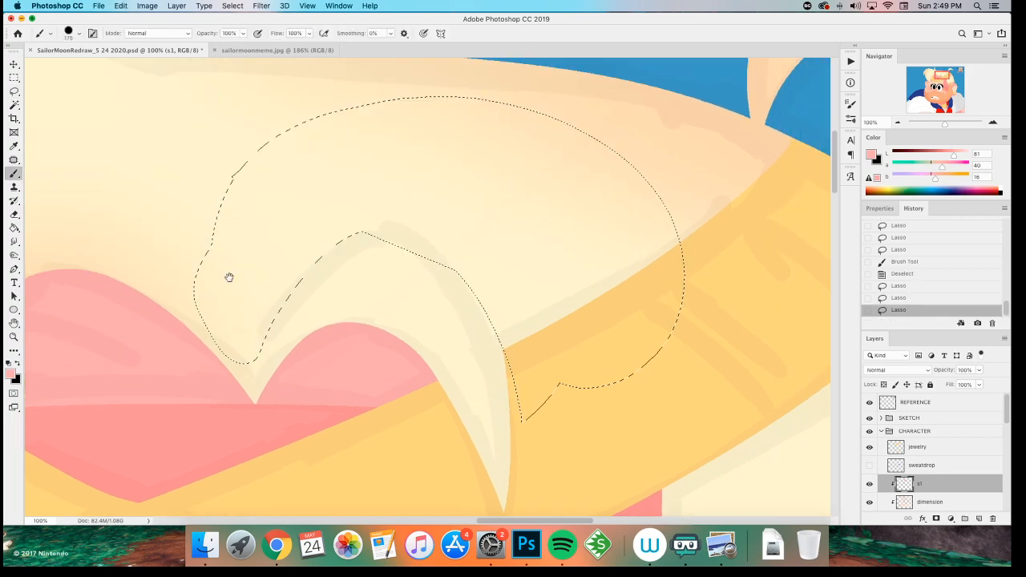
pyautogui.press('super+z')
pyautogui.press('super+z')
pyautogui.press('l')
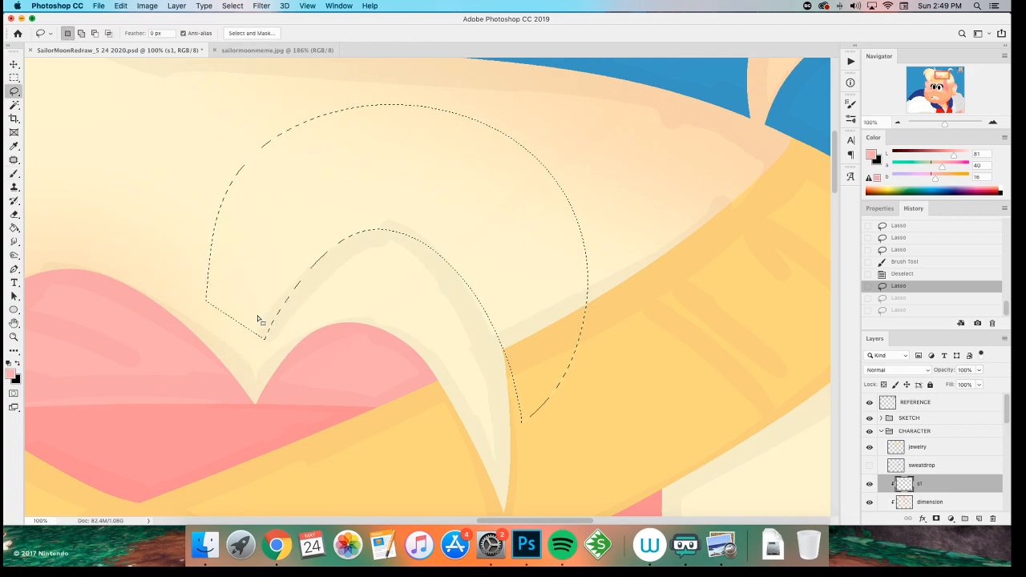
pyautogui.moveTo(214, 304)
pyautogui.mouseDown()
pyautogui.moveTo(222, 290)
pyautogui.moveTo(225, 316)
pyautogui.moveTo(194, 327)
pyautogui.mouseUp()
# - With a soft 300 px brush, shade pink along the pointed lock's outer curve inside the selection and deselect
pyautogui.press('b')
pyautogui.rightClick(355, 303)
pyautogui.click(425, 495)
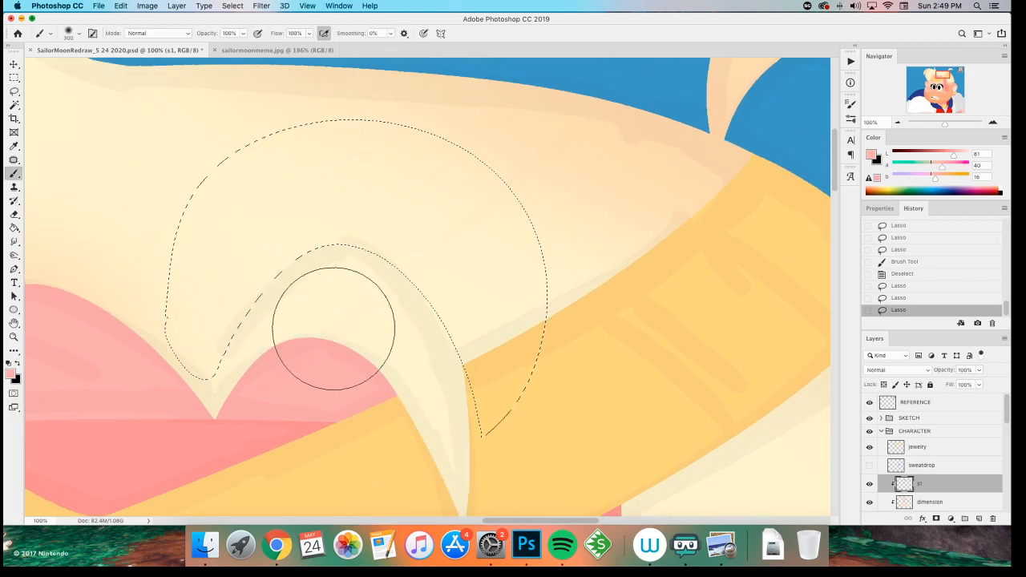
pyautogui.moveTo(302, 335); pyautogui.dragTo(468, 453)
pyautogui.press('super+z')
pyautogui.moveTo(313, 344); pyautogui.dragTo(458, 492)
pyautogui.press('super+z')
pyautogui.moveTo(310, 355); pyautogui.dragTo(412, 458)
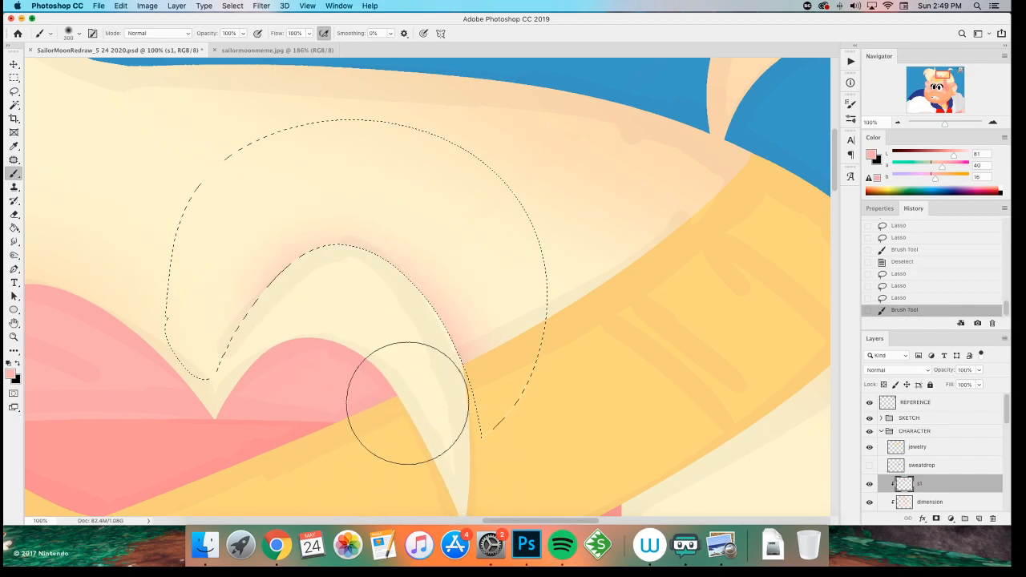
pyautogui.press('m')
pyautogui.press('super+d')
# - Examine the pointed lock's soft pink shadow against the whole hairstyle
pyautogui.press('super+minus')
pyautogui.press('super+minus')
pyautogui.press('super+minus')
pyautogui.press('super+minus')
pyautogui.press('super+minus')
pyautogui.press('super+minus')
pyautogui.press('super+plus')
pyautogui.press('super+plus')
pyautogui.press('super+plus')
pyautogui.press('super+plus')
pyautogui.press('super+plus')
pyautogui.press('super+minus')
pyautogui.press('super+minus')
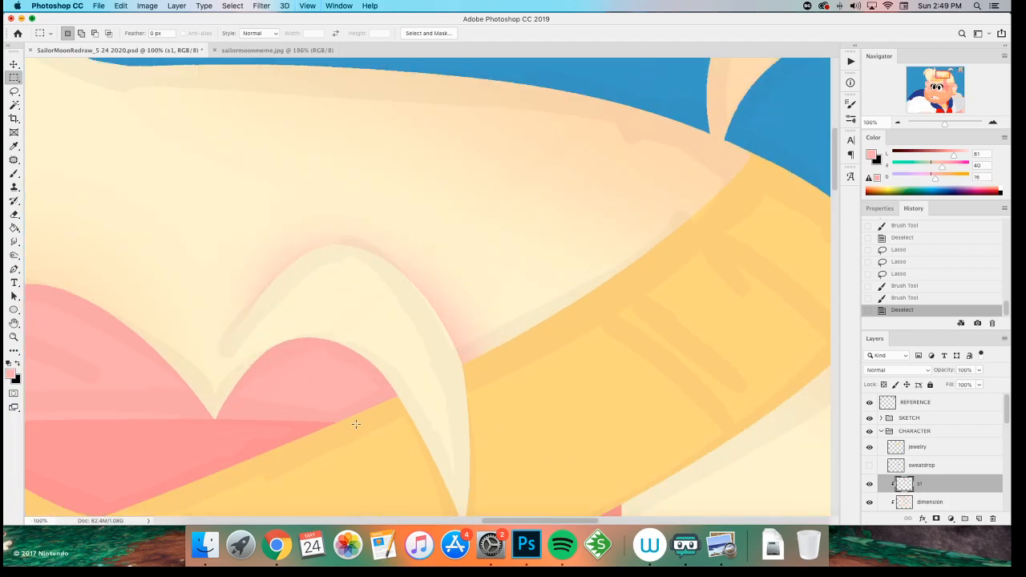
pyautogui.hscroll(-5, 356, 424)
pyautogui.scroll(1, 355, 424)
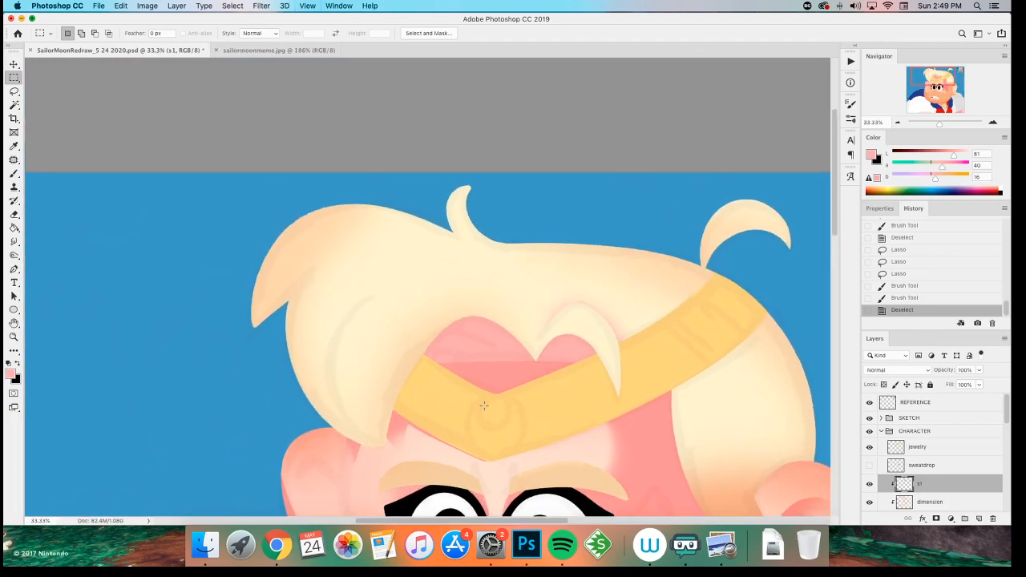
pyautogui.press('super+equal')
pyautogui.press('super+equal')
pyautogui.moveTo(483, 407); pyautogui.dragTo(315, 385)
pyautogui.press('l')
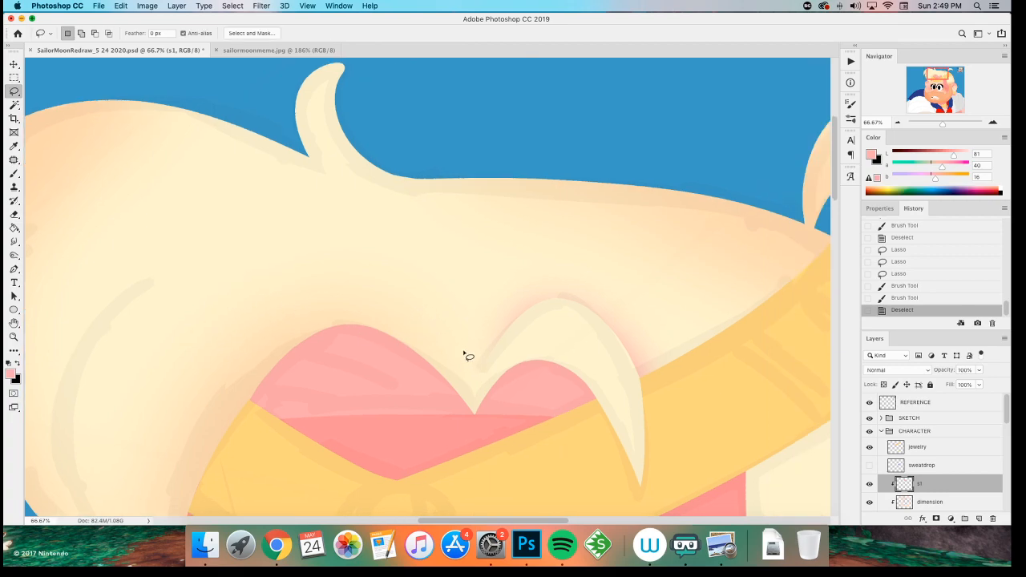
pyautogui.moveTo(388, 210); pyautogui.dragTo(374, 371)
pyautogui.press('super+z')
pyautogui.moveTo(465, 359); pyautogui.dragTo(463, 356)
pyautogui.press('b')
pyautogui.press('super+z')
pyautogui.press('l')
pyautogui.moveTo(343, 297)
pyautogui.mouseDown()
pyautogui.moveTo(498, 433)
pyautogui.moveTo(507, 413)
pyautogui.mouseUp()
pyautogui.press('b')
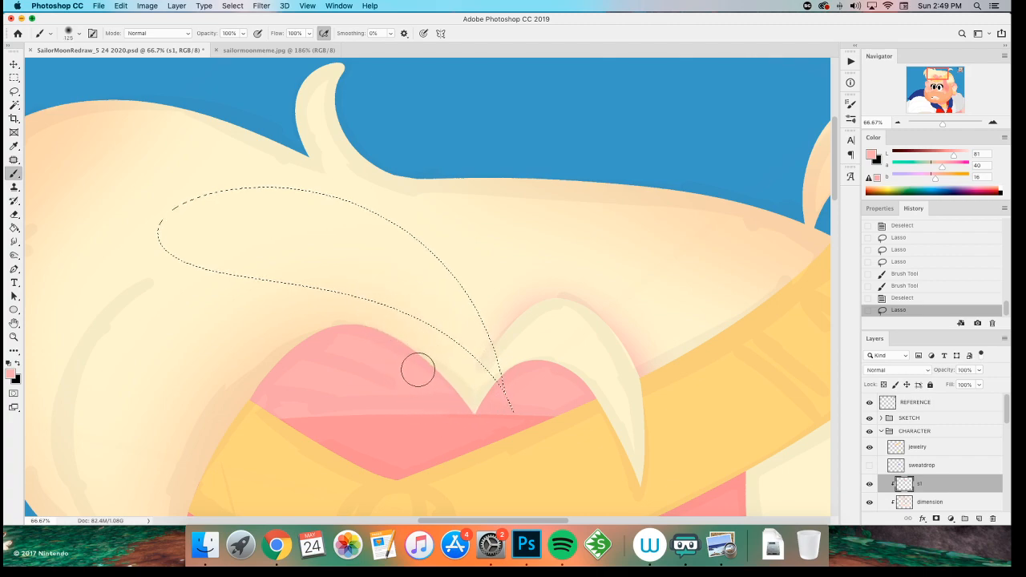
pyautogui.press('l')
pyautogui.press('super+d')
# - Try to shade a strand above the fringe's large arch by lassoing it and brushing soft pink along its lower curve with a 125 px brush
pyautogui.moveTo(192, 251); pyautogui.dragTo(529, 407)
pyautogui.press('b')
pyautogui.moveTo(430, 378)
pyautogui.mouseDown()
pyautogui.moveTo(275, 300)
pyautogui.moveTo(392, 372)
pyautogui.mouseUp()
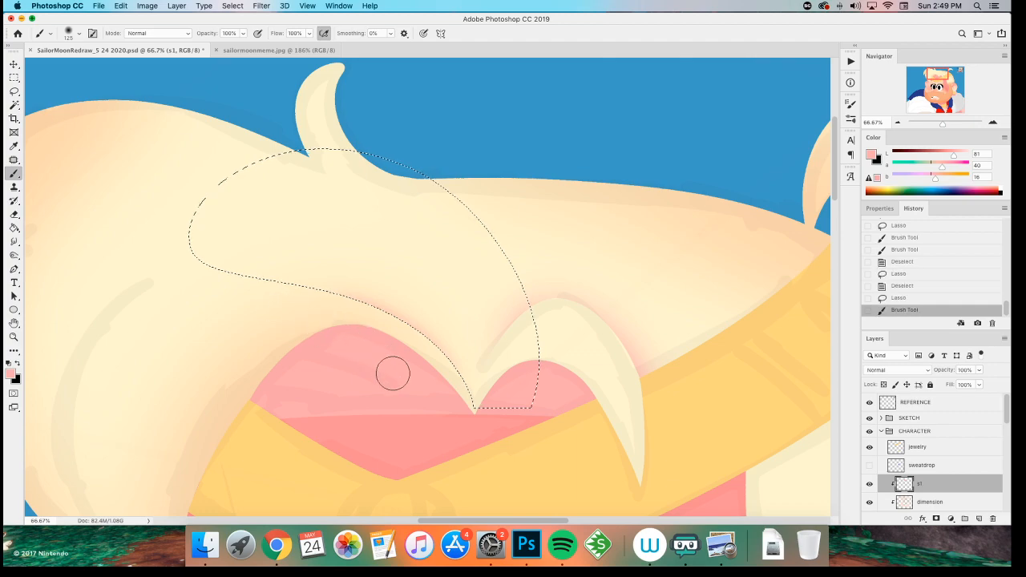
pyautogui.press('m')
pyautogui.press('super+d')
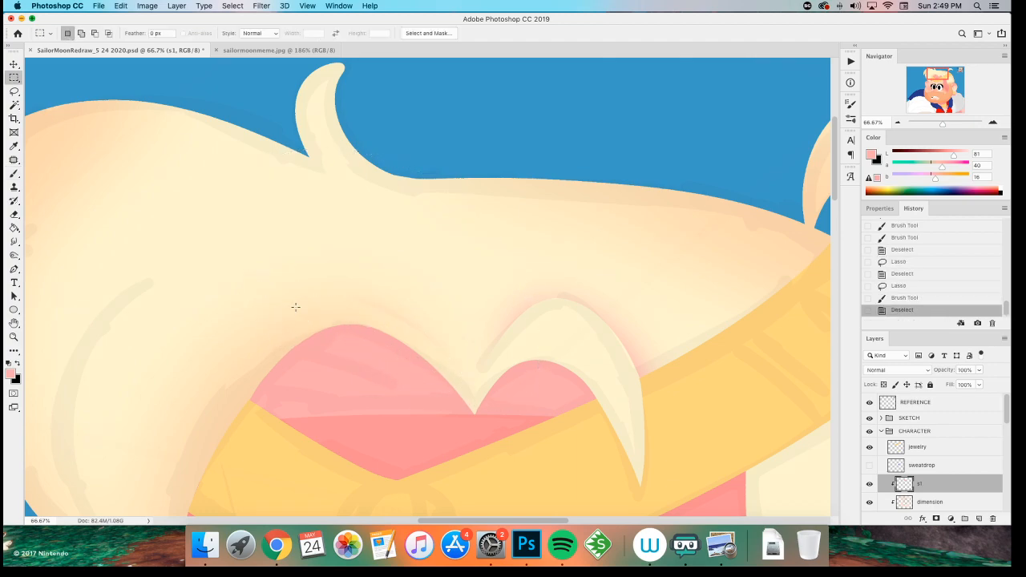
pyautogui.press('l')
pyautogui.moveTo(430, 323)
pyautogui.mouseDown()
pyautogui.moveTo(457, 385)
pyautogui.moveTo(457, 363)
pyautogui.moveTo(471, 369)
pyautogui.moveTo(369, 280)
pyautogui.mouseUp()
pyautogui.press('super+z')
pyautogui.press('b')
pyautogui.press('super+d')
# - Undo the strand shading above the large arch together with its selections
pyautogui.press('super+minus')
pyautogui.press('super+minus')
pyautogui.press('super+minus')
pyautogui.press('super+minus')
pyautogui.press('super+minus')
pyautogui.press('super+equal')
pyautogui.press('super+equal')
pyautogui.press('super+equal')
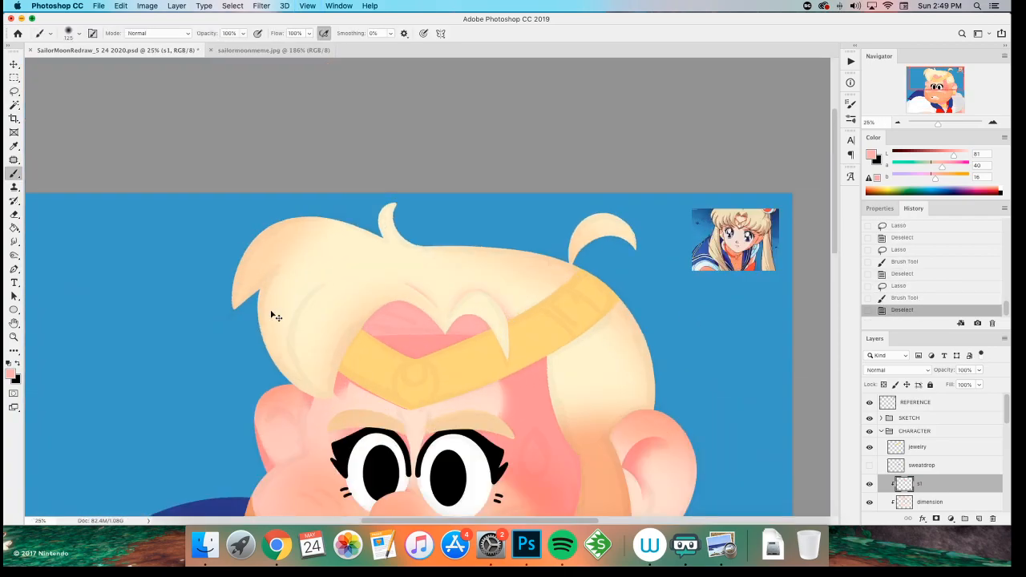
pyautogui.moveTo(319, 335); pyautogui.dragTo(355, 241)
pyautogui.press('alt+super+z')
pyautogui.press('alt+super+z')
pyautogui.press('alt+super+z')
pyautogui.press('alt+super+z')
pyautogui.press('alt+super+z')
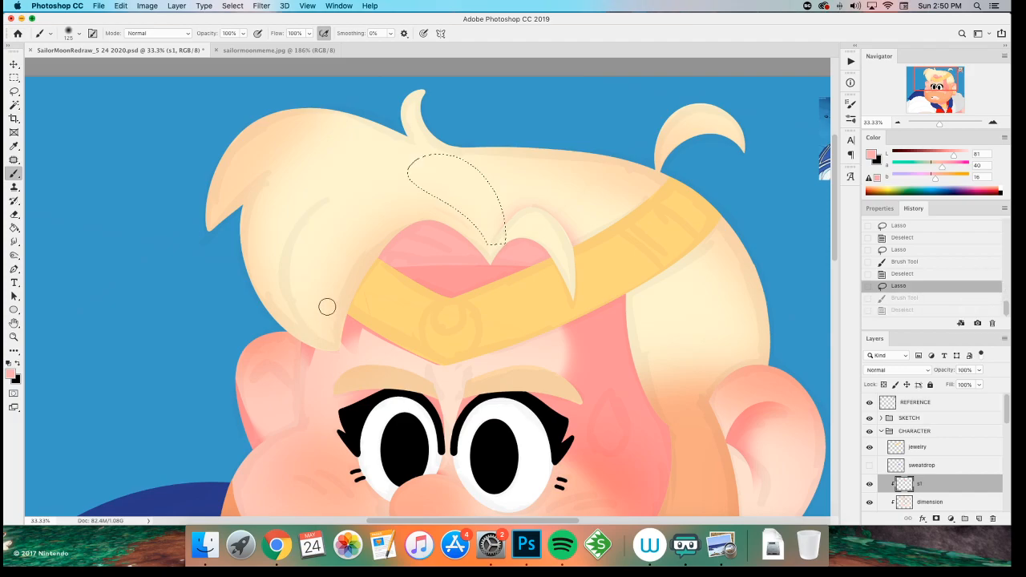
pyautogui.press('alt+super+z')
pyautogui.moveTo(405, 336)
pyautogui.mouseDown()
pyautogui.moveTo(264, 314)
pyautogui.moveTo(316, 288)
pyautogui.moveTo(257, 355)
pyautogui.moveTo(298, 442)
pyautogui.mouseUp()
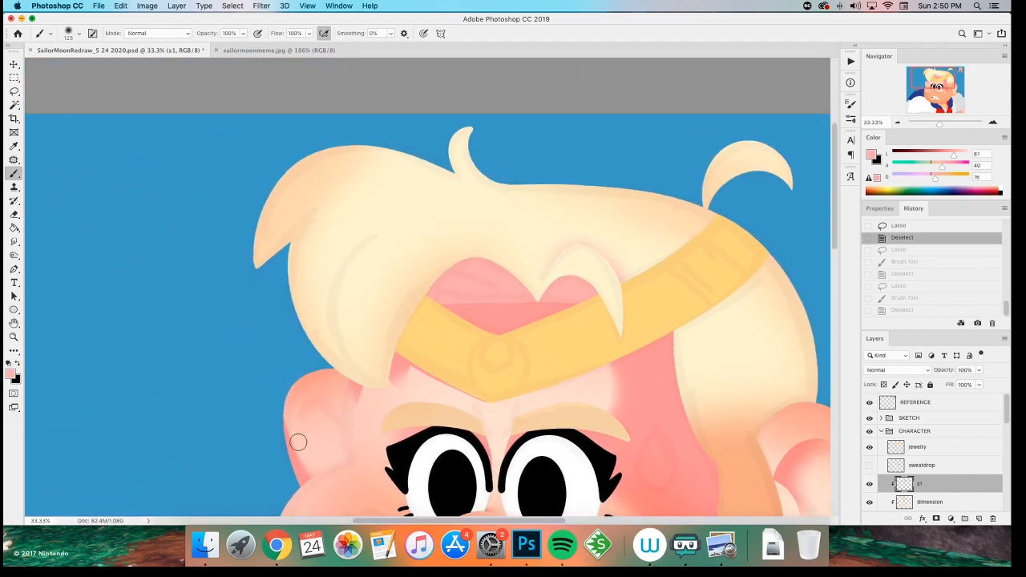
pyautogui.press('l')
pyautogui.press('super+=')
pyautogui.press('super+=')
pyautogui.moveTo(406, 463)
pyautogui.mouseDown()
pyautogui.moveTo(277, 281)
pyautogui.moveTo(467, 76)
pyautogui.mouseUp()
pyautogui.press('alt+super+z')
pyautogui.moveTo(410, 461)
pyautogui.mouseDown()
pyautogui.moveTo(301, 181)
pyautogui.moveTo(611, 257)
pyautogui.moveTo(377, 459)
pyautogui.mouseUp()
pyautogui.moveTo(285, 396); pyautogui.dragTo(227, 393)
pyautogui.press('m')
pyautogui.click(190, 388)
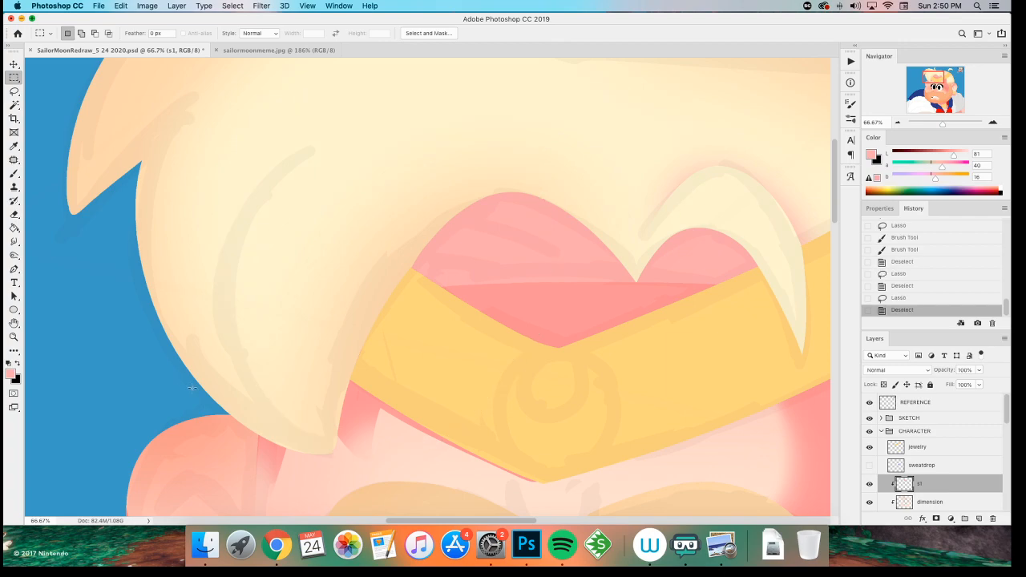
# - Try to brush soft pink in short strokes up the fringe's inner edge beside the tiara, enlarging the brush to 200 px, and undo them
pyautogui.press('b')
pyautogui.moveTo(346, 449)
pyautogui.mouseDown()
pyautogui.moveTo(391, 284)
pyautogui.moveTo(596, 264)
pyautogui.mouseUp()
pyautogui.press(']')
pyautogui.press('alt+super+z')
pyautogui.moveTo(355, 434); pyautogui.dragTo(381, 302)
pyautogui.moveTo(375, 320); pyautogui.dragTo(425, 226)
pyautogui.moveTo(408, 248); pyautogui.dragTo(431, 217)
pyautogui.press('super+z')
pyautogui.press('super+z')
pyautogui.press('super+z')
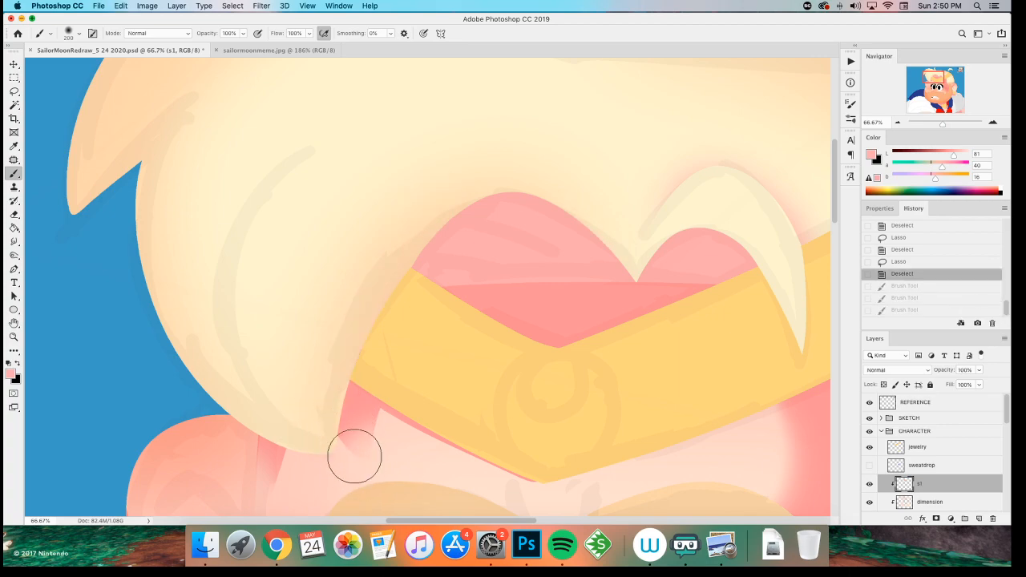
# - Try to shade the fringe's edge around the large arch with one continuous soft pink stroke, and undo it
pyautogui.moveTo(393, 286); pyautogui.dragTo(617, 241)
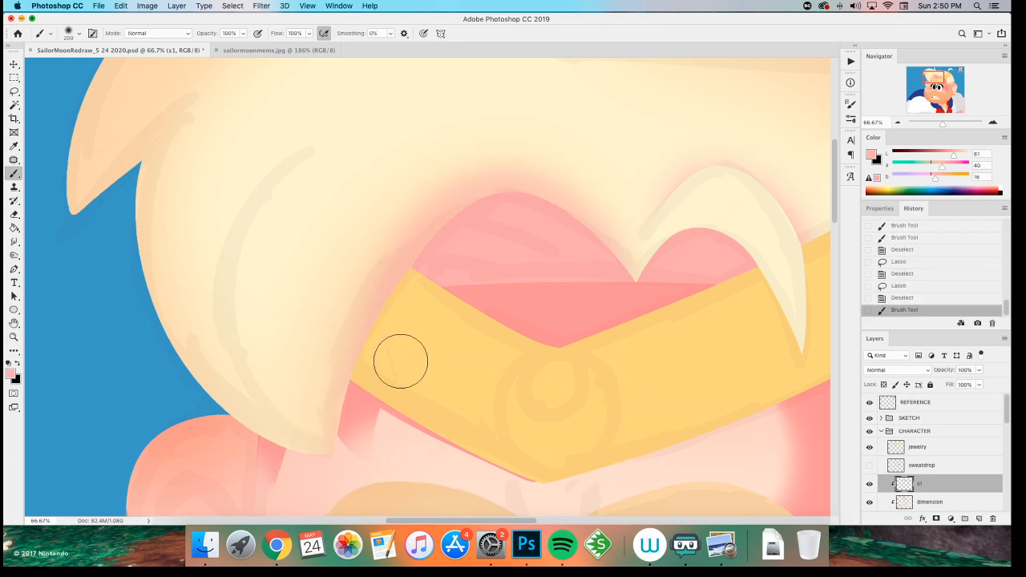
pyautogui.press('super+z')
pyautogui.moveTo(355, 408); pyautogui.dragTo(613, 240)
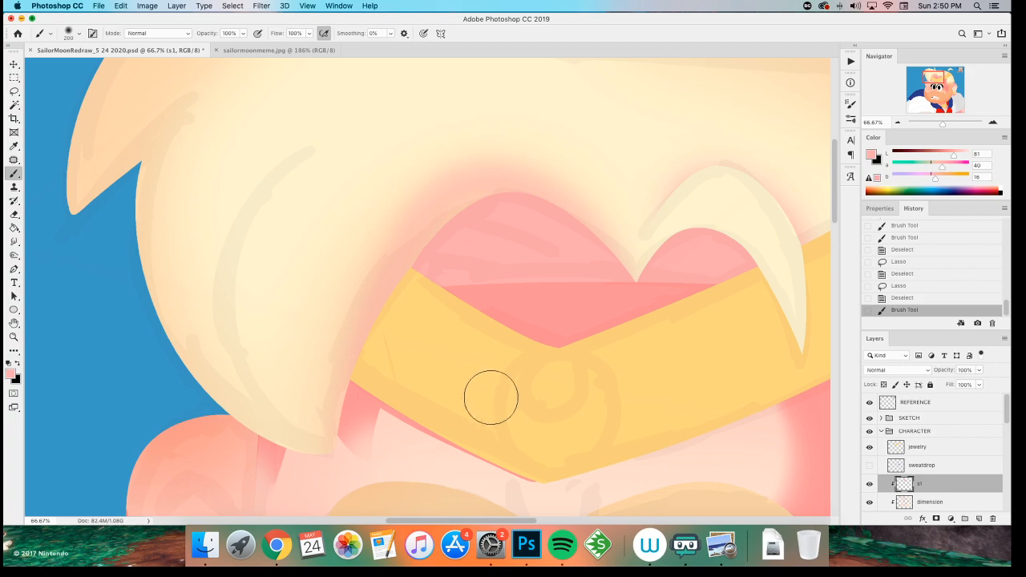
pyautogui.hscroll(5, 141, 349)
pyautogui.hscroll(-2, 181, 431)
pyautogui.press('super+z')
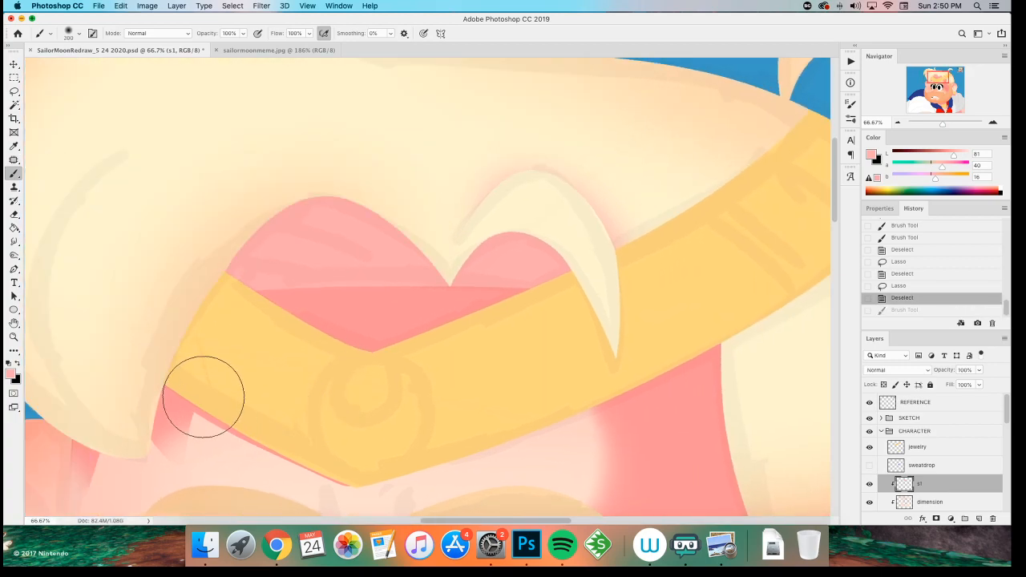
# - Brush soft pink at 300 px along the fringe's edge around the large arch and the pointed lock
pyautogui.moveTo(269, 215); pyautogui.dragTo(312, 218)
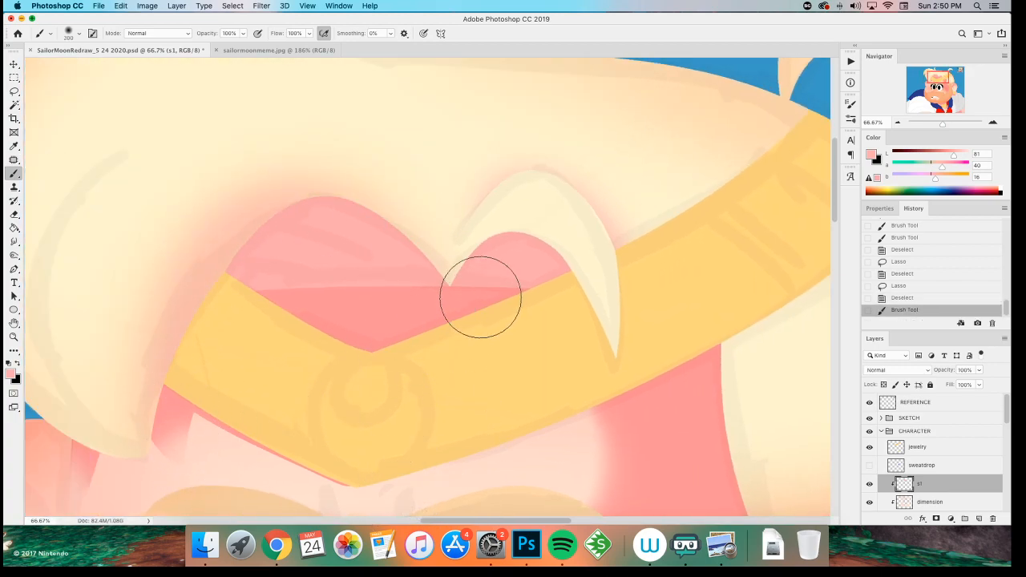
pyautogui.moveTo(491, 293); pyautogui.dragTo(600, 377)
# - Hide the SKETCH group and check the fringe's edge shading against the whole head
pyautogui.press('super+minus')
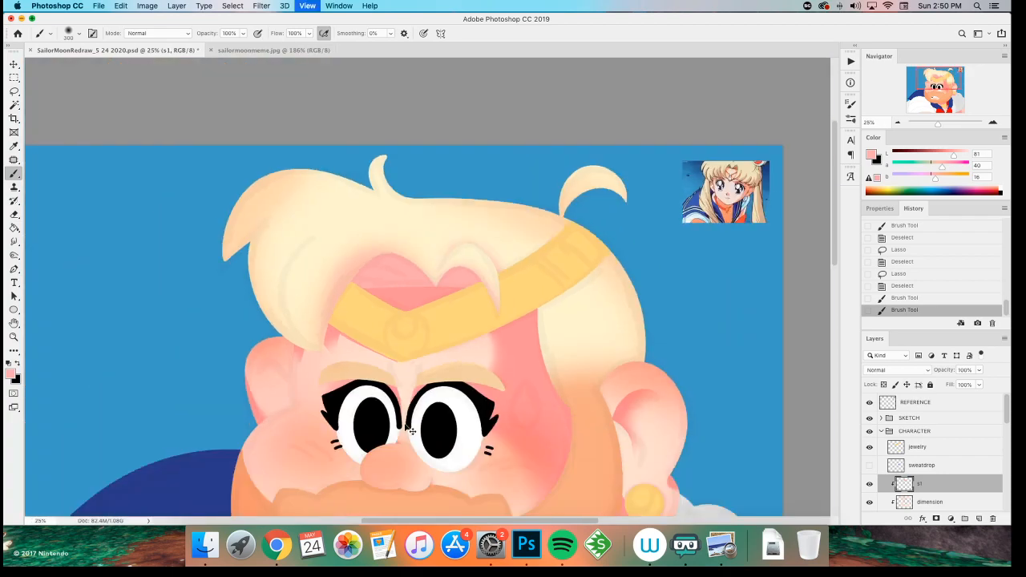
pyautogui.hscroll(-2, 306, 392)
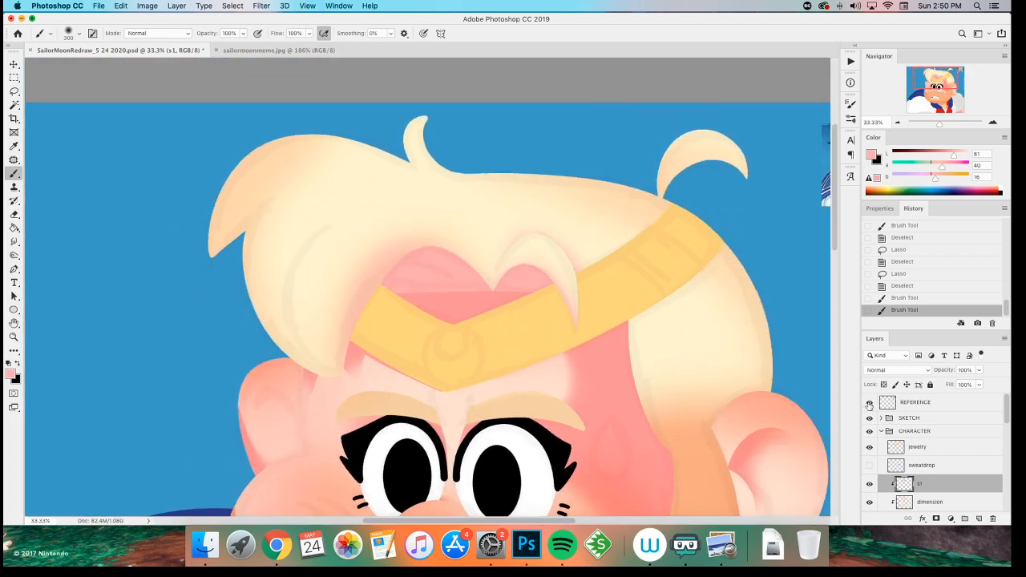
pyautogui.click(870, 417)
pyautogui.hscroll(3, 520, 286)
pyautogui.scroll(-2, 520, 286)
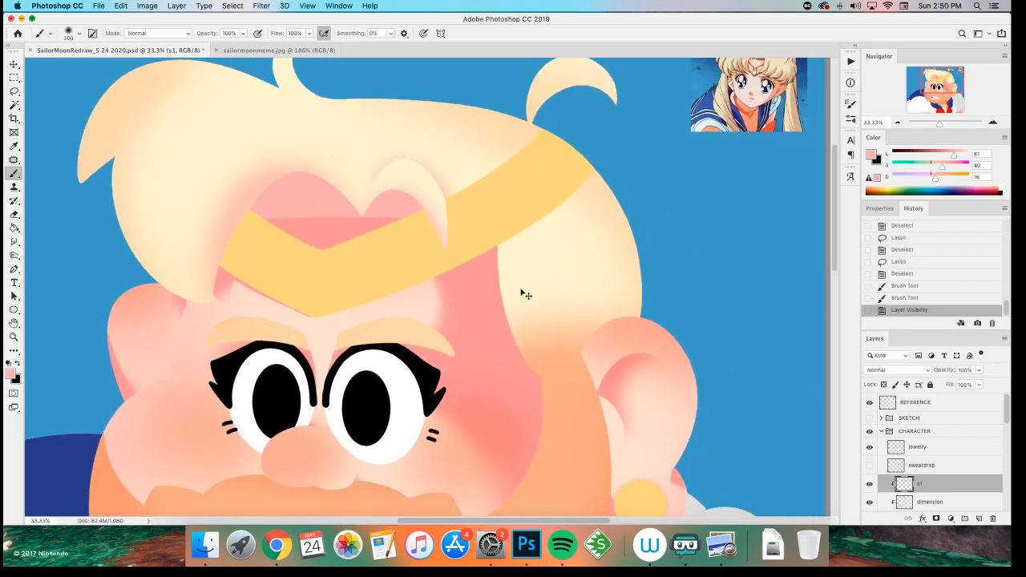
pyautogui.press('super+minus')
pyautogui.press('super+minus')
pyautogui.press('super+minus')
pyautogui.press('super+plus')
pyautogui.press('super+plus')
# - Undo the soft strokes along the fringe's edge and hide the SKETCH group
pyautogui.press('super+z')
pyautogui.press('super+z')
pyautogui.press('super+z')
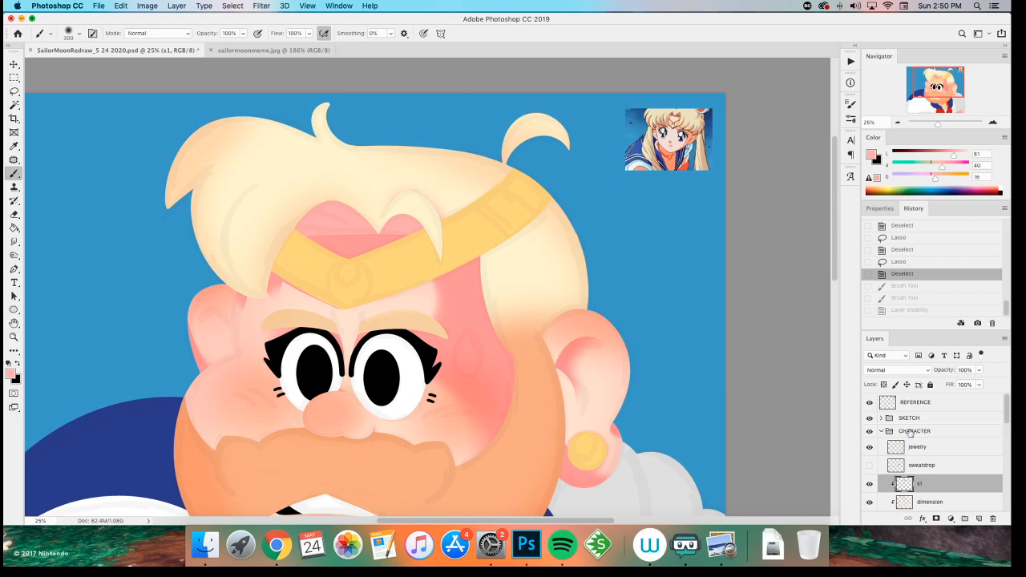
pyautogui.click(870, 418)
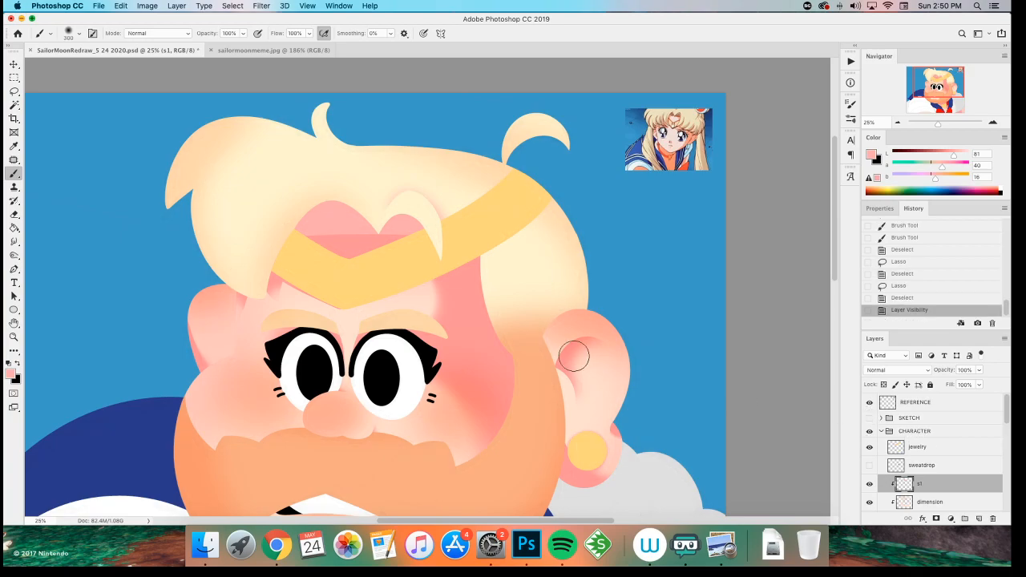
# - Lasso the outer half of the large lock beside the ear, with a curved inner edge running from the crown to the lock's tip
pyautogui.press('z')
pyautogui.click(357, 286)
pyautogui.moveTo(188, 215)
pyautogui.mouseDown()
pyautogui.moveTo(387, 259)
pyautogui.moveTo(433, 389)
pyautogui.moveTo(393, 62)
pyautogui.moveTo(425, 345)
pyautogui.mouseUp()
pyautogui.click(418, 262)
pyautogui.press('l')
pyautogui.press('super+z')
# - Shade soft pink along the lower inner edge of the lassoed lock with the 300 px brush and deselect
pyautogui.press('b')
pyautogui.moveTo(465, 390)
pyautogui.mouseDown()
pyautogui.moveTo(404, 325)
pyautogui.moveTo(404, 171)
pyautogui.mouseUp()
pyautogui.press('super+z')
pyautogui.moveTo(446, 390); pyautogui.dragTo(407, 340)
pyautogui.press('super+z')
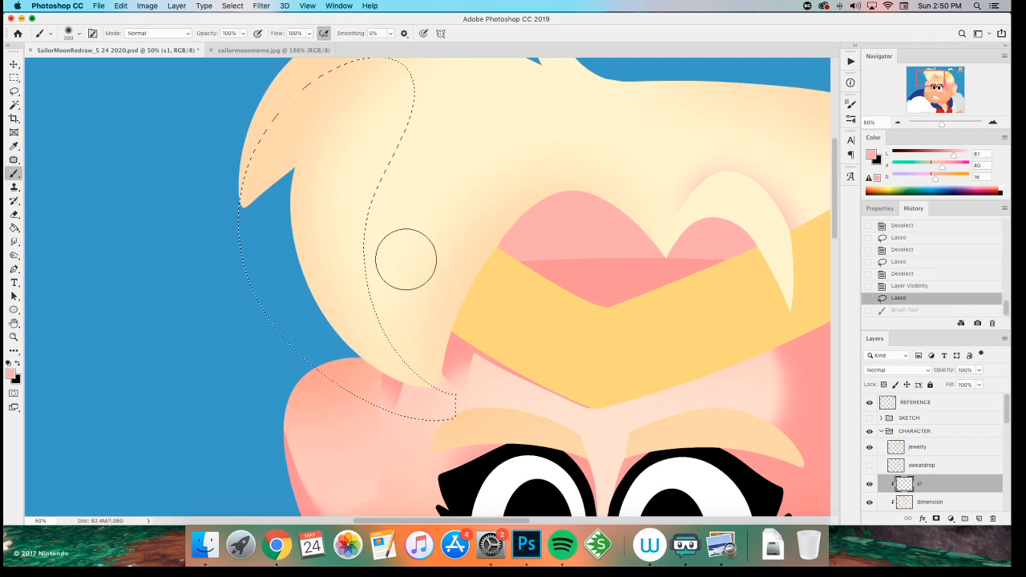
pyautogui.moveTo(450, 396)
pyautogui.mouseDown()
pyautogui.moveTo(434, 369)
pyautogui.moveTo(385, 345)
pyautogui.moveTo(441, 389)
pyautogui.mouseUp()
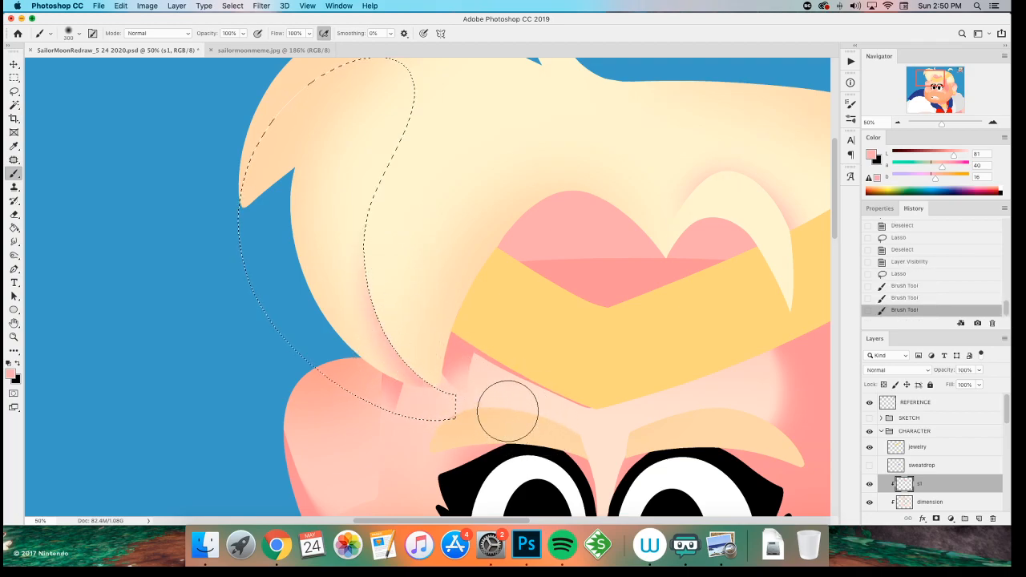
pyautogui.press('super+d')
pyautogui.press('m')
# - Examine the large lock's pink shadow against the whole head
pyautogui.press('super+minus')
pyautogui.press('super+minus')
pyautogui.press('super+minus')
pyautogui.press('super+minus')
pyautogui.press('super+equal')
pyautogui.press('super+equal')
pyautogui.press('super+equal')
pyautogui.press('super+equal')
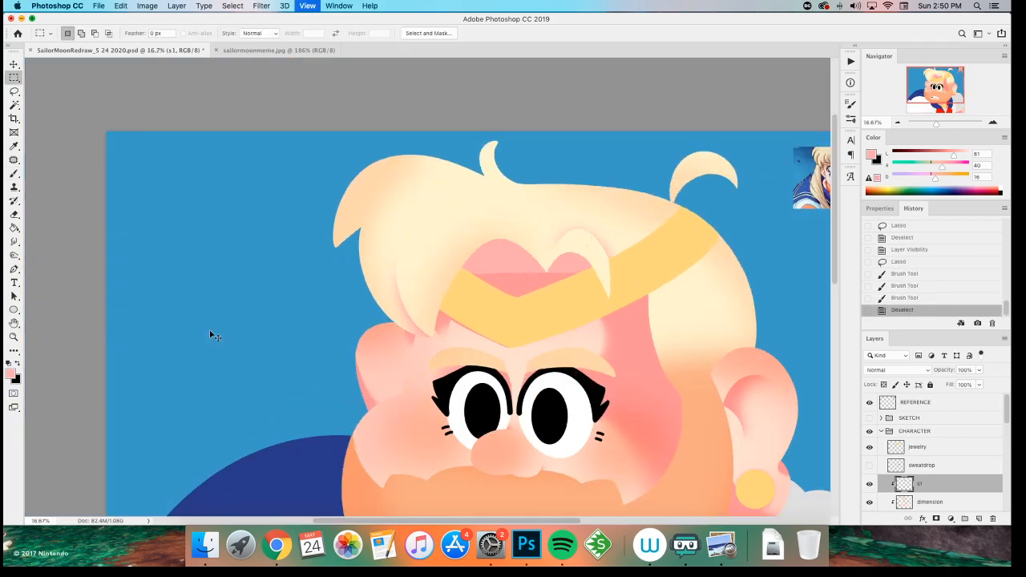
# - Lasso the outer lock beside the fringe, shade its lower inner edge soft pink where it meets the main hair mass, and deselect
pyautogui.moveTo(224, 316); pyautogui.dragTo(326, 438)
pyautogui.press('l')
pyautogui.moveTo(410, 214)
pyautogui.mouseDown()
pyautogui.moveTo(363, 383)
pyautogui.moveTo(400, 321)
pyautogui.mouseUp()
pyautogui.press('super+z')
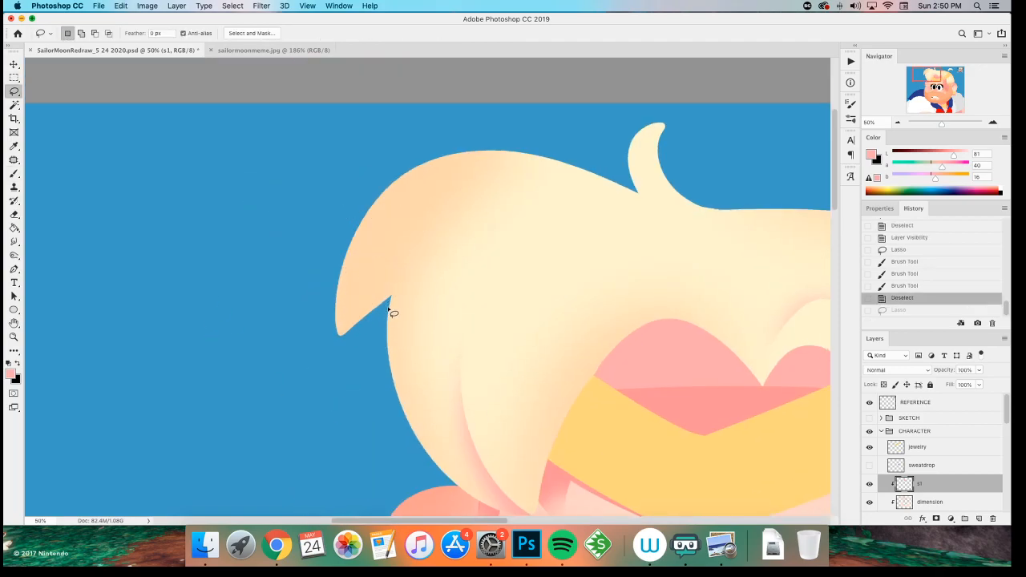
pyautogui.moveTo(433, 243); pyautogui.dragTo(383, 298)
pyautogui.press('super+z')
pyautogui.moveTo(351, 375); pyautogui.dragTo(351, 375)
pyautogui.press('b')
pyautogui.moveTo(394, 287)
pyautogui.mouseDown()
pyautogui.moveTo(425, 268)
pyautogui.moveTo(401, 312)
pyautogui.mouseUp()
pyautogui.press('m')
pyautogui.click(236, 272)
# - Lasso a curved area across the base of the small tuft on top of the head and shade the tuft's base soft pink
pyautogui.moveTo(518, 337); pyautogui.dragTo(204, 391)
pyautogui.press('l')
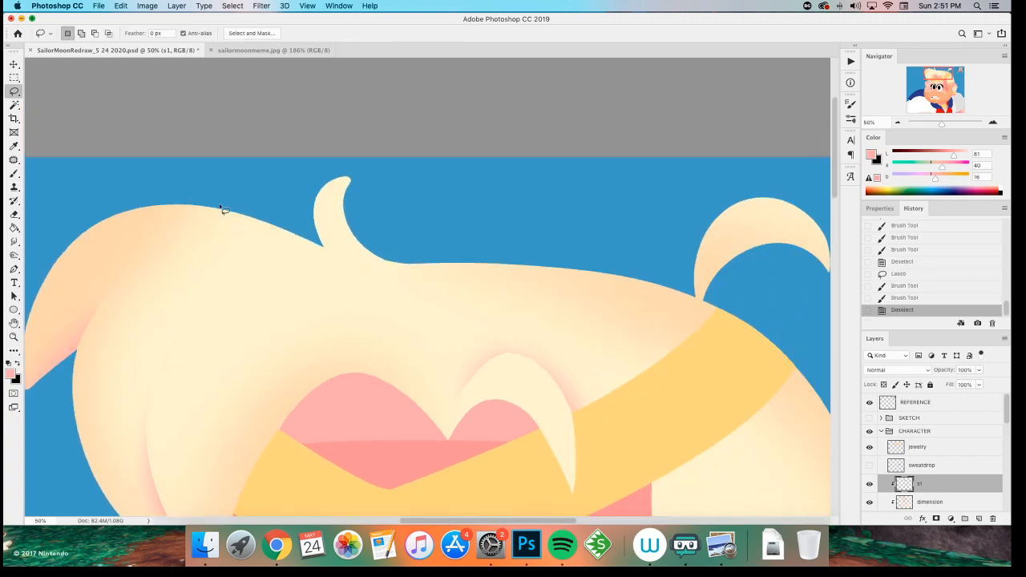
pyautogui.moveTo(308, 239); pyautogui.dragTo(345, 253)
pyautogui.press('super+z')
pyautogui.moveTo(285, 164); pyautogui.dragTo(283, 167)
pyautogui.press('super+z')
pyautogui.moveTo(303, 231); pyautogui.dragTo(272, 178)
pyautogui.press('b')
pyautogui.moveTo(261, 220)
pyautogui.mouseDown()
pyautogui.moveTo(284, 264)
pyautogui.moveTo(295, 249)
pyautogui.moveTo(296, 277)
pyautogui.mouseUp()
pyautogui.press('m')
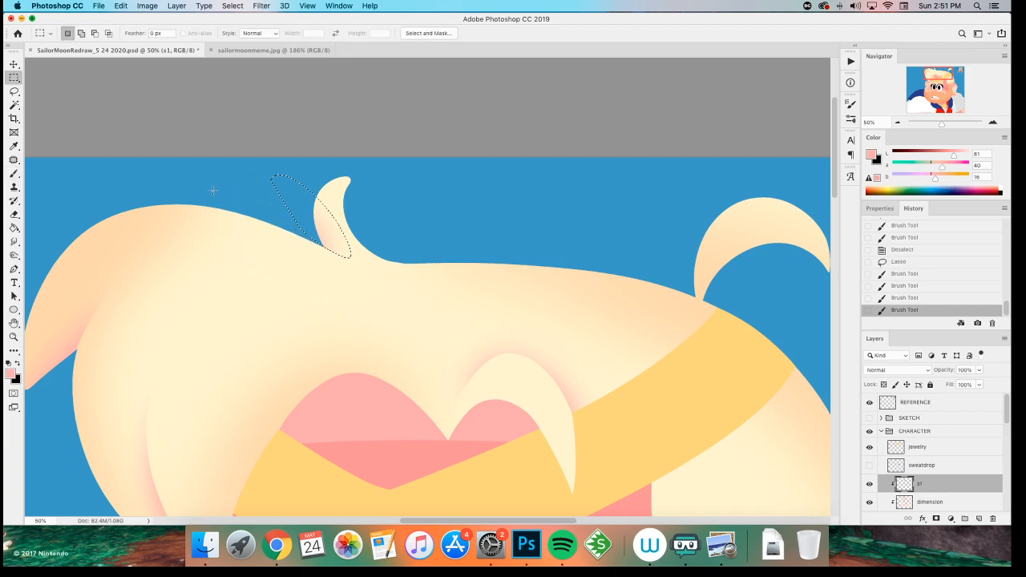
# - Lasso around the curled lock above the headband, shade its narrow root soft pink with the 300 px brush, and deselect
pyautogui.hscroll(6, 308, 309)
pyautogui.press('l')
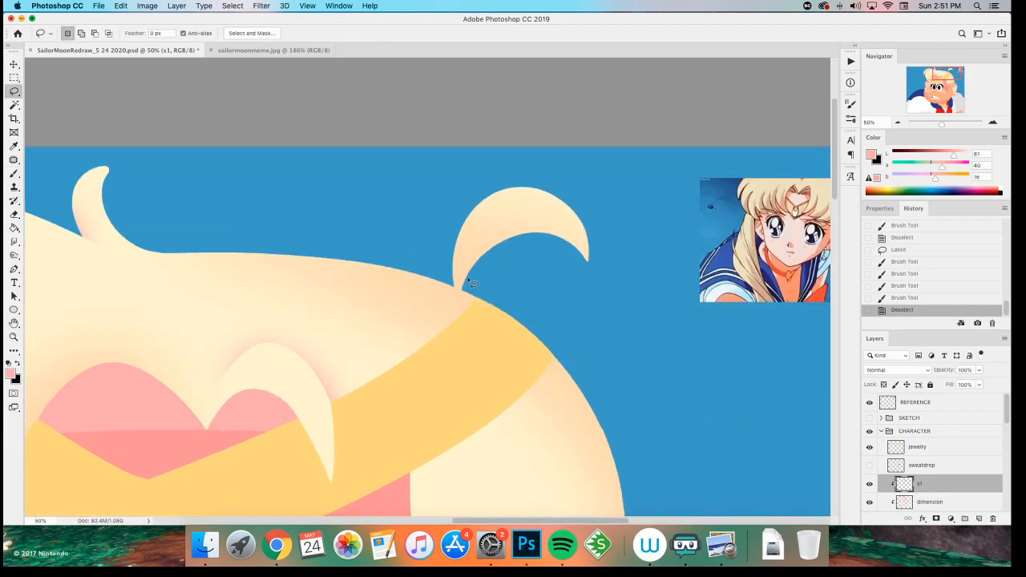
pyautogui.moveTo(567, 254); pyautogui.dragTo(425, 251)
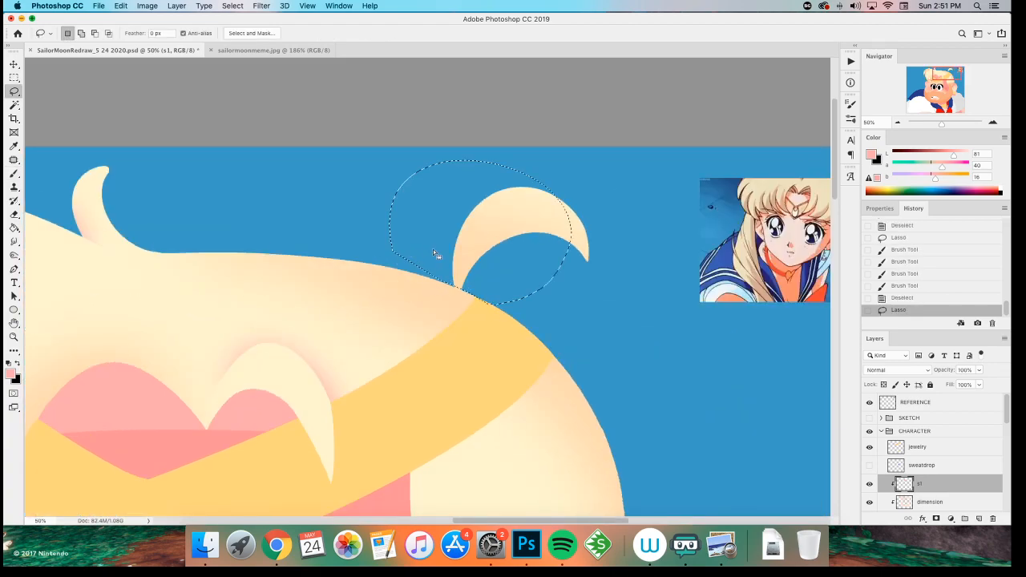
pyautogui.moveTo(568, 188); pyautogui.dragTo(553, 183)
pyautogui.press('b')
pyautogui.moveTo(446, 286); pyautogui.dragTo(453, 305)
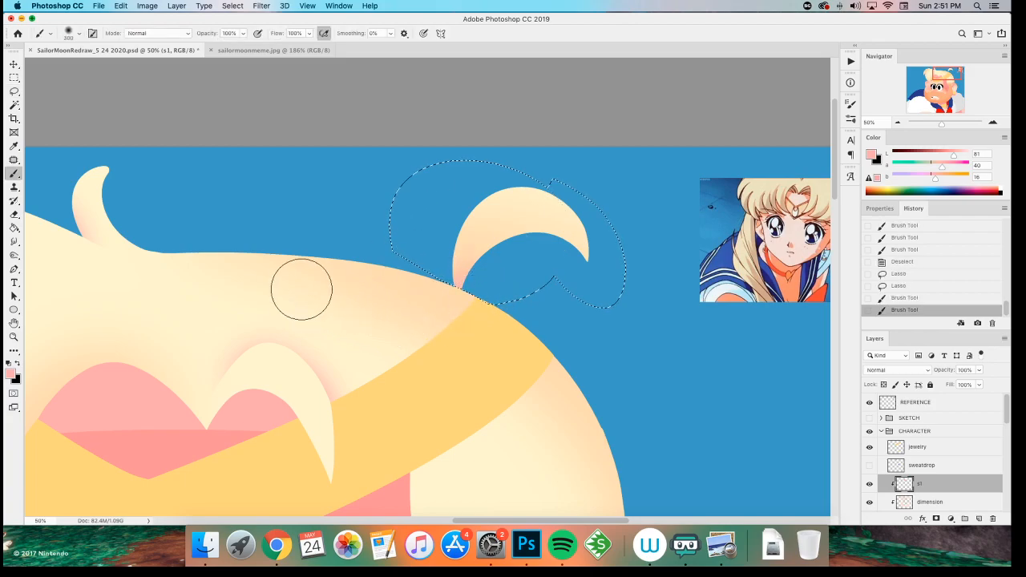
pyautogui.press('m')
pyautogui.click(271, 220)
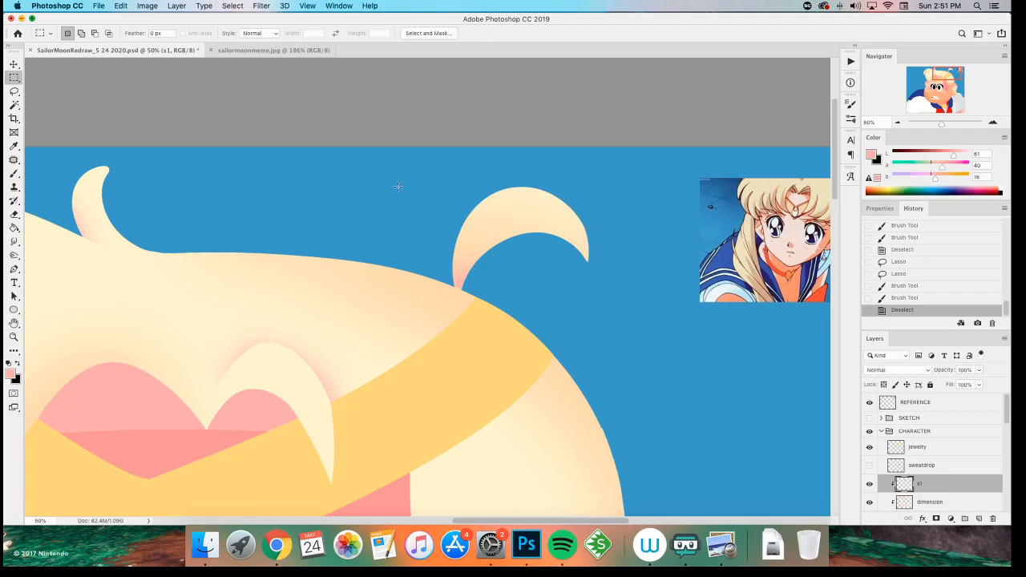
# - Check the new pink hair shadows against the whole head and save the document
pyautogui.hscroll(-5, 293, 286)
pyautogui.scroll(-3, 293, 286)
pyautogui.press('super+minus')
pyautogui.press('super+minus')
pyautogui.press('super+minus')
pyautogui.press('super+minus')
pyautogui.press('super+equal')
pyautogui.press('super+equal')
pyautogui.press('super+equal')
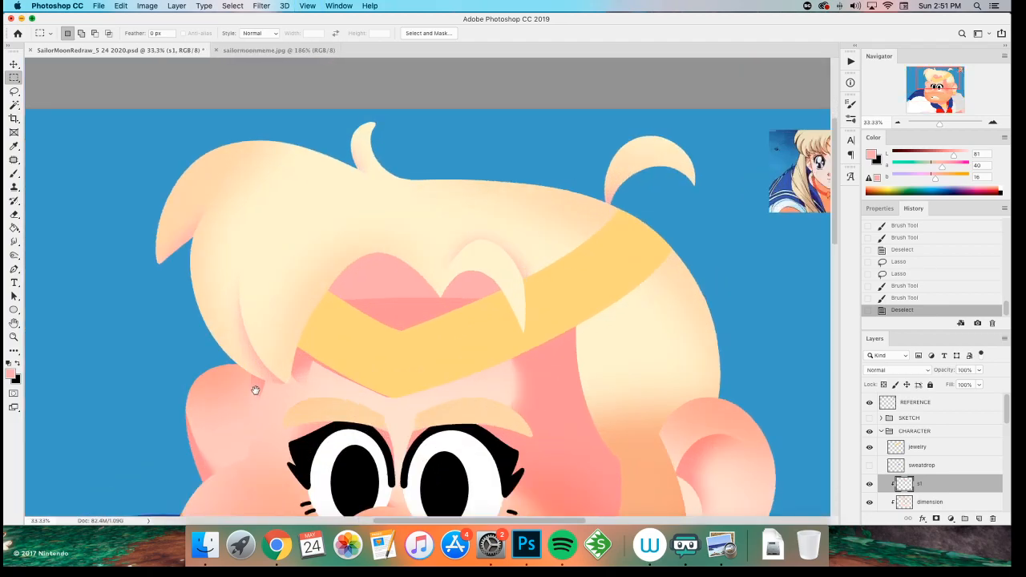
pyautogui.scroll(-5, 260, 394)
pyautogui.scroll(3, 259, 229)
pyautogui.press('super+s')
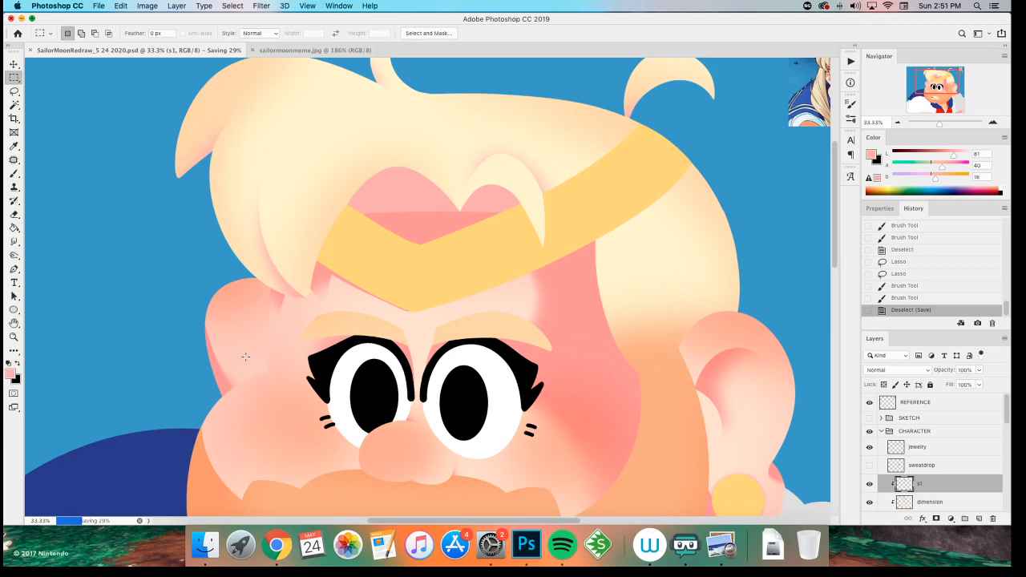
pyautogui.press('super+minus')
pyautogui.press('super+minus')
pyautogui.press('super+minus')
pyautogui.press('super+equal')
pyautogui.press('super+equal')
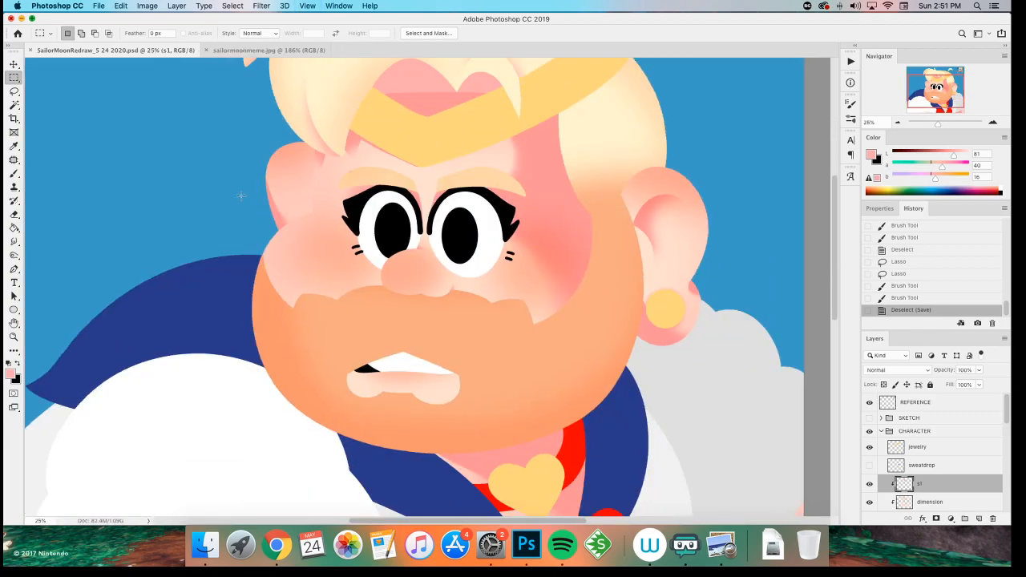
pyautogui.press('super+equal')
pyautogui.scroll(-3, 179, 248)
pyautogui.press('l')
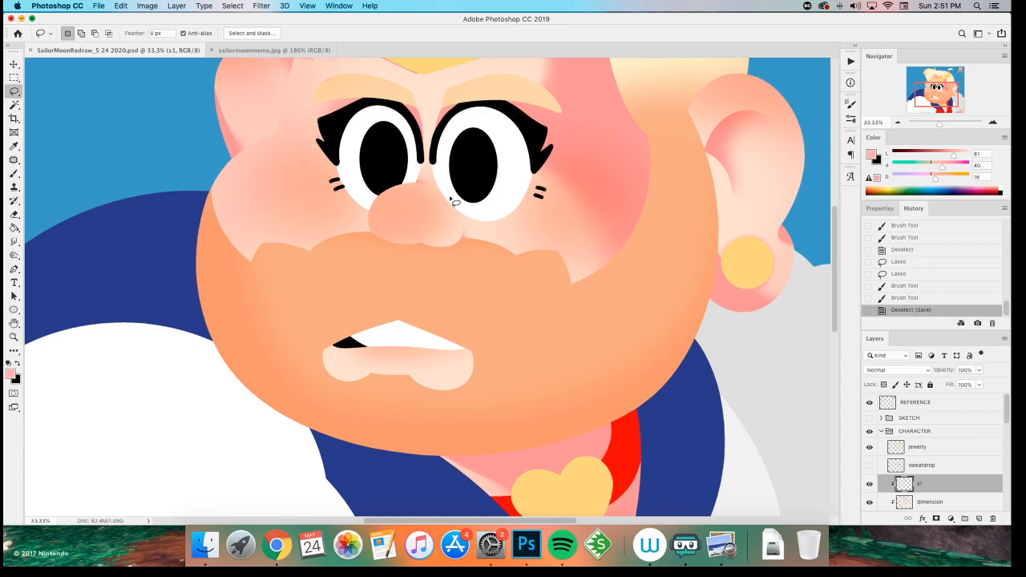
pyautogui.moveTo(279, 222); pyautogui.dragTo(274, 248)
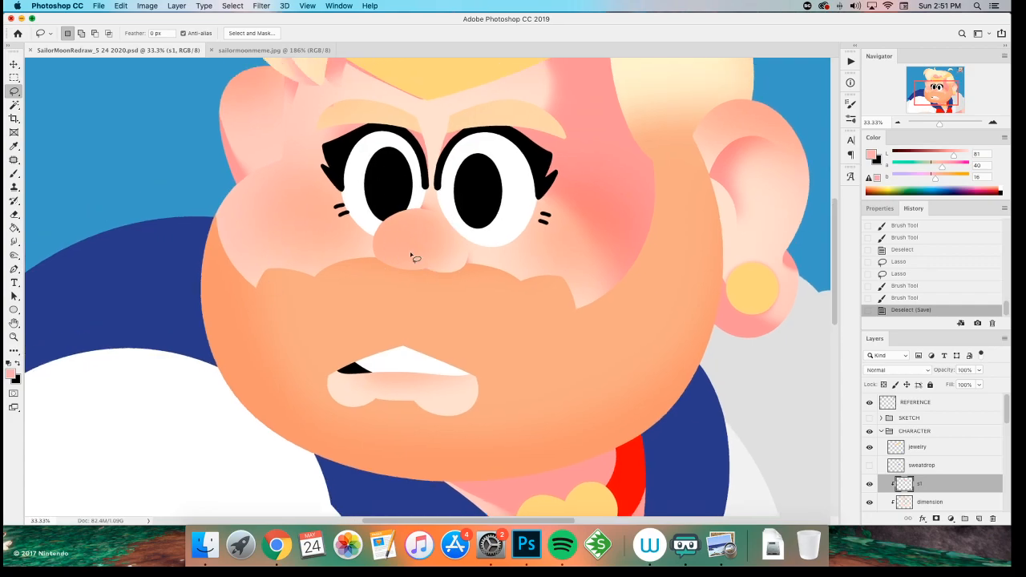
pyautogui.press('b')
pyautogui.moveTo(390, 245); pyautogui.dragTo(408, 217)
pyautogui.press('super+z')
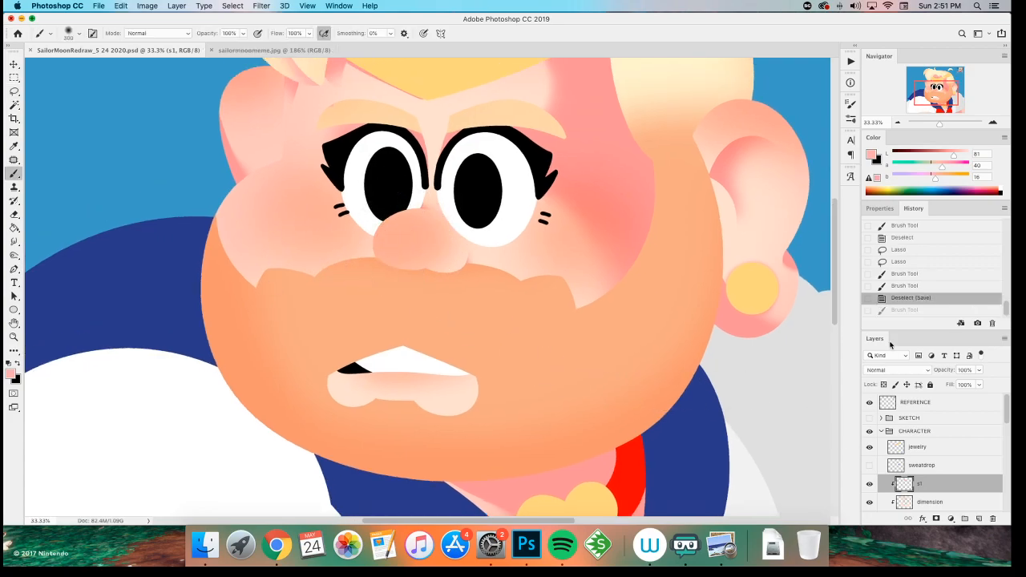
# - Set the s1 layer's blending mode to Multiply
pyautogui.click(894, 369)
pyautogui.click(882, 397)
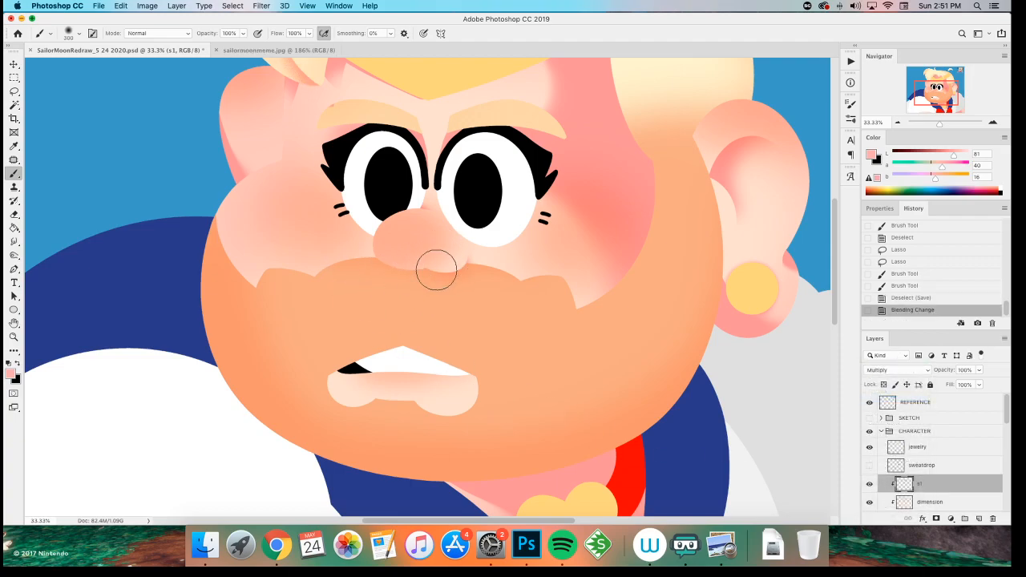
pyautogui.moveTo(445, 264); pyautogui.dragTo(413, 268)
pyautogui.scroll(6, 359, 406)
pyautogui.moveTo(323, 396); pyautogui.dragTo(329, 114)
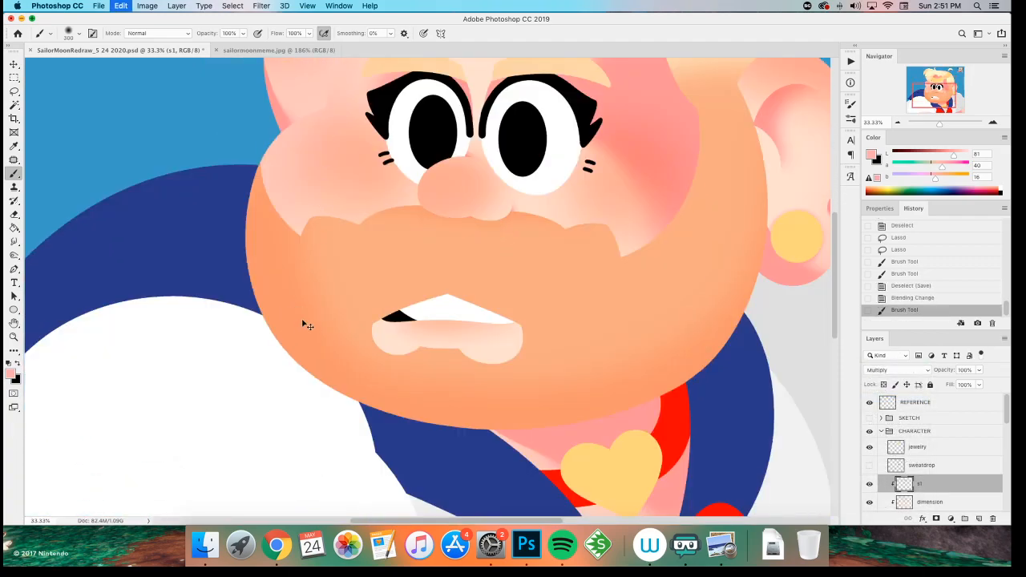
pyautogui.press('super+z')
pyautogui.press('l')
pyautogui.moveTo(457, 223); pyautogui.dragTo(495, 258)
pyautogui.press('super+z')
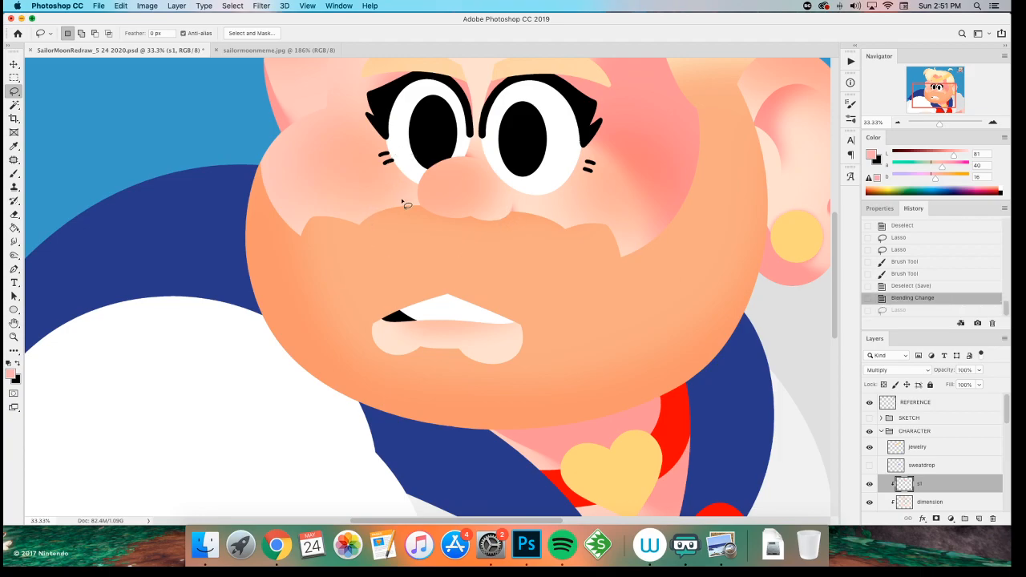
# - Brush a soft shadow onto the moustache directly beneath the nose, starting with a 175 px brush and enlarging it to 500 px
pyautogui.press('super+plus')
pyautogui.press('super+plus')
pyautogui.press('b')
pyautogui.moveTo(414, 195); pyautogui.dragTo(355, 319)
pyautogui.press('[')
pyautogui.press('[')
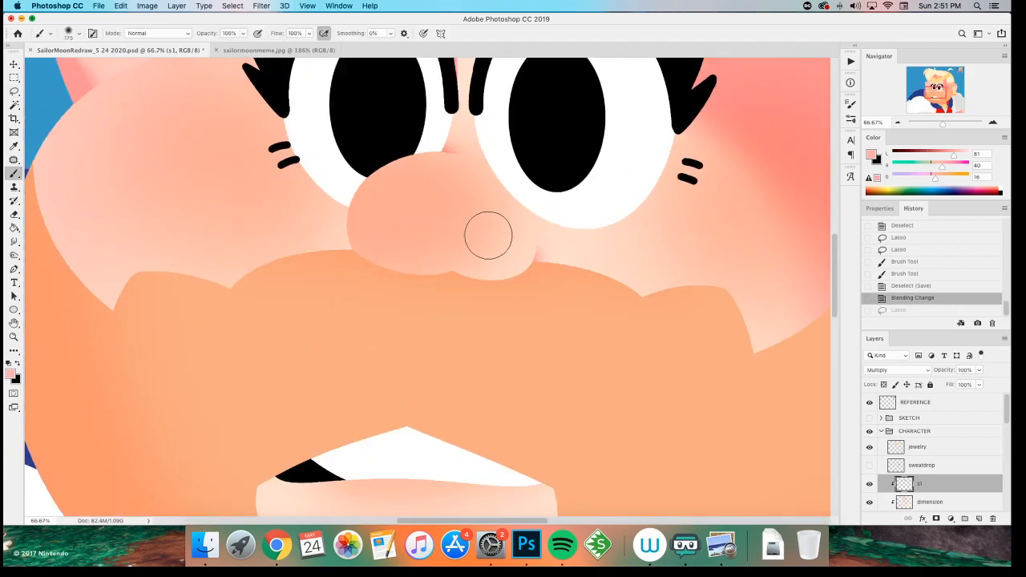
pyautogui.moveTo(513, 265); pyautogui.dragTo(432, 298)
pyautogui.moveTo(493, 268)
pyautogui.mouseDown()
pyautogui.moveTo(471, 279)
pyautogui.moveTo(401, 305)
pyautogui.mouseUp()
pyautogui.press(']')
pyautogui.press(']')
pyautogui.moveTo(424, 259); pyautogui.dragTo(373, 275)
pyautogui.press(']')
# - Lasso the moustache area above the mouth, with a broad curved upper edge passing below the nose
pyautogui.scroll(-6, 201, 297)
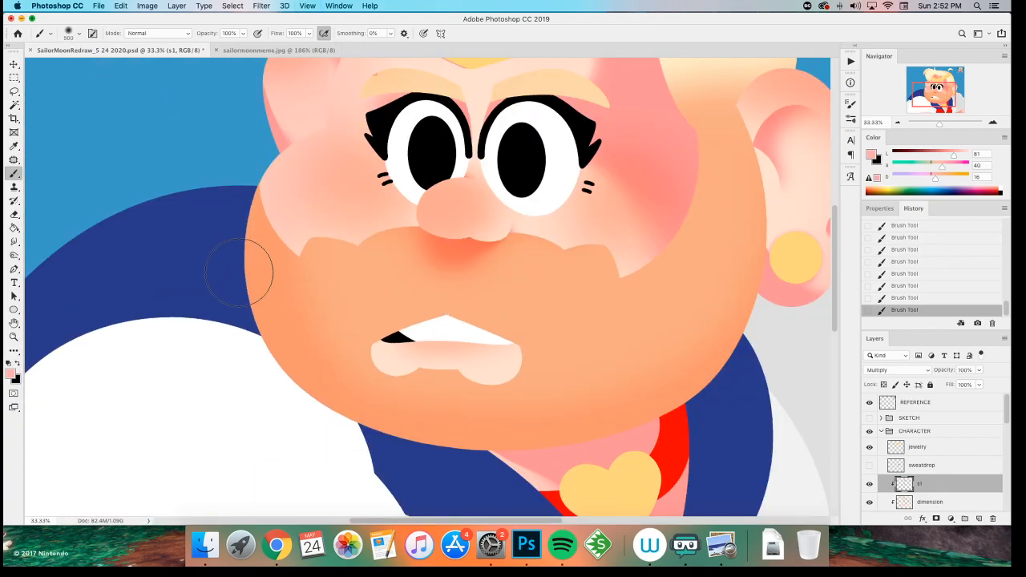
pyautogui.scroll(3, 299, 387)
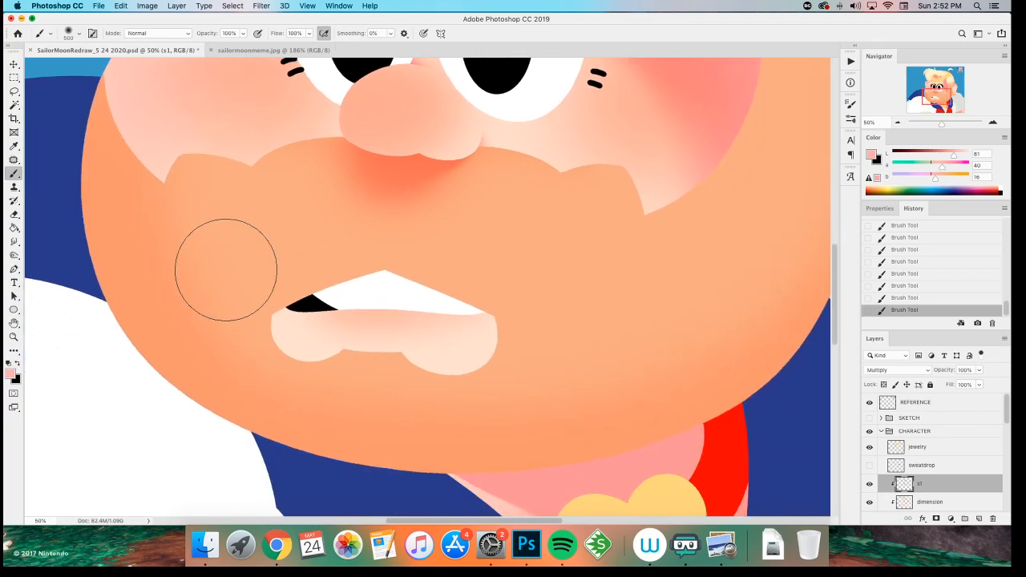
pyautogui.press('l')
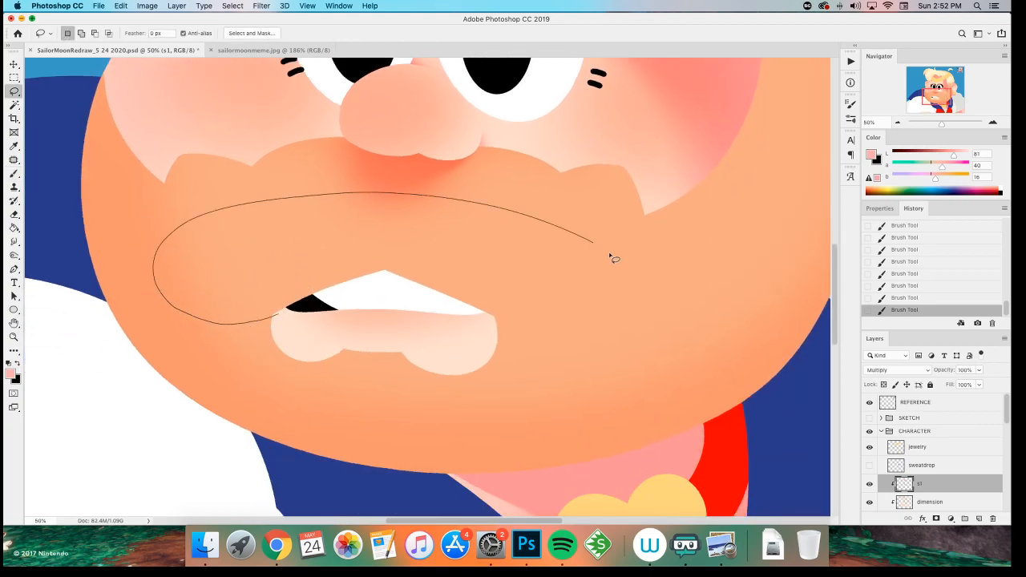
pyautogui.moveTo(505, 323); pyautogui.dragTo(321, 327)
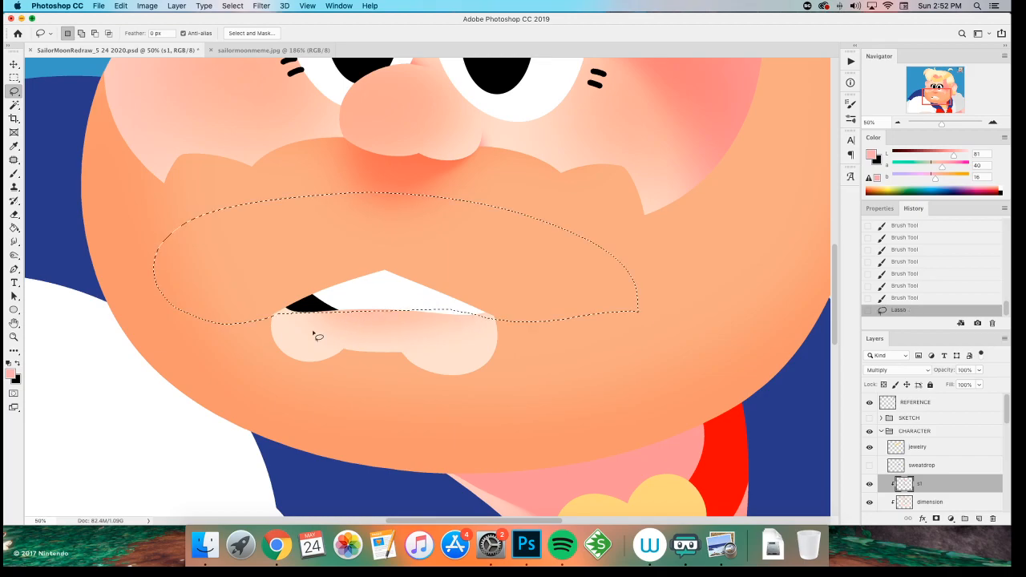
pyautogui.press('super+z')
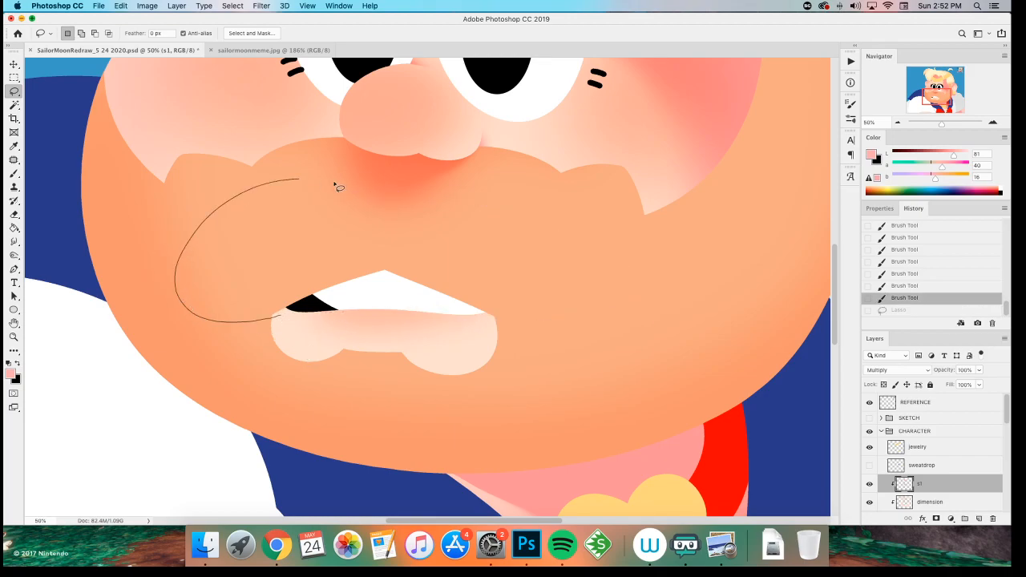
pyautogui.moveTo(324, 184); pyautogui.dragTo(337, 343)
pyautogui.scroll(2, 337, 343)
pyautogui.hscroll(-3, 240, 367)
pyautogui.press('super+z')
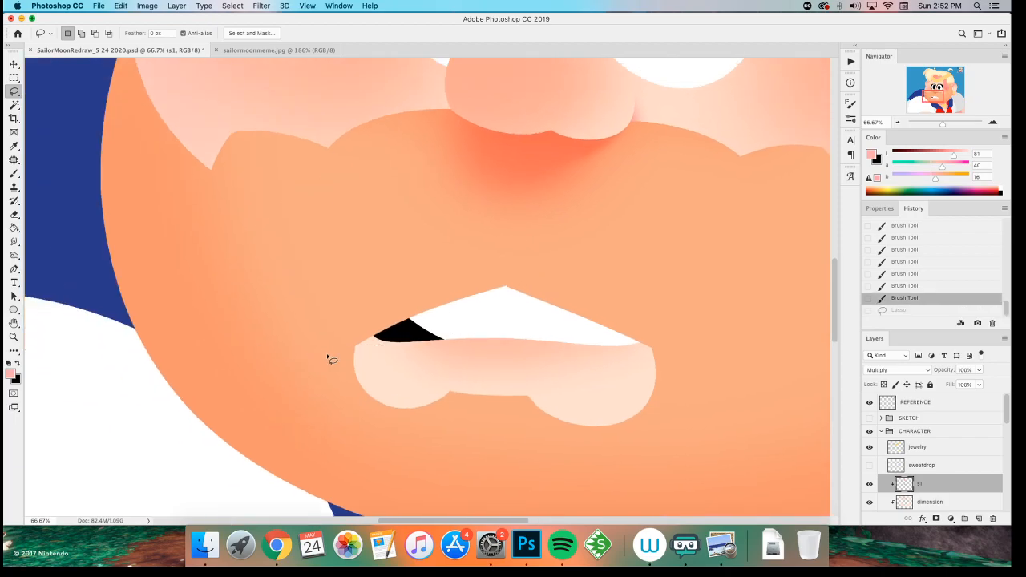
# - Lasso-select two joined rounded lobes above the mouth, following the lip corners on both sides
pyautogui.moveTo(427, 181); pyautogui.dragTo(529, 309)
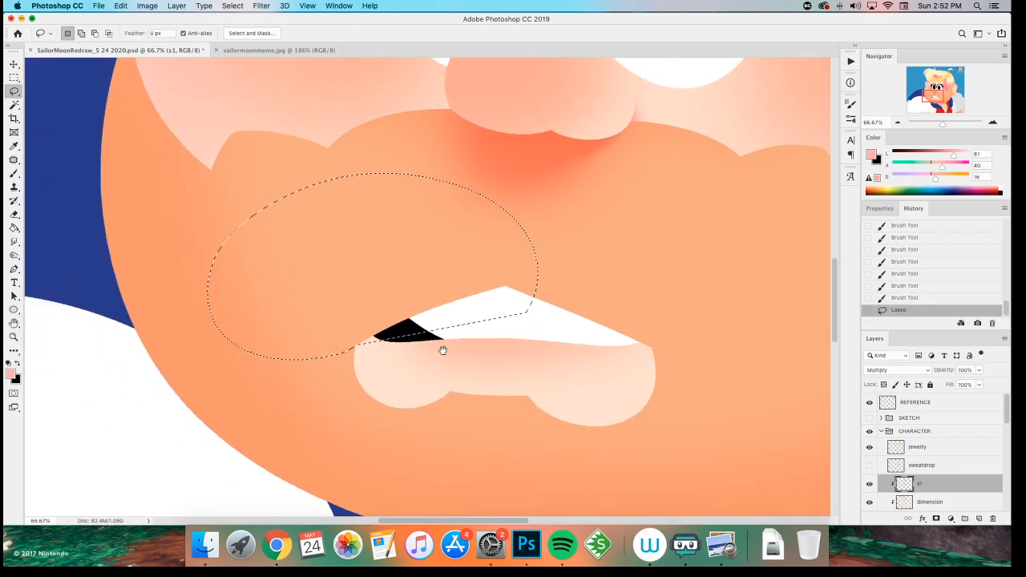
pyautogui.hscroll(5, 446, 350)
pyautogui.press('shift')
pyautogui.moveTo(573, 238); pyautogui.dragTo(259, 302)
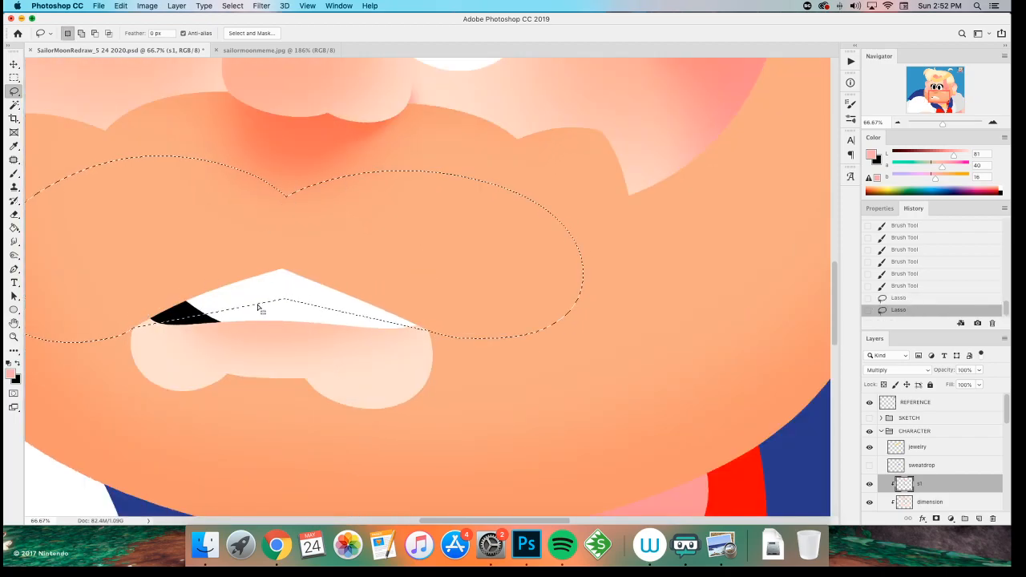
# - Brush soft pink shading along the upper edge of the mouth inside the selection, and clear the selection
pyautogui.hscroll(-5, 303, 332)
pyautogui.press('b')
pyautogui.moveTo(315, 382)
pyautogui.mouseDown()
pyautogui.moveTo(286, 378)
pyautogui.moveTo(428, 424)
pyautogui.moveTo(540, 424)
pyautogui.mouseUp()
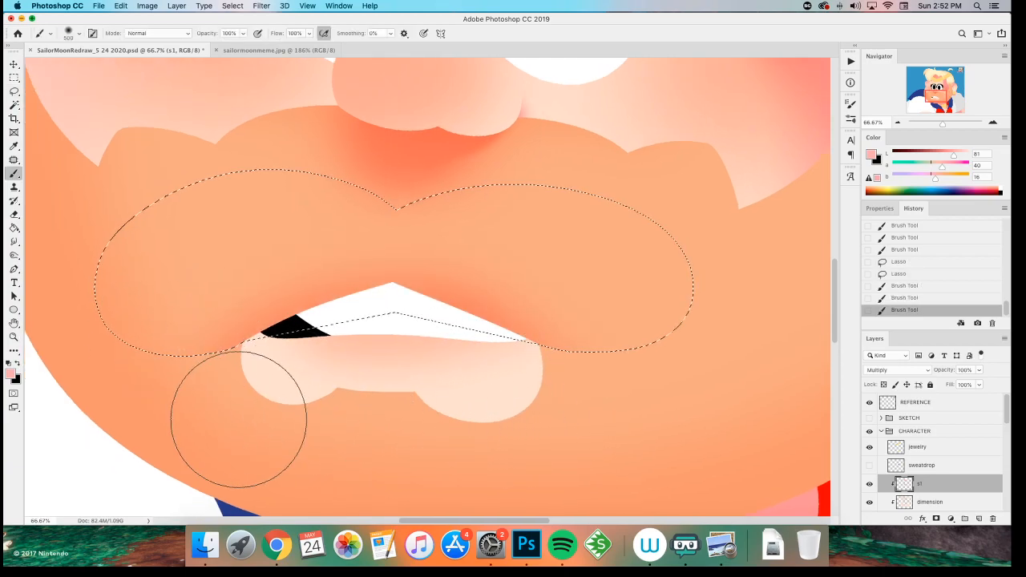
pyautogui.press('m')
pyautogui.click(205, 426)
# - Lasso-select a curved area just outside the muzzle edge, below the cheek on the ear side
pyautogui.moveTo(233, 455); pyautogui.dragTo(509, 285)
pyautogui.press('l')
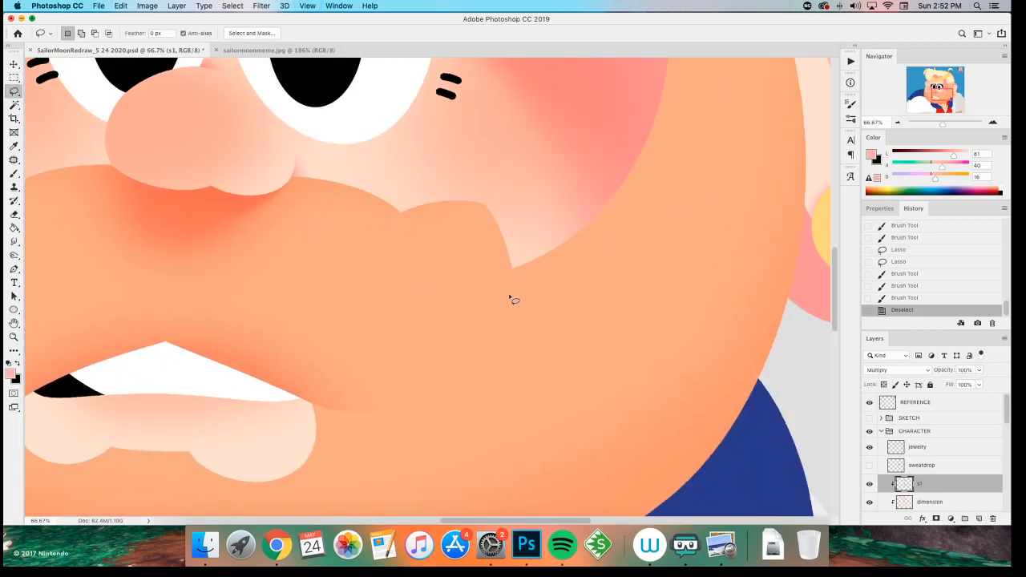
pyautogui.moveTo(490, 210); pyautogui.dragTo(491, 211)
pyautogui.press('super+z')
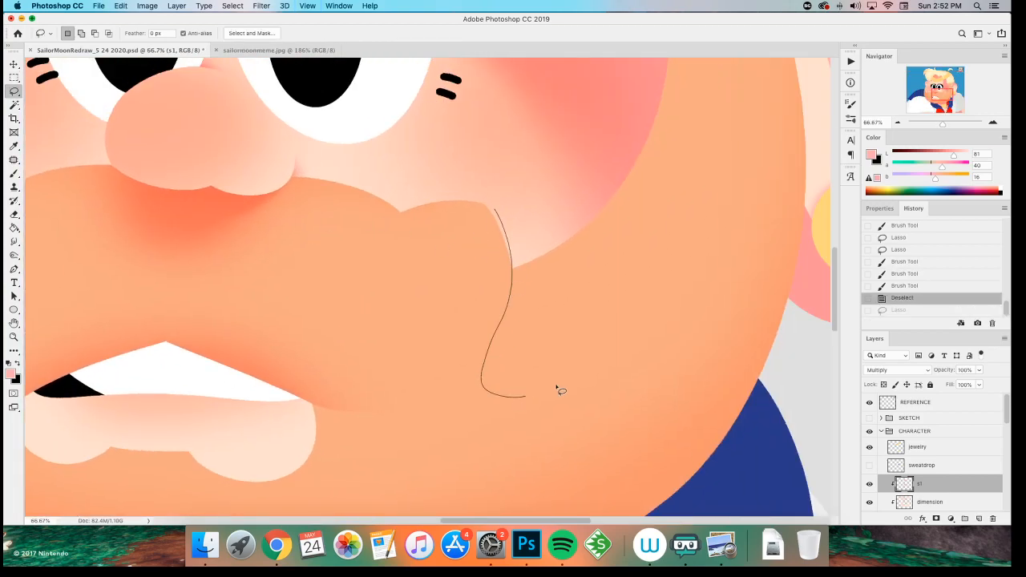
pyautogui.moveTo(529, 402); pyautogui.dragTo(529, 147)
pyautogui.hscroll(-10, 408, 313)
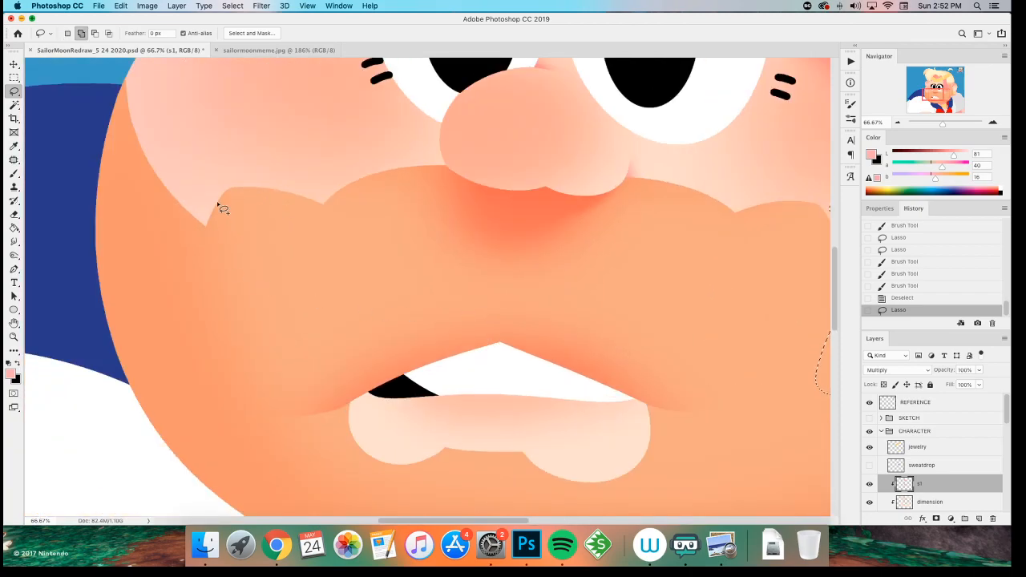
# - Brush soft shading along the outer muzzle edges on both sides of the face within lasso selections, and deselect
pyautogui.press('b')
pyautogui.moveTo(136, 294)
pyautogui.mouseDown()
pyautogui.moveTo(218, 200)
pyautogui.moveTo(268, 344)
pyautogui.mouseUp()
pyautogui.moveTo(229, 218)
pyautogui.mouseDown()
pyautogui.moveTo(253, 289)
pyautogui.moveTo(235, 273)
pyautogui.mouseUp()
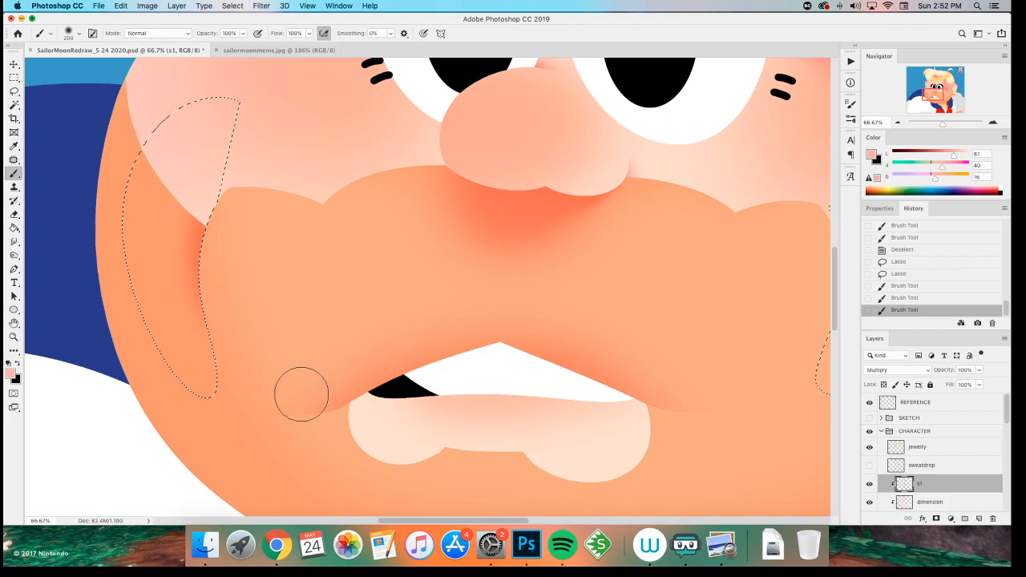
pyautogui.hscroll(10, 454, 298)
pyautogui.moveTo(497, 240)
pyautogui.mouseDown()
pyautogui.moveTo(473, 288)
pyautogui.moveTo(481, 277)
pyautogui.mouseUp()
pyautogui.press('m')
pyautogui.click(345, 275)
pyautogui.press('super+minus')
pyautogui.press('super+equal')
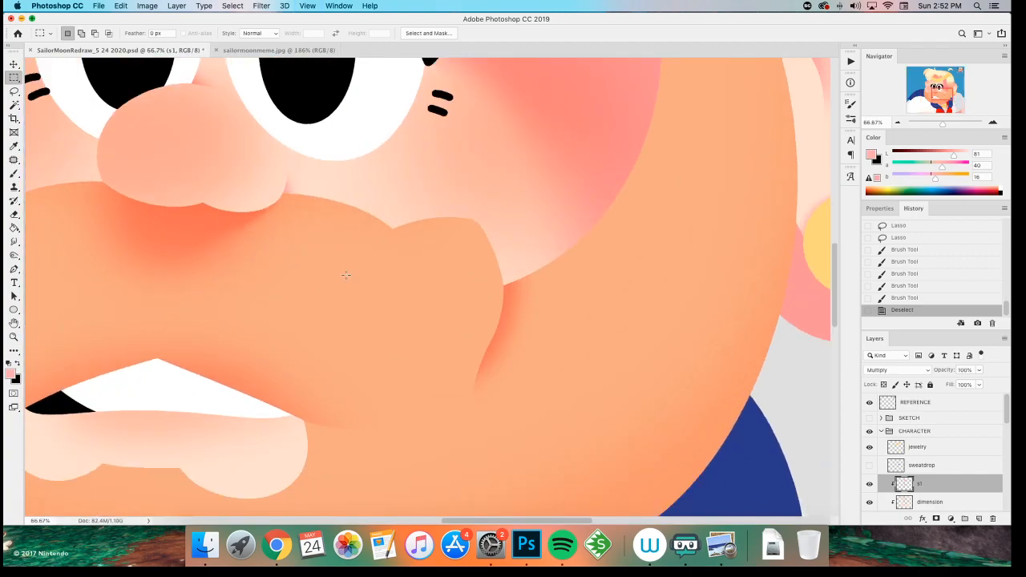
# - Clean up the muzzle's side edges with a small hard eraser so the new shading follows a smooth curve
pyautogui.press('e')
pyautogui.scroll(-2, 463, 323)
pyautogui.moveTo(490, 269)
pyautogui.mouseDown()
pyautogui.moveTo(473, 333)
pyautogui.moveTo(481, 290)
pyautogui.mouseUp()
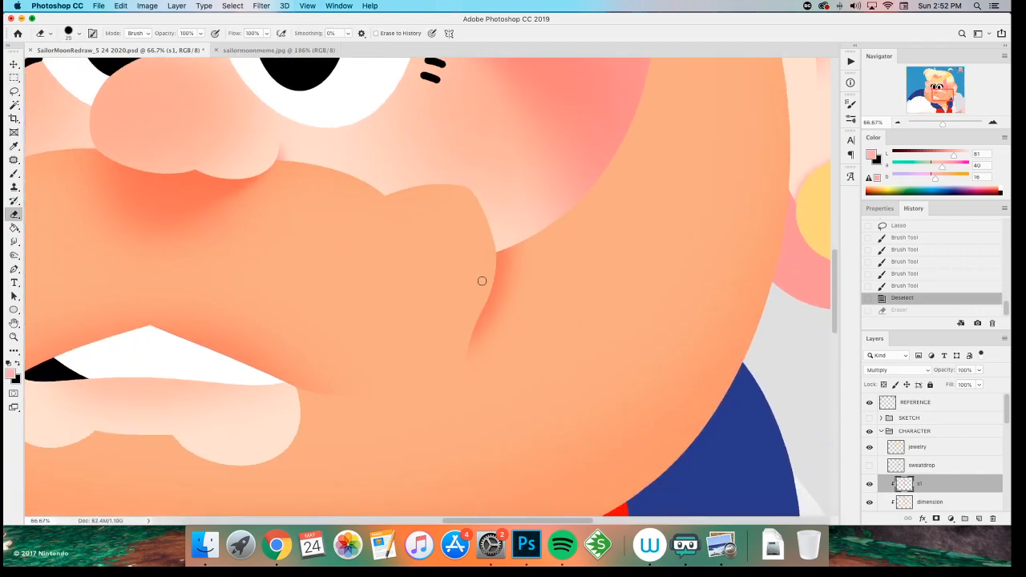
pyautogui.moveTo(484, 247); pyautogui.dragTo(480, 340)
pyautogui.moveTo(488, 267); pyautogui.dragTo(451, 334)
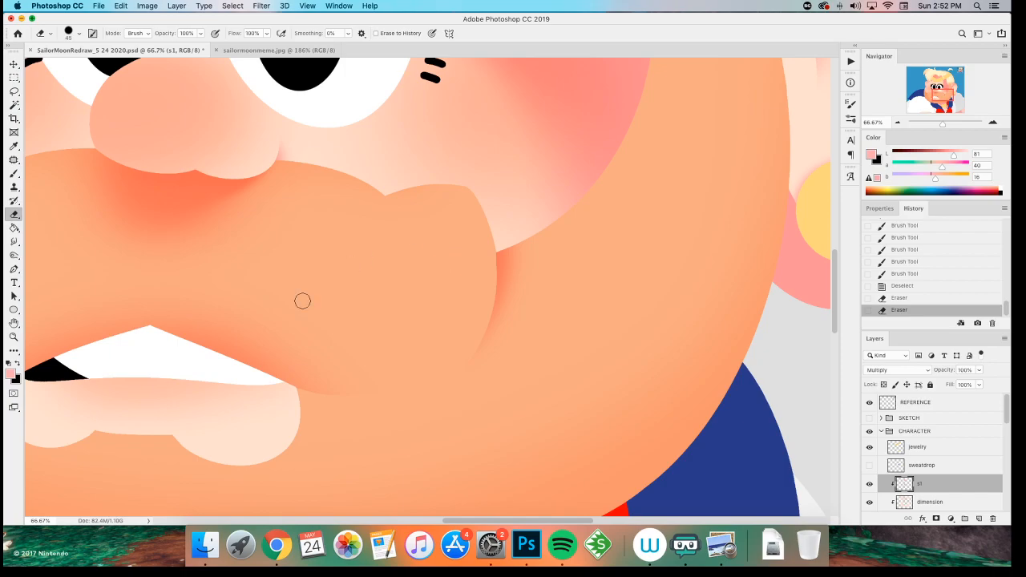
pyautogui.moveTo(119, 340); pyautogui.dragTo(501, 358)
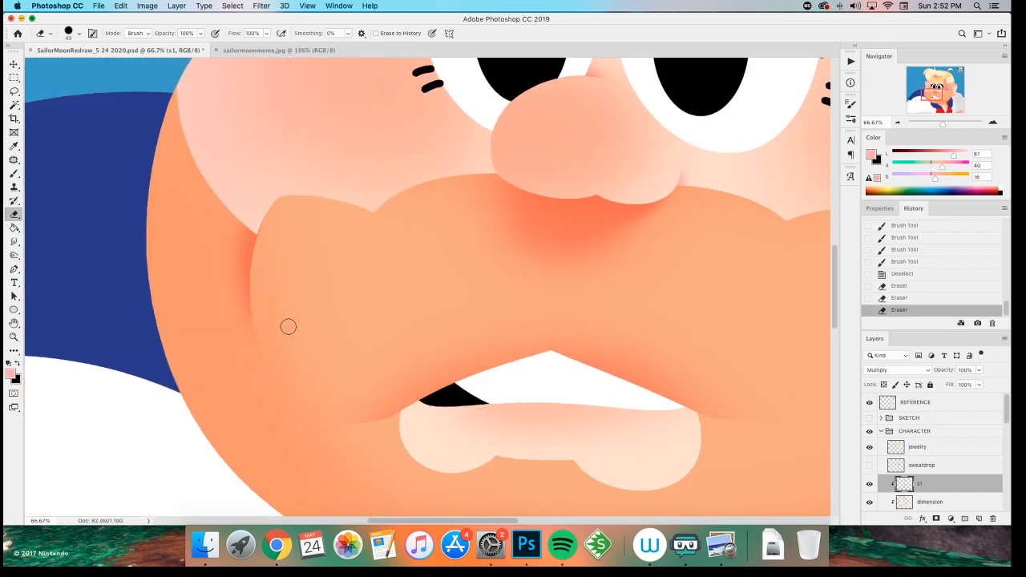
# - Switch the eraser to a soft round tip and fade the shading beside the muzzle with a 300 px size
pyautogui.scroll(-5, 250, 375)
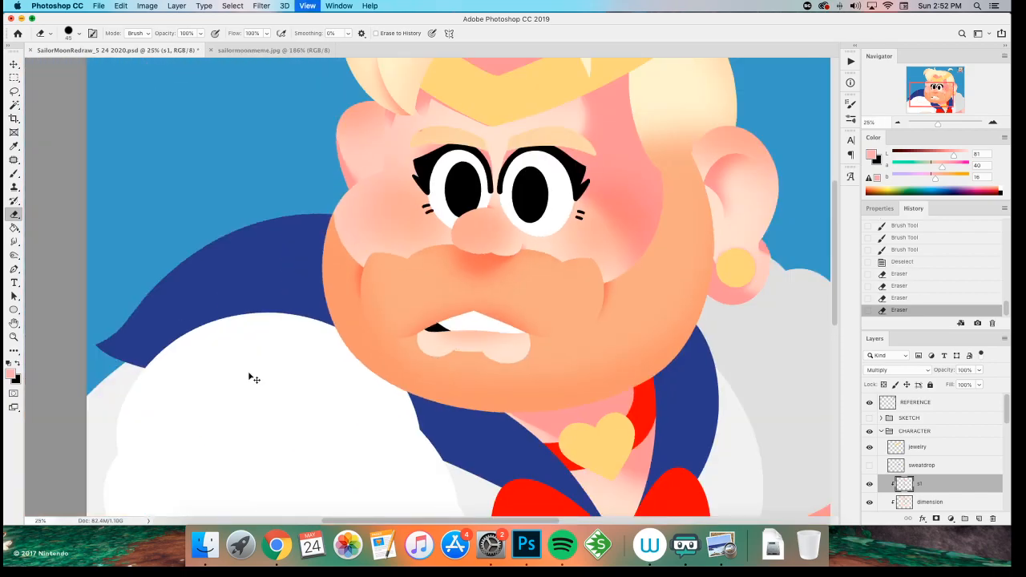
pyautogui.scroll(2, 247, 371)
pyautogui.scroll(2, 275, 428)
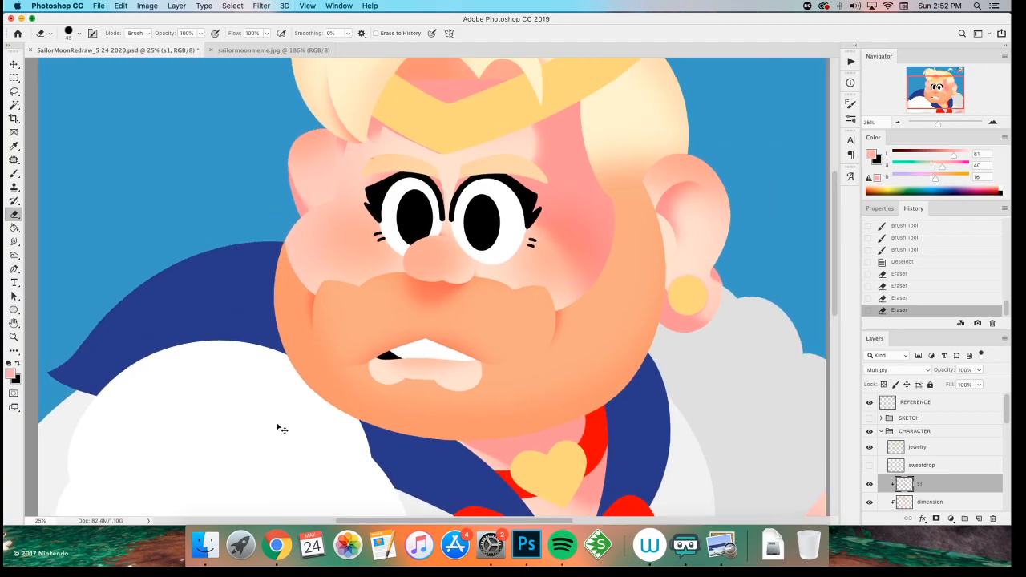
pyautogui.rightClick(258, 340)
pyautogui.click(324, 491)
pyautogui.press('Return')
pyautogui.moveTo(275, 312); pyautogui.dragTo(243, 317)
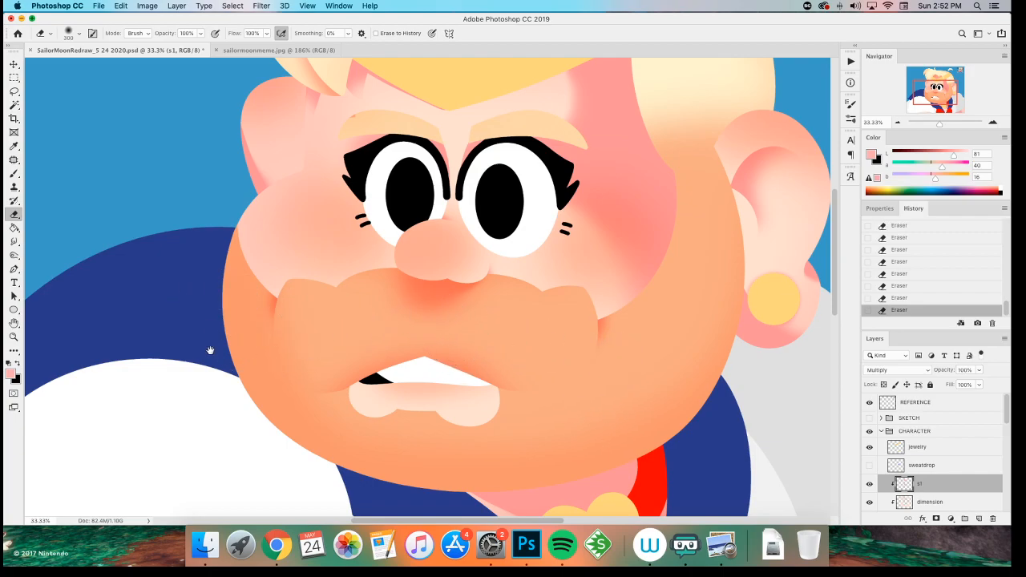
# - Shade the lower jaw and chin outline with long strokes of a soft 600 px brush on layer s1
pyautogui.hscroll(-2, 225, 353)
pyautogui.press('super+minus')
pyautogui.press('super+equal')
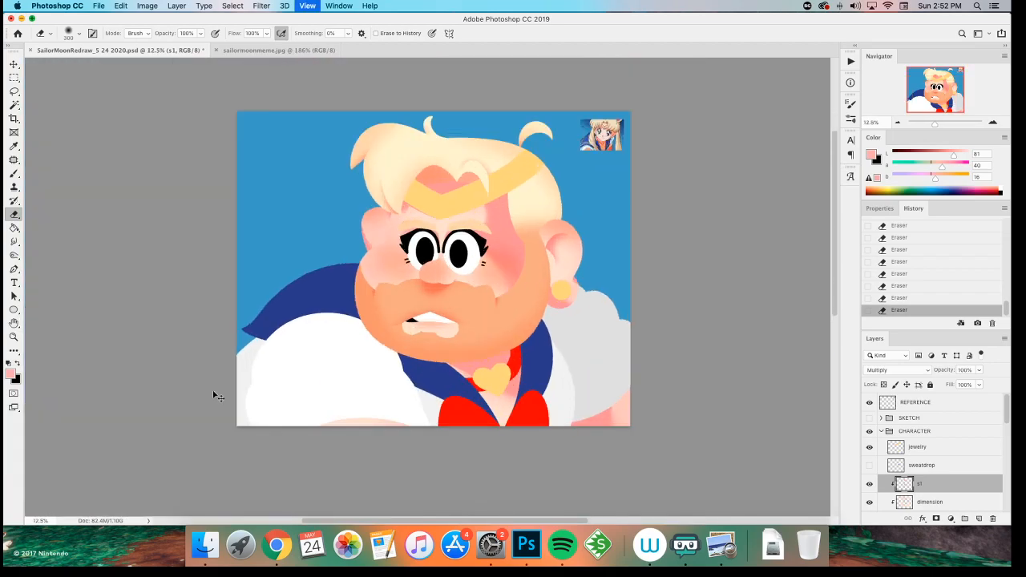
pyautogui.press('super+equal')
pyautogui.press('super+equal')
pyautogui.moveTo(254, 314); pyautogui.dragTo(215, 304)
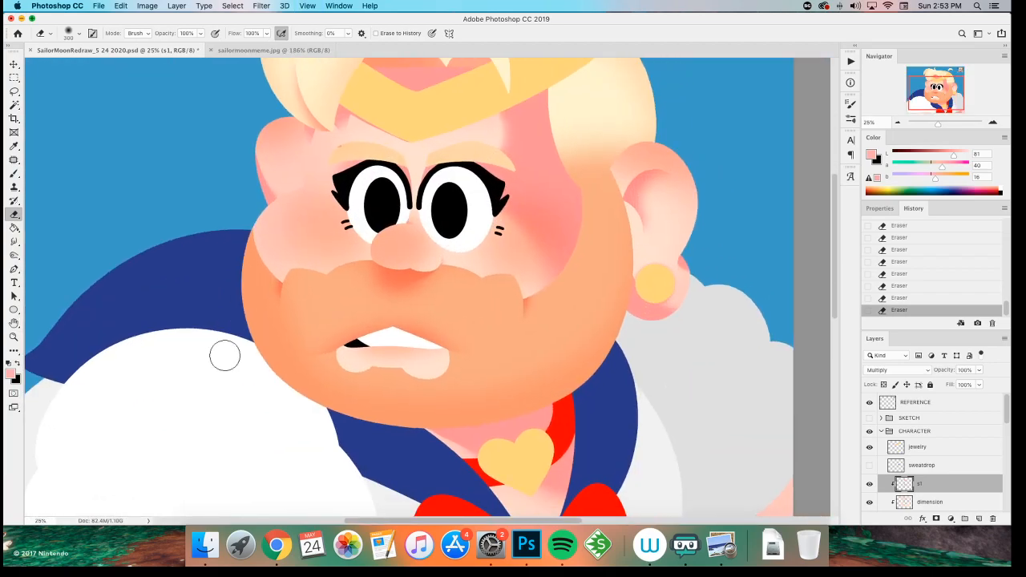
pyautogui.press('super+equal')
pyautogui.press('b')
pyautogui.moveTo(168, 371); pyautogui.dragTo(145, 306)
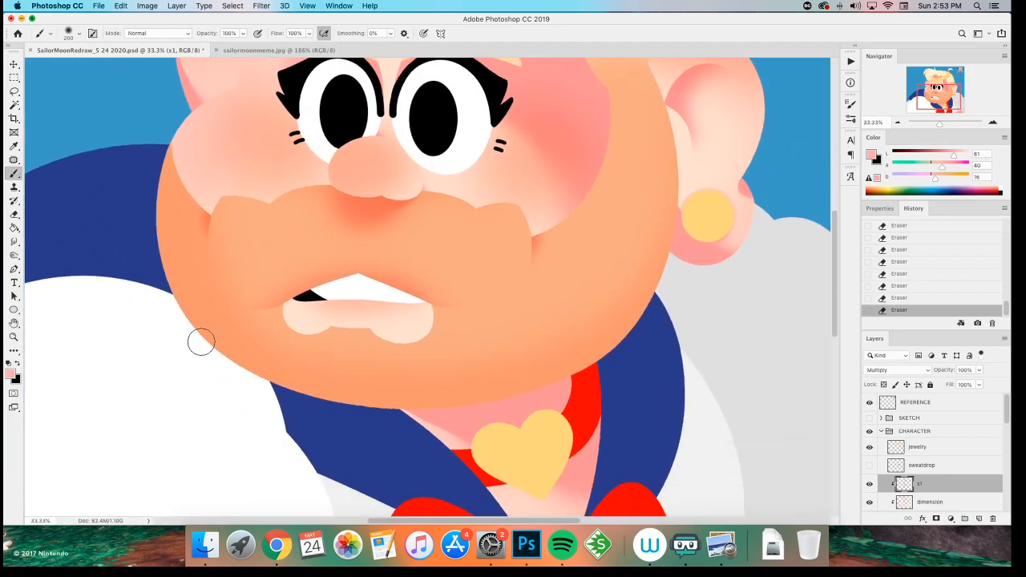
pyautogui.press(']')
pyautogui.moveTo(170, 335); pyautogui.dragTo(356, 441)
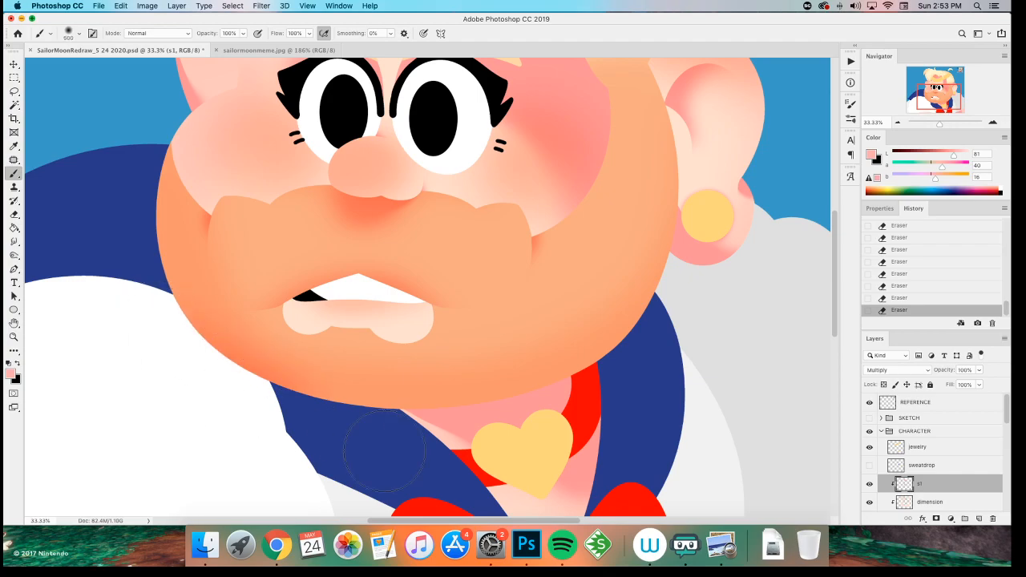
pyautogui.moveTo(164, 347); pyautogui.dragTo(447, 412)
pyautogui.moveTo(525, 439); pyautogui.dragTo(111, 319)
pyautogui.moveTo(361, 432); pyautogui.dragTo(137, 259)
pyautogui.moveTo(249, 394); pyautogui.dragTo(108, 173)
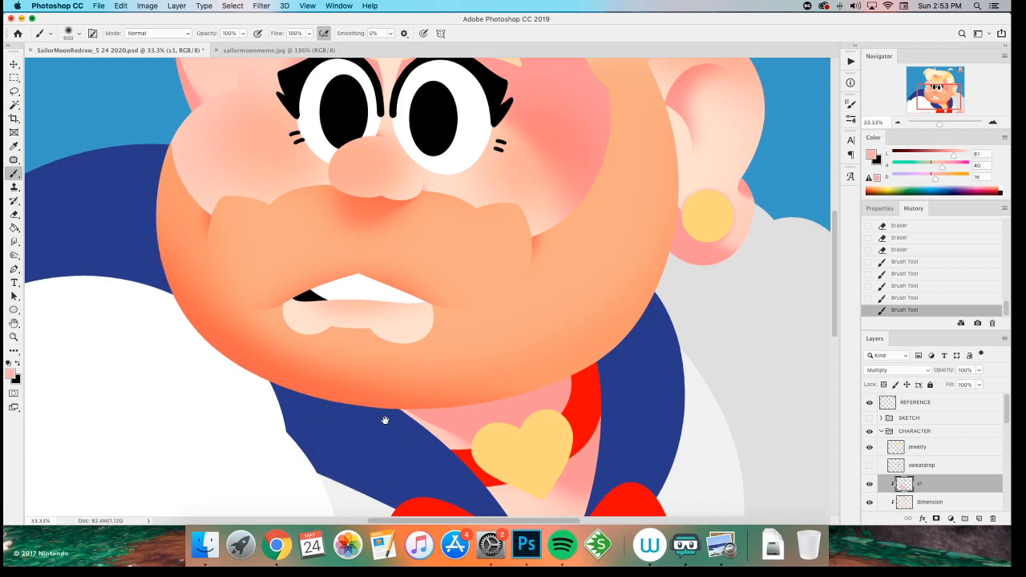
# - Reduce the brush to 250 px and shade the side of the face between the cheek, the ear and the jaw
pyautogui.moveTo(384, 420); pyautogui.dragTo(290, 493)
pyautogui.press('[')
pyautogui.press('[')
pyautogui.press('[')
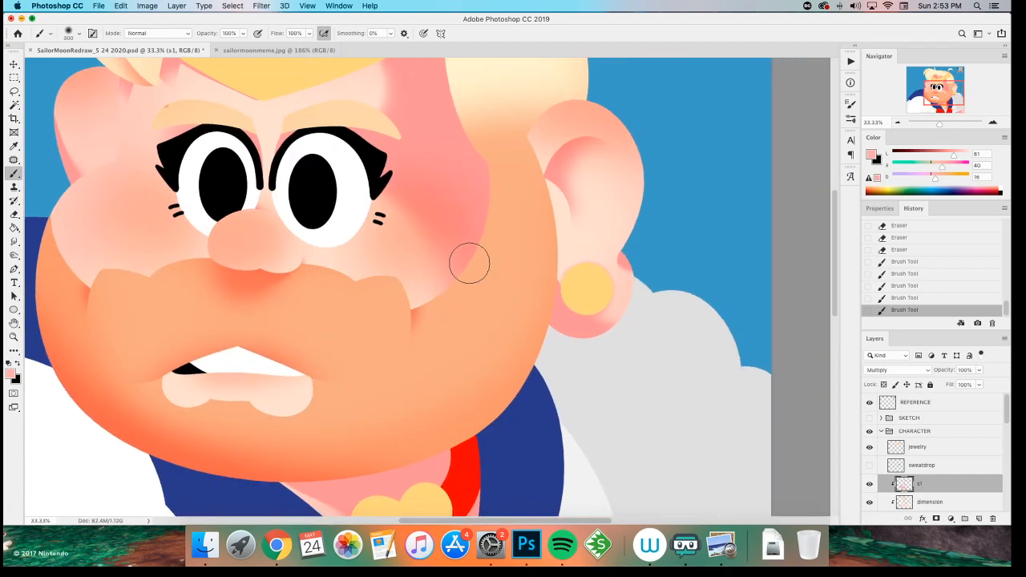
pyautogui.press('[')
pyautogui.moveTo(476, 275); pyautogui.dragTo(517, 402)
pyautogui.moveTo(449, 252)
pyautogui.mouseDown()
pyautogui.moveTo(514, 415)
pyautogui.moveTo(537, 394)
pyautogui.moveTo(539, 330)
pyautogui.moveTo(464, 195)
pyautogui.mouseUp()
pyautogui.scroll(-3, 432, 232)
pyautogui.hscroll(3, 432, 232)
pyautogui.moveTo(454, 302); pyautogui.dragTo(436, 437)
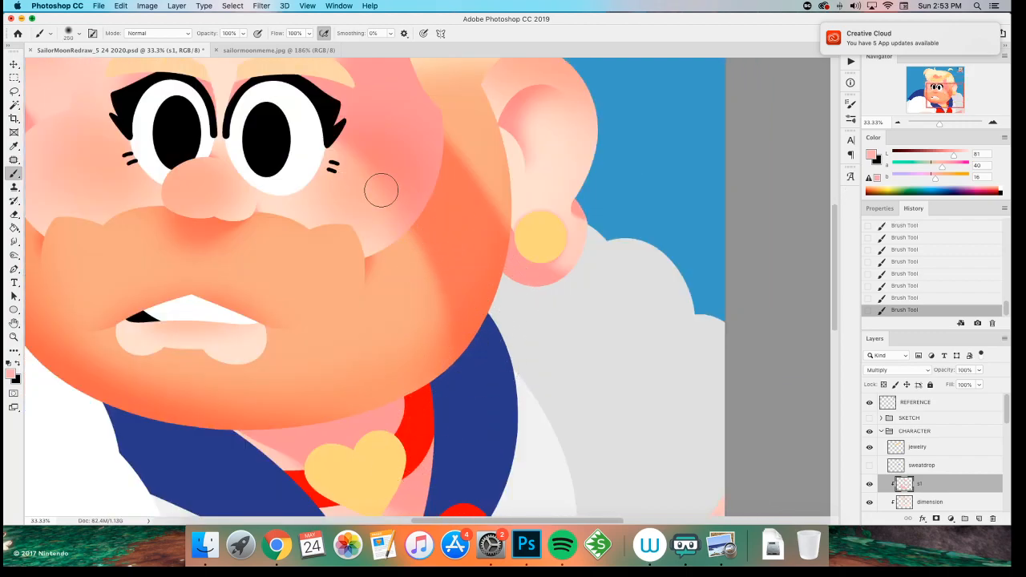
# - Lasso the area of the head behind the headband above the ear, fill it with the pink foreground colour, and deselect
pyautogui.scroll(5, 382, 188)
pyautogui.press('l')
pyautogui.moveTo(639, 261); pyautogui.dragTo(401, 177)
pyautogui.hotkey('alt', 'BackSpace')
pyautogui.press('m')
pyautogui.click(368, 214)
# - Brush pink shading onto the hair above the headband toward the back of the head
pyautogui.moveTo(360, 266); pyautogui.dragTo(360, 363)
pyautogui.press('b')
pyautogui.moveTo(410, 269); pyautogui.dragTo(410, 291)
pyautogui.moveTo(333, 260); pyautogui.dragTo(325, 339)
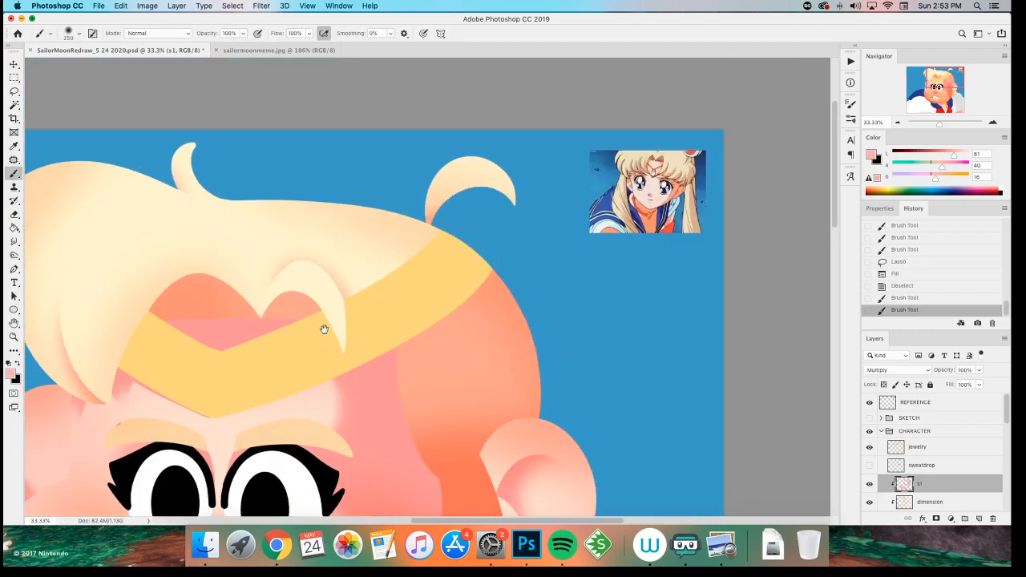
pyautogui.hscroll(-2, 321, 293)
pyautogui.moveTo(426, 309); pyautogui.dragTo(332, 206)
pyautogui.moveTo(437, 278)
pyautogui.mouseDown()
pyautogui.moveTo(415, 230)
pyautogui.moveTo(467, 279)
pyautogui.moveTo(438, 240)
pyautogui.mouseUp()
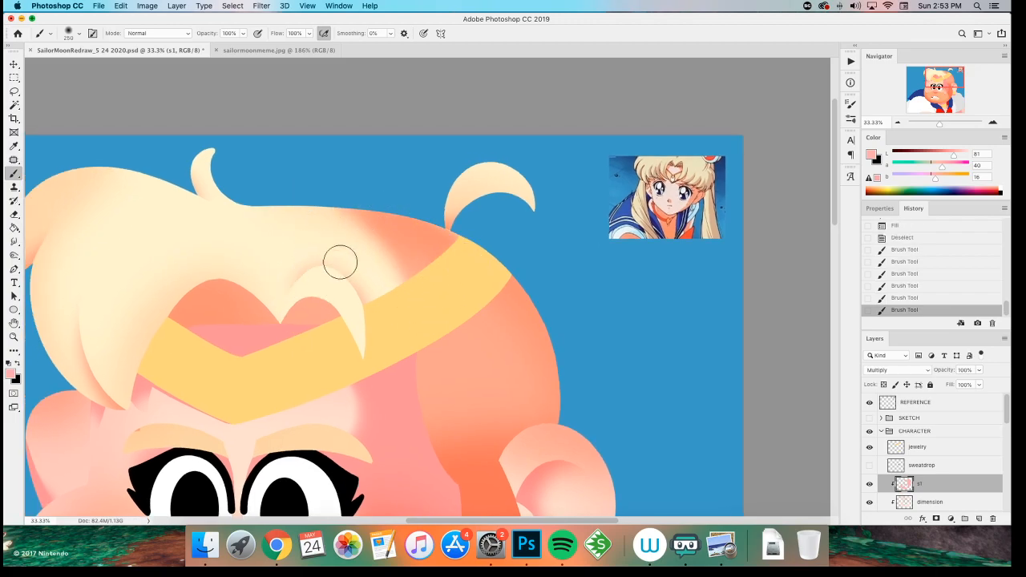
# - Broaden the hair shading with a 500 px brush and shade the curl above the headband with a 250 px brush
pyautogui.press(']')
pyautogui.press(']')
pyautogui.press(']')
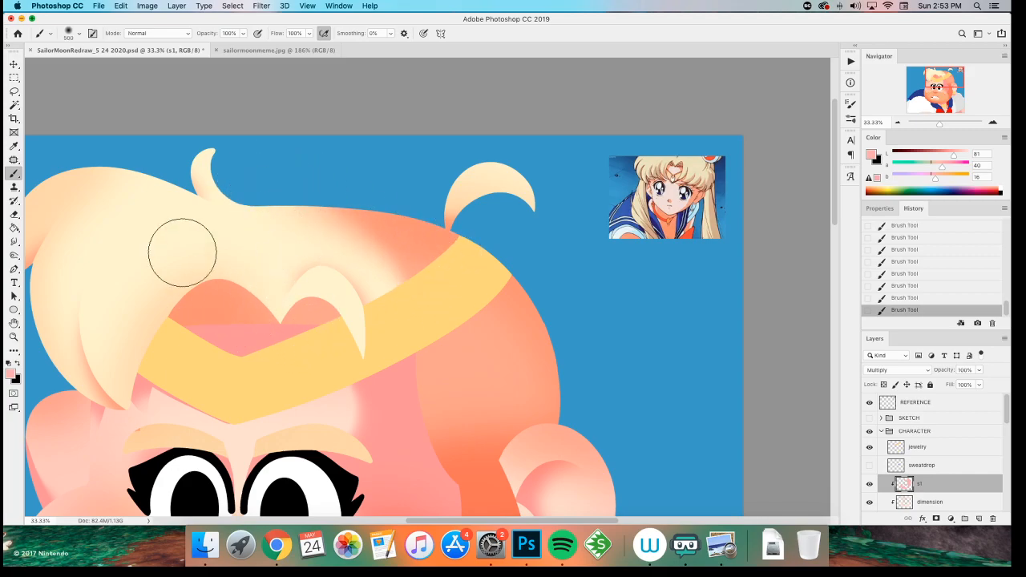
pyautogui.moveTo(462, 221)
pyautogui.mouseDown()
pyautogui.moveTo(480, 206)
pyautogui.moveTo(506, 258)
pyautogui.moveTo(468, 215)
pyautogui.moveTo(512, 270)
pyautogui.moveTo(474, 212)
pyautogui.moveTo(559, 233)
pyautogui.mouseUp()
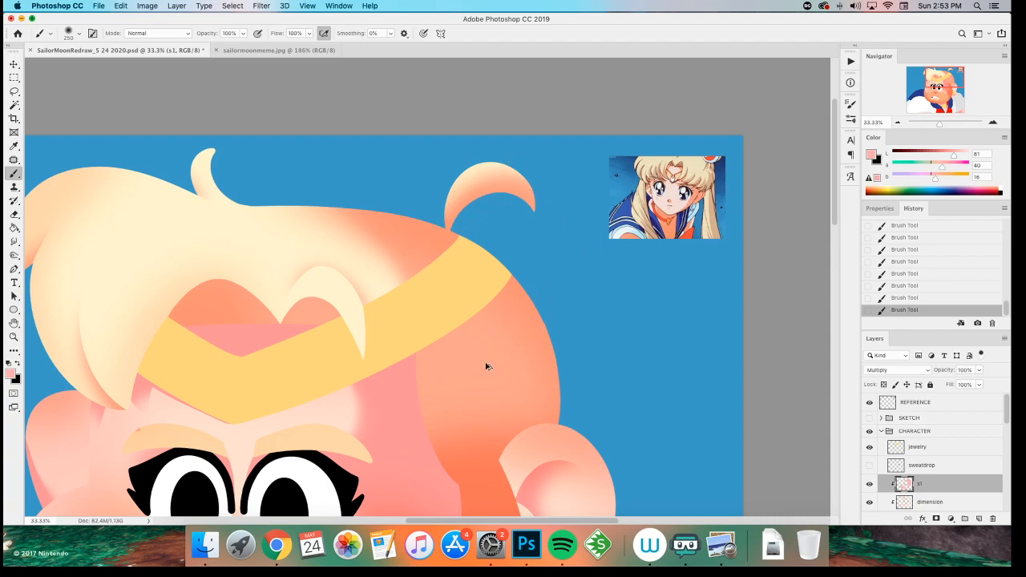
# - Examine the overall balance of the face and hair shading across the whole illustration
pyautogui.press('super+minus')
pyautogui.press('super+minus')
pyautogui.press('super+minus')
pyautogui.press('super+minus')
pyautogui.press('super+minus')
pyautogui.press('super+equal')
pyautogui.press('super+equal')
pyautogui.press('super+equal')
pyautogui.press('super+equal')
pyautogui.press('super+equal')
pyautogui.moveTo(246, 290); pyautogui.dragTo(272, 320)
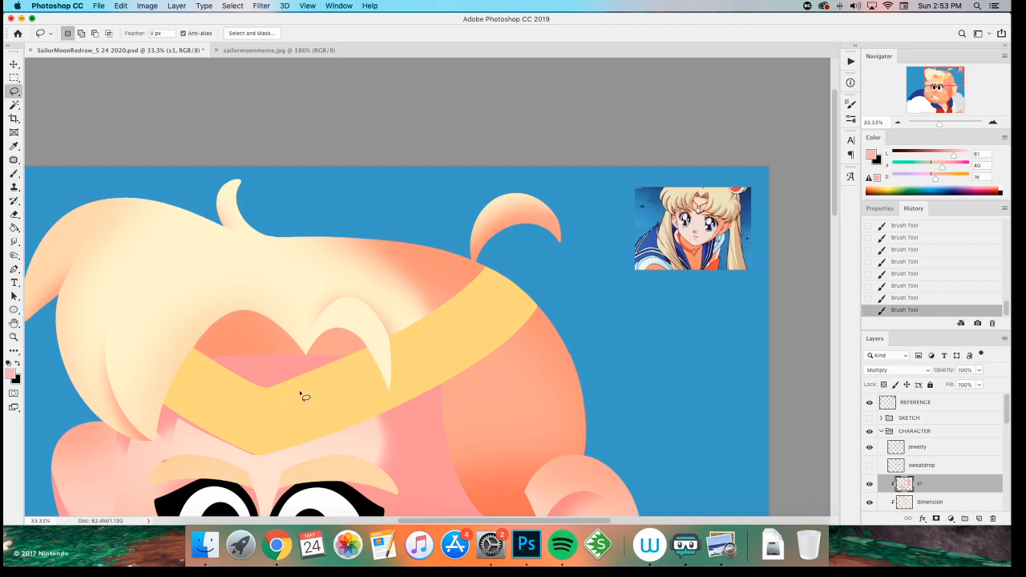
pyautogui.scroll(3, 275, 344)
pyautogui.hscroll(2, 275, 344)
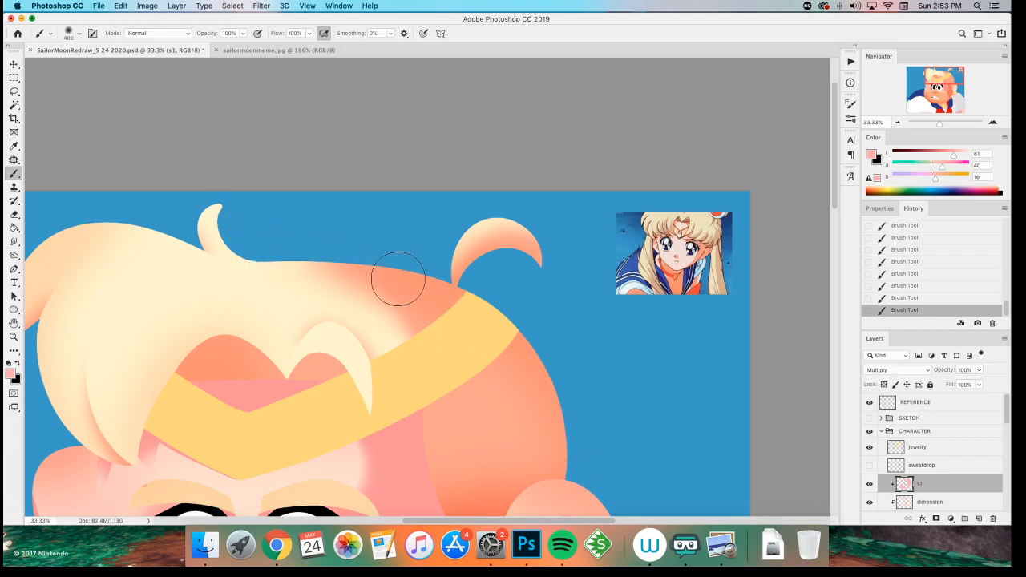
pyautogui.click(276, 365)
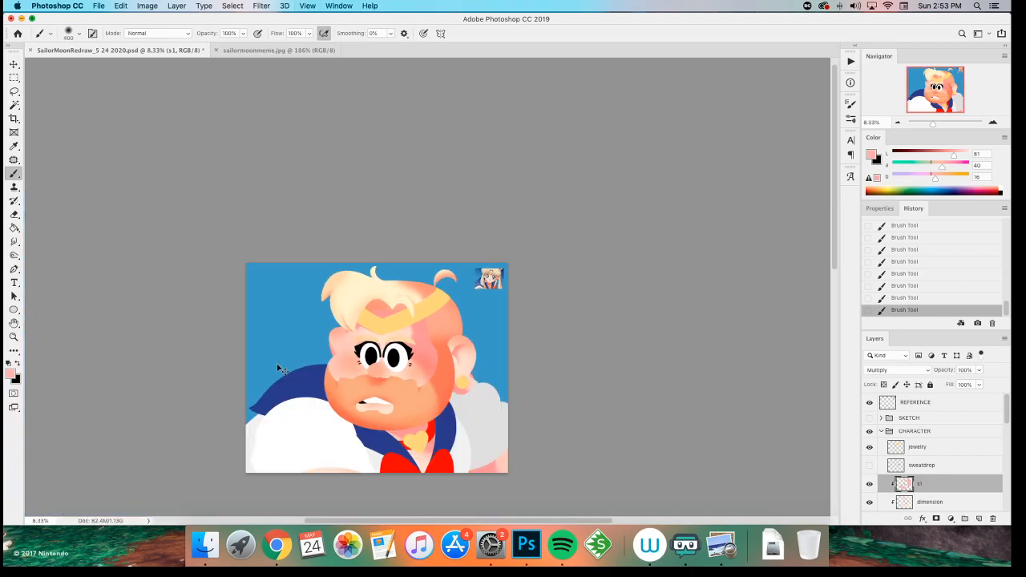
# - Try to fade the hair shading above the headband with a soft 500 px eraser
pyautogui.press('e')
pyautogui.scroll(-5, 277, 365)
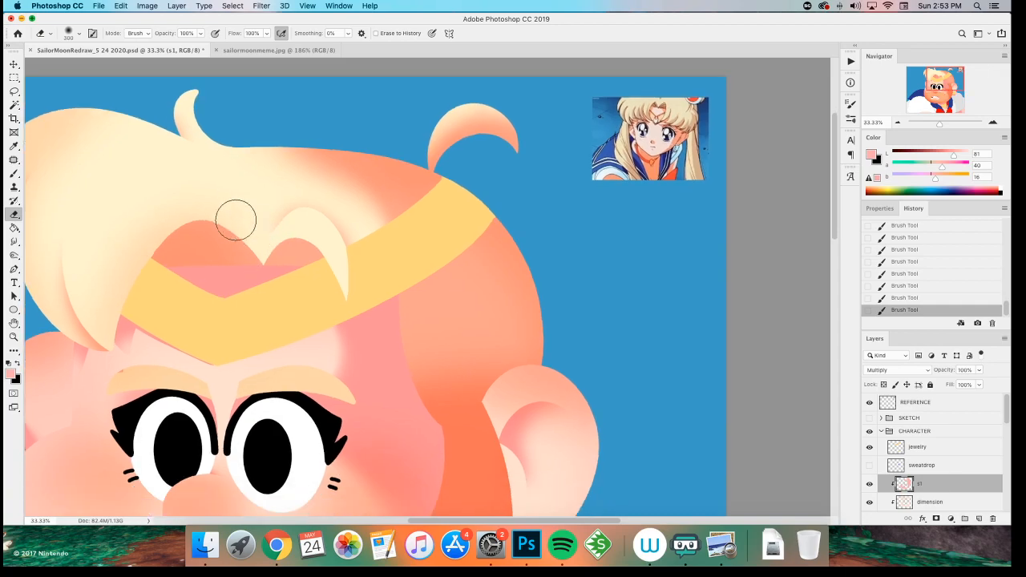
pyautogui.moveTo(311, 194); pyautogui.dragTo(387, 228)
pyautogui.press('super+z')
pyautogui.press(']')
pyautogui.press(']')
pyautogui.moveTo(302, 200); pyautogui.dragTo(393, 255)
pyautogui.moveTo(342, 219); pyautogui.dragTo(401, 267)
pyautogui.moveTo(277, 229); pyautogui.dragTo(264, 217)
pyautogui.moveTo(263, 217); pyautogui.dragTo(176, 194)
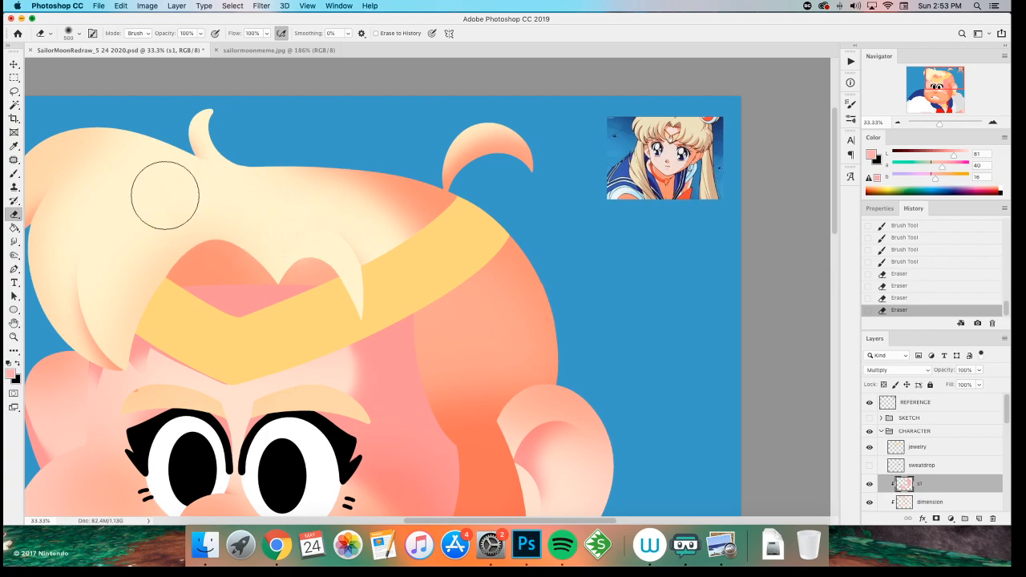
pyautogui.press('super+z')
pyautogui.press('super+z')
pyautogui.press('super+z')
pyautogui.press('super+z')
# - Lighten the hair shading above the headband with the eraser, rebrush it softly inside a lasso selection, and deselect
pyautogui.moveTo(252, 156)
pyautogui.mouseDown()
pyautogui.moveTo(412, 267)
pyautogui.moveTo(204, 268)
pyautogui.moveTo(444, 282)
pyautogui.mouseUp()
pyautogui.press('l')
pyautogui.moveTo(504, 205)
pyautogui.mouseDown()
pyautogui.moveTo(388, 366)
pyautogui.moveTo(544, 243)
pyautogui.mouseUp()
pyautogui.press('b')
pyautogui.moveTo(417, 259); pyautogui.dragTo(481, 280)
pyautogui.moveTo(480, 280)
pyautogui.mouseDown()
pyautogui.moveTo(466, 280)
pyautogui.moveTo(421, 318)
pyautogui.mouseUp()
pyautogui.moveTo(421, 319); pyautogui.dragTo(359, 344)
pyautogui.press('m')
pyautogui.click(275, 323)
pyautogui.moveTo(253, 336)
pyautogui.mouseDown()
pyautogui.moveTo(290, 348)
pyautogui.moveTo(263, 345)
pyautogui.mouseUp()
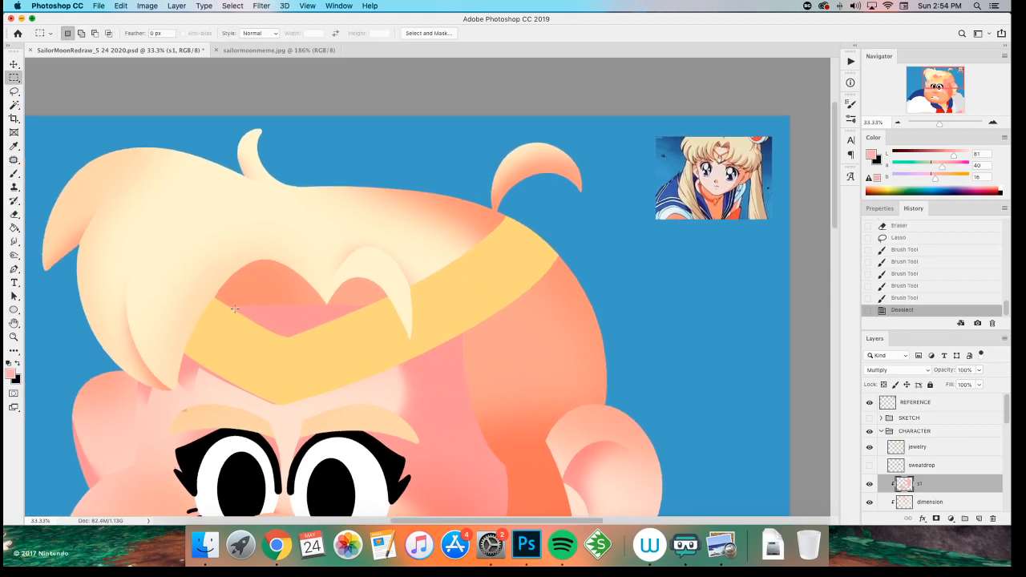
# - Trim the shading along the upper and outer edge of the curl above the headband with a hard 30 px eraser
pyautogui.press('b')
pyautogui.scroll(6, 255, 350)
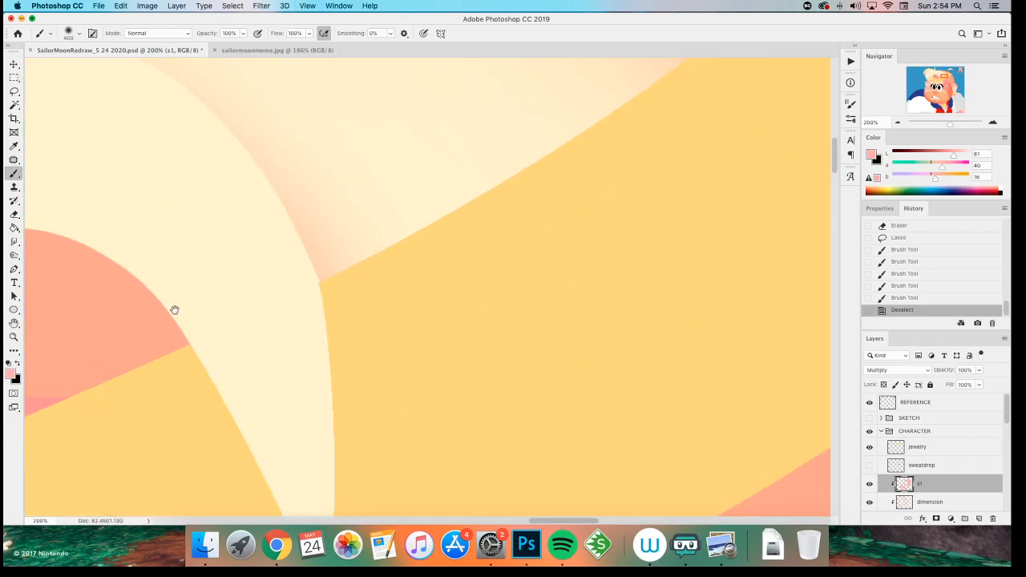
pyautogui.press('e')
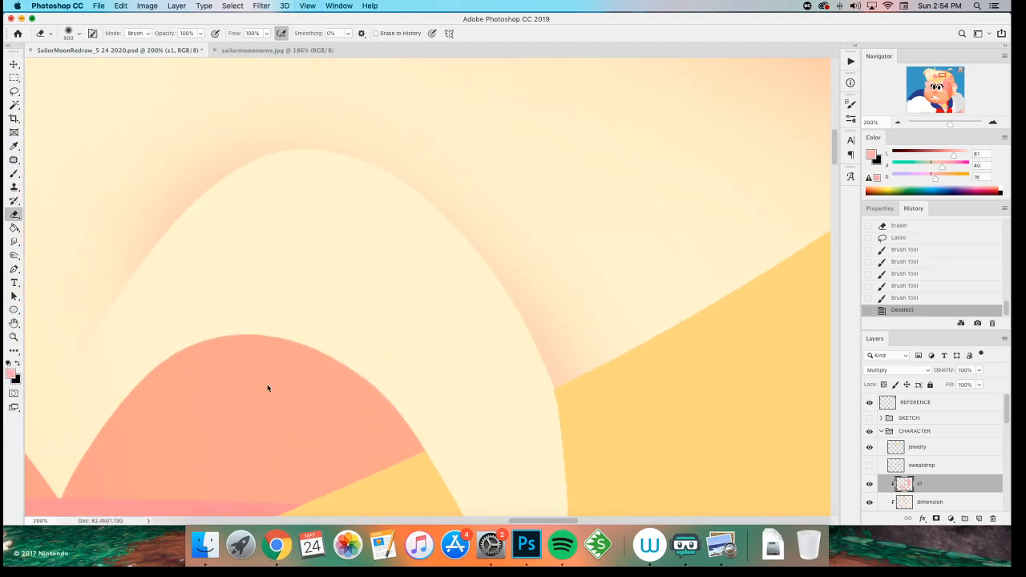
pyautogui.rightClick(389, 195)
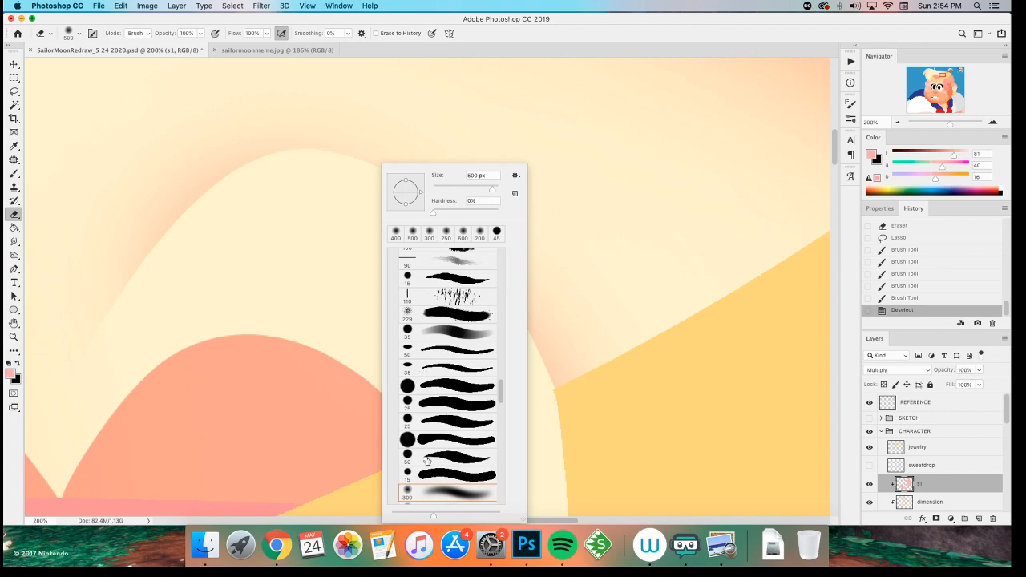
pyautogui.click(437, 481)
pyautogui.click(589, 32)
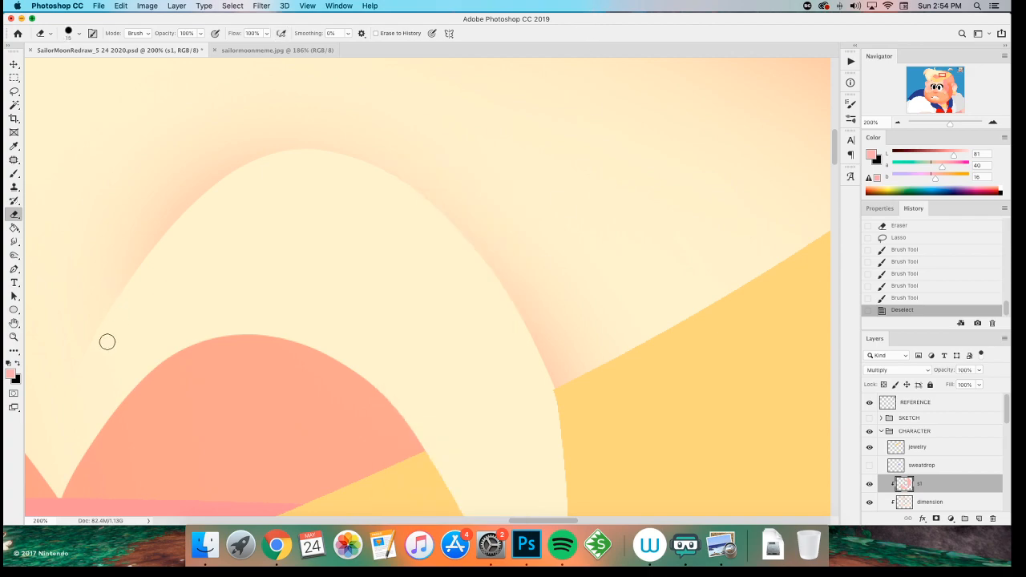
pyautogui.moveTo(128, 286)
pyautogui.mouseDown()
pyautogui.moveTo(335, 152)
pyautogui.moveTo(526, 437)
pyautogui.mouseUp()
pyautogui.press('super+z')
pyautogui.moveTo(128, 284); pyautogui.dragTo(539, 407)
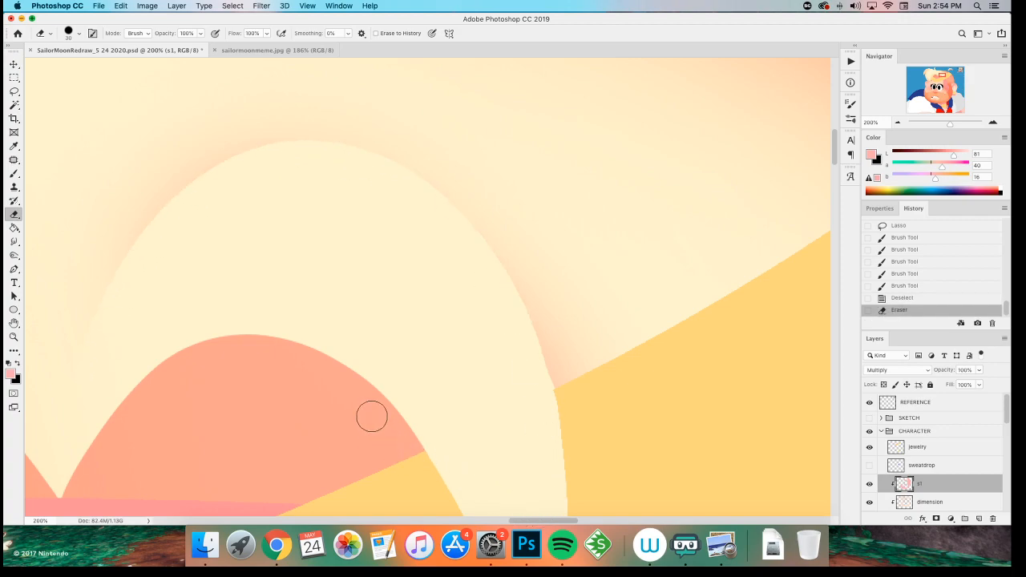
pyautogui.moveTo(511, 324); pyautogui.dragTo(520, 395)
pyautogui.press('super+0')
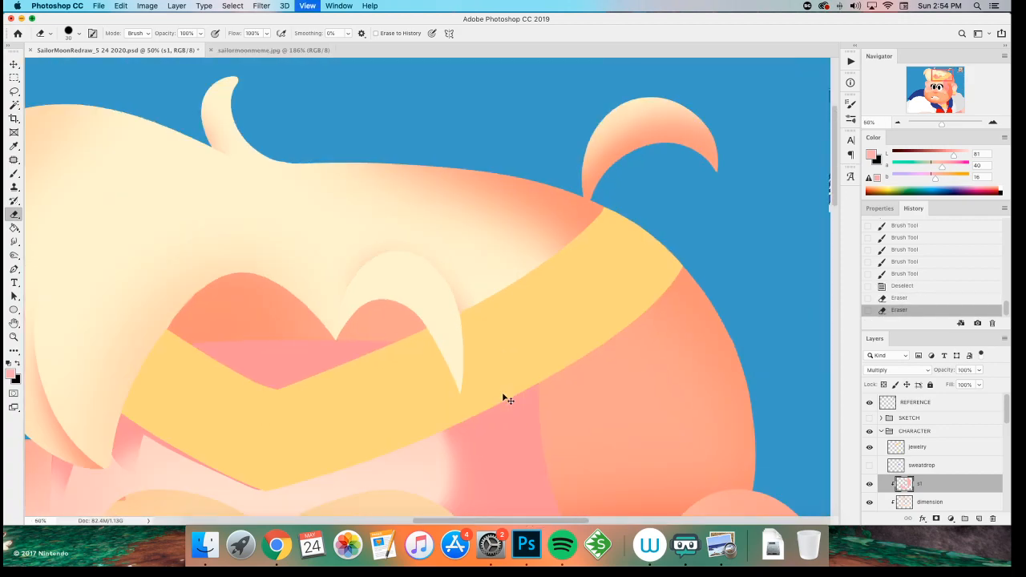
pyautogui.press('super+1')
pyautogui.press('super+plus')
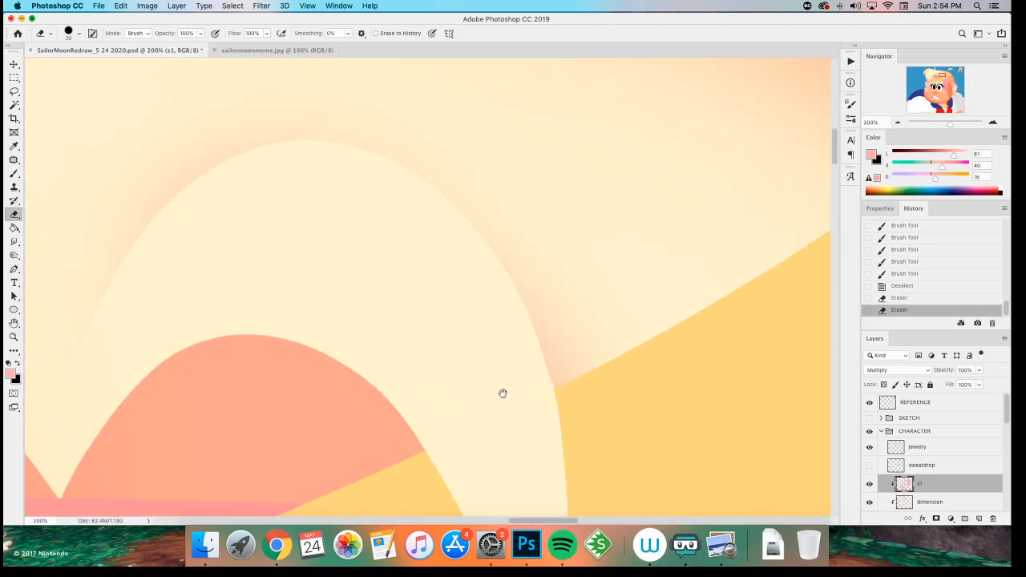
pyautogui.press('l')
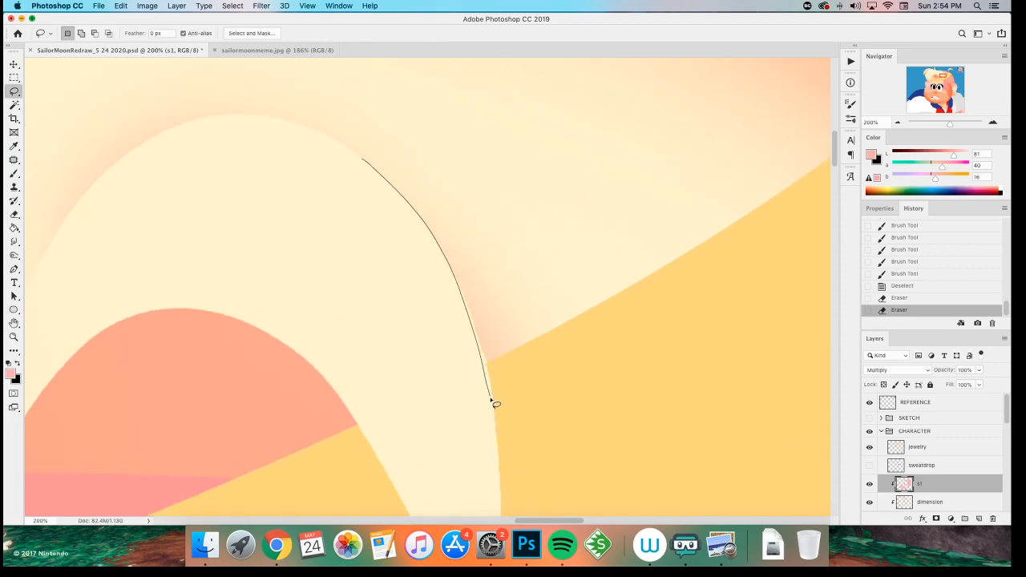
pyautogui.moveTo(492, 401); pyautogui.dragTo(492, 403)
pyautogui.press('super+z')
pyautogui.moveTo(390, 187)
pyautogui.mouseDown()
pyautogui.moveTo(339, 141)
pyautogui.moveTo(491, 375)
pyautogui.mouseUp()
pyautogui.press('super+z')
pyautogui.press('super+z')
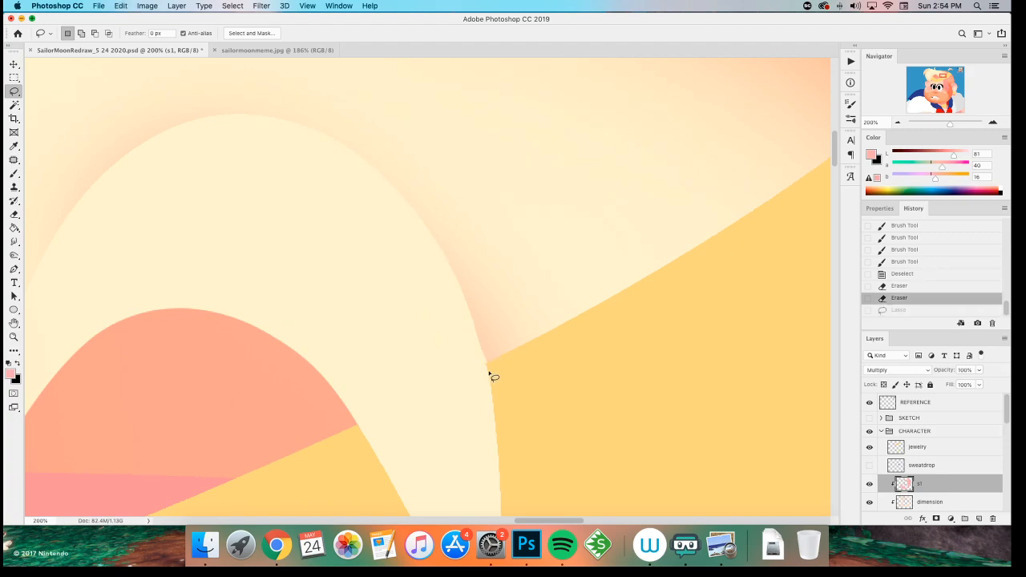
# - Lasso the hair beside the curl's outer edge, deepen its shadow with a soft brush reduced to 175 px, and deselect
pyautogui.moveTo(318, 105); pyautogui.dragTo(633, 380)
pyautogui.press('b')
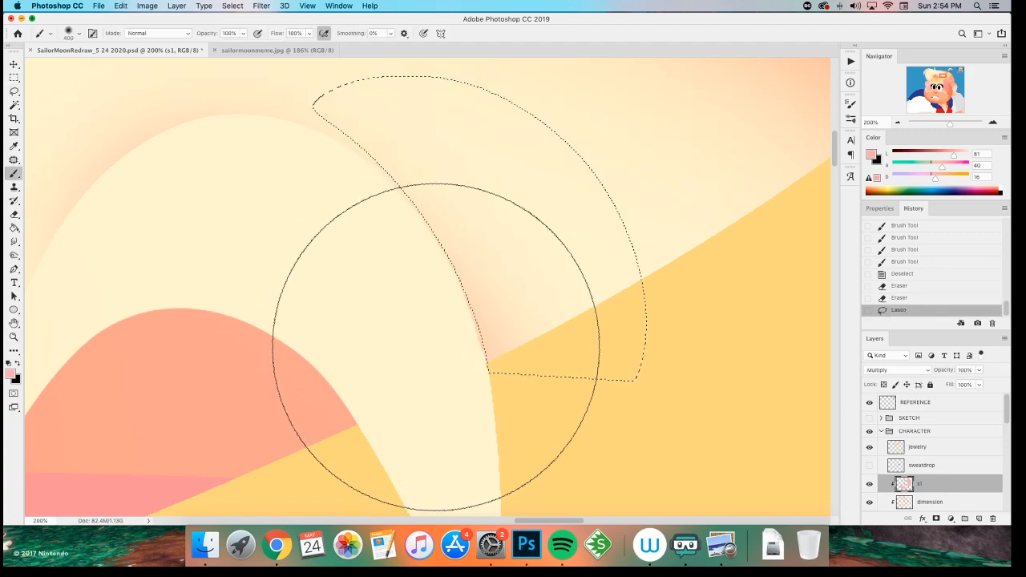
pyautogui.moveTo(387, 284); pyautogui.dragTo(479, 456)
pyautogui.press(']')
pyautogui.moveTo(410, 346); pyautogui.dragTo(468, 445)
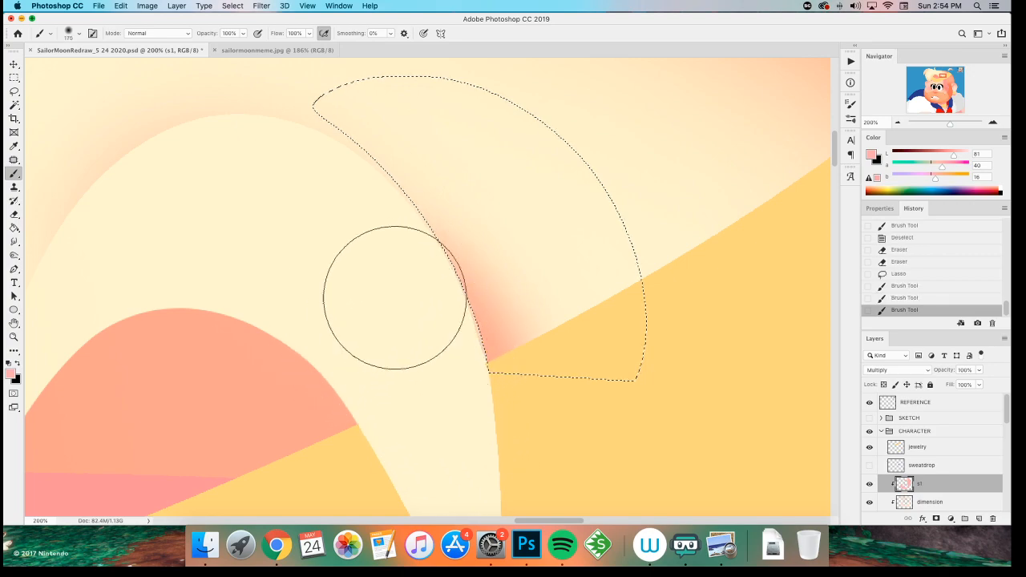
pyautogui.scroll(2, 361, 316)
pyautogui.moveTo(342, 313)
pyautogui.mouseDown()
pyautogui.moveTo(304, 281)
pyautogui.moveTo(324, 309)
pyautogui.mouseUp()
pyautogui.press('m')
pyautogui.press('l')
pyautogui.click(318, 216)
pyautogui.press('b')
# - Lasso a crescent between the curl's outer edge and the headband, fill it with the pink foreground colour, and deselect
pyautogui.press('l')
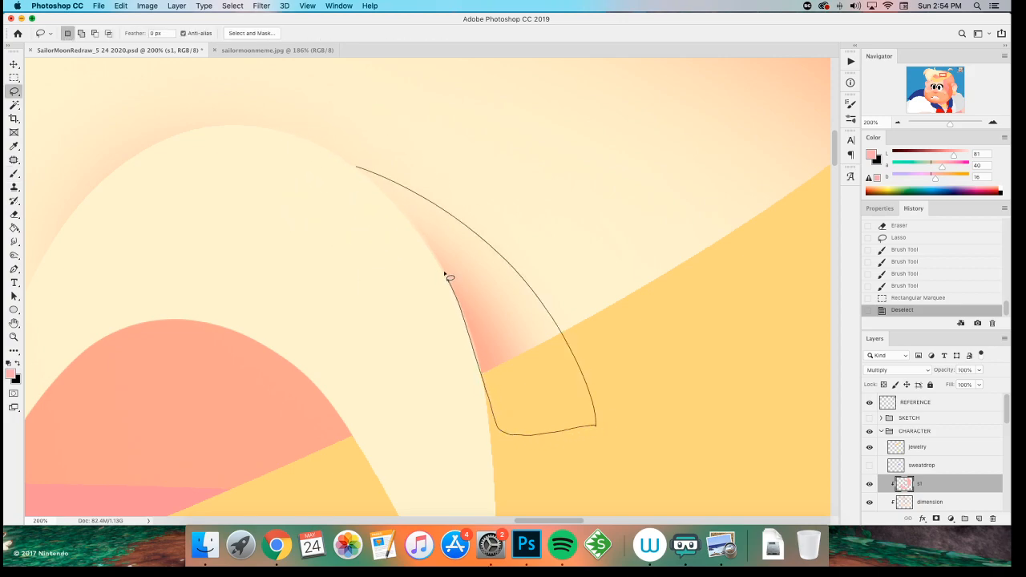
pyautogui.moveTo(367, 180); pyautogui.dragTo(363, 174)
pyautogui.hotkey('alt', 'BackSpace')
pyautogui.press('m')
pyautogui.hotkey('ctrl', 'd')
pyautogui.press('super+0')
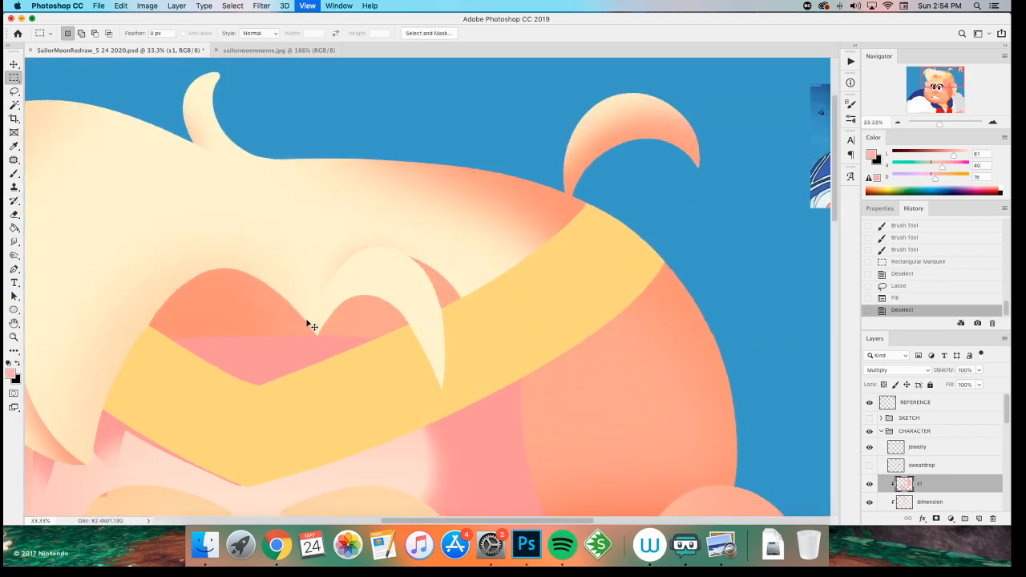
# - Fill the thin gap between the crescent shadow and the curl using a narrow lasso selection, and deselect
pyautogui.click(306, 320)
pyautogui.moveTo(413, 331); pyautogui.dragTo(325, 328)
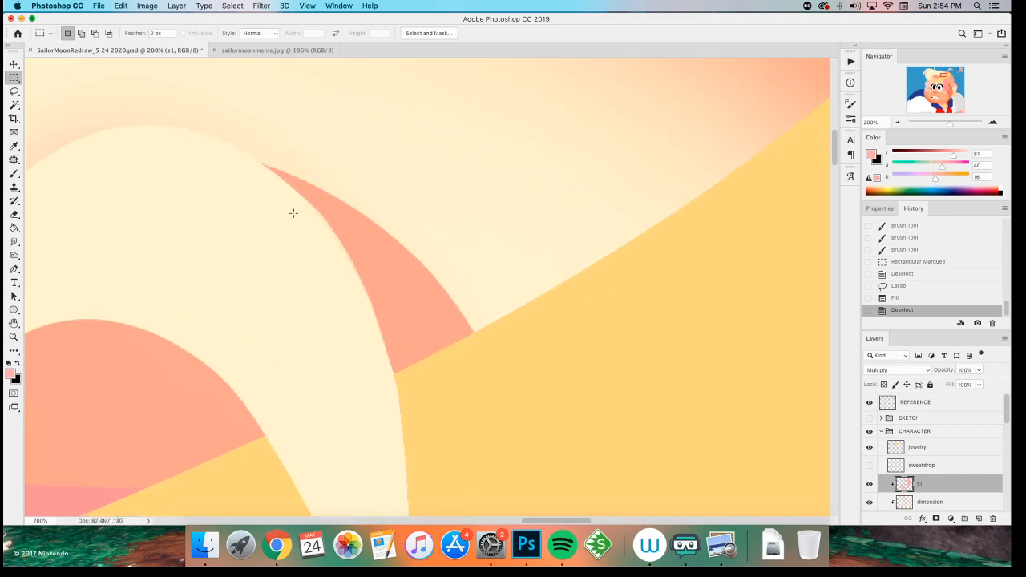
pyautogui.press('l')
pyautogui.press('super+z')
pyautogui.moveTo(411, 401); pyautogui.dragTo(269, 170)
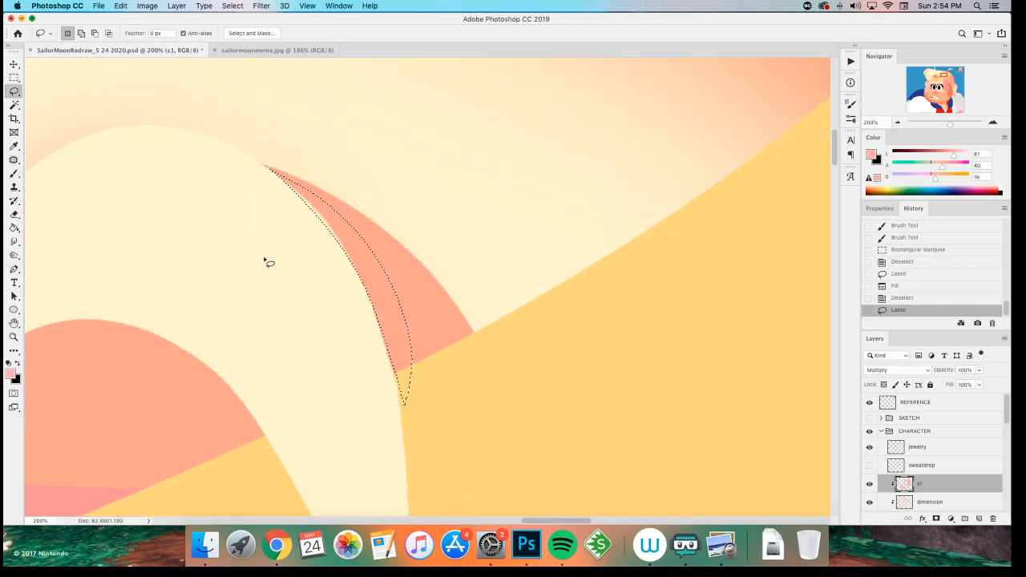
pyautogui.hotkey('alt', 'BackSpace')
pyautogui.press('m')
pyautogui.press('super+d')
# - Soften the outer edge of the crescent shadow inside a lasso selection, reducing the soft brush to 40 px, and deselect
pyautogui.press('l')
pyautogui.moveTo(377, 275); pyautogui.dragTo(246, 138)
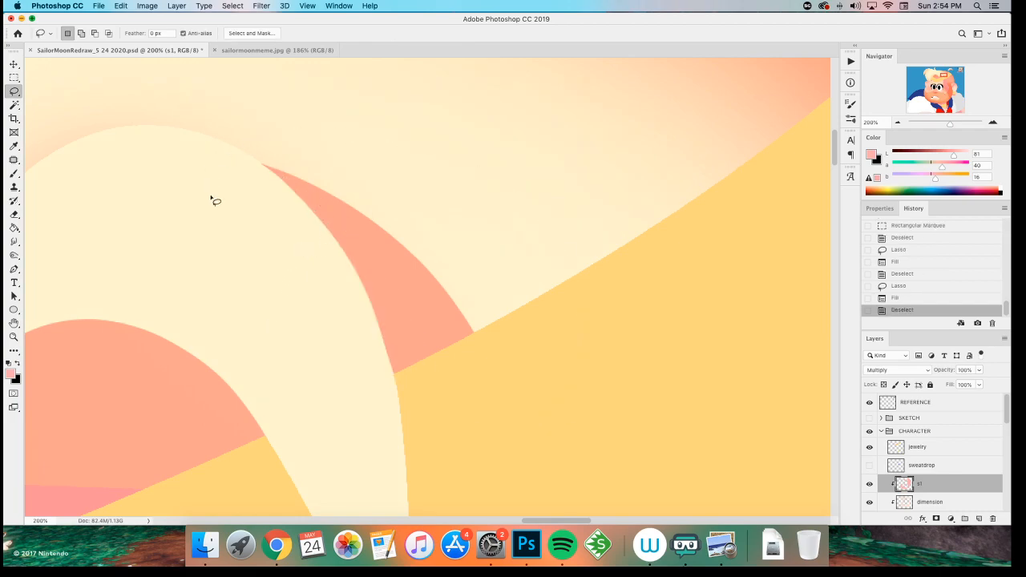
pyautogui.press('b')
pyautogui.moveTo(389, 256)
pyautogui.mouseDown()
pyautogui.moveTo(371, 247)
pyautogui.moveTo(417, 293)
pyautogui.moveTo(465, 378)
pyautogui.moveTo(460, 390)
pyautogui.moveTo(384, 280)
pyautogui.moveTo(397, 277)
pyautogui.mouseUp()
pyautogui.press('[')
pyautogui.press('[')
pyautogui.press('[')
pyautogui.press('[')
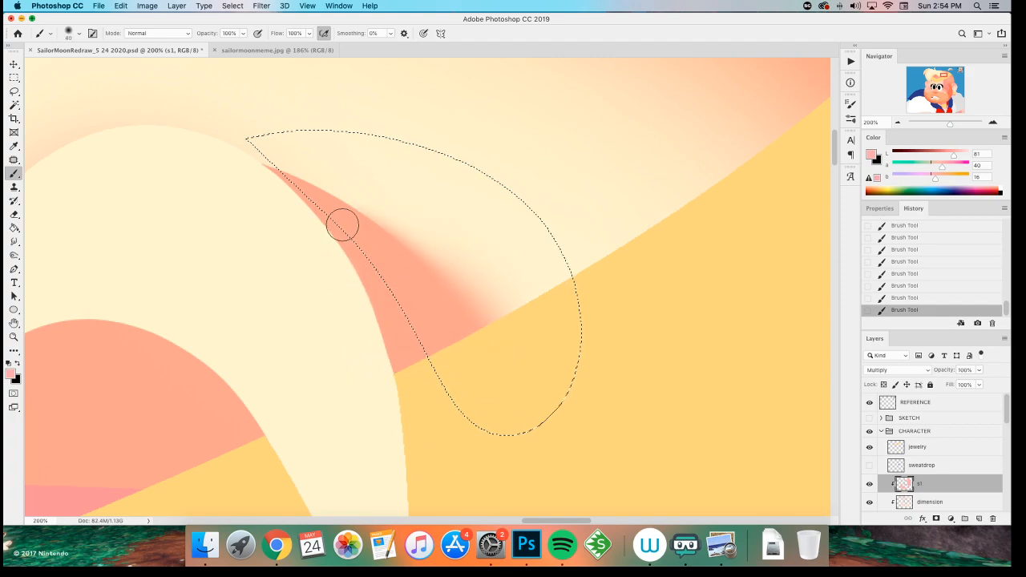
pyautogui.press('super+d')
# - Save the illustration with the new curl shadow
pyautogui.press('super+minus')
pyautogui.press('super+minus')
pyautogui.press('super+minus')
pyautogui.press('super+minus')
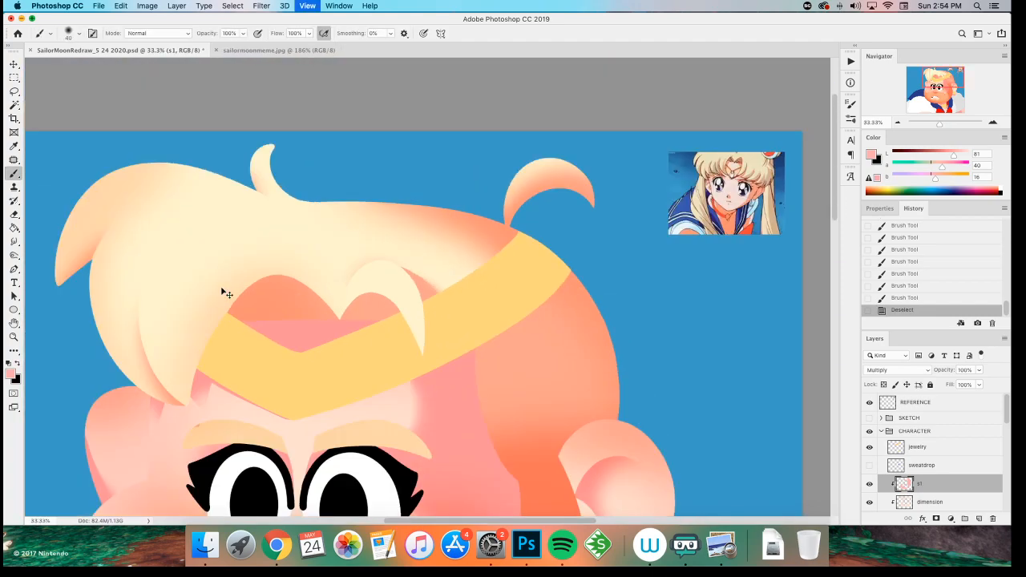
pyautogui.press('super+minus')
pyautogui.press('super+minus')
pyautogui.press('super+minus')
pyautogui.press('super+minus')
pyautogui.press('super+plus')
pyautogui.press('super+plus')
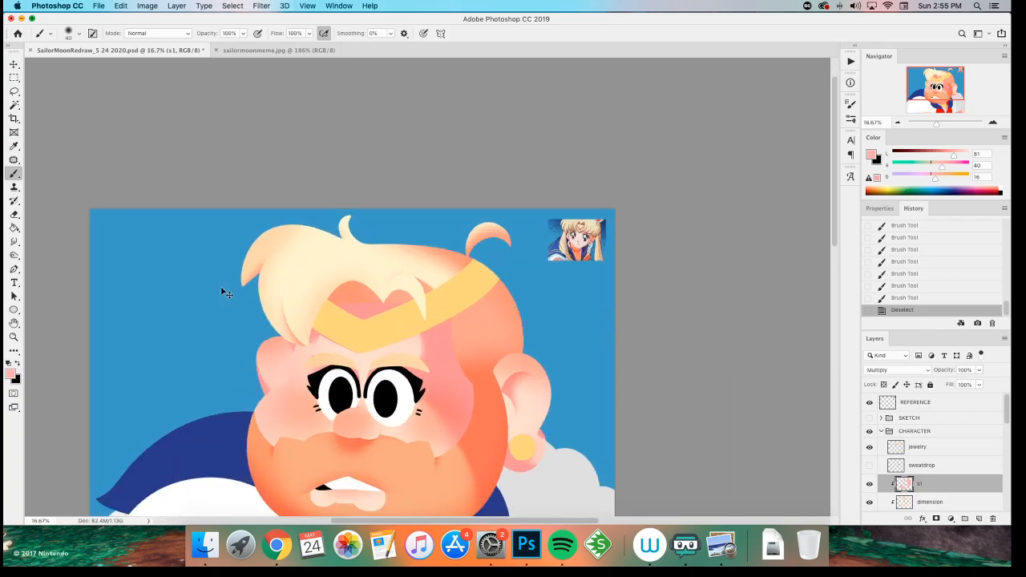
pyautogui.press('super+s')
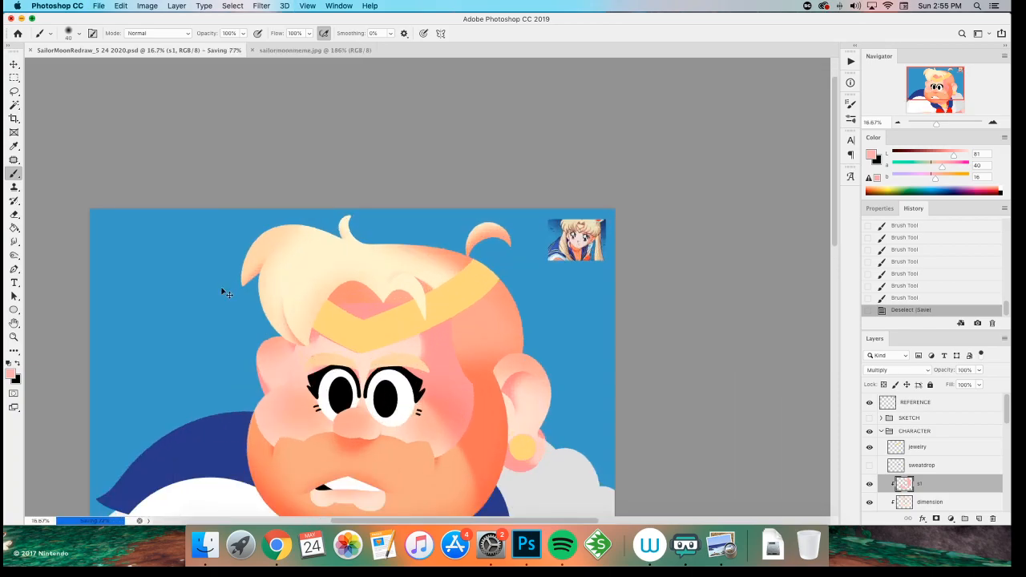
# - Examine the hair and curl shading around the headband at close and full-illustration scale
pyautogui.press('super+plus')
pyautogui.press('super+plus')
pyautogui.press('super+minus')
pyautogui.press('super+minus')
pyautogui.press('super+minus')
pyautogui.press('super+plus')
pyautogui.press('super+plus')
pyautogui.press('super+plus')
pyautogui.press('super+plus')
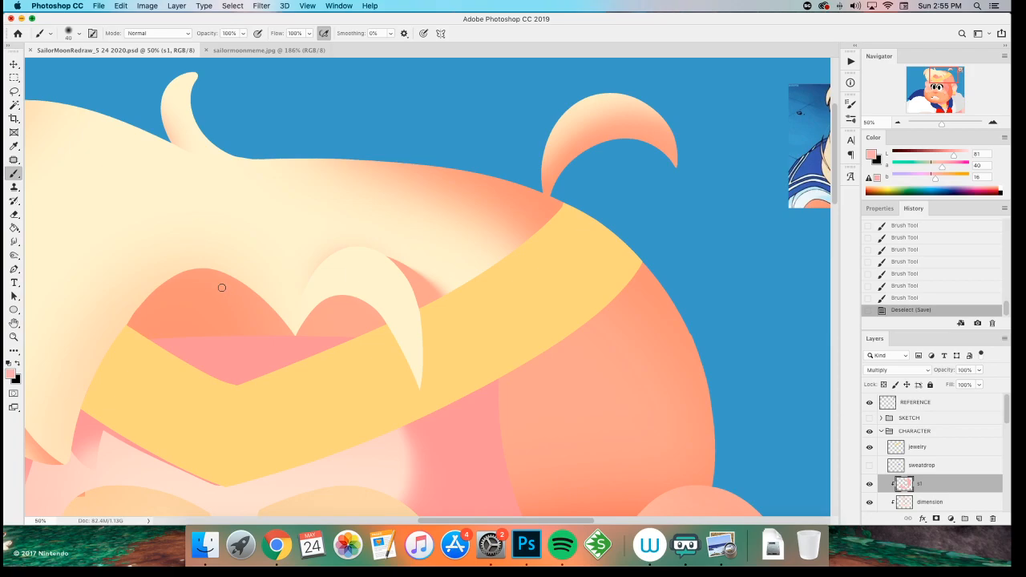
pyautogui.hscroll(-5, 221, 287)
pyautogui.scroll(-3, 221, 287)
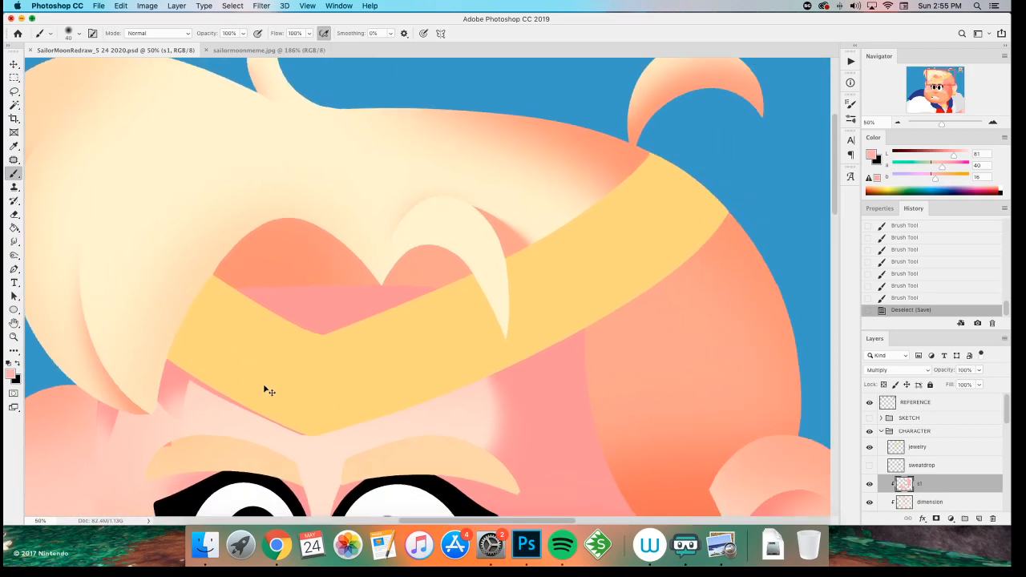
pyautogui.press('super+minus')
pyautogui.press('super+minus')
pyautogui.click(396, 283)
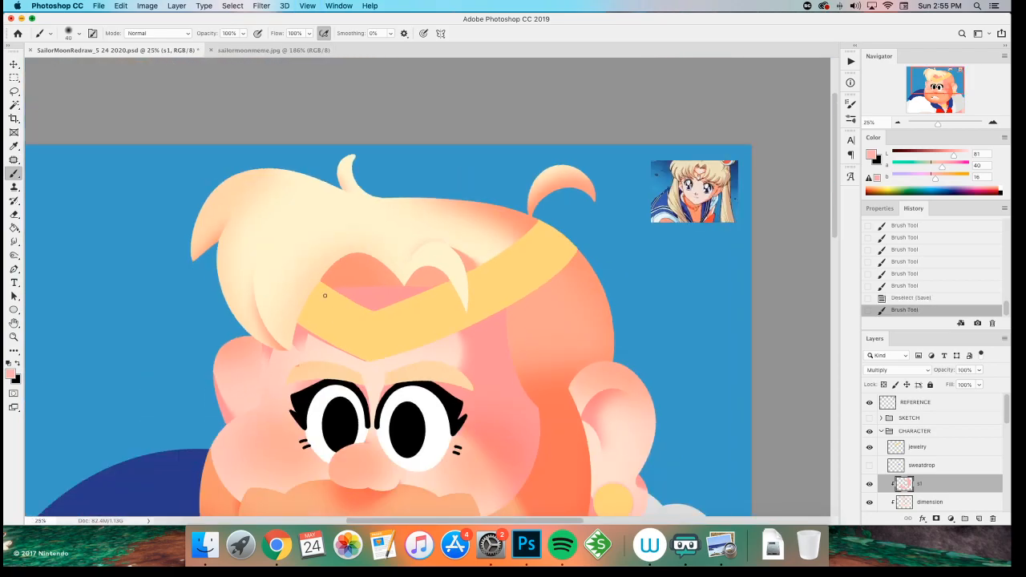
pyautogui.press('super+z')
pyautogui.press('super+i')
pyautogui.press('super+minus')
pyautogui.press('super+minus')
pyautogui.press('super+equal')
pyautogui.press('super+z')
pyautogui.press('super+minus')
pyautogui.press('super+minus')
pyautogui.press('super+equal')
pyautogui.press('super+equal')
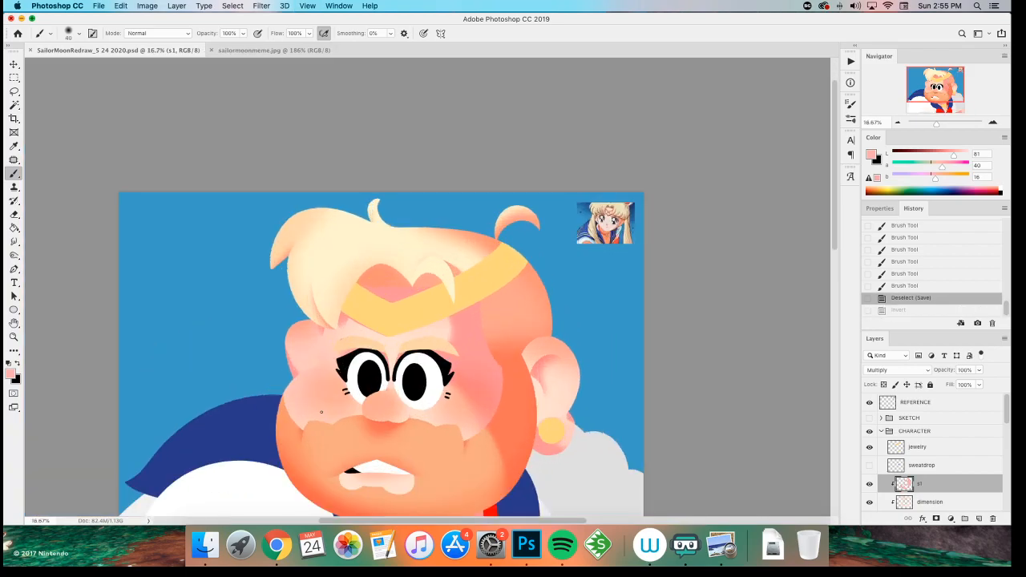
# - Lasso the area around the left eyebrow, clear the s1 shading inside it, and deselect
pyautogui.moveTo(283, 365); pyautogui.dragTo(265, 187)
pyautogui.press('super+equal')
pyautogui.press('super+equal')
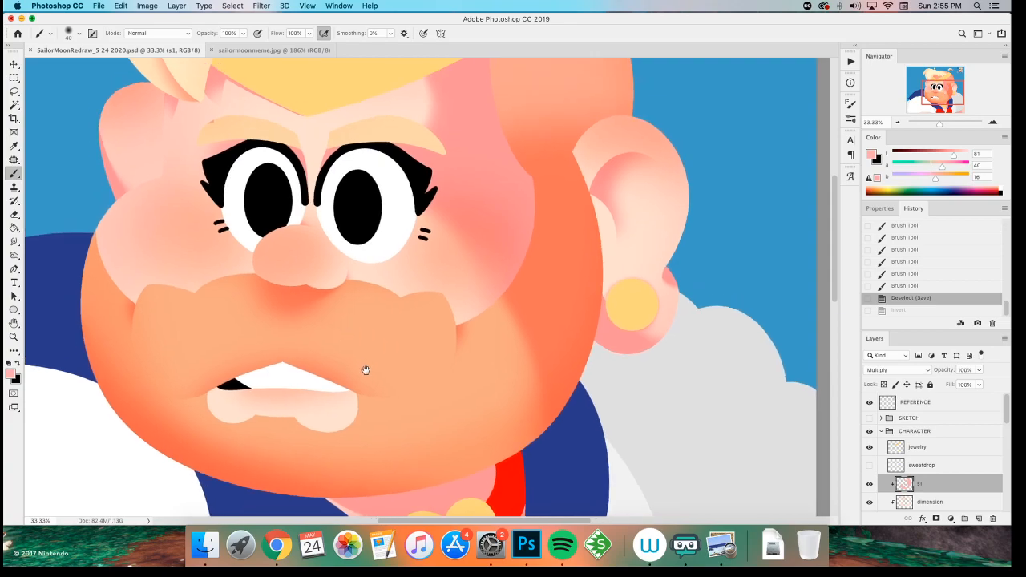
pyautogui.moveTo(161, 321); pyautogui.dragTo(262, 393)
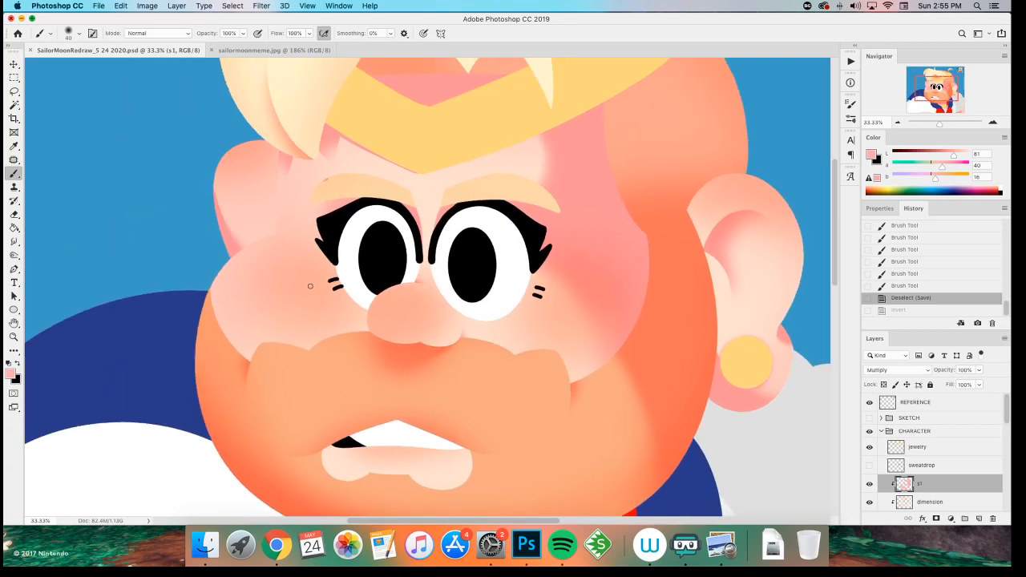
pyautogui.moveTo(307, 275); pyautogui.dragTo(293, 316)
pyautogui.press('l')
pyautogui.moveTo(294, 229); pyautogui.dragTo(295, 239)
pyautogui.press('BackSpace')
pyautogui.press('super+d')
pyautogui.press('m')
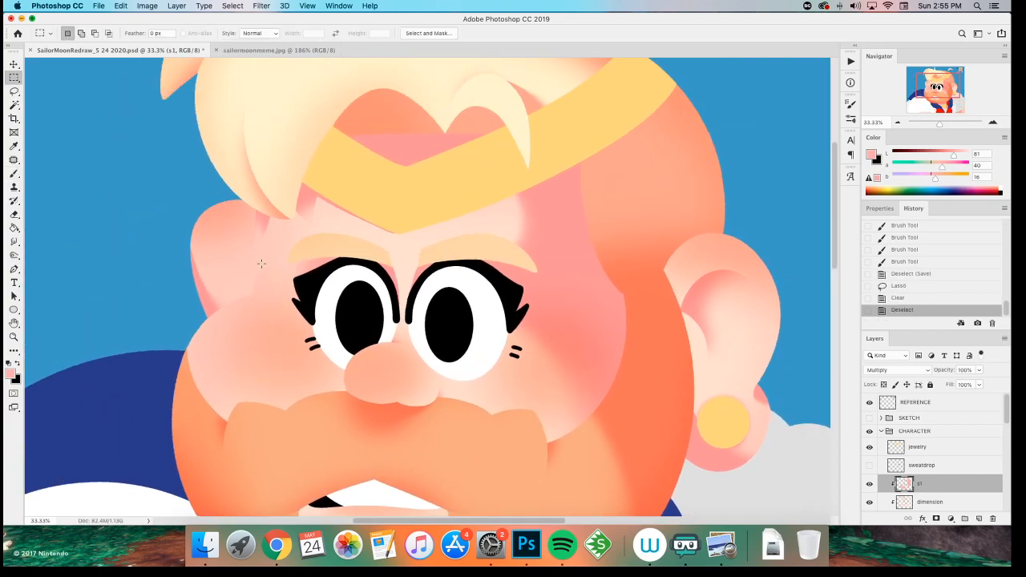
# - Lasso around the left eyebrow, shade its lower edge with a soft 125 px brush, and deselect
pyautogui.moveTo(265, 304); pyautogui.dragTo(221, 361)
pyautogui.press('super+equal')
pyautogui.press('l')
pyautogui.moveTo(334, 308)
pyautogui.mouseDown()
pyautogui.moveTo(119, 323)
pyautogui.moveTo(312, 308)
pyautogui.mouseUp()
pyautogui.press('b')
pyautogui.press(']')
pyautogui.press(']')
pyautogui.press(']')
pyautogui.moveTo(168, 311); pyautogui.dragTo(313, 306)
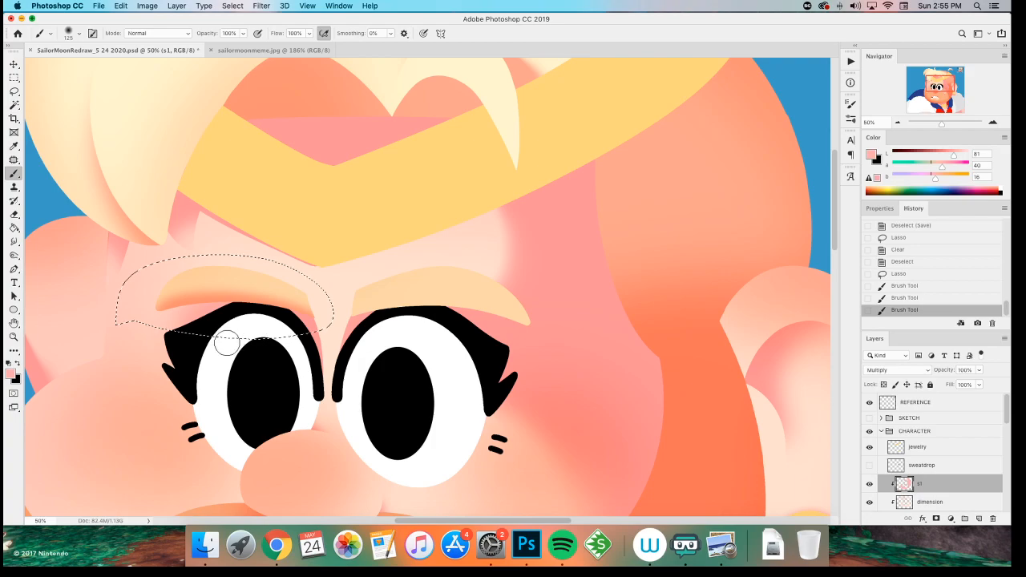
pyautogui.press('super+d')
# - Shade the right eyebrow's lower edge inside a lasso selection, deselect, and darken its outer end with a soft 200 px brush
pyautogui.press('l')
pyautogui.moveTo(340, 275); pyautogui.dragTo(380, 363)
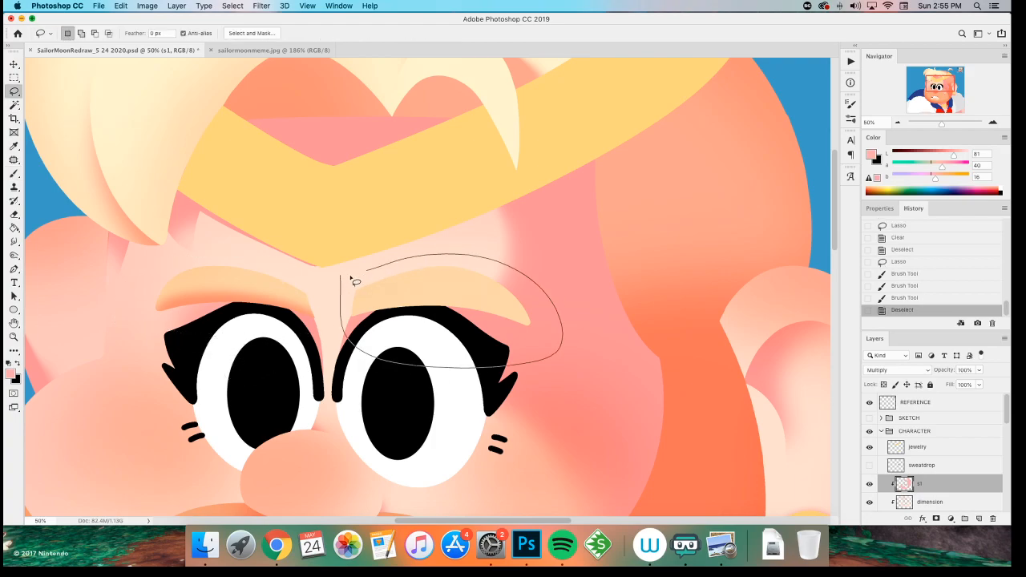
pyautogui.moveTo(360, 279); pyautogui.dragTo(341, 277)
pyautogui.press('b')
pyautogui.moveTo(345, 313)
pyautogui.mouseDown()
pyautogui.moveTo(529, 317)
pyautogui.moveTo(472, 365)
pyautogui.moveTo(389, 355)
pyautogui.moveTo(366, 321)
pyautogui.moveTo(357, 336)
pyautogui.mouseUp()
pyautogui.press(']')
pyautogui.press('super+d')
pyautogui.moveTo(516, 278)
pyautogui.mouseDown()
pyautogui.moveTo(501, 347)
pyautogui.moveTo(513, 311)
pyautogui.mouseUp()
pyautogui.moveTo(512, 311); pyautogui.dragTo(474, 335)
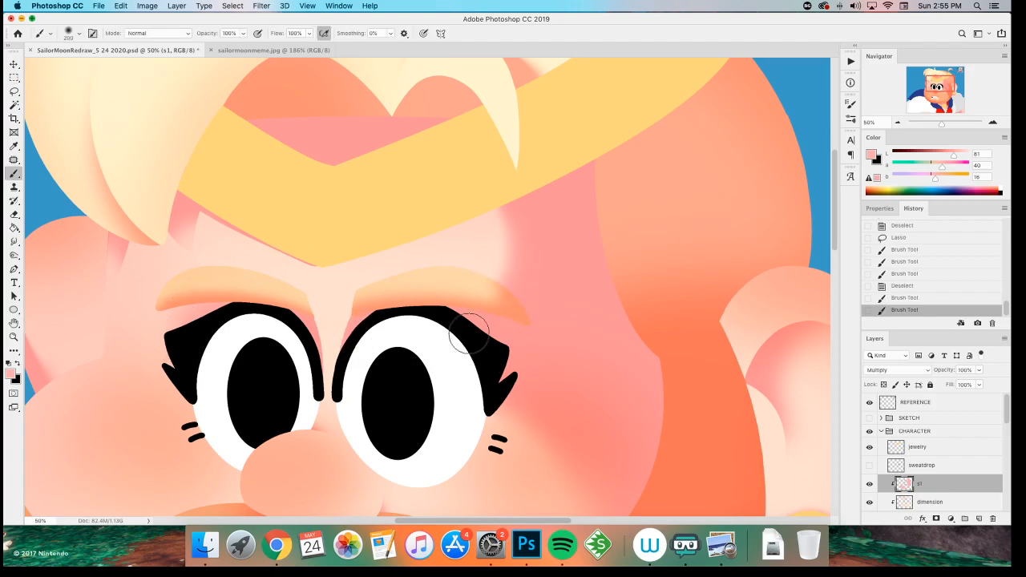
# - Lasso the outer end of the left eyebrow, darken it softly with the brush, and deselect
pyautogui.press('l')
pyautogui.moveTo(152, 261); pyautogui.dragTo(164, 357)
pyautogui.press('b')
pyautogui.moveTo(184, 286)
pyautogui.mouseDown()
pyautogui.moveTo(275, 343)
pyautogui.moveTo(206, 367)
pyautogui.mouseUp()
pyautogui.press('m')
pyautogui.press('super+d')
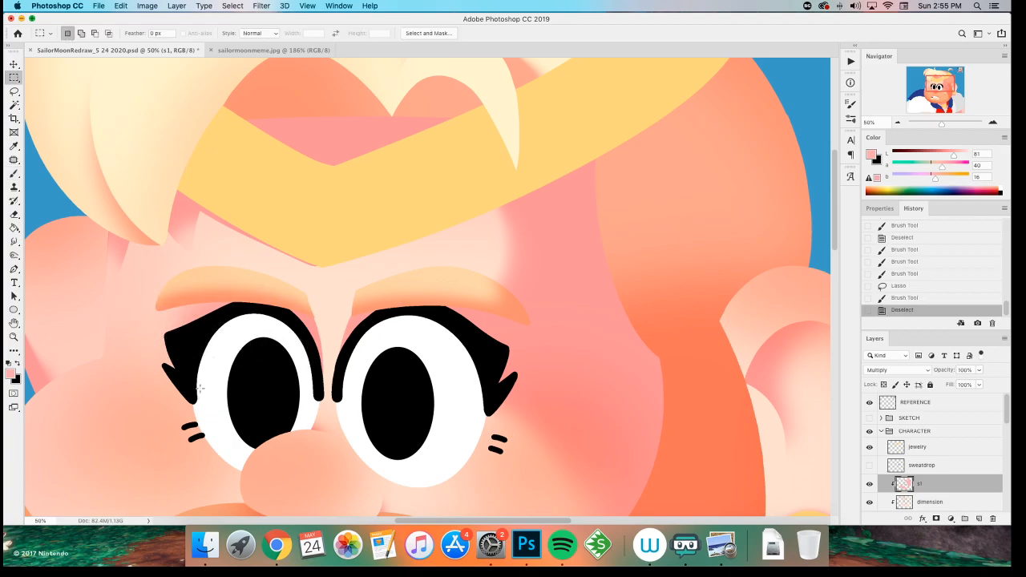
# - Select the face's s1 layer, keep its blend mode at Normal, and sample the darker pink of the forehead above the tiara's point
pyautogui.scroll(1, 205, 396)
pyautogui.hscroll(-2, 205, 396)
pyautogui.press('v')
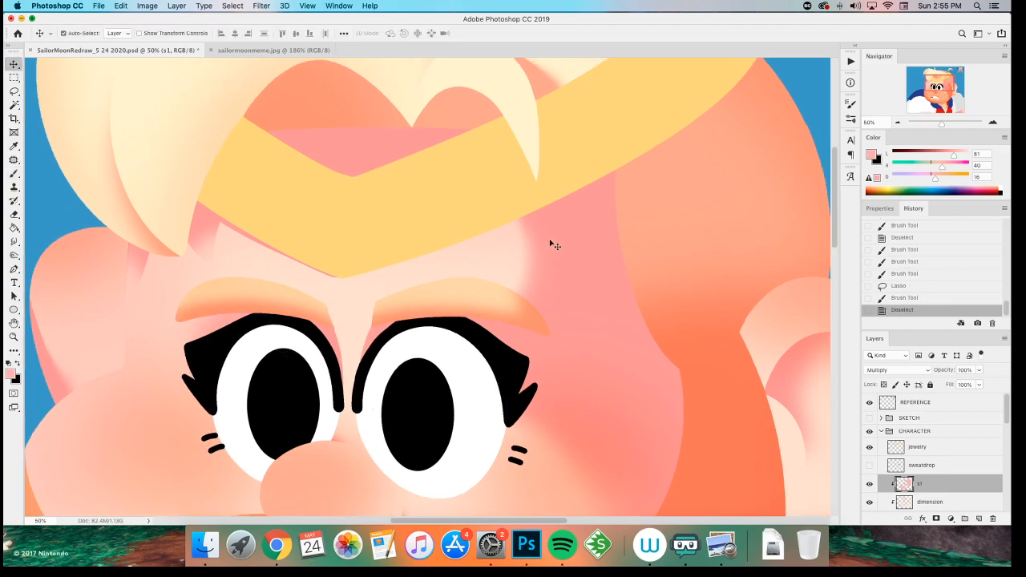
pyautogui.click(525, 244)
pyautogui.click(903, 369)
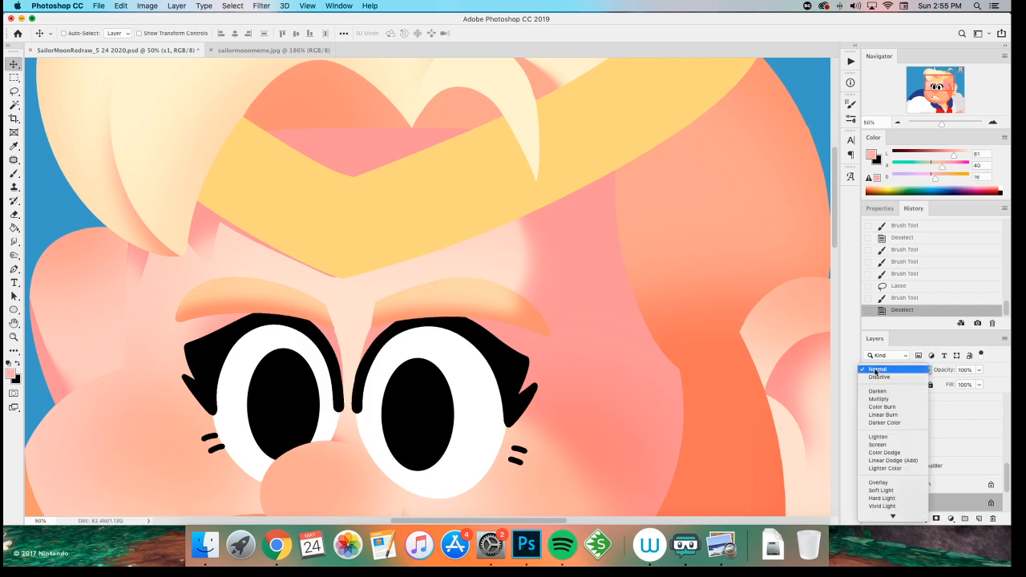
pyautogui.click(876, 371)
pyautogui.press('i')
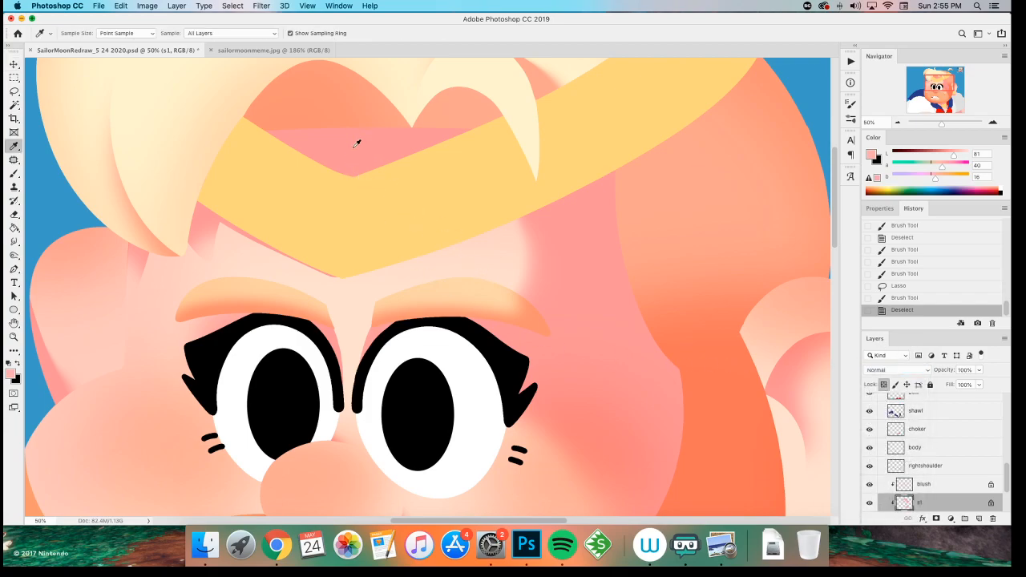
pyautogui.press('b')
pyautogui.scroll(-2, 312, 291)
pyautogui.hscroll(2, 311, 291)
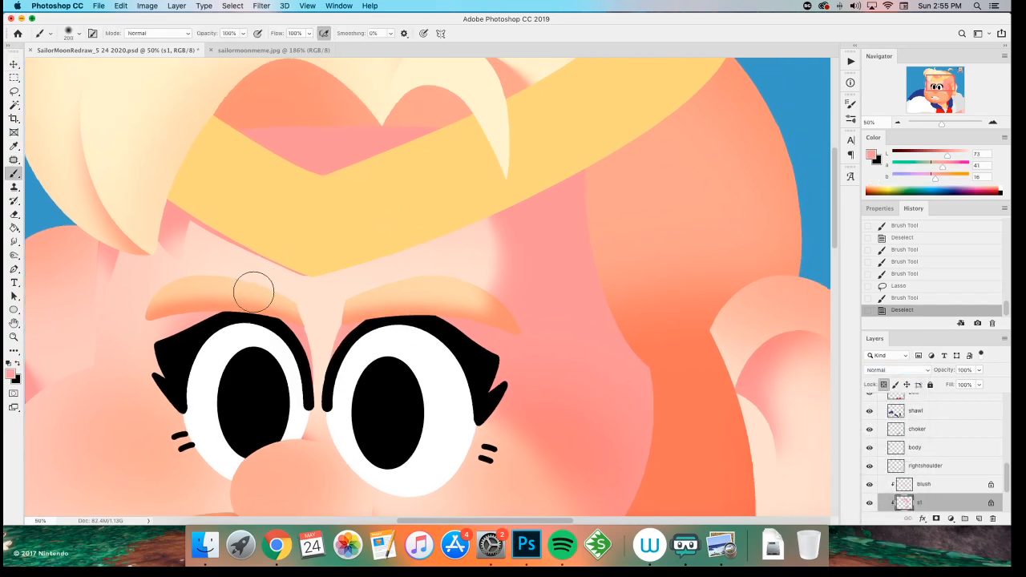
# - Lasso a small area of forehead skin at the left eyebrow's inner end
pyautogui.scroll(2, 235, 296)
pyautogui.scroll(5, 310, 217)
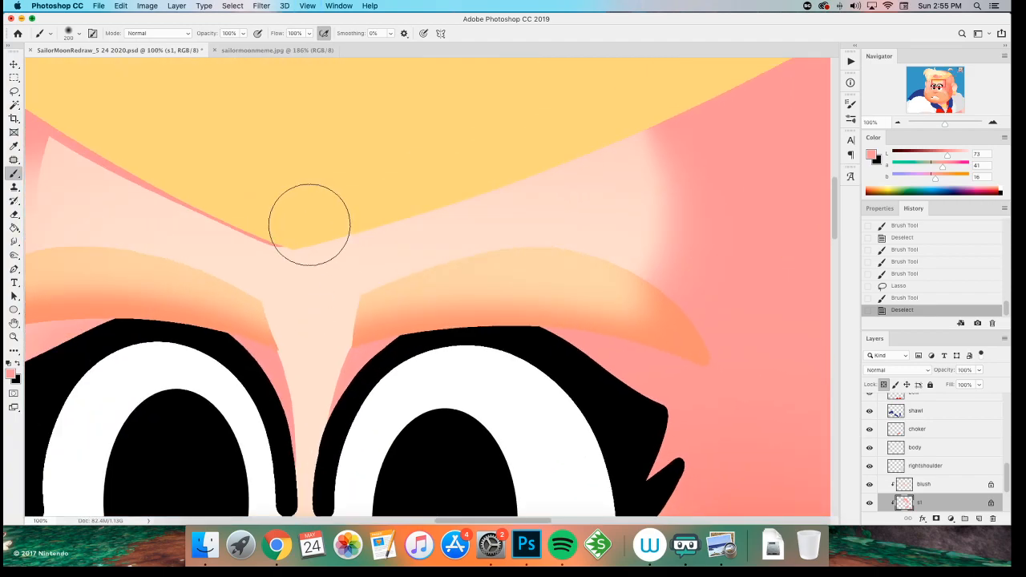
pyautogui.scroll(2, 242, 308)
pyautogui.hscroll(-1, 242, 308)
pyautogui.press('l')
pyautogui.moveTo(282, 291); pyautogui.dragTo(240, 343)
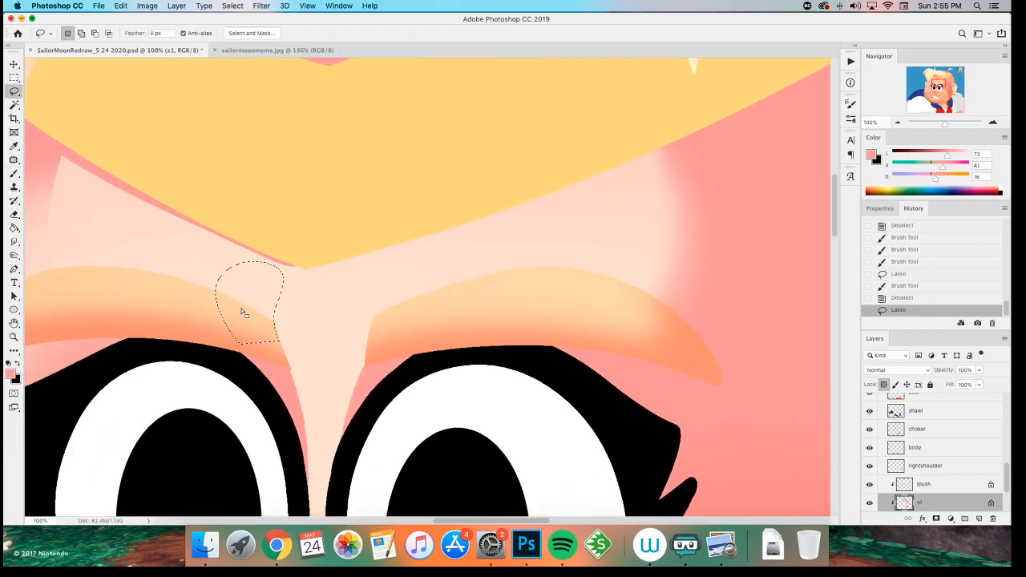
# - Try to shade inside the selection with a soft 100 px brush, and undo the strokes
pyautogui.press('b')
pyautogui.moveTo(282, 313); pyautogui.dragTo(268, 336)
pyautogui.press('super+alt+z')
pyautogui.press('super+alt+z')
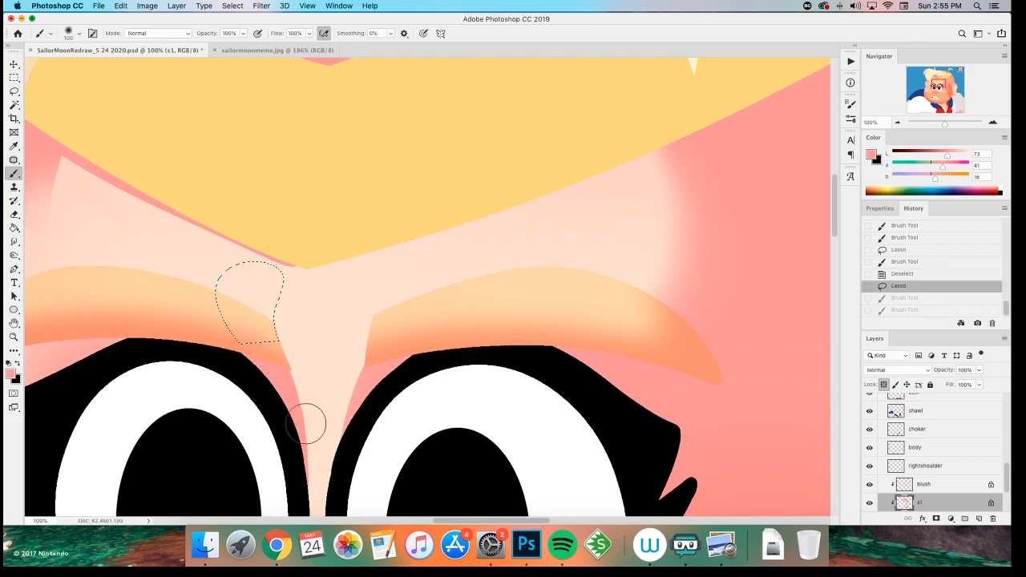
# - Unlock the s1 layer's transparent pixels, softly shade inside the selection at the left eyebrow's inner end, deselect, and erase the excess
pyautogui.click(883, 385)
pyautogui.moveTo(272, 316)
pyautogui.mouseDown()
pyautogui.moveTo(284, 337)
pyautogui.moveTo(267, 332)
pyautogui.moveTo(238, 373)
pyautogui.mouseUp()
pyautogui.press('m')
pyautogui.click(178, 325)
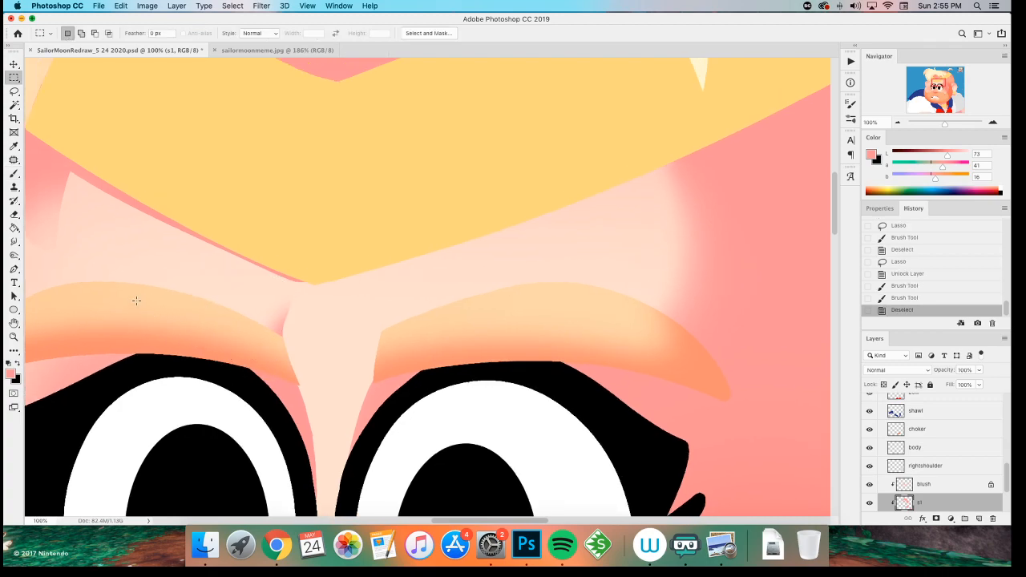
pyautogui.press('e')
pyautogui.moveTo(287, 327); pyautogui.dragTo(289, 333)
# - Lasso the skin above the right eyebrow's inner end, shade it with a soft 100 px brush, and deselect
pyautogui.press('b')
pyautogui.moveTo(269, 377); pyautogui.dragTo(287, 380)
pyautogui.press('l')
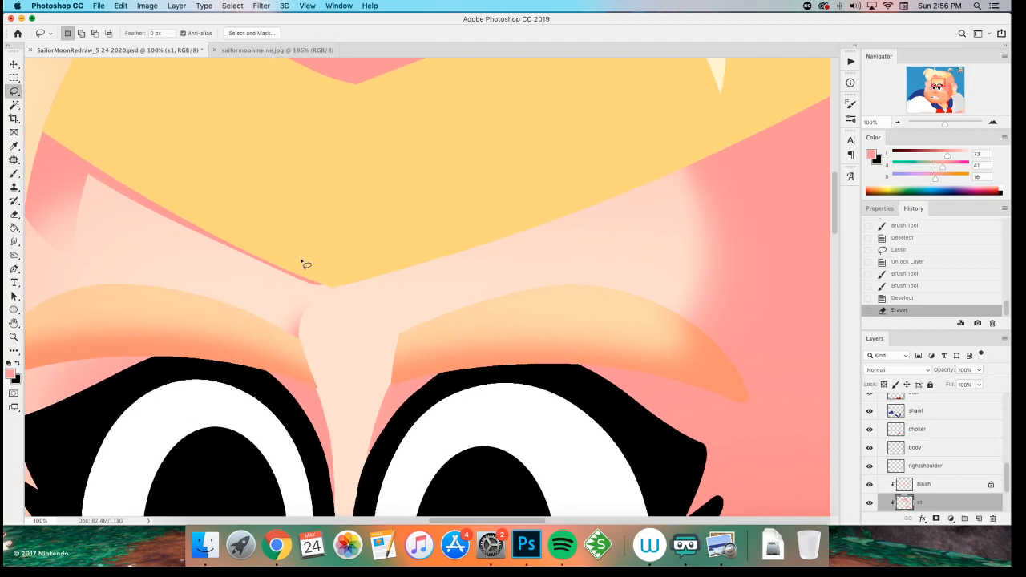
pyautogui.press('b')
pyautogui.moveTo(429, 351)
pyautogui.mouseDown()
pyautogui.moveTo(401, 348)
pyautogui.moveTo(374, 313)
pyautogui.mouseUp()
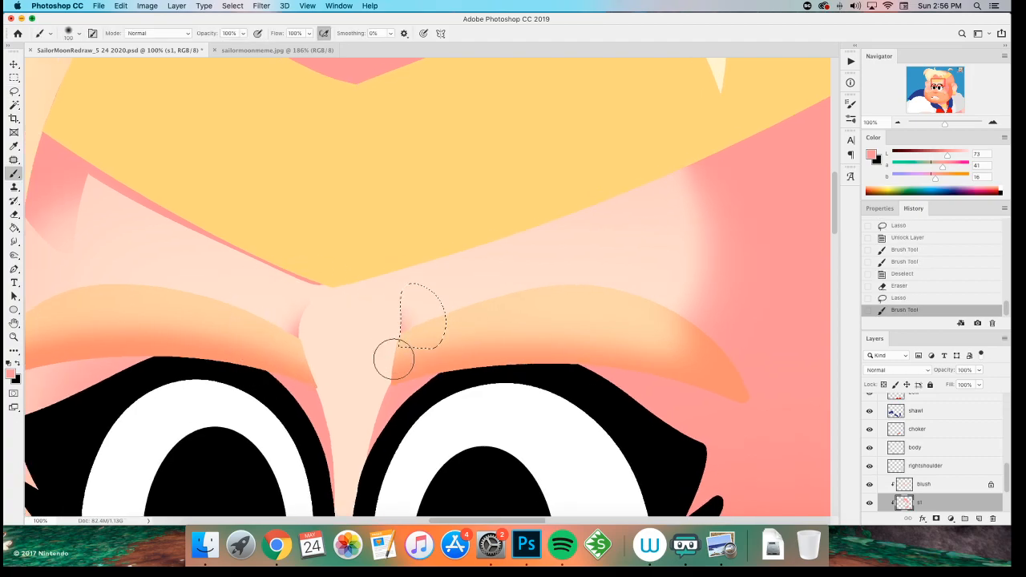
pyautogui.moveTo(394, 355); pyautogui.dragTo(369, 328)
pyautogui.press('super+d')
pyautogui.press('m')
# - Undo the lasso and shading strokes made above the right eyebrow's inner end
pyautogui.press('super+minus')
pyautogui.press('super+minus')
pyautogui.press('super+minus')
pyautogui.press('super+minus')
pyautogui.press('super+minus')
pyautogui.press('super+minus')
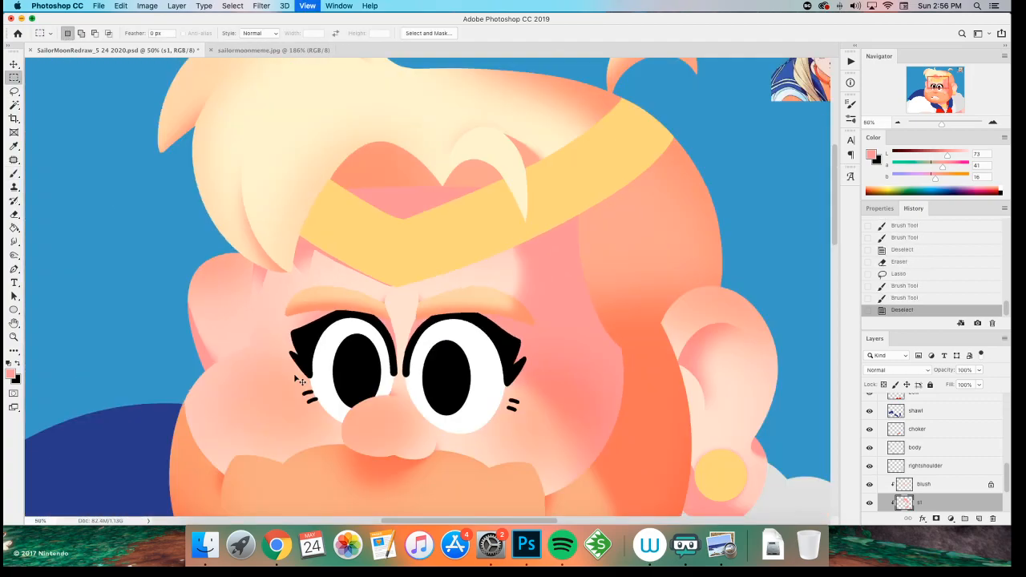
pyautogui.press('super+equal')
pyautogui.press('super+equal')
pyautogui.press('super+equal')
pyautogui.press('super+equal')
pyautogui.press('super+equal')
pyautogui.press('super+equal')
pyautogui.press('super+equal')
pyautogui.press('super+equal')
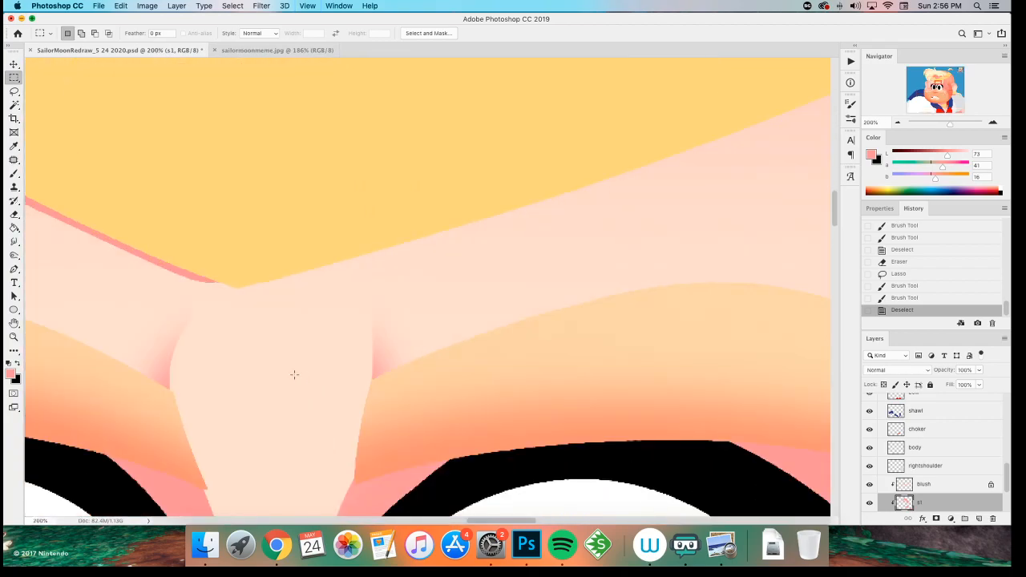
pyautogui.press('super+z')
pyautogui.press('super+z')
pyautogui.press('super+z')
pyautogui.press('super+z')
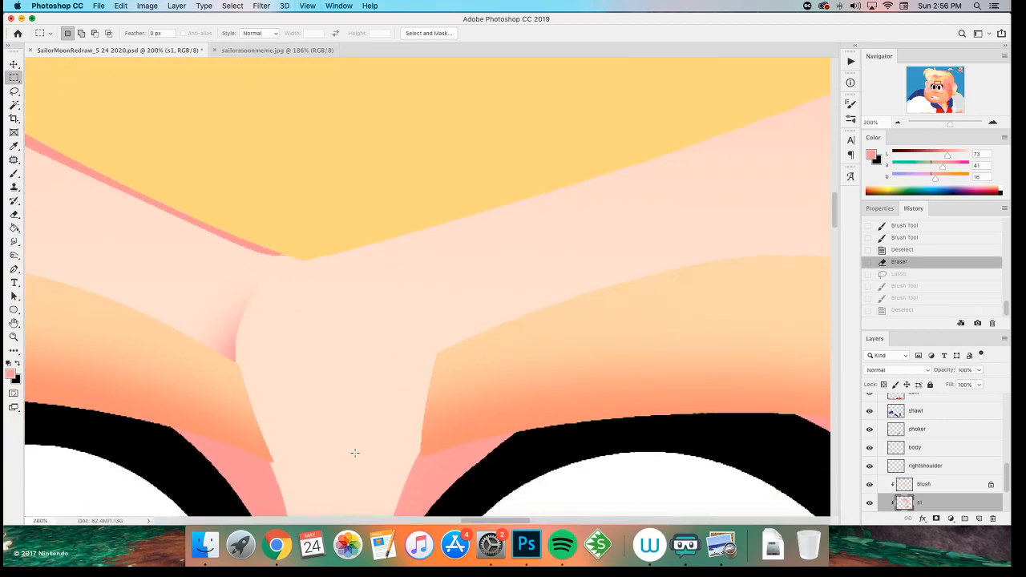
# - Show the SKETCH group to compare the brow area with the drawing, and hide it again
pyautogui.press('super+minus')
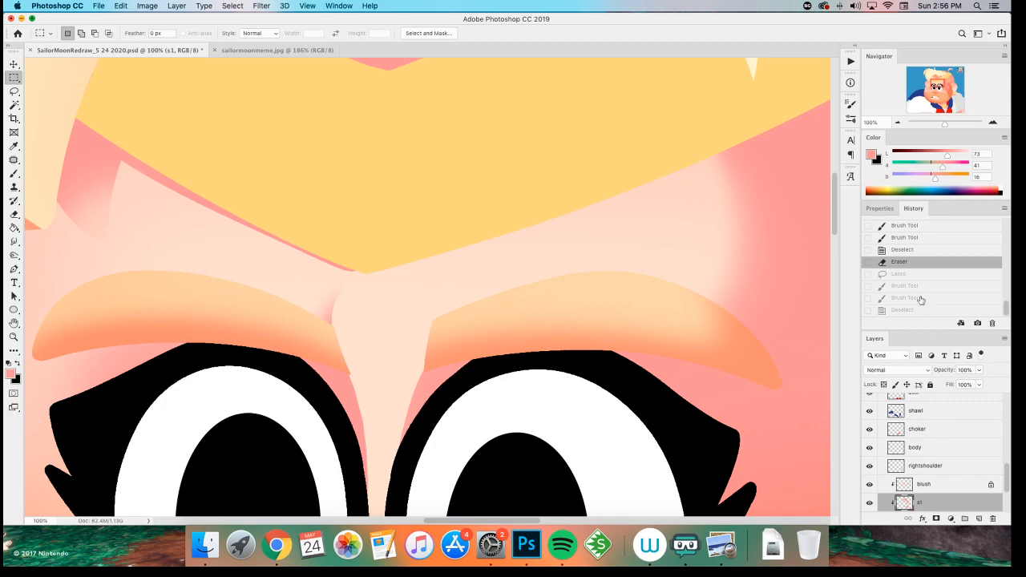
pyautogui.scroll(10, 930, 449)
pyautogui.click(869, 417)
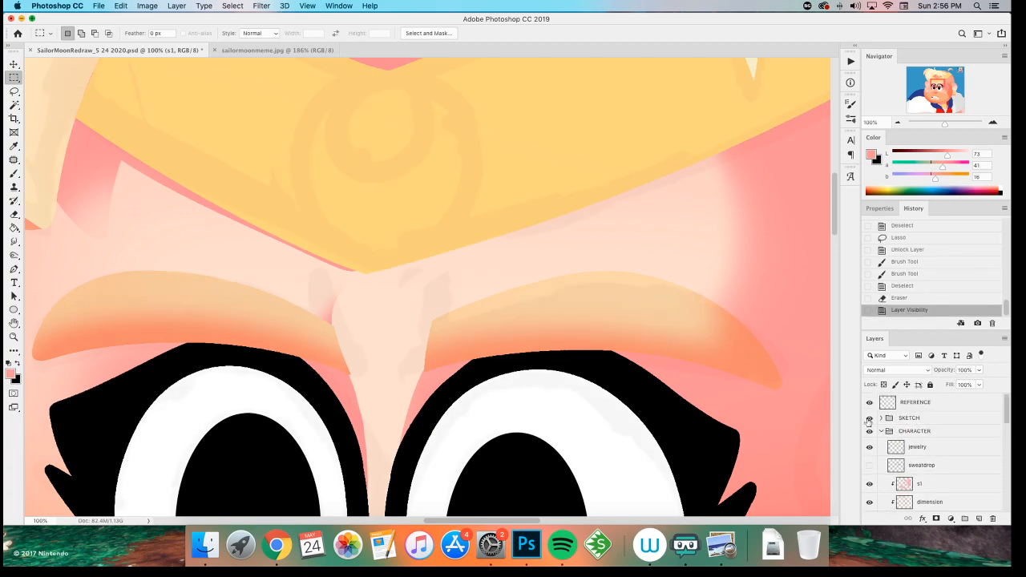
pyautogui.click(869, 418)
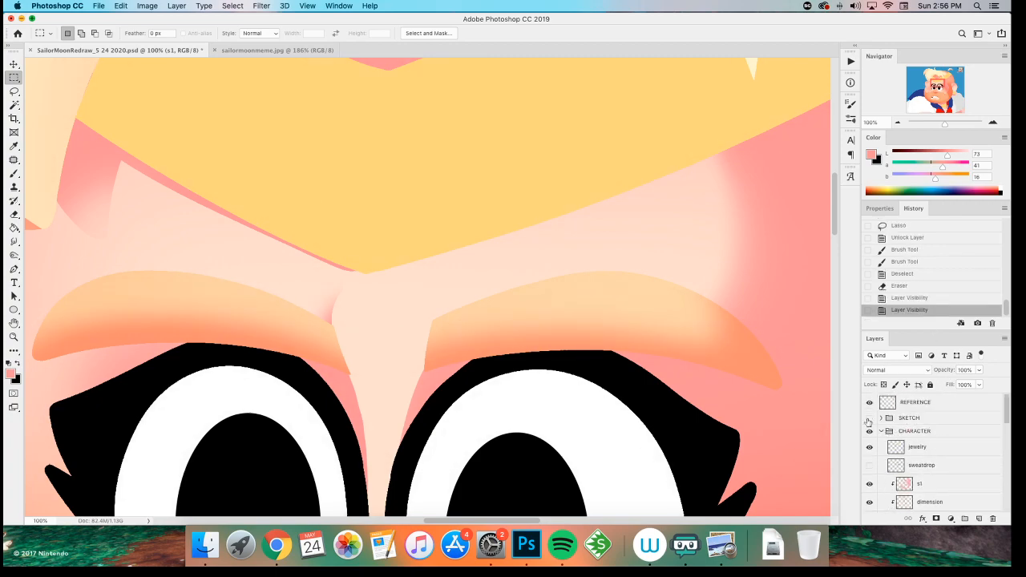
# - Lasso the skin between the brows along the right eyebrow's inner edge, shade it with a soft 100 px brush, and deselect
pyautogui.scroll(3, 409, 305)
pyautogui.press('l')
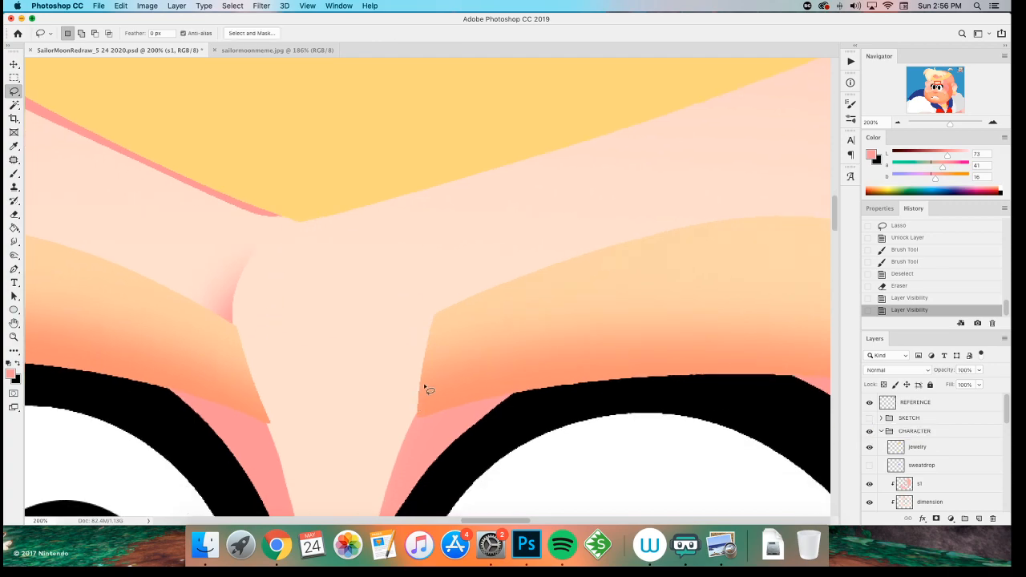
pyautogui.press('super+z')
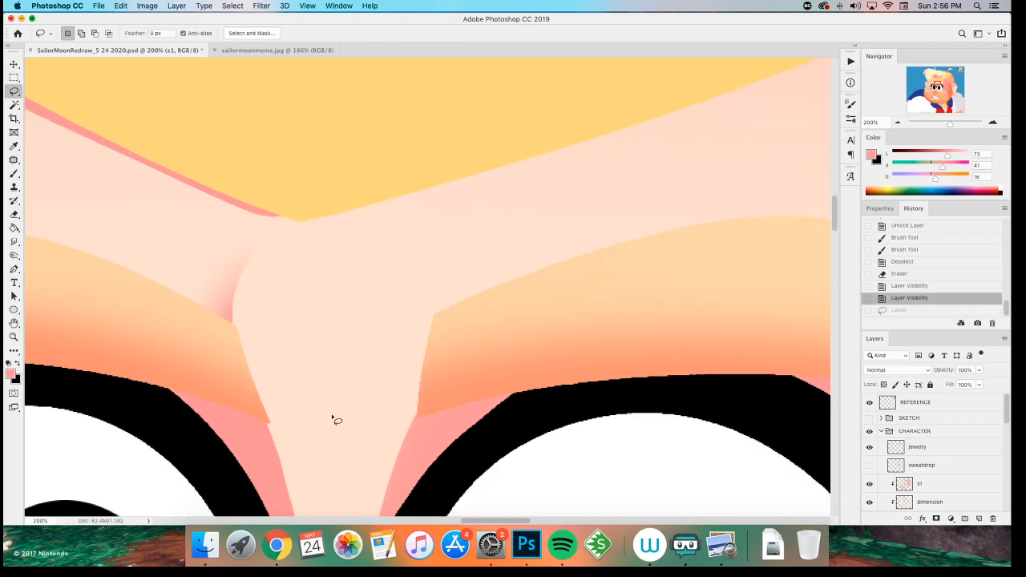
pyautogui.moveTo(334, 432)
pyautogui.mouseDown()
pyautogui.moveTo(281, 279)
pyautogui.moveTo(418, 216)
pyautogui.mouseUp()
pyautogui.moveTo(440, 342)
pyautogui.mouseDown()
pyautogui.moveTo(453, 369)
pyautogui.moveTo(423, 398)
pyautogui.moveTo(435, 286)
pyautogui.mouseUp()
pyautogui.press('b')
pyautogui.press('super+d')
# - Trim the outer edge of the new shading above the right eyebrow's inner end with a hard 30 px eraser
pyautogui.press('super+minus')
pyautogui.press('super+minus')
pyautogui.press('super+minus')
pyautogui.press('super+plus')
pyautogui.press('super+plus')
pyautogui.press('super+plus')
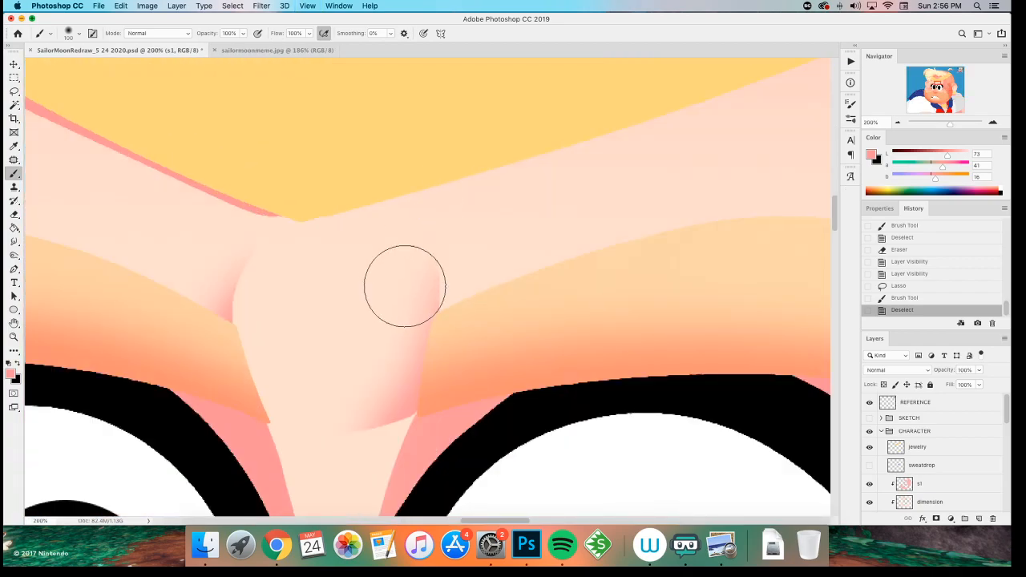
pyautogui.press('e')
pyautogui.moveTo(448, 330); pyautogui.dragTo(449, 253)
pyautogui.press('super+z')
pyautogui.moveTo(450, 319); pyautogui.dragTo(447, 237)
# - Review the brow shading at full-character scale and save the document
pyautogui.press('super+minus')
pyautogui.press('super+minus')
pyautogui.press('super+minus')
pyautogui.press('super+minus')
pyautogui.press('super+minus')
pyautogui.press('super+minus')
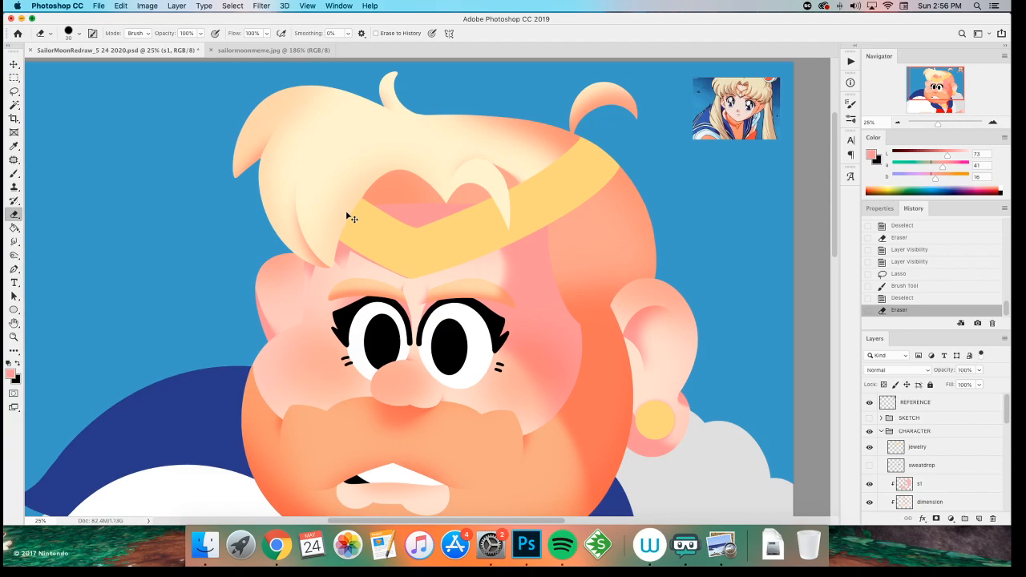
pyautogui.press('super+plus')
pyautogui.press('super+minus')
pyautogui.press('super+minus')
pyautogui.press('super+minus')
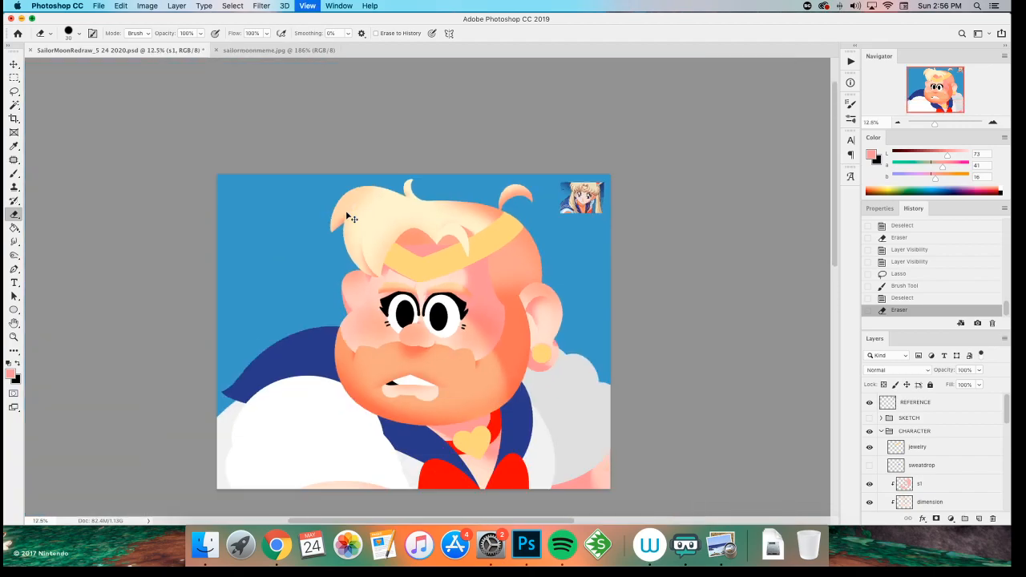
pyautogui.press('super+plus')
pyautogui.press('super+plus')
pyautogui.press('super+s')
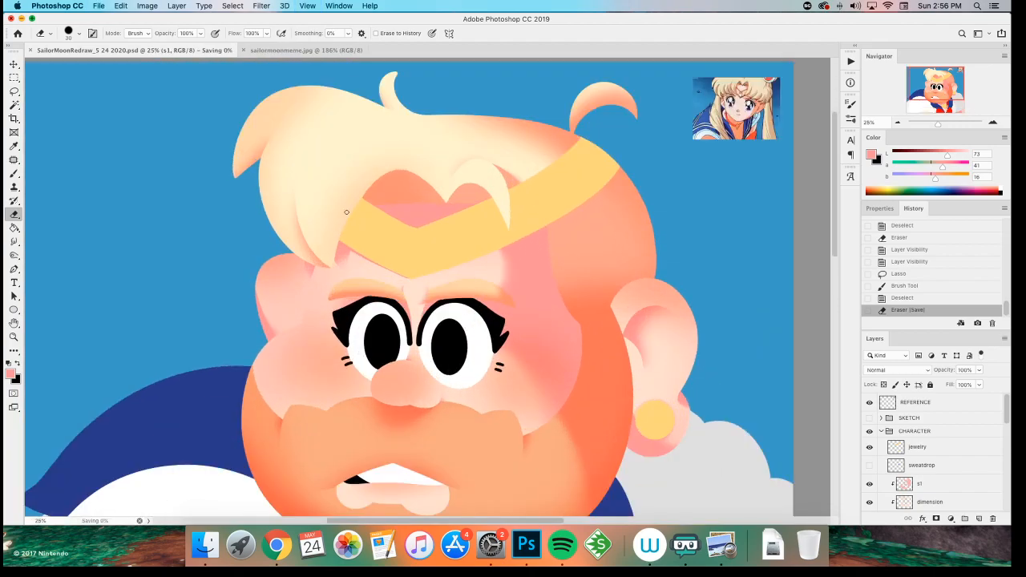
pyautogui.press('super+minus')
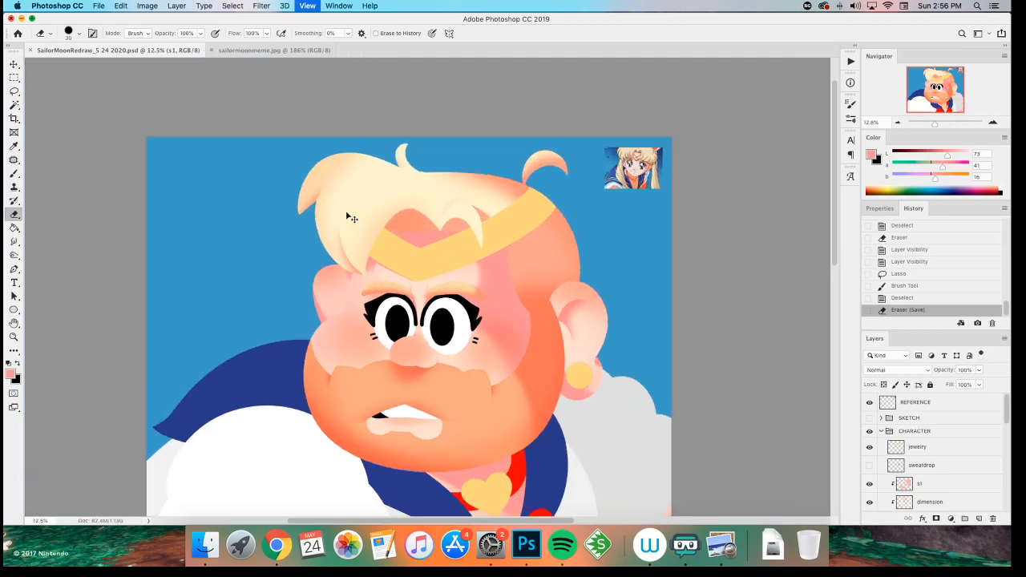
pyautogui.scroll(-3, 320, 407)
pyautogui.press('super+minus')
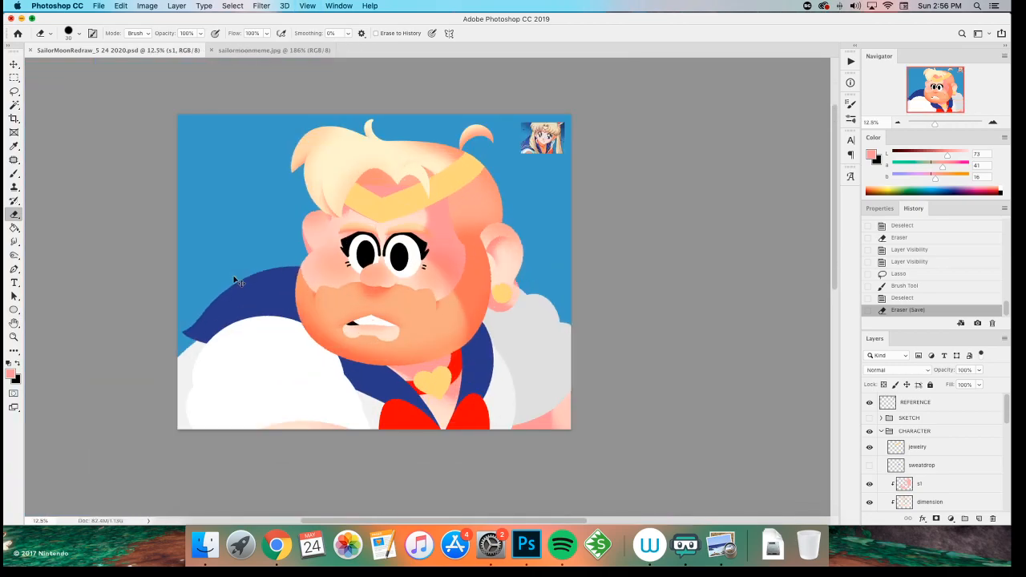
pyautogui.press('super+plus')
pyautogui.moveTo(239, 261); pyautogui.dragTo(187, 326)
pyautogui.press('super+plus')
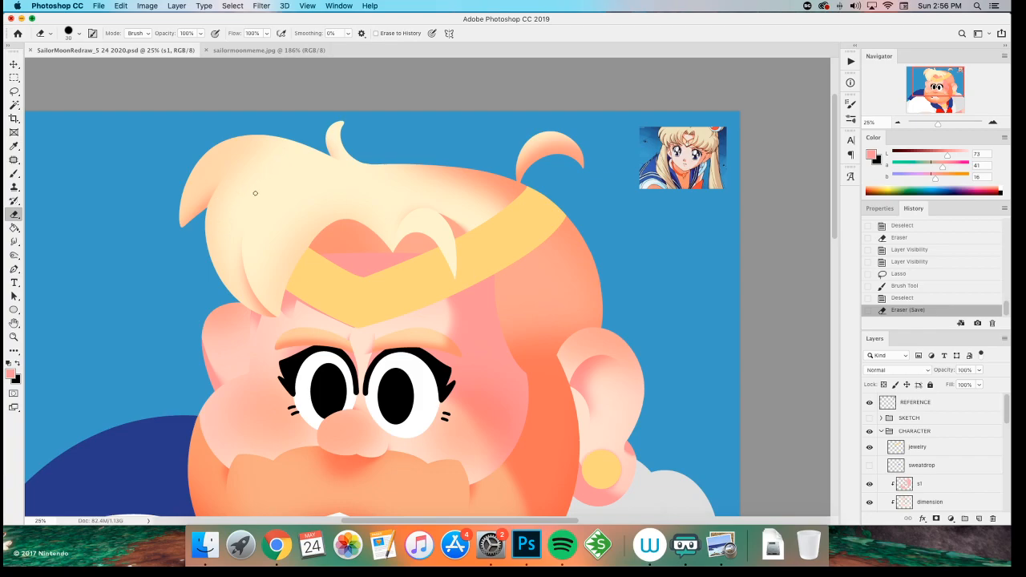
# - On the hair's dimension layer, lighten the shading on the left part of the hair with a soft 600 px eraser
pyautogui.rightClick(254, 237)
pyautogui.click(313, 495)
pyautogui.press('v')
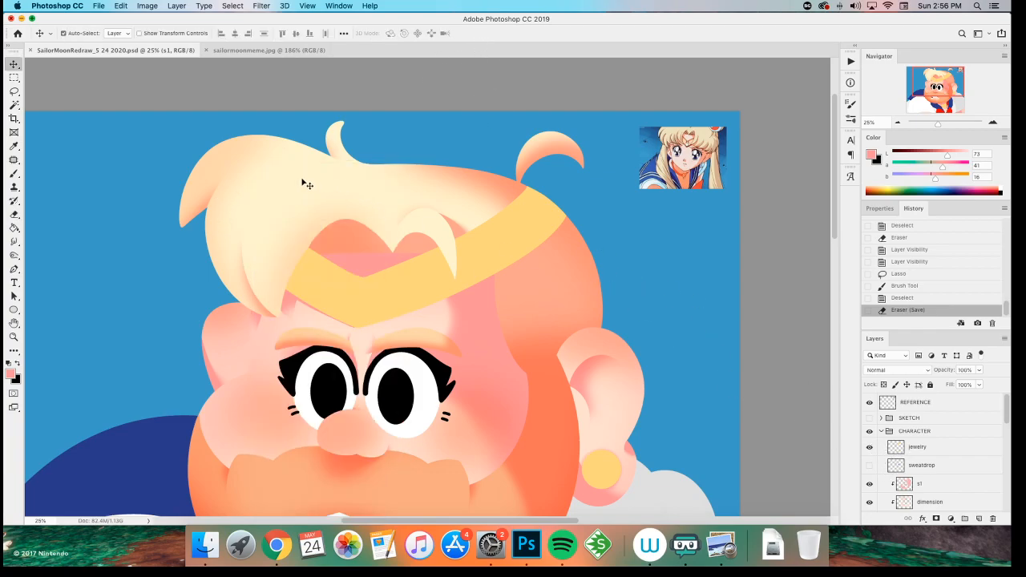
pyautogui.click(312, 185)
pyautogui.press('e')
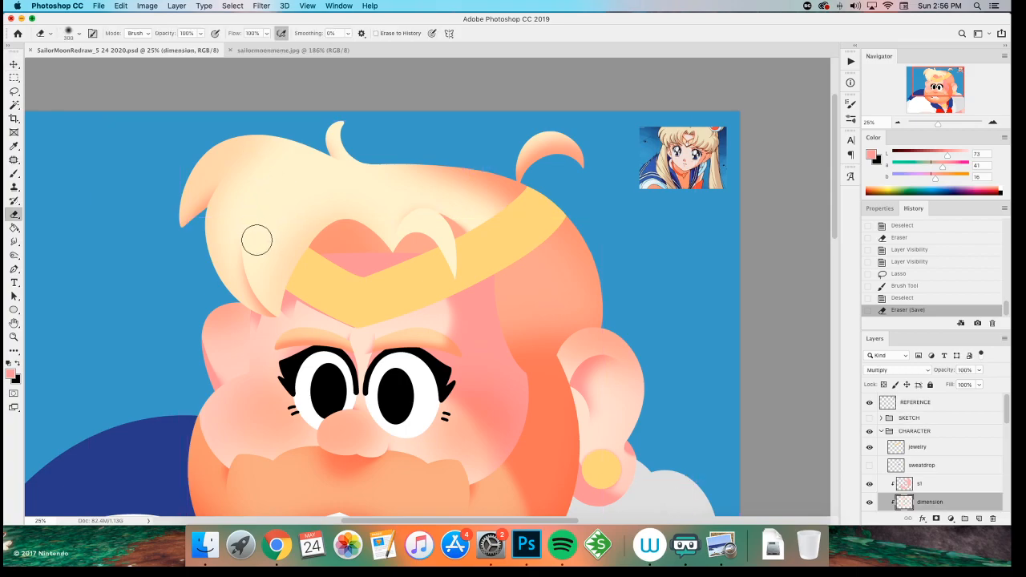
pyautogui.moveTo(240, 229)
pyautogui.mouseDown()
pyautogui.moveTo(254, 167)
pyautogui.moveTo(209, 168)
pyautogui.mouseUp()
pyautogui.hotkey('ctrl', 'z')
pyautogui.press(']')
pyautogui.press(']')
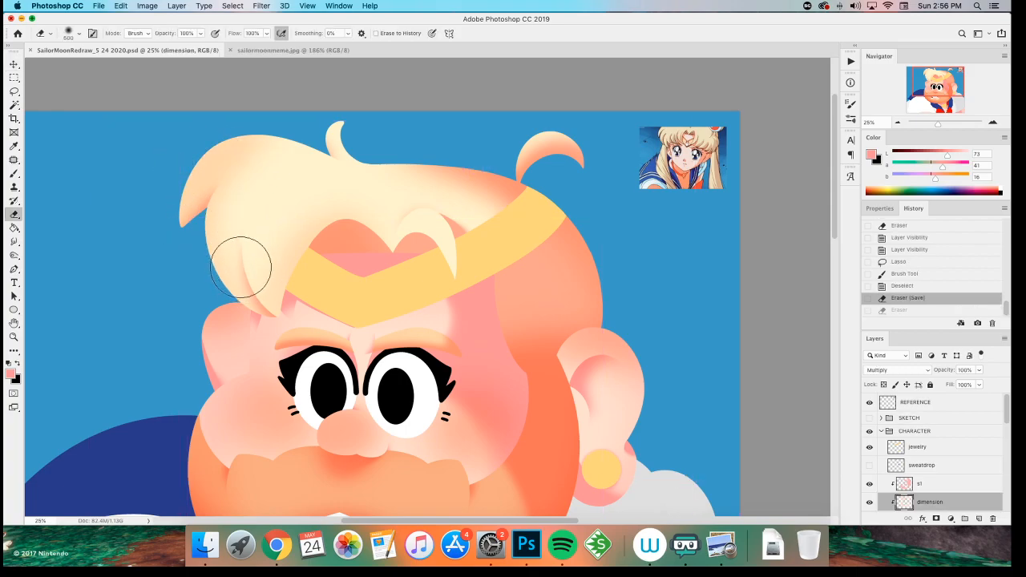
pyautogui.moveTo(241, 230)
pyautogui.mouseDown()
pyautogui.moveTo(281, 143)
pyautogui.moveTo(242, 242)
pyautogui.moveTo(250, 169)
pyautogui.moveTo(290, 144)
pyautogui.mouseUp()
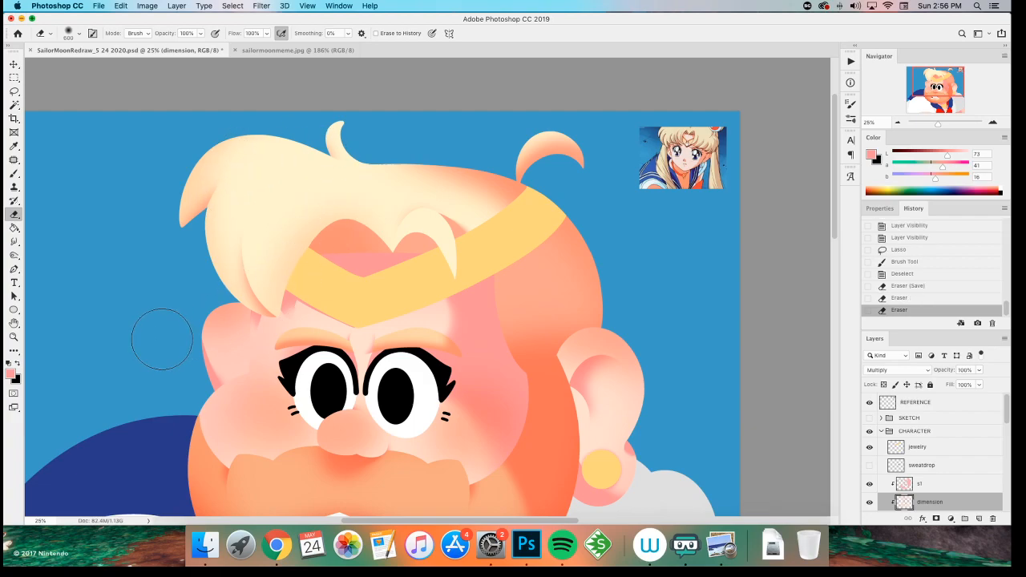
# - Switch from the hair's dimension layer to the skin's s1 shading layer beneath the blush layer
pyautogui.hscroll(-3, 190, 286)
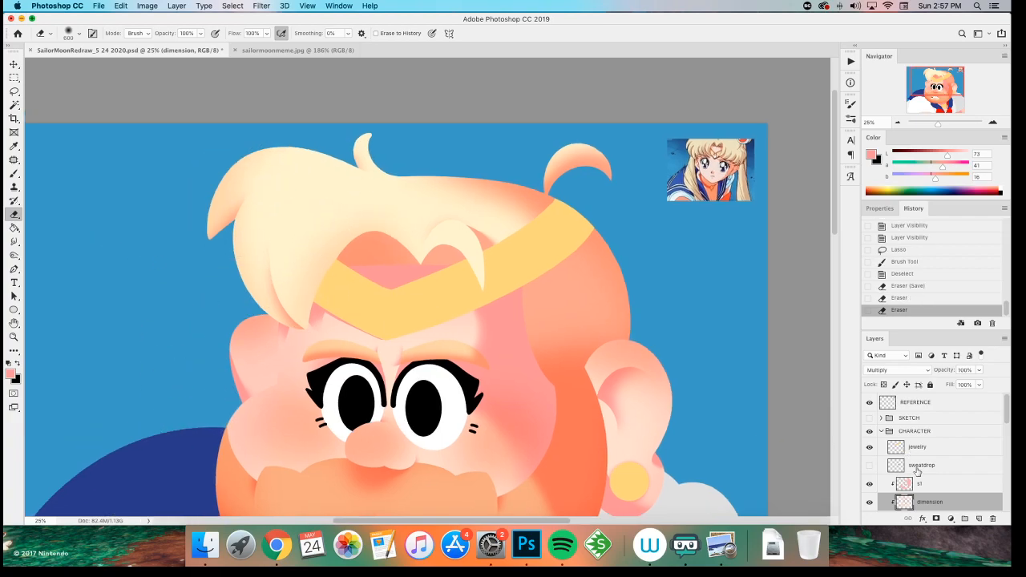
pyautogui.scroll(-5, 919, 486)
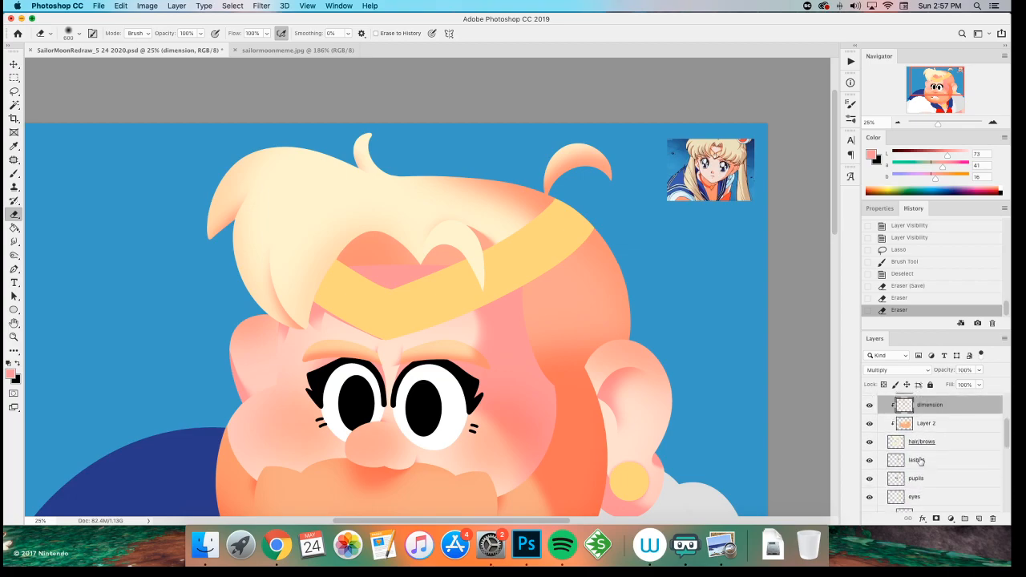
pyautogui.press('z')
pyautogui.click(532, 285)
pyautogui.moveTo(460, 283); pyautogui.dragTo(485, 274)
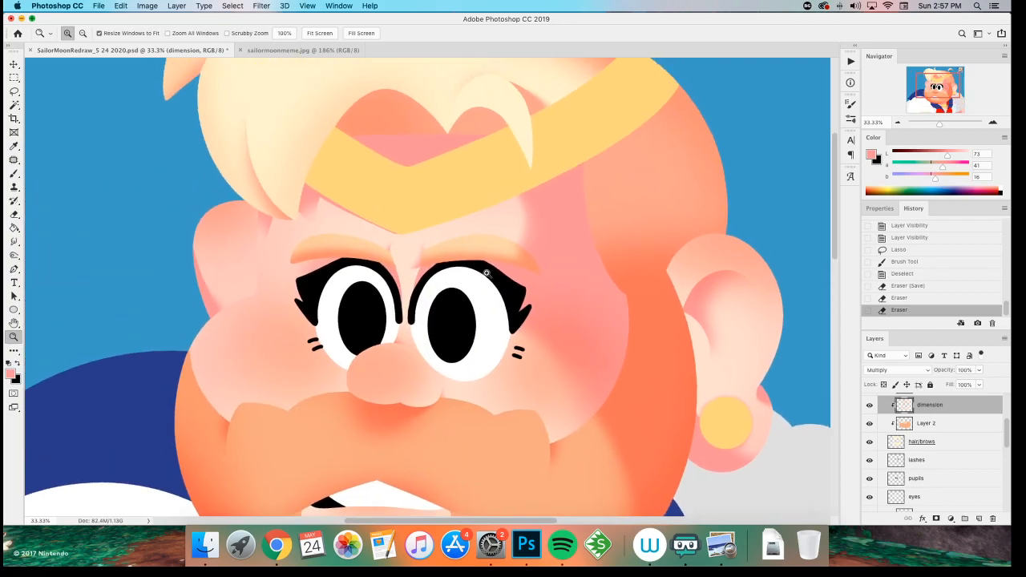
pyautogui.keyDown('alt'); pyautogui.click(486, 273); pyautogui.keyUp('alt')
pyautogui.press('v')
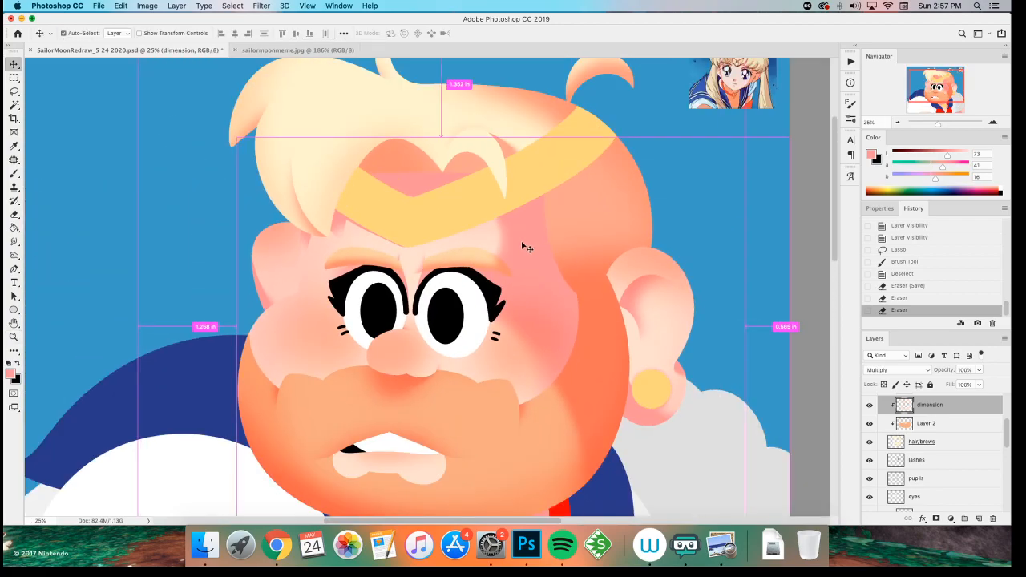
pyautogui.click(525, 249)
pyautogui.press('b')
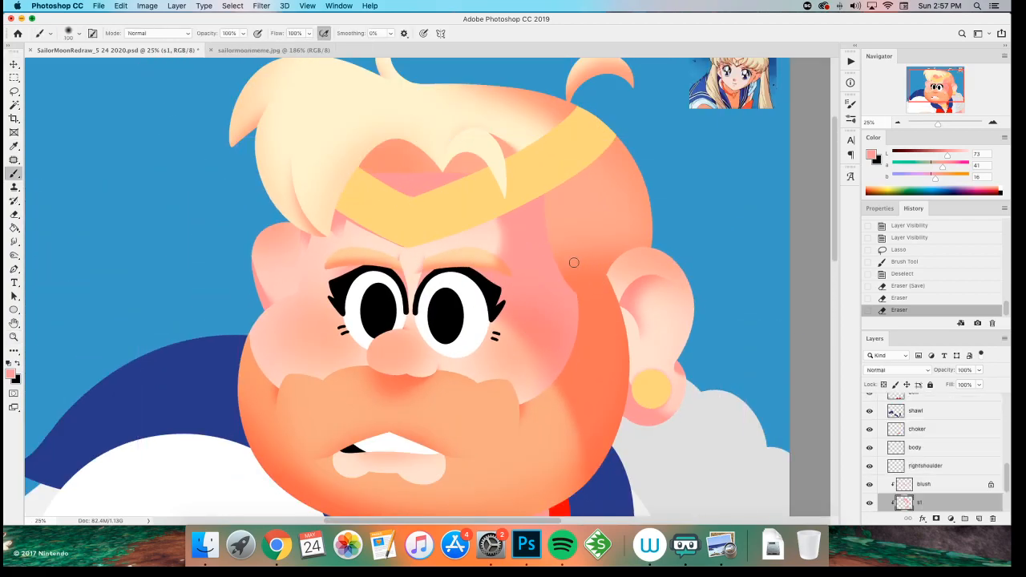
pyautogui.moveTo(574, 255); pyautogui.dragTo(409, 217)
pyautogui.moveTo(503, 250)
pyautogui.mouseDown()
pyautogui.moveTo(512, 319)
pyautogui.moveTo(558, 231)
pyautogui.moveTo(442, 265)
pyautogui.mouseUp()
pyautogui.press('l')
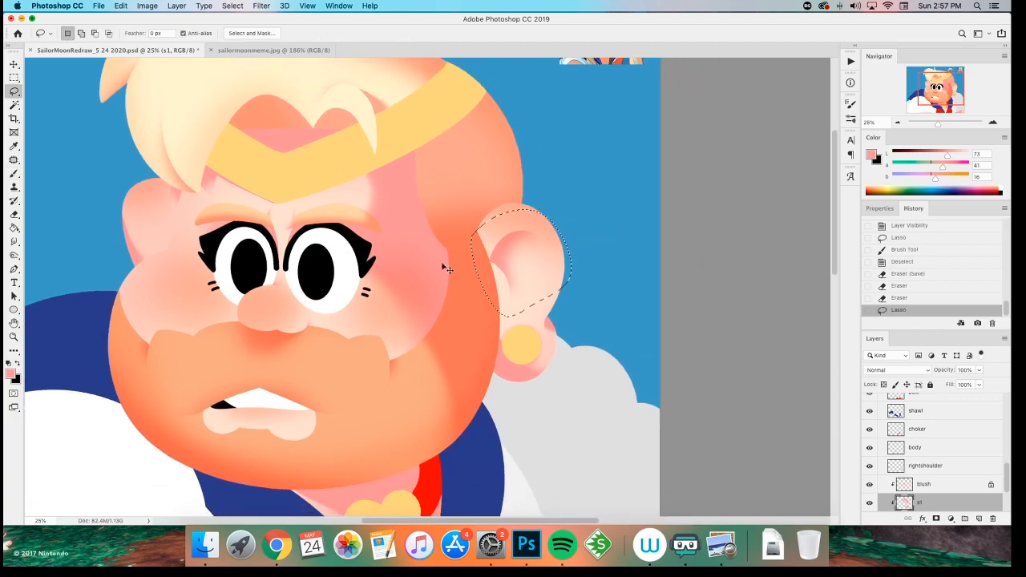
pyautogui.hotkey('ctrl', 'j')
pyautogui.hotkey('ctrl', 'z')
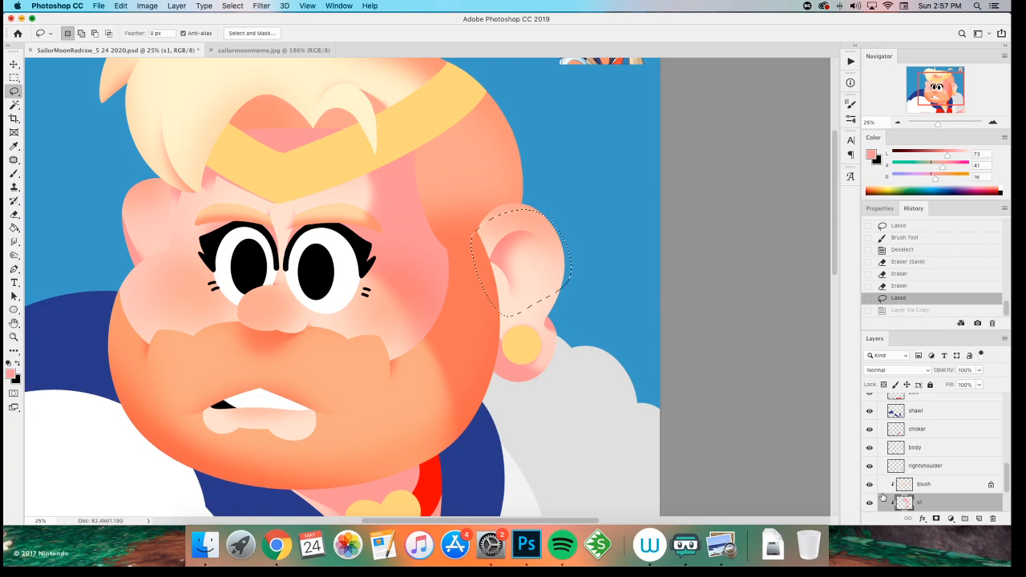
pyautogui.click(868, 502)
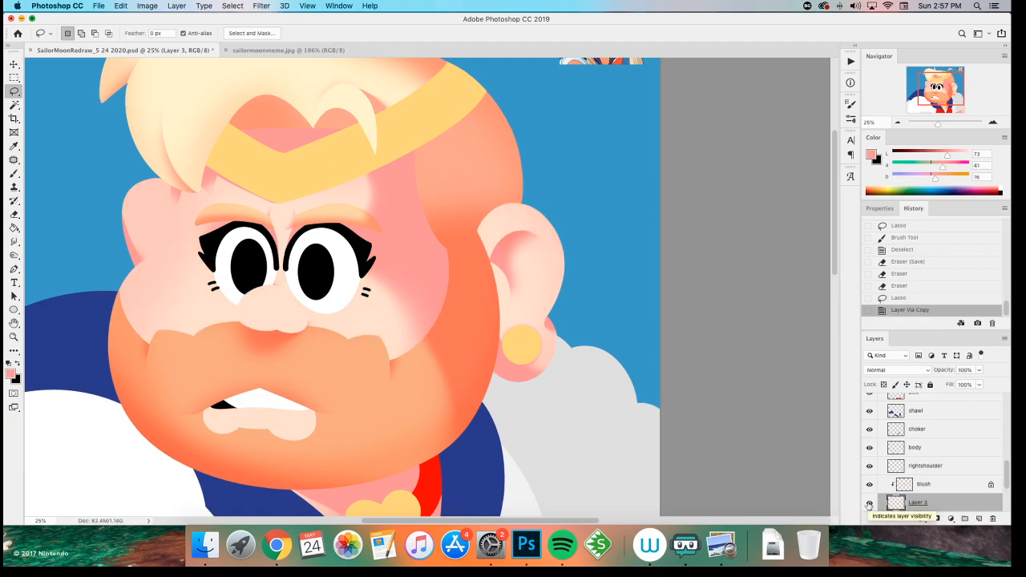
pyautogui.click(869, 502)
pyautogui.press('m')
pyautogui.moveTo(739, 463); pyautogui.dragTo(752, 468)
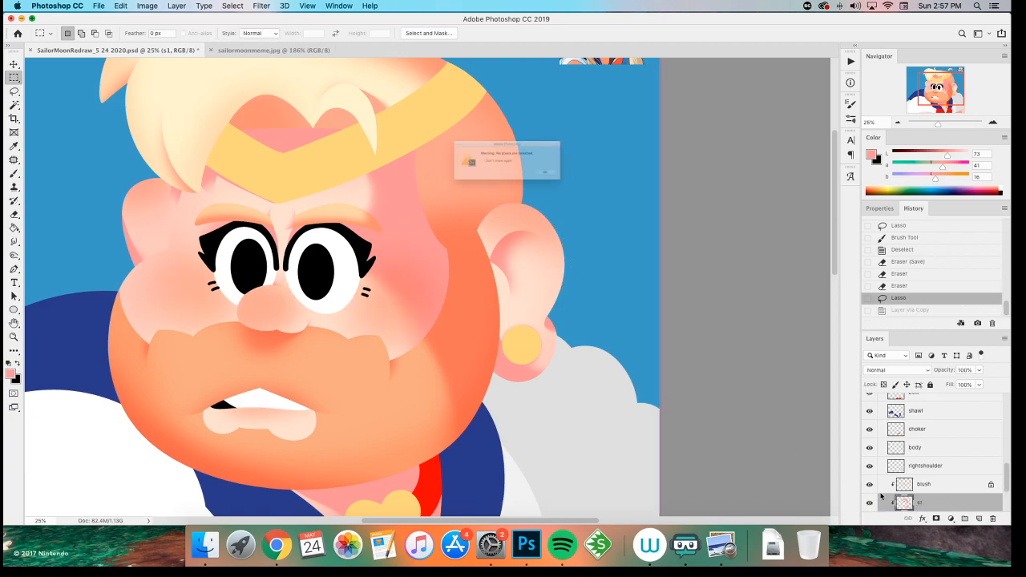
pyautogui.click(582, 185)
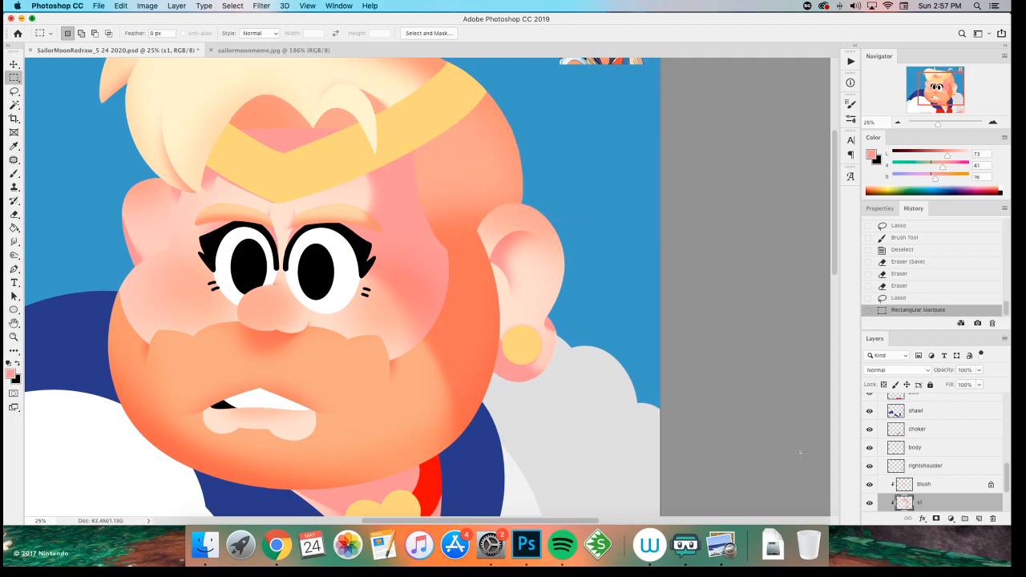
pyautogui.click(869, 503)
pyautogui.click(869, 503)
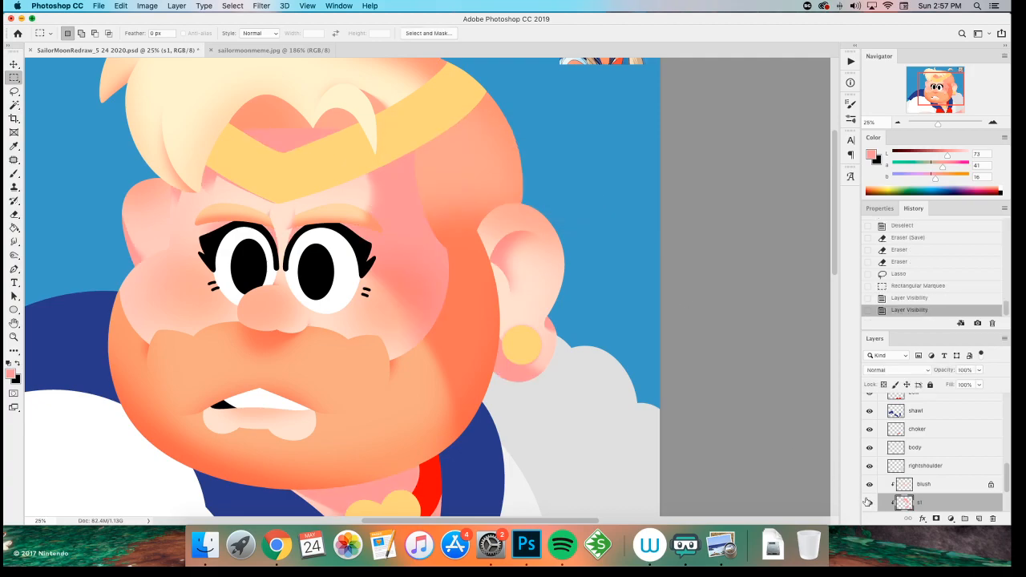
pyautogui.press('j')
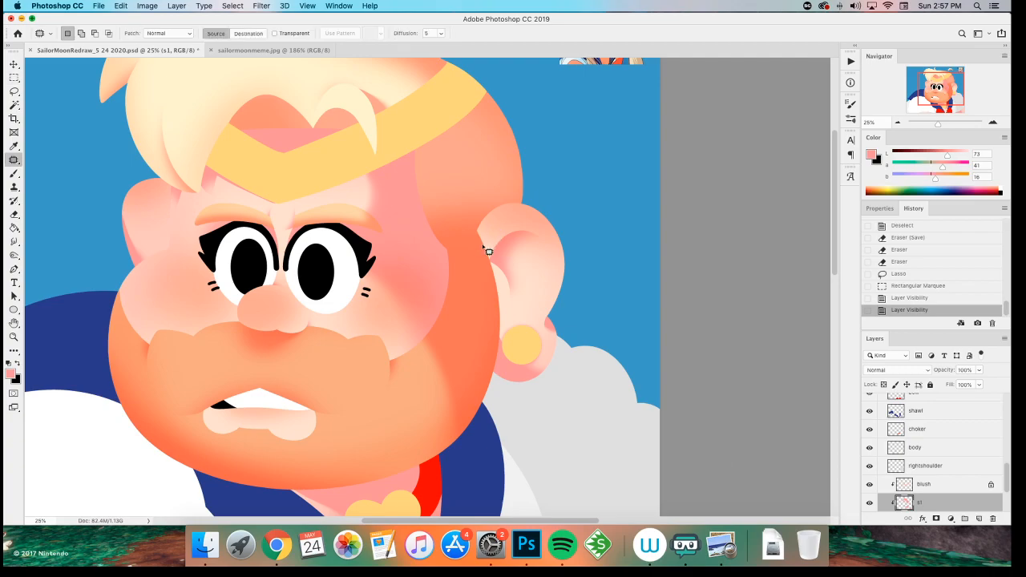
pyautogui.moveTo(561, 250); pyautogui.dragTo(442, 253)
pyautogui.hotkey('ctrl', 'j')
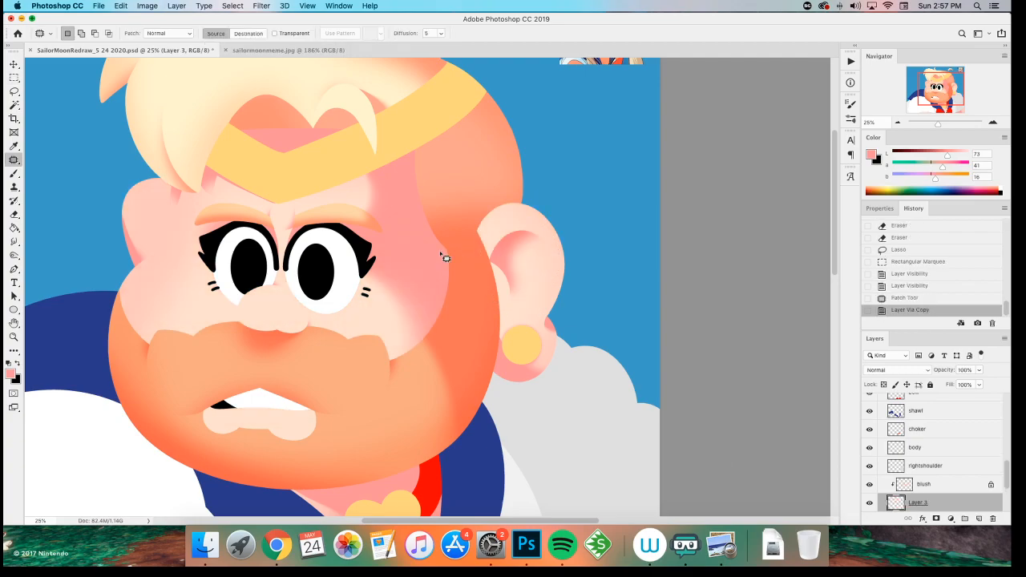
pyautogui.press('super+alt+g')
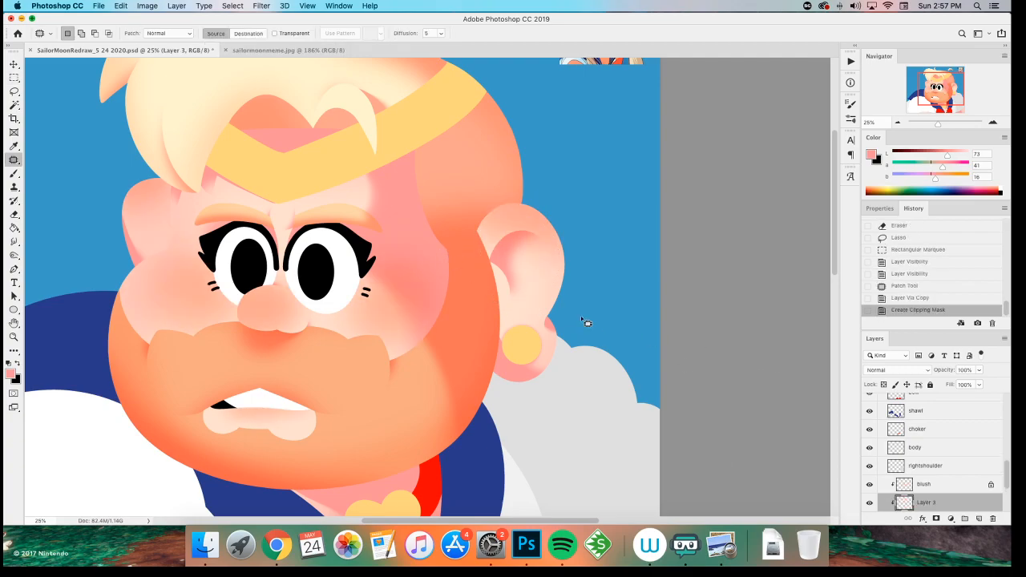
pyautogui.press('z')
pyautogui.click(569, 284)
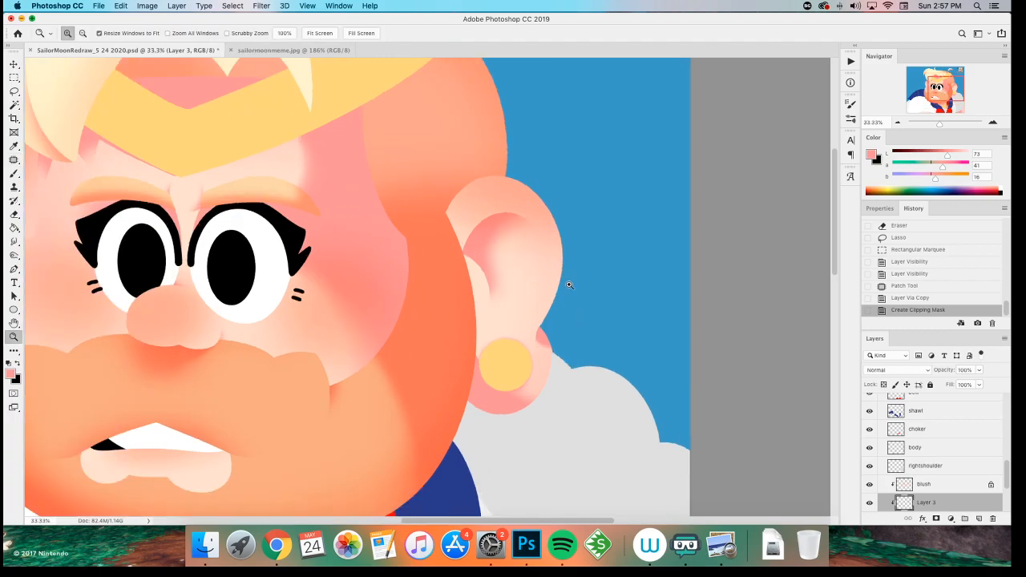
pyautogui.hotkey('ctrl', '0')
pyautogui.click(429, 357)
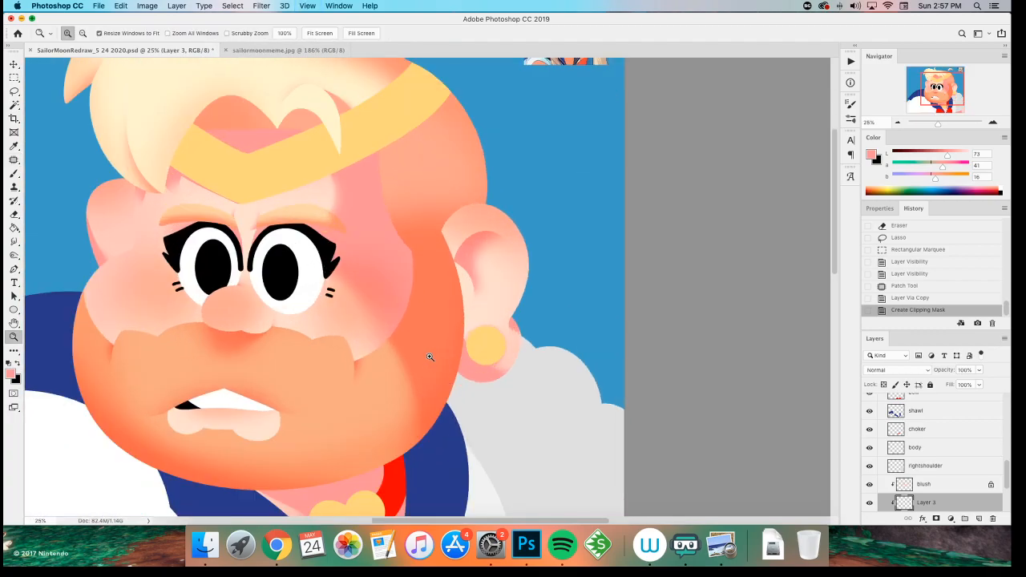
pyautogui.press('l')
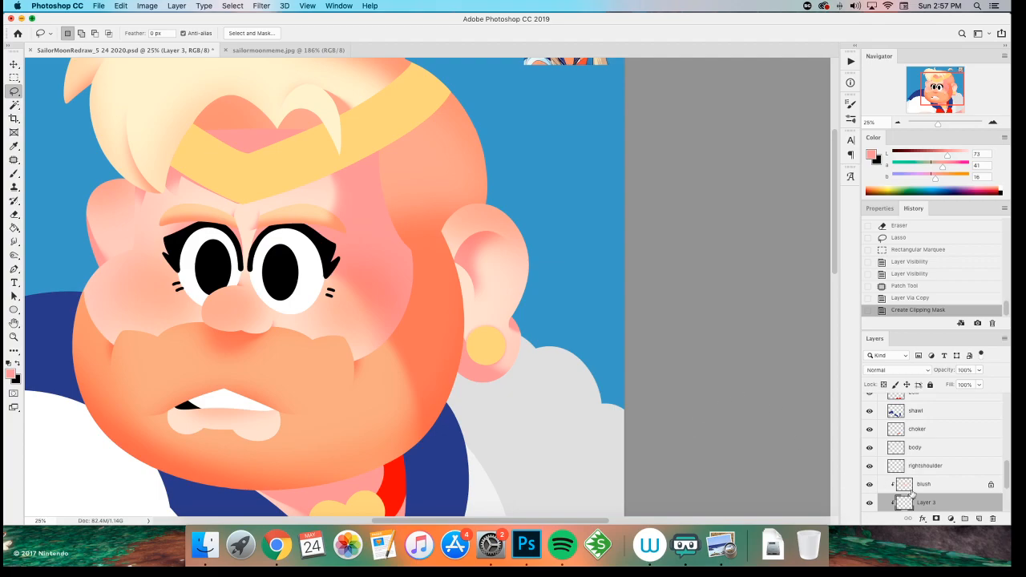
pyautogui.press('Delete')
# - Lasso the shading of the ear with the earring, copy it to a new layer, and clip that layer to the skin
pyautogui.moveTo(445, 324)
pyautogui.mouseDown()
pyautogui.moveTo(486, 189)
pyautogui.moveTo(423, 241)
pyautogui.mouseUp()
pyautogui.hotkey('ctrl', 'j')
pyautogui.hotkey('ctrl', 'alt', 'g')
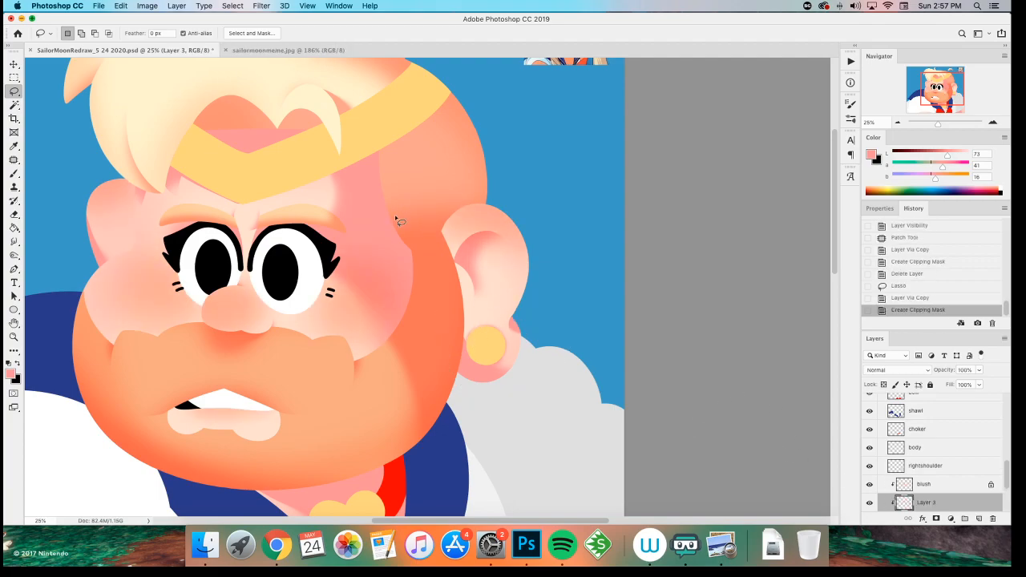
pyautogui.scroll(-1, 922, 463)
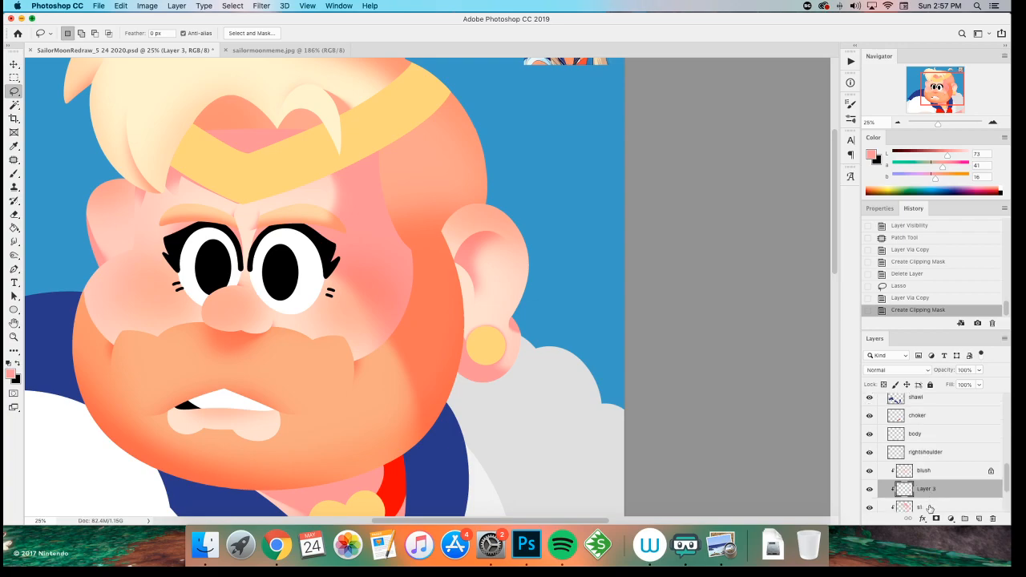
# - On the s1 layer, lasso around the whole ear with the earring, fill it with the foreground pink, and deselect
pyautogui.click(929, 508)
pyautogui.moveTo(430, 214)
pyautogui.mouseDown()
pyautogui.moveTo(479, 172)
pyautogui.moveTo(421, 184)
pyautogui.mouseUp()
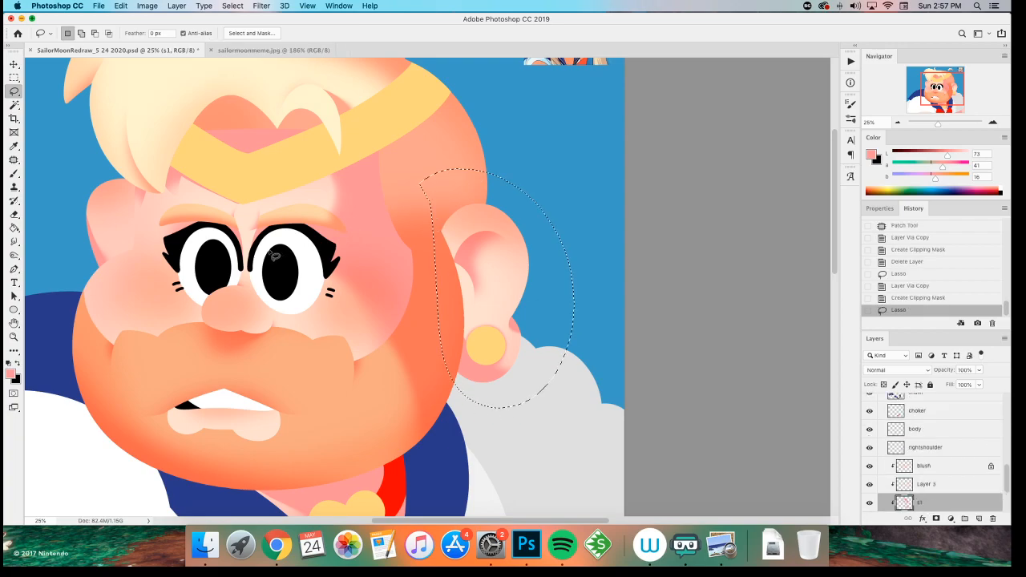
pyautogui.press('i')
pyautogui.hotkey('alt', 'BackSpace')
pyautogui.press('m')
pyautogui.press('super+d')
pyautogui.press('super+minus')
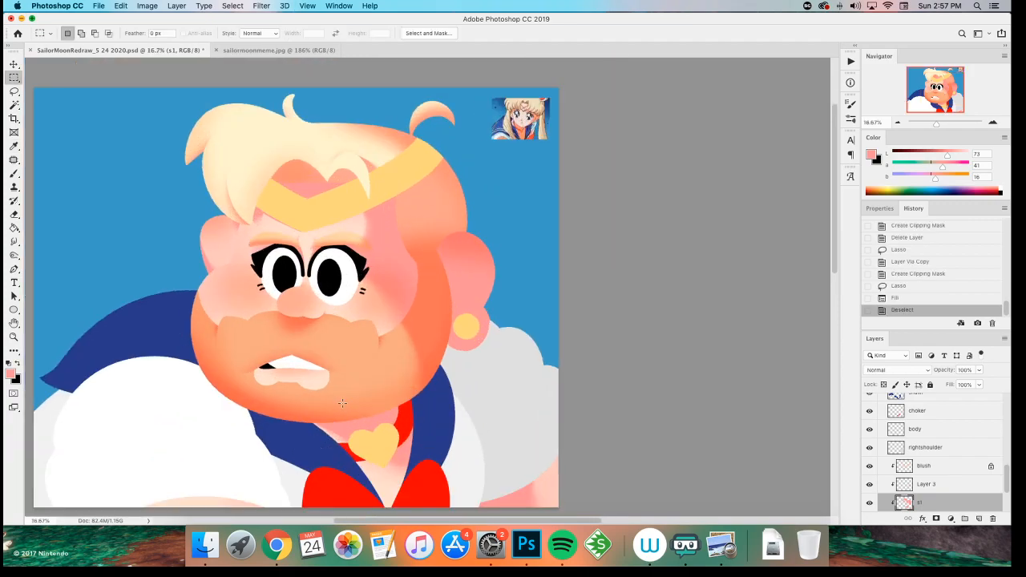
# - Adjust Layer 3's hue/saturation with saturation +28 and lightness -12 to darken the ear's inner shading
pyautogui.click(920, 484)
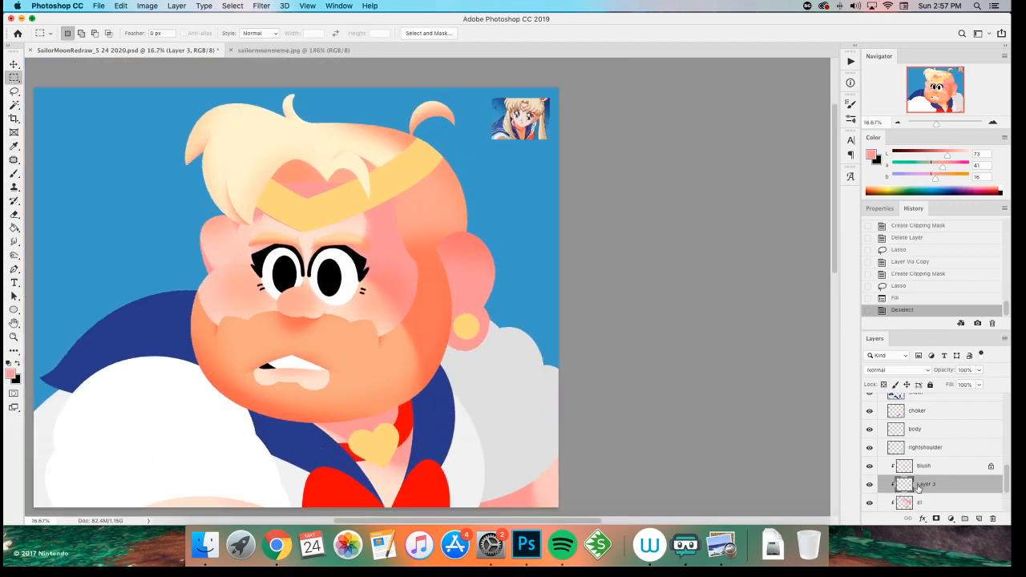
pyautogui.press('super+u')
pyautogui.click(782, 234)
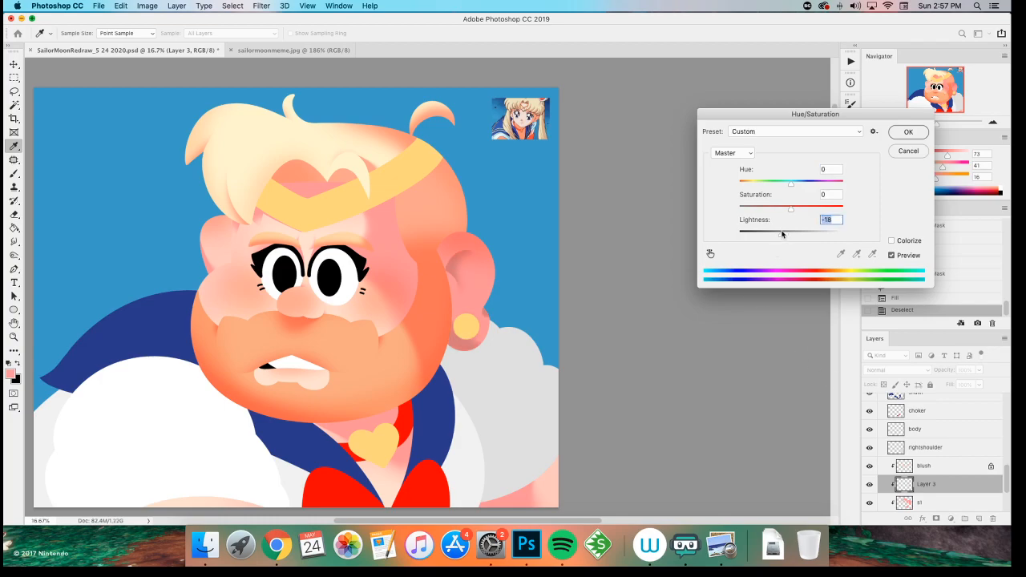
pyautogui.click(798, 210)
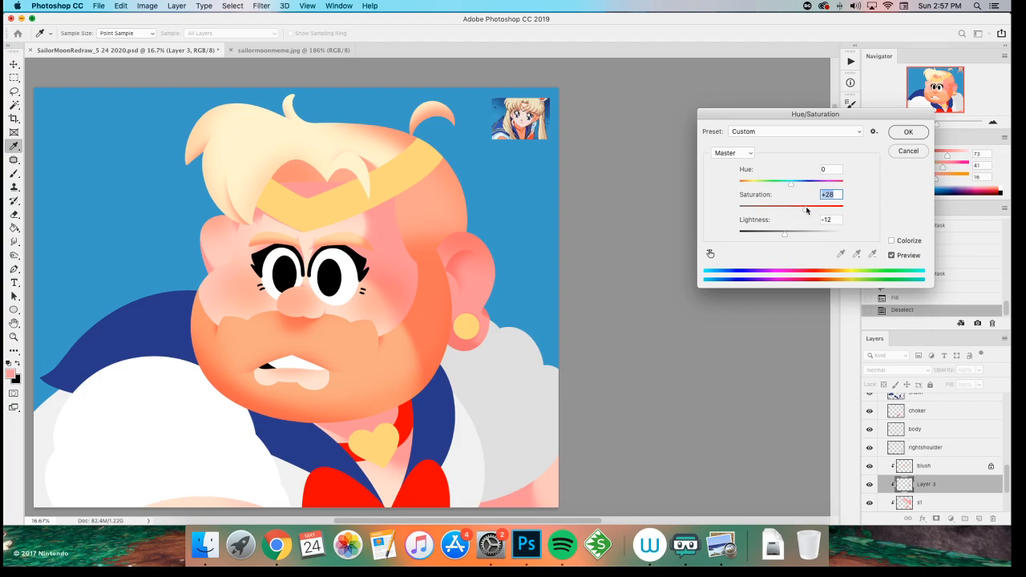
pyautogui.click(908, 132)
# - On the s1 layer, lasso the inner area of the ear without the earring
pyautogui.press('z')
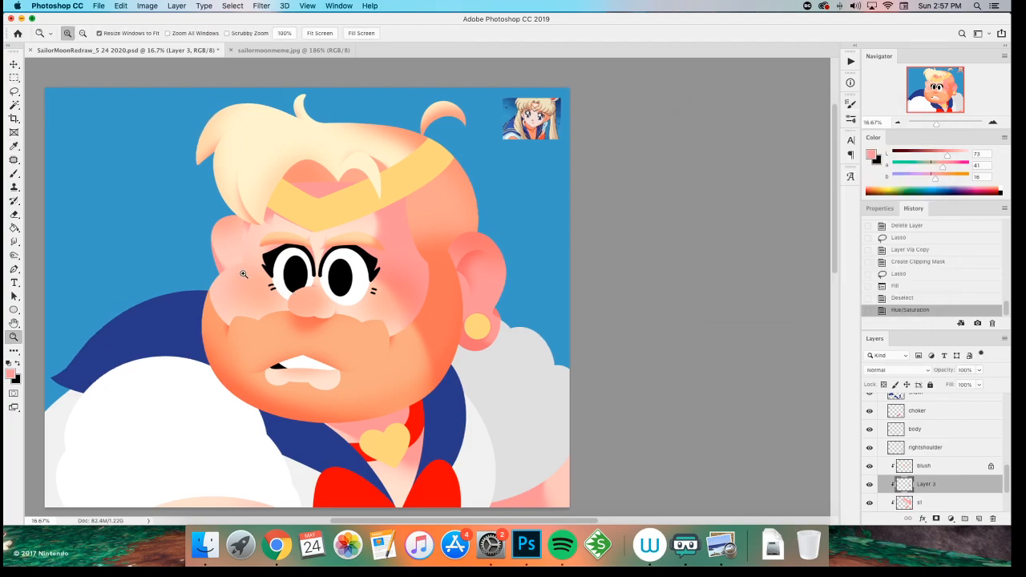
pyautogui.click(243, 275)
pyautogui.moveTo(143, 252); pyautogui.dragTo(200, 292)
pyautogui.click(914, 498)
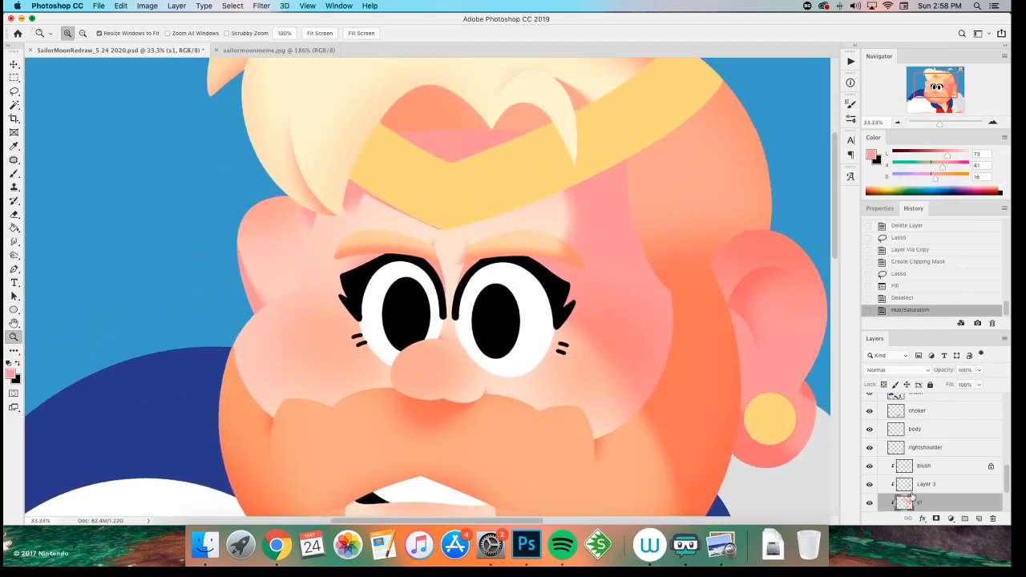
pyautogui.press('l')
pyautogui.moveTo(300, 255); pyautogui.dragTo(287, 261)
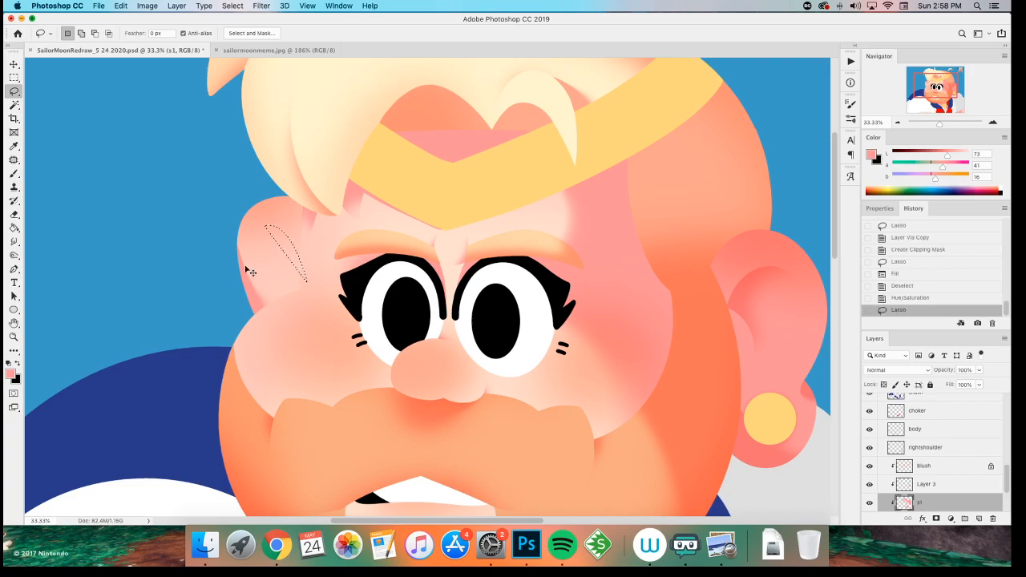
pyautogui.press('super+equal')
pyautogui.moveTo(134, 182); pyautogui.dragTo(280, 360)
pyautogui.press('super+z')
pyautogui.moveTo(205, 238)
pyautogui.mouseDown()
pyautogui.moveTo(283, 237)
pyautogui.moveTo(345, 374)
pyautogui.moveTo(283, 387)
pyautogui.moveTo(206, 238)
pyautogui.mouseUp()
# - Shade the selected inner ear along its face-side edge with a soft 150 px brush, and deselect
pyautogui.press('b')
pyautogui.moveTo(273, 220)
pyautogui.mouseDown()
pyautogui.moveTo(296, 229)
pyautogui.moveTo(325, 329)
pyautogui.mouseUp()
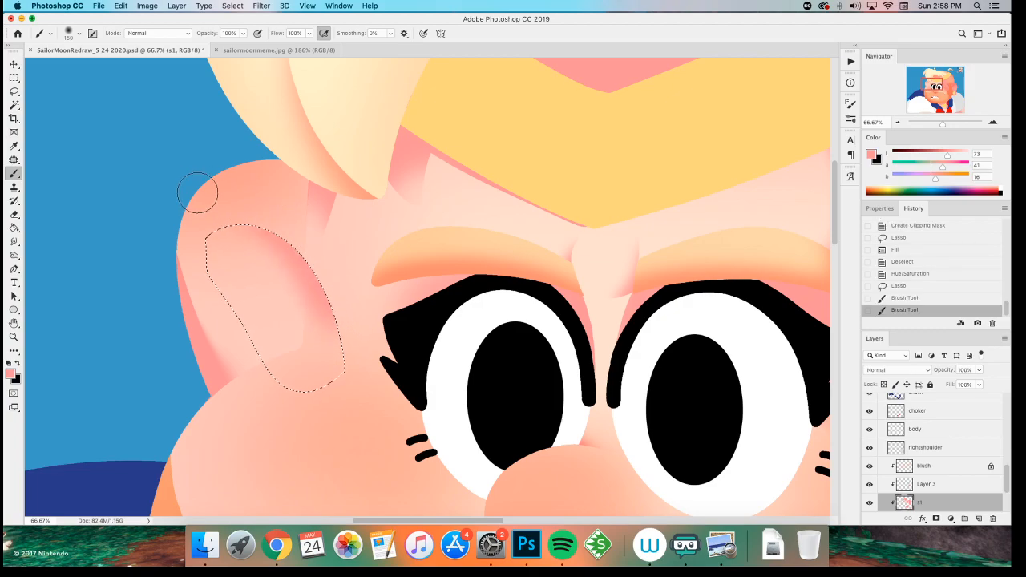
pyautogui.press('m')
pyautogui.click(137, 207)
# - Erase the ear shading that spills onto the face beside the eyebrow with a hard eraser enlarged up to 50 px
pyautogui.press('e')
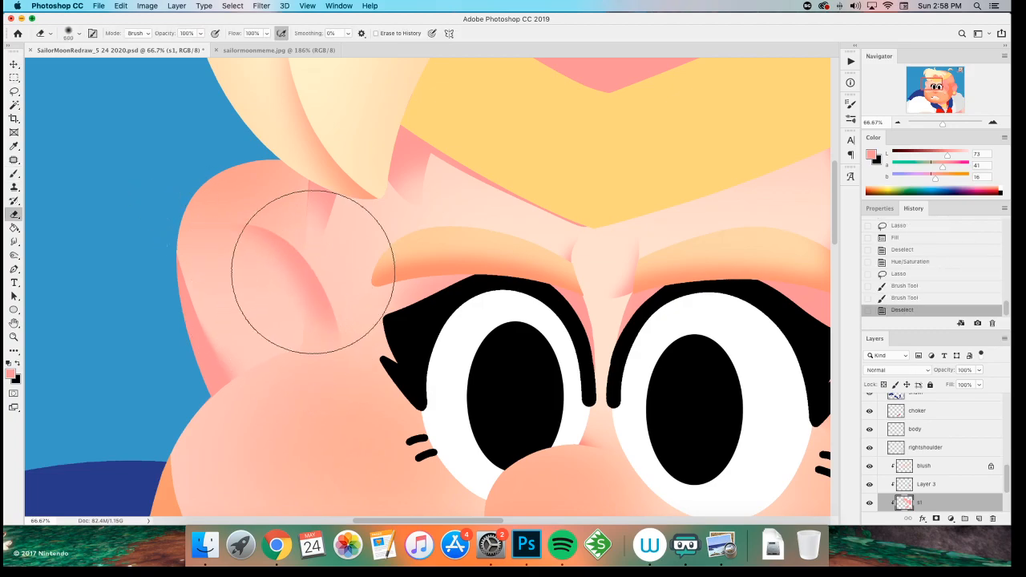
pyautogui.rightClick(312, 294)
pyautogui.click(350, 475)
pyautogui.click(276, 322)
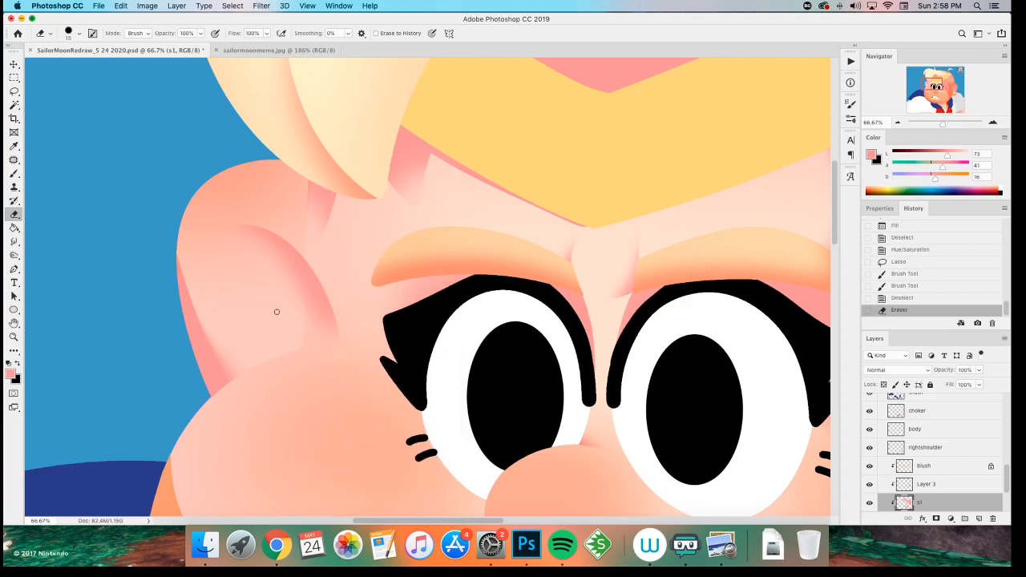
pyautogui.moveTo(309, 263); pyautogui.dragTo(320, 324)
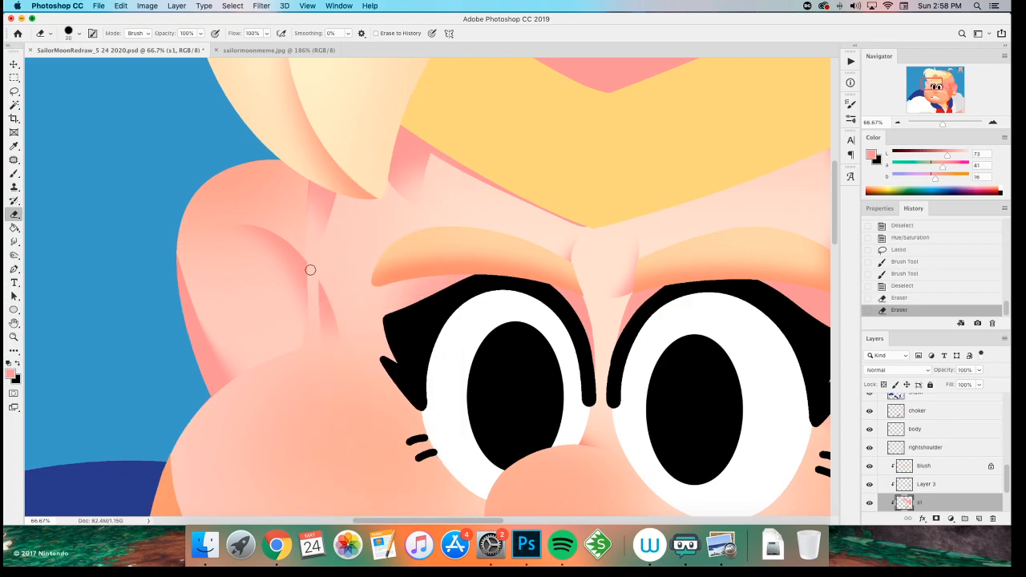
pyautogui.moveTo(323, 268)
pyautogui.mouseDown()
pyautogui.moveTo(319, 392)
pyautogui.moveTo(322, 269)
pyautogui.moveTo(329, 325)
pyautogui.mouseUp()
pyautogui.press(']')
pyautogui.press(']')
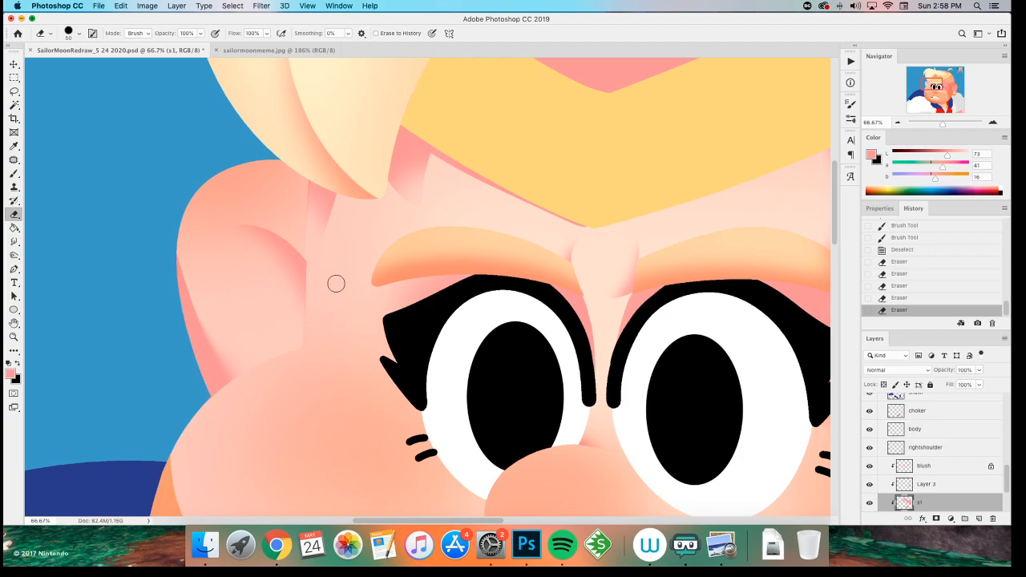
# - Shade the underside of the nose with a soft brush of 150 to 300 px, and save the document at full view
pyautogui.press('b')
pyautogui.press('super+minus')
pyautogui.press('super+minus')
pyautogui.press('super+minus')
pyautogui.press('super+minus')
pyautogui.press('super+plus')
pyautogui.moveTo(345, 385); pyautogui.dragTo(237, 299)
pyautogui.press('super+plus')
pyautogui.press('super+plus')
pyautogui.press('super+plus')
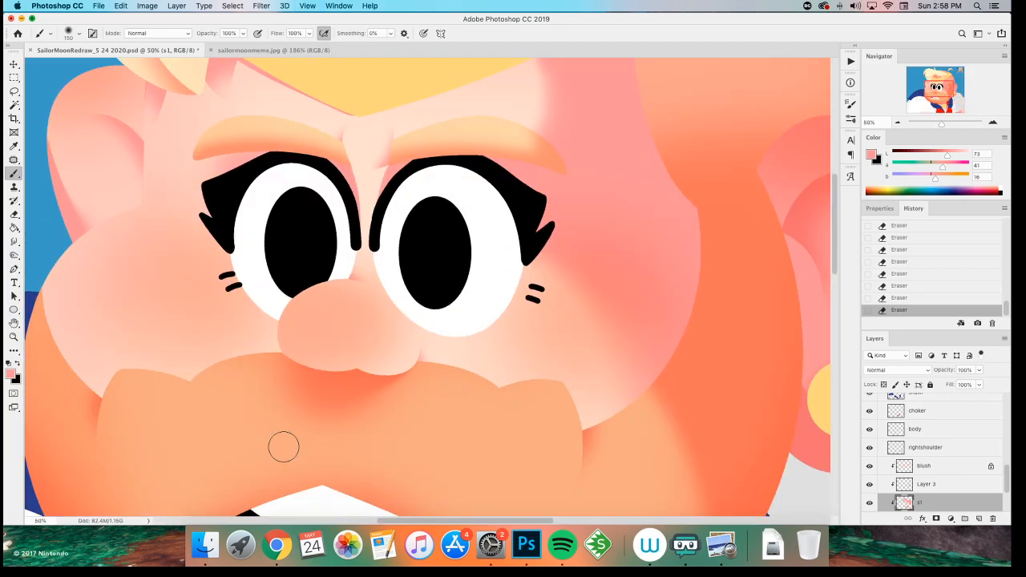
pyautogui.moveTo(304, 361); pyautogui.dragTo(395, 383)
pyautogui.moveTo(331, 381); pyautogui.dragTo(355, 385)
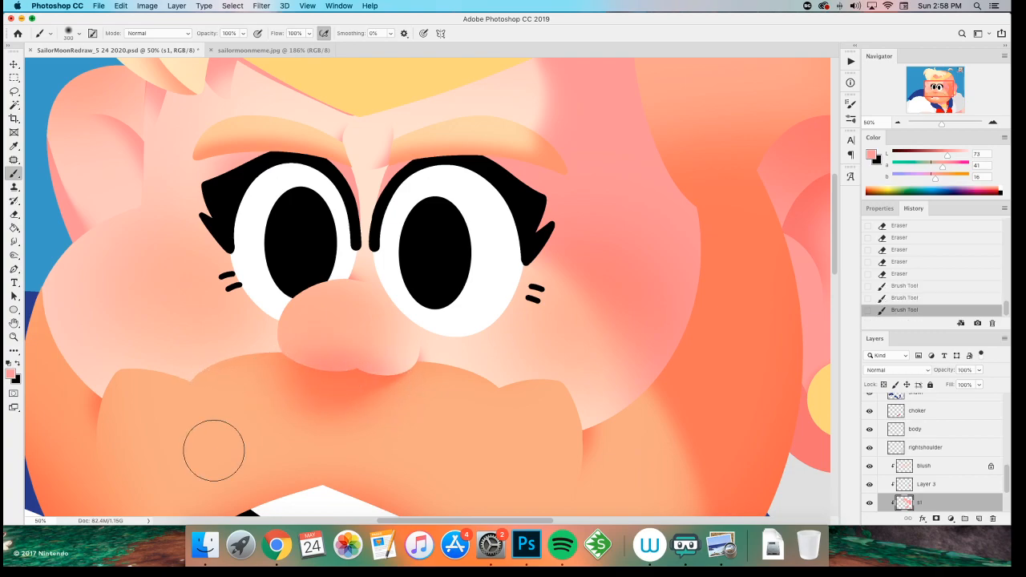
pyautogui.press('super+0')
pyautogui.press('super+s')
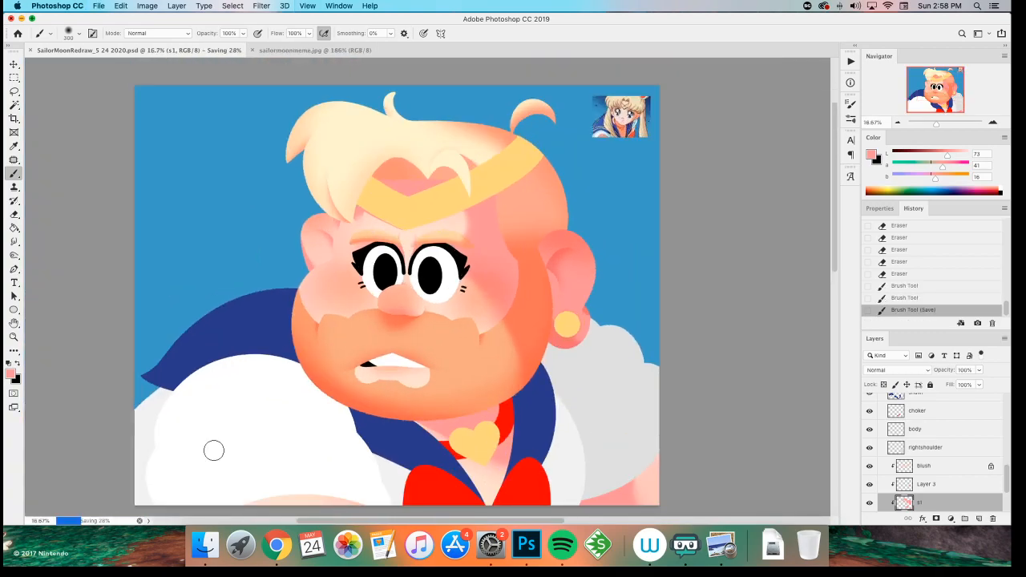
# - Shade the middle and underside of the lower lip in pink with the soft brush on the s1 layer
pyautogui.press('super+minus')
pyautogui.press('super+plus')
pyautogui.press('super+plus')
pyautogui.press('super+plus')
pyautogui.press('super+plus')
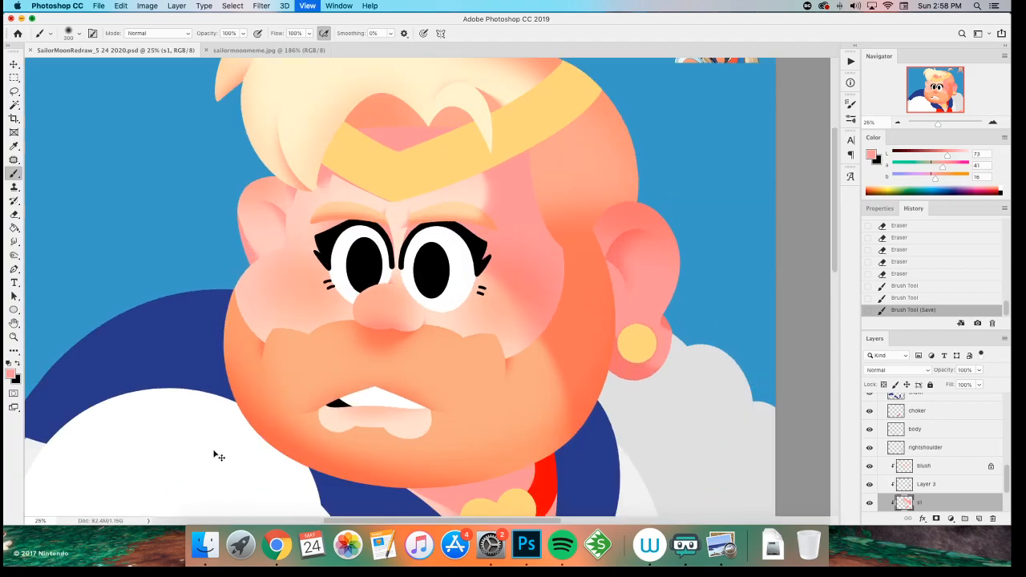
pyautogui.moveTo(215, 447)
pyautogui.mouseDown()
pyautogui.moveTo(218, 105)
pyautogui.moveTo(231, 91)
pyautogui.moveTo(336, 158)
pyautogui.mouseUp()
pyautogui.press('super+plus')
pyautogui.press('super+plus')
pyautogui.moveTo(222, 348)
pyautogui.mouseDown()
pyautogui.moveTo(386, 361)
pyautogui.moveTo(314, 360)
pyautogui.moveTo(229, 384)
pyautogui.moveTo(243, 360)
pyautogui.moveTo(418, 345)
pyautogui.moveTo(161, 374)
pyautogui.mouseUp()
# - Erase a curved band through the lower lip's shading with the hard 50 px eraser
pyautogui.press('e')
pyautogui.moveTo(152, 289)
pyautogui.mouseDown()
pyautogui.moveTo(449, 309)
pyautogui.moveTo(321, 339)
pyautogui.moveTo(449, 309)
pyautogui.mouseUp()
pyautogui.press('super+z')
pyautogui.press('super+z')
pyautogui.moveTo(200, 300); pyautogui.dragTo(437, 316)
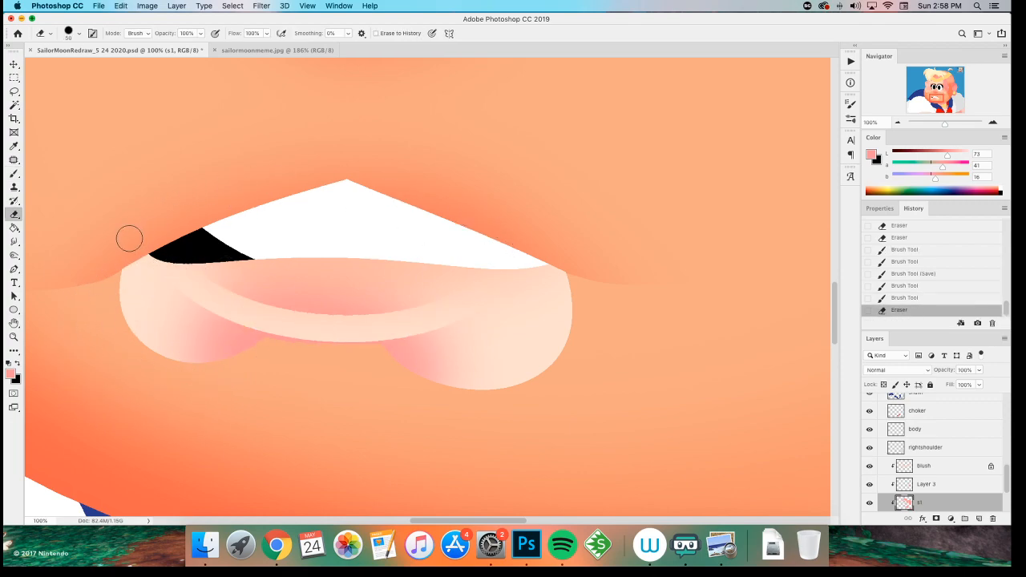
pyautogui.moveTo(195, 290); pyautogui.dragTo(443, 318)
pyautogui.press('super+z')
pyautogui.moveTo(189, 288); pyautogui.dragTo(439, 316)
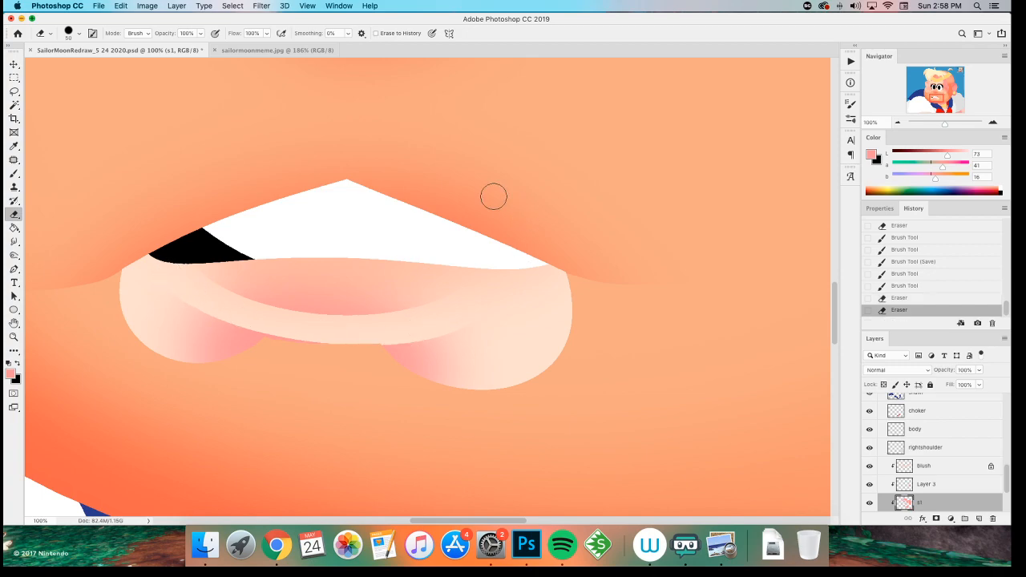
# - Erase the remaining pink shading above the curved band and along the middle of the lower lip's bottom edge
pyautogui.moveTo(226, 289)
pyautogui.mouseDown()
pyautogui.moveTo(311, 325)
pyautogui.moveTo(272, 275)
pyautogui.moveTo(280, 267)
pyautogui.moveTo(493, 279)
pyautogui.mouseUp()
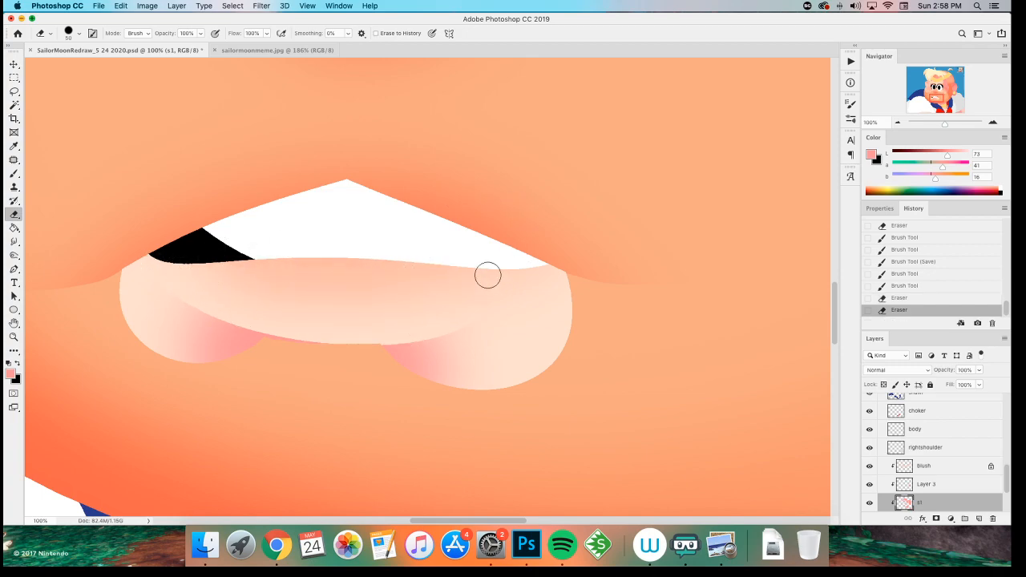
pyautogui.moveTo(297, 261); pyautogui.dragTo(490, 238)
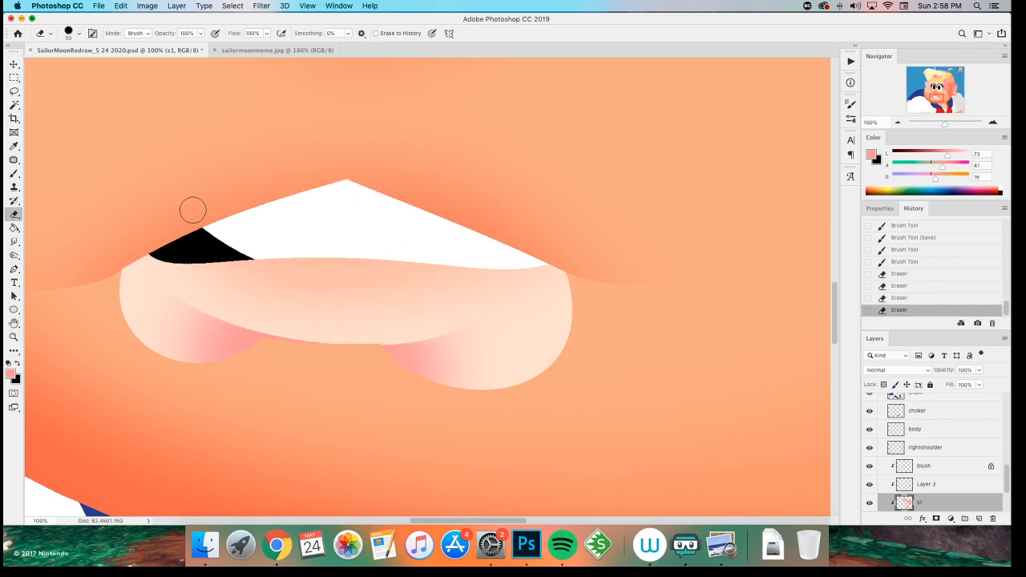
pyautogui.moveTo(181, 289); pyautogui.dragTo(432, 337)
pyautogui.press('super+z')
pyautogui.press('super+shift+z')
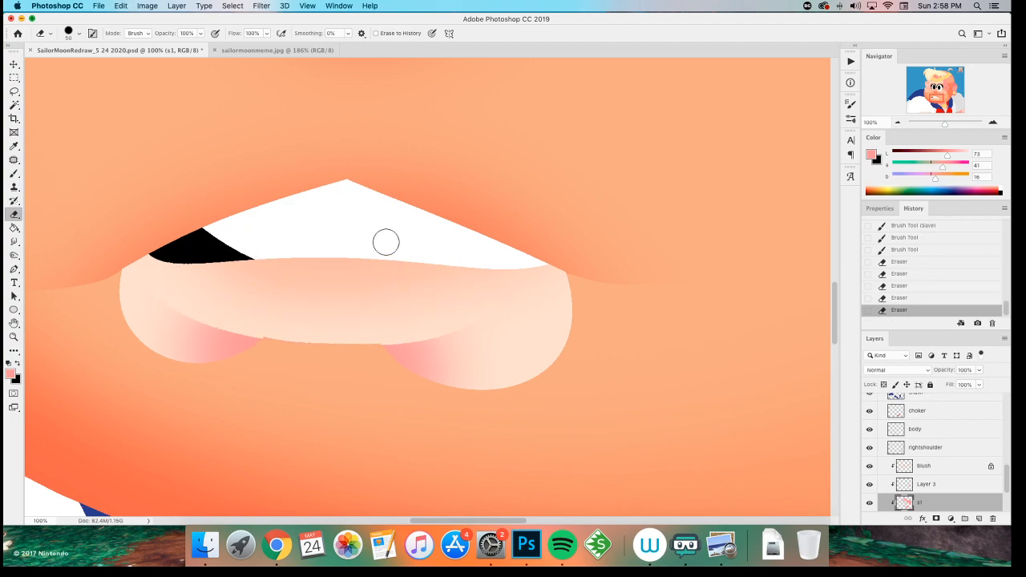
# - Lasso the lower lip's shading, nudge it up slightly, deselect, and clean its bottom edge with the hard eraser
pyautogui.press('super+equal')
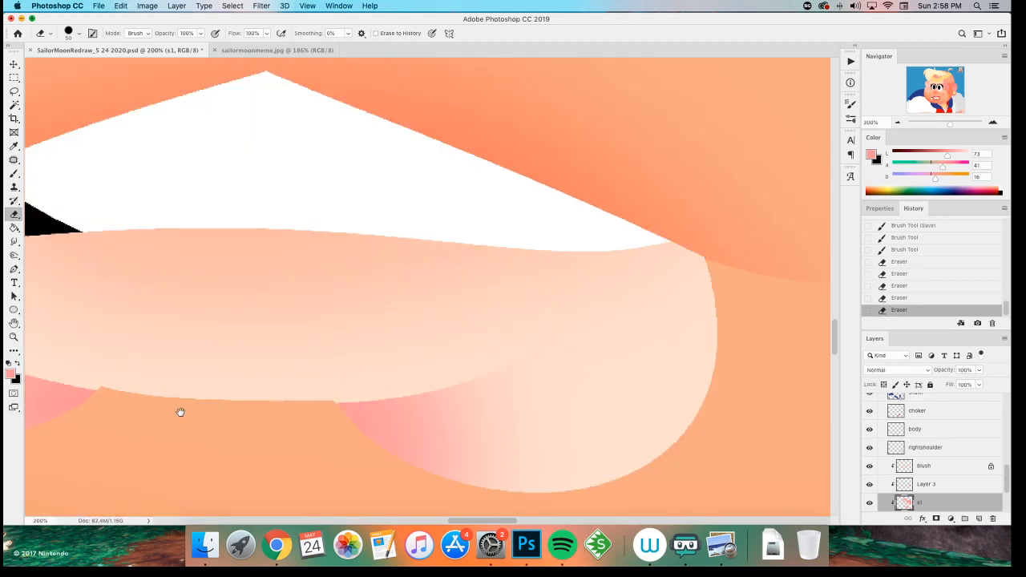
pyautogui.hscroll(-5, 171, 412)
pyautogui.scroll(-2, 171, 412)
pyautogui.press('l')
pyautogui.moveTo(103, 172)
pyautogui.mouseDown()
pyautogui.moveTo(342, 444)
pyautogui.moveTo(430, 96)
pyautogui.moveTo(248, 183)
pyautogui.mouseUp()
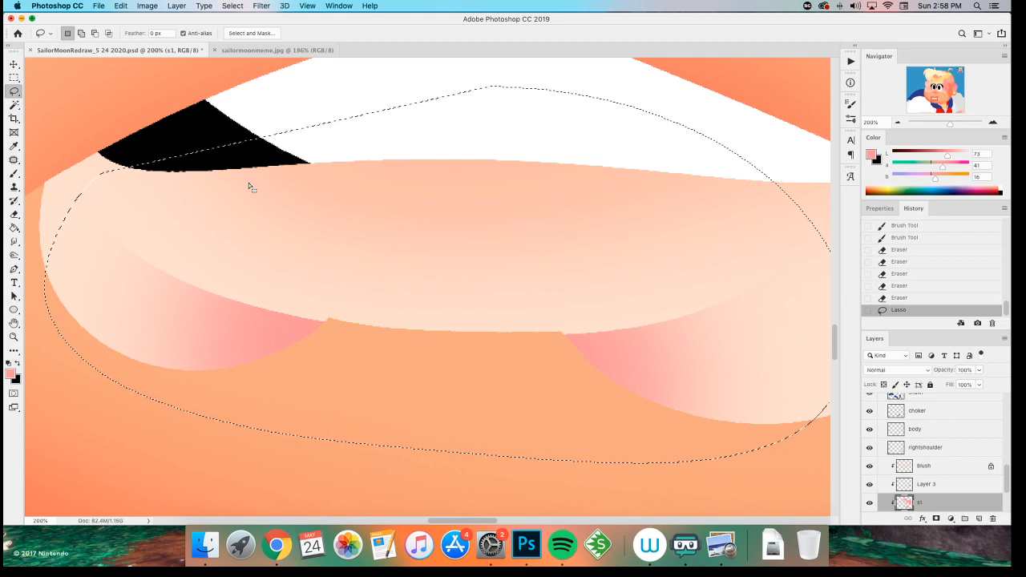
pyautogui.press('v')
pyautogui.press('Up')
pyautogui.press('l')
pyautogui.press('super+d')
pyautogui.press('e')
pyautogui.moveTo(357, 323)
pyautogui.mouseDown()
pyautogui.moveTo(532, 332)
pyautogui.moveTo(517, 330)
pyautogui.mouseUp()
# - Soften the pink shading on the left lobe of the lower lip with an enlarged soft eraser at 0% hardness
pyautogui.press('super+minus')
pyautogui.press('super+minus')
pyautogui.press('super+plus')
pyautogui.press('super+plus')
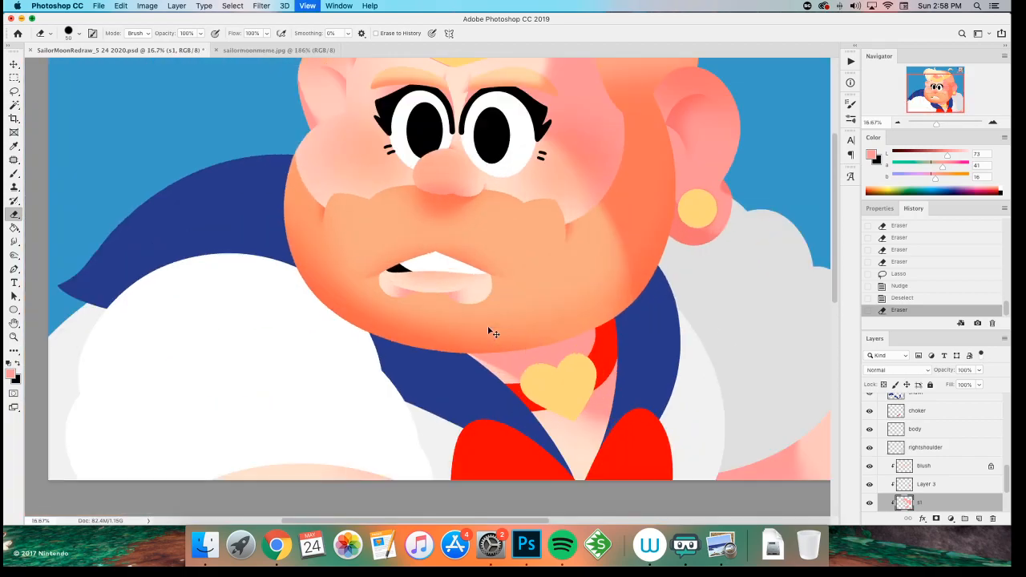
pyautogui.rightClick(324, 325)
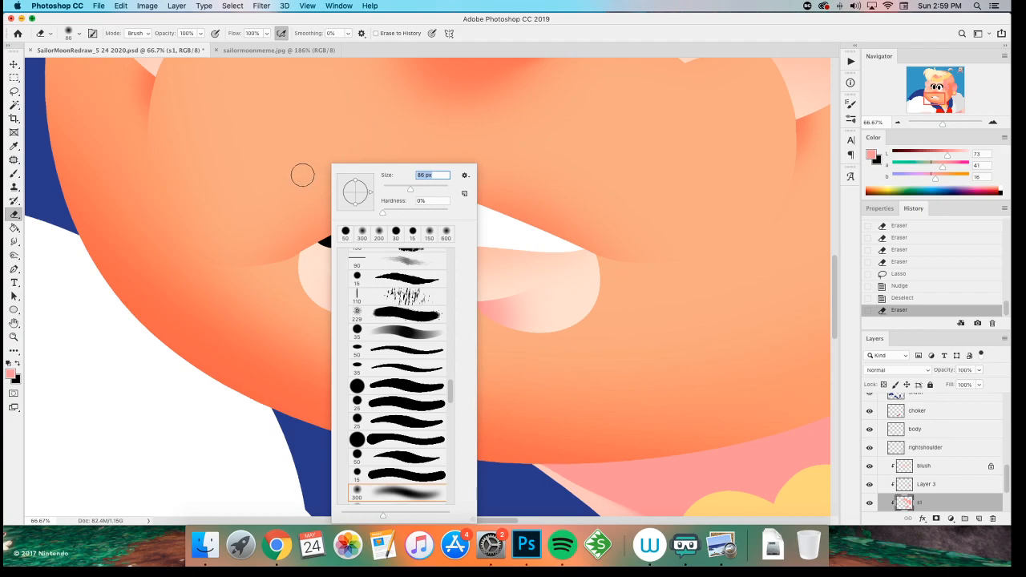
pyautogui.click(471, 35)
pyautogui.press(']')
pyautogui.press(']')
pyautogui.press(']')
pyautogui.moveTo(332, 291); pyautogui.dragTo(339, 270)
pyautogui.moveTo(272, 233); pyautogui.dragTo(357, 254)
# - Soften the shading on the right lobe of the lower lip, reducing the soft eraser to 80 px, and save the document
pyautogui.moveTo(495, 360); pyautogui.dragTo(469, 344)
pyautogui.press('[')
pyautogui.press('[')
pyautogui.press('[')
pyautogui.press('[')
pyautogui.moveTo(520, 280); pyautogui.dragTo(487, 277)
pyautogui.press('[')
pyautogui.press('[')
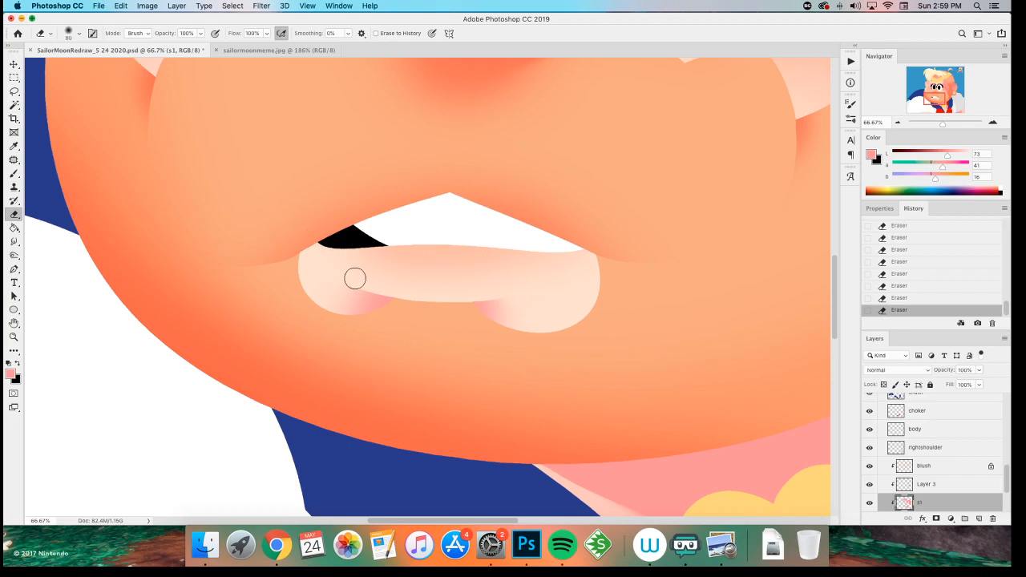
pyautogui.press('super+minus')
pyautogui.press('super+minus')
pyautogui.press('super+minus')
pyautogui.press('super+minus')
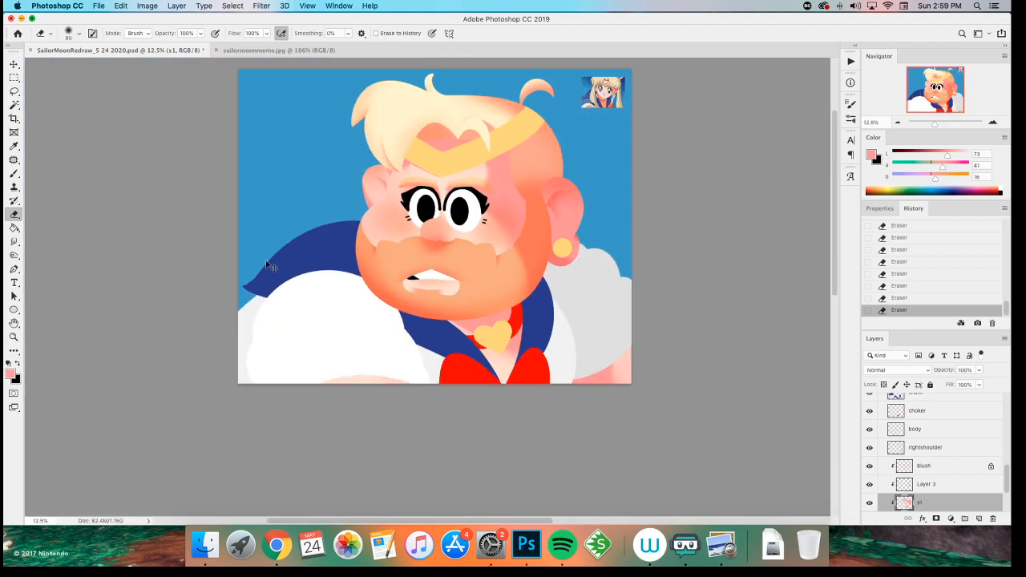
pyautogui.press('super+s')
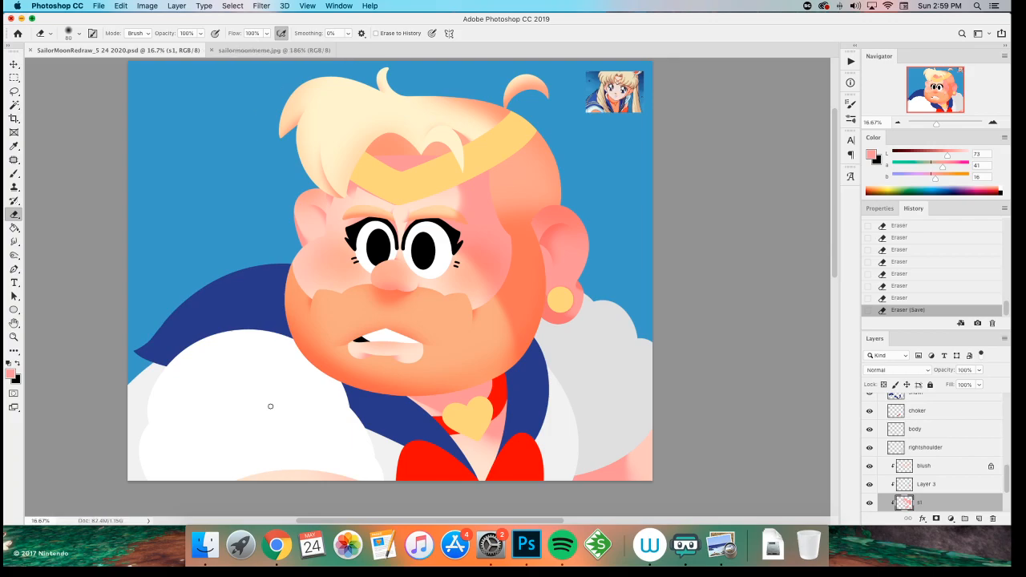
# - Select the clipped beard layer, Layer 2, and try inverting its colors
pyautogui.press('z')
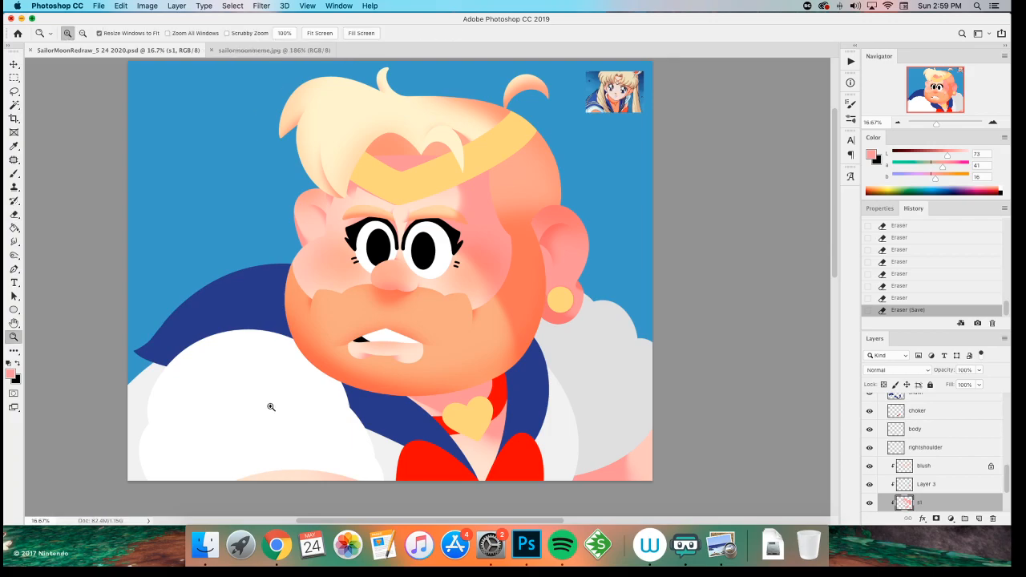
pyautogui.click(387, 313)
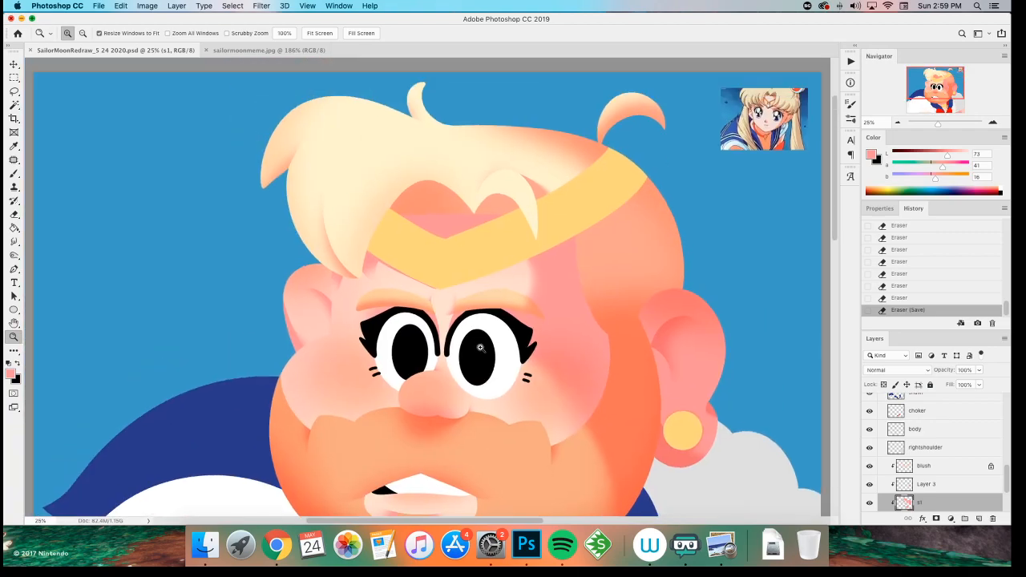
pyautogui.hscroll(3, 473, 286)
pyautogui.scroll(2, 472, 287)
pyautogui.press('super+minus')
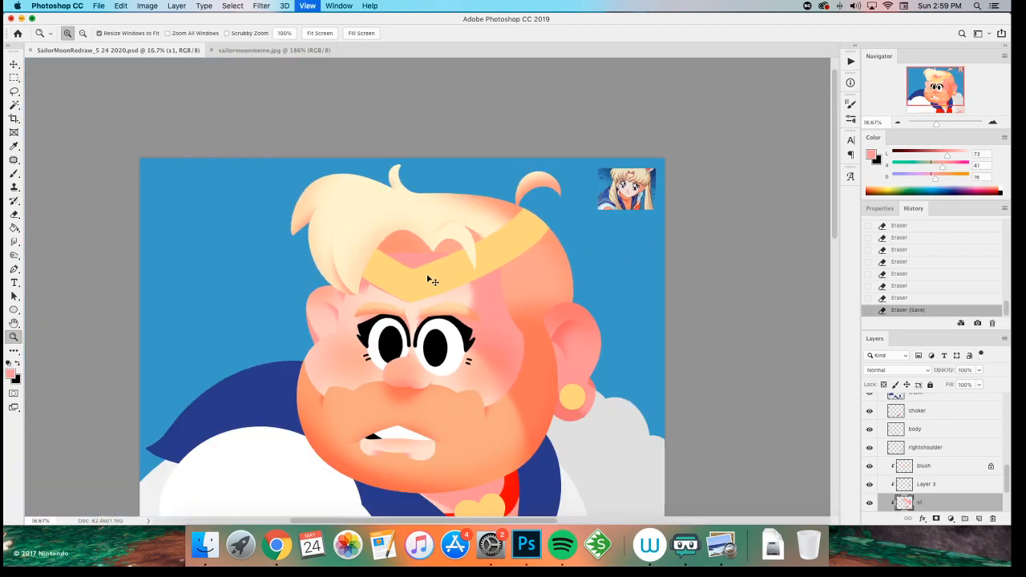
pyautogui.press('super+minus')
pyautogui.press('v')
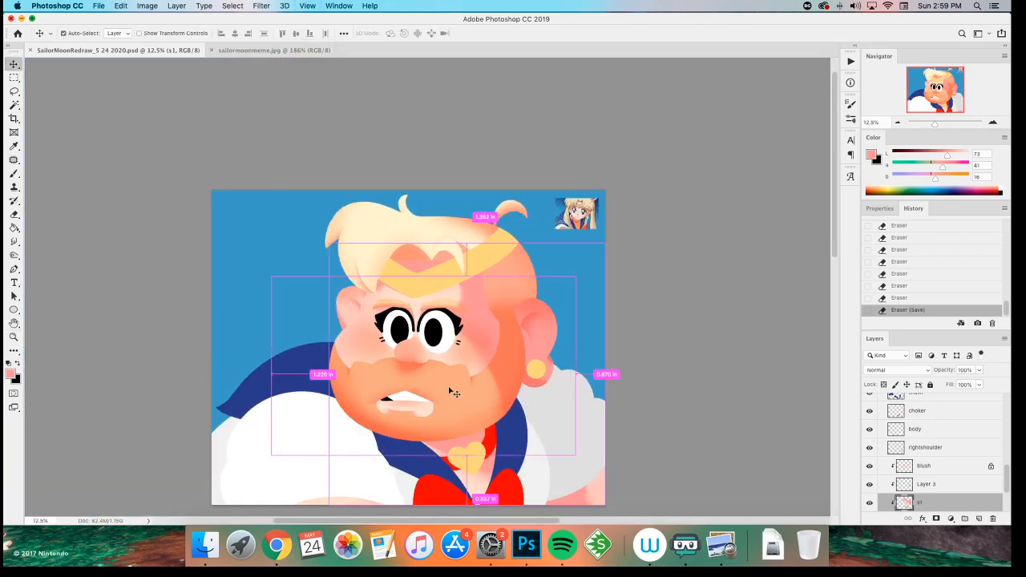
pyautogui.keyDown('super'); pyautogui.click(450, 390); pyautogui.keyUp('super')
pyautogui.press('super+i')
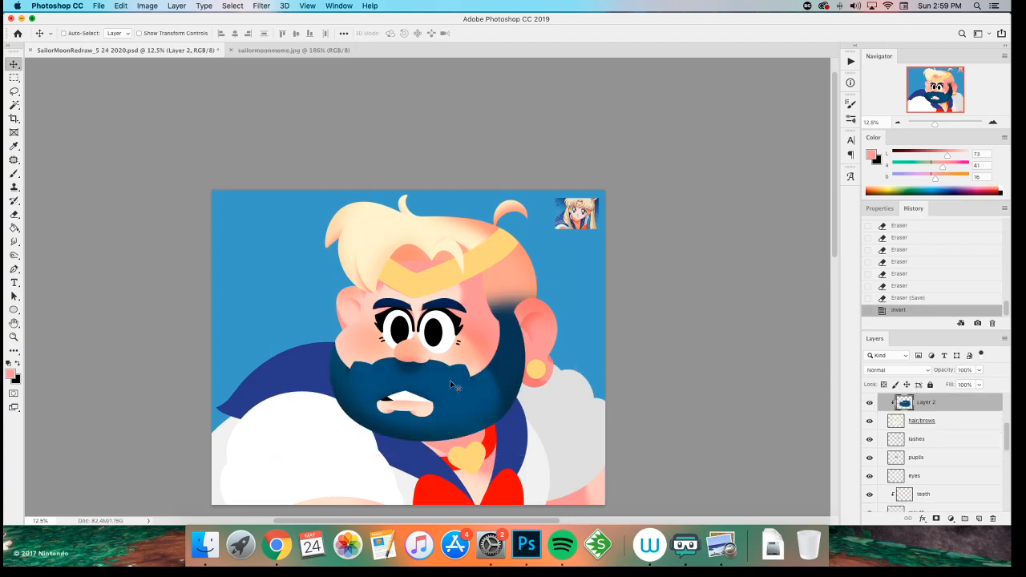
pyautogui.press('super+z')
# - Apply Hue/Saturation to Layer 2 with hue +14, saturation +43 and lightness -18, and save the document
pyautogui.press('super+u')
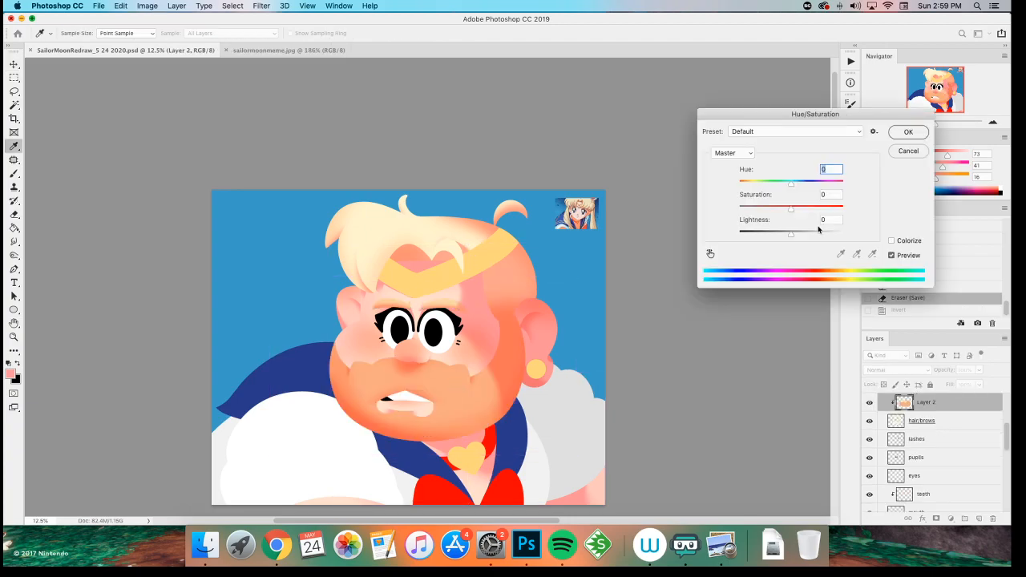
pyautogui.moveTo(770, 207); pyautogui.dragTo(818, 212)
pyautogui.write('0')
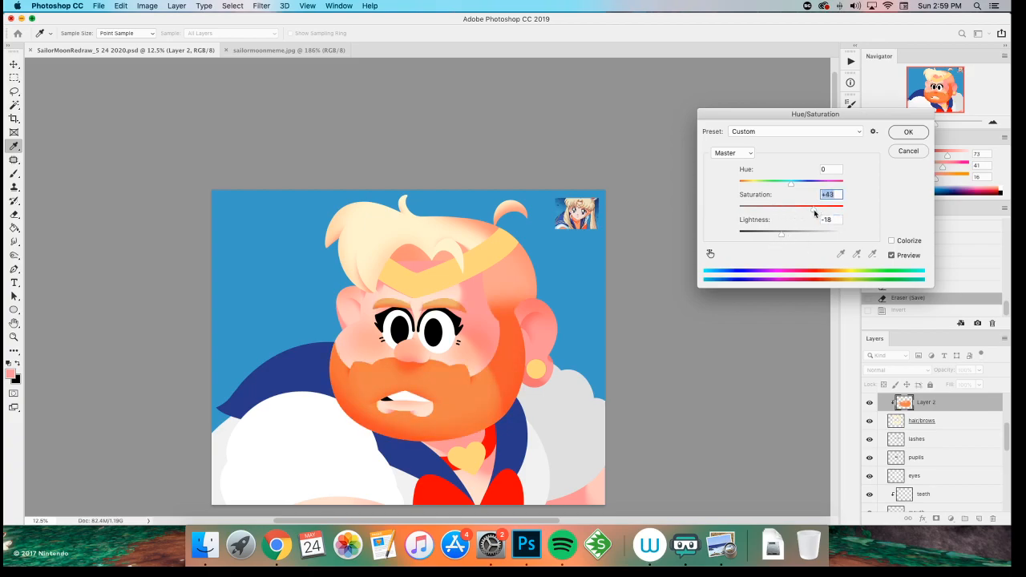
pyautogui.moveTo(792, 187); pyautogui.dragTo(798, 186)
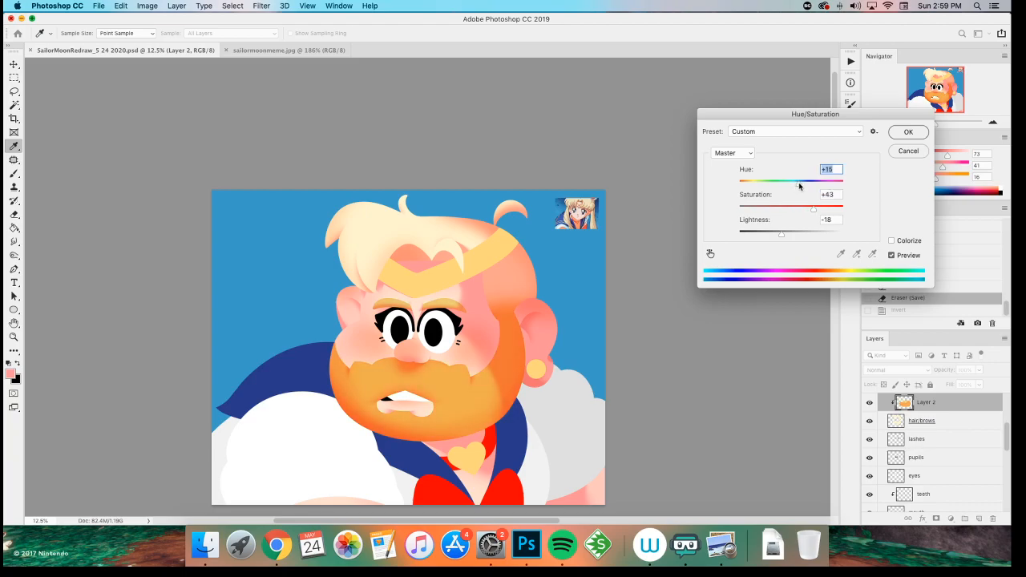
pyautogui.click(891, 255)
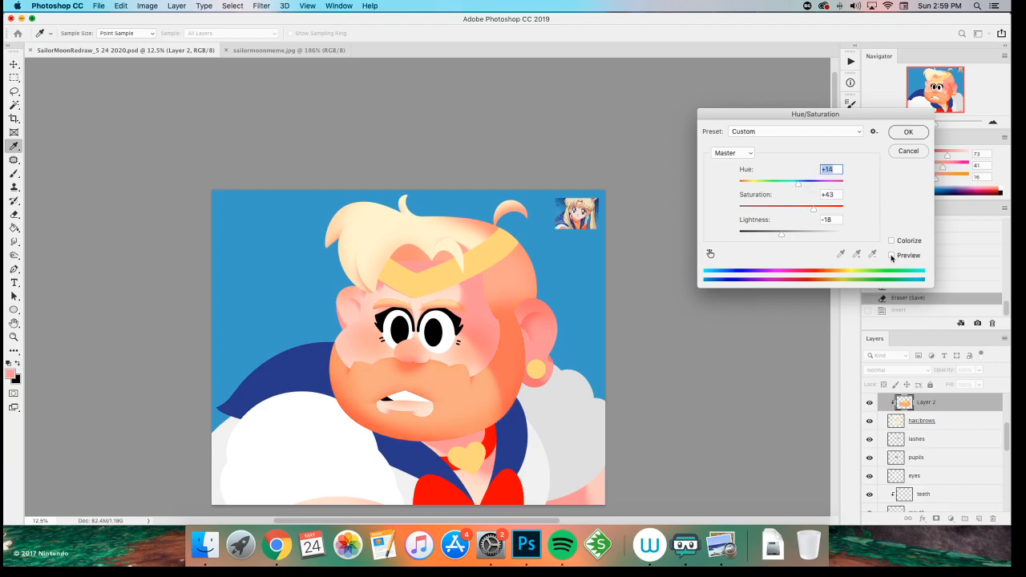
pyautogui.click(891, 255)
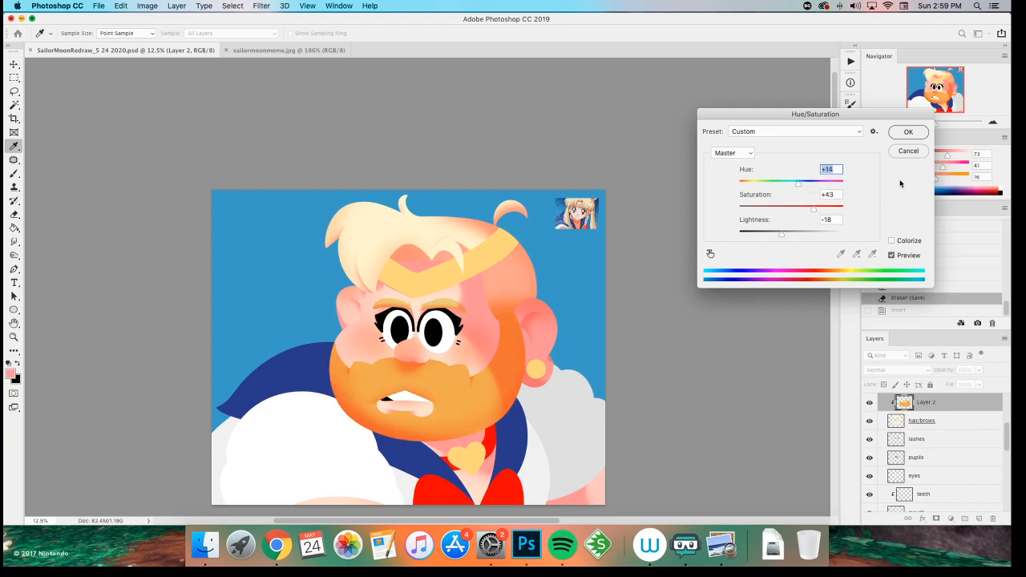
pyautogui.click(906, 132)
pyautogui.press('z')
pyautogui.click(438, 295)
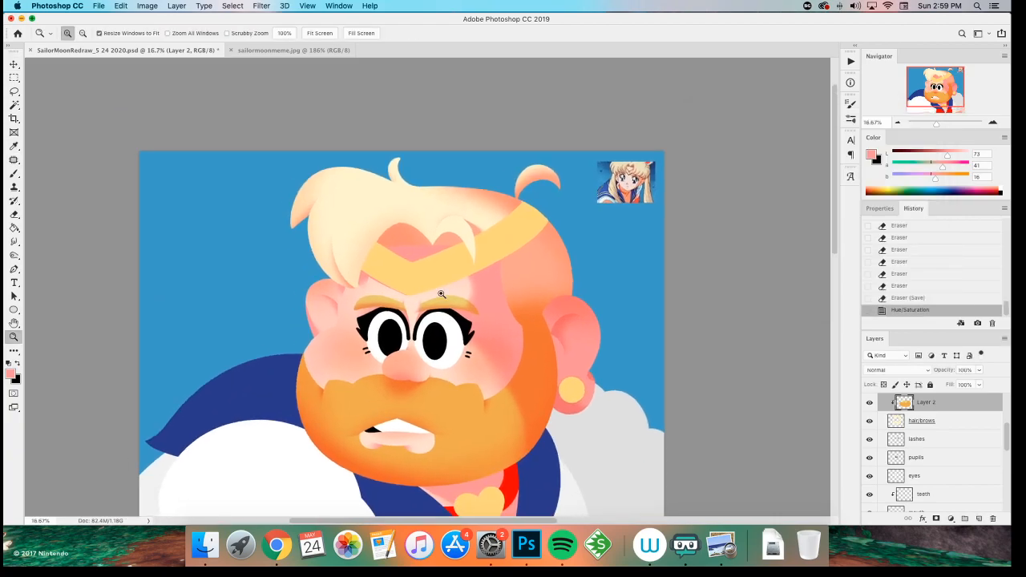
pyautogui.click(409, 257)
pyautogui.click(393, 218)
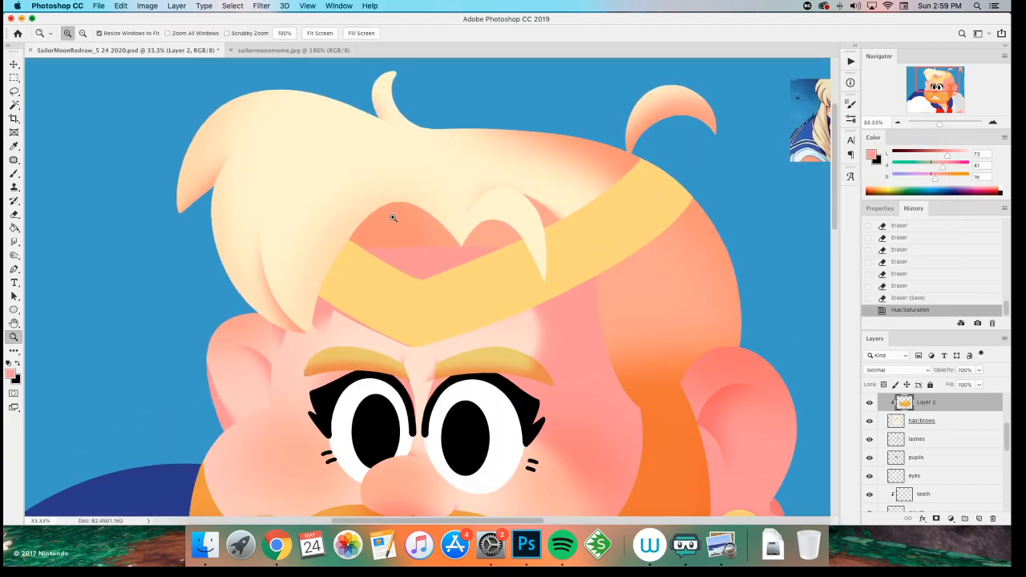
pyautogui.press('b')
pyautogui.press('super+s')
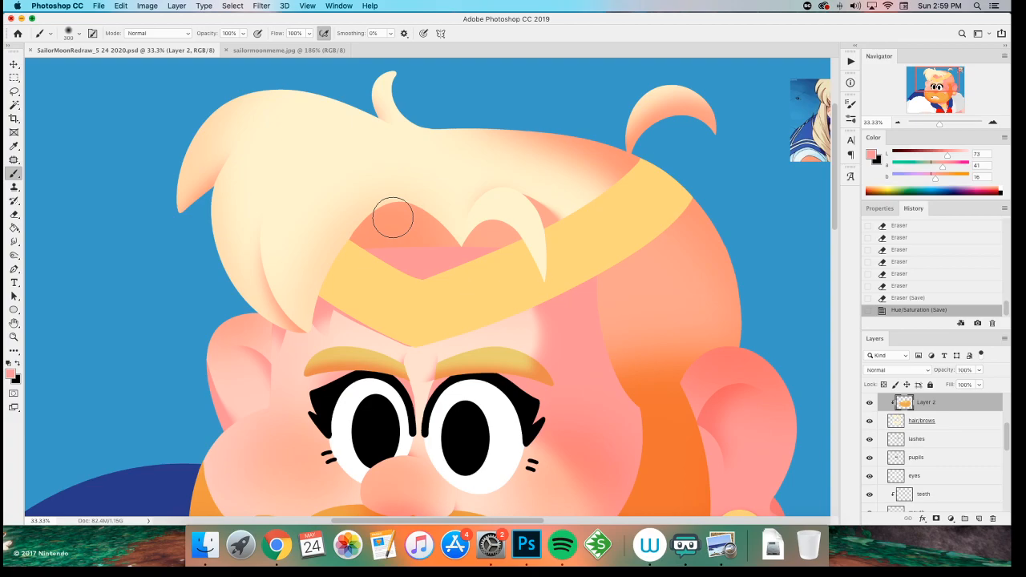
# - Set the foreground color to white and add a clipped layer named shine above the hair's s1 layer
pyautogui.scroll(2, 238, 123)
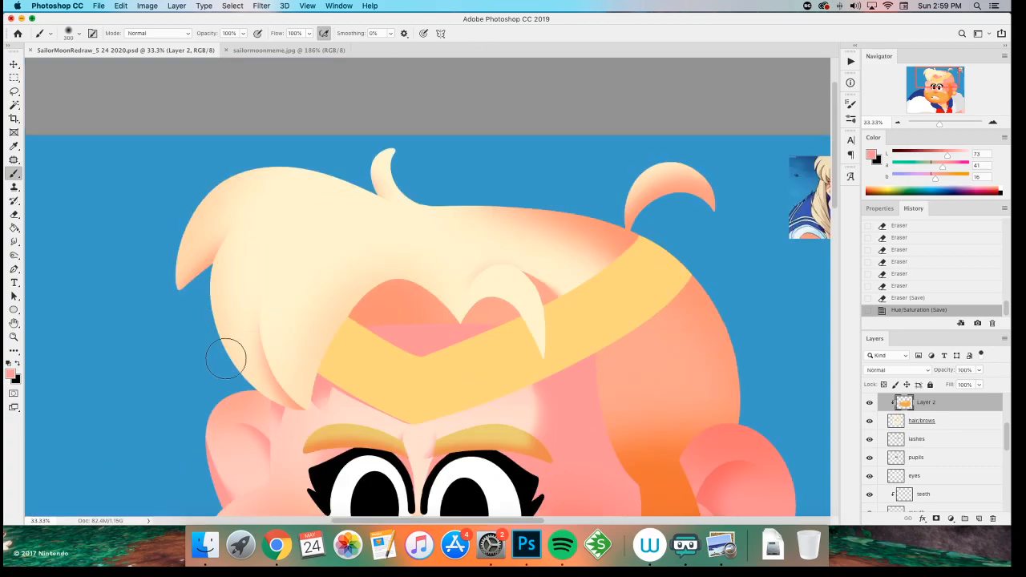
pyautogui.press('d')
pyautogui.press('x')
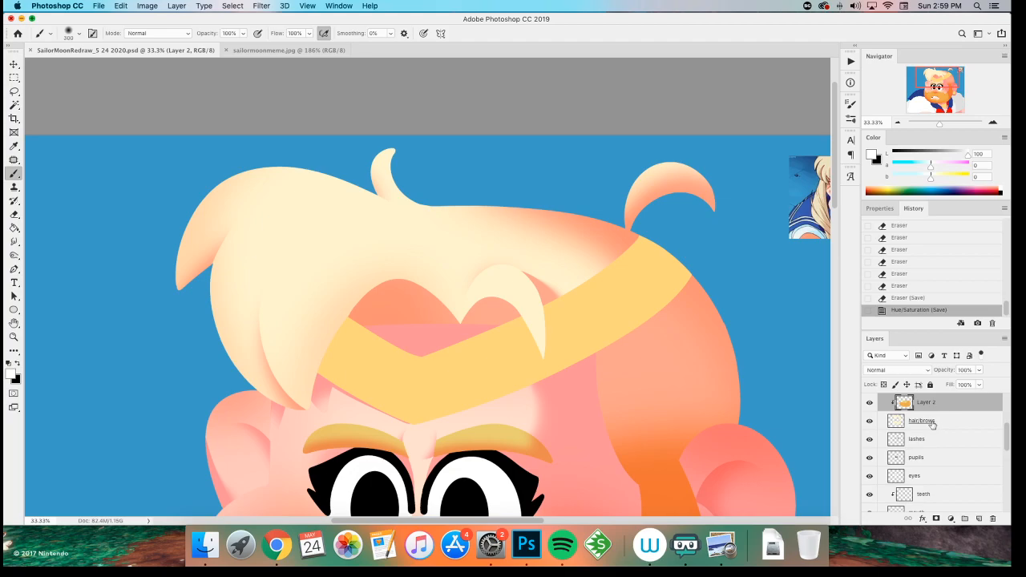
pyautogui.scroll(2, 932, 425)
pyautogui.scroll(1, 928, 432)
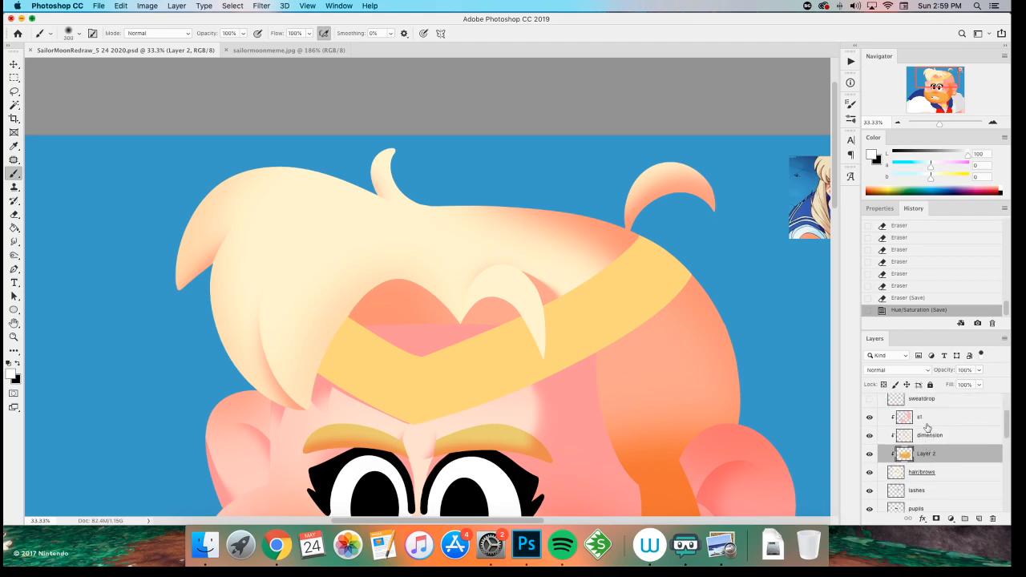
pyautogui.click(928, 418)
pyautogui.press('super+shift+n')
pyautogui.write('shine')
pyautogui.press('Return')
pyautogui.press('super+alt+g')
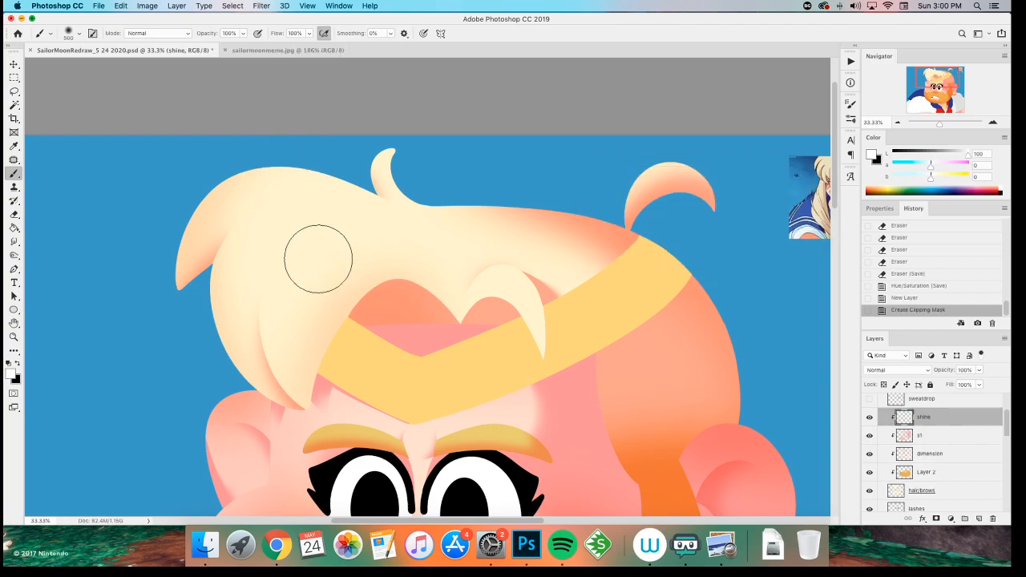
pyautogui.press('l')
pyautogui.moveTo(314, 167); pyautogui.dragTo(394, 350)
pyautogui.press('super+z')
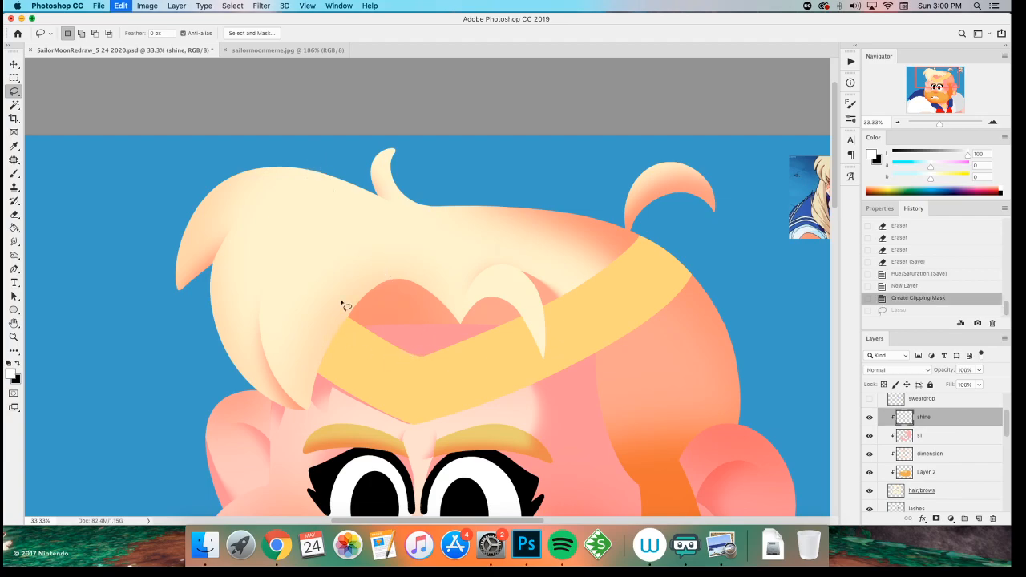
pyautogui.moveTo(375, 270)
pyautogui.mouseDown()
pyautogui.moveTo(341, 176)
pyautogui.moveTo(309, 191)
pyautogui.moveTo(395, 307)
pyautogui.mouseUp()
pyautogui.press('super+z')
pyautogui.press('super+z')
# - Paint a curved white highlight band down across the front of the hair with a hard round brush enlarged to 175 px
pyautogui.press('super+=')
pyautogui.press('super+=')
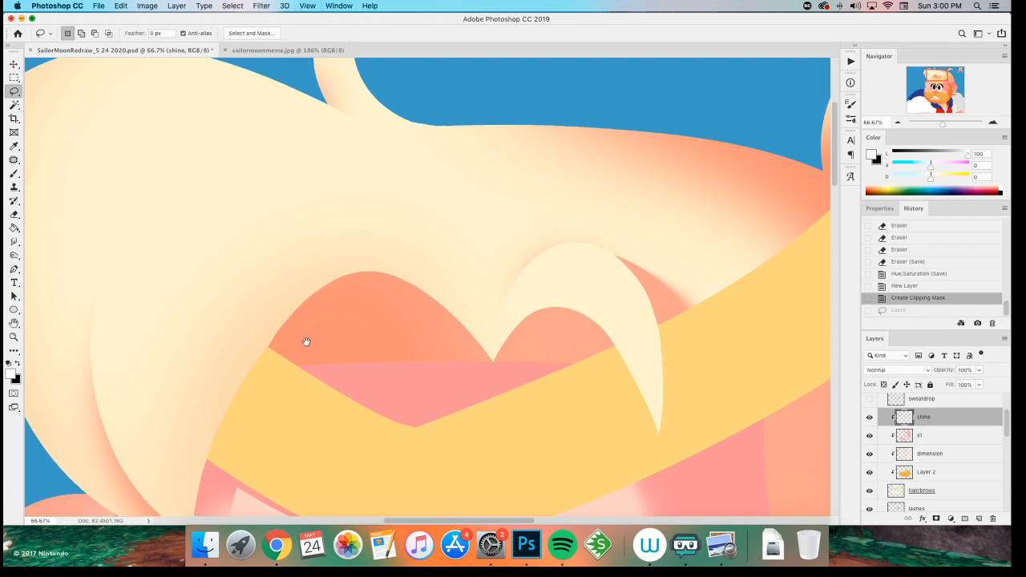
pyautogui.moveTo(309, 347); pyautogui.dragTo(414, 433)
pyautogui.press('b')
pyautogui.rightClick(239, 298)
pyautogui.click(291, 477)
pyautogui.click(456, 27)
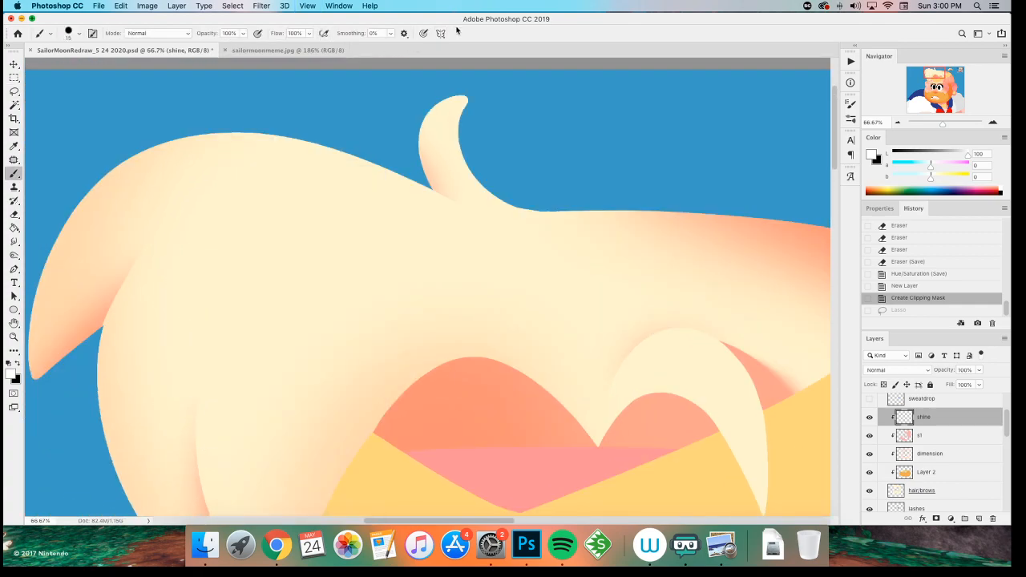
pyautogui.press(']')
pyautogui.press(']')
pyautogui.press(']')
pyautogui.press(']')
pyautogui.press(']')
pyautogui.press(']')
pyautogui.press(']')
pyautogui.press(']')
pyautogui.press(']')
pyautogui.press(']')
pyautogui.moveTo(284, 137); pyautogui.dragTo(441, 377)
pyautogui.press('super+z')
pyautogui.press('super+minus')
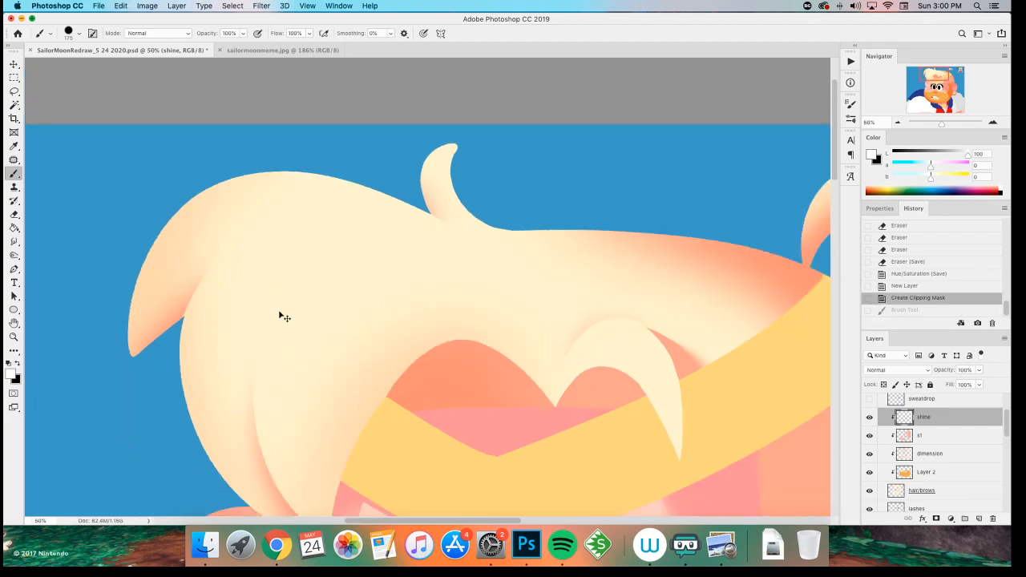
pyautogui.moveTo(312, 170); pyautogui.dragTo(406, 316)
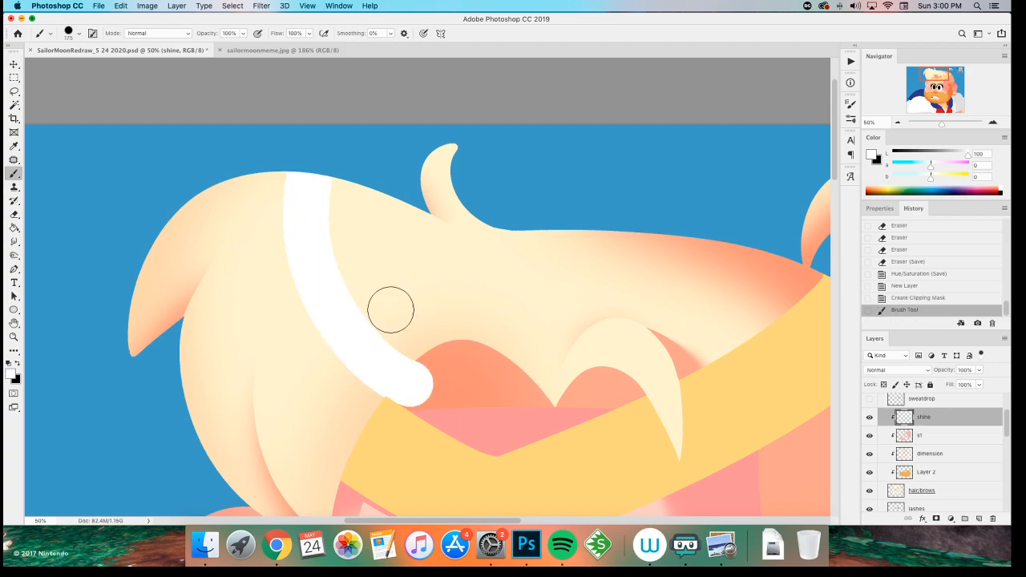
# - Undo the curved highlight band and repaint it as a white S-shaped band from the crown down to the fringe
pyautogui.press('super+z')
pyautogui.moveTo(312, 163); pyautogui.dragTo(440, 360)
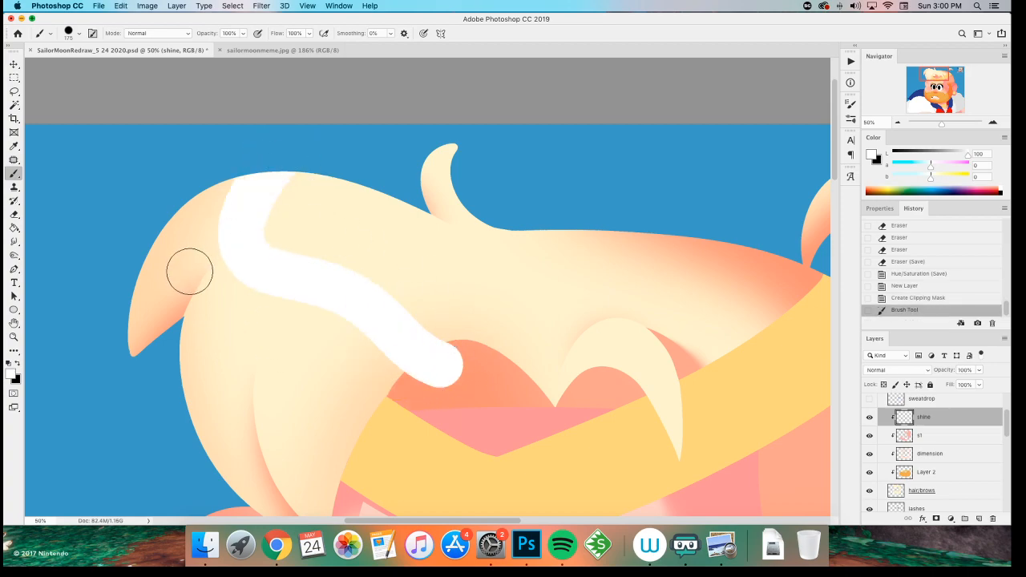
# - Paint a short wavy white highlight across the small fringe curl with the hard round brush reduced to 45 px
pyautogui.hscroll(10, 142, 309)
pyautogui.scroll(-2, 142, 310)
pyautogui.press('[')
pyautogui.press('[')
pyautogui.press('[')
pyautogui.press('[')
pyautogui.press('[')
pyautogui.press('[')
pyautogui.press('[')
pyautogui.press('super+z')
pyautogui.moveTo(398, 313); pyautogui.dragTo(355, 345)
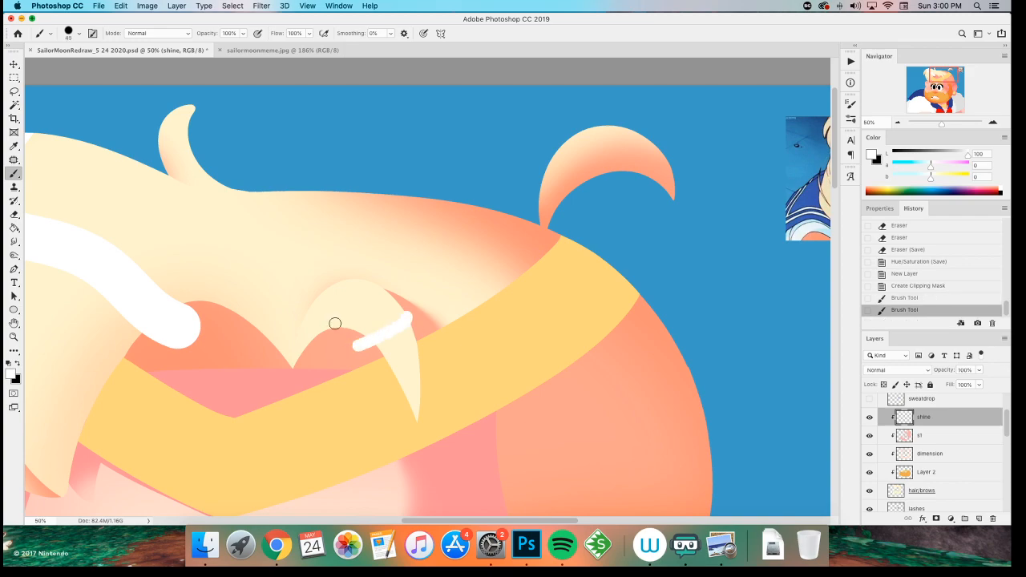
pyautogui.press('super+z')
pyautogui.moveTo(412, 321); pyautogui.dragTo(364, 351)
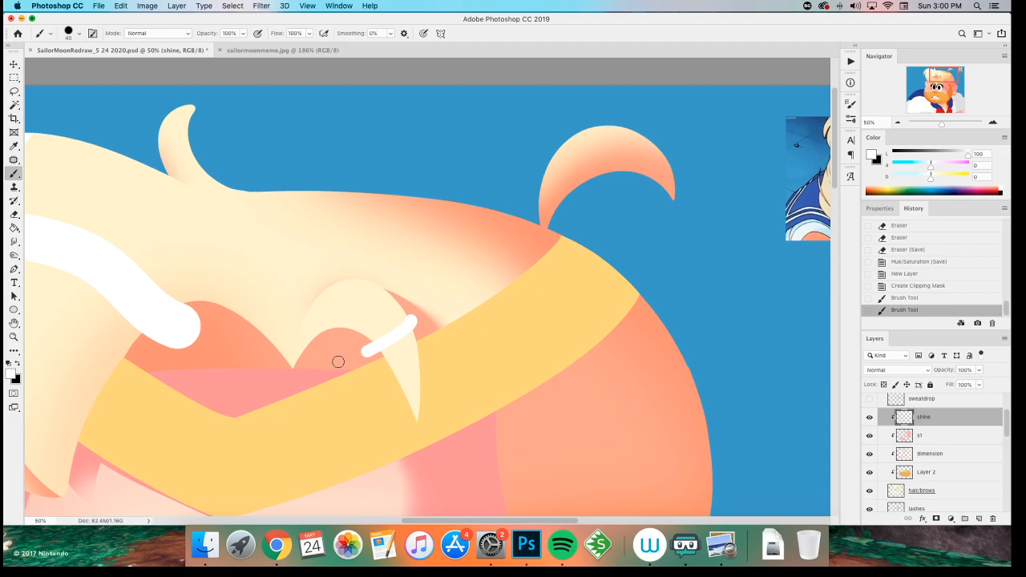
pyautogui.press('super+equal')
pyautogui.moveTo(266, 330); pyautogui.dragTo(334, 293)
pyautogui.press('super+z')
pyautogui.moveTo(475, 291); pyautogui.dragTo(398, 334)
# - Blur the inner edge of the white band's upper end at the crown using a soft round brush with 0% hardness
pyautogui.hscroll(-3, 184, 345)
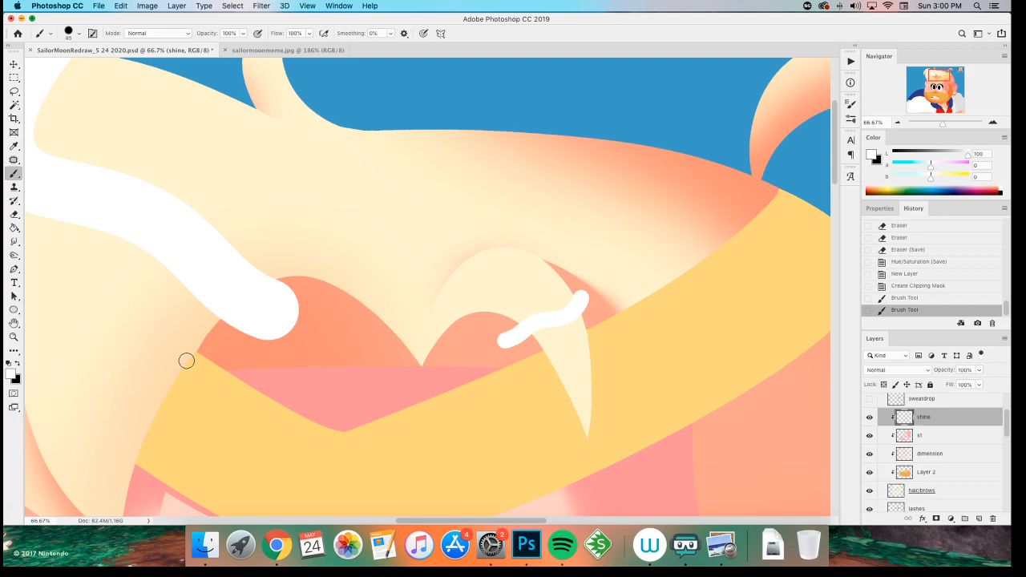
pyautogui.scroll(6, 186, 361)
pyautogui.hscroll(-3, 186, 361)
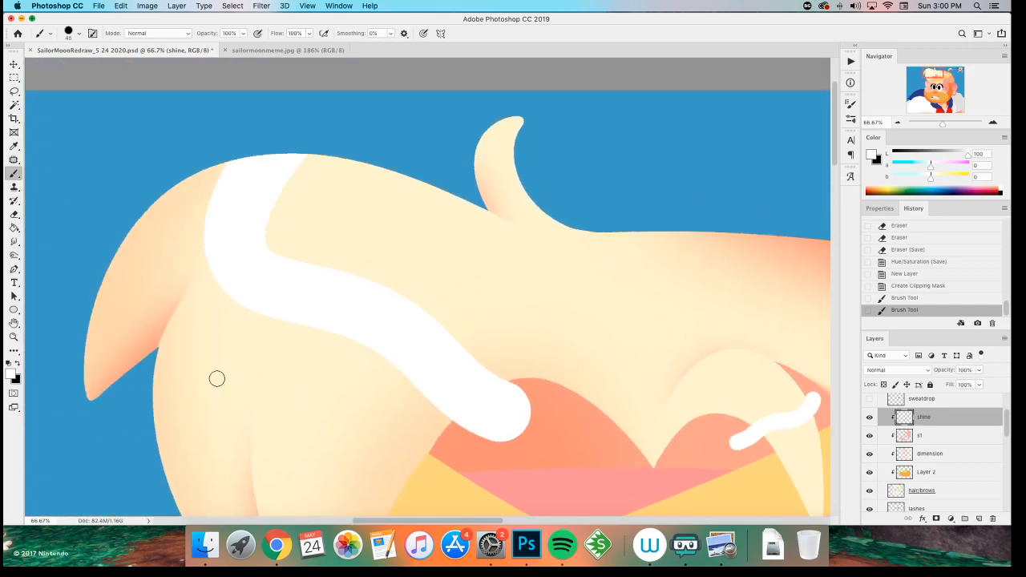
pyautogui.rightClick(190, 291)
pyautogui.click(237, 490)
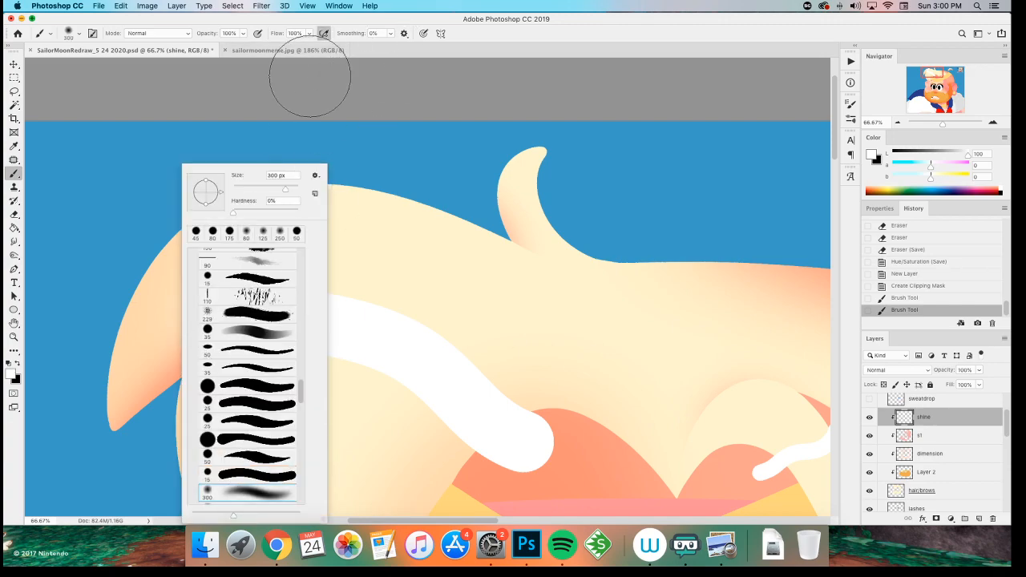
pyautogui.click(293, 24)
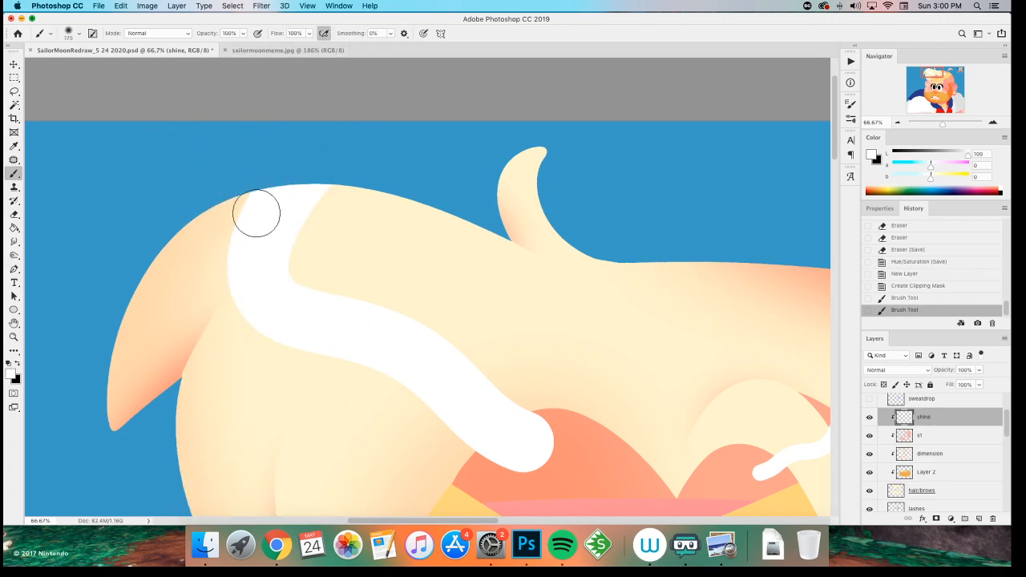
pyautogui.press(']')
pyautogui.moveTo(299, 177); pyautogui.dragTo(270, 234)
pyautogui.moveTo(277, 197); pyautogui.dragTo(273, 210)
pyautogui.press('[')
pyautogui.press('[')
pyautogui.press('[')
pyautogui.moveTo(280, 198)
pyautogui.mouseDown()
pyautogui.moveTo(266, 215)
pyautogui.moveTo(296, 181)
pyautogui.mouseUp()
# - Feather the outer edge of the white band near the crown with the soft round brush
pyautogui.press('[')
pyautogui.press('[')
pyautogui.press('[')
pyautogui.press('[')
pyautogui.press('[')
pyautogui.press('[')
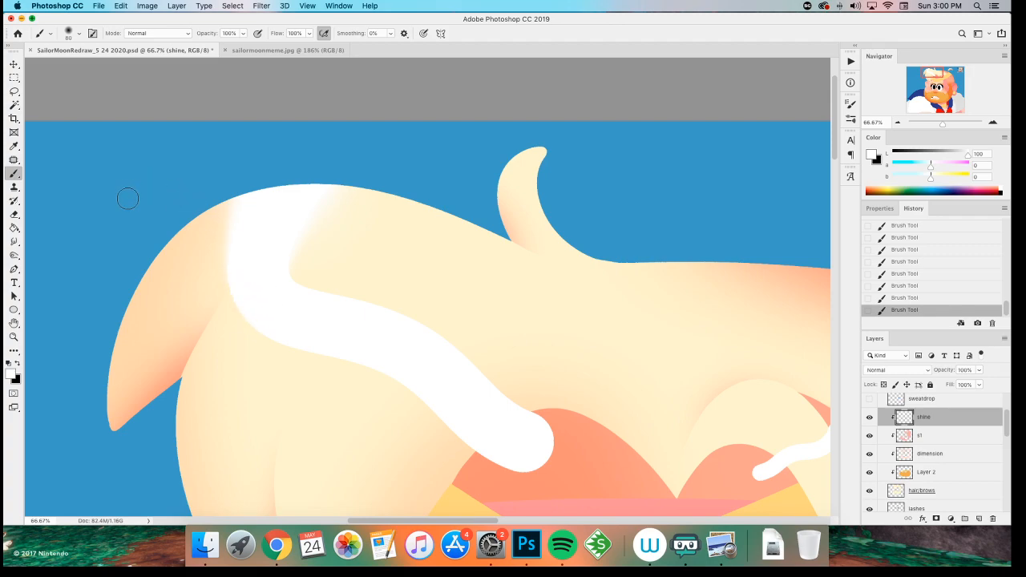
pyautogui.press(']')
pyautogui.press(']')
pyautogui.press(']')
pyautogui.press(']')
pyautogui.press(']')
pyautogui.moveTo(229, 237)
pyautogui.mouseDown()
pyautogui.moveTo(238, 288)
pyautogui.moveTo(268, 186)
pyautogui.mouseUp()
# - Add a soft white glow around the lower end of the highlight band with an enlarged soft brush
pyautogui.press('[')
pyautogui.press('[')
pyautogui.press('[')
pyautogui.scroll(-3, 101, 265)
pyautogui.hscroll(5, 101, 265)
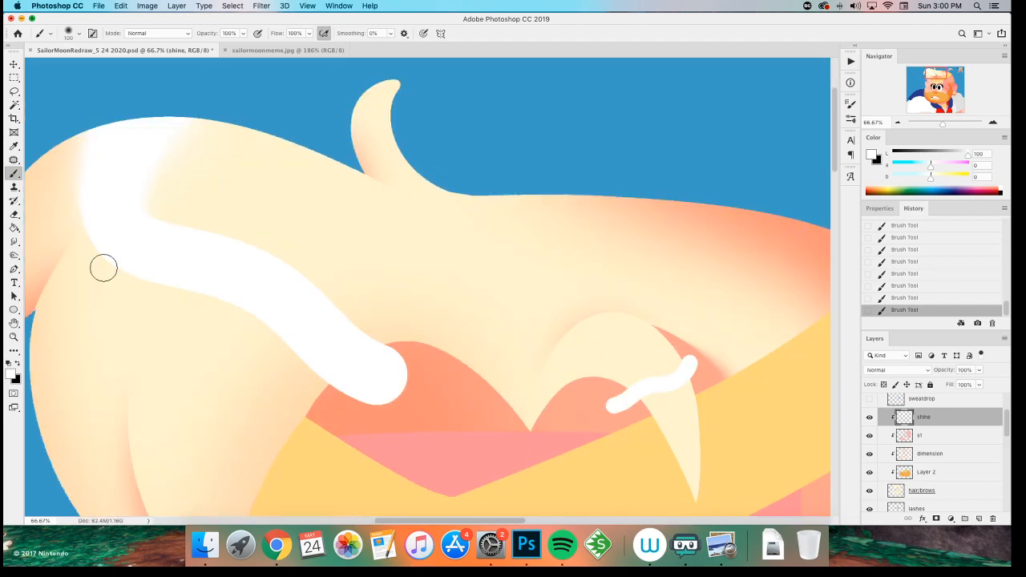
pyautogui.press(']')
pyautogui.press(']')
pyautogui.press(']')
pyautogui.press(']')
pyautogui.press(']')
pyautogui.press(']')
pyautogui.press(']')
pyautogui.click(350, 365)
# - Soften both ends of the small curl's highlight with the soft brush reduced to 50 px
pyautogui.press('[')
pyautogui.press('[')
pyautogui.press('[')
pyautogui.press('[')
pyautogui.press('[')
pyautogui.press('[')
pyautogui.press('[')
pyautogui.press('[')
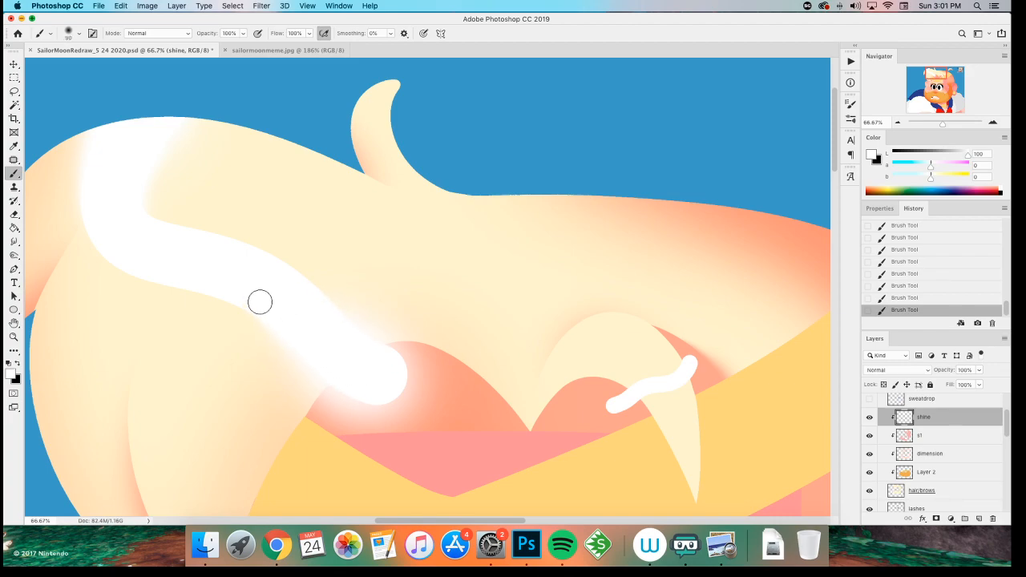
pyautogui.scroll(-3, 362, 312)
pyautogui.hscroll(7, 362, 312)
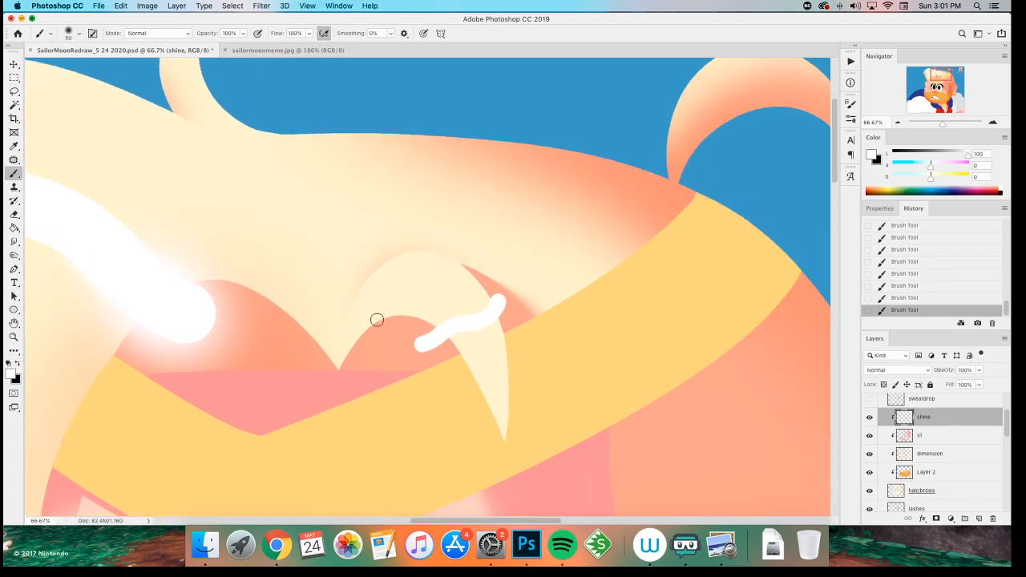
pyautogui.moveTo(423, 344); pyautogui.dragTo(445, 334)
pyautogui.moveTo(496, 302)
pyautogui.mouseDown()
pyautogui.moveTo(475, 323)
pyautogui.moveTo(498, 298)
pyautogui.mouseUp()
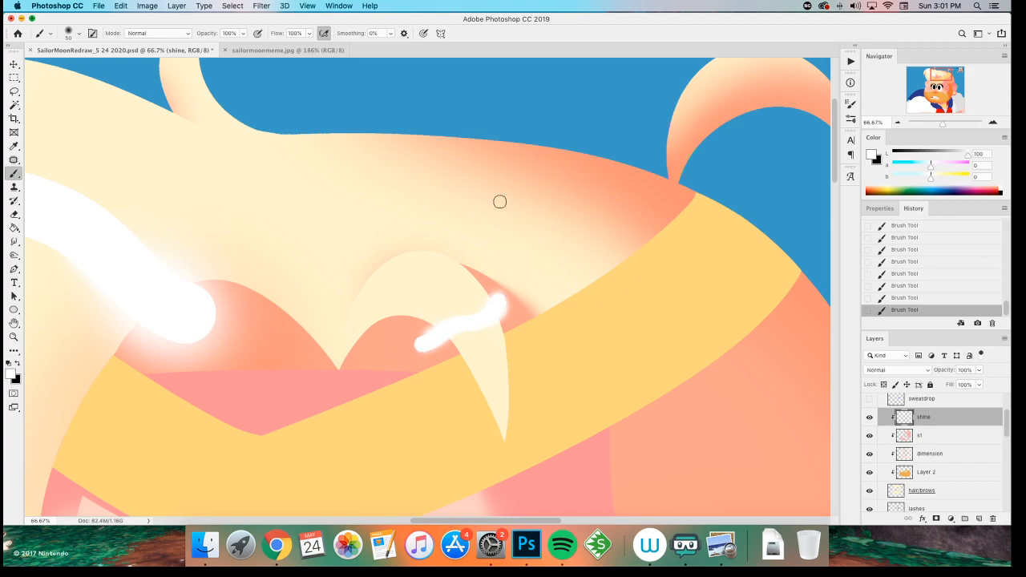
# - Erase the highlight spilling past both sides of the small fringe curl with a hard round eraser enlarged to 45 px
pyautogui.press('e')
pyautogui.moveTo(406, 355)
pyautogui.mouseDown()
pyautogui.moveTo(427, 335)
pyautogui.moveTo(447, 367)
pyautogui.moveTo(424, 348)
pyautogui.mouseUp()
pyautogui.press('super+z')
pyautogui.rightClick(414, 363)
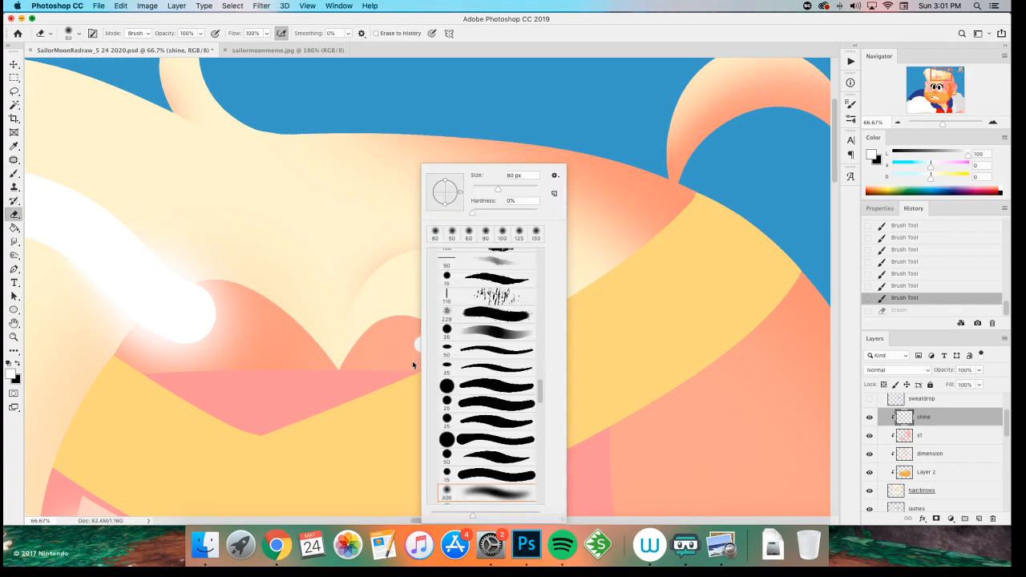
pyautogui.click(468, 473)
pyautogui.click(492, 33)
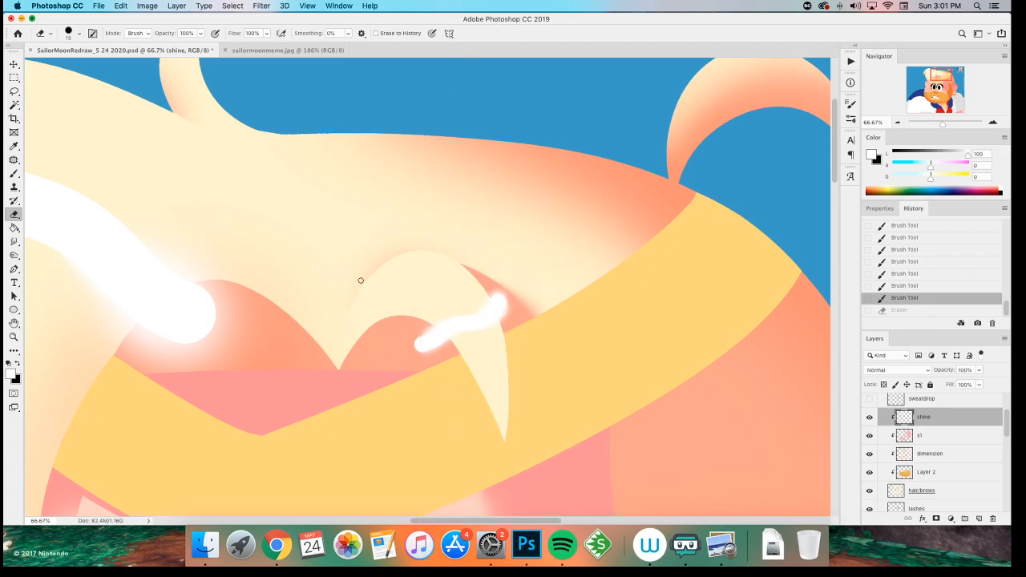
pyautogui.press(']')
pyautogui.press(']')
pyautogui.press(']')
pyautogui.press(']')
pyautogui.press(']')
pyautogui.moveTo(424, 327)
pyautogui.mouseDown()
pyautogui.moveTo(442, 353)
pyautogui.moveTo(393, 334)
pyautogui.moveTo(444, 348)
pyautogui.mouseUp()
pyautogui.press(']')
pyautogui.click(444, 348)
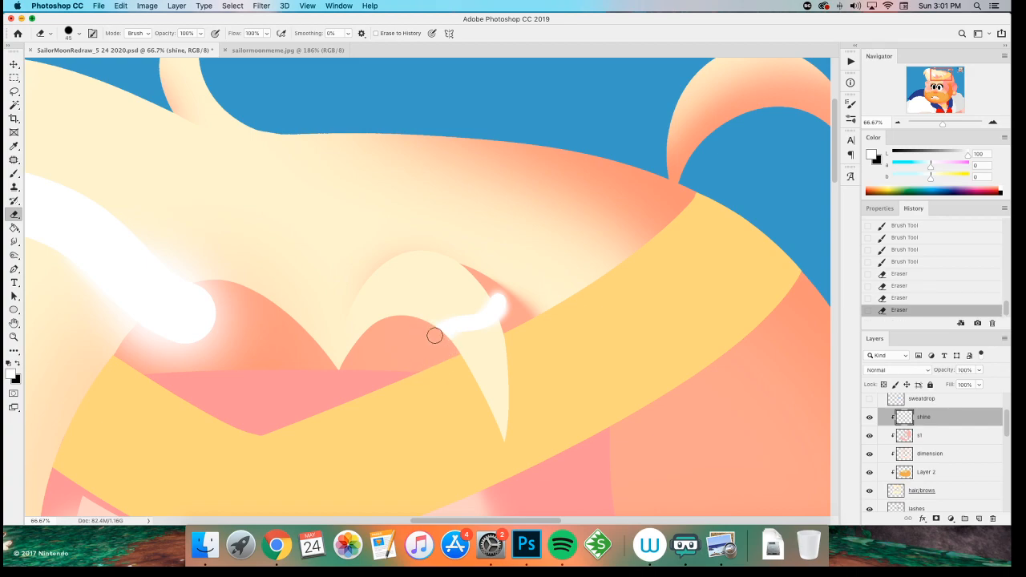
pyautogui.moveTo(464, 278)
pyautogui.mouseDown()
pyautogui.moveTo(499, 294)
pyautogui.moveTo(508, 327)
pyautogui.moveTo(484, 276)
pyautogui.moveTo(502, 311)
pyautogui.moveTo(497, 275)
pyautogui.mouseUp()
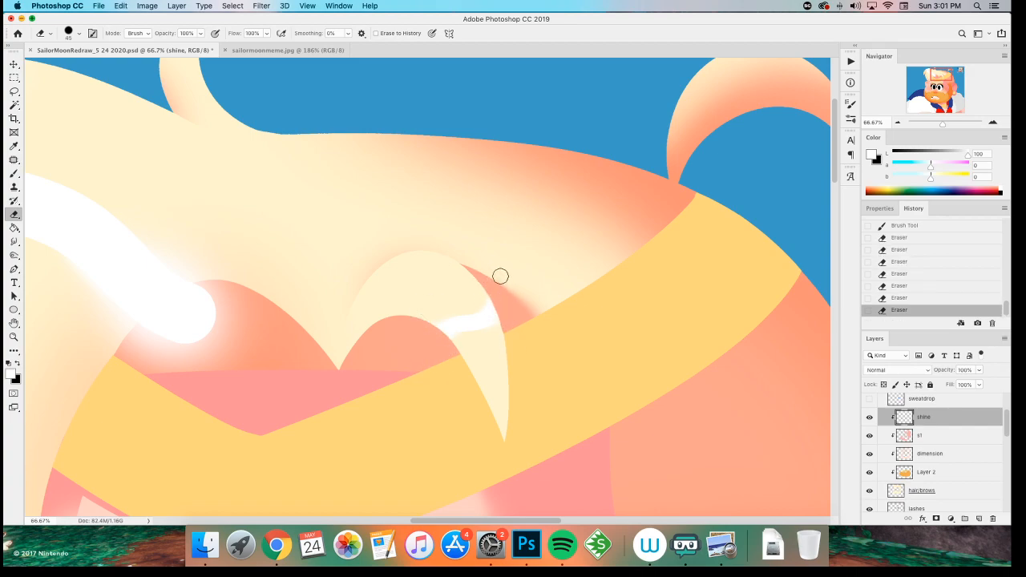
pyautogui.hscroll(-10, 257, 321)
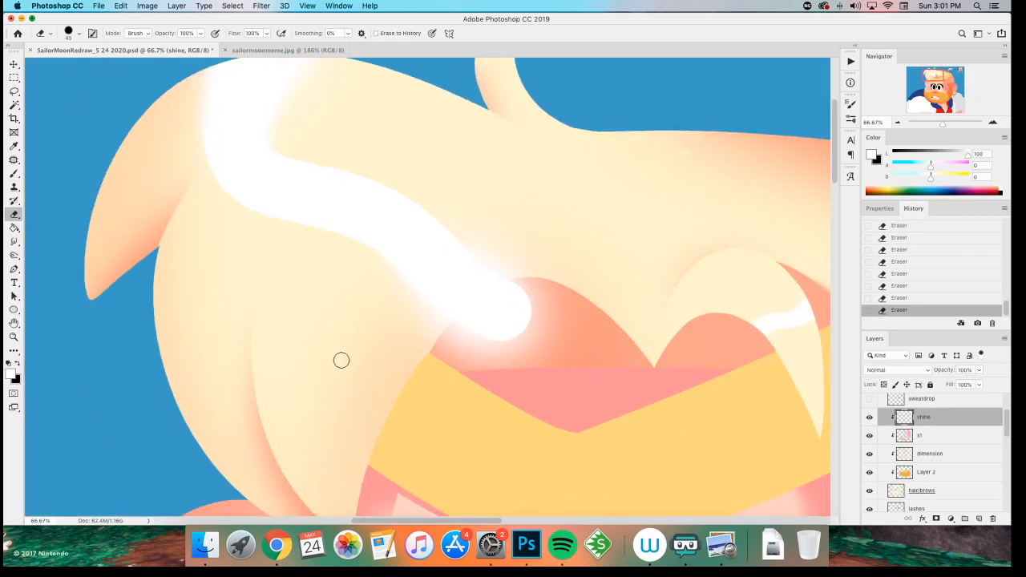
pyautogui.moveTo(496, 298)
pyautogui.mouseDown()
pyautogui.moveTo(471, 359)
pyautogui.moveTo(467, 326)
pyautogui.moveTo(461, 348)
pyautogui.moveTo(545, 291)
pyautogui.mouseUp()
pyautogui.press('super+z')
pyautogui.press('super+z')
pyautogui.hscroll(6, 321, 308)
pyautogui.press('super+z')
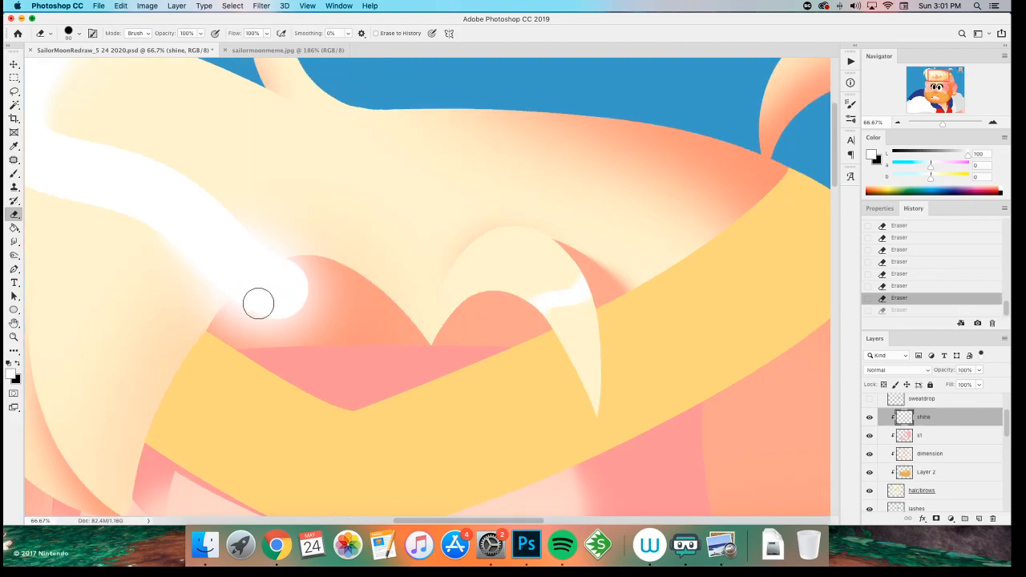
pyautogui.moveTo(232, 320)
pyautogui.mouseDown()
pyautogui.moveTo(225, 331)
pyautogui.moveTo(240, 305)
pyautogui.moveTo(330, 277)
pyautogui.mouseUp()
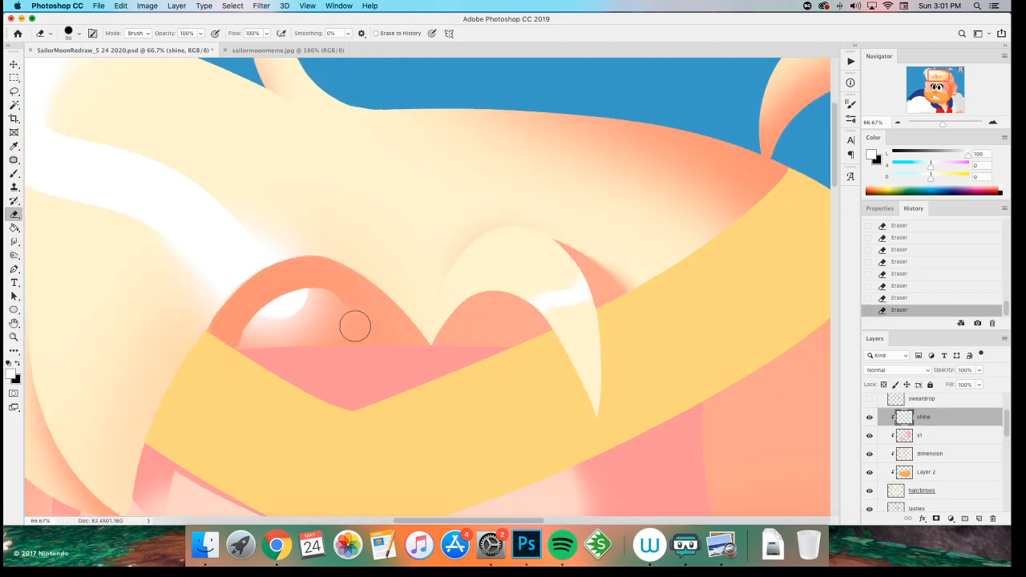
pyautogui.scroll(3, 247, 405)
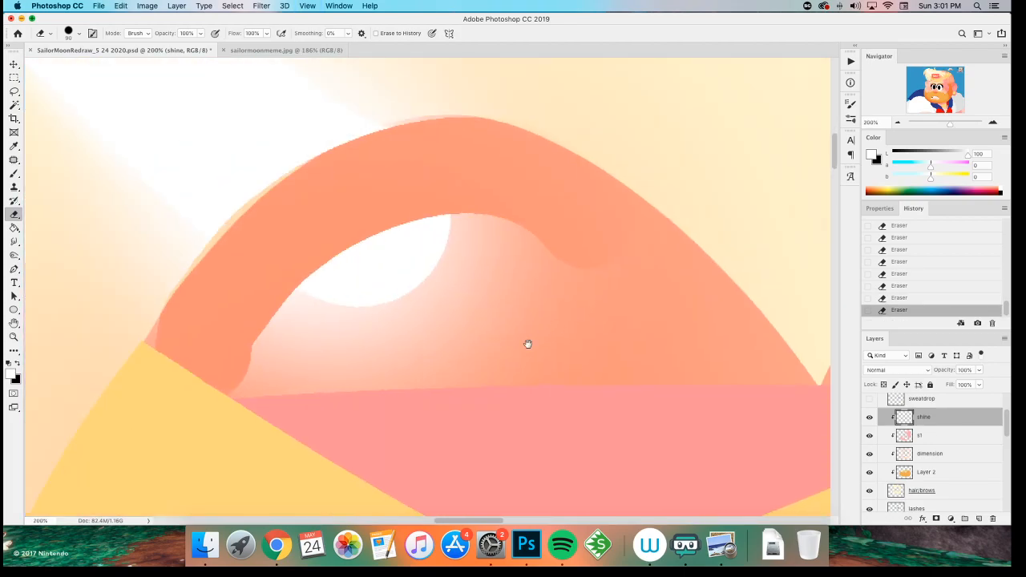
pyautogui.press('super+z')
# - Lower the shine layer's opacity to 50% and erase its spill along the arched fringe edge with the 90 px hard eraser
pyautogui.press('m')
pyautogui.press('5')
pyautogui.moveTo(278, 390); pyautogui.dragTo(280, 419)
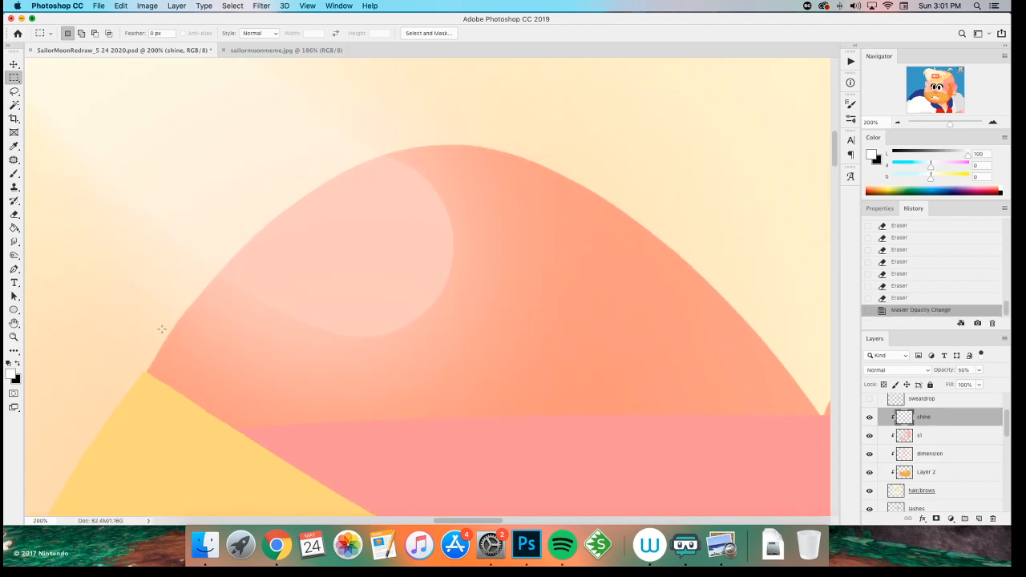
pyautogui.press('e')
pyautogui.moveTo(184, 405)
pyautogui.mouseDown()
pyautogui.moveTo(196, 369)
pyautogui.moveTo(408, 199)
pyautogui.moveTo(589, 355)
pyautogui.mouseUp()
pyautogui.press('super+z')
pyautogui.moveTo(201, 367)
pyautogui.mouseDown()
pyautogui.moveTo(335, 226)
pyautogui.moveTo(591, 309)
pyautogui.mouseUp()
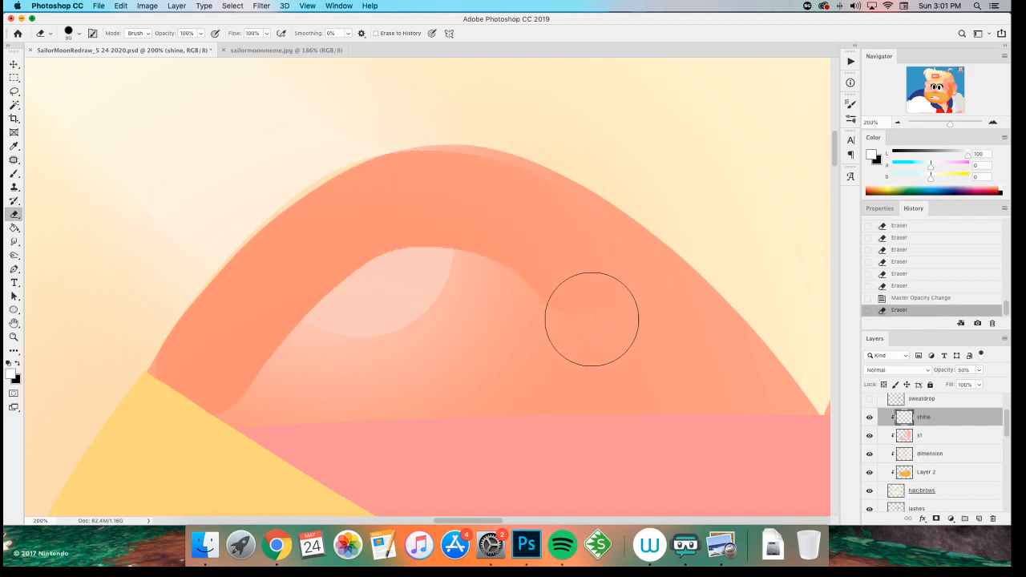
pyautogui.press('super+z')
pyautogui.moveTo(202, 365)
pyautogui.mouseDown()
pyautogui.moveTo(318, 252)
pyautogui.moveTo(539, 312)
pyautogui.mouseUp()
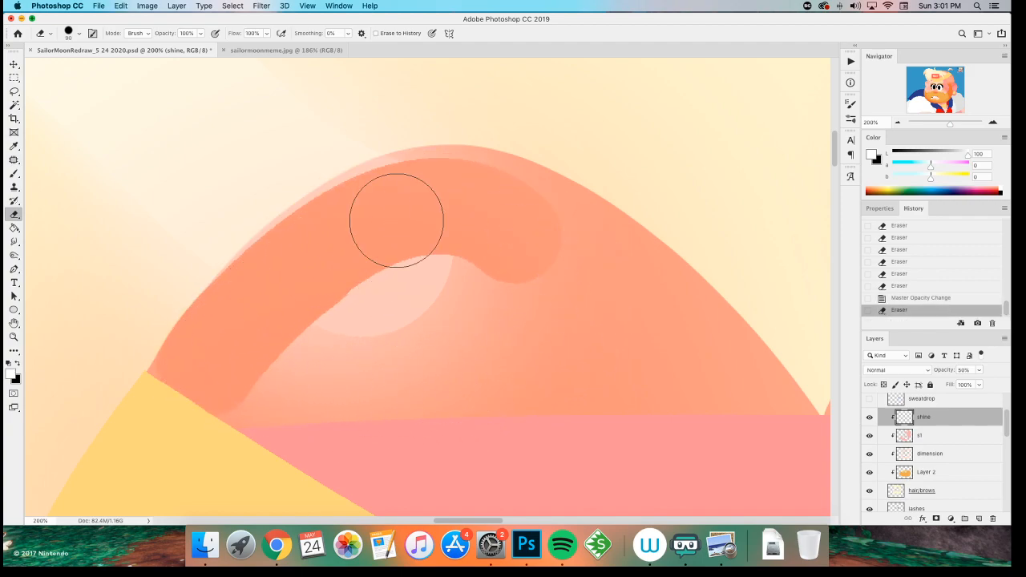
pyautogui.moveTo(239, 349); pyautogui.dragTo(526, 211)
pyautogui.moveTo(284, 275); pyautogui.dragTo(506, 233)
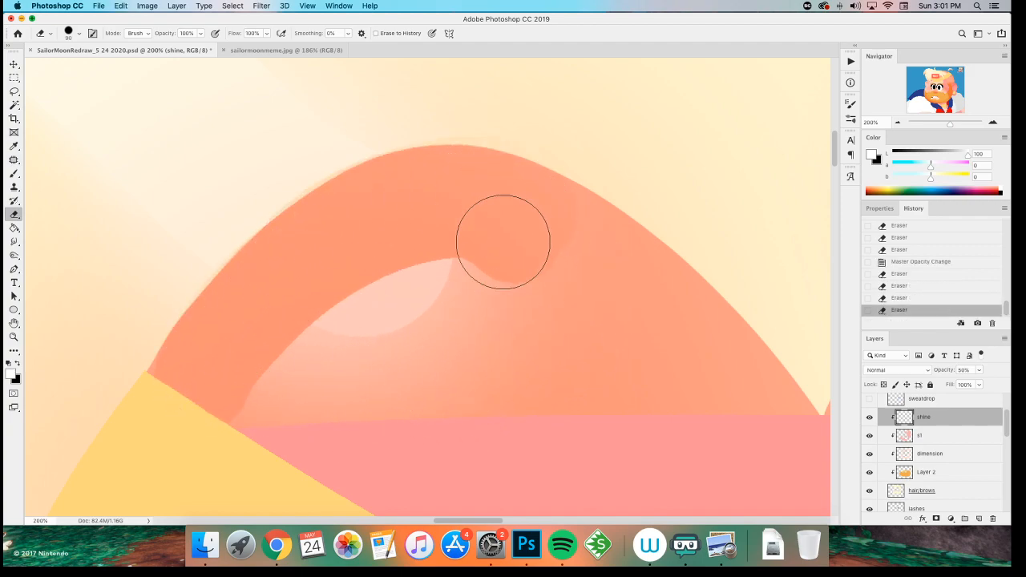
# - Redo the last eraser stroke and clear the remaining white spill inside the arched gap above the headband
pyautogui.press('super+z')
pyautogui.moveTo(304, 249)
pyautogui.mouseDown()
pyautogui.moveTo(352, 222)
pyautogui.moveTo(474, 247)
pyautogui.moveTo(331, 269)
pyautogui.moveTo(322, 246)
pyautogui.moveTo(481, 201)
pyautogui.mouseUp()
pyautogui.press('super+z')
pyautogui.moveTo(370, 279); pyautogui.dragTo(497, 285)
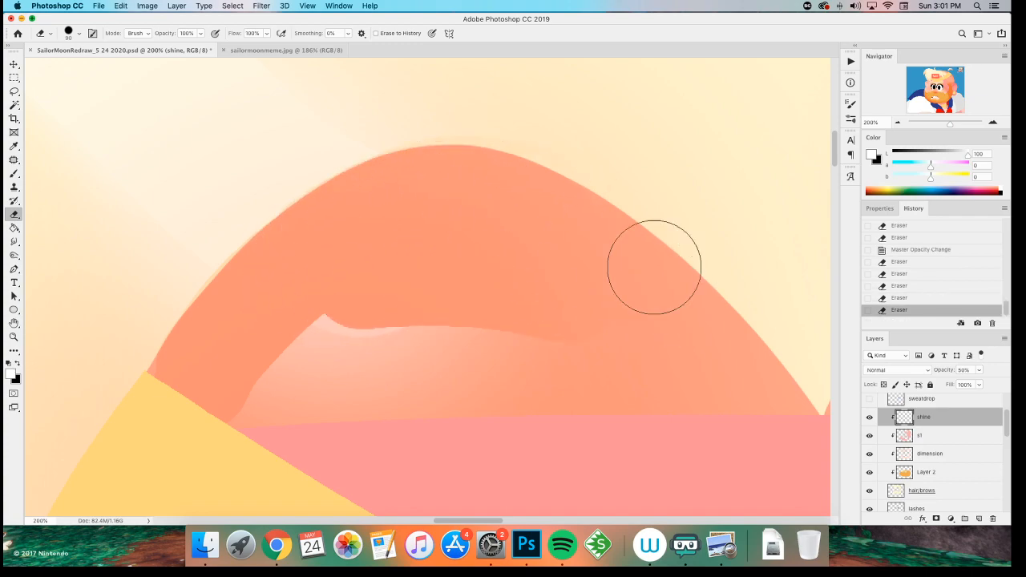
pyautogui.moveTo(513, 369)
pyautogui.mouseDown()
pyautogui.moveTo(440, 446)
pyautogui.moveTo(225, 408)
pyautogui.mouseUp()
# - Restore the shine layer's opacity to 100%
pyautogui.press('super+minus')
pyautogui.press('super+minus')
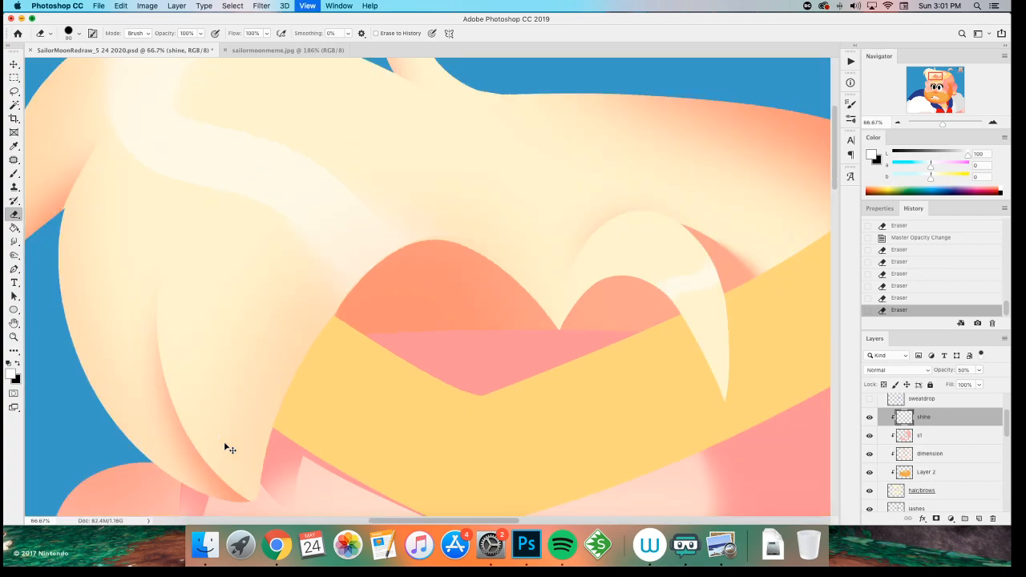
pyautogui.moveTo(348, 323); pyautogui.dragTo(249, 347)
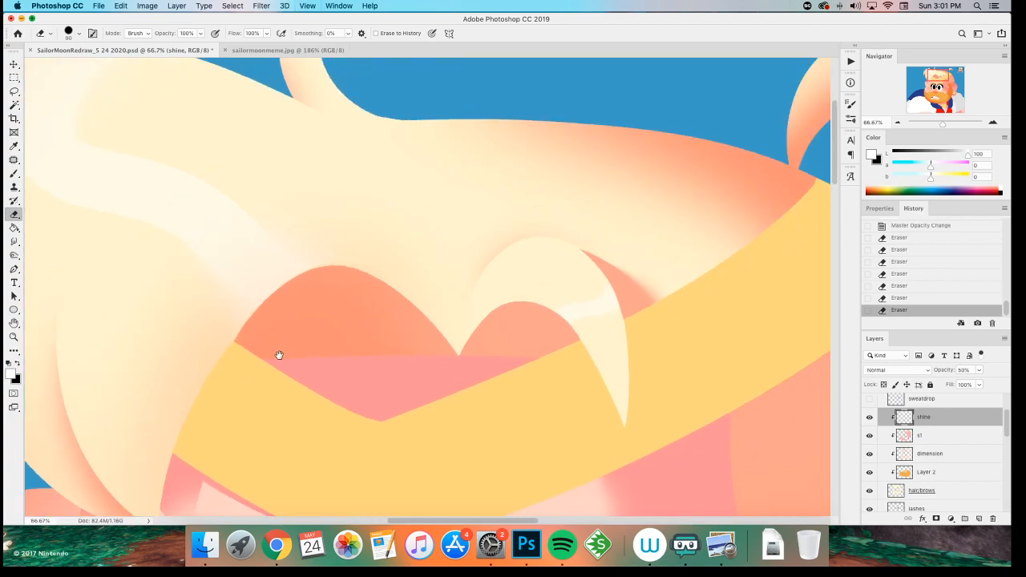
pyautogui.click(249, 347)
pyautogui.press('super+minus')
pyautogui.press('super+minus')
pyautogui.press('super+plus')
pyautogui.press('super+plus')
pyautogui.press('m')
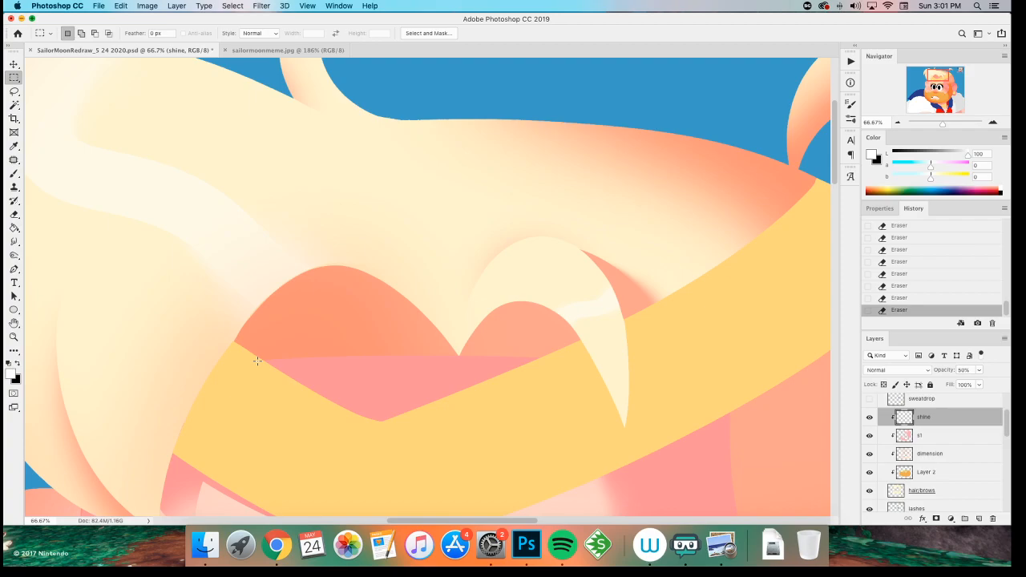
pyautogui.press('0')
# - Examine the hair highlights against the whole character at several zoom levels
pyautogui.press('super+minus')
pyautogui.press('super+minus')
pyautogui.press('super+minus')
pyautogui.press('super+minus')
pyautogui.press('super+plus')
pyautogui.press('super+plus')
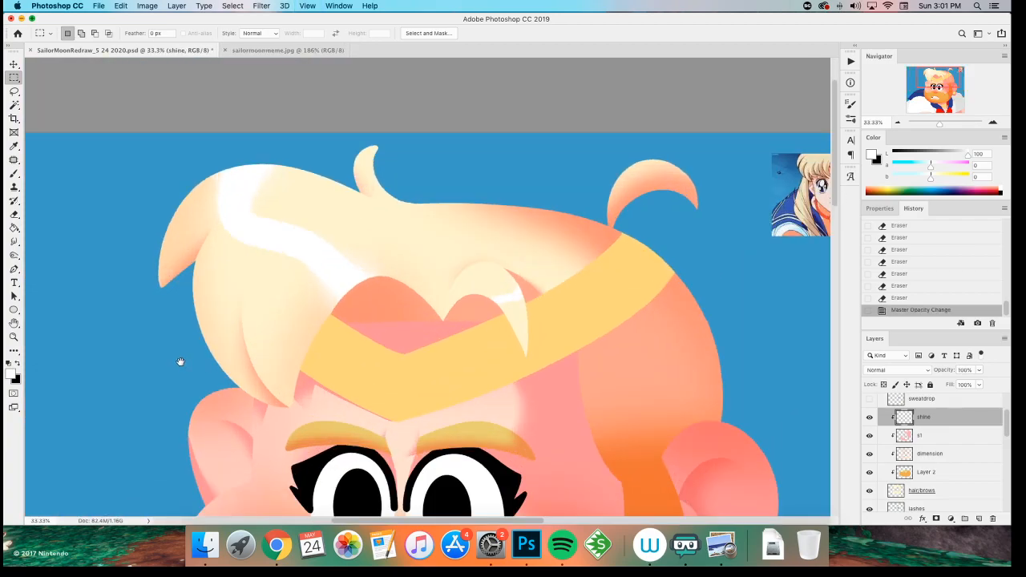
pyautogui.press('super+minus')
pyautogui.press('super+minus')
pyautogui.press('super+plus')
pyautogui.press('super+plus')
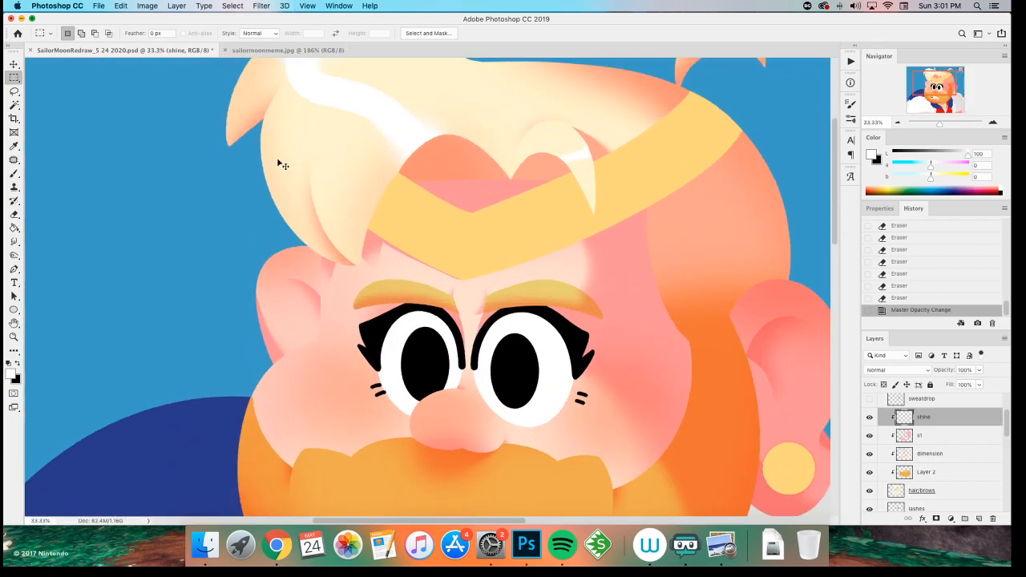
pyautogui.press('super+plus')
pyautogui.press('b')
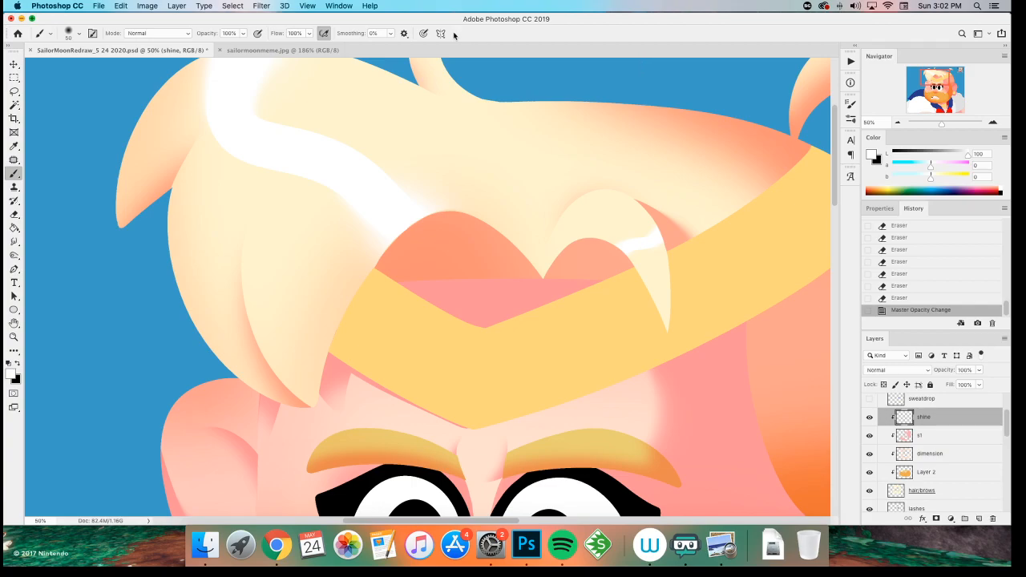
pyautogui.press('super+minus')
pyautogui.press('super+minus')
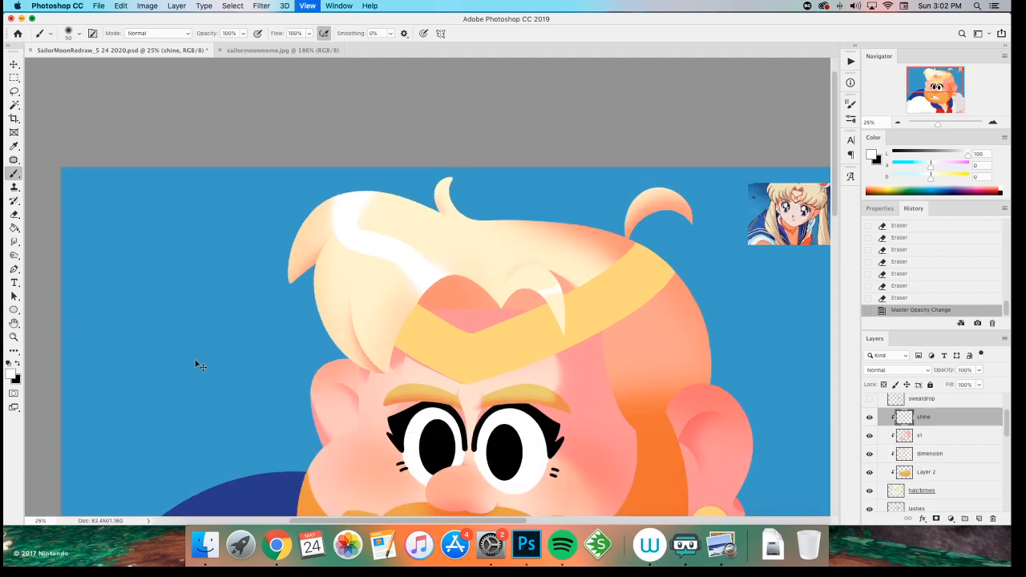
pyautogui.moveTo(256, 339); pyautogui.dragTo(167, 229)
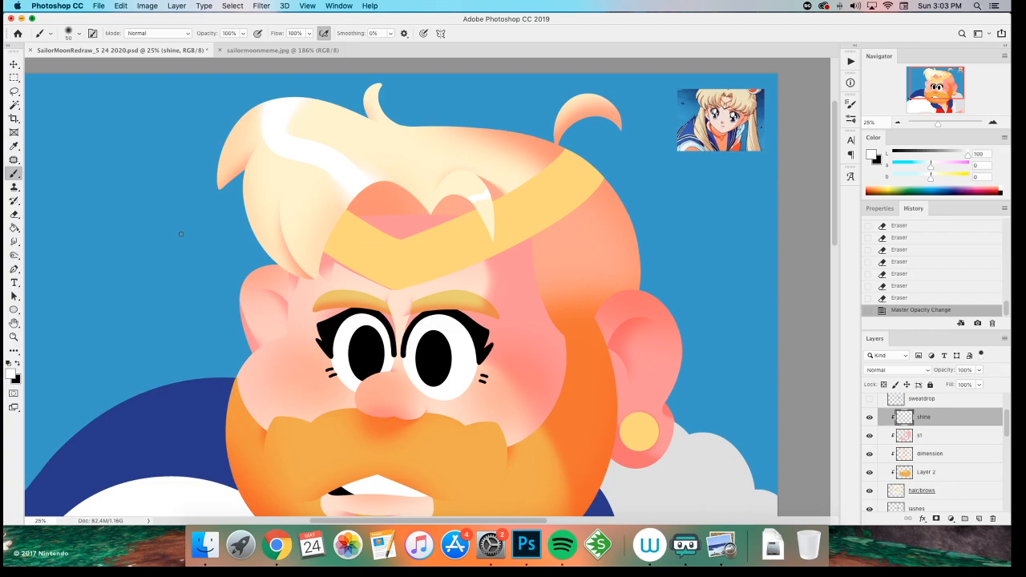
pyautogui.hscroll(-2, 240, 328)
pyautogui.scroll(2, 240, 328)
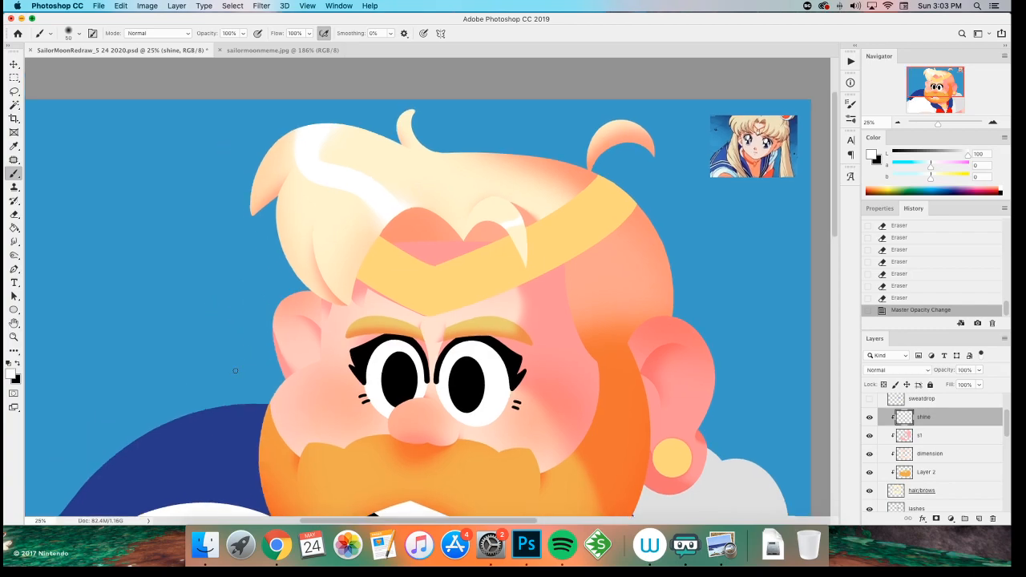
pyautogui.scroll(1, 235, 370)
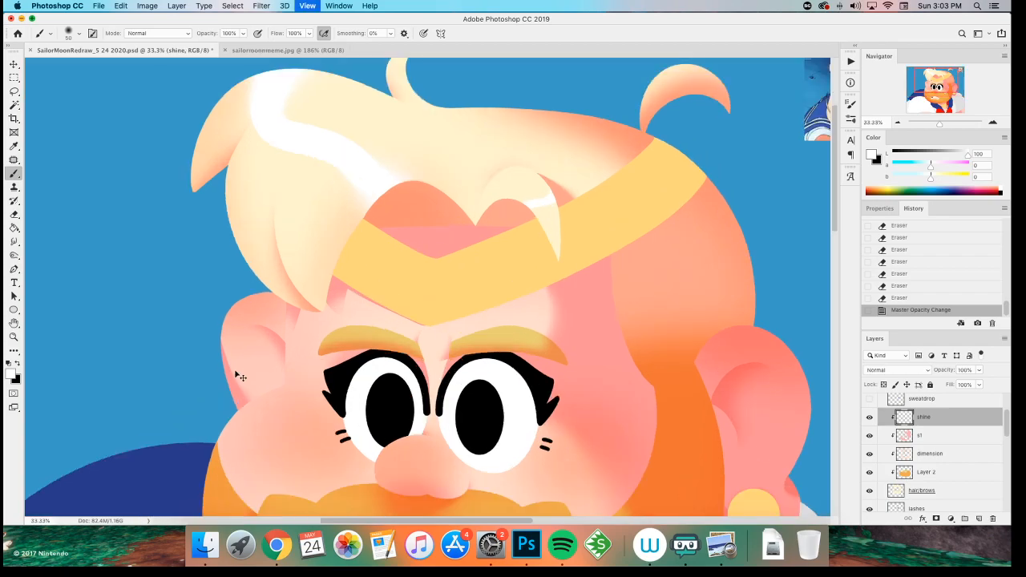
# - Examine the hair shine, headband and facial features up close and against the whole character
pyautogui.scroll(1, 256, 397)
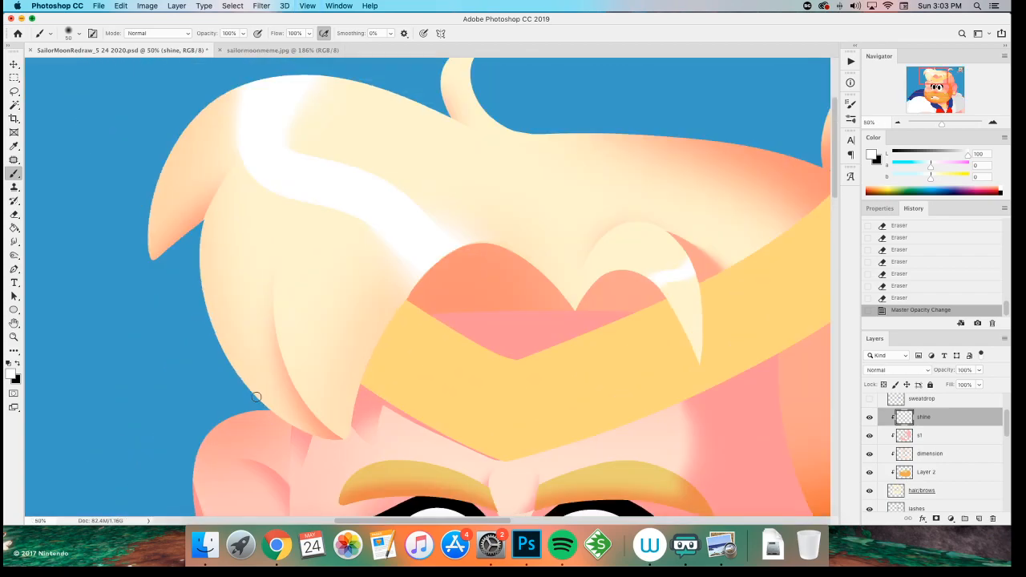
pyautogui.scroll(3, 240, 404)
pyautogui.hscroll(-2, 240, 405)
pyautogui.hscroll(3, 268, 394)
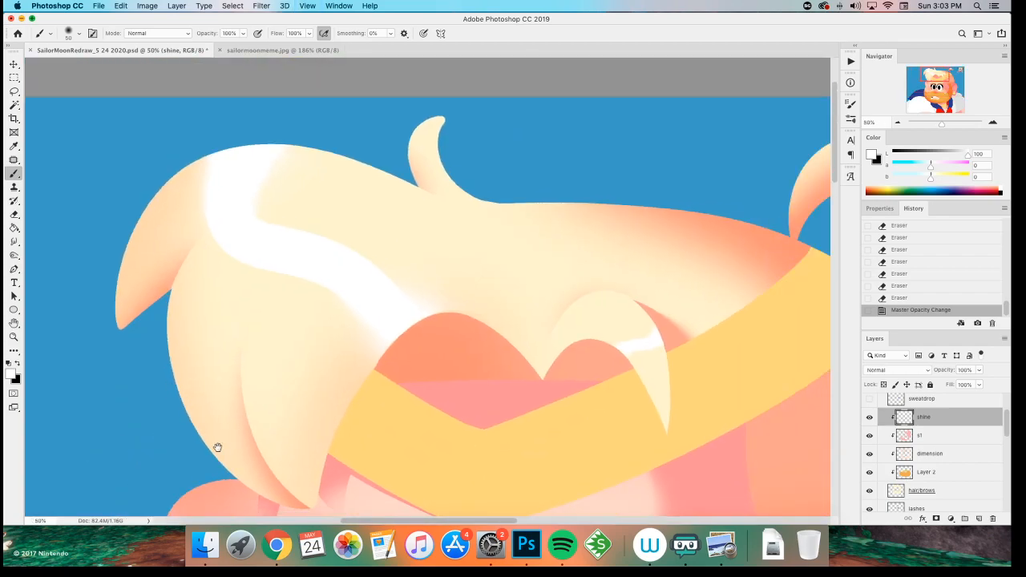
pyautogui.scroll(-2, 217, 447)
pyautogui.scroll(-5, 152, 299)
pyautogui.hscroll(1, 197, 373)
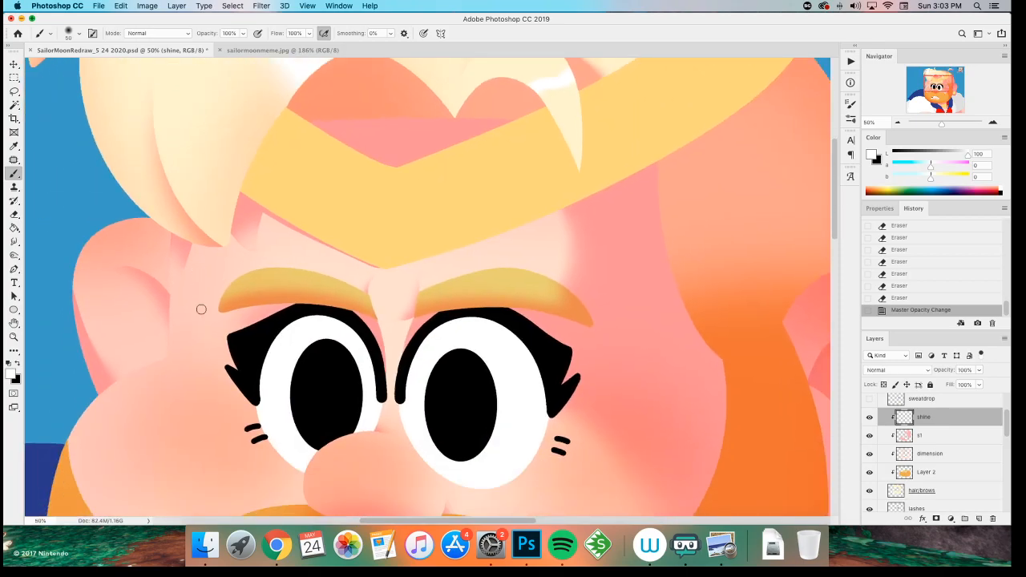
pyautogui.press('super+minus')
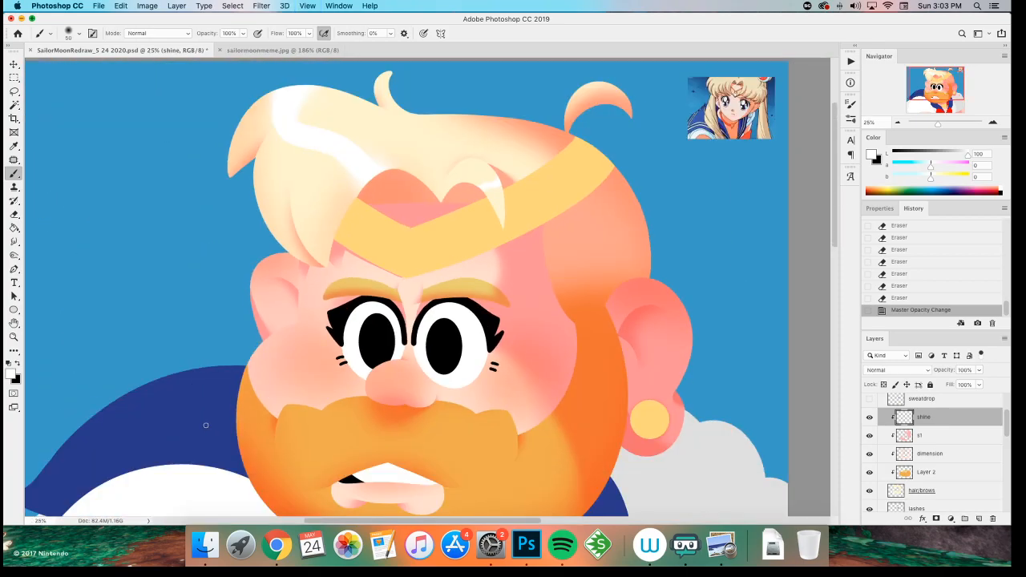
pyautogui.press('super+minus')
# - Select the face's s1 skin shading layer, undo the accidental color inversion and open the Hue/Saturation adjustment
pyautogui.press('v')
pyautogui.press('super')
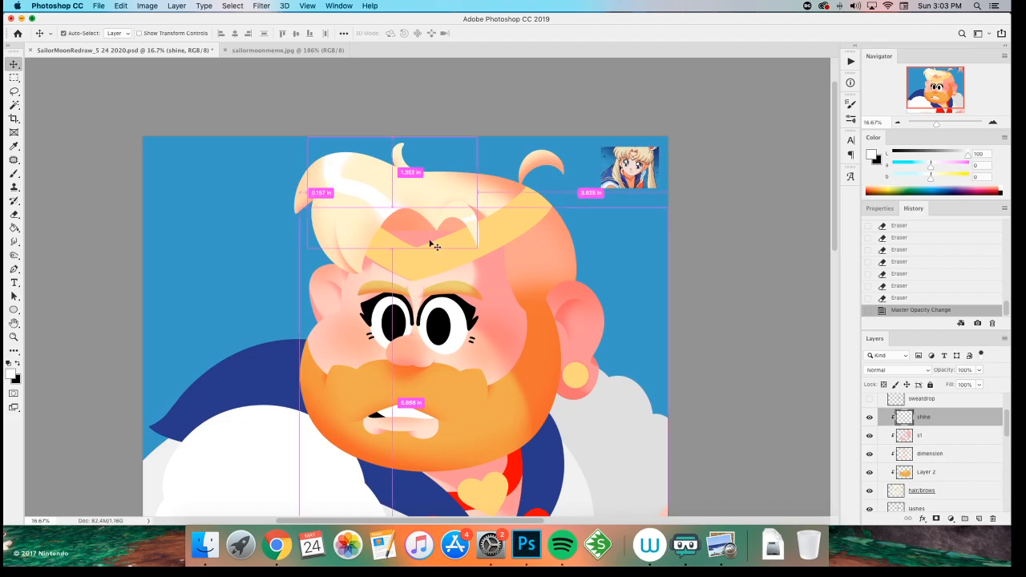
pyautogui.click(425, 244)
pyautogui.press('super+i')
pyautogui.press('super+z')
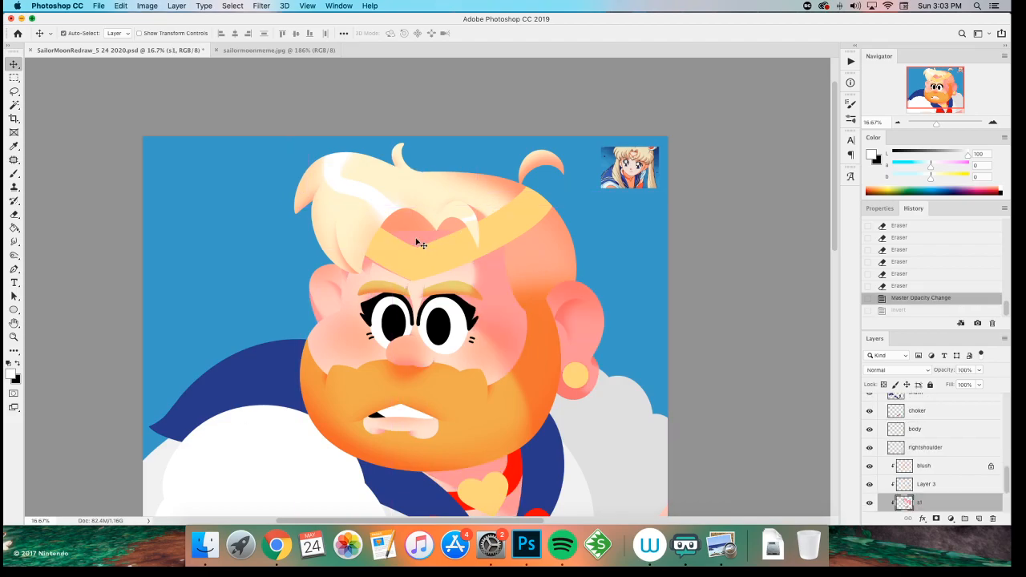
pyautogui.press('super+u')
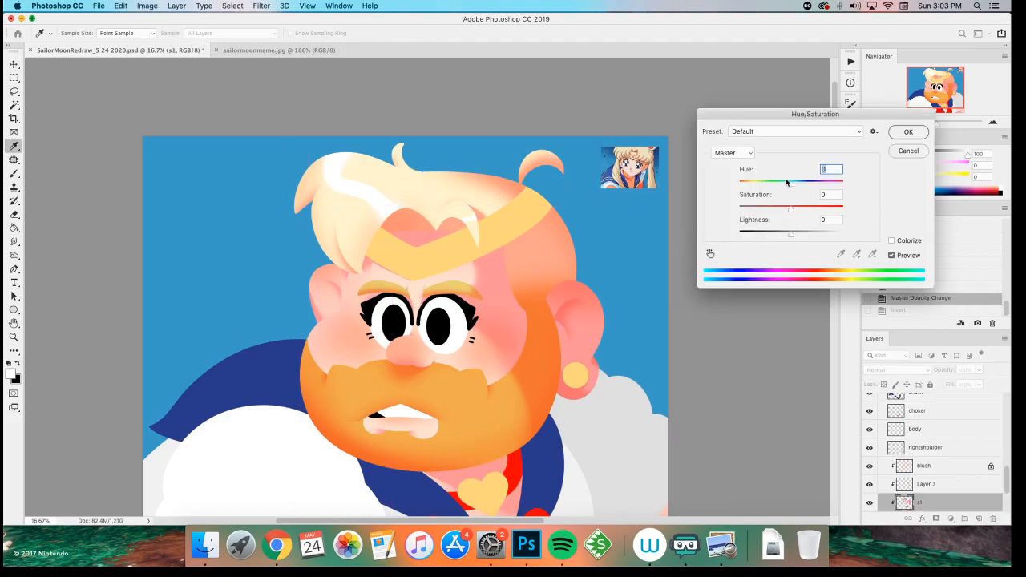
# - Try hue shifts between -42 and +7 on the skin shading with reduced saturation and a lightness of -14
pyautogui.moveTo(791, 184); pyautogui.dragTo(770, 186)
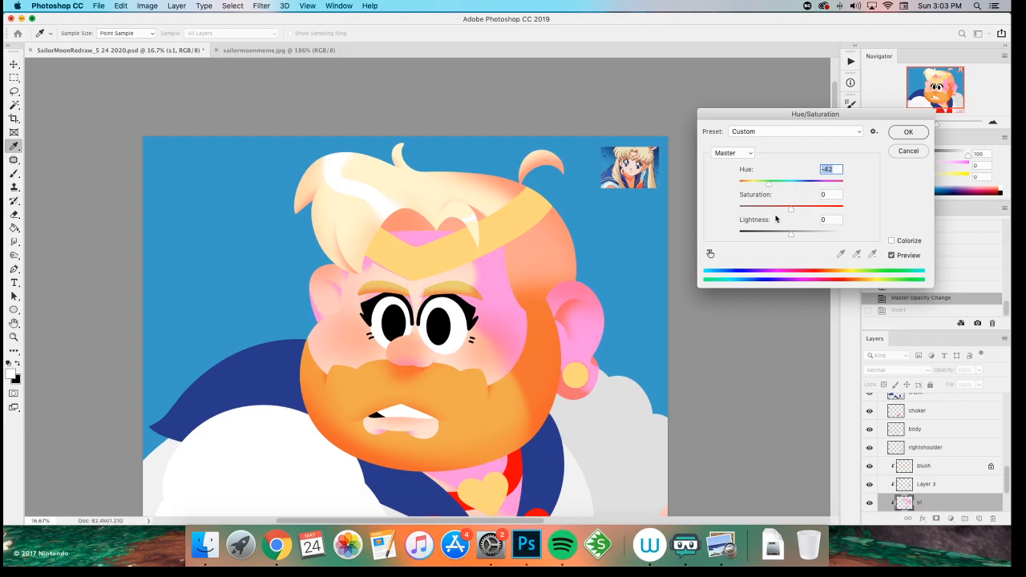
pyautogui.click(777, 212)
pyautogui.click(781, 238)
pyautogui.moveTo(781, 238); pyautogui.dragTo(785, 239)
pyautogui.moveTo(771, 186); pyautogui.dragTo(785, 186)
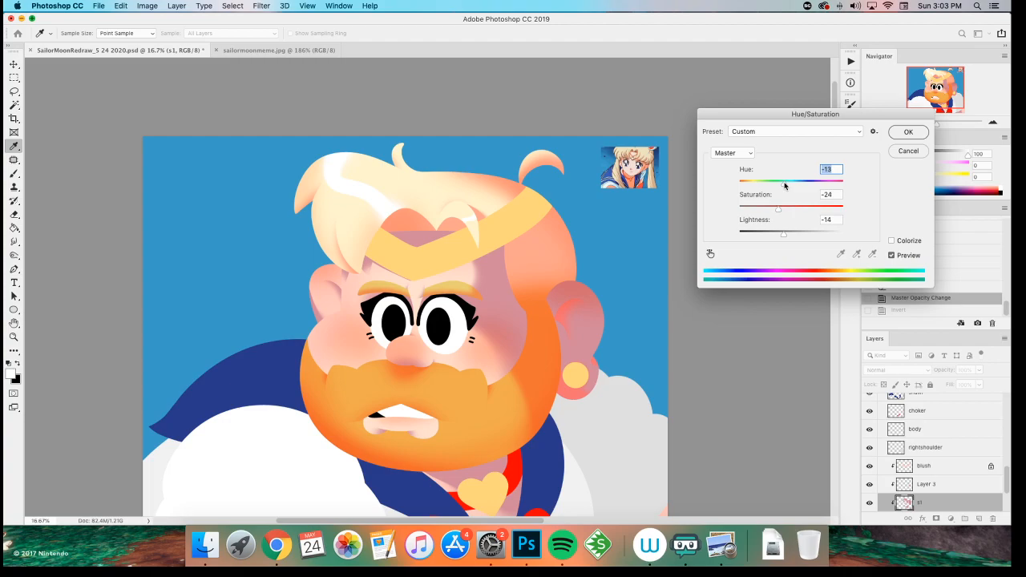
pyautogui.moveTo(784, 185); pyautogui.dragTo(794, 186)
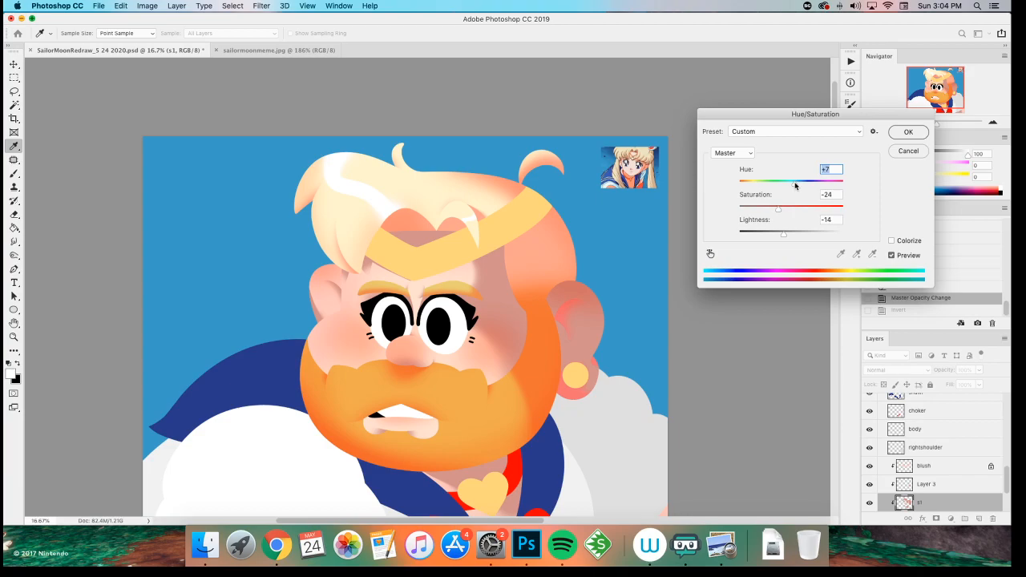
pyautogui.moveTo(789, 209); pyautogui.dragTo(785, 185)
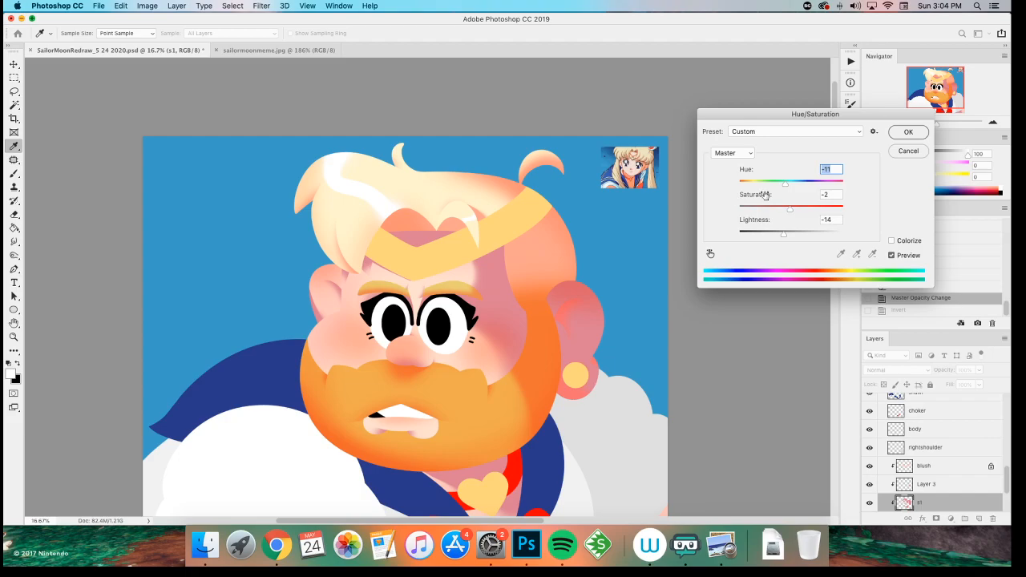
pyautogui.moveTo(786, 185)
pyautogui.mouseDown()
pyautogui.moveTo(742, 186)
pyautogui.moveTo(793, 189)
pyautogui.mouseUp()
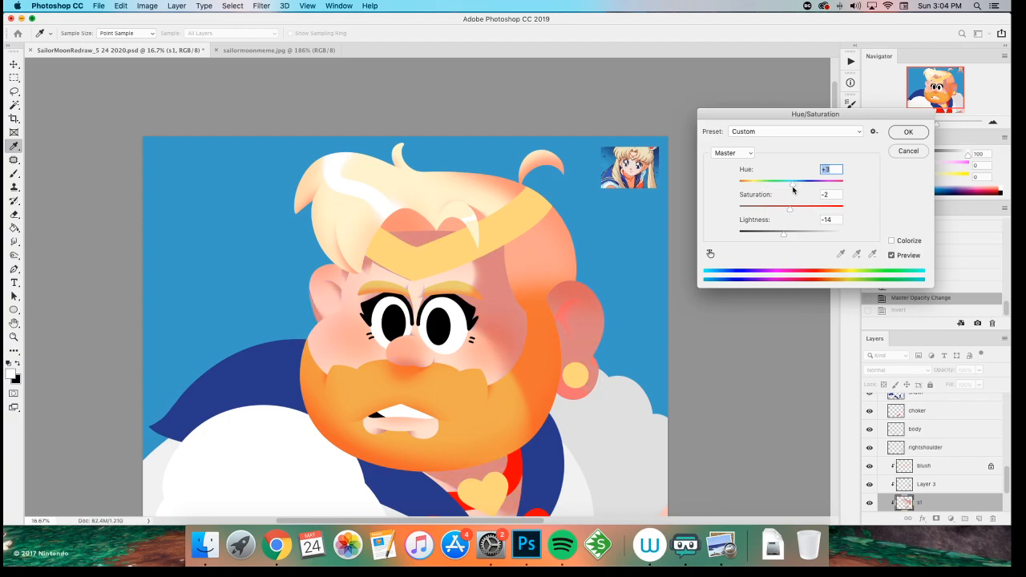
# - Set the skin shading to hue +9, saturation +33 and lightness -11, compare it with the original and apply the adjustment
pyautogui.moveTo(782, 233); pyautogui.dragTo(809, 209)
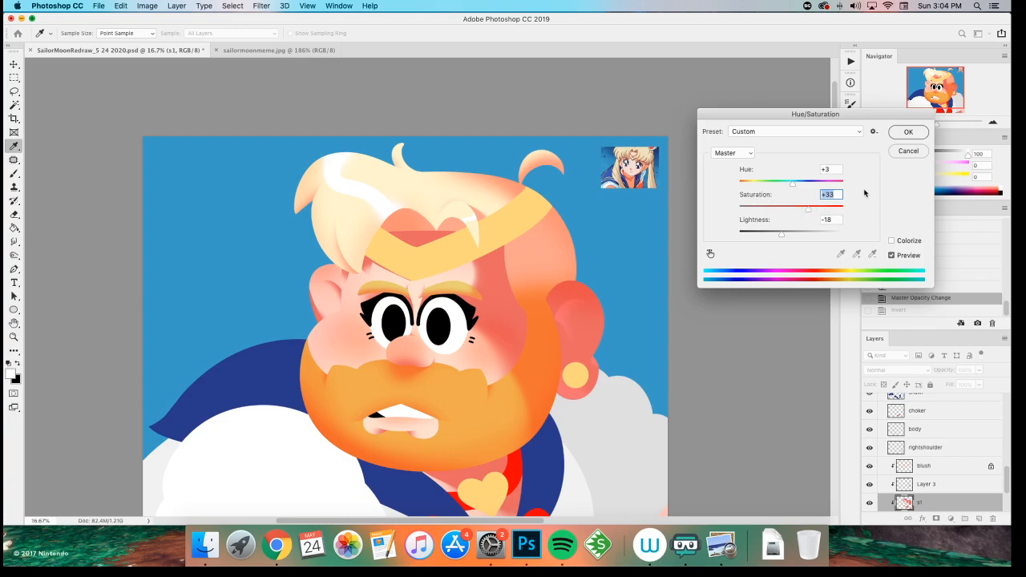
pyautogui.click(796, 187)
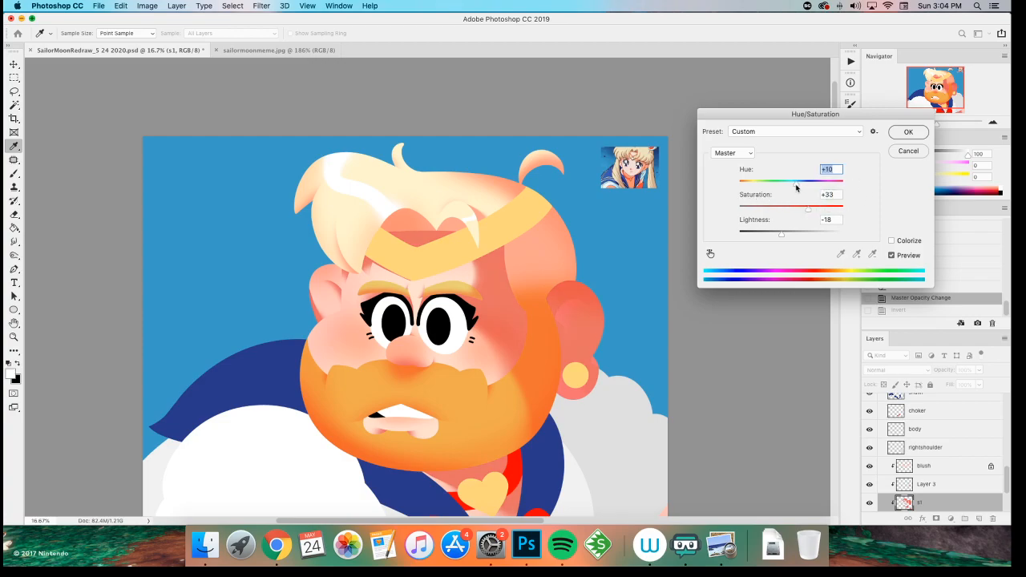
pyautogui.moveTo(796, 187); pyautogui.dragTo(797, 186)
pyautogui.moveTo(802, 185); pyautogui.dragTo(796, 184)
pyautogui.moveTo(780, 238); pyautogui.dragTo(785, 237)
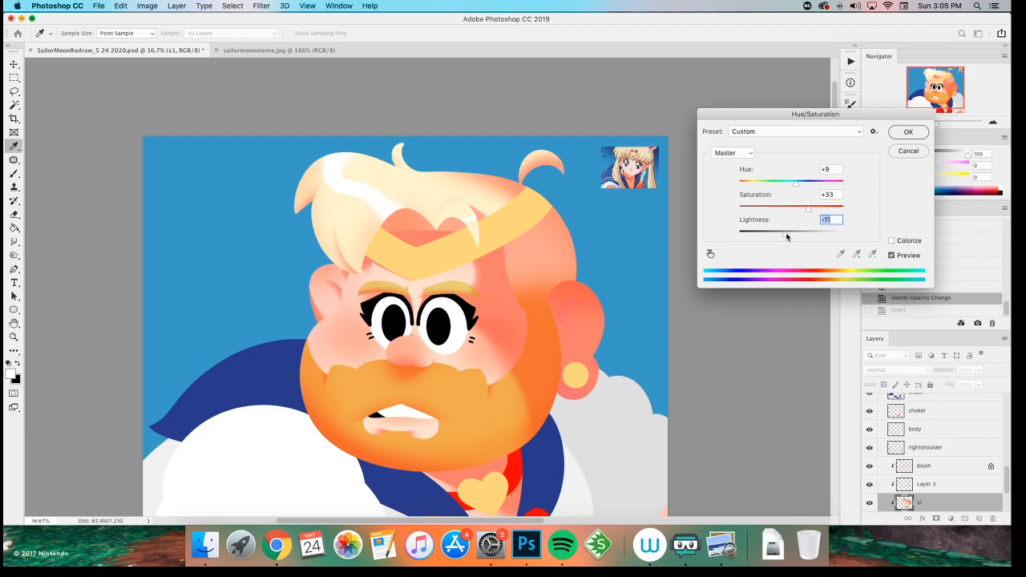
pyautogui.click(891, 255)
pyautogui.click(890, 255)
pyautogui.click(908, 132)
# - Check the recolored skin shading up close and on the full character, and save the document
pyautogui.press('z')
pyautogui.click(419, 264)
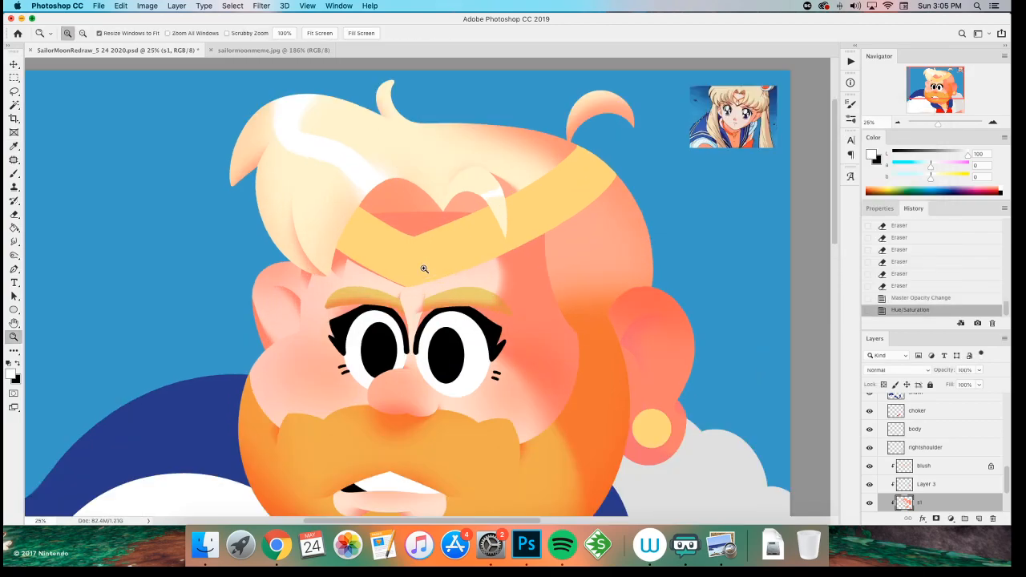
pyautogui.moveTo(419, 263); pyautogui.dragTo(429, 224)
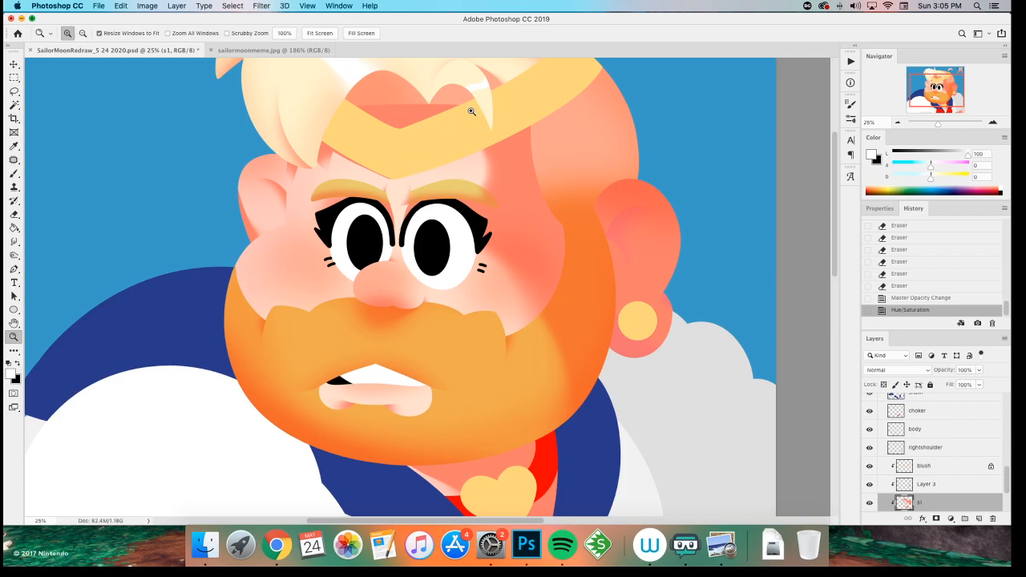
pyautogui.moveTo(403, 177); pyautogui.dragTo(421, 243)
pyautogui.keyDown('alt'); pyautogui.click(420, 243); pyautogui.keyUp('alt')
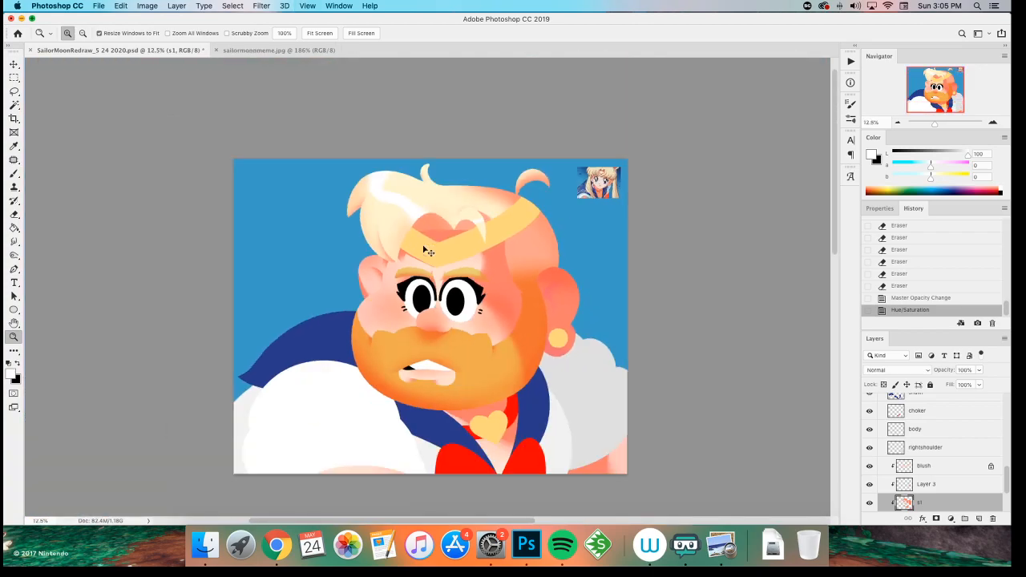
pyautogui.press('super+equal')
pyautogui.press('super+s')
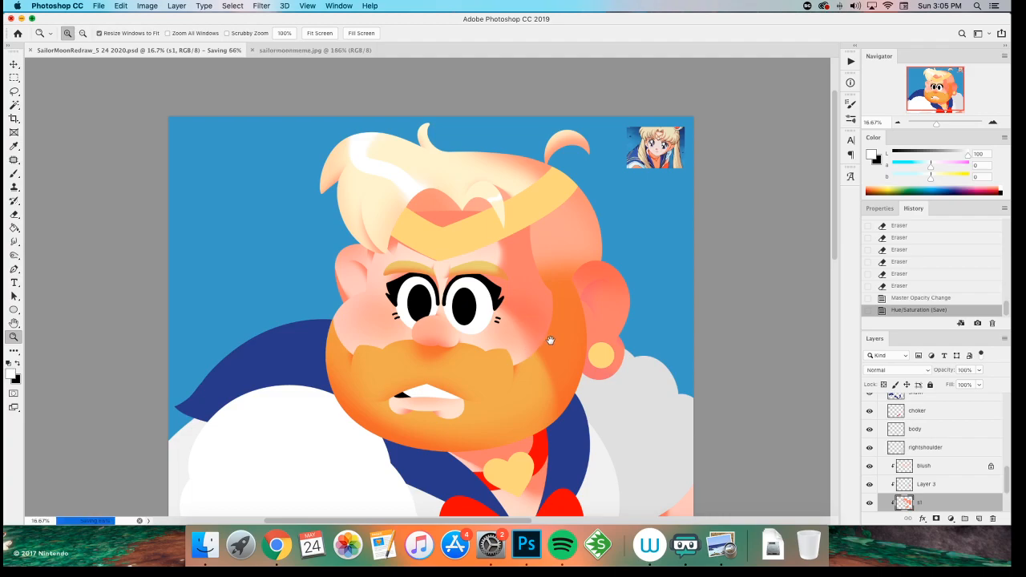
pyautogui.moveTo(543, 343); pyautogui.dragTo(500, 323)
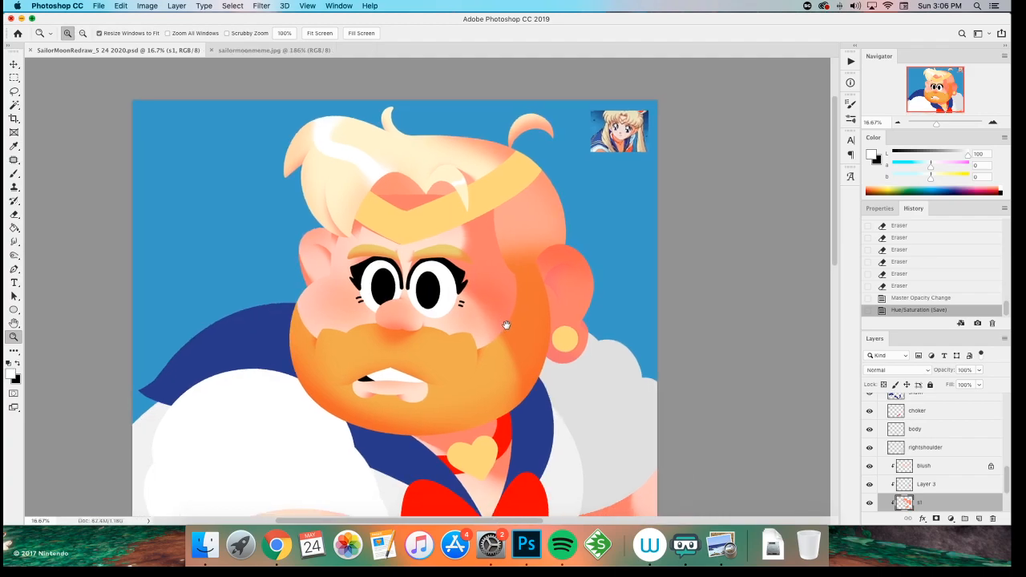
# - Select the hair and beard's s1 shading layer, sample its pink with blending set to Normal, and undo the blend mode change
pyautogui.click(462, 305)
pyautogui.press('v')
pyautogui.click(566, 353)
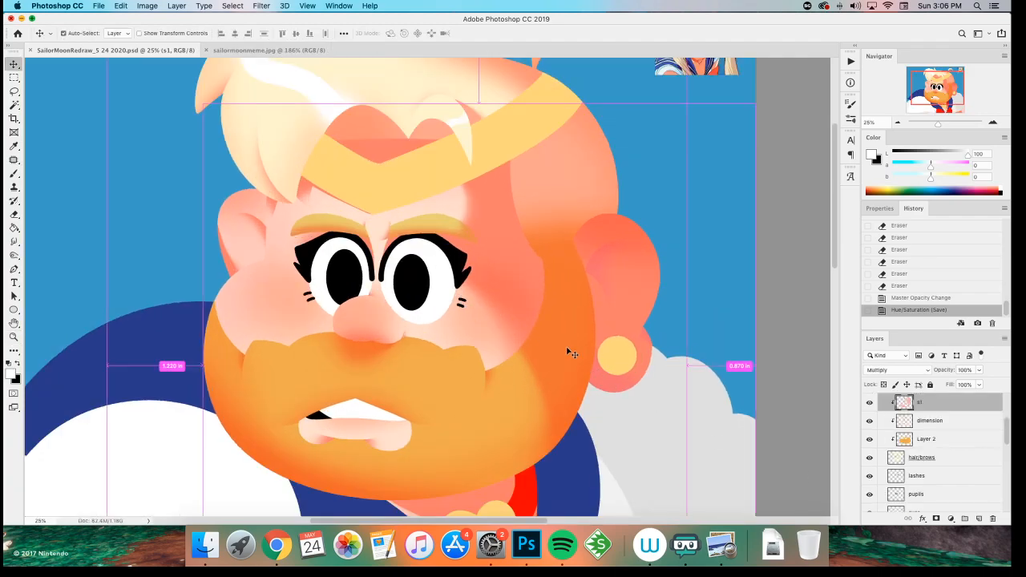
pyautogui.click(896, 370)
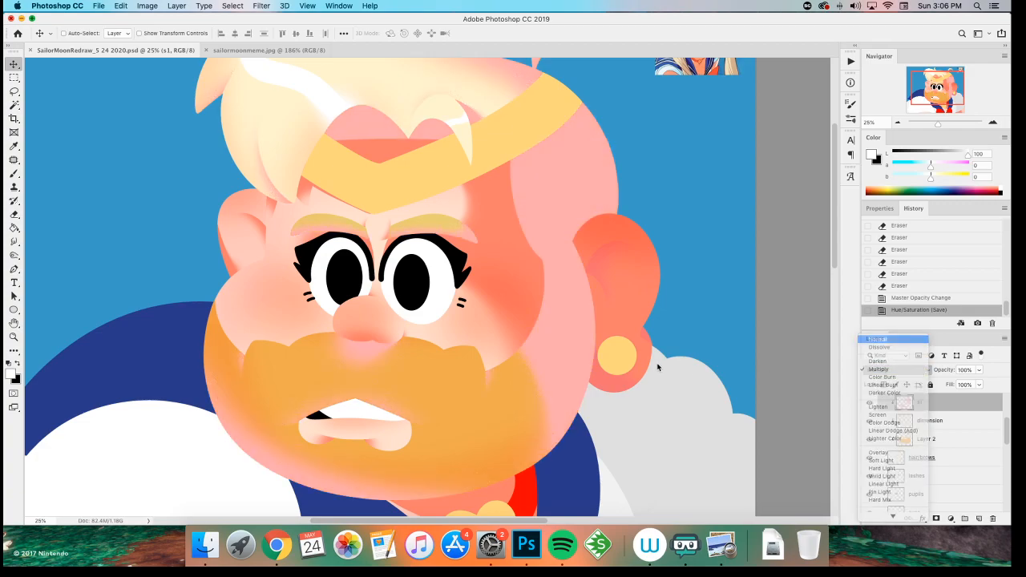
pyautogui.press('Return')
pyautogui.press('b')
pyautogui.keyDown('alt'); pyautogui.click(544, 184); pyautogui.keyUp('alt')
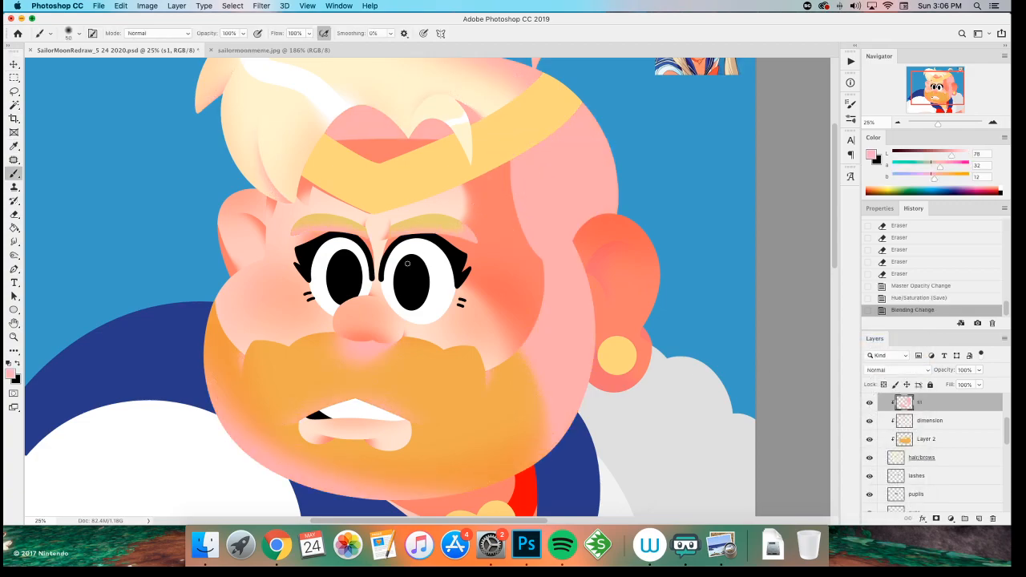
pyautogui.press('super+z')
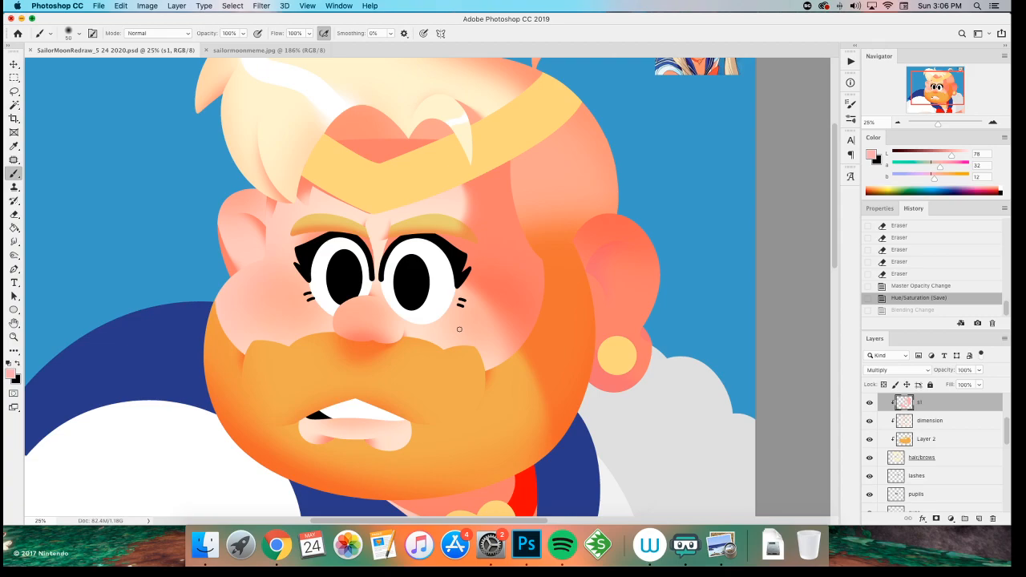
# - Brush soft pink shading down the beard's shaded right side to the chin, enlarging the soft brush to 700 px, and save the document
pyautogui.rightClick(459, 328)
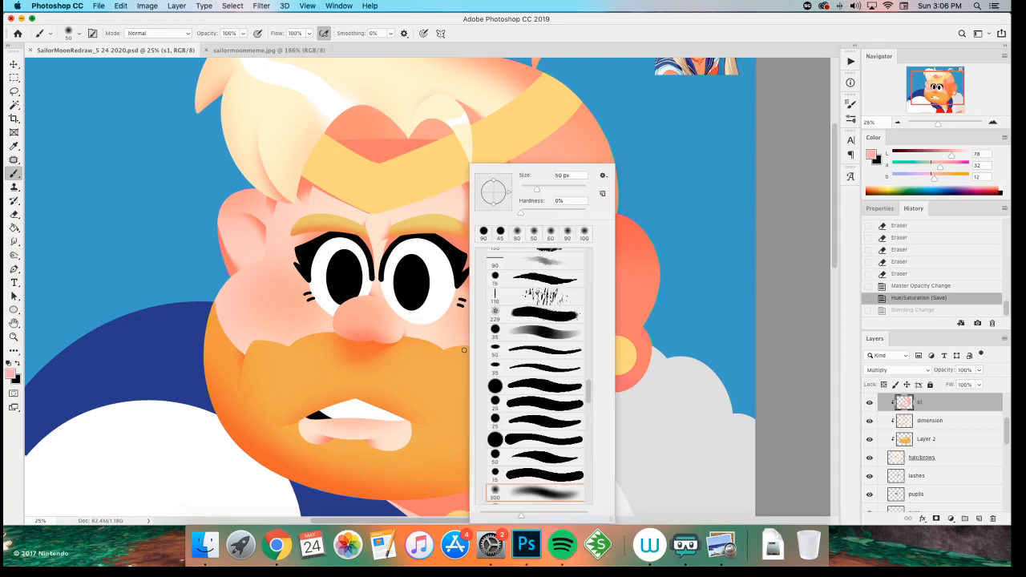
pyautogui.click(535, 38)
pyautogui.press(']')
pyautogui.press(']')
pyautogui.press(']')
pyautogui.press(']')
pyautogui.press(']')
pyautogui.press(']')
pyautogui.press(']')
pyautogui.press(']')
pyautogui.press(']')
pyautogui.press(']')
pyautogui.press(']')
pyautogui.press(']')
pyautogui.moveTo(526, 339)
pyautogui.mouseDown()
pyautogui.moveTo(522, 470)
pyautogui.moveTo(526, 341)
pyautogui.moveTo(473, 504)
pyautogui.mouseUp()
pyautogui.press(']')
pyautogui.press(']')
pyautogui.press(']')
pyautogui.moveTo(534, 371); pyautogui.dragTo(438, 501)
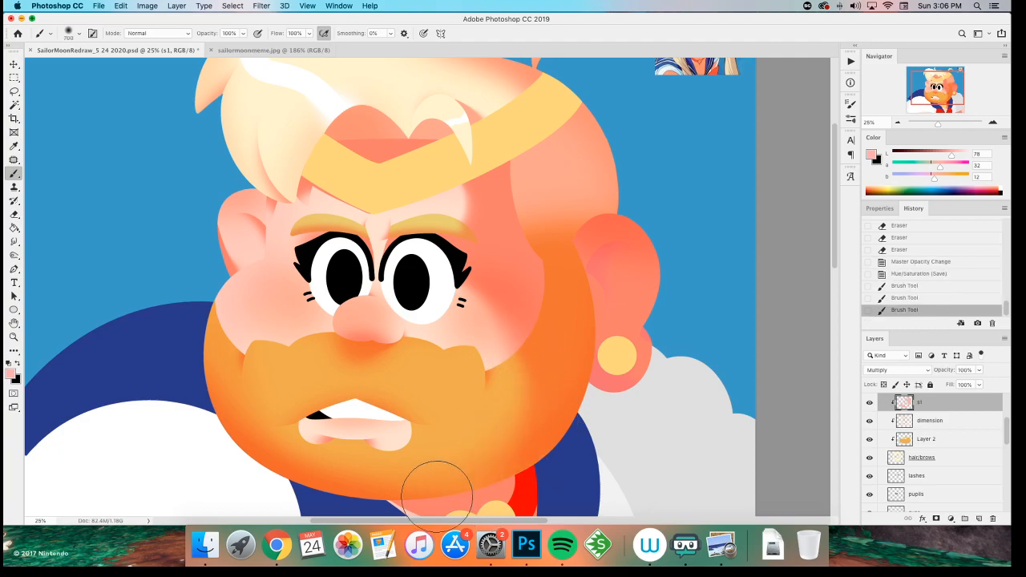
pyautogui.press('super+minus')
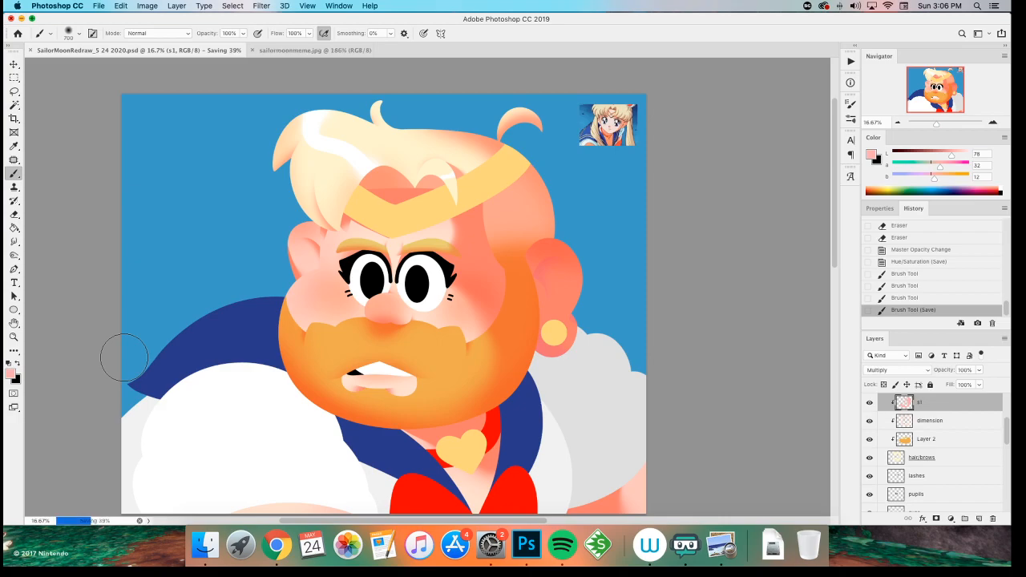
# - Create a new layer named blush2 among the face's shading layers and clip it to the face
pyautogui.press('z')
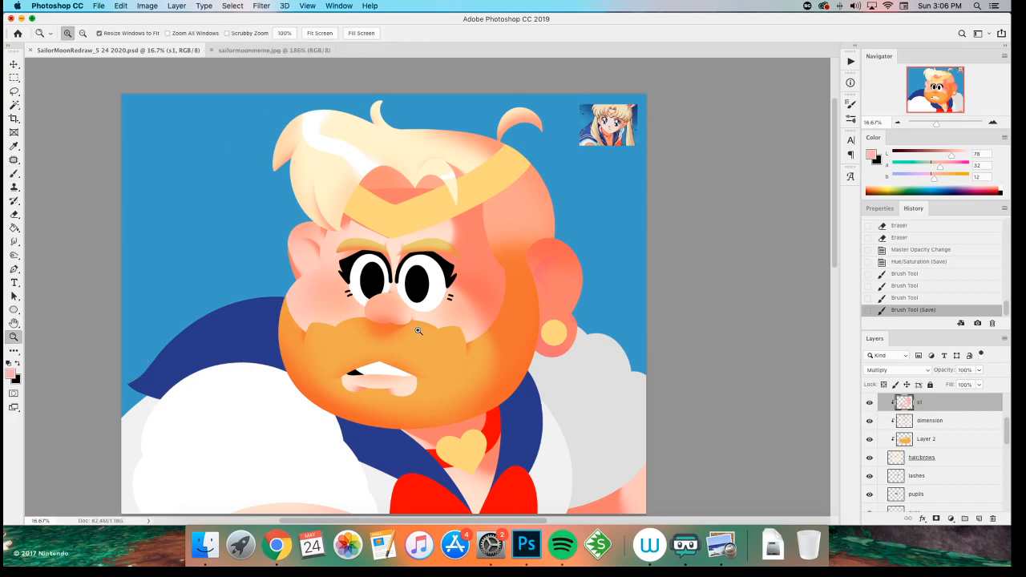
pyautogui.click(419, 330)
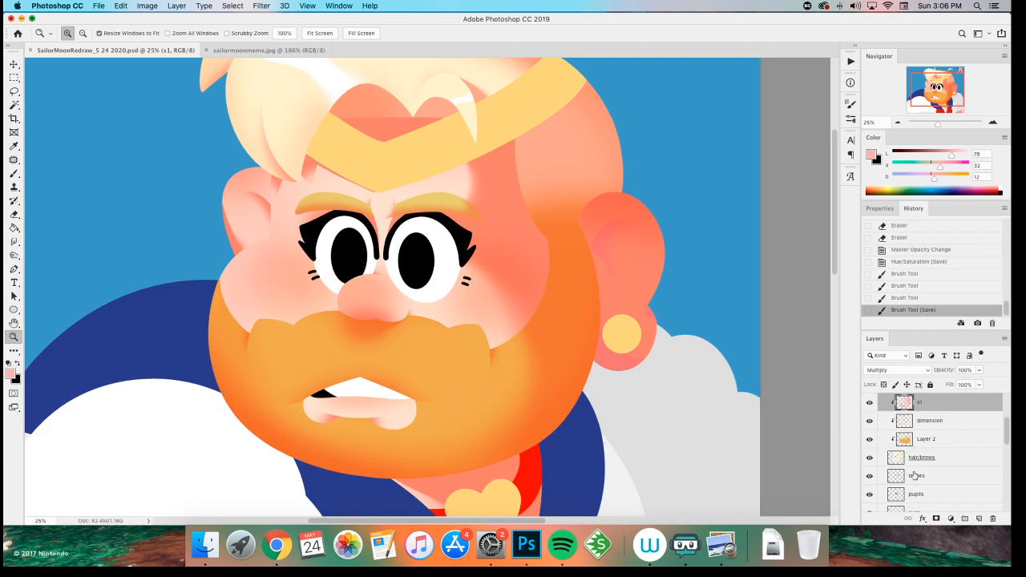
pyautogui.scroll(-2, 916, 475)
pyautogui.press('v')
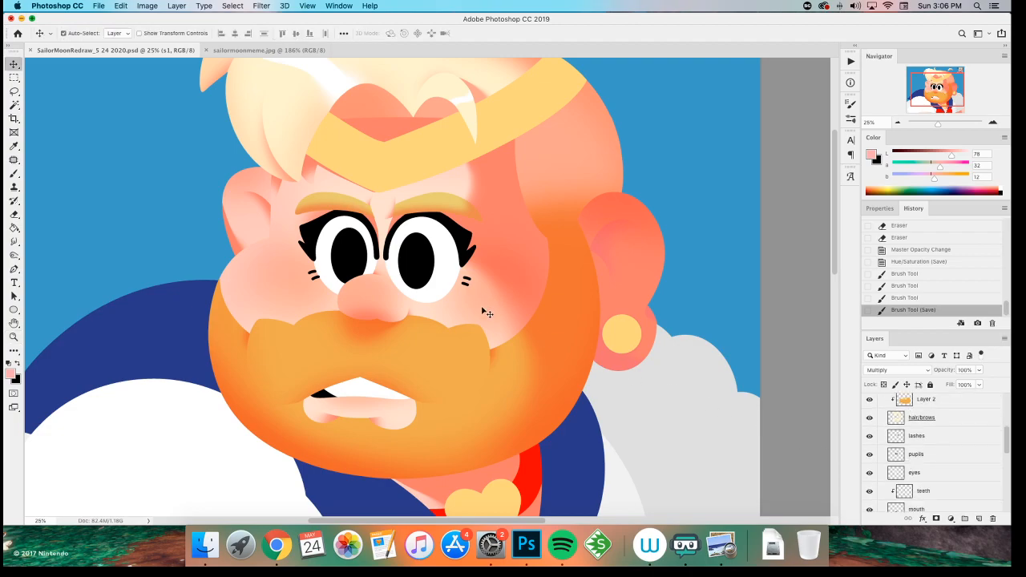
pyautogui.keyDown('ctrl'); pyautogui.click(482, 313); pyautogui.keyUp('ctrl')
pyautogui.press('super+shift+n')
pyautogui.write('blush2')
pyautogui.press('Return')
pyautogui.press('super+alt+g')
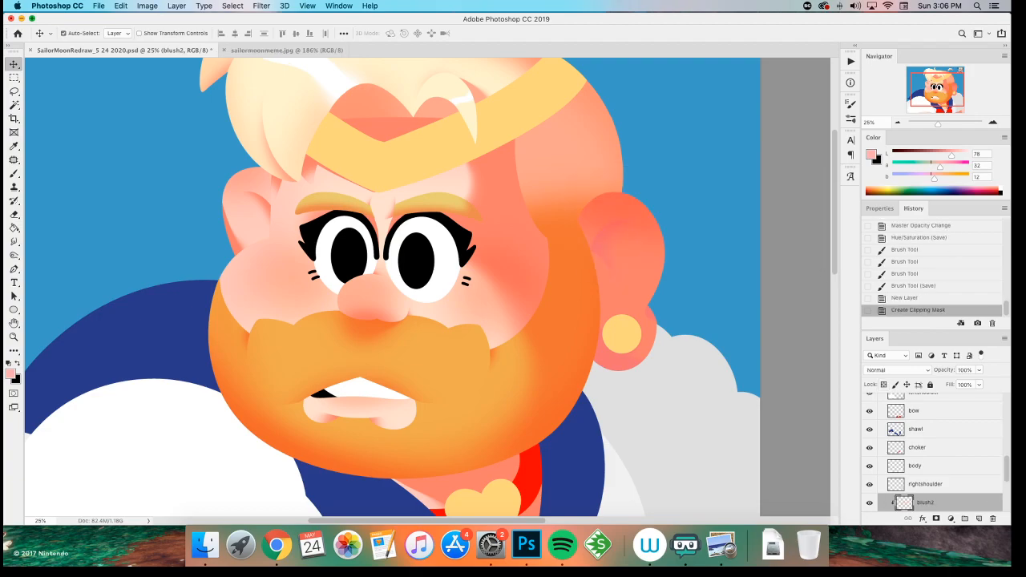
# - Lasso a thin curved crease on the left cheek, sample the peach skin tone and set the blush2 layer to Multiply
pyautogui.press('super+equal')
pyautogui.moveTo(120, 283); pyautogui.dragTo(195, 309)
pyautogui.press('l')
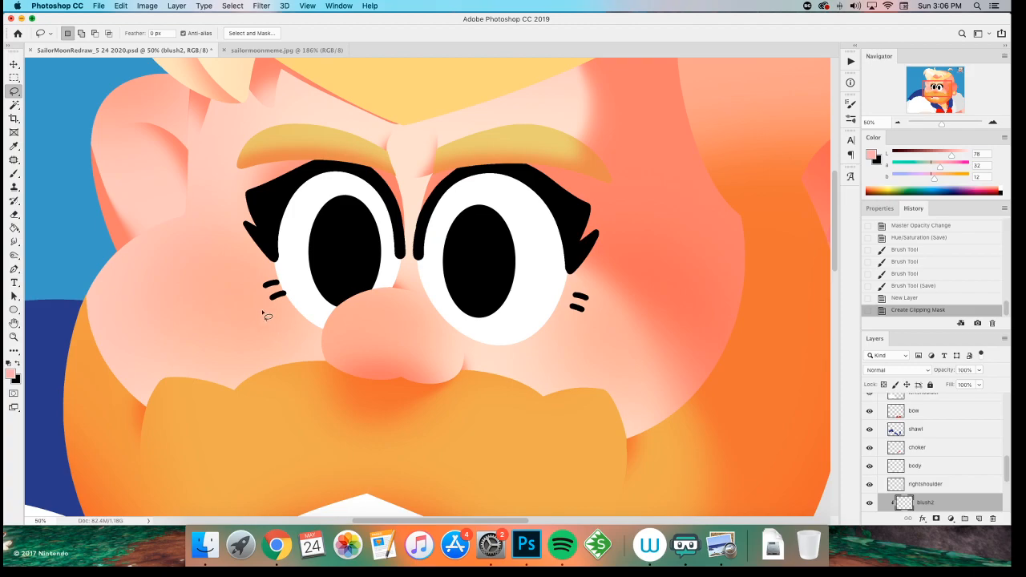
pyautogui.moveTo(278, 312)
pyautogui.mouseDown()
pyautogui.moveTo(196, 267)
pyautogui.moveTo(265, 308)
pyautogui.mouseUp()
pyautogui.press('b')
pyautogui.keyDown('alt'); pyautogui.click(234, 288); pyautogui.keyUp('alt')
pyautogui.click(890, 369)
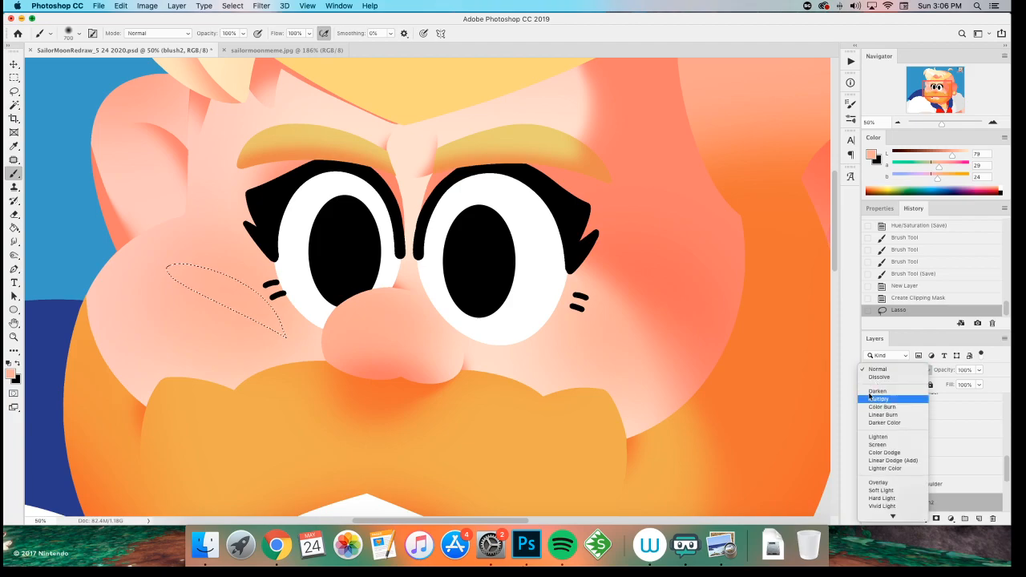
pyautogui.click(878, 398)
# - Brush soft shading into the cheek crease selection with a smaller soft brush, and clear the selection
pyautogui.moveTo(229, 229)
pyautogui.mouseDown()
pyautogui.moveTo(206, 244)
pyautogui.moveTo(255, 263)
pyautogui.moveTo(278, 287)
pyautogui.mouseUp()
pyautogui.press('super+z')
pyautogui.press('[')
pyautogui.press('[')
pyautogui.press('[')
pyautogui.press('[')
pyautogui.press('[')
pyautogui.press('[')
pyautogui.press('[')
pyautogui.press('super+d')
# - Lasso a second curved crease beside the first on the left cheek, brush soft shading into it and deselect
pyautogui.press('l')
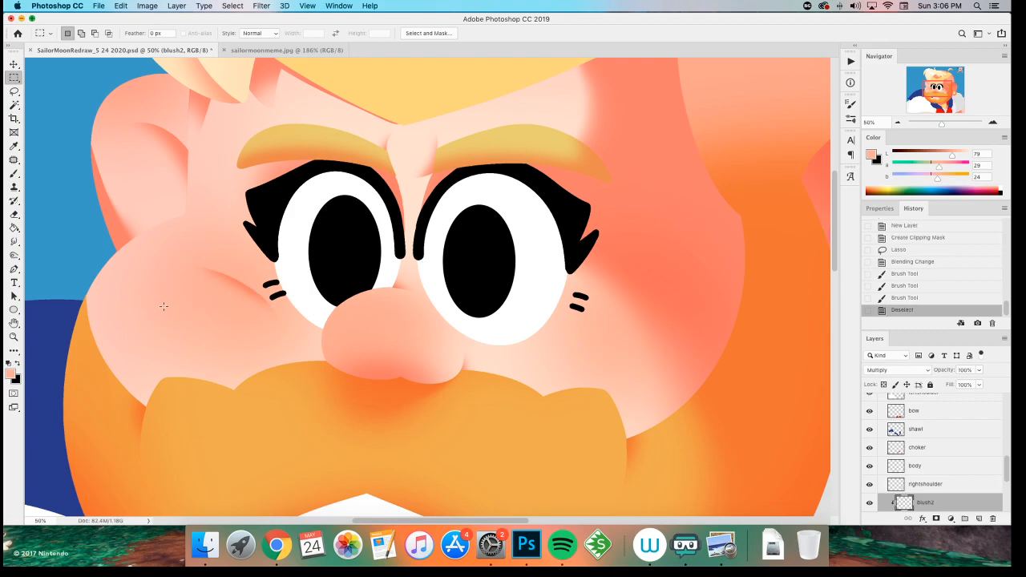
pyautogui.moveTo(177, 276)
pyautogui.mouseDown()
pyautogui.moveTo(213, 316)
pyautogui.moveTo(228, 284)
pyautogui.moveTo(184, 300)
pyautogui.mouseUp()
pyautogui.press('b')
pyautogui.moveTo(232, 276)
pyautogui.mouseDown()
pyautogui.moveTo(172, 306)
pyautogui.moveTo(201, 313)
pyautogui.mouseUp()
pyautogui.press('m')
pyautogui.press('super+d')
pyautogui.moveTo(231, 353)
pyautogui.mouseDown()
pyautogui.moveTo(195, 343)
pyautogui.moveTo(265, 345)
pyautogui.mouseUp()
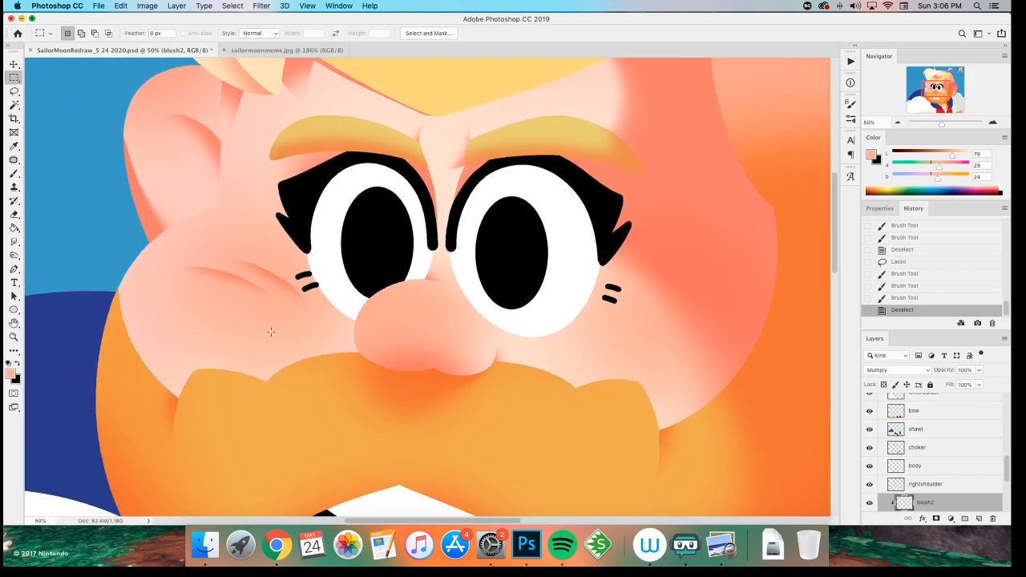
# - Shift the second crease on the left cheek slightly closer to the first one and clear the selection
pyautogui.press('super+z')
pyautogui.press('Left')
pyautogui.moveTo(204, 306)
pyautogui.mouseDown()
pyautogui.moveTo(229, 284)
pyautogui.moveTo(226, 271)
pyautogui.mouseUp()
pyautogui.press('super+d')
# - Lasso a slanted curved crease on the right cheek, brush soft shading along its upper edge and deselect
pyautogui.hscroll(5, 268, 352)
pyautogui.press('l')
pyautogui.press('super+z')
pyautogui.moveTo(493, 267)
pyautogui.mouseDown()
pyautogui.moveTo(411, 331)
pyautogui.moveTo(490, 308)
pyautogui.moveTo(412, 330)
pyautogui.moveTo(412, 299)
pyautogui.mouseUp()
pyautogui.press('b')
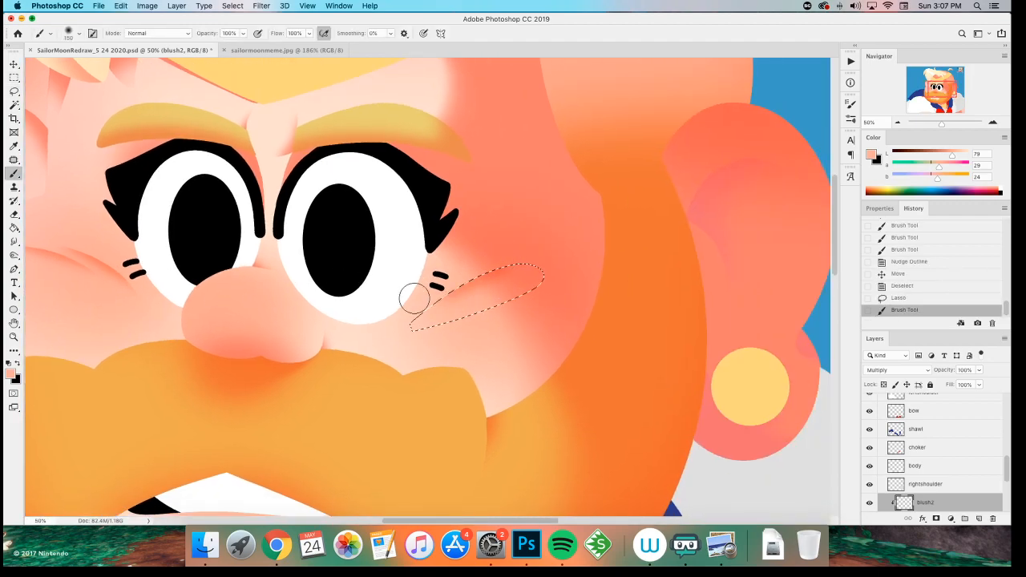
pyautogui.press('super+z')
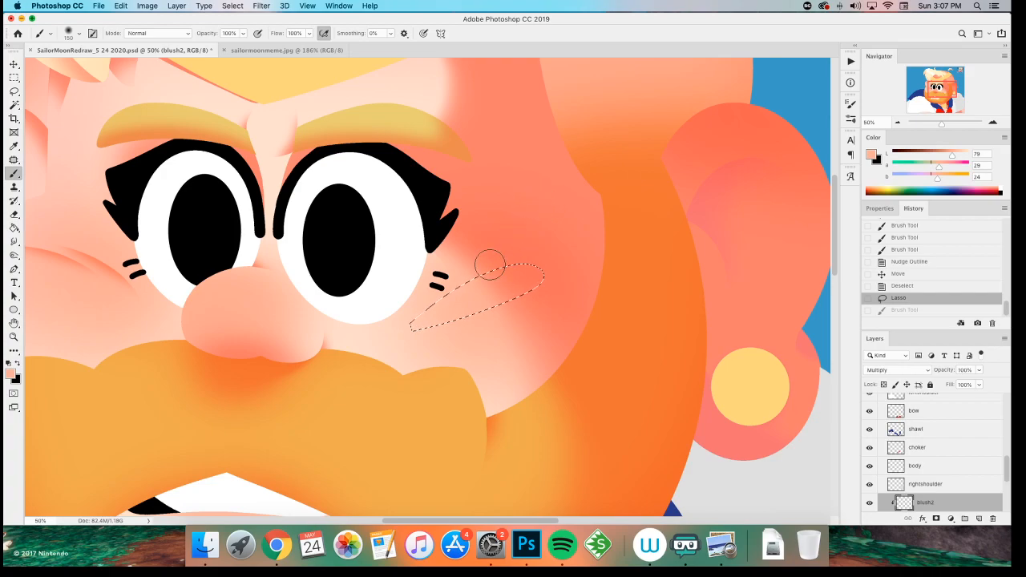
pyautogui.moveTo(514, 250)
pyautogui.mouseDown()
pyautogui.moveTo(431, 287)
pyautogui.moveTo(497, 247)
pyautogui.mouseUp()
pyautogui.moveTo(497, 247); pyautogui.dragTo(426, 279)
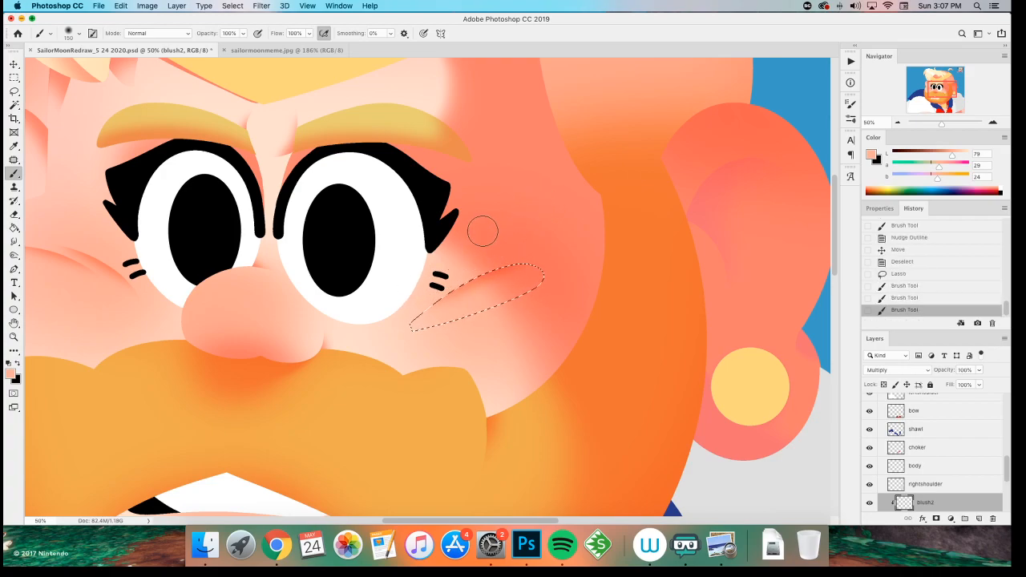
pyautogui.press('l')
pyautogui.press('super+d')
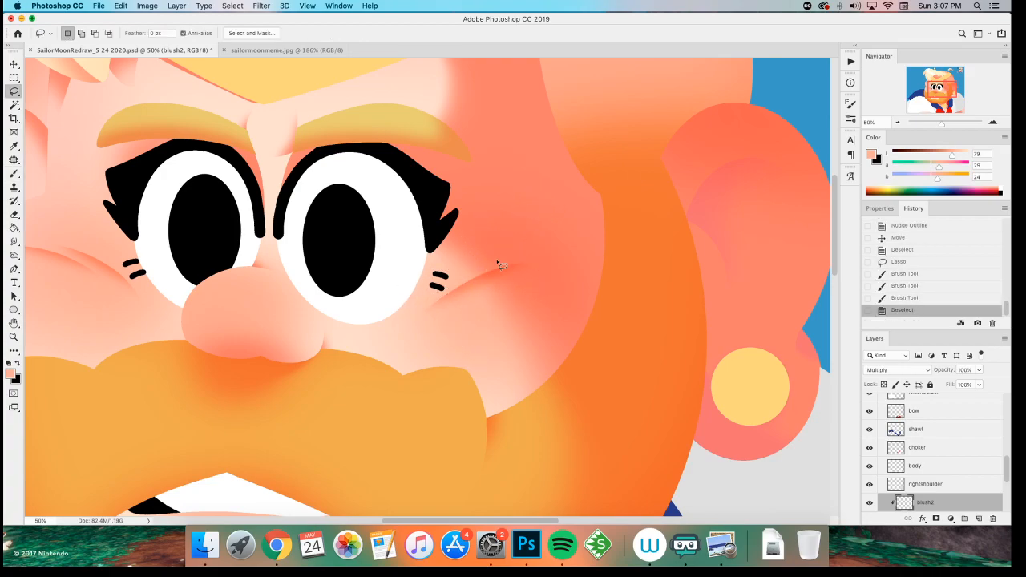
# - Lasso a second slanted crease below the first on the right cheek and brush soft shading along its upper edge
pyautogui.moveTo(443, 322)
pyautogui.mouseDown()
pyautogui.moveTo(576, 285)
pyautogui.moveTo(436, 325)
pyautogui.mouseUp()
pyautogui.press('super+z')
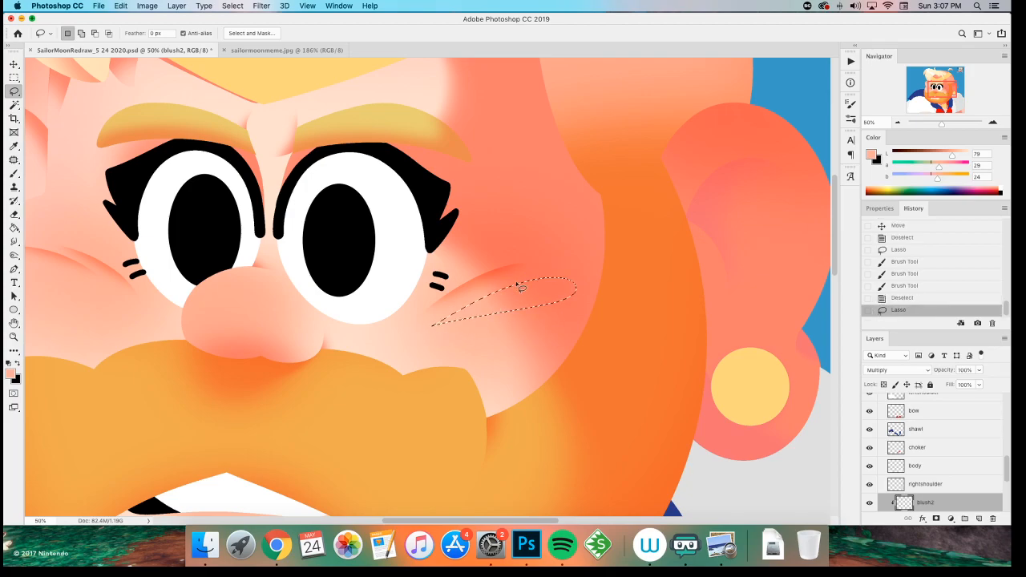
pyautogui.press('b')
pyautogui.moveTo(534, 267)
pyautogui.mouseDown()
pyautogui.moveTo(504, 280)
pyautogui.moveTo(547, 257)
pyautogui.moveTo(457, 294)
pyautogui.moveTo(520, 269)
pyautogui.moveTo(479, 283)
pyautogui.mouseUp()
# - Move the second right-cheek crease up and closer to the first one, and clear the selection
pyautogui.press('m')
pyautogui.press('Left')
pyautogui.press('Up')
pyautogui.press('v')
pyautogui.moveTo(548, 295); pyautogui.dragTo(542, 267)
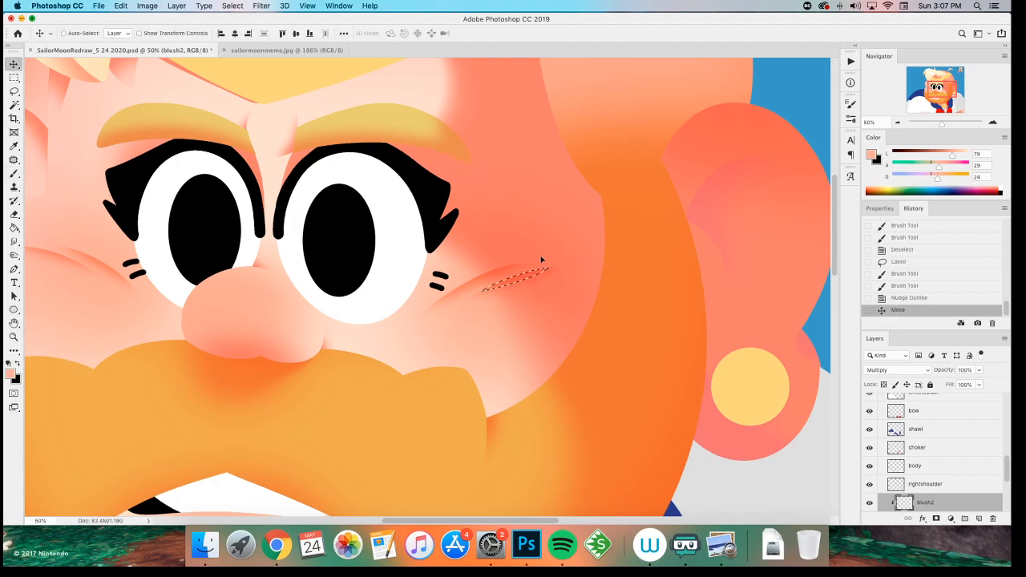
pyautogui.press('m')
pyautogui.click(510, 211)
# - Check the creases on both cheeks and save the document
pyautogui.press('super+minus')
pyautogui.press('super+minus')
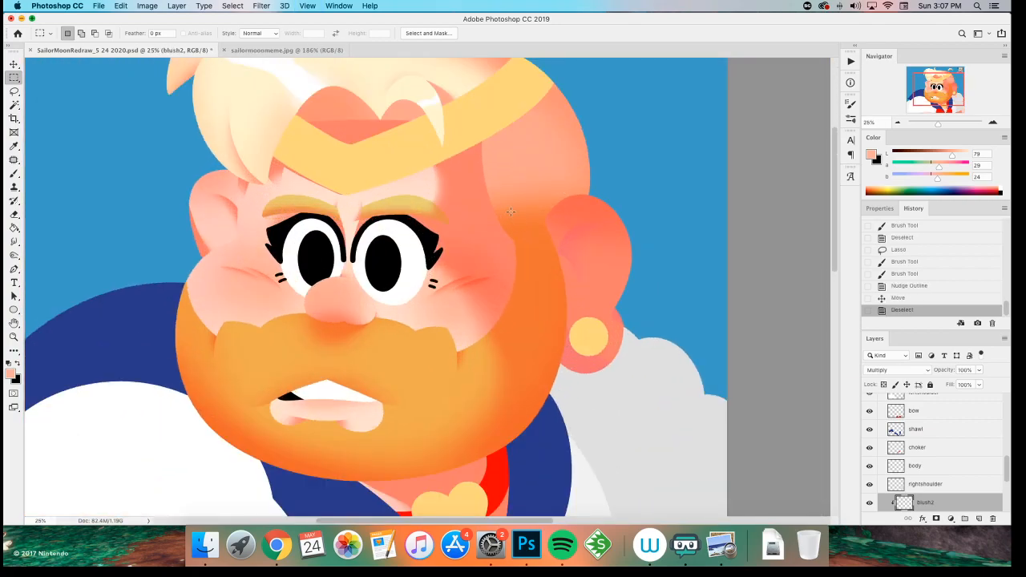
pyautogui.moveTo(455, 268); pyautogui.dragTo(493, 293)
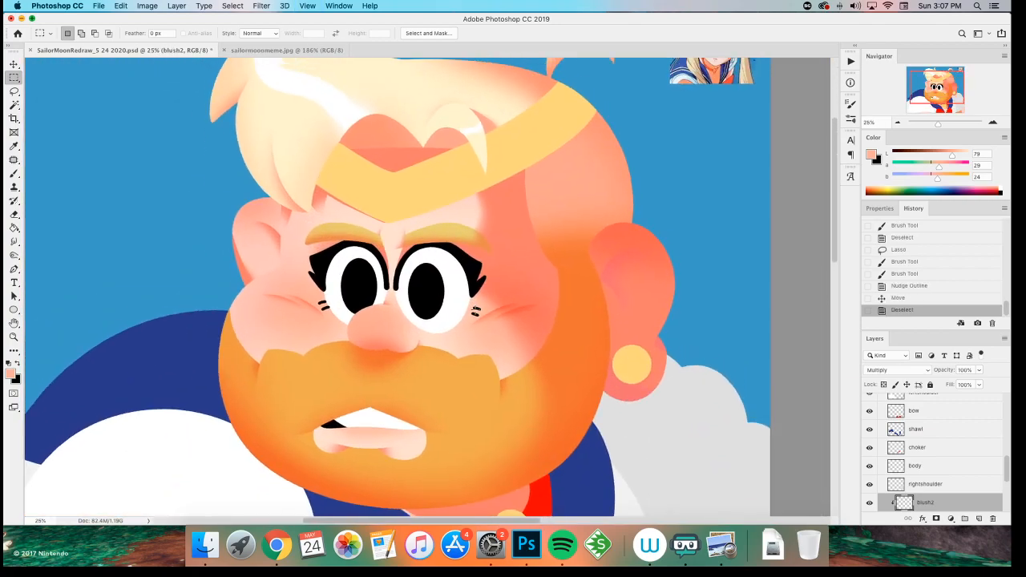
pyautogui.press('z')
pyautogui.click(450, 299)
pyautogui.moveTo(437, 343); pyautogui.dragTo(477, 270)
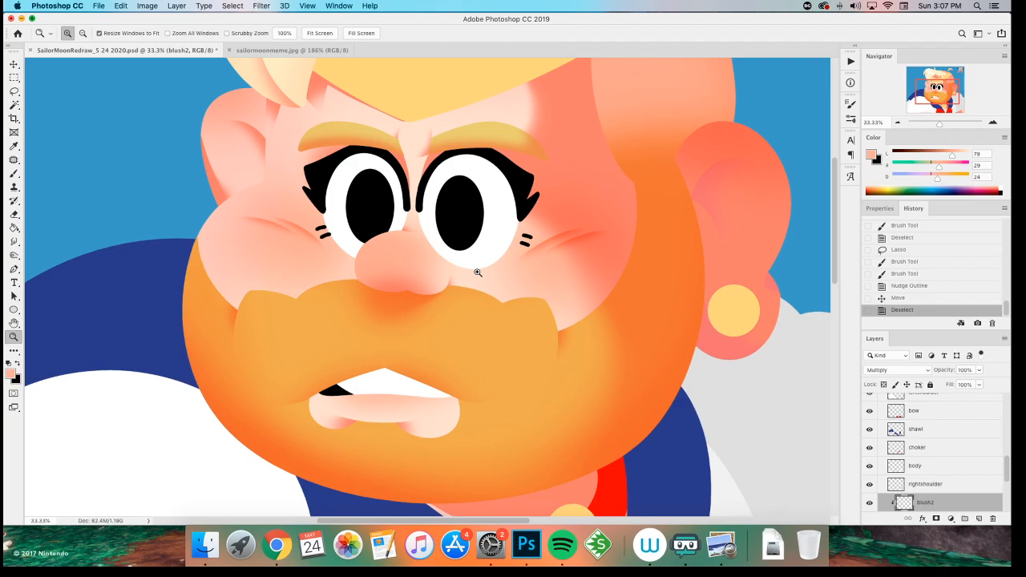
pyautogui.press('super+s')
pyautogui.press('b')
pyautogui.moveTo(181, 406)
pyautogui.mouseDown()
pyautogui.moveTo(201, 447)
pyautogui.moveTo(165, 486)
pyautogui.mouseUp()
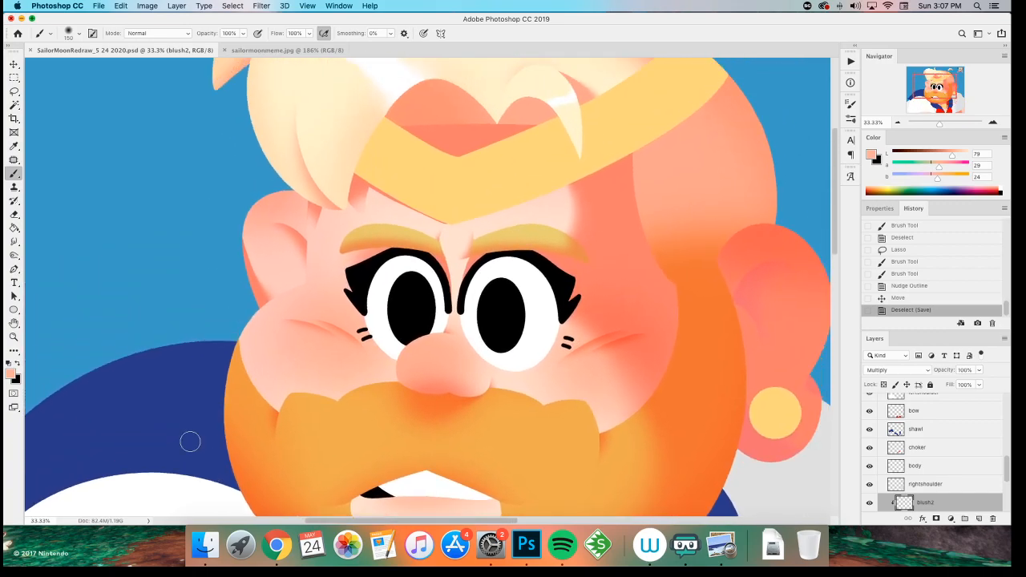
pyautogui.moveTo(369, 433); pyautogui.dragTo(268, 320)
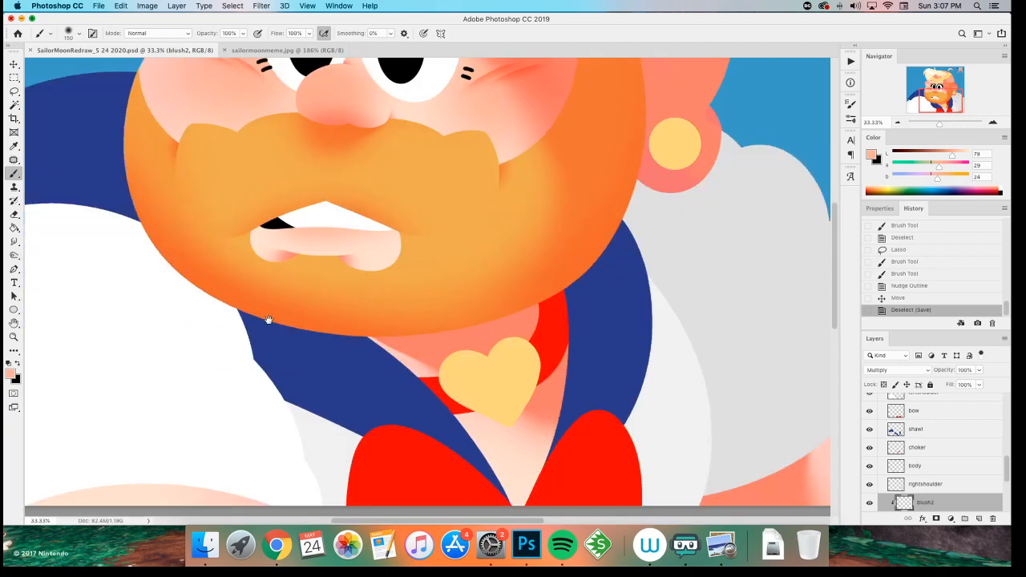
pyautogui.press('super+space')
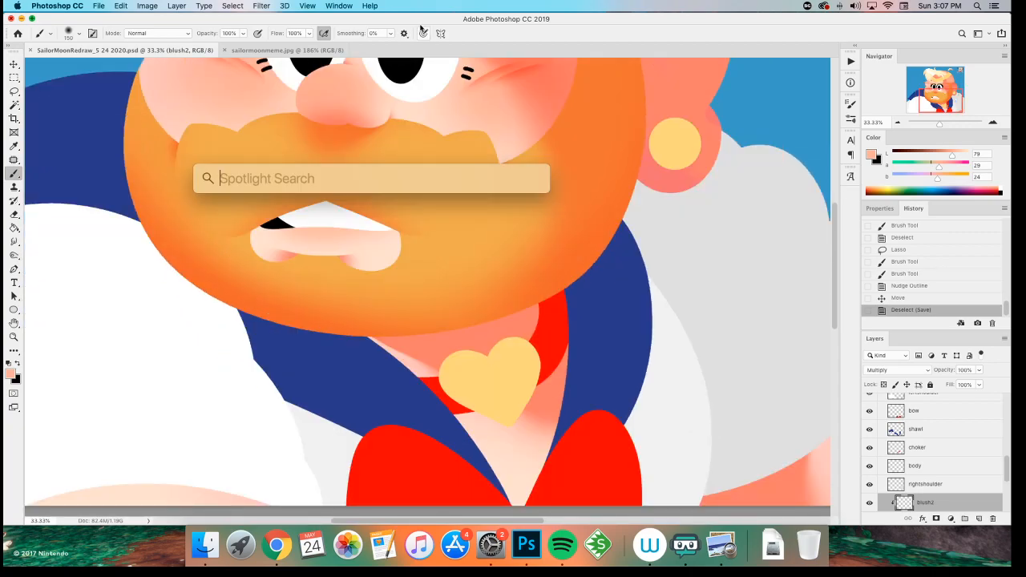
pyautogui.press('Escape')
pyautogui.press('super+minus')
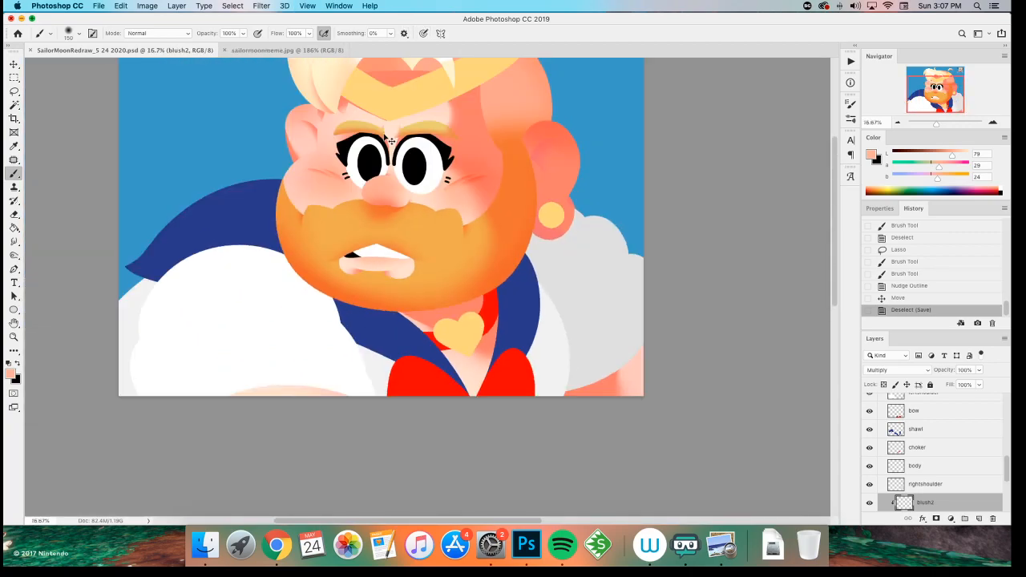
pyautogui.press('super+plus')
pyautogui.moveTo(209, 307)
pyautogui.mouseDown()
pyautogui.moveTo(210, 360)
pyautogui.moveTo(229, 365)
pyautogui.mouseUp()
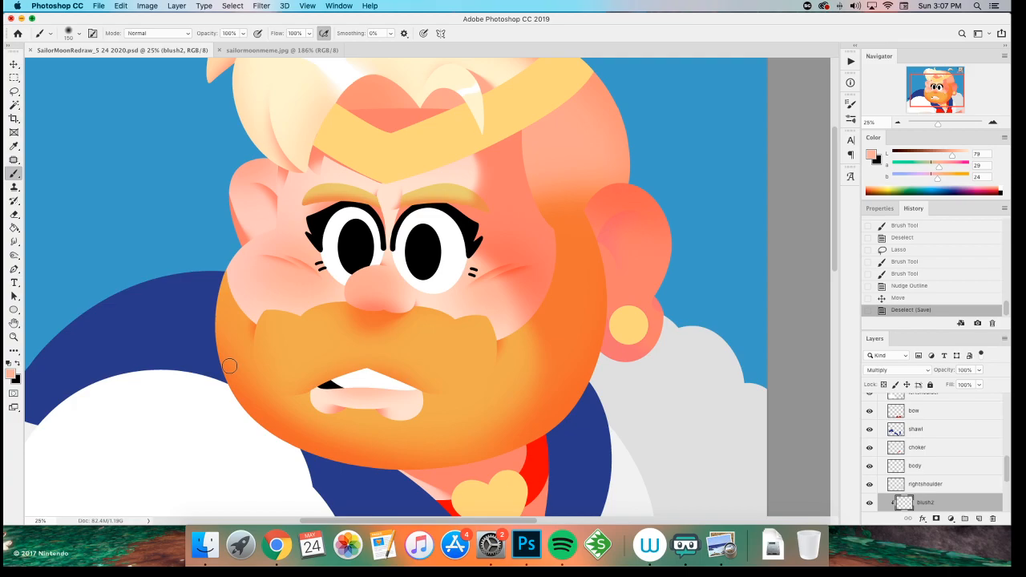
# - Sample the salmon skin shadow below the hairline and lasso a large area around the right cheek on the face's s1 layer
pyautogui.press('i')
pyautogui.click(380, 112)
pyautogui.scroll(-3, 946, 501)
pyautogui.scroll(-1, 947, 502)
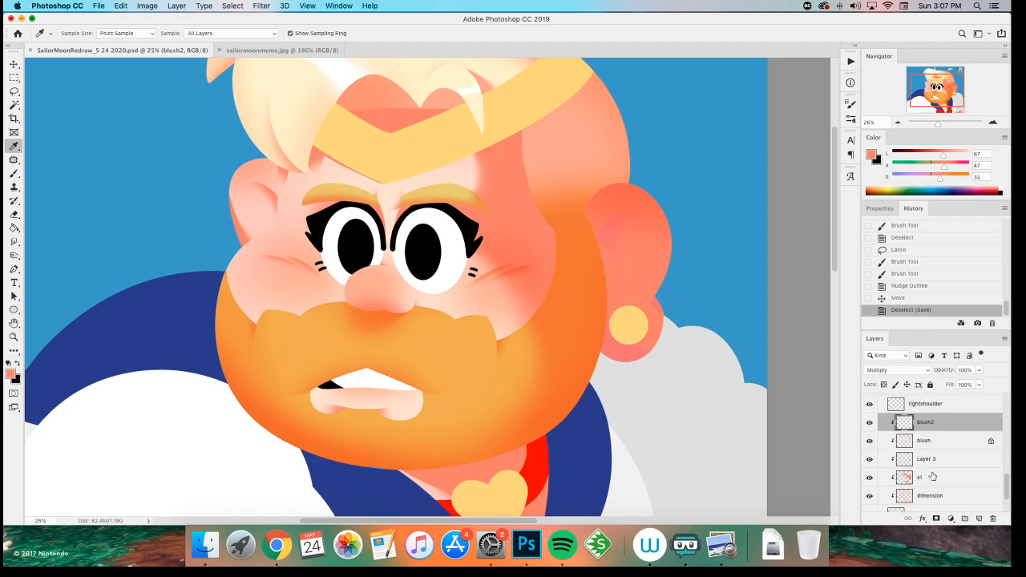
pyautogui.click(932, 477)
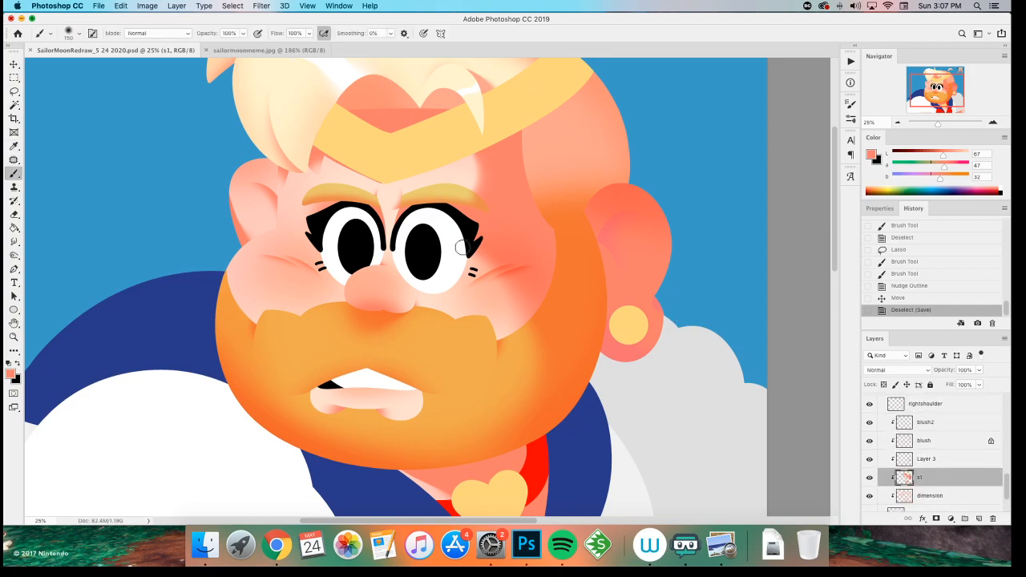
pyautogui.press('l')
pyautogui.moveTo(436, 238)
pyautogui.mouseDown()
pyautogui.moveTo(475, 218)
pyautogui.moveTo(563, 377)
pyautogui.moveTo(370, 348)
pyautogui.mouseUp()
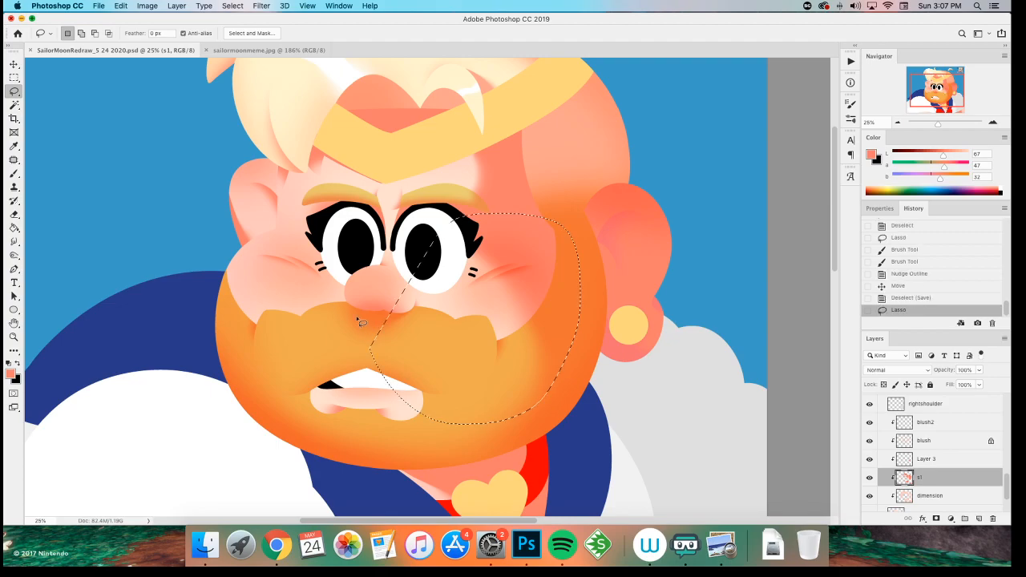
# - Brush soft salmon shading into the right cheek selection with a progressively larger soft brush
pyautogui.press('b')
pyautogui.press(']')
pyautogui.moveTo(452, 255)
pyautogui.mouseDown()
pyautogui.moveTo(538, 329)
pyautogui.moveTo(529, 327)
pyautogui.mouseUp()
pyautogui.press(']')
pyautogui.press(']')
pyautogui.moveTo(513, 273); pyautogui.dragTo(503, 296)
pyautogui.click(488, 253)
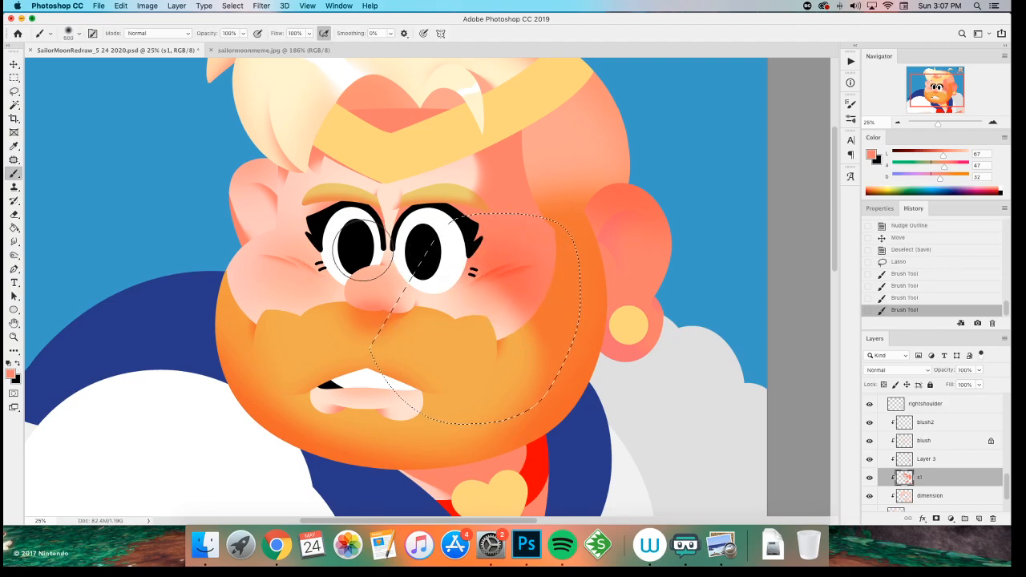
# - Soften the new right-cheek shading with the soft 300 px eraser preset and clear the selection
pyautogui.press('m')
pyautogui.click(270, 248)
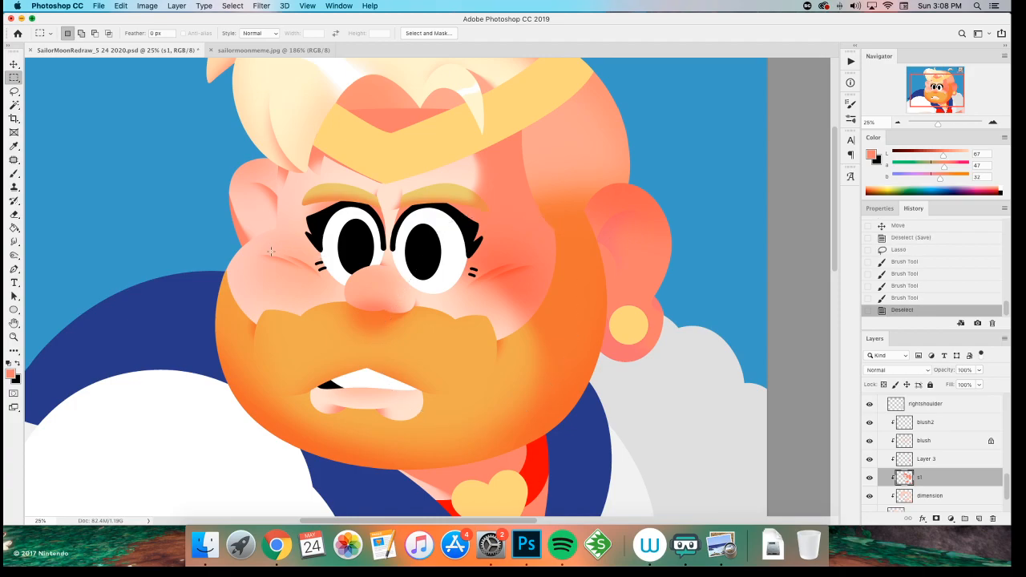
pyautogui.hotkey('ctrl', 'z')
pyautogui.press('e')
pyautogui.rightClick(423, 416)
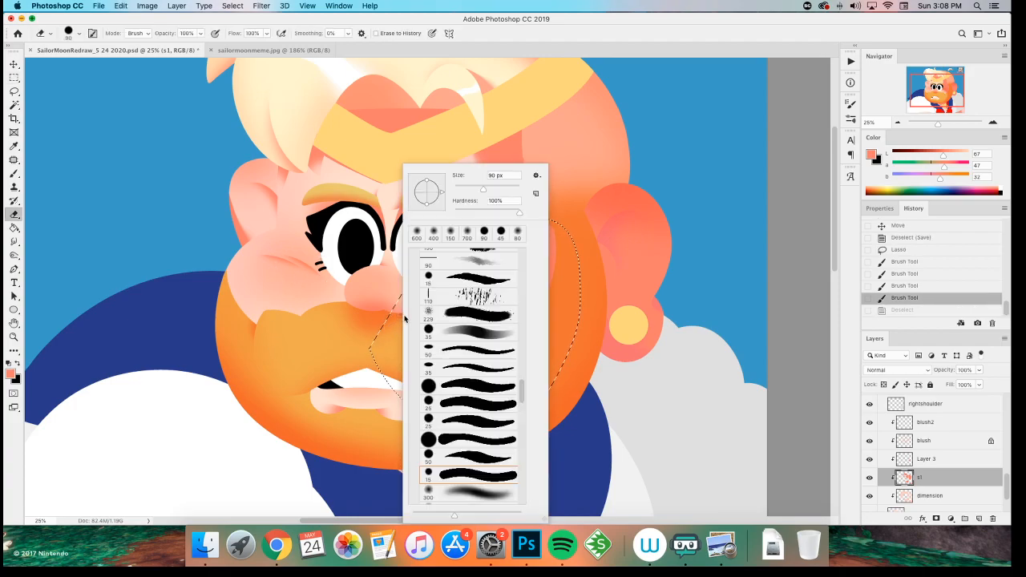
pyautogui.click(447, 489)
pyautogui.press('Return')
pyautogui.moveTo(496, 313)
pyautogui.mouseDown()
pyautogui.moveTo(504, 356)
pyautogui.moveTo(480, 329)
pyautogui.moveTo(435, 321)
pyautogui.mouseUp()
pyautogui.press('m')
pyautogui.click(267, 309)
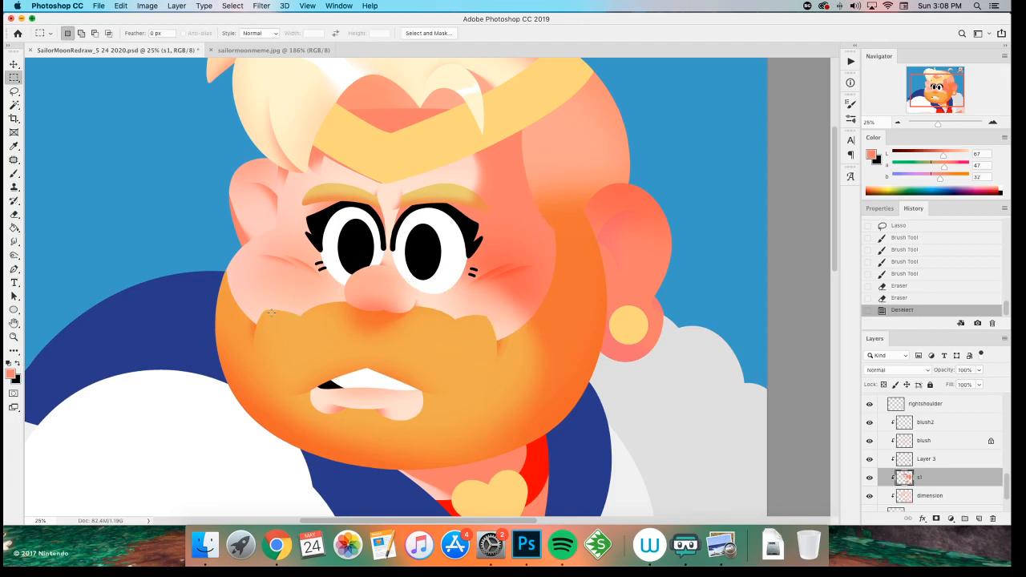
pyautogui.press('h')
pyautogui.click(295, 359)
pyautogui.moveTo(175, 280); pyautogui.dragTo(202, 348)
pyautogui.press('h')
pyautogui.click(202, 347)
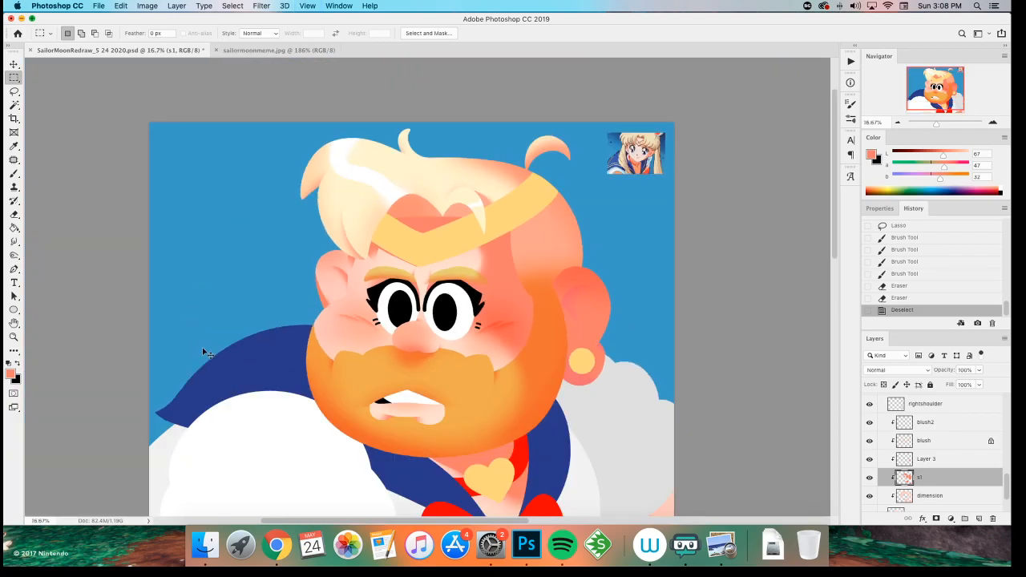
pyautogui.click(202, 347)
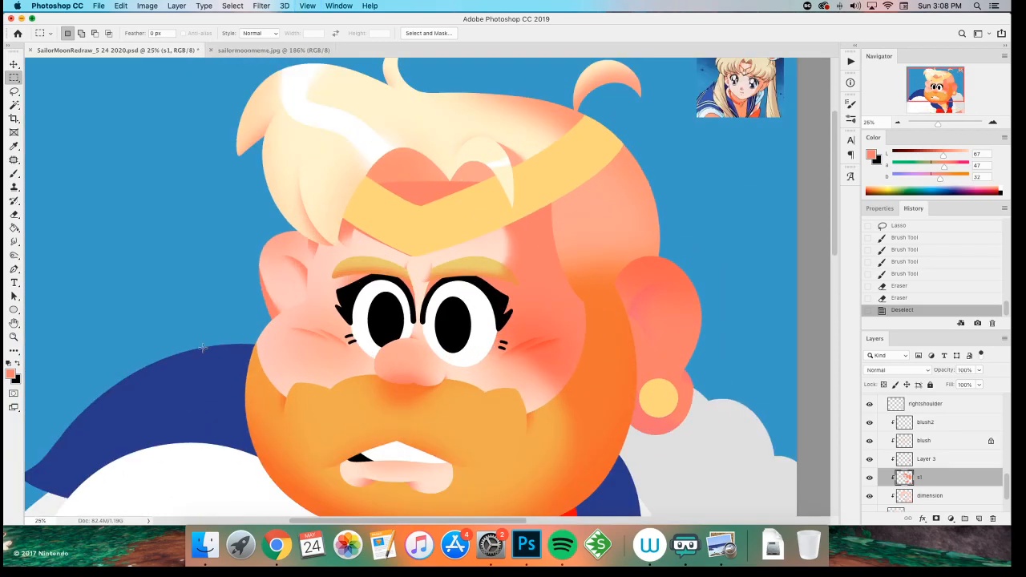
# - Recolor the s1 shading layer of the hair and beard with Hue/Saturation: Hue +8, Saturation +49, Lightness -17
pyautogui.press('v')
pyautogui.keyDown('super'); pyautogui.click(408, 397); pyautogui.keyUp('super')
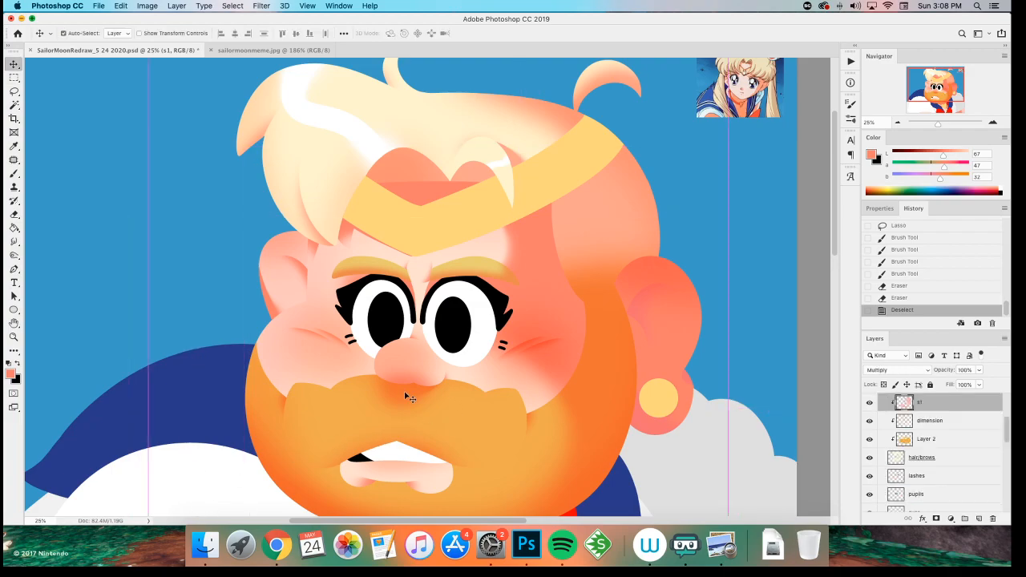
pyautogui.press('super+minus')
pyautogui.press('super+i')
pyautogui.press('super+z')
pyautogui.press('super+u')
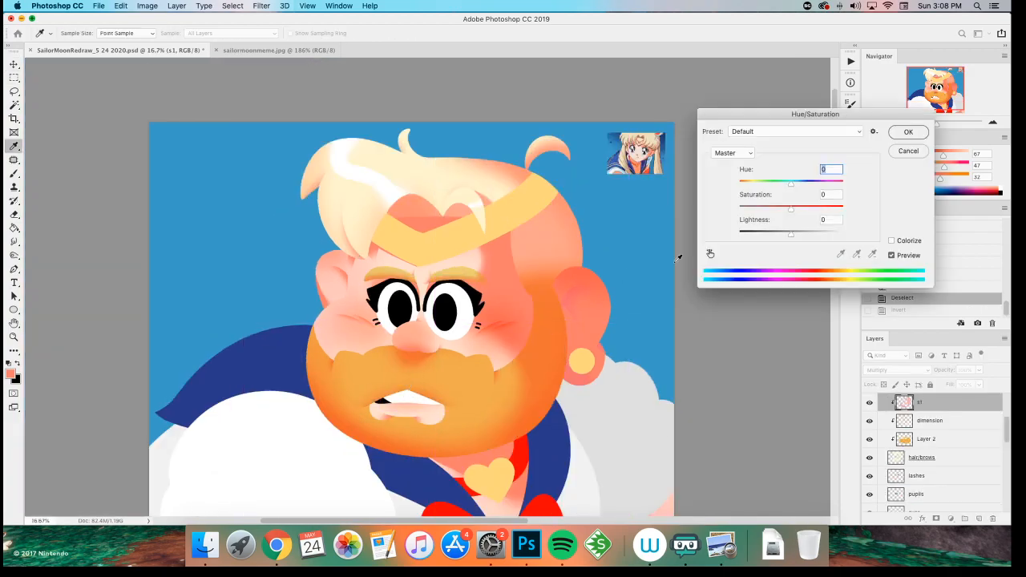
pyautogui.moveTo(791, 234); pyautogui.dragTo(798, 212)
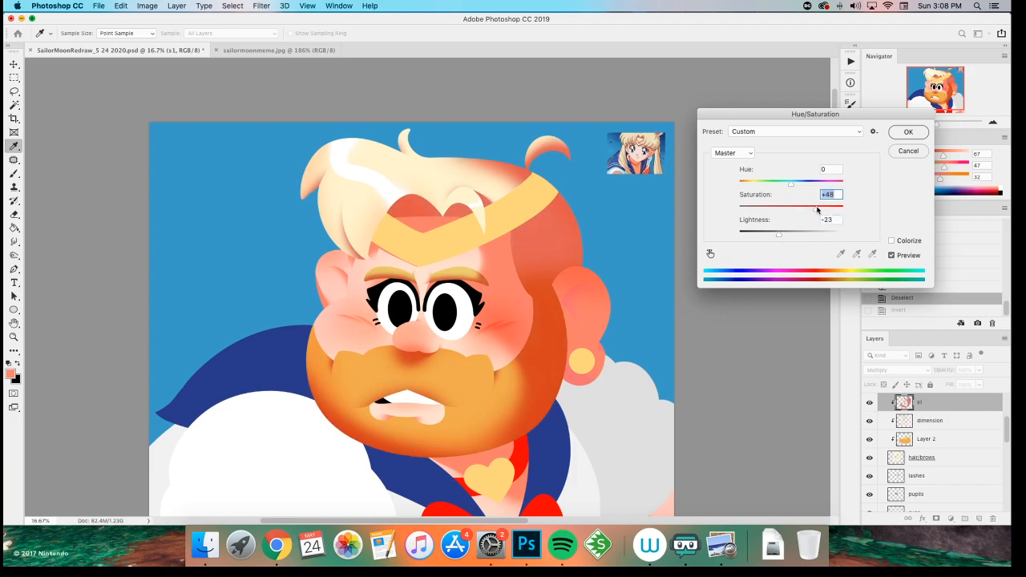
pyautogui.moveTo(792, 184); pyautogui.dragTo(794, 185)
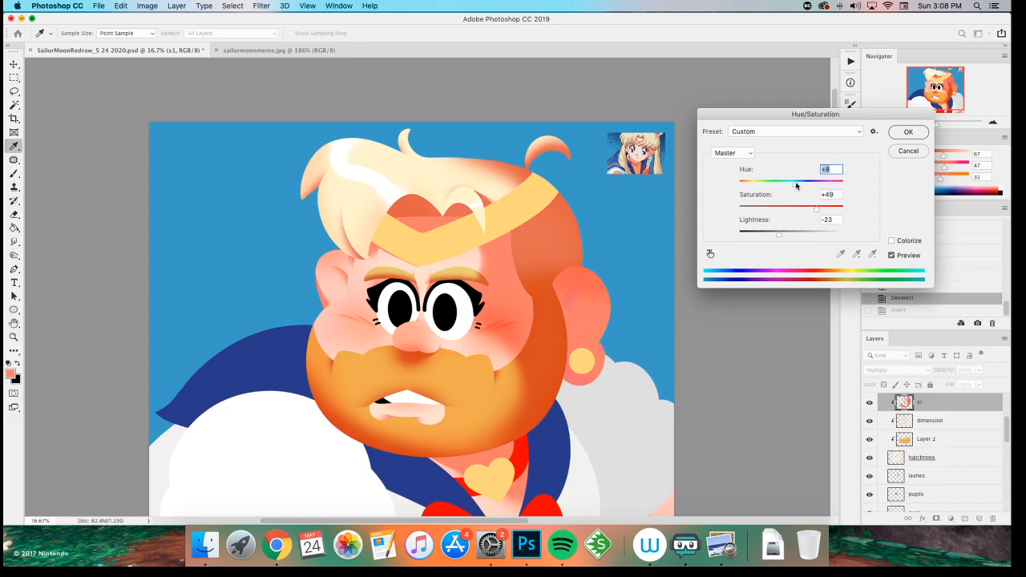
pyautogui.moveTo(780, 239); pyautogui.dragTo(783, 239)
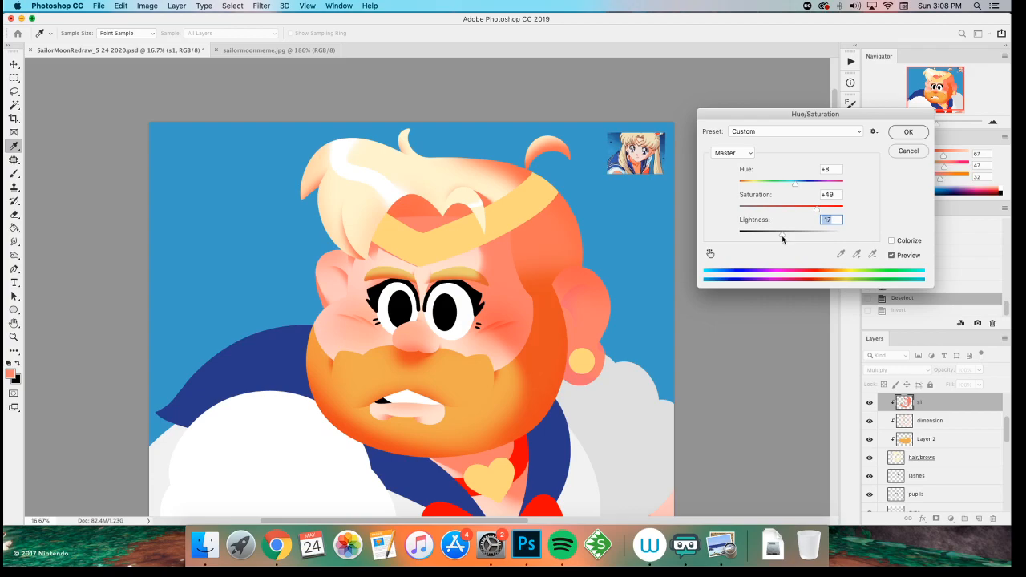
pyautogui.click(902, 133)
# - Create a new clipped layer named hairline above the hair's s1 shading layer
pyautogui.press('z')
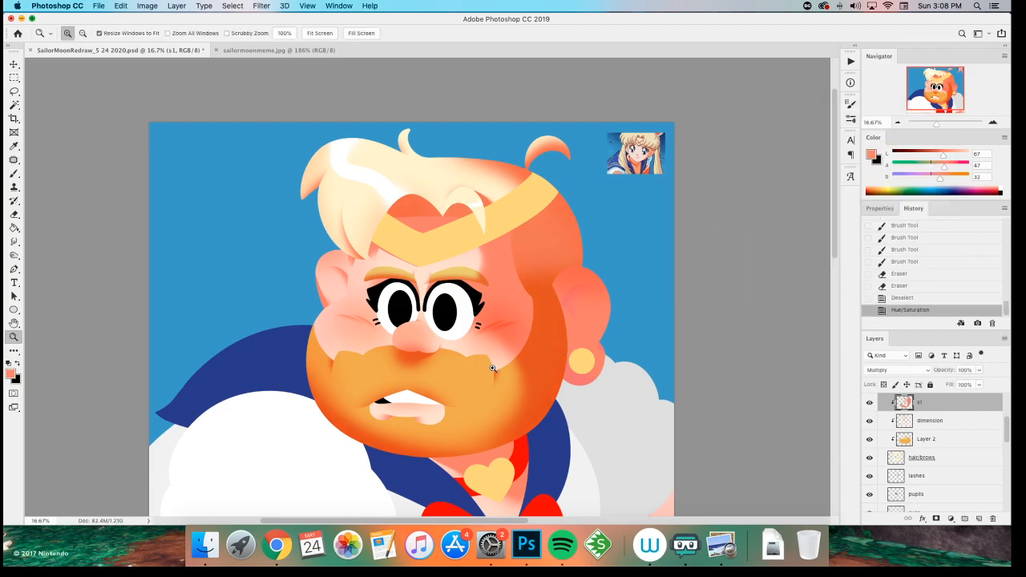
pyautogui.click(493, 367)
pyautogui.moveTo(415, 240); pyautogui.dragTo(448, 301)
pyautogui.click(414, 212)
pyautogui.click(414, 218)
pyautogui.click(414, 217)
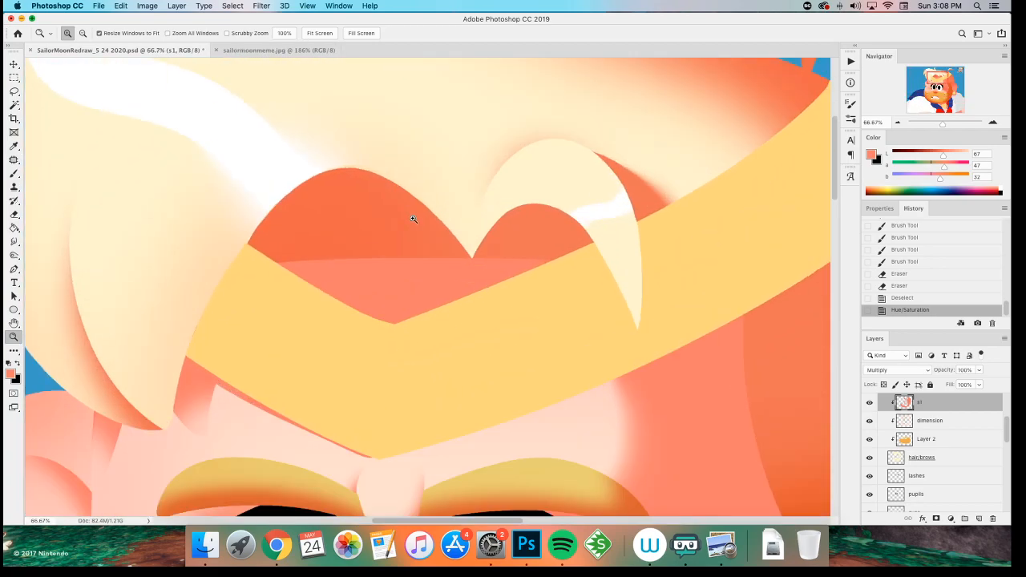
pyautogui.press('super+shift+n')
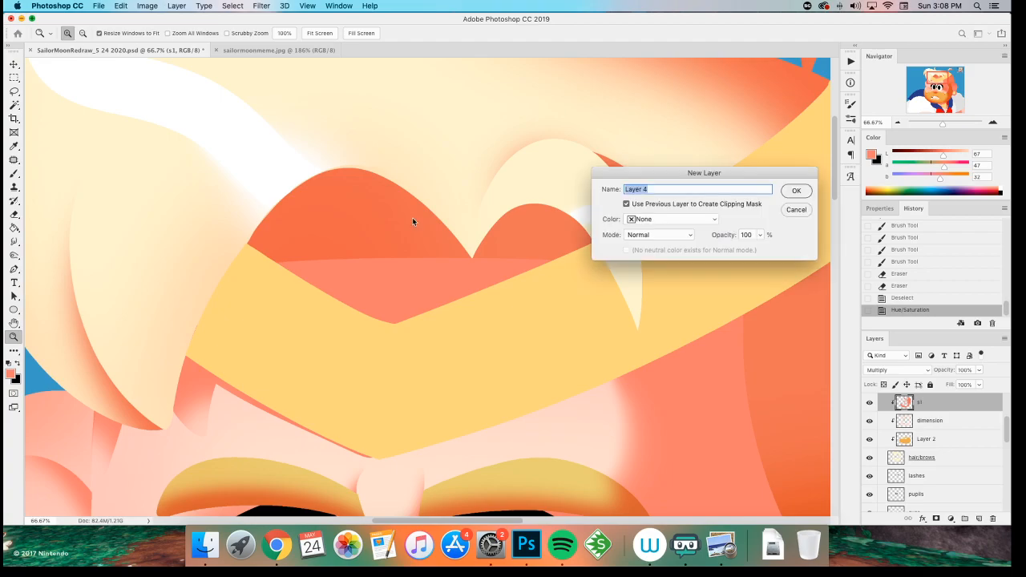
pyautogui.write('hairline')
pyautogui.press('Return')
pyautogui.press('super+alt+g')
pyautogui.press('super+z')
# - Sample the orange-red shadow color under the hair and darken it to a lightness of 50
pyautogui.press('b')
pyautogui.keyDown('alt'); pyautogui.click(368, 219); pyautogui.keyUp('alt')
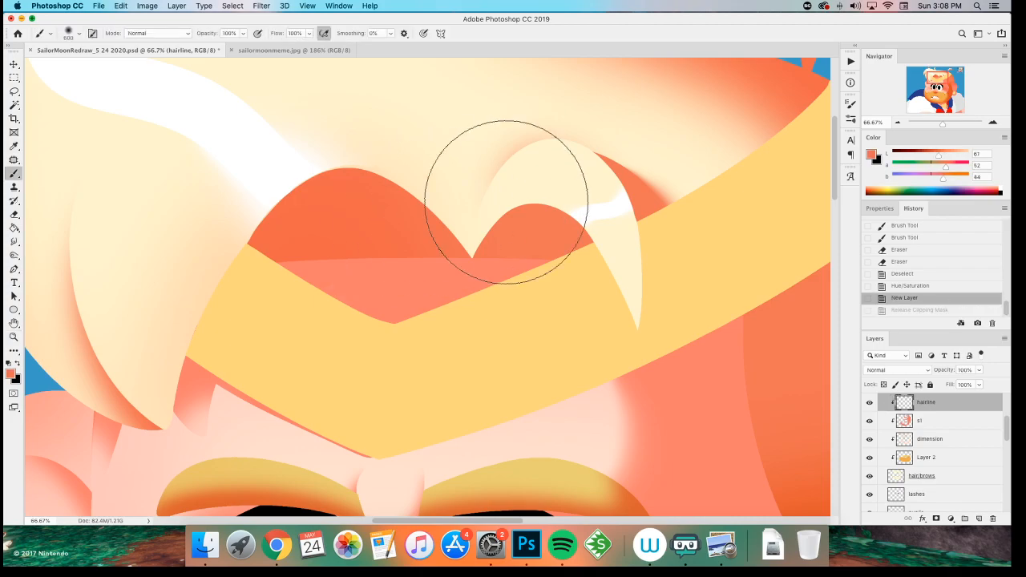
pyautogui.moveTo(937, 153); pyautogui.dragTo(930, 154)
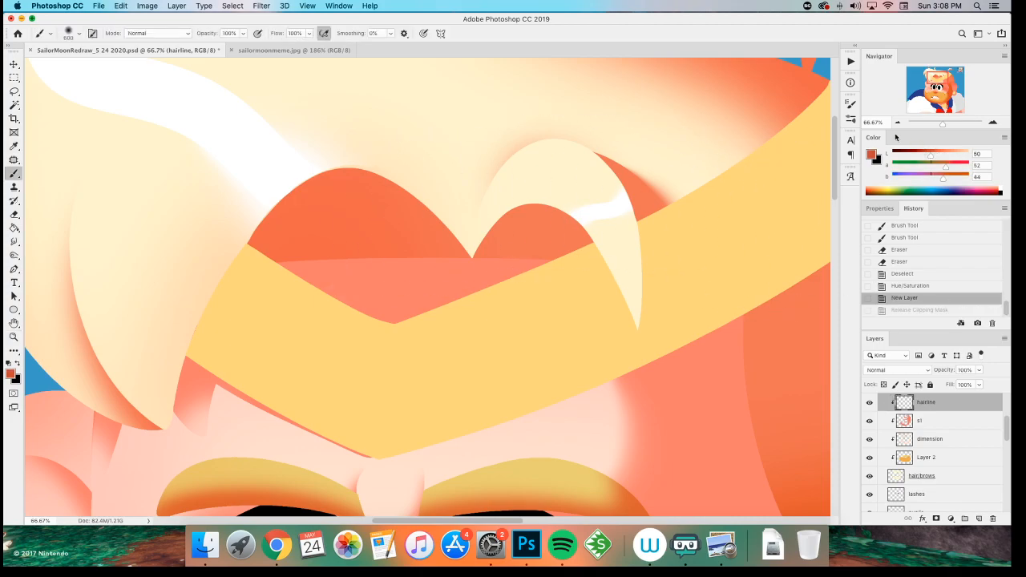
# - Set up a hard round brush at 23 px for drawing the hairline strands
pyautogui.rightClick(331, 234)
pyautogui.click(396, 457)
pyautogui.click(477, 35)
pyautogui.moveTo(344, 199); pyautogui.dragTo(360, 210)
pyautogui.hotkey('ctrl', 'z')
pyautogui.rightClick(351, 296)
pyautogui.moveTo(416, 189); pyautogui.dragTo(394, 133)
pyautogui.click(447, 34)
# - Paint four thin, curved dark strands in the orange hair area beneath the larger left arch of the fringe
pyautogui.moveTo(441, 257); pyautogui.dragTo(346, 187)
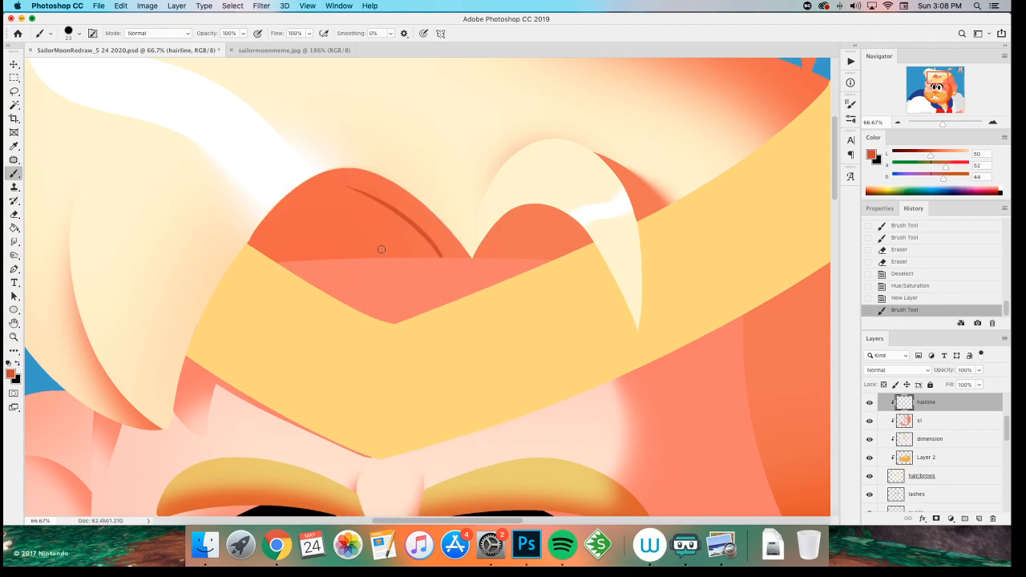
pyautogui.moveTo(385, 258); pyautogui.dragTo(311, 220)
pyautogui.press('cmd+z')
pyautogui.moveTo(384, 258); pyautogui.dragTo(290, 207)
pyautogui.moveTo(347, 258); pyautogui.dragTo(268, 221)
pyautogui.press('cmd+z')
pyautogui.moveTo(371, 258); pyautogui.dragTo(314, 222)
pyautogui.moveTo(316, 263); pyautogui.dragTo(267, 240)
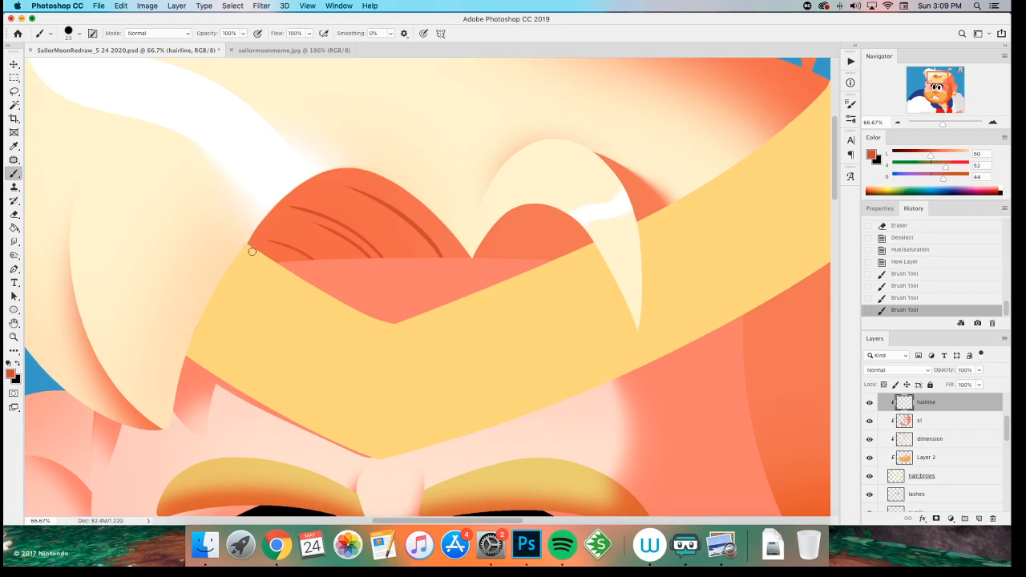
# - Paint a few short, slanted dark hair strands in the orange area beneath the smaller right arch of the fringe
pyautogui.moveTo(494, 258); pyautogui.dragTo(526, 225)
pyautogui.press('cmd+z')
pyautogui.moveTo(494, 257); pyautogui.dragTo(550, 203)
pyautogui.press('cmd+z')
pyautogui.moveTo(492, 259)
pyautogui.mouseDown()
pyautogui.moveTo(531, 220)
pyautogui.moveTo(558, 218)
pyautogui.mouseUp()
pyautogui.press('cmd+z')
pyautogui.moveTo(508, 261)
pyautogui.mouseDown()
pyautogui.moveTo(577, 205)
pyautogui.moveTo(553, 244)
pyautogui.mouseUp()
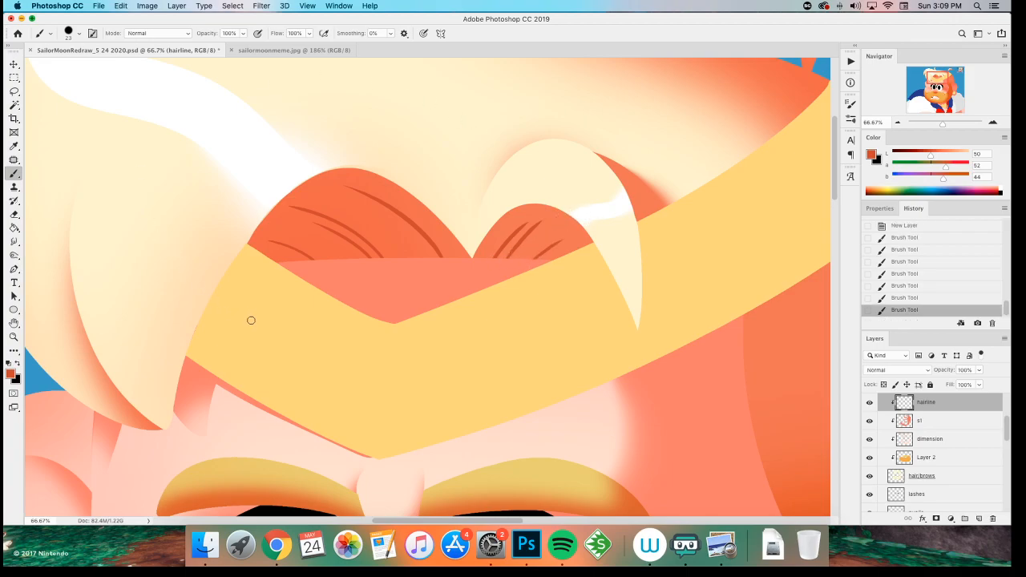
# - Shade the orange hairline areas beneath both fringe arches with a large soft round brush, enlarging it from 300 to 600 px
pyautogui.hscroll(3, 208, 322)
pyautogui.rightClick(247, 306)
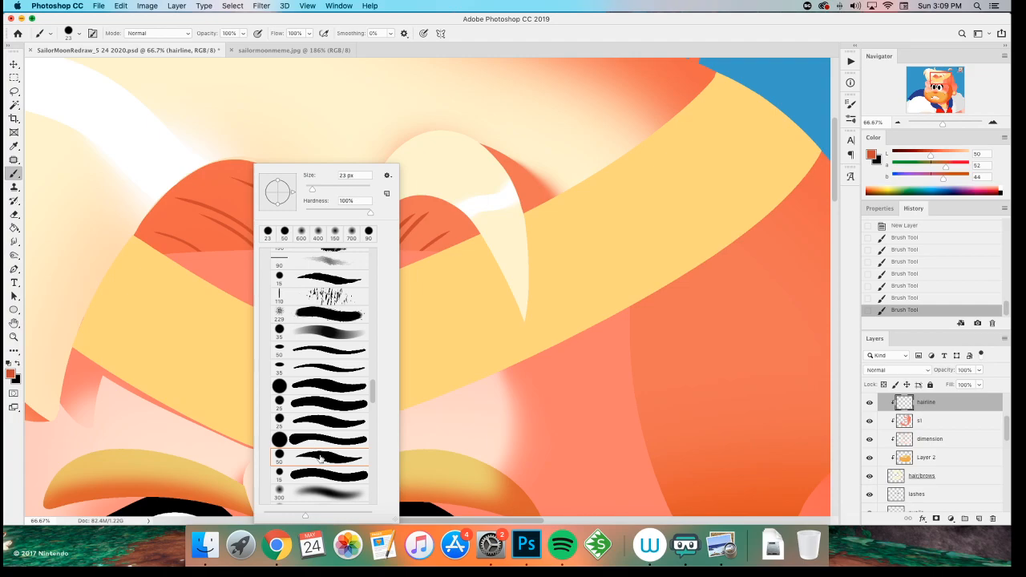
pyautogui.click(309, 485)
pyautogui.click(445, 64)
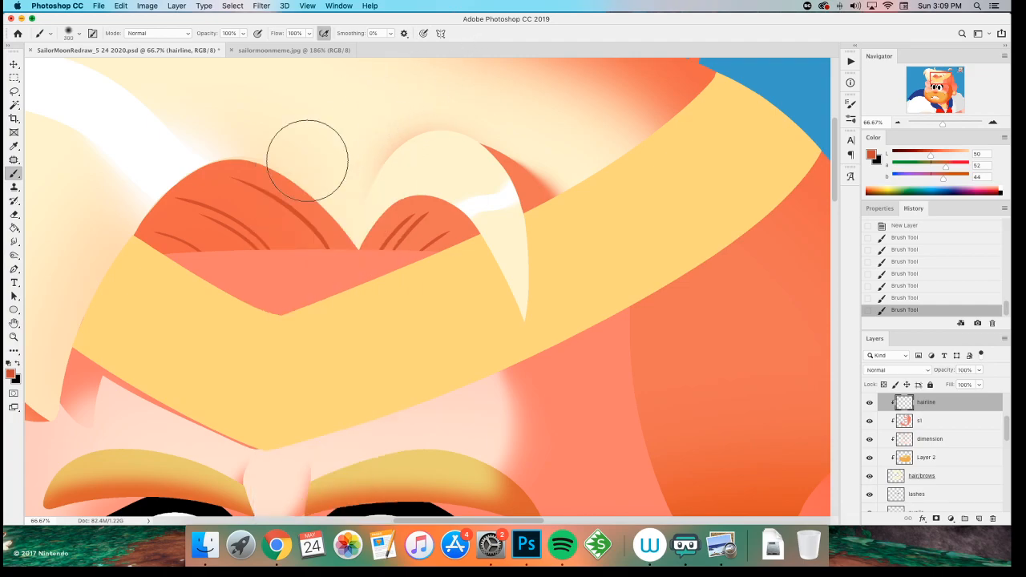
pyautogui.moveTo(178, 286); pyautogui.dragTo(240, 291)
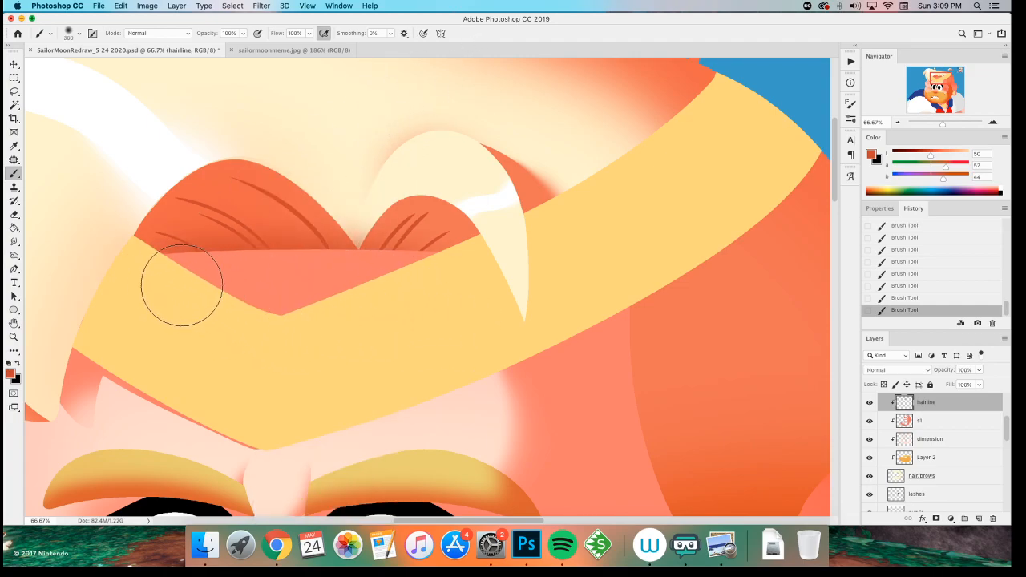
pyautogui.press(']')
pyautogui.press(']')
pyautogui.press(']')
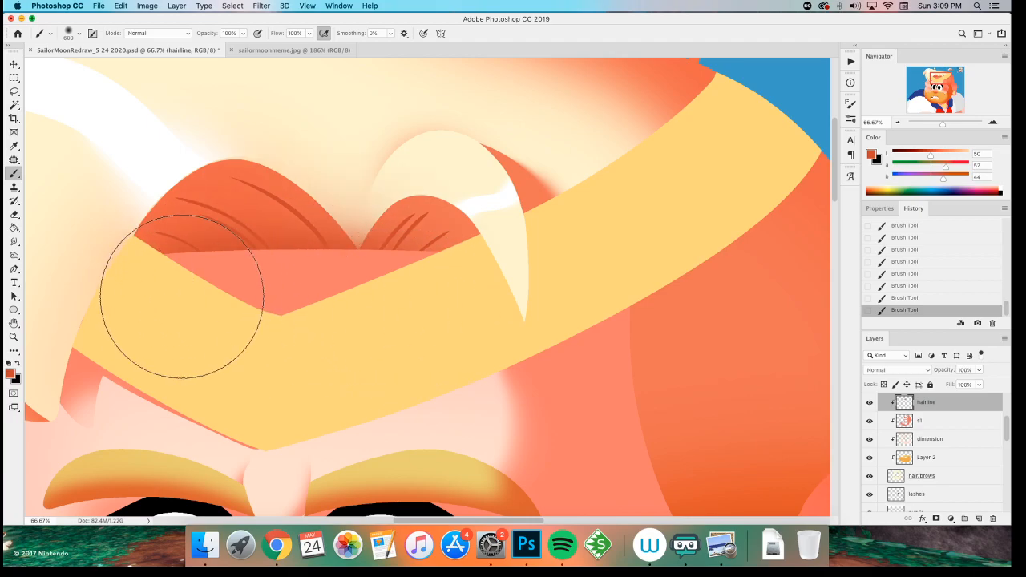
# - Erase the shading that spills onto the cream hair around the fringe arches with a hard round eraser
pyautogui.press('e')
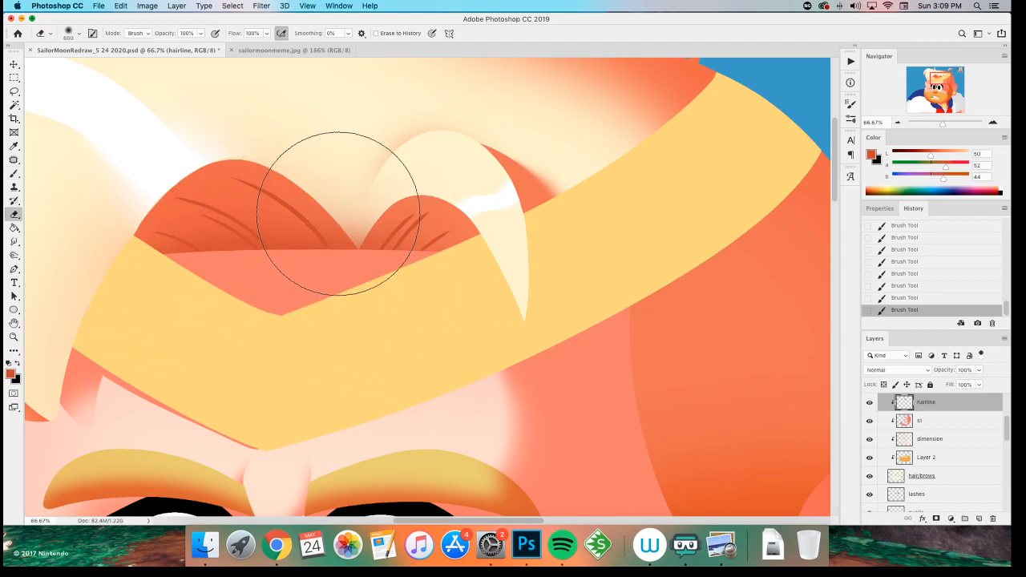
pyautogui.rightClick(325, 219)
pyautogui.click(366, 472)
pyautogui.press('Return')
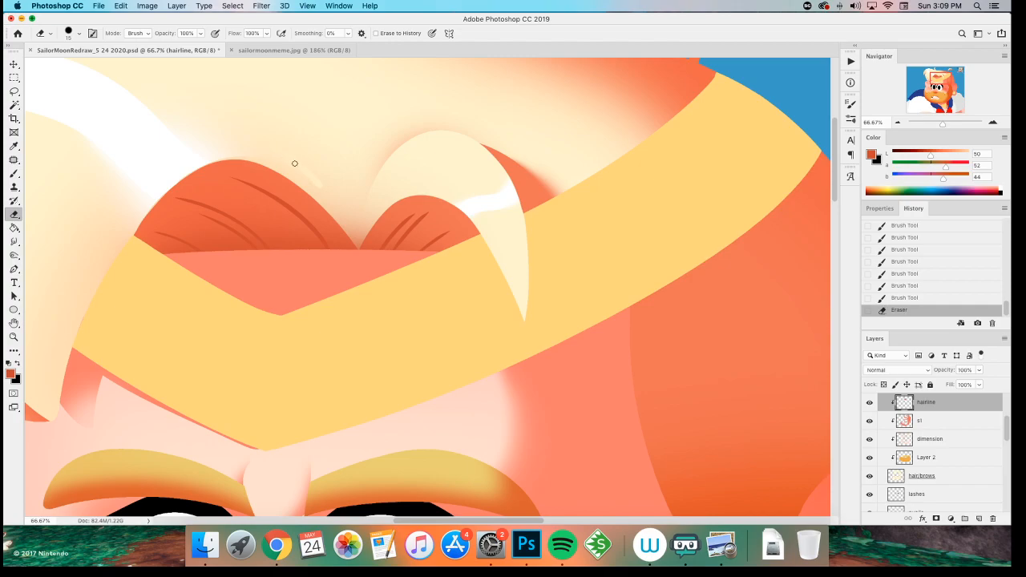
pyautogui.moveTo(319, 188)
pyautogui.mouseDown()
pyautogui.moveTo(356, 242)
pyautogui.moveTo(387, 189)
pyautogui.mouseUp()
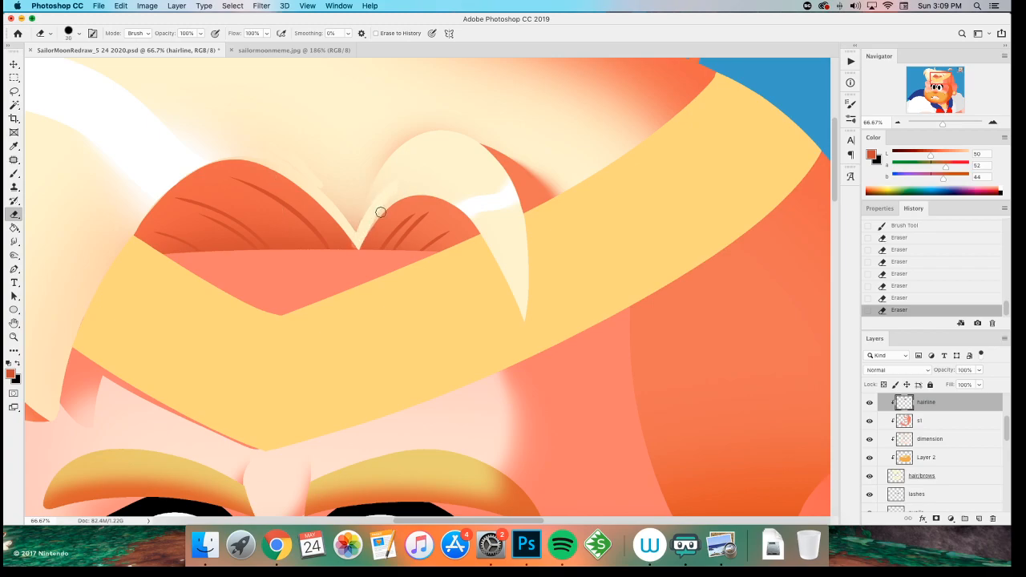
pyautogui.hotkey('ctrl', 'z')
pyautogui.moveTo(363, 236); pyautogui.dragTo(393, 197)
pyautogui.press(']')
pyautogui.press(']')
pyautogui.press(']')
pyautogui.moveTo(378, 182)
pyautogui.mouseDown()
pyautogui.moveTo(349, 143)
pyautogui.moveTo(331, 169)
pyautogui.moveTo(280, 136)
pyautogui.moveTo(278, 157)
pyautogui.moveTo(249, 145)
pyautogui.moveTo(258, 136)
pyautogui.moveTo(342, 203)
pyautogui.moveTo(349, 180)
pyautogui.moveTo(388, 180)
pyautogui.mouseUp()
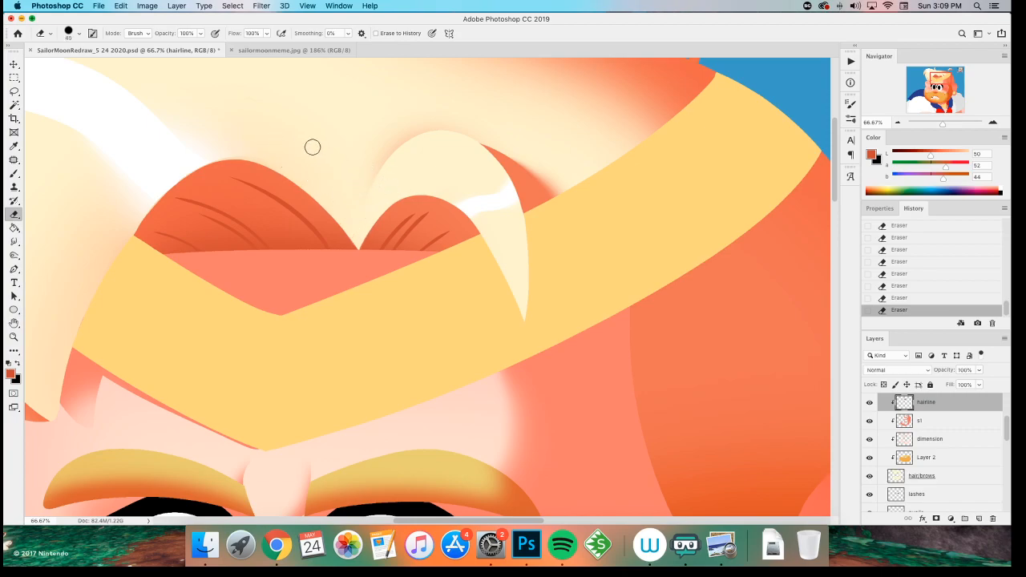
# - Compare the character's head with the hairline layer hidden and shown
pyautogui.press('super+minus')
pyautogui.press('super+minus')
pyautogui.press('super+minus')
pyautogui.press('super+minus')
pyautogui.press('super+minus')
pyautogui.press('super+equal')
pyautogui.click(870, 402)
pyautogui.click(870, 402)
pyautogui.press('super+equal')
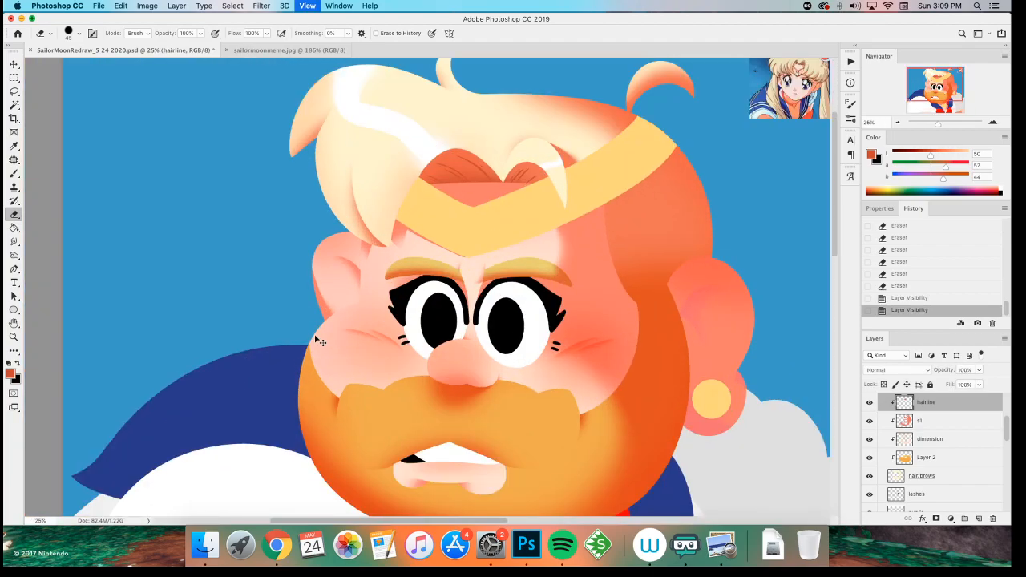
# - Sample the pale cream hair color and make the hair/brows layer active for painting
pyautogui.press('super+equal')
pyautogui.press('b')
pyautogui.moveTo(314, 337); pyautogui.dragTo(233, 411)
pyautogui.press('super+minus')
pyautogui.moveTo(215, 300); pyautogui.dragTo(211, 252)
pyautogui.press('super+equal')
pyautogui.press('super+equal')
pyautogui.press('super+equal')
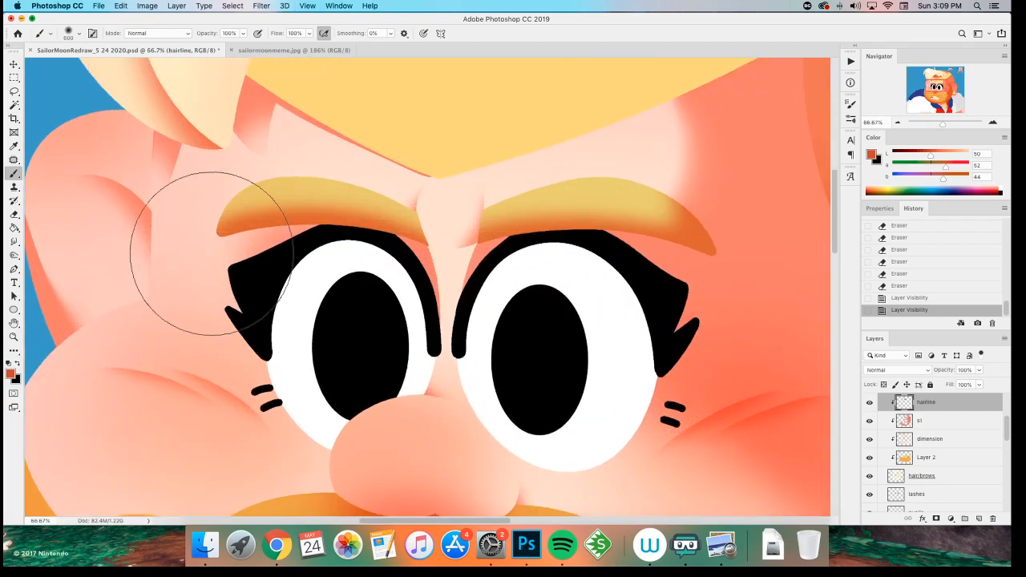
pyautogui.scroll(10, 211, 253)
pyautogui.keyDown('alt'); pyautogui.click(369, 205); pyautogui.keyUp('alt')
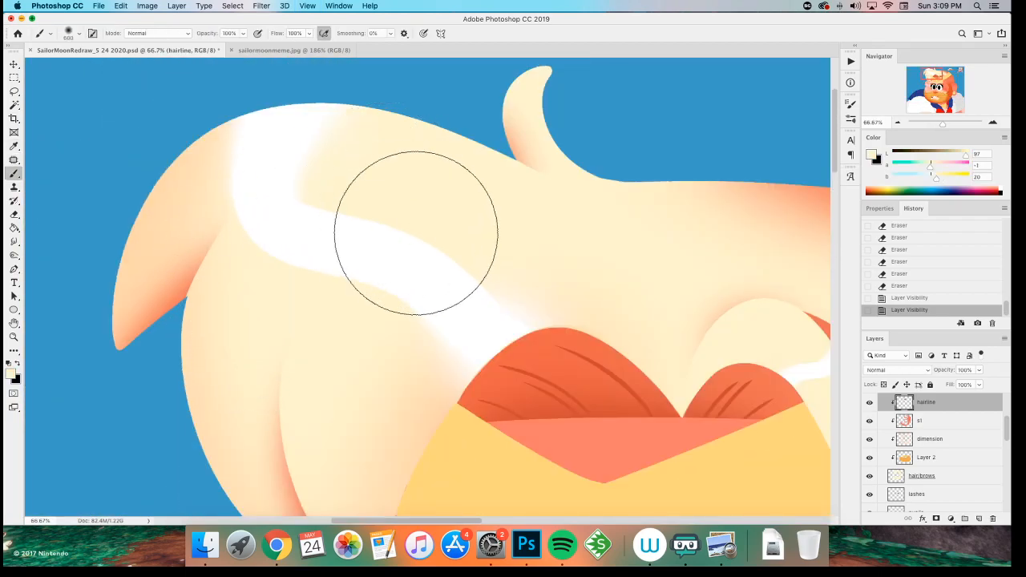
pyautogui.click(921, 475)
pyautogui.scroll(-5, 419, 412)
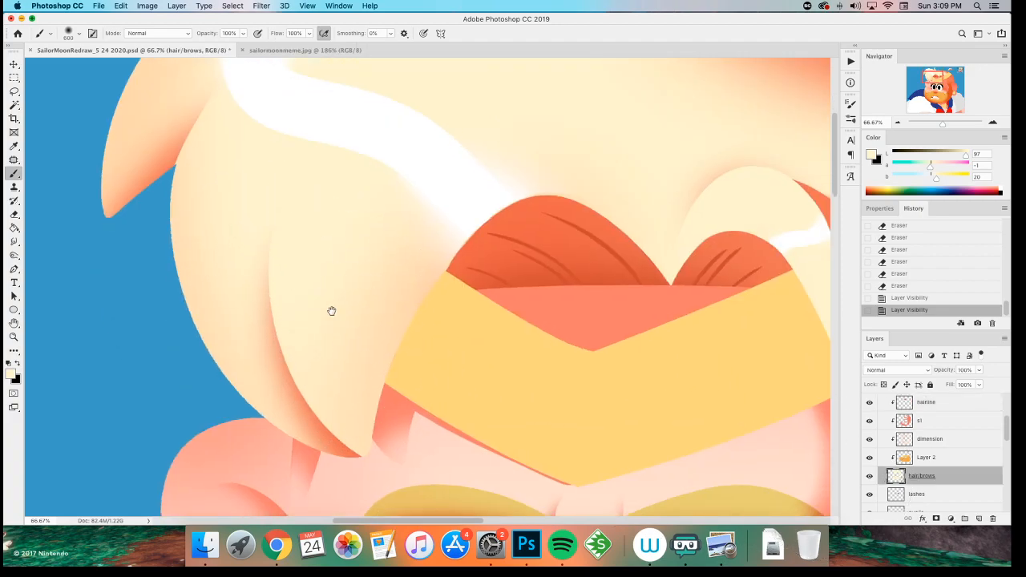
pyautogui.moveTo(333, 321); pyautogui.dragTo(327, 287)
pyautogui.press('[')
pyautogui.press('[')
pyautogui.press('[')
pyautogui.press('[')
pyautogui.press('[')
pyautogui.press('[')
pyautogui.moveTo(368, 347)
pyautogui.mouseDown()
pyautogui.moveTo(356, 405)
pyautogui.moveTo(332, 389)
pyautogui.mouseUp()
pyautogui.press('super+z')
# - Touch up the left fringe lock on the hair/brows layer with a hard round brush and save the document
pyautogui.rightClick(334, 303)
pyautogui.click(389, 476)
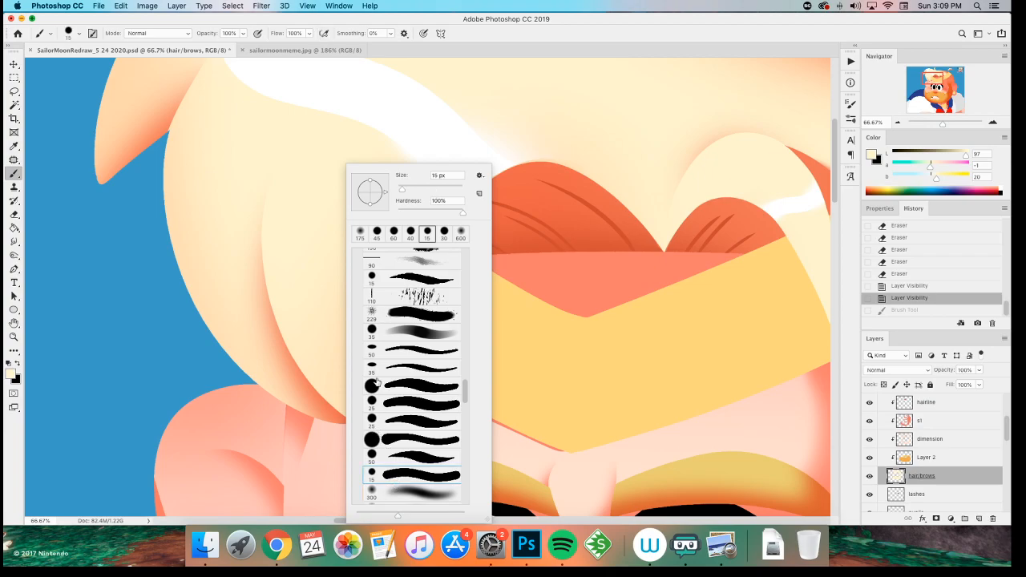
pyautogui.click(474, 34)
pyautogui.moveTo(384, 326)
pyautogui.mouseDown()
pyautogui.moveTo(399, 282)
pyautogui.moveTo(297, 145)
pyautogui.mouseUp()
pyautogui.press('super+minus')
pyautogui.press('super+minus')
pyautogui.press('super+minus')
pyautogui.press('super+minus')
pyautogui.press('super+s')
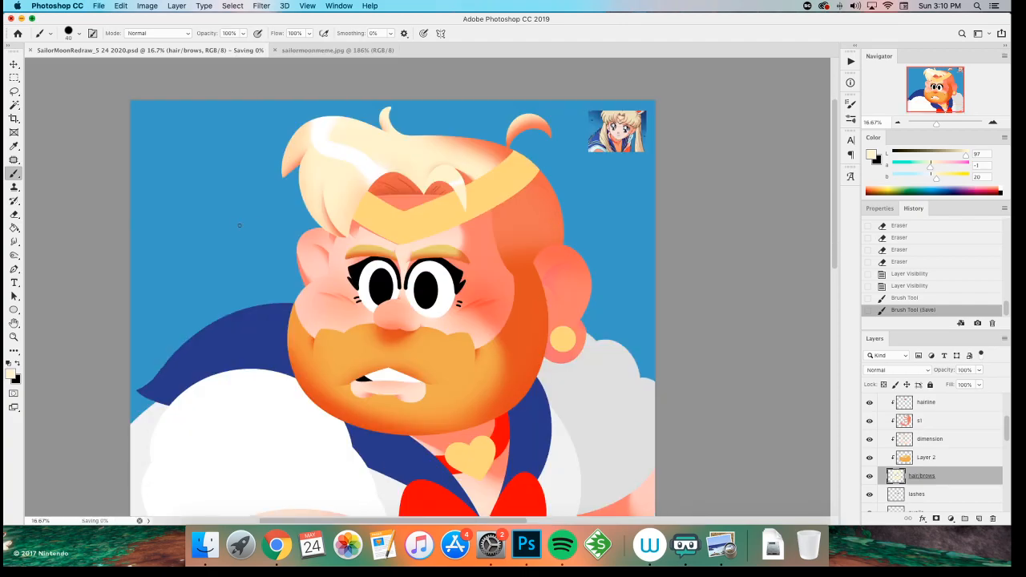
pyautogui.press('z')
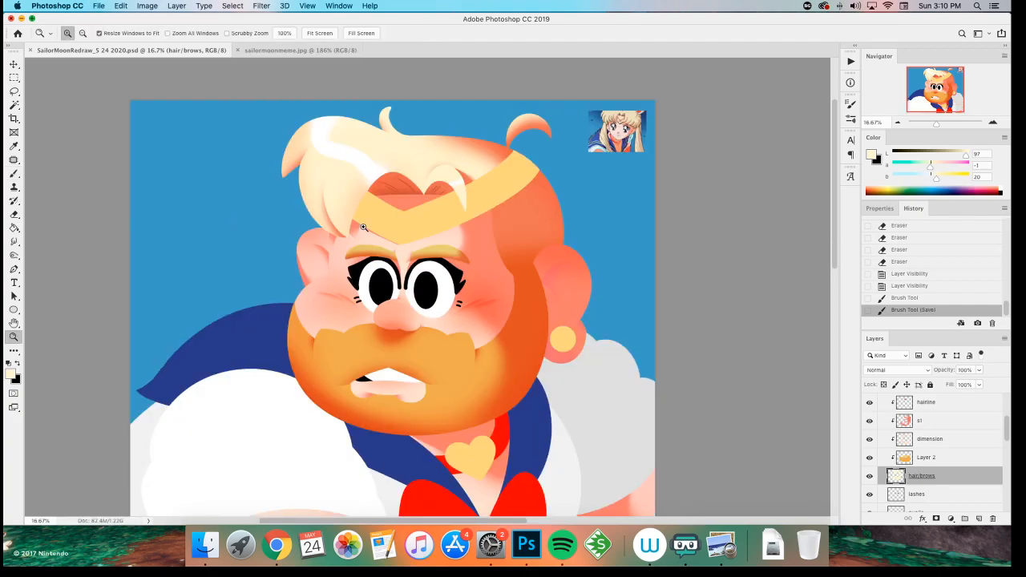
pyautogui.click(416, 276)
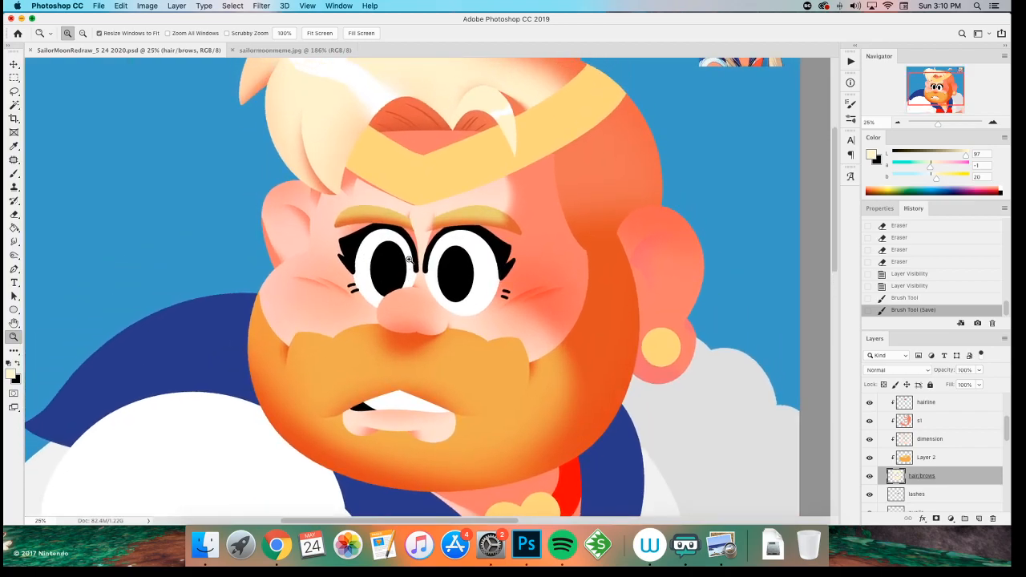
pyautogui.press('e')
pyautogui.click(921, 416)
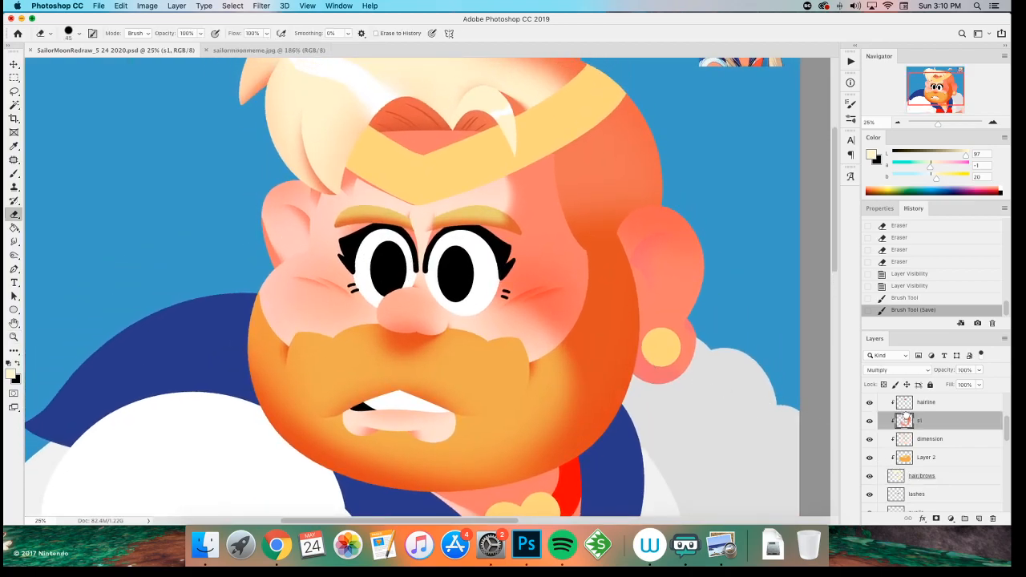
pyautogui.click(249, 262)
pyautogui.hotkey('ctrl', 'z')
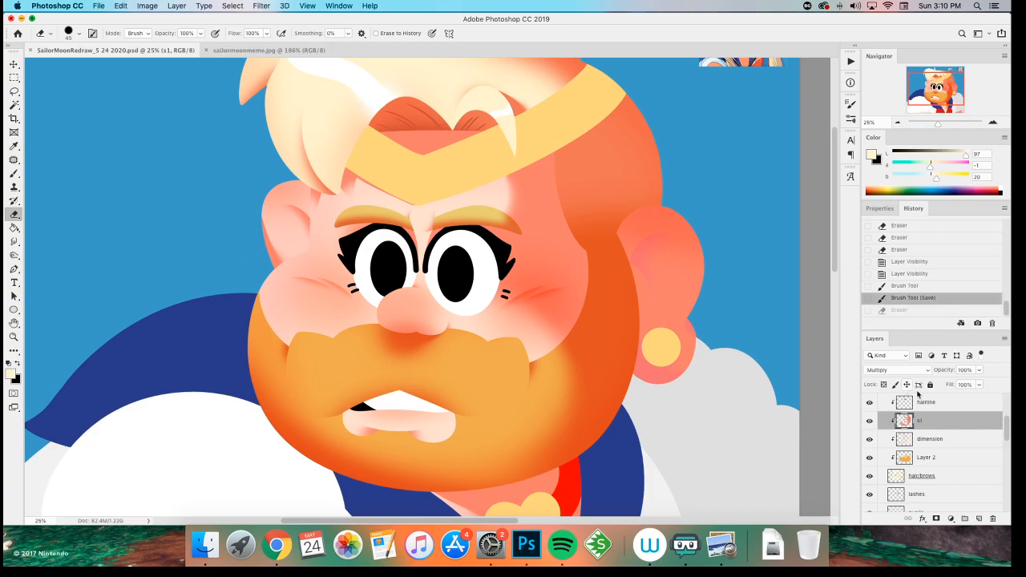
# - Select the skin's s1 shading layer and lighten the left ear's shading with a soft round eraser
pyautogui.scroll(-3, 912, 458)
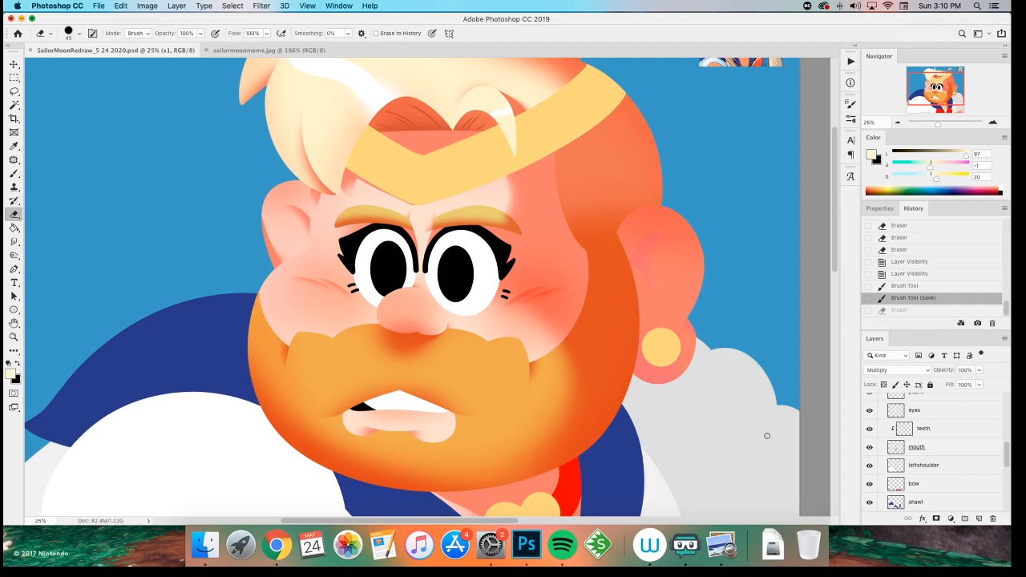
pyautogui.press('v')
pyautogui.keyDown('ctrl'); pyautogui.click(425, 150); pyautogui.keyUp('ctrl')
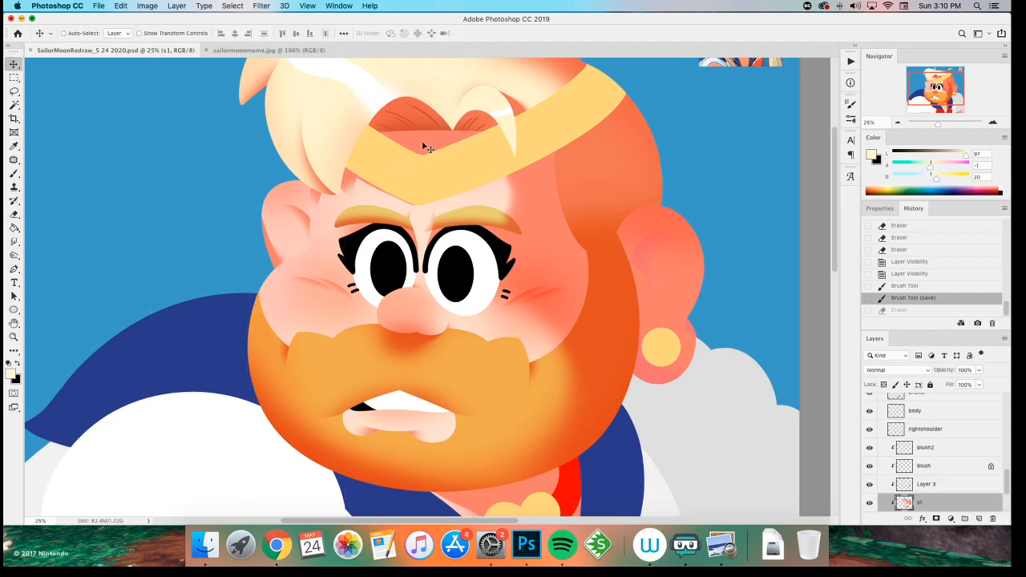
pyautogui.press('e')
pyautogui.rightClick(253, 236)
pyautogui.click(315, 492)
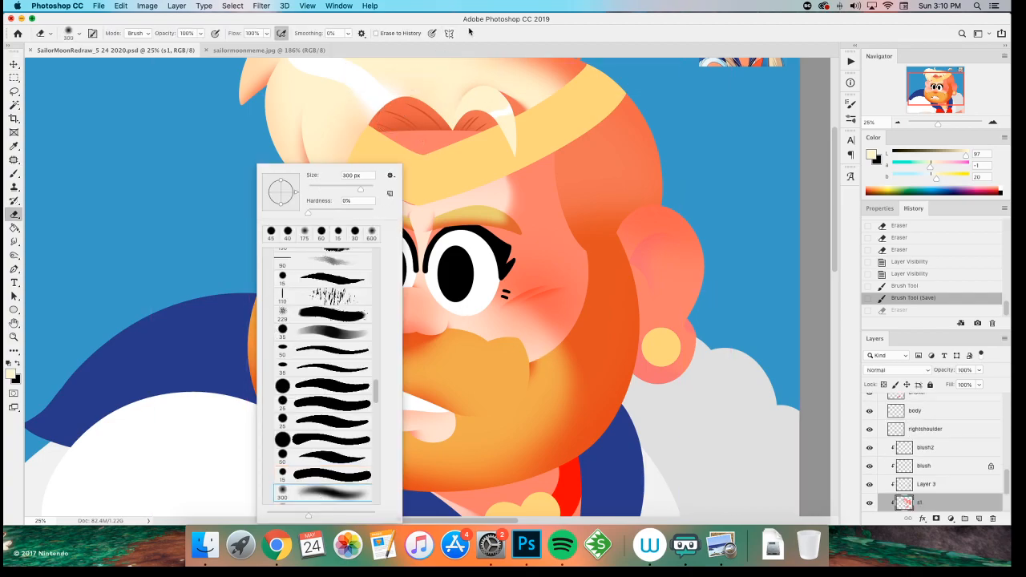
pyautogui.press('Return')
pyautogui.moveTo(269, 221); pyautogui.dragTo(282, 268)
pyautogui.moveTo(268, 240)
pyautogui.mouseDown()
pyautogui.moveTo(270, 222)
pyautogui.moveTo(276, 242)
pyautogui.mouseUp()
pyautogui.moveTo(256, 210); pyautogui.dragTo(250, 202)
pyautogui.moveTo(182, 244); pyautogui.dragTo(194, 270)
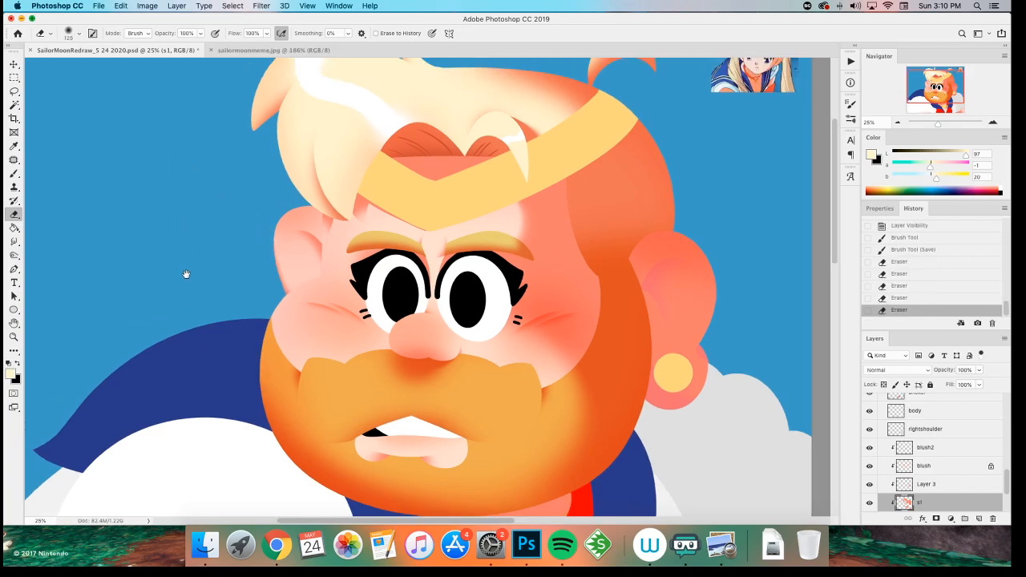
pyautogui.press('v')
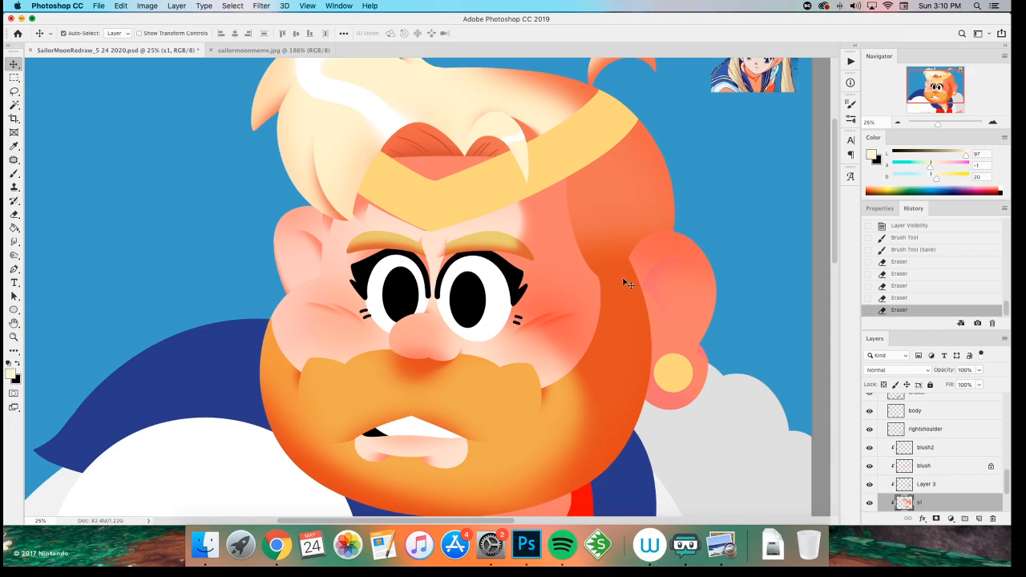
pyautogui.click(657, 283)
pyautogui.press('super+i')
pyautogui.press('super+z')
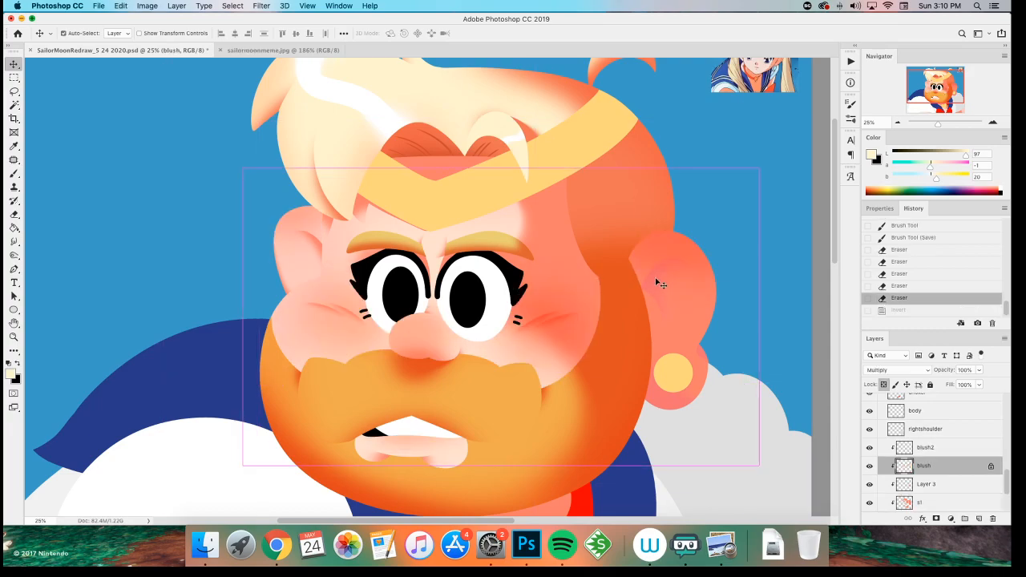
# - Darken the right ear's shading on Layer 3 with Hue/Saturation, using a lightness of about -15
pyautogui.click(664, 306)
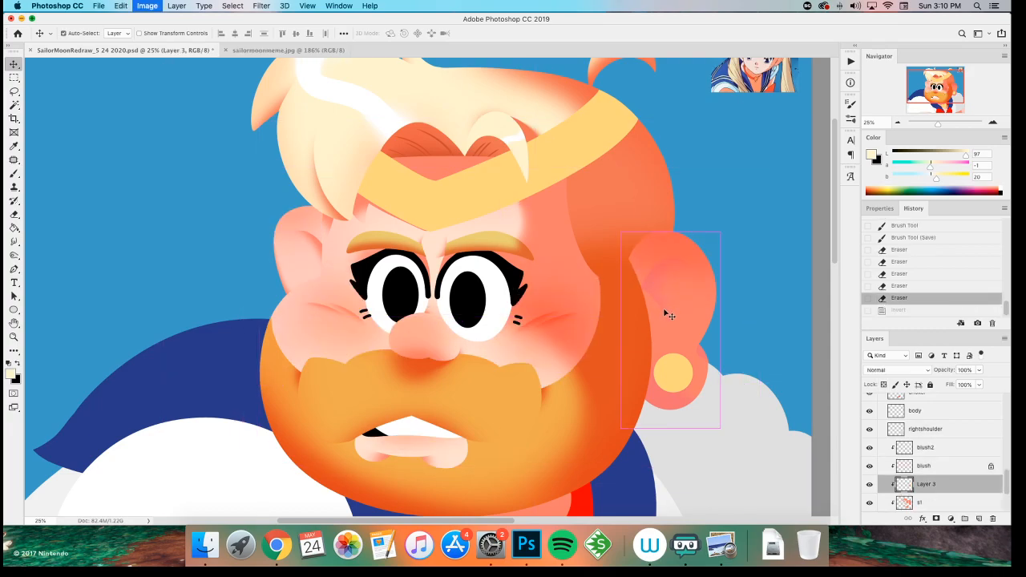
pyautogui.press('super+u')
pyautogui.moveTo(791, 232); pyautogui.dragTo(784, 234)
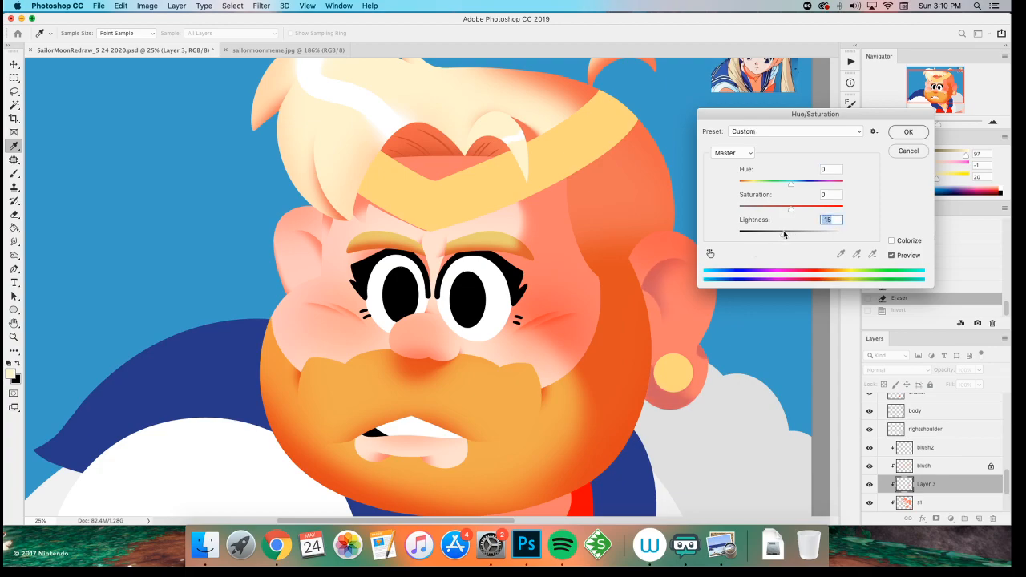
pyautogui.moveTo(791, 184); pyautogui.dragTo(783, 237)
pyautogui.click(908, 132)
# - Erase the excess Layer 3 shading around the right earlobe and earring with a soft eraser, varying its size
pyautogui.press('e')
pyautogui.moveTo(509, 342); pyautogui.dragTo(293, 318)
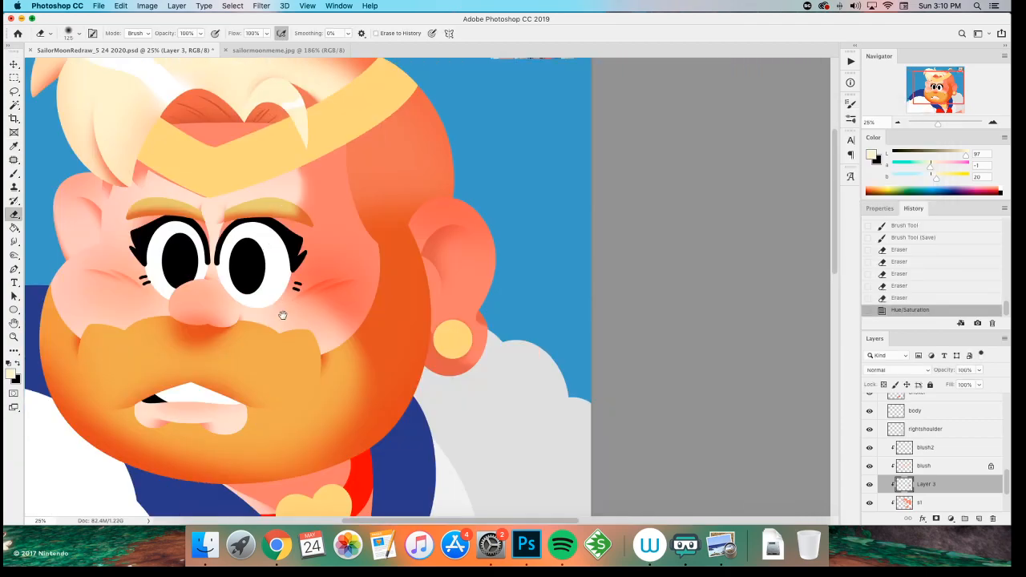
pyautogui.click(428, 333)
pyautogui.click(418, 346)
pyautogui.click(419, 346)
pyautogui.click(425, 353)
pyautogui.press(']')
pyautogui.press(']')
pyautogui.press(']')
pyautogui.click(447, 365)
pyautogui.click(446, 365)
pyautogui.press('[')
pyautogui.press('[')
pyautogui.press('[')
pyautogui.click(467, 321)
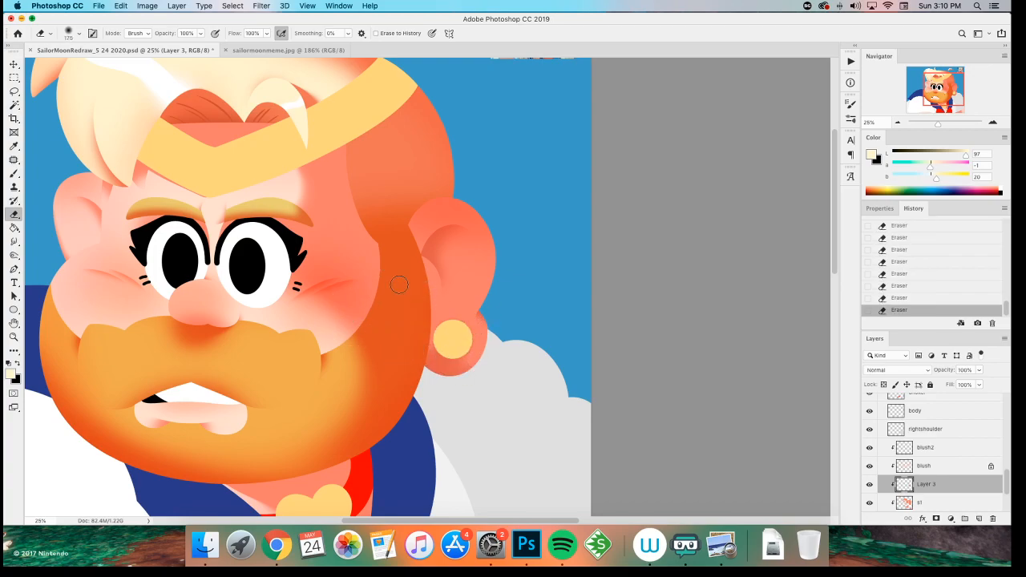
# - Review the shading of the whole character, then examine the beard, neck and collar area up close
pyautogui.press('super+minus')
pyautogui.press('super+minus')
pyautogui.press('super+minus')
pyautogui.press('super+equal')
pyautogui.press('super+equal')
pyautogui.moveTo(197, 331); pyautogui.dragTo(272, 347)
pyautogui.press('b')
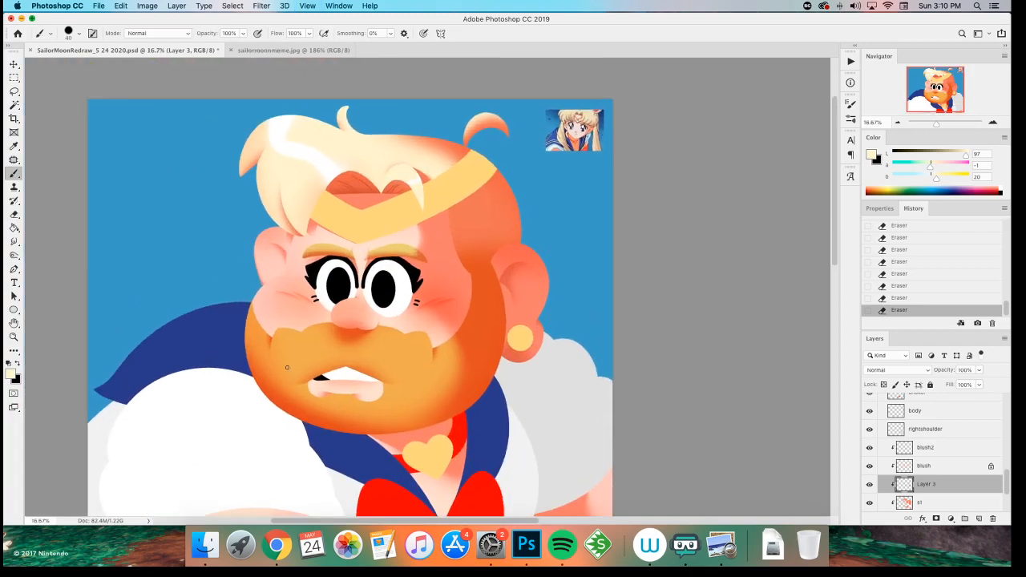
pyautogui.scroll(-5, 269, 336)
pyautogui.press('super+equal')
pyautogui.scroll(-5, 251, 278)
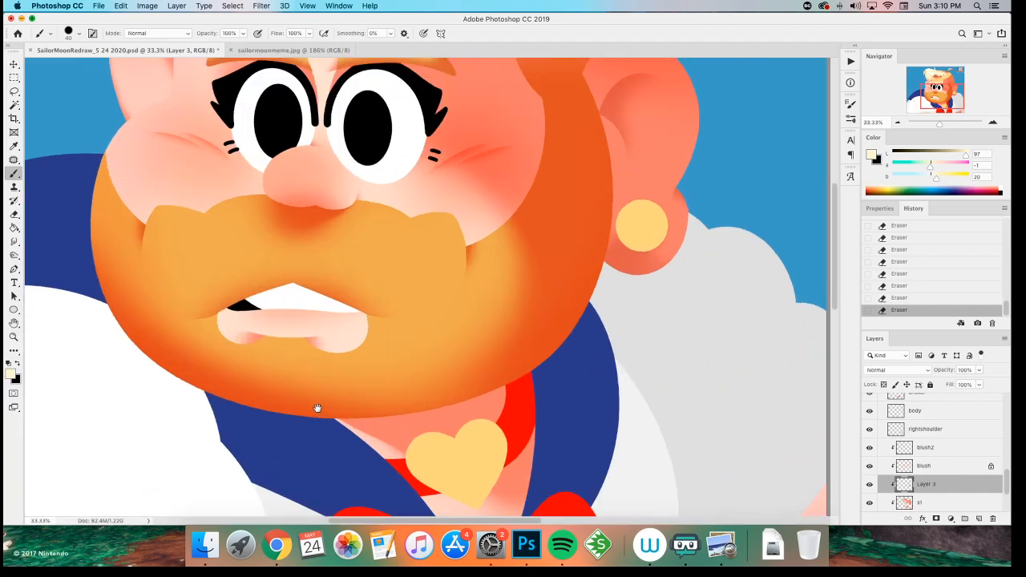
pyautogui.scroll(3, 206, 334)
pyautogui.press('super+minus')
pyautogui.press('super+minus')
pyautogui.press('super+equal')
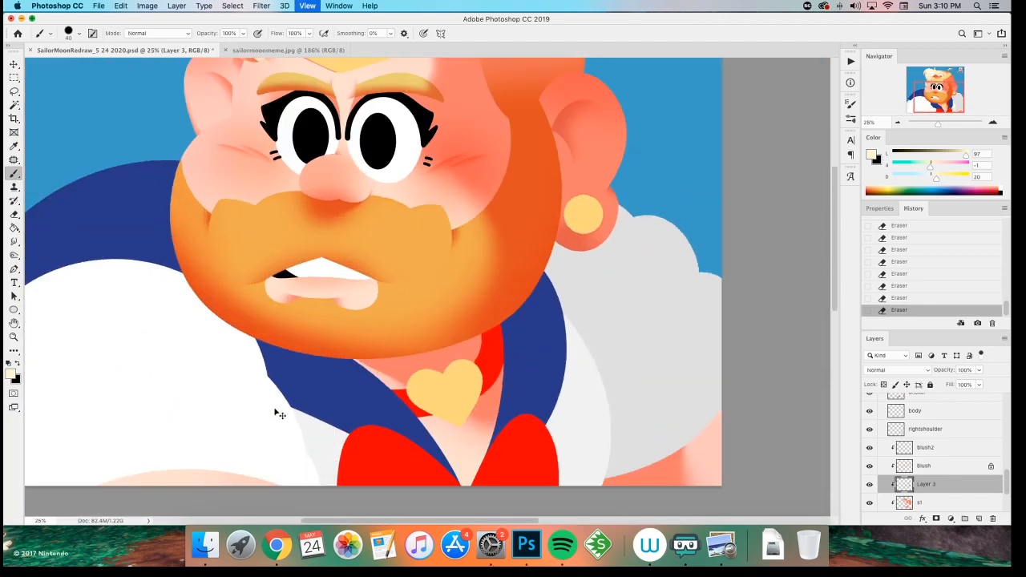
pyautogui.moveTo(300, 333); pyautogui.dragTo(293, 416)
# - Load the s1 shading as a selection and ready a soft round brush in the red-orange colour sampled from the skin shading
pyautogui.keyDown('alt'); pyautogui.click(554, 291); pyautogui.keyUp('alt')
pyautogui.scroll(-3, 270, 369)
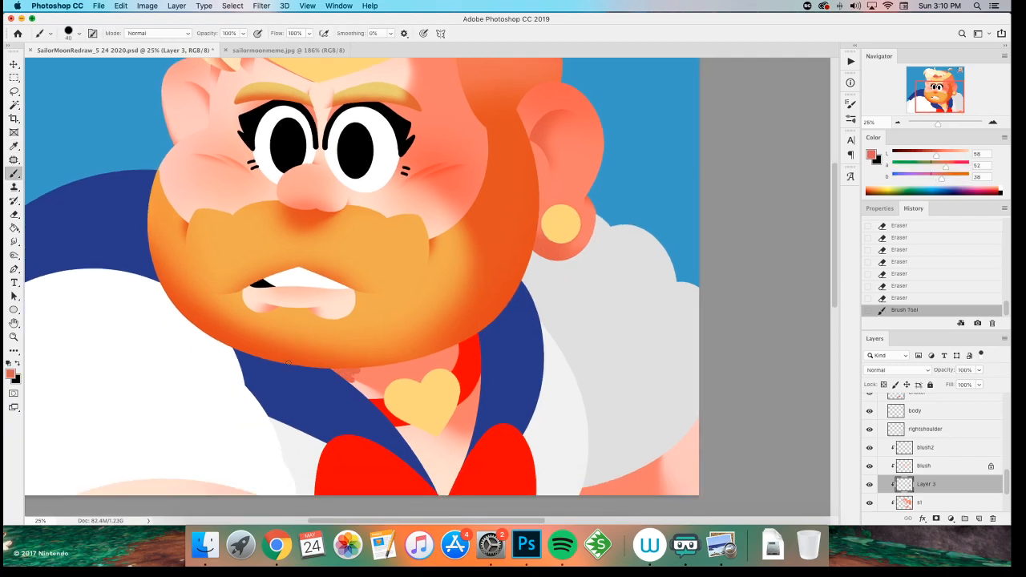
pyautogui.press('super+z')
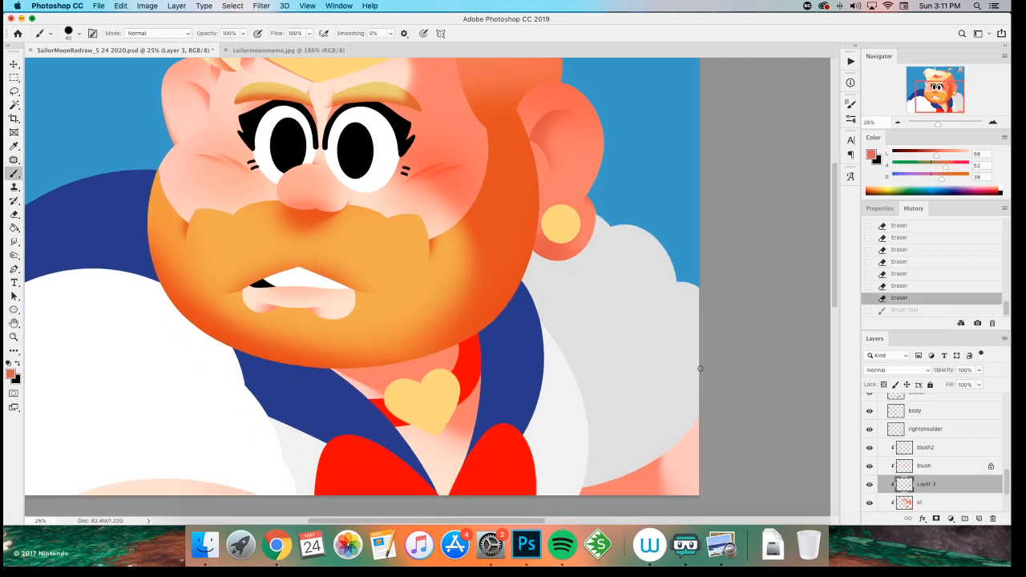
pyautogui.keyDown('super'); pyautogui.click(907, 503); pyautogui.keyUp('super')
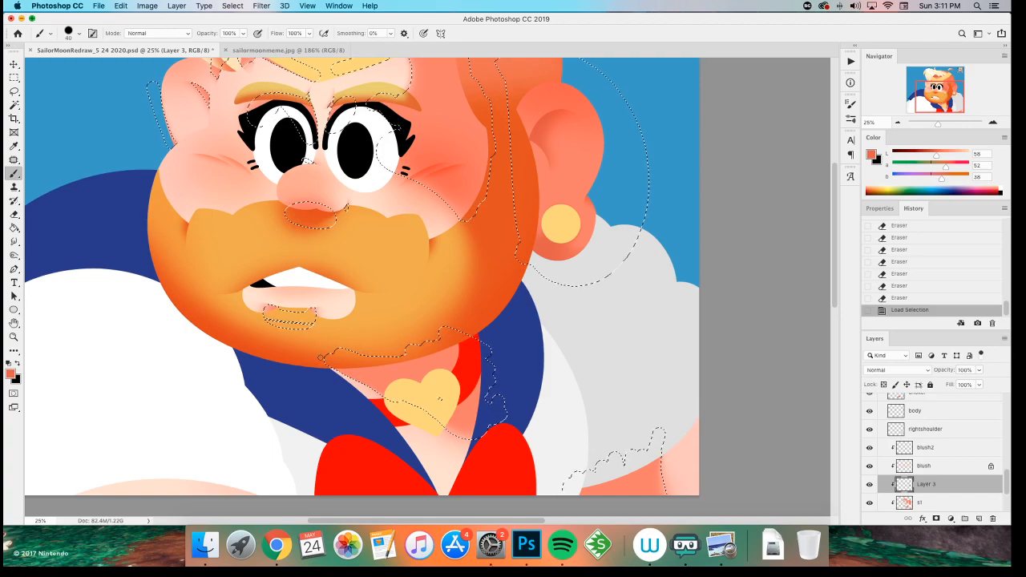
pyautogui.click(329, 356)
pyautogui.press('super+z')
pyautogui.rightClick(330, 356)
pyautogui.click(375, 481)
pyautogui.click(525, 329)
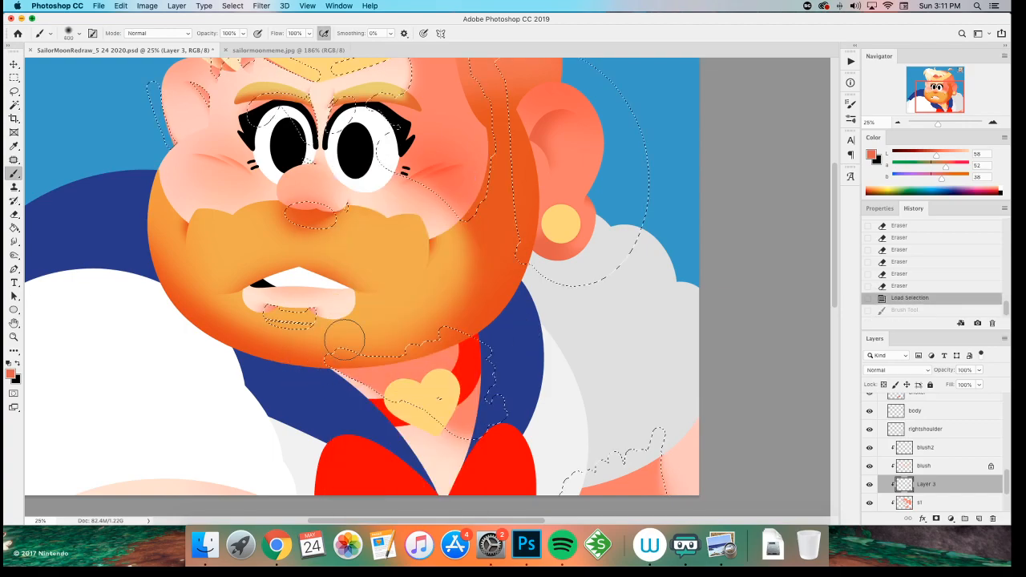
# - Paint a soft red-orange shadow on Layer 3 across the neck beneath the beard, keeping it within the s1 selection
pyautogui.moveTo(413, 337); pyautogui.dragTo(377, 341)
pyautogui.moveTo(407, 322); pyautogui.dragTo(370, 336)
pyautogui.moveTo(373, 330); pyautogui.dragTo(335, 335)
pyautogui.press('m')
pyautogui.press('b')
pyautogui.moveTo(508, 386); pyautogui.dragTo(511, 383)
pyautogui.moveTo(511, 383); pyautogui.dragTo(484, 324)
pyautogui.press('m')
pyautogui.press('super+d')
pyautogui.press('b')
pyautogui.moveTo(364, 426); pyautogui.dragTo(329, 404)
pyautogui.press('super+z')
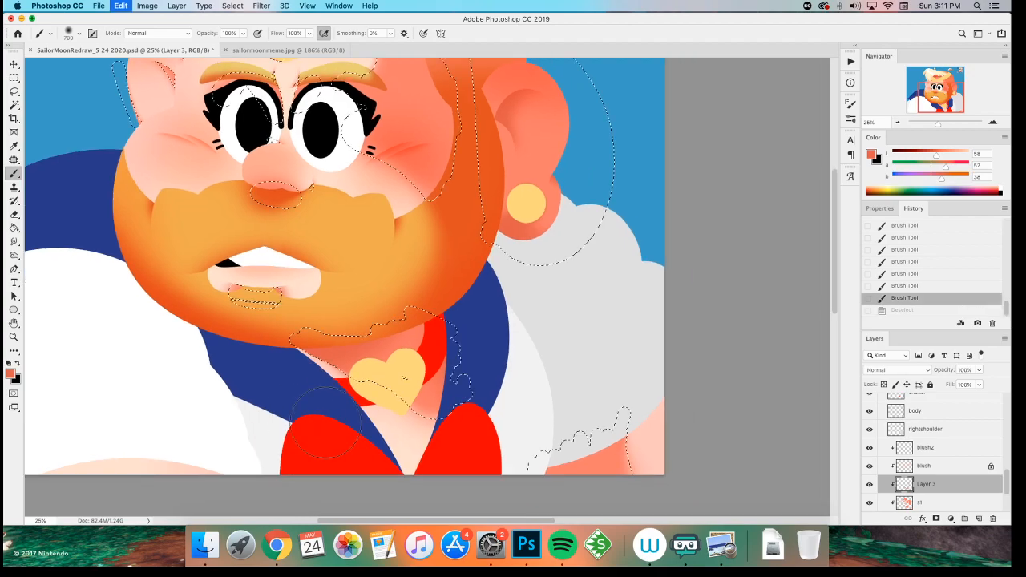
# - Brush soft shading onto the bare skin of the right shoulder within the same selection, enlarging the brush to 900
pyautogui.moveTo(583, 451)
pyautogui.mouseDown()
pyautogui.moveTo(514, 486)
pyautogui.moveTo(572, 435)
pyautogui.mouseUp()
pyautogui.press('super+z')
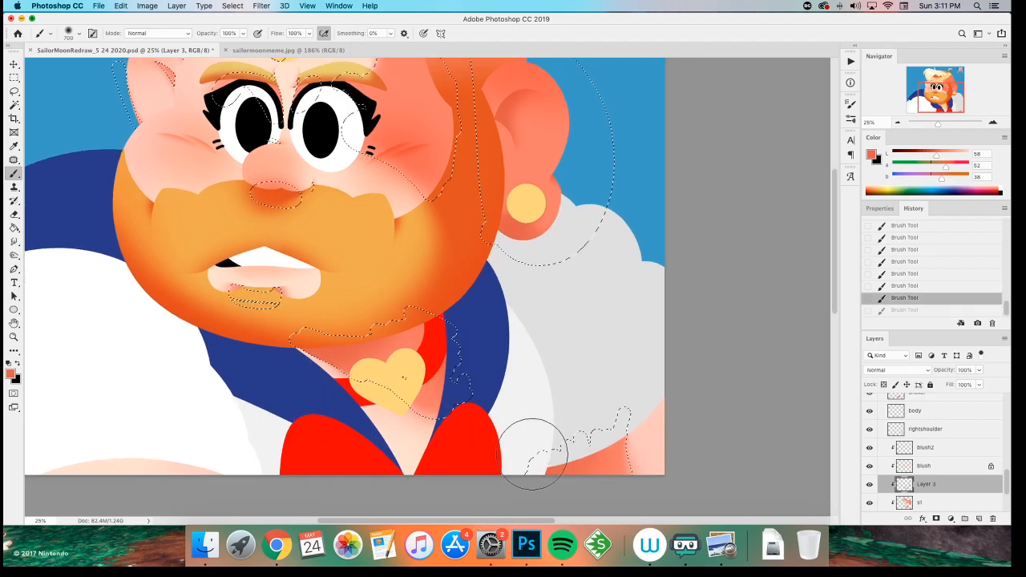
pyautogui.press('super+z')
pyautogui.press('shift+super+z')
pyautogui.press('shift+super+z')
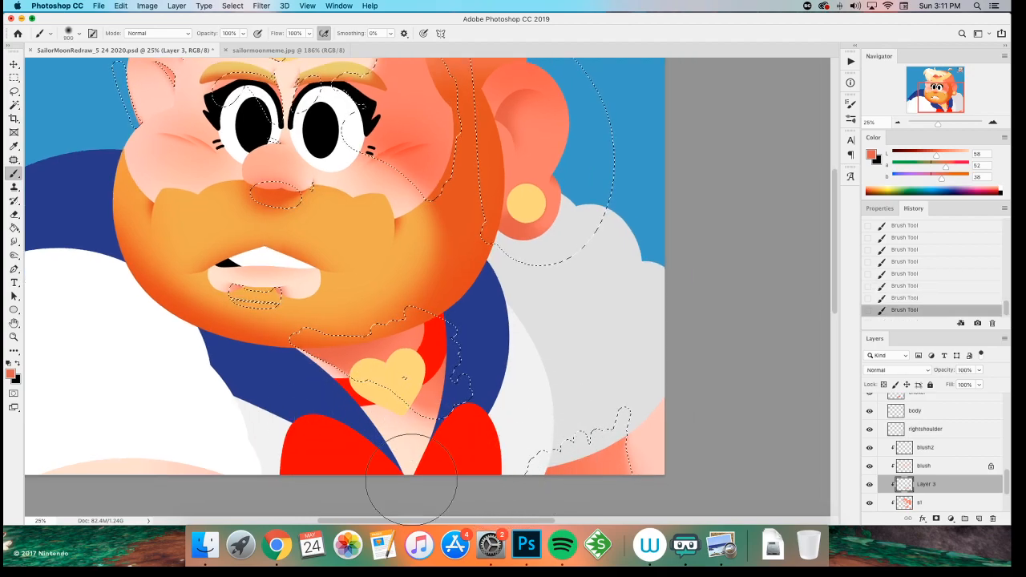
# - Compare the face and neck with and without the latest brush strokes by stepping back and forth through the history
pyautogui.hscroll(-5, 104, 389)
pyautogui.scroll(5, 261, 449)
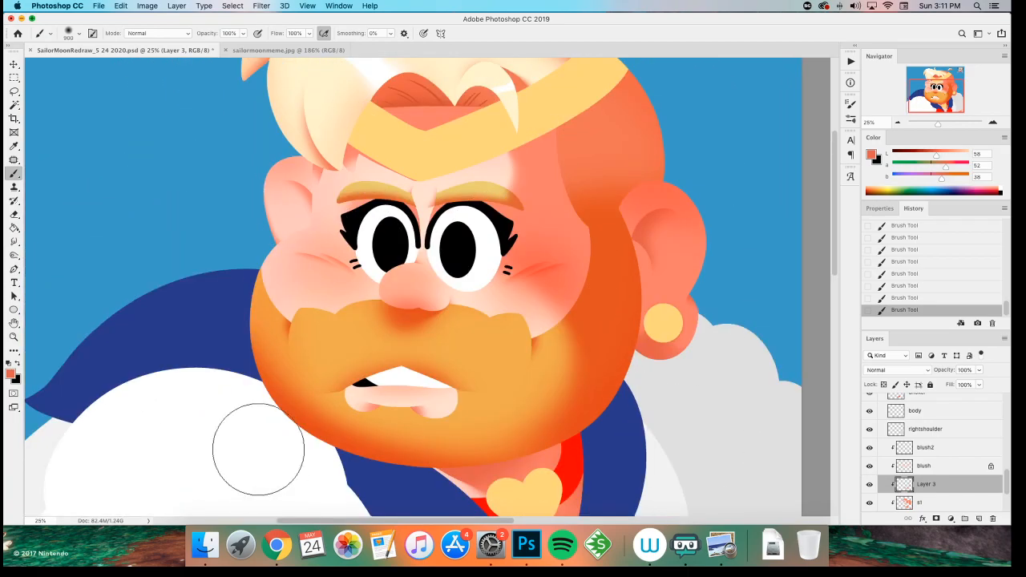
pyautogui.scroll(3, 187, 309)
pyautogui.press('super+z')
pyautogui.press('shift+super+z')
pyautogui.press('super+z')
pyautogui.press('super+z')
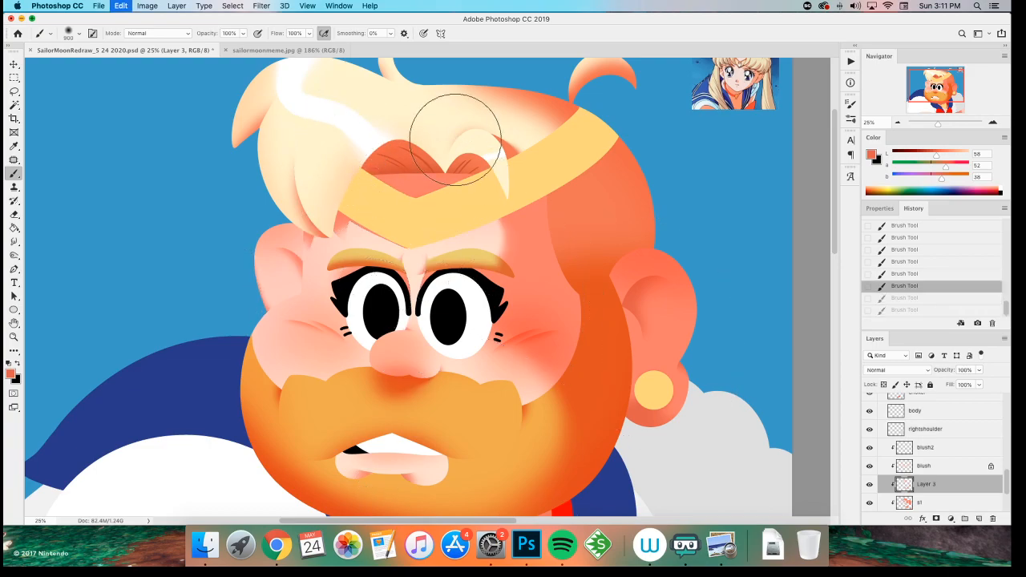
pyautogui.press('shift+super+z')
pyautogui.press('shift+super+z')
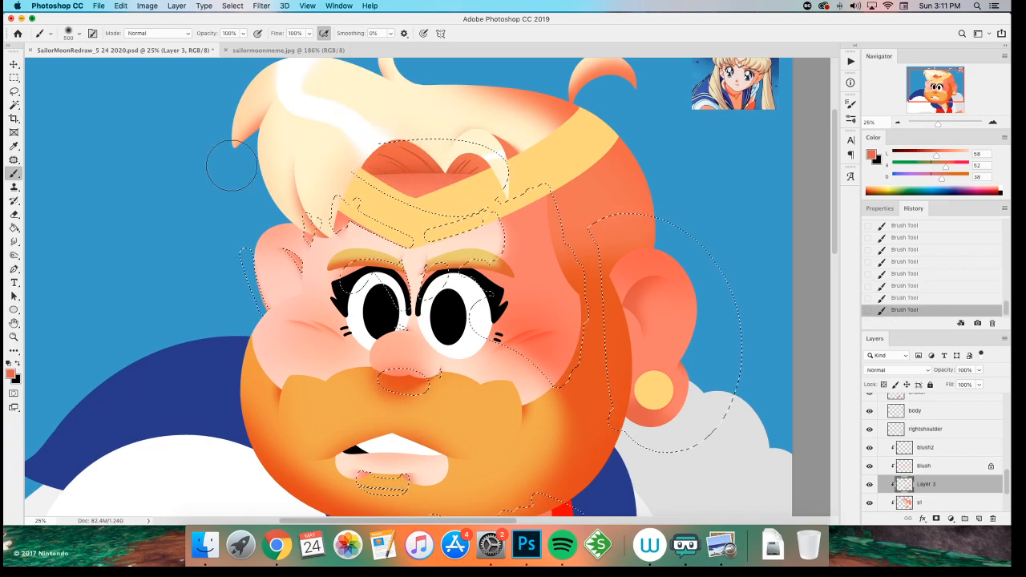
# - Clear the s1 selection and save the document
pyautogui.scroll(3, 147, 286)
pyautogui.hscroll(3, 297, 220)
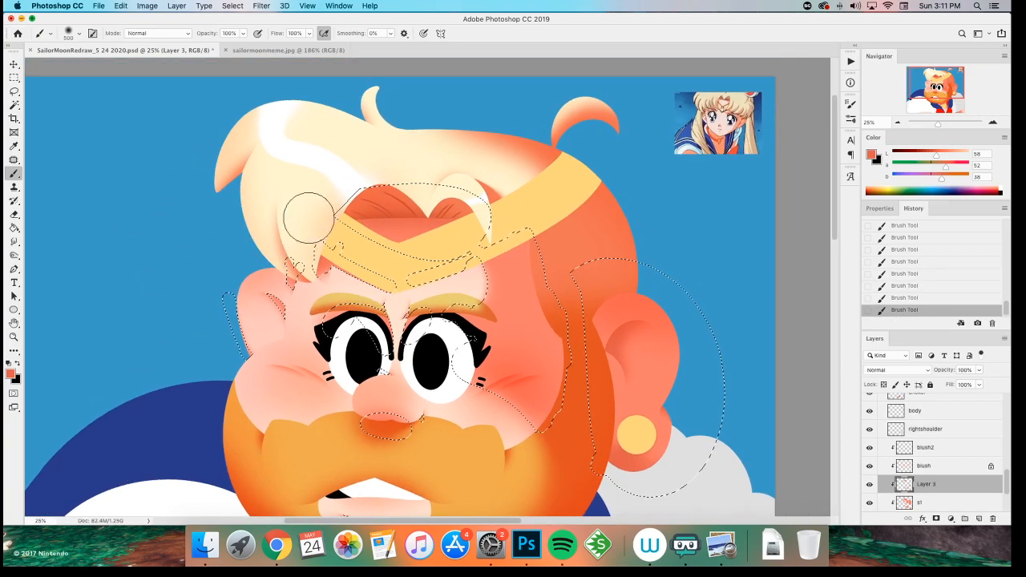
pyautogui.press('m')
pyautogui.press('super+d')
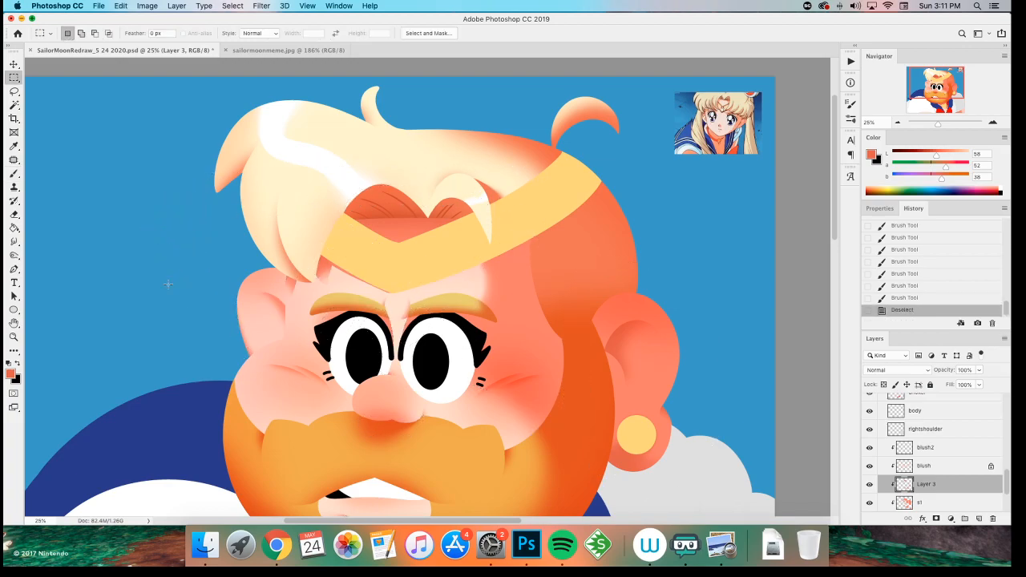
pyautogui.press('super+minus')
pyautogui.press('super+plus')
pyautogui.press('super+s')
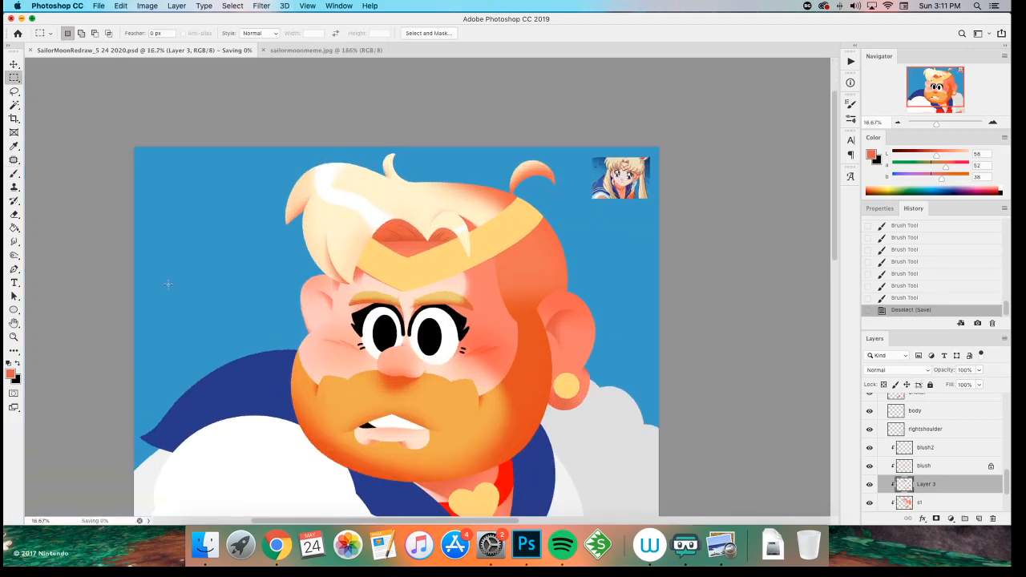
# - Move and transform the crease marks on the left cheek on the blush2 layer, then clear the selection
pyautogui.press('z')
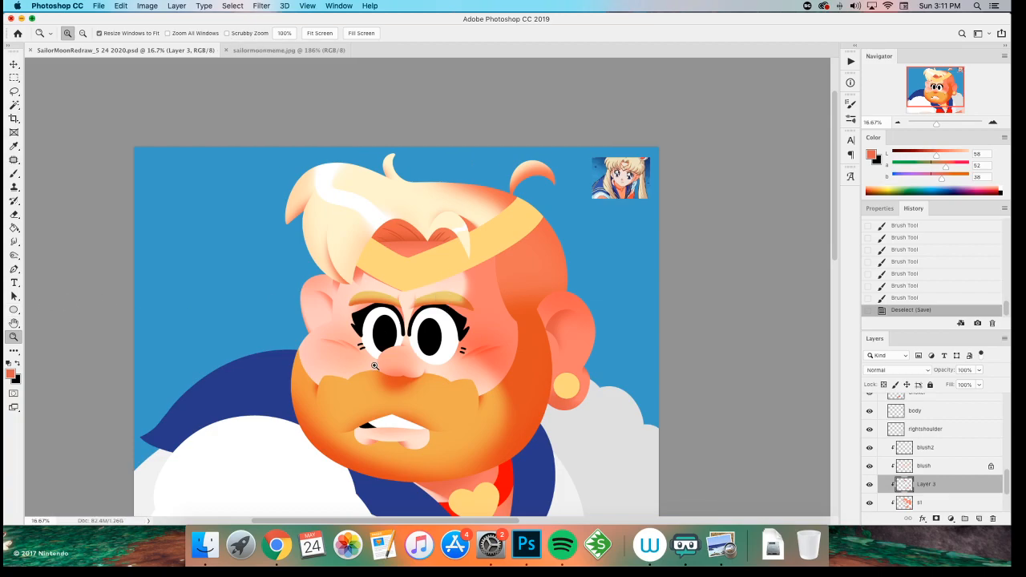
pyautogui.click(422, 345)
pyautogui.click(446, 259)
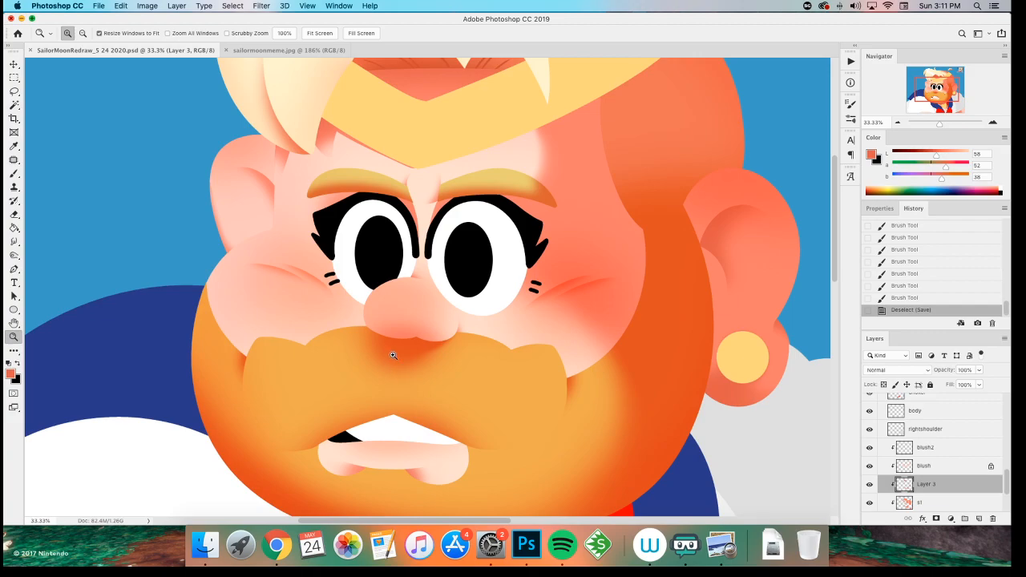
pyautogui.click(906, 449)
pyautogui.press('l')
pyautogui.moveTo(365, 300); pyautogui.dragTo(364, 321)
pyautogui.press('v')
pyautogui.moveTo(278, 277)
pyautogui.mouseDown()
pyautogui.moveTo(270, 259)
pyautogui.moveTo(249, 254)
pyautogui.moveTo(260, 247)
pyautogui.mouseUp()
pyautogui.press('super+t')
pyautogui.press('Return')
pyautogui.press('m')
pyautogui.press('super+d')
pyautogui.press('l')
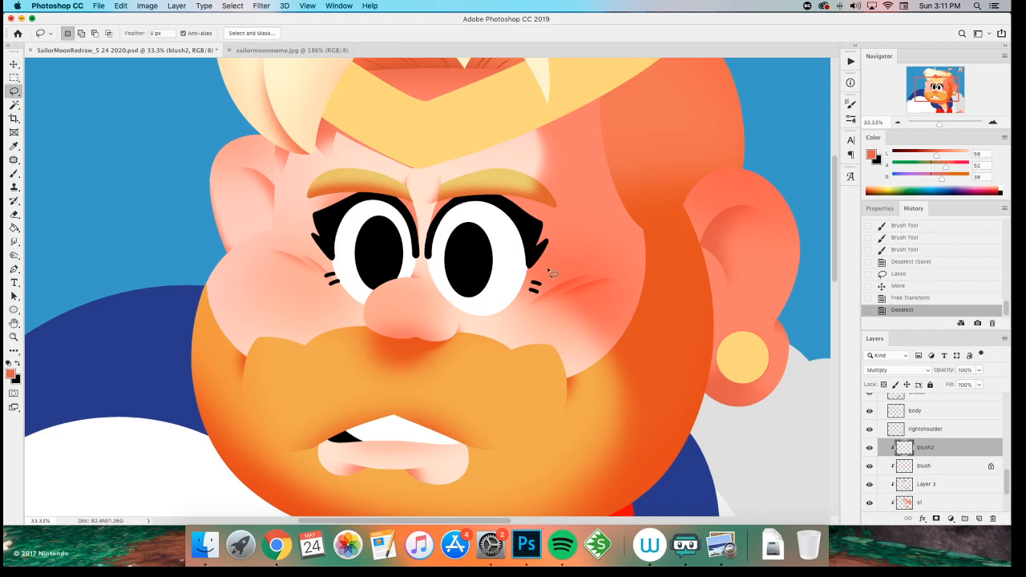
# - Shrink the right cheek's crease marks on blush2 and shift them up beside the eye, then save the document
pyautogui.moveTo(561, 233); pyautogui.dragTo(517, 320)
pyautogui.press('v')
pyautogui.moveTo(565, 287); pyautogui.dragTo(564, 248)
pyautogui.press('super+t')
pyautogui.moveTo(626, 260); pyautogui.dragTo(605, 258)
pyautogui.press('super+z')
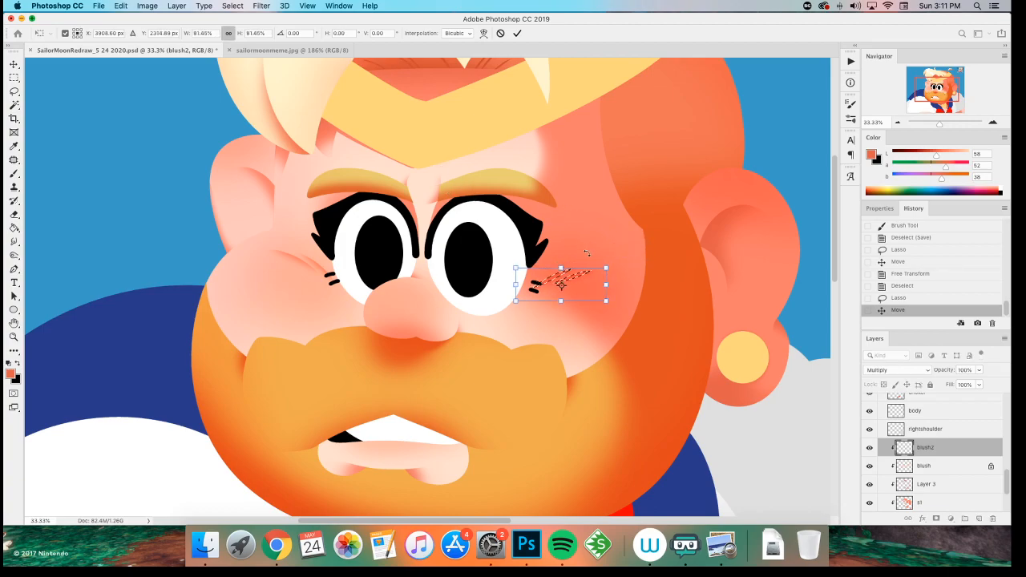
pyautogui.moveTo(610, 306); pyautogui.dragTo(593, 272)
pyautogui.press('Return')
pyautogui.press('m')
pyautogui.press('super+d')
pyautogui.scroll(1, 161, 251)
pyautogui.hscroll(-1, 160, 252)
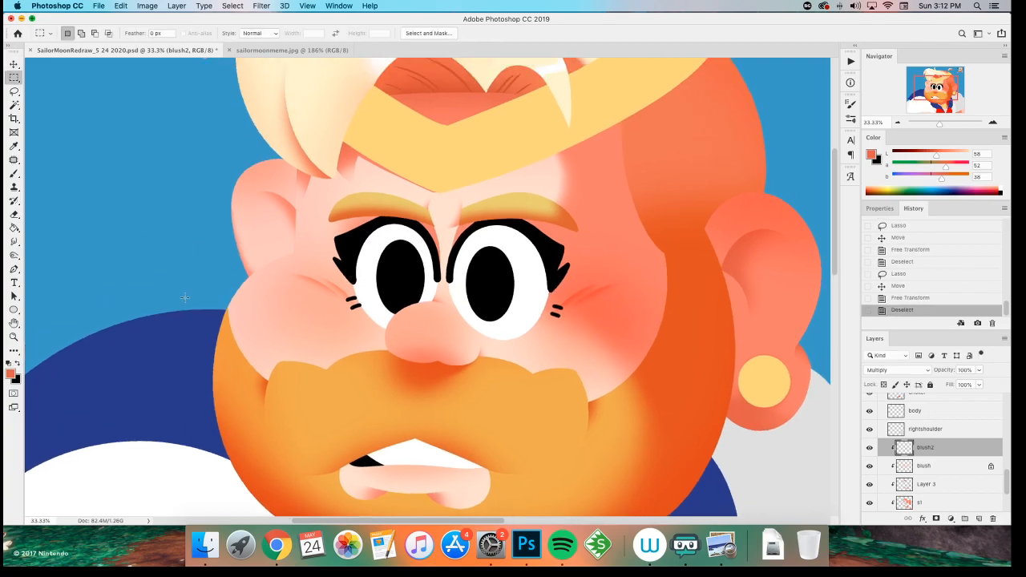
pyautogui.press('super+s')
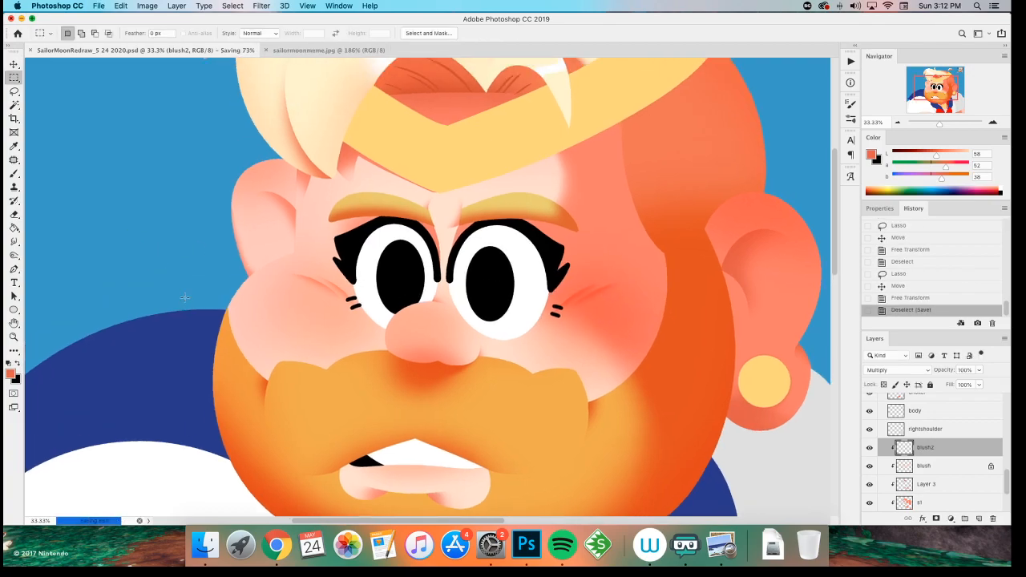
# - Review the adjusted cheek marks and overall shading across the whole character and up close
pyautogui.press('super+minus')
pyautogui.press('super+minus')
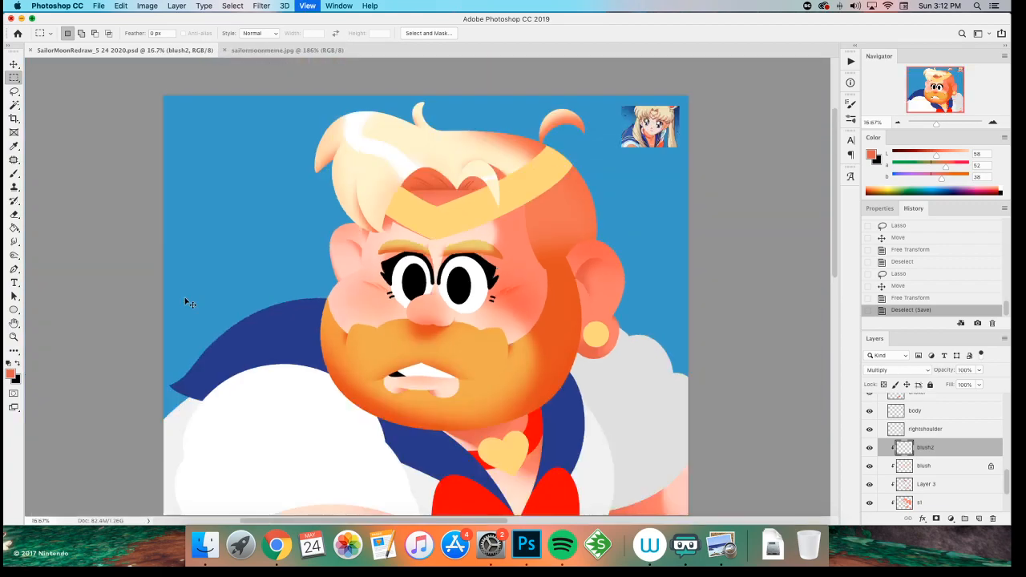
pyautogui.press('super+minus')
pyautogui.press('super+minus')
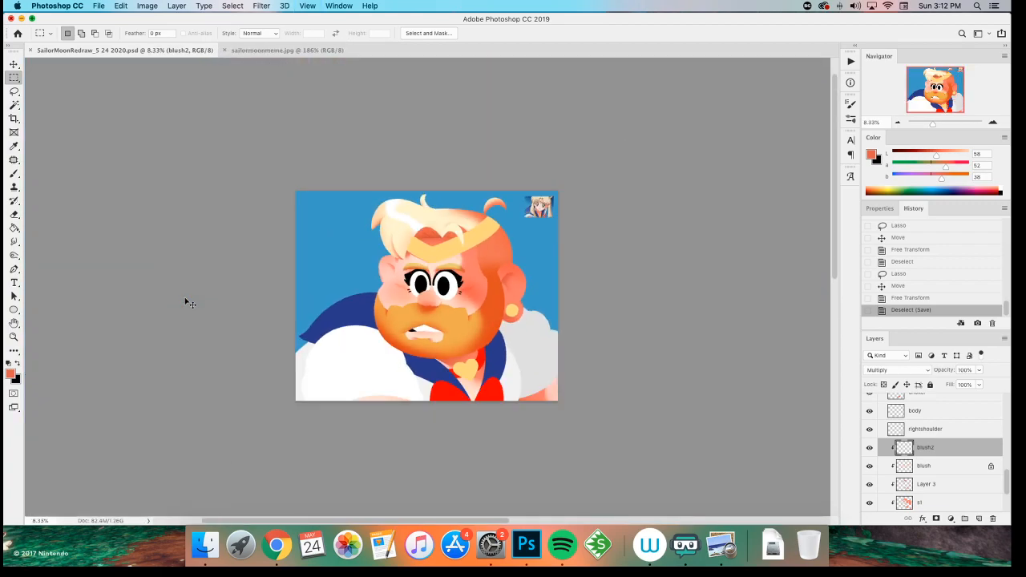
pyautogui.press('super+plus')
pyautogui.press('super+plus')
pyautogui.press('super+plus')
pyautogui.press('z')
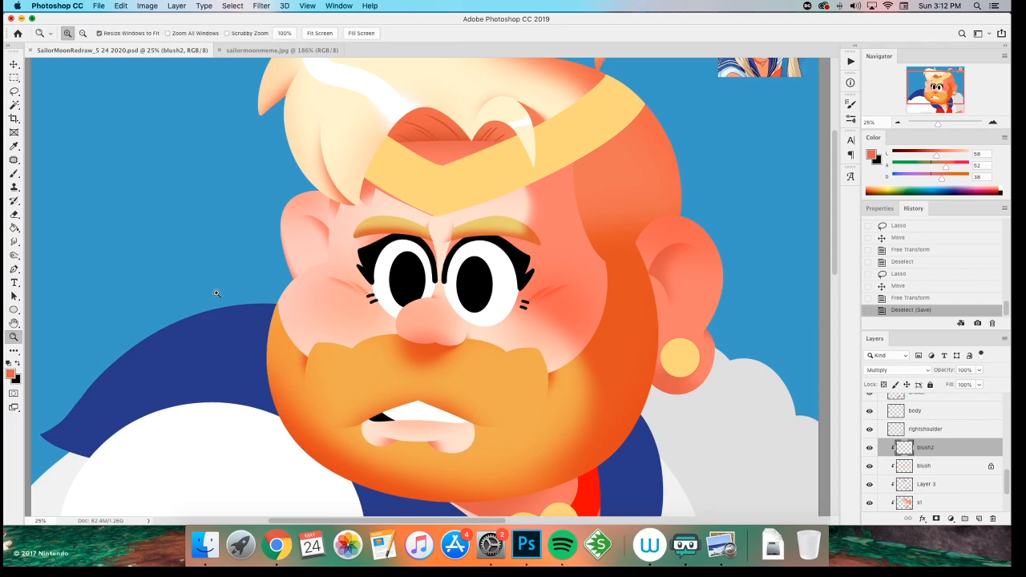
pyautogui.click(468, 242)
pyautogui.press('super+minus')
pyautogui.press('super+minus')
pyautogui.press('super+minus')
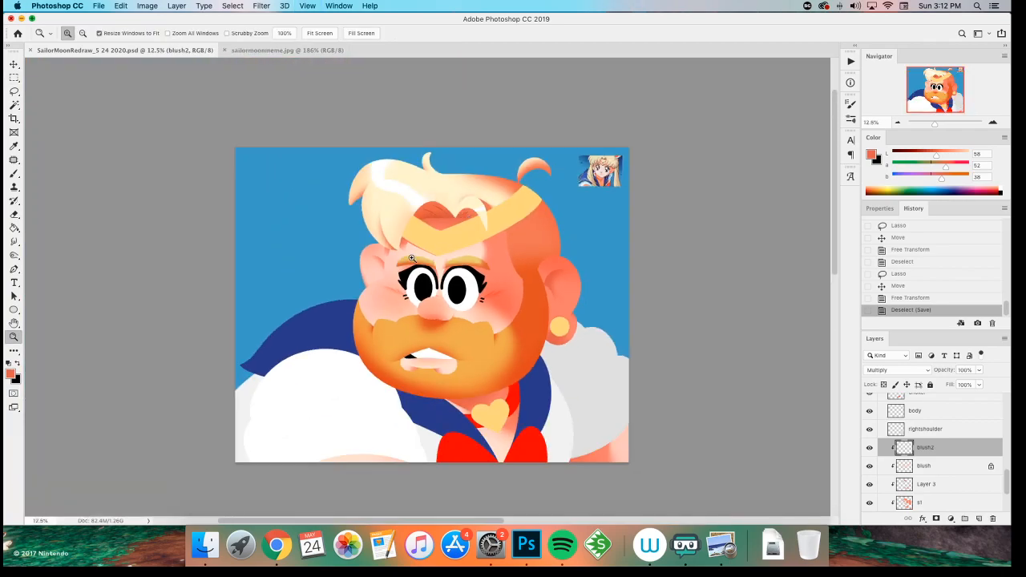
# - Erase the leftover s1 and Layer 3 shading beneath the fringe above the left ear with a soft eraser, then save
pyautogui.click(412, 258)
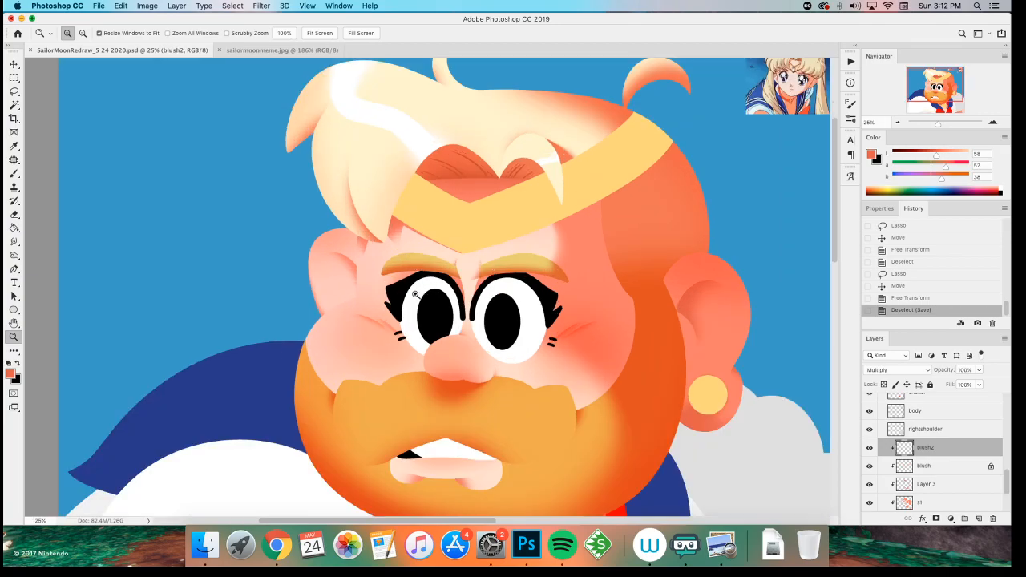
pyautogui.click(383, 235)
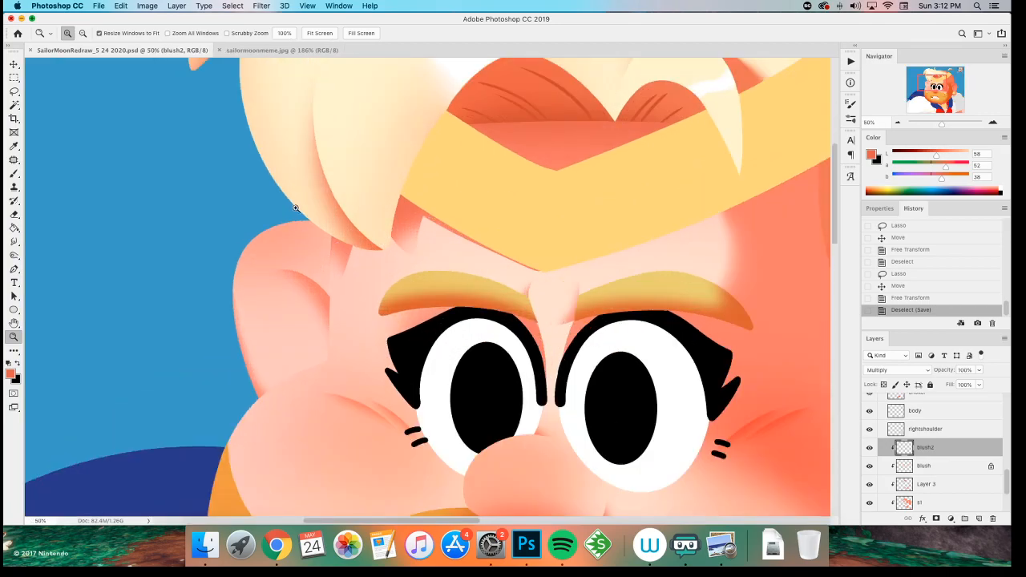
pyautogui.press('v')
pyautogui.keyDown('super'); pyautogui.click(263, 230); pyautogui.keyUp('super')
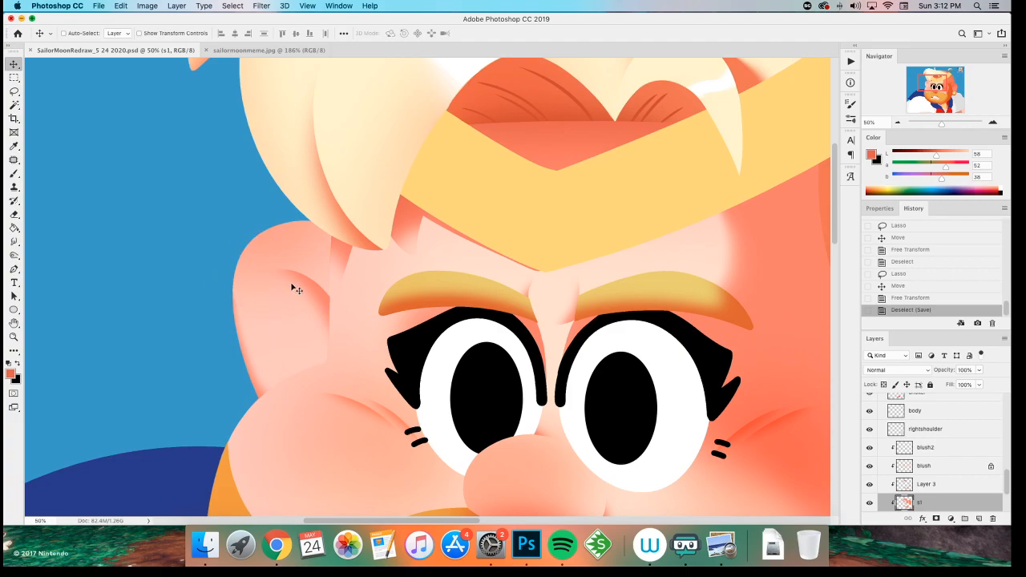
pyautogui.press('e')
pyautogui.moveTo(342, 253)
pyautogui.mouseDown()
pyautogui.moveTo(326, 232)
pyautogui.moveTo(343, 248)
pyautogui.moveTo(335, 264)
pyautogui.moveTo(329, 229)
pyautogui.moveTo(348, 256)
pyautogui.mouseUp()
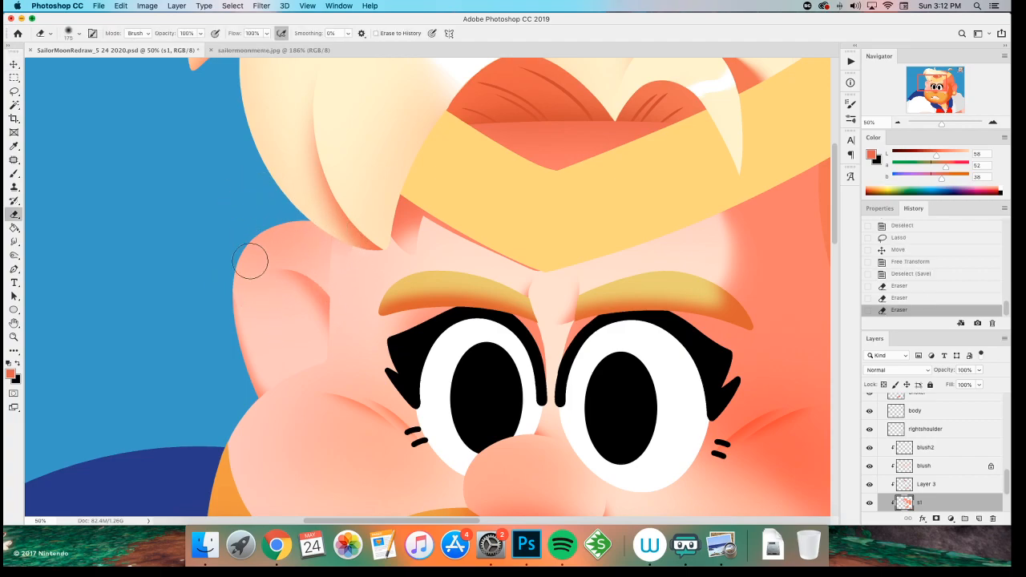
pyautogui.click(906, 481)
pyautogui.moveTo(338, 246)
pyautogui.mouseDown()
pyautogui.moveTo(338, 270)
pyautogui.moveTo(328, 240)
pyautogui.mouseUp()
pyautogui.moveTo(329, 240)
pyautogui.mouseDown()
pyautogui.moveTo(312, 210)
pyautogui.moveTo(339, 275)
pyautogui.moveTo(343, 250)
pyautogui.mouseUp()
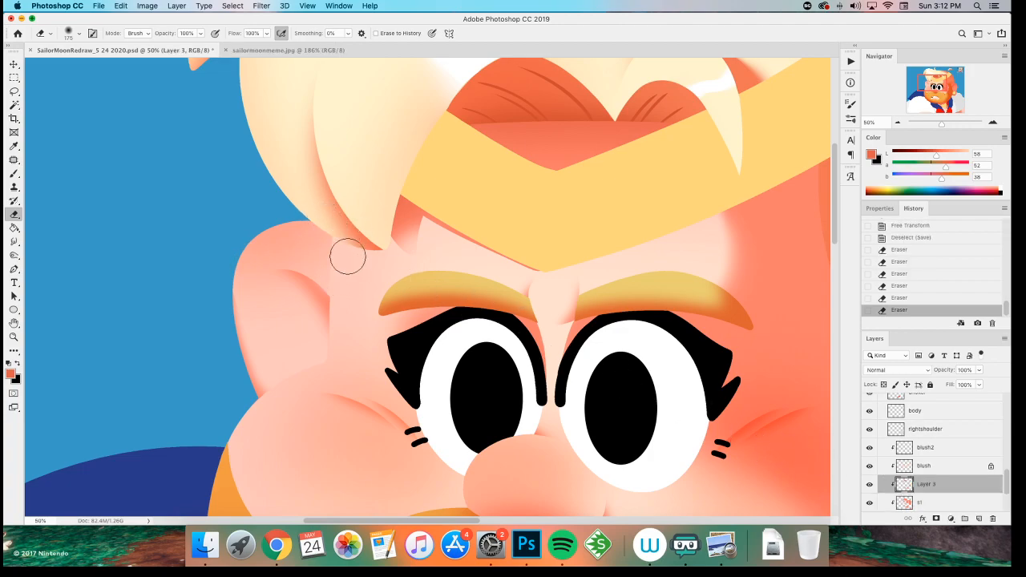
pyautogui.press('super+minus')
pyautogui.press('super+minus')
pyautogui.press('super+minus')
pyautogui.press('super+minus')
pyautogui.press('super+s')
# - Create a new layer named side directly above Layer 3, clipped to the skin like its neighbours
pyautogui.press('z')
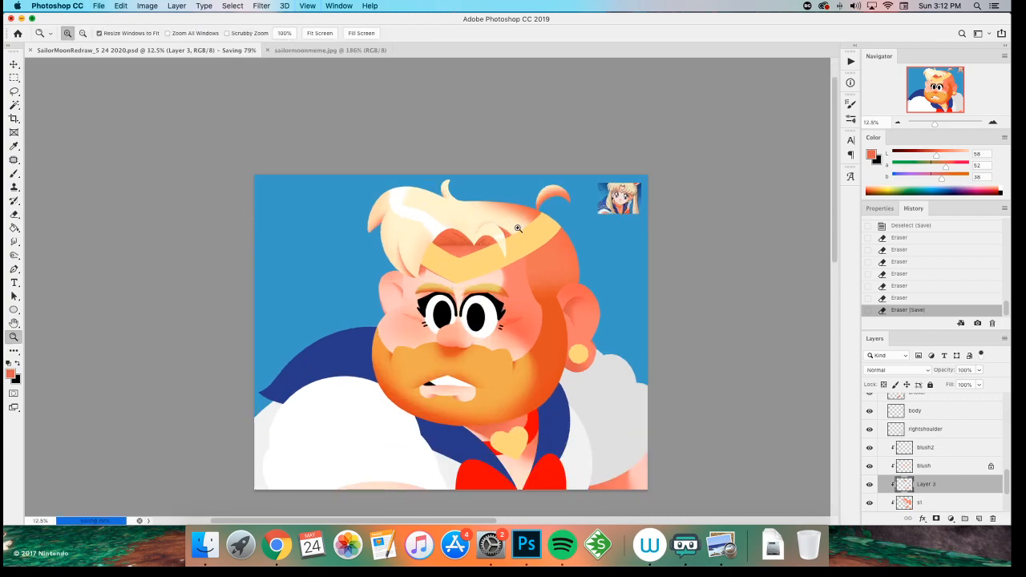
pyautogui.click(502, 266)
pyautogui.moveTo(513, 240); pyautogui.dragTo(432, 193)
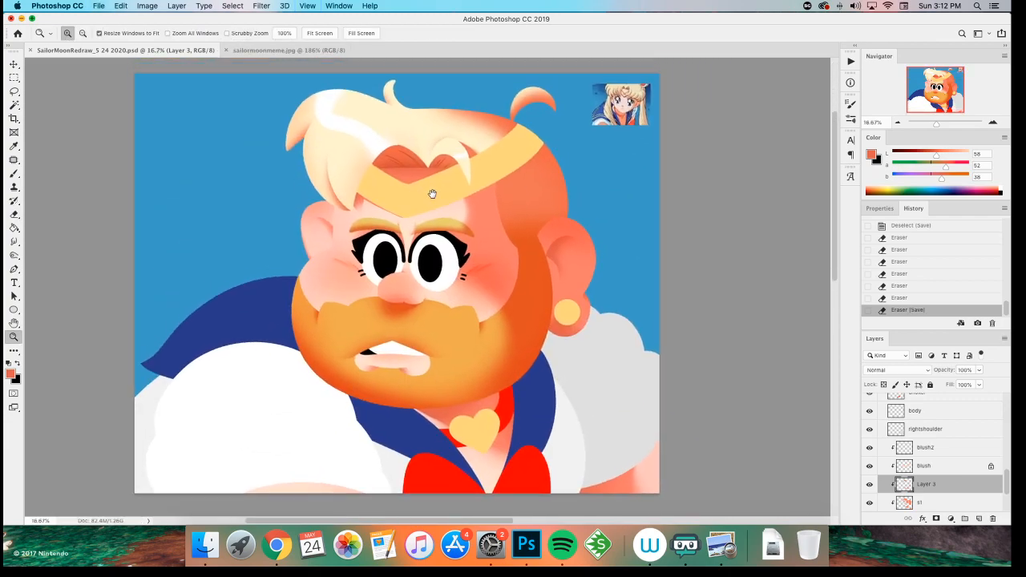
pyautogui.click(462, 248)
pyautogui.press('v')
pyautogui.click(514, 212)
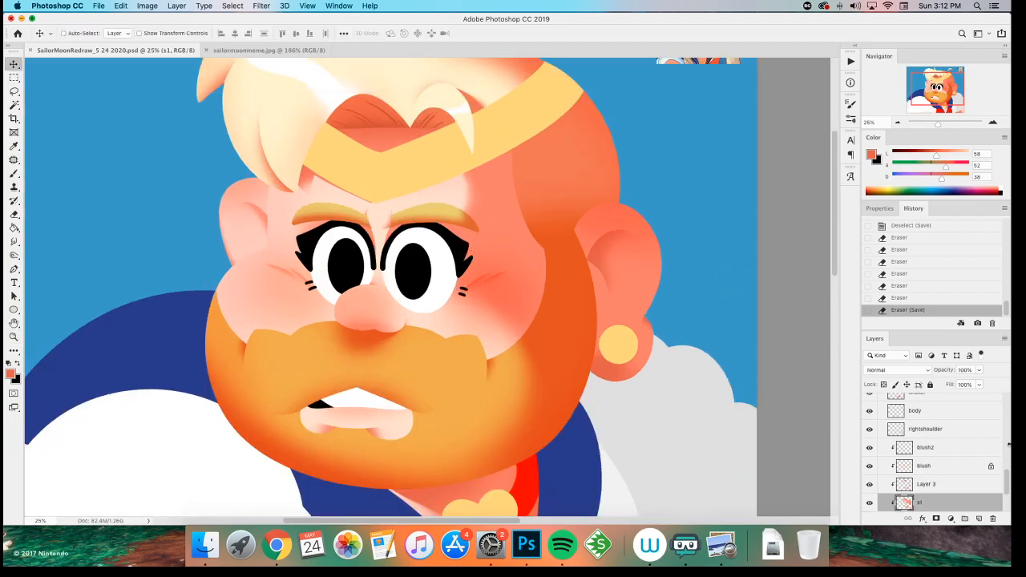
pyautogui.click(920, 485)
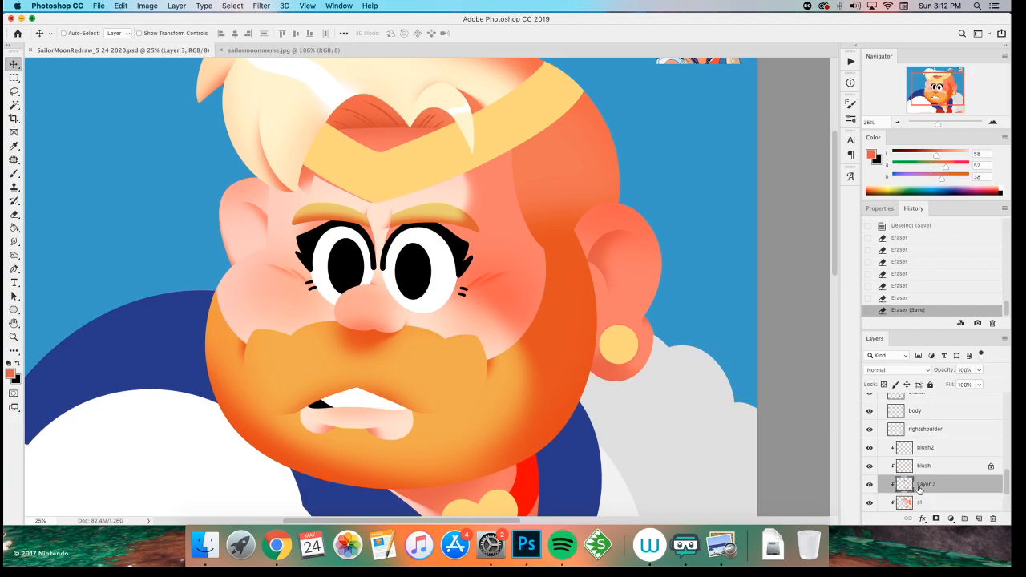
pyautogui.press('super+shift+n')
pyautogui.write('side')
pyautogui.press('Return')
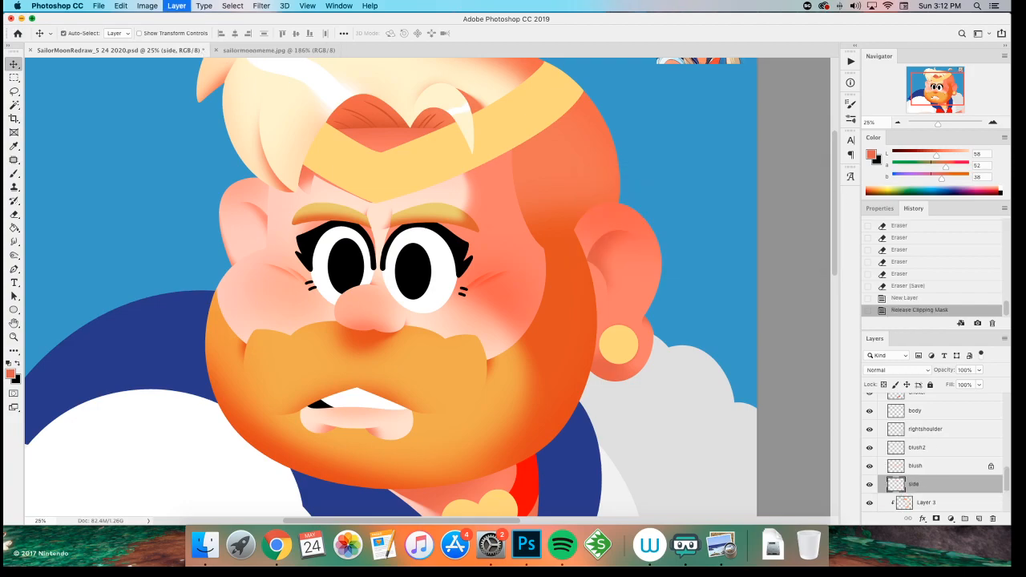
pyautogui.press('alt+super+g')
pyautogui.press('super+z')
# - Set the brush colour to Lab 48, 16, -42 and change the side layer's blending mode to Screen
pyautogui.press('b')
pyautogui.moveTo(238, 234); pyautogui.dragTo(224, 302)
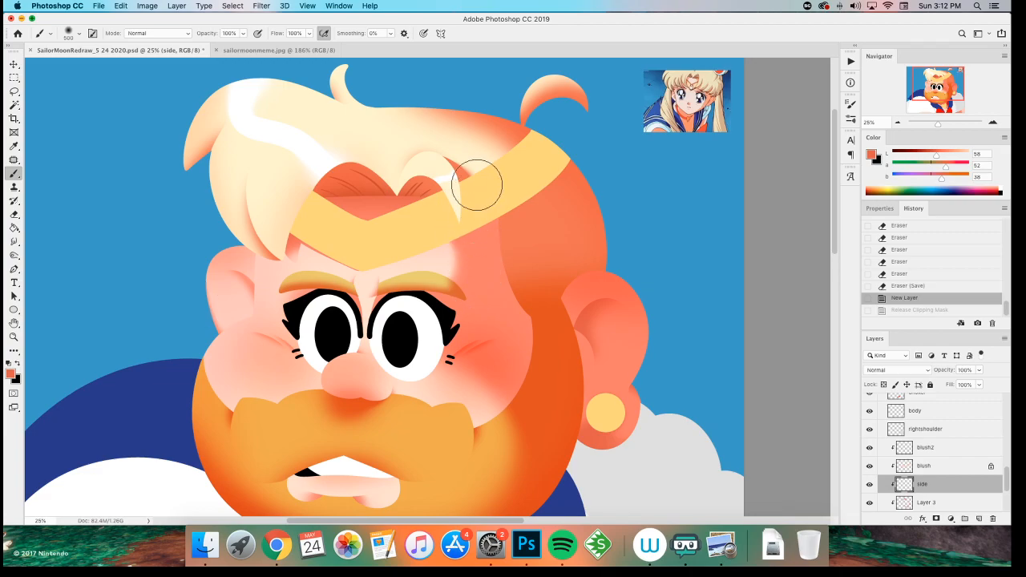
pyautogui.keyDown('alt'); pyautogui.click(481, 245); pyautogui.keyUp('alt')
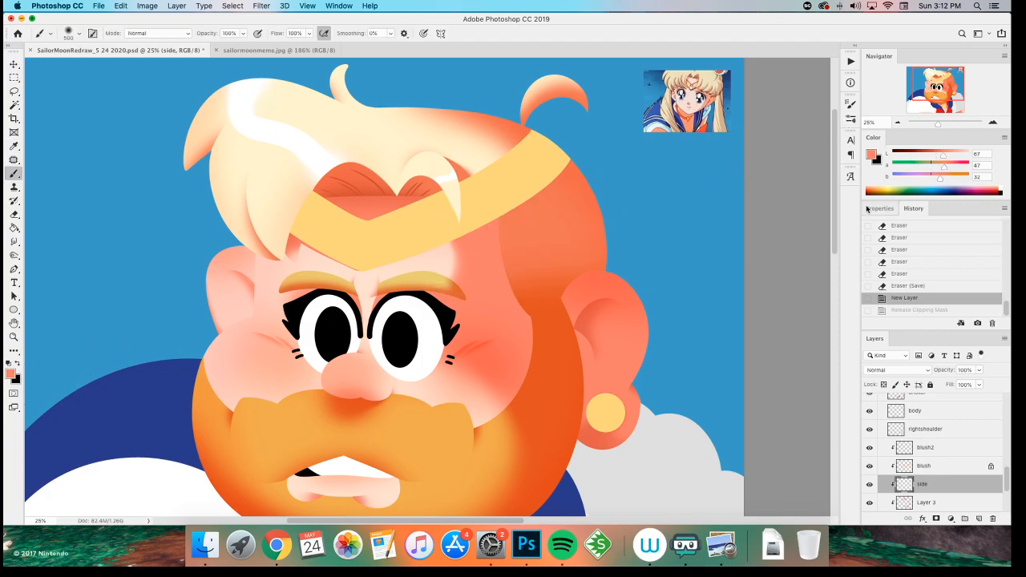
pyautogui.click(929, 153)
pyautogui.click(919, 177)
pyautogui.click(935, 165)
pyautogui.moveTo(482, 228)
pyautogui.mouseDown()
pyautogui.moveTo(519, 316)
pyautogui.moveTo(463, 273)
pyautogui.mouseUp()
pyautogui.press('cmd+z')
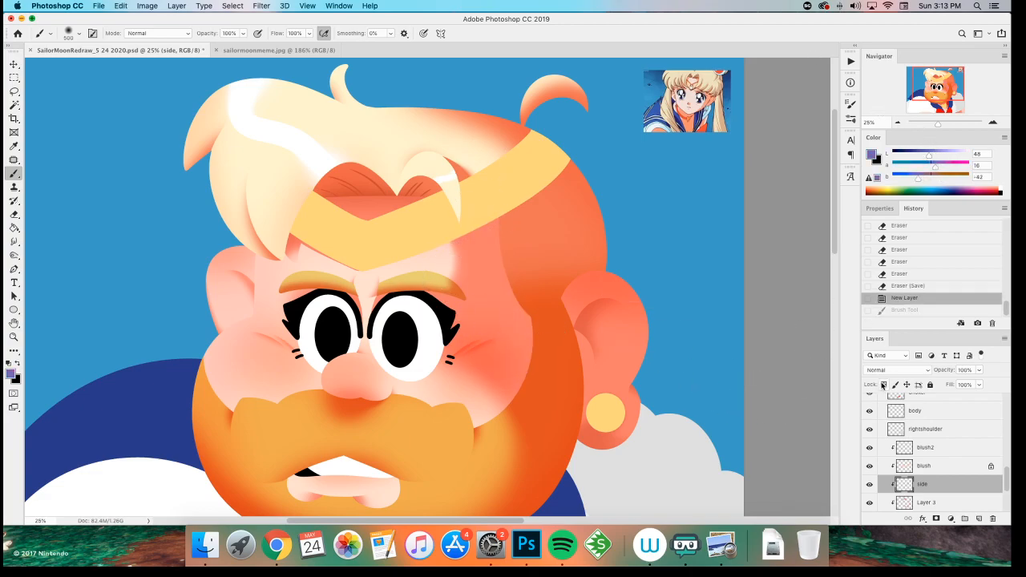
pyautogui.click(889, 370)
pyautogui.click(877, 444)
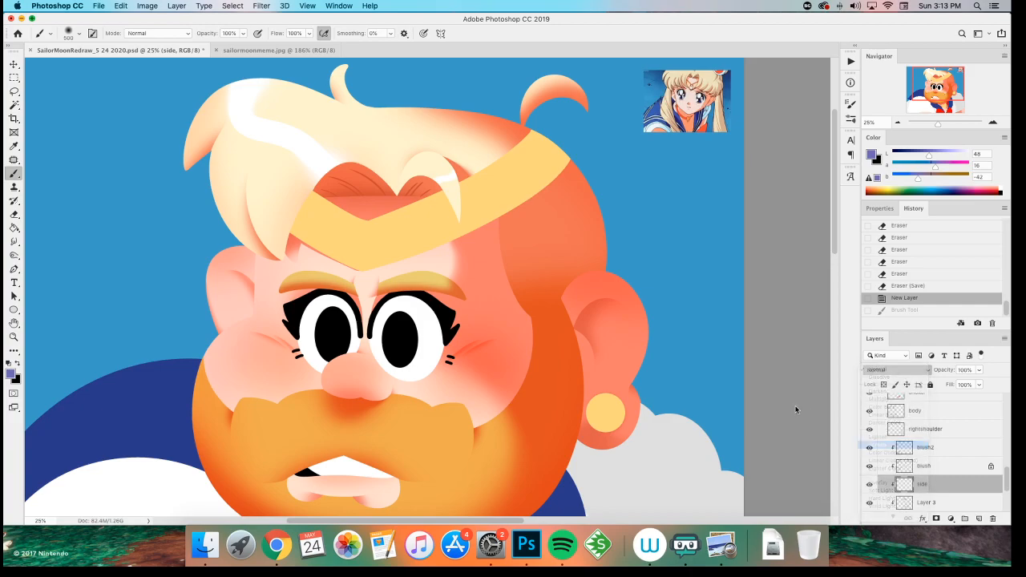
# - Brush soft violet light on the side layer along the face's edge beside the sideburn and around the earringed ear's outer rim
pyautogui.moveTo(490, 240)
pyautogui.mouseDown()
pyautogui.moveTo(493, 341)
pyautogui.moveTo(511, 326)
pyautogui.moveTo(527, 401)
pyautogui.mouseUp()
pyautogui.moveTo(534, 362); pyautogui.dragTo(532, 358)
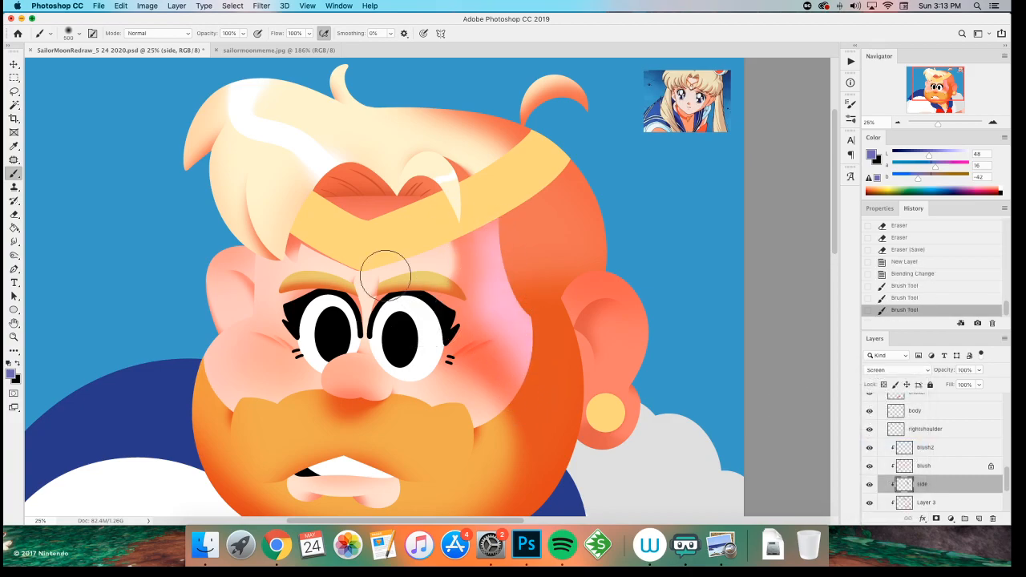
pyautogui.moveTo(403, 345); pyautogui.dragTo(367, 307)
pyautogui.moveTo(461, 166); pyautogui.dragTo(443, 191)
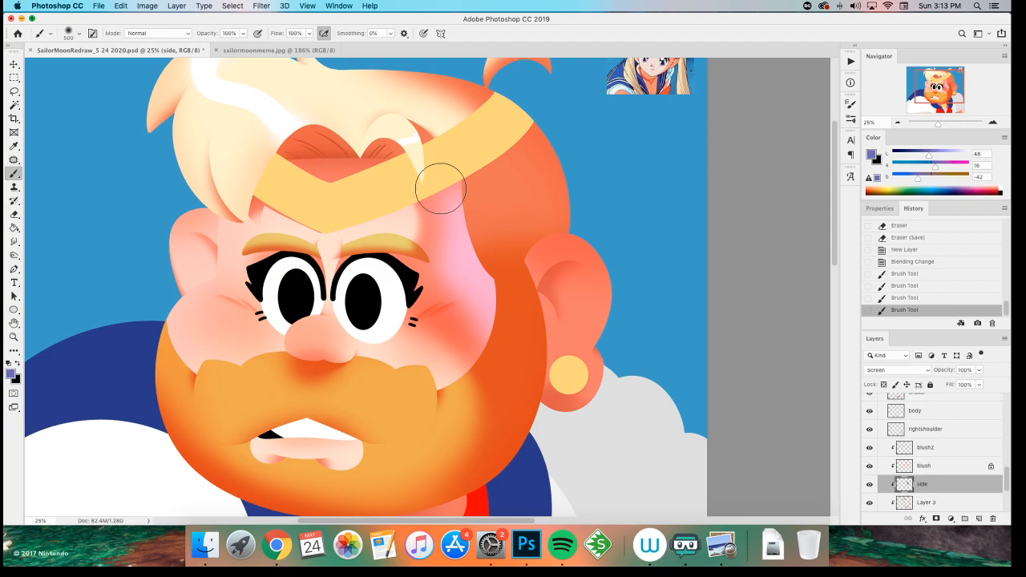
pyautogui.moveTo(483, 298); pyautogui.dragTo(469, 282)
pyautogui.moveTo(521, 242)
pyautogui.mouseDown()
pyautogui.moveTo(550, 311)
pyautogui.moveTo(556, 221)
pyautogui.moveTo(579, 351)
pyautogui.mouseUp()
pyautogui.press('super+z')
pyautogui.moveTo(588, 324)
pyautogui.mouseDown()
pyautogui.moveTo(587, 341)
pyautogui.moveTo(594, 319)
pyautogui.moveTo(563, 314)
pyautogui.moveTo(575, 336)
pyautogui.mouseUp()
pyautogui.press('super+z')
# - Move Layer 3 above the side layer, then brush more violet light onto side along the cheek and temple edge
pyautogui.moveTo(921, 502); pyautogui.dragTo(912, 474)
pyautogui.moveTo(238, 332); pyautogui.dragTo(319, 354)
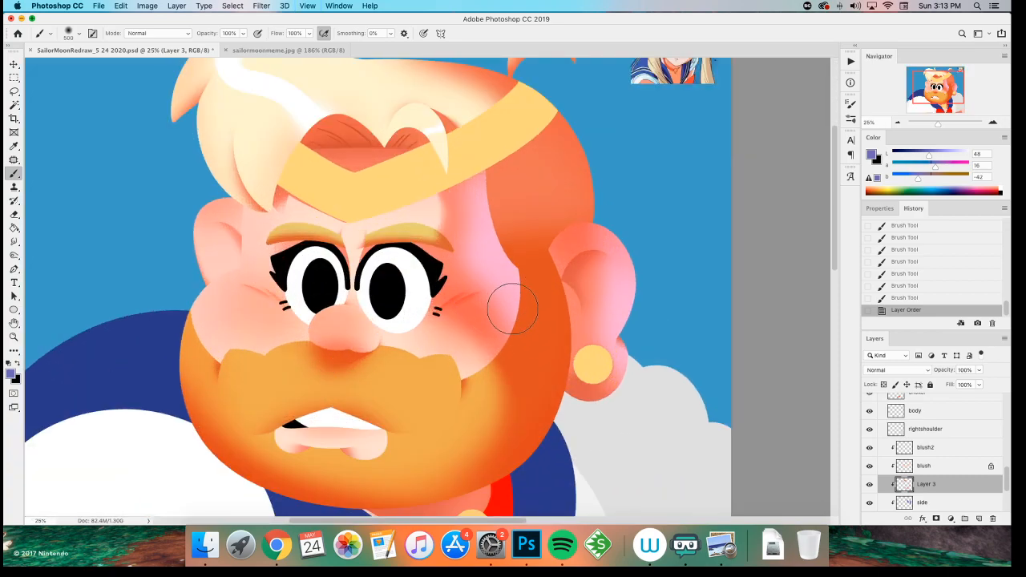
pyautogui.click(918, 503)
pyautogui.moveTo(520, 333); pyautogui.dragTo(428, 179)
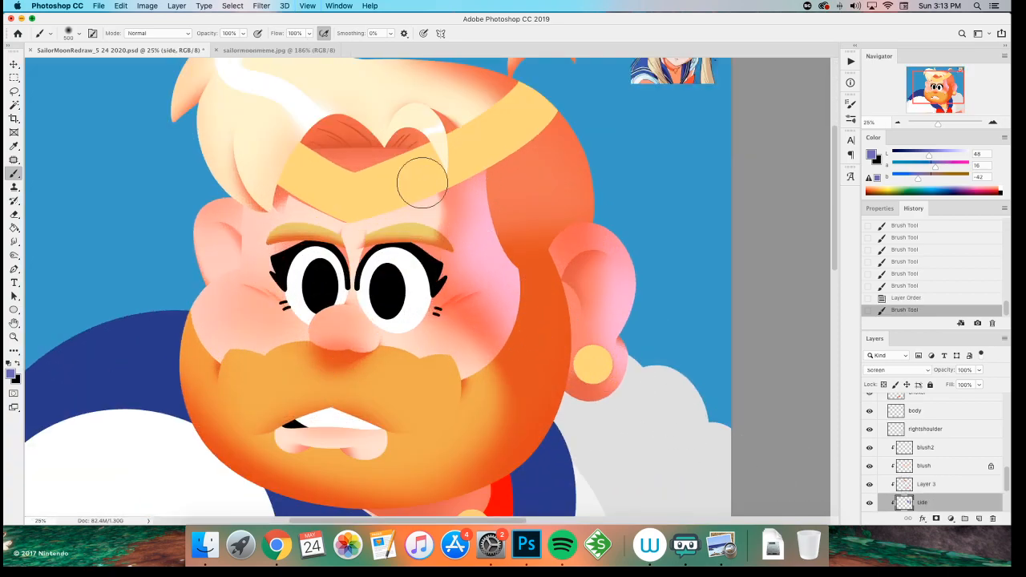
pyautogui.scroll(3, 245, 366)
pyautogui.scroll(-5, 200, 305)
pyautogui.scroll(4, 212, 352)
# - Create a clipped layer named side above s1 and place it between the hairline and shine layers
pyautogui.press('v')
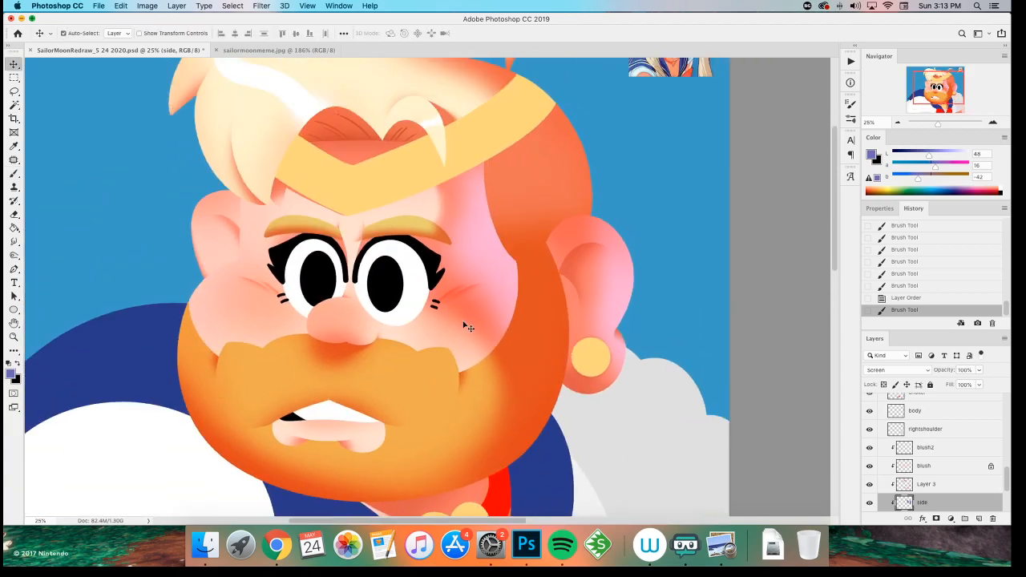
pyautogui.keyDown('super'); pyautogui.click(521, 353); pyautogui.keyUp('super')
pyautogui.press('super+shift+n')
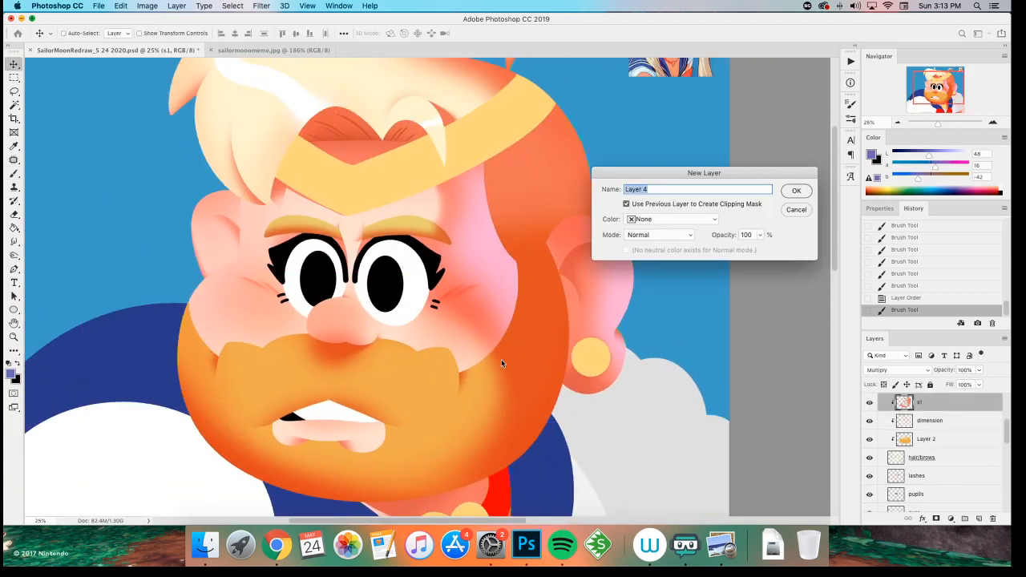
pyautogui.write('side')
pyautogui.press('Return')
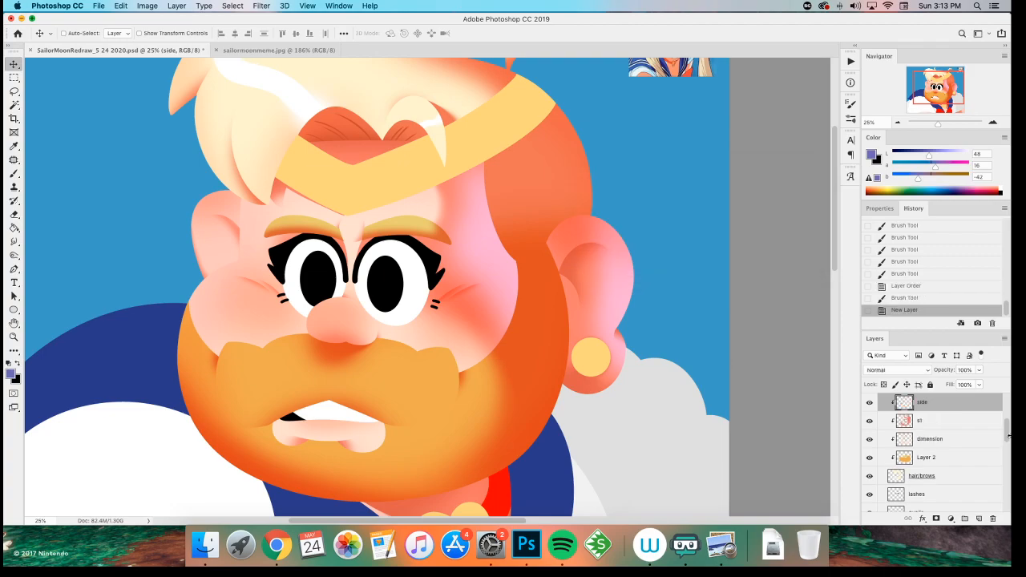
pyautogui.scroll(3, 898, 457)
pyautogui.moveTo(930, 456); pyautogui.dragTo(931, 433)
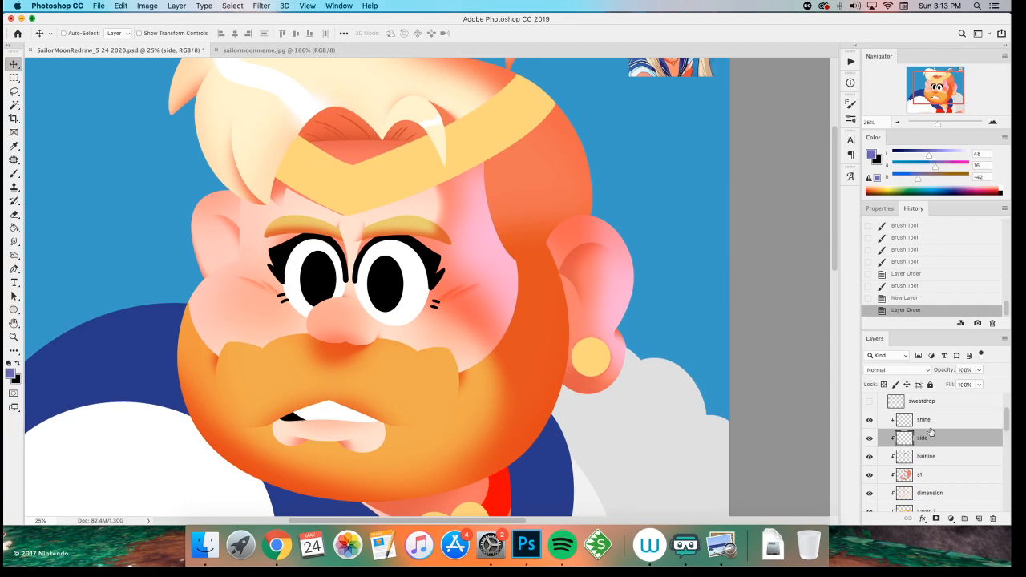
# - Set the hair's side layer to Screen and brush violet light along the head's outer edge from the headband toward the ear and jaw
pyautogui.scroll(2, 238, 272)
pyautogui.click(881, 370)
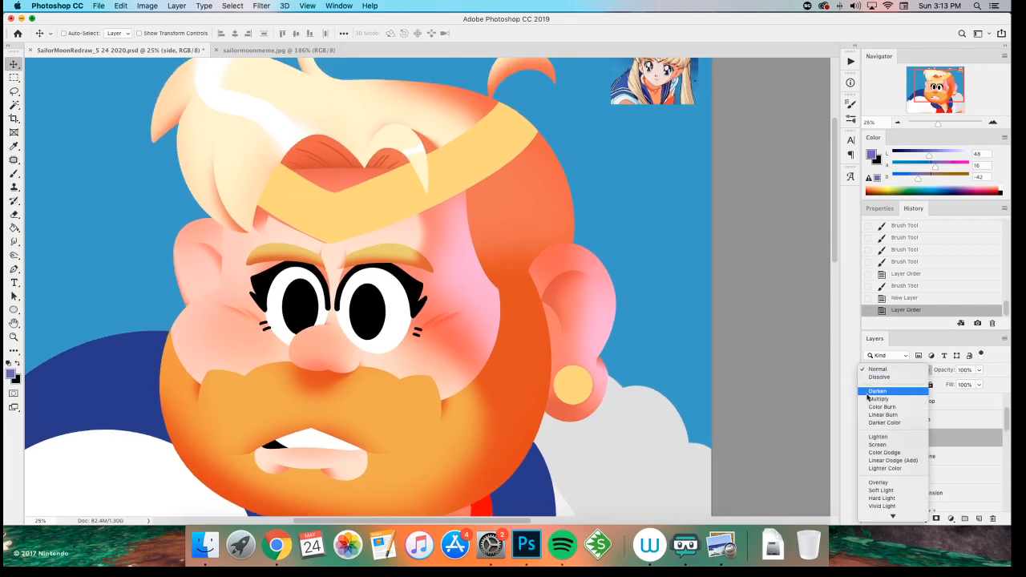
pyautogui.click(878, 445)
pyautogui.press('b')
pyautogui.scroll(2, 550, 332)
pyautogui.moveTo(526, 291)
pyautogui.mouseDown()
pyautogui.moveTo(511, 218)
pyautogui.moveTo(543, 267)
pyautogui.moveTo(553, 241)
pyautogui.mouseUp()
pyautogui.moveTo(467, 132); pyautogui.dragTo(487, 170)
pyautogui.scroll(2, 481, 168)
pyautogui.click(487, 169)
pyautogui.scroll(-3, 403, 241)
pyautogui.moveTo(470, 241); pyautogui.dragTo(449, 385)
pyautogui.scroll(-2, 424, 221)
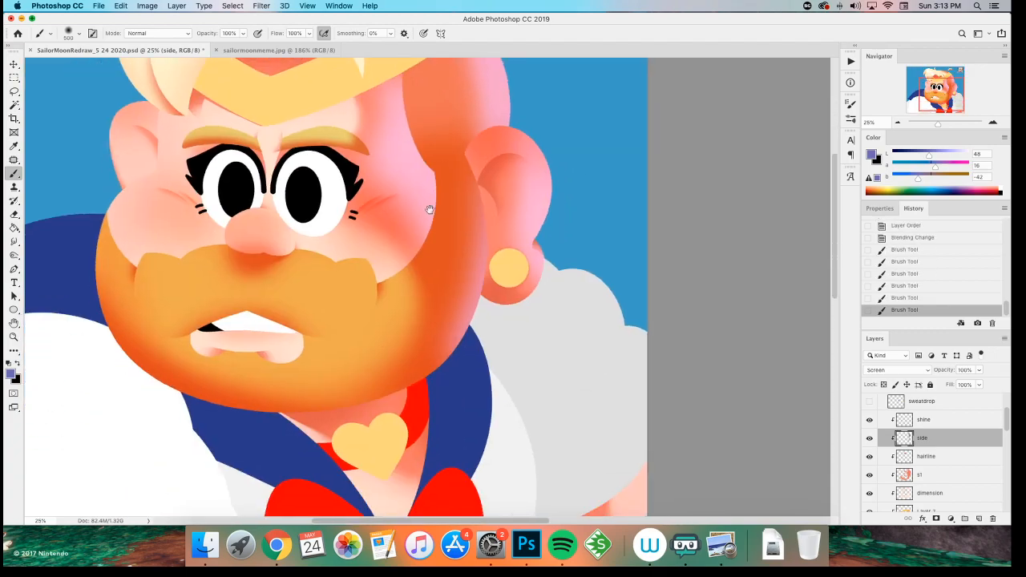
# - Extend the violet light down the beard's outer edge and up the sideburn in front of the earringed ear, then save the document
pyautogui.scroll(-3, 424, 220)
pyautogui.moveTo(515, 98); pyautogui.dragTo(389, 305)
pyautogui.scroll(3, 476, 202)
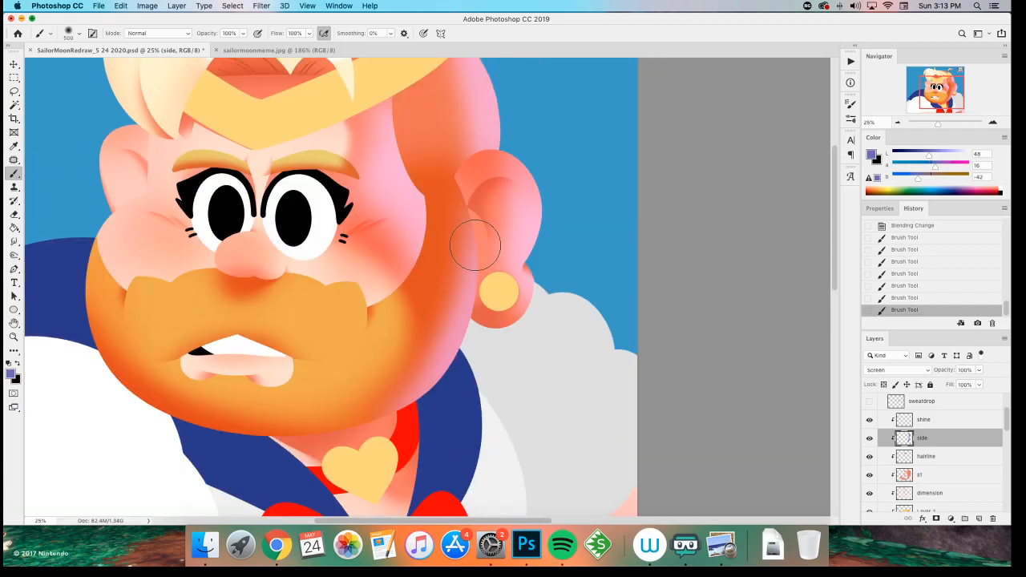
pyautogui.moveTo(461, 282); pyautogui.dragTo(458, 235)
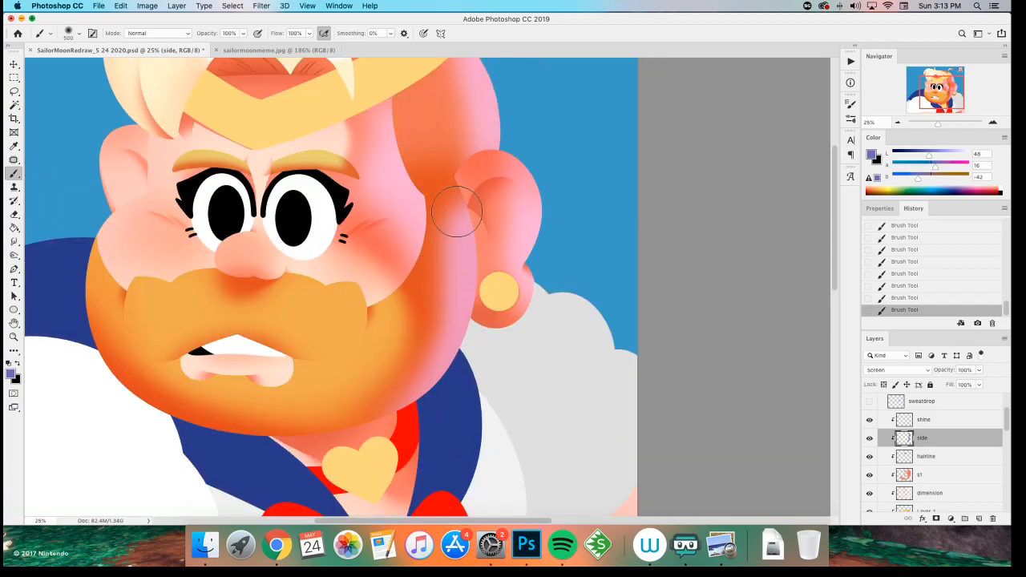
pyautogui.scroll(3, 446, 177)
pyautogui.moveTo(462, 164)
pyautogui.mouseDown()
pyautogui.moveTo(434, 223)
pyautogui.moveTo(452, 167)
pyautogui.moveTo(419, 197)
pyautogui.moveTo(431, 194)
pyautogui.moveTo(442, 151)
pyautogui.moveTo(470, 270)
pyautogui.mouseUp()
pyautogui.scroll(-4, 449, 188)
pyautogui.scroll(2, 449, 188)
pyautogui.moveTo(440, 340)
pyautogui.mouseDown()
pyautogui.moveTo(412, 286)
pyautogui.moveTo(448, 297)
pyautogui.mouseUp()
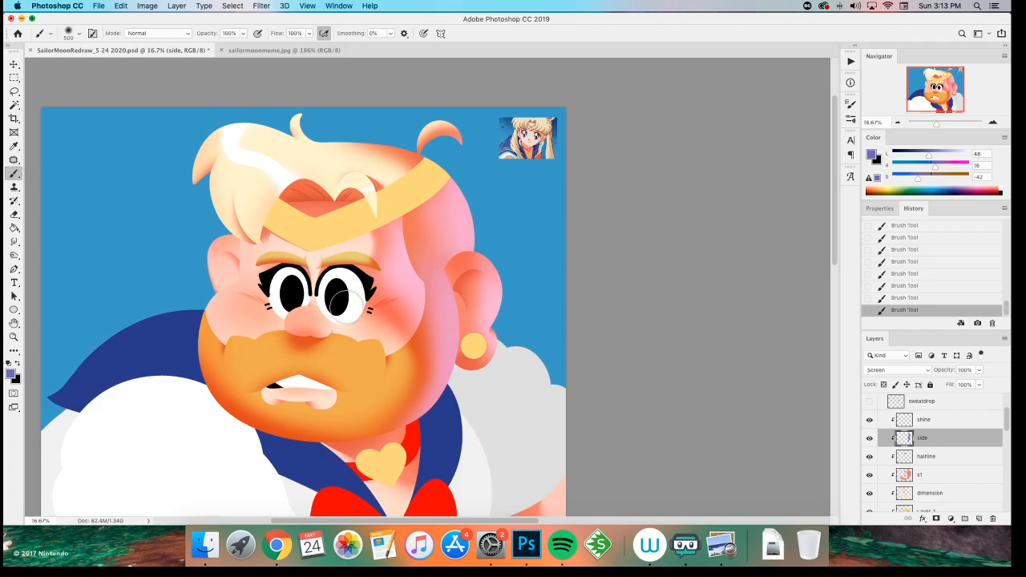
pyautogui.scroll(-3, 345, 240)
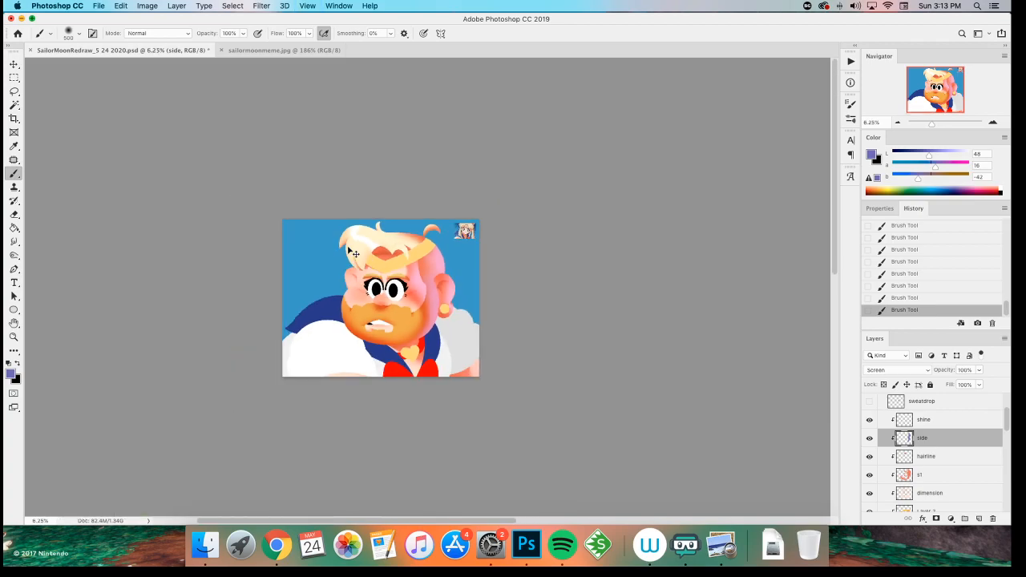
pyautogui.scroll(3, 353, 253)
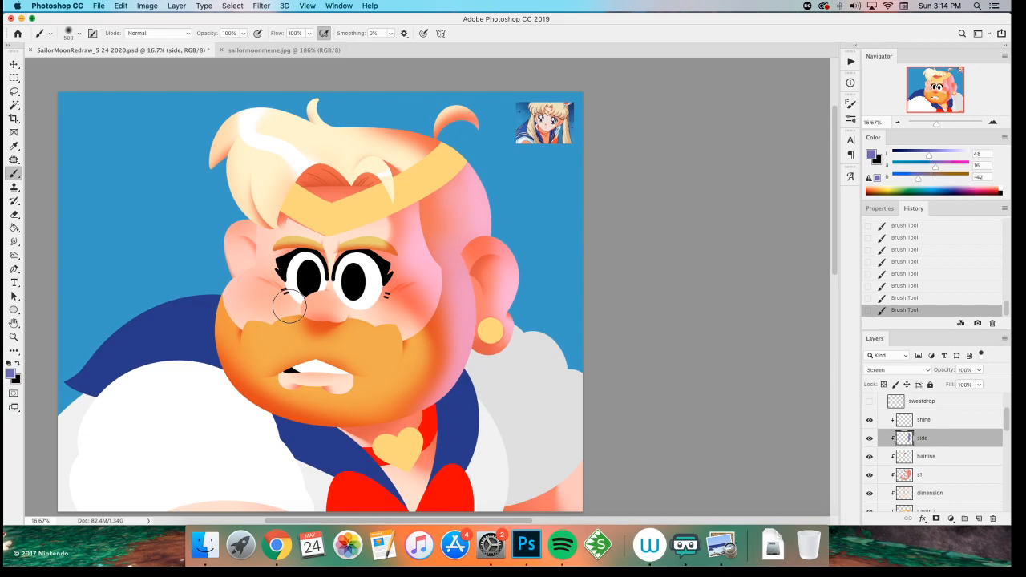
pyautogui.press('super+s')
# - Examine the new side lighting on the head, ear and beard up close, down to the collar and sleeve
pyautogui.hscroll(-3, 240, 325)
pyautogui.scroll(-2, 241, 325)
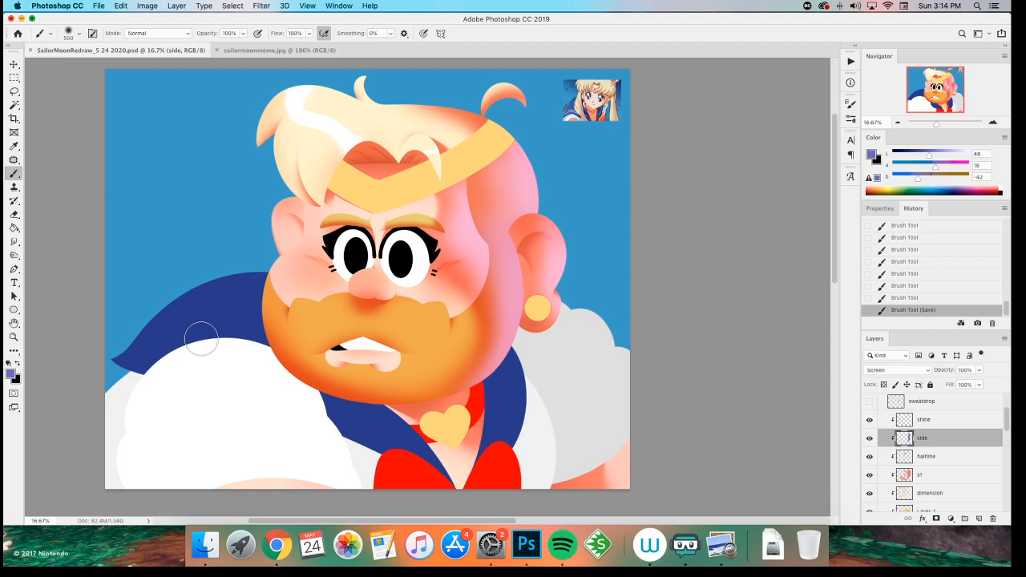
pyautogui.press('z')
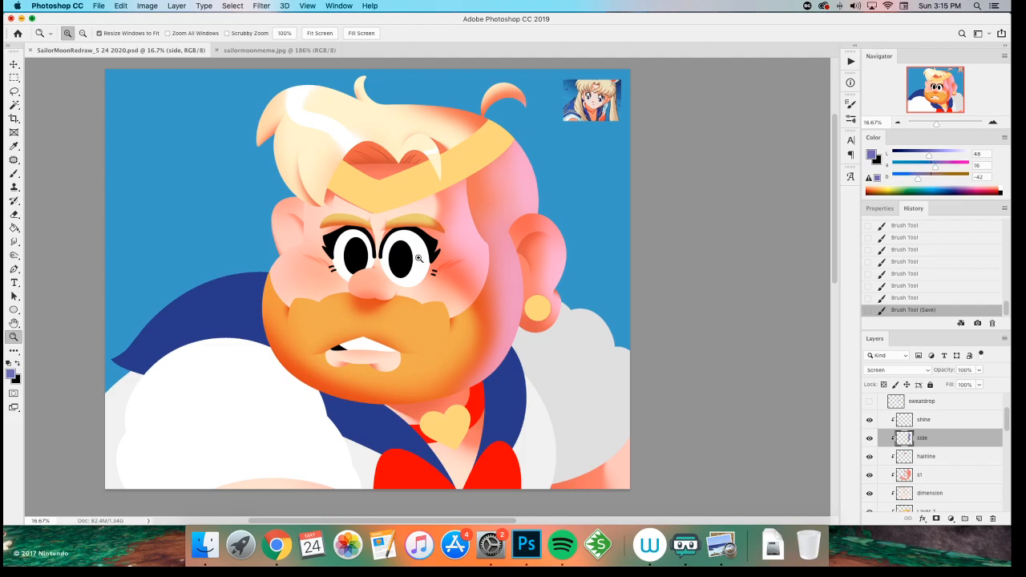
pyautogui.click(479, 231)
pyautogui.click(472, 206)
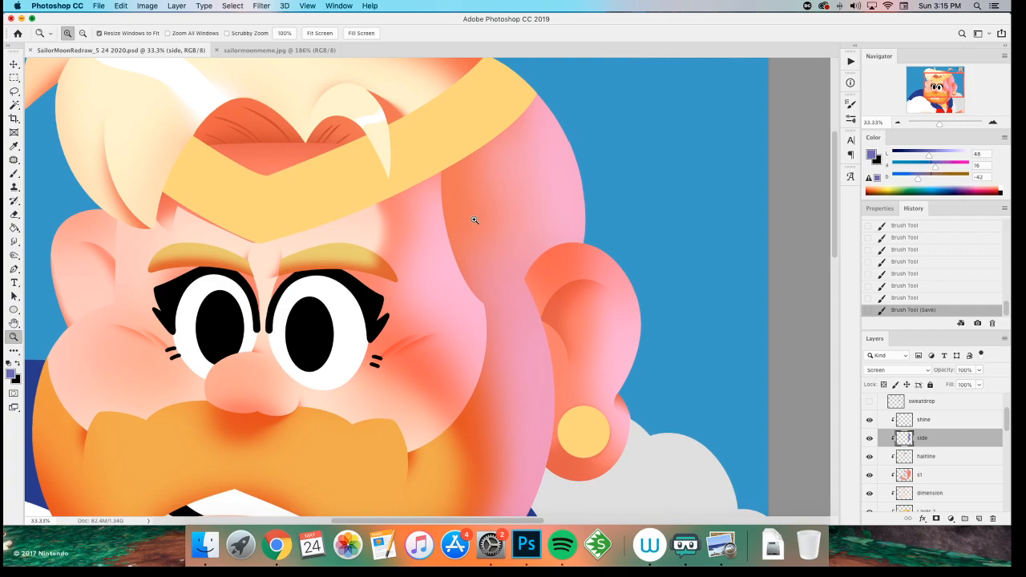
pyautogui.moveTo(154, 337); pyautogui.dragTo(277, 208)
pyautogui.moveTo(234, 343); pyautogui.dragTo(235, 285)
pyautogui.moveTo(209, 357); pyautogui.dragTo(228, 341)
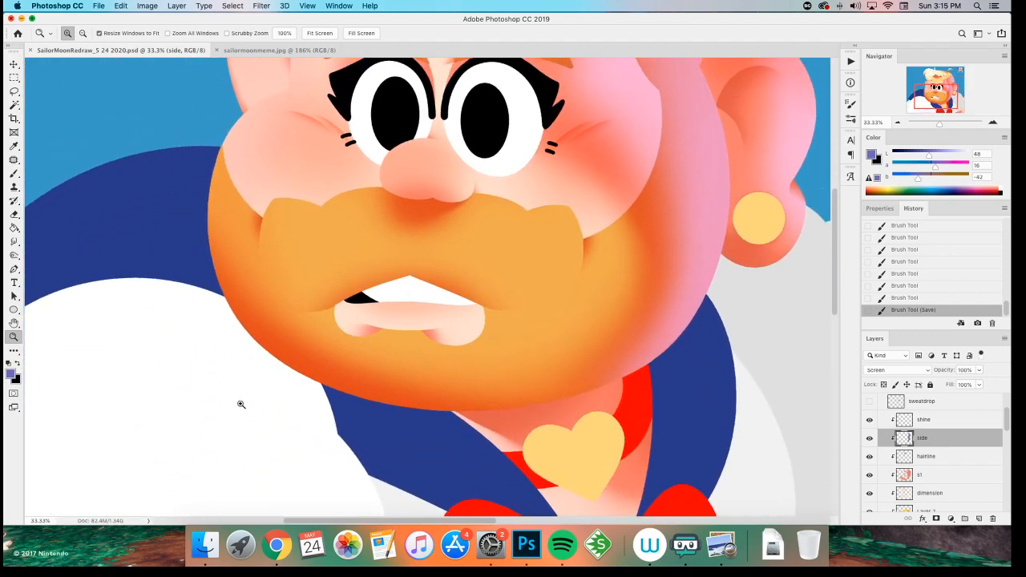
pyautogui.scroll(-5, 240, 404)
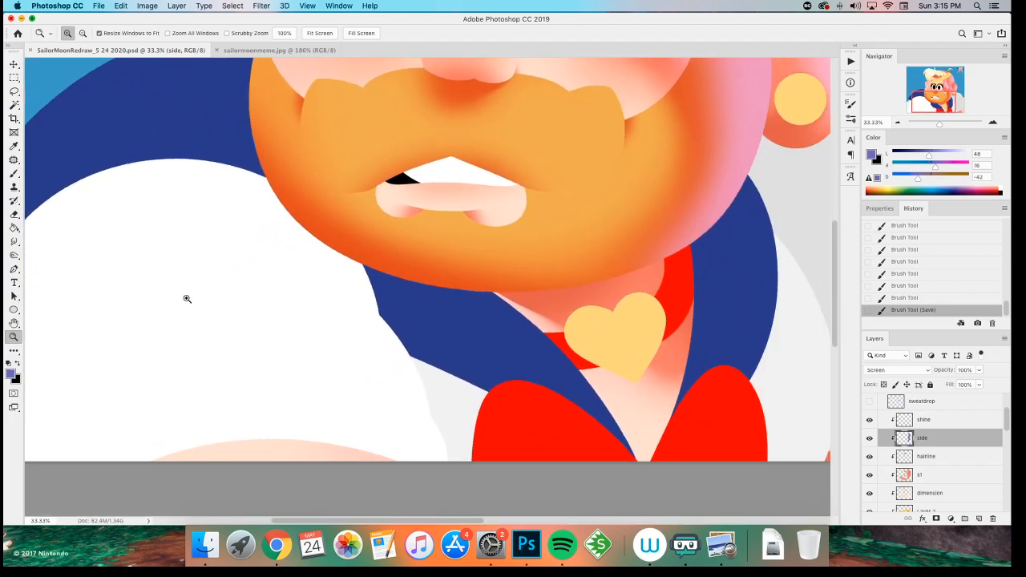
# - Examine the shading on the character's face, beard, hair, collar and sleeves at several magnifications
pyautogui.keyDown('alt'); pyautogui.click(187, 299); pyautogui.keyUp('alt')
pyautogui.keyDown('alt'); pyautogui.click(187, 299); pyautogui.keyUp('alt')
pyautogui.click(187, 299)
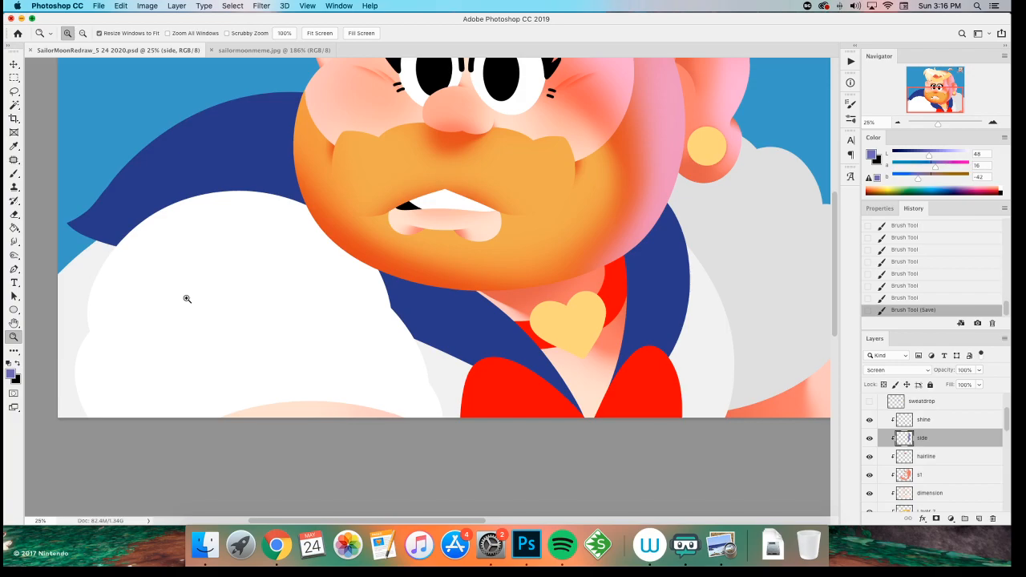
pyautogui.scroll(5, 268, 236)
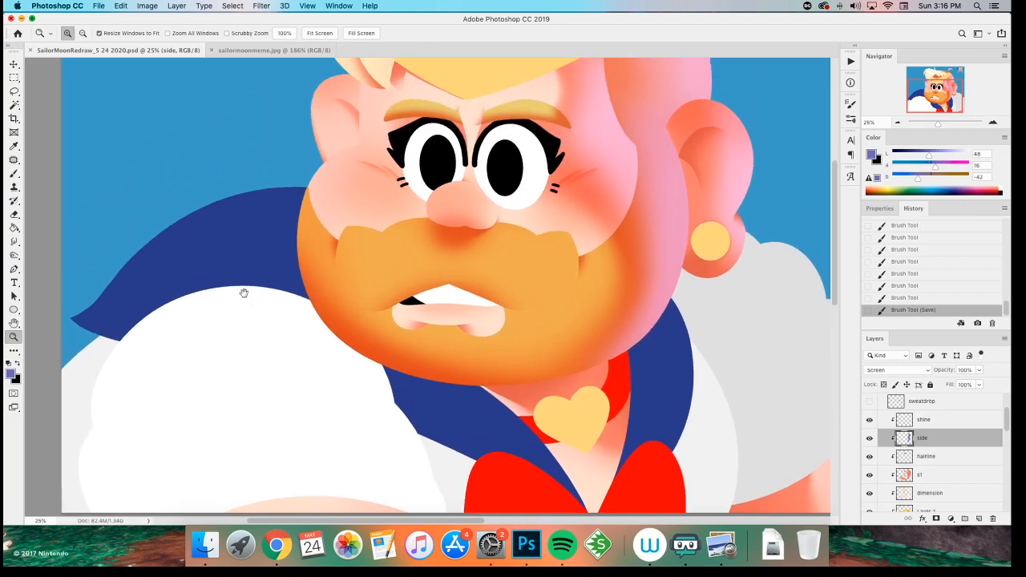
pyautogui.scroll(2, 234, 282)
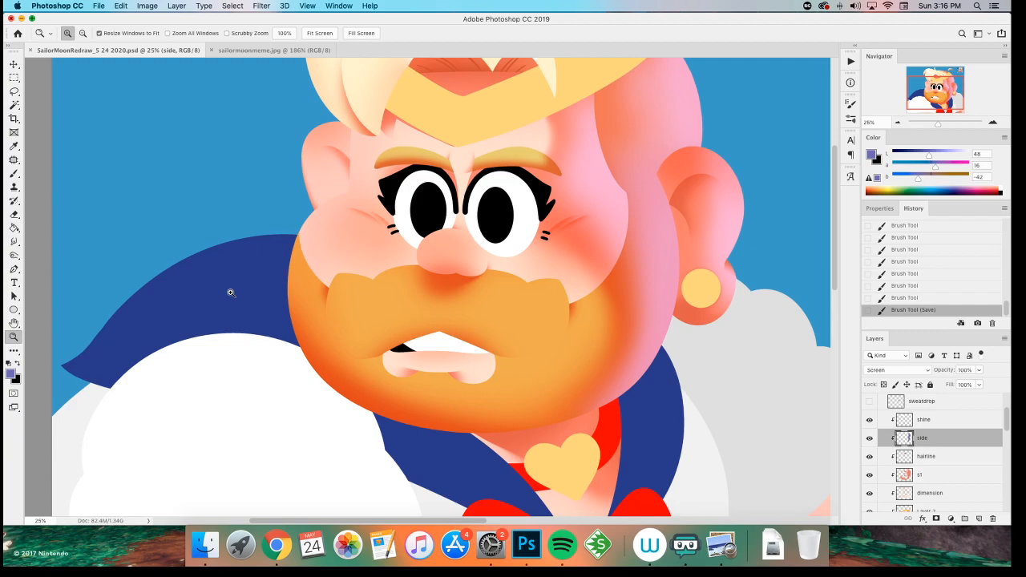
pyautogui.scroll(3, 232, 300)
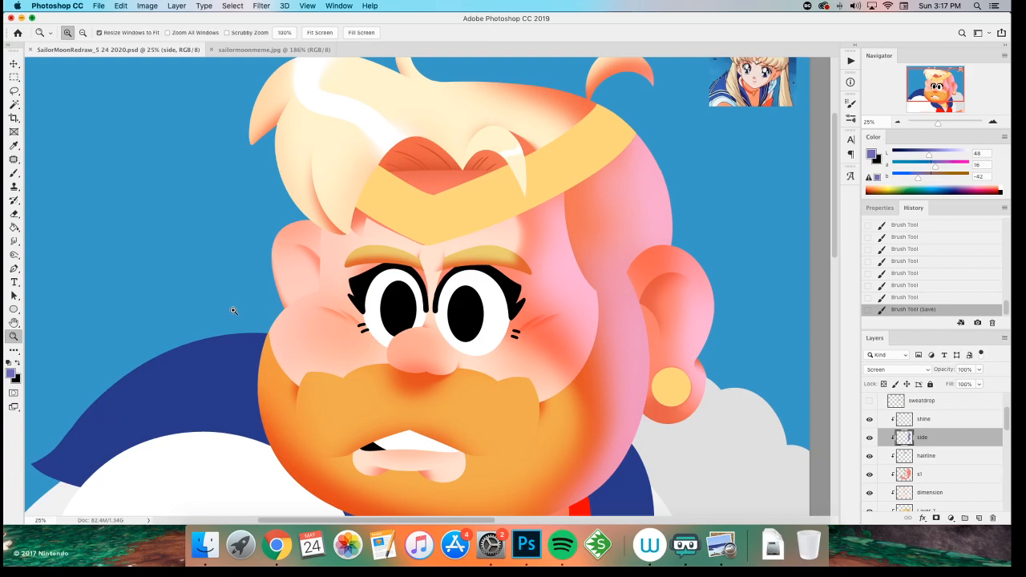
pyautogui.moveTo(254, 345); pyautogui.dragTo(220, 308)
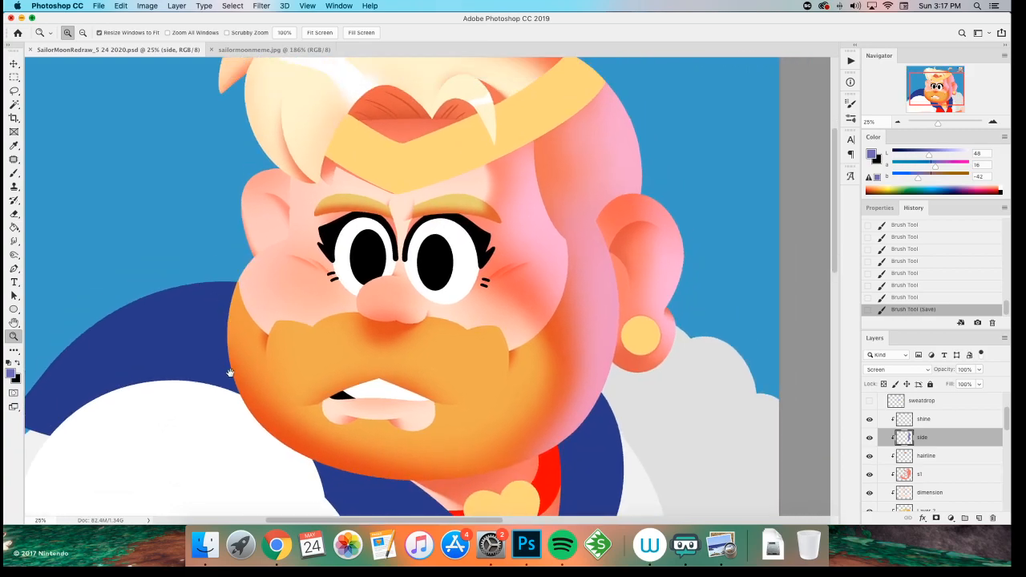
pyautogui.moveTo(196, 342); pyautogui.dragTo(197, 271)
pyautogui.scroll(-5, 229, 356)
pyautogui.scroll(3, 231, 360)
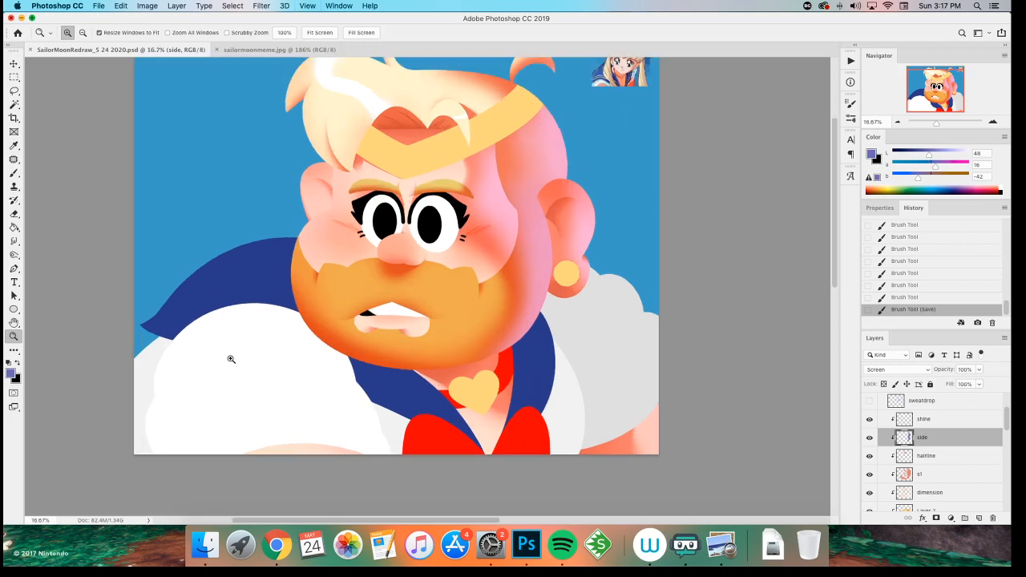
pyautogui.moveTo(409, 257); pyautogui.dragTo(380, 199)
pyautogui.click(416, 152)
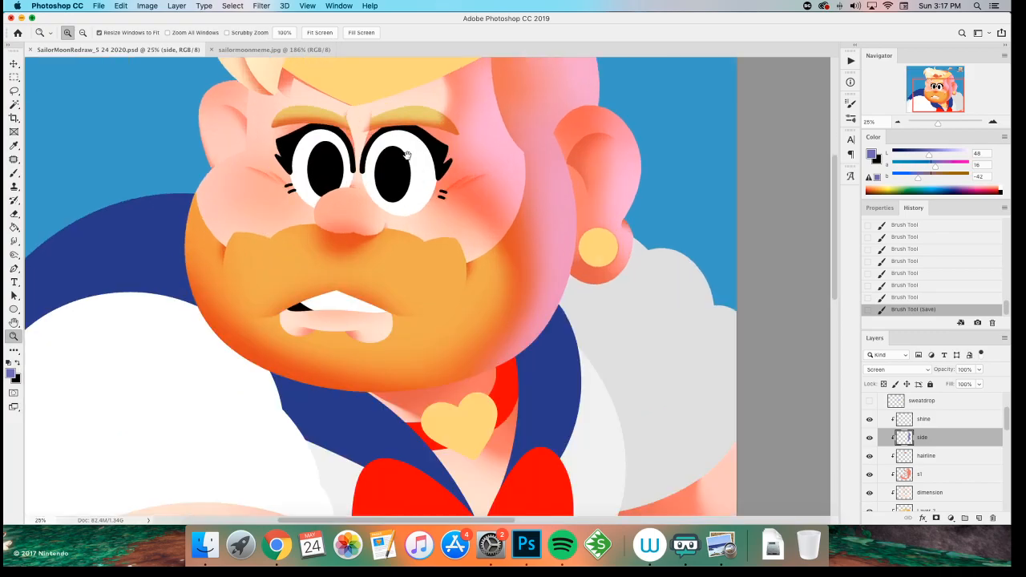
pyautogui.moveTo(408, 155); pyautogui.dragTo(410, 328)
pyautogui.click(409, 332)
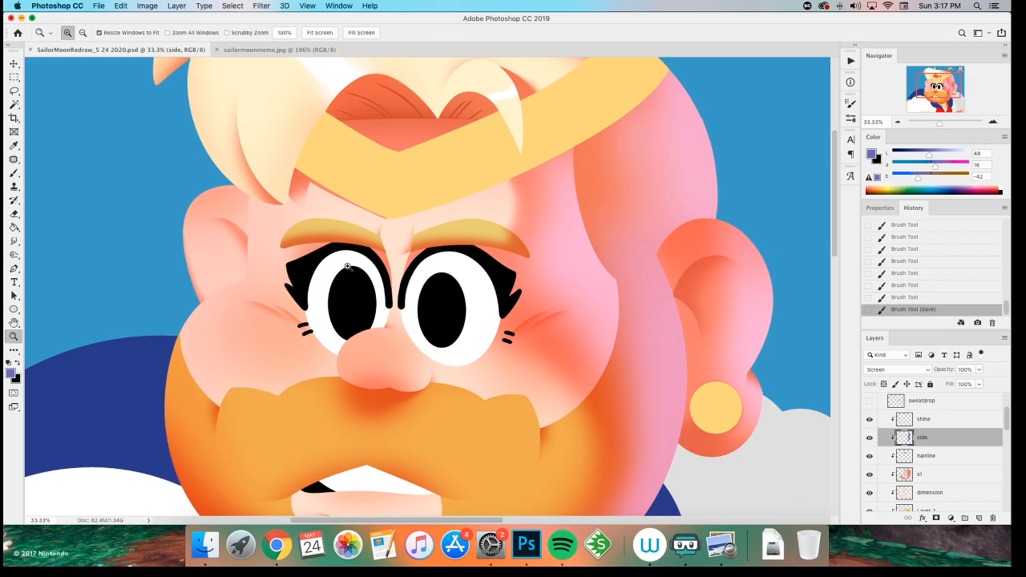
pyautogui.moveTo(219, 315); pyautogui.dragTo(231, 252)
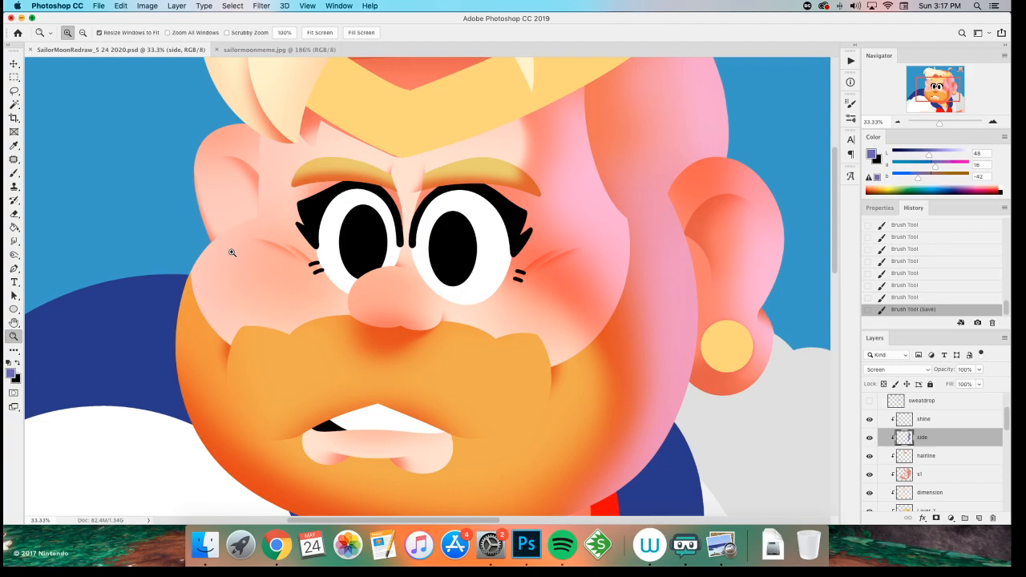
pyautogui.scroll(-6, 218, 288)
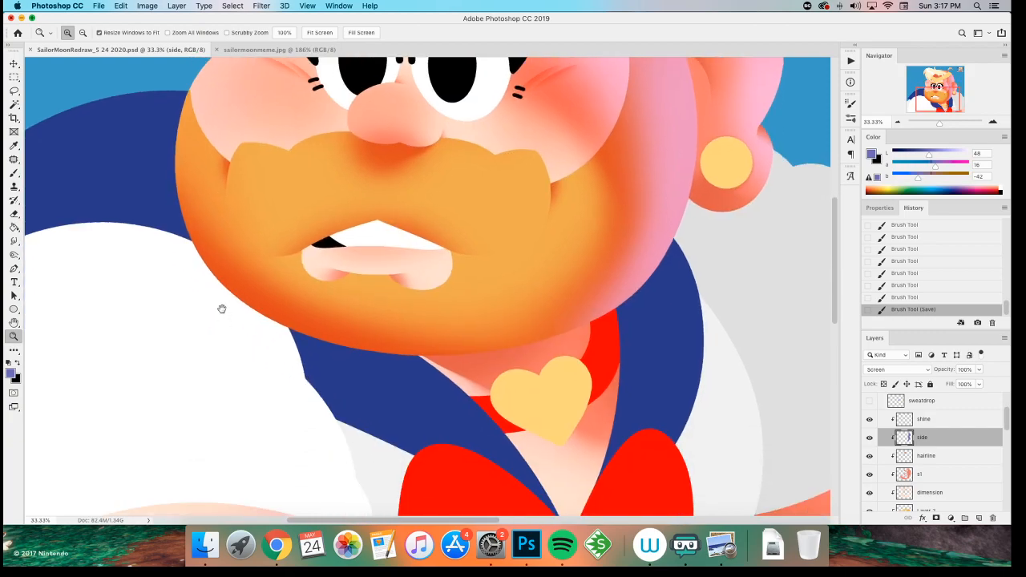
pyautogui.scroll(3, 225, 297)
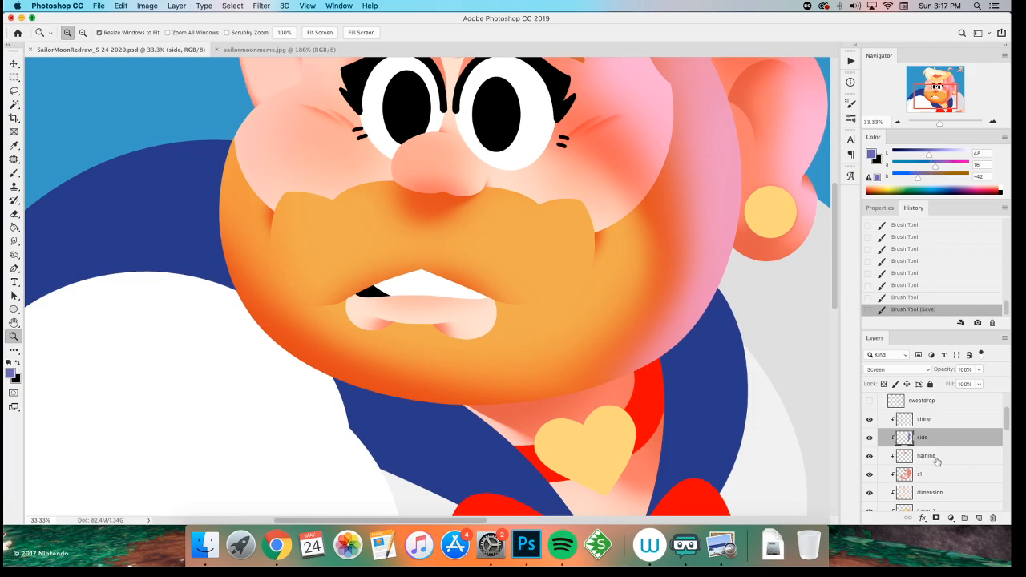
pyautogui.scroll(-3, 928, 464)
pyautogui.scroll(1, 928, 464)
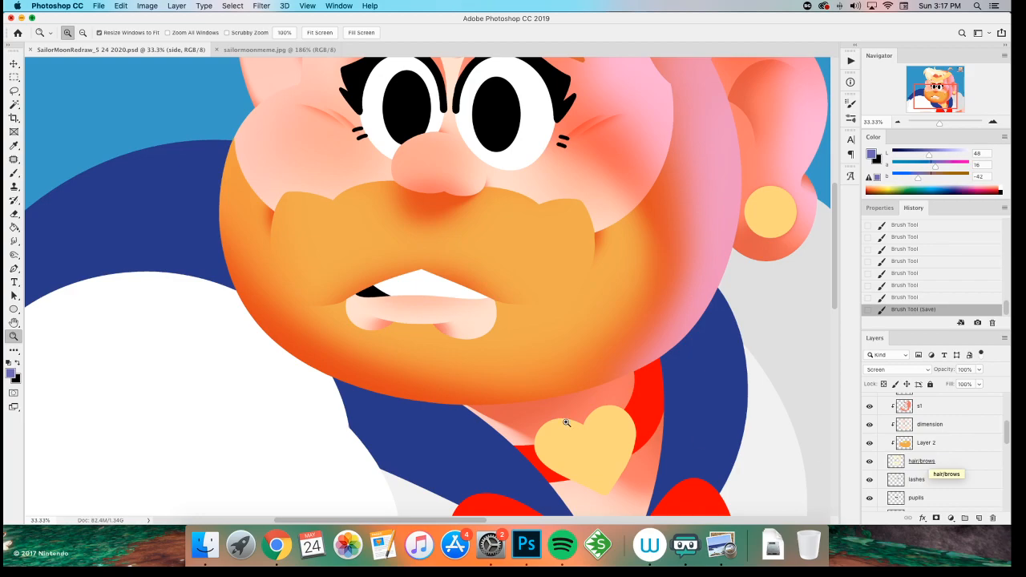
pyautogui.scroll(5, 203, 309)
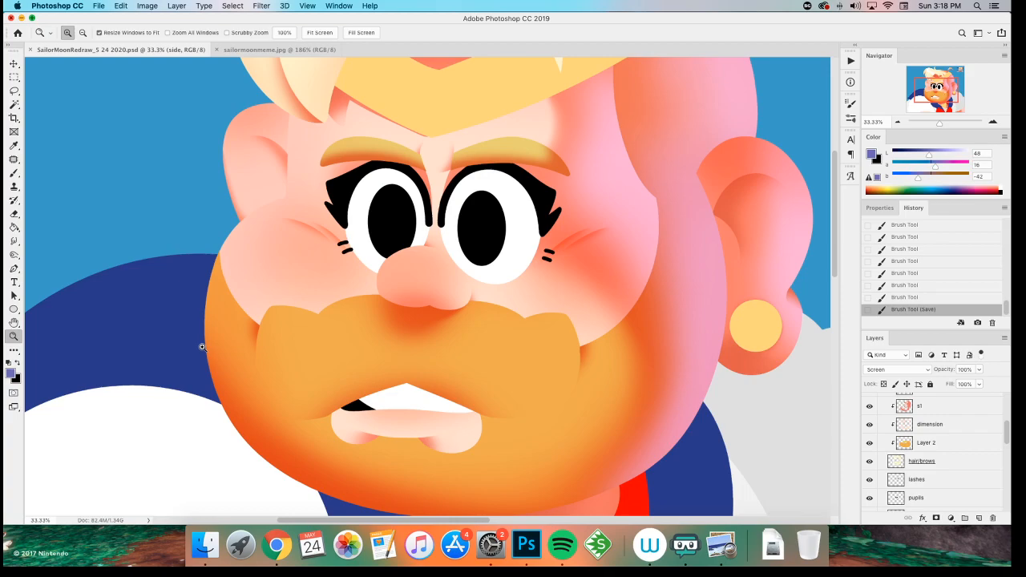
pyautogui.moveTo(235, 303); pyautogui.dragTo(217, 324)
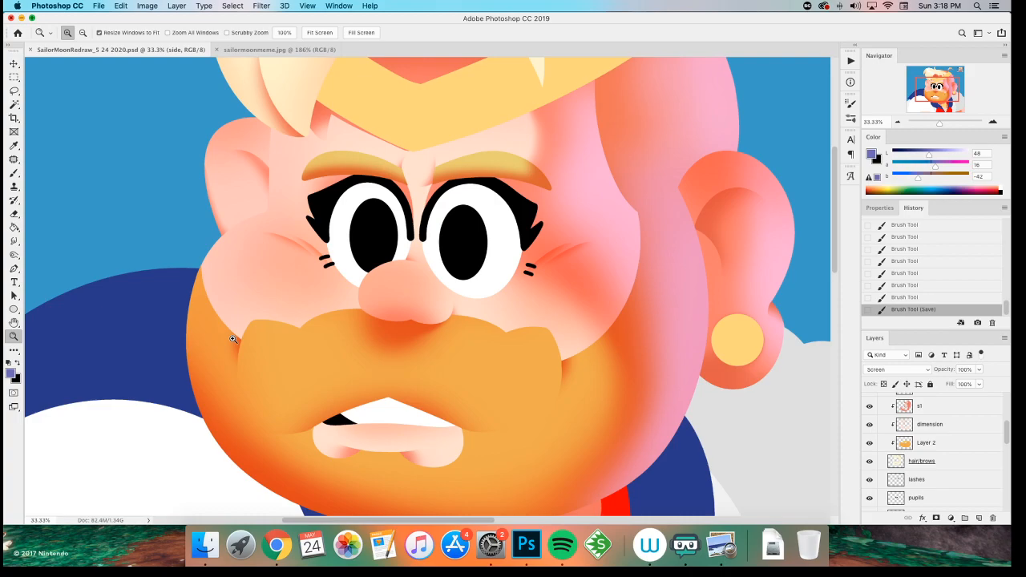
# - Select the blush layer from the nose on the canvas, and hide and show blush2 to compare the shading
pyautogui.press('b')
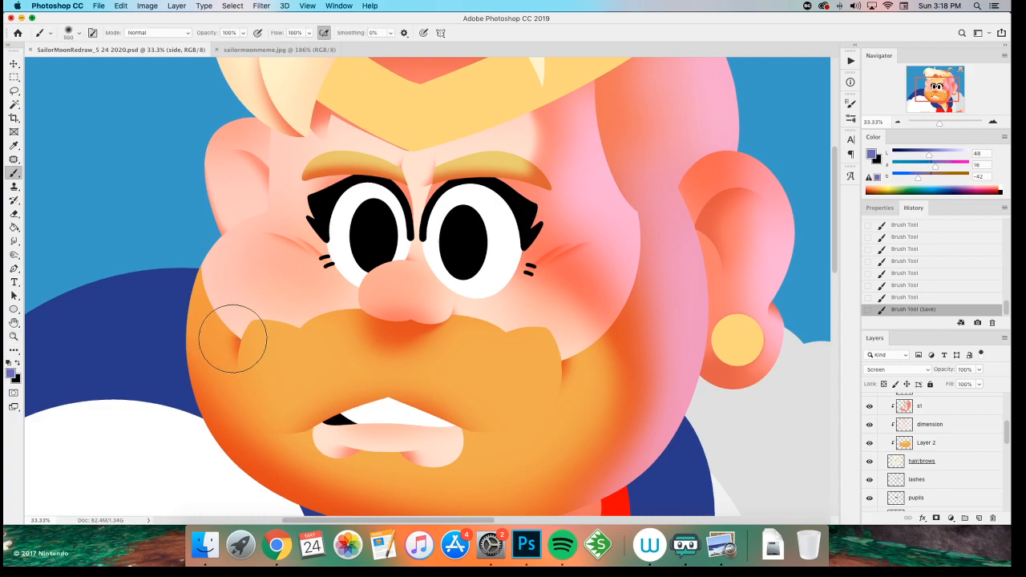
pyautogui.moveTo(270, 332)
pyautogui.mouseDown()
pyautogui.moveTo(256, 302)
pyautogui.moveTo(211, 314)
pyautogui.moveTo(236, 314)
pyautogui.mouseUp()
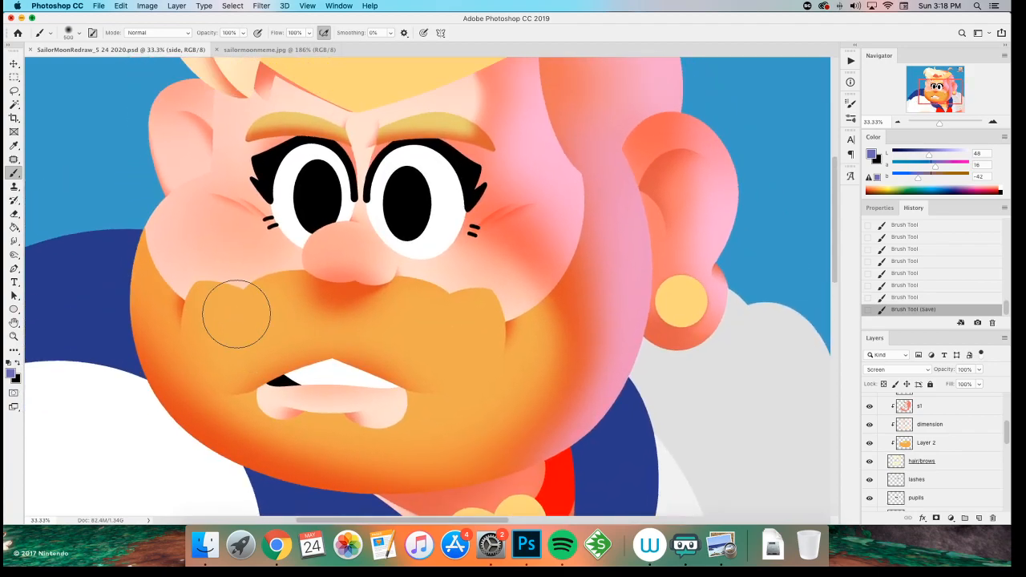
pyautogui.press('v')
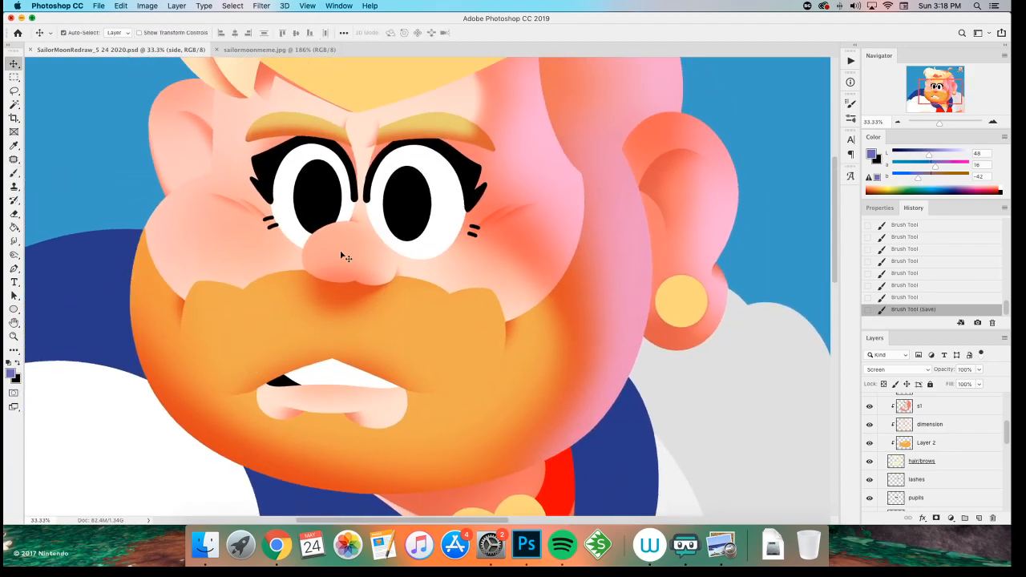
pyautogui.keyDown('super'); pyautogui.click(345, 255); pyautogui.keyUp('super')
pyautogui.click(869, 483)
pyautogui.click(869, 483)
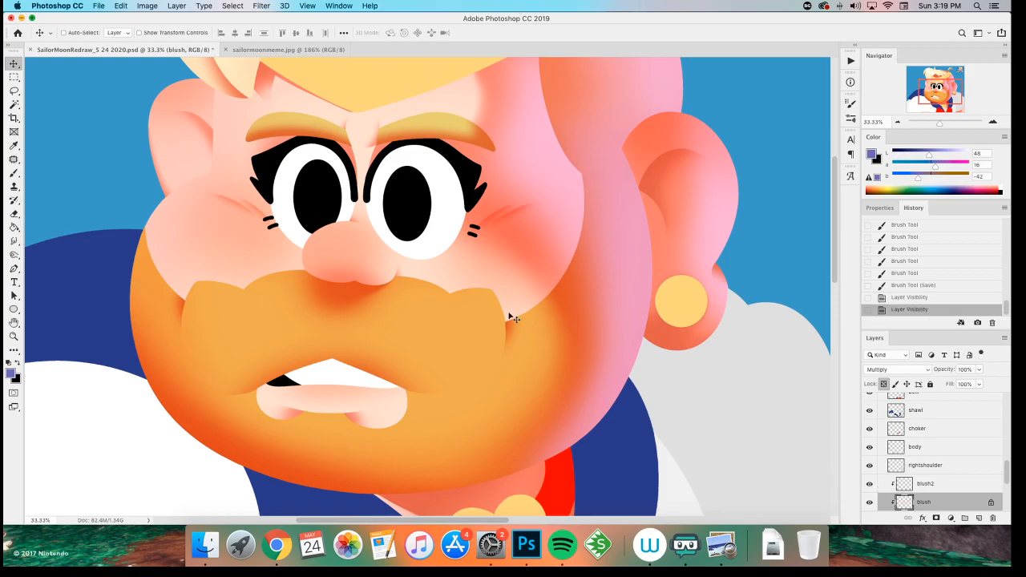
# - Add a new layer named sh above the red choker's layer and clip it to the choker
pyautogui.press('super+equal')
pyautogui.press('super+equal')
pyautogui.press('super+minus')
pyautogui.press('super+minus')
pyautogui.press('super+minus')
pyautogui.press('super+minus')
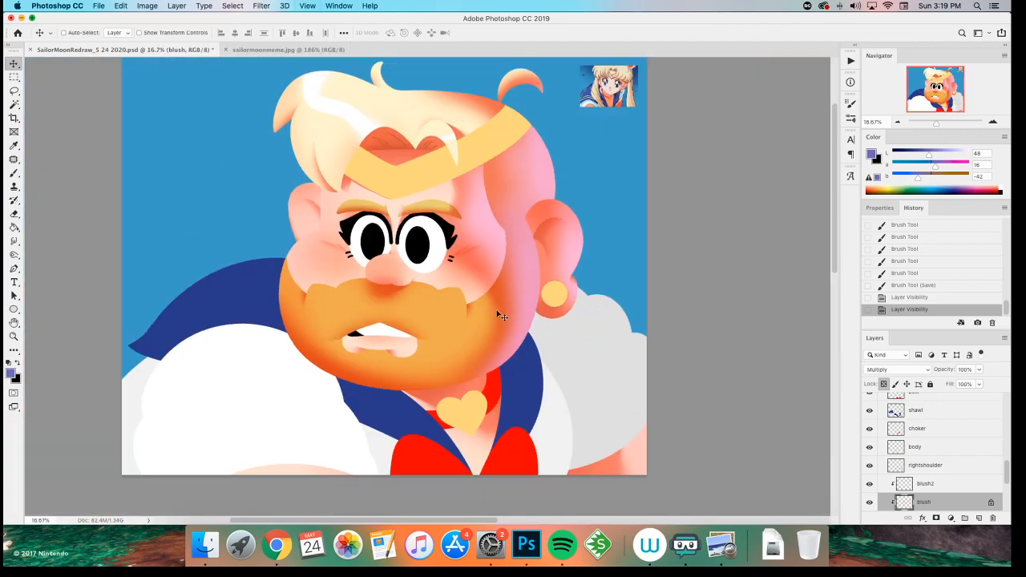
pyautogui.press('z')
pyautogui.click(461, 298)
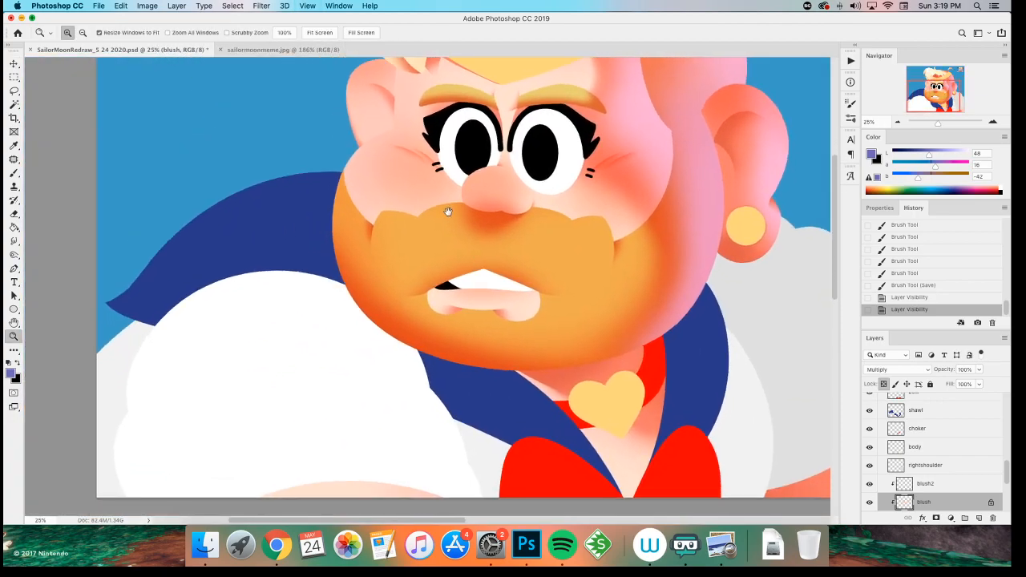
pyautogui.moveTo(448, 211)
pyautogui.mouseDown()
pyautogui.moveTo(451, 282)
pyautogui.moveTo(420, 362)
pyautogui.moveTo(401, 307)
pyautogui.mouseUp()
pyautogui.press('v')
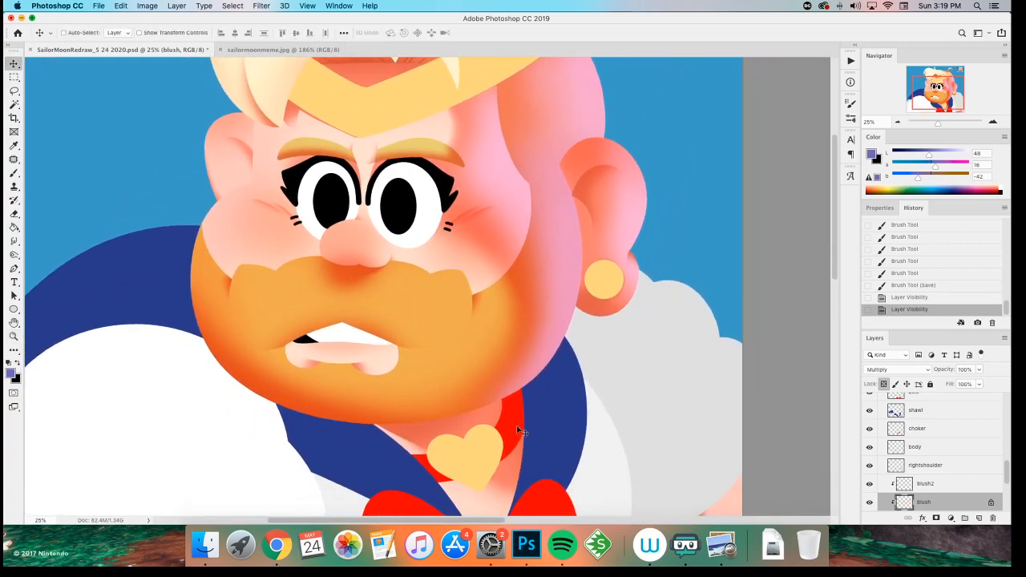
pyautogui.click(511, 413)
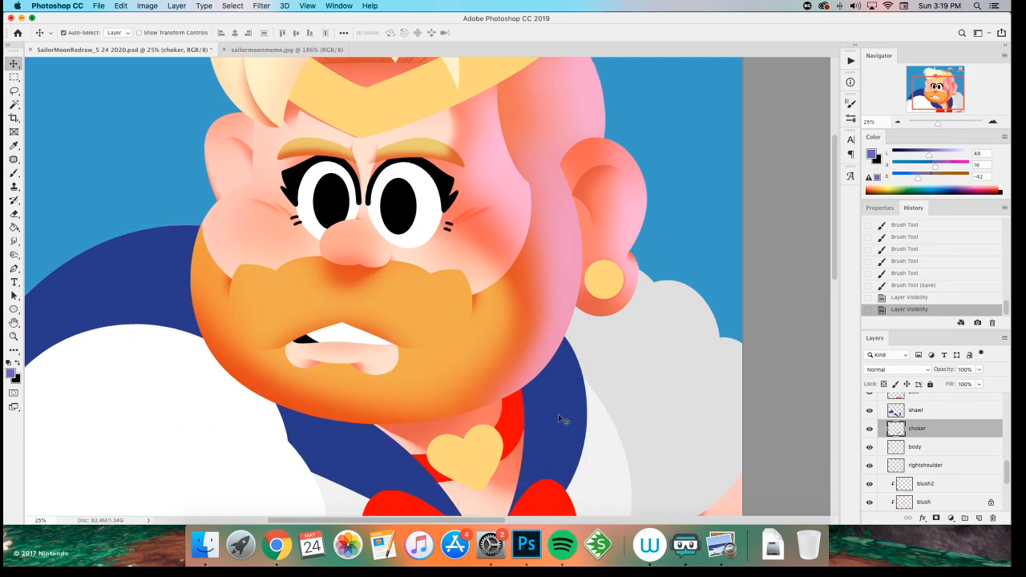
pyautogui.press('super+shift+n')
pyautogui.write('sh')
pyautogui.press('Return')
pyautogui.press('super+alt+g')
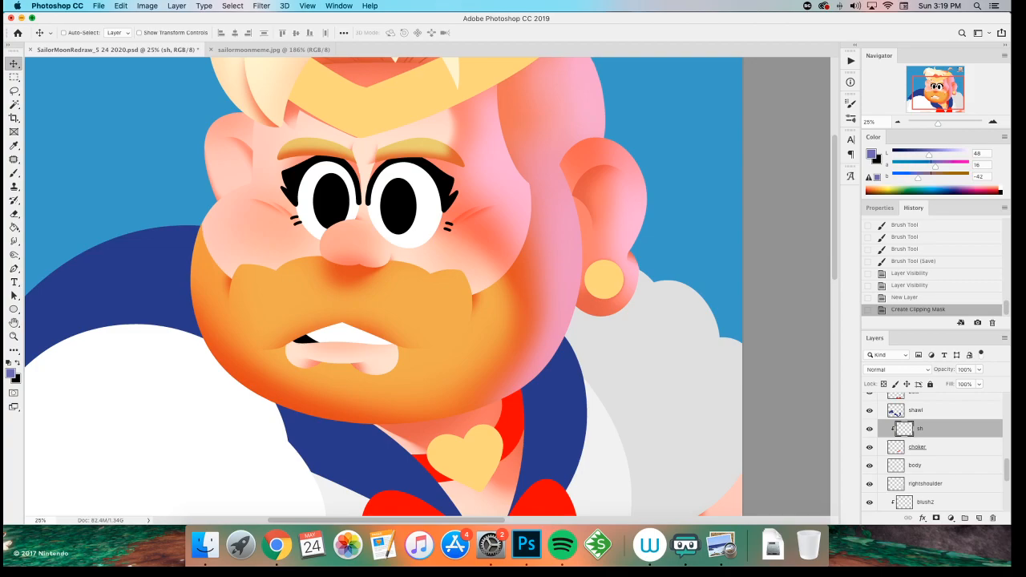
# - Sample the choker's red as the brush colour and darken it to Lab 36, 70, 47
pyautogui.scroll(3, 145, 277)
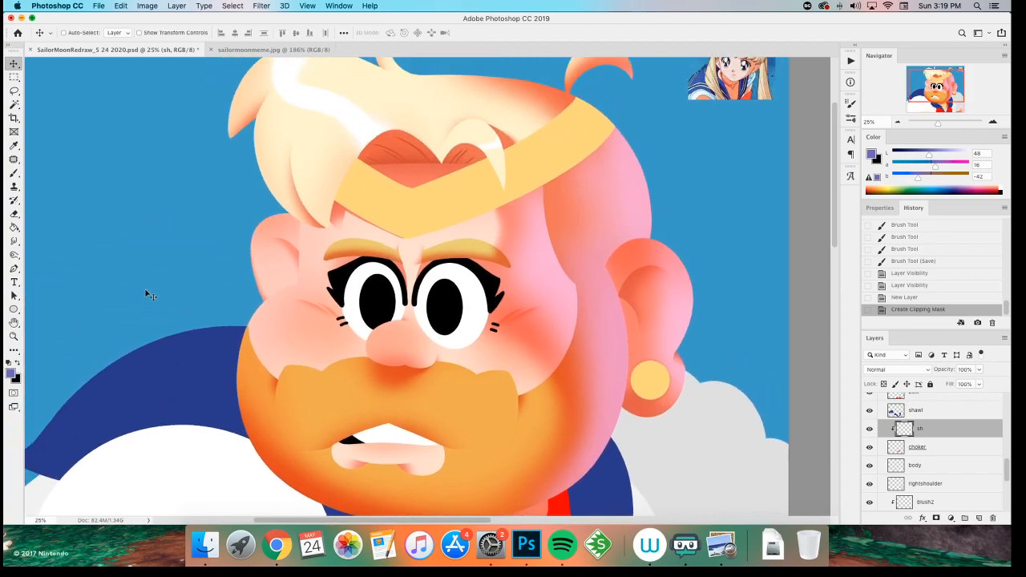
pyautogui.scroll(-3, 184, 369)
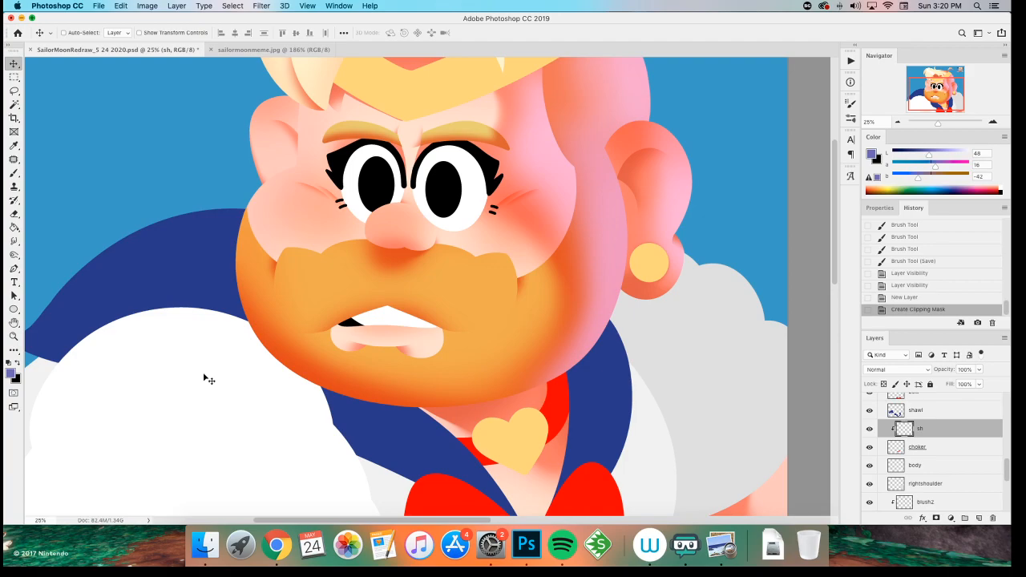
pyautogui.moveTo(162, 389); pyautogui.dragTo(207, 346)
pyautogui.press('super+minus')
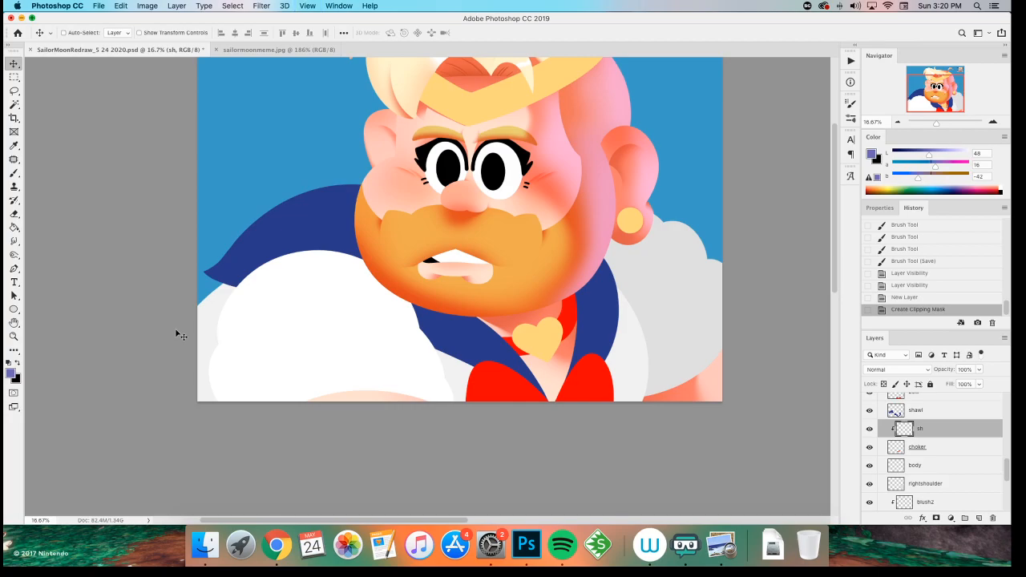
pyautogui.press('z')
pyautogui.click(585, 281)
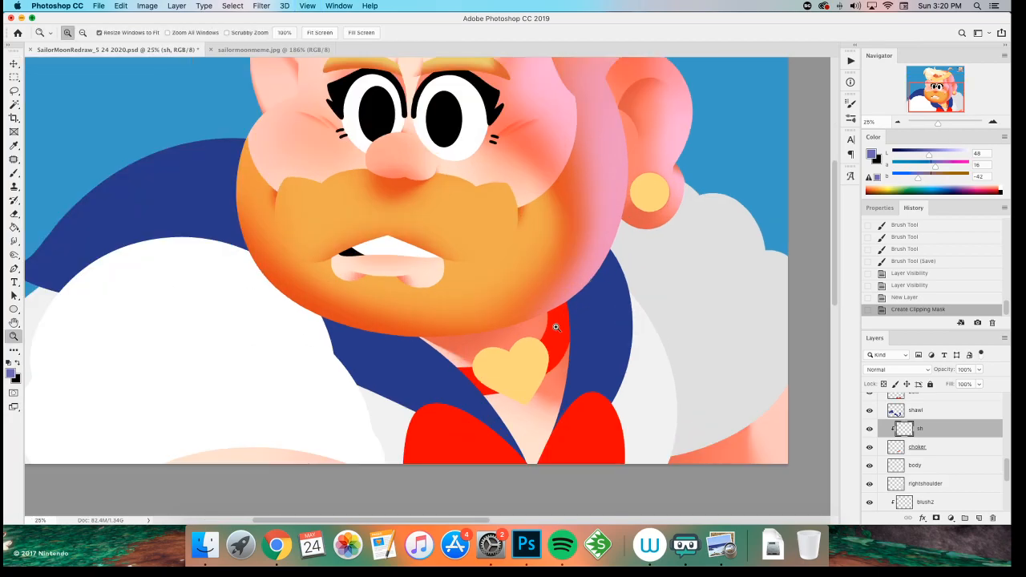
pyautogui.press('b')
pyautogui.keyDown('alt'); pyautogui.click(533, 340); pyautogui.keyUp('alt')
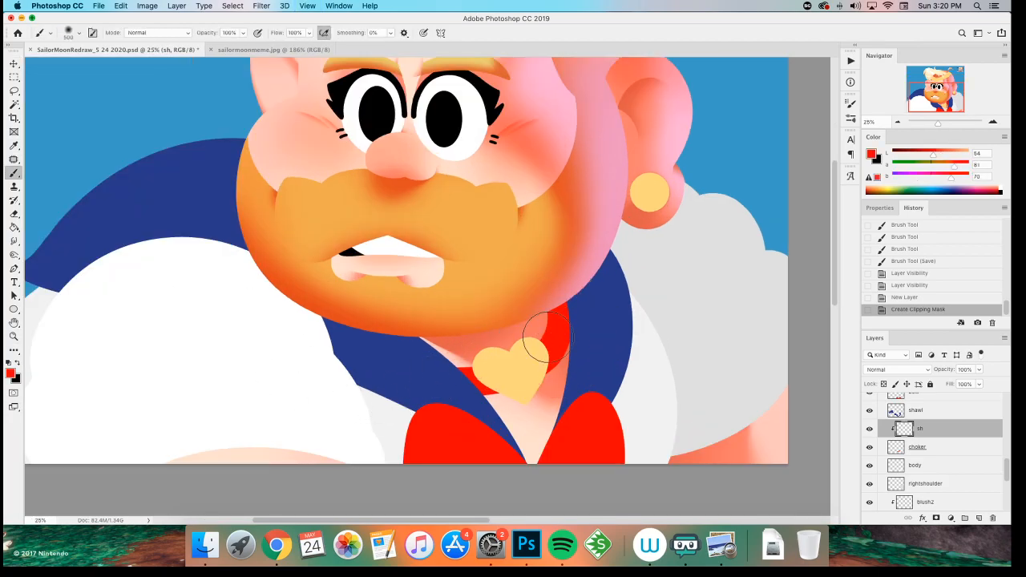
pyautogui.moveTo(928, 155); pyautogui.dragTo(951, 166)
pyautogui.click(920, 157)
pyautogui.click(947, 176)
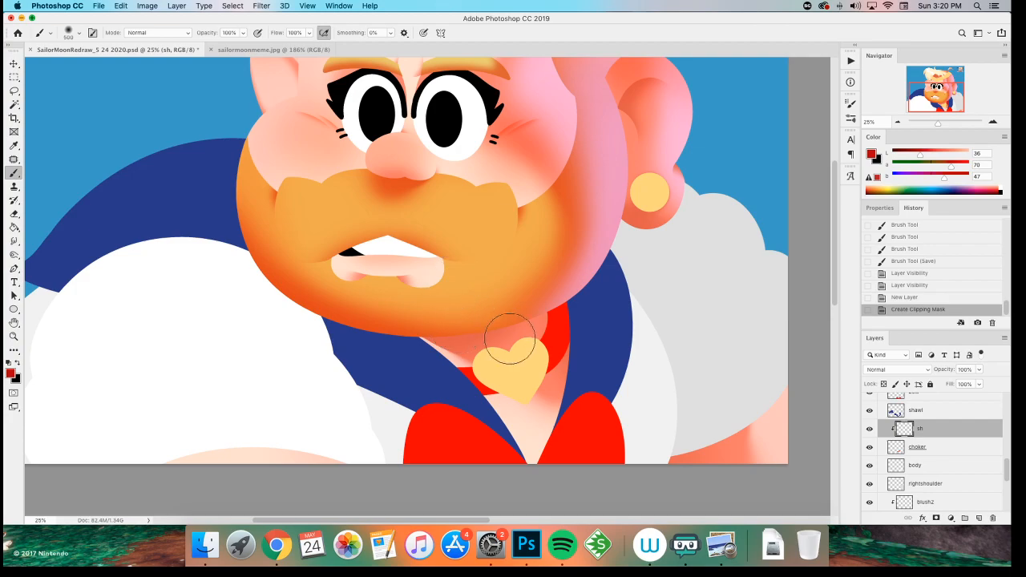
# - Paint dark red shadow over the choker's band between the heart and the jaw with the soft brush
pyautogui.moveTo(545, 346); pyautogui.dragTo(531, 315)
pyautogui.moveTo(407, 352); pyautogui.dragTo(369, 344)
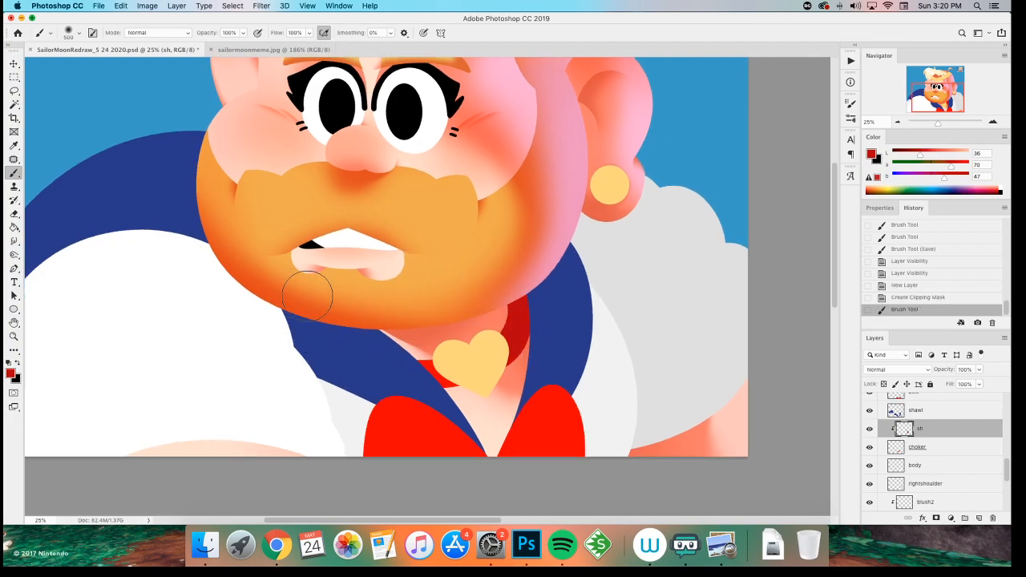
pyautogui.moveTo(515, 279)
pyautogui.mouseDown()
pyautogui.moveTo(504, 319)
pyautogui.moveTo(521, 325)
pyautogui.mouseUp()
# - Paint dark red shading with a smaller brush on the short choker section beside the heart's lower-left edge
pyautogui.press('[')
pyautogui.press('[')
pyautogui.press('[')
pyautogui.press('[')
pyautogui.press('[')
pyautogui.press('[')
pyautogui.press('[')
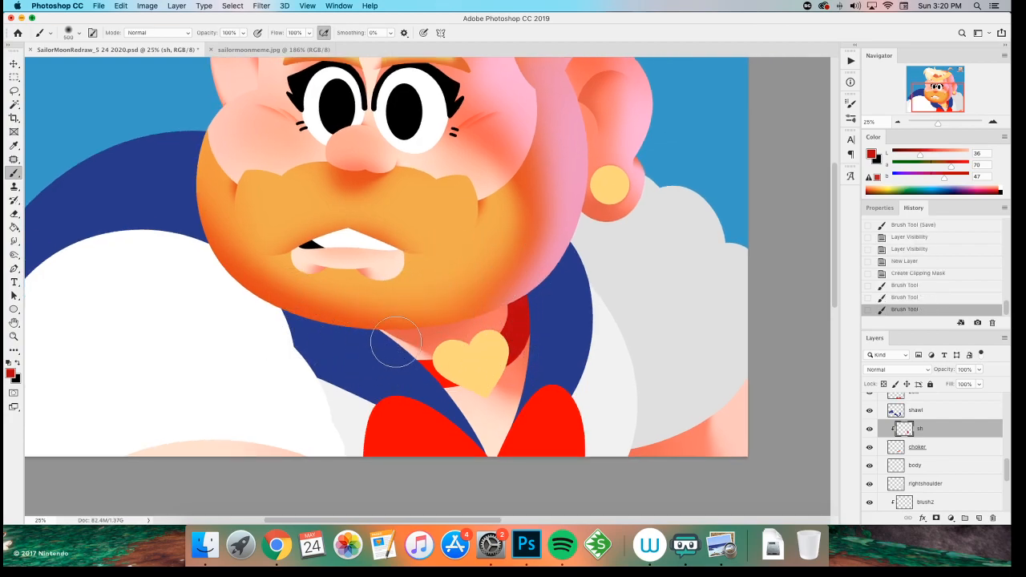
pyautogui.moveTo(439, 370); pyautogui.dragTo(452, 377)
pyautogui.moveTo(442, 371); pyautogui.dragTo(453, 378)
pyautogui.moveTo(444, 372); pyautogui.dragTo(452, 378)
# - Undo the last shadow stroke on the choker and enlarge the brush to 400
pyautogui.press(']')
pyautogui.press(']')
pyautogui.press(']')
pyautogui.press(']')
pyautogui.press(']')
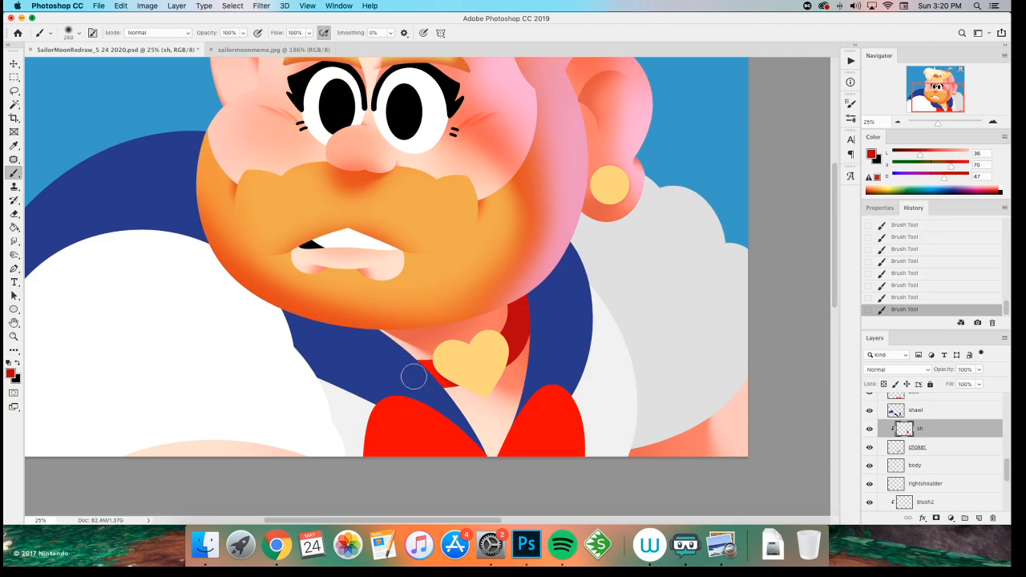
pyautogui.press('super+z')
pyautogui.press(']')
pyautogui.press(']')
pyautogui.press(']')
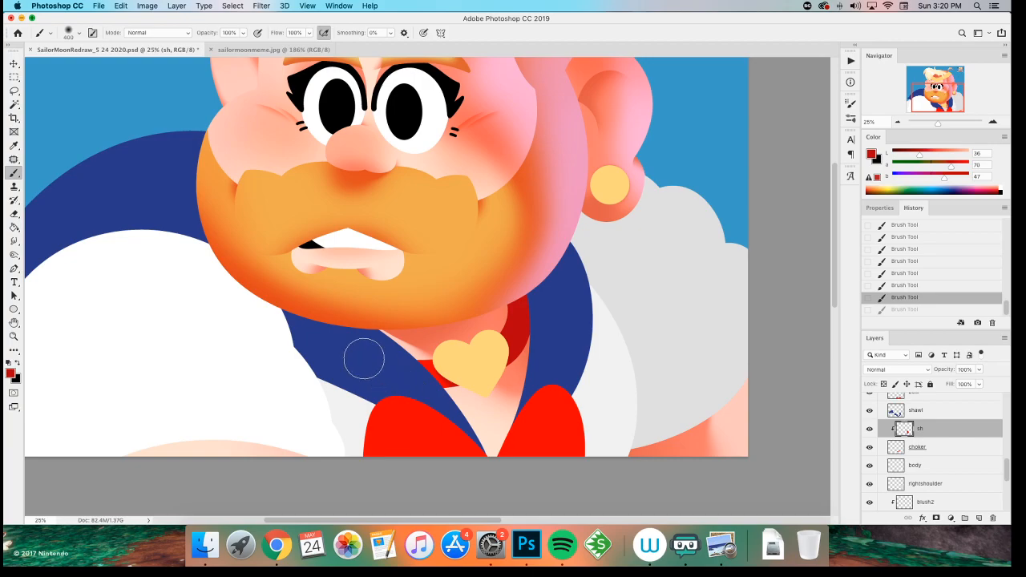
# - Add a new layer named blue above the sh shading layer and clip it to the choker
pyautogui.press('super+equal')
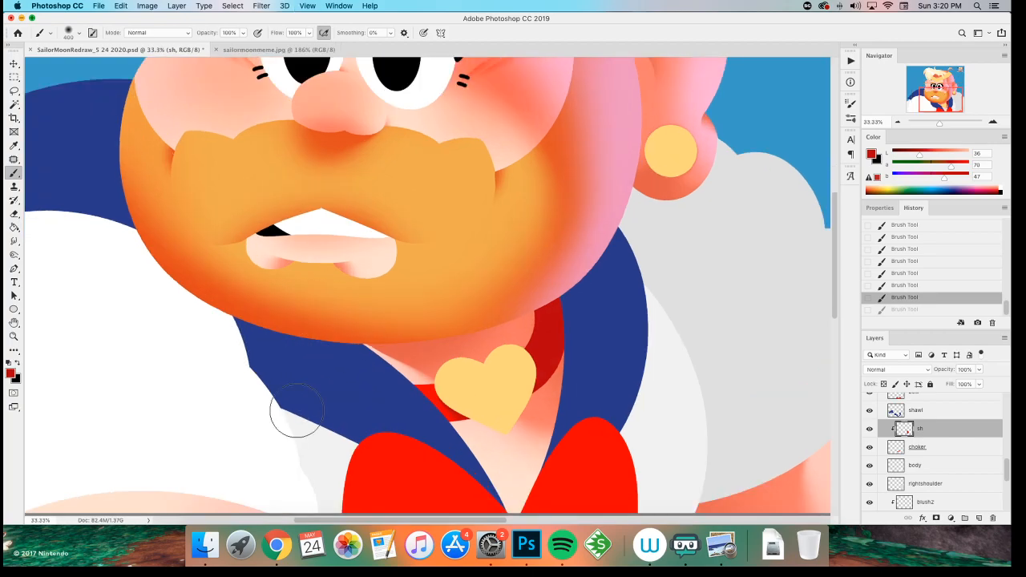
pyautogui.press('shift+super+n')
pyautogui.write('blue')
pyautogui.press('Return')
pyautogui.press('alt+super+g')
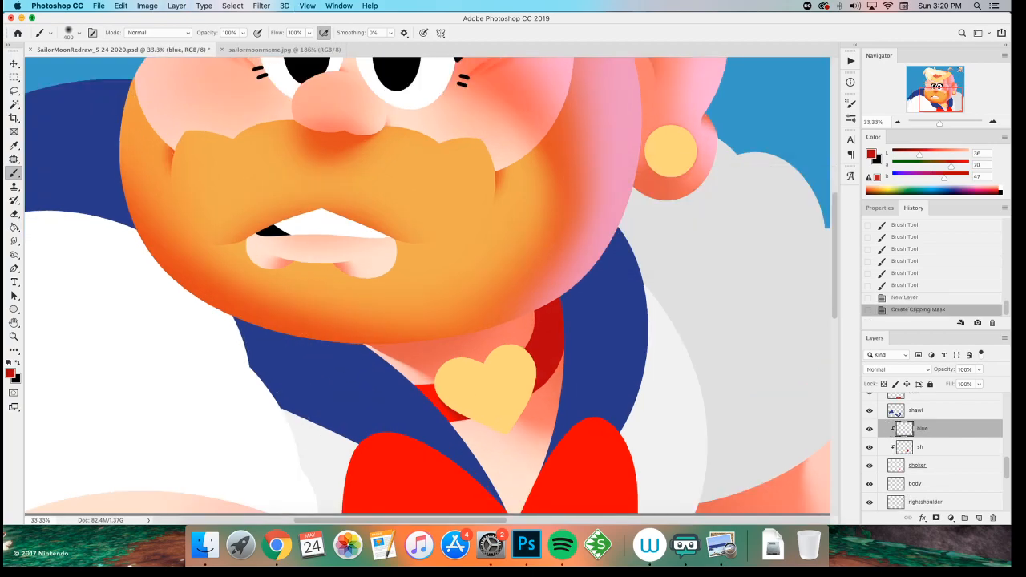
# - Brush a lighter pinkish red tint over the choker's shaded edge beside the shawl on the blue layer, and save the document
pyautogui.press('super+minus')
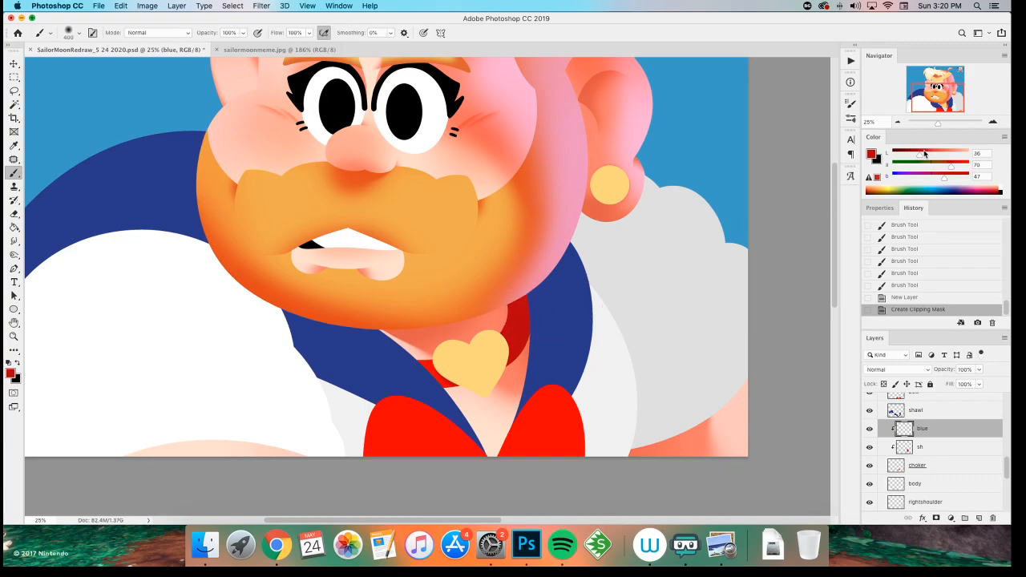
pyautogui.press('x')
pyautogui.keyDown('alt'); pyautogui.click(515, 314); pyautogui.keyUp('alt')
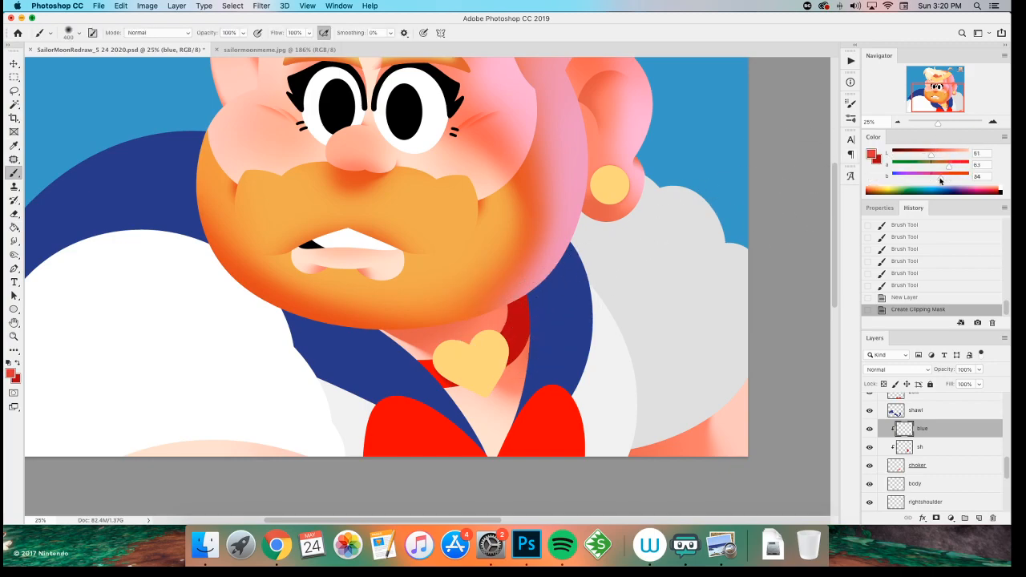
pyautogui.moveTo(537, 311)
pyautogui.mouseDown()
pyautogui.moveTo(531, 354)
pyautogui.moveTo(534, 317)
pyautogui.mouseUp()
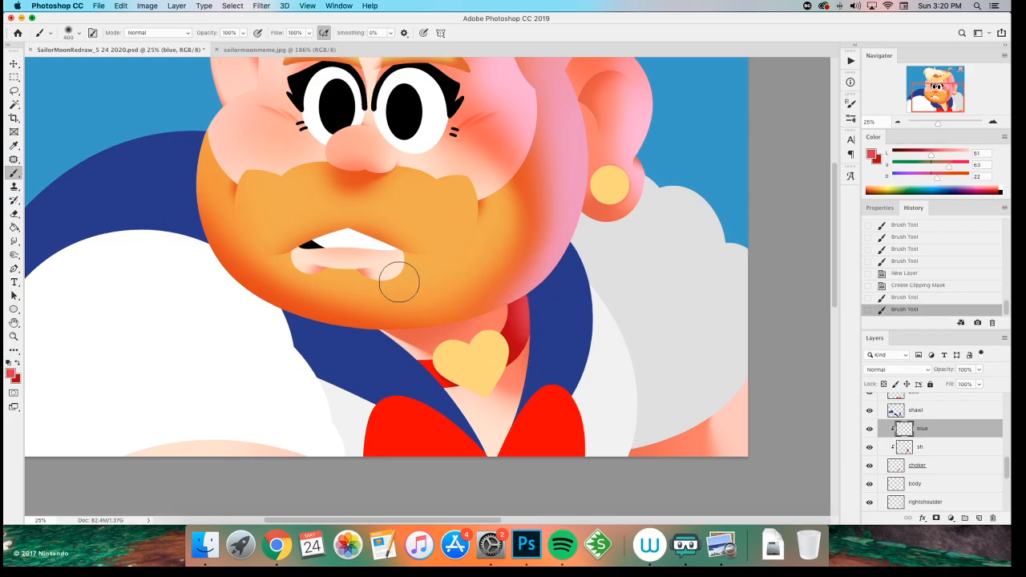
pyautogui.hscroll(1, 336, 293)
pyautogui.scroll(1, 337, 293)
pyautogui.press('super+s')
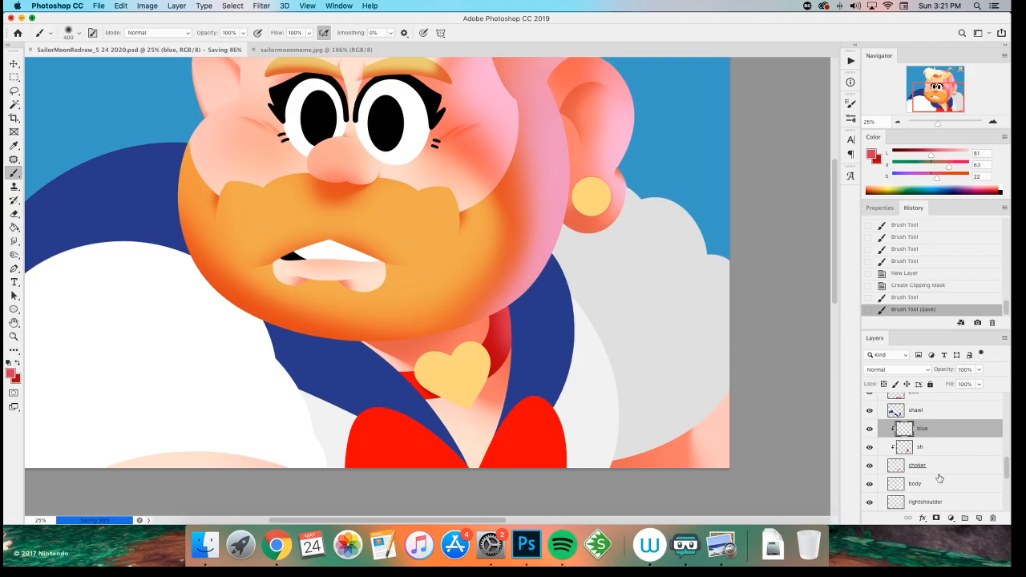
# - Toggle the body layer's visibility off and on to check what it contains
pyautogui.click(934, 469)
pyautogui.click(934, 486)
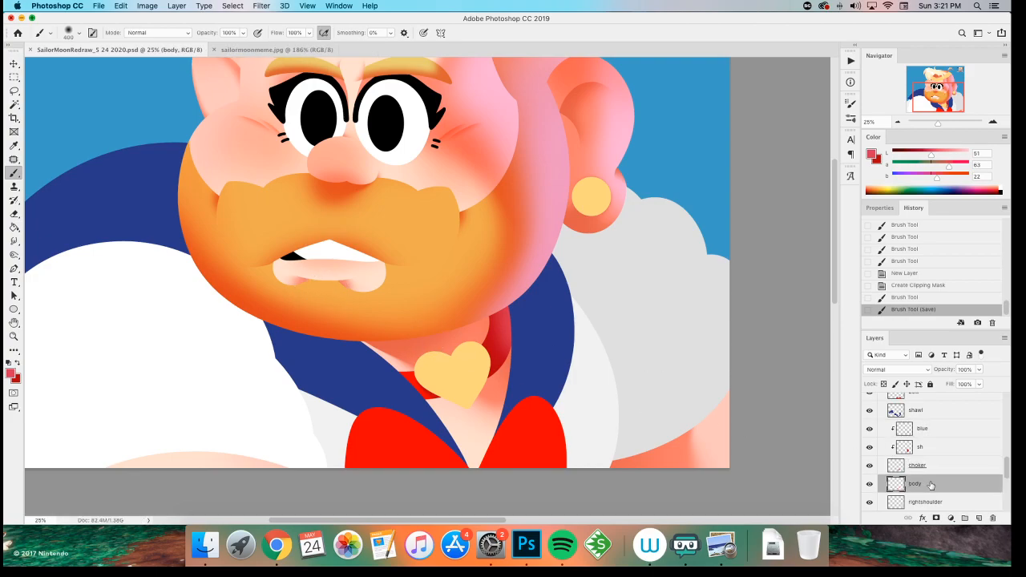
pyautogui.click(869, 485)
pyautogui.click(868, 484)
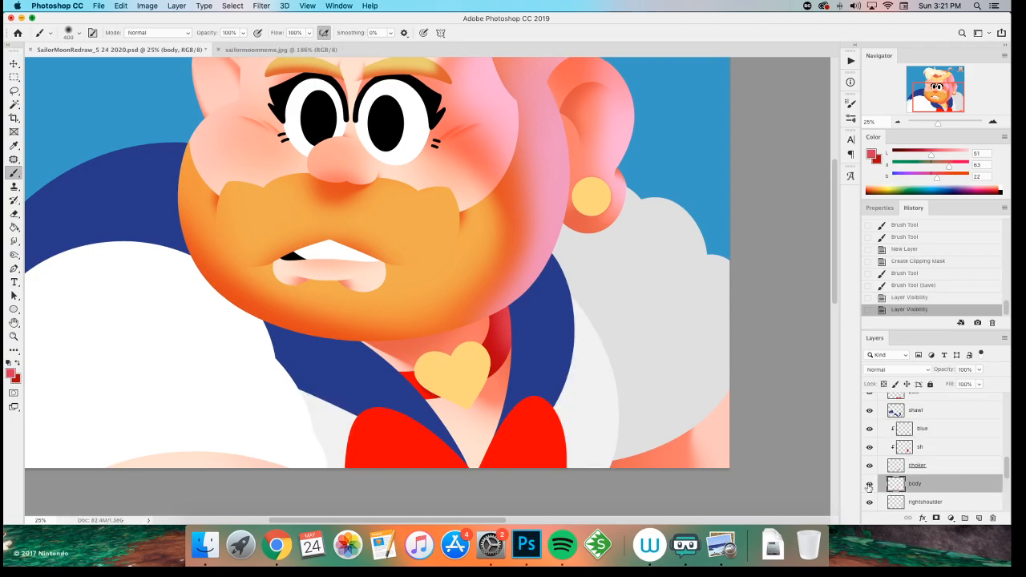
# - Add a new layer above the bow layer and clip it to the bow
pyautogui.press('v')
pyautogui.click(429, 447)
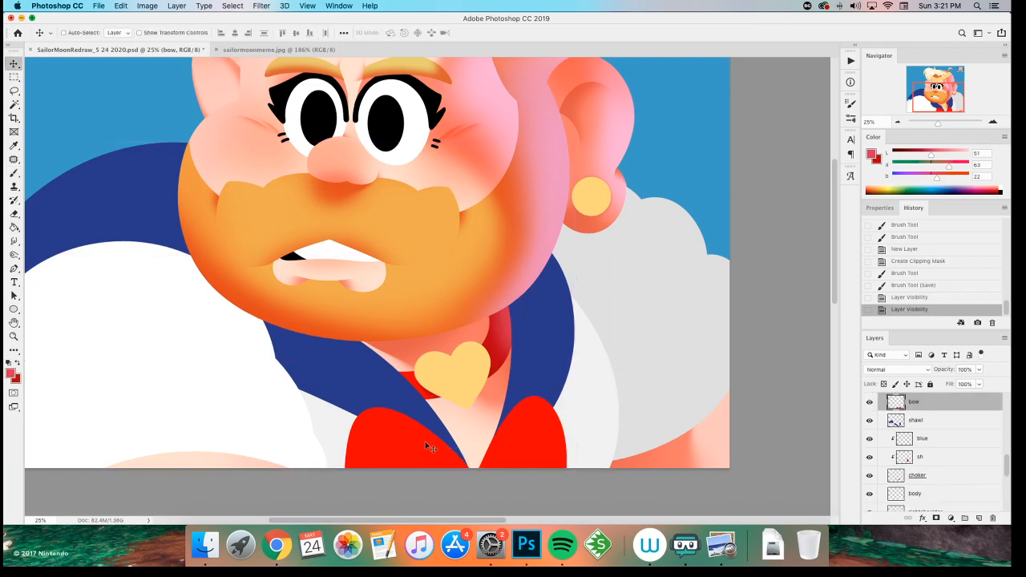
pyautogui.press('super+shift+n')
pyautogui.press('Return')
pyautogui.press('super+alt+g')
# - Shade the outer side of the bow's right loop and the left loop in dark red with a 700 soft brush
pyautogui.press('b')
pyautogui.press(']')
pyautogui.press('x')
pyautogui.moveTo(556, 443); pyautogui.dragTo(544, 398)
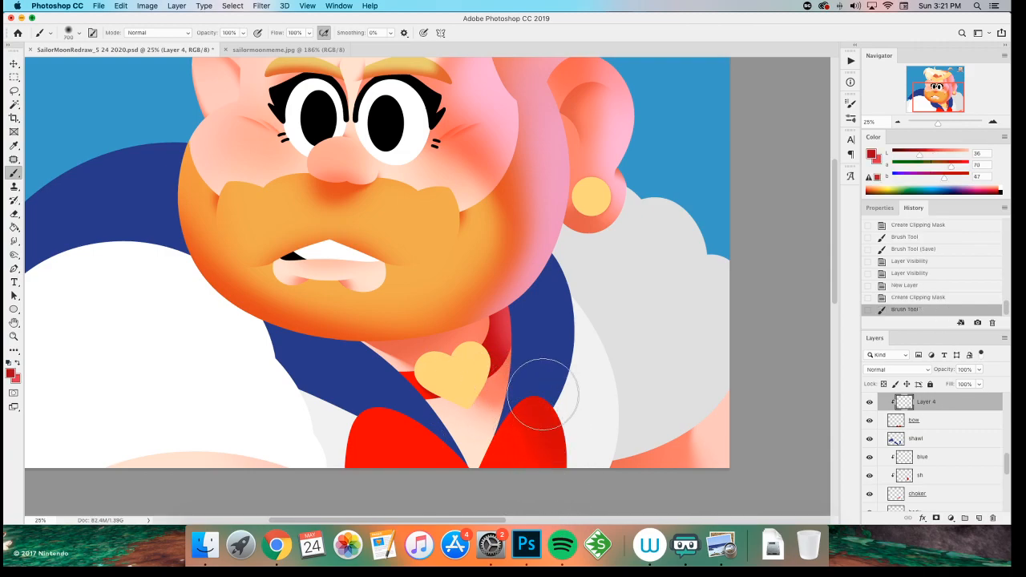
pyautogui.moveTo(393, 413); pyautogui.dragTo(340, 400)
# - Brush finer dark red shading along the upper edge of the bow's left loop with the brush reduced to 250
pyautogui.press('[')
pyautogui.press('[')
pyautogui.press('[')
pyautogui.press('[')
pyautogui.press('[')
pyautogui.moveTo(470, 480); pyautogui.dragTo(361, 408)
pyautogui.moveTo(458, 452); pyautogui.dragTo(296, 376)
pyautogui.moveTo(437, 437); pyautogui.dragTo(342, 366)
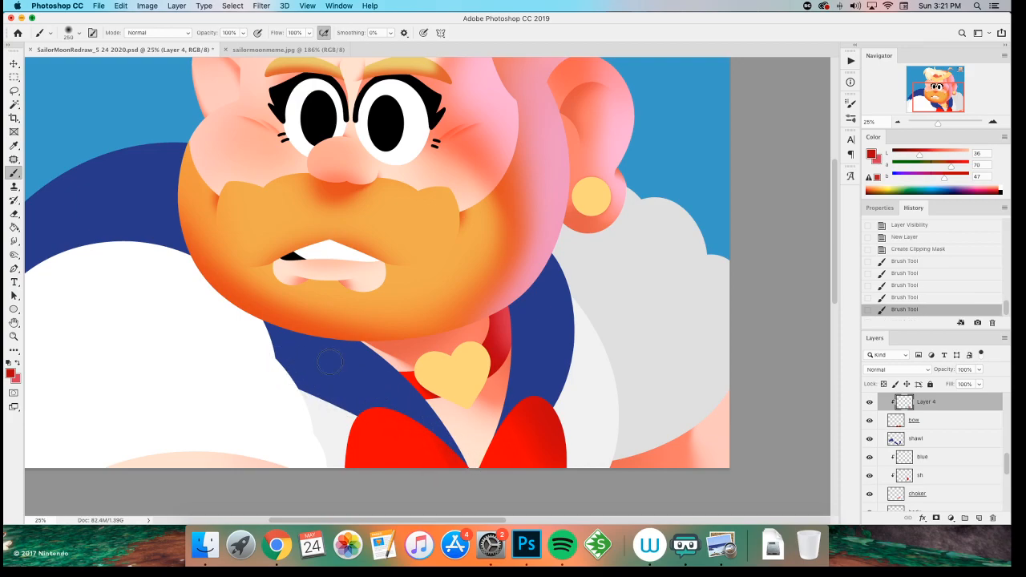
# - Lasso a small crease on the bow's left loop near the knot and shade it dark red
pyautogui.press('l')
pyautogui.moveTo(456, 475)
pyautogui.mouseDown()
pyautogui.moveTo(420, 487)
pyautogui.moveTo(418, 448)
pyautogui.mouseUp()
pyautogui.press('b')
pyautogui.hotkey('ctrl', 'd')
# - Lasso a crease on the bow's right loop near the knot, shade it dark red, and clear the selection
pyautogui.press('l')
pyautogui.moveTo(501, 472)
pyautogui.mouseDown()
pyautogui.moveTo(529, 442)
pyautogui.moveTo(486, 467)
pyautogui.moveTo(488, 444)
pyautogui.moveTo(502, 445)
pyautogui.moveTo(488, 420)
pyautogui.moveTo(500, 435)
pyautogui.moveTo(473, 465)
pyautogui.moveTo(500, 440)
pyautogui.moveTo(509, 483)
pyautogui.mouseUp()
pyautogui.press('b')
pyautogui.press('l')
pyautogui.hotkey('ctrl', 'd')
pyautogui.press('b')
pyautogui.moveTo(527, 449)
pyautogui.mouseDown()
pyautogui.moveTo(487, 471)
pyautogui.moveTo(501, 465)
pyautogui.mouseUp()
pyautogui.hotkey('ctrl', 'z')
pyautogui.press('m')
pyautogui.click(459, 385)
pyautogui.press('b')
pyautogui.hotkey('ctrl', 'z')
pyautogui.press('m')
pyautogui.press('b')
pyautogui.hotkey('ctrl', 'd')
# - Add a new layer named blue above the bow's shading layer and clip it to the bow
pyautogui.hotkey('ctrl', 'shift', 'n')
pyautogui.write('vblu')
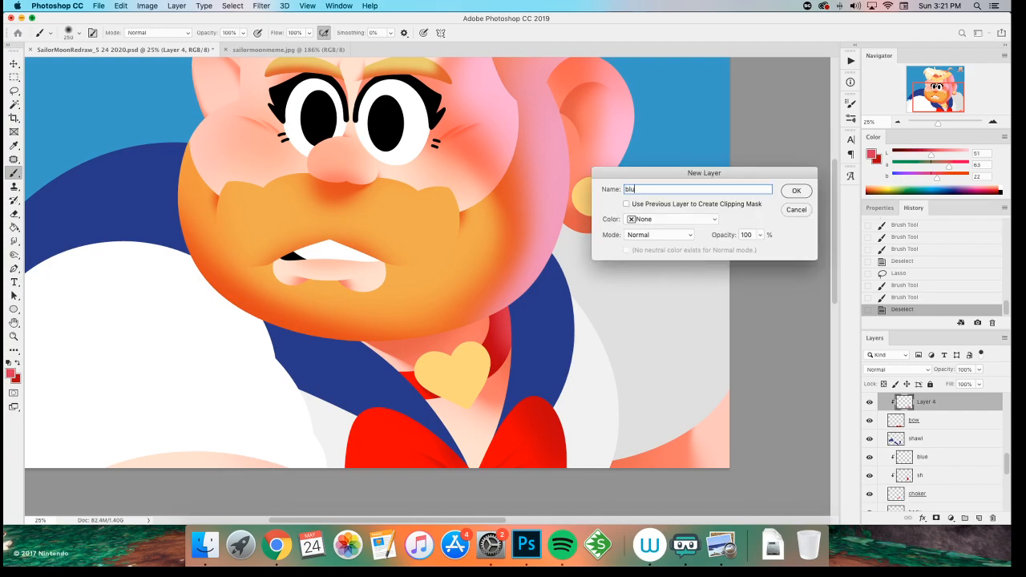
pyautogui.press('Return')
pyautogui.hotkey('ctrl', 'alt', 'g')
# - Brush a soft pinkish red tint along the outer edge of the bow's right loop, redoing the first stroke
pyautogui.moveTo(566, 419)
pyautogui.mouseDown()
pyautogui.moveTo(576, 489)
pyautogui.moveTo(559, 413)
pyautogui.moveTo(544, 446)
pyautogui.moveTo(578, 458)
pyautogui.moveTo(564, 411)
pyautogui.mouseUp()
pyautogui.hotkey('ctrl', 'z')
pyautogui.moveTo(574, 438)
pyautogui.mouseDown()
pyautogui.moveTo(567, 410)
pyautogui.moveTo(577, 462)
pyautogui.moveTo(558, 439)
pyautogui.mouseUp()
pyautogui.moveTo(198, 357); pyautogui.dragTo(258, 358)
pyautogui.moveTo(192, 375); pyautogui.dragTo(206, 401)
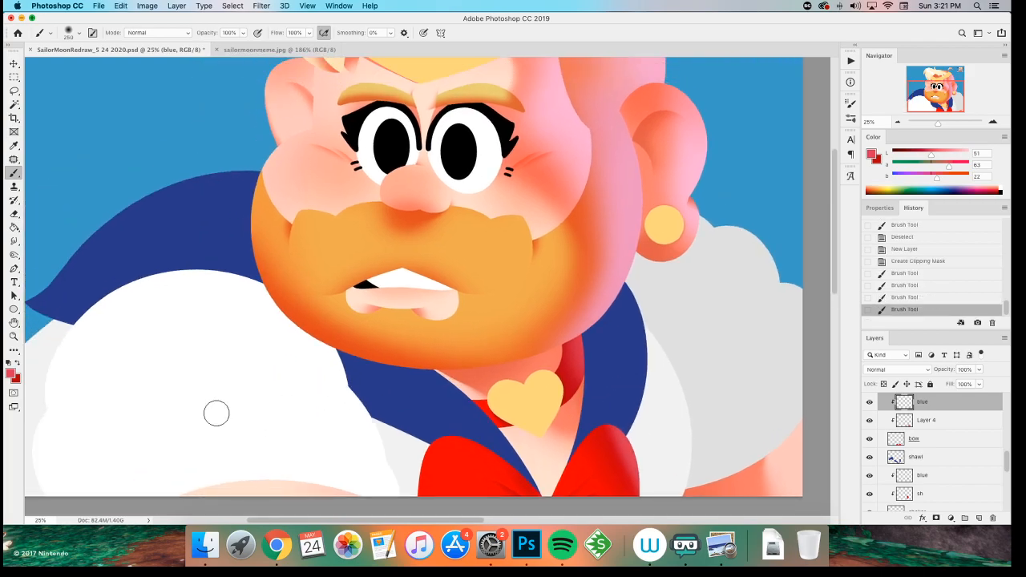
# - Add a new layer named sh above the shawl layer and clip it to the shawl
pyautogui.press('v')
pyautogui.keyDown('ctrl'); pyautogui.click(393, 395); pyautogui.keyUp('ctrl')
pyautogui.hotkey('ctrl', 'shift', 'n')
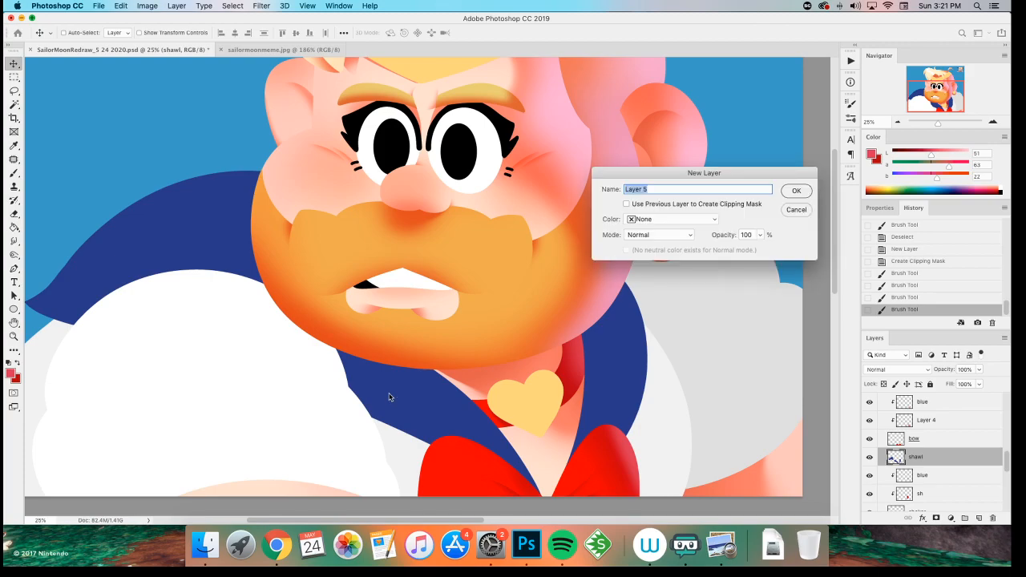
pyautogui.write('sha')
pyautogui.press('Return')
pyautogui.hotkey('ctrl', 'alt', 'g')
# - Sample the shawl's blue, shift it to a dark purple with L 18, a 32 and b -47, and undo the test strokes
pyautogui.press('b')
pyautogui.keyDown('alt'); pyautogui.click(389, 392); pyautogui.keyUp('alt')
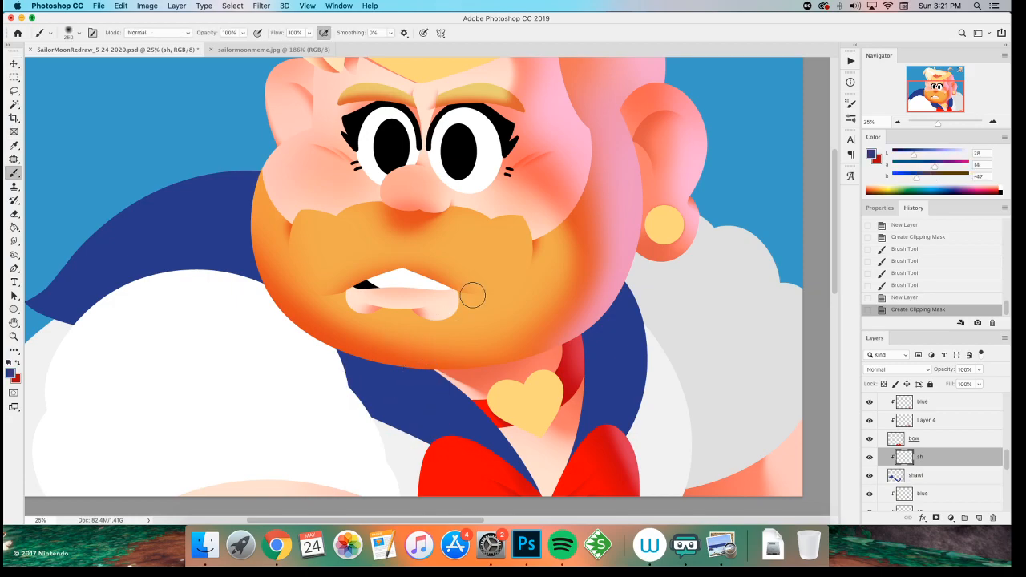
pyautogui.click(916, 155)
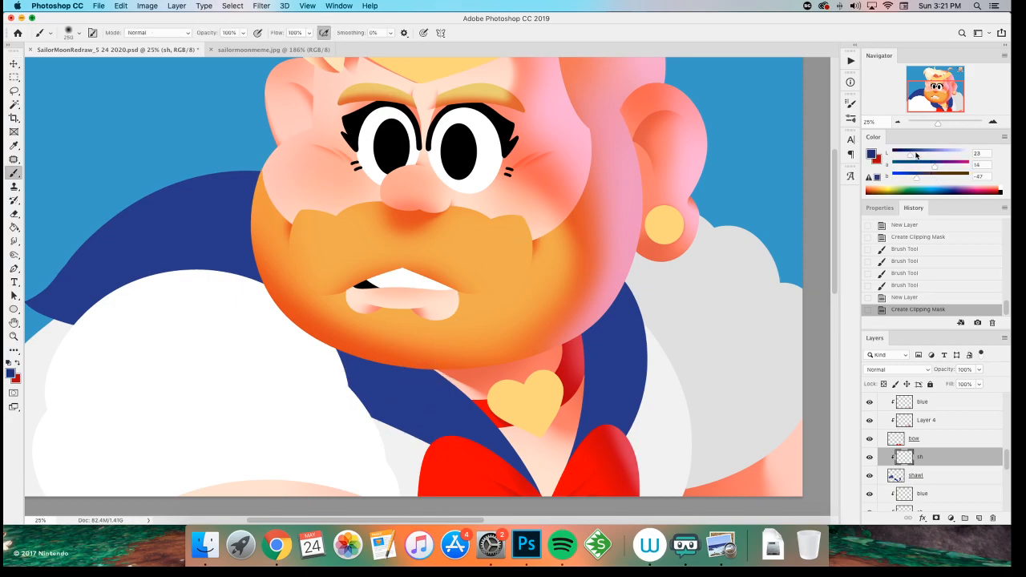
pyautogui.click(940, 166)
pyautogui.moveTo(421, 409)
pyautogui.mouseDown()
pyautogui.moveTo(372, 409)
pyautogui.moveTo(270, 385)
pyautogui.mouseUp()
pyautogui.hotkey('ctrl', 'z')
pyautogui.moveTo(909, 153); pyautogui.dragTo(906, 154)
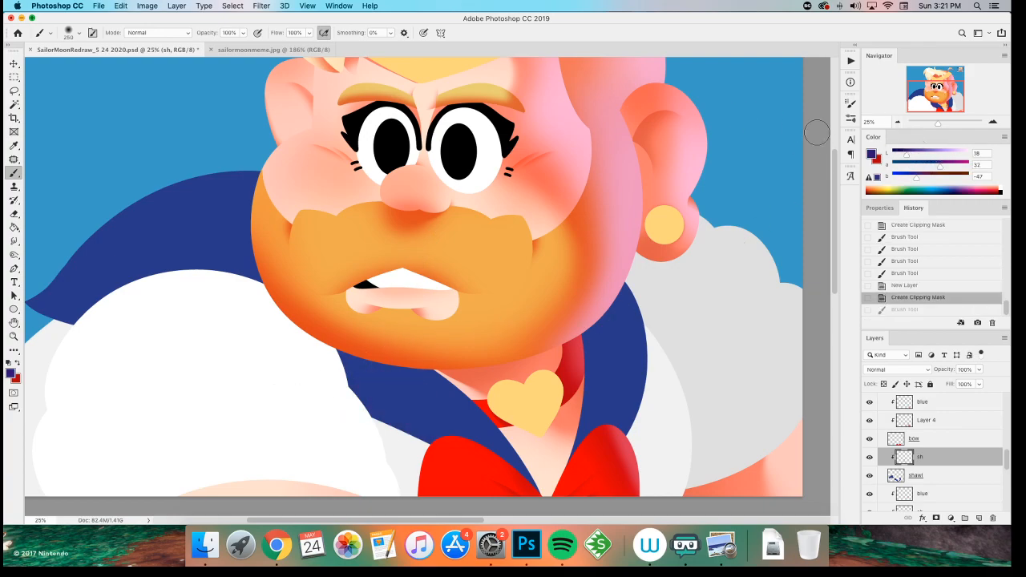
pyautogui.moveTo(453, 389); pyautogui.dragTo(497, 441)
pyautogui.hotkey('ctrl', 'z')
# - Lasso around the shawl's right lapel, fill it with dark purple shadow using a 700 soft brush, and clear the selection
pyautogui.scroll(1, 264, 353)
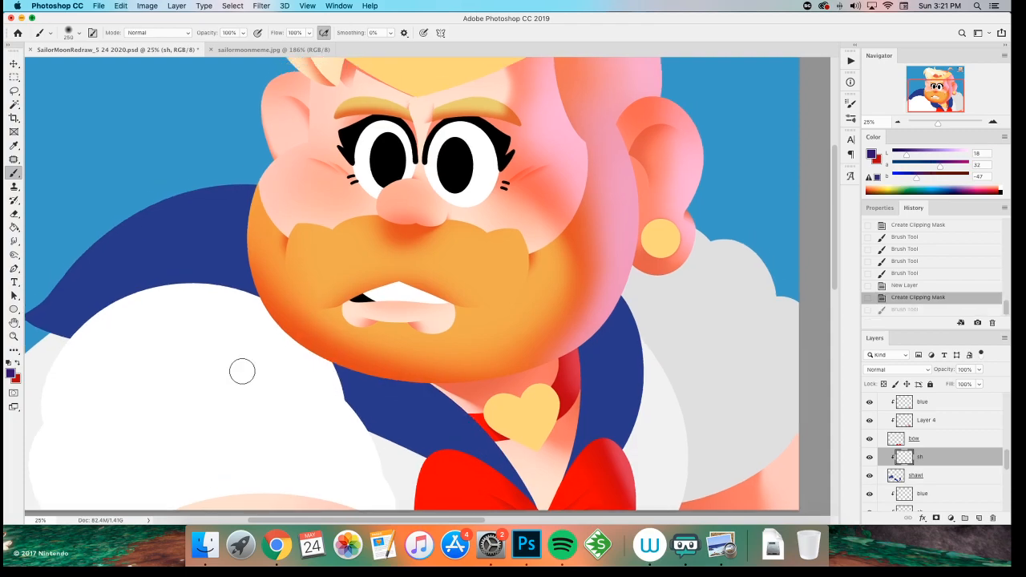
pyautogui.scroll(-3, 242, 371)
pyautogui.press('l')
pyautogui.moveTo(521, 445)
pyautogui.mouseDown()
pyautogui.moveTo(550, 197)
pyautogui.moveTo(490, 433)
pyautogui.mouseUp()
pyautogui.scroll(1, 275, 339)
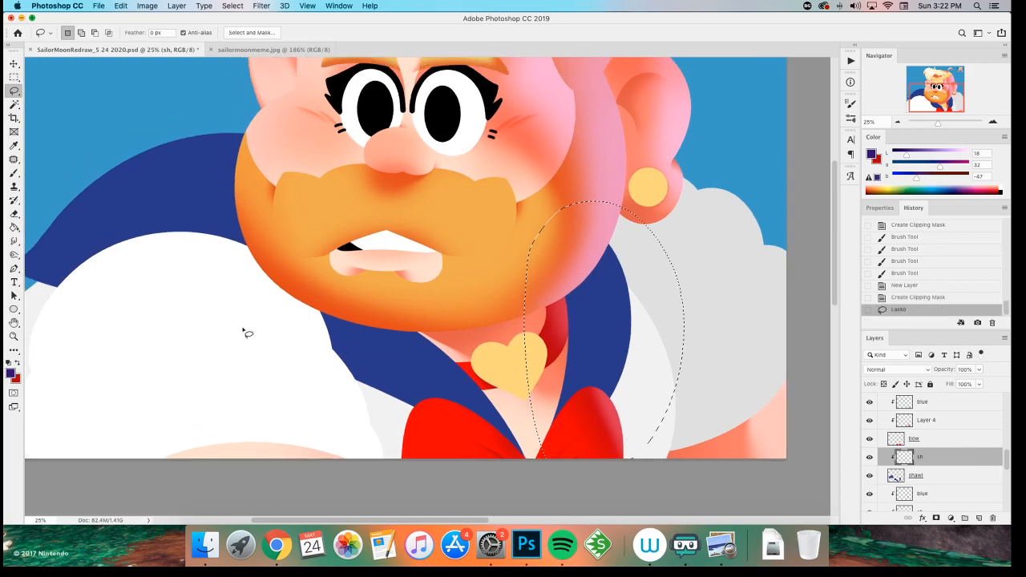
pyautogui.scroll(1, 238, 361)
pyautogui.press('b')
pyautogui.press(']')
pyautogui.press(']')
pyautogui.press(']')
pyautogui.press(']')
pyautogui.press(']')
pyautogui.press(']')
pyautogui.press(']')
pyautogui.press(']')
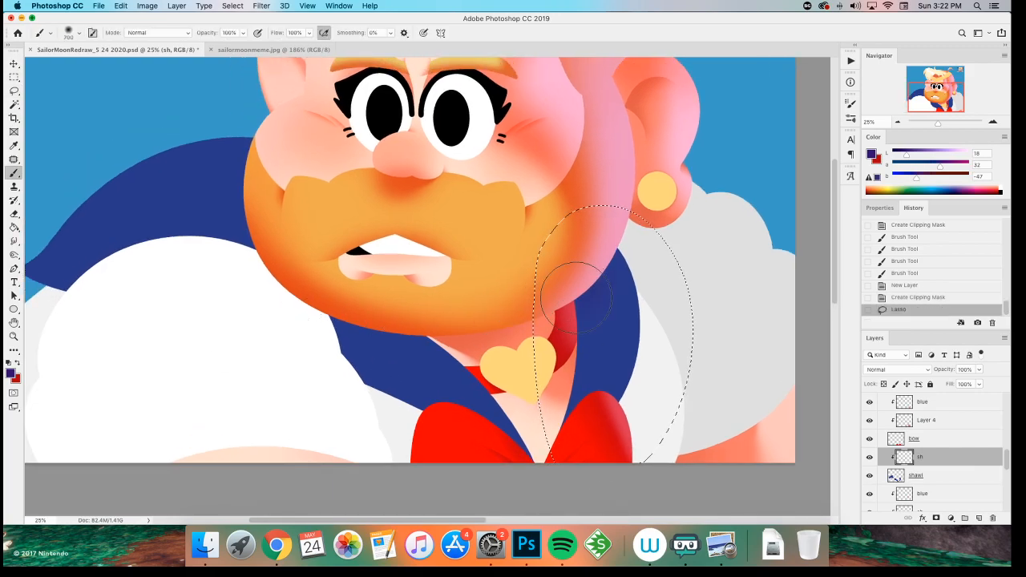
pyautogui.moveTo(561, 276)
pyautogui.mouseDown()
pyautogui.moveTo(601, 284)
pyautogui.moveTo(623, 270)
pyautogui.mouseUp()
pyautogui.moveTo(559, 294); pyautogui.dragTo(585, 215)
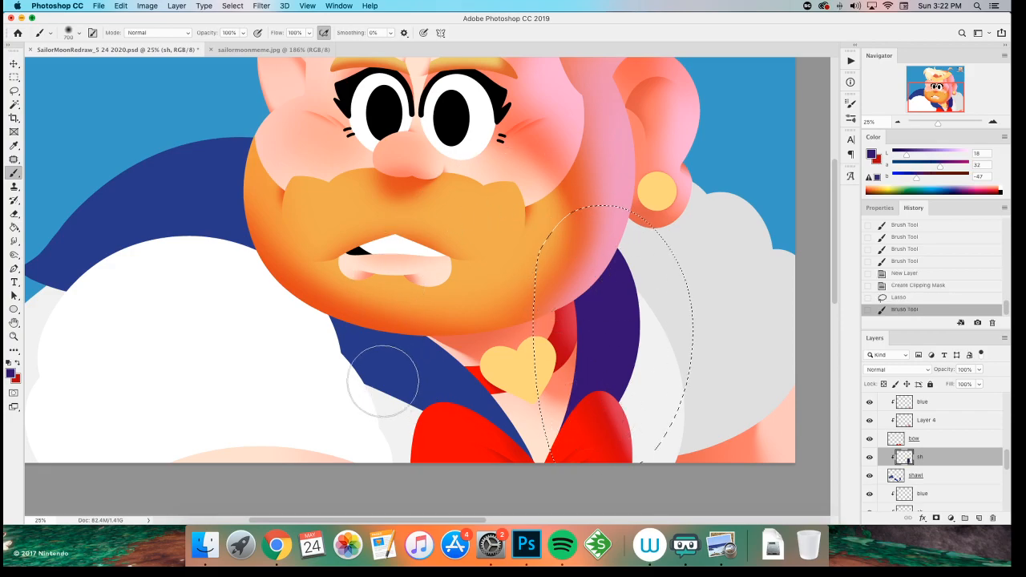
pyautogui.press('m')
pyautogui.hotkey('ctrl', 'd')
# - Lasso around the shawl's left lapel below the beard, brush soft purple shadow along its edge, and clear the selection
pyautogui.press('l')
pyautogui.moveTo(538, 462)
pyautogui.mouseDown()
pyautogui.moveTo(501, 365)
pyautogui.moveTo(363, 433)
pyautogui.moveTo(539, 462)
pyautogui.mouseUp()
pyautogui.press('b')
pyautogui.moveTo(521, 416)
pyautogui.mouseDown()
pyautogui.moveTo(449, 445)
pyautogui.moveTo(217, 366)
pyautogui.mouseUp()
pyautogui.press('m')
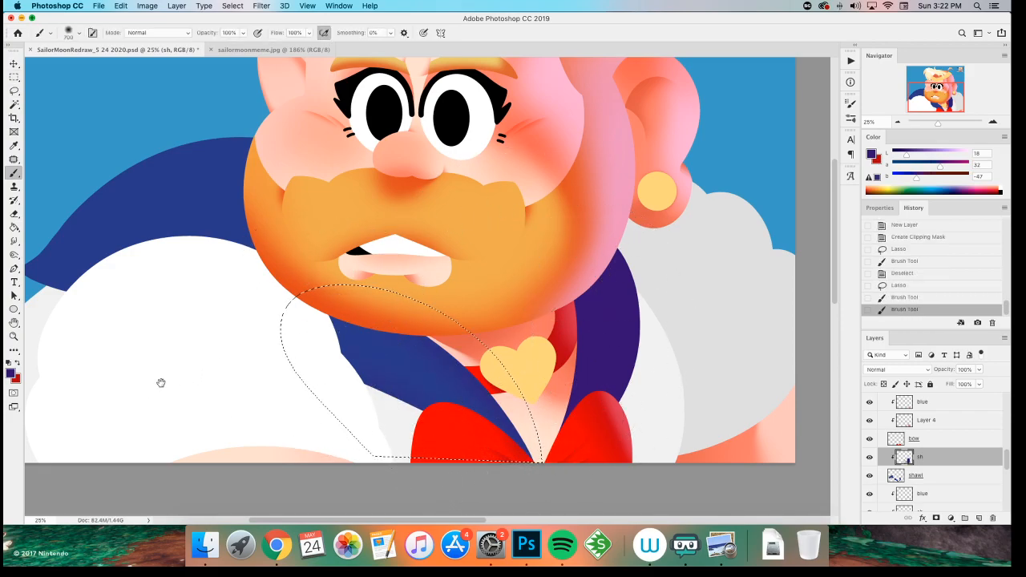
pyautogui.scroll(5, 167, 382)
pyautogui.hotkey('ctrl', 'd')
# - Brush purple shadow along the upper outer edge of the shawl over the left shoulder
pyautogui.hscroll(-5, 213, 412)
pyautogui.press('b')
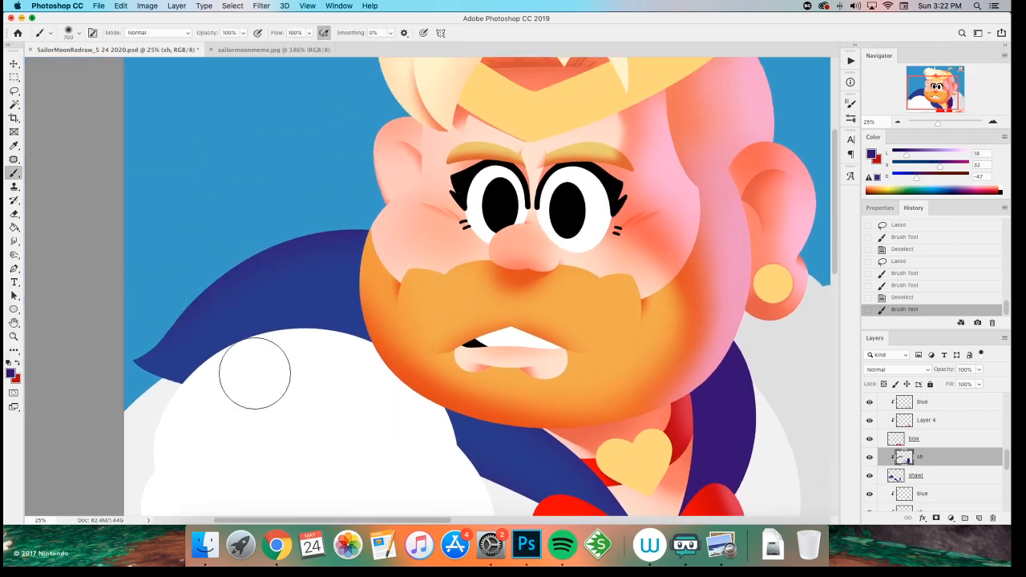
pyautogui.moveTo(119, 293)
pyautogui.mouseDown()
pyautogui.moveTo(190, 362)
pyautogui.moveTo(222, 331)
pyautogui.mouseUp()
# - Lasso around the shawl section over the left shoulder and brush purple shading into it, enlarging the brush to 1000
pyautogui.press('l')
pyautogui.moveTo(160, 192)
pyautogui.mouseDown()
pyautogui.moveTo(369, 393)
pyautogui.moveTo(206, 401)
pyautogui.mouseUp()
pyautogui.press('b')
pyautogui.moveTo(411, 325)
pyautogui.mouseDown()
pyautogui.moveTo(309, 355)
pyautogui.moveTo(344, 286)
pyautogui.moveTo(401, 320)
pyautogui.mouseUp()
pyautogui.press(']')
pyautogui.press(']')
pyautogui.press(']')
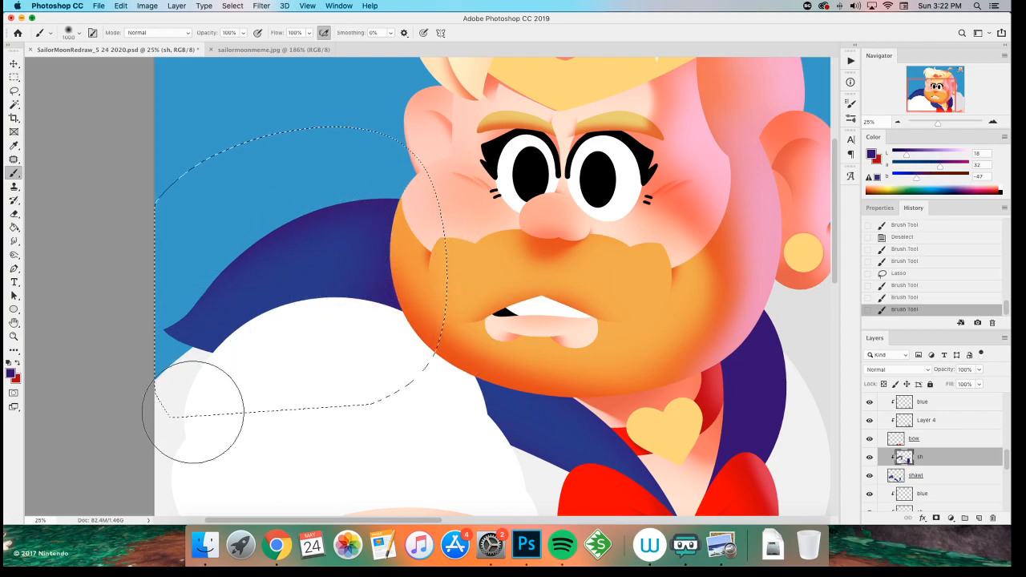
# - Undo the last strokes on the shawl's left shoulder section, repaint its soft purple shadow with the 1000 brush, and clear the selection
pyautogui.press('alt+super+z')
pyautogui.press('alt+super+z')
pyautogui.moveTo(371, 335); pyautogui.dragTo(361, 396)
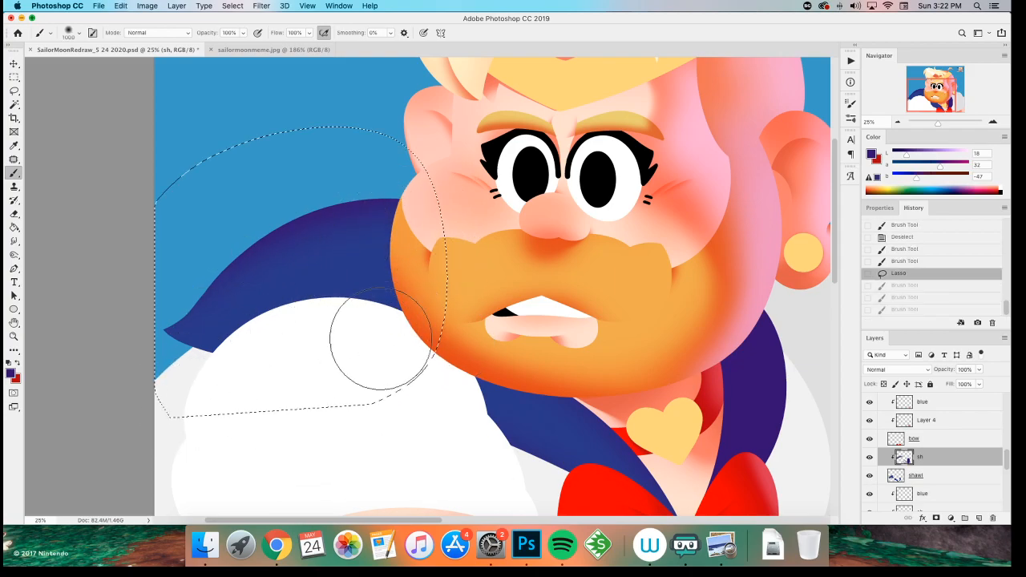
pyautogui.press('m')
pyautogui.press('super+d')
# - Add a second layer named sh above the shawl's existing shading layer and clip it
pyautogui.moveTo(304, 385); pyautogui.dragTo(167, 289)
pyautogui.press('l')
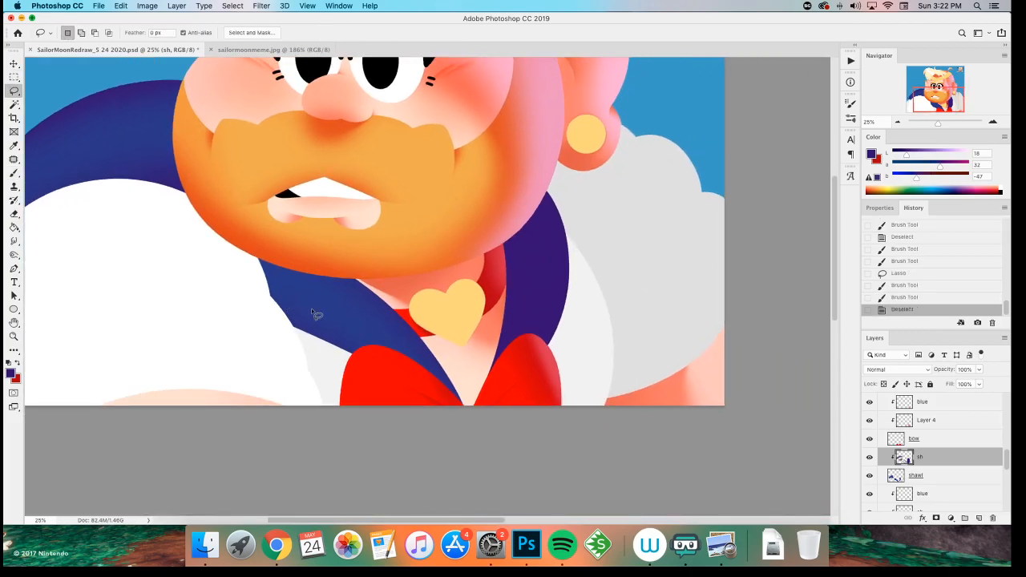
pyautogui.press('shift+super+n')
pyautogui.write('sh')
pyautogui.press('Return')
pyautogui.press('alt+super+g')
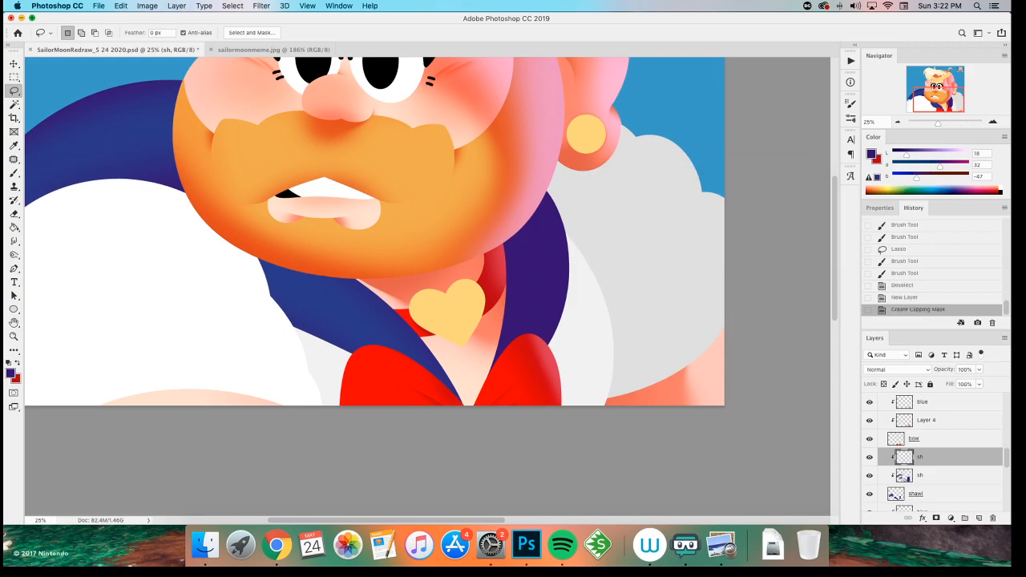
# - Darken the purple to L 10, lasso a narrow fold on the shawl's left lapel, and shade it with a smaller soft brush
pyautogui.moveTo(903, 156); pyautogui.dragTo(897, 156)
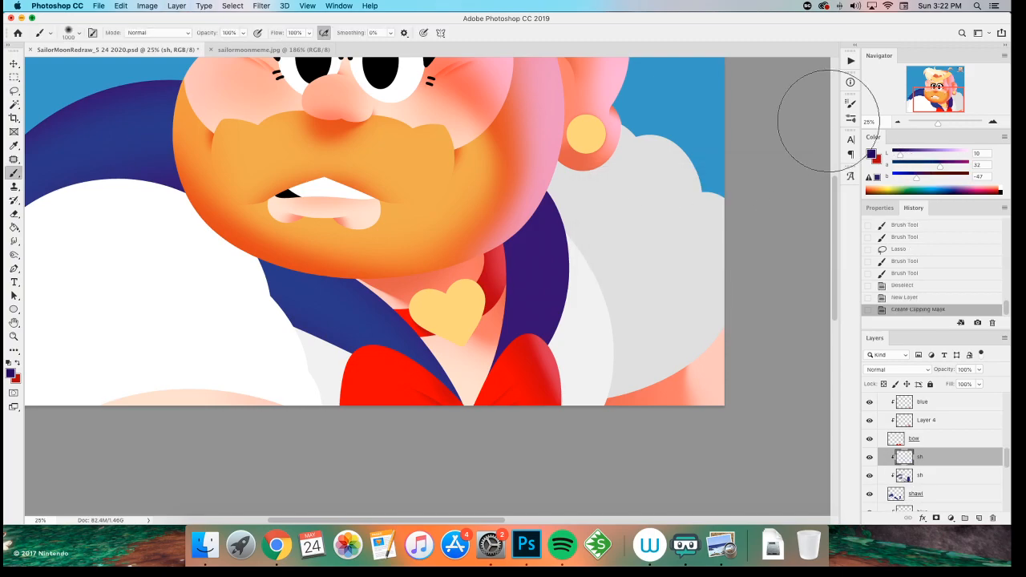
pyautogui.moveTo(451, 404)
pyautogui.mouseDown()
pyautogui.moveTo(319, 310)
pyautogui.moveTo(398, 383)
pyautogui.moveTo(450, 404)
pyautogui.mouseUp()
pyautogui.press('b')
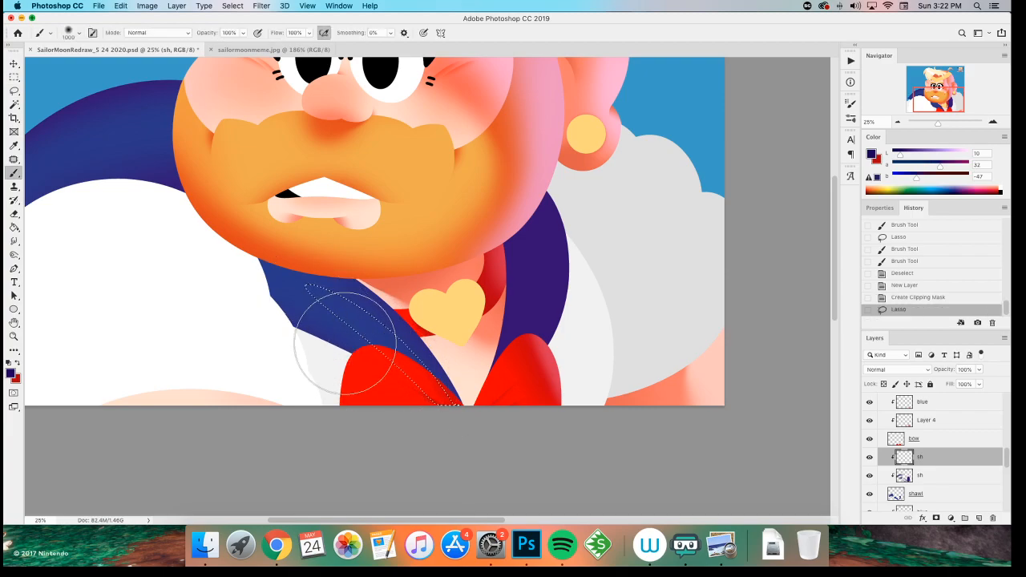
pyautogui.moveTo(332, 309); pyautogui.dragTo(489, 435)
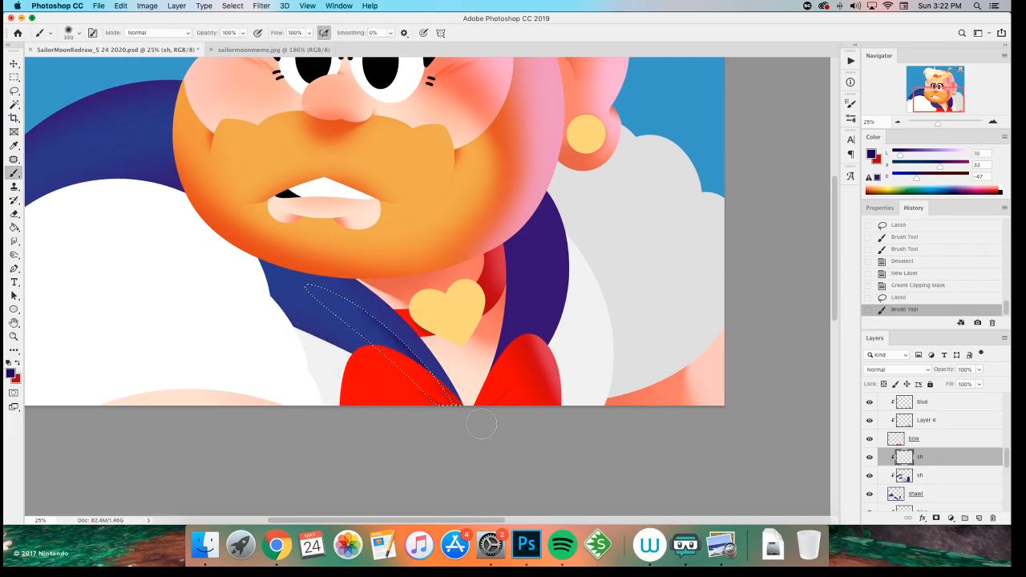
pyautogui.press('super+z')
pyautogui.press('[')
pyautogui.press('[')
pyautogui.moveTo(366, 283)
pyautogui.mouseDown()
pyautogui.moveTo(437, 351)
pyautogui.moveTo(417, 412)
pyautogui.mouseUp()
pyautogui.press('m')
pyautogui.click(296, 345)
# - Lasso and shade another dark fold on the shawl's left lapel, and clear the selection
pyautogui.press('l')
pyautogui.press('b')
pyautogui.moveTo(362, 316); pyautogui.dragTo(378, 328)
pyautogui.press('m')
pyautogui.click(227, 309)
# - Lasso a narrow fold on the shawl's right lapel above the bow and shade it dark purple with the 300 brush
pyautogui.press('l')
pyautogui.moveTo(506, 360); pyautogui.dragTo(500, 388)
pyautogui.press('b')
pyautogui.moveTo(508, 295)
pyautogui.mouseDown()
pyautogui.moveTo(494, 360)
pyautogui.moveTo(504, 320)
pyautogui.moveTo(505, 349)
pyautogui.mouseUp()
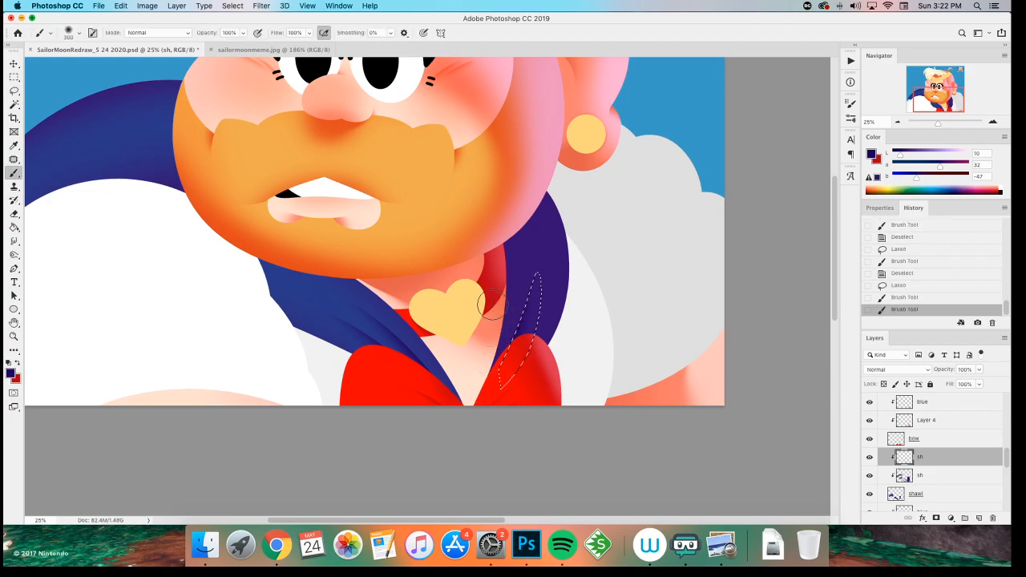
# - Lasso a second fold on the shawl's right lapel, shift the selection slightly, shade it dark purple, and clear the selection
pyautogui.press('l')
pyautogui.moveTo(551, 275)
pyautogui.mouseDown()
pyautogui.moveTo(525, 361)
pyautogui.moveTo(514, 361)
pyautogui.moveTo(535, 396)
pyautogui.mouseUp()
pyautogui.press('b')
pyautogui.press('m')
pyautogui.moveTo(545, 324); pyautogui.dragTo(549, 327)
pyautogui.press('b')
pyautogui.moveTo(531, 293); pyautogui.dragTo(526, 319)
pyautogui.moveTo(526, 319); pyautogui.dragTo(508, 355)
pyautogui.press('m')
pyautogui.click(443, 251)
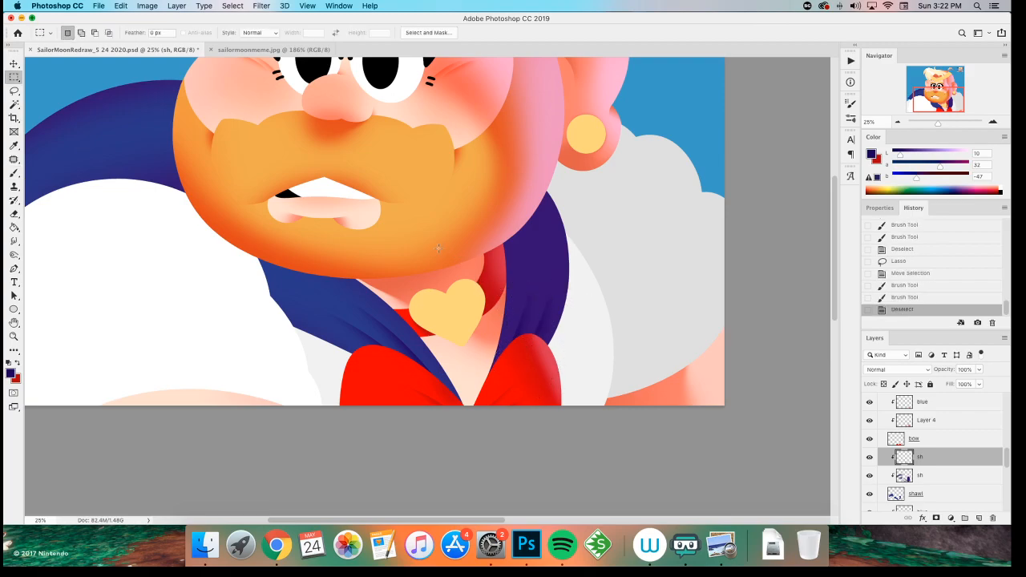
pyautogui.press('super+minus')
pyautogui.press('super+minus')
pyautogui.press('super+equal')
pyautogui.press('super+equal')
pyautogui.moveTo(408, 247); pyautogui.dragTo(666, 336)
pyautogui.moveTo(233, 354); pyautogui.dragTo(216, 370)
pyautogui.press('l')
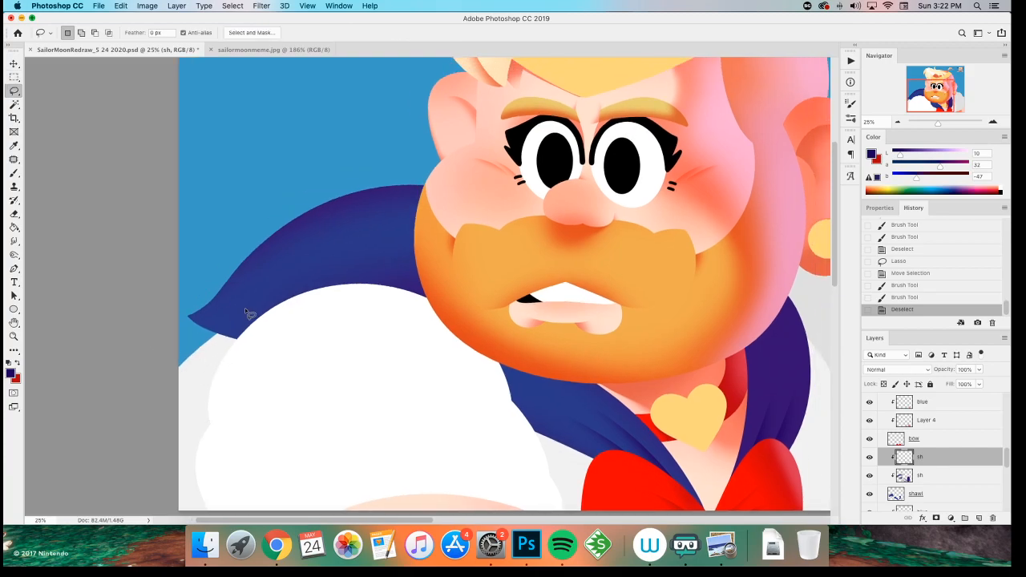
pyautogui.moveTo(268, 317)
pyautogui.mouseDown()
pyautogui.moveTo(229, 344)
pyautogui.moveTo(212, 306)
pyautogui.moveTo(273, 321)
pyautogui.moveTo(260, 314)
pyautogui.mouseUp()
pyautogui.press('b')
pyautogui.press('super+d')
pyautogui.press('m')
pyautogui.moveTo(150, 294); pyautogui.dragTo(181, 353)
pyautogui.press('super+z')
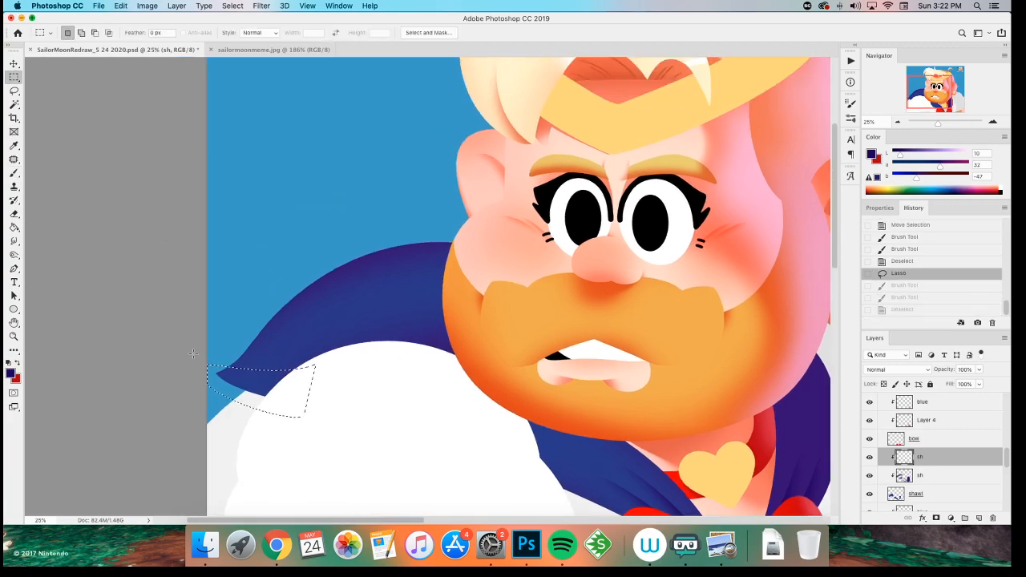
pyautogui.click(229, 277)
pyautogui.moveTo(249, 287)
pyautogui.mouseDown()
pyautogui.moveTo(214, 282)
pyautogui.moveTo(201, 295)
pyautogui.mouseUp()
pyautogui.click(178, 293)
pyautogui.press('super+minus')
pyautogui.press('super+minus')
pyautogui.press('super+minus')
pyautogui.press('super+minus')
pyautogui.press('super+equal')
pyautogui.press('super+equal')
pyautogui.press('super+equal')
pyautogui.press('super+equal')
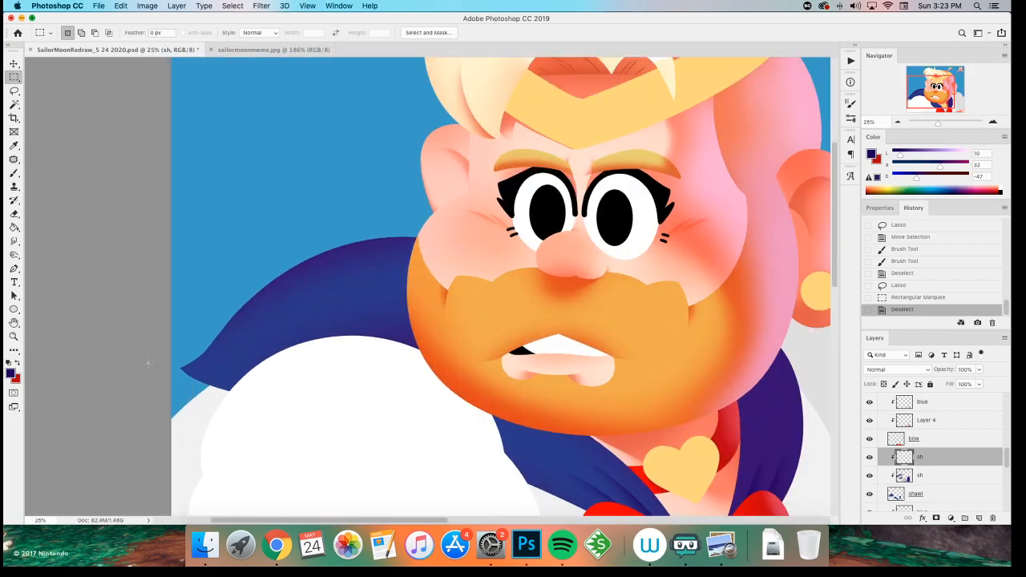
# - Add a new layer named white above the shawl's shading and clip it to the shawl
pyautogui.press('super+shift+n')
pyautogui.write('white')
pyautogui.press('Return')
pyautogui.press('super+alt+g')
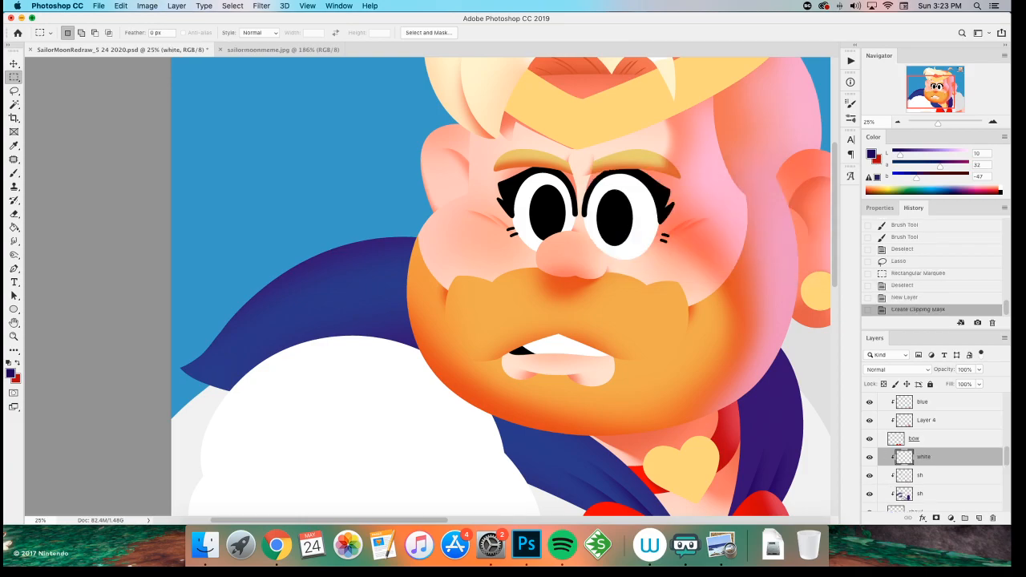
# - Paint the outer white stripe along the edge of the shawl's left tip with a hard 15 px brush, redoing unsatisfactory strokes
pyautogui.press('super+equal')
pyautogui.press('d')
pyautogui.press('x')
pyautogui.press('b')
pyautogui.moveTo(131, 385); pyautogui.dragTo(264, 355)
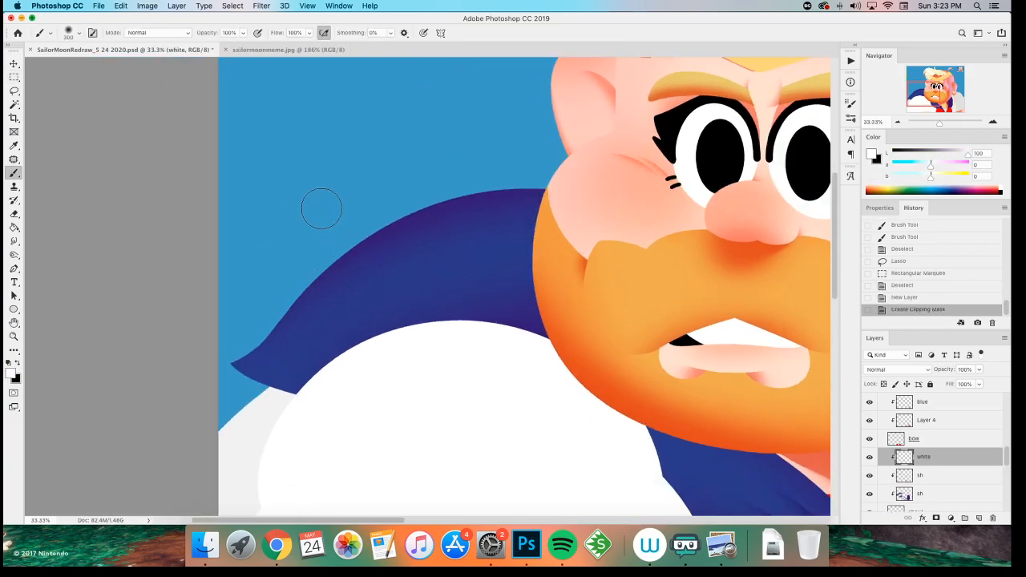
pyautogui.rightClick(312, 300)
pyautogui.click(360, 473)
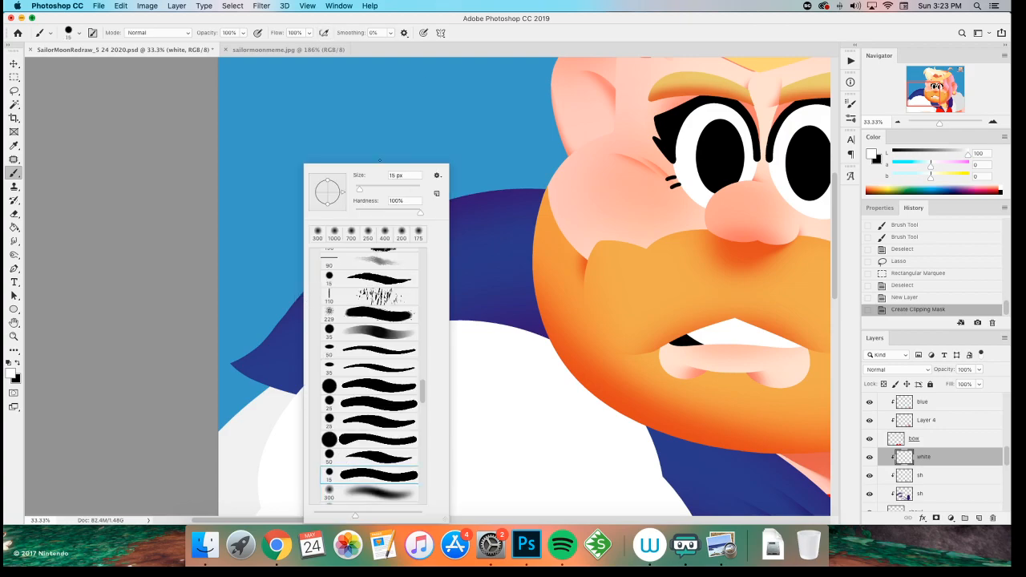
pyautogui.press('Return')
pyautogui.moveTo(264, 359); pyautogui.dragTo(311, 284)
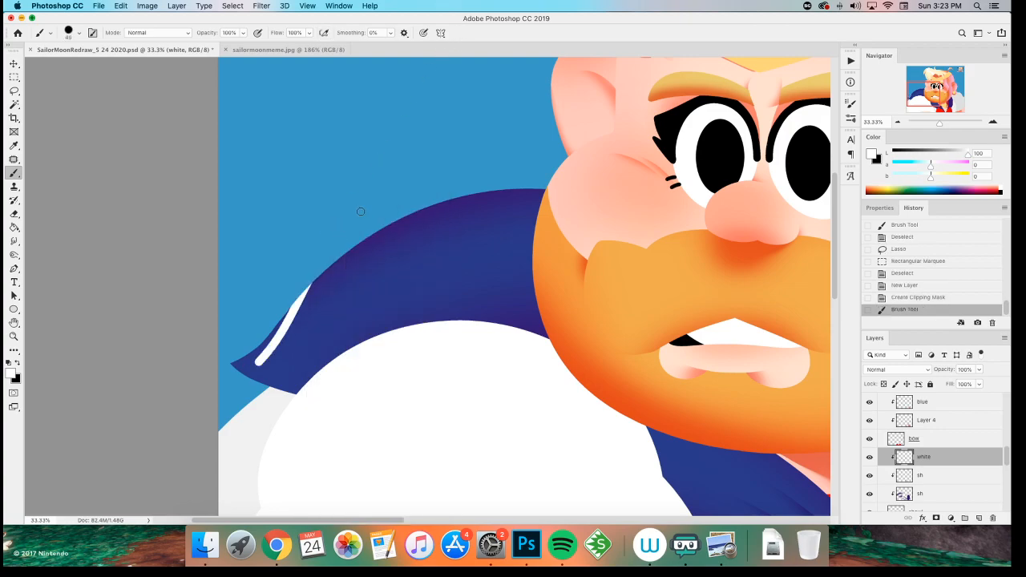
pyautogui.press('cmd+z')
pyautogui.moveTo(252, 363); pyautogui.dragTo(299, 297)
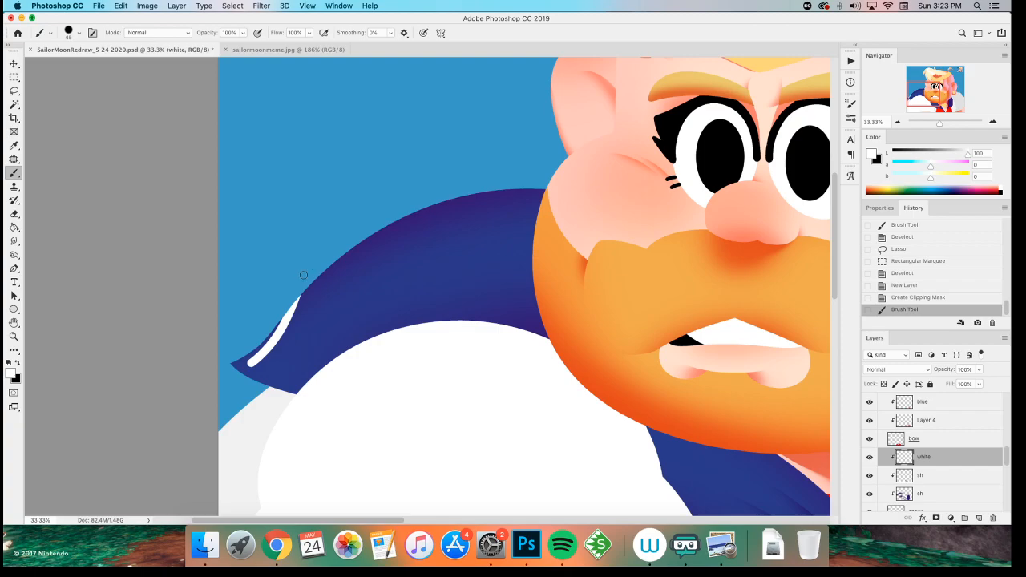
pyautogui.press('super+z')
pyautogui.moveTo(257, 362); pyautogui.dragTo(308, 287)
# - Paint a second white stripe parallel inside the first on the shawl's left tip, comparing the stroke with and without it
pyautogui.moveTo(256, 367)
pyautogui.mouseDown()
pyautogui.moveTo(312, 379)
pyautogui.moveTo(340, 258)
pyautogui.mouseUp()
pyautogui.press('super+z')
pyautogui.press('super+shift+z')
pyautogui.press('super+z')
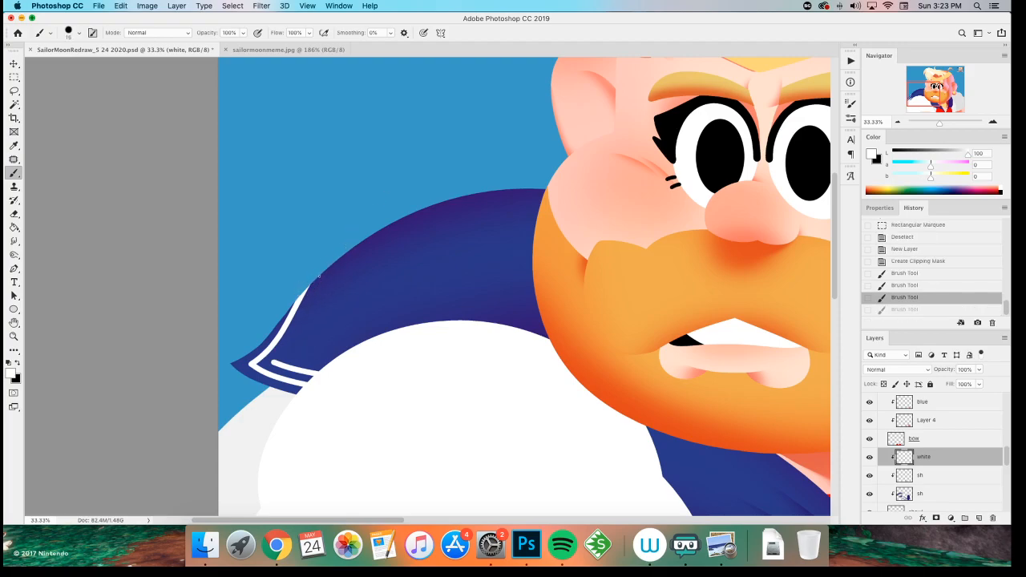
pyautogui.press('super+shift+z')
pyautogui.press('super+z')
pyautogui.press('super+shift+z')
pyautogui.press('super+z')
pyautogui.press('super+shift+z')
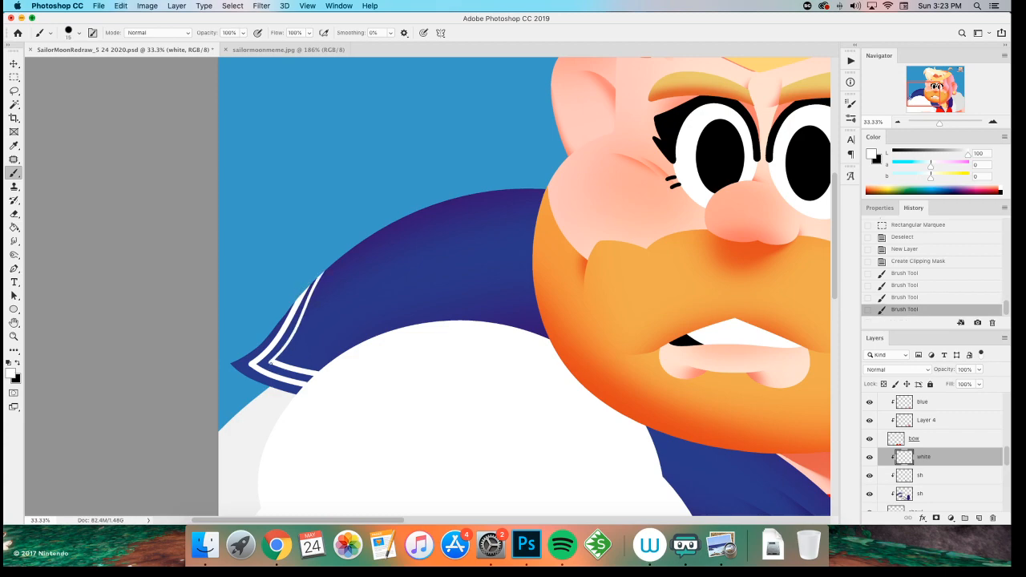
pyautogui.press('super+z')
pyautogui.press('super+shift+z')
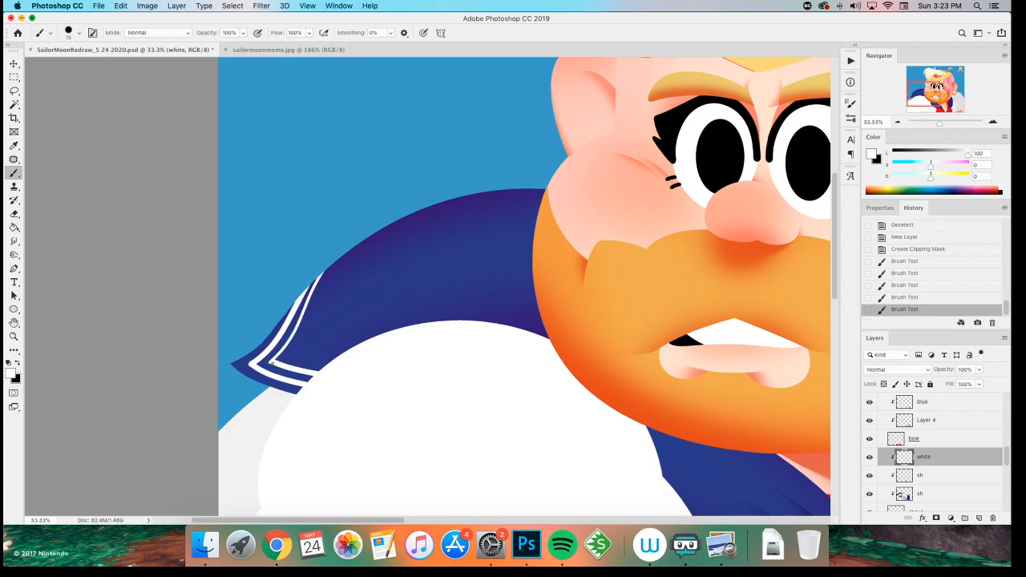
pyautogui.moveTo(304, 311)
pyautogui.mouseDown()
pyautogui.moveTo(282, 354)
pyautogui.moveTo(302, 315)
pyautogui.mouseUp()
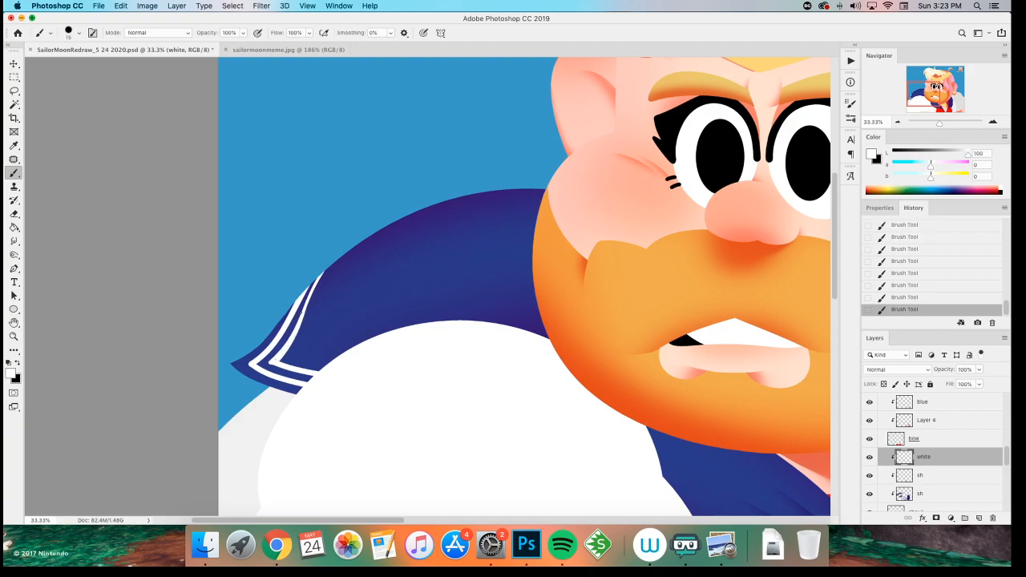
# - Thin and smooth the outer stripe's upper edge on the shawl's left tip with a small eraser
pyautogui.press('super+plus')
pyautogui.press('super+plus')
pyautogui.press('super+plus')
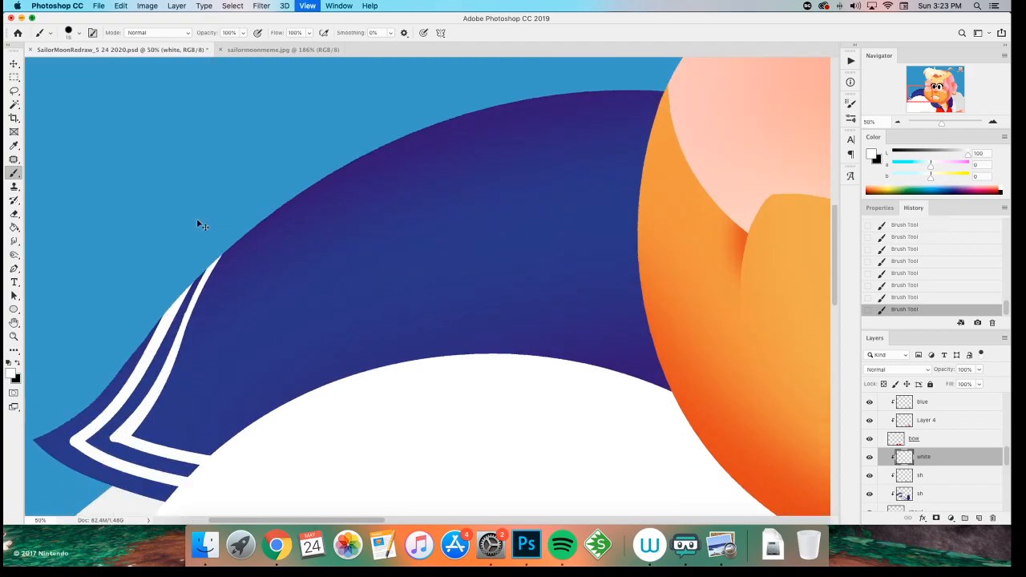
pyautogui.moveTo(165, 433); pyautogui.dragTo(514, 311)
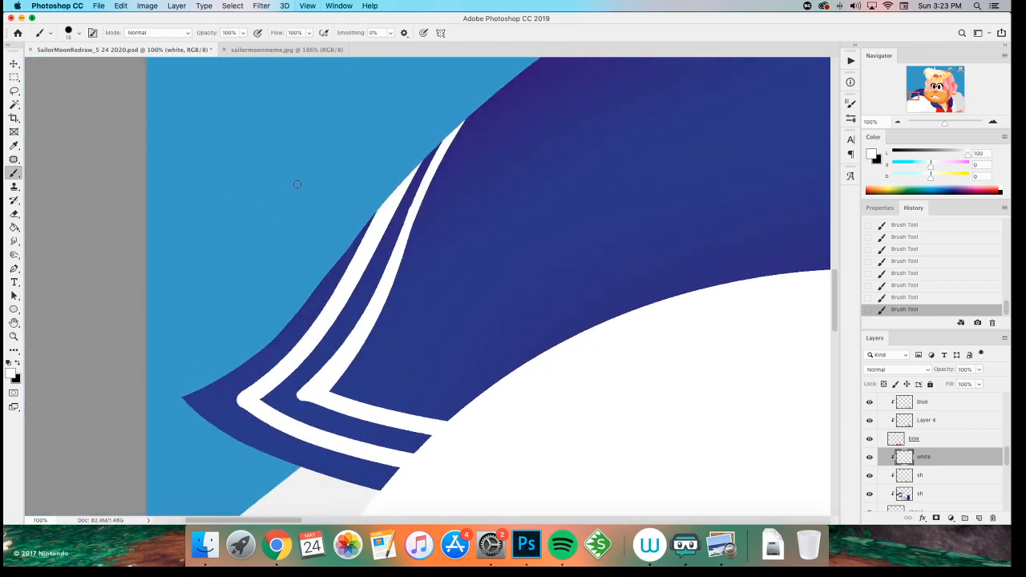
pyautogui.press('e')
pyautogui.moveTo(398, 210)
pyautogui.mouseDown()
pyautogui.moveTo(398, 246)
pyautogui.moveTo(370, 269)
pyautogui.mouseUp()
pyautogui.press('super+z')
pyautogui.rightClick(343, 235)
pyautogui.click(395, 476)
pyautogui.press('Return')
pyautogui.moveTo(411, 199); pyautogui.dragTo(394, 240)
pyautogui.press('super+z')
pyautogui.moveTo(383, 196); pyautogui.dragTo(360, 248)
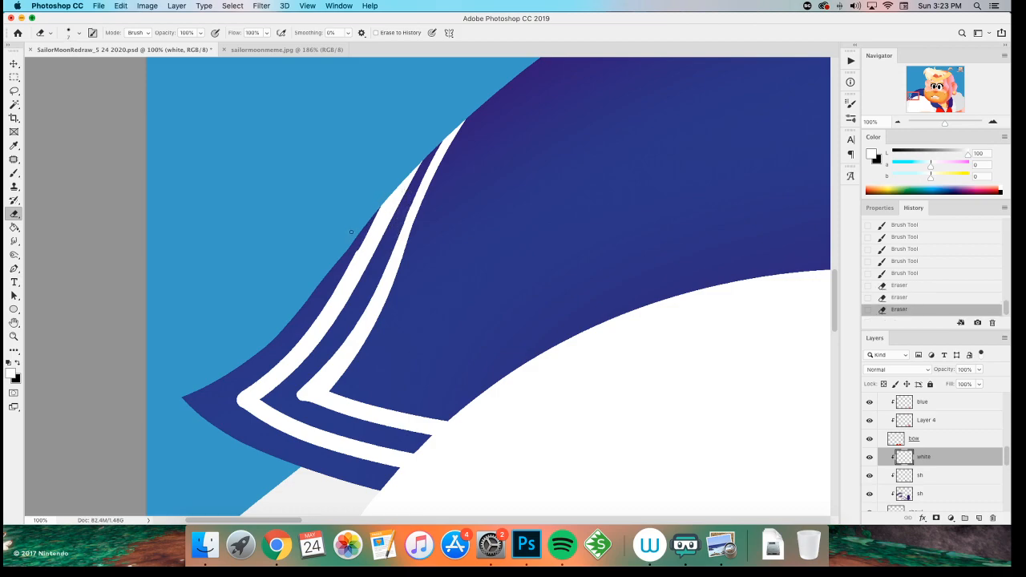
pyautogui.press('super+z')
pyautogui.moveTo(383, 200); pyautogui.dragTo(354, 250)
# - Sharpen the corner points of both white stripes at the shawl's left tip with the brush and eraser
pyautogui.press('b')
pyautogui.moveTo(244, 398)
pyautogui.mouseDown()
pyautogui.moveTo(263, 414)
pyautogui.moveTo(209, 382)
pyautogui.moveTo(230, 397)
pyautogui.mouseUp()
pyautogui.press('e')
pyautogui.moveTo(240, 392); pyautogui.dragTo(237, 408)
pyautogui.moveTo(304, 407); pyautogui.dragTo(185, 362)
pyautogui.press('super+minus')
pyautogui.press('super+minus')
pyautogui.press('super+minus')
pyautogui.press('super+minus')
pyautogui.press('super+minus')
pyautogui.press('super+minus')
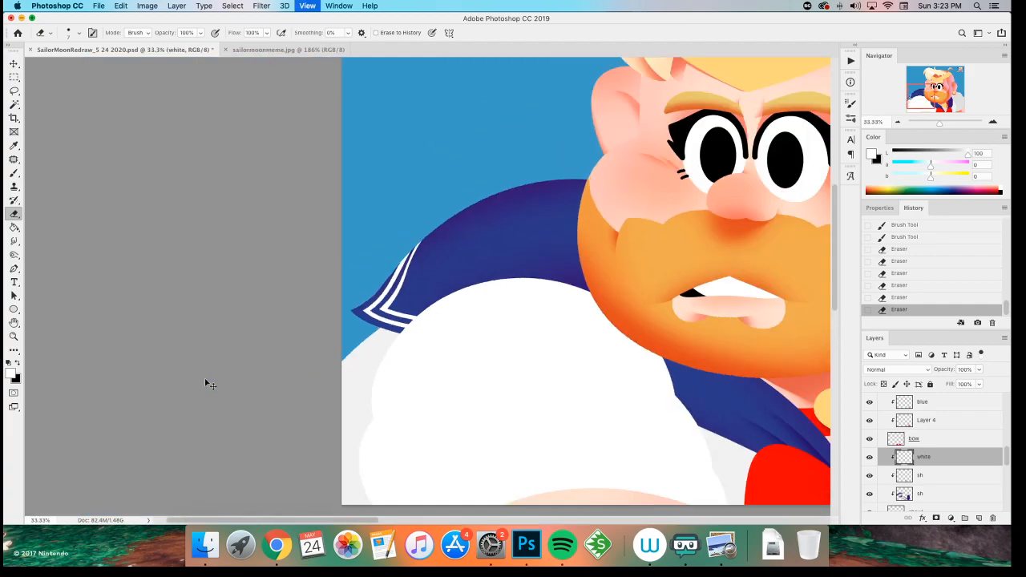
pyautogui.press('super+equal')
pyautogui.press('super+equal')
pyautogui.press('super+equal')
pyautogui.press('super+equal')
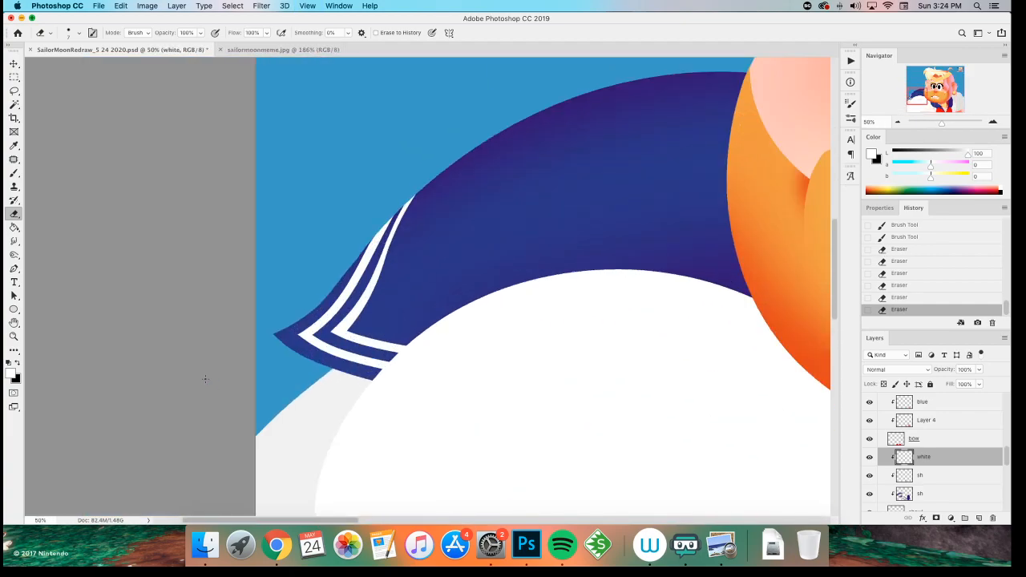
# - Paint parallel white stripes along the lower edge of the shawl's left lapel down to the bow
pyautogui.press('b')
pyautogui.scroll(-10, 206, 377)
pyautogui.hscroll(5, 206, 378)
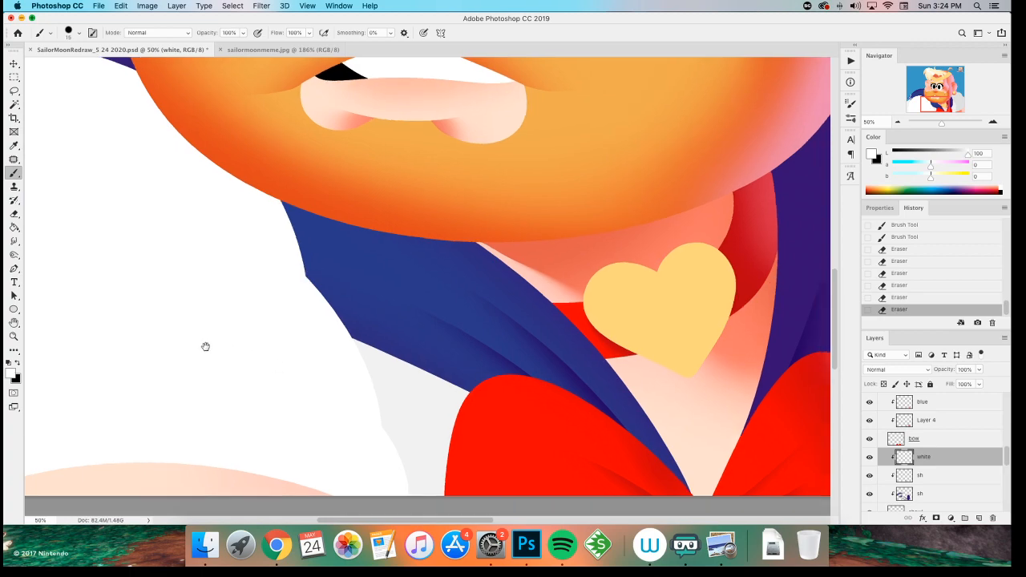
pyautogui.moveTo(230, 353); pyautogui.dragTo(154, 334)
pyautogui.moveTo(272, 311)
pyautogui.mouseDown()
pyautogui.moveTo(399, 367)
pyautogui.moveTo(133, 251)
pyautogui.mouseUp()
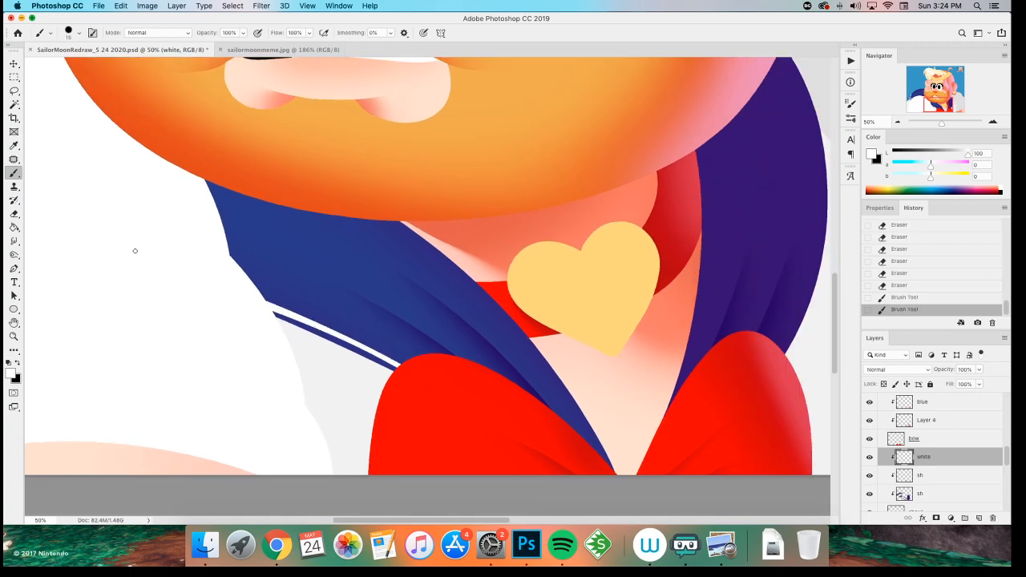
pyautogui.moveTo(225, 270); pyautogui.dragTo(402, 361)
pyautogui.press('super+z')
pyautogui.moveTo(231, 270); pyautogui.dragTo(407, 362)
pyautogui.press('super+z')
pyautogui.moveTo(236, 269); pyautogui.dragTo(417, 357)
pyautogui.press('super+z')
pyautogui.moveTo(240, 269); pyautogui.dragTo(416, 357)
pyautogui.press('super+z')
pyautogui.moveTo(242, 271)
pyautogui.mouseDown()
pyautogui.moveTo(418, 357)
pyautogui.moveTo(240, 274)
pyautogui.mouseUp()
# - Paint two curved white stripes along the outer edge of the shawl's right side down to the bow, with the brush at 25
pyautogui.moveTo(360, 285); pyautogui.dragTo(143, 222)
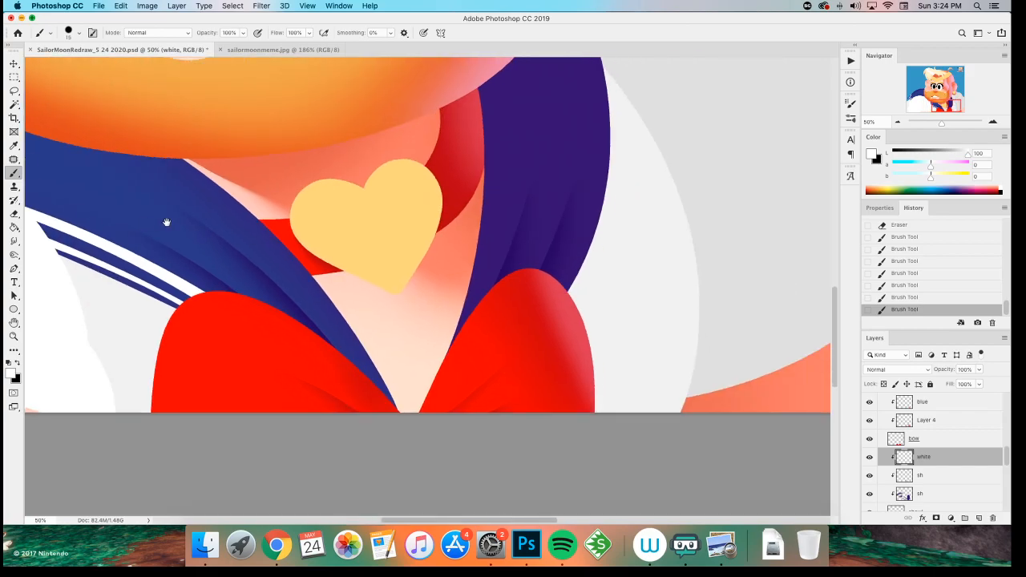
pyautogui.moveTo(351, 211); pyautogui.dragTo(306, 282)
pyautogui.moveTo(565, 180)
pyautogui.mouseDown()
pyautogui.moveTo(555, 256)
pyautogui.moveTo(517, 352)
pyautogui.mouseUp()
pyautogui.press('super+z')
pyautogui.moveTo(508, 61); pyautogui.dragTo(501, 335)
pyautogui.moveTo(433, 235); pyautogui.dragTo(406, 276)
pyautogui.press('super+z')
pyautogui.moveTo(482, 95)
pyautogui.mouseDown()
pyautogui.moveTo(523, 394)
pyautogui.moveTo(528, 283)
pyautogui.moveTo(464, 435)
pyautogui.moveTo(517, 272)
pyautogui.moveTo(457, 466)
pyautogui.moveTo(519, 281)
pyautogui.moveTo(455, 451)
pyautogui.moveTo(508, 187)
pyautogui.moveTo(440, 440)
pyautogui.mouseUp()
pyautogui.press('super+z')
pyautogui.press('super+z')
pyautogui.press('super+z')
pyautogui.press('super+z')
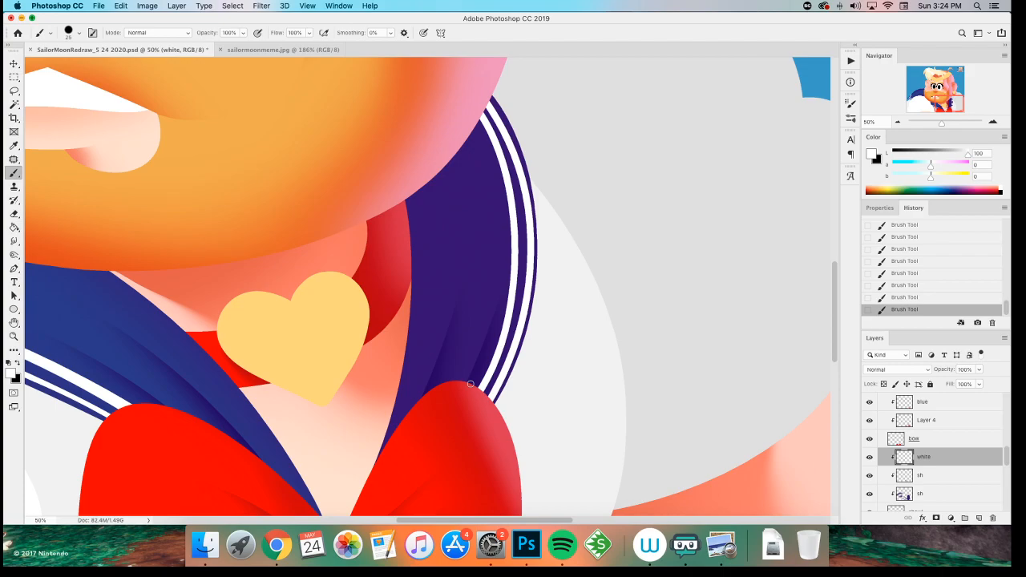
# - Lock the white layer's transparent pixels and tint the right-side stripes with the shawl's sampled blue lightened to L 81
pyautogui.press('super+minus')
pyautogui.press('super+minus')
pyautogui.press('super+minus')
pyautogui.press('super+minus')
pyautogui.press('super+minus')
pyautogui.press('super+minus')
pyautogui.press('super+plus')
pyautogui.press('super+plus')
pyautogui.press('super+plus')
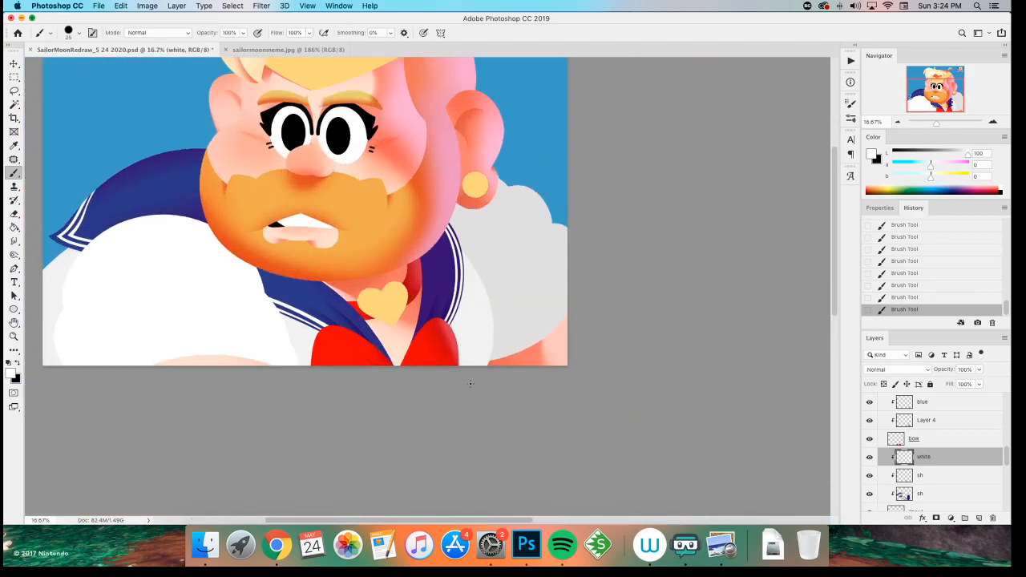
pyautogui.press('super+plus')
pyautogui.click(883, 384)
pyautogui.hscroll(-3, 210, 398)
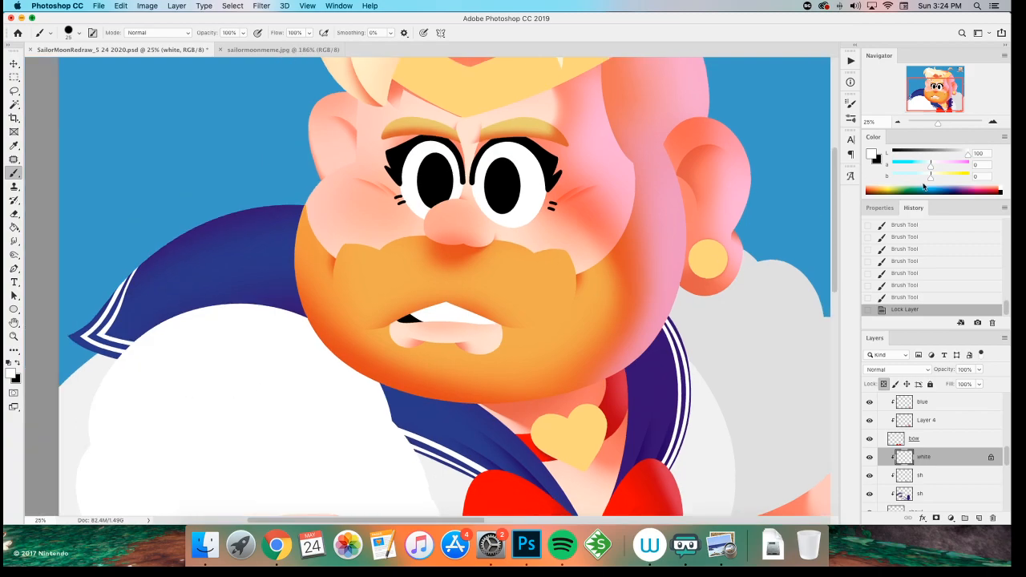
pyautogui.keyDown('alt'); pyautogui.click(458, 411); pyautogui.keyUp('alt')
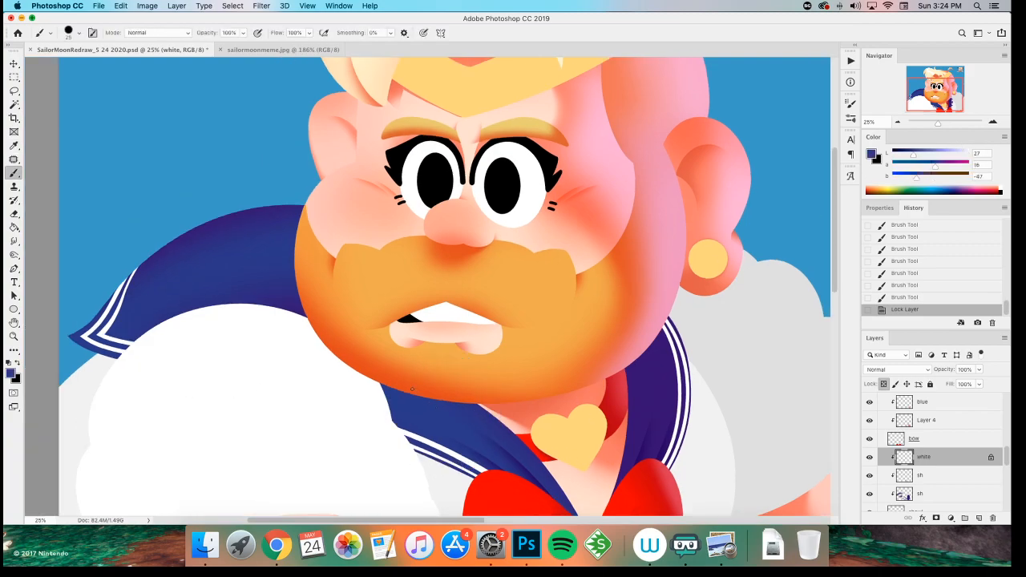
pyautogui.click(952, 153)
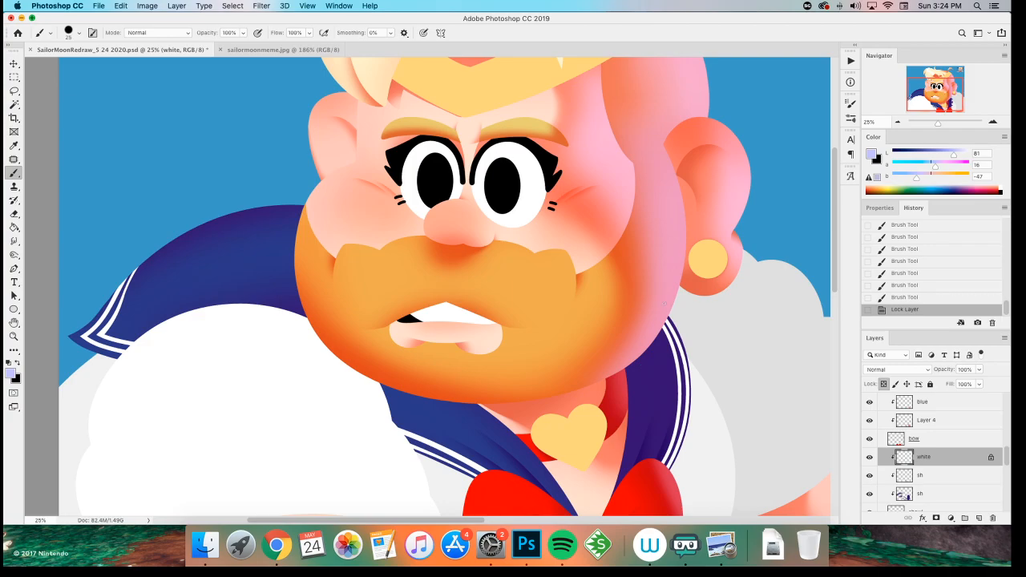
pyautogui.moveTo(666, 325)
pyautogui.mouseDown()
pyautogui.moveTo(664, 314)
pyautogui.moveTo(685, 432)
pyautogui.moveTo(677, 445)
pyautogui.mouseUp()
pyautogui.scroll(-2, 345, 433)
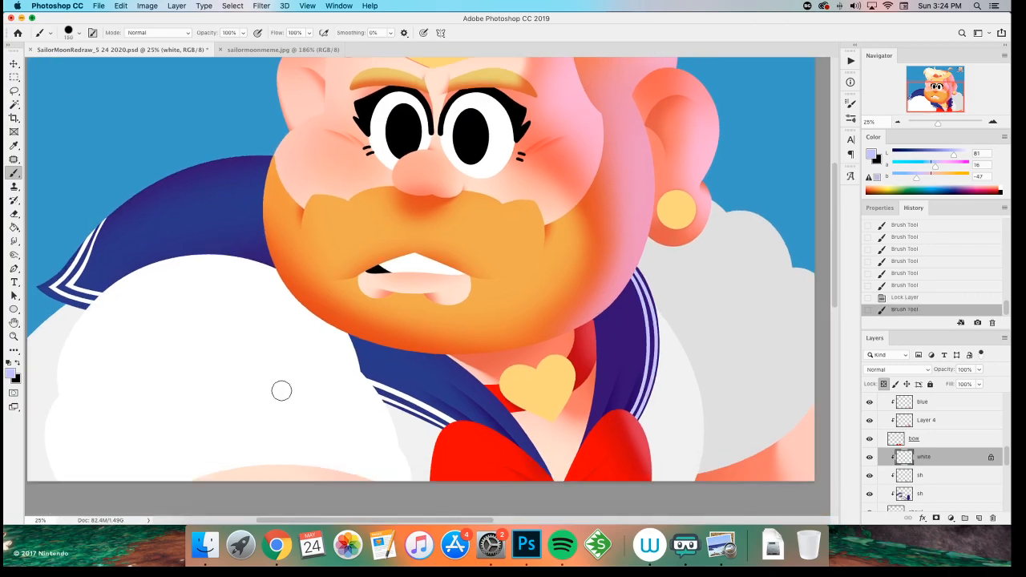
# - Shade the stripes on the left lapel and left tip light lavender with the soft 300 brush
pyautogui.rightClick(351, 414)
pyautogui.click(408, 492)
pyautogui.click(545, 37)
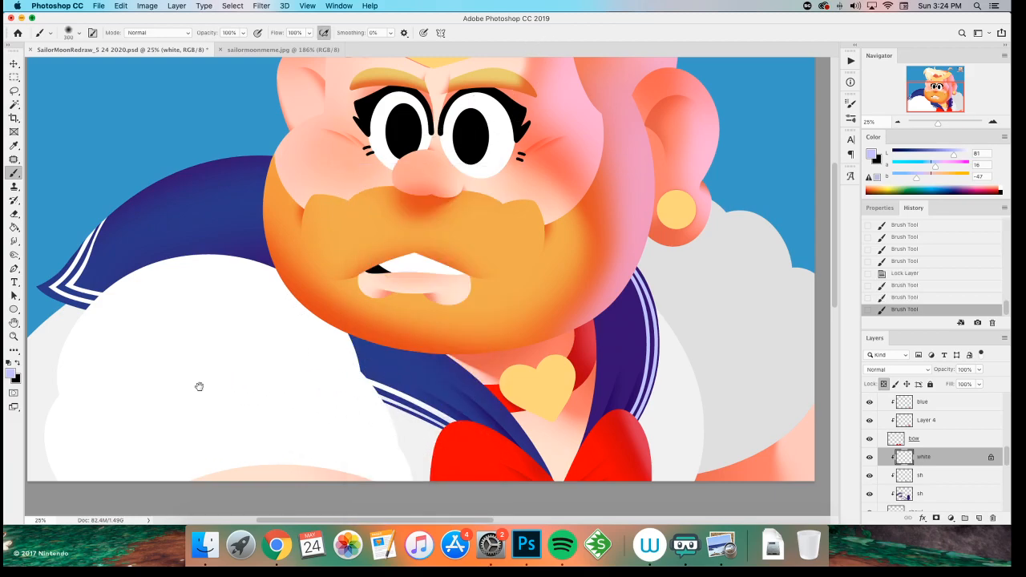
pyautogui.hscroll(-5, 206, 389)
pyautogui.scroll(1, 206, 390)
pyautogui.moveTo(275, 232); pyautogui.dragTo(232, 282)
pyautogui.moveTo(252, 257); pyautogui.dragTo(214, 293)
pyautogui.moveTo(293, 271); pyautogui.dragTo(158, 258)
# - Darken the lavender stripes on the shawl's right side with the Burn tool at size 400, midtones range and 100% exposure
pyautogui.press('o')
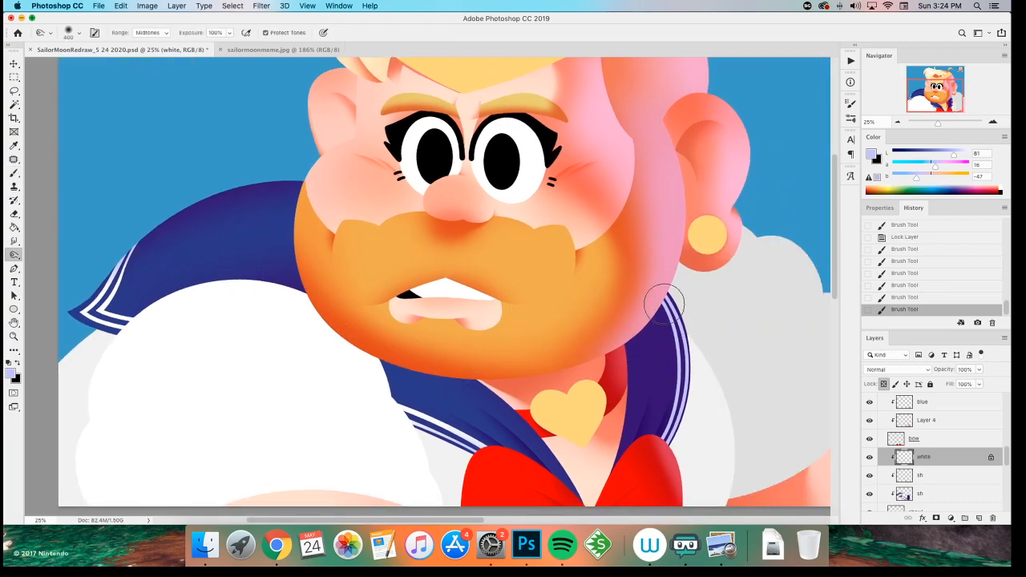
pyautogui.moveTo(657, 408)
pyautogui.mouseDown()
pyautogui.moveTo(690, 349)
pyautogui.moveTo(682, 425)
pyautogui.mouseUp()
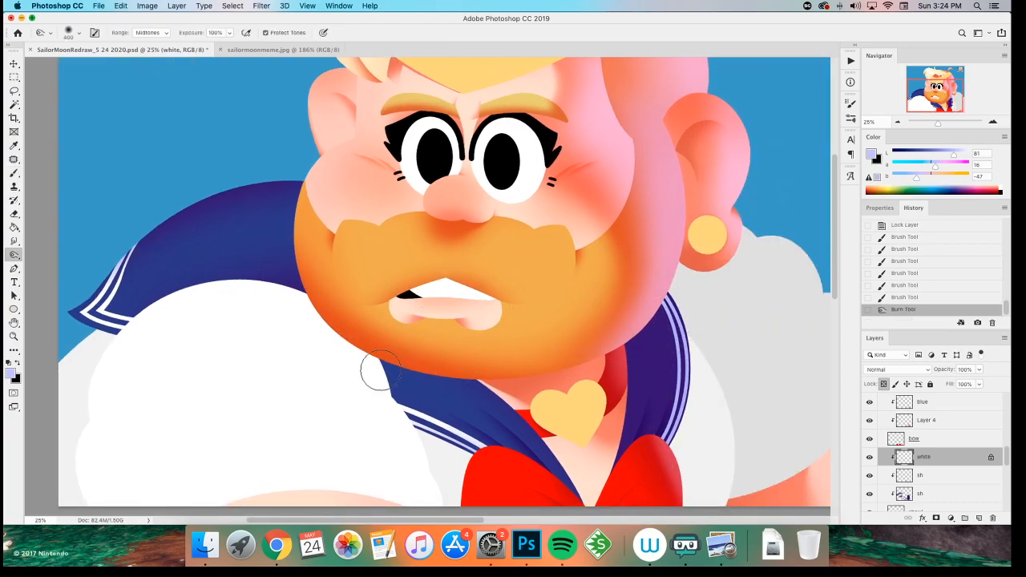
pyautogui.moveTo(377, 371); pyautogui.dragTo(339, 358)
pyautogui.press('super+z')
pyautogui.moveTo(615, 438)
pyautogui.mouseDown()
pyautogui.moveTo(636, 428)
pyautogui.moveTo(641, 377)
pyautogui.mouseUp()
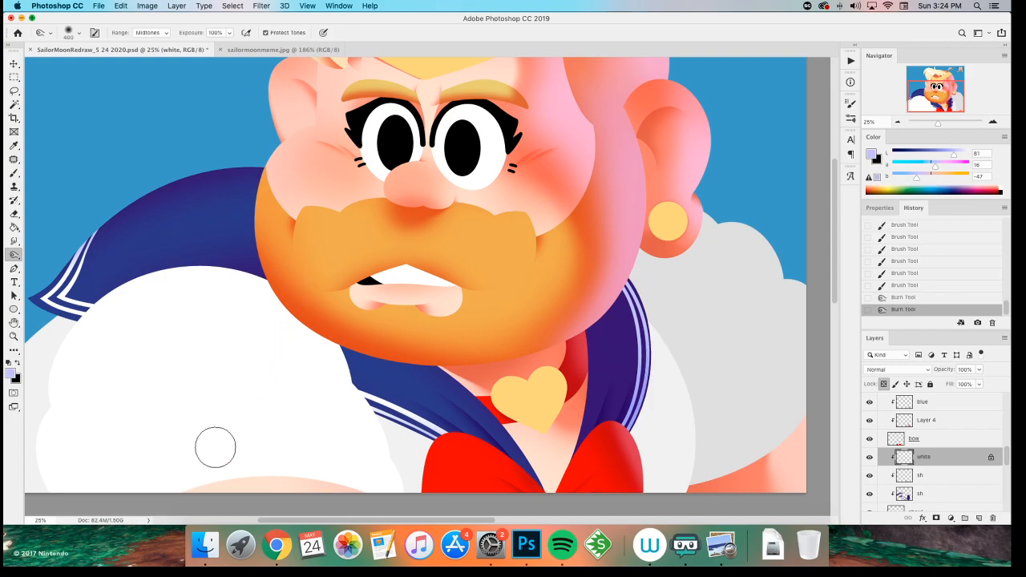
# - Save the redraw document
pyautogui.press('super+minus')
pyautogui.press('super+minus')
pyautogui.press('super+minus')
pyautogui.press('super+minus')
pyautogui.press('super+plus')
pyautogui.press('super+plus')
pyautogui.scroll(2, 213, 446)
pyautogui.press('super+s')
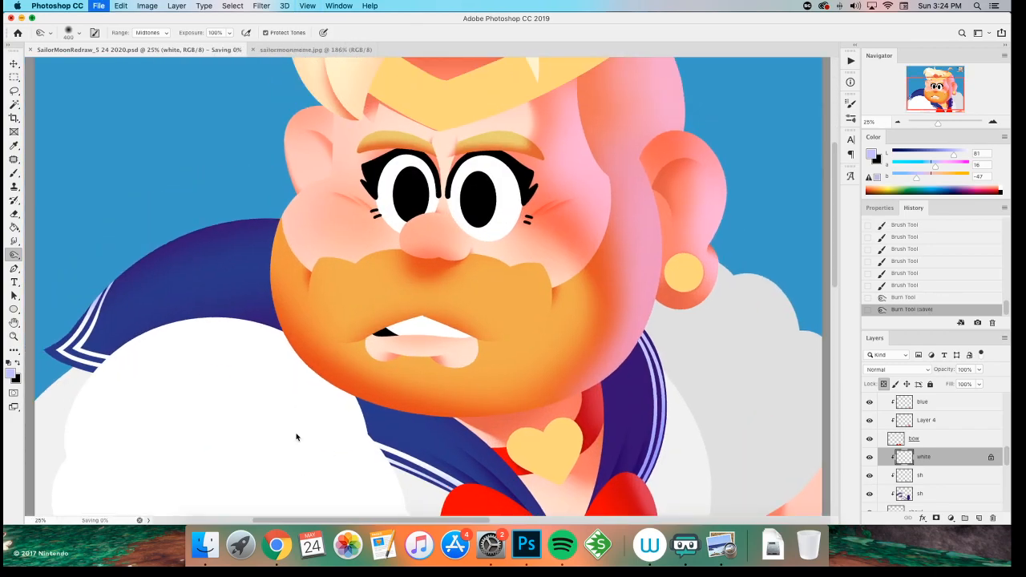
# - Trim the outer contour of the shawl's left tip by erasing along its edge on the shawl layer
pyautogui.press('super+minus')
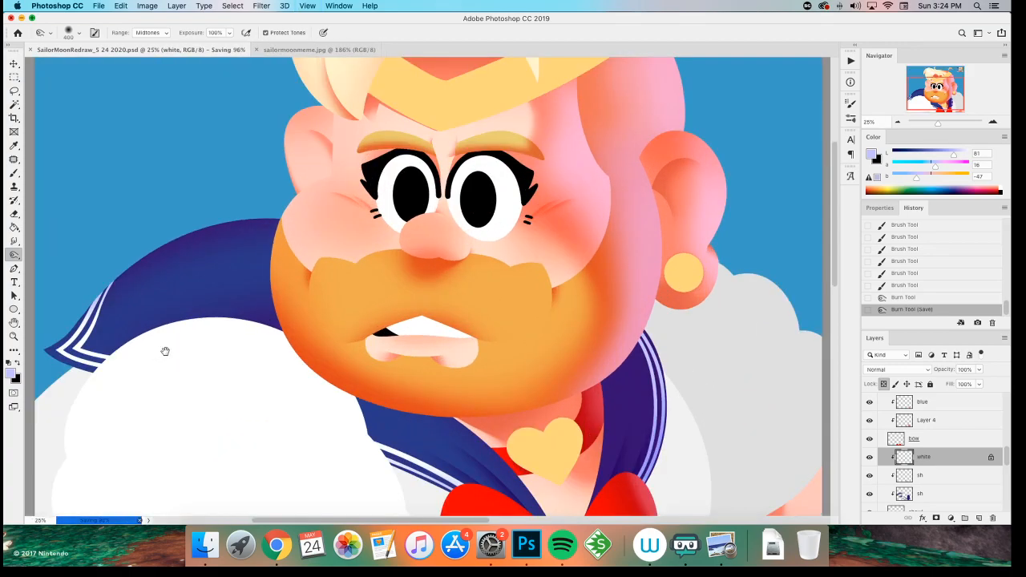
pyautogui.press('super+plus')
pyautogui.press('e')
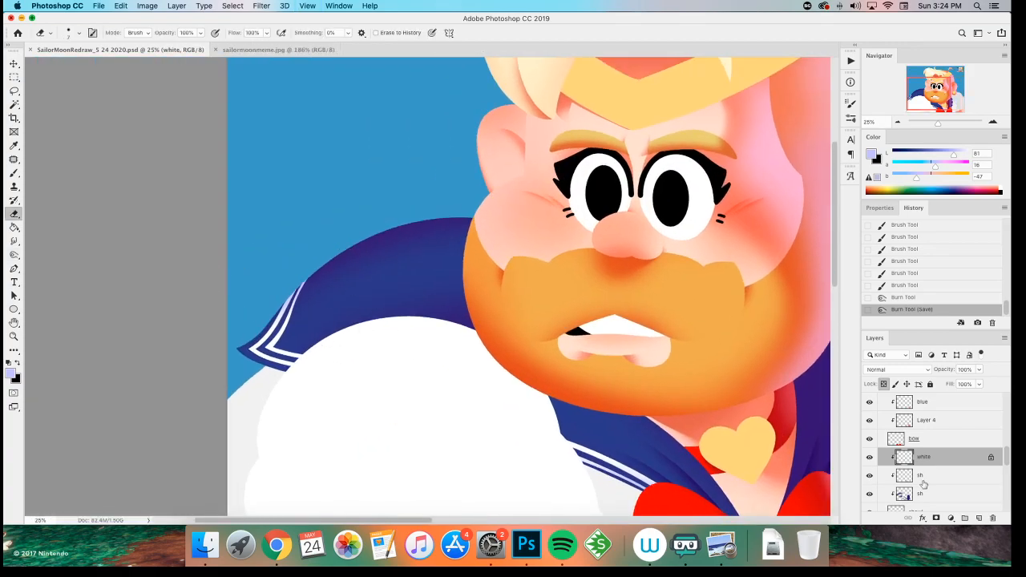
pyautogui.click(913, 508)
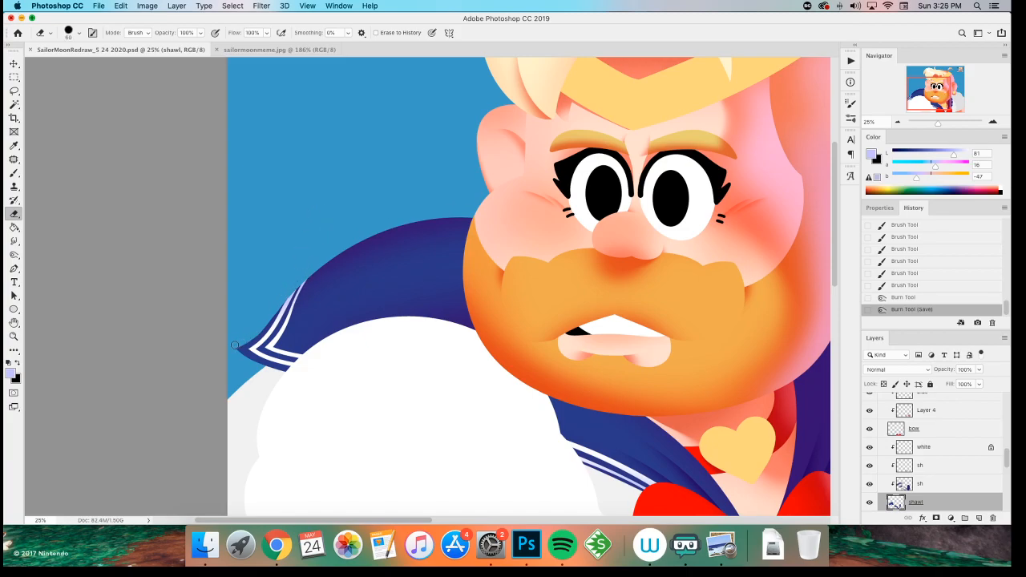
pyautogui.moveTo(232, 345)
pyautogui.mouseDown()
pyautogui.moveTo(461, 209)
pyautogui.moveTo(305, 262)
pyautogui.mouseUp()
pyautogui.moveTo(260, 329)
pyautogui.mouseDown()
pyautogui.moveTo(514, 223)
pyautogui.moveTo(414, 210)
pyautogui.moveTo(429, 219)
pyautogui.moveTo(329, 262)
pyautogui.moveTo(287, 298)
pyautogui.mouseUp()
pyautogui.press('super+minus')
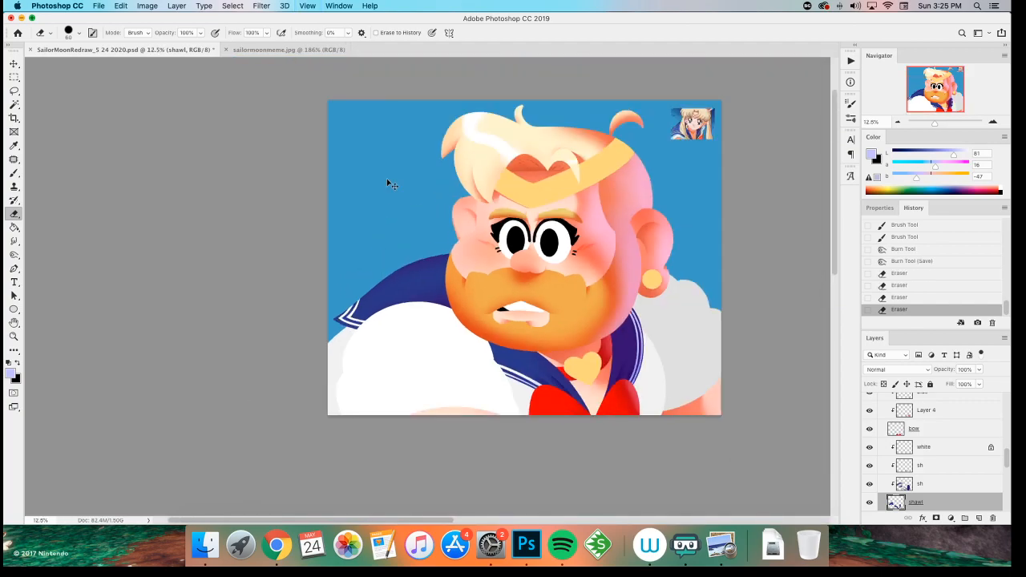
# - Add a clipped layer named bl above the shawl's upper sh shading layer
pyautogui.press('super+minus')
pyautogui.press('super+plus')
pyautogui.press('z')
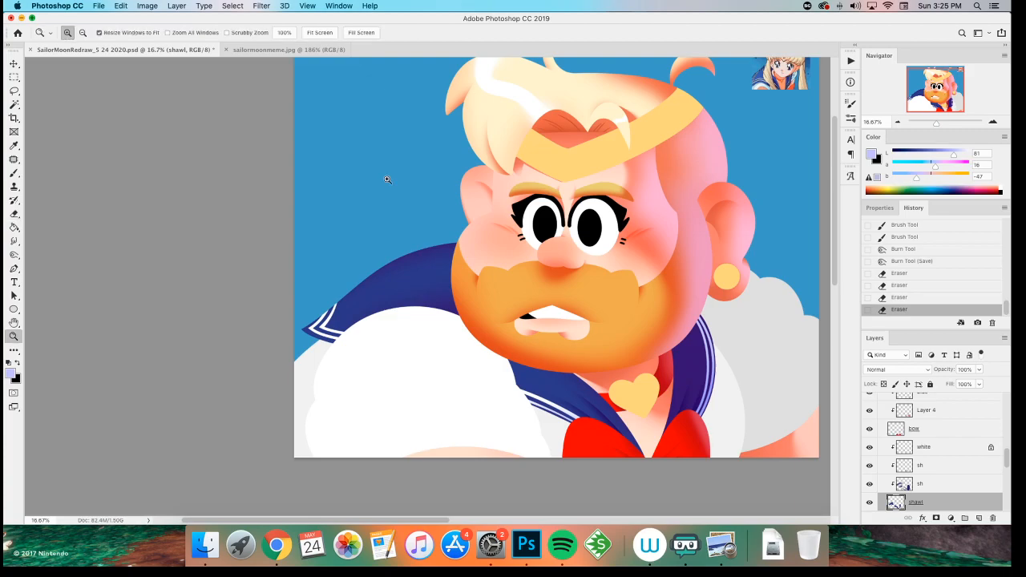
pyautogui.moveTo(510, 272); pyautogui.dragTo(393, 281)
pyautogui.press('v')
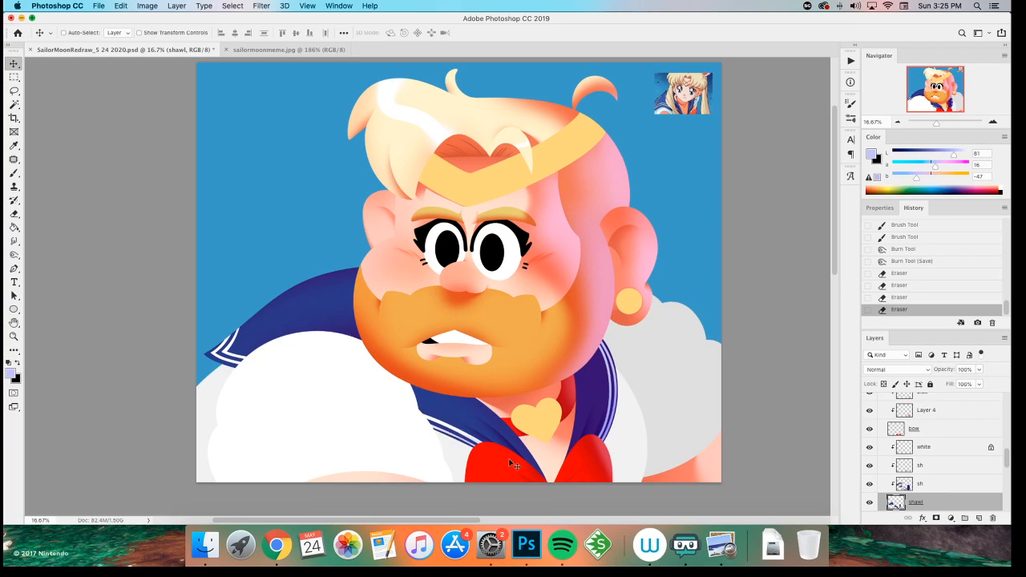
pyautogui.keyDown('super'); pyautogui.click(603, 385); pyautogui.keyUp('super')
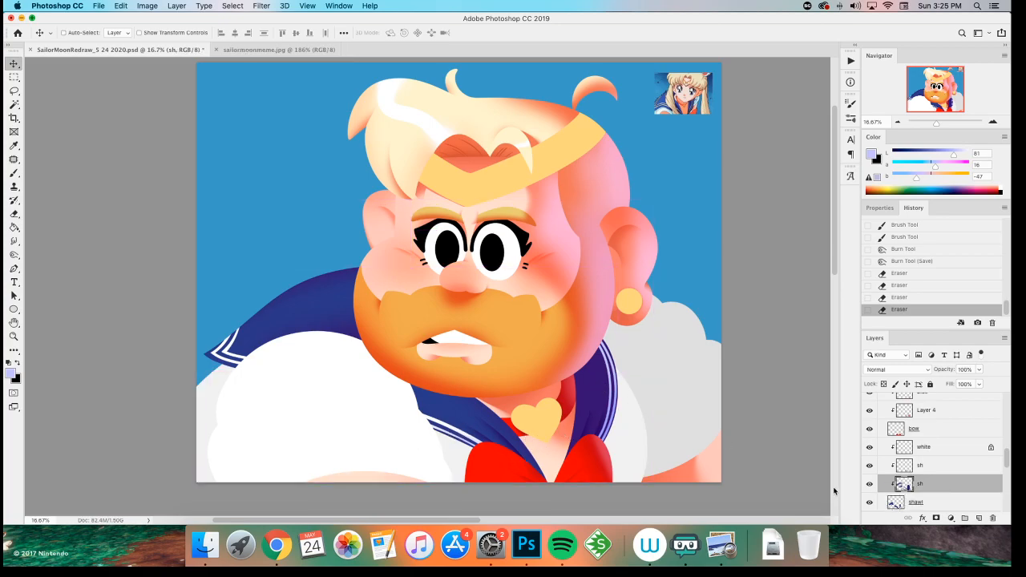
pyautogui.click(928, 468)
pyautogui.press('super+shift+n')
pyautogui.write('bl')
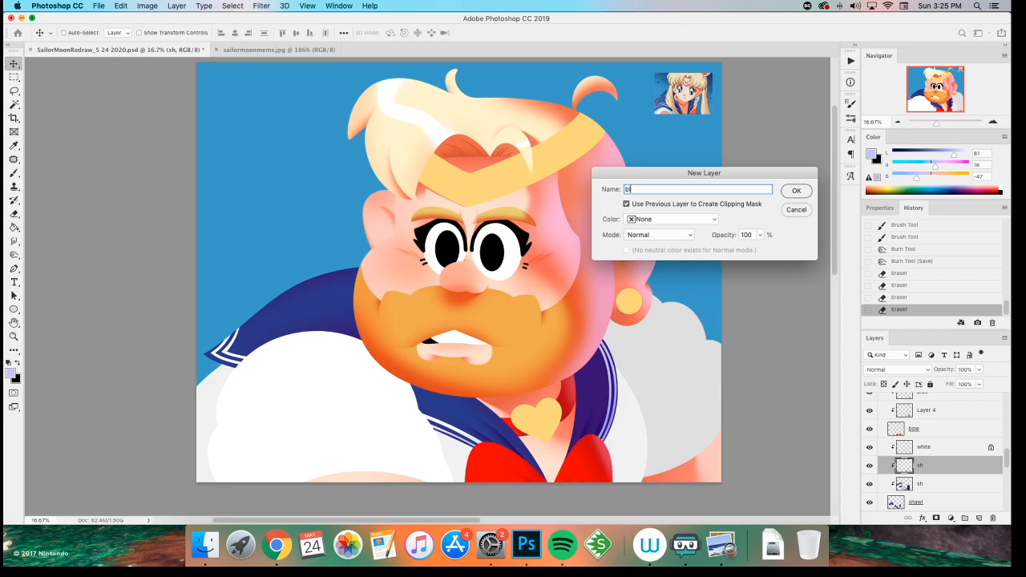
pyautogui.press('Return')
# - Brush soft violet-blue (Lab 38, 32, -66) along the outer edge of the shawl's right side on the bl layer
pyautogui.press('super+equal')
pyautogui.scroll(-5, 435, 297)
pyautogui.press('i')
pyautogui.click(544, 307)
pyautogui.press('b')
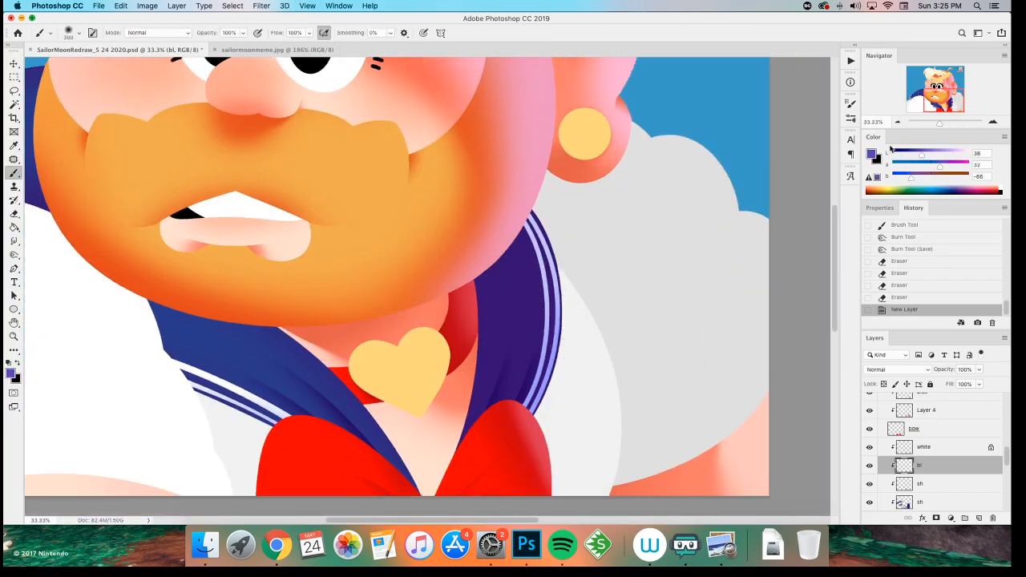
pyautogui.moveTo(497, 265)
pyautogui.mouseDown()
pyautogui.moveTo(524, 330)
pyautogui.moveTo(485, 313)
pyautogui.moveTo(559, 265)
pyautogui.moveTo(554, 391)
pyautogui.mouseUp()
pyautogui.press('super+z')
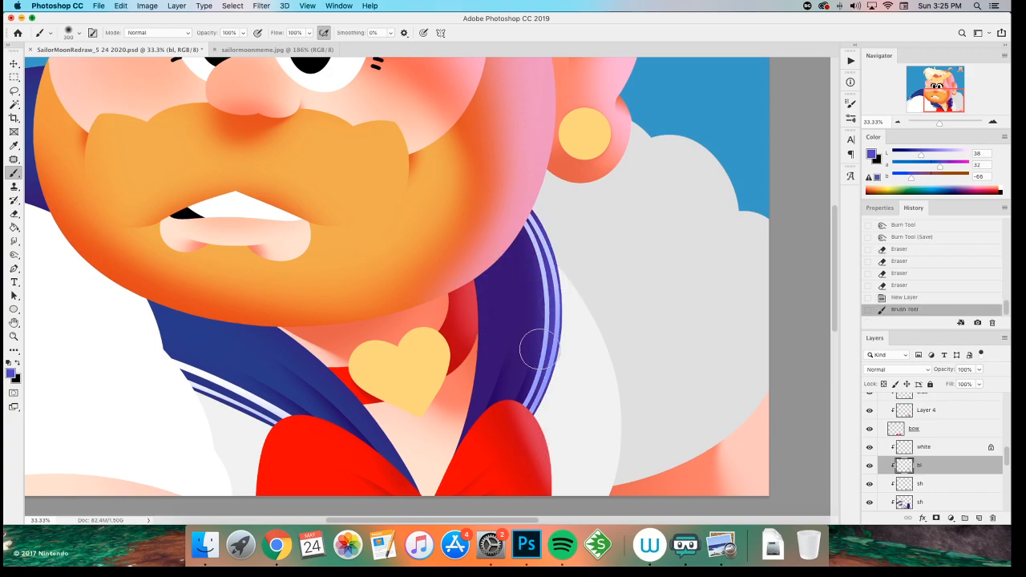
pyautogui.press('super+shift+z')
pyautogui.press('super+shift+z')
pyautogui.press('super+minus')
pyautogui.press('super+minus')
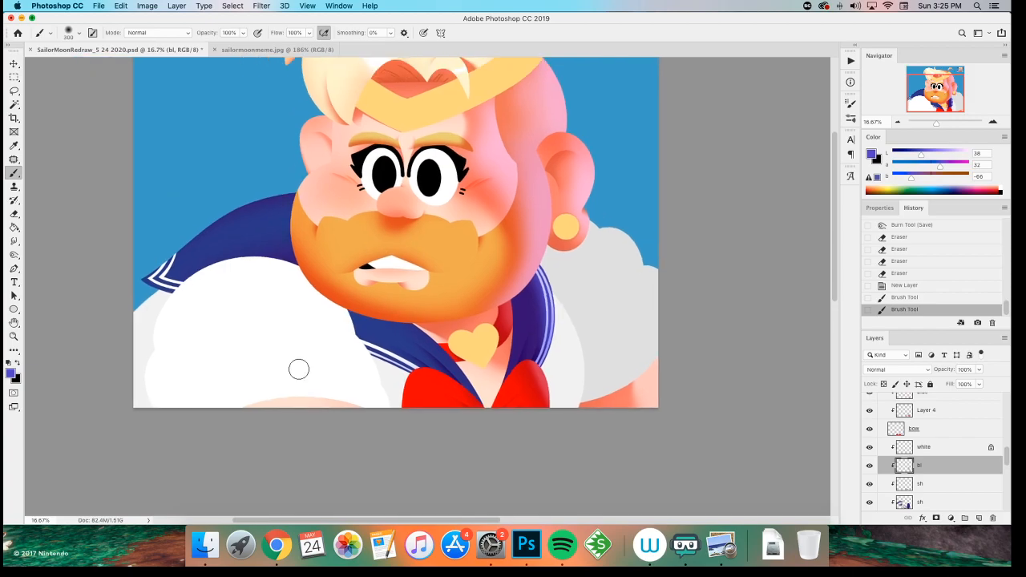
# - Turn the light grey body shape white with a Hue/Saturation lightness adjustment on the body layer
pyautogui.press('v')
pyautogui.keyDown('super'); pyautogui.click(578, 369); pyautogui.keyUp('super')
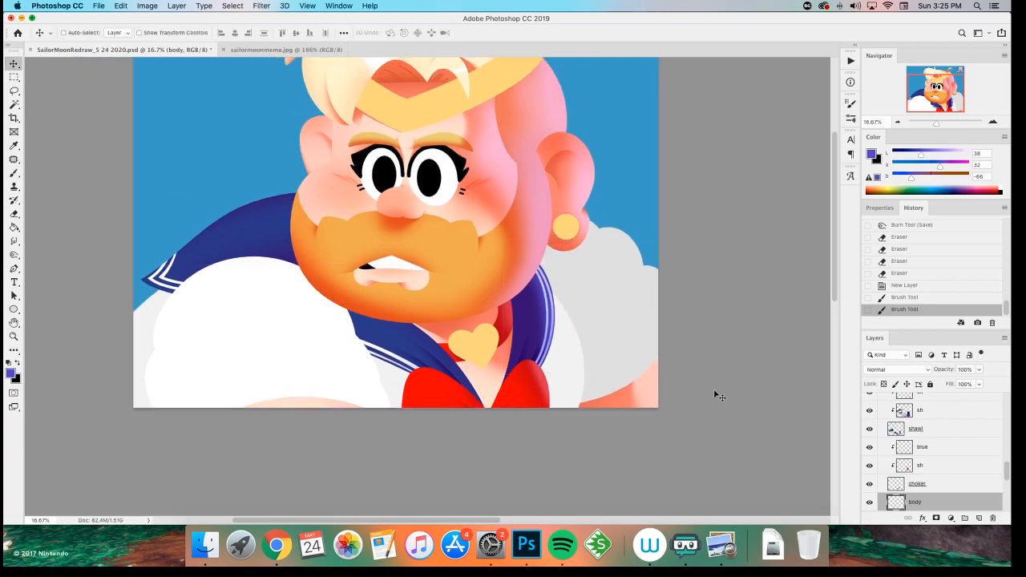
pyautogui.scroll(-4, 926, 450)
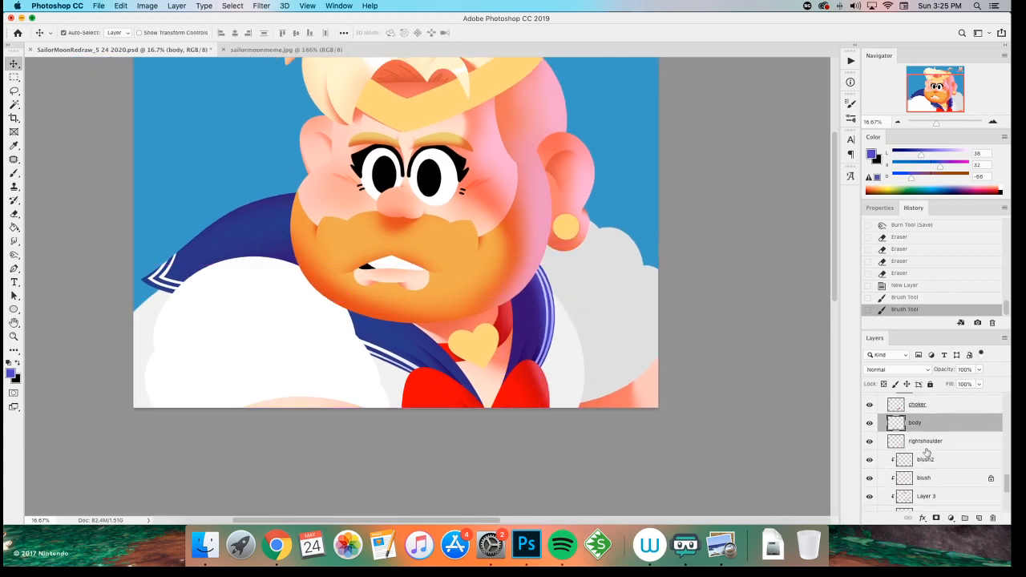
pyautogui.press('super+u')
pyautogui.moveTo(800, 236); pyautogui.dragTo(898, 231)
pyautogui.click(891, 133)
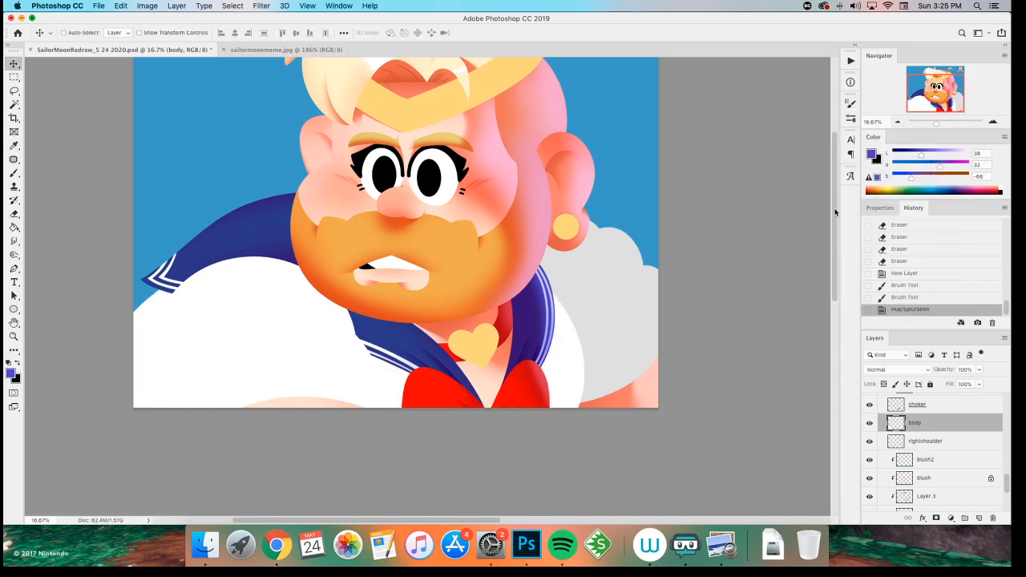
# - Add a layer named sh clipped to the body layer and save the document
pyautogui.press('super+shift+n')
pyautogui.write('sh')
pyautogui.press('Return')
pyautogui.press('super+alt+g')
pyautogui.press('super+plus')
pyautogui.press('super+s')
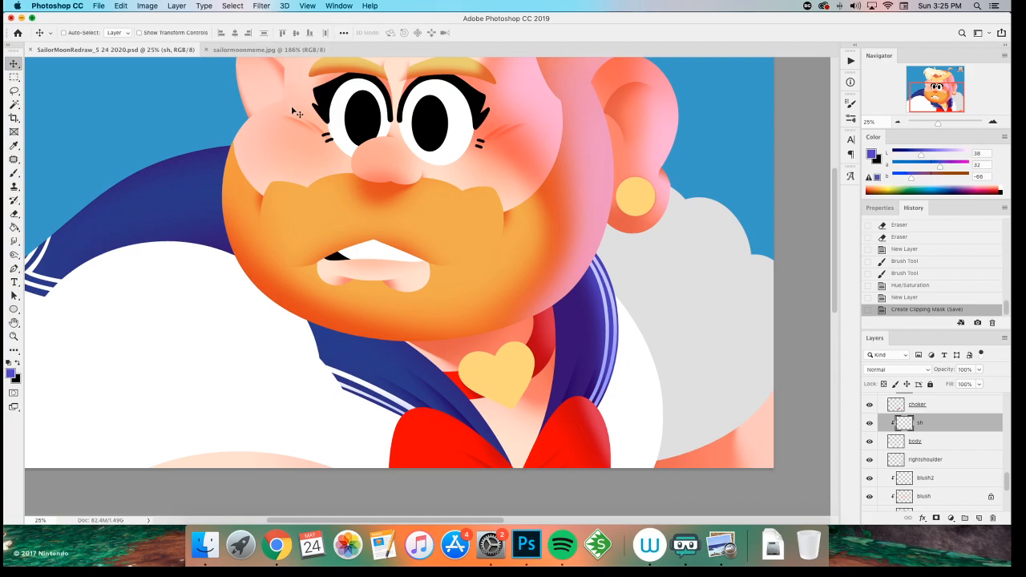
# - Fill a lassoed area of the shirt beside the shawl's right side with lavender sampled from the stripes, then deselect
pyautogui.press('b')
pyautogui.moveTo(280, 283)
pyautogui.mouseDown()
pyautogui.moveTo(240, 307)
pyautogui.moveTo(209, 283)
pyautogui.mouseUp()
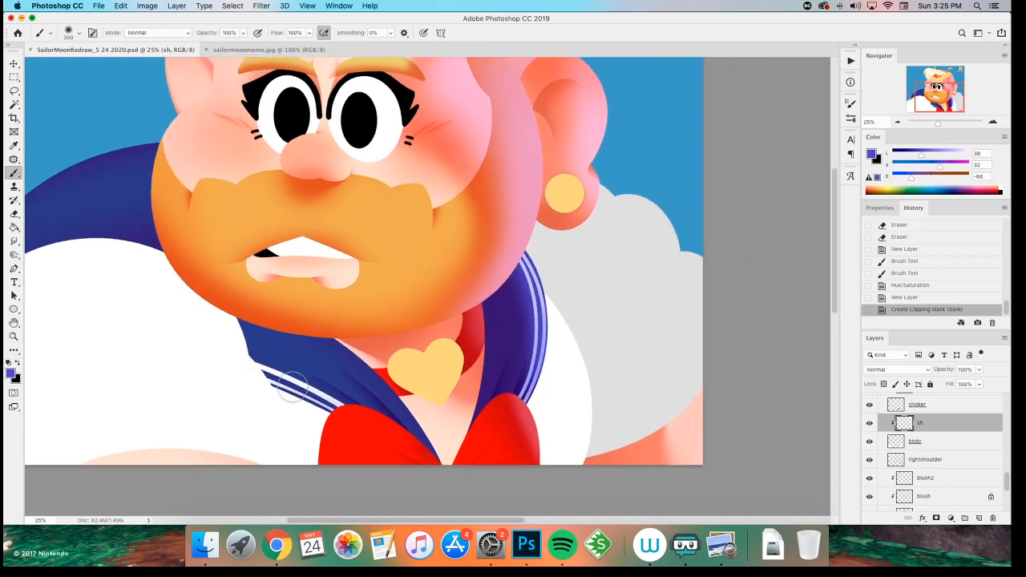
pyautogui.press('i')
pyautogui.click(533, 391)
pyautogui.press('b')
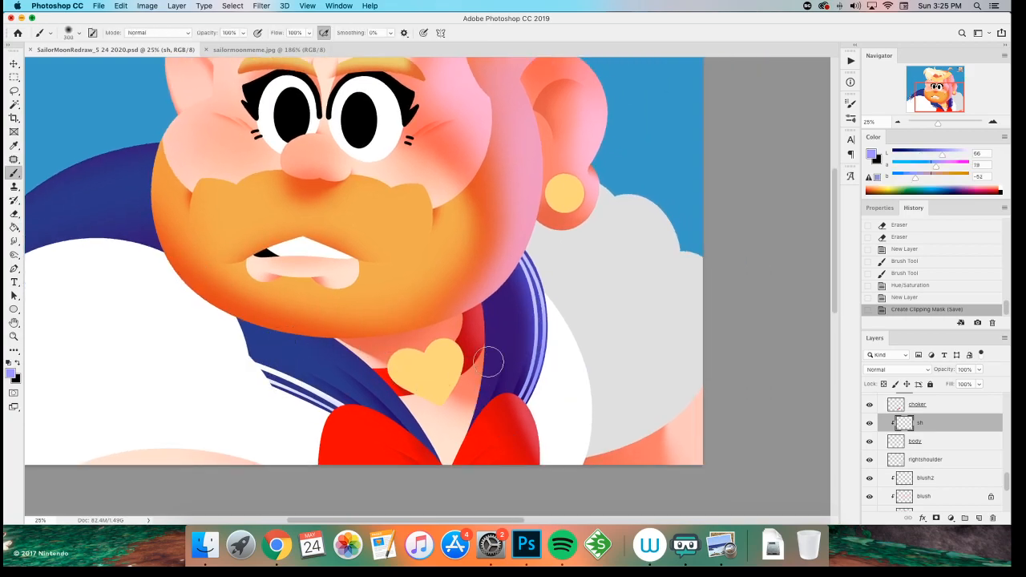
pyautogui.press('l')
pyautogui.moveTo(529, 261)
pyautogui.mouseDown()
pyautogui.moveTo(519, 417)
pyautogui.moveTo(545, 249)
pyautogui.mouseUp()
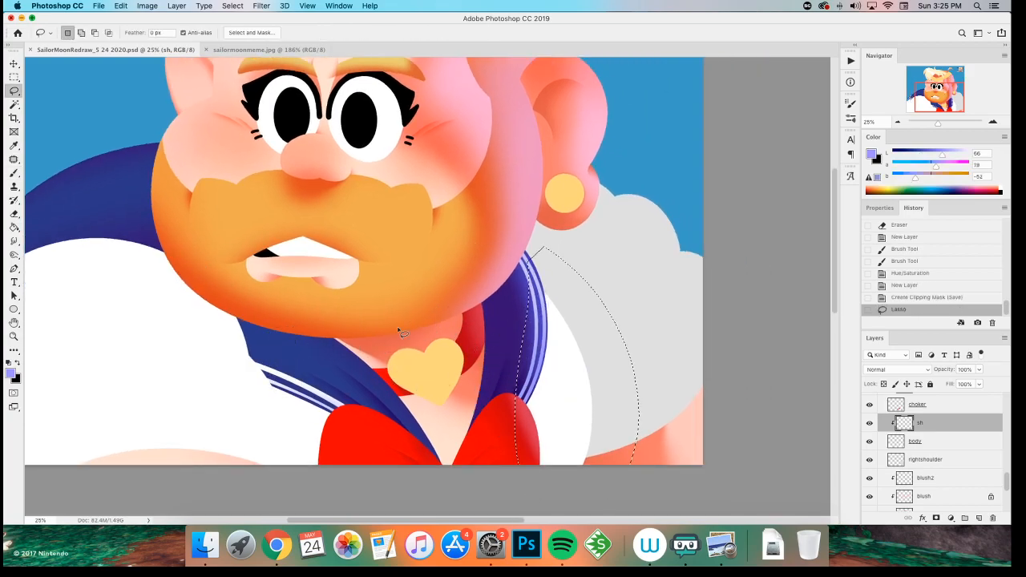
pyautogui.hotkey('alt', 'BackSpace')
pyautogui.press('m')
pyautogui.press('super+d')
# - Brush soft lavender shading on the shirt below the left lapel and along its far left edge on the sh layer
pyautogui.hscroll(-3, 223, 400)
pyautogui.press('b')
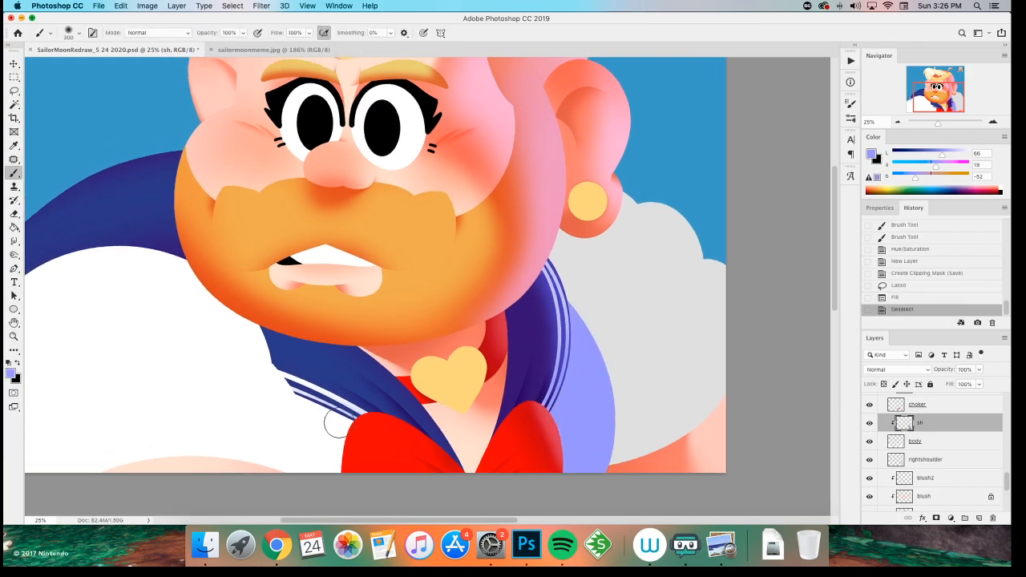
pyautogui.moveTo(311, 416)
pyautogui.mouseDown()
pyautogui.moveTo(276, 430)
pyautogui.moveTo(286, 393)
pyautogui.mouseUp()
pyautogui.click(245, 361)
pyautogui.press('super+minus')
pyautogui.hscroll(-3, 153, 366)
pyautogui.moveTo(217, 342); pyautogui.dragTo(157, 434)
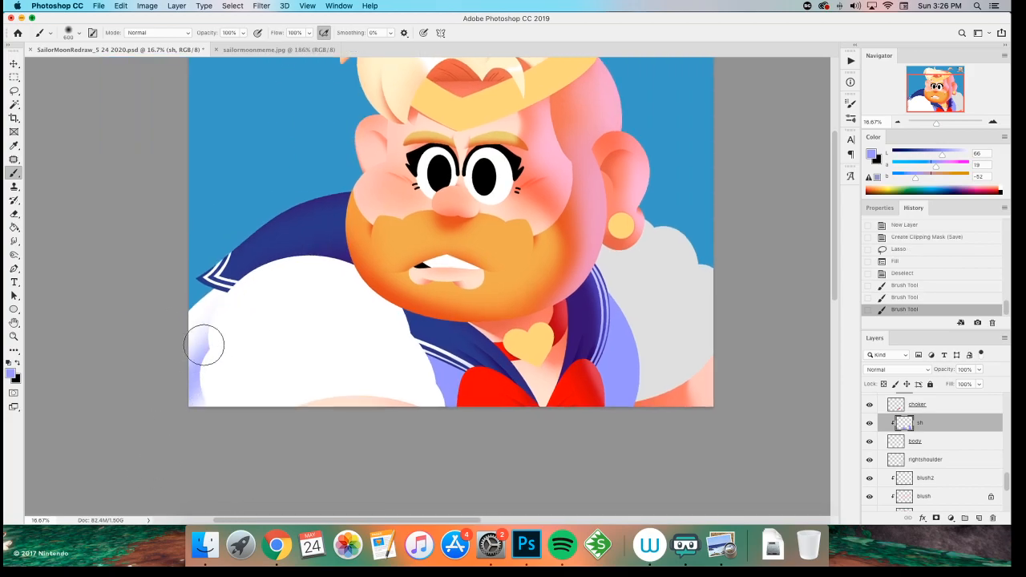
pyautogui.press('super+z')
pyautogui.moveTo(198, 357); pyautogui.dragTo(177, 470)
pyautogui.moveTo(232, 378); pyautogui.dragTo(213, 447)
pyautogui.press('super+minus')
pyautogui.press('super+plus')
# - Mute and lighten the shirt's lavender shading with a Hue/Saturation adjustment
pyautogui.press('super+u')
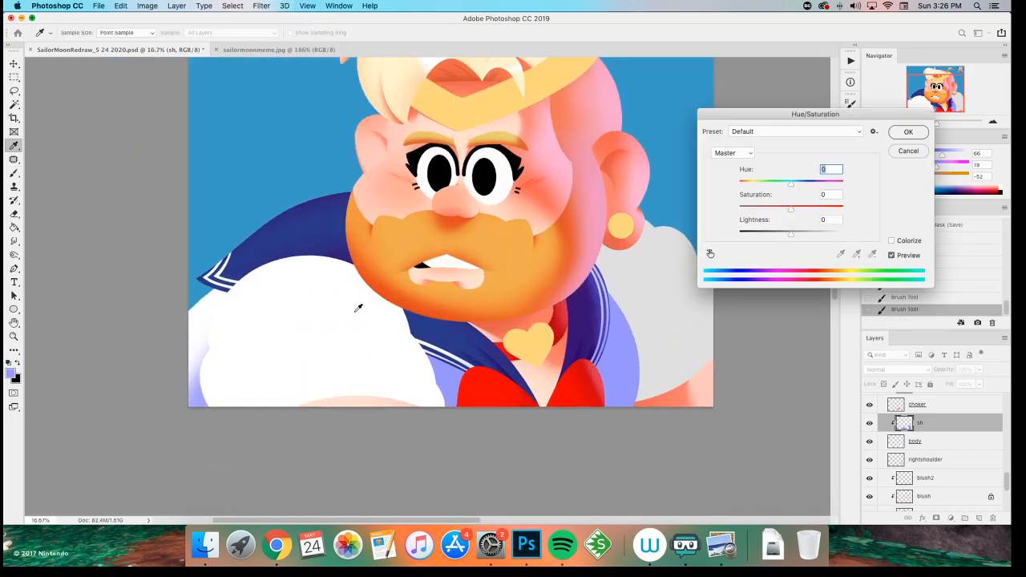
pyautogui.moveTo(783, 213); pyautogui.dragTo(798, 235)
pyautogui.click(907, 131)
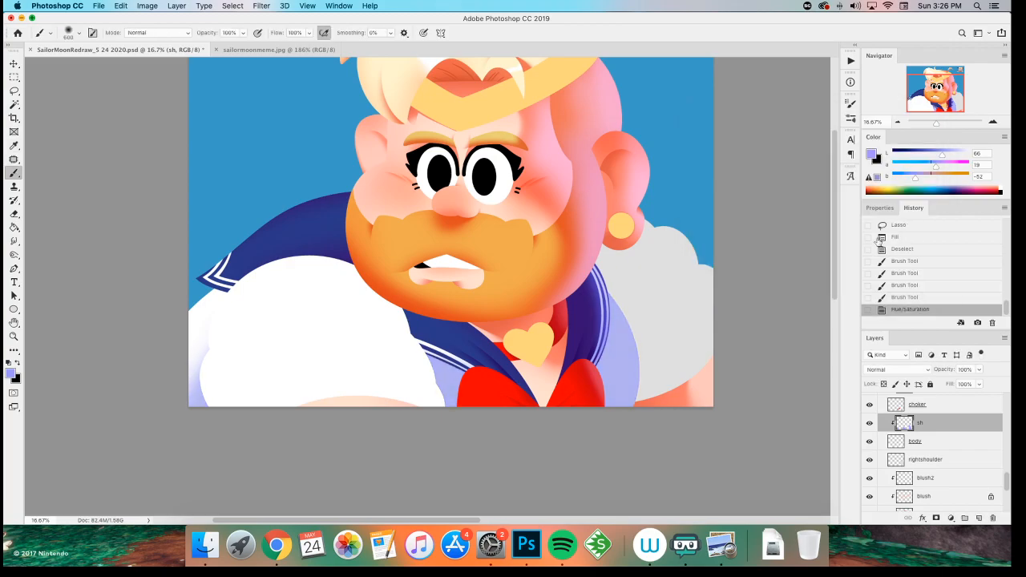
# - Sample the muted lavender from the shirt's shading and save the document
pyautogui.press('i')
pyautogui.click(623, 335)
pyautogui.hscroll(2, 417, 361)
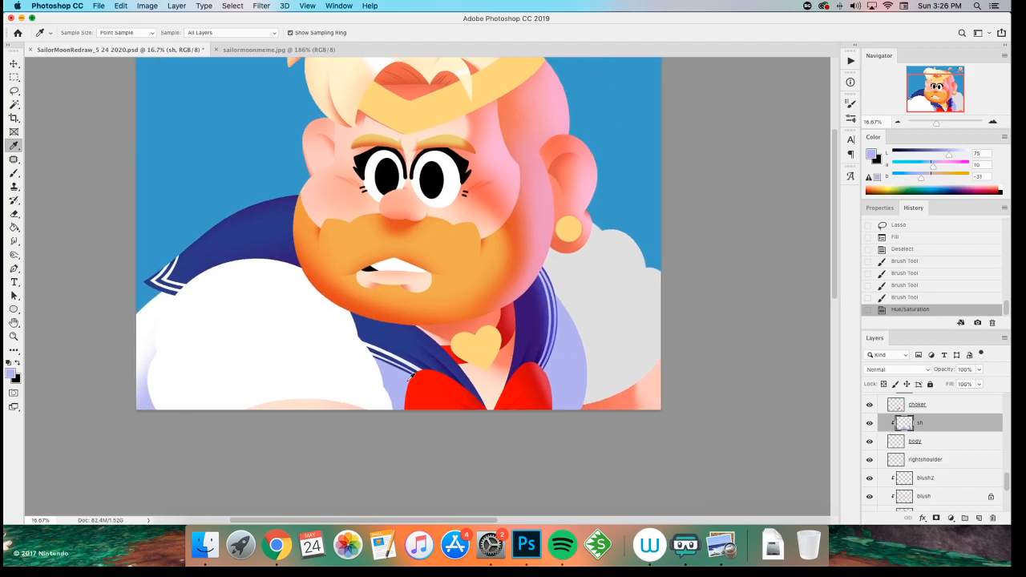
pyautogui.press('super+minus')
pyautogui.press('super+equal')
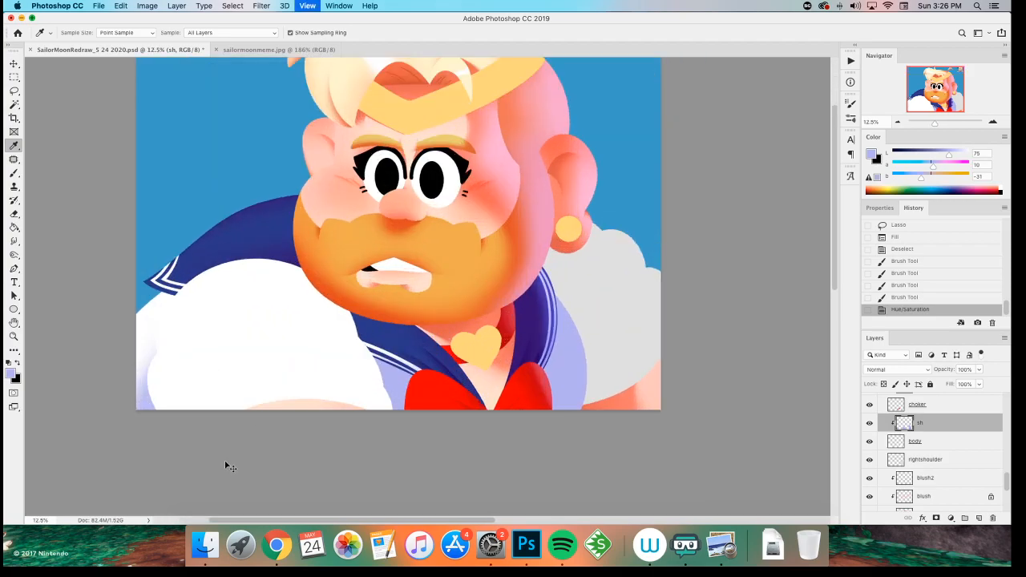
pyautogui.scroll(2, 348, 355)
pyautogui.press('super+s')
# - Shift the shirt shading's hue to +35 and saturation to -36, and sample the resulting pale purple
pyautogui.press('super+u')
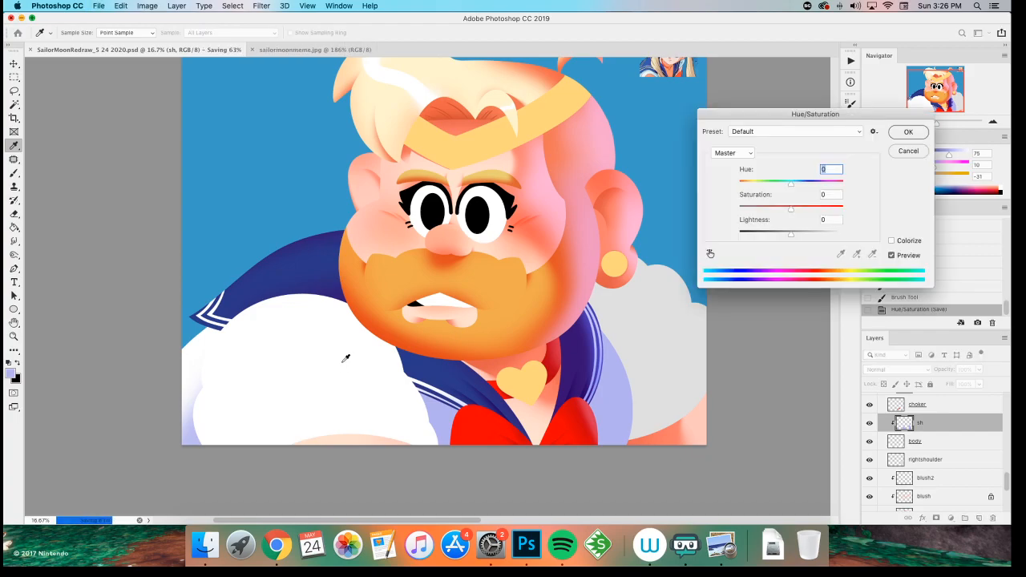
pyautogui.moveTo(794, 186); pyautogui.dragTo(773, 211)
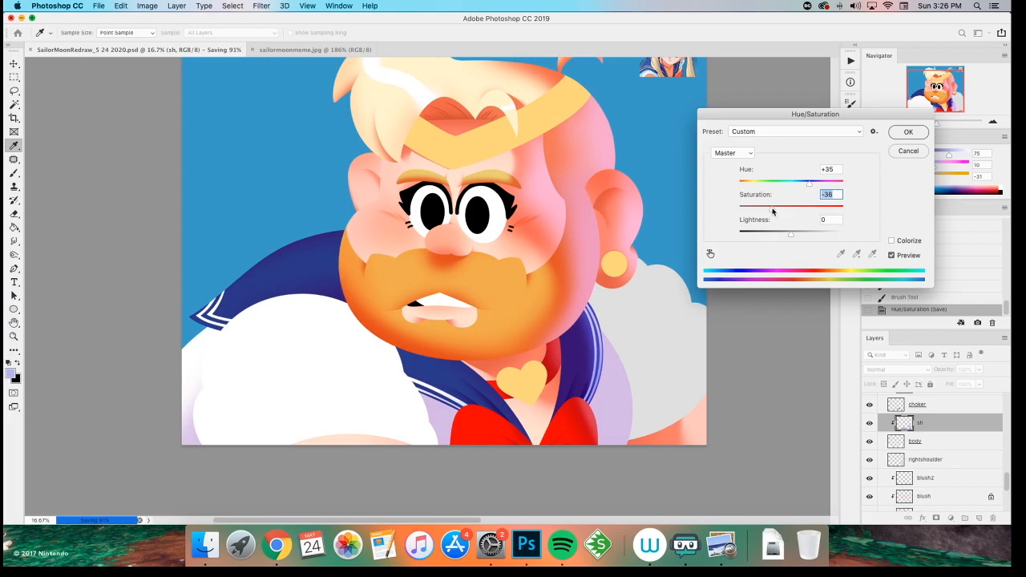
pyautogui.click(909, 132)
pyautogui.click(599, 393)
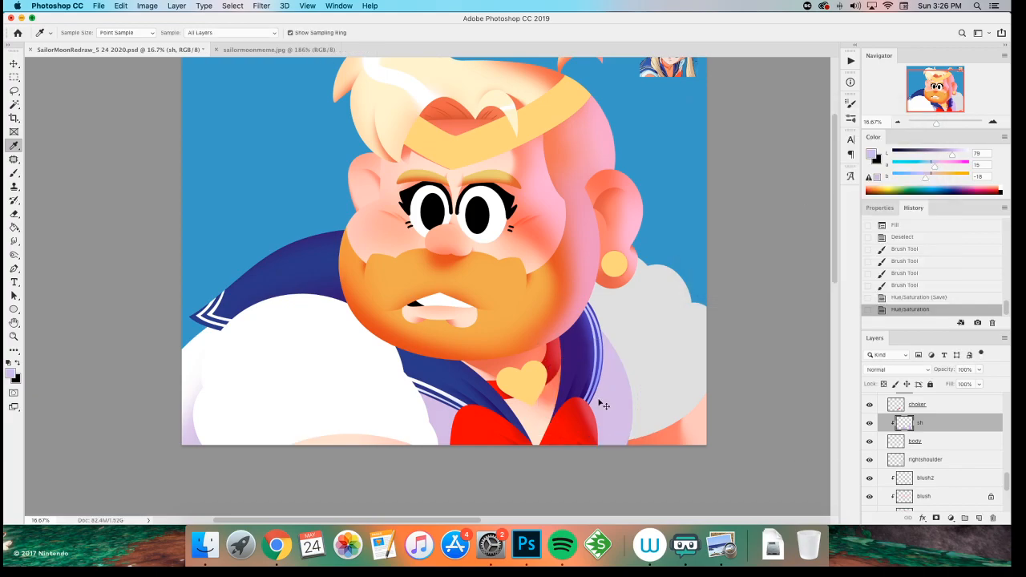
# - Add a layer named sh2 above the shirt's sh layer and clip it to the body
pyautogui.press('super+shift+n')
pyautogui.write('sh2')
pyautogui.press('Return')
pyautogui.press('super+alt+g')
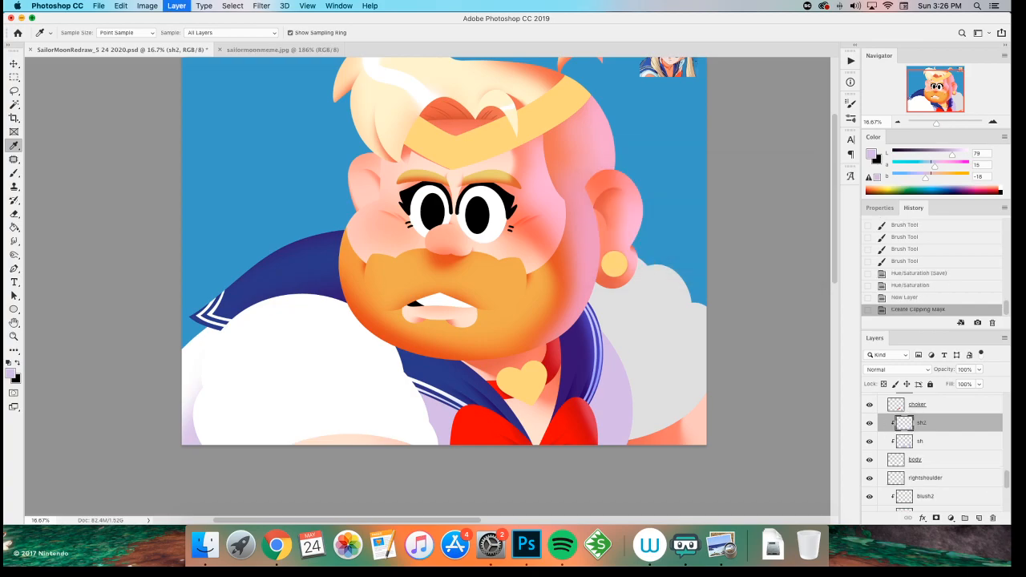
# - Lower the purple's lightness to 71 and brush soft, deeper shading on both sides of the shirt at size 600
pyautogui.press('super+equal')
pyautogui.press('super+equal')
pyautogui.moveTo(506, 356); pyautogui.dragTo(324, 183)
pyautogui.press('b')
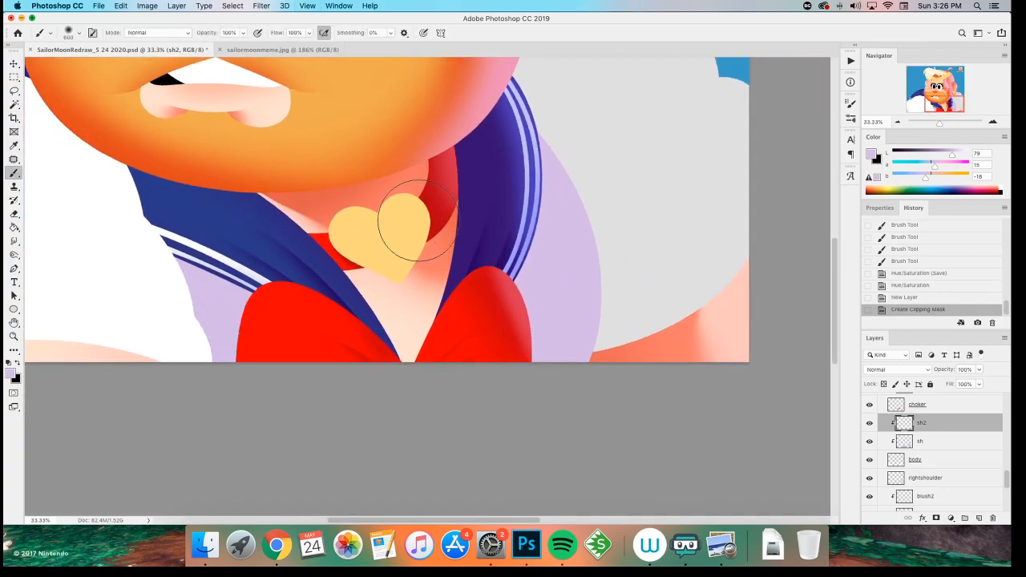
pyautogui.scroll(2, 473, 352)
pyautogui.moveTo(954, 155); pyautogui.dragTo(947, 155)
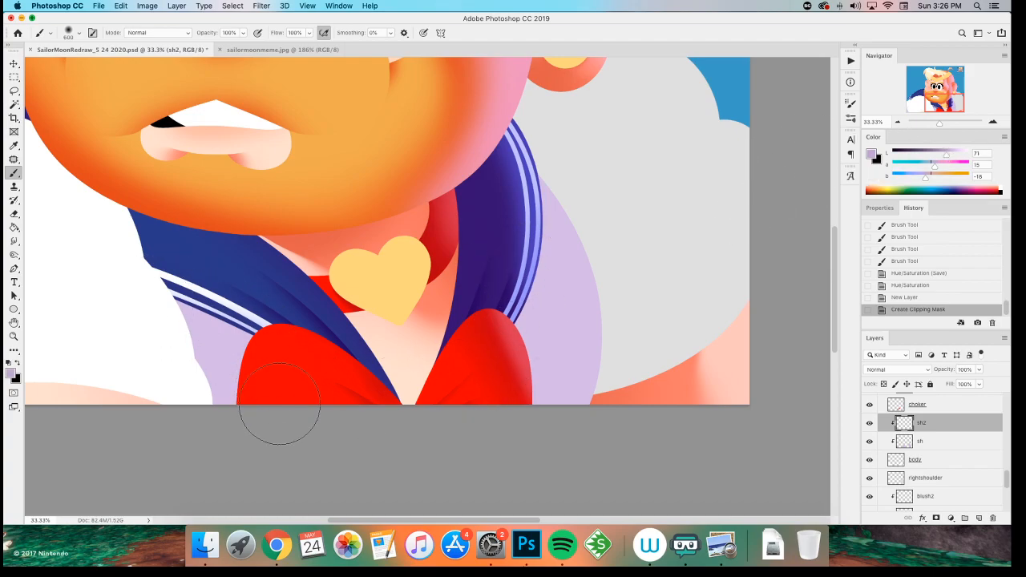
pyautogui.moveTo(240, 393); pyautogui.dragTo(125, 259)
pyautogui.moveTo(481, 332)
pyautogui.mouseDown()
pyautogui.moveTo(520, 181)
pyautogui.moveTo(580, 242)
pyautogui.mouseUp()
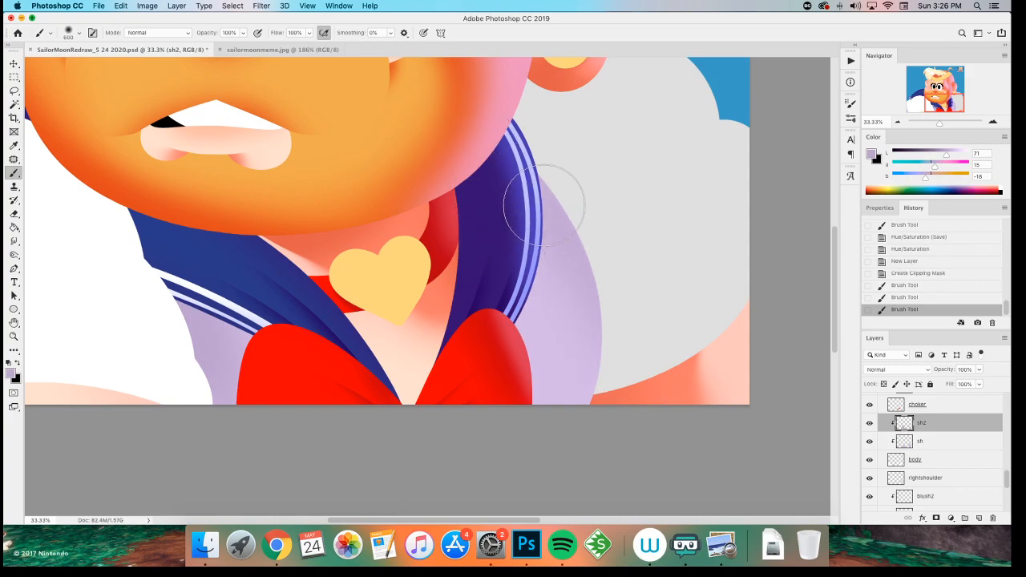
# - Paint hard-edged purple shadows on the shirt beneath the shawl's right side and left lapel with the hard round brush at size 200
pyautogui.rightClick(465, 232)
pyautogui.click(492, 474)
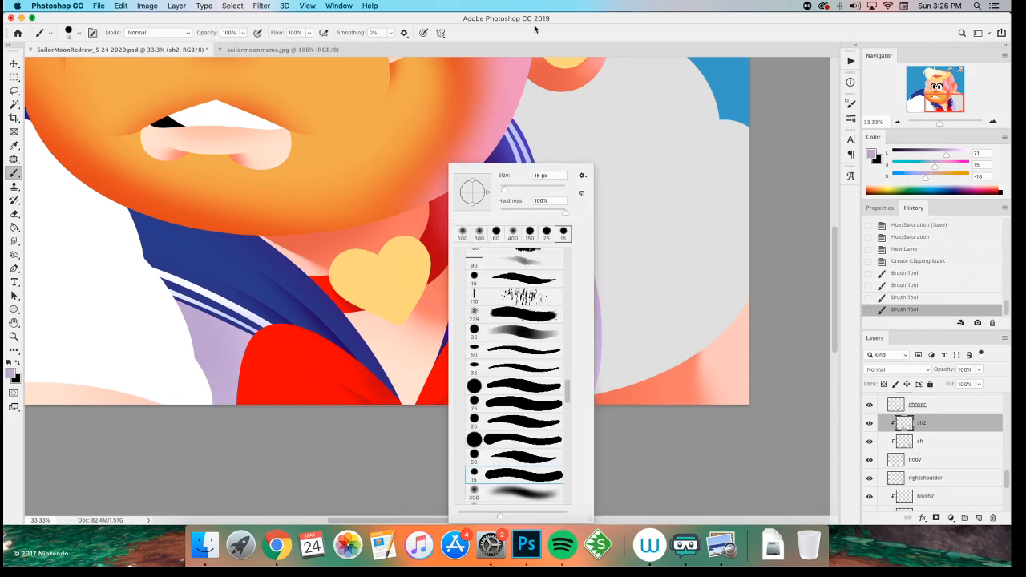
pyautogui.click(534, 29)
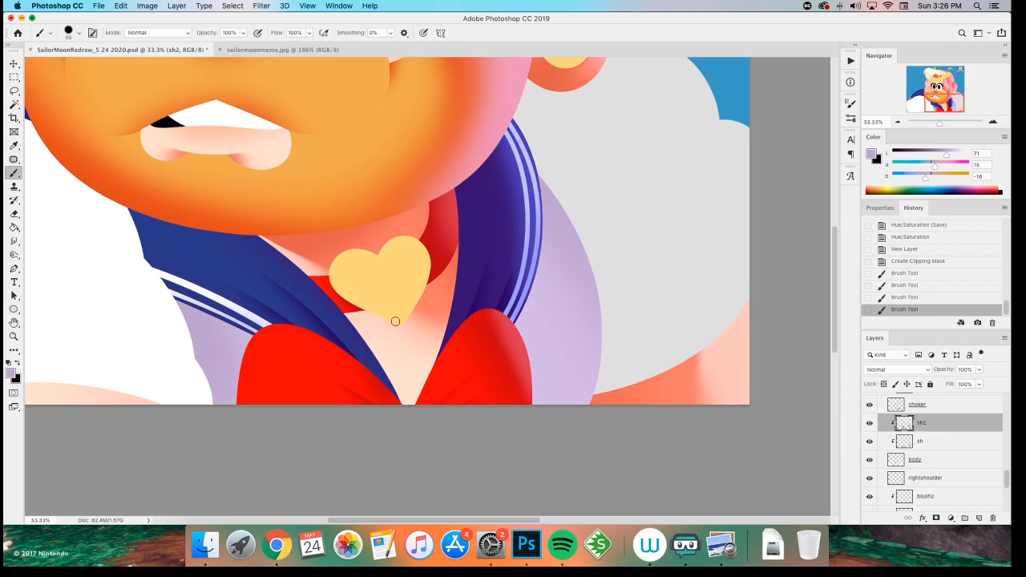
pyautogui.press(']')
pyautogui.press(']')
pyautogui.press(']')
pyautogui.press(']')
pyautogui.press(']')
pyautogui.press(']')
pyautogui.moveTo(547, 221); pyautogui.dragTo(513, 294)
pyautogui.press('super+z')
pyautogui.moveTo(497, 332)
pyautogui.mouseDown()
pyautogui.moveTo(502, 131)
pyautogui.moveTo(519, 223)
pyautogui.moveTo(515, 286)
pyautogui.moveTo(522, 197)
pyautogui.mouseUp()
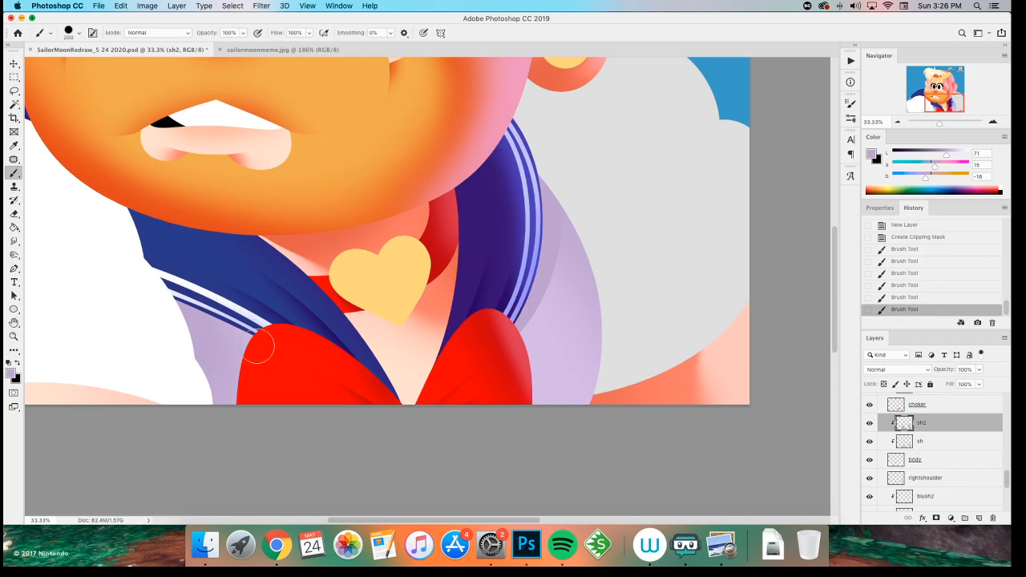
pyautogui.moveTo(249, 333)
pyautogui.mouseDown()
pyautogui.moveTo(172, 297)
pyautogui.moveTo(129, 300)
pyautogui.mouseUp()
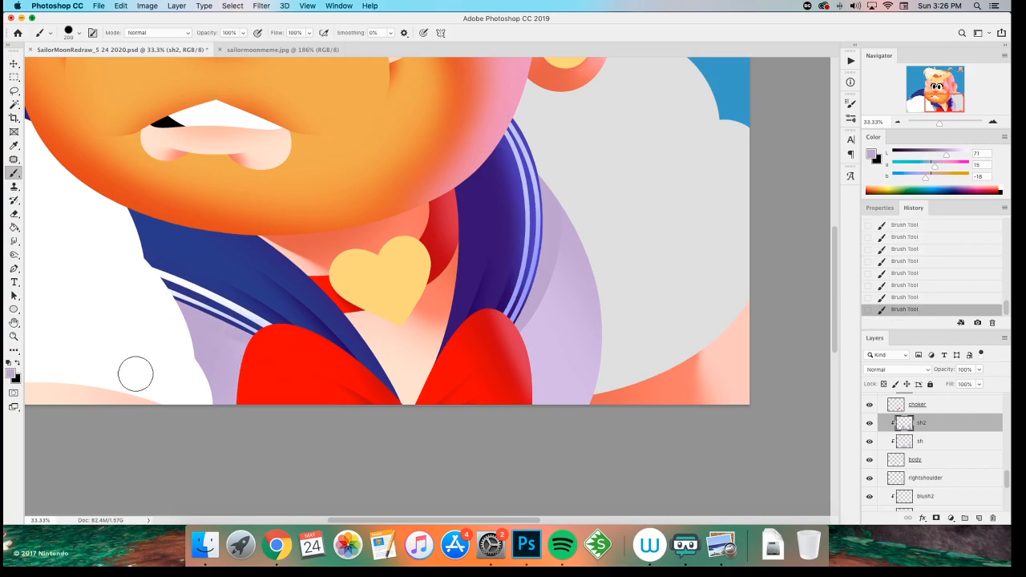
pyautogui.press('super+i')
pyautogui.press('super+z')
# - Brush soft purple shading along the shirt's outer edge beside the shawl with a soft round brush
pyautogui.press('super+minus')
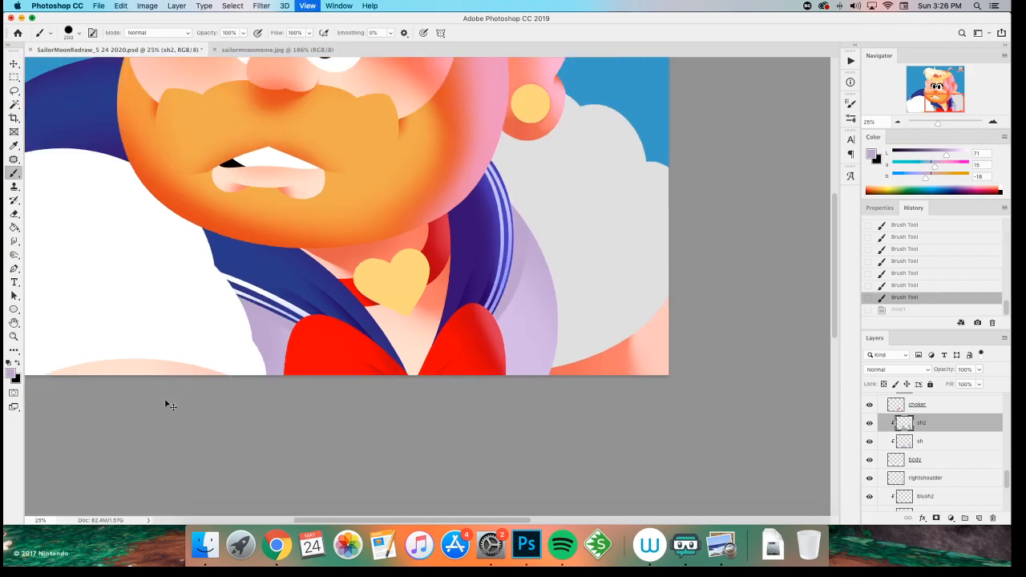
pyautogui.press('super+minus')
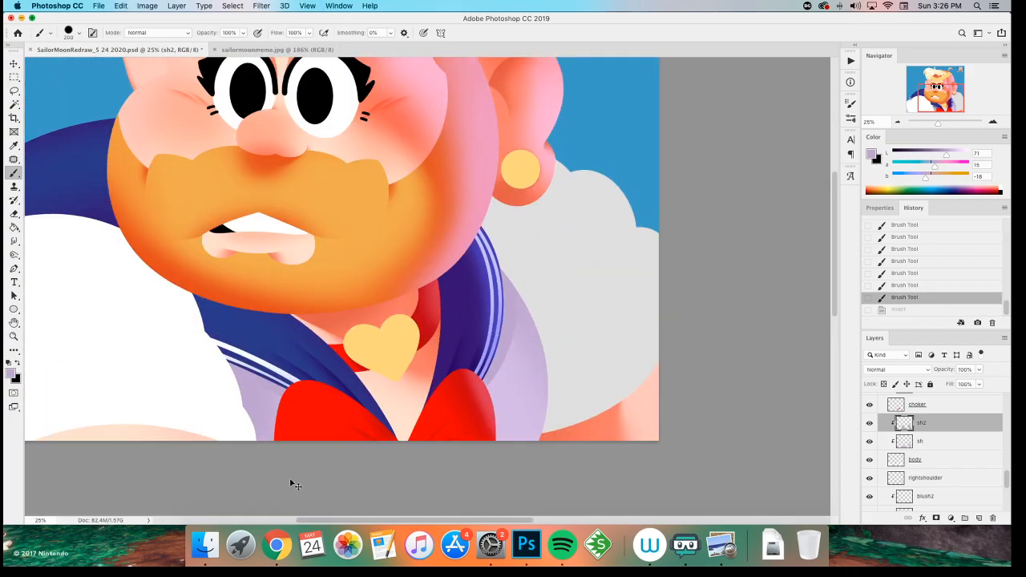
pyautogui.press('super+equal')
pyautogui.rightClick(525, 356)
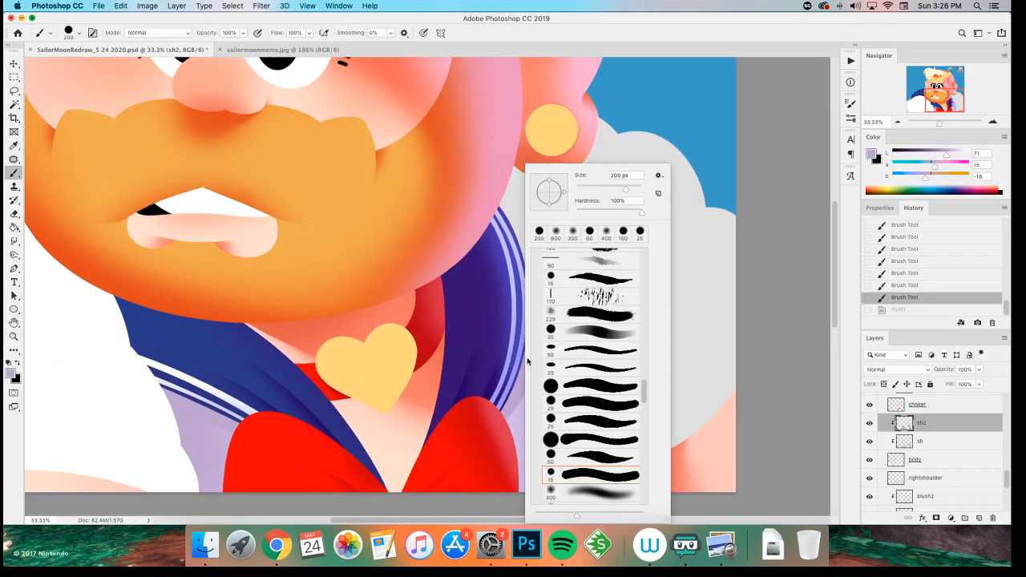
pyautogui.click(597, 491)
pyautogui.press('Return')
pyautogui.moveTo(517, 239)
pyautogui.mouseDown()
pyautogui.moveTo(536, 320)
pyautogui.moveTo(541, 298)
pyautogui.moveTo(536, 334)
pyautogui.mouseUp()
pyautogui.press('[')
pyautogui.press('[')
pyautogui.press('[')
pyautogui.press('[')
pyautogui.press('[')
pyautogui.press('[')
pyautogui.press('[')
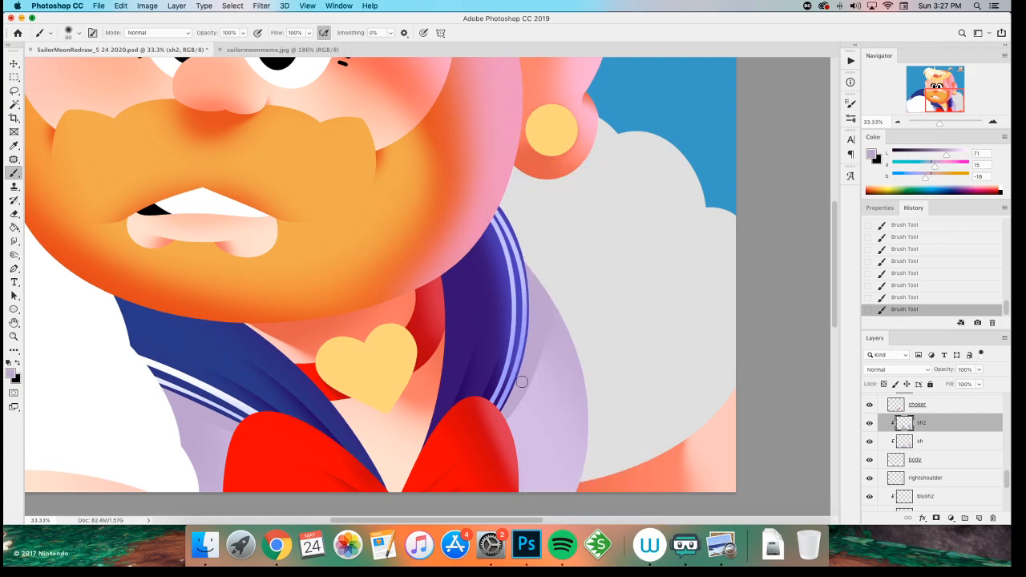
pyautogui.hscroll(-3, 270, 383)
pyautogui.scroll(-1, 270, 383)
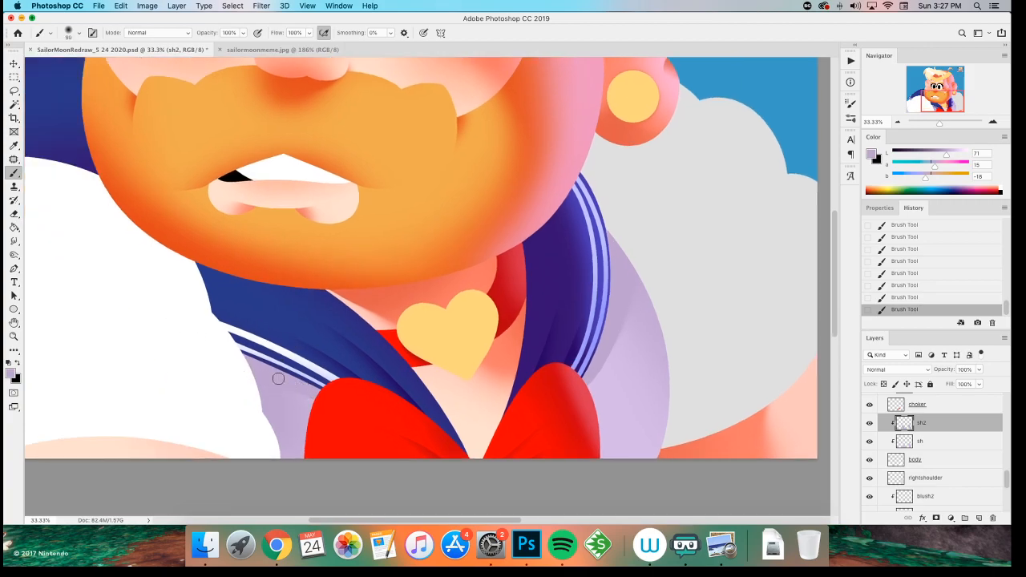
pyautogui.hscroll(-10, 160, 394)
# - Darken the sh2 layer with a Hue/Saturation lightness of -6 and save the document
pyautogui.press('super+minus')
pyautogui.press('super+minus')
pyautogui.press('super+minus')
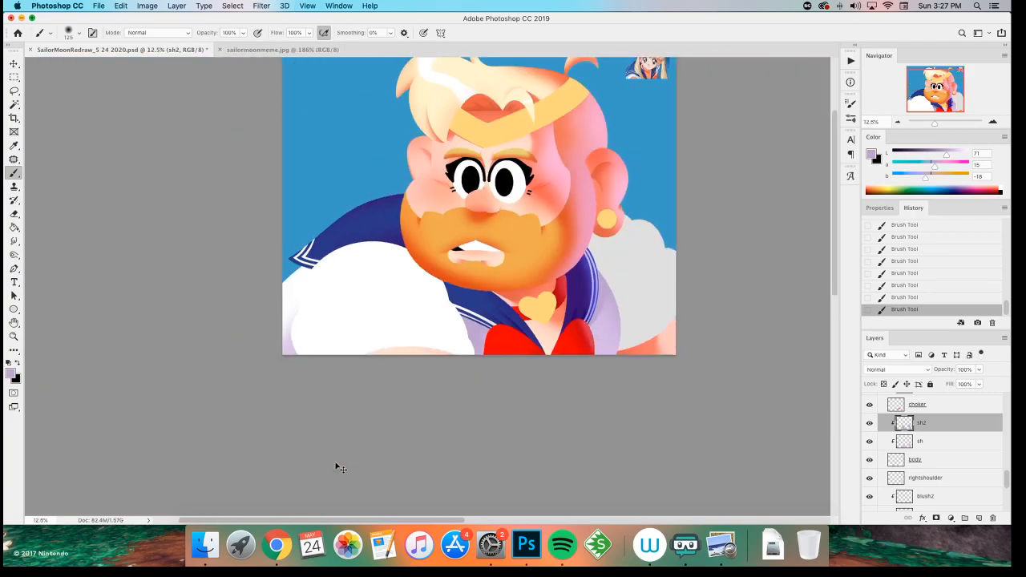
pyautogui.press('super+plus')
pyautogui.press('super+u')
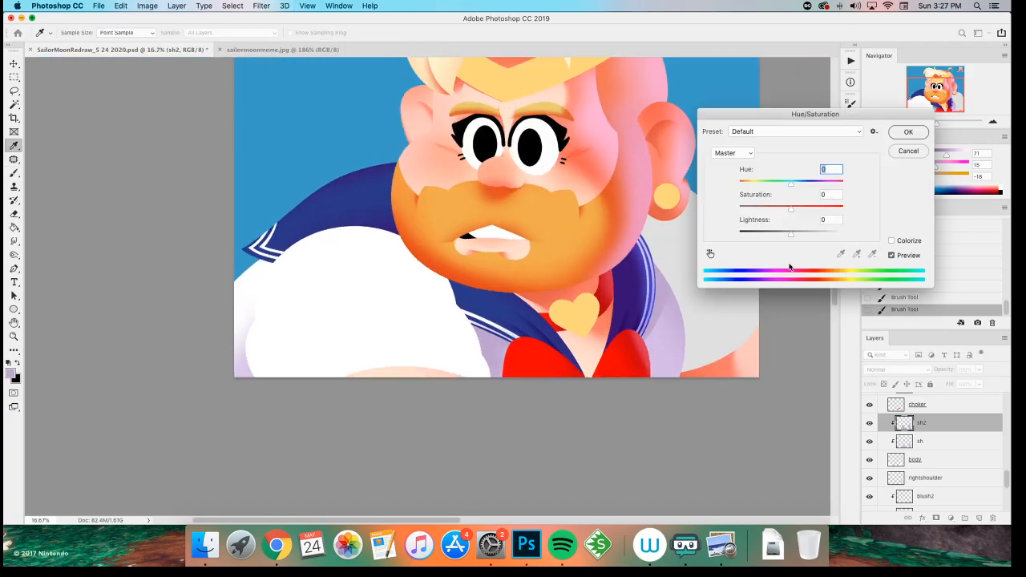
pyautogui.click(788, 233)
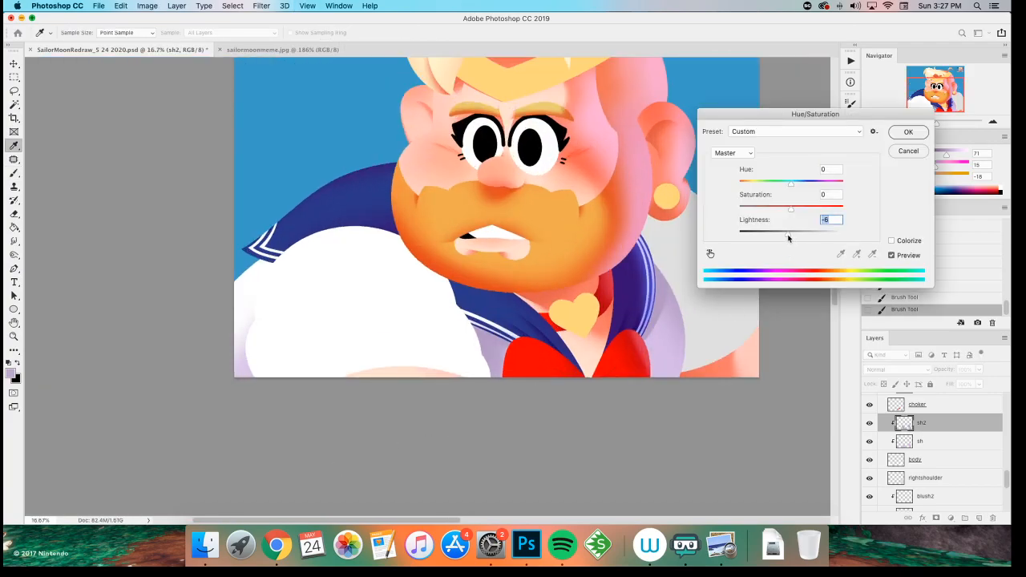
pyautogui.click(899, 134)
pyautogui.press('b')
pyautogui.hscroll(5, 488, 336)
pyautogui.scroll(2, 488, 337)
pyautogui.press('super+s')
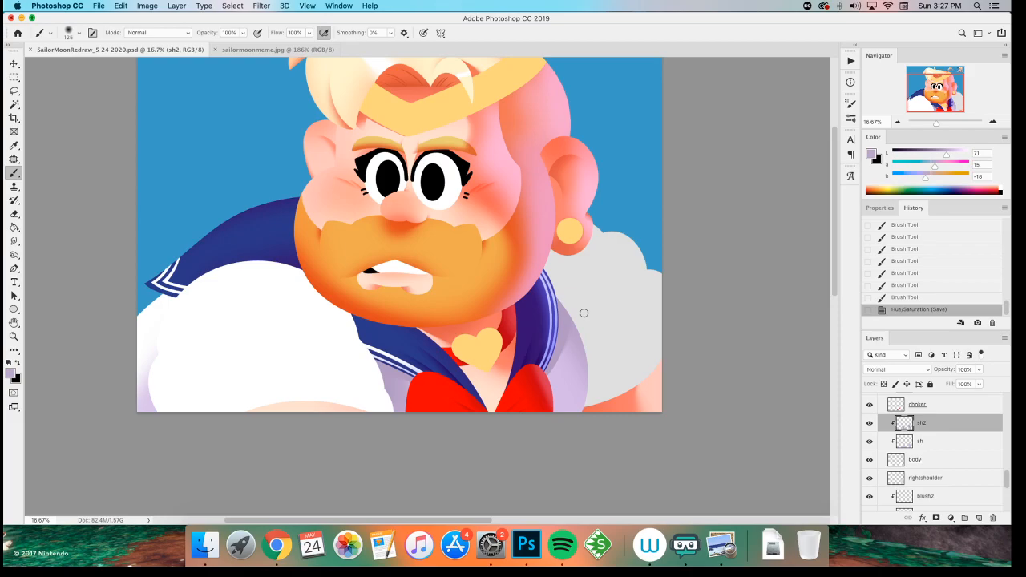
# - Add a layer named blue above sh2 and clip it to the body
pyautogui.press('z')
pyautogui.click(513, 340)
pyautogui.press('super+shift+n')
pyautogui.write('blue')
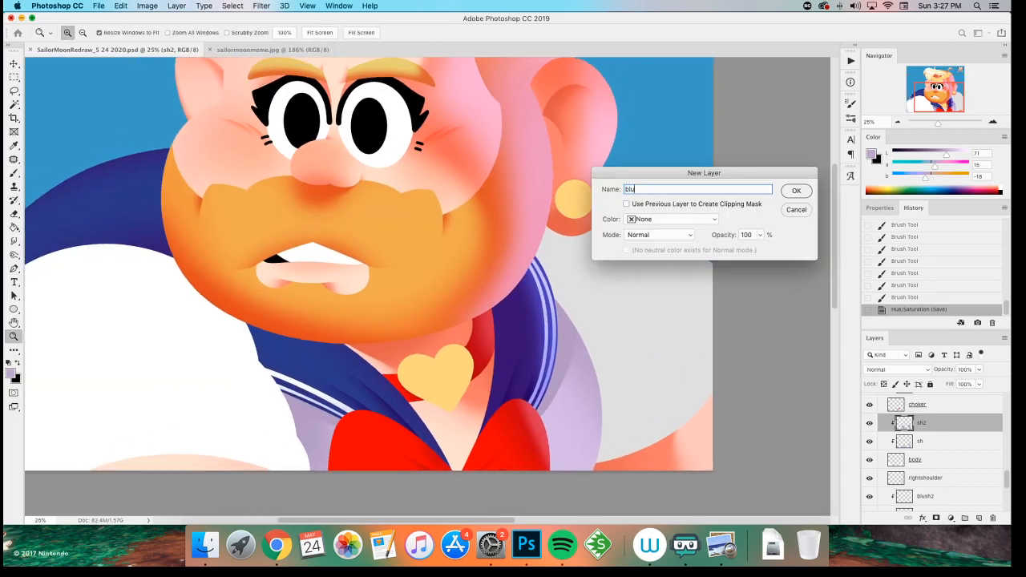
pyautogui.press('Return')
pyautogui.press('alt+super+g')
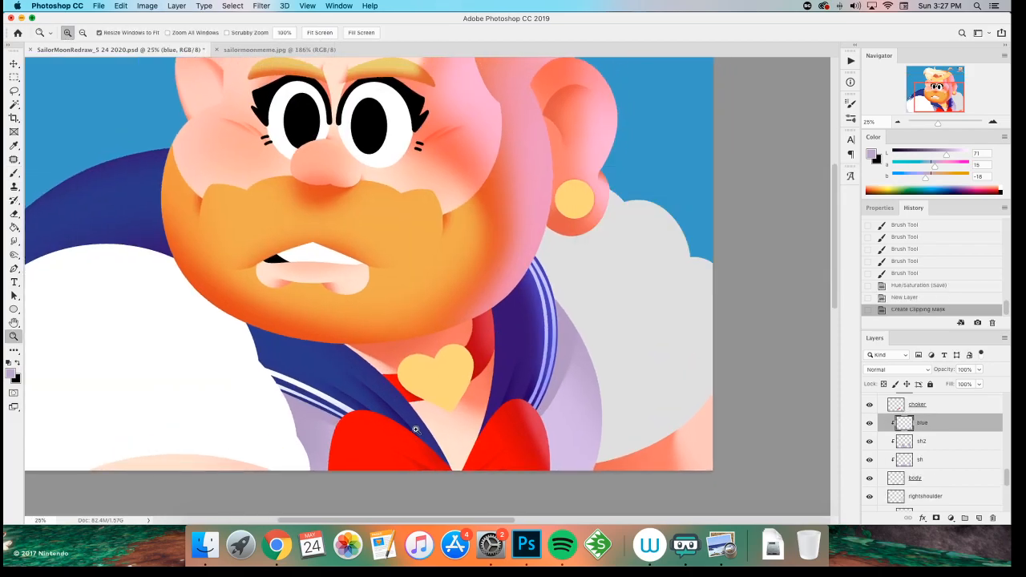
# - Brush soft light blue (Lab 77, 0, -41) along the shirt's outer edge, enlarging the soft brush to size 600
pyautogui.press('x')
pyautogui.press('i')
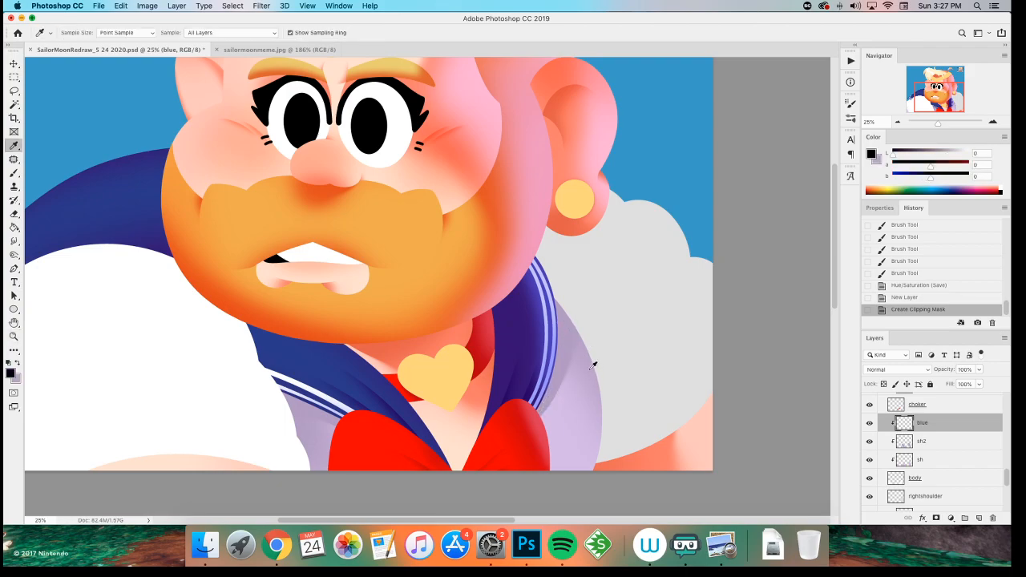
pyautogui.click(551, 393)
pyautogui.moveTo(946, 155); pyautogui.dragTo(917, 179)
pyautogui.press('b')
pyautogui.moveTo(600, 378); pyautogui.dragTo(554, 303)
pyautogui.press(']')
pyautogui.press(']')
pyautogui.press(']')
pyautogui.moveTo(530, 372)
pyautogui.mouseDown()
pyautogui.moveTo(601, 405)
pyautogui.moveTo(614, 439)
pyautogui.mouseUp()
pyautogui.press(']')
pyautogui.press(']')
pyautogui.press(']')
pyautogui.press(']')
pyautogui.moveTo(566, 311); pyautogui.dragTo(557, 333)
pyautogui.moveTo(557, 333); pyautogui.dragTo(609, 356)
pyautogui.press('super+minus')
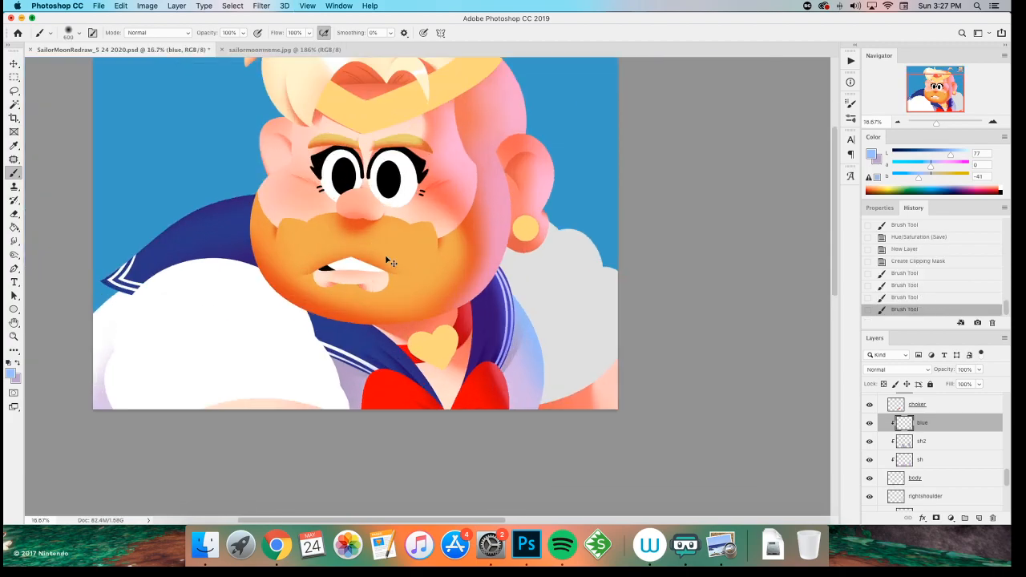
pyautogui.press('super+u')
pyautogui.moveTo(791, 233); pyautogui.dragTo(798, 235)
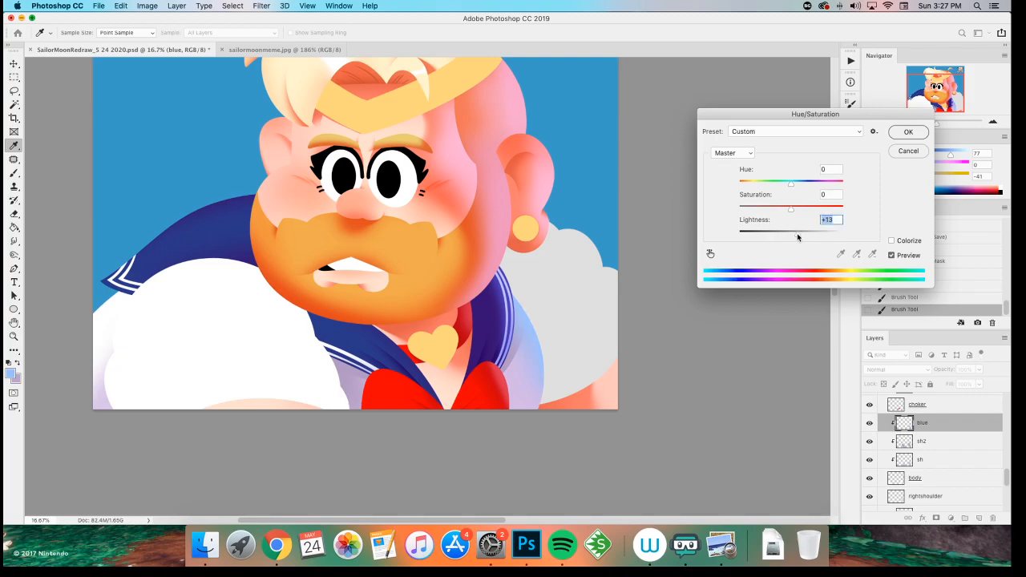
pyautogui.click(907, 151)
# - Set the blue layer's blend mode to Screen and adjust its saturation to +100 and lightness to -16
pyautogui.click(909, 369)
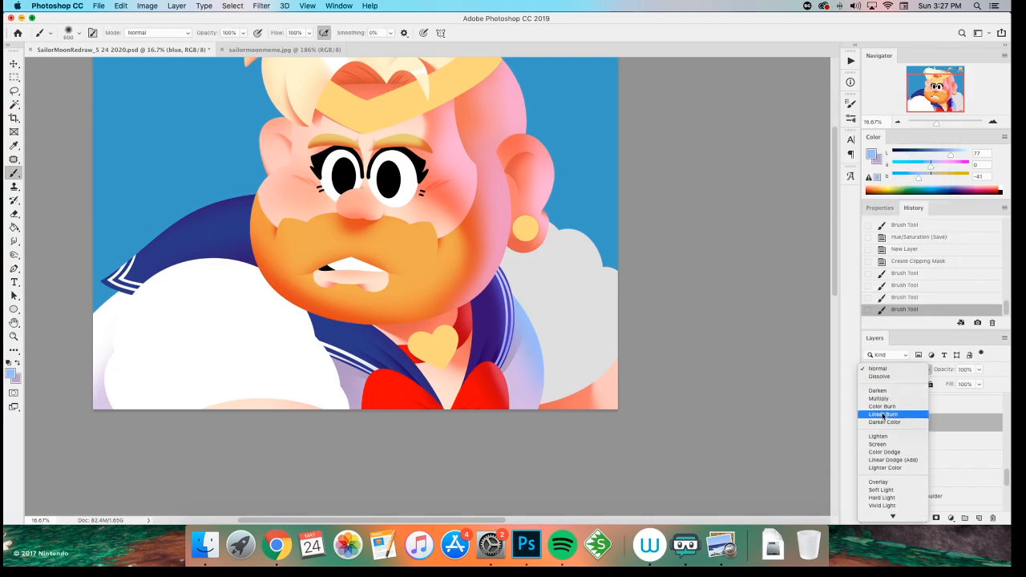
pyautogui.click(893, 443)
pyautogui.press('super+u')
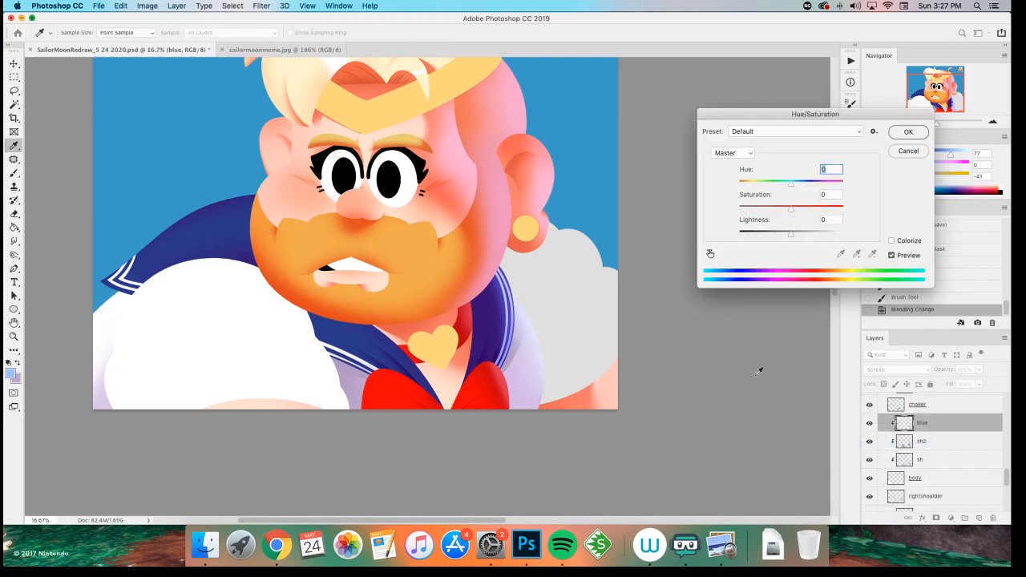
pyautogui.moveTo(791, 209); pyautogui.dragTo(971, 208)
pyautogui.moveTo(790, 234); pyautogui.dragTo(783, 233)
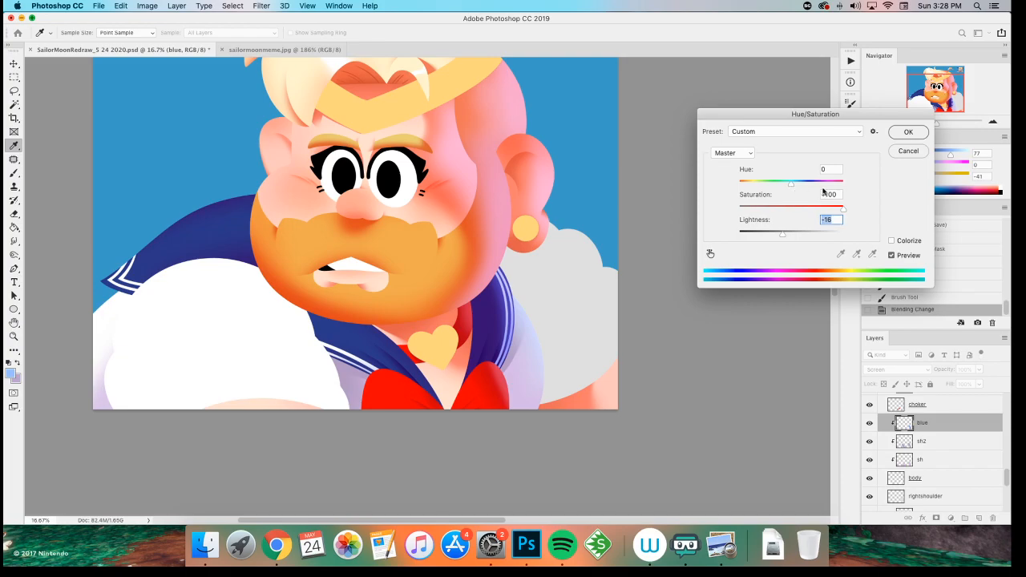
pyautogui.click(908, 133)
# - Sample the shirt's light and darker purples as the two paint colours, hiding sh2 and blue while picking the light one
pyautogui.press('z')
pyautogui.click(210, 332)
pyautogui.moveTo(210, 331); pyautogui.dragTo(379, 307)
pyautogui.hscroll(3, 419, 291)
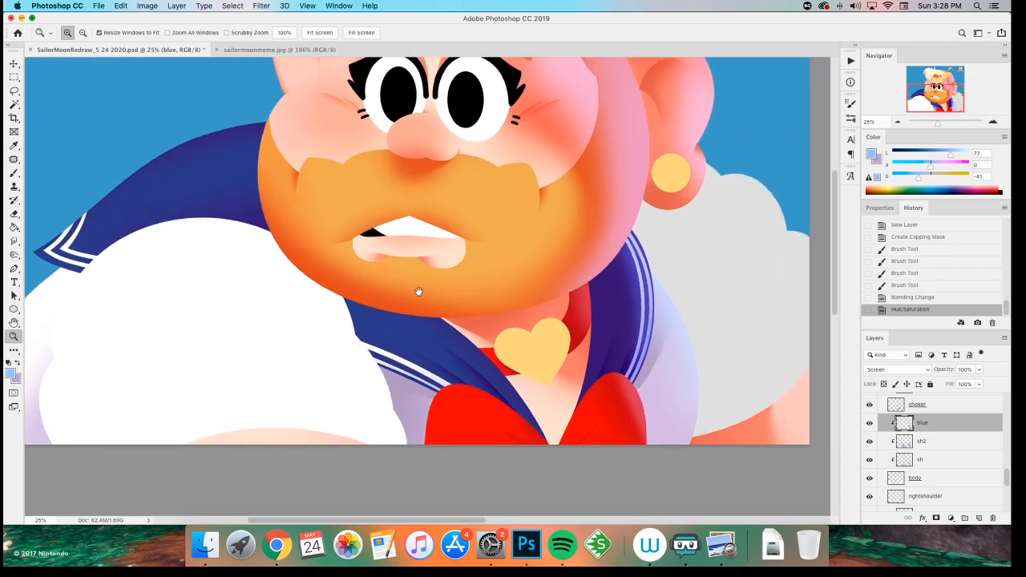
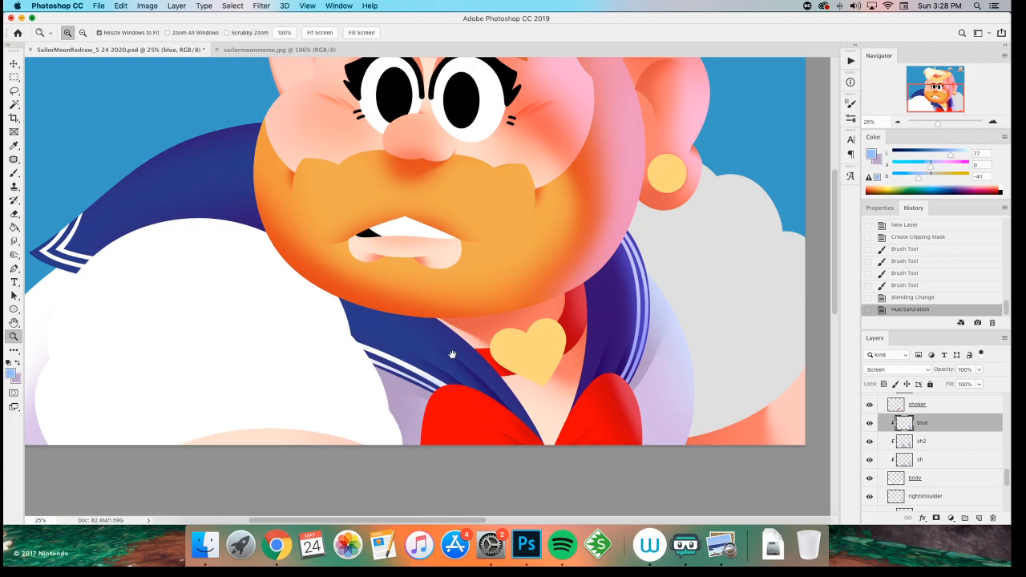
pyautogui.scroll(1, 442, 360)
pyautogui.hscroll(-5, 465, 314)
pyautogui.keyDown('alt'); pyautogui.click(470, 238); pyautogui.keyUp('alt')
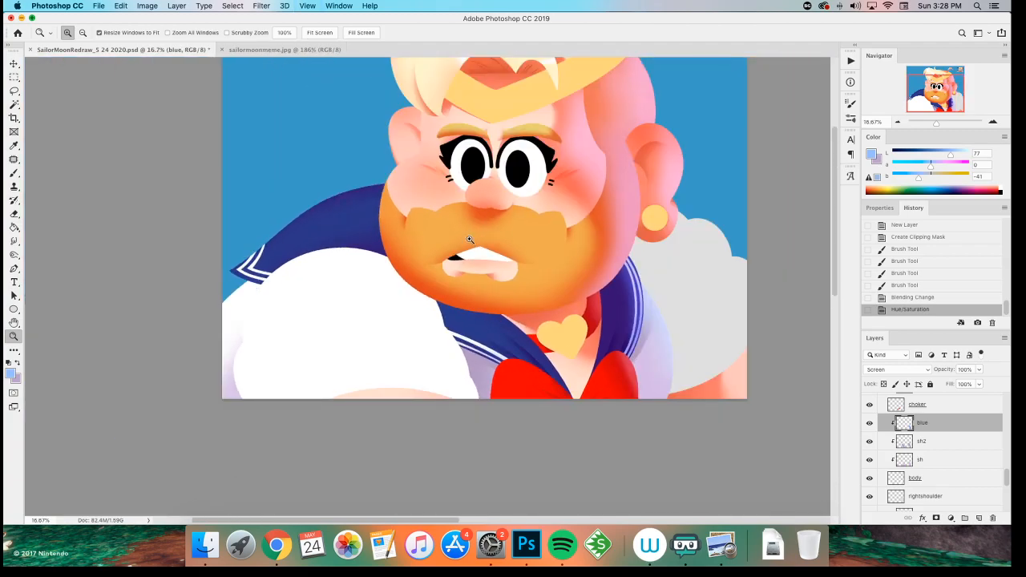
pyautogui.press('o')
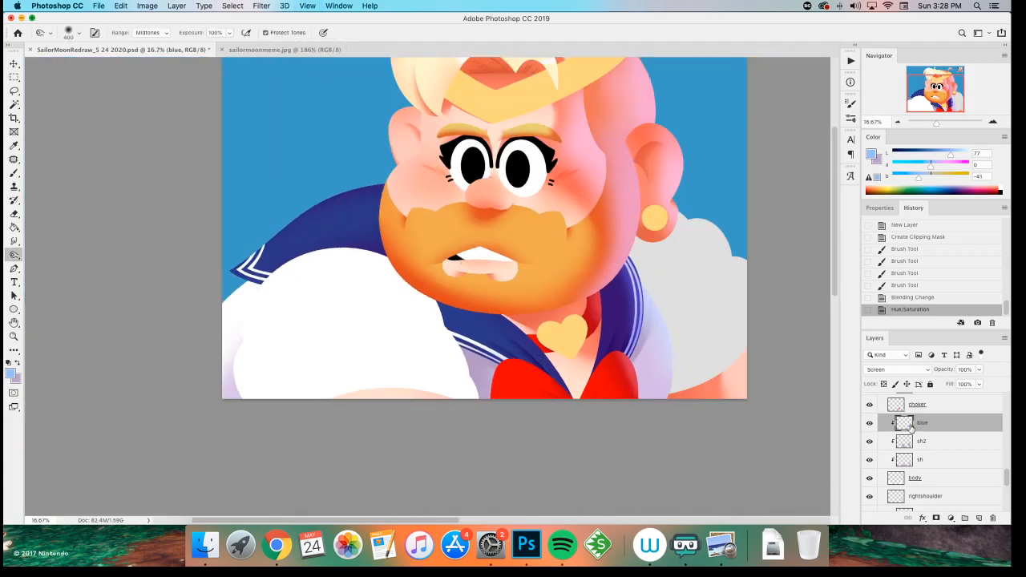
pyautogui.moveTo(868, 441); pyautogui.dragTo(869, 423)
pyautogui.press('i')
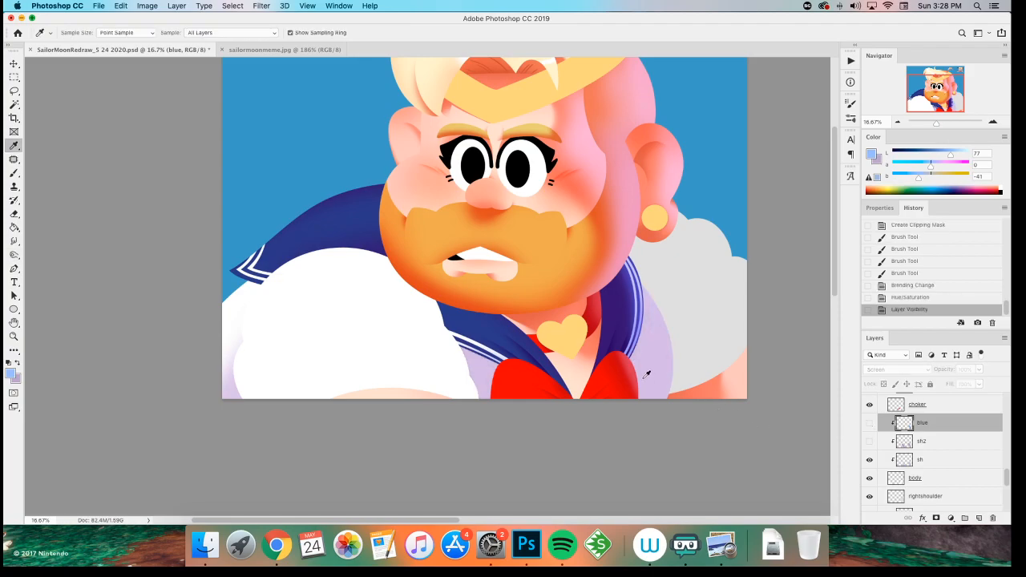
pyautogui.click(659, 365)
pyautogui.moveTo(870, 439); pyautogui.dragTo(868, 423)
pyautogui.click(635, 354)
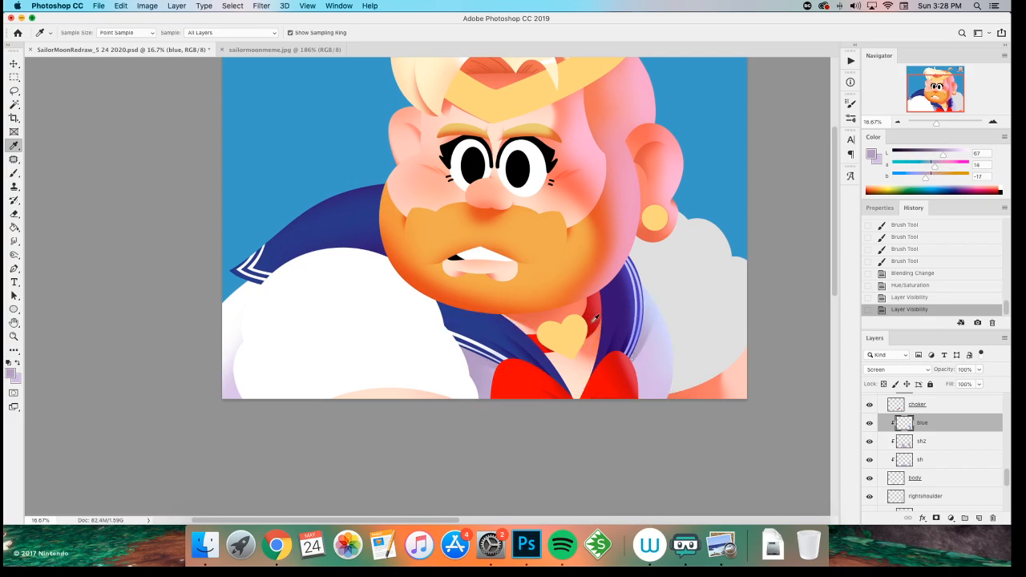
# - Lock the rightshoulder layer's transparent pixels and fill the grey sleeve with the light purple
pyautogui.hscroll(3, 591, 321)
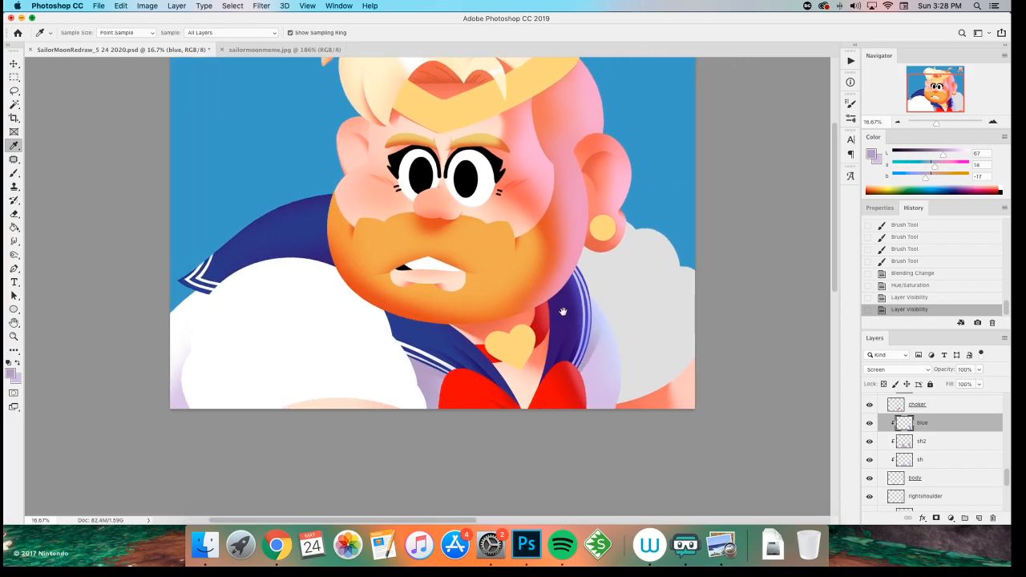
pyautogui.click(928, 495)
pyautogui.click(884, 384)
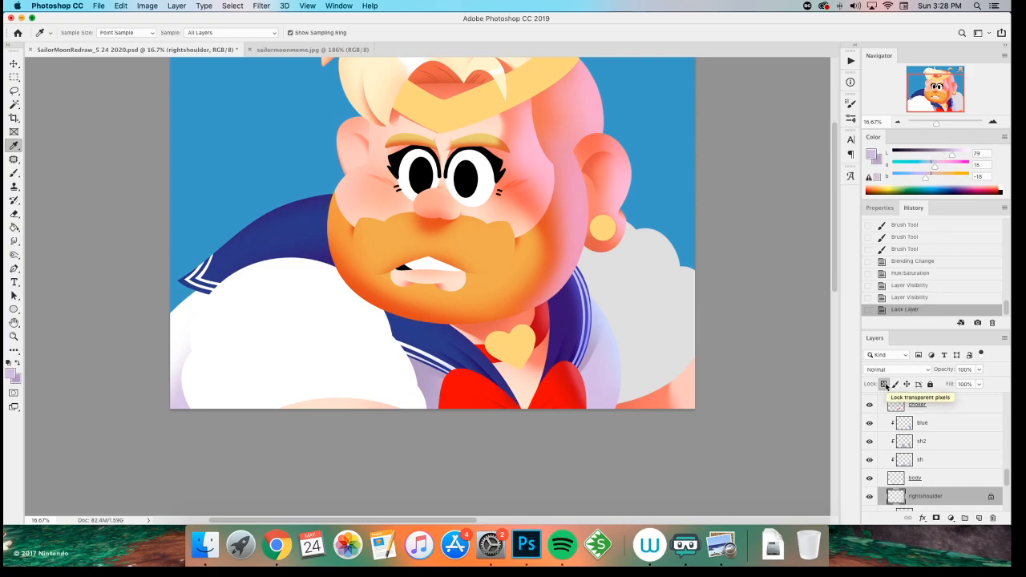
pyautogui.hotkey('shift', 'BackSpace')
pyautogui.press('Return')
pyautogui.press('super+minus')
pyautogui.press('super+minus')
pyautogui.press('super+equal')
pyautogui.press('super+equal')
pyautogui.press('super+equal')
pyautogui.press('super+equal')
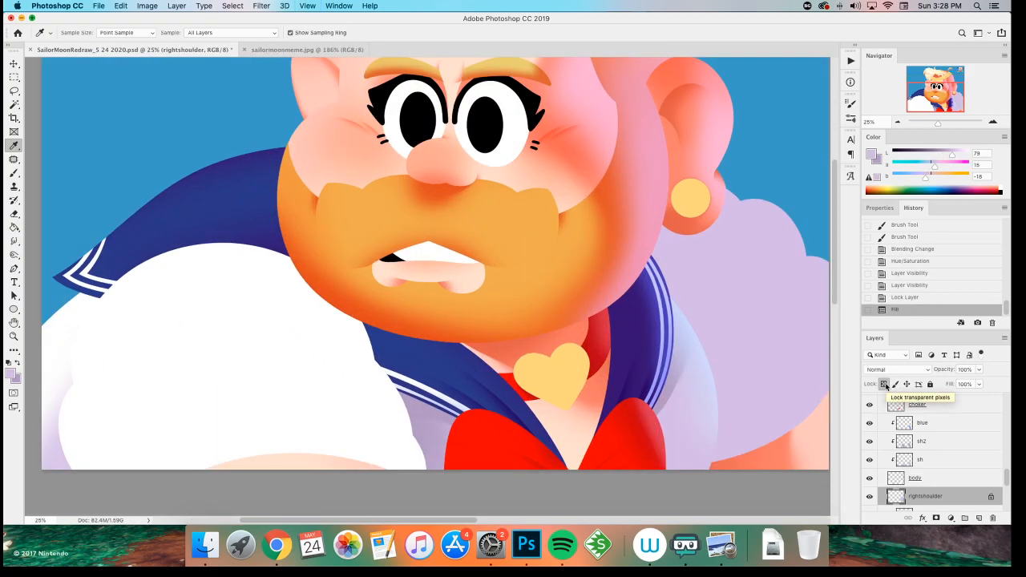
# - Add a layer named sh above rightshoulder and clip it to that layer
pyautogui.moveTo(459, 323); pyautogui.dragTo(258, 369)
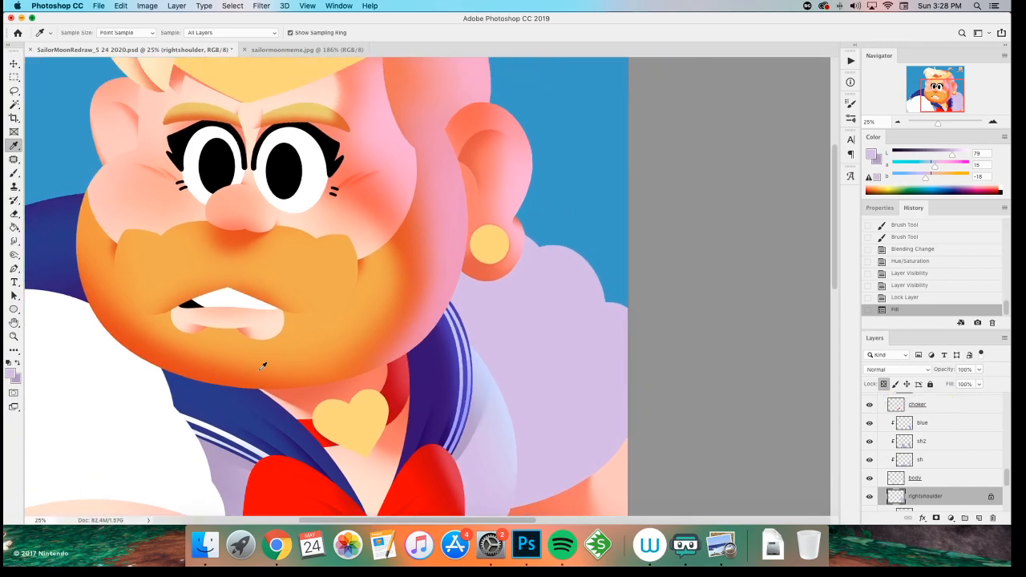
pyautogui.press('b')
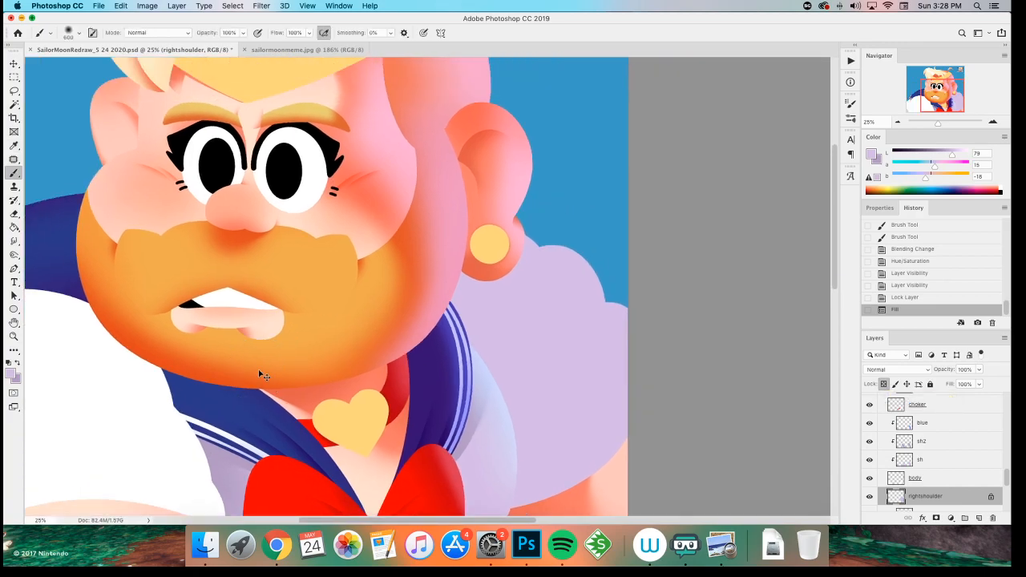
pyautogui.press('super+shift+n')
pyautogui.write('sh')
pyautogui.press('Return')
pyautogui.press('super+alt+g')
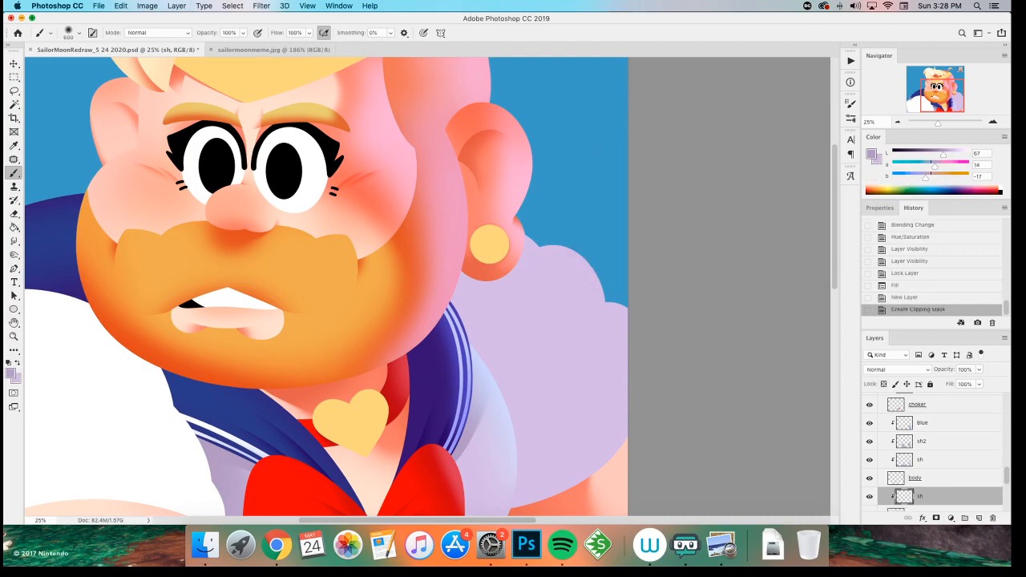
# - Brush soft darker purple shading on the sleeve below the ear at size 600 and erase its outer side into a crisp curve
pyautogui.moveTo(540, 240)
pyautogui.mouseDown()
pyautogui.moveTo(533, 315)
pyautogui.moveTo(481, 343)
pyautogui.mouseUp()
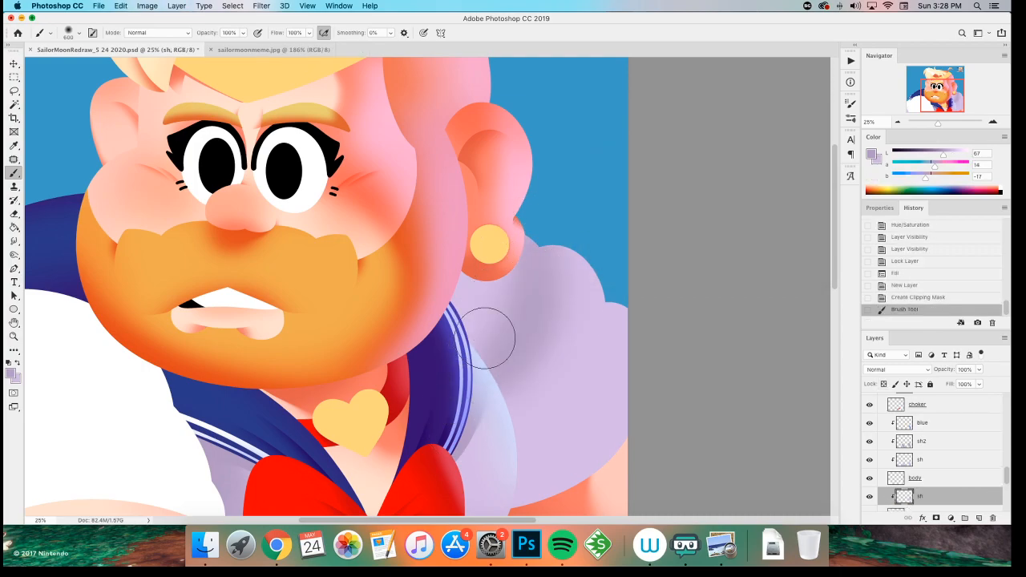
pyautogui.moveTo(550, 270); pyautogui.dragTo(484, 354)
pyautogui.press('e')
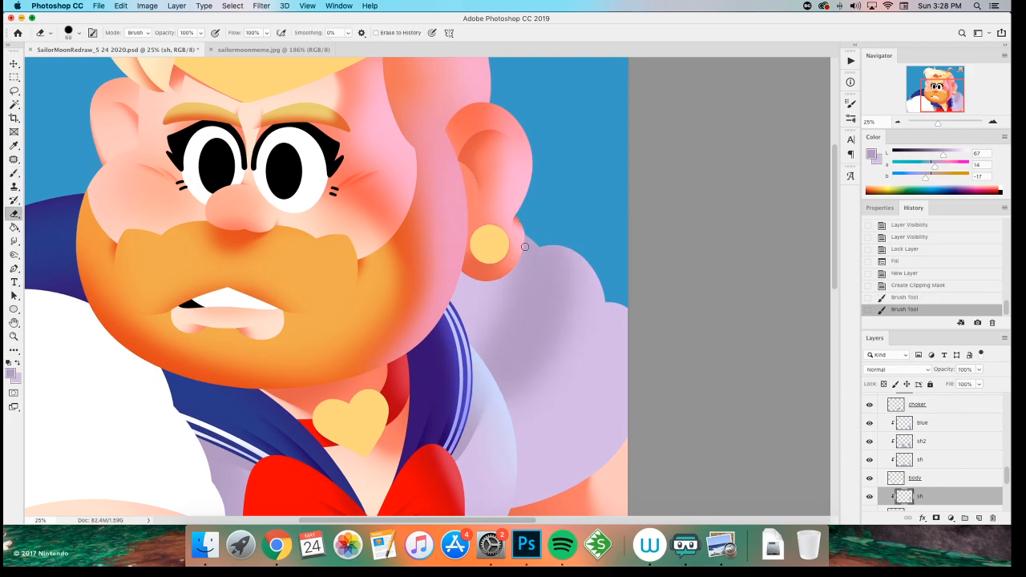
pyautogui.moveTo(541, 240)
pyautogui.mouseDown()
pyautogui.moveTo(465, 398)
pyautogui.moveTo(502, 310)
pyautogui.moveTo(501, 394)
pyautogui.mouseUp()
pyautogui.hotkey('ctrl', 'z')
pyautogui.hotkey('ctrl', 'z')
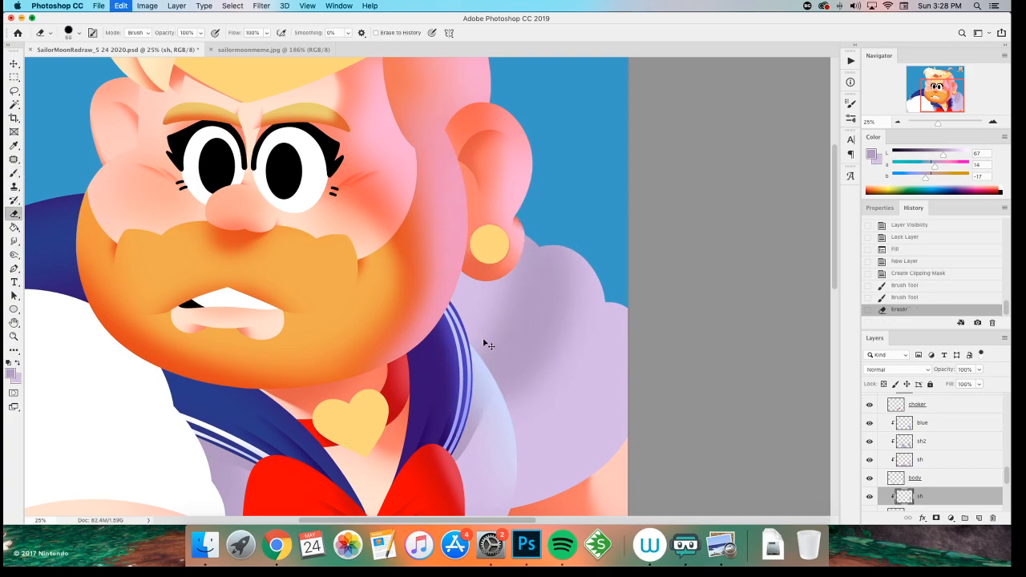
pyautogui.moveTo(540, 252); pyautogui.dragTo(493, 376)
pyautogui.moveTo(528, 260)
pyautogui.mouseDown()
pyautogui.moveTo(554, 234)
pyautogui.moveTo(557, 331)
pyautogui.moveTo(593, 256)
pyautogui.mouseUp()
pyautogui.moveTo(606, 349); pyautogui.dragTo(593, 345)
# - Lasso the leftover shading on the sleeve outside the erased curve, delete it and deselect
pyautogui.press('l')
pyautogui.moveTo(577, 210)
pyautogui.mouseDown()
pyautogui.moveTo(509, 360)
pyautogui.moveTo(646, 371)
pyautogui.moveTo(642, 269)
pyautogui.mouseUp()
pyautogui.press('Delete')
pyautogui.hotkey('ctrl', 'd')
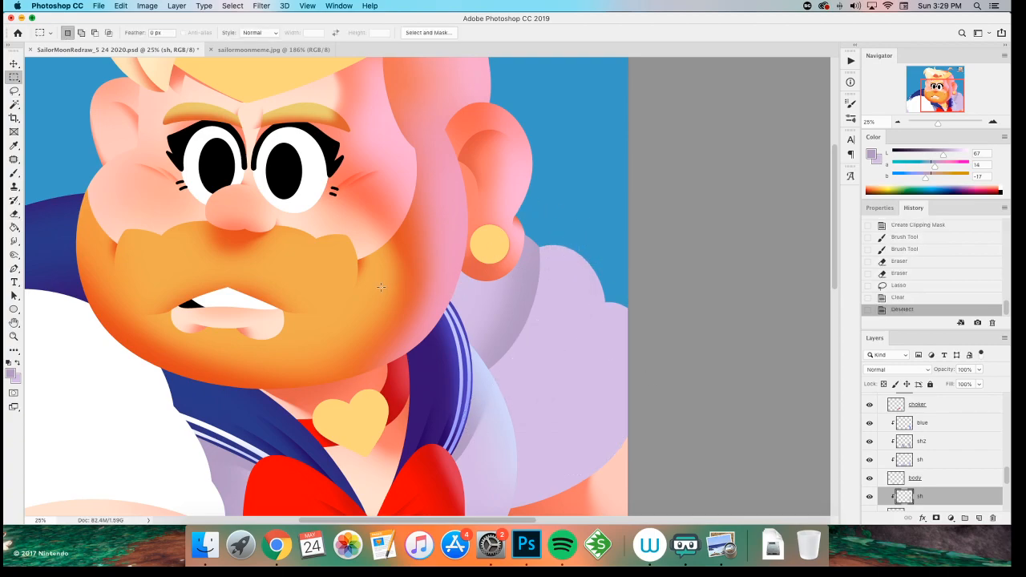
# - Brush soft darker purple shading along the second fold of the right sleeve at size 600
pyautogui.press('b')
pyautogui.hscroll(2, 355, 344)
pyautogui.scroll(-2, 355, 344)
pyautogui.moveTo(545, 232); pyautogui.dragTo(449, 374)
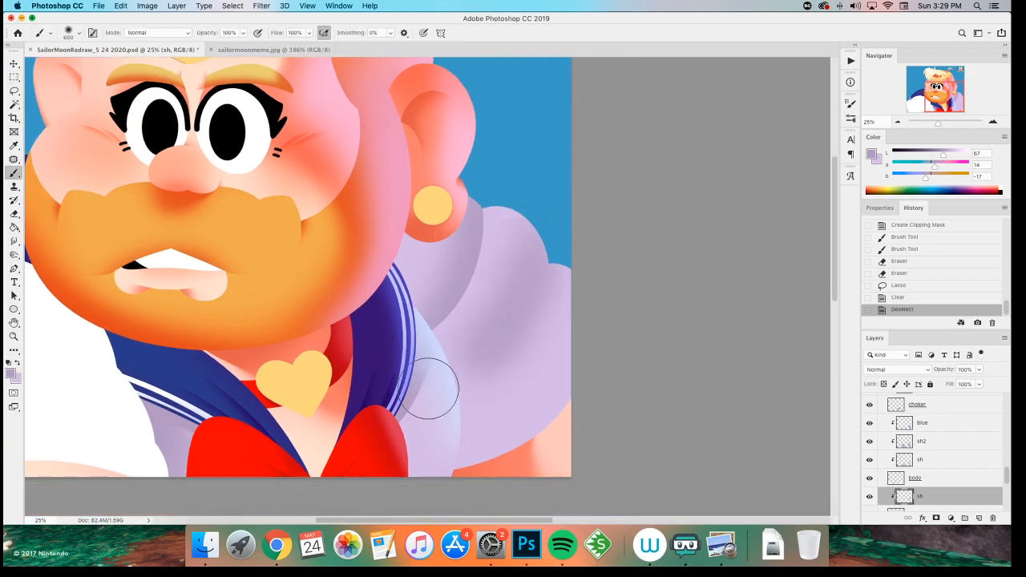
pyautogui.moveTo(553, 228); pyautogui.dragTo(417, 389)
pyautogui.hotkey('ctrl', 'z')
pyautogui.moveTo(534, 259); pyautogui.dragTo(449, 357)
# - Erase the second fold shading's outer side into a crisp curve, clear the lassoed leftover beyond it and deselect
pyautogui.press('e')
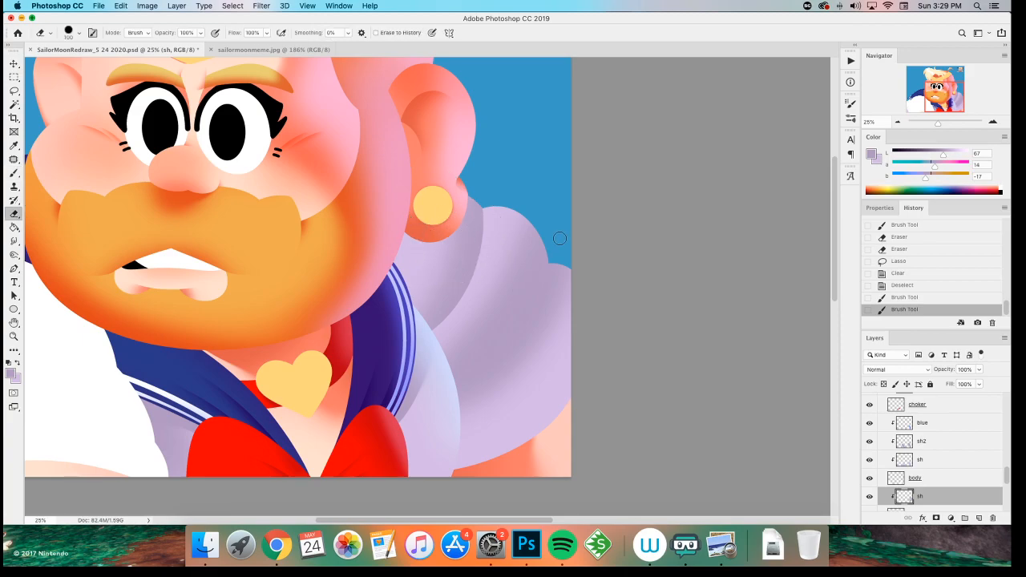
pyautogui.moveTo(557, 248); pyautogui.dragTo(412, 408)
pyautogui.press('l')
pyautogui.moveTo(558, 267)
pyautogui.mouseDown()
pyautogui.moveTo(525, 337)
pyautogui.moveTo(444, 406)
pyautogui.moveTo(448, 496)
pyautogui.moveTo(607, 217)
pyautogui.mouseUp()
pyautogui.press('Delete')
pyautogui.hotkey('ctrl', 'd')
# - Brush soft darker purple shading along the lower inner edge of the right sleeve's outermost fold
pyautogui.press('b')
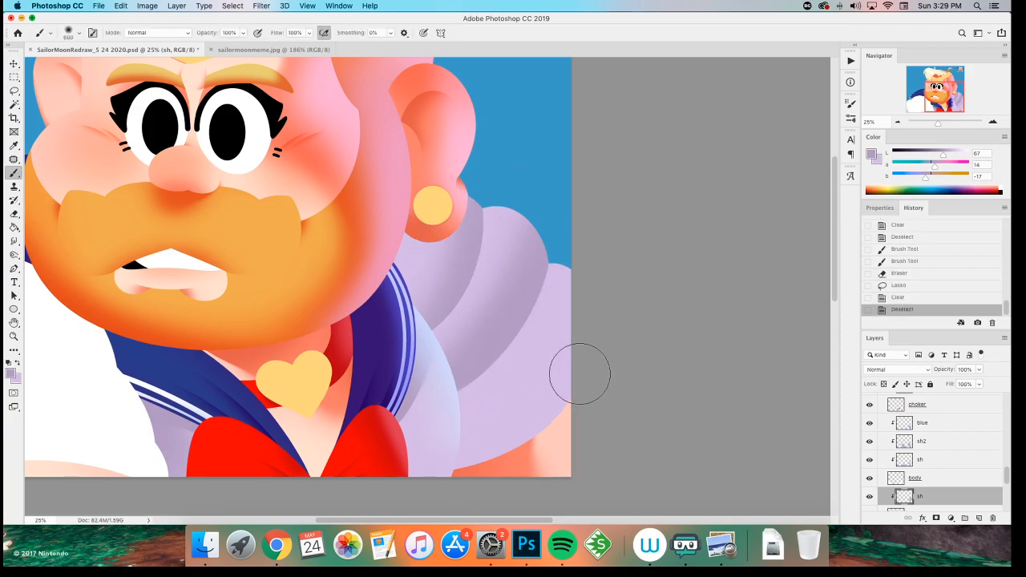
pyautogui.moveTo(580, 371); pyautogui.dragTo(497, 449)
pyautogui.moveTo(553, 385); pyautogui.dragTo(464, 473)
pyautogui.press('super+minus')
pyautogui.press('super+minus')
pyautogui.press('super+minus')
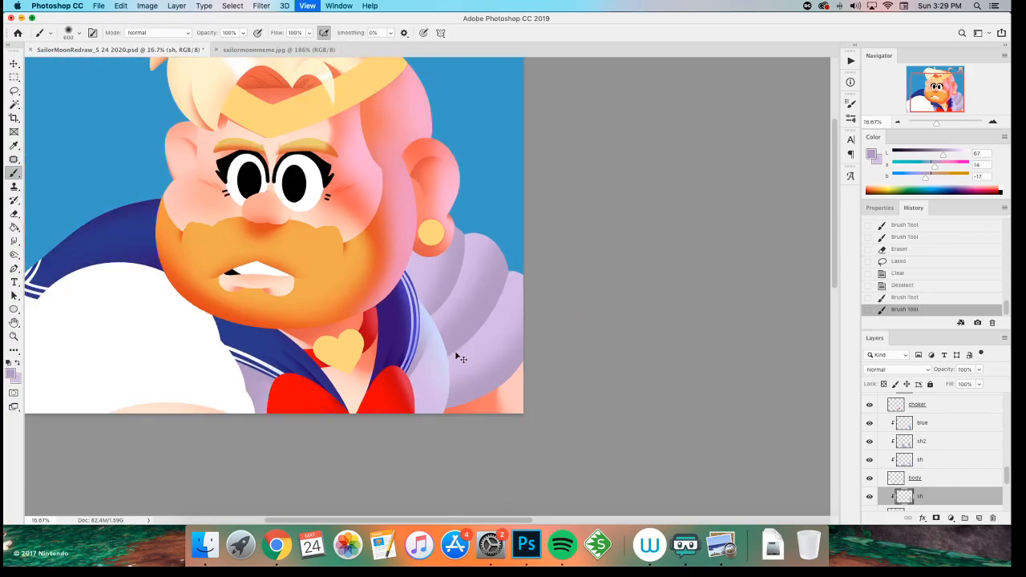
# - Examine the shaded right sleeve both up close and against the whole illustration
pyautogui.press('super+equal')
pyautogui.press('super+equal')
pyautogui.press('super+equal')
pyautogui.press('super+minus')
pyautogui.press('super+minus')
pyautogui.press('super+minus')
pyautogui.press('super+minus')
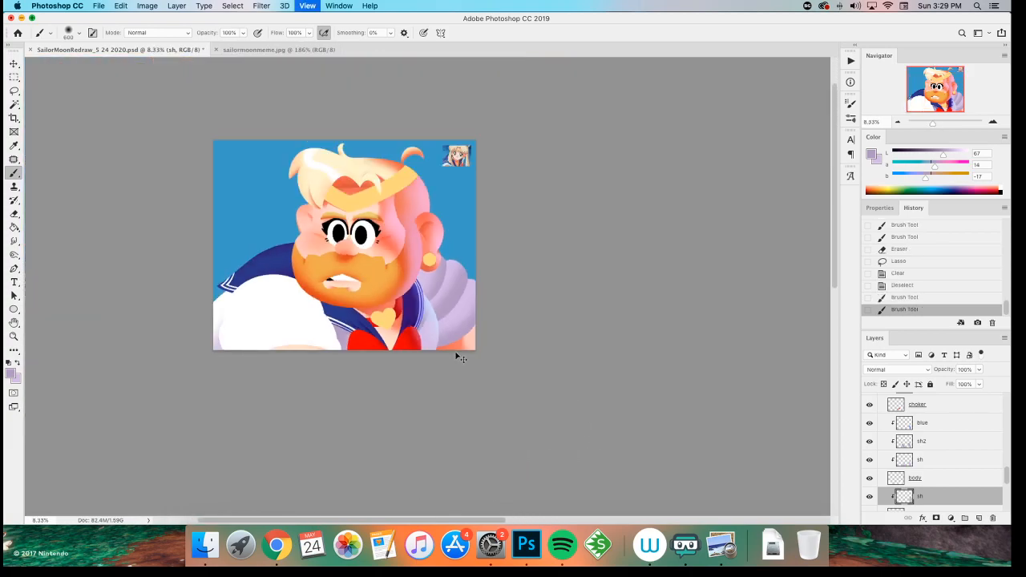
pyautogui.press('super+equal')
pyautogui.press('super+equal')
pyautogui.press('super+equal')
pyautogui.press('super+minus')
pyautogui.press('super+minus')
pyautogui.press('super+equal')
pyautogui.press('super+equal')
pyautogui.press('super+minus')
# - Toggle the REFERENCE and SKETCH visibility off and back to compare them with the painted character
pyautogui.scroll(5, 915, 457)
pyautogui.click(870, 402)
pyautogui.click(869, 403)
pyautogui.click(870, 417)
pyautogui.click(869, 418)
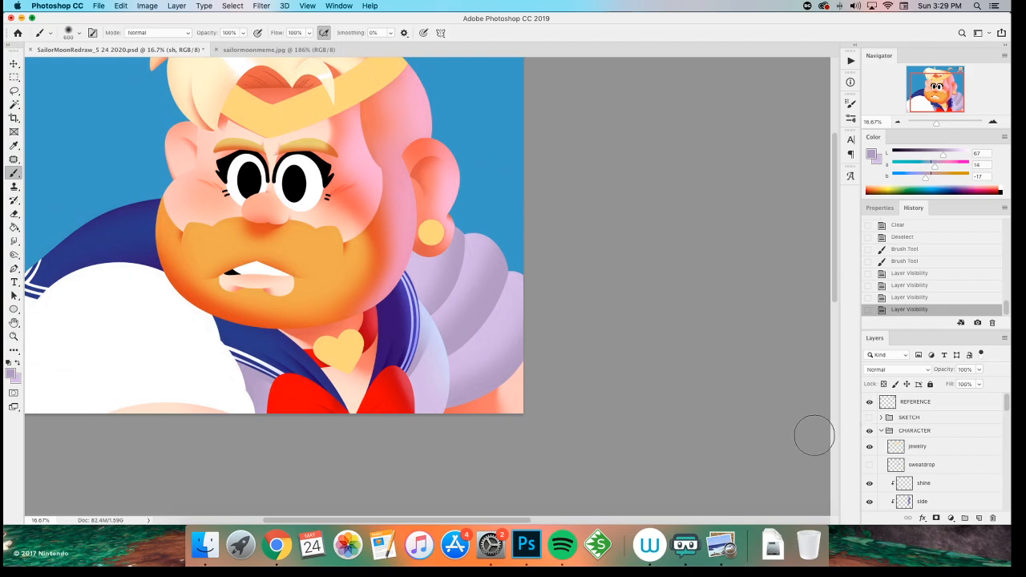
# - Save the document and bring the whole illustration into view
pyautogui.press('z')
pyautogui.click(577, 373)
pyautogui.press('super+minus')
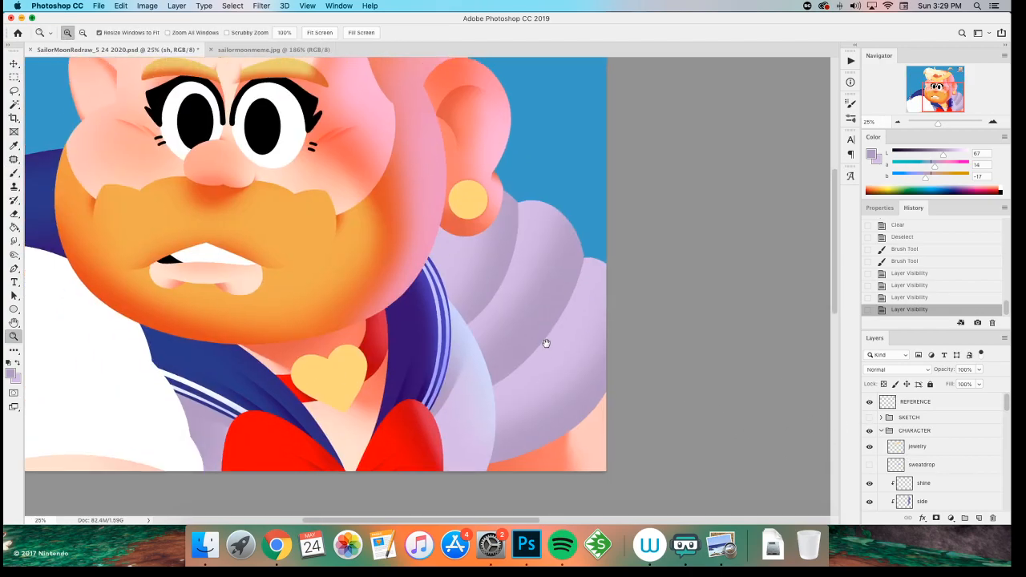
pyautogui.press('super+minus')
pyautogui.click(546, 346)
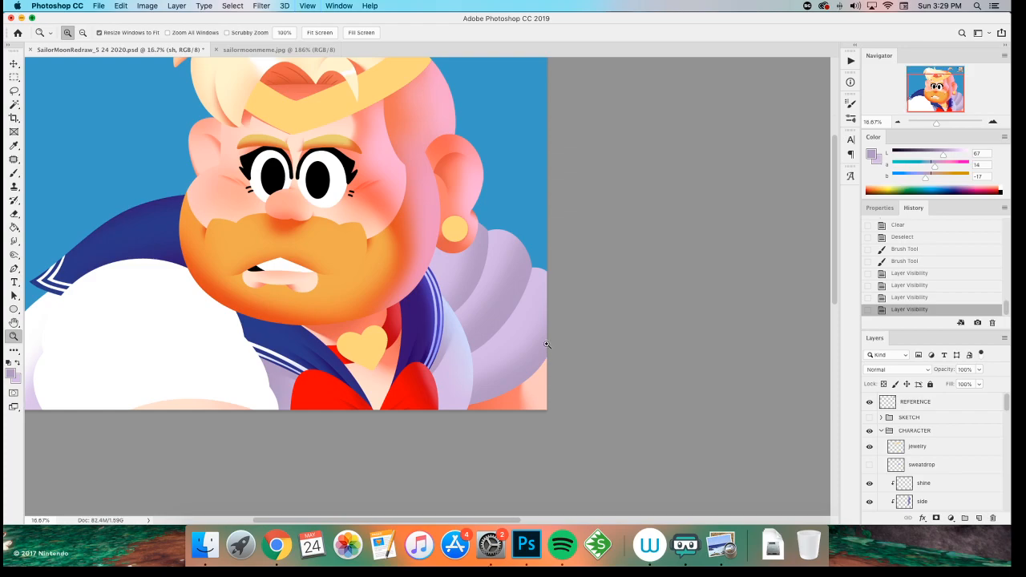
pyautogui.press('super+s')
pyautogui.moveTo(419, 253); pyautogui.dragTo(515, 339)
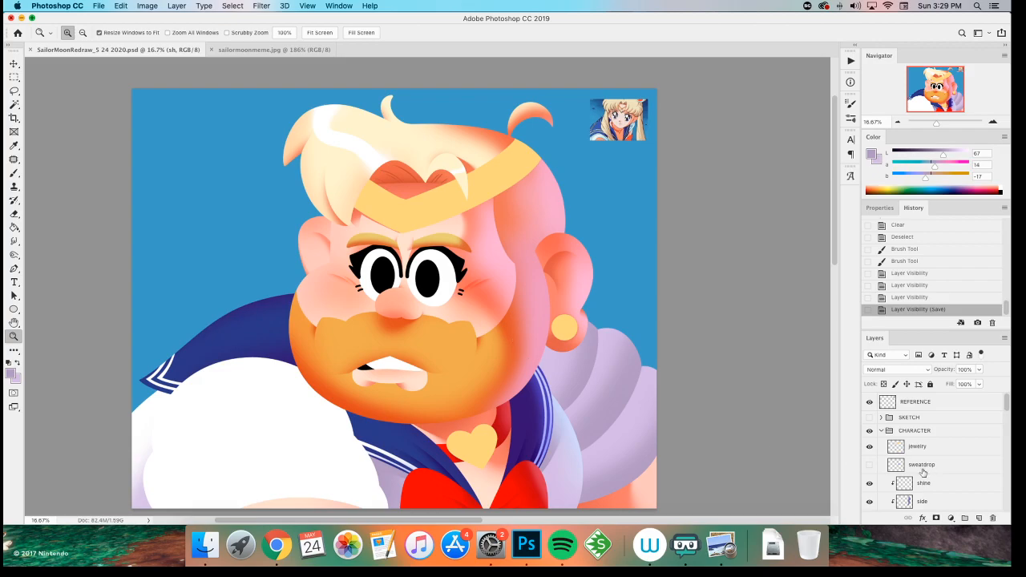
# - Show the sweatdrop layer briefly to check it on the face, then hide it again
pyautogui.click(869, 466)
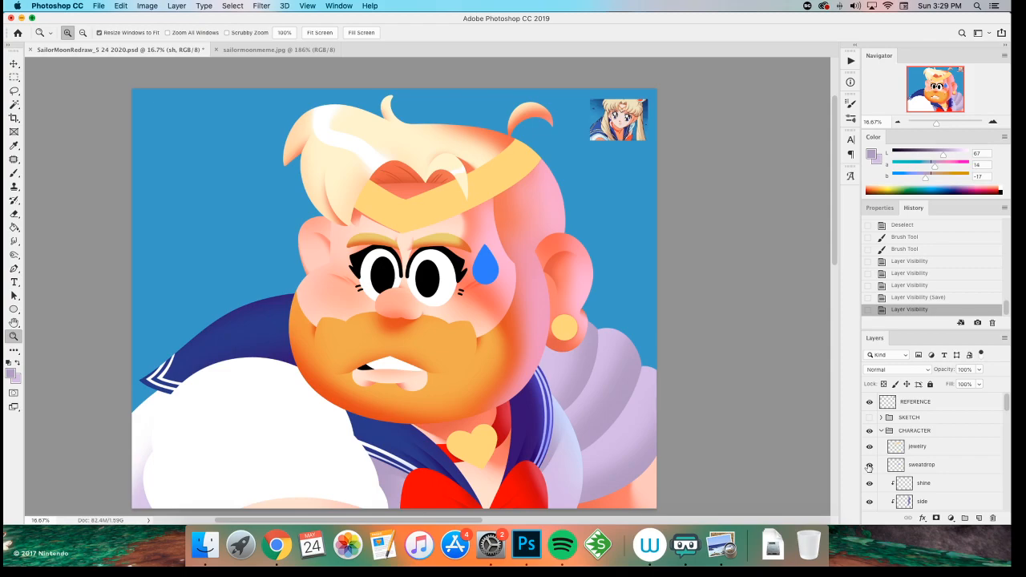
pyautogui.click(869, 467)
pyautogui.scroll(-2, 870, 465)
pyautogui.scroll(-5, 910, 475)
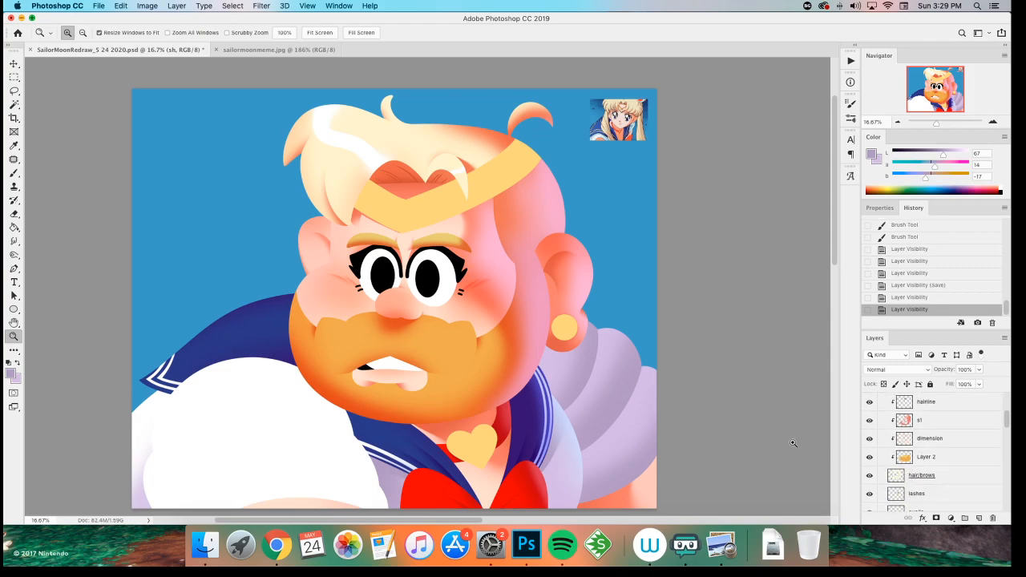
# - Add a layer named sh above leftshoulder and clip it to that layer
pyautogui.press('v')
pyautogui.click(317, 406)
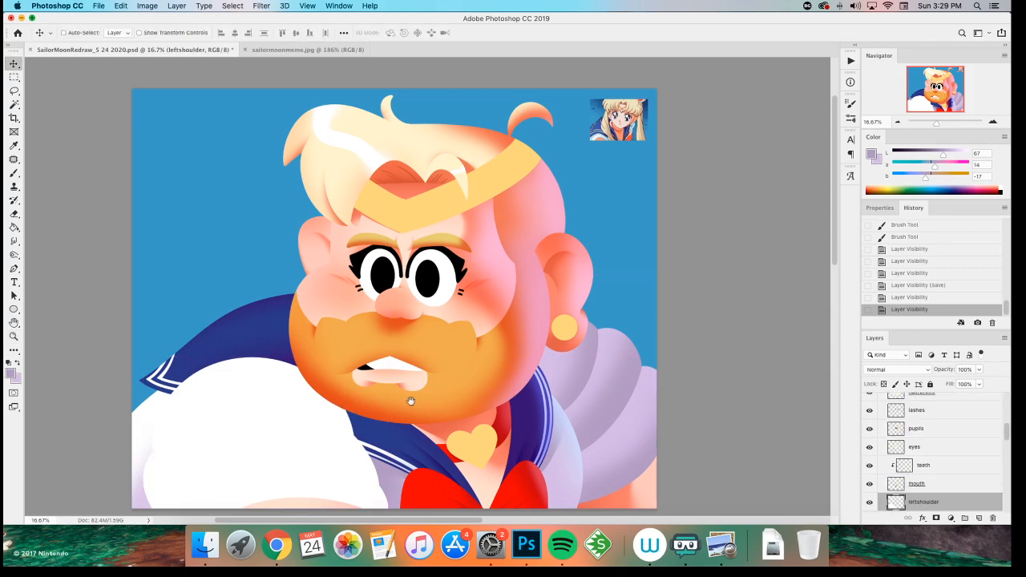
pyautogui.moveTo(410, 401); pyautogui.dragTo(415, 335)
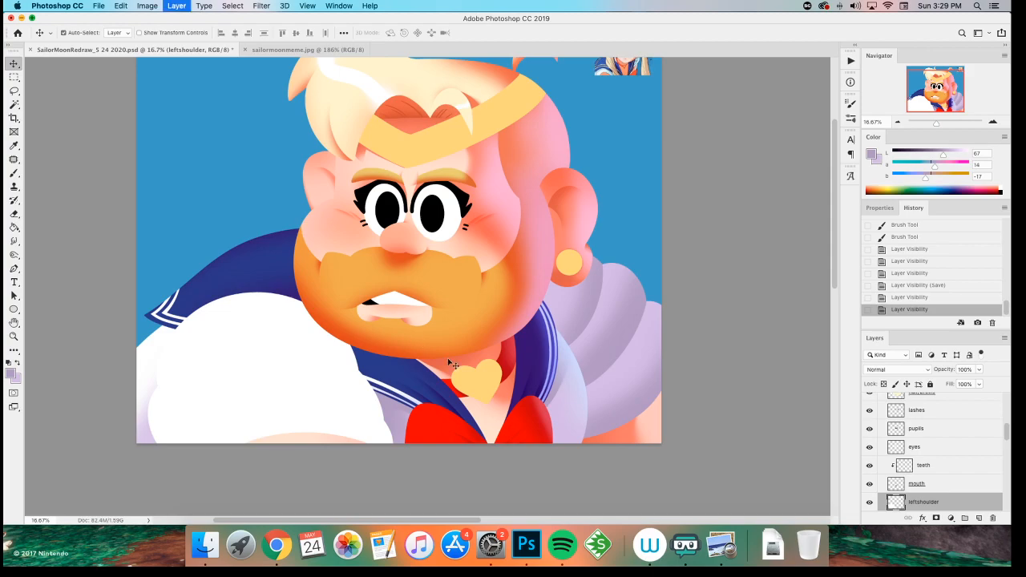
pyautogui.press('super+shift+n')
pyautogui.write('S')
pyautogui.press('Return')
pyautogui.press('super+alt+g')
pyautogui.press('super+equal')
pyautogui.press('b')
pyautogui.moveTo(255, 354); pyautogui.dragTo(426, 261)
pyautogui.moveTo(216, 312)
pyautogui.mouseDown()
pyautogui.moveTo(540, 356)
pyautogui.moveTo(359, 392)
pyautogui.mouseUp()
pyautogui.press('super+z')
pyautogui.moveTo(194, 318)
pyautogui.mouseDown()
pyautogui.moveTo(333, 307)
pyautogui.moveTo(318, 347)
pyautogui.moveTo(232, 398)
pyautogui.mouseUp()
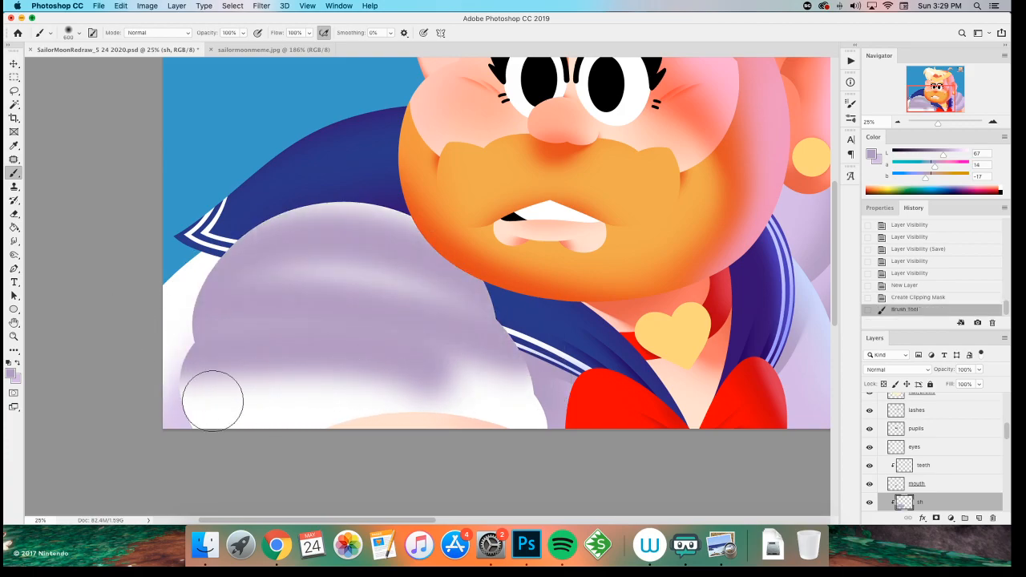
pyautogui.press('super+z')
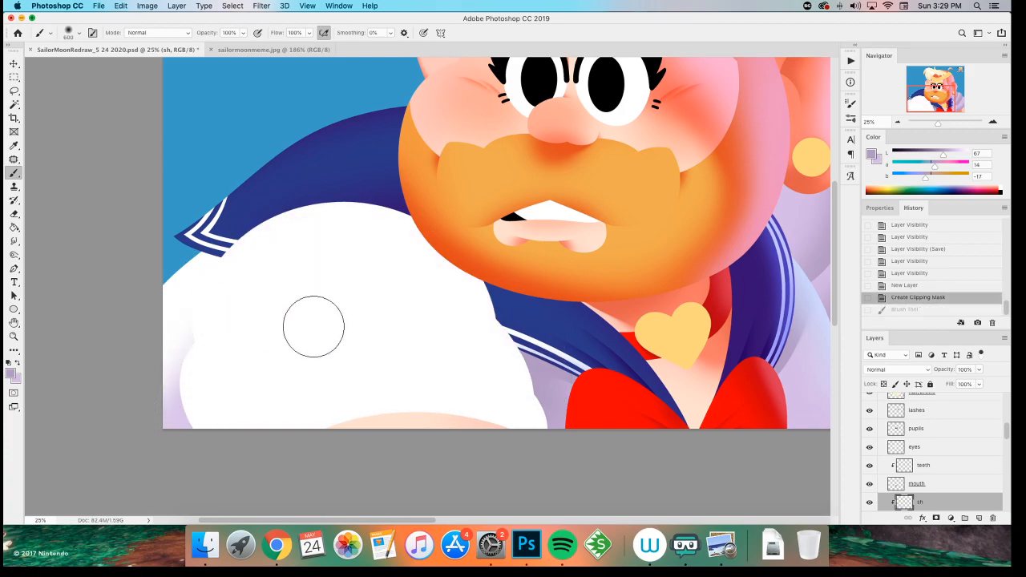
# - Show the SKETCH group and brush soft light purple shading on the left sleeve's upper fold at size 800
pyautogui.scroll(10, 918, 435)
pyautogui.click(869, 418)
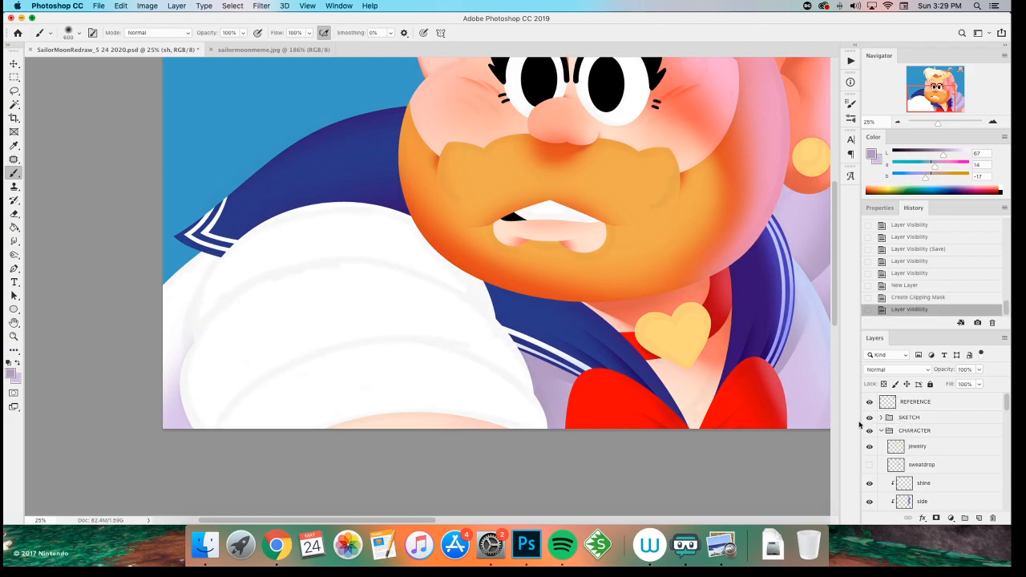
pyautogui.press('x')
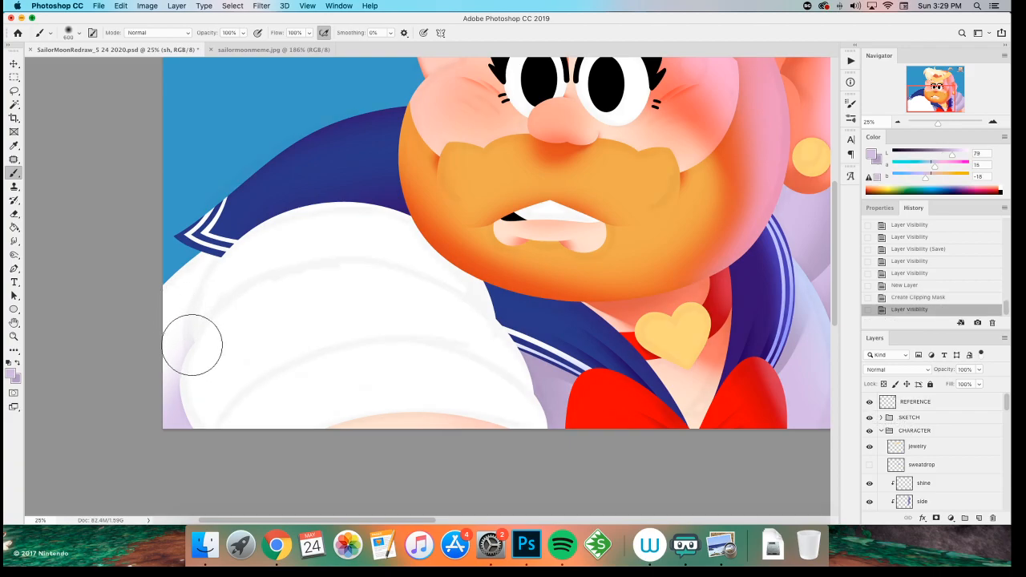
pyautogui.moveTo(183, 337); pyautogui.dragTo(357, 389)
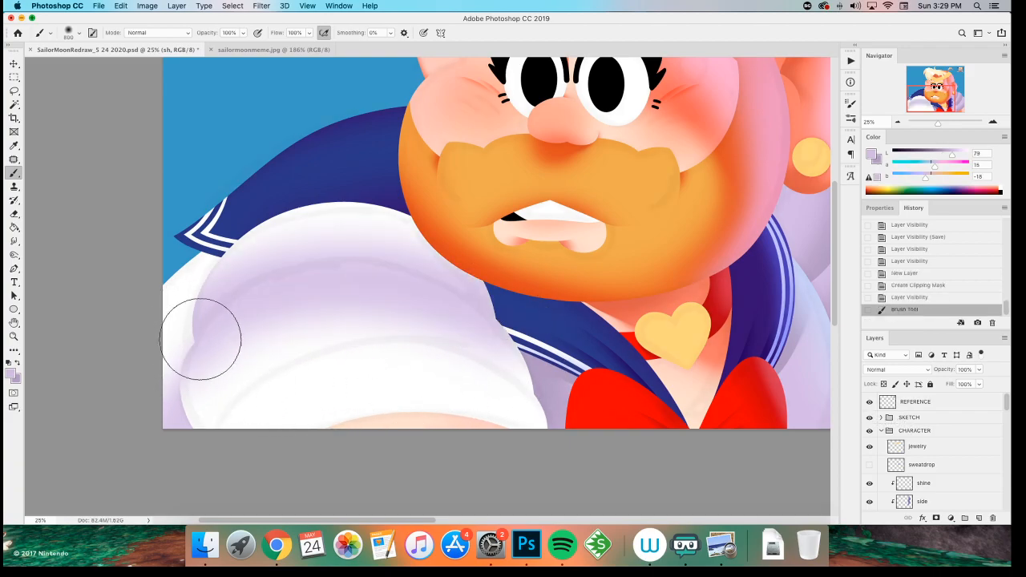
# - Erase the underside of the upper fold shading into a crisp curve along the sketched fold line at size 250
pyautogui.press('e')
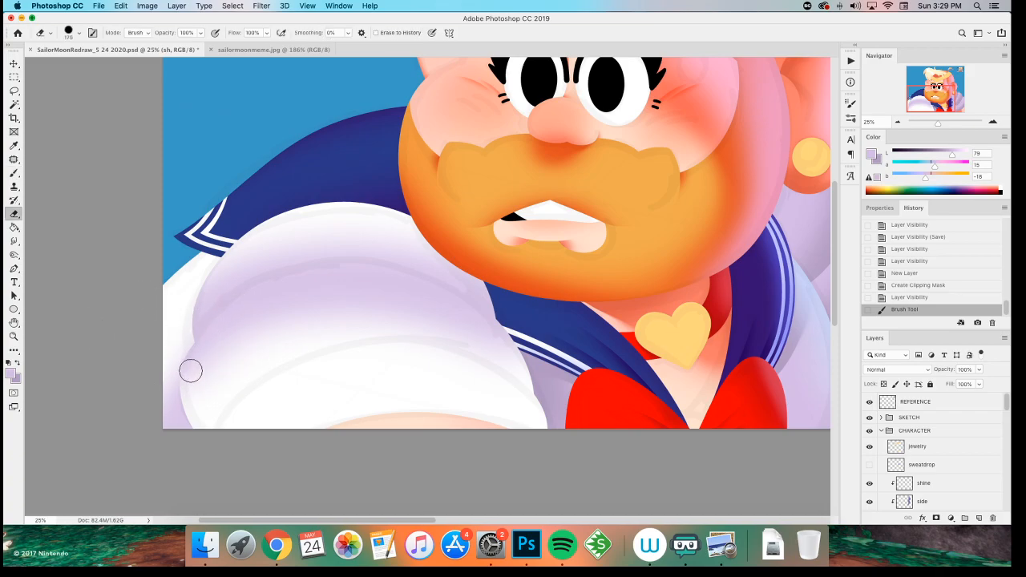
pyautogui.moveTo(192, 384)
pyautogui.mouseDown()
pyautogui.moveTo(290, 309)
pyautogui.moveTo(545, 437)
pyautogui.mouseUp()
pyautogui.press('super+z')
pyautogui.moveTo(197, 370)
pyautogui.mouseDown()
pyautogui.moveTo(403, 303)
pyautogui.moveTo(521, 383)
pyautogui.mouseUp()
pyautogui.moveTo(198, 364)
pyautogui.mouseDown()
pyautogui.moveTo(304, 302)
pyautogui.moveTo(484, 435)
pyautogui.mouseUp()
pyautogui.press('super+z')
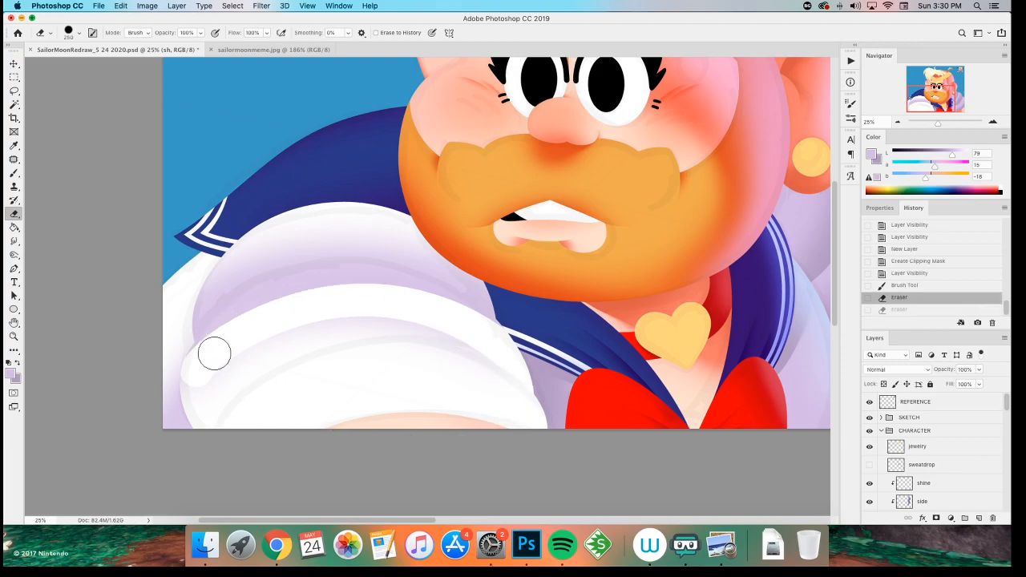
pyautogui.moveTo(216, 353); pyautogui.dragTo(518, 403)
pyautogui.moveTo(195, 358)
pyautogui.mouseDown()
pyautogui.moveTo(194, 382)
pyautogui.moveTo(332, 298)
pyautogui.moveTo(585, 432)
pyautogui.moveTo(172, 353)
pyautogui.mouseUp()
pyautogui.press('super+z')
# - Lasso the leftover shading below the erased curve on the left sleeve, delete it and deselect
pyautogui.press('l')
pyautogui.press('Delete')
pyautogui.press('b')
pyautogui.press('super+d')
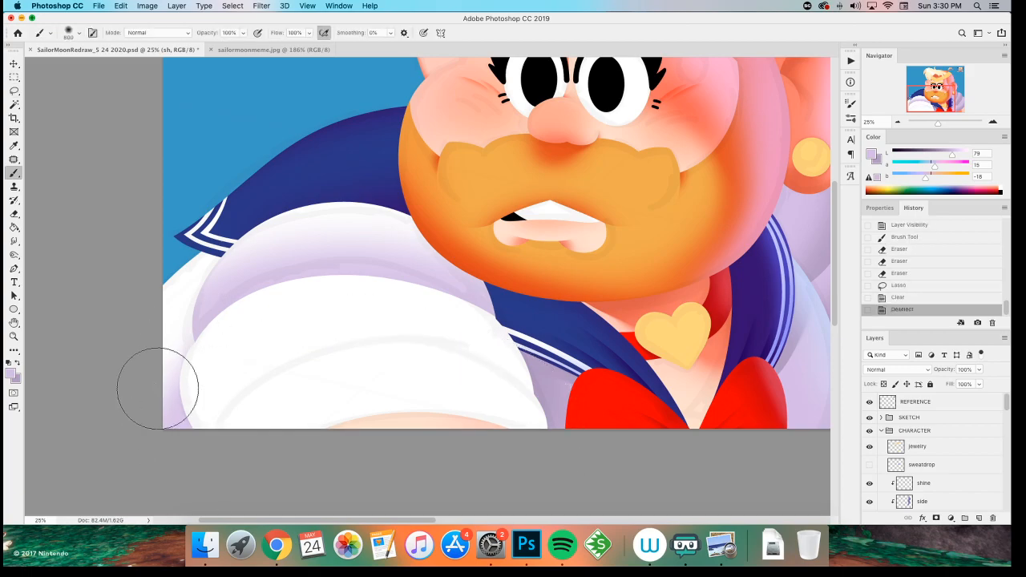
# - Brush soft light purple shading across the left sleeve's middle fold
pyautogui.moveTo(217, 440)
pyautogui.mouseDown()
pyautogui.moveTo(254, 382)
pyautogui.moveTo(553, 489)
pyautogui.mouseUp()
pyautogui.press('super+z')
pyautogui.moveTo(223, 437)
pyautogui.mouseDown()
pyautogui.moveTo(377, 352)
pyautogui.moveTo(517, 489)
pyautogui.mouseUp()
# - Erase the middle fold shading along the lower sketched fold line and clear the remaining purple beneath it
pyautogui.press('e')
pyautogui.moveTo(254, 408); pyautogui.dragTo(588, 493)
pyautogui.press('super+z')
pyautogui.moveTo(235, 441); pyautogui.dragTo(529, 417)
pyautogui.press('super+z')
pyautogui.moveTo(235, 428); pyautogui.dragTo(548, 480)
pyautogui.press('super+z')
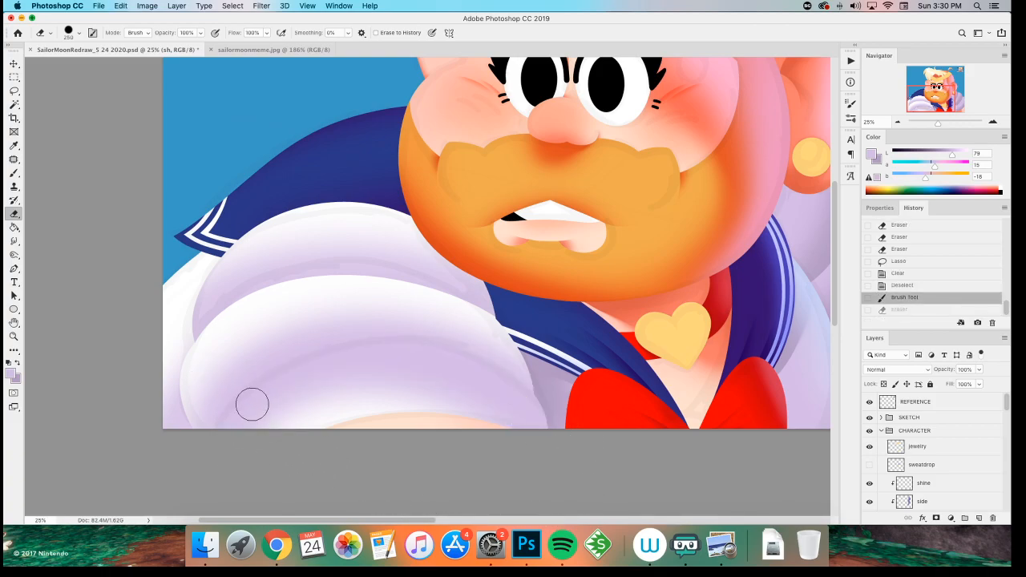
pyautogui.moveTo(254, 436); pyautogui.dragTo(532, 413)
pyautogui.press('super+z')
pyautogui.moveTo(235, 435); pyautogui.dragTo(532, 413)
pyautogui.press('super+z')
pyautogui.moveTo(240, 439)
pyautogui.mouseDown()
pyautogui.moveTo(373, 363)
pyautogui.moveTo(537, 417)
pyautogui.mouseUp()
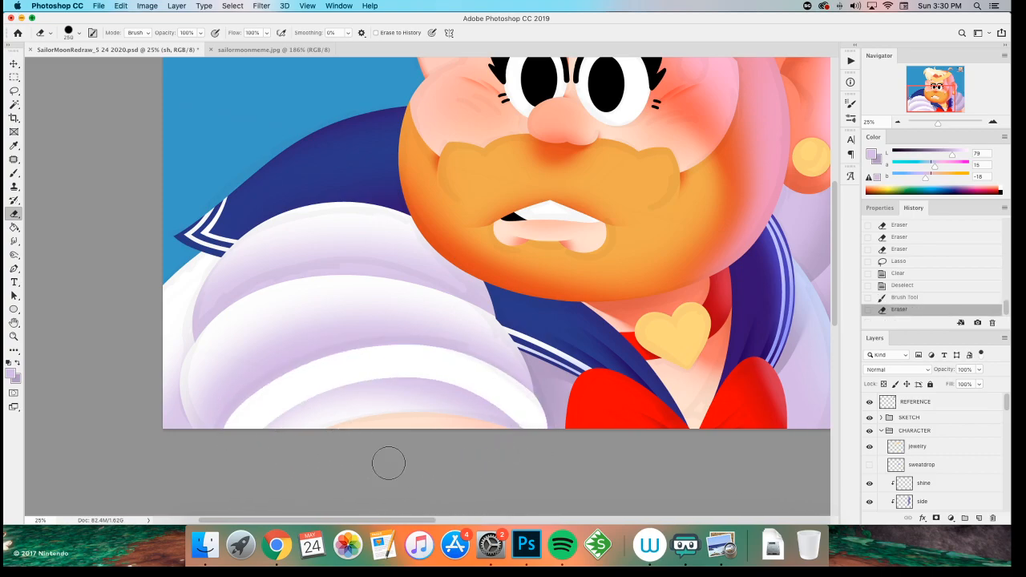
pyautogui.moveTo(451, 382)
pyautogui.mouseDown()
pyautogui.moveTo(492, 431)
pyautogui.moveTo(412, 393)
pyautogui.moveTo(352, 386)
pyautogui.moveTo(372, 409)
pyautogui.moveTo(369, 422)
pyautogui.moveTo(286, 410)
pyautogui.moveTo(282, 447)
pyautogui.moveTo(257, 452)
pyautogui.moveTo(245, 419)
pyautogui.mouseUp()
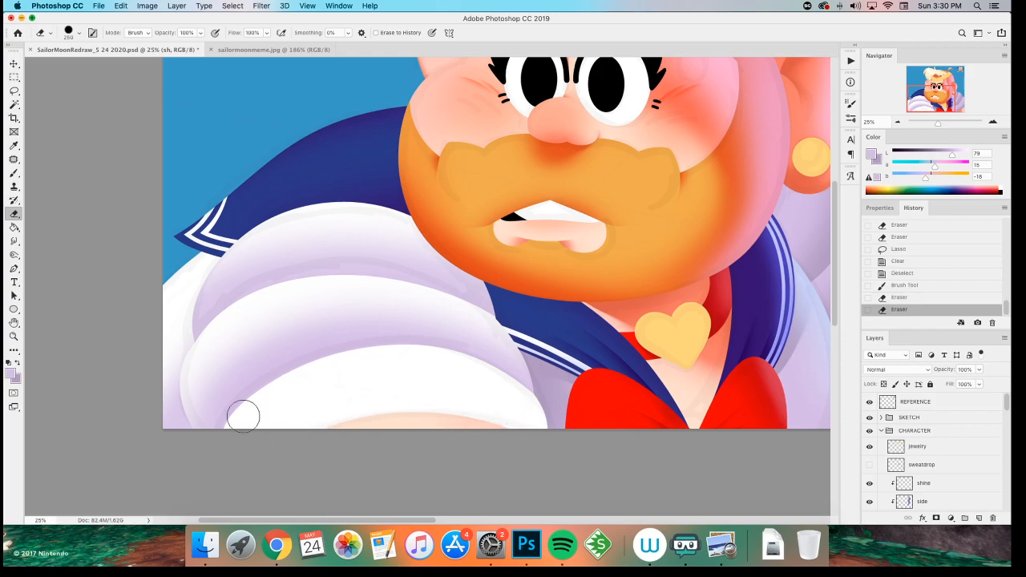
# - Brush soft light purple shading along the lower edge of the left sleeve's bottom fold
pyautogui.press('b')
pyautogui.moveTo(292, 467); pyautogui.dragTo(416, 485)
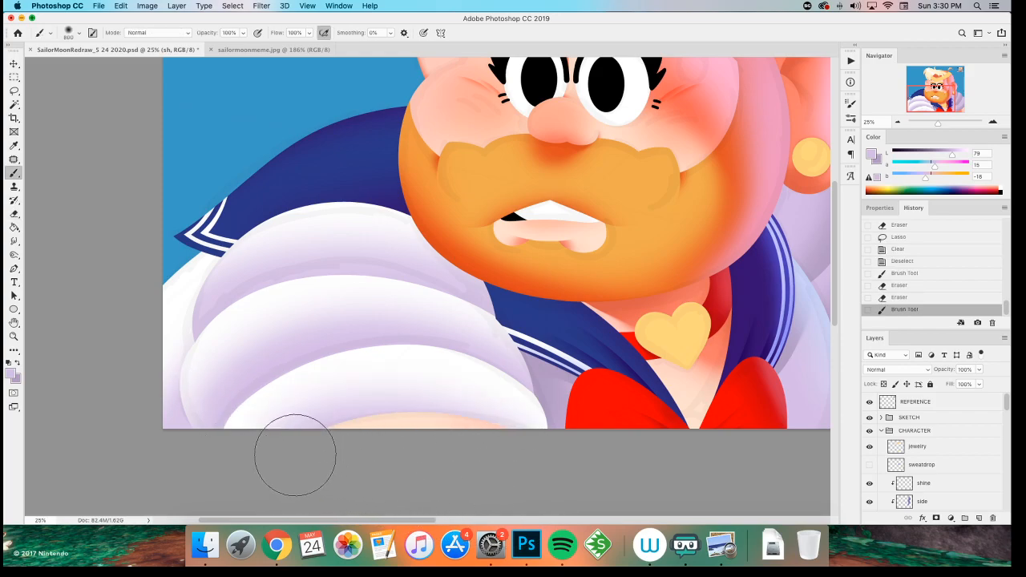
pyautogui.press('super+minus')
pyautogui.press('super+minus')
pyautogui.press('super+minus')
pyautogui.press('super+minus')
pyautogui.press('super+equal')
pyautogui.press('super+equal')
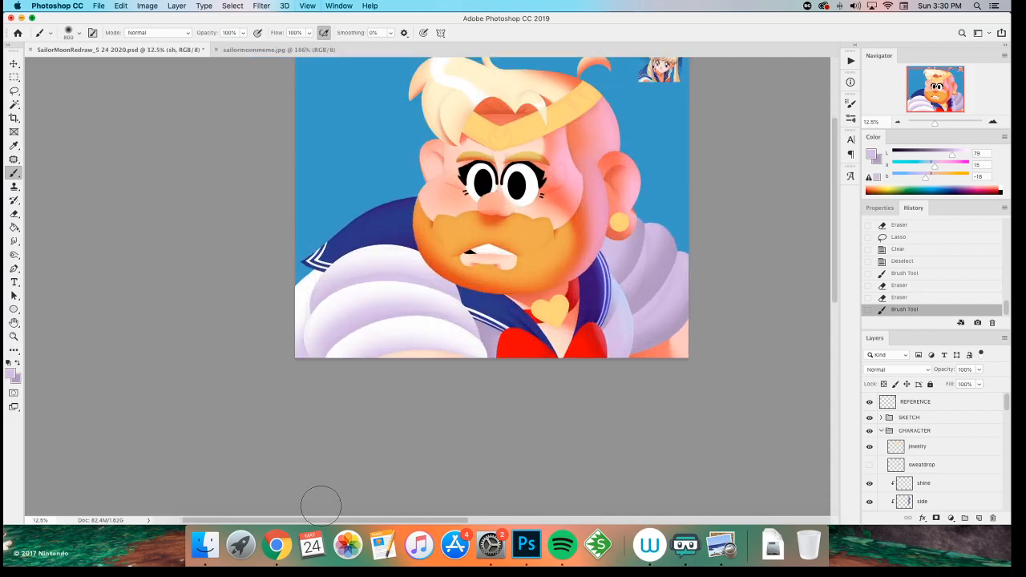
# - Shift the left sleeve shading to light blue with Hue/Saturation: hue -50, saturation +50, lightness +32
pyautogui.press('super+u')
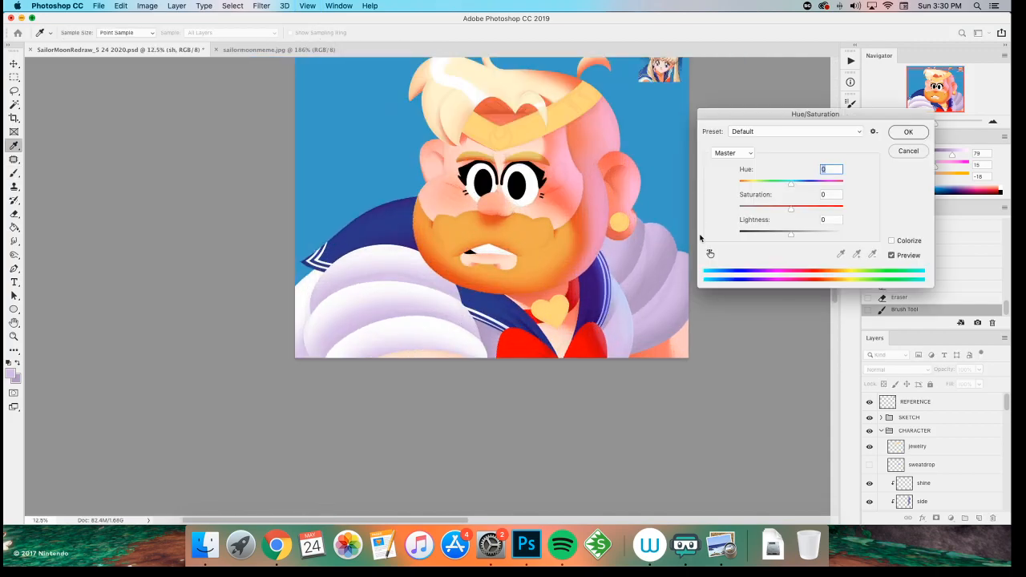
pyautogui.moveTo(790, 183); pyautogui.dragTo(805, 235)
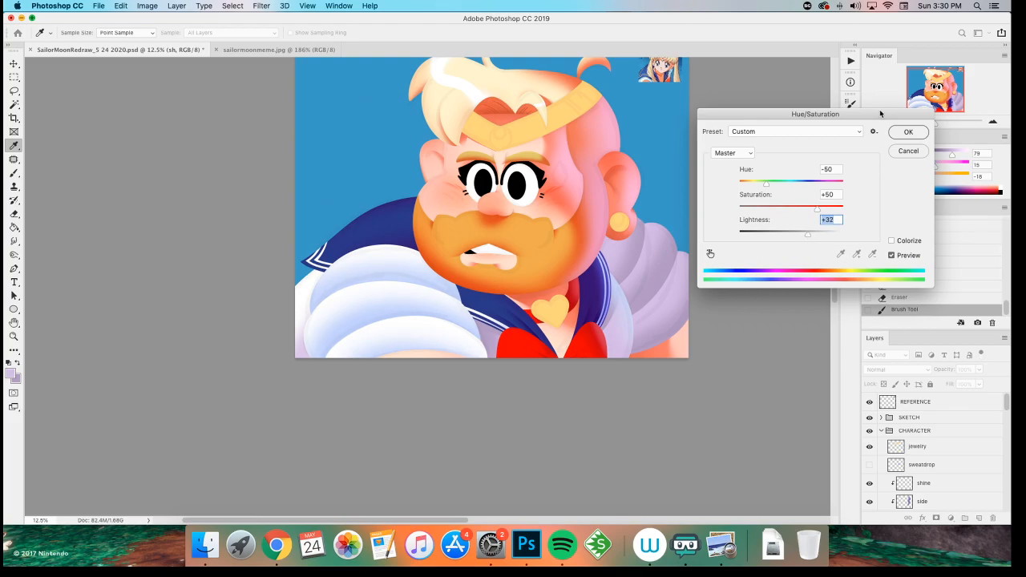
pyautogui.click(907, 133)
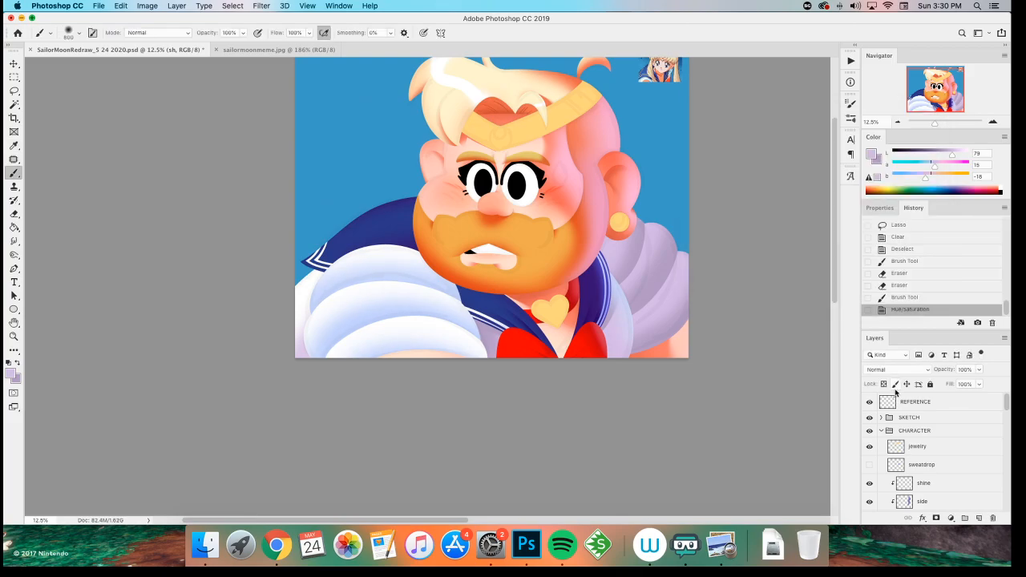
# - Hide the SKETCH group and sample the light blue shading colour from the left sleeve
pyautogui.click(869, 417)
pyautogui.press('z')
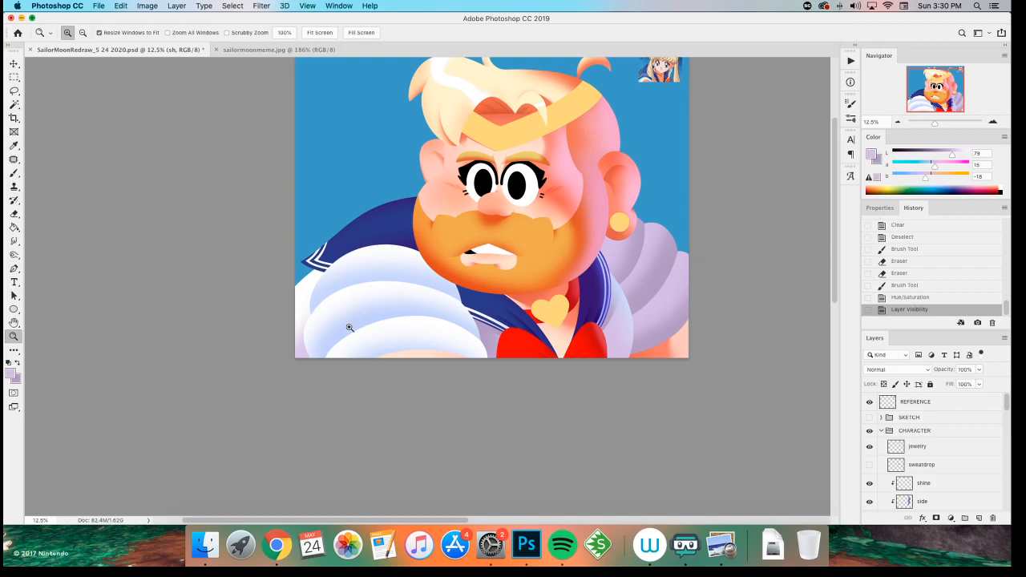
pyautogui.click(395, 309)
pyautogui.click(404, 305)
pyautogui.press('i')
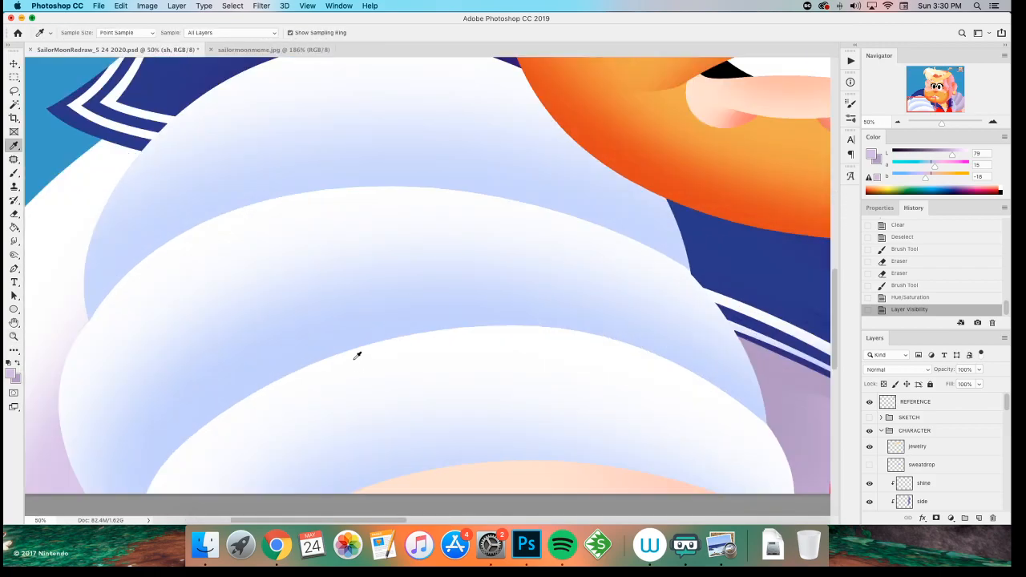
pyautogui.press('super+minus')
pyautogui.press('super+minus')
pyautogui.press('super+minus')
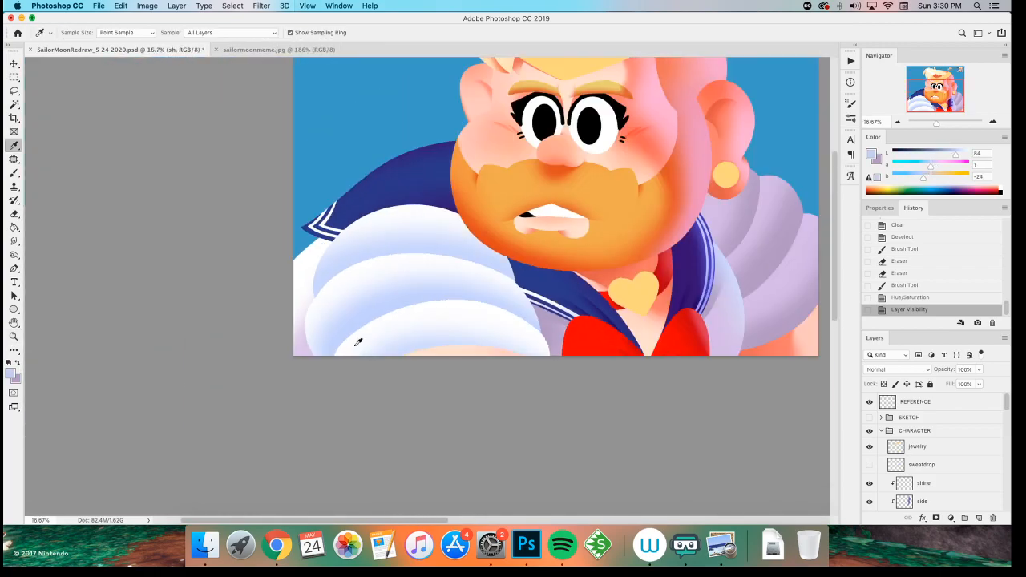
# - Select the shirt's sh shading layer clipped to body and lock its transparent pixels
pyautogui.scroll(-6, 914, 450)
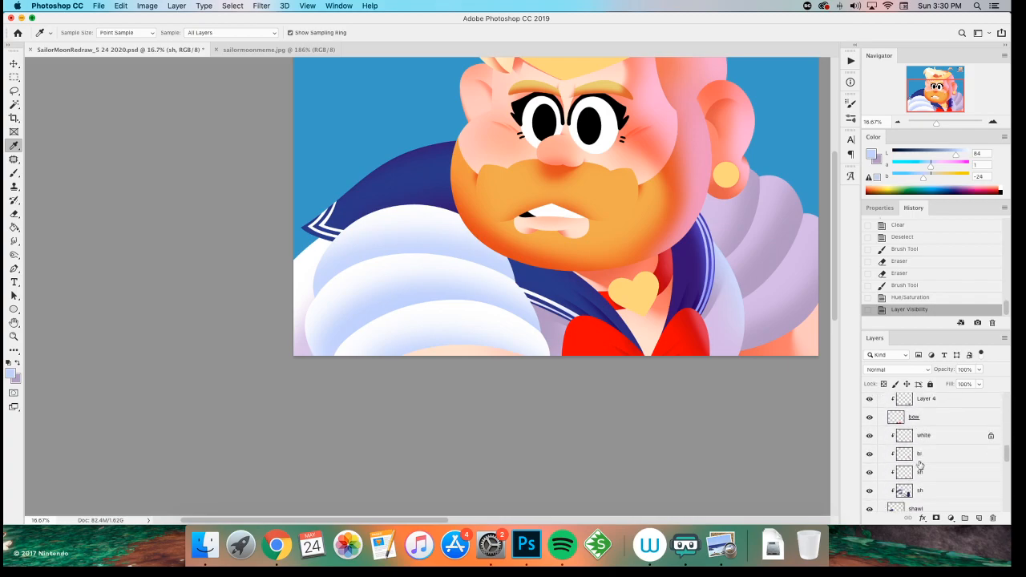
pyautogui.press('v')
pyautogui.keyDown('super'); pyautogui.click(724, 334); pyautogui.keyUp('super')
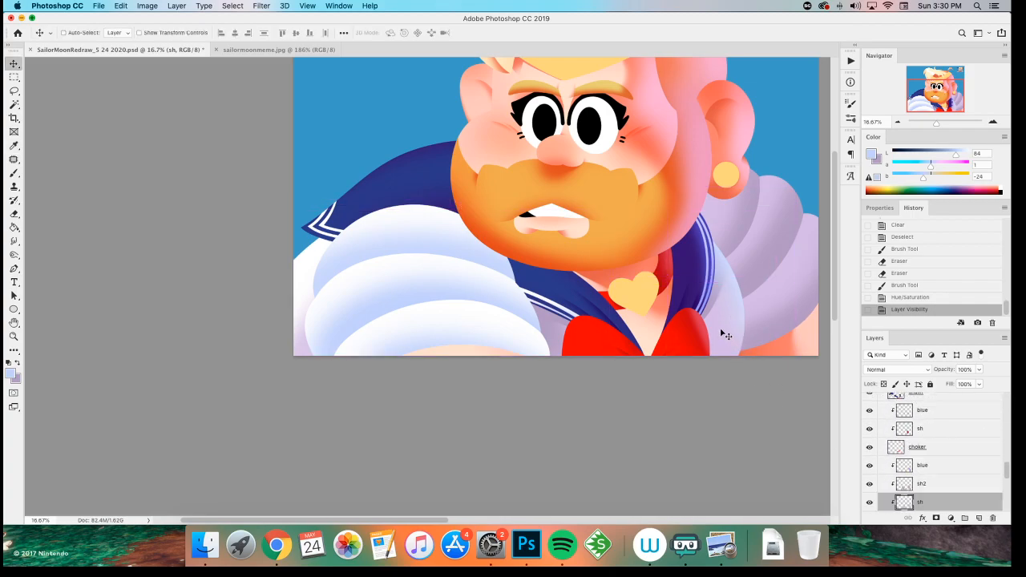
pyautogui.scroll(-1, 913, 473)
pyautogui.click(884, 384)
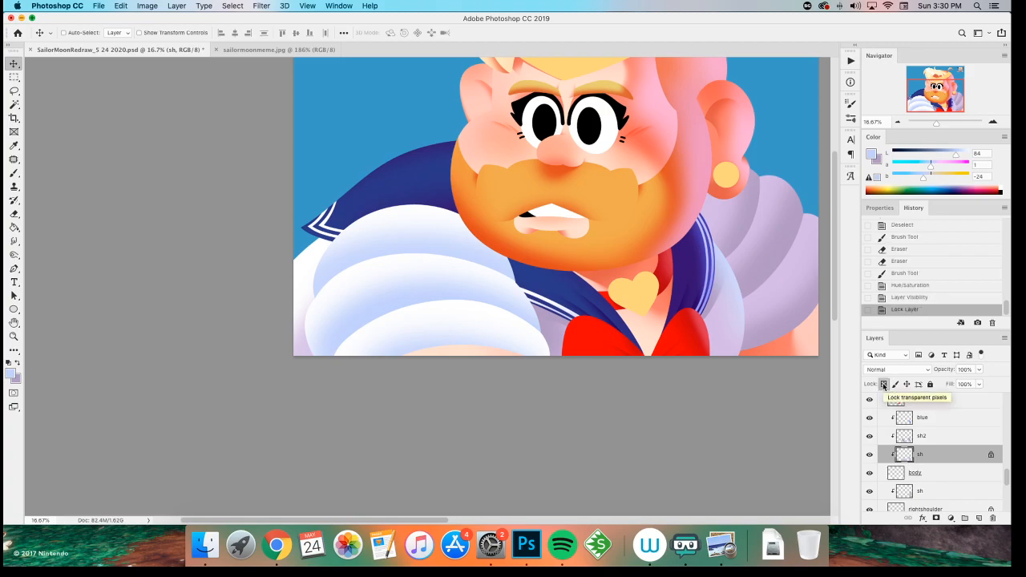
# - Fill the shirt's sh shading with the light blue and shift its sh2 layer to hue -35, lightness -13 with Hue/Saturation
pyautogui.hotkey('alt', 'BackSpace')
pyautogui.moveTo(657, 345); pyautogui.dragTo(539, 393)
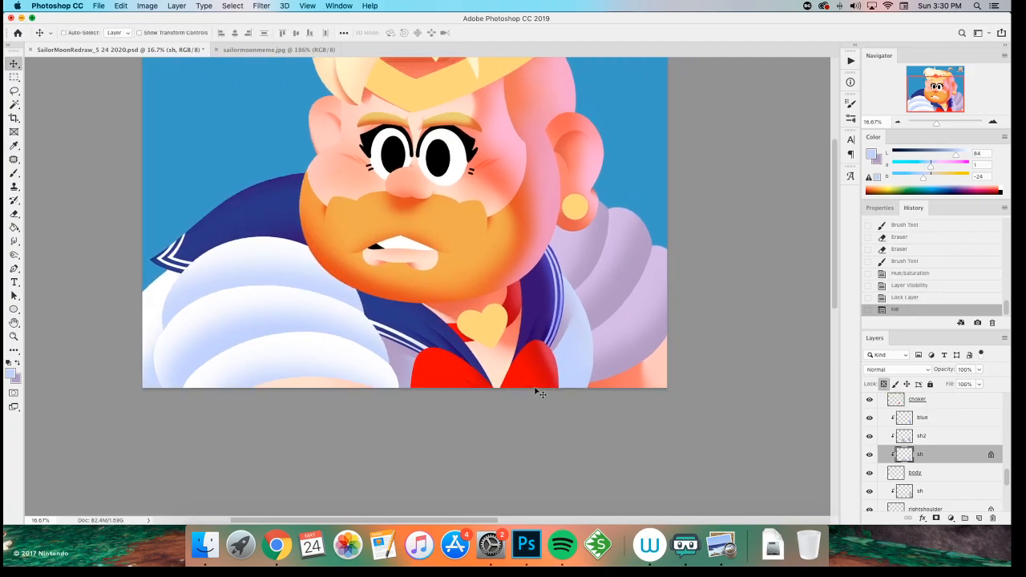
pyautogui.click(923, 436)
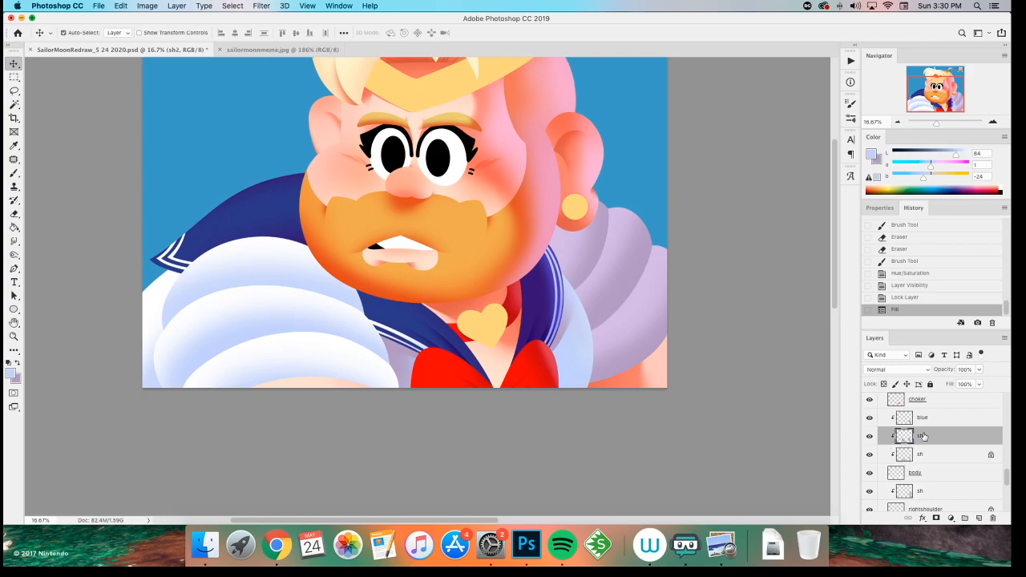
pyautogui.press('super+u')
pyautogui.click(776, 233)
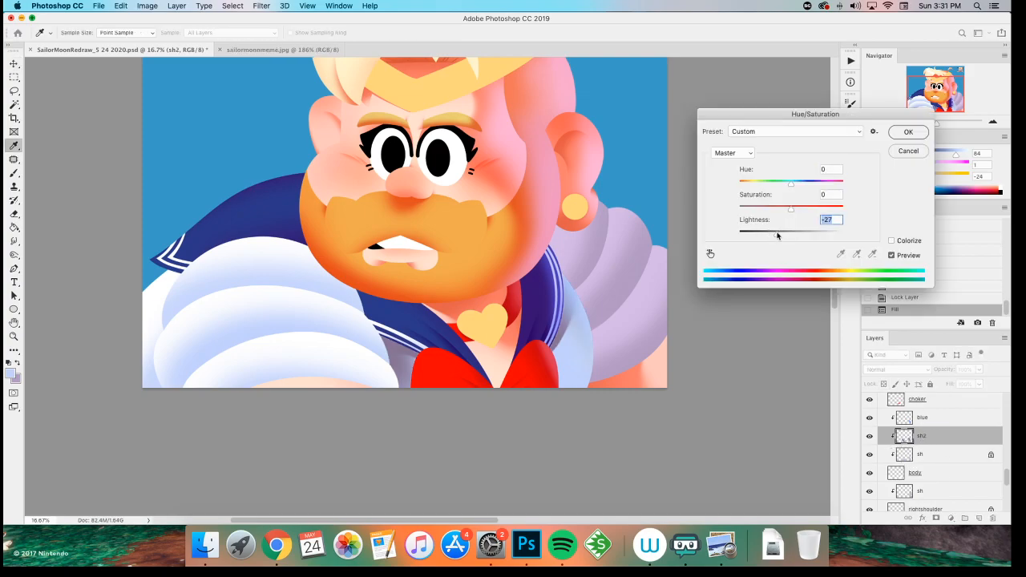
pyautogui.moveTo(780, 235); pyautogui.dragTo(784, 233)
pyautogui.moveTo(791, 185)
pyautogui.mouseDown()
pyautogui.moveTo(818, 186)
pyautogui.moveTo(776, 187)
pyautogui.mouseUp()
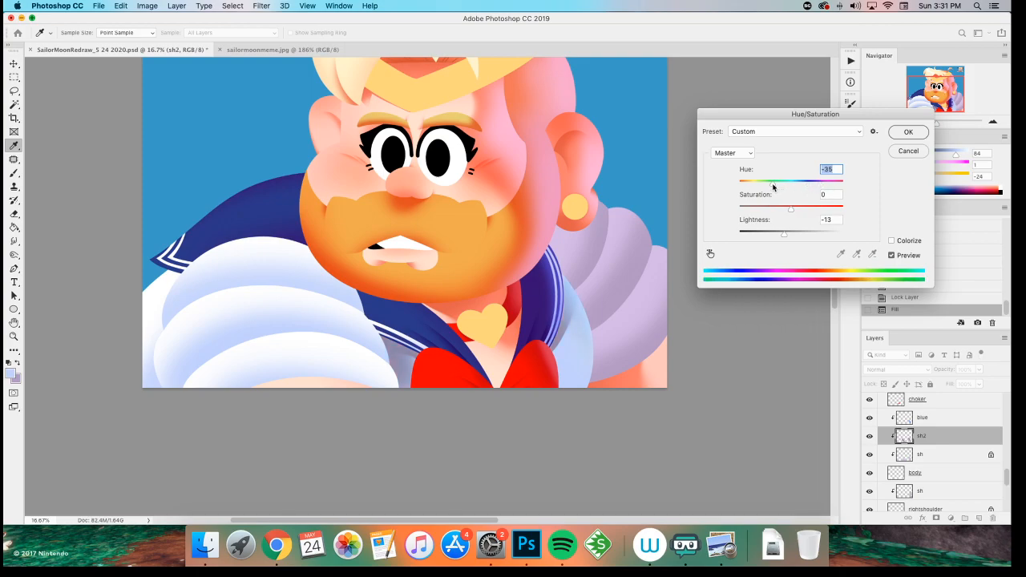
pyautogui.click(909, 134)
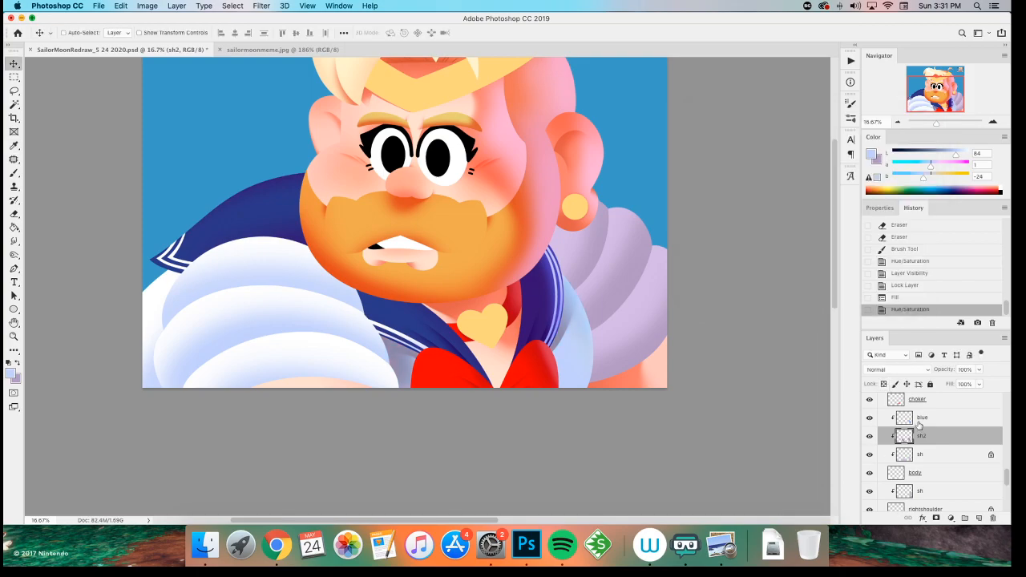
# - Fill the transparency-locked rightshoulder layer with the same light blue
pyautogui.click(923, 492)
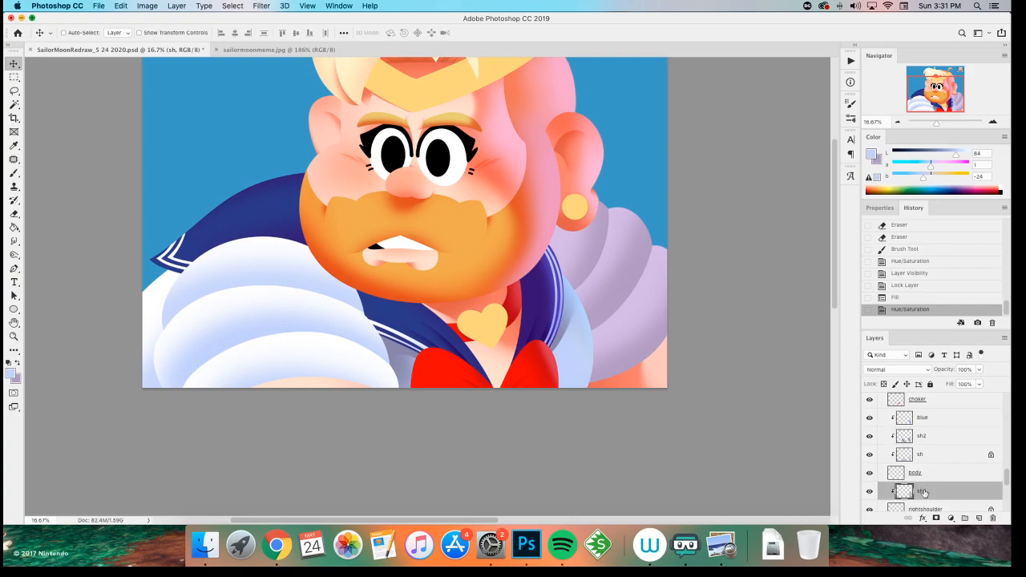
pyautogui.scroll(-1, 924, 493)
pyautogui.click(923, 495)
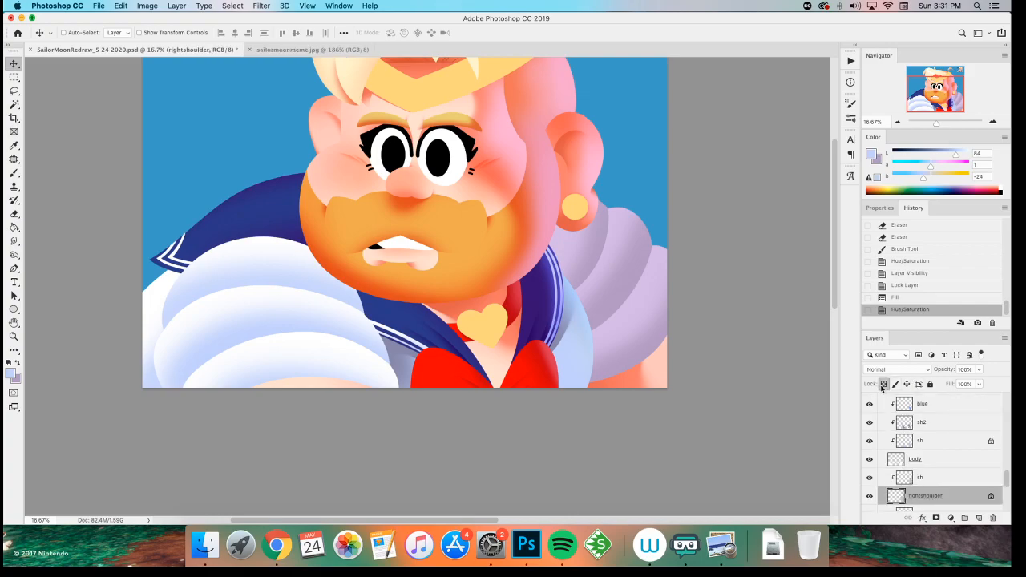
pyautogui.hotkey('shift', 'BackSpace')
pyautogui.press('Return')
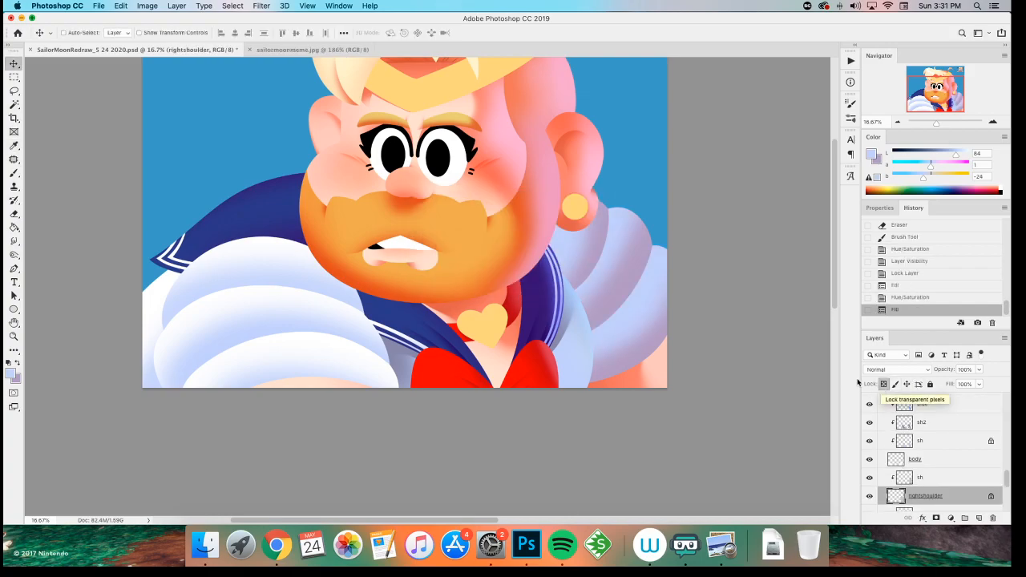
# - Sample the grey-purple shirt shadow and fill the right sleeve's transparency-locked sh fold shading with it
pyautogui.press('i')
pyautogui.click(415, 347)
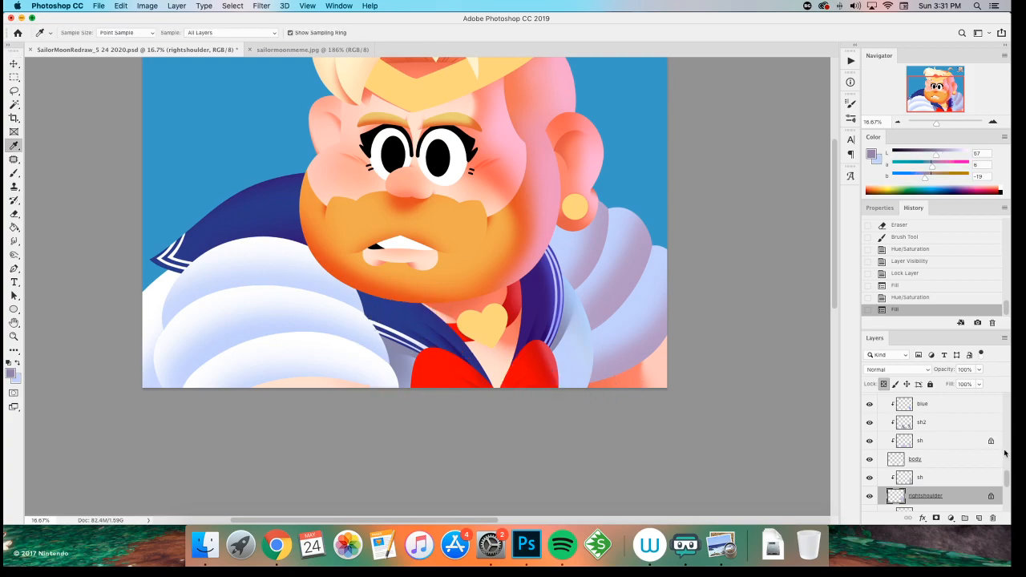
pyautogui.scroll(-1, 938, 476)
pyautogui.click(933, 465)
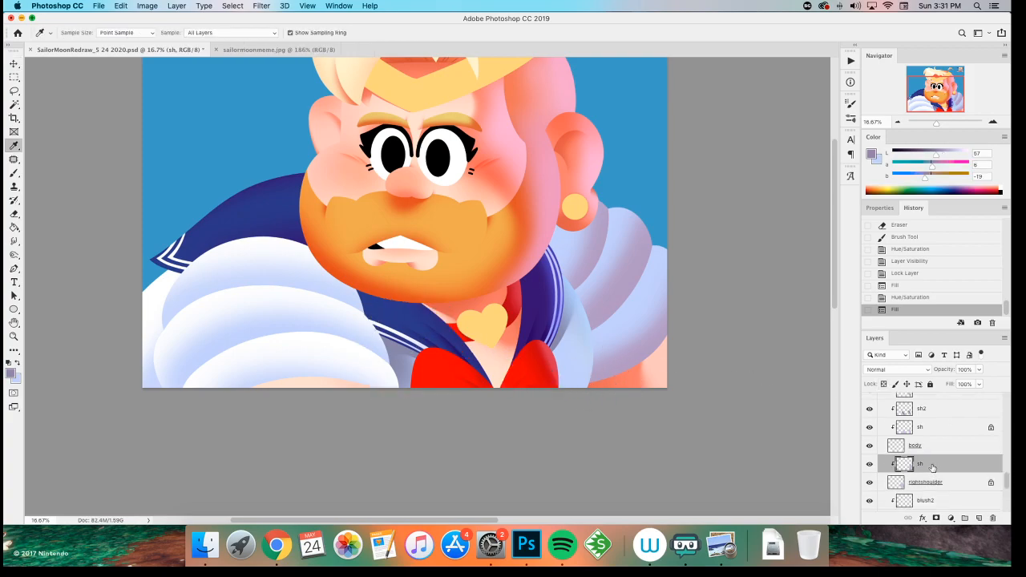
pyautogui.click(884, 384)
pyautogui.hotkey('shift', 'BackSpace')
pyautogui.press('Return')
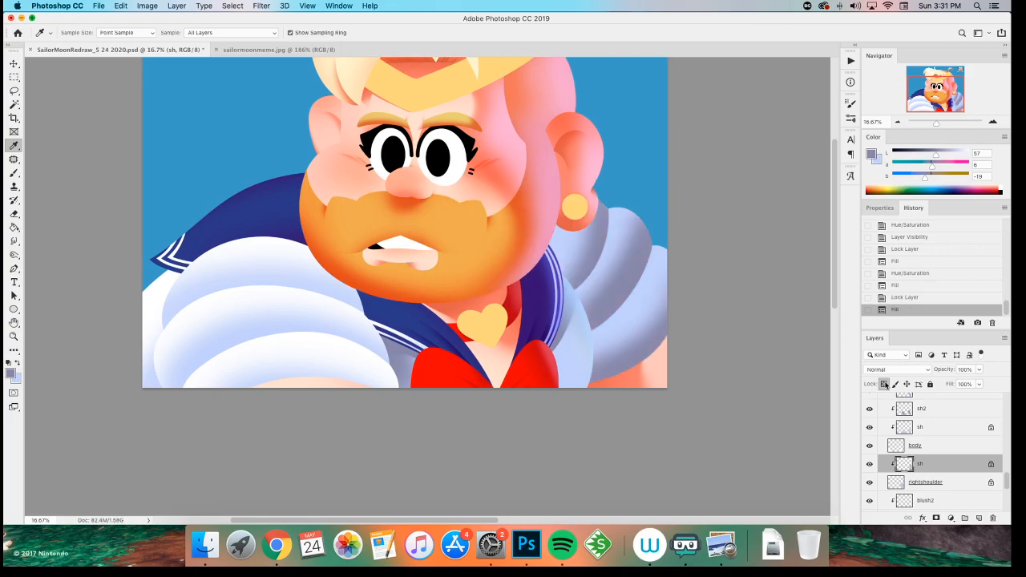
# - Examine the recoloured right sleeve and shirt shading against the whole character
pyautogui.press('super+minus')
pyautogui.press('super+minus')
pyautogui.press('super+minus')
pyautogui.press('super+plus')
pyautogui.press('super+plus')
pyautogui.press('super+minus')
pyautogui.press('super+minus')
pyautogui.press('super+plus')
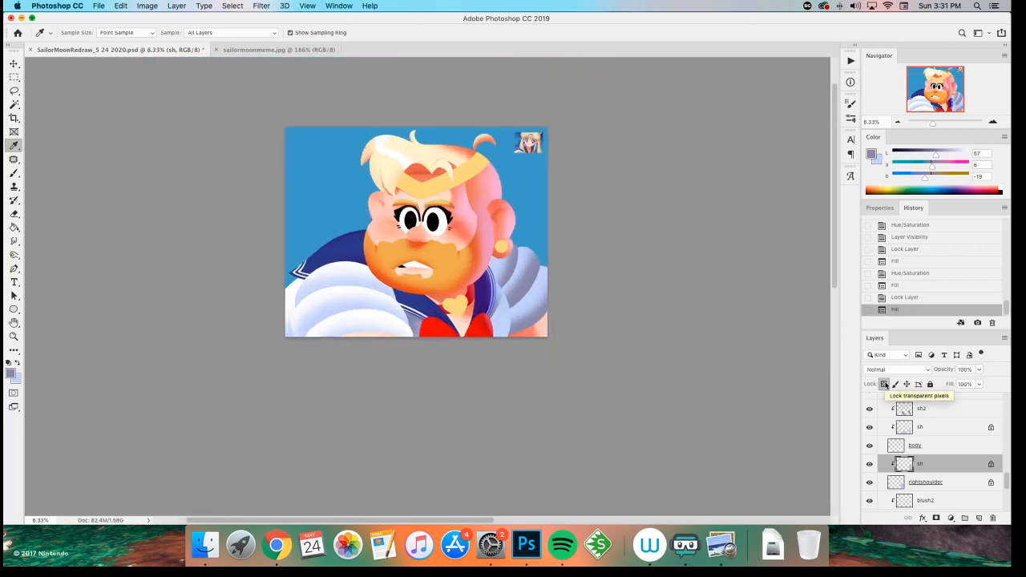
pyautogui.press('super+minus')
pyautogui.press('super+plus')
pyautogui.press('super+plus')
pyautogui.press('super+plus')
pyautogui.press('super+minus')
pyautogui.press('super+minus')
pyautogui.press('super+plus')
pyautogui.press('z')
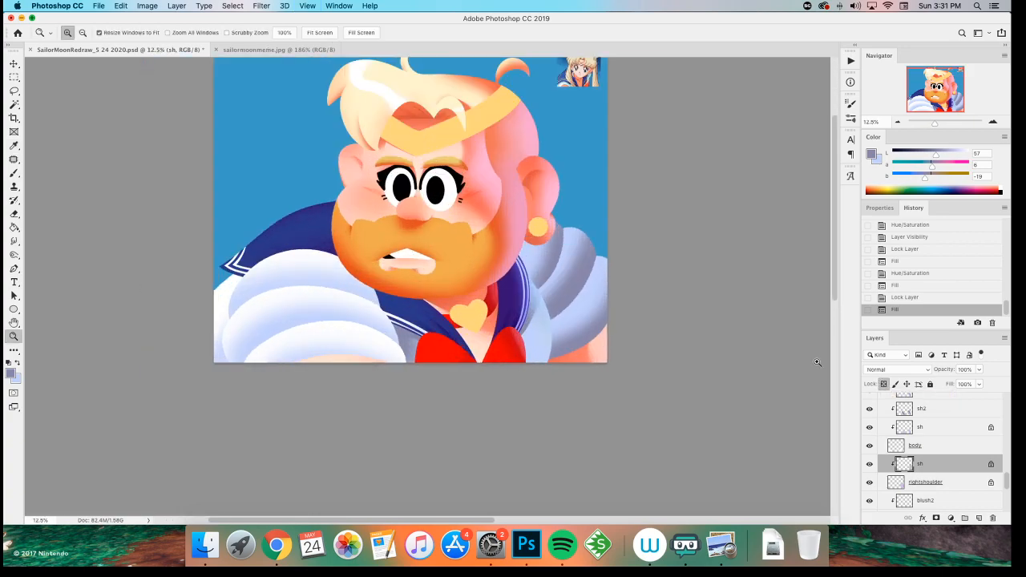
pyautogui.click(776, 320)
pyautogui.moveTo(680, 286); pyautogui.dragTo(808, 302)
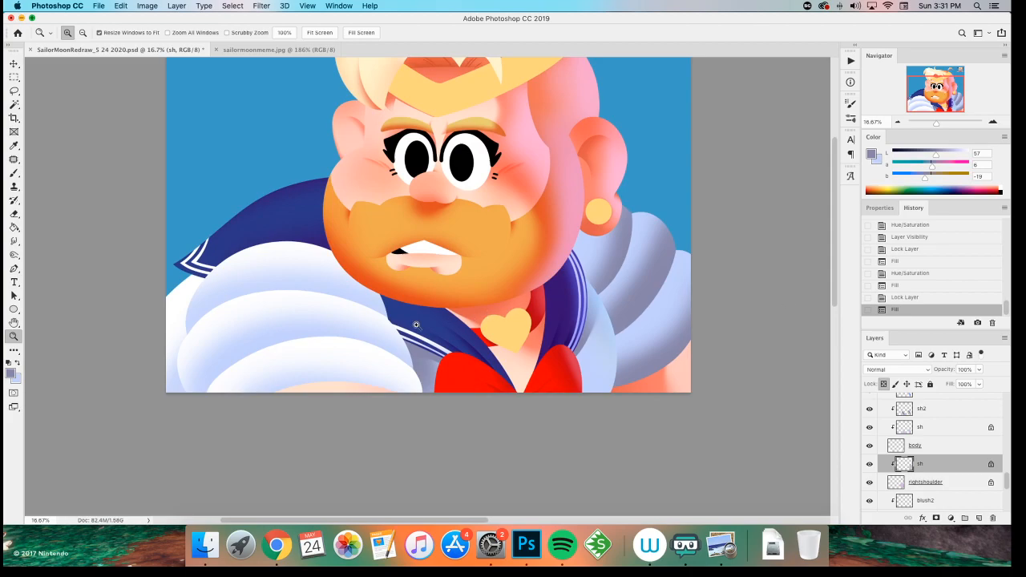
# - Create a layer named sh2 directly above the leftshoulder layer for light blue brush shading
pyautogui.press('b')
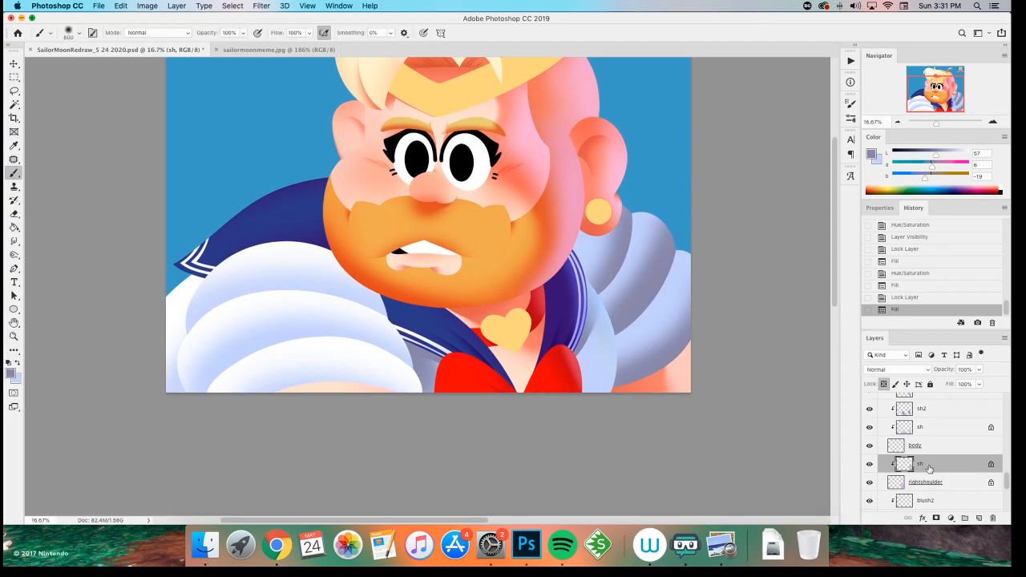
pyautogui.scroll(2, 928, 469)
pyautogui.press('v')
pyautogui.click(321, 376)
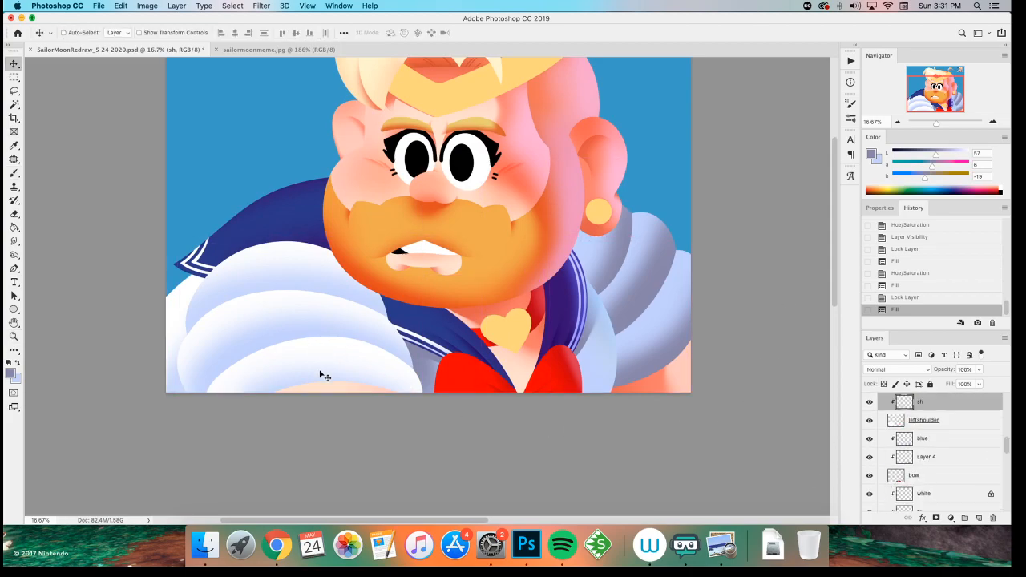
pyautogui.click(941, 423)
pyautogui.press('super+shift+n')
pyautogui.write('sh2')
pyautogui.press('Return')
pyautogui.press('b')
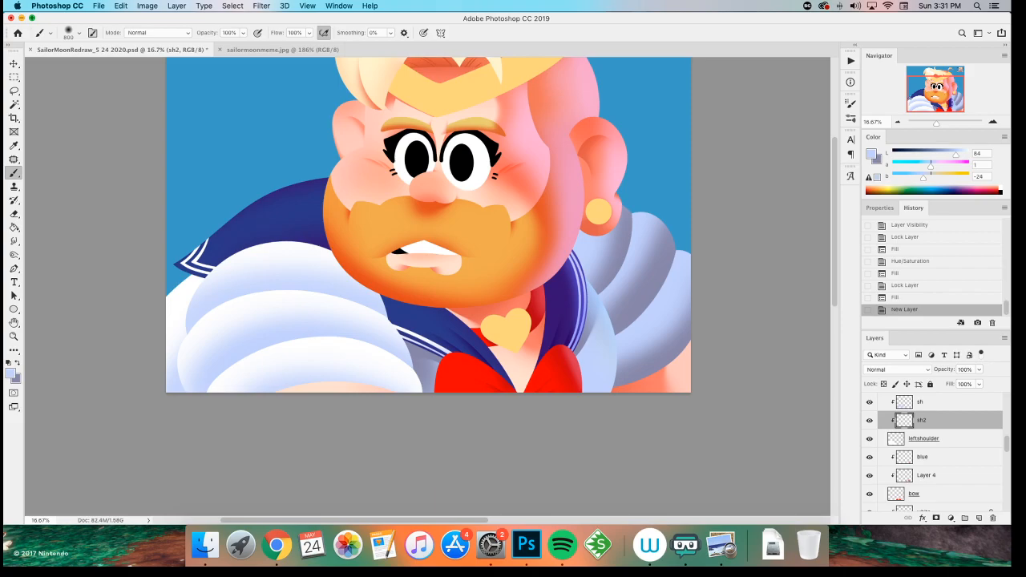
# - Brush soft light blue shading across the inner side of the left sleeve, enlarging the brush to 1100 px
pyautogui.moveTo(382, 331)
pyautogui.mouseDown()
pyautogui.moveTo(335, 367)
pyautogui.moveTo(402, 365)
pyautogui.mouseUp()
pyautogui.moveTo(352, 261); pyautogui.dragTo(276, 421)
pyautogui.moveTo(307, 310)
pyautogui.mouseDown()
pyautogui.moveTo(339, 293)
pyautogui.moveTo(330, 356)
pyautogui.mouseUp()
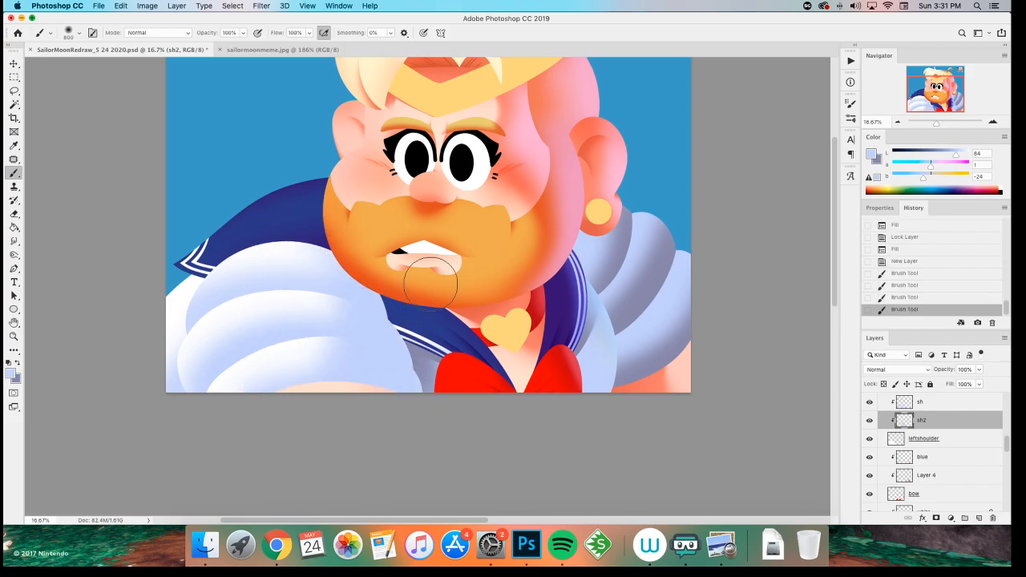
pyautogui.press(']')
pyautogui.press(']')
pyautogui.press(']')
pyautogui.moveTo(364, 256); pyautogui.dragTo(298, 370)
pyautogui.moveTo(339, 284); pyautogui.dragTo(250, 361)
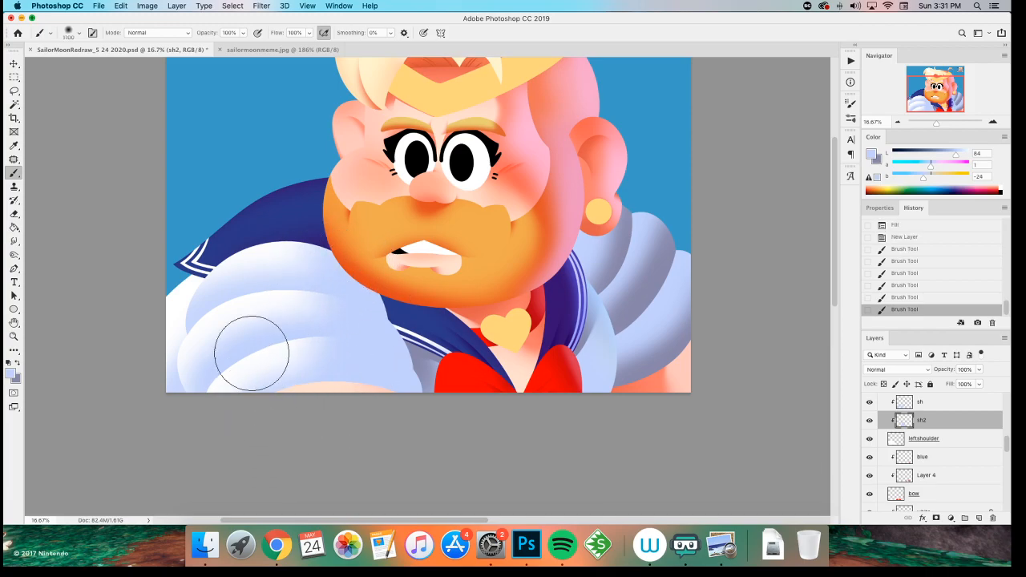
# - Lock the left sleeve's sh layer transparency and brush grey-purple over the inner ends of the folds
pyautogui.click(904, 399)
pyautogui.click(884, 384)
pyautogui.press('x')
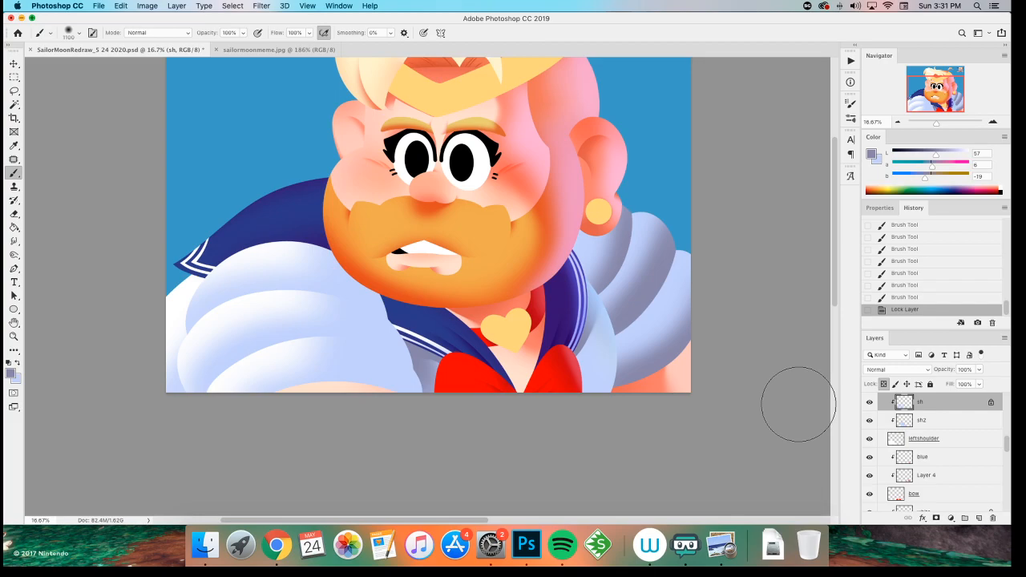
pyautogui.moveTo(352, 256)
pyautogui.mouseDown()
pyautogui.moveTo(335, 377)
pyautogui.moveTo(380, 281)
pyautogui.moveTo(383, 362)
pyautogui.moveTo(404, 378)
pyautogui.moveTo(395, 403)
pyautogui.mouseUp()
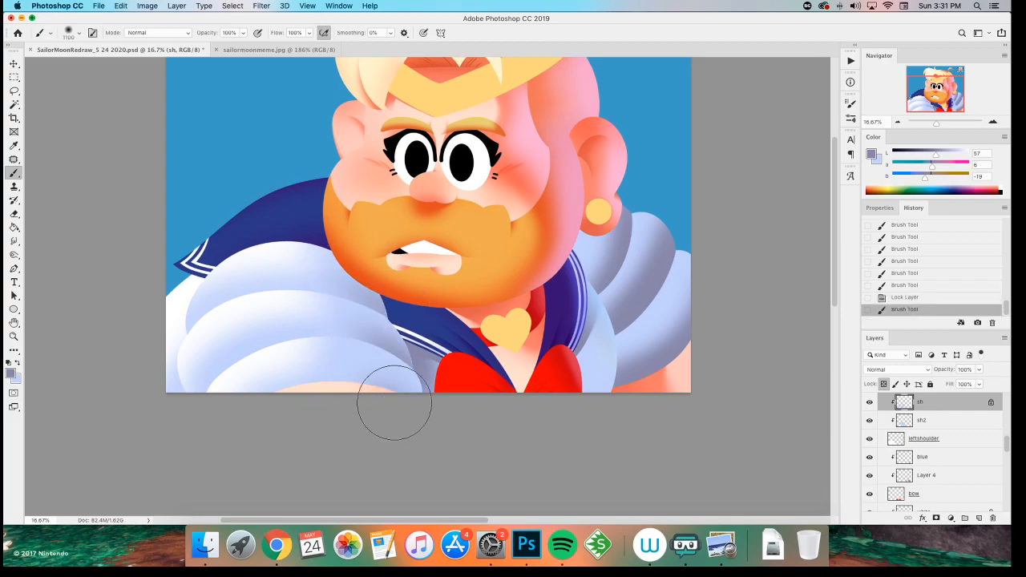
# - Deepen the grey-purple shading of the left sleeve's lower folds with a 1500 px brush
pyautogui.press('super+minus')
pyautogui.press('super+minus')
pyautogui.press('super+plus')
pyautogui.press(']')
pyautogui.press(']')
pyautogui.press(']')
pyautogui.press(']')
pyautogui.moveTo(391, 331); pyautogui.dragTo(365, 316)
pyautogui.moveTo(333, 391); pyautogui.dragTo(250, 505)
pyautogui.moveTo(301, 392); pyautogui.dragTo(241, 472)
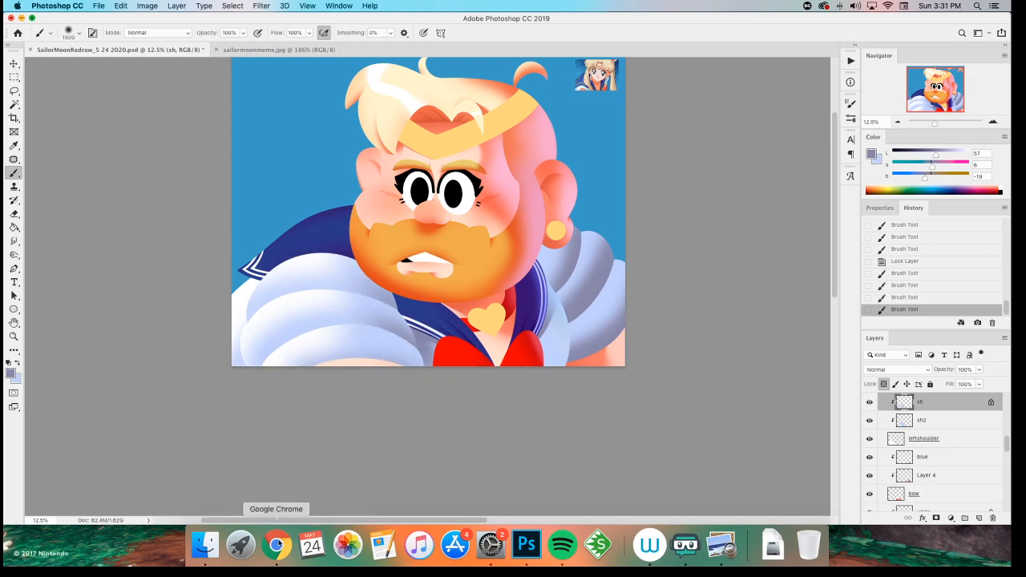
# - Examine the left sleeve's darker fold shading in the context of the whole illustration
pyautogui.press('super+minus')
pyautogui.press('super+equal')
pyautogui.press('super+equal')
pyautogui.press('super+minus')
pyautogui.press('super+minus')
pyautogui.press('super+equal')
pyautogui.press('super+equal')
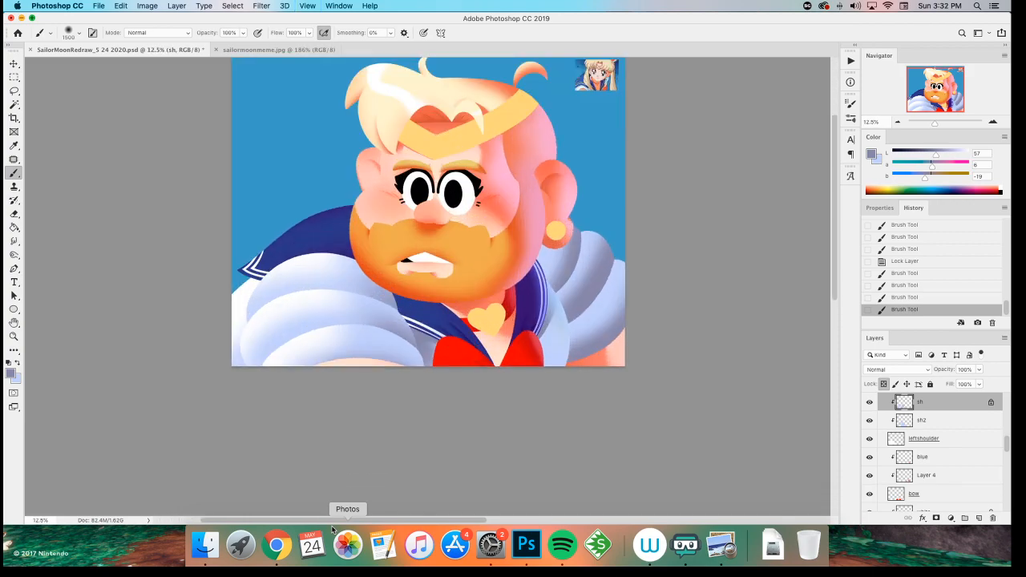
pyautogui.press('z')
pyautogui.press('super+equal')
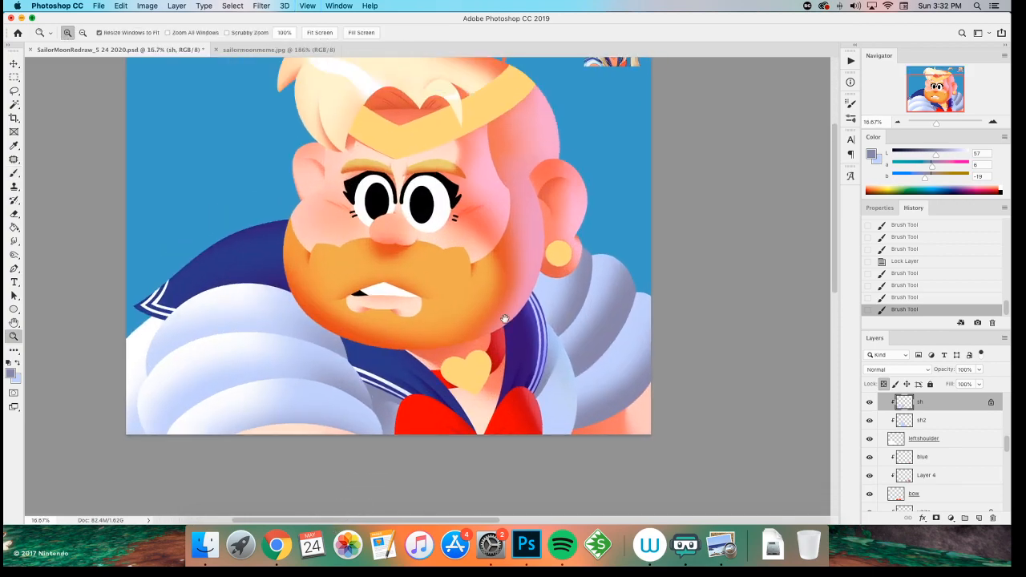
# - Temporarily hide Layer 3 and the side layer to sample the flat coral skin shadow colour, and show both again
pyautogui.press('v')
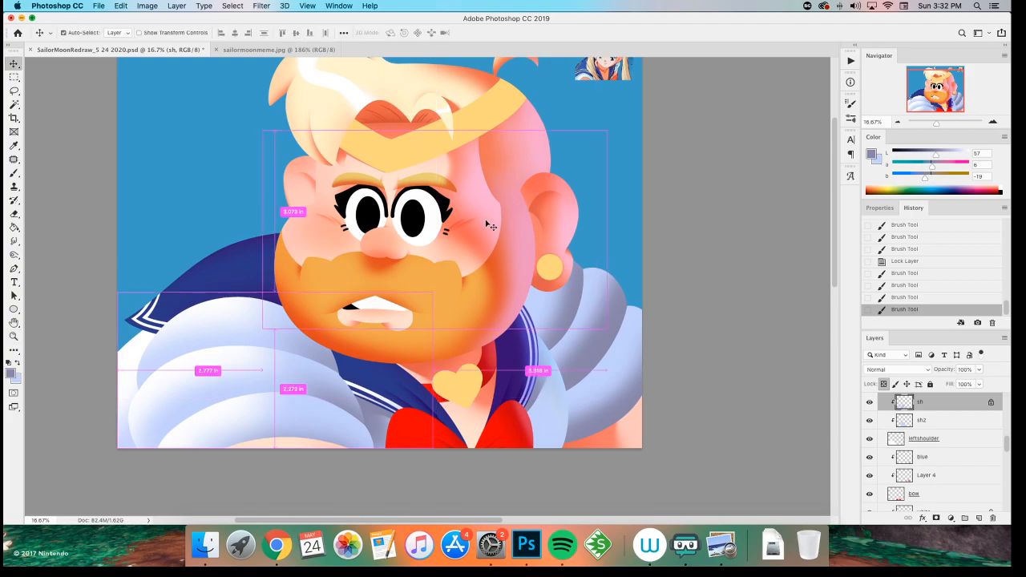
pyautogui.keyDown('super'); pyautogui.click(617, 265); pyautogui.keyUp('super')
pyautogui.keyDown('super'); pyautogui.click(404, 135); pyautogui.keyUp('super')
pyautogui.scroll(-3, 903, 451)
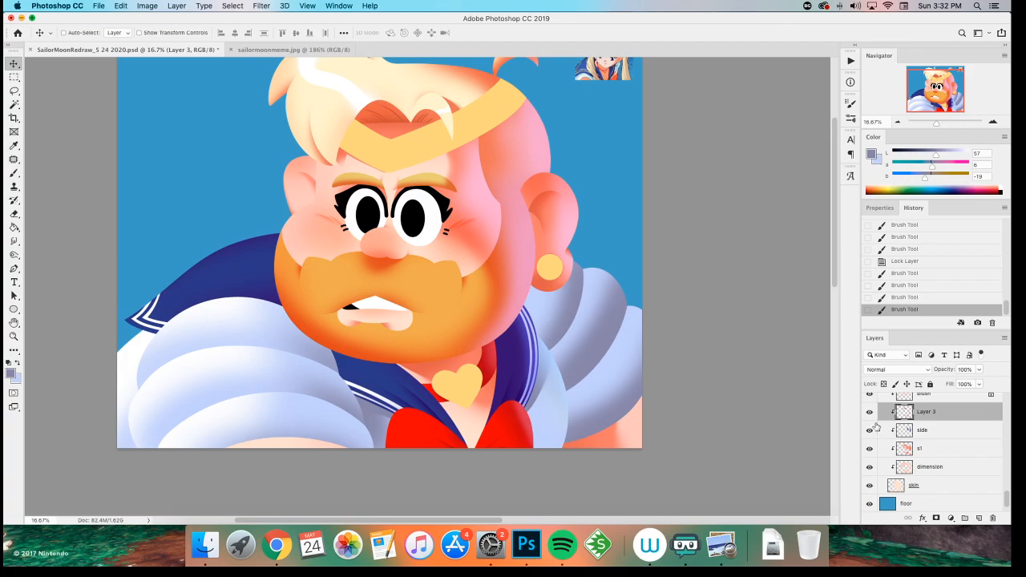
pyautogui.click(870, 431)
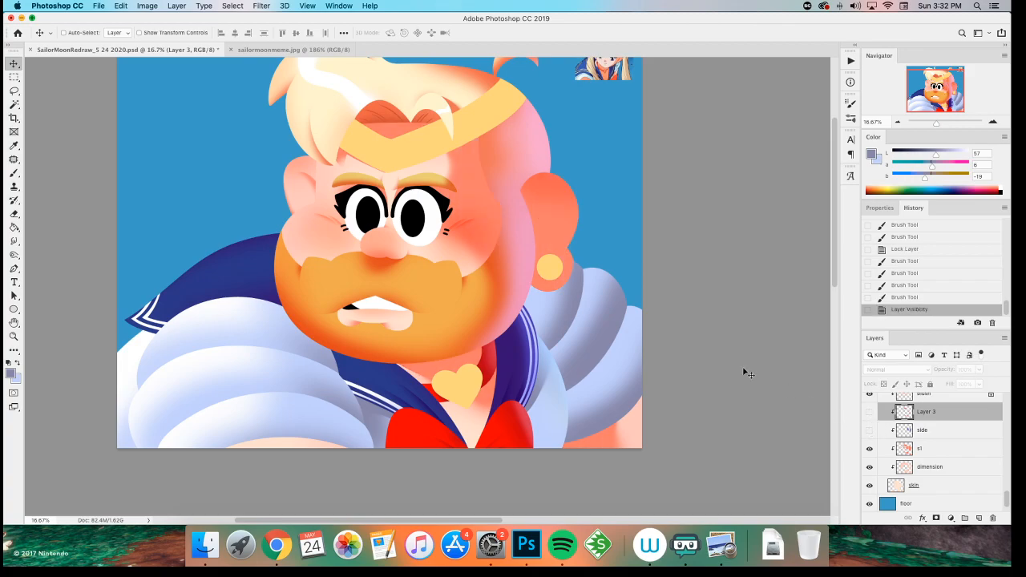
pyautogui.press('i')
pyautogui.click(463, 153)
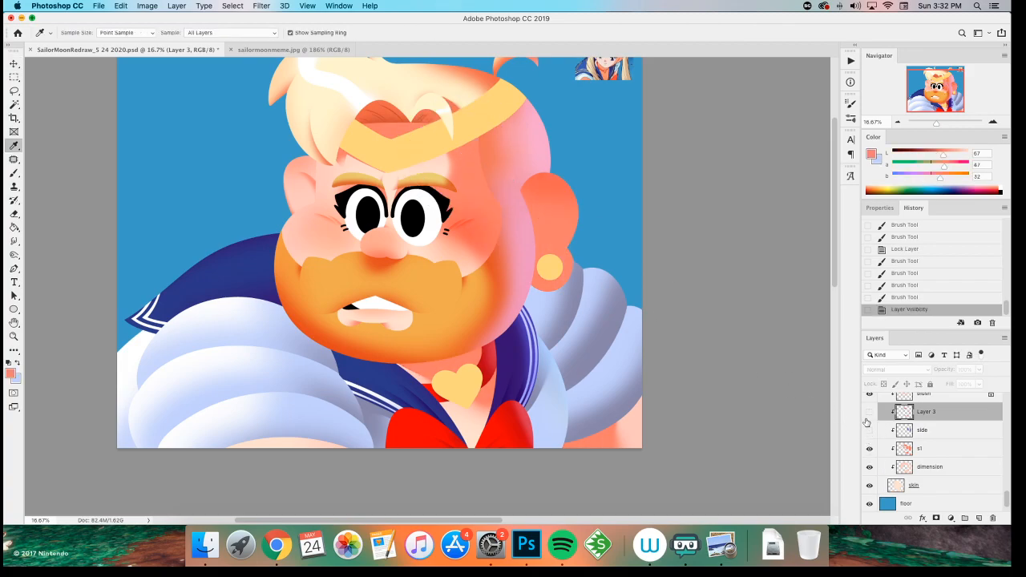
pyautogui.click(869, 413)
# - Lasso the arm below the right sleeve and fill it with coral on the s1 layer, clearing the selection
pyautogui.press('l')
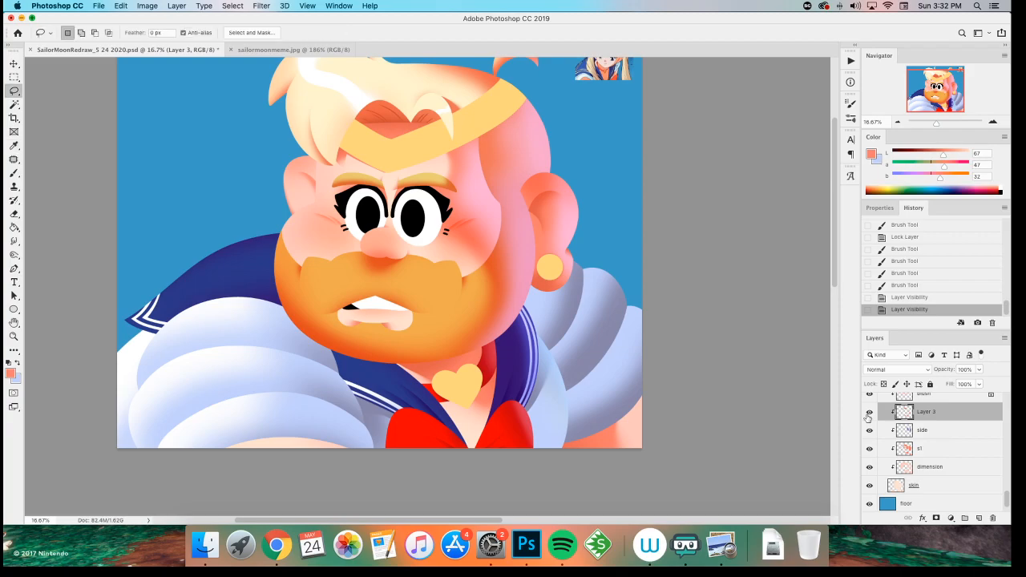
pyautogui.click(875, 445)
pyautogui.moveTo(556, 451)
pyautogui.mouseDown()
pyautogui.moveTo(609, 355)
pyautogui.moveTo(647, 327)
pyautogui.mouseUp()
pyautogui.hotkey('alt', 'BackSpace')
pyautogui.press('m')
pyautogui.press('super+d')
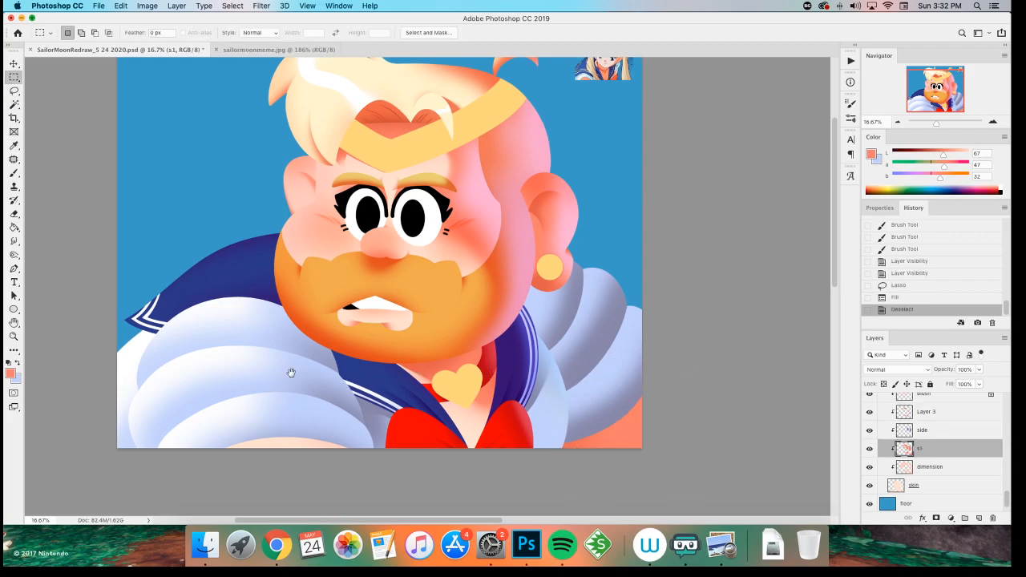
# - Sample the darker orange-red from the ear and brush it softly over the arm below the right sleeve on Layer 3
pyautogui.press('super+minus')
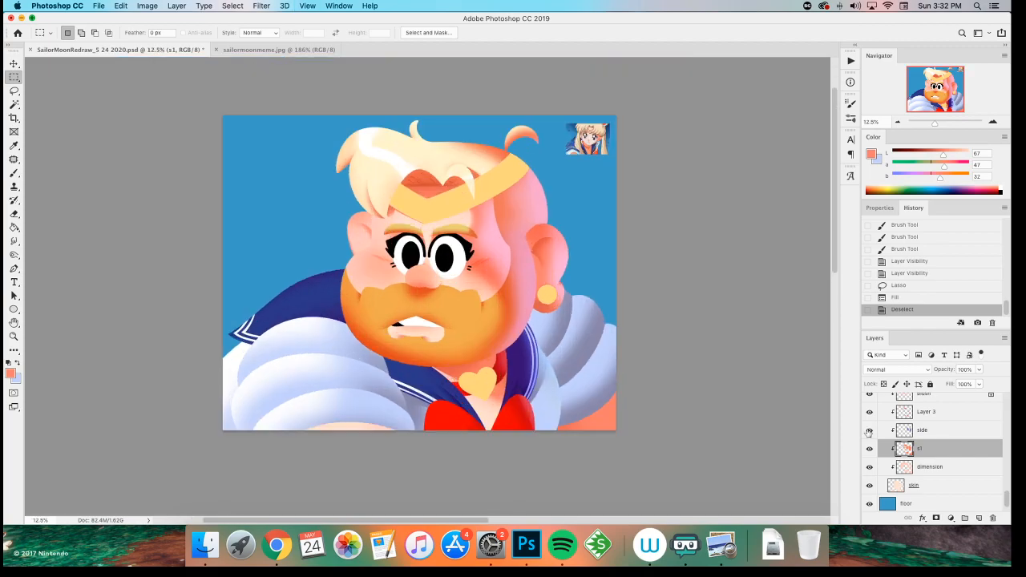
pyautogui.click(895, 414)
pyautogui.press('i')
pyautogui.press('super+plus')
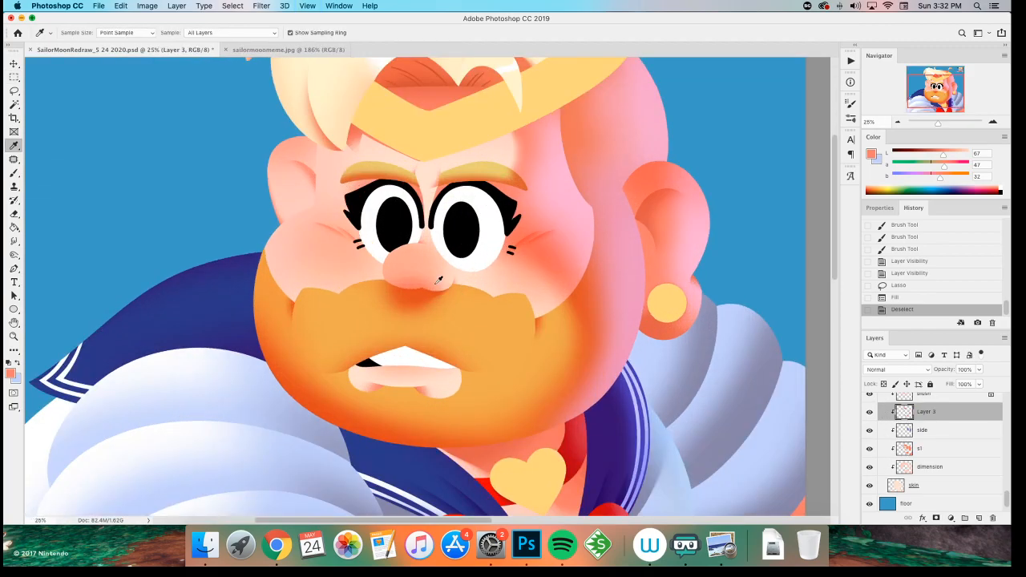
pyautogui.click(646, 208)
pyautogui.press('b')
pyautogui.press('super+minus')
pyautogui.press('super+minus')
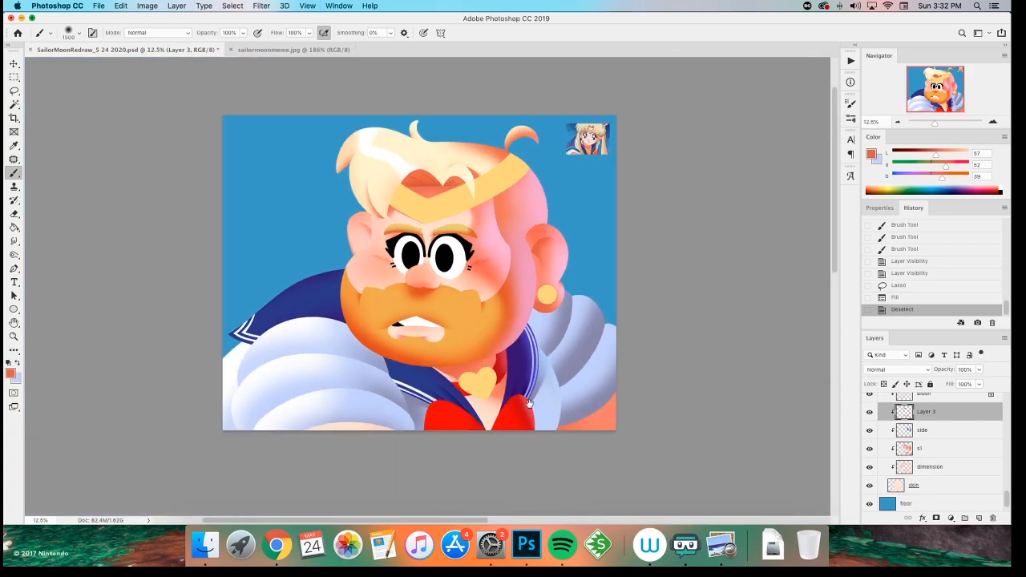
pyautogui.moveTo(537, 357); pyautogui.dragTo(561, 380)
pyautogui.moveTo(525, 337)
pyautogui.mouseDown()
pyautogui.moveTo(553, 392)
pyautogui.moveTo(542, 401)
pyautogui.mouseUp()
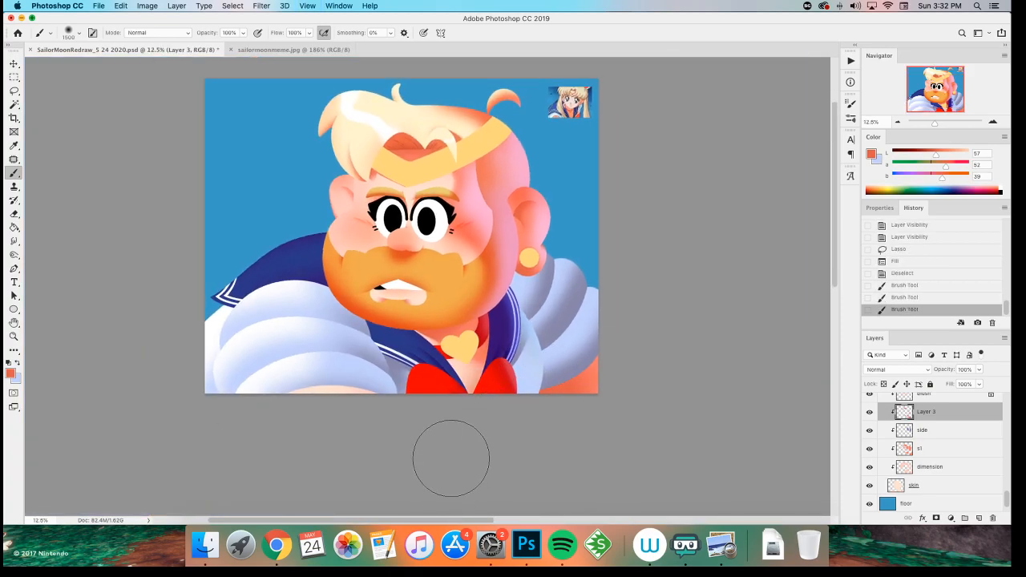
pyautogui.scroll(2, 257, 460)
pyautogui.hscroll(-3, 257, 460)
pyautogui.press('x')
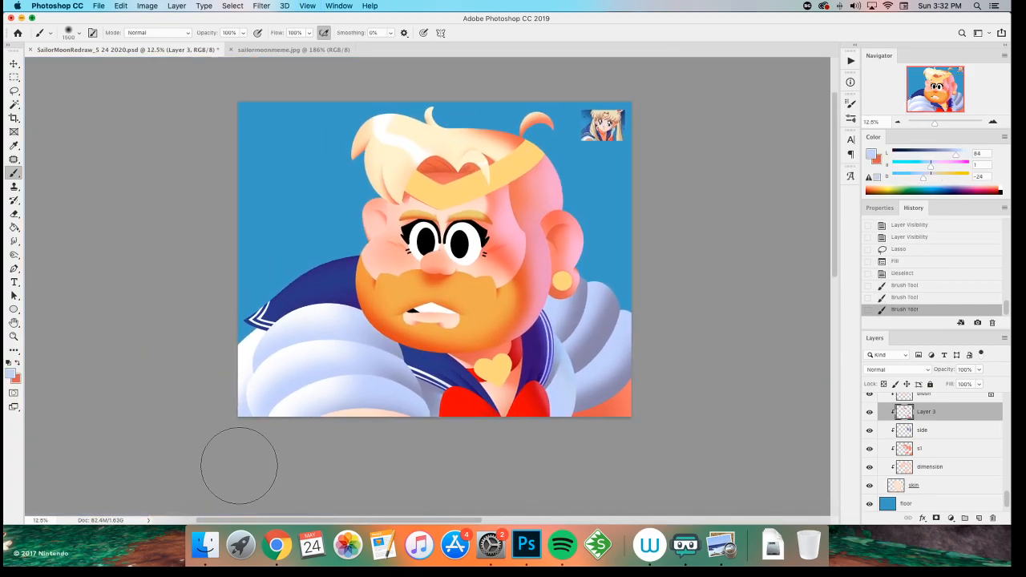
# - Sample coral from the face, brush it softly over the arm below the left sleeve on Layer 3, and save the file
pyautogui.press('i')
pyautogui.moveTo(869, 427)
pyautogui.mouseDown()
pyautogui.moveTo(869, 411)
pyautogui.moveTo(869, 430)
pyautogui.mouseUp()
pyautogui.click(506, 222)
pyautogui.press('b')
pyautogui.press('[')
pyautogui.press('[')
pyautogui.press('[')
pyautogui.press('[')
pyautogui.press('[')
pyautogui.press('[')
pyautogui.press('[')
pyautogui.moveTo(351, 398)
pyautogui.mouseDown()
pyautogui.moveTo(380, 423)
pyautogui.moveTo(361, 409)
pyautogui.mouseUp()
pyautogui.moveTo(364, 411)
pyautogui.mouseDown()
pyautogui.moveTo(373, 426)
pyautogui.moveTo(353, 417)
pyautogui.moveTo(337, 439)
pyautogui.mouseUp()
pyautogui.press(']')
pyautogui.press(']')
pyautogui.press(']')
pyautogui.press(']')
pyautogui.press(']')
pyautogui.press(']')
pyautogui.press(']')
pyautogui.press(']')
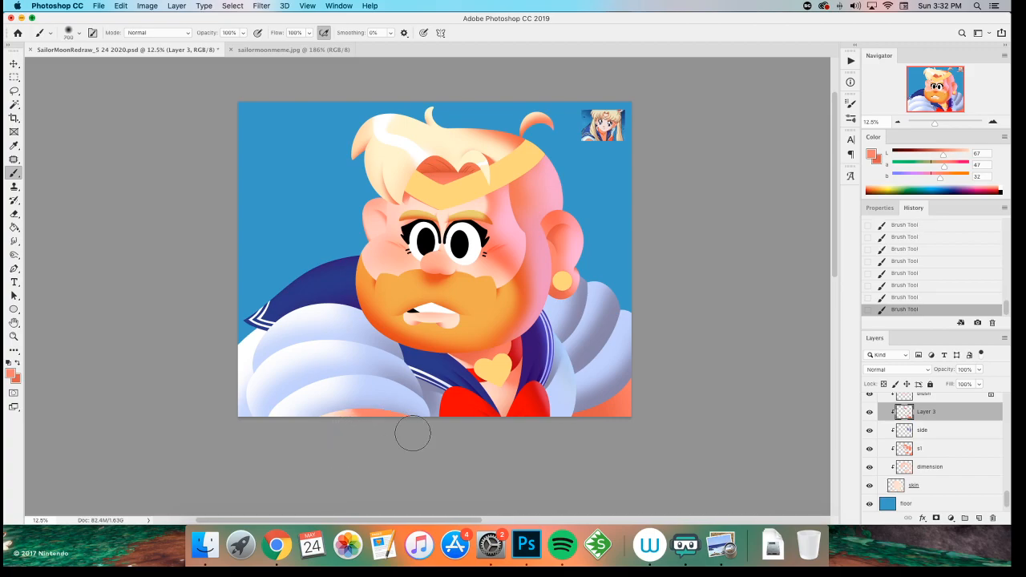
pyautogui.press('super+s')
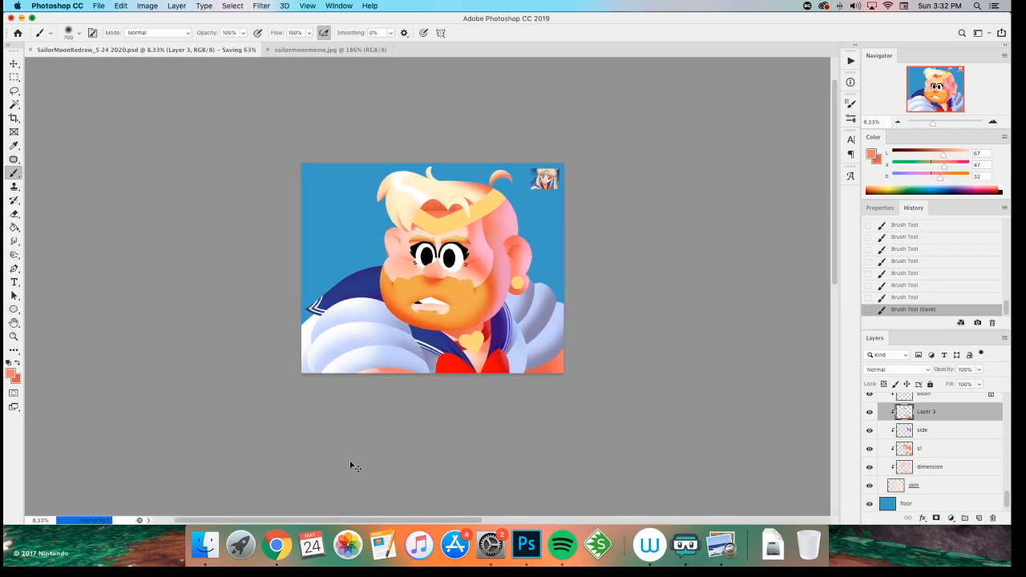
# - Add a new layer named sh above the eyes layer and clip it to the eyes
pyautogui.press('super+equal')
pyautogui.press('super+equal')
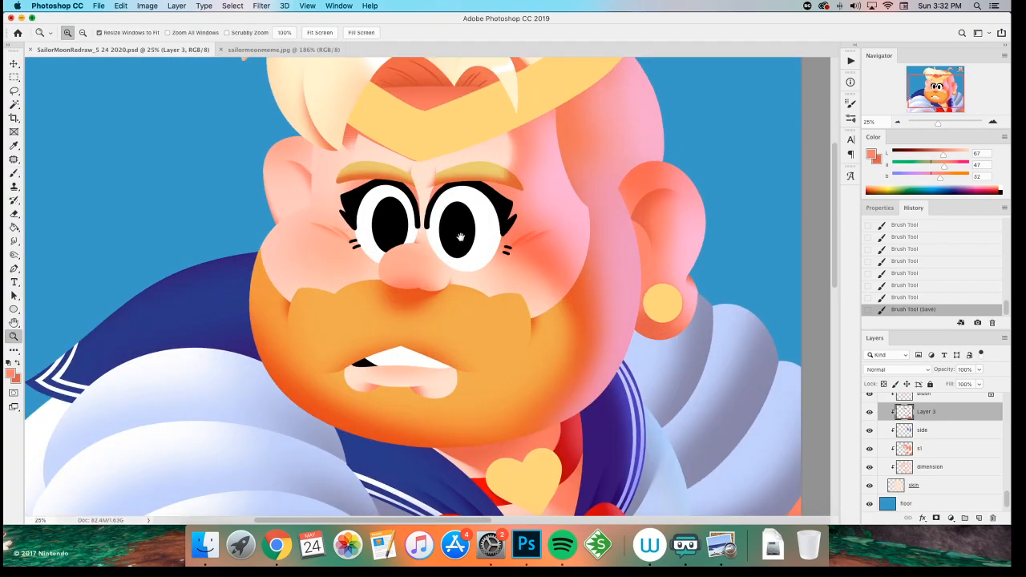
pyautogui.press('v')
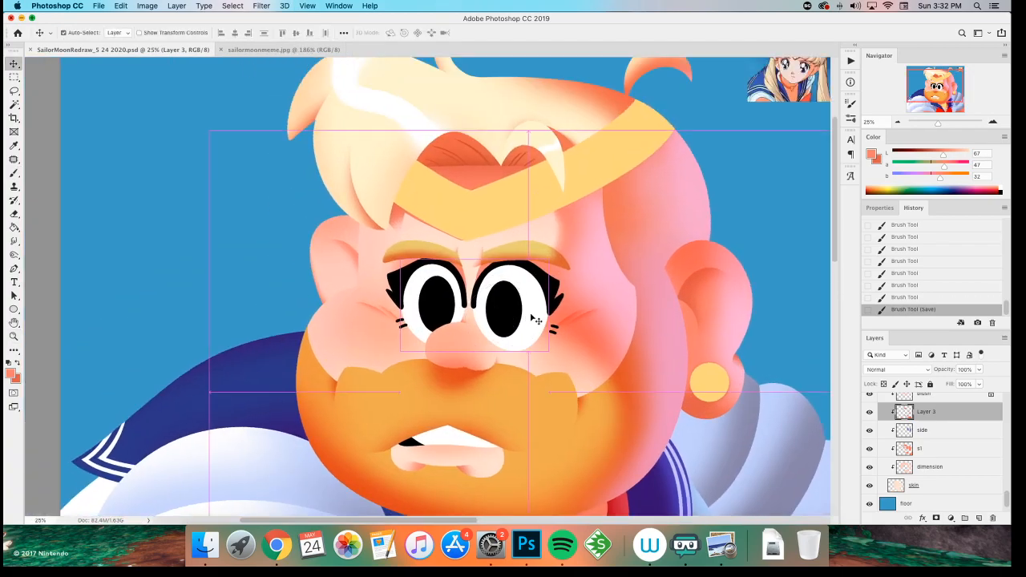
pyautogui.keyDown('super'); pyautogui.click(534, 319); pyautogui.keyUp('super')
pyautogui.press('super+shift+n')
pyautogui.write('sh')
pyautogui.press('Return')
pyautogui.press('super+alt+g')
pyautogui.hscroll(3, 401, 321)
# - Set the brush's foreground colour to the pale pinkish grey e3cbcb
pyautogui.press('b')
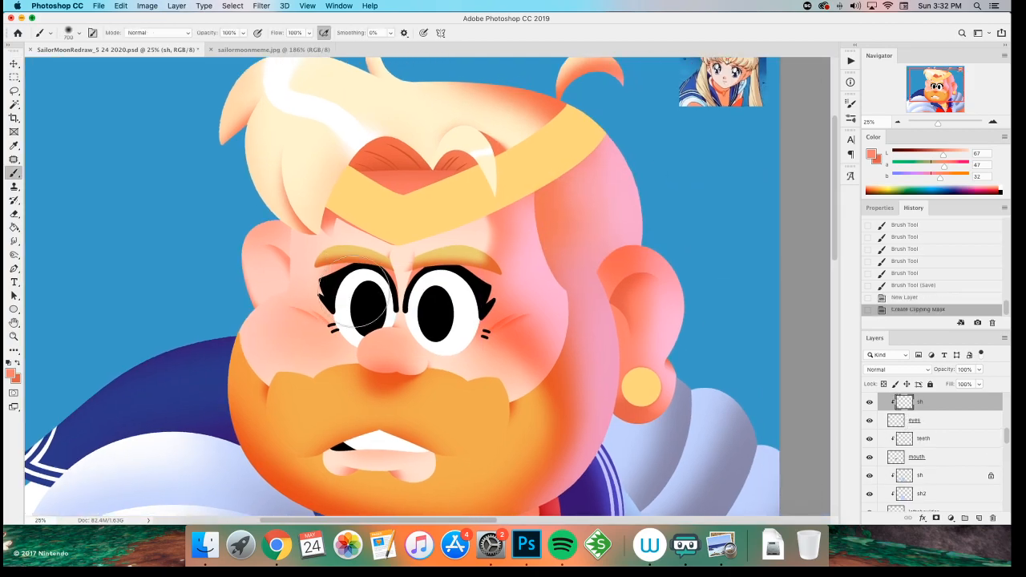
pyautogui.click(13, 373)
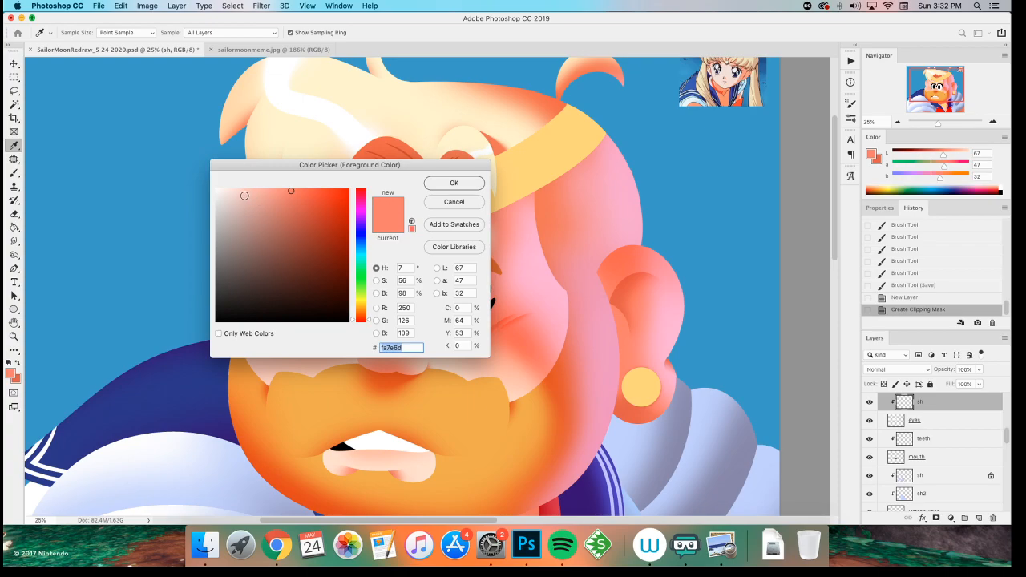
pyautogui.click(244, 195)
pyautogui.moveTo(243, 195); pyautogui.dragTo(234, 192)
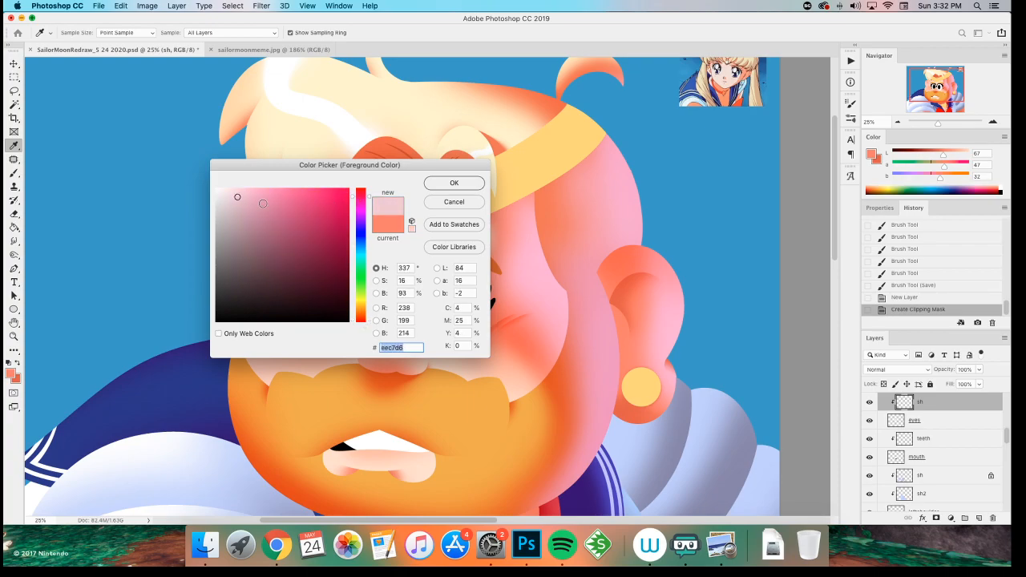
pyautogui.click(359, 321)
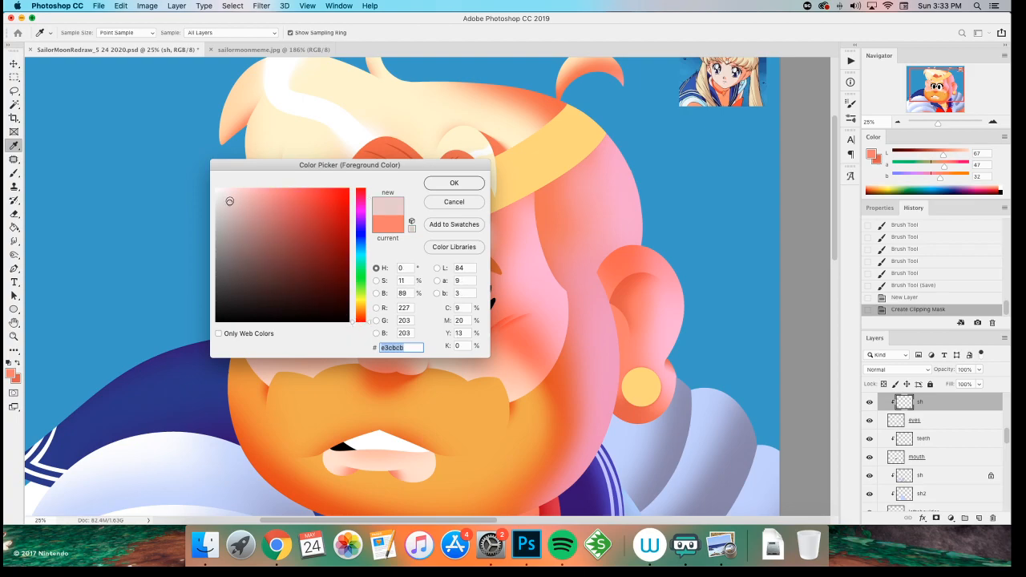
pyautogui.click(436, 189)
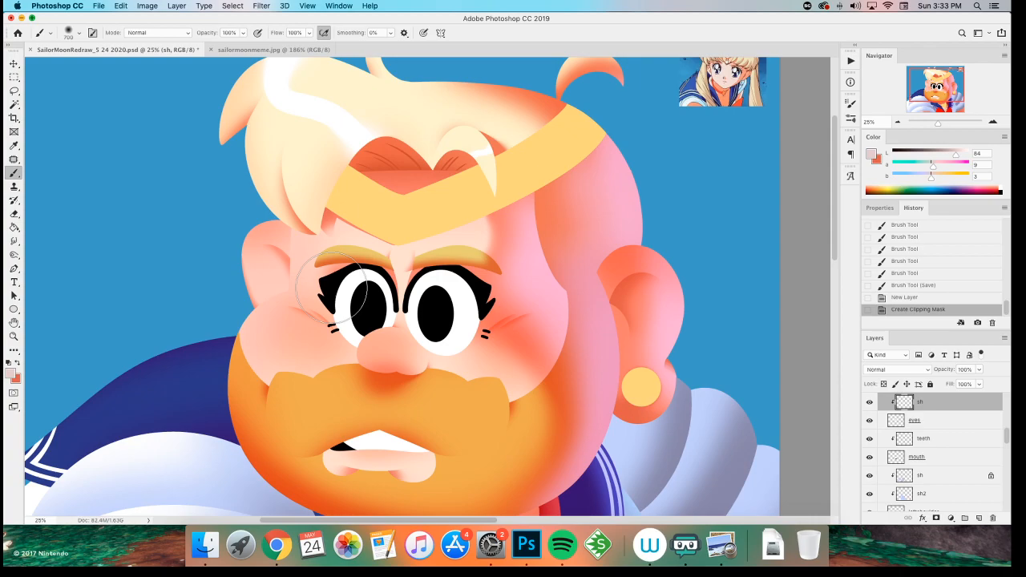
# - Lasso around both eyes, fill them with the pale pinkish grey on the sh layer, and clear the selection
pyautogui.press('l')
pyautogui.moveTo(319, 249)
pyautogui.mouseDown()
pyautogui.moveTo(478, 380)
pyautogui.moveTo(307, 240)
pyautogui.mouseUp()
pyautogui.hotkey('alt', 'BackSpace')
pyautogui.press('b')
pyautogui.press('super+d')
# - Erase the grey from the middle of both eyes with a soft 300 px eraser at 0% hardness, leaving shaded edges
pyautogui.press('e')
pyautogui.moveTo(365, 306); pyautogui.dragTo(353, 320)
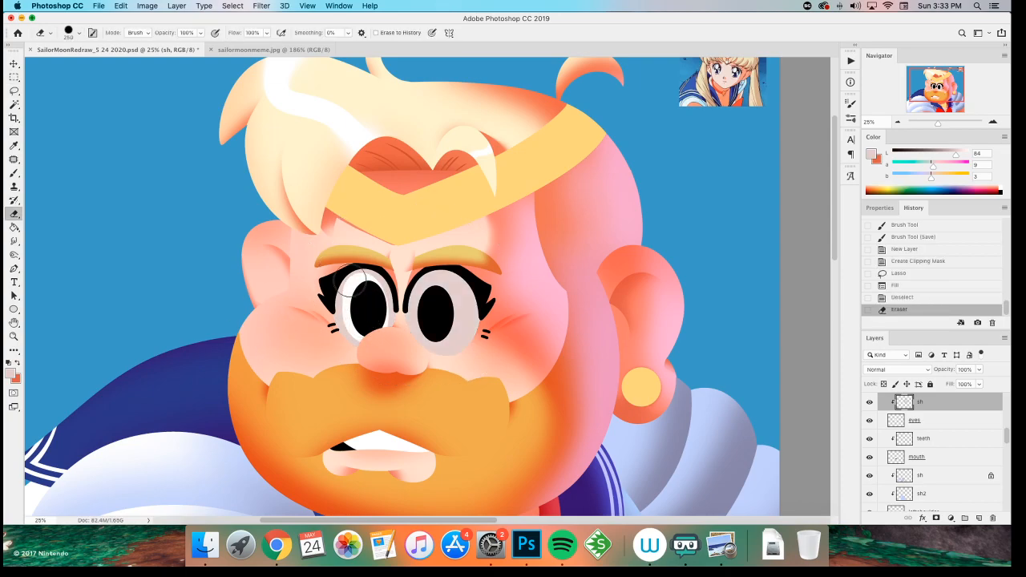
pyautogui.press('super+z')
pyautogui.rightClick(352, 316)
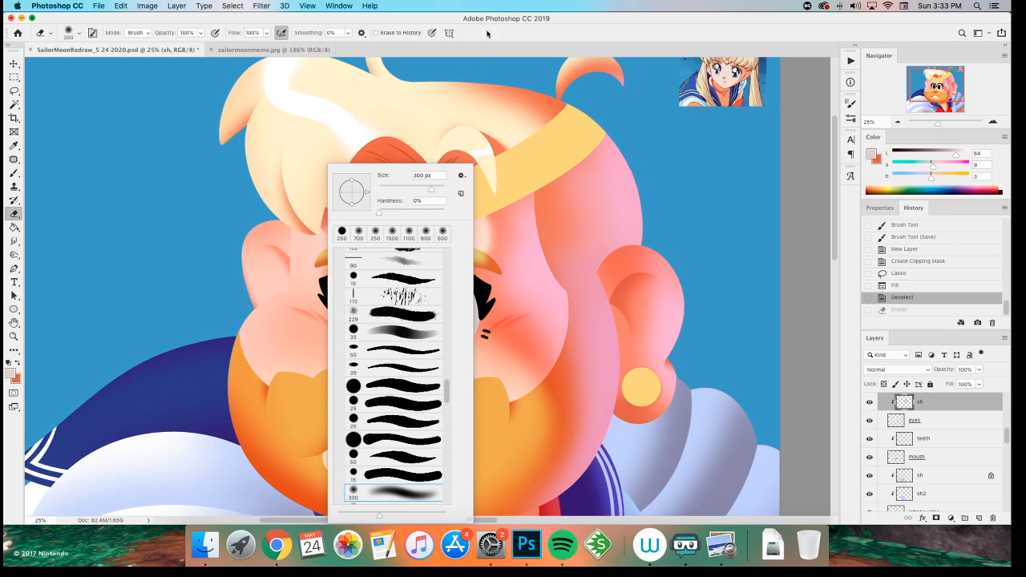
pyautogui.press('Escape')
pyautogui.moveTo(436, 298)
pyautogui.mouseDown()
pyautogui.moveTo(429, 320)
pyautogui.moveTo(448, 324)
pyautogui.moveTo(457, 313)
pyautogui.moveTo(433, 288)
pyautogui.mouseUp()
pyautogui.moveTo(373, 317)
pyautogui.mouseDown()
pyautogui.moveTo(356, 302)
pyautogui.moveTo(365, 321)
pyautogui.moveTo(373, 289)
pyautogui.moveTo(358, 295)
pyautogui.mouseUp()
pyautogui.click(357, 295)
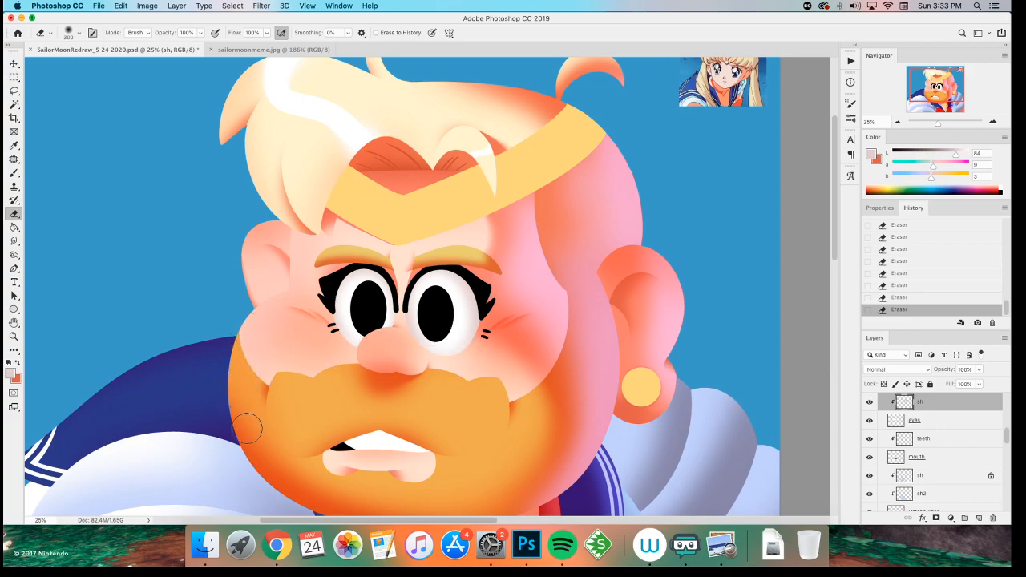
# - Switch to a darker grey (Lab 72, 9, 3), brush it softly under the upper lashes with a 400 px brush, and save
pyautogui.press('b')
pyautogui.keyDown('alt'); pyautogui.click(520, 309); pyautogui.keyUp('alt')
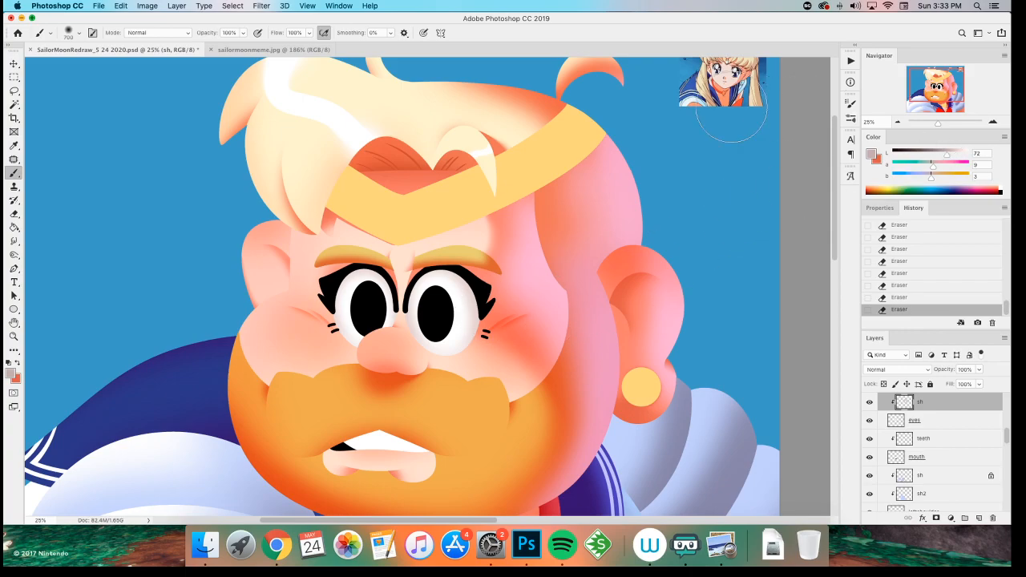
pyautogui.press('[')
pyautogui.press('[')
pyautogui.press('[')
pyautogui.press('[')
pyautogui.moveTo(344, 281)
pyautogui.mouseDown()
pyautogui.moveTo(431, 281)
pyautogui.moveTo(459, 321)
pyautogui.moveTo(279, 266)
pyautogui.moveTo(327, 267)
pyautogui.moveTo(284, 275)
pyautogui.moveTo(346, 267)
pyautogui.moveTo(339, 278)
pyautogui.moveTo(479, 275)
pyautogui.moveTo(371, 285)
pyautogui.moveTo(352, 257)
pyautogui.moveTo(457, 279)
pyautogui.mouseUp()
pyautogui.hotkey('ctrl', 'z')
pyautogui.moveTo(377, 272); pyautogui.dragTo(349, 269)
pyautogui.hotkey('ctrl', '-')
pyautogui.hotkey('ctrl', '-')
pyautogui.hotkey('ctrl', '-')
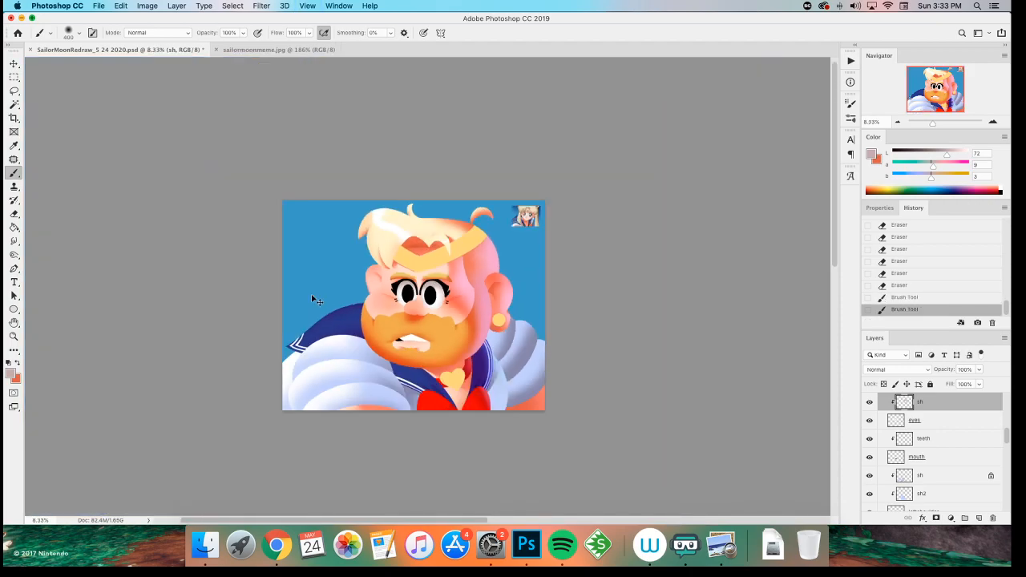
pyautogui.hotkey('ctrl', '+')
pyautogui.hotkey('ctrl', '+')
pyautogui.hotkey('ctrl', 's')
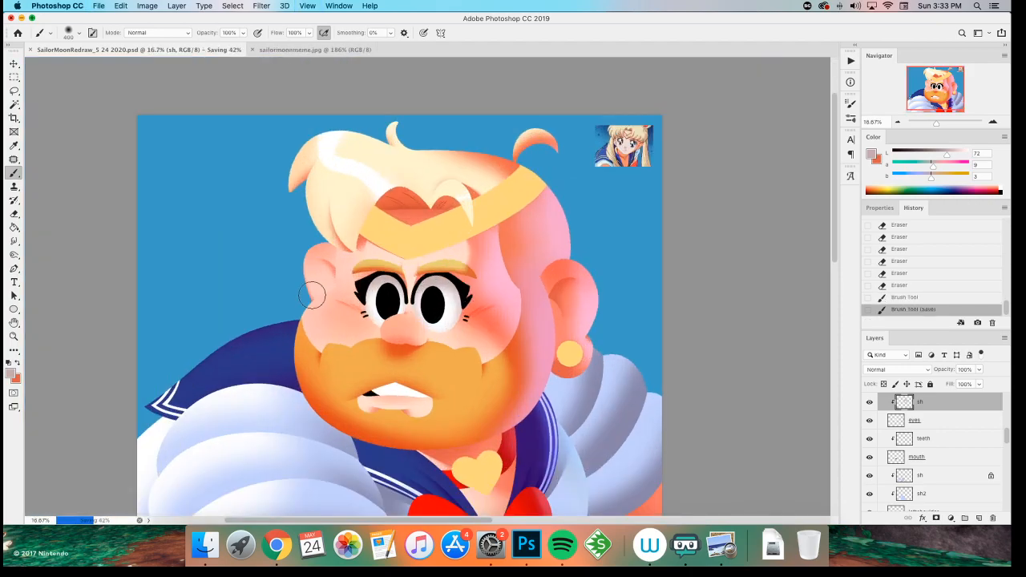
# - Examine the new eye shading up close and in the context of the whole face
pyautogui.hotkey('ctrl', '+')
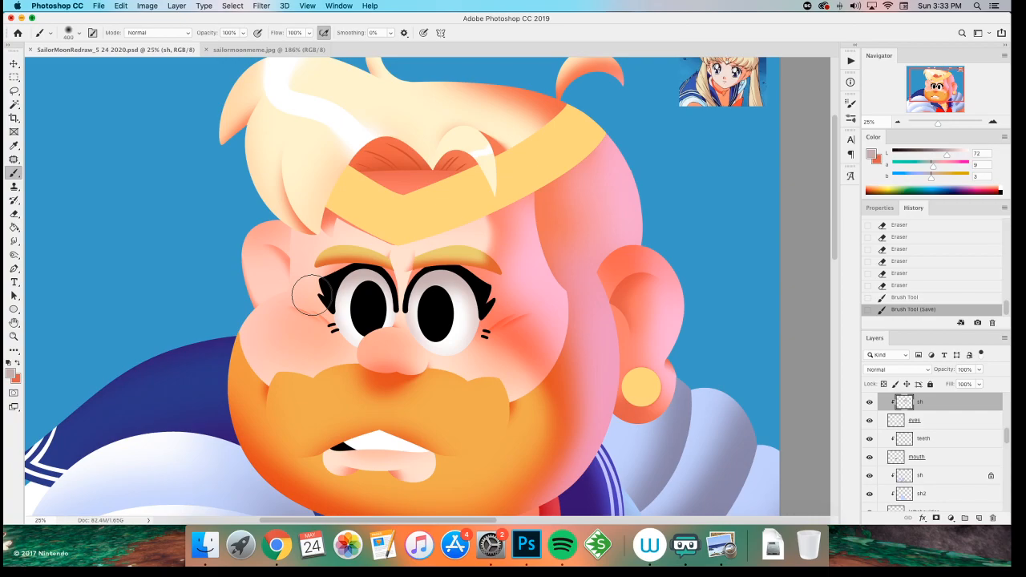
pyautogui.press('z')
pyautogui.click(381, 295)
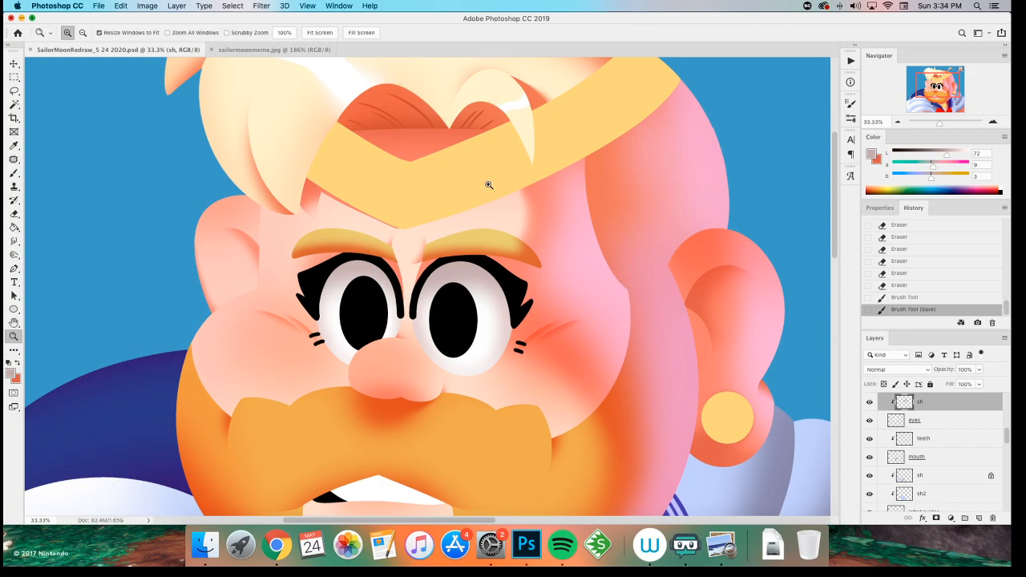
pyautogui.scroll(3, 465, 208)
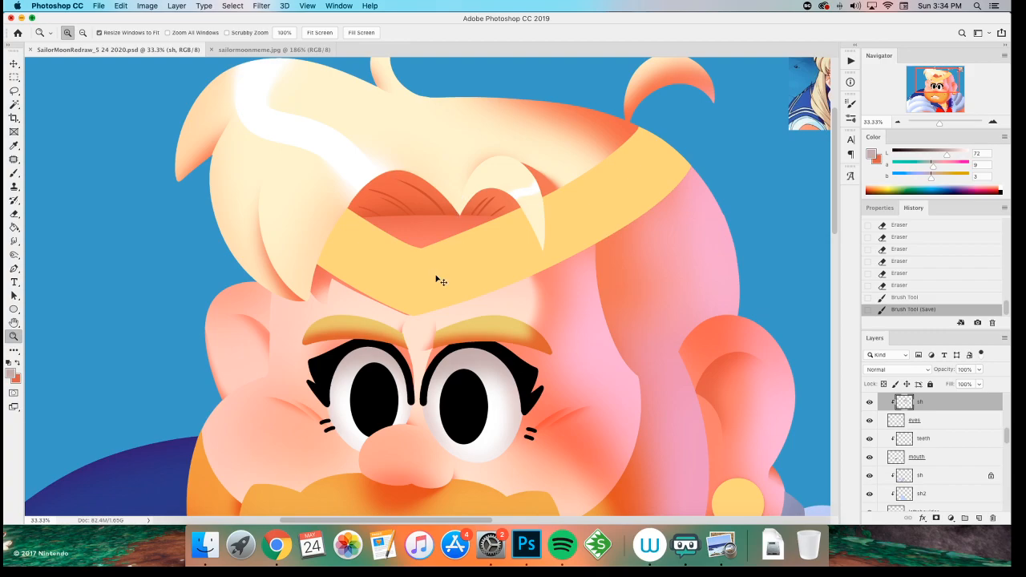
pyautogui.press('super+minus')
pyautogui.press('super+plus')
pyautogui.press('super+plus')
pyautogui.moveTo(440, 319); pyautogui.dragTo(400, 271)
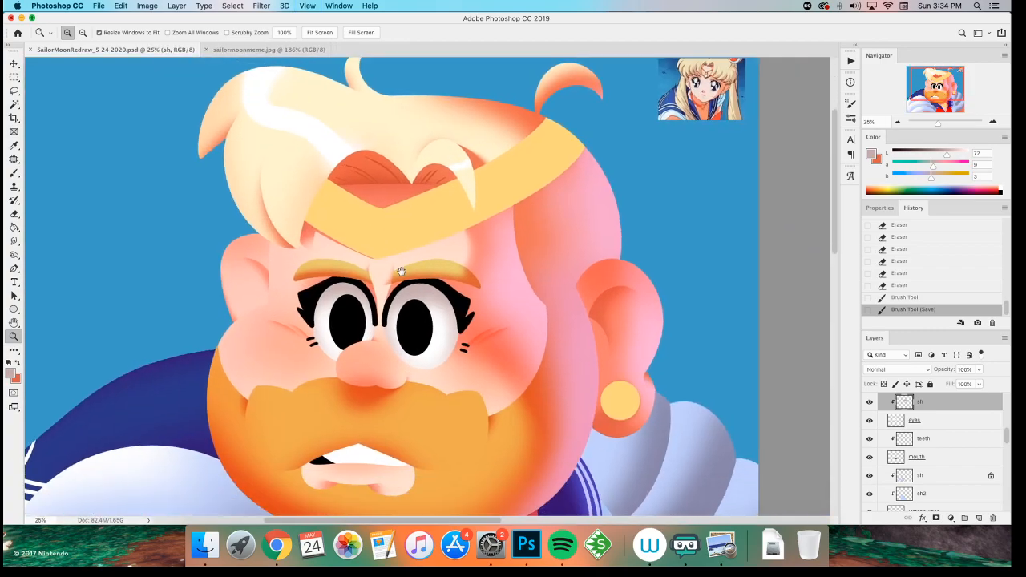
pyautogui.click(408, 279)
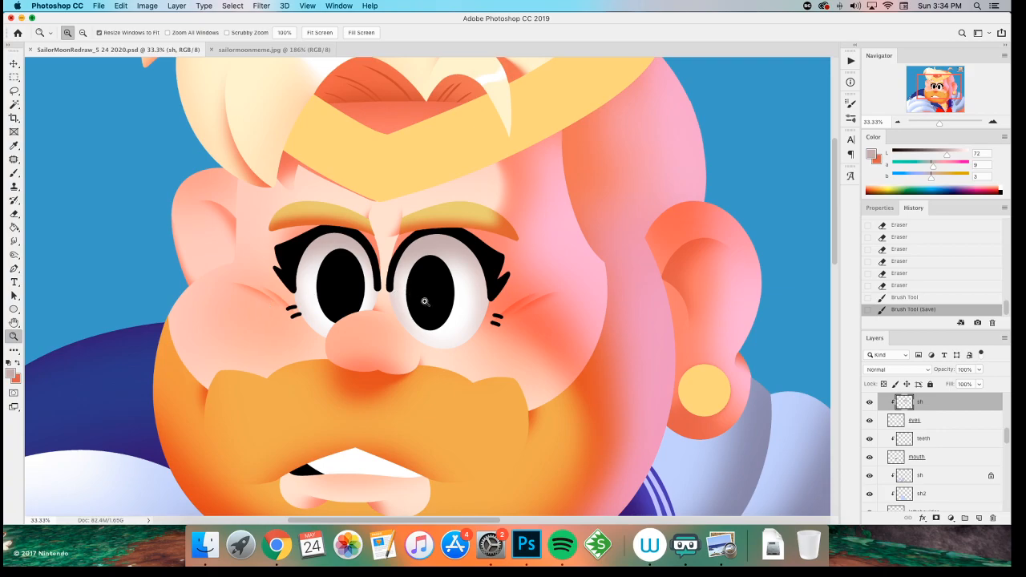
pyautogui.click(507, 285)
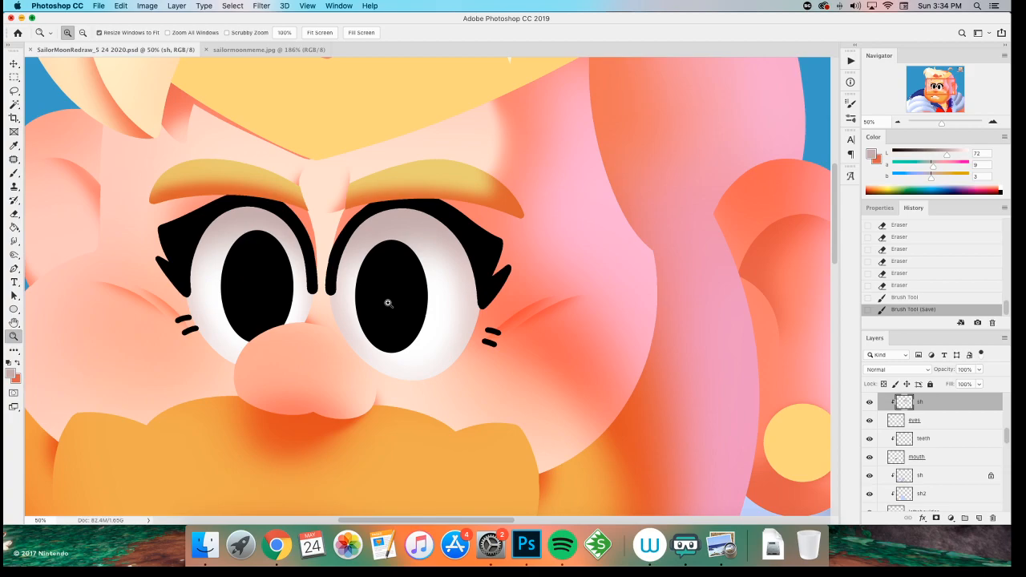
pyautogui.hscroll(-5, 388, 303)
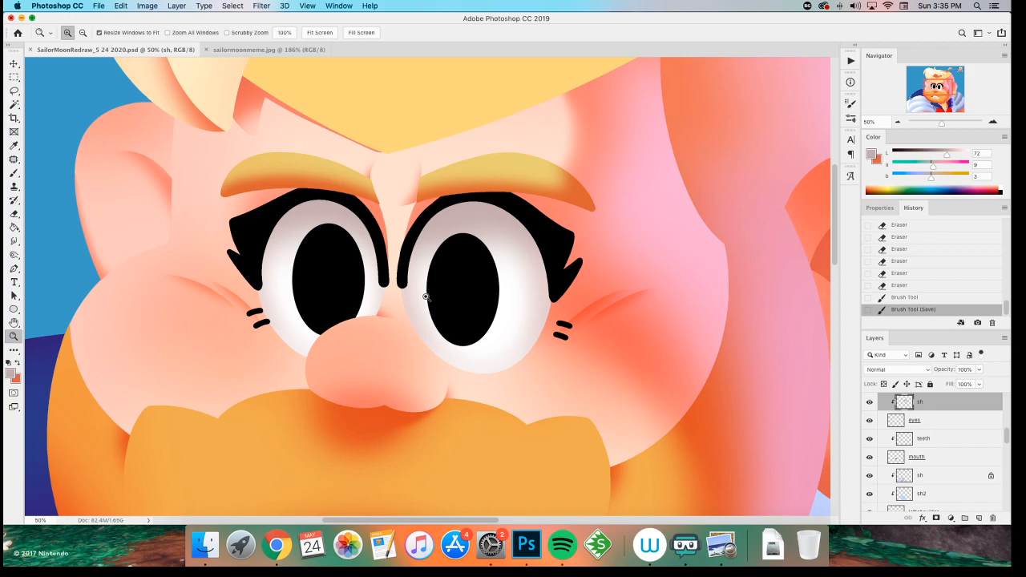
pyautogui.press('super+minus')
pyautogui.press('super+minus')
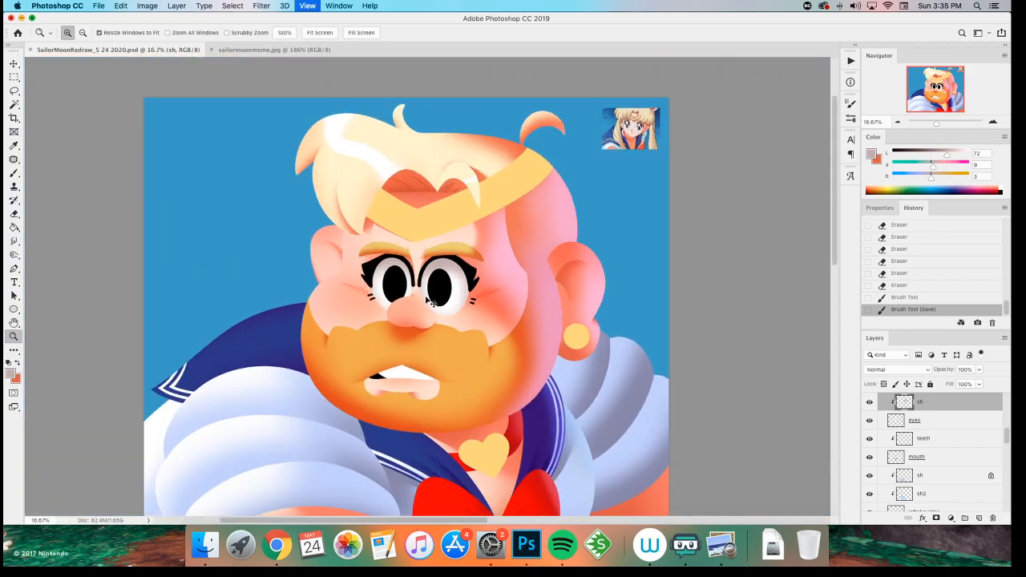
pyautogui.press('super+plus')
pyautogui.moveTo(425, 295); pyautogui.dragTo(451, 273)
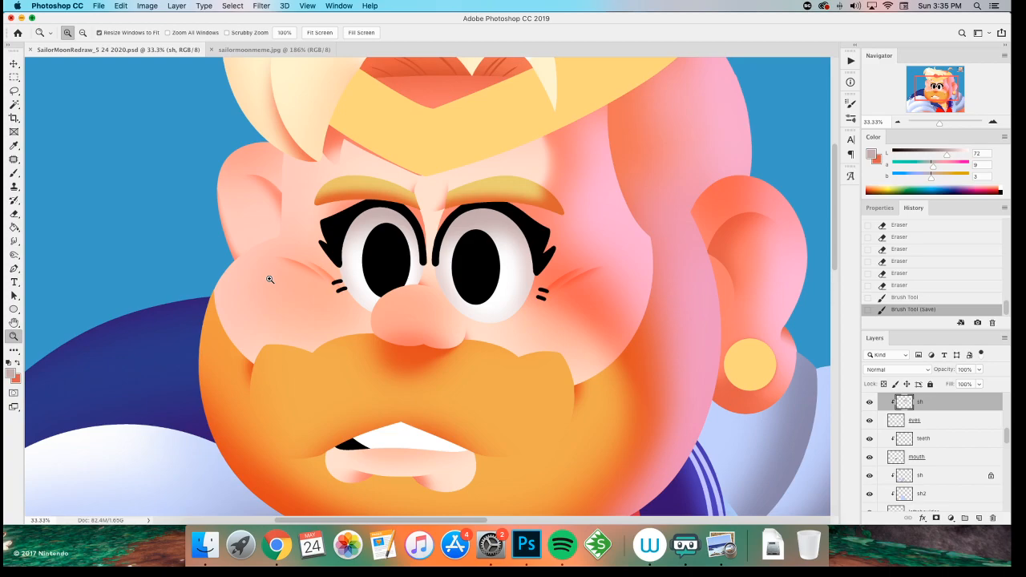
# - Select the blush layer from the shading below the nose and find the skin shading layers beneath it
pyautogui.press('v')
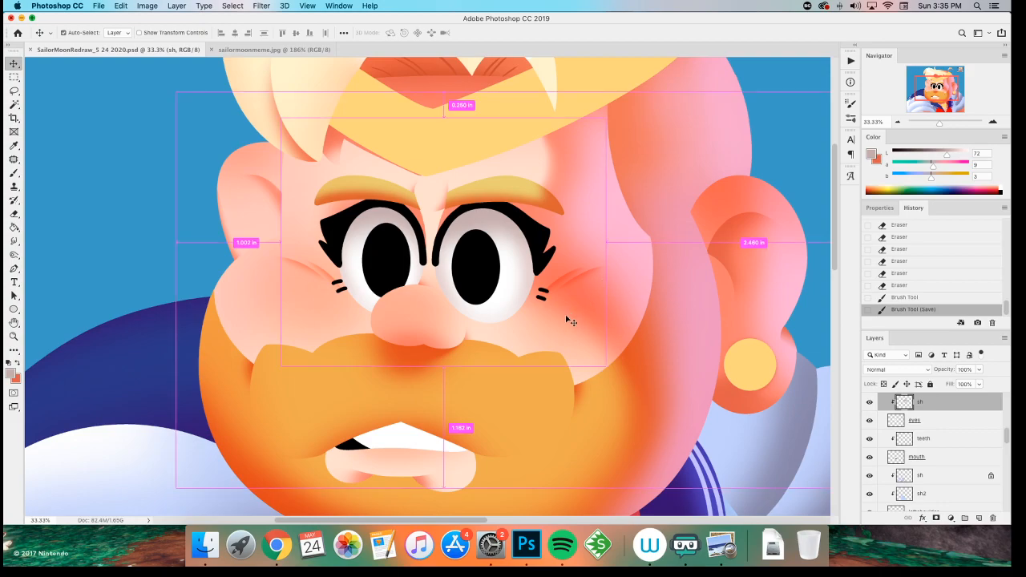
pyautogui.keyDown('super'); pyautogui.click(425, 341); pyautogui.keyUp('super')
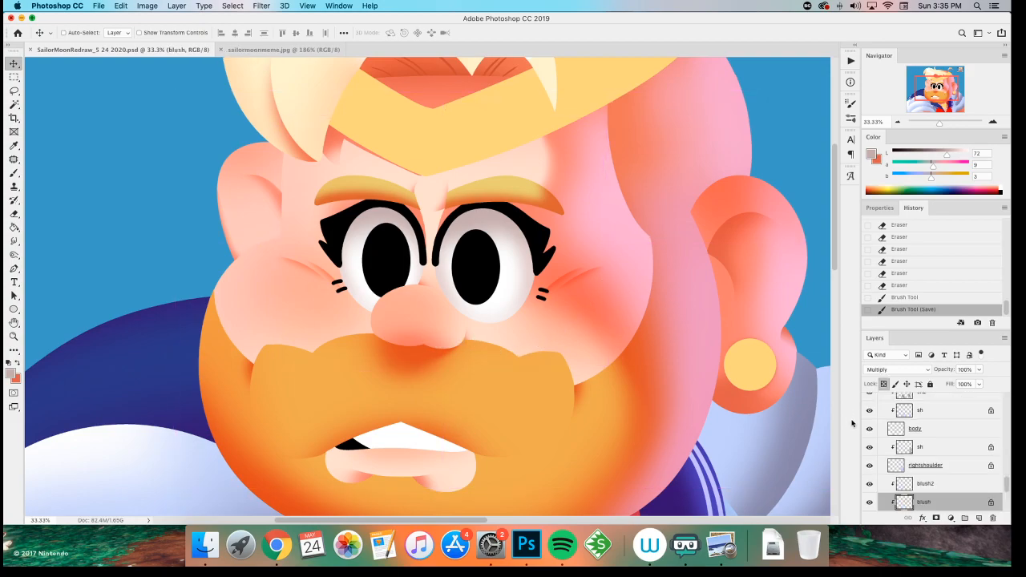
pyautogui.scroll(-2, 883, 467)
pyautogui.scroll(-2, 877, 443)
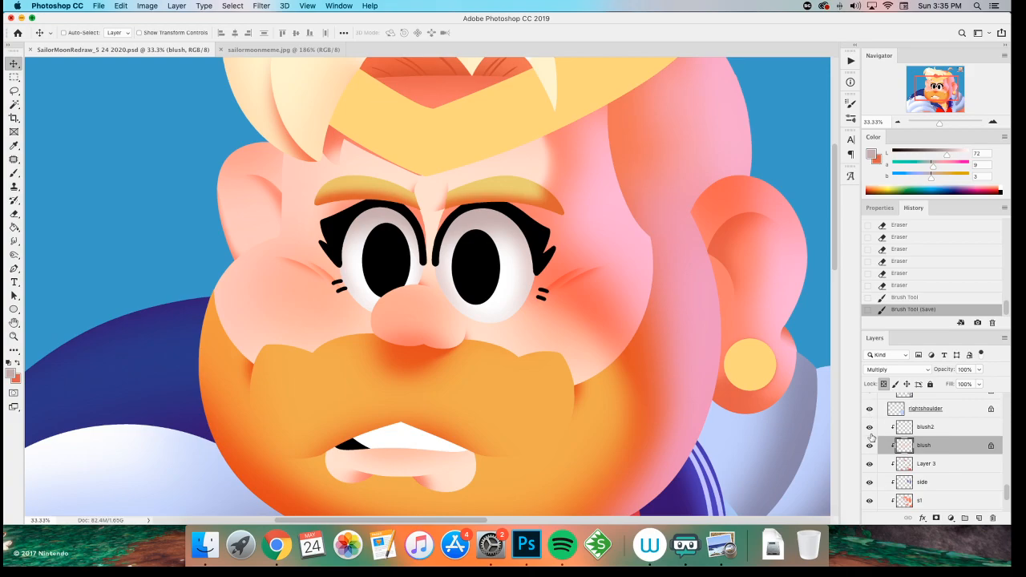
pyautogui.scroll(2, 872, 437)
pyautogui.scroll(-2, 872, 438)
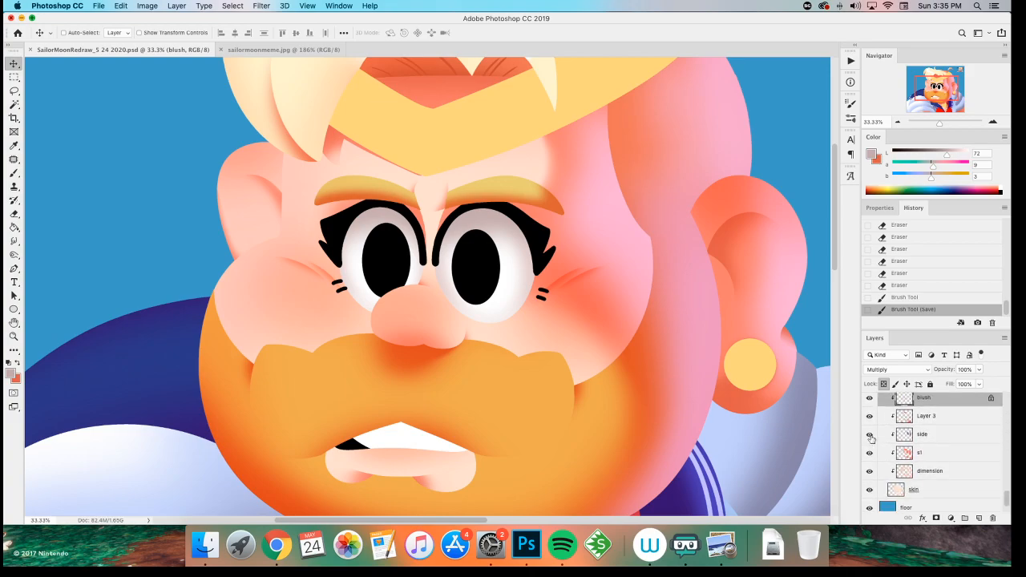
# - Temporarily hide the side layer and Layer 3 to sample the flat coral beside the forehead, and show both again
pyautogui.click(870, 434)
pyautogui.click(870, 416)
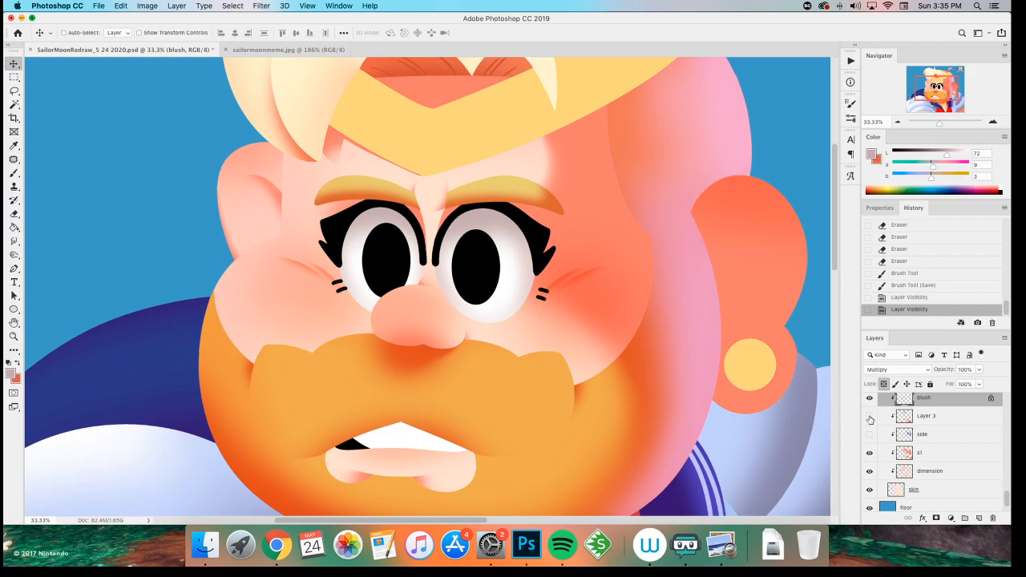
pyautogui.press('b')
pyautogui.keyDown('alt'); pyautogui.click(576, 137); pyautogui.keyUp('alt')
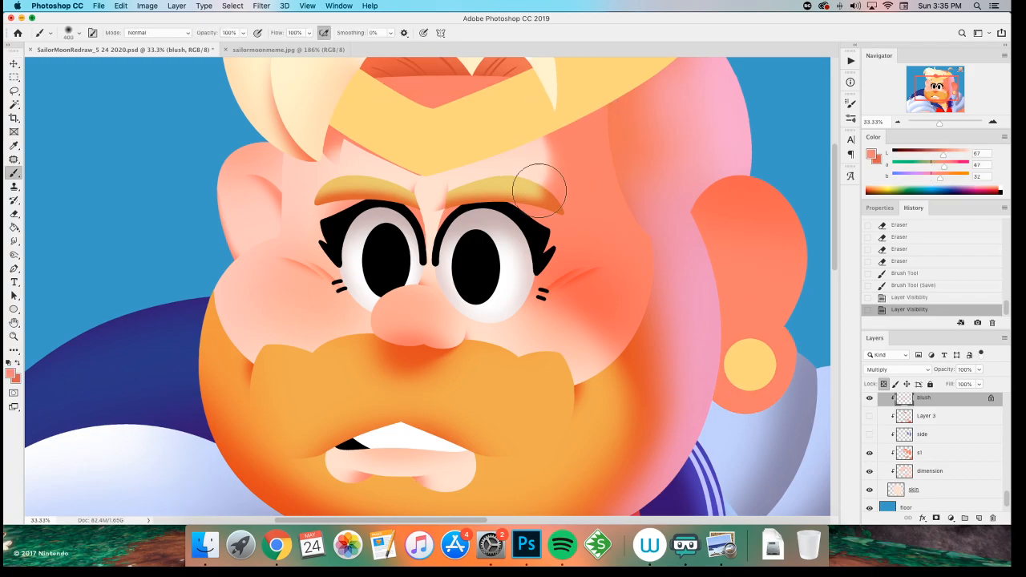
pyautogui.click(869, 416)
pyautogui.click(870, 434)
# - Try brushing soft coral shading along the moustache's edge below the right cheek on the blush layer
pyautogui.hscroll(3, 270, 316)
pyautogui.scroll(2, 280, 339)
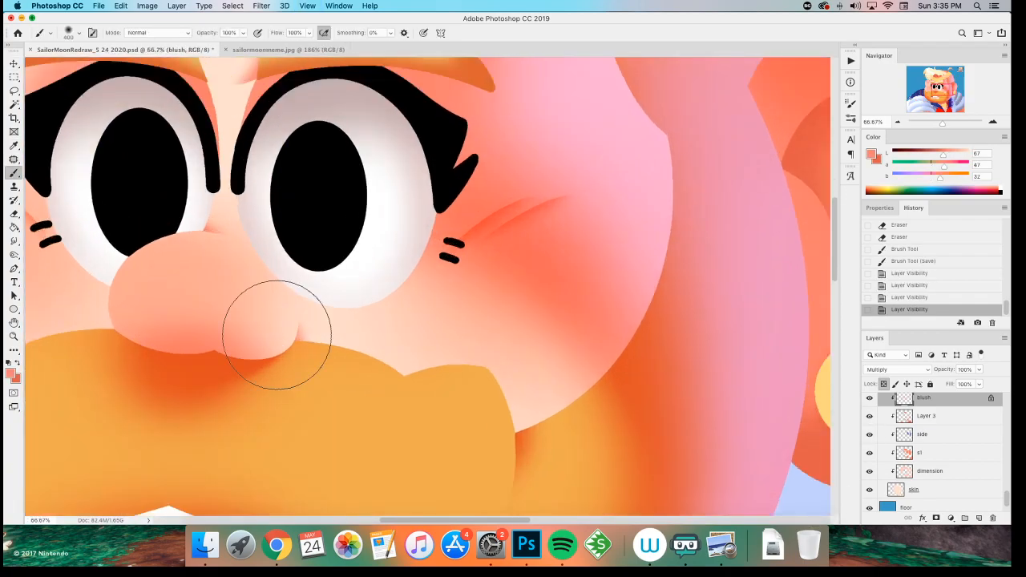
pyautogui.scroll(-3, 279, 305)
pyautogui.hscroll(3, 279, 305)
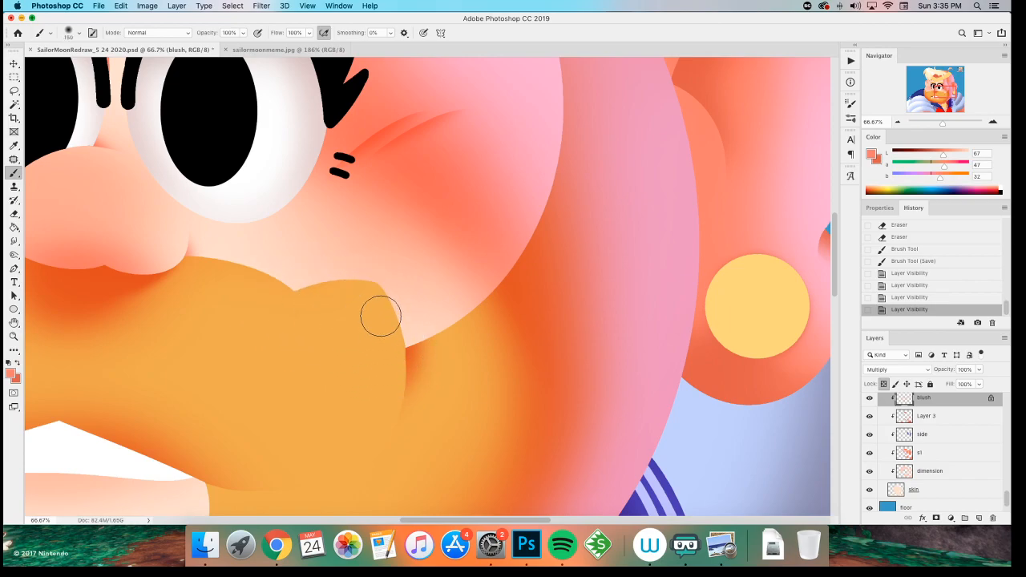
pyautogui.moveTo(395, 361); pyautogui.dragTo(376, 313)
pyautogui.moveTo(375, 313)
pyautogui.mouseDown()
pyautogui.moveTo(391, 359)
pyautogui.moveTo(401, 337)
pyautogui.mouseUp()
pyautogui.moveTo(393, 345)
pyautogui.mouseDown()
pyautogui.moveTo(382, 319)
pyautogui.moveTo(395, 365)
pyautogui.mouseUp()
pyautogui.moveTo(394, 365)
pyautogui.mouseDown()
pyautogui.moveTo(375, 341)
pyautogui.moveTo(394, 371)
pyautogui.mouseUp()
pyautogui.moveTo(98, 369); pyautogui.dragTo(248, 374)
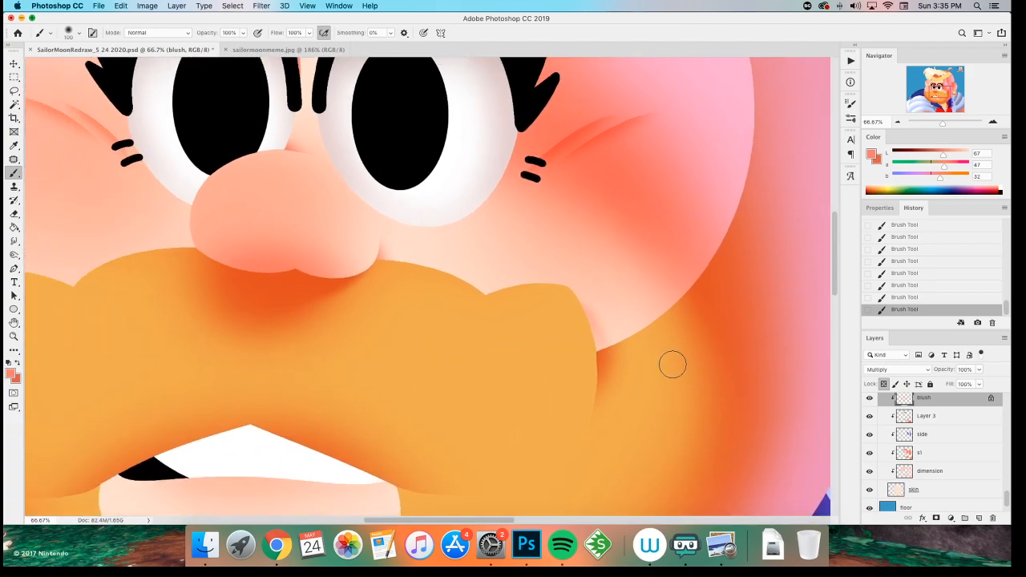
pyautogui.moveTo(566, 367); pyautogui.dragTo(434, 371)
# - Undo all the coral brush strokes made around the moustache on the blush layer
pyautogui.press('super+z')
pyautogui.press('super+z')
pyautogui.press('super+z')
pyautogui.press('super+z')
pyautogui.press('super+z')
pyautogui.press('super+z')
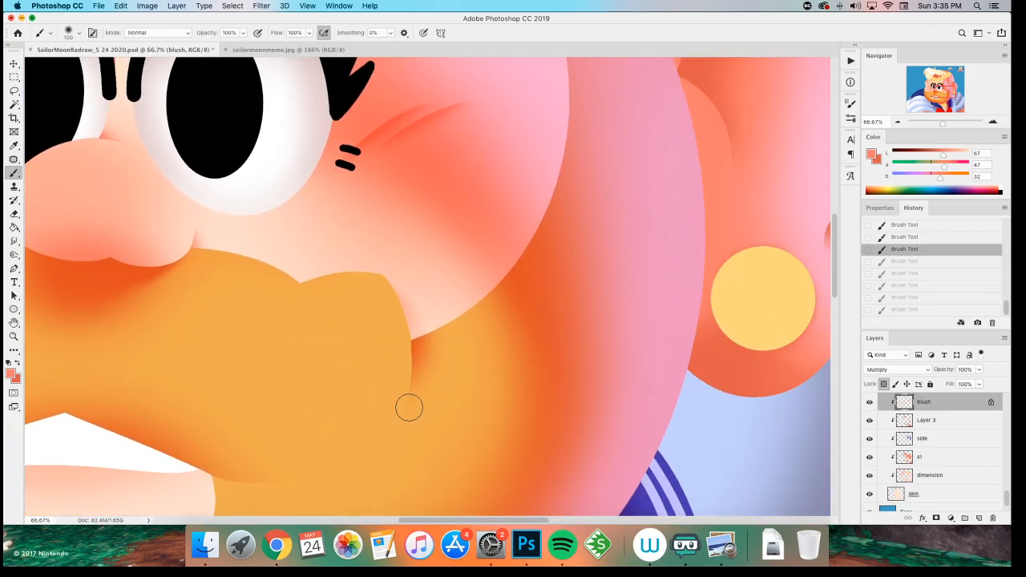
pyautogui.press('super+z')
pyautogui.press('super+z')
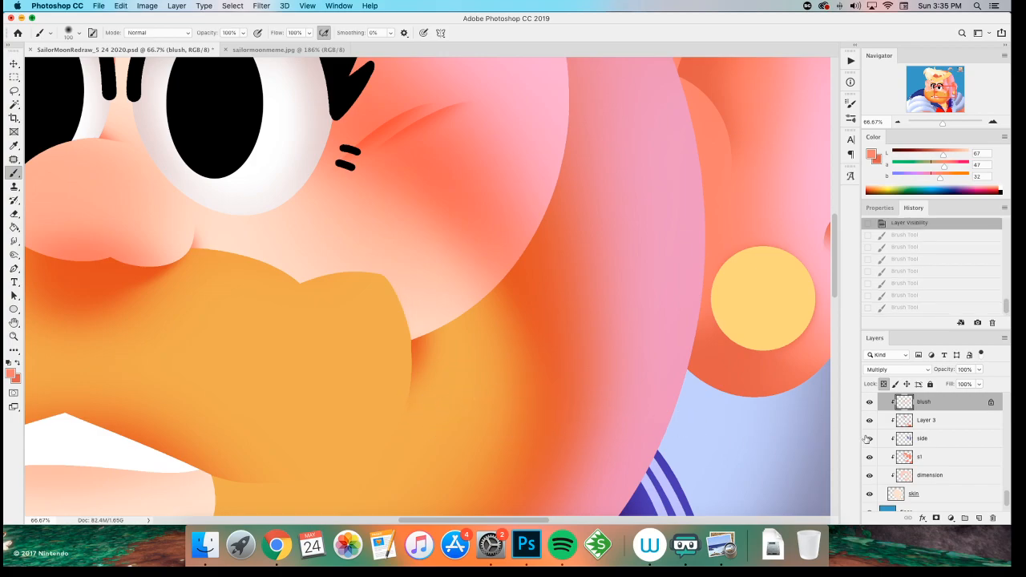
# - Brush soft coral shading on the s1 layer along the moustache's edge where it meets the cheek below the blush
pyautogui.click(903, 455)
pyautogui.moveTo(388, 311)
pyautogui.mouseDown()
pyautogui.moveTo(398, 371)
pyautogui.moveTo(387, 315)
pyautogui.mouseUp()
pyautogui.moveTo(357, 348); pyautogui.dragTo(387, 307)
pyautogui.moveTo(406, 349)
pyautogui.mouseDown()
pyautogui.moveTo(383, 320)
pyautogui.moveTo(399, 385)
pyautogui.mouseUp()
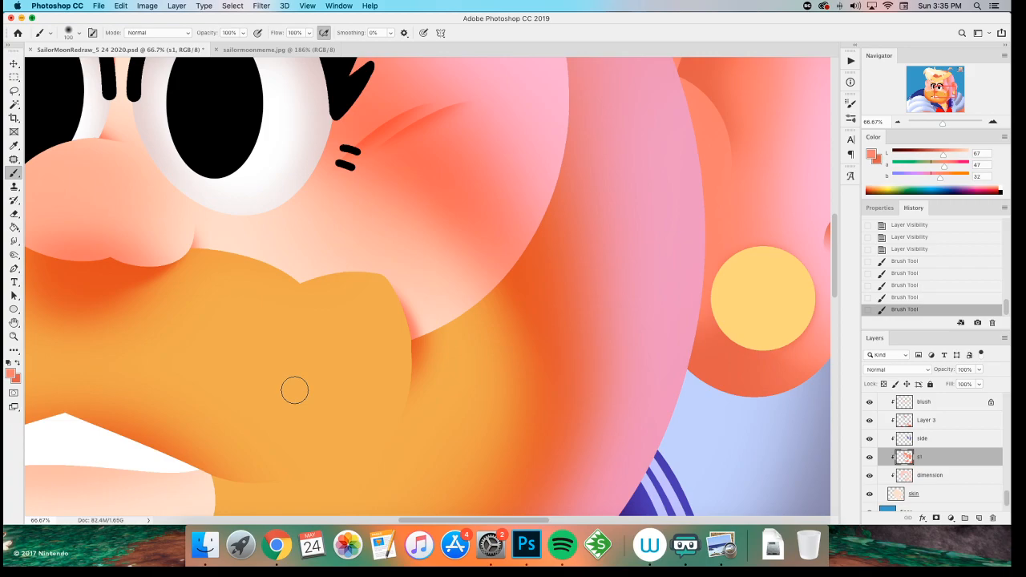
# - Add matching coral shading where the moustache's other end meets the opposite cheek, and save the document
pyautogui.hscroll(-10, 294, 390)
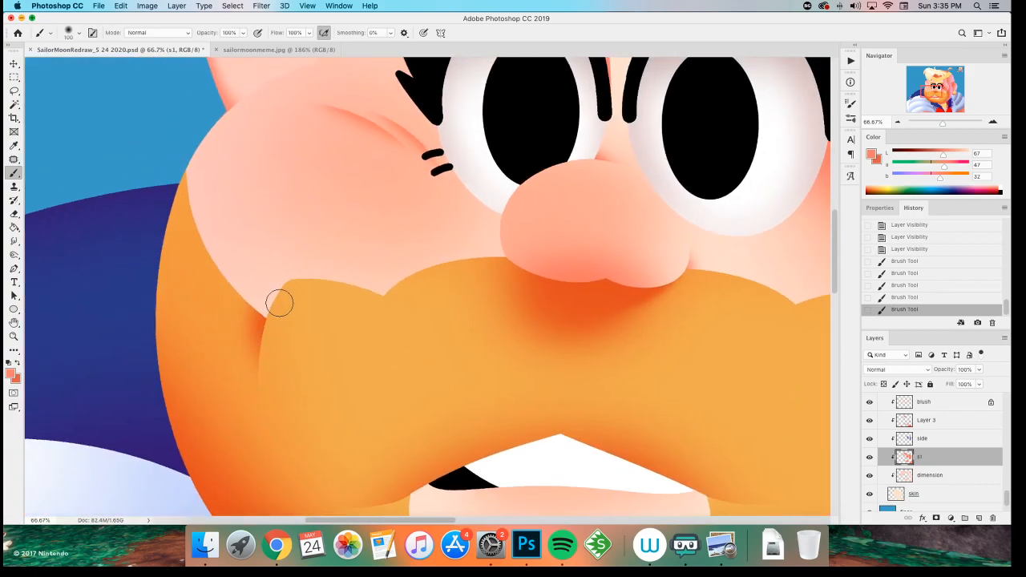
pyautogui.moveTo(279, 302); pyautogui.dragTo(269, 329)
pyautogui.moveTo(277, 314); pyautogui.dragTo(265, 334)
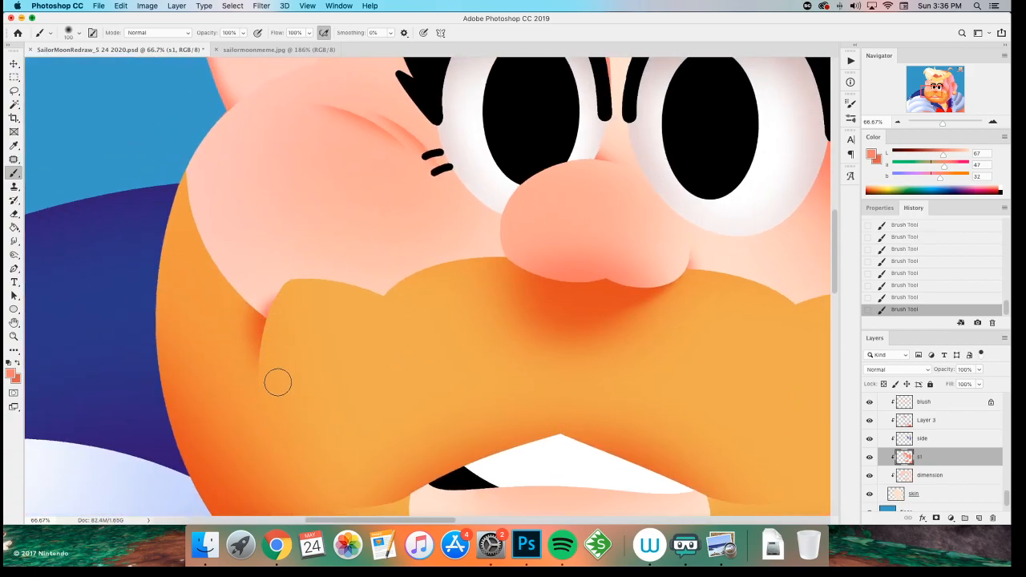
pyautogui.press('super+minus')
pyautogui.press('super+minus')
pyautogui.press('super+minus')
pyautogui.press('super+minus')
pyautogui.press('super+plus')
pyautogui.hscroll(5, 280, 336)
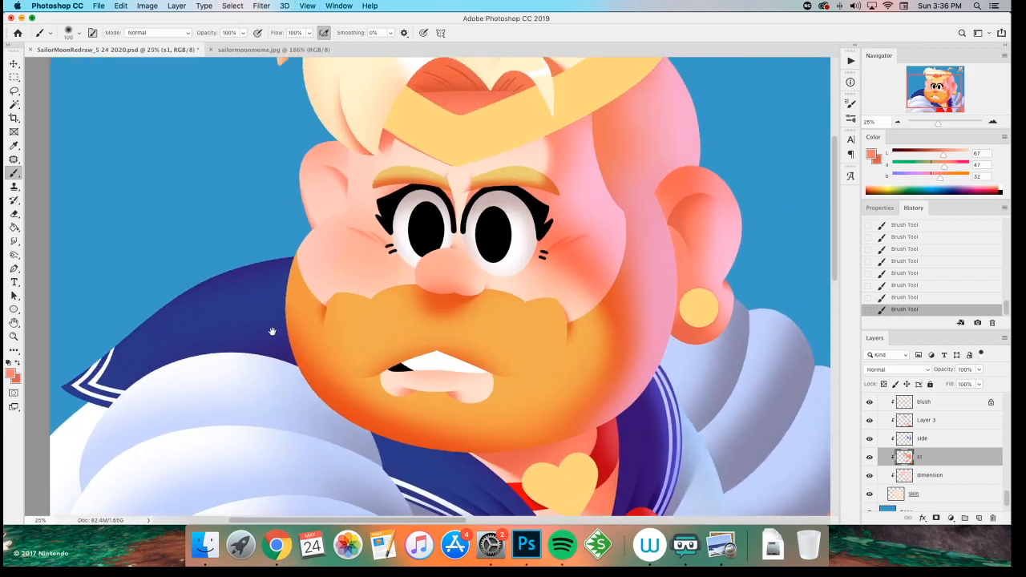
pyautogui.press('super+s')
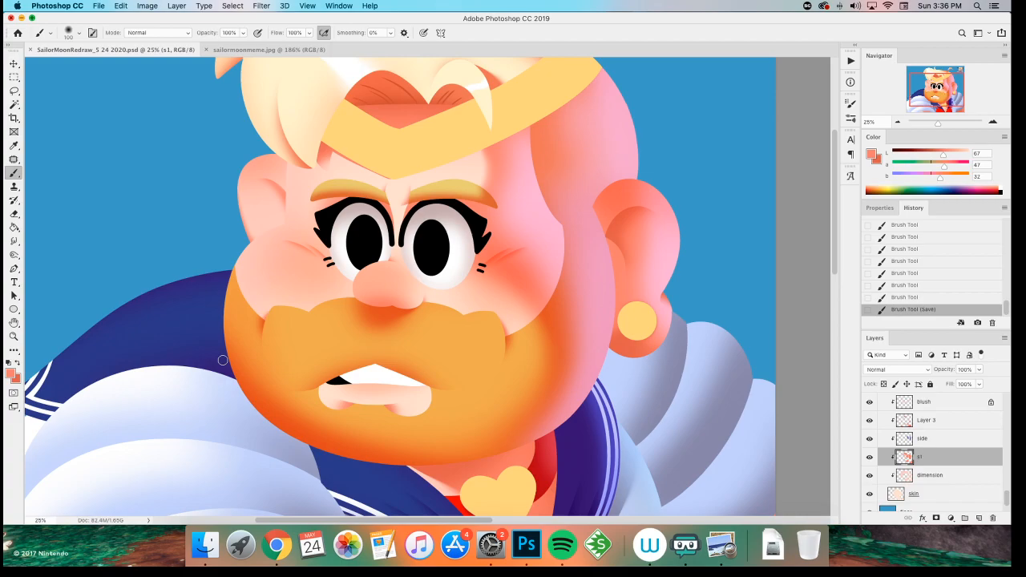
# - Brush soft coral shading on the s1 layer across the forehead beneath the tiara, toggling the strokes off and on to compare
pyautogui.press('z')
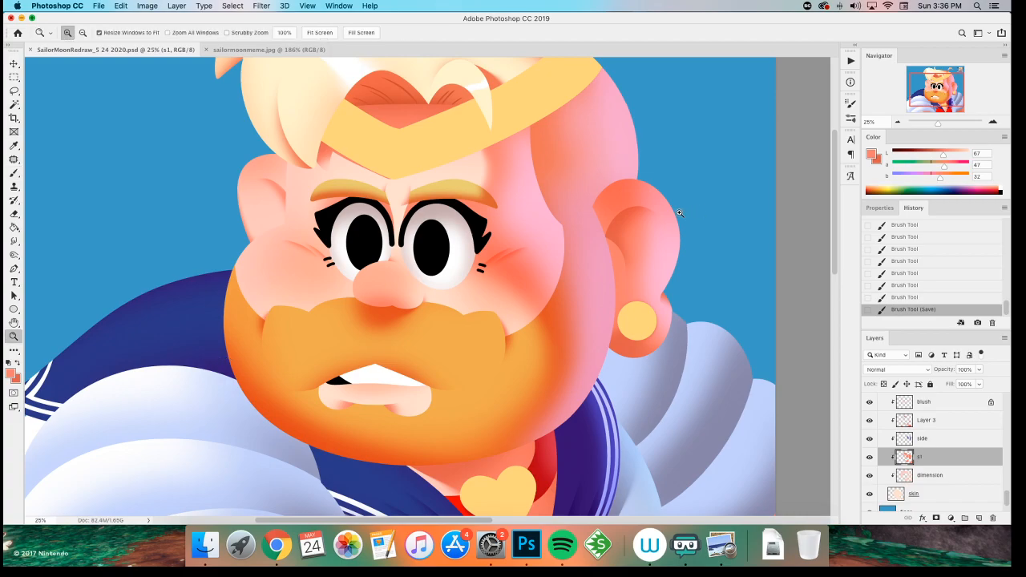
pyautogui.moveTo(423, 168); pyautogui.dragTo(394, 201)
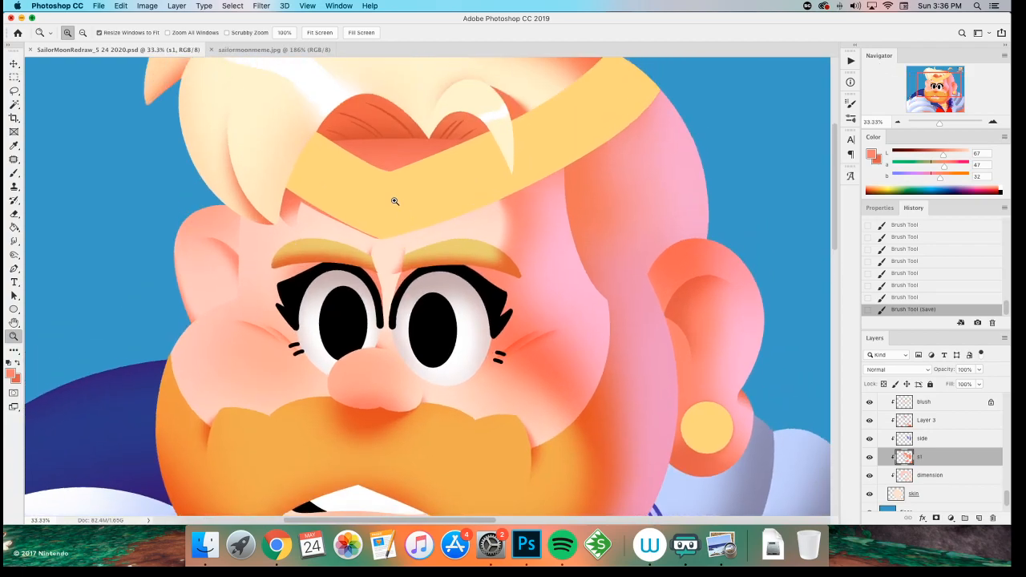
pyautogui.click(395, 201)
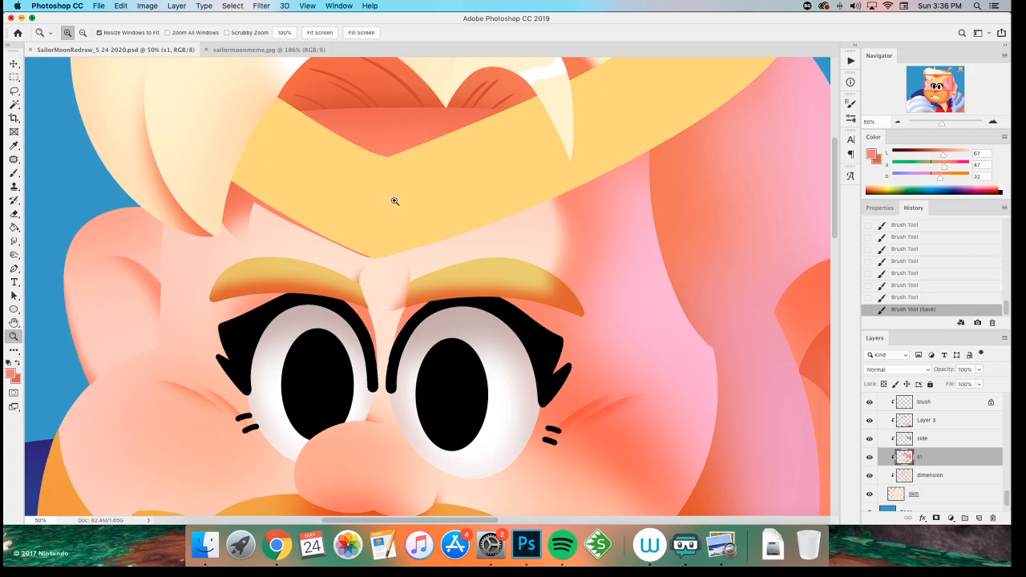
pyautogui.press('b')
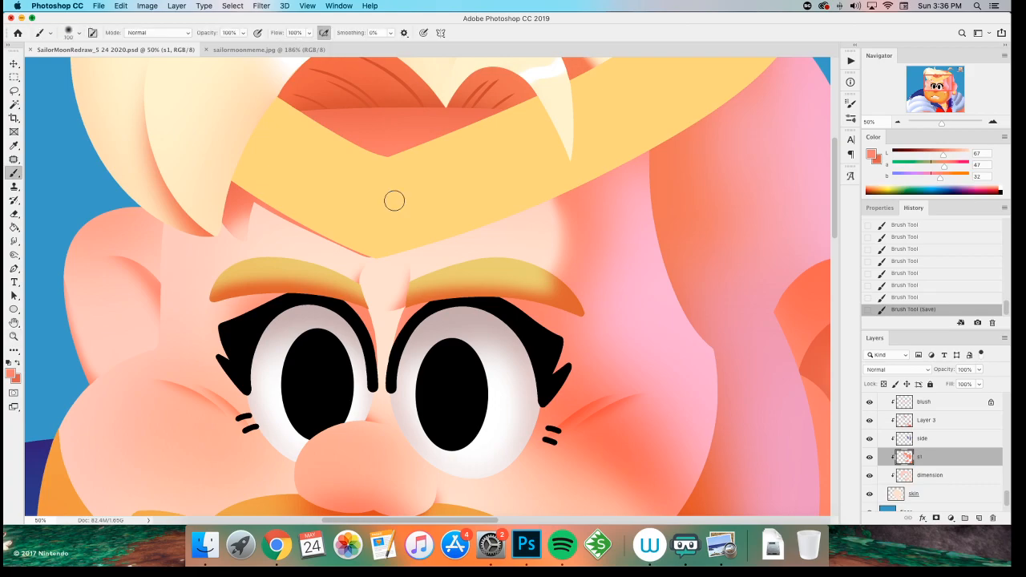
pyautogui.moveTo(552, 182); pyautogui.dragTo(368, 254)
pyautogui.press('super+z')
pyautogui.press('super+shift+z')
pyautogui.press('super+z')
pyautogui.press('super+shift+z')
pyautogui.press('super+z')
pyautogui.press('super+shift+z')
pyautogui.moveTo(522, 192)
pyautogui.mouseDown()
pyautogui.moveTo(369, 239)
pyautogui.moveTo(220, 157)
pyautogui.mouseUp()
pyautogui.moveTo(326, 224); pyautogui.dragTo(217, 173)
pyautogui.press('super+z')
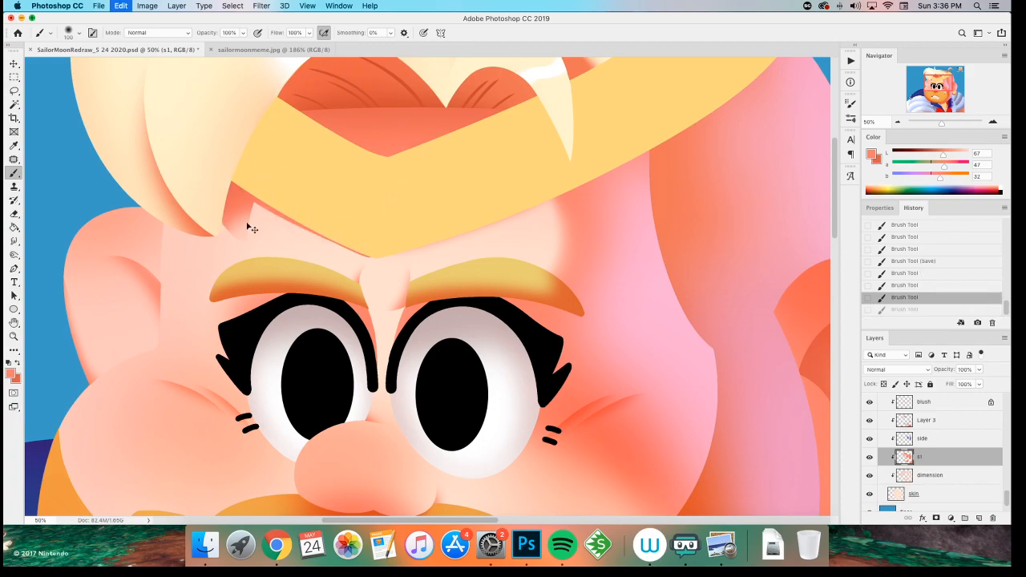
# - Examine the shading across the whole illustration, from the face and beard to the chest, hair and tiara
pyautogui.press('super+minus')
pyautogui.press('super+minus')
pyautogui.press('super+minus')
pyautogui.press('super+minus')
pyautogui.press('super+minus')
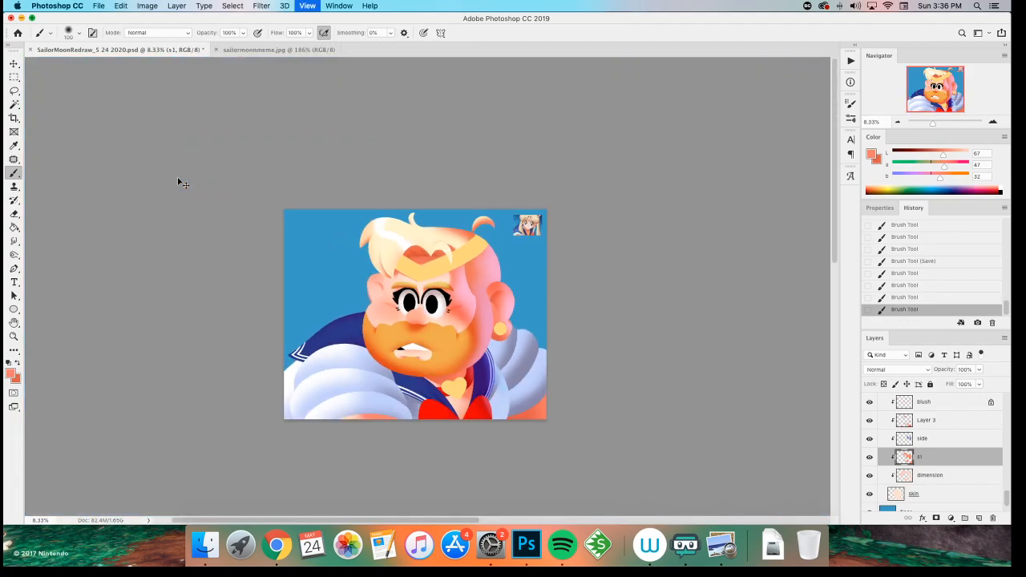
pyautogui.press('super+equal')
pyautogui.press('super+equal')
pyautogui.press('z')
pyautogui.click(504, 273)
pyautogui.moveTo(453, 301); pyautogui.dragTo(533, 251)
pyautogui.click(485, 239)
pyautogui.moveTo(447, 367); pyautogui.dragTo(433, 190)
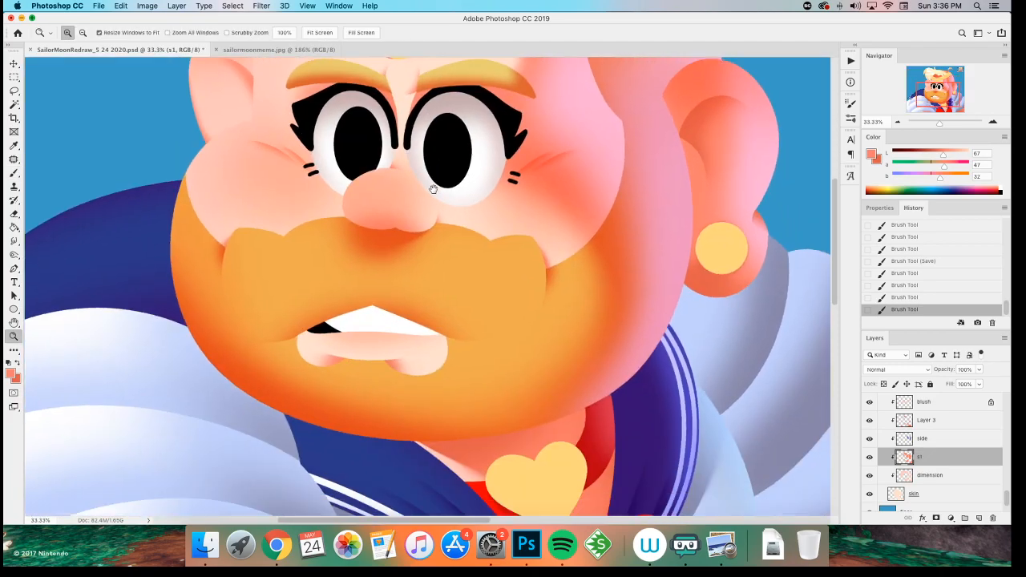
pyautogui.scroll(-5, 433, 190)
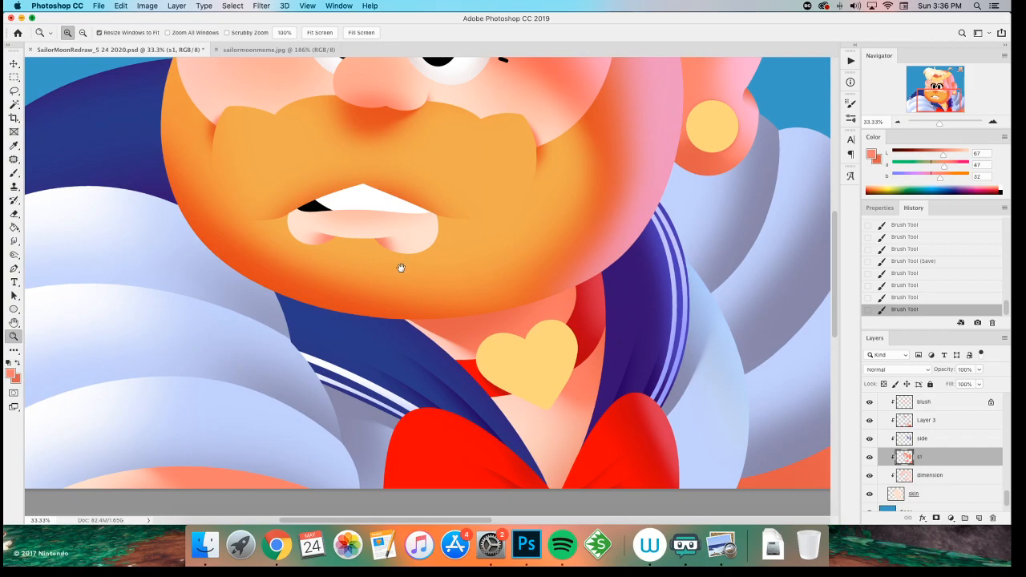
pyautogui.scroll(-2, 401, 268)
pyautogui.hscroll(-4, 412, 218)
pyautogui.scroll(8, 458, 309)
pyautogui.moveTo(420, 393); pyautogui.dragTo(384, 401)
pyautogui.moveTo(428, 275); pyautogui.dragTo(326, 415)
pyautogui.scroll(2, 361, 384)
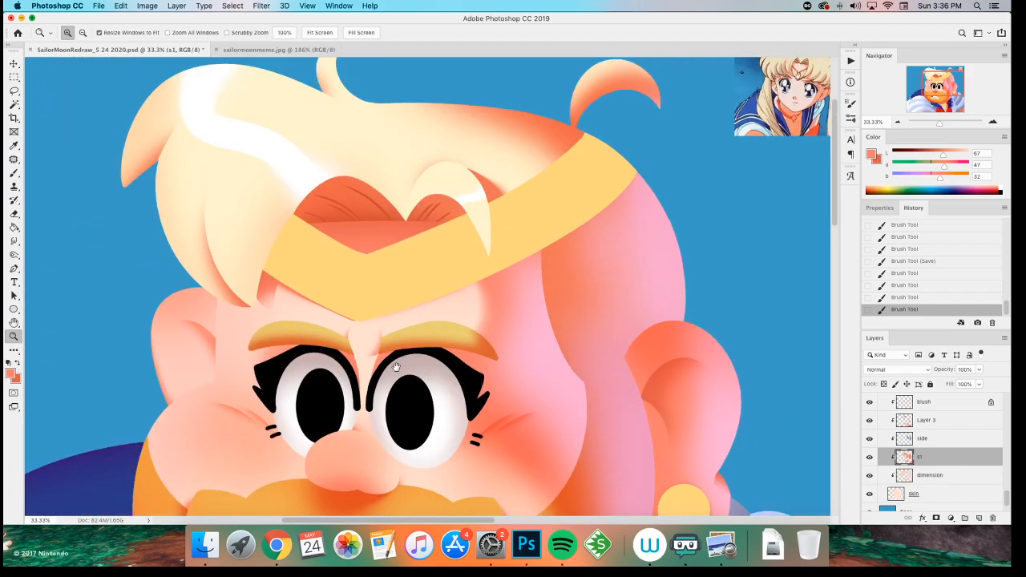
pyautogui.scroll(-4, 393, 364)
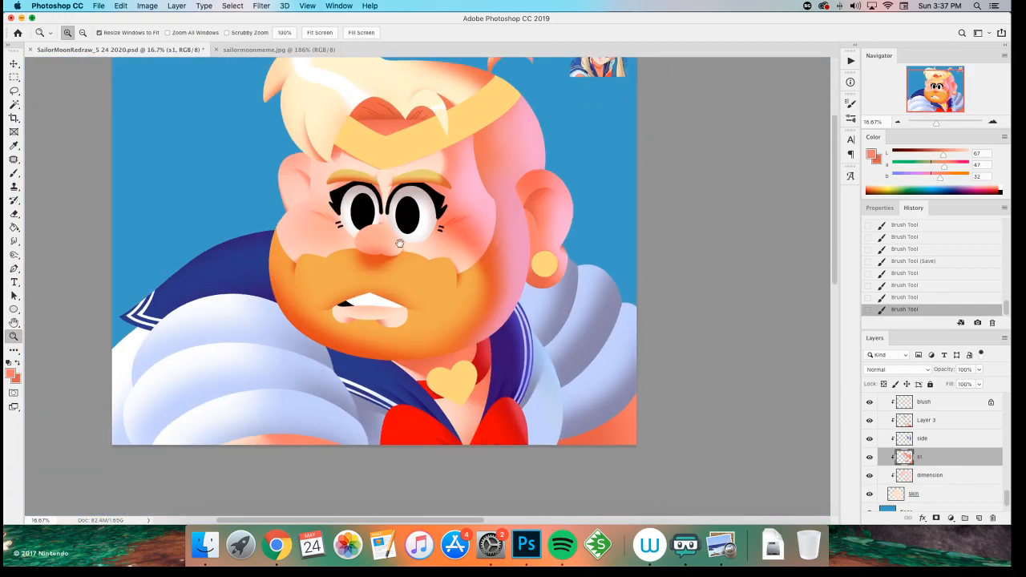
# - Select the jewelry layer by picking the heart brooch on the canvas, and save the document
pyautogui.press('v')
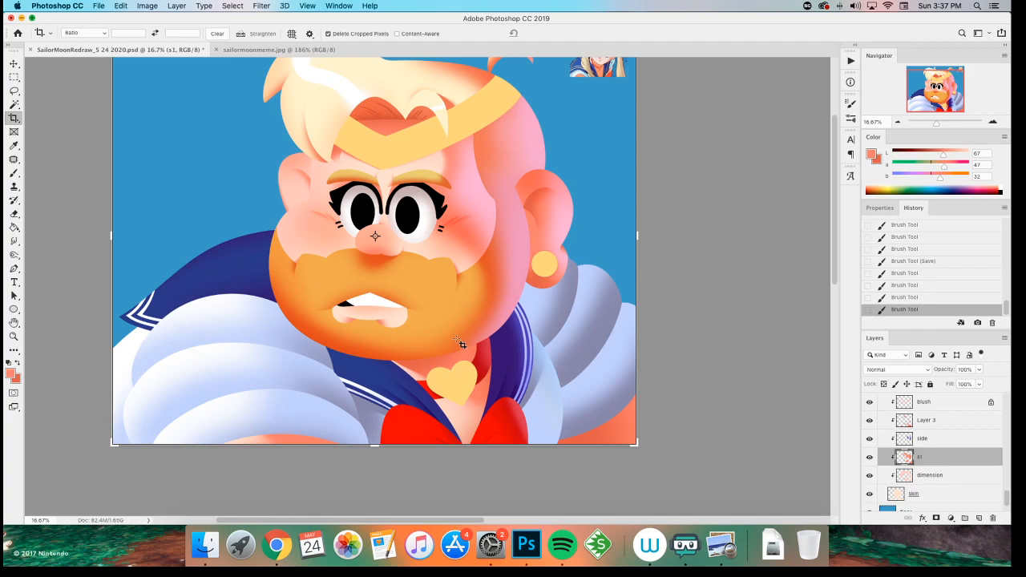
pyautogui.click(456, 383)
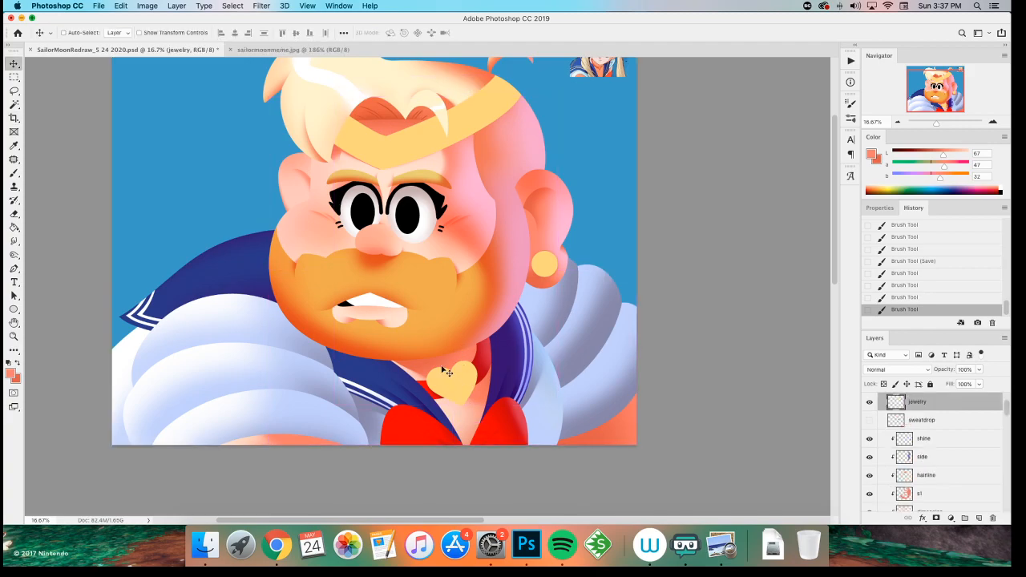
pyautogui.press('super+s')
# - Apply a Hue/Saturation adjustment of Hue +11 and Saturation +100 to the jewelry layer, comparing it with the original
pyautogui.press('z')
pyautogui.click(425, 314)
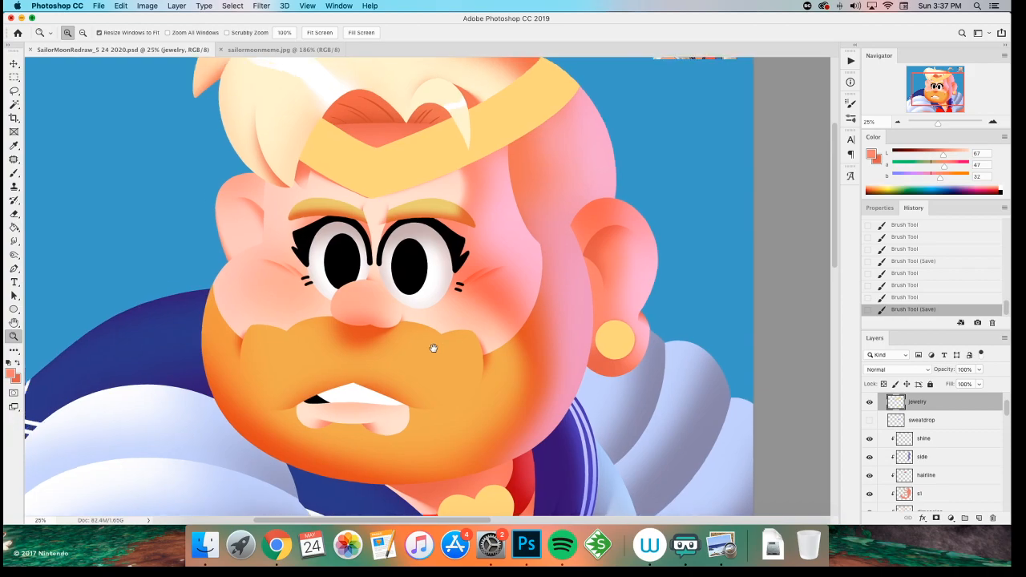
pyautogui.press('super+u')
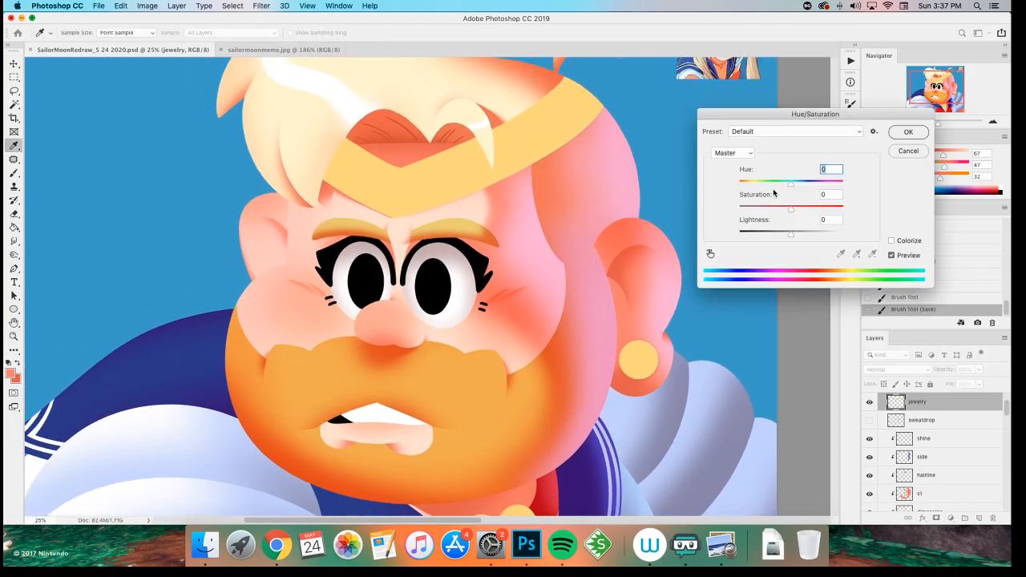
pyautogui.moveTo(792, 187)
pyautogui.mouseDown()
pyautogui.moveTo(808, 188)
pyautogui.moveTo(795, 188)
pyautogui.mouseUp()
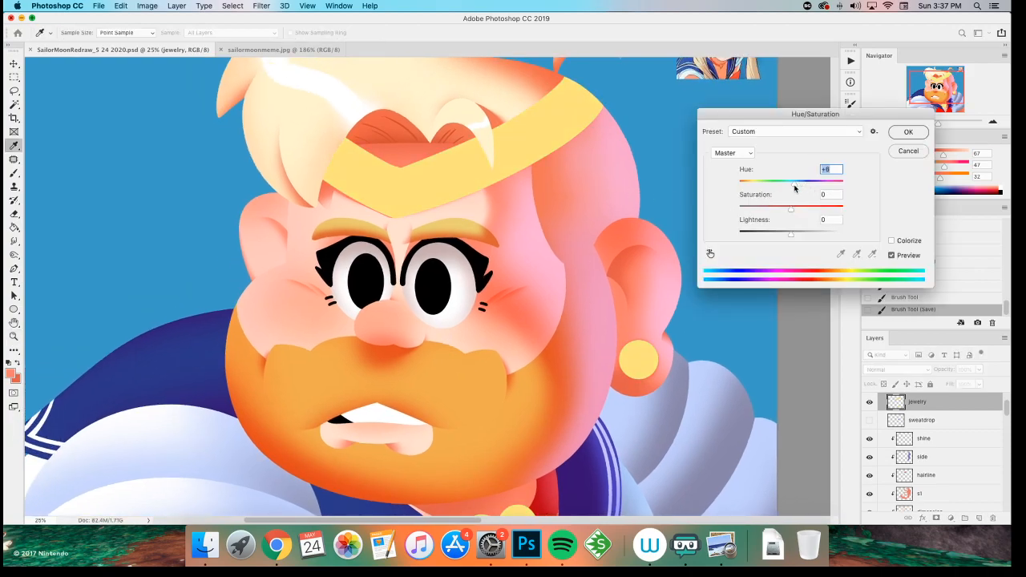
pyautogui.press('super+minus')
pyautogui.press('super+minus')
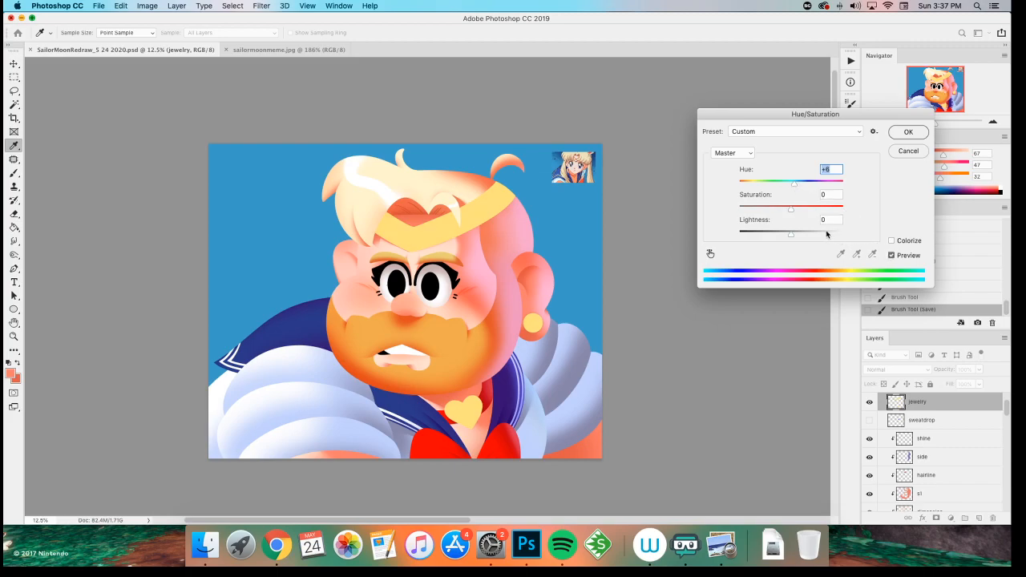
pyautogui.moveTo(789, 207); pyautogui.dragTo(885, 219)
pyautogui.moveTo(789, 186); pyautogui.dragTo(797, 187)
pyautogui.moveTo(794, 186); pyautogui.dragTo(797, 187)
pyautogui.click(891, 255)
pyautogui.click(891, 255)
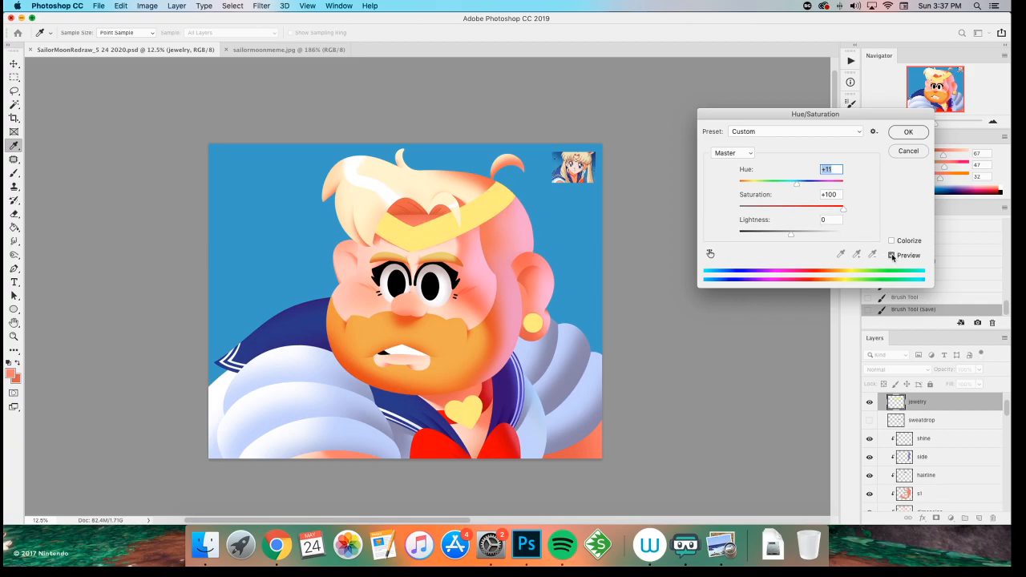
pyautogui.click(905, 133)
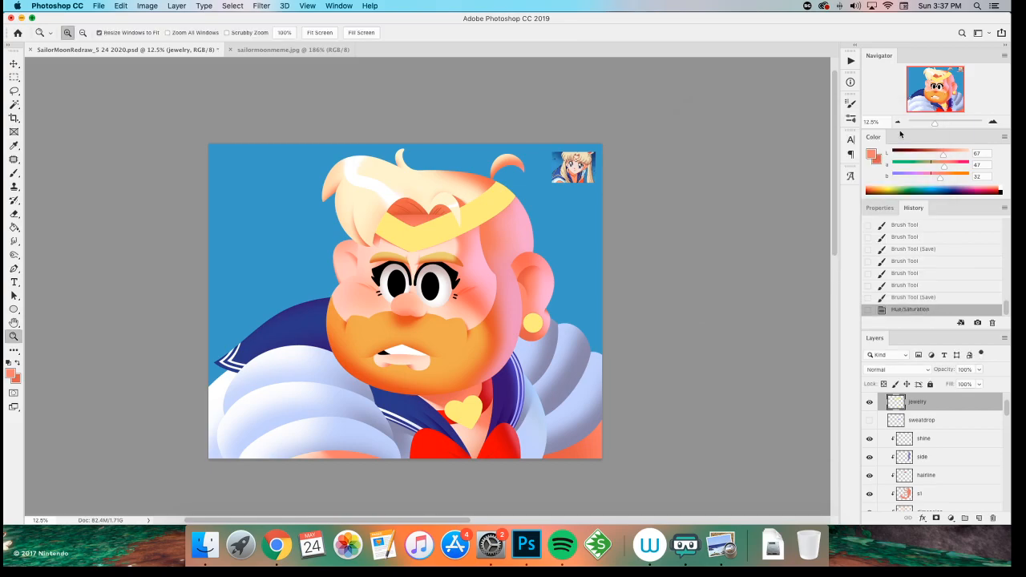
# - Create a new layer named dimension above the jewelry layer and clip it to the jewelry
pyautogui.click(270, 219)
pyautogui.moveTo(469, 224); pyautogui.dragTo(334, 262)
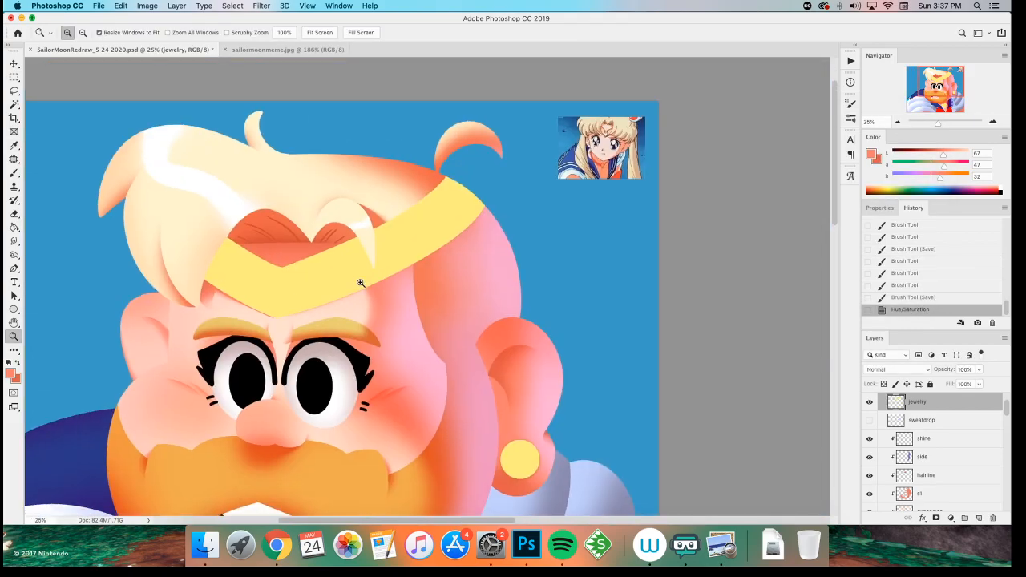
pyautogui.click(361, 283)
pyautogui.moveTo(197, 333); pyautogui.dragTo(275, 354)
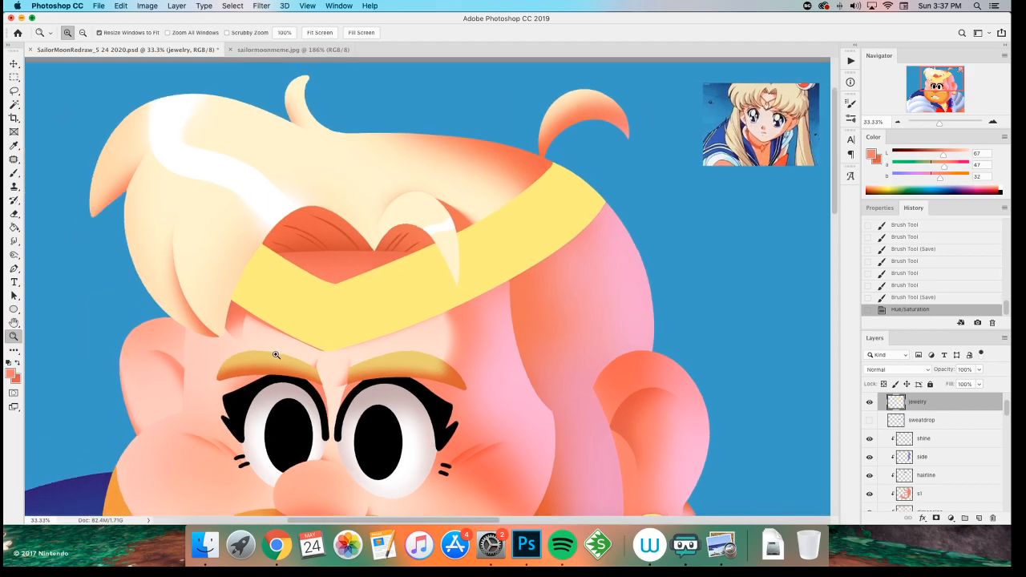
pyautogui.press('super+shift+n')
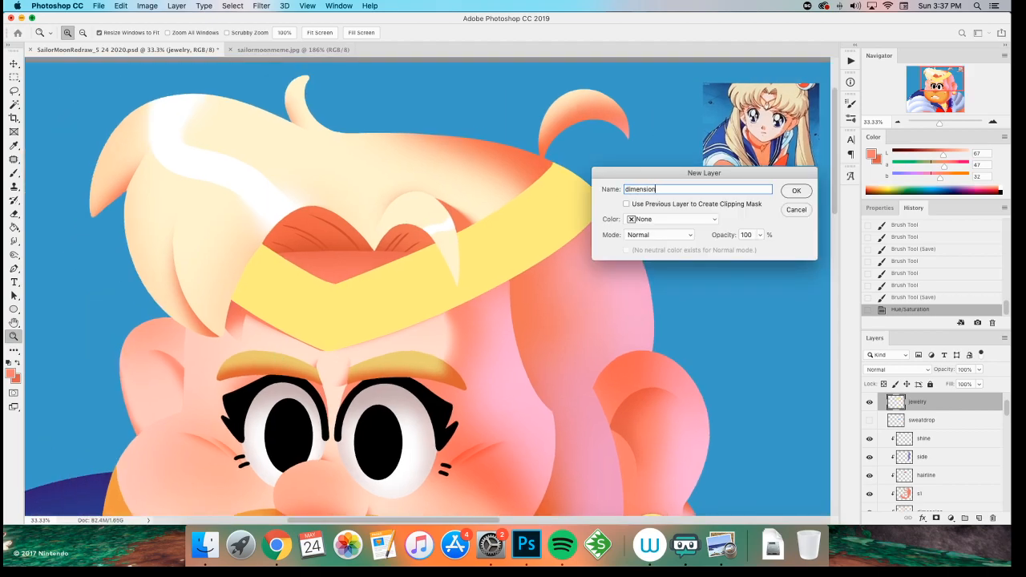
pyautogui.press('Return')
pyautogui.press('super+alt+g')
# - Sample the tiara's yellow, deepen it to Lab 88, 6, 77 and shade both ends of the tiara with an enlarged soft brush
pyautogui.press('i')
pyautogui.click(278, 287)
pyautogui.press('b')
pyautogui.click(959, 155)
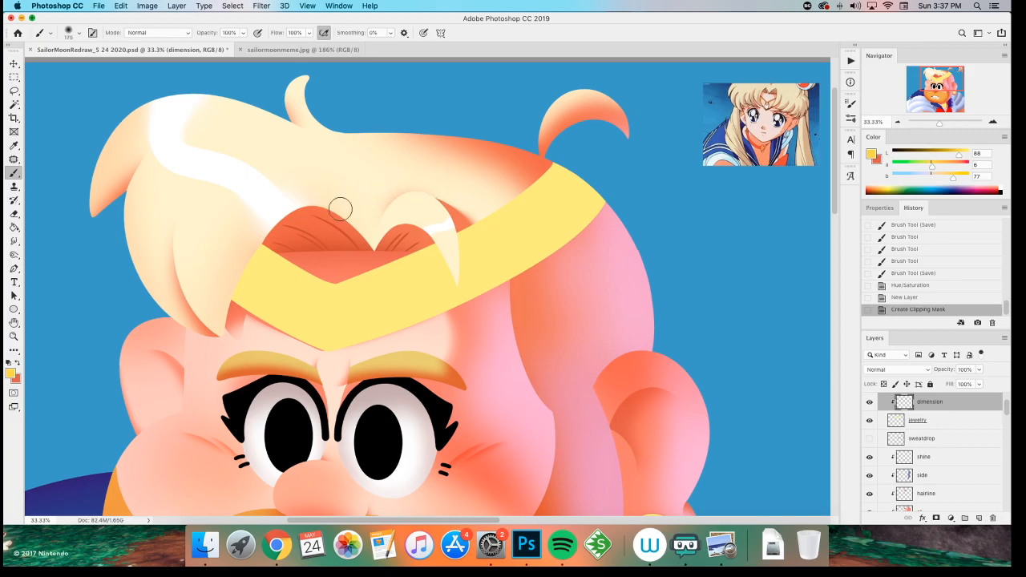
pyautogui.moveTo(270, 229); pyautogui.dragTo(230, 281)
pyautogui.press(']')
pyautogui.press(']')
pyautogui.press(']')
pyautogui.press(']')
pyautogui.press(']')
pyautogui.press(']')
pyautogui.moveTo(274, 238); pyautogui.dragTo(257, 321)
pyautogui.moveTo(532, 184)
pyautogui.mouseDown()
pyautogui.moveTo(540, 218)
pyautogui.moveTo(629, 207)
pyautogui.mouseUp()
# - Brush the deeper yellow over the round earring and along the heart brooch on the dimension layer
pyautogui.moveTo(373, 471)
pyautogui.mouseDown()
pyautogui.moveTo(351, 313)
pyautogui.moveTo(258, 193)
pyautogui.mouseUp()
pyautogui.moveTo(483, 254); pyautogui.dragTo(529, 267)
pyautogui.moveTo(549, 269); pyautogui.dragTo(568, 265)
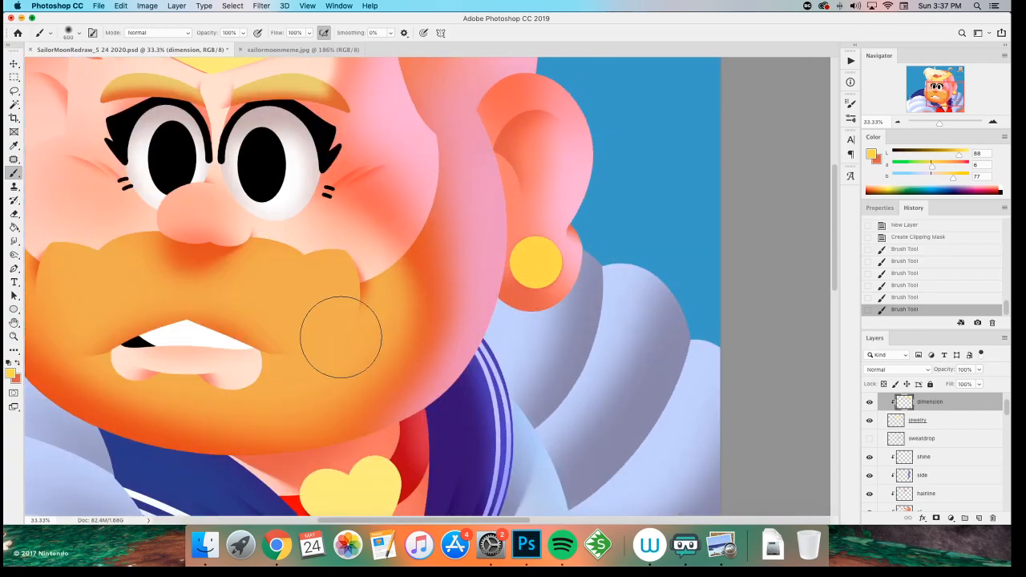
pyautogui.scroll(-5, 358, 324)
pyautogui.moveTo(390, 345); pyautogui.dragTo(465, 373)
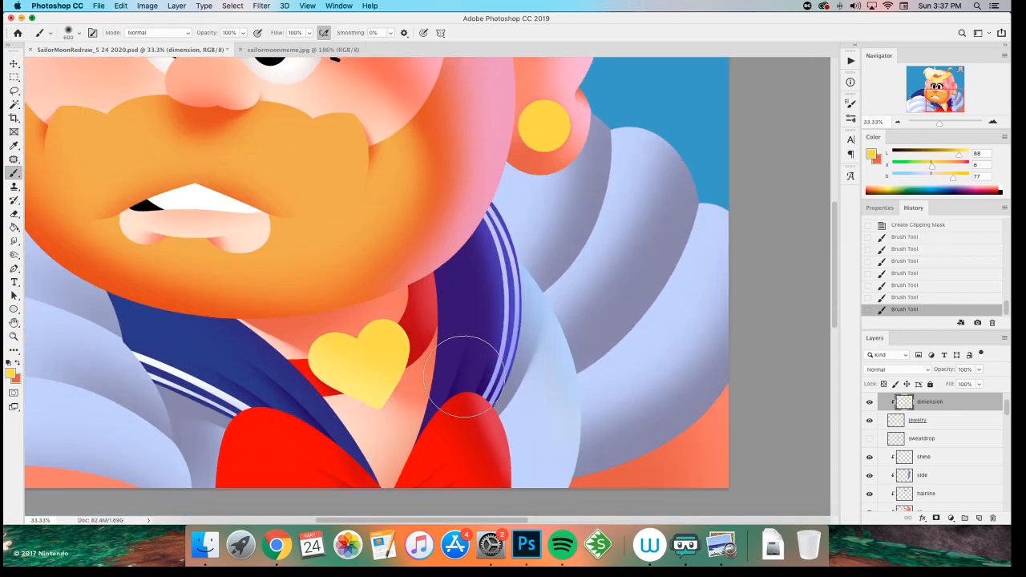
pyautogui.press('super+minus')
pyautogui.press('super+minus')
pyautogui.press('super+minus')
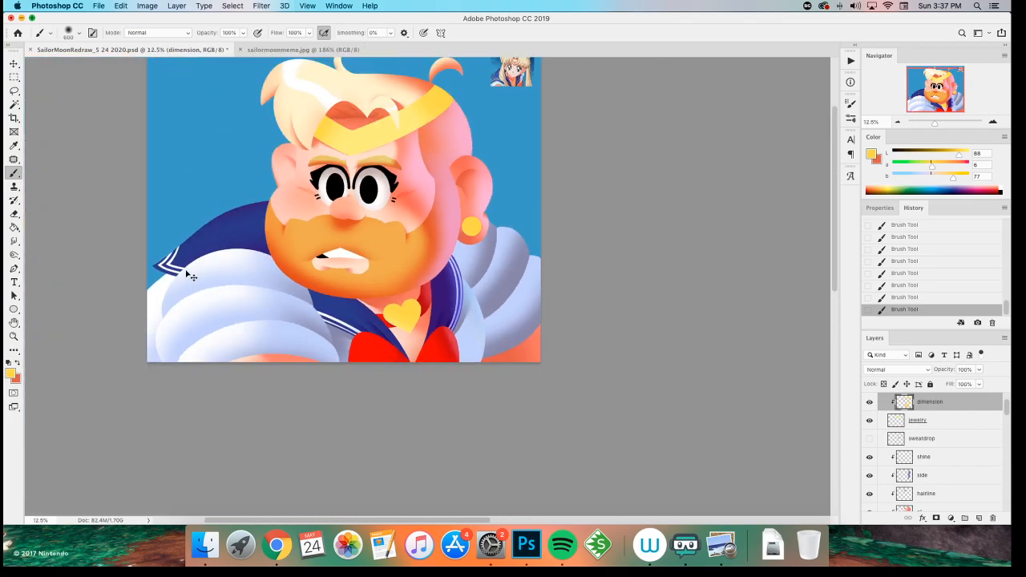
# - Create a new layer named reflection above the dimension layer and clip it to the jewelry
pyautogui.press('super+plus')
pyautogui.press('super+plus')
pyautogui.moveTo(207, 309); pyautogui.dragTo(204, 365)
pyautogui.press('super+shift+n')
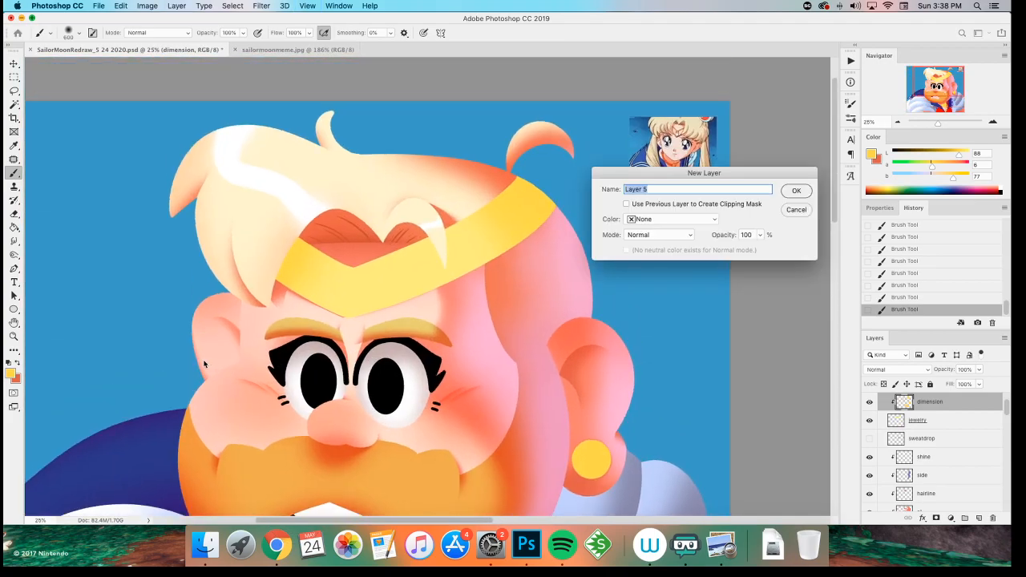
pyautogui.write('d')
pyautogui.press('Return')
pyautogui.press('super+alt+g')
# - Sample the orange of the heart-shaped shadow under the hair for painting on the reflection layer
pyautogui.press('super+plus')
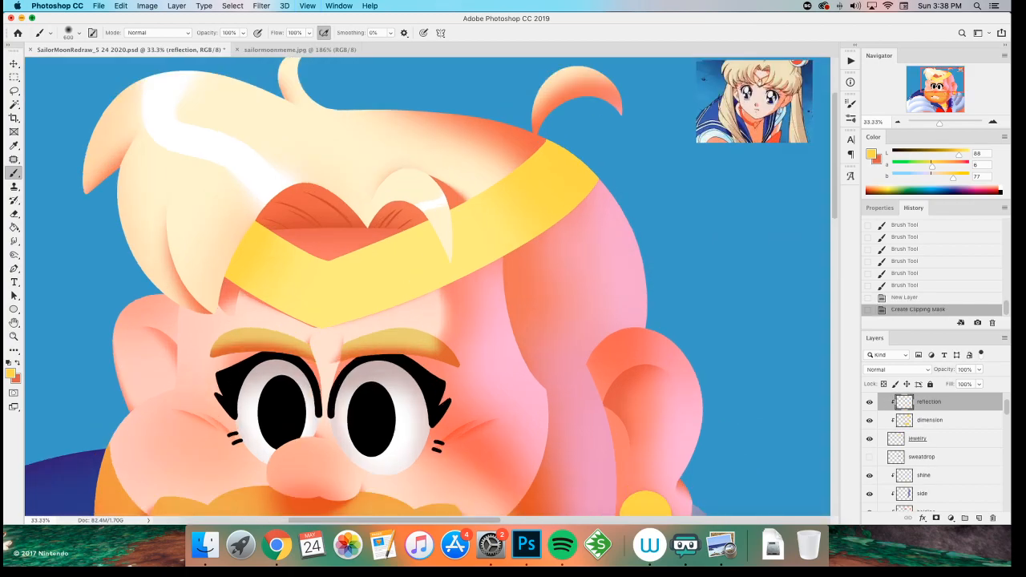
pyautogui.moveTo(185, 331); pyautogui.dragTo(225, 378)
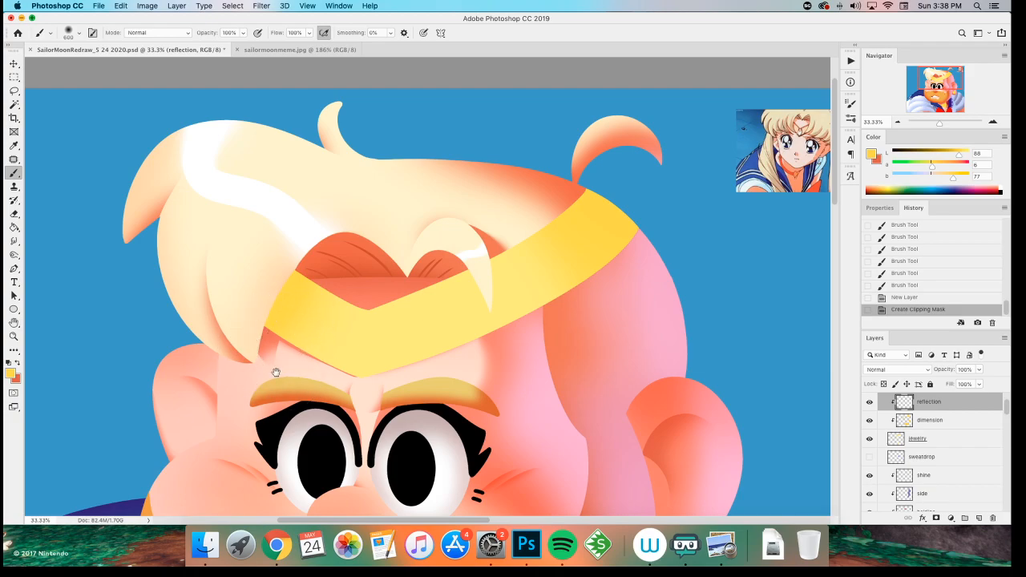
pyautogui.scroll(-2, 256, 328)
pyautogui.press('i')
pyautogui.click(335, 219)
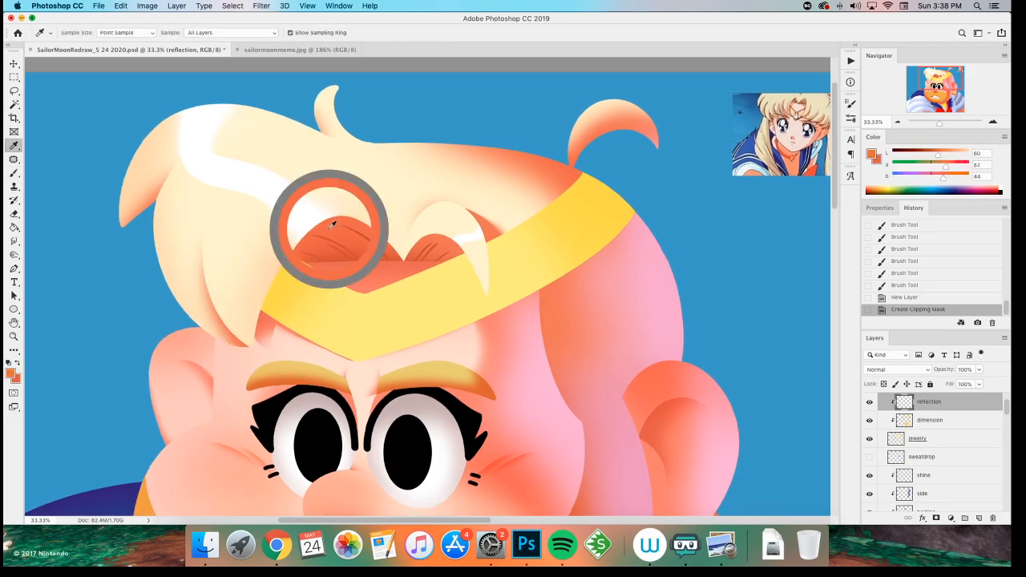
pyautogui.press('b')
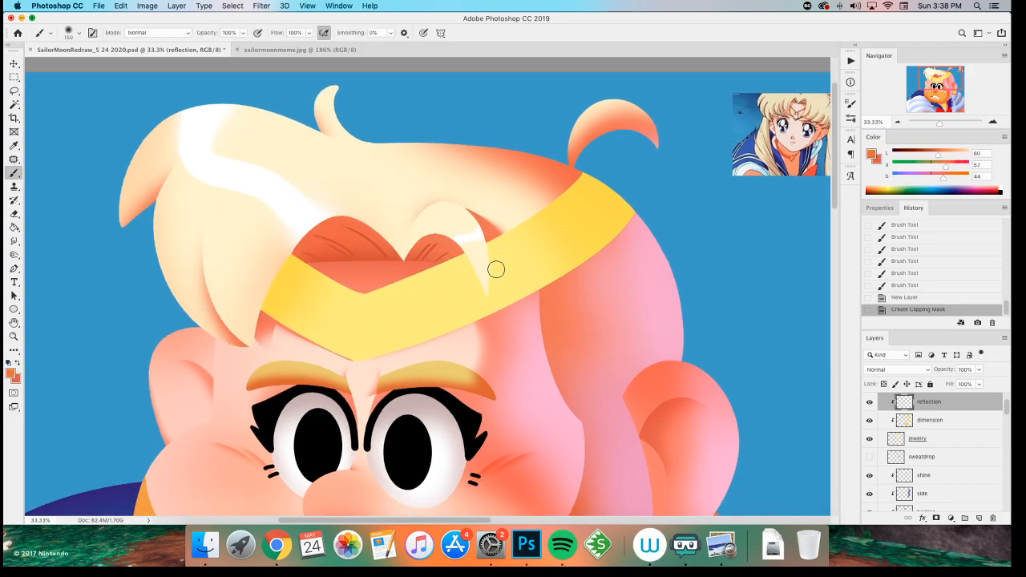
# - Brush soft orange on the tiara along the outer edge of the pointed forehead strand, redoing the first stroke
pyautogui.rightClick(488, 267)
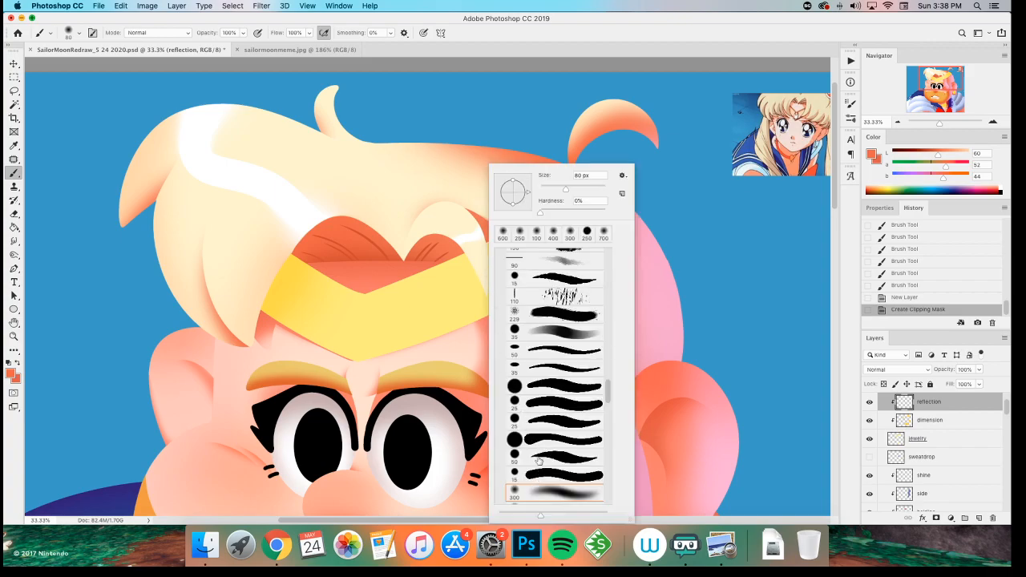
pyautogui.click(481, 49)
pyautogui.moveTo(498, 287)
pyautogui.mouseDown()
pyautogui.moveTo(453, 230)
pyautogui.moveTo(495, 275)
pyautogui.moveTo(489, 241)
pyautogui.mouseUp()
pyautogui.press('super+z')
pyautogui.moveTo(498, 287)
pyautogui.mouseDown()
pyautogui.moveTo(473, 215)
pyautogui.moveTo(496, 274)
pyautogui.moveTo(493, 241)
pyautogui.mouseUp()
pyautogui.moveTo(497, 284); pyautogui.dragTo(489, 241)
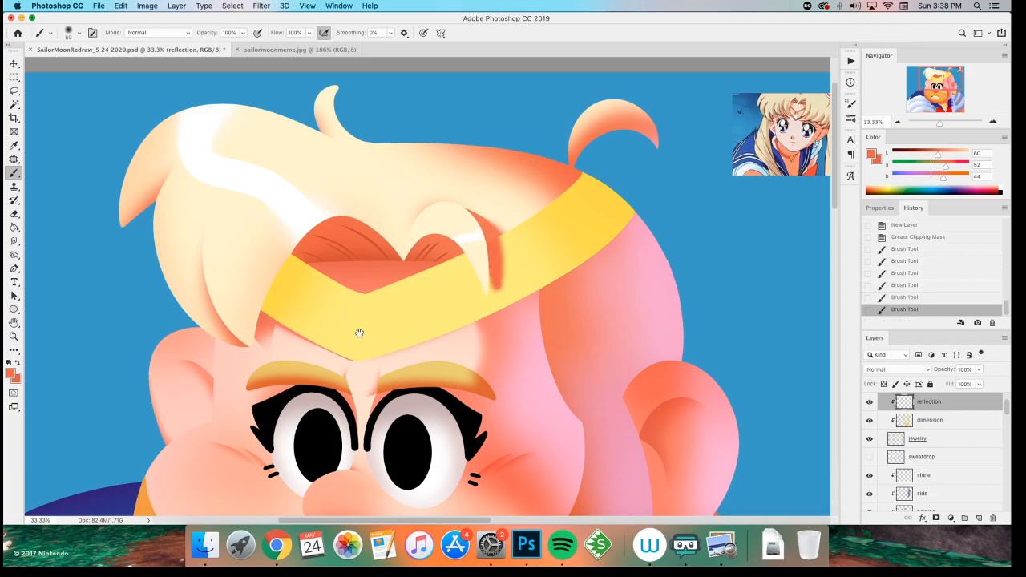
# - Widen and soften the orange reflection beside the pointed hair strand with a larger soft brush
pyautogui.moveTo(325, 379); pyautogui.dragTo(167, 398)
pyautogui.press('super+plus')
pyautogui.press('super+plus')
pyautogui.press('super+plus')
pyautogui.moveTo(131, 347); pyautogui.dragTo(296, 393)
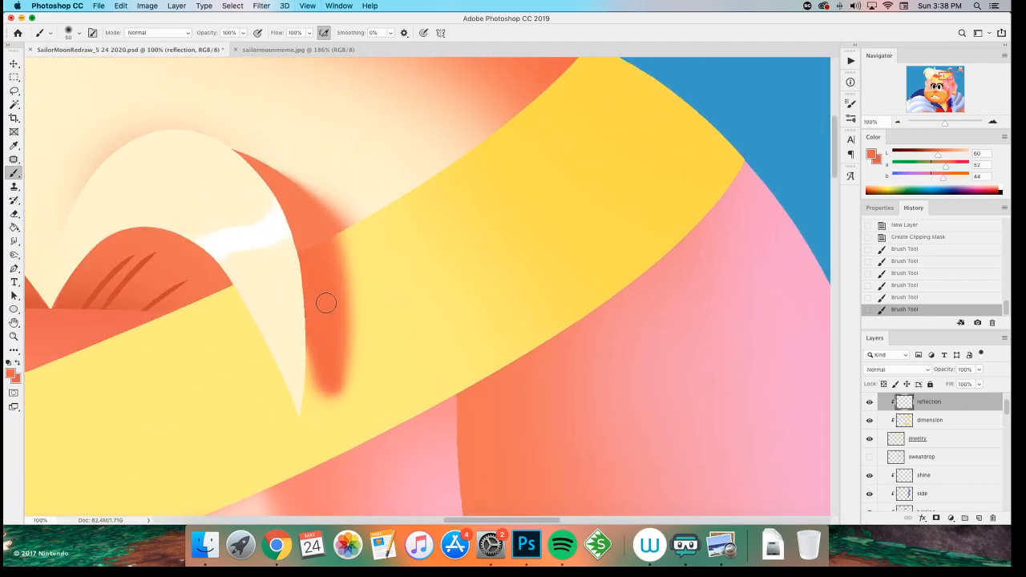
pyautogui.press(']')
pyautogui.press(']')
pyautogui.press(']')
pyautogui.moveTo(343, 354)
pyautogui.mouseDown()
pyautogui.moveTo(333, 238)
pyautogui.moveTo(347, 354)
pyautogui.moveTo(337, 379)
pyautogui.moveTo(340, 265)
pyautogui.moveTo(309, 270)
pyautogui.mouseUp()
pyautogui.press(']')
pyautogui.press(']')
pyautogui.press(']')
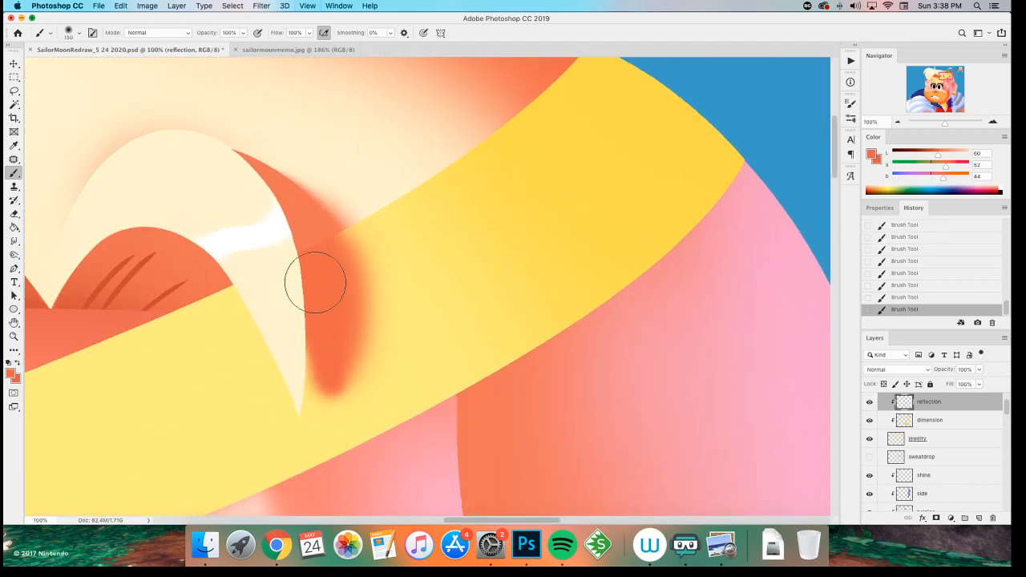
pyautogui.press('super+z')
pyautogui.press(']')
pyautogui.moveTo(337, 370); pyautogui.dragTo(328, 230)
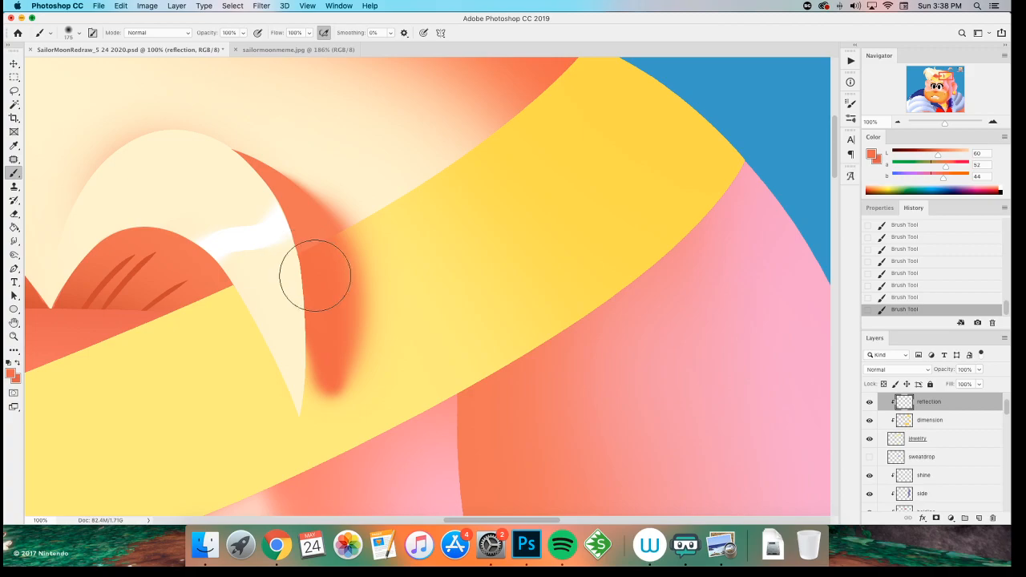
# - Taper the lower end and outer edge of the orange reflection beside the strand with a smaller soft eraser
pyautogui.moveTo(164, 357)
pyautogui.mouseDown()
pyautogui.moveTo(248, 339)
pyautogui.moveTo(87, 298)
pyautogui.mouseUp()
pyautogui.press('e')
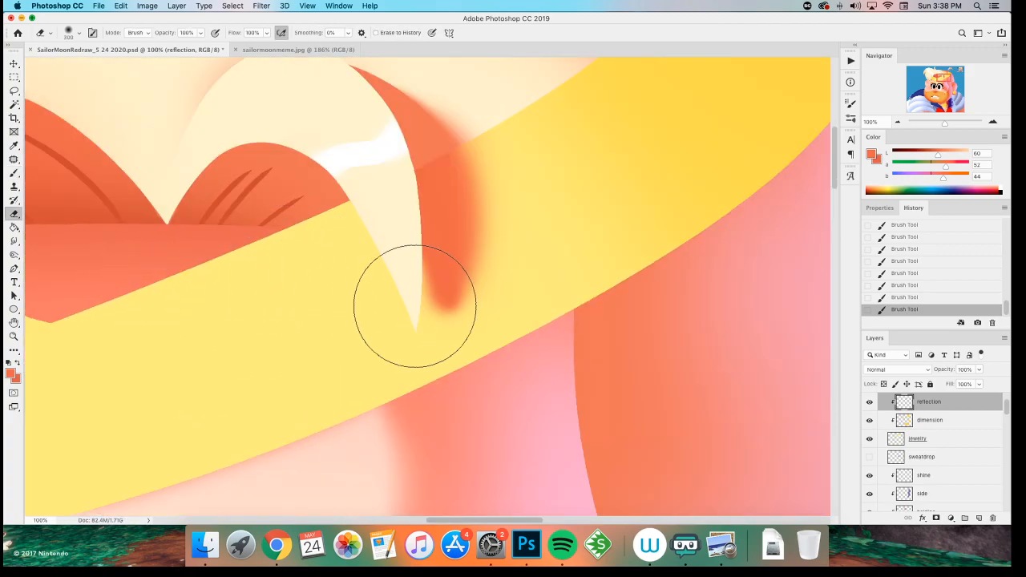
pyautogui.rightClick(408, 333)
pyautogui.moveTo(504, 189); pyautogui.dragTo(484, 189)
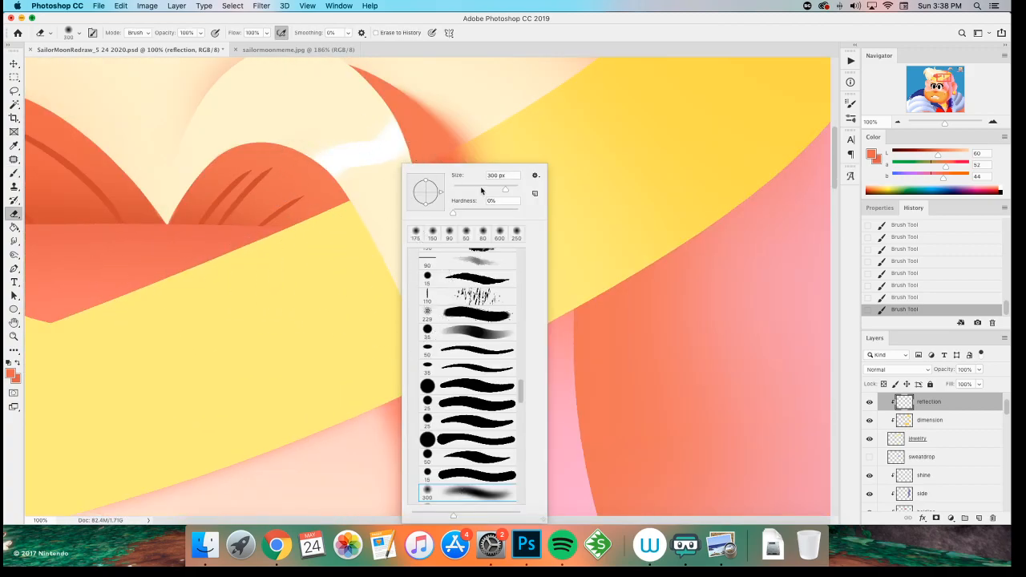
pyautogui.moveTo(347, 231); pyautogui.dragTo(401, 347)
pyautogui.moveTo(397, 255); pyautogui.dragTo(420, 321)
pyautogui.moveTo(390, 219)
pyautogui.mouseDown()
pyautogui.moveTo(433, 313)
pyautogui.moveTo(448, 265)
pyautogui.mouseUp()
pyautogui.moveTo(520, 174)
pyautogui.mouseDown()
pyautogui.moveTo(423, 355)
pyautogui.moveTo(360, 371)
pyautogui.mouseUp()
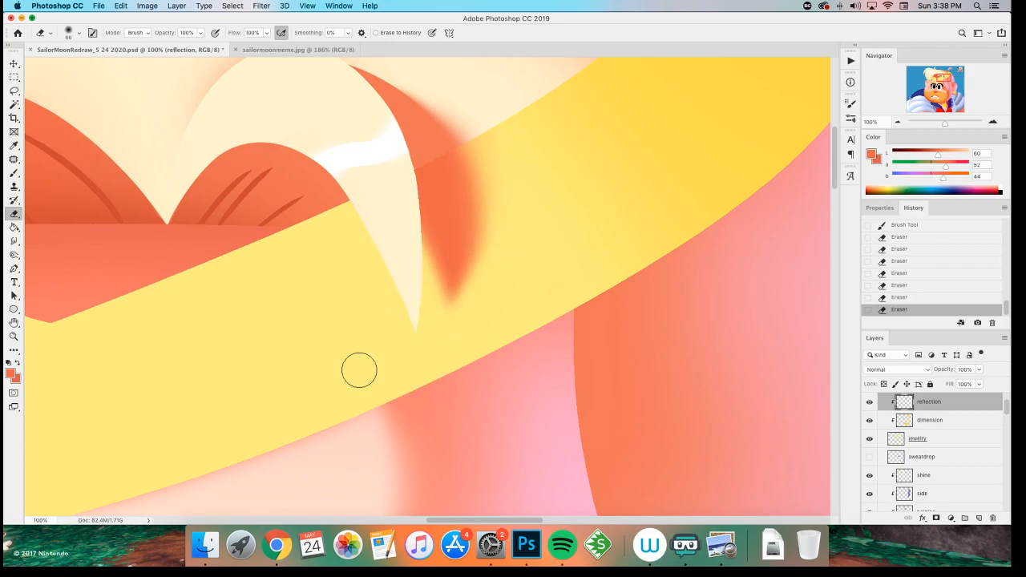
pyautogui.moveTo(501, 141); pyautogui.dragTo(451, 279)
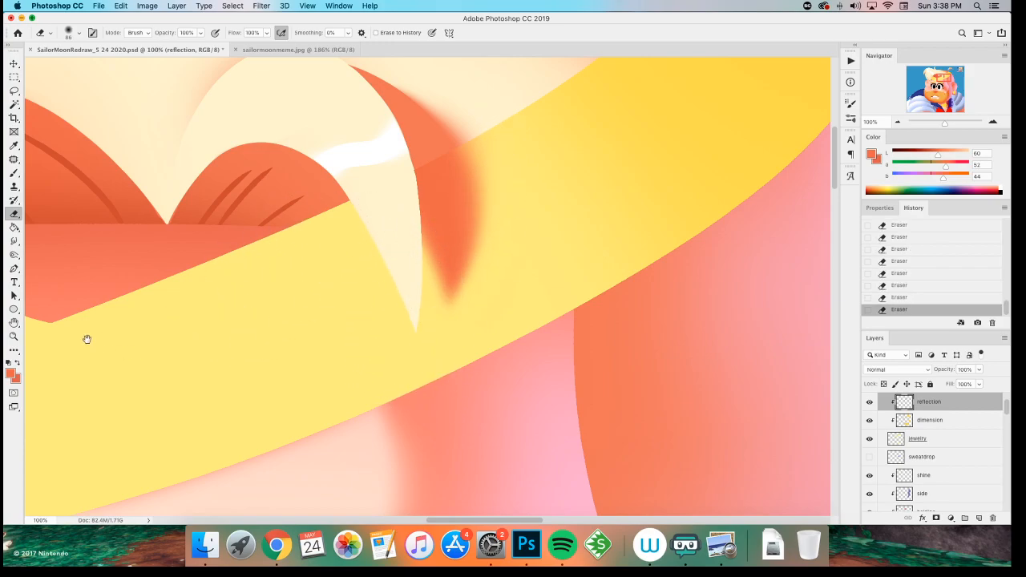
# - Brush soft orange on the other end of the tiara where the large hair locks overlap it
pyautogui.hscroll(-10, 96, 345)
pyautogui.press('b')
pyautogui.click(383, 208)
pyautogui.moveTo(401, 209); pyautogui.dragTo(332, 344)
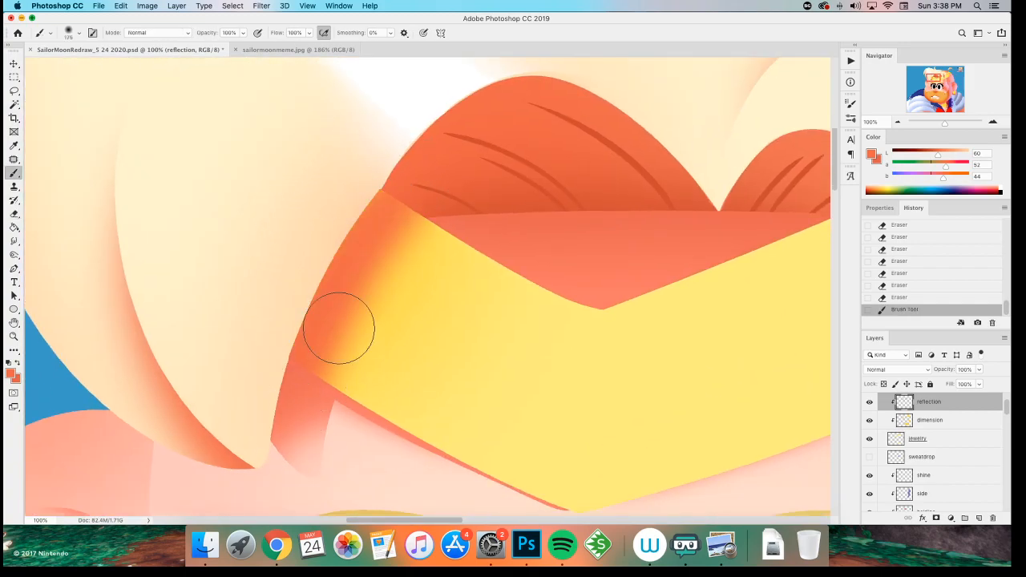
pyautogui.moveTo(316, 266); pyautogui.dragTo(285, 447)
# - Reduce the reflection layer's opacity to 40%
pyautogui.press('super+minus')
pyautogui.press('super+minus')
pyautogui.press('super+minus')
pyautogui.press('super+minus')
pyautogui.press('super+minus')
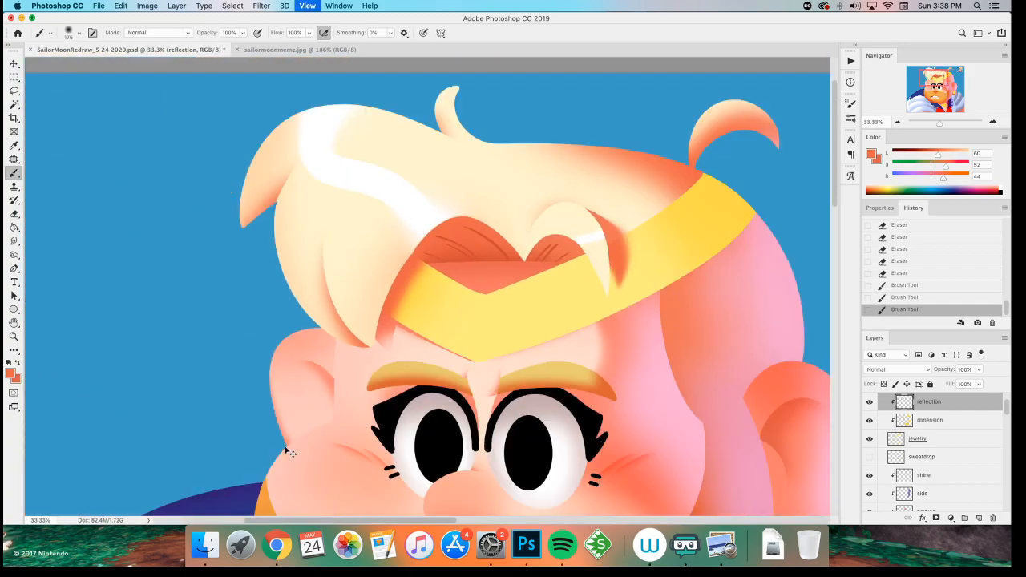
pyautogui.press('super+plus')
pyautogui.press('m')
pyautogui.press('4')
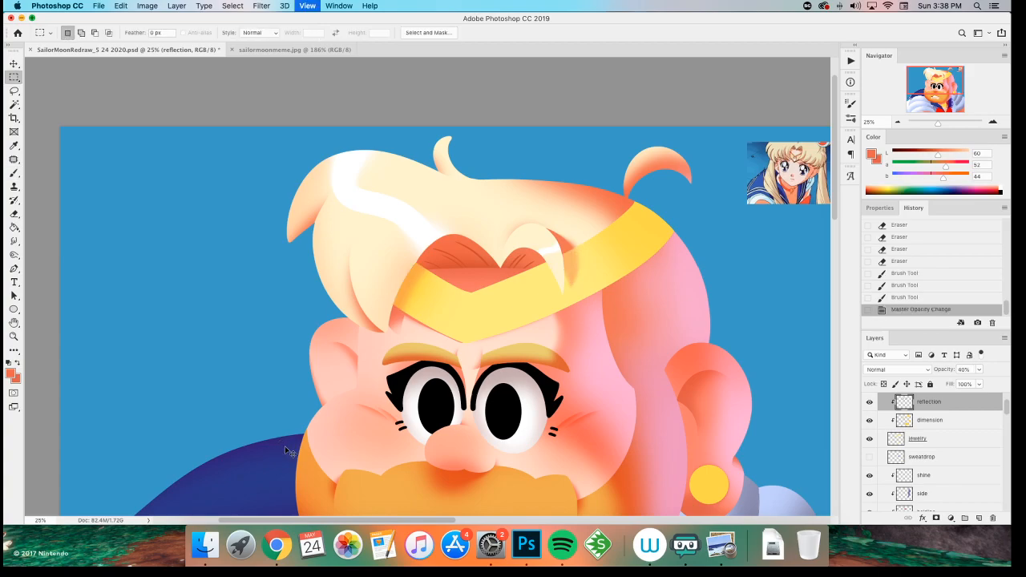
# - Review the tiara's reflections against the whole head at several zoom levels
pyautogui.press('super+minus')
pyautogui.press('super+minus')
pyautogui.press('super+plus')
pyautogui.moveTo(394, 328); pyautogui.dragTo(230, 376)
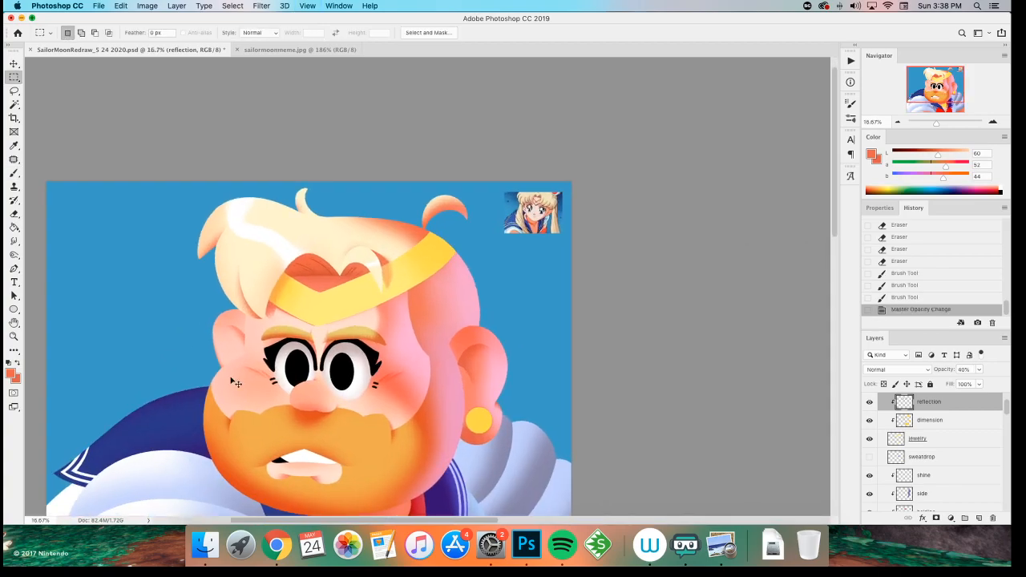
pyautogui.press('super+minus')
pyautogui.press('super+minus')
pyautogui.press('super+plus')
pyautogui.press('super+plus')
pyautogui.press('super+plus')
pyautogui.moveTo(151, 377); pyautogui.dragTo(243, 395)
pyautogui.press('super+minus')
pyautogui.press('super+plus')
pyautogui.press('super+plus')
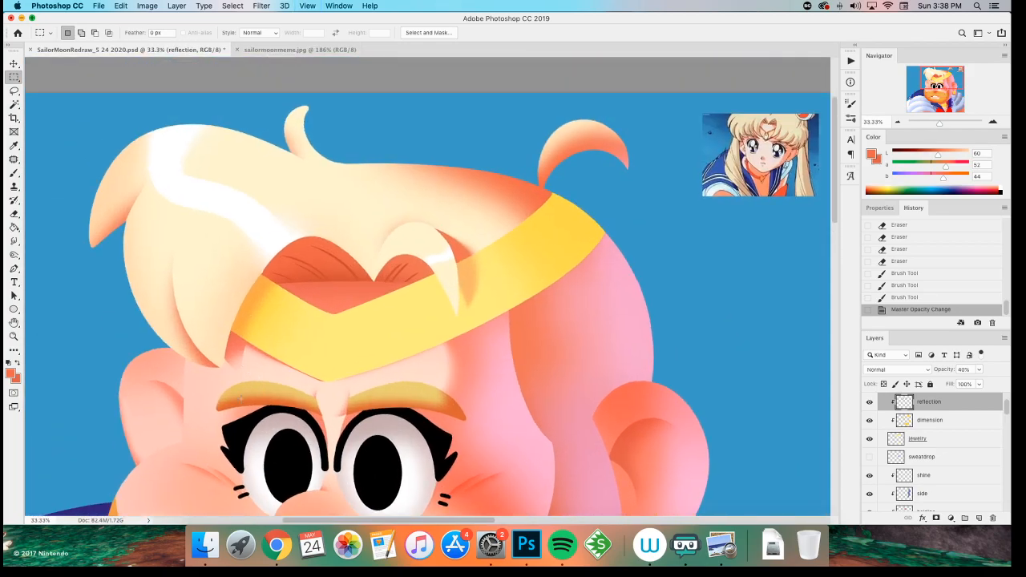
# - Create a new layer named s1 above the reflection layer and clip it to the jewelry
pyautogui.press('super+shift+n')
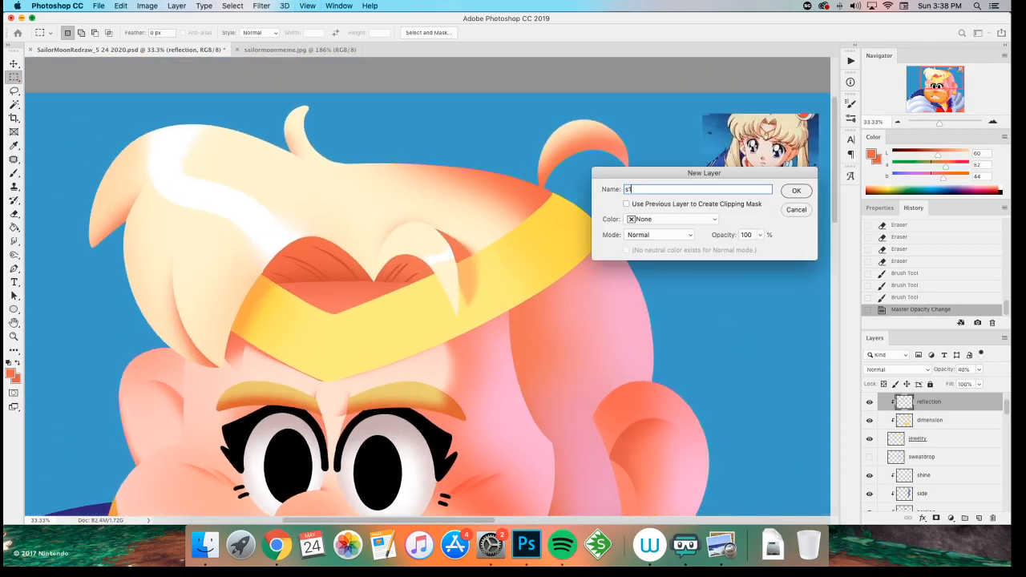
pyautogui.press('Return')
pyautogui.press('alt+super+g')
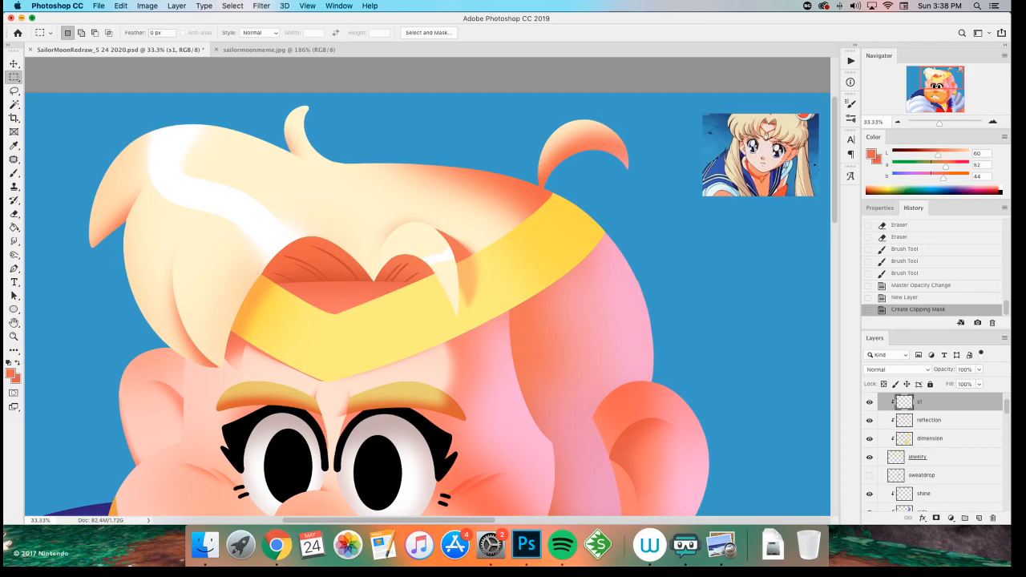
# - Lasso a curved section at the tiara's far end beside the pink side of the head, brush soft orange inside it and deselect
pyautogui.moveTo(413, 286); pyautogui.dragTo(362, 277)
pyautogui.press('b')
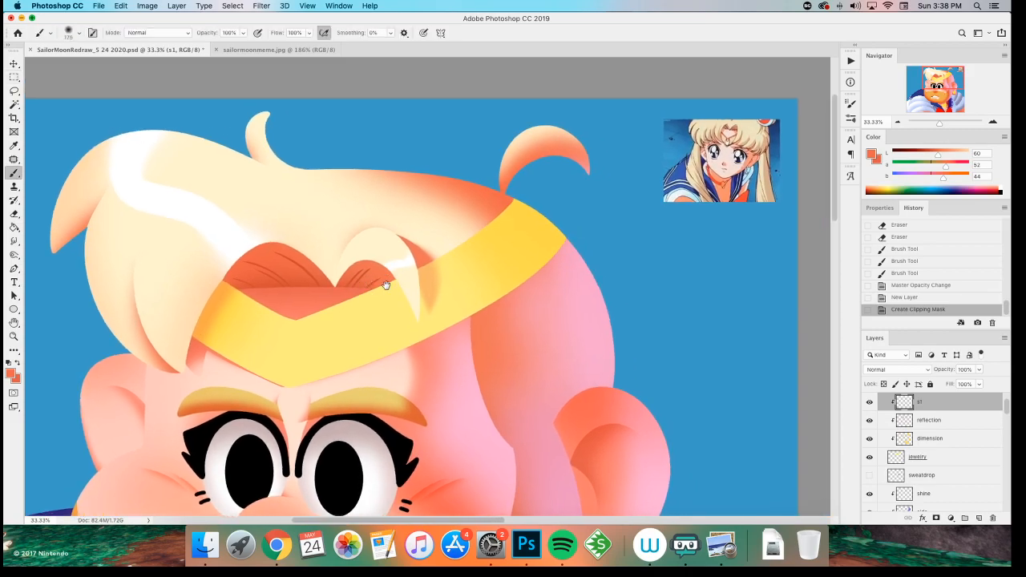
pyautogui.hscroll(5, 333, 270)
pyautogui.scroll(2, 332, 269)
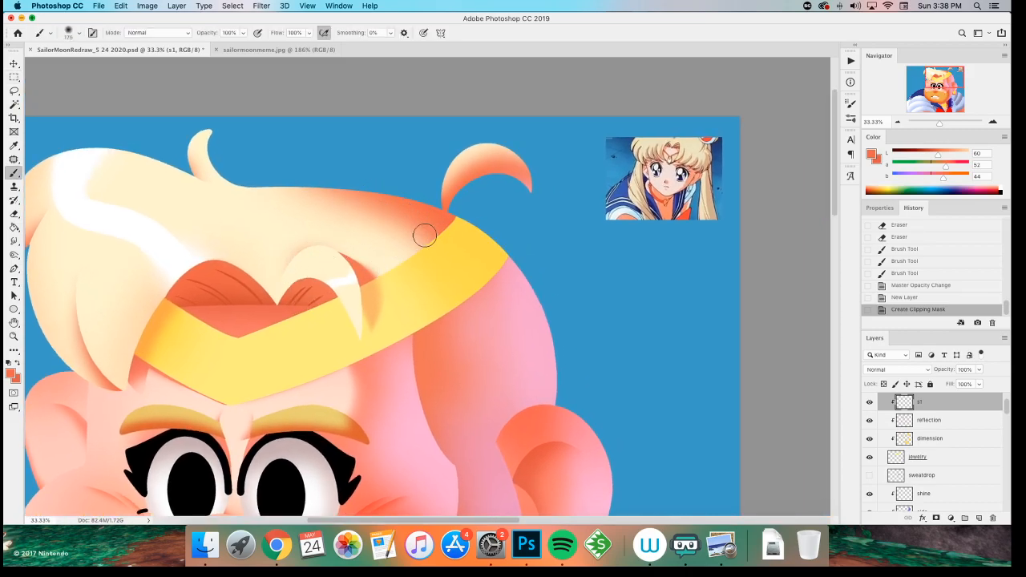
pyautogui.press('l')
pyautogui.moveTo(439, 216)
pyautogui.mouseDown()
pyautogui.moveTo(534, 320)
pyautogui.moveTo(394, 309)
pyautogui.moveTo(352, 235)
pyautogui.mouseUp()
pyautogui.press('b')
pyautogui.moveTo(437, 223)
pyautogui.mouseDown()
pyautogui.moveTo(535, 285)
pyautogui.moveTo(449, 208)
pyautogui.moveTo(502, 274)
pyautogui.moveTo(512, 302)
pyautogui.mouseUp()
pyautogui.moveTo(398, 205); pyautogui.dragTo(513, 285)
pyautogui.moveTo(446, 217); pyautogui.dragTo(398, 201)
pyautogui.moveTo(497, 257); pyautogui.dragTo(439, 214)
pyautogui.press('[')
pyautogui.press('[')
pyautogui.press('[')
pyautogui.press('[')
pyautogui.press('super+d')
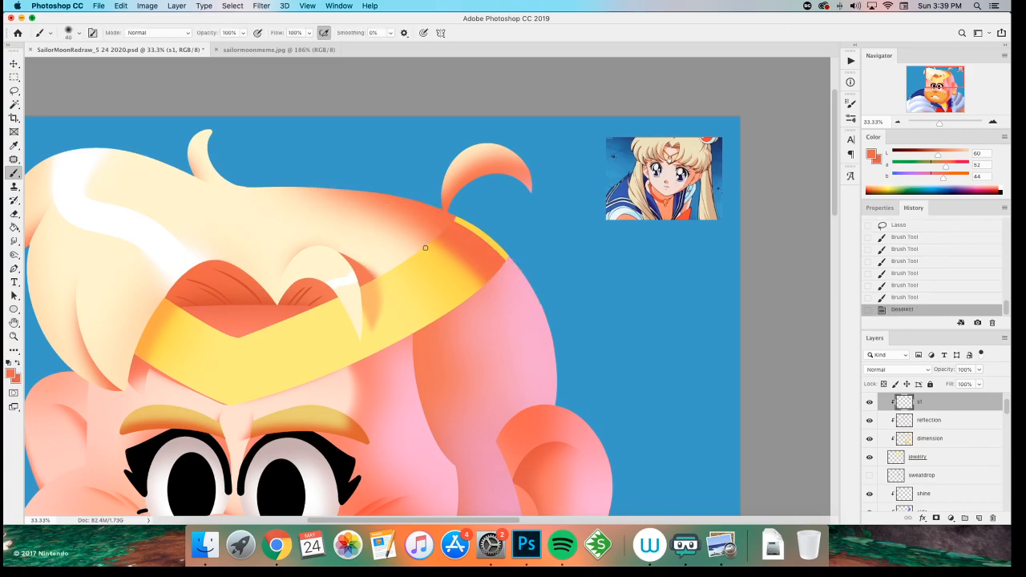
# - Try to paint narrow orange stripes freehand across the tiara beside its shaded far end and near the hair
pyautogui.moveTo(425, 248); pyautogui.dragTo(474, 290)
pyautogui.moveTo(424, 248); pyautogui.dragTo(465, 287)
pyautogui.press('super+z')
pyautogui.moveTo(423, 246)
pyautogui.mouseDown()
pyautogui.moveTo(480, 312)
pyautogui.moveTo(412, 251)
pyautogui.moveTo(478, 314)
pyautogui.moveTo(417, 253)
pyautogui.mouseUp()
pyautogui.moveTo(97, 371); pyautogui.dragTo(219, 333)
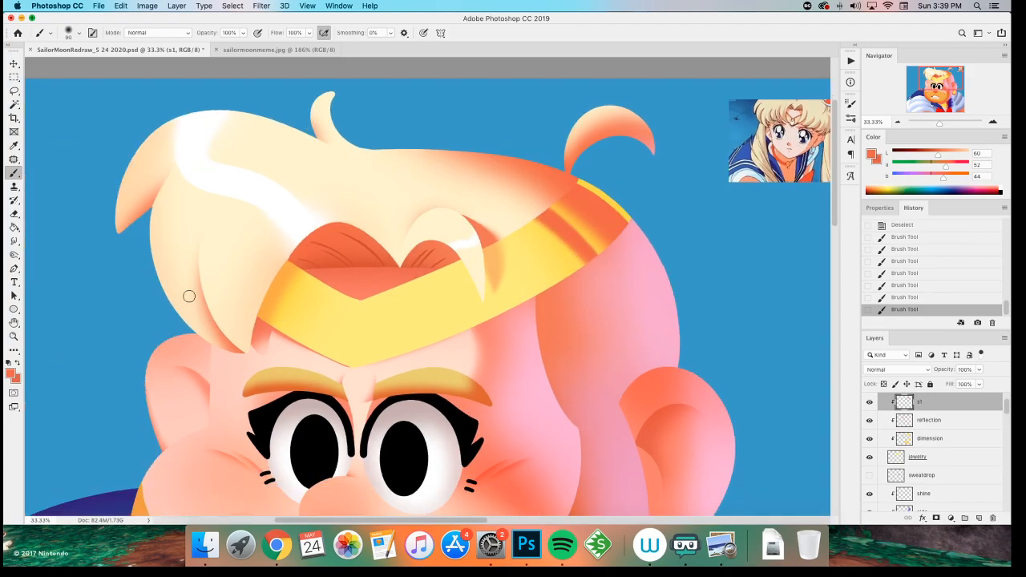
pyautogui.moveTo(316, 274); pyautogui.dragTo(264, 317)
pyautogui.moveTo(206, 358)
pyautogui.mouseDown()
pyautogui.moveTo(177, 210)
pyautogui.moveTo(161, 348)
pyautogui.moveTo(231, 399)
pyautogui.mouseUp()
# - Undo the freehand stripes on the tiara, keeping the deselected orange section at its far end
pyautogui.press('super+z')
pyautogui.press('super+z')
pyautogui.press('super+z')
pyautogui.press('super+z')
pyautogui.press('super+z')
pyautogui.press('super+z')
pyautogui.press('super+z')
pyautogui.press('super+z')
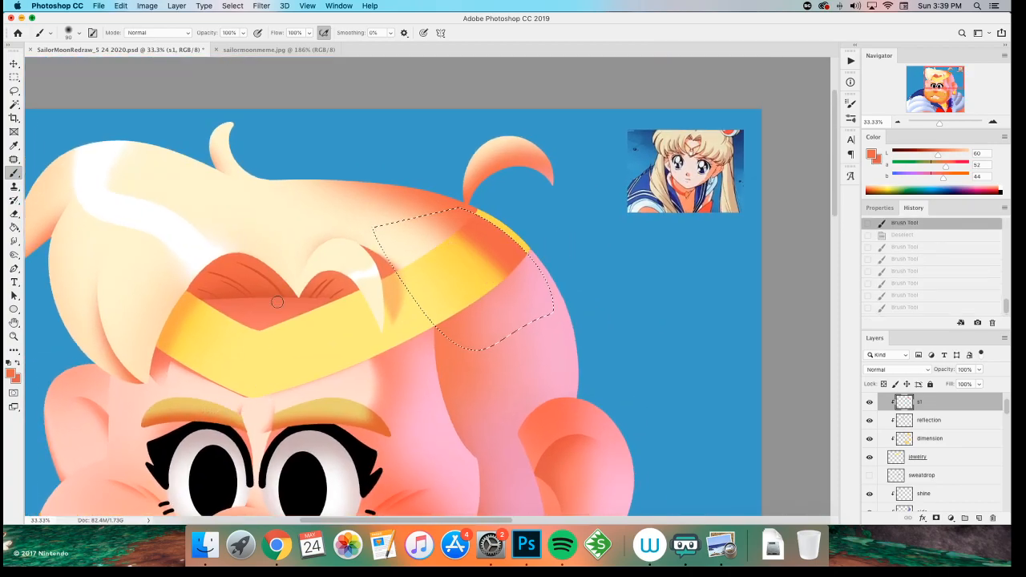
pyautogui.press('super+shift+z')
# - Lasso a second curved tiara section just inside the shaded far end and brush soft orange along its outer edge
pyautogui.press('l')
pyautogui.moveTo(433, 231); pyautogui.dragTo(522, 343)
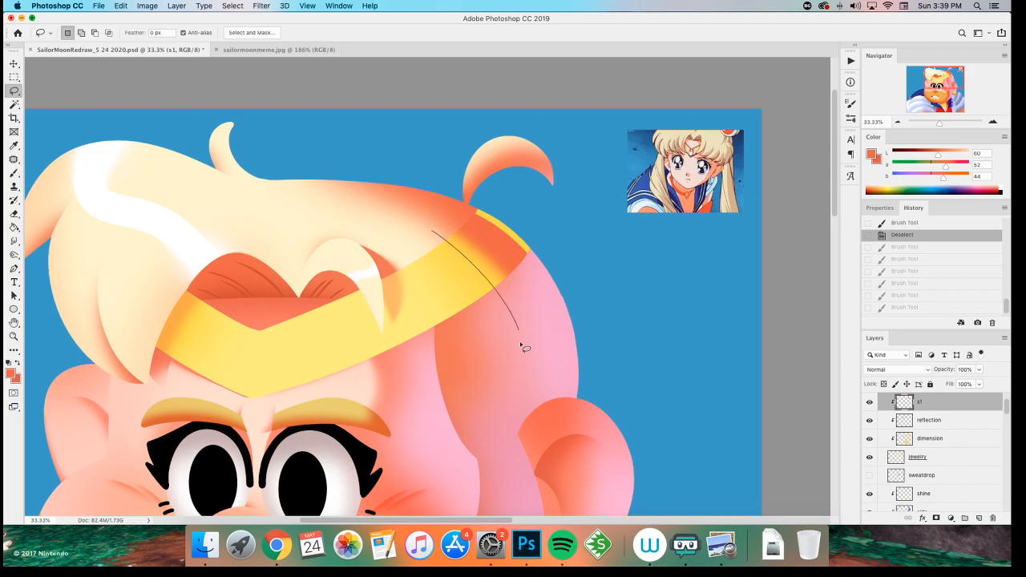
pyautogui.moveTo(484, 374); pyautogui.dragTo(360, 236)
pyautogui.press('b')
pyautogui.click(447, 227)
pyautogui.click(447, 227)
pyautogui.click(513, 294)
pyautogui.click(435, 224)
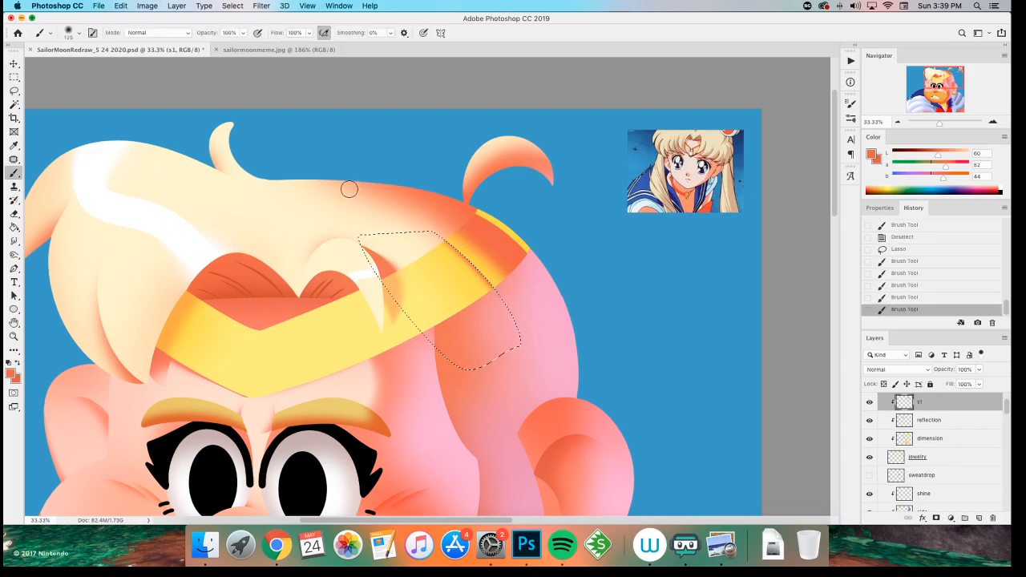
# - Restore the second tiara selection, deepen the orange along its edge with a larger soft brush and deselect
pyautogui.press('m')
pyautogui.hotkey('ctrl', 'd')
pyautogui.scroll(-5, 185, 296)
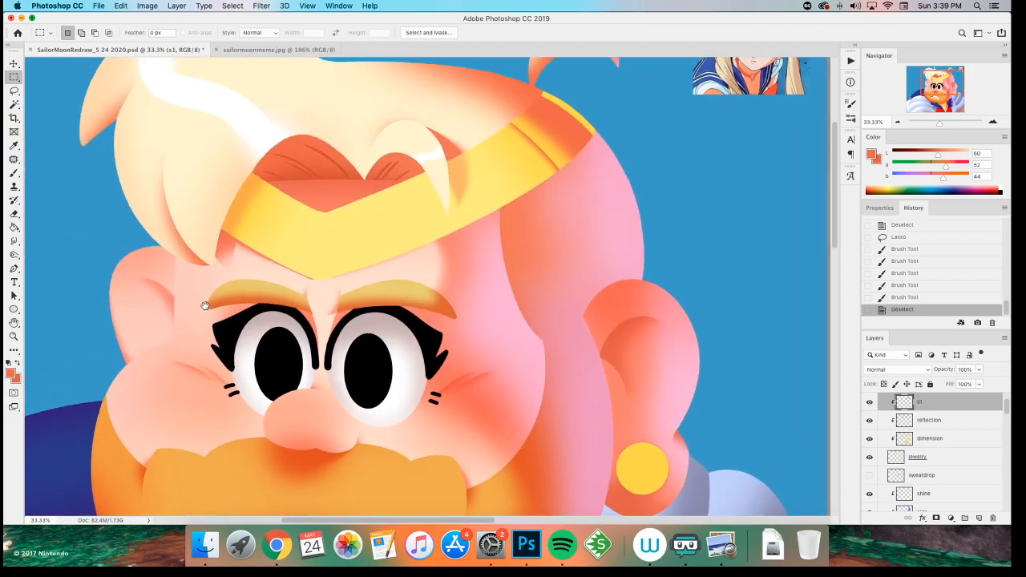
pyautogui.scroll(3, 204, 337)
pyautogui.hotkey('ctrl', 'z')
pyautogui.press('b')
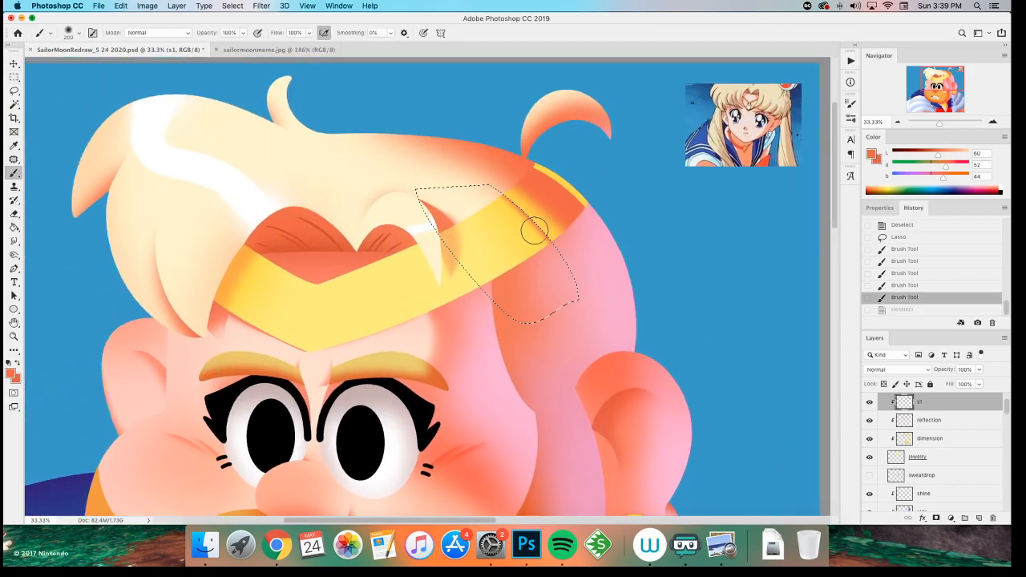
pyautogui.press('m')
pyautogui.hotkey('ctrl', 'd')
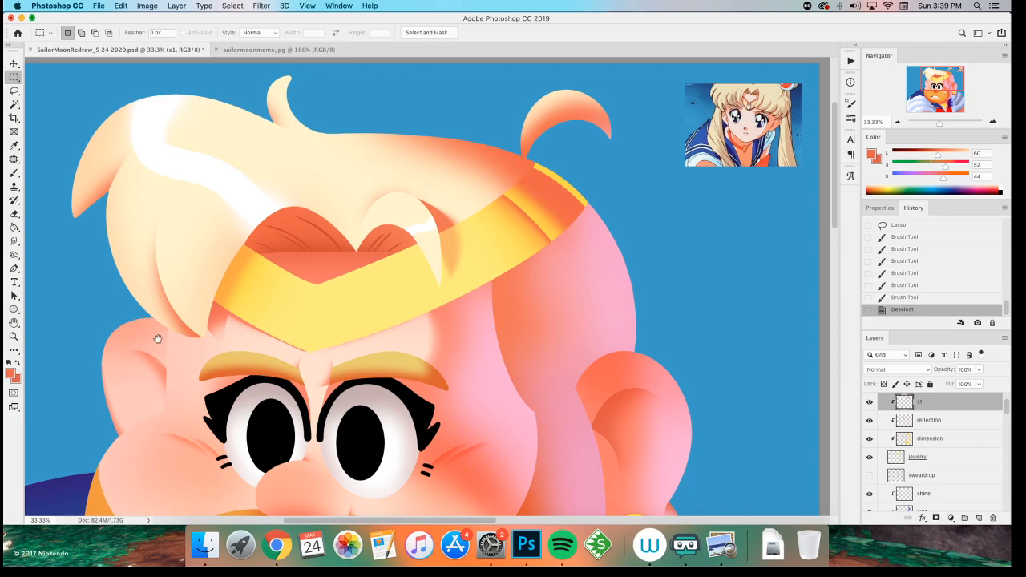
# - Try to lasso most of the round earring and brush soft orange along the selection's curved edge
pyautogui.moveTo(160, 332); pyautogui.dragTo(245, 272)
pyautogui.scroll(-5, 245, 272)
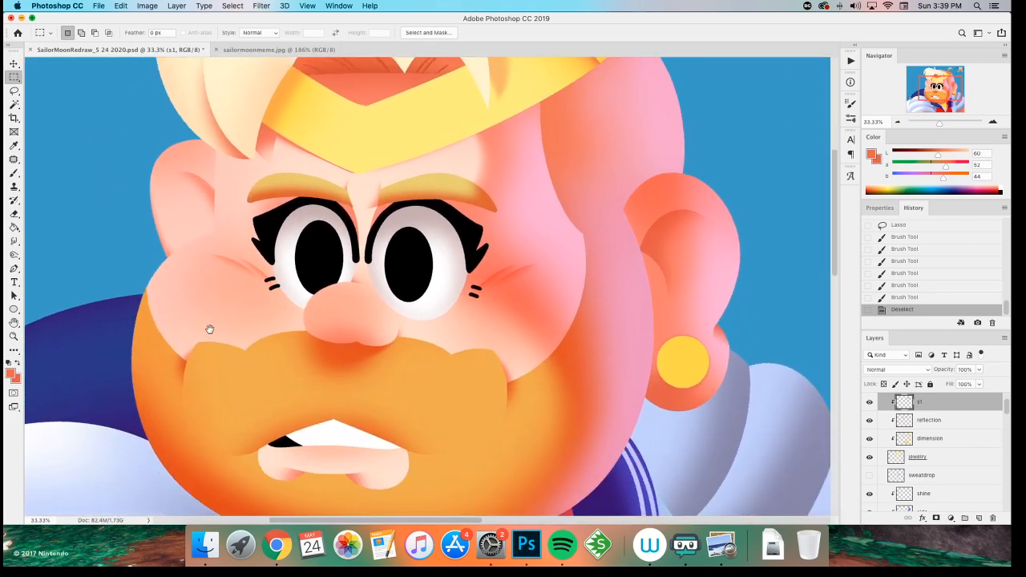
pyautogui.moveTo(210, 329); pyautogui.dragTo(205, 270)
pyautogui.hscroll(5, 318, 346)
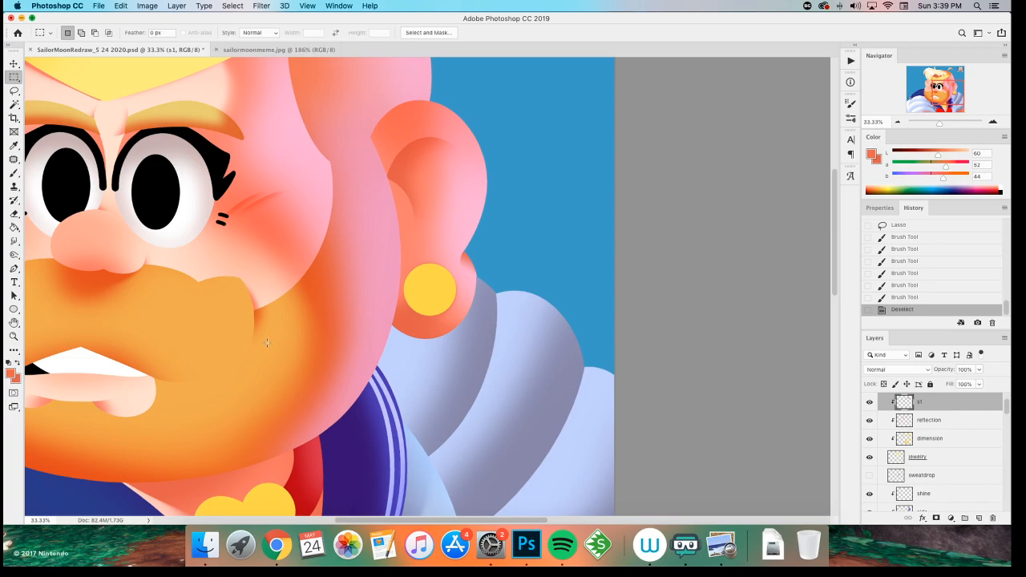
pyautogui.press('l')
pyautogui.moveTo(429, 286)
pyautogui.mouseDown()
pyautogui.moveTo(403, 277)
pyautogui.moveTo(341, 304)
pyautogui.mouseUp()
pyautogui.press('super+z')
pyautogui.moveTo(414, 324)
pyautogui.mouseDown()
pyautogui.moveTo(412, 344)
pyautogui.moveTo(415, 331)
pyautogui.moveTo(344, 267)
pyautogui.mouseUp()
pyautogui.press('b')
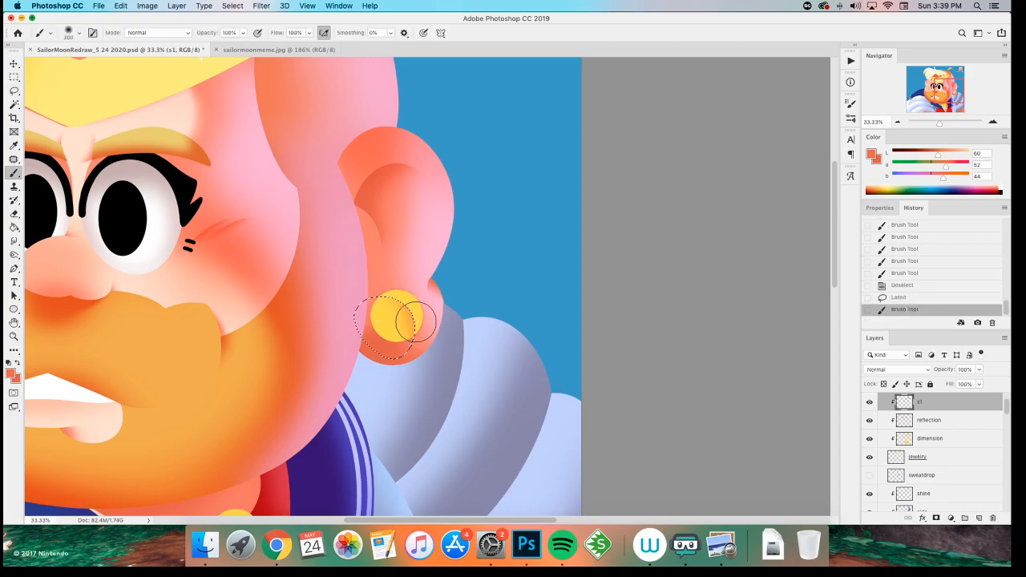
# - Undo the orange shading on the round earring together with its lasso selection
pyautogui.press('super+z')
pyautogui.press('super+equal')
pyautogui.scroll(-1, 346, 304)
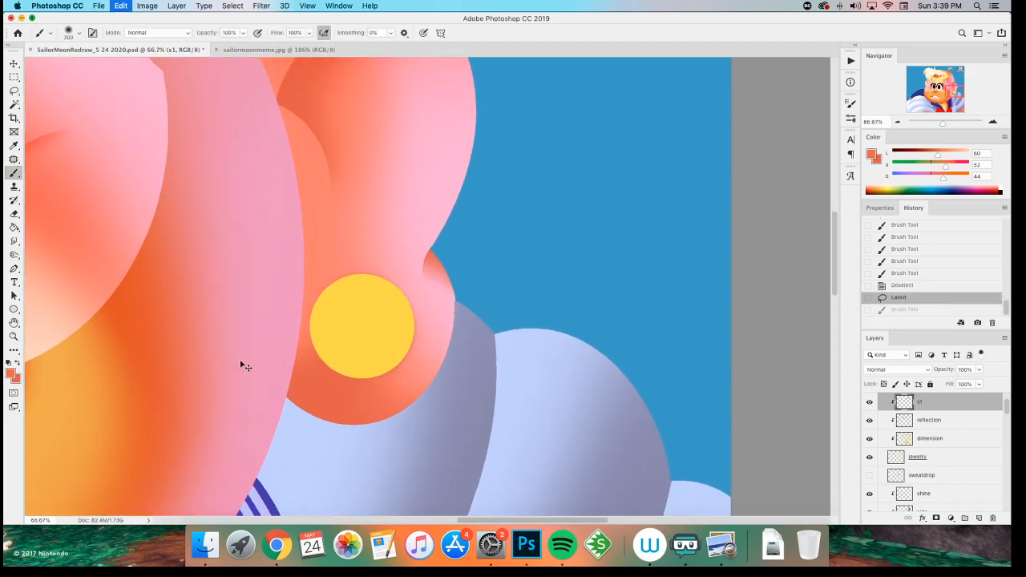
pyautogui.press('super+z')
# - Lasso most of the round earring with a curved inner edge, brush soft orange along that edge and deselect
pyautogui.press('l')
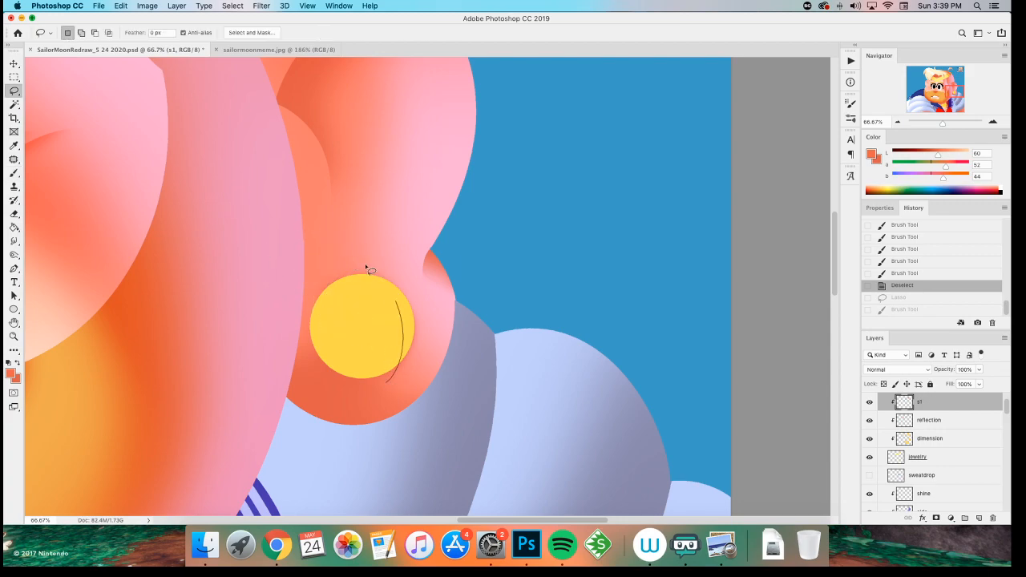
pyautogui.moveTo(381, 277); pyautogui.dragTo(327, 355)
pyautogui.press('super+z')
pyautogui.moveTo(375, 392)
pyautogui.mouseDown()
pyautogui.moveTo(385, 291)
pyautogui.moveTo(387, 361)
pyautogui.moveTo(393, 344)
pyautogui.moveTo(347, 251)
pyautogui.mouseUp()
pyautogui.press('b')
pyautogui.press('l')
pyautogui.press('b')
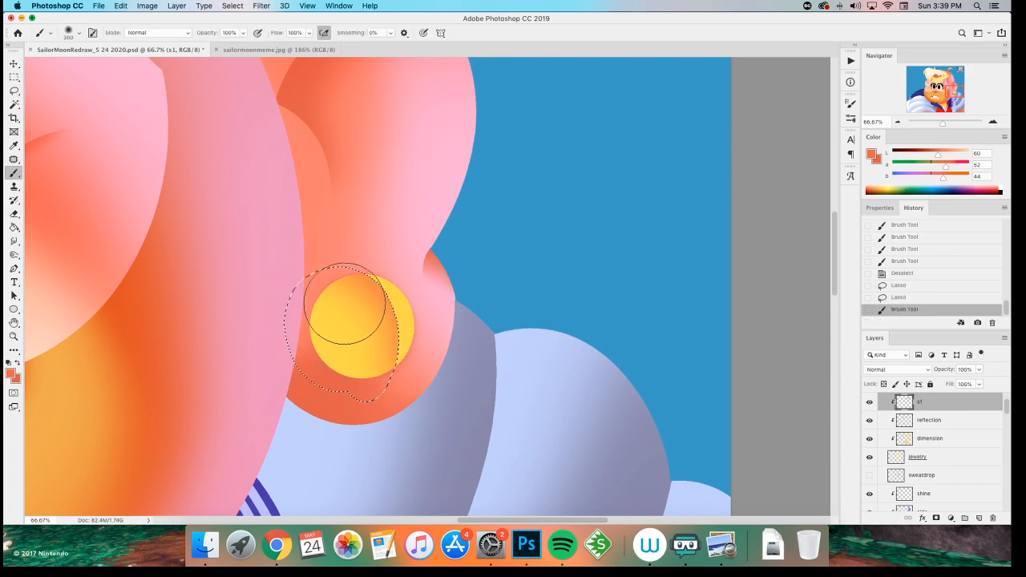
pyautogui.moveTo(431, 356); pyautogui.dragTo(341, 250)
pyautogui.press('m')
pyautogui.click(229, 236)
# - Lasso the heart brooch, leaving a thin curved sliver along its outer edge unselected
pyautogui.press('super+minus')
pyautogui.press('super+minus')
pyautogui.press('super+minus')
pyautogui.press('super+minus')
pyautogui.press('super+minus')
pyautogui.press('super+minus')
pyautogui.press('super+plus')
pyautogui.press('super+plus')
pyautogui.moveTo(234, 268); pyautogui.dragTo(323, 344)
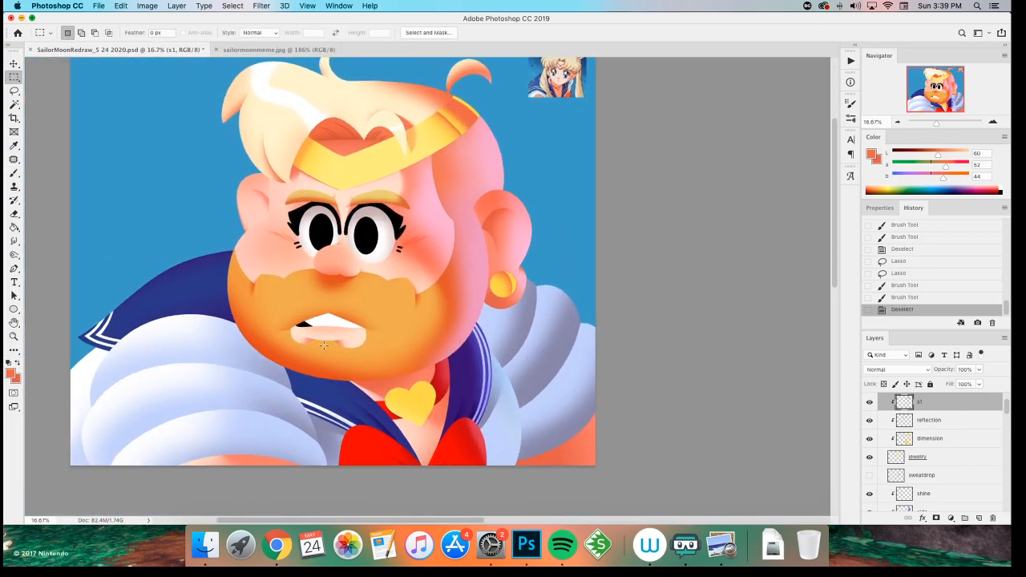
pyautogui.press('super+plus')
pyautogui.scroll(-5, 325, 352)
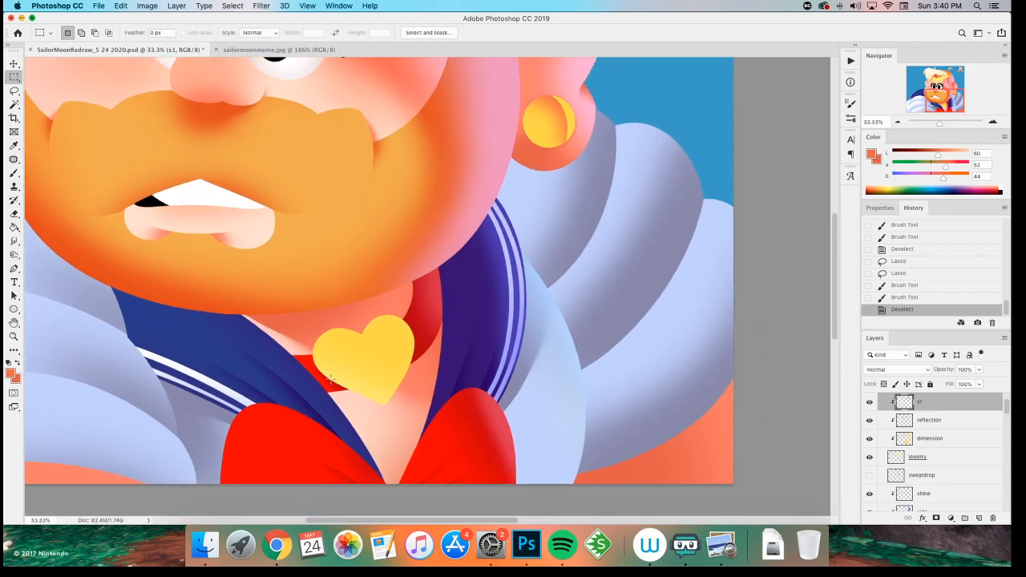
pyautogui.press('l')
pyautogui.moveTo(393, 408)
pyautogui.mouseDown()
pyautogui.moveTo(332, 309)
pyautogui.moveTo(339, 314)
pyautogui.mouseUp()
pyautogui.press('super+plus')
pyautogui.scroll(-3, 345, 281)
pyautogui.press('super+z')
pyautogui.moveTo(413, 375)
pyautogui.mouseDown()
pyautogui.moveTo(341, 258)
pyautogui.moveTo(357, 308)
pyautogui.moveTo(366, 201)
pyautogui.moveTo(400, 200)
pyautogui.mouseUp()
# - Brush soft orange inside the heart selection along its curved edge and upper lobe, and deselect
pyautogui.press('b')
pyautogui.moveTo(471, 220); pyautogui.dragTo(385, 273)
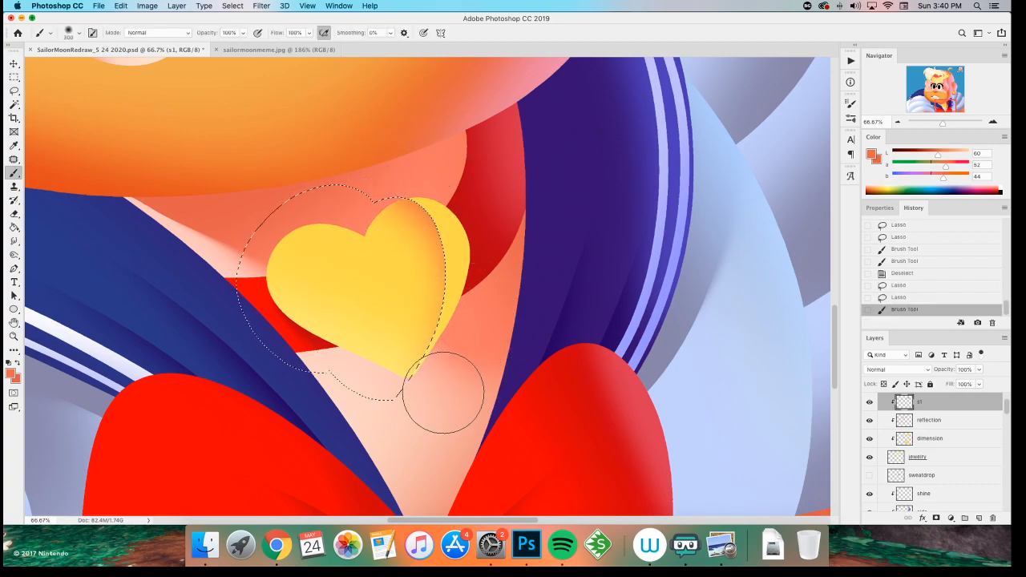
pyautogui.moveTo(433, 353)
pyautogui.mouseDown()
pyautogui.moveTo(412, 224)
pyautogui.moveTo(300, 275)
pyautogui.mouseUp()
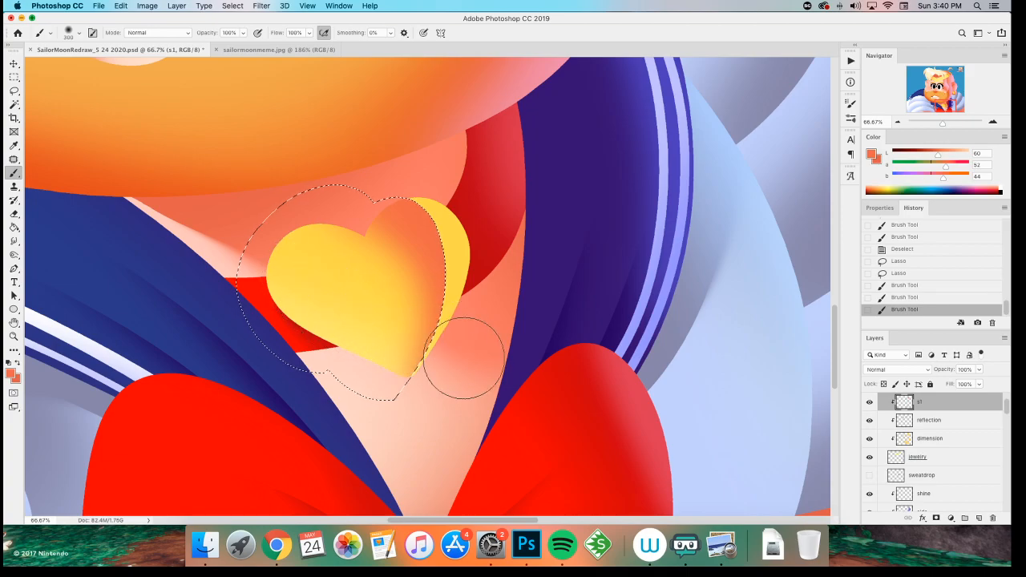
pyautogui.moveTo(449, 341)
pyautogui.mouseDown()
pyautogui.moveTo(265, 233)
pyautogui.moveTo(240, 192)
pyautogui.mouseUp()
pyautogui.press('m')
pyautogui.click(200, 185)
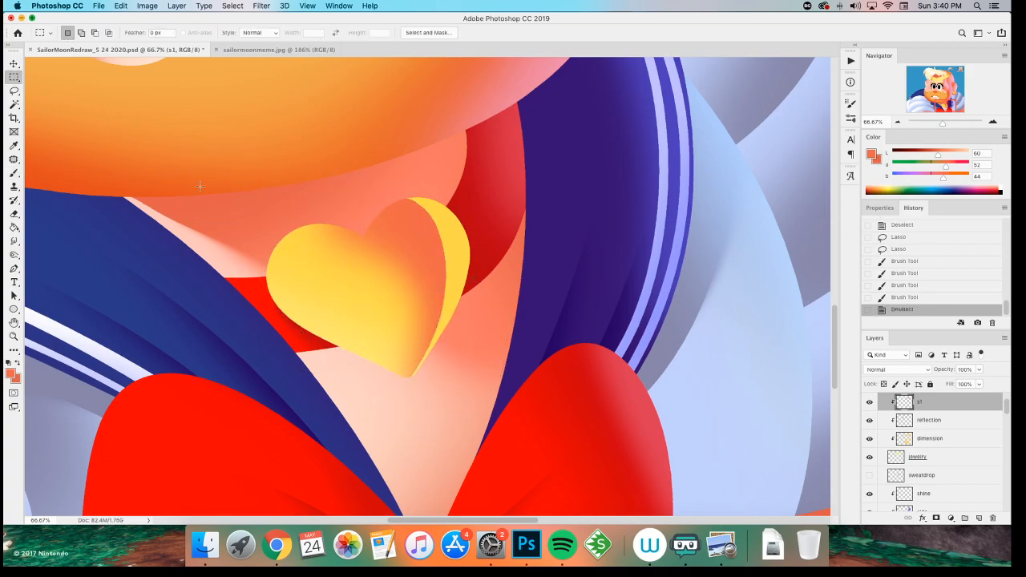
# - Create a new layer named shine directly above the jewelry's reflection layer
pyautogui.press('super+minus')
pyautogui.press('super+minus')
pyautogui.press('super+minus')
pyautogui.press('super+minus')
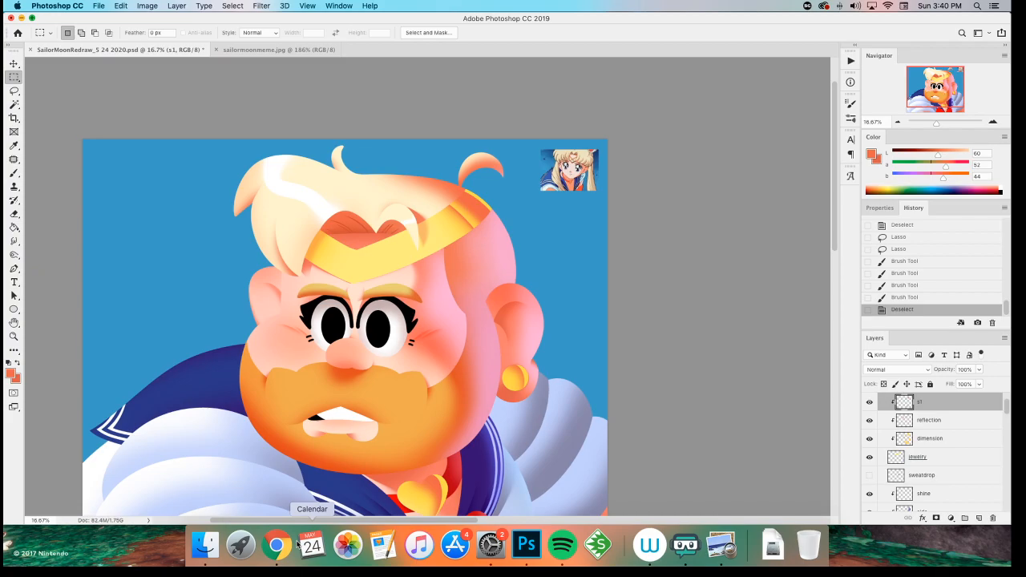
pyautogui.press('super+plus')
pyautogui.click(927, 418)
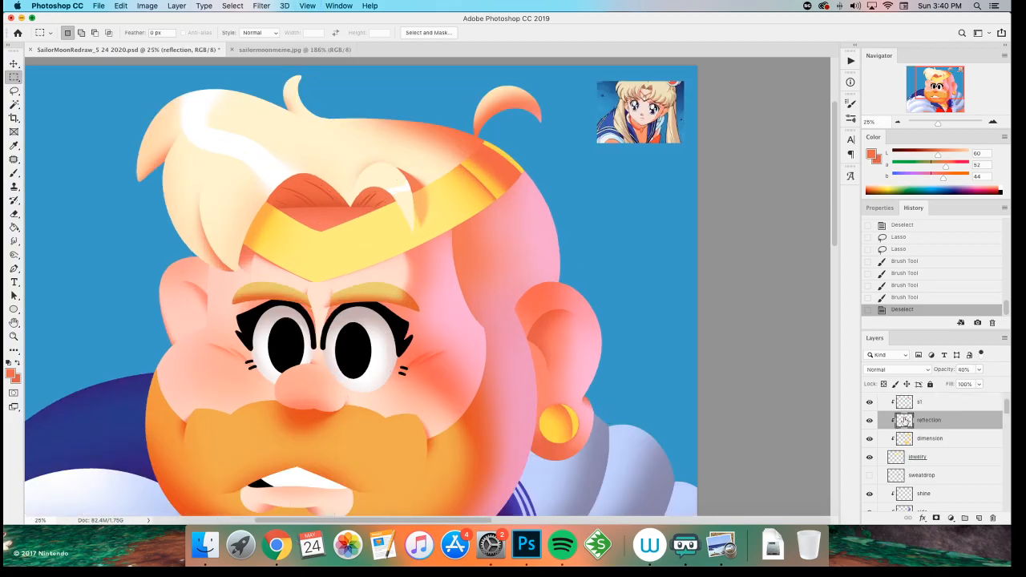
pyautogui.press('shift+super+n')
pyautogui.write('shine')
pyautogui.press('Return')
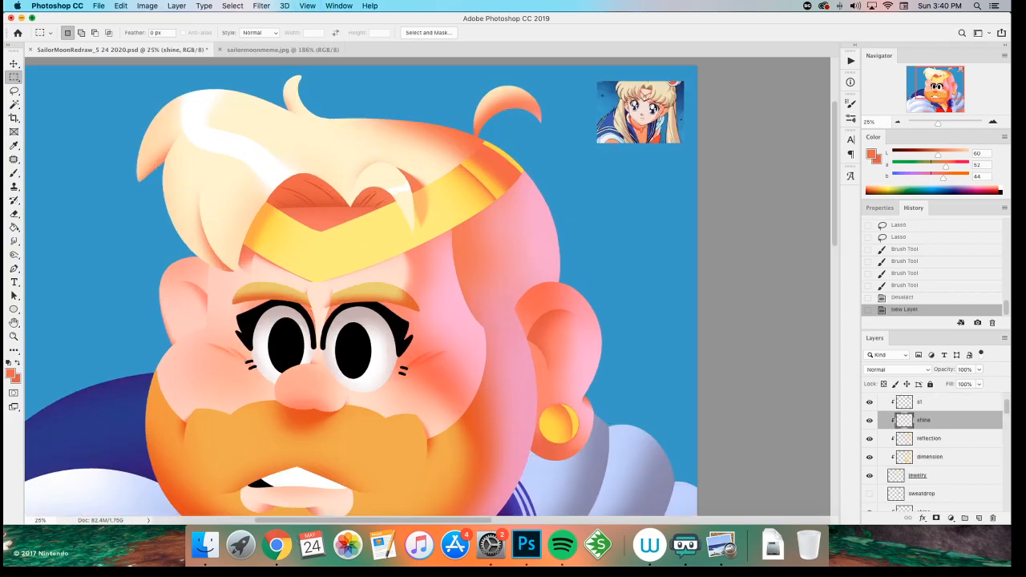
# - Lasso a thin curved strip at the tiara's far outer end, fill it with white and deselect
pyautogui.press('super+plus')
pyautogui.press('l')
pyautogui.moveTo(431, 207)
pyautogui.mouseDown()
pyautogui.moveTo(383, 151)
pyautogui.moveTo(492, 263)
pyautogui.mouseUp()
pyautogui.press('d')
pyautogui.press('x')
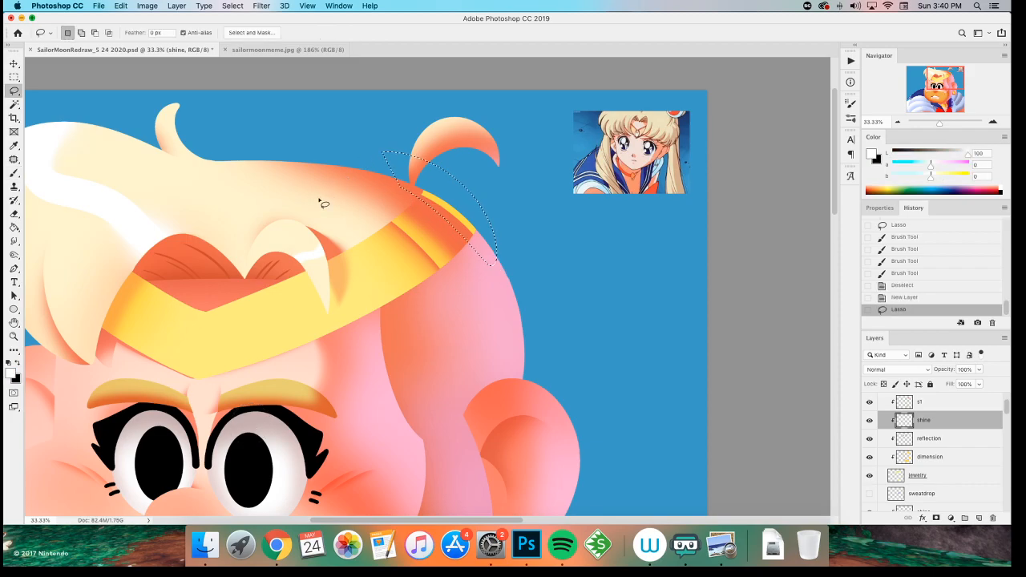
pyautogui.hotkey('alt', 'BackSpace')
pyautogui.press('m')
pyautogui.moveTo(300, 344); pyautogui.dragTo(303, 346)
pyautogui.moveTo(189, 365); pyautogui.dragTo(209, 329)
pyautogui.press('super+d')
# - Lasso a section of the tiara's front band and brush a soft-edged white highlight into it, then deselect
pyautogui.press('l')
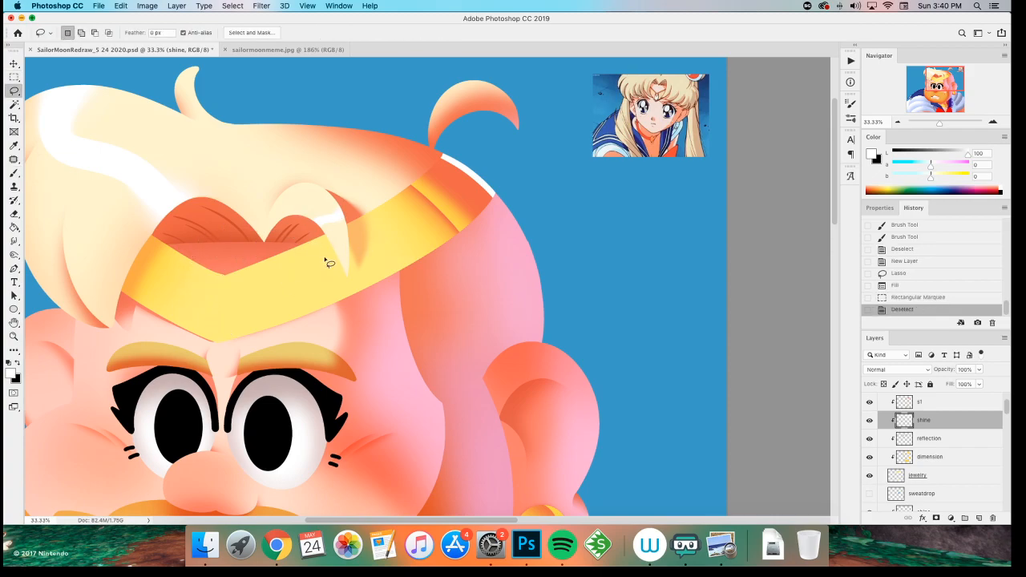
pyautogui.moveTo(353, 324)
pyautogui.mouseDown()
pyautogui.moveTo(273, 386)
pyautogui.moveTo(213, 215)
pyautogui.mouseUp()
pyautogui.press('b')
pyautogui.moveTo(321, 229)
pyautogui.mouseDown()
pyautogui.moveTo(346, 310)
pyautogui.moveTo(283, 194)
pyautogui.mouseUp()
pyautogui.moveTo(283, 193)
pyautogui.mouseDown()
pyautogui.moveTo(325, 298)
pyautogui.moveTo(280, 210)
pyautogui.moveTo(292, 346)
pyautogui.moveTo(234, 231)
pyautogui.mouseUp()
pyautogui.press('super+d')
pyautogui.press('m')
# - Try adding a thin curved white strip on the tiara beside the wide front highlight
pyautogui.press('l')
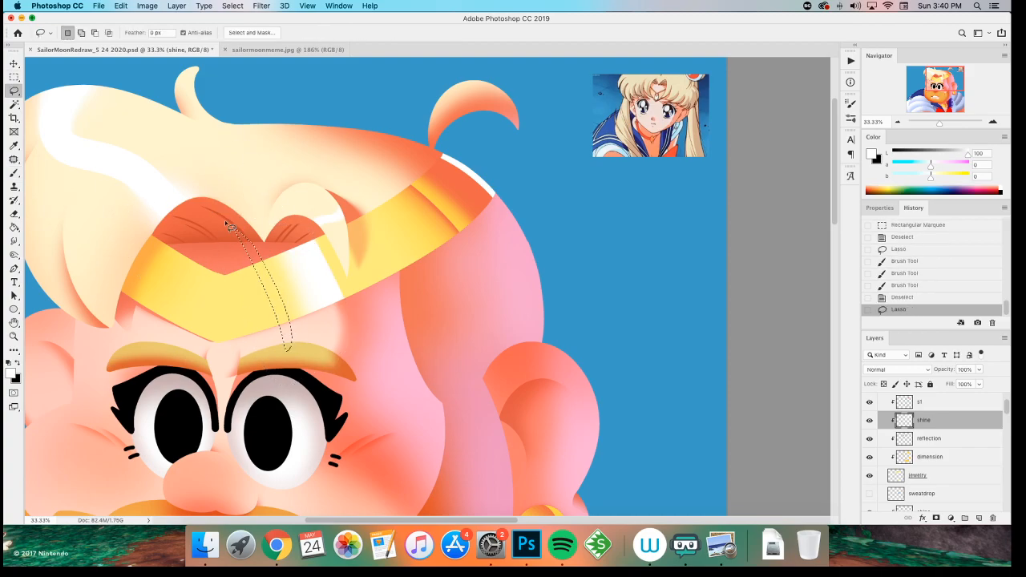
pyautogui.press('b')
pyautogui.moveTo(284, 337); pyautogui.dragTo(234, 230)
pyautogui.press('super+d')
pyautogui.press('m')
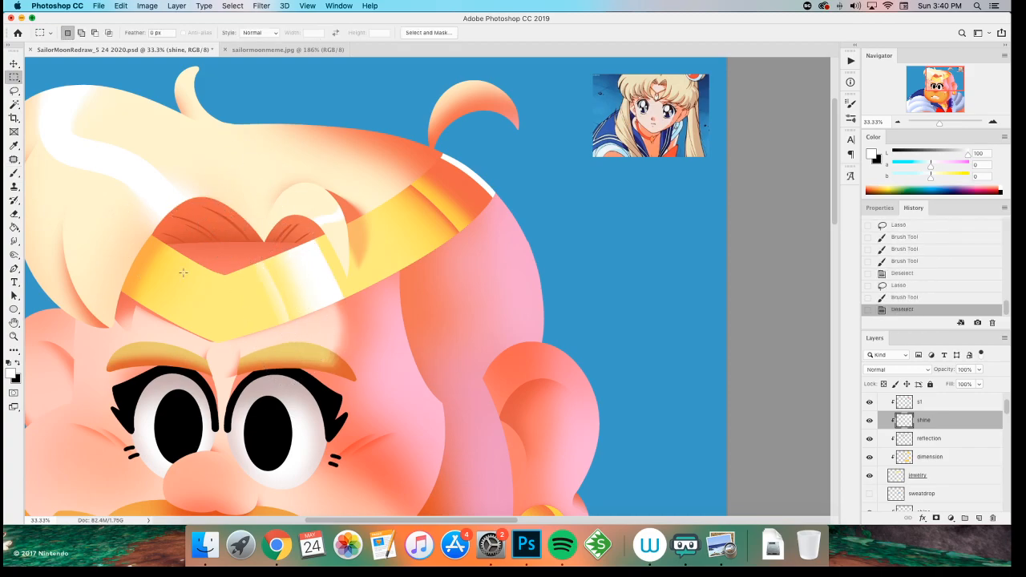
# - Undo the thin curved white strip on the tiara along with its selection
pyautogui.press('super+minus')
pyautogui.press('super+minus')
pyautogui.moveTo(201, 337); pyautogui.dragTo(219, 331)
pyautogui.press('super+z')
pyautogui.press('super+z')
pyautogui.press('super+z')
pyautogui.press('super+minus')
pyautogui.press('super+minus')
pyautogui.press('super+equal')
pyautogui.press('super+equal')
pyautogui.press('super+equal')
pyautogui.press('super+equal')
pyautogui.press('super+equal')
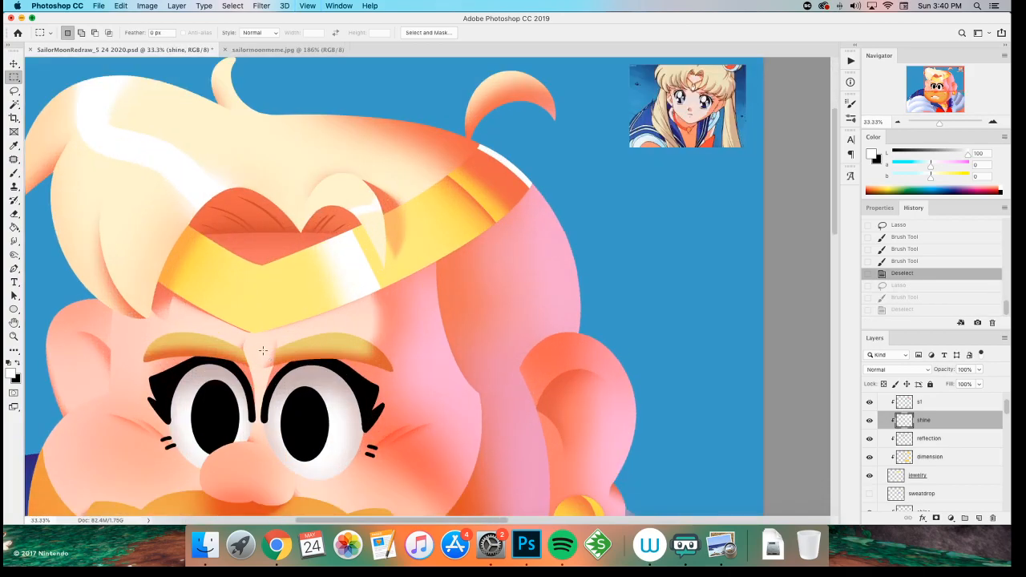
# - Brush soft white around the tiara's front highlight with the 600 px brush, undoing the first two strokes
pyautogui.moveTo(263, 350); pyautogui.dragTo(303, 327)
pyautogui.press('b')
pyautogui.moveTo(446, 206); pyautogui.dragTo(283, 293)
pyautogui.press('super+z')
pyautogui.moveTo(465, 203); pyautogui.dragTo(436, 223)
pyautogui.press('super+z')
pyautogui.moveTo(373, 223); pyautogui.dragTo(393, 263)
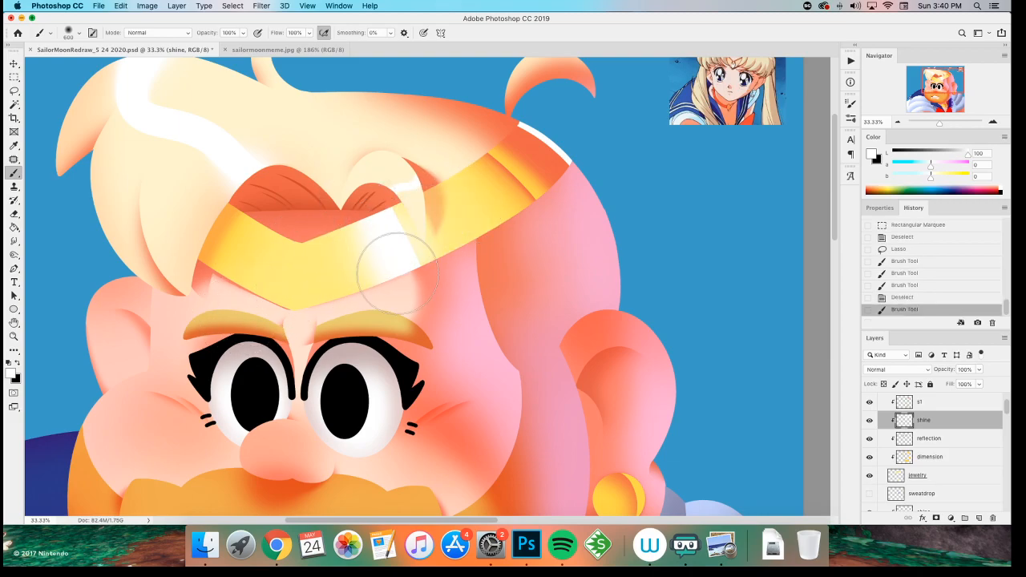
pyautogui.moveTo(275, 241); pyautogui.dragTo(280, 247)
pyautogui.press('super+minus')
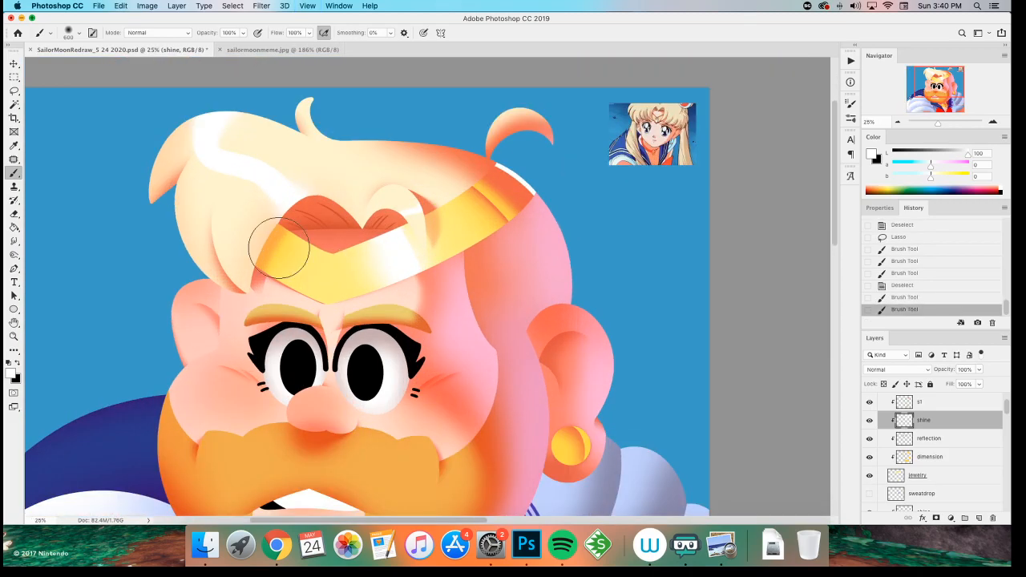
# - Choose the 15 px hard round brush preset for painting the heart brooch
pyautogui.moveTo(178, 345); pyautogui.dragTo(182, 283)
pyautogui.press('super+plus')
pyautogui.press('super+plus')
pyautogui.moveTo(164, 199); pyautogui.dragTo(162, 113)
pyautogui.scroll(-10, 162, 113)
pyautogui.hscroll(5, 162, 113)
pyautogui.scroll(2, 339, 83)
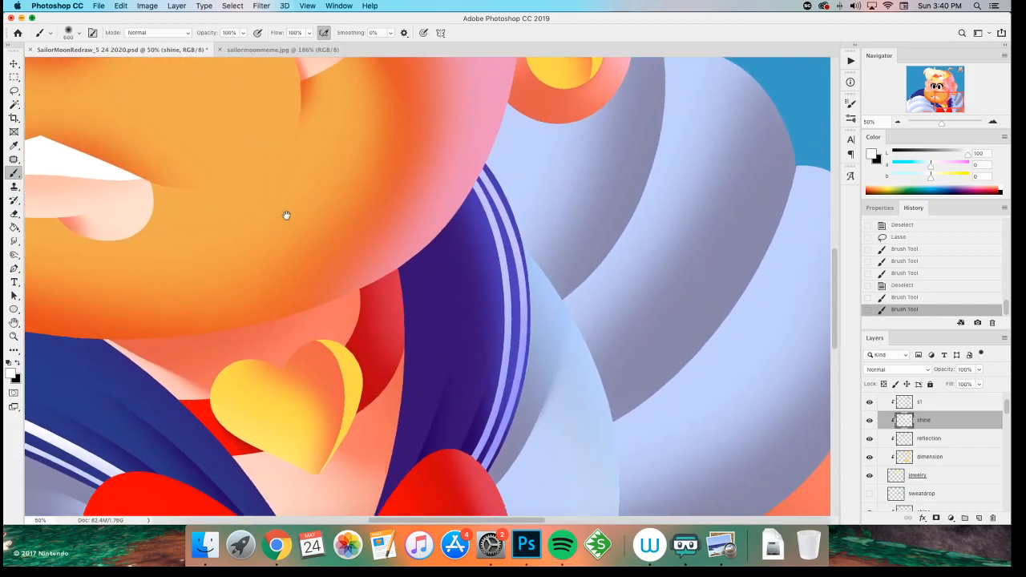
pyautogui.scroll(-3, 286, 215)
pyautogui.rightClick(328, 321)
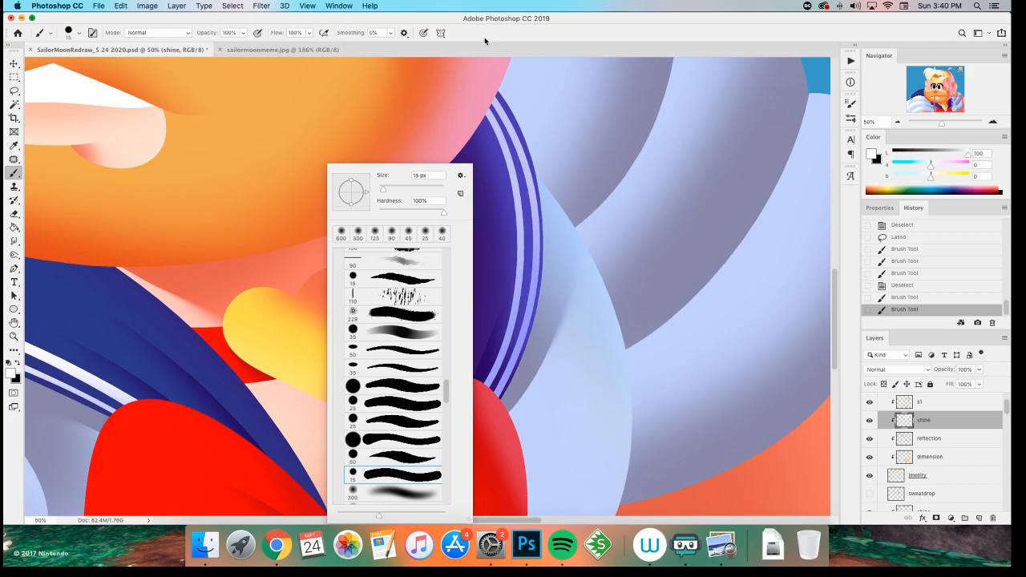
pyautogui.click(484, 37)
# - Try painting the heart brooch's curved outer sliver solid white, and undo the strokes
pyautogui.moveTo(341, 268)
pyautogui.mouseDown()
pyautogui.moveTo(355, 293)
pyautogui.moveTo(350, 403)
pyautogui.moveTo(336, 415)
pyautogui.mouseUp()
pyautogui.moveTo(335, 416); pyautogui.dragTo(329, 407)
pyautogui.press('super+z')
pyautogui.press('super+z')
pyautogui.press('super+z')
pyautogui.press('super+z')
pyautogui.press('super+z')
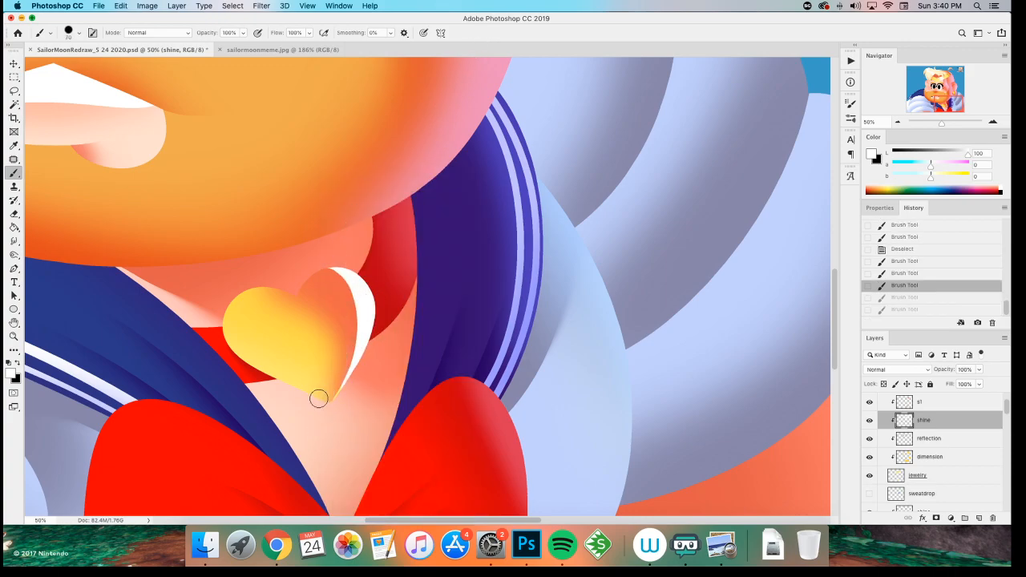
pyautogui.press('super+shift+z')
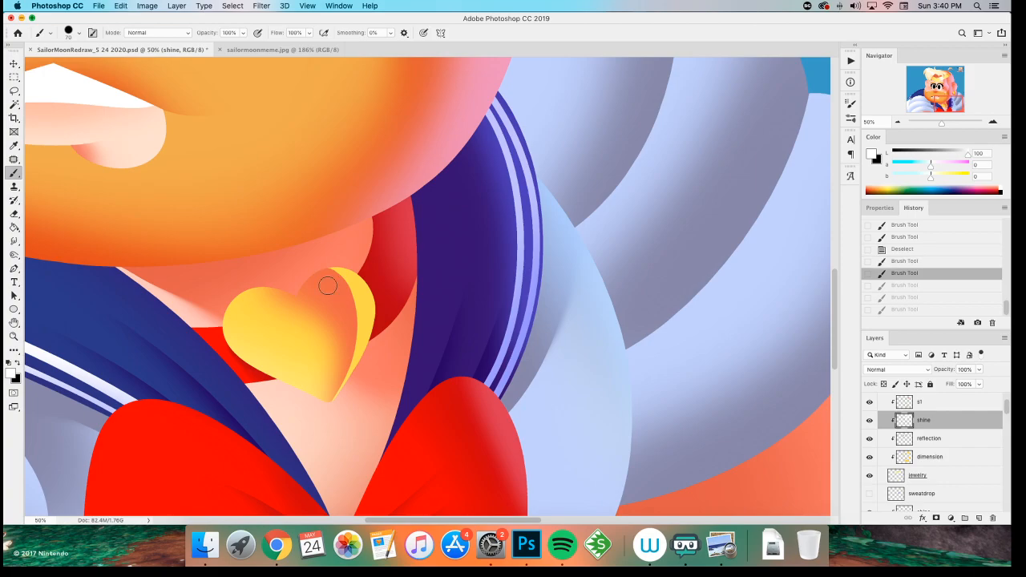
# - Set the foreground colour to a light periwinkle blue and paint the heart brooch's curved outer sliver with it
pyautogui.press('x')
pyautogui.click(18, 374)
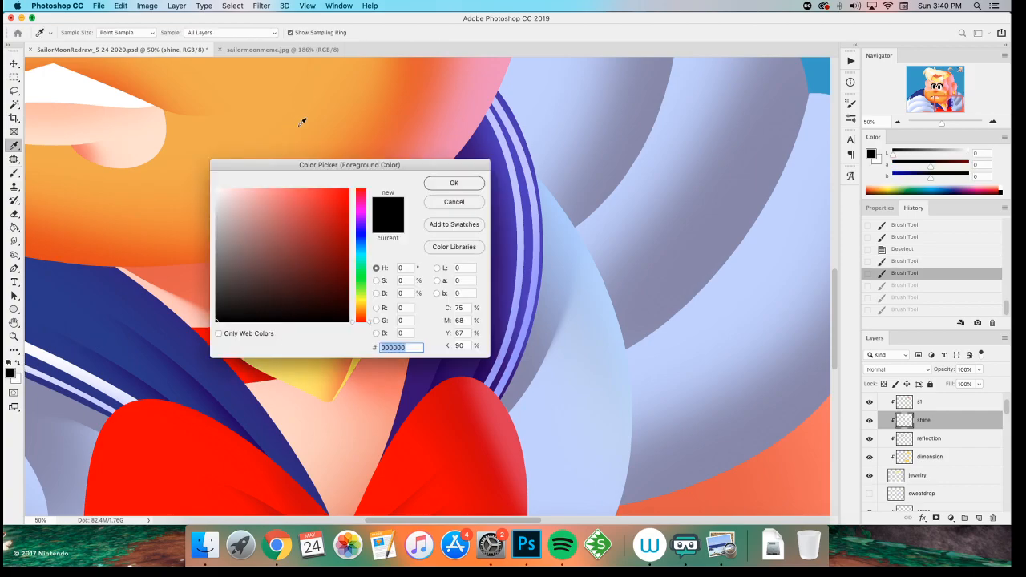
pyautogui.press('Return')
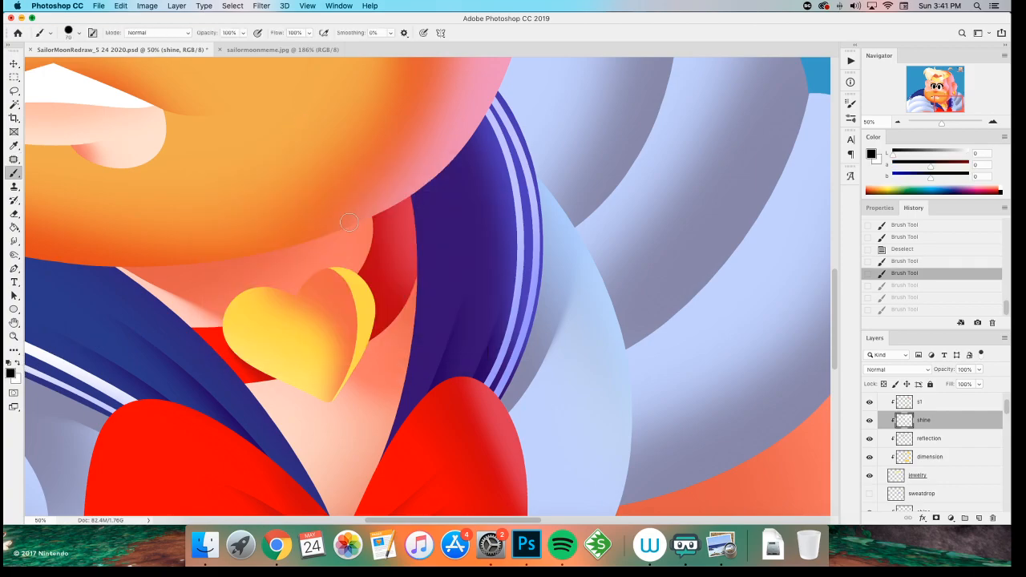
pyautogui.click(11, 373)
pyautogui.click(359, 225)
pyautogui.moveTo(315, 202); pyautogui.dragTo(261, 154)
pyautogui.click(433, 182)
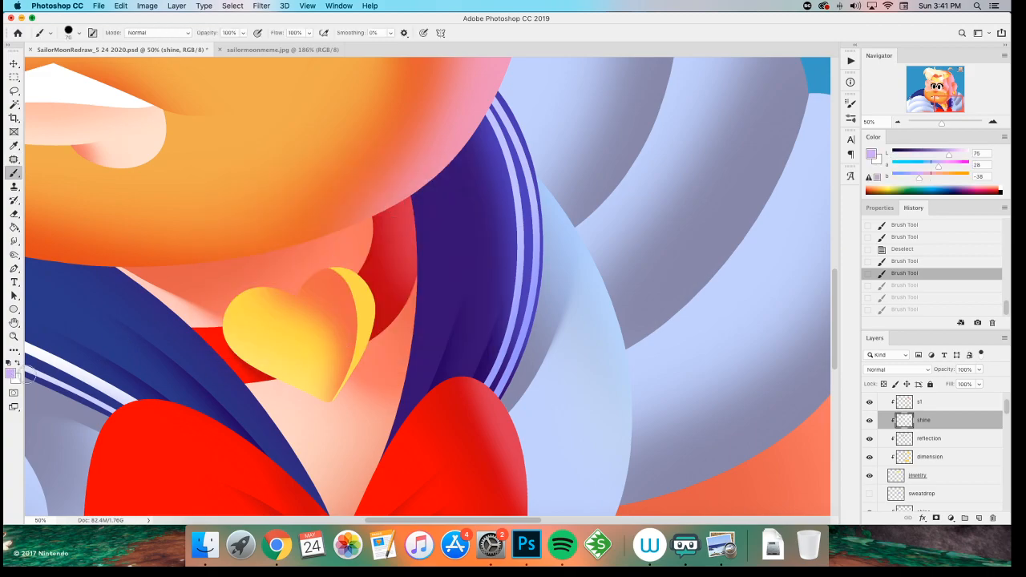
pyautogui.click(11, 373)
pyautogui.click(361, 238)
pyautogui.click(456, 183)
pyautogui.moveTo(340, 265)
pyautogui.mouseDown()
pyautogui.moveTo(353, 291)
pyautogui.moveTo(365, 346)
pyautogui.moveTo(353, 371)
pyautogui.mouseUp()
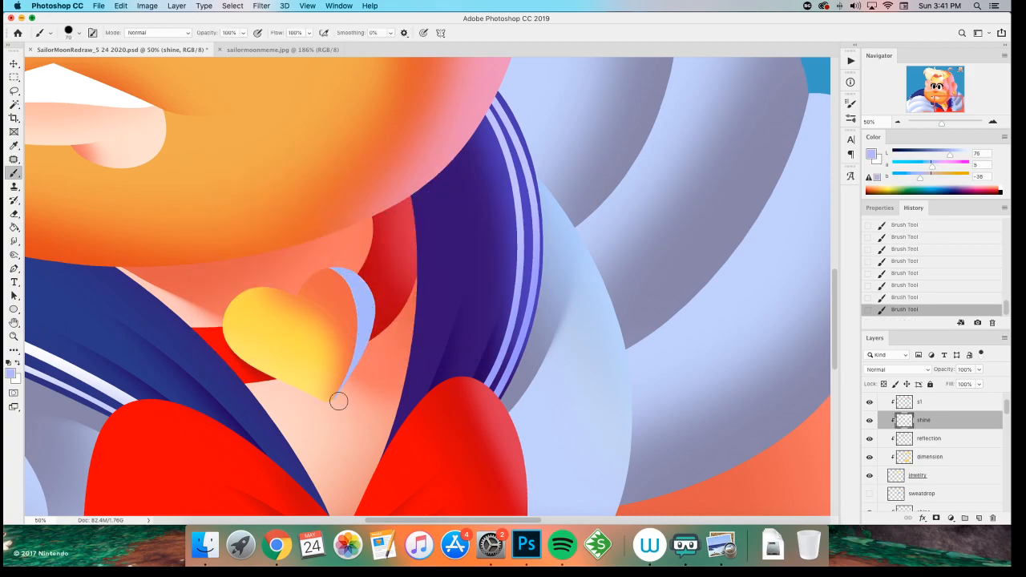
# - Paint lavender over the white highlight on the tiara's back edge on the shine layer
pyautogui.moveTo(341, 302)
pyautogui.mouseDown()
pyautogui.moveTo(246, 396)
pyautogui.moveTo(190, 222)
pyautogui.mouseUp()
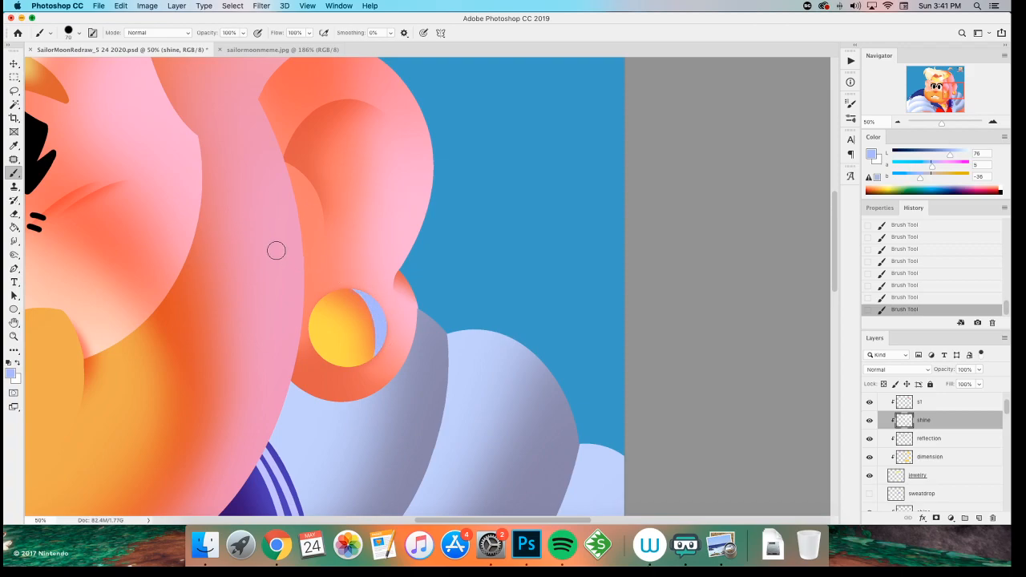
pyautogui.moveTo(229, 240); pyautogui.dragTo(232, 288)
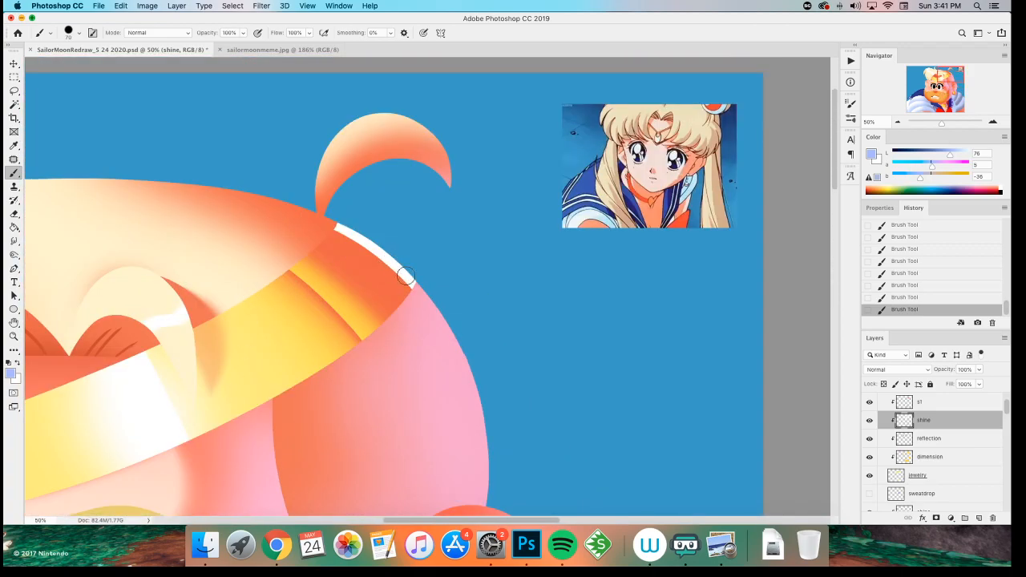
pyautogui.moveTo(409, 280); pyautogui.dragTo(341, 226)
pyautogui.press('super+minus')
pyautogui.press('super+minus')
pyautogui.press('super+minus')
pyautogui.press('super+minus')
pyautogui.press('super+minus')
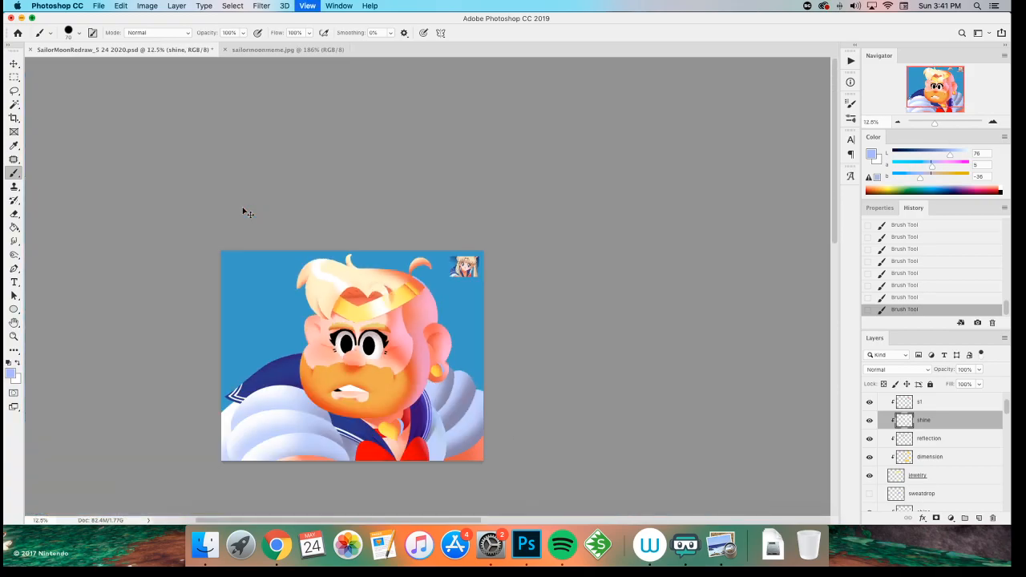
# - Apply a Hue/Saturation adjustment to the shine layer with saturation +100 and lightness +27
pyautogui.press('super+u')
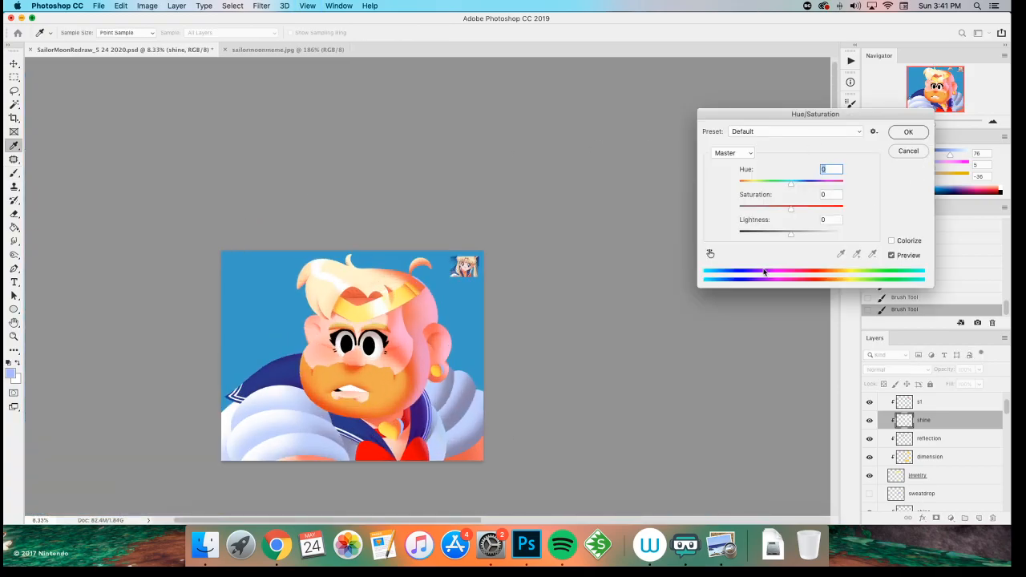
pyautogui.moveTo(791, 233); pyautogui.dragTo(1005, 194)
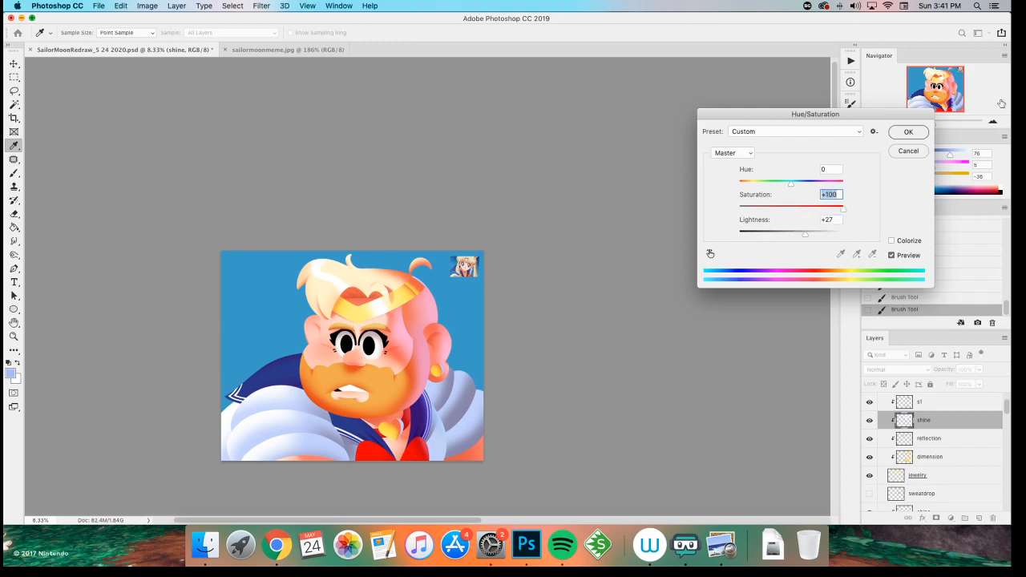
pyautogui.click(908, 131)
# - Create a new layer named "line" above the shine layer
pyautogui.press('z')
pyautogui.click(358, 406)
pyautogui.moveTo(400, 359); pyautogui.dragTo(416, 379)
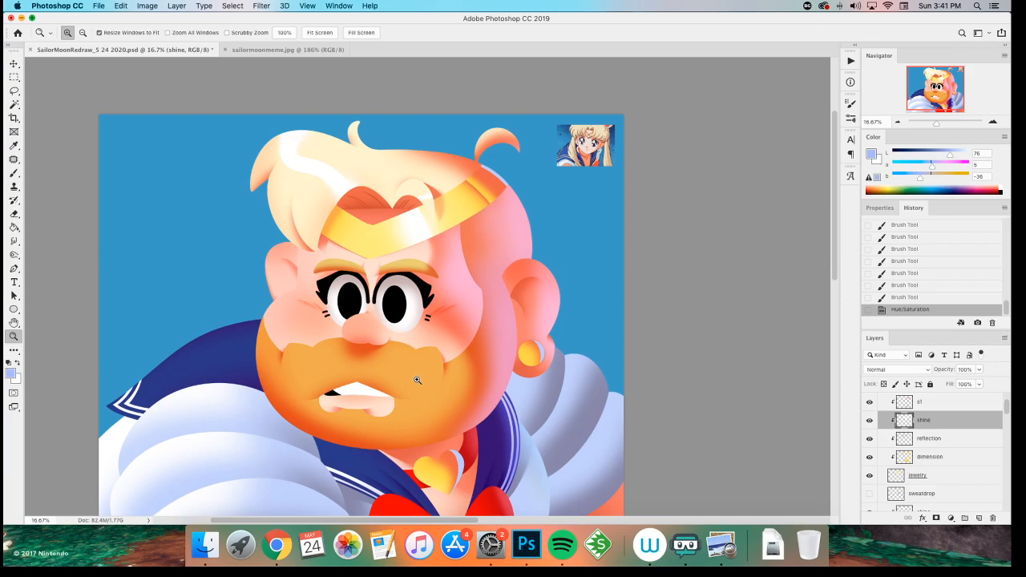
pyautogui.click(417, 379)
pyautogui.press('b')
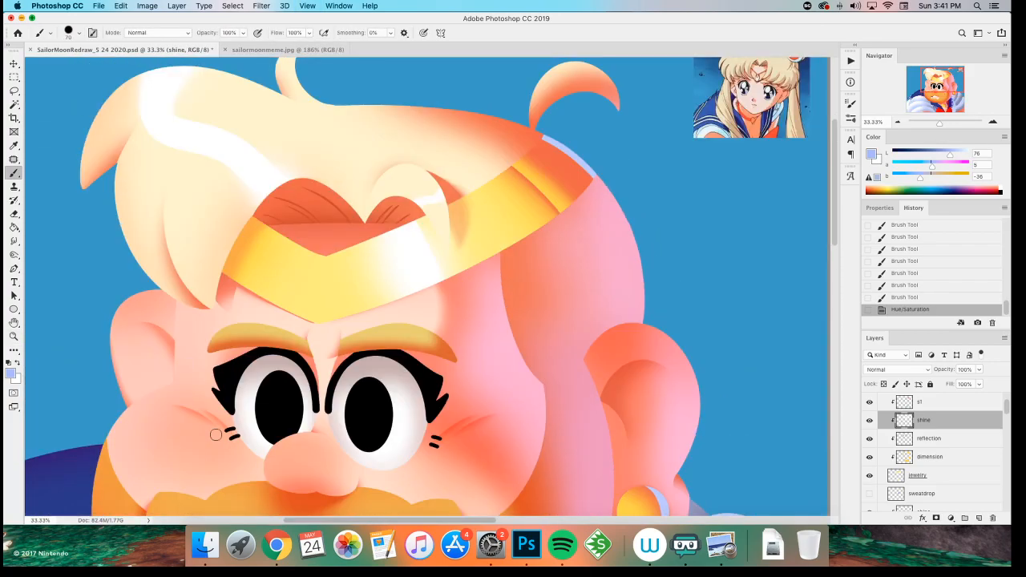
pyautogui.press('super+shift+n')
pyautogui.write('line')
pyautogui.press('Return')
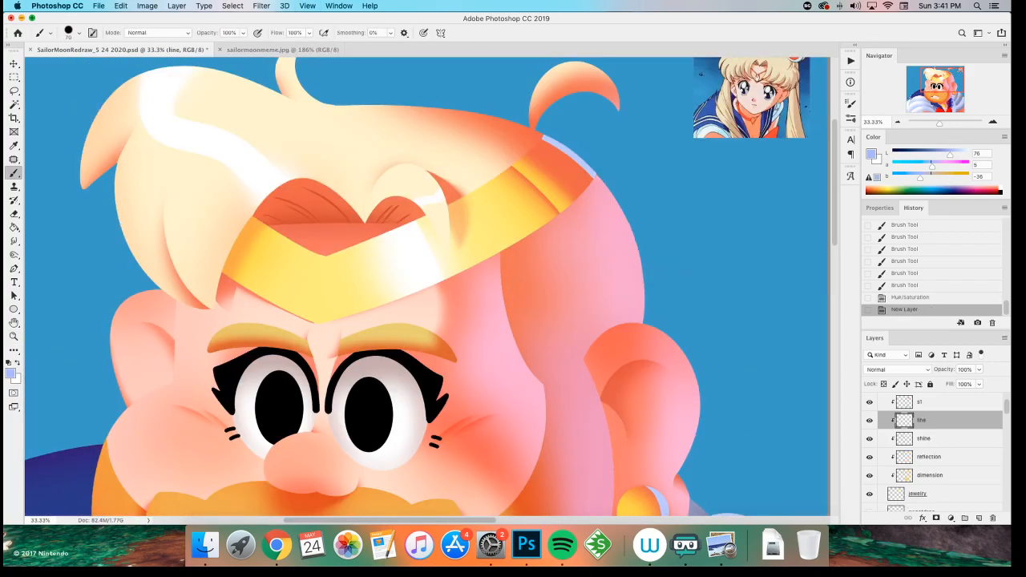
# - Start a Hue/Saturation adjustment on layer s1, trying hue -30, saturation -31 and lightness -32
pyautogui.click(915, 405)
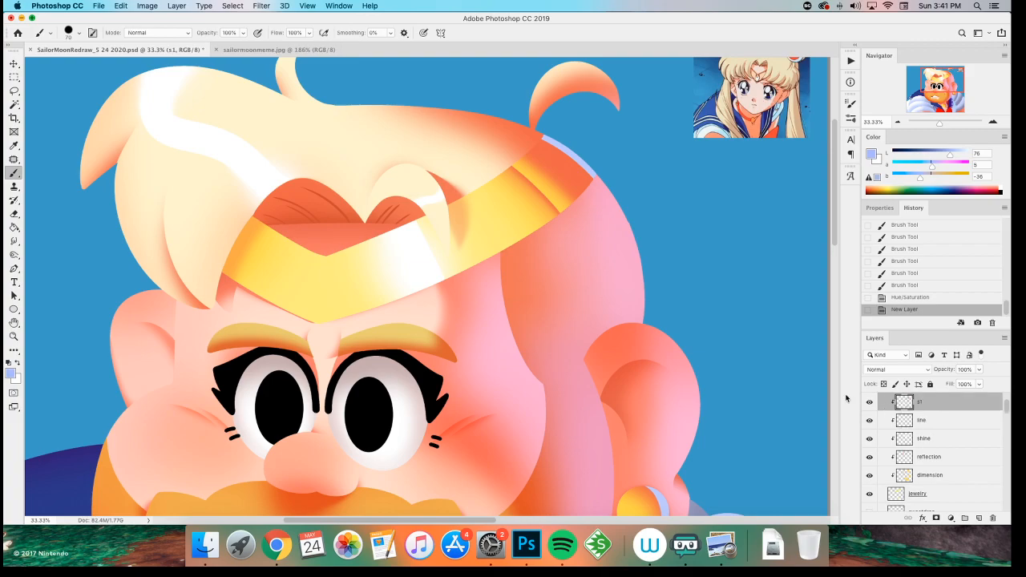
pyautogui.press('super+u')
pyautogui.click(776, 208)
pyautogui.press('super+minus')
pyautogui.press('super+minus')
pyautogui.press('super+minus')
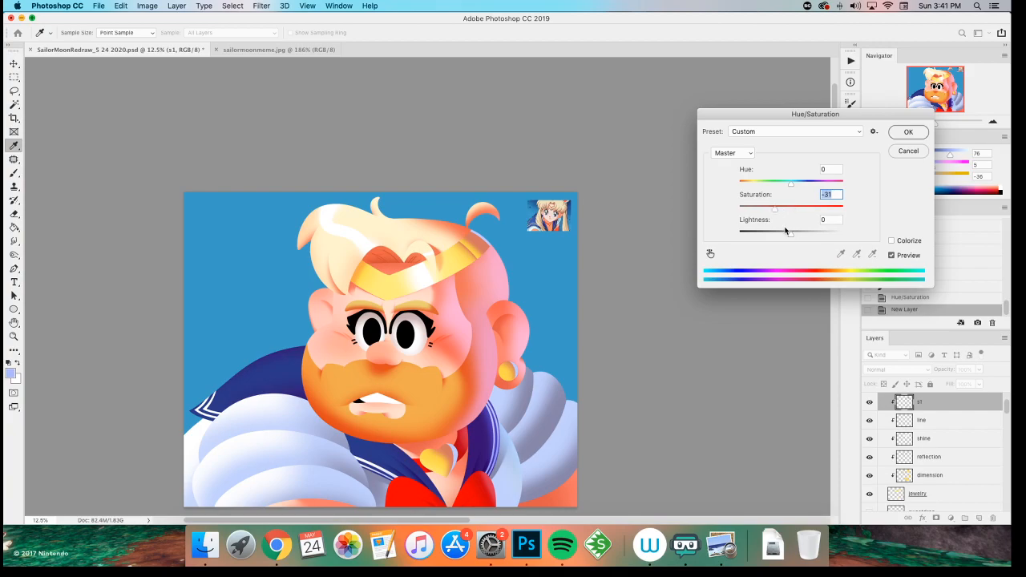
pyautogui.click(779, 233)
pyautogui.moveTo(778, 235); pyautogui.dragTo(774, 235)
pyautogui.moveTo(792, 184)
pyautogui.mouseDown()
pyautogui.moveTo(855, 186)
pyautogui.moveTo(775, 185)
pyautogui.mouseUp()
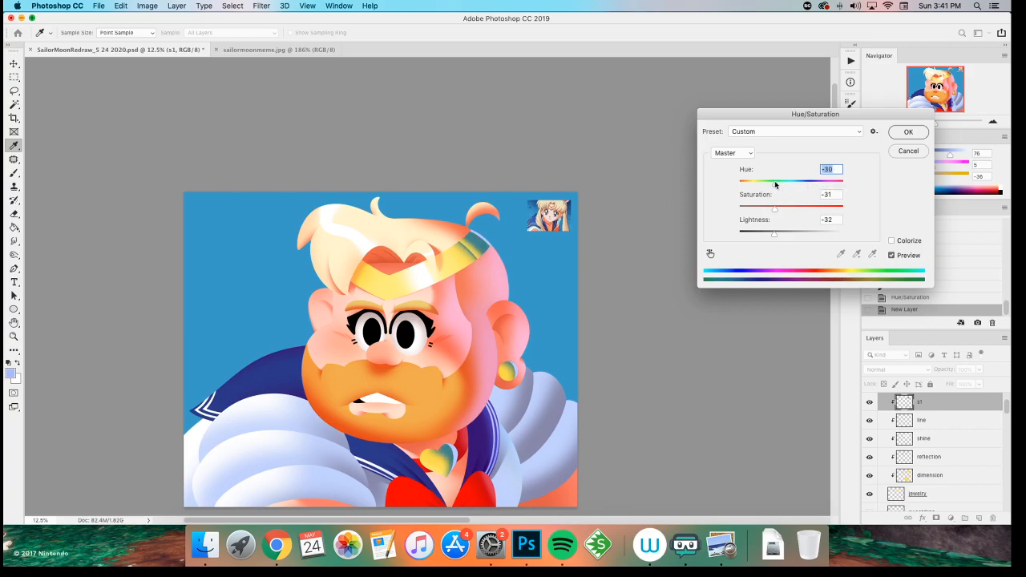
# - Shift the s1 adjustment to hue +13 and saturation +92, trying lightness +44 and -100
pyautogui.moveTo(775, 233); pyautogui.dragTo(815, 237)
pyautogui.moveTo(774, 209); pyautogui.dragTo(842, 209)
pyautogui.moveTo(776, 185); pyautogui.dragTo(797, 185)
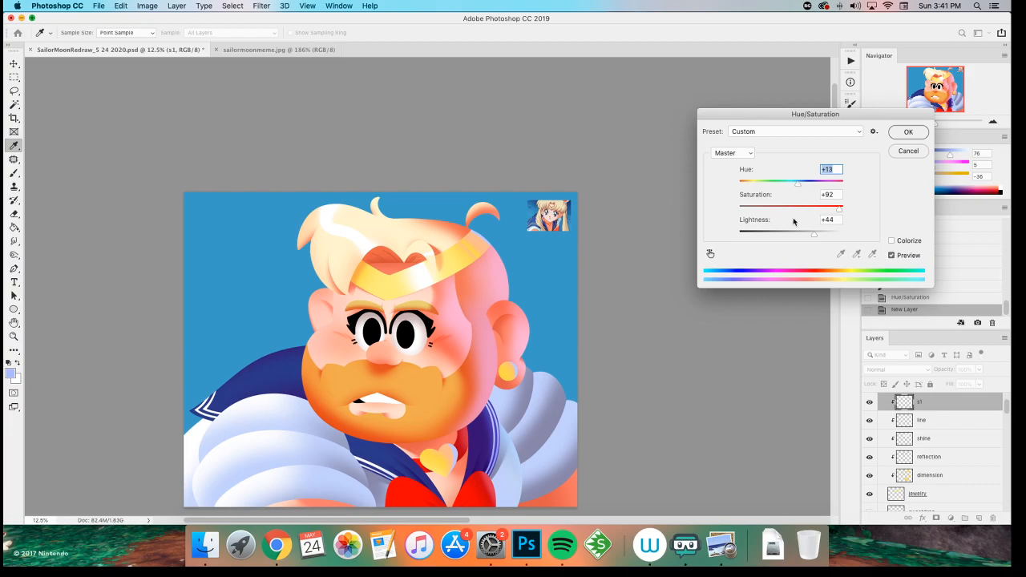
pyautogui.moveTo(809, 237); pyautogui.dragTo(660, 235)
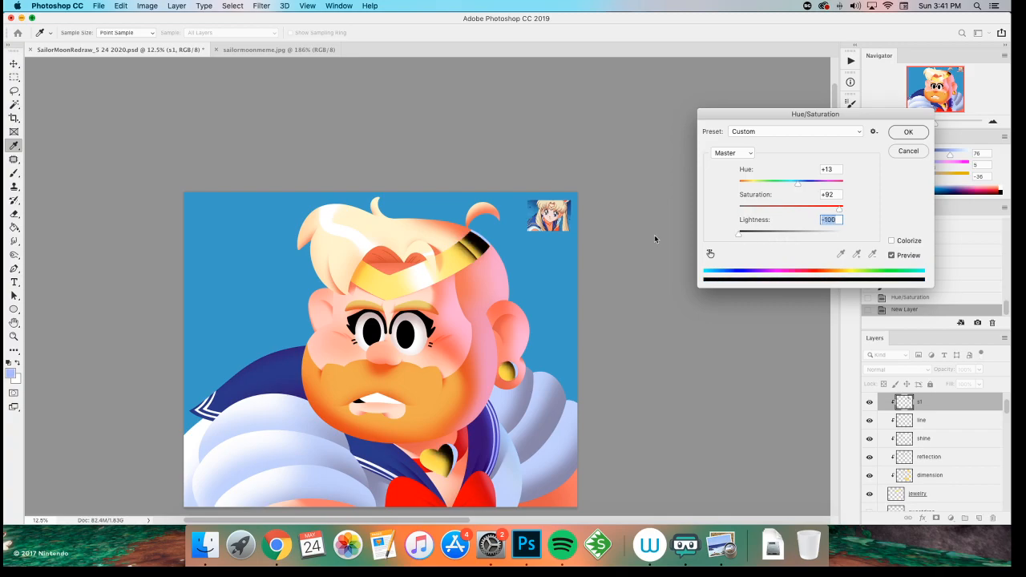
# - Set the s1 adjustment's hue to +19 and lightness to -32, and apply it
pyautogui.press('super+minus')
pyautogui.press('super+plus')
pyautogui.press('super+plus')
pyautogui.moveTo(445, 278); pyautogui.dragTo(496, 214)
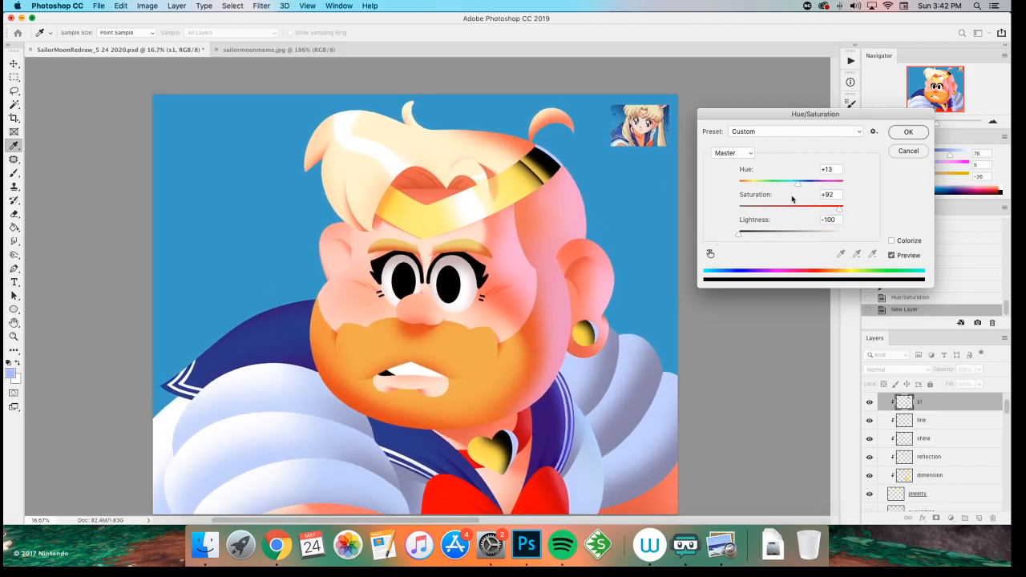
pyautogui.moveTo(798, 184); pyautogui.dragTo(806, 209)
pyautogui.click(777, 232)
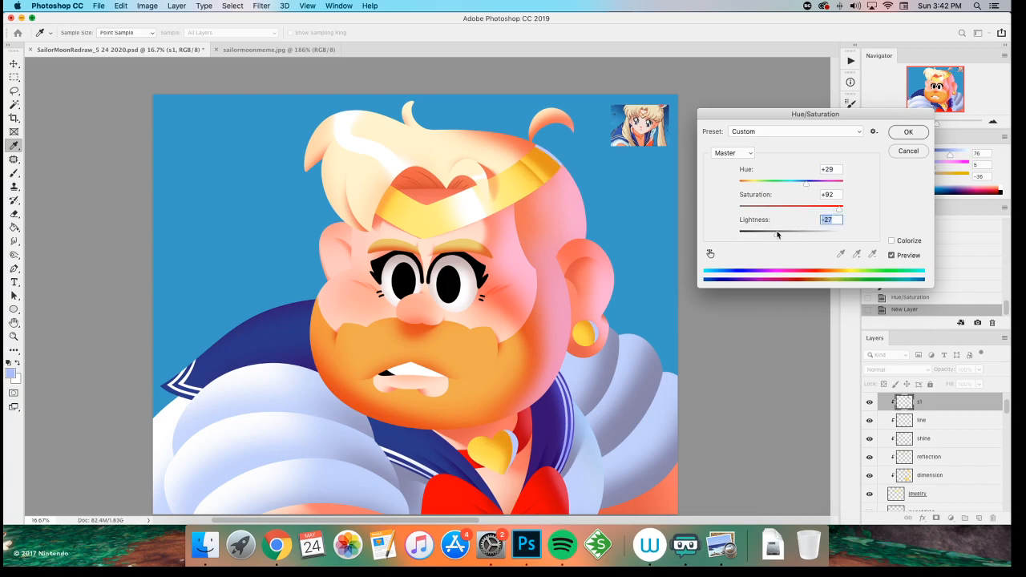
pyautogui.moveTo(806, 184); pyautogui.dragTo(801, 185)
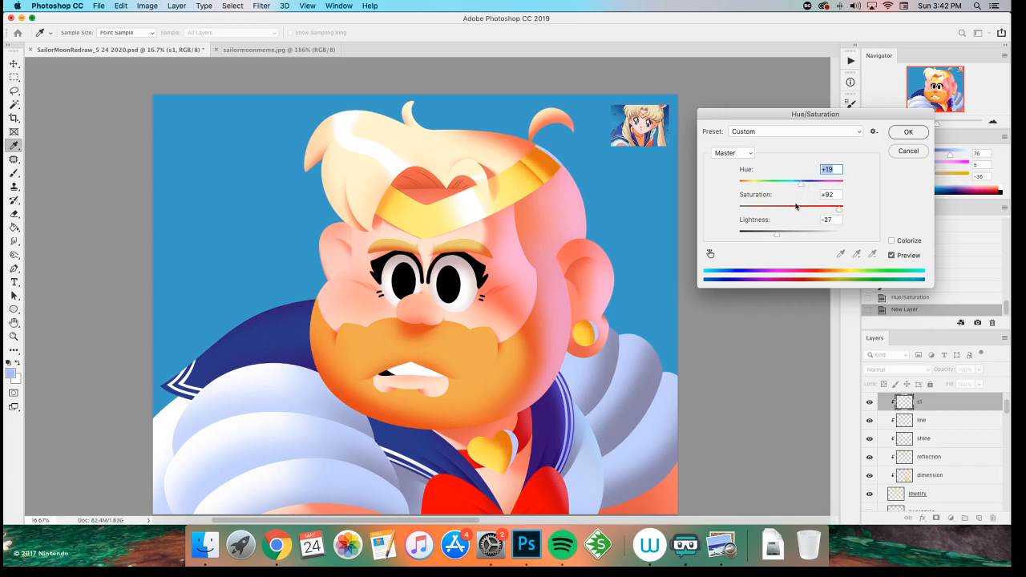
pyautogui.click(772, 234)
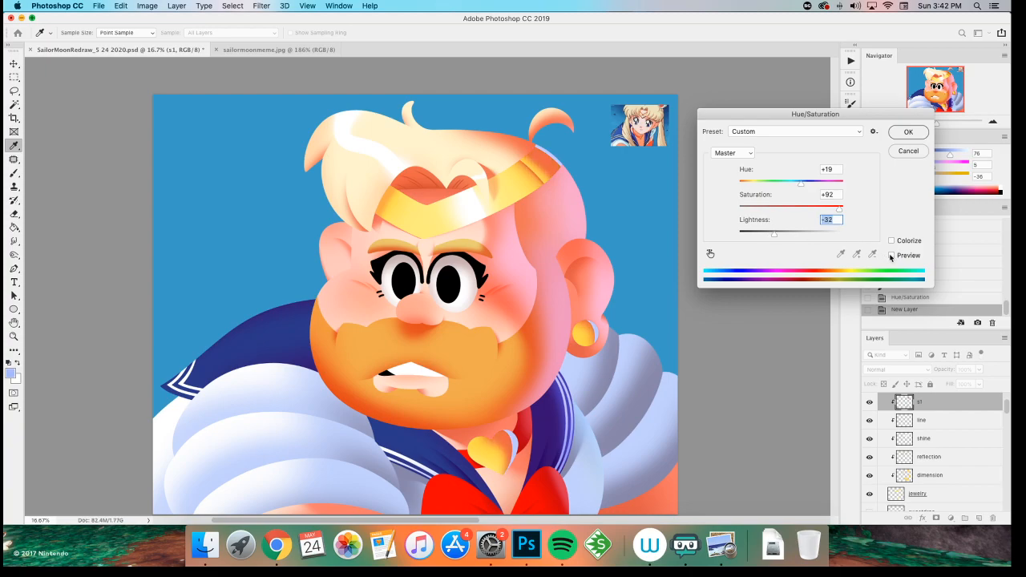
pyautogui.click(908, 131)
# - Sample the dark orange shading at the back of the tiara and lock layer s1's transparent pixels
pyautogui.press('i')
pyautogui.click(541, 149)
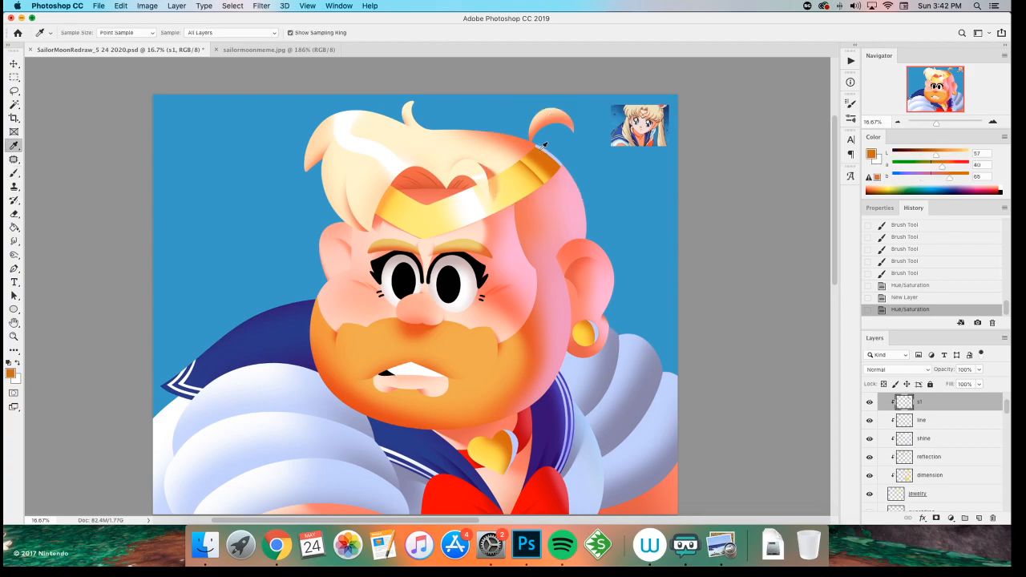
pyautogui.click(884, 384)
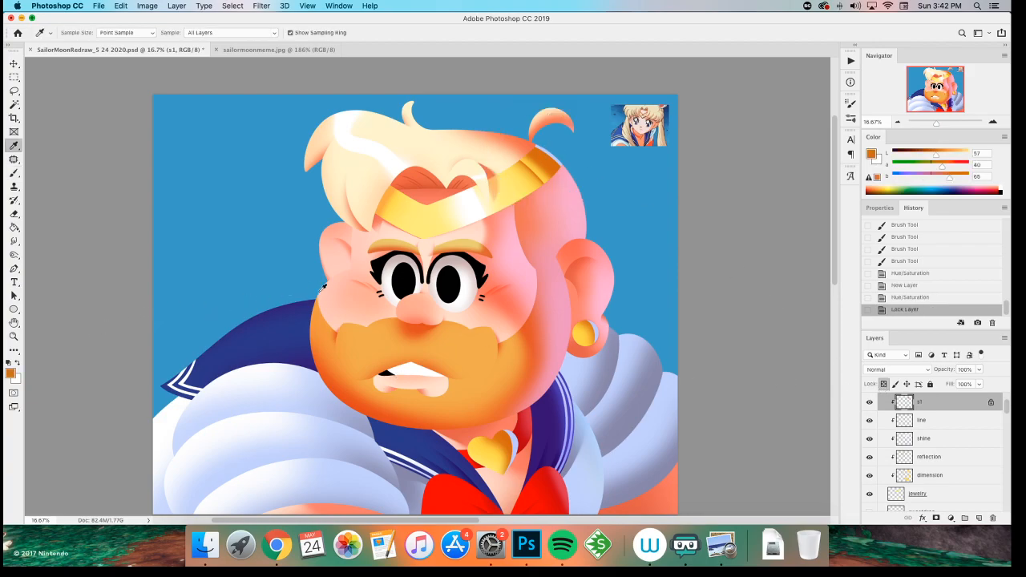
# - Brighten the foreground orange to lightness 71, trying brush strokes over the tiara's shading and undoing them
pyautogui.press('b')
pyautogui.moveTo(506, 138); pyautogui.dragTo(546, 221)
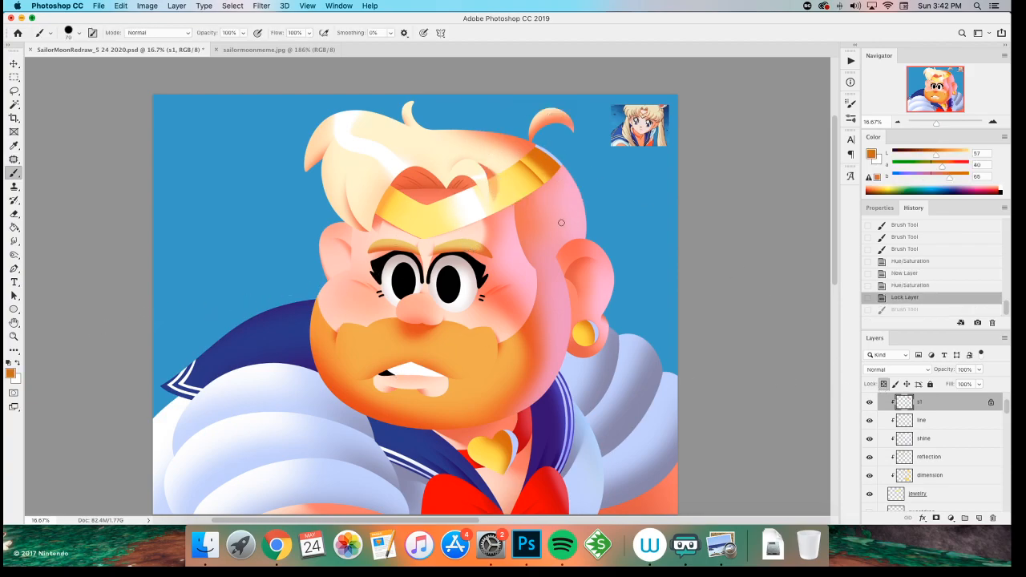
pyautogui.moveTo(937, 150); pyautogui.dragTo(946, 163)
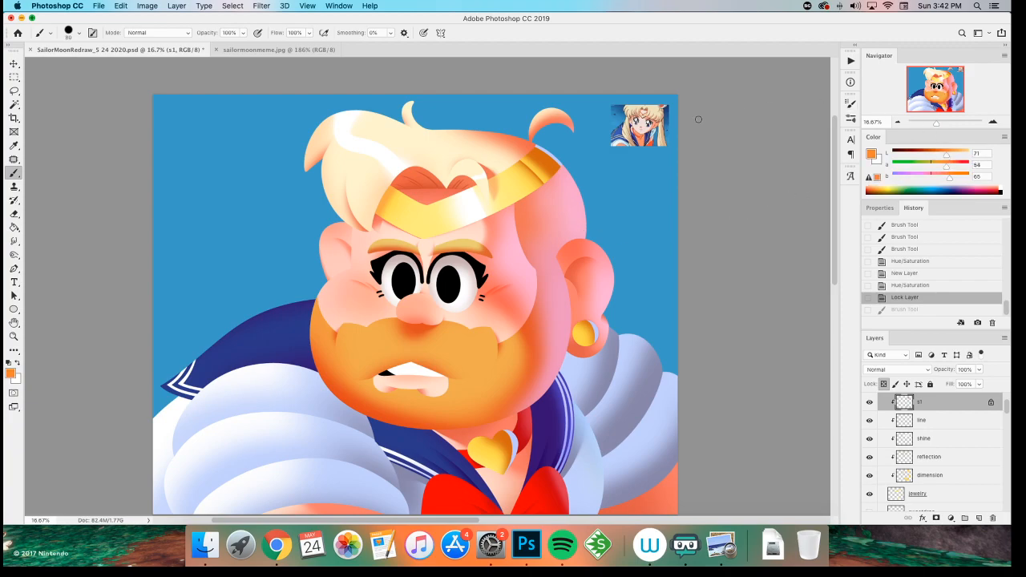
pyautogui.press(']')
pyautogui.press(']')
pyautogui.press(']')
pyautogui.press(']')
pyautogui.moveTo(503, 166)
pyautogui.mouseDown()
pyautogui.moveTo(516, 184)
pyautogui.moveTo(501, 210)
pyautogui.mouseUp()
pyautogui.press('super+z')
pyautogui.press('super+z')
# - Choose the soft 300 px brush with 0% hardness and blend the orange into the shading of the tiara, earring and heart brooch
pyautogui.rightClick(497, 167)
pyautogui.click(541, 491)
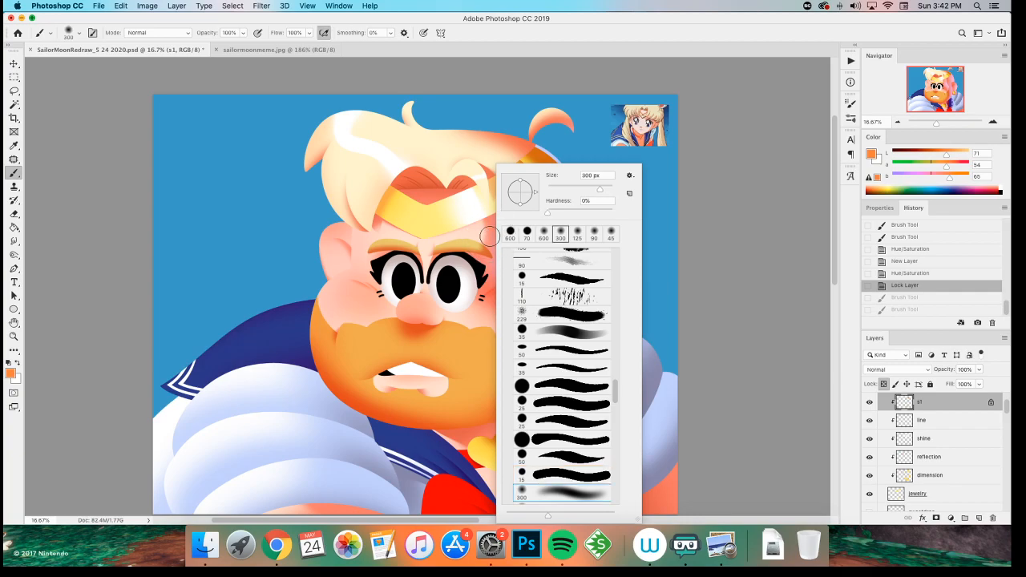
pyautogui.press('Return')
pyautogui.moveTo(525, 172)
pyautogui.mouseDown()
pyautogui.moveTo(500, 184)
pyautogui.moveTo(515, 172)
pyautogui.moveTo(505, 213)
pyautogui.mouseUp()
pyautogui.moveTo(547, 306); pyautogui.dragTo(562, 359)
pyautogui.press('[')
pyautogui.press('[')
pyautogui.moveTo(473, 427)
pyautogui.mouseDown()
pyautogui.moveTo(484, 473)
pyautogui.moveTo(476, 463)
pyautogui.mouseUp()
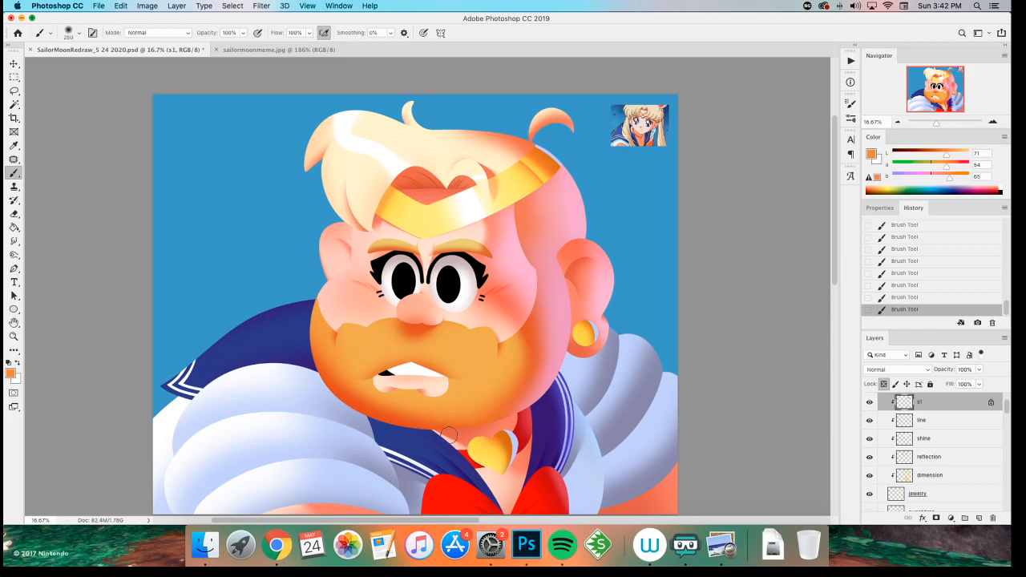
# - Move the line layer above layer s1 in the layer stack
pyautogui.press('super+minus')
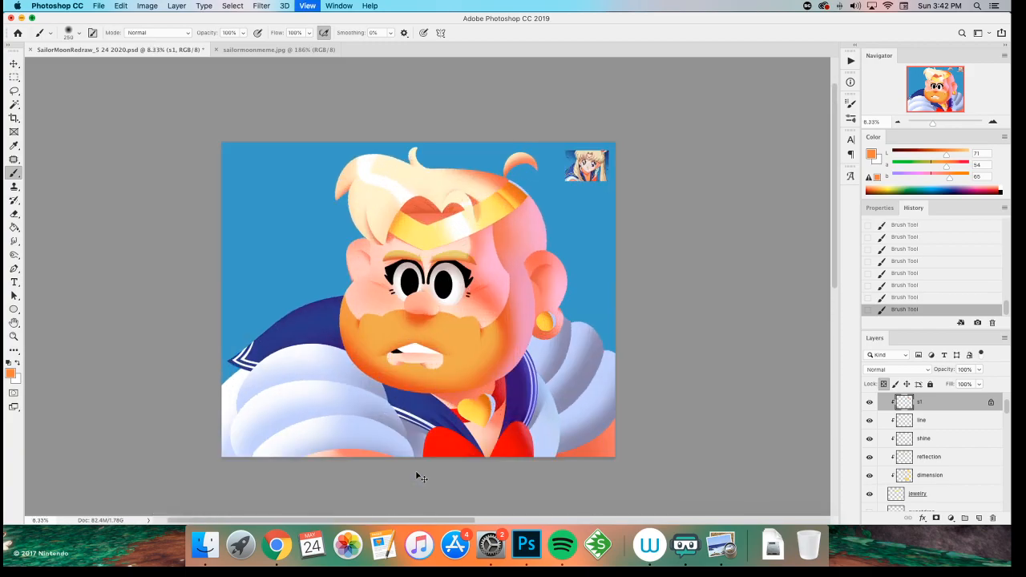
pyautogui.press('super+plus')
pyautogui.press('super+plus')
pyautogui.moveTo(343, 341); pyautogui.dragTo(280, 395)
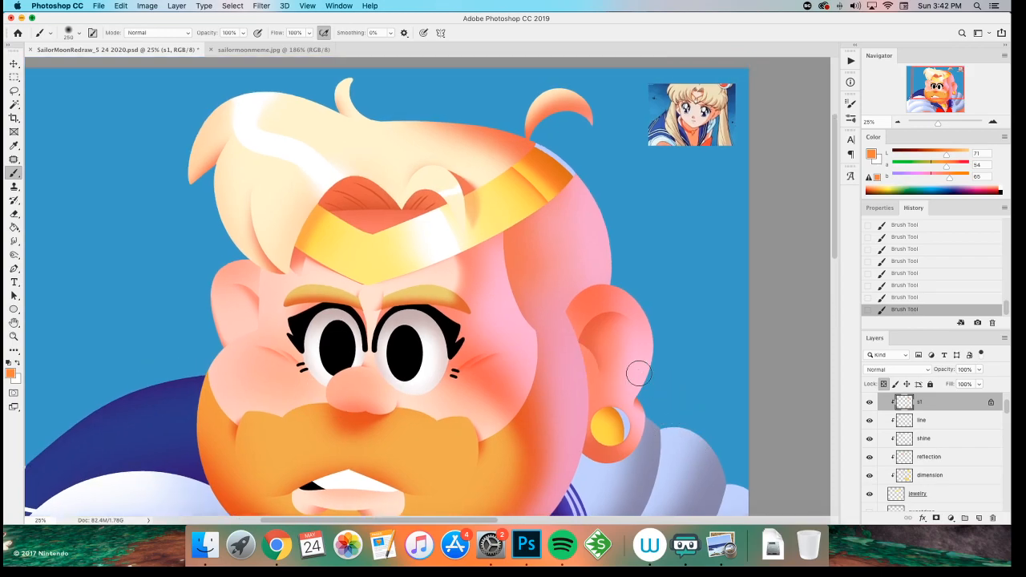
pyautogui.scroll(-2, 650, 350)
pyautogui.hscroll(2, 650, 350)
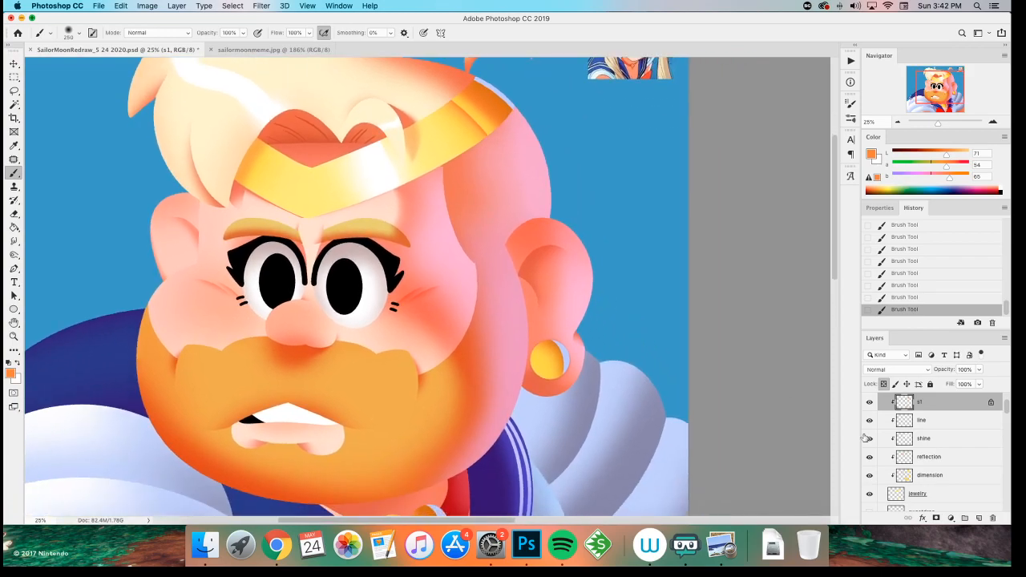
pyautogui.click(924, 423)
pyautogui.moveTo(921, 429); pyautogui.dragTo(925, 397)
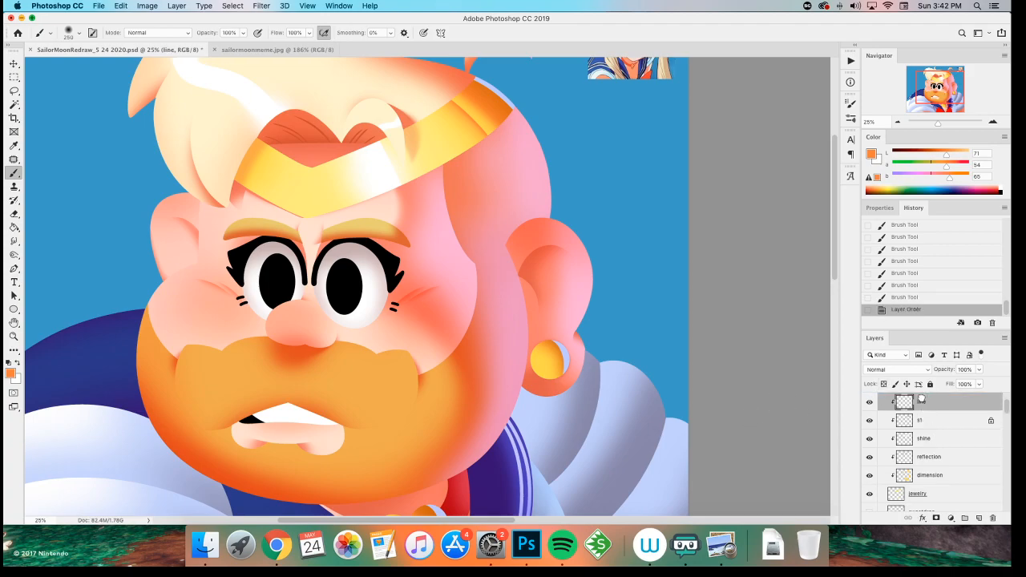
# - Darken the foreground color to a deep red with lightness 32 for the line layer
pyautogui.scroll(2, 425, 264)
pyautogui.hscroll(-2, 426, 264)
pyautogui.click(918, 155)
pyautogui.press('super+equal')
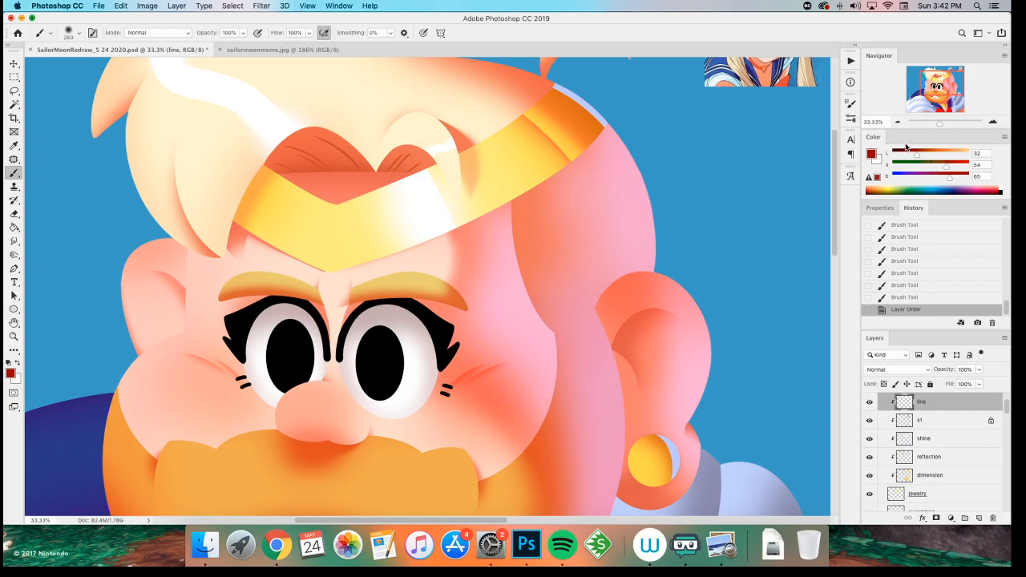
pyautogui.scroll(4, 425, 263)
pyautogui.press('super+equal')
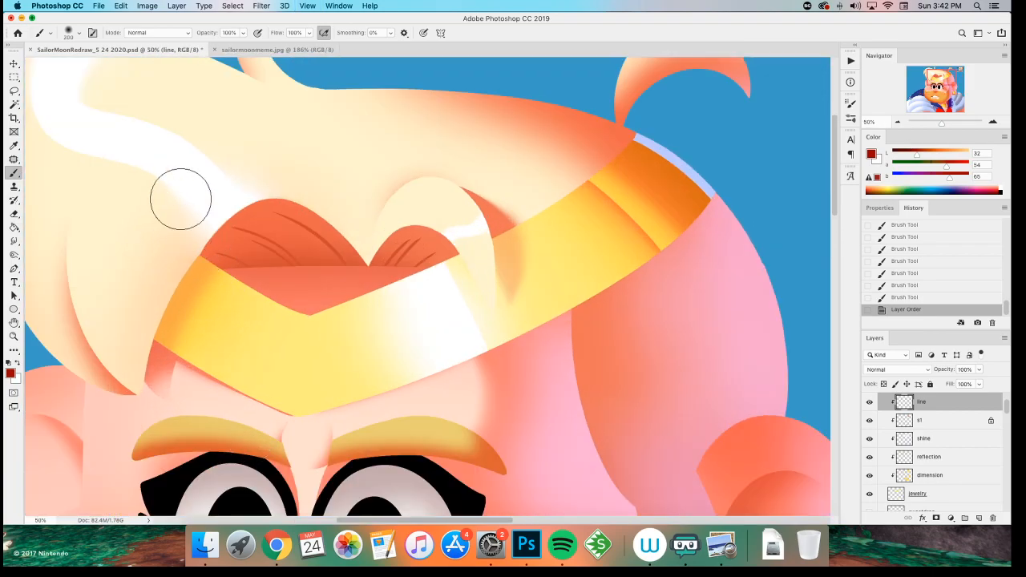
# - Draw a closed pen path just inside the tiara's upper edge and over the hair, and convert it to a selection with 0 px feather
pyautogui.press('p')
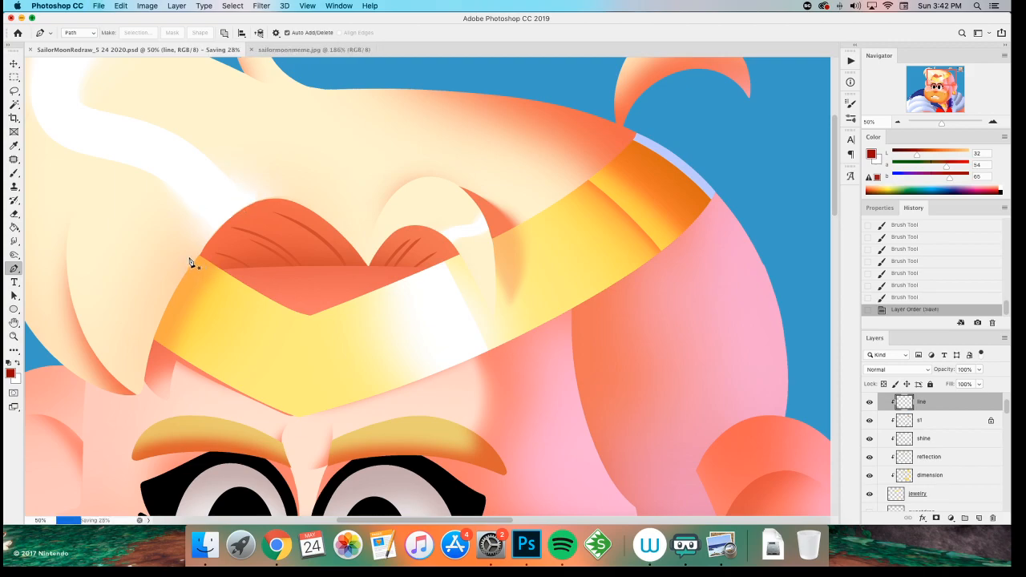
pyautogui.click(191, 257)
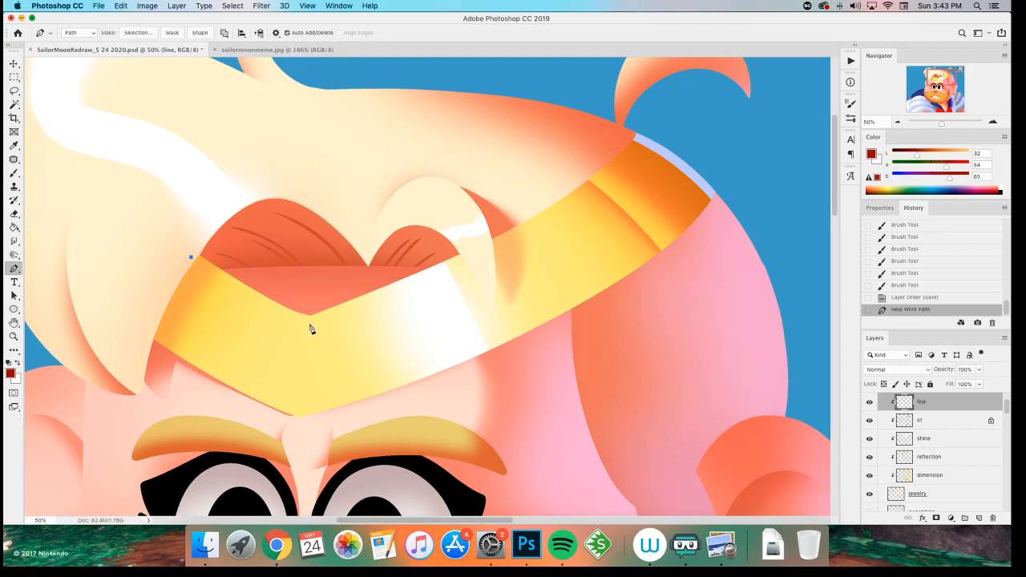
pyautogui.moveTo(311, 329); pyautogui.dragTo(355, 339)
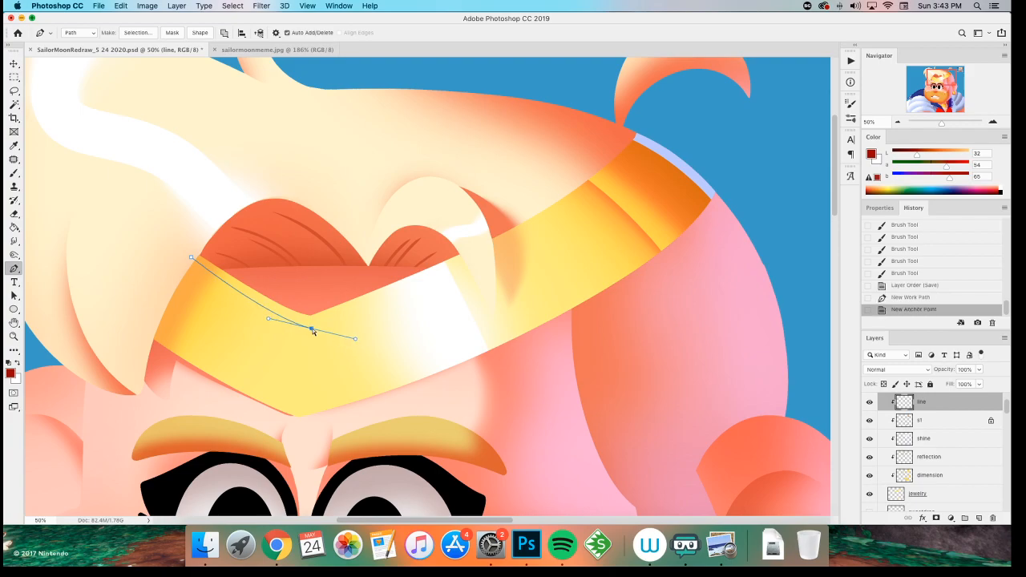
pyautogui.click(312, 328)
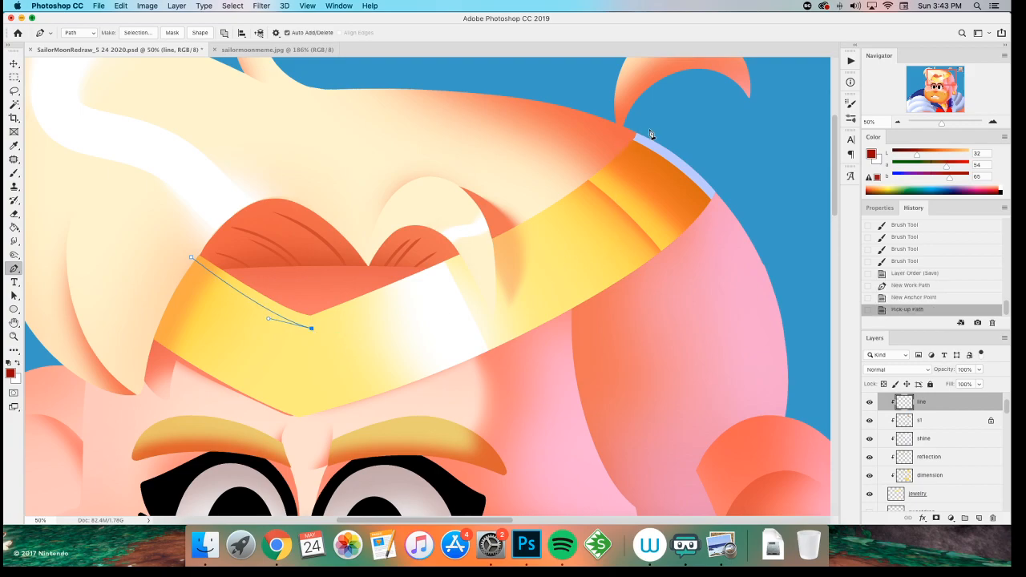
pyautogui.moveTo(577, 199); pyautogui.dragTo(679, 128)
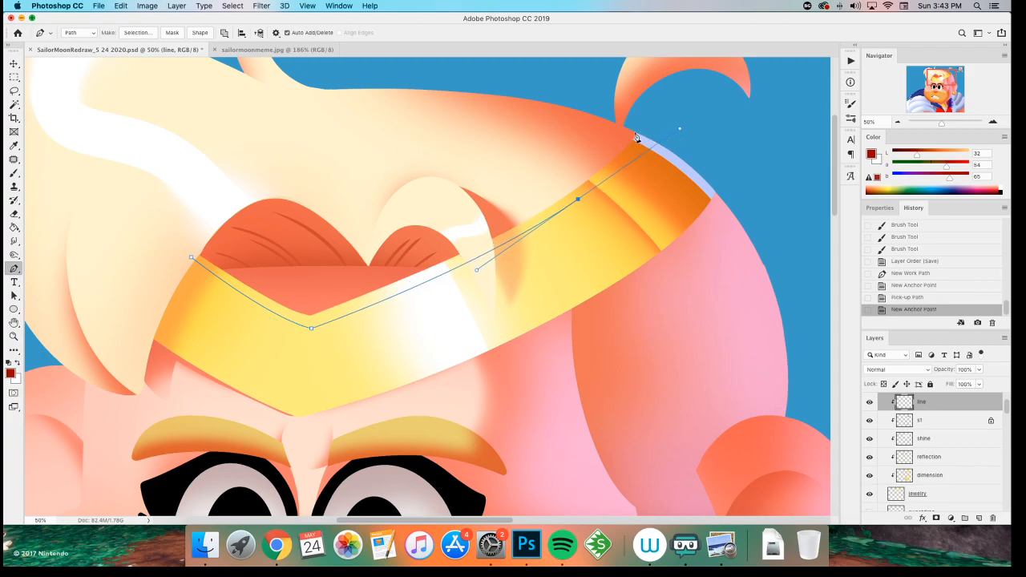
pyautogui.click(638, 133)
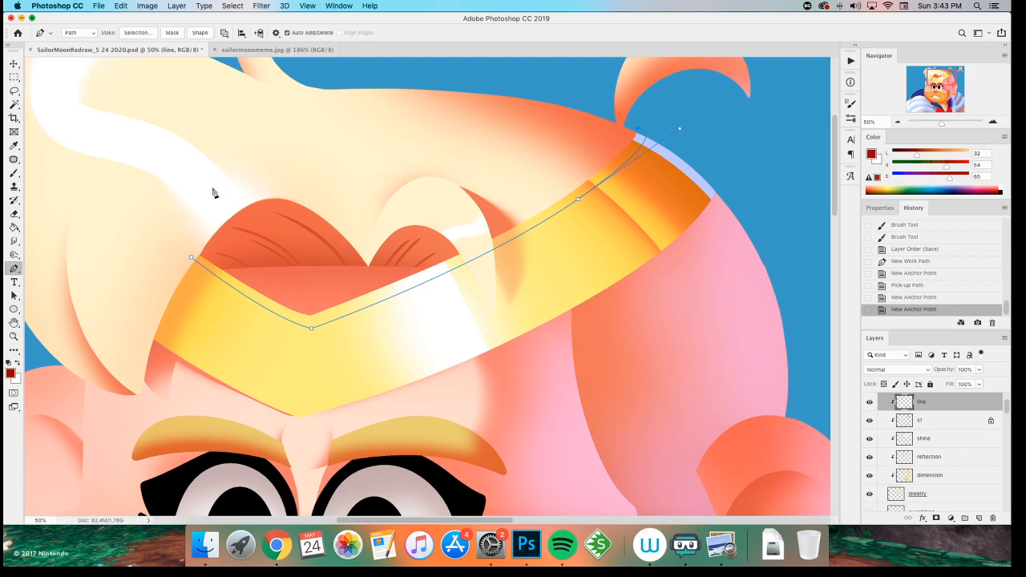
pyautogui.moveTo(190, 260); pyautogui.dragTo(217, 339)
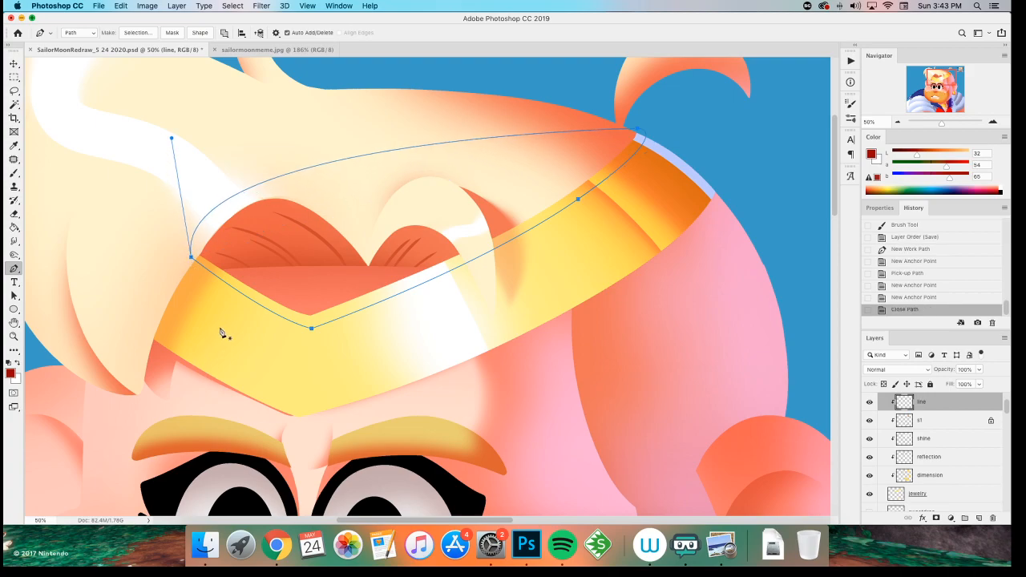
pyautogui.rightClick(298, 229)
pyautogui.click(332, 271)
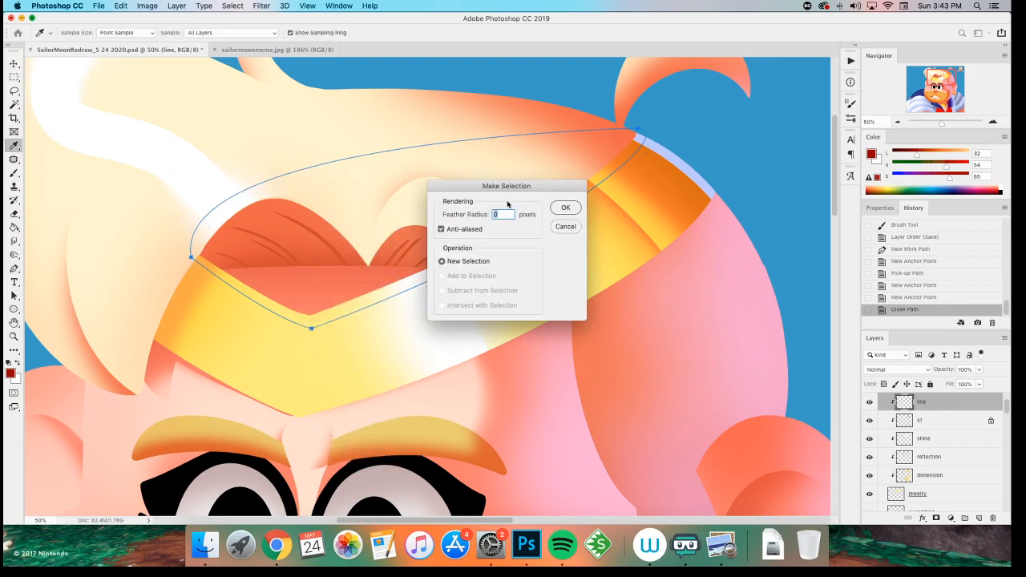
pyautogui.click(564, 208)
# - Try painting deep red strokes with a 70 px soft brush within the selection along the tiara's upper rim
pyautogui.press('b')
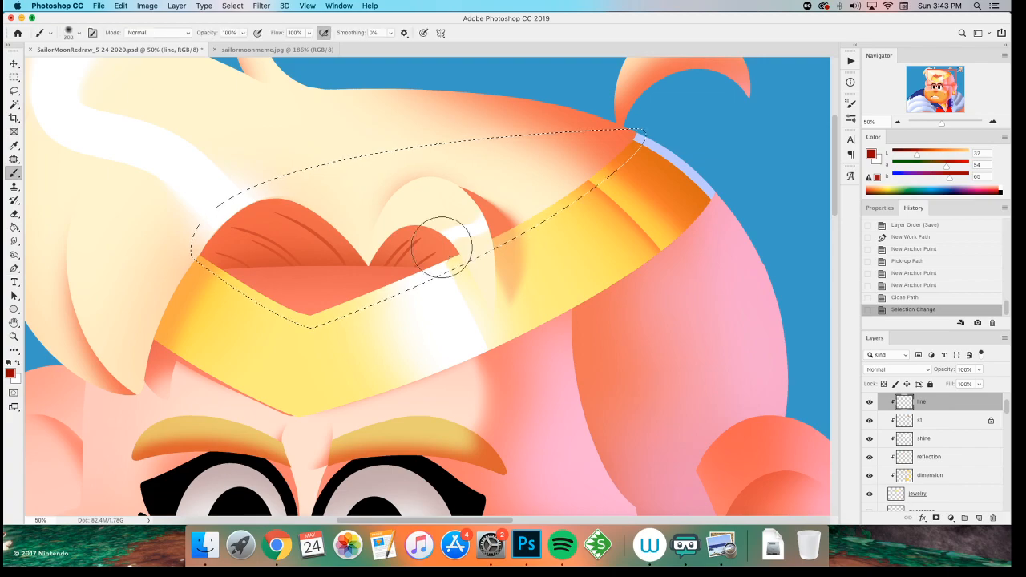
pyautogui.press('[')
pyautogui.press('[')
pyautogui.moveTo(229, 300)
pyautogui.mouseDown()
pyautogui.moveTo(200, 281)
pyautogui.moveTo(321, 345)
pyautogui.mouseUp()
pyautogui.moveTo(321, 344); pyautogui.dragTo(340, 355)
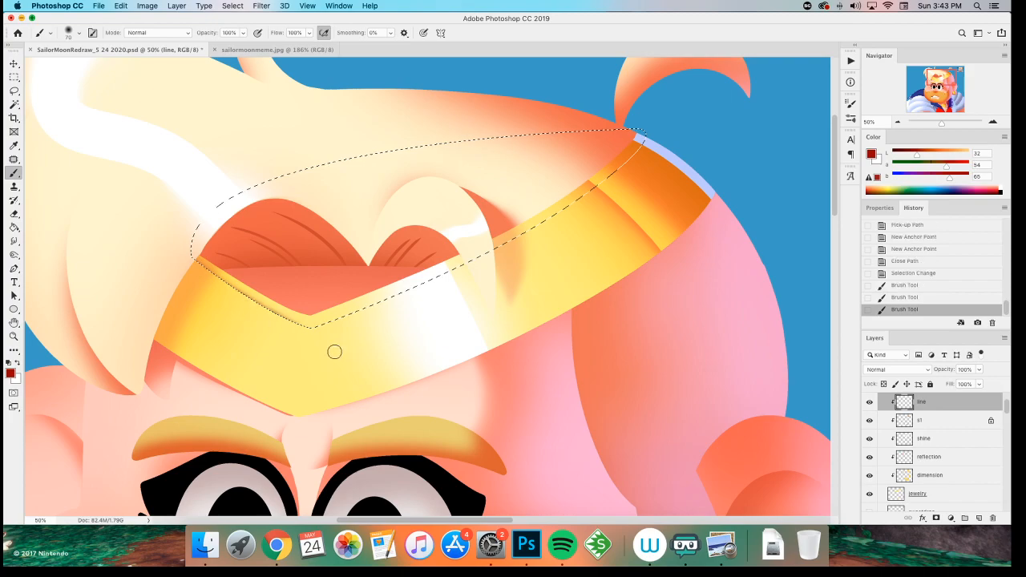
pyautogui.moveTo(158, 255); pyautogui.dragTo(308, 339)
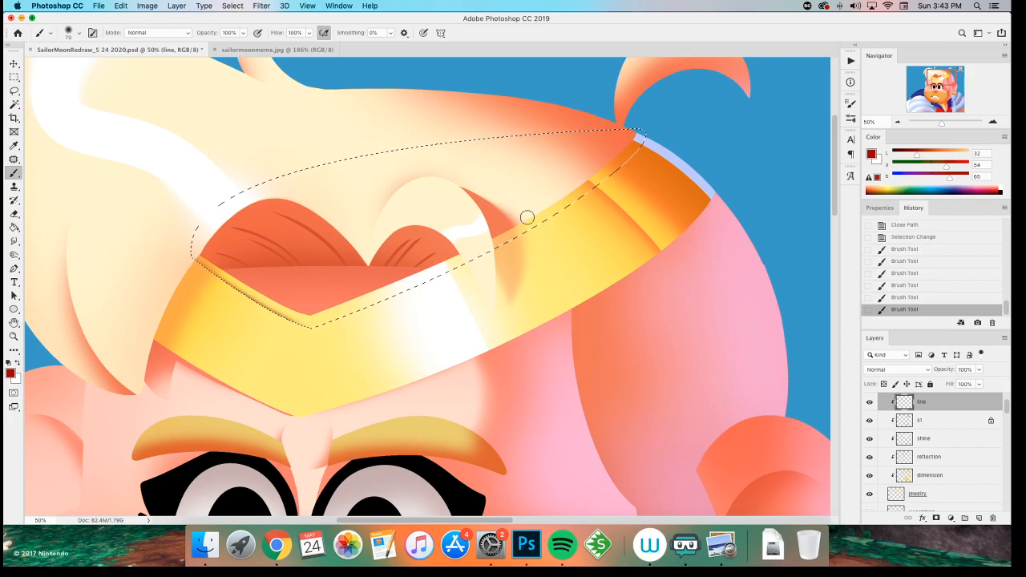
pyautogui.moveTo(657, 135)
pyautogui.mouseDown()
pyautogui.moveTo(659, 119)
pyautogui.moveTo(622, 177)
pyautogui.mouseUp()
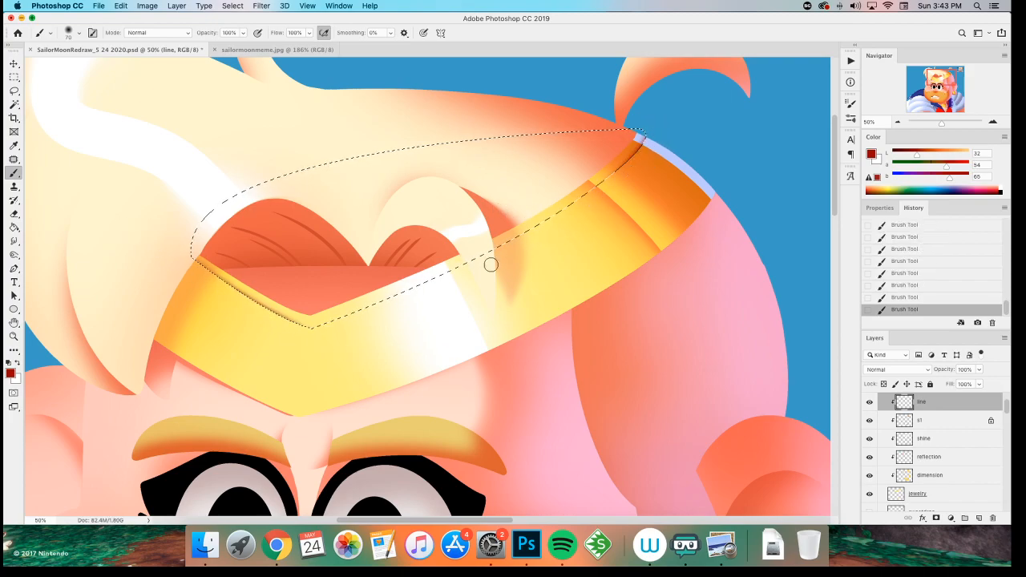
pyautogui.press('super+z')
pyautogui.press('super+z')
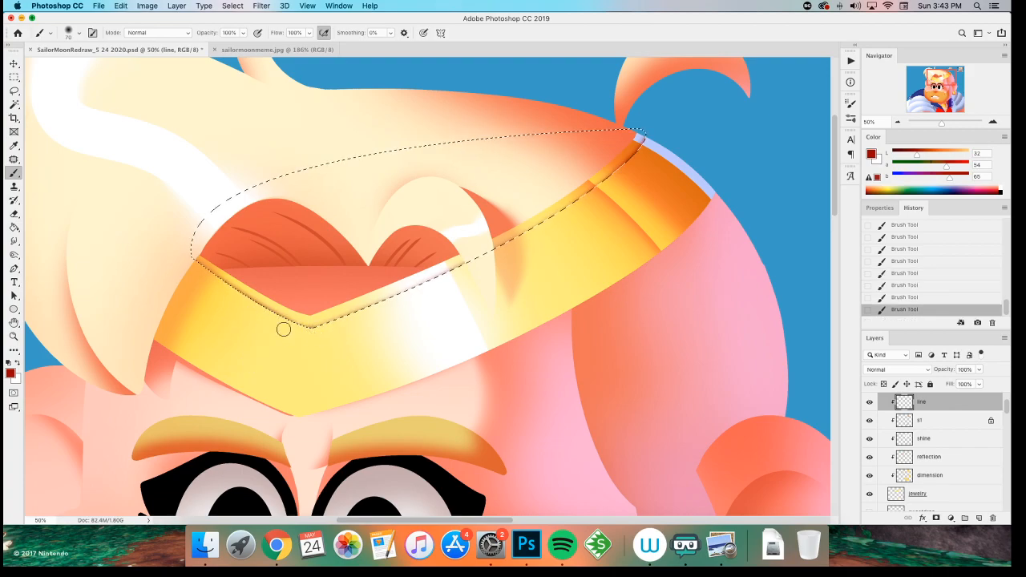
# - Deselect and examine the tiara's upper rim line both close up and within the whole illustration
pyautogui.press('m')
pyautogui.press('super+d')
pyautogui.press('super+minus')
pyautogui.press('super+minus')
pyautogui.press('super+minus')
pyautogui.press('super+minus')
pyautogui.press('super+plus')
pyautogui.press('super+plus')
pyautogui.press('super+plus')
pyautogui.press('super+minus')
pyautogui.press('super+minus')
pyautogui.press('super+minus')
pyautogui.press('super+plus')
pyautogui.press('super+plus')
pyautogui.press('super+plus')
pyautogui.press('super+plus')
# - Undo the strokes inside the tiara's upper rim, stepping back to the selection made from the path
pyautogui.moveTo(172, 363); pyautogui.dragTo(191, 358)
pyautogui.press('super+z')
pyautogui.press('super+alt+z')
pyautogui.press('super+alt+z')
pyautogui.press('super+alt+z')
pyautogui.press('super+alt+z')
pyautogui.press('super+alt+z')
pyautogui.press('super+alt+z')
pyautogui.press('super+alt+z')
pyautogui.press('super+alt+z')
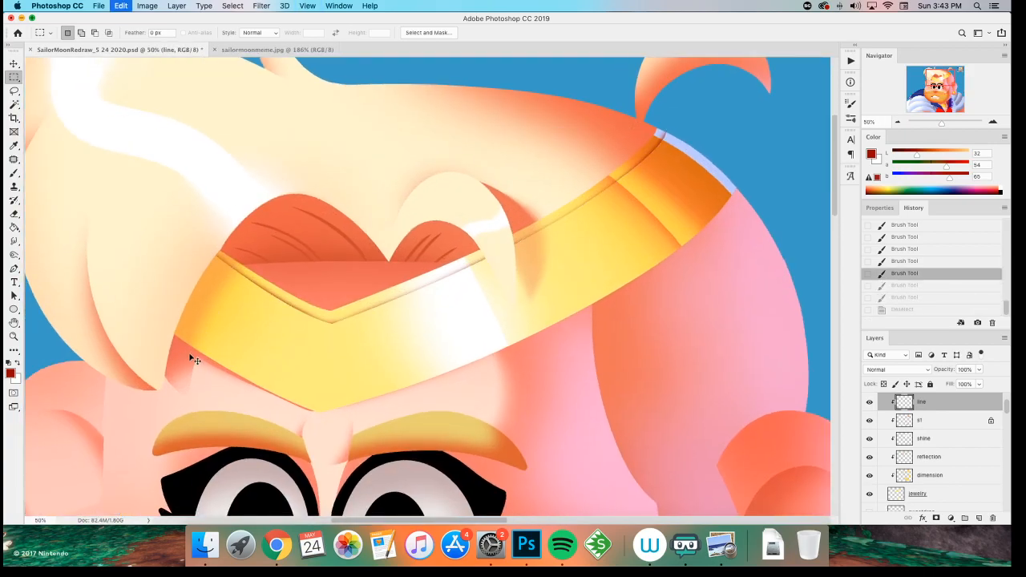
pyautogui.press('super+alt+z')
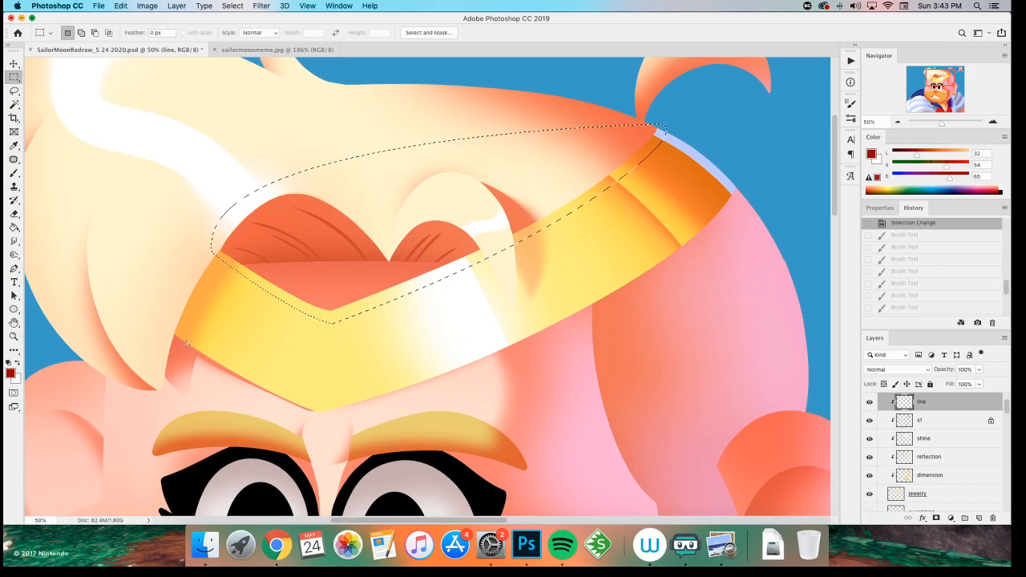
# - Invert the selection, brush a deep red shadow line just beneath the tiara's upper rim, and deselect
pyautogui.press('super+shift+i')
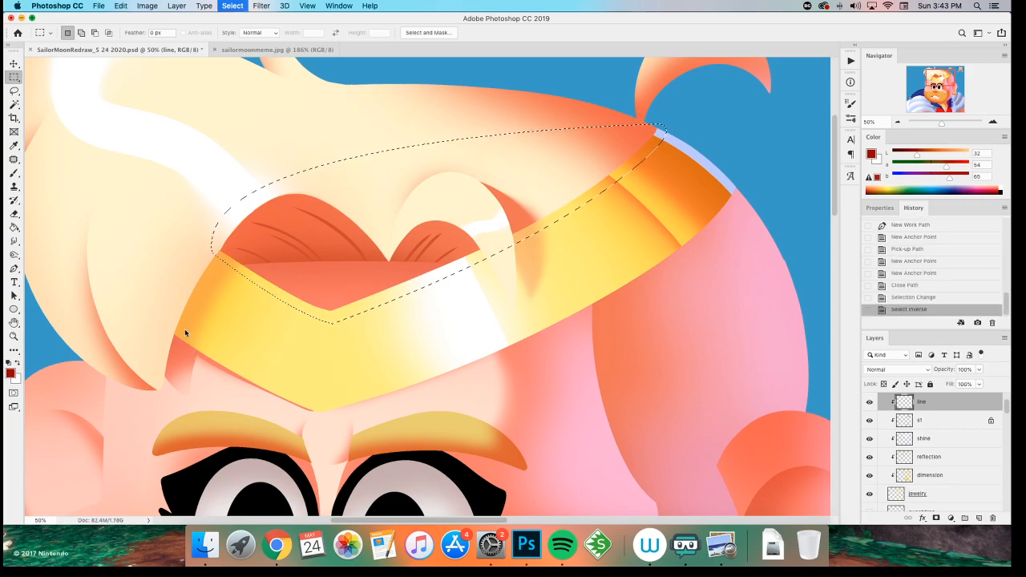
pyautogui.press('b')
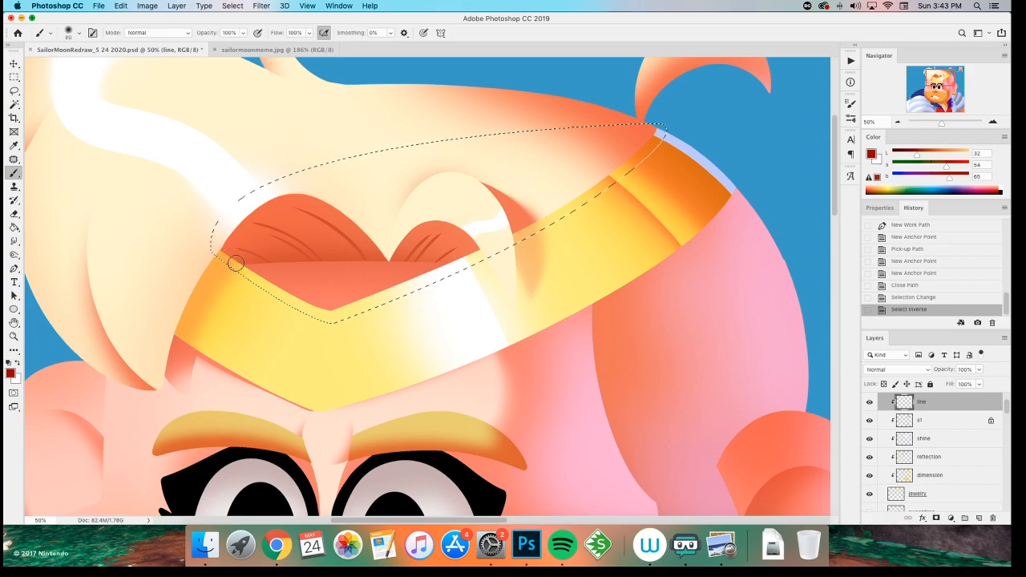
pyautogui.click(328, 315)
pyautogui.click(226, 252)
pyautogui.click(291, 291)
pyautogui.moveTo(659, 130)
pyautogui.mouseDown()
pyautogui.moveTo(555, 210)
pyautogui.moveTo(577, 190)
pyautogui.moveTo(389, 293)
pyautogui.mouseUp()
pyautogui.moveTo(333, 313); pyautogui.dragTo(385, 287)
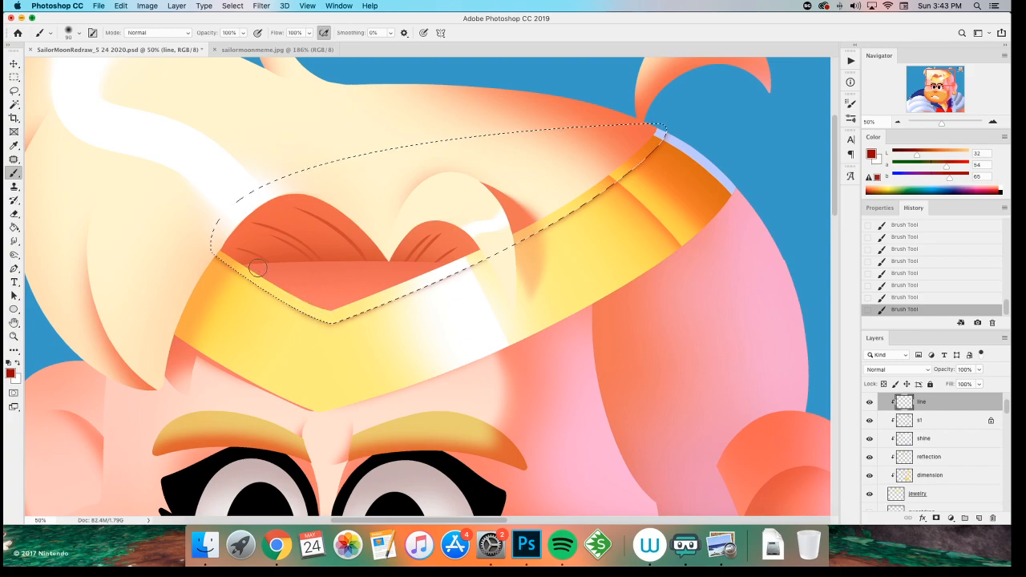
pyautogui.press('super+d')
# - Trace a pen path just inside the tiara's lower edge, through its center point to the far end, adjusting the middle anchor to follow the curve
pyautogui.press('super+minus')
pyautogui.press('super+minus')
pyautogui.press('super+minus')
pyautogui.press('super+plus')
pyautogui.press('super+plus')
pyautogui.press('super+plus')
pyautogui.press('p')
pyautogui.click(174, 326)
pyautogui.moveTo(320, 403); pyautogui.dragTo(368, 414)
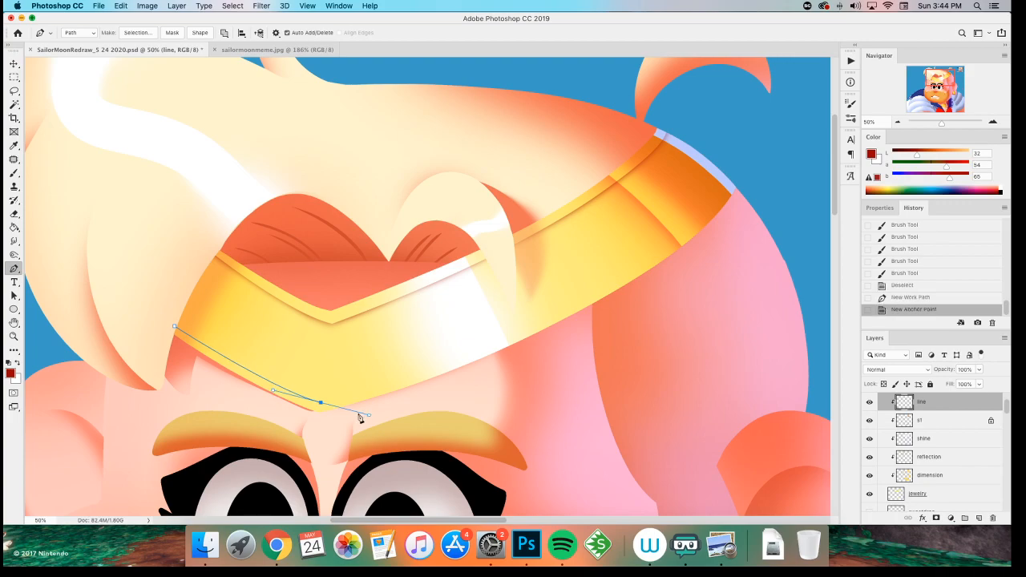
pyautogui.click(321, 403)
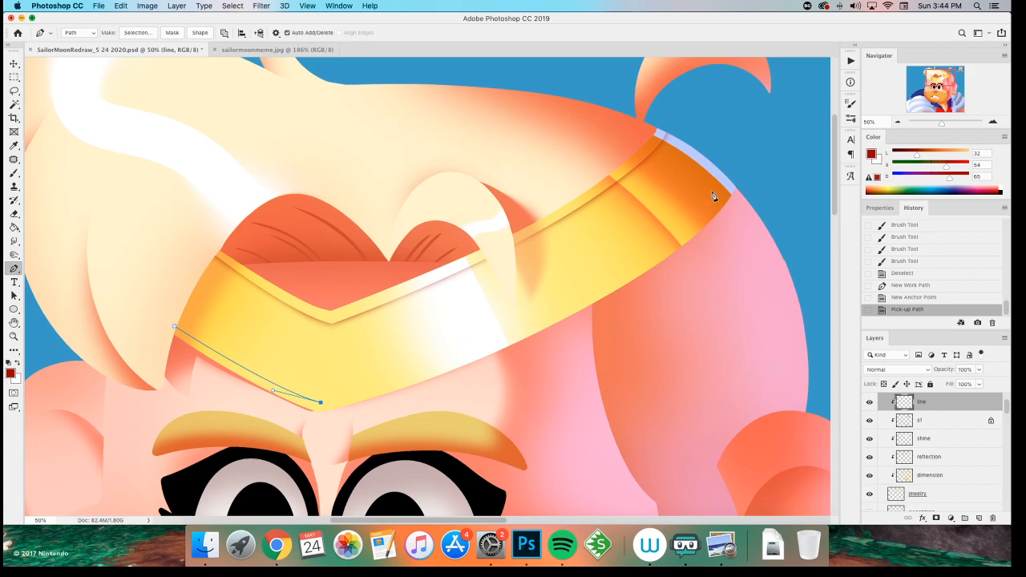
pyautogui.moveTo(730, 185); pyautogui.dragTo(825, 62)
pyautogui.press('super+z')
pyautogui.hscroll(2, 555, 350)
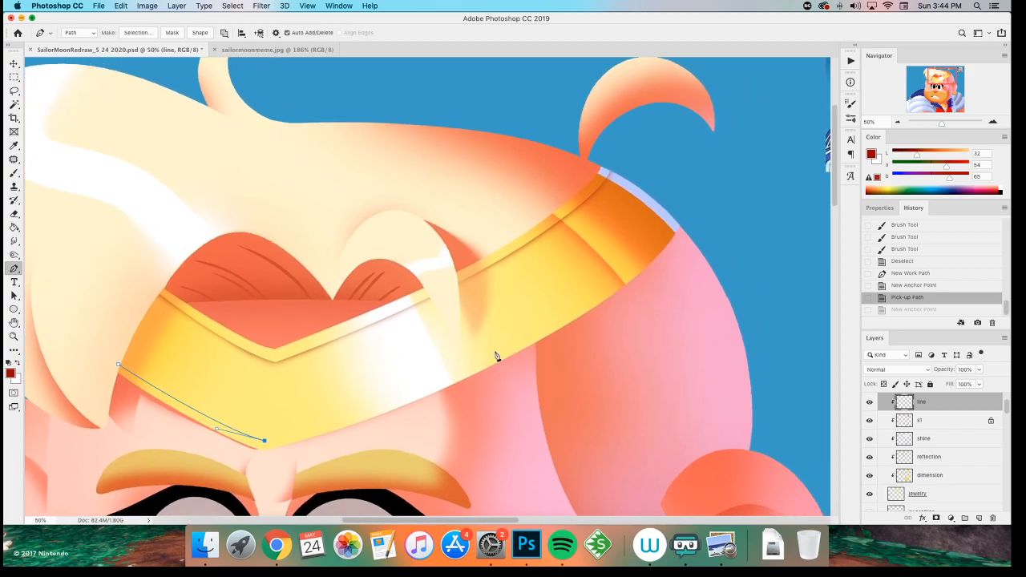
pyautogui.moveTo(487, 360); pyautogui.dragTo(633, 297)
pyautogui.moveTo(672, 211); pyautogui.dragTo(662, 208)
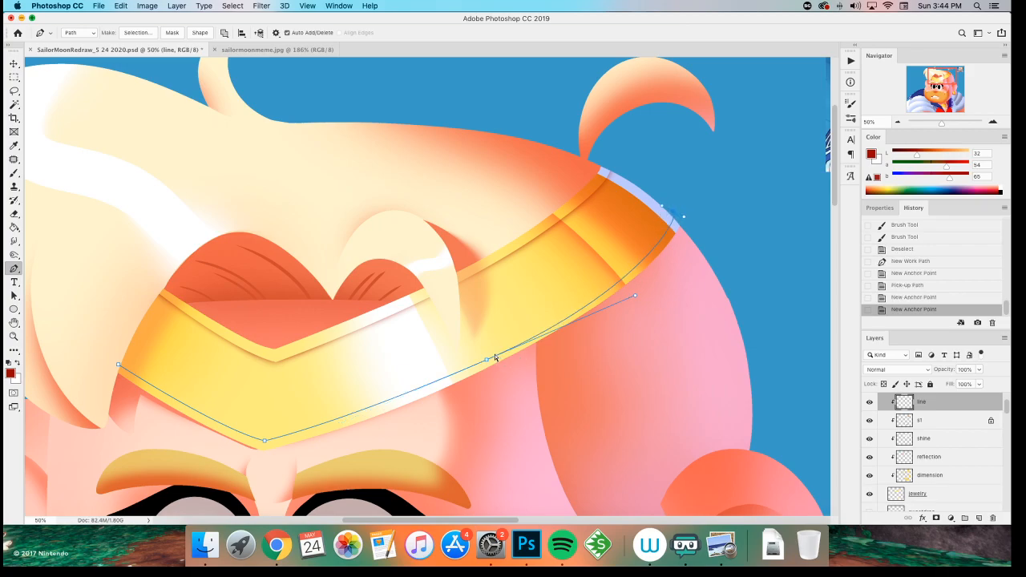
pyautogui.moveTo(483, 358); pyautogui.dragTo(466, 369)
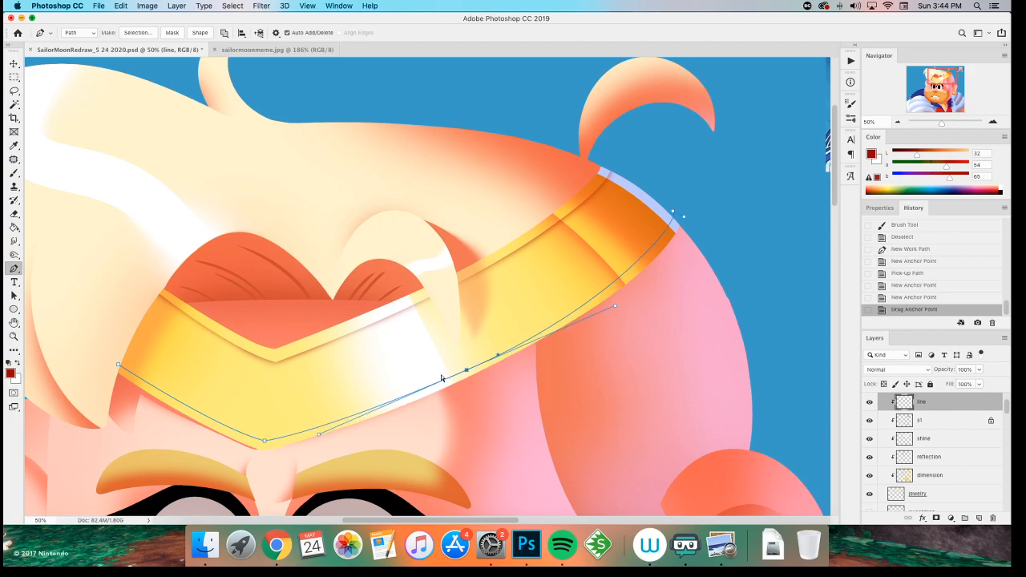
pyautogui.moveTo(319, 437); pyautogui.dragTo(326, 438)
# - Close the path around the area below the tiara and convert it to a selection with 0 px feather
pyautogui.click(709, 236)
pyautogui.click(654, 306)
pyautogui.click(590, 357)
pyautogui.click(499, 397)
pyautogui.click(359, 431)
pyautogui.click(257, 463)
pyautogui.click(209, 446)
pyautogui.click(138, 428)
pyautogui.click(113, 379)
pyautogui.click(118, 366)
pyautogui.rightClick(154, 397)
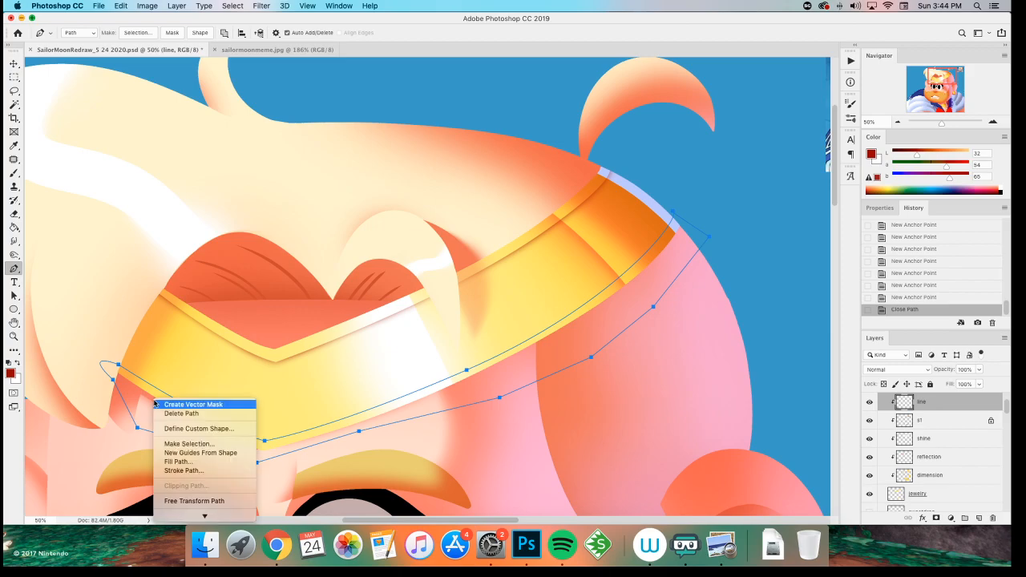
pyautogui.click(197, 444)
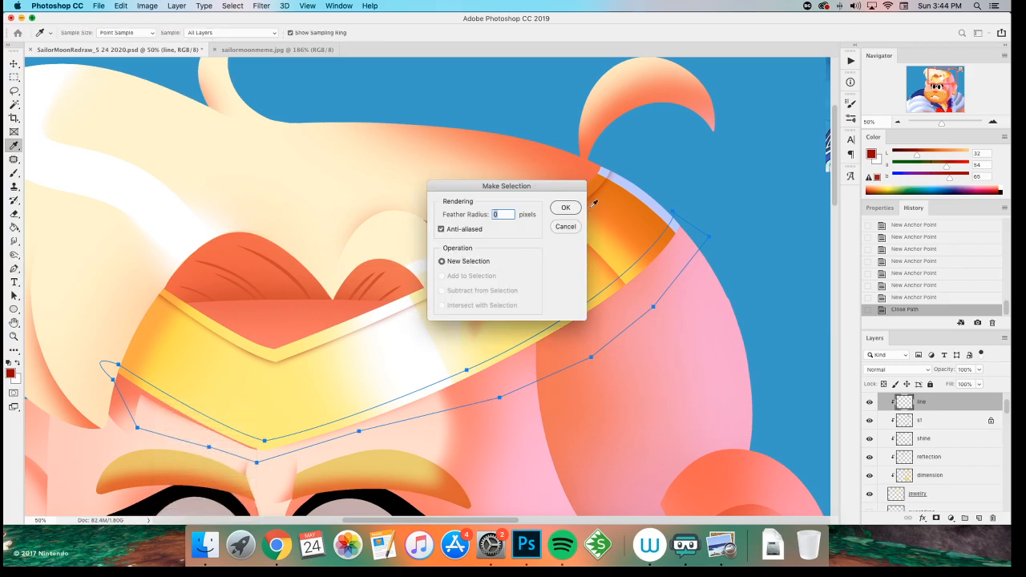
pyautogui.click(566, 207)
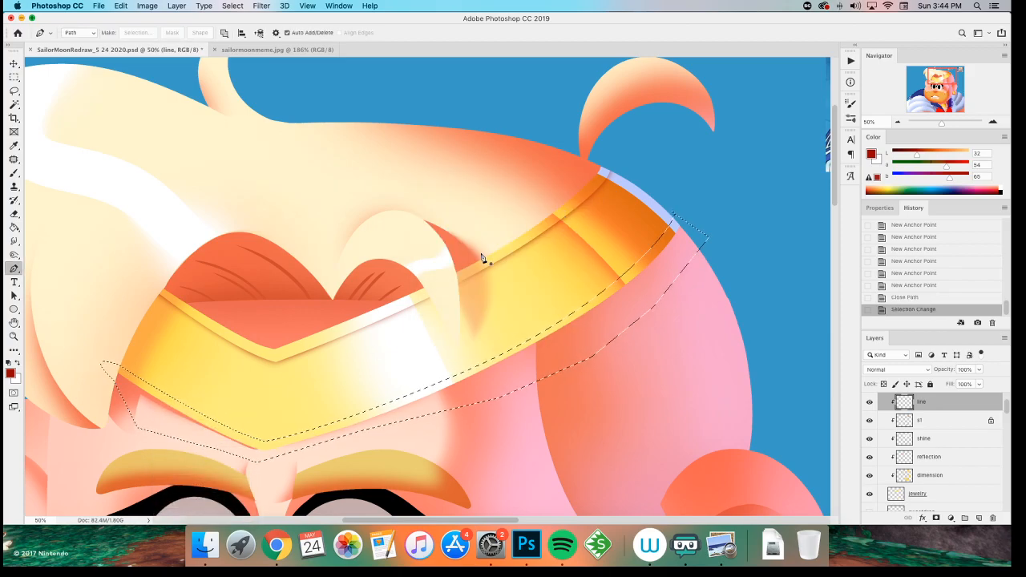
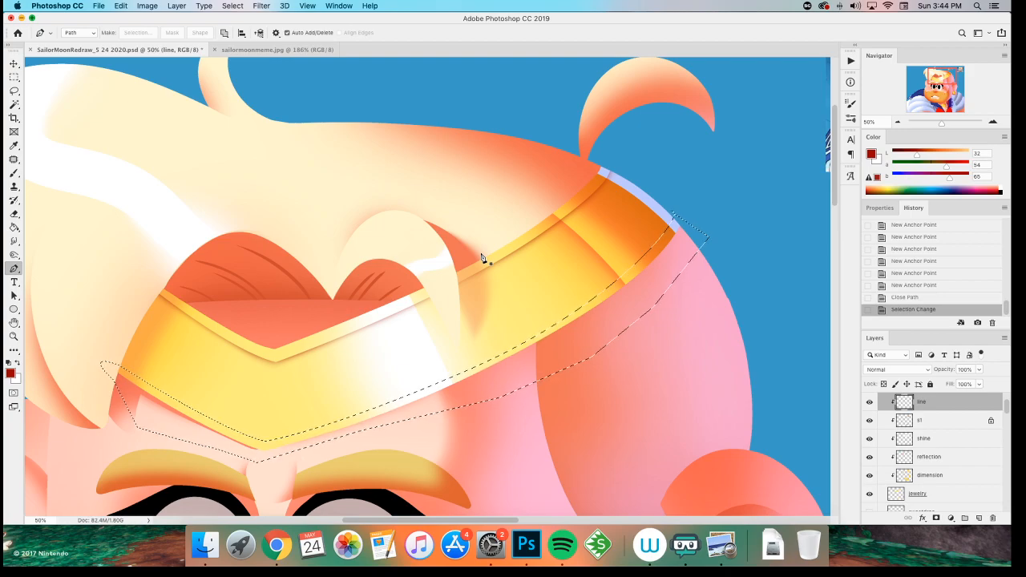
# - Try a deep red stroke with a 100 px brush within the selection on the tiara's lower rim, and undo it
pyautogui.press('b')
pyautogui.press(']')
pyautogui.press(']')
pyautogui.press(']')
pyautogui.press(']')
pyautogui.scroll(-3, 171, 396)
pyautogui.moveTo(153, 327)
pyautogui.mouseDown()
pyautogui.moveTo(192, 361)
pyautogui.moveTo(160, 363)
pyautogui.moveTo(220, 380)
pyautogui.mouseUp()
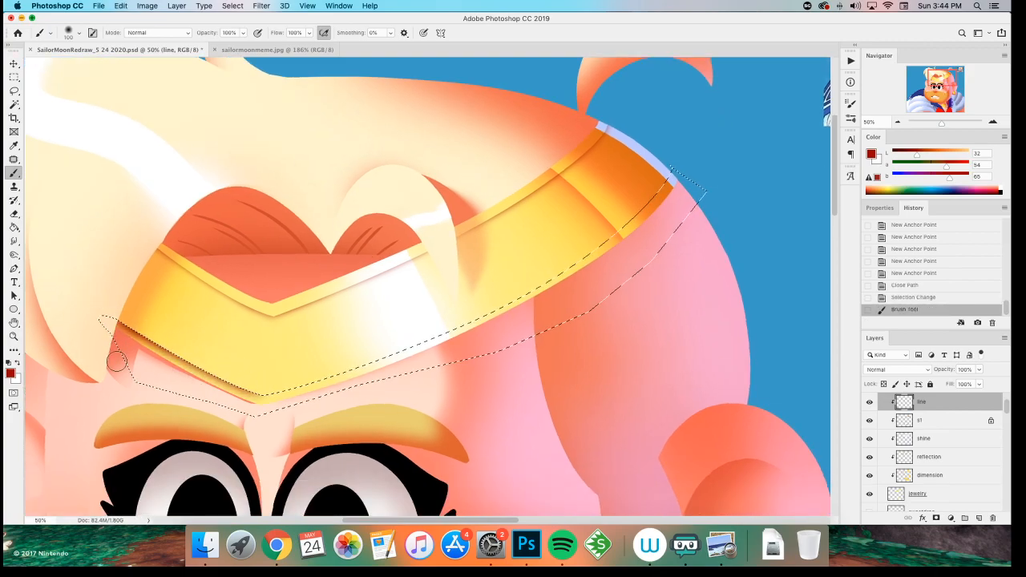
pyautogui.hotkey('ctrl', 'z')
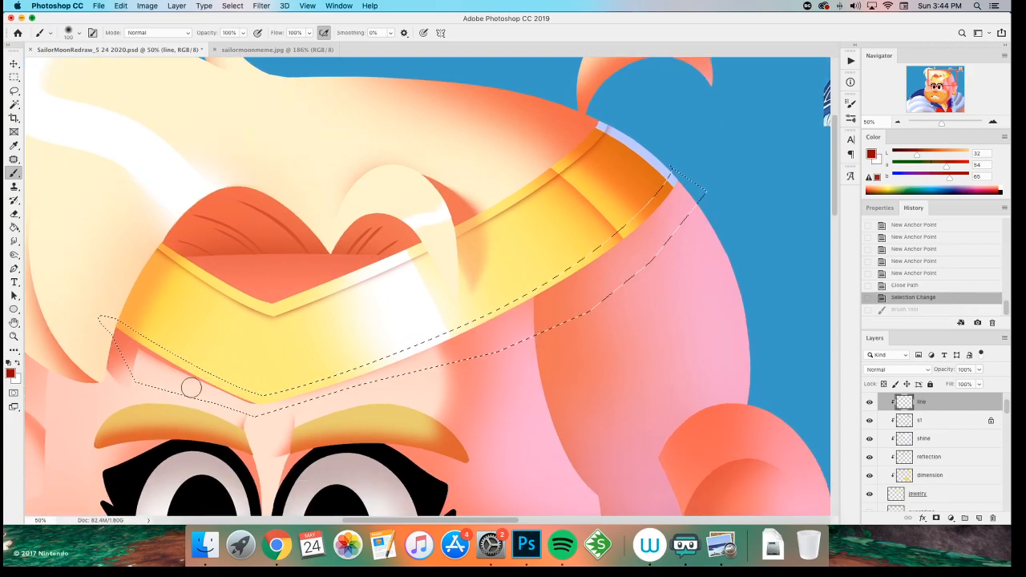
# - Invert the selection and brush a soft deep red shadow line along the inside of the tiara's lower rim, redoing unsatisfactory strokes
pyautogui.press('super+shift+i')
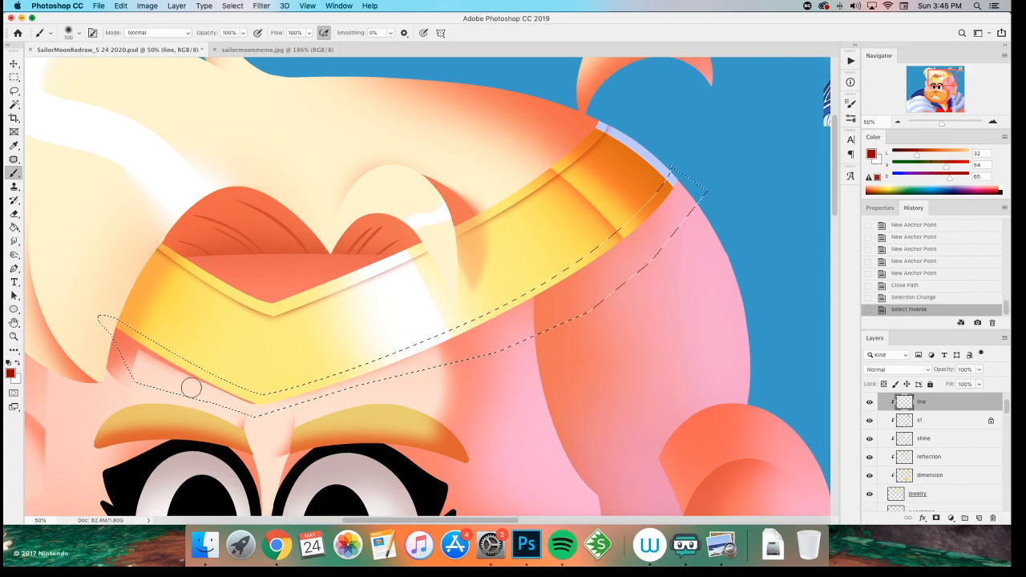
pyautogui.moveTo(667, 170); pyautogui.dragTo(588, 259)
pyautogui.moveTo(681, 167); pyautogui.dragTo(500, 320)
pyautogui.press('super+z')
pyautogui.press('super+z')
pyautogui.moveTo(672, 178)
pyautogui.mouseDown()
pyautogui.moveTo(589, 263)
pyautogui.moveTo(601, 264)
pyautogui.moveTo(472, 335)
pyautogui.mouseUp()
pyautogui.press('super+z')
pyautogui.press('super+z')
pyautogui.moveTo(517, 306)
pyautogui.mouseDown()
pyautogui.moveTo(419, 338)
pyautogui.moveTo(386, 377)
pyautogui.moveTo(337, 391)
pyautogui.mouseUp()
pyautogui.press('super+z')
pyautogui.moveTo(336, 391)
pyautogui.mouseDown()
pyautogui.moveTo(251, 417)
pyautogui.moveTo(372, 376)
pyautogui.mouseUp()
pyautogui.press('super+z')
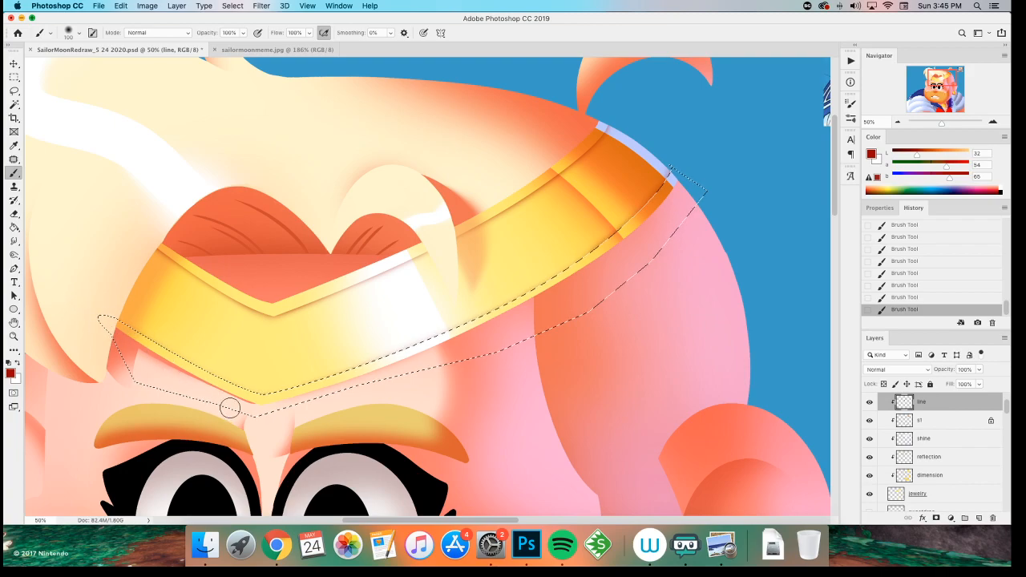
pyautogui.press('super+z')
pyautogui.moveTo(149, 388); pyautogui.dragTo(252, 403)
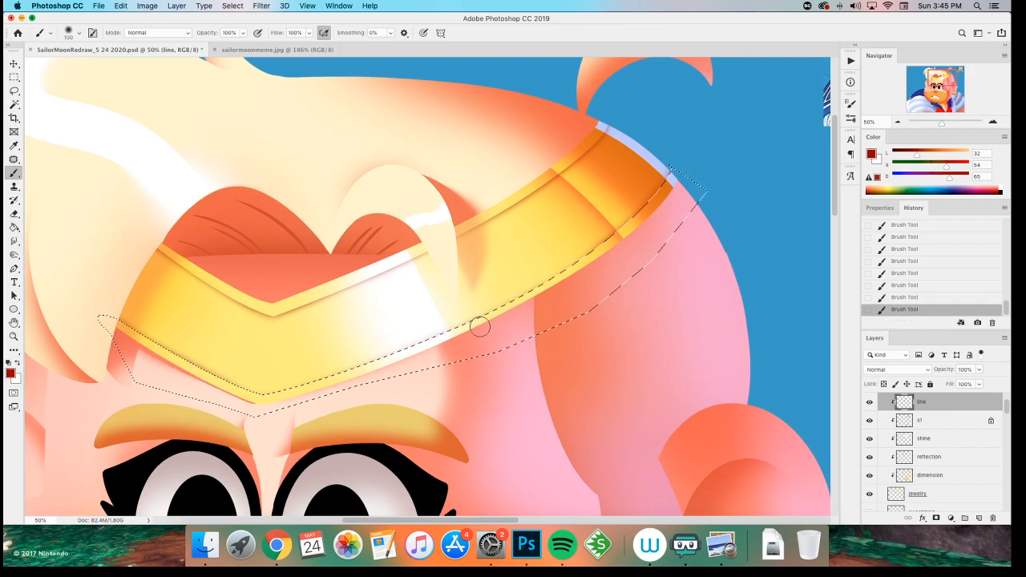
pyautogui.press('super+z')
pyautogui.moveTo(437, 331); pyautogui.dragTo(199, 445)
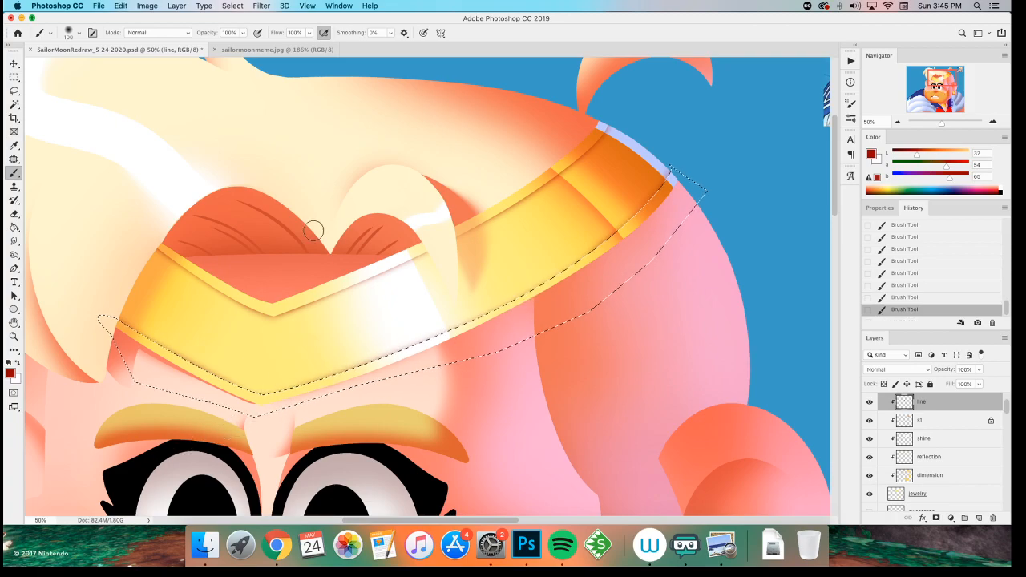
# - Deselect to review the tiara's rim lines in the whole illustration, and restore the selection for more brushing
pyautogui.press('m')
pyautogui.press('Right')
pyautogui.press('Right')
pyautogui.press('super+d')
pyautogui.scroll(-4, 112, 271)
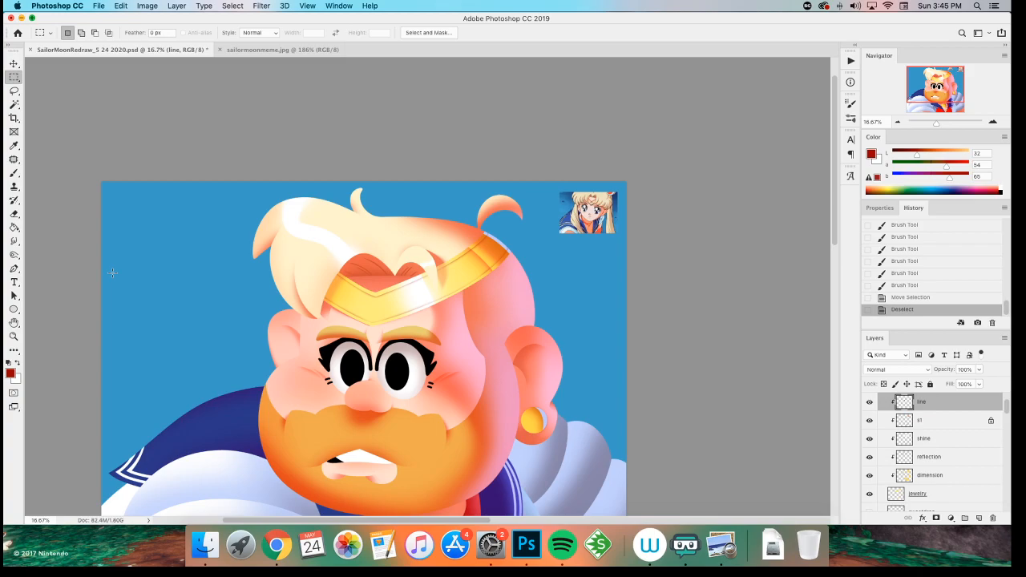
pyautogui.press('super+equal')
pyautogui.press('super+equal')
pyautogui.press('super+z')
pyautogui.press('b')
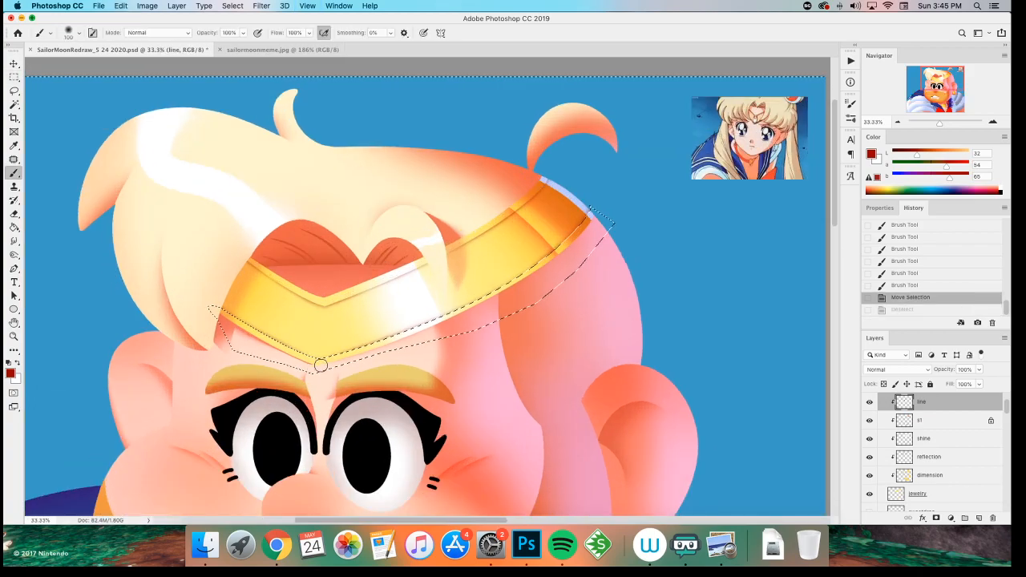
# - Brush a deep red stroke at the central tip of the tiara's lower rim, compare it with its undone state, and deselect
pyautogui.press('super+equal')
pyautogui.press('super+z')
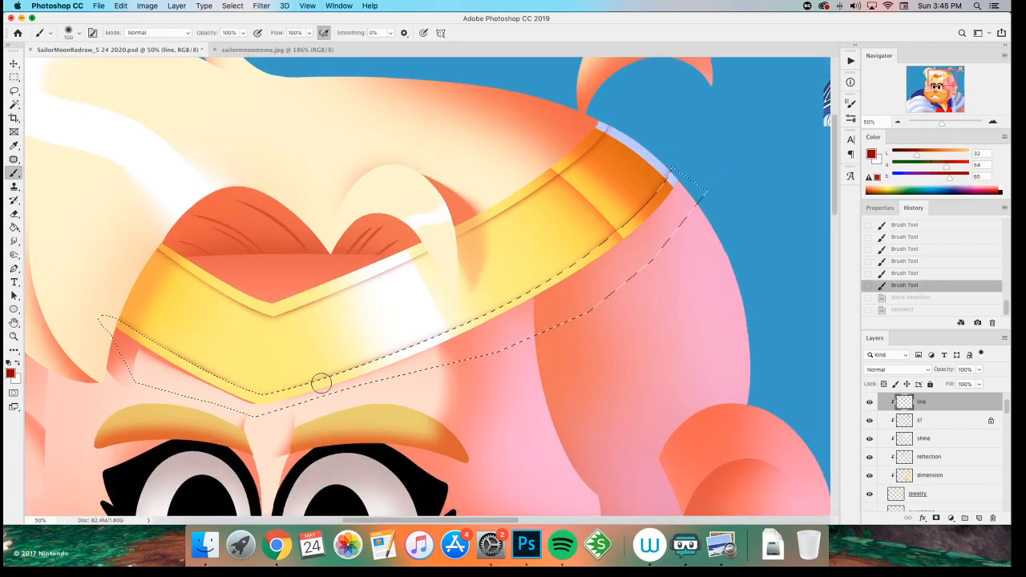
pyautogui.moveTo(301, 409); pyautogui.dragTo(273, 405)
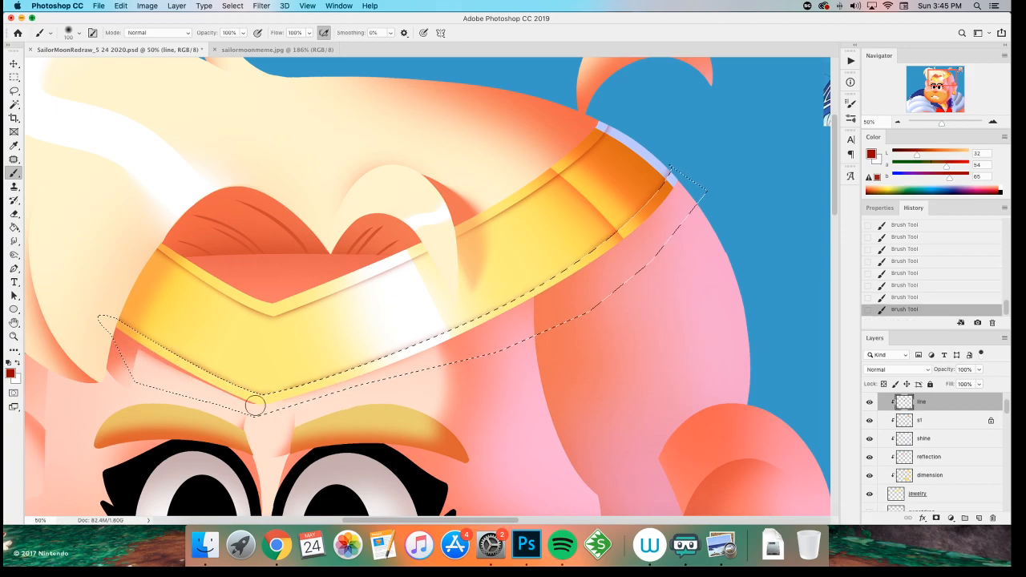
pyautogui.press('super+z')
pyautogui.press('shift+super+z')
pyautogui.press('super+z')
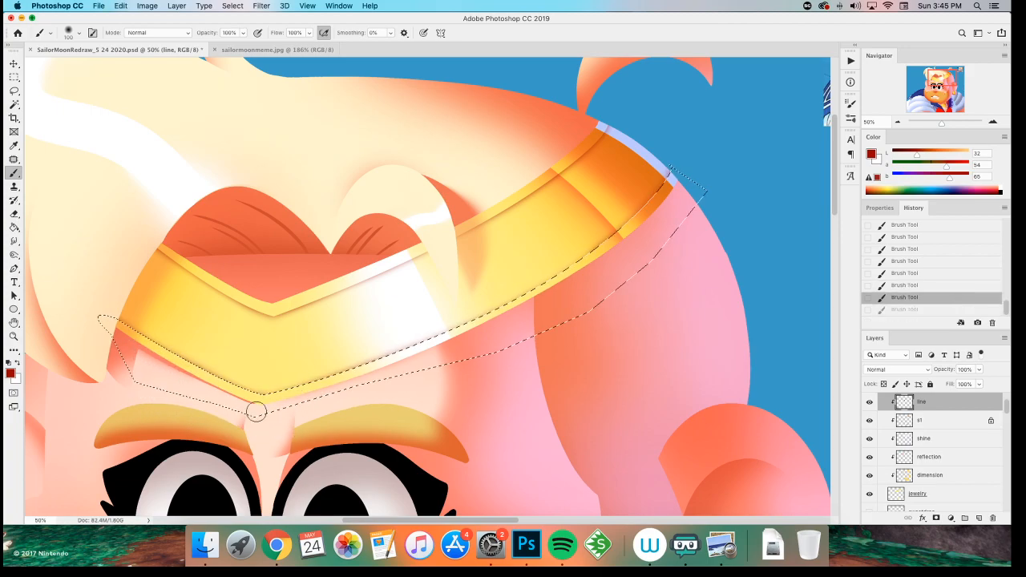
pyautogui.press('shift+super+z')
pyautogui.press('m')
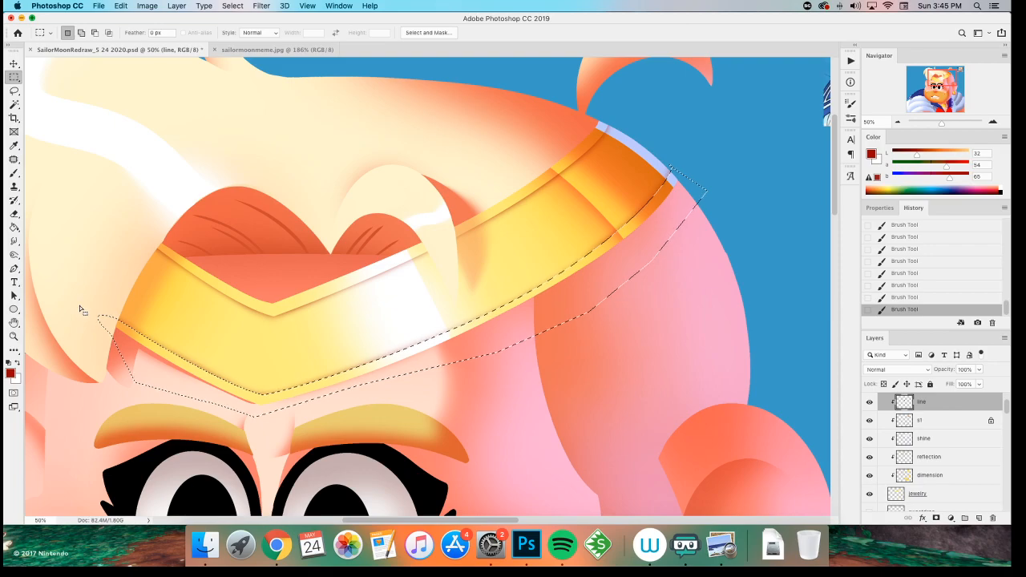
pyautogui.moveTo(117, 366); pyautogui.dragTo(119, 364)
pyautogui.press('super+d')
pyautogui.press('super+minus')
pyautogui.press('super+minus')
pyautogui.press('super+minus')
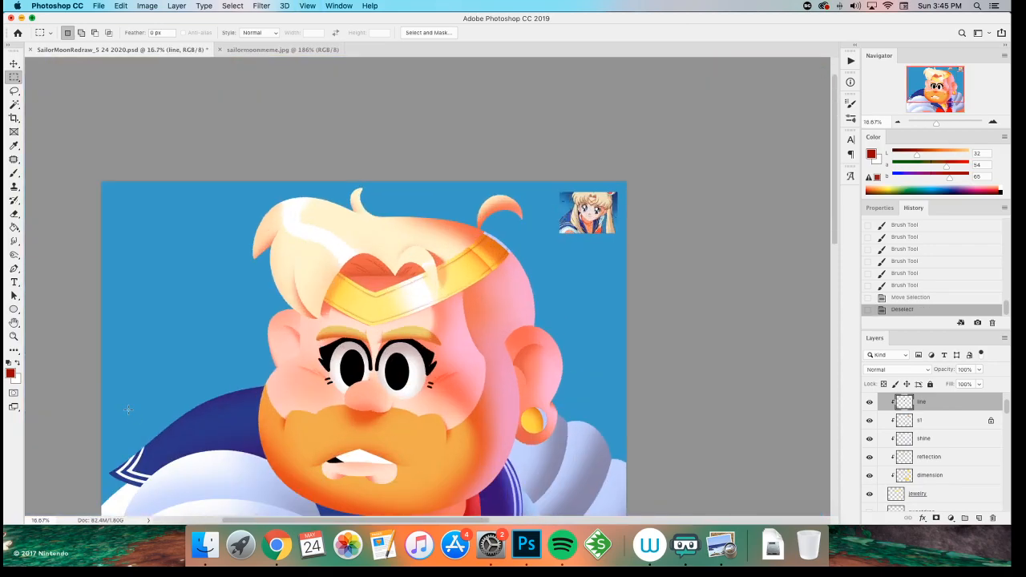
# - Lasso a small spot beside the tiara's upper rim, nudge it up on the line layer, and deselect
pyautogui.press('super+plus')
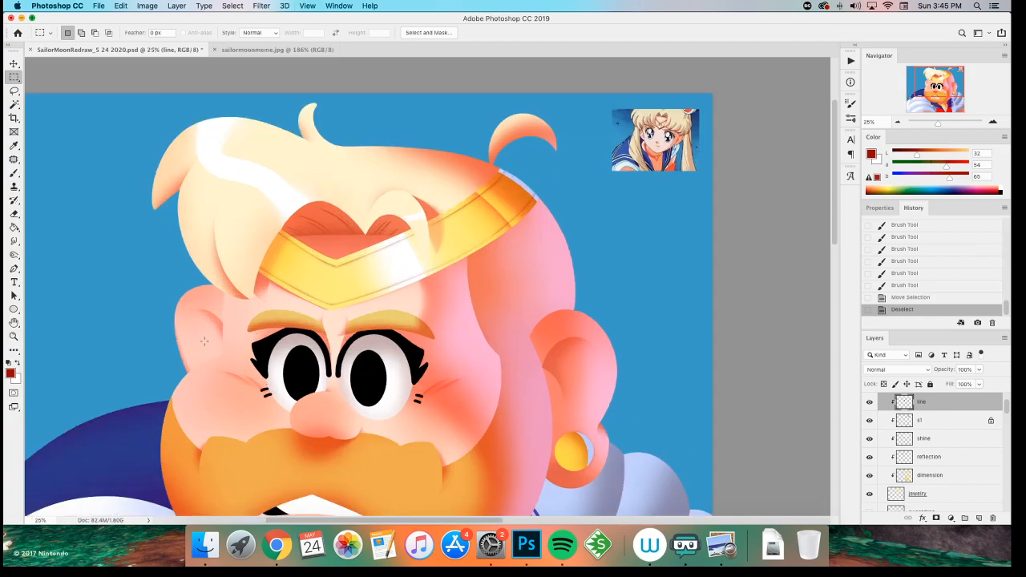
pyautogui.moveTo(231, 346); pyautogui.dragTo(241, 308)
pyautogui.press('l')
pyautogui.moveTo(255, 169)
pyautogui.mouseDown()
pyautogui.moveTo(421, 229)
pyautogui.moveTo(541, 99)
pyautogui.moveTo(345, 80)
pyautogui.mouseUp()
pyautogui.press('super+d')
pyautogui.moveTo(266, 188)
pyautogui.mouseDown()
pyautogui.moveTo(377, 233)
pyautogui.moveTo(393, 77)
pyautogui.moveTo(268, 110)
pyautogui.mouseUp()
pyautogui.press('v')
pyautogui.press('Up')
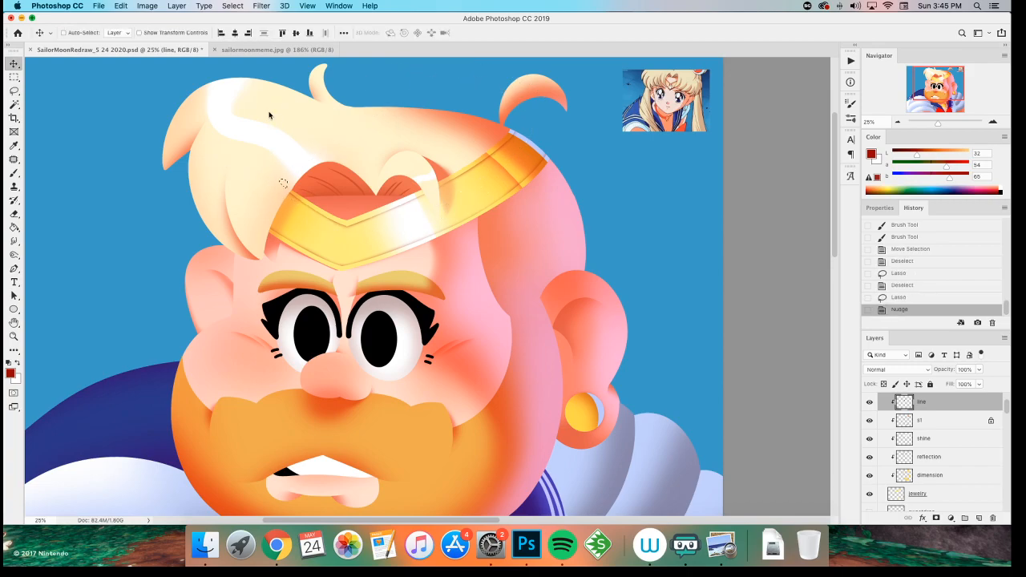
pyautogui.press('m')
pyautogui.click(170, 232)
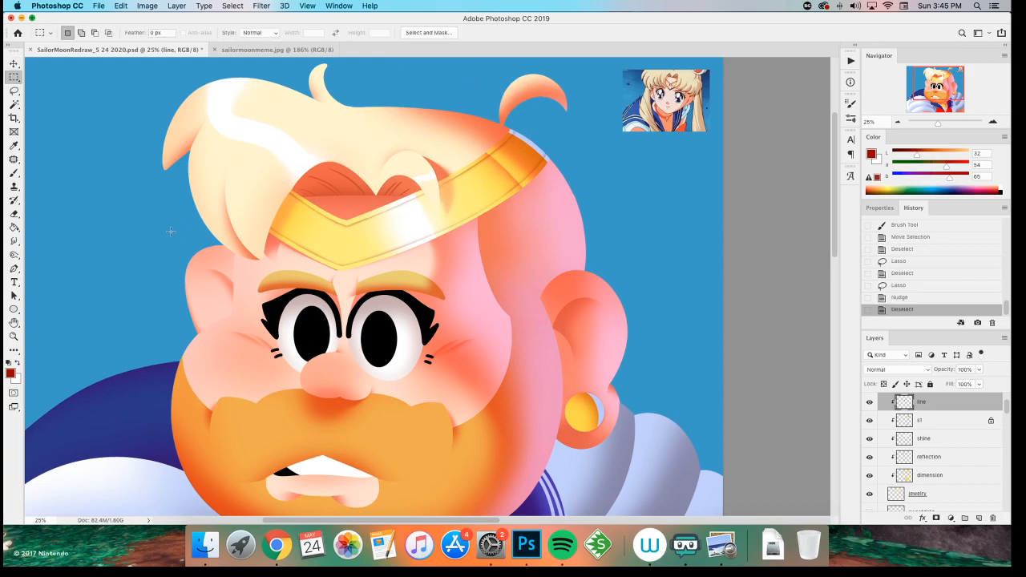
# - Draw a circular path about 271 px wide over the earring, shift it slightly up and left, and convert it to a selection
pyautogui.press('super+plus')
pyautogui.press('b')
pyautogui.scroll(-5, 210, 270)
pyautogui.hscroll(4, 211, 270)
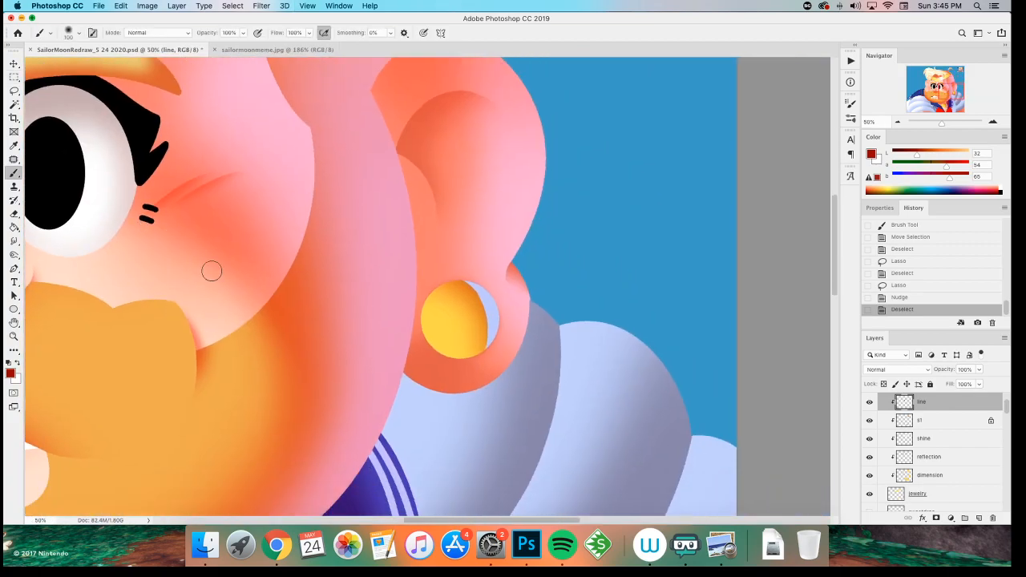
pyautogui.press('super+plus')
pyautogui.press('y')
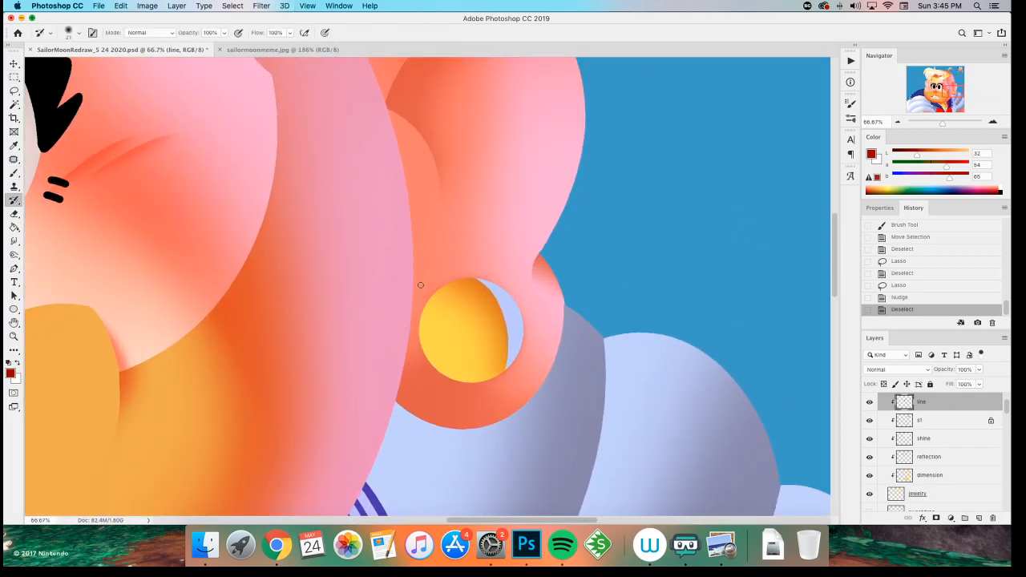
pyautogui.press('u')
pyautogui.moveTo(412, 280); pyautogui.dragTo(506, 378)
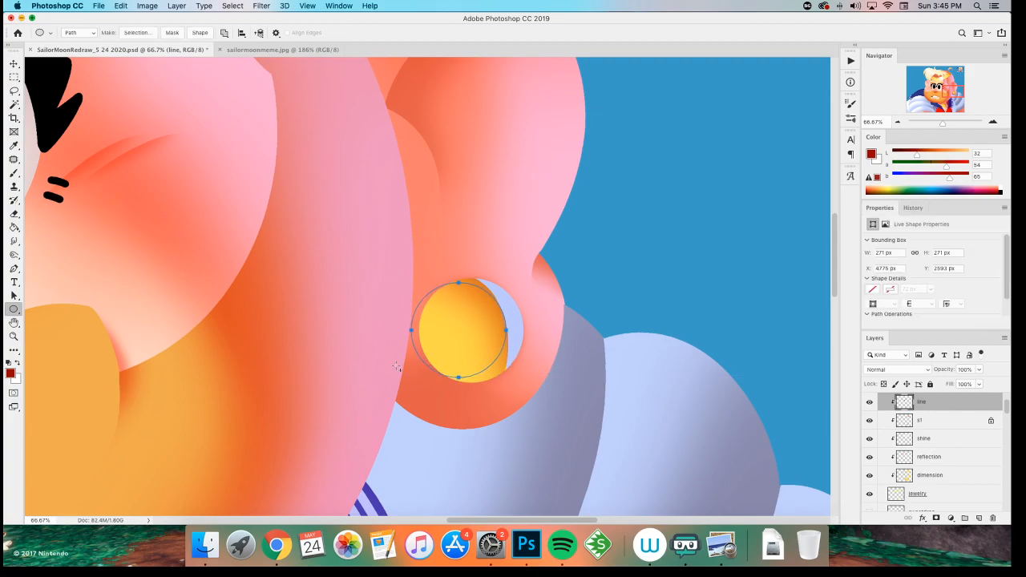
pyautogui.press('a')
pyautogui.moveTo(446, 345); pyautogui.dragTo(444, 340)
pyautogui.rightClick(478, 329)
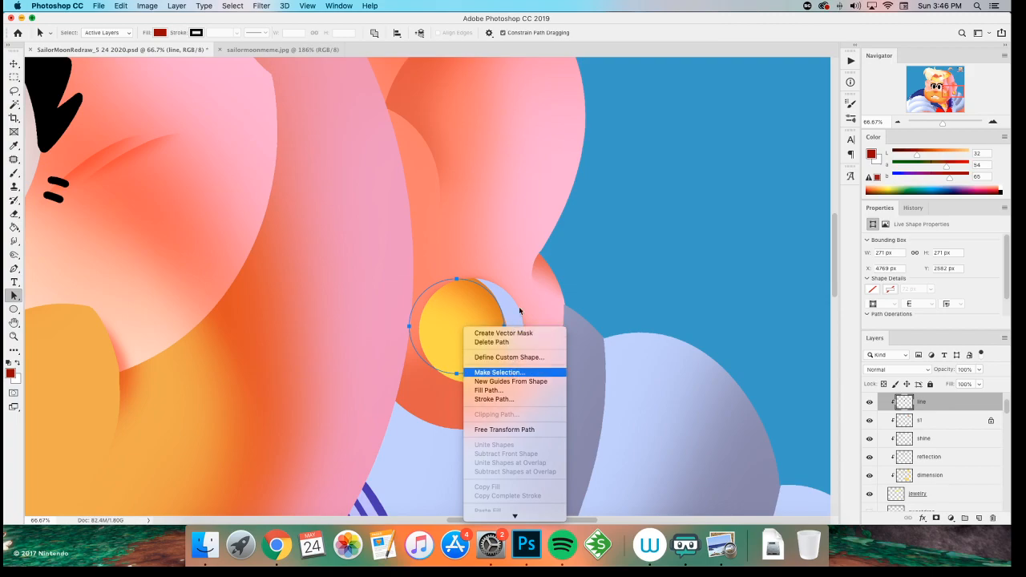
pyautogui.click(501, 372)
pyautogui.click(566, 206)
pyautogui.press('b')
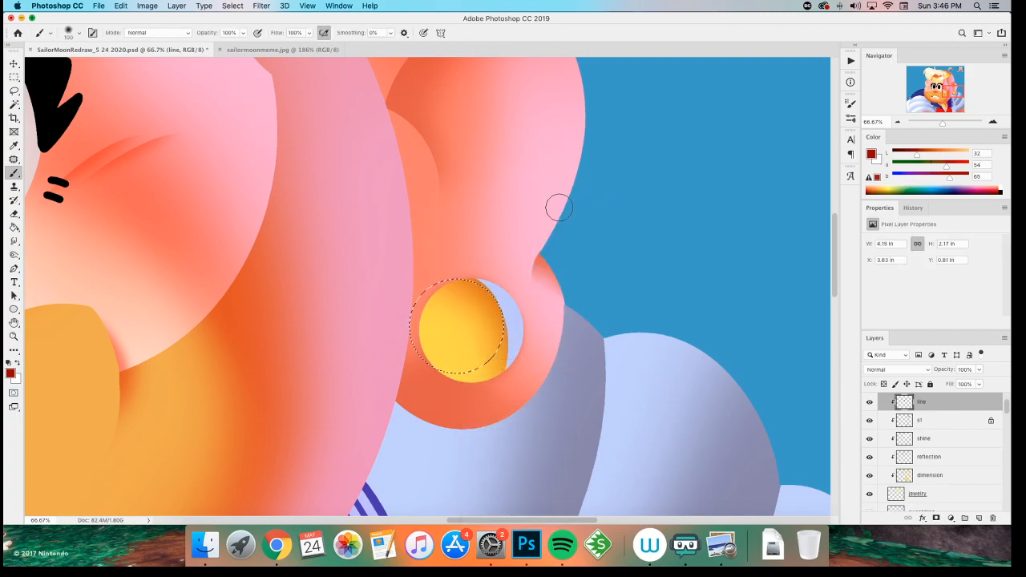
# - Brush soft deep red shading along the circular selection's lower-right edge on the earring with a 200 px brush, and deselect
pyautogui.moveTo(457, 268)
pyautogui.mouseDown()
pyautogui.moveTo(488, 381)
pyautogui.moveTo(487, 290)
pyautogui.moveTo(498, 366)
pyautogui.moveTo(418, 335)
pyautogui.moveTo(502, 340)
pyautogui.moveTo(407, 369)
pyautogui.mouseUp()
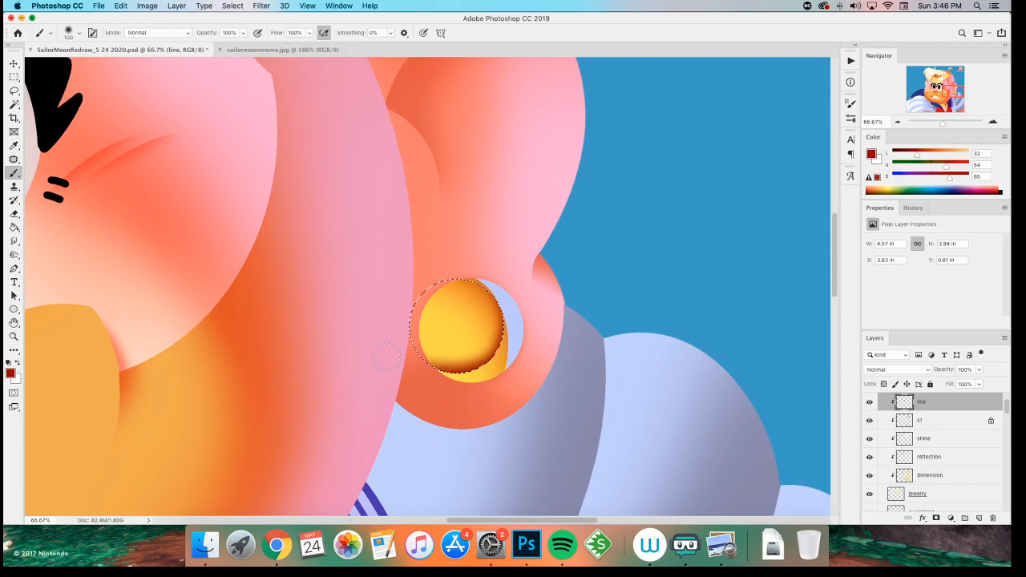
pyautogui.press('super+z')
pyautogui.press(']')
pyautogui.press(']')
pyautogui.press(']')
pyautogui.moveTo(516, 304); pyautogui.dragTo(412, 398)
pyautogui.press(']')
pyautogui.moveTo(508, 343); pyautogui.dragTo(520, 282)
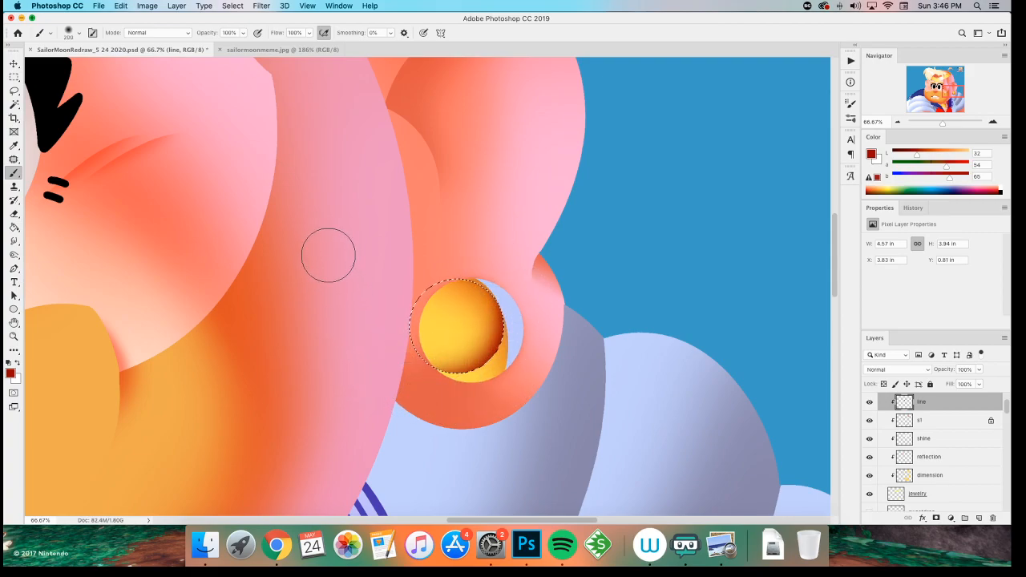
pyautogui.press('m')
pyautogui.press('super+d')
pyautogui.press('super+minus')
pyautogui.press('super+minus')
pyautogui.press('super+minus')
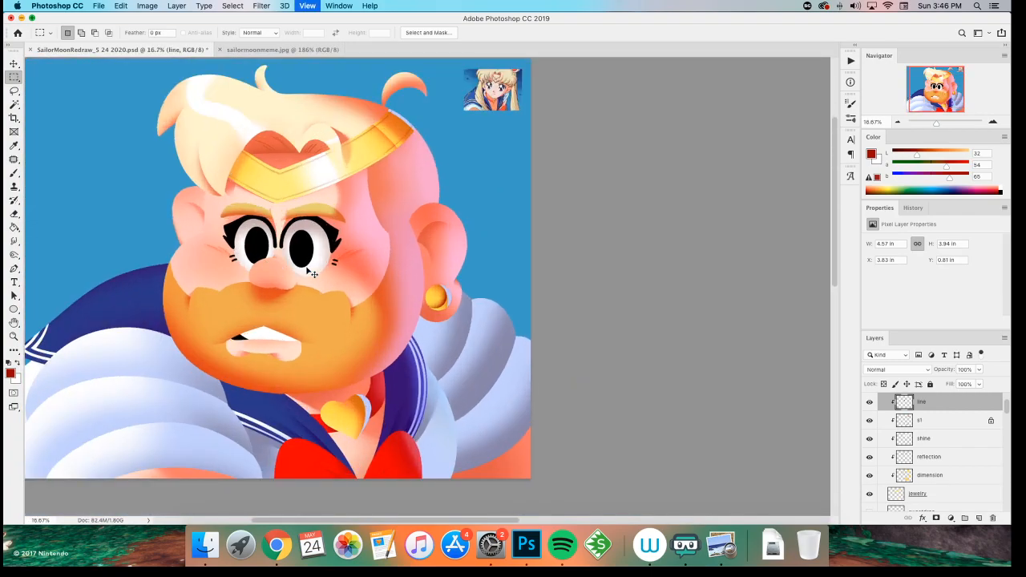
# - Set the line layer's blend mode to Multiply
pyautogui.press('super+equal')
pyautogui.press('super+u')
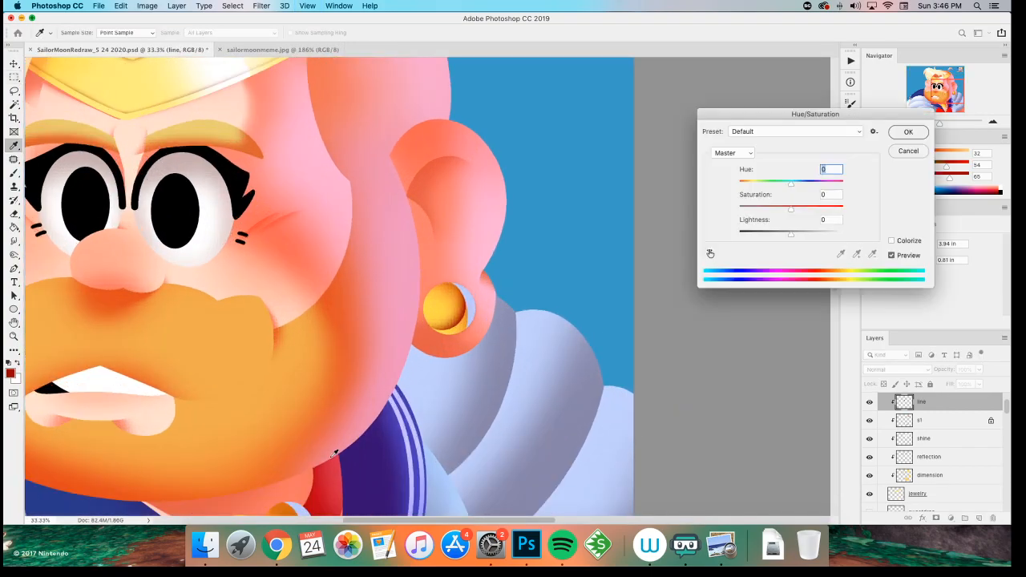
pyautogui.click(806, 234)
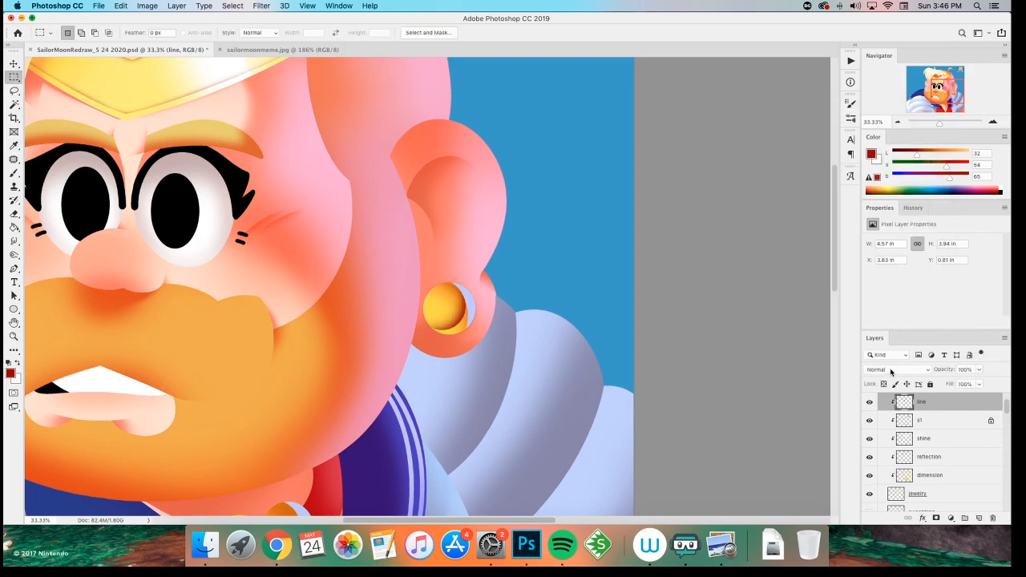
pyautogui.click(894, 370)
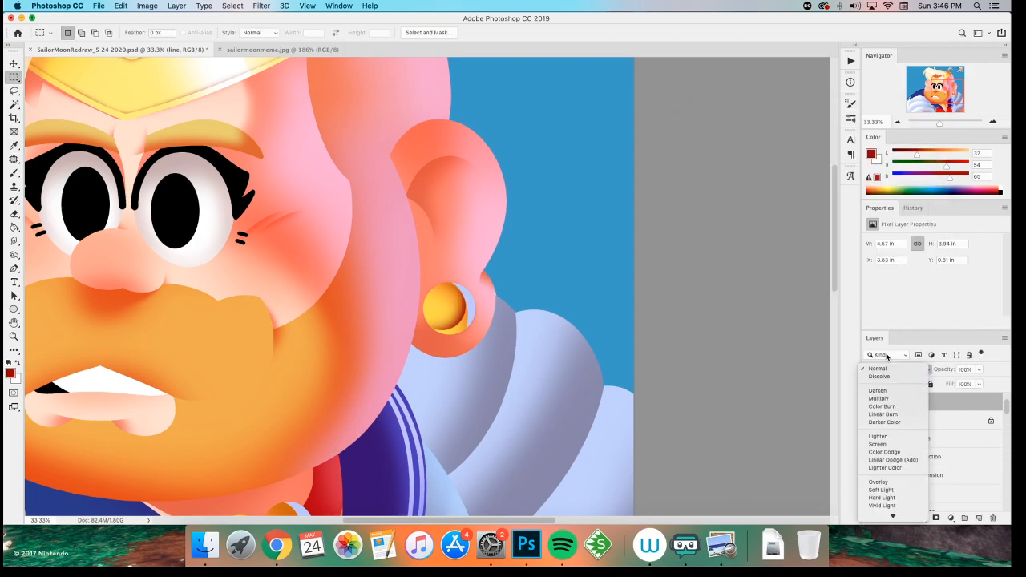
pyautogui.click(888, 398)
pyautogui.moveTo(501, 206); pyautogui.dragTo(663, 285)
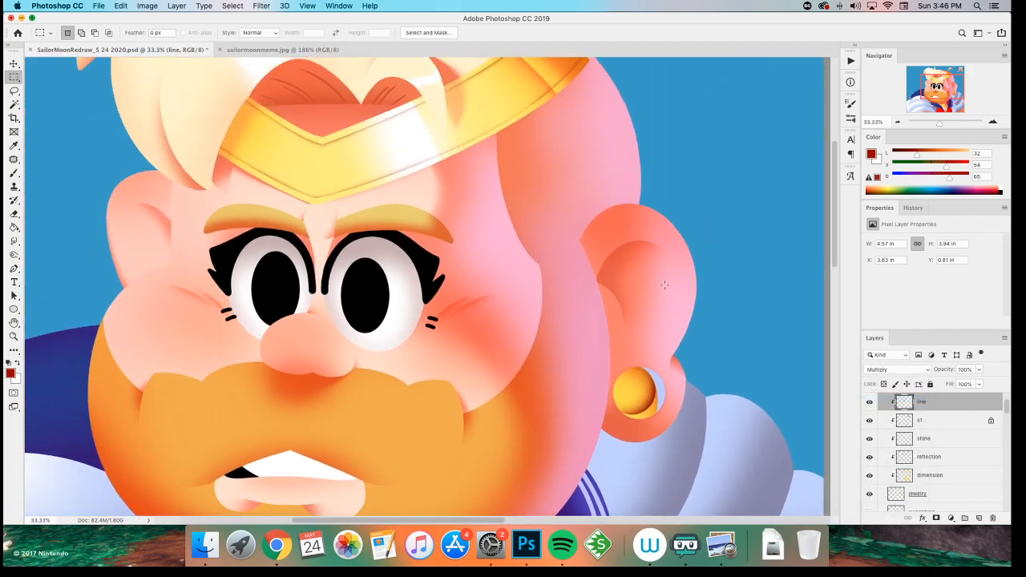
pyautogui.press('b')
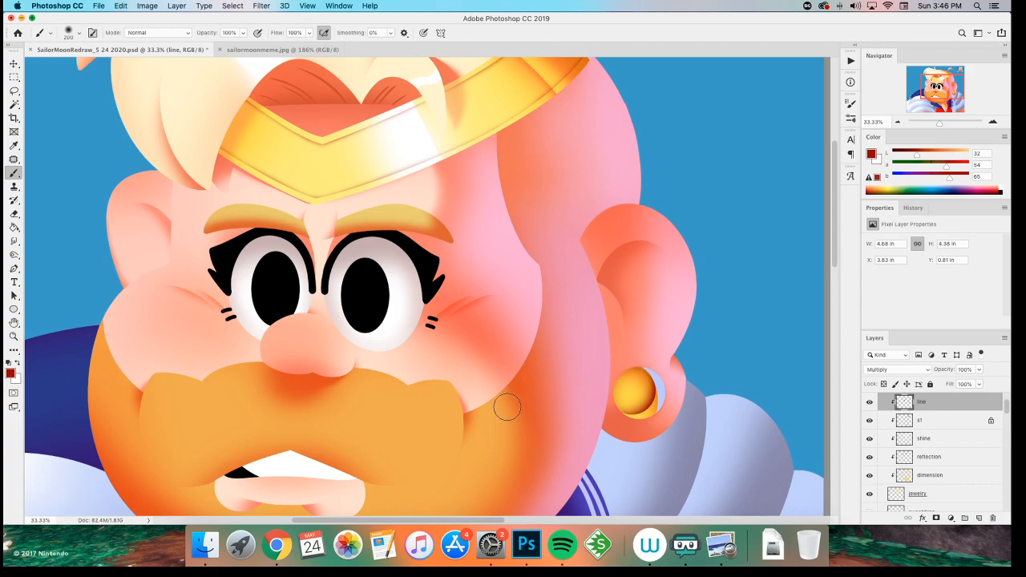
# - Adjust the line layer's Hue/Saturation to hue +18, saturation +100 and lightness +49
pyautogui.press('super+minus')
pyautogui.press('super+u')
pyautogui.moveTo(790, 210); pyautogui.dragTo(802, 210)
pyautogui.click(807, 235)
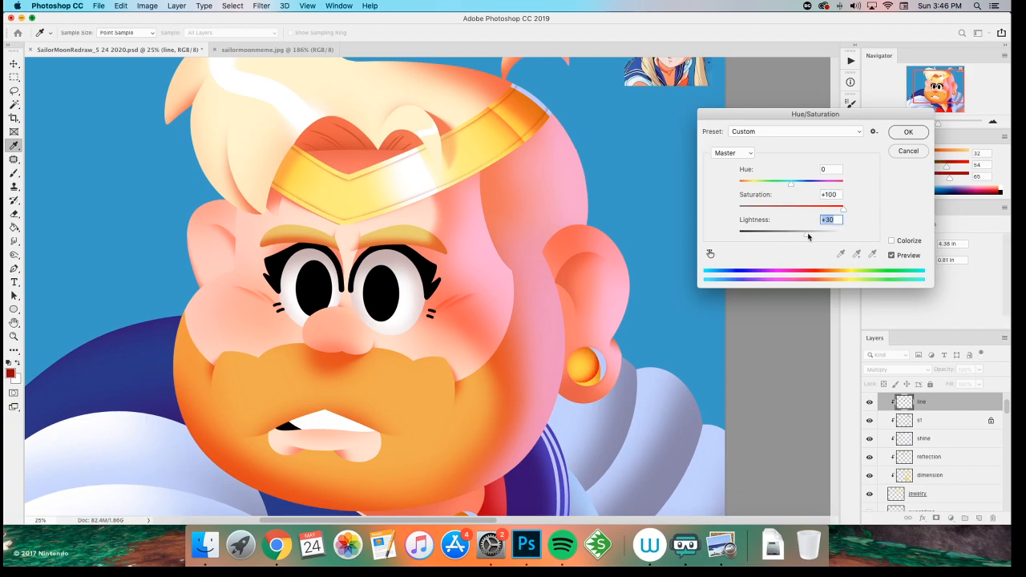
pyautogui.moveTo(790, 186); pyautogui.dragTo(799, 185)
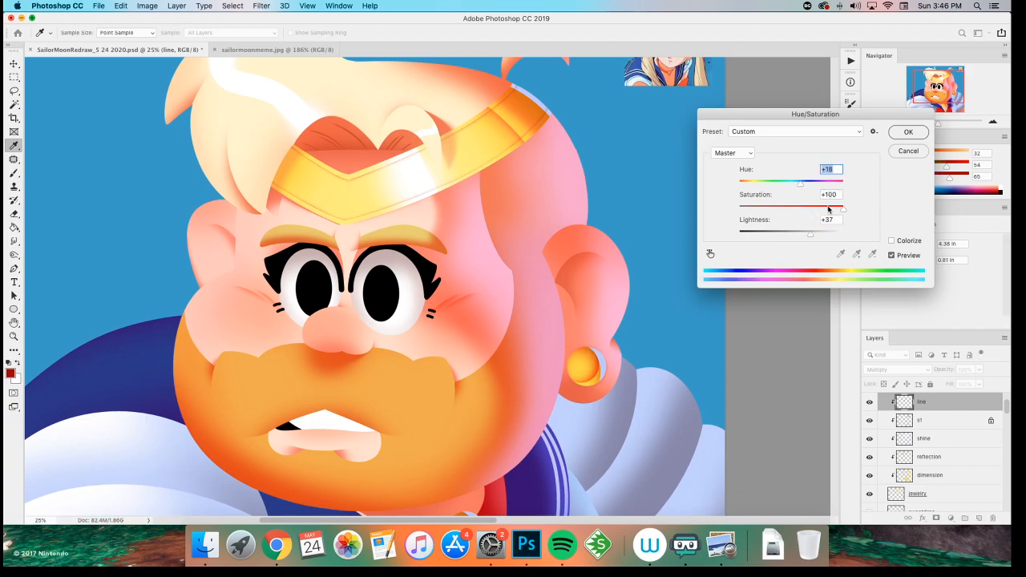
pyautogui.click(816, 235)
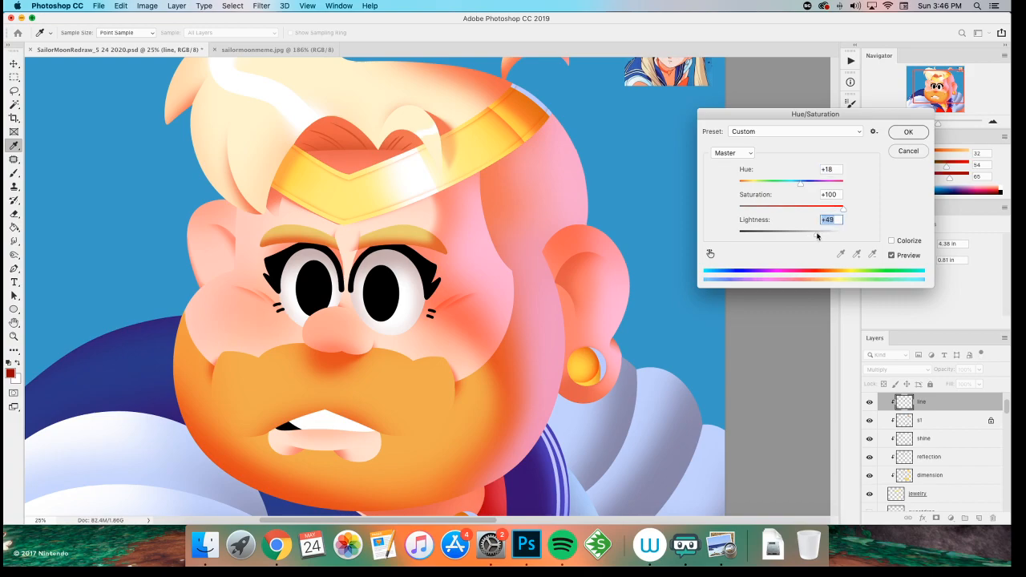
pyautogui.click(915, 137)
# - Examine the recolored line shading on the tiara and earring in the whole illustration and at closer view
pyautogui.press('super+minus')
pyautogui.press('super+minus')
pyautogui.press('super+minus')
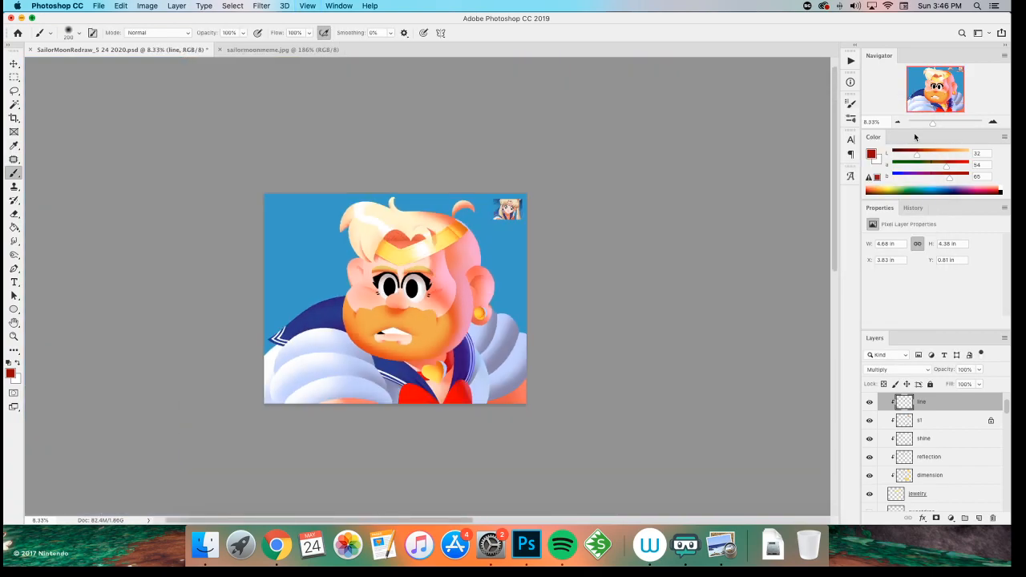
pyautogui.press('super+equal')
pyautogui.press('super+equal')
pyautogui.press('super+equal')
pyautogui.press('super+equal')
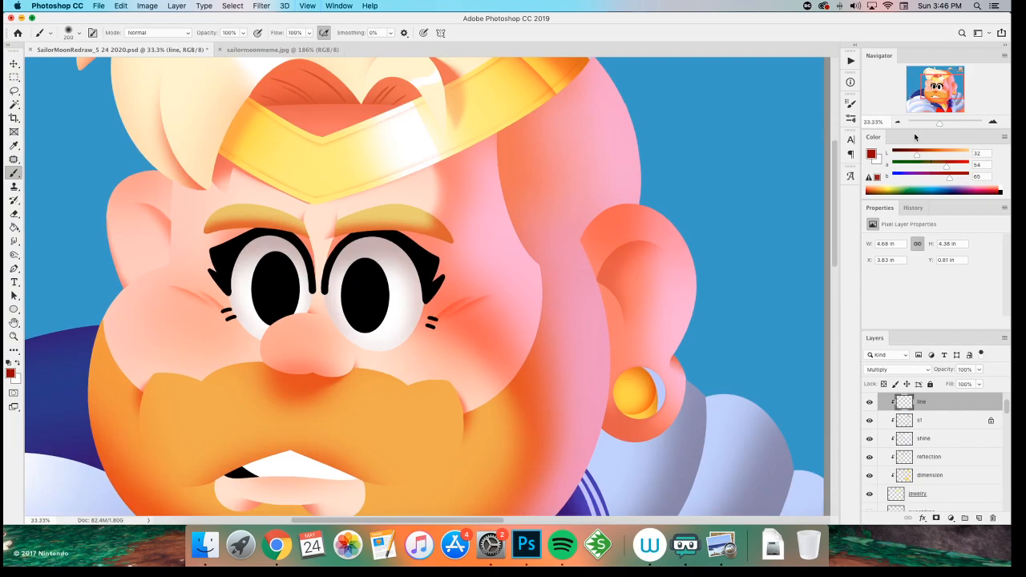
pyautogui.scroll(-3, 328, 282)
pyautogui.hscroll(5, 328, 282)
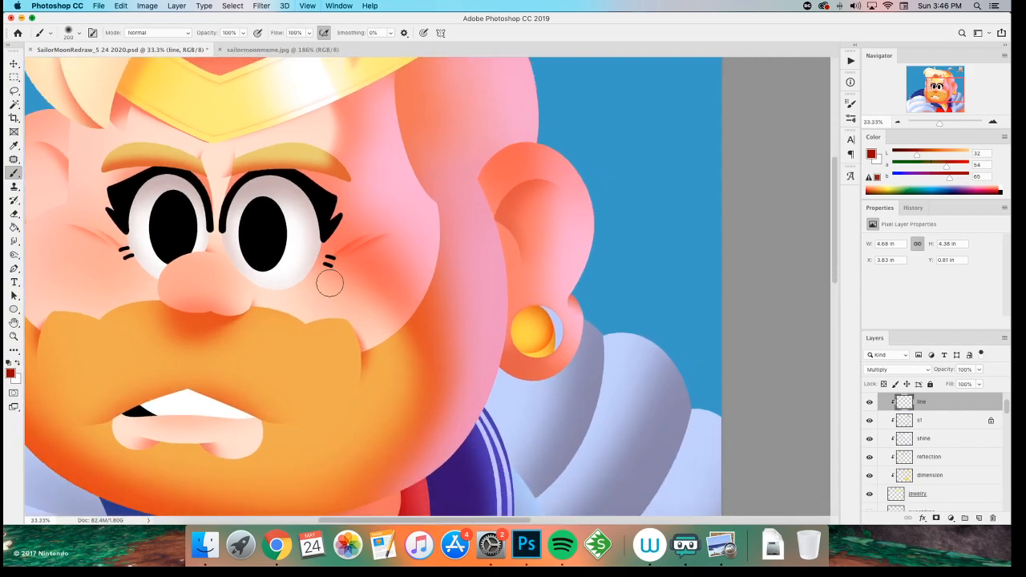
pyautogui.press('super+minus')
pyautogui.press('super+minus')
pyautogui.press('super+equal')
pyautogui.hscroll(-2, 190, 329)
pyautogui.scroll(-5, 200, 289)
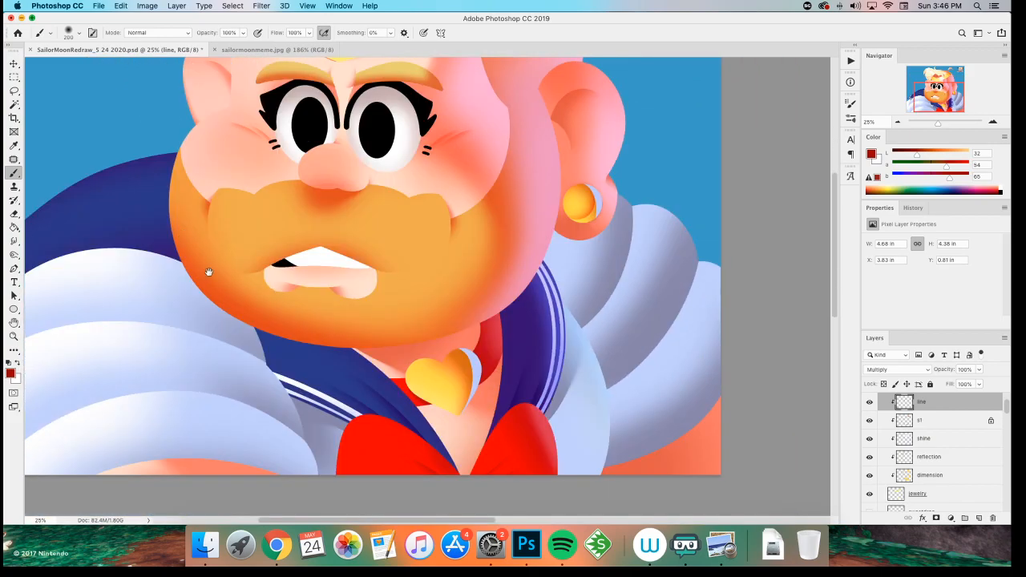
# - Create a layer named shine2 above the line layer and clip it to the jewelry
pyautogui.scroll(1, 203, 284)
pyautogui.press('super+shift+n')
pyautogui.write('sh')
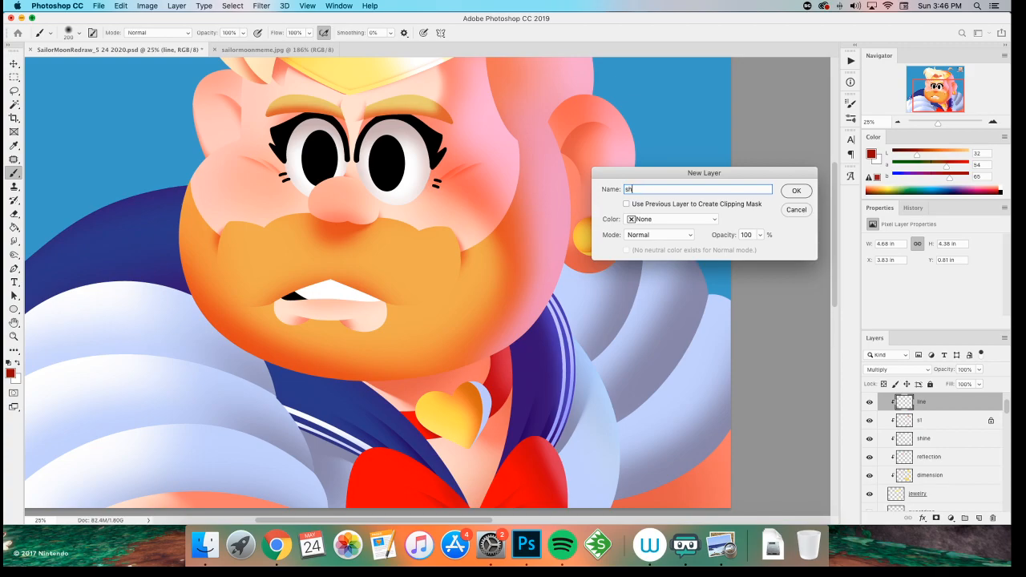
pyautogui.press('Return')
pyautogui.press('super+alt+g')
pyautogui.press('super+plus')
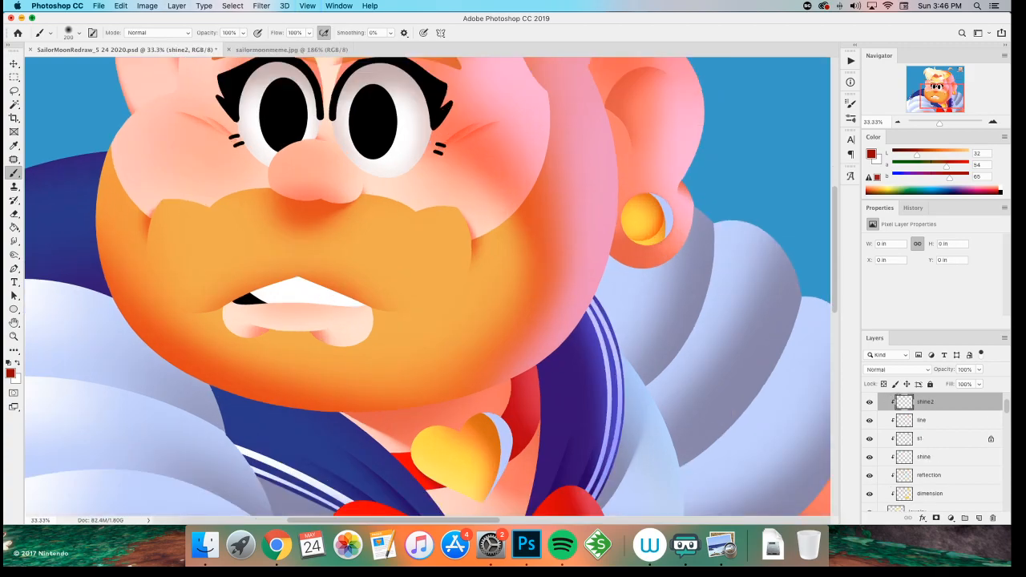
# - Try the Normal blend mode on the line layer and inspect the earring up close
pyautogui.moveTo(184, 252); pyautogui.dragTo(220, 451)
pyautogui.moveTo(177, 184); pyautogui.dragTo(230, 424)
pyautogui.press('super+minus')
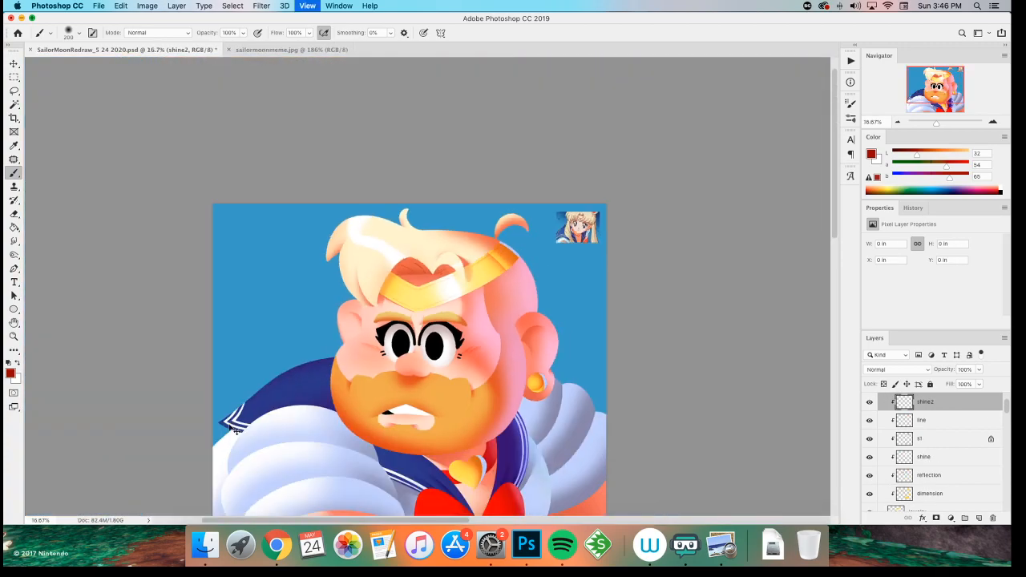
pyautogui.click(934, 419)
pyautogui.click(909, 369)
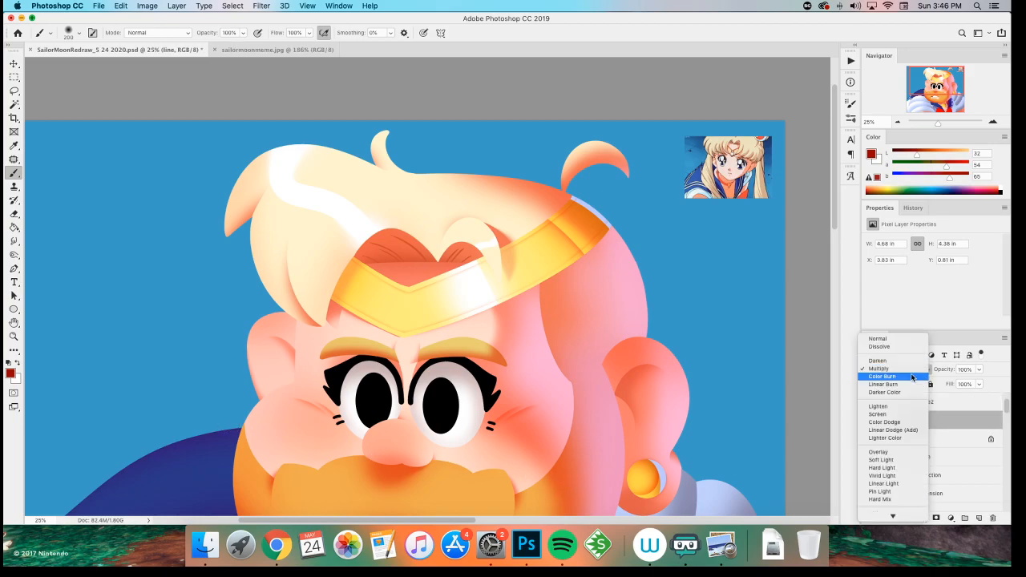
pyautogui.click(894, 341)
pyautogui.press('z')
pyautogui.moveTo(742, 443)
pyautogui.mouseDown()
pyautogui.moveTo(627, 367)
pyautogui.moveTo(566, 394)
pyautogui.moveTo(448, 340)
pyautogui.mouseUp()
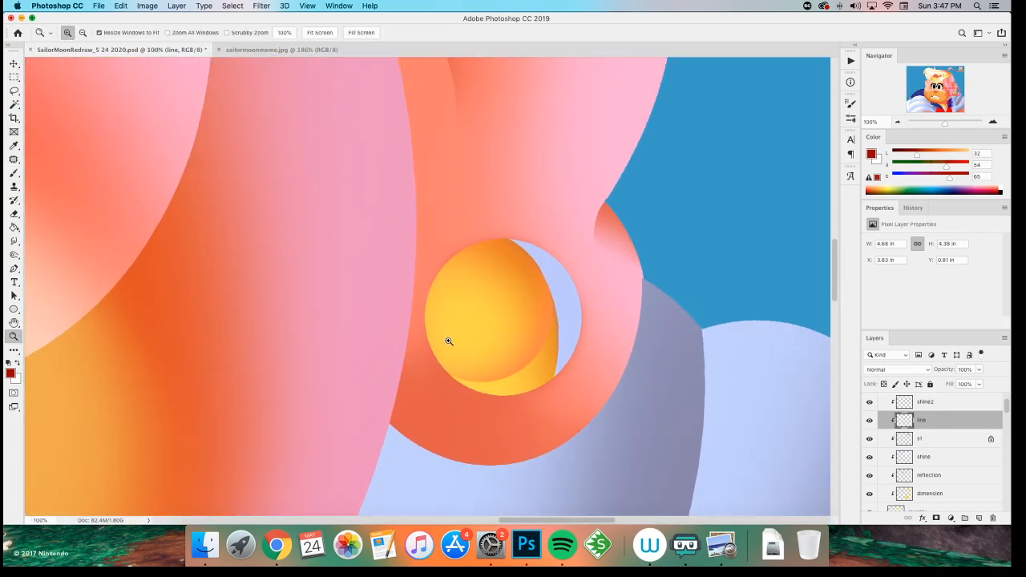
# - Sample the orange shading color from the earring and undo the line layer's blend mode change
pyautogui.press('i')
pyautogui.click(521, 364)
pyautogui.hotkey('ctrl', 'z')
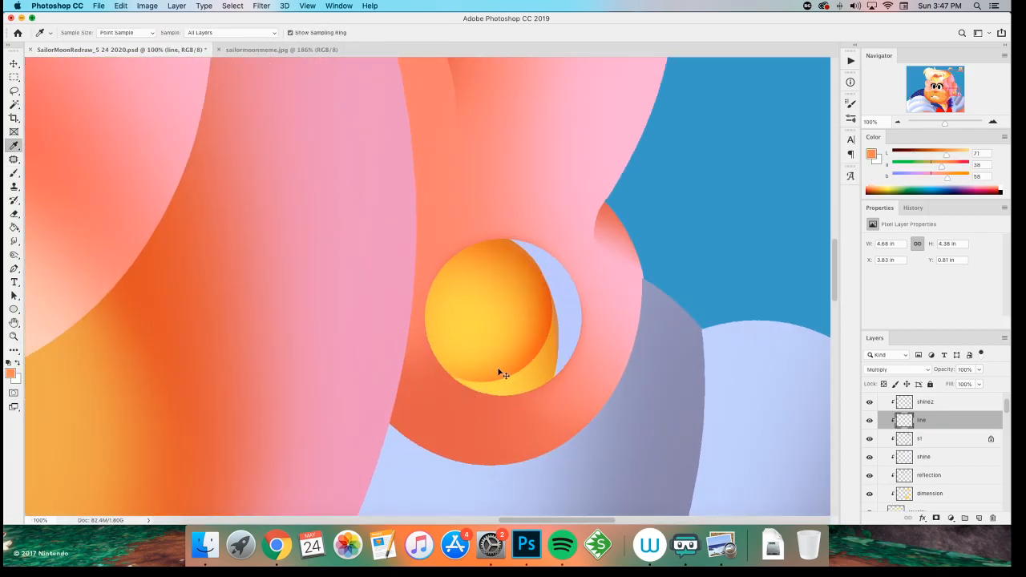
# - Soften the line shading on the earring with a soft 125 px eraser
pyautogui.hotkey('ctrl', '-')
pyautogui.hotkey('ctrl', '-')
pyautogui.hotkey('ctrl', '-')
pyautogui.hotkey('ctrl', '-')
pyautogui.hotkey('ctrl', '-')
pyautogui.hotkey('ctrl', '-')
pyautogui.hotkey('ctrl', '+')
pyautogui.hotkey('ctrl', '+')
pyautogui.hotkey('ctrl', '+')
pyautogui.hotkey('ctrl', '+')
pyautogui.press('e')
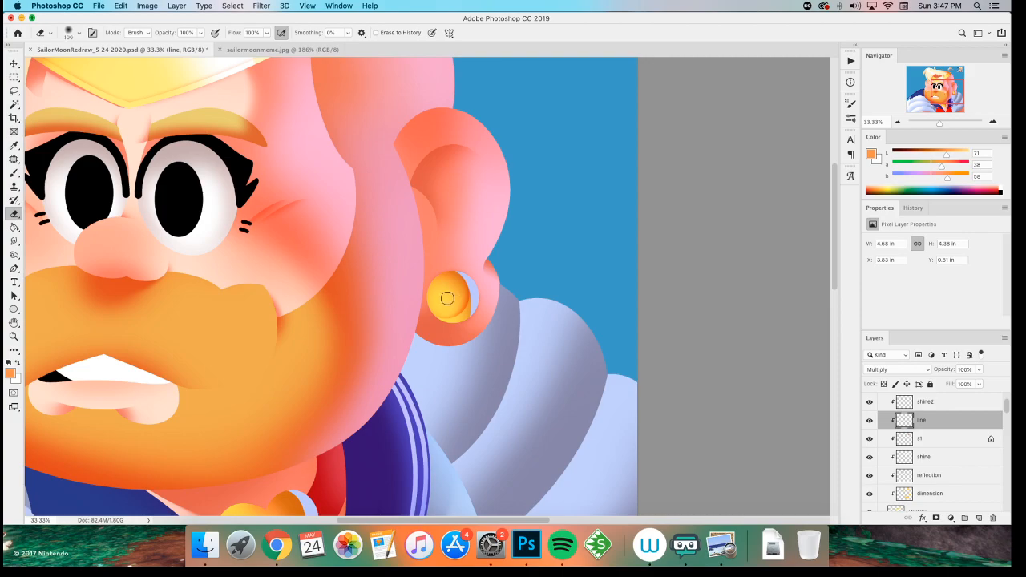
pyautogui.moveTo(221, 263); pyautogui.dragTo(282, 383)
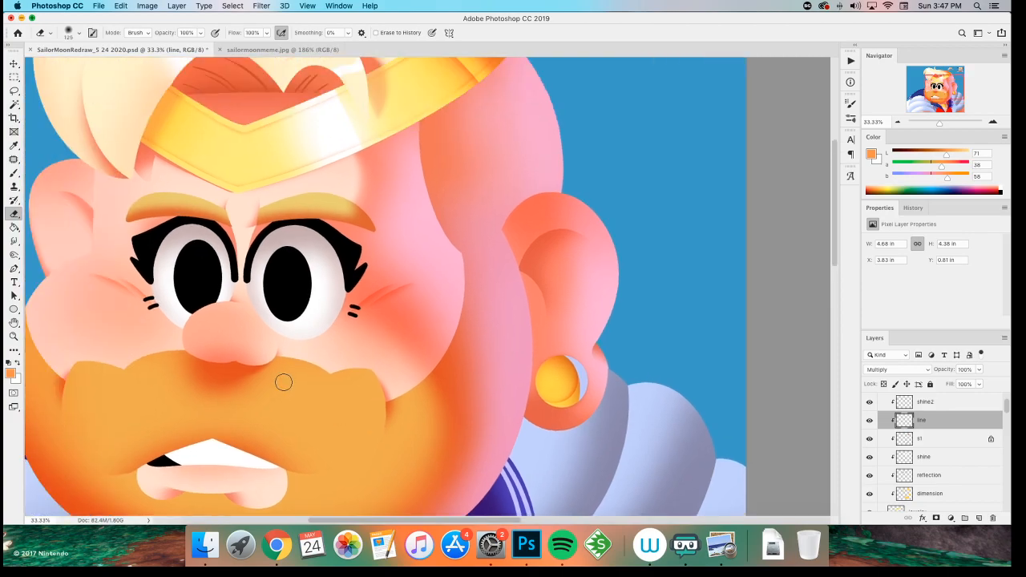
# - Compare the tiara and earring with the shine layer hidden and shown
pyautogui.click(868, 456)
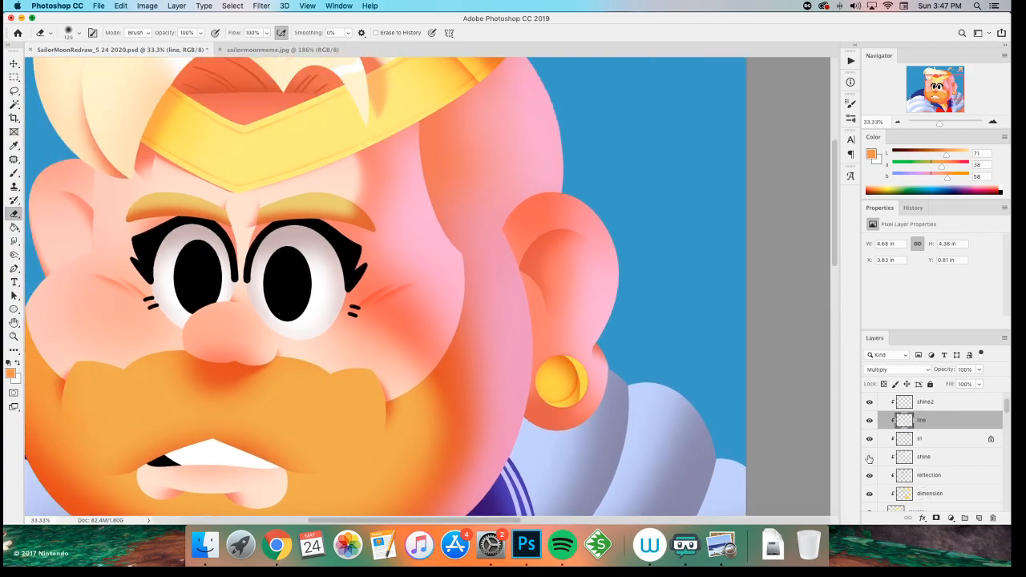
pyautogui.click(869, 457)
pyautogui.hscroll(-5, 523, 329)
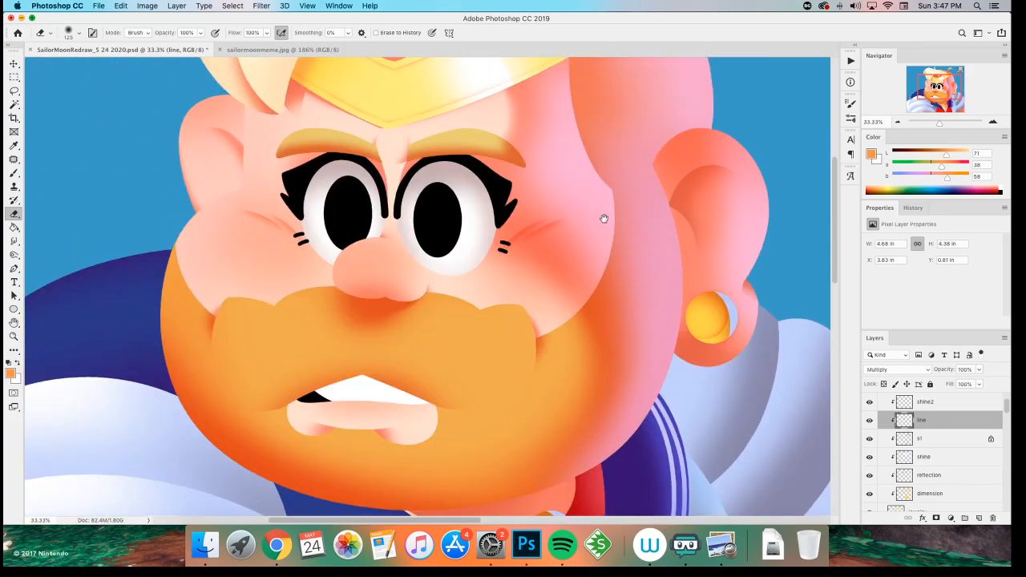
pyautogui.scroll(2, 919, 429)
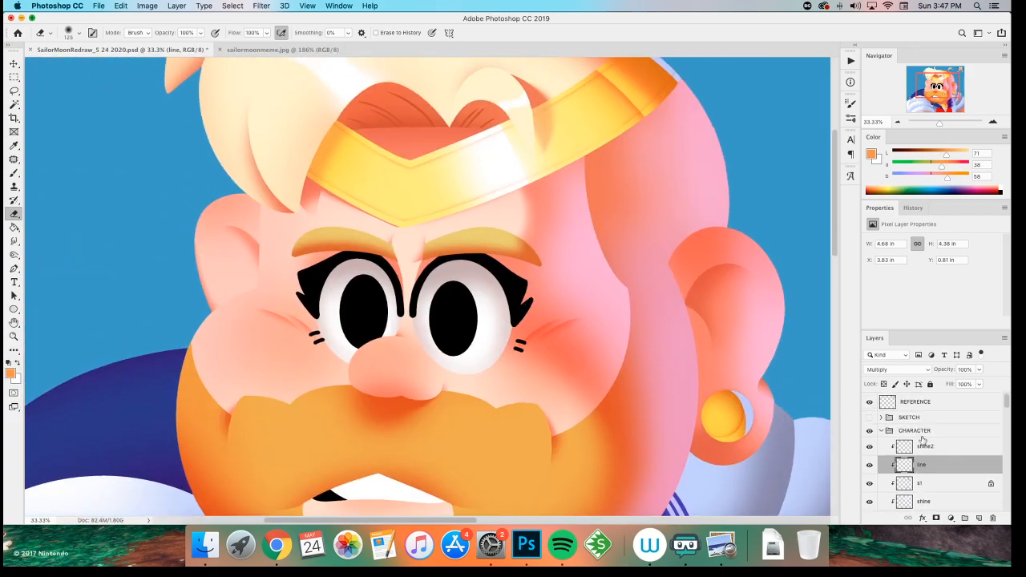
# - Create a layer named moon above the line layer, clipped to the jewelry and set to Multiply
pyautogui.click(922, 445)
pyautogui.click(921, 467)
pyautogui.press('super+shift+n')
pyautogui.write('m')
pyautogui.press('Return')
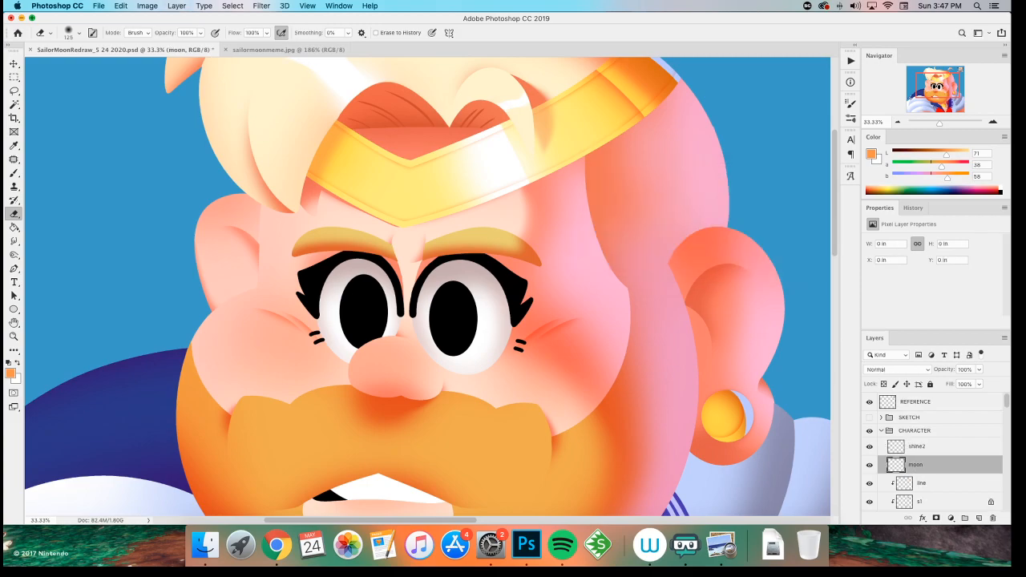
pyautogui.press('super+equal')
pyautogui.press('x')
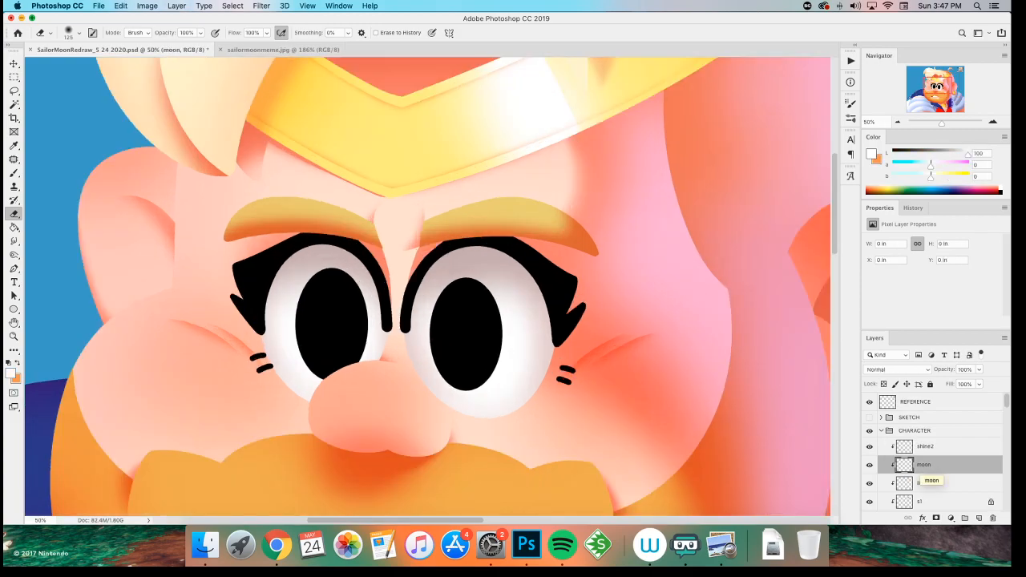
pyautogui.click(897, 369)
pyautogui.click(888, 400)
pyautogui.scroll(3, 337, 325)
pyautogui.scroll(3, 337, 324)
pyautogui.press('super+equal')
pyautogui.press('b')
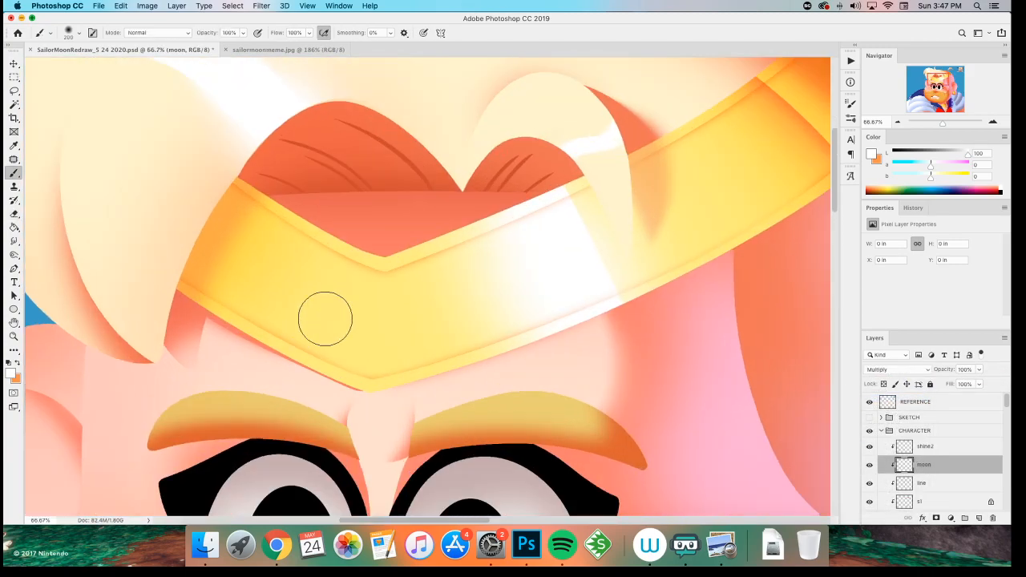
pyautogui.click(913, 207)
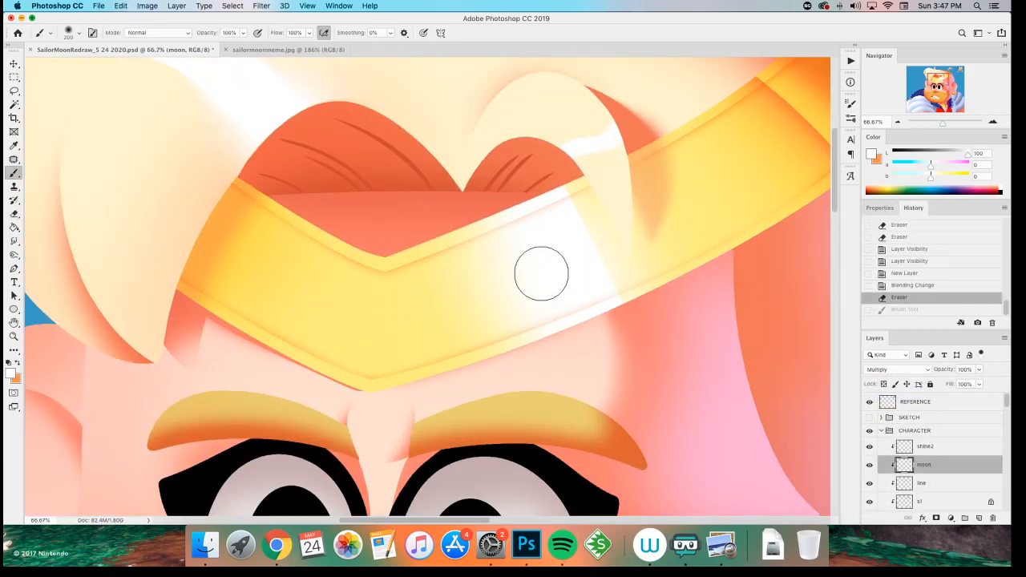
pyautogui.press('e')
pyautogui.click(319, 311)
pyautogui.press('b')
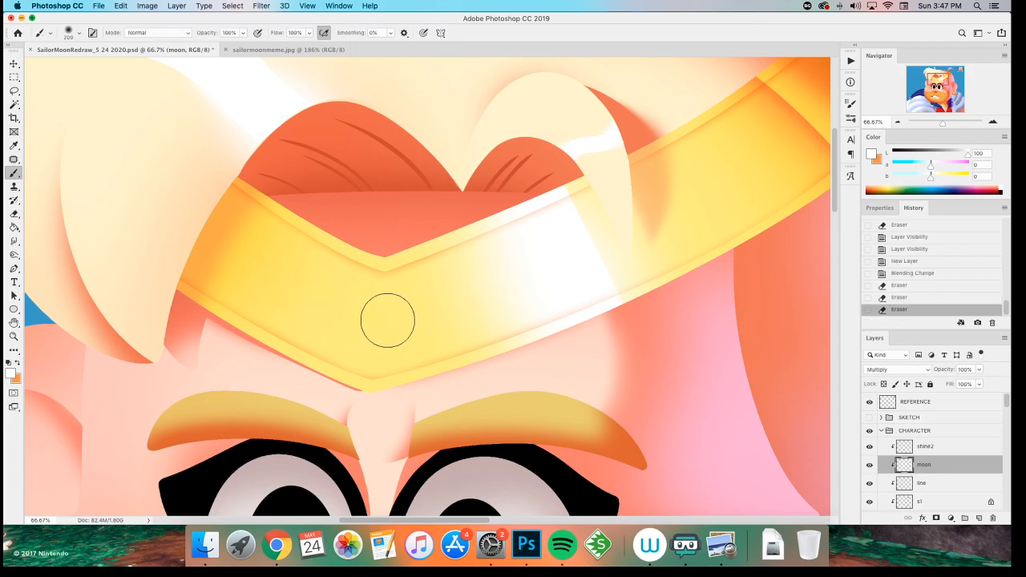
# - Draw an elliptical path about 211 by 318 px at the tiara's central point and nudge it into place
pyautogui.press('u')
pyautogui.moveTo(346, 266); pyautogui.dragTo(418, 379)
pyautogui.press('a')
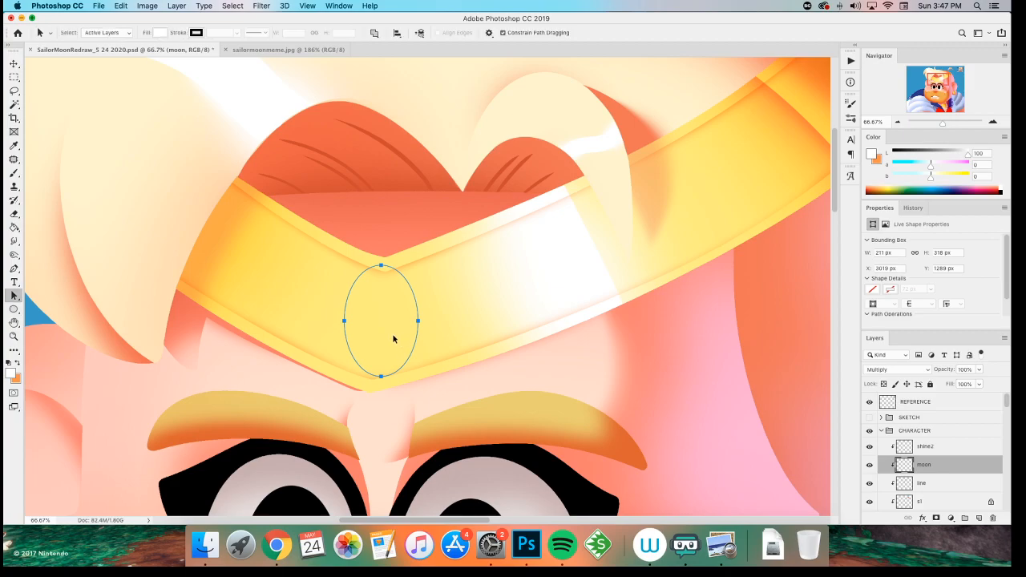
pyautogui.moveTo(391, 327); pyautogui.dragTo(388, 331)
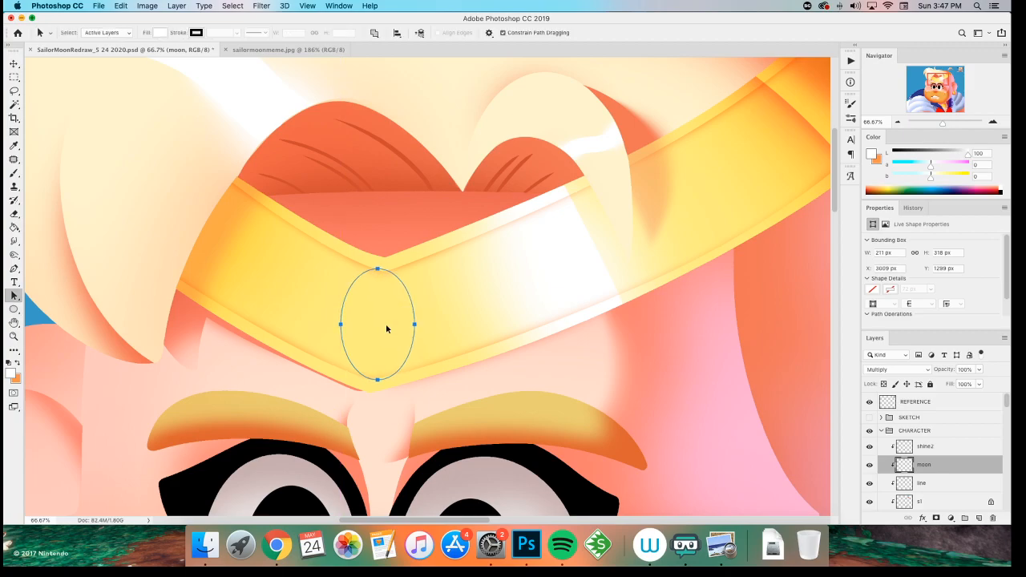
pyautogui.scroll(2, 386, 328)
pyautogui.hscroll(-1, 386, 329)
# - Transform the elliptical path on the tiara to about 220 by 299 px
pyautogui.press('super+t')
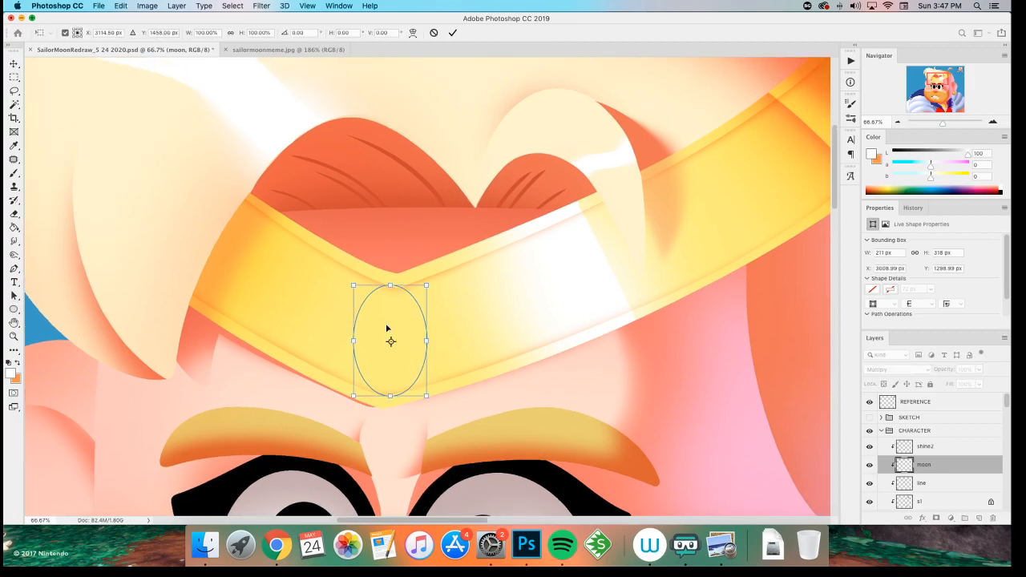
pyautogui.moveTo(353, 283); pyautogui.dragTo(350, 291)
pyautogui.moveTo(368, 313); pyautogui.dragTo(366, 313)
pyautogui.press('Return')
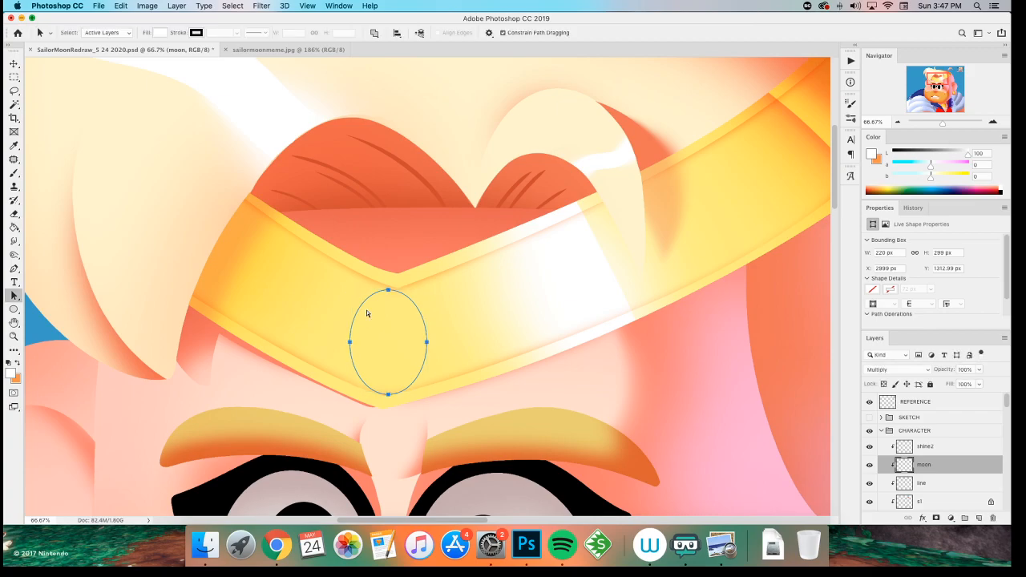
# - Sample the tiara's yellow beside the ellipse and raise the color's lightness to 100
pyautogui.press('super+minus')
pyautogui.press('super+minus')
pyautogui.press('super+minus')
pyautogui.press('super+minus')
pyautogui.press('super+equal')
pyautogui.press('super+equal')
pyautogui.press('super+equal')
pyautogui.press('super+equal')
pyautogui.press('i')
pyautogui.click(291, 308)
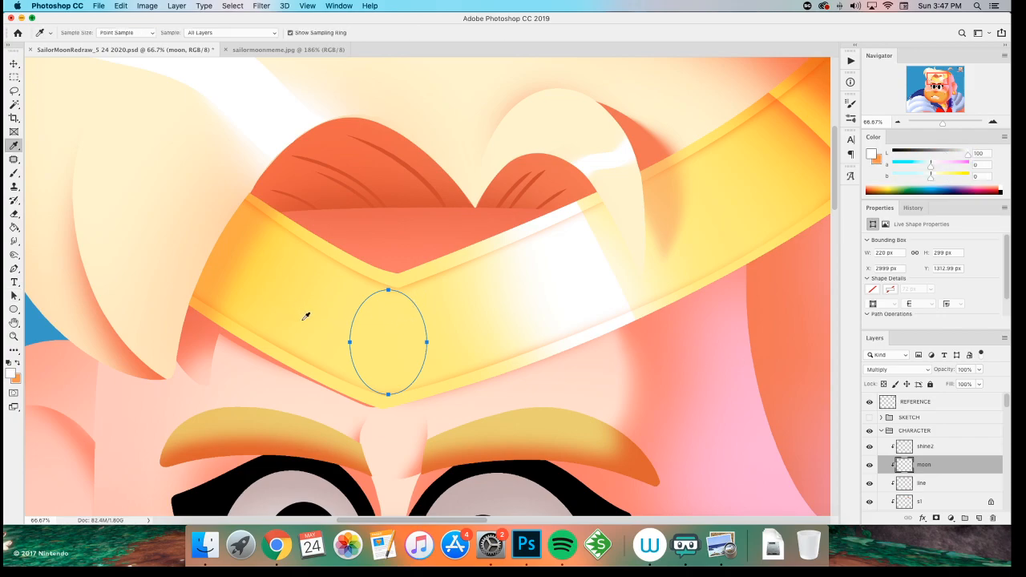
pyautogui.click(325, 336)
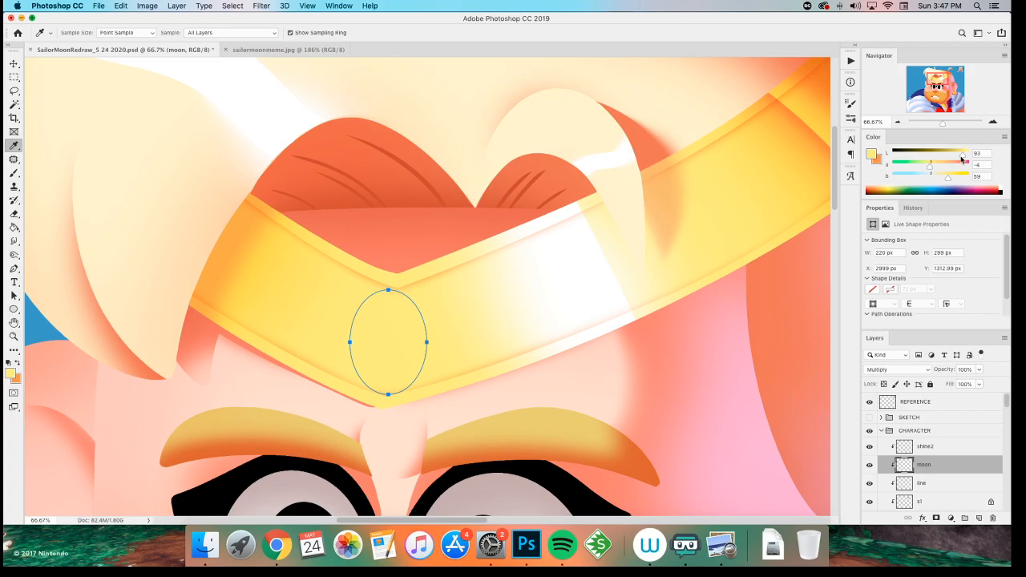
pyautogui.moveTo(964, 155); pyautogui.dragTo(969, 156)
# - Fill the elliptical path with the foreground color at 100% opacity in Normal mode
pyautogui.rightClick(404, 344)
pyautogui.press('Escape')
pyautogui.press('a')
pyautogui.rightClick(402, 306)
pyautogui.click(436, 370)
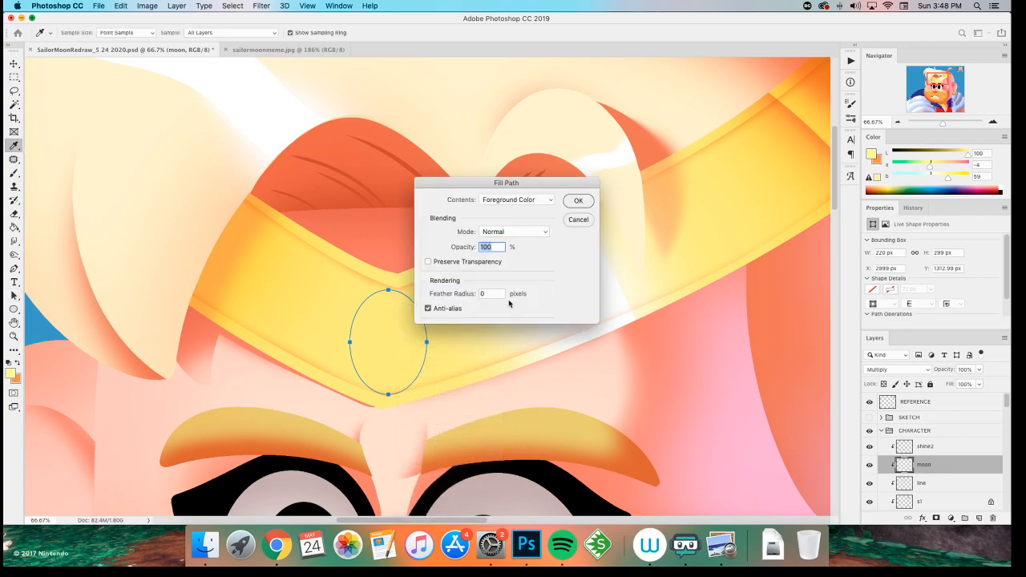
pyautogui.click(578, 201)
pyautogui.click(578, 203)
pyautogui.press('super+z')
pyautogui.press('super+shift+z')
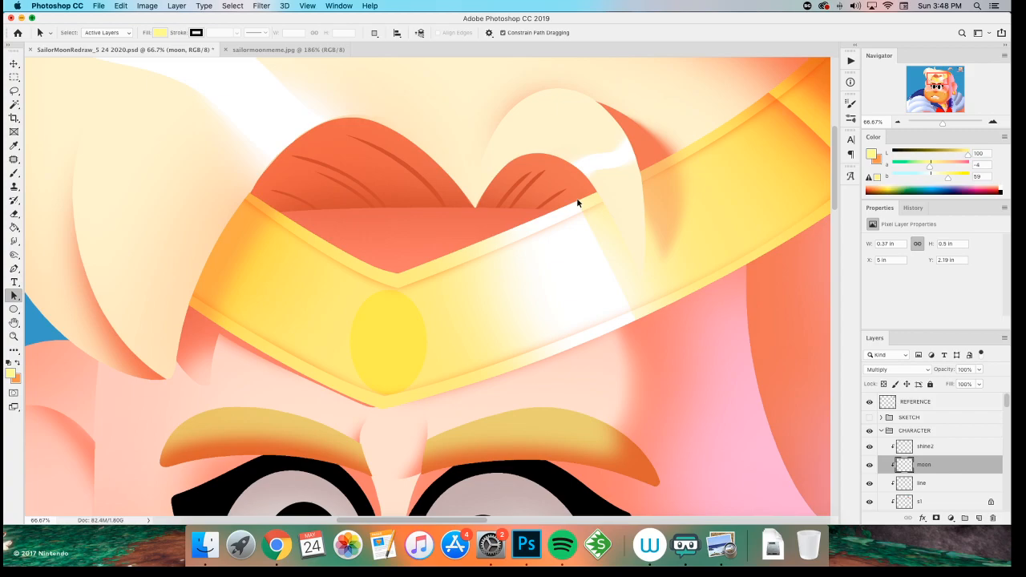
# - Set the moon layer to Normal, raise its Hue/Saturation lightness to +19 and lock its transparent pixels
pyautogui.click(921, 372)
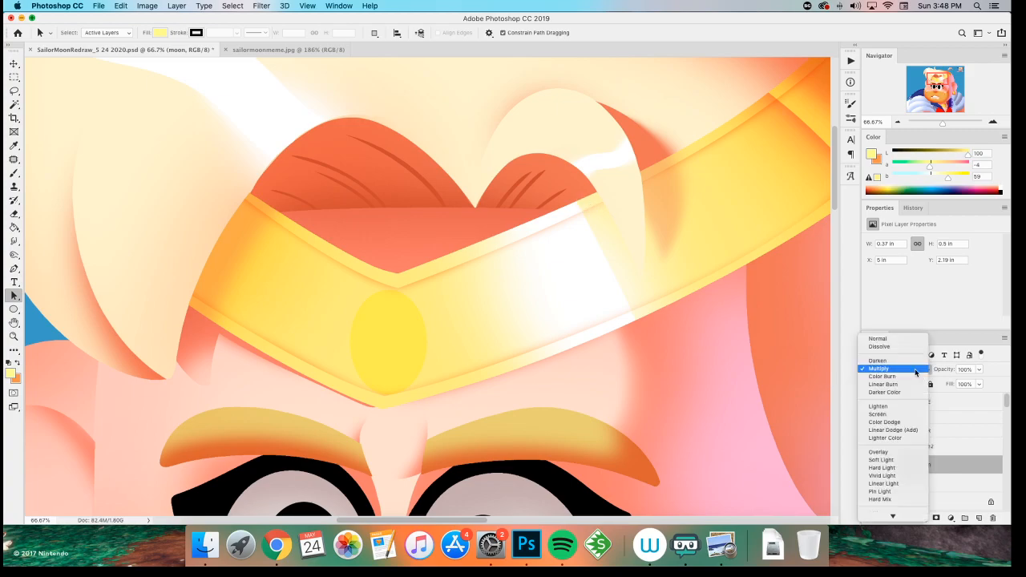
pyautogui.click(882, 339)
pyautogui.press('super+u')
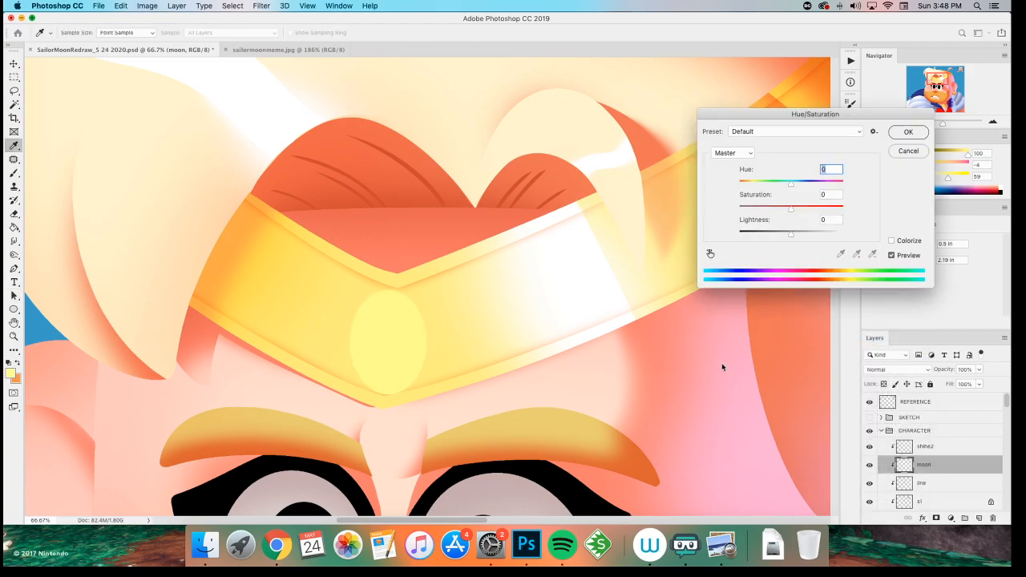
pyautogui.click(801, 234)
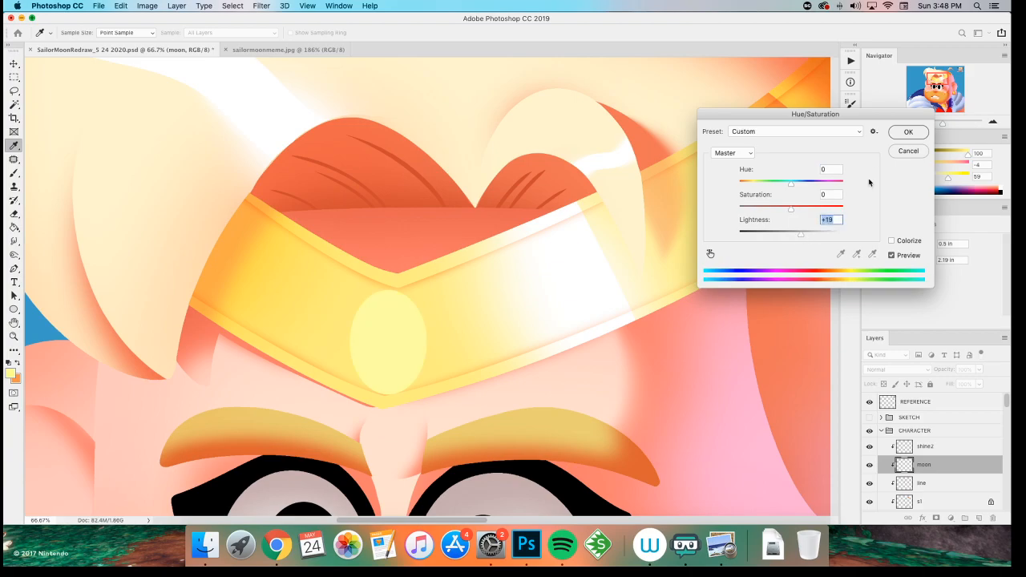
pyautogui.click(897, 133)
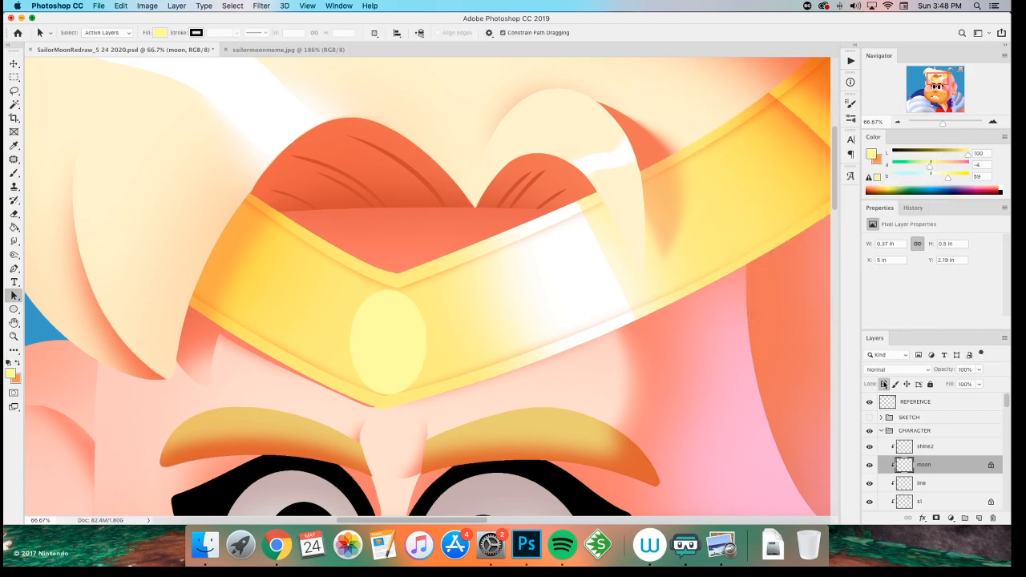
# - Try shading the lower edge of the oval with the orange color
pyautogui.press('b')
pyautogui.press('x')
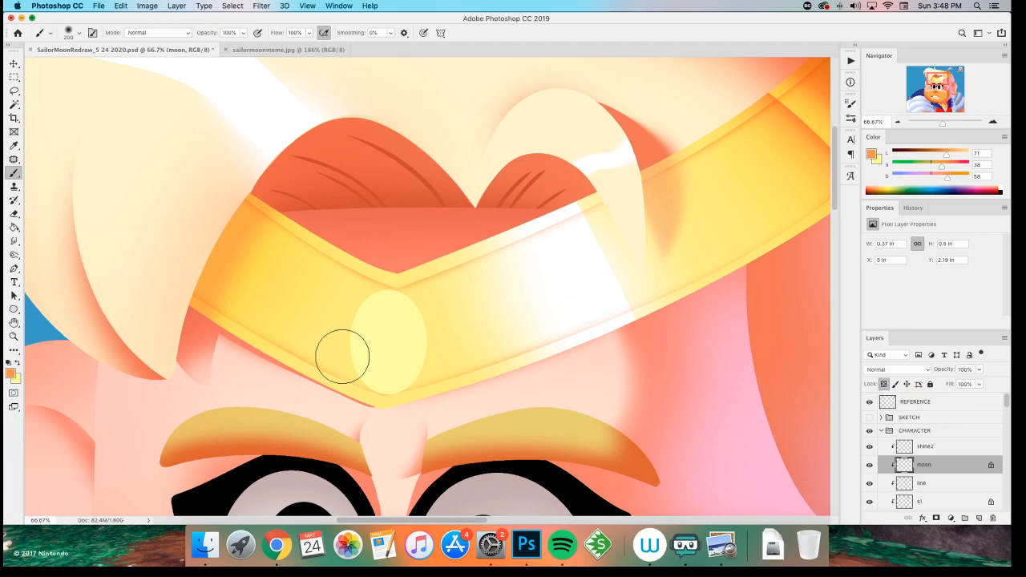
pyautogui.moveTo(343, 350); pyautogui.dragTo(401, 381)
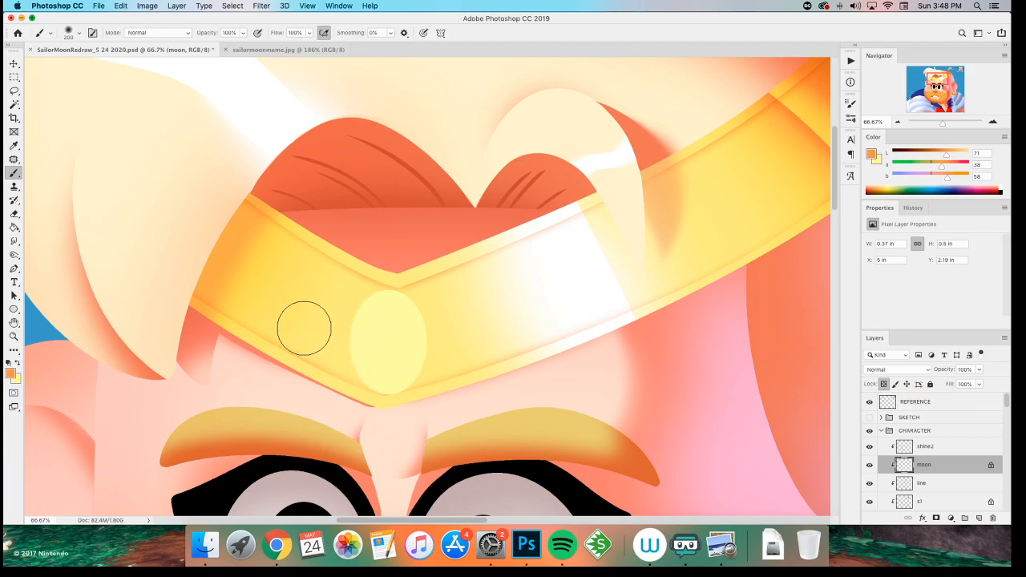
pyautogui.press('super+minus')
pyautogui.press('super+minus')
pyautogui.press('super+plus')
pyautogui.press('super+plus')
pyautogui.press('super+plus')
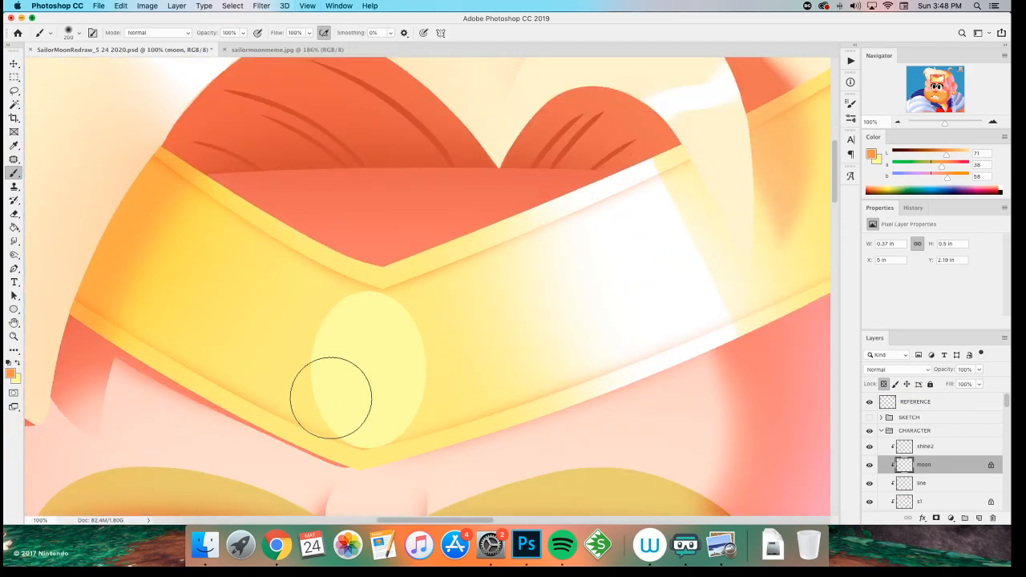
# - Softly shade the oval's lower edge with a pale yellow, Lab 98, -10, 46
pyautogui.press('x')
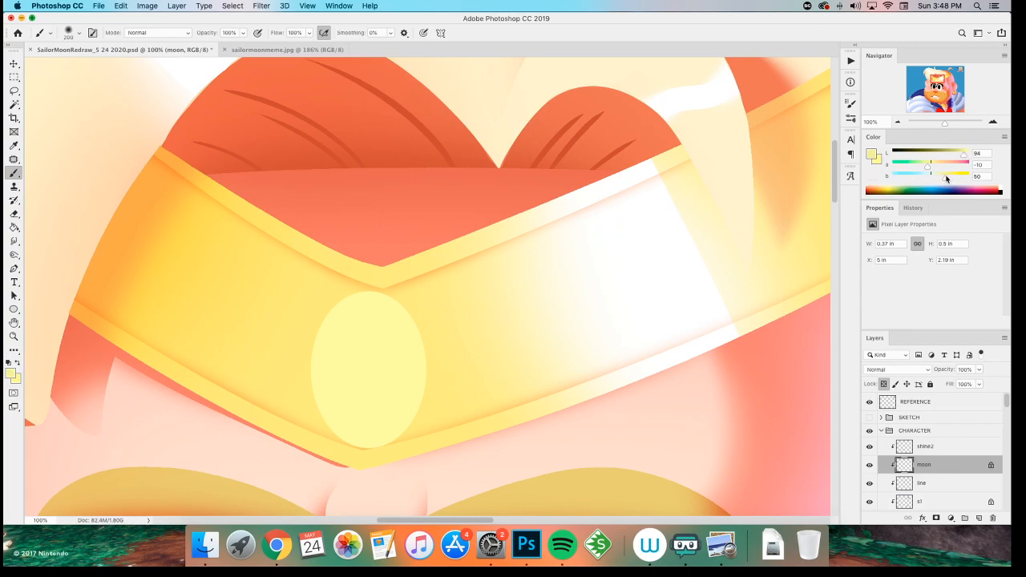
pyautogui.moveTo(446, 355)
pyautogui.mouseDown()
pyautogui.moveTo(246, 311)
pyautogui.moveTo(283, 373)
pyautogui.moveTo(325, 405)
pyautogui.moveTo(332, 446)
pyautogui.mouseUp()
pyautogui.press('super+minus')
pyautogui.press('super+minus')
pyautogui.press('super+plus')
pyautogui.keyDown('alt'); pyautogui.click(382, 290); pyautogui.keyUp('alt')
pyautogui.press('[')
pyautogui.press('[')
pyautogui.press('[')
pyautogui.press('[')
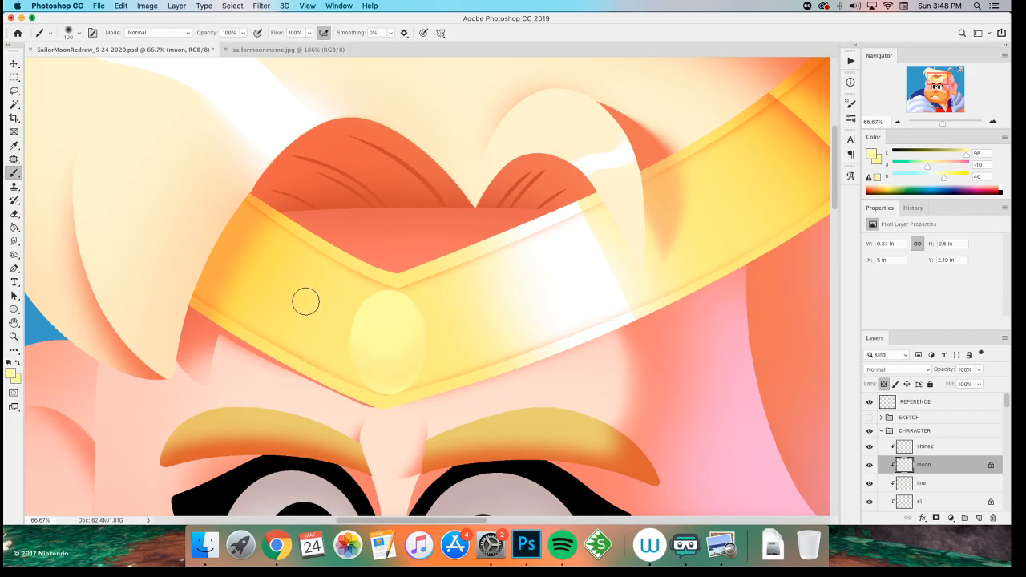
# - Unlock the moon layer's transparency and erase the oval's upper middle with a hard round 70 px eraser to form a crescent
pyautogui.press('e')
pyautogui.rightClick(371, 304)
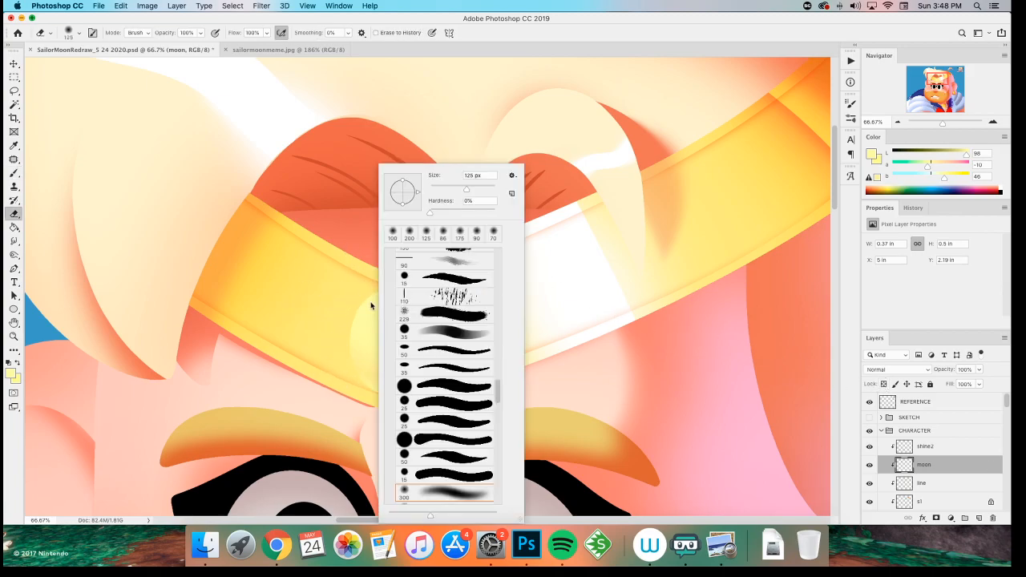
pyautogui.click(430, 476)
pyautogui.press('Return')
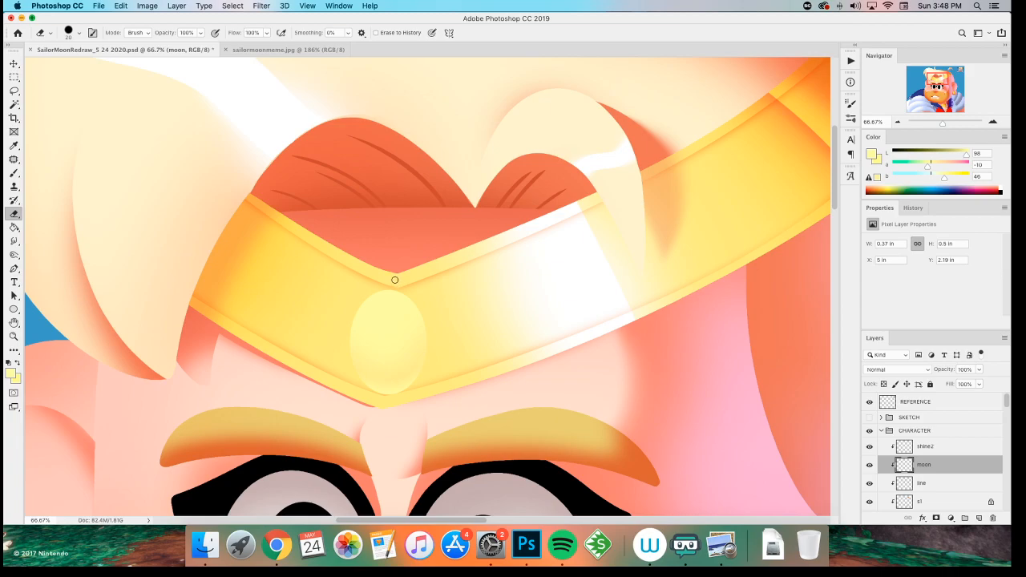
pyautogui.press(']')
pyautogui.press(']')
pyautogui.press(']')
pyautogui.press(']')
pyautogui.press(']')
pyautogui.press(']')
pyautogui.moveTo(396, 259)
pyautogui.mouseDown()
pyautogui.moveTo(390, 294)
pyautogui.moveTo(377, 270)
pyautogui.moveTo(382, 291)
pyautogui.moveTo(374, 286)
pyautogui.mouseUp()
pyautogui.press('[')
pyautogui.press('[')
pyautogui.press('[')
pyautogui.press('super+z')
pyautogui.press('super+z')
pyautogui.press('super+z')
# - Trim the tips of the crescent moon with the hard eraser
pyautogui.scroll(6, 343, 288)
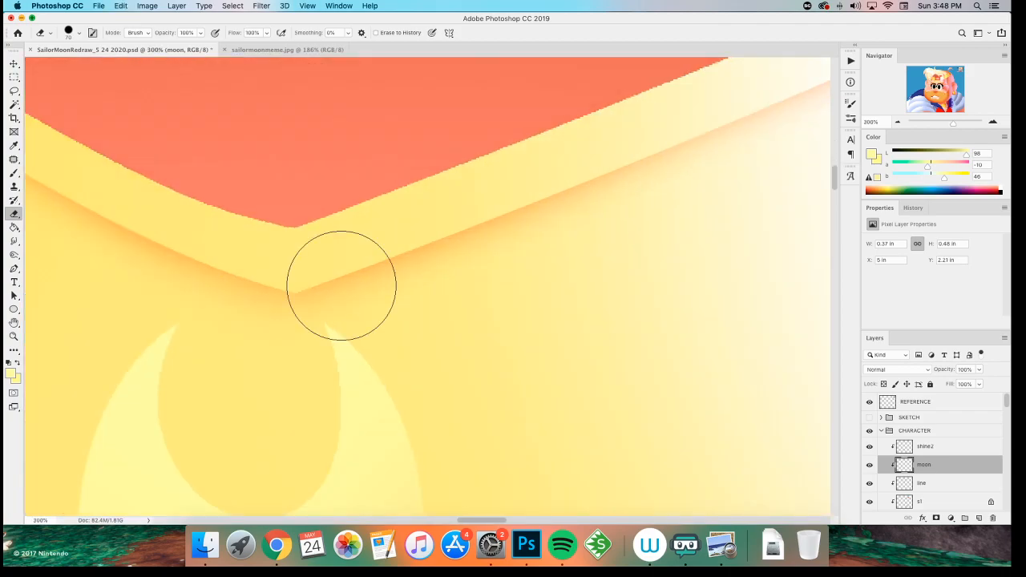
pyautogui.press('super+z')
pyautogui.moveTo(313, 206)
pyautogui.mouseDown()
pyautogui.moveTo(383, 310)
pyautogui.moveTo(337, 176)
pyautogui.mouseUp()
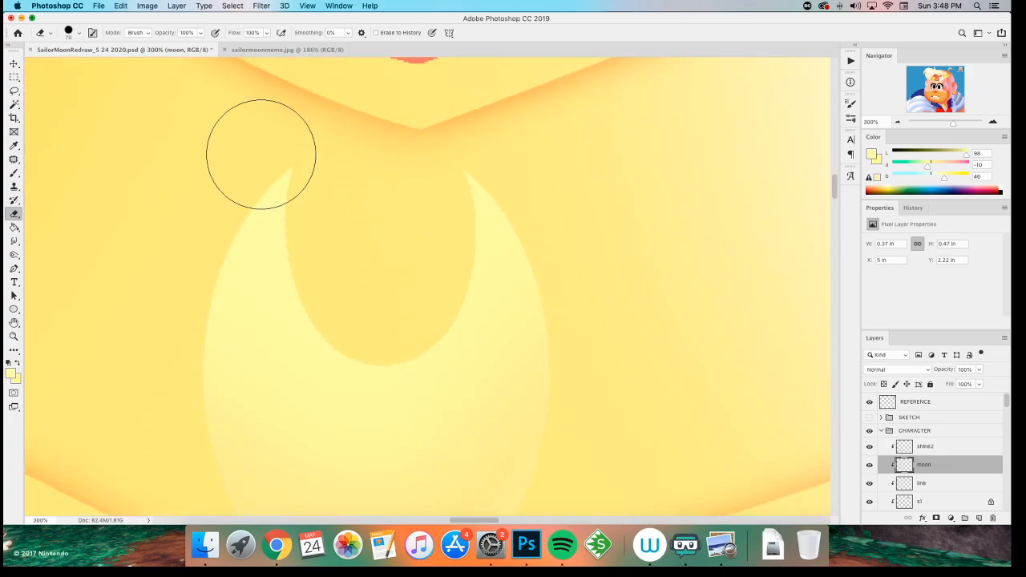
# - Move the crescent moon slightly higher on the tiara, to a Y position of 2.2 in
pyautogui.press('super+minus')
pyautogui.press('super+minus')
pyautogui.press('super+minus')
pyautogui.press('super+minus')
pyautogui.press('super+minus')
pyautogui.press('super+minus')
pyautogui.press('super+minus')
pyautogui.press('super+minus')
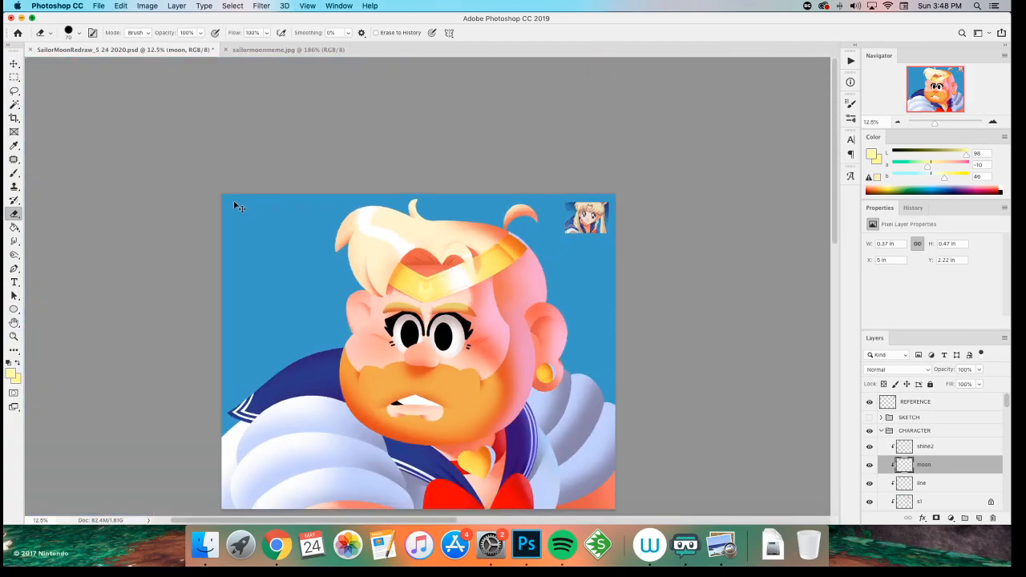
pyautogui.press('super+plus')
pyautogui.press('super+plus')
pyautogui.press('super+plus')
pyautogui.press('super+plus')
pyautogui.press('v')
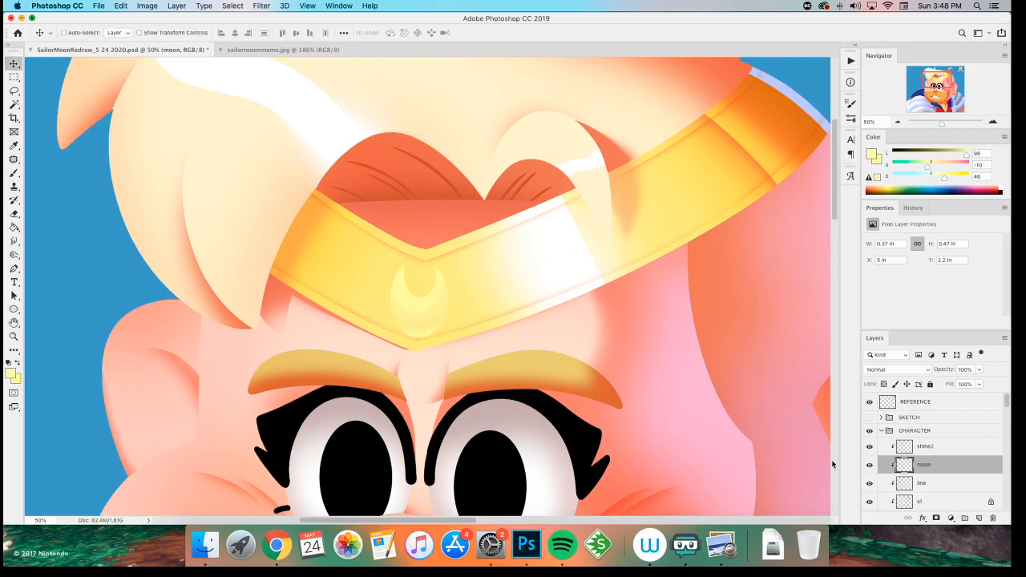
pyautogui.press('super+plus')
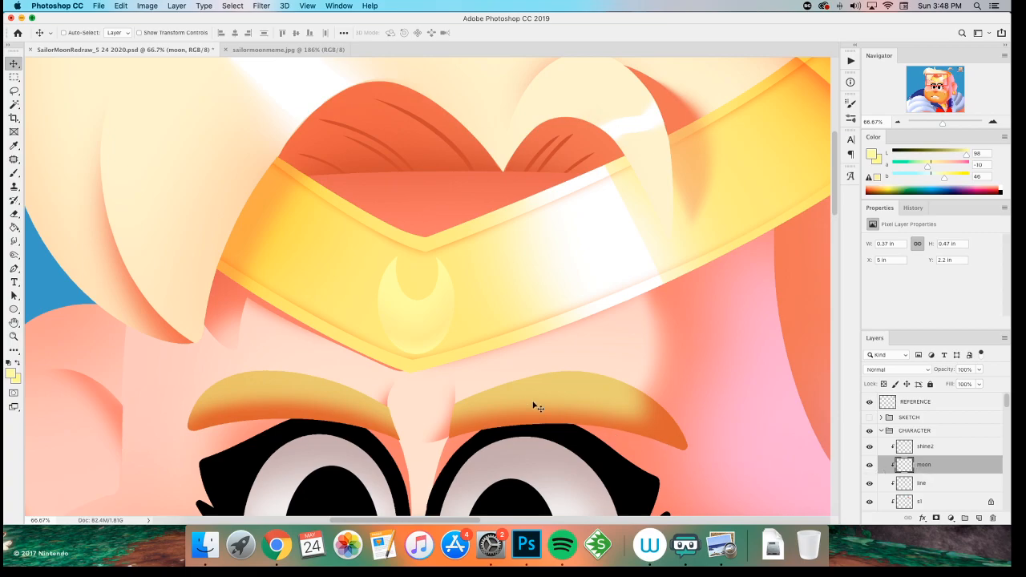
# - Try the tiara's line layer in Normal blend mode and sample the earring's orange, undoing the blend change
pyautogui.click(923, 484)
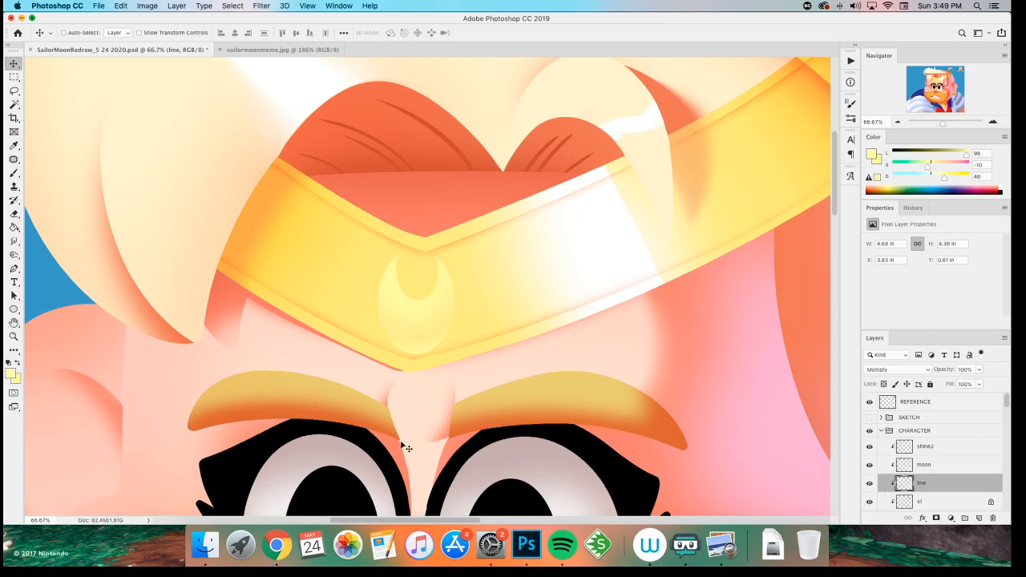
pyautogui.moveTo(696, 327); pyautogui.dragTo(489, 308)
pyautogui.click(882, 369)
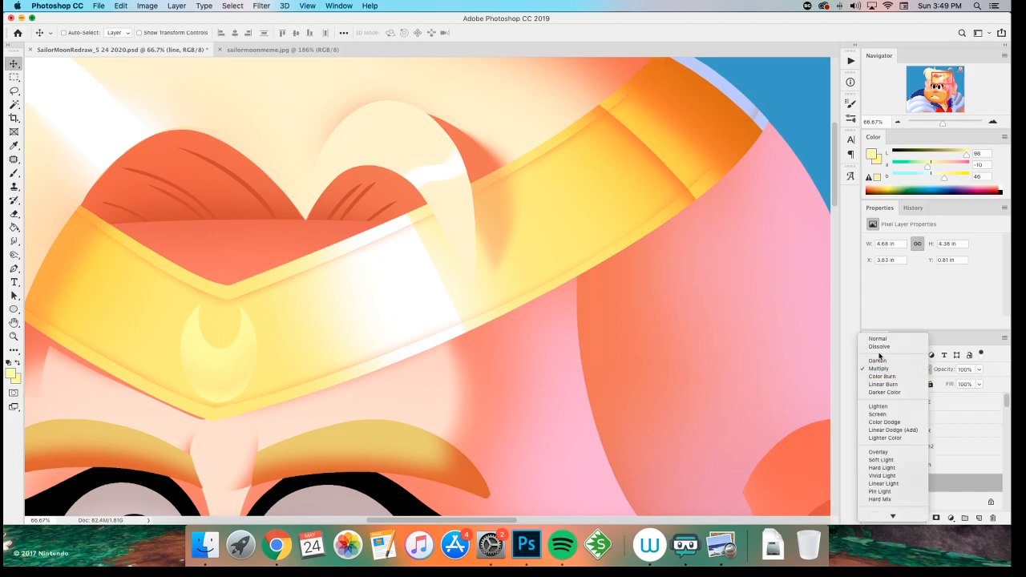
pyautogui.click(880, 342)
pyautogui.moveTo(636, 394); pyautogui.dragTo(428, 174)
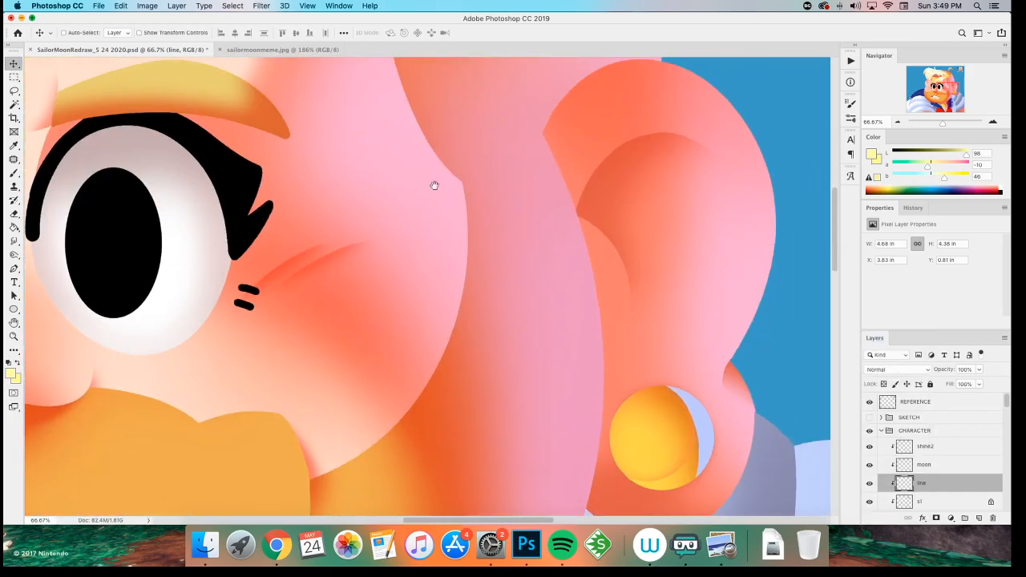
pyautogui.press('i')
pyautogui.scroll(-5, 522, 334)
pyautogui.hscroll(2, 522, 334)
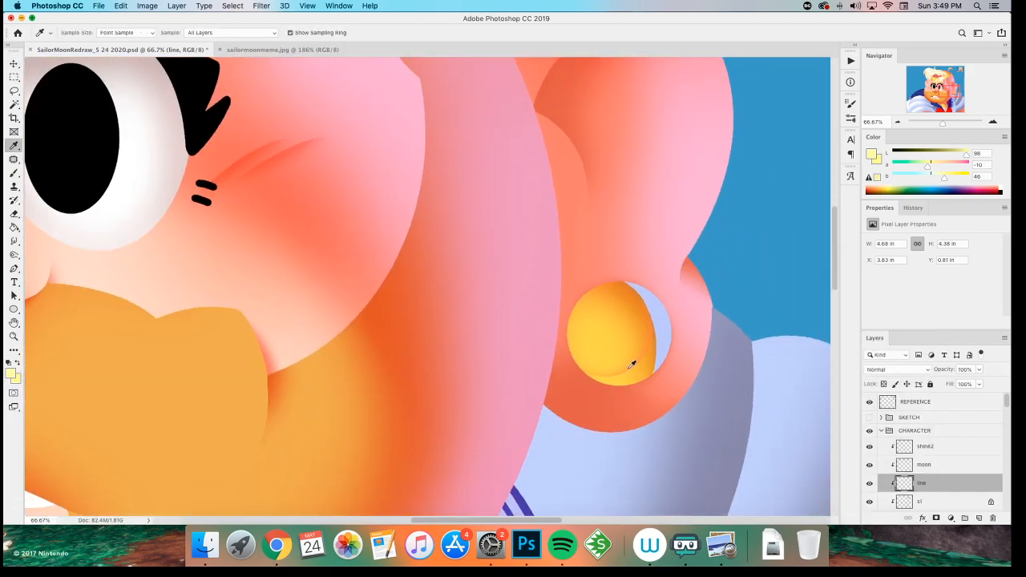
pyautogui.click(631, 365)
pyautogui.press('b')
pyautogui.press('super+z')
pyautogui.scroll(5, 556, 339)
pyautogui.hscroll(-7, 556, 339)
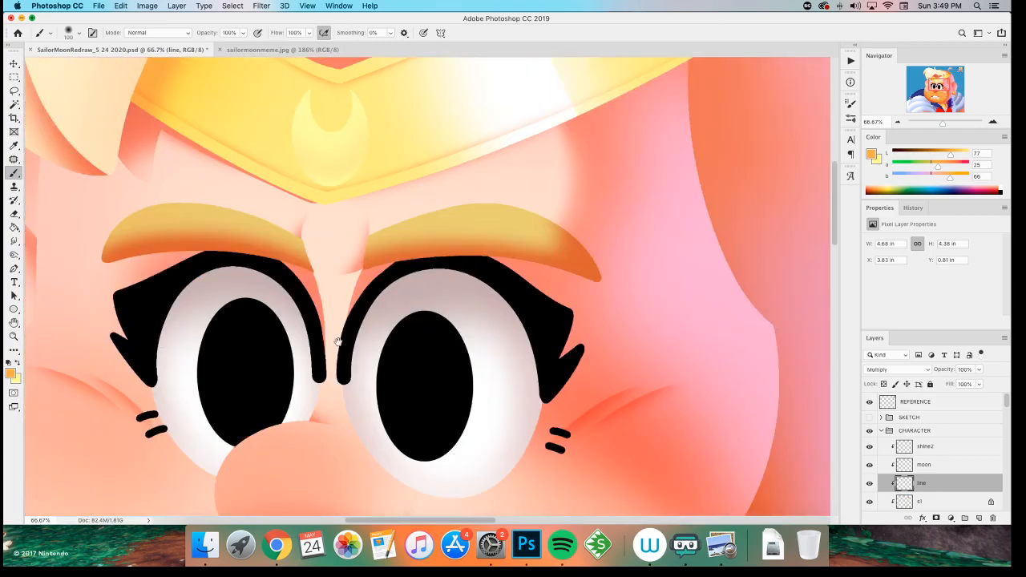
pyautogui.scroll(5, 374, 358)
pyautogui.hscroll(-3, 375, 358)
pyautogui.hscroll(2, 423, 298)
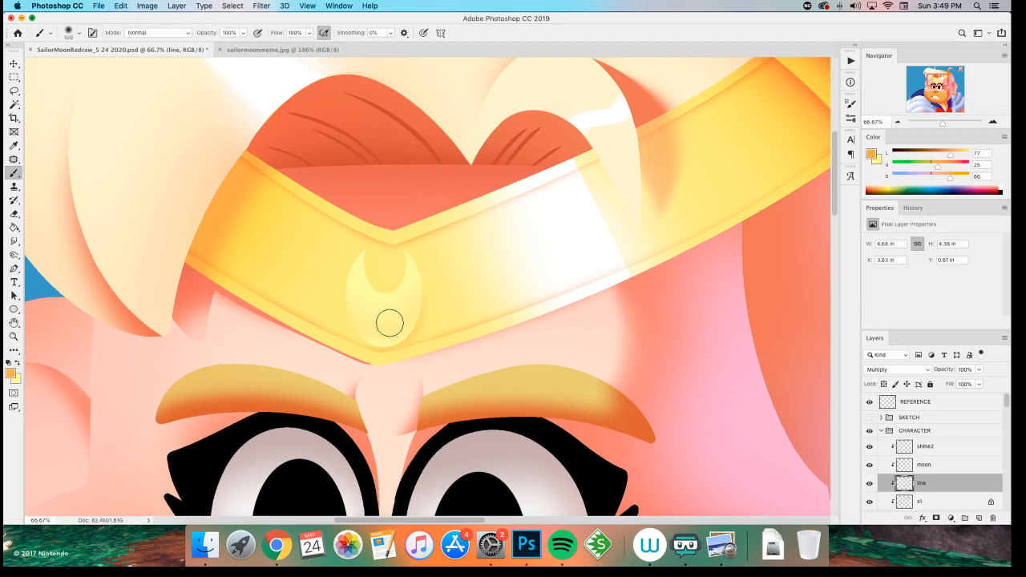
pyautogui.press('super+minus')
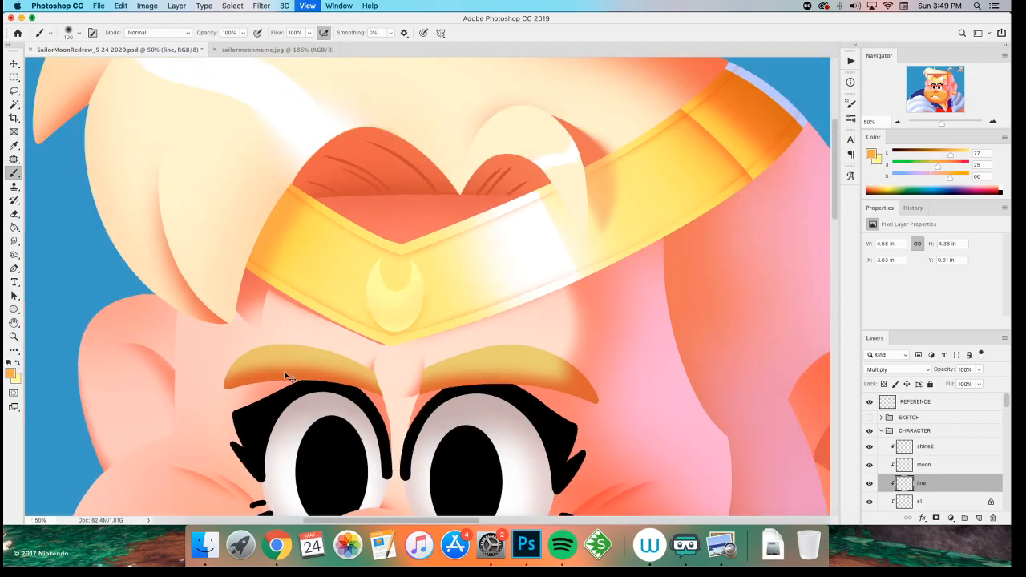
pyautogui.press('super+minus')
pyautogui.press('super+minus')
pyautogui.press('super+minus')
pyautogui.press('super+minus')
pyautogui.press('super+plus')
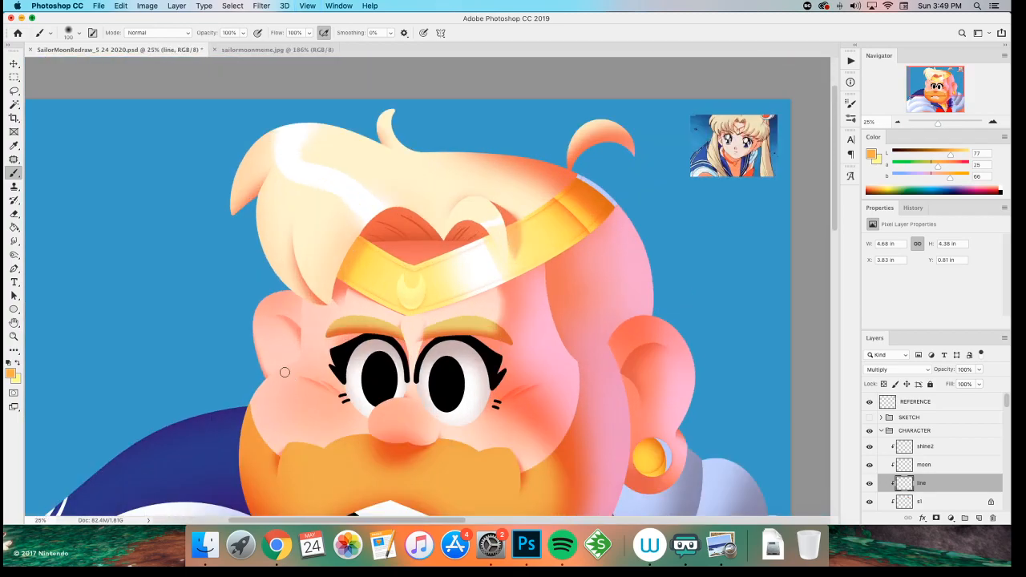
# - Set white as the foreground color, move the shine2 layer below the moon layer, and save the file
pyautogui.click(930, 449)
pyautogui.press('z')
pyautogui.click(300, 305)
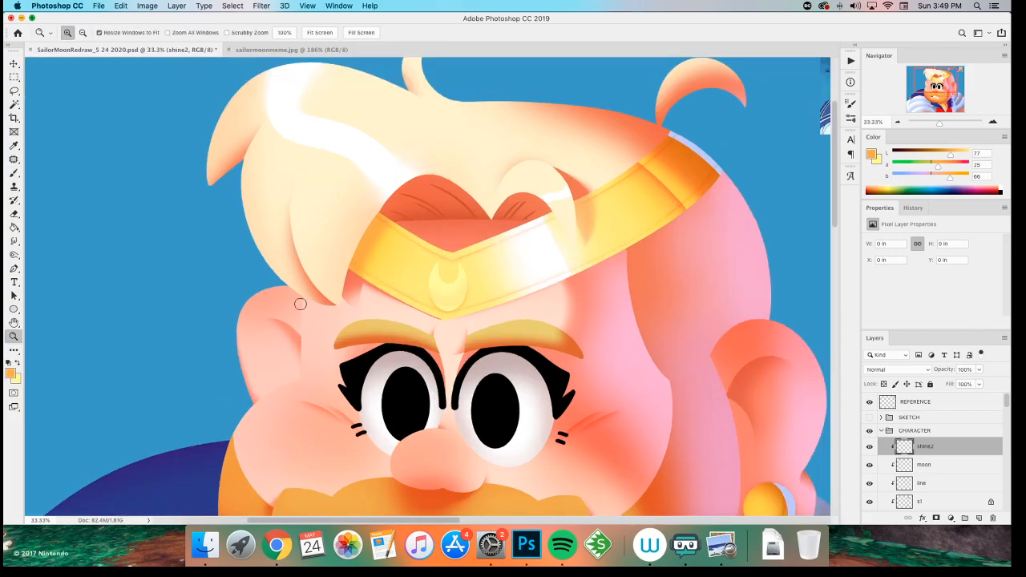
pyautogui.press('e')
pyautogui.press('d')
pyautogui.press('x')
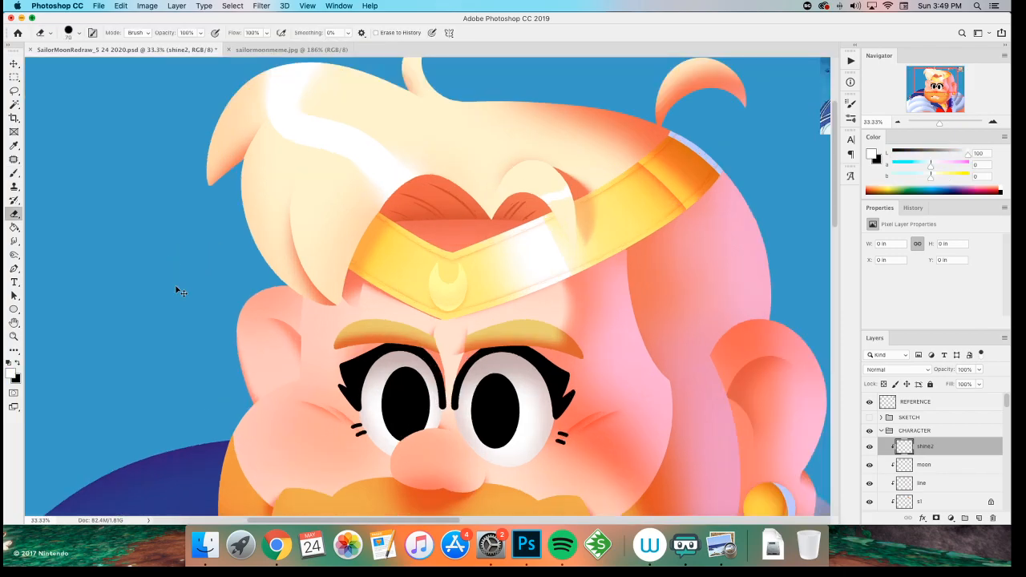
pyautogui.press('super+plus')
pyautogui.press('b')
pyautogui.moveTo(272, 370); pyautogui.dragTo(229, 431)
pyautogui.press('super+minus')
pyautogui.press('super+minus')
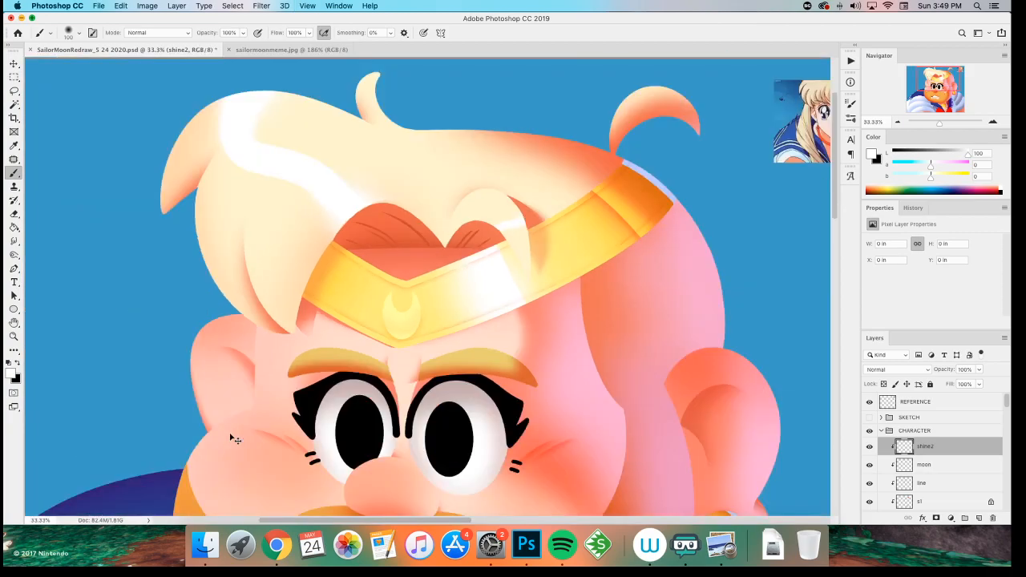
pyautogui.press('super+plus')
pyautogui.moveTo(927, 449); pyautogui.dragTo(923, 473)
pyautogui.press('super+s')
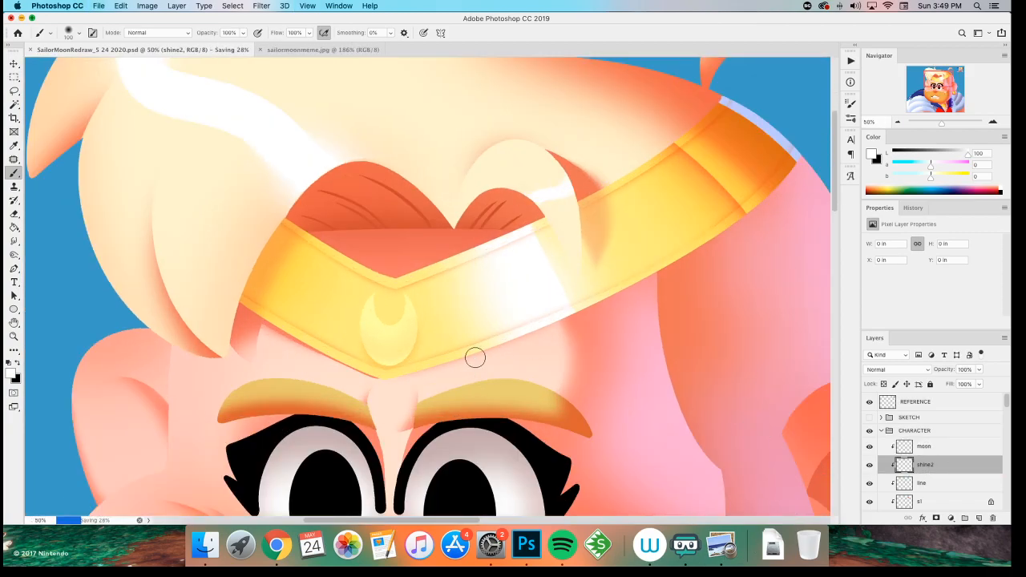
# - Examine the whole illustration and how the crescent moon and shine look on the tiara
pyautogui.press('super+minus')
pyautogui.press('super+minus')
pyautogui.press('super+minus')
pyautogui.press('super+minus')
pyautogui.press('super+minus')
pyautogui.press('super+plus')
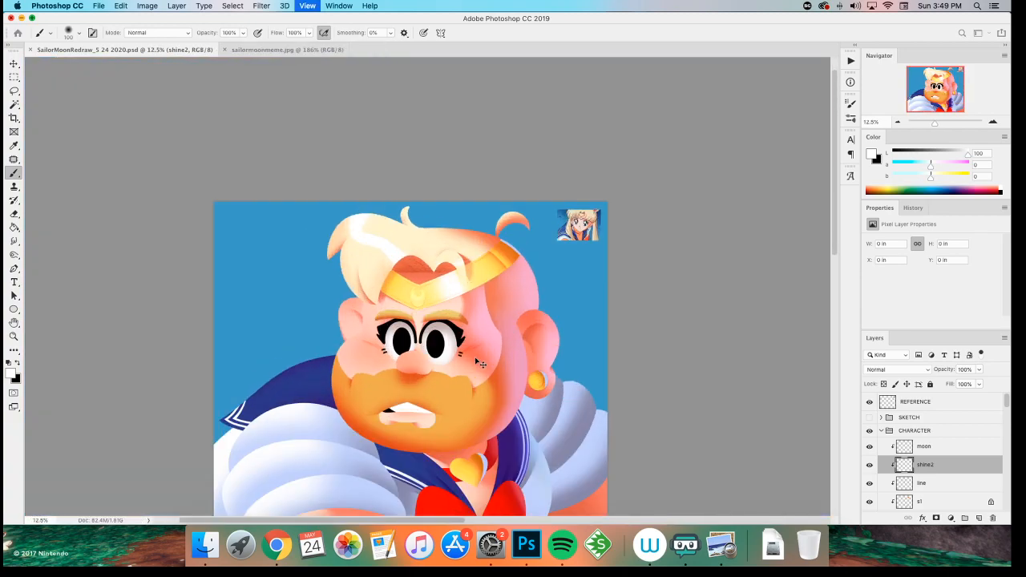
pyautogui.press('super+plus')
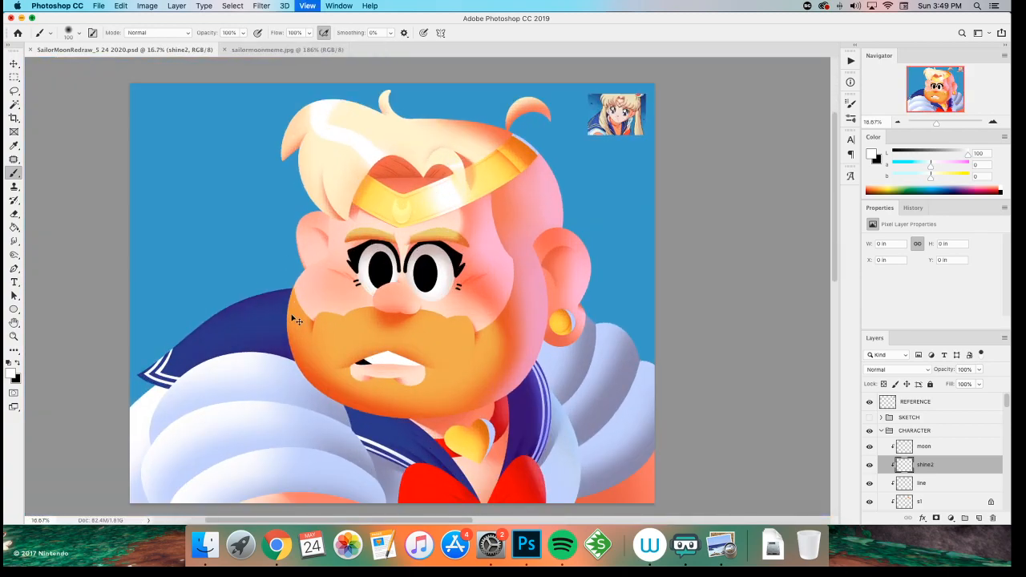
pyautogui.press('super+plus')
pyautogui.press('super+plus')
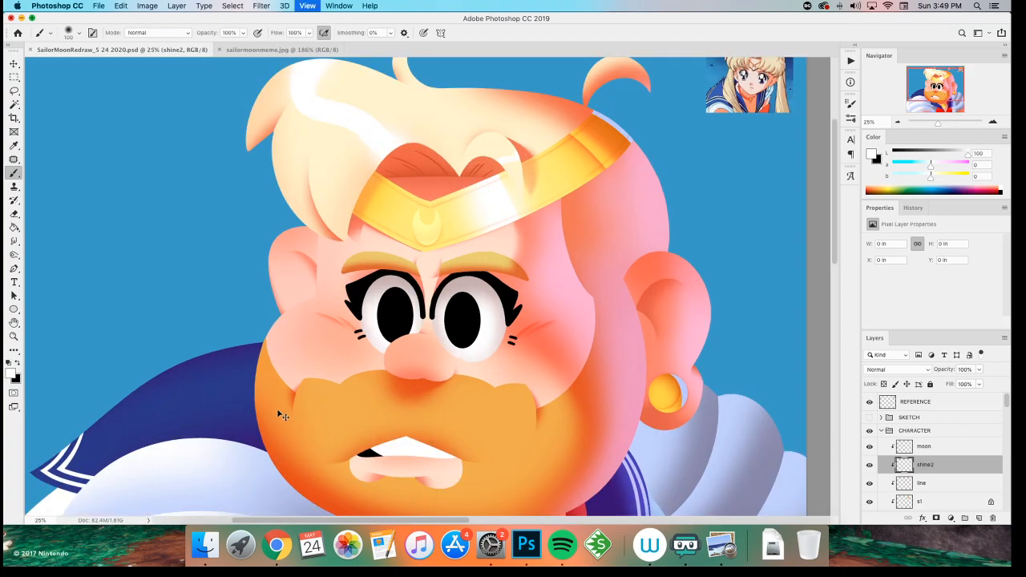
pyautogui.press('super+plus')
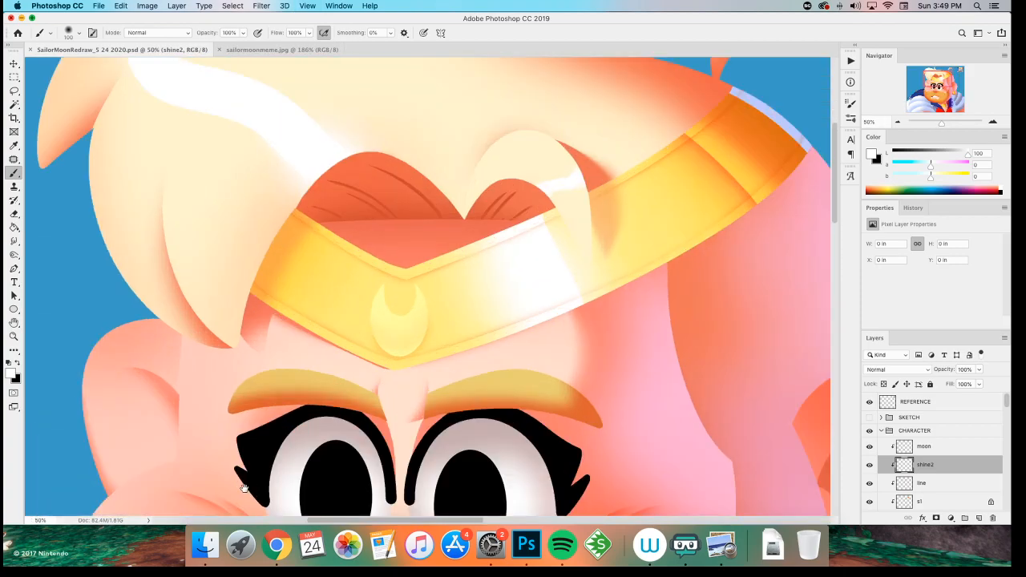
# - Paint white shine dashes on the tiara's upper rim around its center point with a hard round 15 px brush on shine2
pyautogui.scroll(5, 247, 481)
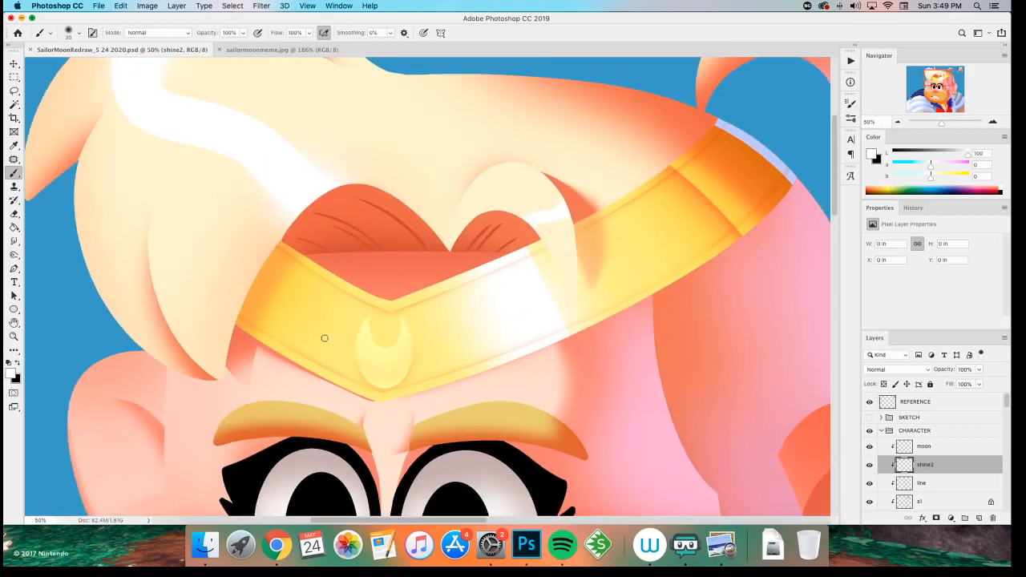
pyautogui.press('x')
pyautogui.click(315, 266)
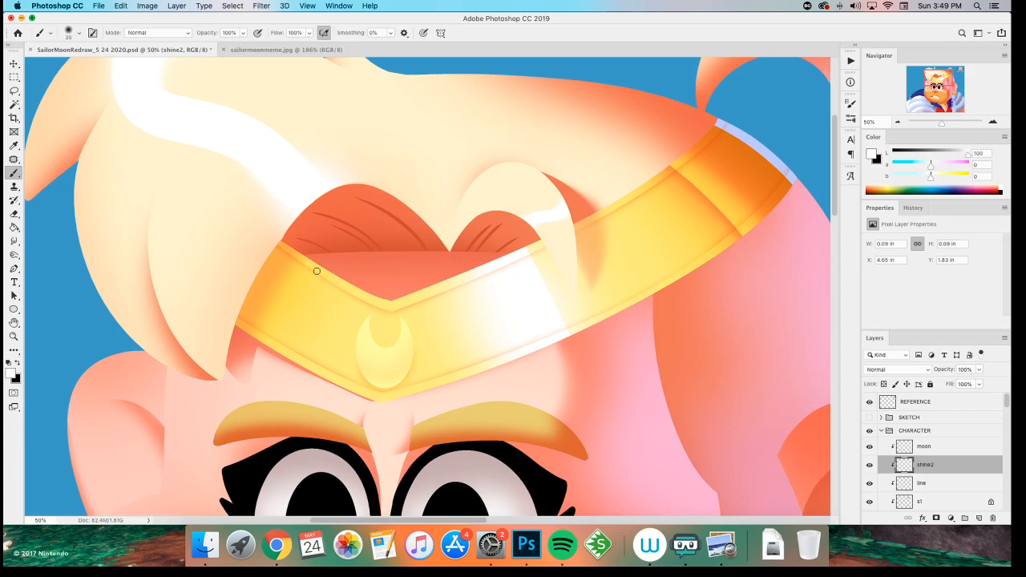
pyautogui.rightClick(286, 302)
pyautogui.click(361, 475)
pyautogui.click(264, 295)
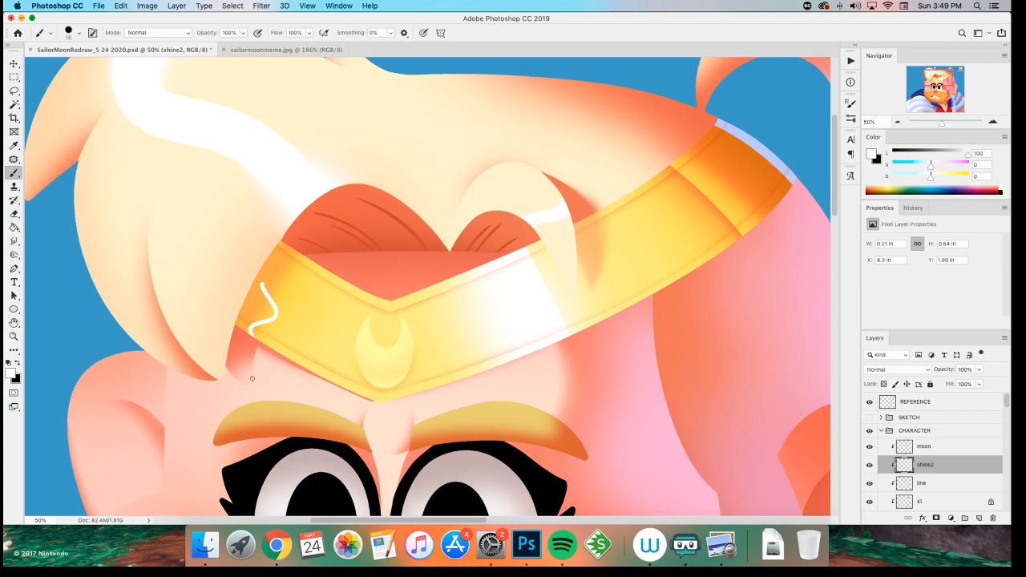
pyautogui.moveTo(297, 254); pyautogui.dragTo(331, 276)
pyautogui.press('cmd+z')
pyautogui.moveTo(485, 267); pyautogui.dragTo(451, 282)
pyautogui.moveTo(385, 315); pyautogui.dragTo(417, 296)
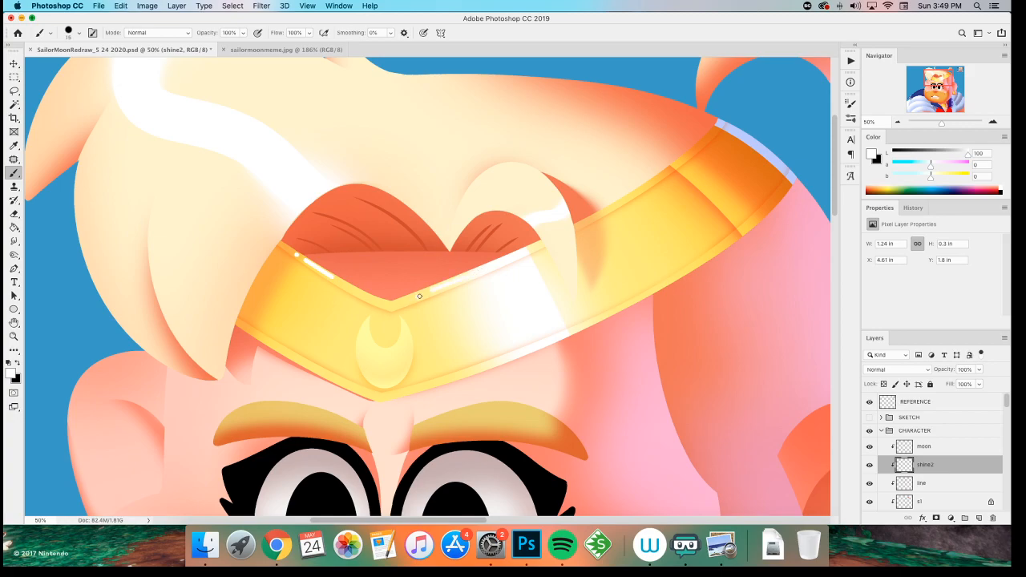
# - Add white shine dashes along the upper rim of the tiara's right side, up to the band's end
pyautogui.moveTo(628, 199)
pyautogui.mouseDown()
pyautogui.moveTo(587, 222)
pyautogui.moveTo(636, 197)
pyautogui.moveTo(612, 209)
pyautogui.mouseUp()
pyautogui.press('super+z')
pyautogui.press('super+z')
pyautogui.moveTo(658, 179); pyautogui.dragTo(615, 208)
pyautogui.moveTo(708, 136); pyautogui.dragTo(701, 143)
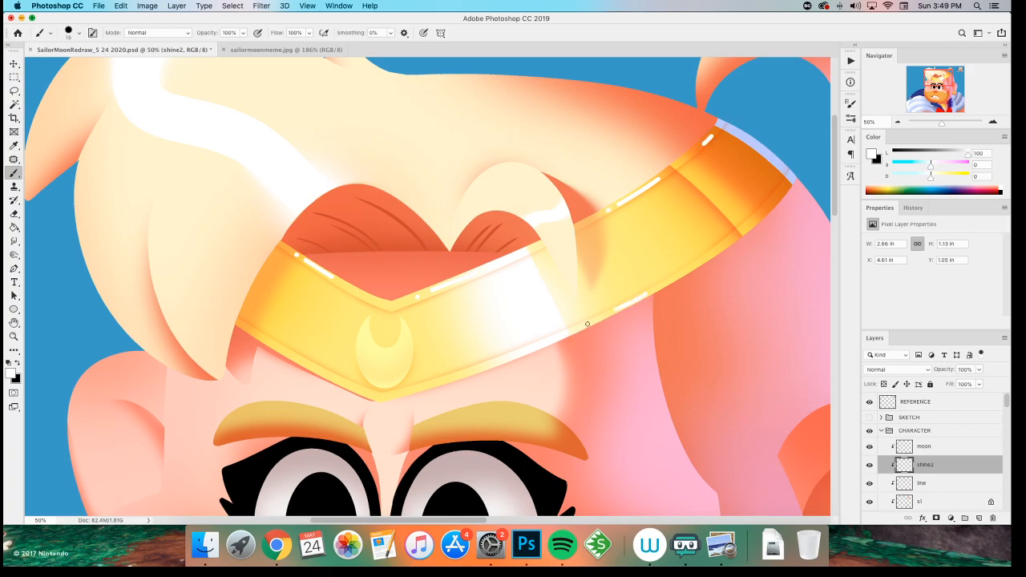
# - Paint matching white shine dashes along the tiara's lower rim on both sides of the moon
pyautogui.moveTo(637, 298); pyautogui.dragTo(610, 311)
pyautogui.moveTo(465, 374); pyautogui.dragTo(434, 383)
pyautogui.press('super+z')
pyautogui.moveTo(273, 341); pyautogui.dragTo(285, 351)
pyautogui.scroll(-5, 240, 348)
pyautogui.scroll(3, 241, 347)
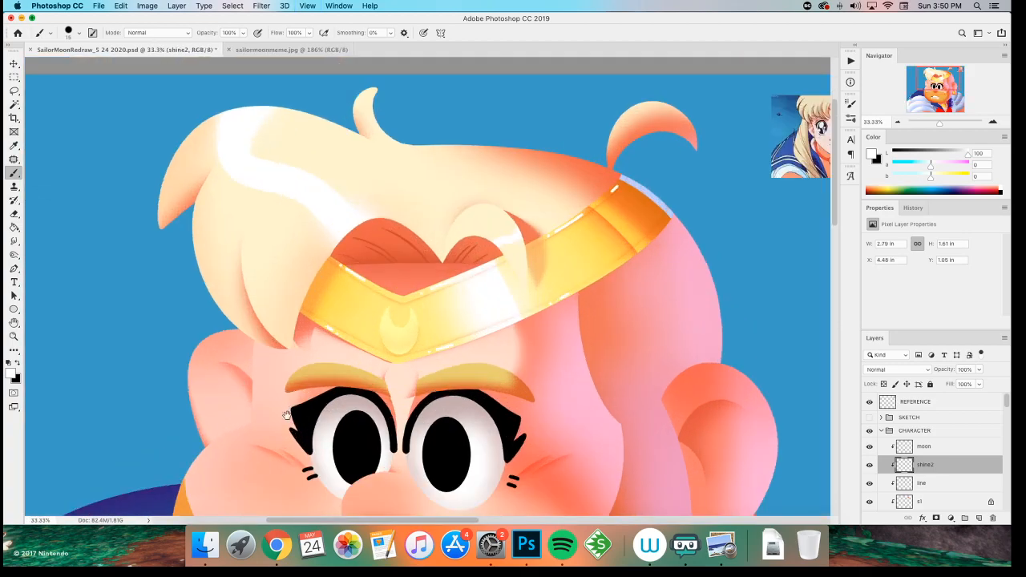
# - Paint white shine spots on the gold earring, varying the hard brush size
pyautogui.scroll(-5, 289, 411)
pyautogui.hscroll(2, 241, 281)
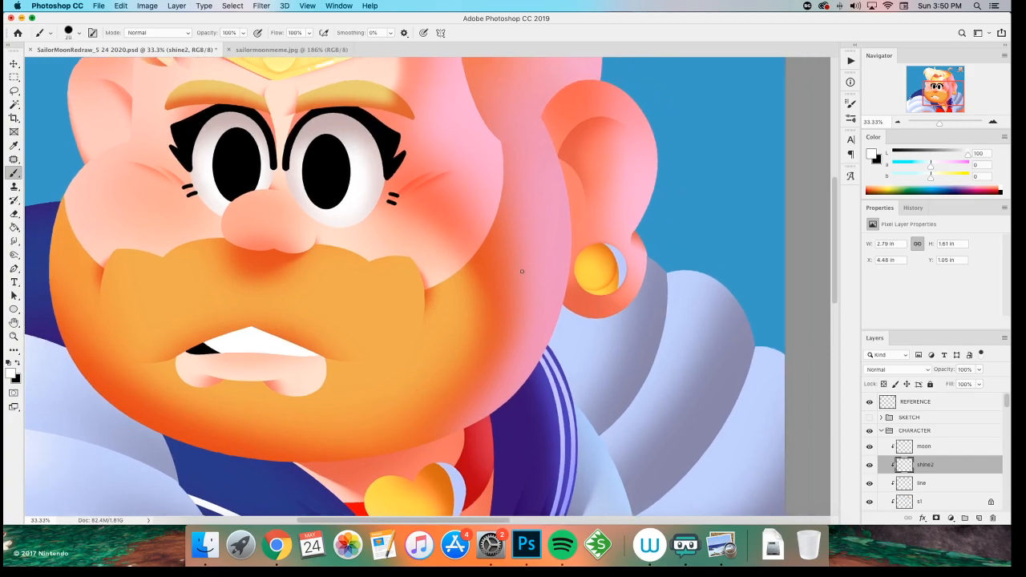
pyautogui.press(']')
pyautogui.press(']')
pyautogui.click(593, 257)
pyautogui.press('[')
pyautogui.press('[')
pyautogui.click(583, 264)
pyautogui.press('super+z')
# - Paint a large white shine dot on the heart brooch's left lobe and a thinner dash along its lower-left edge
pyautogui.moveTo(192, 390); pyautogui.dragTo(181, 208)
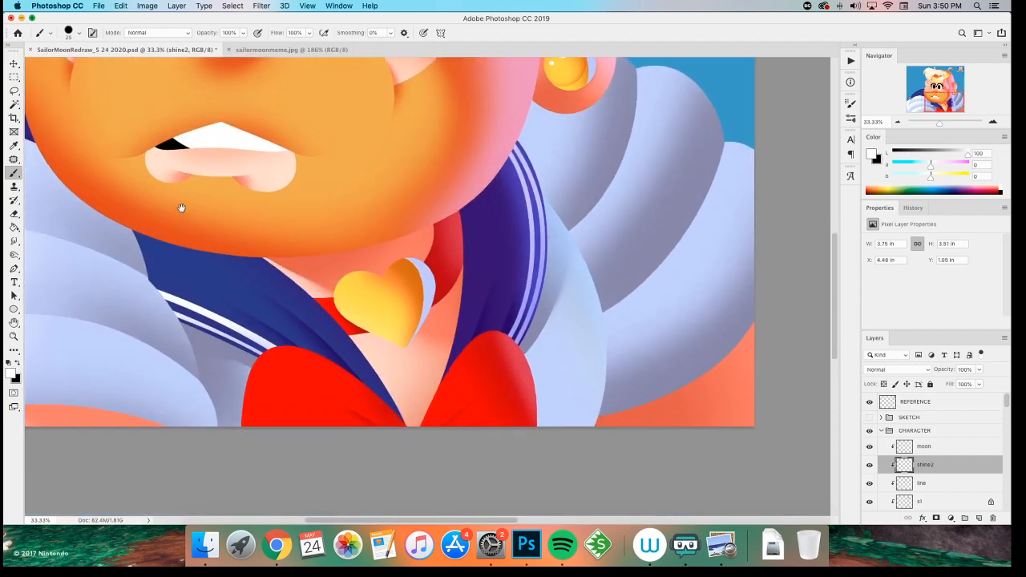
pyautogui.press(']')
pyautogui.click(351, 290)
pyautogui.press('[')
pyautogui.press('[')
pyautogui.press('[')
pyautogui.moveTo(351, 307); pyautogui.dragTo(367, 322)
pyautogui.press('super+minus')
pyautogui.press('super+minus')
pyautogui.press('super+equal')
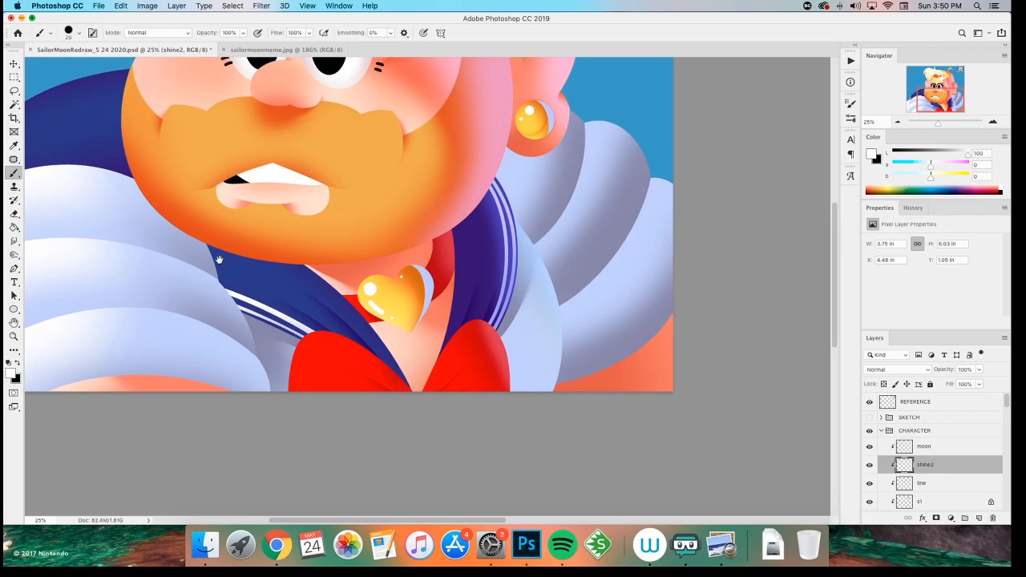
# - Check the full illustration with the new jewelry highlights and save the file
pyautogui.scroll(10, 202, 350)
pyautogui.press('super+minus')
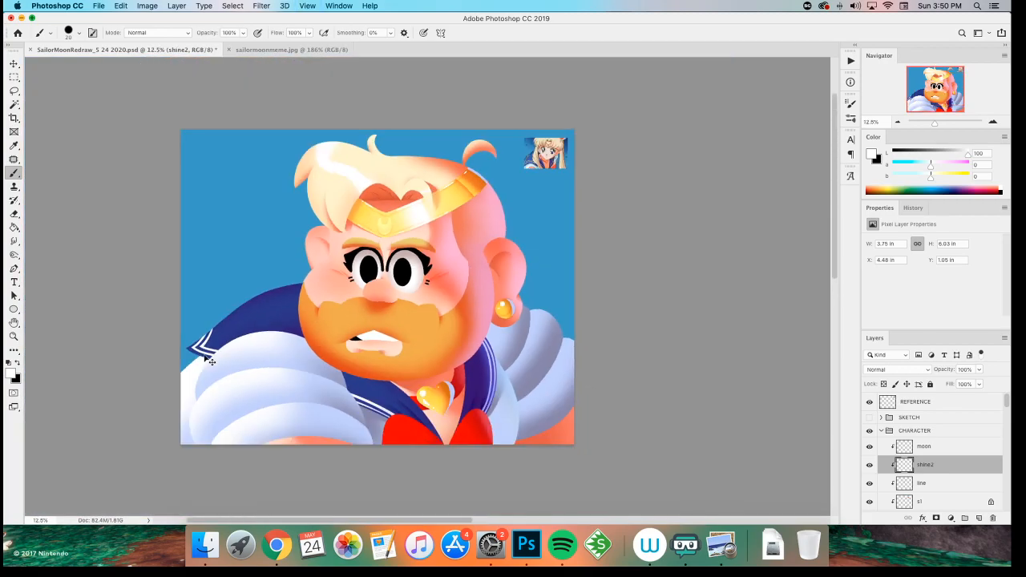
pyautogui.press('super+s')
pyautogui.press('super+plus')
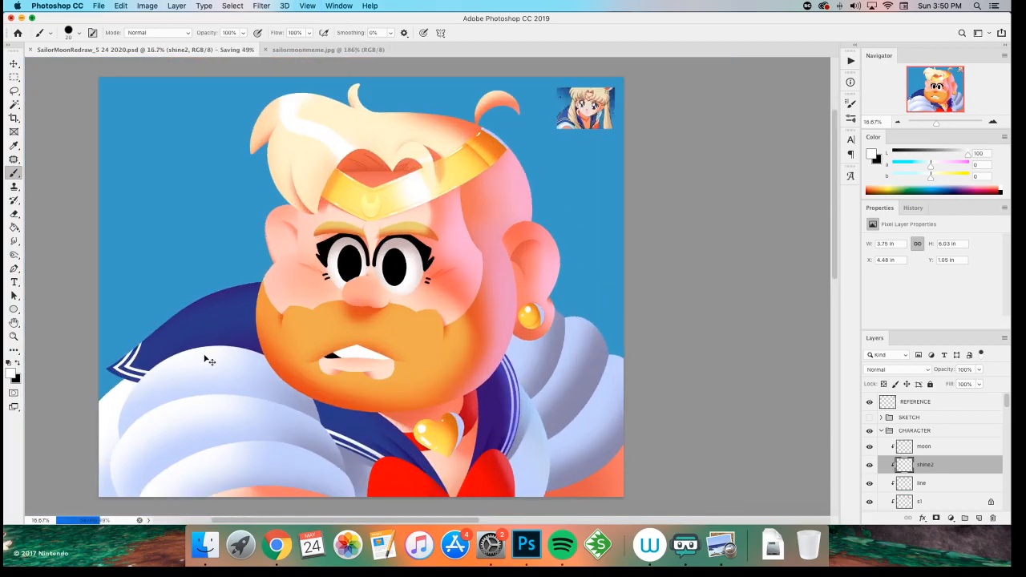
pyautogui.press('super+minus')
pyautogui.press('super+minus')
pyautogui.press('super+minus')
# - Select the s1 shading layer clipped to the hair and brows for work on the strand over the tiara
pyautogui.press('super+plus')
pyautogui.press('super+plus')
pyautogui.press('super+plus')
pyautogui.press('super+plus')
pyautogui.moveTo(260, 163); pyautogui.dragTo(259, 404)
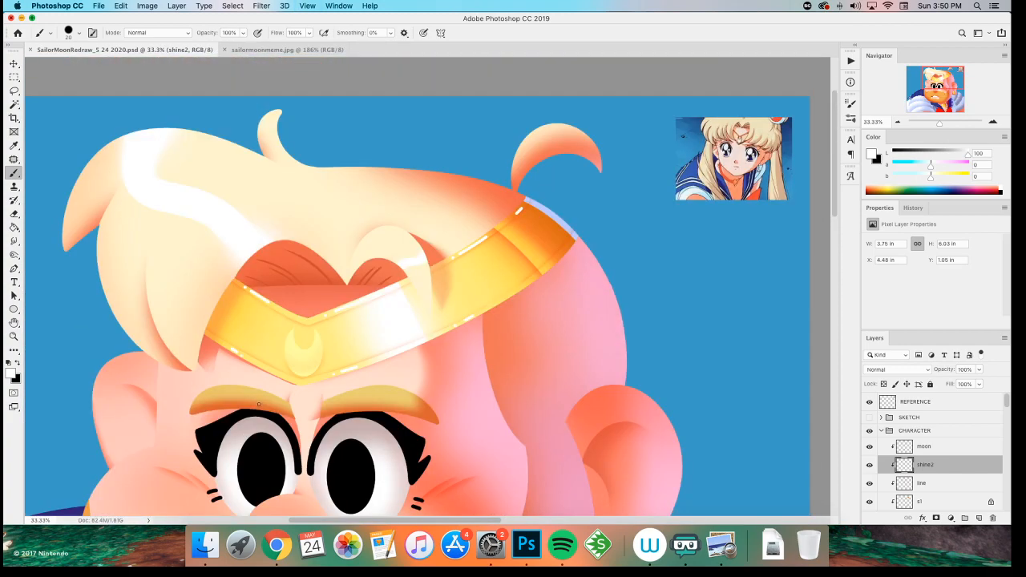
pyautogui.press('v')
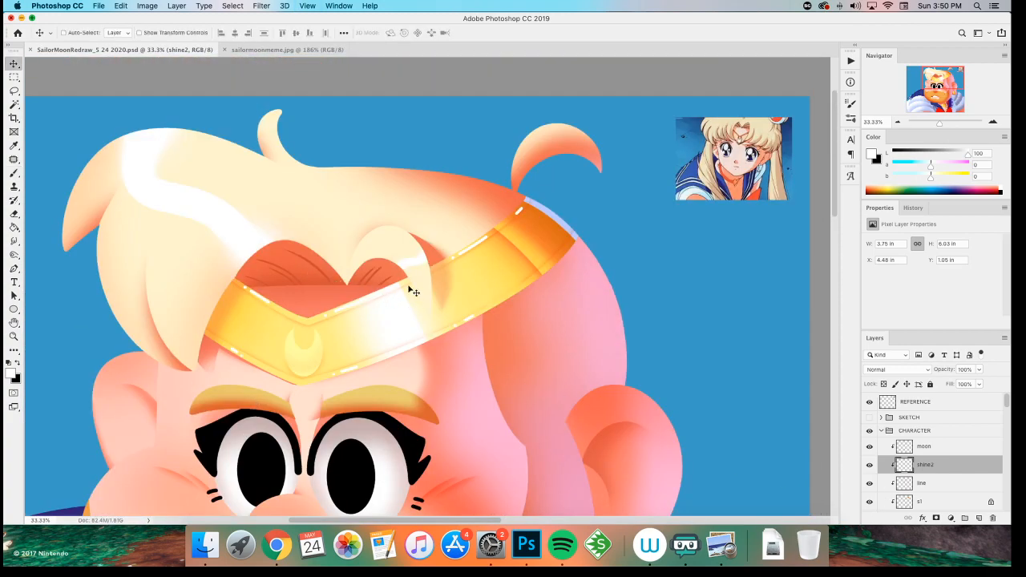
pyautogui.click(419, 282)
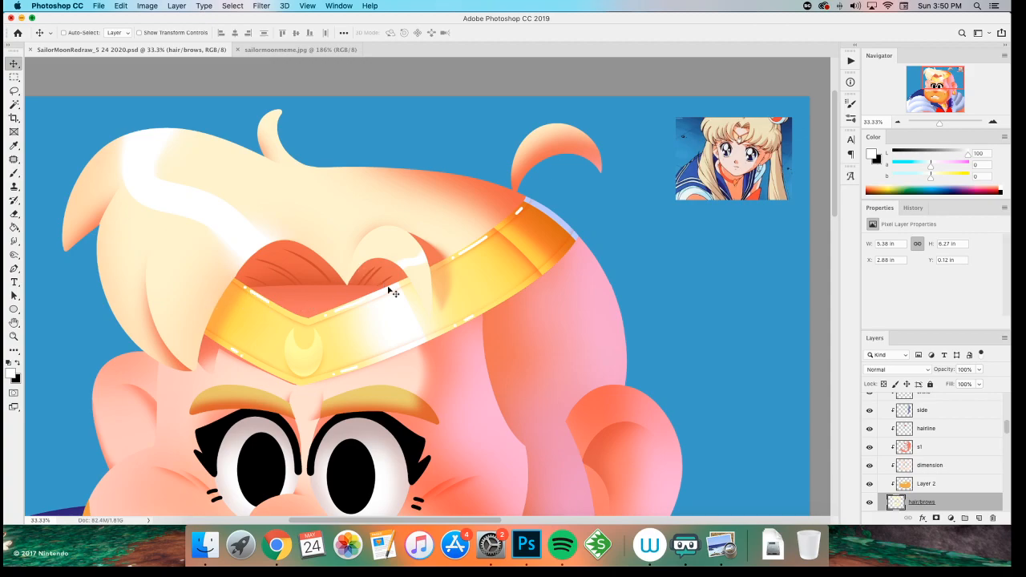
pyautogui.press('b')
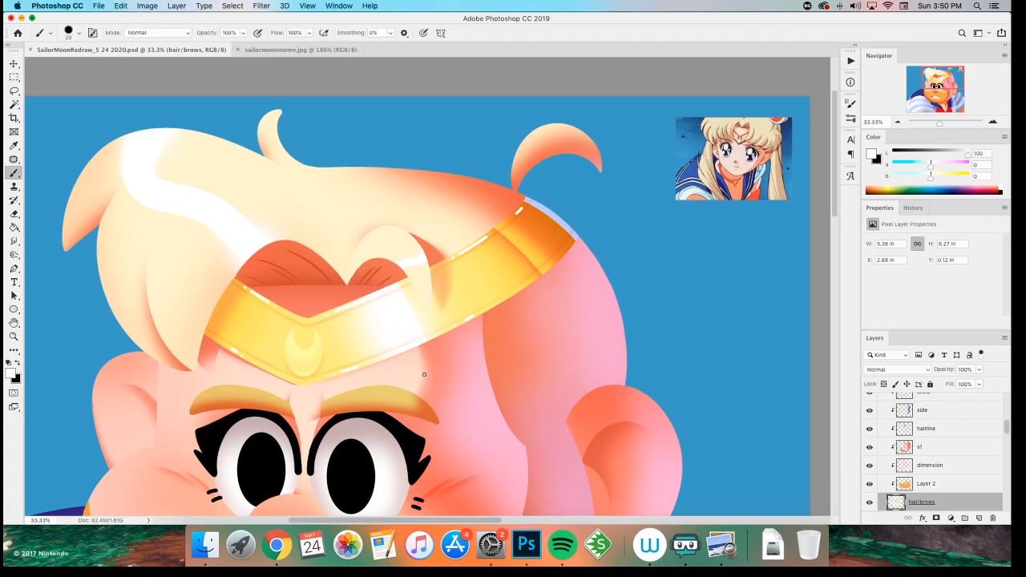
pyautogui.click(949, 451)
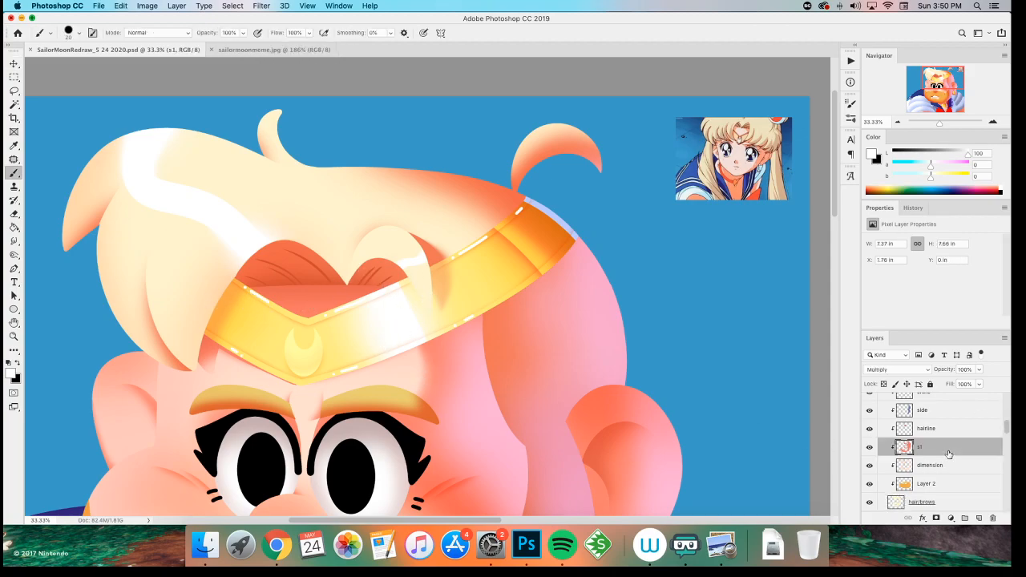
# - Sample the coral shadow colour where the hair meets the tiara, and undo a trial of Normal blending on the s1 layer
pyautogui.click(926, 369)
pyautogui.click(890, 340)
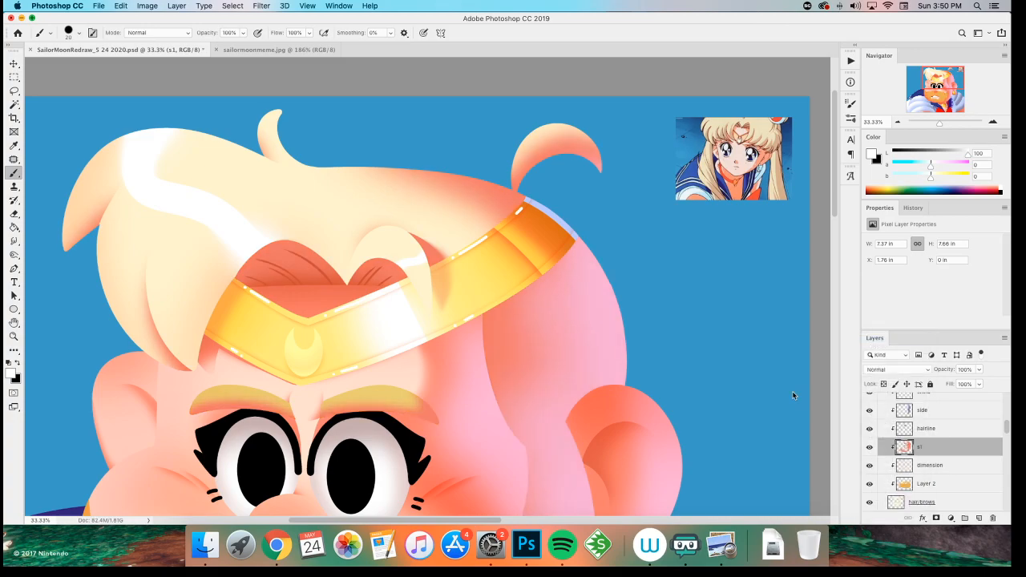
pyautogui.keyDown('alt'); pyautogui.click(519, 191); pyautogui.keyUp('alt')
pyautogui.press('super+z')
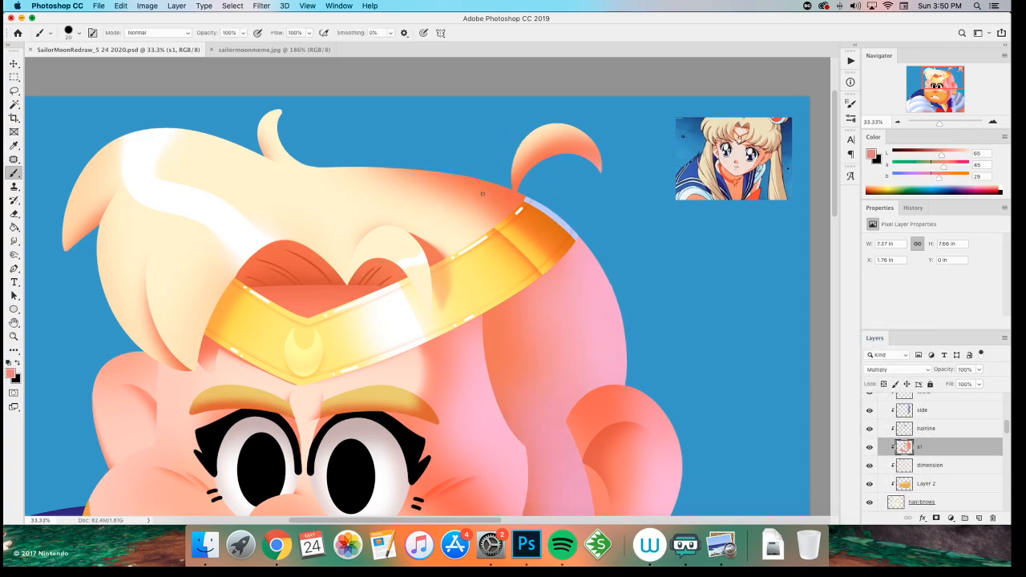
# - Shade the hair strand overlapping the tiara in coral with the soft 300 px brush, and save the file
pyautogui.rightClick(482, 193)
pyautogui.click(458, 484)
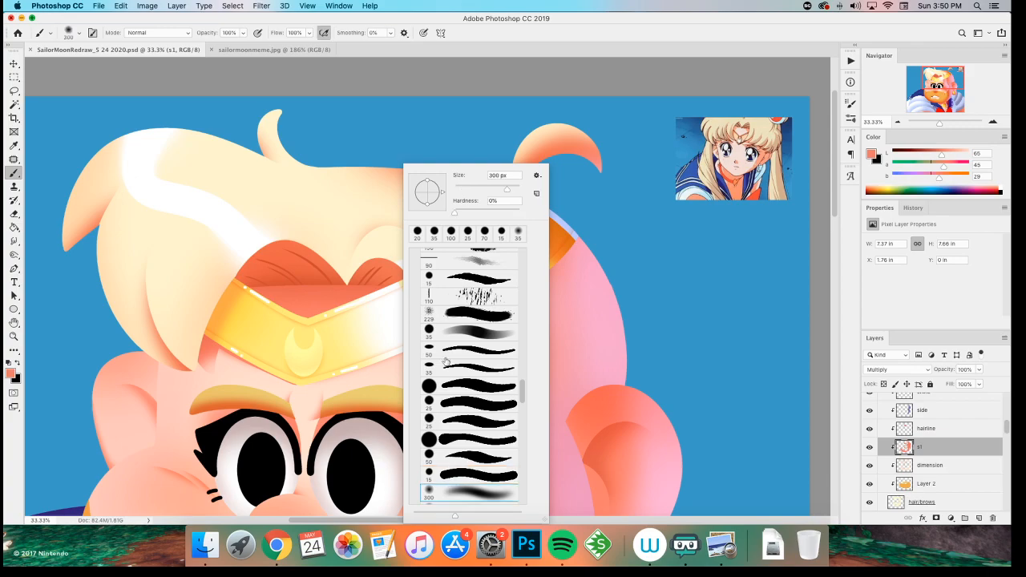
pyautogui.click(502, 44)
pyautogui.moveTo(430, 332); pyautogui.dragTo(428, 328)
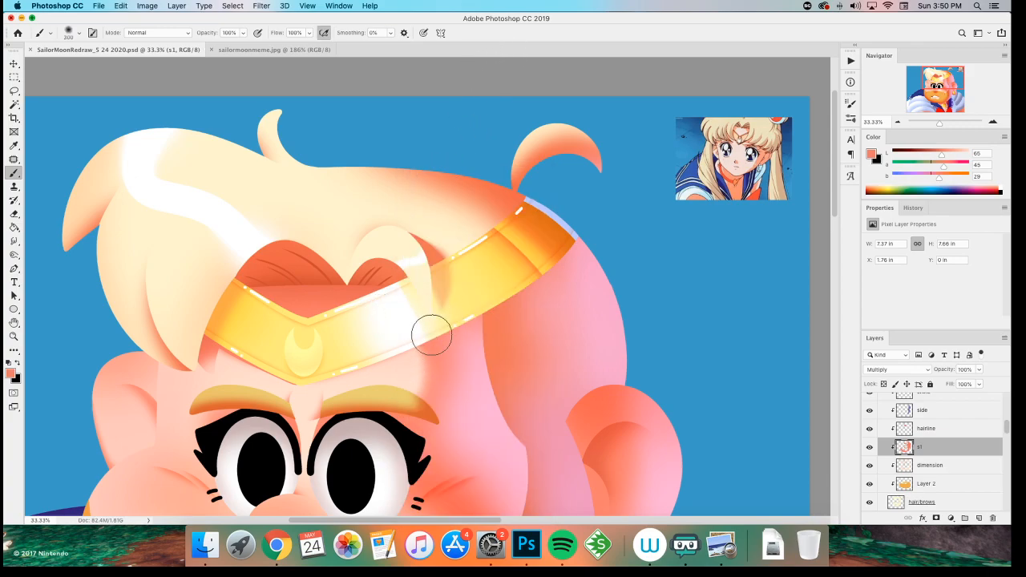
pyautogui.press('super+z')
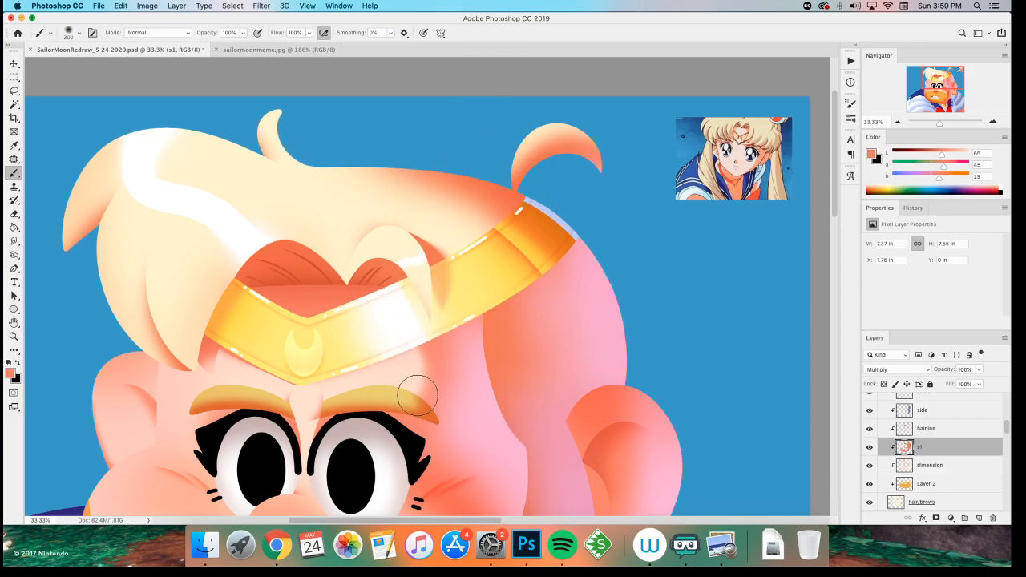
pyautogui.press('super+minus')
pyautogui.press('super+minus')
pyautogui.press('super+minus')
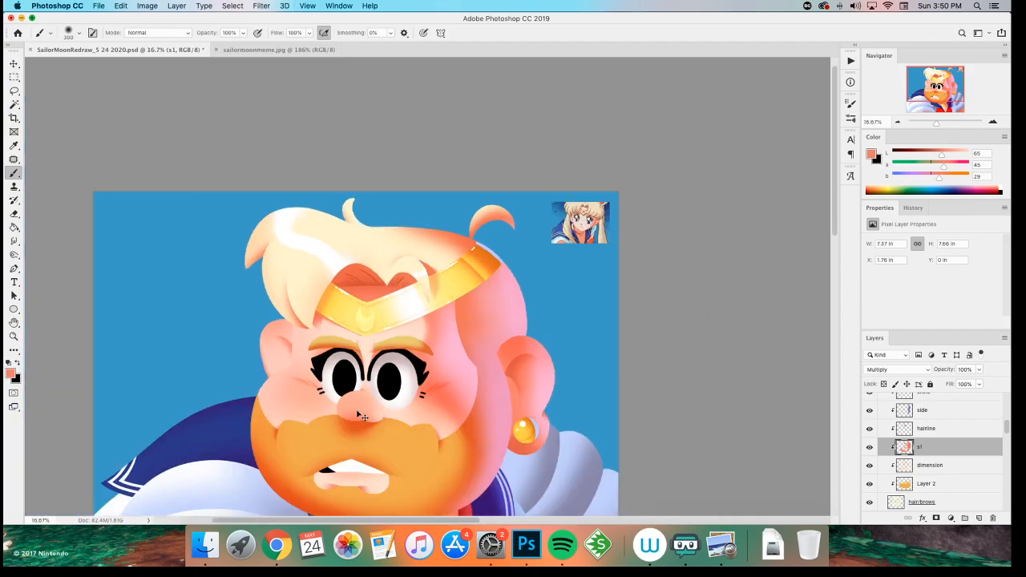
pyautogui.press('super+plus')
pyautogui.press('super+s')
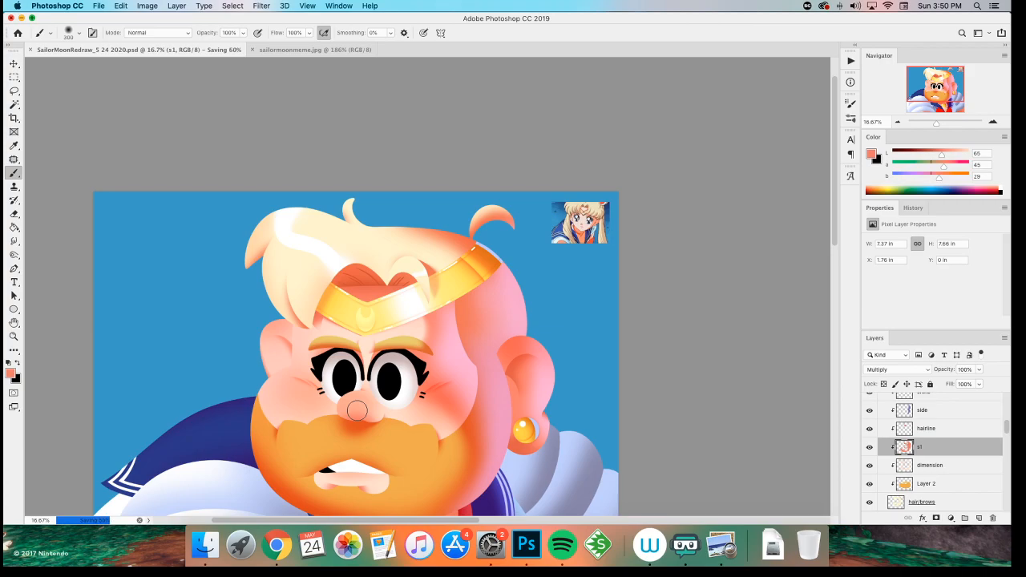
# - Touch up the coral shading near the hair strand over the tiara with a soft dab, check the whole illustration, and save the file
pyautogui.press('super+minus')
pyautogui.press('super+minus')
pyautogui.press('super+minus')
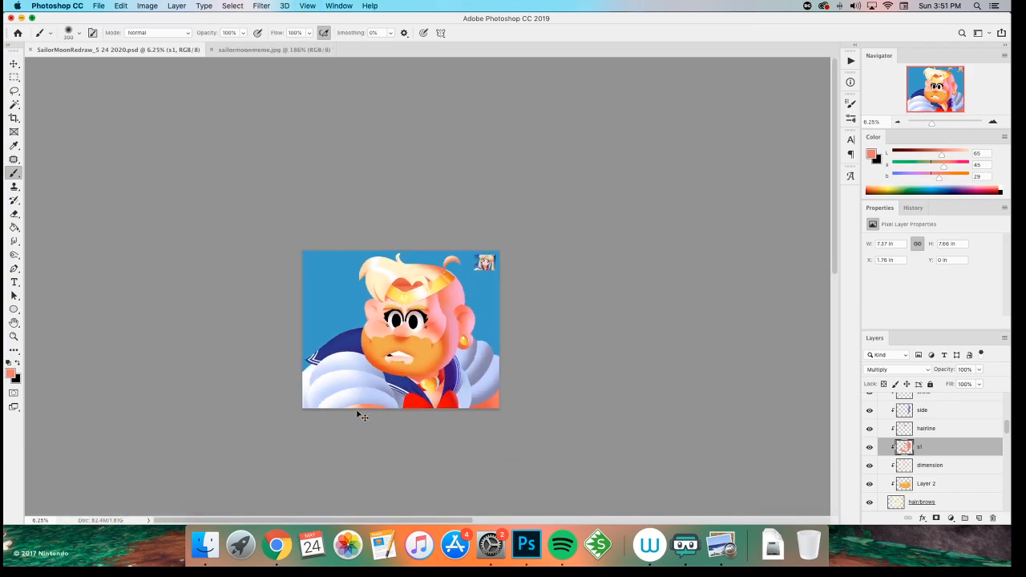
pyautogui.press('super+plus')
pyautogui.press('super+plus')
pyautogui.press('super+plus')
pyautogui.press('super+plus')
pyautogui.press('super+plus')
pyautogui.click(371, 346)
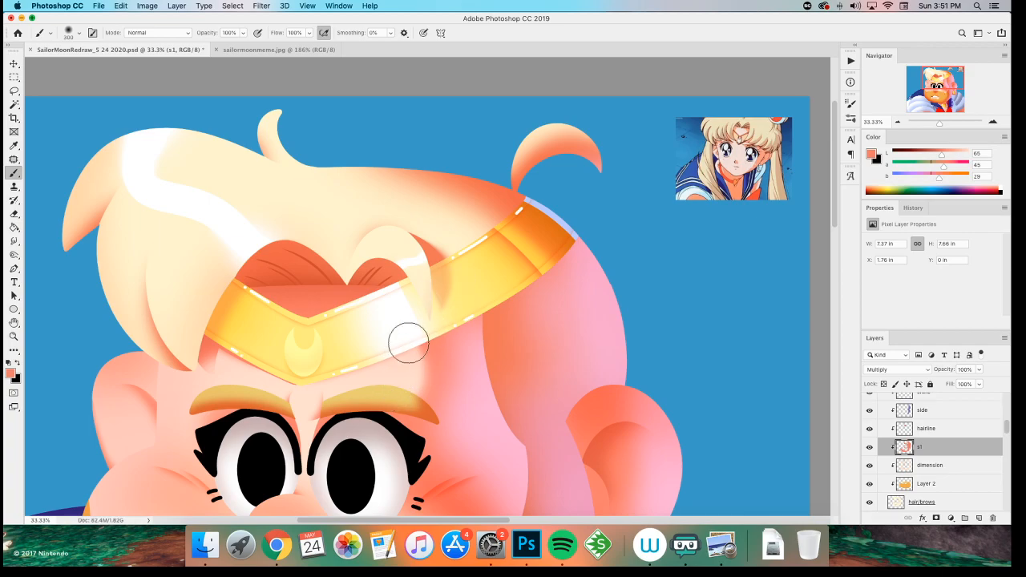
pyautogui.press('super+minus')
pyautogui.press('super+minus')
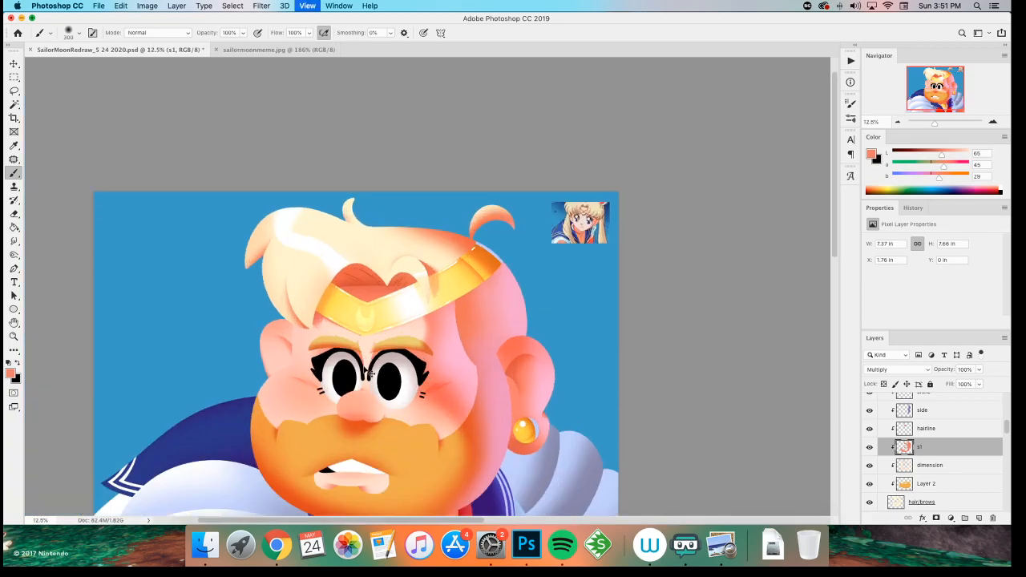
pyautogui.moveTo(227, 339); pyautogui.dragTo(273, 322)
pyautogui.press('z')
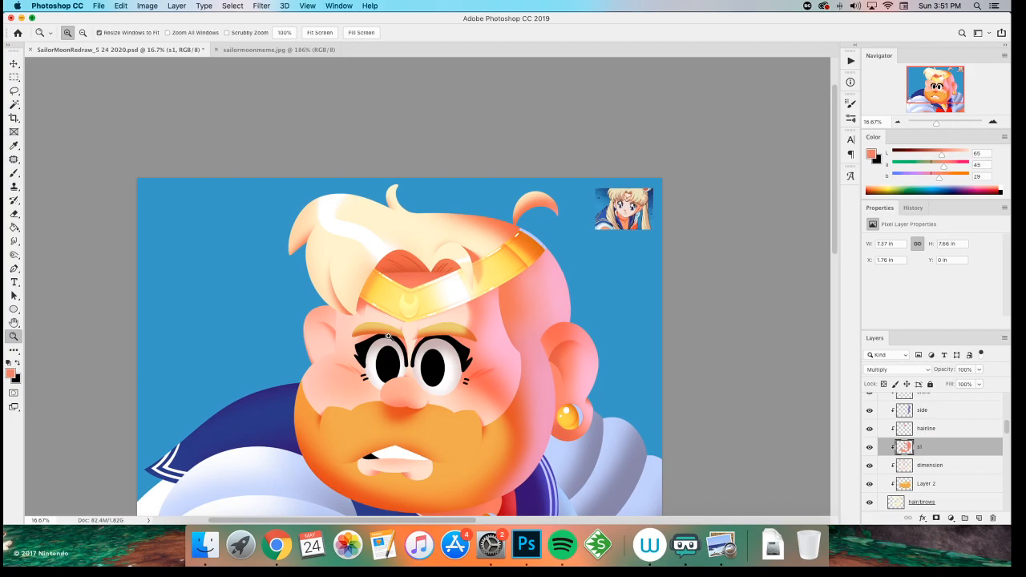
pyautogui.click(427, 340)
pyautogui.click(429, 217)
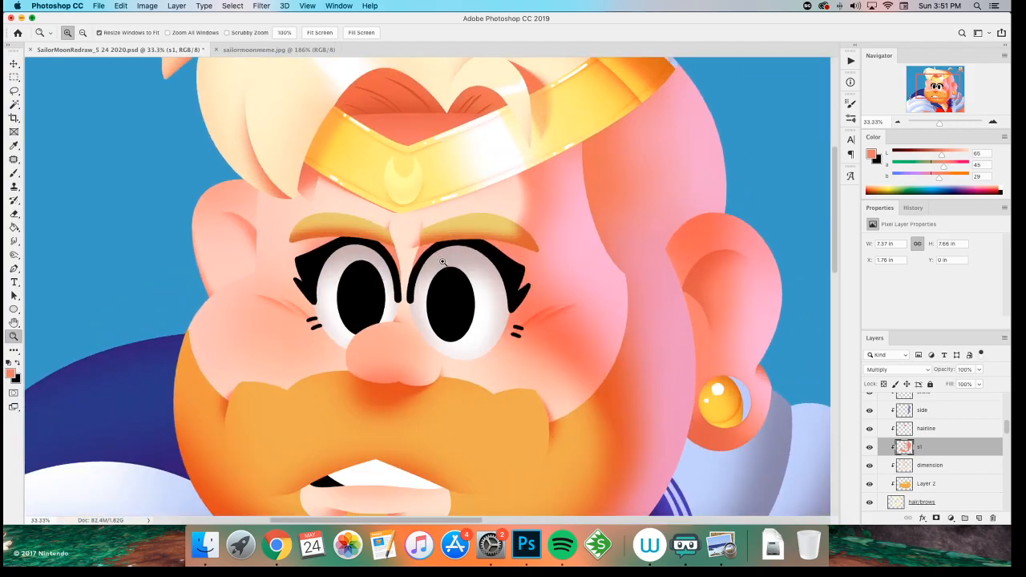
pyautogui.press('super+s')
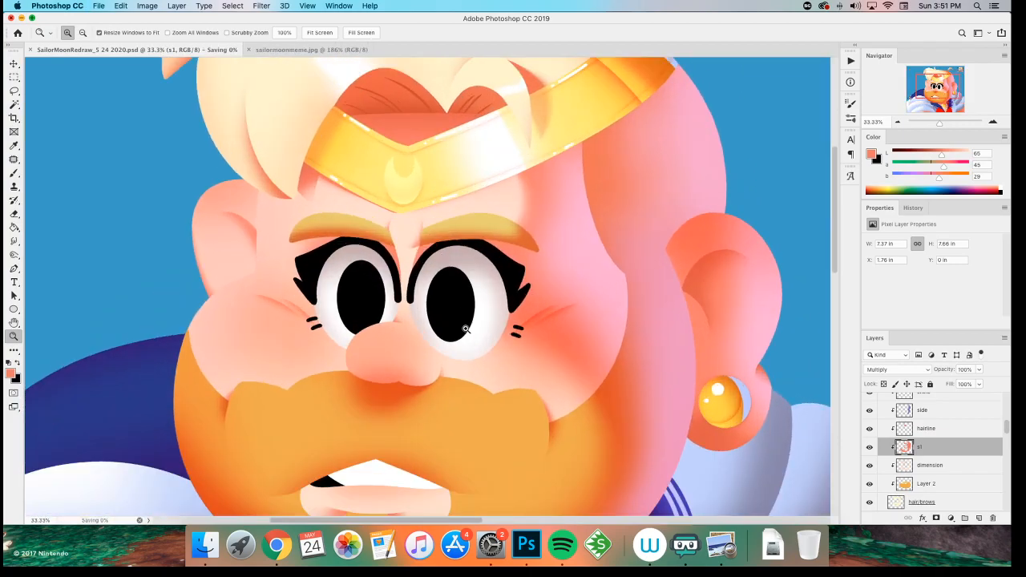
# - Lasso the two short lower lashes beside the right-hand eye on the lashes layer and move them inward toward the eye
pyautogui.press('v')
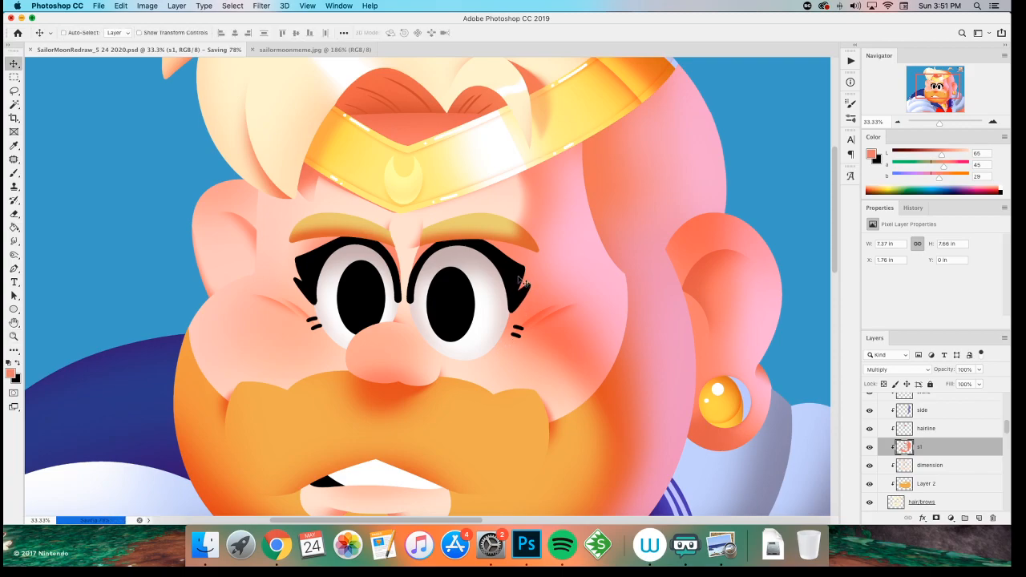
pyautogui.keyDown('ctrl'); pyautogui.click(528, 328); pyautogui.keyUp('ctrl')
pyautogui.press('l')
pyautogui.moveTo(521, 316)
pyautogui.mouseDown()
pyautogui.moveTo(521, 342)
pyautogui.moveTo(519, 316)
pyautogui.moveTo(507, 337)
pyautogui.mouseUp()
pyautogui.press('v')
pyautogui.hotkey('ctrl', 'd')
pyautogui.press('m')
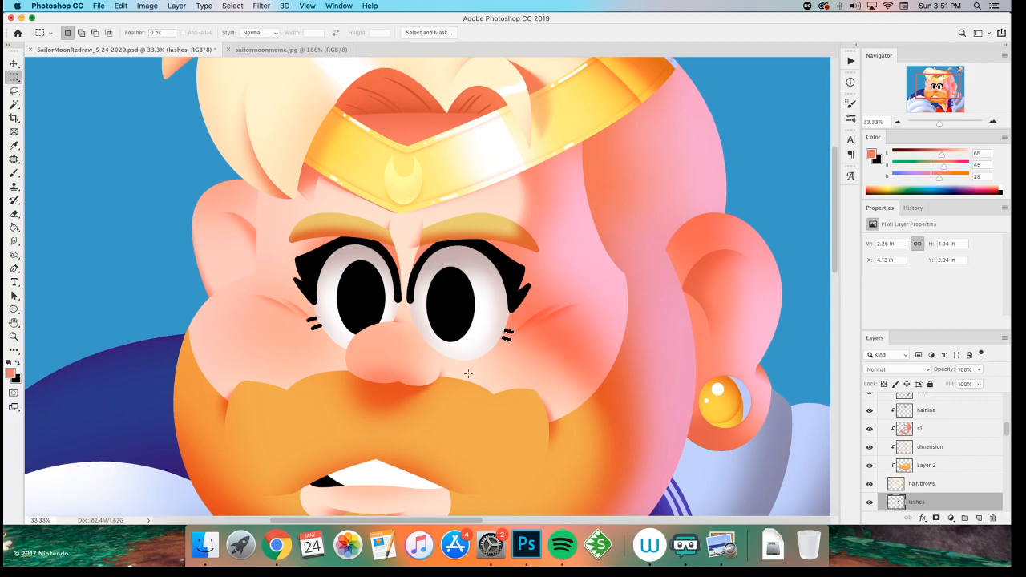
# - Nudge the short lower lashes beside the right-hand eye slightly upward and save the file
pyautogui.press('b')
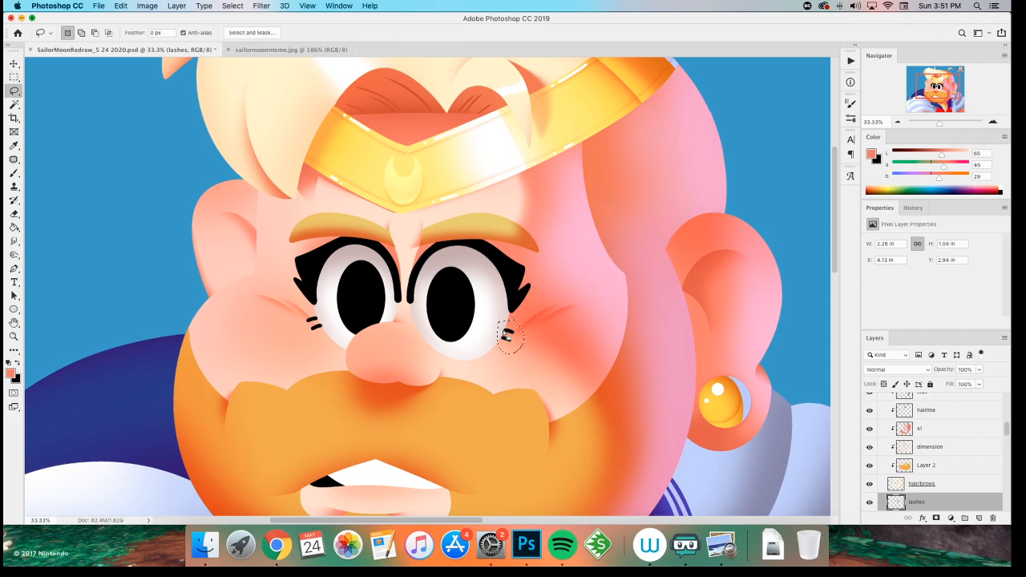
pyautogui.press('v')
pyautogui.moveTo(506, 337); pyautogui.dragTo(507, 330)
pyautogui.press('m')
pyautogui.scroll(1, 237, 394)
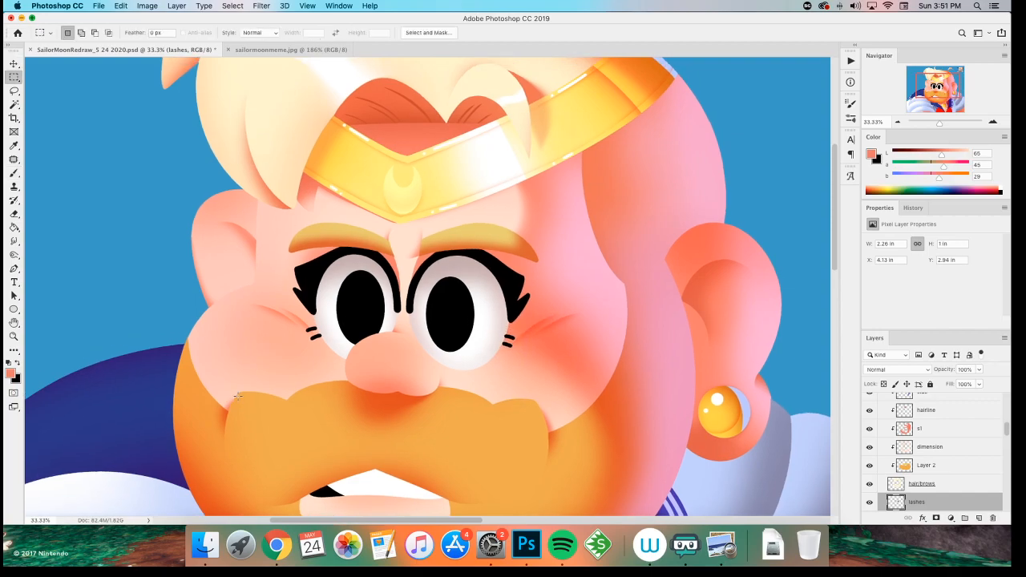
pyautogui.press('super+s')
pyautogui.press('super+minus')
pyautogui.press('super+minus')
pyautogui.press('super+plus')
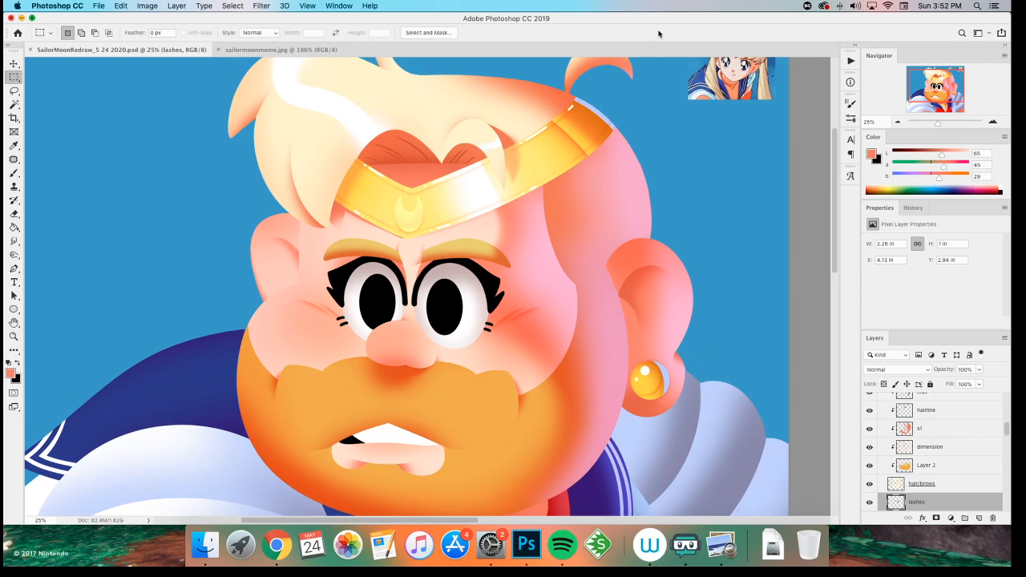
# - Set the brush colour to a dark navy blue with Lab values 16, 12, -40 for the eyes
pyautogui.press('z')
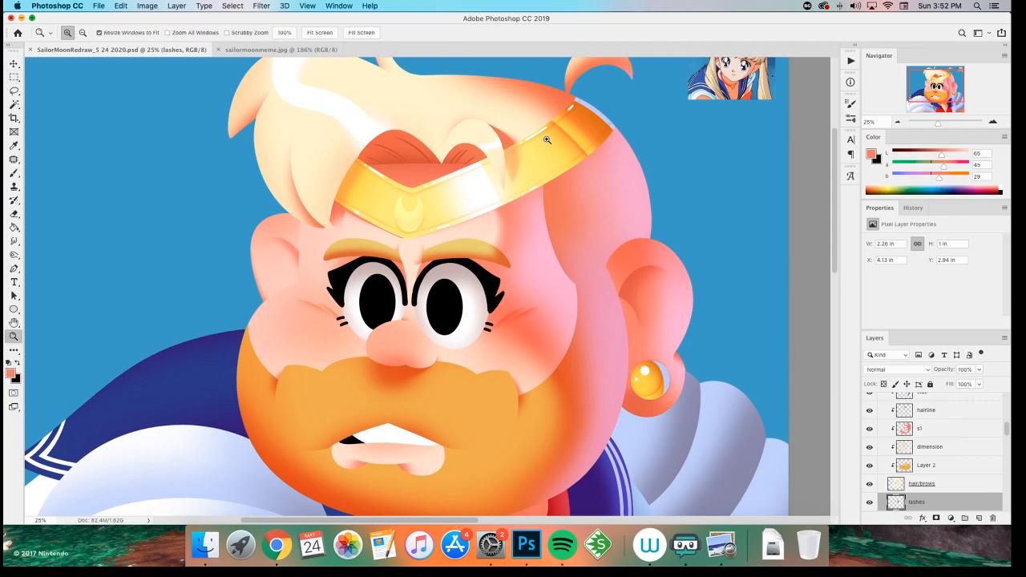
pyautogui.click(416, 301)
pyautogui.click(426, 223)
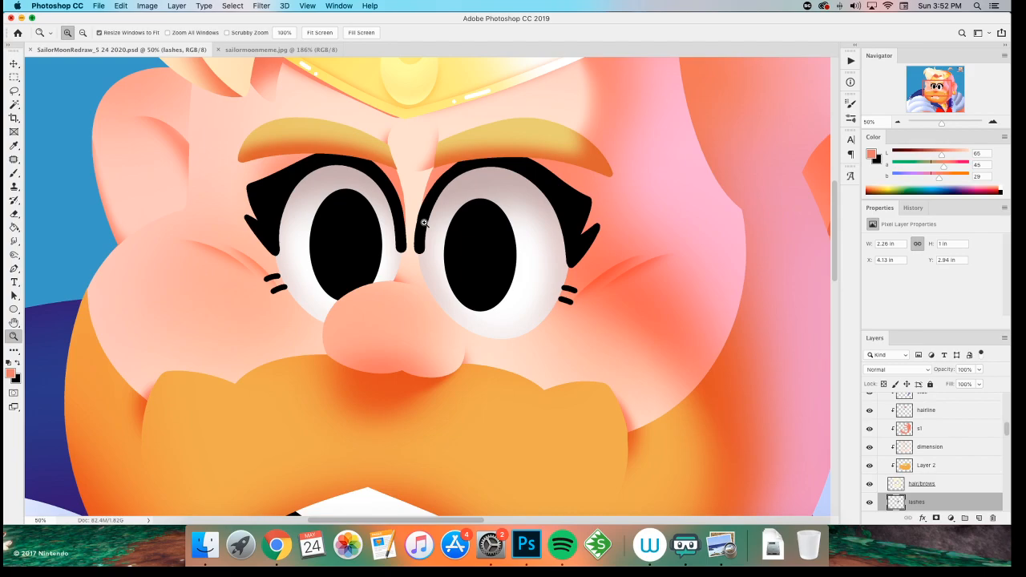
pyautogui.press('b')
pyautogui.moveTo(347, 258); pyautogui.dragTo(298, 277)
pyautogui.press('super+z')
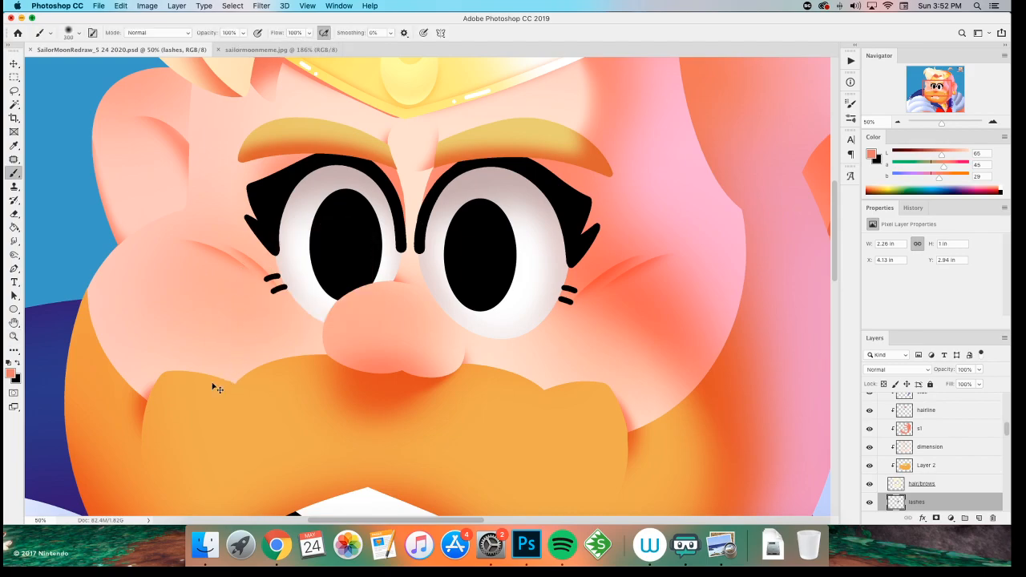
pyautogui.click(11, 373)
pyautogui.click(360, 246)
pyautogui.click(313, 247)
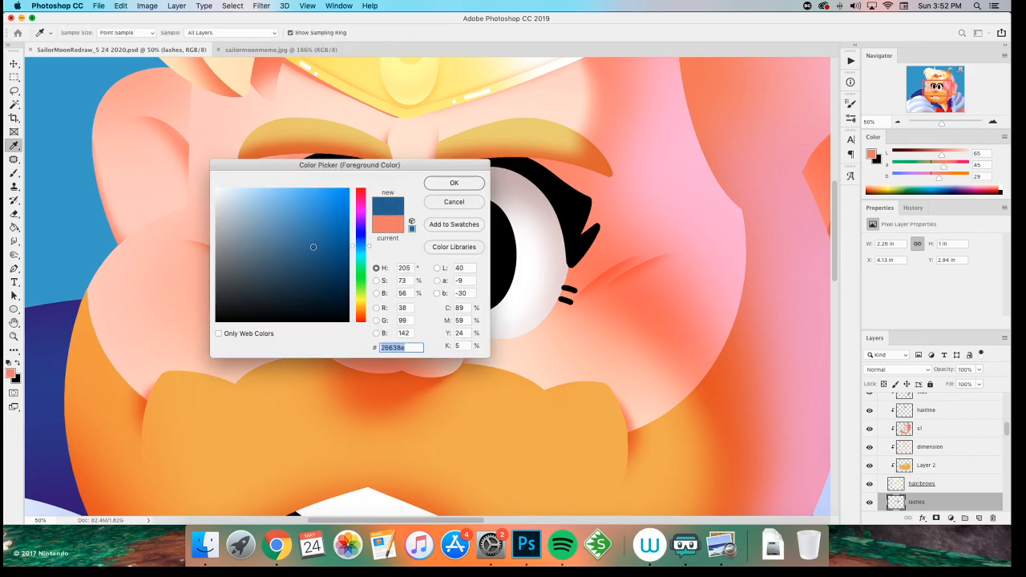
pyautogui.click(361, 241)
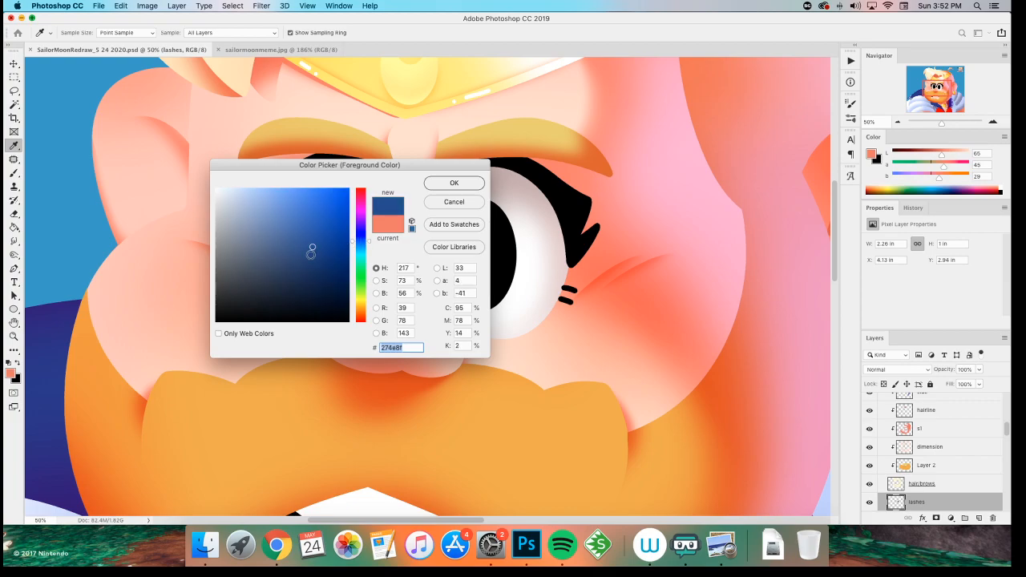
pyautogui.click(335, 271)
pyautogui.press('Return')
pyautogui.press('b')
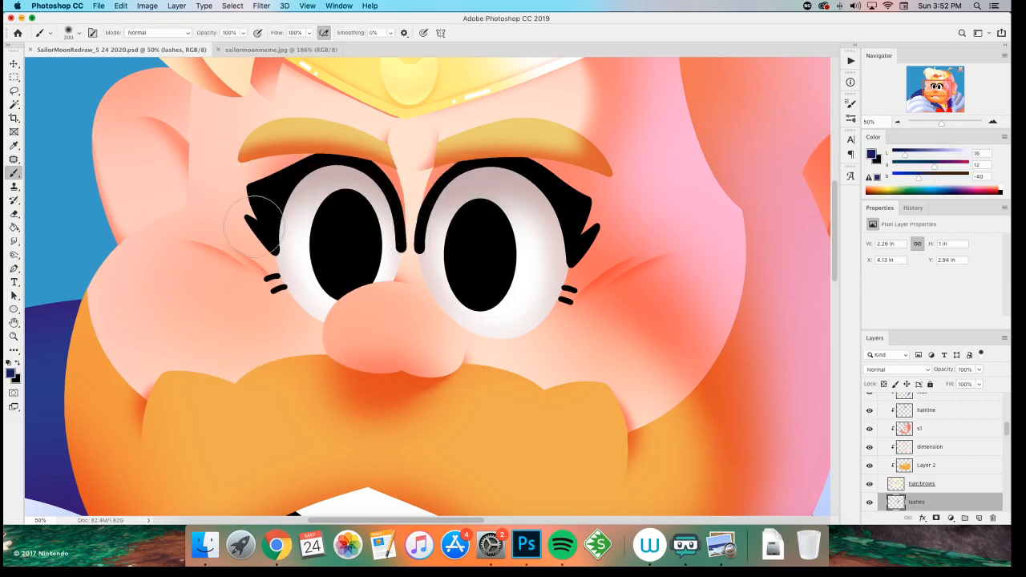
pyautogui.moveTo(321, 251); pyautogui.dragTo(549, 304)
pyautogui.press('super+z')
pyautogui.press('super+shift+n')
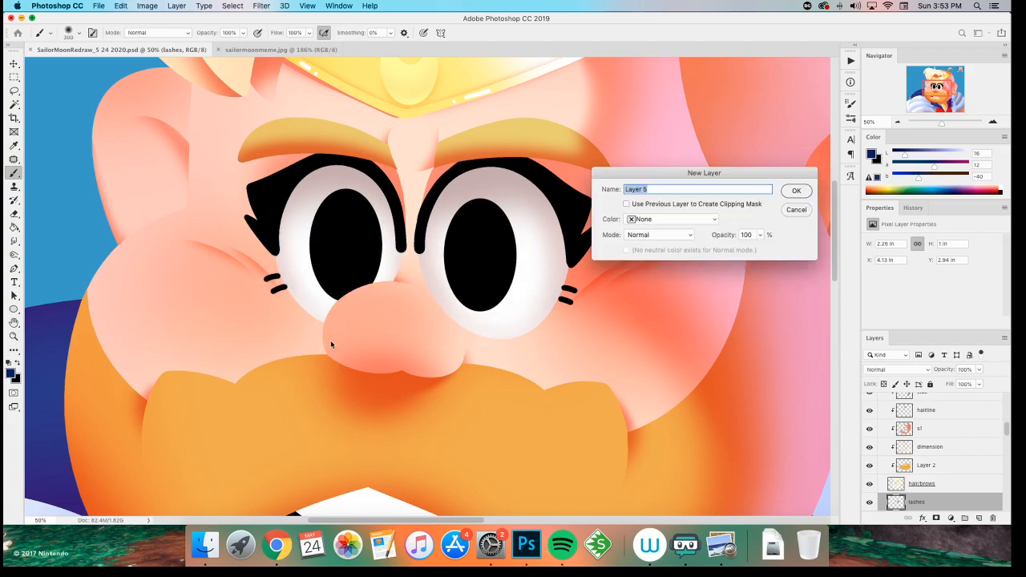
pyautogui.click(793, 211)
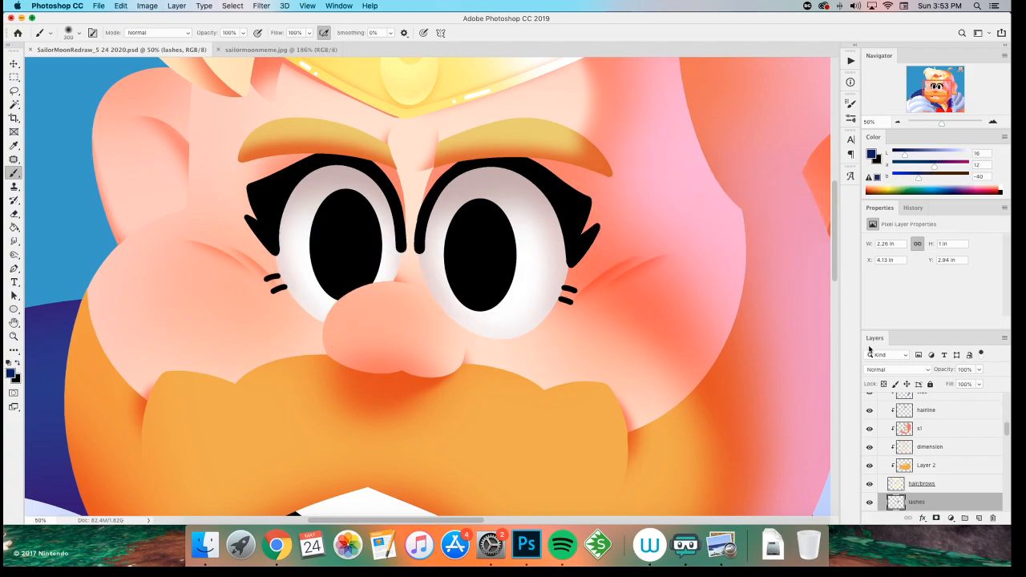
# - Create a layer named "highlight" above the pupils layer and clip it to the pupils
pyautogui.scroll(-3, 894, 428)
pyautogui.click(917, 464)
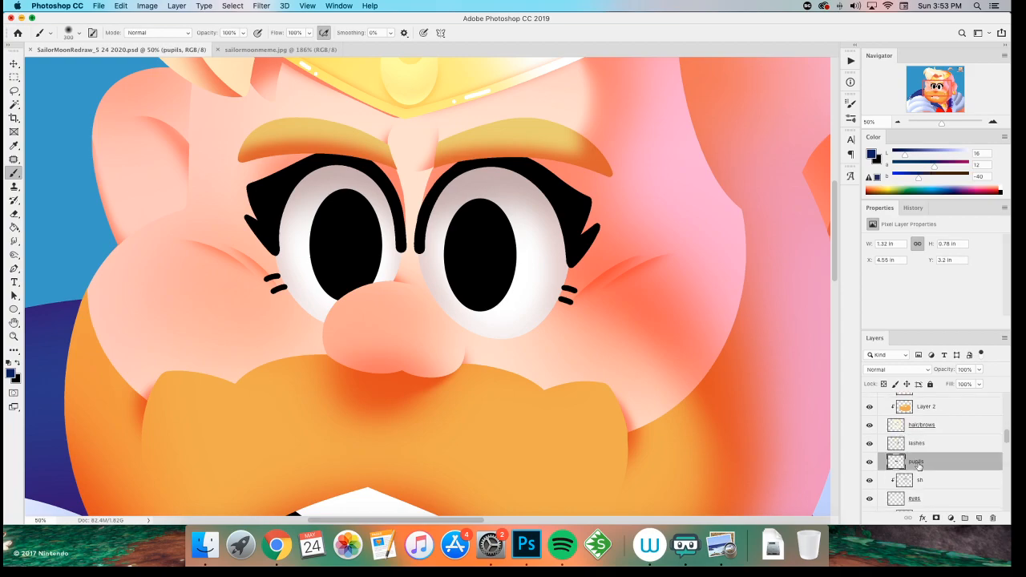
pyautogui.press('super+shift+n')
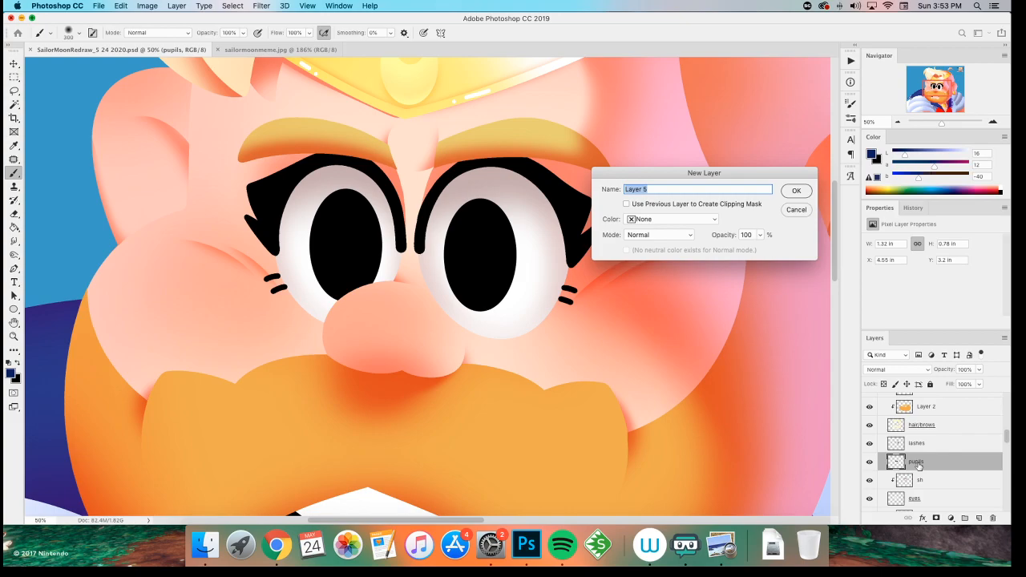
pyautogui.write('highlight')
pyautogui.press('Return')
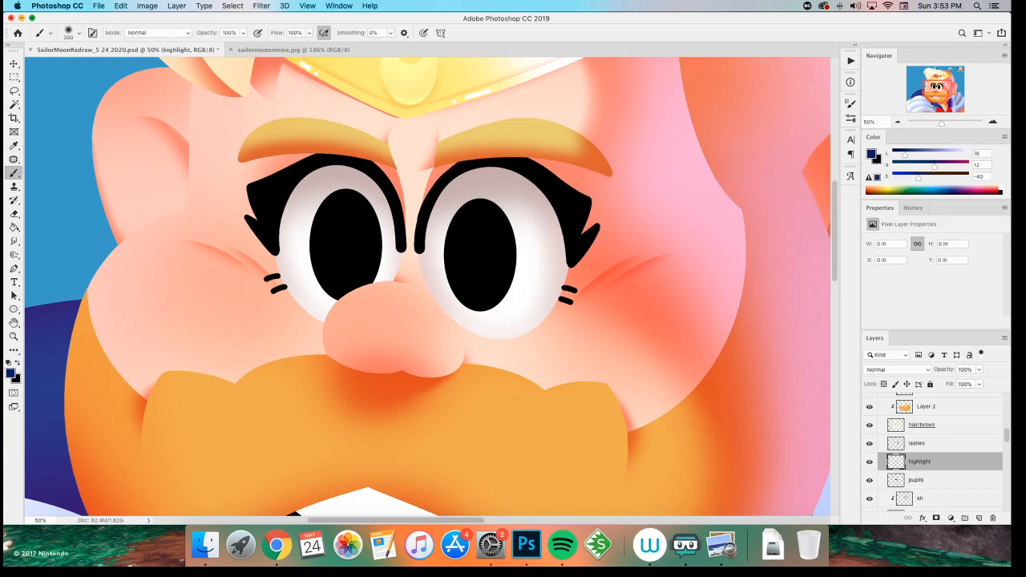
pyautogui.press('super+alt+g')
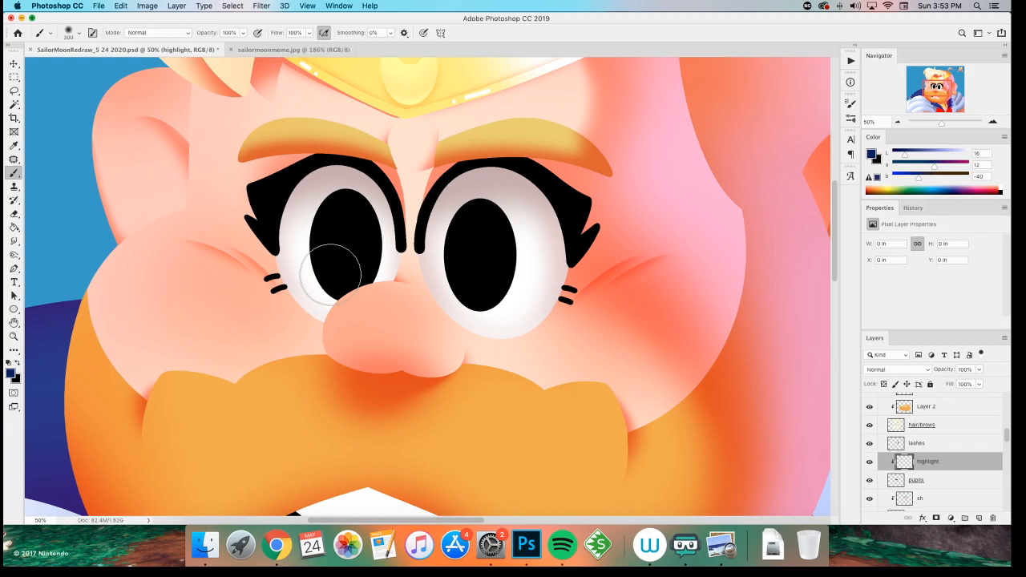
# - Paint a soft dark navy highlight over the lower part of both pupils with a large soft brush
pyautogui.moveTo(321, 241); pyautogui.dragTo(540, 291)
pyautogui.moveTo(335, 273)
pyautogui.mouseDown()
pyautogui.moveTo(368, 300)
pyautogui.moveTo(514, 280)
pyautogui.moveTo(409, 285)
pyautogui.moveTo(379, 300)
pyautogui.mouseUp()
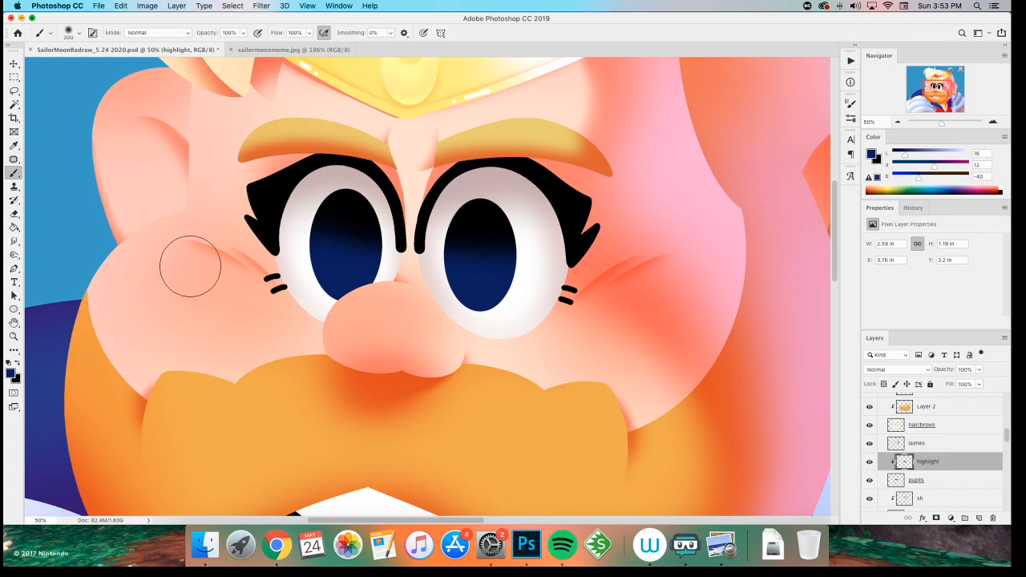
pyautogui.press(']')
pyautogui.press(']')
pyautogui.press(']')
pyautogui.moveTo(346, 273)
pyautogui.mouseDown()
pyautogui.moveTo(373, 303)
pyautogui.moveTo(514, 315)
pyautogui.moveTo(383, 310)
pyautogui.moveTo(498, 309)
pyautogui.moveTo(359, 346)
pyautogui.mouseUp()
pyautogui.press('super+minus')
pyautogui.press('super+minus')
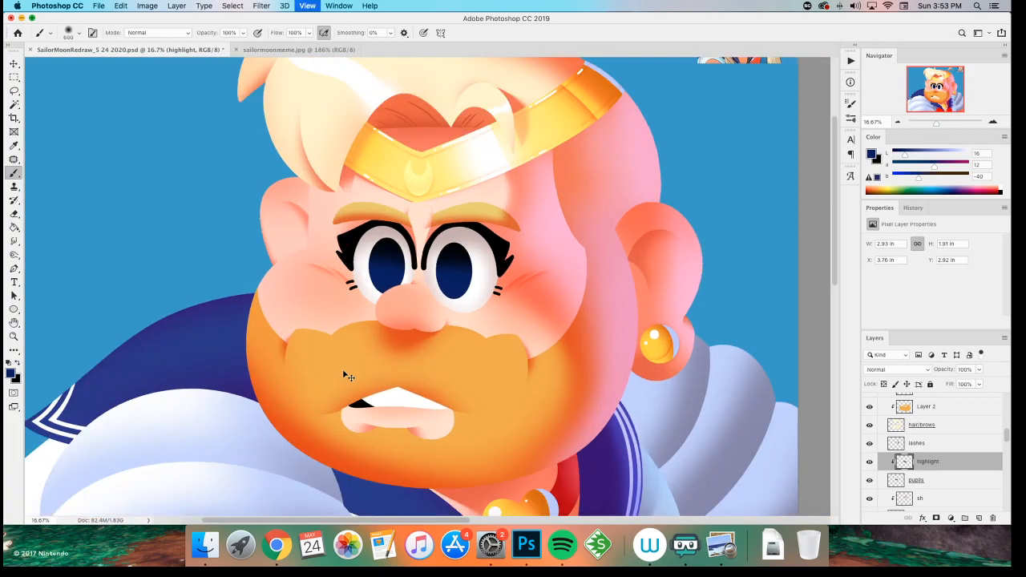
pyautogui.press('super+equal')
pyautogui.press('super+equal')
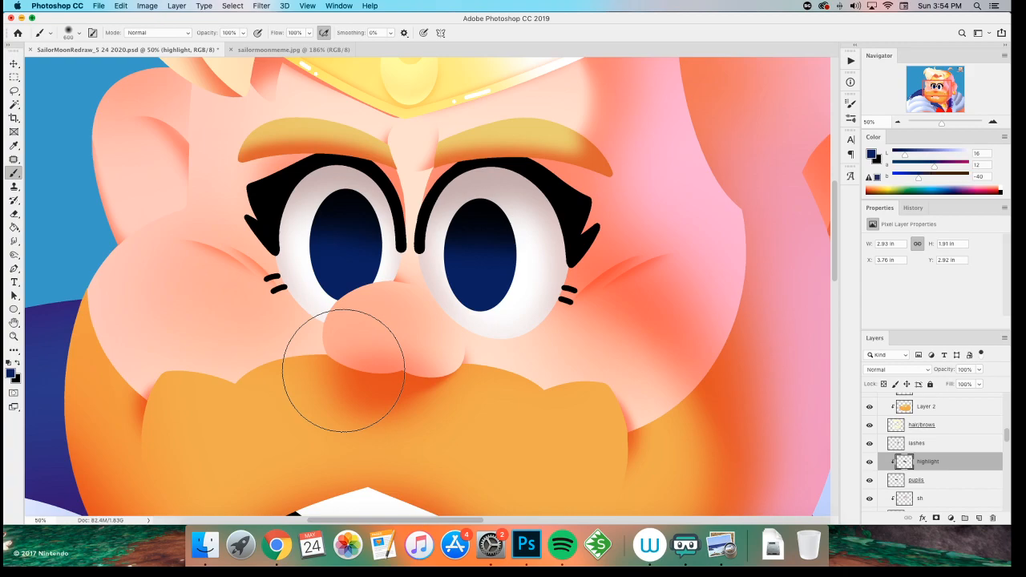
pyautogui.moveTo(288, 274); pyautogui.dragTo(278, 284)
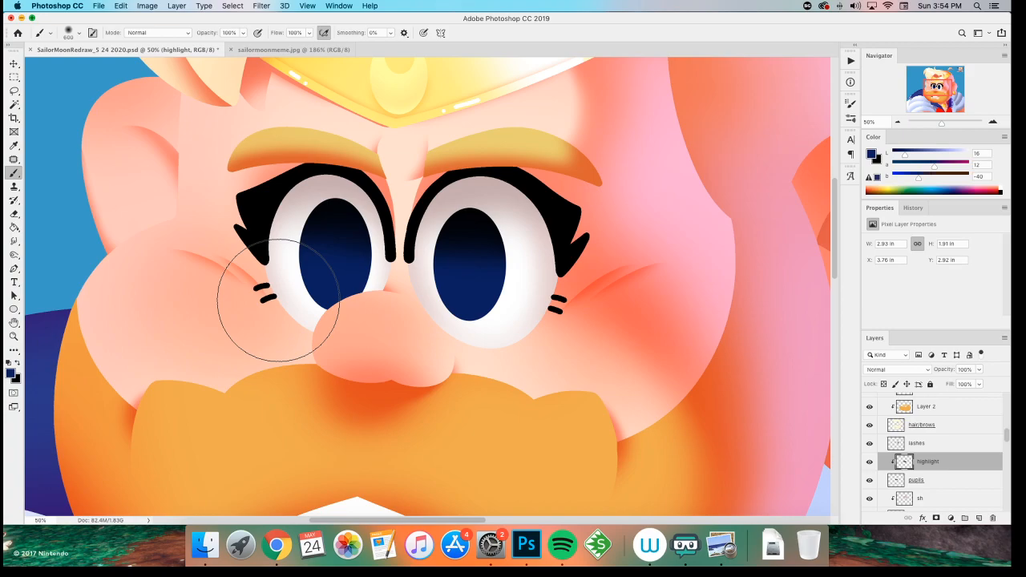
pyautogui.press('e')
pyautogui.moveTo(339, 236)
pyautogui.mouseDown()
pyautogui.moveTo(338, 275)
pyautogui.moveTo(331, 231)
pyautogui.moveTo(337, 267)
pyautogui.moveTo(339, 225)
pyautogui.moveTo(334, 263)
pyautogui.moveTo(340, 237)
pyautogui.moveTo(313, 259)
pyautogui.mouseUp()
pyautogui.press('super+z')
pyautogui.press('super+z')
pyautogui.press('super+z')
pyautogui.press('super+z')
pyautogui.press('super+z')
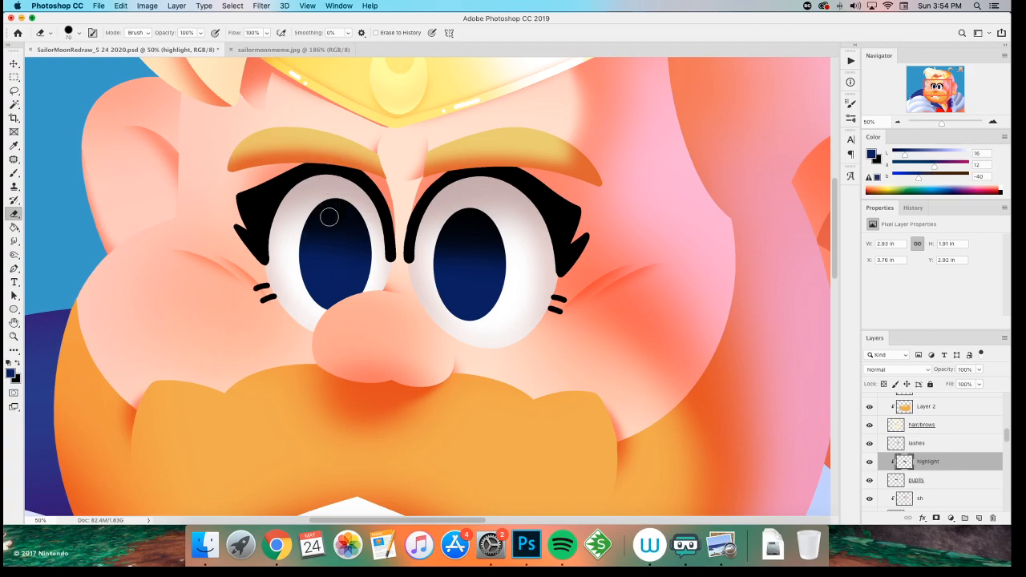
# - Draw a smaller ellipse path inside each pupil and convert both paths to an anti-aliased selection with 0 px feather
pyautogui.press('u')
pyautogui.moveTo(329, 216)
pyautogui.mouseDown()
pyautogui.moveTo(360, 283)
pyautogui.moveTo(333, 251)
pyautogui.moveTo(473, 262)
pyautogui.moveTo(460, 263)
pyautogui.mouseUp()
pyautogui.press('a')
pyautogui.rightClick(492, 198)
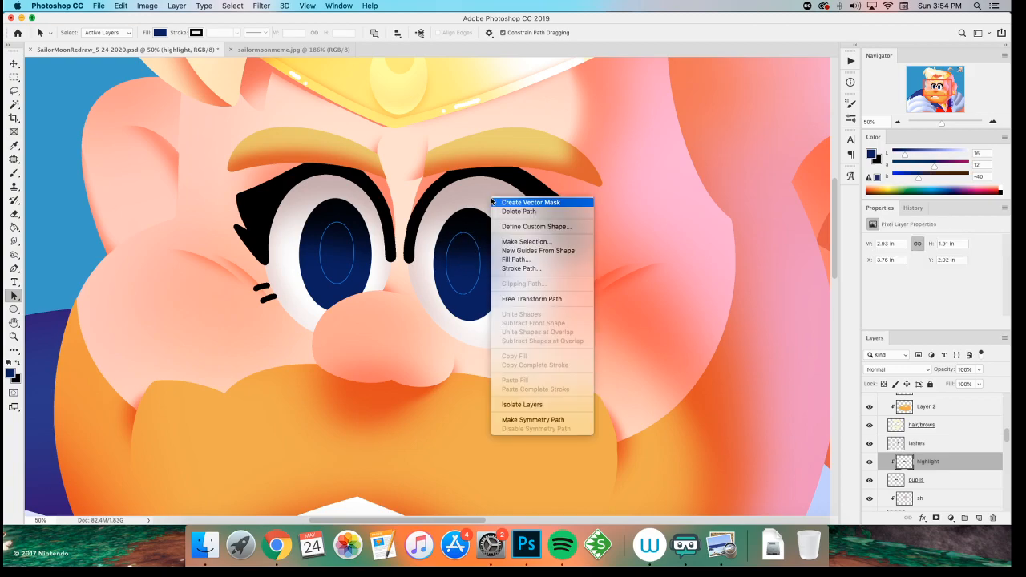
pyautogui.click(526, 242)
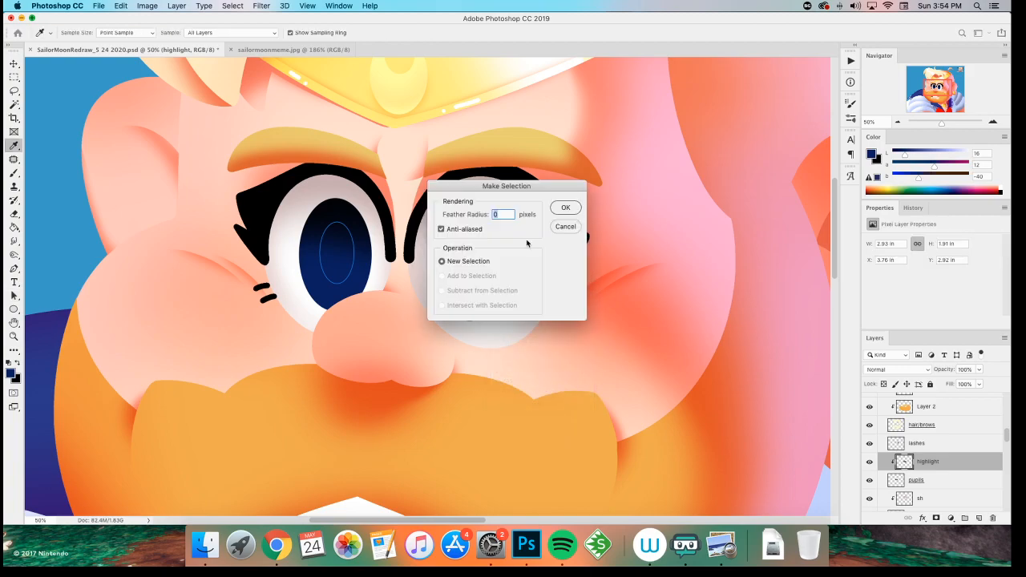
pyautogui.click(561, 212)
# - Fill the selected inner ellipses of both pupils with black, deselect and save the file
pyautogui.press('super+BackSpace')
pyautogui.press('m')
pyautogui.click(589, 209)
pyautogui.press('super+minus')
pyautogui.press('super+minus')
pyautogui.press('super+minus')
pyautogui.press('super+minus')
pyautogui.press('super+minus')
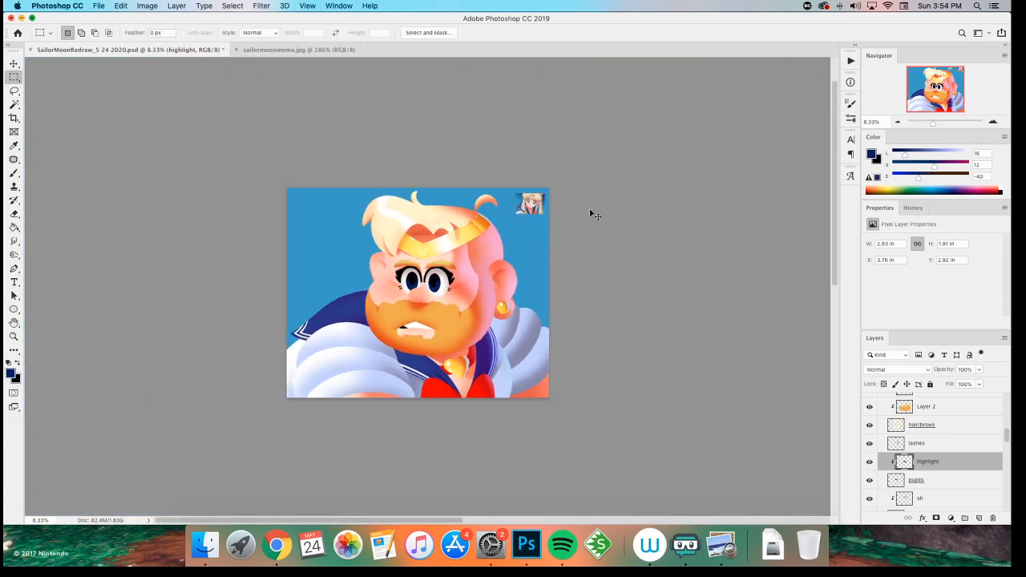
pyautogui.press('super+equal')
pyautogui.press('super+equal')
pyautogui.press('super+equal')
pyautogui.press('super+equal')
pyautogui.press('super+equal')
pyautogui.press('super+s')
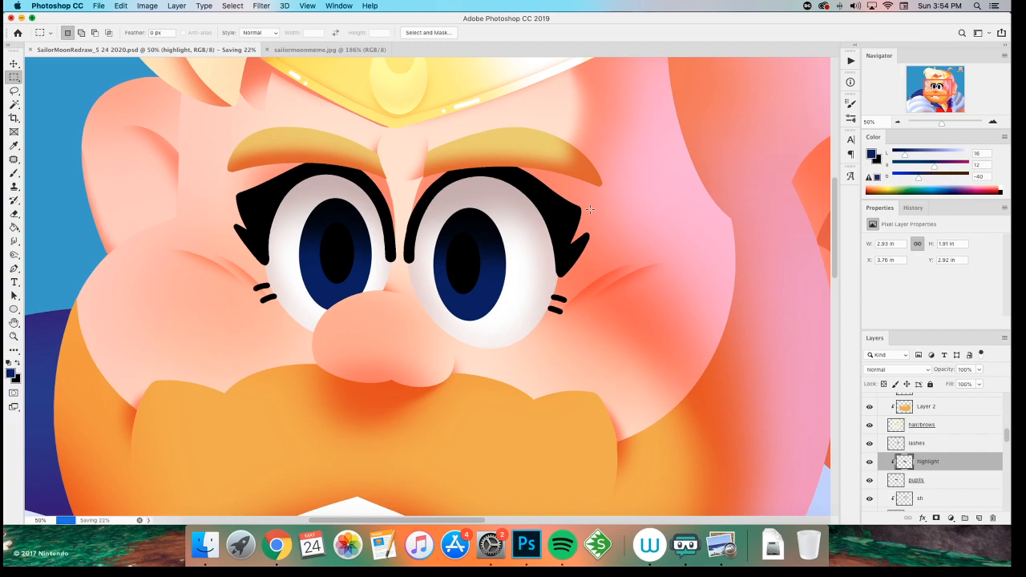
# - Add a clipped layer named "blue" above the shading layer of the puffy sleeve behind the earring
pyautogui.hscroll(10, 502, 312)
pyautogui.scroll(-3, 502, 312)
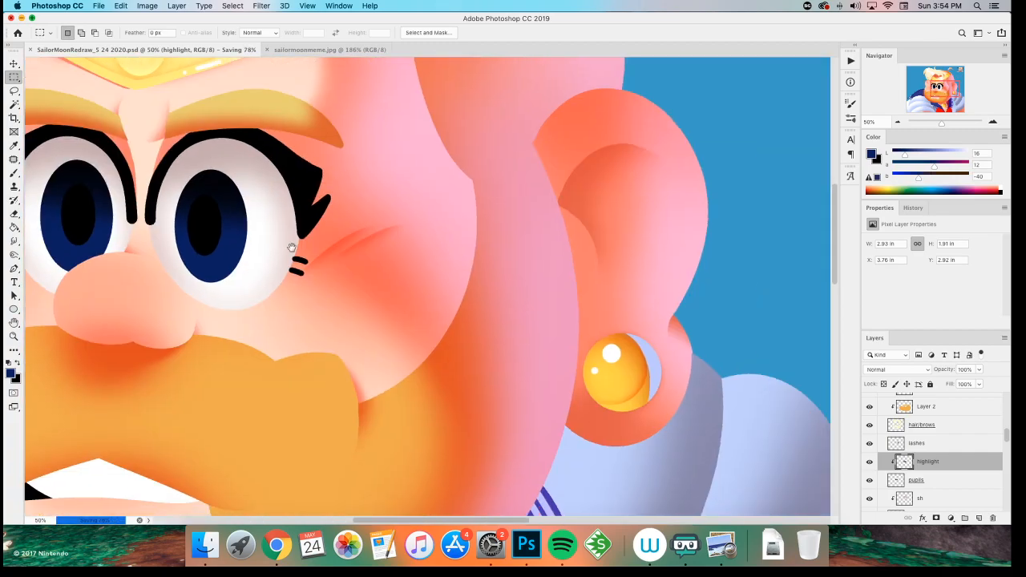
pyautogui.press('v')
pyautogui.keyDown('super'); pyautogui.click(647, 365); pyautogui.keyUp('super')
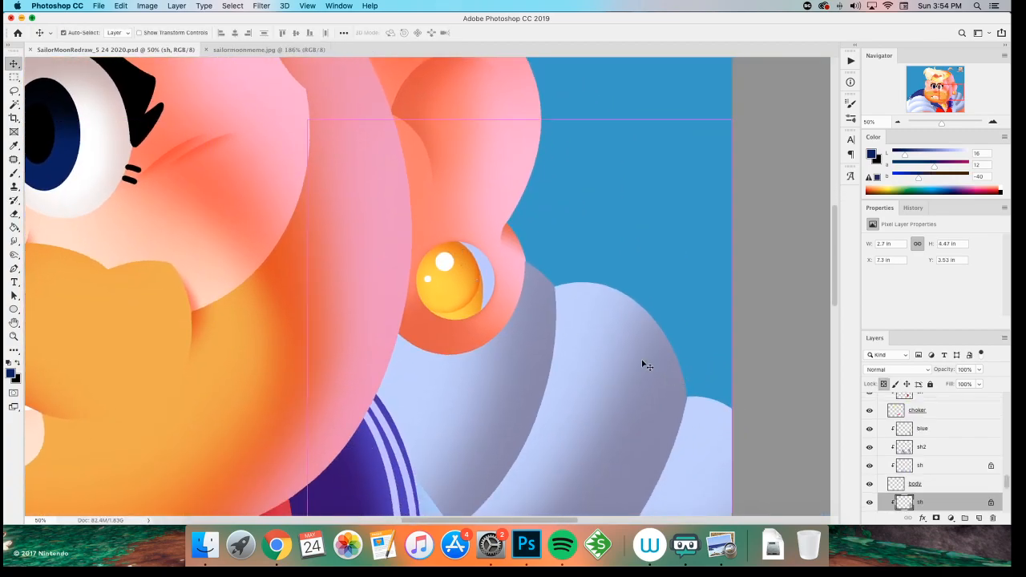
pyautogui.press('super+minus')
pyautogui.press('super+minus')
pyautogui.press('super+minus')
pyautogui.press('super+shift+n')
pyautogui.write('blue')
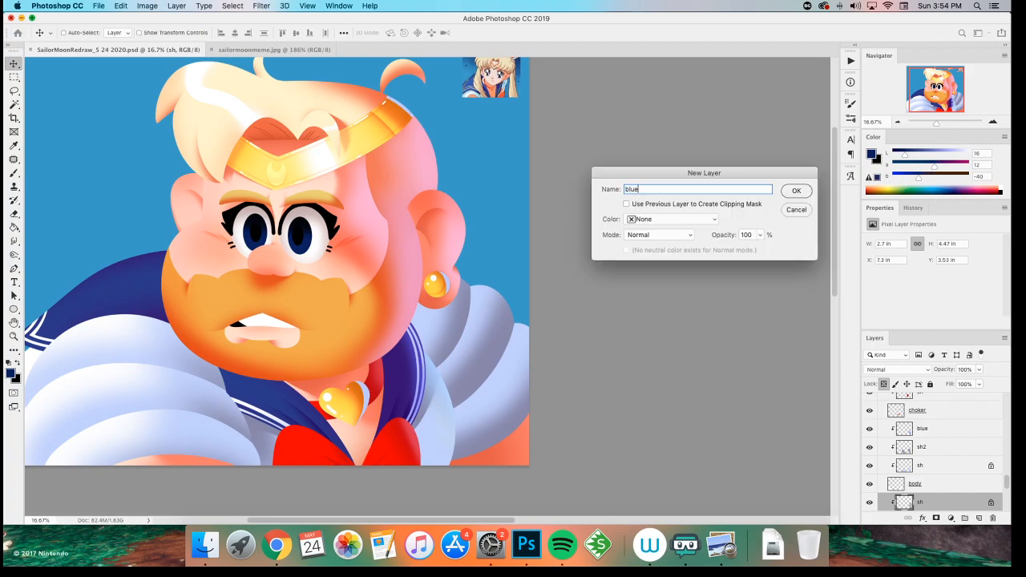
pyautogui.press('Return')
# - Paint soft navy along the outer edge of the sleeve behind the earring and set the blue layer's blend mode to Screen
pyautogui.press('b')
pyautogui.moveTo(470, 305)
pyautogui.mouseDown()
pyautogui.moveTo(539, 345)
pyautogui.moveTo(469, 306)
pyautogui.moveTo(509, 358)
pyautogui.mouseUp()
pyautogui.moveTo(525, 311); pyautogui.dragTo(479, 299)
pyautogui.press(']')
pyautogui.press(']')
pyautogui.moveTo(533, 339); pyautogui.dragTo(471, 291)
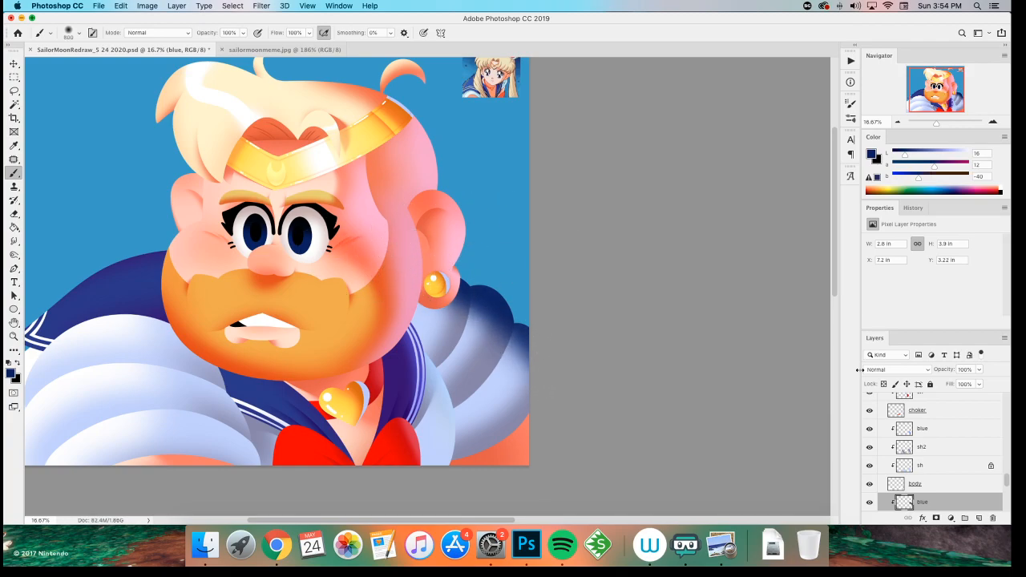
pyautogui.click(889, 369)
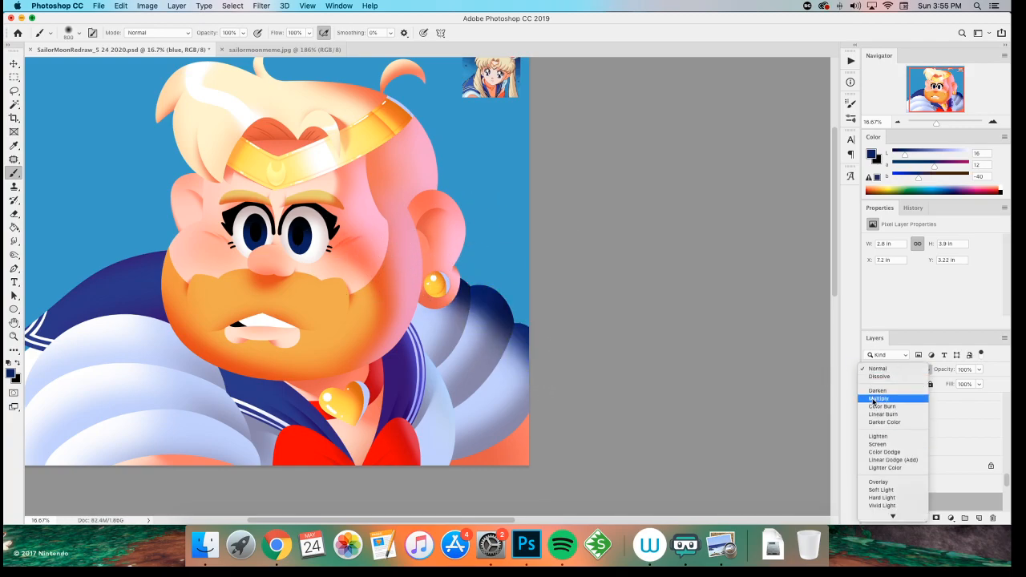
pyautogui.click(873, 445)
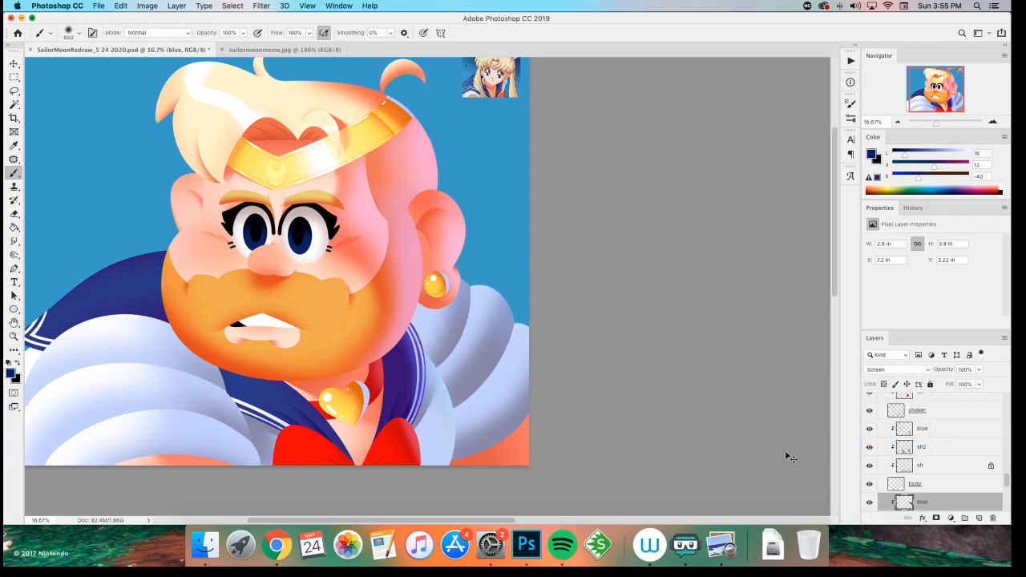
# - Adjust the blue sleeve layer to hue +4 and saturation +100 with raised lightness, and save the file
pyautogui.hotkey('ctrl', 'u')
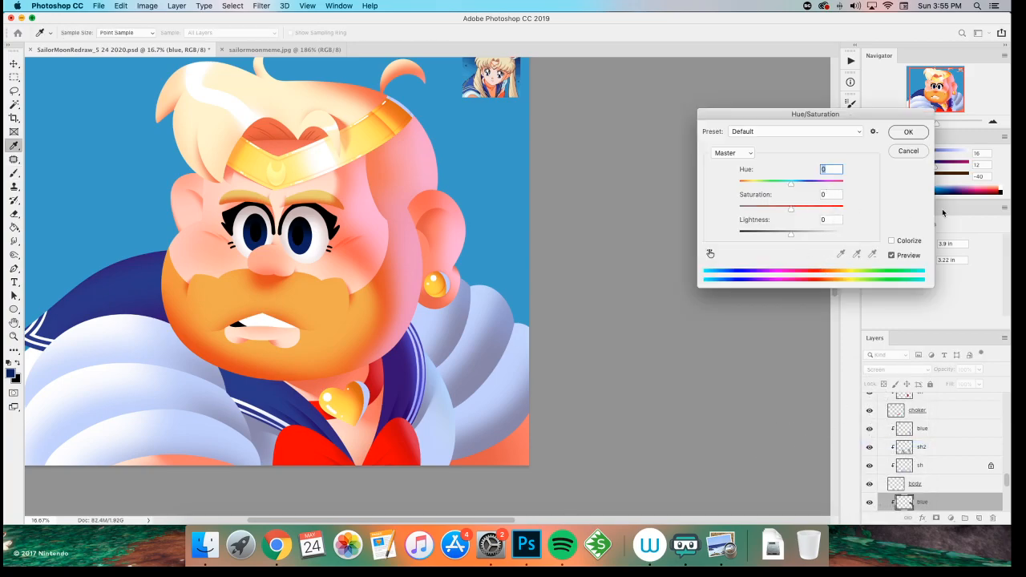
pyautogui.moveTo(815, 210); pyautogui.dragTo(930, 210)
pyautogui.moveTo(789, 232); pyautogui.dragTo(809, 234)
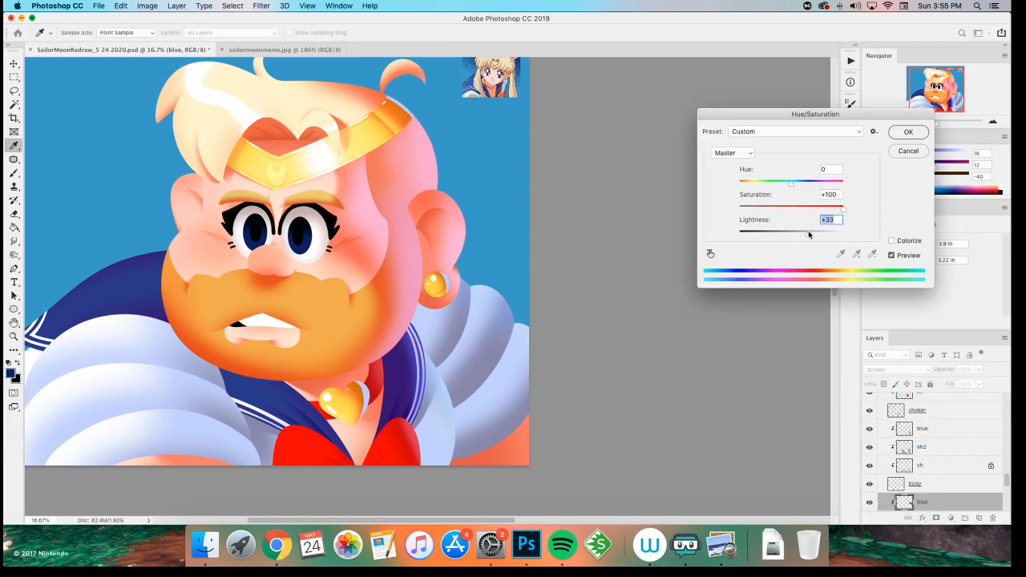
pyautogui.moveTo(791, 185); pyautogui.dragTo(795, 182)
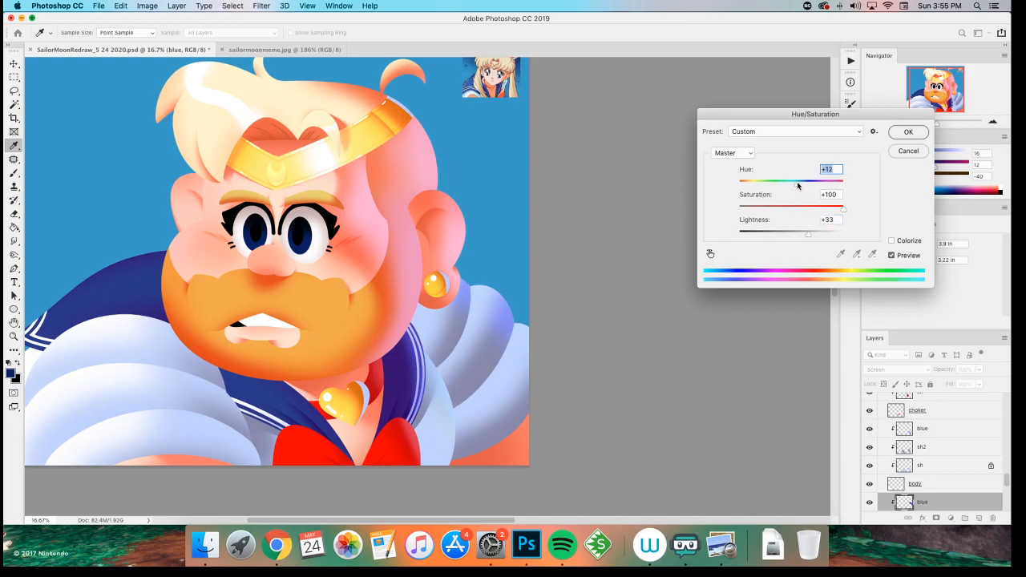
pyautogui.moveTo(807, 232); pyautogui.dragTo(816, 237)
pyautogui.moveTo(793, 183)
pyautogui.mouseDown()
pyautogui.moveTo(783, 187)
pyautogui.moveTo(811, 185)
pyautogui.moveTo(793, 185)
pyautogui.mouseUp()
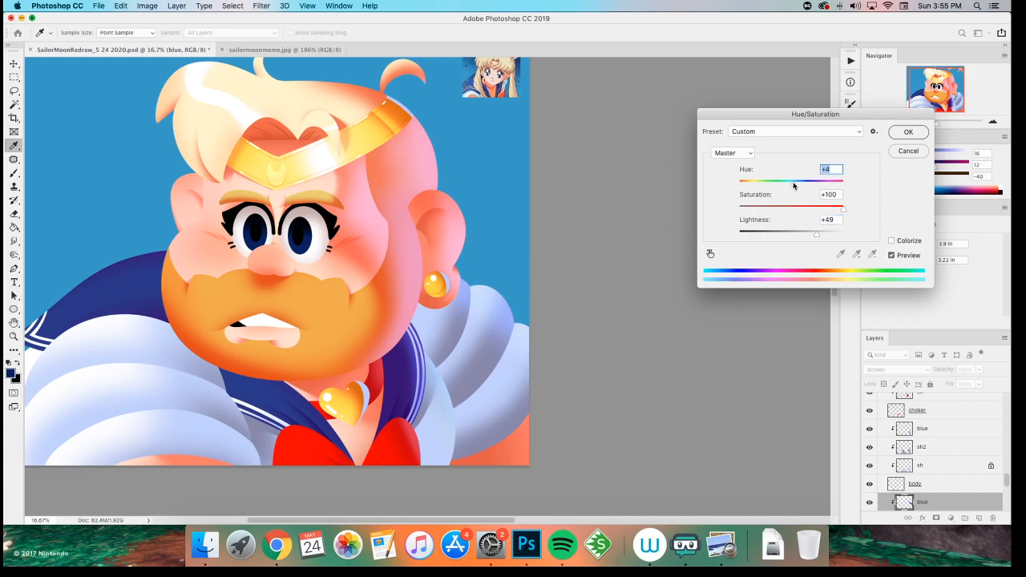
pyautogui.moveTo(817, 238); pyautogui.dragTo(819, 238)
pyautogui.click(895, 134)
pyautogui.press('z')
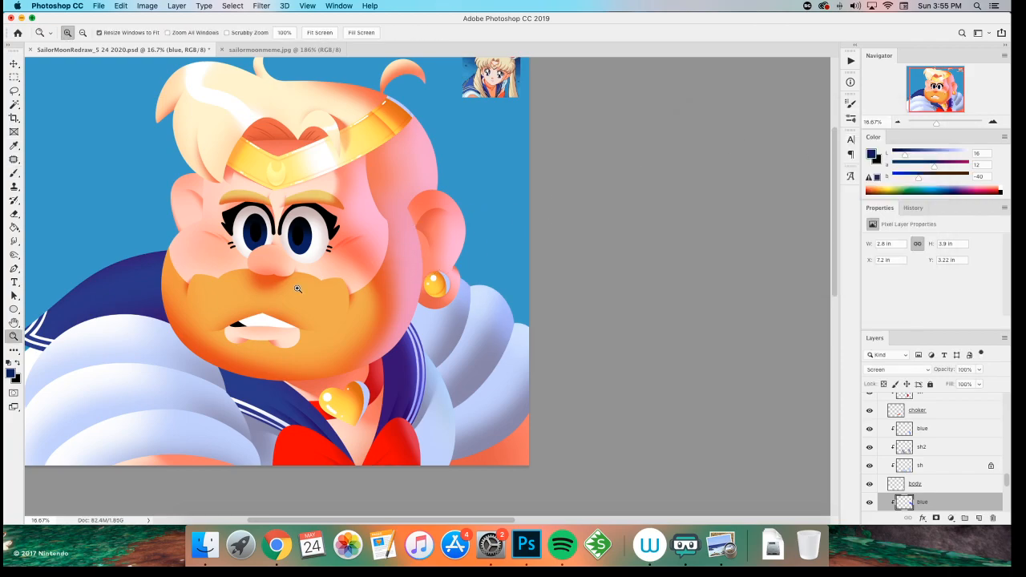
pyautogui.click(278, 285)
pyautogui.hotkey('ctrl', 's')
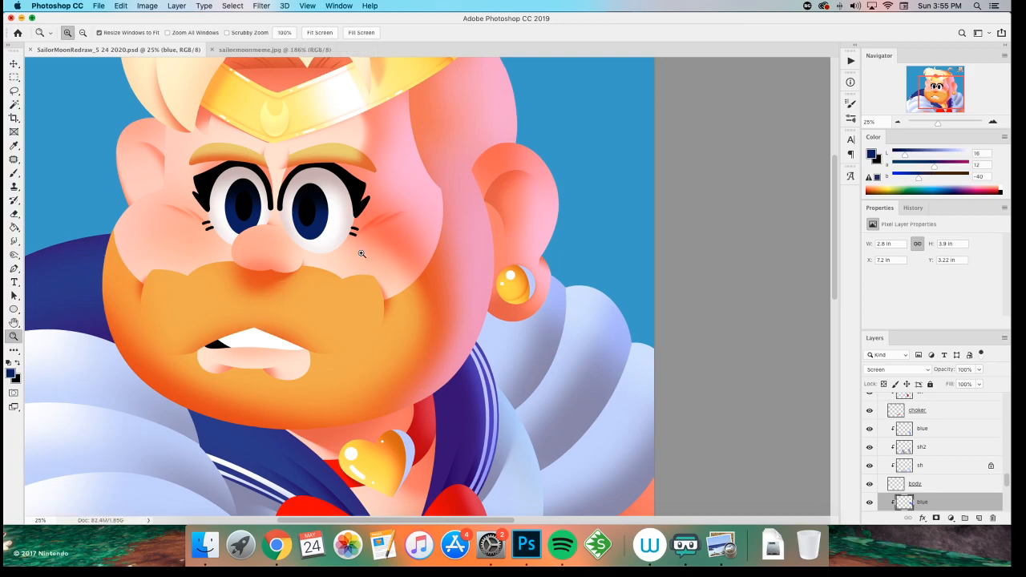
pyautogui.moveTo(343, 271); pyautogui.dragTo(461, 297)
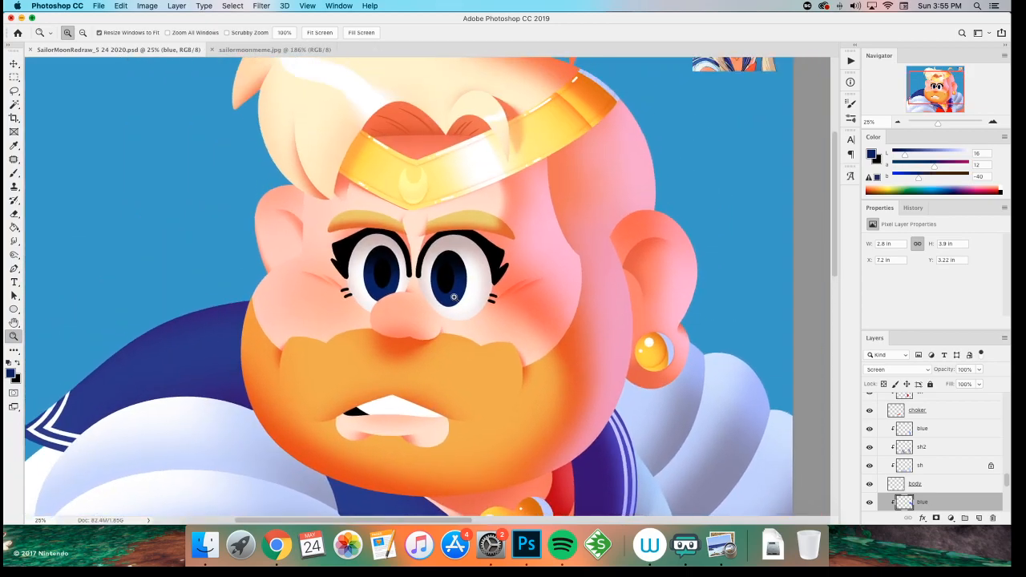
pyautogui.press('v')
pyautogui.click(461, 296)
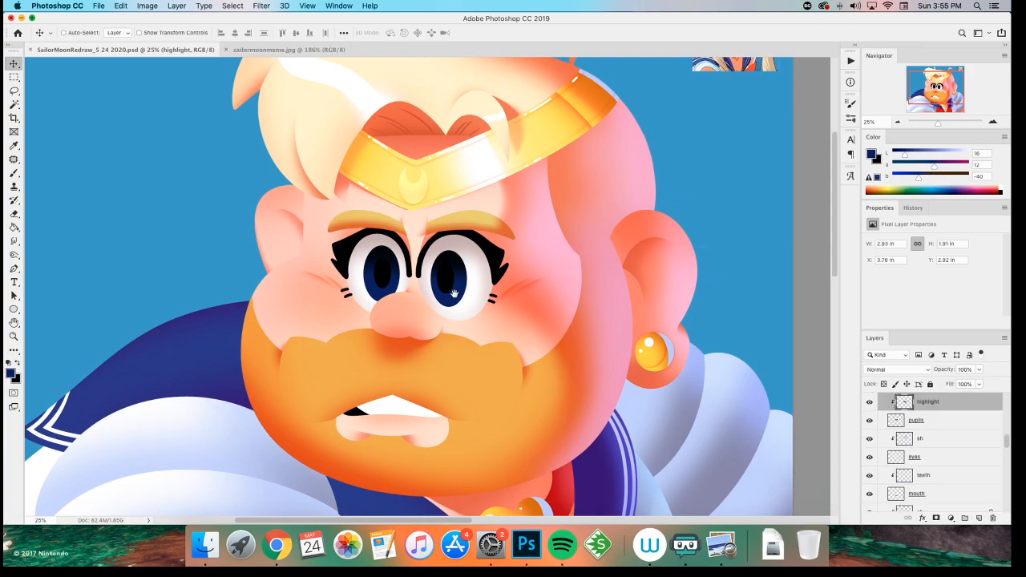
pyautogui.scroll(2, 477, 260)
pyautogui.scroll(-2, 481, 266)
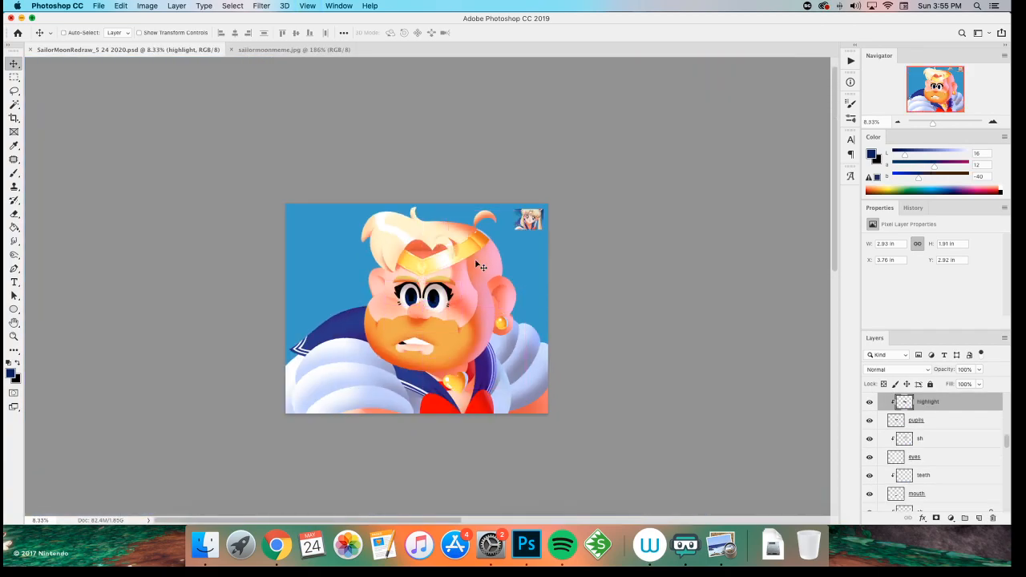
# - Select the moon layer on the tiara for close-up painting
pyautogui.press('z')
pyautogui.click(425, 280)
pyautogui.click(396, 274)
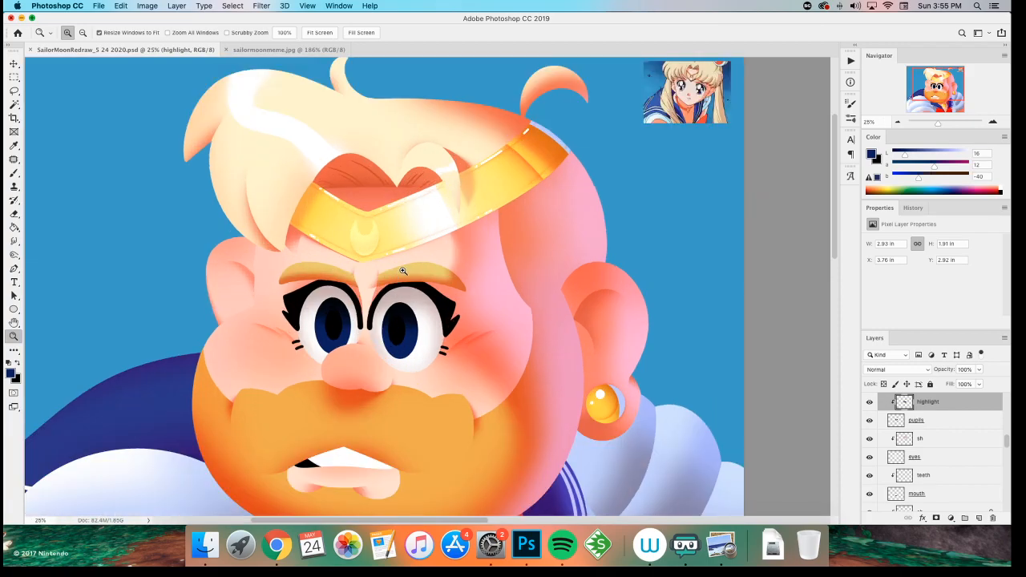
pyautogui.click(404, 267)
pyautogui.press('v')
pyautogui.keyDown('super'); pyautogui.click(403, 206); pyautogui.keyUp('super')
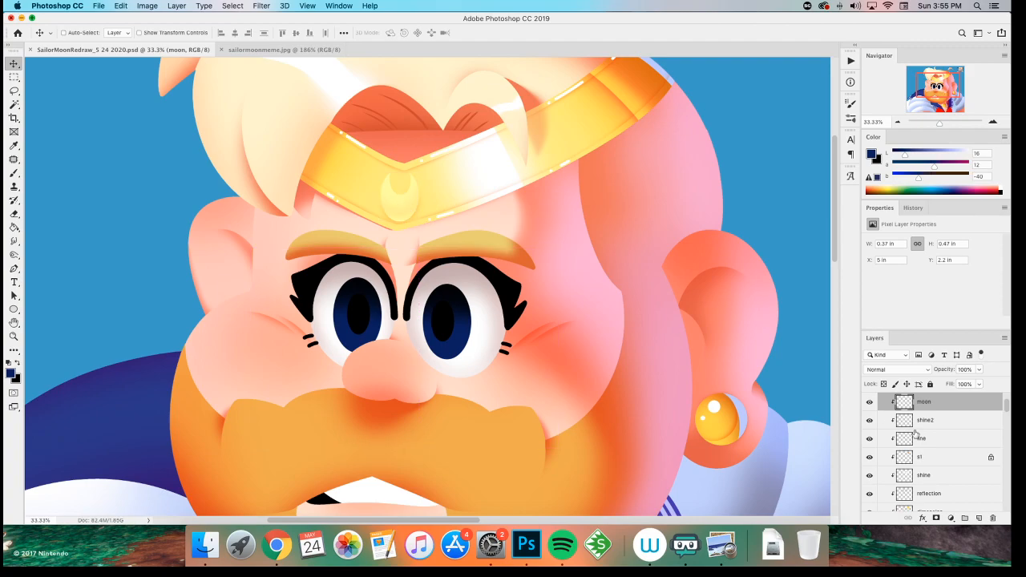
pyautogui.scroll(2, 915, 435)
pyautogui.press('z')
pyautogui.click(418, 257)
pyautogui.click(398, 187)
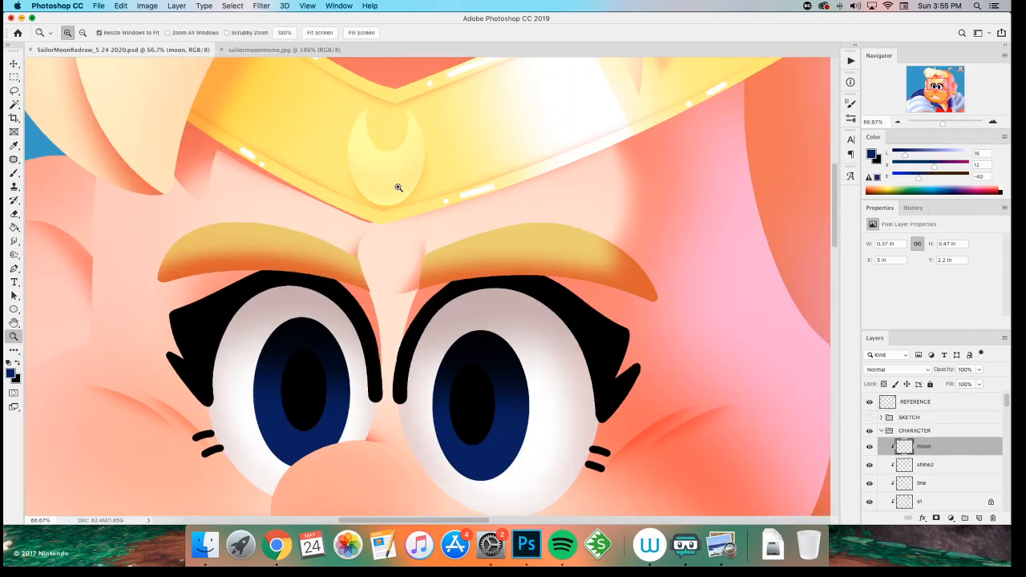
# - Choose the 15 px hard round brush, enlarge it, undo the test dab and set the paint colour to white
pyautogui.press('b')
pyautogui.scroll(3, 286, 252)
pyautogui.rightClick(316, 252)
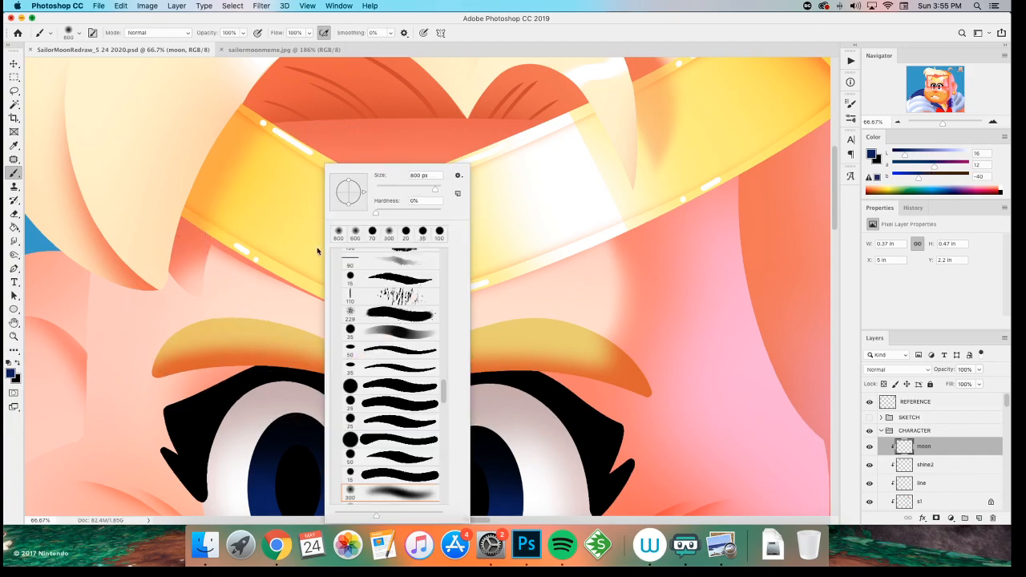
pyautogui.click(374, 479)
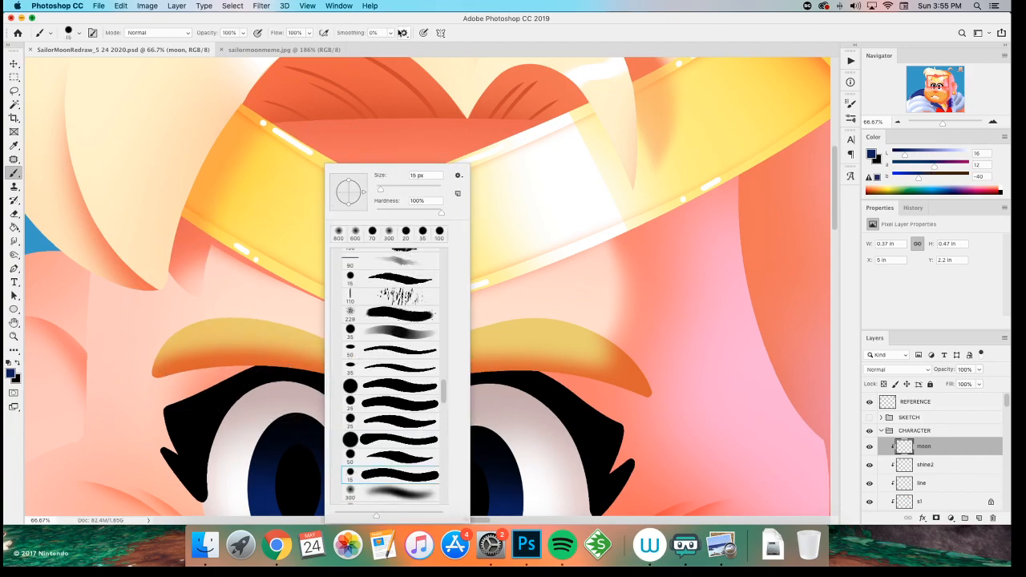
pyautogui.click(400, 31)
pyautogui.press(']')
pyautogui.press(']')
pyautogui.click(352, 239)
pyautogui.press('super+z')
pyautogui.press('d')
pyautogui.press('x')
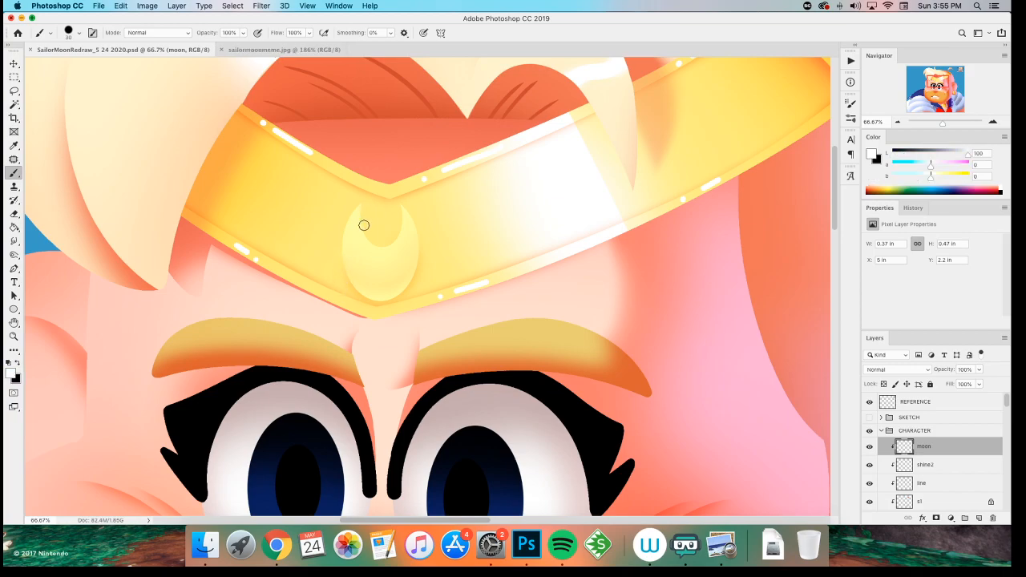
# - Paint small white shine marks on the tiara's crescent moon, a dot on one side and a thin stroke along the opposite lower edge
pyautogui.click(352, 244)
pyautogui.press('[')
pyautogui.press('[')
pyautogui.moveTo(409, 268); pyautogui.dragTo(398, 286)
pyautogui.press('super+minus')
pyautogui.press('super+minus')
pyautogui.press('super+minus')
pyautogui.press('super+minus')
pyautogui.press('super+equal')
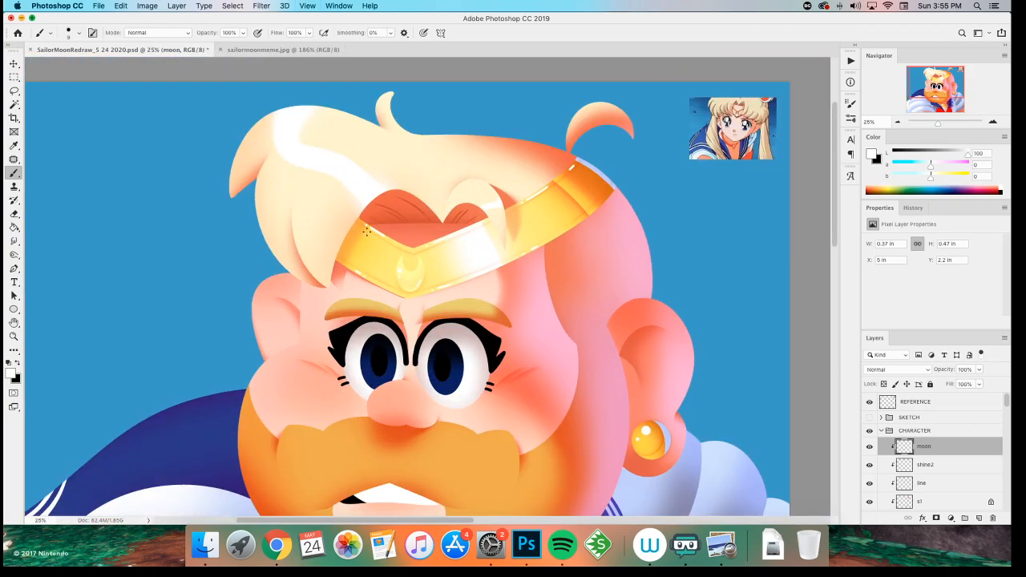
# - Select the highlight layer clipped to the pupils and lock its transparent pixels
pyautogui.moveTo(230, 298); pyautogui.dragTo(186, 219)
pyautogui.press('v')
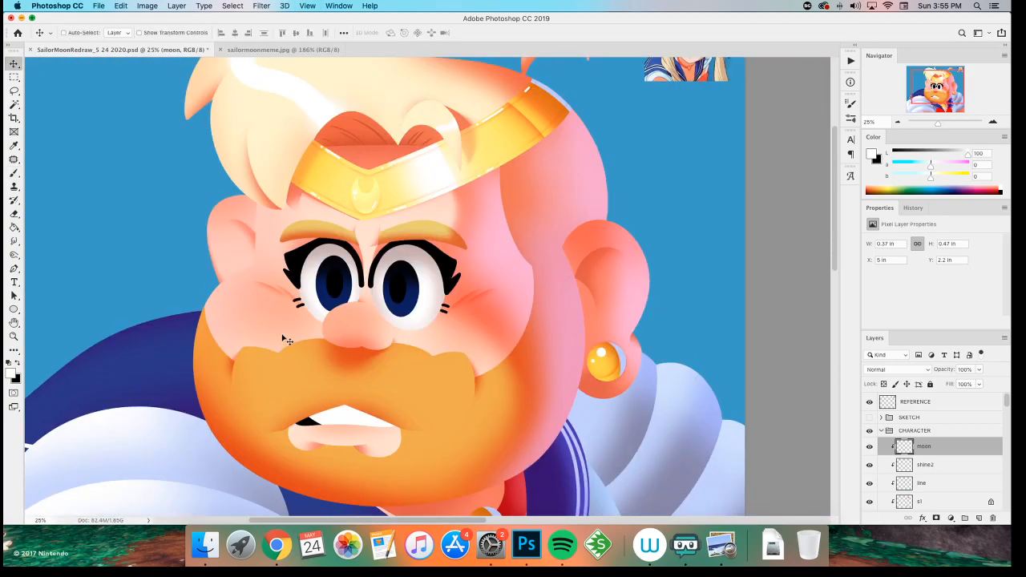
pyautogui.keyDown('super'); pyautogui.click(348, 281); pyautogui.keyUp('super')
pyautogui.press('super+equal')
pyautogui.press('super+equal')
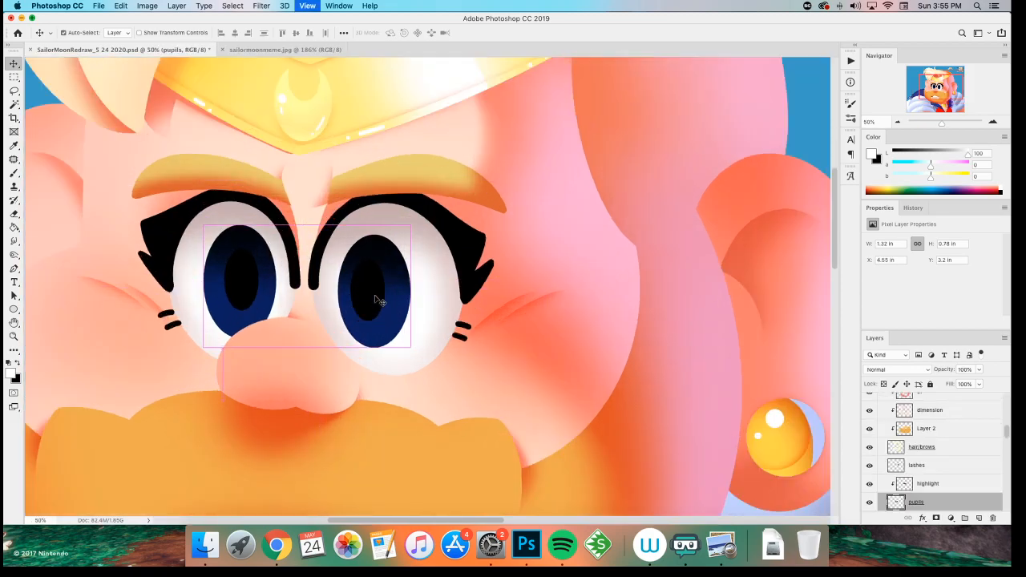
pyautogui.click(941, 490)
pyautogui.press('z')
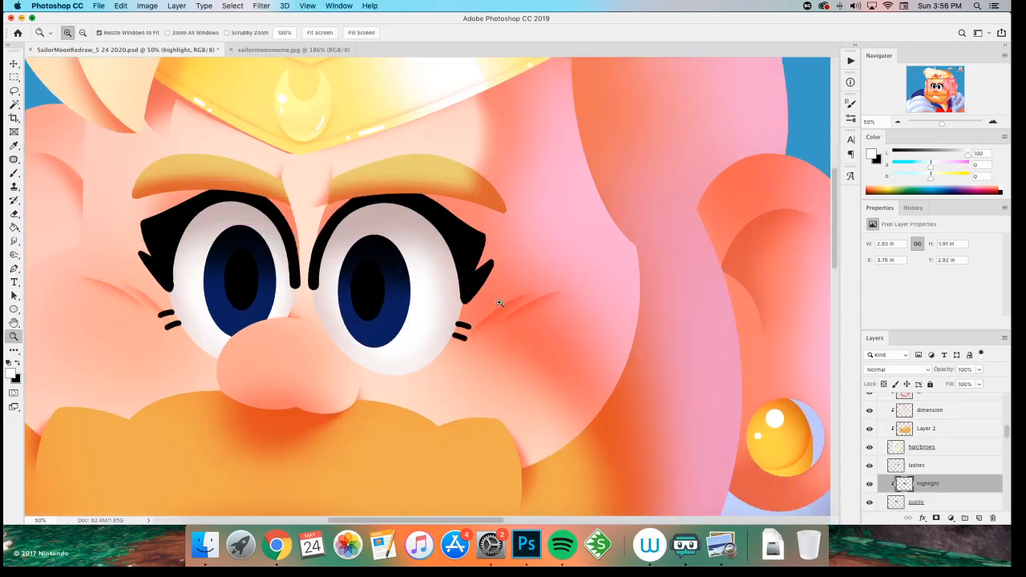
pyautogui.click(448, 266)
pyautogui.click(350, 304)
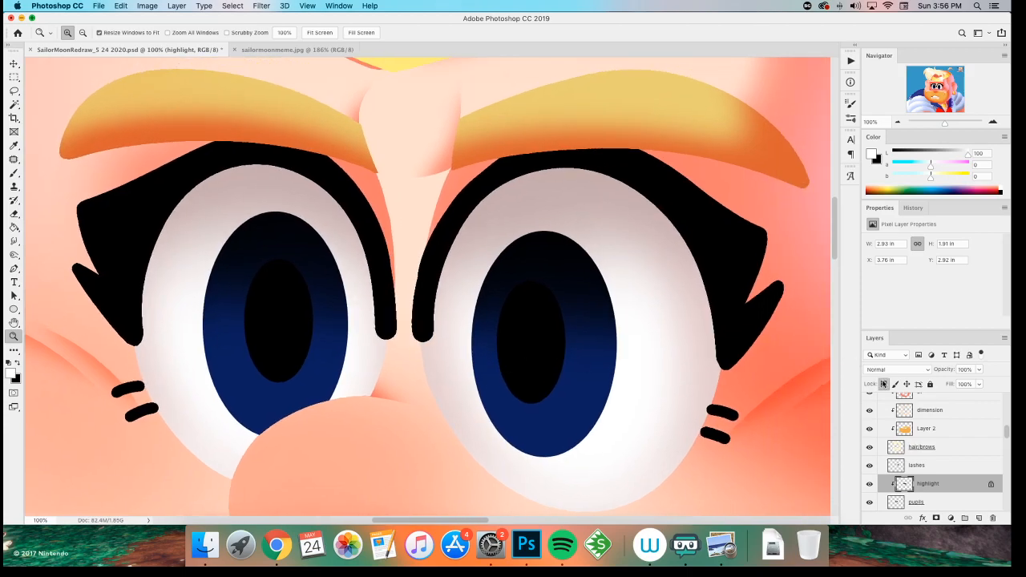
# - Sample the iris blue, change it to a brighter blue (L 28, a 12, b -71) and undo the test stroke
pyautogui.moveTo(177, 343); pyautogui.dragTo(140, 297)
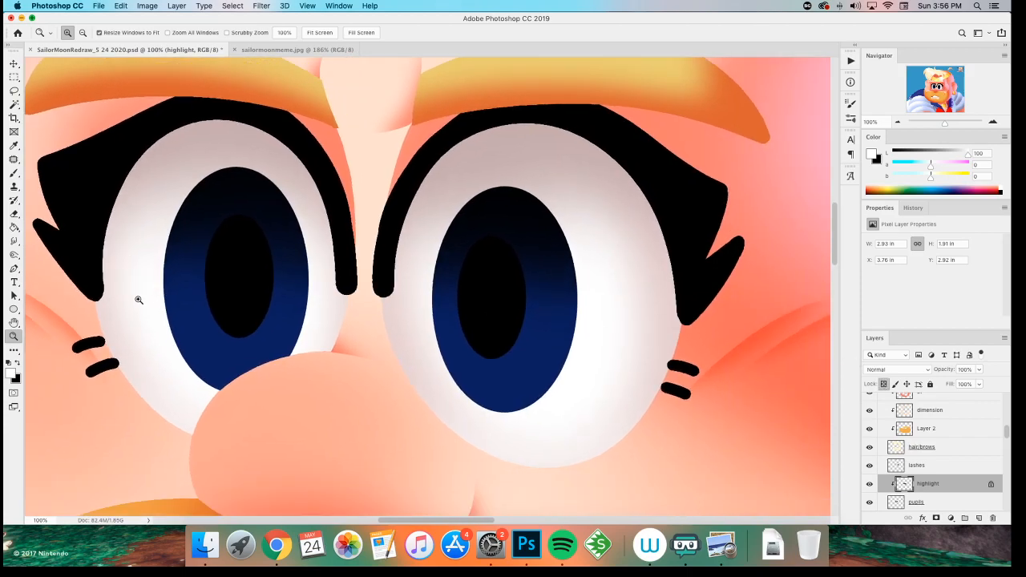
pyautogui.press('i')
pyautogui.click(272, 347)
pyautogui.press('b')
pyautogui.moveTo(905, 161)
pyautogui.mouseDown()
pyautogui.moveTo(920, 158)
pyautogui.moveTo(910, 172)
pyautogui.mouseUp()
pyautogui.moveTo(199, 324)
pyautogui.mouseDown()
pyautogui.moveTo(192, 357)
pyautogui.moveTo(210, 375)
pyautogui.mouseUp()
pyautogui.press('super+z')
# - Paint a soft brighter-blue glow over the lower part of both irises with the 300 px soft round brush
pyautogui.rightClick(174, 343)
pyautogui.click(269, 497)
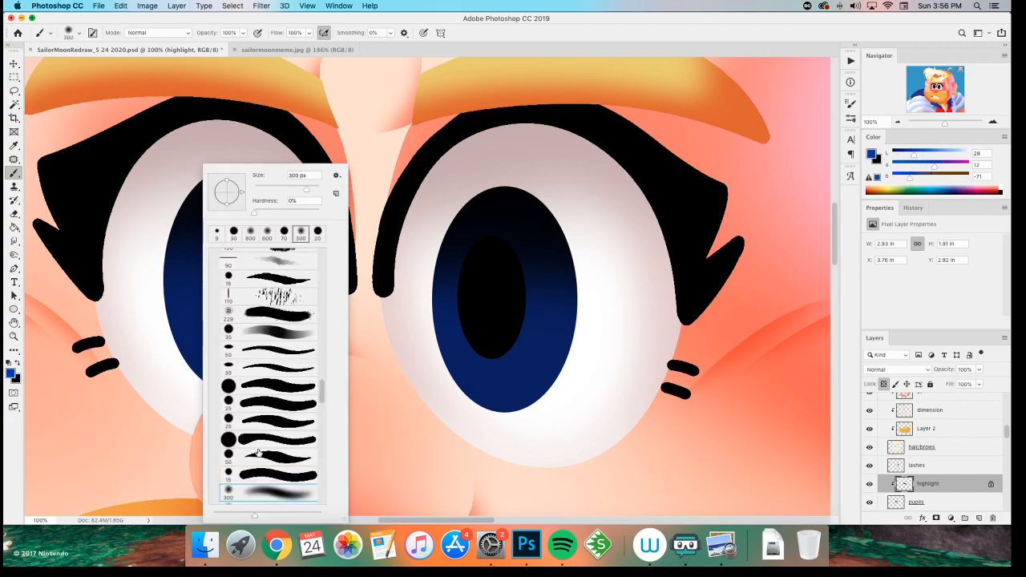
pyautogui.click(463, 33)
pyautogui.moveTo(243, 372); pyautogui.dragTo(155, 292)
pyautogui.moveTo(504, 386); pyautogui.dragTo(435, 344)
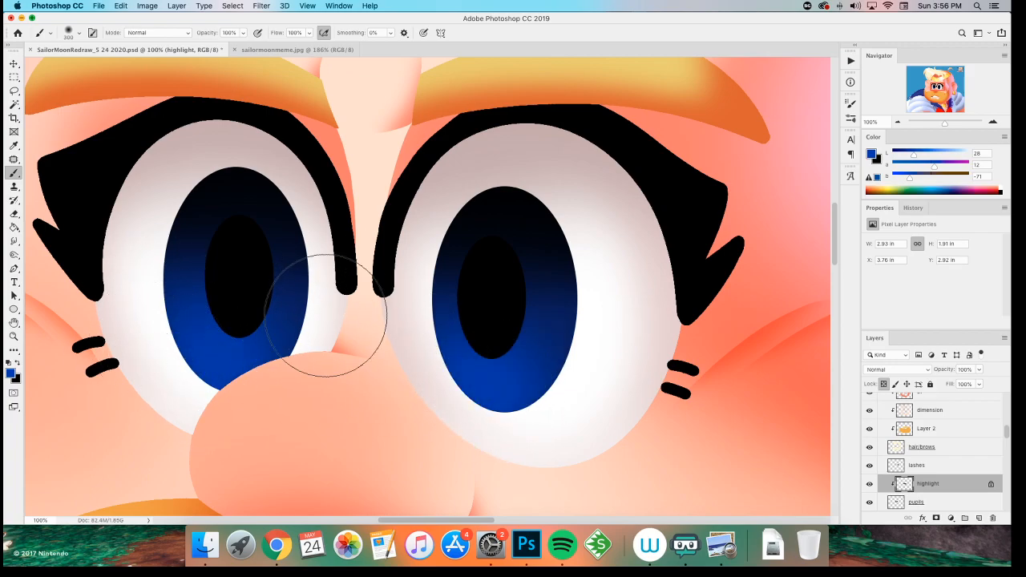
# - Add two new layers named hl2 and sparkles above the highlight layer in the clipped pupils stack
pyautogui.press('super+shift+n')
pyautogui.write('h')
pyautogui.press('Return')
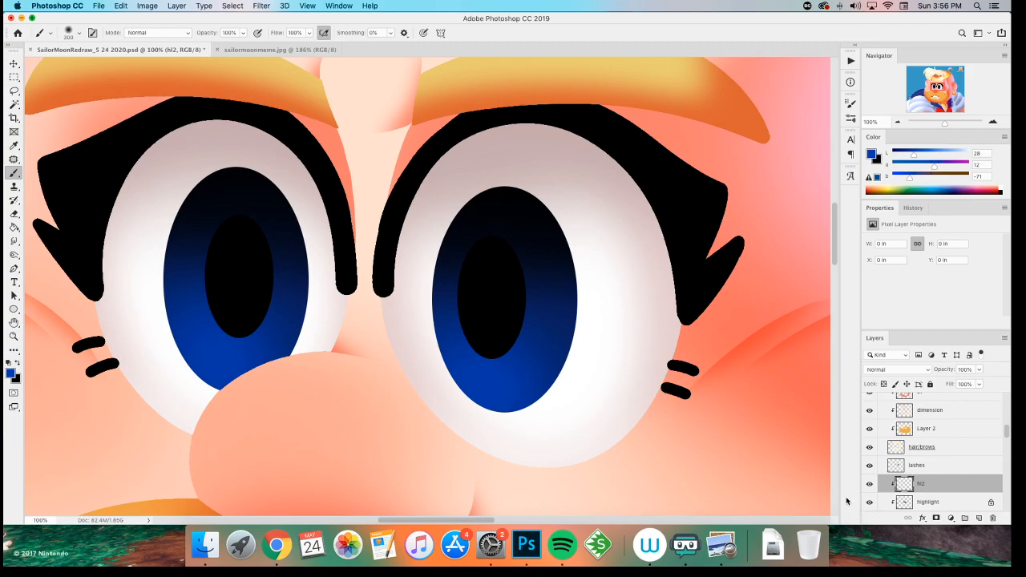
pyautogui.press('super+shift+n')
pyautogui.write('sparkles')
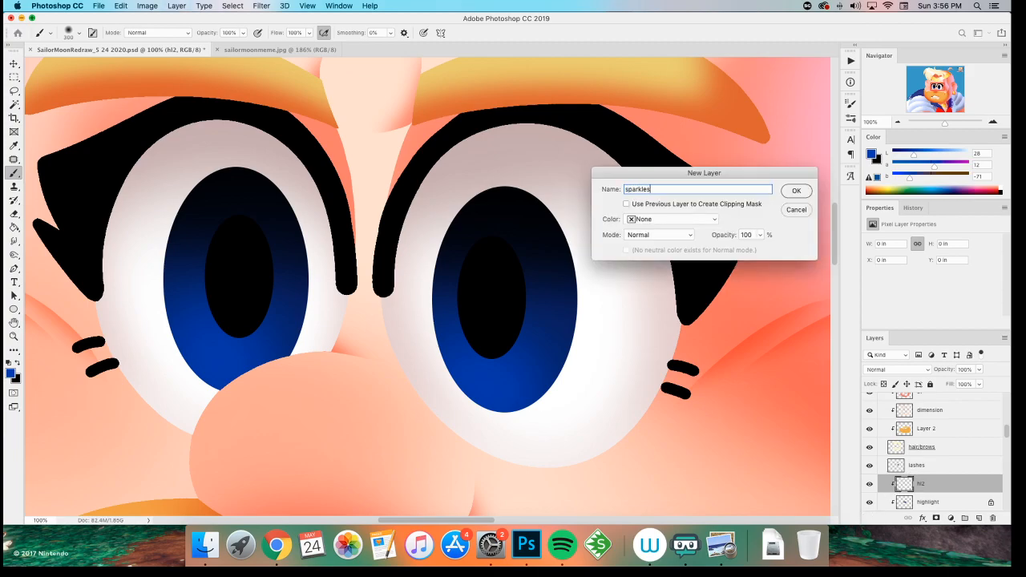
pyautogui.press('Return')
# - Set the paint colour to white and choose the 15 px hard round brush for the sparkles
pyautogui.moveTo(146, 263); pyautogui.dragTo(197, 289)
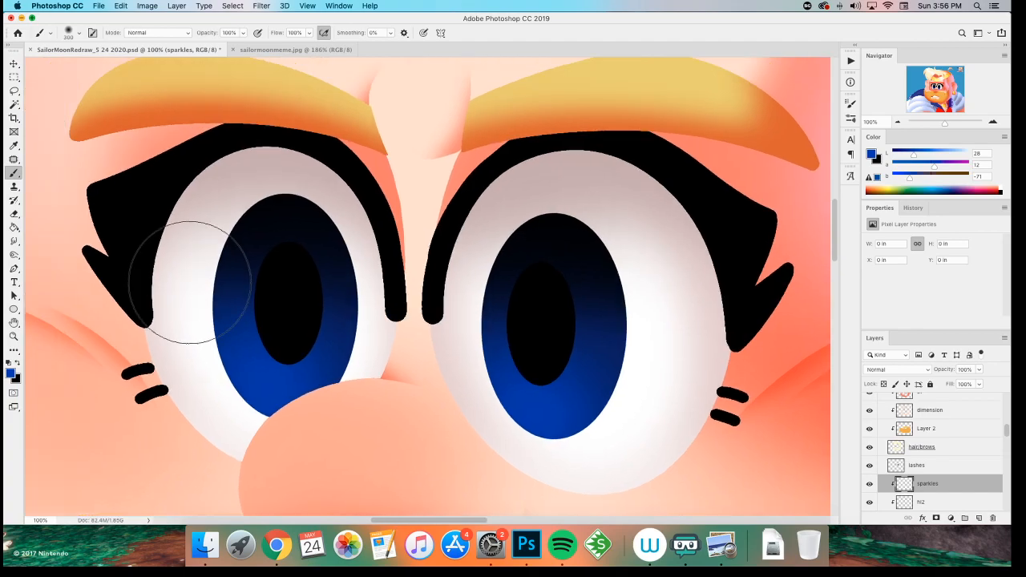
pyautogui.press('d')
pyautogui.press('x')
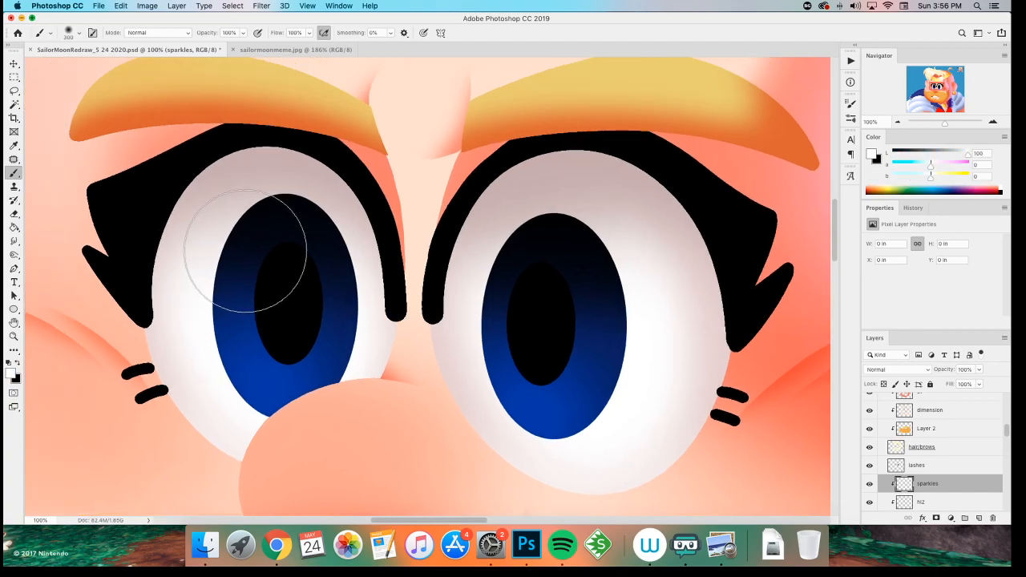
pyautogui.rightClick(246, 250)
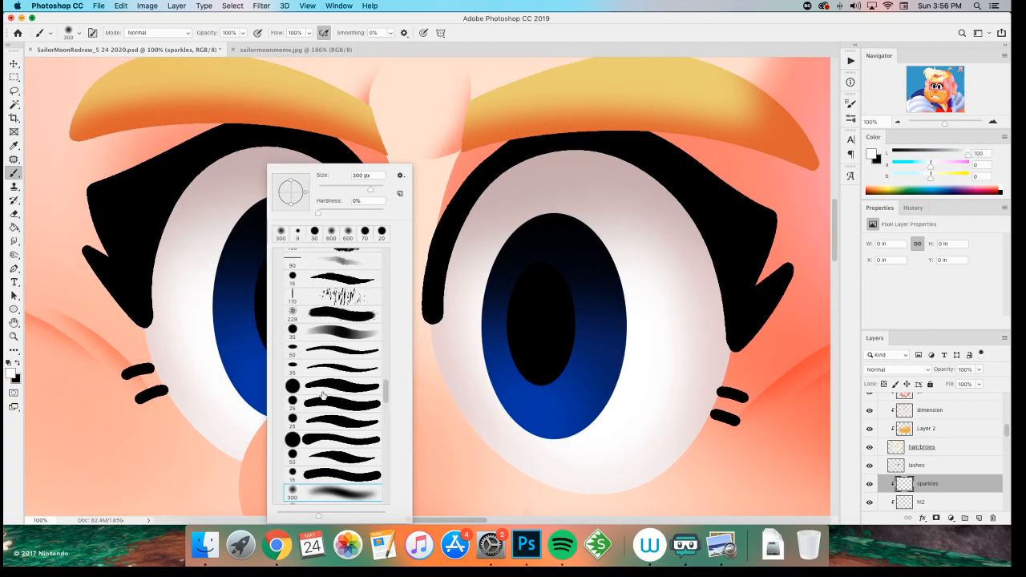
pyautogui.click(318, 474)
pyautogui.click(353, 75)
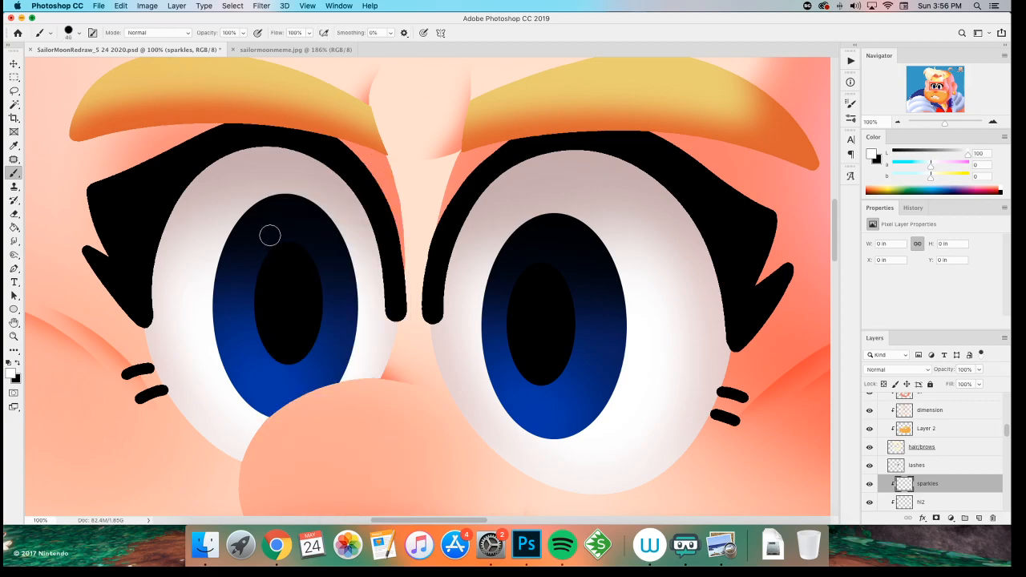
# - Paint a large slanted white oval on the upper part of the left iris and a smaller oval below it, undoing the first attempts
pyautogui.click(256, 263)
pyautogui.press('super+z')
pyautogui.moveTo(263, 261); pyautogui.dragTo(264, 237)
pyautogui.press('super+z')
pyautogui.moveTo(250, 272); pyautogui.dragTo(273, 241)
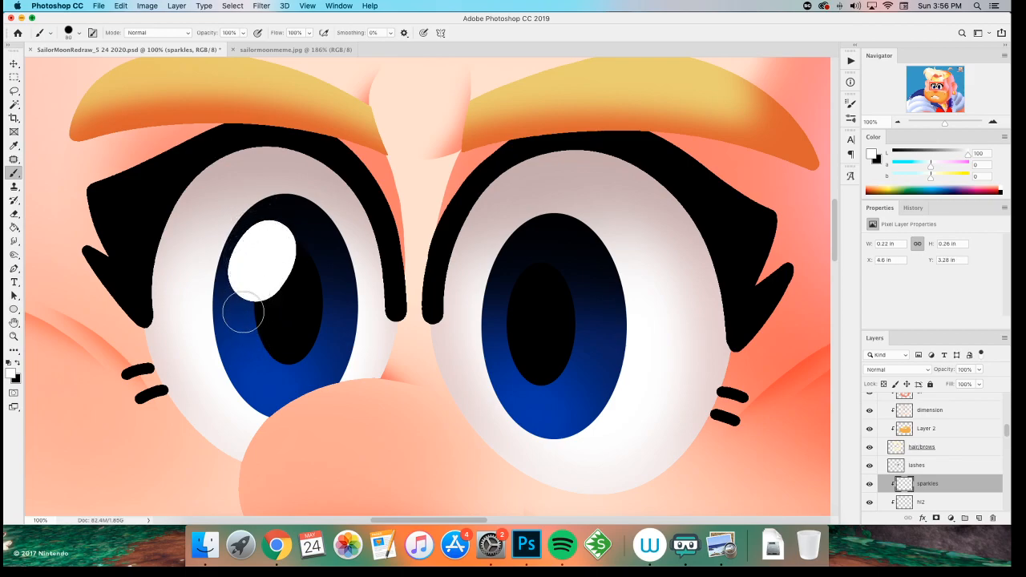
pyautogui.press('[')
pyautogui.moveTo(233, 359); pyautogui.dragTo(238, 340)
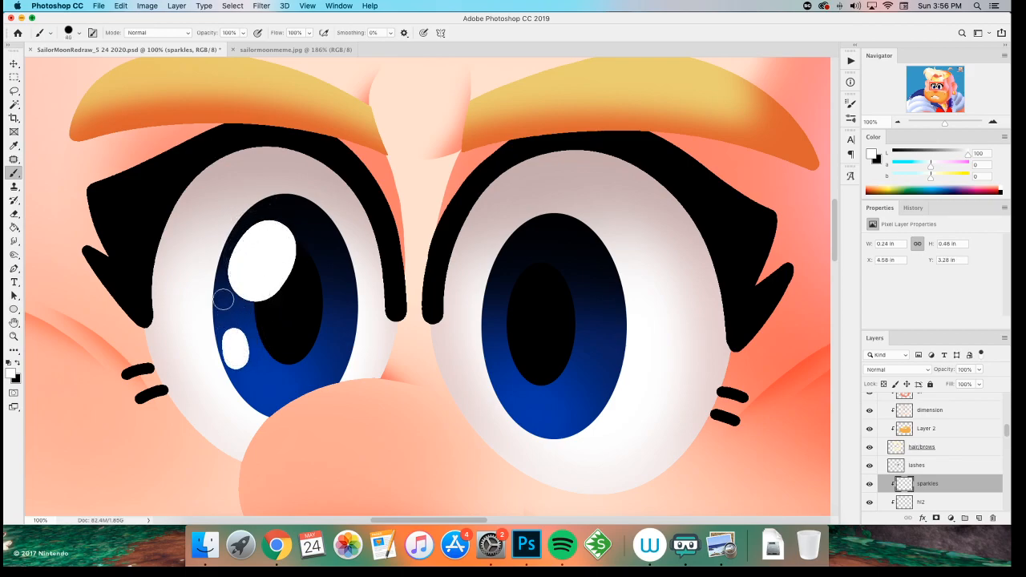
# - Paint a white four-pointed star on the opposite side of the left iris, with a round dot and a tiny dot beneath it
pyautogui.press('[')
pyautogui.press('[')
pyautogui.moveTo(333, 307); pyautogui.dragTo(331, 304)
pyautogui.press('super+z')
pyautogui.press('super+z')
pyautogui.moveTo(331, 311); pyautogui.dragTo(340, 299)
pyautogui.press('super+z')
pyautogui.moveTo(328, 303); pyautogui.dragTo(313, 298)
pyautogui.scroll(-1, 274, 277)
pyautogui.moveTo(316, 346); pyautogui.dragTo(319, 339)
pyautogui.press('super+z')
pyautogui.press('[')
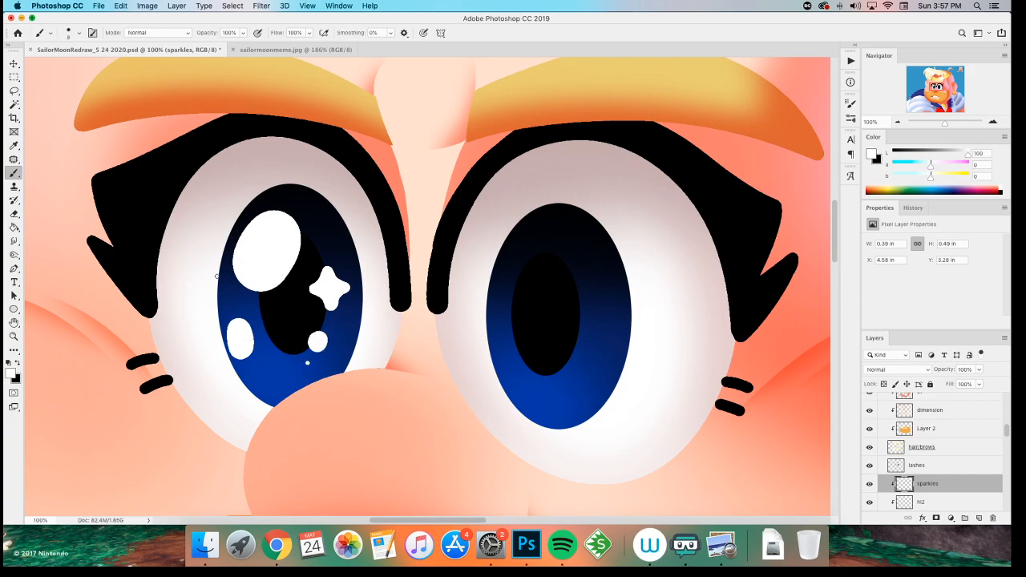
# - Duplicate the sparkles layer, move the copy onto the right iris and merge it back into the sparkles layer
pyautogui.scroll(-5, 221, 282)
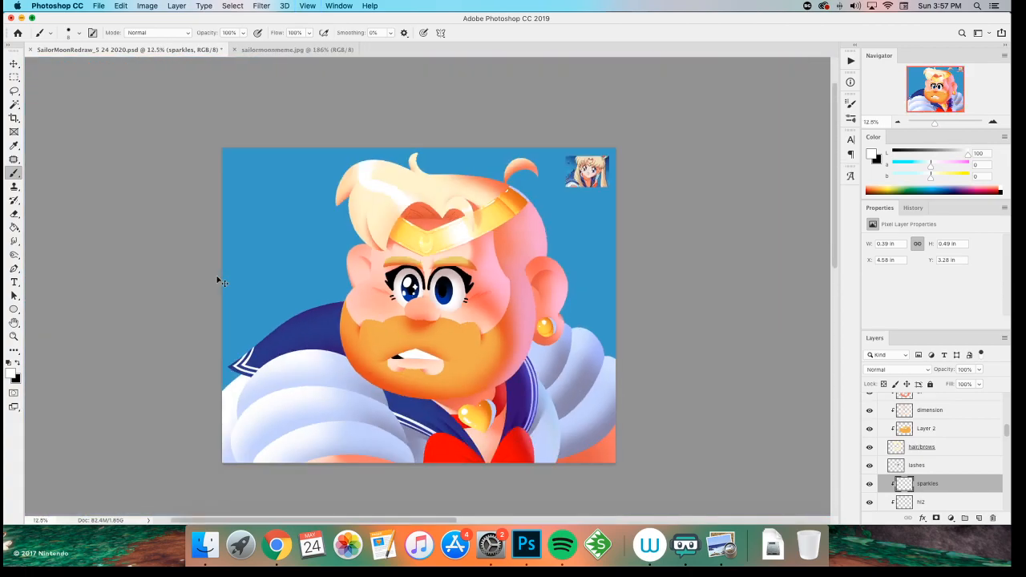
pyautogui.scroll(4, 221, 282)
pyautogui.press('super+j')
pyautogui.press('v')
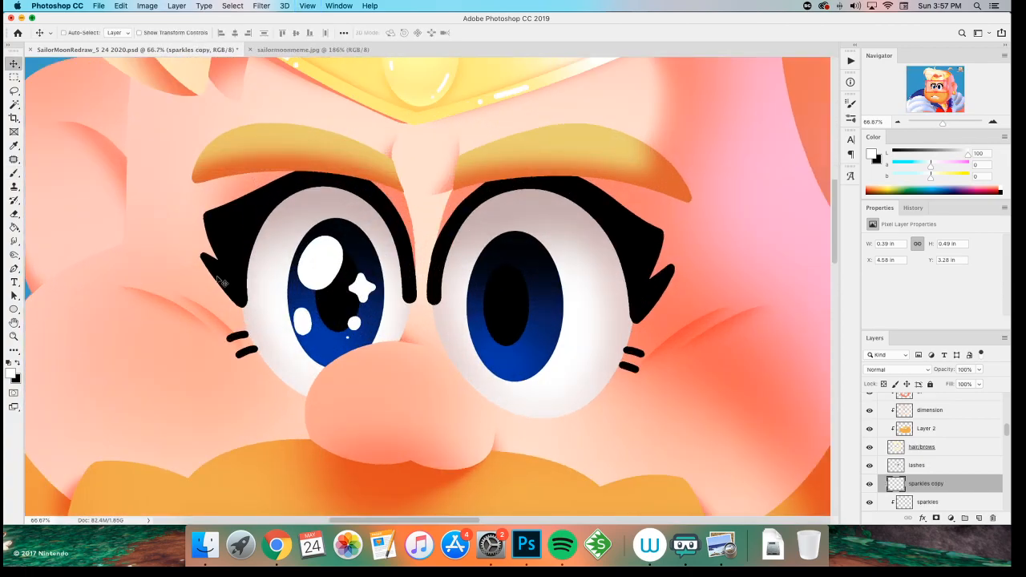
pyautogui.moveTo(329, 271); pyautogui.dragTo(509, 282)
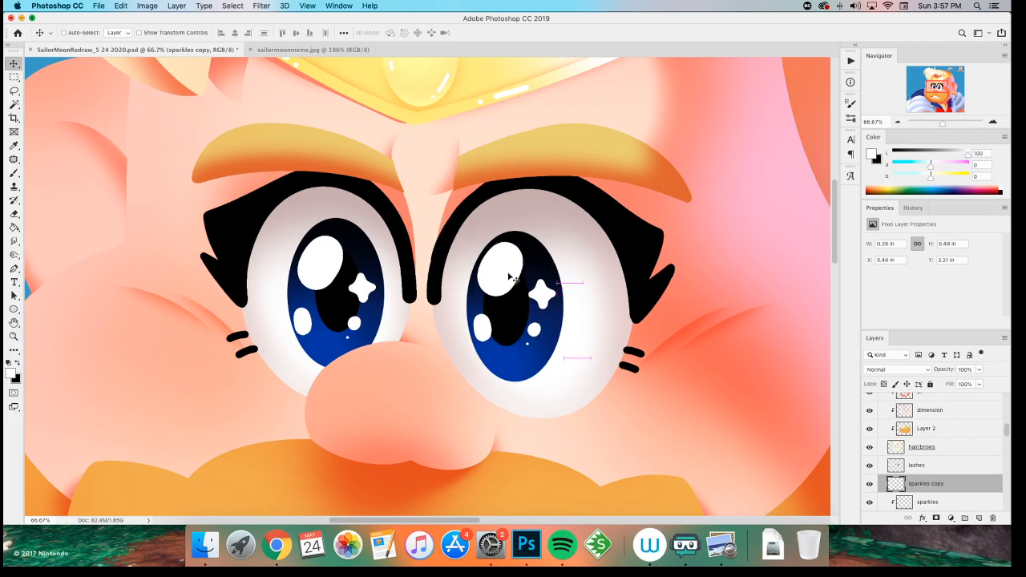
pyautogui.press('super')
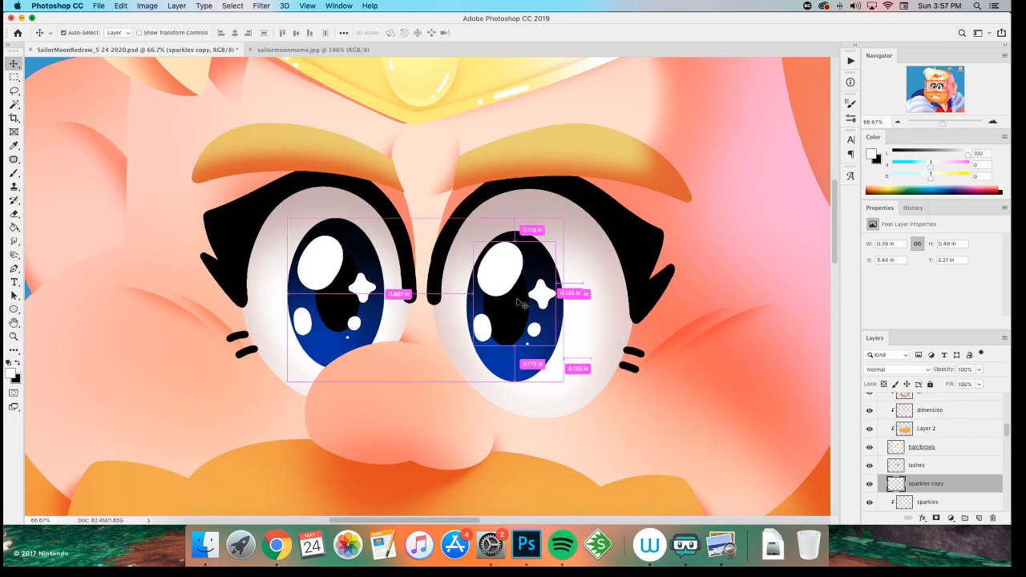
pyautogui.press('super+e')
# - Examine the sparkles in both eyes against the whole illustration and up close
pyautogui.press('super+minus')
pyautogui.press('super+minus')
pyautogui.press('super+minus')
pyautogui.press('super+minus')
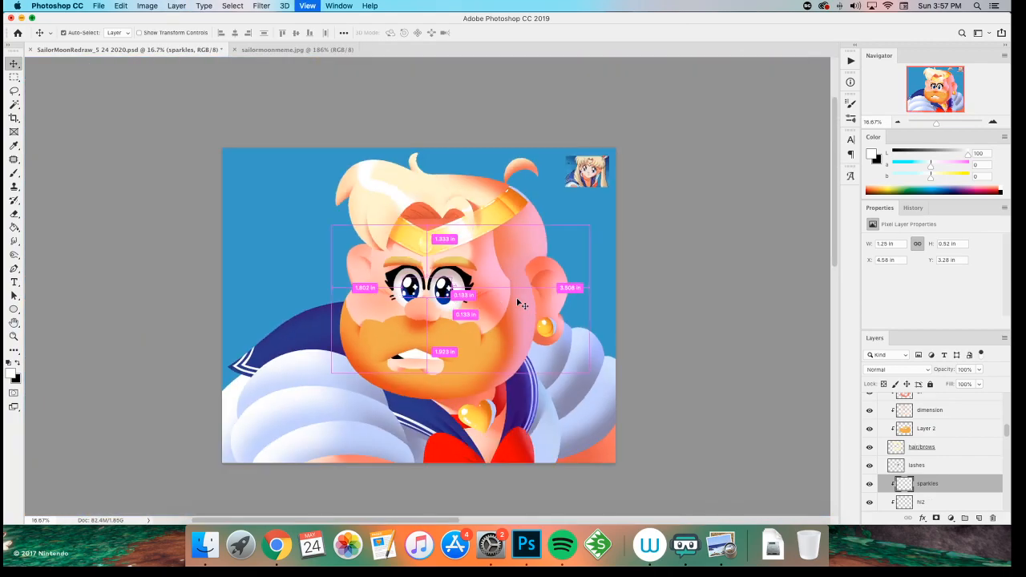
pyautogui.press('super+plus')
pyautogui.press('super+plus')
pyautogui.press('super+plus')
pyautogui.press('super+plus')
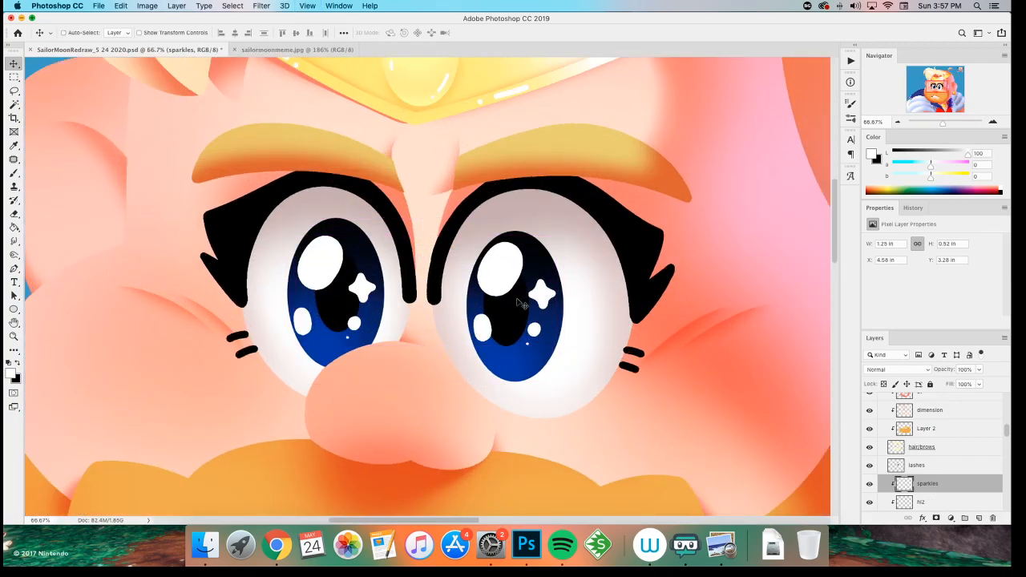
pyautogui.press('super+plus')
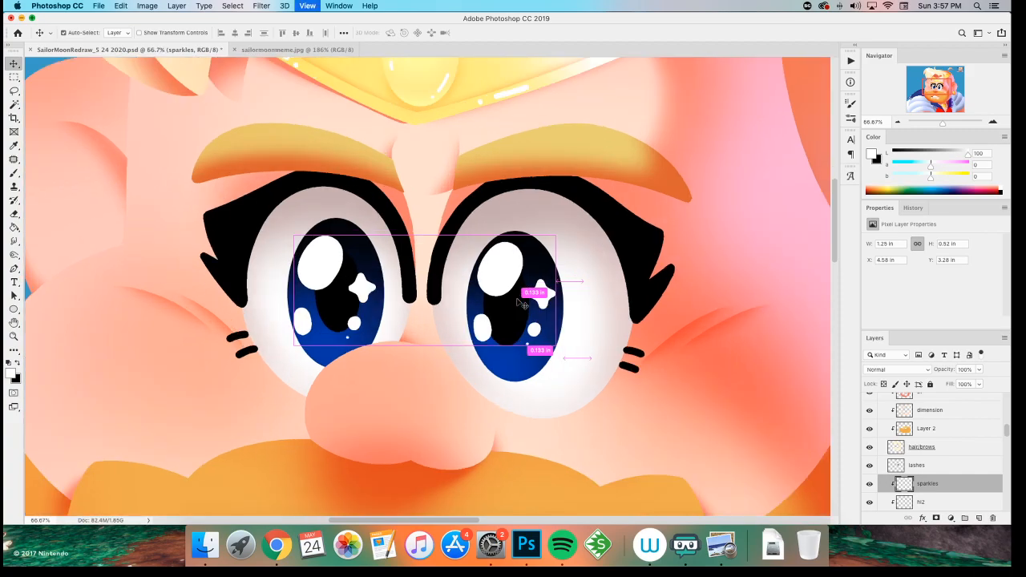
pyautogui.scroll(-2, 521, 304)
pyautogui.hscroll(3, 521, 304)
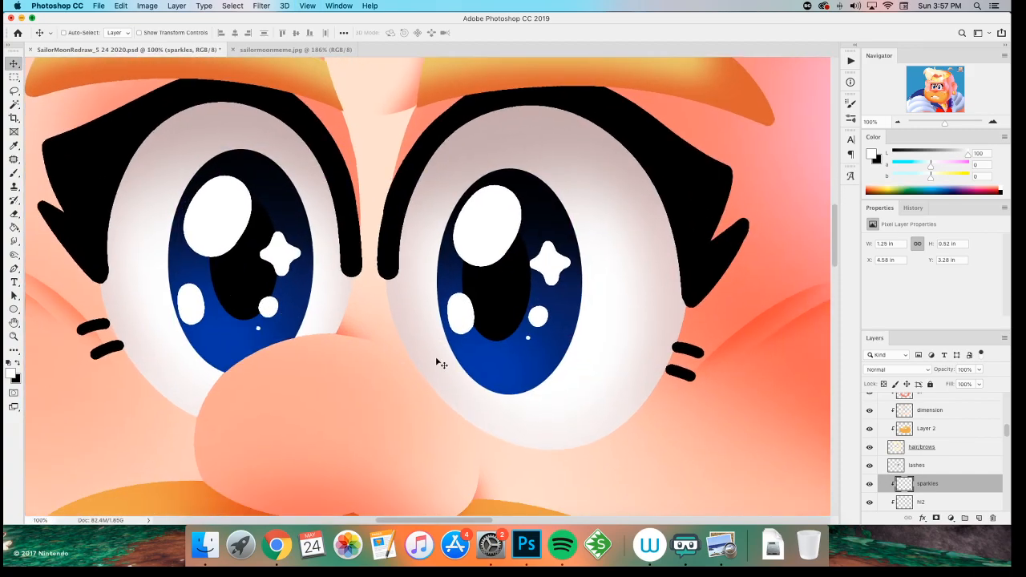
pyautogui.press('z')
pyautogui.click(509, 310)
pyautogui.moveTo(487, 291); pyautogui.dragTo(559, 323)
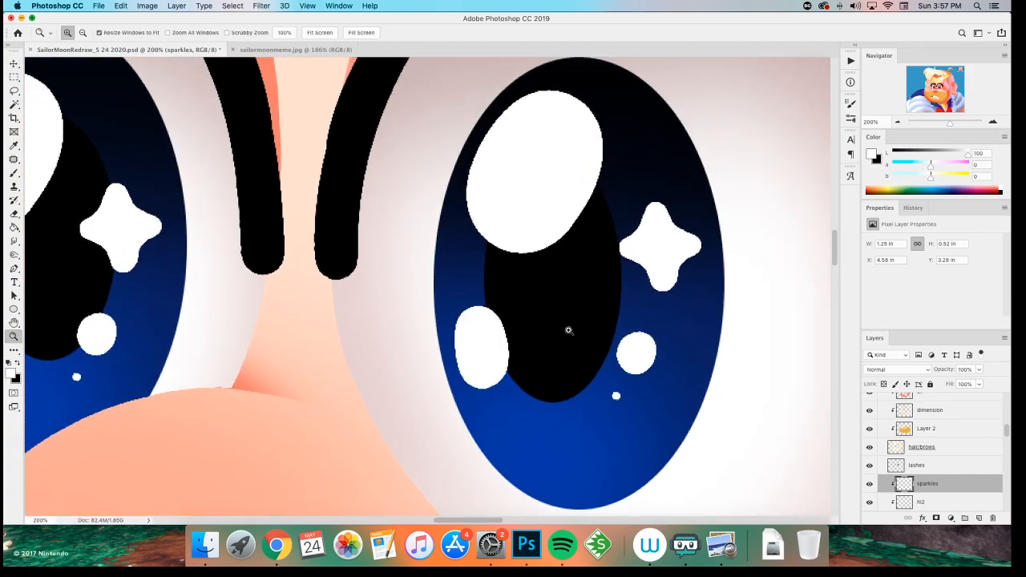
# - Add a new clipped layer named line between the hl2 and sparkles layers
pyautogui.press('super+minus')
pyautogui.scroll(-2, 927, 481)
pyautogui.click(927, 472)
pyautogui.press('super+shift+n')
pyautogui.write('line')
pyautogui.press('Return')
# - Paint a thick diagonal white streak from the large oval highlight down across the right iris, redoing the first stroke
pyautogui.press('b')
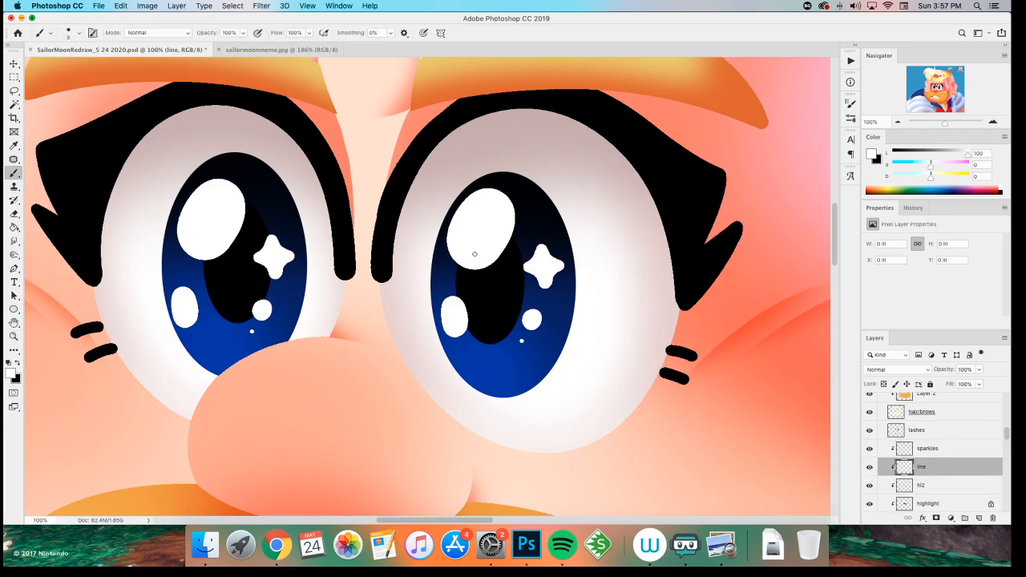
pyautogui.press(']')
pyautogui.press(']')
pyautogui.press(']')
pyautogui.press(']')
pyautogui.press(']')
pyautogui.press(']')
pyautogui.moveTo(484, 263); pyautogui.dragTo(539, 377)
pyautogui.press('super+z')
pyautogui.moveTo(486, 265); pyautogui.dragTo(572, 430)
# - Paint a thin parallel white streak beside the thick one in the right iris with a 15 px brush, redoing the first stroke
pyautogui.press('[')
pyautogui.press('[')
pyautogui.press('[')
pyautogui.press('[')
pyautogui.press('[')
pyautogui.press('[')
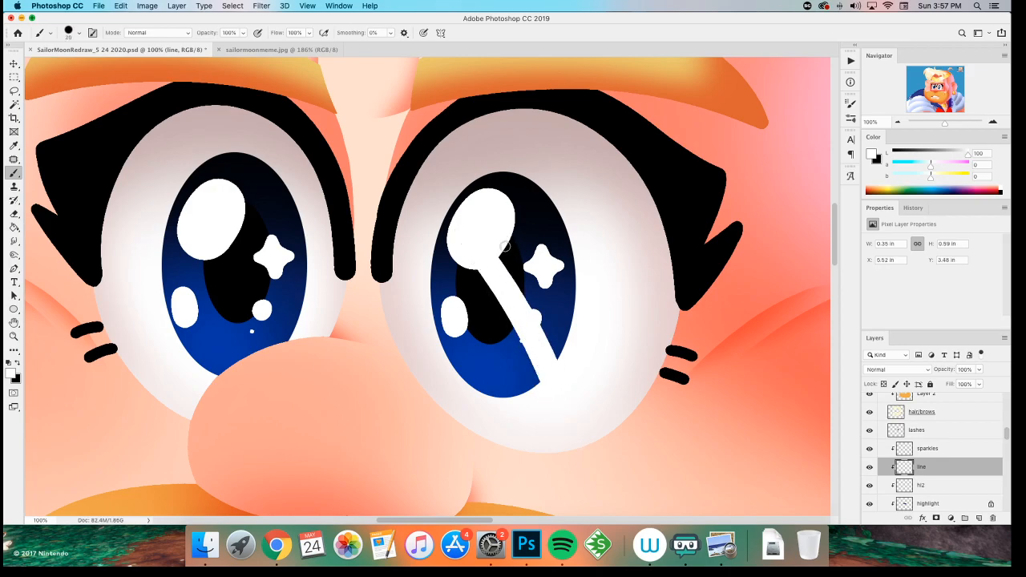
pyautogui.moveTo(496, 245); pyautogui.dragTo(561, 355)
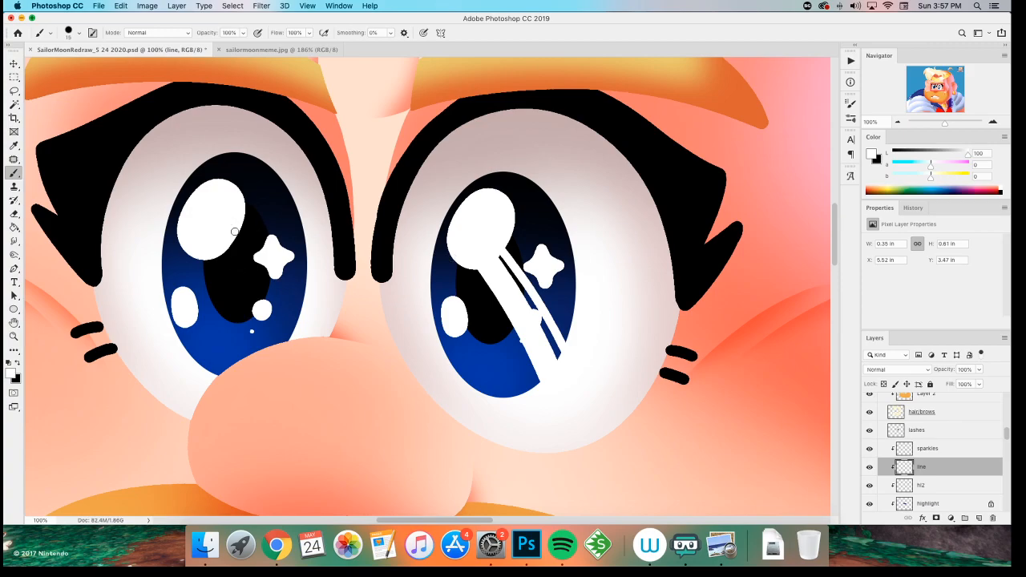
pyautogui.press('super+z')
pyautogui.moveTo(505, 258); pyautogui.dragTo(561, 343)
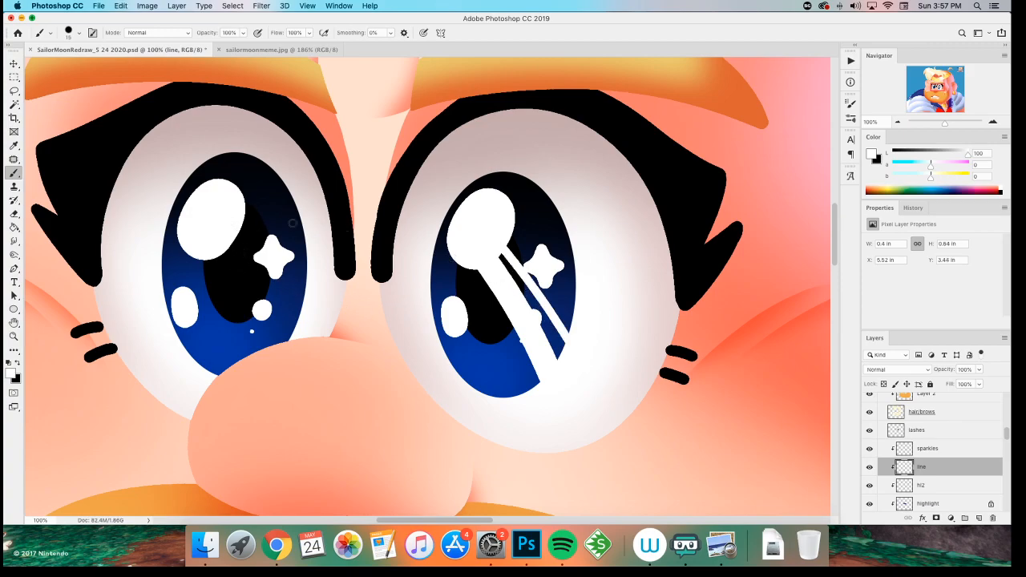
# - Paint a matching pair of diagonal white streaks across the left iris, the thin one first and the thick one at 40 px
pyautogui.moveTo(230, 227); pyautogui.dragTo(308, 330)
pyautogui.press('super+z')
pyautogui.moveTo(227, 233); pyautogui.dragTo(297, 340)
pyautogui.press(']')
pyautogui.press(']')
pyautogui.press(']')
pyautogui.press(']')
pyautogui.press(']')
pyautogui.moveTo(209, 243); pyautogui.dragTo(283, 368)
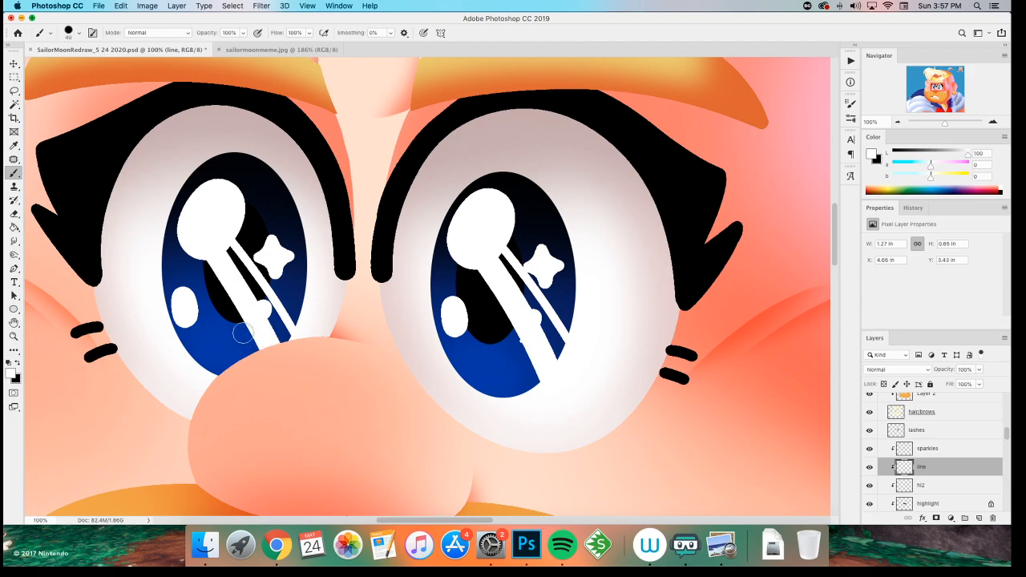
# - Widen the thick white streaks in both irises and set the line layer's opacity to 50%
pyautogui.moveTo(476, 250); pyautogui.dragTo(537, 378)
pyautogui.moveTo(489, 287); pyautogui.dragTo(521, 375)
pyautogui.moveTo(208, 253); pyautogui.dragTo(249, 343)
pyautogui.press('super+z')
pyautogui.moveTo(201, 264); pyautogui.dragTo(255, 350)
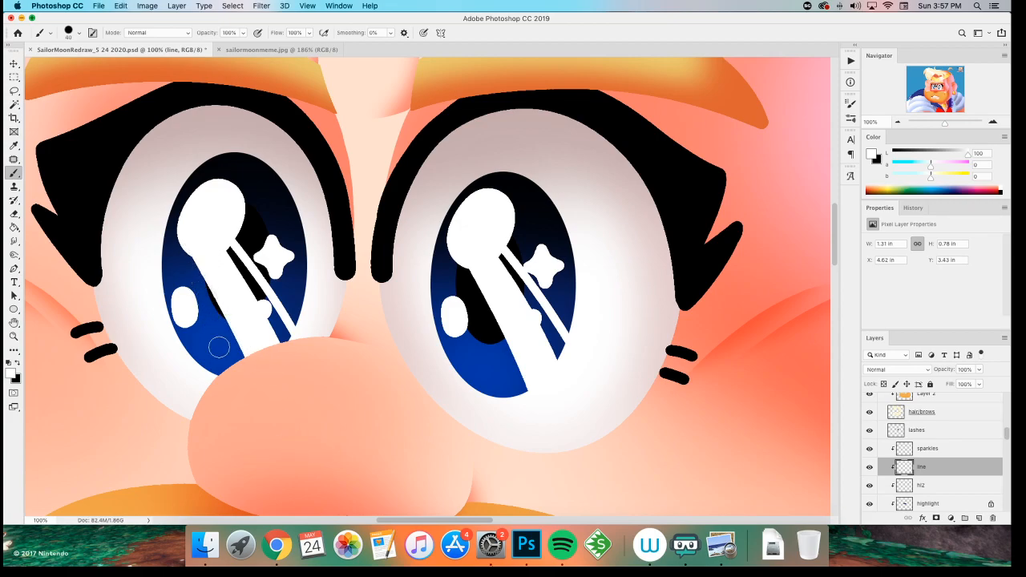
pyautogui.press('m')
pyautogui.press('5')
# - Erase a thin gap in the left eye's thick streak around the round dot with a smaller hard eraser
pyautogui.press('super+equal')
pyautogui.press('super+equal')
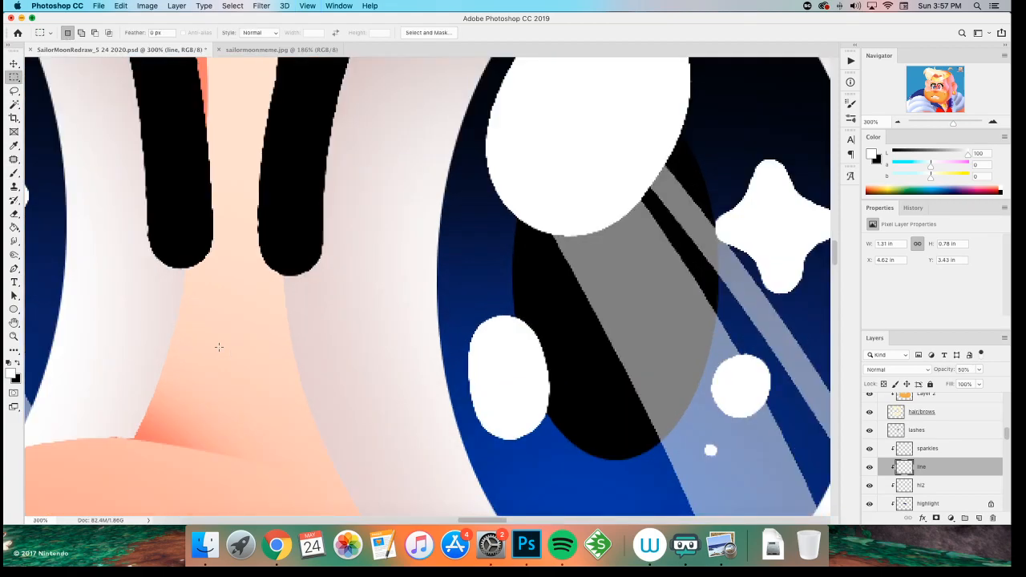
pyautogui.moveTo(219, 346); pyautogui.dragTo(490, 405)
pyautogui.press('e')
pyautogui.moveTo(201, 366); pyautogui.dragTo(234, 288)
pyautogui.press('[')
pyautogui.press('[')
pyautogui.press('[')
pyautogui.press('[')
pyautogui.press('[')
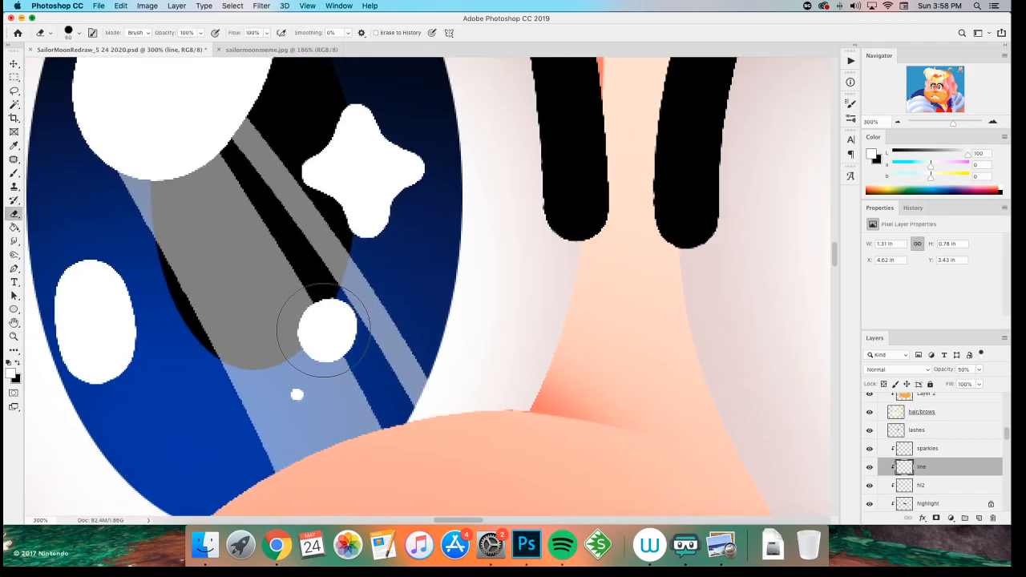
pyautogui.press('[')
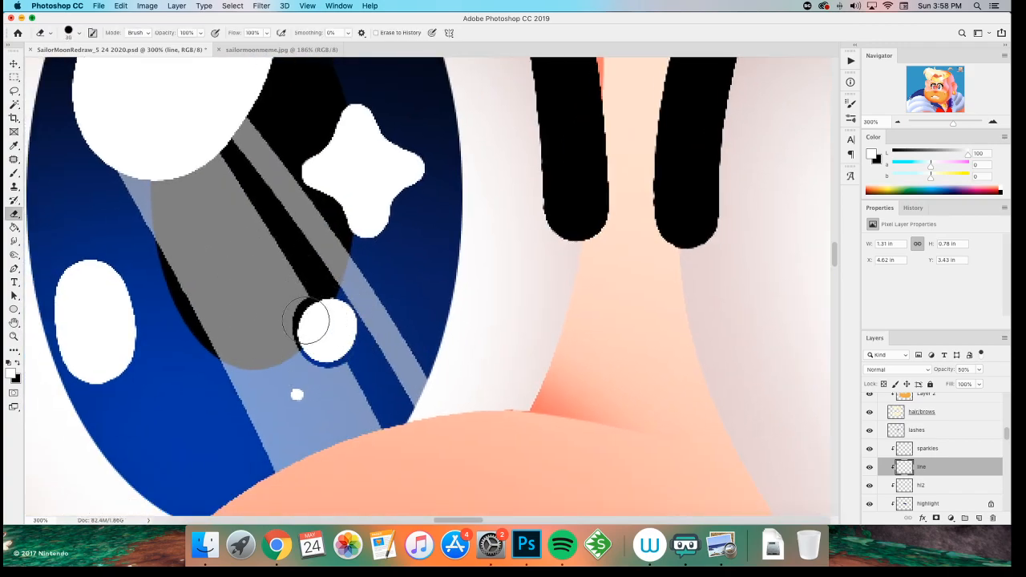
pyautogui.moveTo(320, 319)
pyautogui.mouseDown()
pyautogui.moveTo(327, 334)
pyautogui.moveTo(323, 325)
pyautogui.mouseUp()
# - Erase the streak around the tiny dot in the left eye, undo it and reduce the eraser size further
pyautogui.press('[')
pyautogui.press('[')
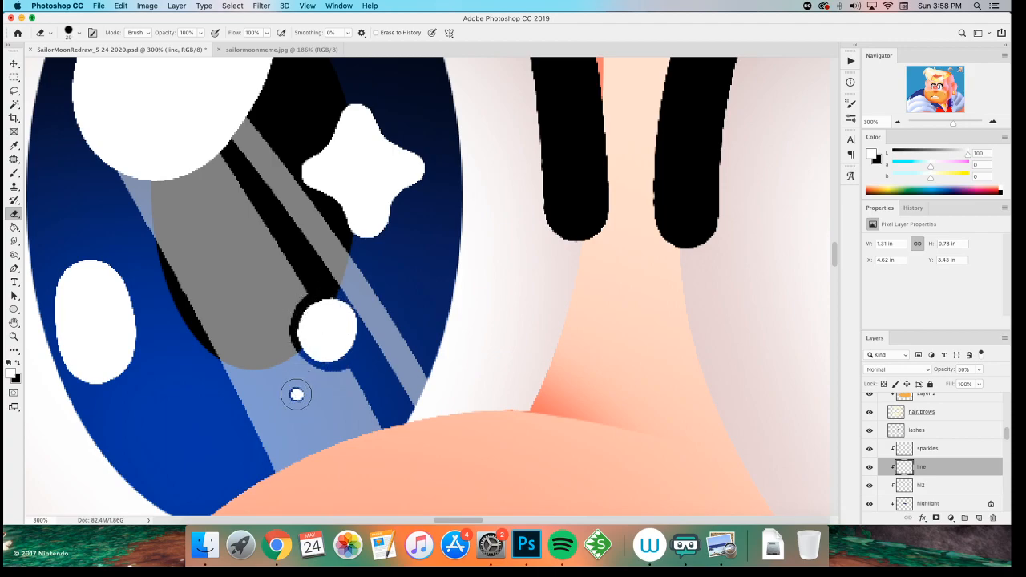
pyautogui.click(297, 393)
pyautogui.press('super+z')
pyautogui.press('[')
pyautogui.press('[')
# - Erase a curved gap between the large oval highlight and the tops of both streaks in the left eye
pyautogui.scroll(3, 215, 298)
pyautogui.hscroll(-3, 215, 297)
pyautogui.press(']')
pyautogui.press(']')
pyautogui.press(']')
pyautogui.press(']')
pyautogui.moveTo(197, 208); pyautogui.dragTo(303, 129)
pyautogui.press('super+z')
pyautogui.moveTo(192, 197); pyautogui.dragTo(328, 161)
pyautogui.press('super+z')
pyautogui.press('super+shift+z')
# - Erase matching gaps in the right eye's streaks below the large oval highlight and around the round and tiny dots
pyautogui.moveTo(549, 369)
pyautogui.mouseDown()
pyautogui.moveTo(461, 308)
pyautogui.moveTo(141, 320)
pyautogui.mouseUp()
pyautogui.moveTo(278, 203); pyautogui.dragTo(401, 164)
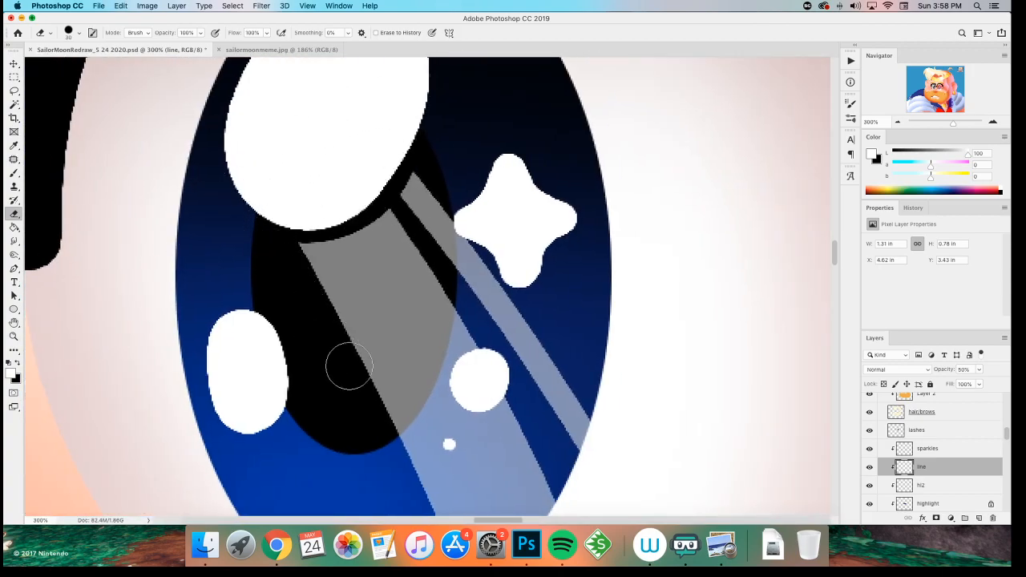
pyautogui.moveTo(336, 348); pyautogui.dragTo(264, 261)
pyautogui.moveTo(405, 276)
pyautogui.mouseDown()
pyautogui.moveTo(392, 270)
pyautogui.moveTo(407, 264)
pyautogui.moveTo(404, 281)
pyautogui.mouseUp()
pyautogui.press('super+z')
pyautogui.press('[')
pyautogui.press('[')
pyautogui.press('[')
pyautogui.click(376, 353)
pyautogui.press('[')
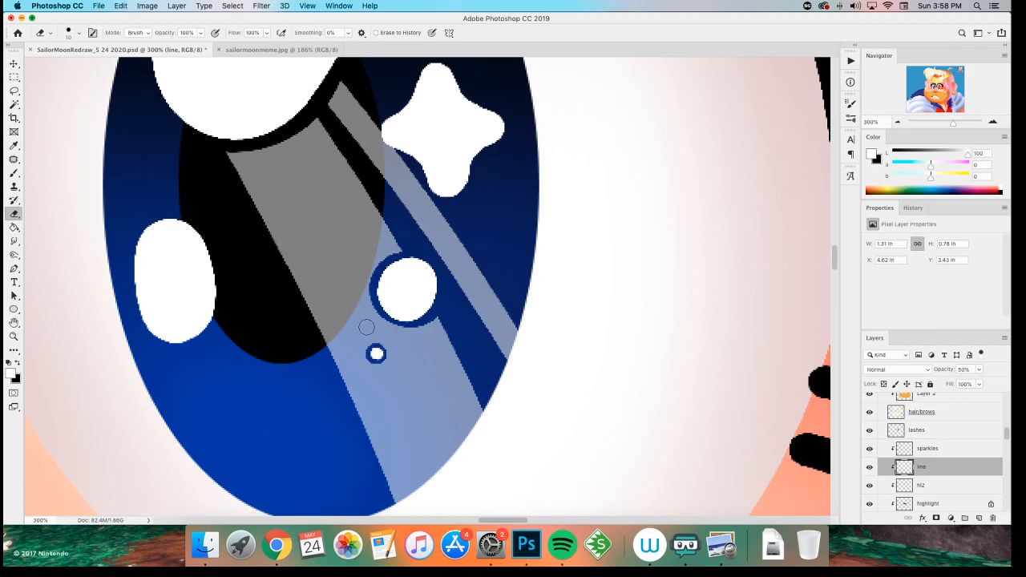
# - Set the line layer's opacity back to 100% and review the streaks and sparkles in both eyes
pyautogui.press('m')
pyautogui.press('super+minus')
pyautogui.press('super+minus')
pyautogui.press('super+minus')
pyautogui.press('super+minus')
pyautogui.press('super+minus')
pyautogui.press('super+minus')
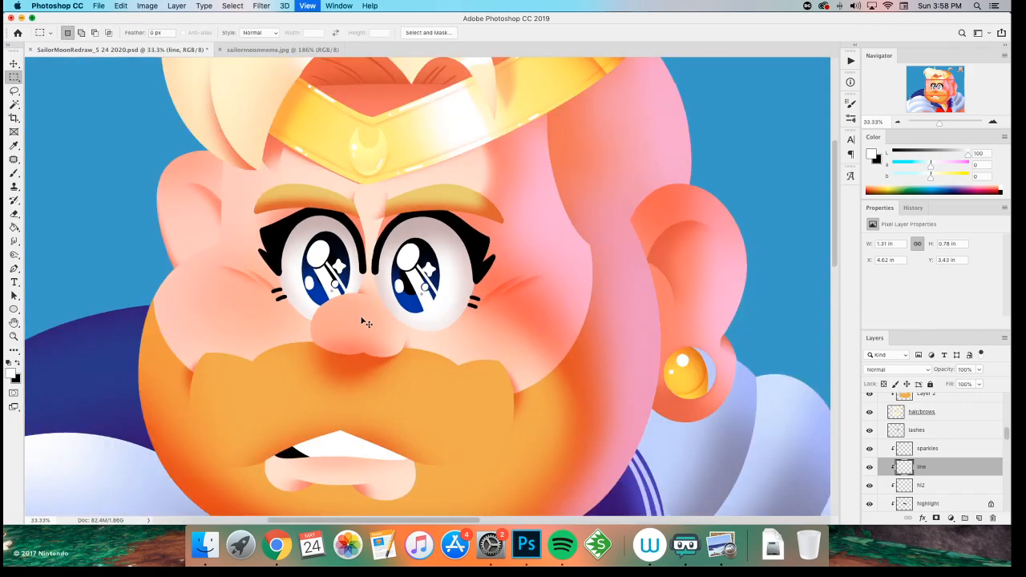
pyautogui.press('super+plus')
pyautogui.press('super+plus')
pyautogui.press('super+plus')
pyautogui.press('super+plus')
pyautogui.press('super+plus')
pyautogui.press('super+plus')
pyautogui.press('super+plus')
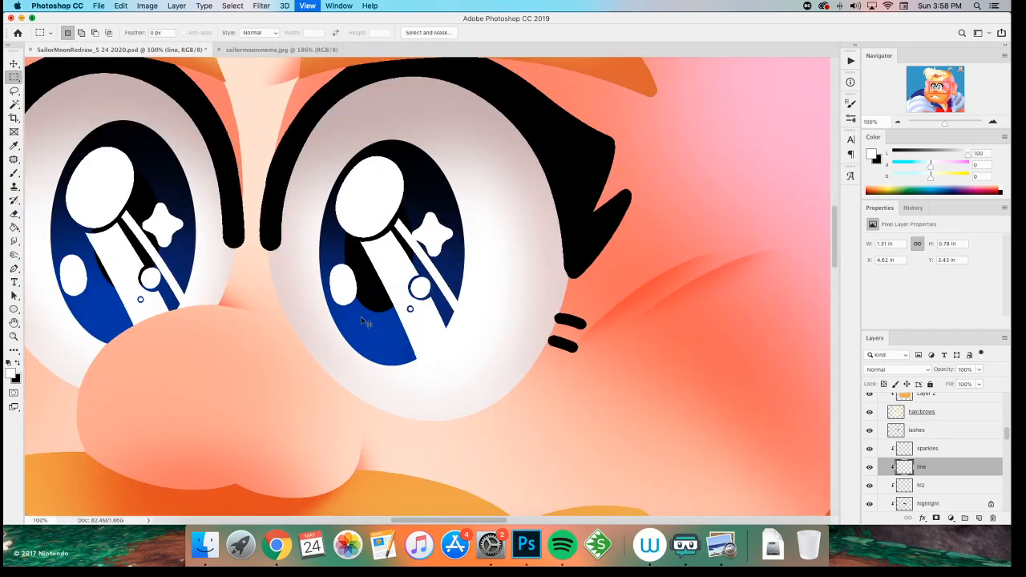
# - Refine the erased ring around the tiny dot in the right eye's streak, stepping back through unwanted eraser strokes
pyautogui.press('e')
pyautogui.scroll(-2, 344, 240)
pyautogui.press('super+z')
pyautogui.press('super+alt+z')
pyautogui.press('super+alt+z')
pyautogui.press('super+alt+z')
pyautogui.press('super+alt+z')
pyautogui.press('super+alt+z')
pyautogui.press('super+alt+z')
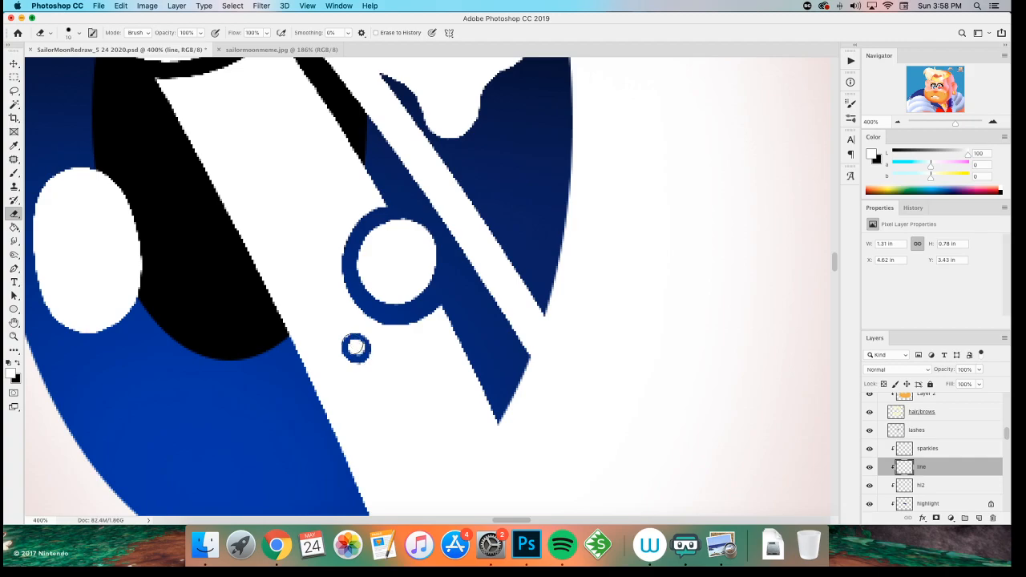
# - Widen the erased ring around the tiny dot in the left eye's streak
pyautogui.hscroll(-15, 224, 360)
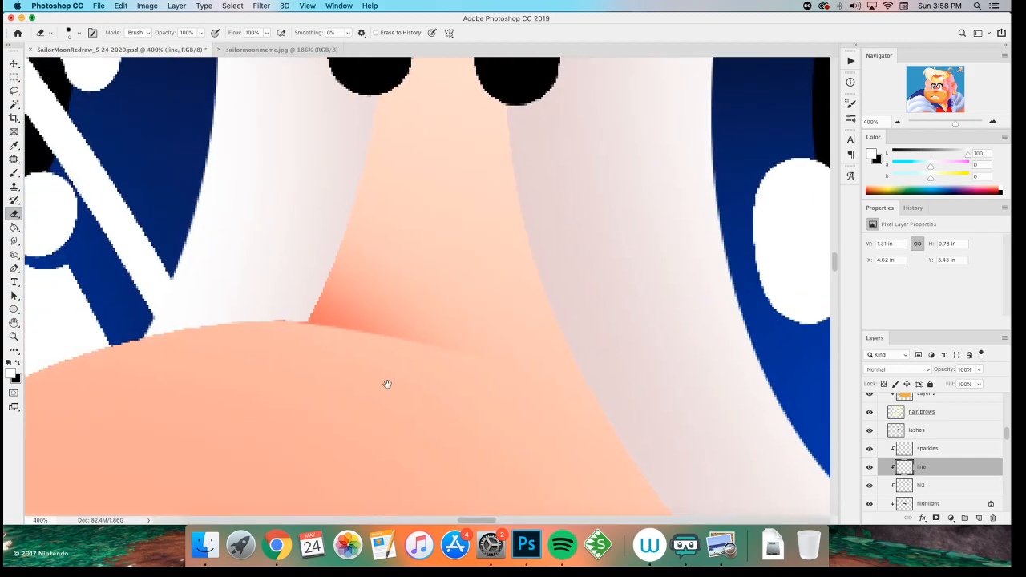
pyautogui.scroll(-3, 246, 316)
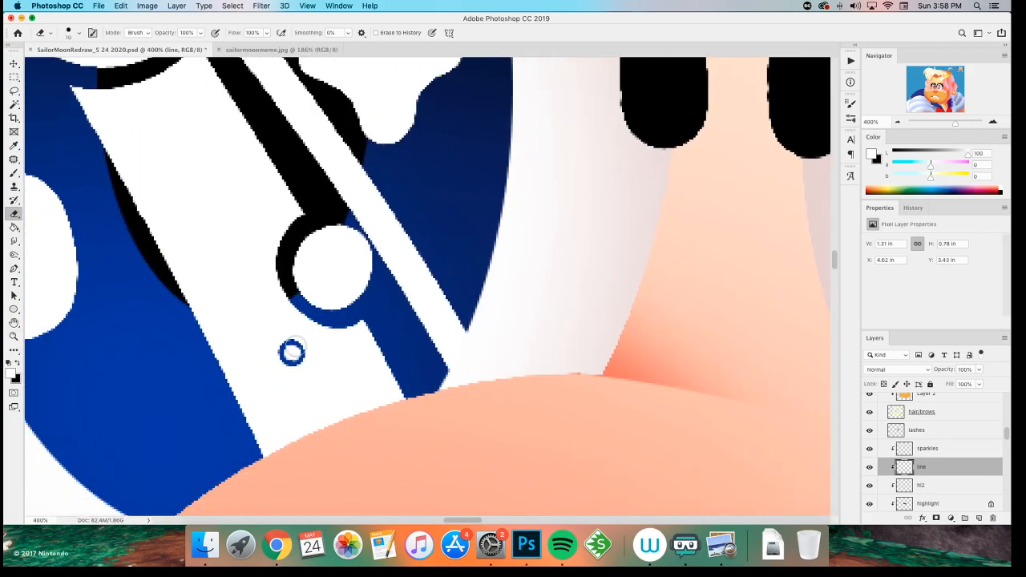
pyautogui.press('super+alt+z')
pyautogui.press('super+shift+z')
pyautogui.press('super+alt+z')
pyautogui.press('super+alt+z')
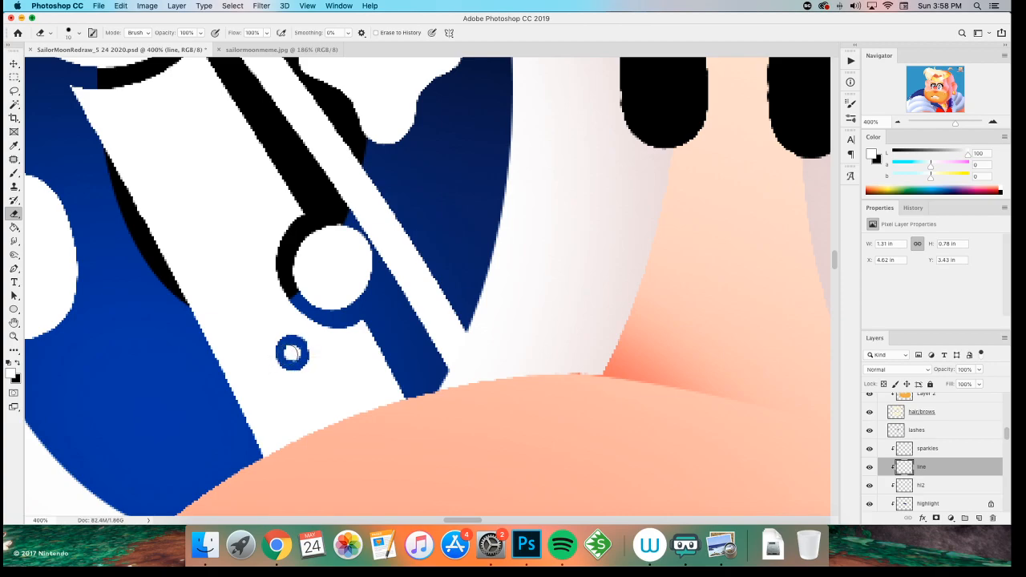
# - Review how the eye streaks and sparkles read across the whole portrait
pyautogui.press('super+minus')
pyautogui.press('super+minus')
pyautogui.press('super+minus')
pyautogui.press('super+minus')
pyautogui.press('super+minus')
pyautogui.press('super+minus')
pyautogui.press('super+minus')
pyautogui.press('super+minus')
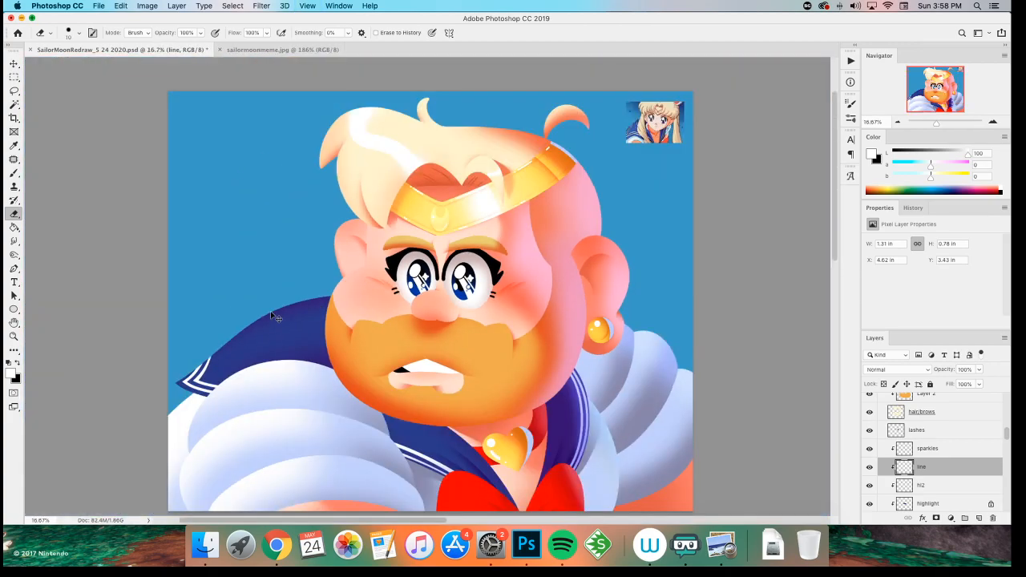
pyautogui.press('super+plus')
pyautogui.scroll(3, 271, 312)
pyautogui.press('super+minus')
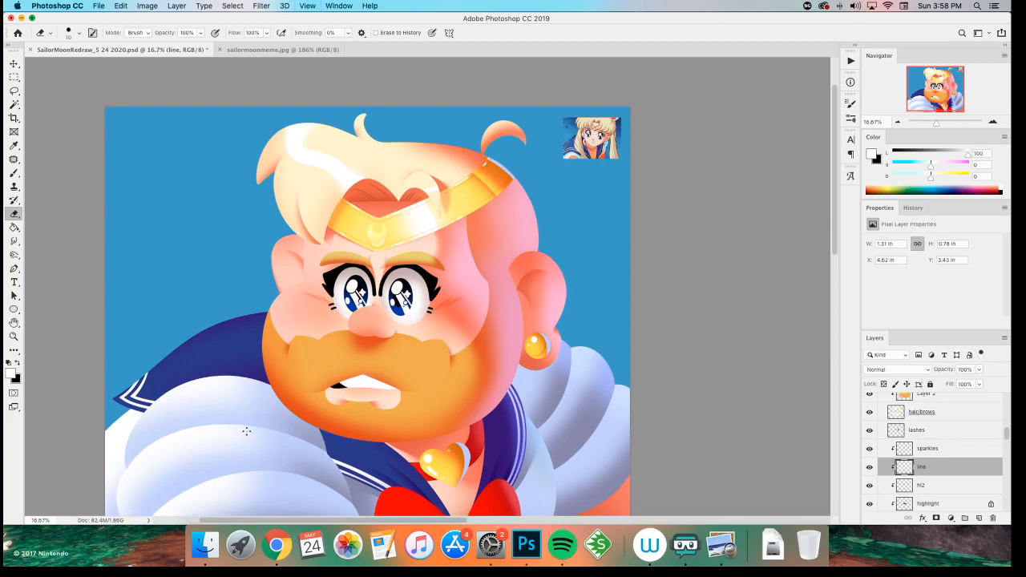
# - Hide the line layer, make the highlight layer active and save the document
pyautogui.click(870, 467)
pyautogui.press('z')
pyautogui.click(380, 296)
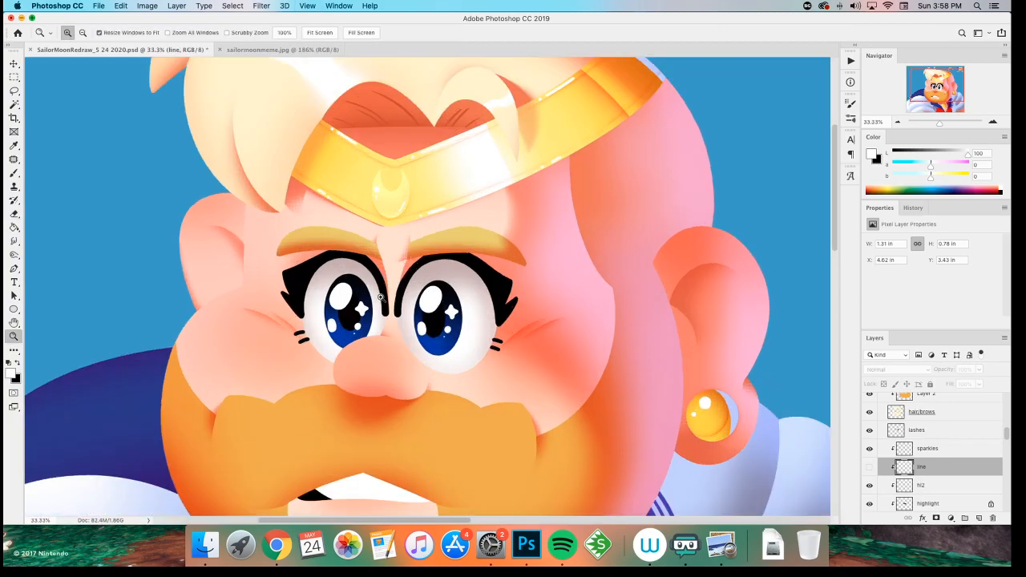
pyautogui.click(380, 296)
pyautogui.keyDown('super'); pyautogui.click(359, 357); pyautogui.keyUp('super')
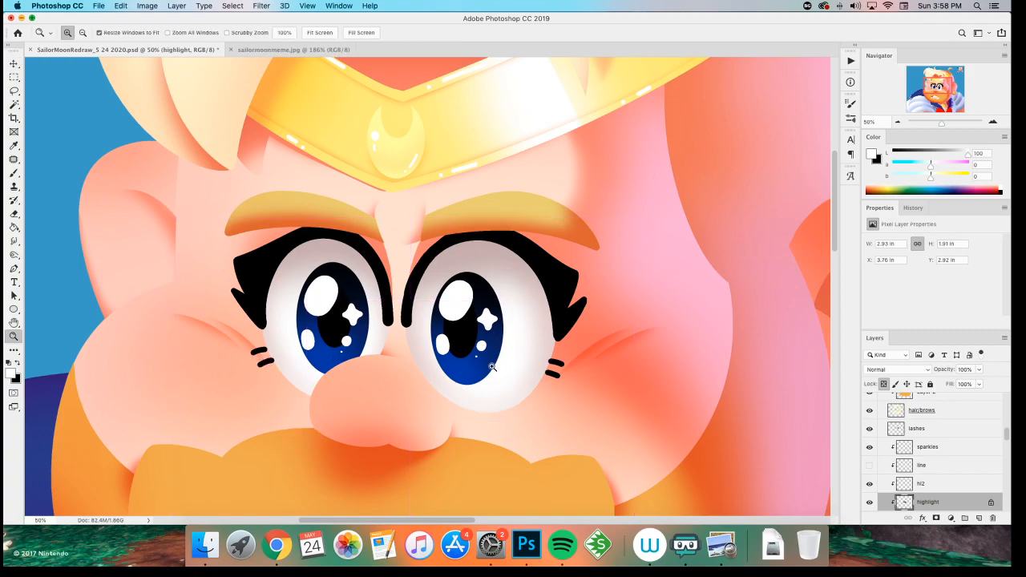
pyautogui.click(491, 367)
pyautogui.press('super+s')
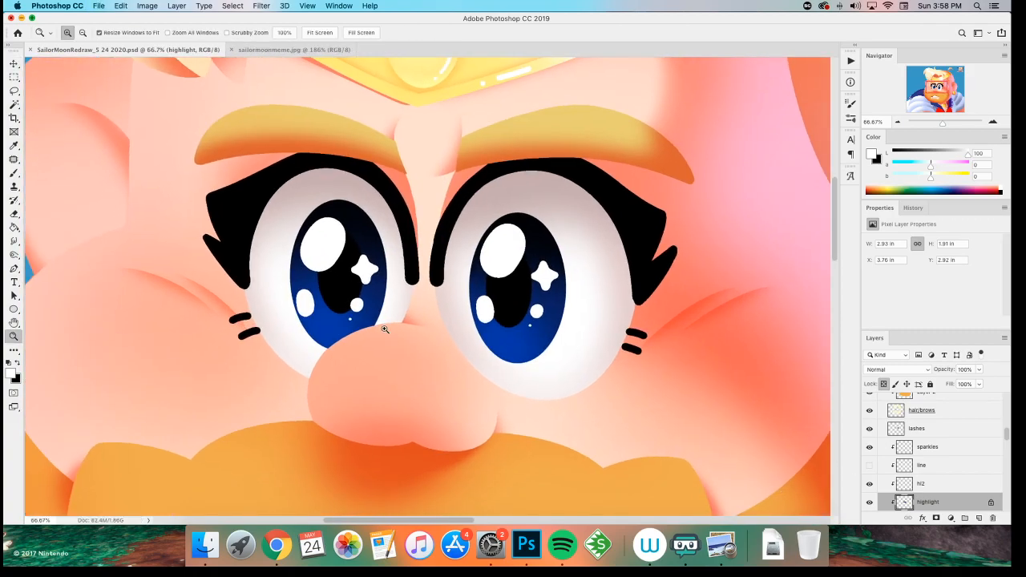
pyautogui.press('super+shift+n')
pyautogui.write('hl3')
pyautogui.press('Return')
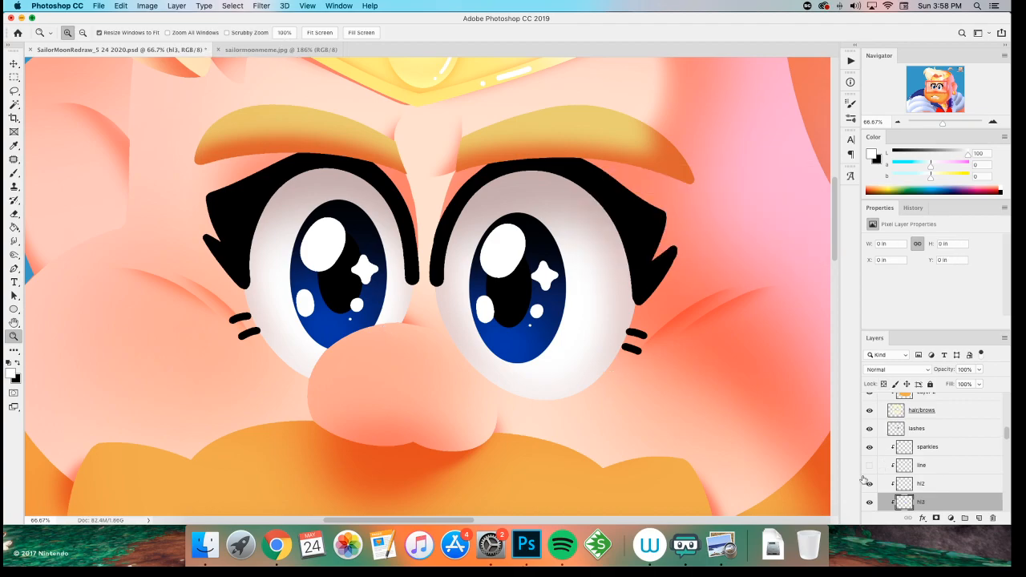
pyautogui.click(933, 486)
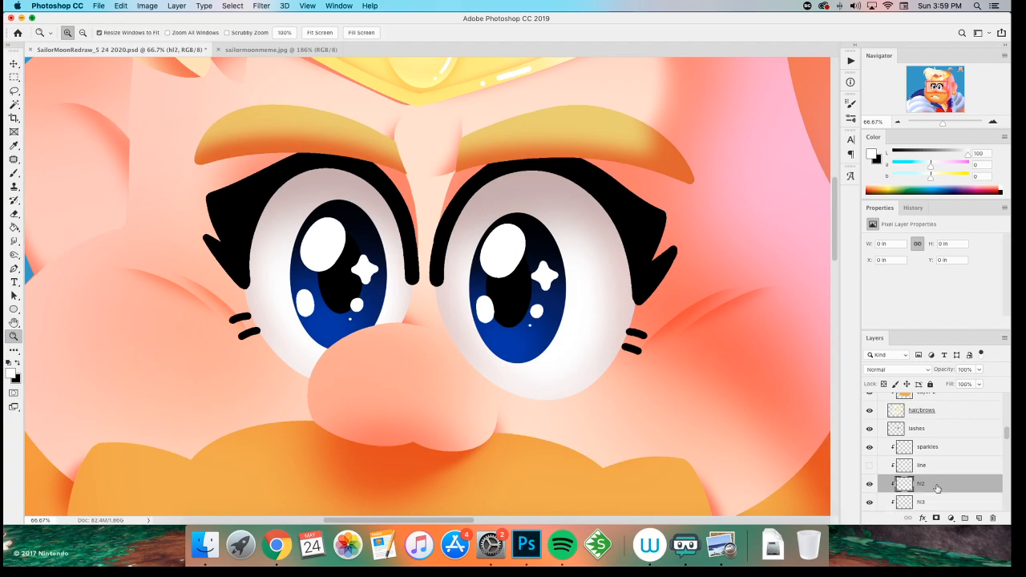
pyautogui.click(925, 500)
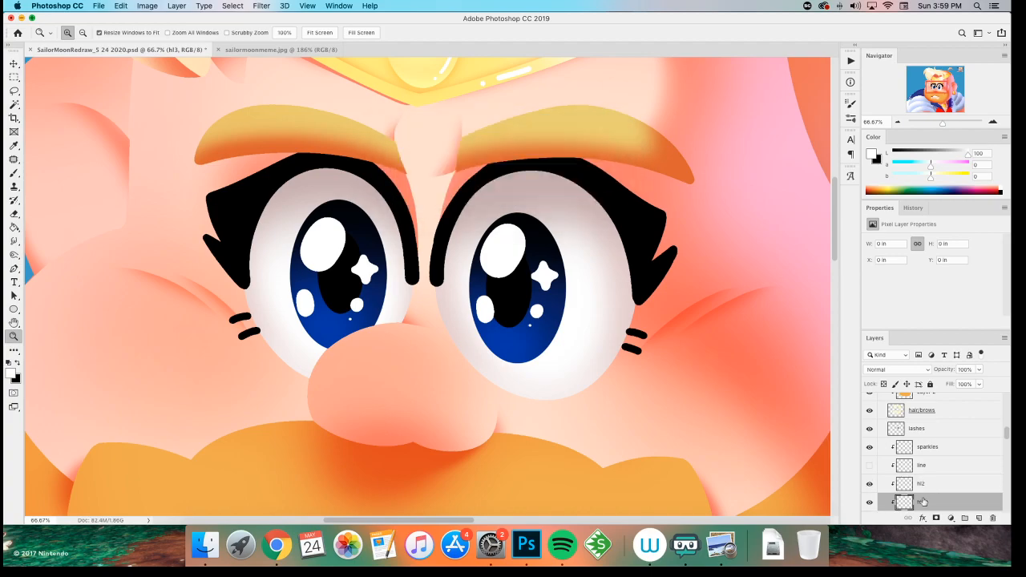
# - On the hl2 layer, sample the lower iris blue for the brush and brighten it to lightness 45 with b at -73
pyautogui.click(932, 486)
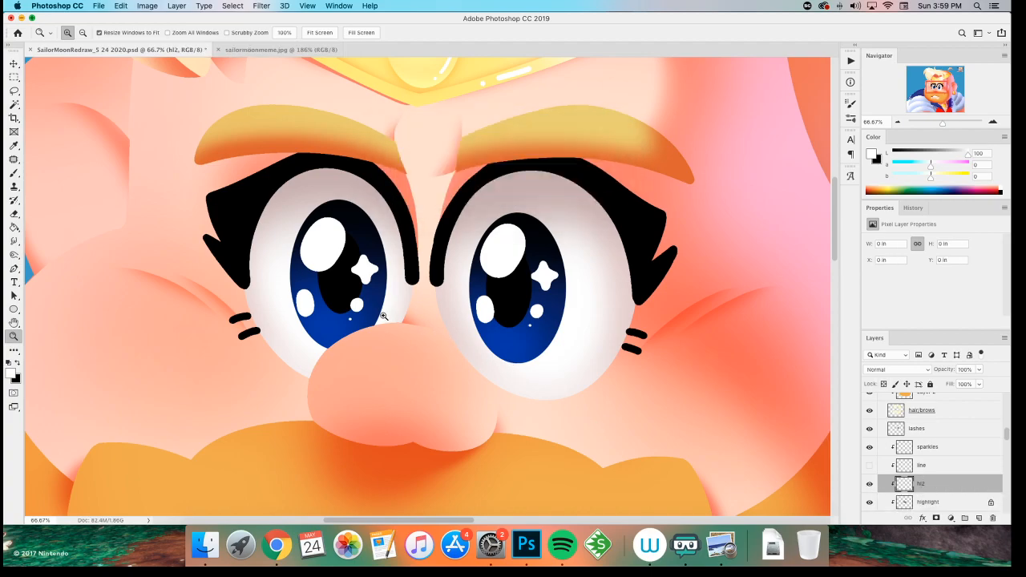
pyautogui.click(361, 302)
pyautogui.press('b')
pyautogui.keyDown('alt'); pyautogui.click(304, 320); pyautogui.keyUp('alt')
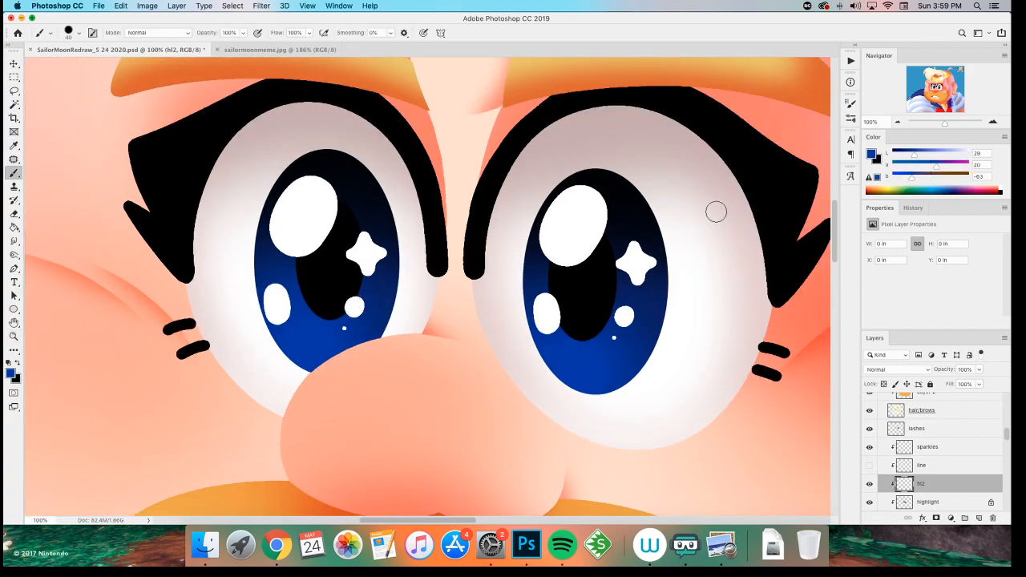
pyautogui.click(923, 152)
pyautogui.click(910, 176)
pyautogui.click(927, 153)
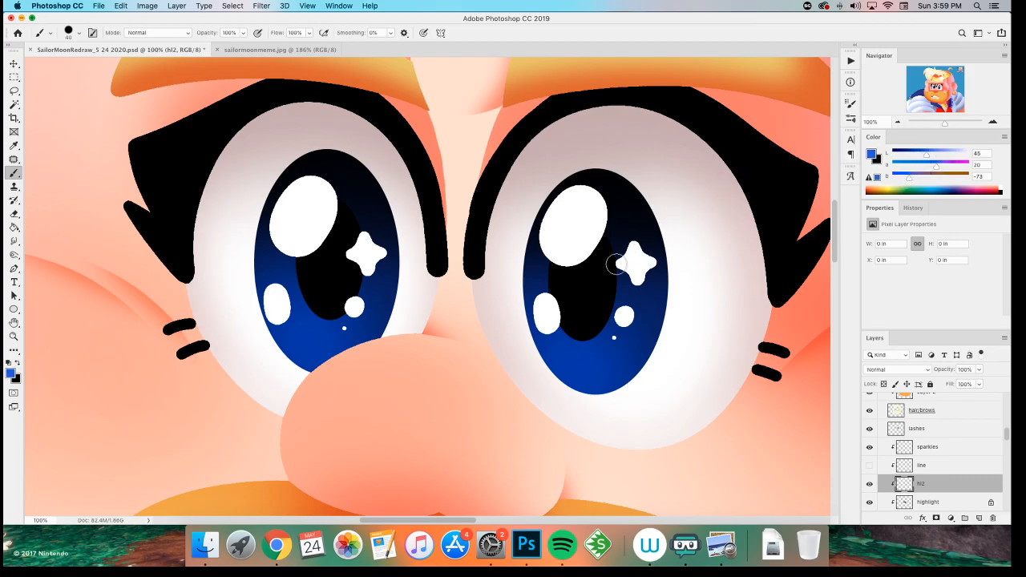
# - Shift the blue's a value to 29 and paint three short upright dashes of decreasing width near the bottom of the right iris
pyautogui.moveTo(437, 346); pyautogui.dragTo(370, 323)
pyautogui.press('[')
pyautogui.press('[')
pyautogui.press('[')
pyautogui.press('[')
pyautogui.press('[')
pyautogui.moveTo(504, 333)
pyautogui.mouseDown()
pyautogui.moveTo(504, 344)
pyautogui.moveTo(506, 331)
pyautogui.mouseUp()
pyautogui.press('super+z')
pyautogui.press(']')
pyautogui.press('super+z')
pyautogui.press('[')
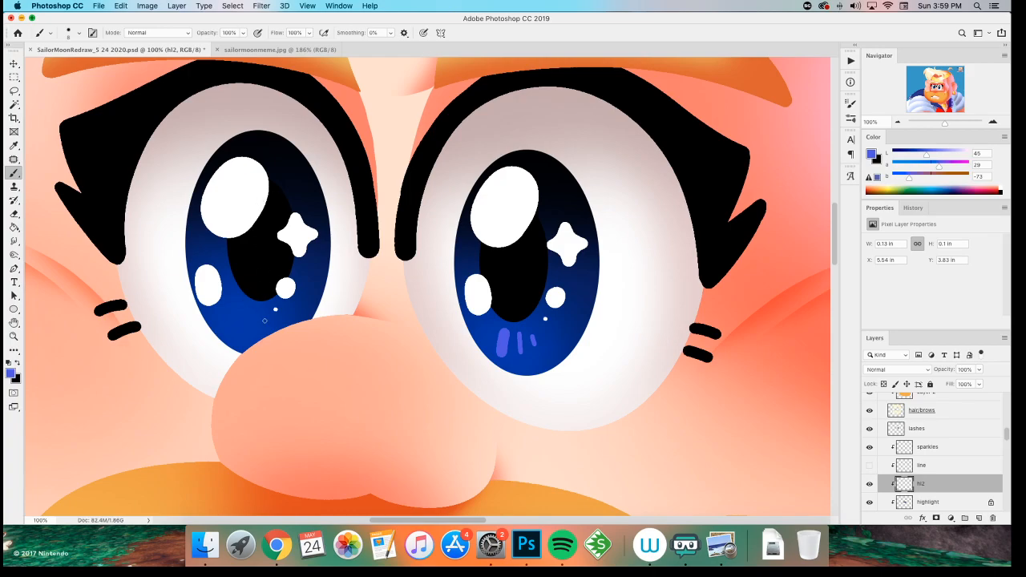
# - Paint matching upright dashes near the bottom of the left iris, undoing strokes that do not fit
pyautogui.moveTo(254, 319)
pyautogui.mouseDown()
pyautogui.moveTo(255, 330)
pyautogui.moveTo(240, 329)
pyautogui.mouseUp()
pyautogui.press('super+z')
pyautogui.press('super+z')
pyautogui.press(']')
pyautogui.press('super+z')
pyautogui.press('super+z')
# - Add tiny paired light-blue dashes along both side edges of each iris with a smaller brush
pyautogui.press('[')
pyautogui.press('[')
pyautogui.press('[')
pyautogui.click(213, 247)
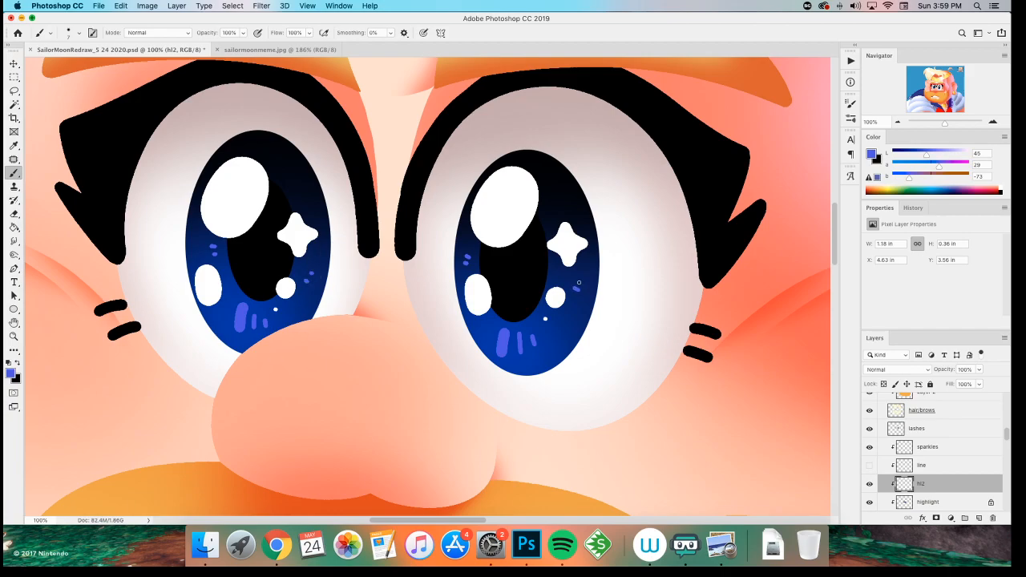
# - Examine the new iris dashes in both eyes at full-portrait and face scale
pyautogui.scroll(-5, 497, 238)
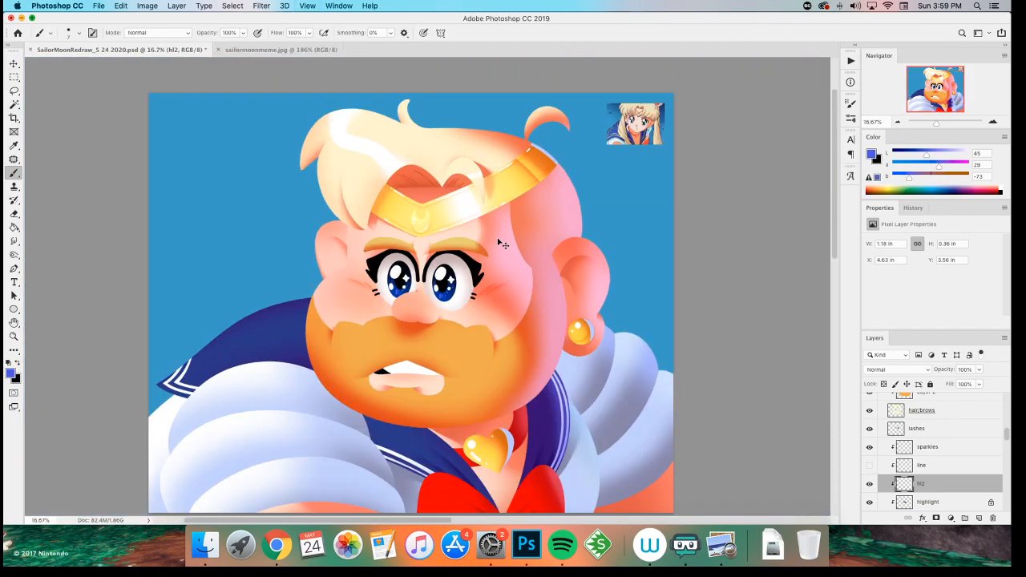
pyautogui.scroll(1, 501, 243)
pyautogui.moveTo(227, 305); pyautogui.dragTo(220, 338)
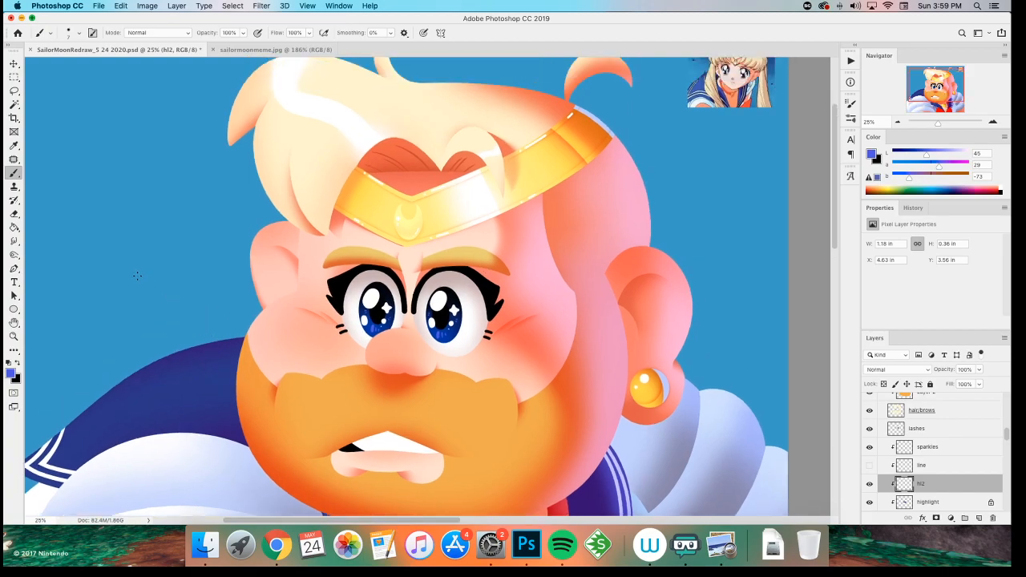
pyautogui.press('e')
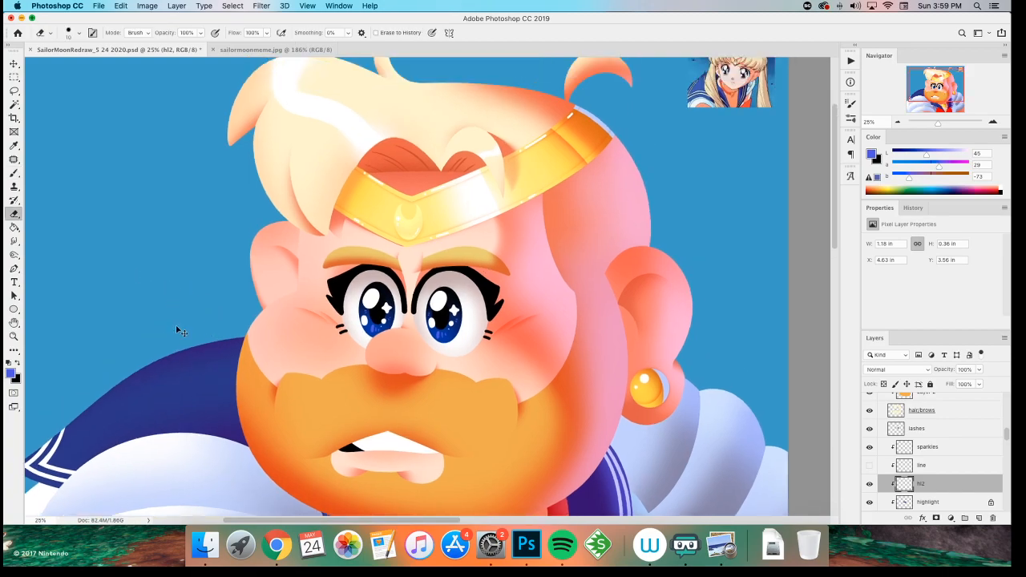
pyautogui.press('super+equal')
pyautogui.press('super+minus')
pyautogui.moveTo(343, 242); pyautogui.dragTo(333, 156)
# - Select the eye-white layer and add a clipped layer named shines above it
pyautogui.press('v')
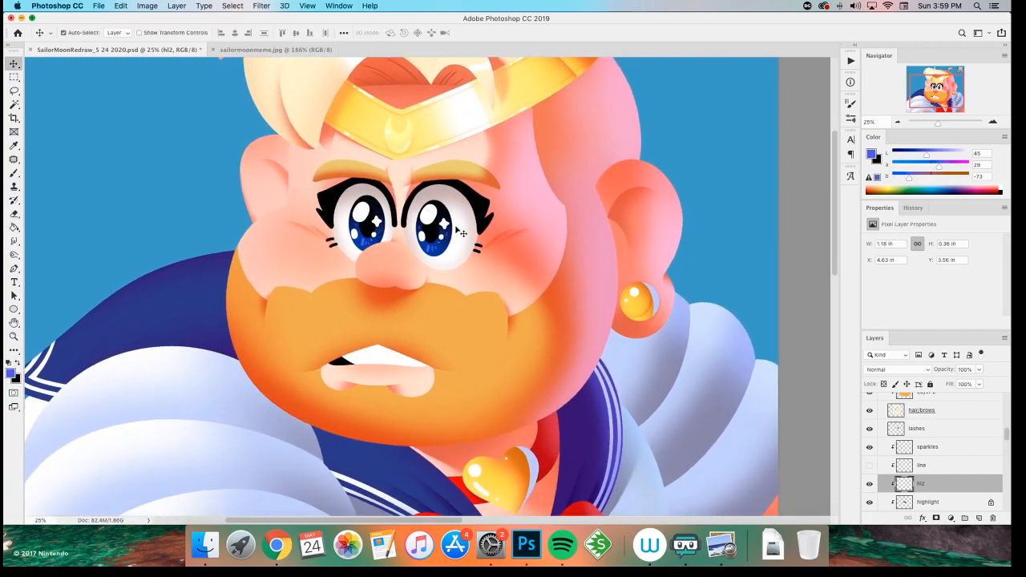
pyautogui.keyDown('super'); pyautogui.click(471, 231); pyautogui.keyUp('super')
pyautogui.press('super+shift+n')
pyautogui.write('shines')
pyautogui.press('Return')
# - Paint white shine spots on the upper and lower whites of both eyes, resetting the brush colour to white and undoing misplaced spots
pyautogui.press('super+plus')
pyautogui.press('b')
pyautogui.moveTo(215, 346); pyautogui.dragTo(178, 455)
pyautogui.click(378, 225)
pyautogui.press('super+z')
pyautogui.press('d')
pyautogui.press('x')
pyautogui.click(375, 226)
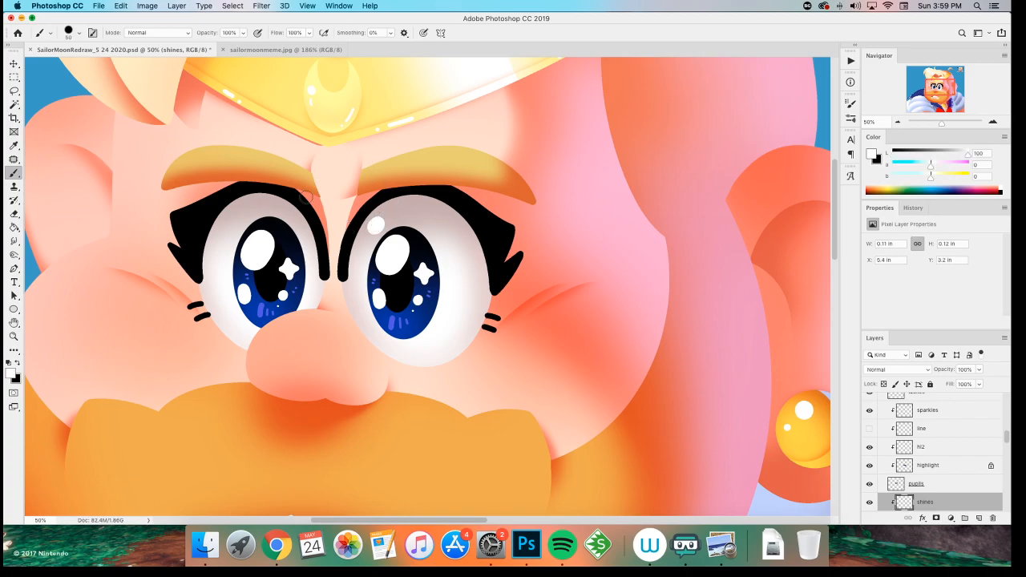
pyautogui.click(232, 214)
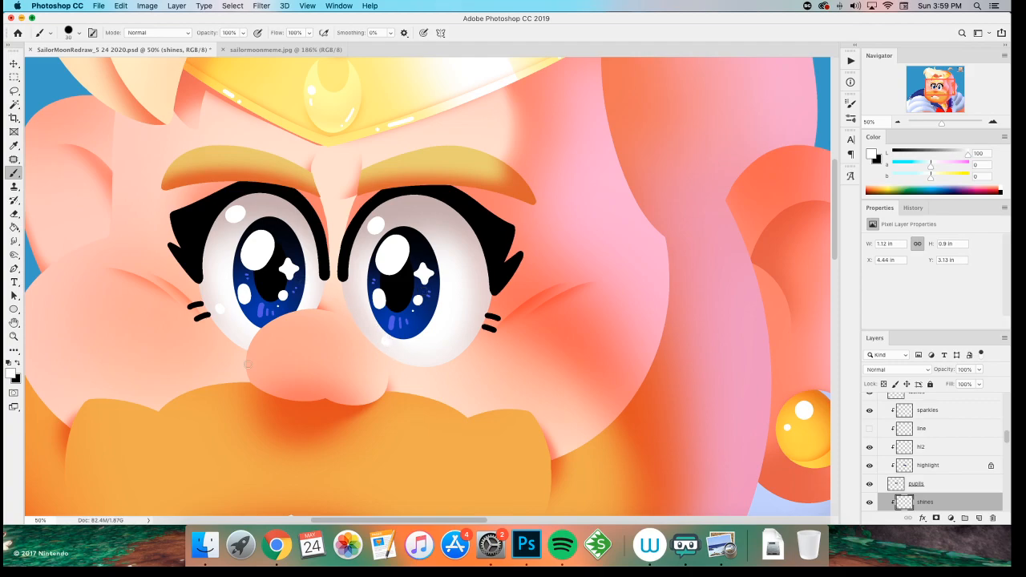
pyautogui.press('super+z')
# - Check the white eye shines against the whole portrait and save the document
pyautogui.press('super+0')
pyautogui.press('super+plus')
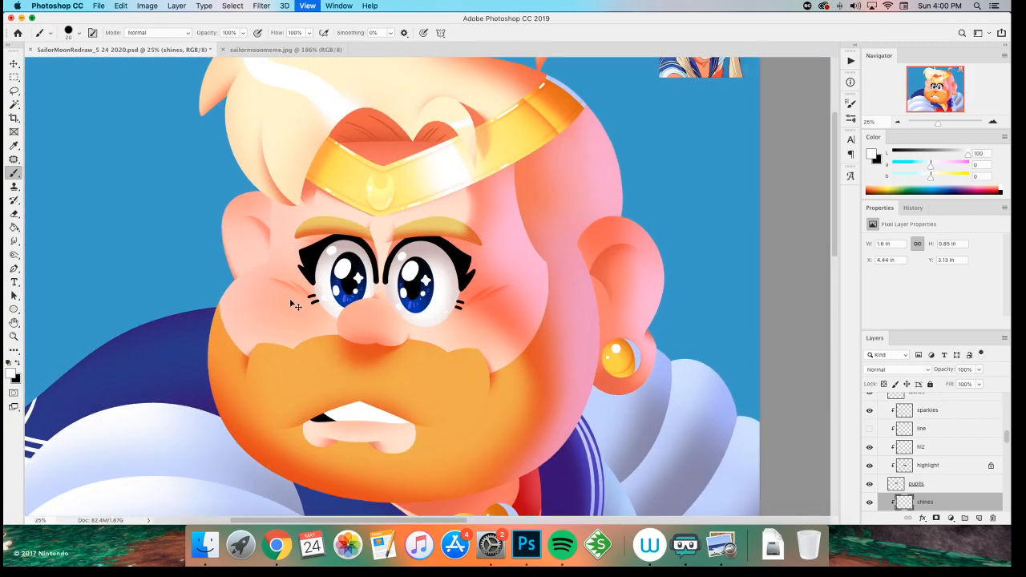
pyautogui.moveTo(173, 288); pyautogui.dragTo(190, 296)
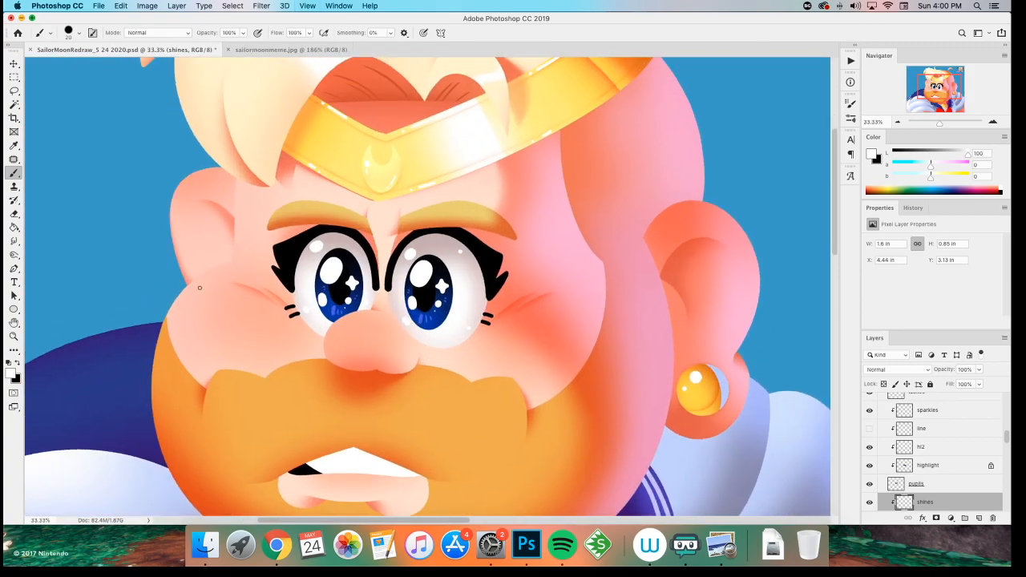
pyautogui.press('super+minus')
pyautogui.press('super+minus')
pyautogui.press('super+minus')
pyautogui.press('super+minus')
pyautogui.press('super+plus')
pyautogui.press('super+minus')
pyautogui.press('super+plus')
pyautogui.press('super+s')
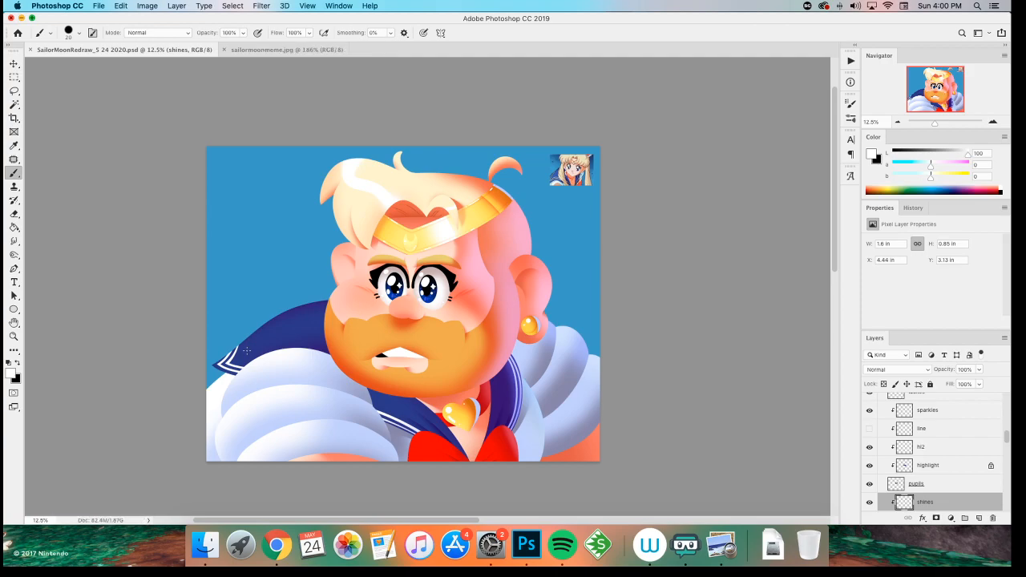
# - Inspect the eyes and surrounding face at several magnifications
pyautogui.press('z')
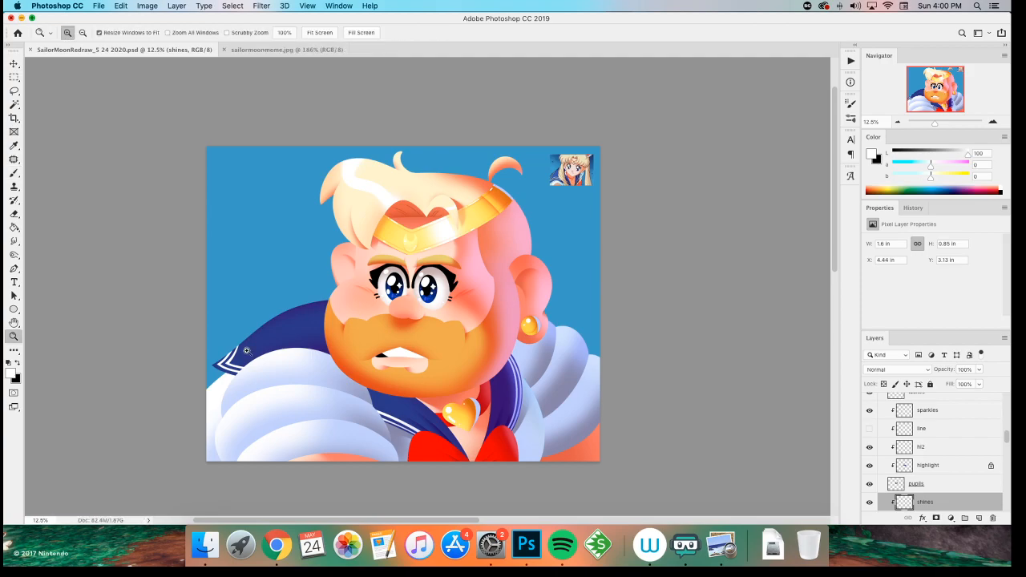
pyautogui.click(446, 357)
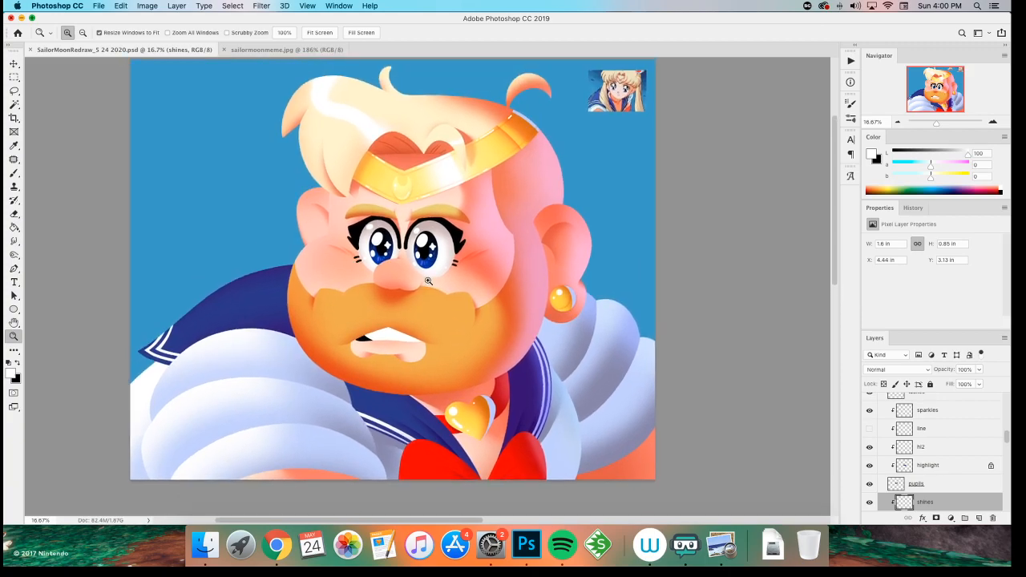
pyautogui.keyDown('alt'); pyautogui.click(428, 280); pyautogui.keyUp('alt')
pyautogui.keyDown('alt'); pyautogui.click(429, 281); pyautogui.keyUp('alt')
pyautogui.click(429, 280)
pyautogui.click(428, 281)
pyautogui.scroll(2, 379, 224)
pyautogui.click(420, 313)
# - Select the face's blush layer and add a clipped layer named hl directly above it
pyautogui.press('v')
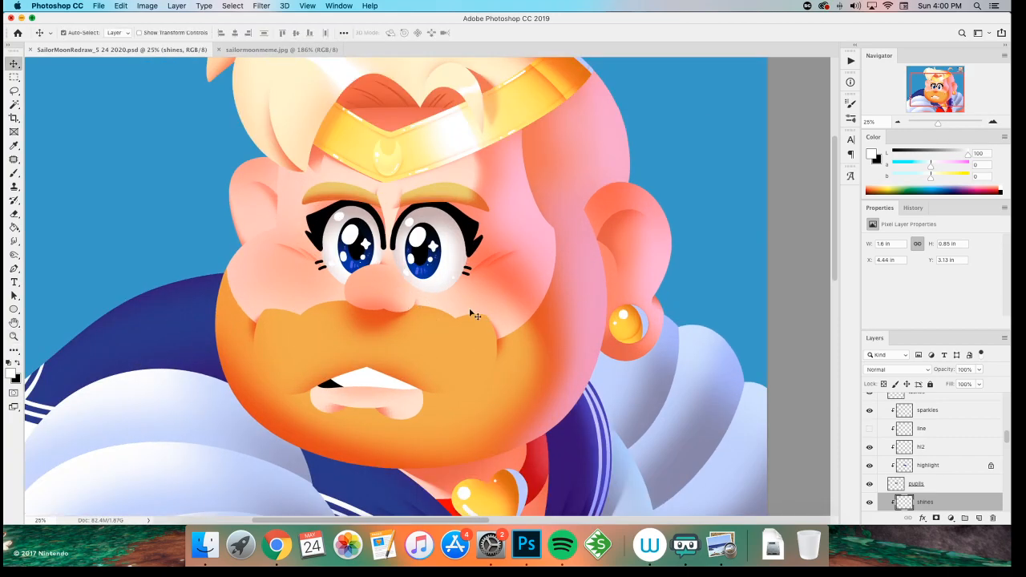
pyautogui.keyDown('super'); pyautogui.click(289, 273); pyautogui.keyUp('super')
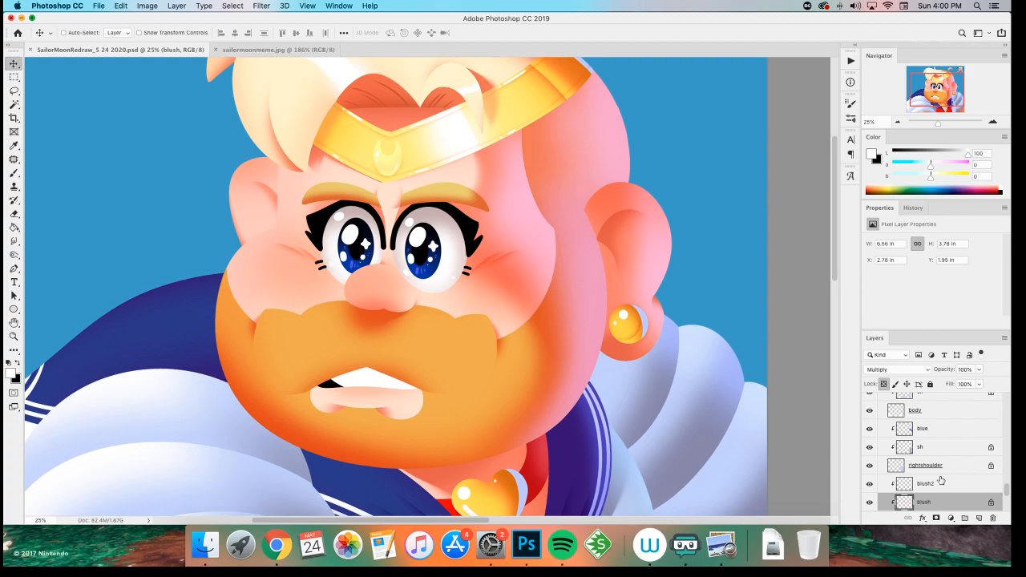
pyautogui.press('super+shift+n')
pyautogui.write('hl')
pyautogui.press('Return')
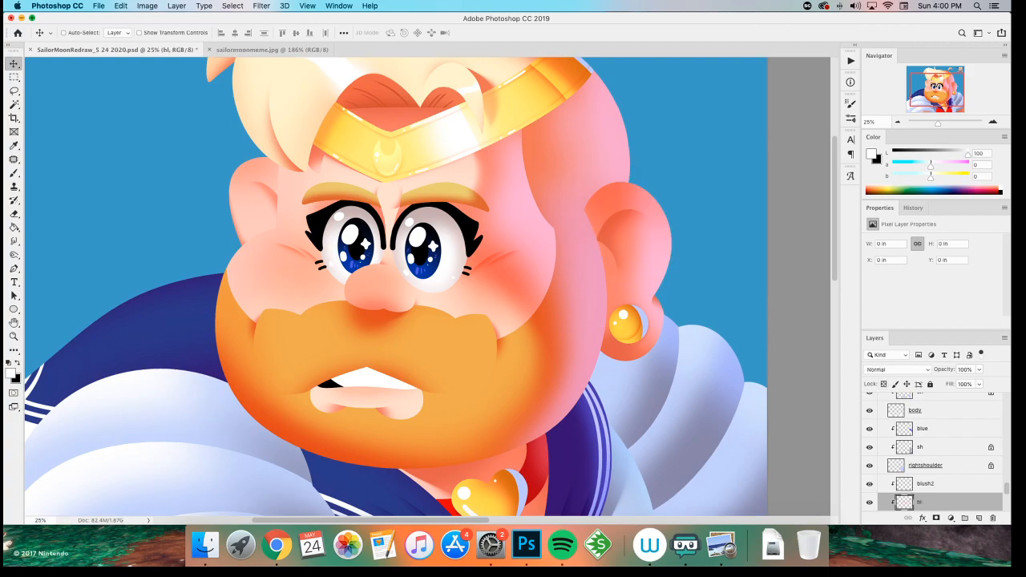
# - Sample the pale skin tone between the eyebrows, raise its lightness to 97 and choose the soft 300 px brush with 0% hardness
pyautogui.press('super+equal')
pyautogui.scroll(3, 216, 286)
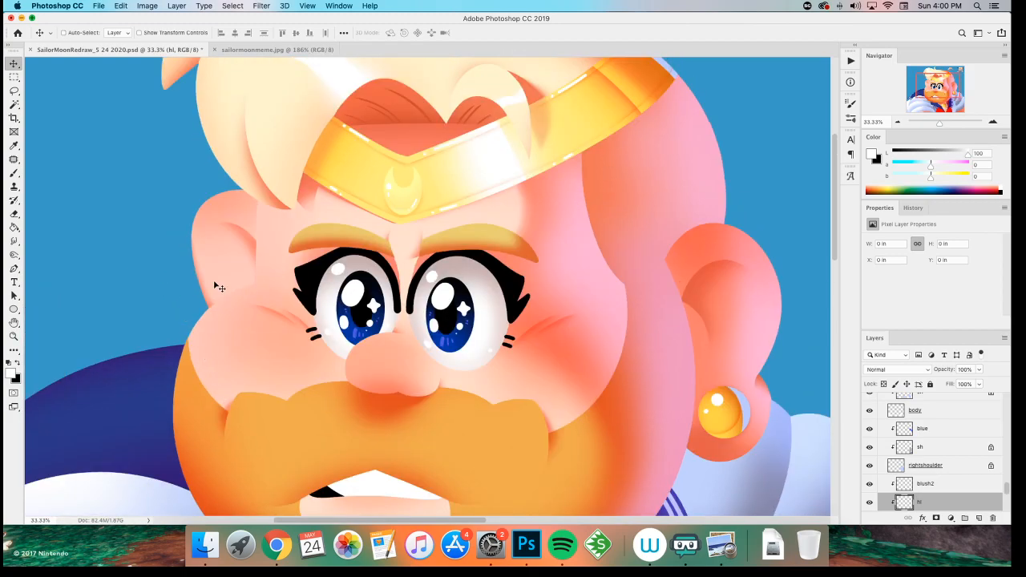
pyautogui.press('i')
pyautogui.click(393, 228)
pyautogui.press('b')
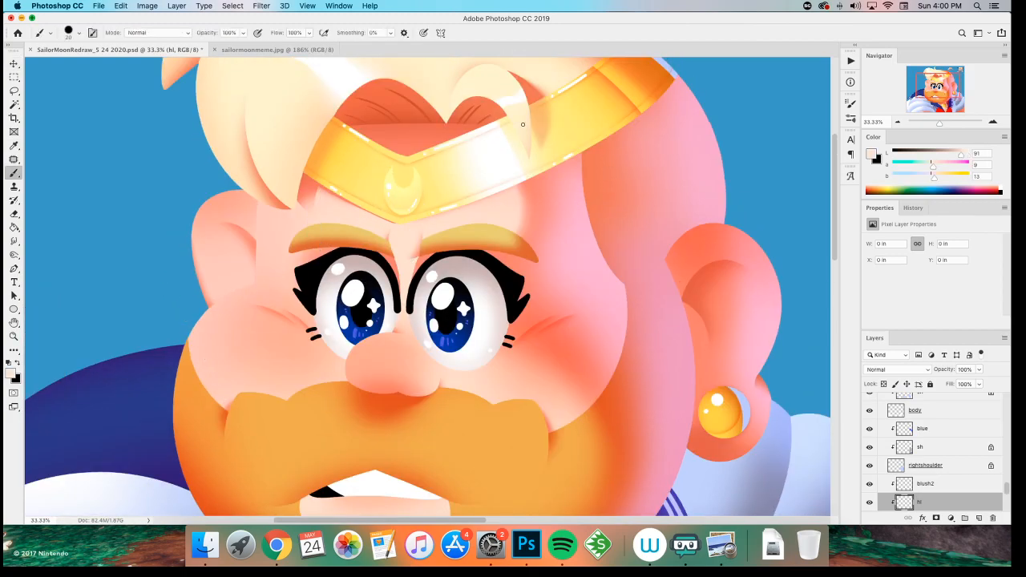
pyautogui.moveTo(958, 156); pyautogui.dragTo(967, 153)
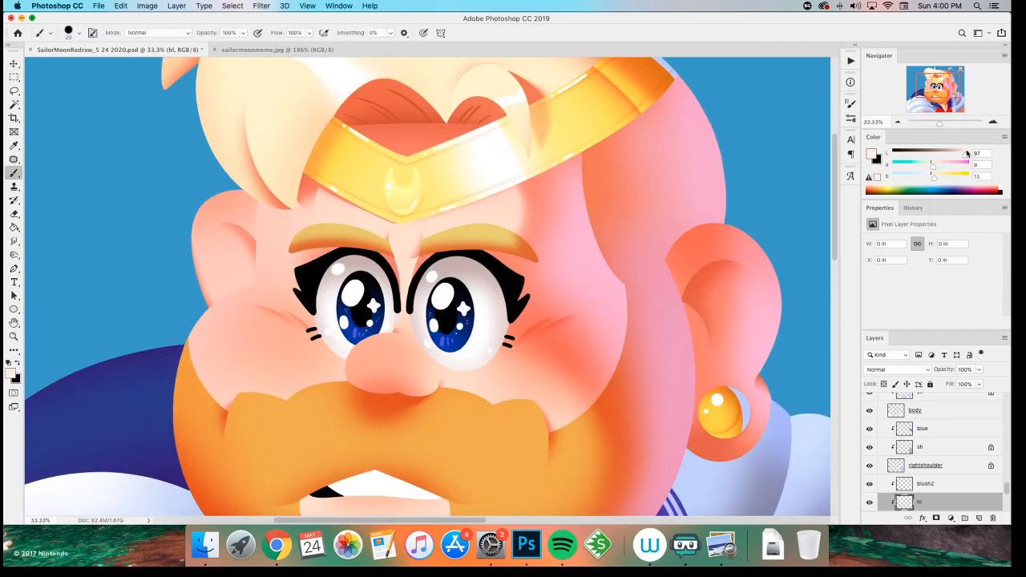
pyautogui.rightClick(403, 234)
pyautogui.click(430, 490)
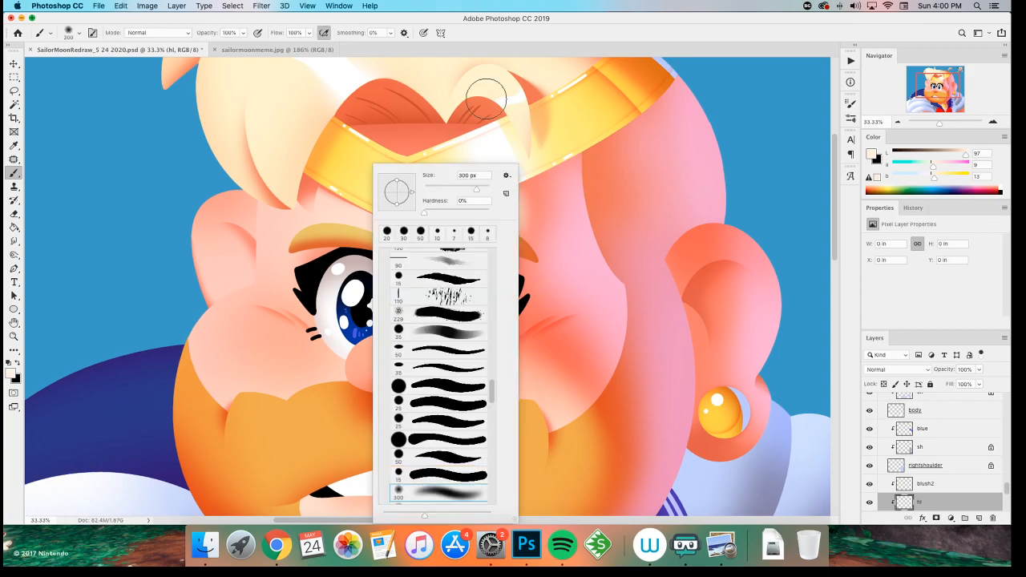
# - Paint a soft pale highlight on the forehead under the tiara, from between the brows across the eyebrow nearer the earring
pyautogui.click(523, 25)
pyautogui.press('[')
pyautogui.press('[')
pyautogui.press('[')
pyautogui.press('[')
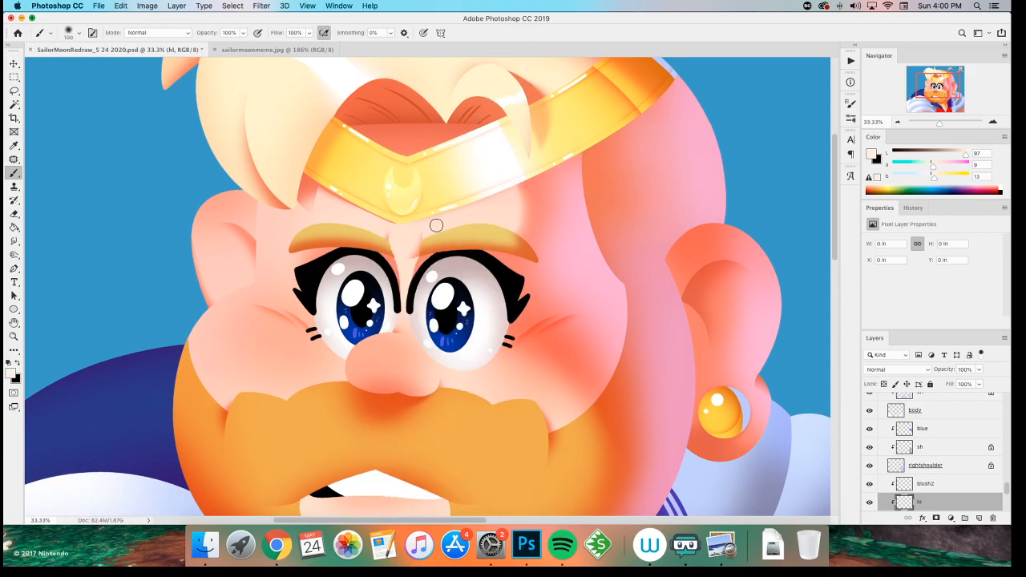
pyautogui.click(437, 225)
pyautogui.press(']')
pyautogui.press(']')
pyautogui.press(']')
pyautogui.click(495, 150)
pyautogui.scroll(-3, 882, 461)
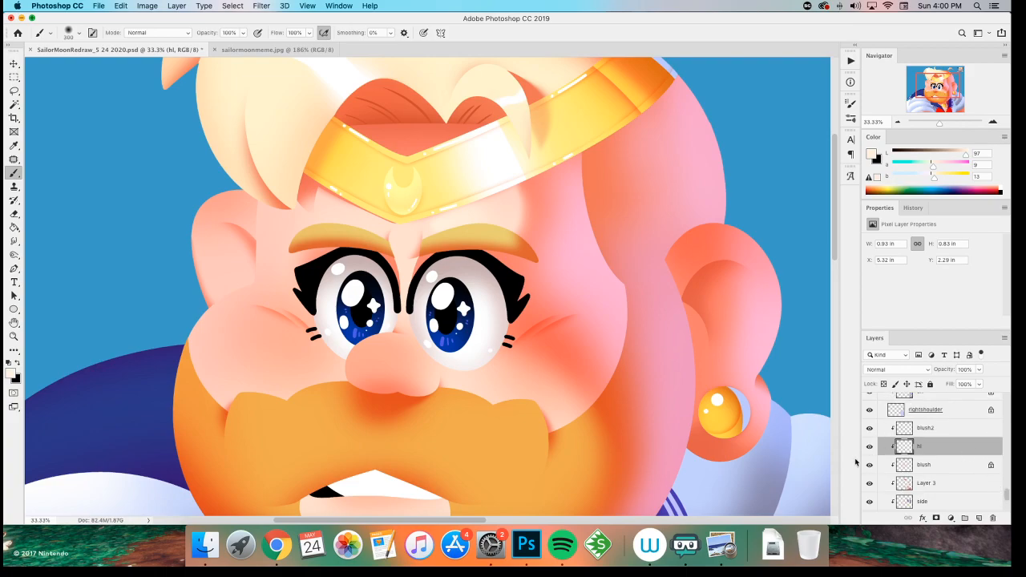
# - Extend the soft pale highlight across the forehead above the other eyebrow and between the brows, on the hl layer
pyautogui.moveTo(917, 455)
pyautogui.mouseDown()
pyautogui.moveTo(917, 491)
pyautogui.moveTo(922, 442)
pyautogui.mouseUp()
pyautogui.press('[')
pyautogui.press('[')
pyautogui.press('[')
pyautogui.press('[')
pyautogui.moveTo(370, 226); pyautogui.dragTo(336, 211)
pyautogui.press(']')
pyautogui.press(']')
pyautogui.press(']')
pyautogui.click(403, 238)
pyautogui.press('[')
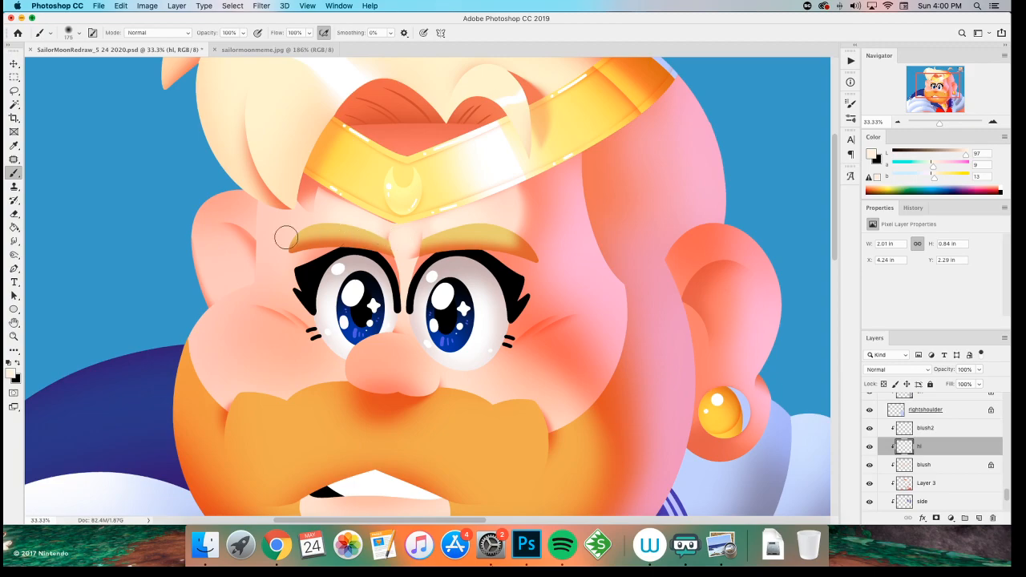
# - Try a soft pale highlight over the top of the nose and undo the strokes
pyautogui.moveTo(387, 348)
pyautogui.mouseDown()
pyautogui.moveTo(399, 346)
pyautogui.moveTo(349, 351)
pyautogui.mouseUp()
pyautogui.press(']')
pyautogui.press(']')
pyautogui.press(']')
pyautogui.click(397, 353)
pyautogui.press('super+z')
pyautogui.press('super+z')
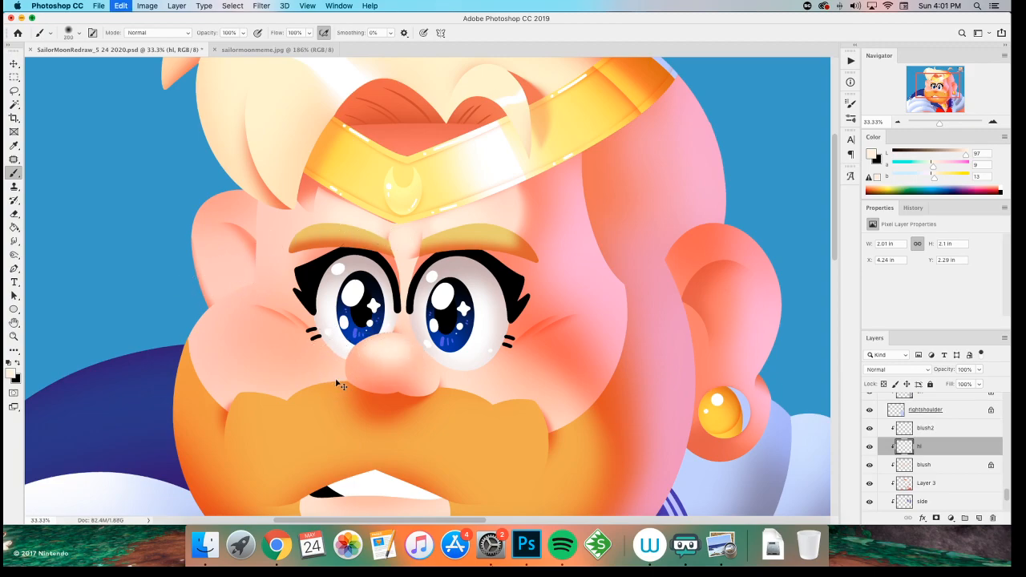
# - Paint a soft pale highlight on the upper part of the nose, varying the brush size
pyautogui.press('[')
pyautogui.press('[')
pyautogui.press('[')
pyautogui.press('[')
pyautogui.press('[')
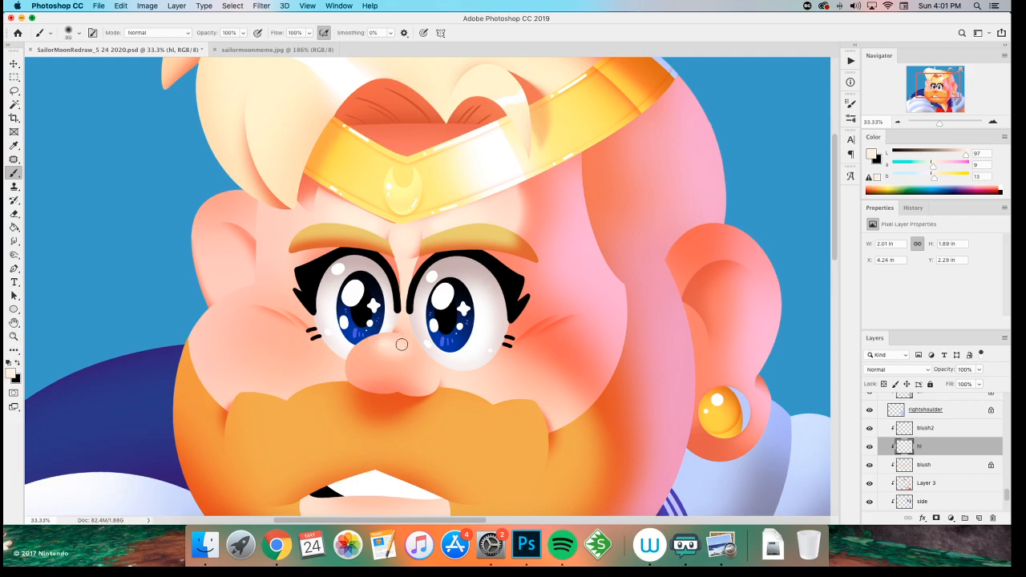
pyautogui.moveTo(380, 345); pyautogui.dragTo(366, 355)
pyautogui.press(']')
pyautogui.press(']')
pyautogui.press(']')
pyautogui.press(']')
pyautogui.press('[')
pyautogui.press('[')
pyautogui.press('[')
pyautogui.press('[')
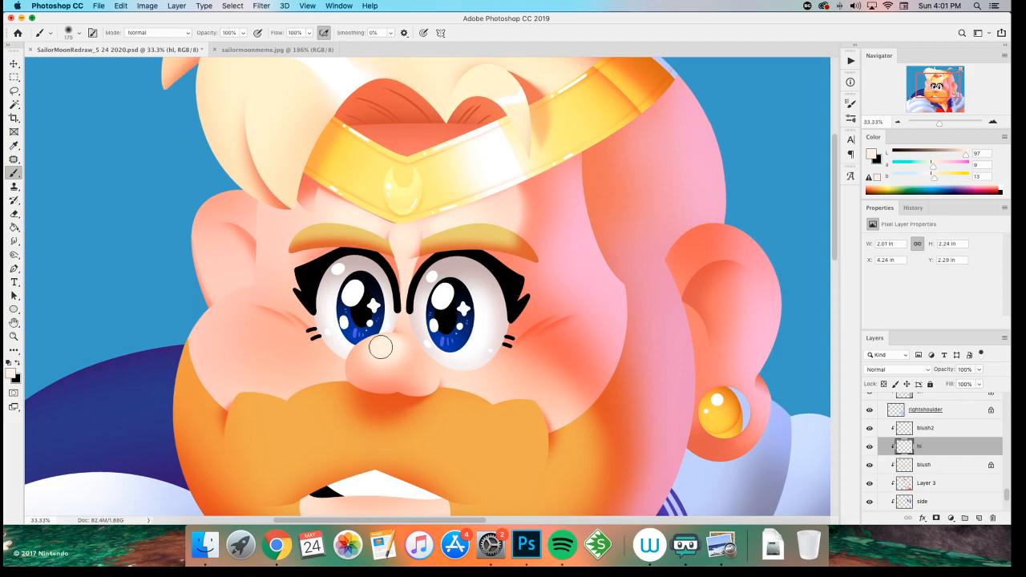
# - Switch to the Eraser and give it the soft 300 px brush tip
pyautogui.moveTo(176, 360); pyautogui.dragTo(163, 341)
pyautogui.press('e')
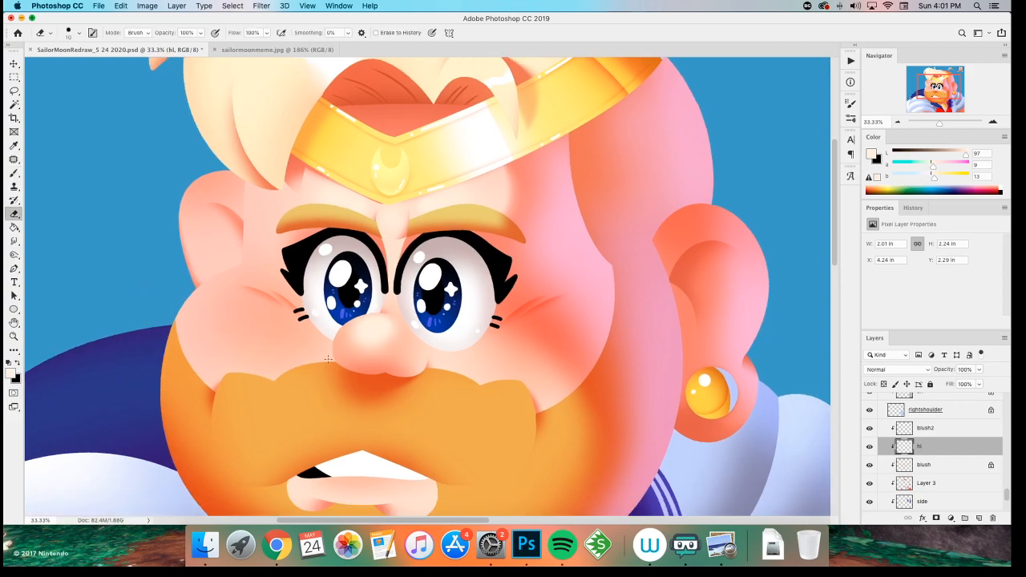
pyautogui.rightClick(383, 173)
pyautogui.press('Escape')
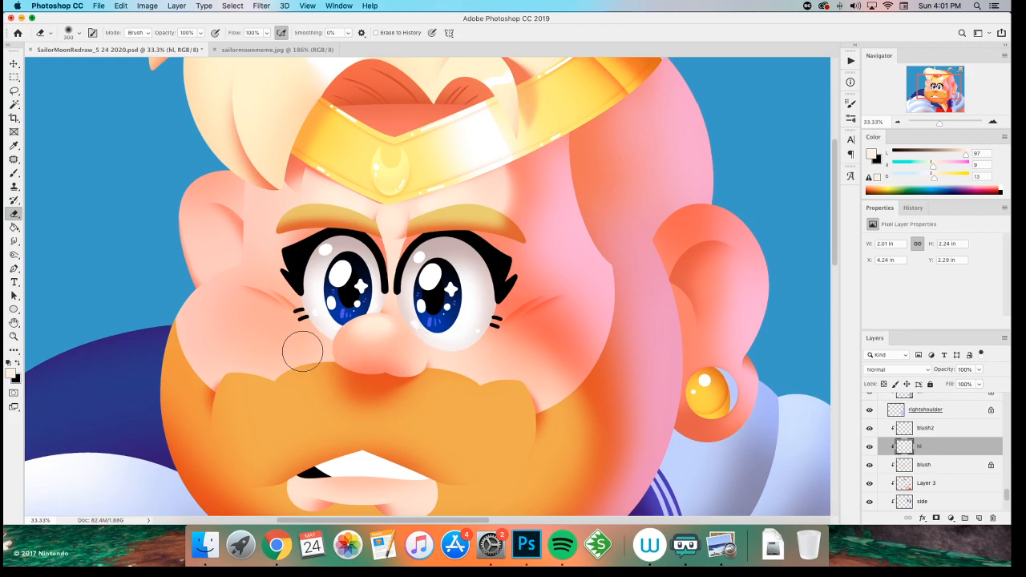
pyautogui.hscroll(-4, 277, 348)
pyautogui.press('b')
pyautogui.hscroll(3, 209, 345)
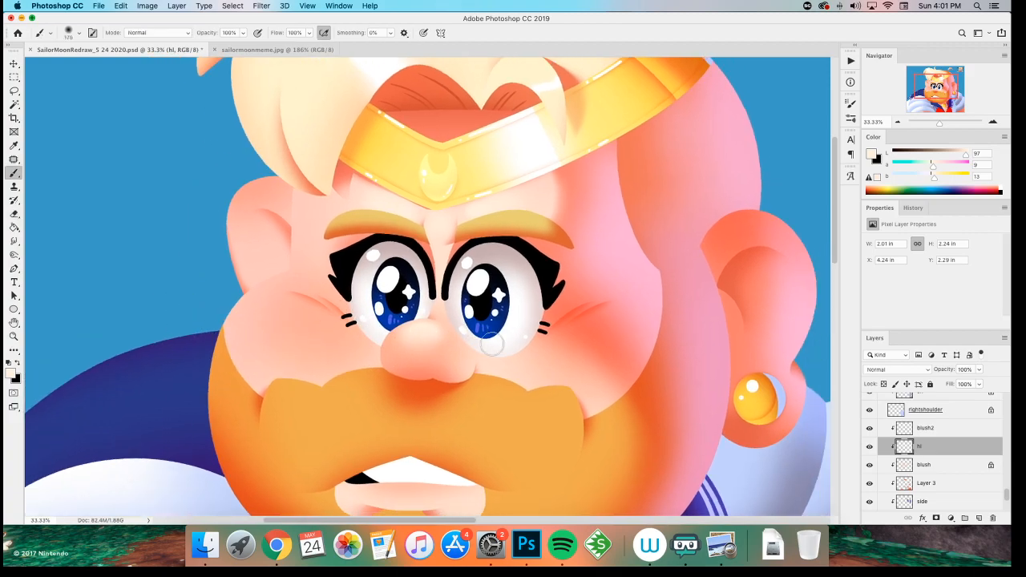
pyautogui.hscroll(-2, 305, 317)
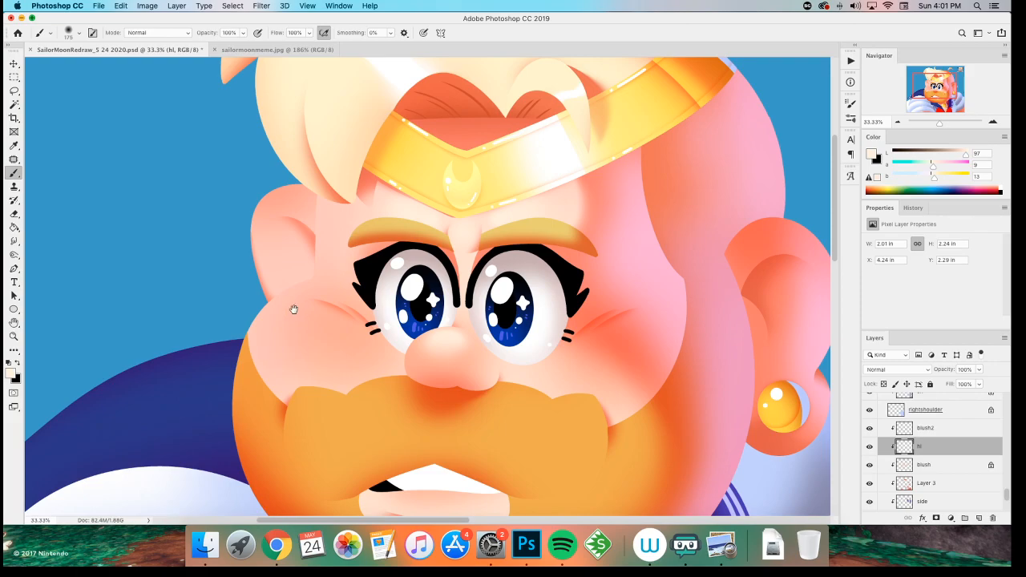
pyautogui.hscroll(2, 296, 308)
pyautogui.press(']')
pyautogui.press(']')
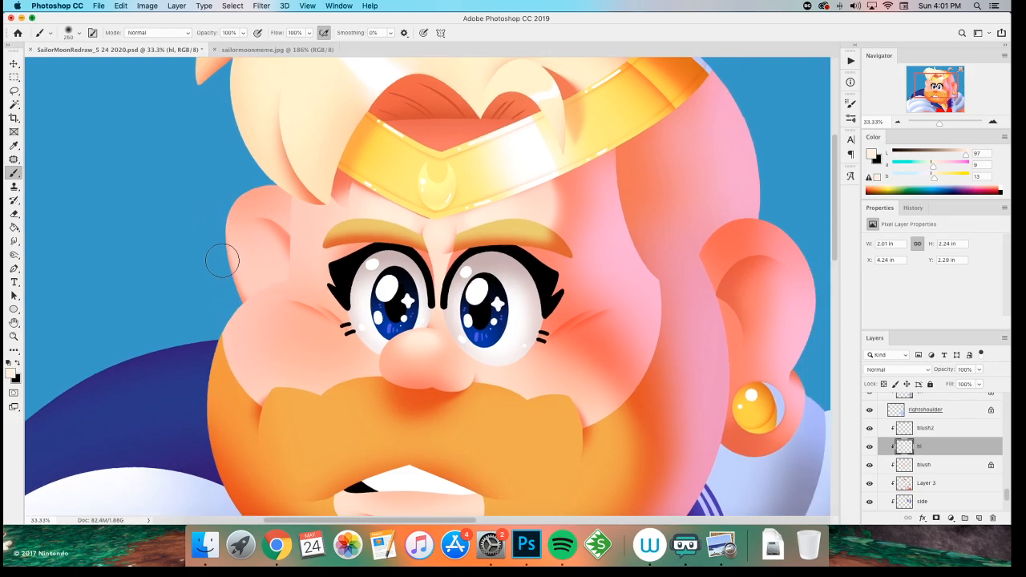
pyautogui.scroll(2, 264, 259)
pyautogui.hscroll(2, 264, 259)
pyautogui.press('e')
pyautogui.press('[')
pyautogui.press('[')
pyautogui.press('[')
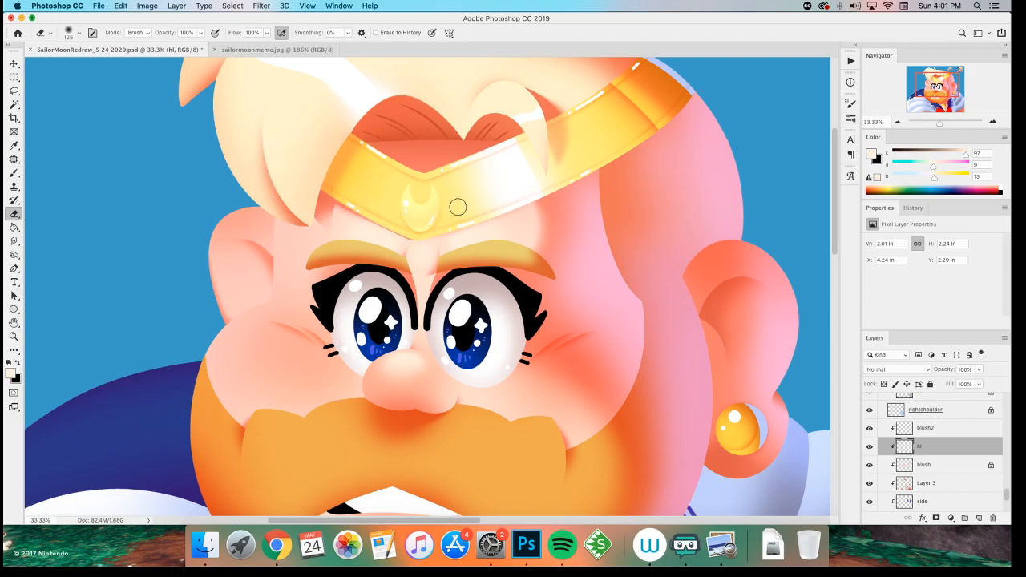
# - Paint a small soft highlight on the upper rim of the ear without the earring, using a reduced brush
pyautogui.press('b')
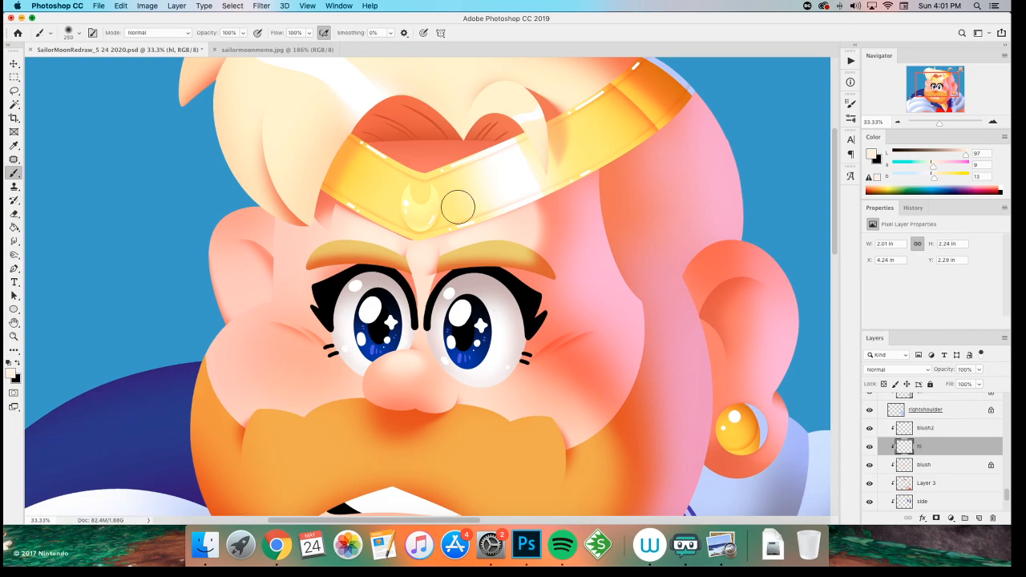
pyautogui.hscroll(-3, 248, 316)
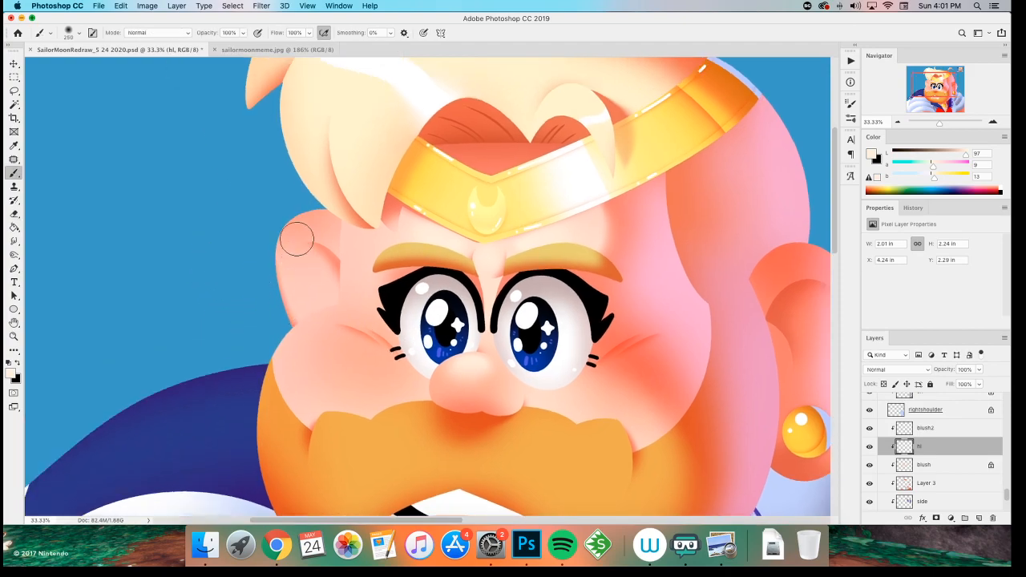
pyautogui.press('[')
pyautogui.press('[')
pyautogui.press('[')
pyautogui.press('[')
pyautogui.moveTo(302, 225)
pyautogui.mouseDown()
pyautogui.moveTo(299, 280)
pyautogui.moveTo(290, 230)
pyautogui.moveTo(272, 252)
pyautogui.moveTo(294, 249)
pyautogui.moveTo(289, 225)
pyautogui.mouseUp()
pyautogui.press('[')
pyautogui.press('[')
pyautogui.press('[')
pyautogui.press(']')
pyautogui.press(']')
pyautogui.press(']')
pyautogui.press(']')
pyautogui.press(']')
pyautogui.press(']')
pyautogui.press('[')
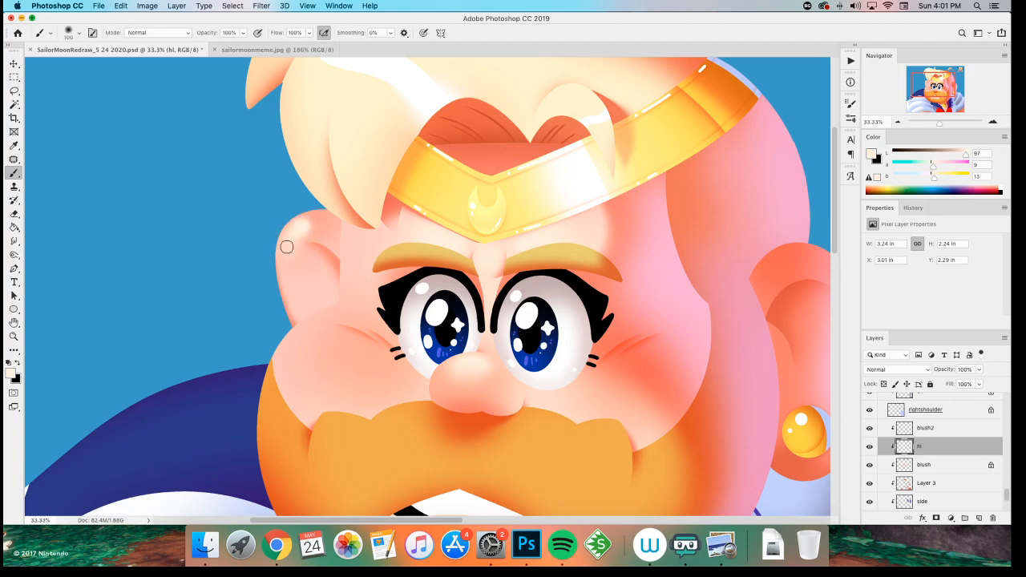
# - Hide the blush2 layer and check the face without it at several magnifications
pyautogui.press('h')
pyautogui.click(173, 313)
pyautogui.moveTo(257, 352); pyautogui.dragTo(200, 337)
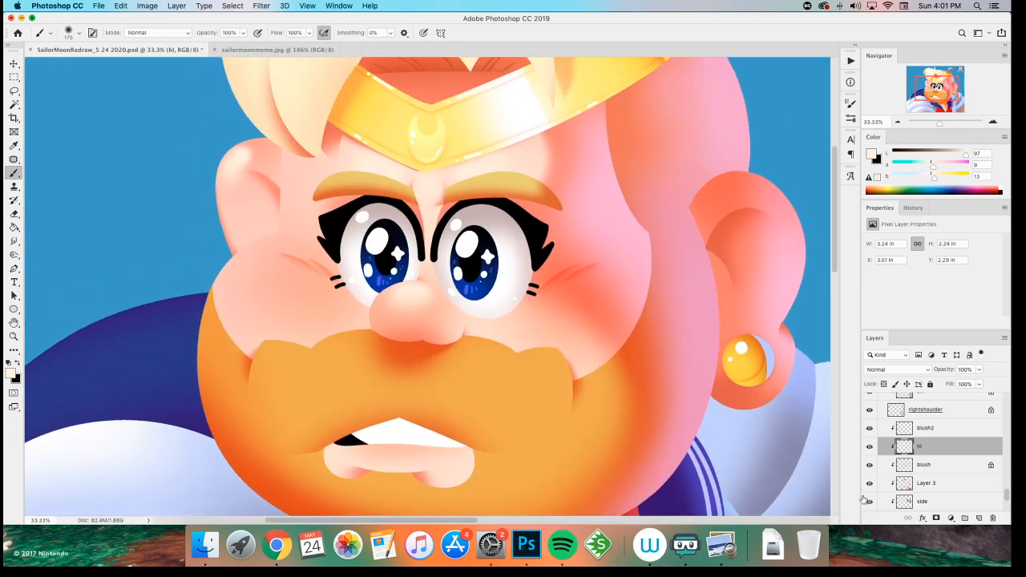
pyautogui.click(869, 428)
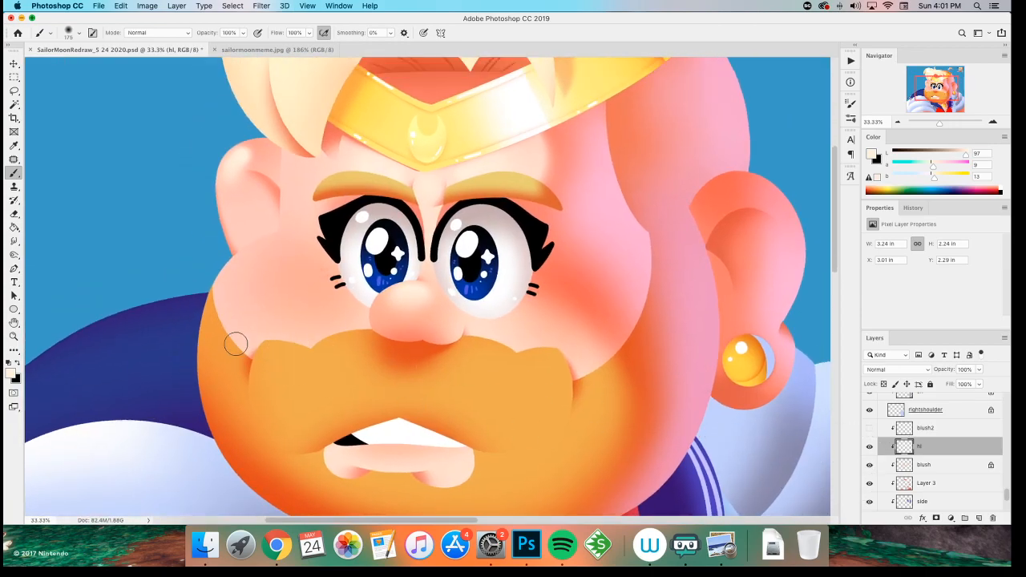
pyautogui.scroll(1, 256, 351)
pyautogui.press('super+minus')
pyautogui.press('super+minus')
pyautogui.press('super+minus')
pyautogui.press('super+minus')
pyautogui.press('super+plus')
pyautogui.press('super+plus')
pyautogui.press('super+plus')
pyautogui.press('super+plus')
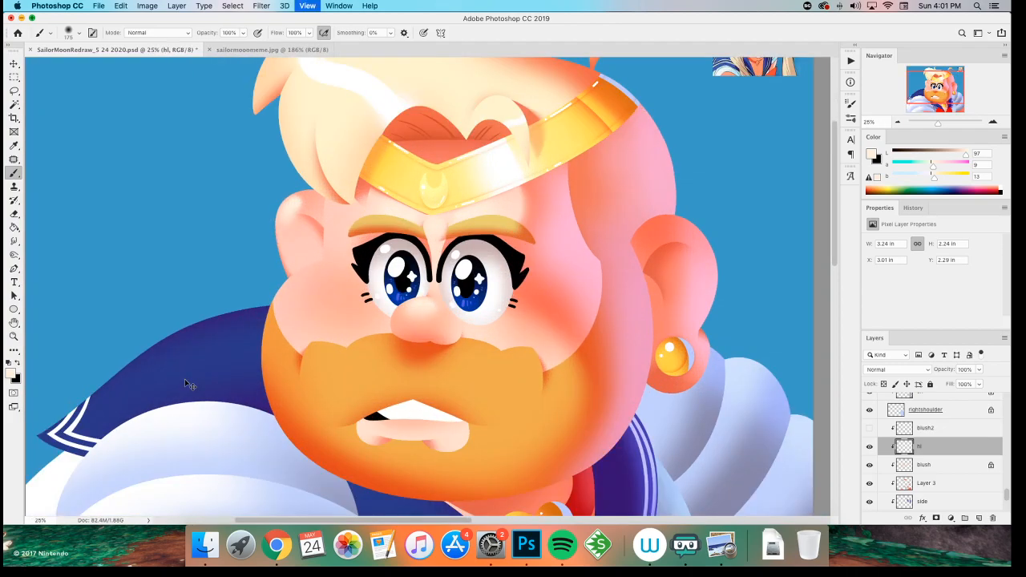
# - Try a large soft highlight on the cheek below the highlighted ear, check it at other magnifications and undo it
pyautogui.press(']')
pyautogui.press(']')
pyautogui.press(']')
pyautogui.press(']')
pyautogui.press(']')
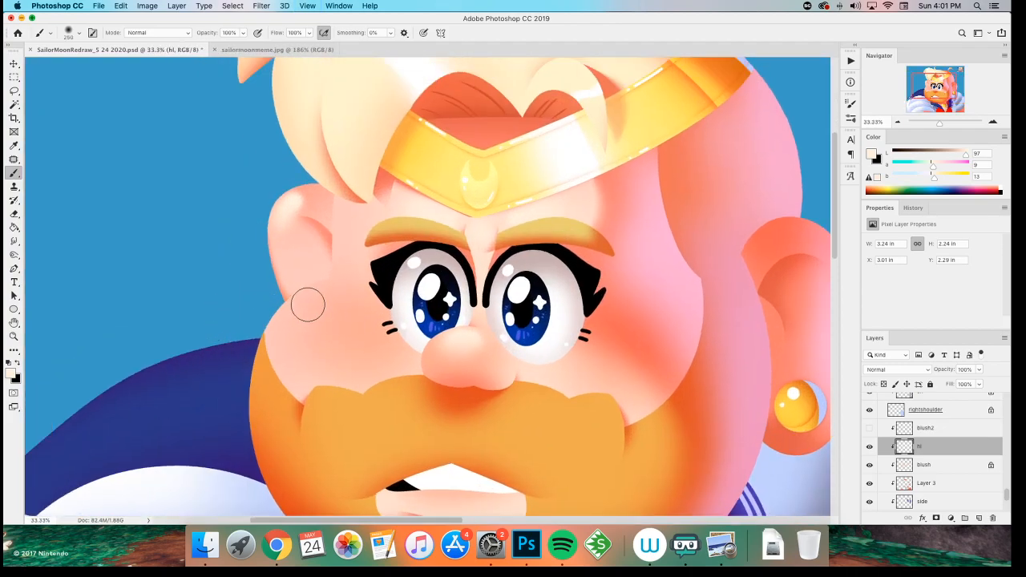
pyautogui.click(326, 315)
pyautogui.click(325, 318)
pyautogui.click(329, 312)
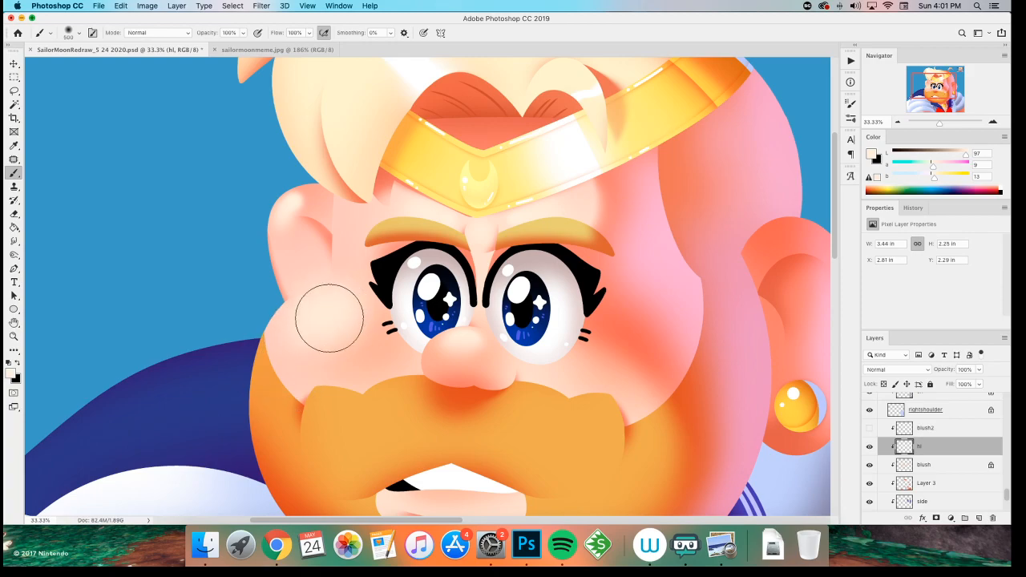
pyautogui.press('[')
pyautogui.press('[')
pyautogui.press('[')
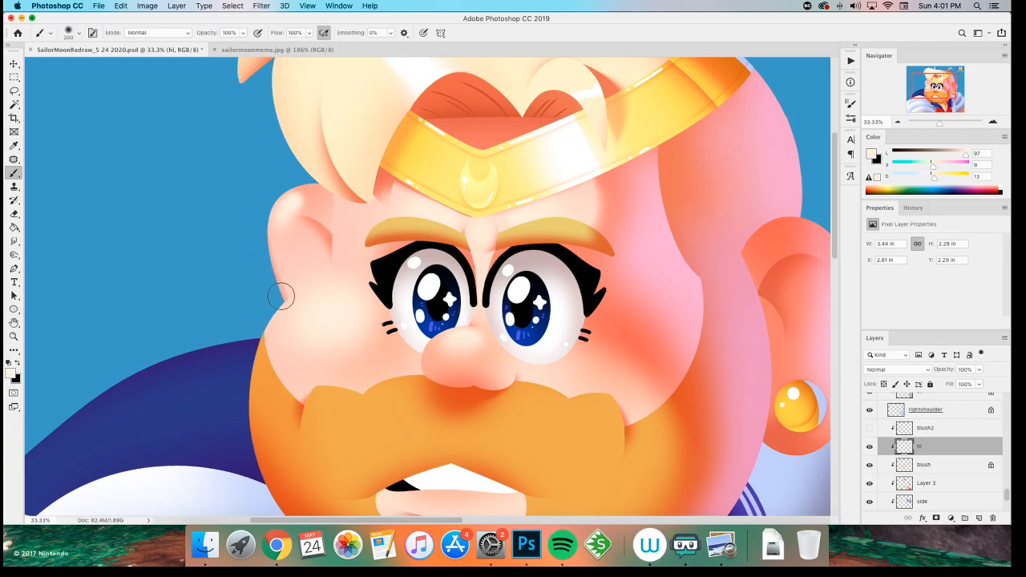
pyautogui.press('super+minus')
pyautogui.press('super+minus')
pyautogui.press('super+minus')
pyautogui.press('super+plus')
pyautogui.press('super+plus')
pyautogui.press('super+plus')
pyautogui.press('super+z')
pyautogui.press('super+z')
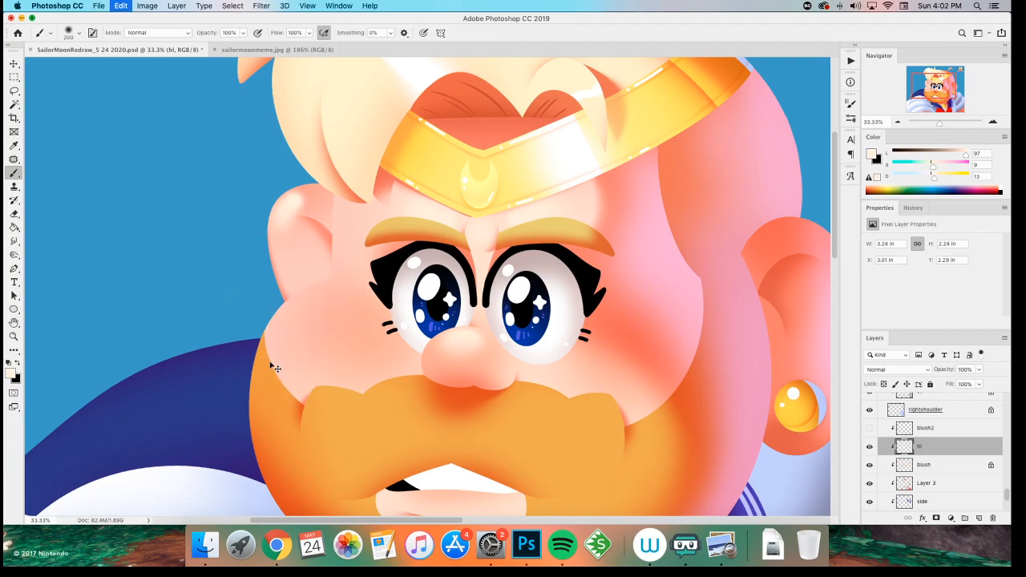
# - Check the nose and ear highlights against the whole portrait and up close
pyautogui.moveTo(278, 339); pyautogui.dragTo(262, 377)
pyautogui.press('super+minus')
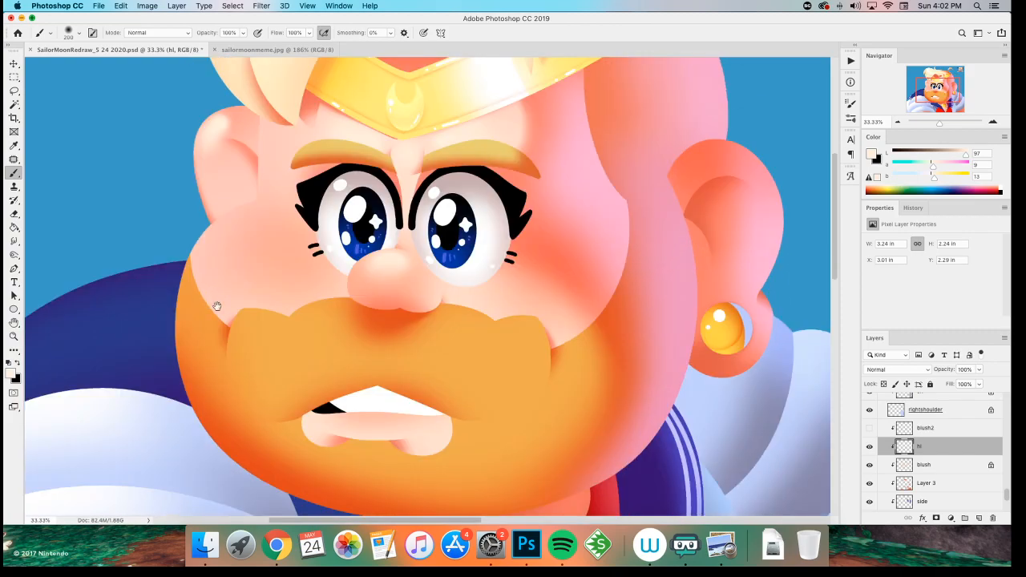
pyautogui.scroll(3, 208, 296)
pyautogui.press('super+minus')
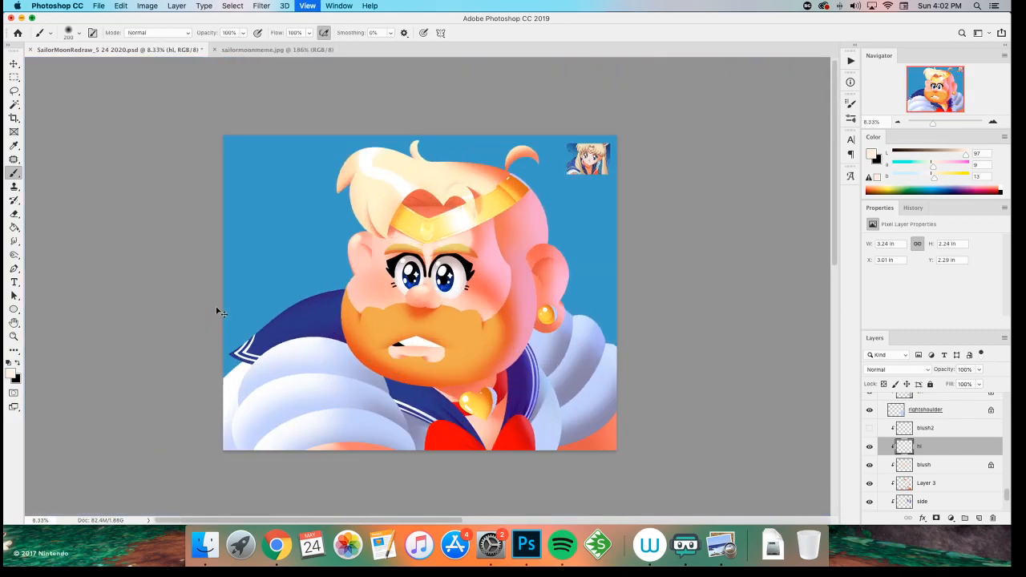
pyautogui.press('super+plus')
pyautogui.press('super+plus')
pyautogui.moveTo(156, 295); pyautogui.dragTo(323, 449)
pyautogui.press('super+plus')
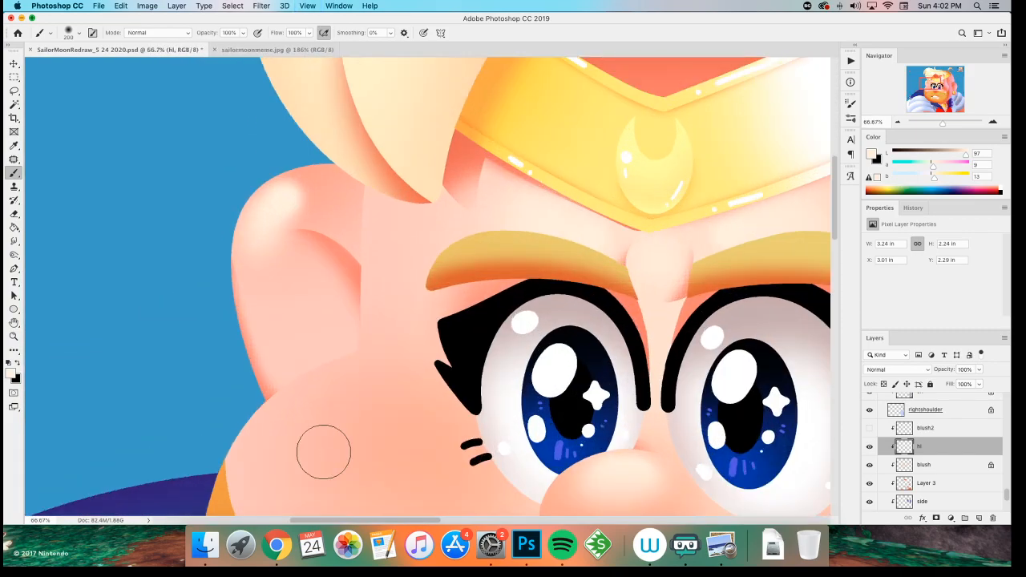
pyautogui.press('super+plus')
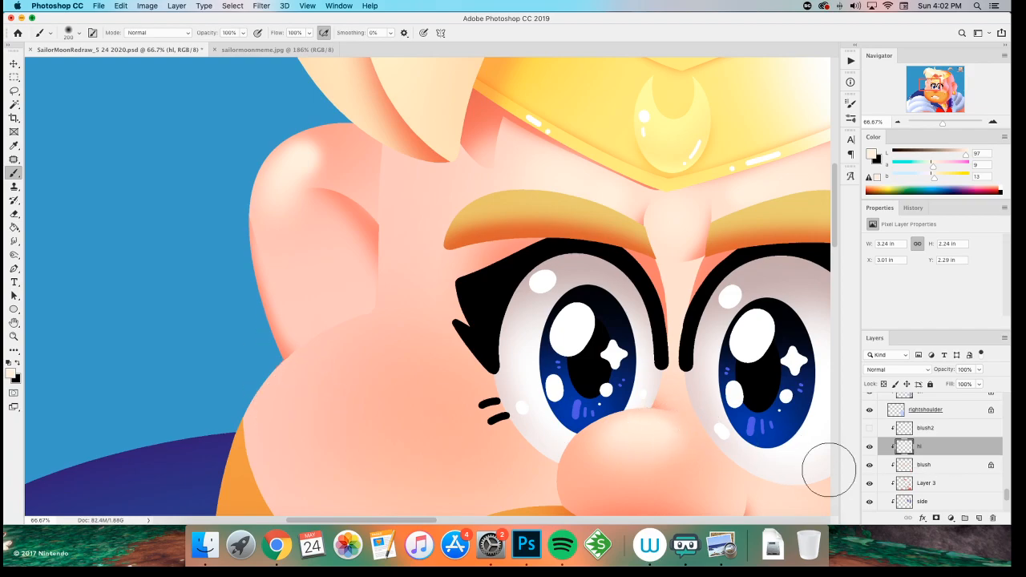
# - Select the s1 layer and sample the coral forehead shading with the side layer temporarily hidden
pyautogui.scroll(-3, 941, 483)
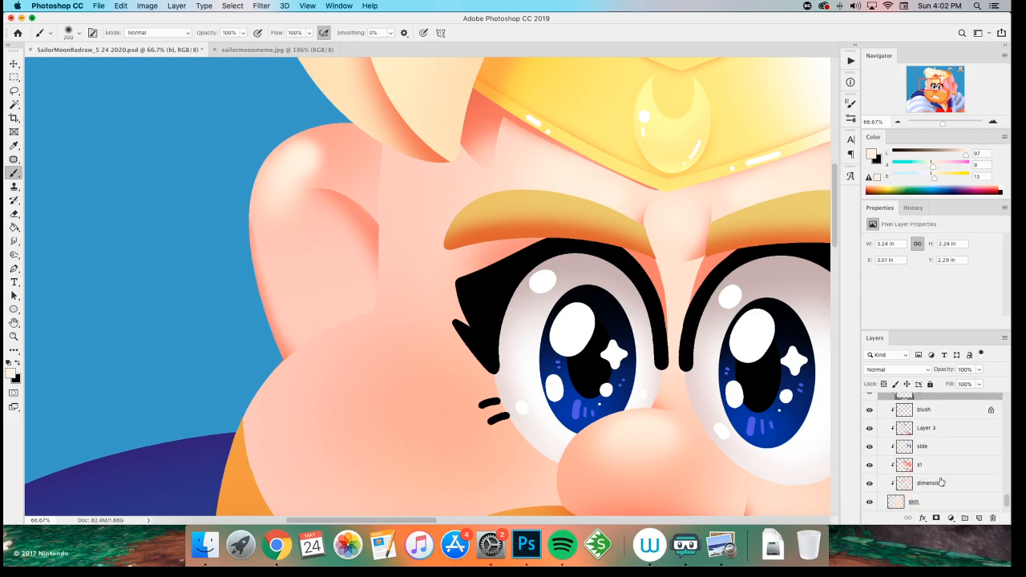
pyautogui.click(923, 452)
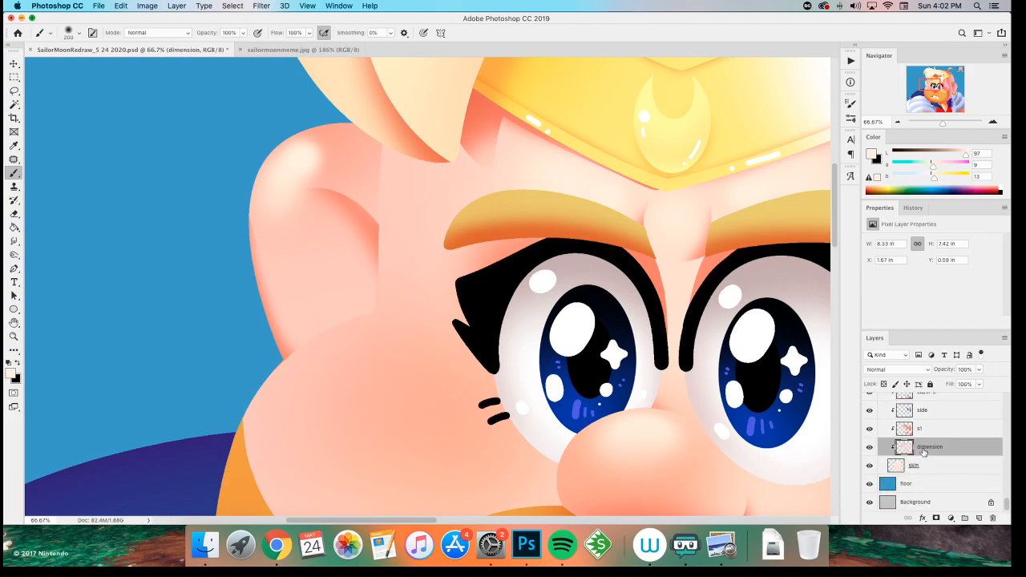
pyautogui.click(927, 430)
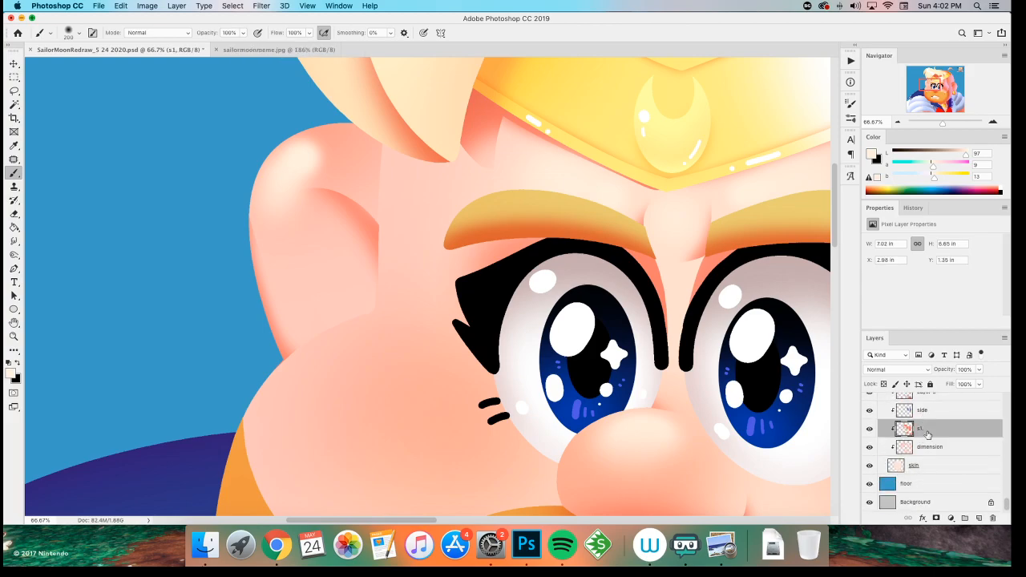
pyautogui.press('super+minus')
pyautogui.press('i')
pyautogui.hscroll(5, 481, 177)
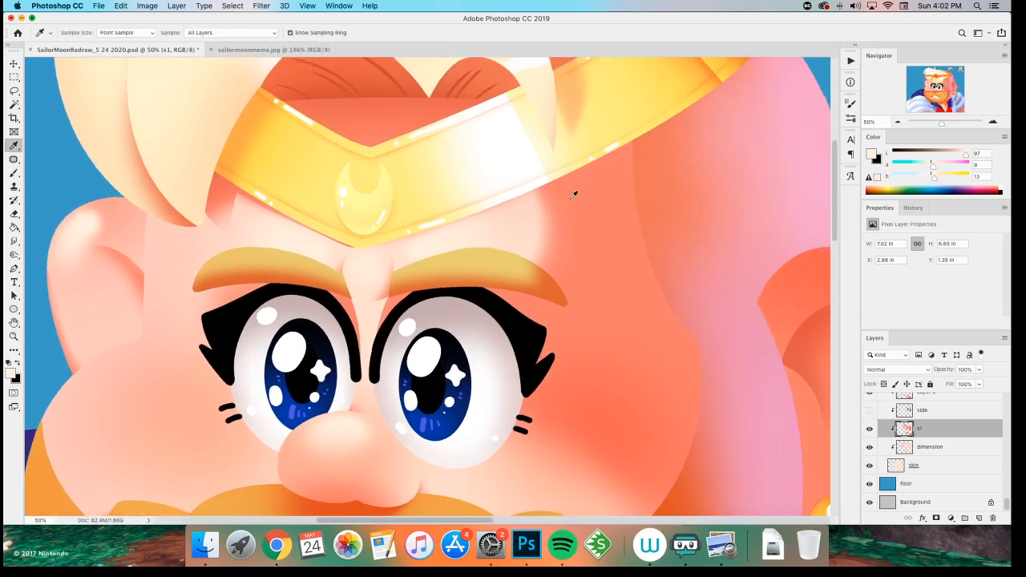
pyautogui.click(615, 183)
pyautogui.click(869, 410)
pyautogui.hscroll(-5, 774, 390)
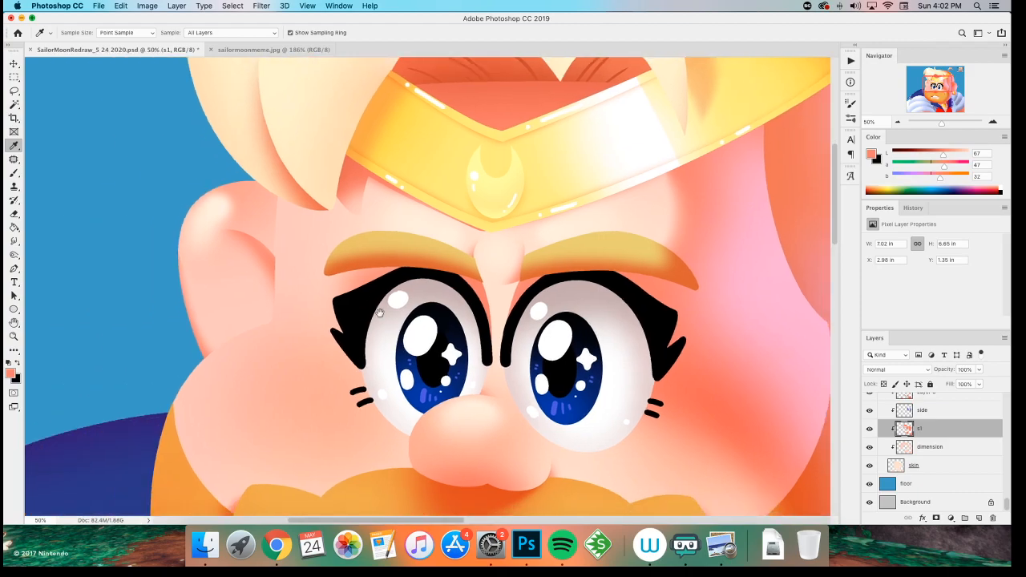
# - Outline the ear area next to the cheek with the Lasso, following the cheek's edge
pyautogui.press('l')
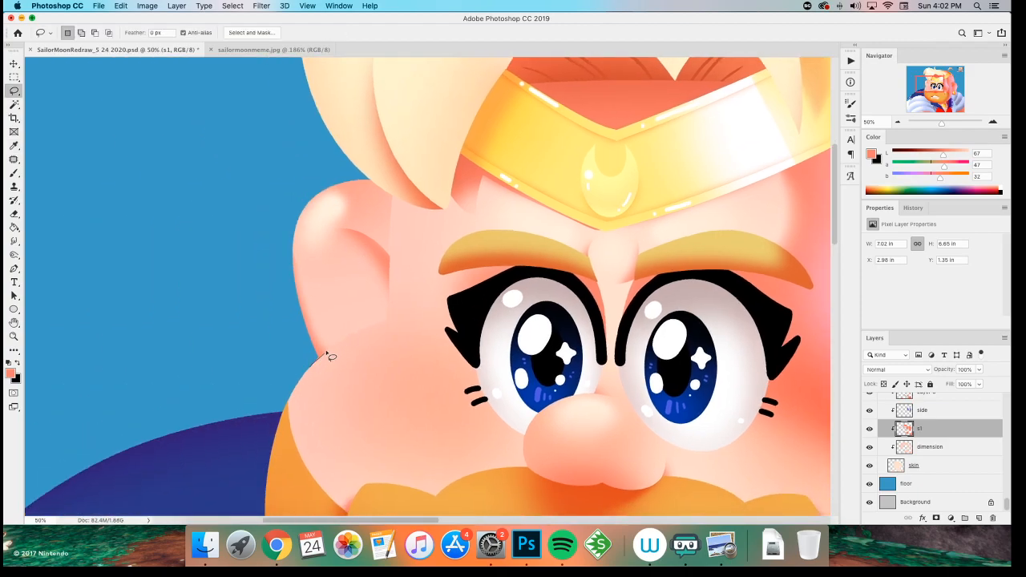
pyautogui.moveTo(367, 329); pyautogui.dragTo(370, 324)
pyautogui.click(365, 285)
# - Add a new clipped layer above s1 and paint soft coral shading on the lower part of the ear
pyautogui.press('super+shift+n')
pyautogui.press('Return')
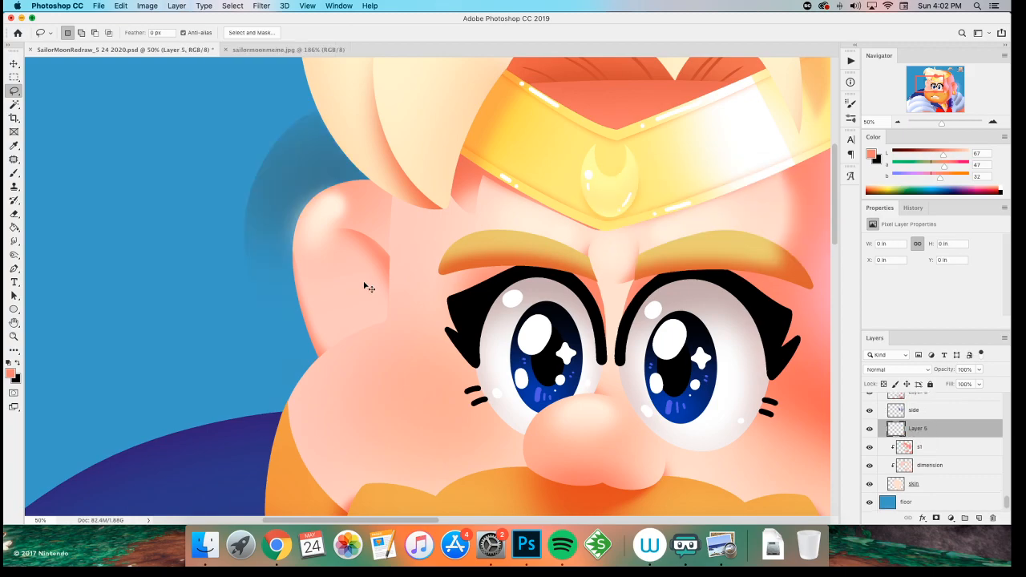
pyautogui.press('super+alt+g')
pyautogui.press('b')
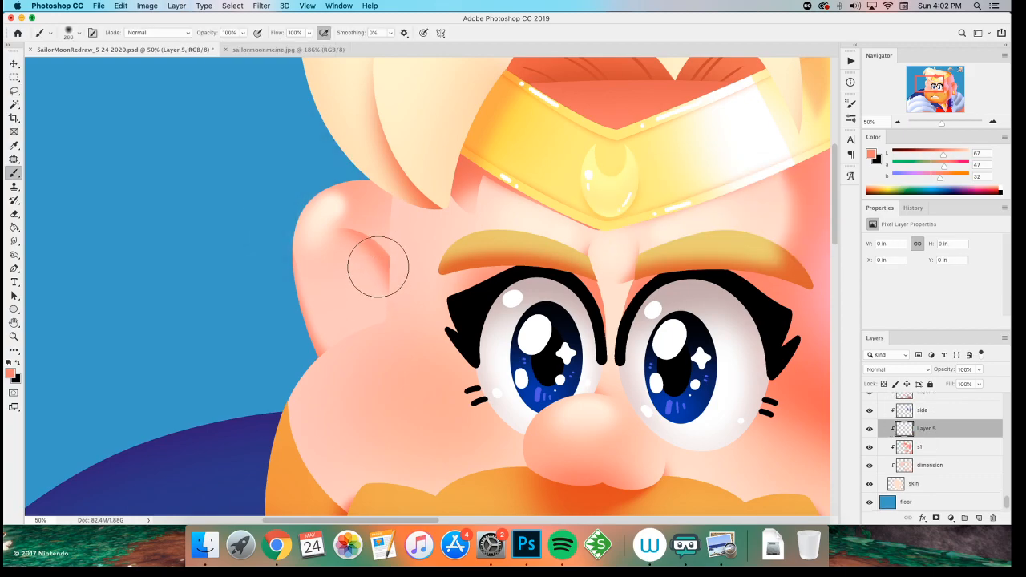
pyautogui.moveTo(321, 326)
pyautogui.mouseDown()
pyautogui.moveTo(261, 358)
pyautogui.moveTo(362, 287)
pyautogui.moveTo(377, 292)
pyautogui.moveTo(274, 378)
pyautogui.moveTo(348, 316)
pyautogui.moveTo(252, 377)
pyautogui.mouseUp()
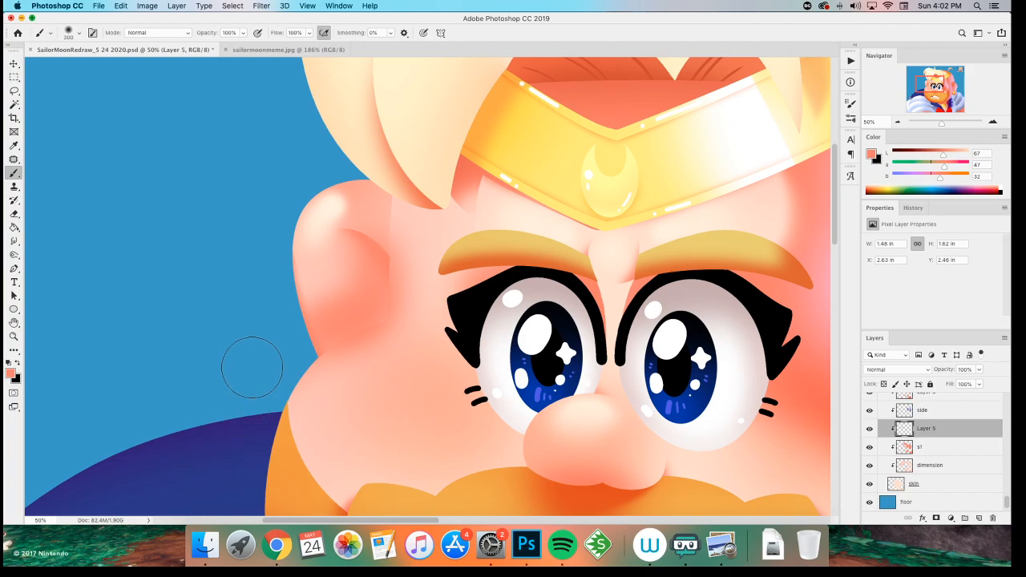
# - Erase the coral shading along the ear's inner edge and its lower border at the cheek with a small hard round eraser
pyautogui.press('e')
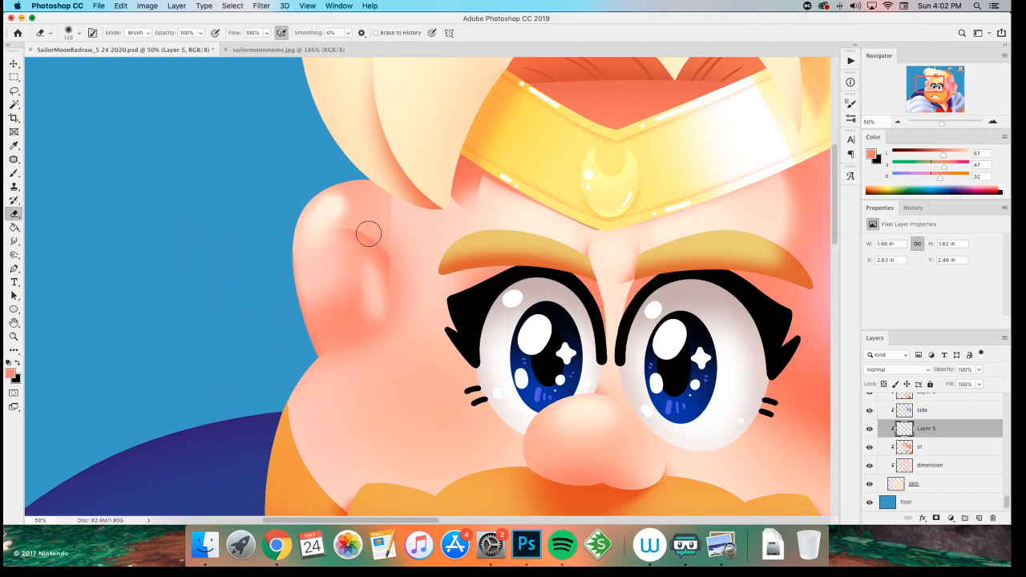
pyautogui.rightClick(355, 274)
pyautogui.click(324, 99)
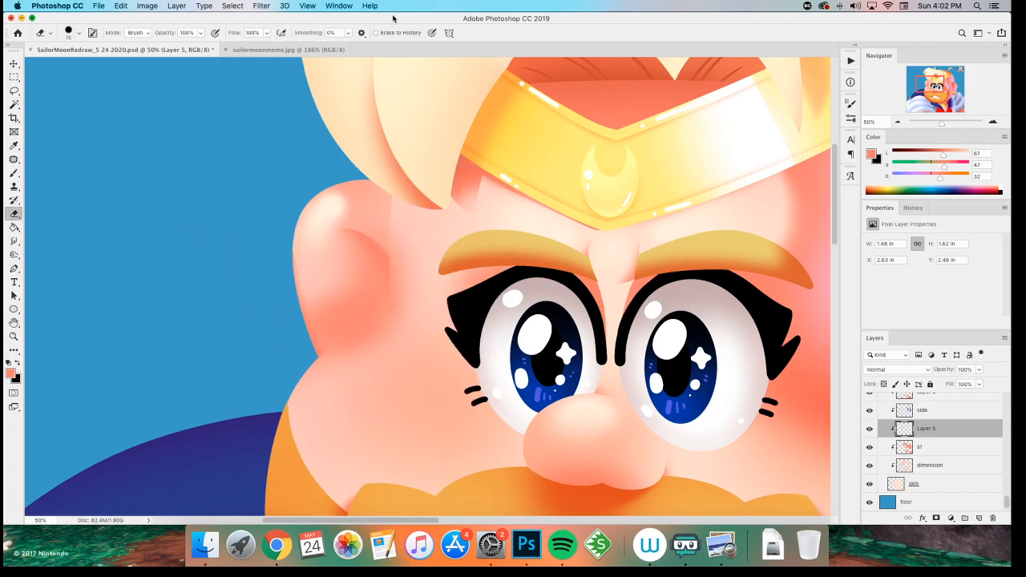
pyautogui.moveTo(382, 318); pyautogui.dragTo(378, 228)
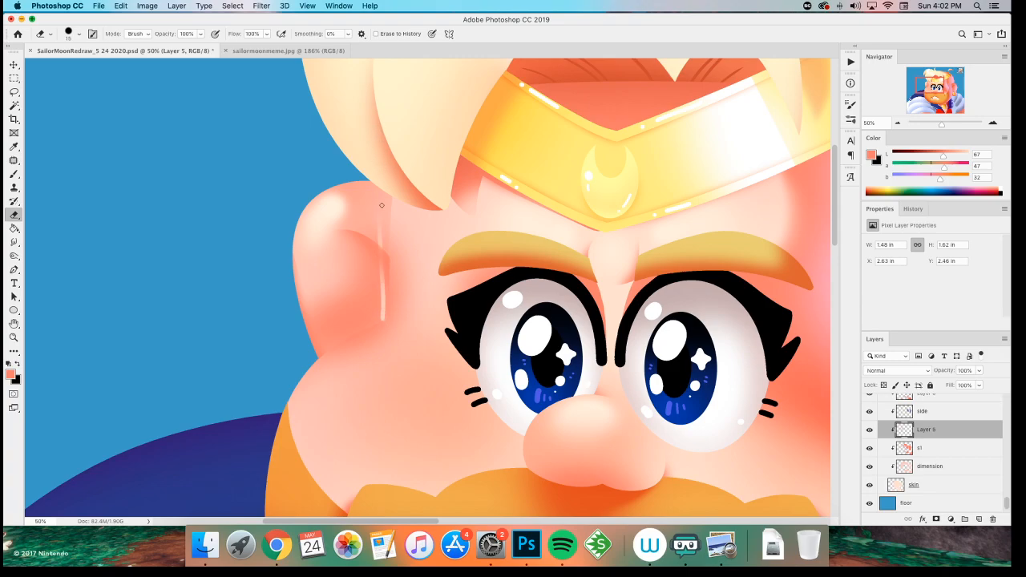
pyautogui.moveTo(384, 317); pyautogui.dragTo(384, 186)
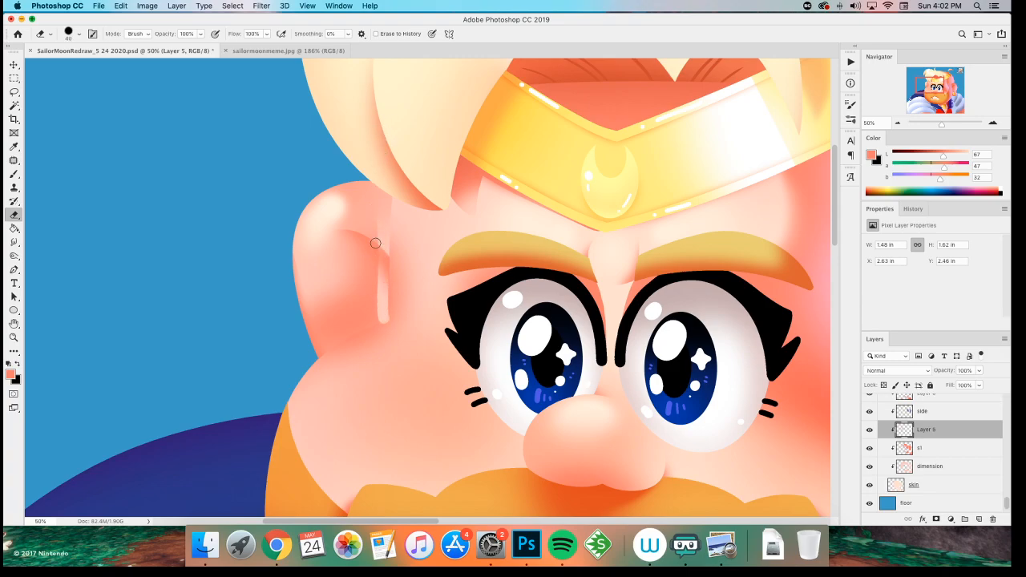
pyautogui.moveTo(379, 308)
pyautogui.mouseDown()
pyautogui.moveTo(332, 327)
pyautogui.moveTo(383, 174)
pyautogui.mouseUp()
pyautogui.press('super+z')
pyautogui.press('super+z')
pyautogui.press('super+z')
pyautogui.moveTo(382, 314); pyautogui.dragTo(393, 143)
pyautogui.press('super+z')
pyautogui.moveTo(359, 327); pyautogui.dragTo(318, 353)
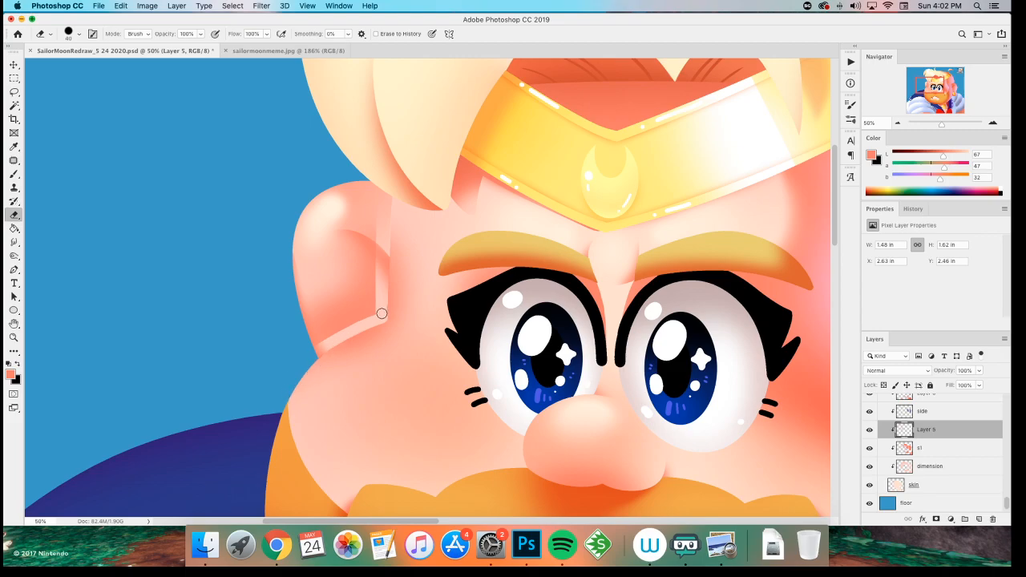
# - Outline the remaining coral shading inside the ear with the Lasso and delete it
pyautogui.press('l')
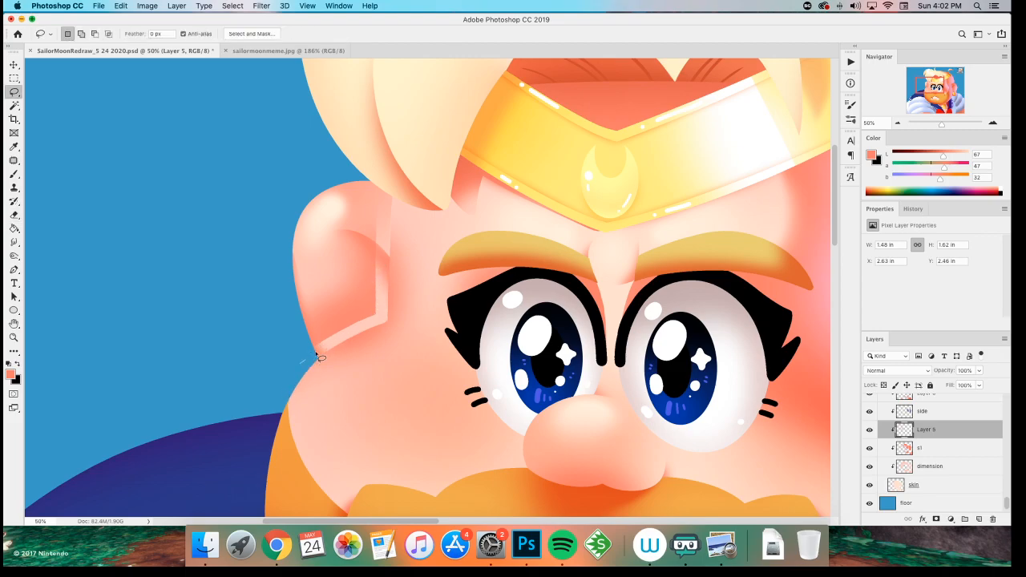
pyautogui.moveTo(373, 321)
pyautogui.mouseDown()
pyautogui.moveTo(389, 222)
pyautogui.moveTo(235, 355)
pyautogui.moveTo(158, 234)
pyautogui.mouseUp()
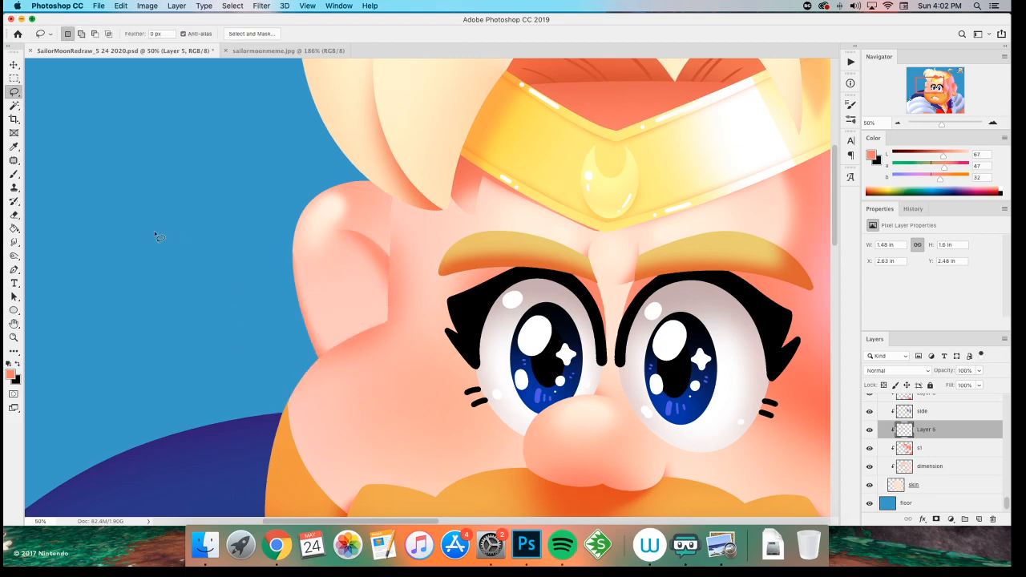
pyautogui.press('super+0')
pyautogui.press('super+equal')
pyautogui.press('super+equal')
pyautogui.press('super+equal')
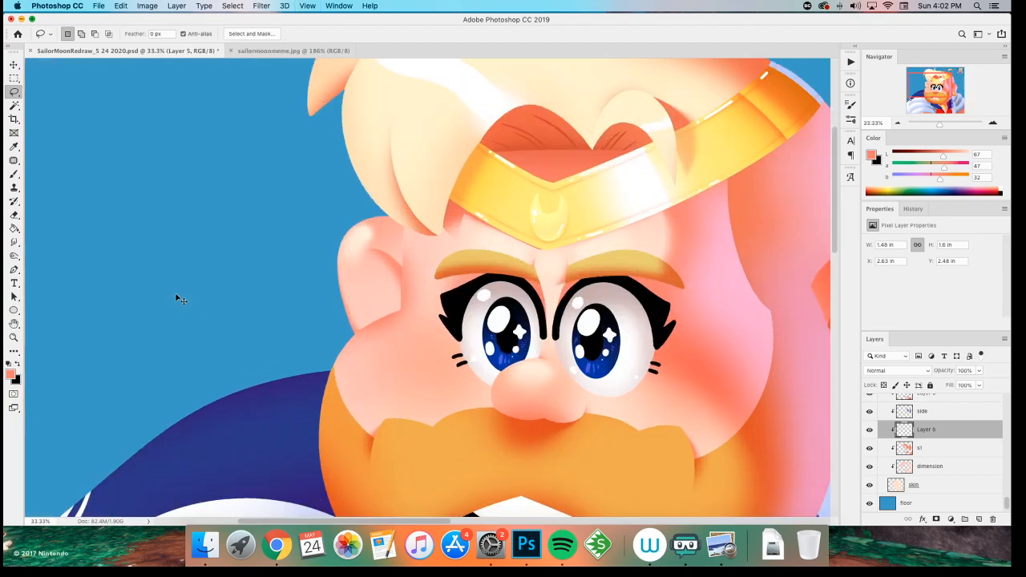
pyautogui.press('super+equal')
# - Paint soft coral shading on the upper cheek just below the ear with the Brush
pyautogui.press('b')
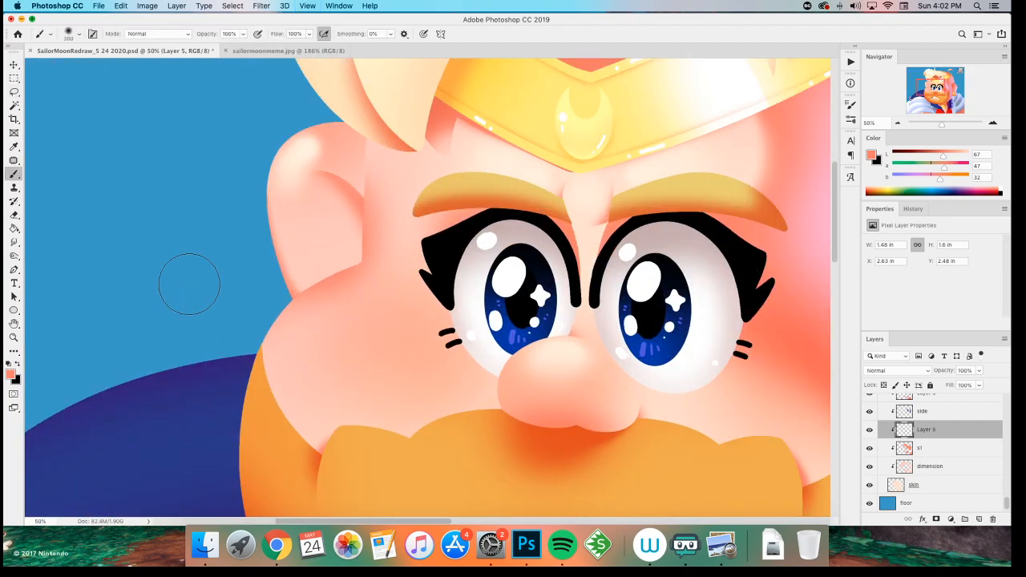
pyautogui.moveTo(323, 289); pyautogui.dragTo(264, 357)
pyautogui.moveTo(340, 281); pyautogui.dragTo(256, 448)
pyautogui.press('super+z')
pyautogui.moveTo(345, 278); pyautogui.dragTo(237, 406)
# - Erase the cheek shading that spills into the ear along the ear's lower border with the hard round eraser
pyautogui.press('e')
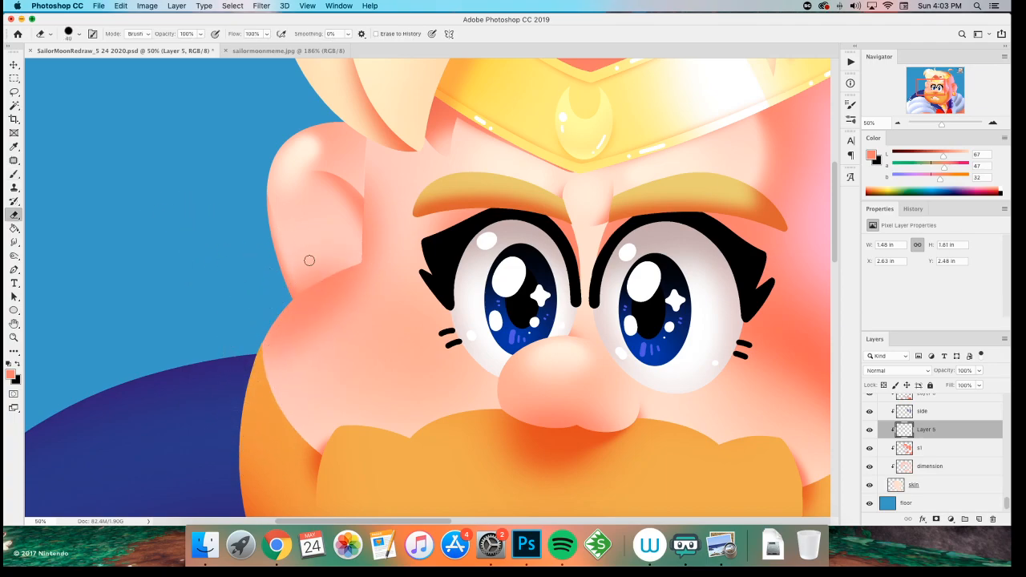
pyautogui.moveTo(348, 259); pyautogui.dragTo(277, 307)
pyautogui.moveTo(353, 257); pyautogui.dragTo(316, 270)
pyautogui.press('super+z')
pyautogui.press('super+z')
pyautogui.press('super+minus')
pyautogui.press('super+plus')
pyautogui.press('super+plus')
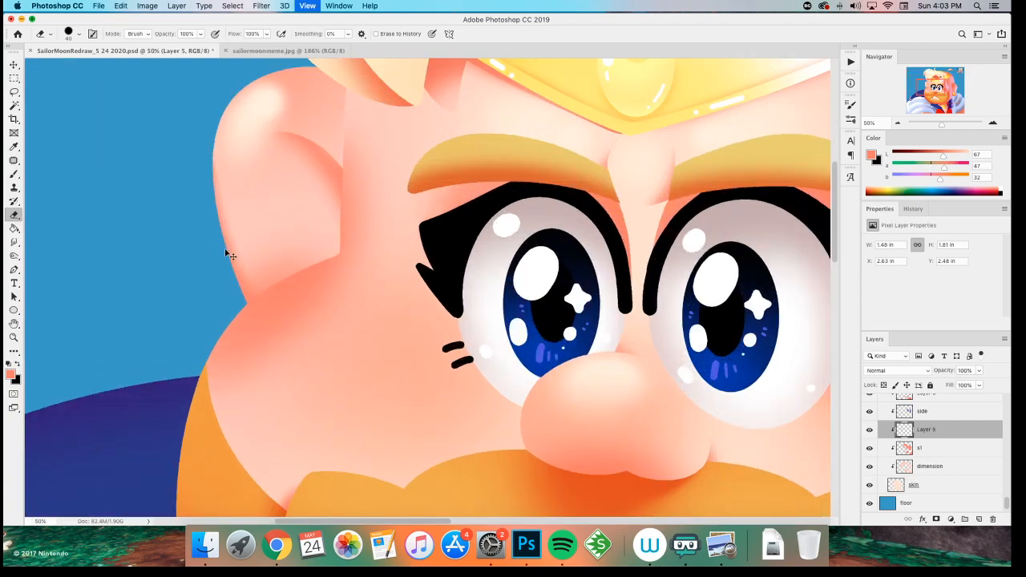
pyautogui.hscroll(-4, 160, 280)
pyautogui.moveTo(365, 336); pyautogui.dragTo(268, 413)
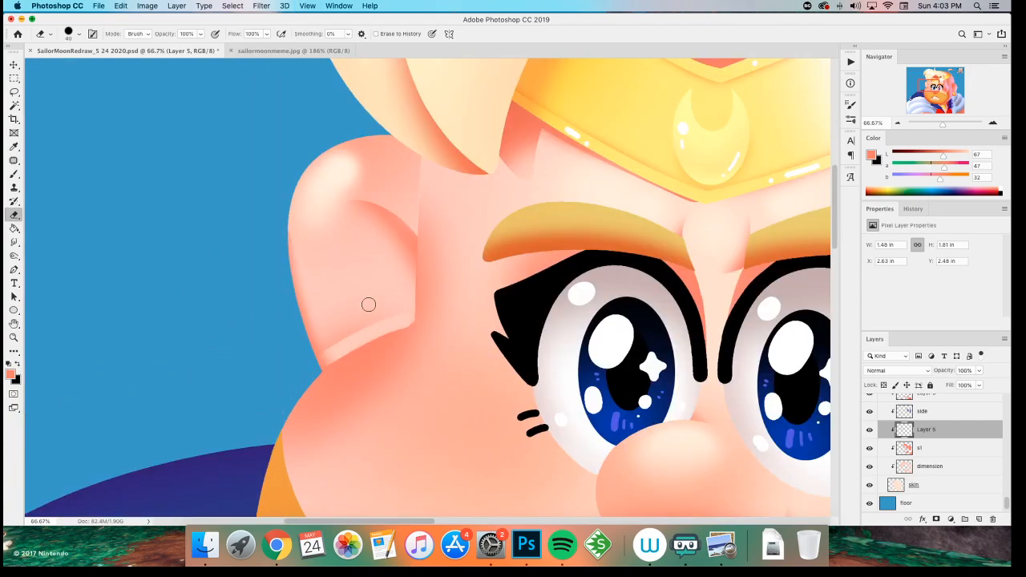
pyautogui.press('super+z')
pyautogui.moveTo(406, 318); pyautogui.dragTo(262, 404)
# - Lasso the leftover spill inside the lower ear, delete it and clear the selection
pyautogui.press('l')
pyautogui.moveTo(293, 380)
pyautogui.mouseDown()
pyautogui.moveTo(413, 318)
pyautogui.moveTo(314, 147)
pyautogui.moveTo(231, 358)
pyautogui.mouseUp()
pyautogui.press('Delete')
pyautogui.press('super+d')
pyautogui.press('m')
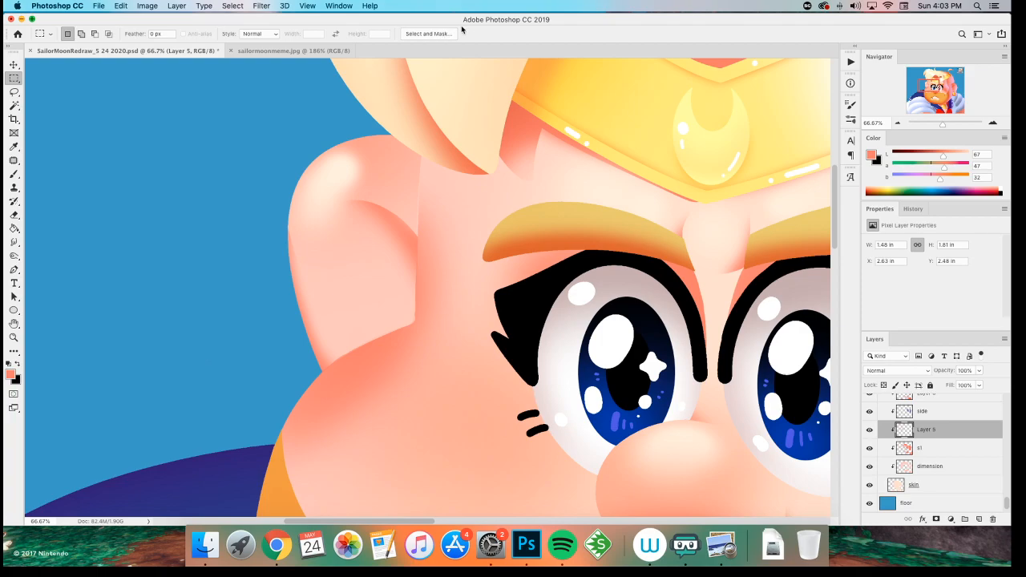
# - Soften the lower part of the coral cheek shading below the ear with a large soft round eraser at size 300
pyautogui.press('super+minus')
pyautogui.scroll(-2, 318, 355)
pyautogui.press('e')
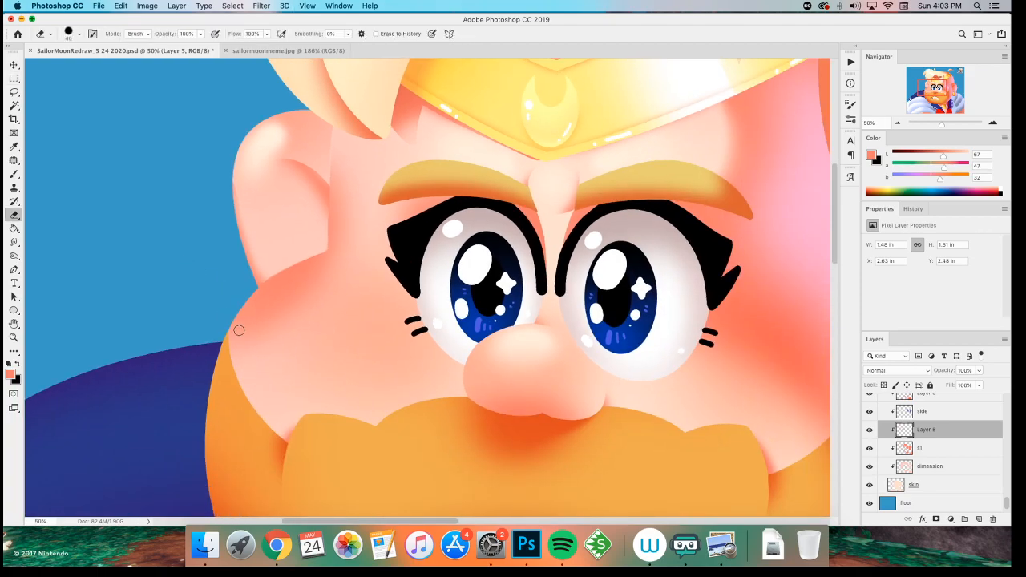
pyautogui.rightClick(253, 352)
pyautogui.click(313, 487)
pyautogui.click(472, 33)
pyautogui.moveTo(339, 294); pyautogui.dragTo(265, 424)
pyautogui.moveTo(319, 322); pyautogui.dragTo(235, 401)
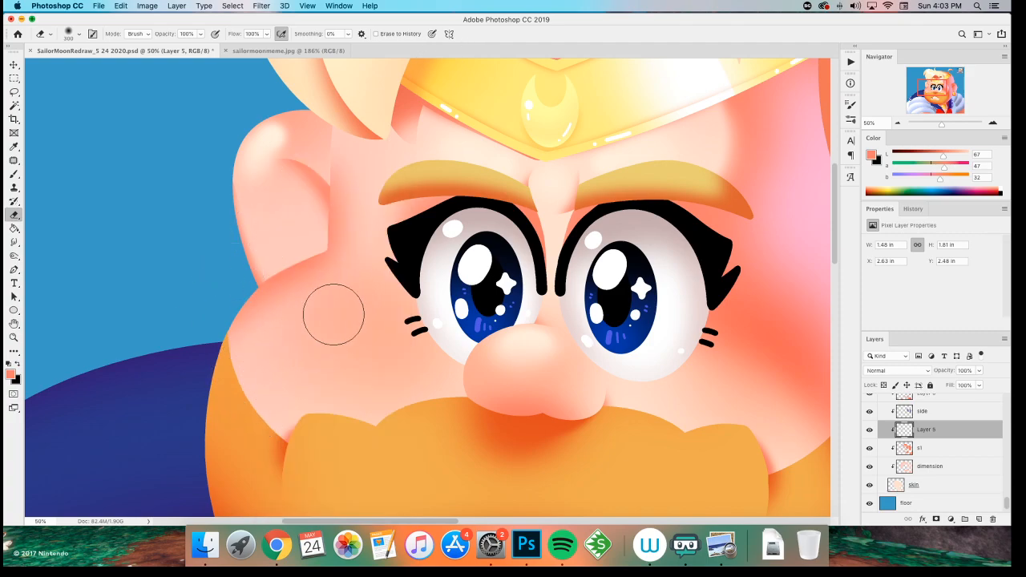
# - Examine the reworked ear and cheek shading against the whole portrait at several zoom levels
pyautogui.press('super+minus')
pyautogui.press('super+minus')
pyautogui.press('super+plus')
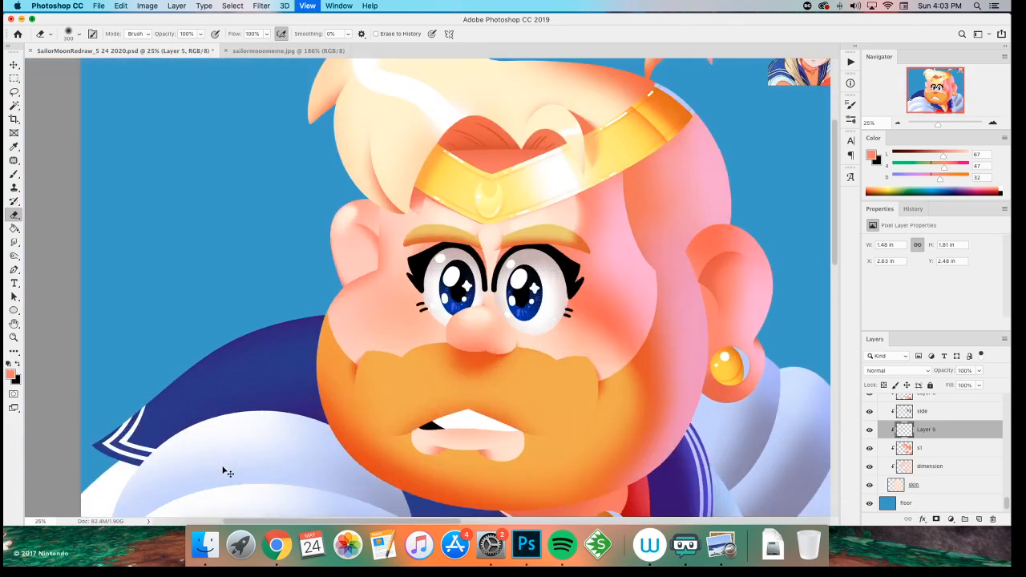
pyautogui.press('super+minus')
pyautogui.press('super+minus')
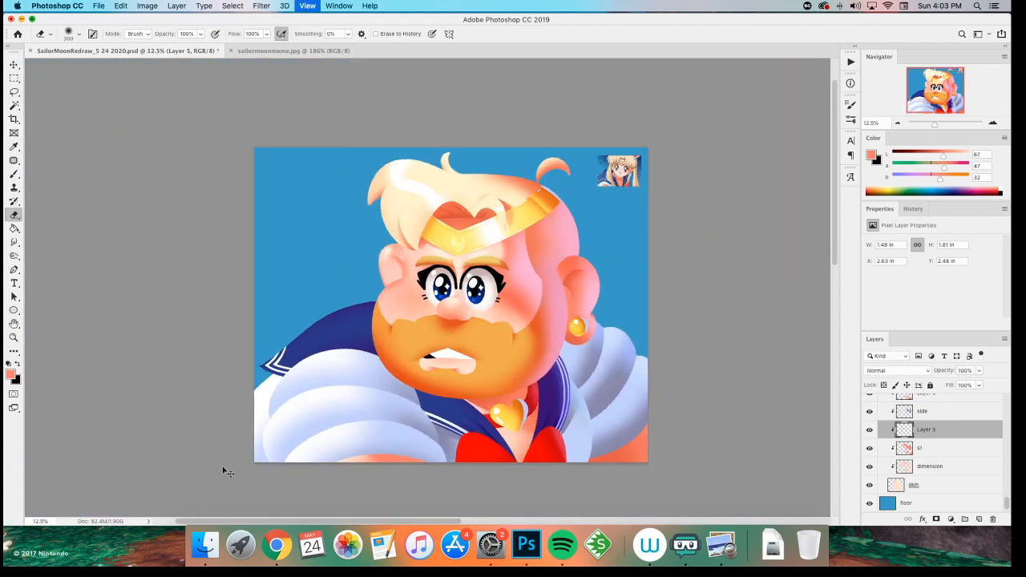
pyautogui.press('super+plus')
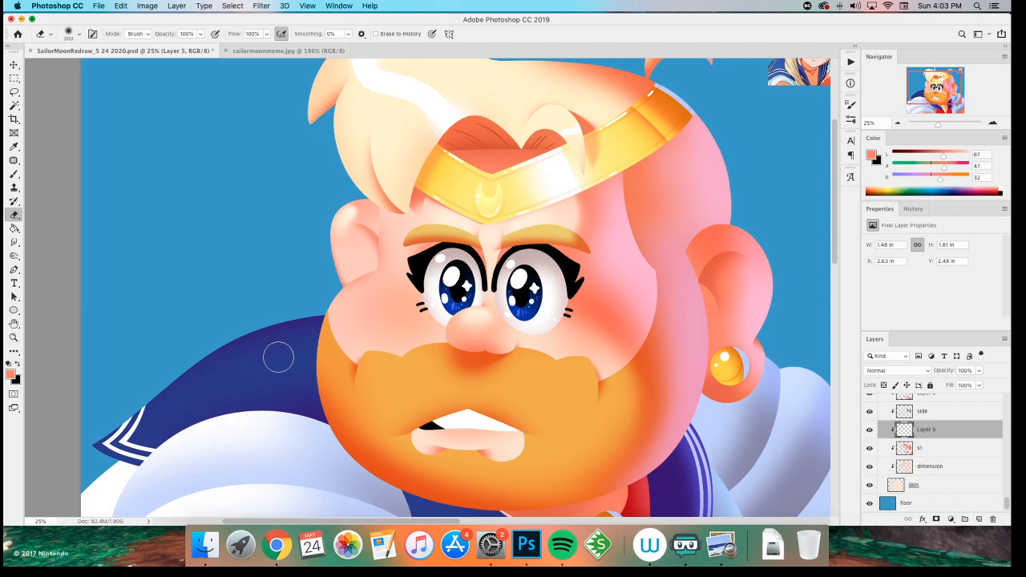
pyautogui.press('super+minus')
pyautogui.press('super+minus')
pyautogui.press('super+plus')
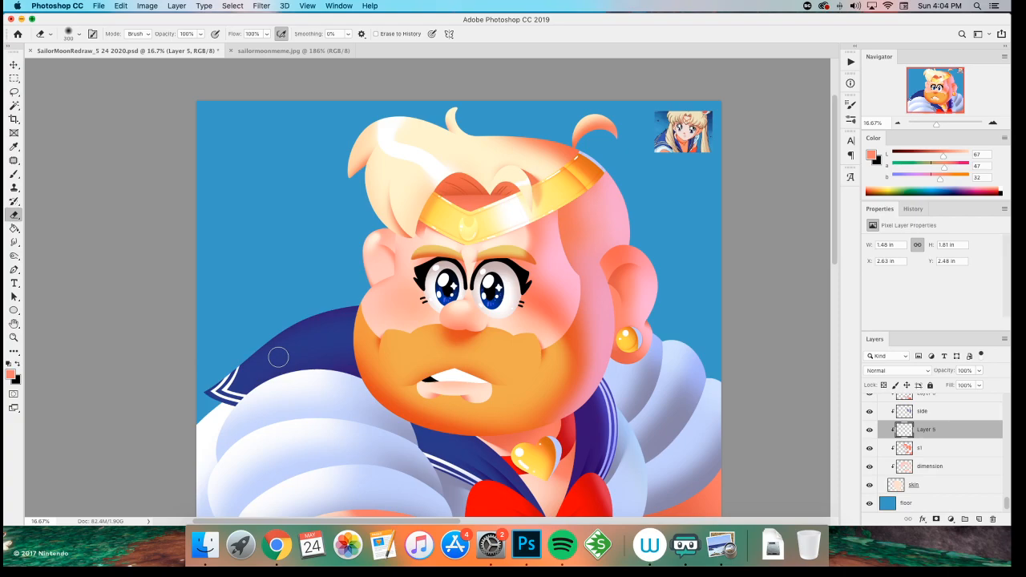
pyautogui.press('super+minus')
pyautogui.press('super+minus')
pyautogui.press('super+equal')
pyautogui.press('super+equal')
# - Merge Layer 5 with the new cheek shading down into the s1 layer
pyautogui.press('super+e')
pyautogui.press('super+minus')
pyautogui.press('super+minus')
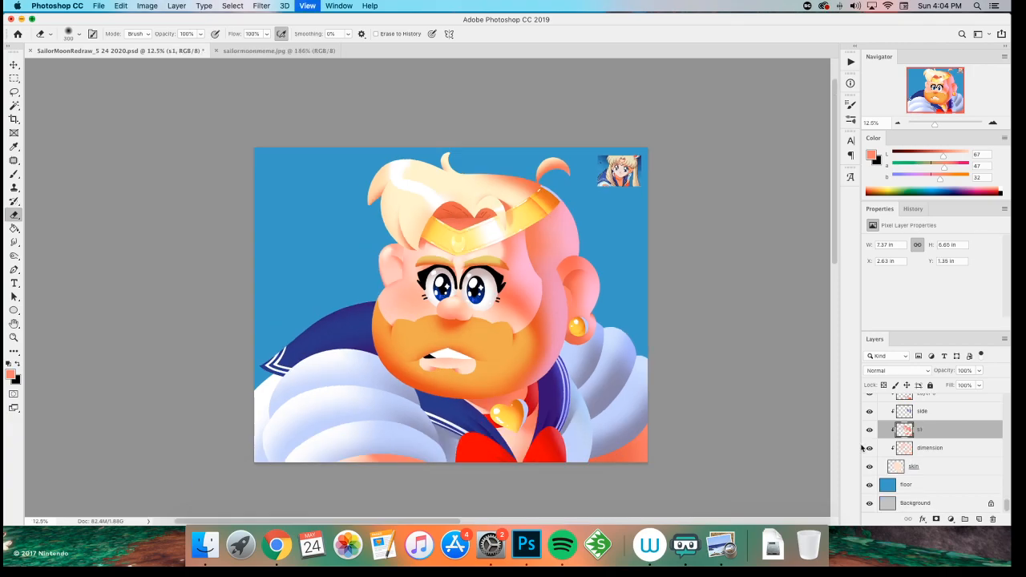
pyautogui.press('super+equal')
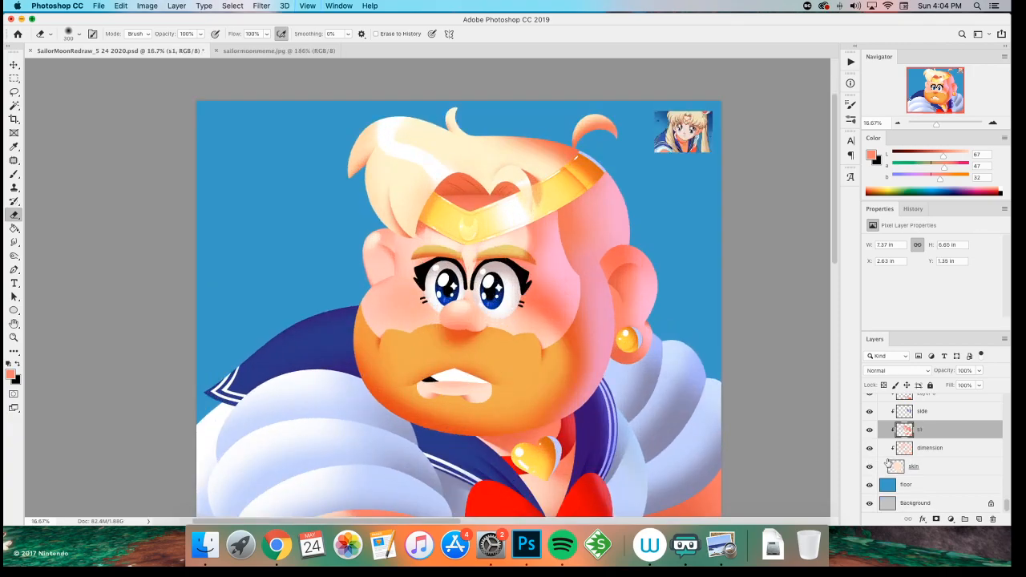
# - Select the hl layer and toggle the visibility of the blush and blush2 layers to compare the face with and without them
pyautogui.scroll(3, 914, 444)
pyautogui.scroll(1, 914, 443)
pyautogui.click(917, 434)
pyautogui.click(869, 453)
pyautogui.click(870, 452)
pyautogui.click(870, 453)
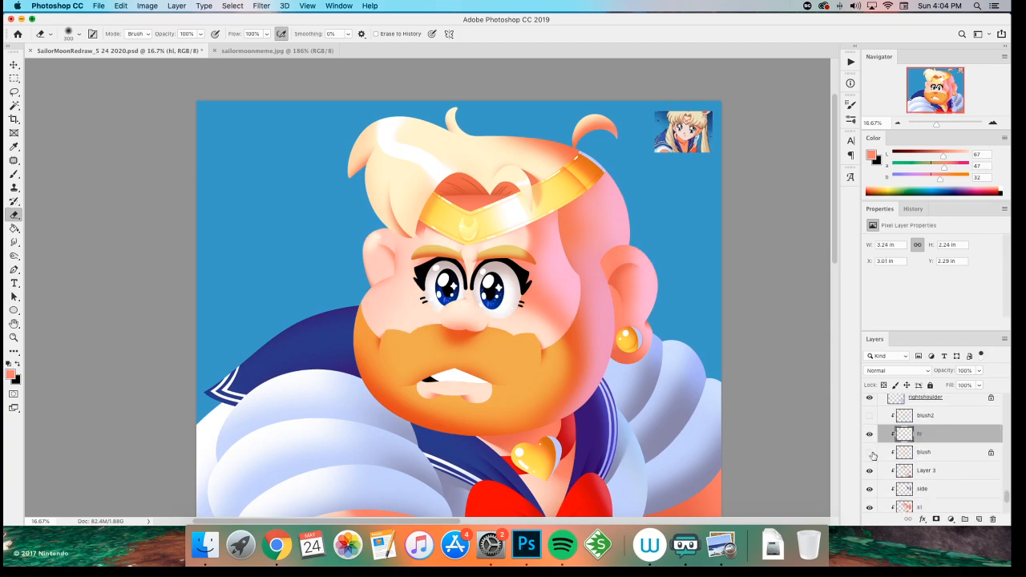
pyautogui.click(870, 453)
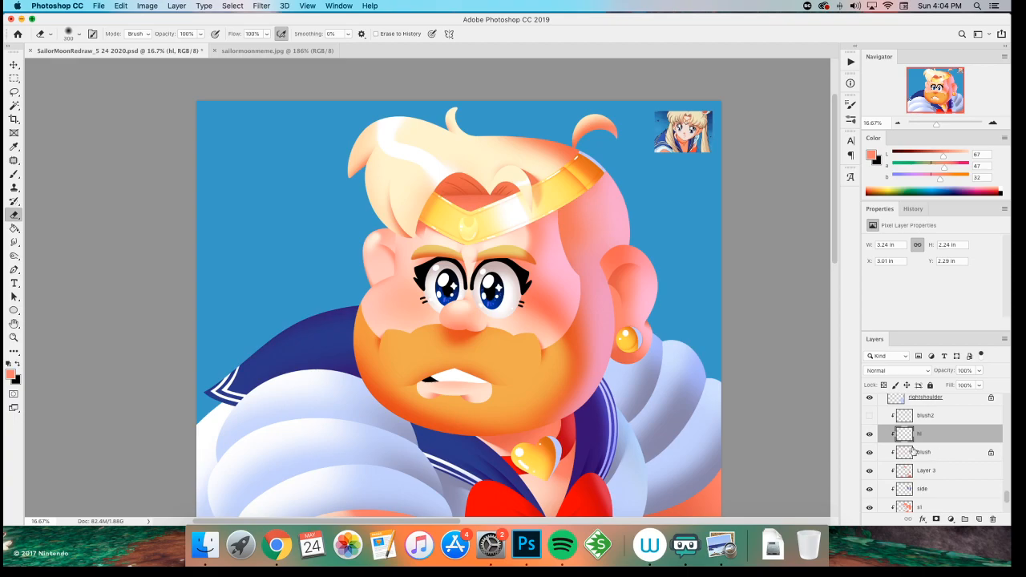
pyautogui.scroll(1, 912, 451)
pyautogui.click(870, 441)
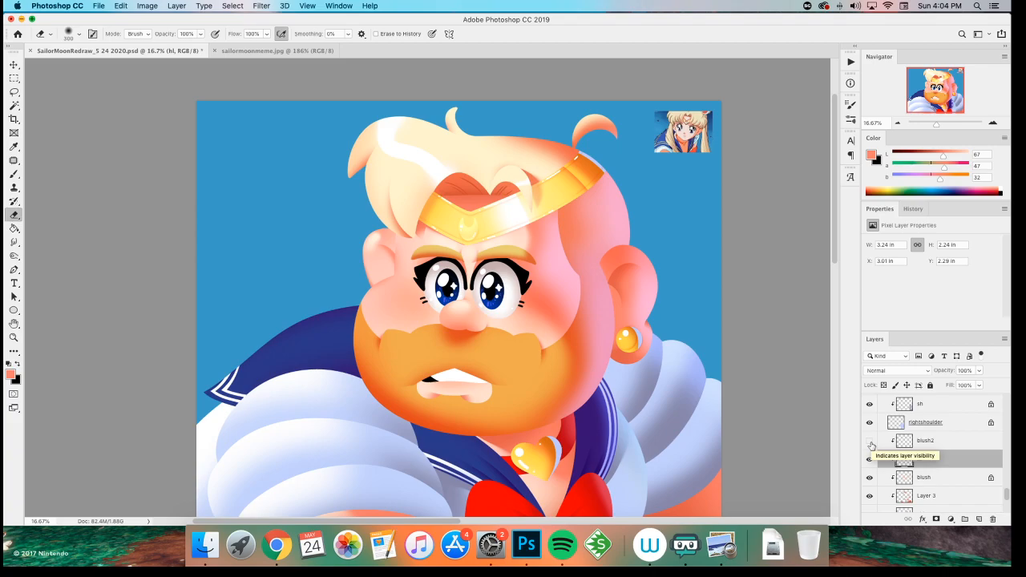
# - Hide the blush2 layer and compare the face with the hl layer turned off and on again
pyautogui.click(870, 441)
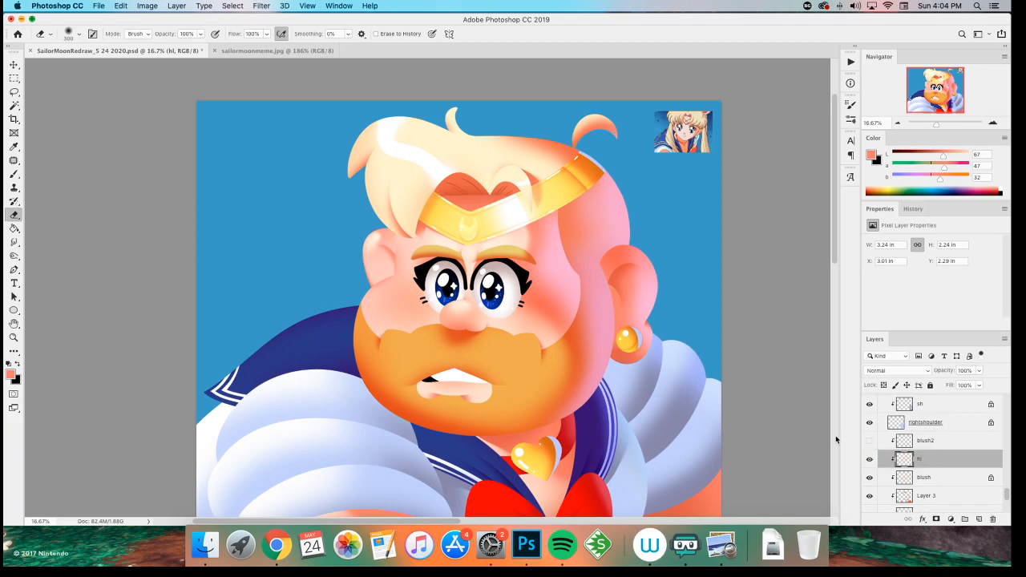
pyautogui.click(869, 460)
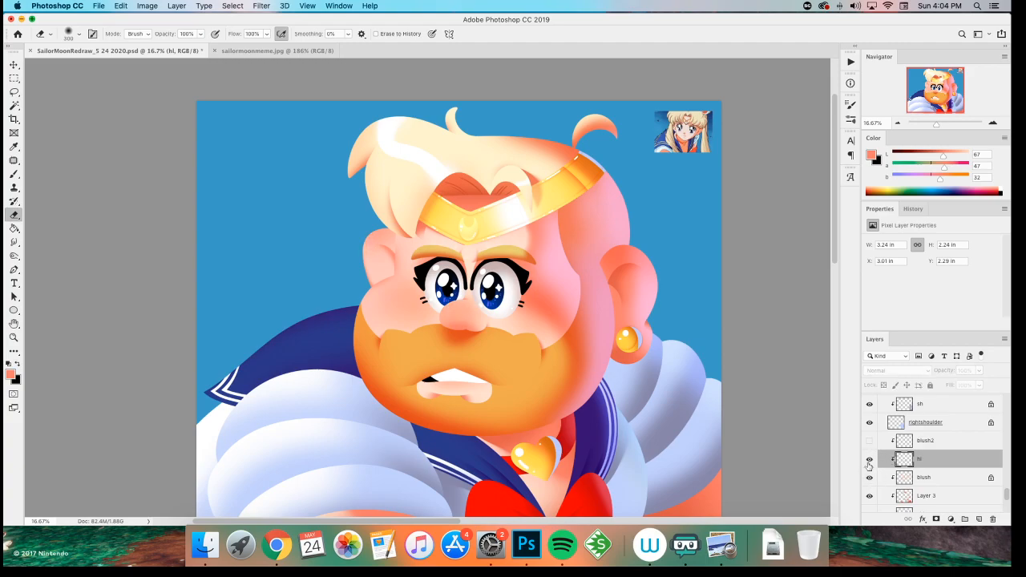
pyautogui.click(869, 460)
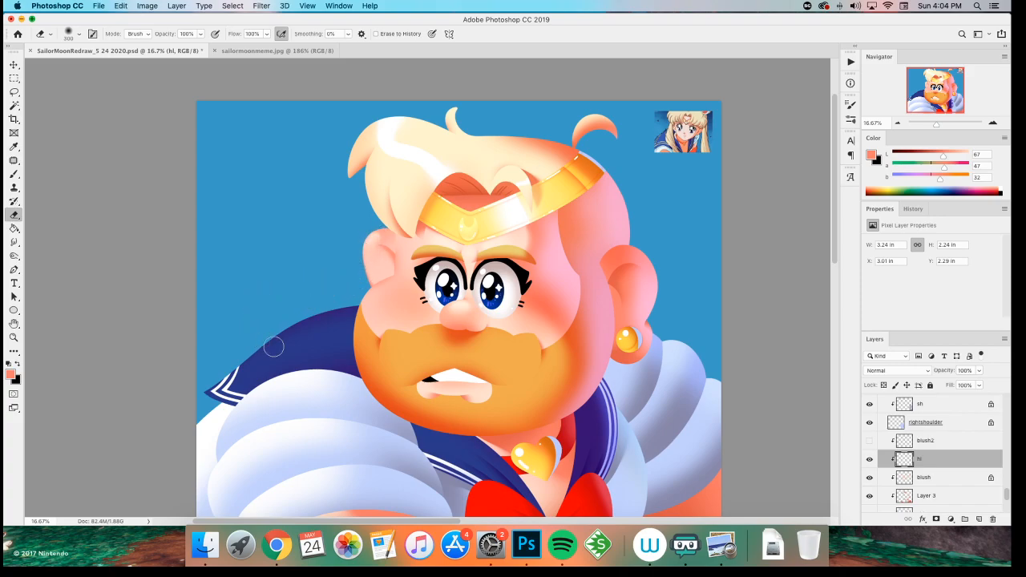
# - Add a new empty layer directly above the s1 layer, inside the skin clipping group
pyautogui.press('super+minus')
pyautogui.press('super+equal')
pyautogui.moveTo(273, 325); pyautogui.dragTo(209, 308)
pyautogui.press('super+equal')
pyautogui.press('super+equal')
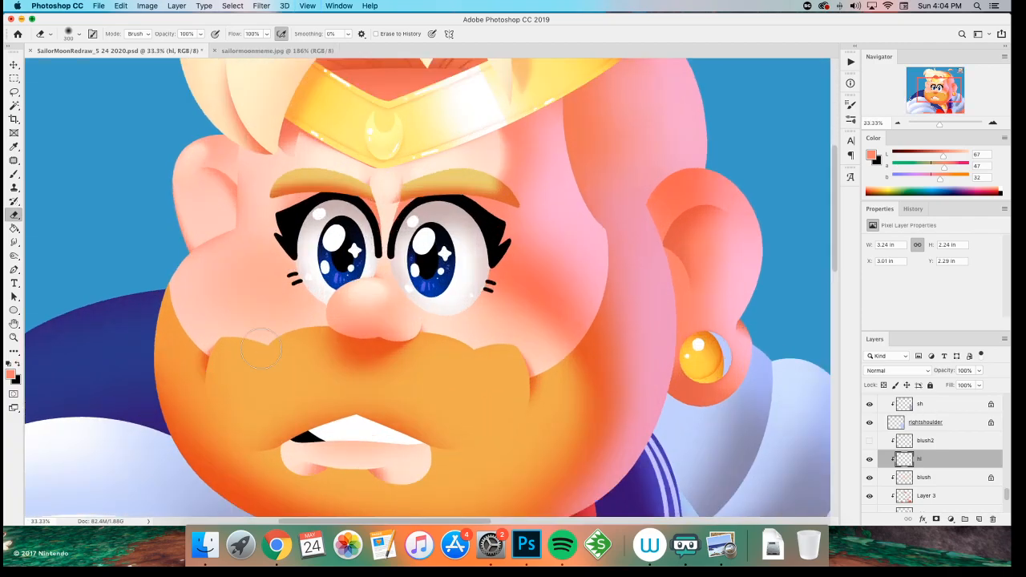
pyautogui.moveTo(149, 338); pyautogui.dragTo(198, 356)
pyautogui.press('super+minus')
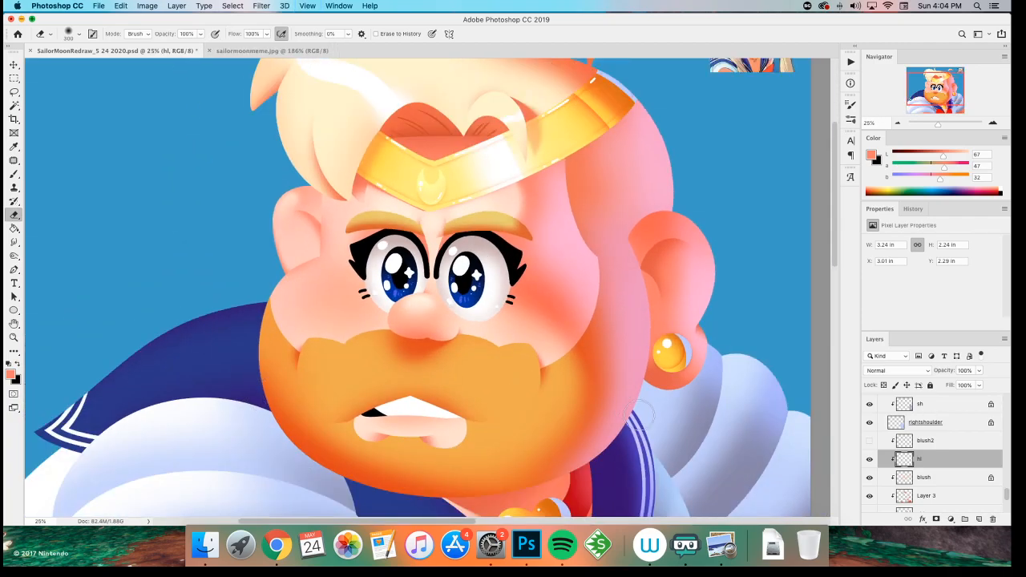
pyautogui.scroll(-5, 955, 486)
pyautogui.scroll(2, 954, 486)
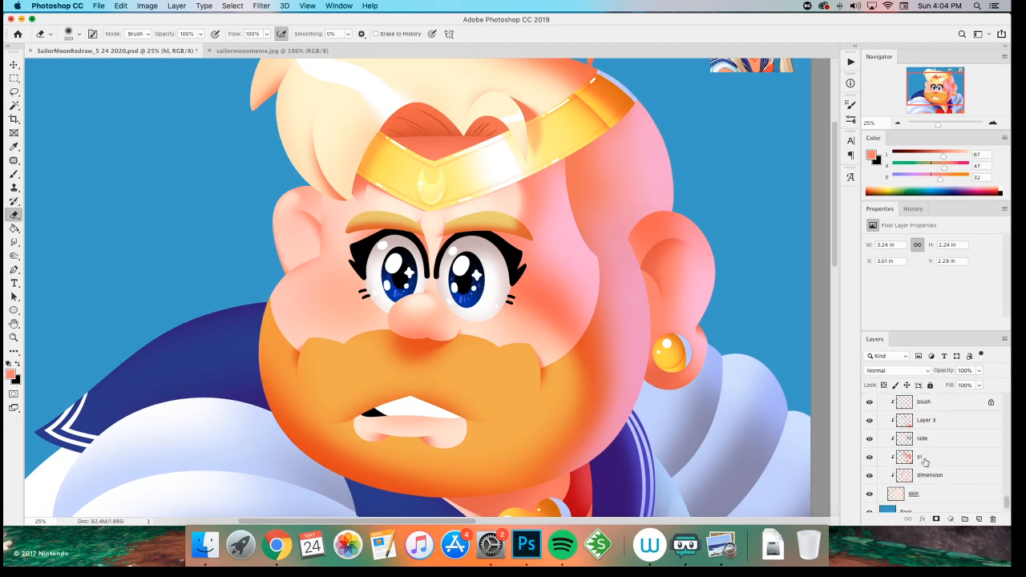
pyautogui.click(924, 458)
pyautogui.press('shift+super+n')
pyautogui.press('Return')
pyautogui.press('b')
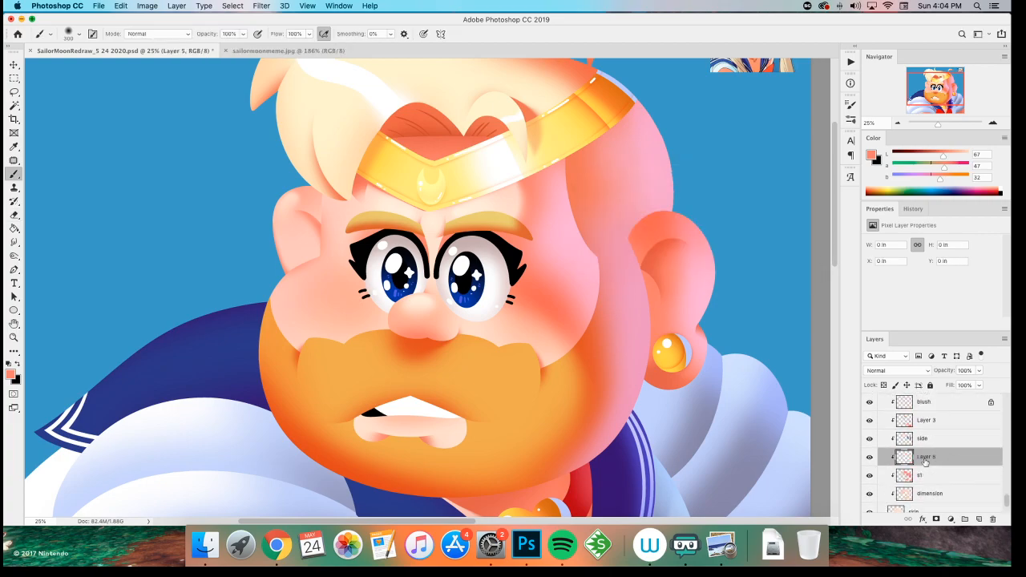
# - Paint soft coral shading along the border between the viewer's-left ear and the face with a 700 px brush
pyautogui.press(']')
pyautogui.press(']')
pyautogui.press(']')
pyautogui.press(']')
pyautogui.moveTo(316, 202)
pyautogui.mouseDown()
pyautogui.moveTo(285, 295)
pyautogui.moveTo(290, 283)
pyautogui.mouseUp()
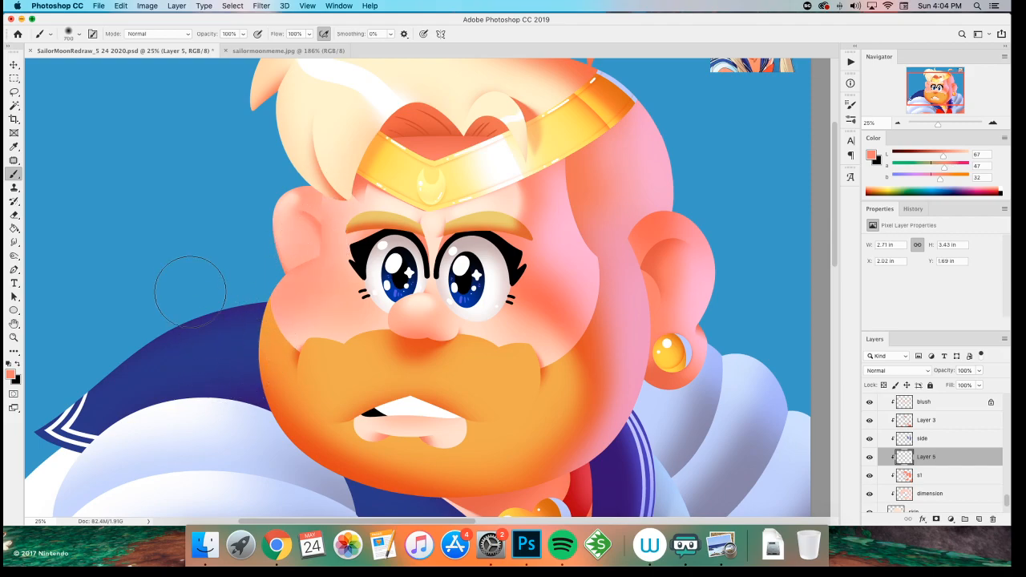
# - Erase the shading spilling onto the viewer's-left ear along the face edge with a hard round 50 px eraser
pyautogui.press('super+equal')
pyautogui.press('e')
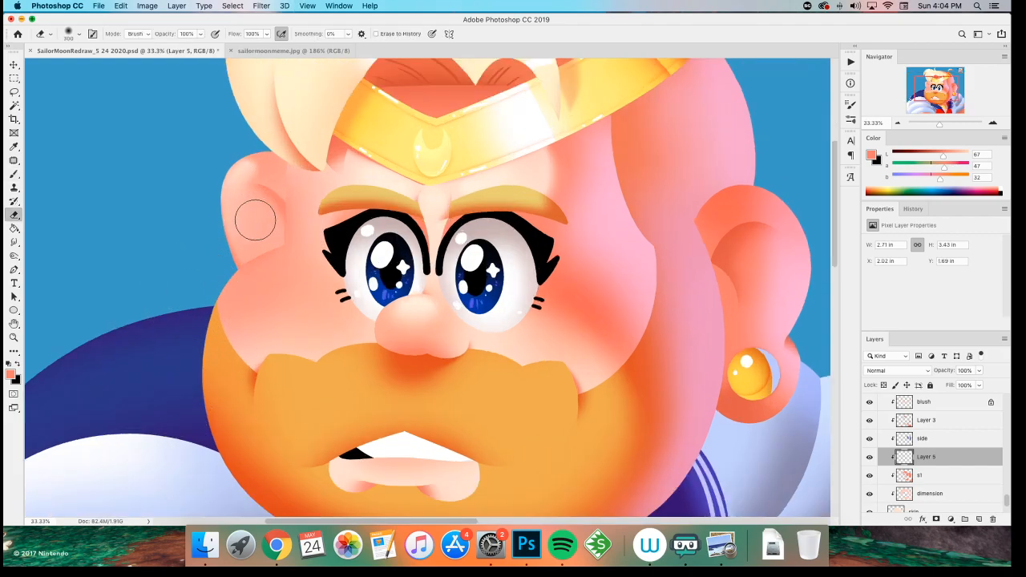
pyautogui.rightClick(204, 196)
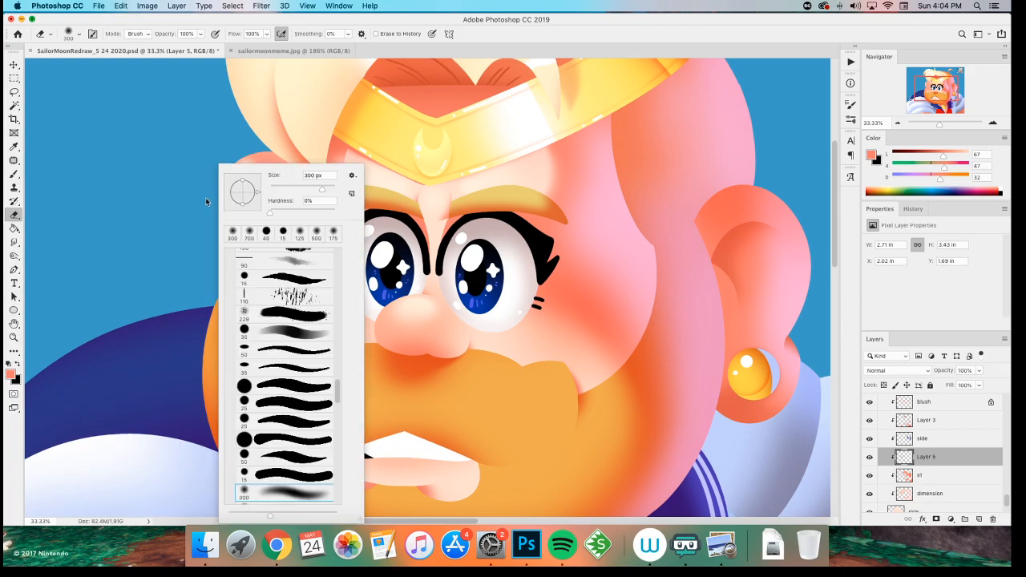
pyautogui.click(286, 476)
pyautogui.click(251, 148)
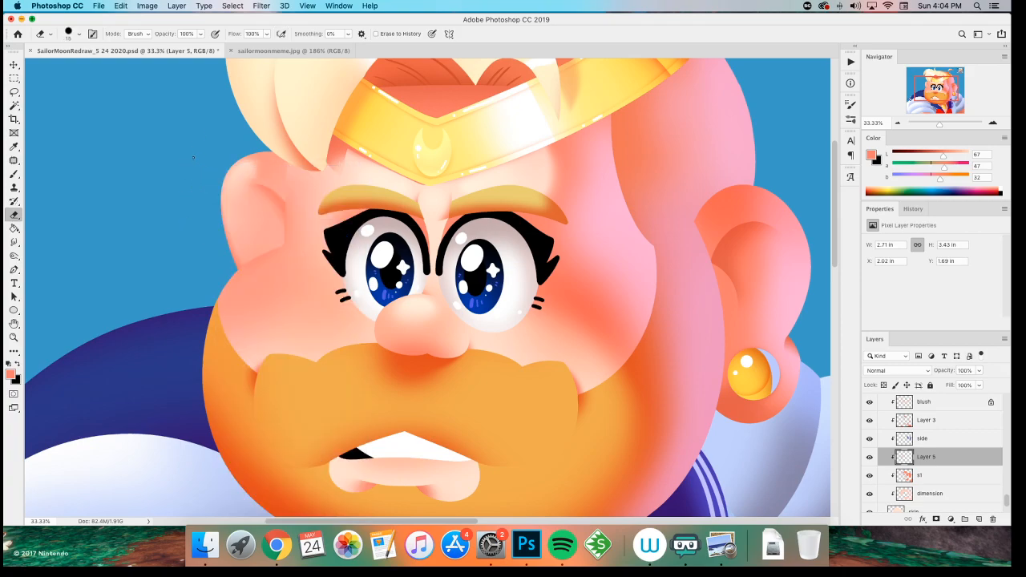
pyautogui.press(']')
pyautogui.press(']')
pyautogui.press(']')
pyautogui.moveTo(282, 157)
pyautogui.mouseDown()
pyautogui.moveTo(281, 190)
pyautogui.moveTo(282, 150)
pyautogui.moveTo(280, 241)
pyautogui.mouseUp()
# - Lasso the leftover shading over the viewer's-left ear, delete it and clear the selection
pyautogui.press('l')
pyautogui.moveTo(224, 272)
pyautogui.mouseDown()
pyautogui.moveTo(265, 250)
pyautogui.moveTo(281, 214)
pyautogui.moveTo(197, 176)
pyautogui.moveTo(190, 189)
pyautogui.mouseUp()
pyautogui.press('Delete')
pyautogui.press('m')
pyautogui.click(137, 153)
# - View the whole illustration and save the document
pyautogui.press('super+minus')
pyautogui.press('super+minus')
pyautogui.press('super+minus')
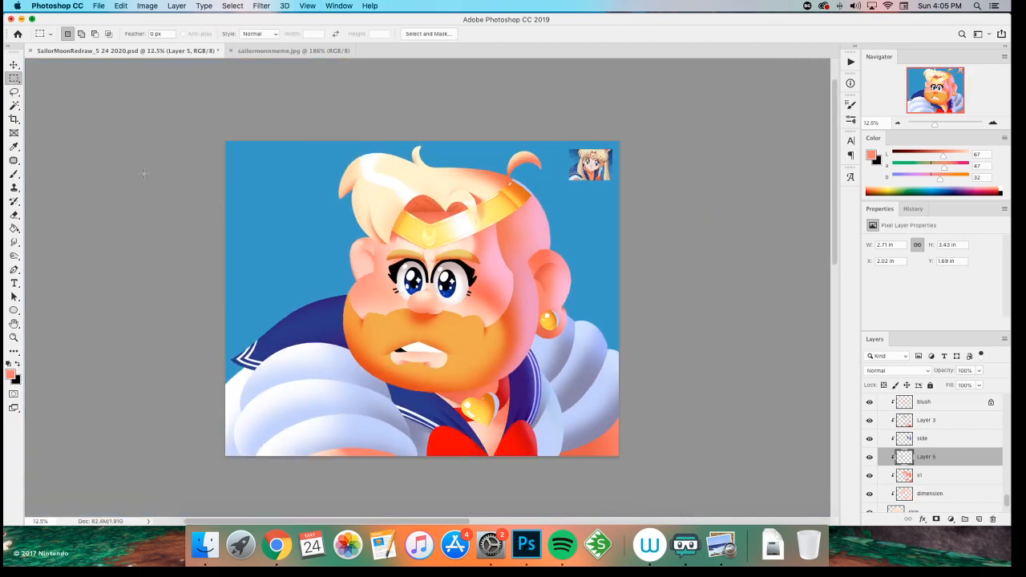
pyautogui.press('super+plus')
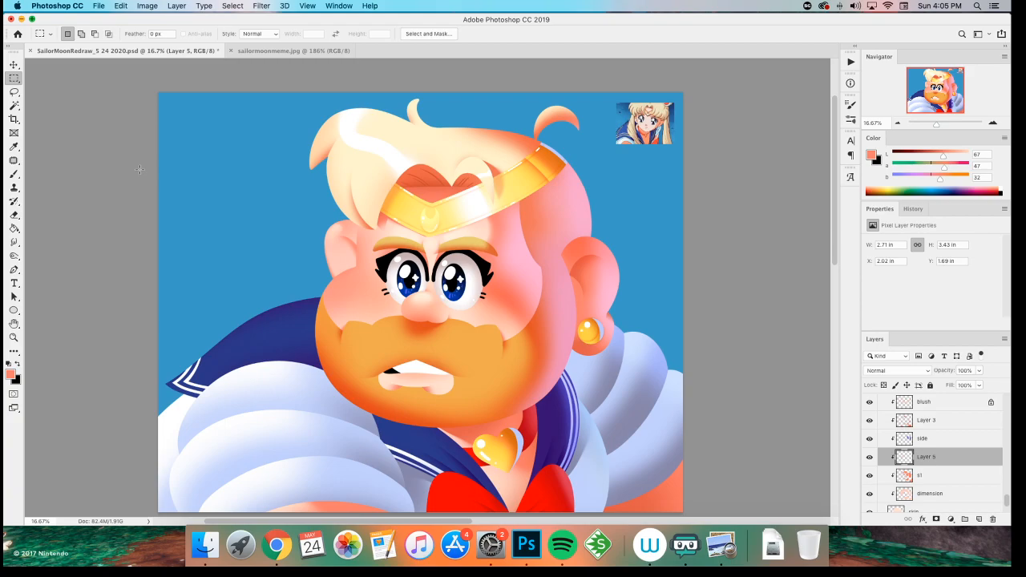
pyautogui.hscroll(2, 278, 411)
pyautogui.scroll(1, 278, 410)
pyautogui.press('super+s')
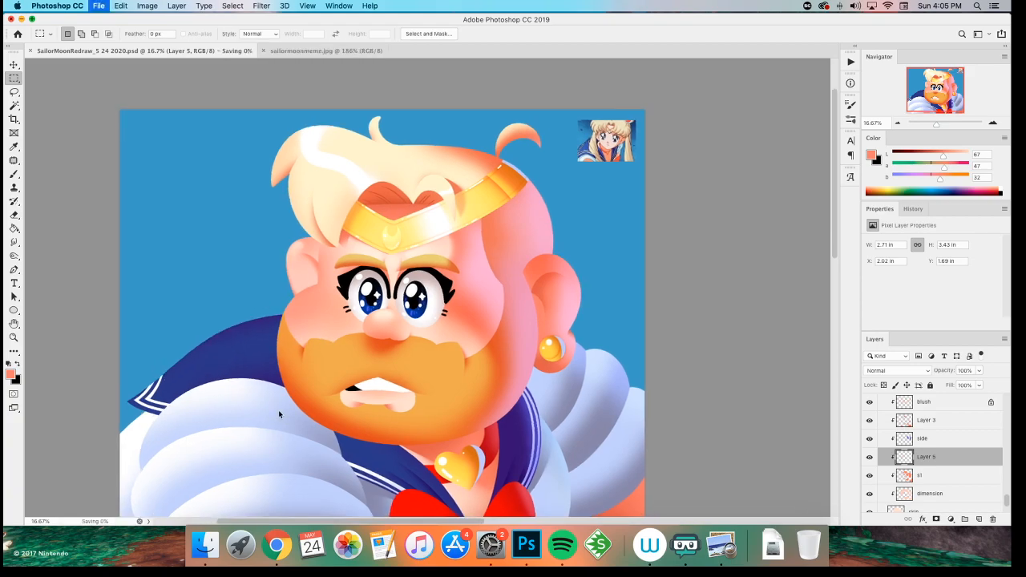
# - Make the hl layer above blush active and save the document again
pyautogui.press('super+plus')
pyautogui.press('super+plus')
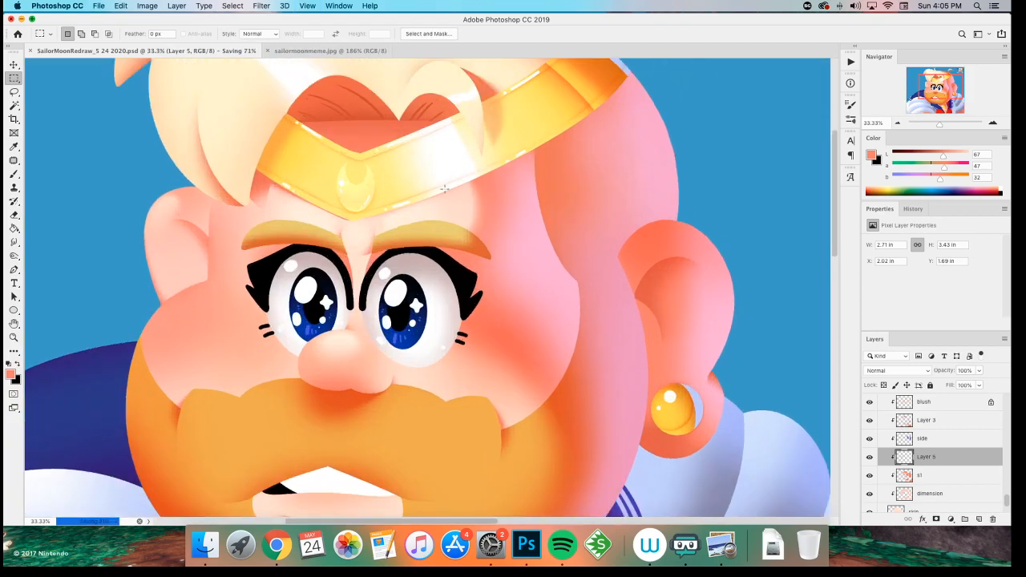
pyautogui.press('e')
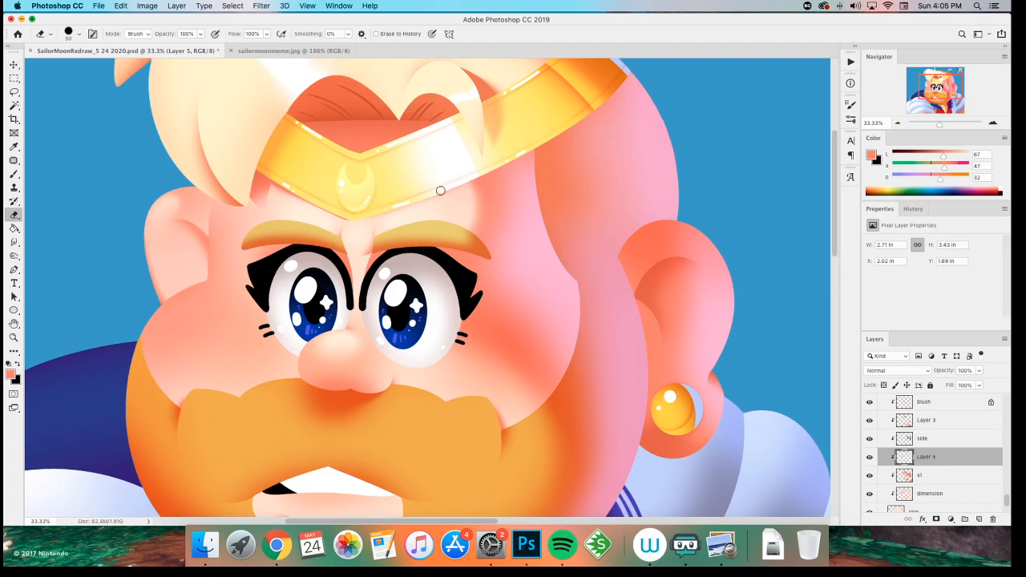
pyautogui.click(927, 403)
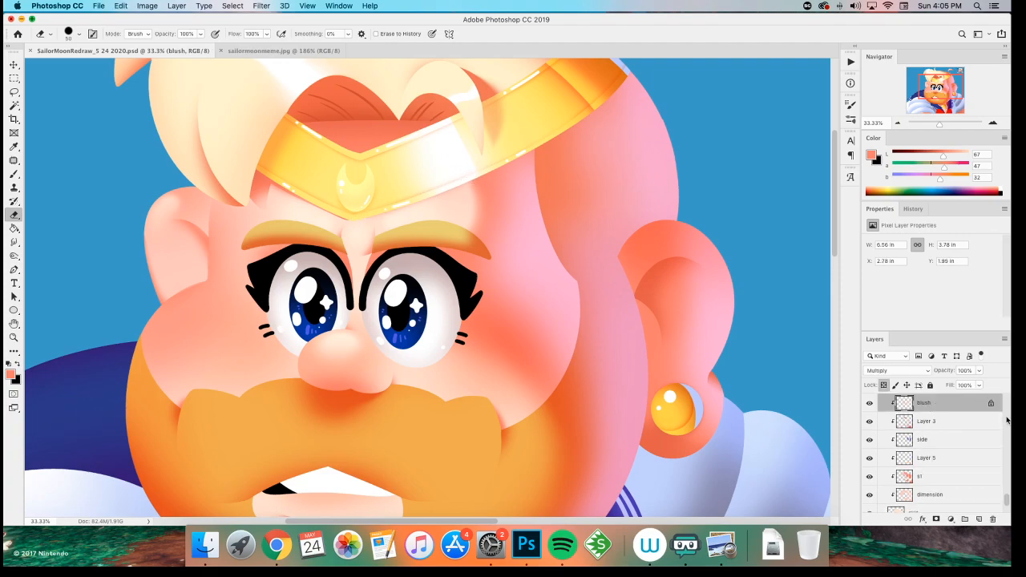
pyautogui.scroll(5, 1008, 420)
pyautogui.click(922, 503)
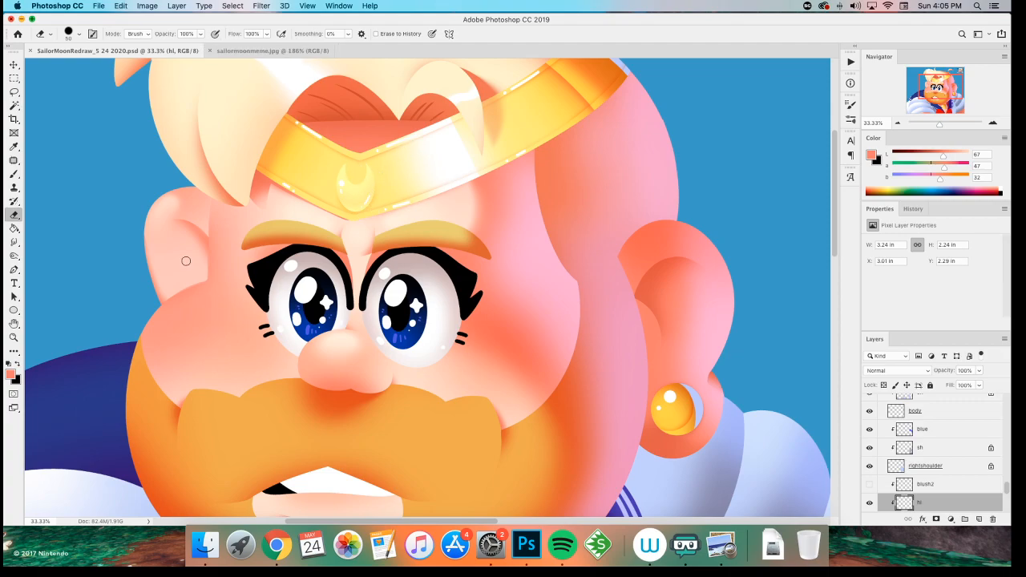
pyautogui.press('super+minus')
pyautogui.press('super+s')
# - Paint soft coral shading around the lower edges of both eyes on Layer 5 with a 175 px brush
pyautogui.press('b')
pyautogui.press('super+plus')
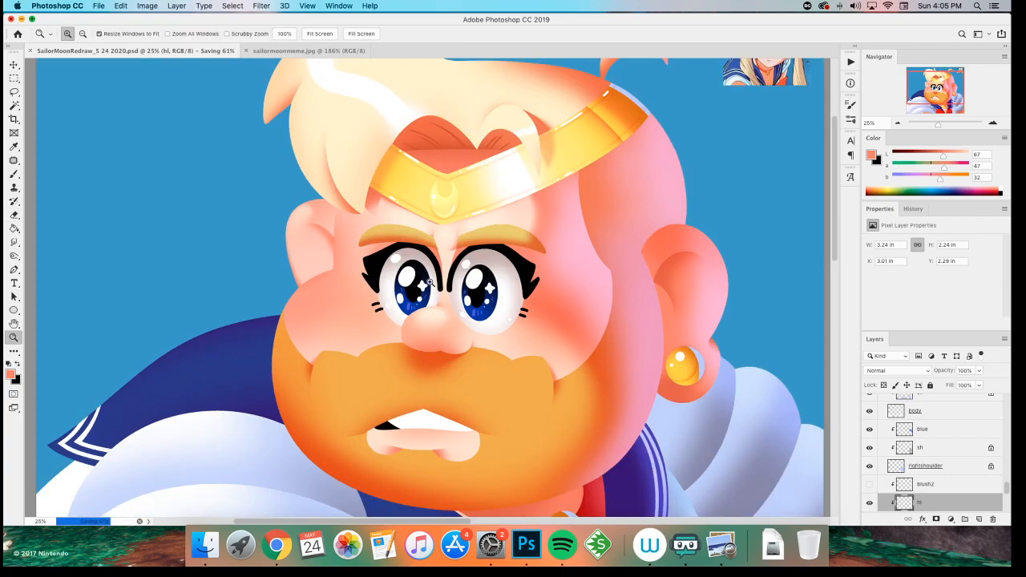
pyautogui.press('v')
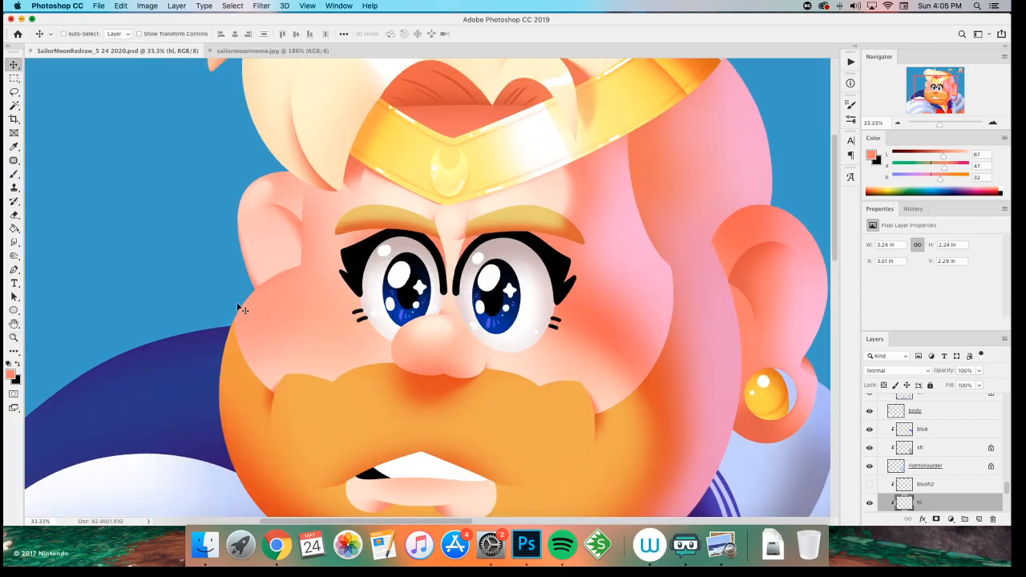
pyautogui.keyDown('super'); pyautogui.click(292, 317); pyautogui.keyUp('super')
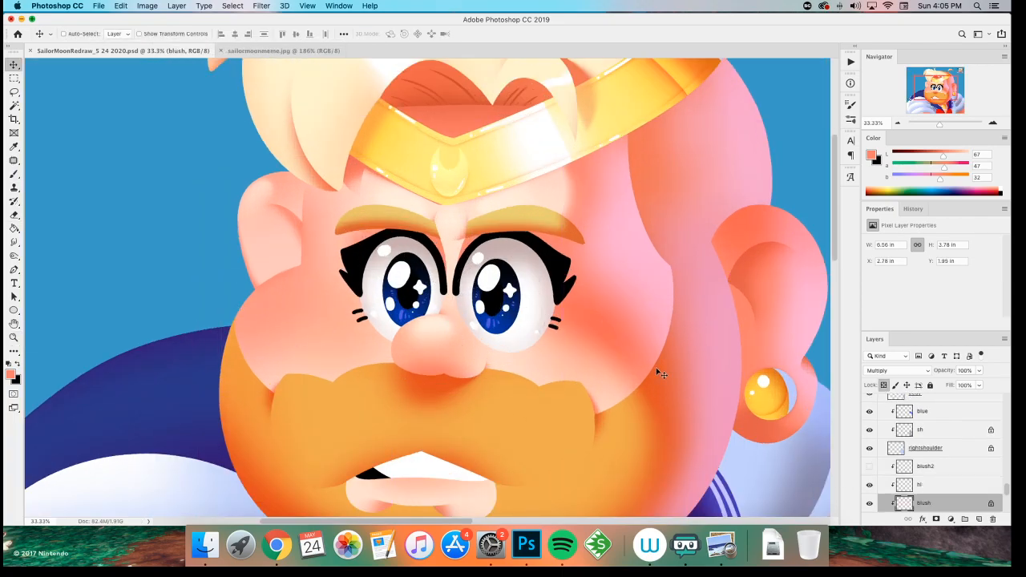
pyautogui.scroll(-3, 910, 458)
pyautogui.click(922, 473)
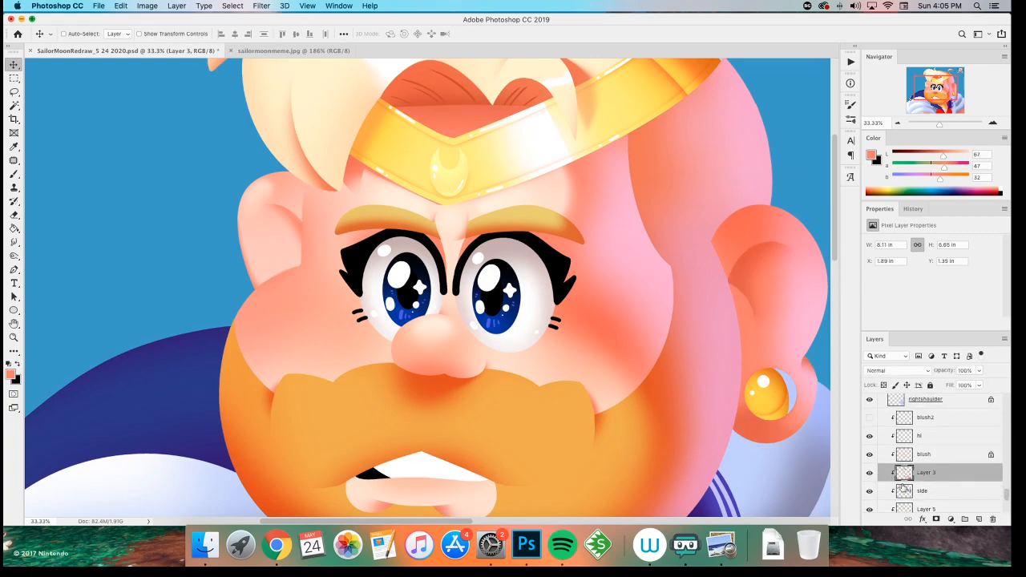
pyautogui.scroll(-3, 902, 485)
pyautogui.click(921, 454)
pyautogui.press('b')
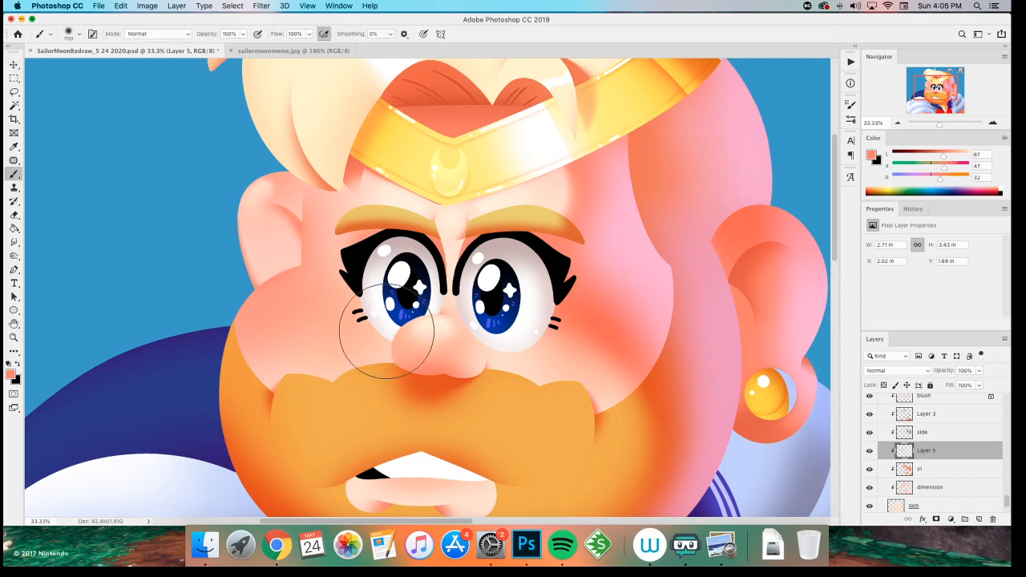
pyautogui.press('[')
pyautogui.press('[')
pyautogui.moveTo(359, 310); pyautogui.dragTo(391, 336)
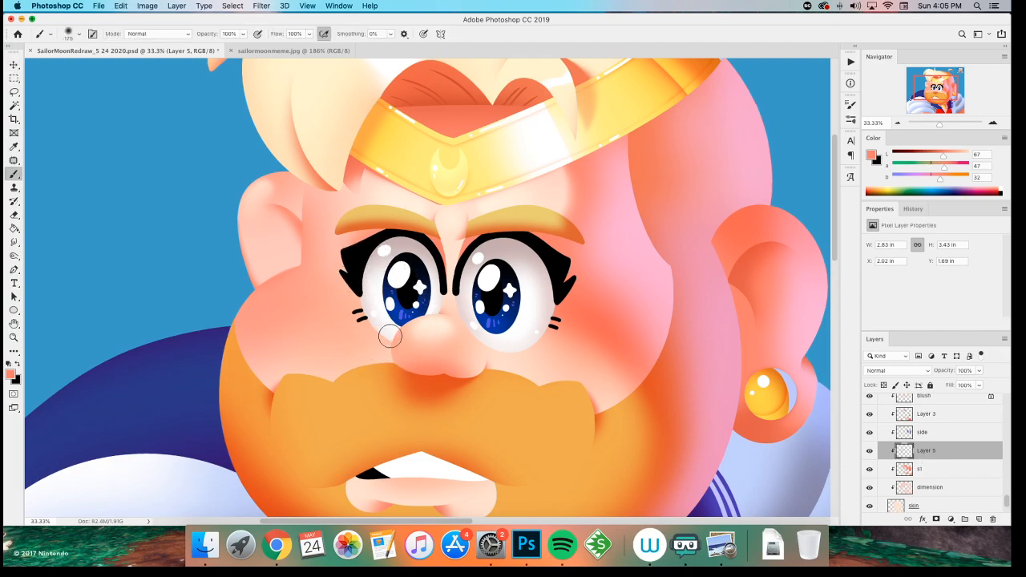
pyautogui.moveTo(539, 323); pyautogui.dragTo(483, 346)
pyautogui.moveTo(475, 280)
pyautogui.mouseDown()
pyautogui.moveTo(523, 314)
pyautogui.moveTo(495, 331)
pyautogui.moveTo(484, 328)
pyautogui.moveTo(543, 292)
pyautogui.moveTo(499, 321)
pyautogui.moveTo(512, 342)
pyautogui.moveTo(520, 305)
pyautogui.moveTo(498, 337)
pyautogui.mouseUp()
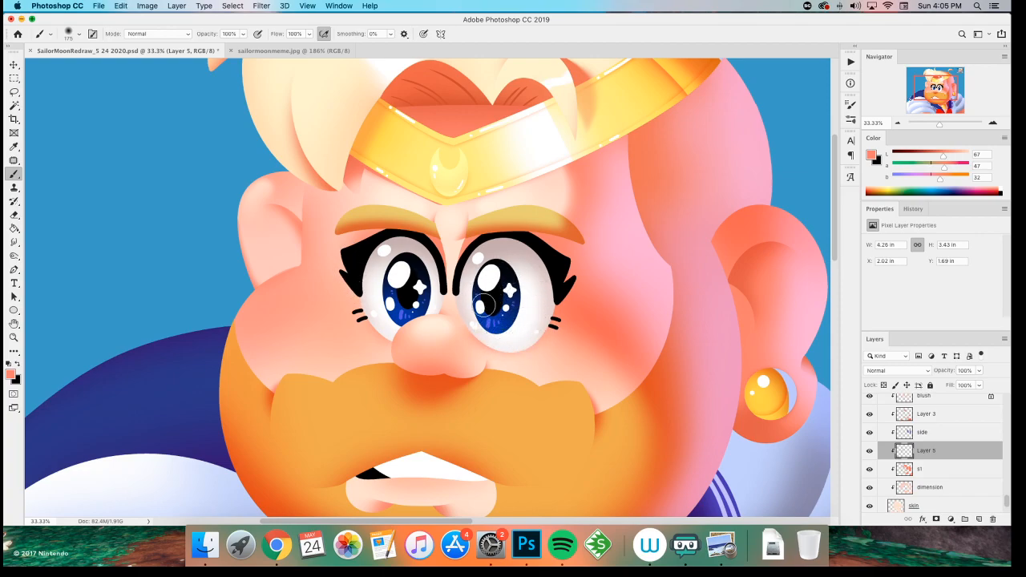
# - Check the new eye shading from farther out and save the document
pyautogui.press('e')
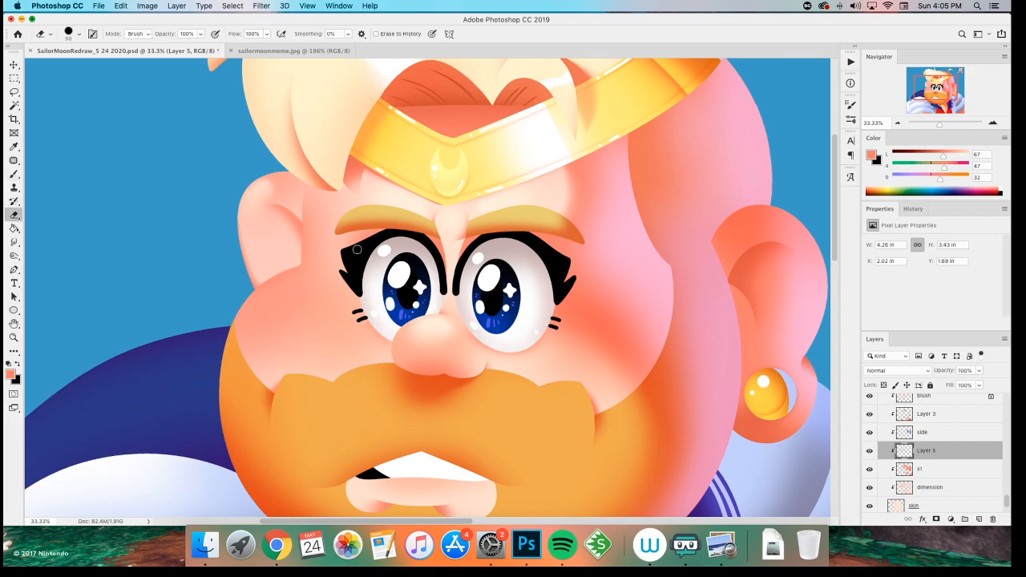
pyautogui.press('super+minus')
pyautogui.press('super+minus')
pyautogui.press('super+minus')
pyautogui.press('super+plus')
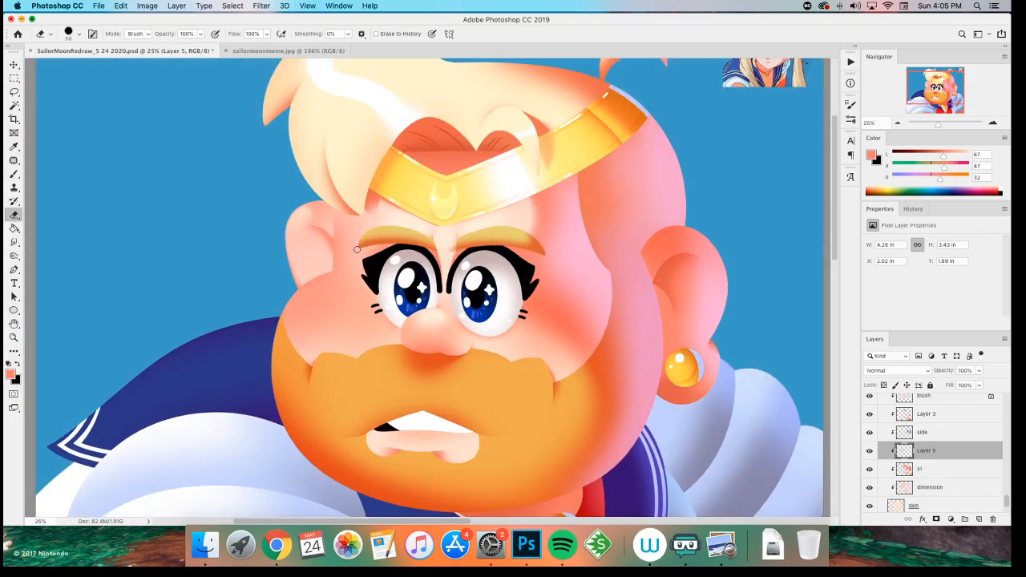
pyautogui.press('super+s')
# - Add a new clipped layer named hl directly above the lashes layer
pyautogui.moveTo(531, 210); pyautogui.dragTo(435, 193)
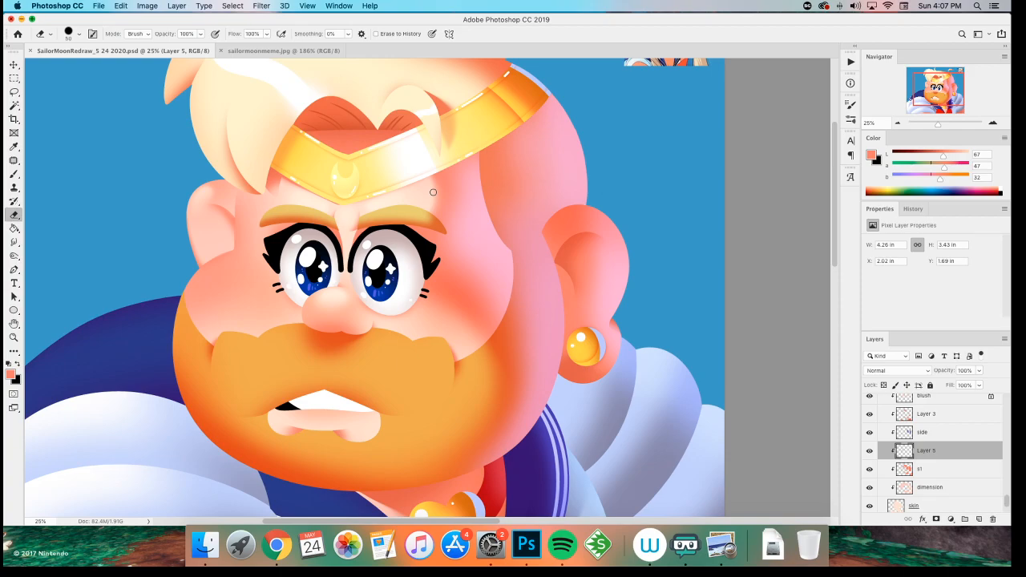
pyautogui.press('z')
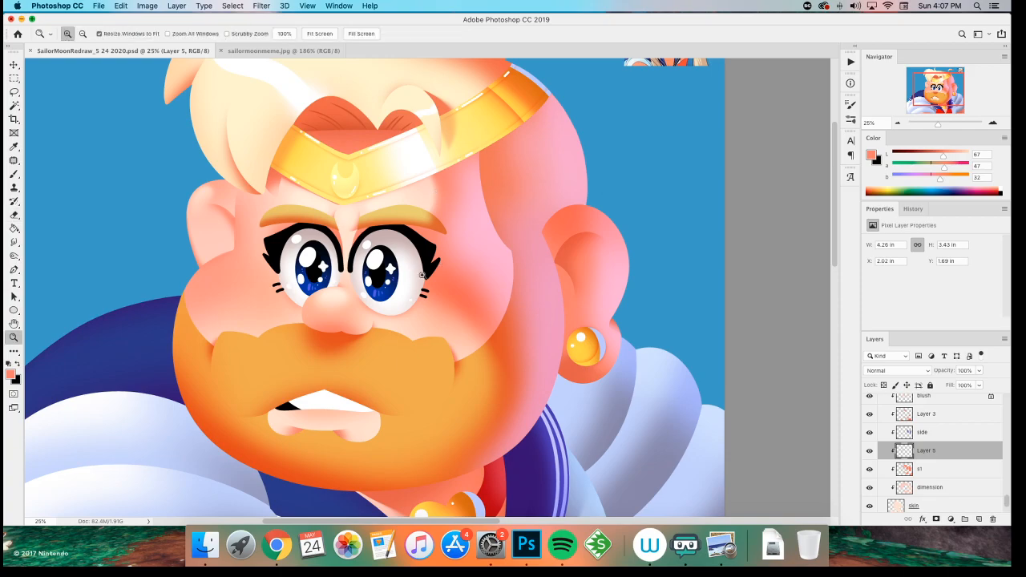
pyautogui.click(398, 274)
pyautogui.press('v')
pyautogui.keyDown('super'); pyautogui.click(256, 245); pyautogui.keyUp('super')
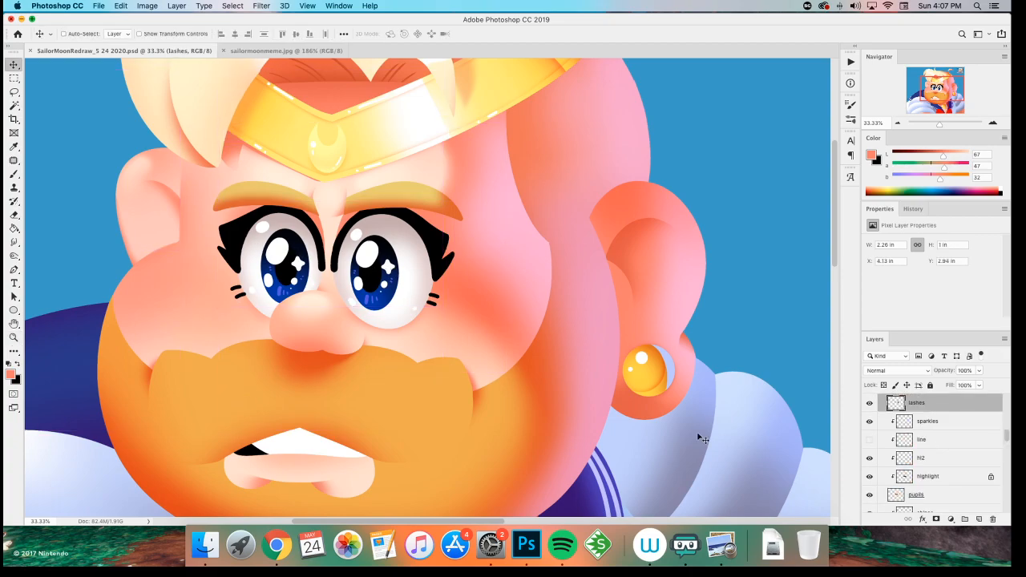
pyautogui.press('super+n')
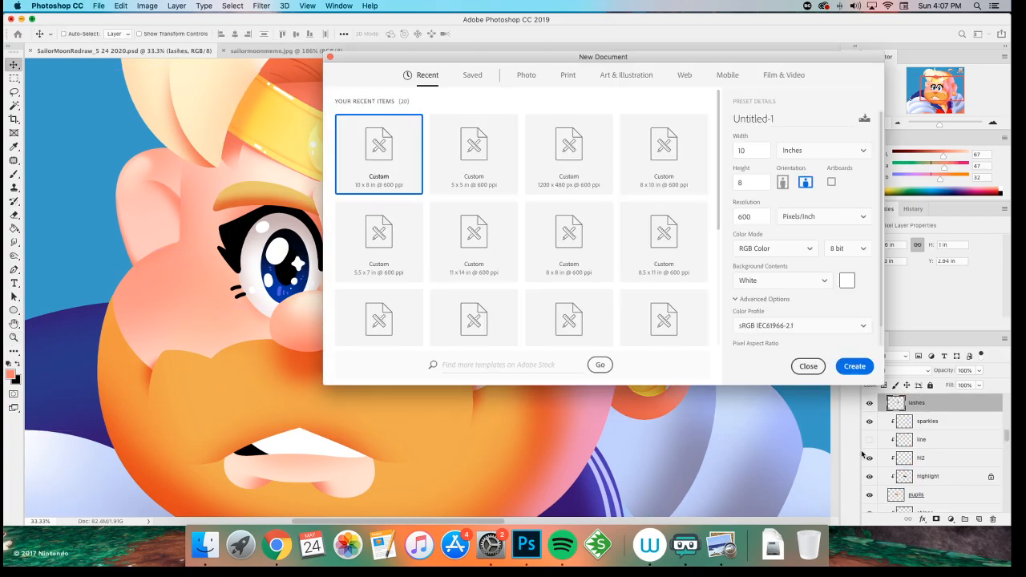
pyautogui.click(808, 365)
pyautogui.press('super+shift+n')
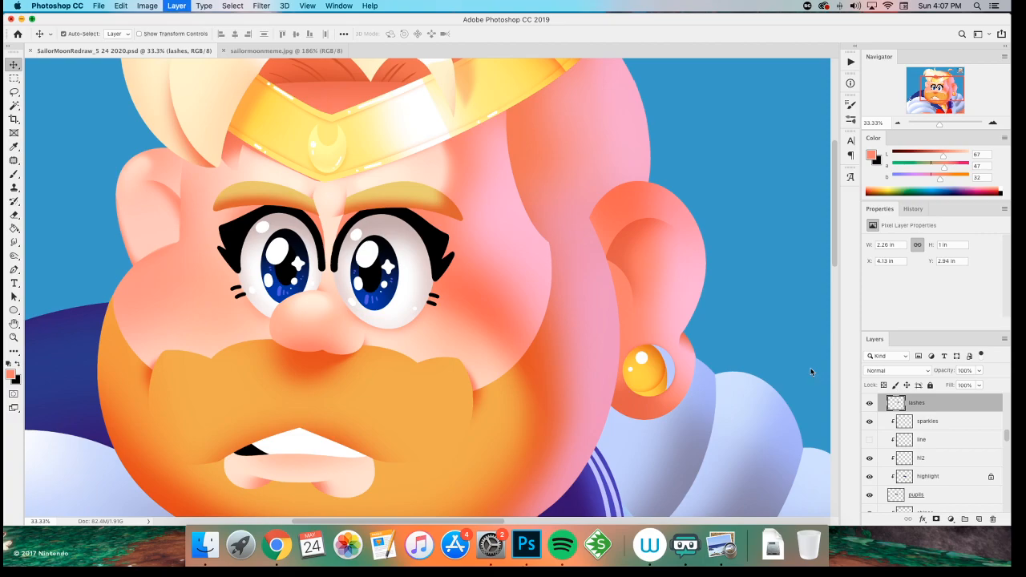
pyautogui.write('h')
pyautogui.press('Return')
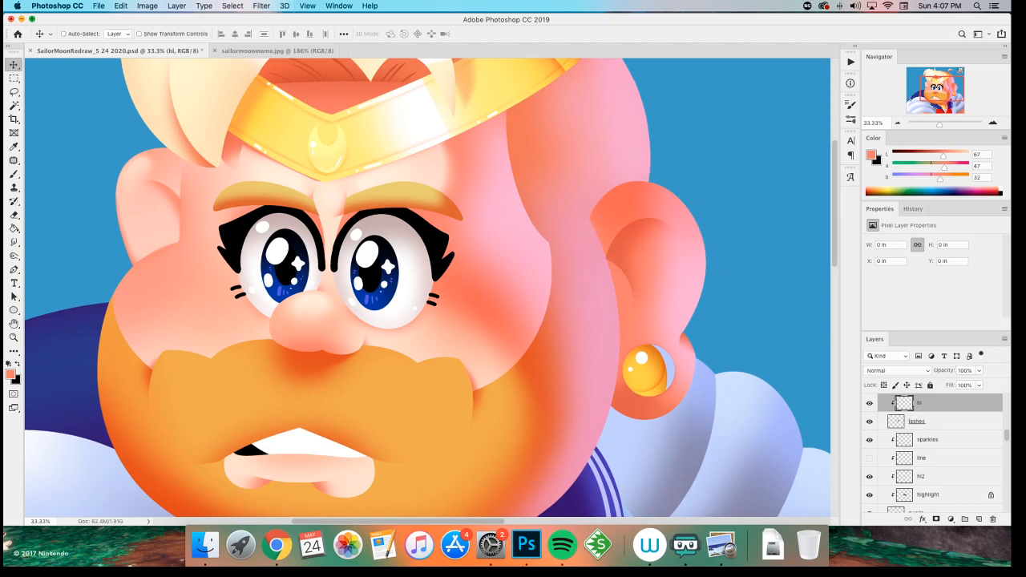
# - Sample a coral skin tone from the face and set the foreground color to Lab 59, 56, 24
pyautogui.press('super+equal')
pyautogui.moveTo(128, 227); pyautogui.dragTo(231, 299)
pyautogui.press('i')
pyautogui.click(168, 298)
pyautogui.press('b')
pyautogui.moveTo(948, 157)
pyautogui.mouseDown()
pyautogui.moveTo(938, 157)
pyautogui.moveTo(948, 168)
pyautogui.mouseUp()
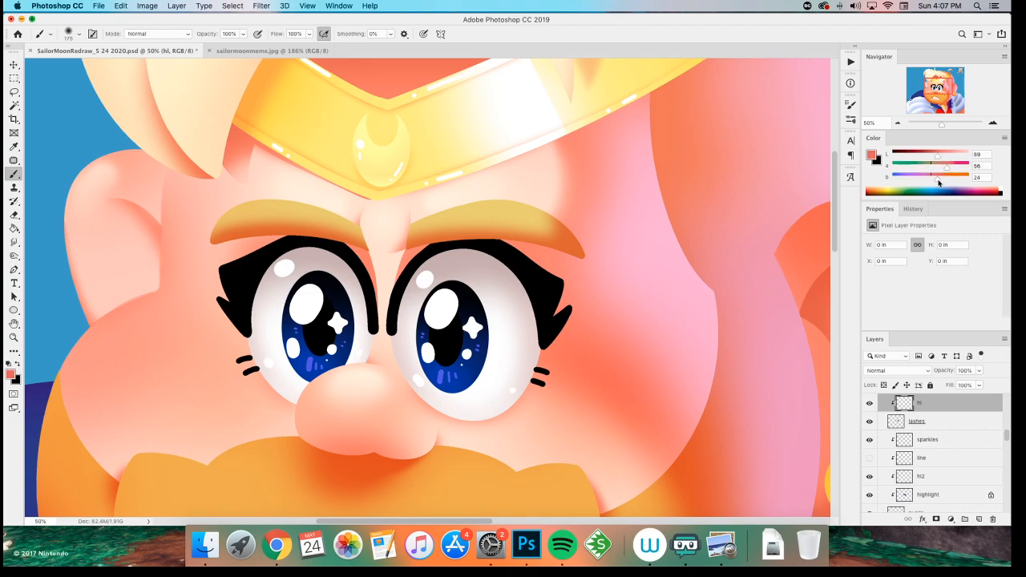
# - Paint a soft coral tint over the outer lashes of the viewer's-left eye with an enlarged soft brush
pyautogui.press(']')
pyautogui.press(']')
pyautogui.press(']')
pyautogui.press(']')
pyautogui.moveTo(253, 377)
pyautogui.mouseDown()
pyautogui.moveTo(215, 240)
pyautogui.moveTo(257, 384)
pyautogui.moveTo(215, 268)
pyautogui.mouseUp()
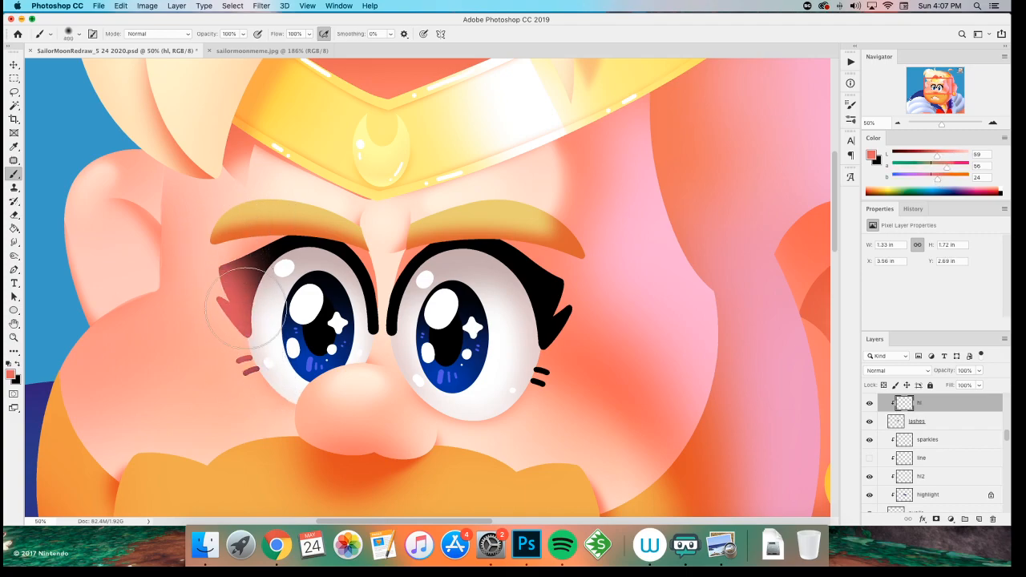
# - Tint the lashes of the viewer's-right eye and the remaining inner and lower lashes with the soft coral brush
pyautogui.moveTo(566, 238)
pyautogui.mouseDown()
pyautogui.moveTo(507, 388)
pyautogui.moveTo(572, 332)
pyautogui.moveTo(572, 294)
pyautogui.moveTo(522, 362)
pyautogui.mouseUp()
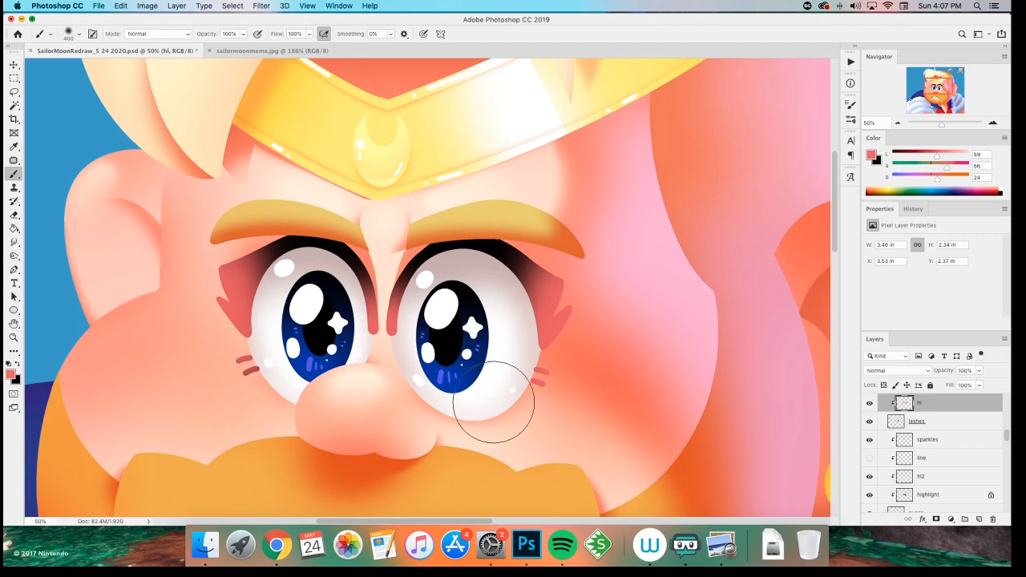
pyautogui.moveTo(240, 362)
pyautogui.mouseDown()
pyautogui.moveTo(190, 328)
pyautogui.moveTo(173, 330)
pyautogui.mouseUp()
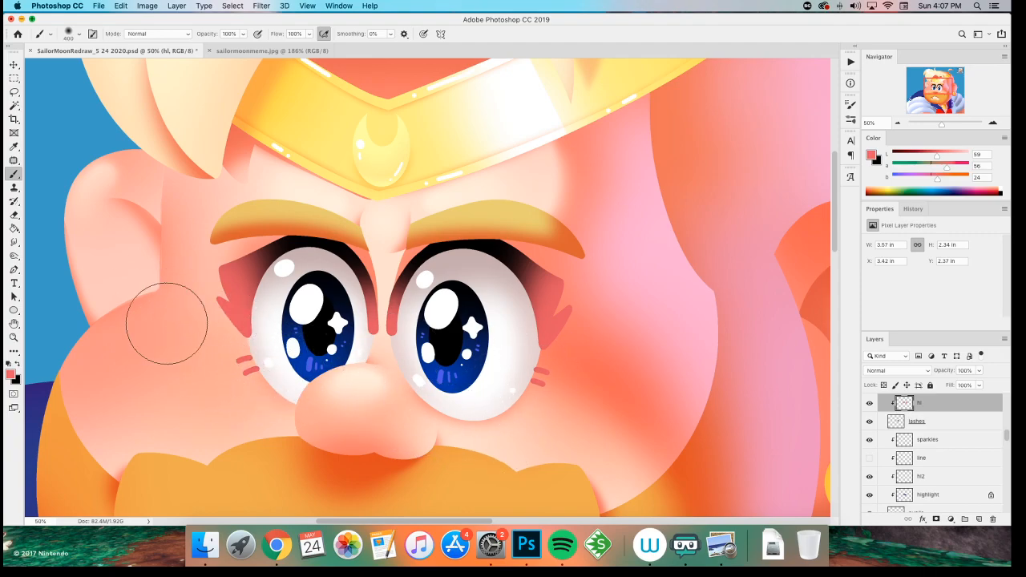
# - Turn the lash tint dark red with a Hue/Saturation adjustment of saturation +100 and lightness -72
pyautogui.hotkey('ctrl', '-')
pyautogui.hotkey('ctrl', '-')
pyautogui.hotkey('ctrl', 'u')
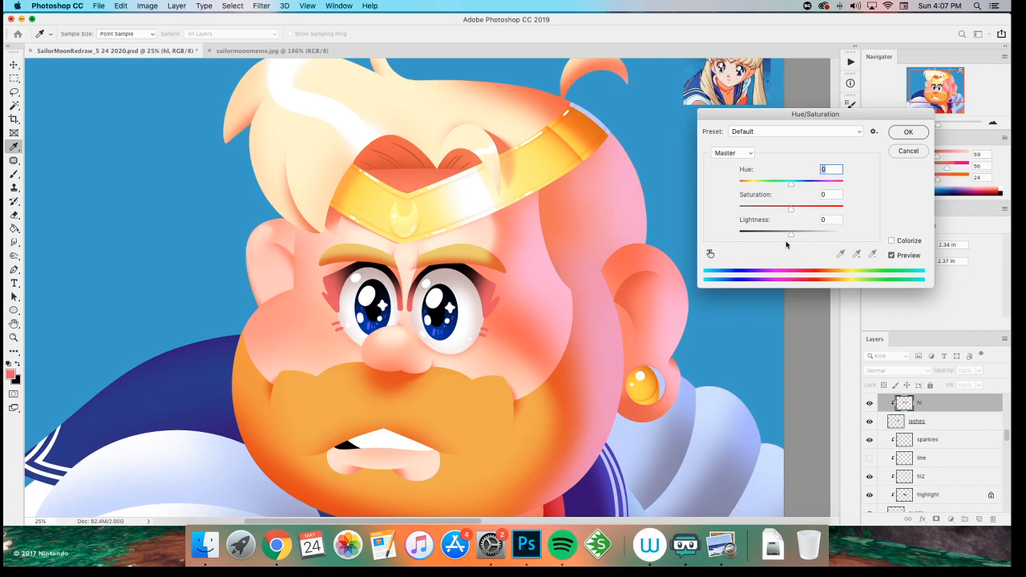
pyautogui.moveTo(790, 233); pyautogui.dragTo(883, 207)
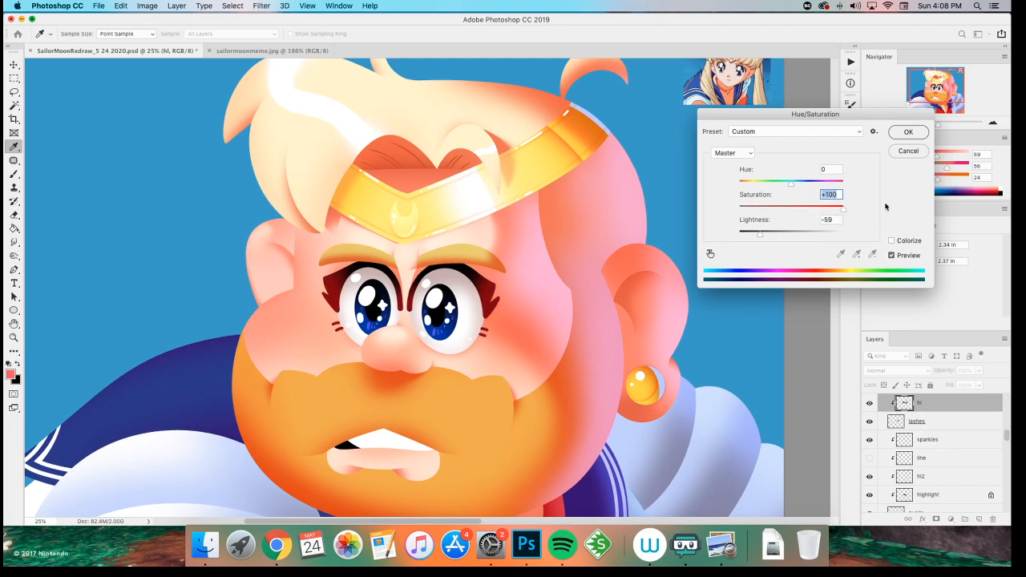
pyautogui.click(753, 234)
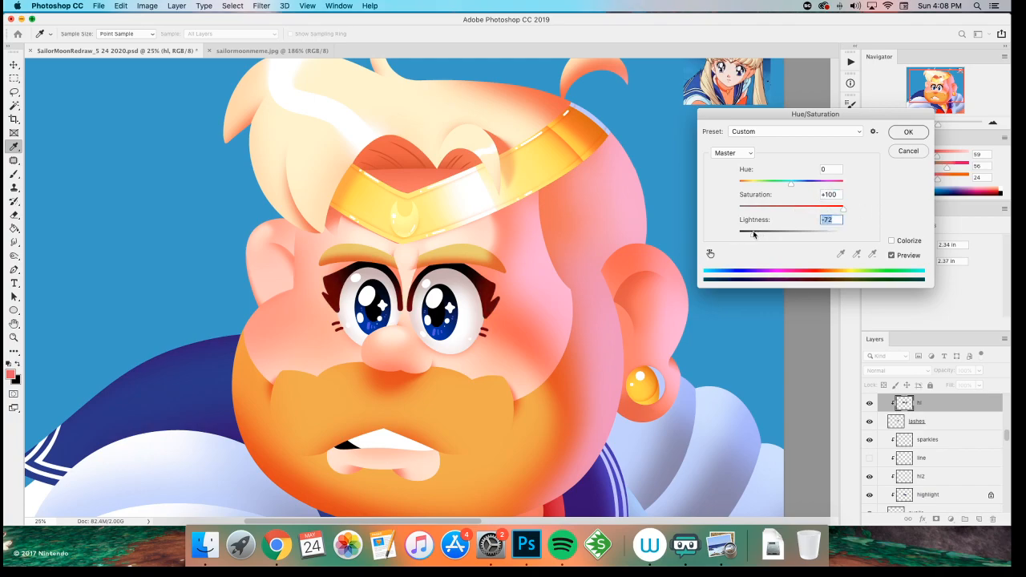
pyautogui.click(896, 135)
pyautogui.press('b')
# - Check the darkened lash tint from farther out and save the document
pyautogui.press('super+minus')
pyautogui.press('super+minus')
pyautogui.press('super+minus')
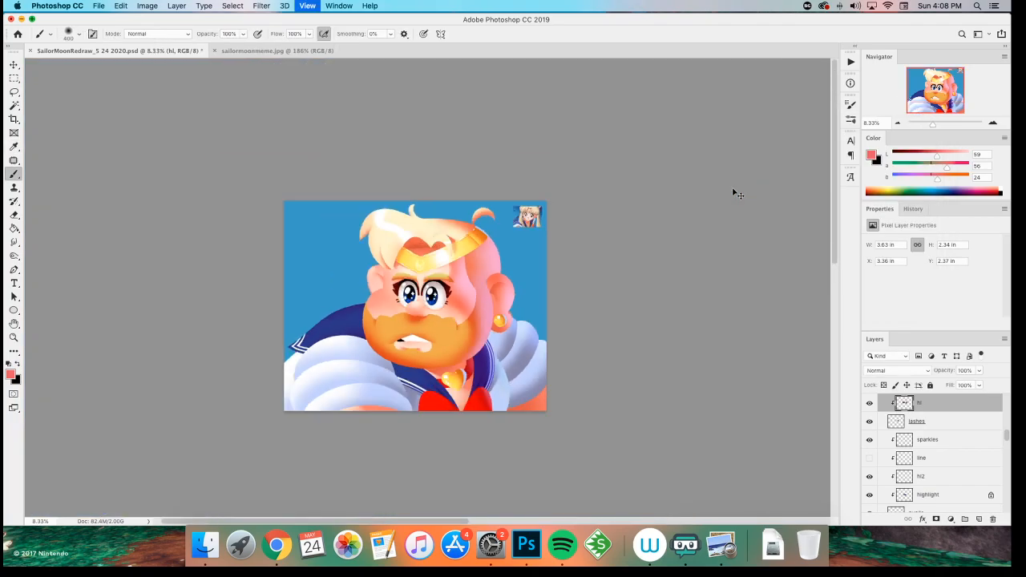
pyautogui.press('super+plus')
pyautogui.press('super+plus')
pyautogui.press('super+plus')
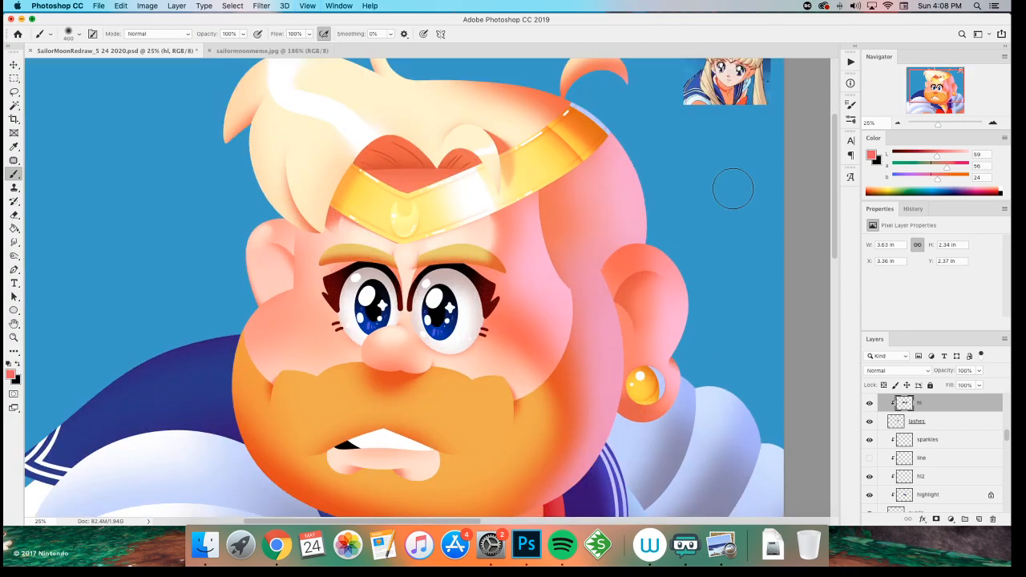
pyautogui.press('super+s')
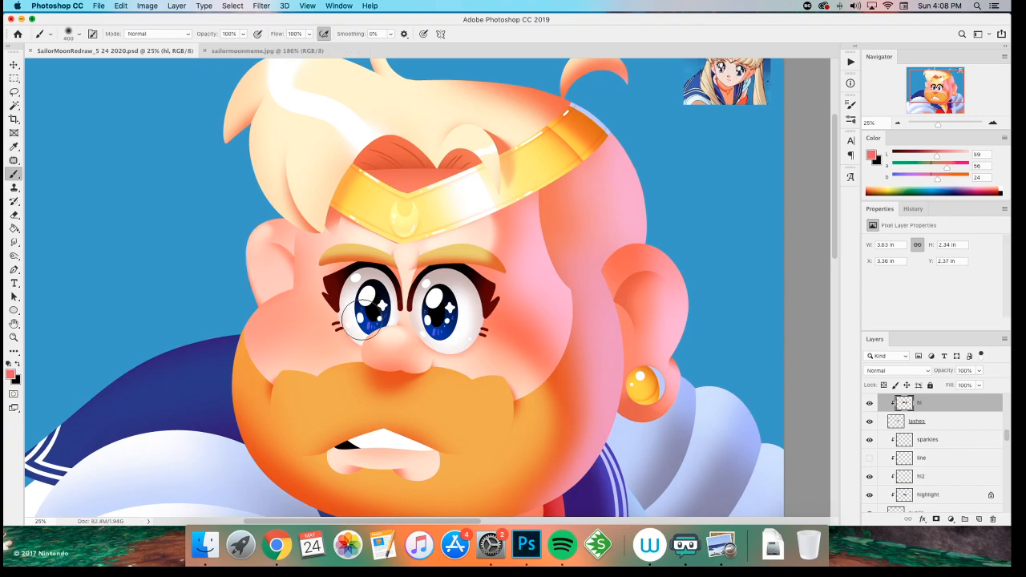
pyautogui.moveTo(396, 427)
pyautogui.mouseDown()
pyautogui.moveTo(492, 306)
pyautogui.moveTo(481, 232)
pyautogui.moveTo(407, 227)
pyautogui.moveTo(381, 259)
pyautogui.moveTo(474, 209)
pyautogui.moveTo(453, 248)
pyautogui.moveTo(448, 311)
pyautogui.moveTo(422, 299)
pyautogui.mouseUp()
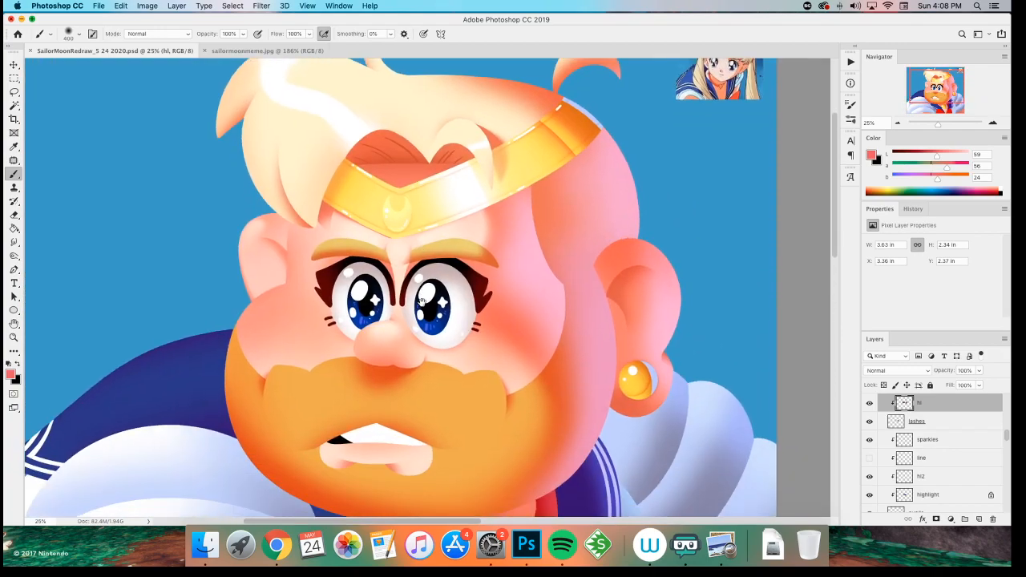
pyautogui.scroll(-1, 423, 299)
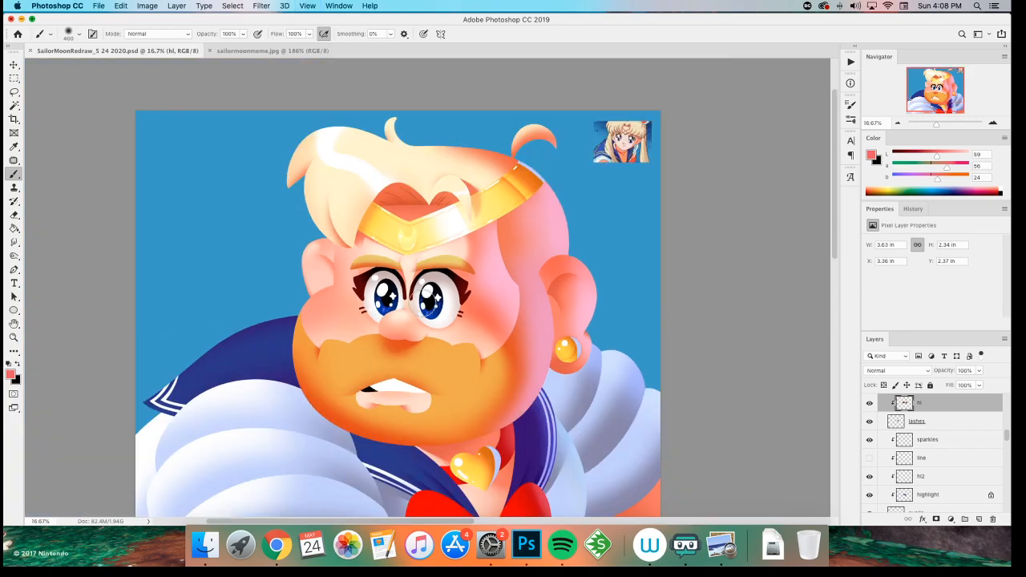
pyautogui.moveTo(398, 326); pyautogui.dragTo(405, 287)
pyautogui.scroll(2, 442, 288)
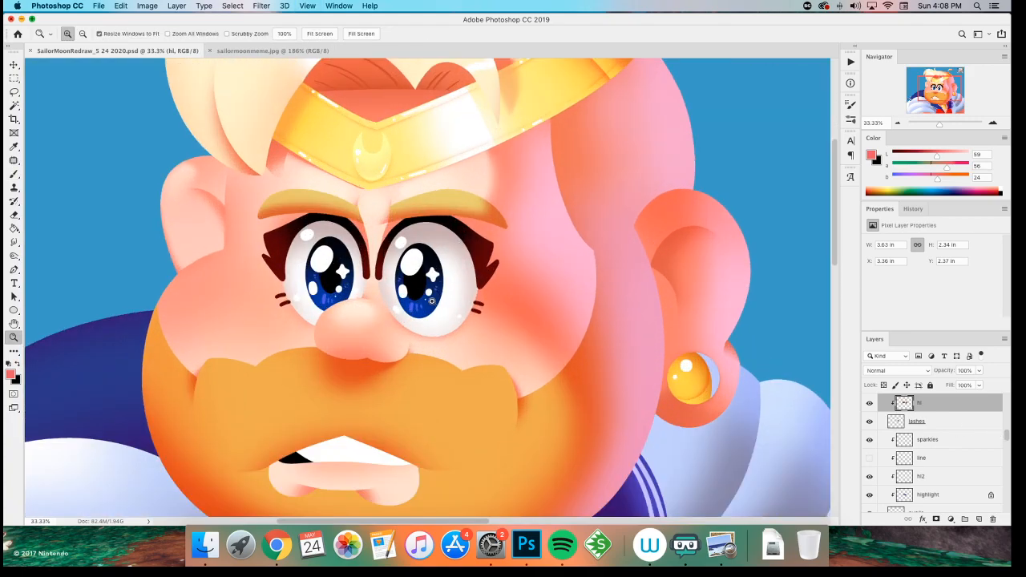
# - Add a new clipped layer named freckles directly above the skin's hl layer, over the blush layer
pyautogui.press('v')
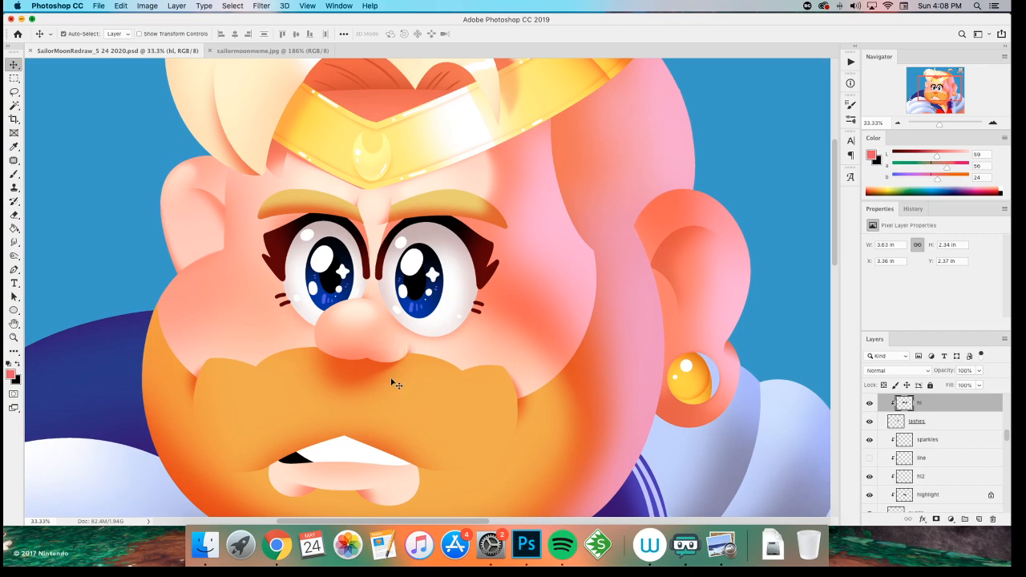
pyautogui.click(371, 347)
pyautogui.scroll(-1, 918, 484)
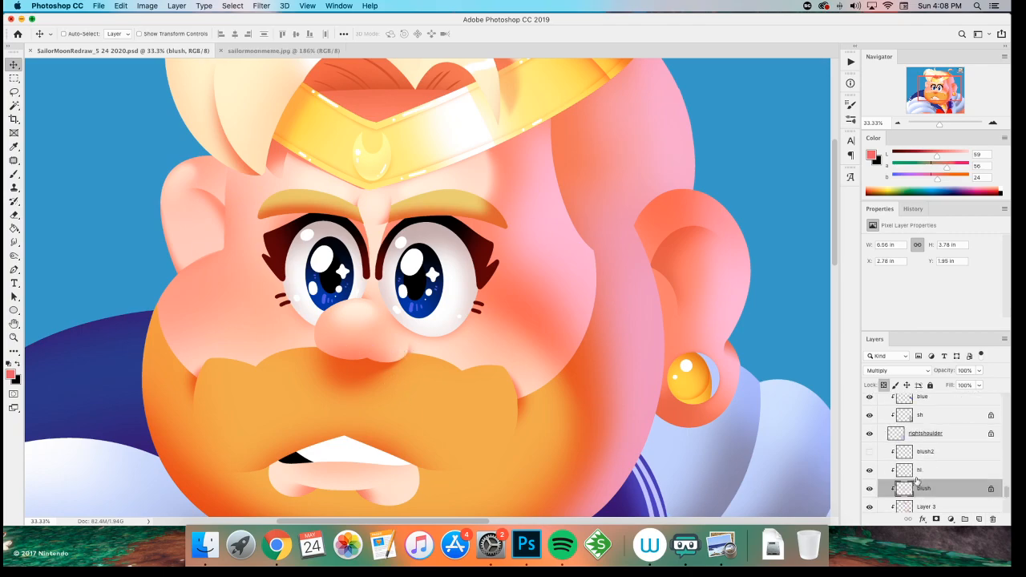
pyautogui.click(920, 473)
pyautogui.press('super+shift+n')
pyautogui.write('freckles')
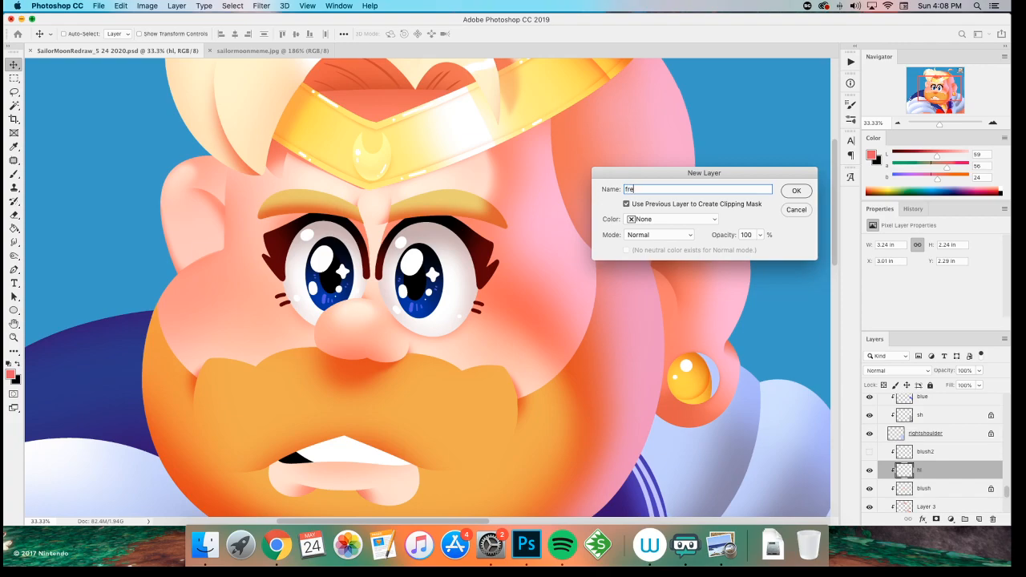
pyautogui.press('Return')
# - Sample a coral tone with Lab 64, 55, 38 for the brush and set the freckles layer to Multiply blending
pyautogui.press('b')
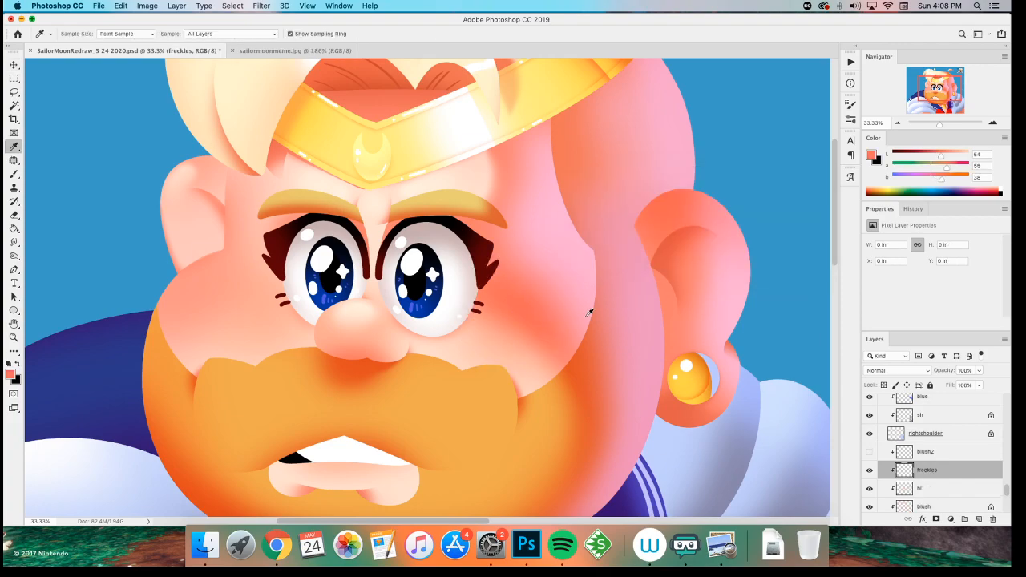
pyautogui.click(890, 370)
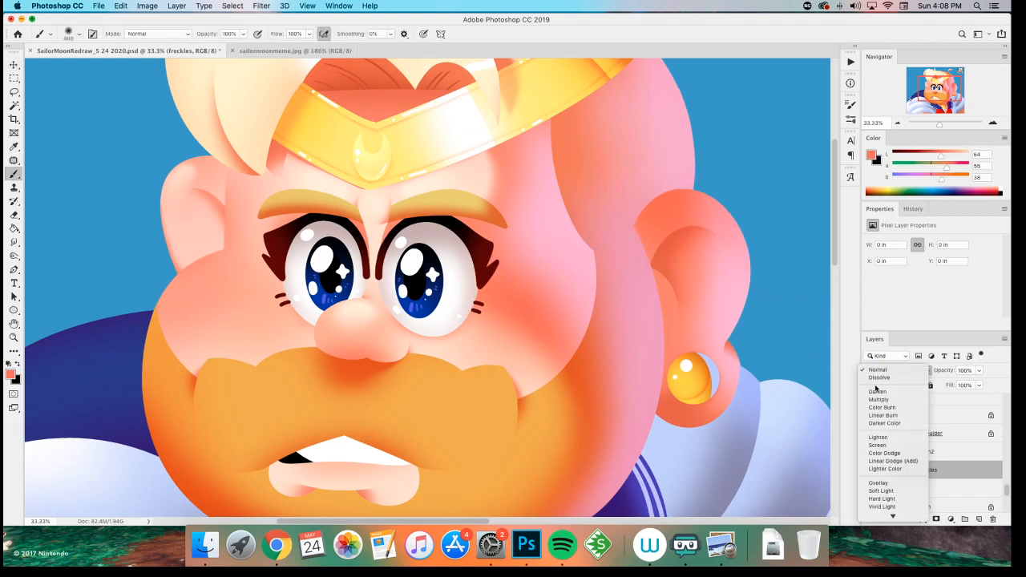
pyautogui.click(878, 399)
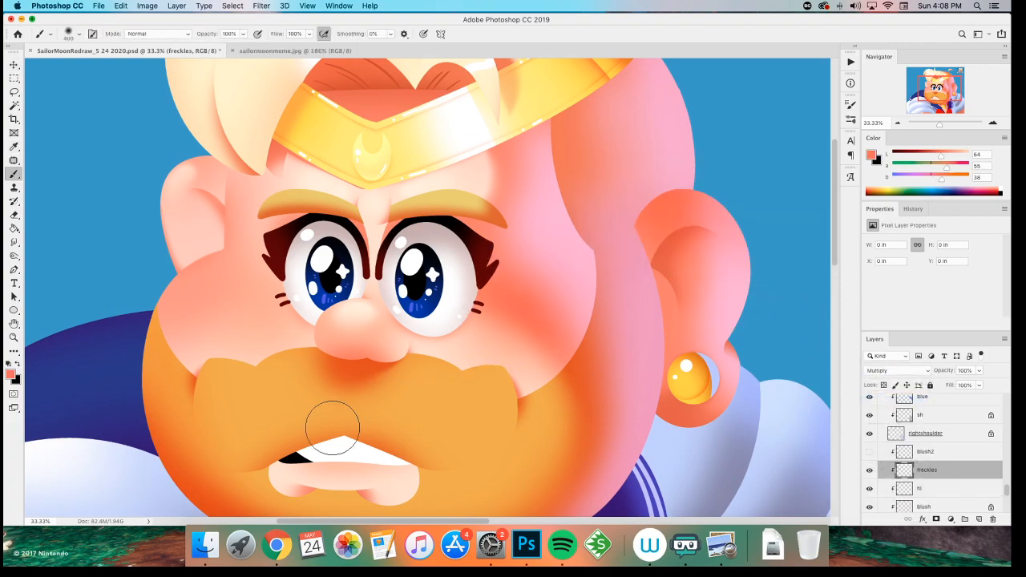
# - Choose a small hard round brush and dot a few freckles of varied size on the viewer's-left cheek
pyautogui.press('super+plus')
pyautogui.rightClick(240, 270)
pyautogui.click(285, 459)
pyautogui.press('Return')
pyautogui.click(174, 306)
pyautogui.click(153, 287)
pyautogui.click(152, 294)
pyautogui.click(121, 296)
pyautogui.click(165, 341)
# - Scatter small coral freckles across the nose
pyautogui.click(296, 331)
pyautogui.click(337, 325)
pyautogui.click(344, 330)
pyautogui.click(353, 328)
pyautogui.click(321, 353)
pyautogui.click(368, 345)
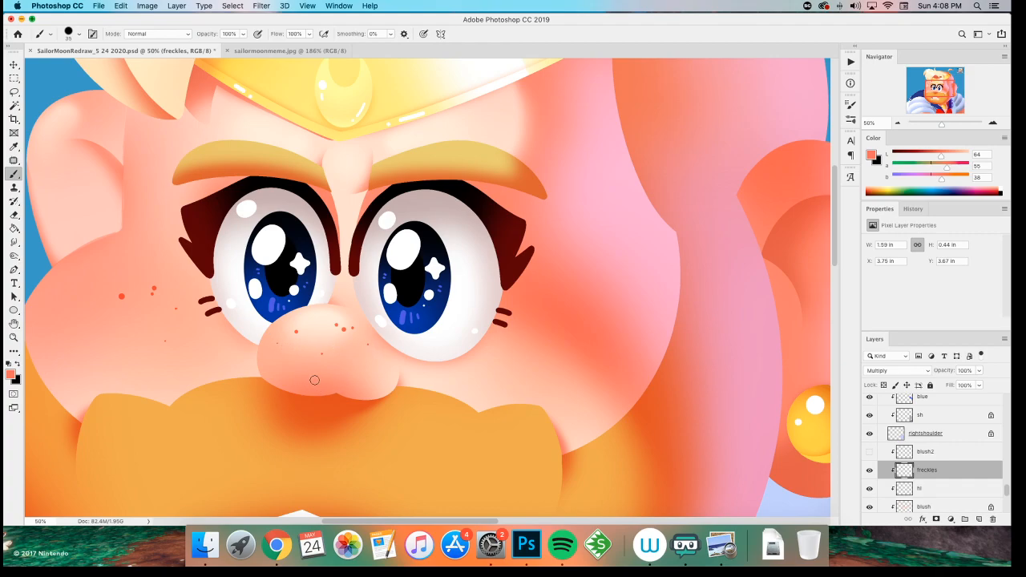
# - Dot freckles over the viewer's-right cheek and add one more high on the viewer's-left cheek
pyautogui.click(543, 321)
pyautogui.click(555, 305)
pyautogui.click(561, 315)
pyautogui.click(581, 308)
pyautogui.click(529, 349)
pyautogui.click(577, 345)
pyautogui.click(629, 338)
pyautogui.click(108, 264)
pyautogui.press('super+minus')
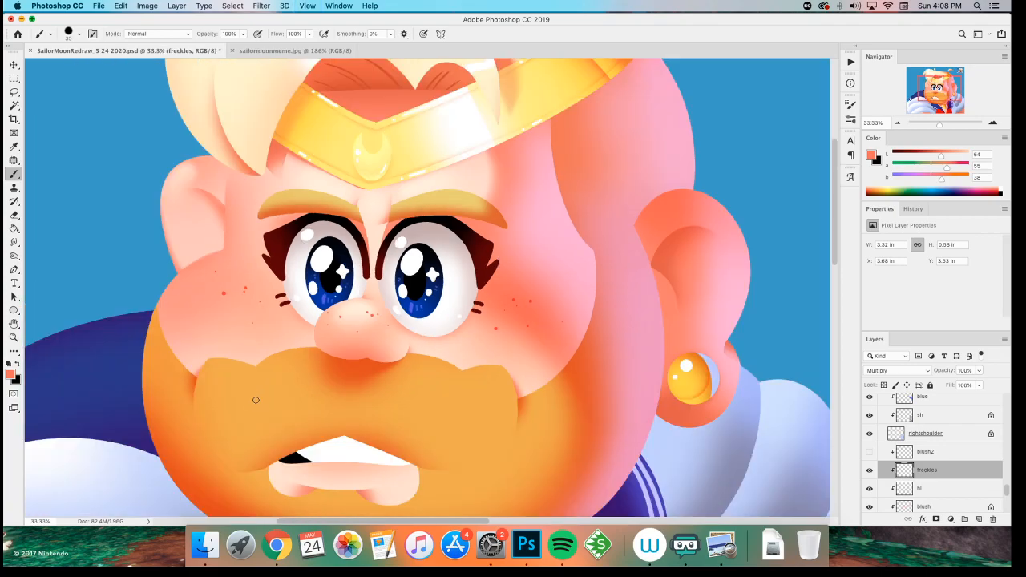
# - Add a few freckles to the upper part of both ears
pyautogui.click(693, 206)
pyautogui.click(664, 221)
pyautogui.click(202, 167)
pyautogui.click(187, 173)
pyautogui.click(173, 173)
# - Dot freckles on the neck and chest around the heart brooch and above the red bow
pyautogui.scroll(-3, 190, 342)
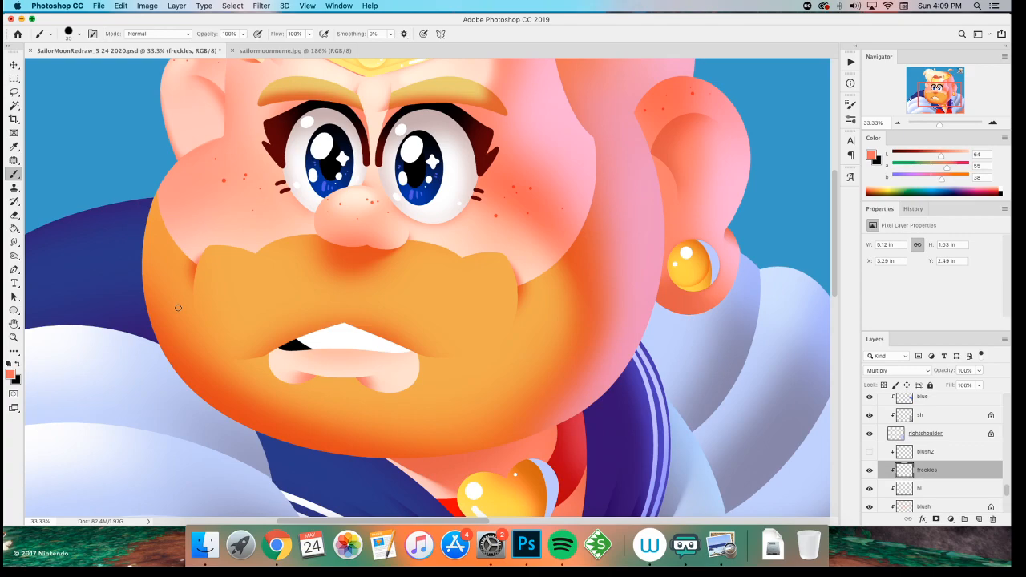
pyautogui.moveTo(180, 281)
pyautogui.mouseDown()
pyautogui.moveTo(196, 373)
pyautogui.moveTo(179, 279)
pyautogui.mouseUp()
pyautogui.scroll(-5, 180, 278)
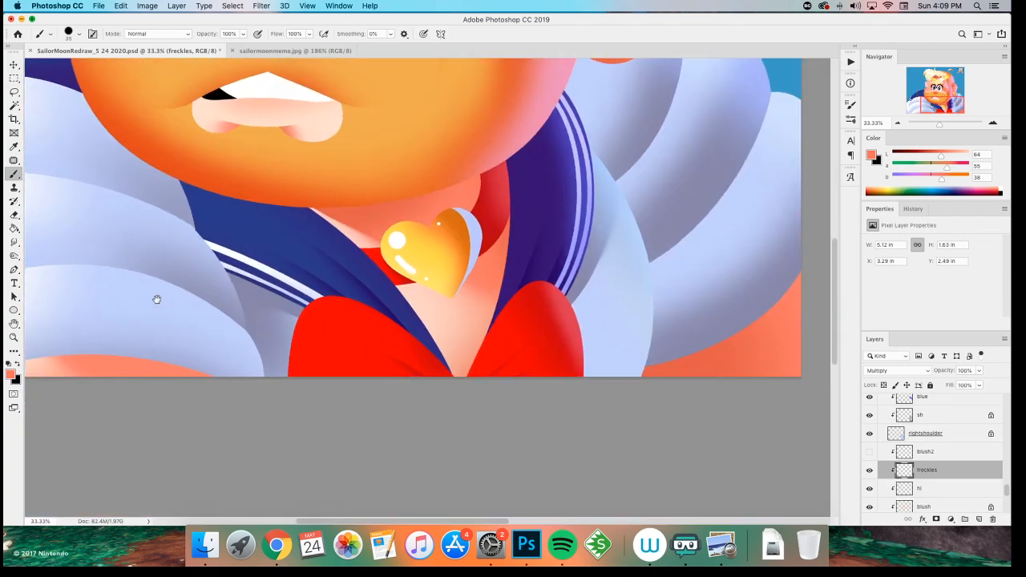
pyautogui.click(473, 270)
pyautogui.click(470, 273)
pyautogui.click(392, 210)
pyautogui.click(443, 194)
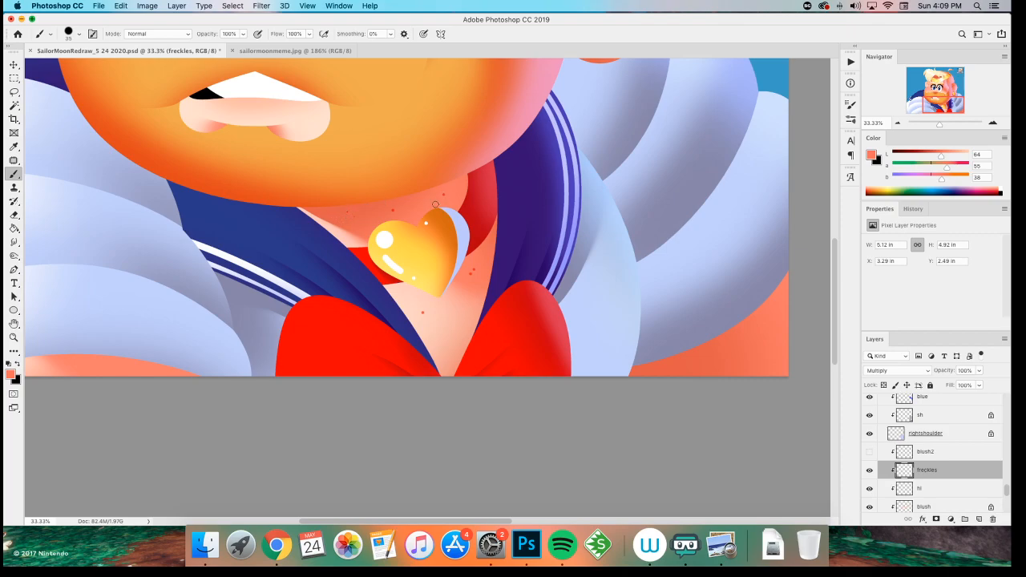
pyautogui.click(456, 343)
pyautogui.click(450, 352)
# - Place freckles on the bare arm below the viewer's-left puffed sleeve
pyautogui.scroll(5, 229, 290)
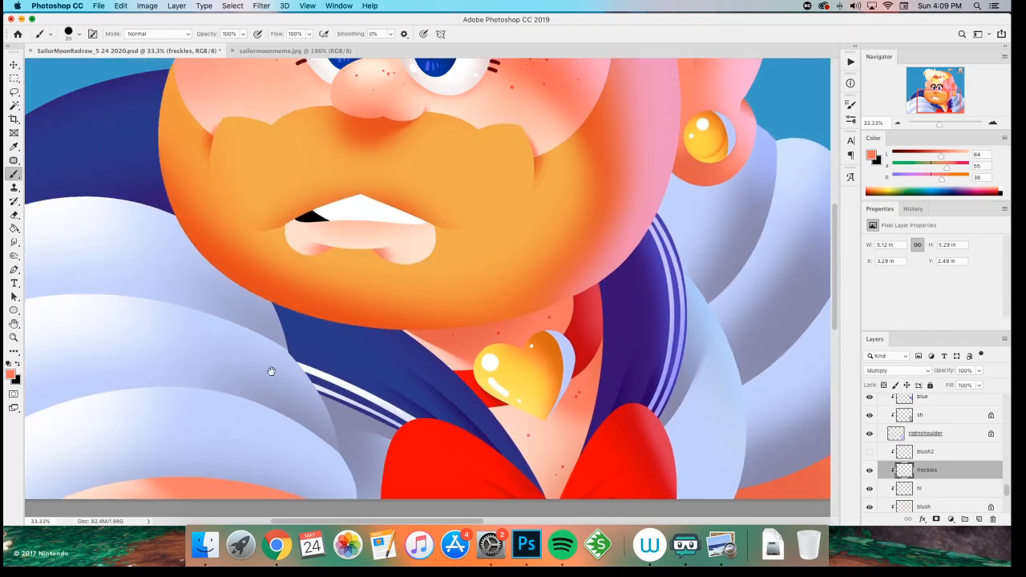
pyautogui.scroll(2, 200, 341)
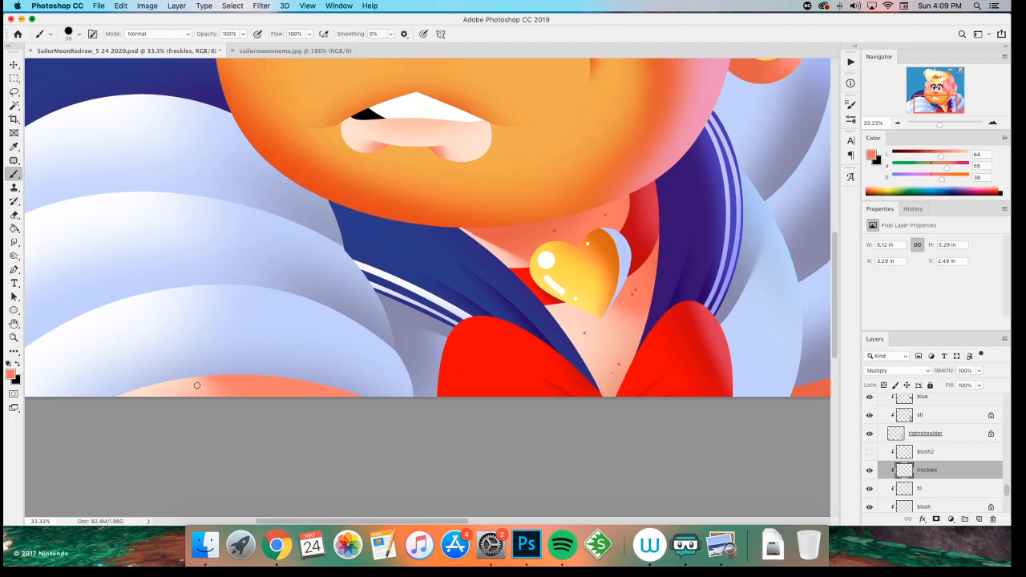
pyautogui.click(199, 385)
pyautogui.click(180, 384)
pyautogui.click(153, 395)
pyautogui.click(269, 384)
pyautogui.click(289, 390)
# - Place freckles on the bare arm below the viewer's-right puffed sleeve
pyautogui.moveTo(484, 397); pyautogui.dragTo(257, 403)
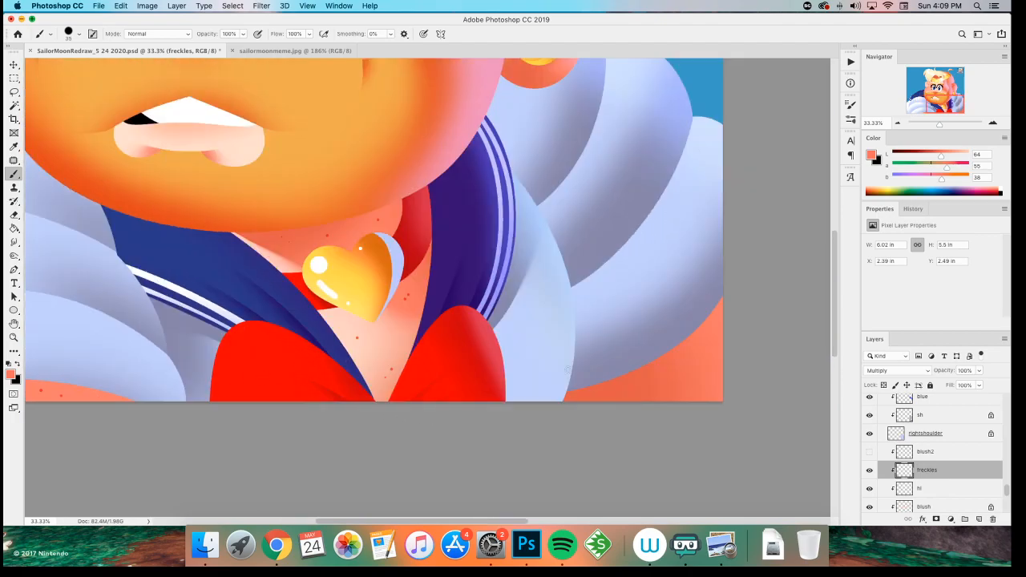
pyautogui.click(701, 369)
pyautogui.click(608, 394)
pyautogui.click(596, 392)
# - Soften the freckles with a Hue/Saturation adjustment of saturation -28 and lightness +37
pyautogui.press('super+minus')
pyautogui.moveTo(191, 280); pyautogui.dragTo(269, 351)
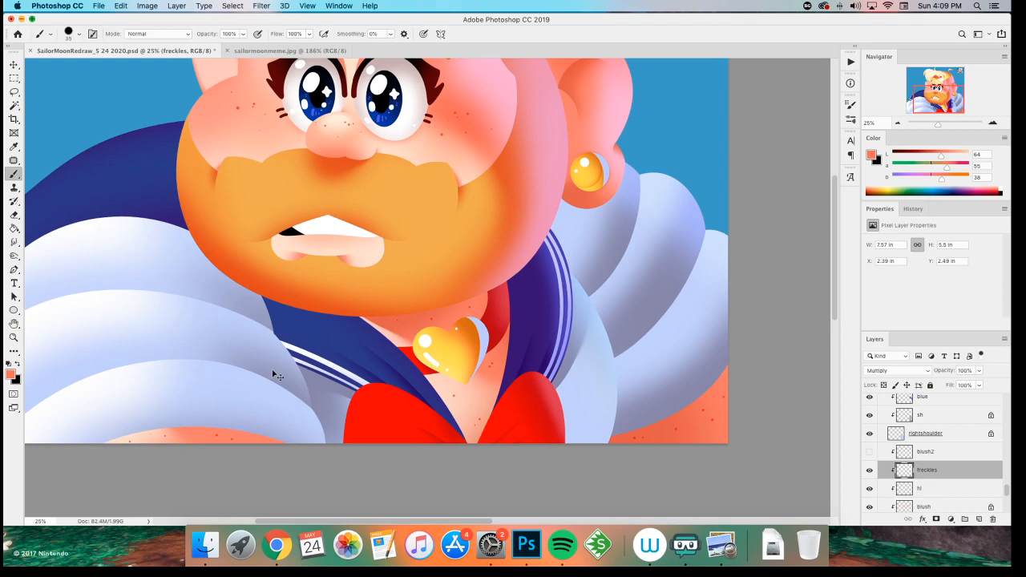
pyautogui.press('super+u')
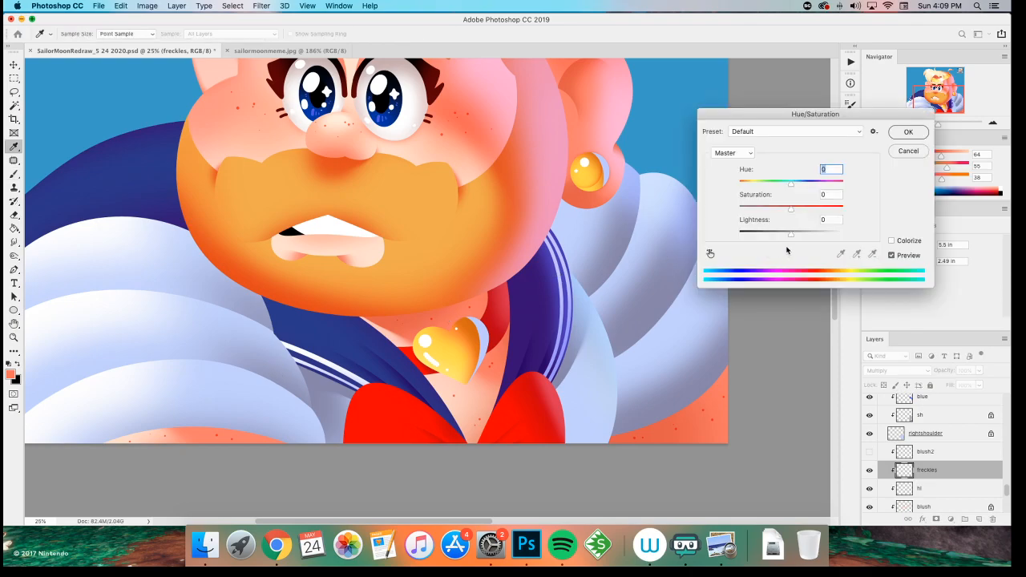
pyautogui.click(771, 209)
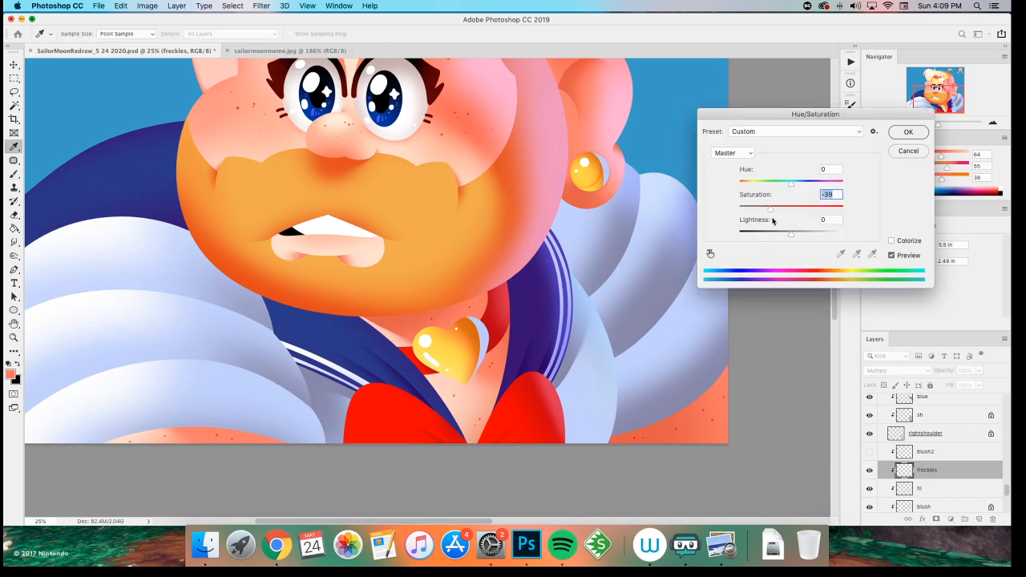
pyautogui.moveTo(791, 234); pyautogui.dragTo(776, 209)
pyautogui.moveTo(808, 239); pyautogui.dragTo(811, 232)
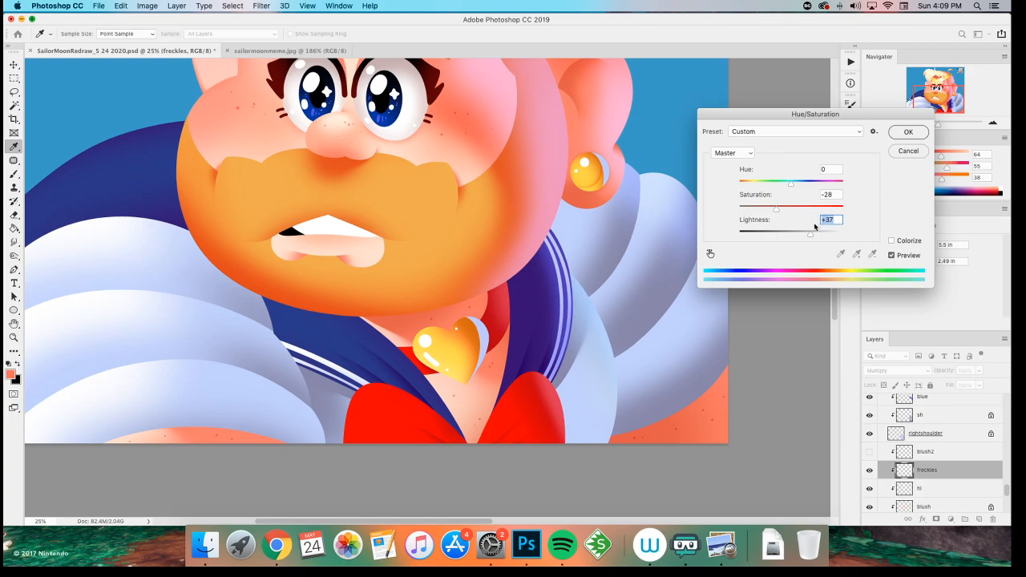
pyautogui.click(908, 131)
pyautogui.press('b')
# - Check the softened freckles on the whole illustration and save the document
pyautogui.moveTo(415, 225); pyautogui.dragTo(470, 376)
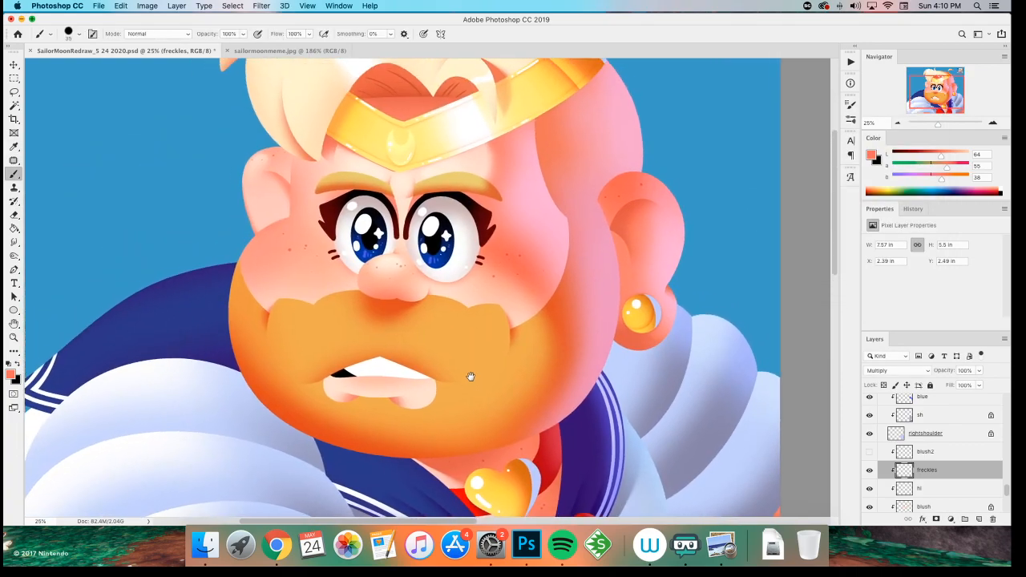
pyautogui.press('super+minus')
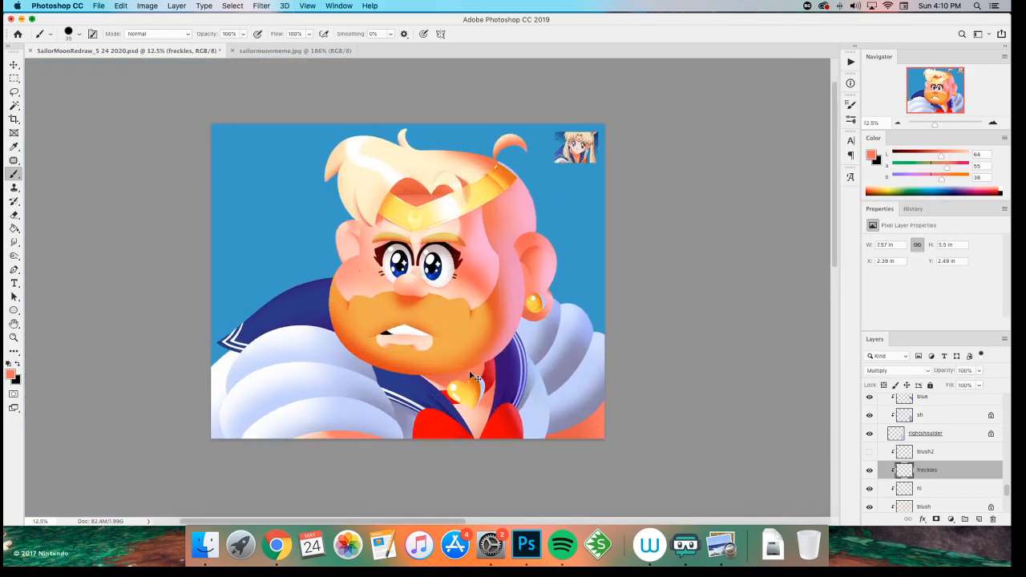
pyautogui.press('super+s')
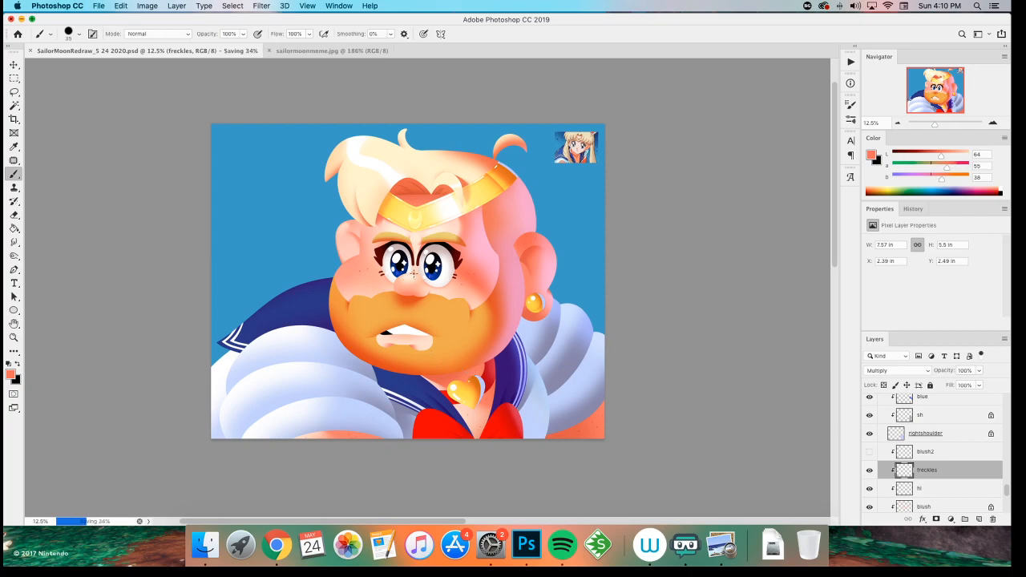
# - Raise the saturation of the freckles layer slightly with another Hue/Saturation adjustment
pyautogui.press('z')
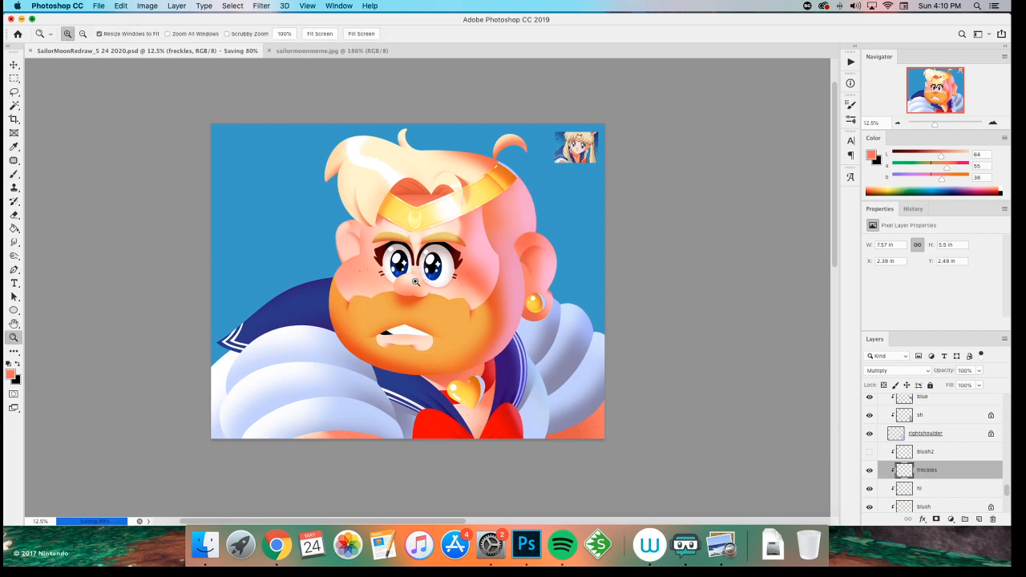
pyautogui.click(414, 275)
pyautogui.press('super+u')
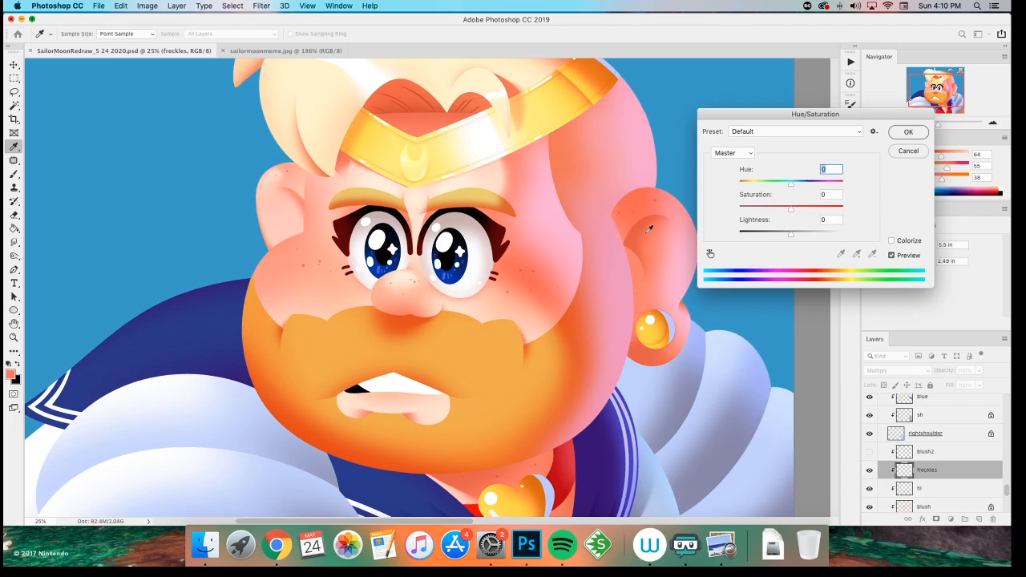
pyautogui.moveTo(798, 210); pyautogui.dragTo(807, 210)
pyautogui.click(903, 132)
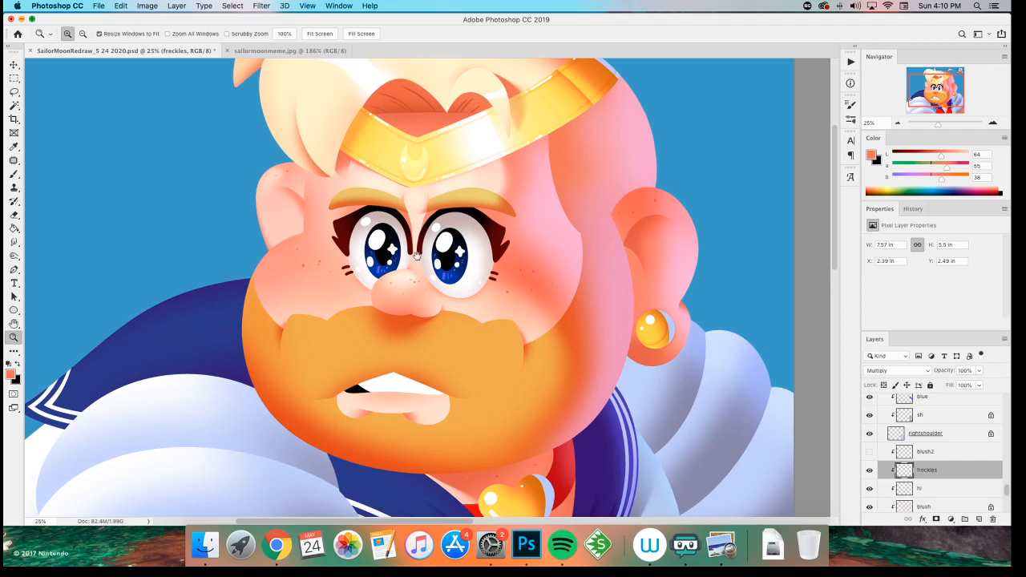
# - Look over the adjusted freckles from the face down to the arms on the full illustration and save the document
pyautogui.scroll(3, 410, 305)
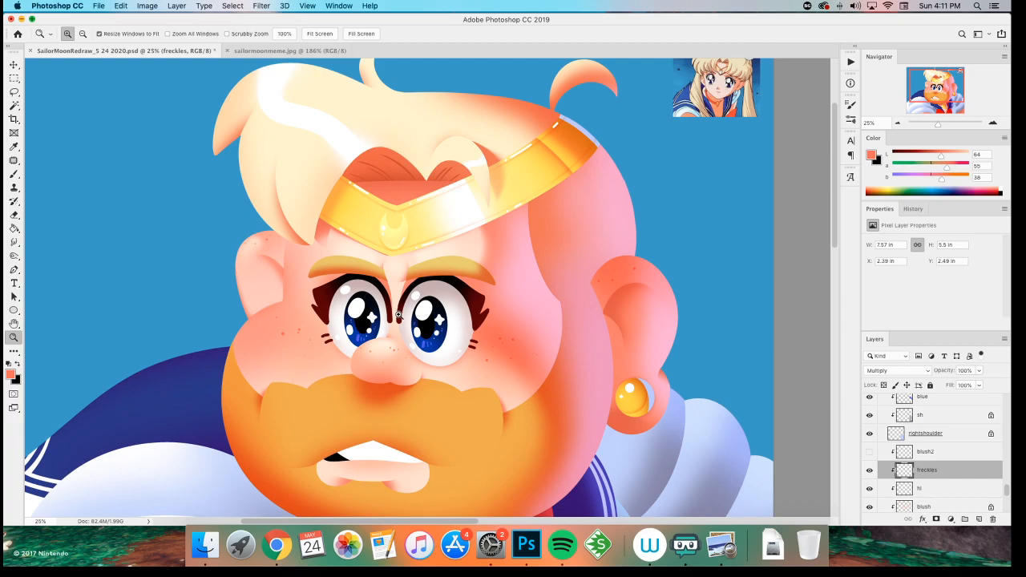
pyautogui.moveTo(235, 384); pyautogui.dragTo(185, 282)
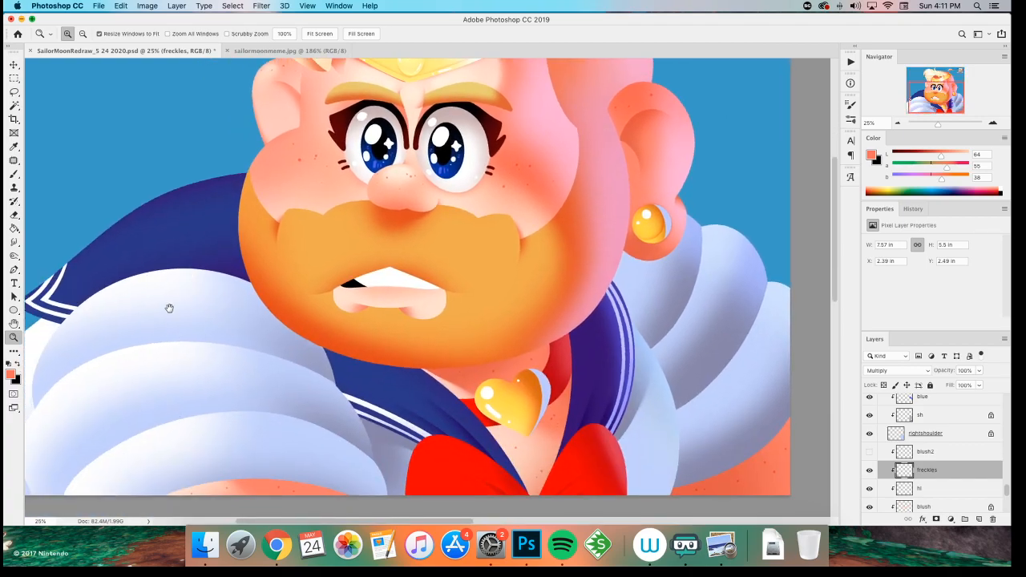
pyautogui.moveTo(172, 362); pyautogui.dragTo(208, 385)
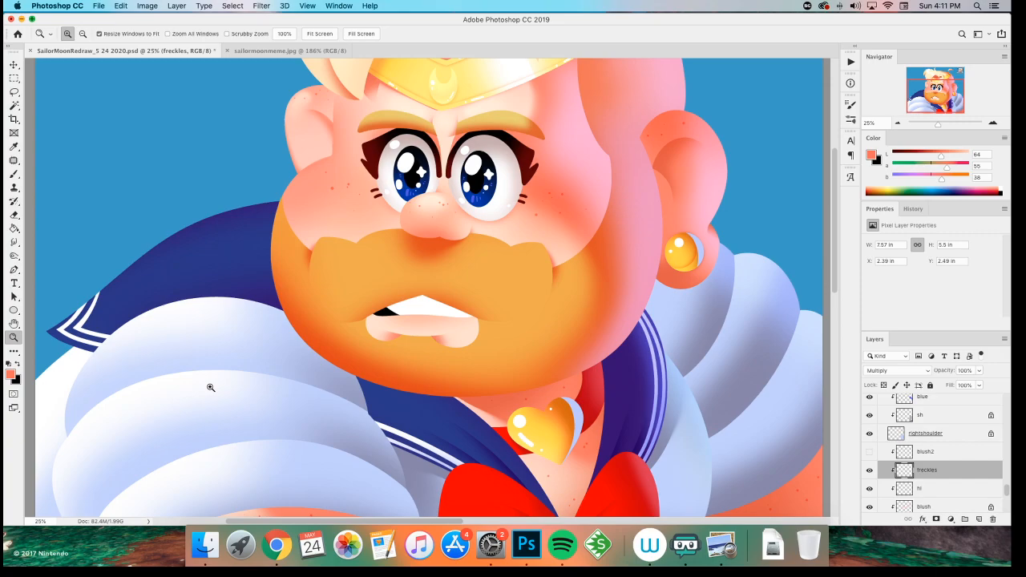
pyautogui.scroll(4, 211, 388)
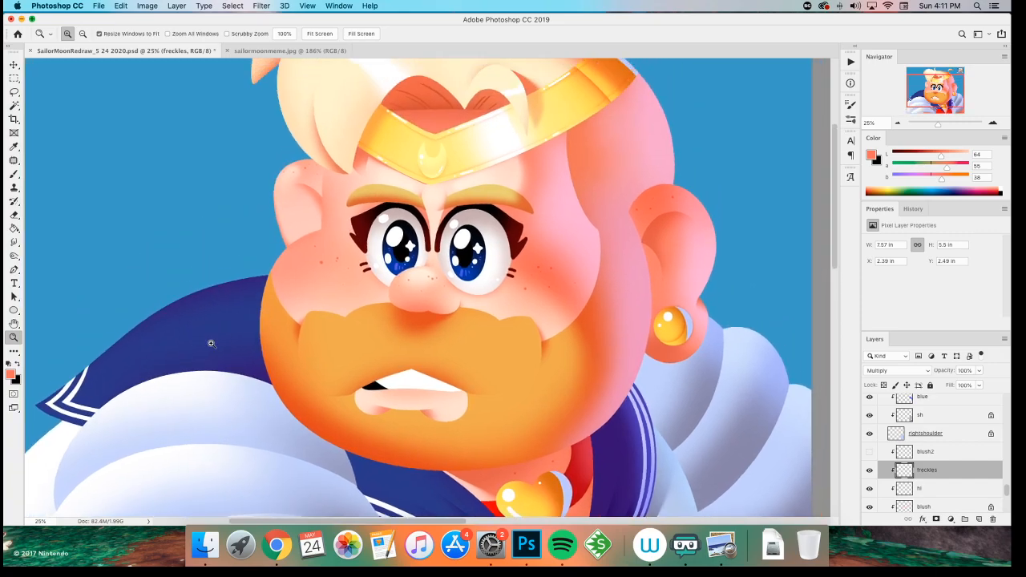
pyautogui.scroll(3, 208, 345)
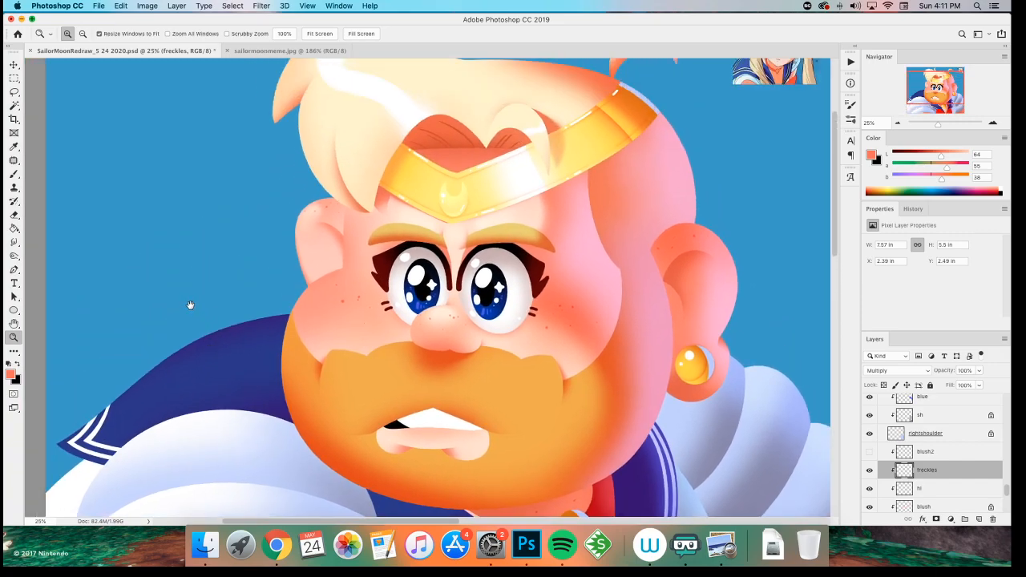
pyautogui.press('super+minus')
pyautogui.press('super+s')
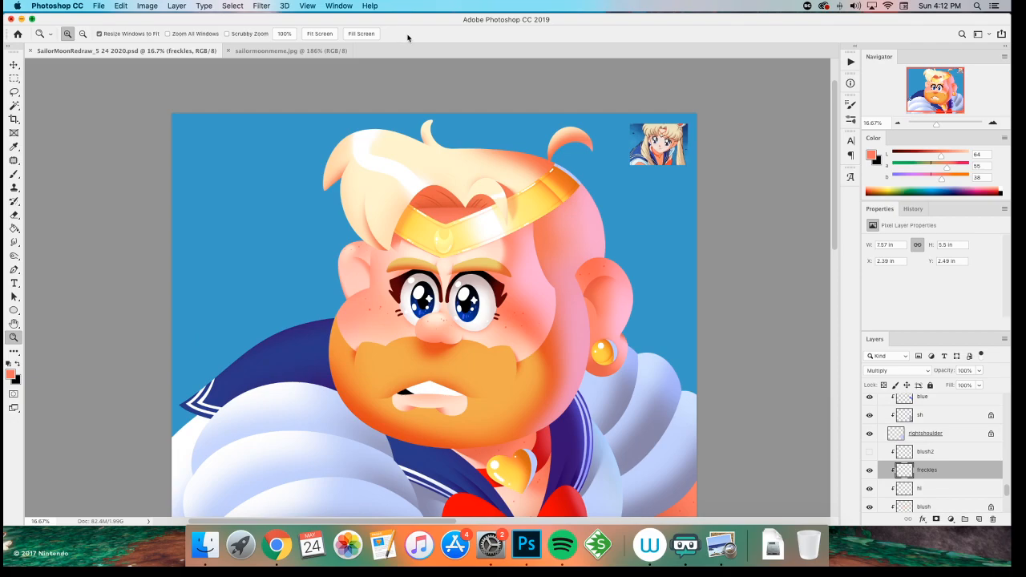
pyautogui.scroll(-2, 277, 240)
pyautogui.hscroll(2, 277, 240)
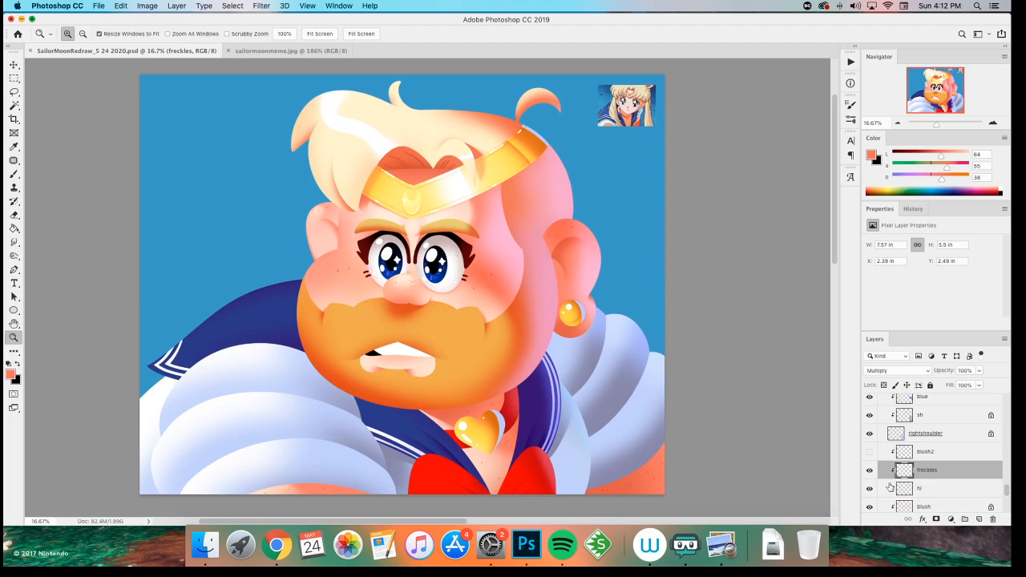
pyautogui.hscroll(3, 521, 309)
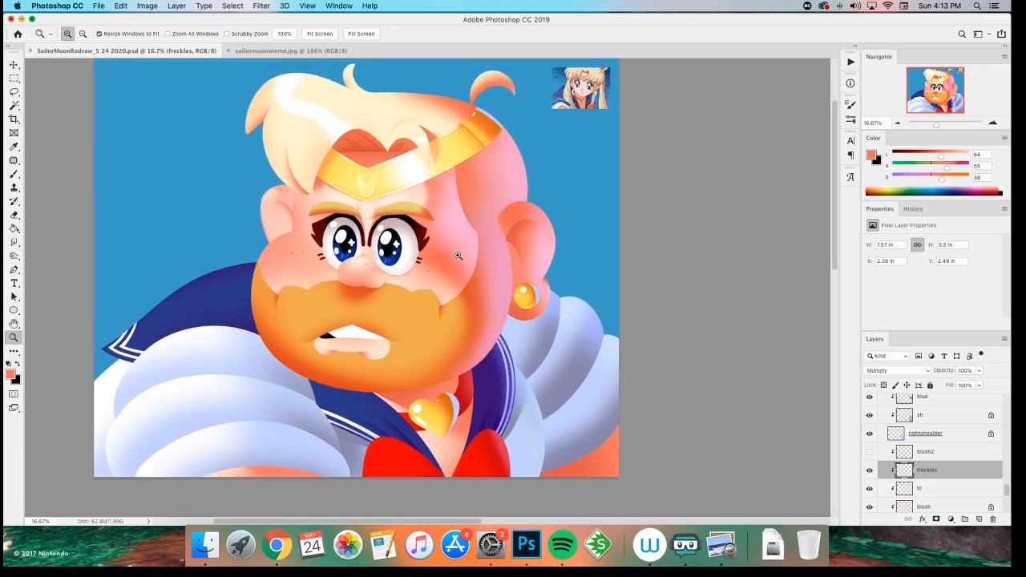
pyautogui.moveTo(456, 261); pyautogui.dragTo(468, 271)
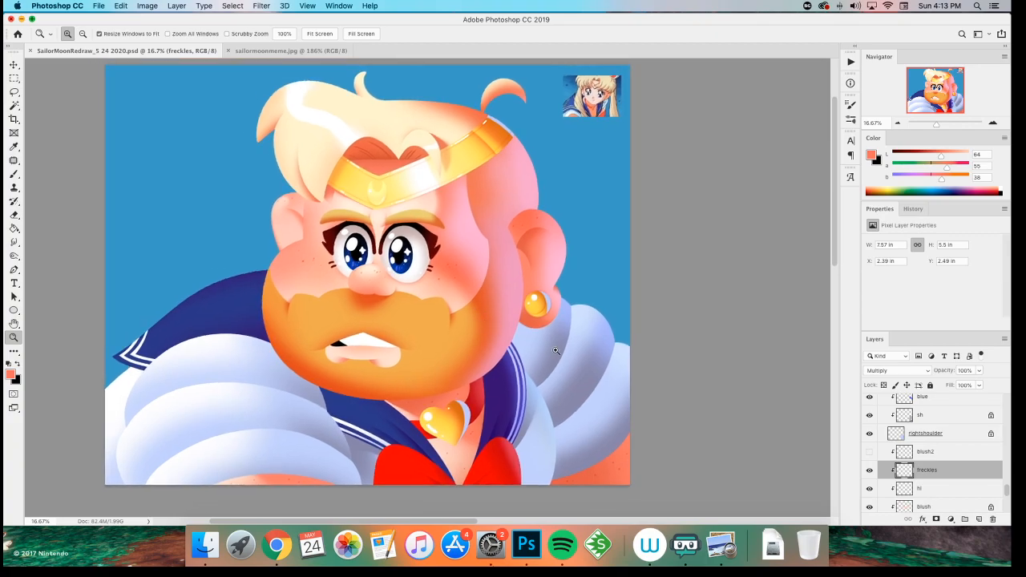
pyautogui.press('c')
pyautogui.click(593, 346)
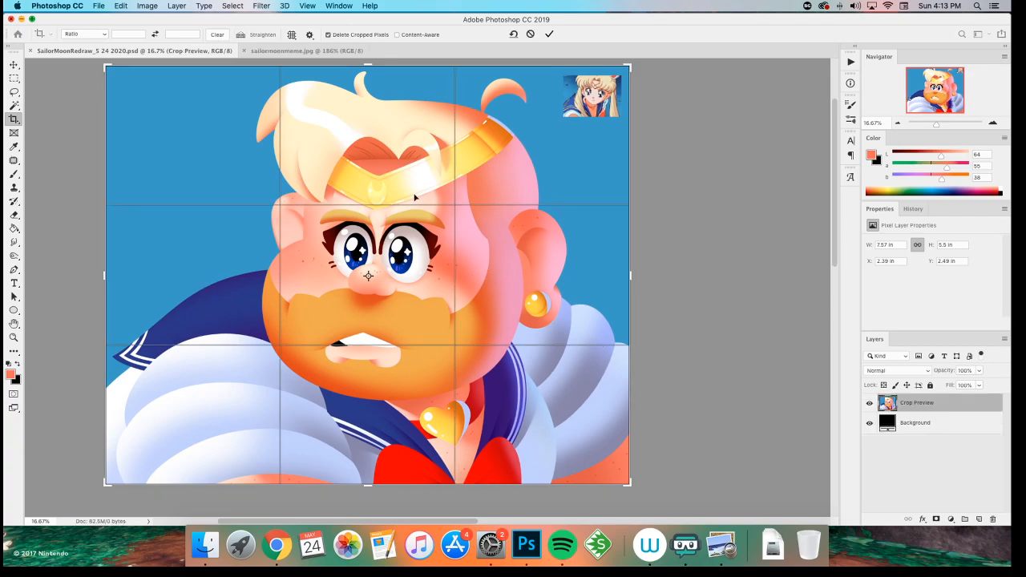
pyautogui.press('Return')
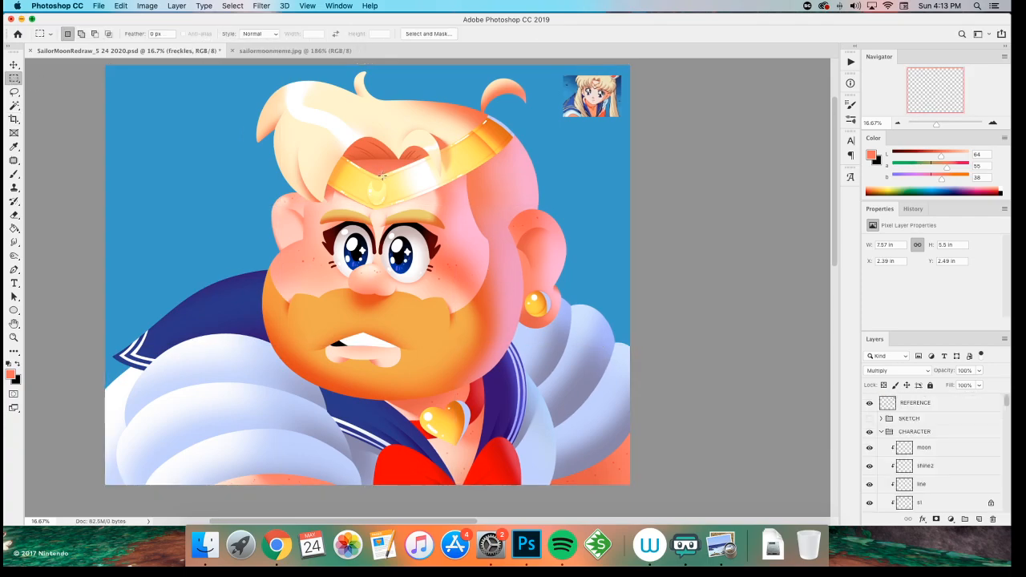
# - Add a new clipped layer above the blue shading layer of the viewer's-right puffed sleeve
pyautogui.press('v')
pyautogui.click(595, 342)
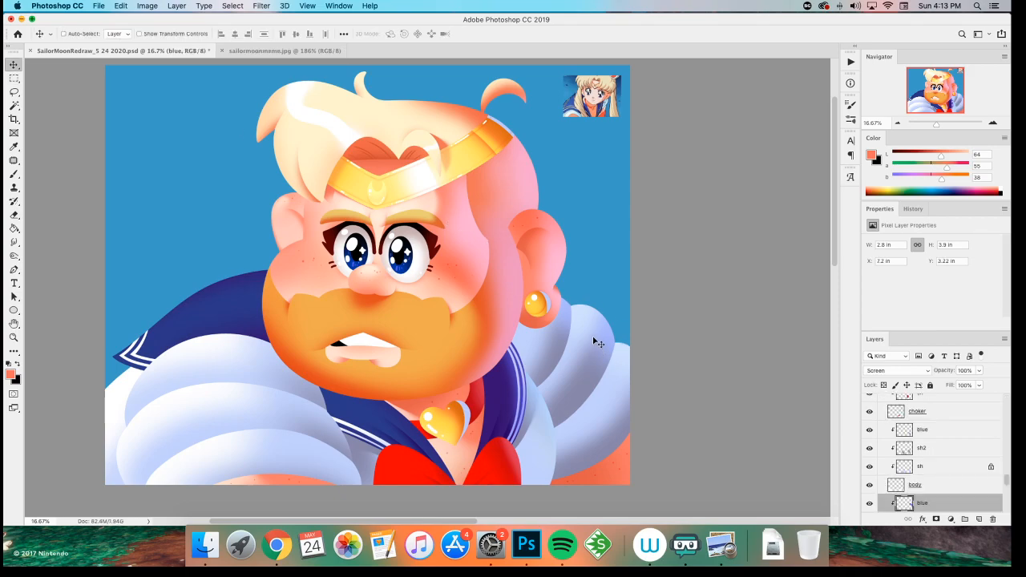
pyautogui.hotkey('ctrl', 'shift', 'n')
pyautogui.press('Return')
# - Paint a white rim highlight on the upper edge of the sleeve fold beside the earring, undoing and repainting strokes that miss
pyautogui.press('z')
pyautogui.click(603, 314)
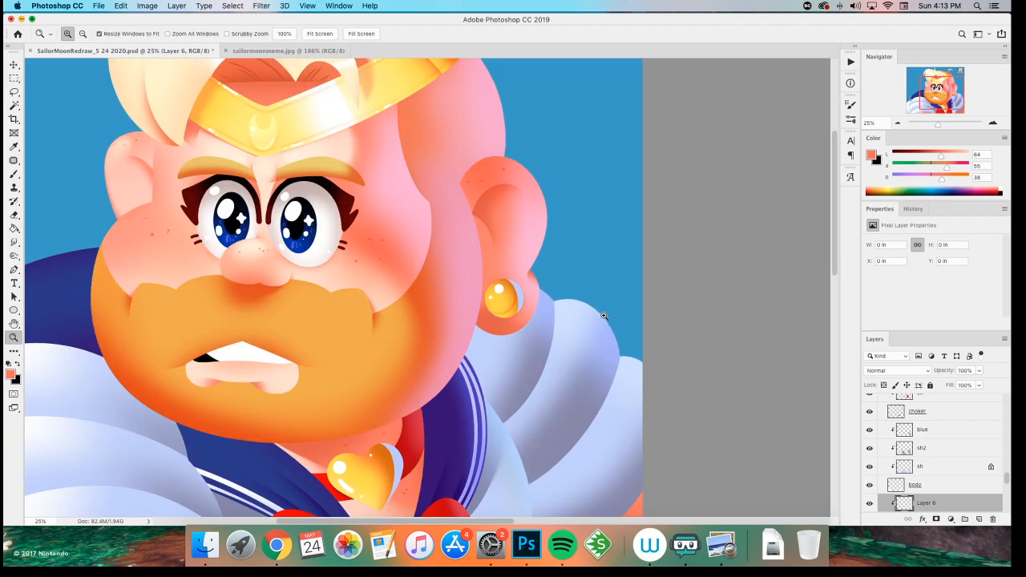
pyautogui.click(603, 315)
pyautogui.press('d')
pyautogui.press('x')
pyautogui.press('b')
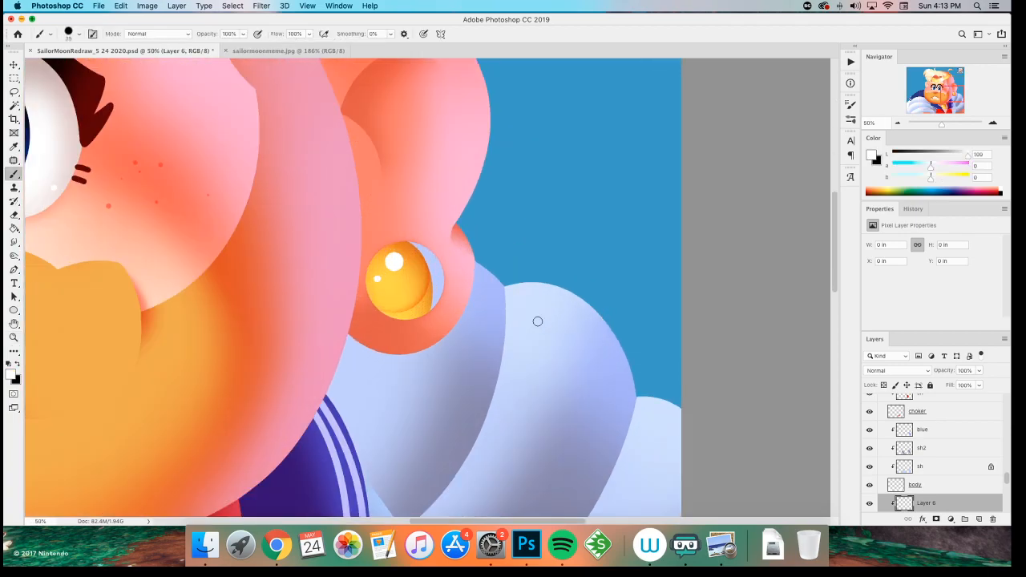
pyautogui.moveTo(501, 369); pyautogui.dragTo(469, 295)
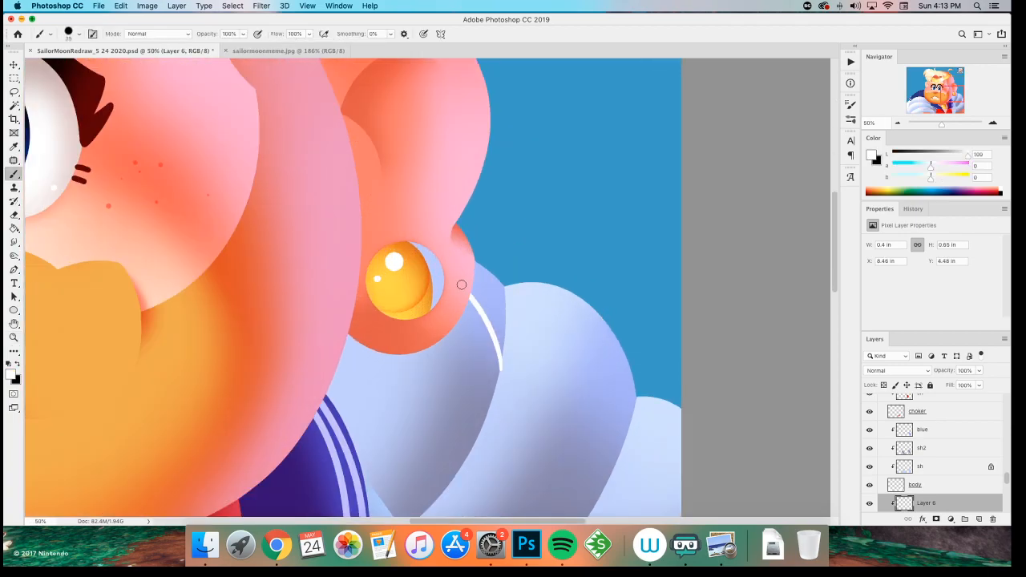
pyautogui.moveTo(499, 365); pyautogui.dragTo(497, 278)
pyautogui.press('super+z')
pyautogui.press('super+shift+z')
pyautogui.press('super+z')
pyautogui.moveTo(500, 365); pyautogui.dragTo(497, 277)
pyautogui.press('super+z')
pyautogui.moveTo(501, 362); pyautogui.dragTo(497, 277)
pyautogui.moveTo(494, 331)
pyautogui.mouseDown()
pyautogui.moveTo(475, 288)
pyautogui.moveTo(489, 303)
pyautogui.moveTo(482, 277)
pyautogui.moveTo(497, 297)
pyautogui.moveTo(476, 269)
pyautogui.moveTo(455, 264)
pyautogui.moveTo(497, 327)
pyautogui.moveTo(498, 306)
pyautogui.moveTo(461, 253)
pyautogui.mouseUp()
pyautogui.press('super+z')
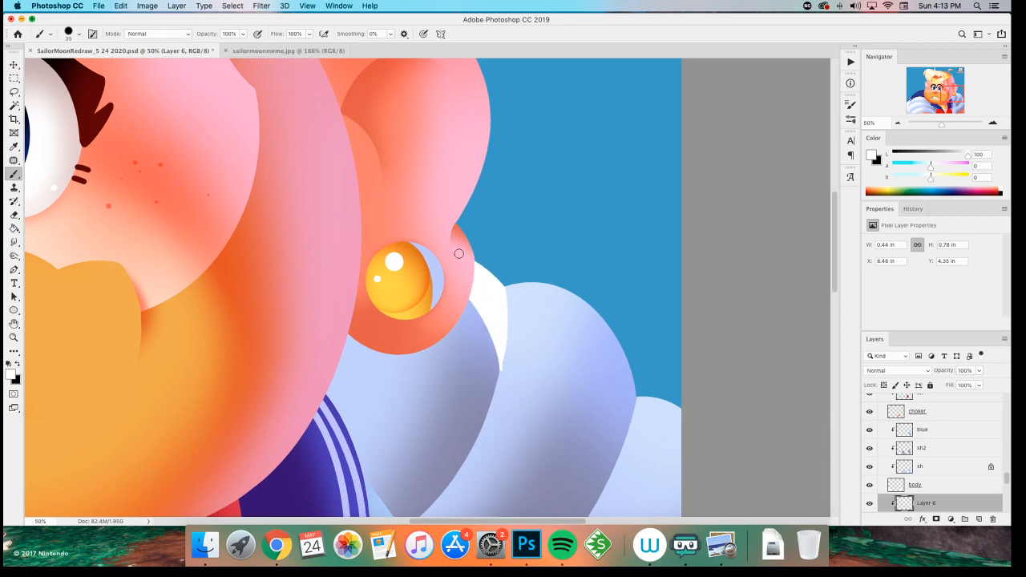
pyautogui.press('e')
pyautogui.moveTo(460, 299); pyautogui.dragTo(481, 390)
pyautogui.press('super+z')
# - Paint a white rim highlight along the outer edge of the middle fold of the viewer's-right sleeve
pyautogui.scroll(-3, 447, 365)
pyautogui.hscroll(3, 446, 366)
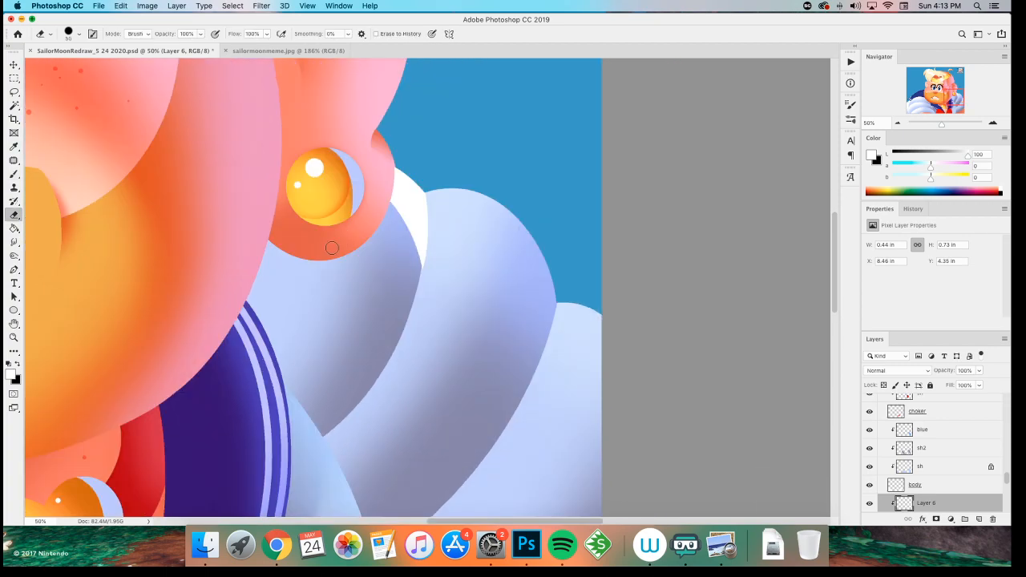
pyautogui.press('b')
pyautogui.moveTo(545, 310); pyautogui.dragTo(461, 191)
pyautogui.moveTo(546, 337)
pyautogui.mouseDown()
pyautogui.moveTo(518, 222)
pyautogui.moveTo(543, 326)
pyautogui.moveTo(547, 242)
pyautogui.moveTo(549, 308)
pyautogui.moveTo(509, 220)
pyautogui.moveTo(547, 289)
pyautogui.moveTo(537, 245)
pyautogui.moveTo(474, 190)
pyautogui.mouseUp()
pyautogui.moveTo(551, 319)
pyautogui.mouseDown()
pyautogui.moveTo(545, 345)
pyautogui.moveTo(498, 204)
pyautogui.moveTo(530, 312)
pyautogui.moveTo(546, 344)
pyautogui.mouseUp()
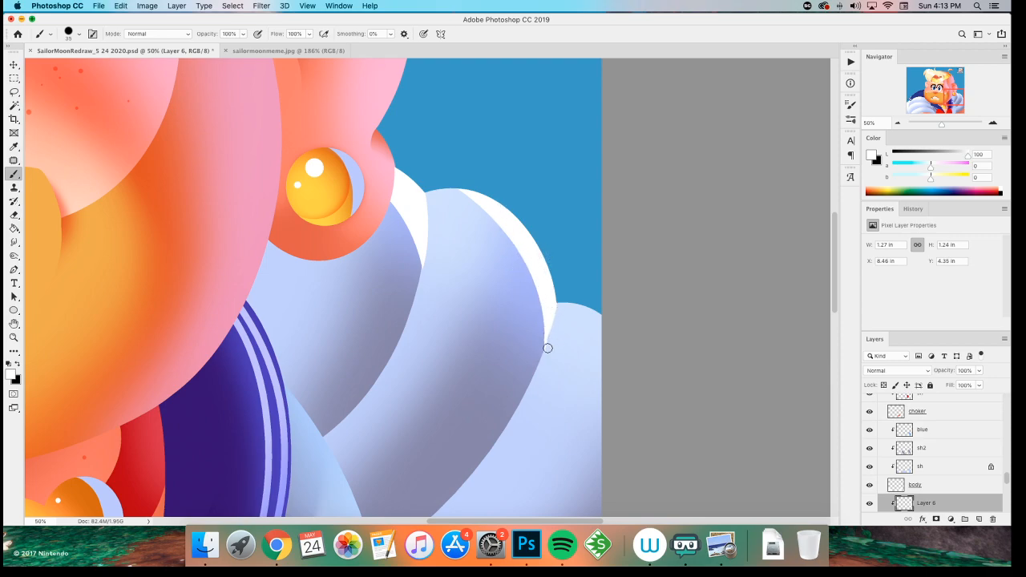
# - Blend the middle fold's white highlight inward with a soft white brush inside a lasso selection, and clear the selection
pyautogui.hscroll(5, 366, 297)
pyautogui.scroll(4, 254, 243)
pyautogui.hscroll(-2, 254, 244)
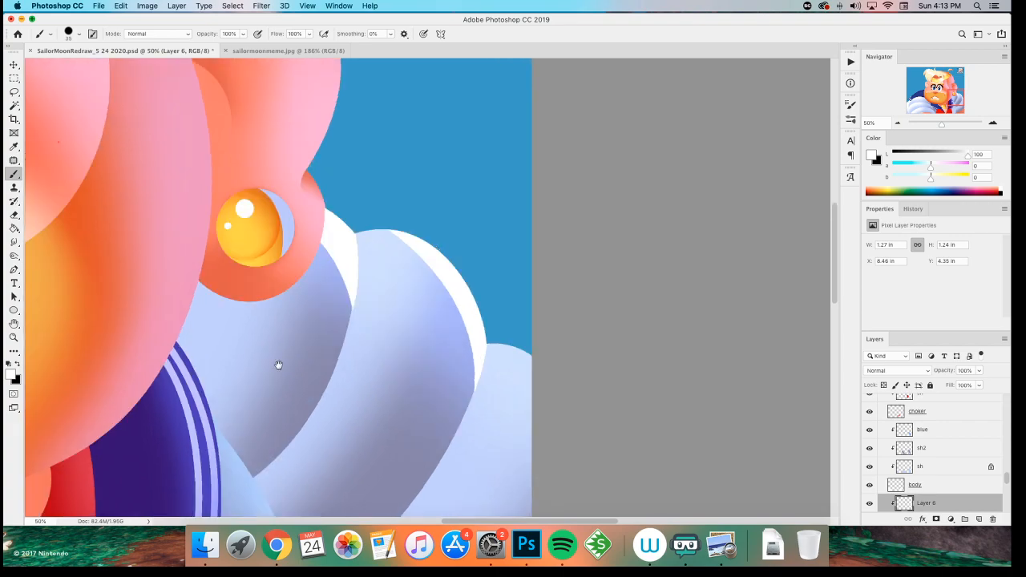
pyautogui.rightClick(325, 274)
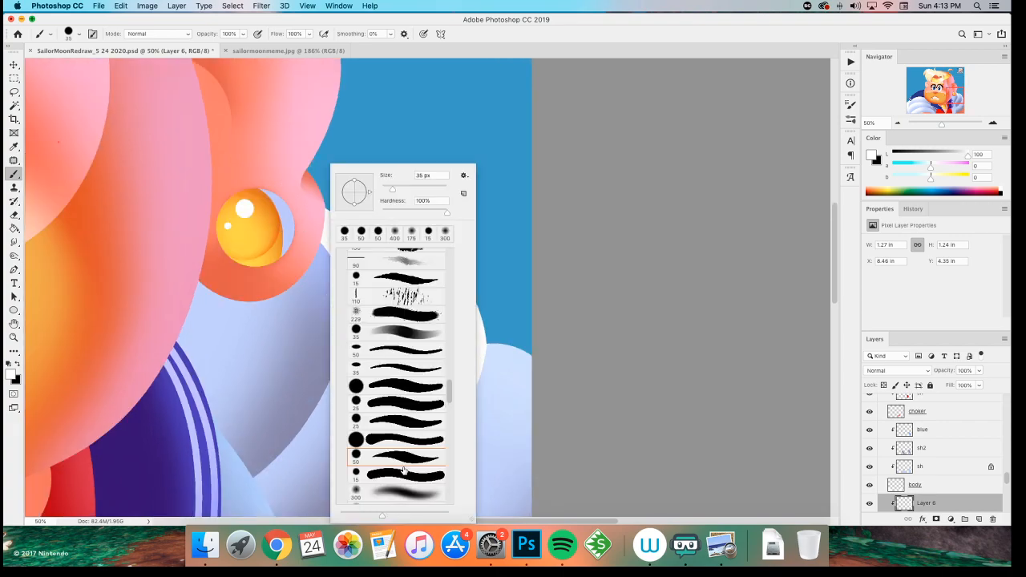
pyautogui.press('Escape')
pyautogui.press('l')
pyautogui.moveTo(481, 355)
pyautogui.mouseDown()
pyautogui.moveTo(350, 200)
pyautogui.moveTo(353, 270)
pyautogui.moveTo(469, 394)
pyautogui.mouseUp()
pyautogui.press('b')
pyautogui.moveTo(416, 273)
pyautogui.mouseDown()
pyautogui.moveTo(423, 251)
pyautogui.moveTo(457, 286)
pyautogui.mouseUp()
pyautogui.press('[')
pyautogui.press('[')
pyautogui.press('[')
pyautogui.press('[')
pyautogui.press('[')
pyautogui.press('[')
pyautogui.moveTo(392, 235)
pyautogui.mouseDown()
pyautogui.moveTo(370, 218)
pyautogui.moveTo(465, 286)
pyautogui.moveTo(450, 274)
pyautogui.moveTo(468, 311)
pyautogui.mouseUp()
pyautogui.press(']')
pyautogui.press(']')
pyautogui.press(']')
pyautogui.press(']')
pyautogui.press(']')
pyautogui.press(']')
pyautogui.press(']')
pyautogui.press(']')
pyautogui.moveTo(453, 264); pyautogui.dragTo(302, 238)
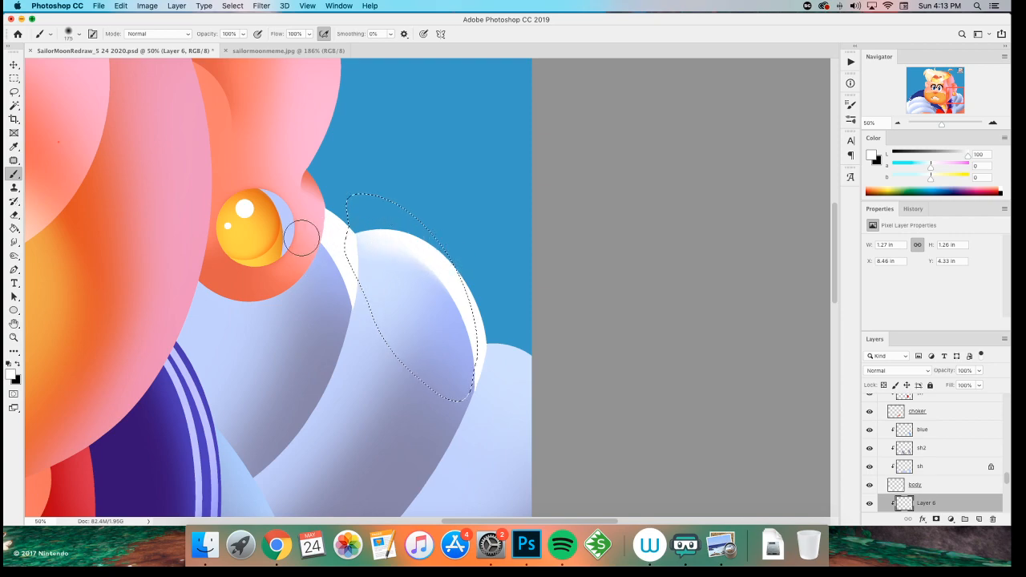
pyautogui.press('m')
pyautogui.press('super+d')
# - Soften the inner edge of the highlight on the fold beside the earring with a soft white brush inside a lasso selection
pyautogui.press('l')
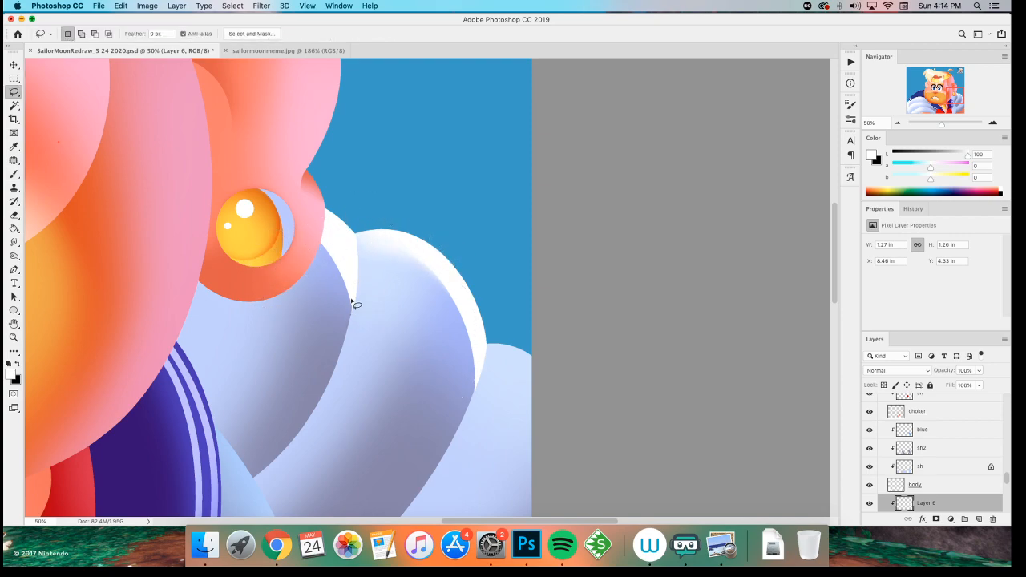
pyautogui.moveTo(351, 305); pyautogui.dragTo(351, 314)
pyautogui.press('b')
pyautogui.press('[')
pyautogui.press('[')
pyautogui.press('[')
pyautogui.press('[')
pyautogui.press('[')
pyautogui.press('[')
pyautogui.moveTo(338, 266); pyautogui.dragTo(309, 210)
pyautogui.press('super+d')
# - Brush a soft white highlight onto the upper edge of the outermost sleeve fold at the canvas border
pyautogui.press('[')
pyautogui.press('[')
pyautogui.press('[')
pyautogui.press('[')
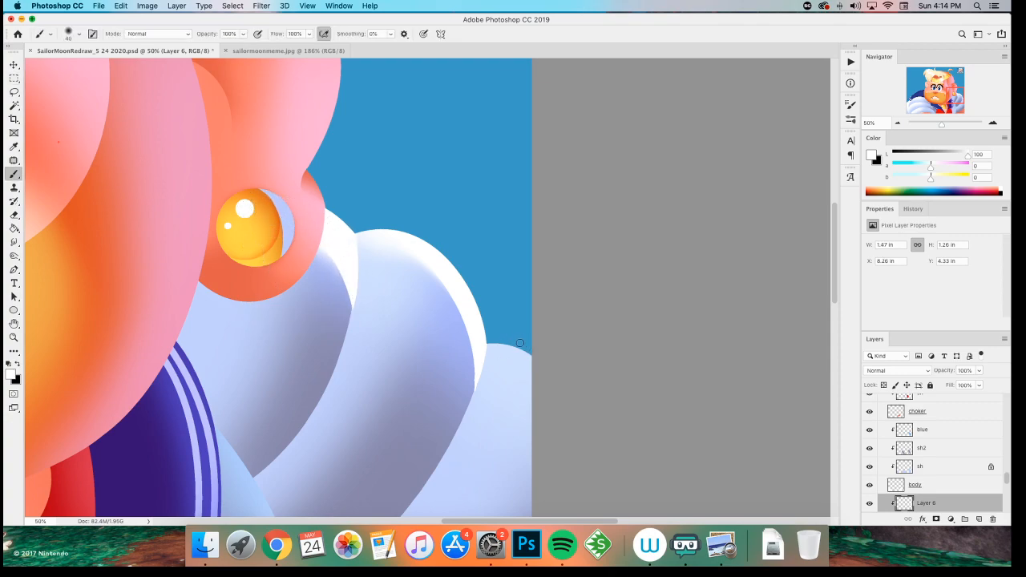
pyautogui.press(']')
pyautogui.press(']')
pyautogui.press(']')
pyautogui.press(']')
pyautogui.press(']')
pyautogui.press(']')
pyautogui.press('m')
# - Check the new sleeve highlights against the whole illustration at several zoom levels
pyautogui.press('super+minus')
pyautogui.press('super+minus')
pyautogui.press('super+minus')
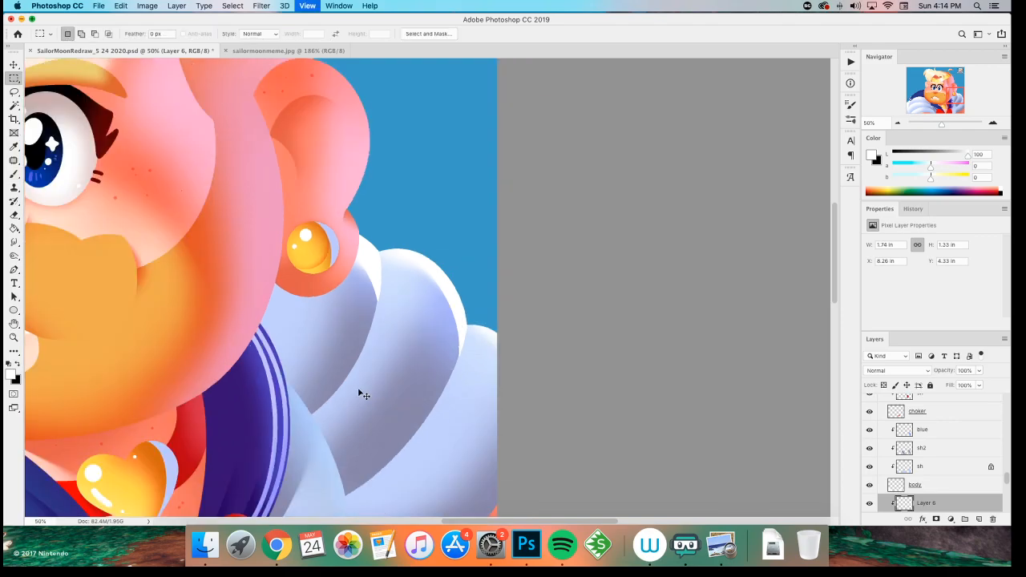
pyautogui.press('super+plus')
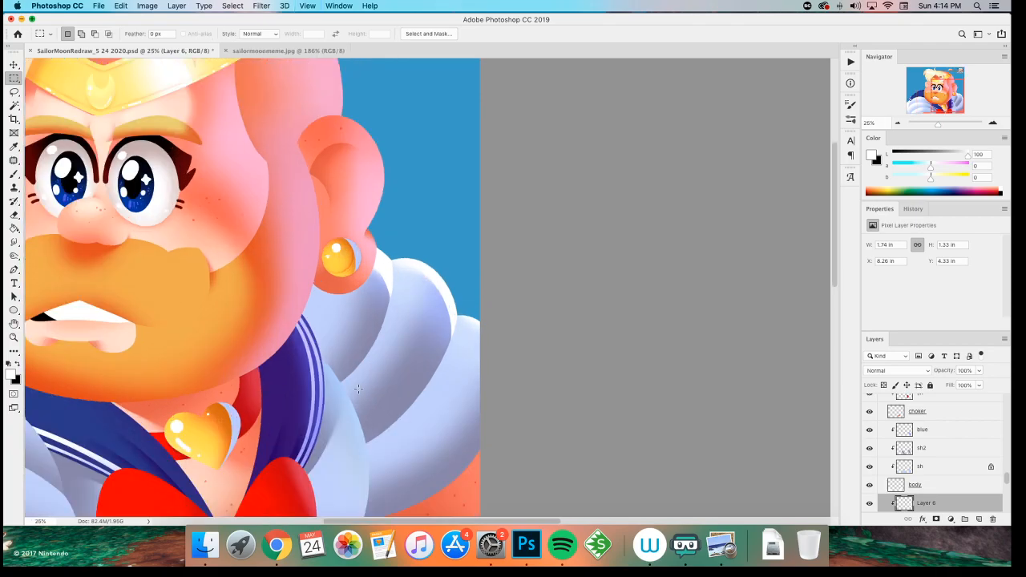
pyautogui.hscroll(-5, 328, 321)
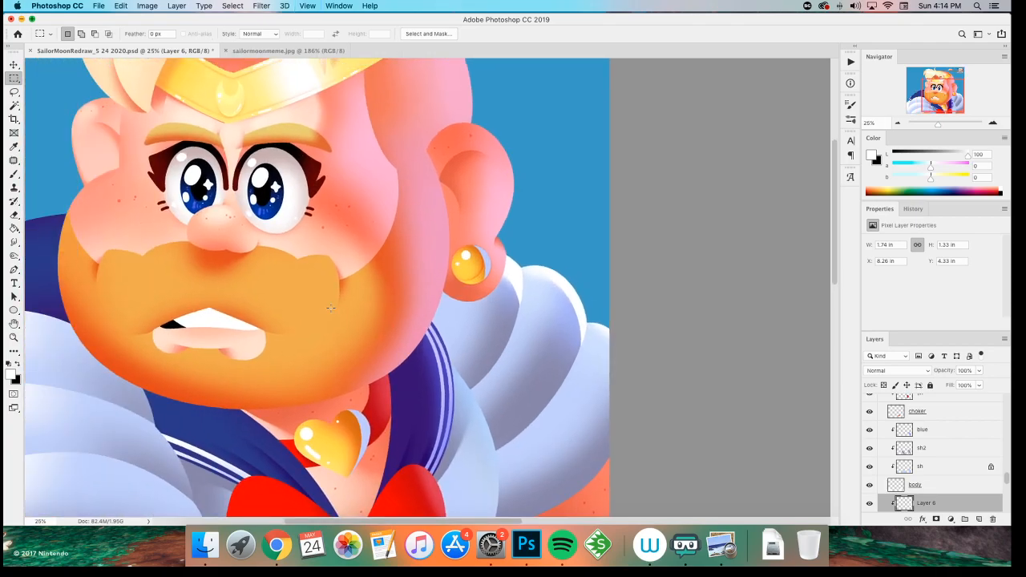
pyautogui.moveTo(330, 308); pyautogui.dragTo(390, 306)
pyautogui.press('super+minus')
pyautogui.press('super+minus')
pyautogui.press('super+minus')
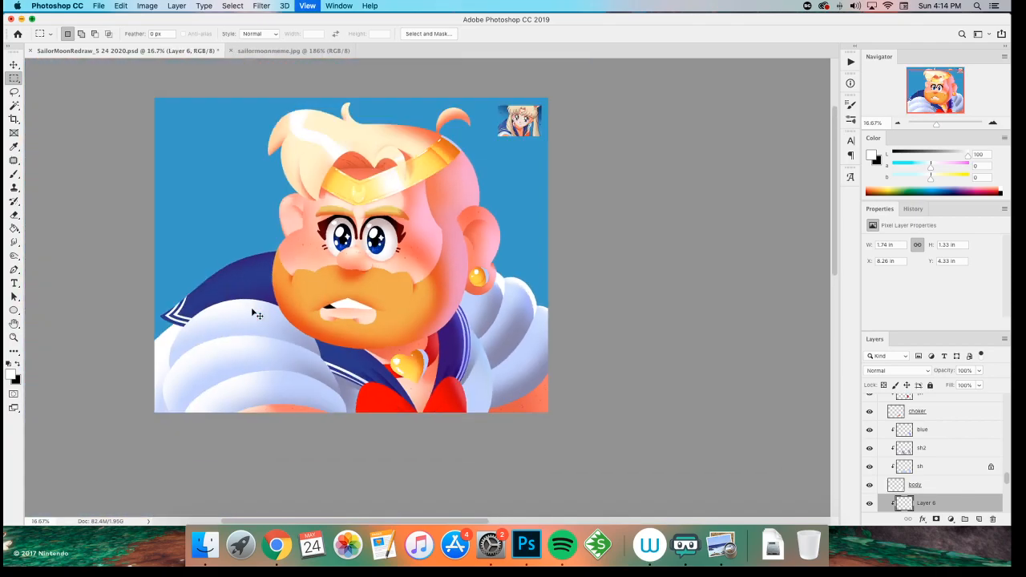
pyautogui.press('super+plus')
pyautogui.press('super+plus')
pyautogui.press('super+minus')
pyautogui.press('super+plus')
# - Colorize the sleeve highlights with Hue/Saturation at hue 265, saturation +100 and lightness -4, and save the document
pyautogui.press('super+u')
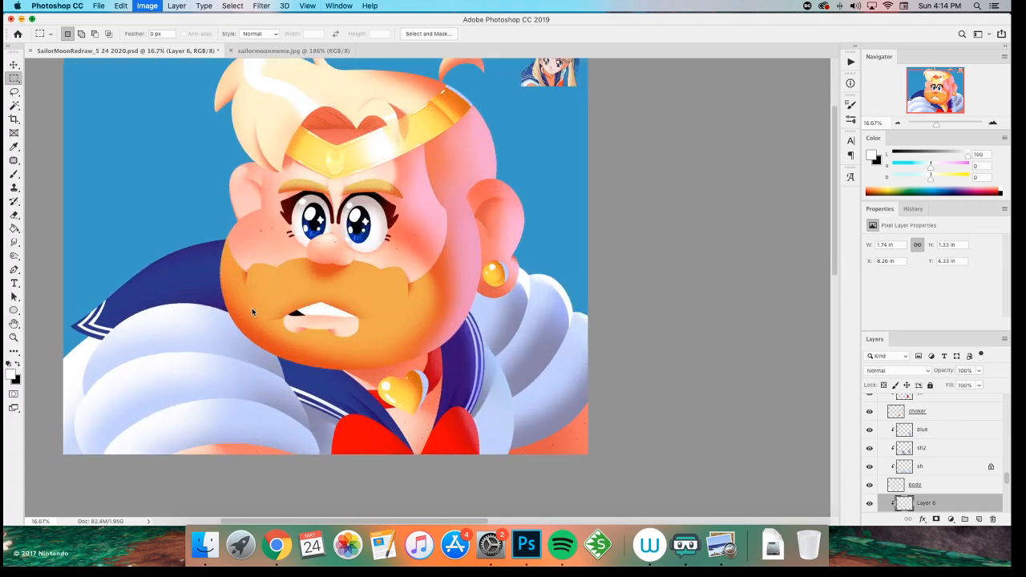
pyautogui.click(892, 242)
pyautogui.moveTo(766, 210); pyautogui.dragTo(871, 214)
pyautogui.moveTo(791, 235); pyautogui.dragTo(789, 235)
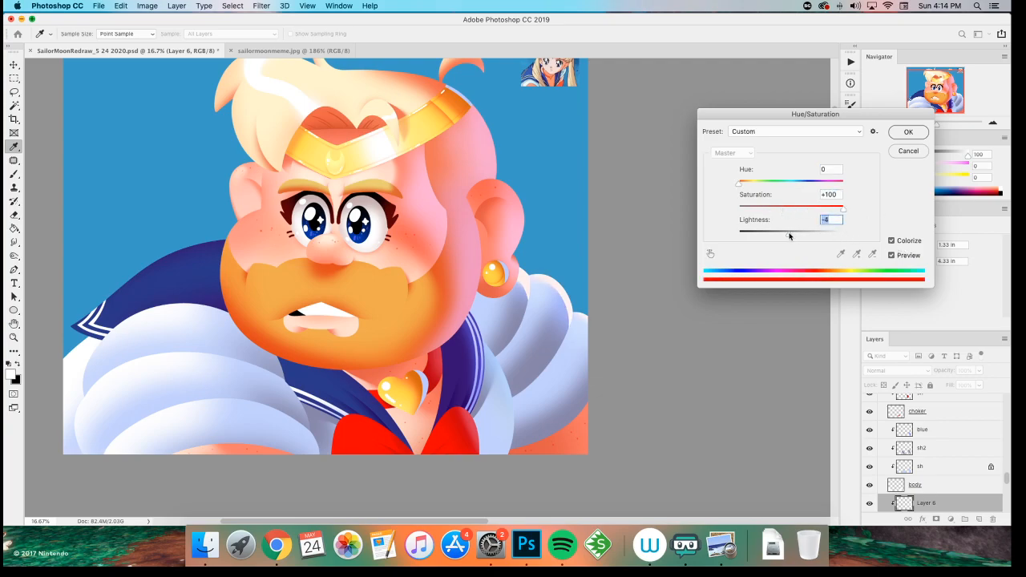
pyautogui.moveTo(750, 186); pyautogui.dragTo(818, 191)
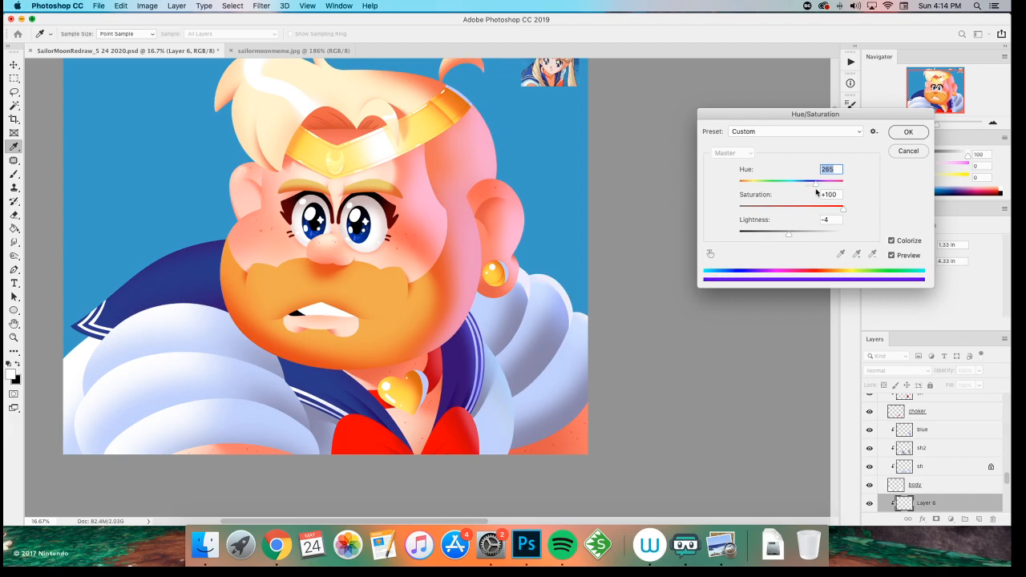
pyautogui.click(912, 136)
pyautogui.moveTo(391, 253); pyautogui.dragTo(504, 322)
pyautogui.press('super+s')
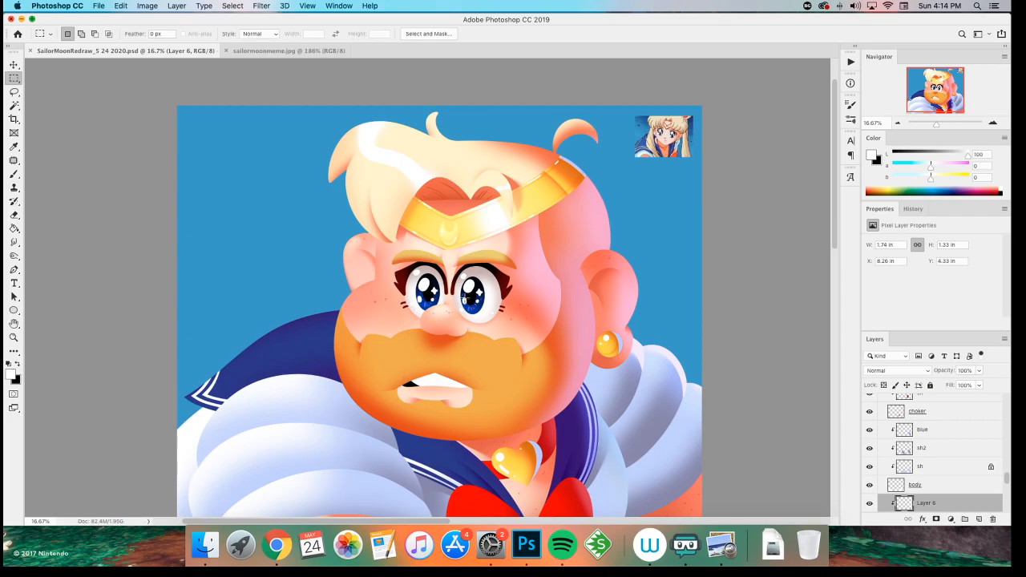
# - Select the teeth layer and lock its transparent pixels
pyautogui.moveTo(513, 306); pyautogui.dragTo(347, 271)
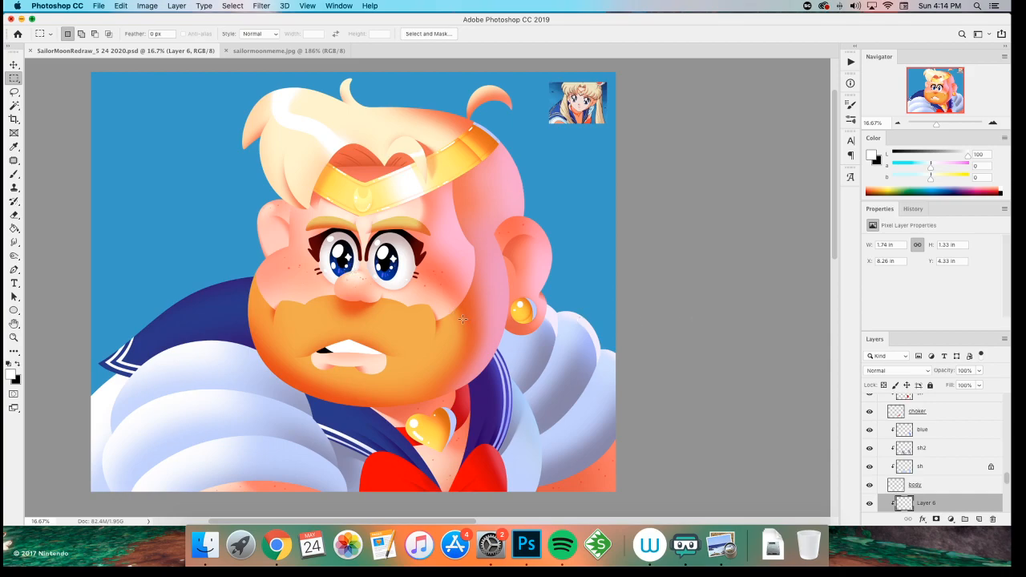
pyautogui.scroll(-3, 911, 463)
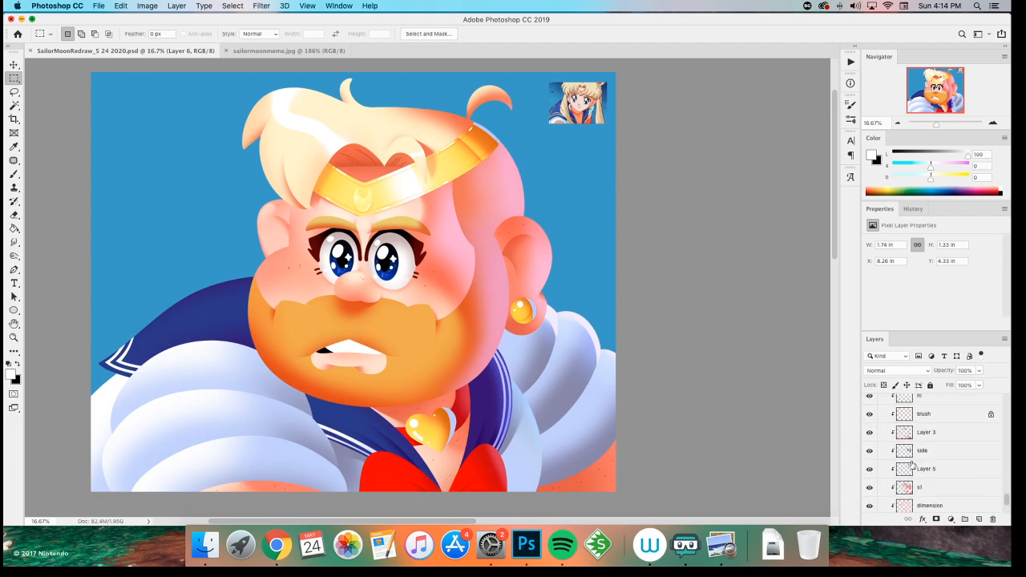
pyautogui.scroll(2, 912, 464)
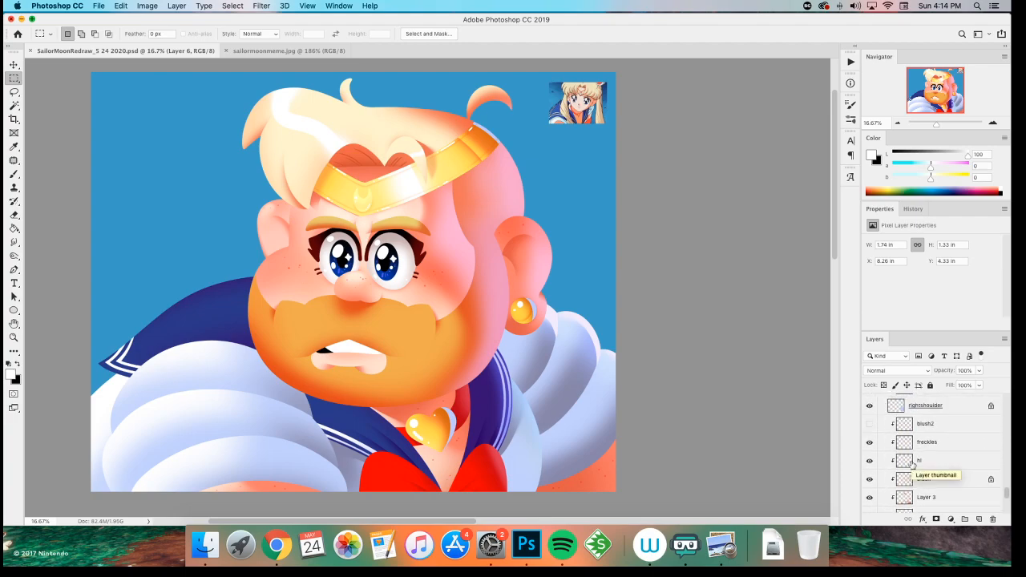
pyautogui.press('v')
pyautogui.click(349, 350)
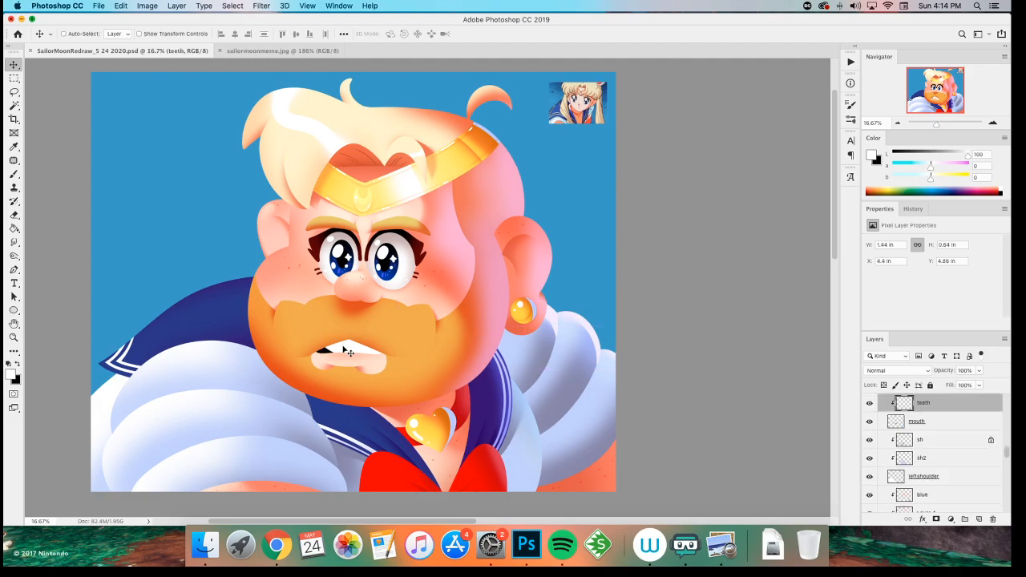
pyautogui.click(883, 386)
# - Sample a shadow tone from the white of the eye and softly shade the outer parts of the teeth with it
pyautogui.press('z')
pyautogui.click(384, 248)
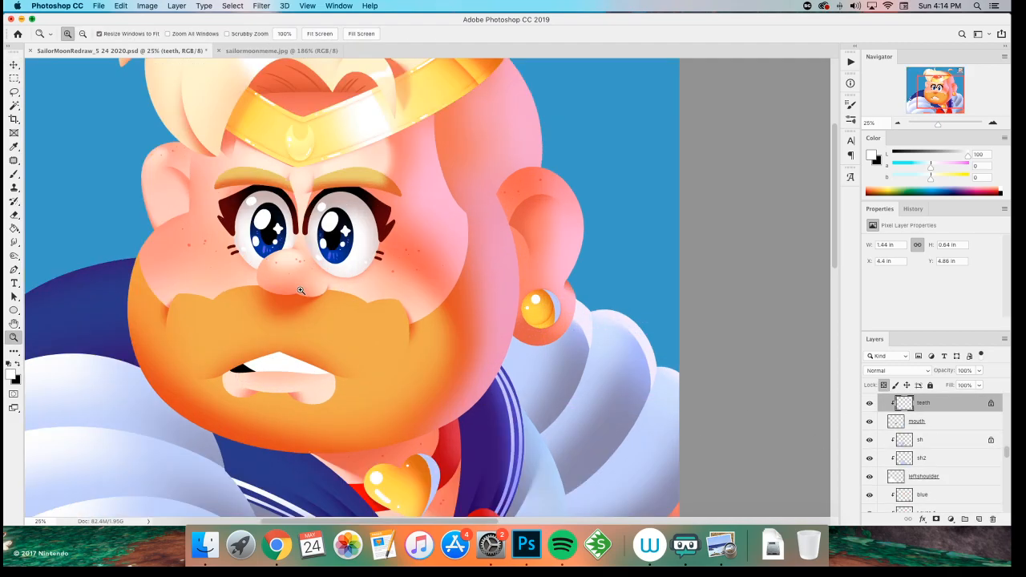
pyautogui.click(384, 249)
pyautogui.moveTo(284, 296); pyautogui.dragTo(367, 313)
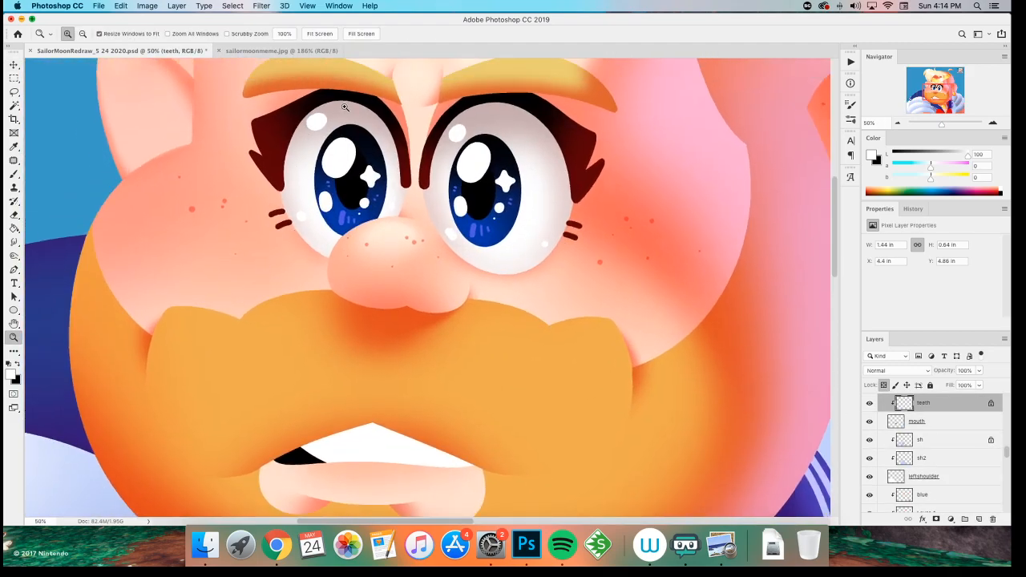
pyautogui.press('i')
pyautogui.click(290, 200)
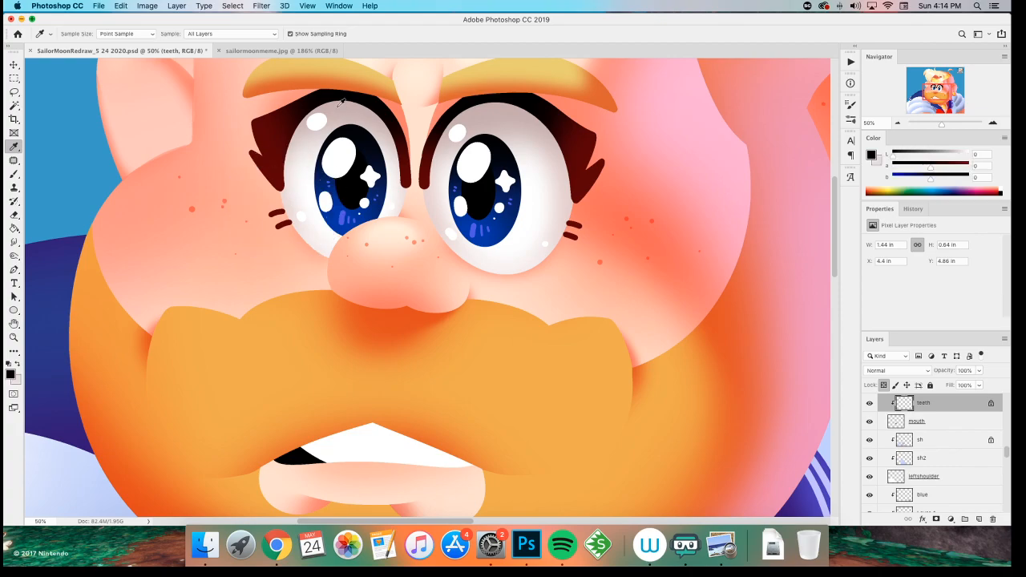
pyautogui.press('b')
pyautogui.moveTo(276, 373)
pyautogui.mouseDown()
pyautogui.moveTo(251, 310)
pyautogui.moveTo(128, 277)
pyautogui.mouseUp()
pyautogui.press('x')
pyautogui.moveTo(173, 353)
pyautogui.mouseDown()
pyautogui.moveTo(430, 360)
pyautogui.moveTo(216, 353)
pyautogui.moveTo(277, 331)
pyautogui.moveTo(197, 324)
pyautogui.mouseUp()
# - Lasso a curved tooth shape in the middle of the mouth and brush a soft grey shadow along its edge
pyautogui.press('l')
pyautogui.moveTo(240, 390)
pyautogui.mouseDown()
pyautogui.moveTo(231, 294)
pyautogui.moveTo(231, 337)
pyautogui.moveTo(244, 290)
pyautogui.mouseUp()
pyautogui.press('b')
pyautogui.keyDown('alt'); pyautogui.click(236, 361); pyautogui.keyUp('alt')
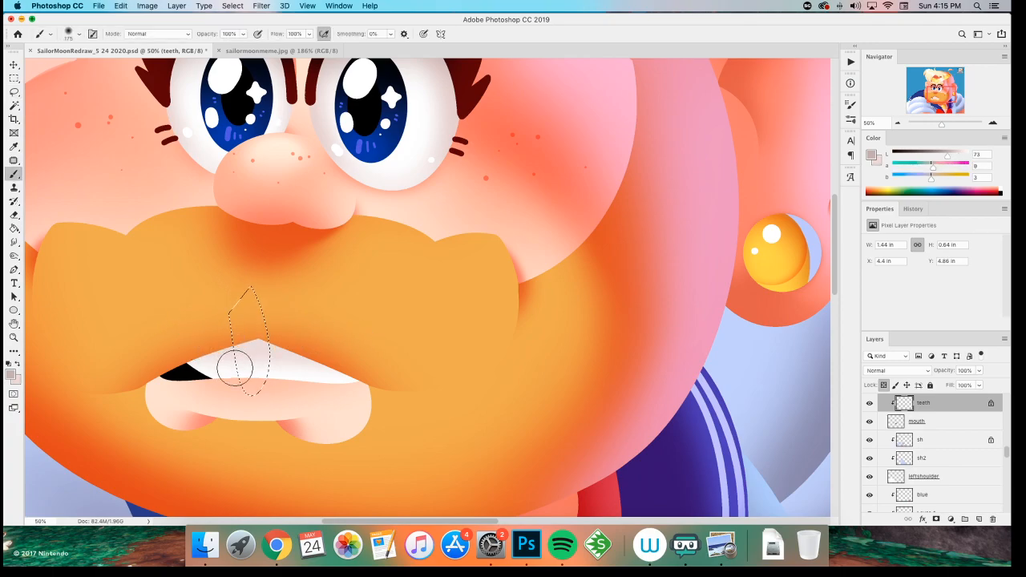
pyautogui.moveTo(221, 352)
pyautogui.mouseDown()
pyautogui.moveTo(225, 325)
pyautogui.moveTo(229, 412)
pyautogui.moveTo(218, 349)
pyautogui.mouseUp()
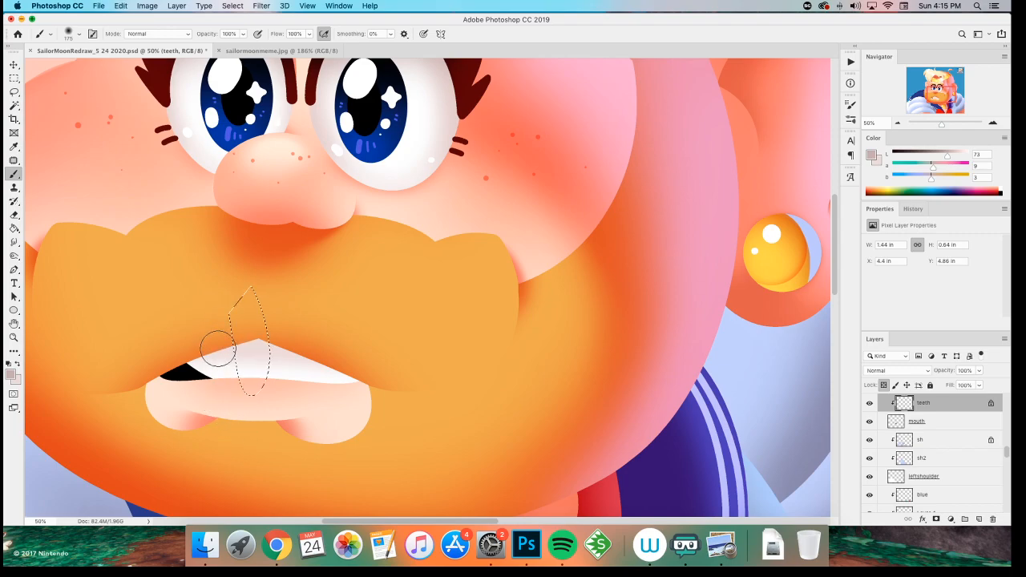
# - Lasso the neighbouring tooth edge, brush its soft separating shadow and clear the selection
pyautogui.press('l')
pyautogui.click(287, 318)
pyautogui.moveTo(298, 332); pyautogui.dragTo(294, 329)
pyautogui.press('m')
pyautogui.click(223, 286)
pyautogui.press('b')
pyautogui.press('super+z')
pyautogui.press('super+d')
# - Check the shaded teeth against the whole illustration at several zoom levels and undo the last brush stroke
pyautogui.press('super+minus')
pyautogui.press('super+minus')
pyautogui.press('super+minus')
pyautogui.press('super+minus')
pyautogui.press('super+plus')
pyautogui.press('super+plus')
pyautogui.press('super+plus')
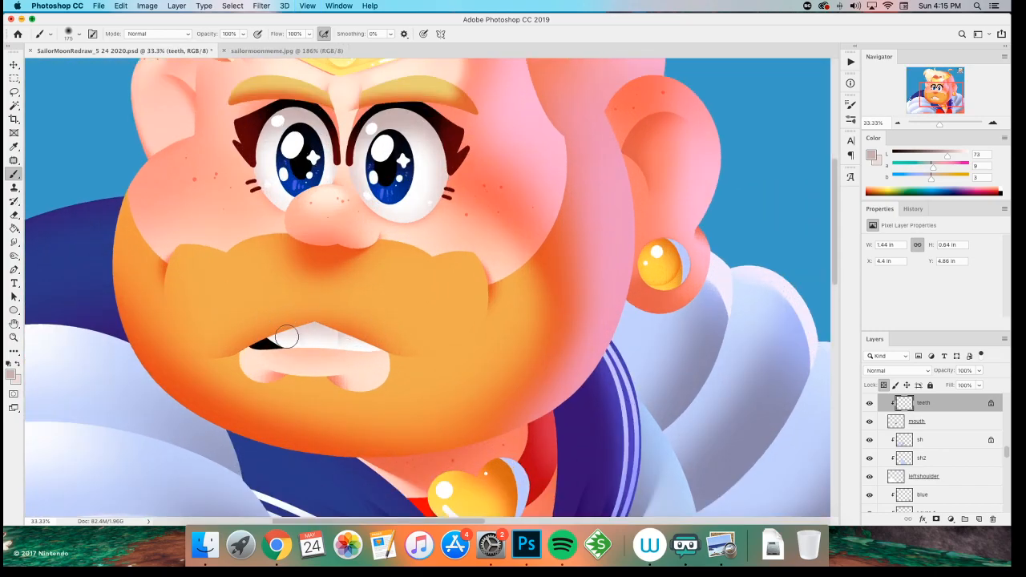
pyautogui.press('super+minus')
pyautogui.press('super+minus')
pyautogui.press('super+minus')
pyautogui.press('super+plus')
pyautogui.press('super+plus')
pyautogui.press('super+plus')
pyautogui.press('x')
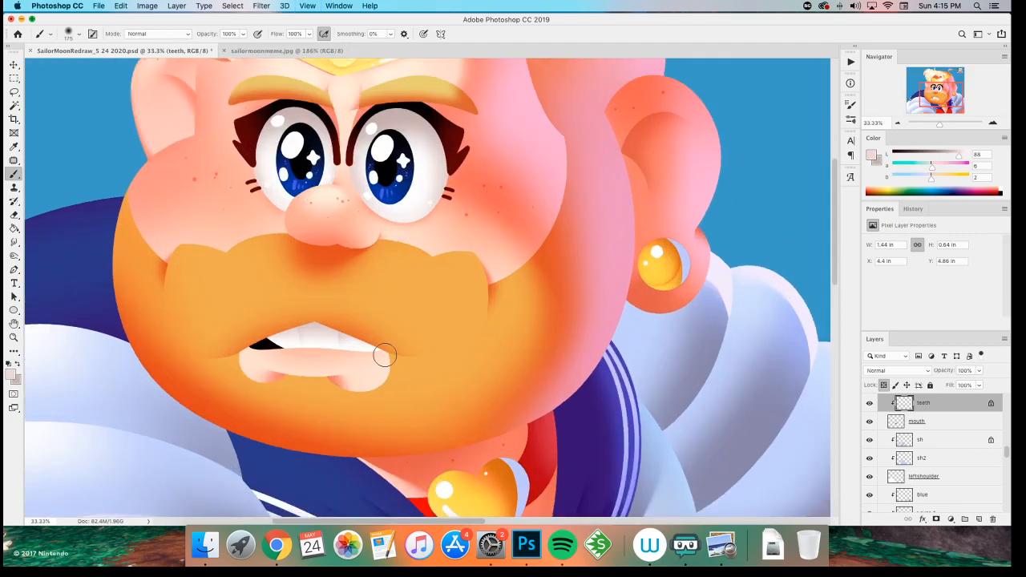
pyautogui.press('super+z')
pyautogui.press('super+minus')
pyautogui.press('super+minus')
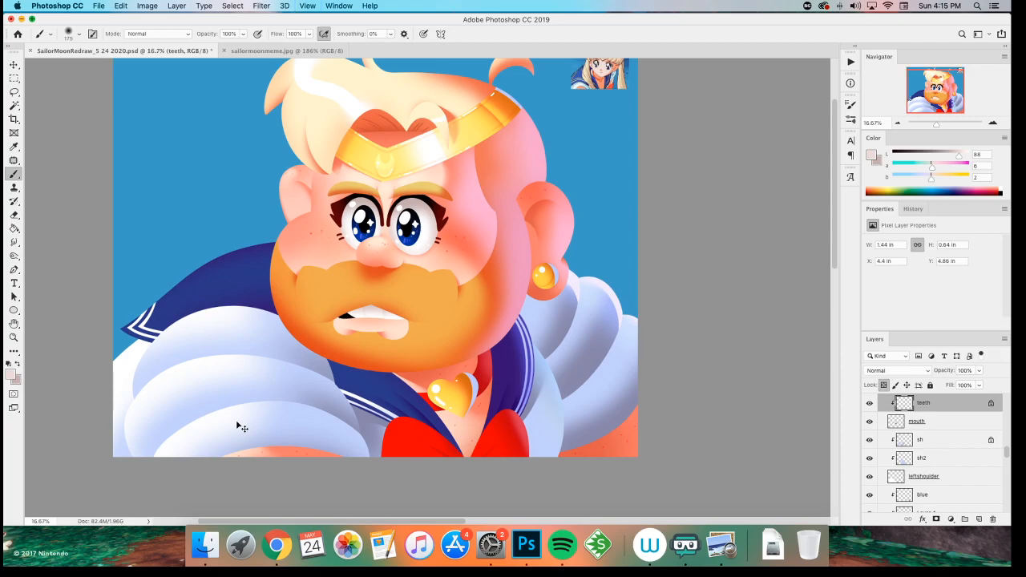
pyautogui.press('super+plus')
pyautogui.press('super+plus')
pyautogui.press('super+plus')
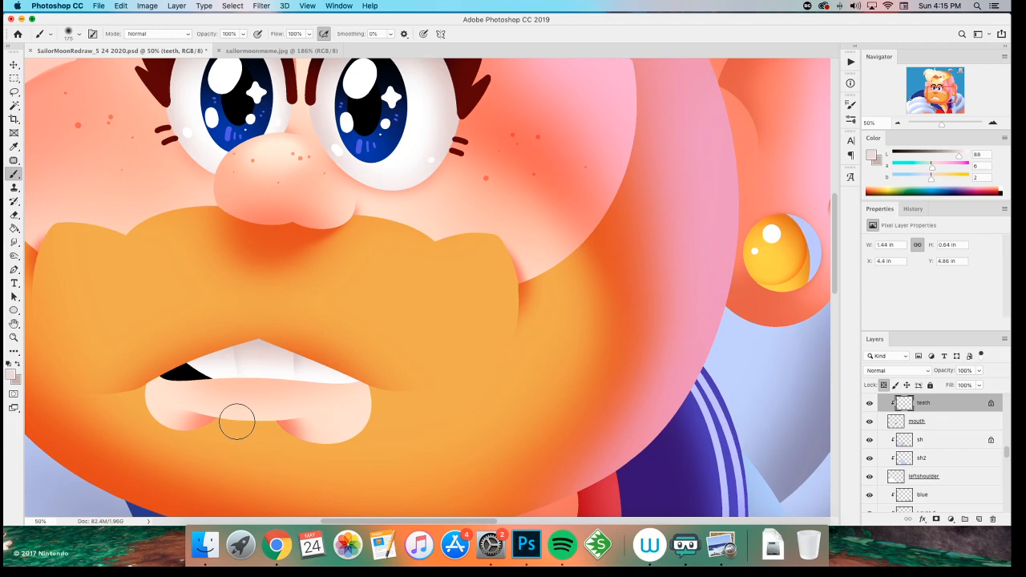
pyautogui.press('super+minus')
pyautogui.press('super+minus')
pyautogui.press('super+minus')
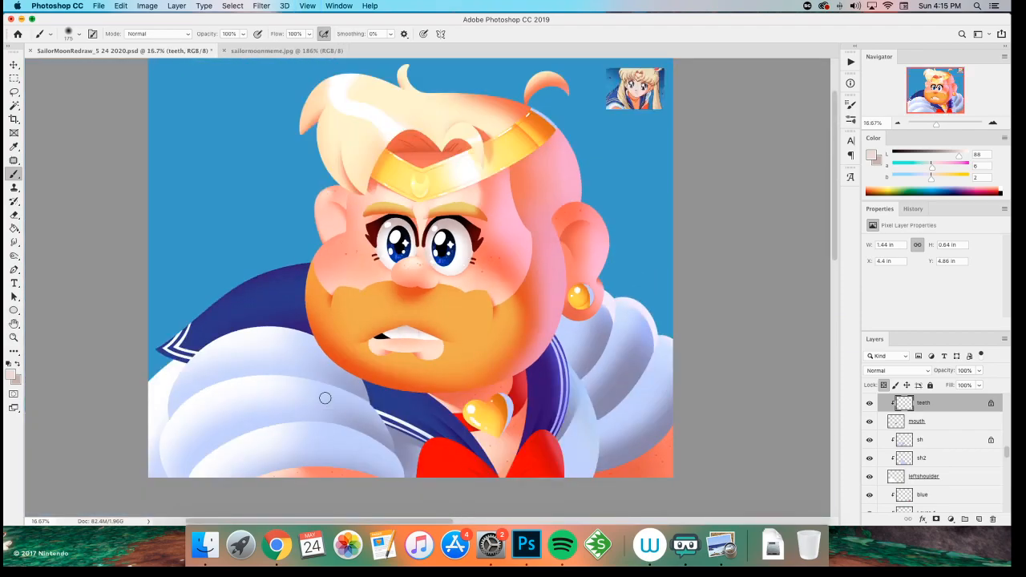
# - Compare the redraw with the sailormoonmeme.jpg reference image and save the document
pyautogui.click(272, 49)
pyautogui.moveTo(217, 211); pyautogui.dragTo(269, 273)
pyautogui.click(137, 50)
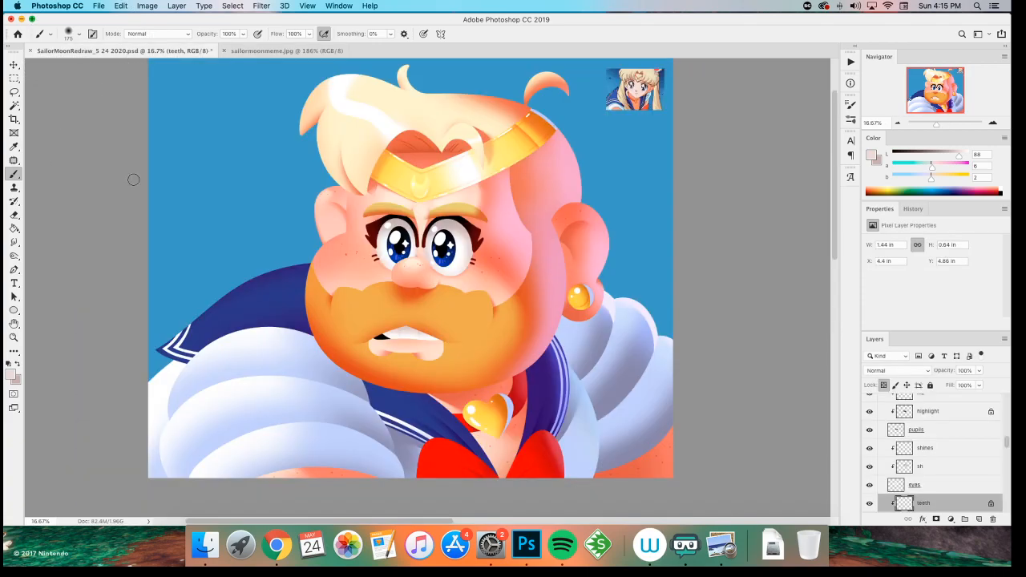
pyautogui.moveTo(317, 305); pyautogui.dragTo(293, 331)
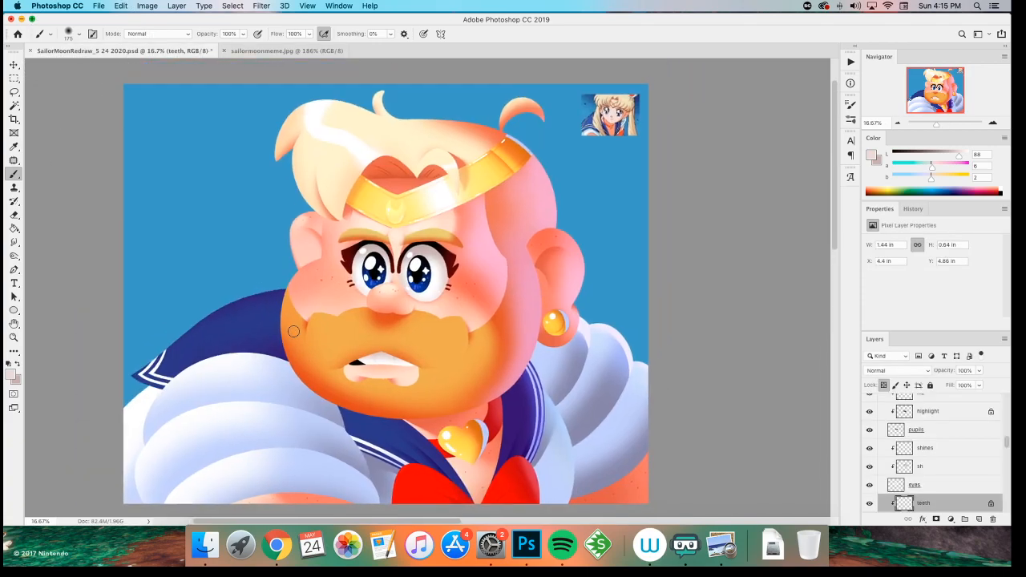
pyautogui.press('super+s')
# - Show the SKETCH group at 100% opacity over the illustration and compare the painting with and without it
pyautogui.scroll(10, 930, 453)
pyautogui.scroll(3, 890, 448)
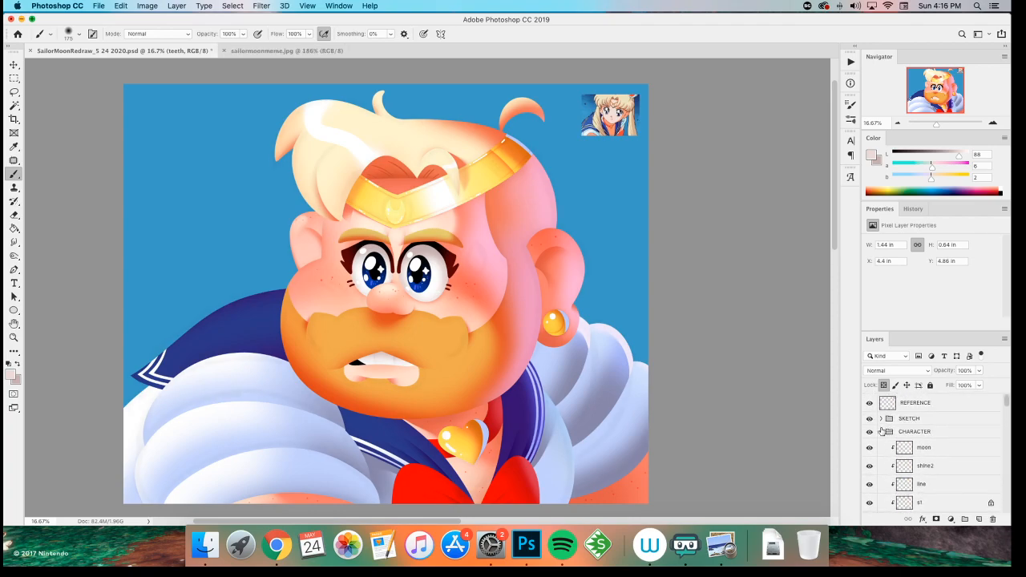
pyautogui.click(918, 420)
pyautogui.press('m')
pyautogui.press('0')
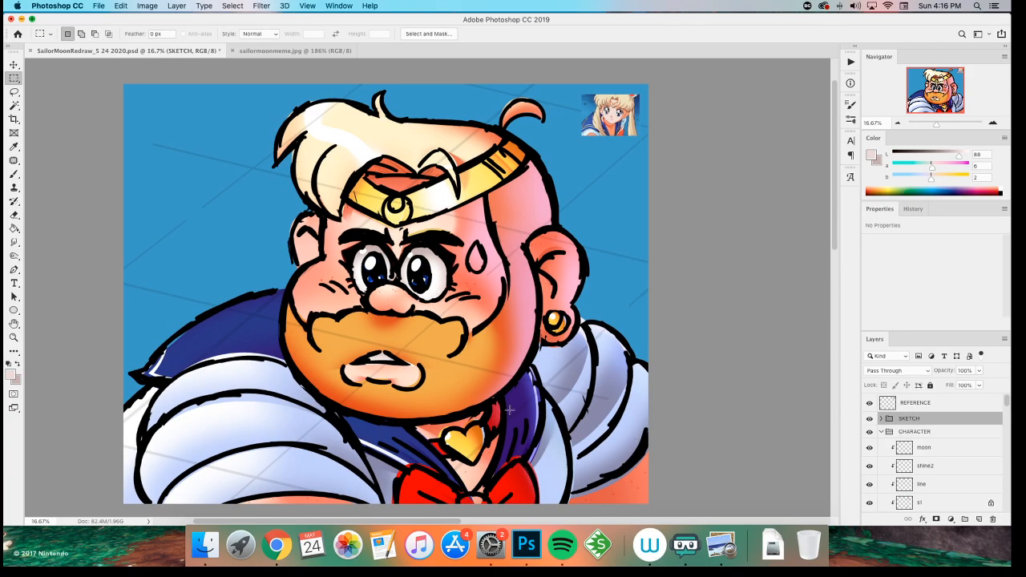
pyautogui.scroll(-2, 473, 396)
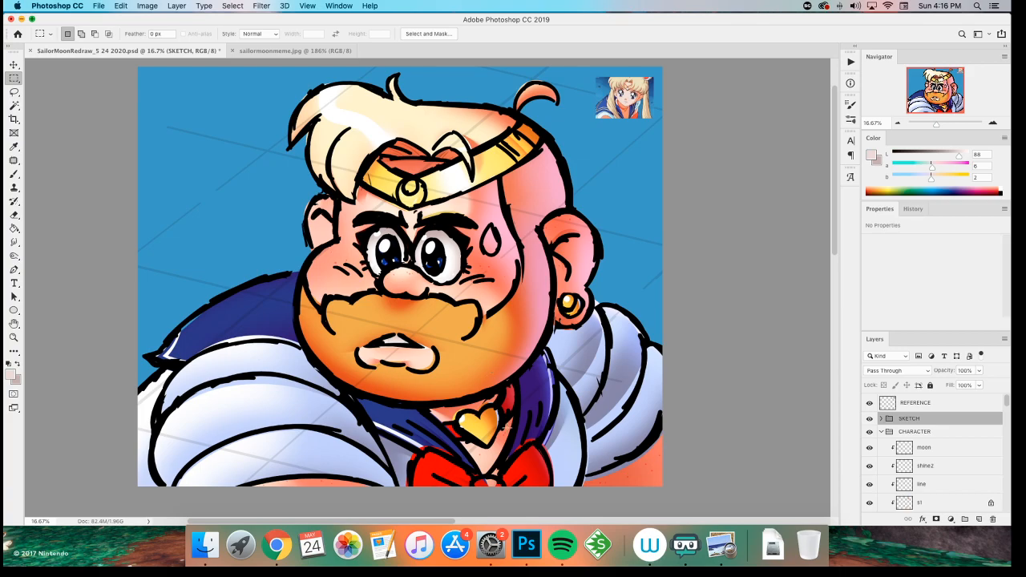
pyautogui.click(870, 418)
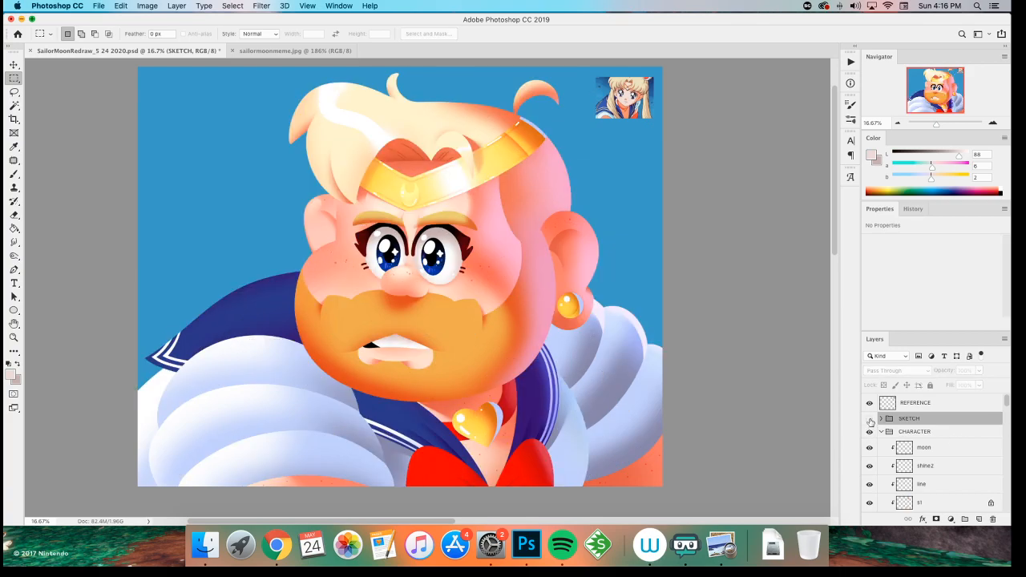
pyautogui.click(869, 418)
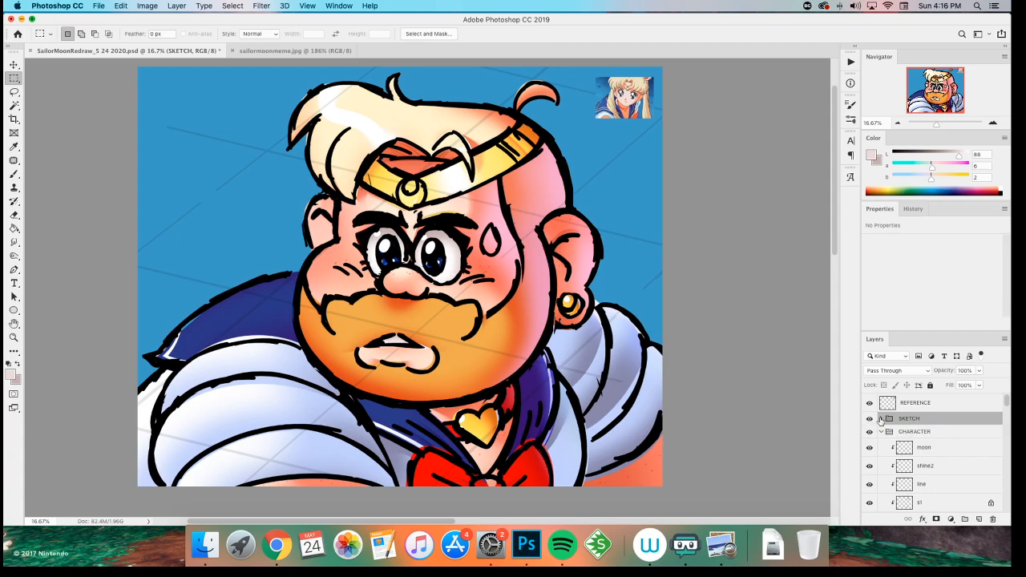
# - Expand the SKETCH group and hide its four character sketch layers, leaving only the floor guide lines on Layer 1 visible
pyautogui.click(881, 418)
pyautogui.click(869, 435)
pyautogui.scroll(-1, 874, 465)
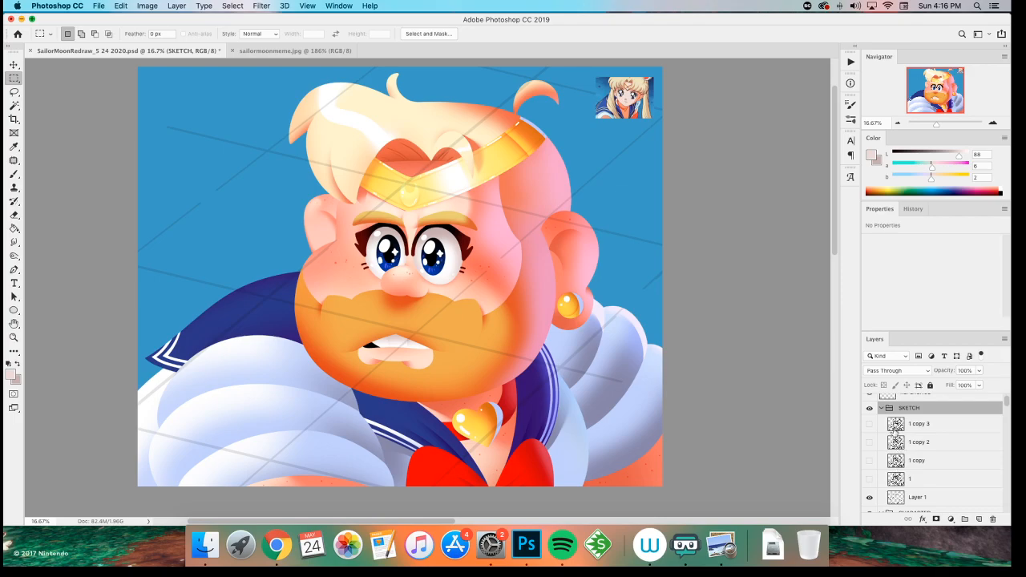
# - Create a new layer named grid directly above the floor layer
pyautogui.scroll(-5, 902, 445)
pyautogui.click(922, 488)
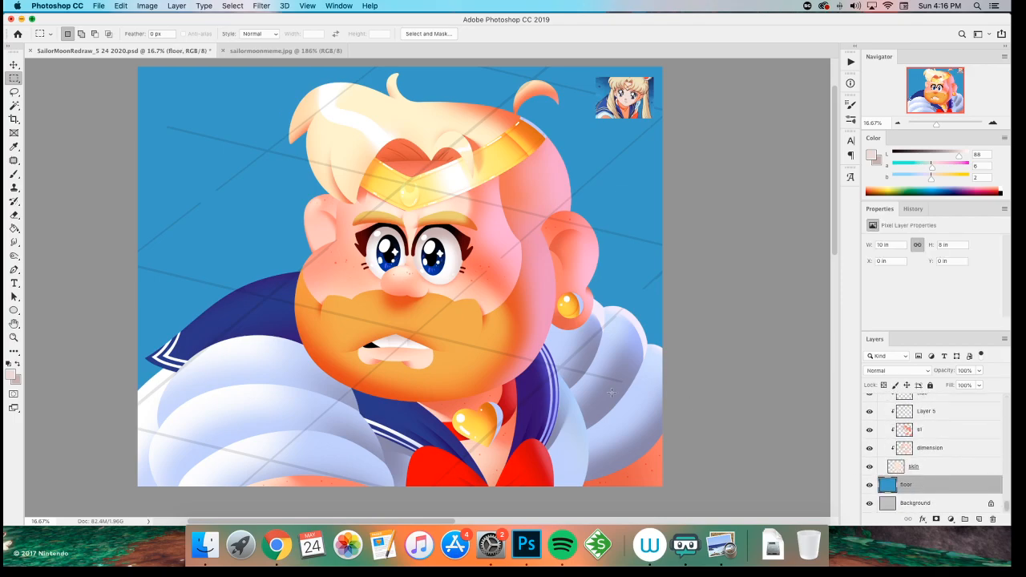
pyautogui.press('b')
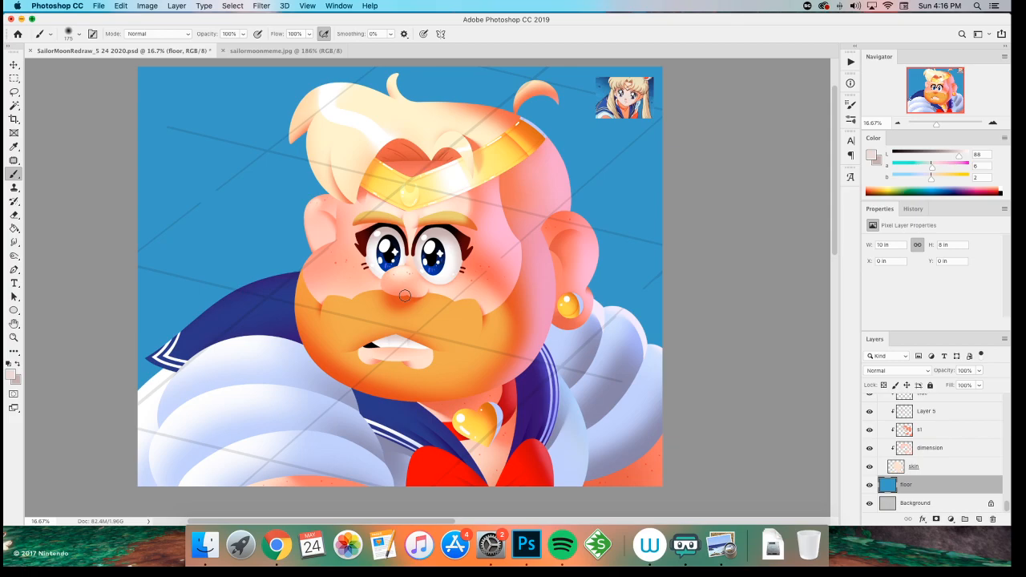
pyautogui.press('super+shift+n')
pyautogui.write('grid')
pyautogui.press('Return')
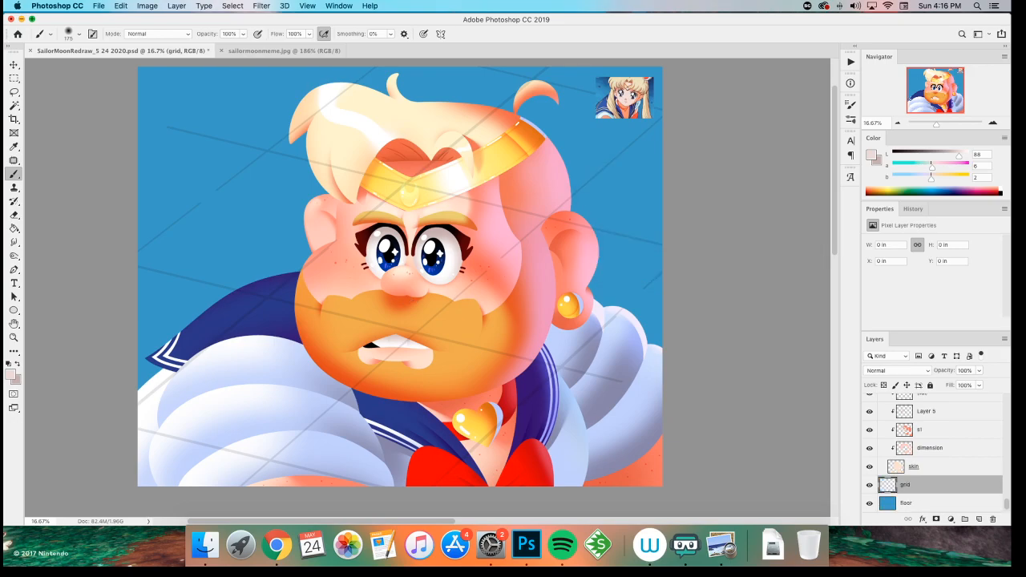
# - Sample the background blue, darken it to lightness 31 and choose a 50 px brush with 100% hardness
pyautogui.scroll(2, 161, 211)
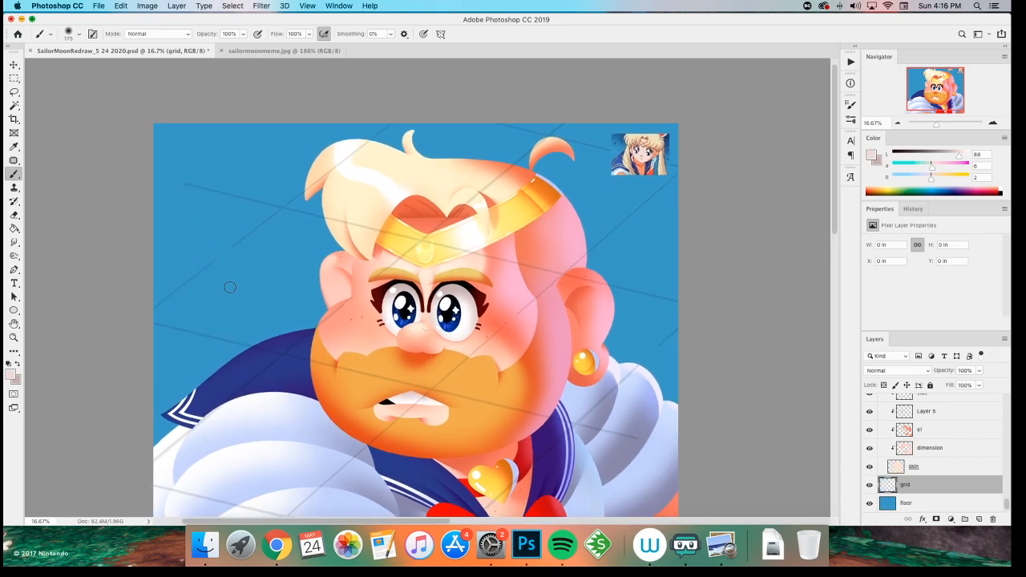
pyautogui.keyDown('alt'); pyautogui.click(247, 147); pyautogui.keyUp('alt')
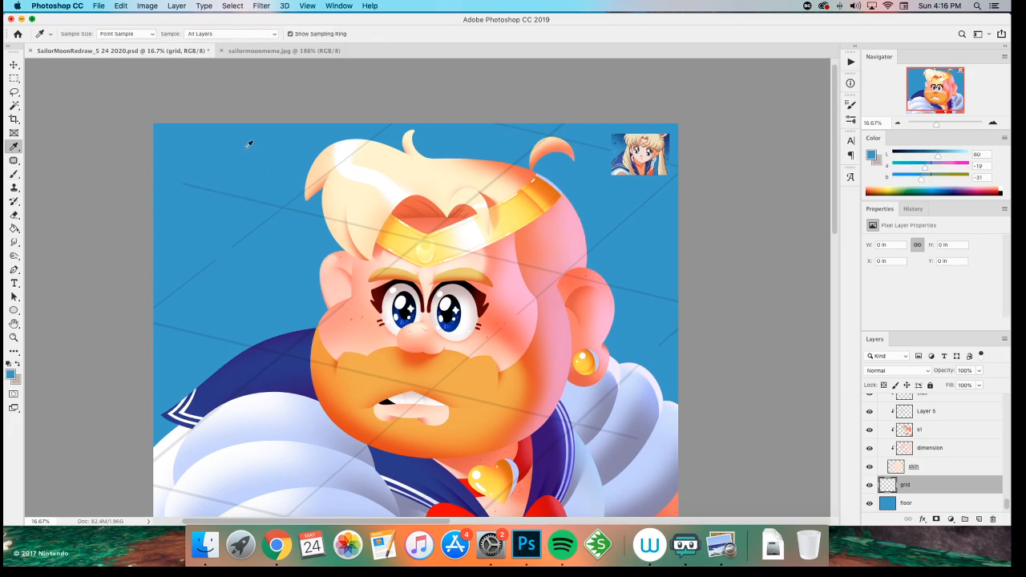
pyautogui.click(916, 154)
pyautogui.moveTo(176, 156)
pyautogui.mouseDown()
pyautogui.moveTo(241, 178)
pyautogui.moveTo(193, 232)
pyautogui.mouseUp()
pyautogui.hotkey('ctrl', 'z')
pyautogui.rightClick(172, 210)
pyautogui.click(232, 456)
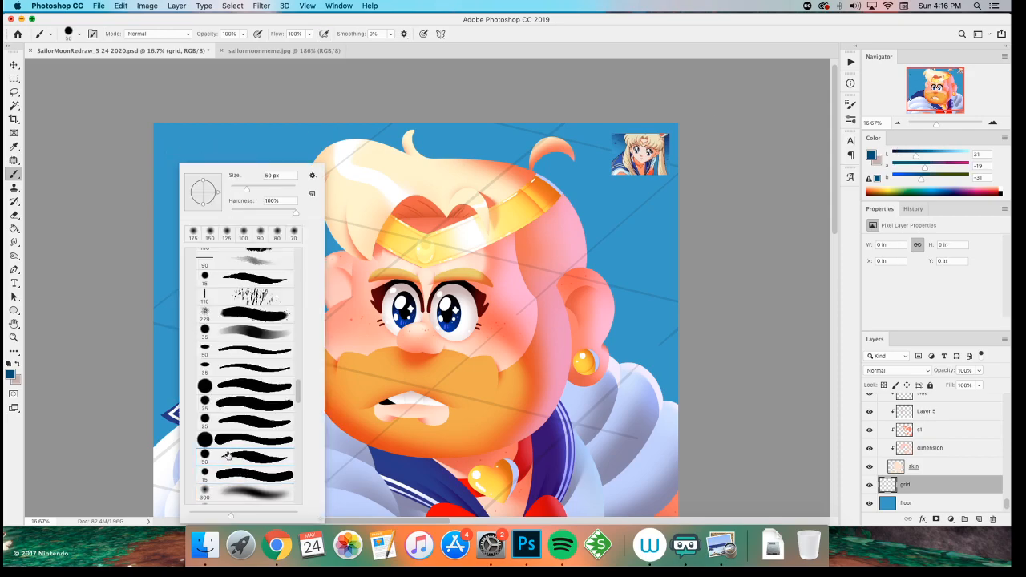
pyautogui.click(385, 44)
pyautogui.press('e')
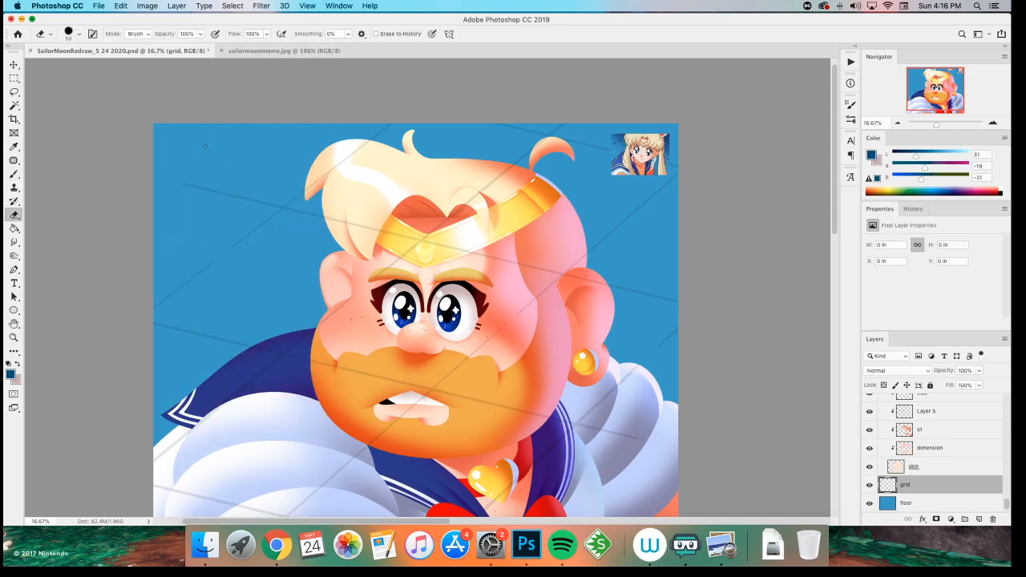
pyautogui.press('b')
# - Draw two crossing straight dark blue grid lines on the background beside the blond hair, following the guide lines
pyautogui.moveTo(152, 175); pyautogui.dragTo(238, 193)
pyautogui.press('super+z')
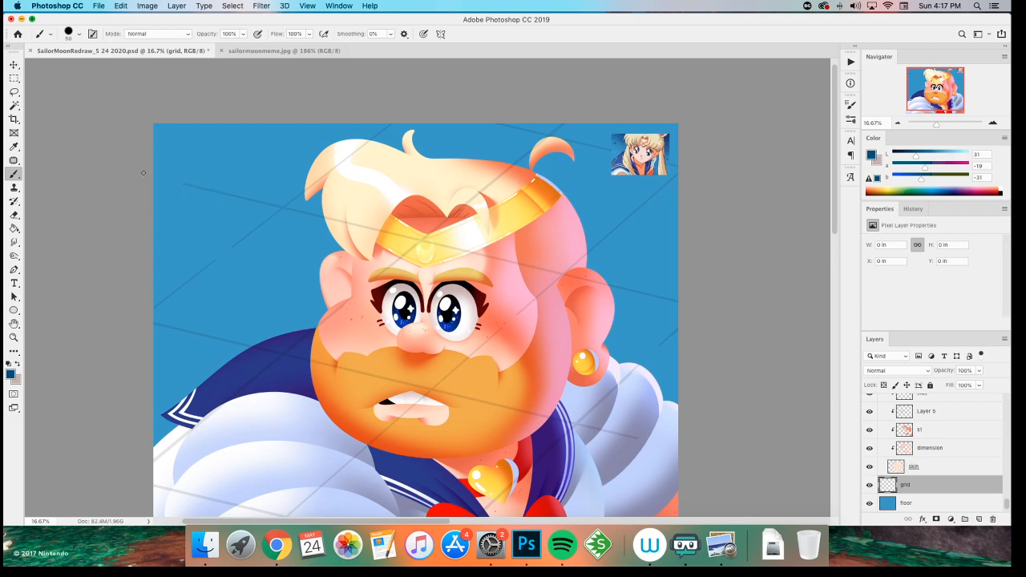
pyautogui.moveTo(324, 218); pyautogui.dragTo(168, 179)
pyautogui.press('super+z')
pyautogui.moveTo(331, 223); pyautogui.dragTo(120, 177)
pyautogui.moveTo(304, 189); pyautogui.dragTo(142, 313)
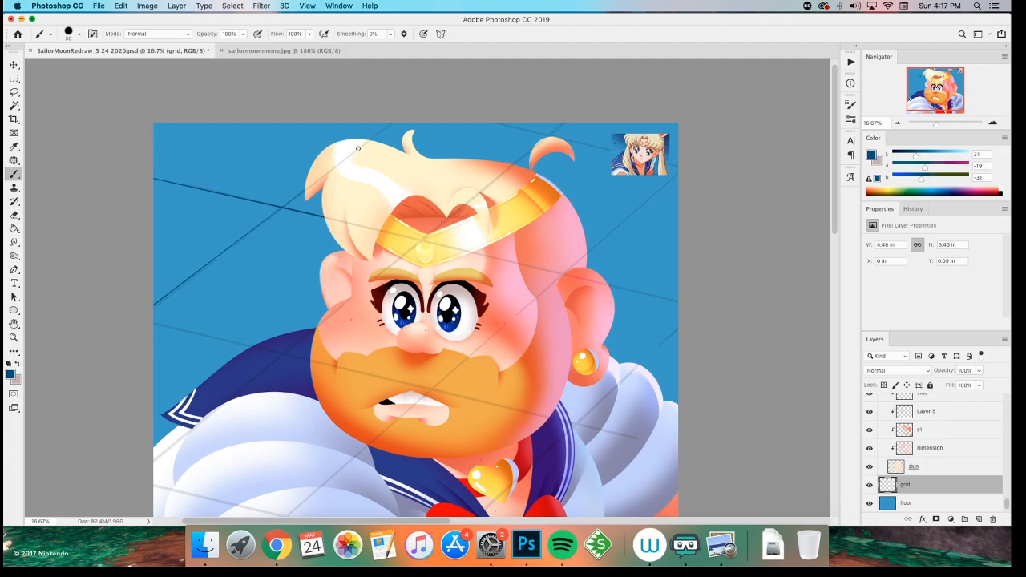
# - Draw the straight grid lines across the background above the head and towards the small reference picture
pyautogui.keyDown('shift'); pyautogui.click(402, 117); pyautogui.keyUp('shift')
pyautogui.keyDown('shift'); pyautogui.click(470, 196); pyautogui.keyUp('shift')
pyautogui.press('super+z')
pyautogui.keyDown('shift'); pyautogui.click(576, 111); pyautogui.keyUp('shift')
pyautogui.press('super+z')
pyautogui.keyDown('shift'); pyautogui.click(489, 183); pyautogui.keyUp('shift')
pyautogui.keyDown('shift'); pyautogui.click(685, 165); pyautogui.keyUp('shift')
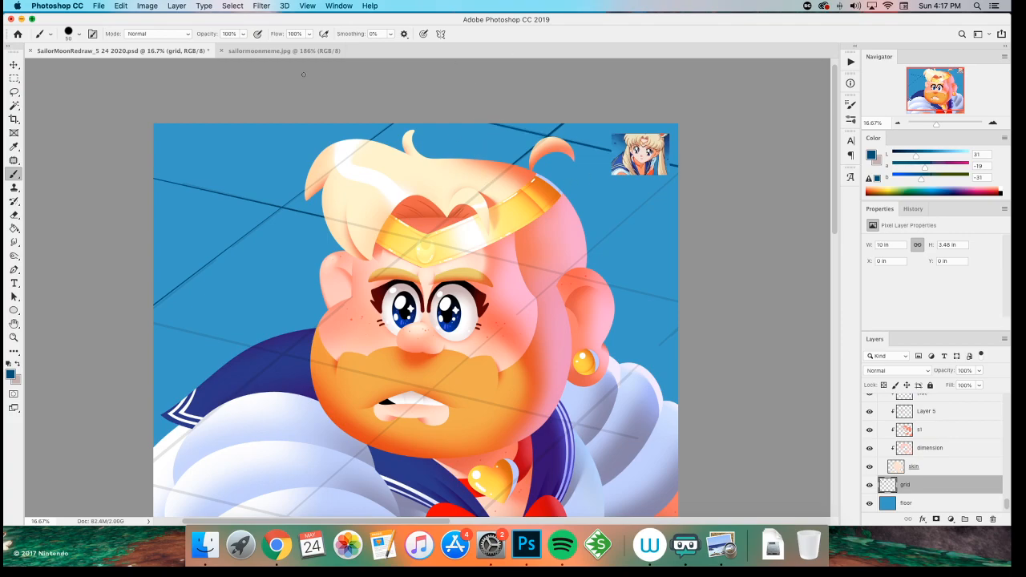
# - Trace the remaining grid lines on the background around the earringed ear and above the blue collar
pyautogui.keyDown('shift'); pyautogui.click(562, 276); pyautogui.keyUp('shift')
pyautogui.keyDown('shift'); pyautogui.click(577, 260); pyautogui.keyUp('shift')
pyautogui.press('super+z')
pyautogui.keyDown('shift'); pyautogui.click(684, 169); pyautogui.keyUp('shift')
pyautogui.keyDown('shift'); pyautogui.click(668, 294); pyautogui.keyUp('shift')
pyautogui.keyDown('shift'); pyautogui.click(643, 363); pyautogui.keyUp('shift')
pyautogui.keyDown('shift'); pyautogui.click(159, 339); pyautogui.keyUp('shift')
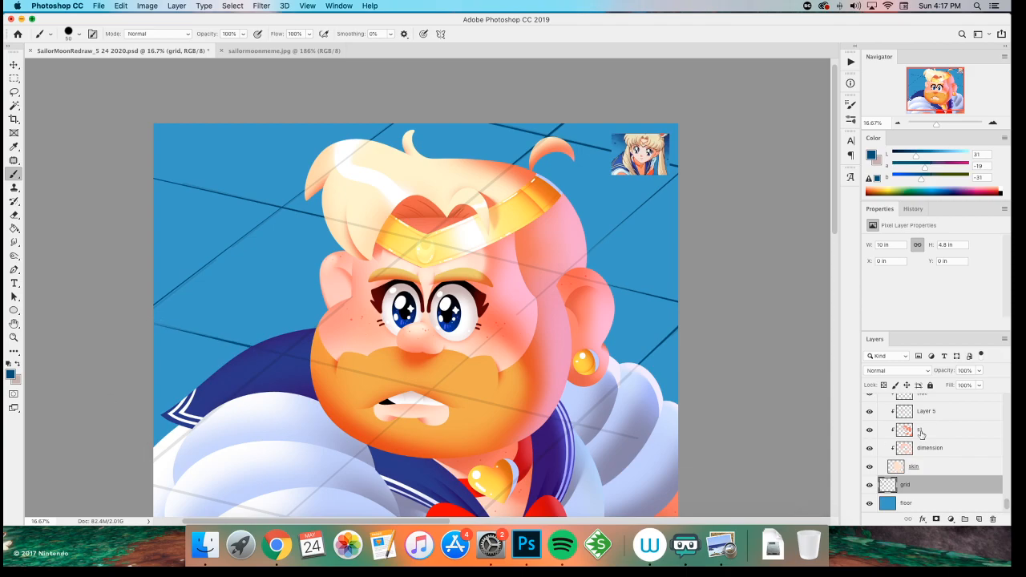
# - Hide the SKETCH group and view the new floor grid behind the character
pyautogui.scroll(10, 922, 435)
pyautogui.click(869, 419)
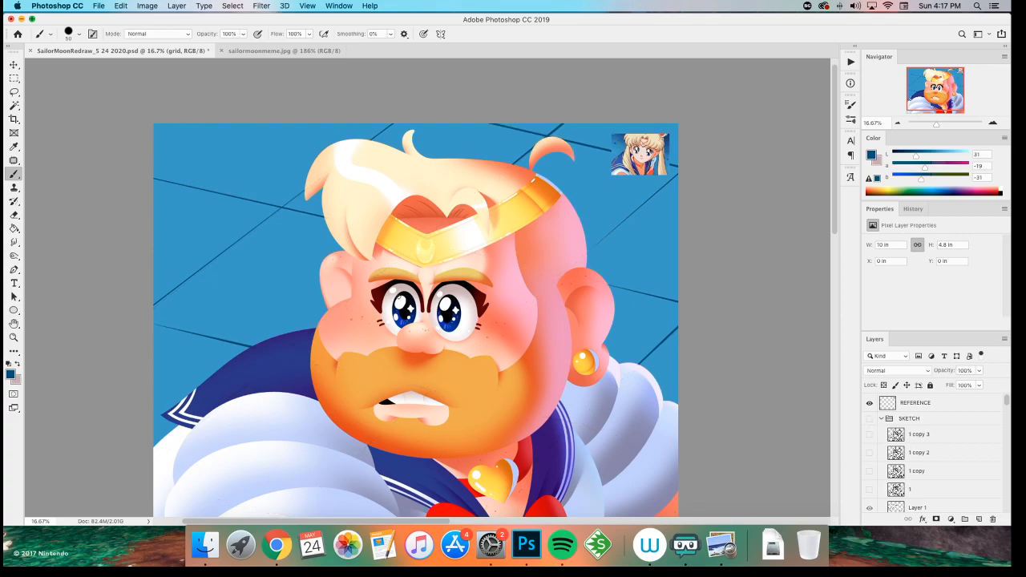
pyautogui.press('i')
pyautogui.scroll(3, 509, 136)
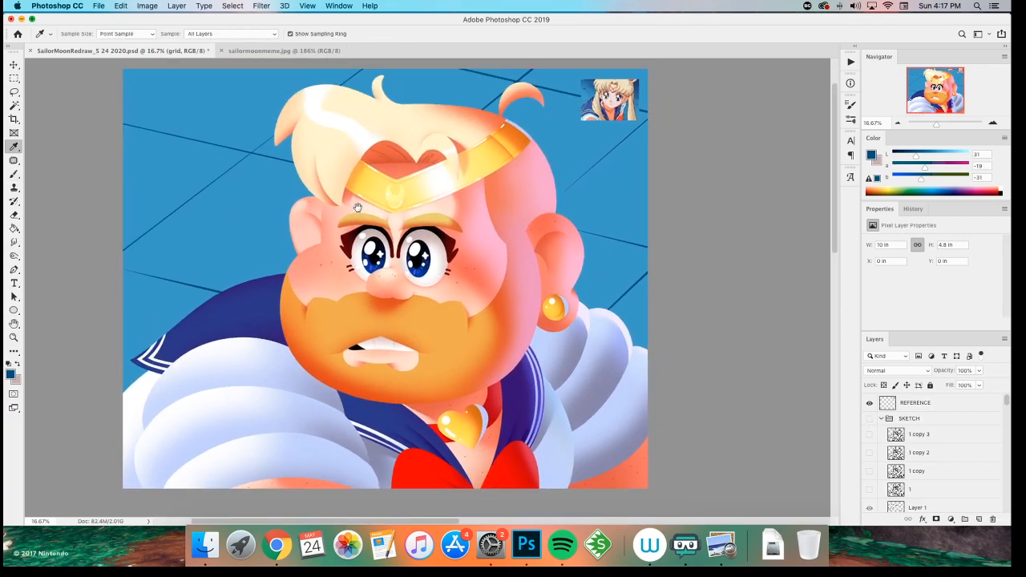
# - Try a short diagonal grid line across the upper-left corner of the background
pyautogui.press('b')
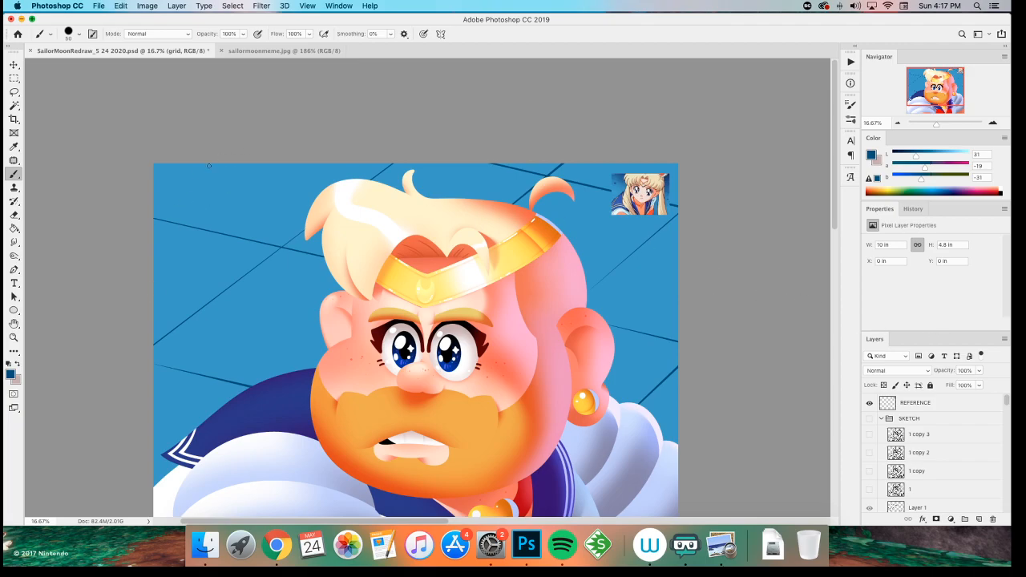
pyautogui.moveTo(212, 163); pyautogui.dragTo(149, 202)
pyautogui.press('super+minus')
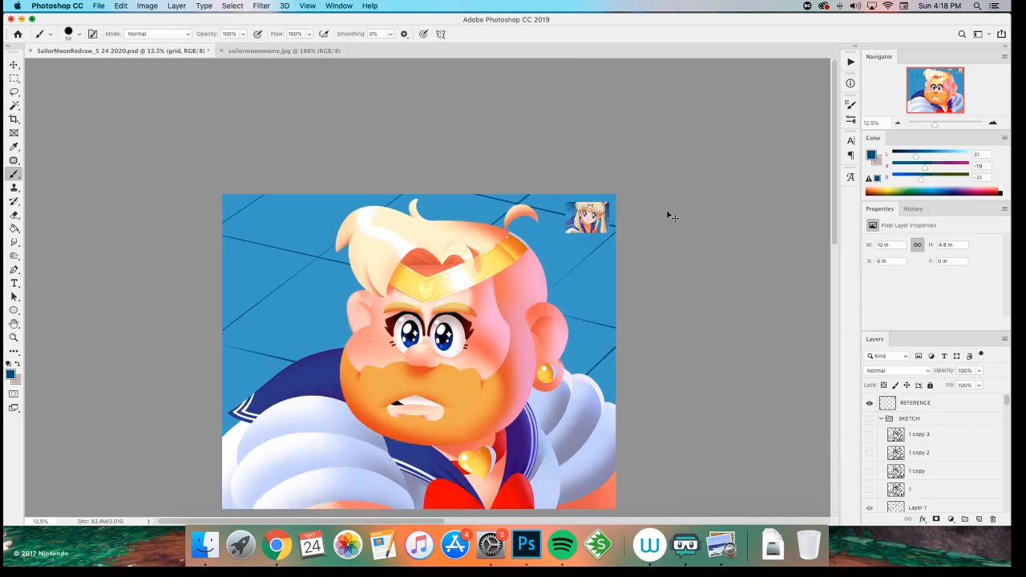
pyautogui.press('super+plus')
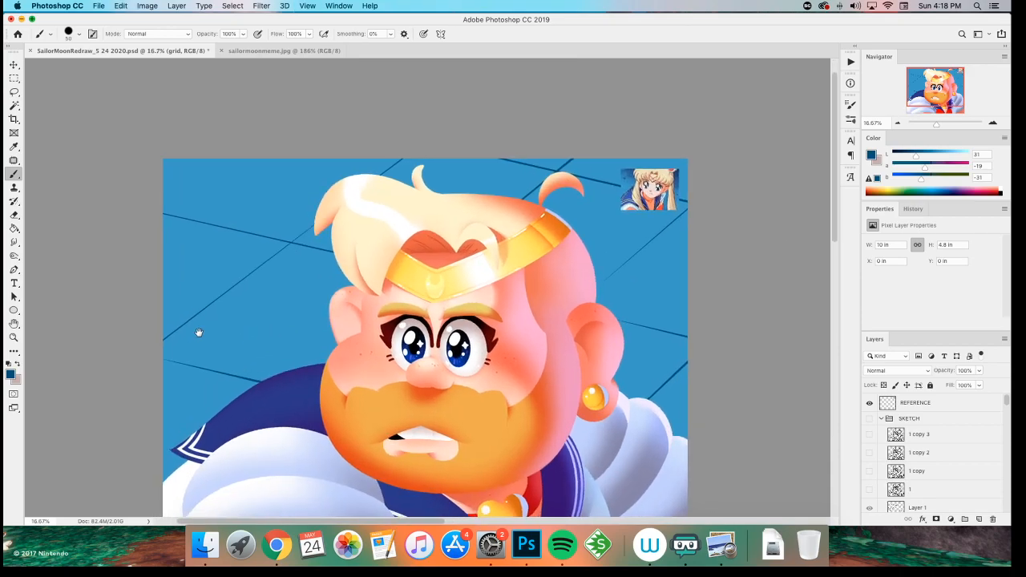
# - Remove the misplaced diagonal grid lines beside the back of the head and redraw a straight one behind the earringed ear
pyautogui.hscroll(3, 210, 334)
pyautogui.press('e')
pyautogui.moveTo(593, 207); pyautogui.dragTo(548, 244)
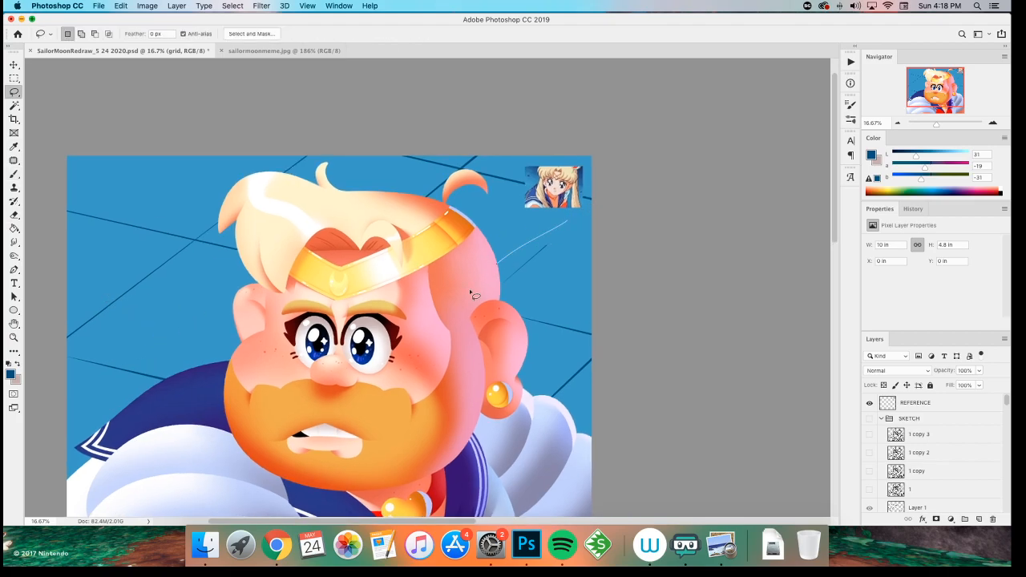
pyautogui.press('b')
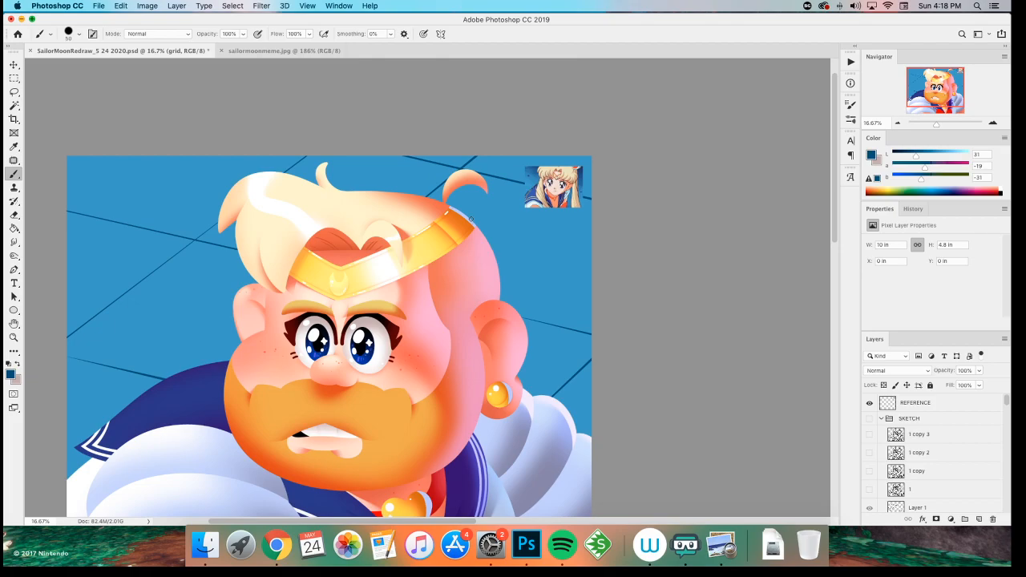
pyautogui.moveTo(590, 362); pyautogui.dragTo(551, 396)
pyautogui.keyDown('shift'); pyautogui.click(492, 382); pyautogui.keyUp('shift')
# - Draw a short straight diagonal grid line across the upper-left corner of the background
pyautogui.hscroll(-3, 244, 304)
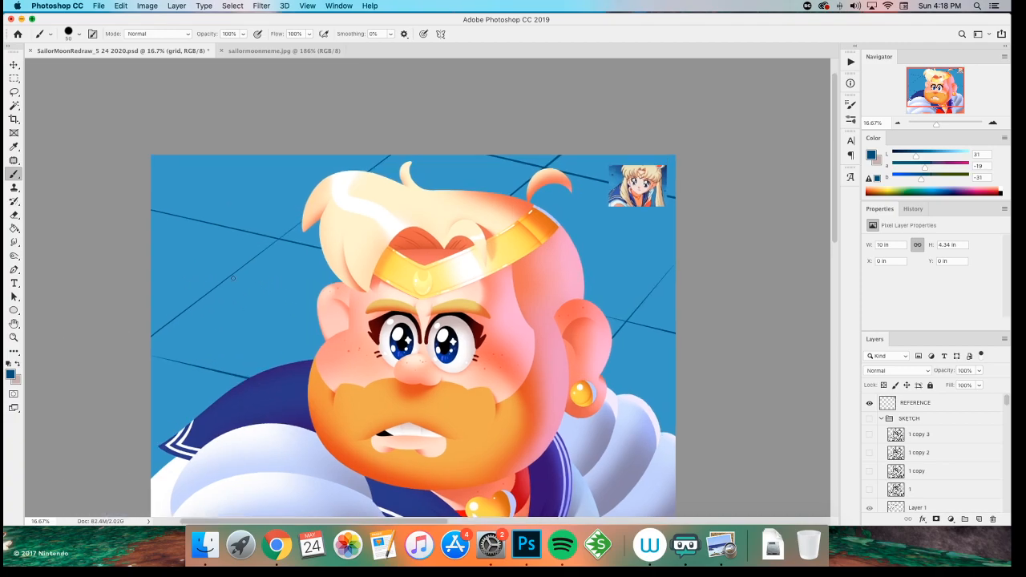
pyautogui.click(234, 149)
pyautogui.keyDown('shift'); pyautogui.click(129, 194); pyautogui.keyUp('shift')
pyautogui.hotkey('ctrl', 'z')
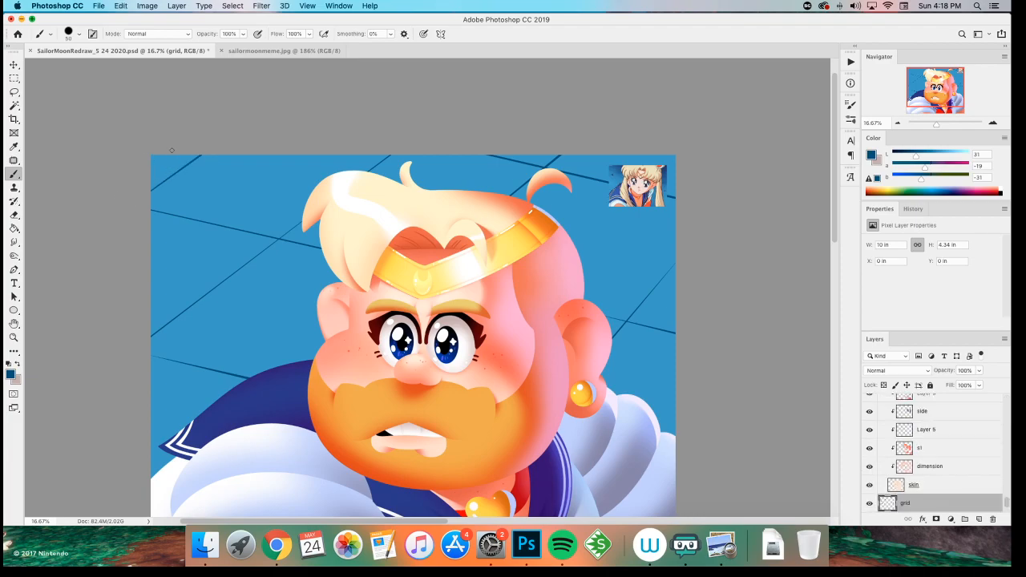
pyautogui.press('super+minus')
pyautogui.press('super+minus')
pyautogui.press('super+plus')
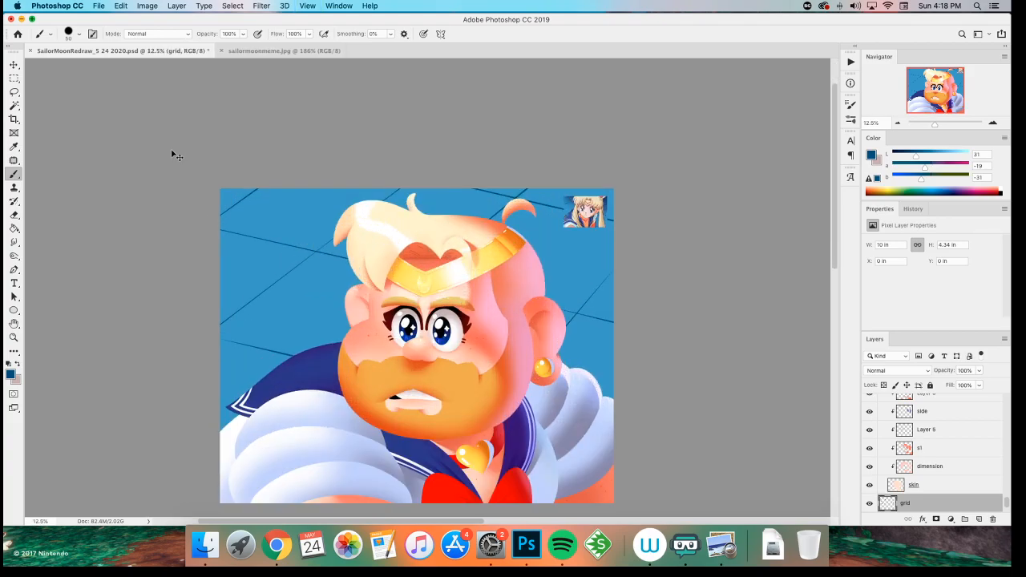
pyautogui.press('super+u')
pyautogui.click(908, 152)
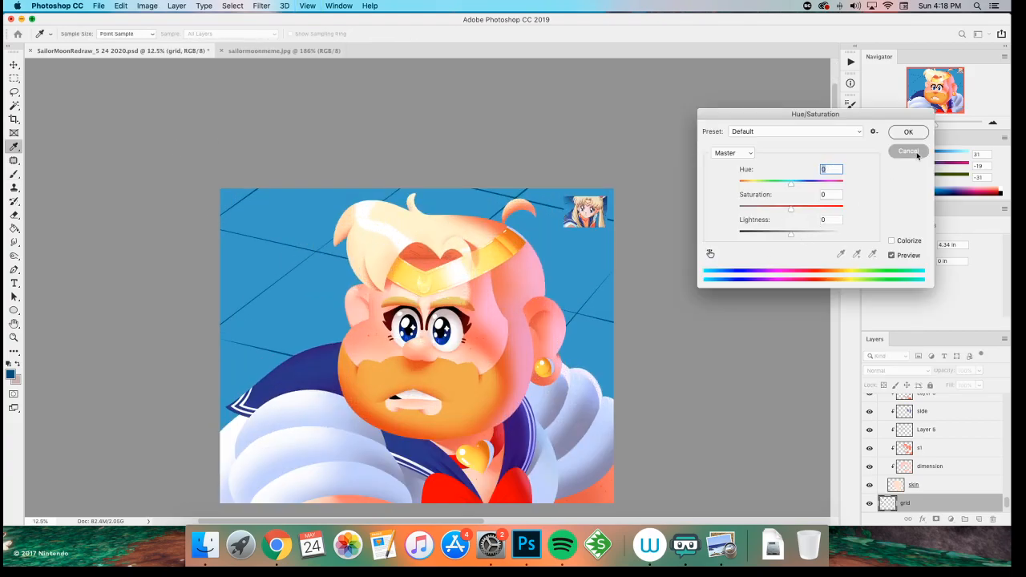
# - Add a layer named "grad" above the floor layer and clip it to the floor
pyautogui.press('b')
pyautogui.scroll(-2, 914, 439)
pyautogui.click(913, 486)
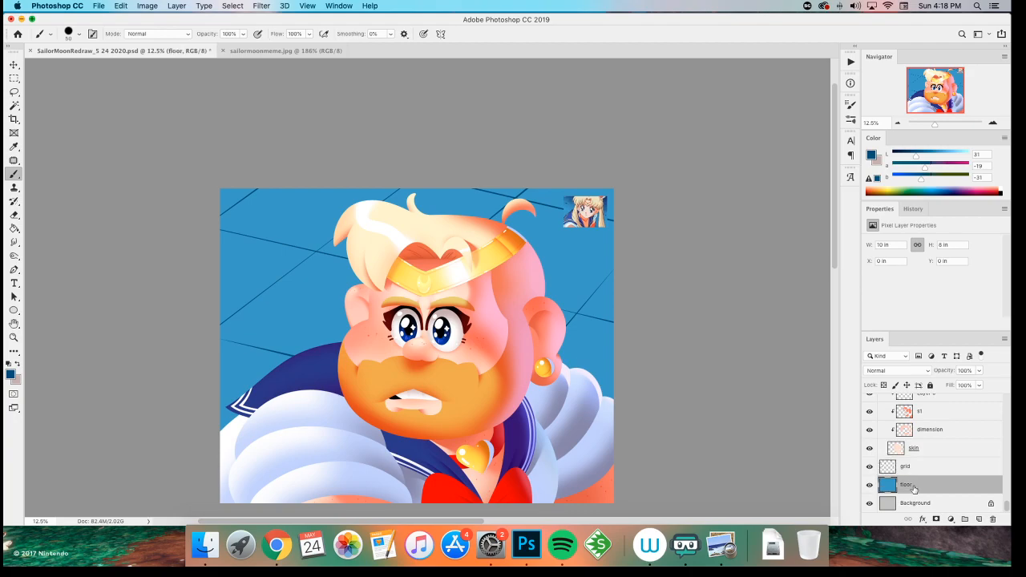
pyautogui.press('shift+super+n')
pyautogui.write('grad')
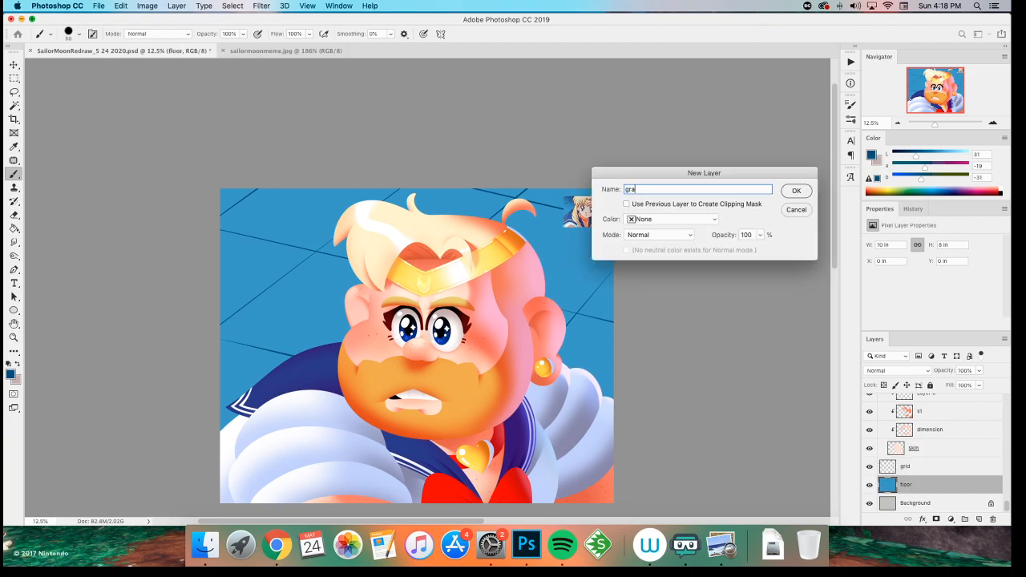
pyautogui.press('Return')
pyautogui.press('alt+super+g')
# - Sample the mid blue and dark blue from sailormoonmeme.jpg and ready the Gradient tool with the mid blue as foreground colour
pyautogui.press('i')
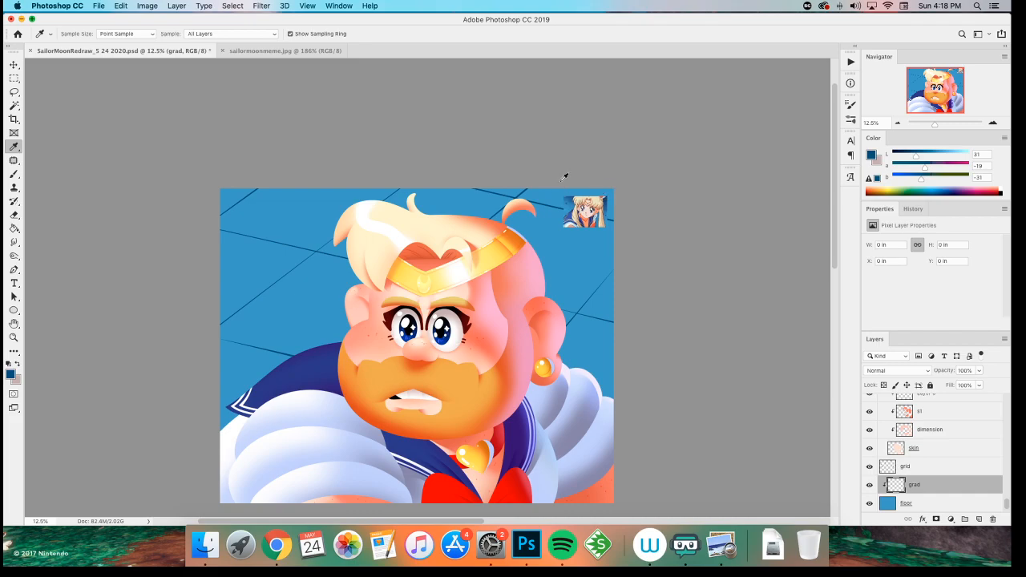
pyautogui.hotkey('ctrl', 'Tab')
pyautogui.click(399, 302)
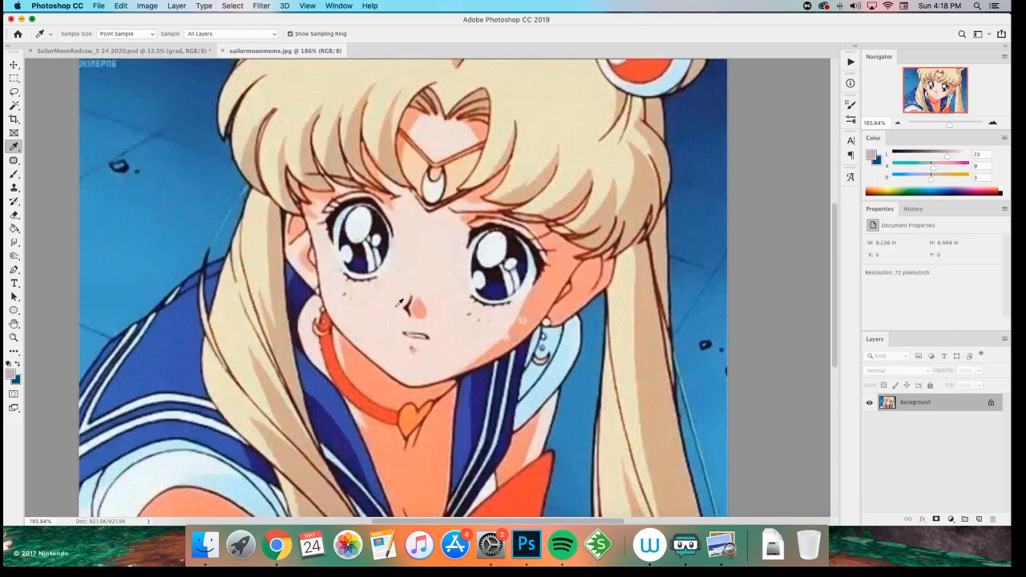
pyautogui.click(672, 266)
pyautogui.click(721, 66)
pyautogui.click(154, 51)
pyautogui.press('g')
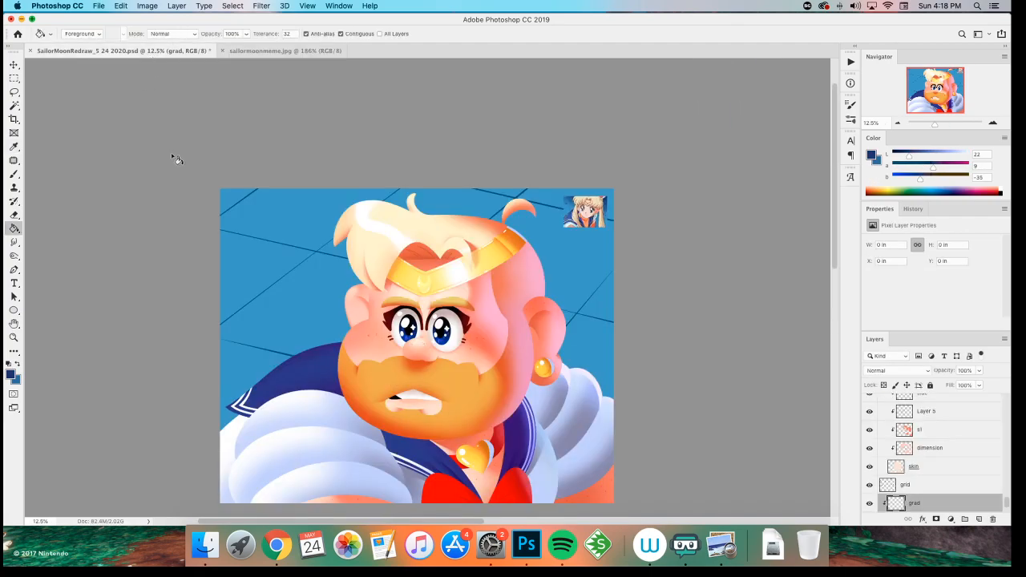
pyautogui.press('x')
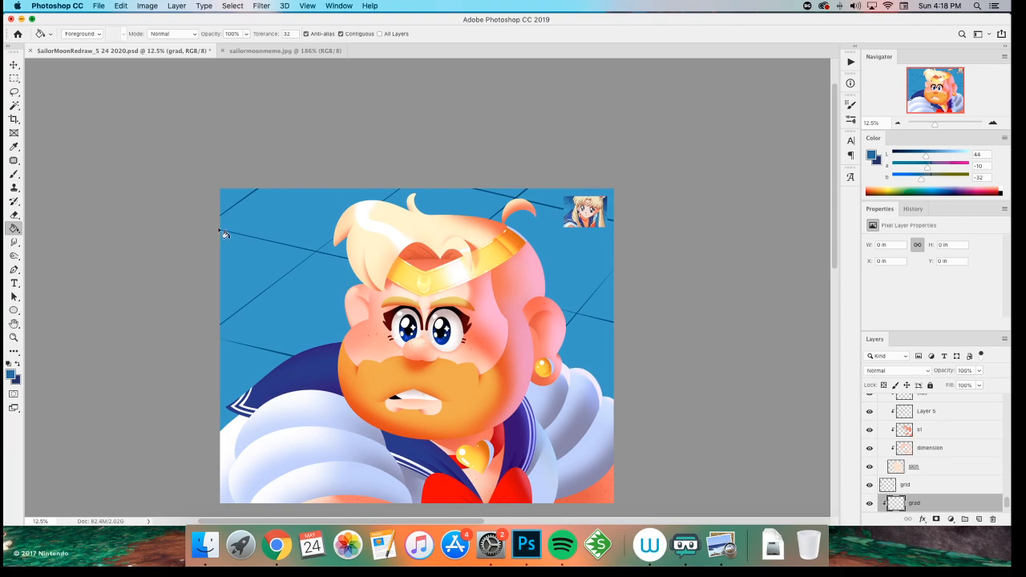
pyautogui.moveTo(13, 229); pyautogui.dragTo(44, 227)
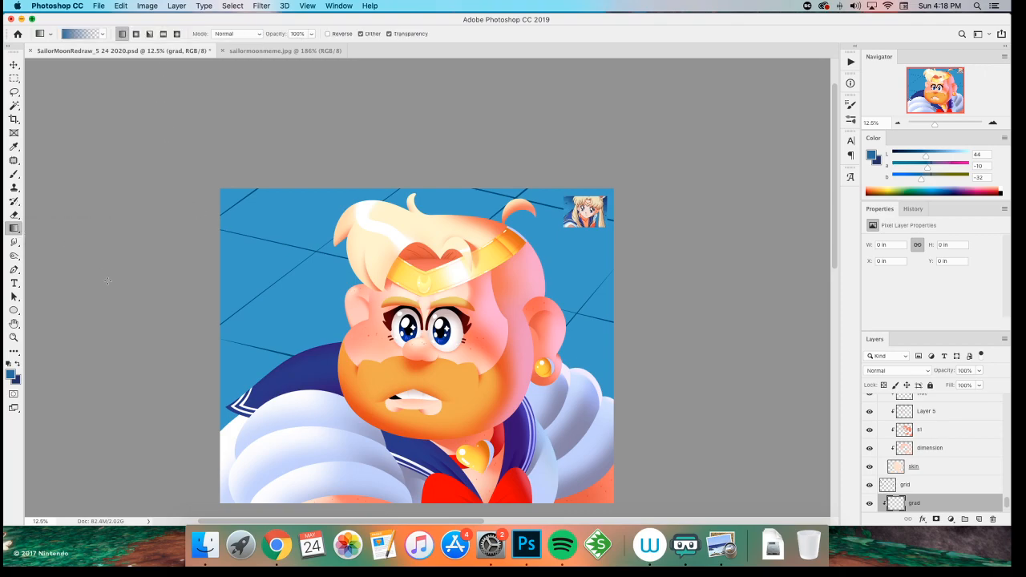
# - Try mid blue and dark blue gradients across the floor on the grad layer, and undo them
pyautogui.press('super+s')
pyautogui.press('super+z')
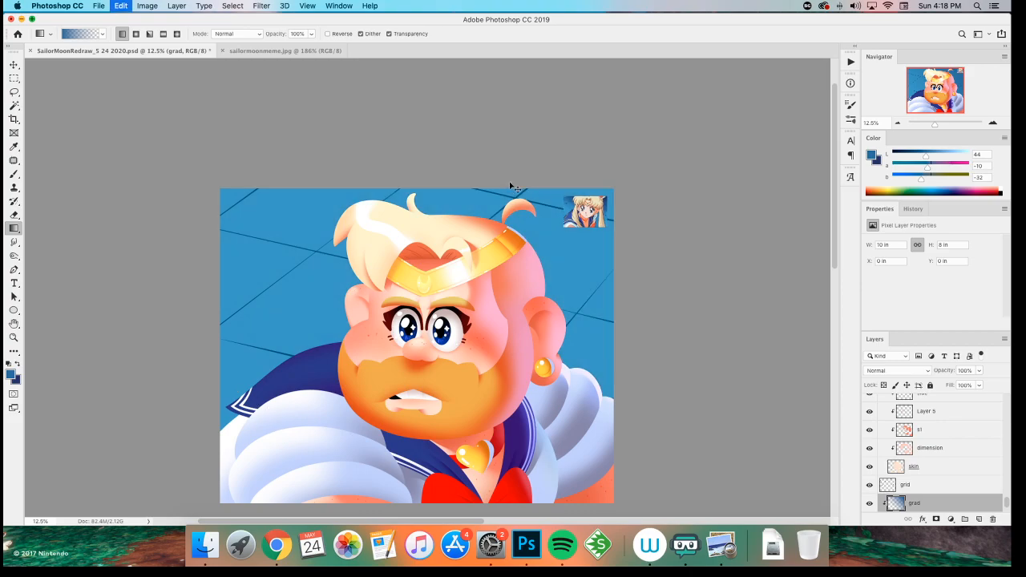
pyautogui.press('super+shift+z')
pyautogui.keyDown('alt'); pyautogui.click(293, 403); pyautogui.keyUp('alt')
pyautogui.press('super+z')
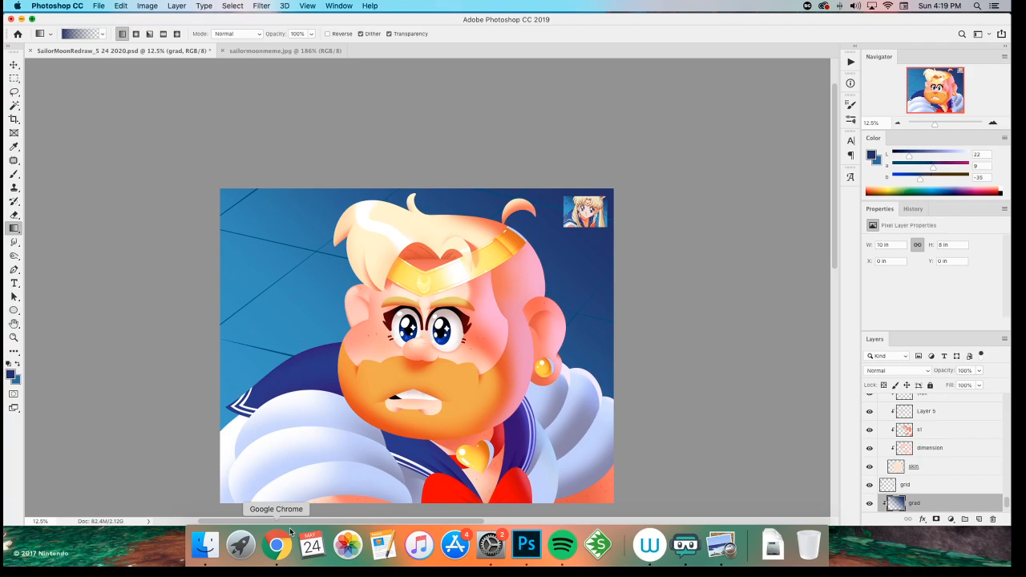
pyautogui.press('super+shift+z')
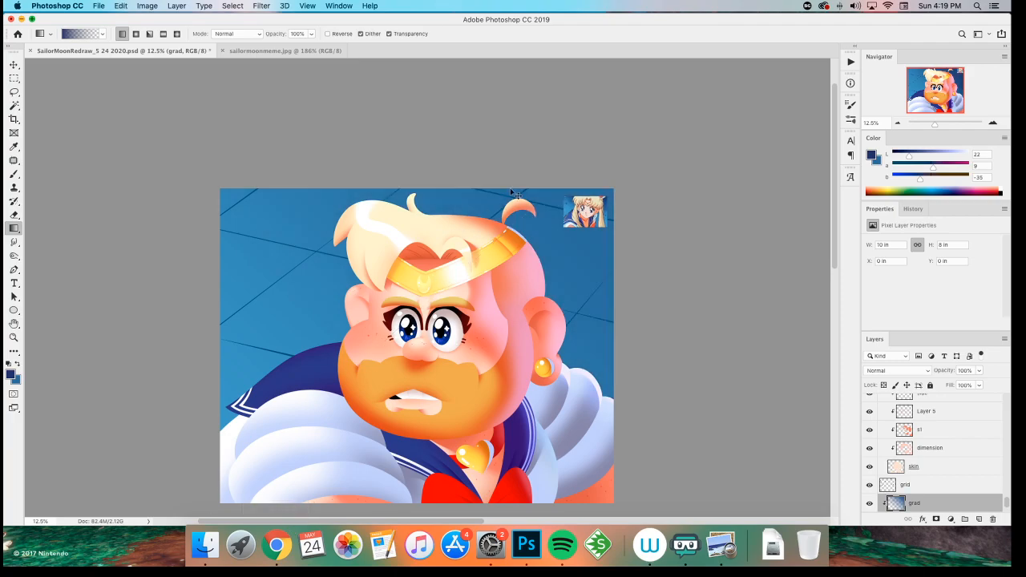
pyautogui.moveTo(593, 200); pyautogui.dragTo(481, 321)
pyautogui.press('super+z')
# - Apply a mid blue gradient and a dark blue one on the grad layer, darkening the floor towards its upper-right corner
pyautogui.keyDown('alt'); pyautogui.click(315, 337); pyautogui.keyUp('alt')
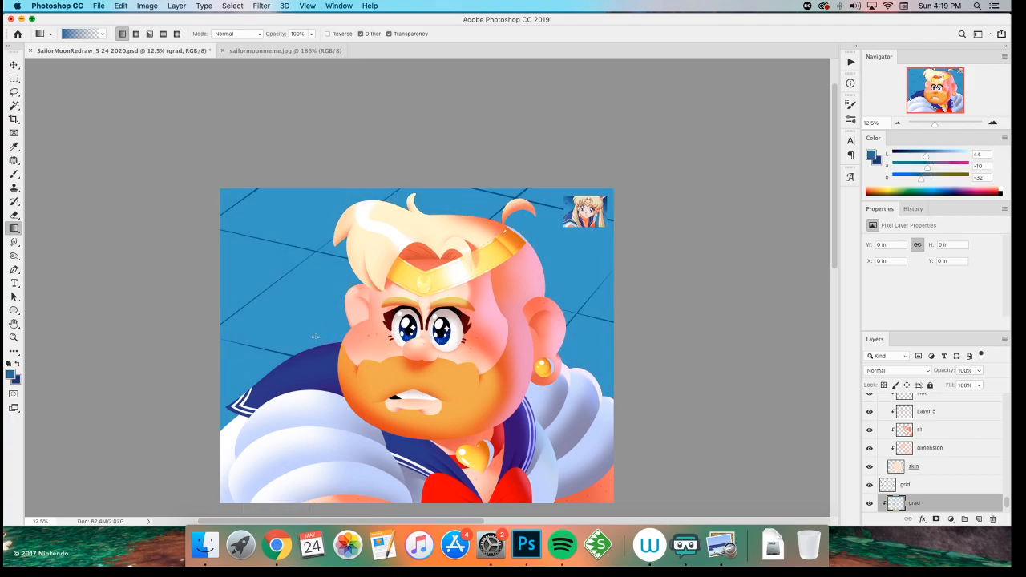
pyautogui.moveTo(566, 167); pyautogui.dragTo(284, 430)
pyautogui.press('x')
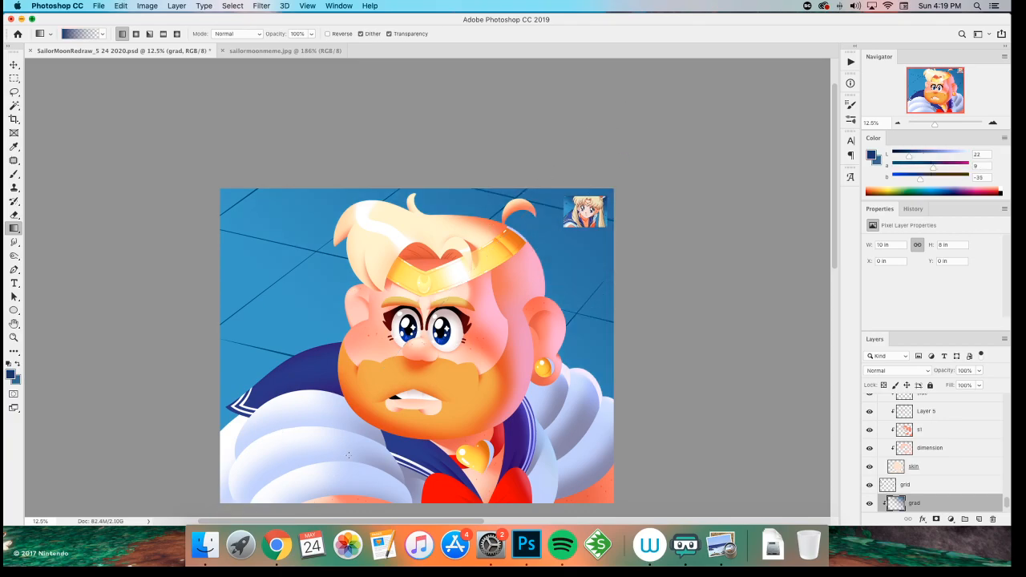
pyautogui.moveTo(348, 455); pyautogui.dragTo(361, 455)
pyautogui.press('super+z')
pyautogui.press('super+shift+z')
pyautogui.press('super+minus')
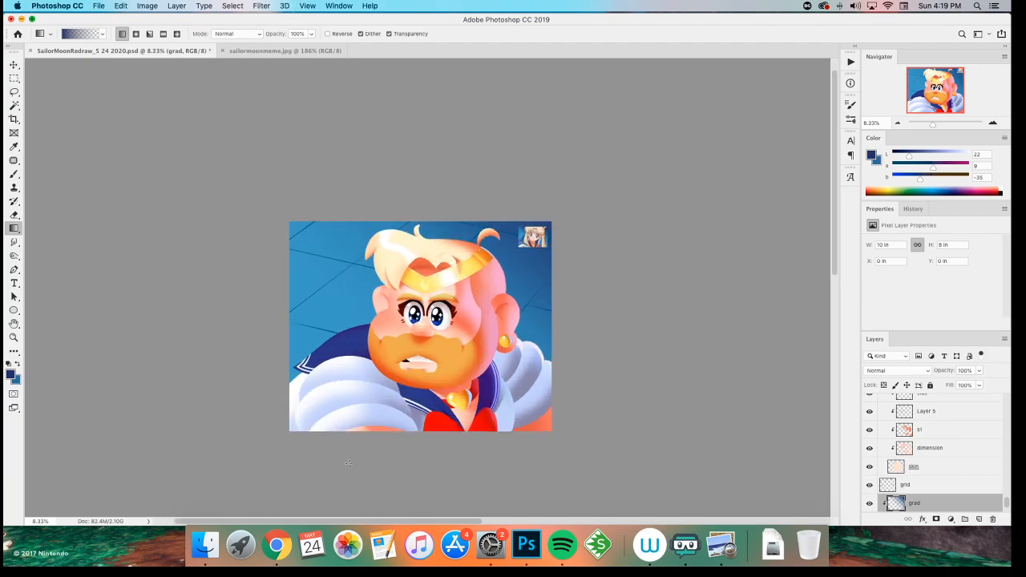
# - Hide the REFERENCE layer and set the grid layer's Lightness to +39 with Hue/Saturation
pyautogui.click(922, 488)
pyautogui.scroll(10, 914, 467)
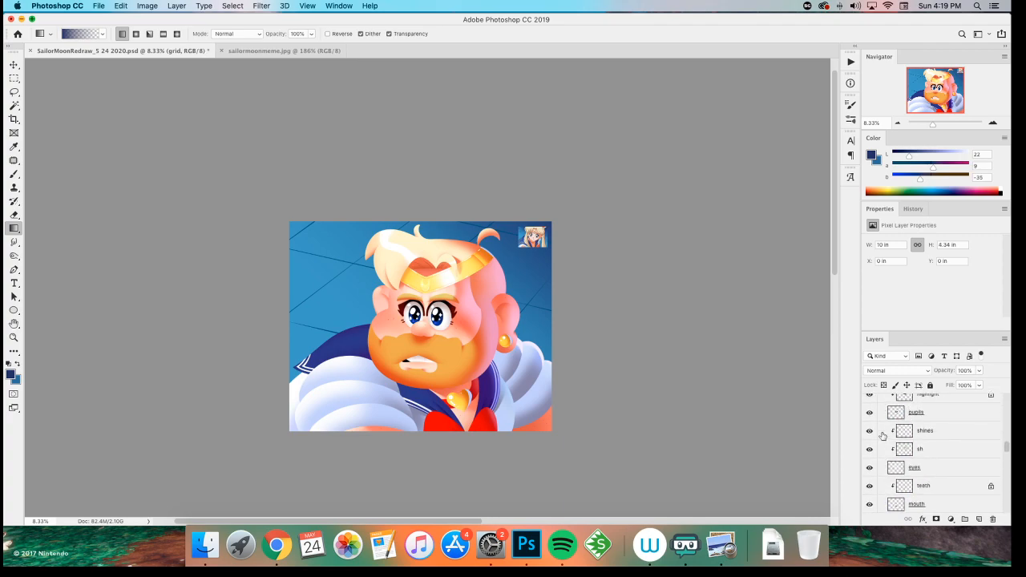
pyautogui.click(869, 402)
pyautogui.press('super+u')
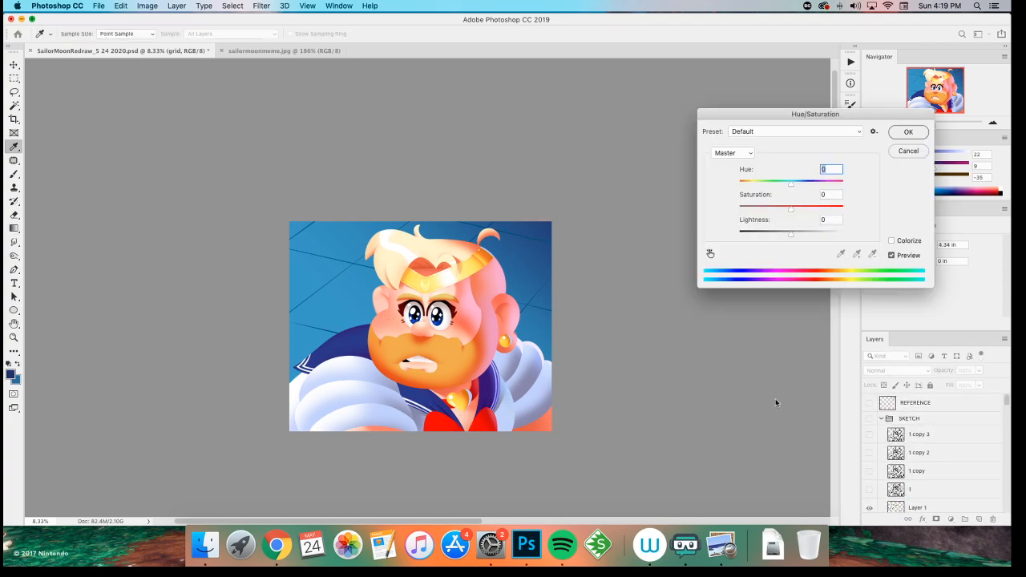
pyautogui.click(811, 232)
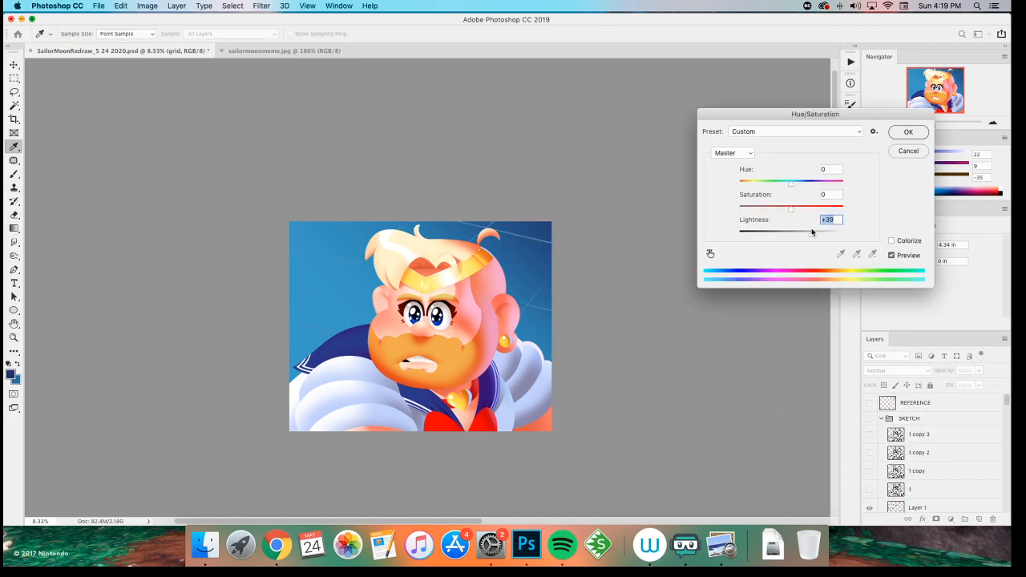
pyautogui.click(899, 132)
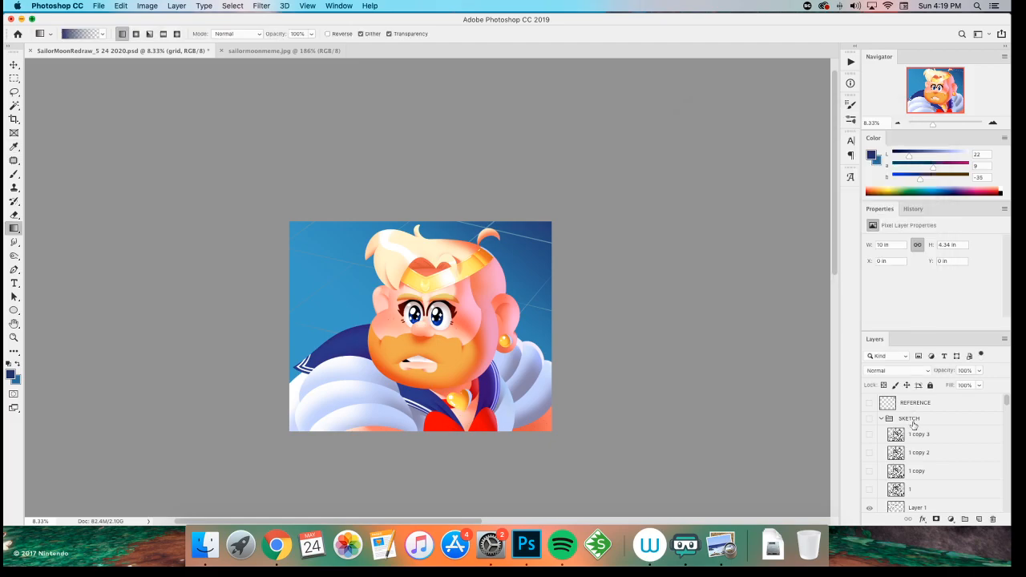
# - Set the grid layer's blend mode to Multiply and save the document
pyautogui.scroll(-15, 913, 425)
pyautogui.click(890, 372)
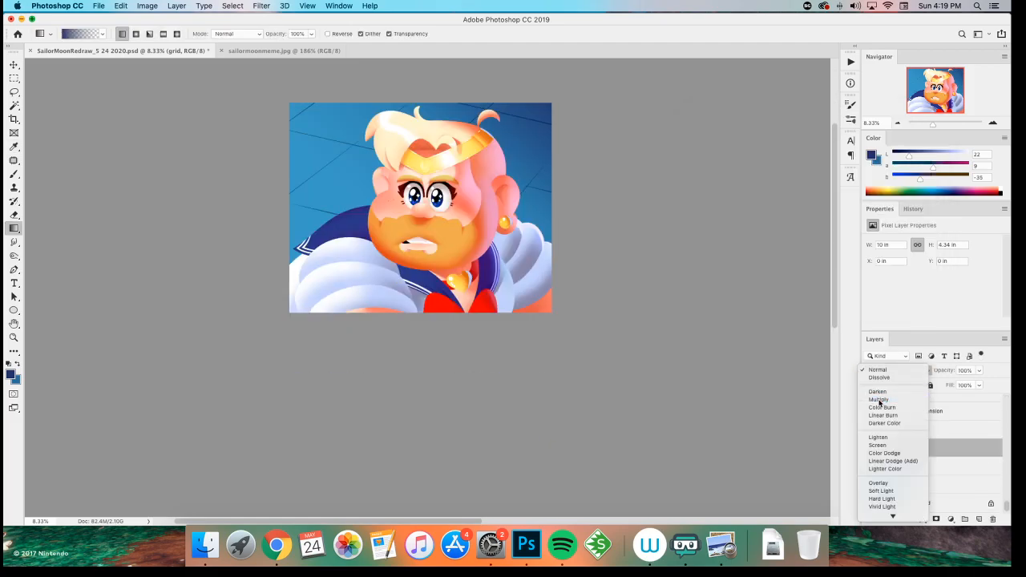
pyautogui.click(878, 403)
pyautogui.scroll(3, 401, 257)
pyautogui.press('z')
pyautogui.click(384, 316)
pyautogui.scroll(-1, 384, 317)
pyautogui.keyDown('alt'); pyautogui.click(371, 269); pyautogui.keyUp('alt')
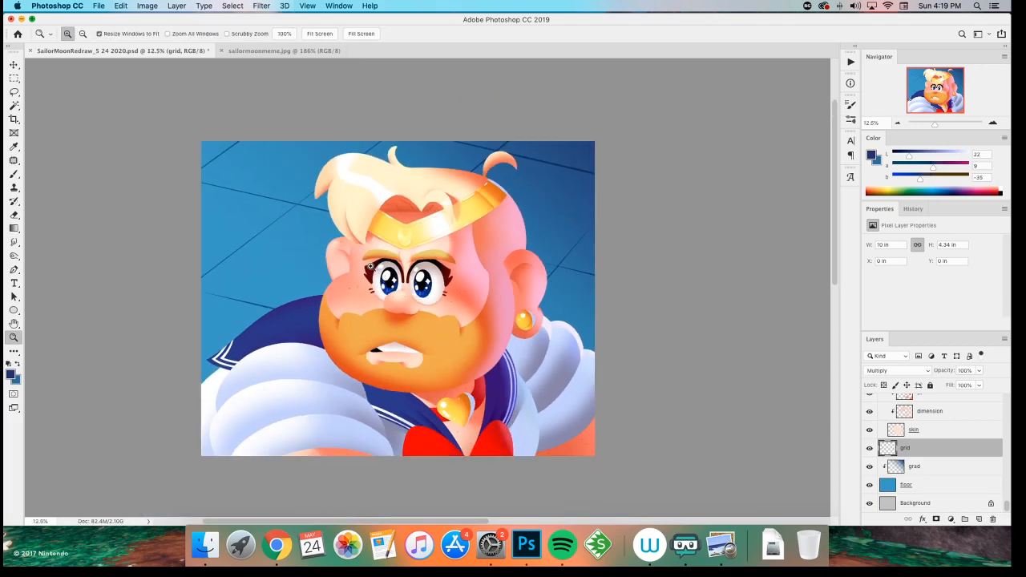
pyautogui.click(434, 262)
pyautogui.hotkey('ctrl', 's')
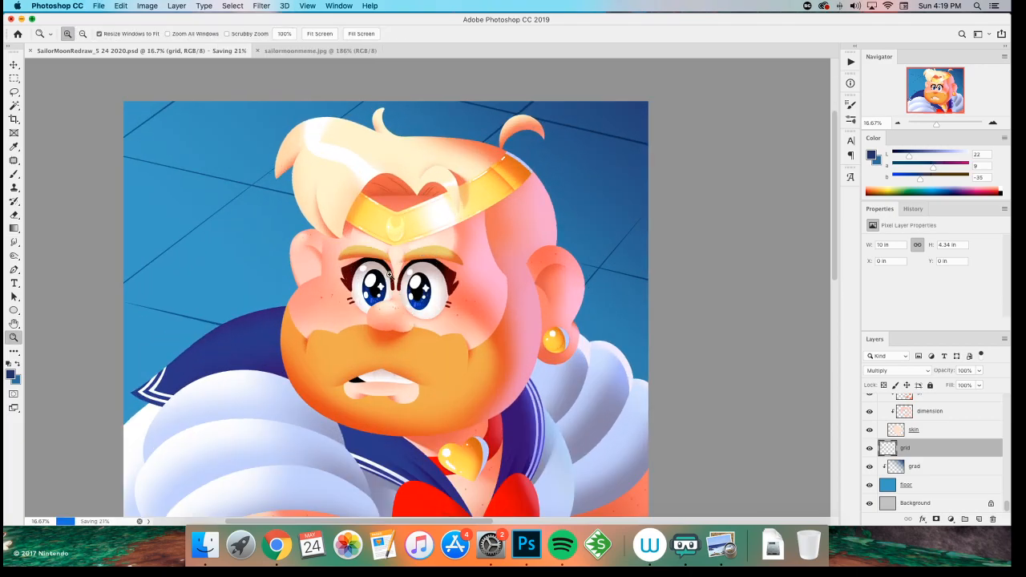
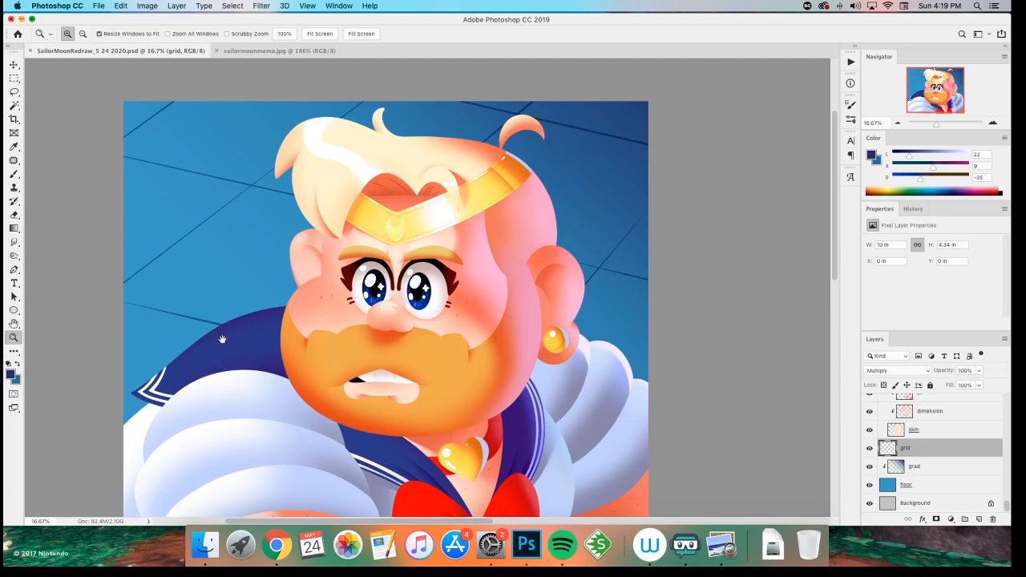
# - Soften the grid lines further with a Hue/Saturation Lightness of +40
pyautogui.scroll(-1, 233, 332)
pyautogui.press('super+u')
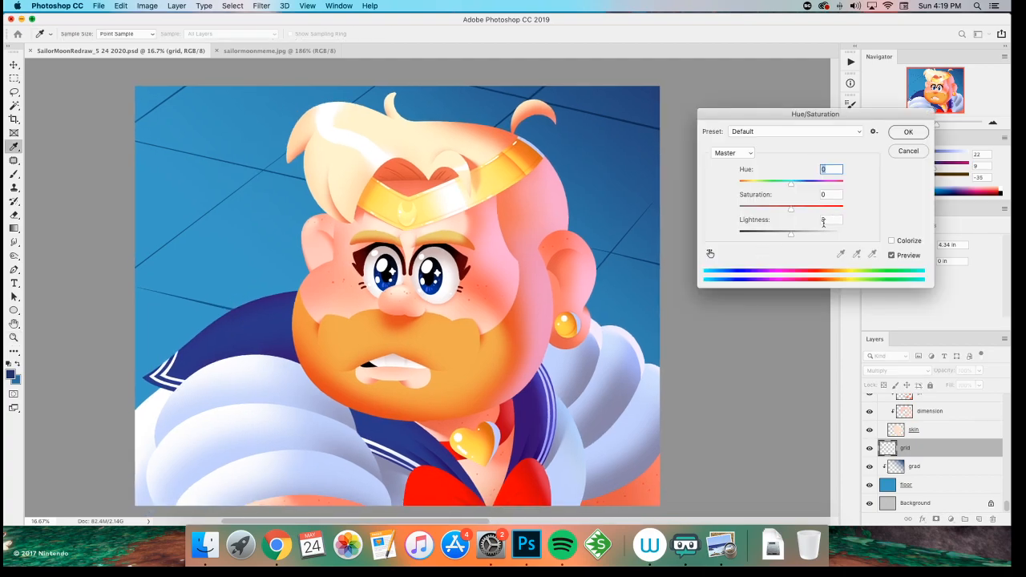
pyautogui.moveTo(810, 234); pyautogui.dragTo(811, 234)
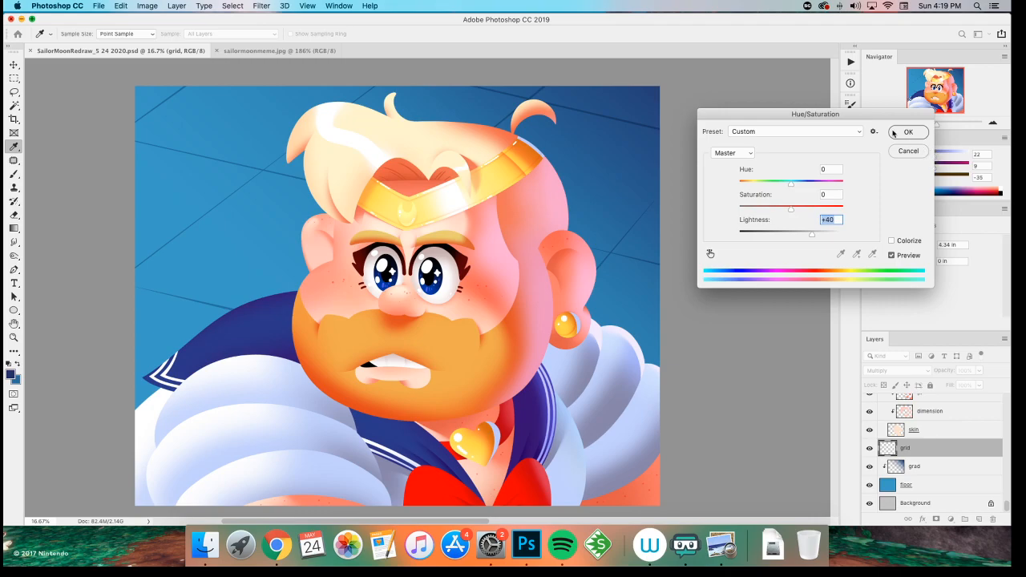
pyautogui.press('Return')
pyautogui.press('z')
# - Add a layer named "rock" above the grid layer and ready the Brush for the background beside the blond hair
pyautogui.press('super+shift+n')
pyautogui.write('rock')
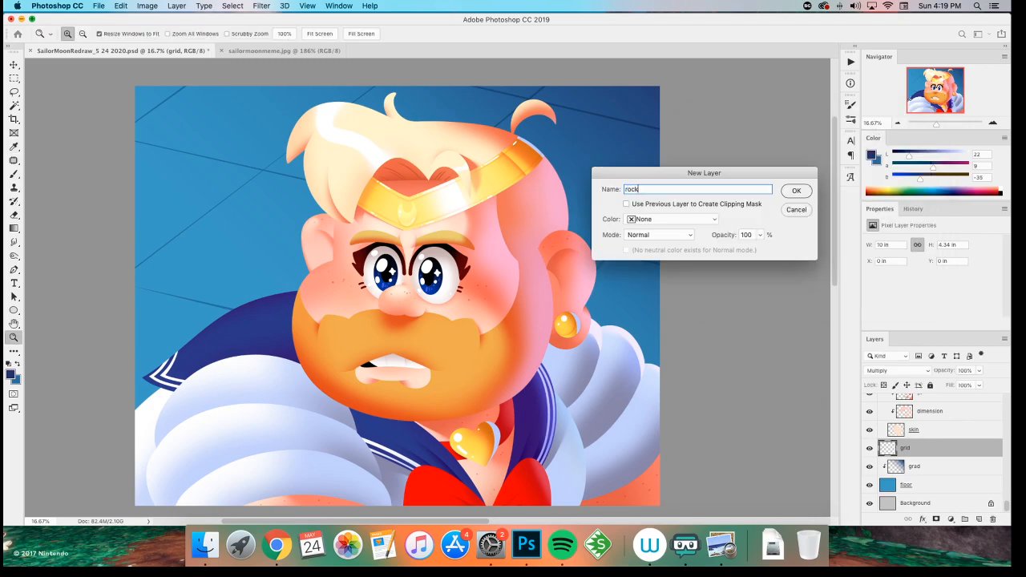
pyautogui.press('Return')
pyautogui.press('super+equal')
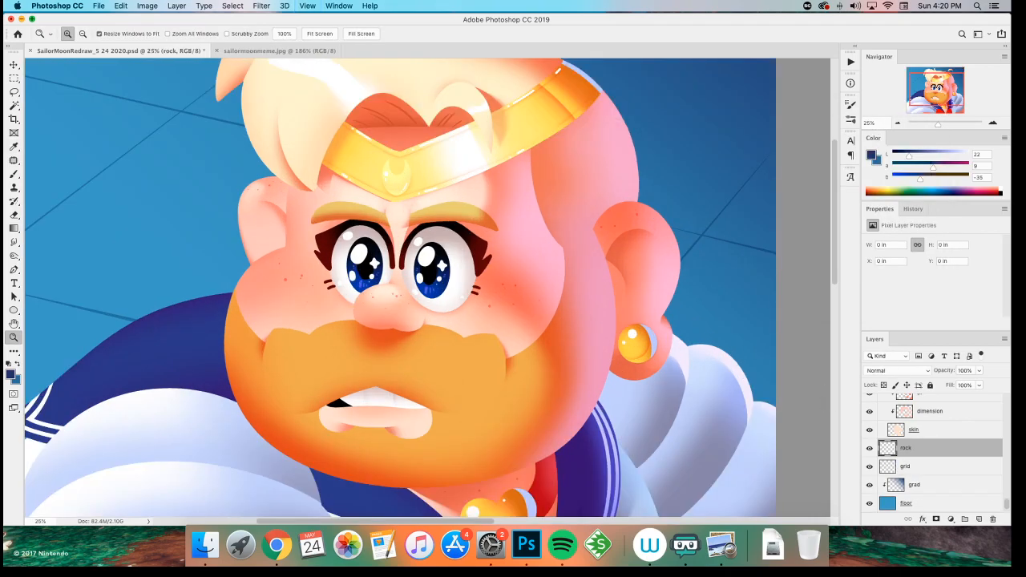
pyautogui.moveTo(142, 297)
pyautogui.mouseDown()
pyautogui.moveTo(243, 306)
pyautogui.moveTo(239, 346)
pyautogui.mouseUp()
pyautogui.press('b')
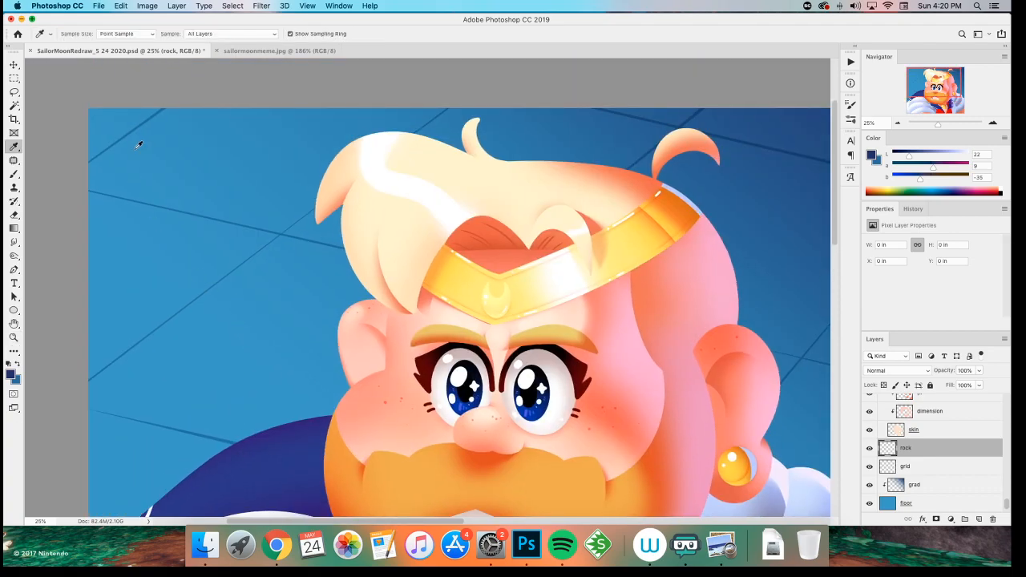
# - Sample the floor's blues and try out small dark blue rock marks beside the blond hair, near the background's upper-left corner
pyautogui.keyDown('alt'); pyautogui.click(126, 132); pyautogui.keyUp('alt')
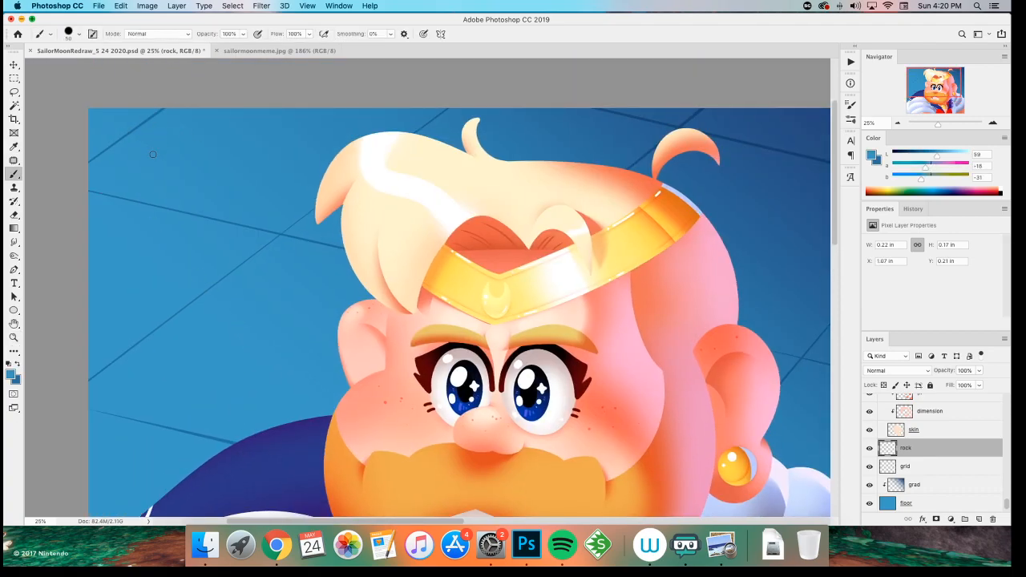
pyautogui.keyDown('alt'); pyautogui.click(146, 121); pyautogui.keyUp('alt')
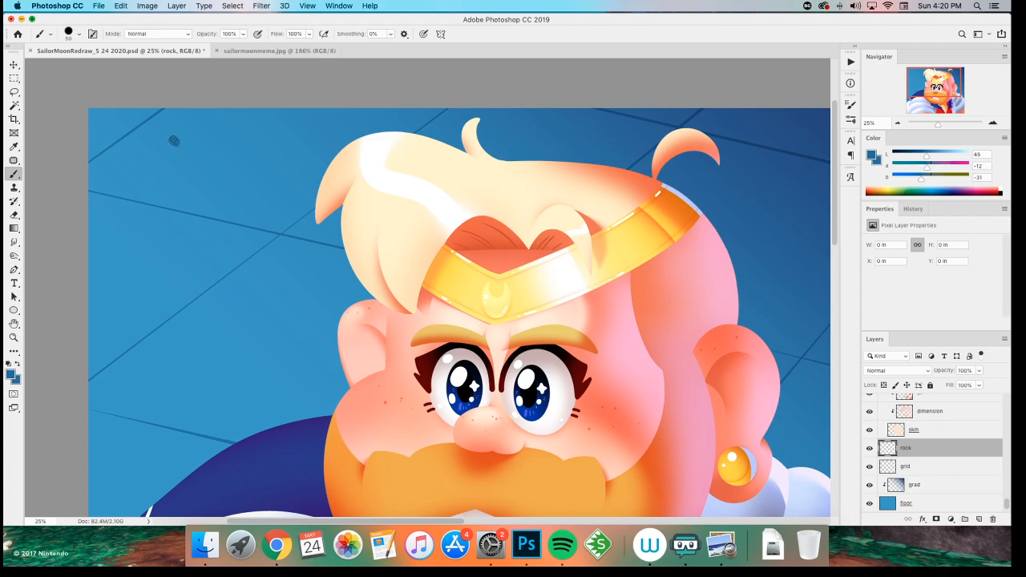
pyautogui.click(163, 138)
pyautogui.hotkey('ctrl', 'z')
pyautogui.click(162, 135)
pyautogui.hotkey('ctrl', 'z')
pyautogui.click(158, 137)
pyautogui.hotkey('ctrl', 'z')
# - Paint a small dark blue rock on the floor between the blond hair and the diagonal grid line
pyautogui.click(274, 273)
pyautogui.press('super+z')
pyautogui.click(273, 272)
pyautogui.press('super+z')
pyautogui.click(276, 272)
pyautogui.hscroll(7, 195, 288)
pyautogui.scroll(-2, 195, 289)
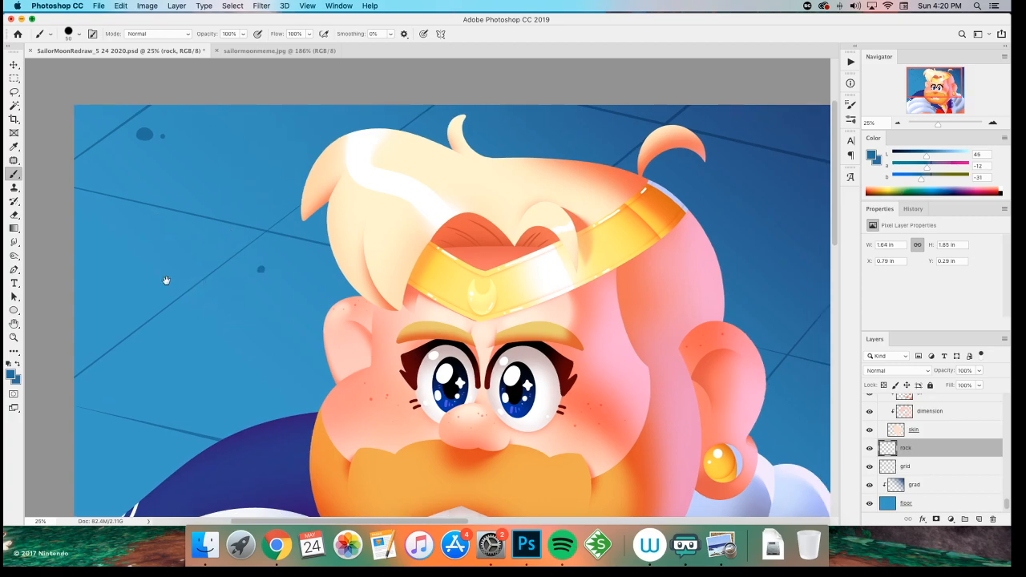
# - Paint small dark blue rocks on the floor beside the earring-side ear, redoing the strokes until they fit
pyautogui.click(566, 360)
pyautogui.press('super+z')
pyautogui.click(564, 356)
pyautogui.press('super+z')
pyautogui.click(561, 359)
# - Brighten the rock layer with Hue/Saturation set to Saturation +35 and Lightness +25
pyautogui.press('super+minus')
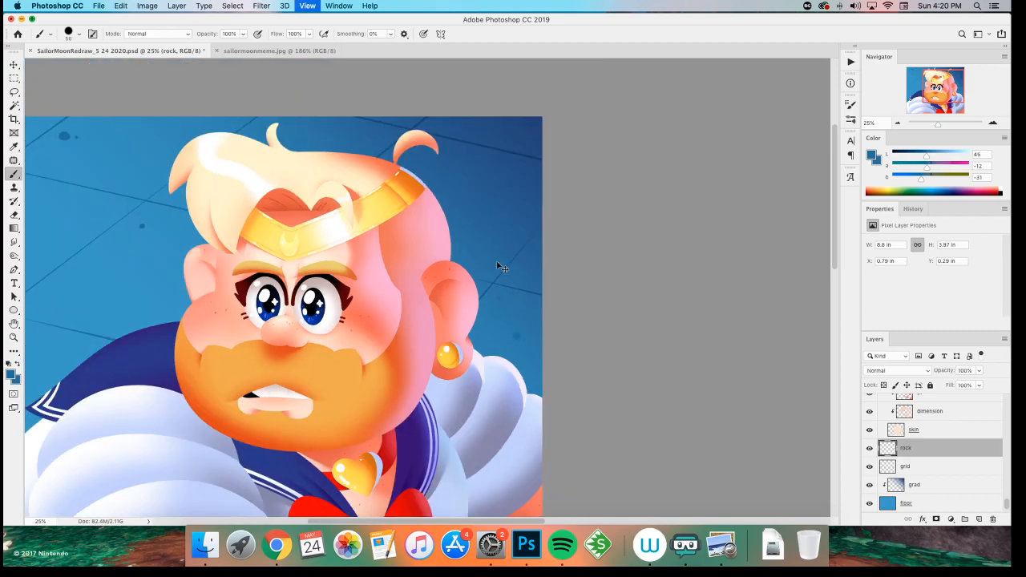
pyautogui.moveTo(159, 292); pyautogui.dragTo(246, 306)
pyautogui.press('super+u')
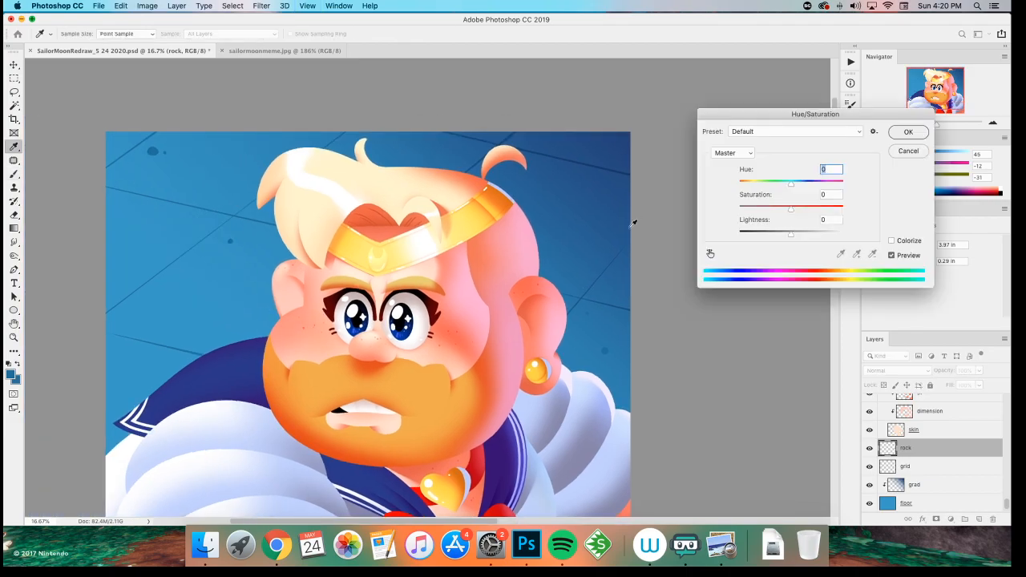
pyautogui.click(805, 234)
pyautogui.moveTo(805, 236); pyautogui.dragTo(811, 210)
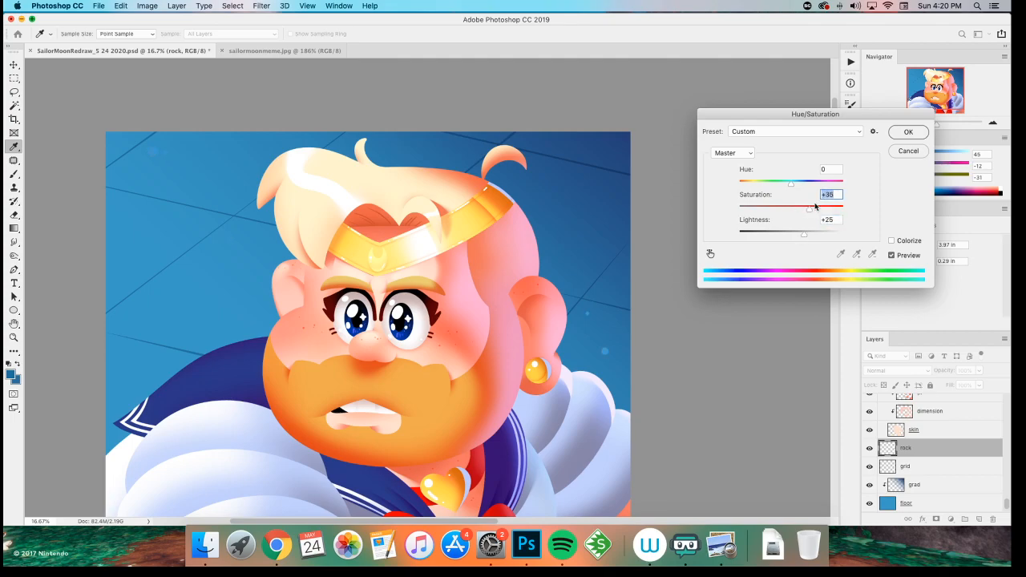
pyautogui.click(908, 133)
# - Add a layer clipped to the rock layer and dab sampled blue shading onto each rock
pyautogui.press('super+shift+n')
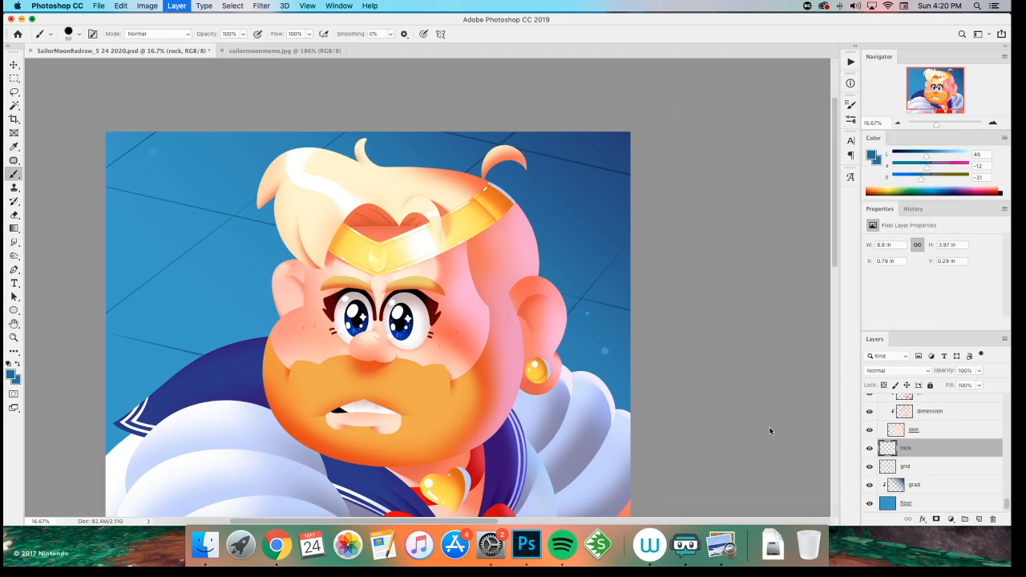
pyautogui.press('Return')
pyautogui.press('super+alt+g')
pyautogui.keyDown('alt'); pyautogui.click(151, 144); pyautogui.keyUp('alt')
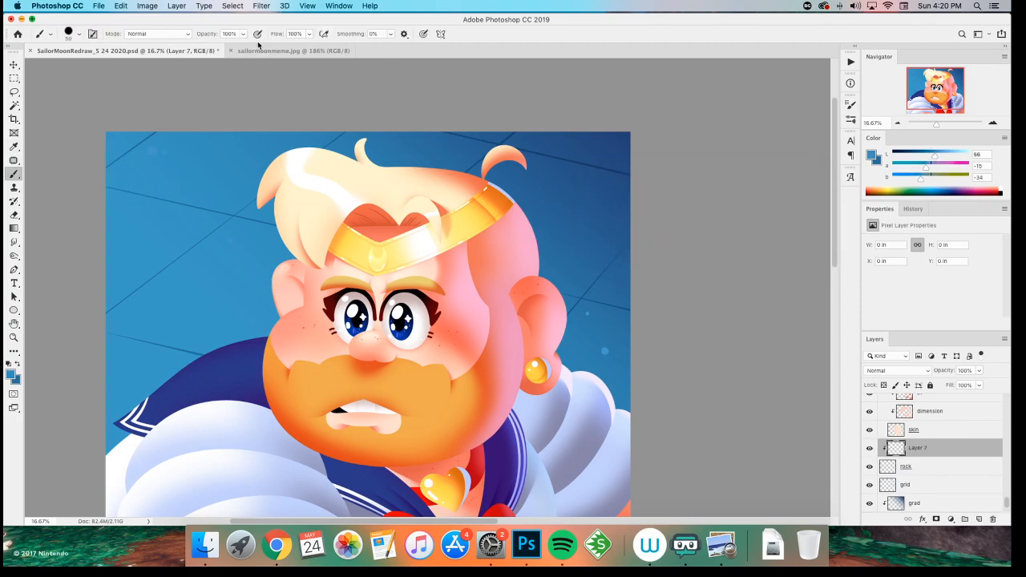
pyautogui.click(159, 147)
pyautogui.moveTo(934, 156); pyautogui.dragTo(932, 155)
pyautogui.click(233, 240)
pyautogui.click(605, 350)
# - Add a layer named "rockshade" between the rock and grid layers and paint blue shadows under the rocks
pyautogui.click(906, 483)
pyautogui.press('super+shift+n')
pyautogui.write('rockshade')
pyautogui.press('Return')
pyautogui.keyDown('alt'); pyautogui.click(600, 259); pyautogui.keyUp('alt')
pyautogui.click(589, 314)
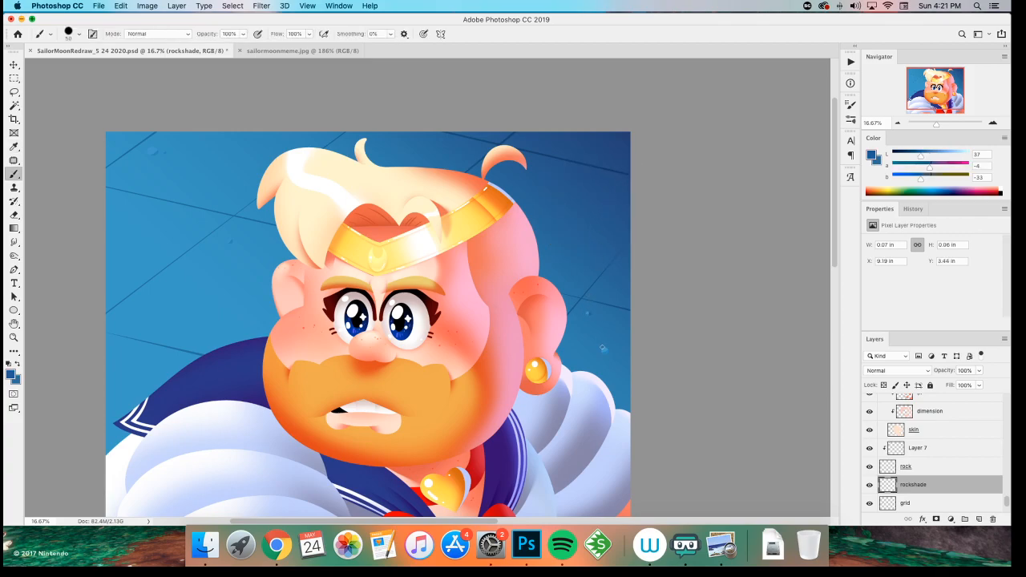
pyautogui.keyDown('alt'); pyautogui.click(154, 145); pyautogui.keyUp('alt')
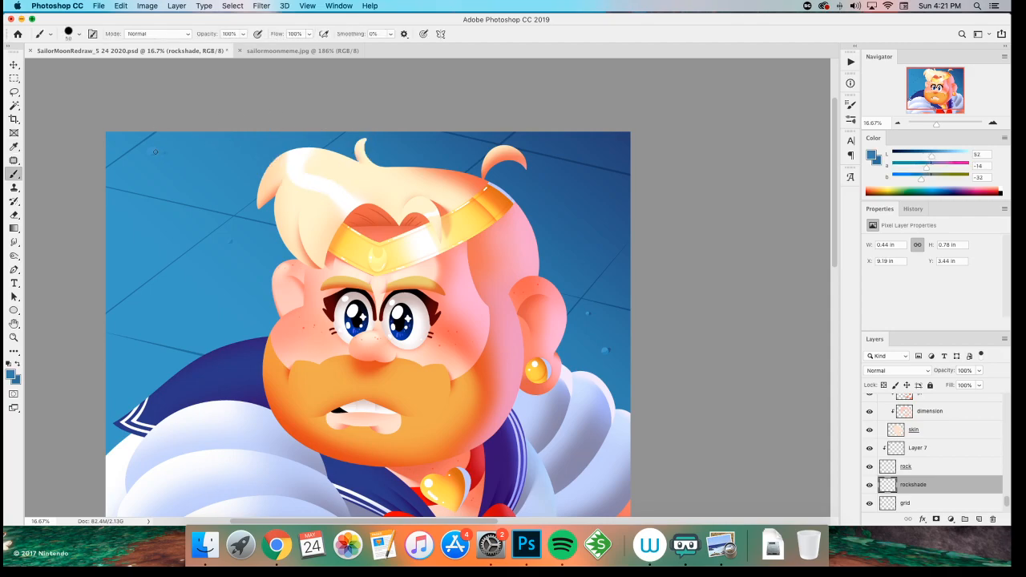
pyautogui.keyDown('alt'); pyautogui.click(369, 150); pyautogui.keyUp('alt')
pyautogui.press('super+minus')
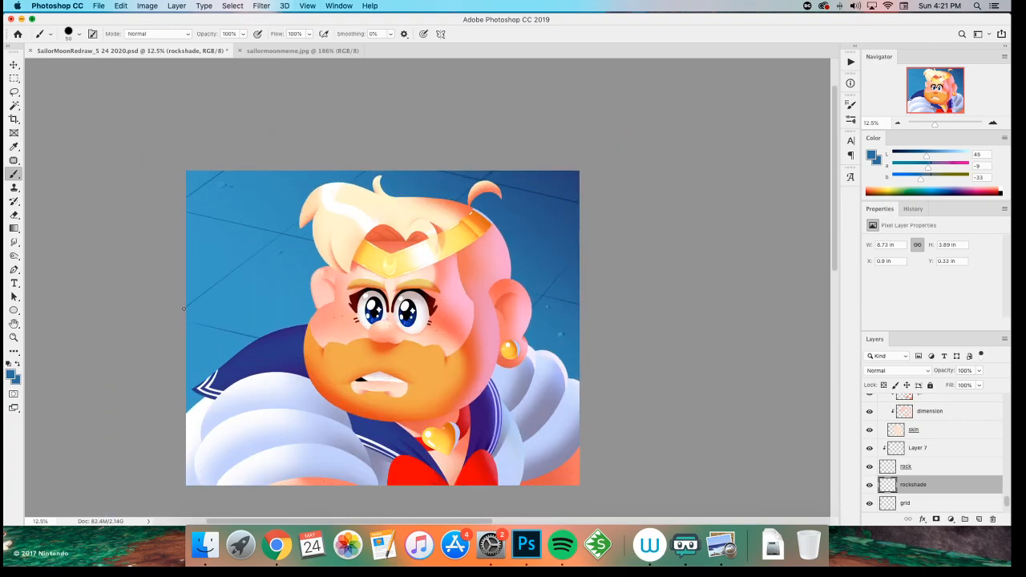
# - Merge the clipped shading into the rock layer and apply Hue/Saturation with Hue +4, Saturation +16 and Lightness -9
pyautogui.click(921, 451)
pyautogui.press('super+e')
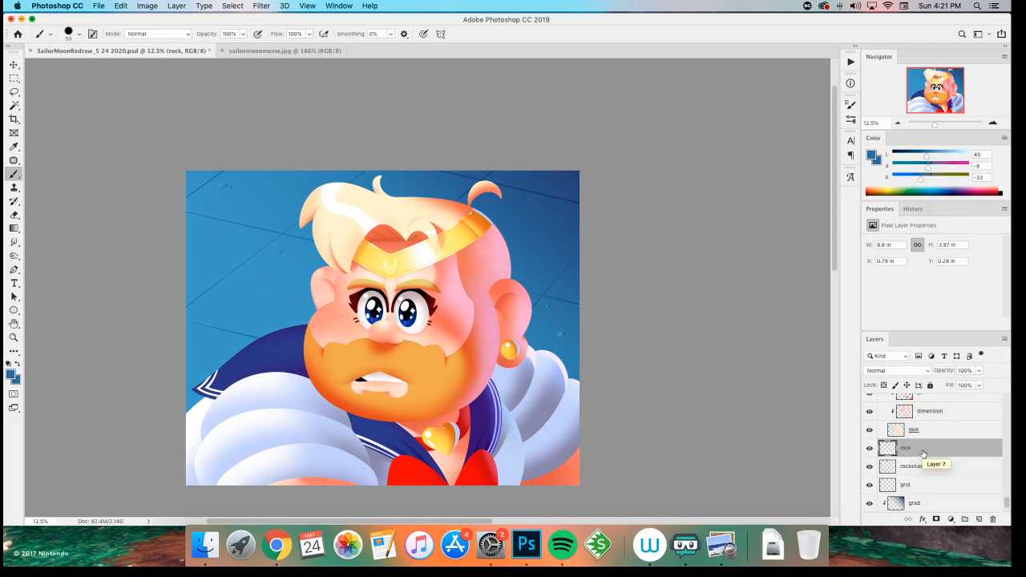
pyautogui.press('super+u')
pyautogui.moveTo(791, 233); pyautogui.dragTo(792, 187)
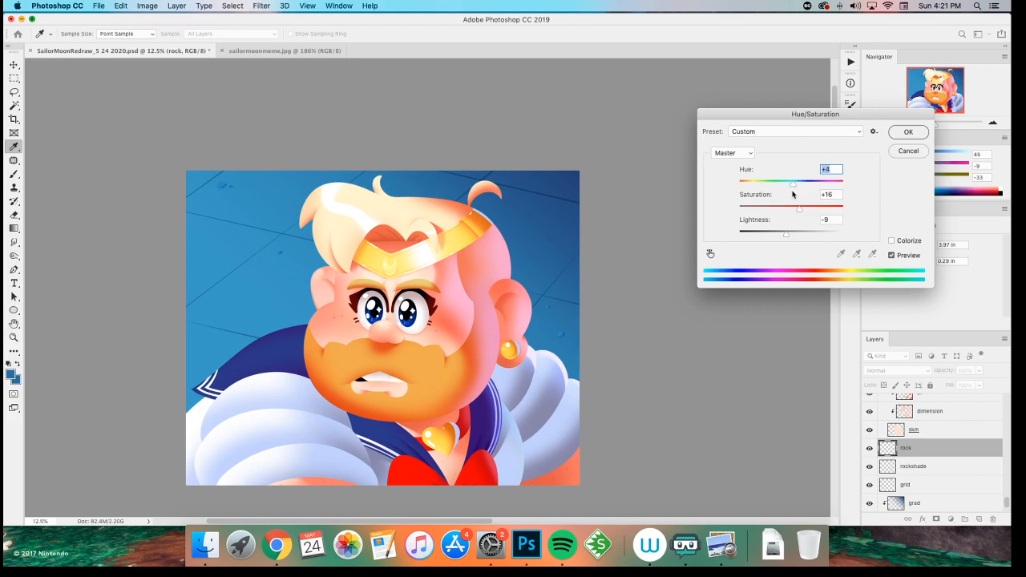
pyautogui.click(908, 132)
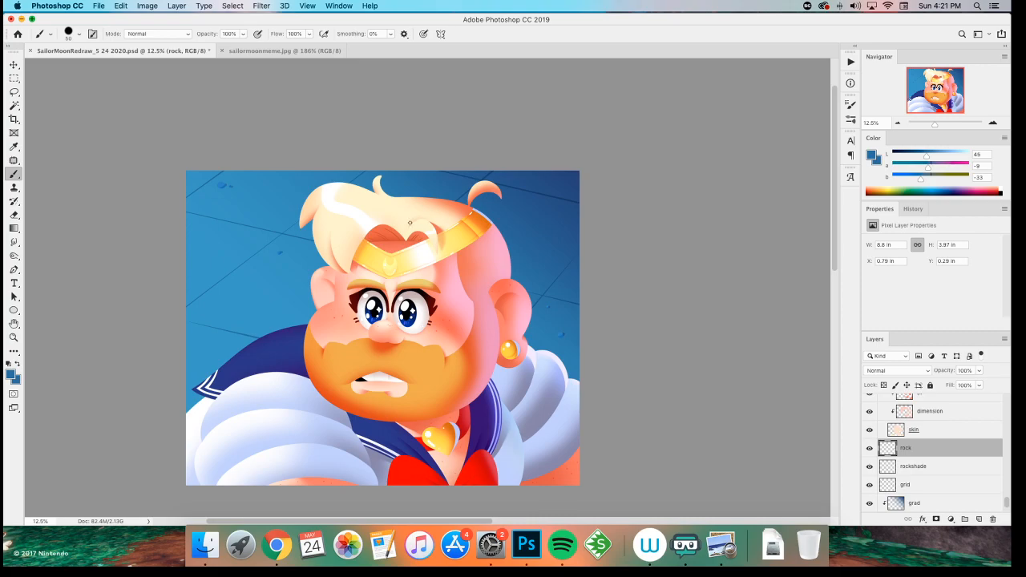
# - Check the artwork at different zooms, reorder the redraw document after sailormoonmeme.jpg and save it
pyautogui.press('z')
pyautogui.click(386, 266)
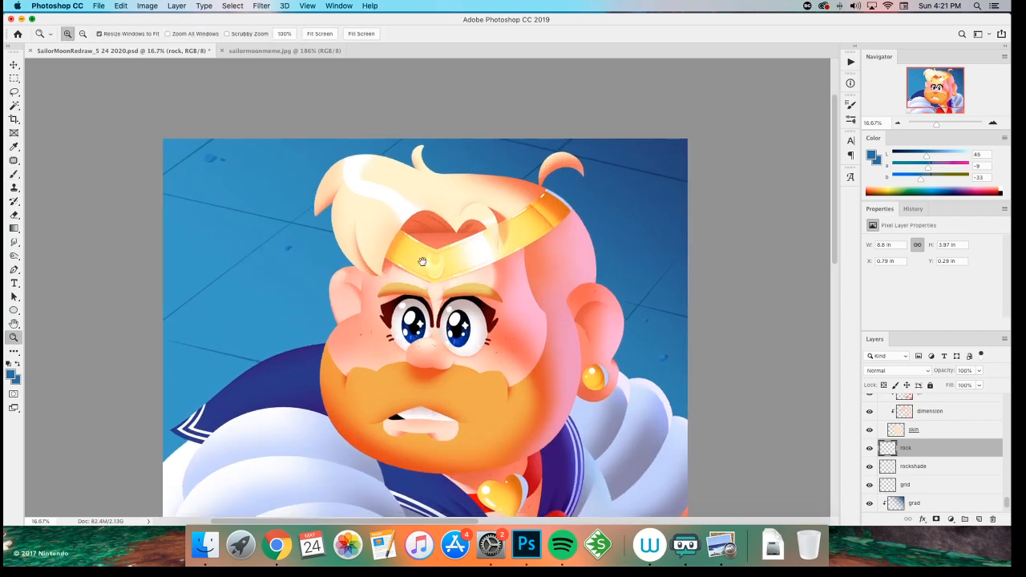
pyautogui.keyDown('alt'); pyautogui.click(387, 266); pyautogui.keyUp('alt')
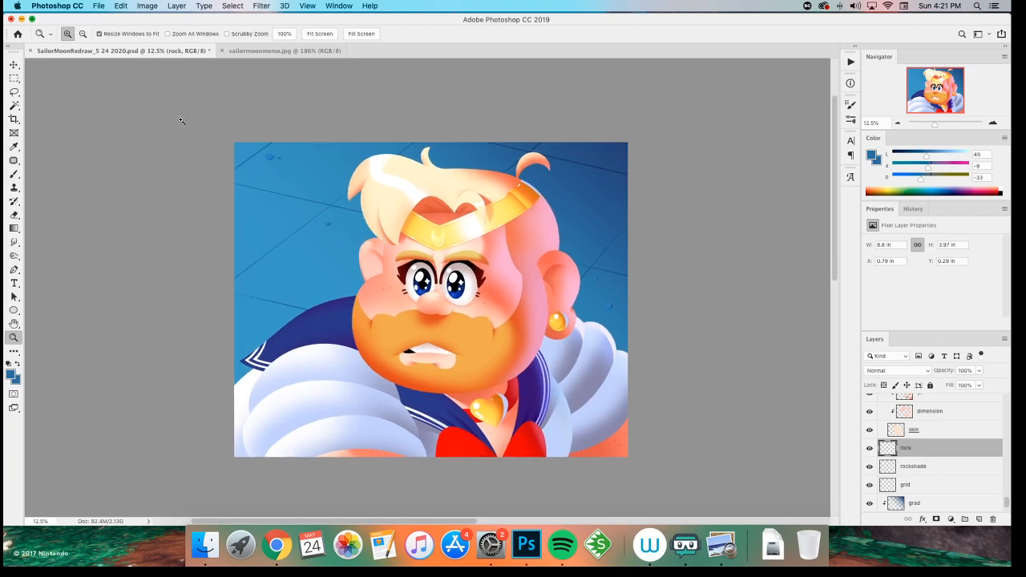
pyautogui.moveTo(173, 53); pyautogui.dragTo(171, 64)
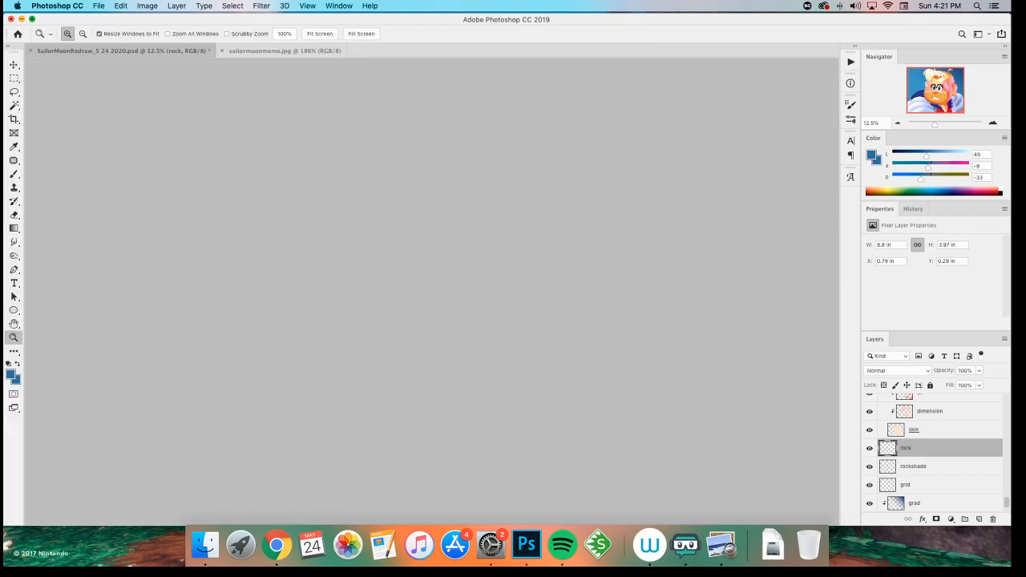
pyautogui.moveTo(170, 64)
pyautogui.mouseDown()
pyautogui.moveTo(232, 5)
pyautogui.moveTo(149, 82)
pyautogui.moveTo(180, 51)
pyautogui.moveTo(366, 53)
pyautogui.moveTo(170, 48)
pyautogui.moveTo(182, 50)
pyautogui.mouseUp()
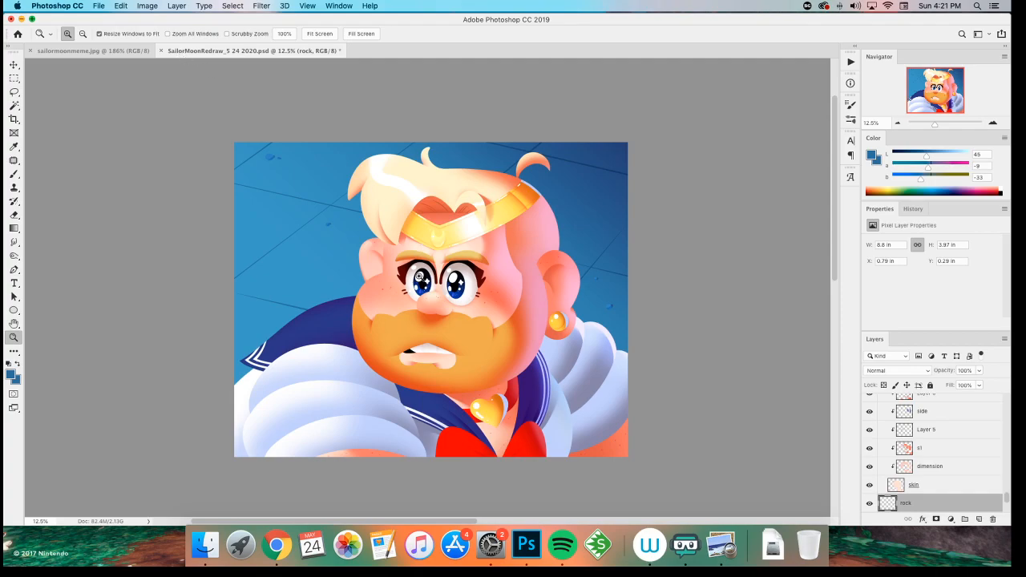
pyautogui.click(459, 284)
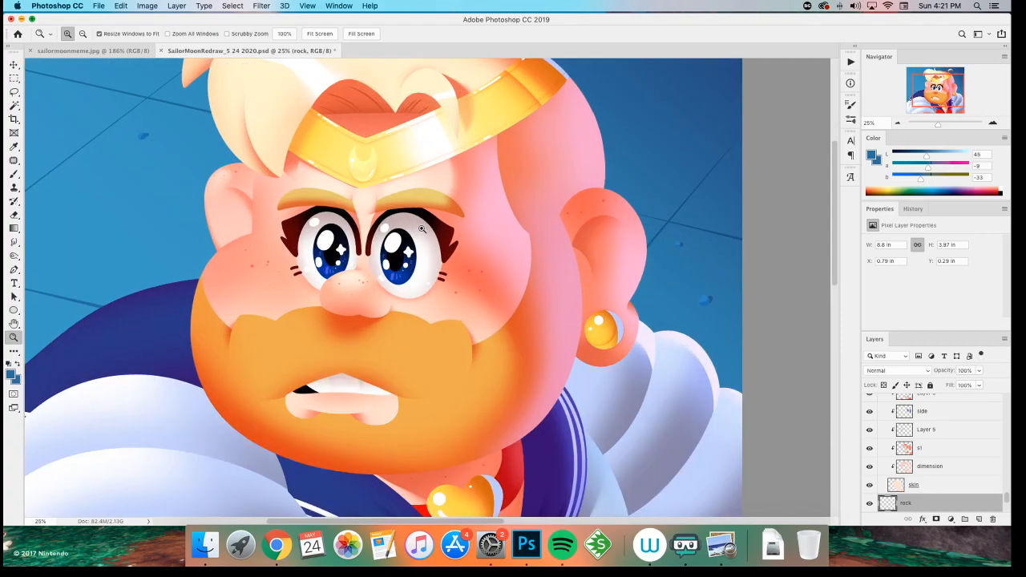
pyautogui.keyDown('alt'); pyautogui.click(422, 229); pyautogui.keyUp('alt')
pyautogui.press('super+s')
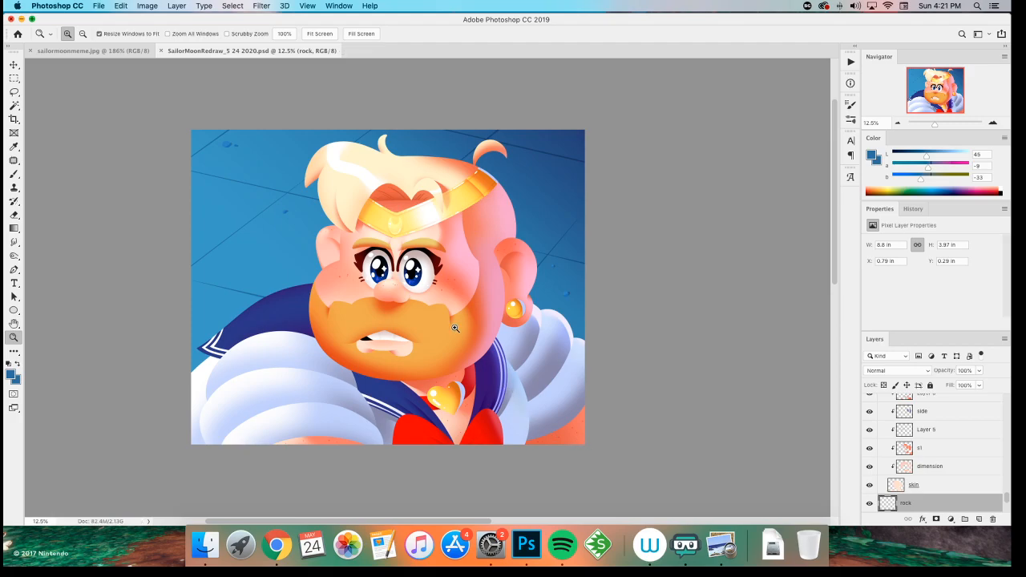
# - Select the blush layer from the cheek and inspect the face, eyes and hair up close
pyautogui.press('v')
pyautogui.keyDown('super'); pyautogui.click(455, 263); pyautogui.keyUp('super')
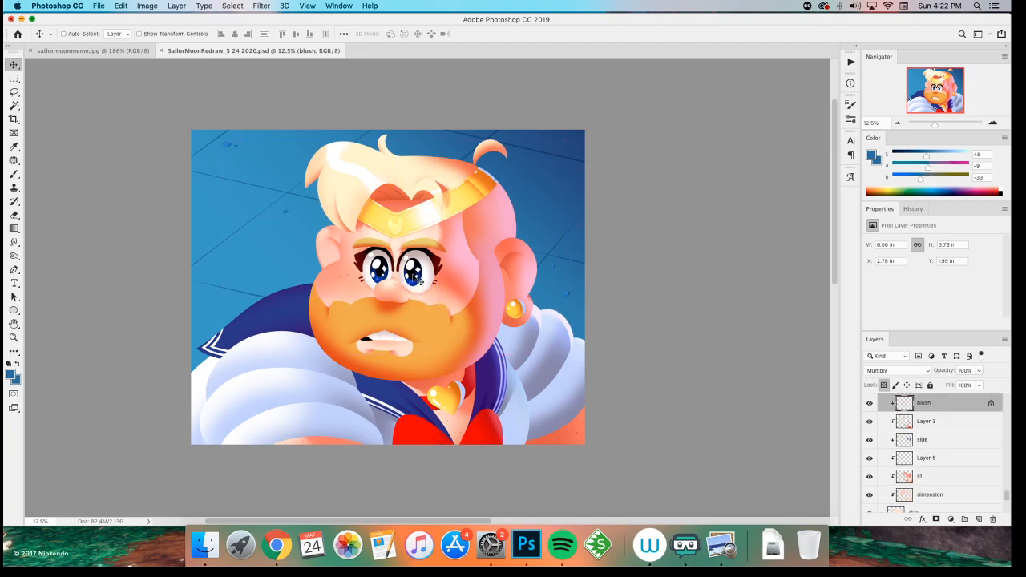
pyautogui.press('z')
pyautogui.click(423, 310)
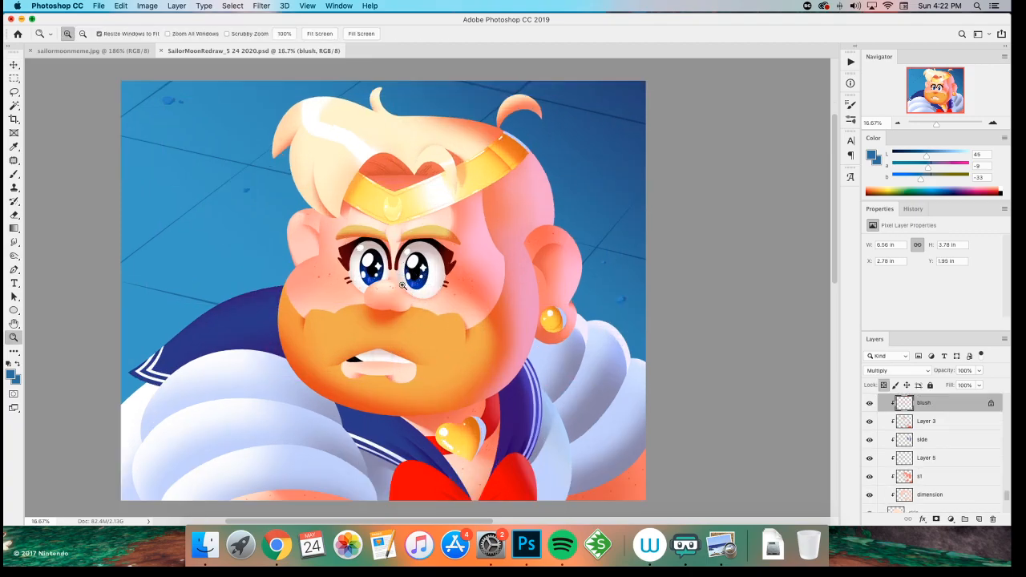
pyautogui.moveTo(405, 286); pyautogui.dragTo(453, 287)
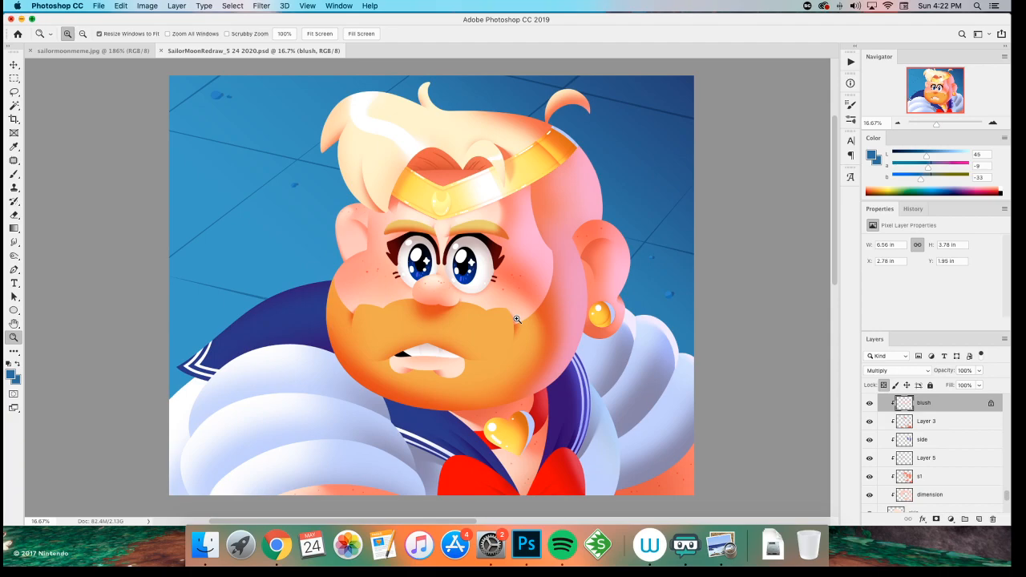
pyautogui.click(491, 255)
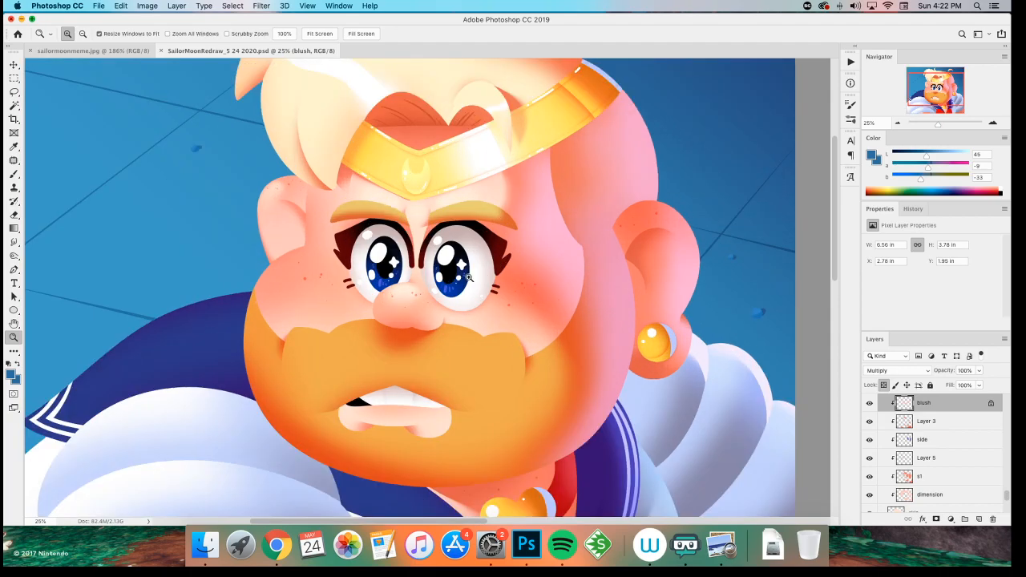
pyautogui.press('v')
pyautogui.moveTo(443, 258); pyautogui.dragTo(479, 338)
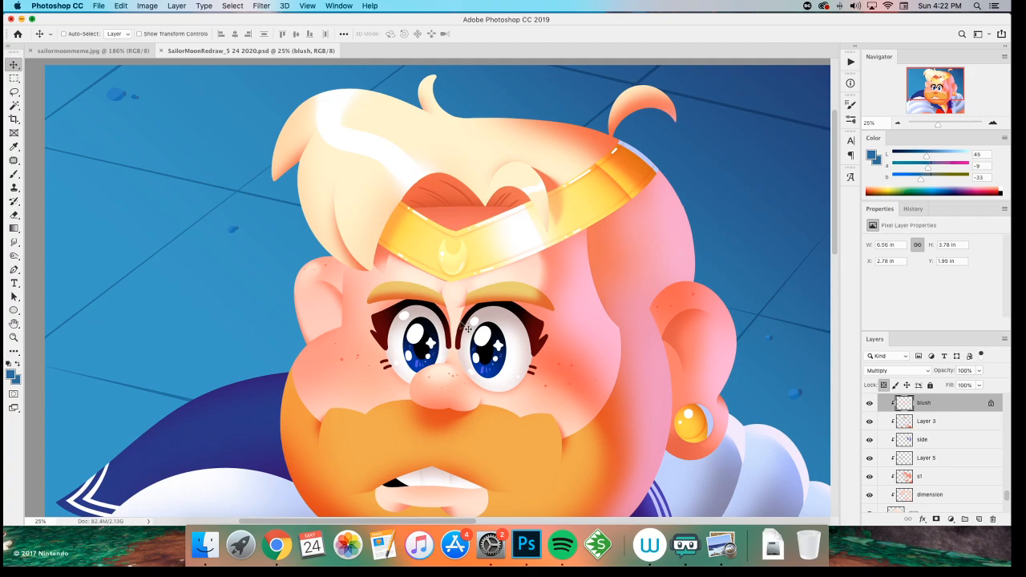
# - Locate the hair's shading layers and add a layer named "lines" directly above the hair's side layer
pyautogui.keyDown('super'); pyautogui.click(442, 133); pyautogui.keyUp('super')
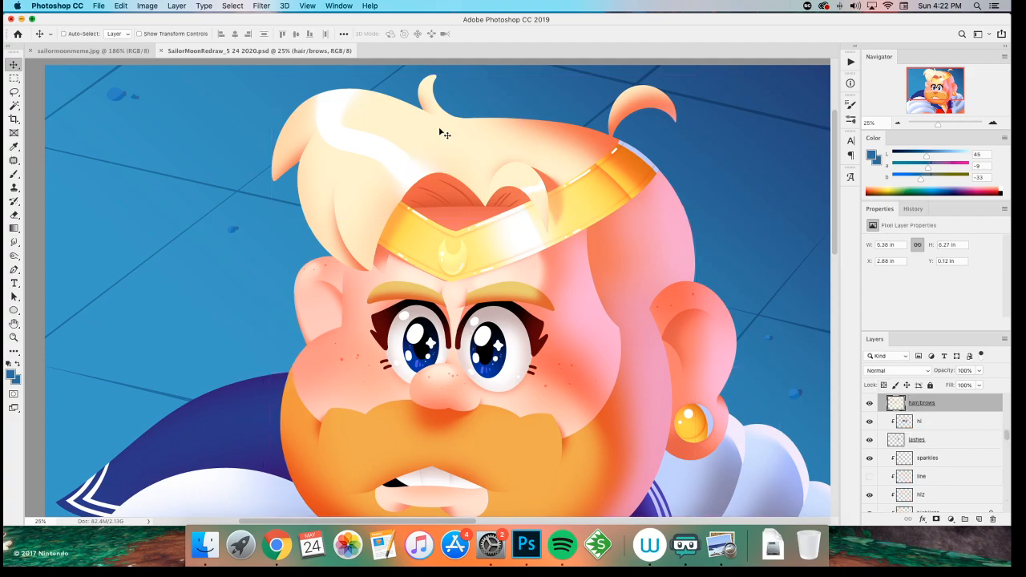
pyautogui.scroll(4, 975, 465)
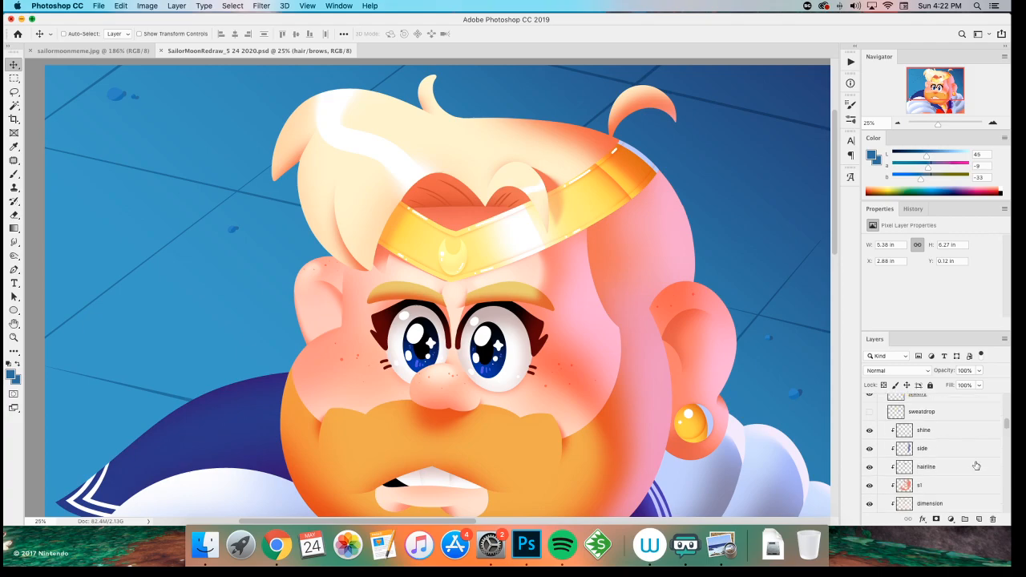
pyautogui.scroll(2, 975, 466)
pyautogui.click(933, 443)
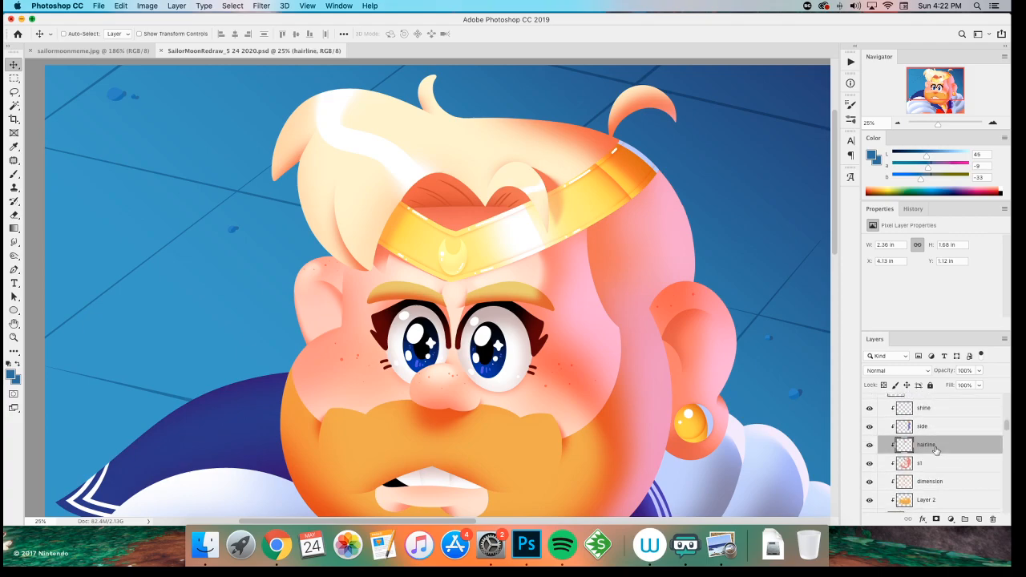
pyautogui.scroll(1, 934, 443)
pyautogui.click(934, 441)
pyautogui.press('super+shift+n')
pyautogui.write('lines')
pyautogui.press('Return')
# - Sample the hair's pale cream colour and choose a hard round brush preset for drawing hair strands
pyautogui.press('super+equal')
pyautogui.scroll(3, 241, 320)
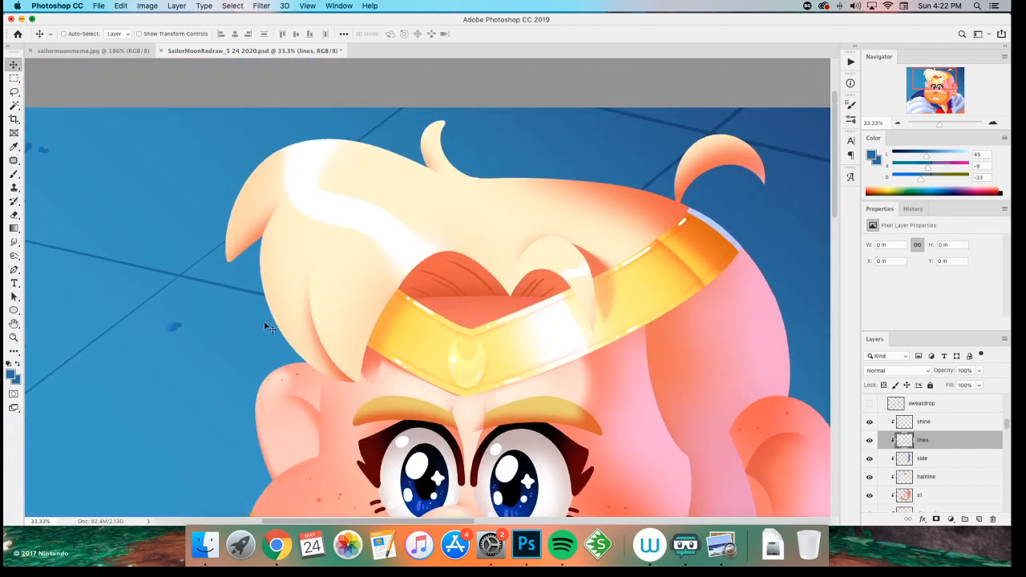
pyautogui.press('i')
pyautogui.click(378, 281)
pyautogui.press('b')
pyautogui.rightClick(308, 268)
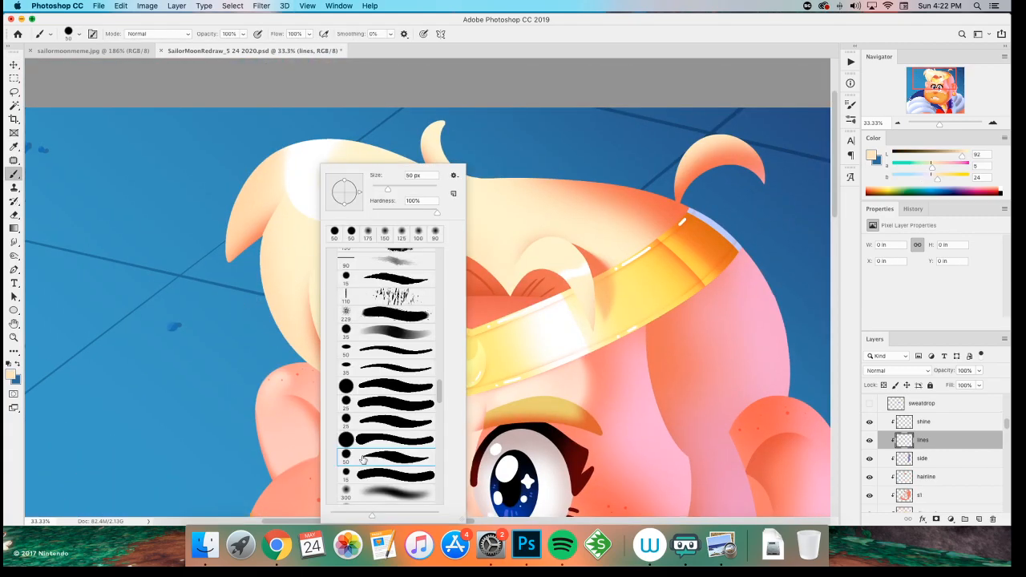
pyautogui.click(356, 390)
pyautogui.press('Return')
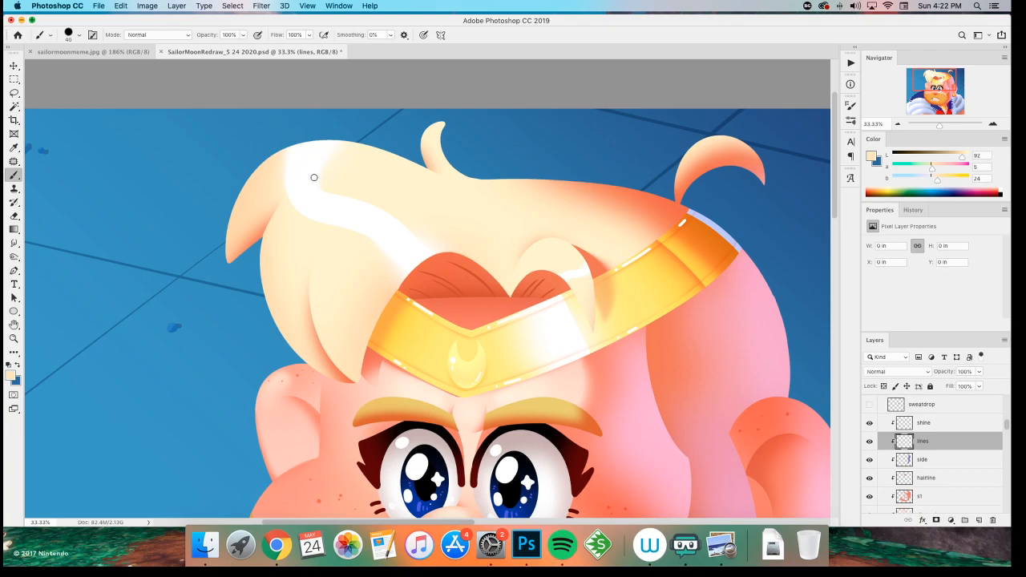
# - Draw thin strand lines along the blond fringe and the swept-back hair above the tiara on the lines layer
pyautogui.moveTo(307, 219); pyautogui.dragTo(296, 255)
pyautogui.press('super+z')
pyautogui.moveTo(283, 256)
pyautogui.mouseDown()
pyautogui.moveTo(309, 233)
pyautogui.moveTo(297, 265)
pyautogui.mouseUp()
pyautogui.press('super+z')
pyautogui.press('super+z')
pyautogui.moveTo(305, 229)
pyautogui.mouseDown()
pyautogui.moveTo(293, 269)
pyautogui.moveTo(351, 358)
pyautogui.mouseUp()
pyautogui.moveTo(368, 224)
pyautogui.mouseDown()
pyautogui.moveTo(443, 216)
pyautogui.moveTo(525, 190)
pyautogui.moveTo(593, 201)
pyautogui.mouseUp()
pyautogui.hscroll(5, 355, 297)
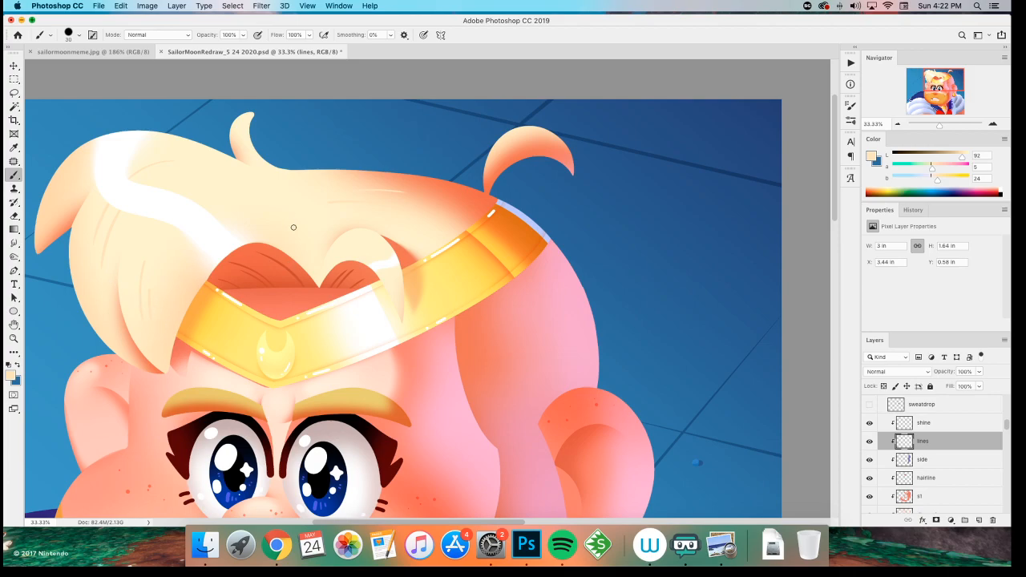
pyautogui.press('o')
pyautogui.press('super+z')
pyautogui.press('super+z')
pyautogui.press('super+z')
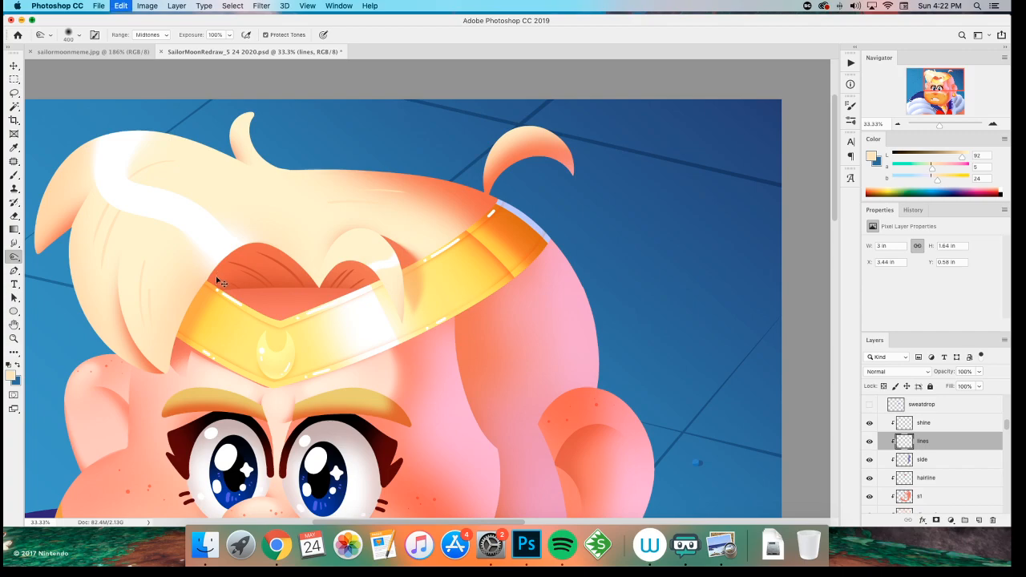
# - Lock the lines layer's transparent pixels and set up a soft 300 px brush in orange sampled from the hair's shading
pyautogui.press('i')
pyautogui.click(439, 183)
pyautogui.press('b')
pyautogui.click(885, 387)
pyautogui.rightClick(410, 202)
pyautogui.click(449, 489)
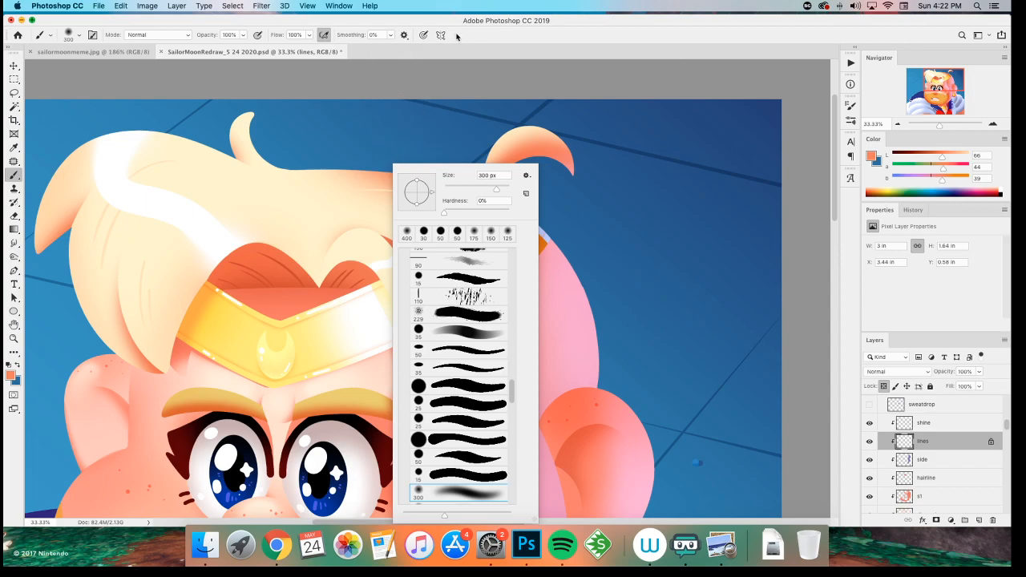
pyautogui.click(457, 35)
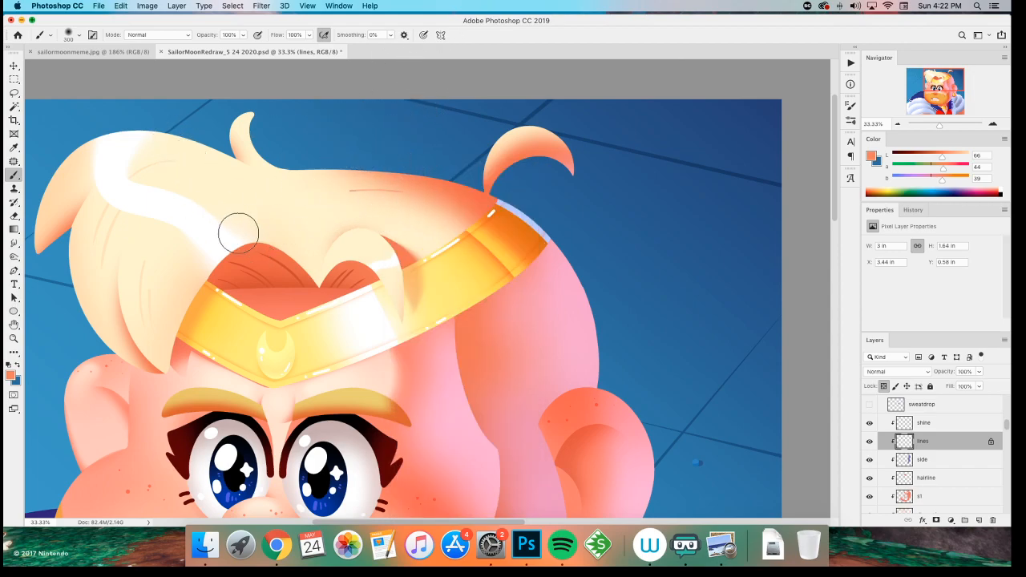
# - Unlock the transparent pixels of the lines layer
pyautogui.press('super+minus')
pyautogui.press('super+minus')
pyautogui.press('super+plus')
pyautogui.press('super+plus')
pyautogui.press('super+plus')
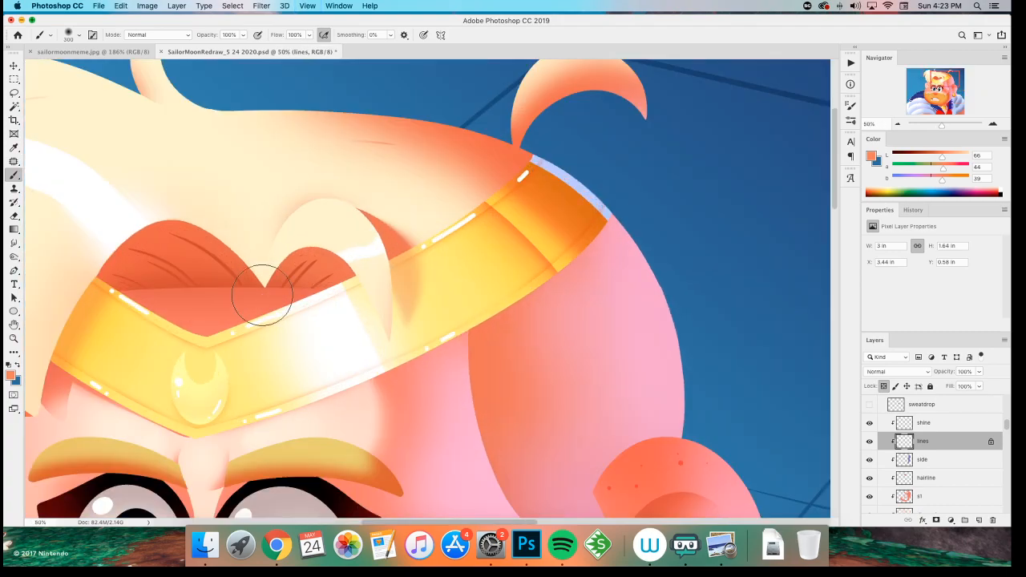
pyautogui.click(884, 387)
pyautogui.moveTo(273, 291); pyautogui.dragTo(333, 344)
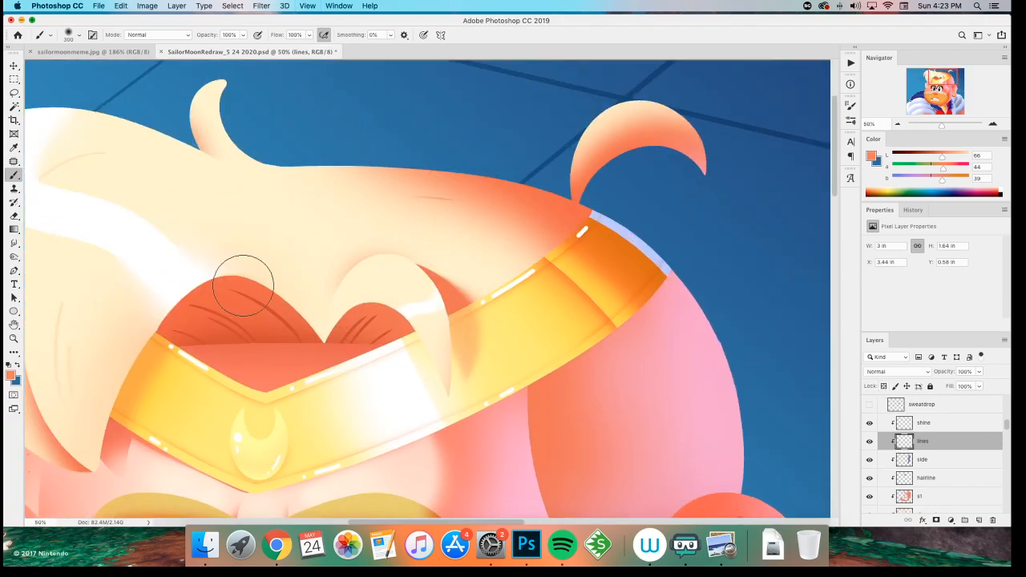
# - Sample the hair's pale cream colour and choose a hard round 15 px brush
pyautogui.hscroll(-3, 256, 305)
pyautogui.scroll(2, 257, 304)
pyautogui.press('i')
pyautogui.click(150, 300)
pyautogui.press('b')
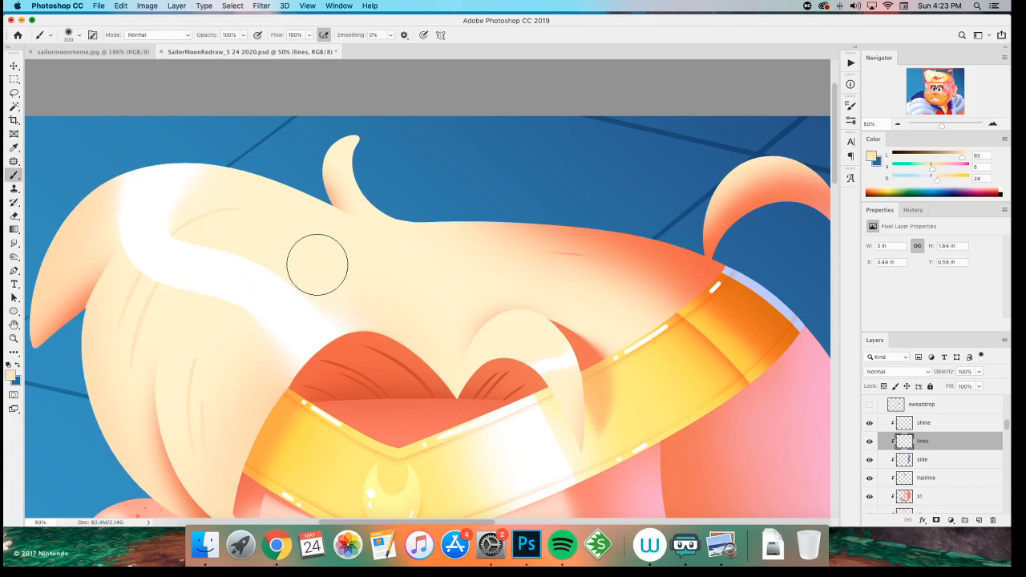
pyautogui.rightClick(472, 273)
pyautogui.click(525, 489)
pyautogui.click(530, 458)
pyautogui.click(464, 69)
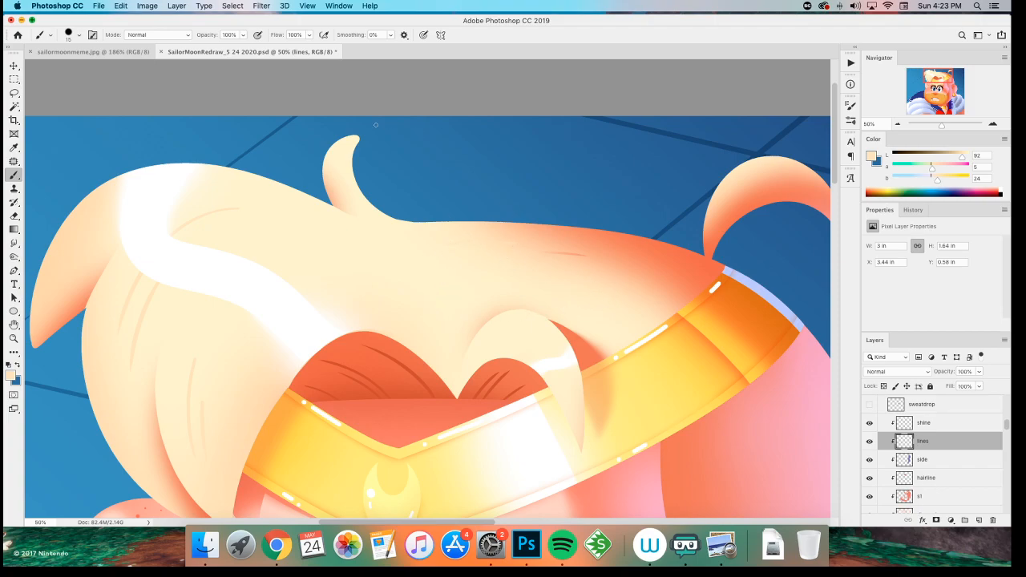
# - Examine the strand lines on the blond hair and the face at several zoom levels
pyautogui.press('super+minus')
pyautogui.press('super+minus')
pyautogui.press('super+minus')
pyautogui.press('super+minus')
pyautogui.press('super+equal')
pyautogui.press('super+equal')
pyautogui.scroll(-5, 181, 368)
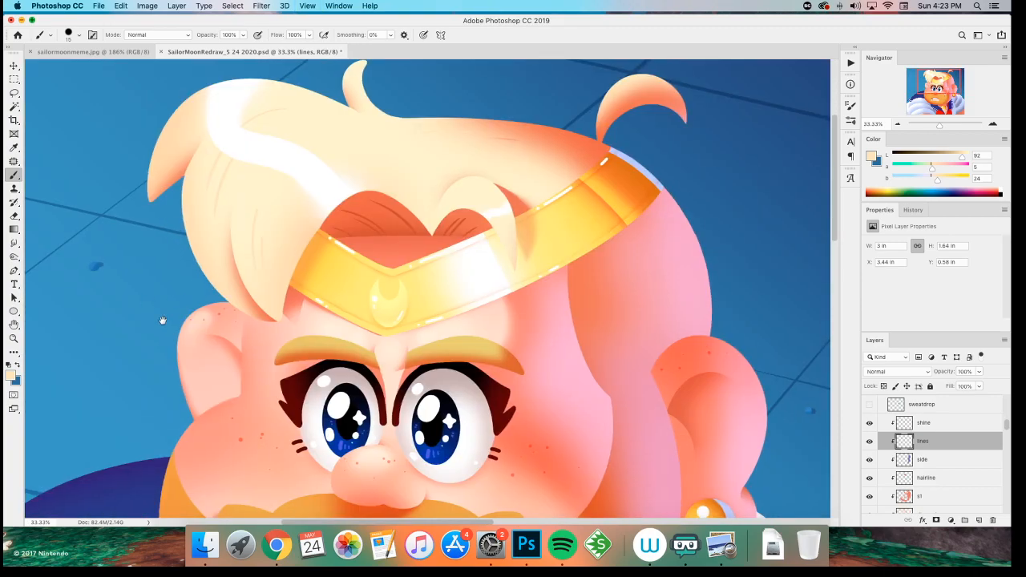
pyautogui.scroll(2, 175, 356)
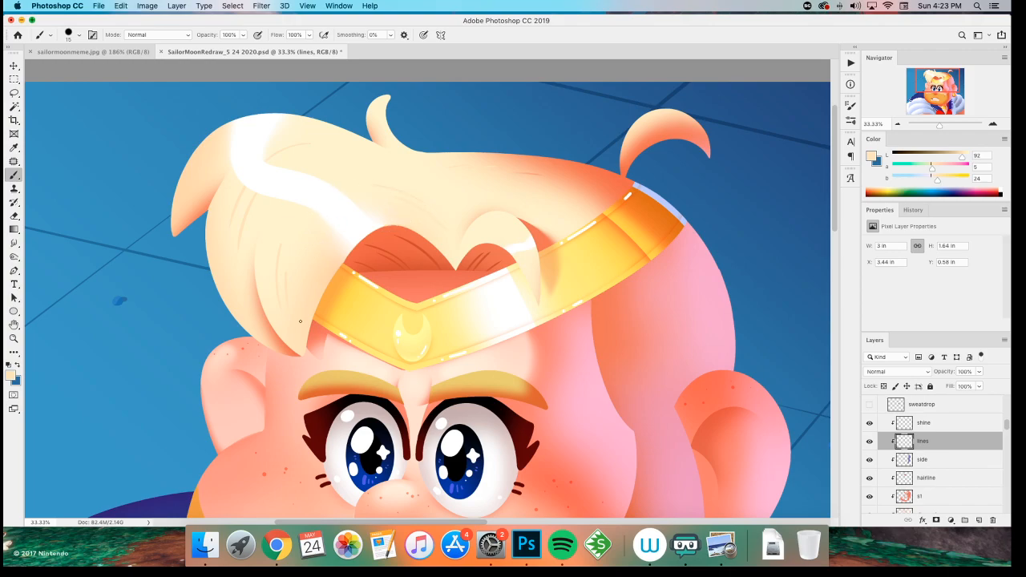
pyautogui.press('super+minus')
pyautogui.press('super+equal')
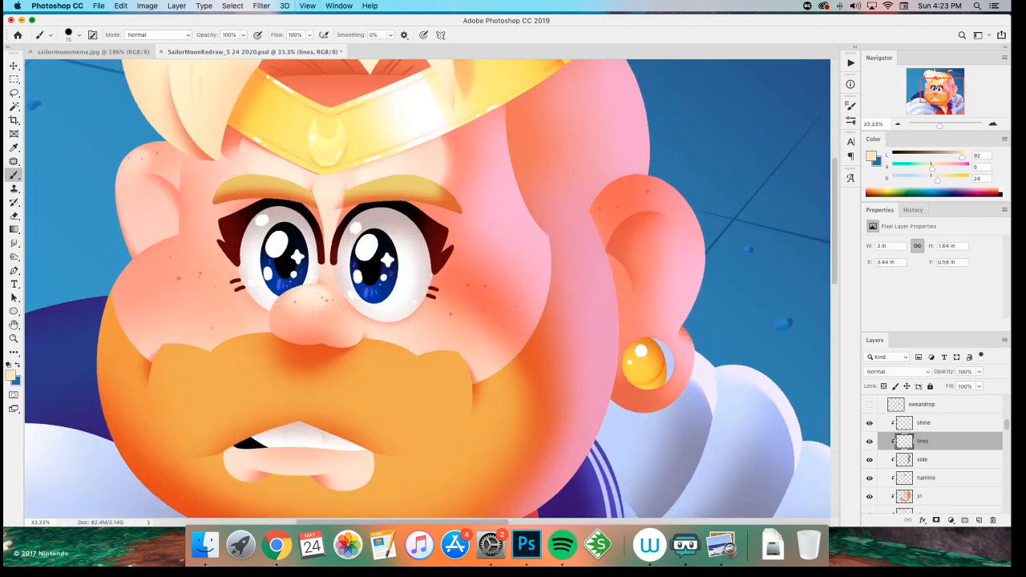
# - Save the Sailor Moon redraw document
pyautogui.moveTo(172, 364); pyautogui.dragTo(223, 272)
pyautogui.moveTo(192, 331); pyautogui.dragTo(197, 359)
pyautogui.press('super+s')
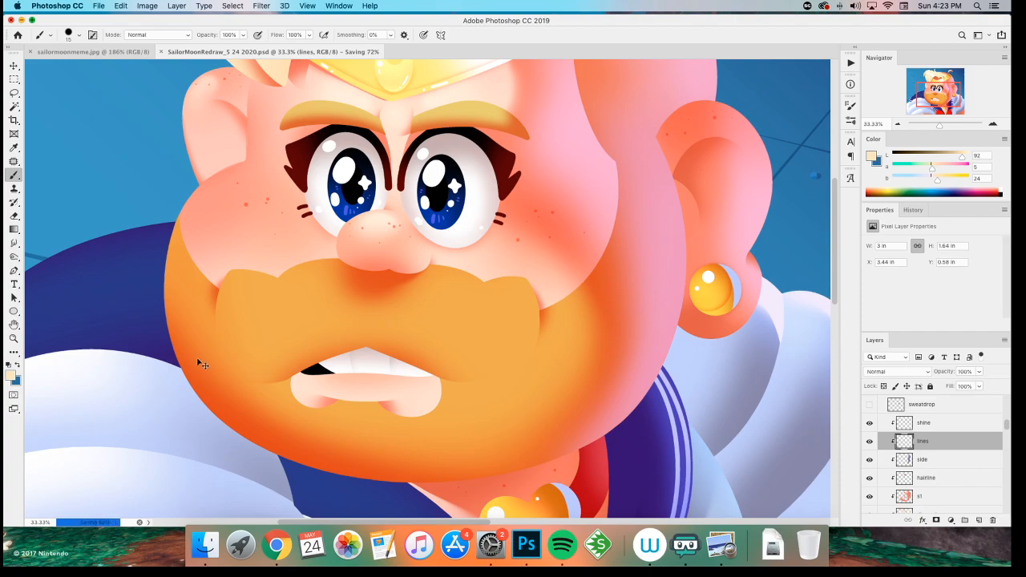
# - Add a clipped layer named "fade" directly above the shine layer
pyautogui.scroll(-3, 197, 360)
pyautogui.scroll(1, 197, 360)
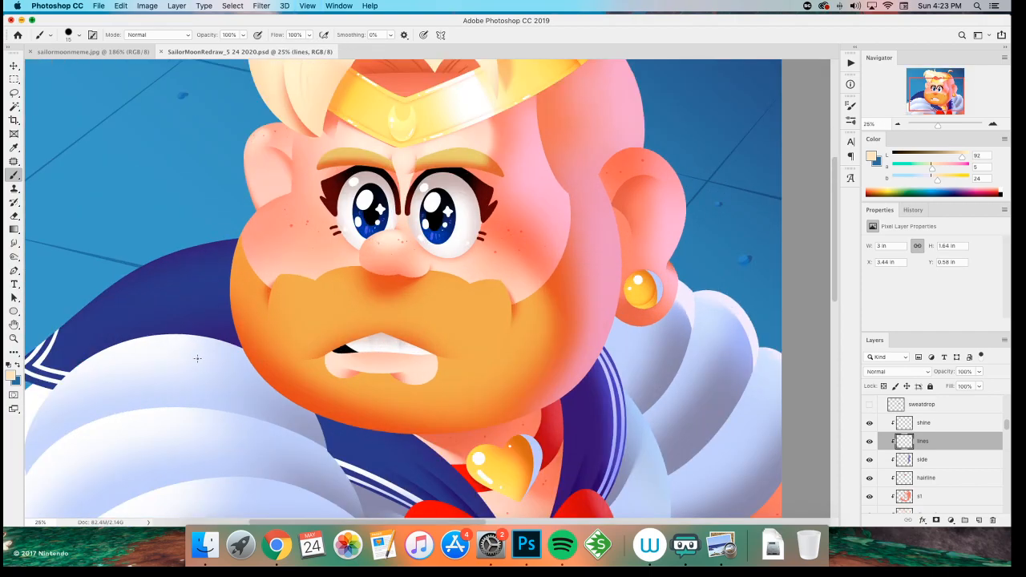
pyautogui.scroll(1, 365, 301)
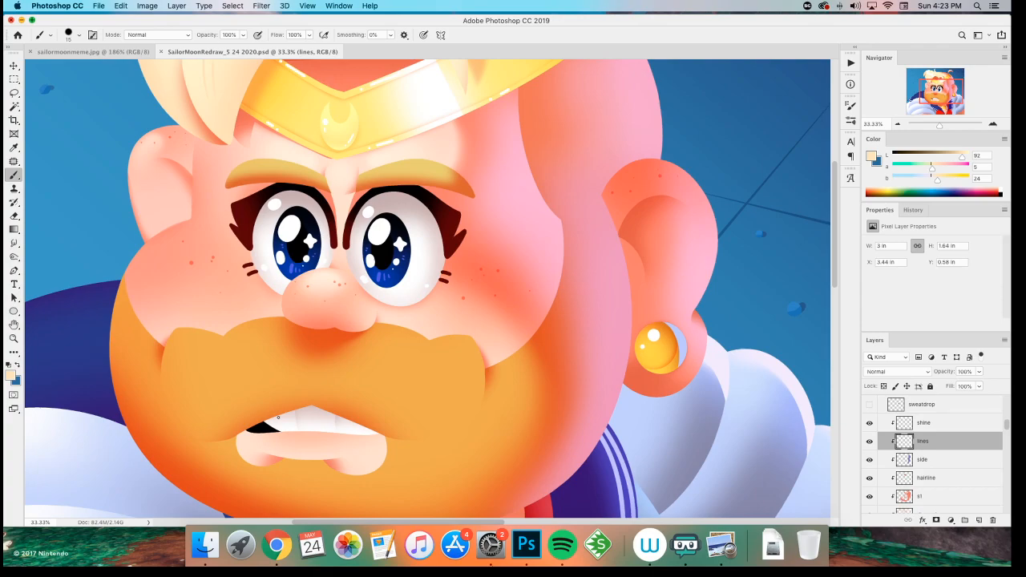
pyautogui.press('v')
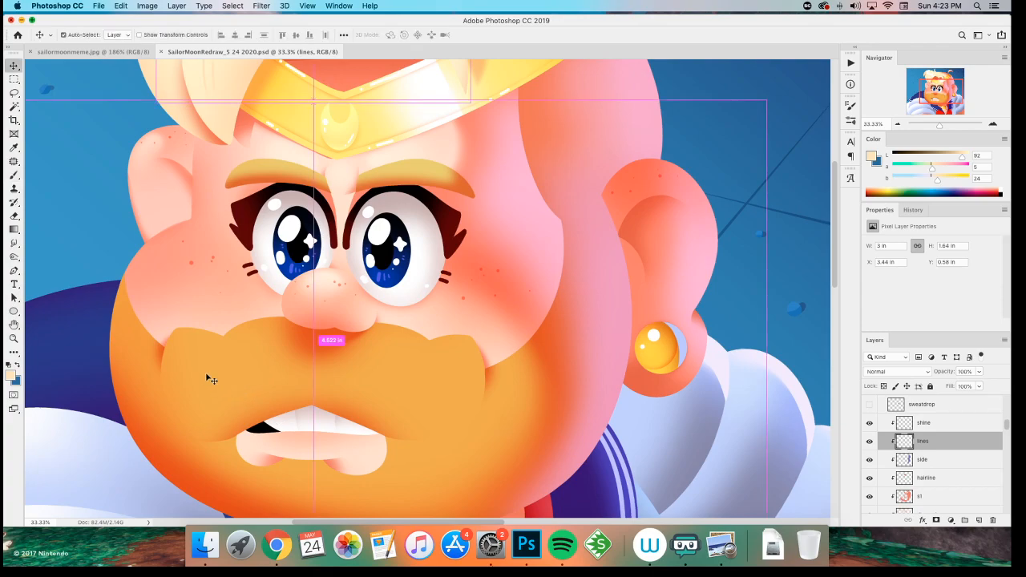
pyautogui.keyDown('ctrl'); pyautogui.click(207, 379); pyautogui.keyUp('ctrl')
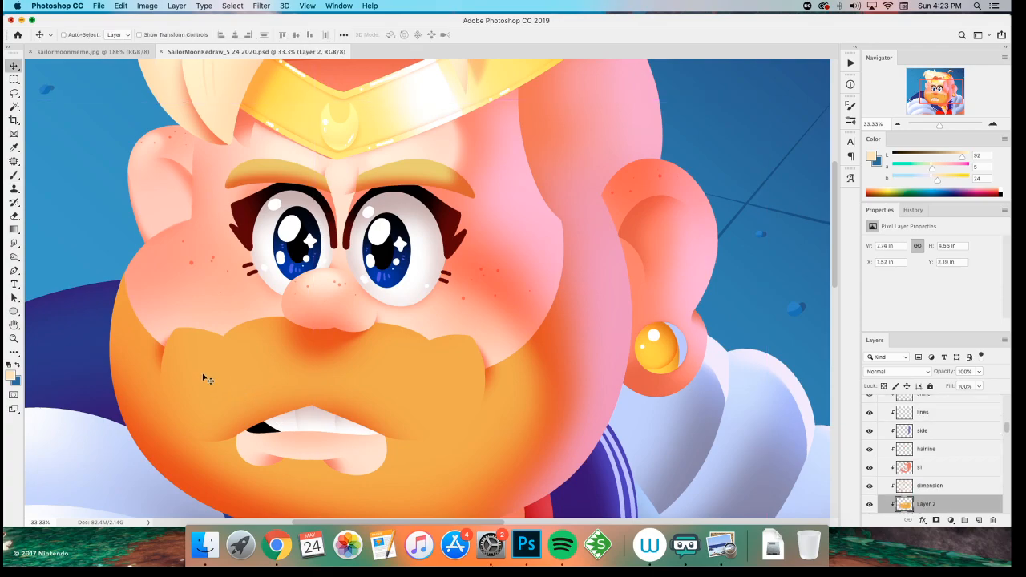
pyautogui.scroll(2, 920, 444)
pyautogui.click(922, 428)
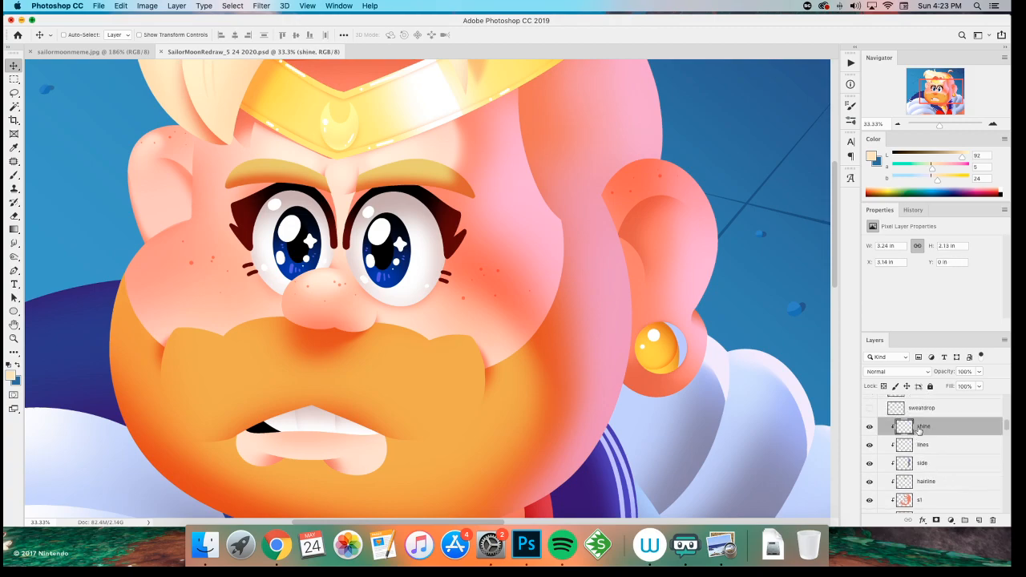
pyautogui.press('super+shift+n')
pyautogui.write('f')
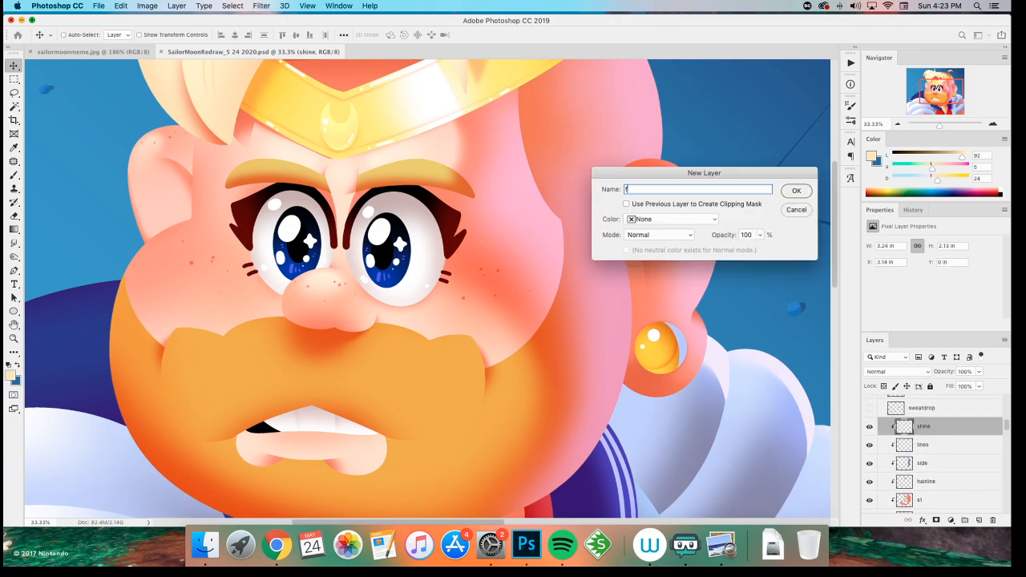
pyautogui.press('Return')
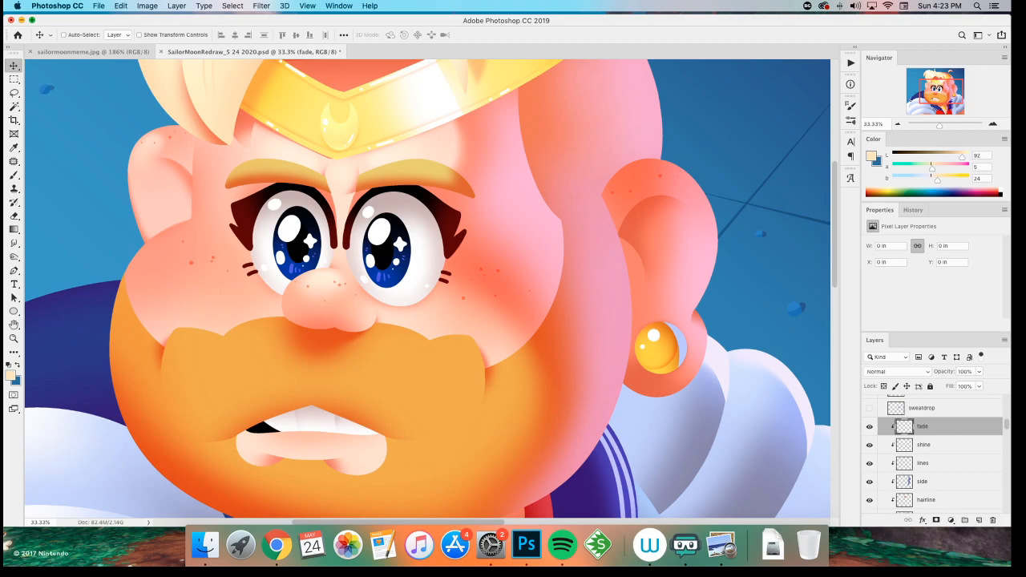
# - Sample light peach from the cheek under the eye and choose the soft 300 px brush preset
pyautogui.press('b')
pyautogui.moveTo(317, 330)
pyautogui.mouseDown()
pyautogui.moveTo(115, 380)
pyautogui.moveTo(138, 413)
pyautogui.mouseUp()
pyautogui.moveTo(138, 409); pyautogui.dragTo(172, 416)
pyautogui.press('super+z')
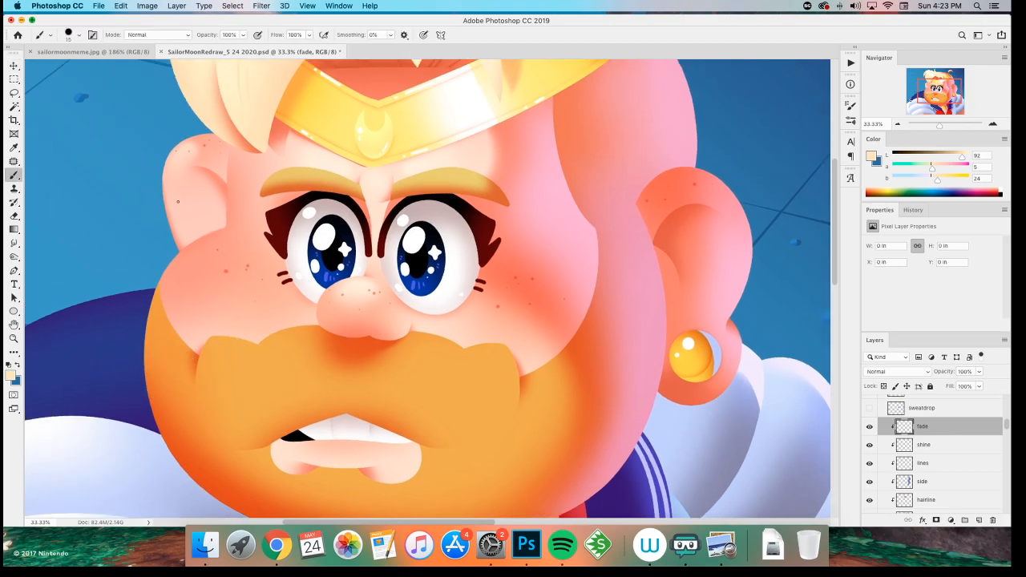
pyautogui.press('i')
pyautogui.click(497, 336)
pyautogui.press('super+plus')
pyautogui.press('b')
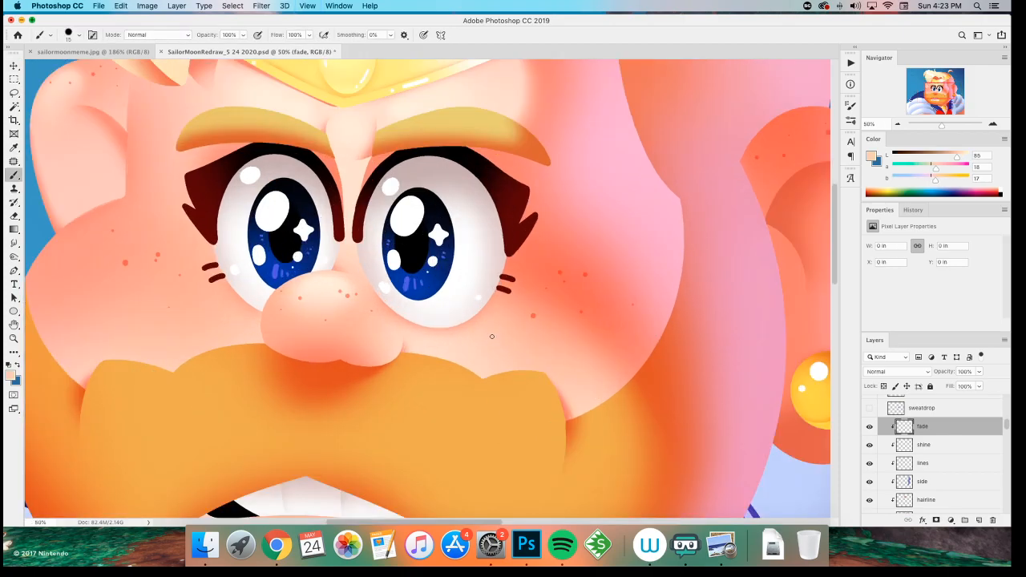
pyautogui.moveTo(454, 297); pyautogui.dragTo(261, 260)
pyautogui.rightClick(384, 239)
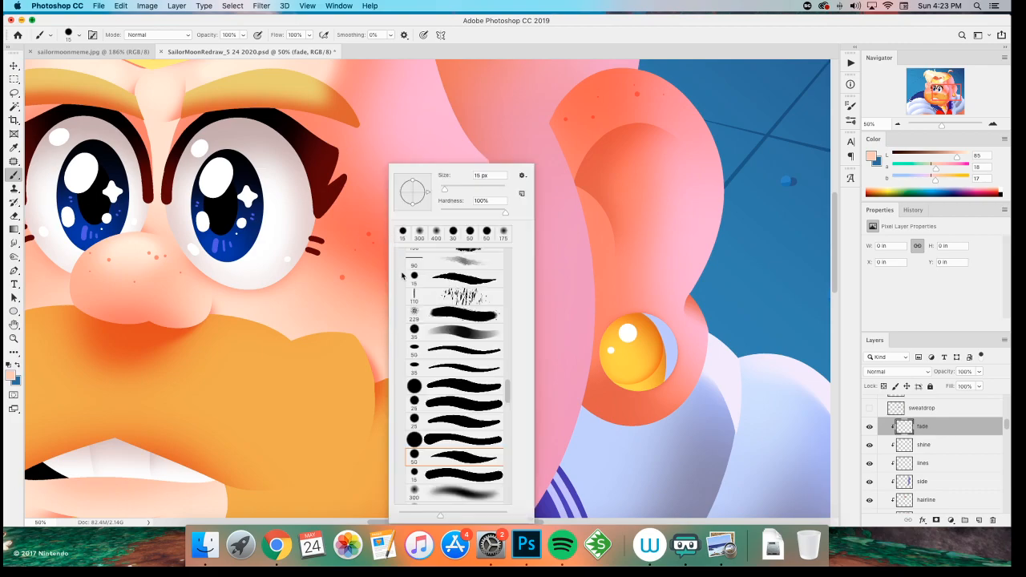
pyautogui.click(447, 492)
pyautogui.click(411, 109)
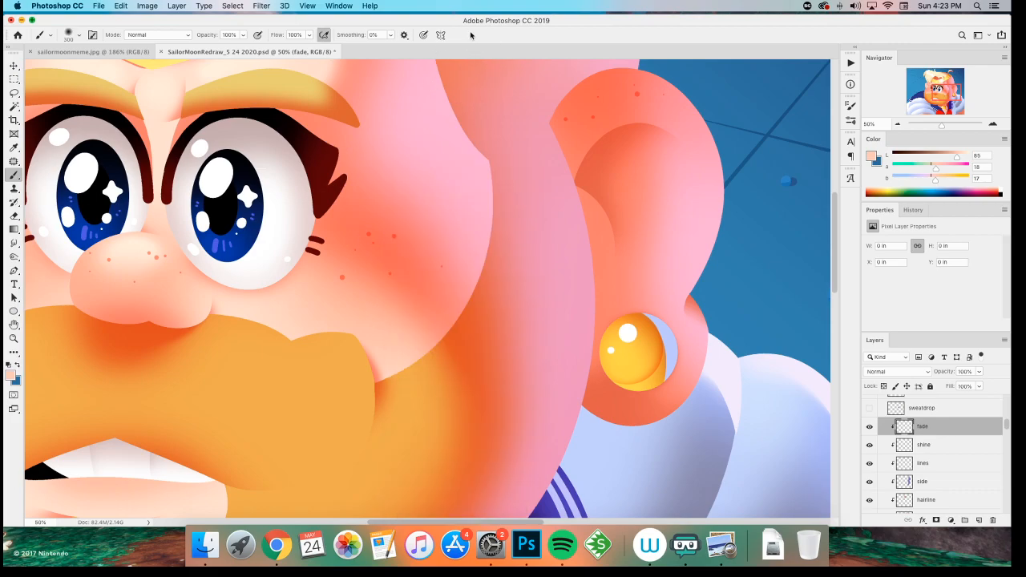
# - Paint a soft peach fade with a 150 px brush along the earring-side cheek where it meets the beard
pyautogui.moveTo(480, 185); pyautogui.dragTo(381, 370)
pyautogui.press('super+z')
pyautogui.moveTo(479, 191); pyautogui.dragTo(341, 387)
pyautogui.moveTo(474, 184)
pyautogui.mouseDown()
pyautogui.moveTo(406, 353)
pyautogui.moveTo(349, 389)
pyautogui.mouseUp()
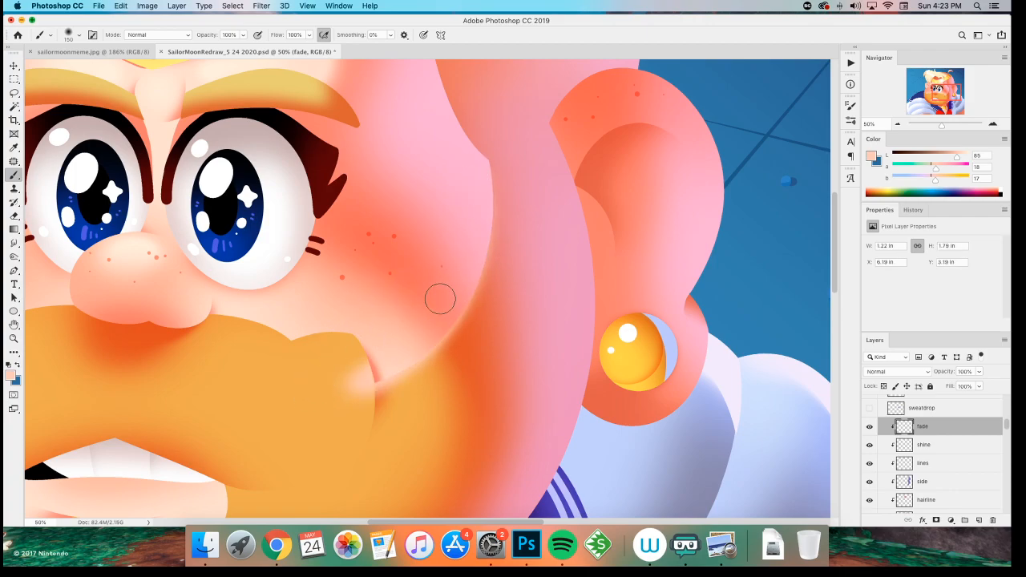
# - Paint a matching soft peach fade along the beard edge of the cheek opposite the earring
pyautogui.hscroll(-10, 417, 344)
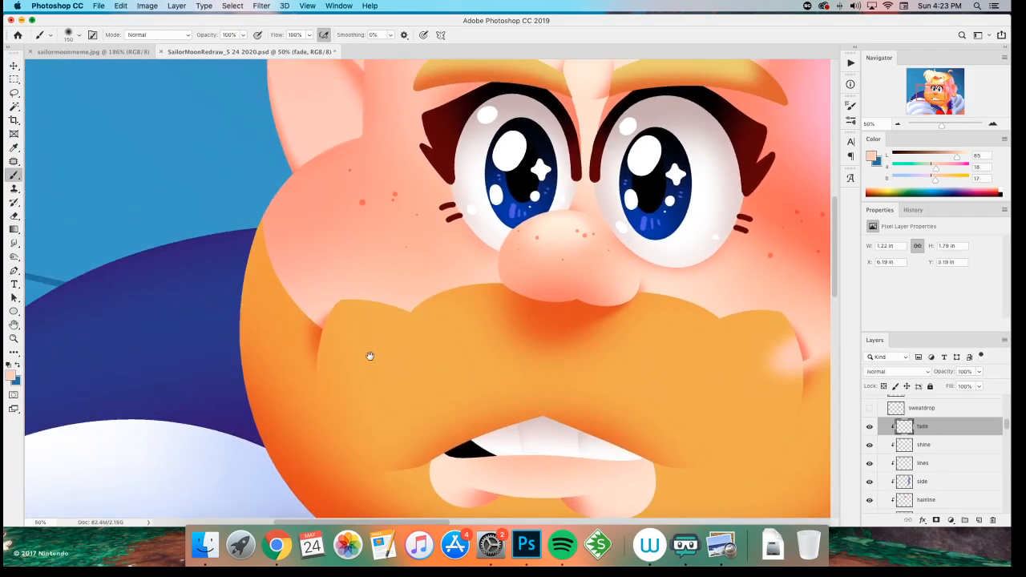
pyautogui.moveTo(322, 324); pyautogui.dragTo(323, 326)
pyautogui.moveTo(265, 213); pyautogui.dragTo(319, 326)
pyautogui.press('super+z')
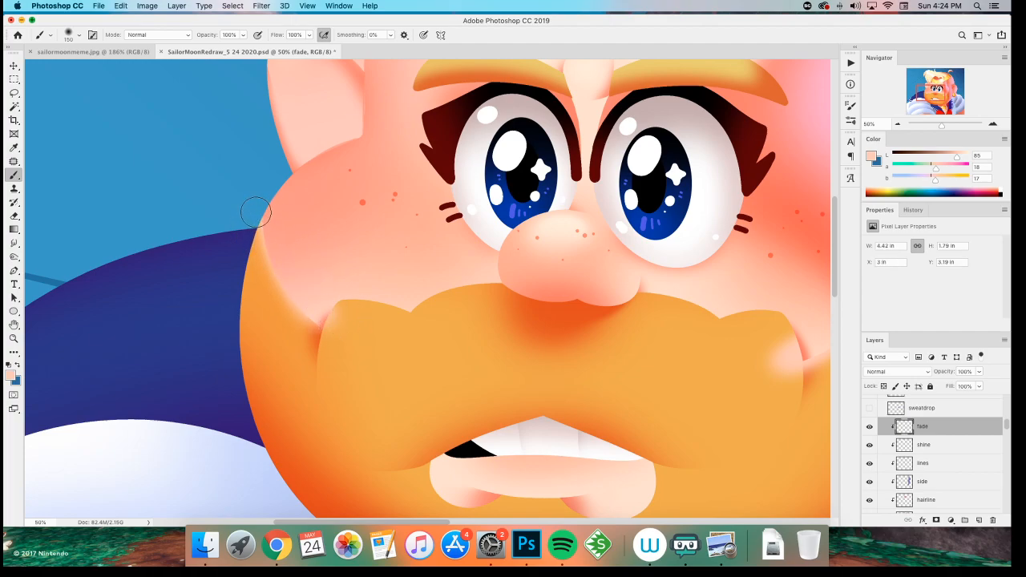
# - Lock the transparent pixels of the fade layer and return to the brush
pyautogui.press('e')
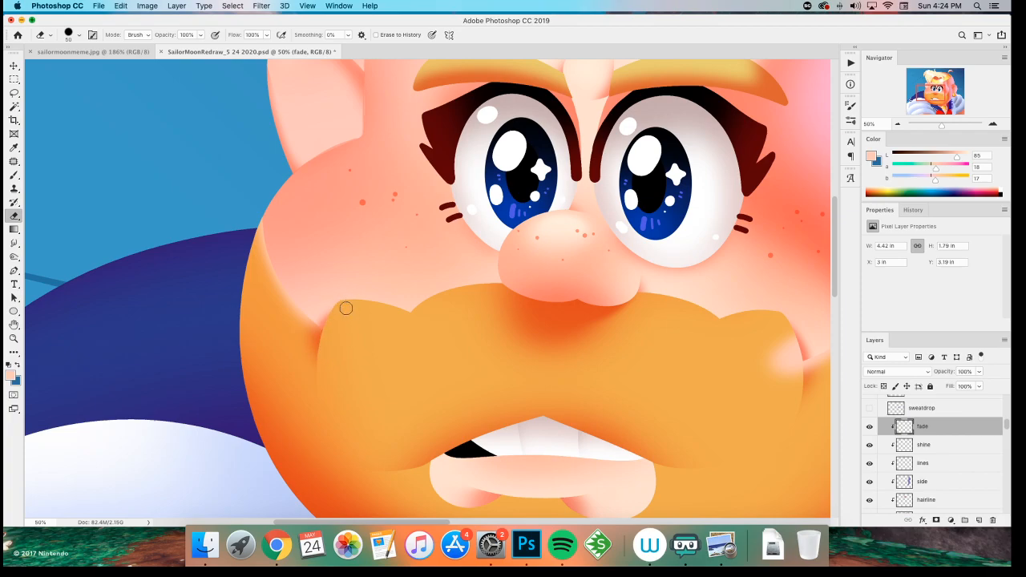
pyautogui.hscroll(5, 235, 299)
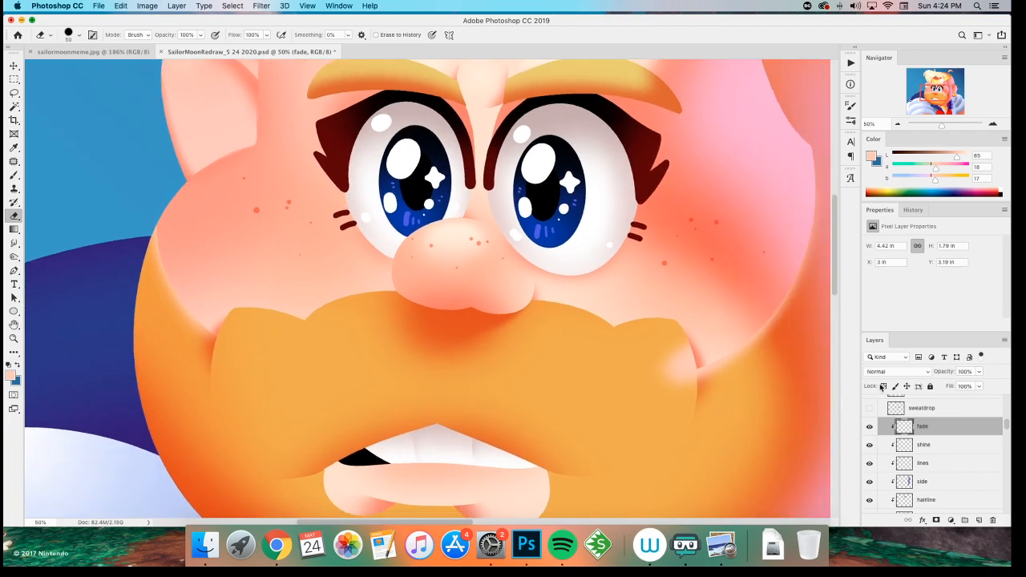
pyautogui.hscroll(-4, 165, 310)
pyautogui.press('b')
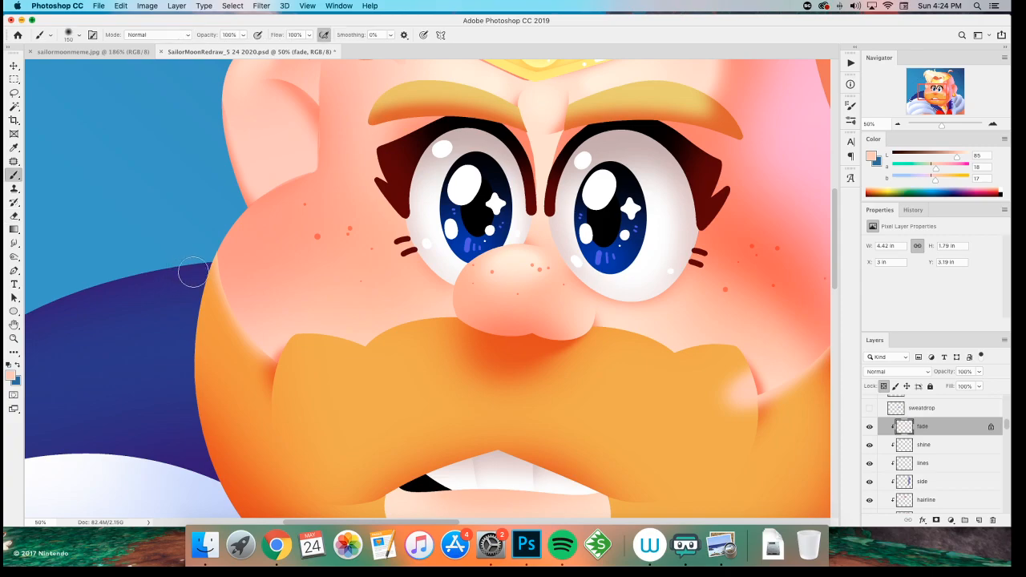
# - Tint the fade on the cheek opposite the earring with salmon sampled from its edge, using a soft 200 px brush
pyautogui.rightClick(261, 273)
pyautogui.click(370, 24)
pyautogui.press('i')
pyautogui.click(229, 271)
pyautogui.press('b')
pyautogui.press(']')
pyautogui.press(']')
pyautogui.moveTo(439, 395); pyautogui.dragTo(275, 369)
pyautogui.moveTo(173, 359); pyautogui.dragTo(293, 400)
pyautogui.hscroll(10, 190, 357)
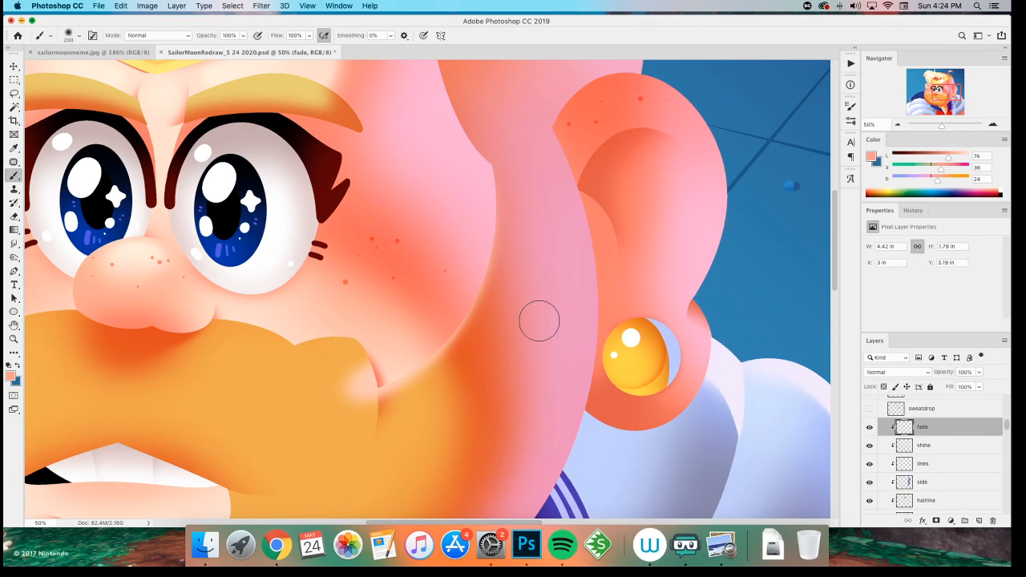
# - Erase the peach fade that spills onto the moustache beside the earring-side cheek
pyautogui.press('e')
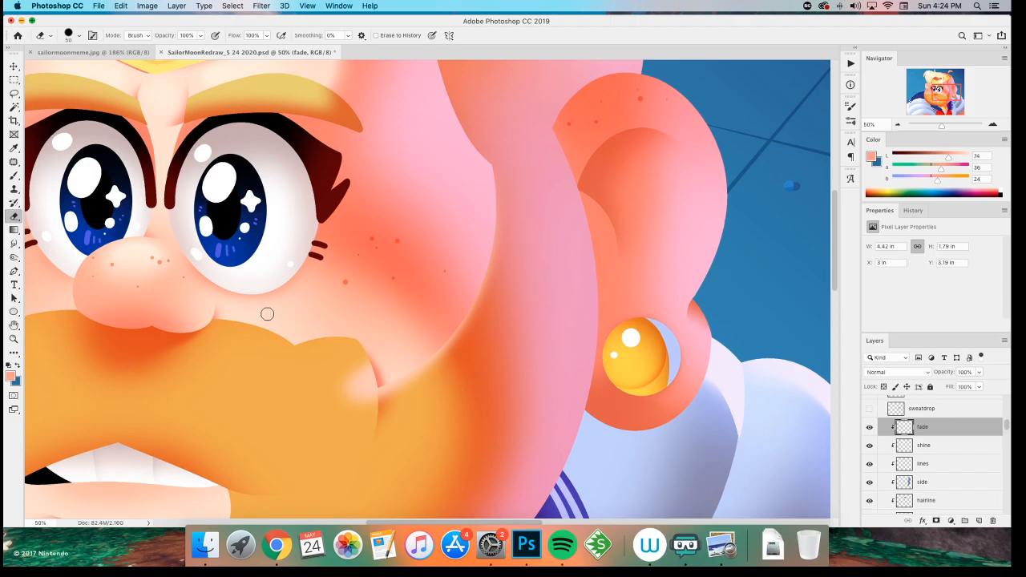
pyautogui.moveTo(366, 377); pyautogui.dragTo(368, 401)
pyautogui.press('super+z')
pyautogui.press('super+shift+z')
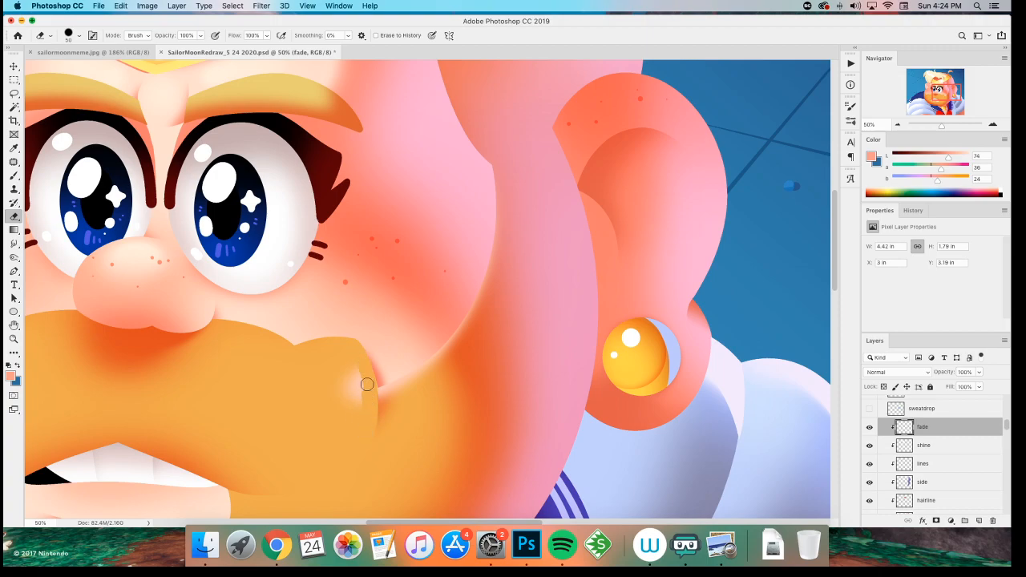
pyautogui.press('super+z')
pyautogui.moveTo(369, 387)
pyautogui.mouseDown()
pyautogui.moveTo(366, 377)
pyautogui.moveTo(362, 406)
pyautogui.moveTo(329, 406)
pyautogui.moveTo(374, 374)
pyautogui.moveTo(339, 414)
pyautogui.mouseUp()
pyautogui.press('super+z')
pyautogui.press('super+z')
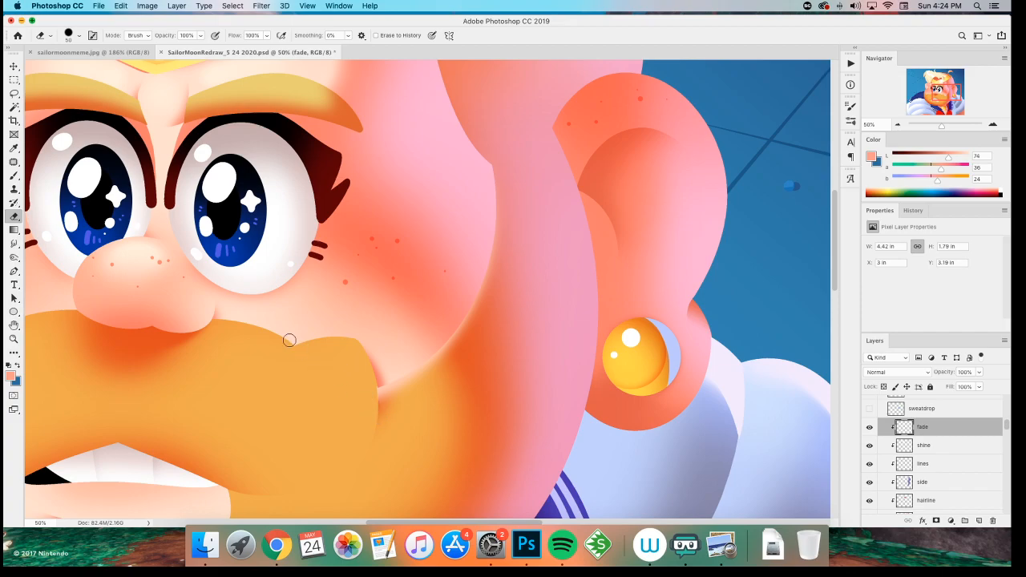
# - Lock the fade layer's transparent pixels and sample pink from the edge of the earring-side cheek for the brush
pyautogui.press('super+minus')
pyautogui.press('super+minus')
pyautogui.press('super+minus')
pyautogui.press('super+minus')
pyautogui.press('super+plus')
pyautogui.press('super+plus')
pyautogui.press('super+plus')
pyautogui.press('super+plus')
pyautogui.click(883, 387)
pyautogui.press('b')
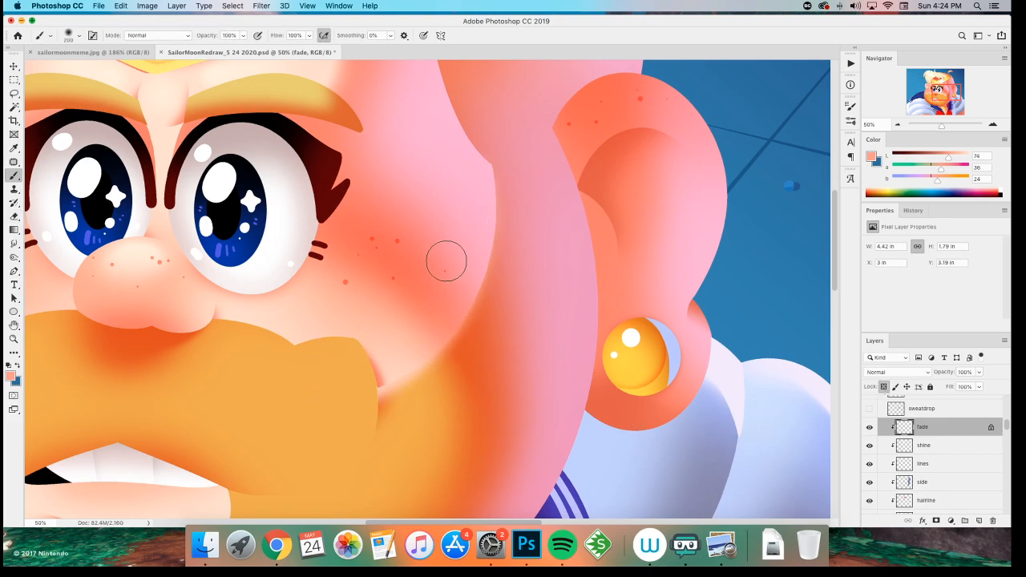
pyautogui.press('i')
pyautogui.click(477, 234)
pyautogui.press('b')
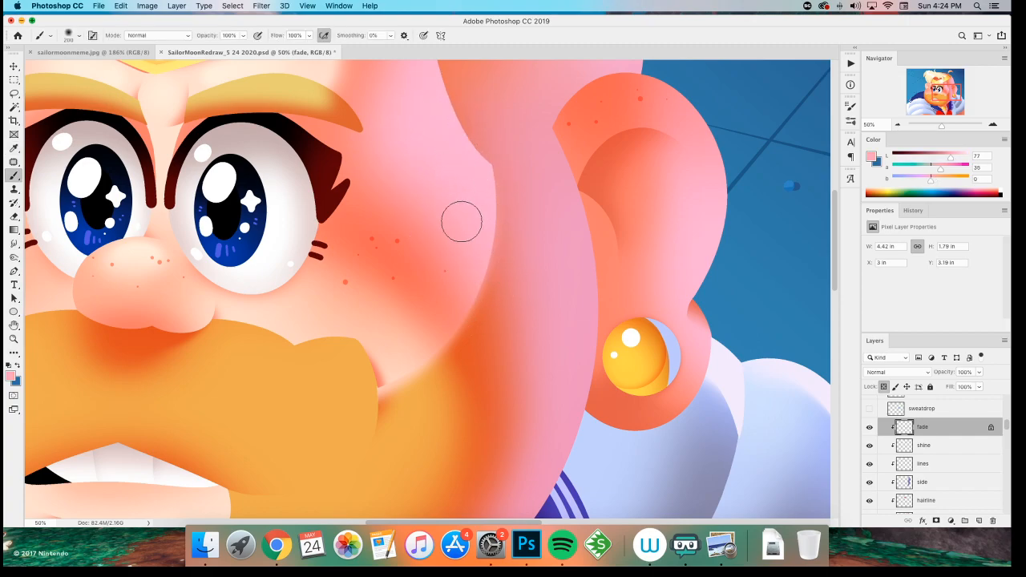
# - Tint the fade at the earring-side cheek's corner beside the moustache with salmon sampled from that corner
pyautogui.hscroll(-3, 168, 335)
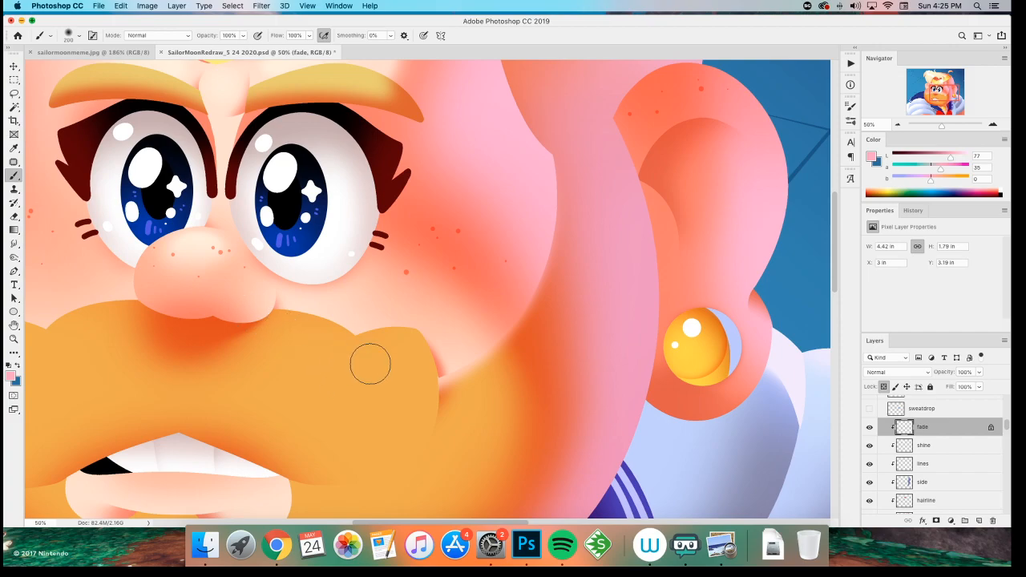
pyautogui.press('i')
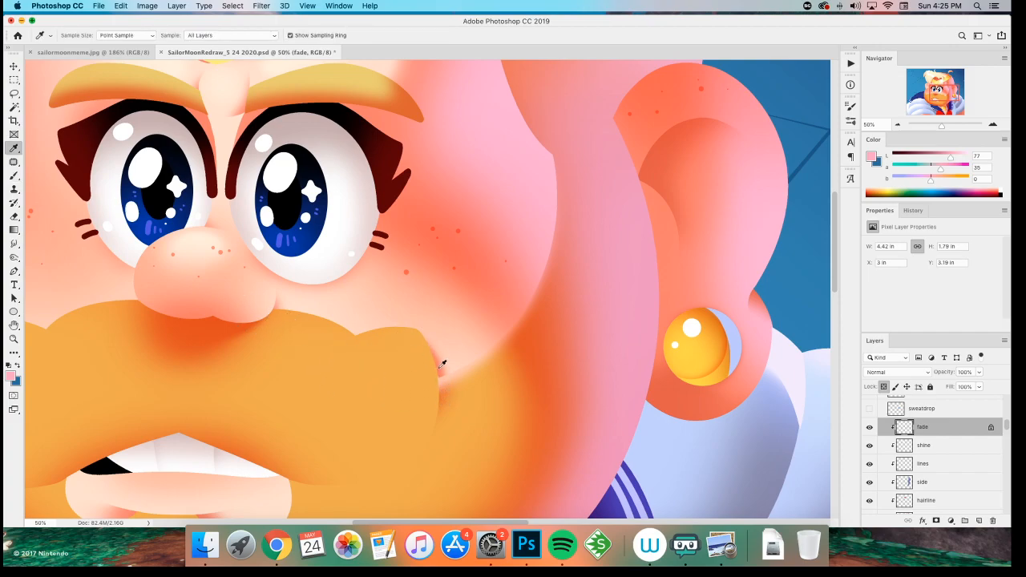
pyautogui.click(441, 363)
pyautogui.press('b')
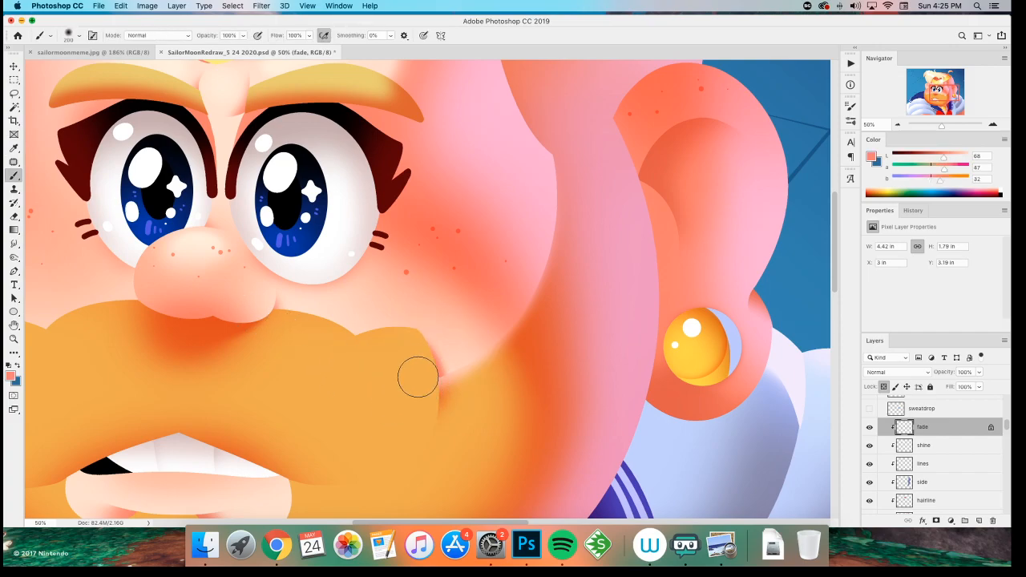
pyautogui.press('i')
pyautogui.click(440, 367)
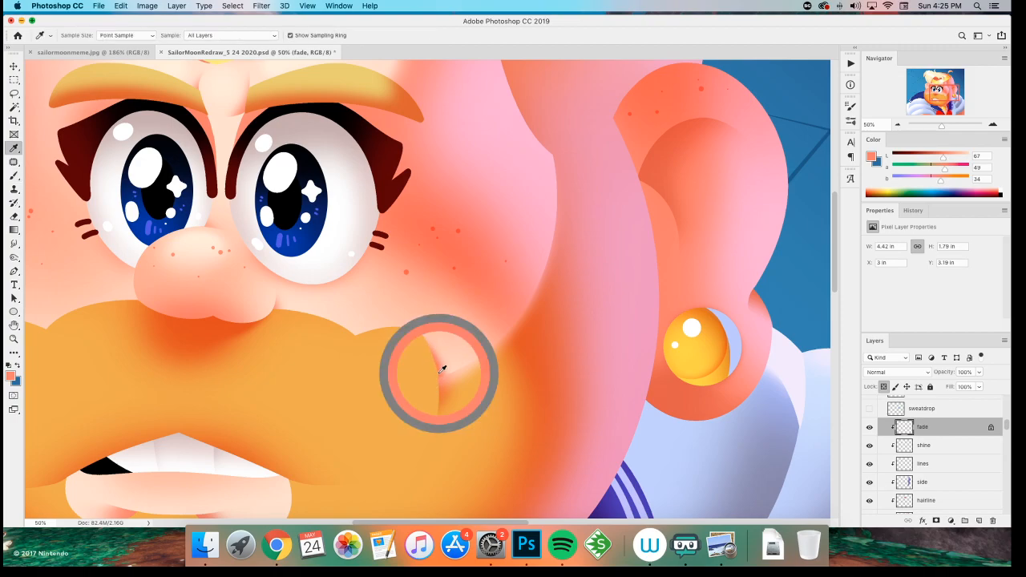
pyautogui.press('b')
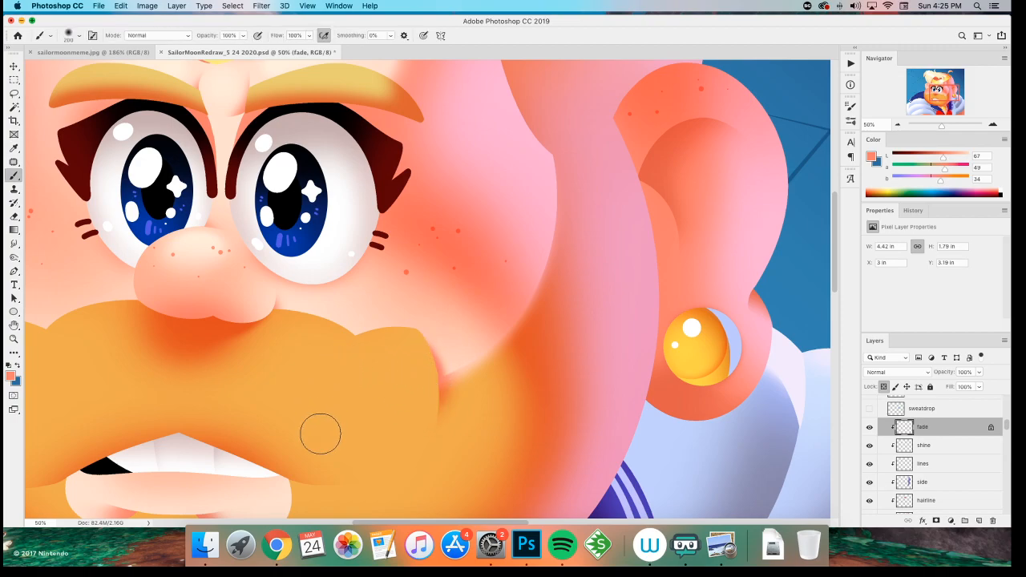
# - Save the document and collapse the SKETCH layer group
pyautogui.scroll(-5, 321, 434)
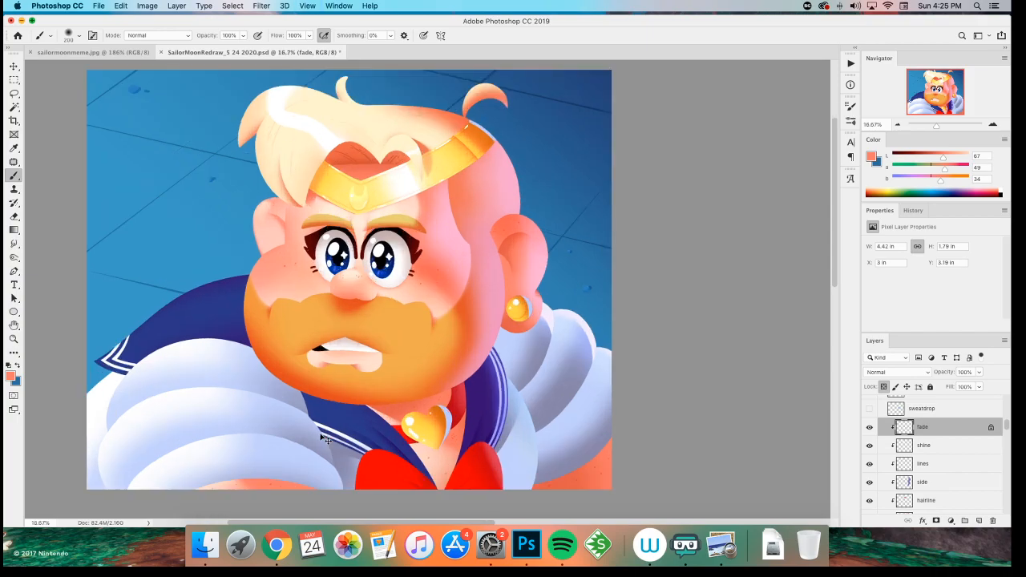
pyautogui.scroll(1, 319, 433)
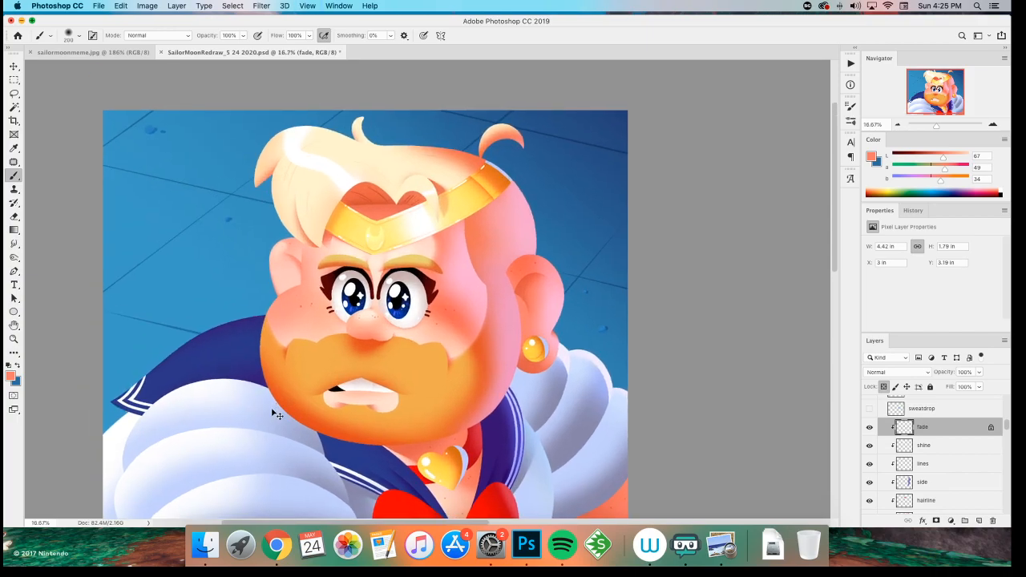
pyautogui.scroll(1, 271, 410)
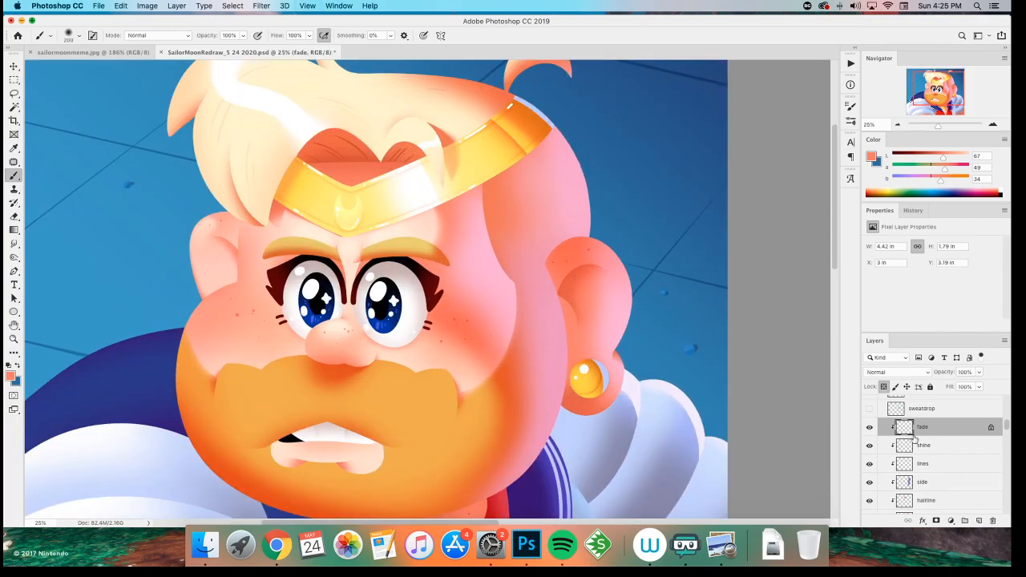
pyautogui.scroll(5, 914, 438)
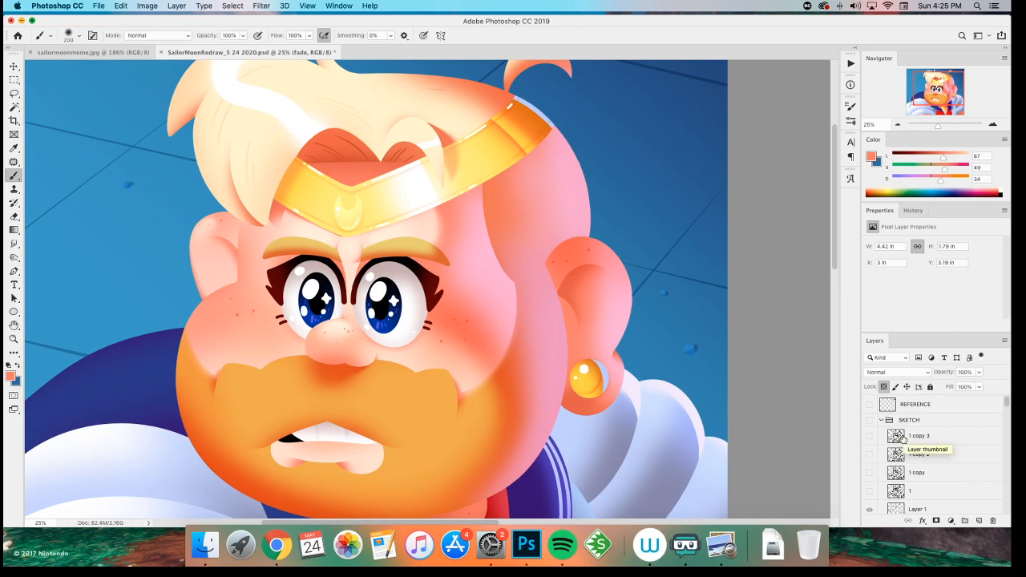
pyautogui.press('super+s')
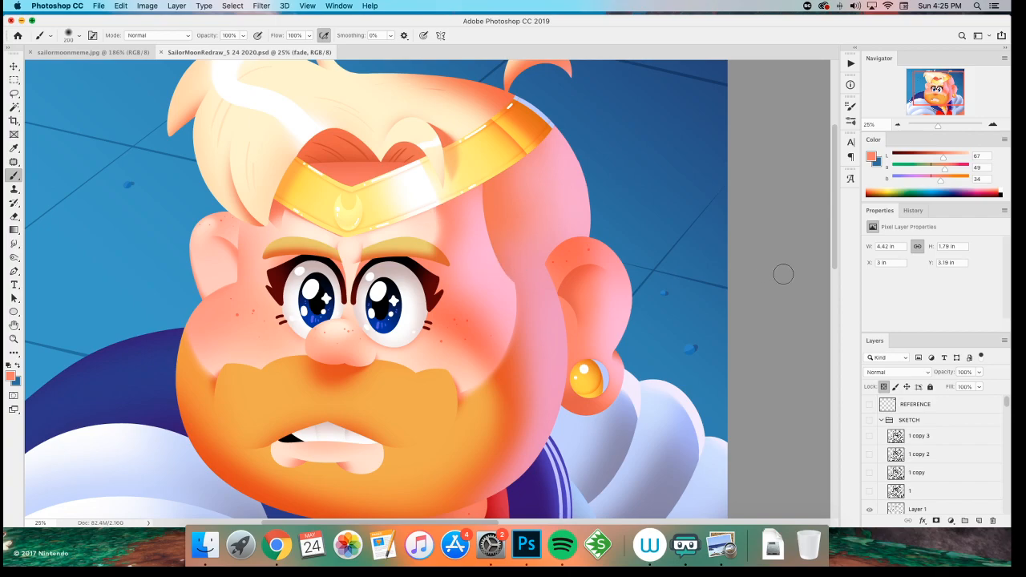
pyautogui.click(880, 421)
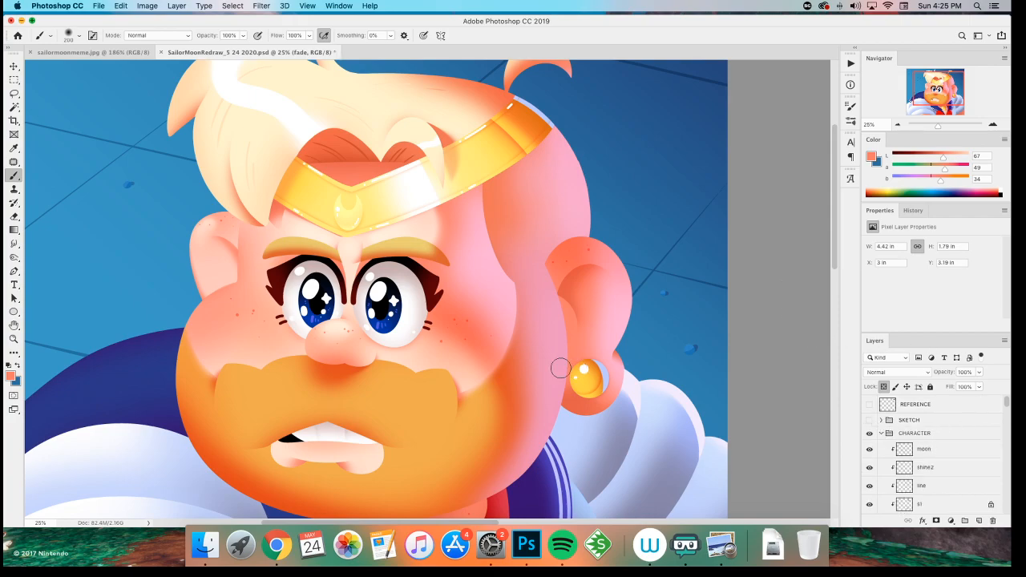
# - Make the sweatdrop layer visible and select it
pyautogui.press('v')
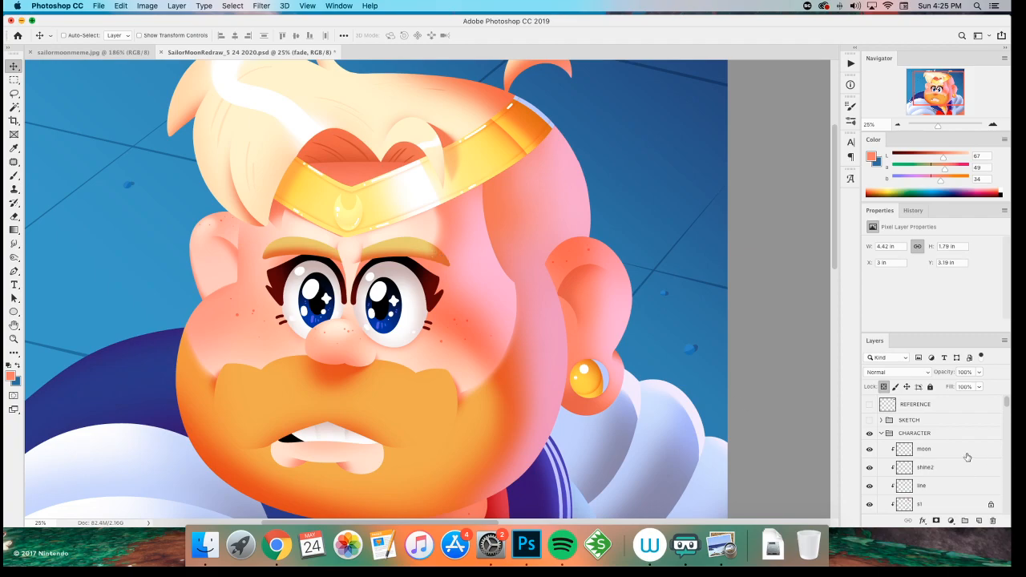
pyautogui.scroll(-5, 898, 456)
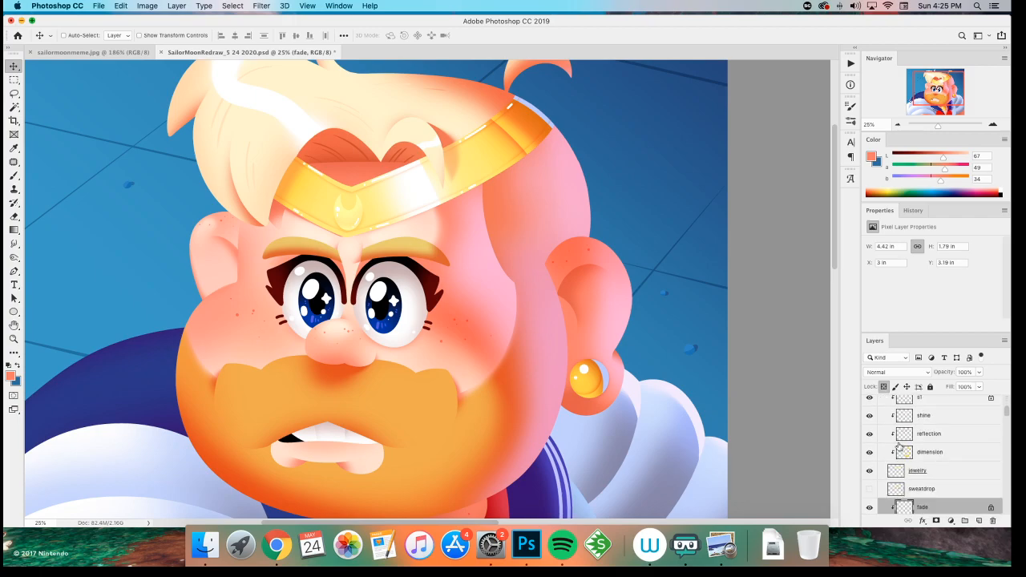
pyautogui.click(870, 444)
pyautogui.click(916, 443)
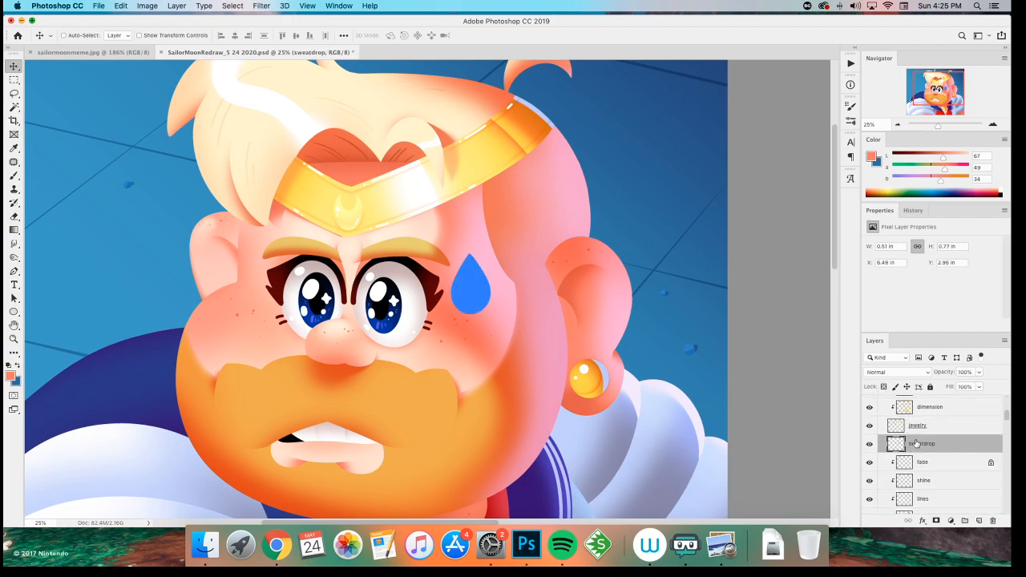
pyautogui.press('super+minus')
pyautogui.press('super+equal')
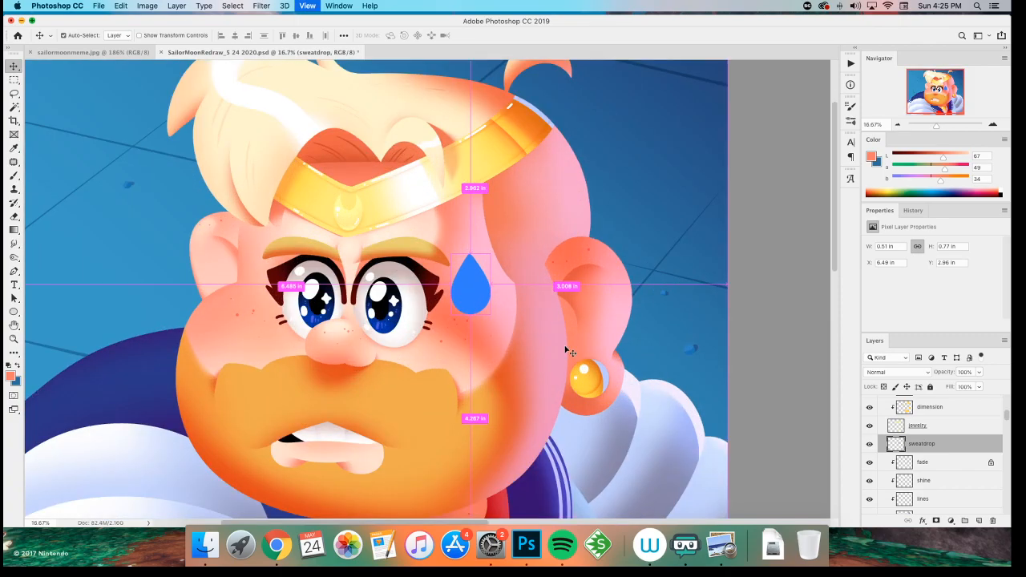
# - Scale the sweatdrop down to about 0.33 by 0.51 in and move it slightly closer to the eye
pyautogui.press('super+t')
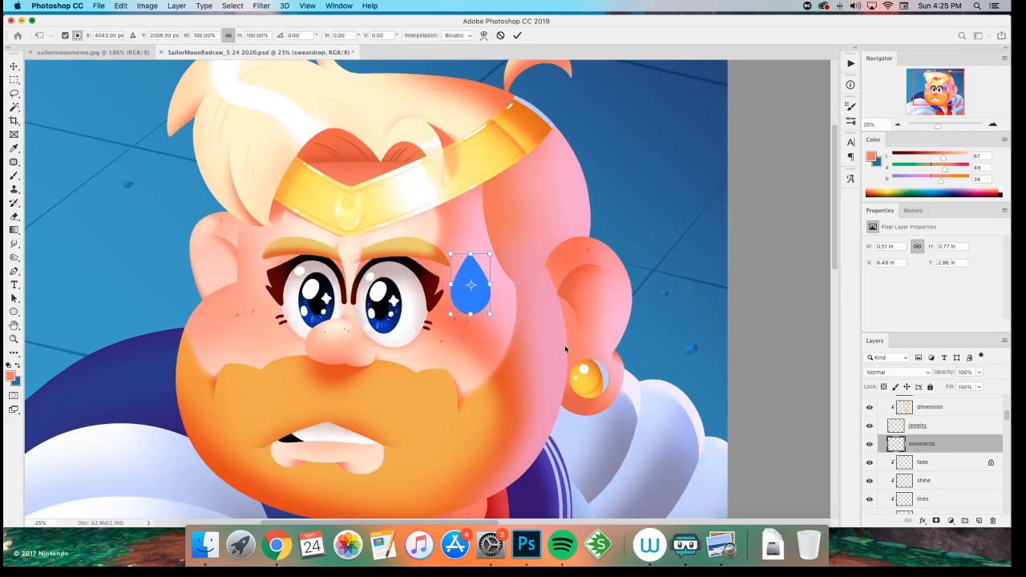
pyautogui.moveTo(451, 312); pyautogui.dragTo(465, 293)
pyautogui.press('Return')
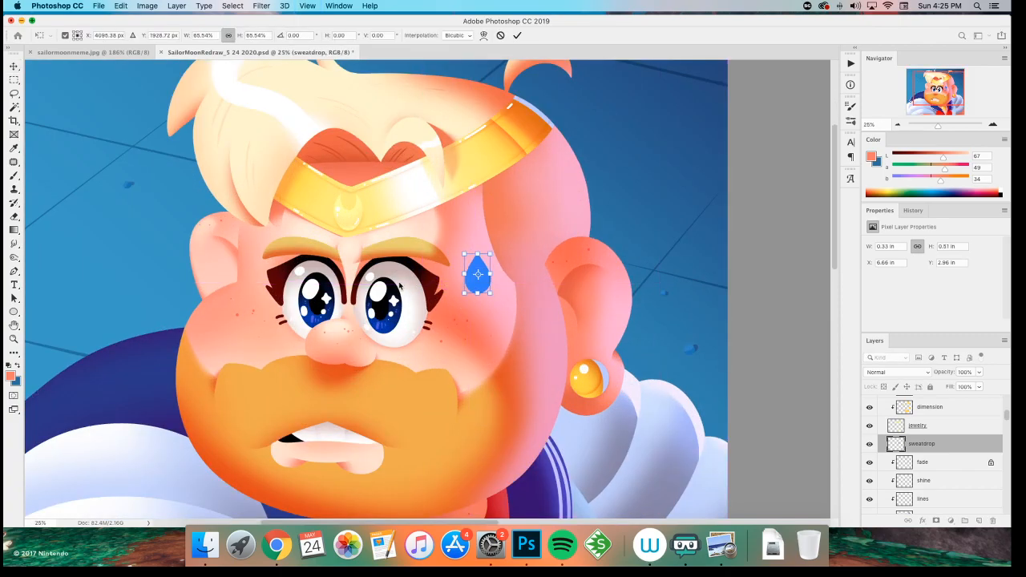
pyautogui.moveTo(477, 277); pyautogui.dragTo(468, 276)
pyautogui.moveTo(317, 238); pyautogui.dragTo(467, 323)
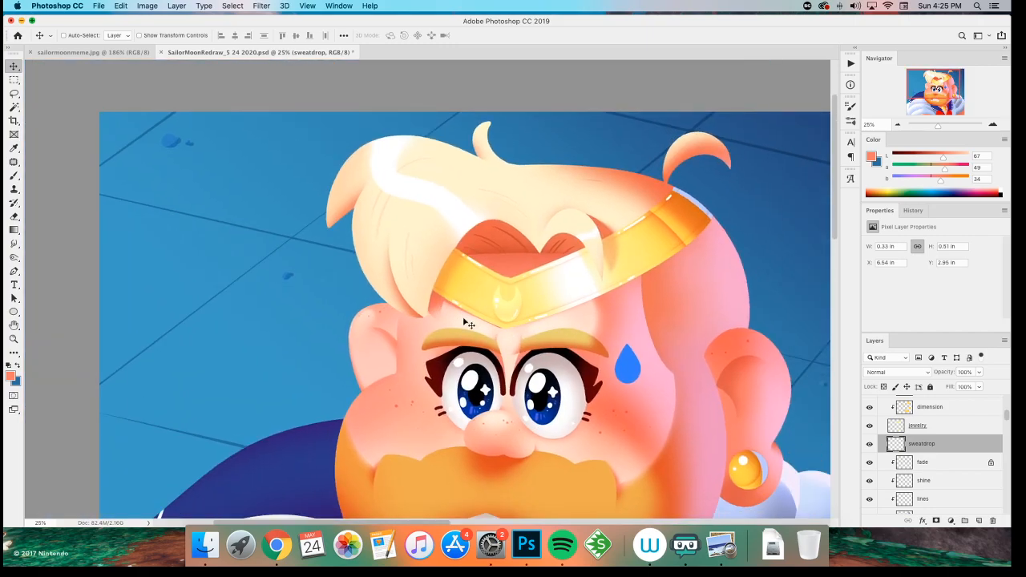
# - Set the brush to white with a hard 40 px tip
pyautogui.press('d')
pyautogui.press('x')
pyautogui.press('b')
pyautogui.click(272, 207)
pyautogui.press('super+z')
pyautogui.rightClick(290, 339)
pyautogui.click(347, 477)
pyautogui.click(369, 27)
# - Try painting two small white droplet shapes on the blue background beside the hair, and undo them
pyautogui.moveTo(295, 215)
pyautogui.mouseDown()
pyautogui.moveTo(249, 194)
pyautogui.moveTo(274, 205)
pyautogui.mouseUp()
pyautogui.moveTo(265, 248); pyautogui.dragTo(269, 253)
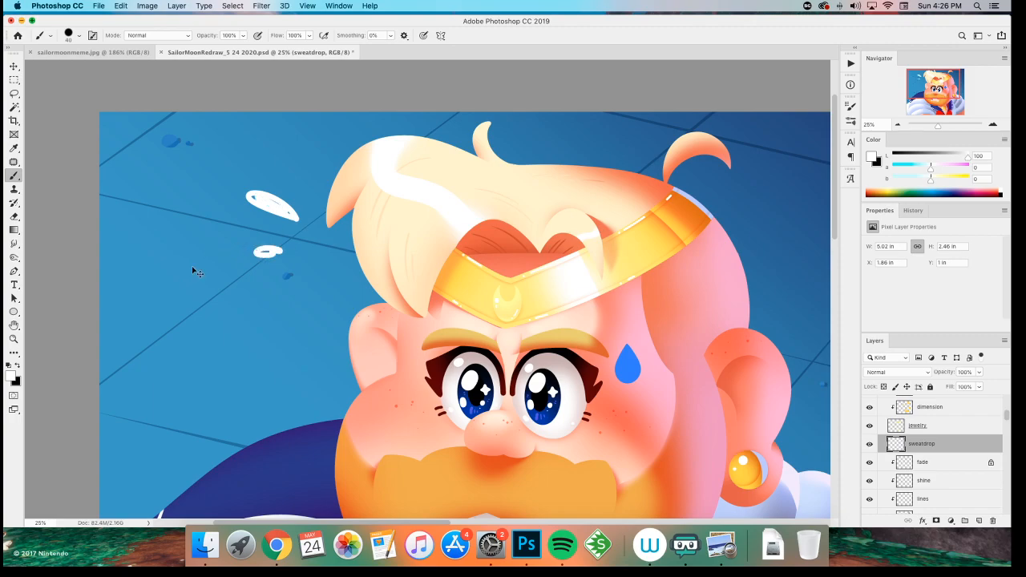
pyautogui.press('super+minus')
pyautogui.press('super+minus')
pyautogui.press('super+minus')
pyautogui.press('super+equal')
pyautogui.press('super+equal')
pyautogui.press('super+equal')
pyautogui.press('super+z')
pyautogui.press('super+z')
pyautogui.hscroll(2, 192, 267)
pyautogui.press('super+z')
# - Lighten the sweatdrop to a pale blue with a Hue/Saturation adjustment
pyautogui.press('super+minus')
pyautogui.press('super+equal')
pyautogui.press('super+u')
pyautogui.click(815, 232)
pyautogui.moveTo(816, 233); pyautogui.dragTo(829, 233)
pyautogui.click(912, 132)
# - Add a new layer clipped to the sweatdrop layer
pyautogui.press('super+minus')
pyautogui.press('super+minus')
pyautogui.press('super+minus')
pyautogui.press('super+equal')
pyautogui.press('super+equal')
pyautogui.press('super+equal')
pyautogui.press('super+equal')
pyautogui.moveTo(393, 387); pyautogui.dragTo(225, 227)
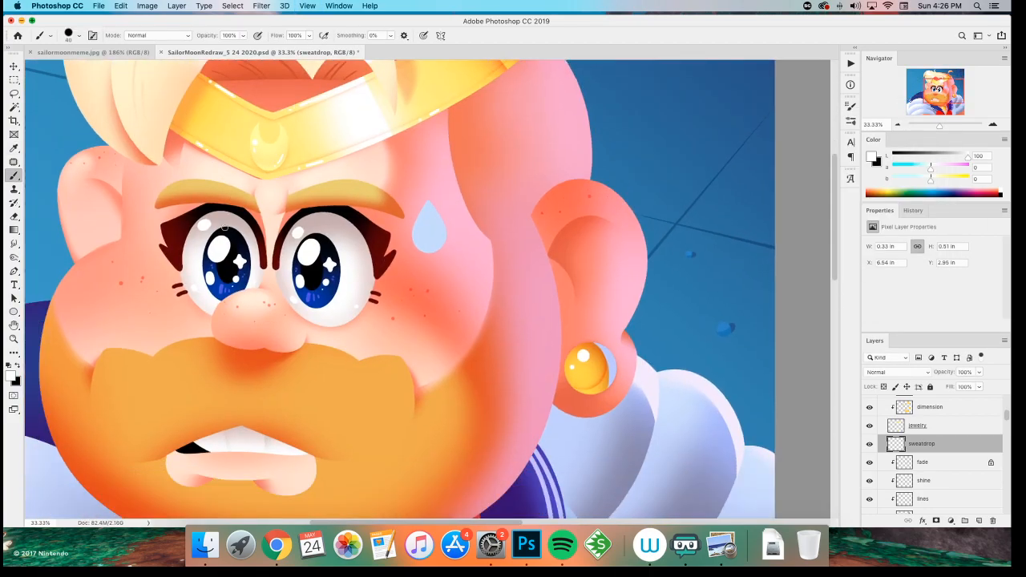
pyautogui.press('super+shift+n')
pyautogui.press('Return')
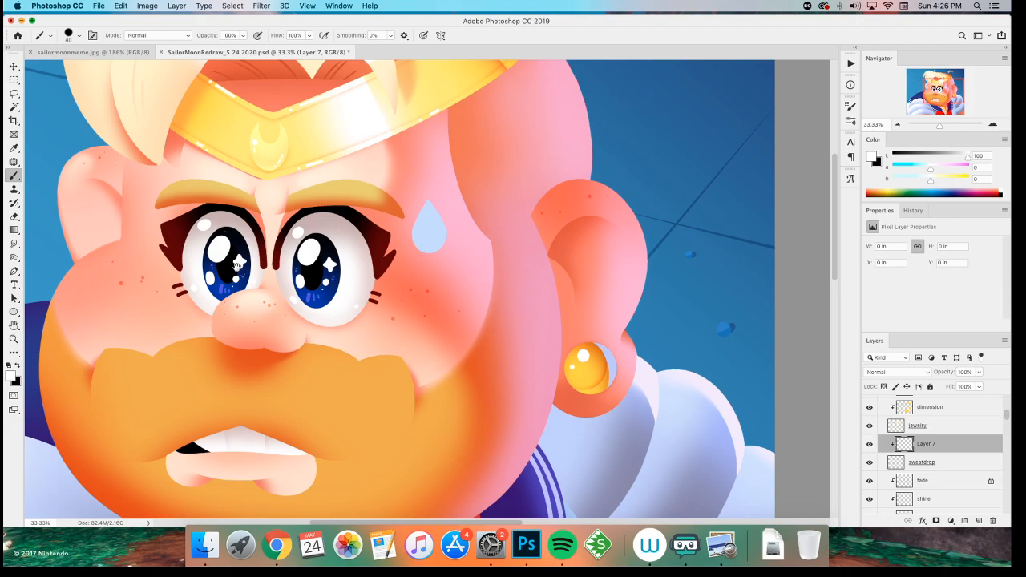
# - Check the sailormoonmeme.jpg reference and mix a deeper blue from the sweatdrop's color, with L 79, a -2, b -41
pyautogui.moveTo(240, 272); pyautogui.dragTo(275, 413)
pyautogui.press('super+equal')
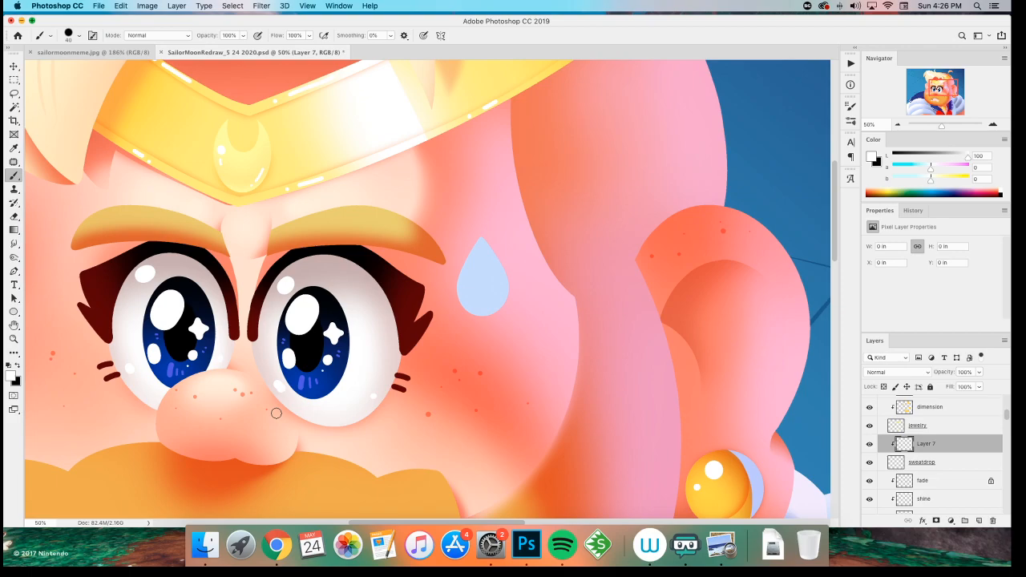
pyautogui.click(108, 52)
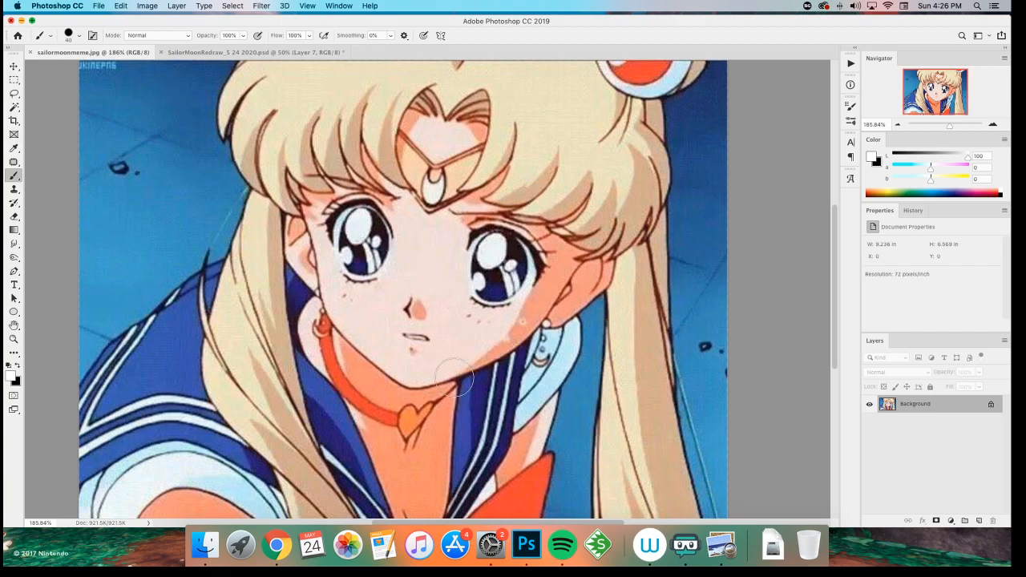
pyautogui.click(206, 53)
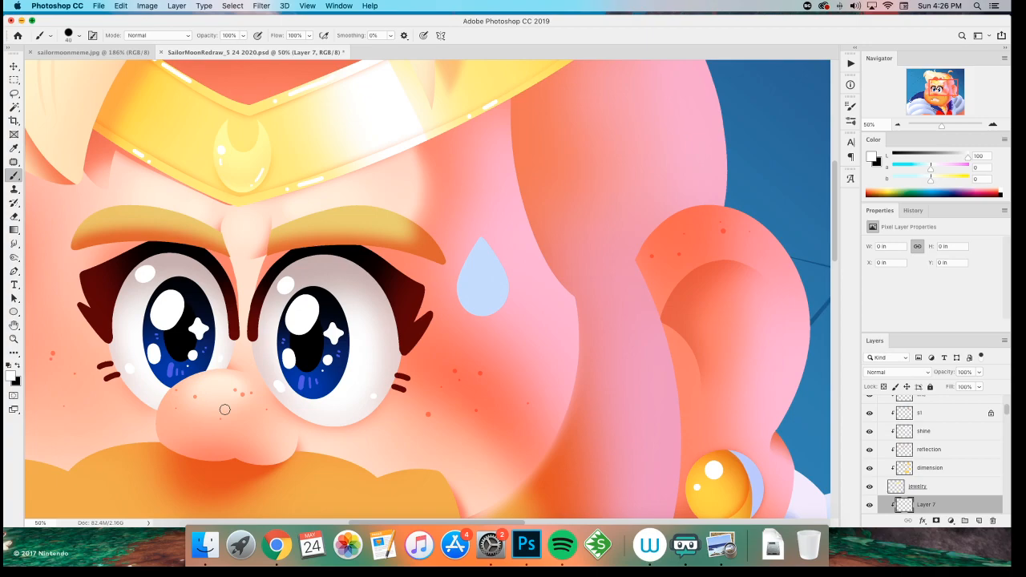
pyautogui.keyDown('alt'); pyautogui.click(481, 273); pyautogui.keyUp('alt')
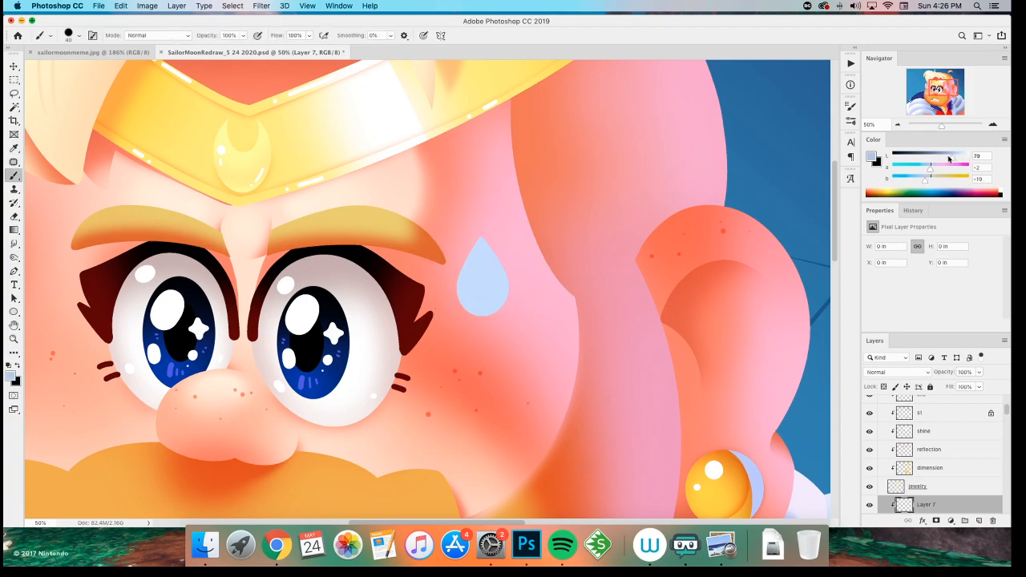
pyautogui.click(920, 184)
# - Paint a hard-edged blue shadow down the ear-side half of the sweatdrop, redoing the stroke until its curve fits
pyautogui.moveTo(485, 240); pyautogui.dragTo(491, 316)
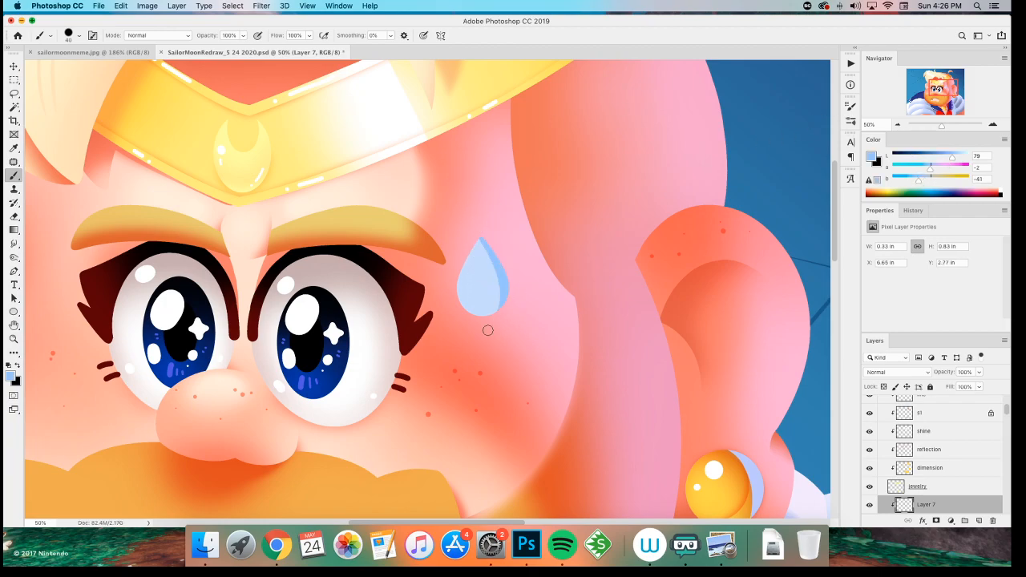
pyautogui.press('super+z')
pyautogui.moveTo(482, 239); pyautogui.dragTo(480, 319)
pyautogui.press('super+z')
pyautogui.moveTo(481, 238)
pyautogui.mouseDown()
pyautogui.moveTo(496, 261)
pyautogui.moveTo(487, 308)
pyautogui.mouseUp()
# - Switch to a soft round brush and blend the blue shadow on the sweatdrop, reducing the brush size
pyautogui.rightClick(482, 259)
pyautogui.click(535, 494)
pyautogui.click(492, 32)
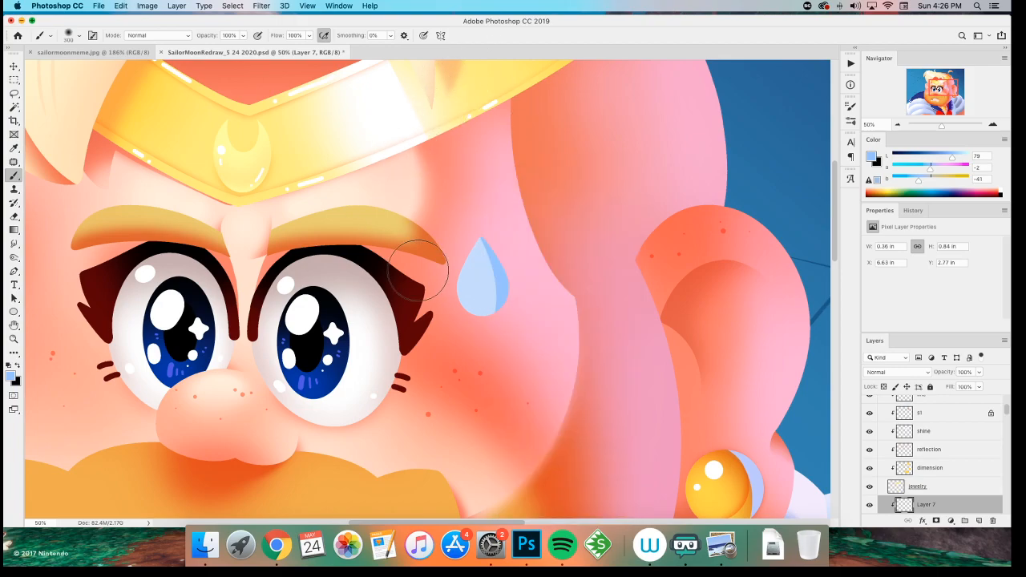
pyautogui.click(489, 310)
pyautogui.press('[')
pyautogui.press('[')
pyautogui.press('[')
pyautogui.press('[')
pyautogui.press('[')
pyautogui.press('[')
pyautogui.press('[')
pyautogui.press('[')
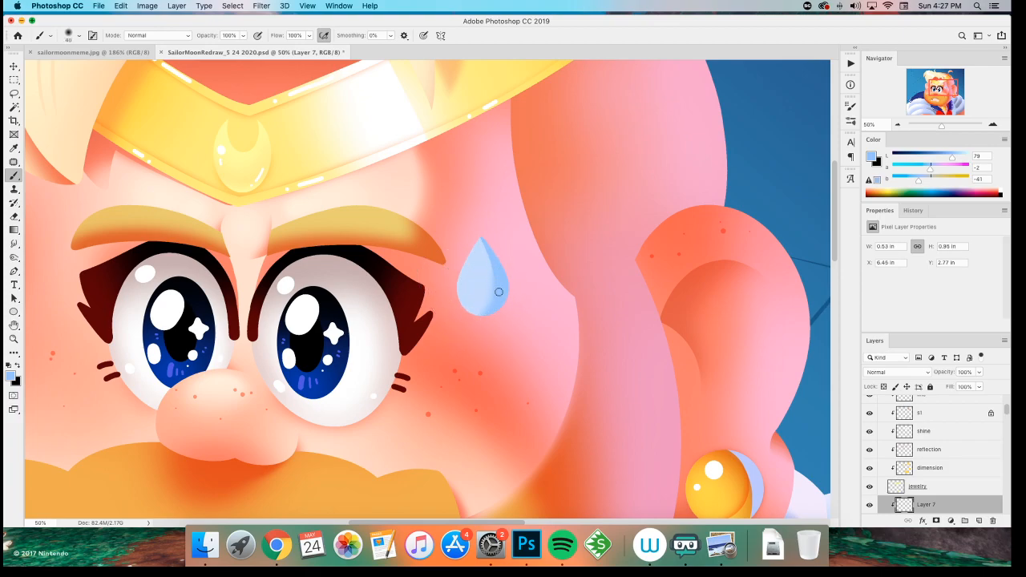
# - Shade the lower part of the sweatdrop in the same blue with a soft 200 px brush
pyautogui.press(']')
pyautogui.press(']')
pyautogui.press(']')
pyautogui.press(']')
pyautogui.press(']')
pyautogui.press(']')
pyautogui.press(']')
pyautogui.moveTo(476, 321); pyautogui.dragTo(500, 294)
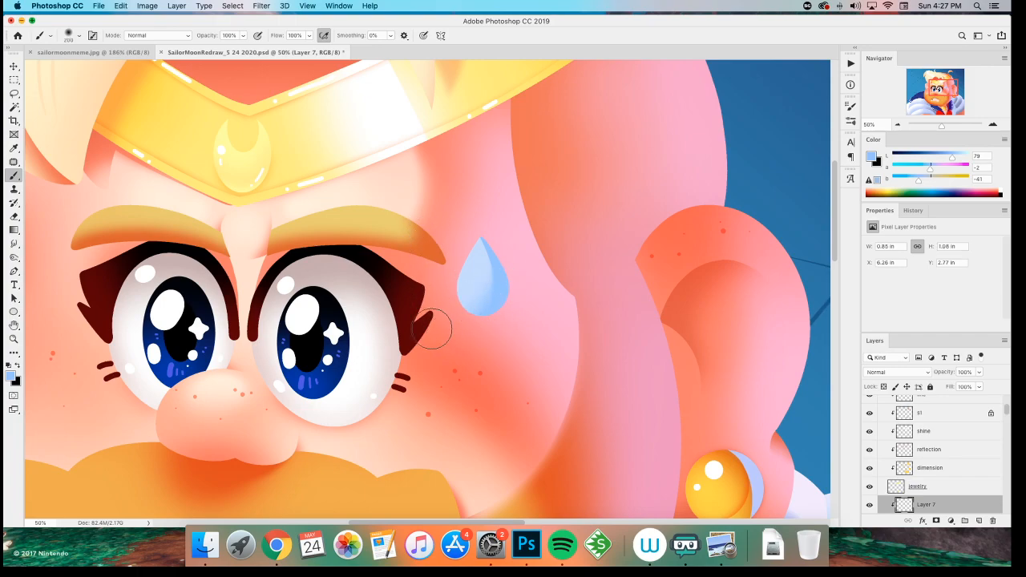
# - Paint a pale blue reflection along the sweatdrop's ear-side edge on a new clipped layer, using L 97, a 18, b -66
pyautogui.press('super+shift+n')
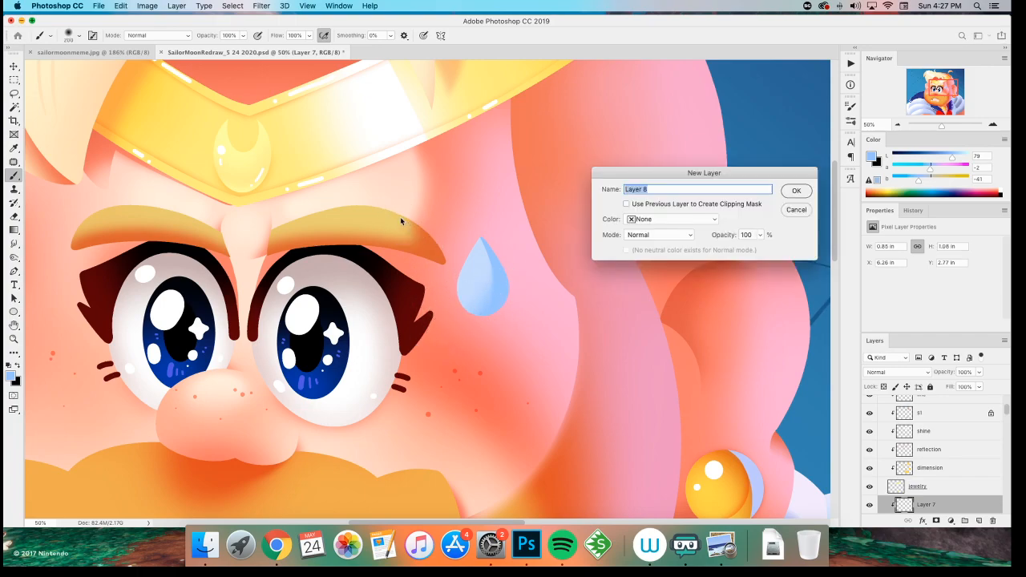
pyautogui.press('Return')
pyautogui.press('i')
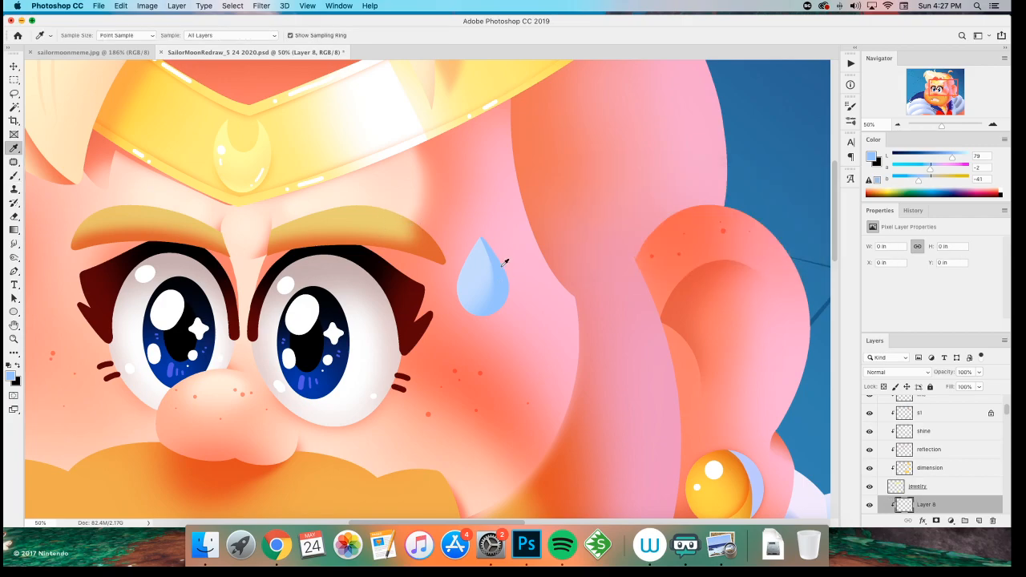
pyautogui.moveTo(962, 154); pyautogui.dragTo(939, 153)
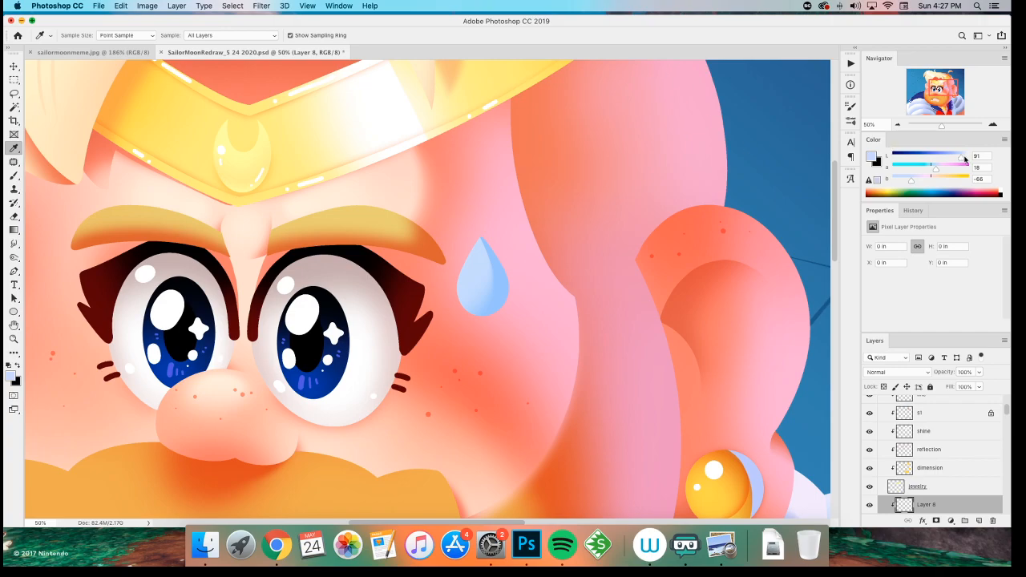
pyautogui.press('b')
pyautogui.moveTo(506, 264); pyautogui.dragTo(492, 316)
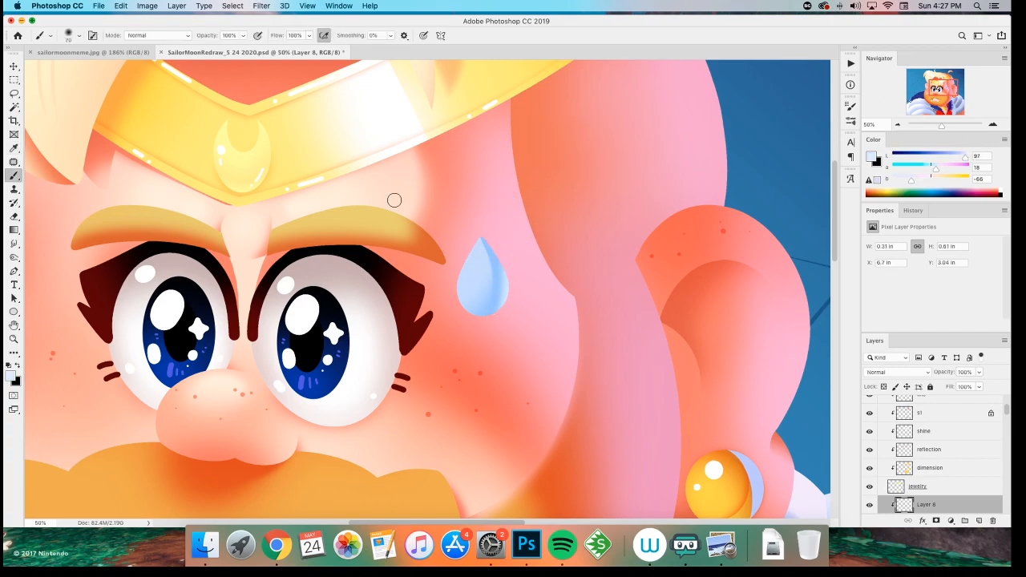
# - Add another layer clipped to the sweatdrop and name it "shine"
pyautogui.press('super+shift+n')
pyautogui.write('shine')
pyautogui.press('Return')
pyautogui.press('super+equal')
pyautogui.press('super+equal')
# - Set the brush to white with a hard tip sized 25 px
pyautogui.press('d')
pyautogui.press('x')
pyautogui.rightClick(517, 268)
pyautogui.click(553, 481)
pyautogui.press('Return')
pyautogui.press(']')
pyautogui.press(']')
pyautogui.press(']')
pyautogui.press(']')
pyautogui.press(']')
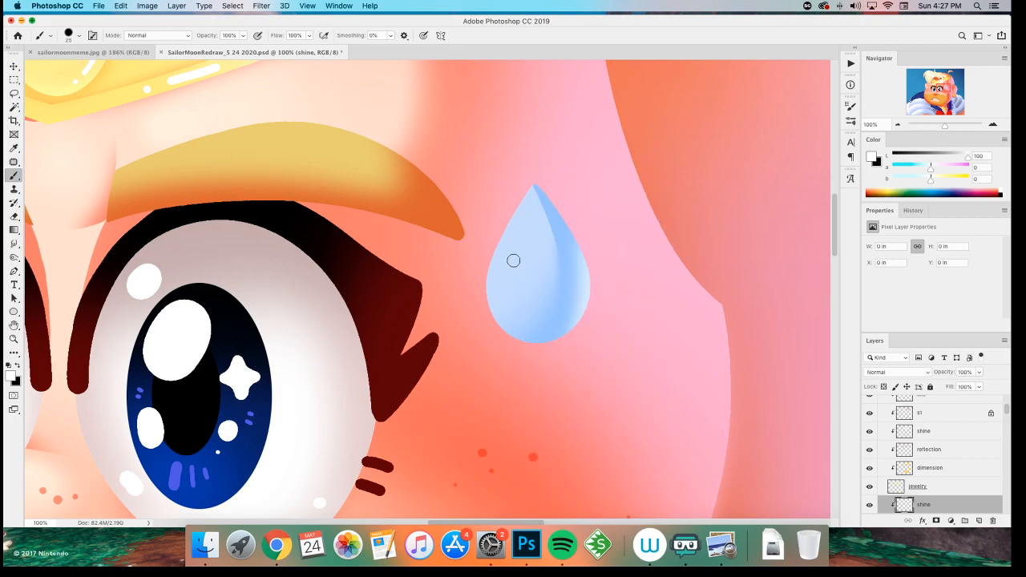
# - Paint white highlights on the sweatdrop: a large oval, a small dot, a short dash near the base and a four-point star
pyautogui.click(508, 270)
pyautogui.press('[')
pyautogui.press('[')
pyautogui.press('[')
pyautogui.click(503, 301)
pyautogui.moveTo(557, 328)
pyautogui.mouseDown()
pyautogui.moveTo(552, 275)
pyautogui.moveTo(550, 302)
pyautogui.mouseUp()
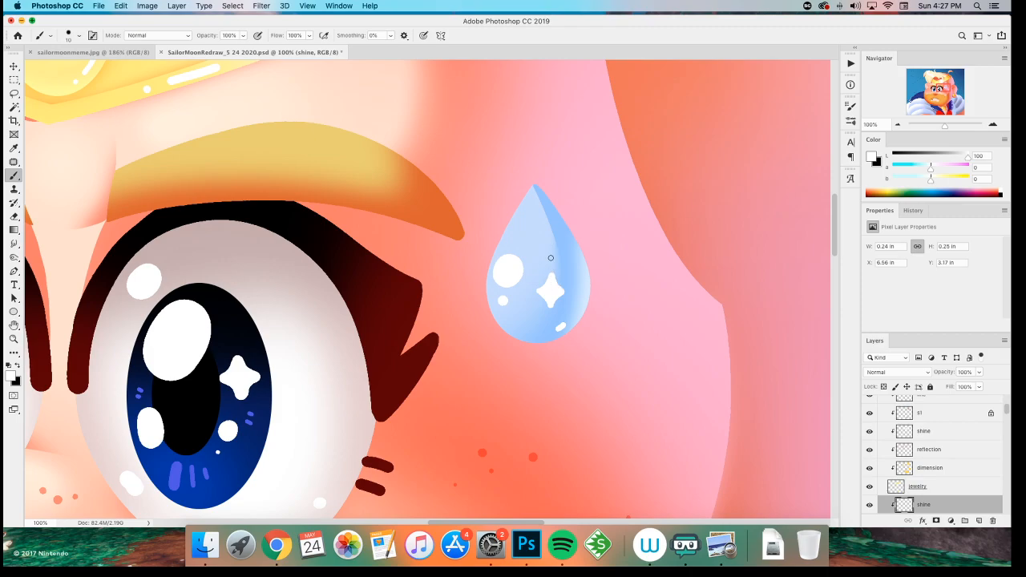
# - Move the four-point star highlight closer to the sweatdrop's ear-side edge and deselect it
pyautogui.scroll(-5, 531, 238)
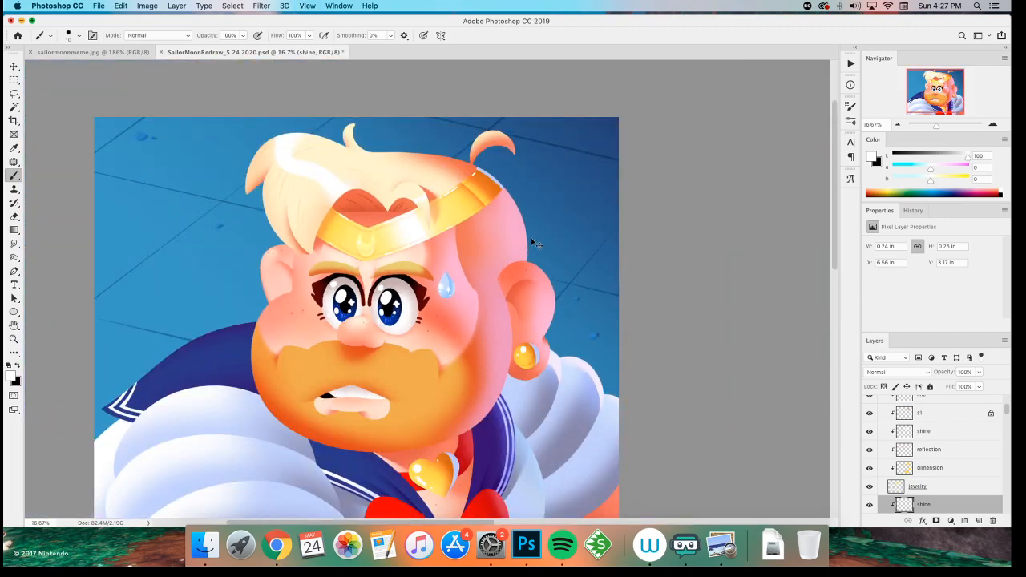
pyautogui.scroll(5, 531, 238)
pyautogui.press('l')
pyautogui.moveTo(542, 255)
pyautogui.mouseDown()
pyautogui.moveTo(569, 289)
pyautogui.moveTo(533, 316)
pyautogui.moveTo(565, 263)
pyautogui.moveTo(542, 255)
pyautogui.mouseUp()
pyautogui.press('v')
pyautogui.moveTo(551, 290); pyautogui.dragTo(566, 279)
pyautogui.press('m')
pyautogui.hotkey('ctrl', 'd')
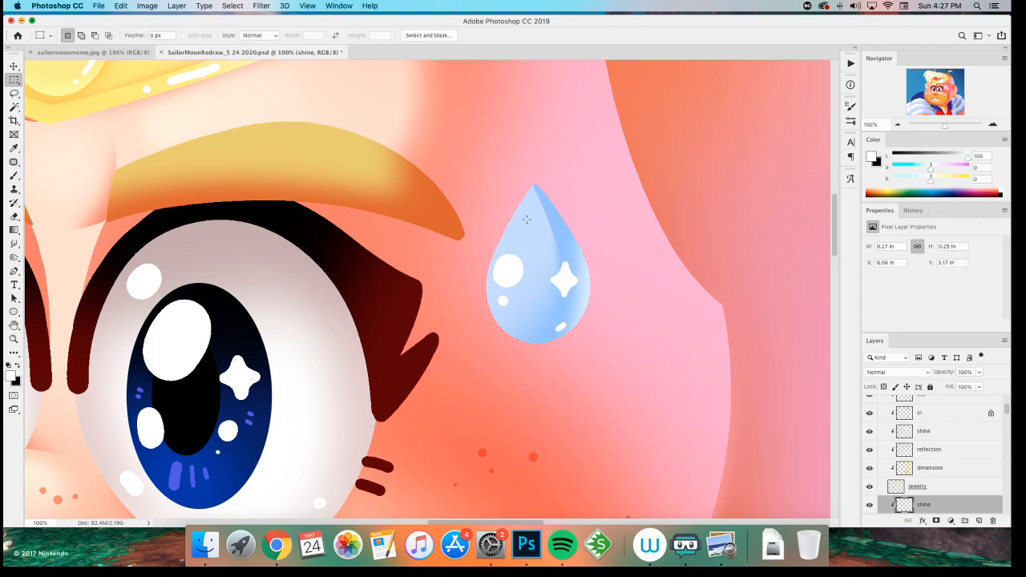
# - Replace the oval and small dot highlights on the sweatdrop with a larger white oval and a white dot below it
pyautogui.press('l')
pyautogui.moveTo(521, 251)
pyautogui.mouseDown()
pyautogui.moveTo(495, 327)
pyautogui.moveTo(484, 231)
pyautogui.mouseUp()
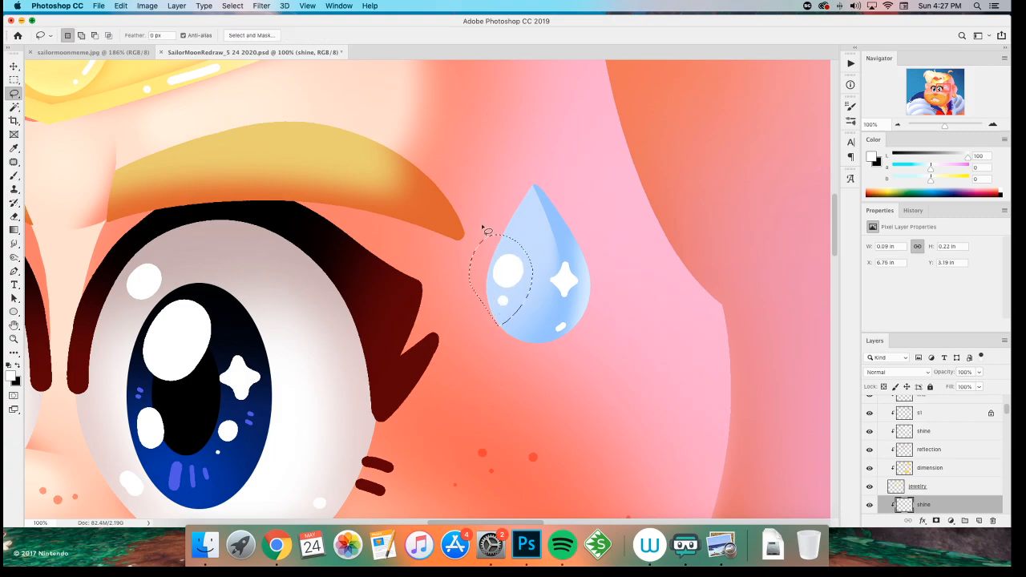
pyautogui.press('Delete')
pyautogui.hotkey('ctrl', 'd')
pyautogui.press('b')
pyautogui.click(515, 277)
pyautogui.press('[')
pyautogui.press('[')
pyautogui.press('[')
pyautogui.press('[')
pyautogui.click(523, 318)
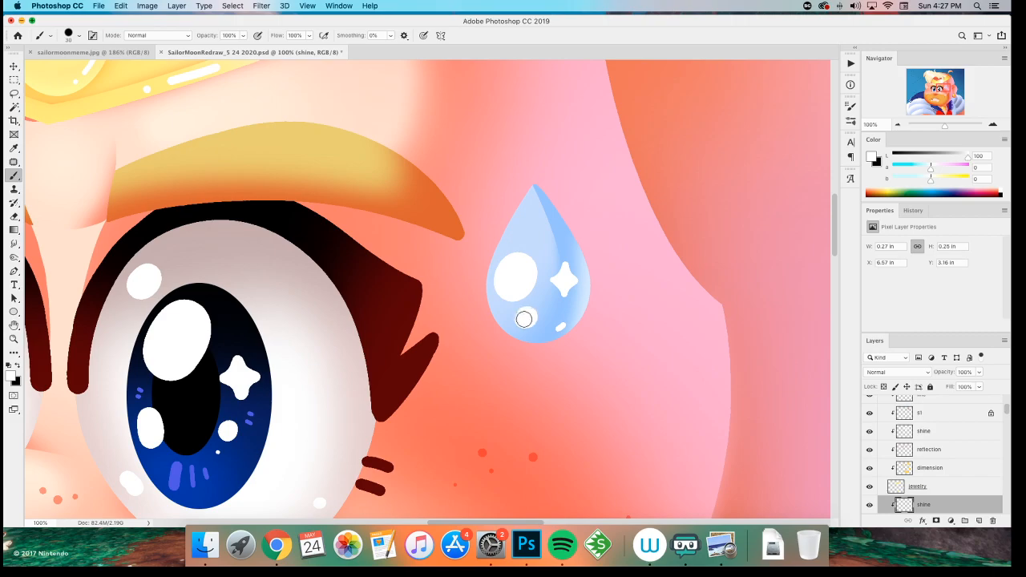
# - Delete the star highlight and paint a rounder white dot over the dash near the sweatdrop's base with a 25 px brush
pyautogui.press('l')
pyautogui.moveTo(549, 254); pyautogui.dragTo(581, 300)
pyautogui.press('Delete')
pyautogui.hotkey('ctrl', 'd')
pyautogui.press('b')
pyautogui.press(']')
pyautogui.press(']')
pyautogui.click(559, 325)
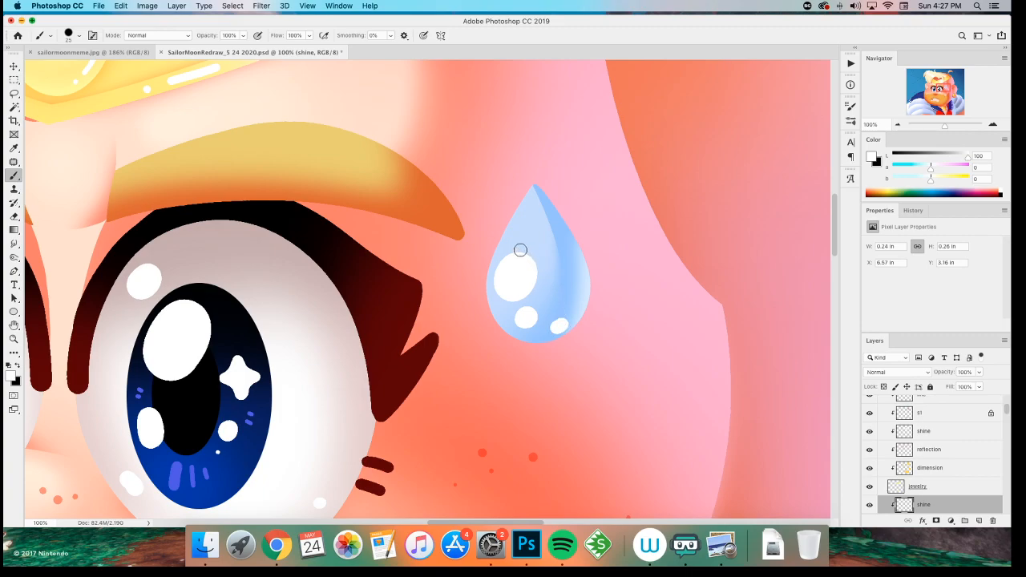
# - Delete the ear-side dot near the sweatdrop's base and paint a white highlight higher on the ear-side edge
pyautogui.press('l')
pyautogui.moveTo(560, 305); pyautogui.dragTo(578, 290)
pyautogui.press('Delete')
pyautogui.press('m')
pyautogui.press('super+d')
pyautogui.press('b')
pyautogui.click(577, 300)
# - Save the document
pyautogui.scroll(-5, 407, 335)
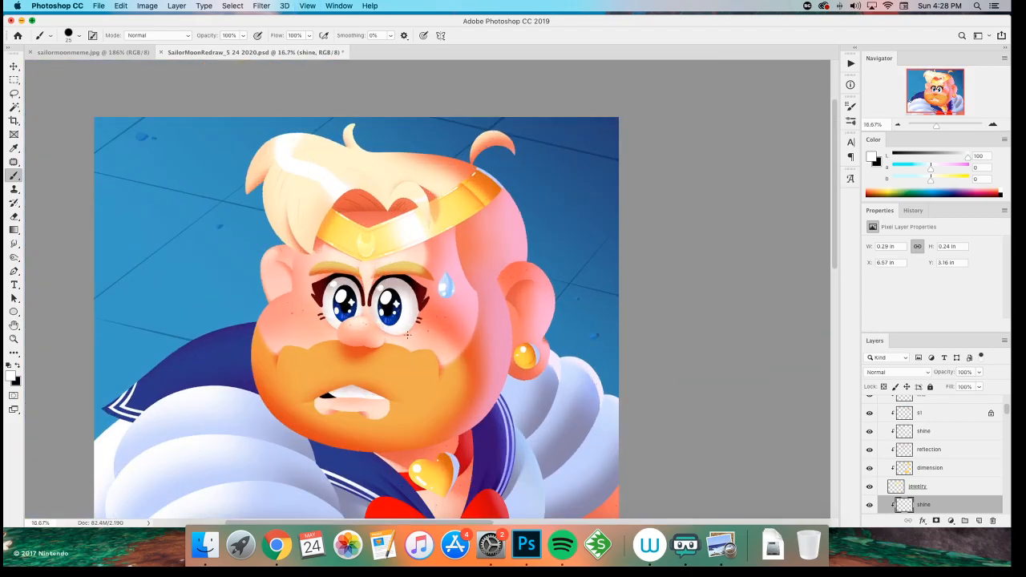
pyautogui.moveTo(342, 346); pyautogui.dragTo(421, 298)
pyautogui.press('super+s')
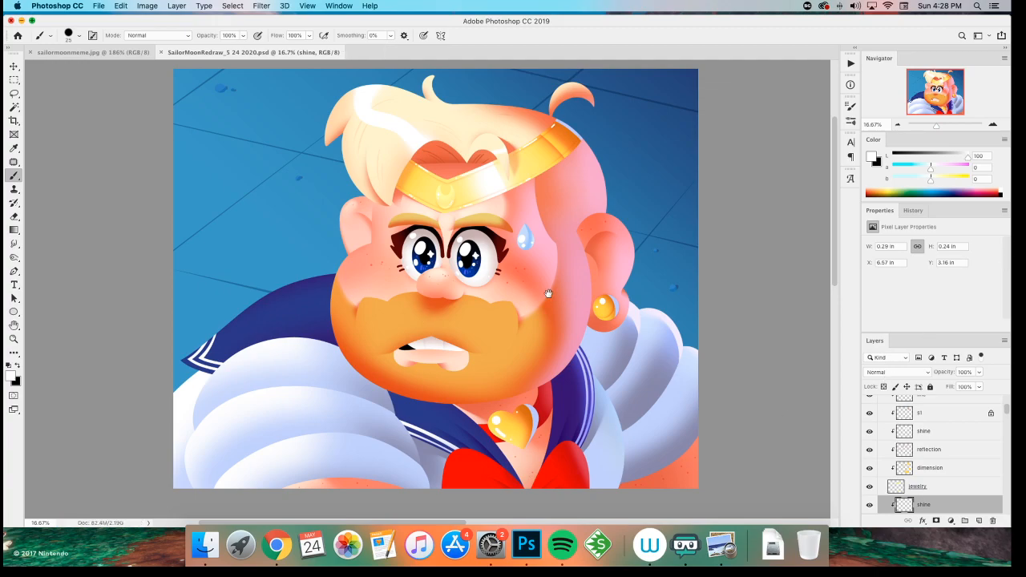
pyautogui.hscroll(2, 552, 297)
pyautogui.scroll(1, 552, 297)
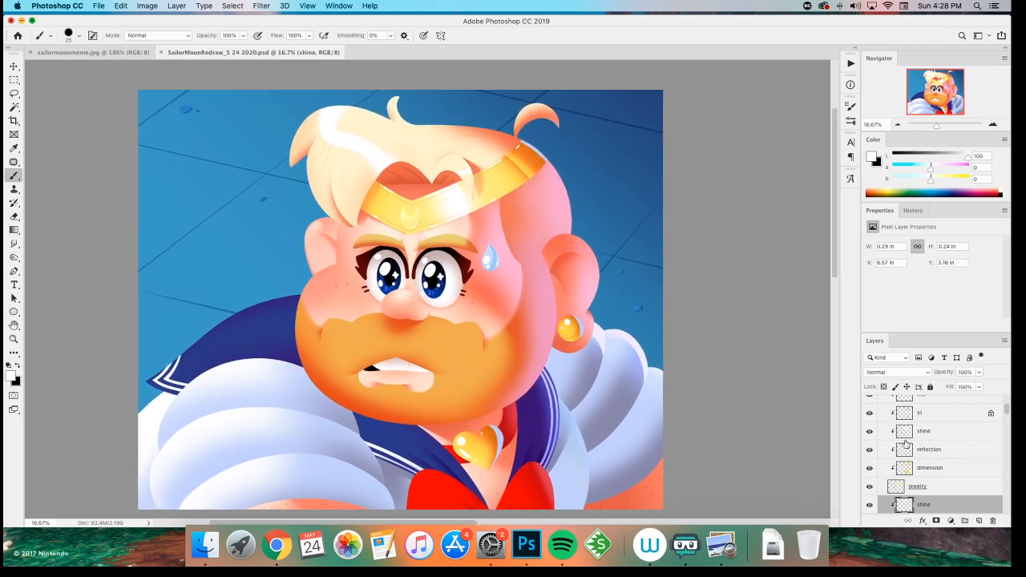
# - Collapse the CHARACTER group and create a new group above it named "FILTERS"
pyautogui.scroll(3, 905, 443)
pyautogui.click(879, 433)
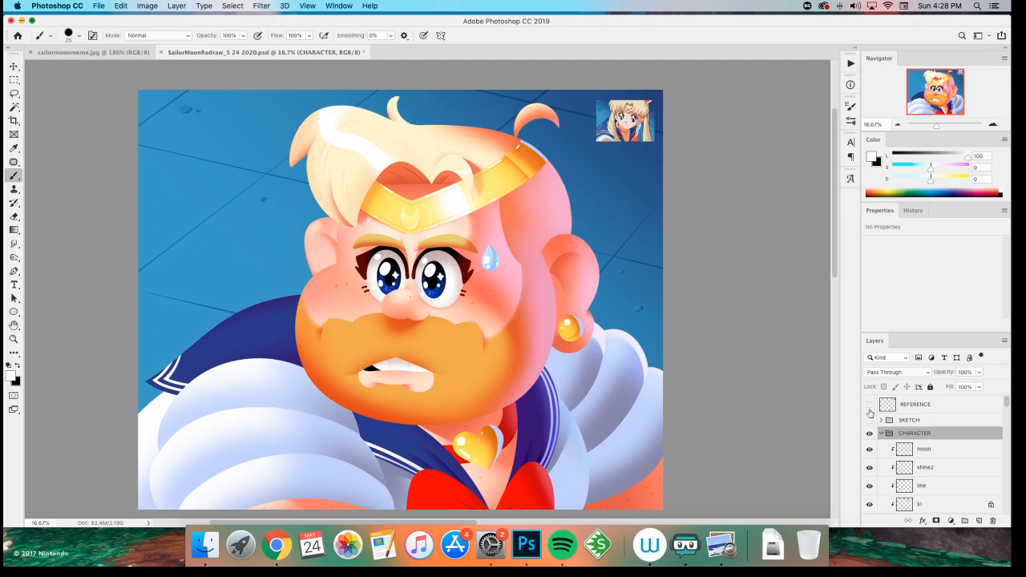
pyautogui.click(870, 419)
pyautogui.click(869, 420)
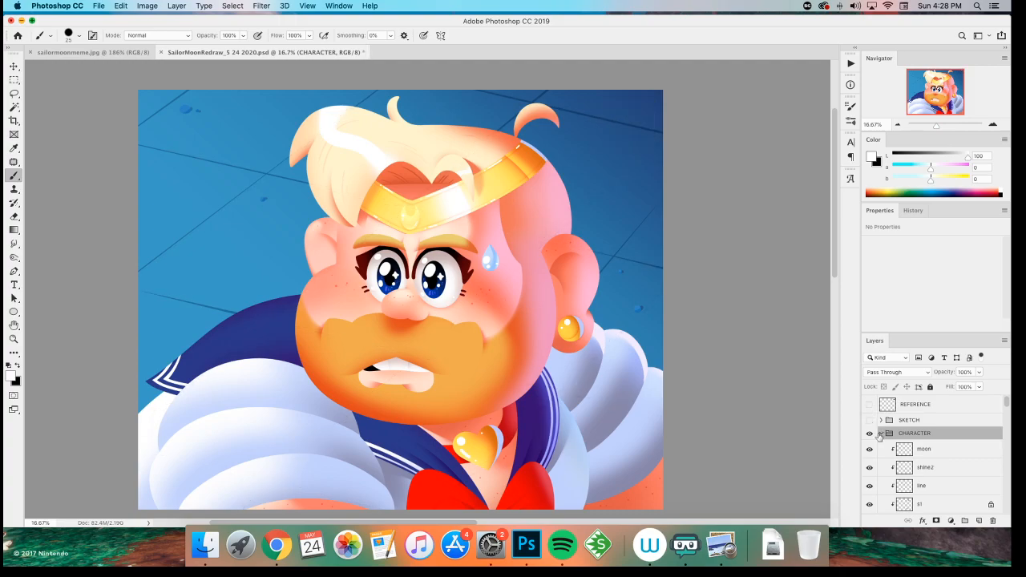
pyautogui.click(881, 433)
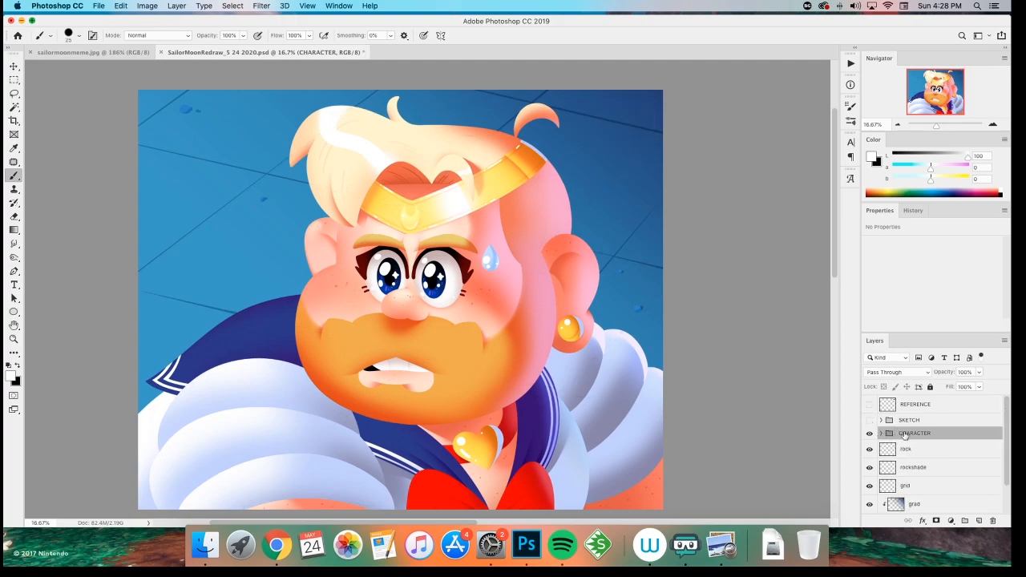
pyautogui.click(964, 520)
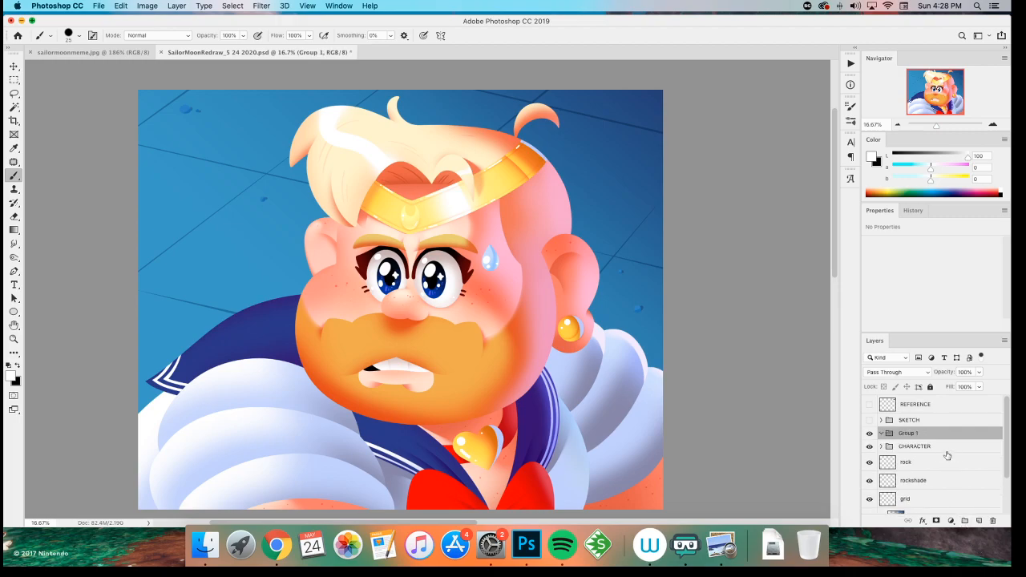
pyautogui.doubleClick(911, 433)
pyautogui.write('FILTERS')
pyautogui.press('Return')
# - Add a new layer inside the FILTERS group and save the document
pyautogui.press('super+shift+n')
pyautogui.press('Return')
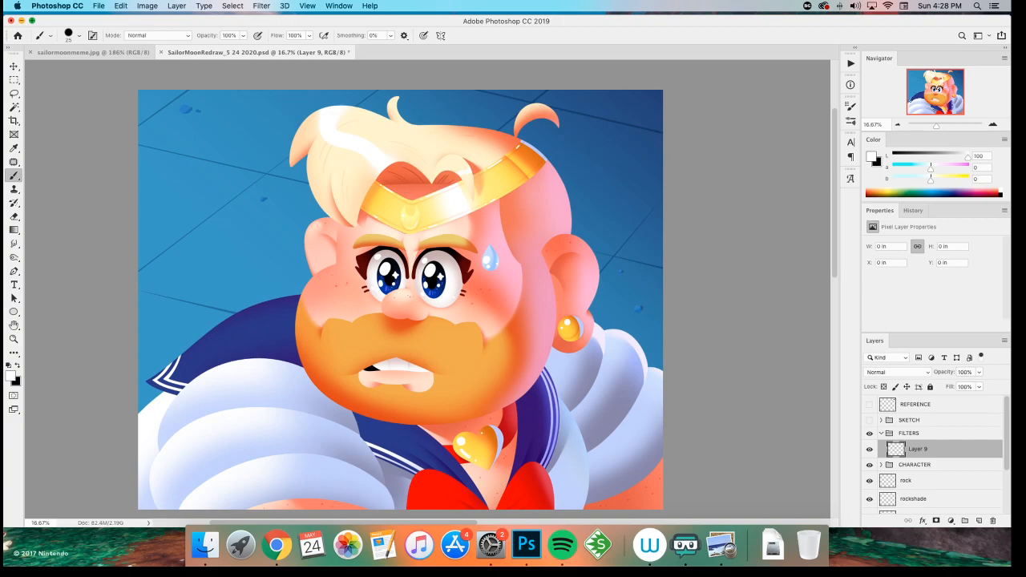
pyautogui.press('m')
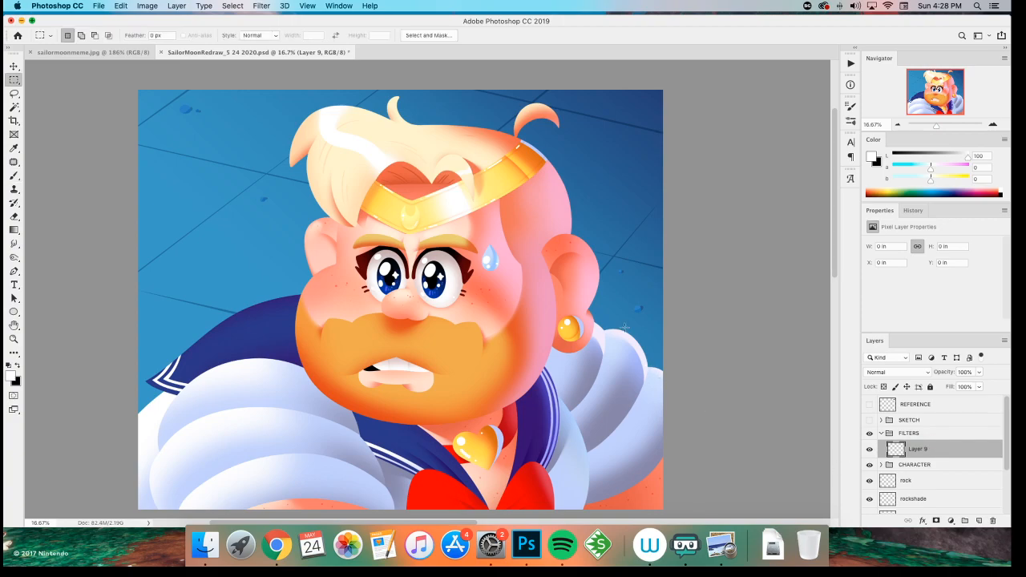
pyautogui.press('super+s')
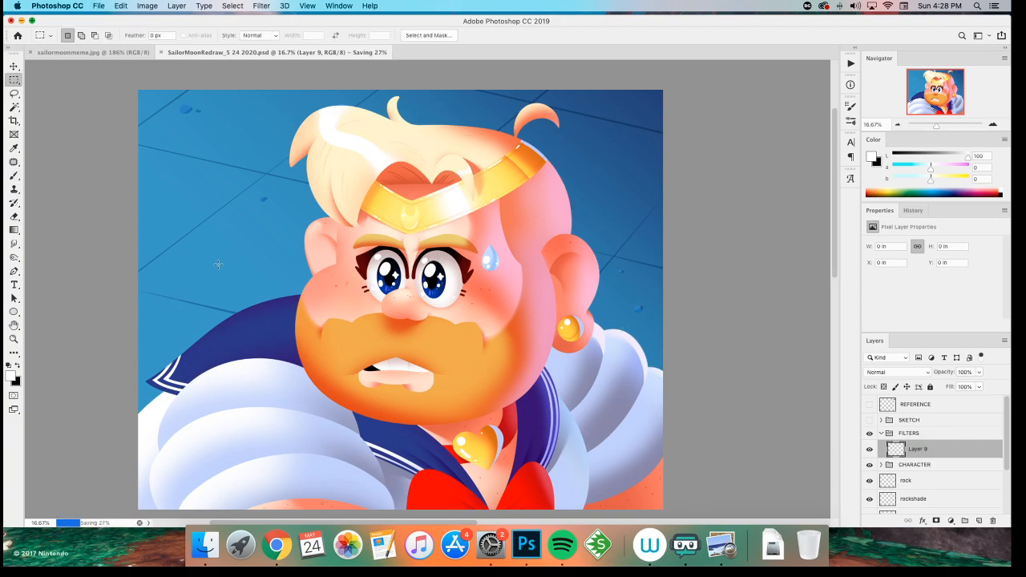
# - Set the foreground colour to light purple #e18fff and fill the new layer with it
pyautogui.press('i')
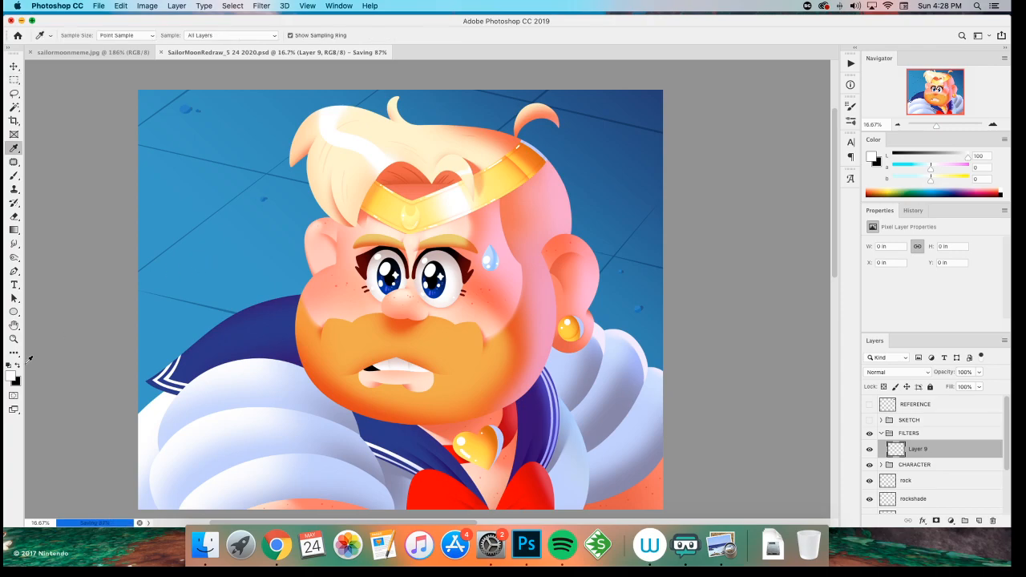
pyautogui.click(13, 380)
pyautogui.click(360, 216)
pyautogui.moveTo(305, 205); pyautogui.dragTo(274, 163)
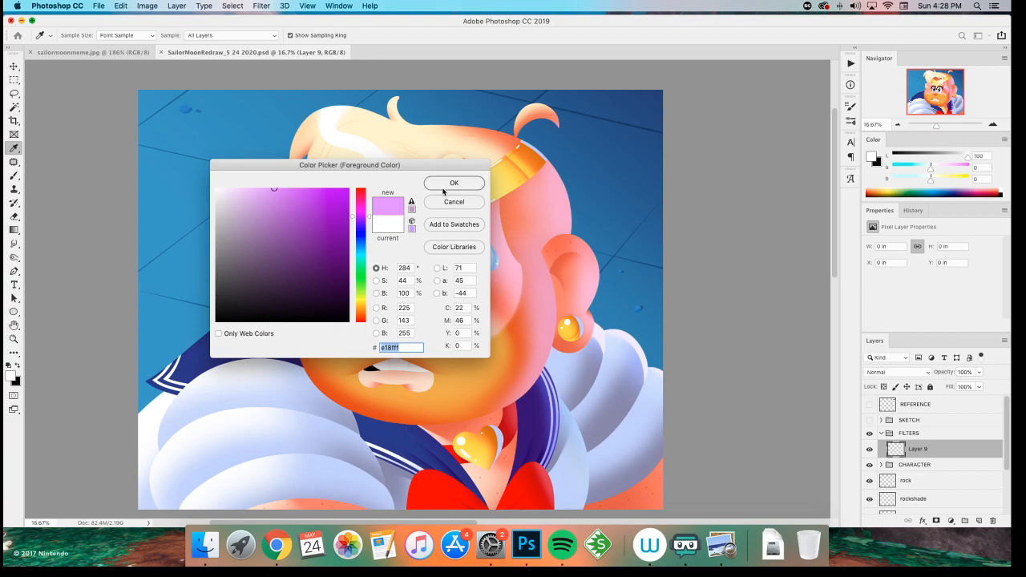
pyautogui.click(446, 185)
pyautogui.hotkey('alt', 'BackSpace')
pyautogui.press('m')
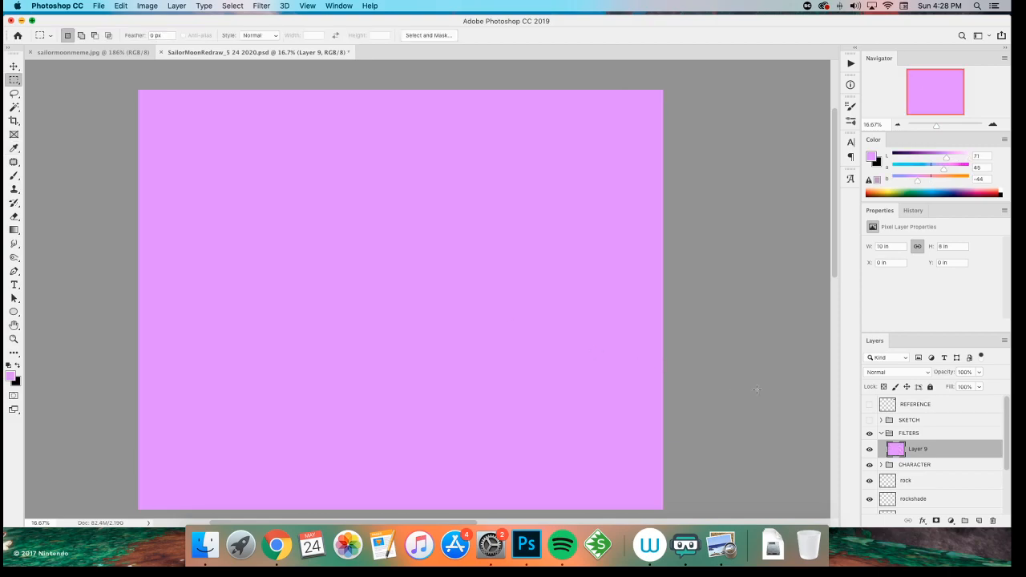
# - Set the purple fill layer's blend mode to Overlay
pyautogui.click(890, 371)
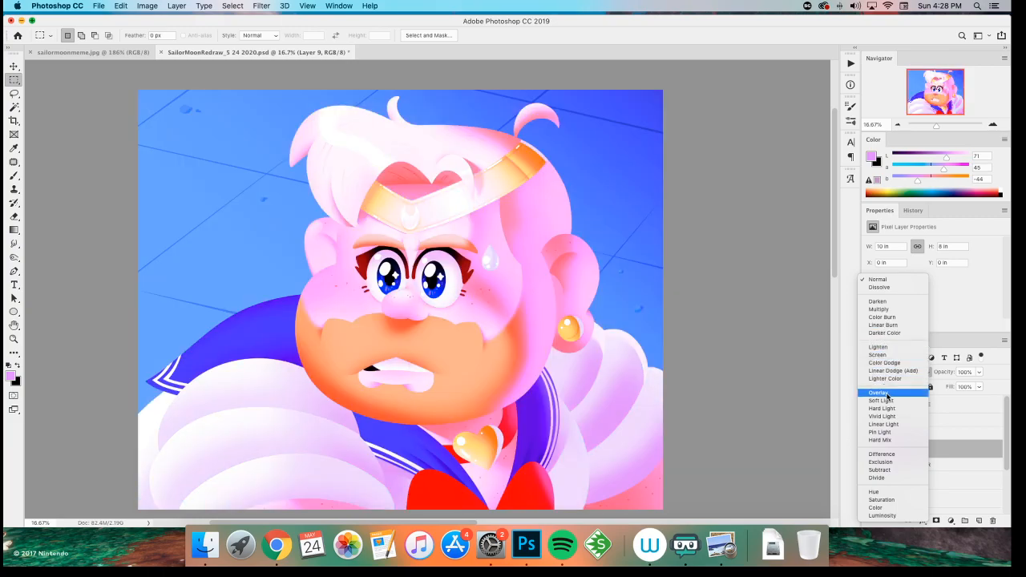
pyautogui.click(878, 392)
pyautogui.press('super+minus')
pyautogui.press('super+equal')
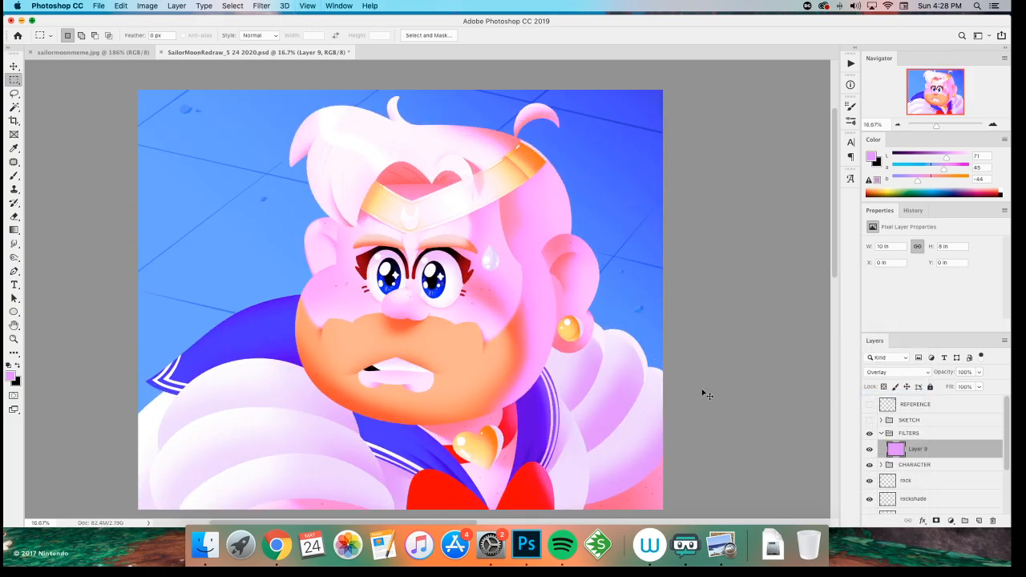
# - Adjust the overlay layer's Hue/Saturation with saturation +100, lightness -15 and the hue shifted to orange-red
pyautogui.press('super+u')
pyautogui.moveTo(796, 206); pyautogui.dragTo(994, 208)
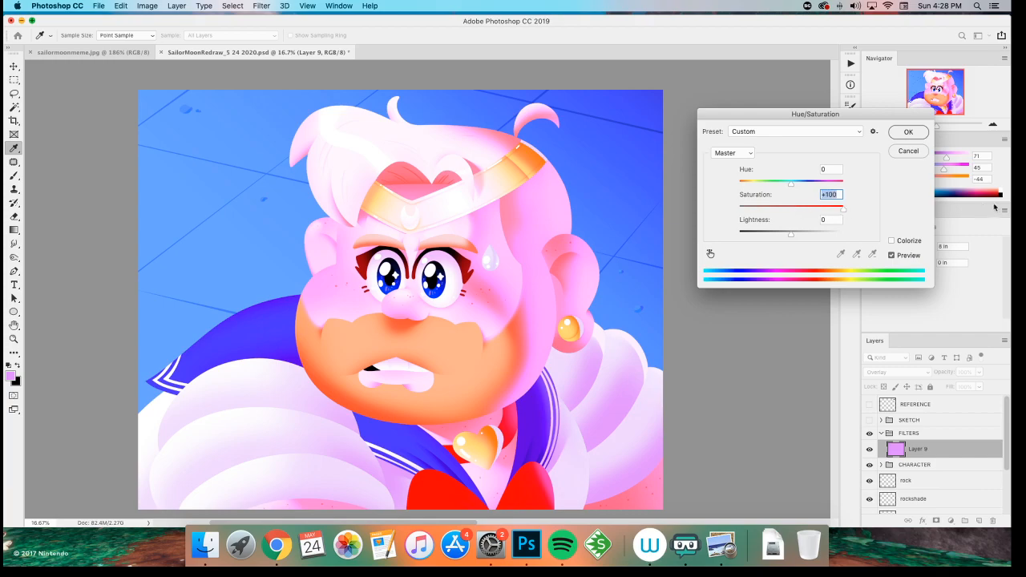
pyautogui.moveTo(790, 234); pyautogui.dragTo(783, 237)
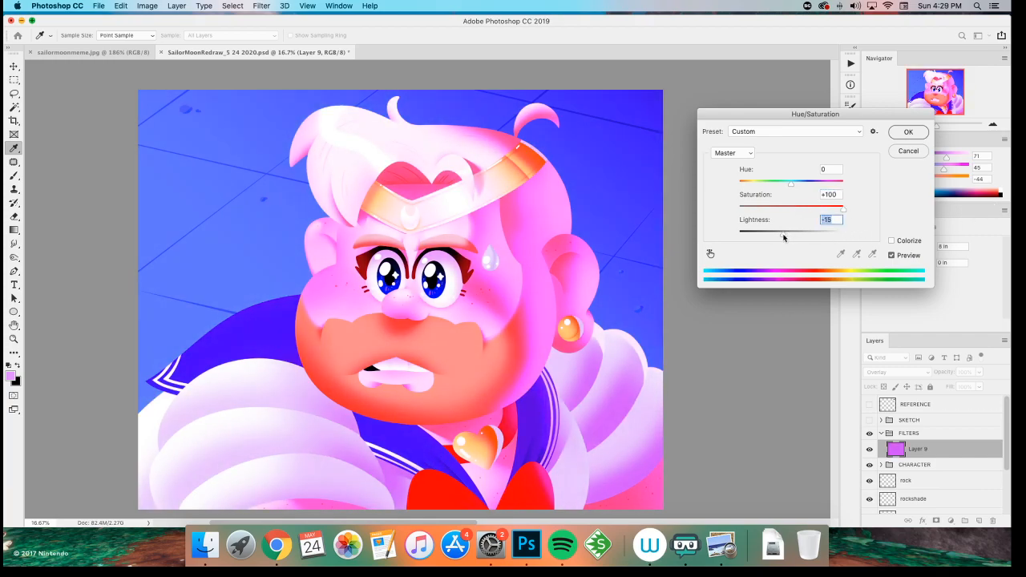
pyautogui.moveTo(791, 184); pyautogui.dragTo(822, 184)
pyautogui.click(902, 133)
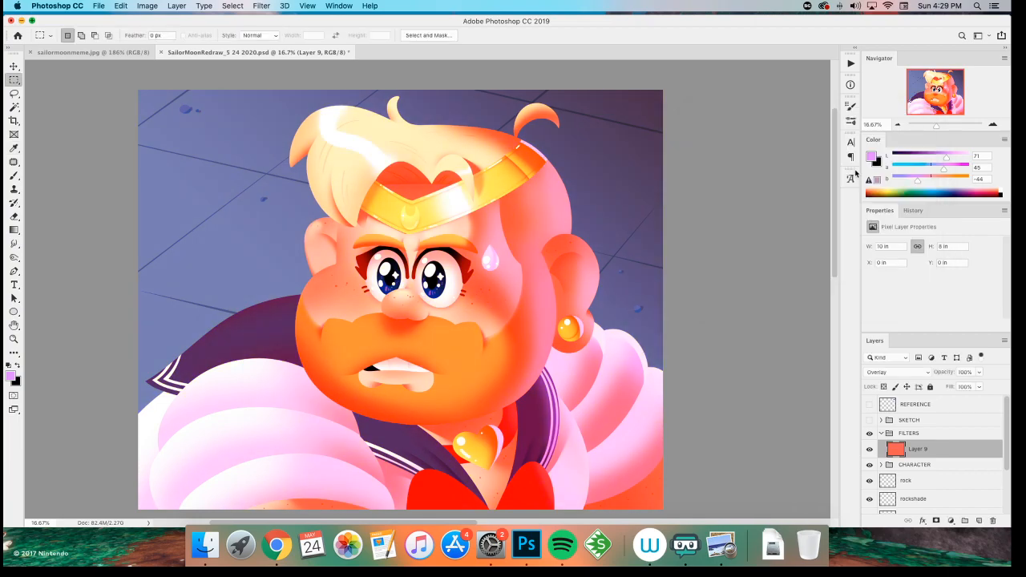
# - Lower the overlay layer's opacity to 30% and compare the artwork with the layer hidden and shown
pyautogui.press('5')
pyautogui.press('super+minus')
pyautogui.press('super+equal')
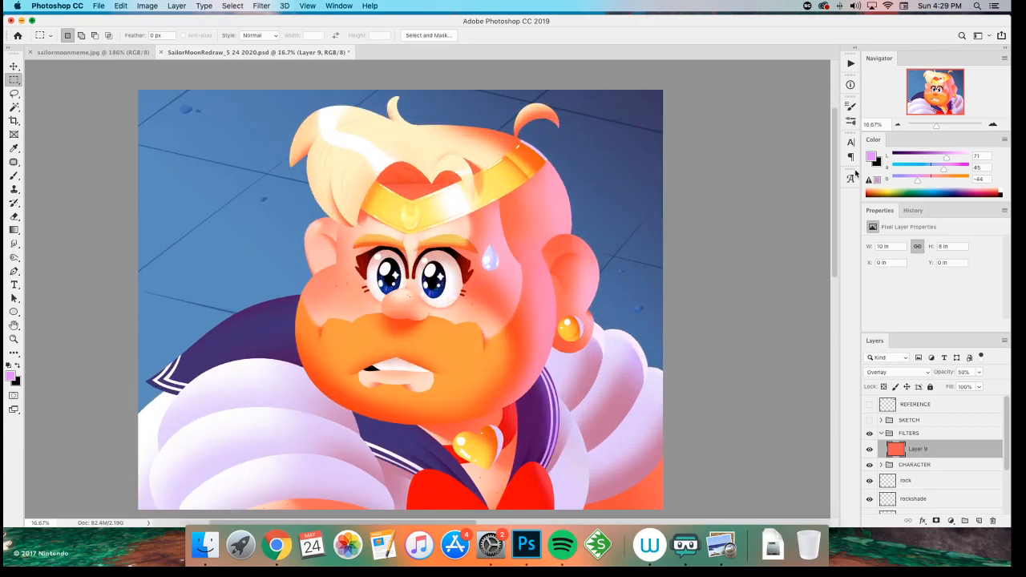
pyautogui.press('super+minus')
pyautogui.press('super+equal')
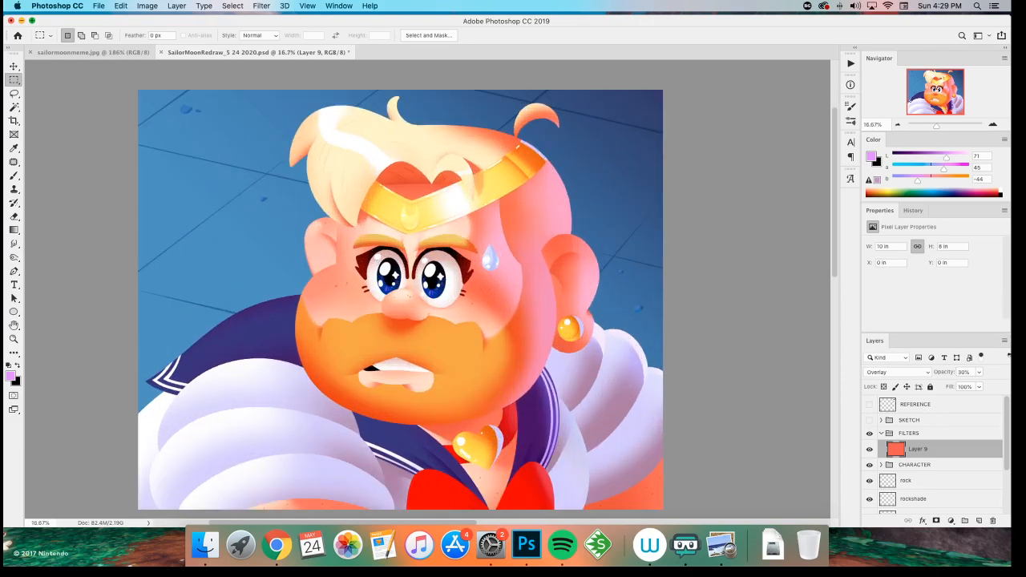
pyautogui.click(869, 448)
pyautogui.click(869, 449)
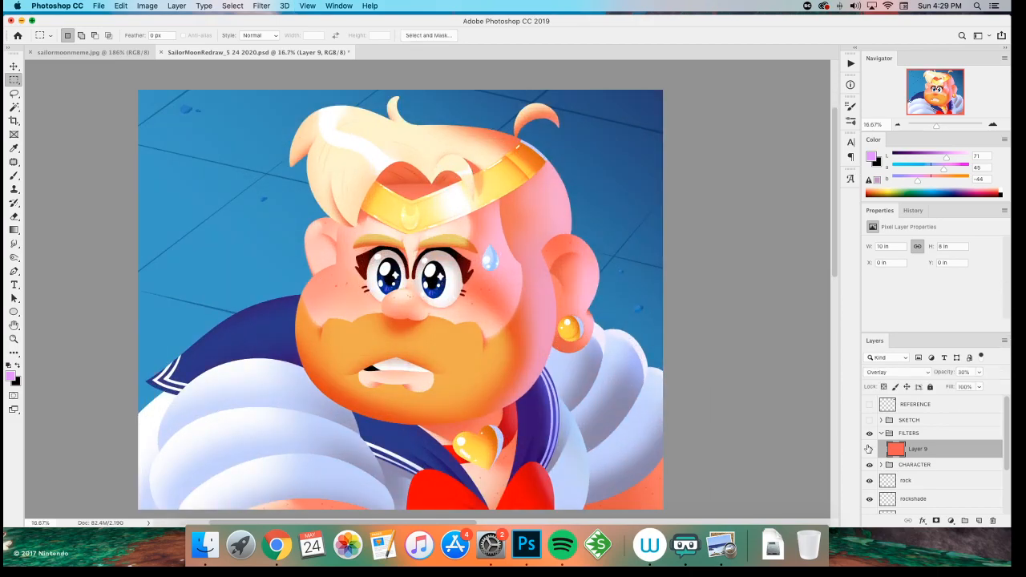
pyautogui.press('super+u')
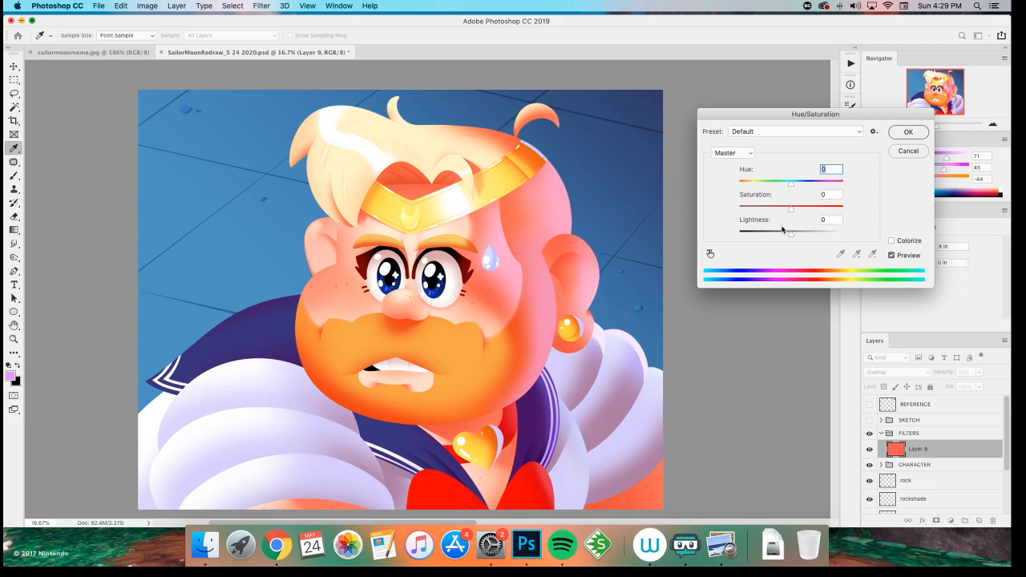
pyautogui.moveTo(783, 189)
pyautogui.mouseDown()
pyautogui.moveTo(763, 186)
pyautogui.moveTo(802, 185)
pyautogui.mouseUp()
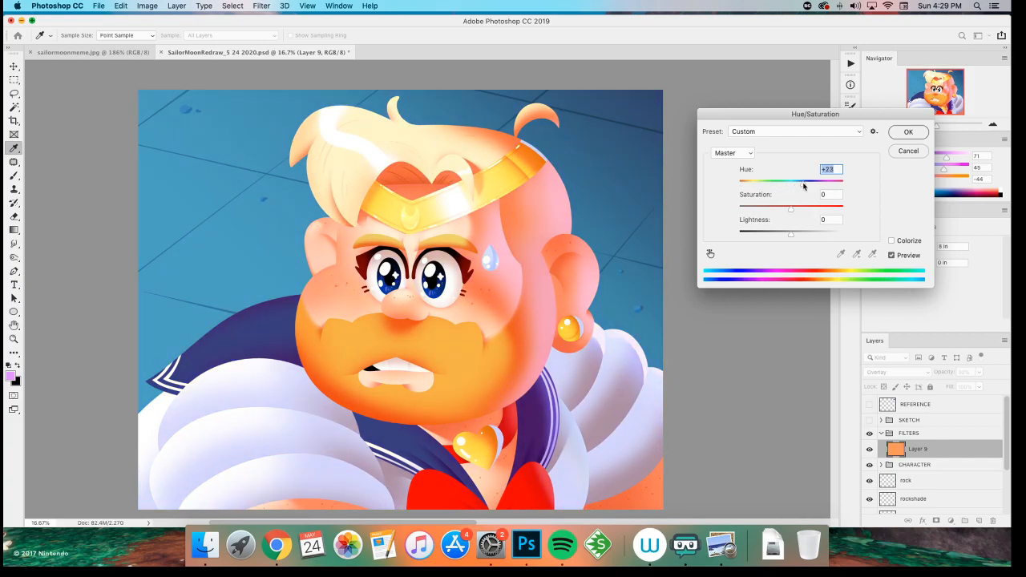
pyautogui.click(893, 150)
pyautogui.click(870, 450)
pyautogui.click(871, 450)
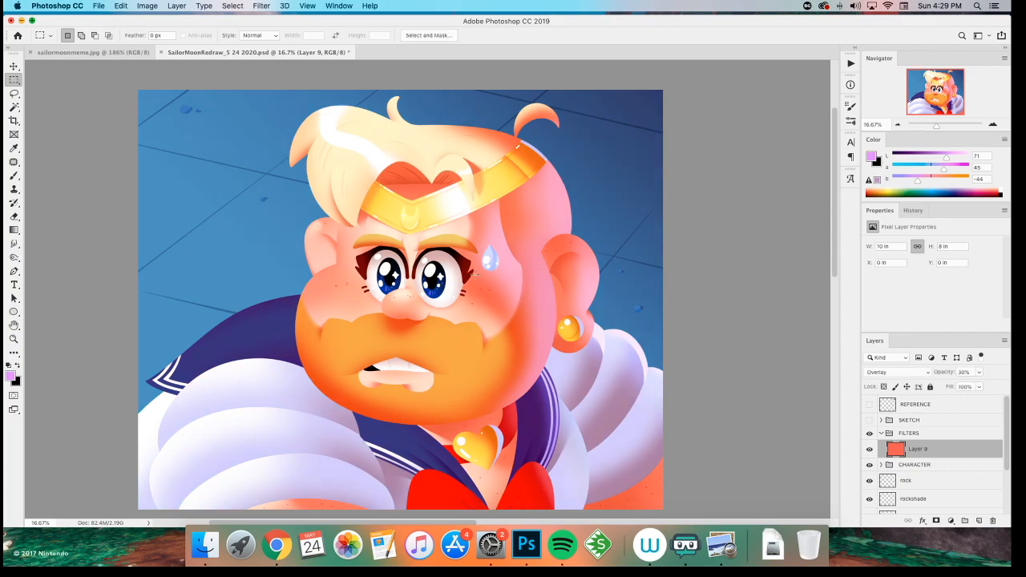
# - Add another new layer above the orange-red overlay in the FILTERS group and set the foreground colour to white
pyautogui.press('super+space')
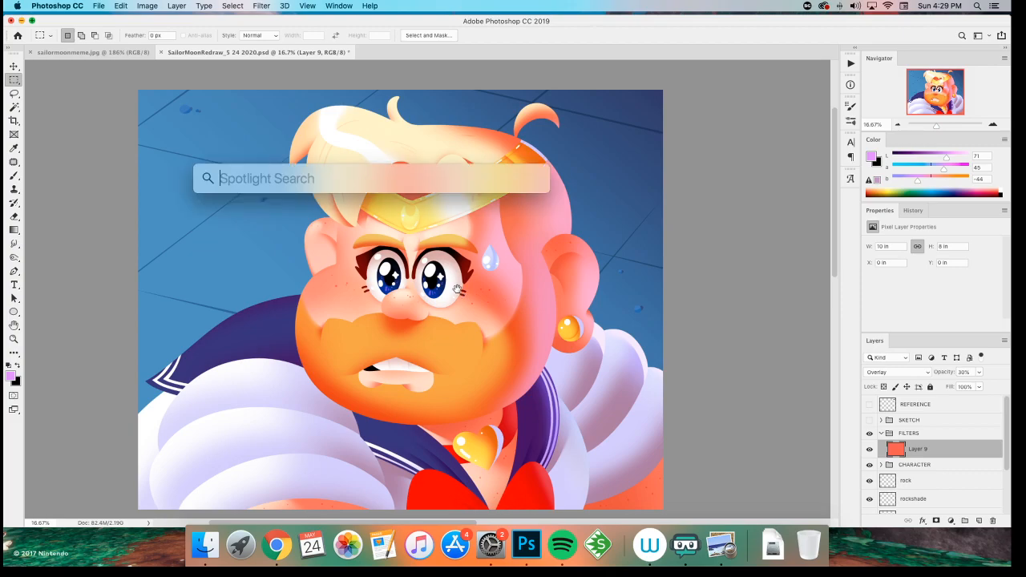
pyautogui.click(562, 34)
pyautogui.moveTo(433, 292); pyautogui.dragTo(395, 289)
pyautogui.press('super+shift+n')
pyautogui.press('Return')
pyautogui.press('u')
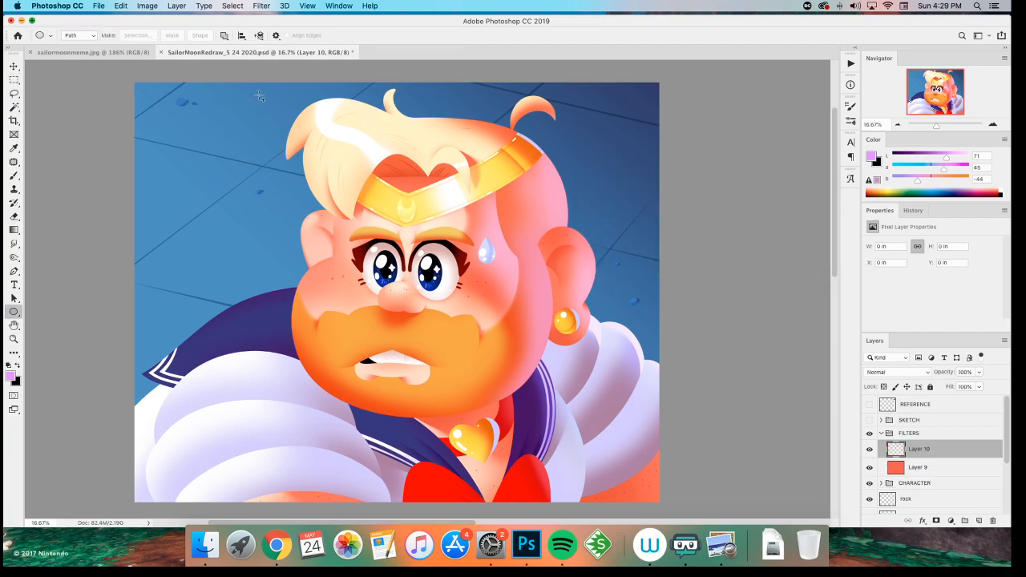
pyautogui.press('b')
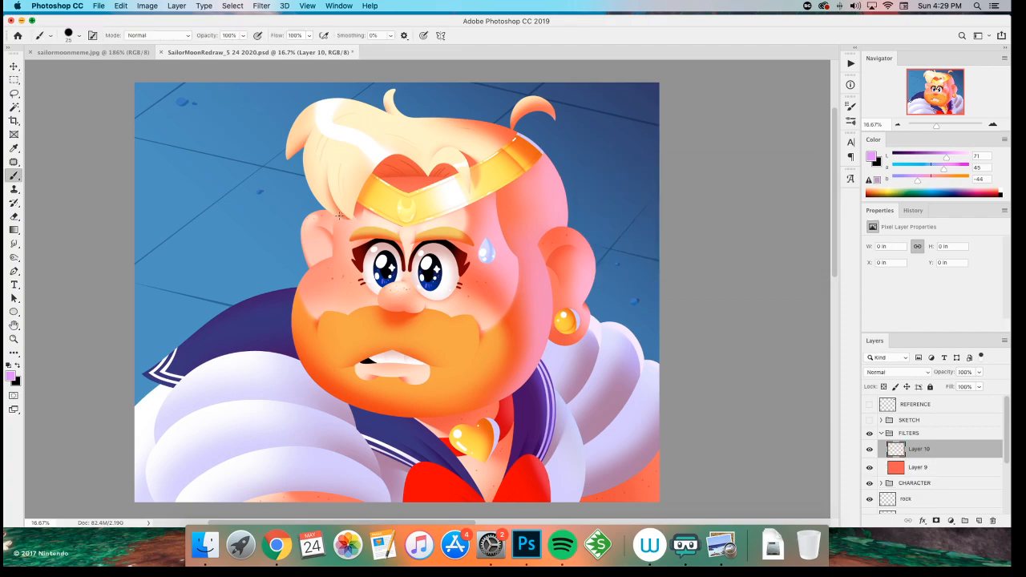
pyautogui.press('d')
pyautogui.press('x')
pyautogui.press('i')
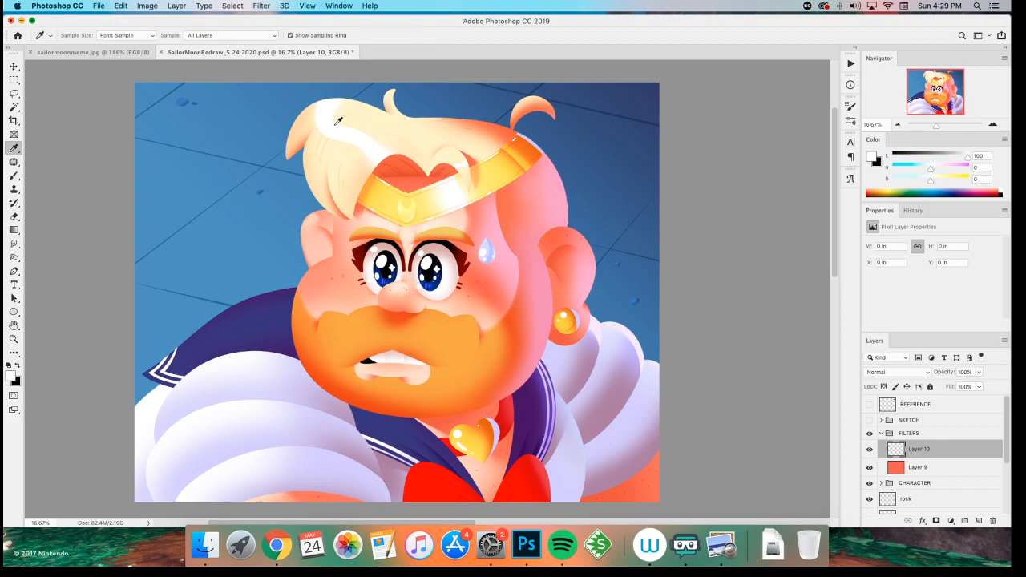
# - Paint a white cross-shaped sparkle over the tiara's shine on the new layer with a tapered 50 px brush
pyautogui.click(926, 210)
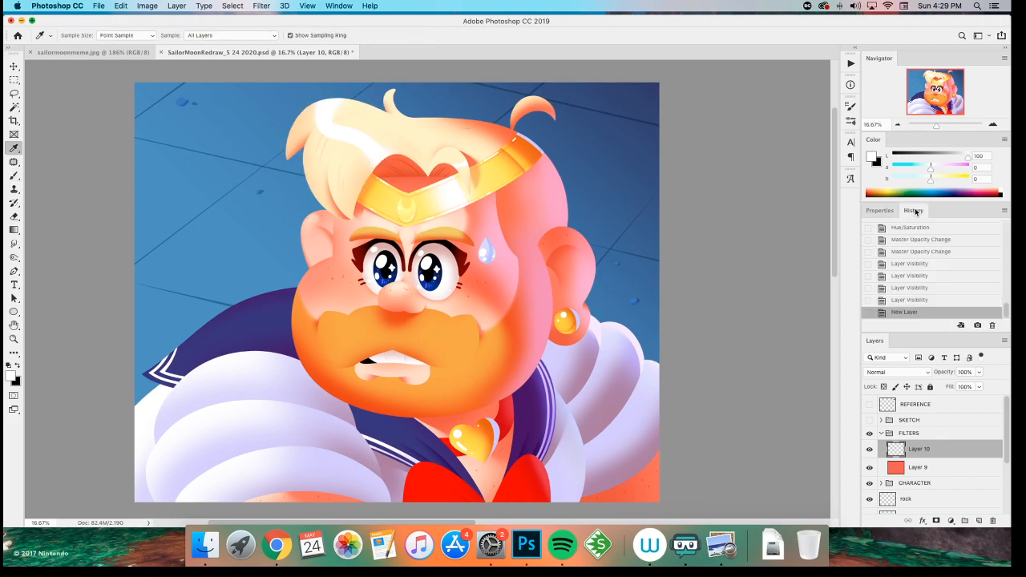
pyautogui.press('b')
pyautogui.moveTo(319, 205)
pyautogui.mouseDown()
pyautogui.moveTo(297, 249)
pyautogui.moveTo(184, 309)
pyautogui.mouseUp()
pyautogui.hotkey('ctrl', 'z')
pyautogui.rightClick(201, 243)
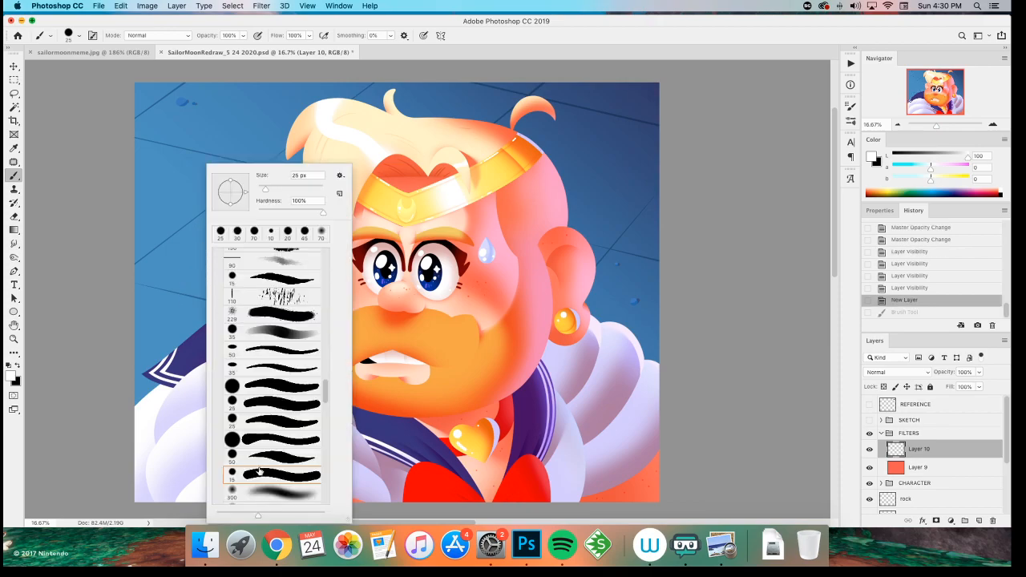
pyautogui.press('Escape')
pyautogui.moveTo(448, 241); pyautogui.dragTo(449, 107)
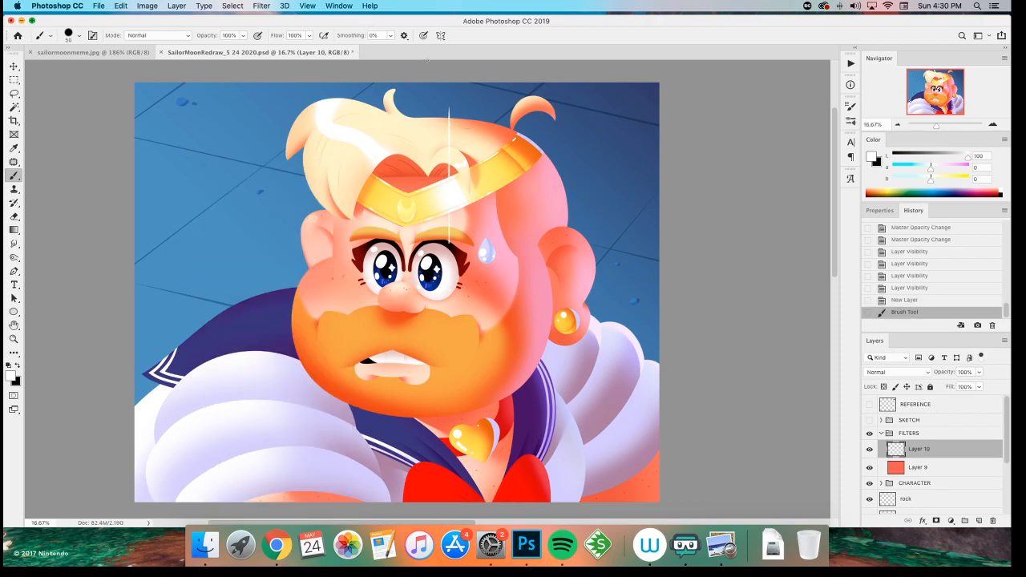
pyautogui.press('super+z')
pyautogui.moveTo(452, 240)
pyautogui.mouseDown()
pyautogui.moveTo(451, 163)
pyautogui.moveTo(451, 233)
pyautogui.mouseUp()
pyautogui.press('super+z')
pyautogui.moveTo(413, 196); pyautogui.dragTo(501, 197)
pyautogui.press('super+z')
pyautogui.moveTo(413, 196); pyautogui.dragTo(510, 197)
# - Paint a white cross-shaped sparkle on the bright highlight of the blond hair
pyautogui.moveTo(350, 150); pyautogui.dragTo(343, 95)
pyautogui.press('super+z')
pyautogui.moveTo(330, 163); pyautogui.dragTo(338, 89)
pyautogui.moveTo(349, 137); pyautogui.dragTo(301, 139)
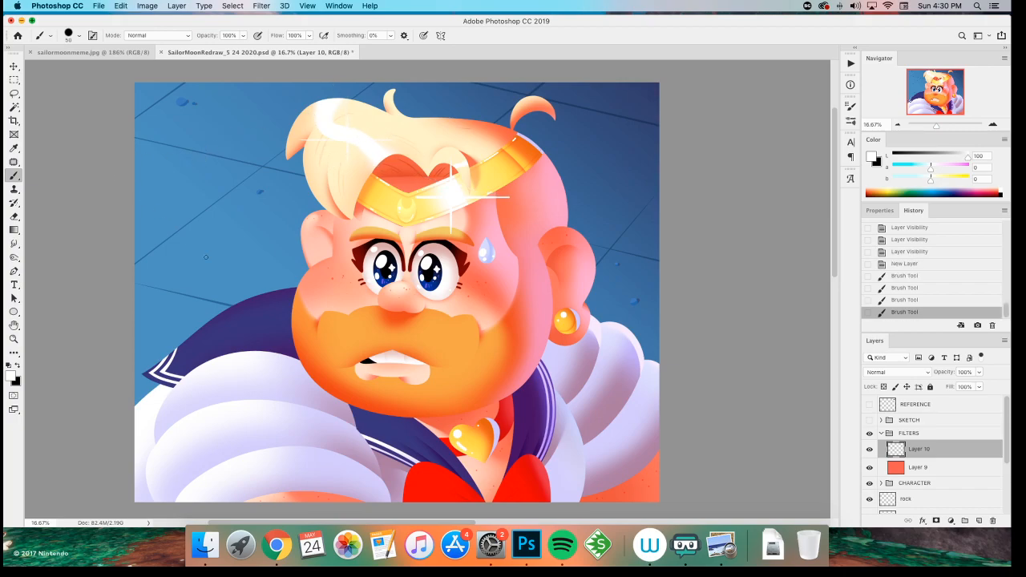
# - Paint a white cross-shaped sparkle on the gold earring
pyautogui.moveTo(567, 323); pyautogui.dragTo(564, 280)
pyautogui.press('super+z')
pyautogui.moveTo(564, 337); pyautogui.dragTo(565, 279)
pyautogui.click(547, 313)
pyautogui.press('super+z')
pyautogui.click(547, 314)
pyautogui.press('super+z')
pyautogui.click(547, 313)
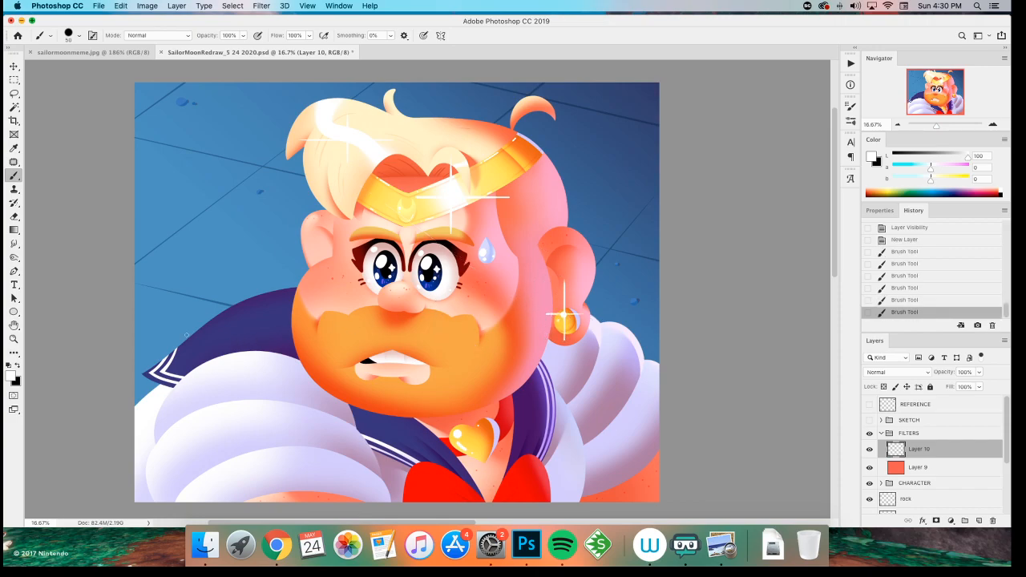
# - Paint white cross-shaped sparkles on the gold heart brooch and in the blue background beside the left cheek
pyautogui.moveTo(458, 403)
pyautogui.mouseDown()
pyautogui.moveTo(458, 451)
pyautogui.moveTo(457, 401)
pyautogui.mouseUp()
pyautogui.press('super+z')
pyautogui.press('super+z')
pyautogui.moveTo(464, 438)
pyautogui.mouseDown()
pyautogui.moveTo(479, 407)
pyautogui.moveTo(470, 435)
pyautogui.mouseUp()
pyautogui.press('super+z')
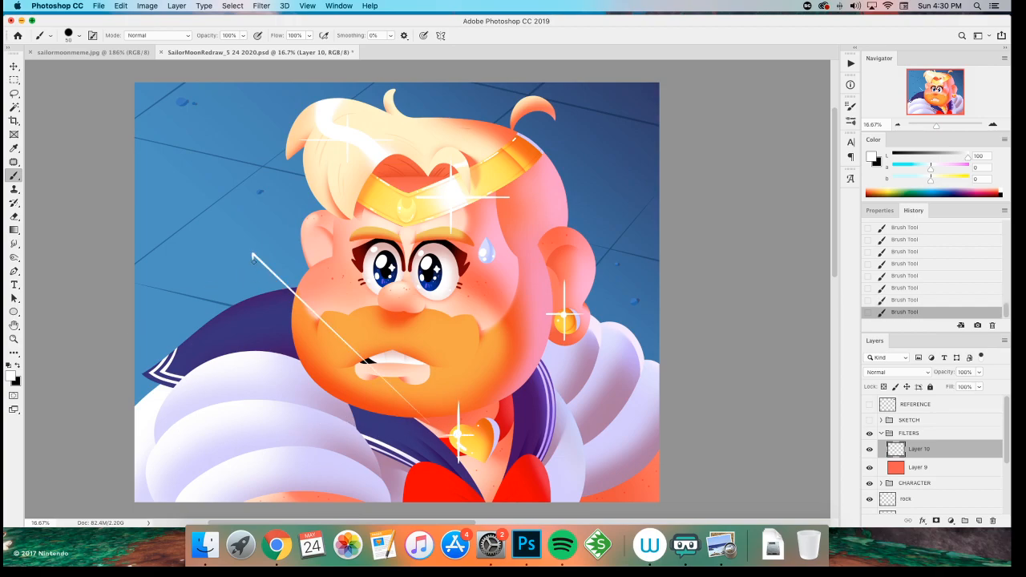
pyautogui.moveTo(253, 274); pyautogui.dragTo(253, 254)
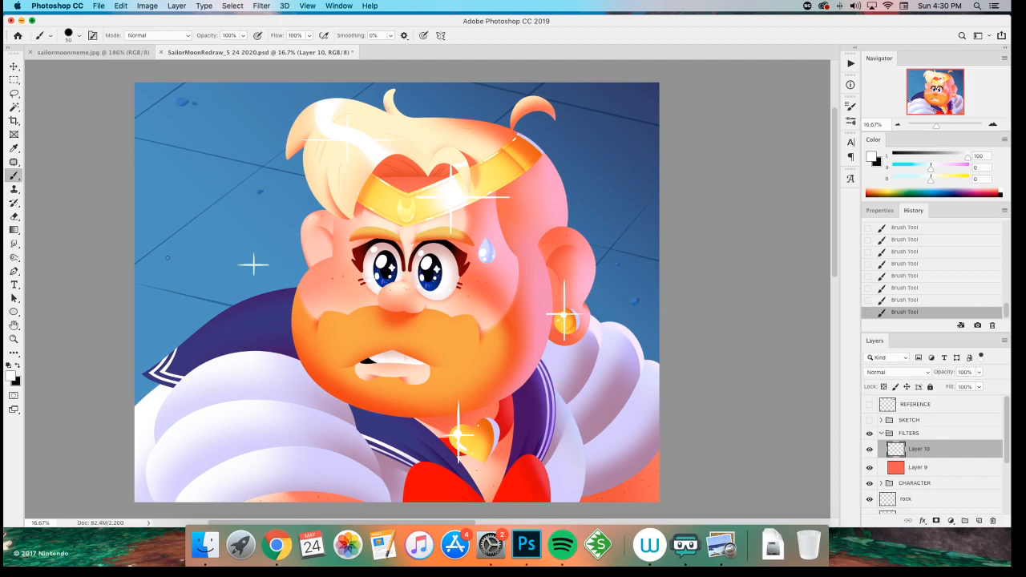
# - Paint white cross-shaped sparkles in the background to the right of the head and on the sweatdrop
pyautogui.press('super+z')
pyautogui.moveTo(601, 188)
pyautogui.mouseDown()
pyautogui.moveTo(601, 170)
pyautogui.moveTo(612, 179)
pyautogui.mouseUp()
pyautogui.press('super+z')
pyautogui.press('super+z')
pyautogui.press('shift+super+z')
pyautogui.moveTo(472, 252); pyautogui.dragTo(506, 253)
pyautogui.press('super+z')
pyautogui.press('super+y')
pyautogui.press('super+y')
# - Dab soft white glows with a large soft brush over the sparkles on the tiara, sweatdrop, brooch, earring and background
pyautogui.rightClick(332, 262)
pyautogui.click(406, 457)
pyautogui.press('Return')
pyautogui.press(']')
pyautogui.press(']')
pyautogui.moveTo(439, 192); pyautogui.dragTo(435, 187)
pyautogui.click(437, 188)
pyautogui.click(602, 179)
pyautogui.click(483, 252)
pyautogui.click(458, 435)
pyautogui.click(254, 265)
pyautogui.click(563, 319)
# - Compare the artwork with and without the sparkle layer, leave it hidden, and add a new layer above it
pyautogui.press('super+minus')
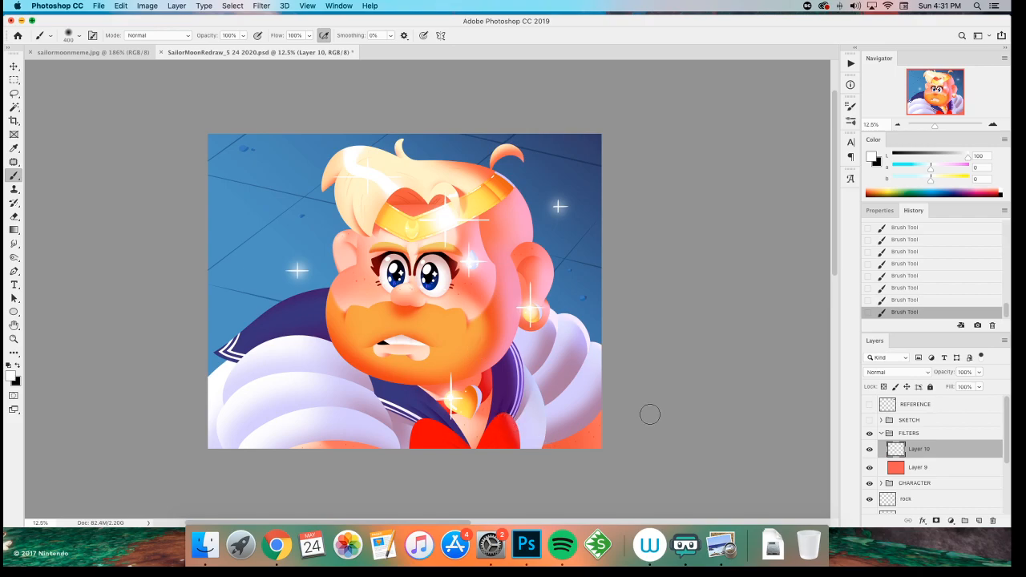
pyautogui.click(868, 452)
pyautogui.click(868, 452)
pyautogui.click(868, 453)
pyautogui.press('super+shift+n')
pyautogui.press('Return')
# - Draw four-pointed star paths of varying sizes in the blue background on both sides of the head with the Custom Shape tool
pyautogui.press('z')
pyautogui.click(378, 282)
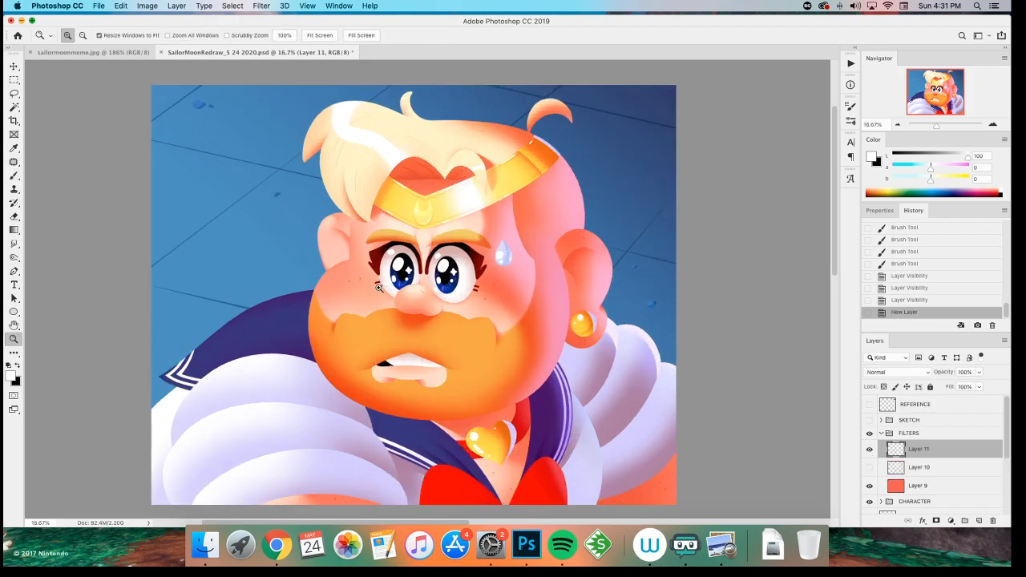
pyautogui.press('u')
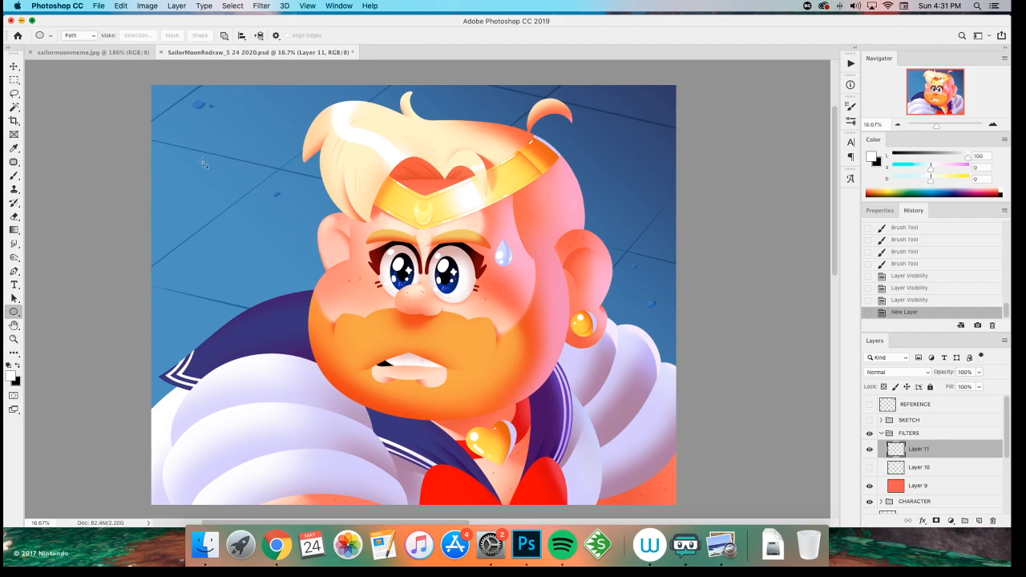
pyautogui.click(13, 311)
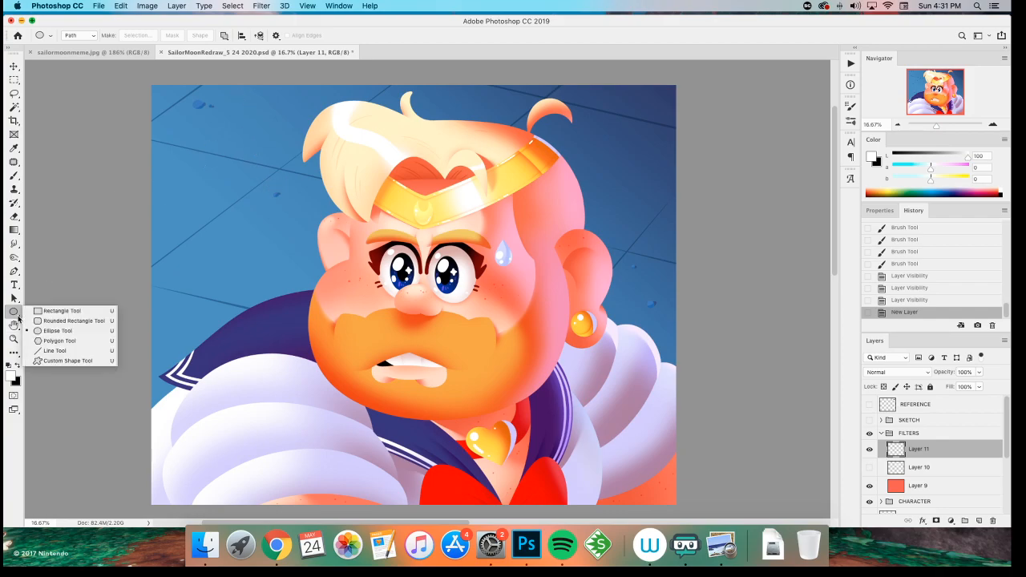
pyautogui.click(66, 362)
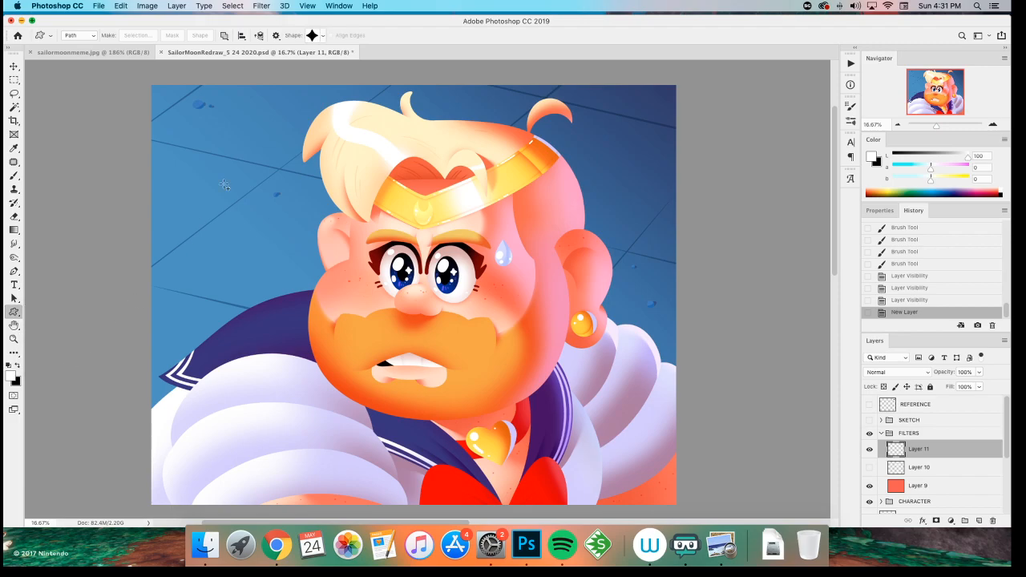
pyautogui.moveTo(226, 154); pyautogui.dragTo(278, 189)
pyautogui.moveTo(193, 180); pyautogui.dragTo(220, 199)
pyautogui.moveTo(620, 102); pyautogui.dragTo(646, 128)
pyautogui.moveTo(652, 279); pyautogui.dragTo(665, 292)
# - Draw more four-pointed star paths on both puffy sleeves and a small one in the background beside the left cheek
pyautogui.moveTo(243, 386); pyautogui.dragTo(325, 460)
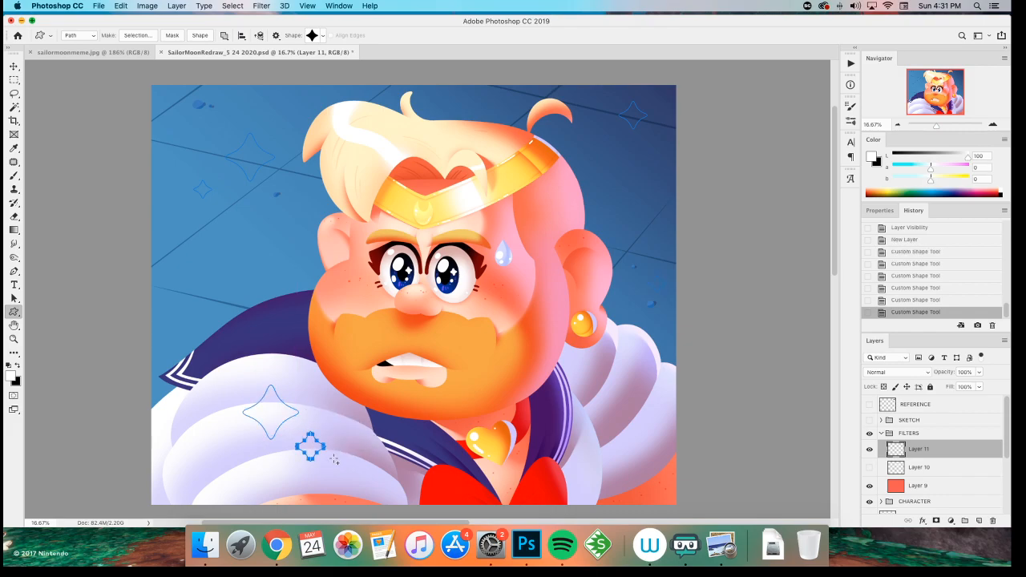
pyautogui.moveTo(635, 452); pyautogui.dragTo(654, 471)
pyautogui.moveTo(602, 420); pyautogui.dragTo(607, 427)
pyautogui.moveTo(238, 262); pyautogui.dragTo(248, 271)
# - Fill all the star paths with the white foreground colour at 100% opacity and delete the paths
pyautogui.press('a')
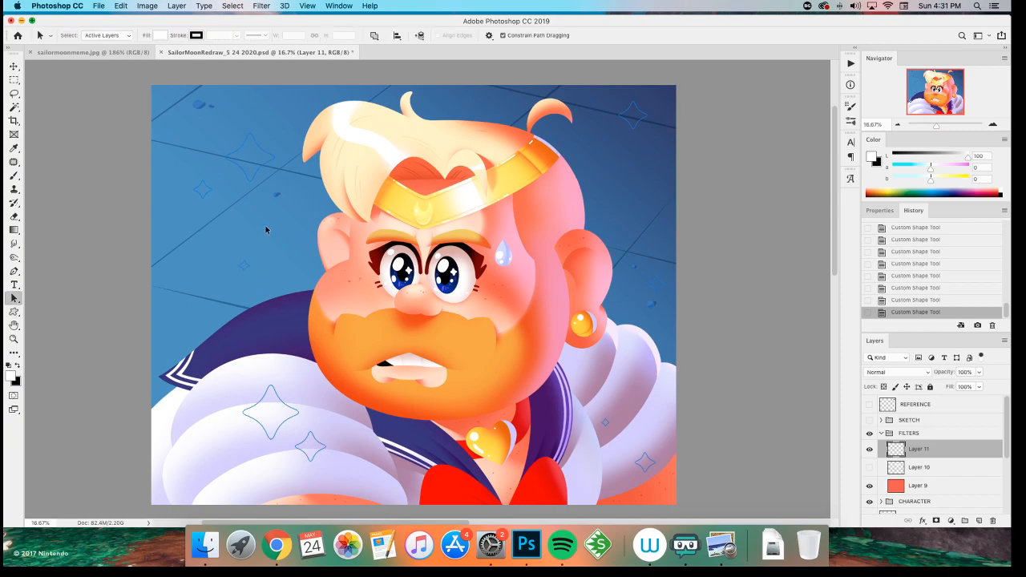
pyautogui.rightClick(267, 227)
pyautogui.click(290, 287)
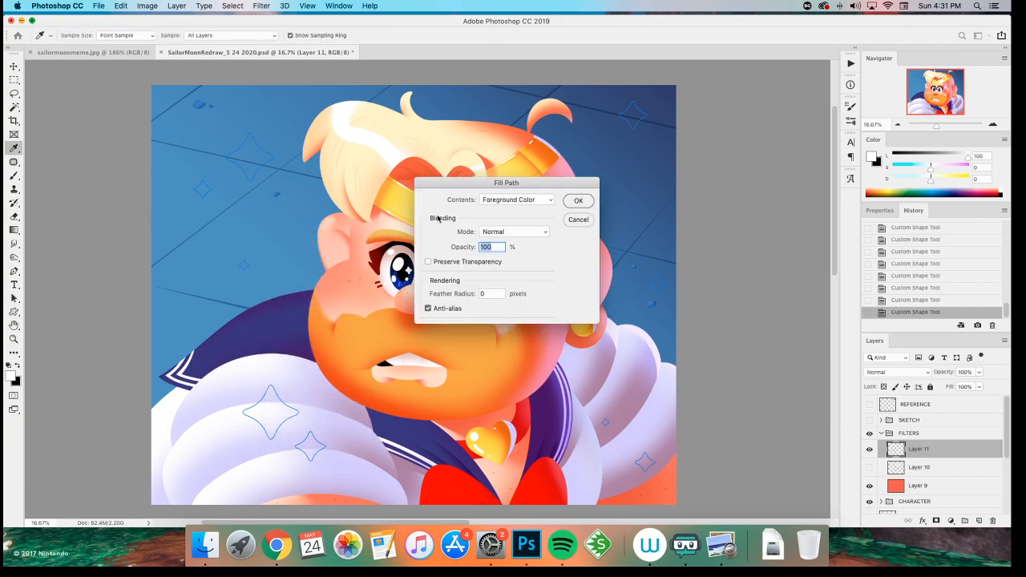
pyautogui.click(588, 201)
pyautogui.press('BackSpace')
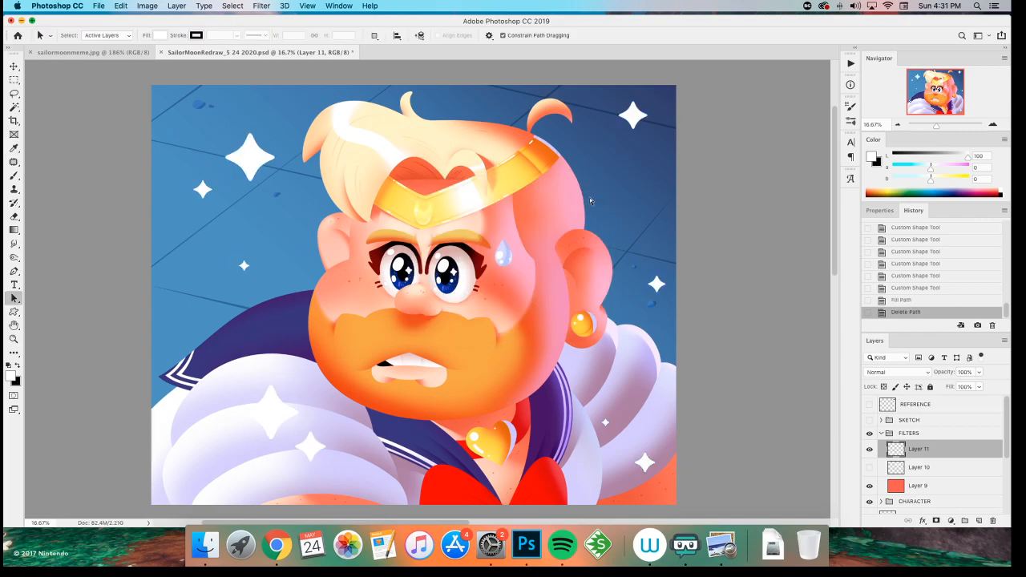
# - Check the stars at a smaller view size and save the document
pyautogui.press('super+minus')
pyautogui.press('super+minus')
pyautogui.press('super+plus')
pyautogui.press('super+plus')
pyautogui.press('super+s')
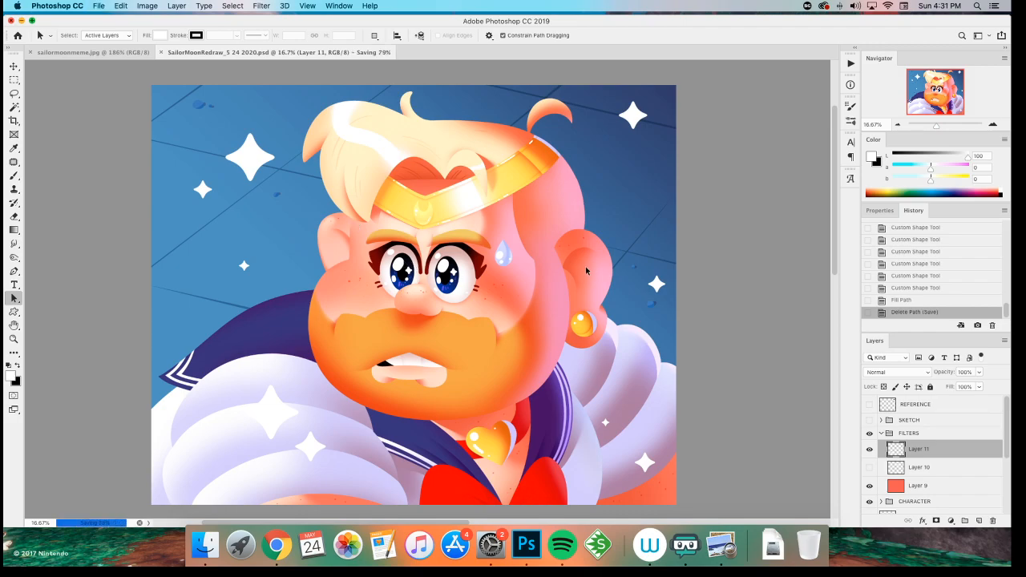
# - Copy the whole canvas merged and paste it as a new layer at the top of the FILTERS group
pyautogui.press('super+a')
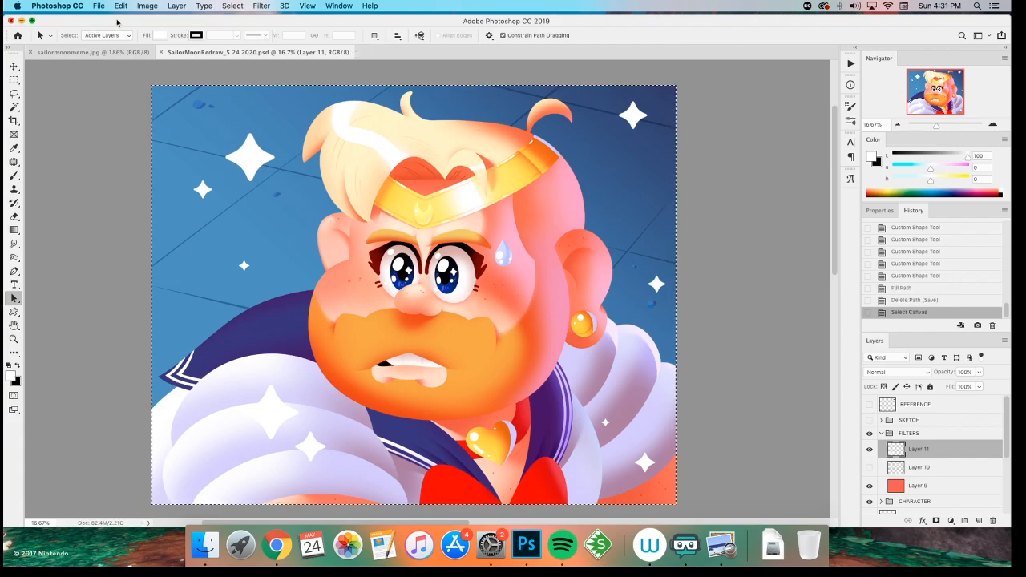
pyautogui.click(135, 7)
pyautogui.click(140, 92)
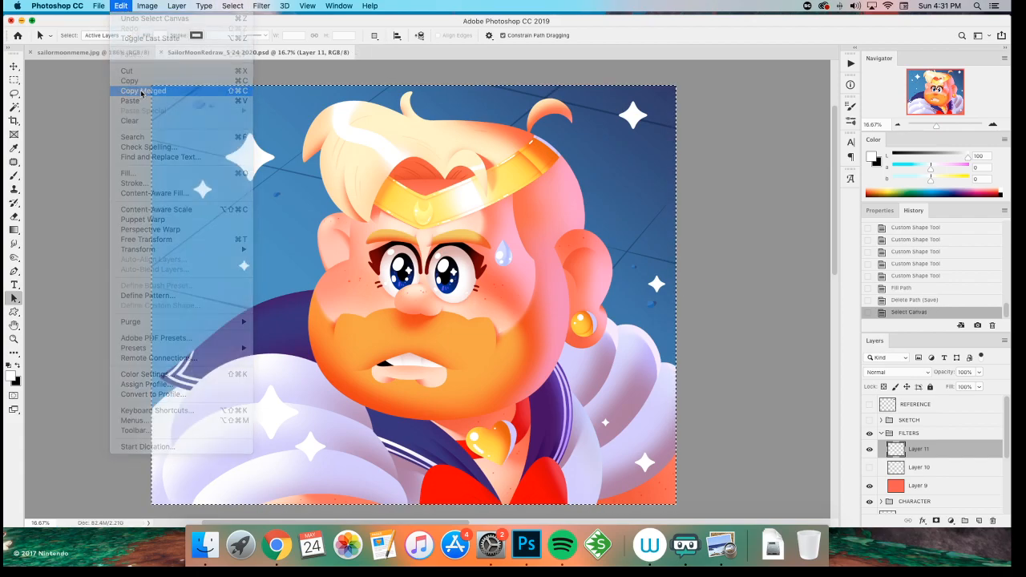
pyautogui.press('z')
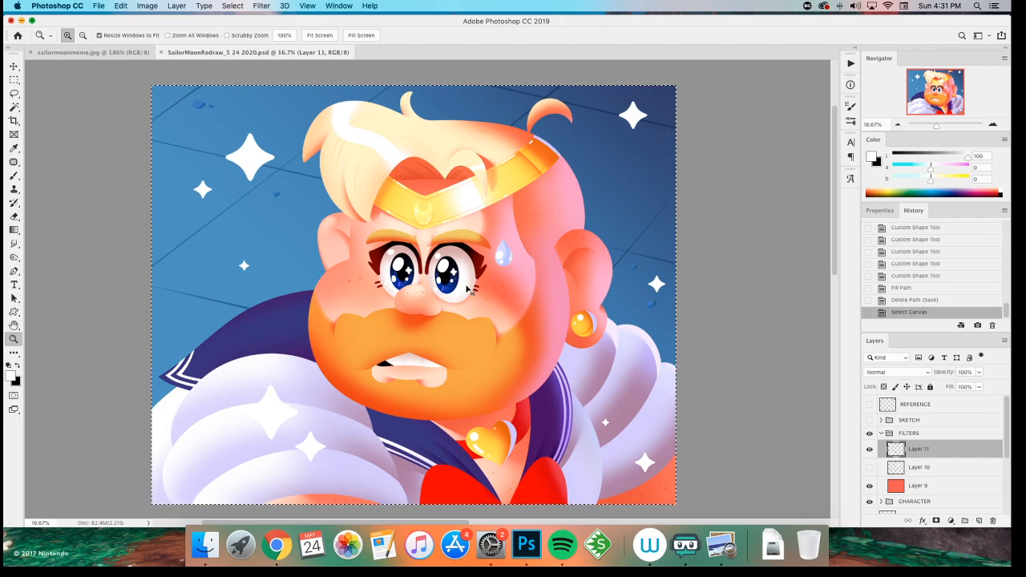
pyautogui.press('super+v')
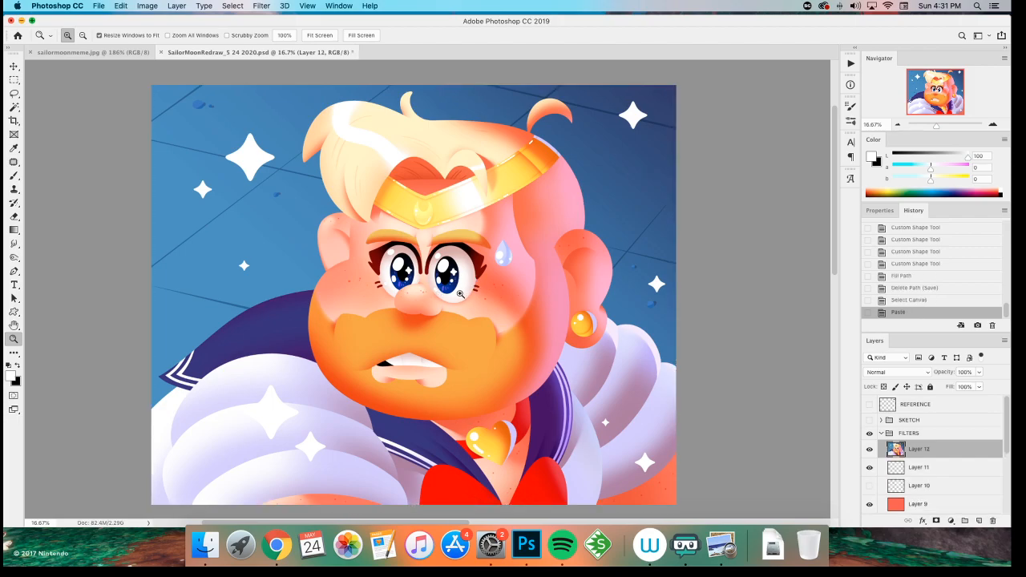
# - Restrict the merged copy's advanced blending to the red channel by switching off green and blue
pyautogui.doubleClick(933, 451)
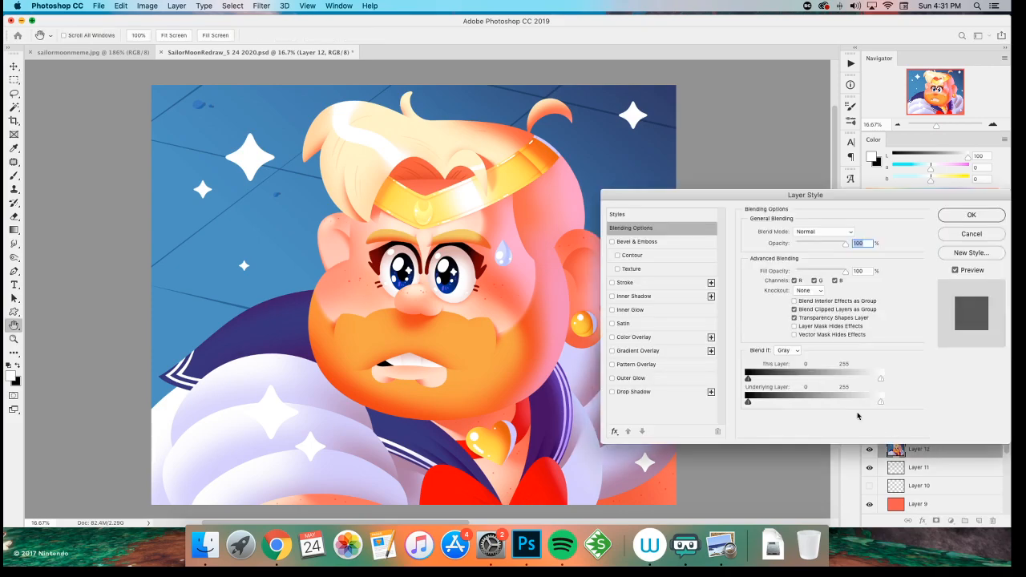
pyautogui.click(814, 280)
pyautogui.click(834, 280)
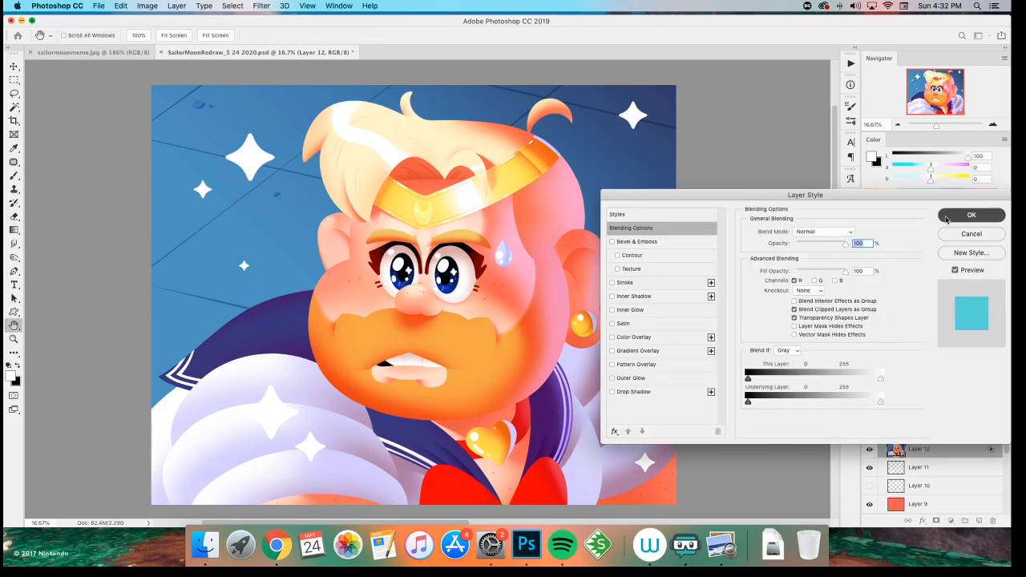
pyautogui.click(949, 216)
# - Stretch the red-channel copy very slightly wider at both side edges to create a chromatic aberration effect
pyautogui.press('super+t')
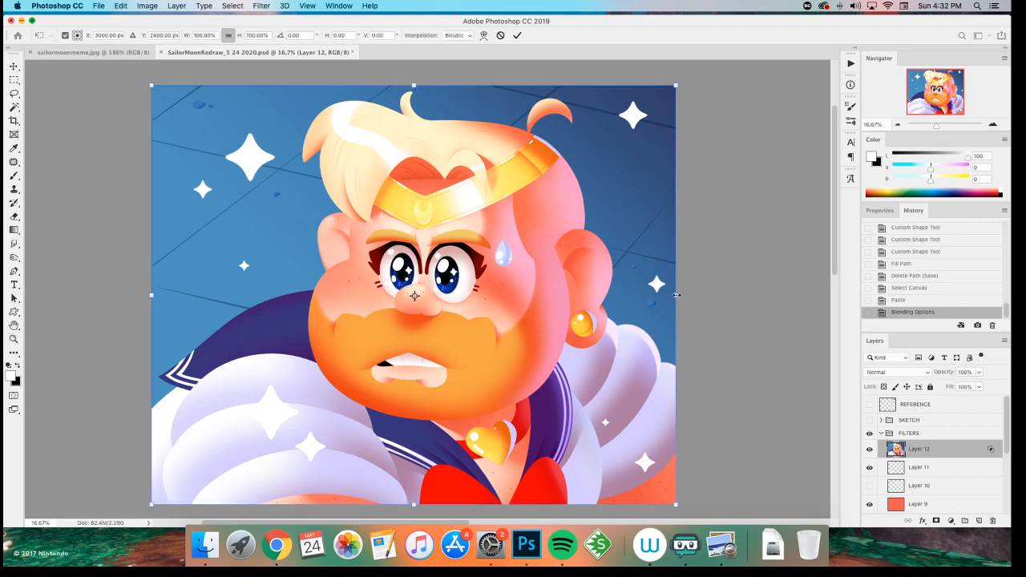
pyautogui.moveTo(677, 295); pyautogui.dragTo(678, 295)
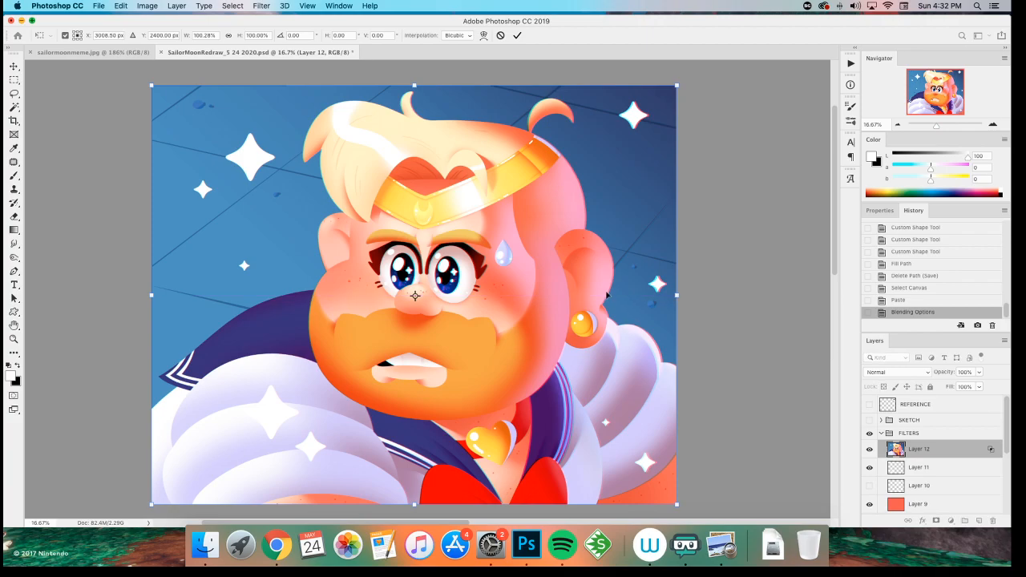
pyautogui.moveTo(149, 296); pyautogui.dragTo(148, 296)
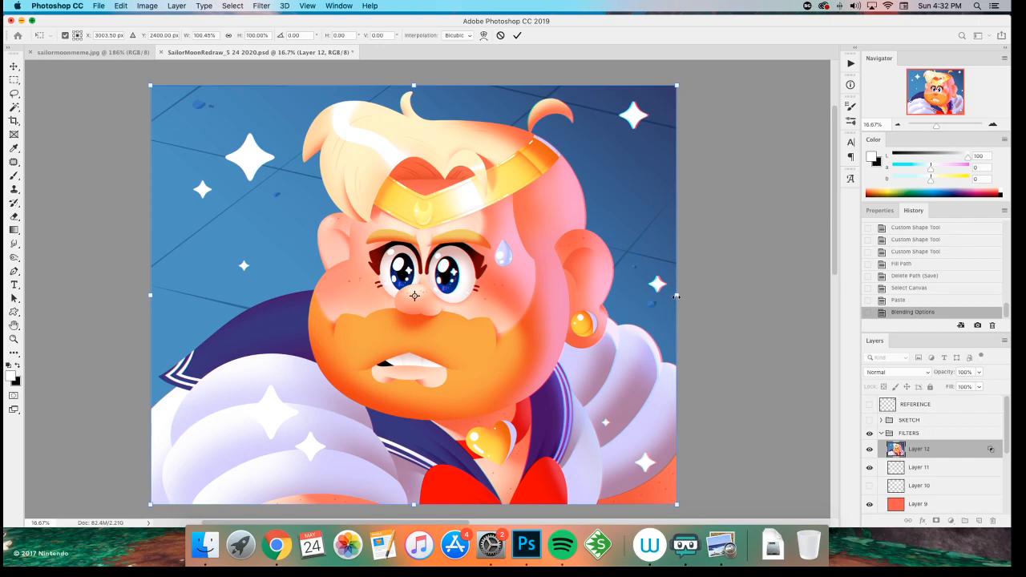
pyautogui.moveTo(676, 295); pyautogui.dragTo(678, 295)
pyautogui.moveTo(148, 296); pyautogui.dragTo(149, 295)
pyautogui.press('Return')
# - Compare the artwork with the orange-red overlay hidden and shown, and examine the colour fringing around the eyes up close
pyautogui.press('z')
pyautogui.click(868, 505)
pyautogui.click(868, 505)
pyautogui.press('x')
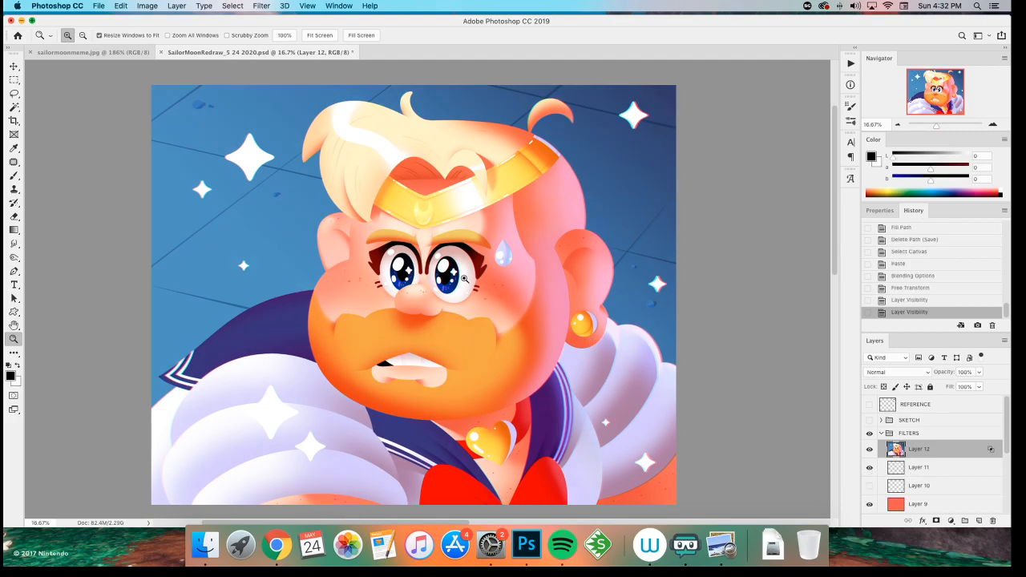
pyautogui.click(424, 269)
pyautogui.click(461, 296)
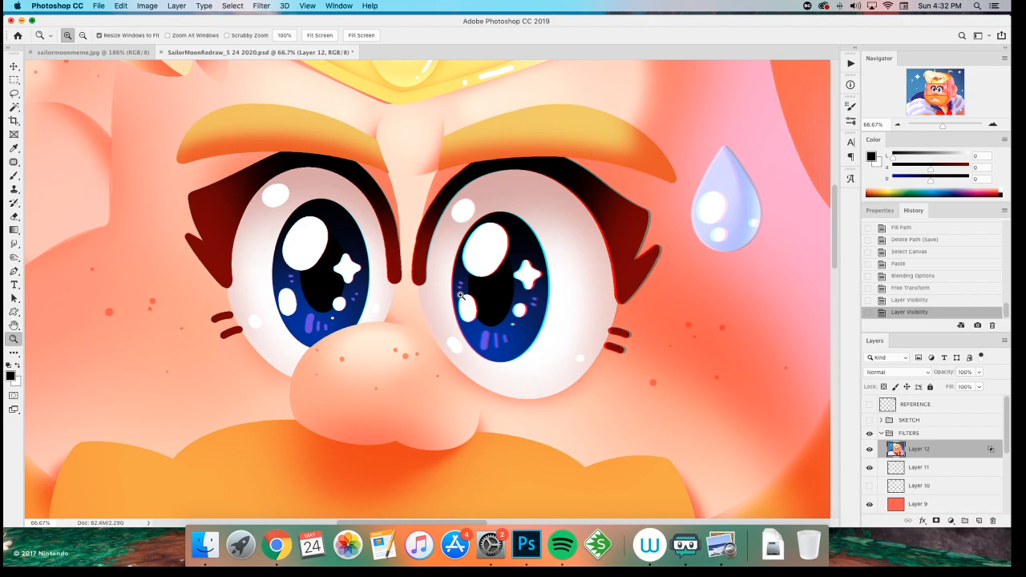
pyautogui.scroll(-5, 461, 296)
pyautogui.click(461, 296)
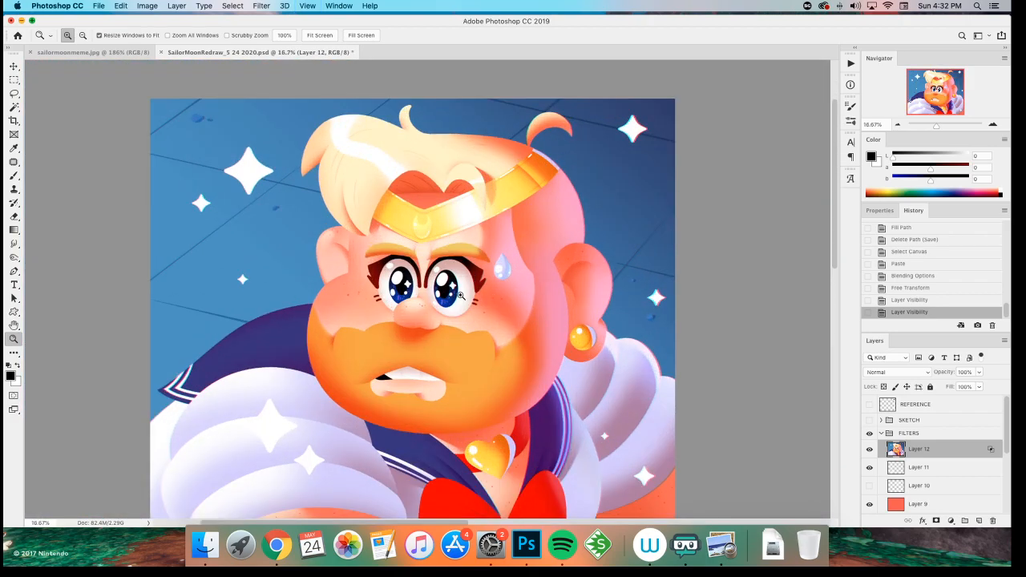
pyautogui.scroll(-2, 461, 296)
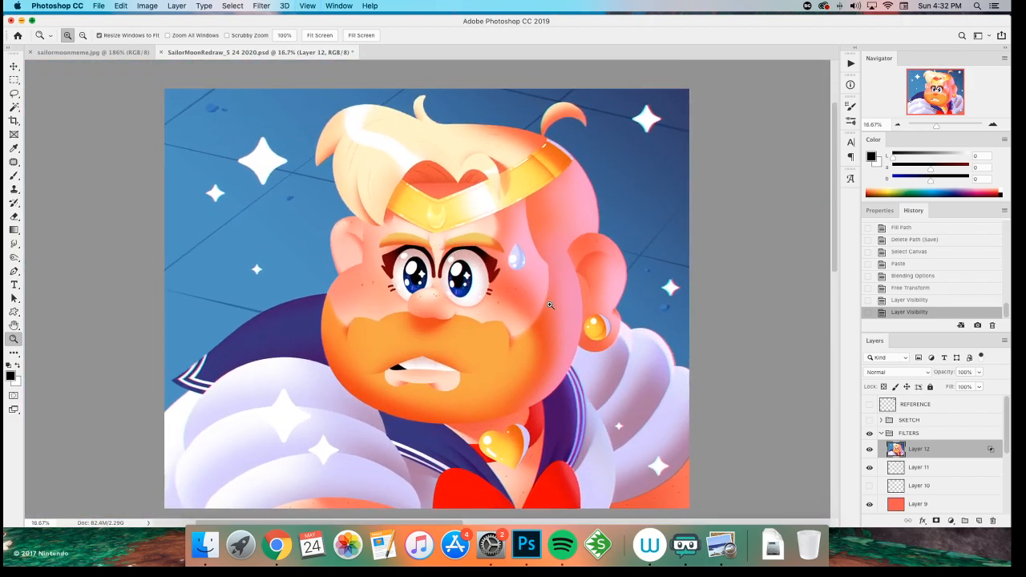
# - Add a new layer on top and fill it with a diagonal rainbow gradient from the upper right to the lower left corner
pyautogui.press('super+shift+n')
pyautogui.press('Return')
pyautogui.press('g')
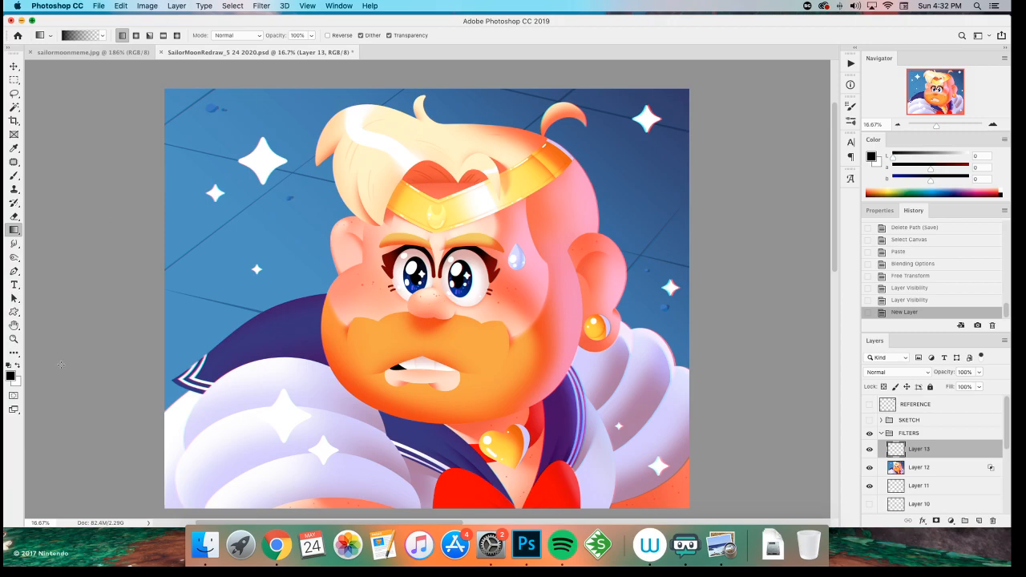
pyautogui.click(102, 36)
pyautogui.click(28, 90)
pyautogui.moveTo(670, 103); pyautogui.dragTo(172, 442)
pyautogui.scroll(3, 279, 351)
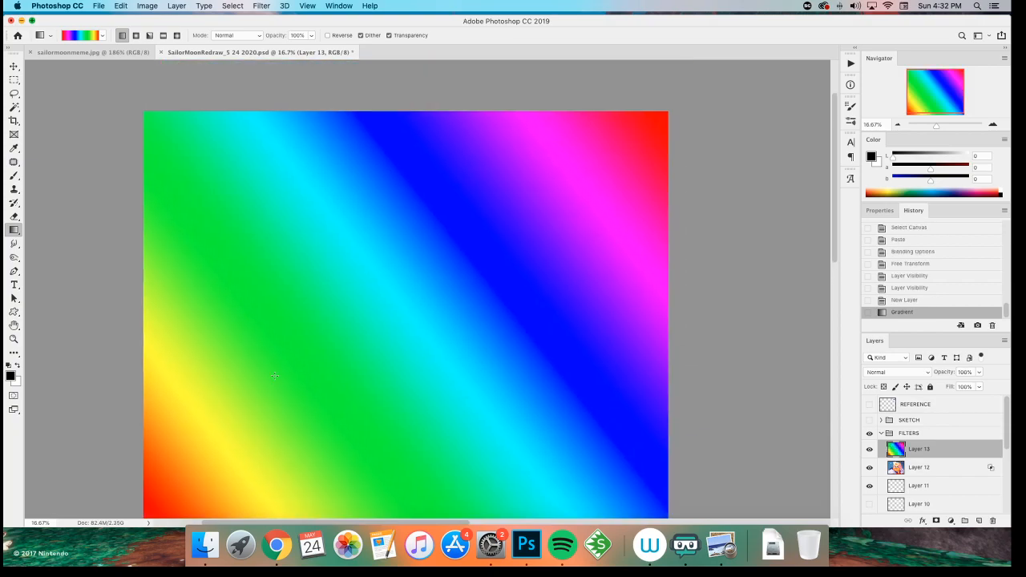
# - Set the rainbow gradient layer's blend mode to Overlay at 100% opacity
pyautogui.press('m')
pyautogui.press('4')
pyautogui.press('super+minus')
pyautogui.press('0')
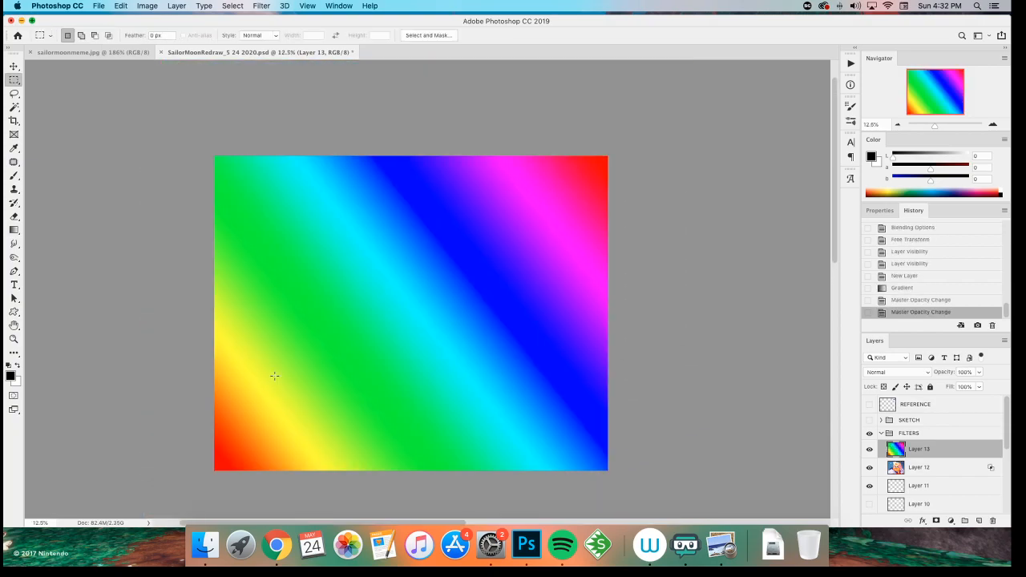
pyautogui.click(896, 372)
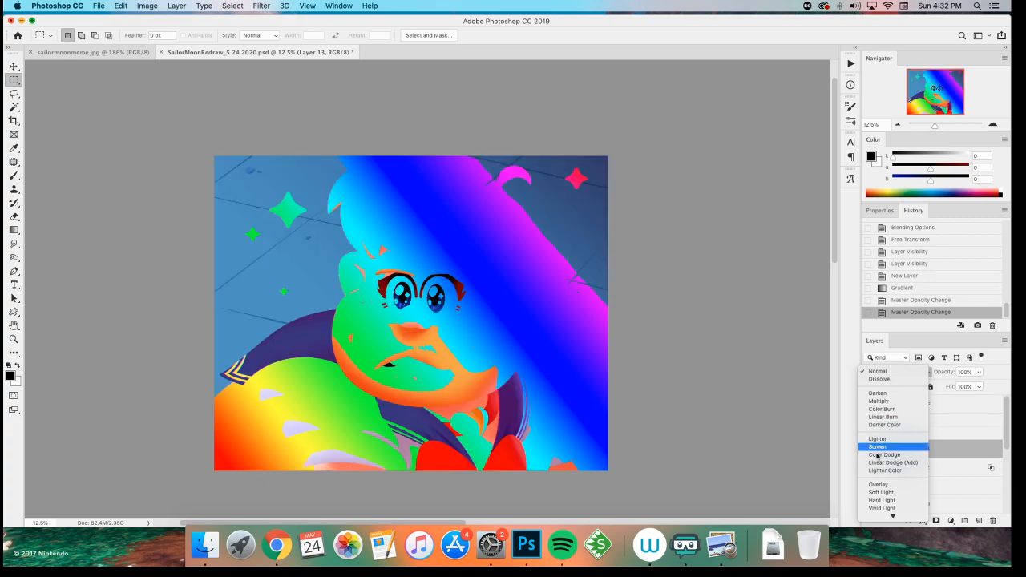
pyautogui.press('Return')
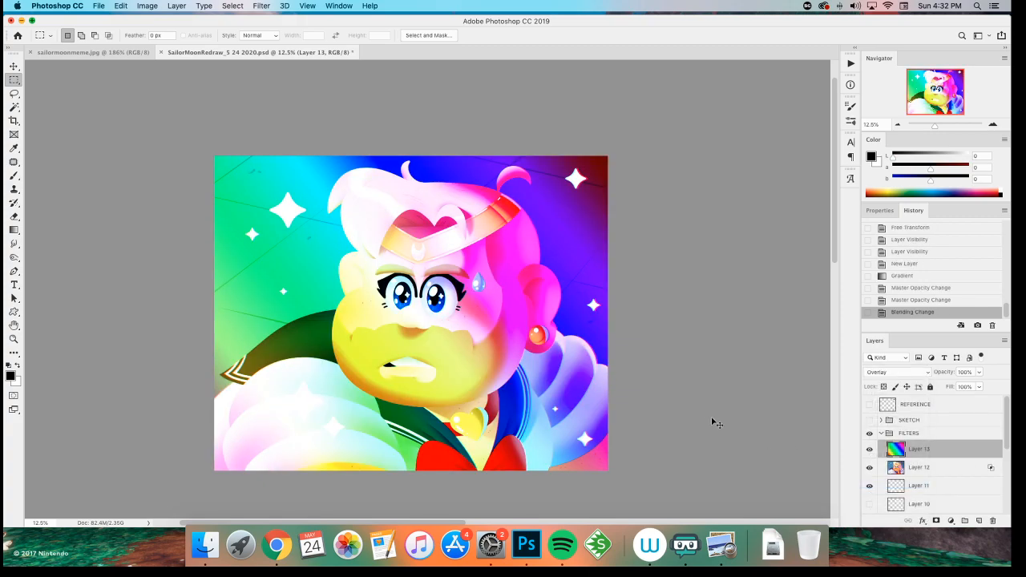
# - Adjust the rainbow gradient layer with Hue/Saturation, setting Saturation to +100 and Lightness to 0
pyautogui.press('super+u')
pyautogui.click(765, 233)
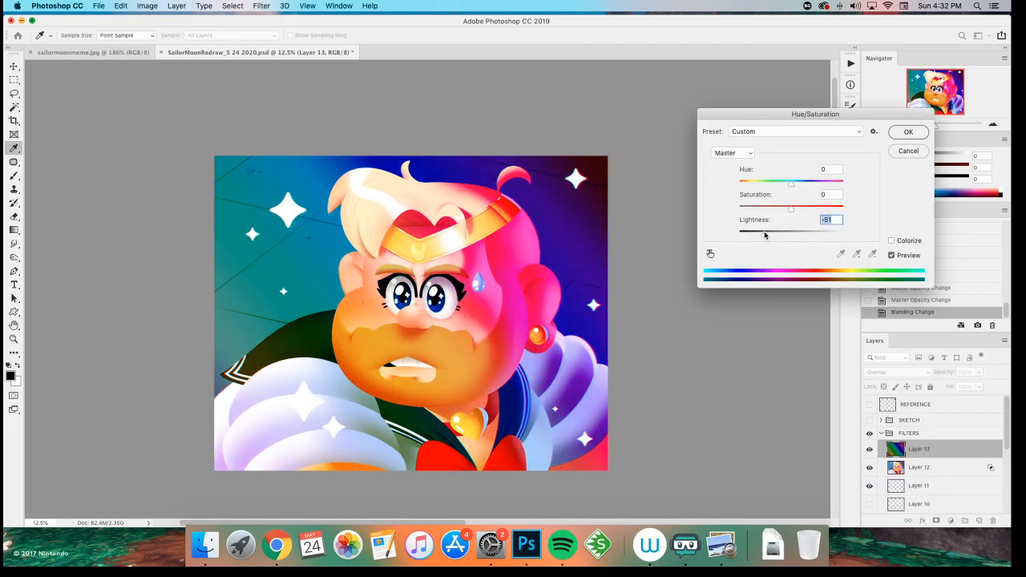
pyautogui.moveTo(791, 209); pyautogui.dragTo(875, 224)
pyautogui.moveTo(751, 236); pyautogui.dragTo(765, 236)
pyautogui.write('0')
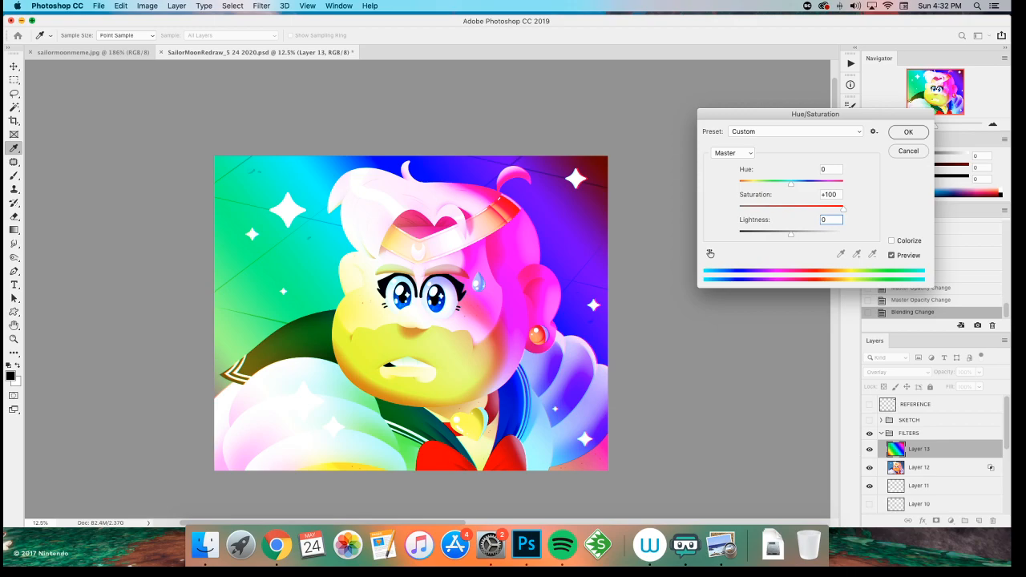
pyautogui.click(906, 133)
# - Try the rainbow gradient layer at 40% and 20% opacity, comparing the artwork with the layer hidden and shown
pyautogui.press('4')
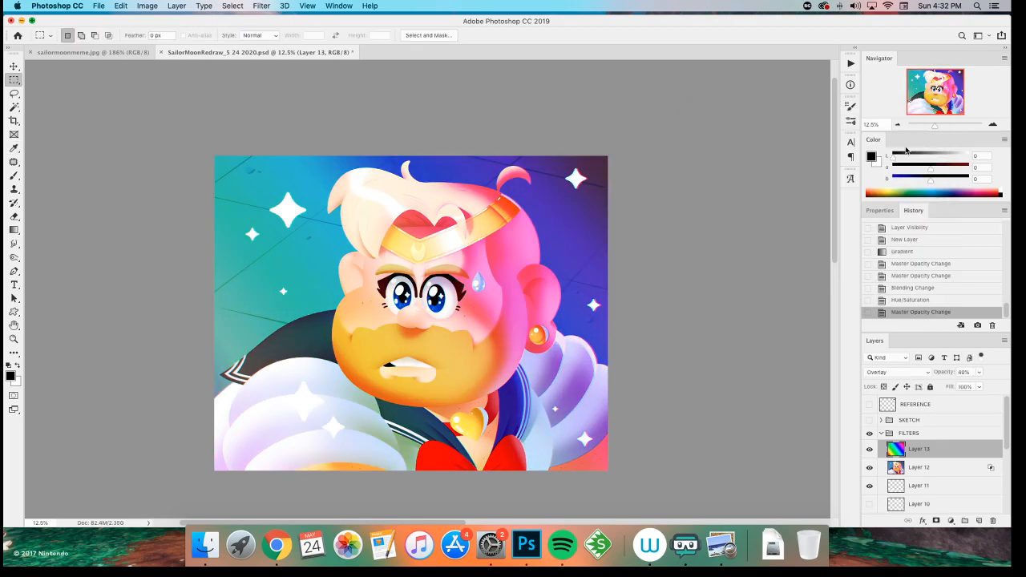
pyautogui.press('2')
pyautogui.press('0')
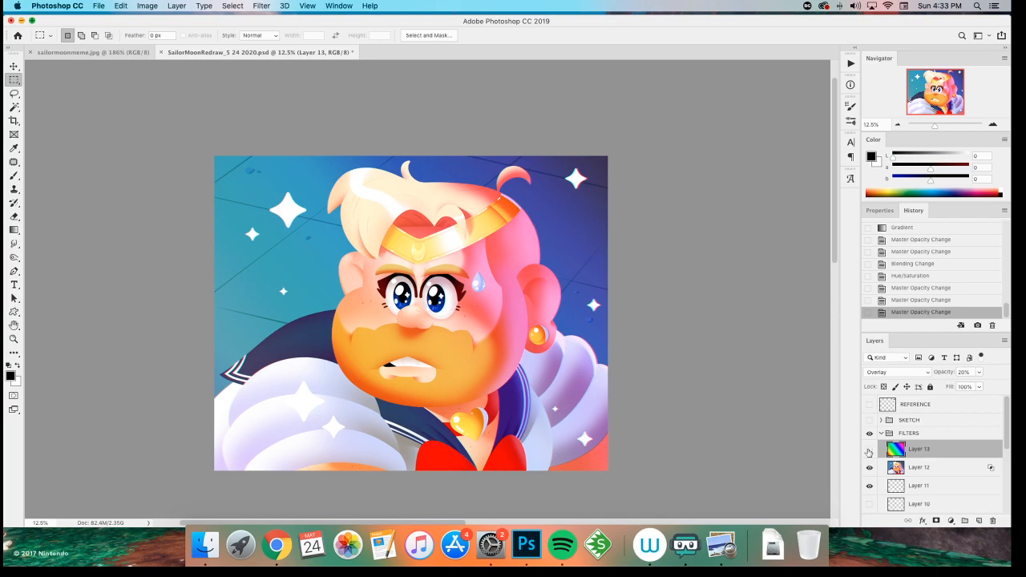
pyautogui.click(869, 453)
pyautogui.click(869, 453)
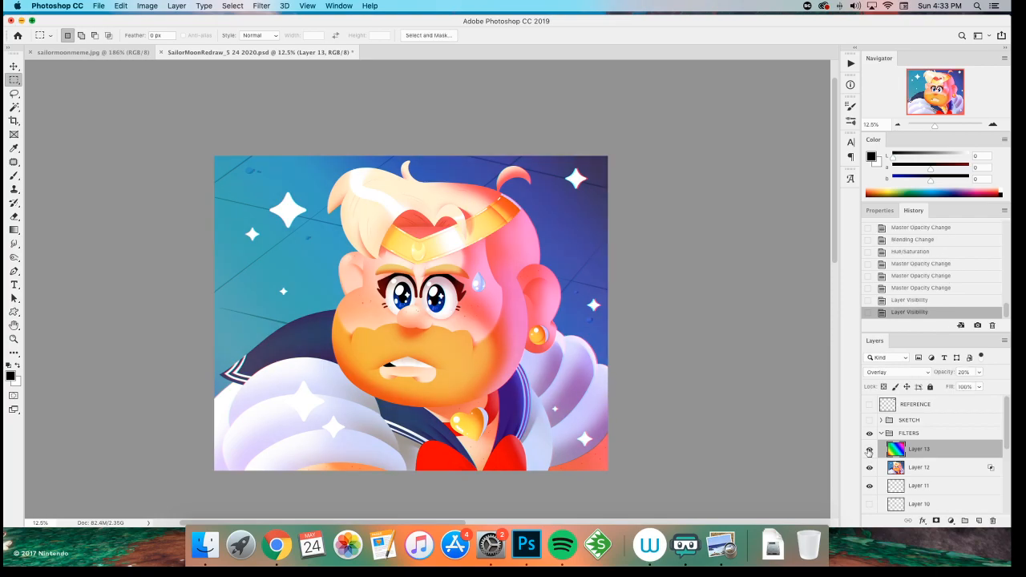
# - Try the rainbow gradient layer at 10% opacity and compare the artwork with and without it
pyautogui.press('1')
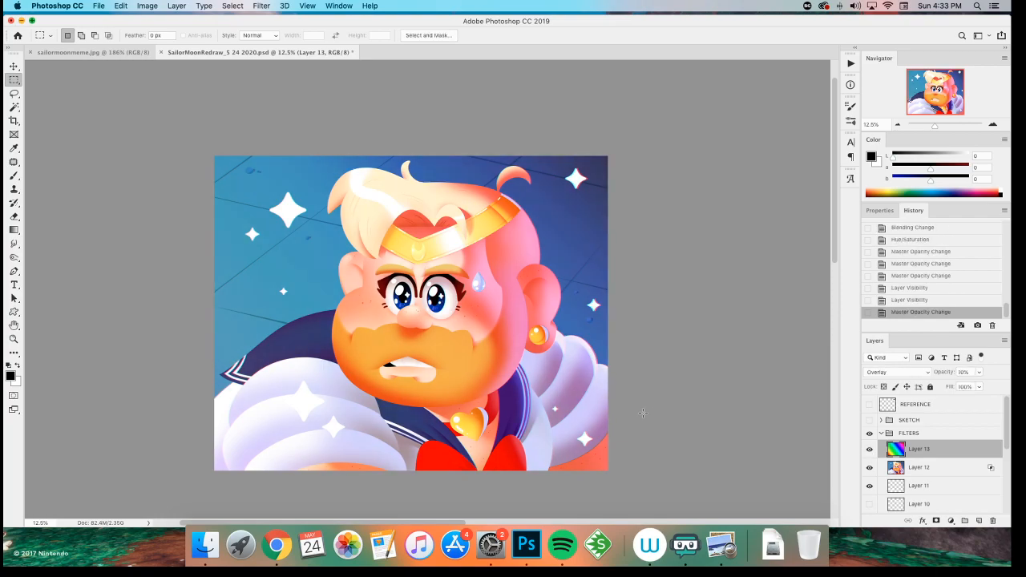
pyautogui.click(869, 448)
pyautogui.click(869, 448)
pyautogui.click(870, 449)
pyautogui.click(870, 449)
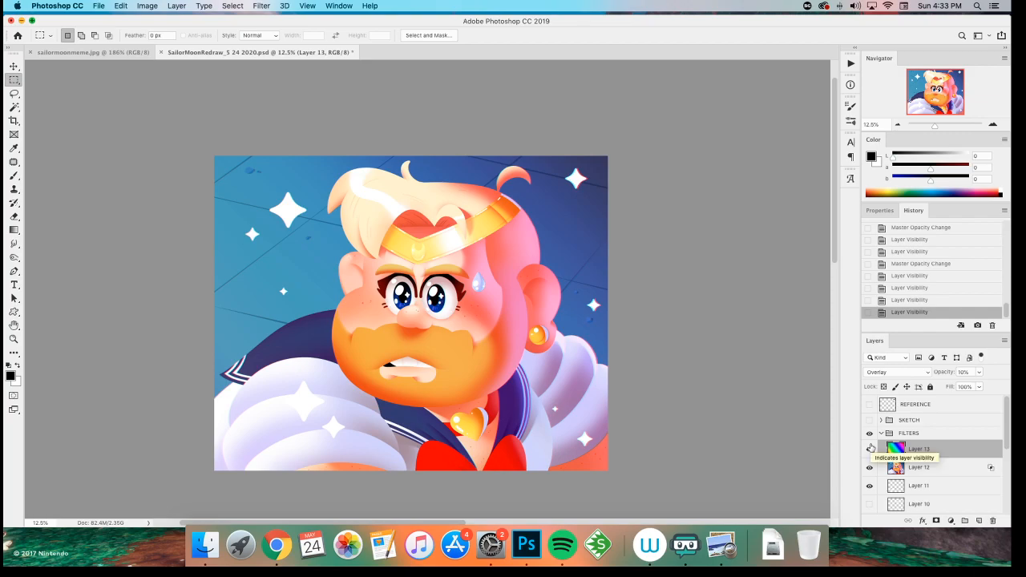
# - Set the rainbow gradient layer's opacity to 15% and save the document
pyautogui.press('2')
pyautogui.press('1')
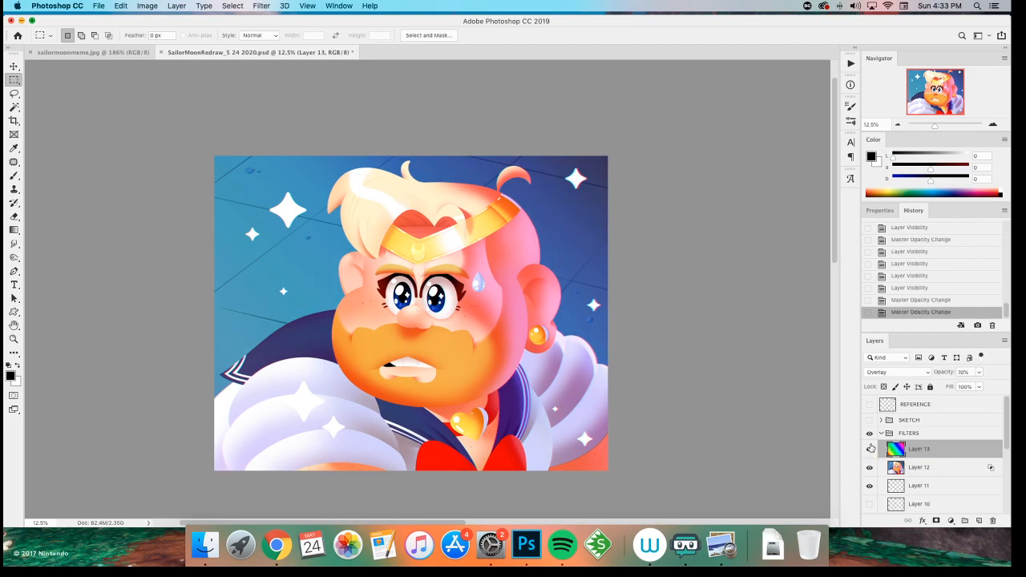
pyautogui.press('1')
pyautogui.press('5')
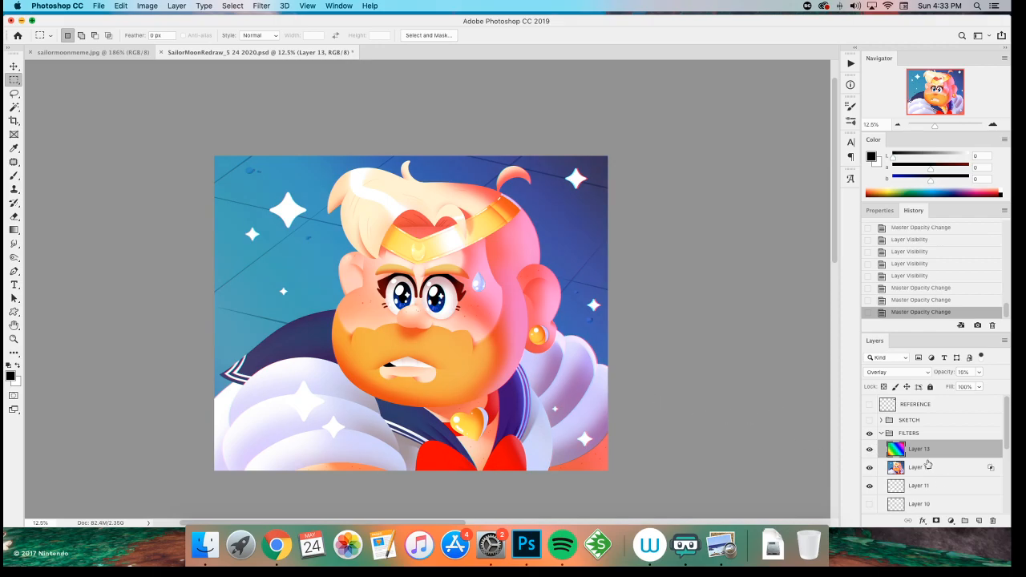
pyautogui.press('z')
pyautogui.click(367, 271)
pyautogui.scroll(-2, 401, 276)
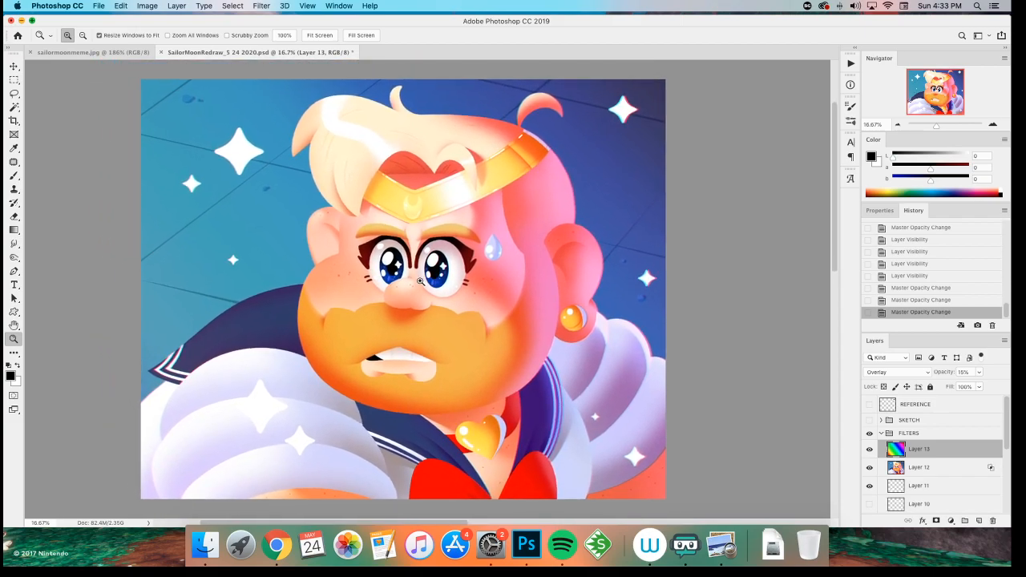
pyautogui.press('super+s')
# - Examine the hair, tiara, ear, earring and puffed sleeve edges up close for the colour effects
pyautogui.click(422, 270)
pyautogui.click(354, 255)
pyautogui.click(363, 249)
pyautogui.moveTo(362, 249); pyautogui.dragTo(391, 302)
pyautogui.scroll(10, 391, 302)
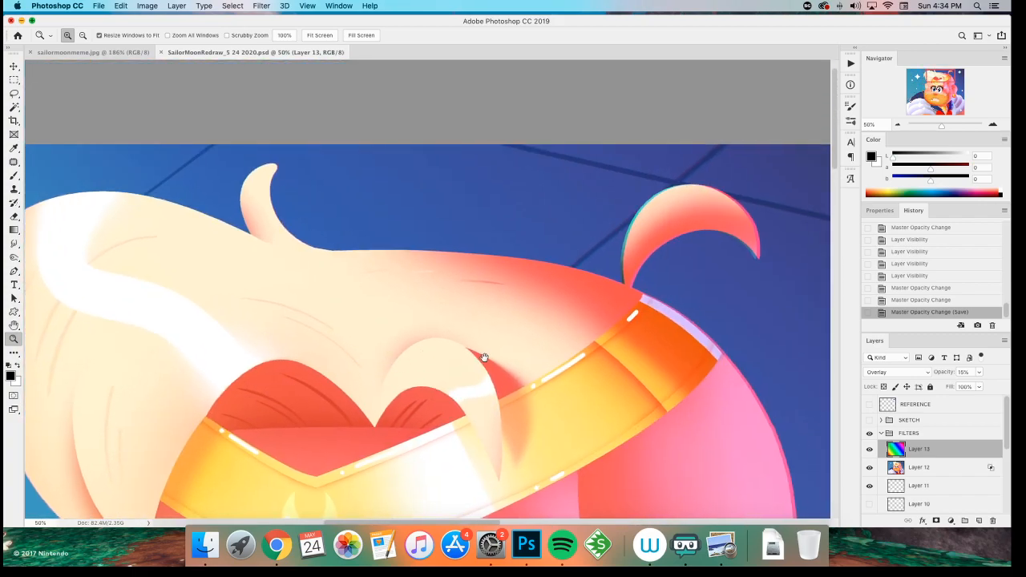
pyautogui.hscroll(10, 481, 355)
pyautogui.scroll(-5, 480, 355)
pyautogui.scroll(8, 384, 309)
pyautogui.hscroll(-4, 384, 310)
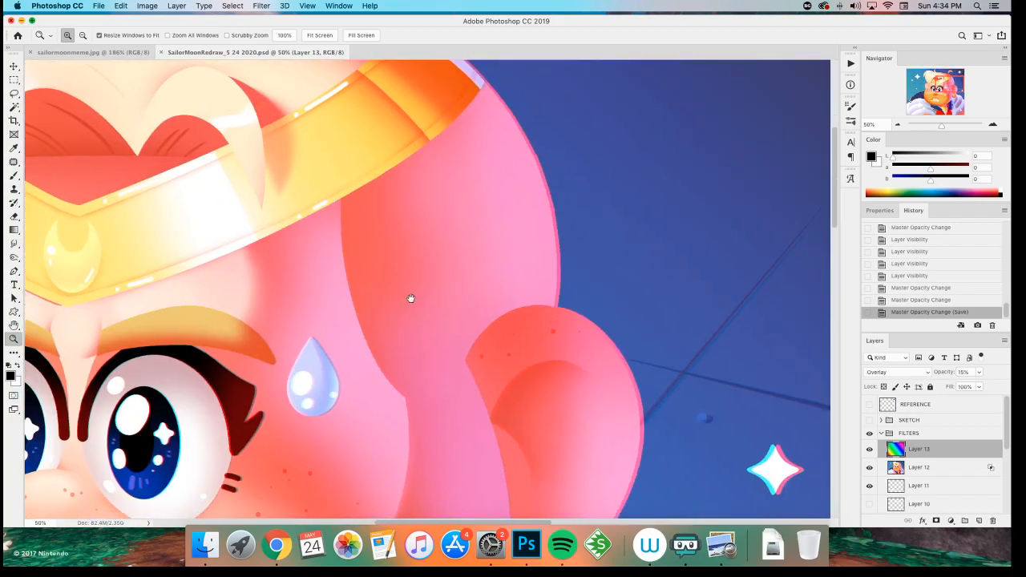
pyautogui.scroll(-6, 409, 297)
pyautogui.scroll(-10, 389, 377)
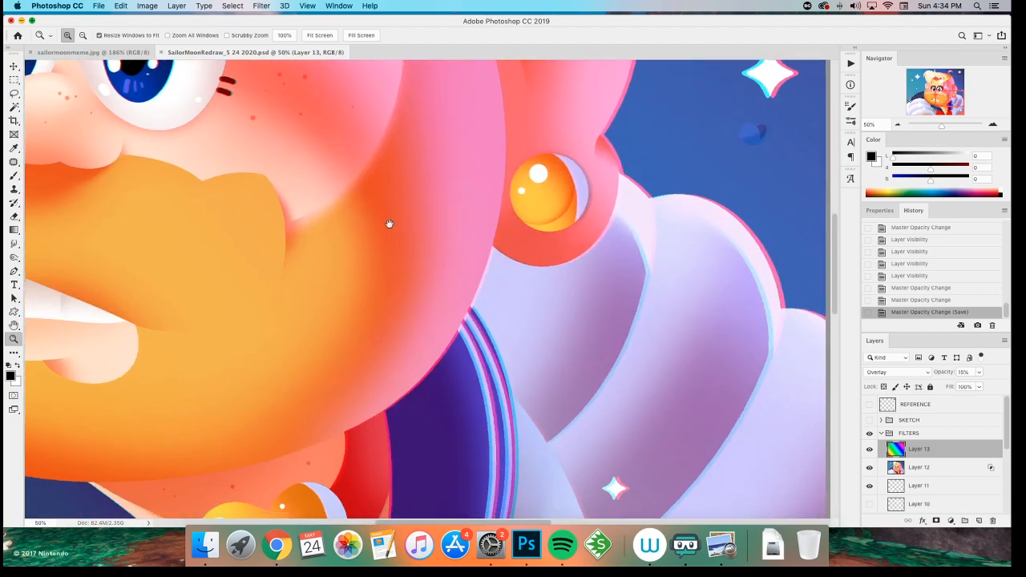
# - Examine the sleeve sparkles, collar, heart brooch, tiara and eyes up close, ending with the whole artwork in view
pyautogui.hscroll(3, 389, 222)
pyautogui.hscroll(-4, 316, 201)
pyautogui.scroll(3, 377, 148)
pyautogui.hscroll(-10, 377, 148)
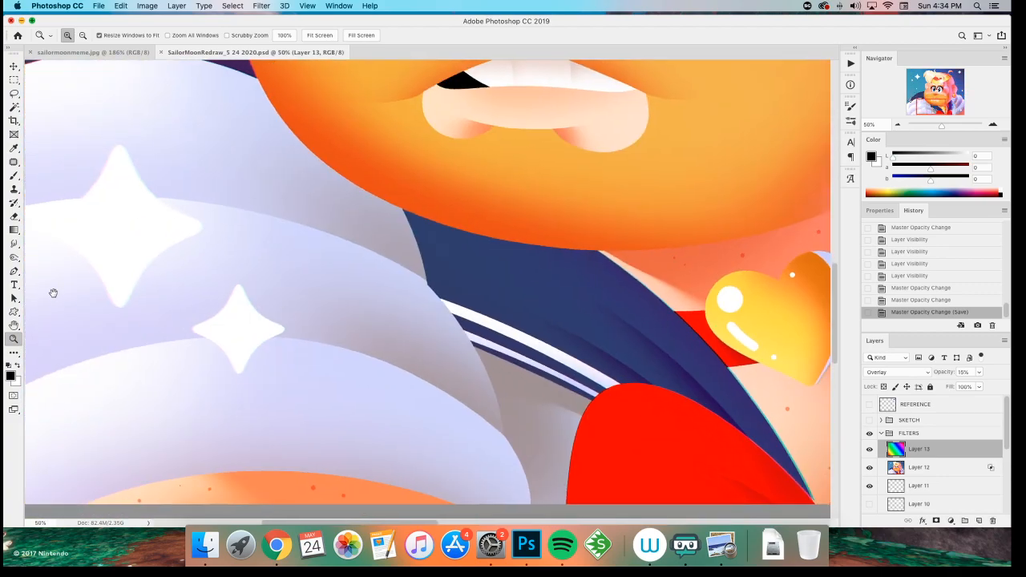
pyautogui.click(287, 362)
pyautogui.hscroll(-4, 287, 362)
pyautogui.scroll(15, 348, 320)
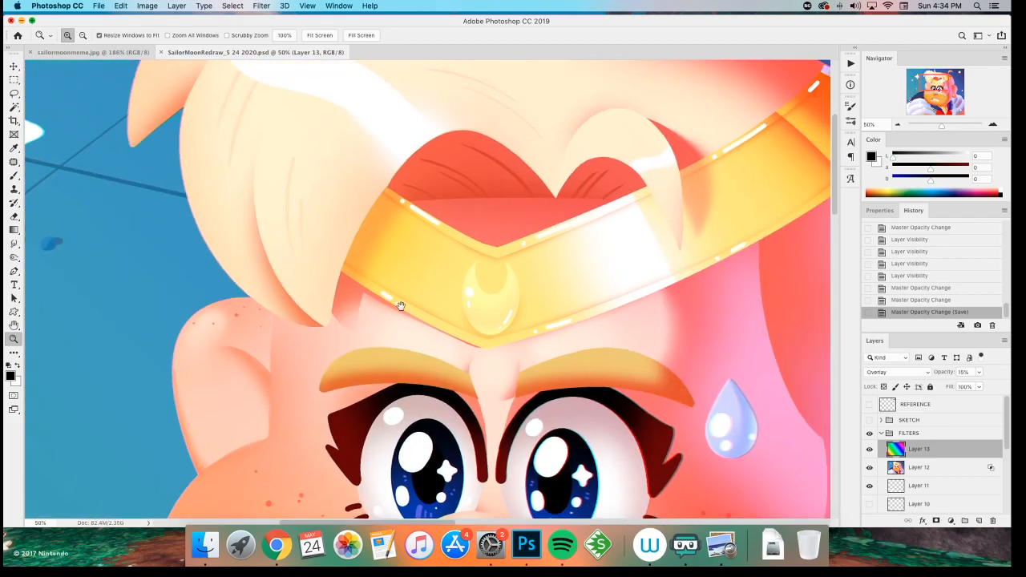
pyautogui.moveTo(401, 306); pyautogui.dragTo(291, 212)
pyautogui.keyDown('alt'); pyautogui.click(266, 372); pyautogui.keyUp('alt')
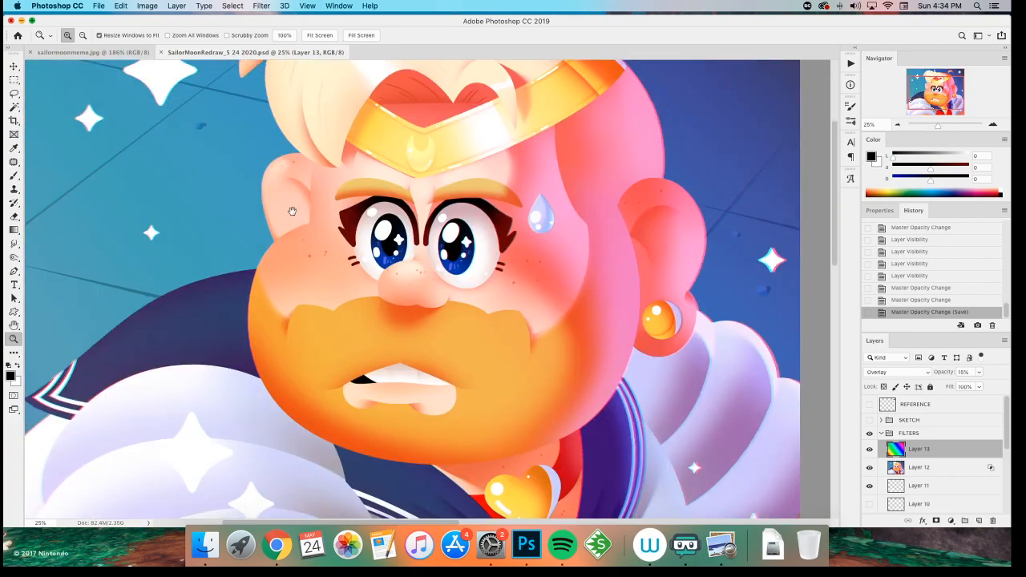
pyautogui.keyDown('alt'); pyautogui.click(309, 301); pyautogui.keyUp('alt')
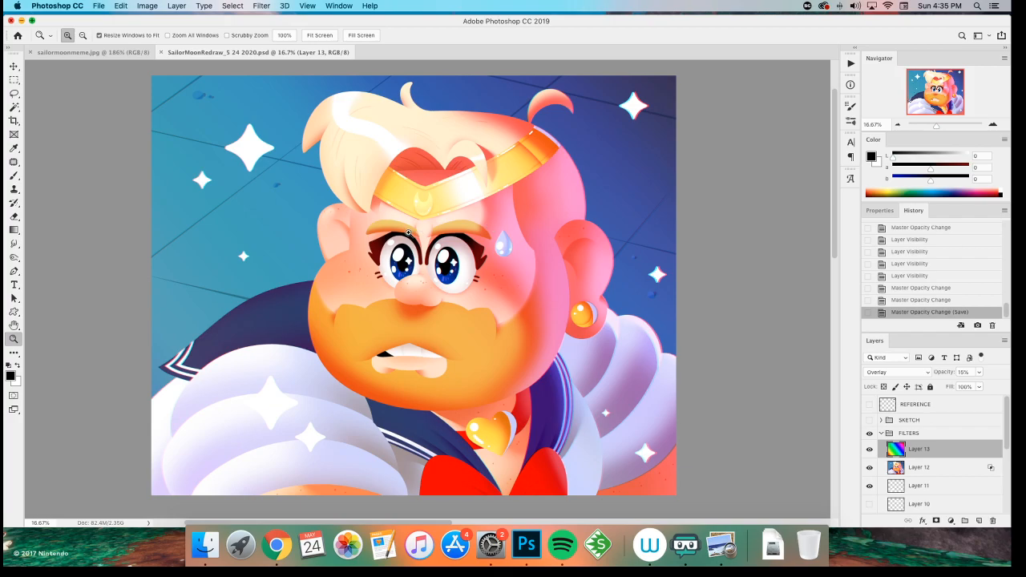
# - Fit the whole artwork in view again and dismiss the clipboard export alert
pyautogui.click(457, 238)
pyautogui.press('super+minus')
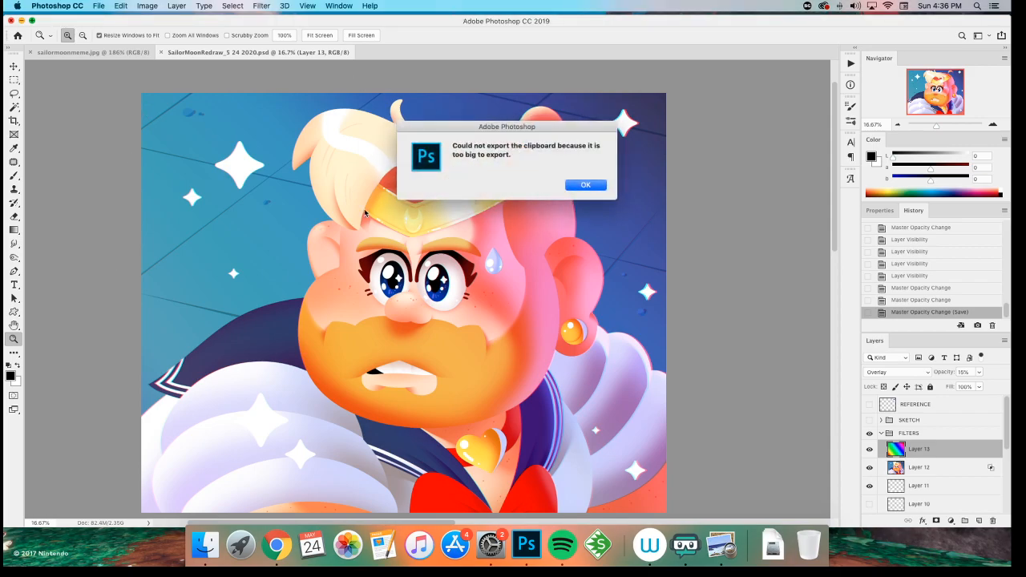
pyautogui.click(585, 185)
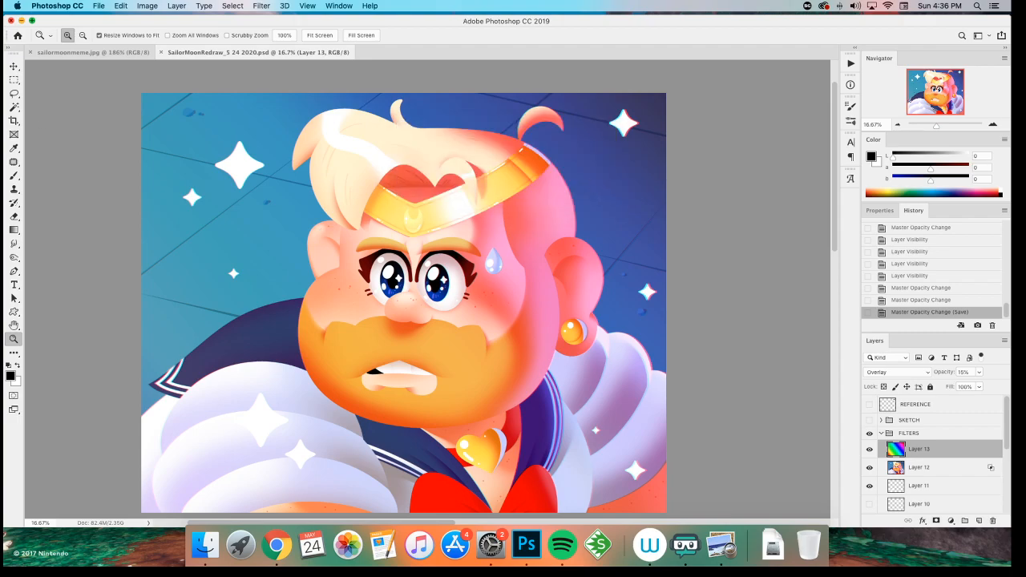